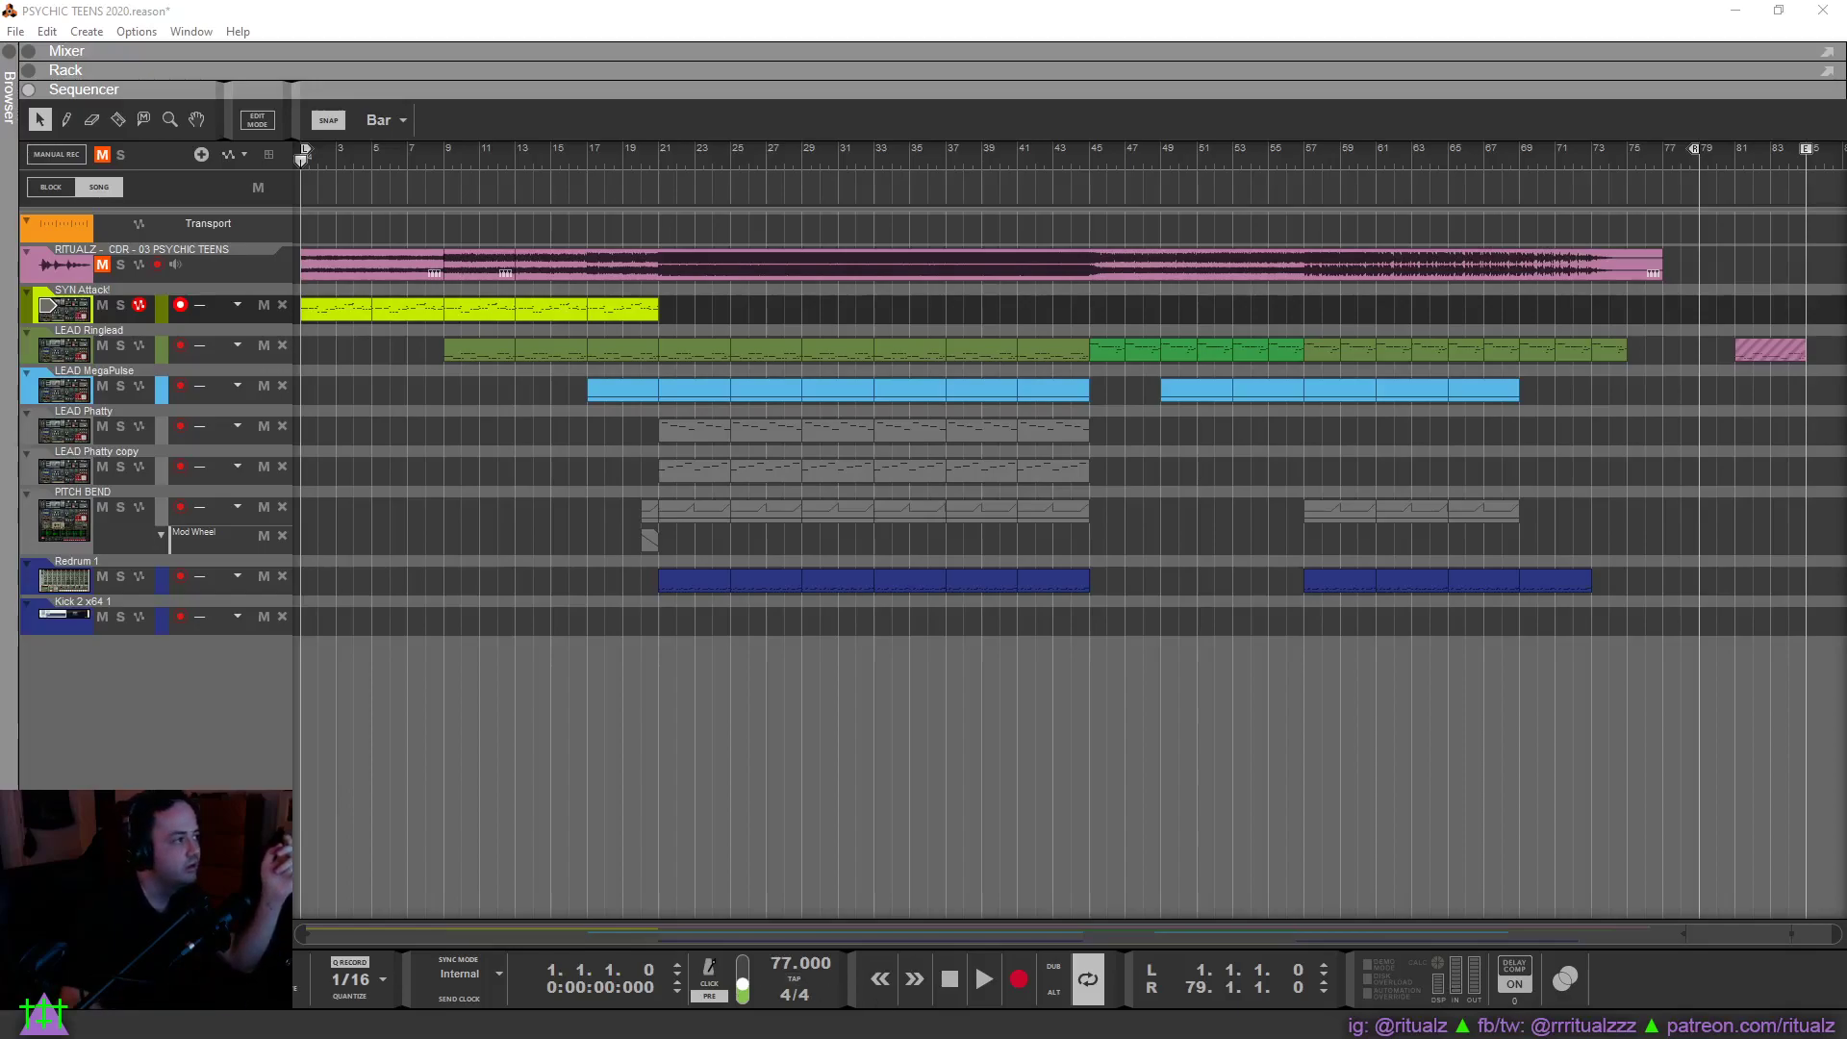
Play the whole arrangement from bar 1, and return the playhead to the start when it ends.
{"action": "left_click", "coordinate": [978, 997]}
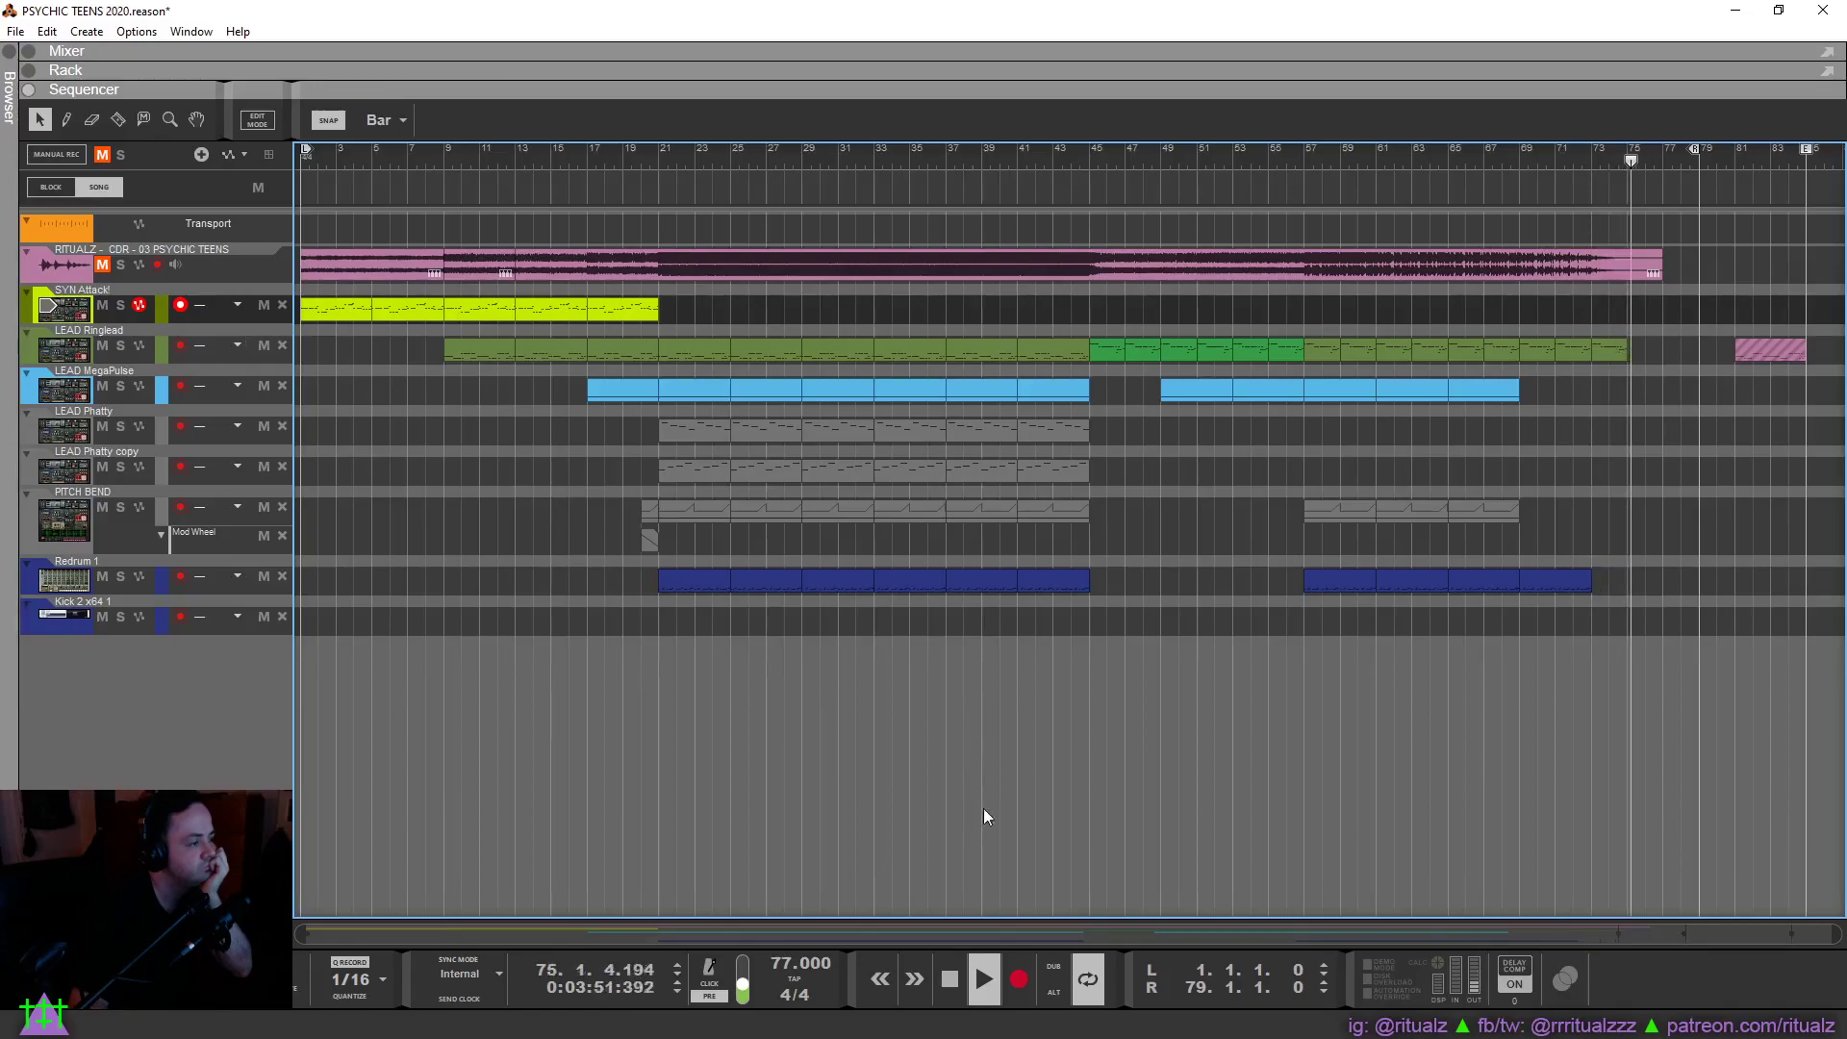
{"action": "double_click", "coordinate": [945, 990]}
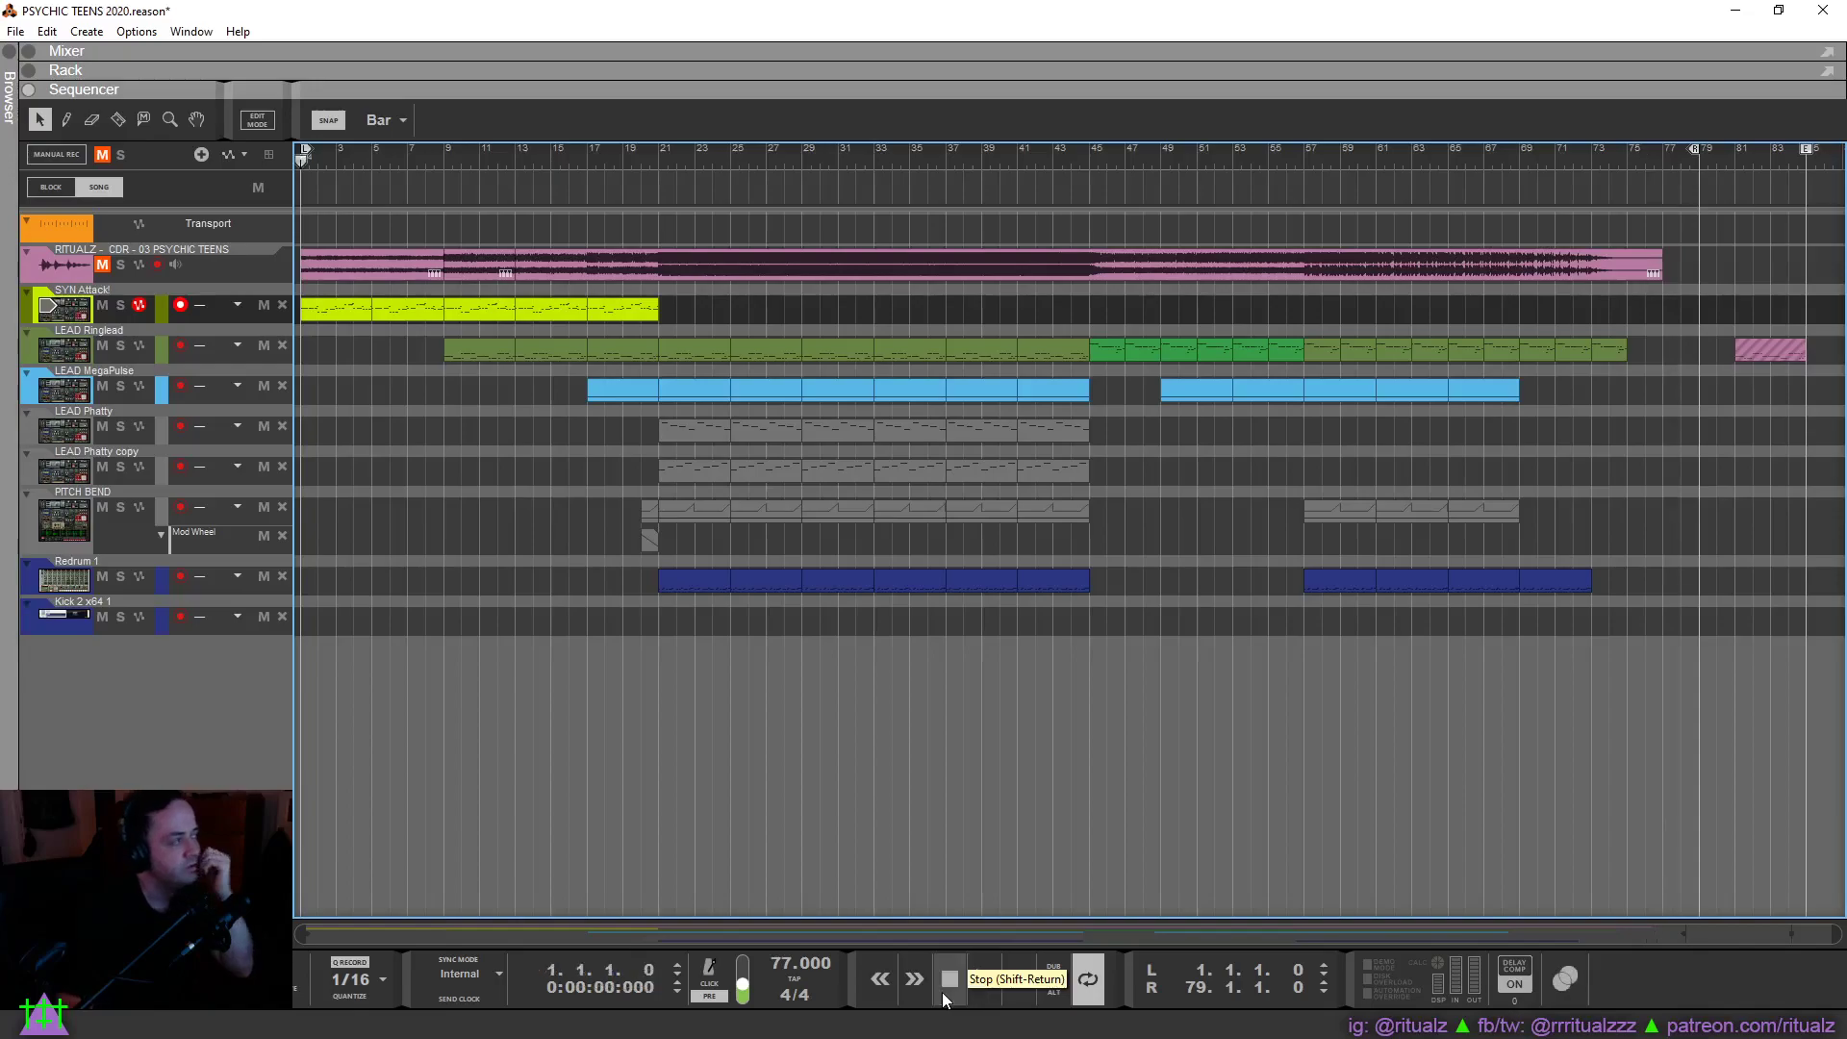
Inspect the notes in the first SYN Attack! clip at bar 1, and return to the arrangement view.
{"action": "double_click", "coordinate": [306, 309]}
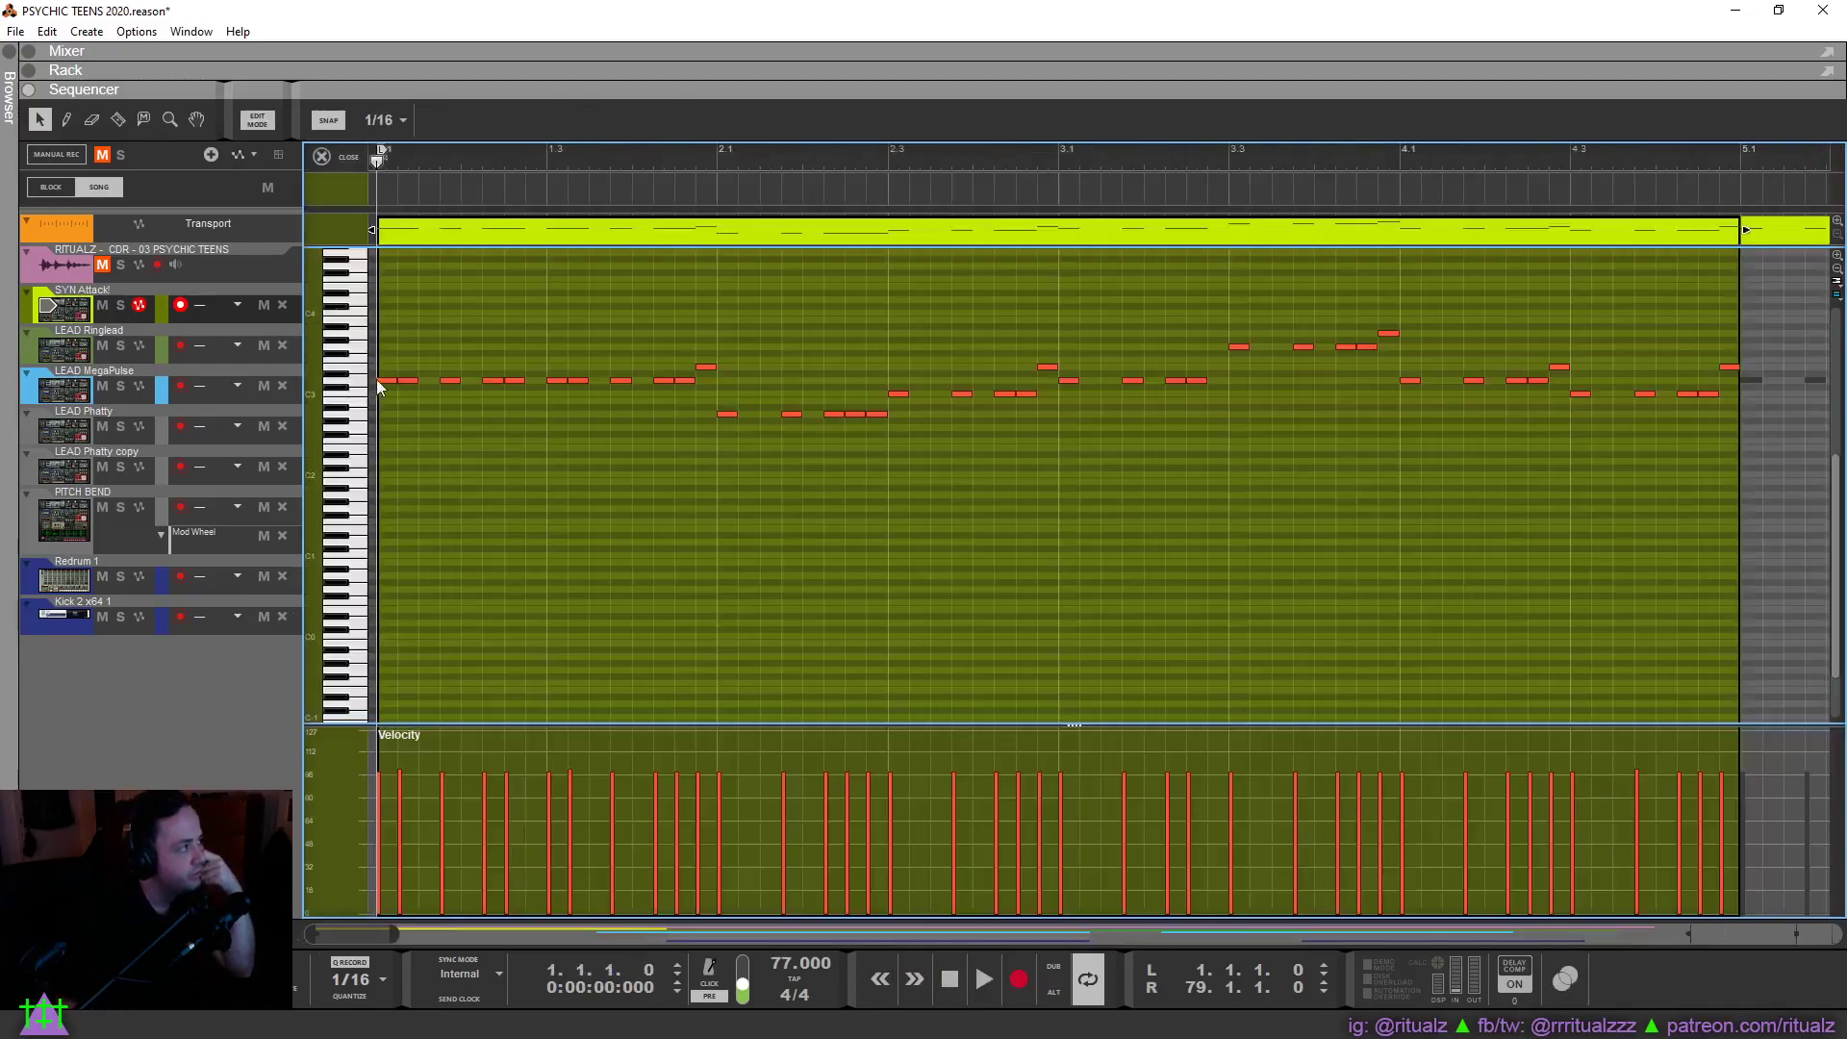
{"action": "left_click", "coordinate": [415, 381]}
{"action": "key", "text": "Delete"}
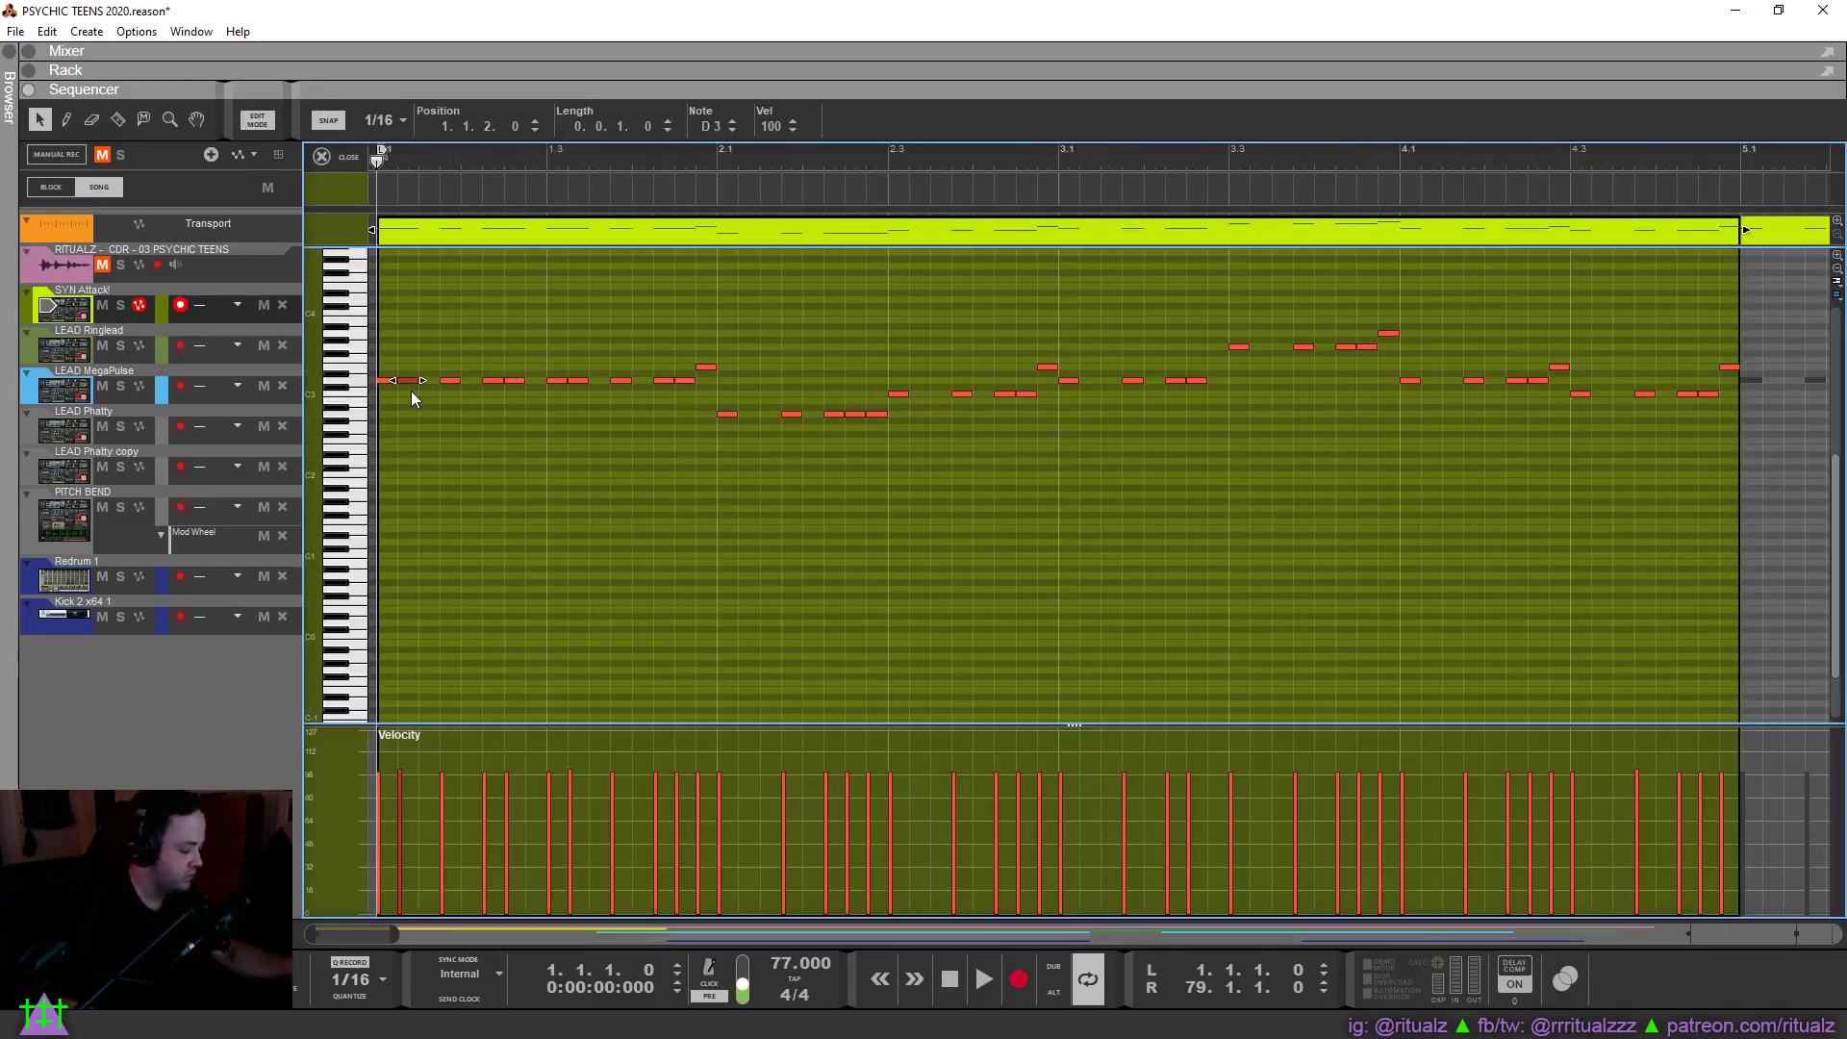
{"action": "left_click", "coordinate": [579, 380]}
{"action": "key", "text": "Delete"}
{"action": "left_click", "coordinate": [349, 156]}
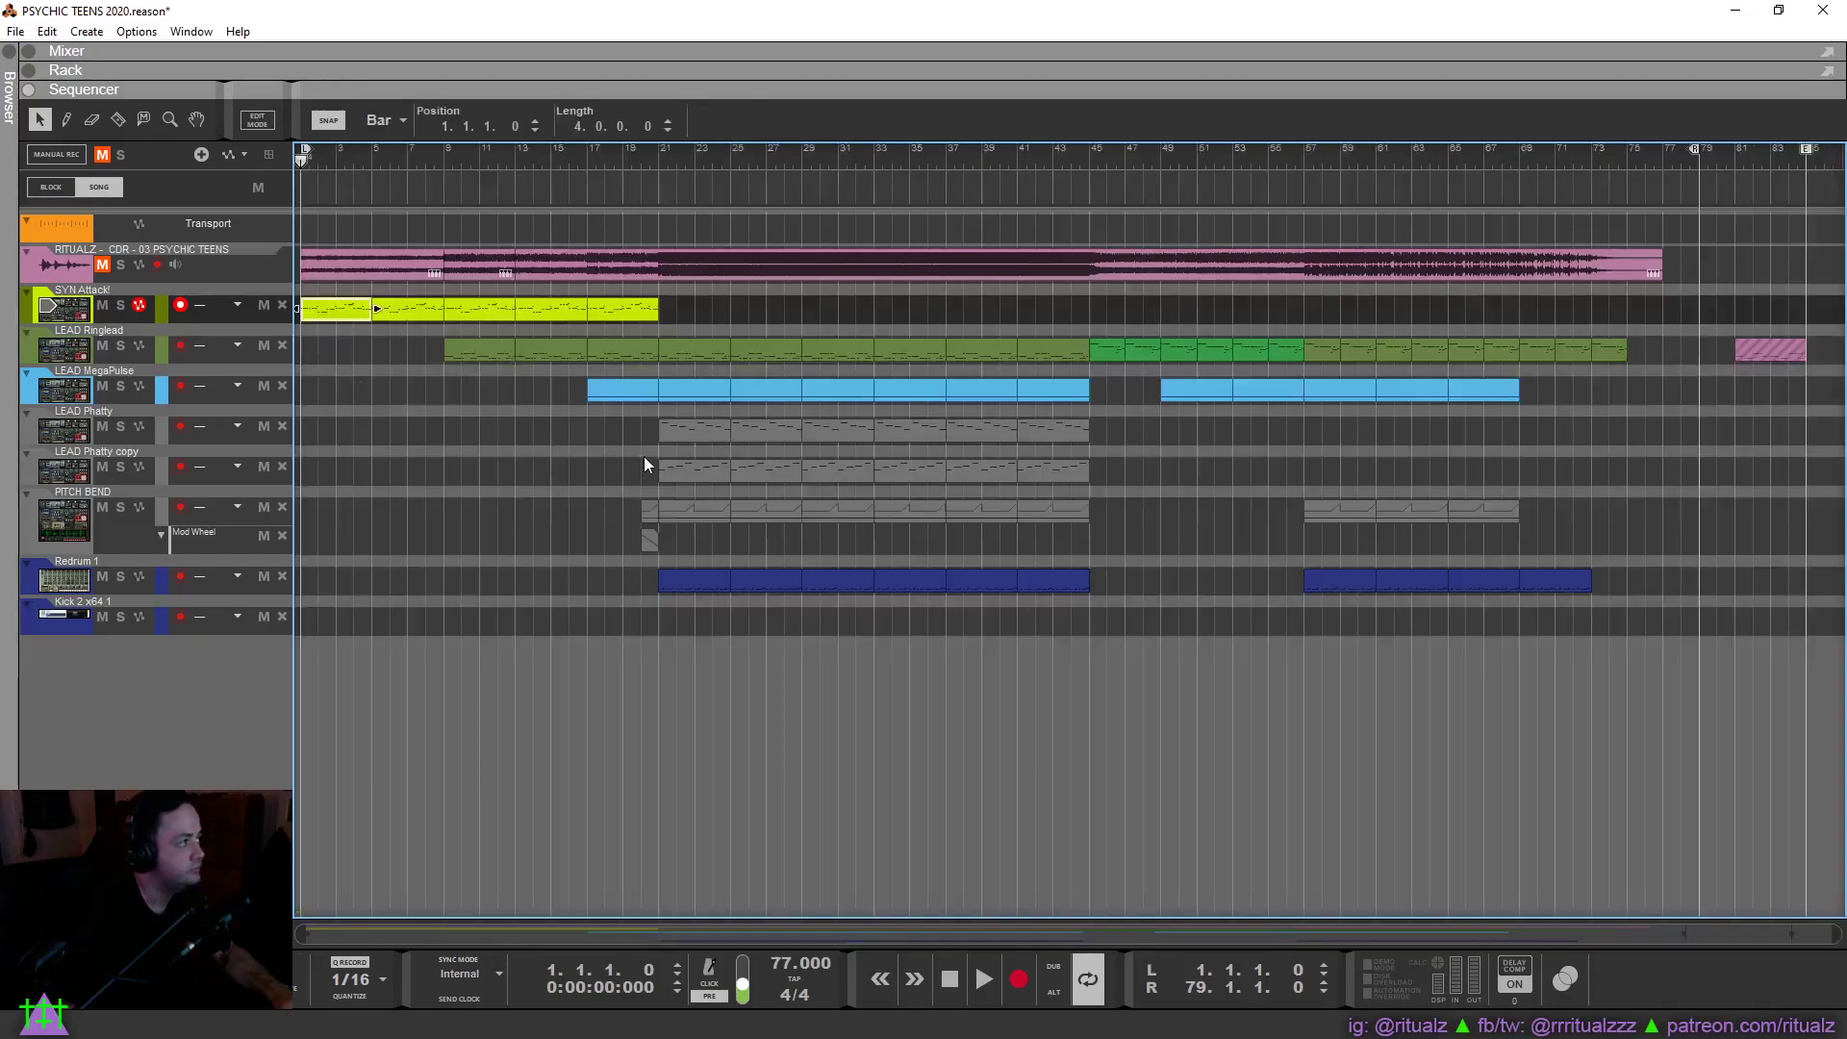
{"action": "left_click", "coordinate": [483, 423]}
Solo the LEAD Ringlead track and play it from bar 9 to bar 13.
{"action": "left_click", "coordinate": [188, 355]}
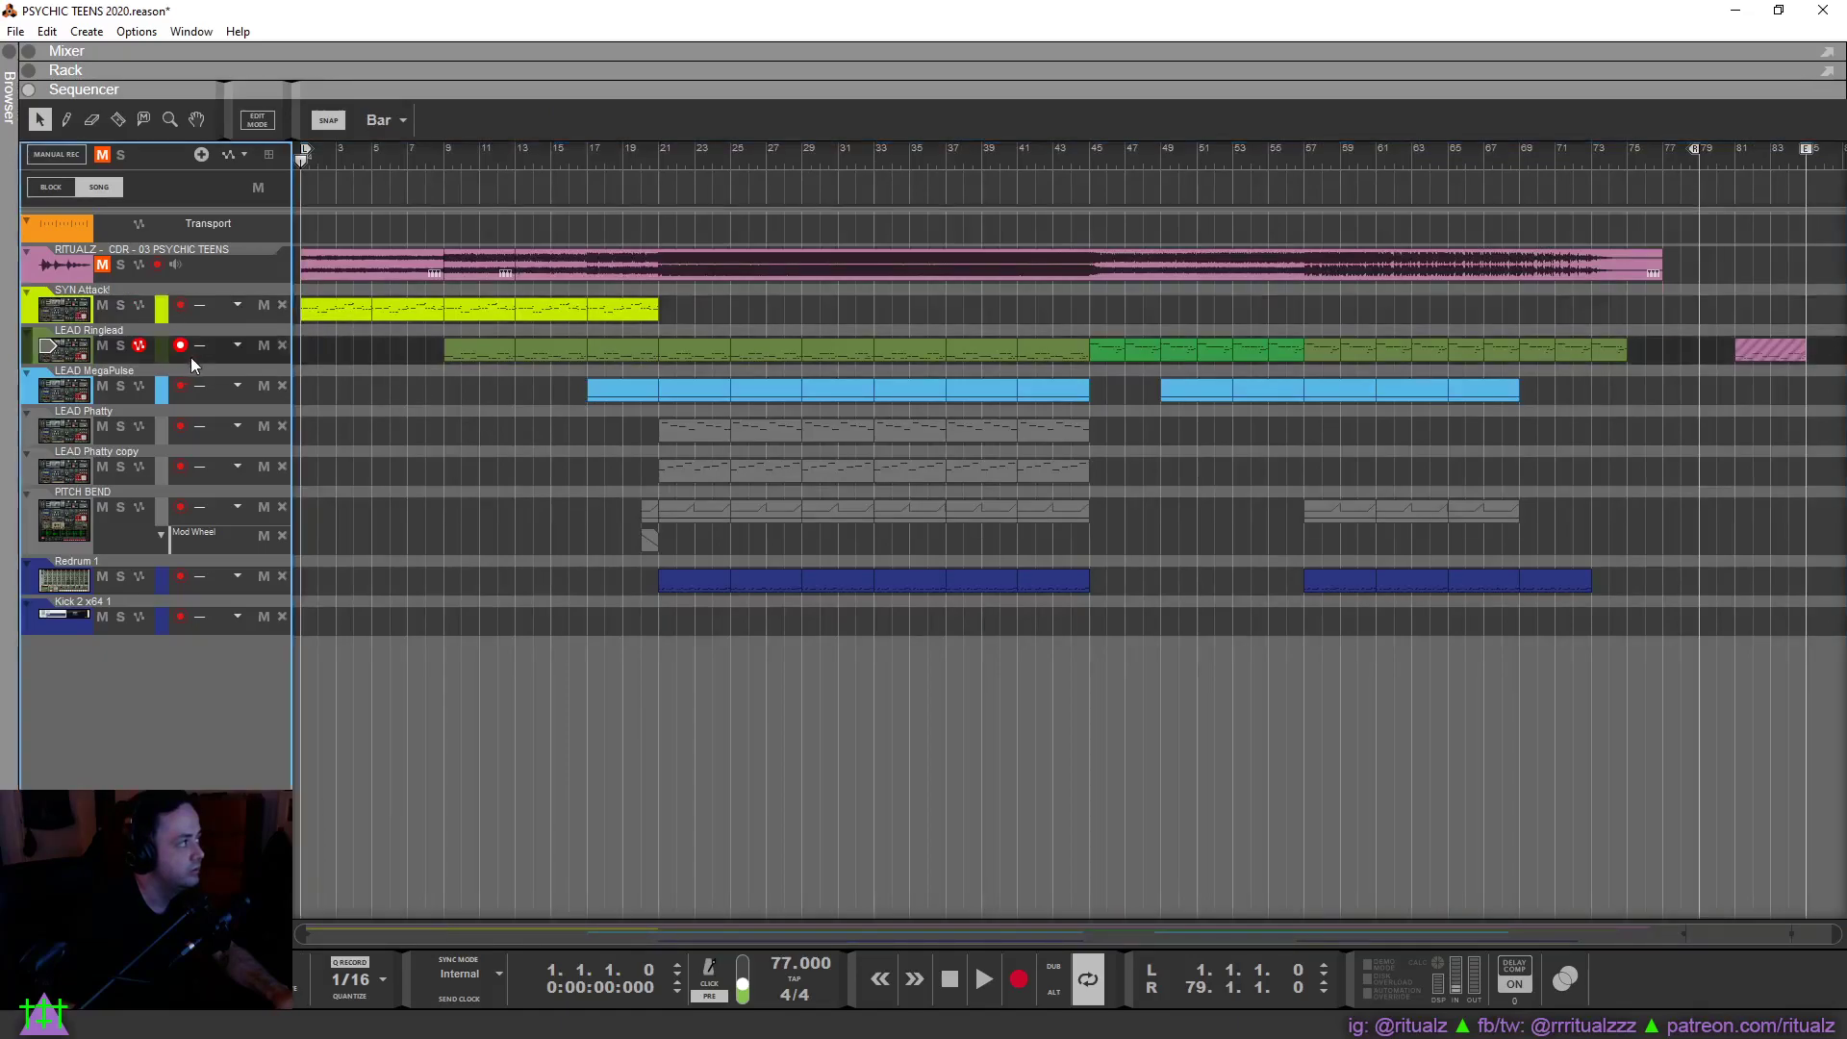
{"action": "left_click", "coordinate": [122, 349]}
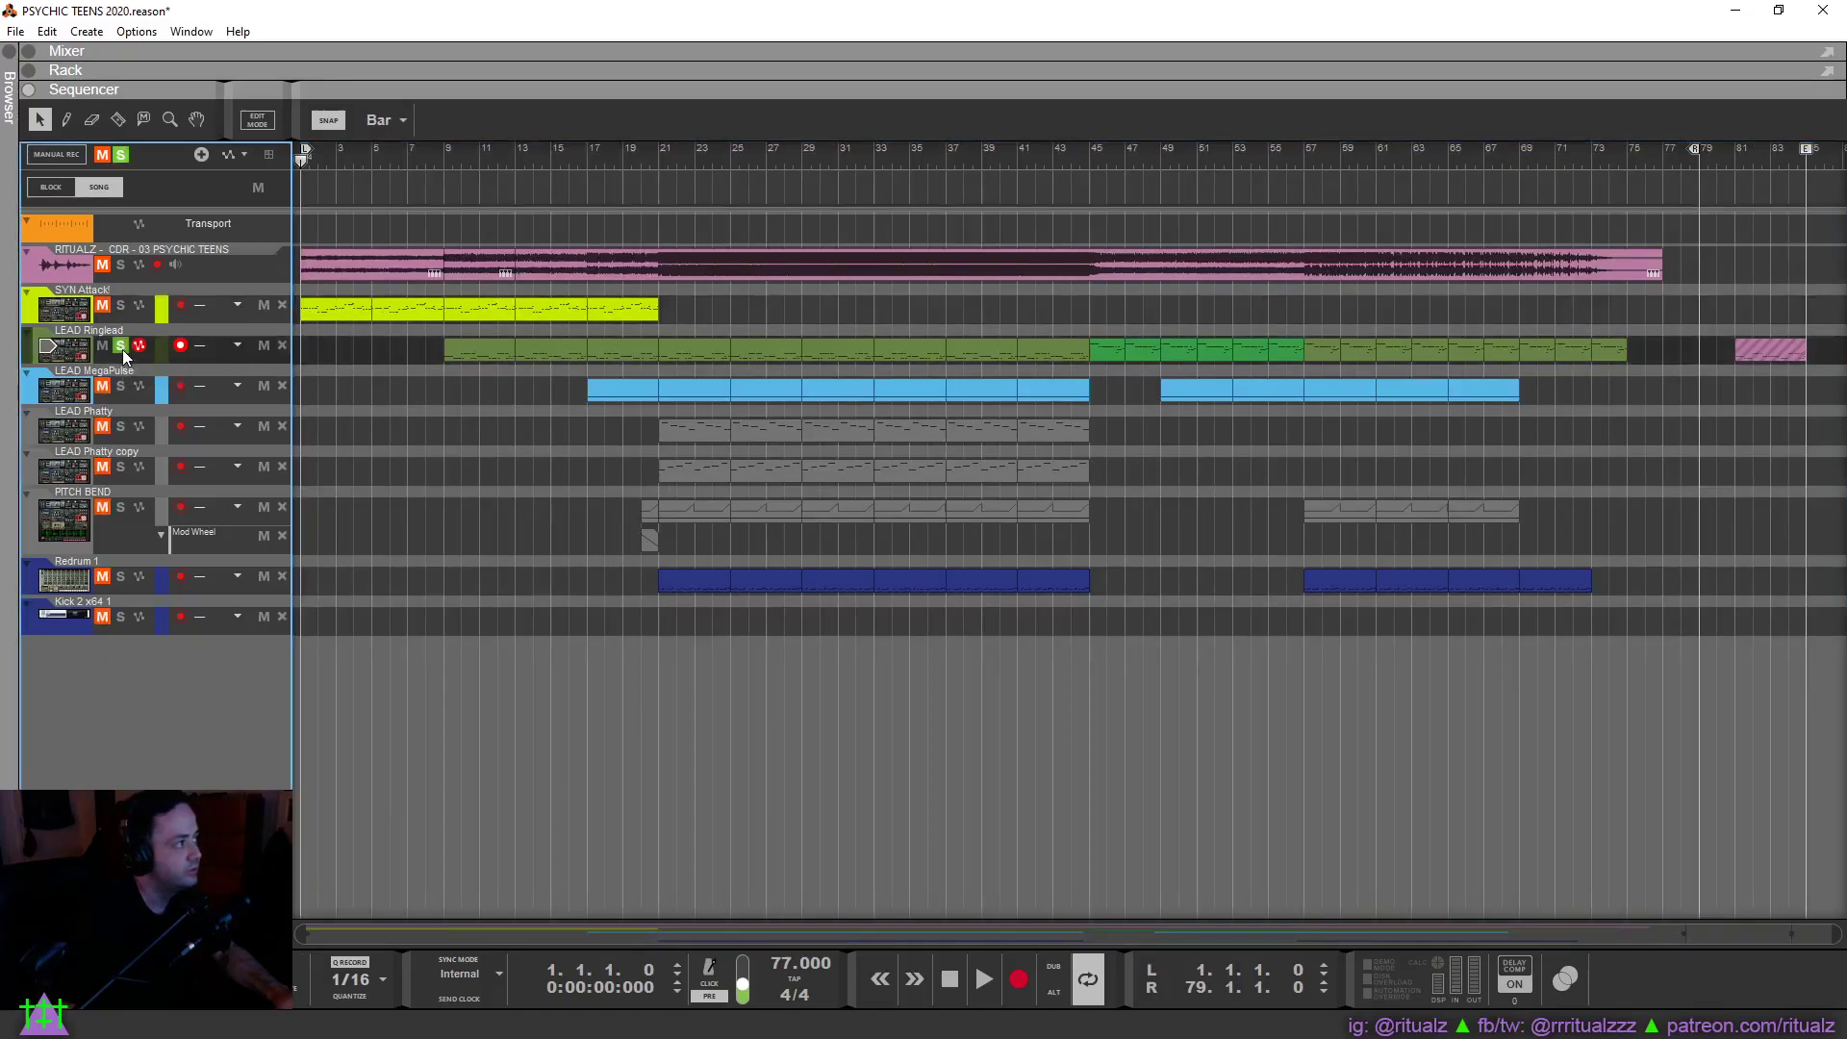
{"action": "left_click", "coordinate": [442, 158]}
{"action": "key", "text": "space"}
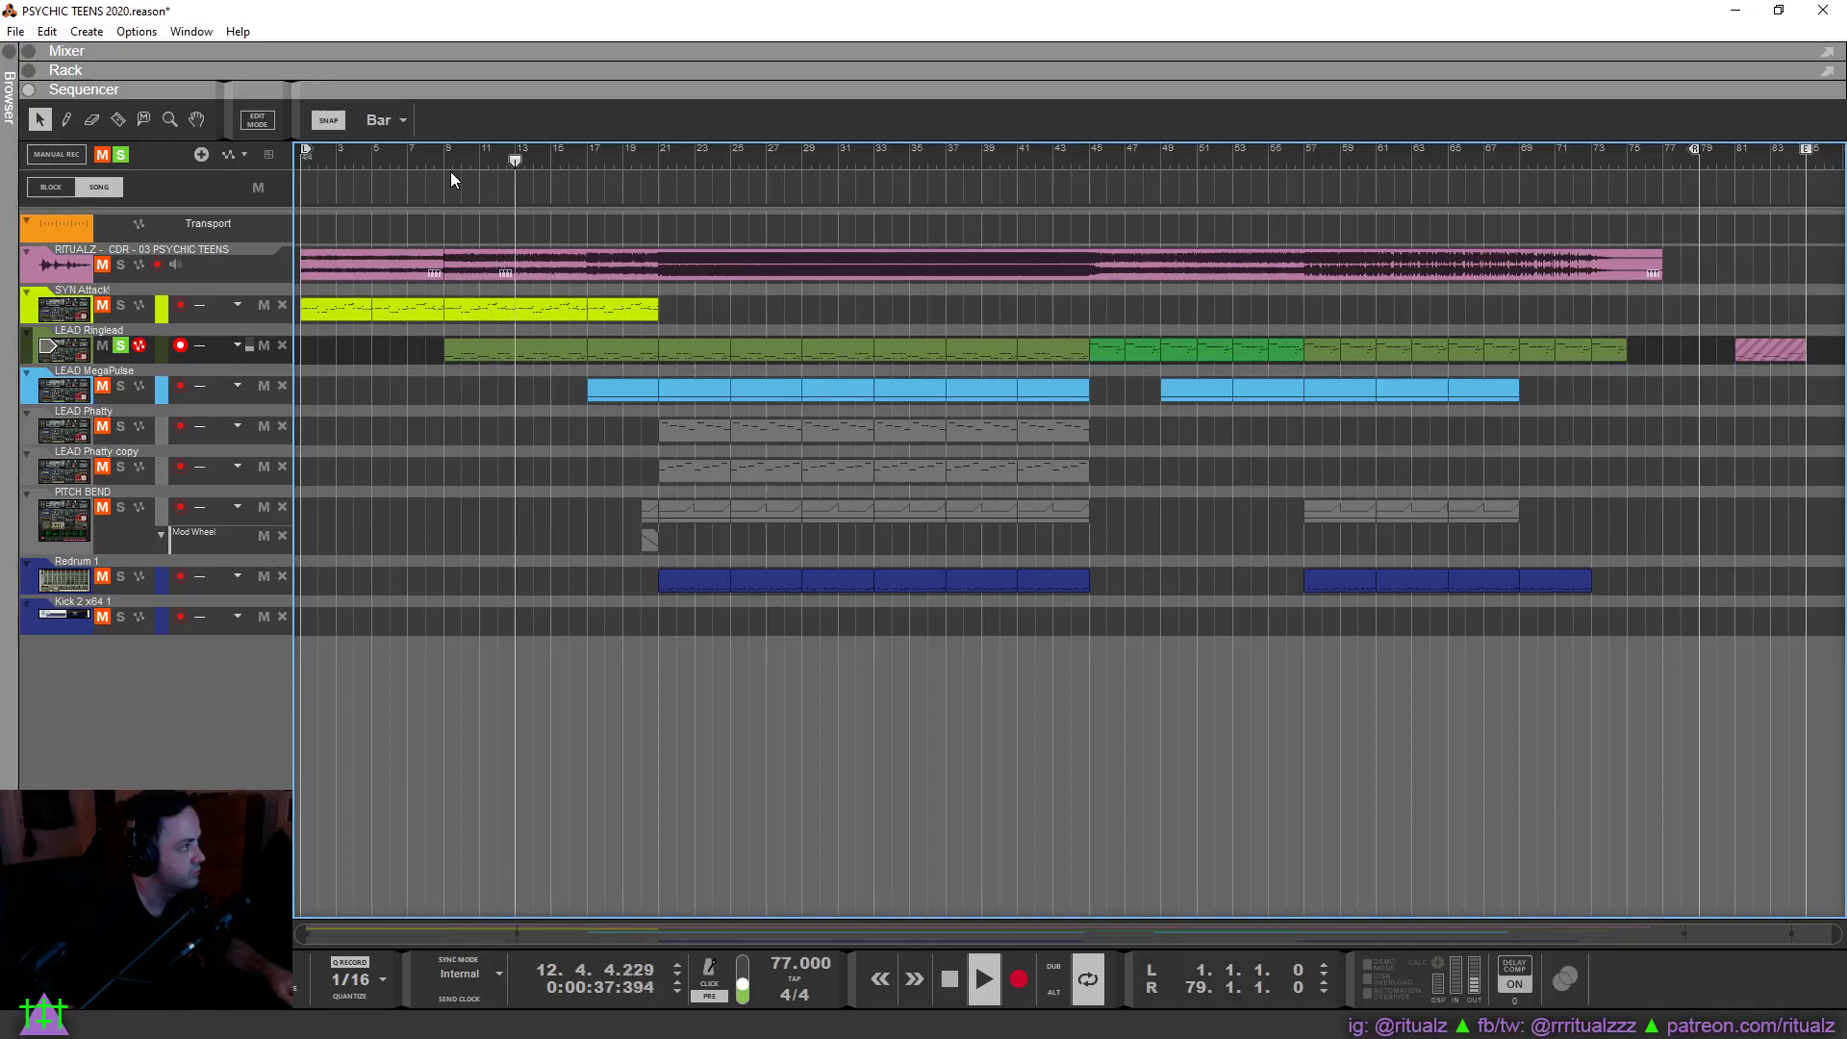
{"action": "key", "text": "space"}
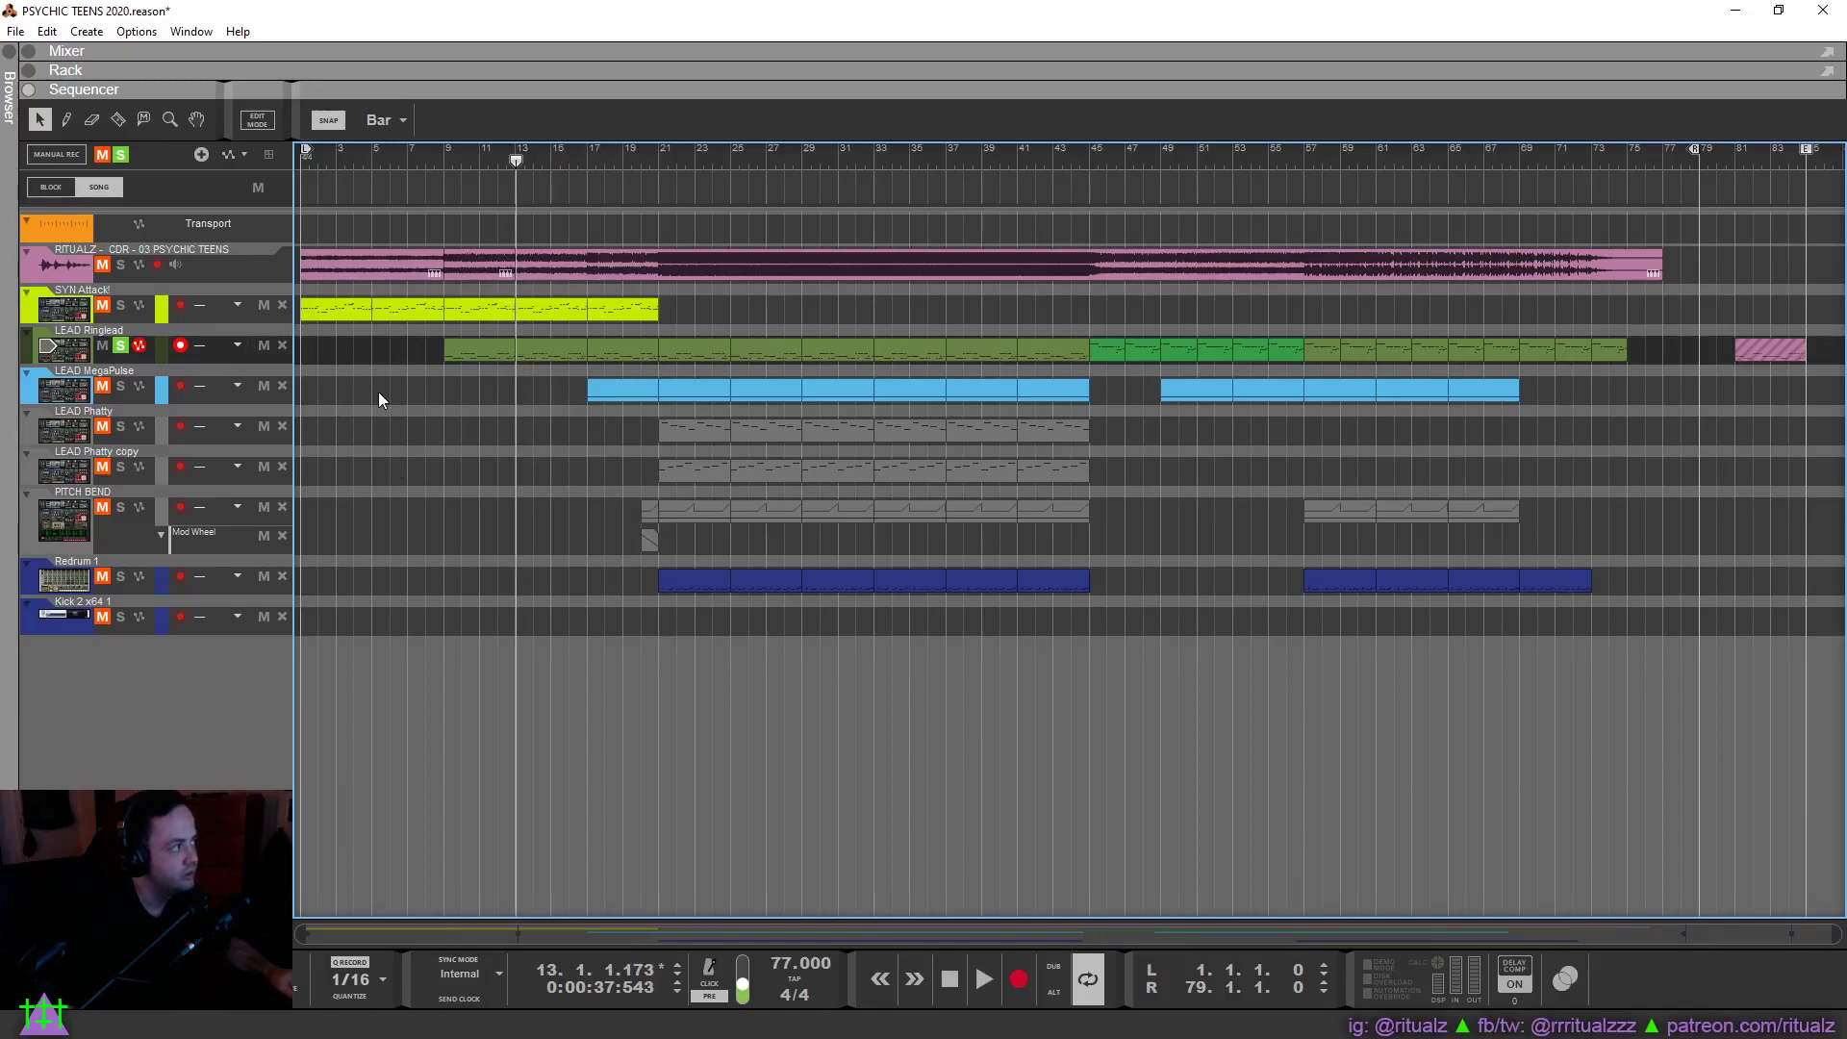
Solo the PSYCHIC TEENS audio track instead of LEAD Ringlead, play it from bar 9 to bar 17, and return the playhead to bar 9.
{"action": "left_click", "coordinate": [121, 266]}
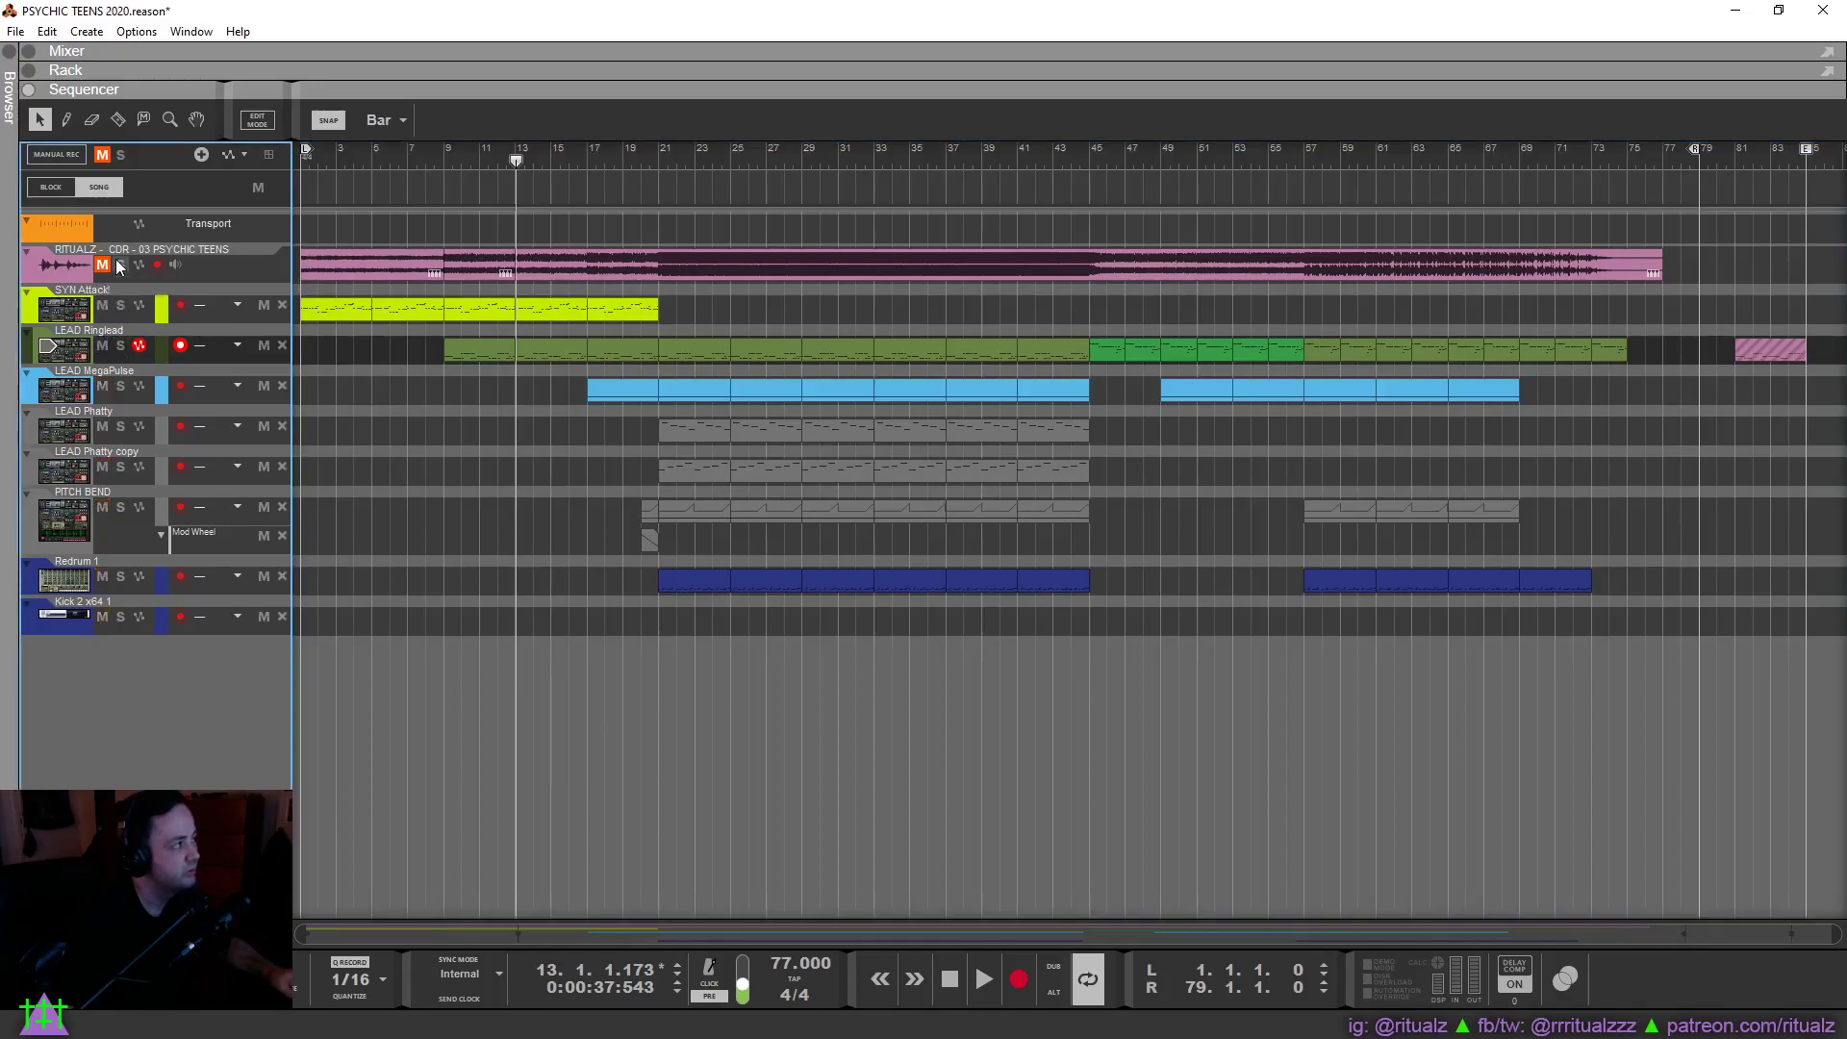
{"action": "left_click", "coordinate": [120, 265]}
{"action": "left_click", "coordinate": [444, 160]}
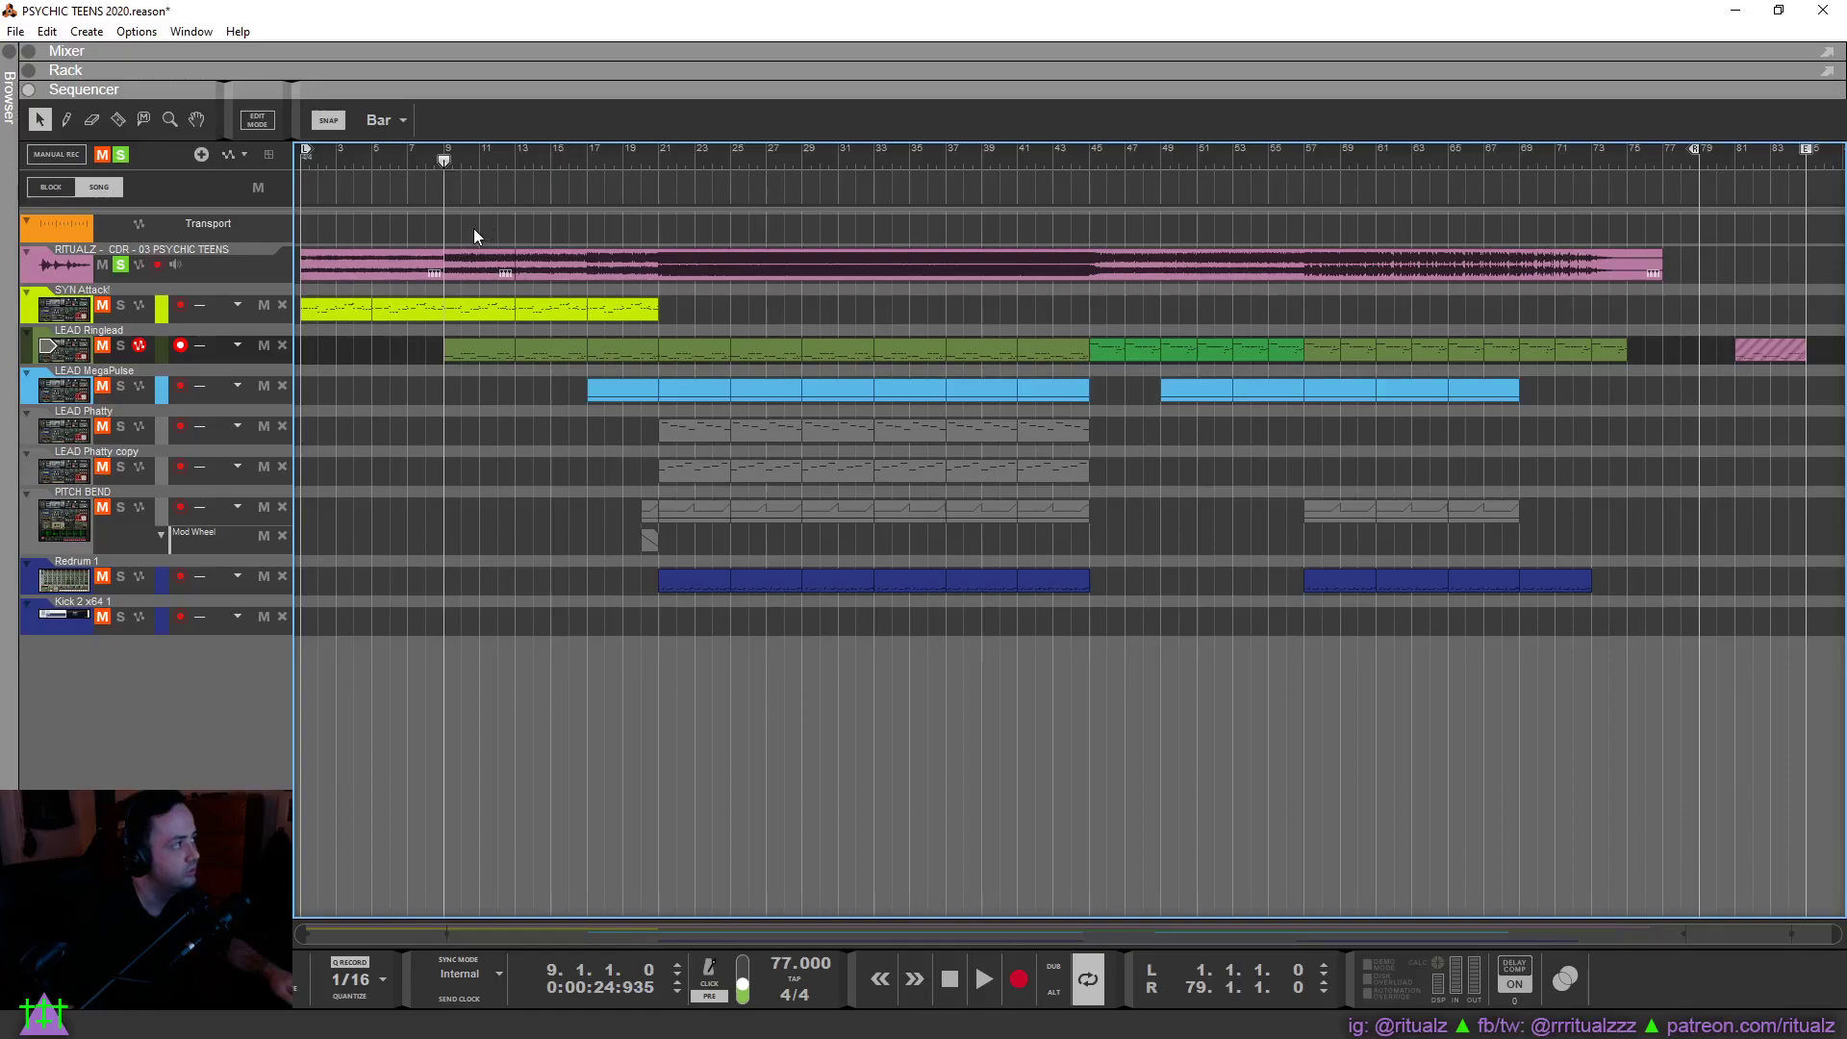
{"action": "key", "text": "space"}
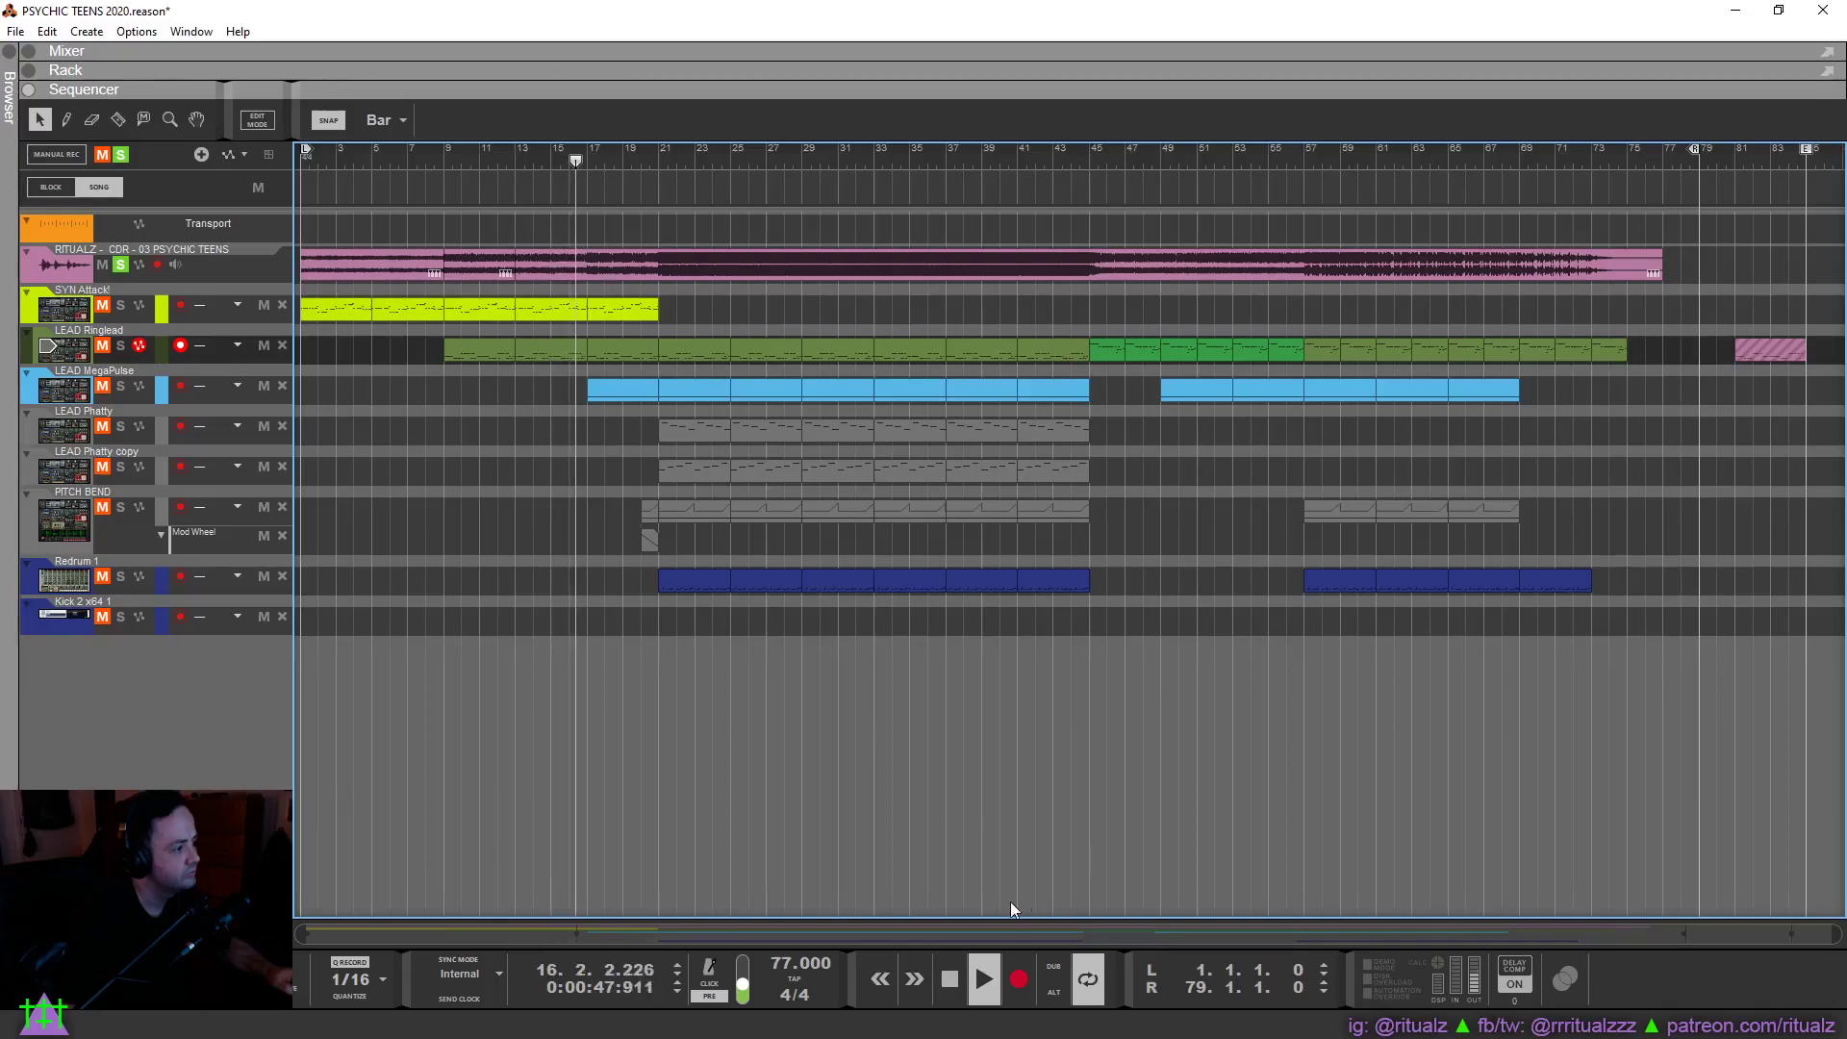
{"action": "left_click", "coordinate": [954, 978]}
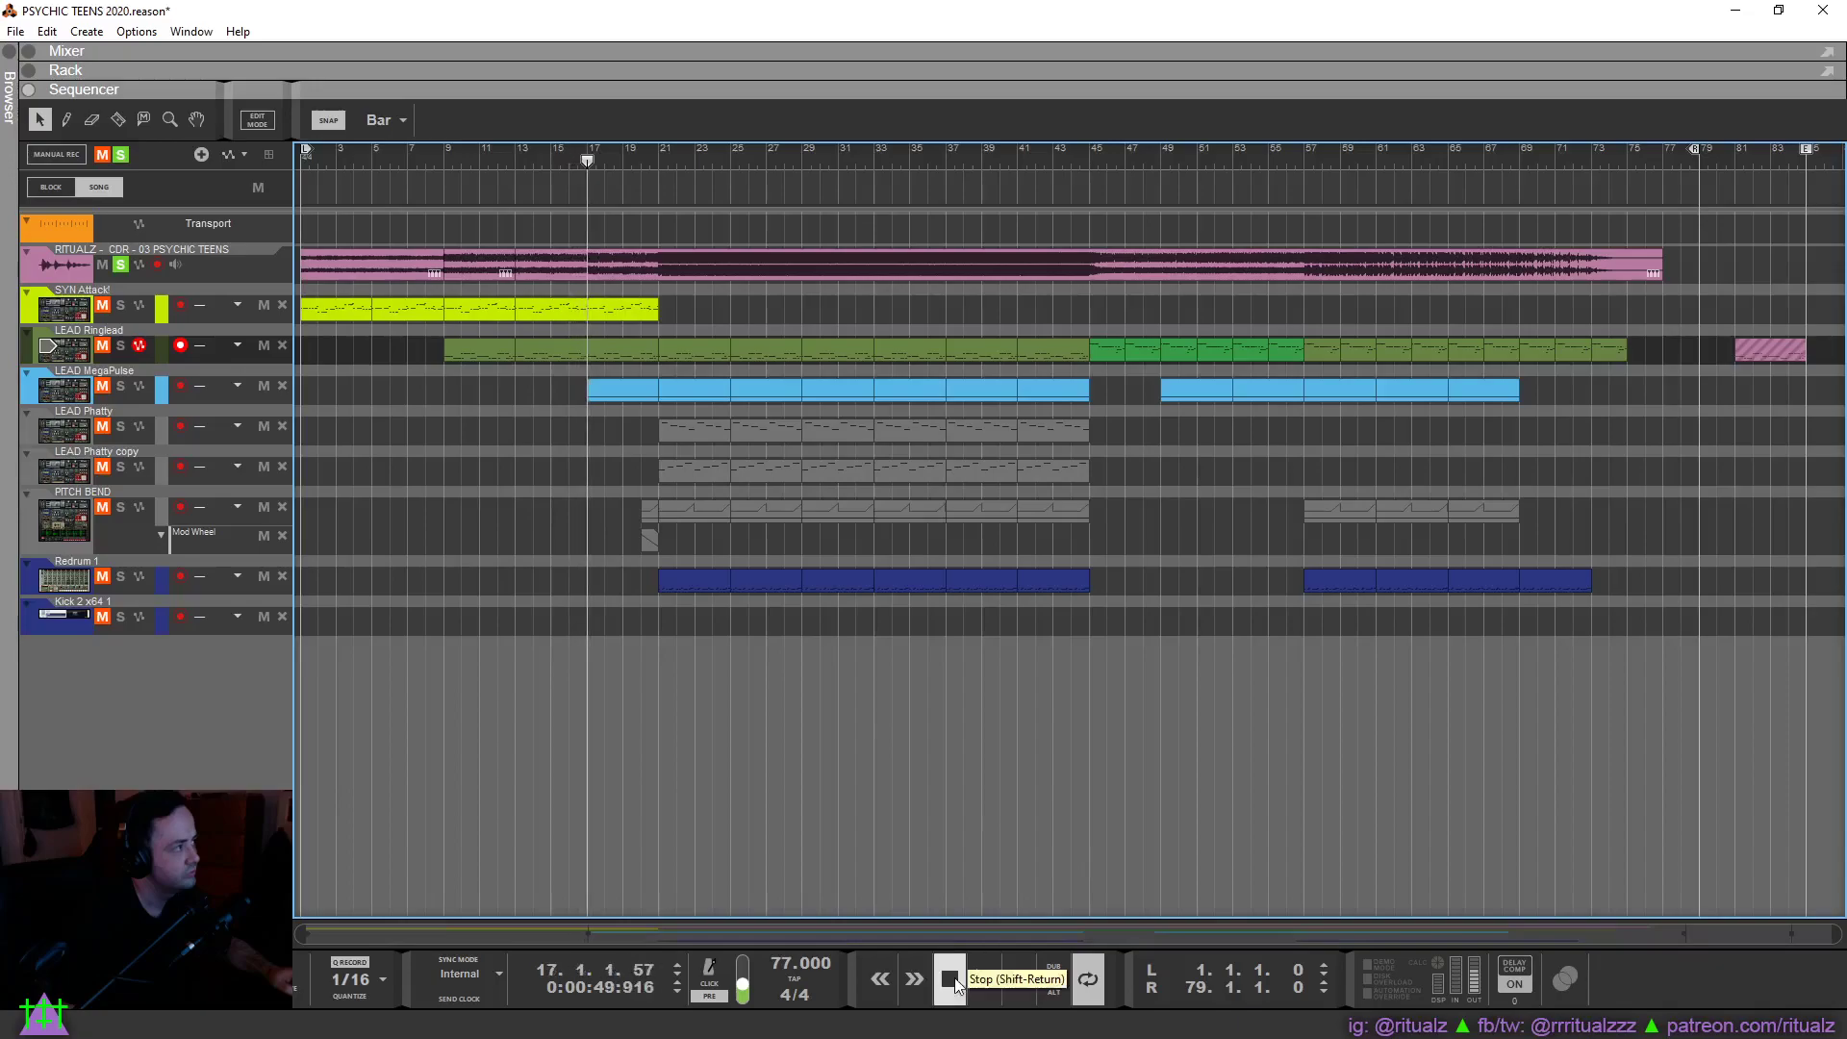
{"action": "left_click", "coordinate": [443, 156]}
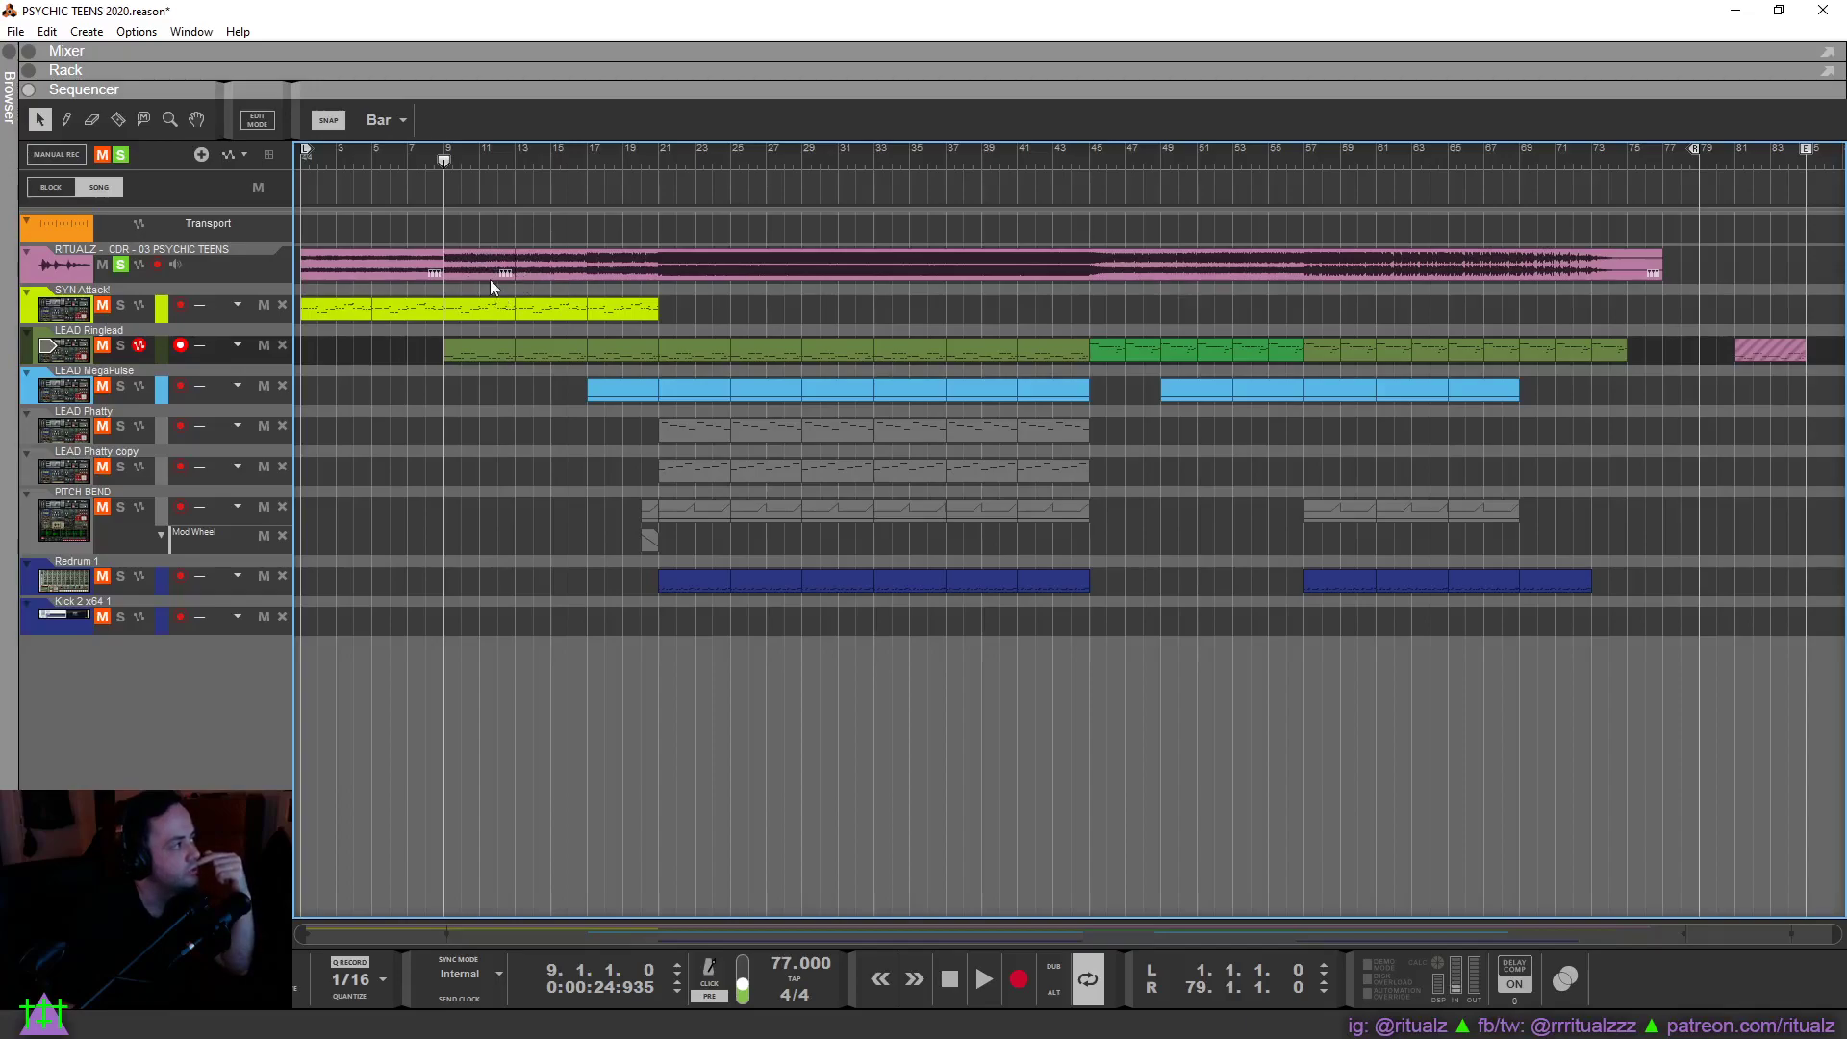
Set the loop locators to bars 9 and 13, and check the notes of the first LEAD Ringlead clip.
{"action": "left_click_drag", "start_coordinate": [302, 148], "coordinate": [448, 171]}
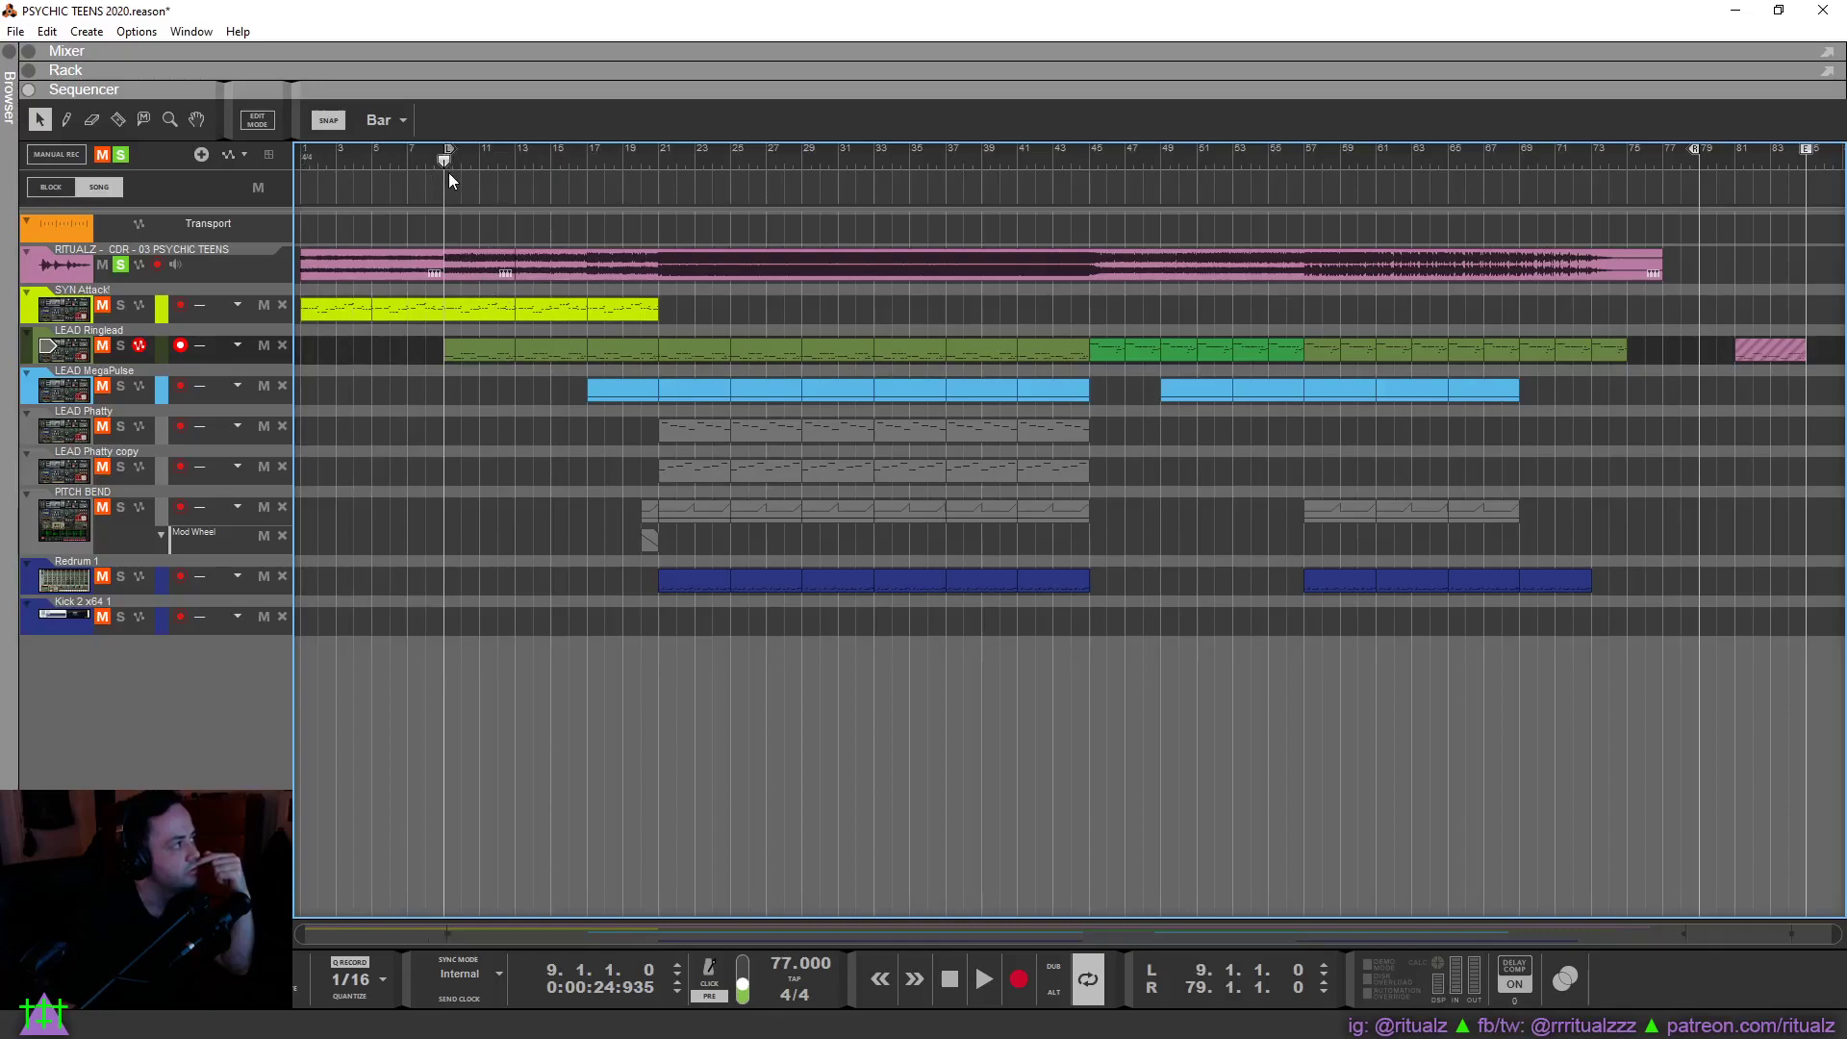
{"action": "double_click", "coordinate": [478, 356]}
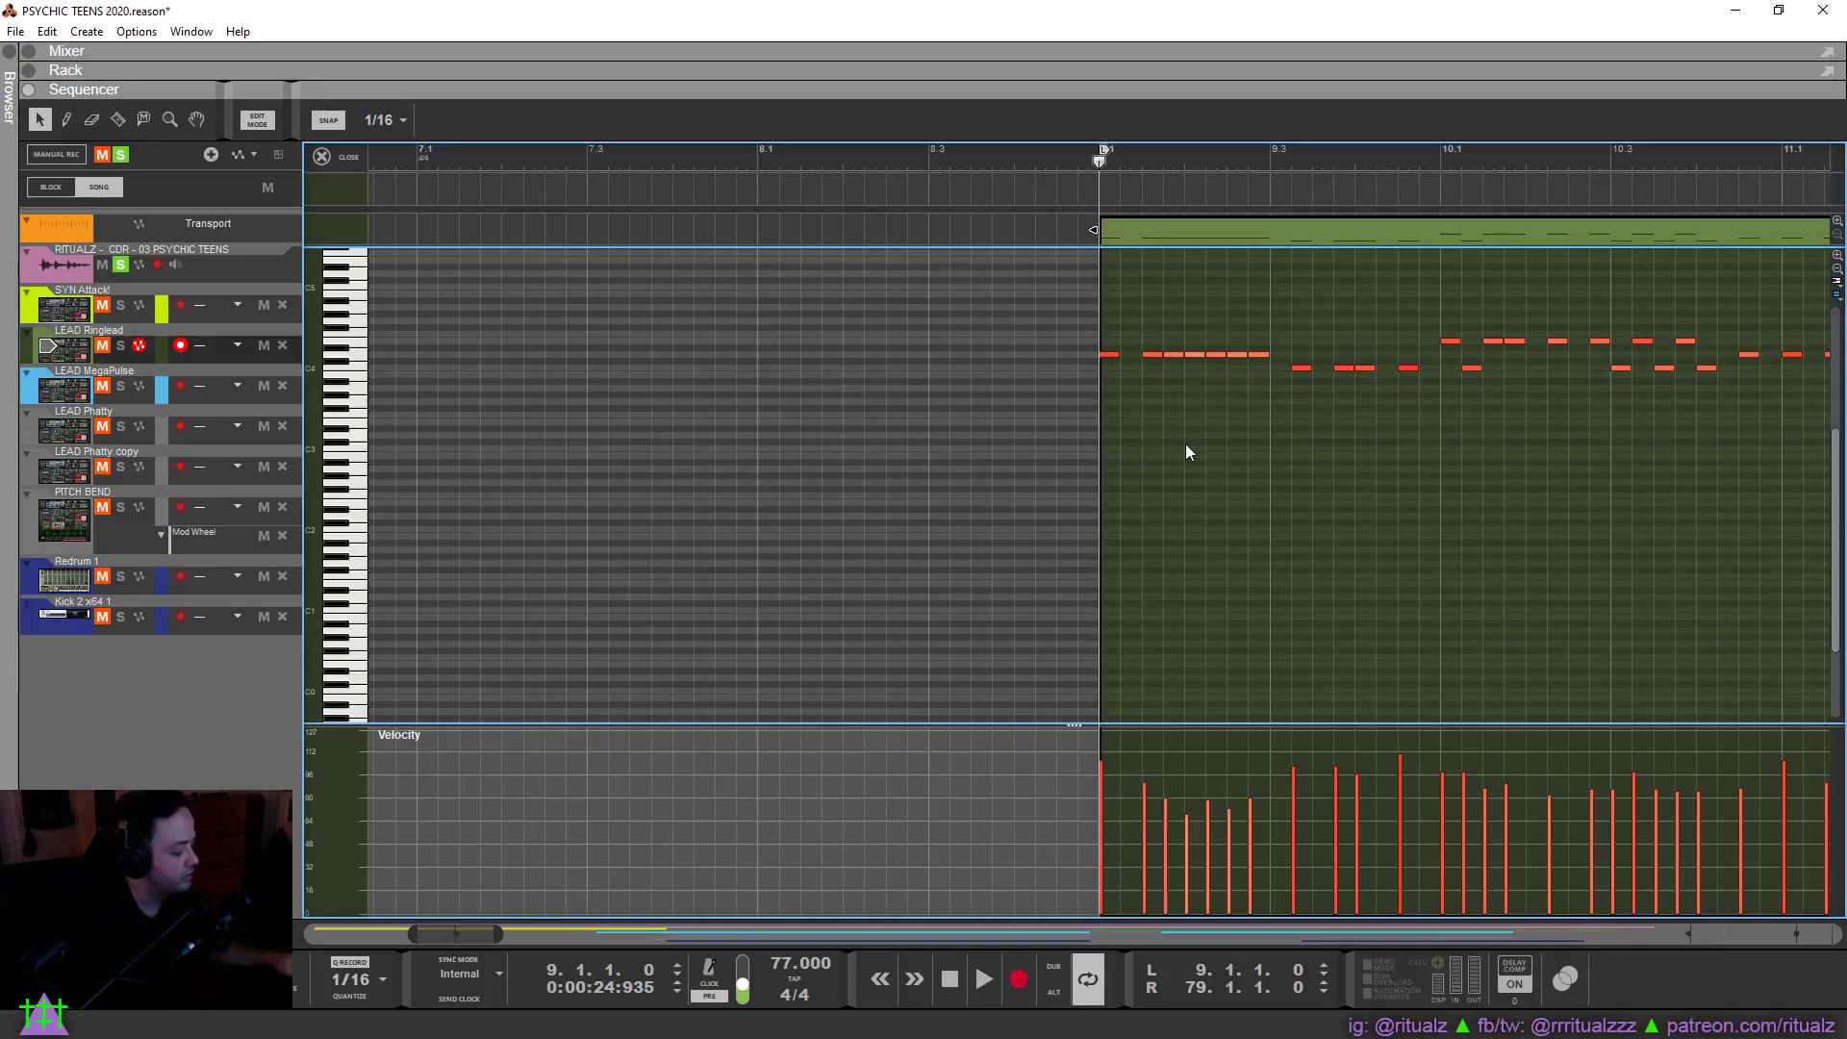
{"action": "scroll", "coordinate": [1185, 443], "scroll_direction": "right", "scroll_amount": 4}
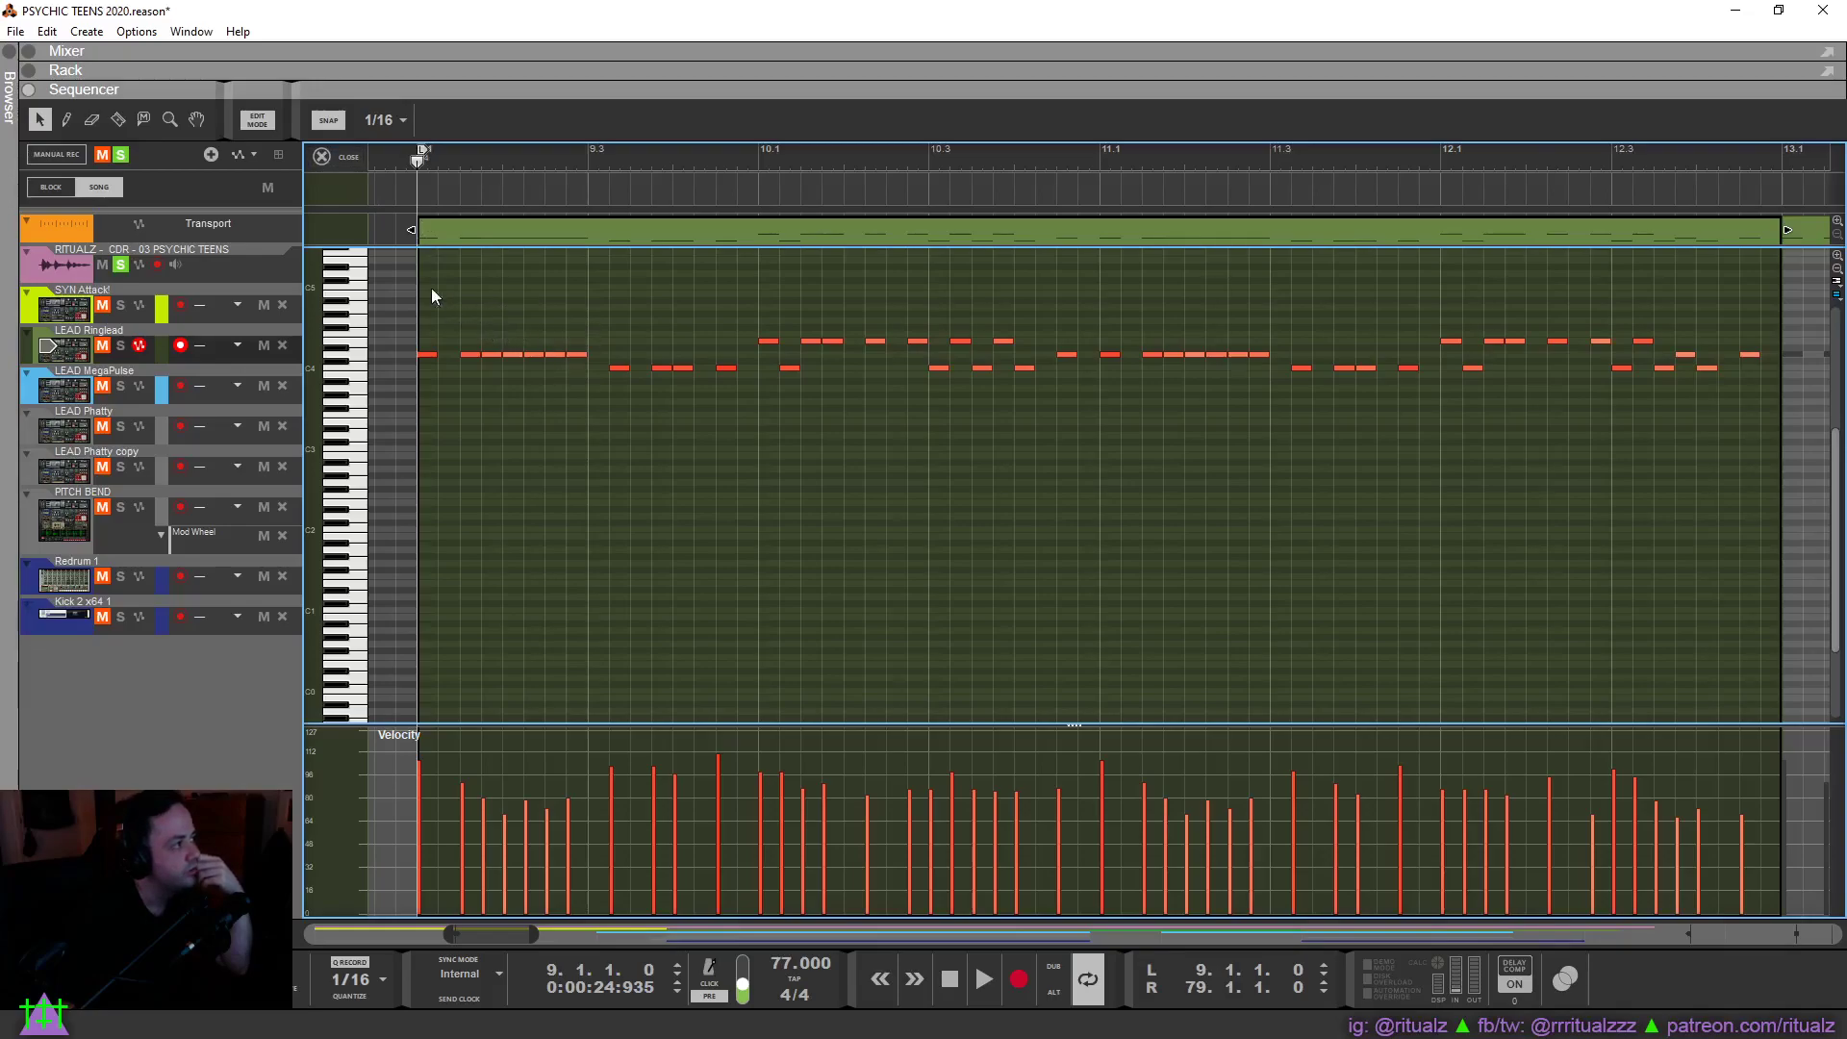
{"action": "left_click", "coordinate": [342, 164]}
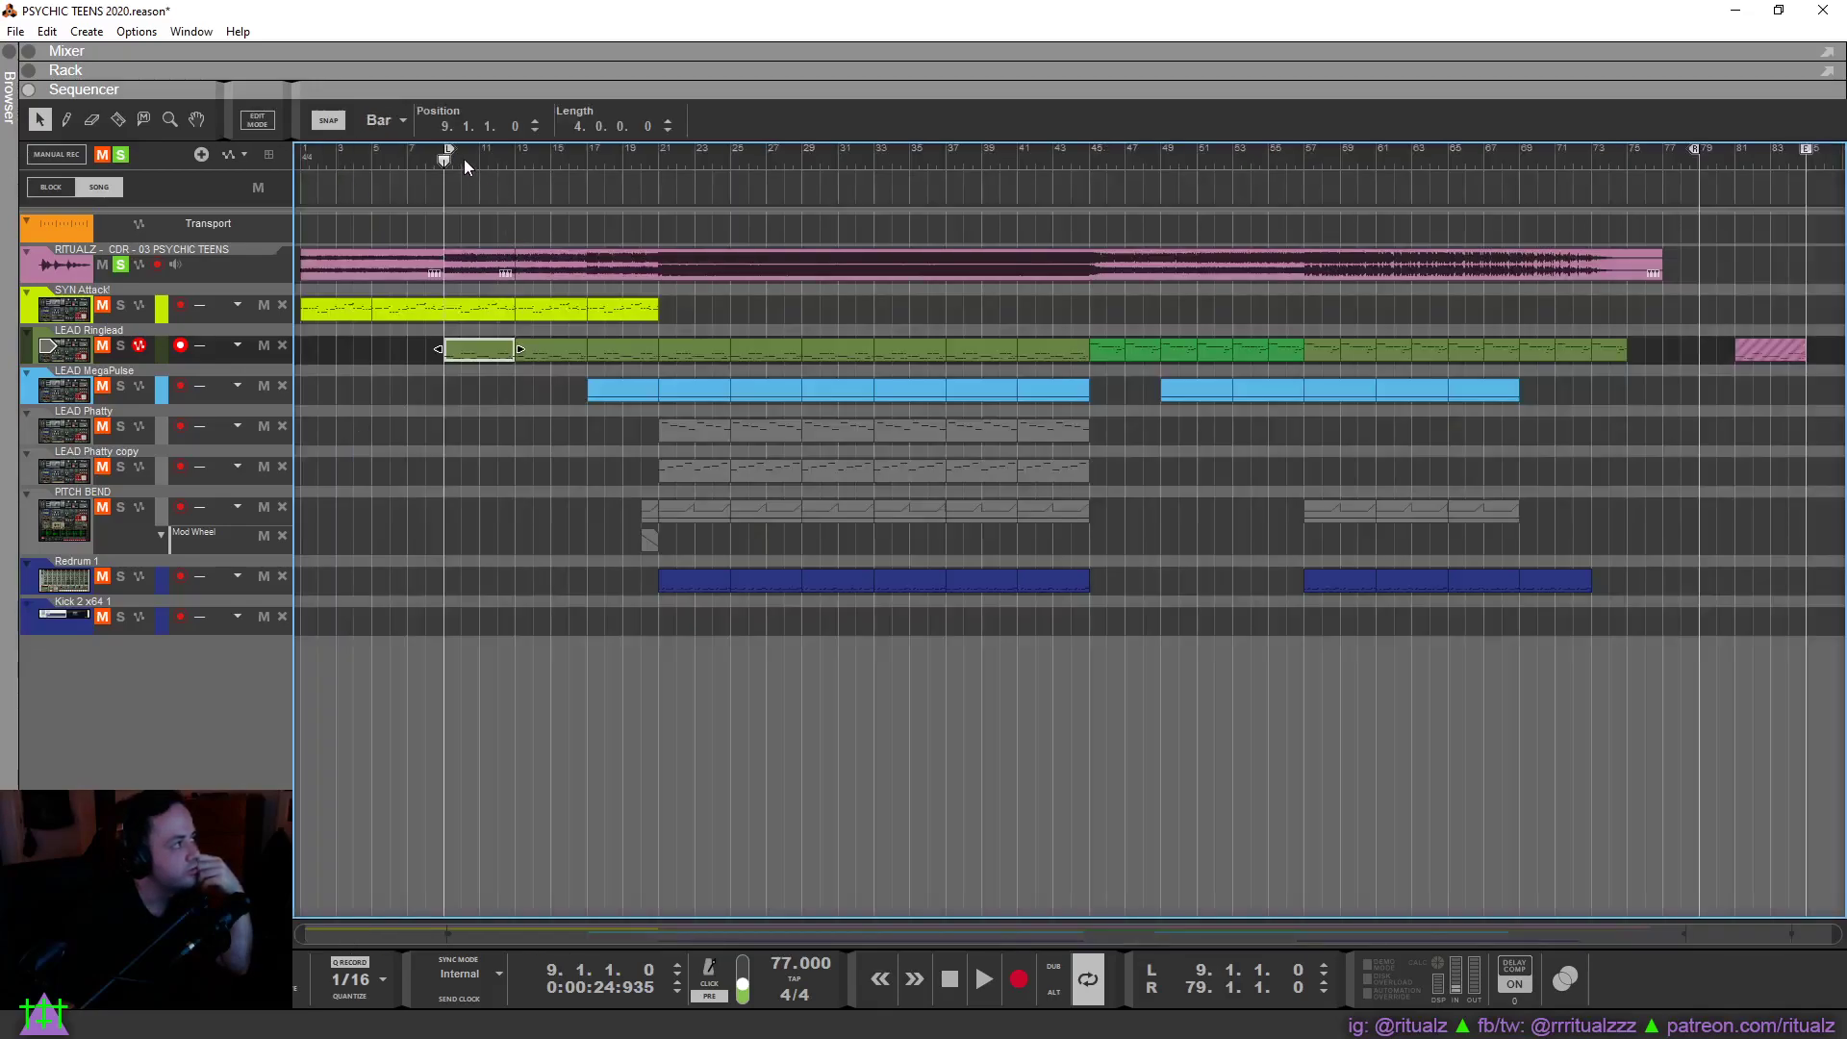
{"action": "left_click_drag", "start_coordinate": [1695, 149], "coordinate": [508, 294]}
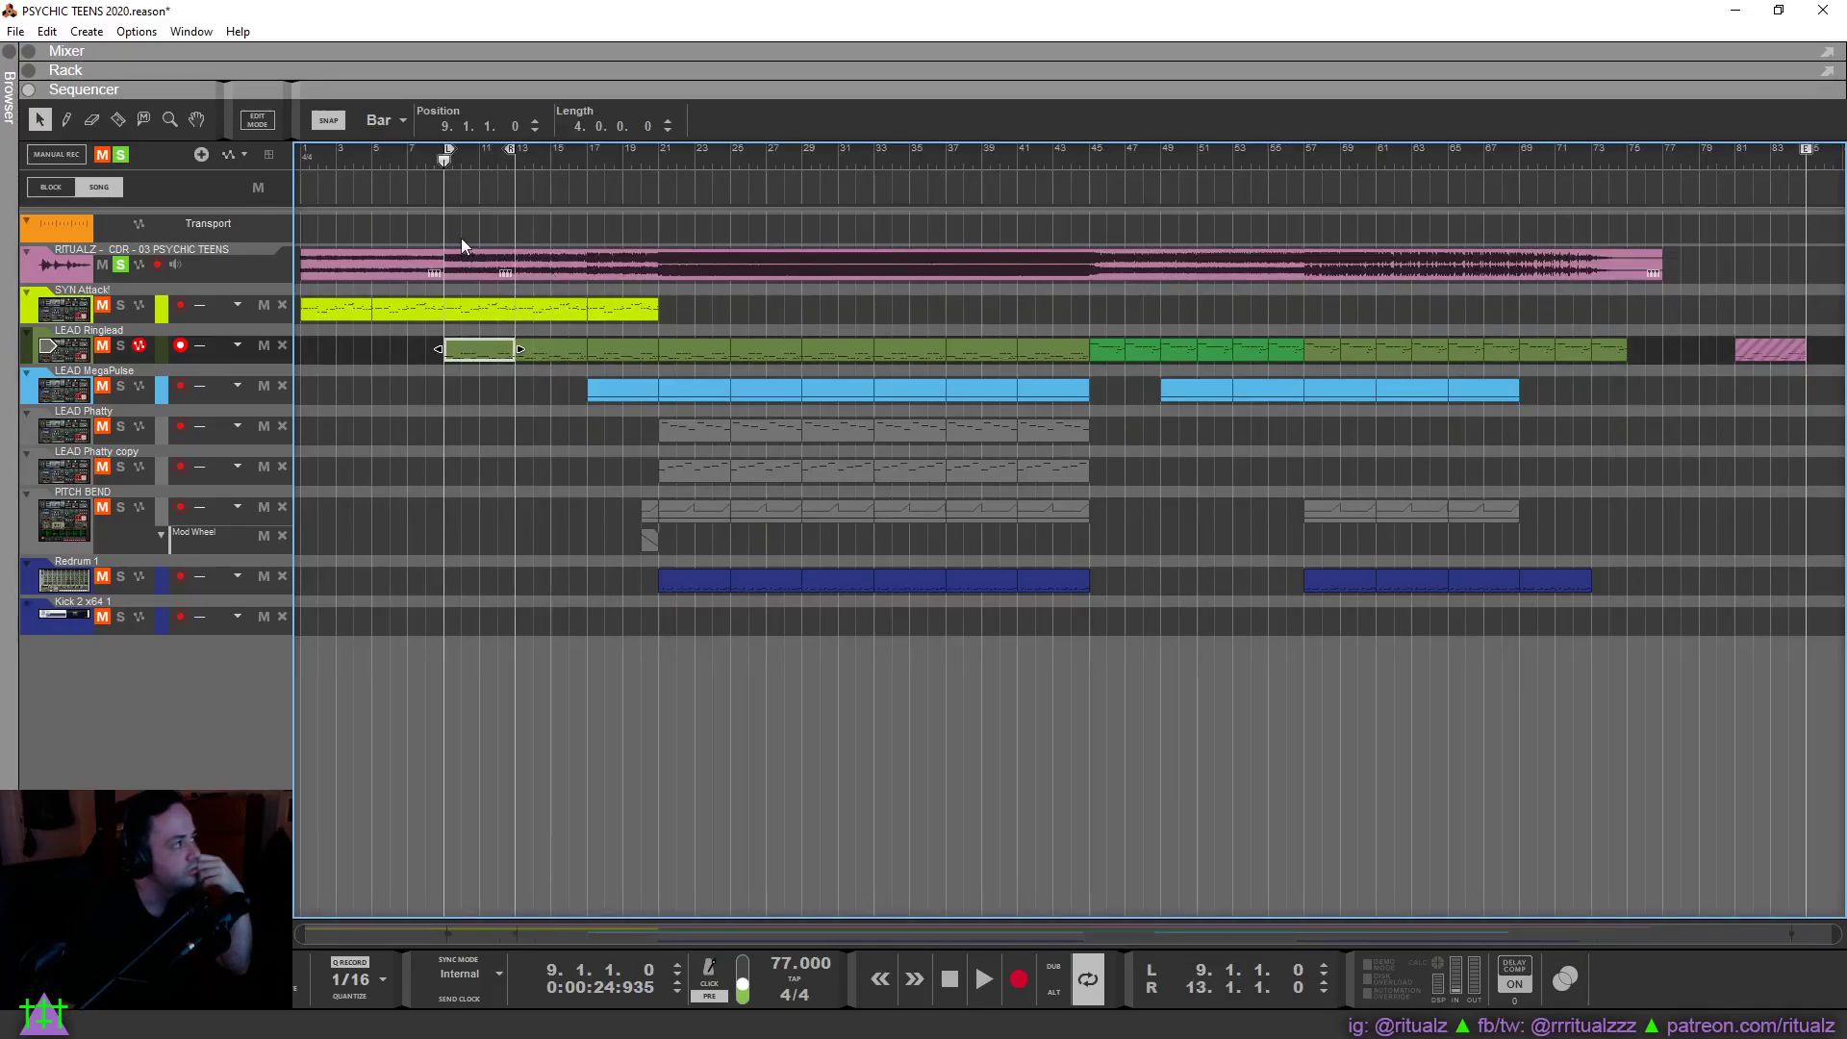
{"action": "left_click", "coordinate": [465, 410]}
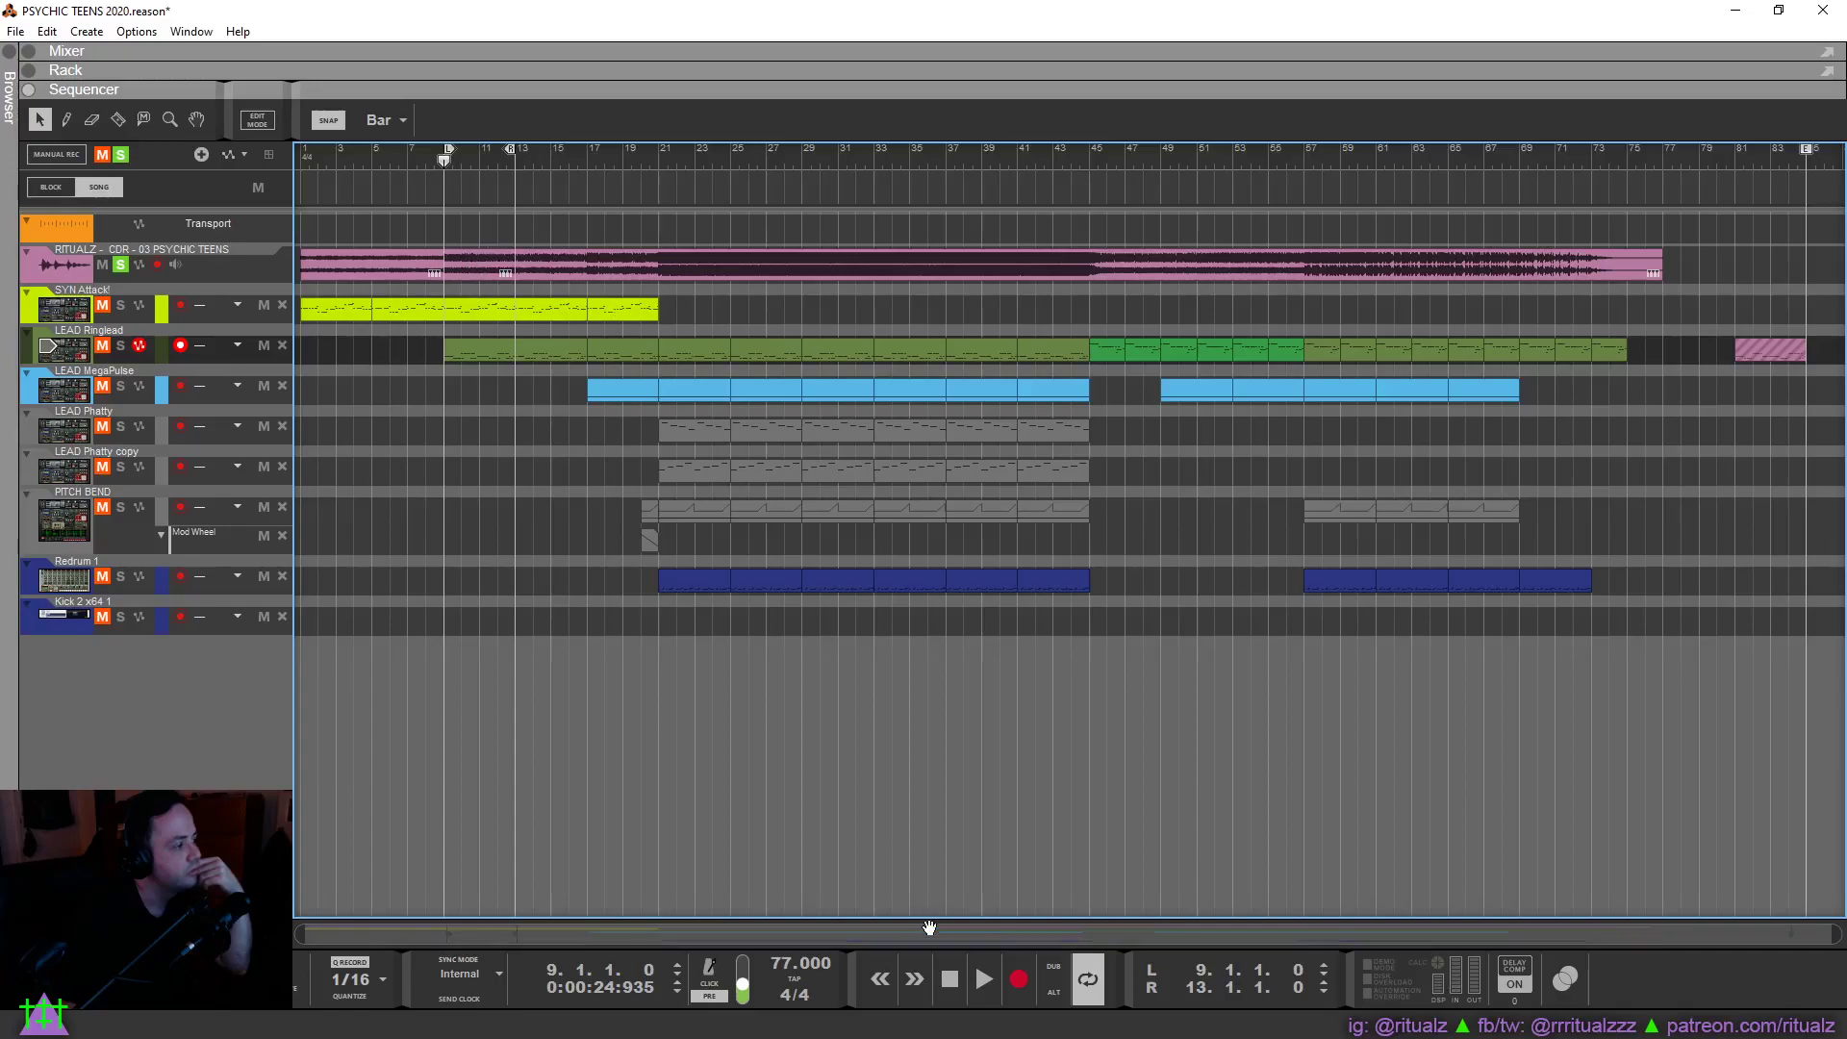
Play the soloed PSYCHIC TEENS audio from bar 9, and replay it from bar 11.
{"action": "left_click", "coordinate": [984, 979]}
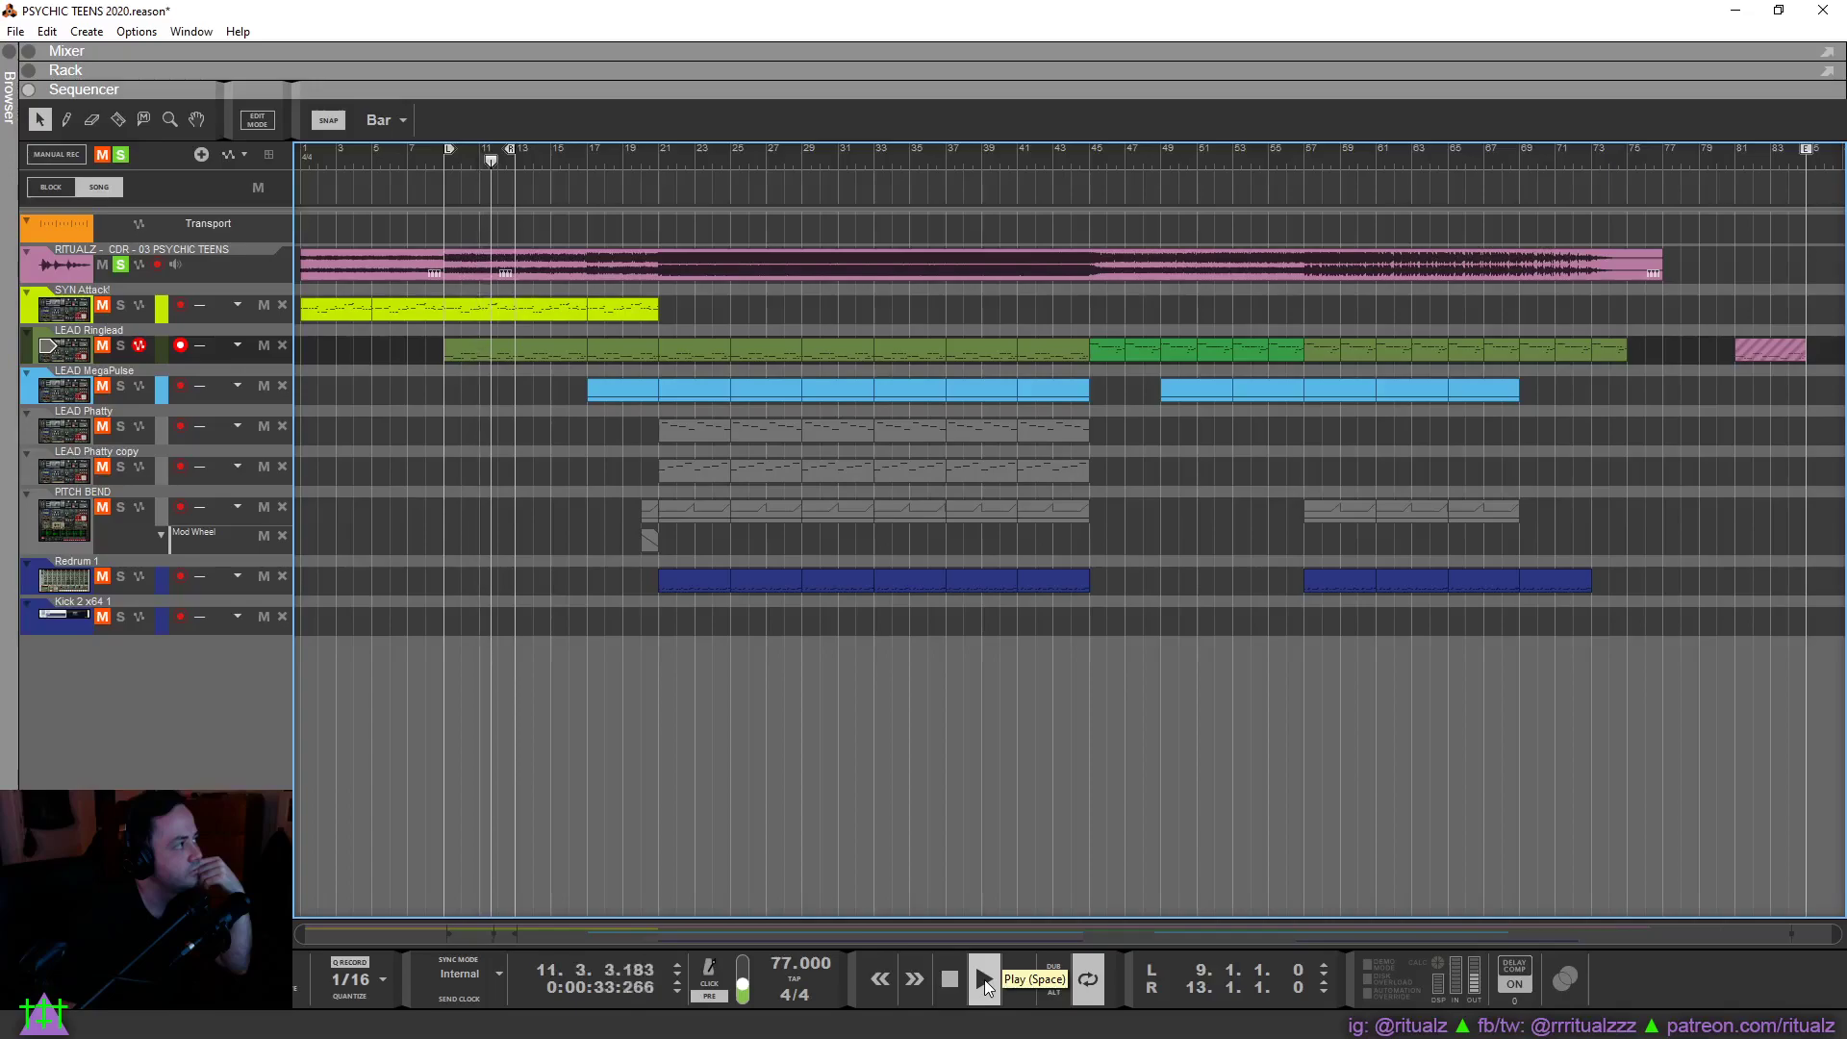
{"action": "left_click", "coordinate": [952, 980]}
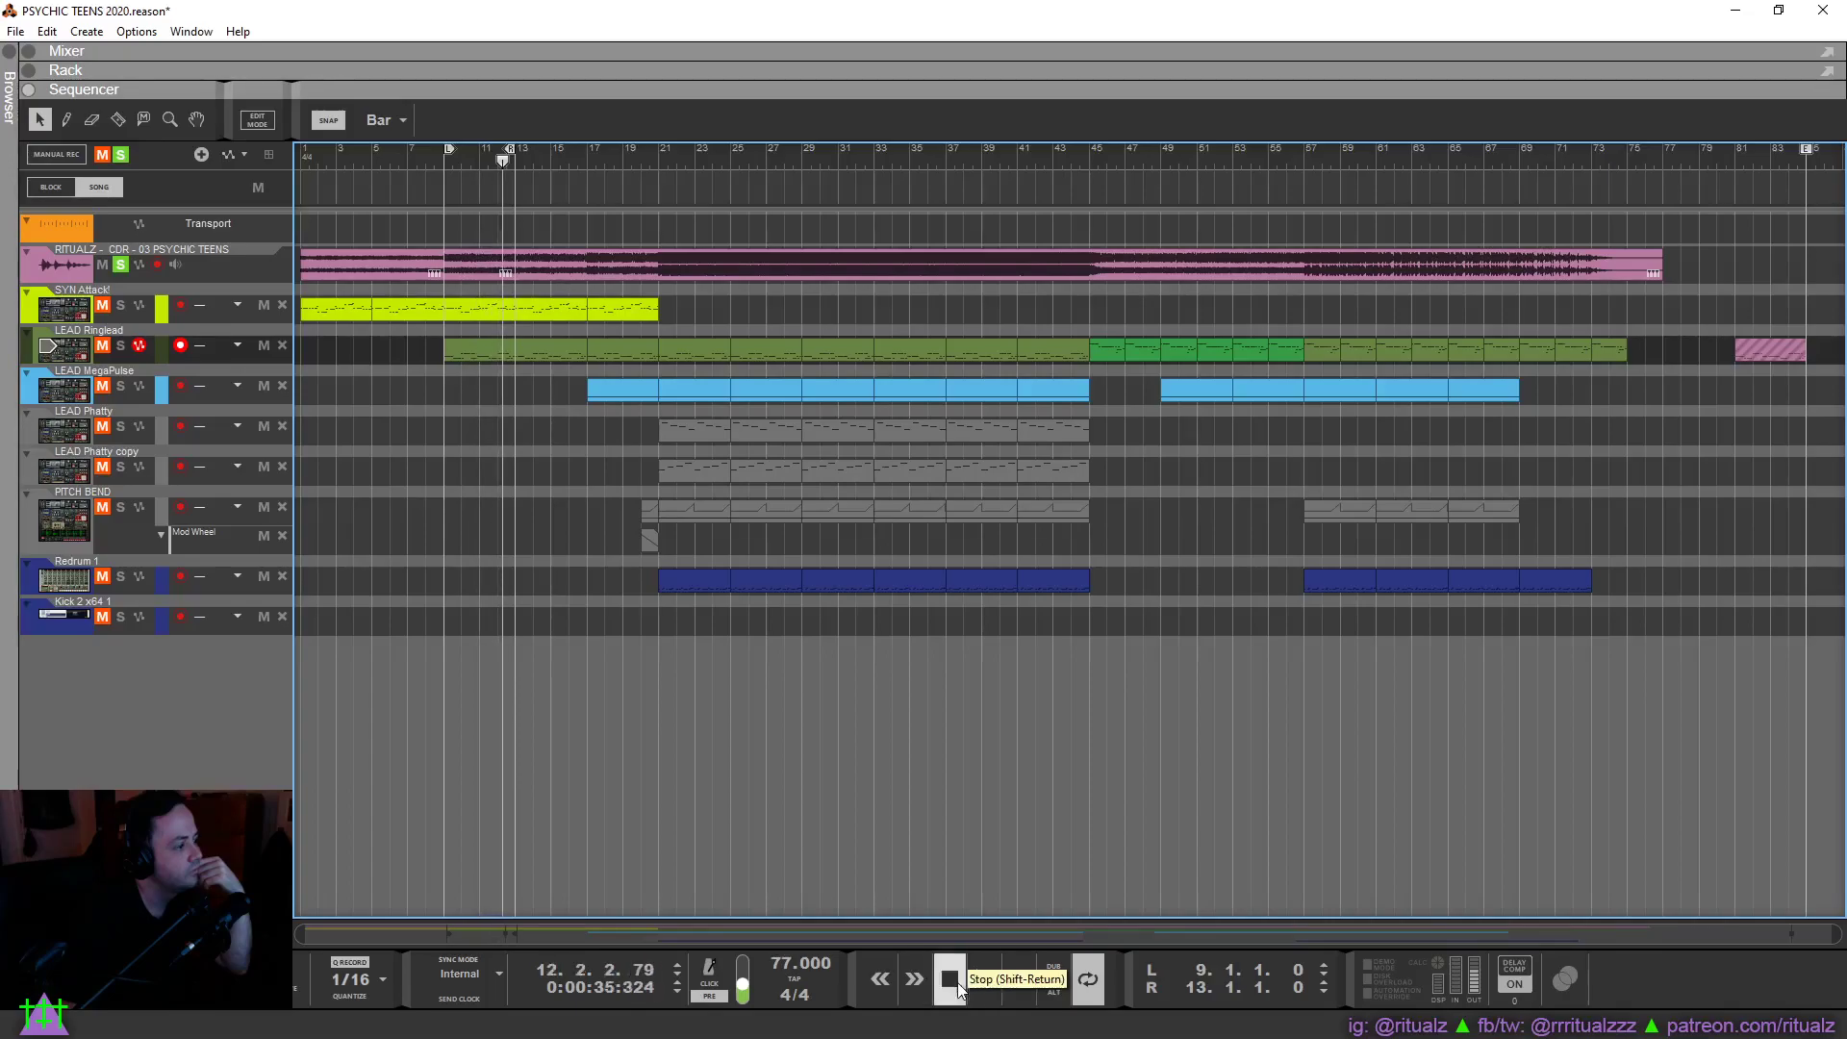
{"action": "left_click", "coordinate": [487, 160]}
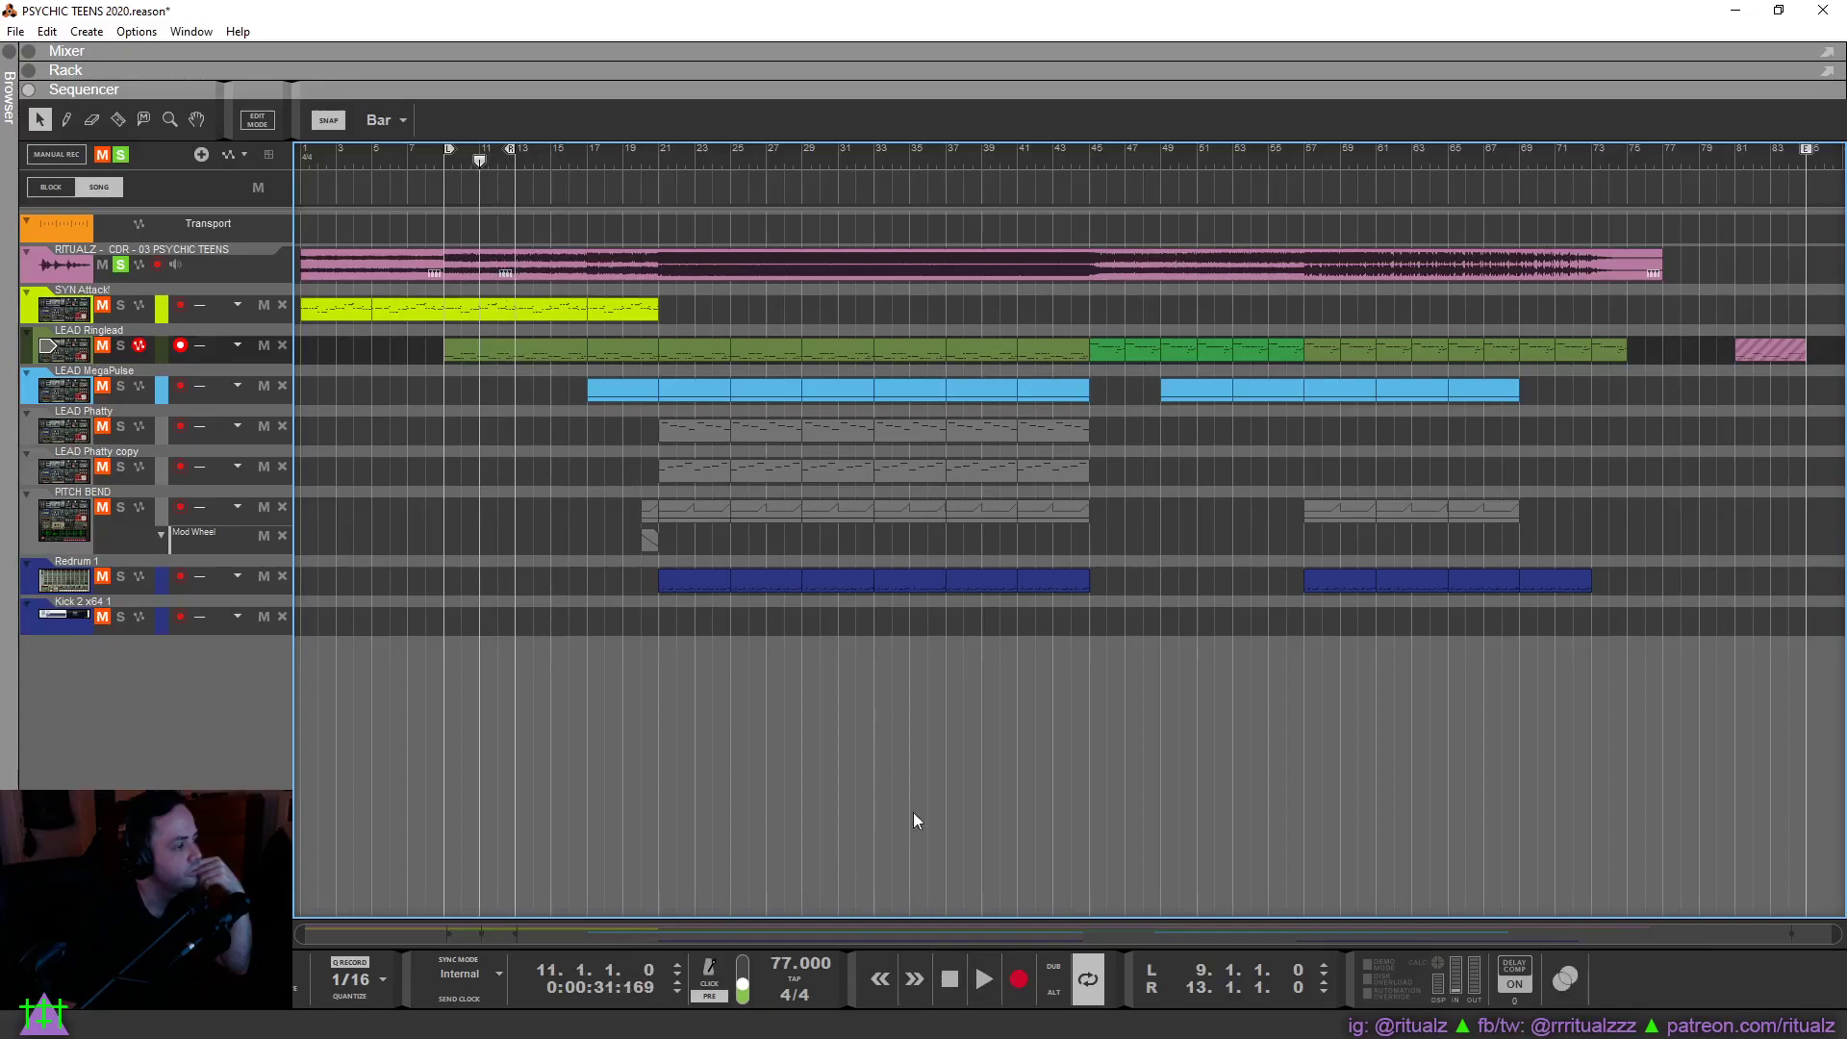
{"action": "left_click", "coordinate": [991, 978]}
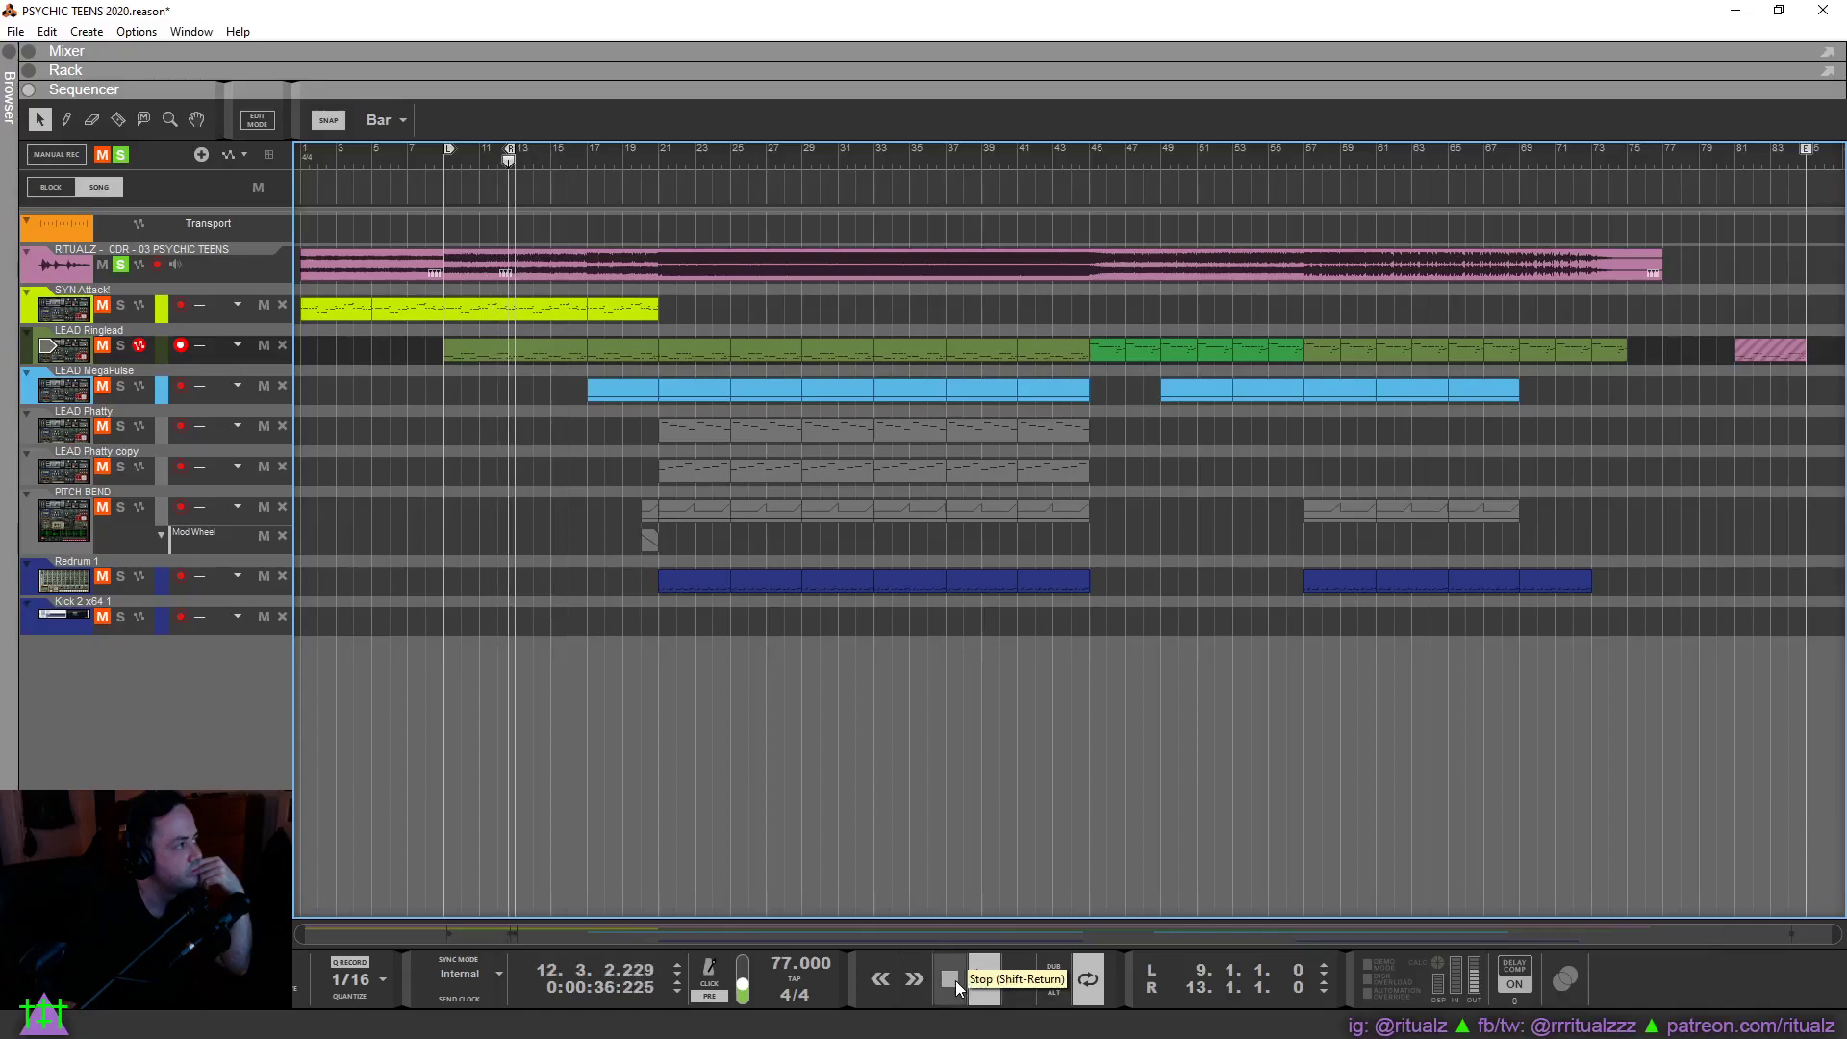
{"action": "left_click", "coordinate": [949, 979]}
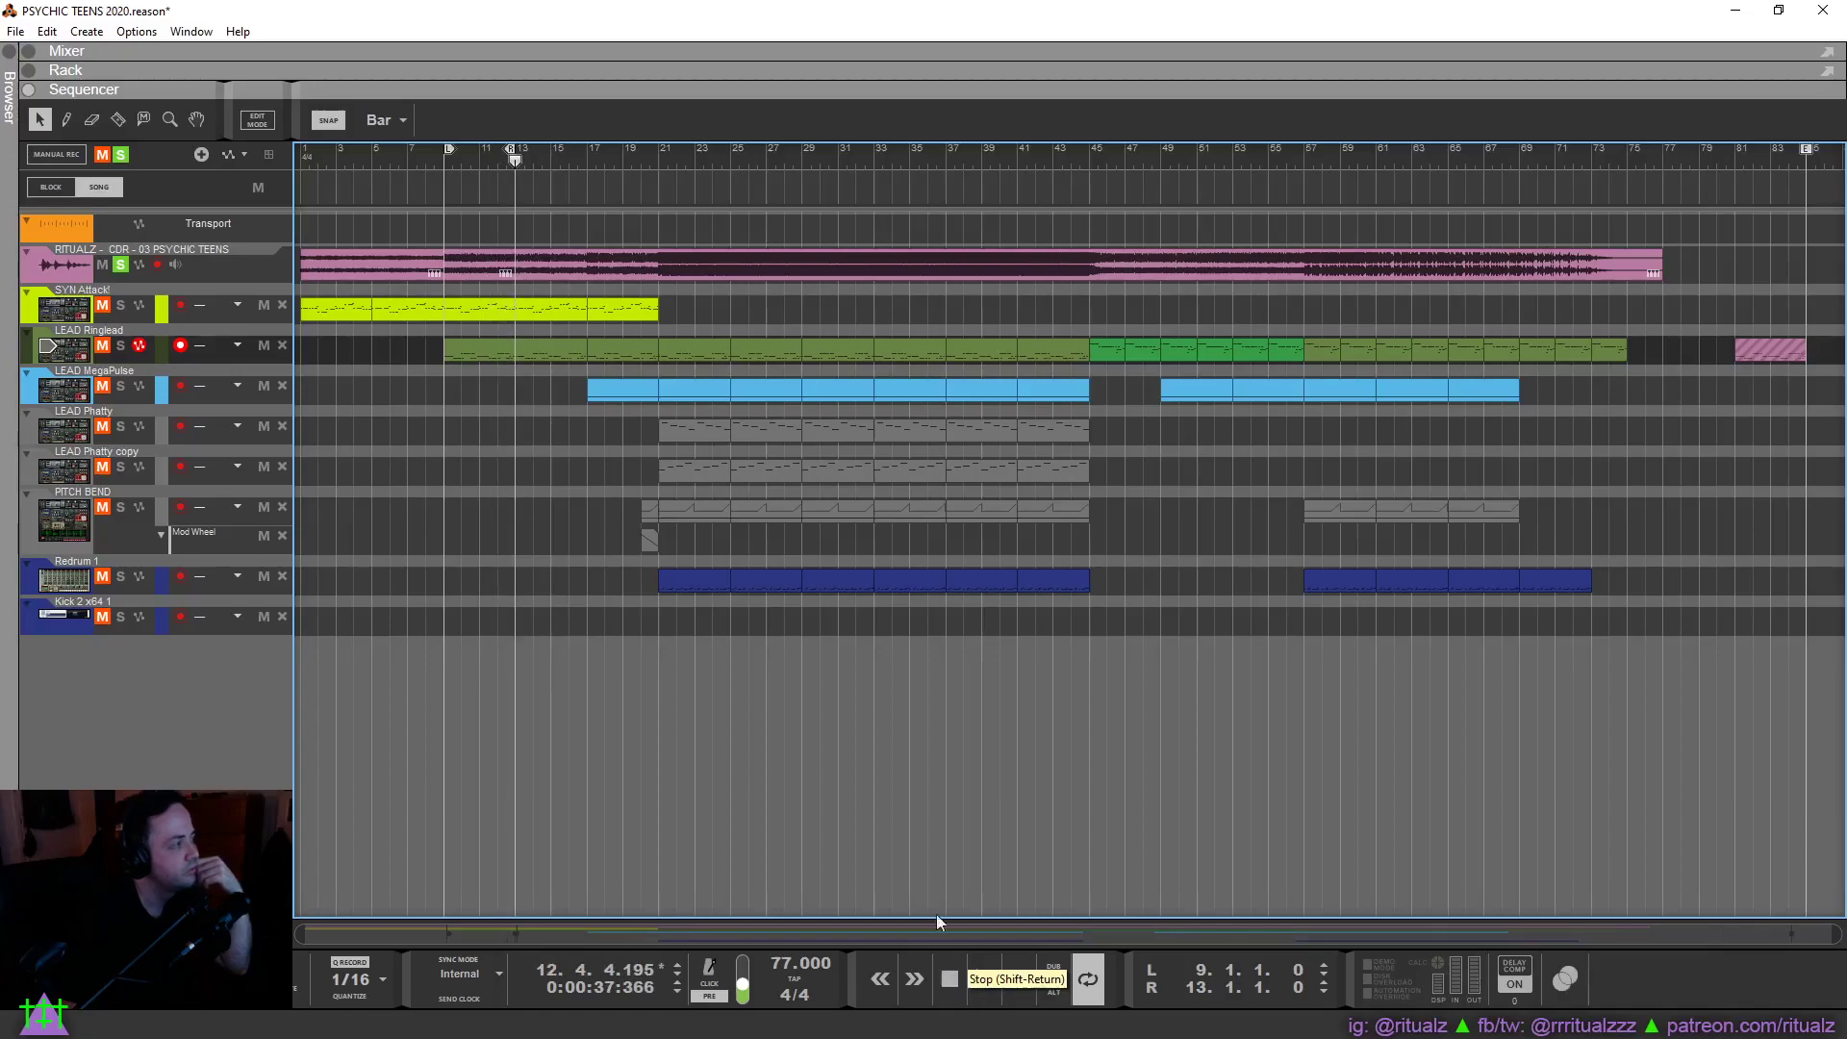
Switch the solo from the PSYCHIC TEENS audio track to LEAD Ringlead, and place the playhead at bar 9.
{"action": "left_click", "coordinate": [120, 265]}
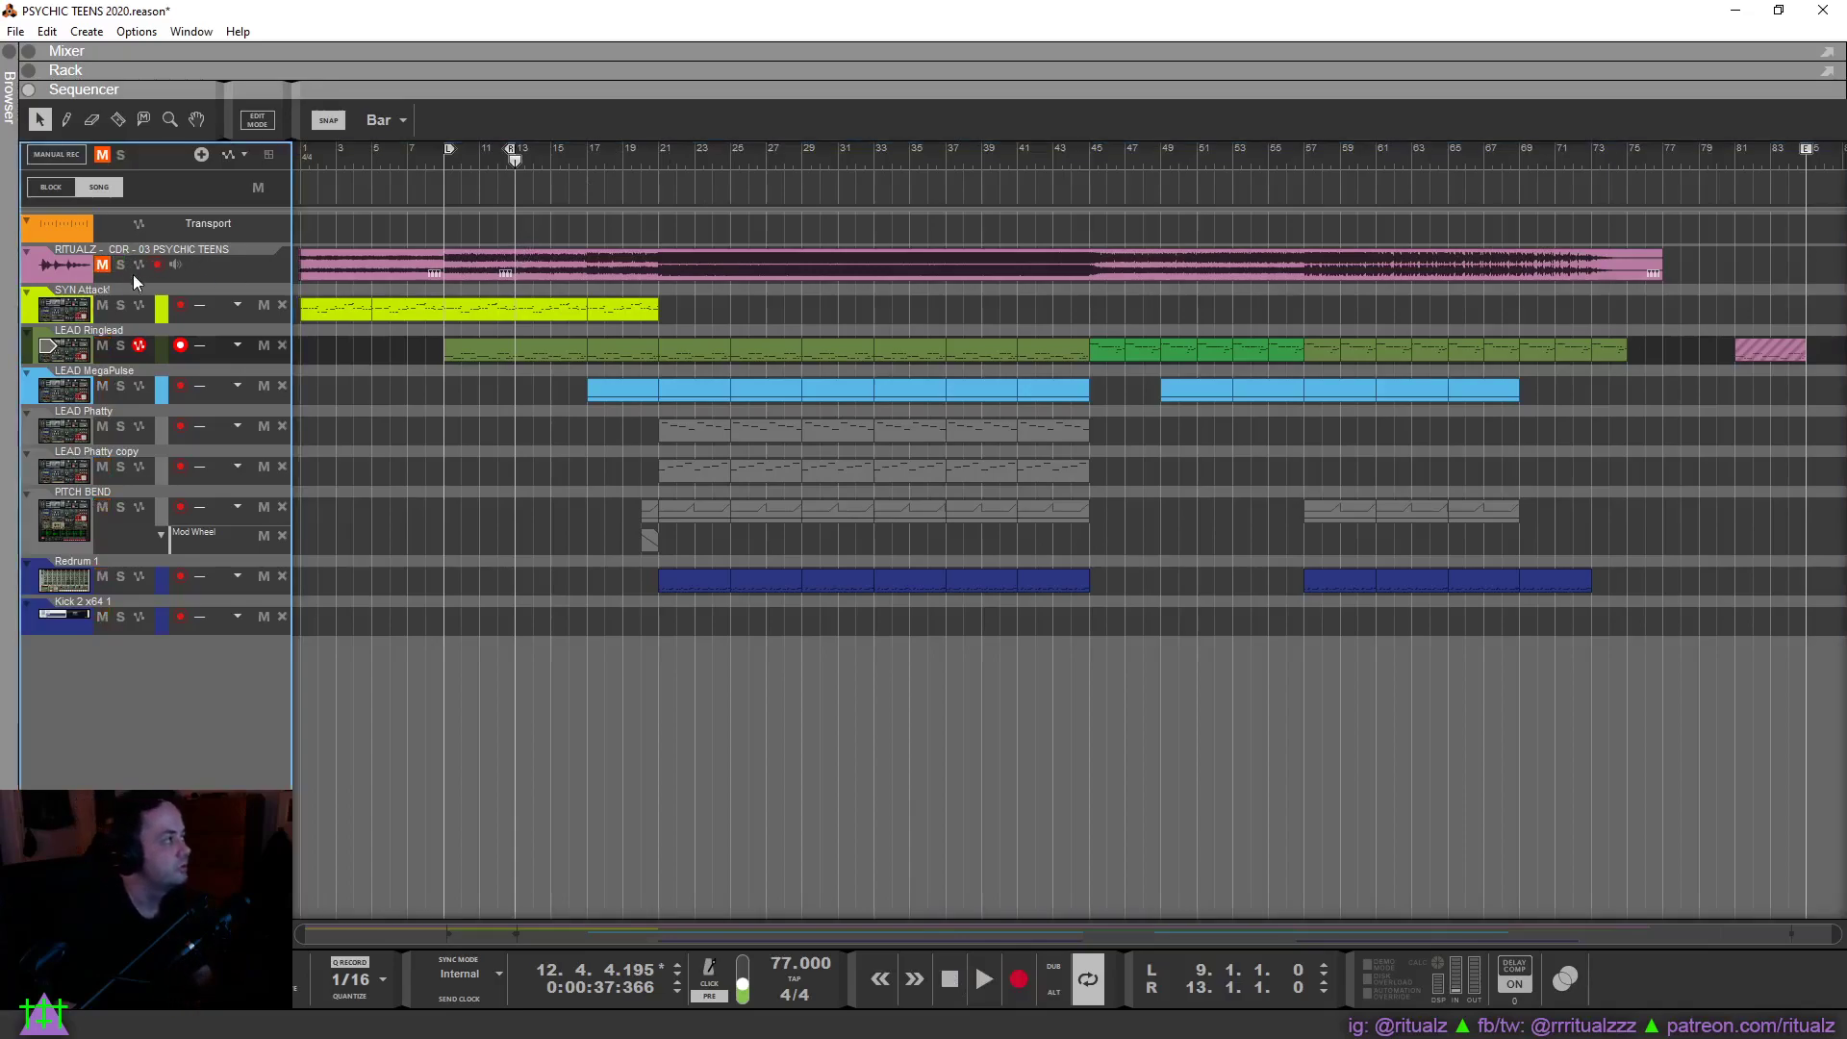
{"action": "left_click", "coordinate": [121, 345]}
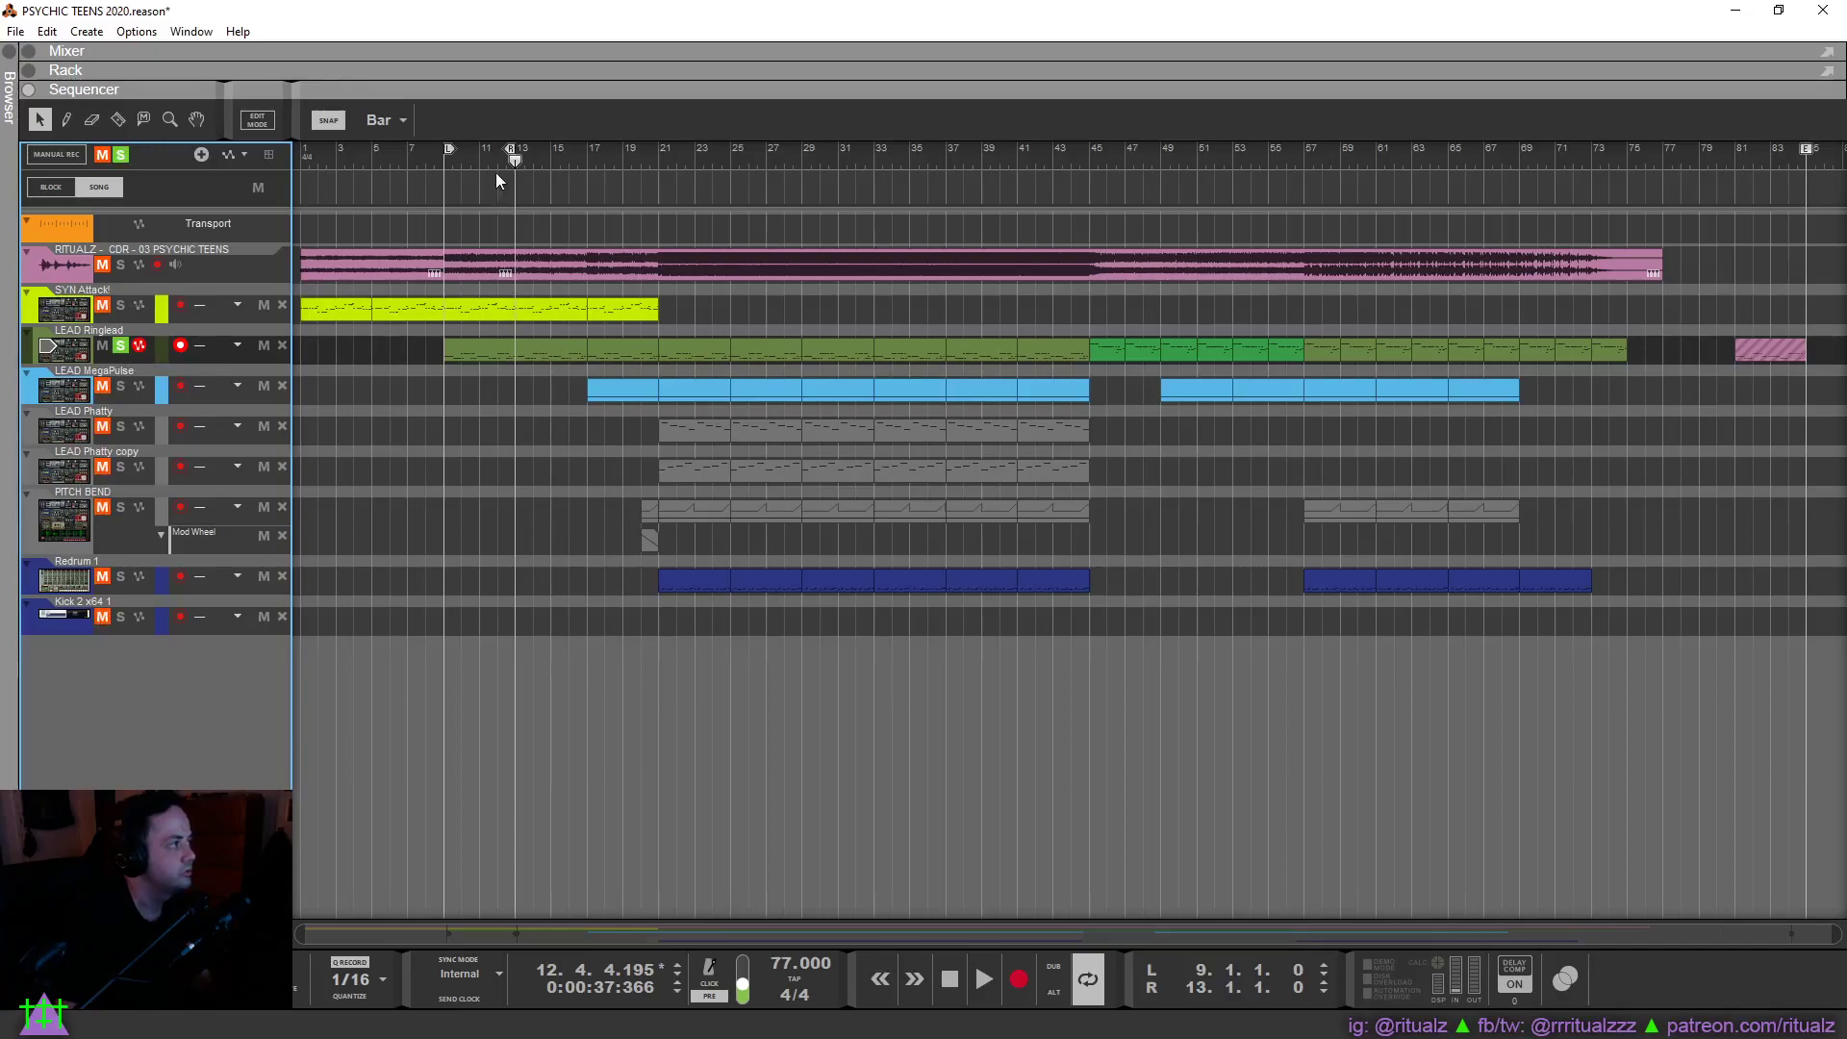
{"action": "left_click", "coordinate": [440, 163]}
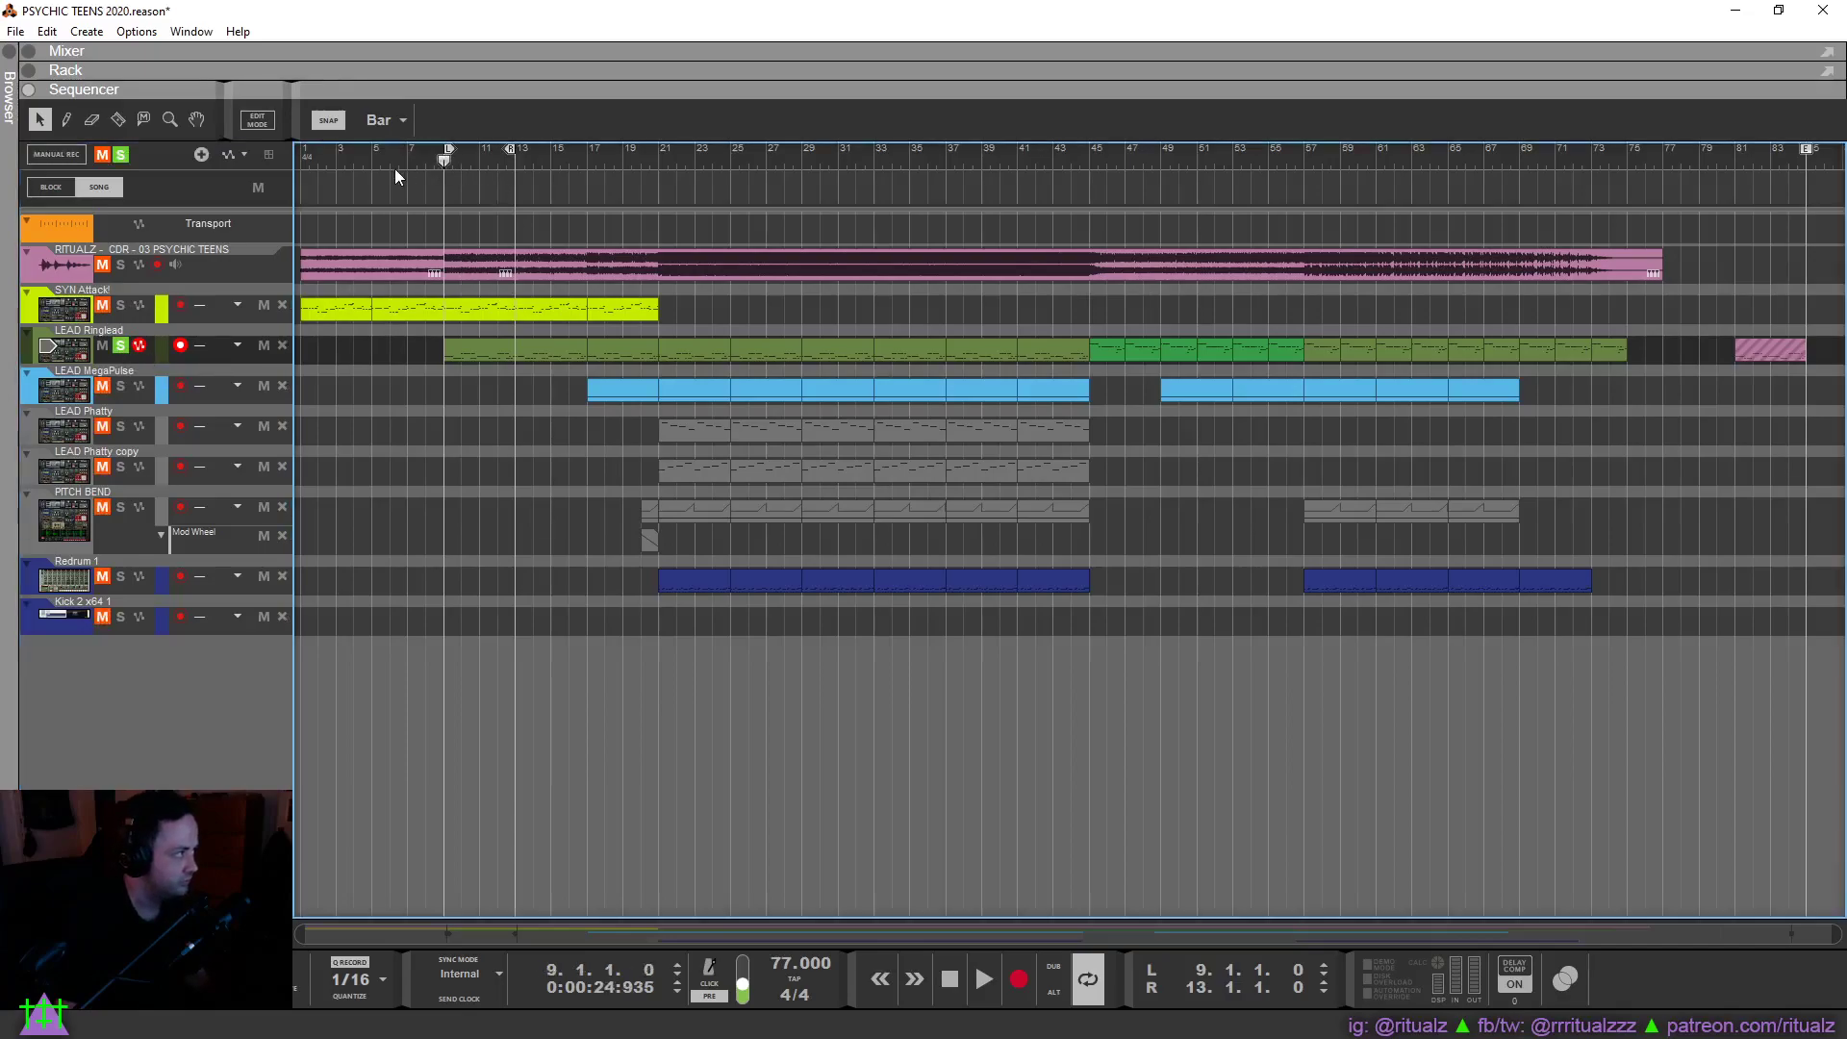
Show the rack and bring the LEAD Ringlead mix channel and its insert effects into view.
{"action": "left_click", "coordinate": [28, 76]}
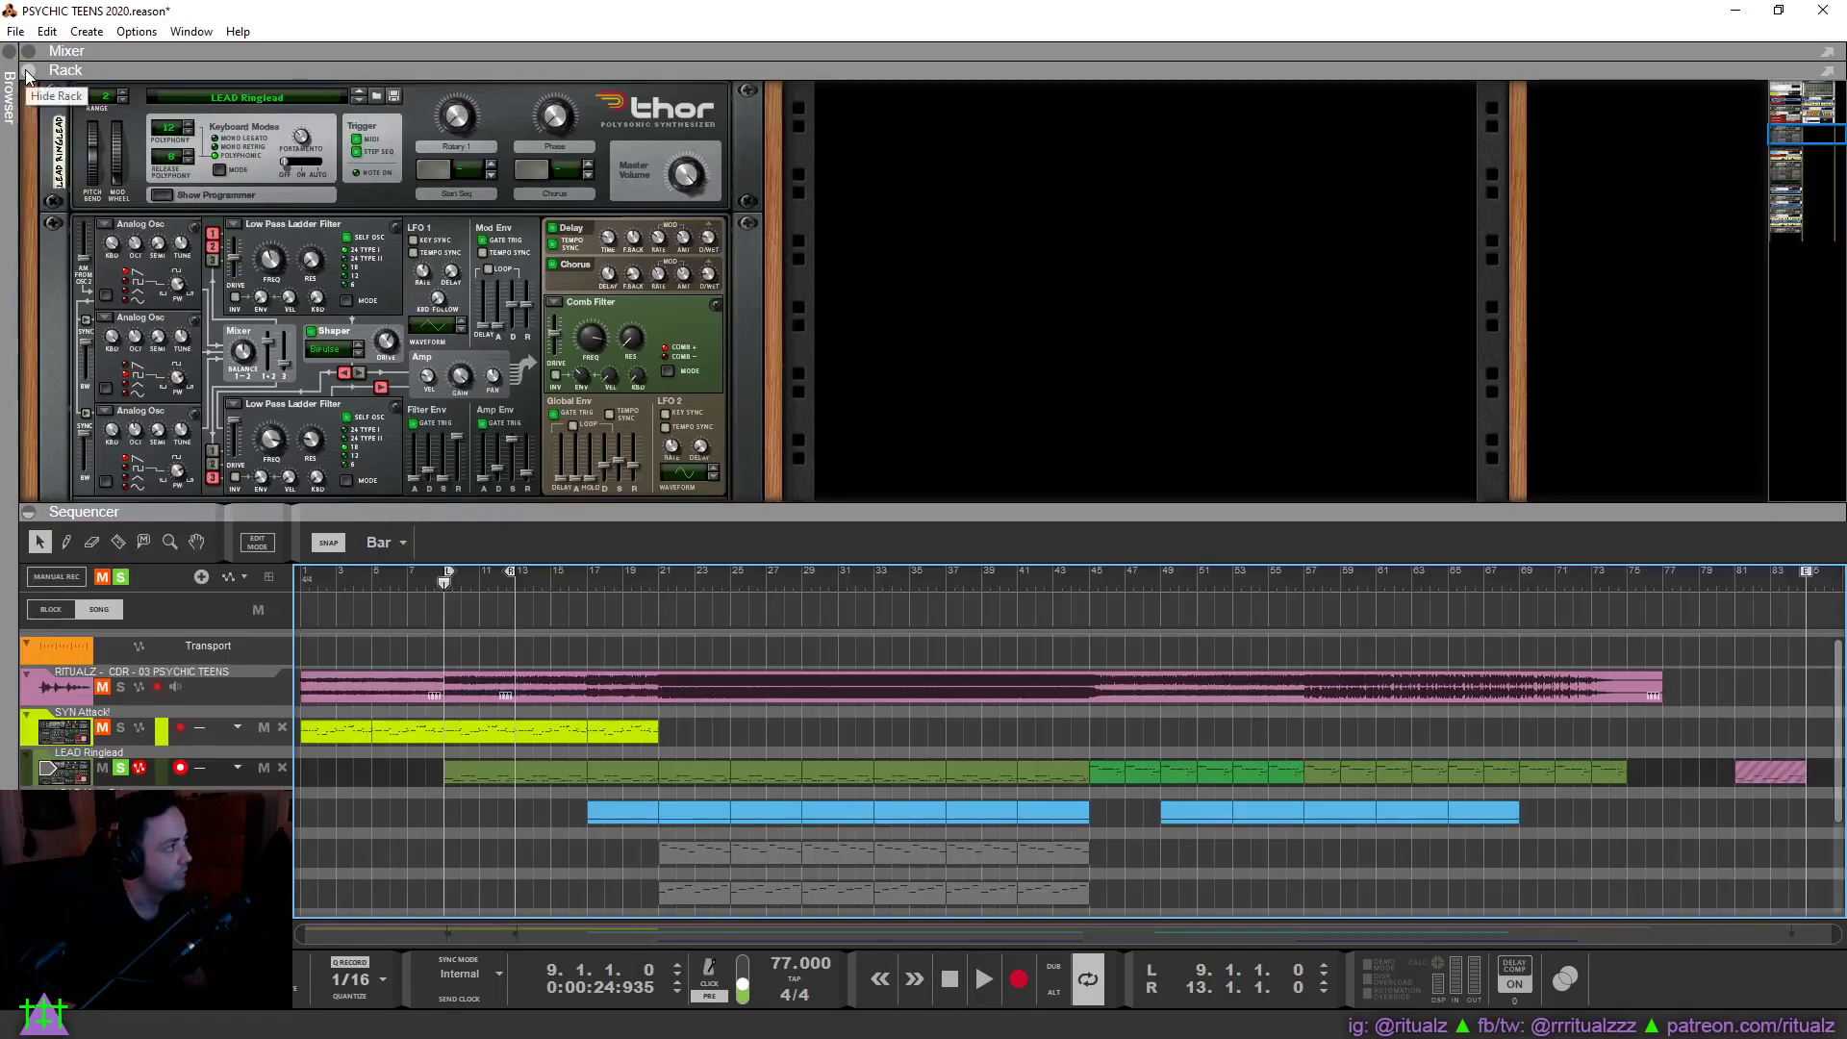
{"action": "scroll", "coordinate": [356, 373], "scroll_direction": "up", "scroll_amount": 2}
{"action": "scroll", "coordinate": [356, 374], "scroll_direction": "up", "scroll_amount": 3}
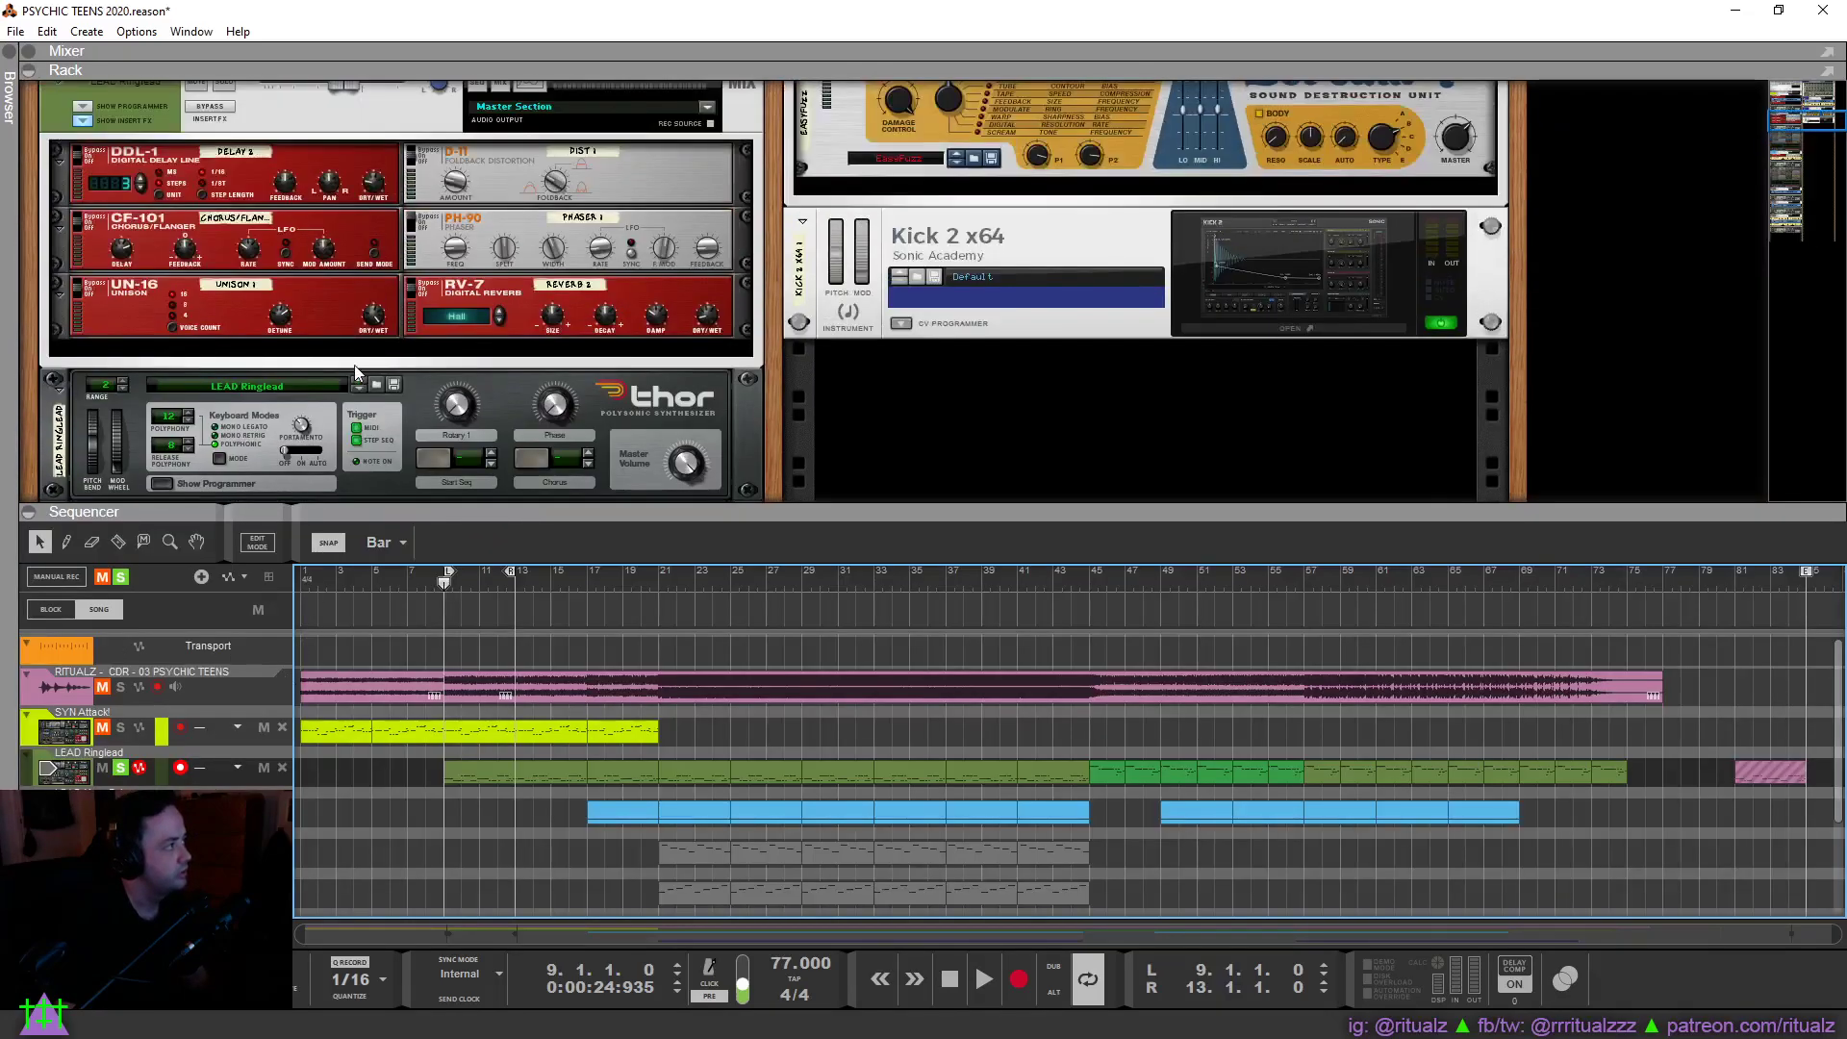
{"action": "scroll", "coordinate": [363, 365], "scroll_direction": "up", "scroll_amount": 1}
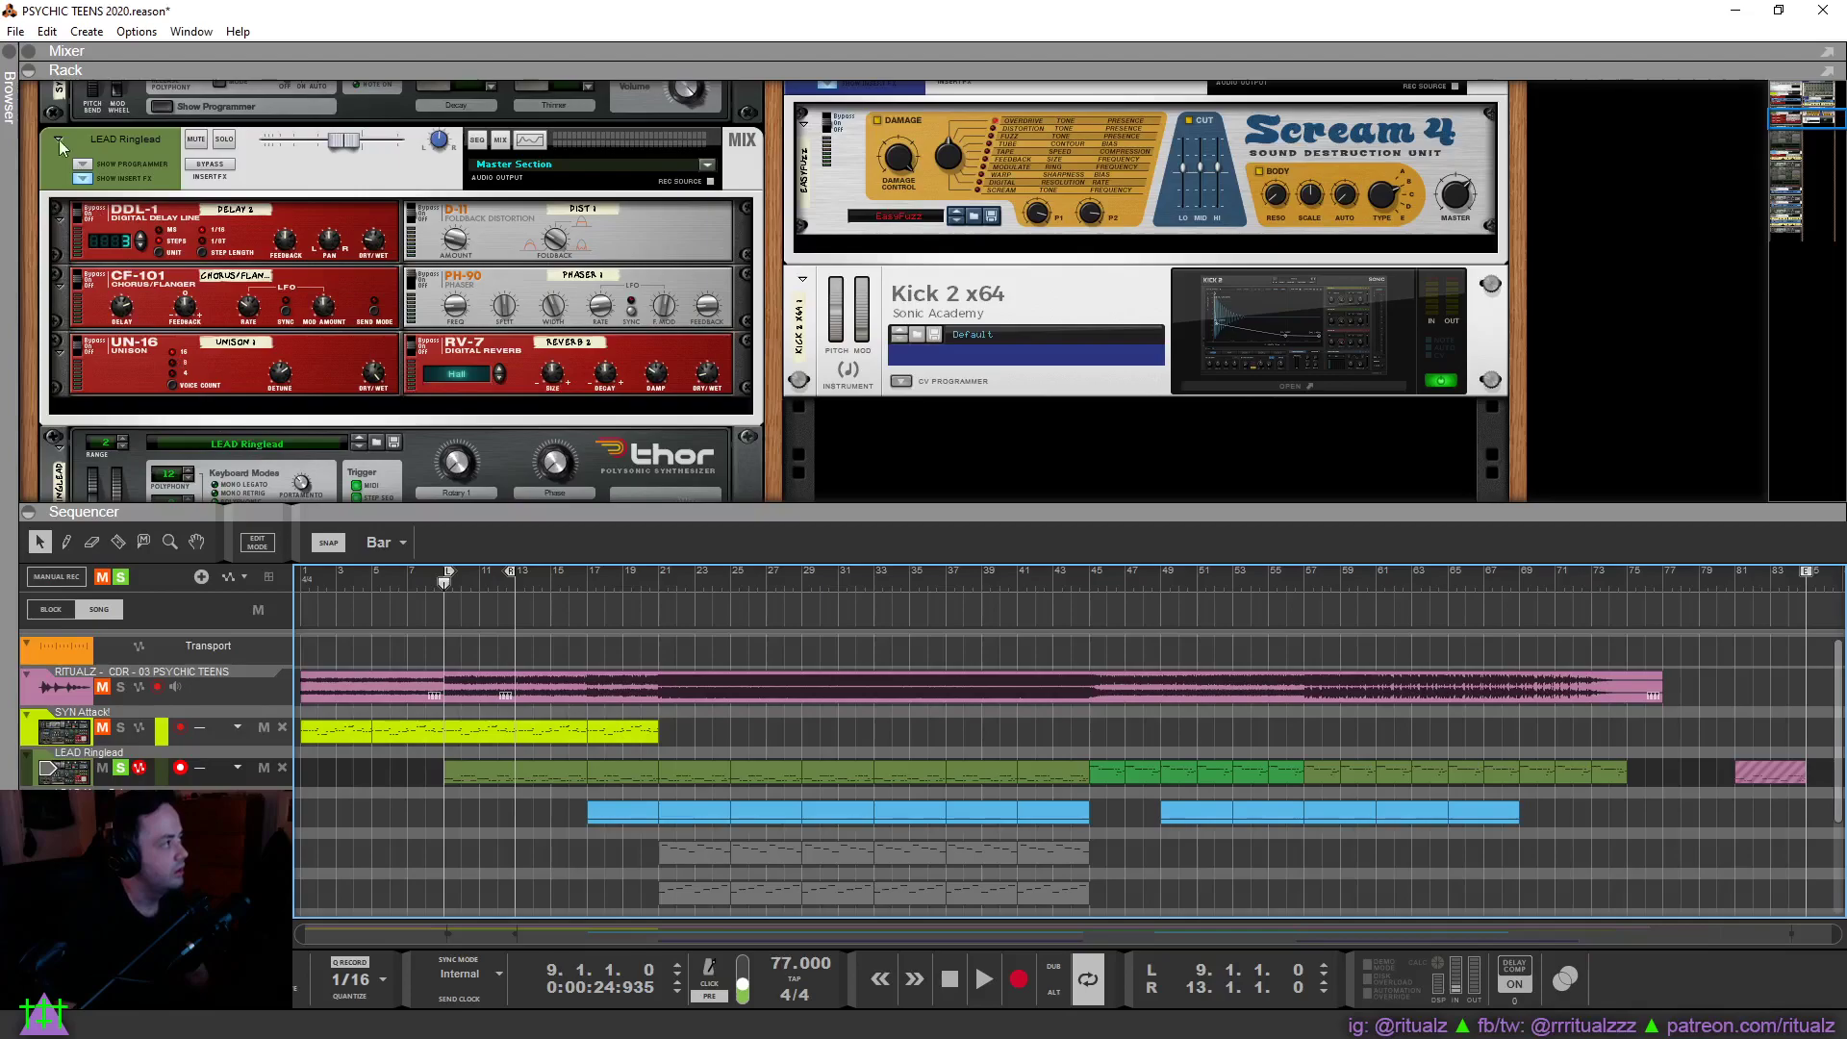
Show the browser, expand the Thor Patches folder of the Vengeance THOR Soundset and select LEAD Arcade Lead.thor.
{"action": "left_click", "coordinate": [8, 75]}
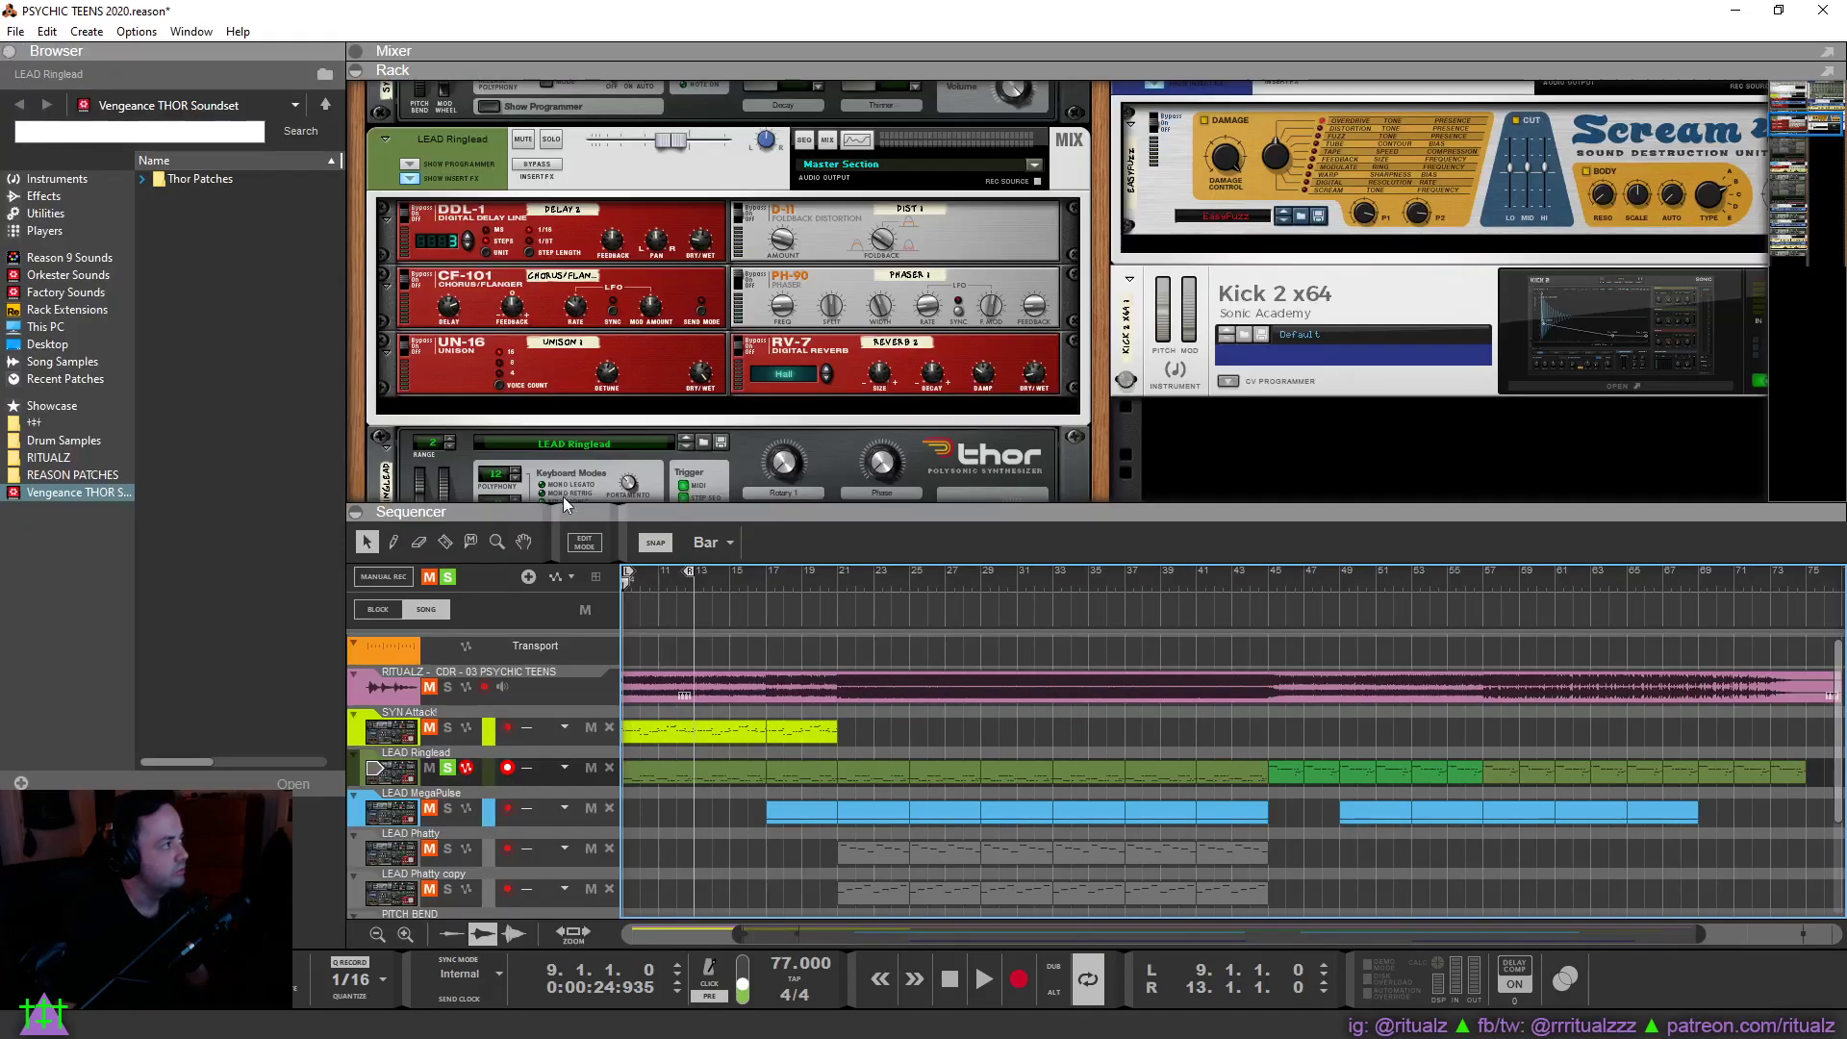
{"action": "scroll", "coordinate": [568, 442], "scroll_direction": "down", "scroll_amount": 4}
{"action": "left_click", "coordinate": [68, 492]}
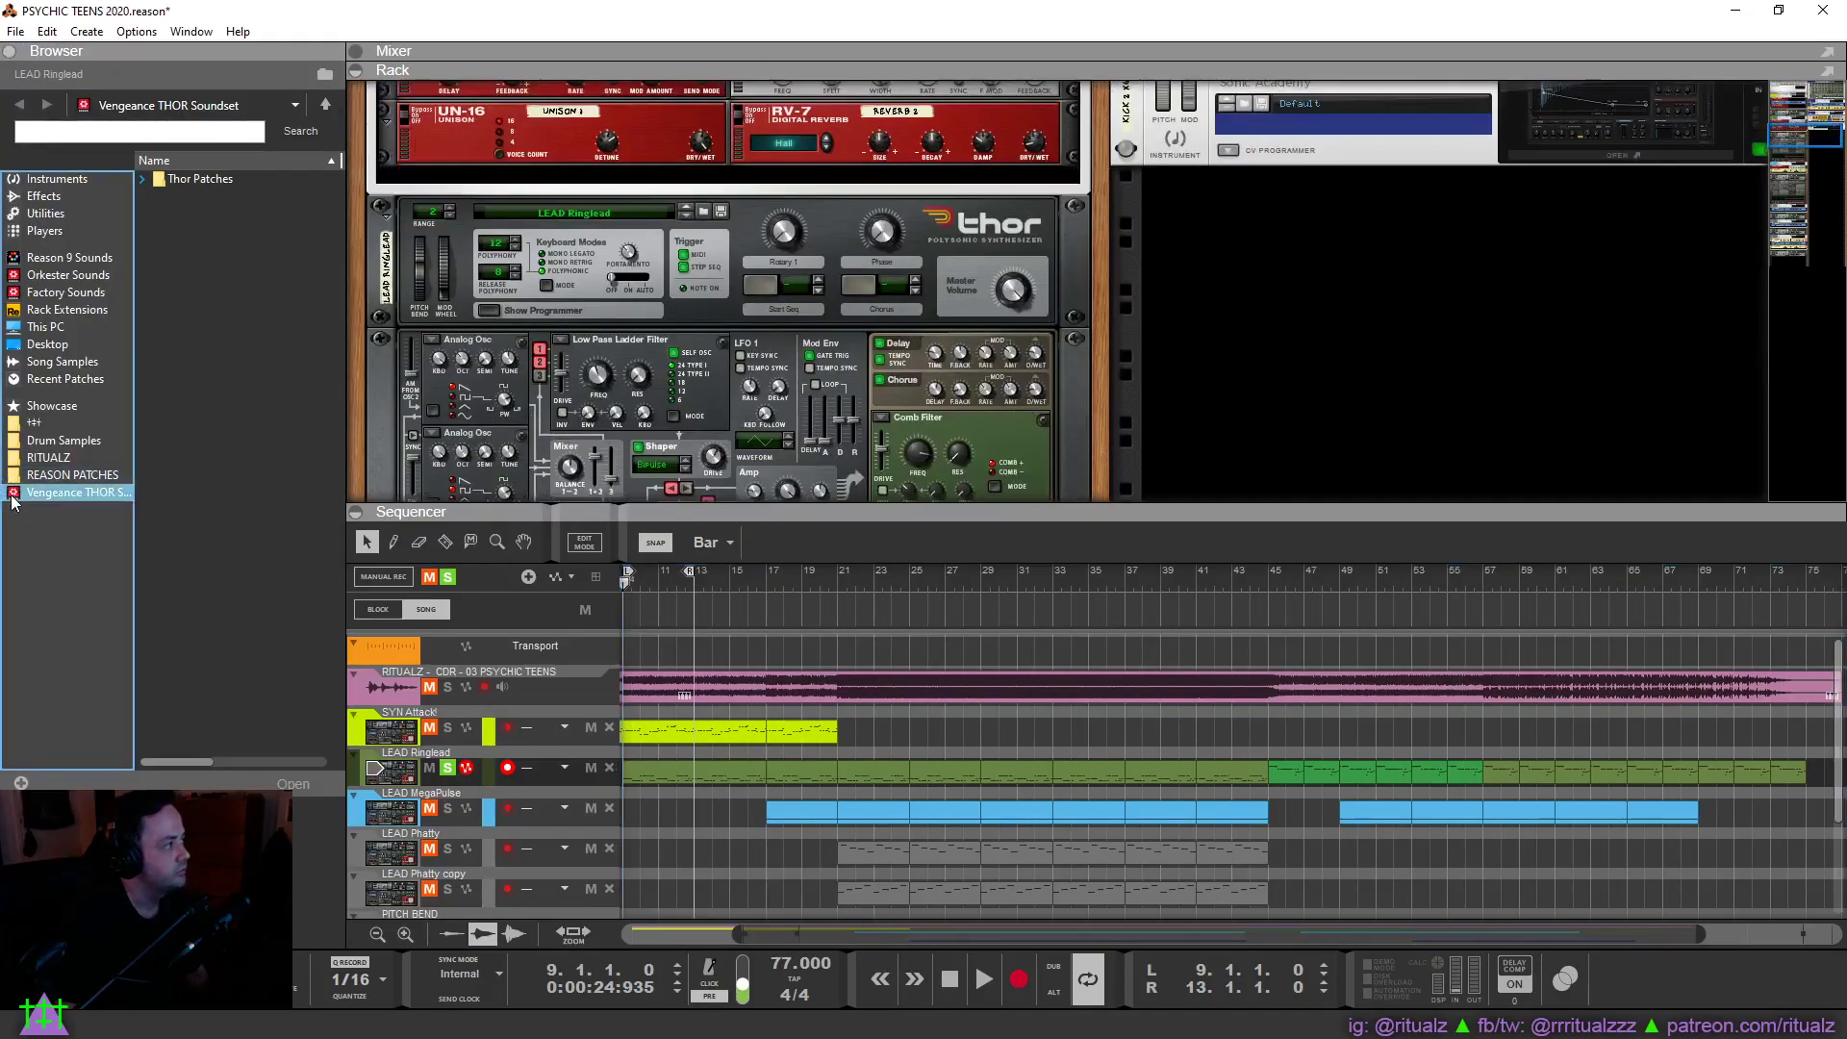
{"action": "left_click", "coordinate": [156, 181]}
{"action": "left_click", "coordinate": [142, 179]}
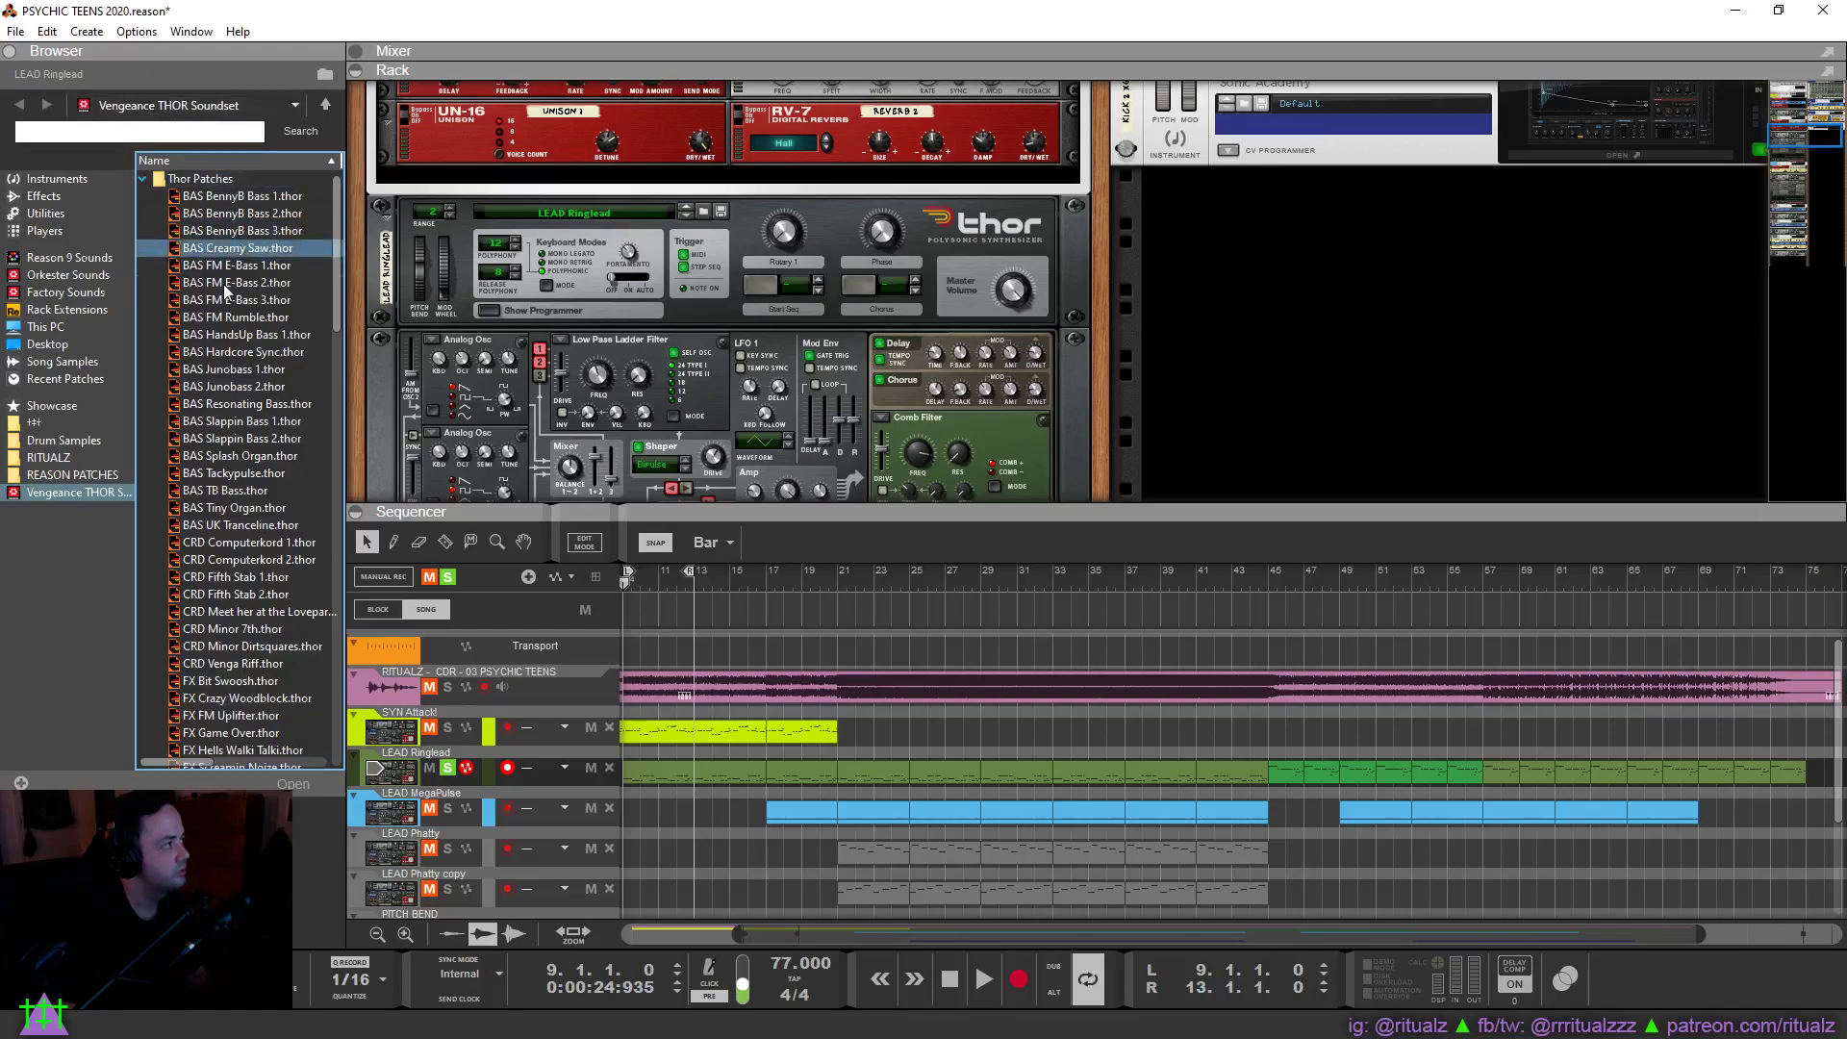
{"action": "scroll", "coordinate": [267, 400], "scroll_direction": "down", "scroll_amount": 8}
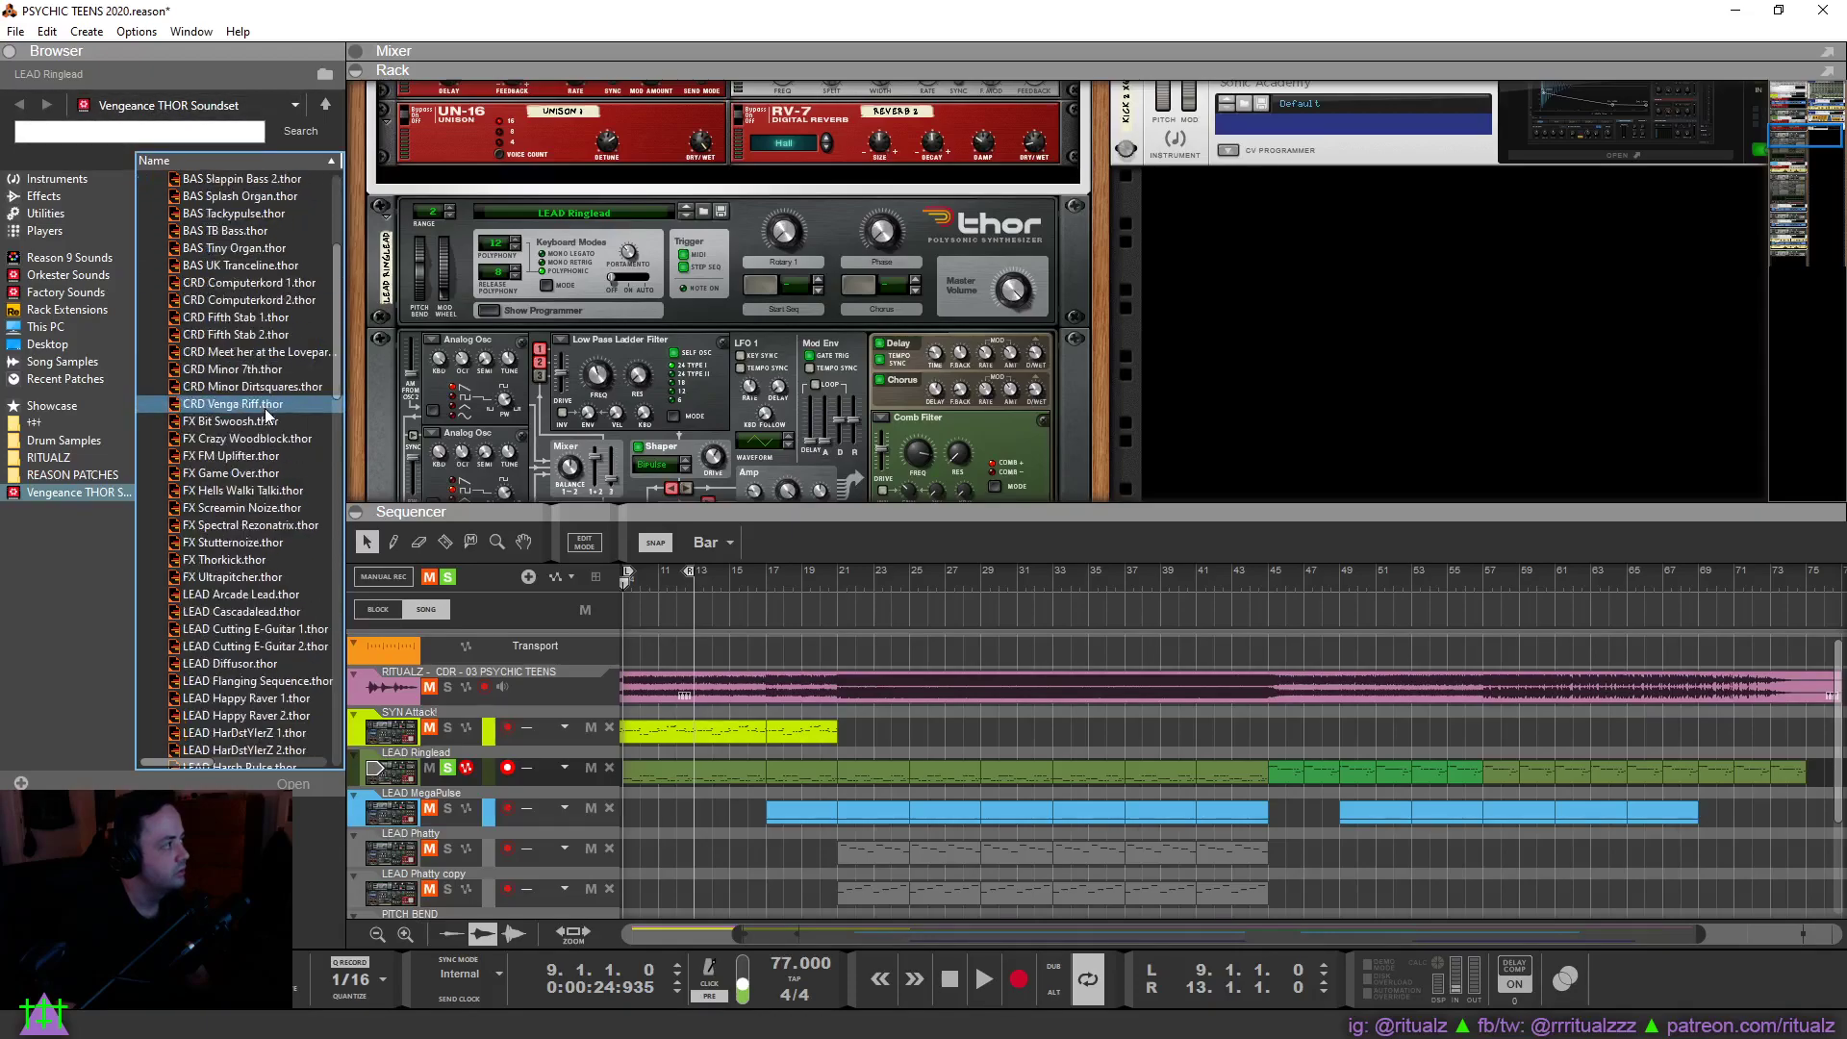
{"action": "scroll", "coordinate": [267, 414], "scroll_direction": "down", "scroll_amount": 1}
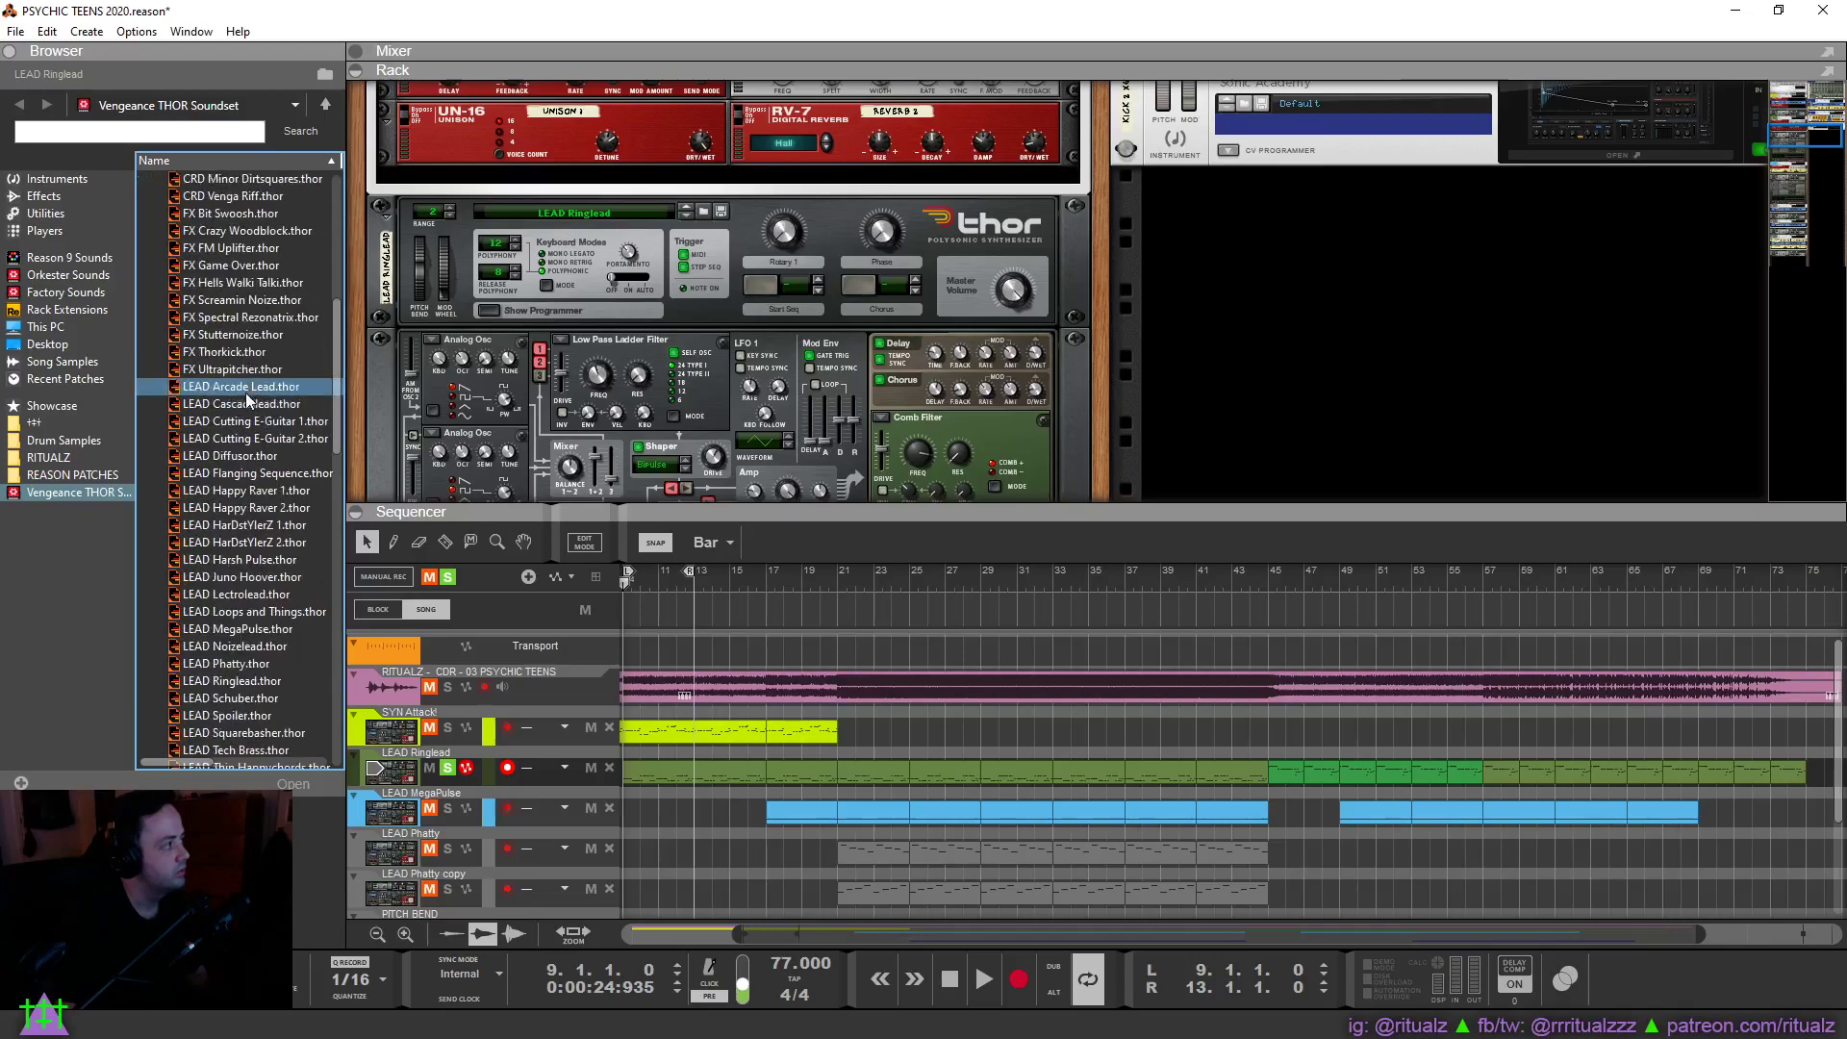
{"action": "left_click", "coordinate": [224, 389]}
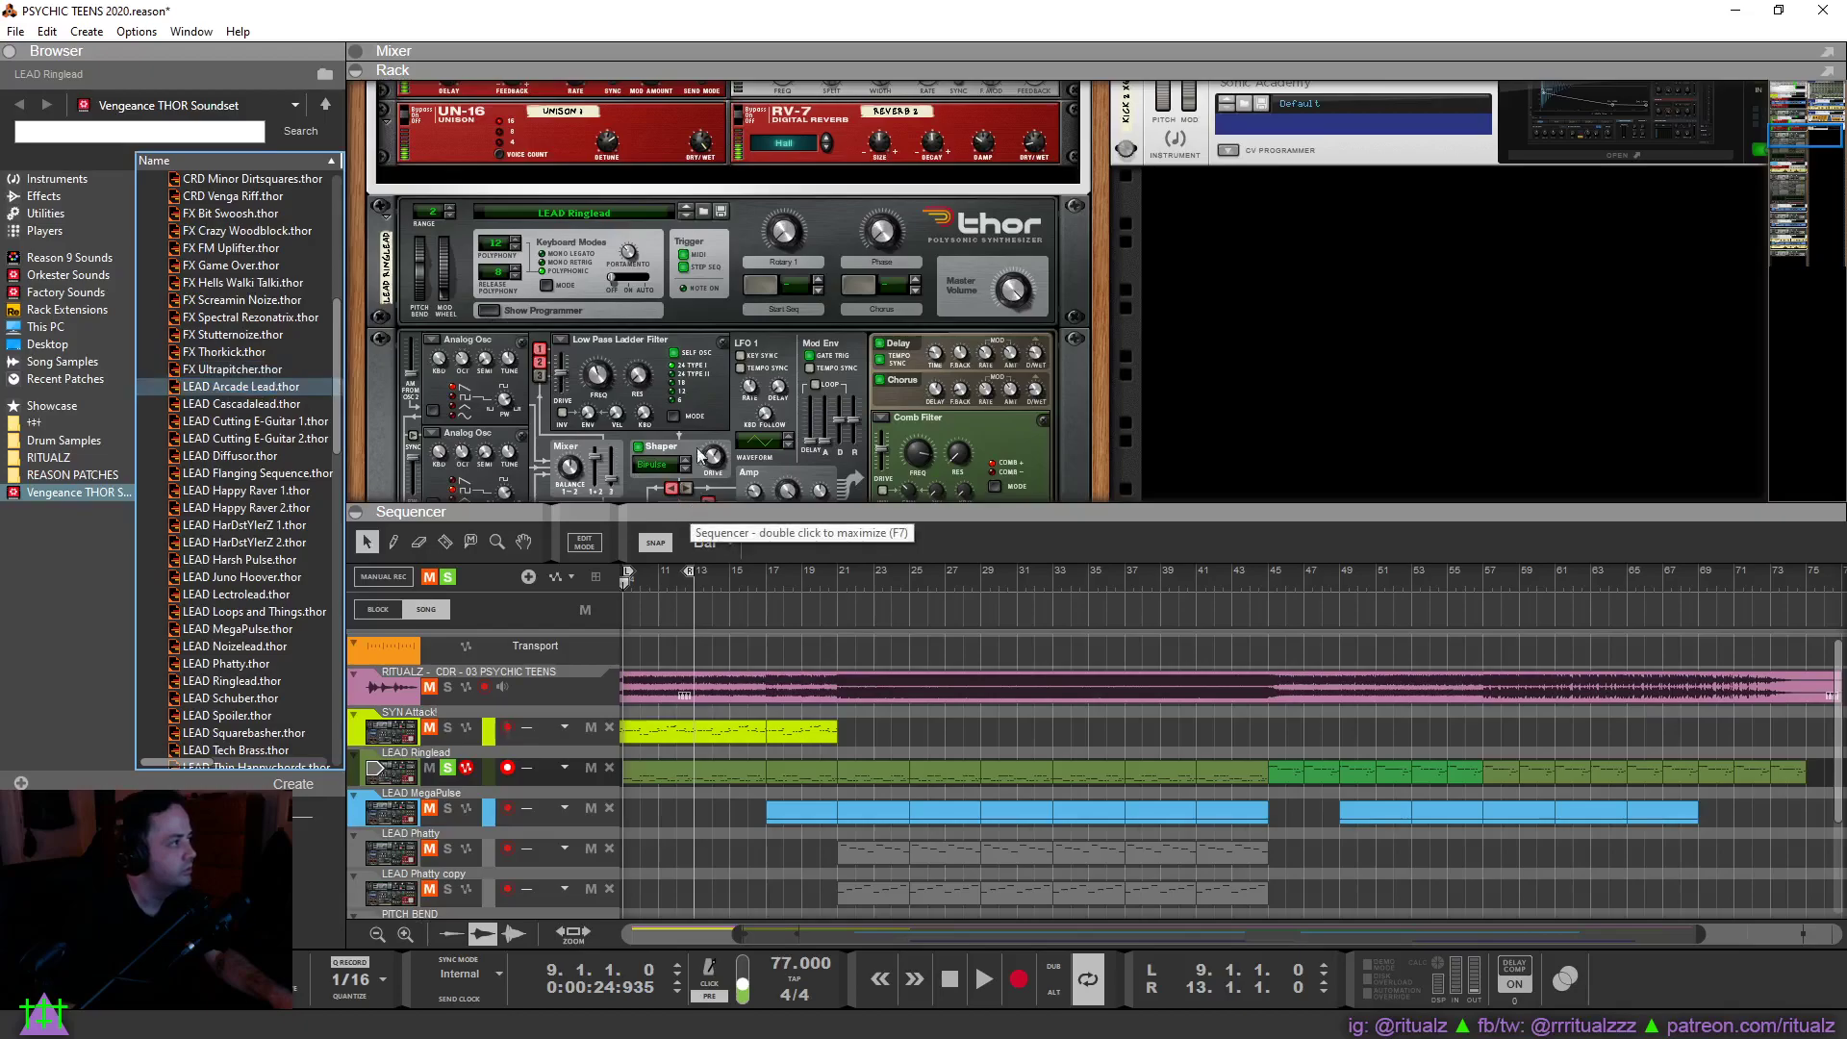
Toggle the enable switches of the LEAD Ringlead channel's chorus/flanger, distortion, delay, unison and reverb inserts.
{"action": "scroll", "coordinate": [730, 377], "scroll_direction": "up", "scroll_amount": 5}
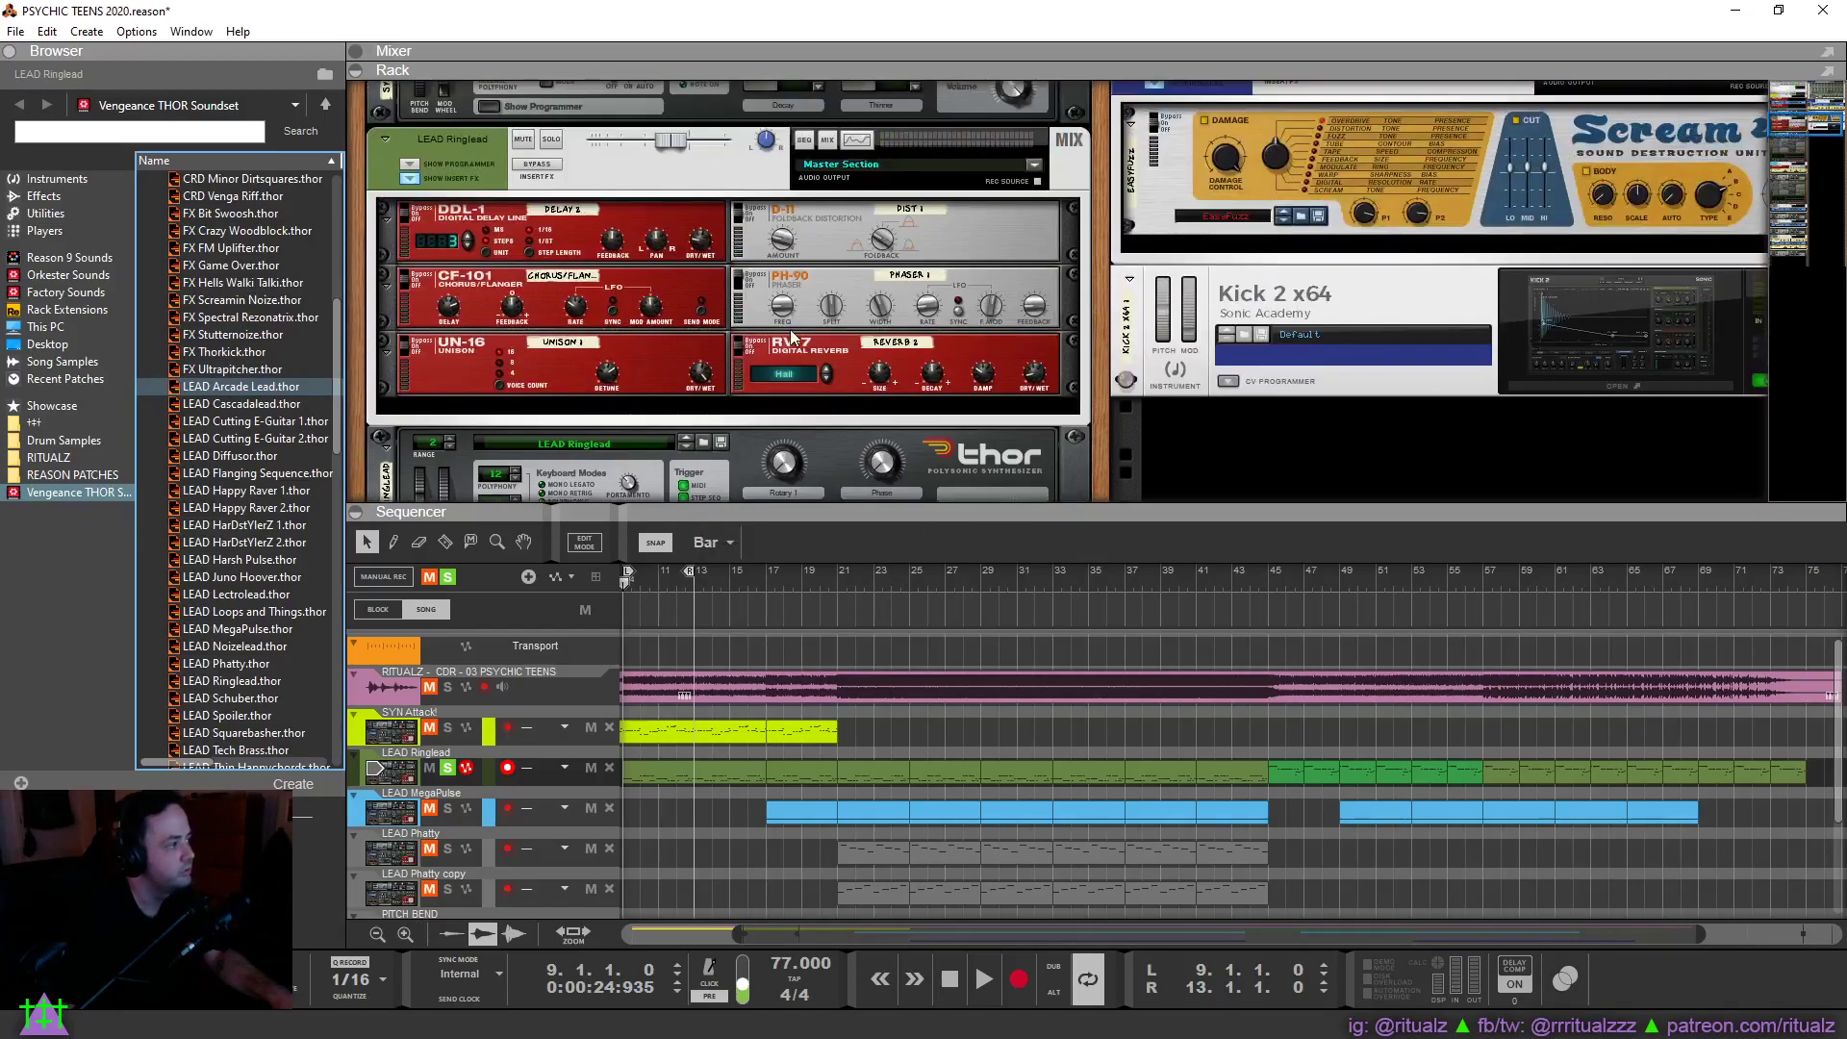
{"action": "left_click", "coordinate": [409, 286]}
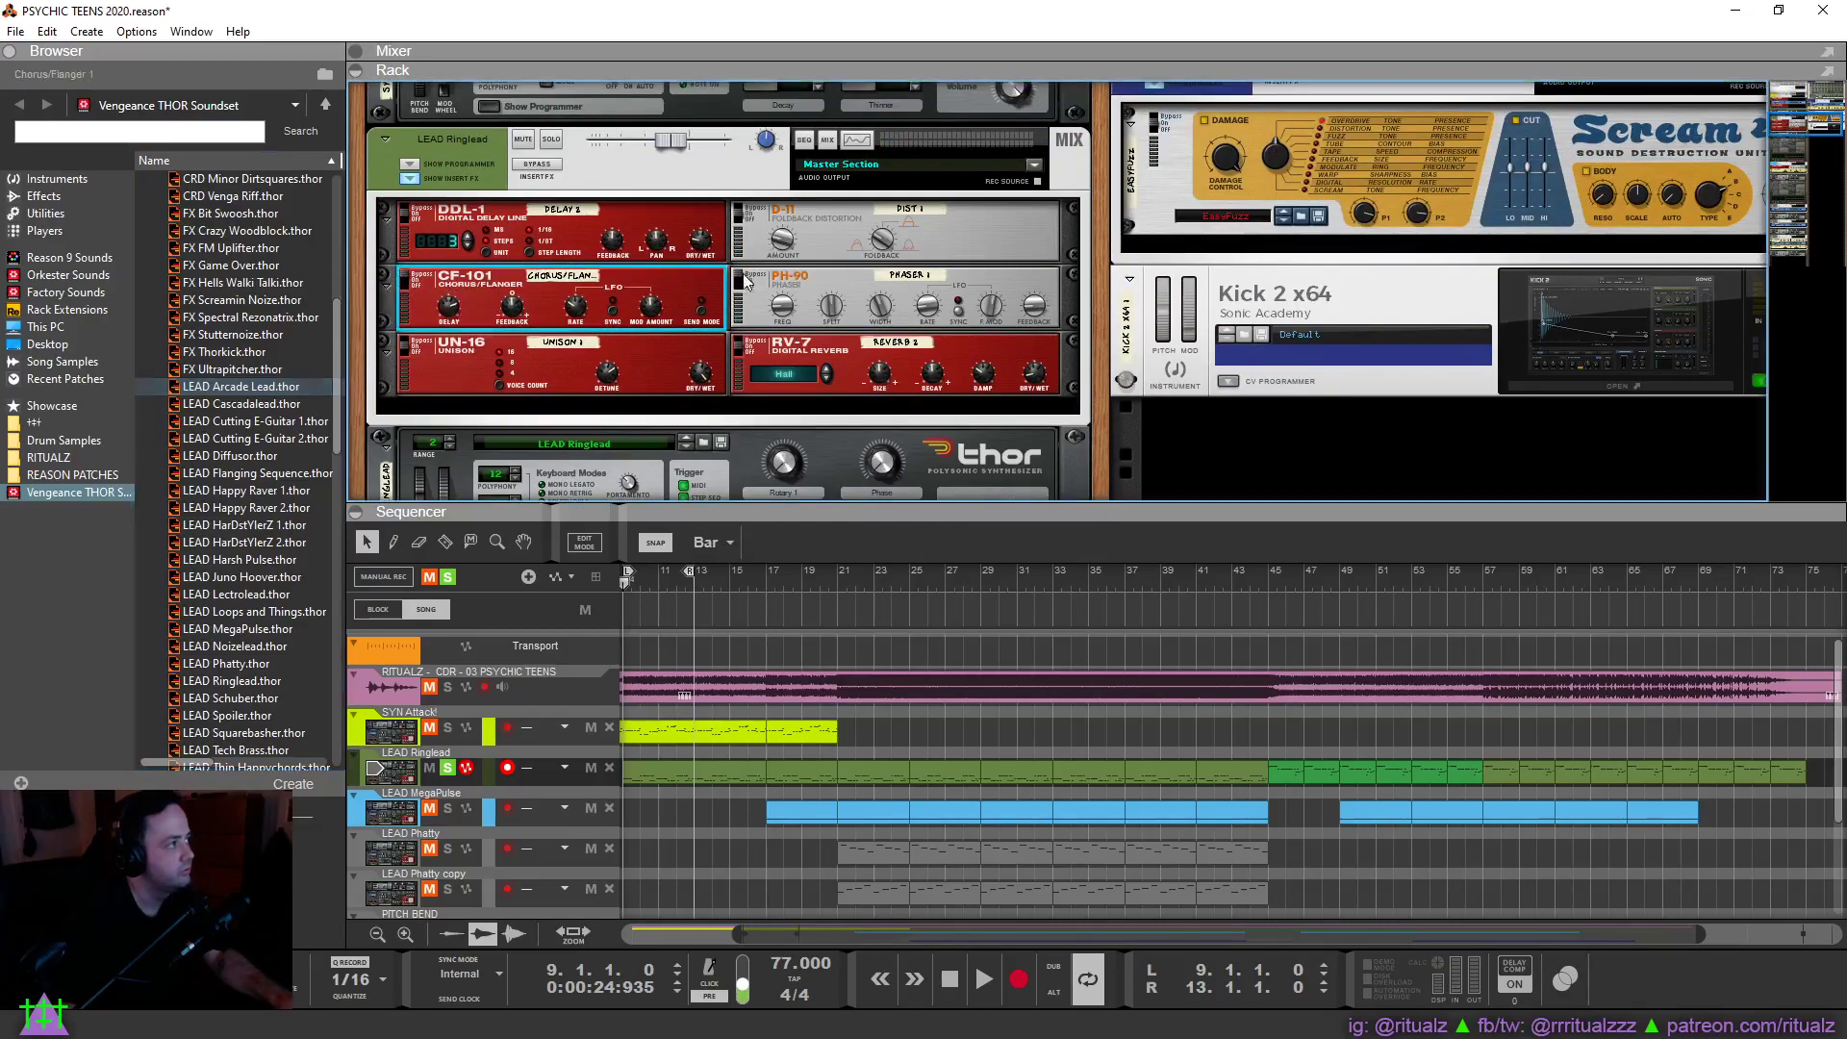
{"action": "left_click", "coordinate": [747, 220]}
{"action": "left_click", "coordinate": [405, 214]}
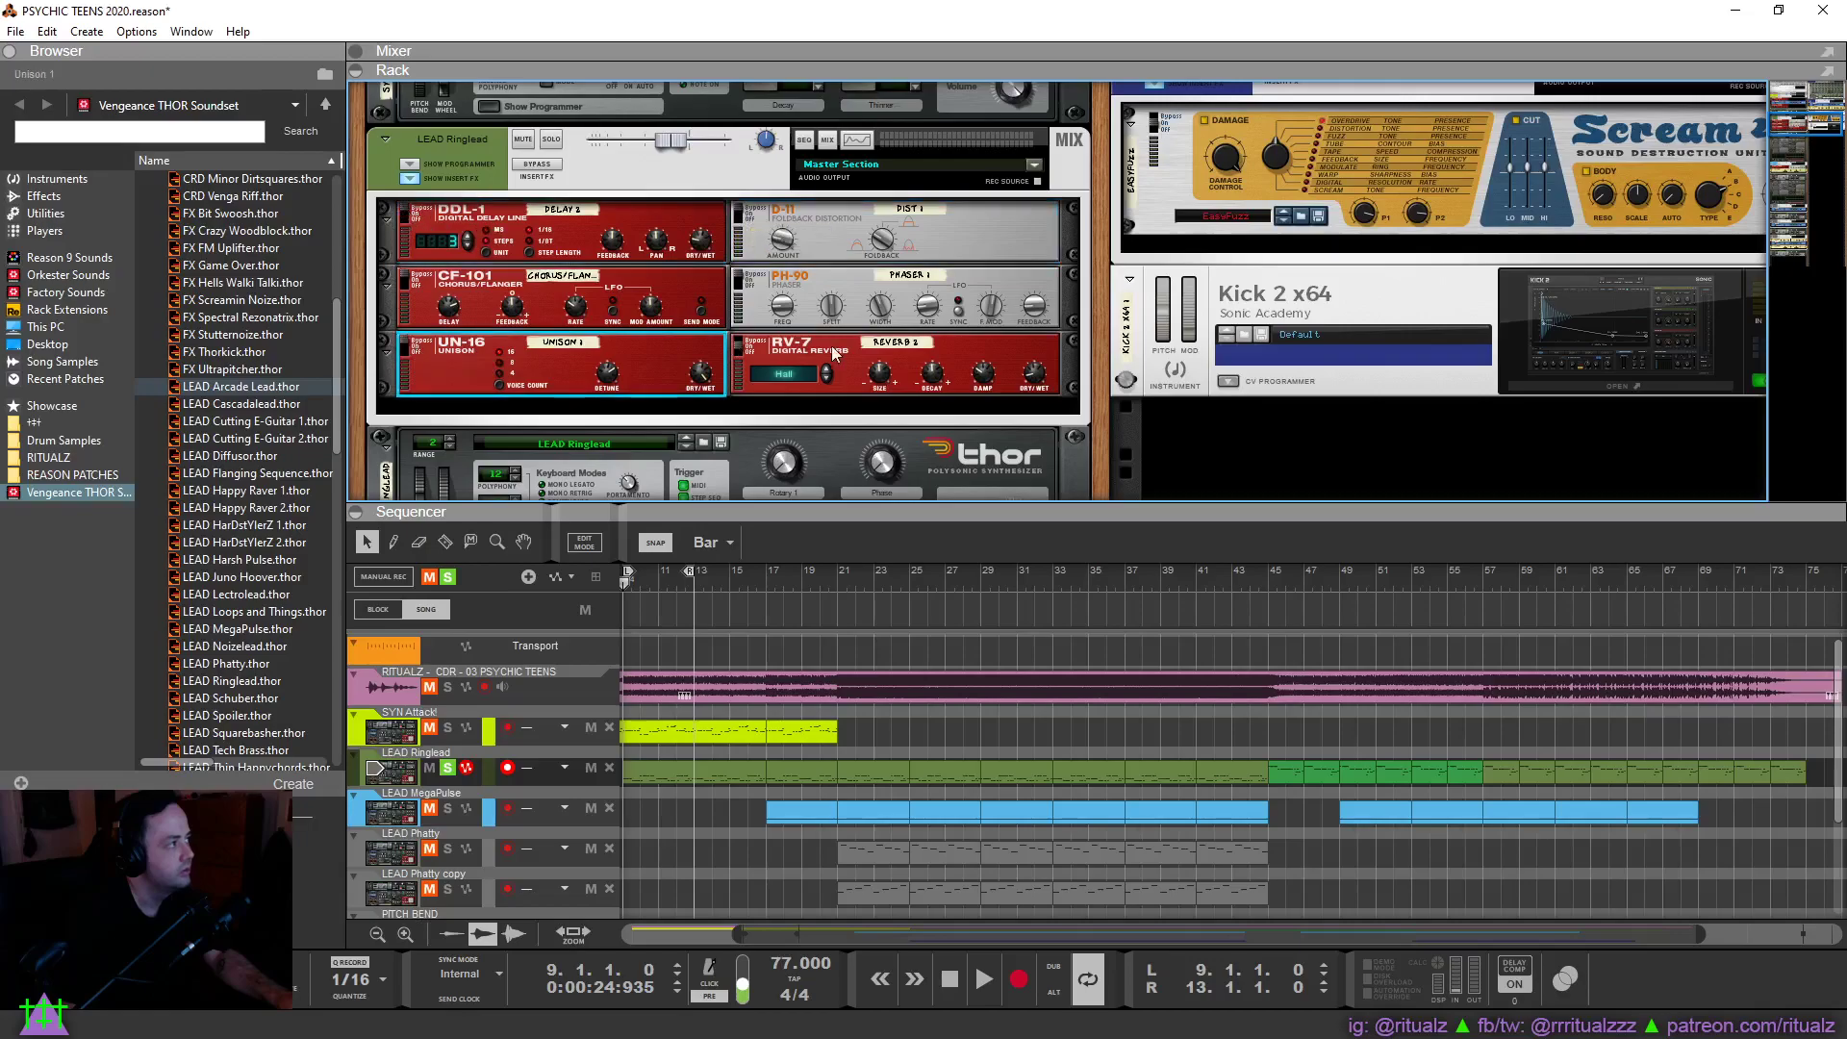
{"action": "left_click", "coordinate": [738, 346]}
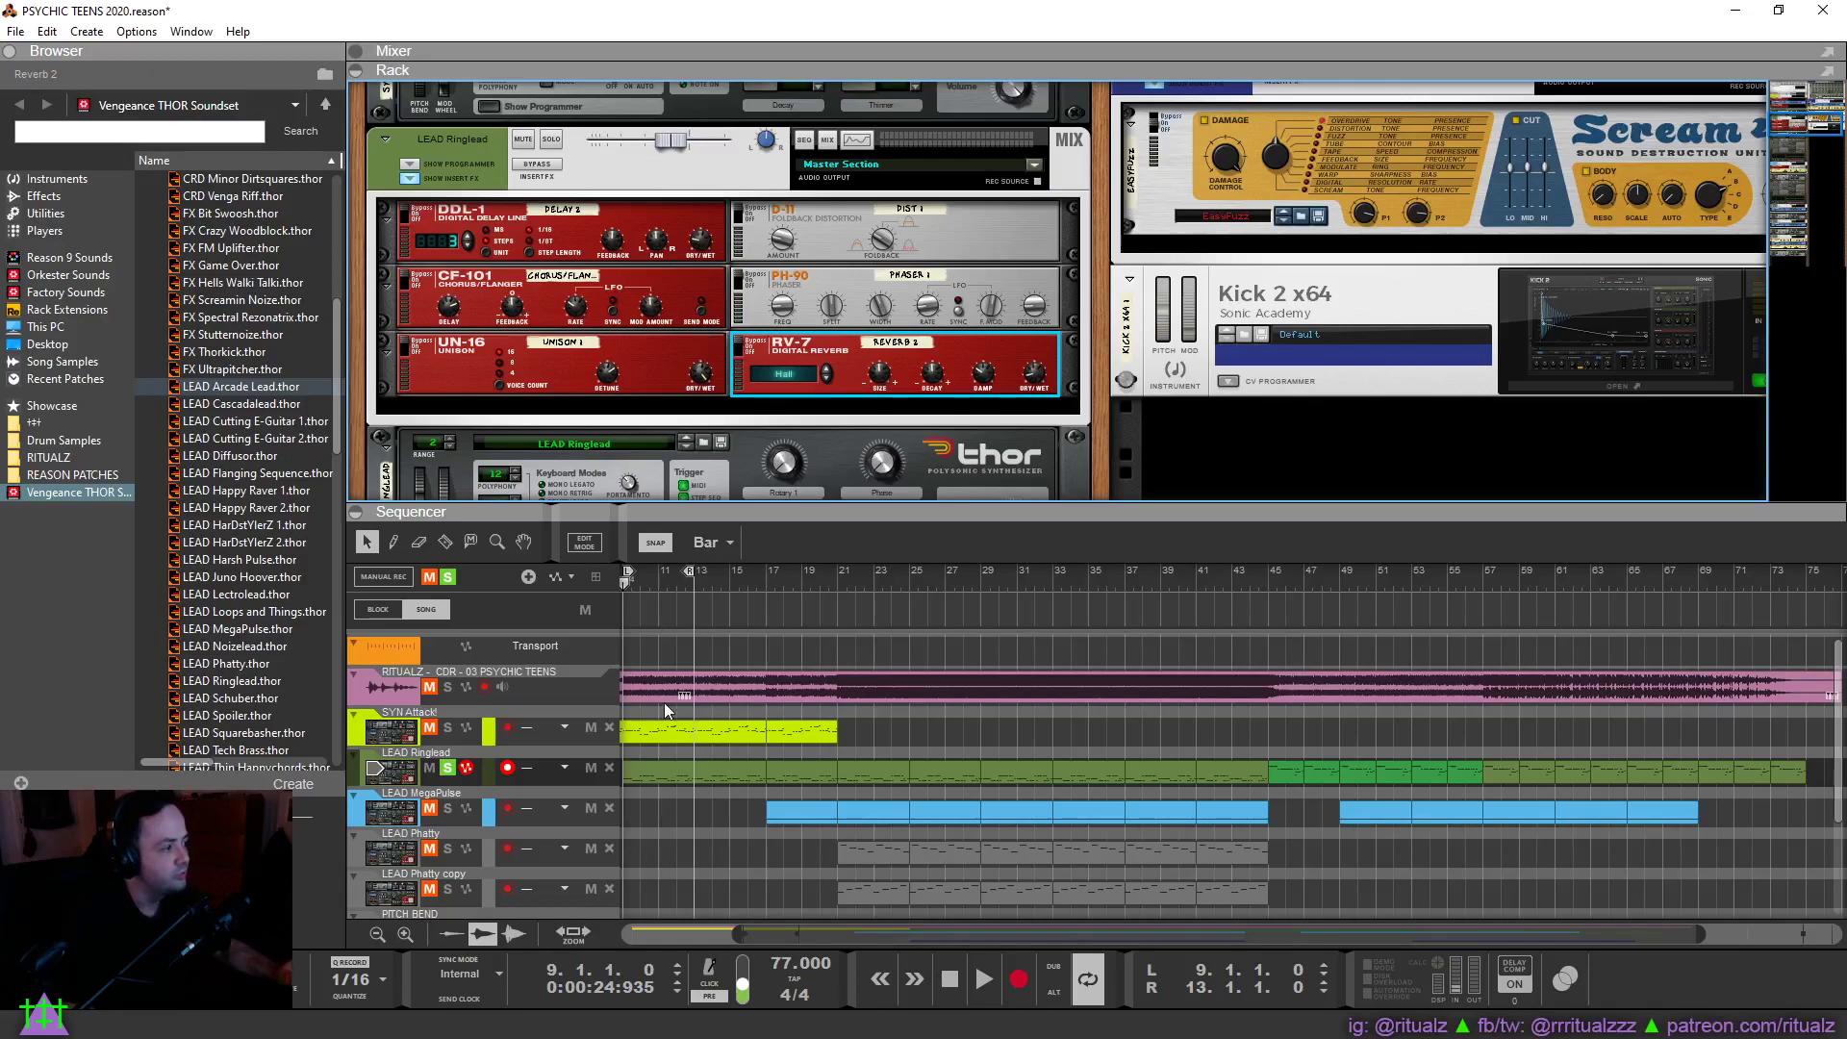
Bring the LEAD Ringlead Thor into view, hide the browser and play the soloed lead from bar 9.
{"action": "left_click", "coordinate": [705, 939]}
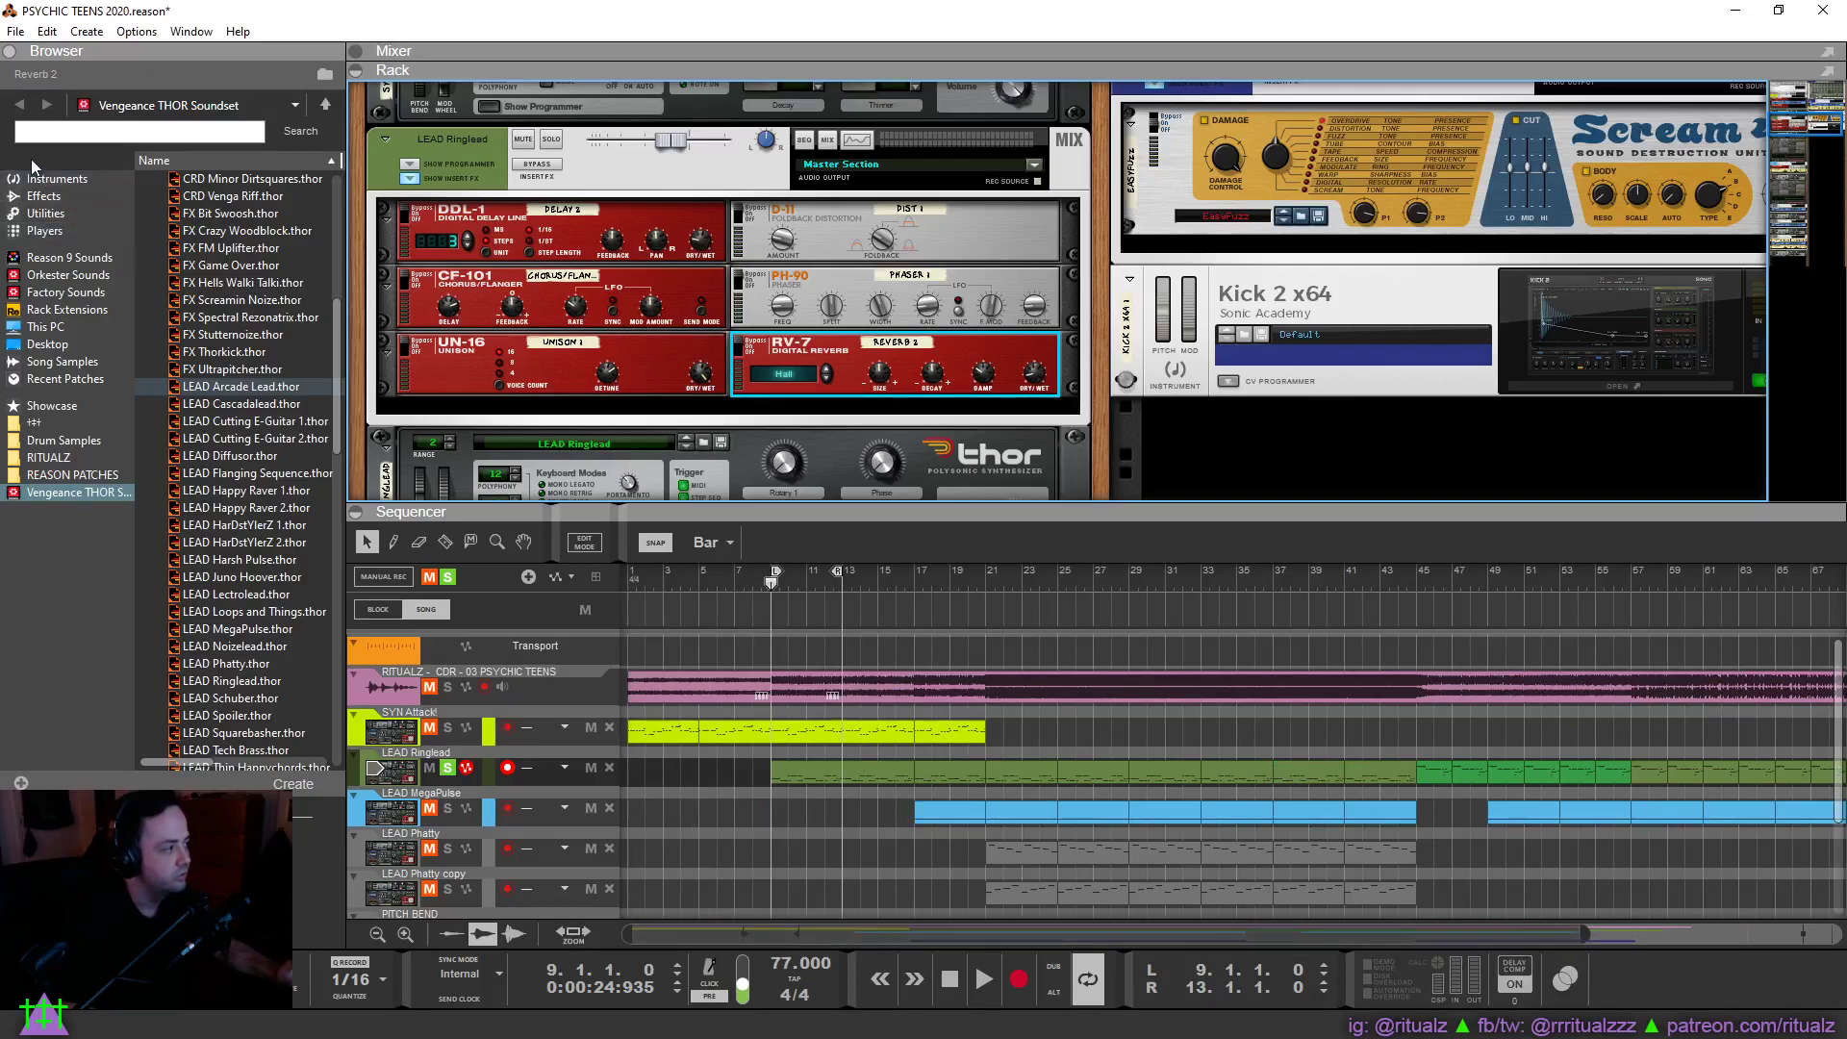
{"action": "scroll", "coordinate": [557, 293], "scroll_direction": "down", "scroll_amount": 3}
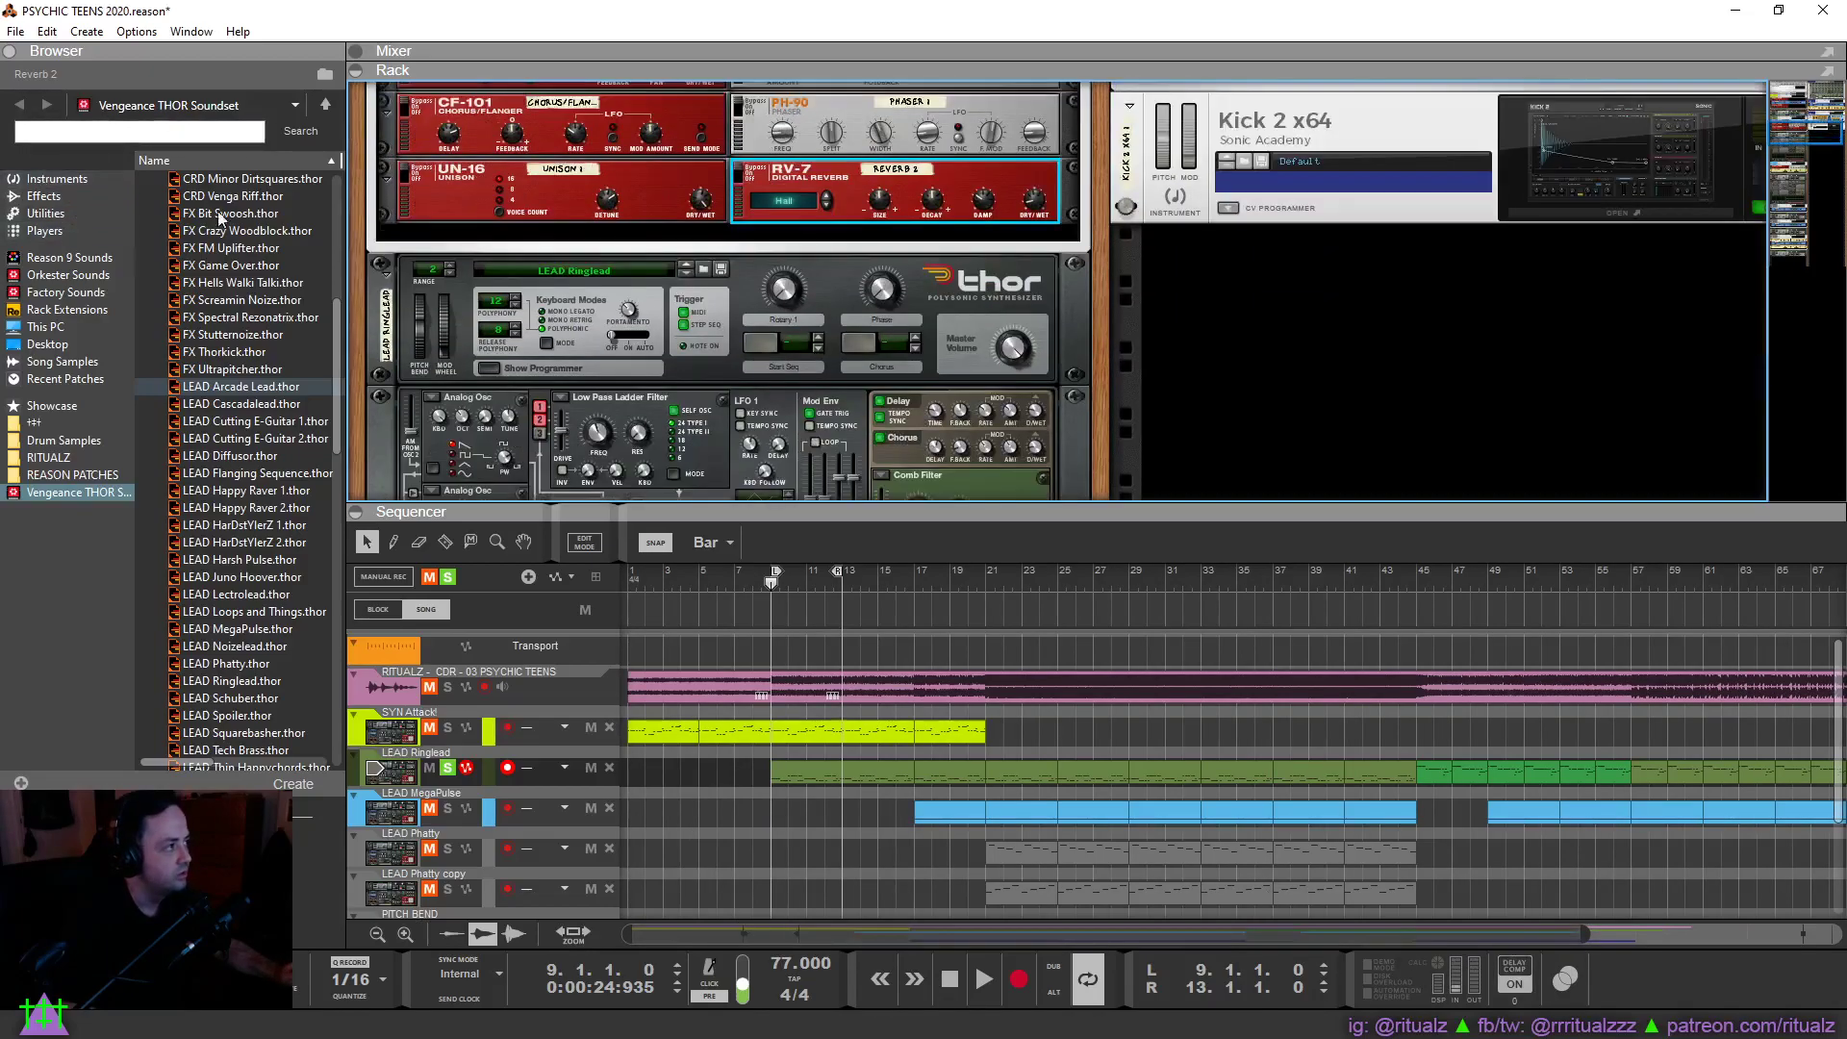
{"action": "left_click", "coordinate": [12, 52]}
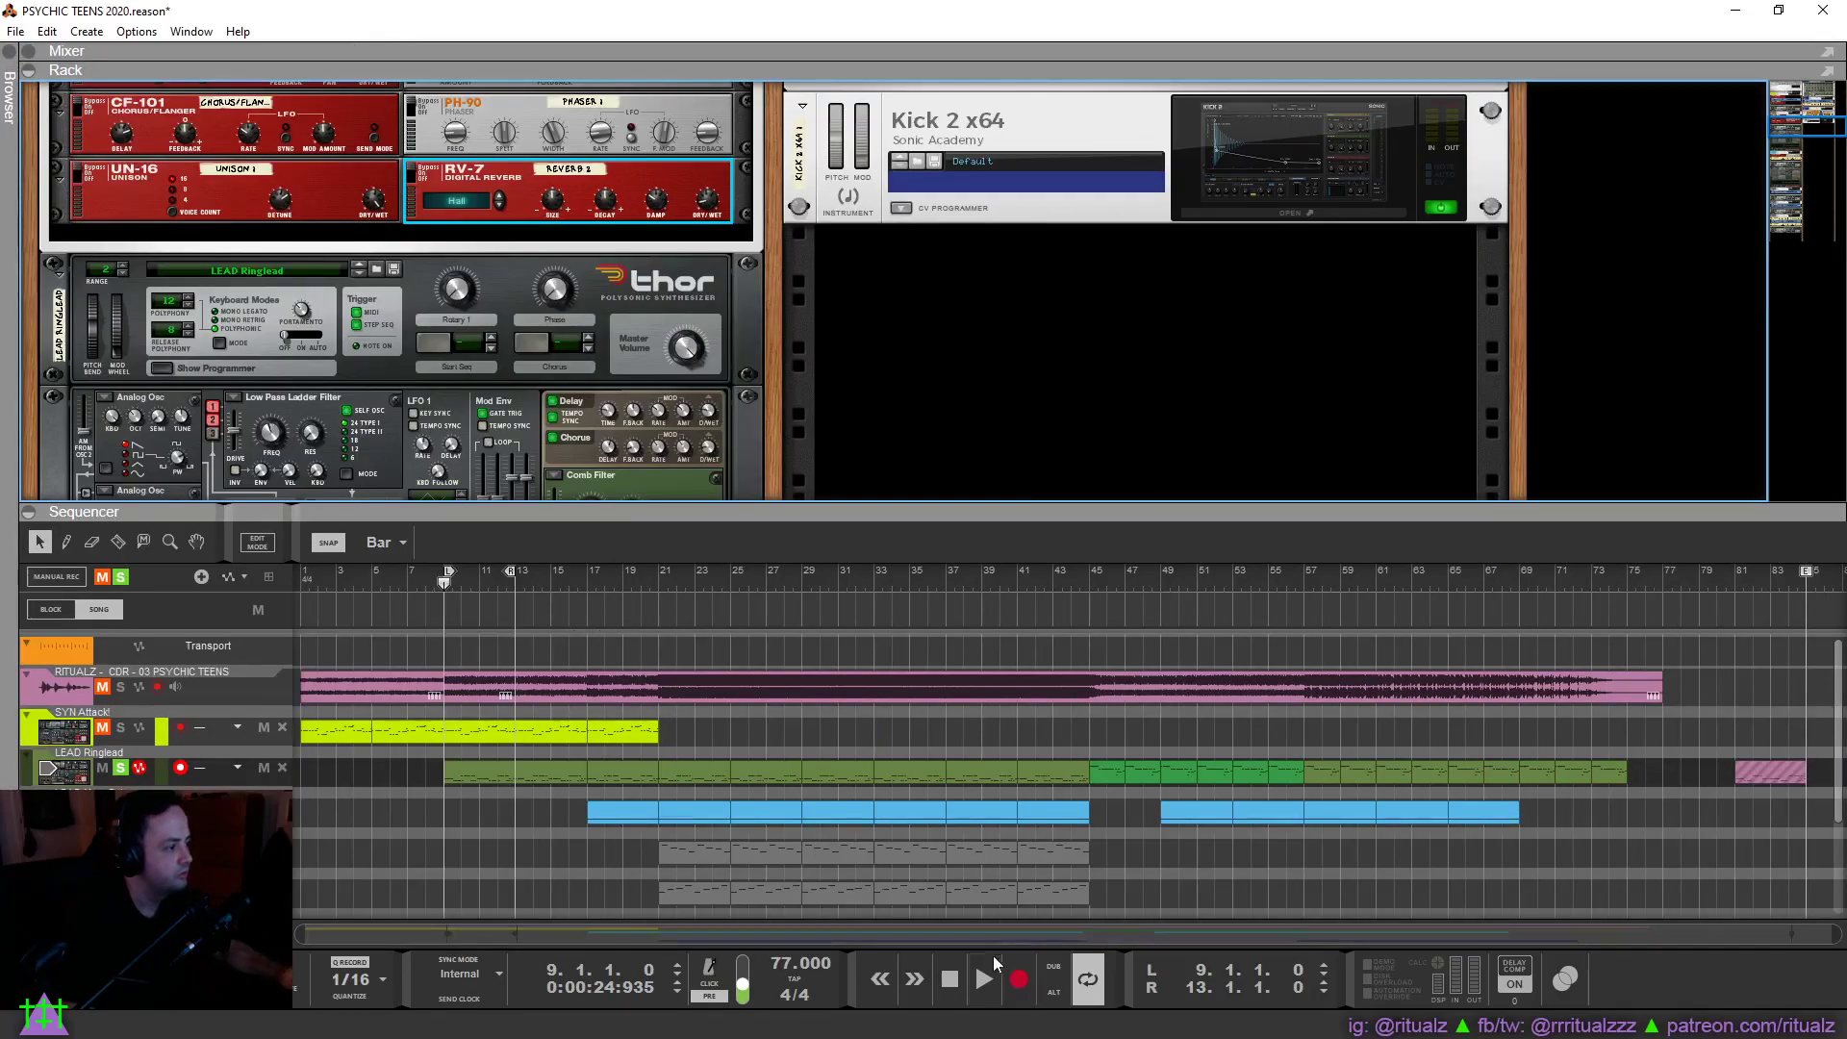
{"action": "left_click", "coordinate": [984, 981]}
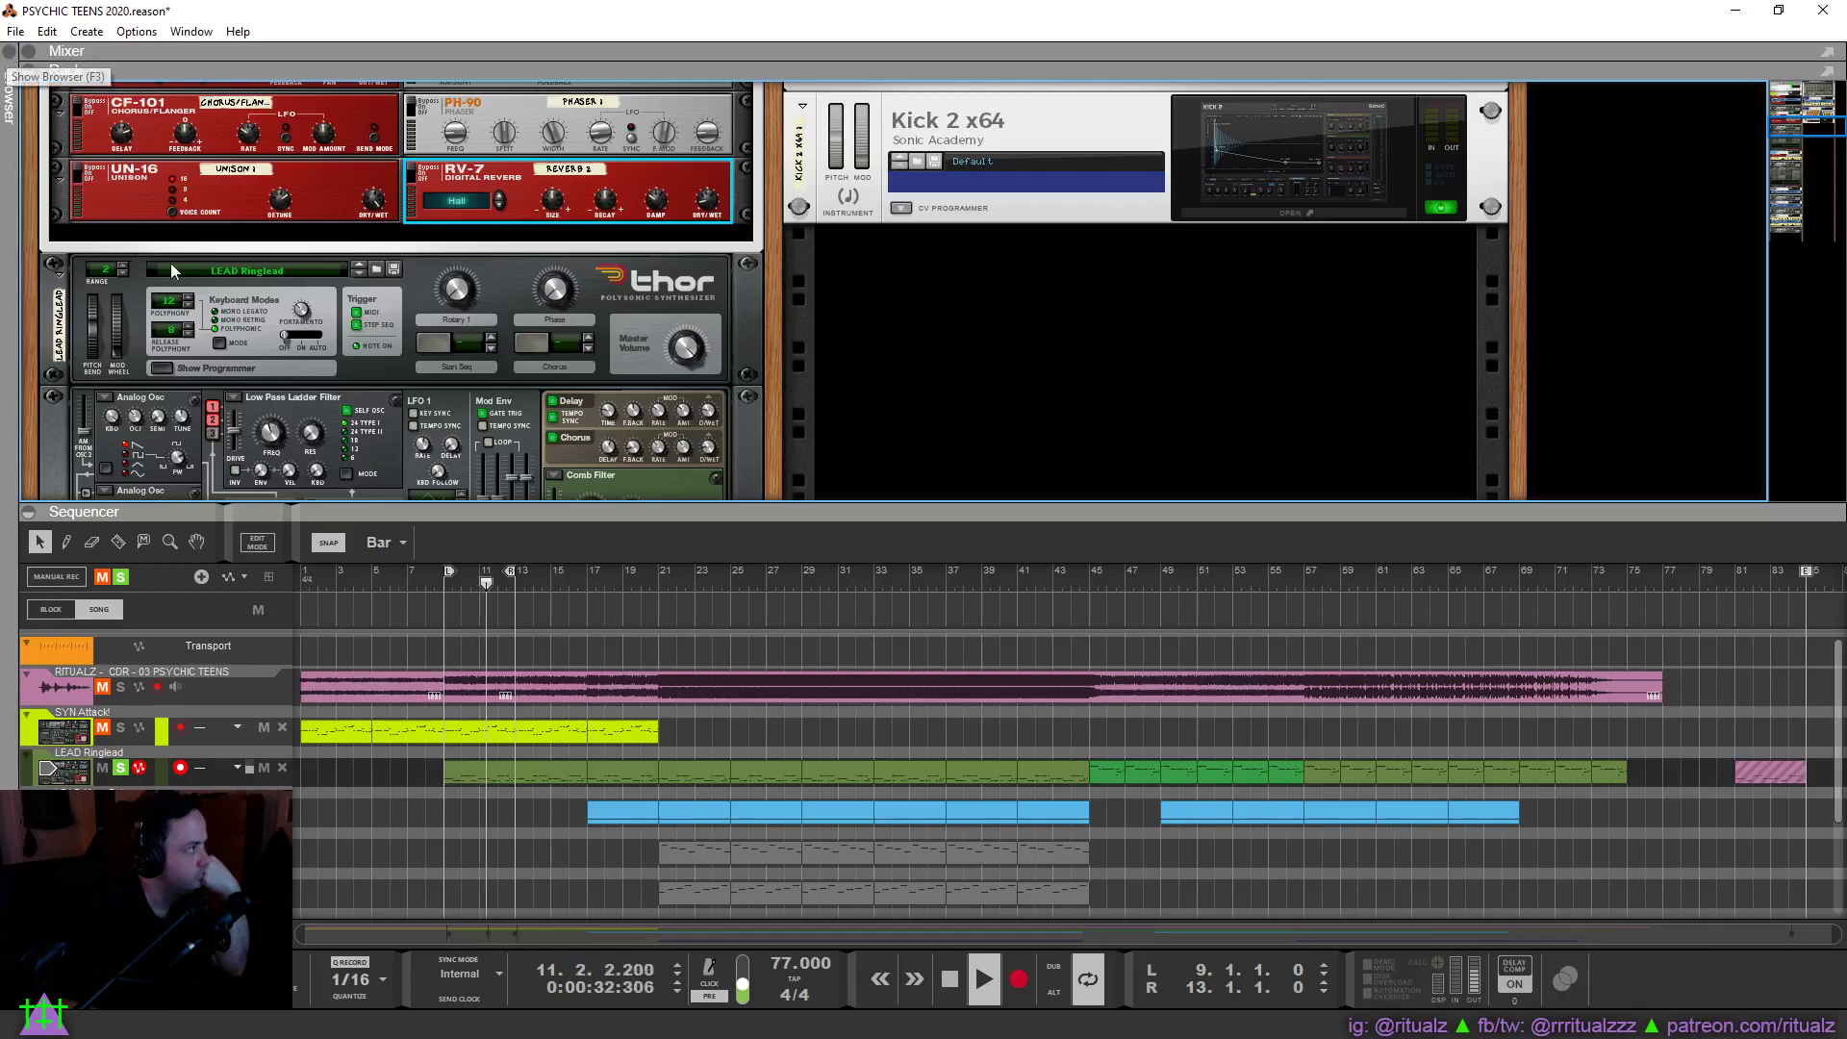
Load the LEAD Arcade Lead patch into the LEAD Ringlead Thor from the browser, and advance it to LEAD Cascadelead.
{"action": "key", "text": "F3"}
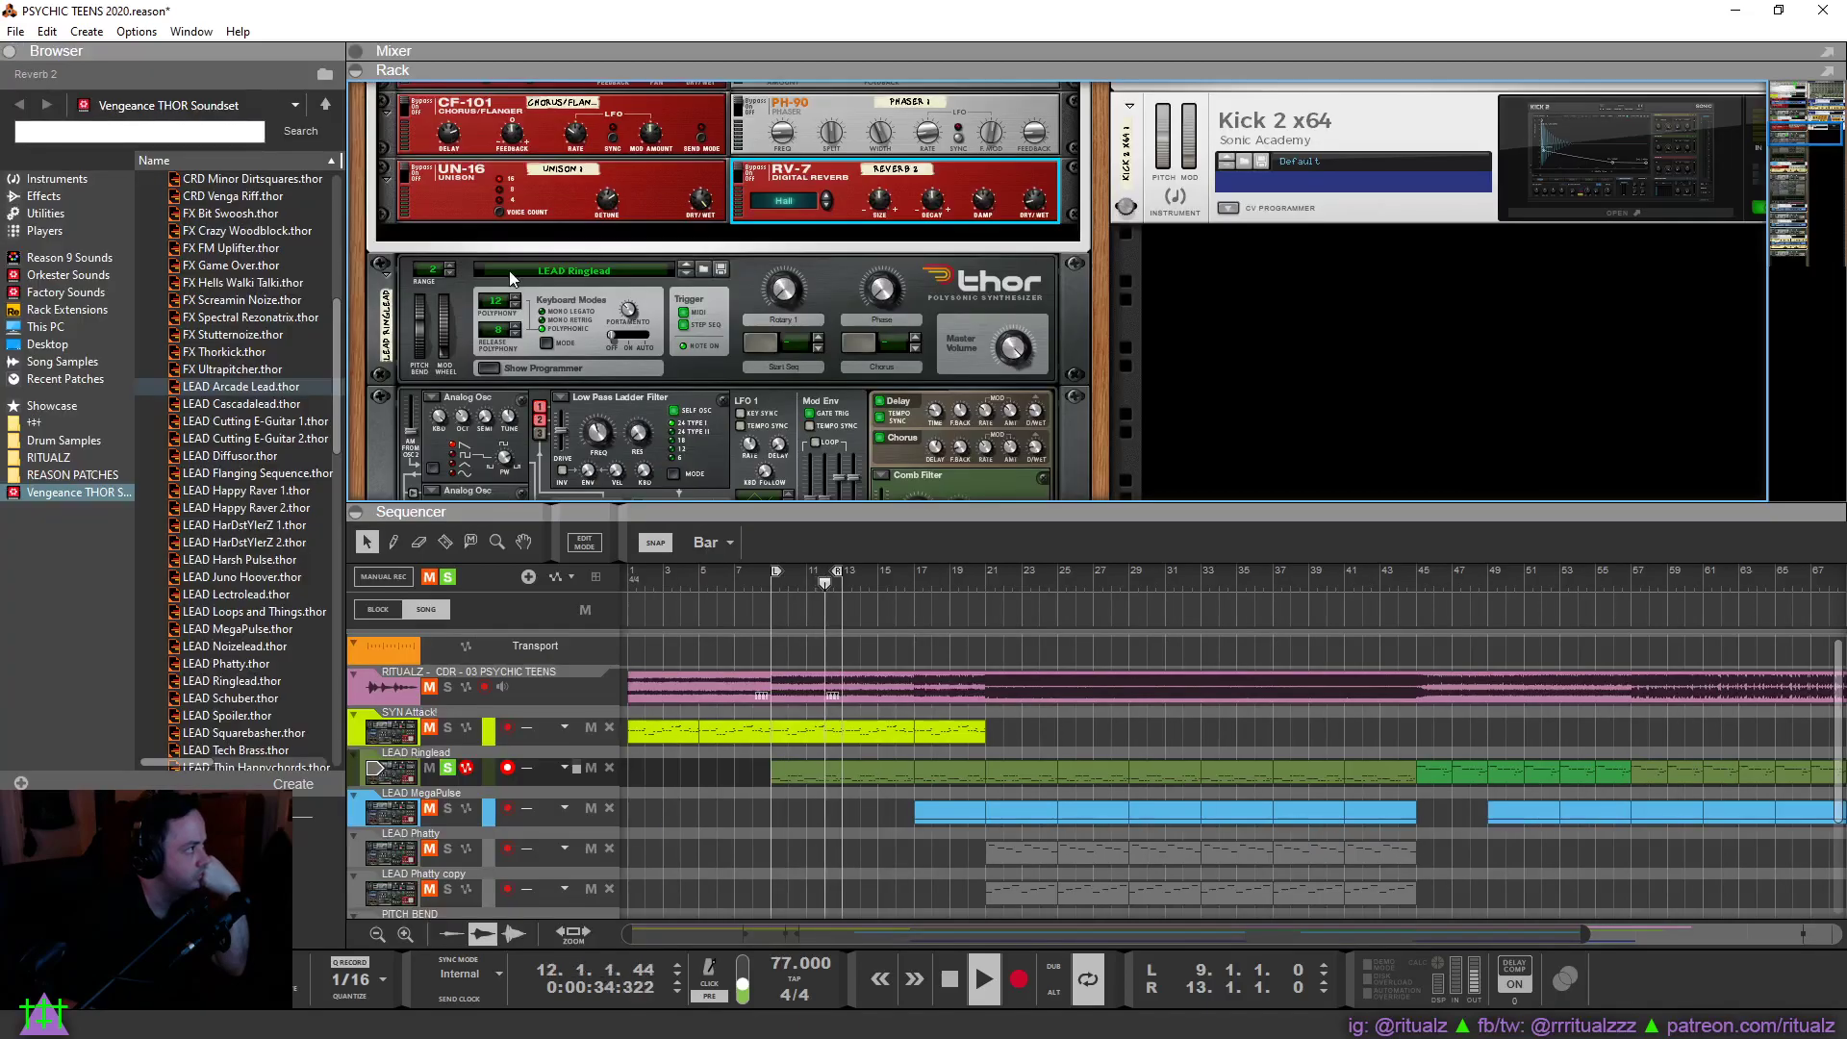
{"action": "left_click", "coordinate": [289, 389]}
{"action": "double_click", "coordinate": [289, 388]}
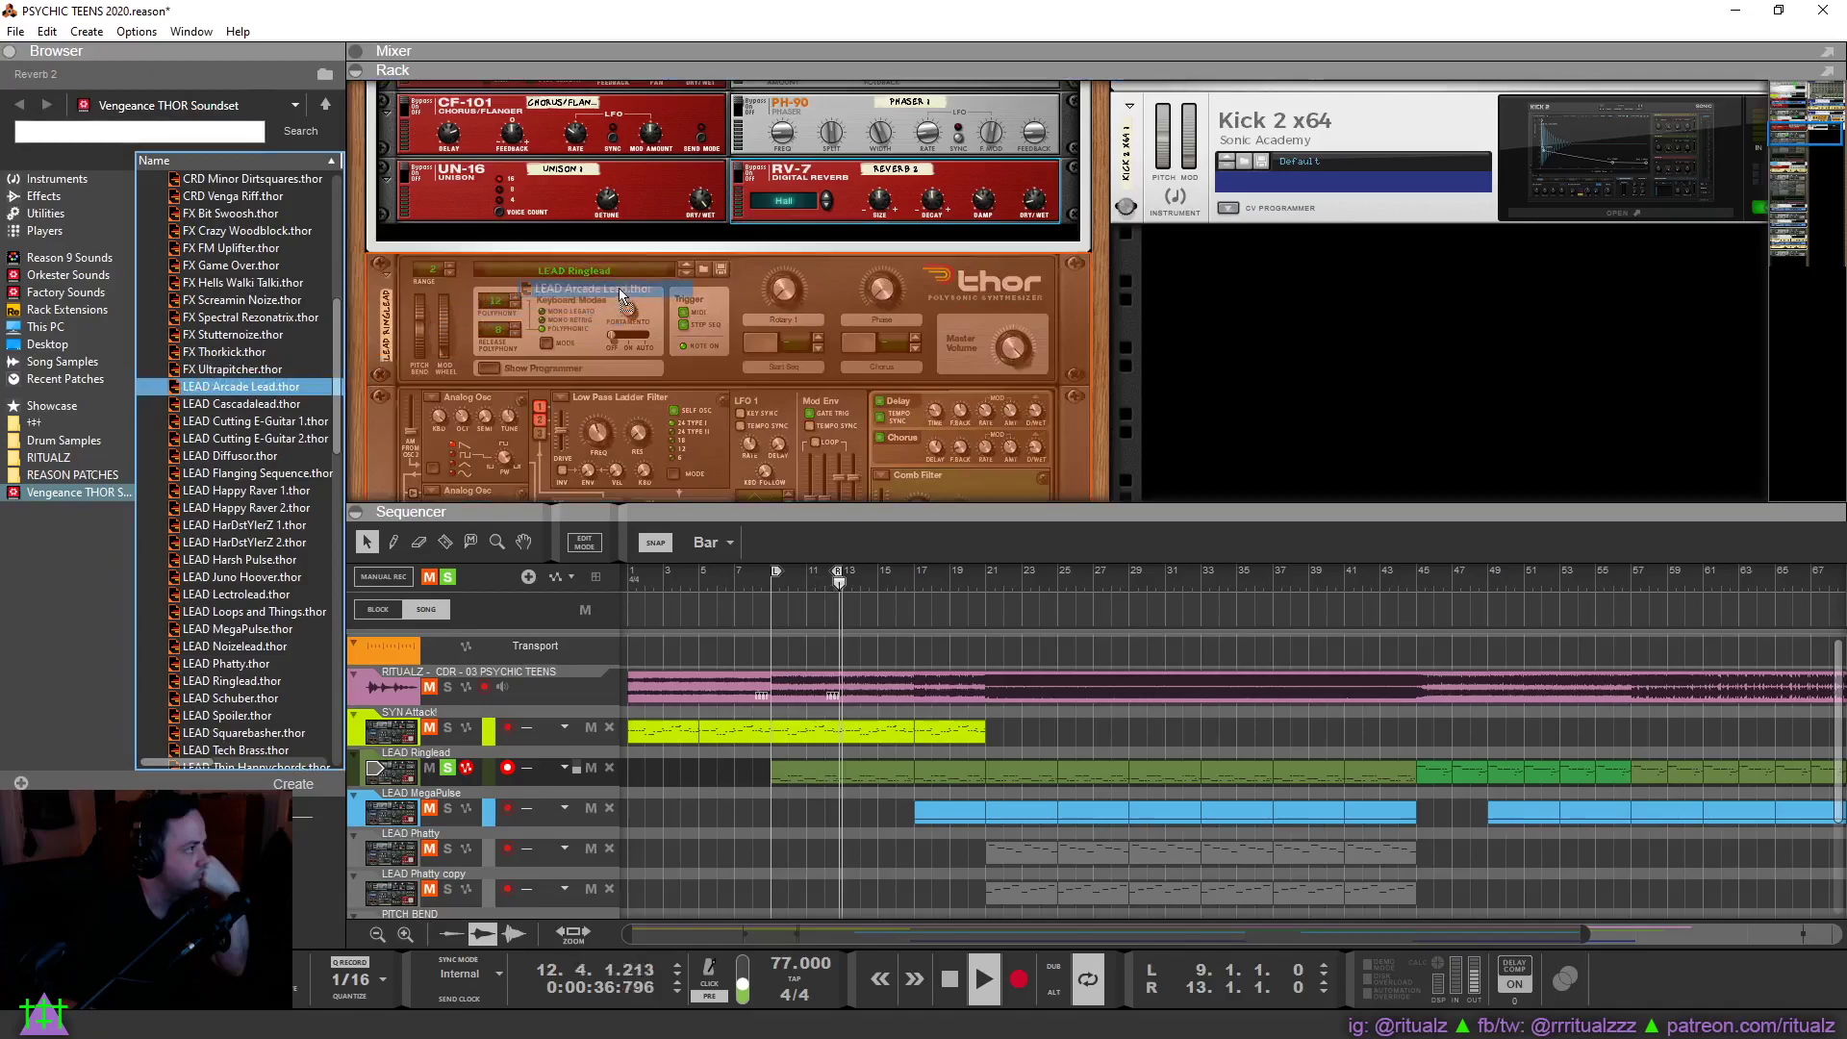
{"action": "left_click", "coordinate": [682, 279]}
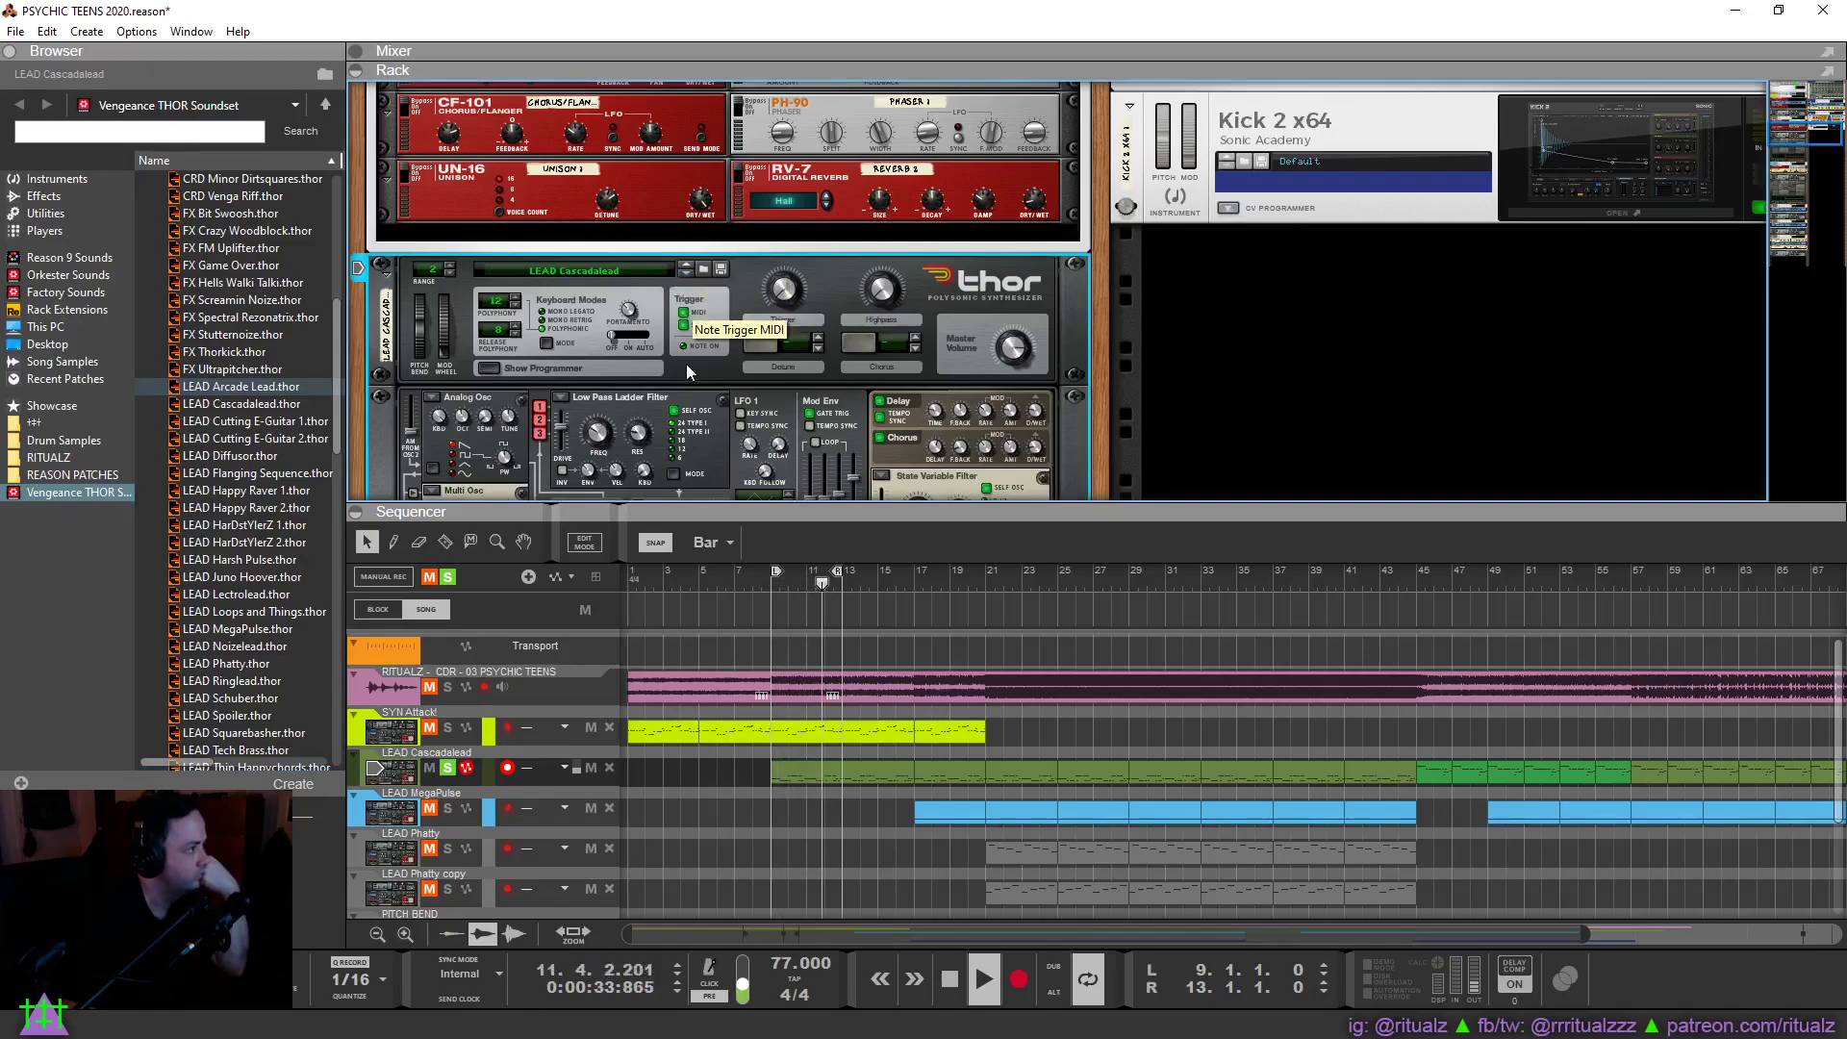
Set the amp envelope attack of the LEAD Cascadelead Thor to about 29.8 ms.
{"action": "scroll", "coordinate": [685, 361], "scroll_direction": "down", "scroll_amount": 3}
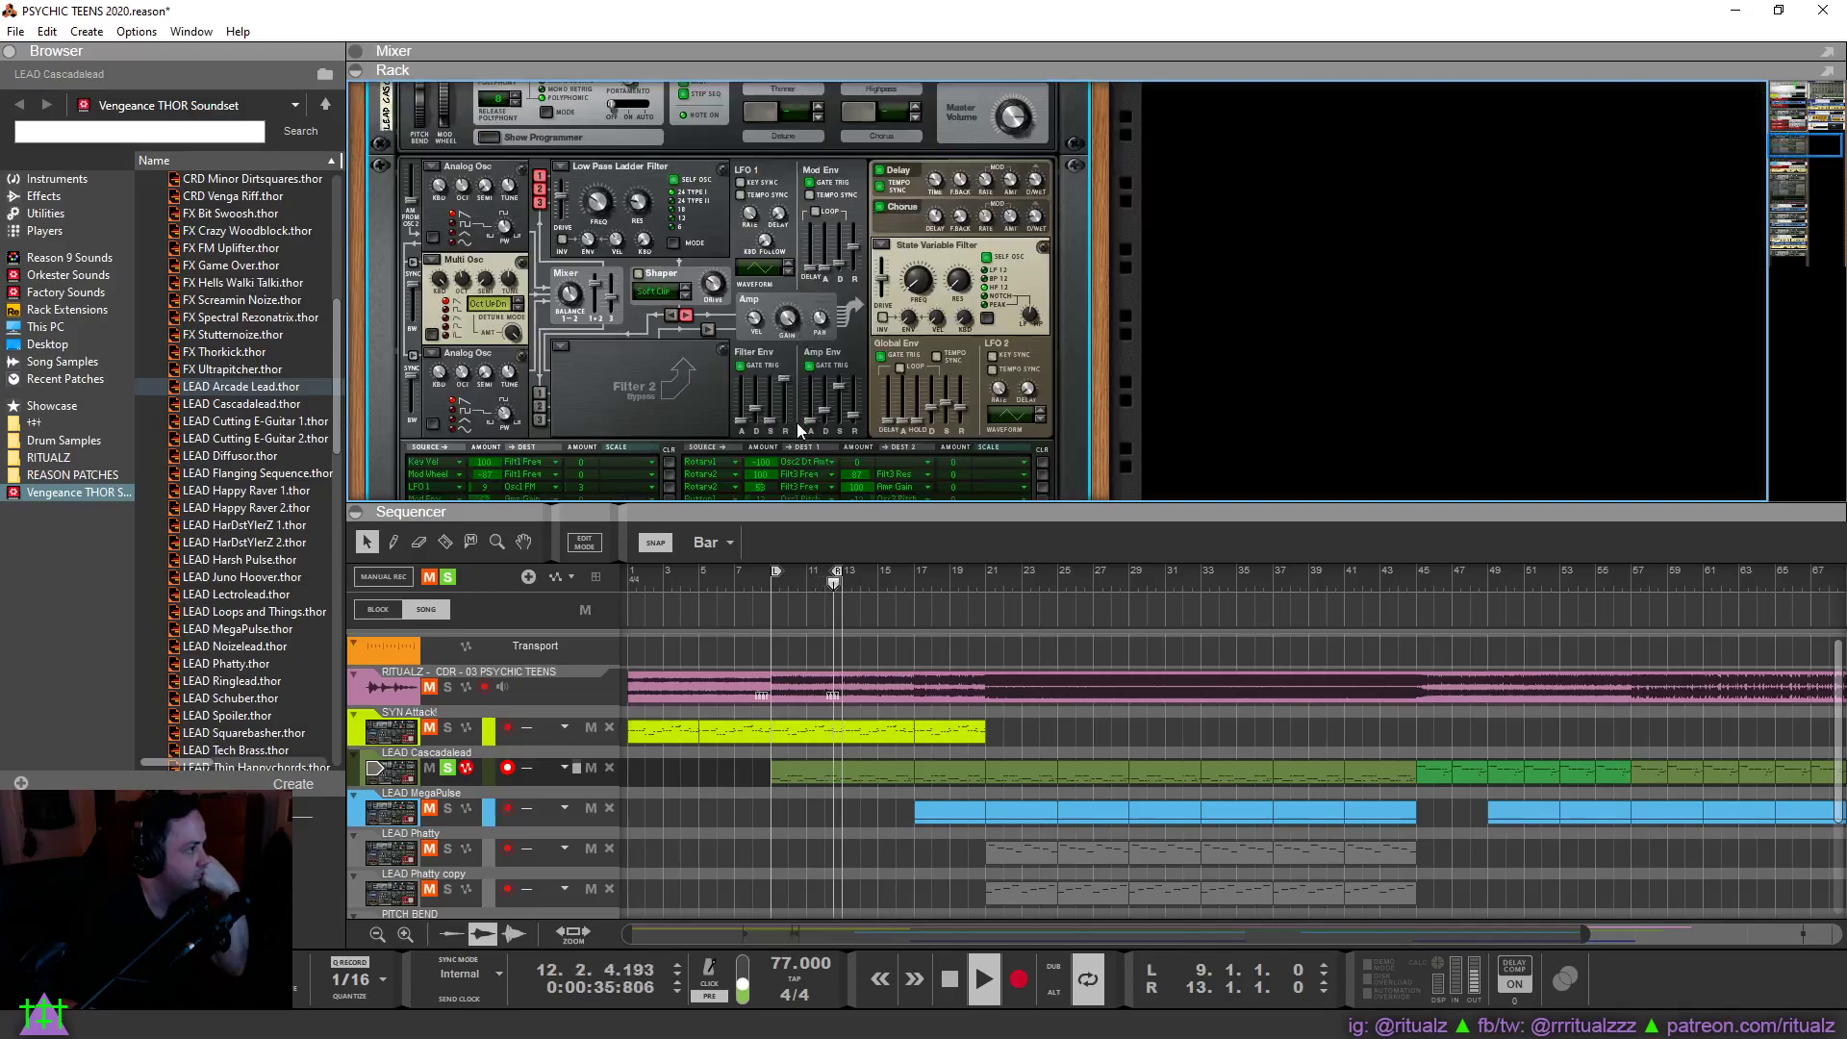
{"action": "mouse_move", "coordinate": [811, 412]}
{"action": "left_click_drag", "start_coordinate": [810, 410], "coordinate": [806, 420]}
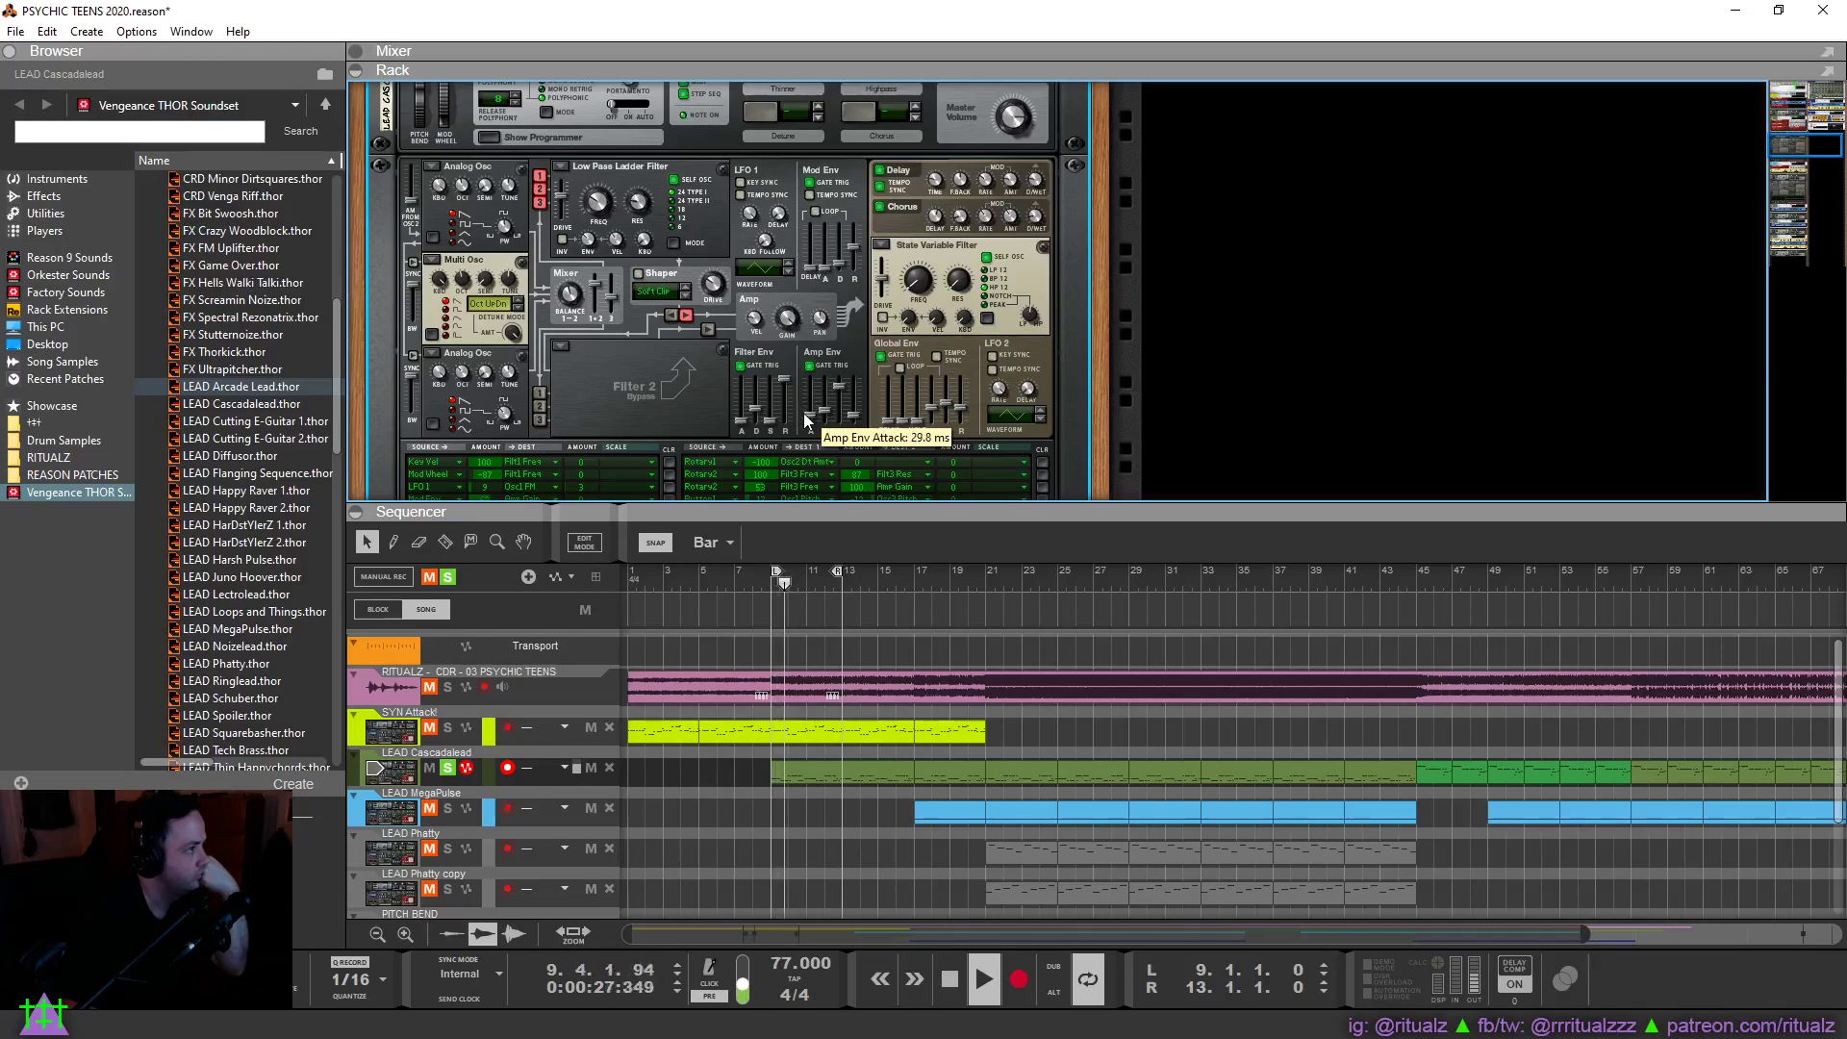
{"action": "left_click_drag", "start_coordinate": [804, 413], "coordinate": [804, 414]}
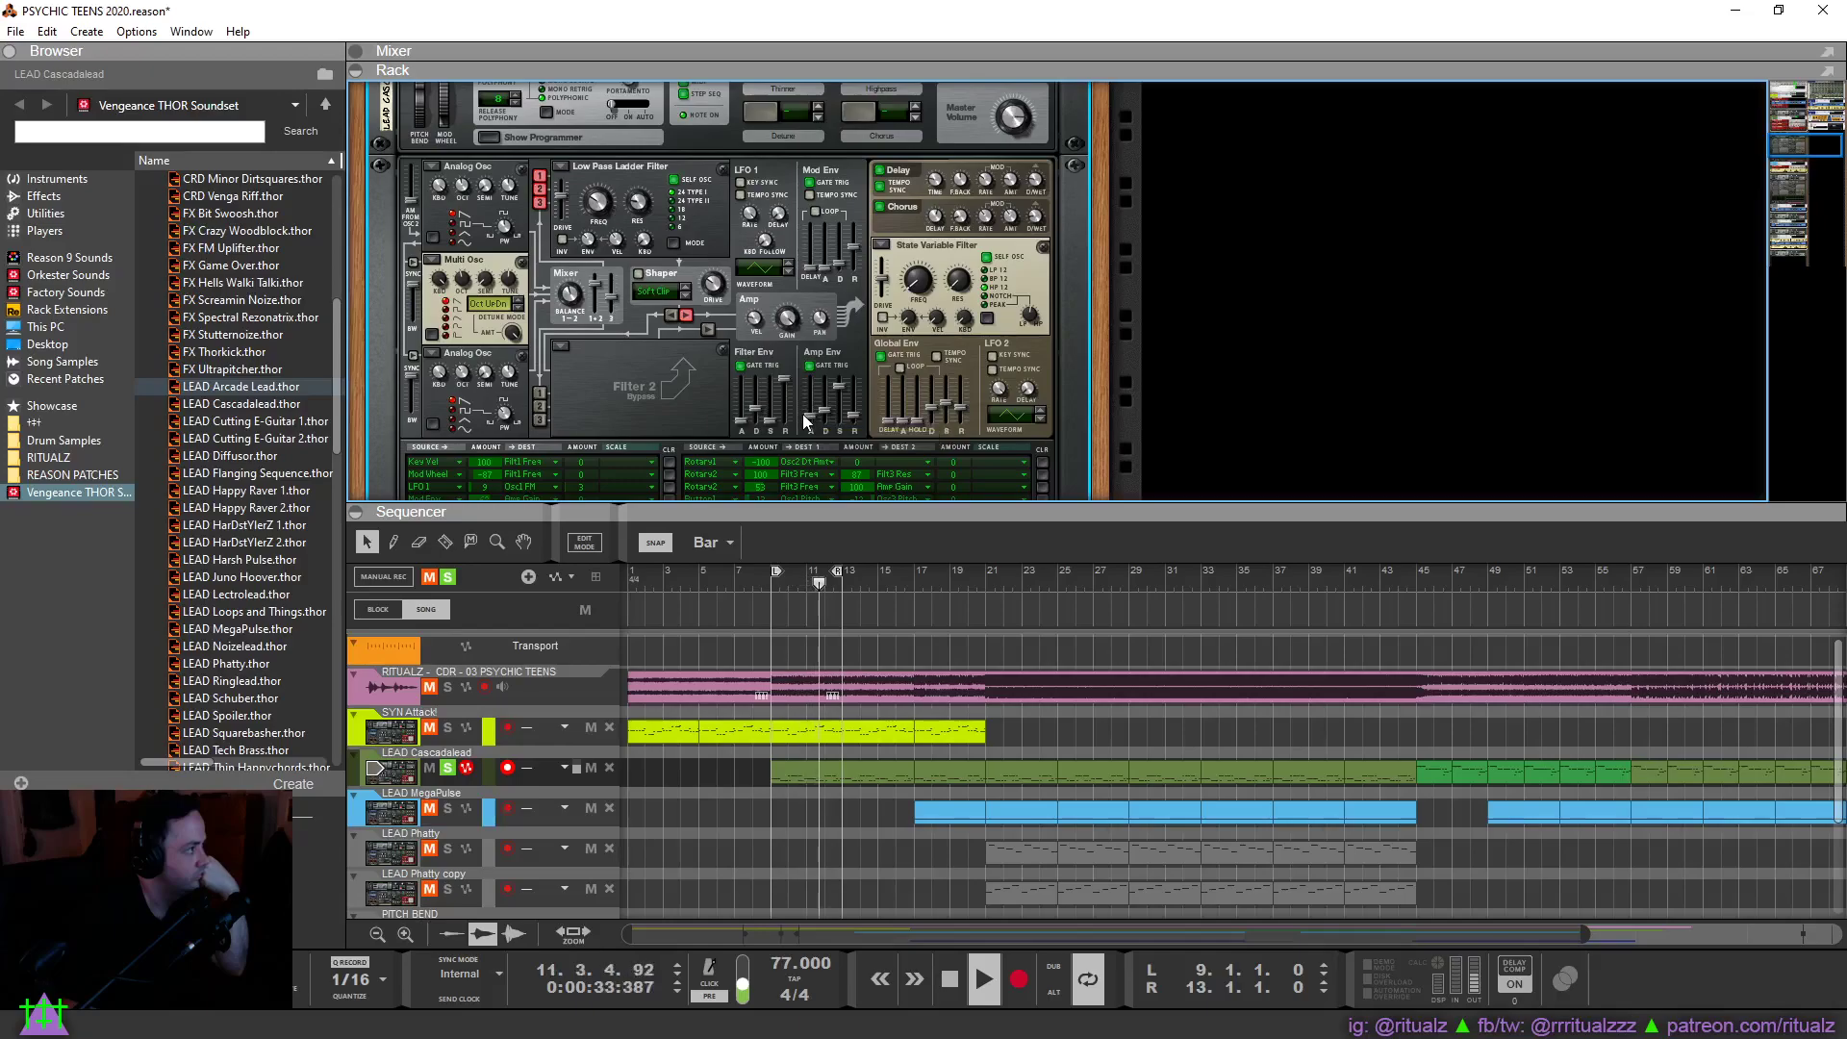
Switch on the UN-16 unison and CF-101 chorus/flanger inserts, and set the chorus modulation amount to 111.
{"action": "scroll", "coordinate": [710, 369], "scroll_direction": "up", "scroll_amount": 2}
{"action": "scroll", "coordinate": [706, 370], "scroll_direction": "up", "scroll_amount": 5}
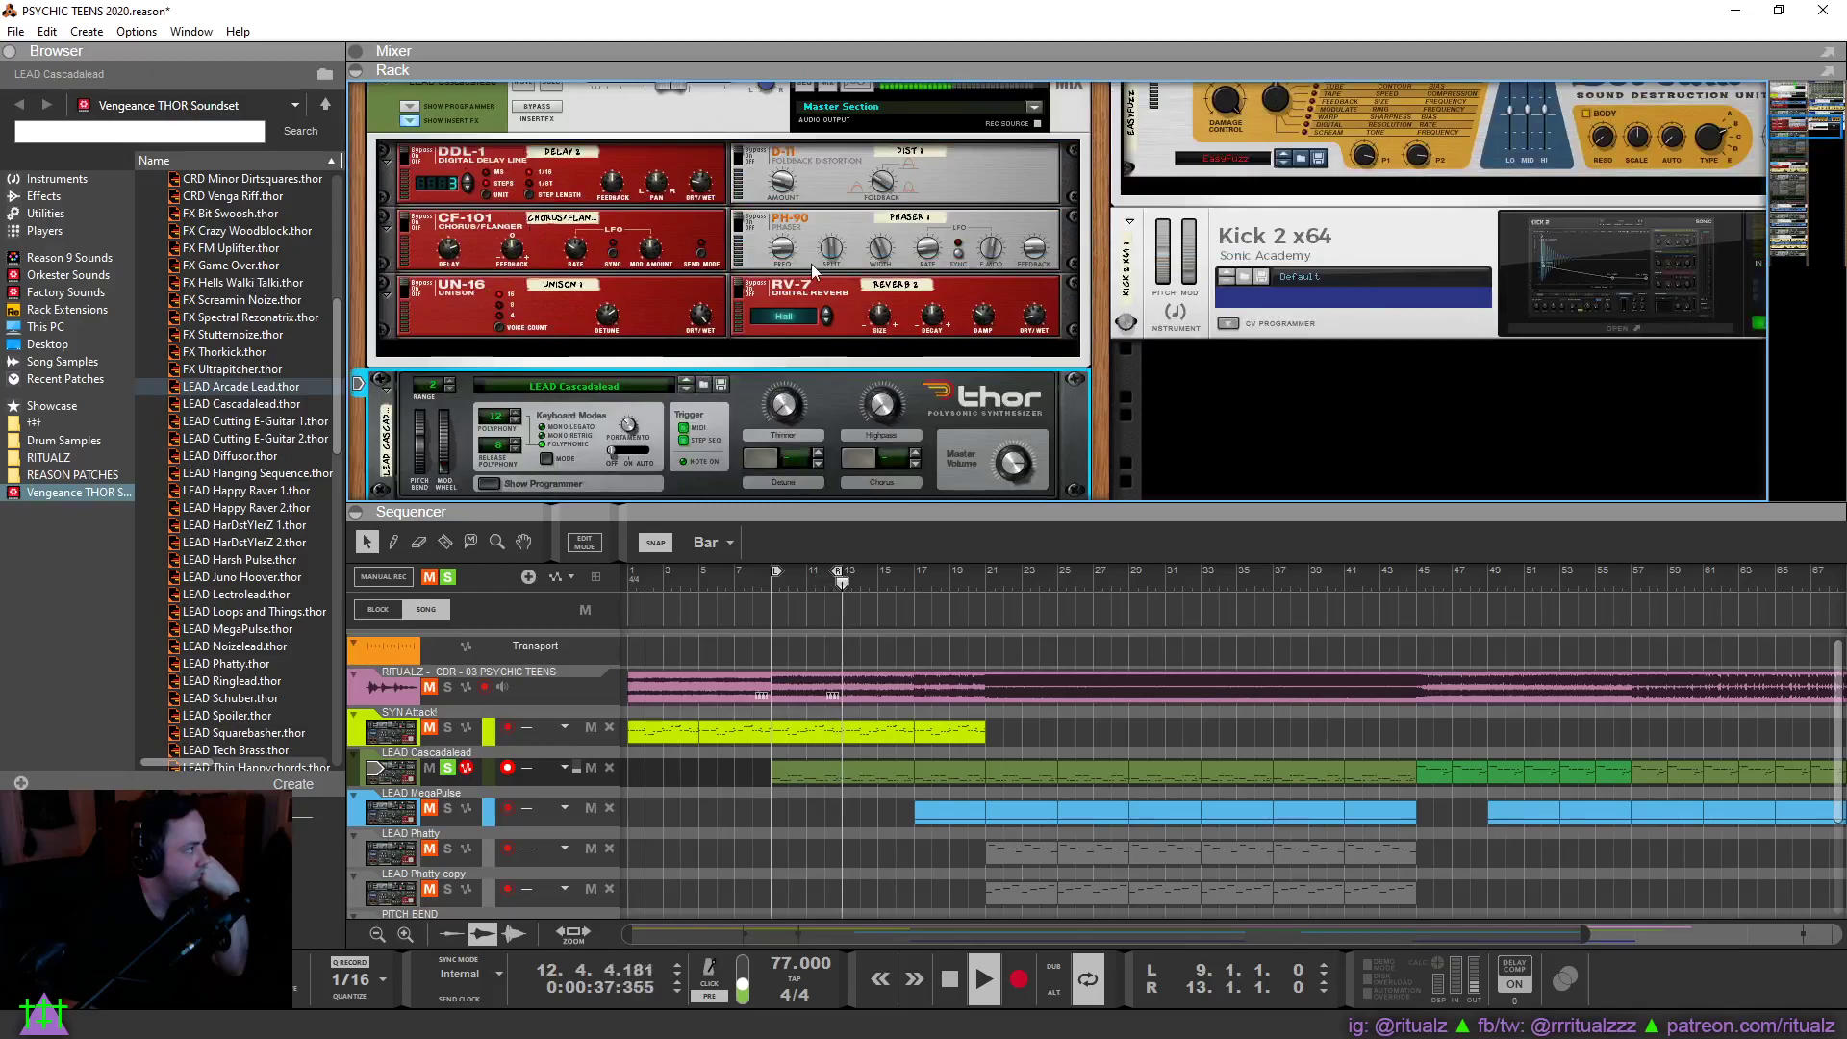
{"action": "left_click", "coordinate": [409, 288]}
{"action": "left_click", "coordinate": [409, 289]}
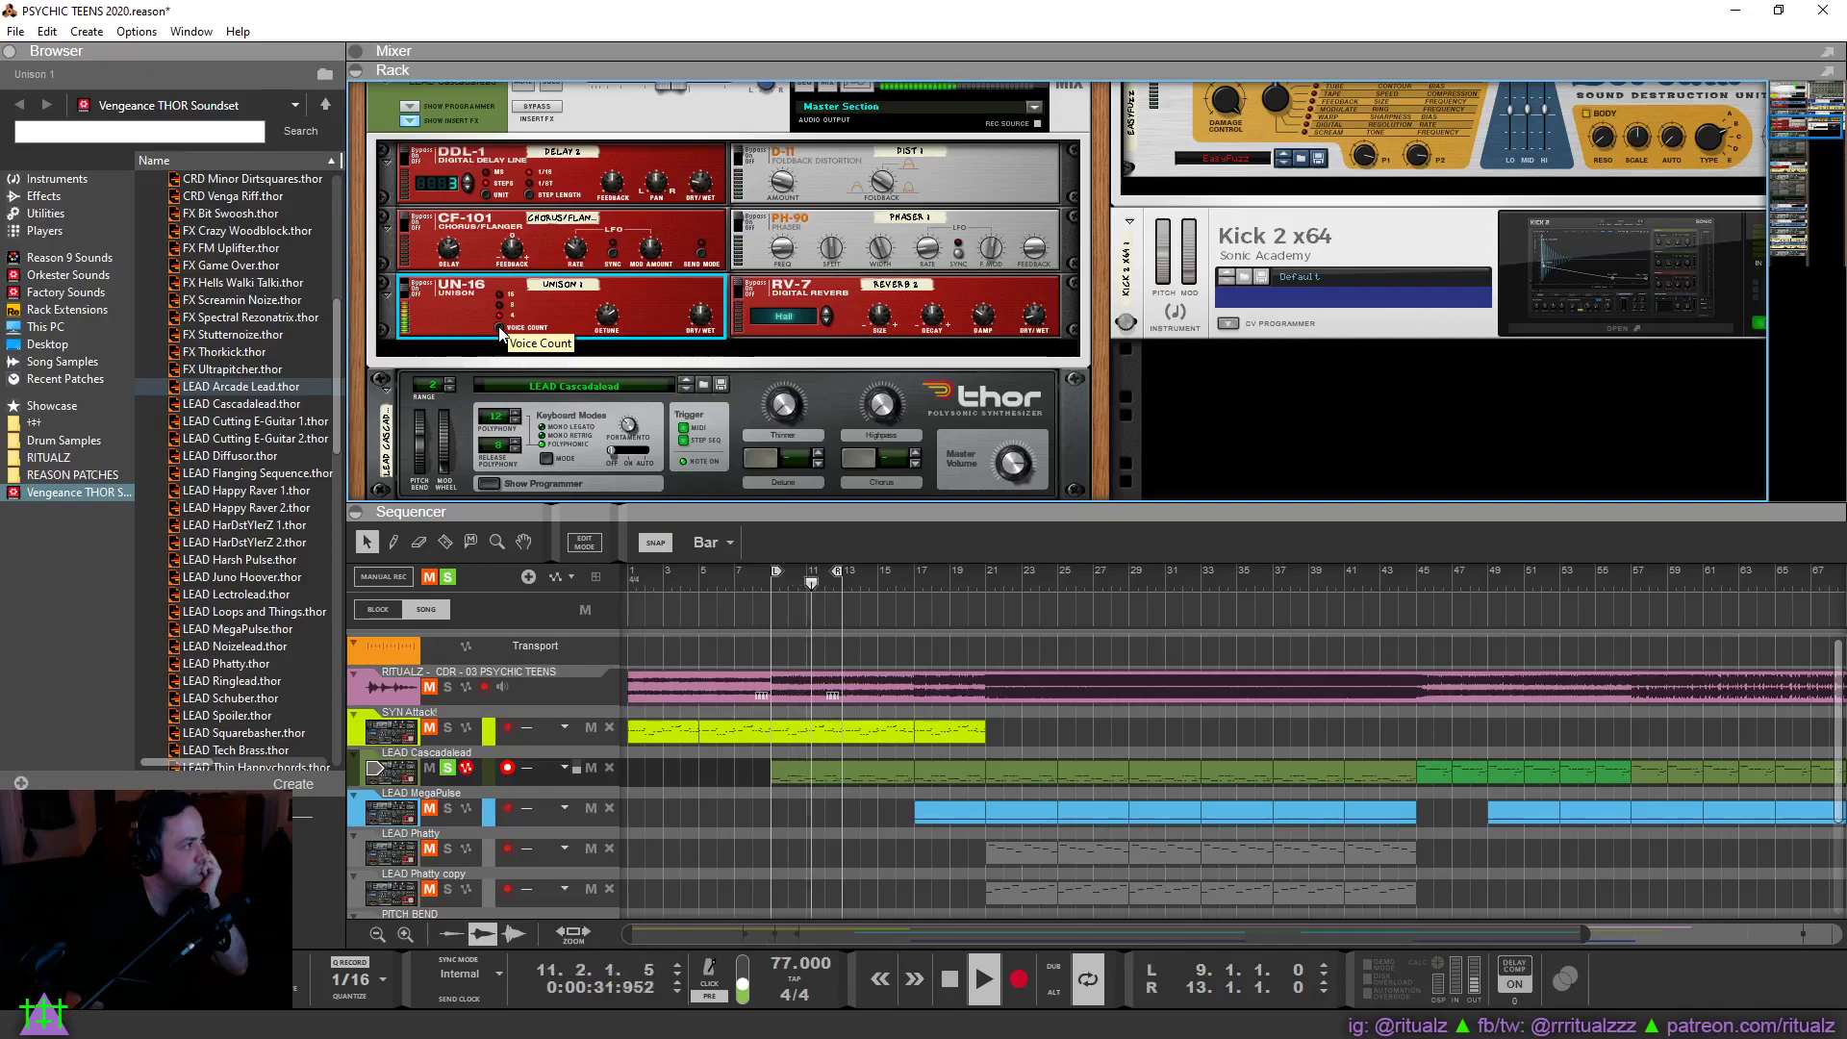
{"action": "left_click", "coordinate": [409, 223]}
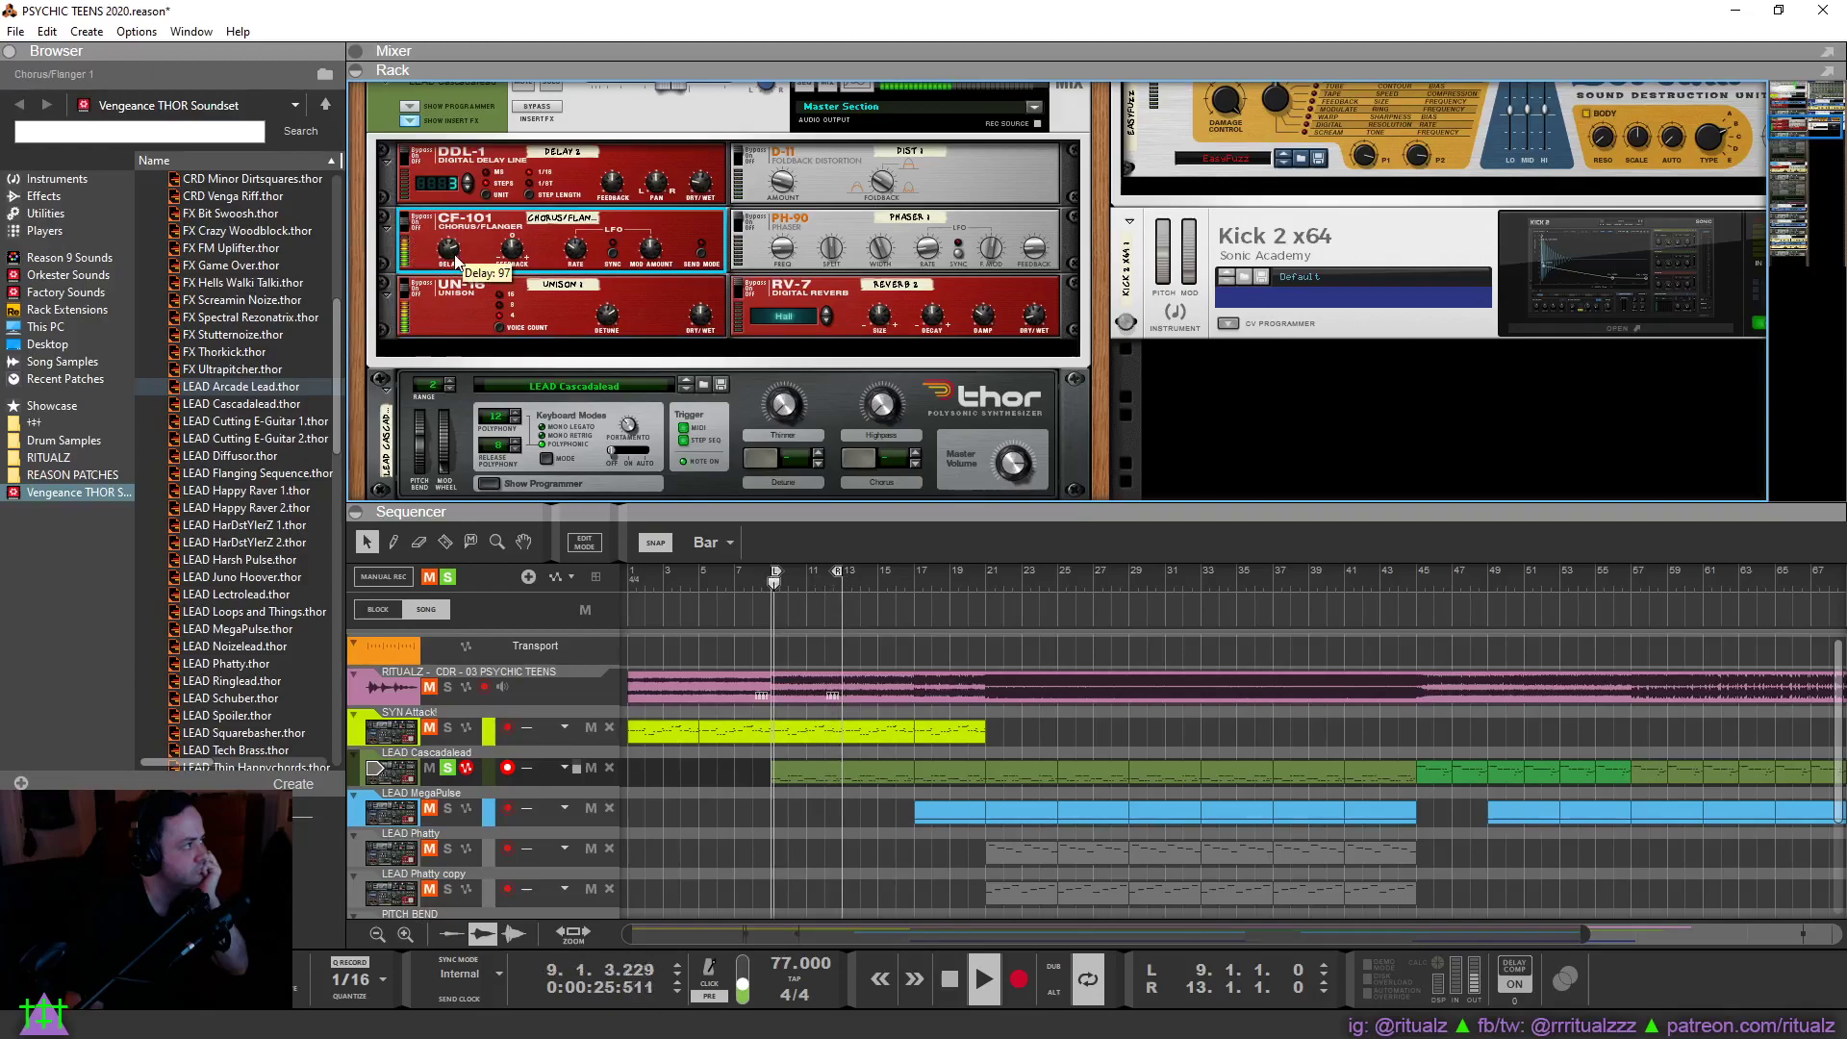
{"action": "left_click_drag", "start_coordinate": [665, 222], "coordinate": [670, 228]}
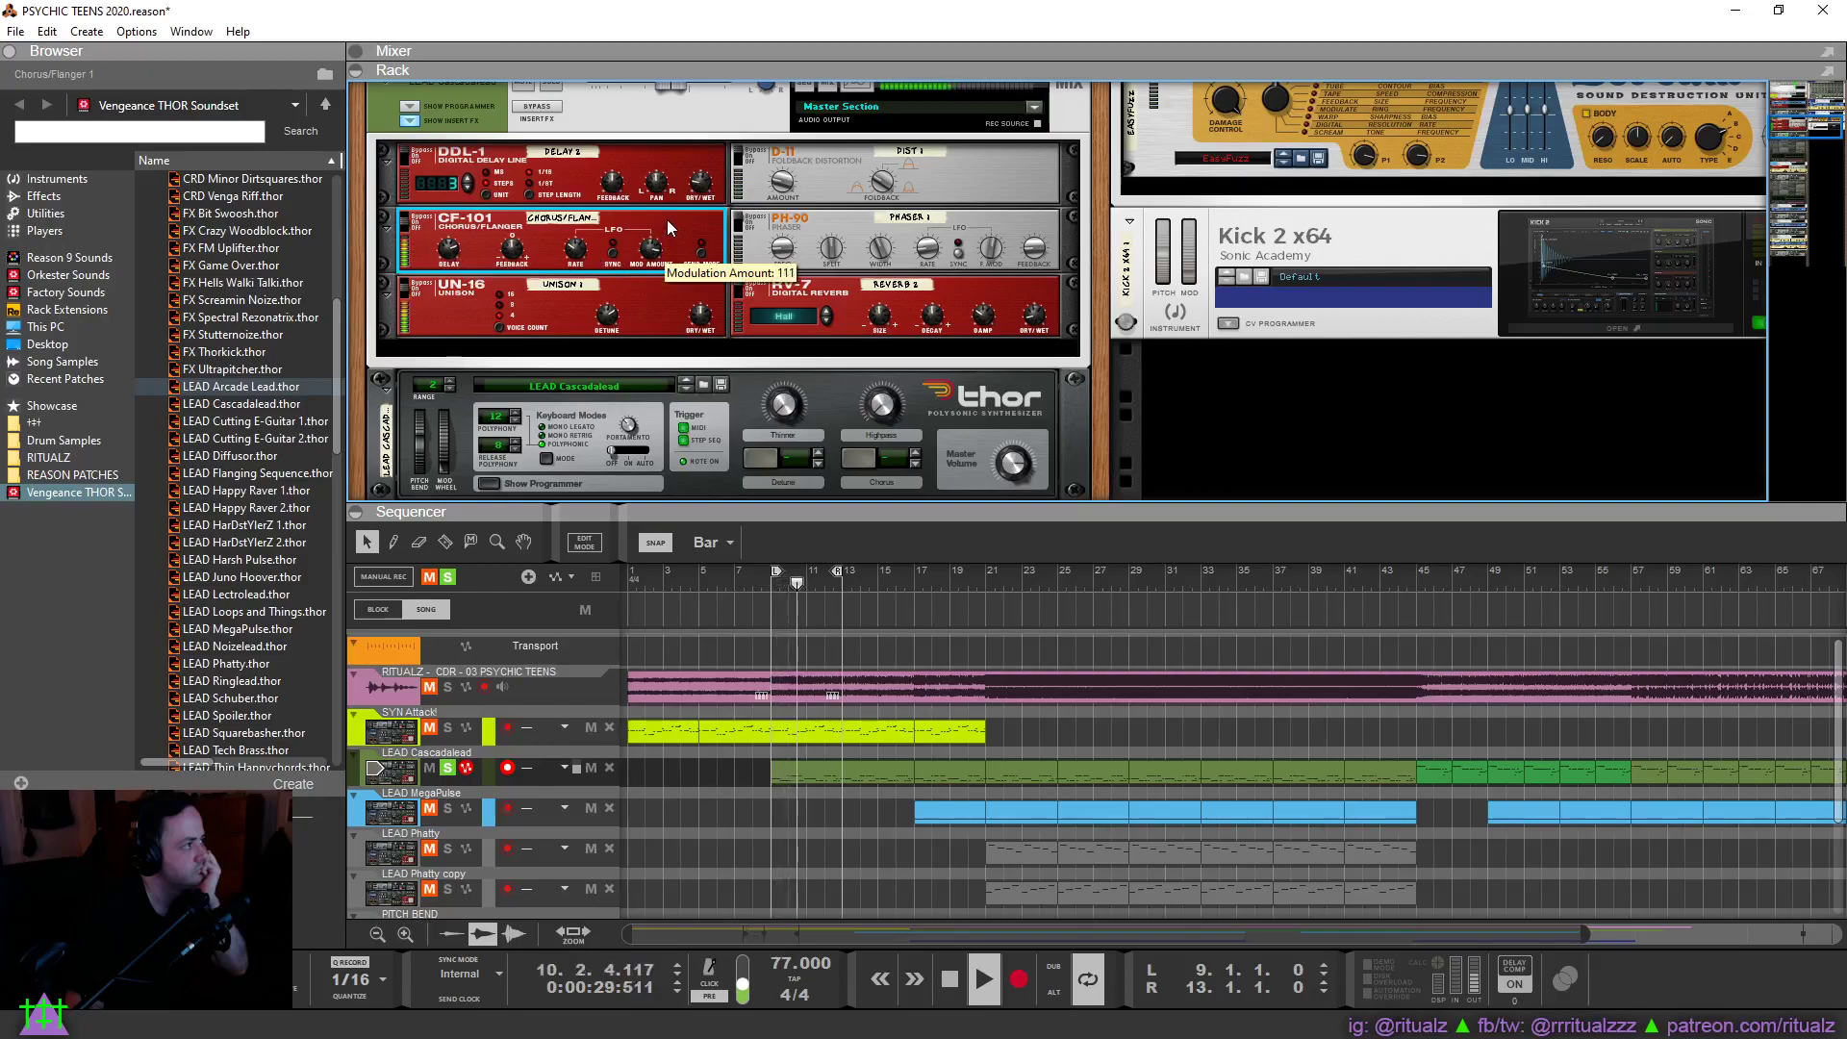
Try the D-11 foldback distortion insert by enabling it and adjusting its amount and foldback.
{"action": "left_click", "coordinate": [743, 158]}
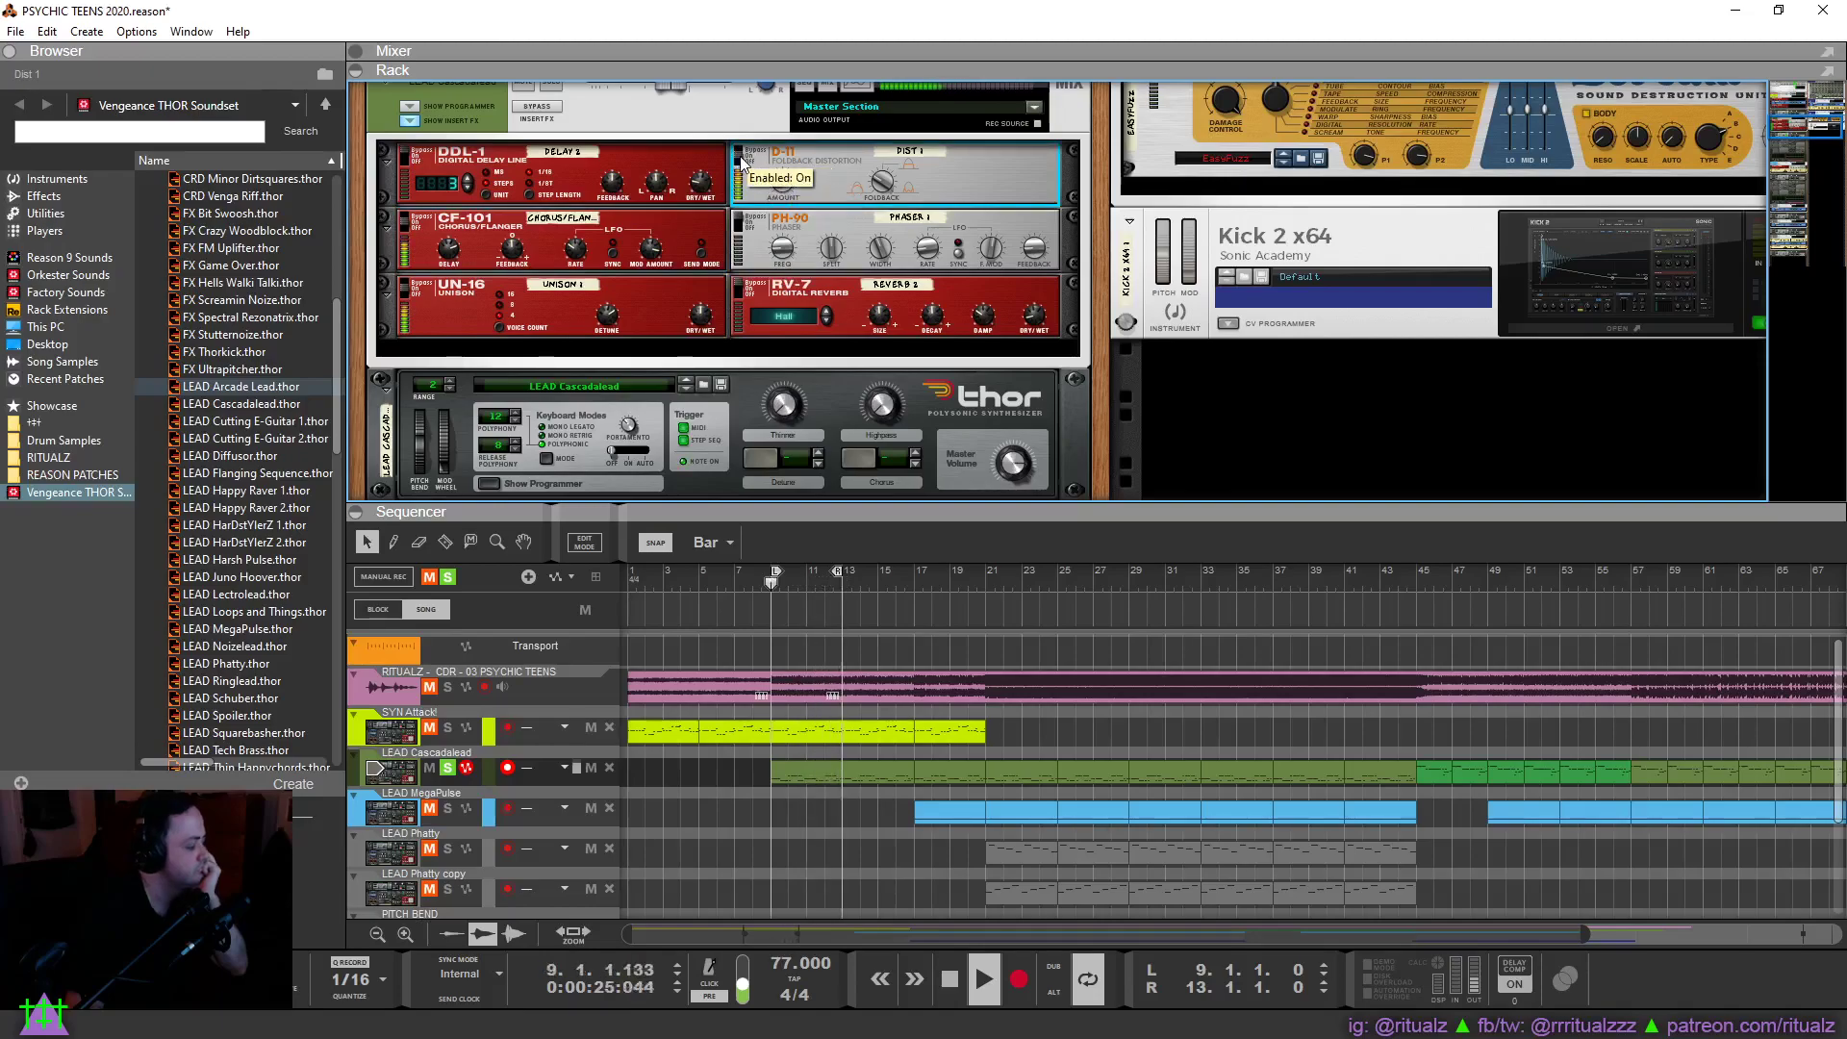
{"action": "left_click_drag", "start_coordinate": [784, 179], "coordinate": [801, 137]}
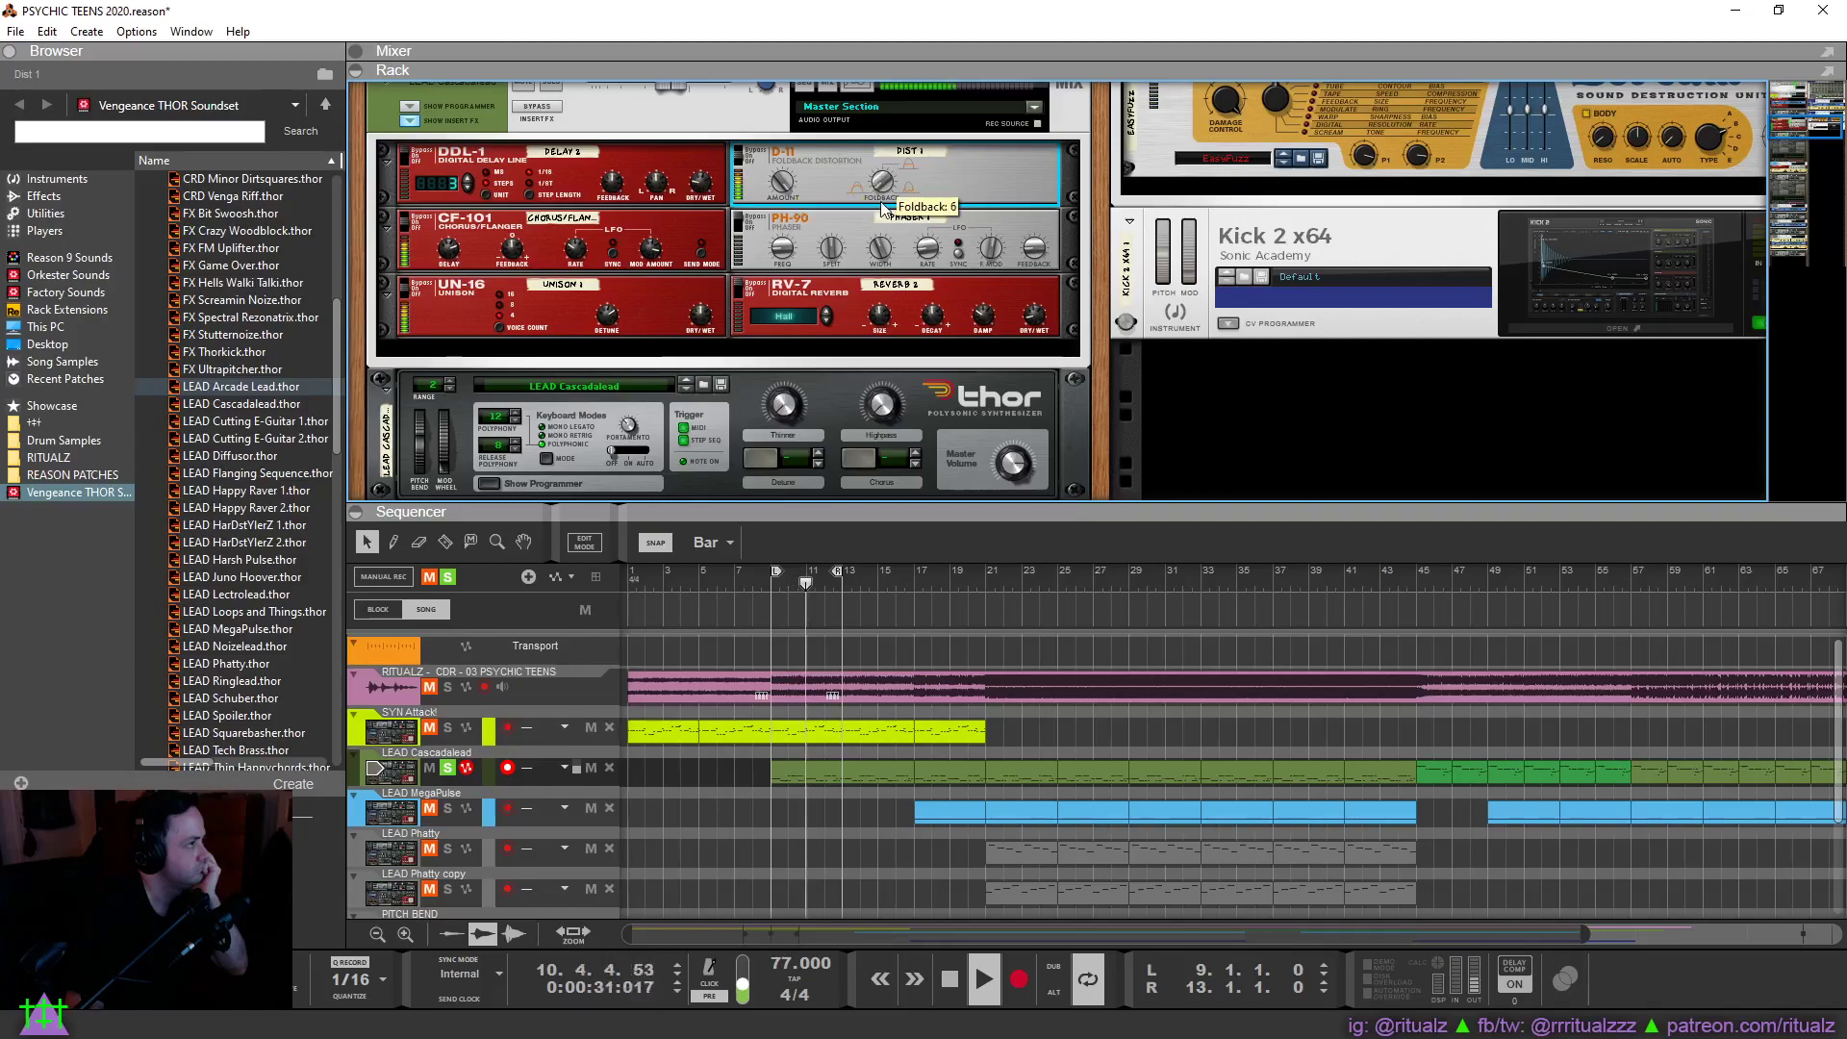
{"action": "mouse_move", "coordinate": [882, 203]}
{"action": "left_mouse_down"}
{"action": "mouse_move", "coordinate": [879, 183]}
{"action": "mouse_move", "coordinate": [875, 199]}
{"action": "left_mouse_up"}
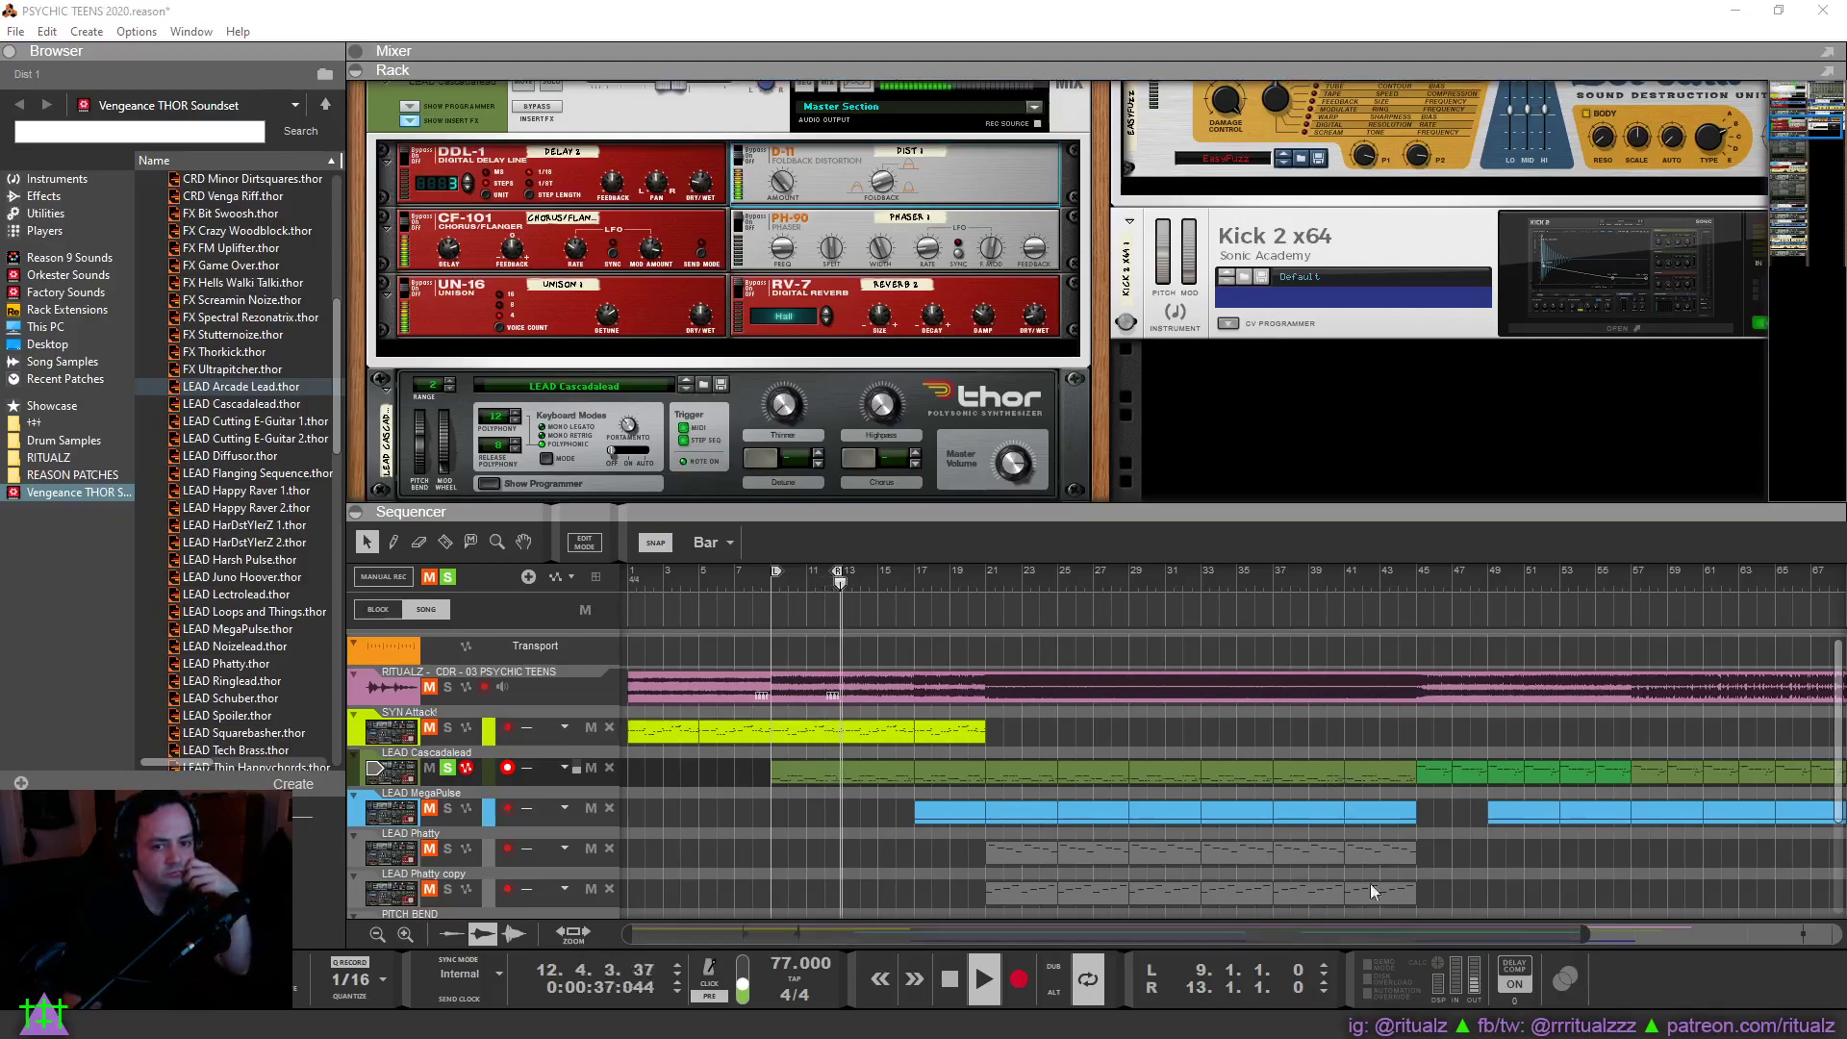
Delete the D-11 foldback distortion from the lead channel's insert effects.
{"action": "left_click_drag", "start_coordinate": [1517, 391], "coordinate": [1405, 383]}
{"action": "key", "text": "Delete"}
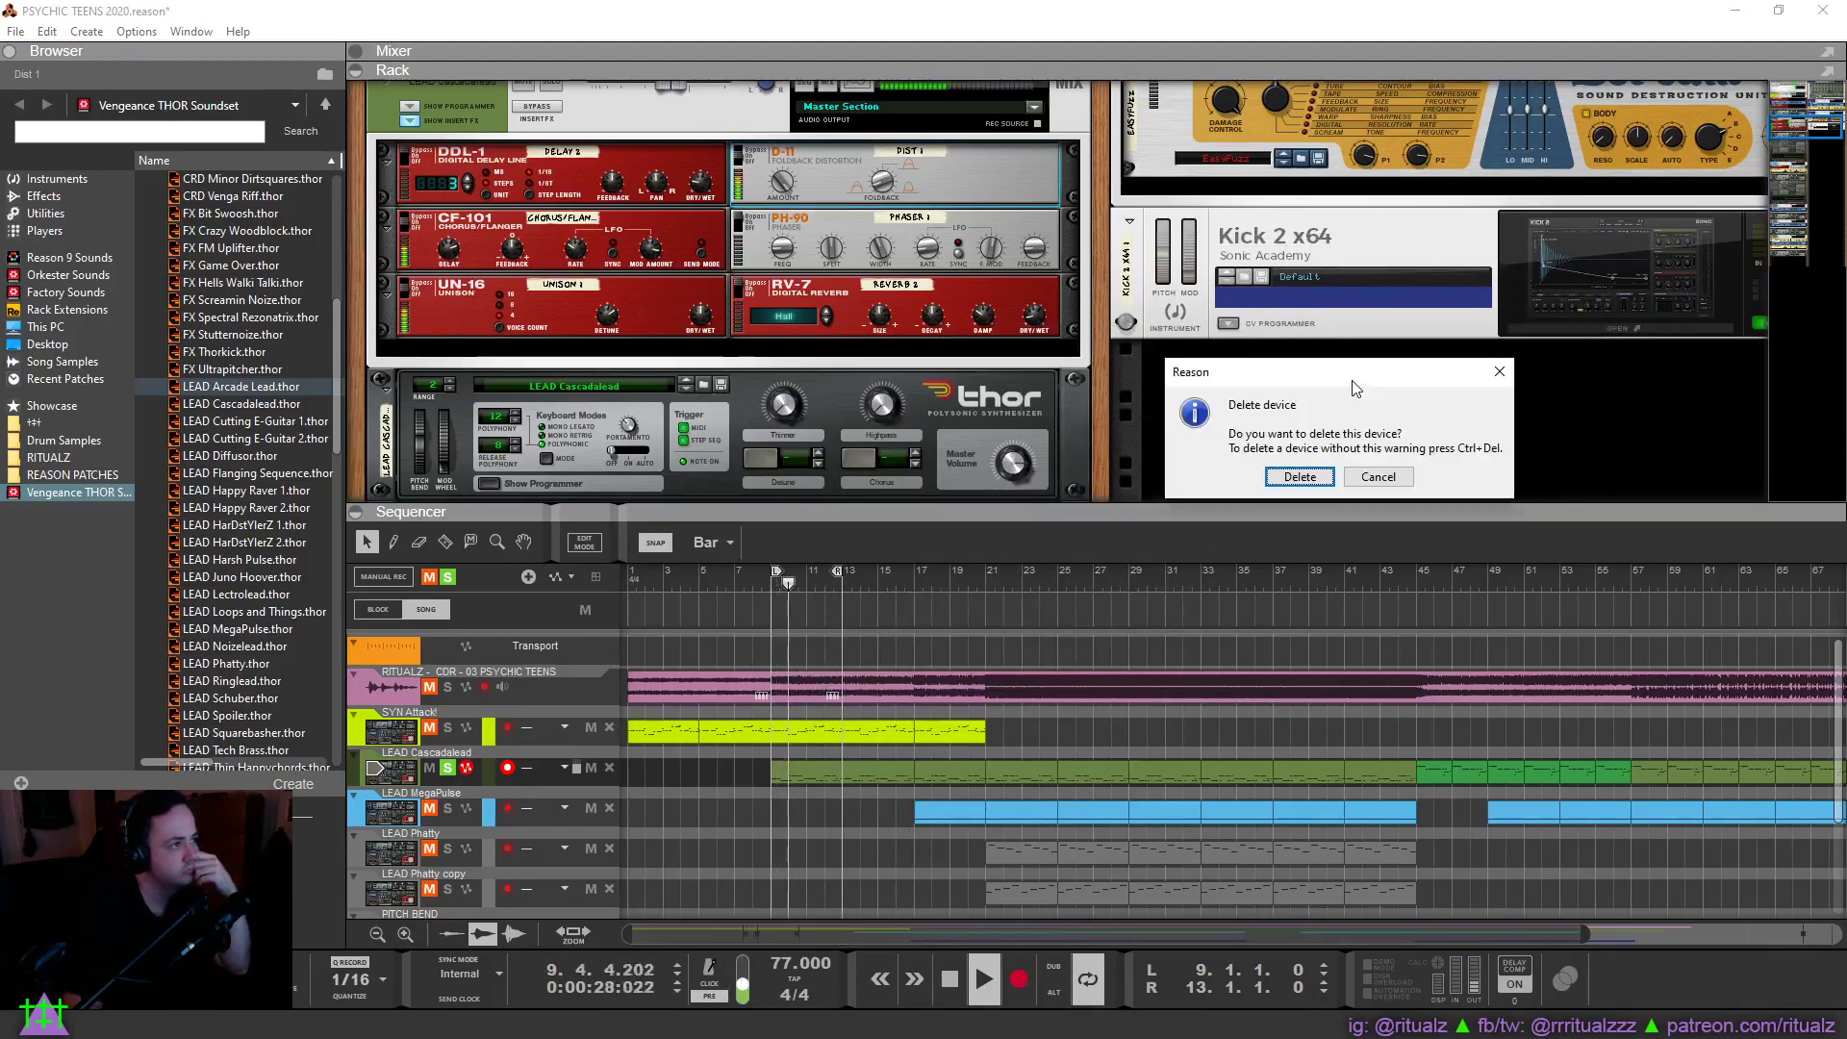
{"action": "left_click", "coordinate": [1299, 476]}
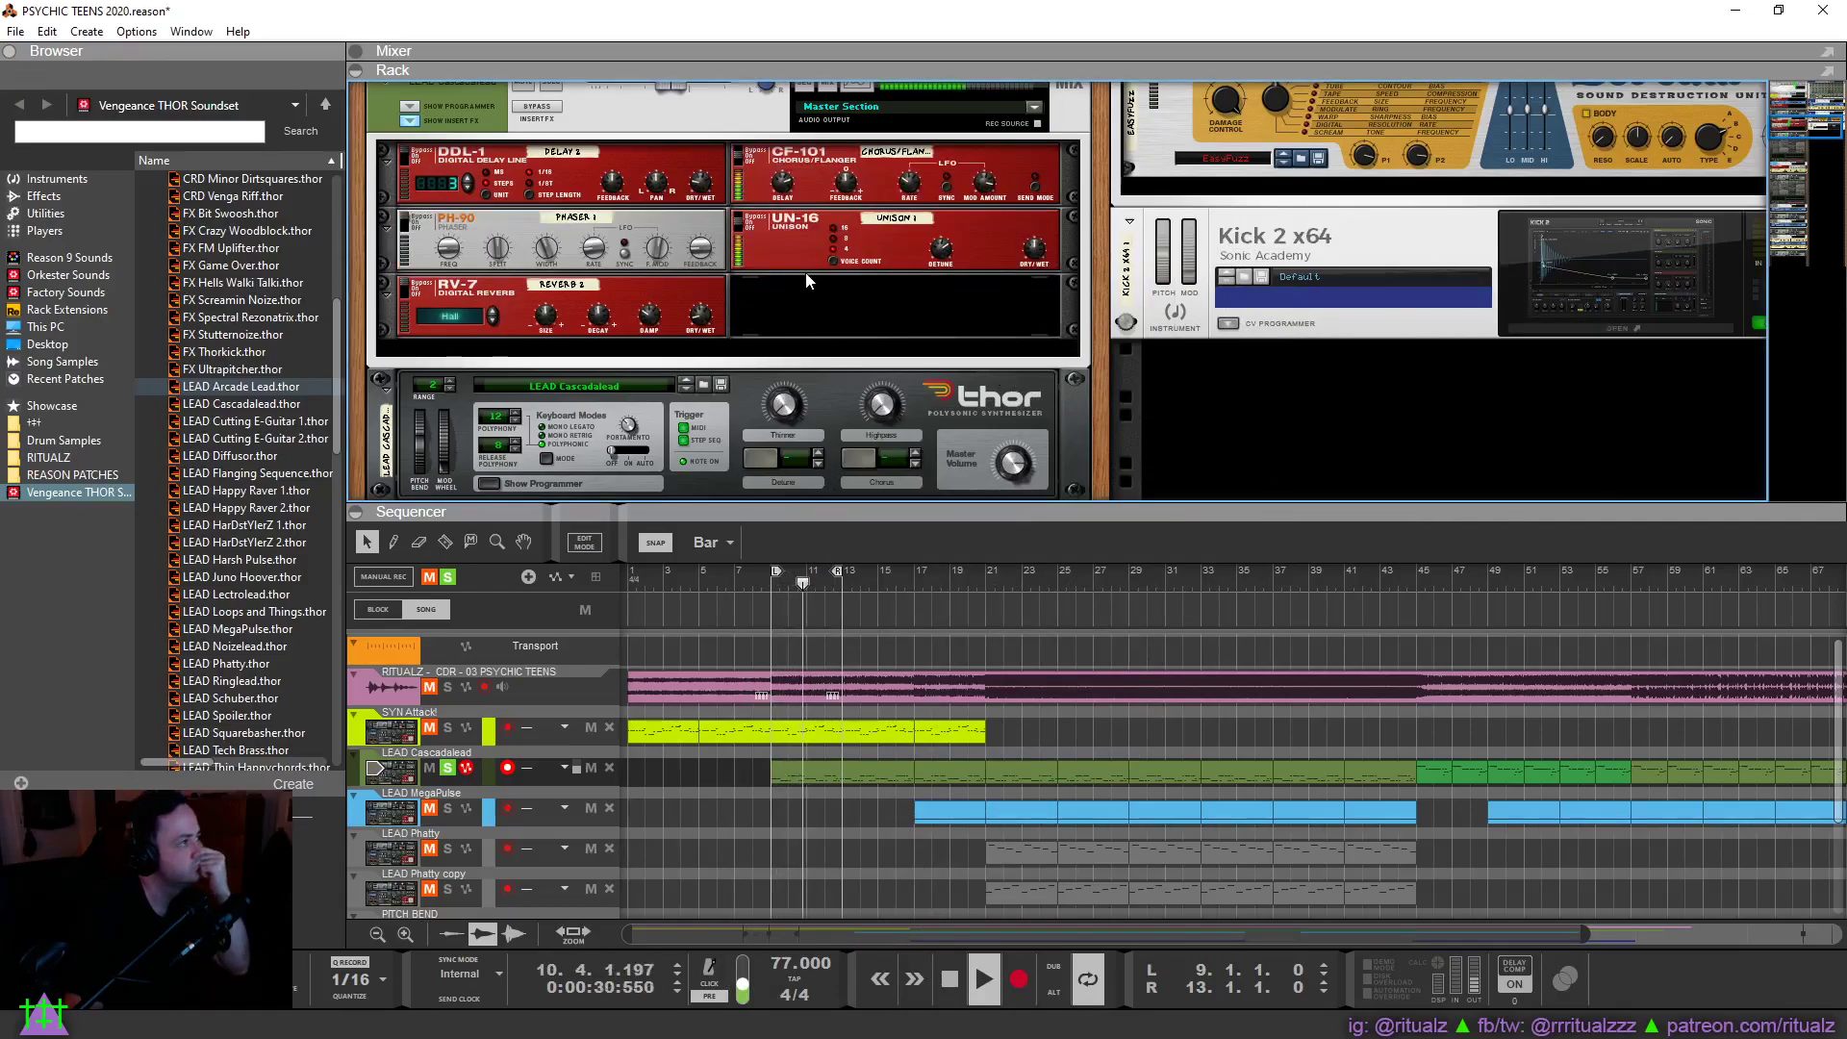
Switch on the RV-7 reverb and the DDL-1 delay inserts.
{"action": "left_click", "coordinate": [408, 294]}
{"action": "left_click", "coordinate": [409, 291]}
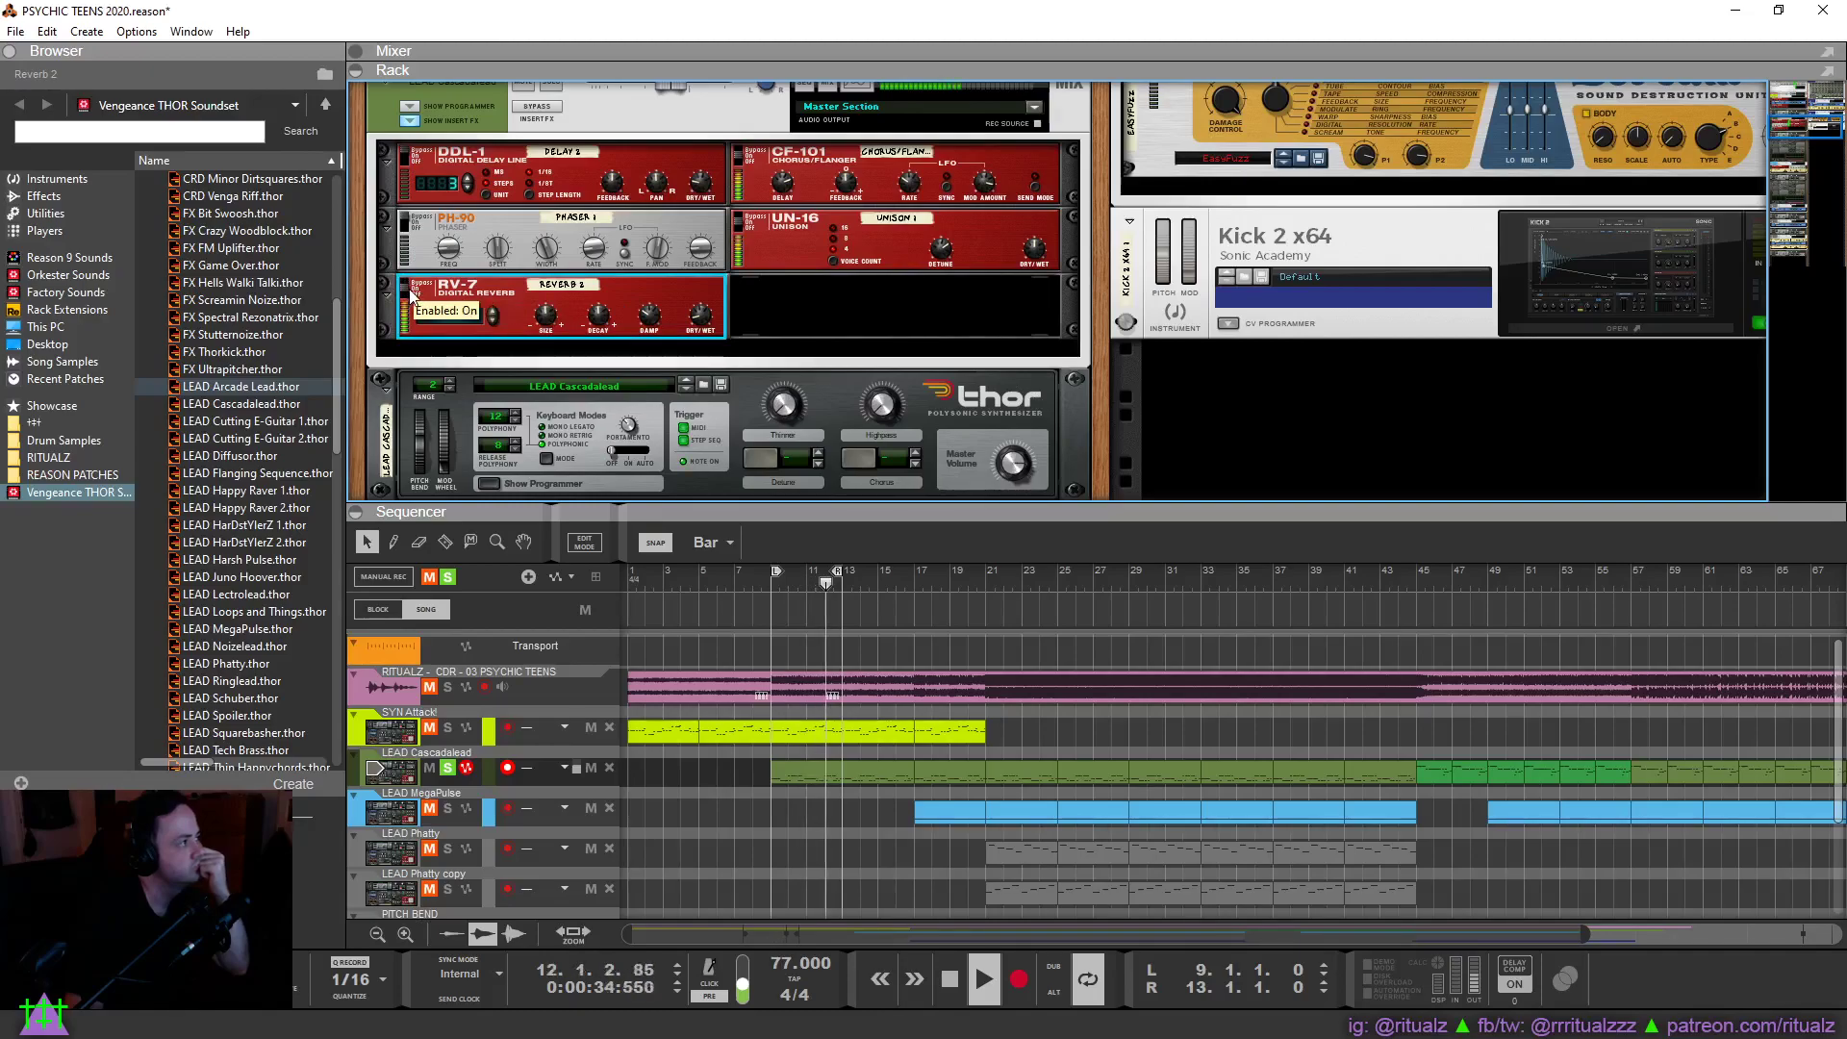
{"action": "left_click", "coordinate": [409, 159]}
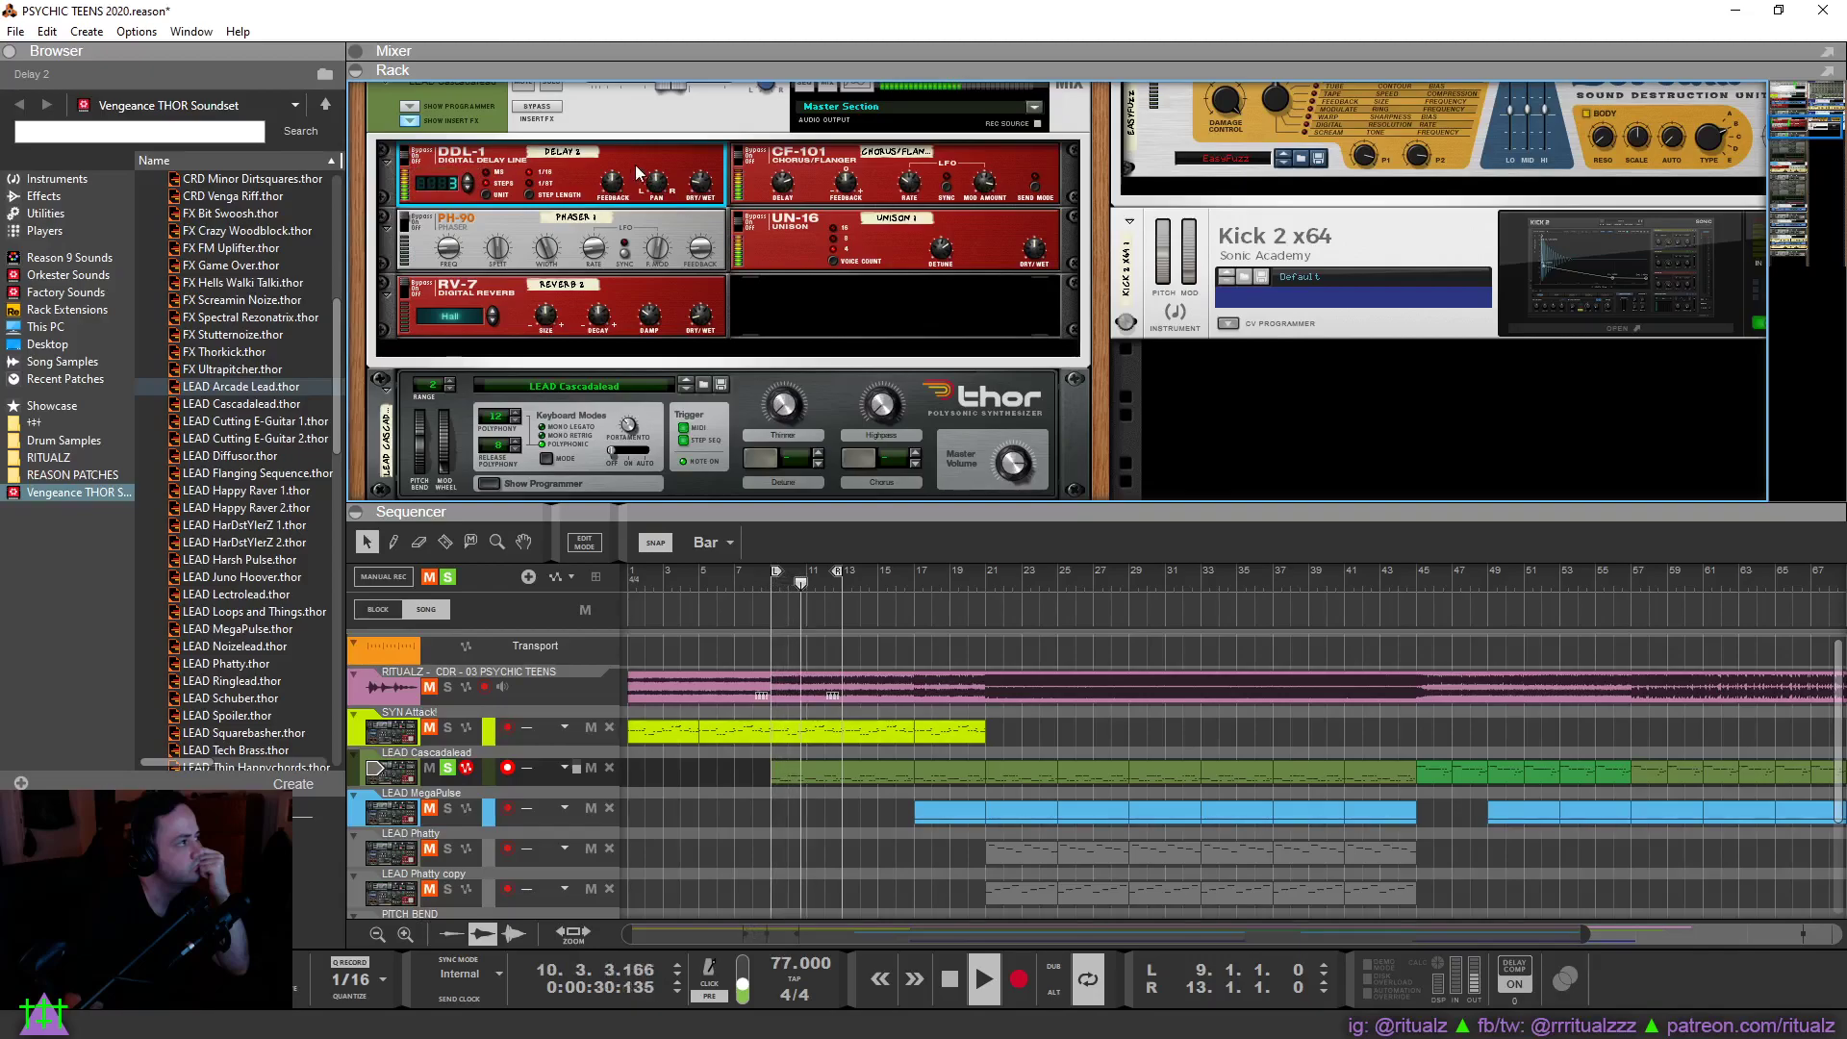
Move the DDL-1 delay between the UN-16 unison and the RV-7 reverb, and adjust its dry/wet mix.
{"action": "left_click_drag", "start_coordinate": [621, 152], "coordinate": [1048, 260]}
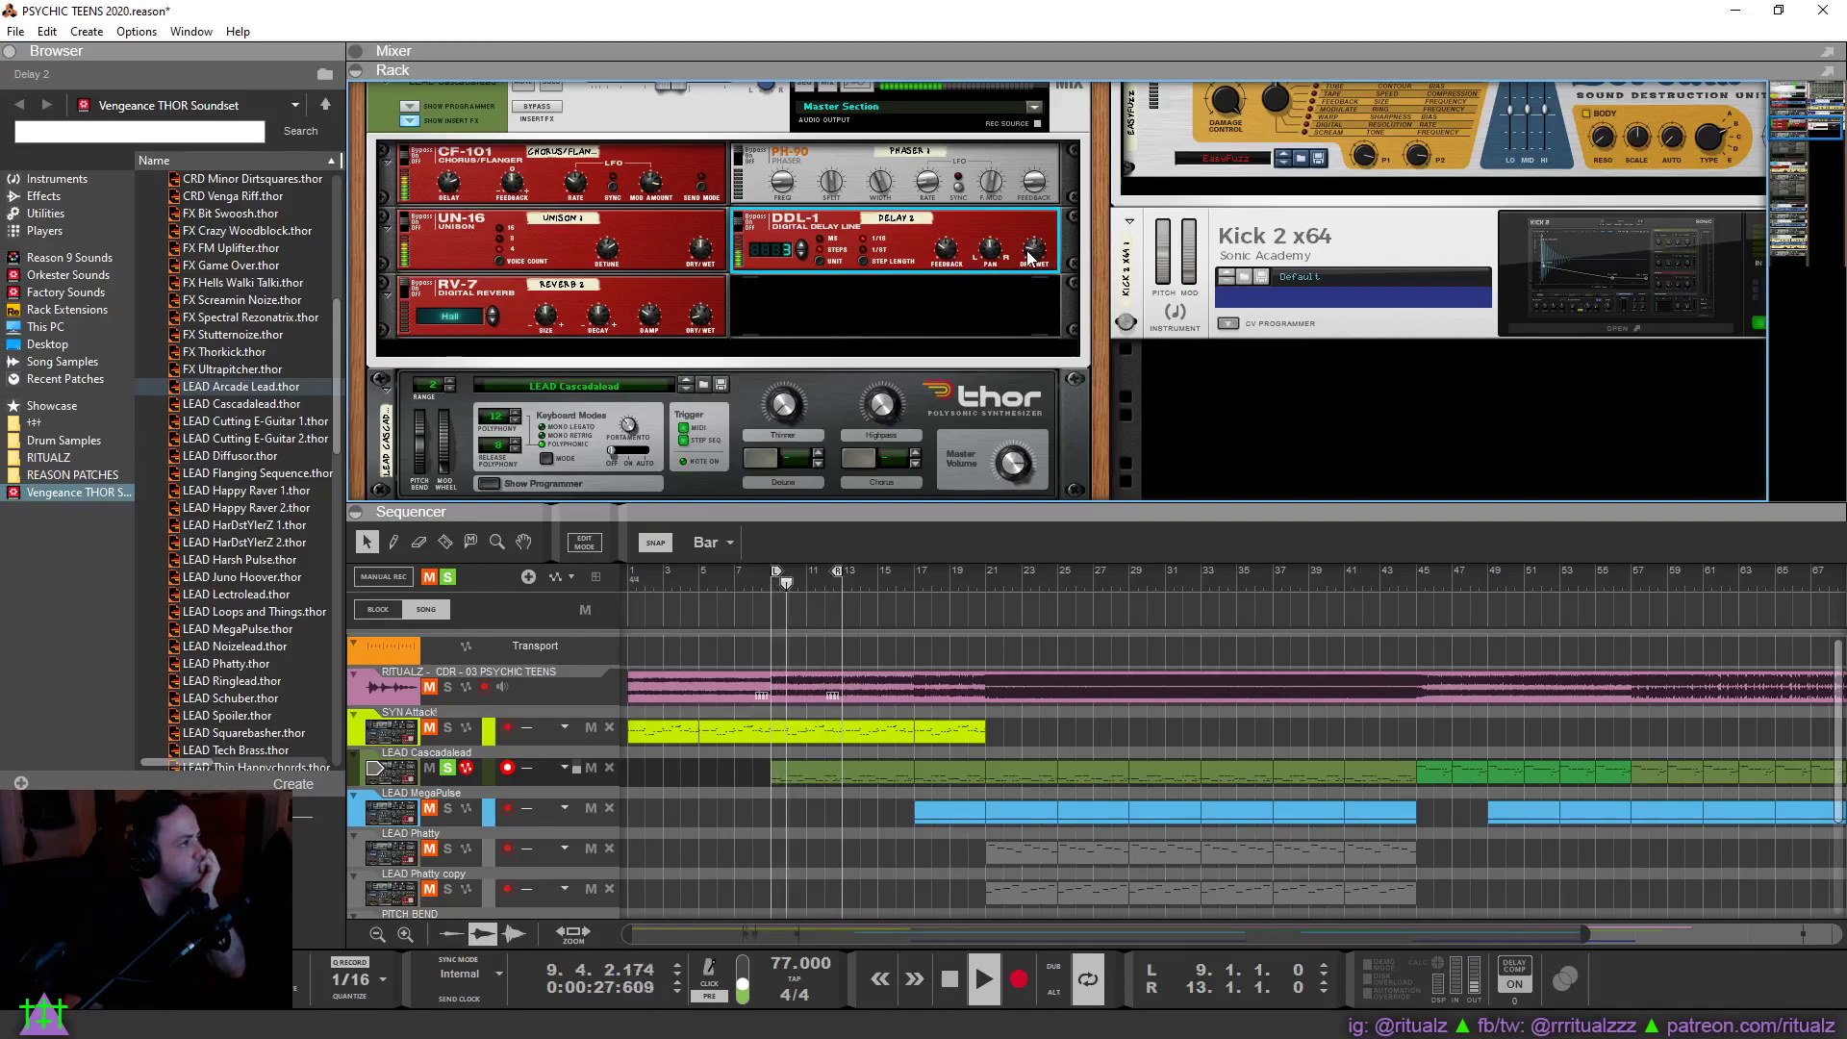
{"action": "mouse_move", "coordinate": [1023, 262]}
{"action": "left_click_drag", "start_coordinate": [1023, 262], "coordinate": [1006, 257]}
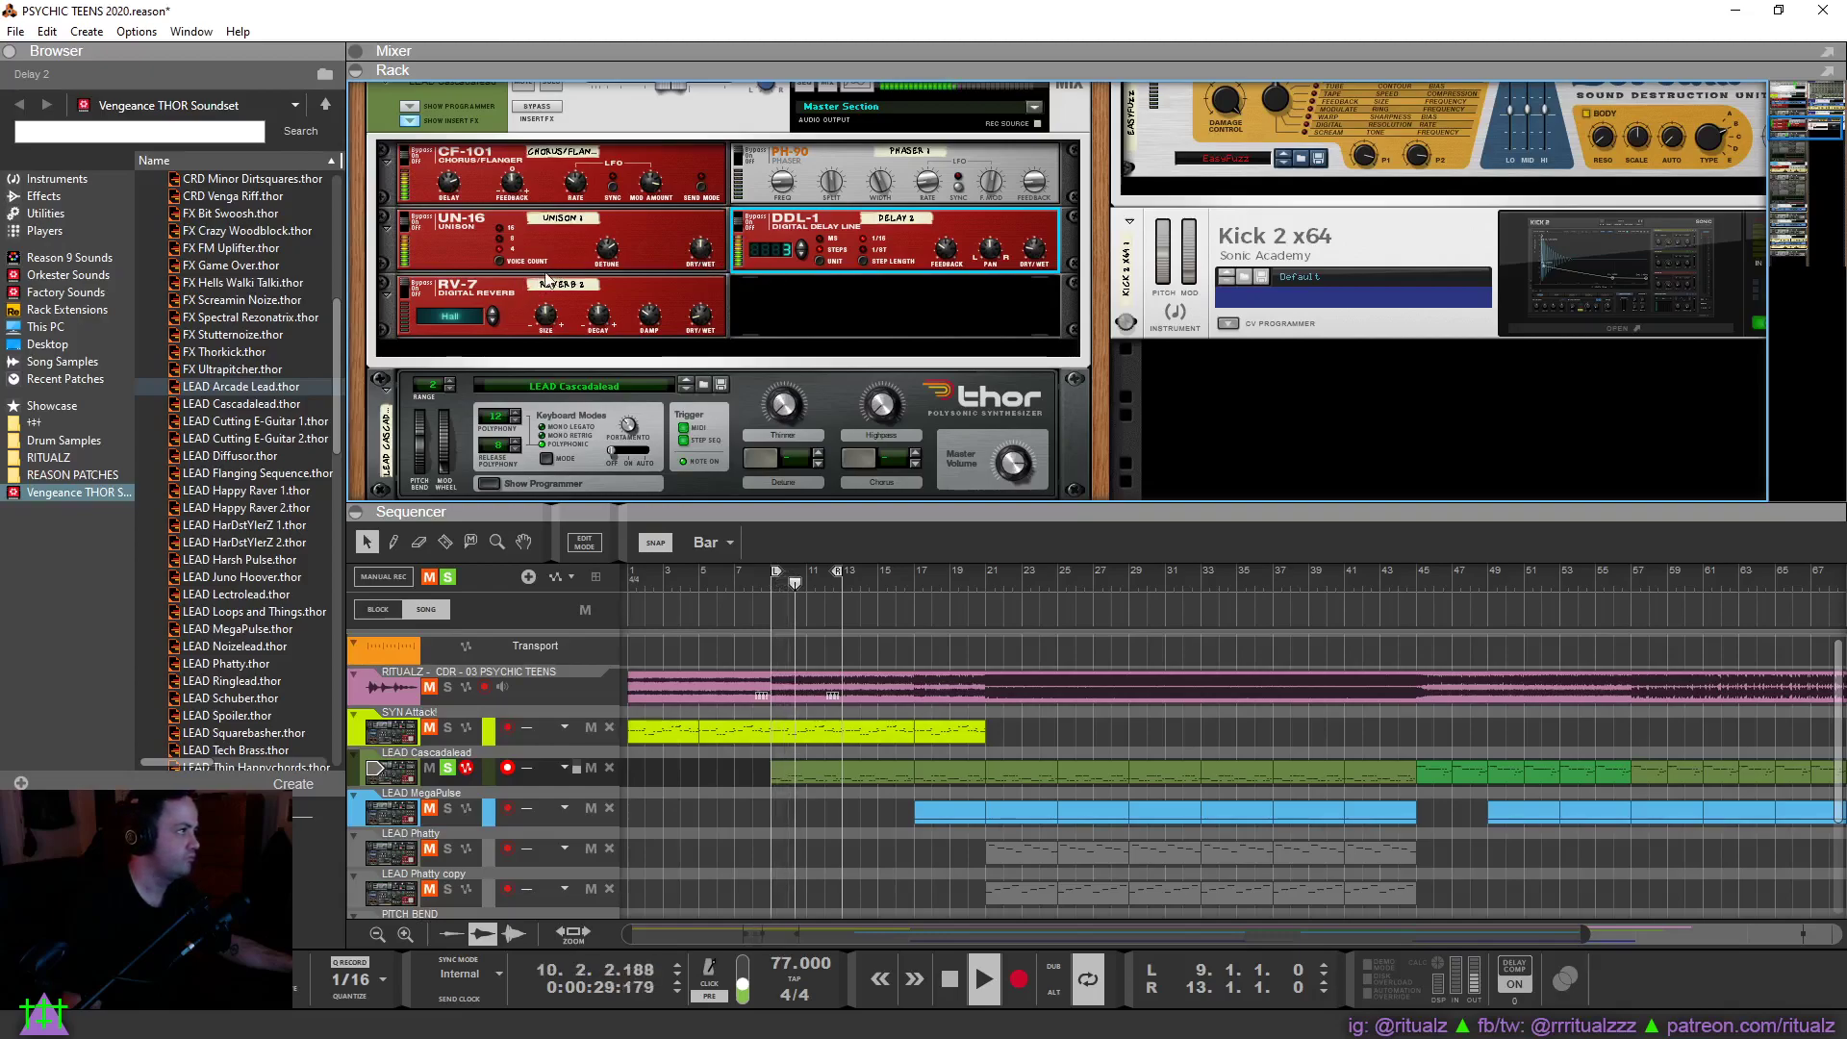
Compare the original PSYCHIC TEENS audio with LEAD Cascadelead by soloing the audio track, and return the solo to the lead.
{"action": "left_click", "coordinate": [448, 691]}
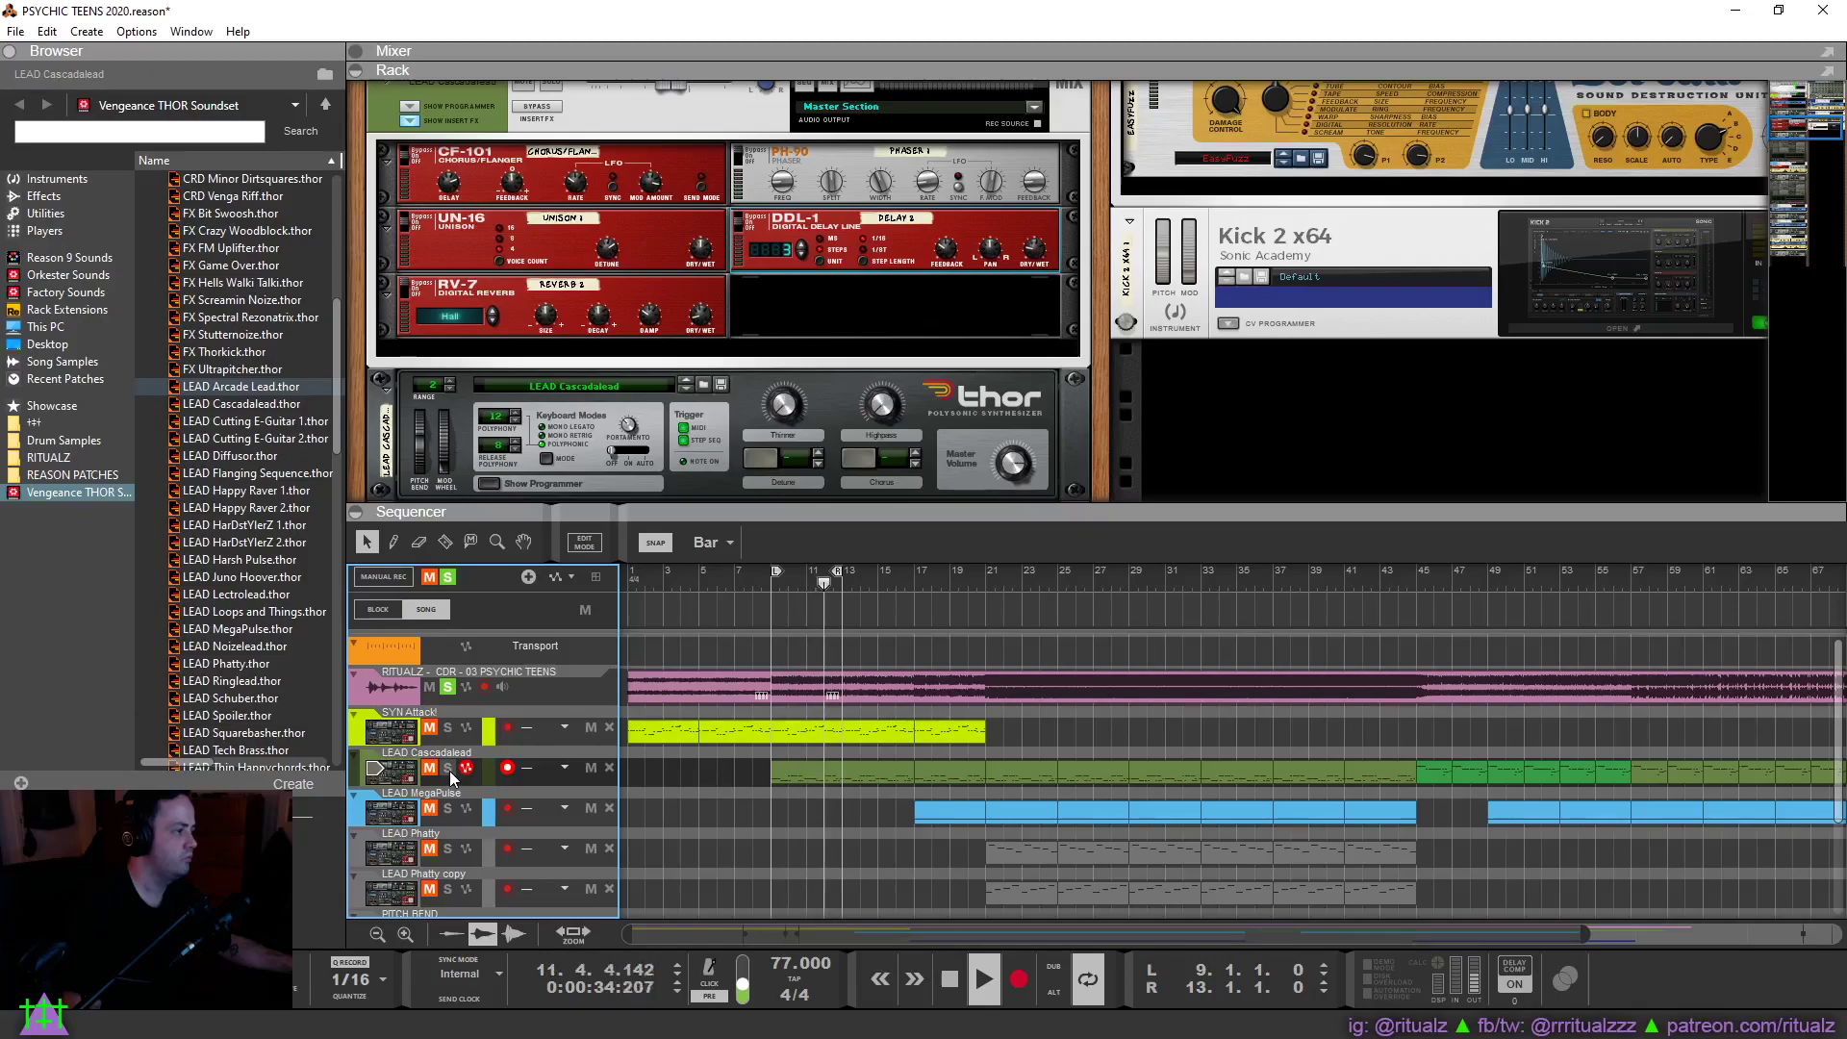
{"action": "left_click", "coordinate": [447, 768]}
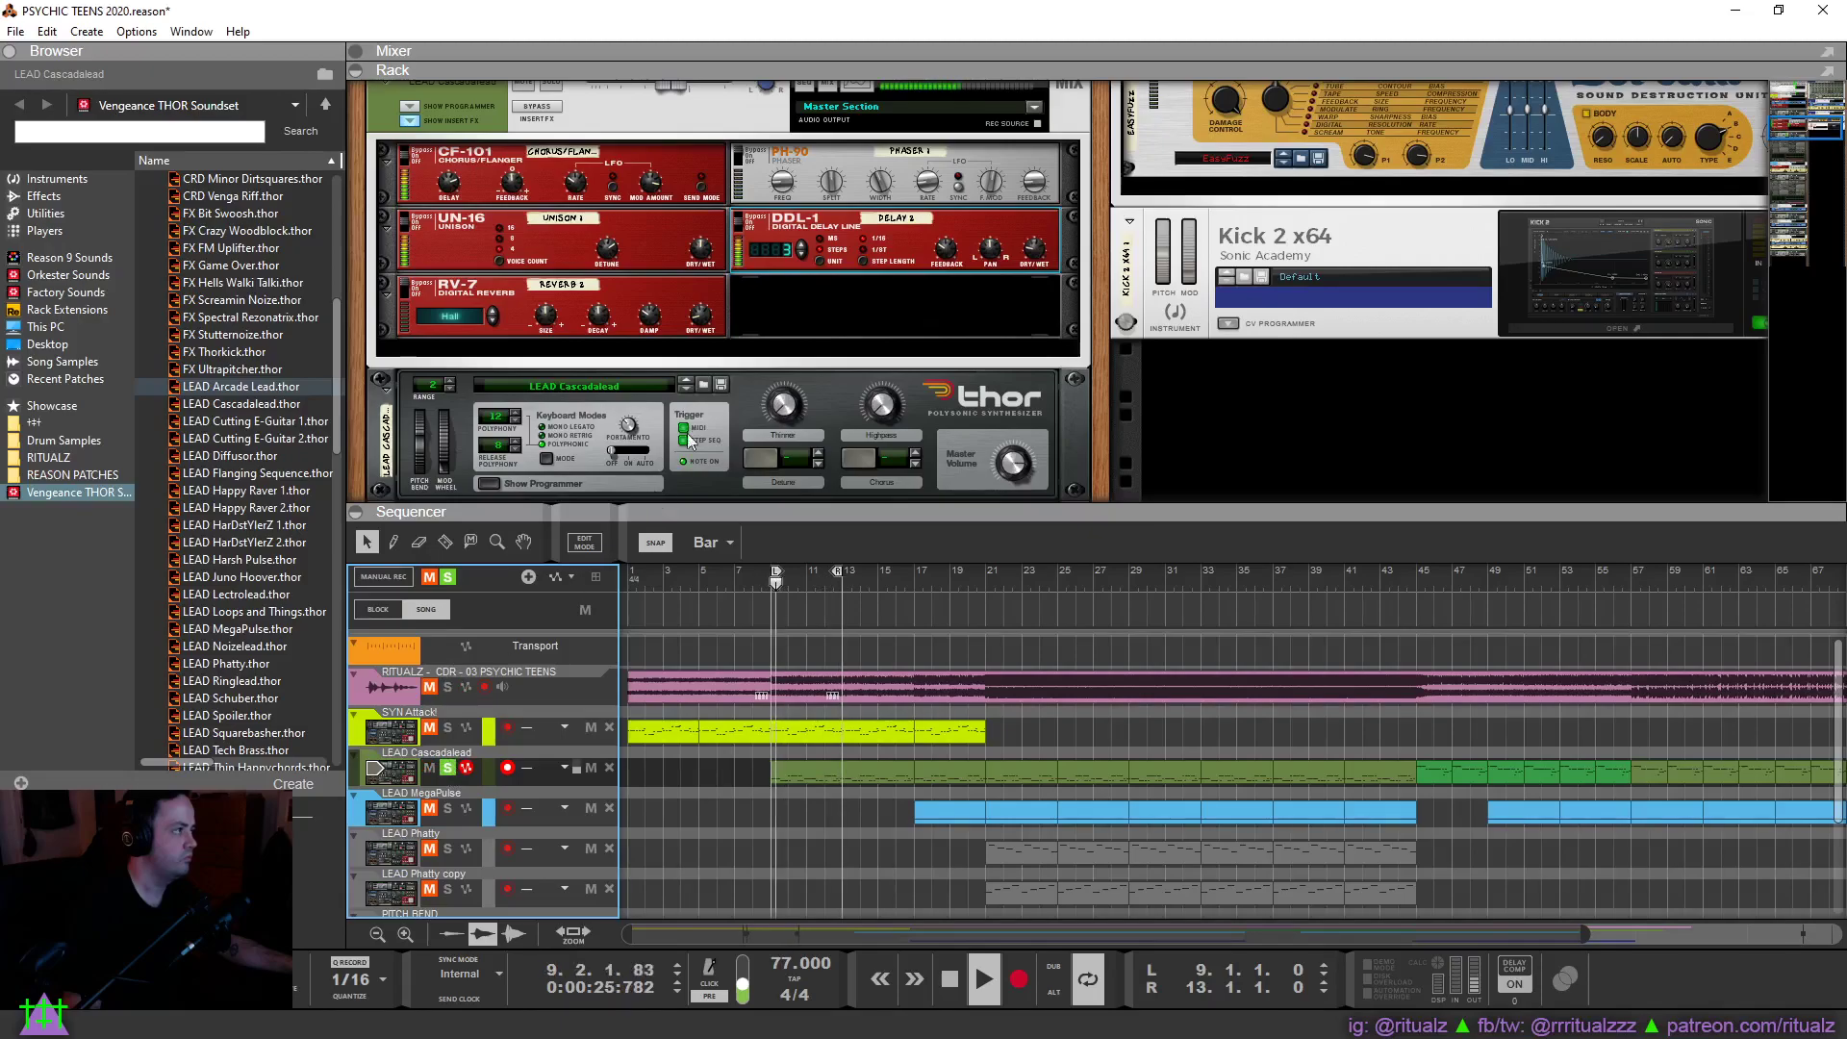
Adjust the frequency of Thor's low pass ladder filter to 91.7 Hz in the LEAD Cascadelead patch.
{"action": "scroll", "coordinate": [678, 419], "scroll_direction": "down", "scroll_amount": 3}
{"action": "left_click", "coordinate": [607, 401]}
{"action": "left_click_drag", "start_coordinate": [607, 402], "coordinate": [613, 388]}
{"action": "scroll", "coordinate": [610, 389], "scroll_direction": "down", "scroll_amount": 3}
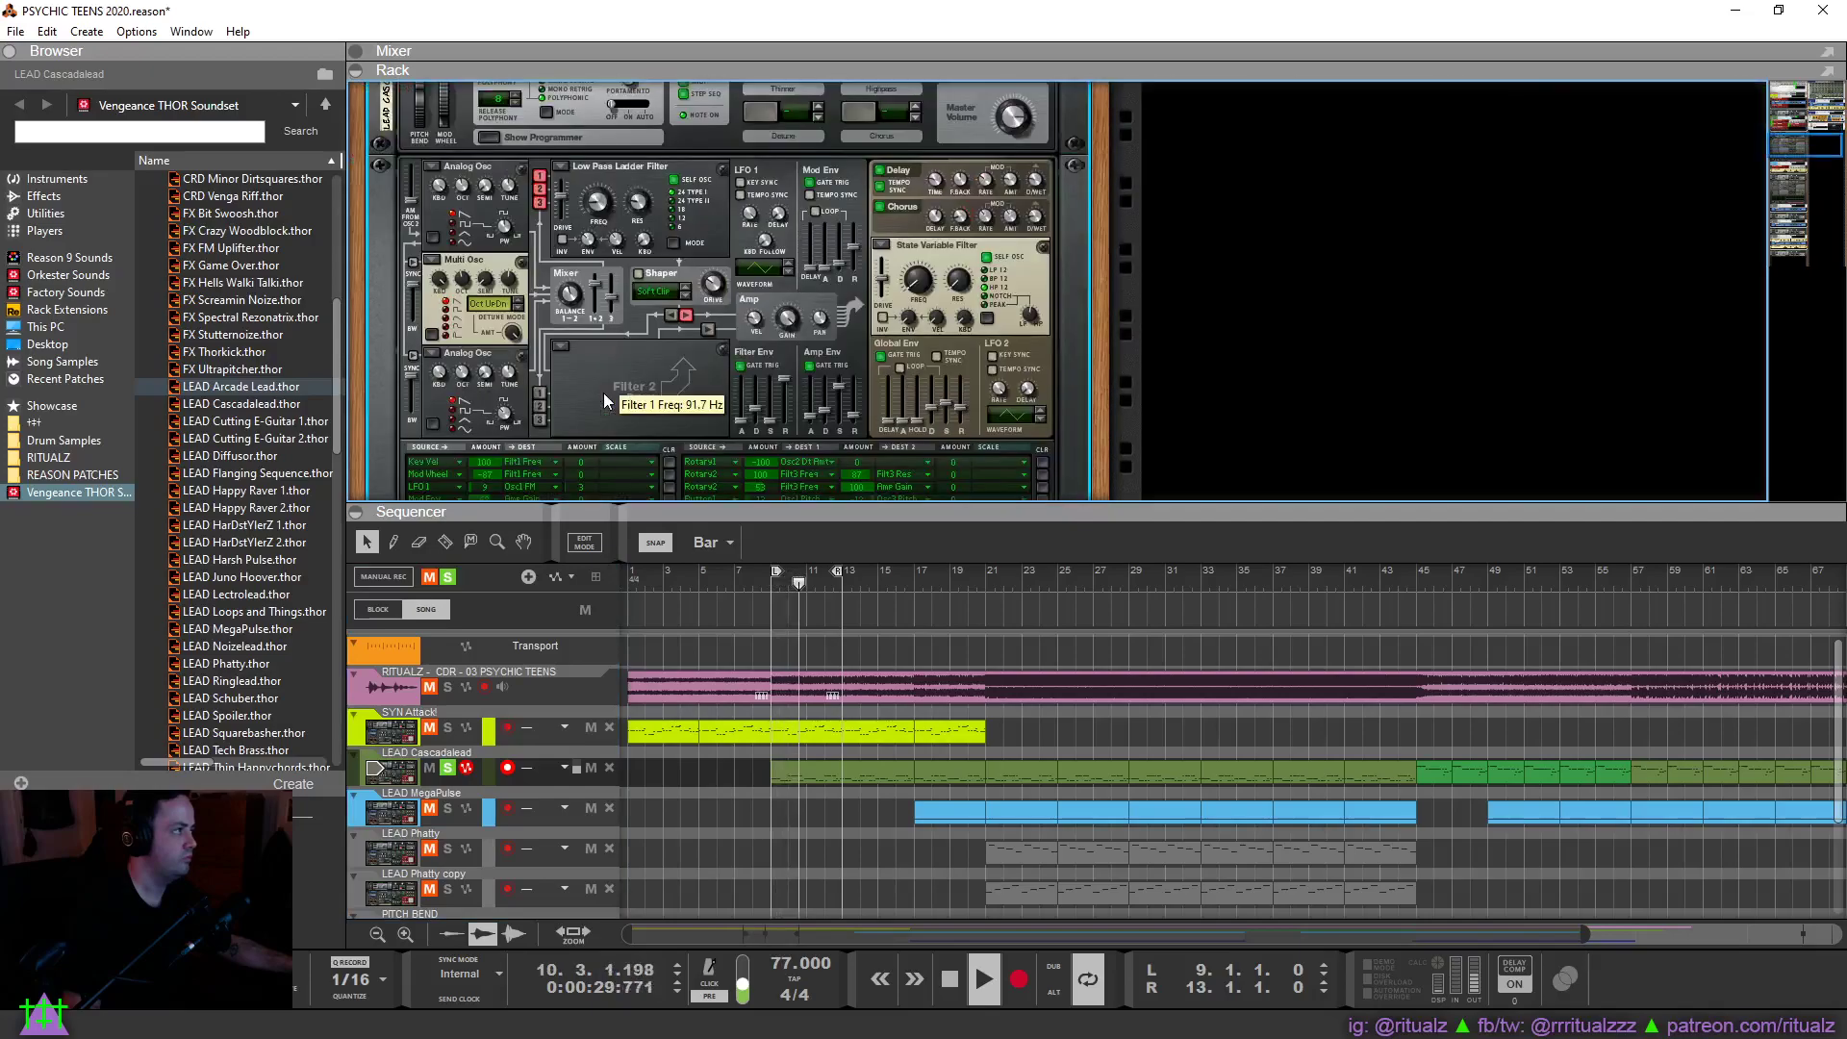
{"action": "scroll", "coordinate": [610, 389], "scroll_direction": "up", "scroll_amount": 1}
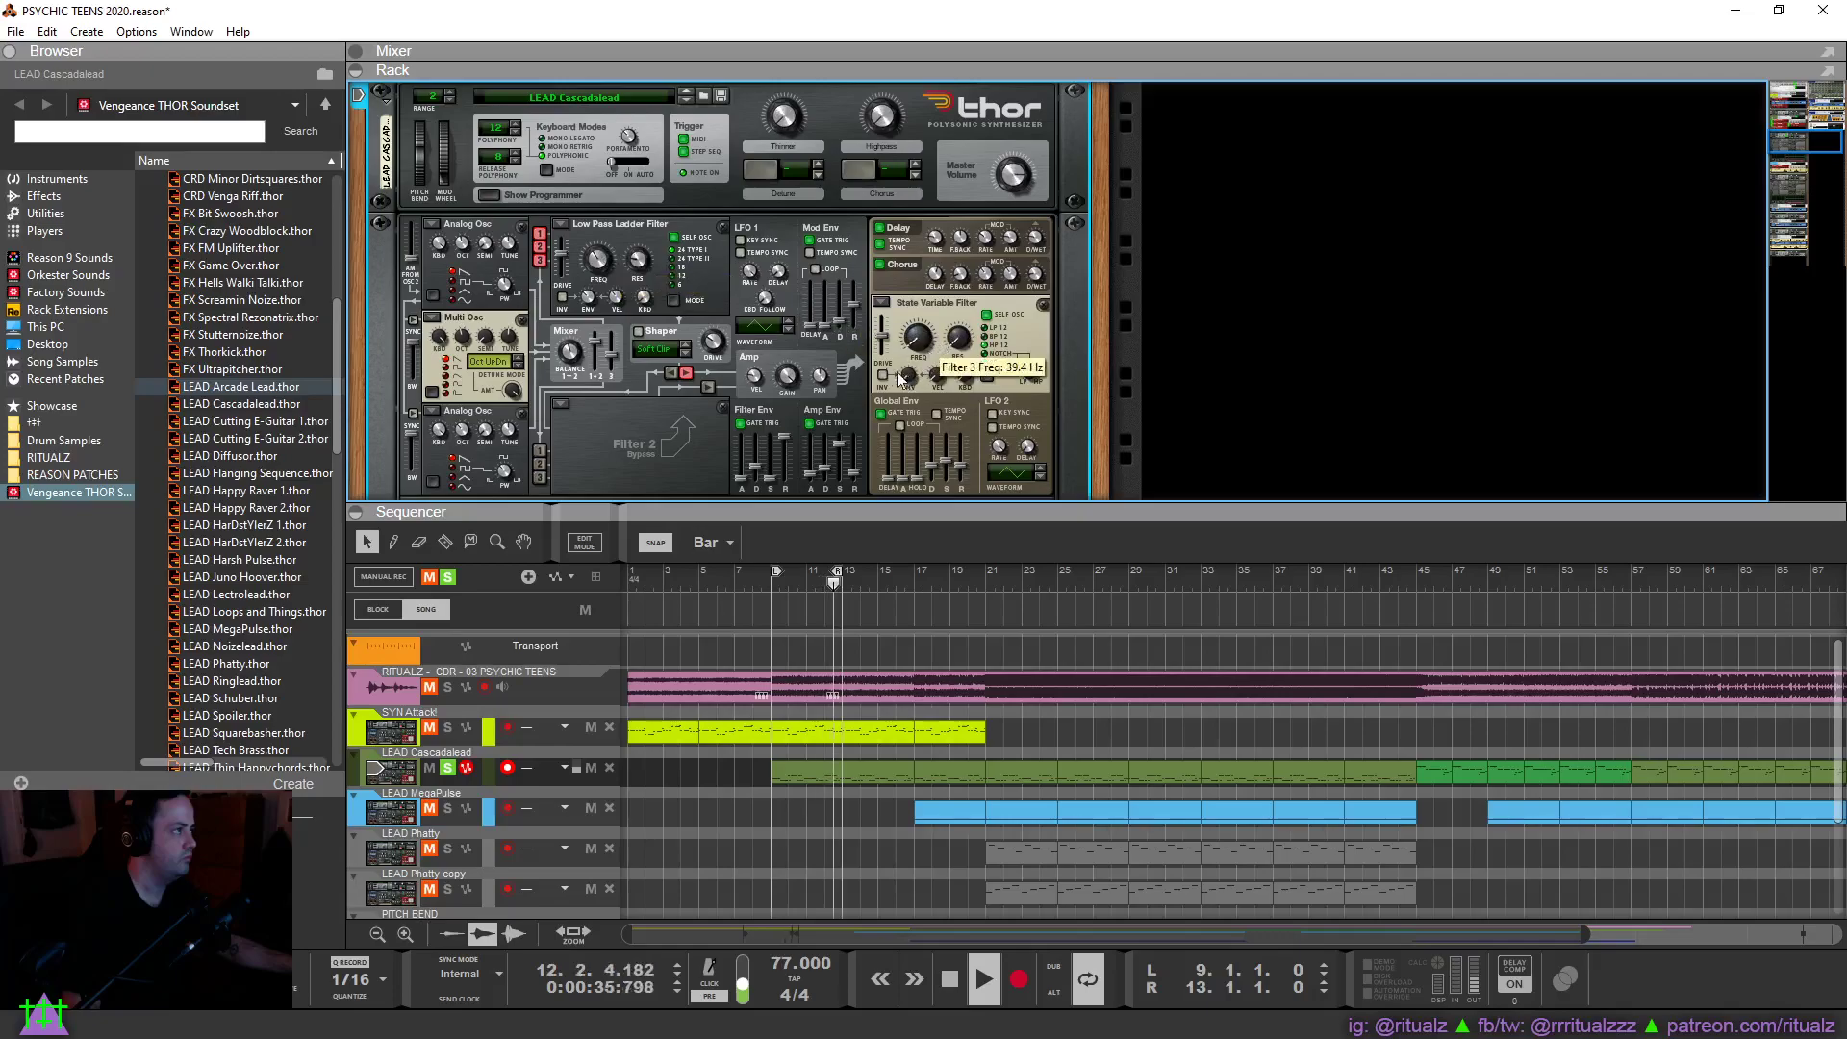
{"action": "scroll", "coordinate": [641, 350], "scroll_direction": "up", "scroll_amount": 1}
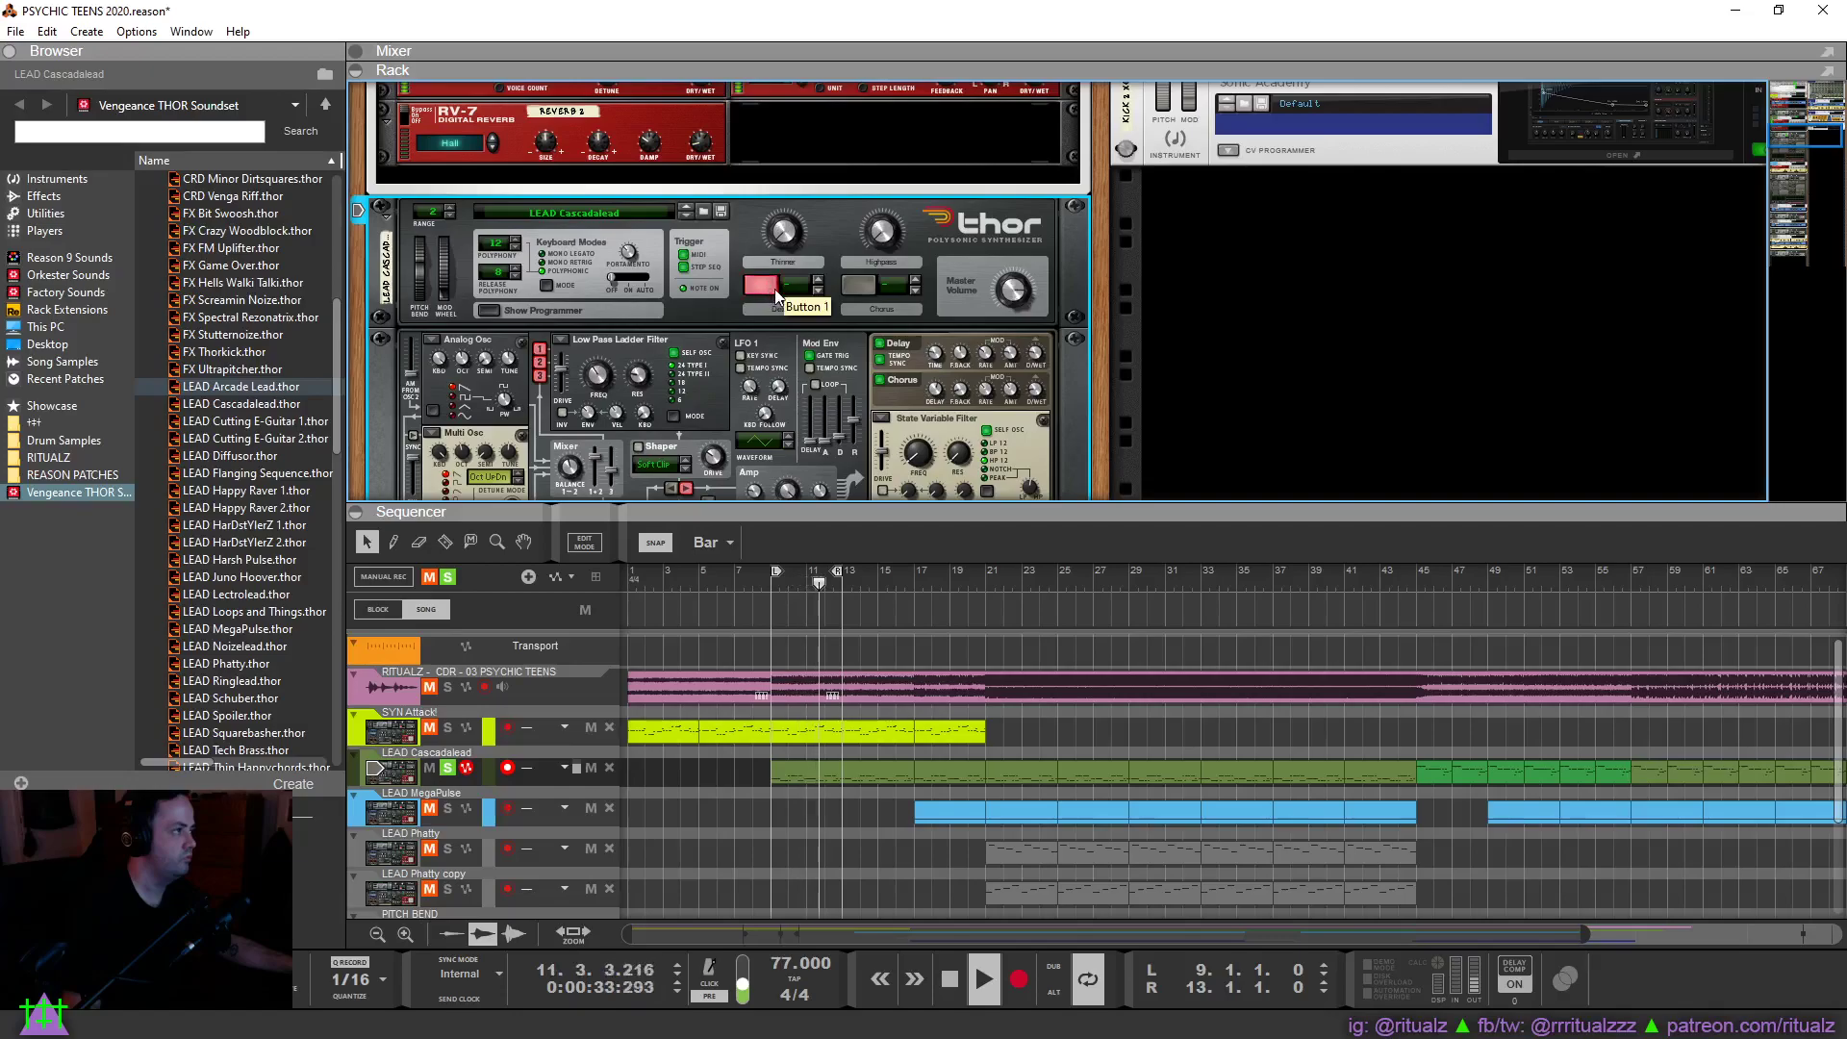
Audition Thor's two assignable buttons on LEAD Cascadelead, changing Button 1's key note to C-2 and toggling both buttons off again.
{"action": "left_click", "coordinate": [819, 287]}
{"action": "left_click", "coordinate": [820, 281]}
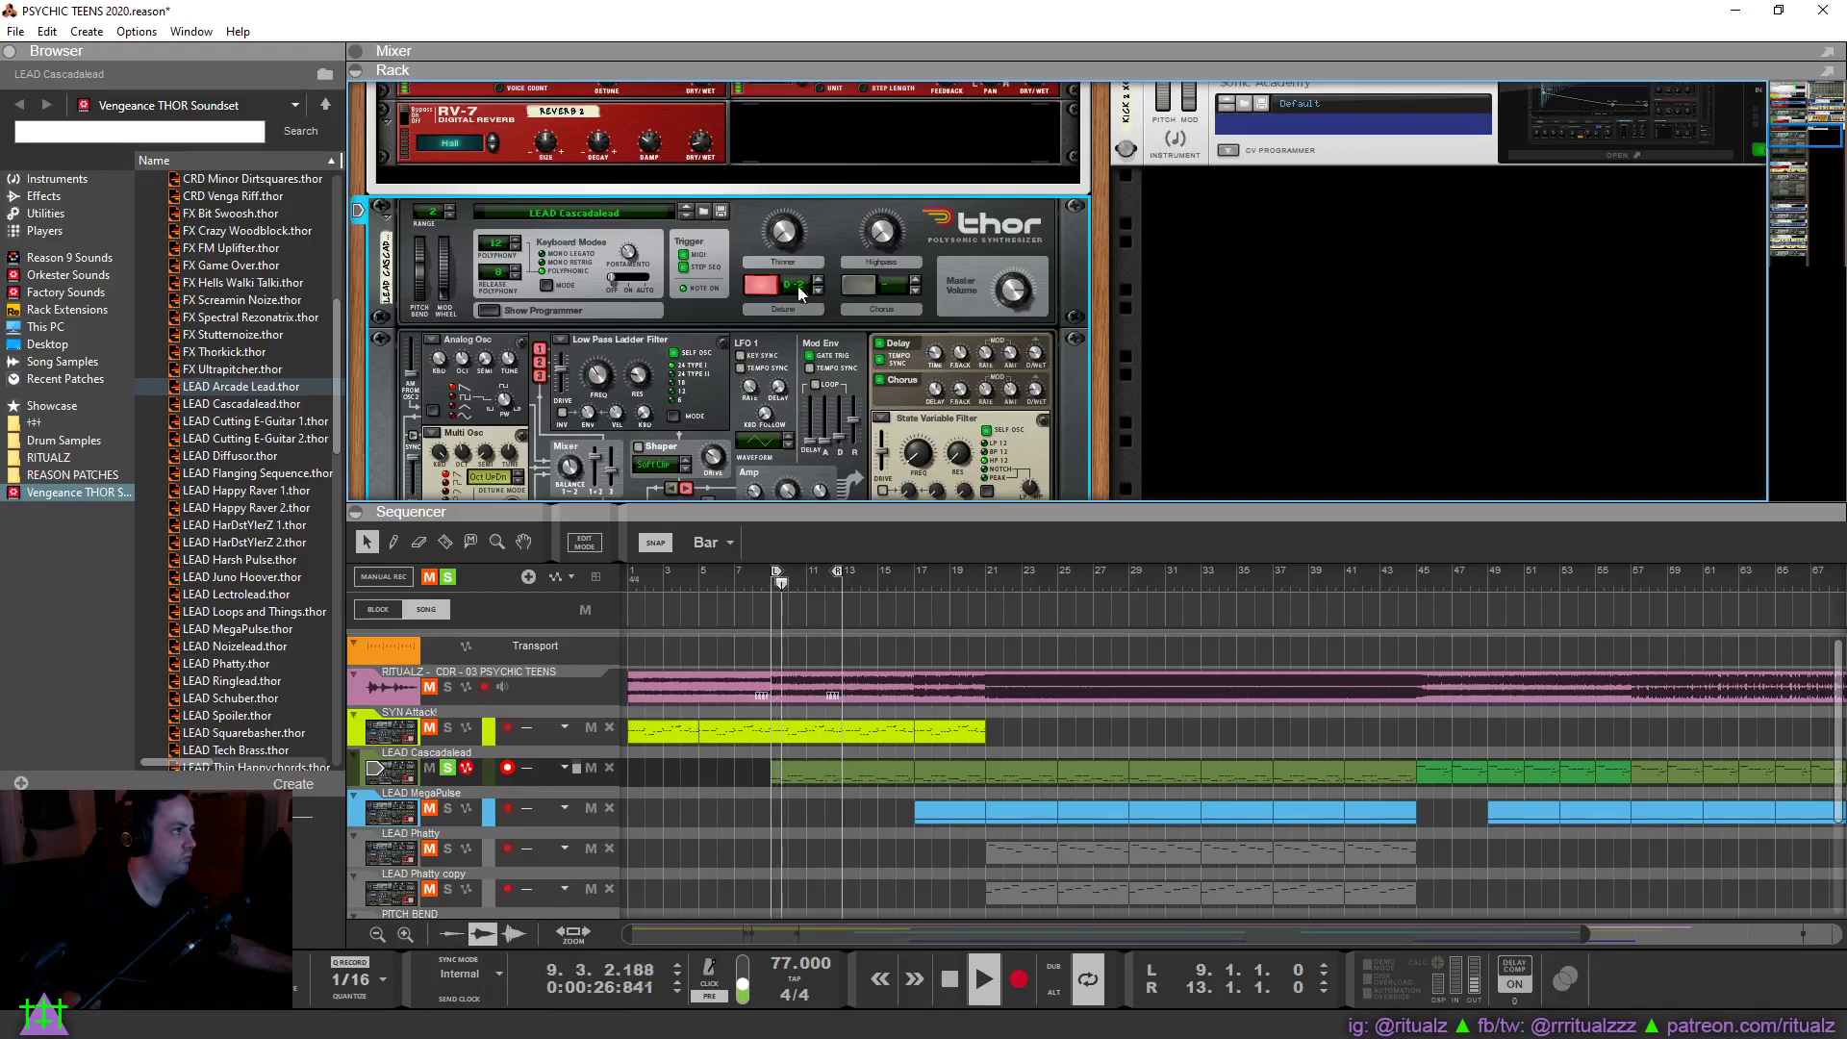
{"action": "left_click", "coordinate": [750, 287]}
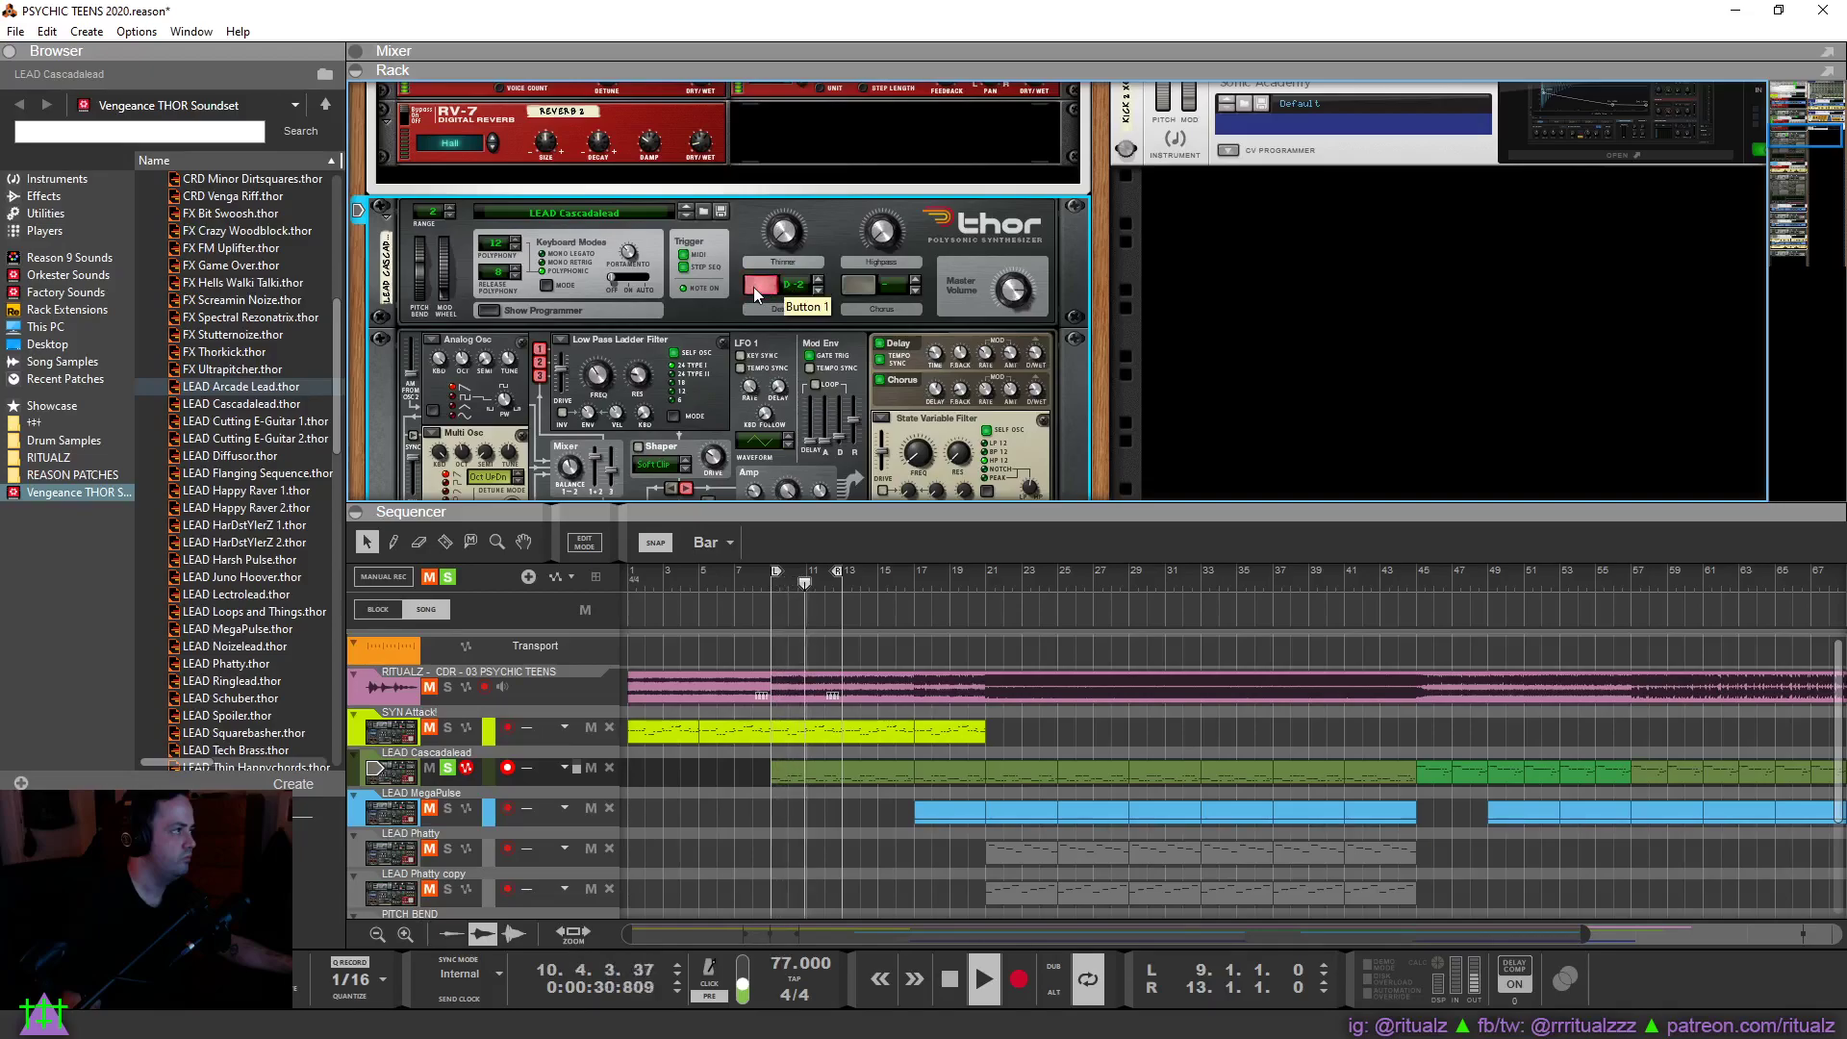
{"action": "left_click", "coordinate": [818, 291]}
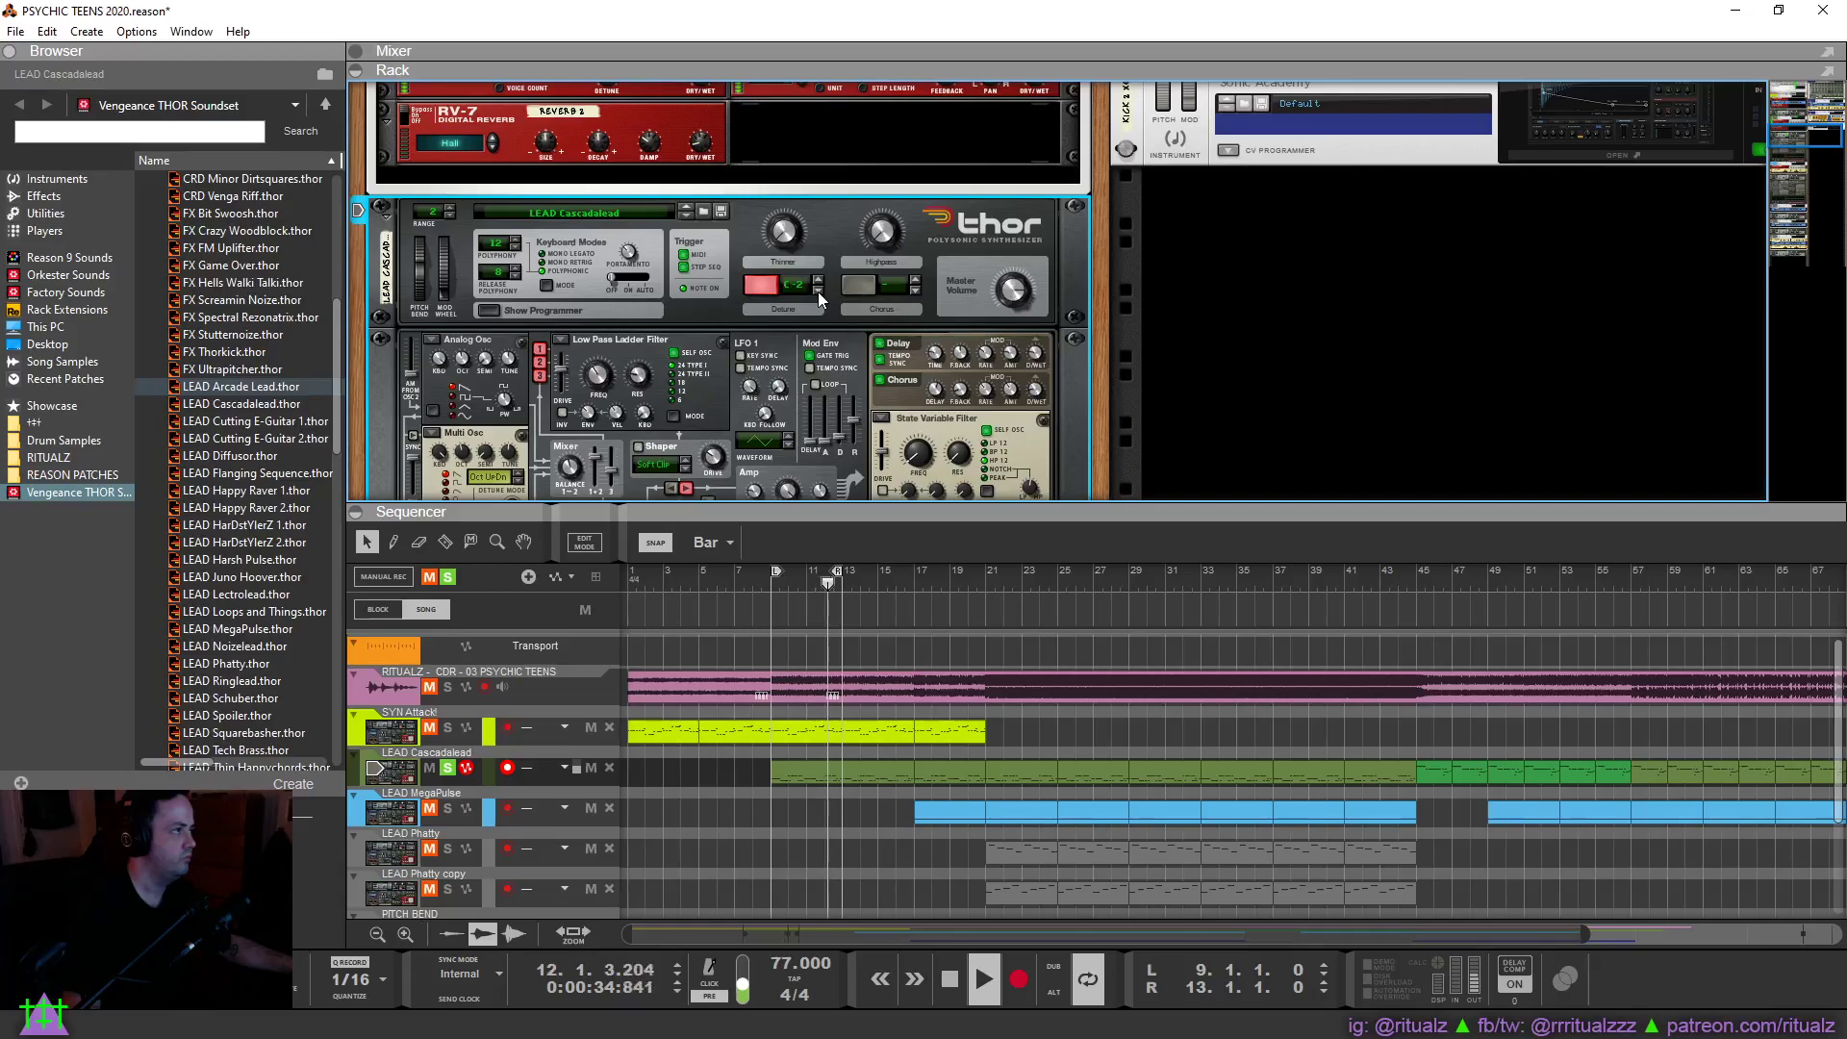
{"action": "left_click", "coordinate": [758, 283]}
{"action": "left_click", "coordinate": [870, 285]}
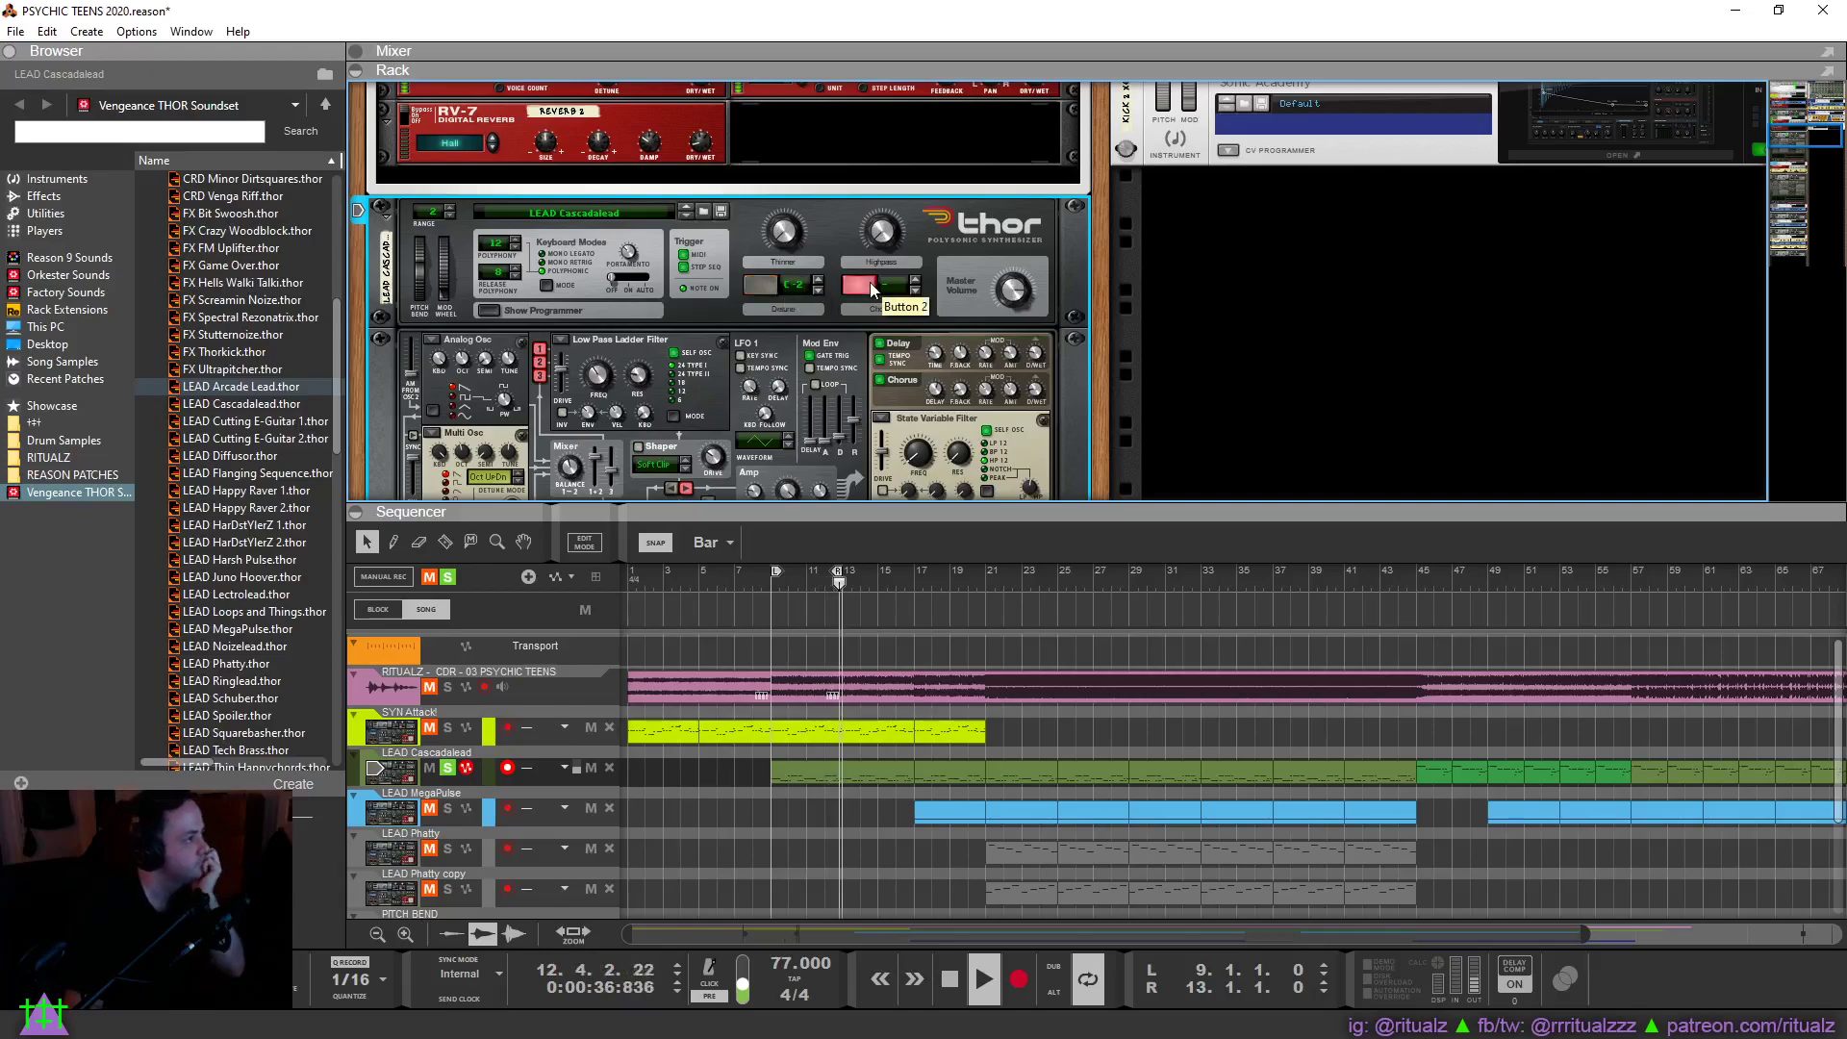
{"action": "left_click", "coordinate": [872, 285]}
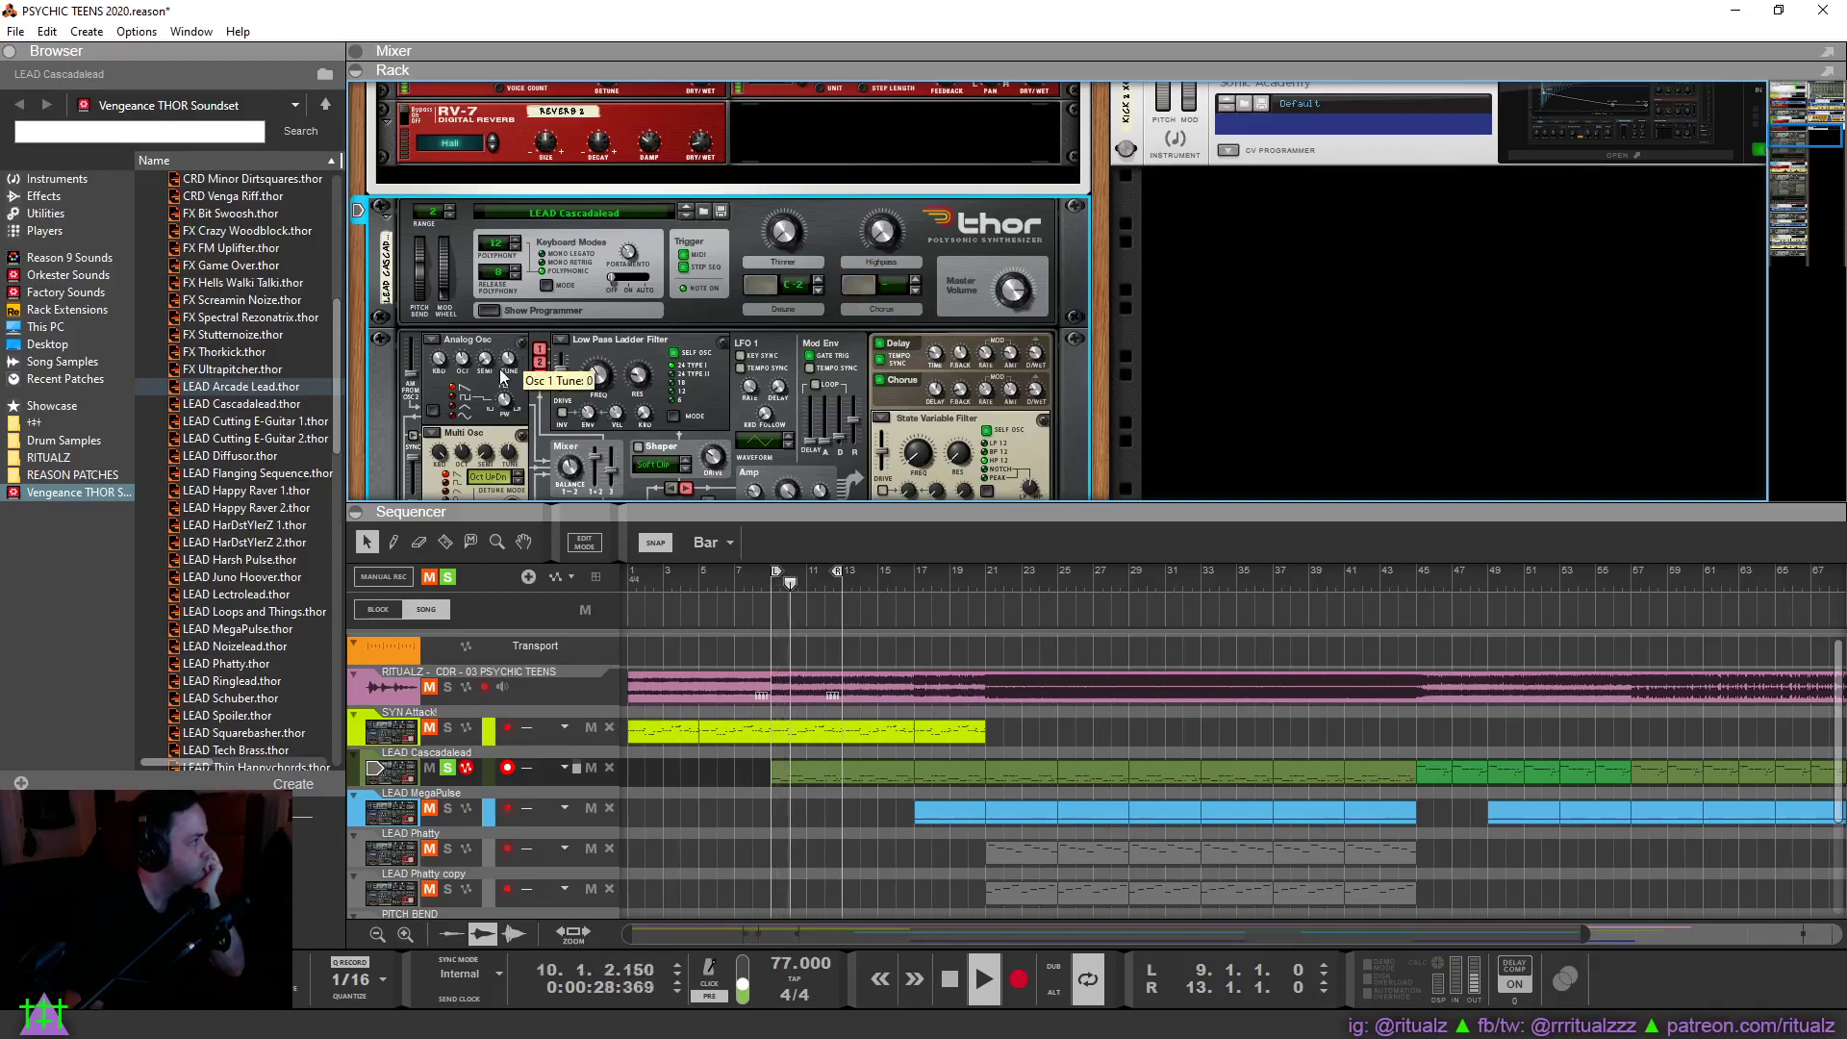
Advance the lead Thor through the following patches to LEAD Diffusor.
{"action": "left_click", "coordinate": [686, 218]}
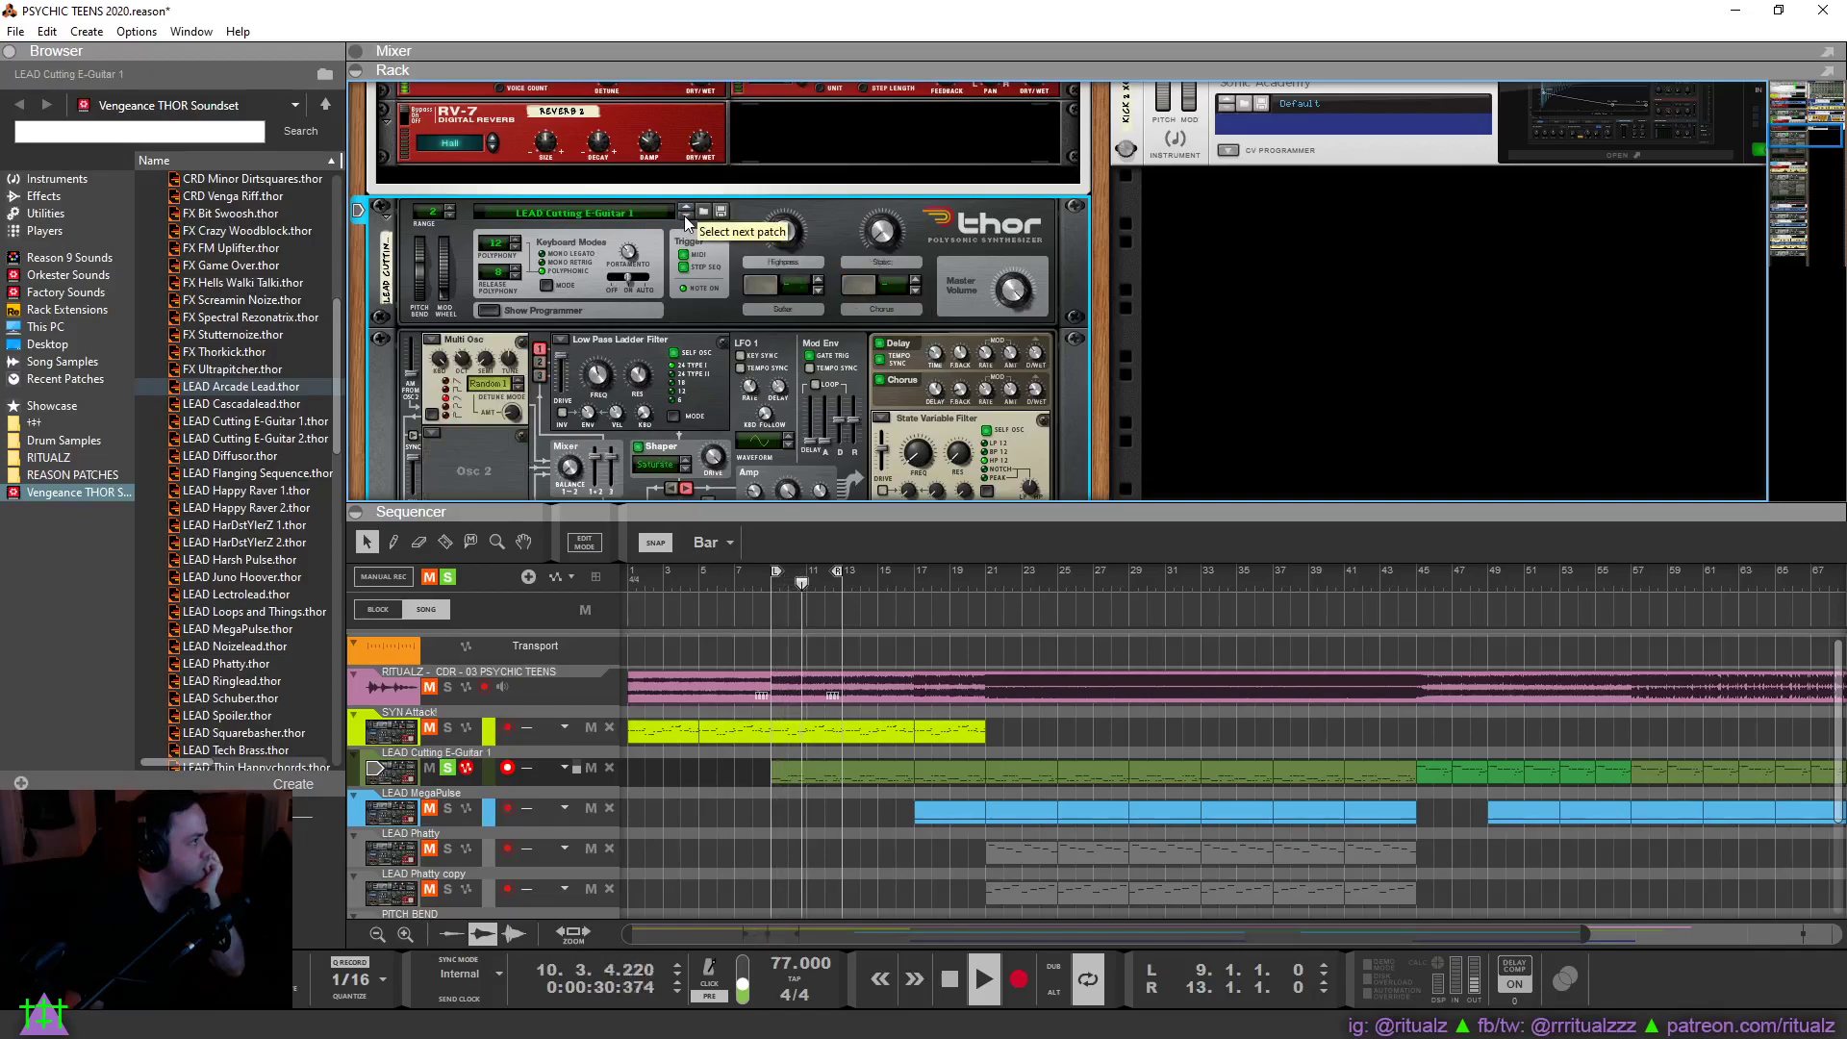
{"action": "left_click", "coordinate": [686, 218]}
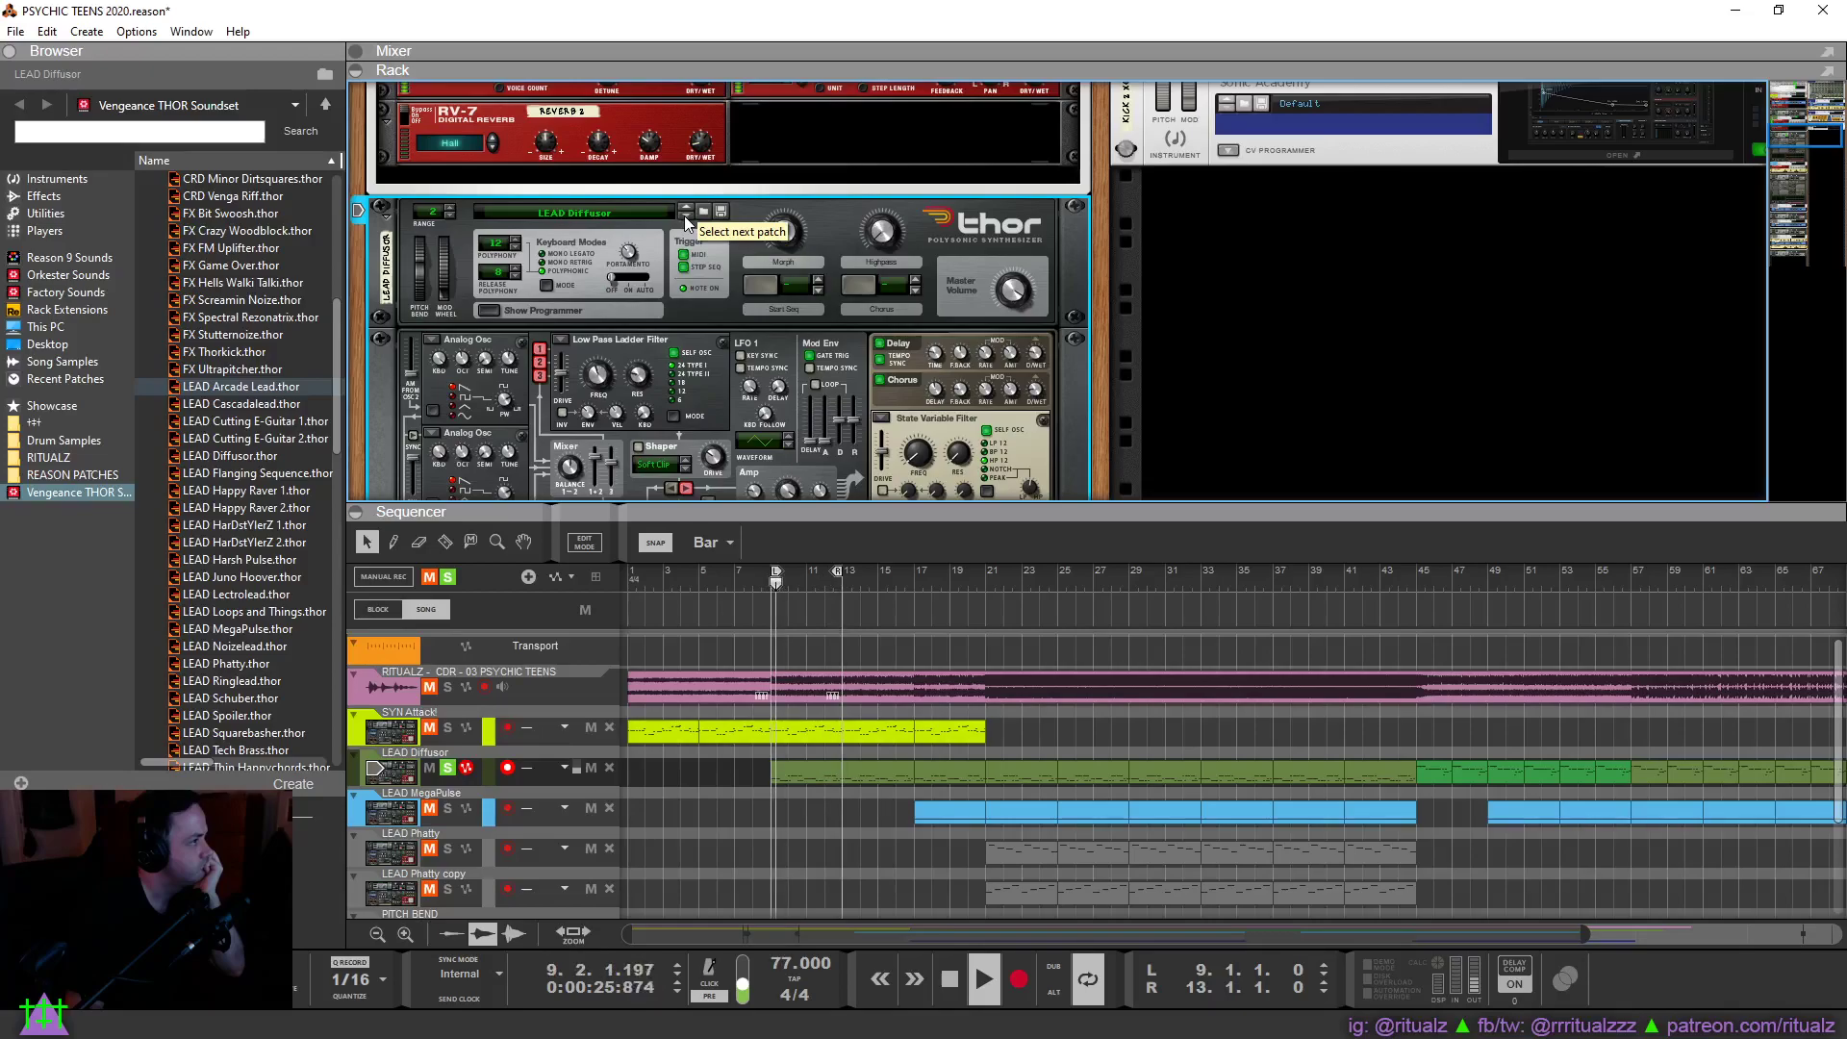
Insert an RV7000 MkII reverb after the DDL-1 delay, adjust its dry/wet mix, and toggle the PH-90 phaser's bypass for comparison.
{"action": "scroll", "coordinate": [696, 315], "scroll_direction": "up", "scroll_amount": 3}
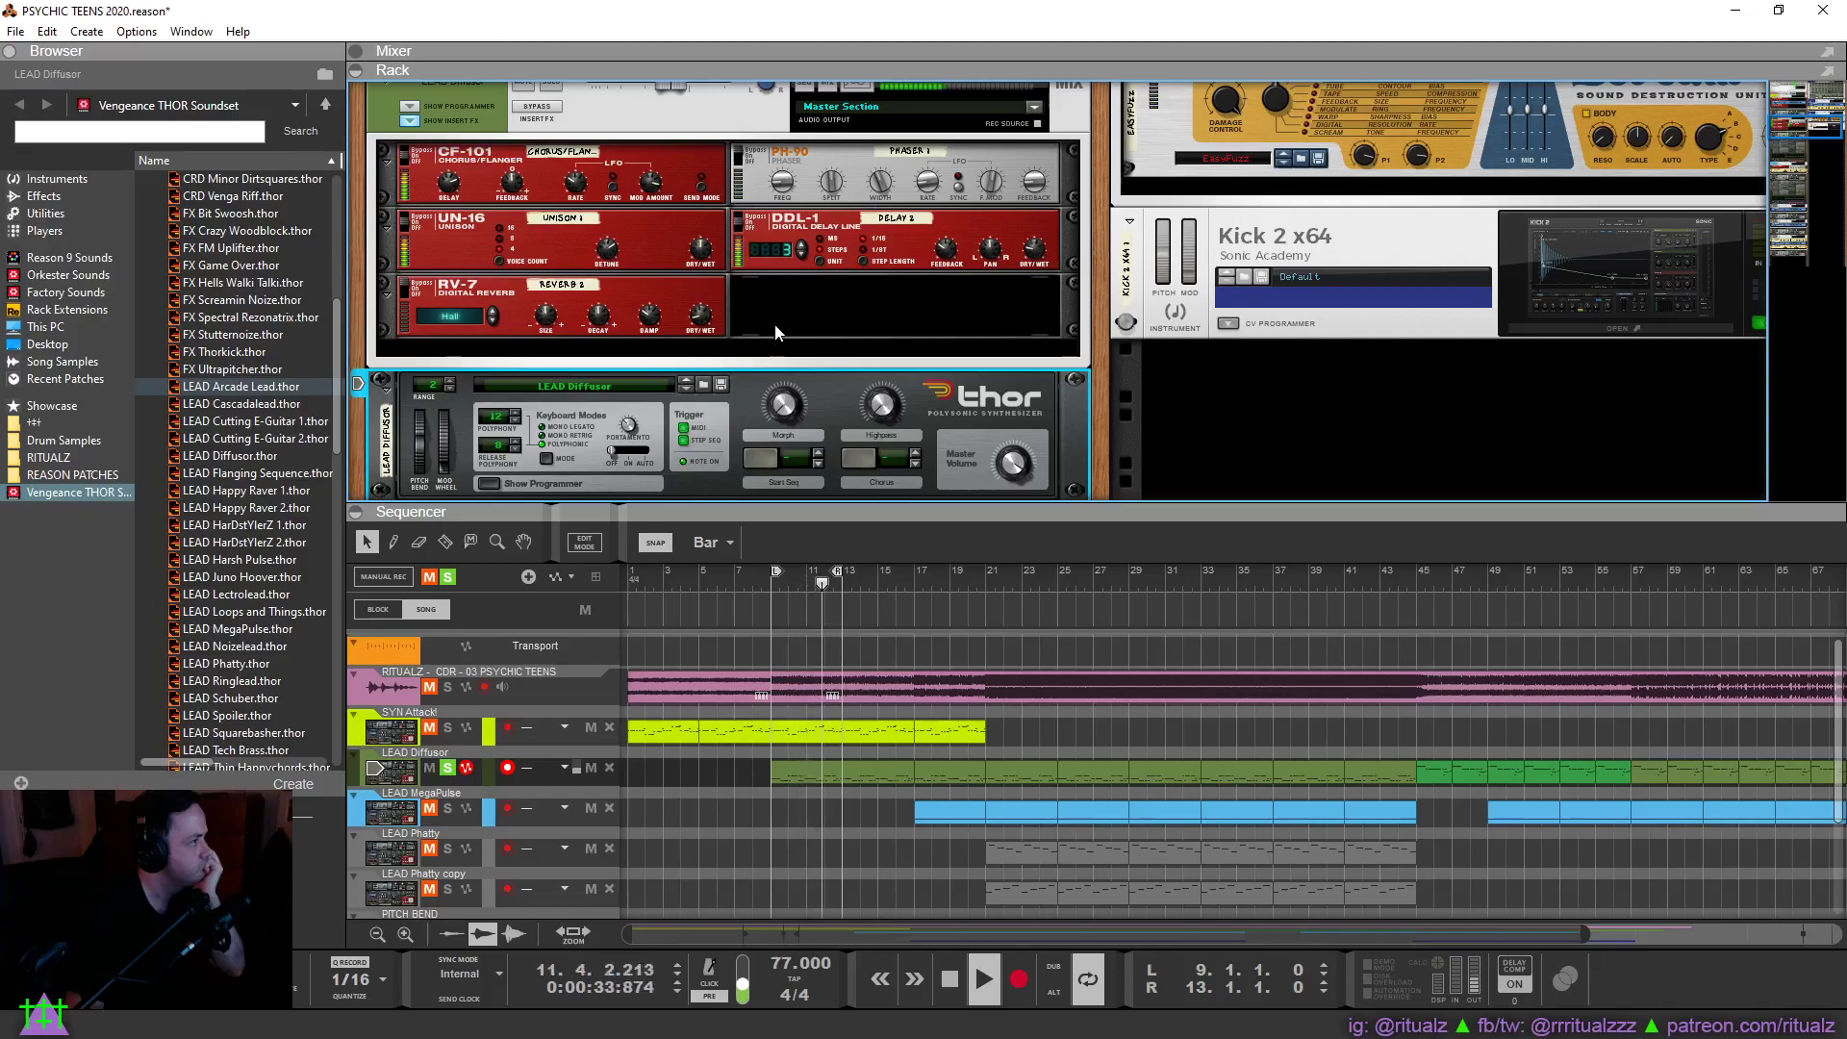
{"action": "right_click", "coordinate": [771, 269]}
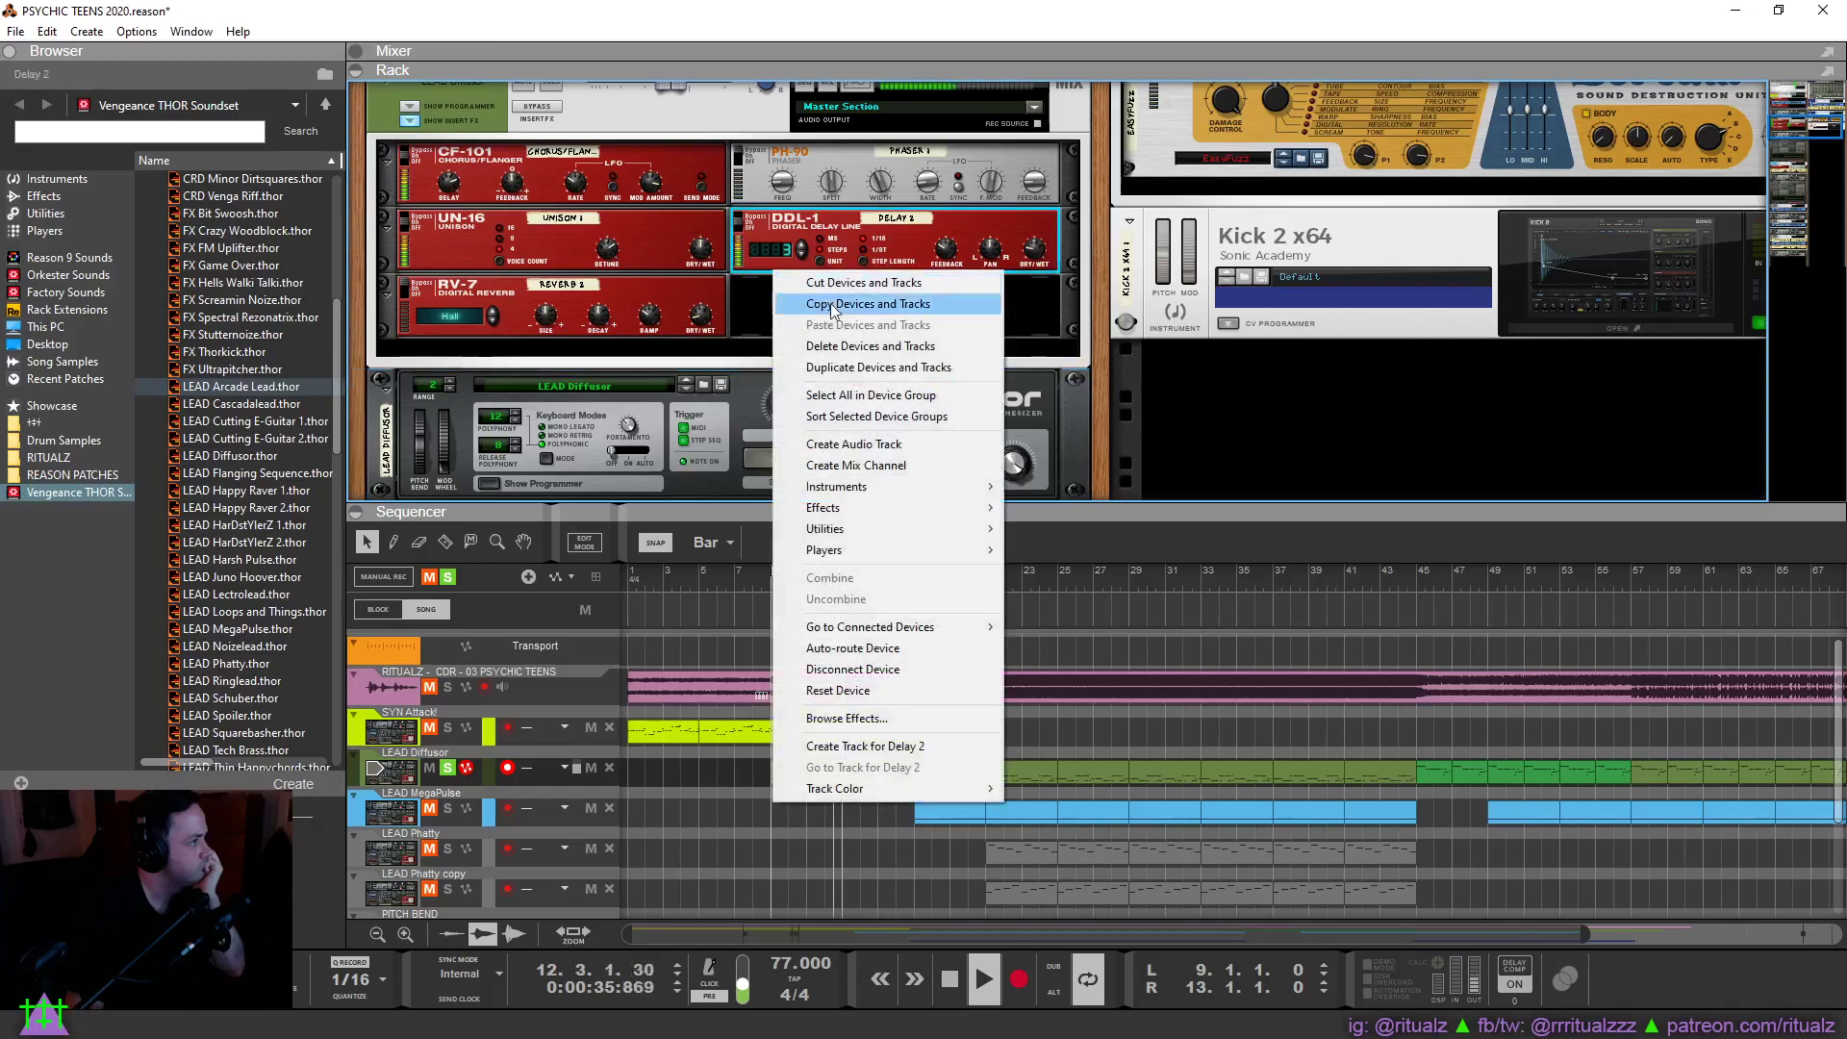
{"action": "mouse_move", "coordinate": [921, 508]}
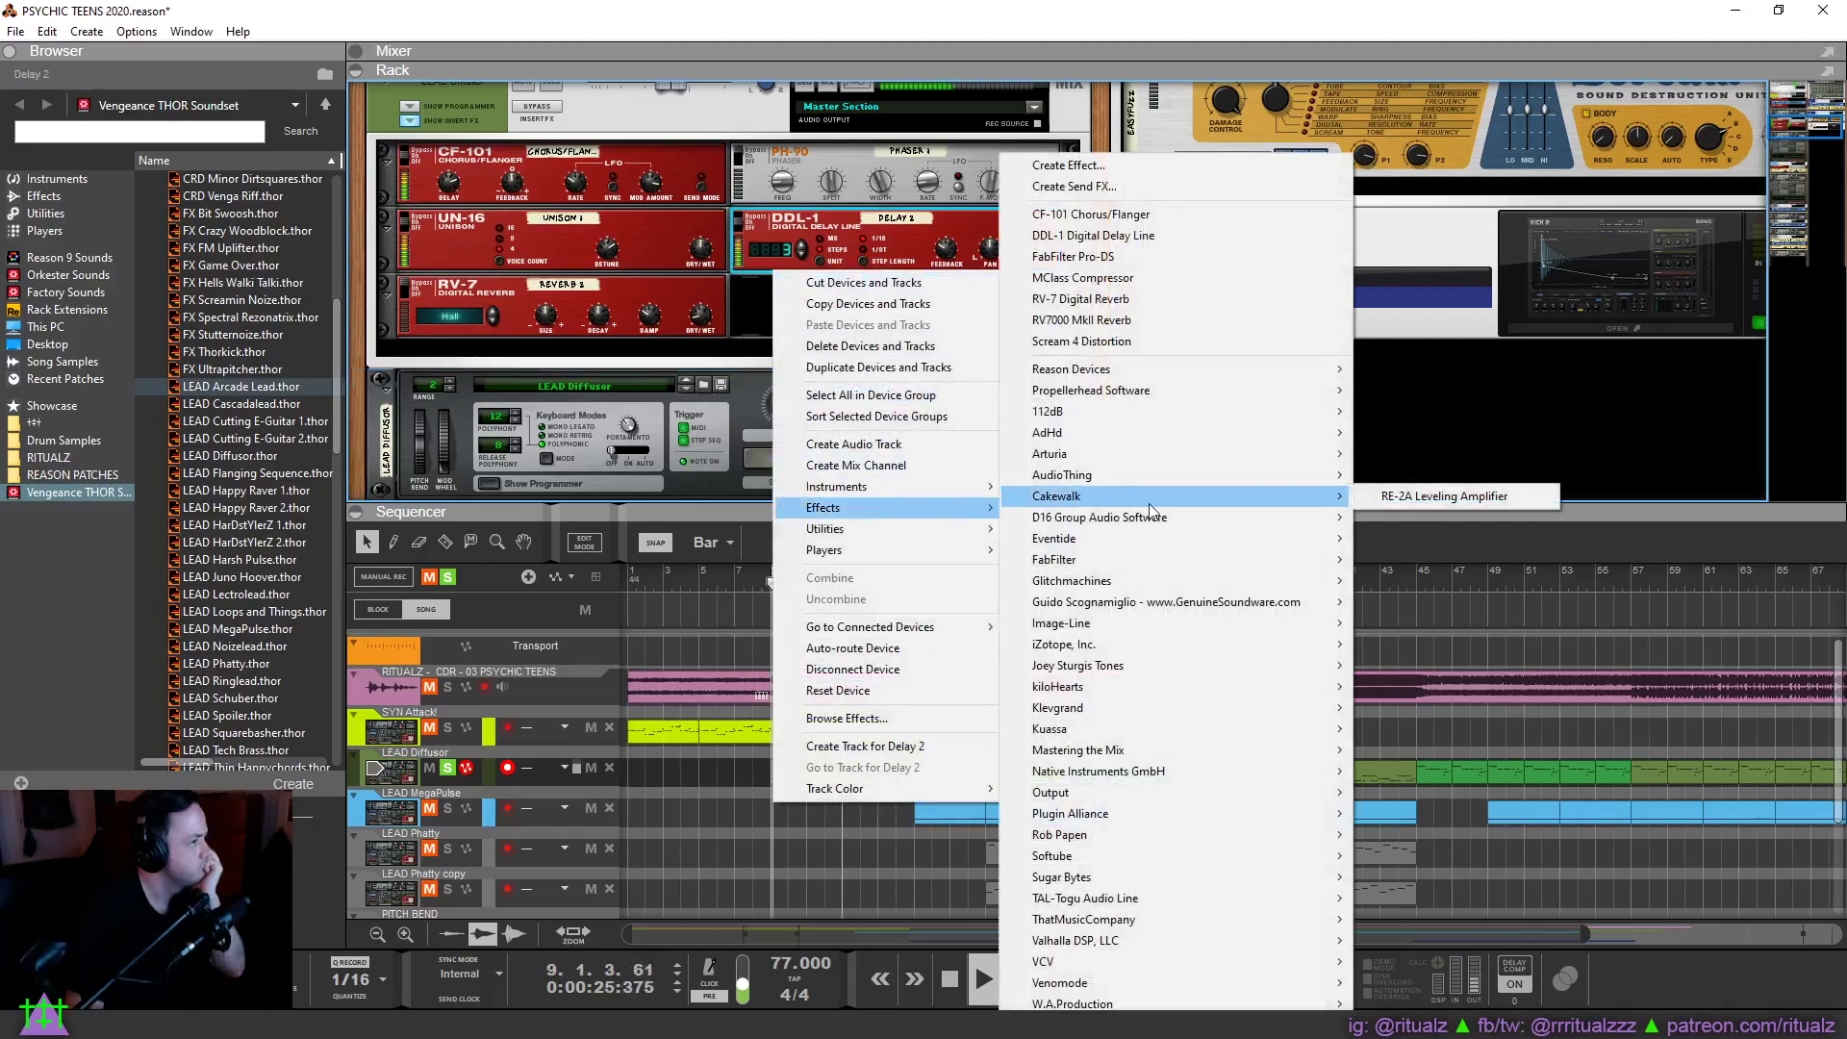
{"action": "left_click", "coordinate": [1082, 319]}
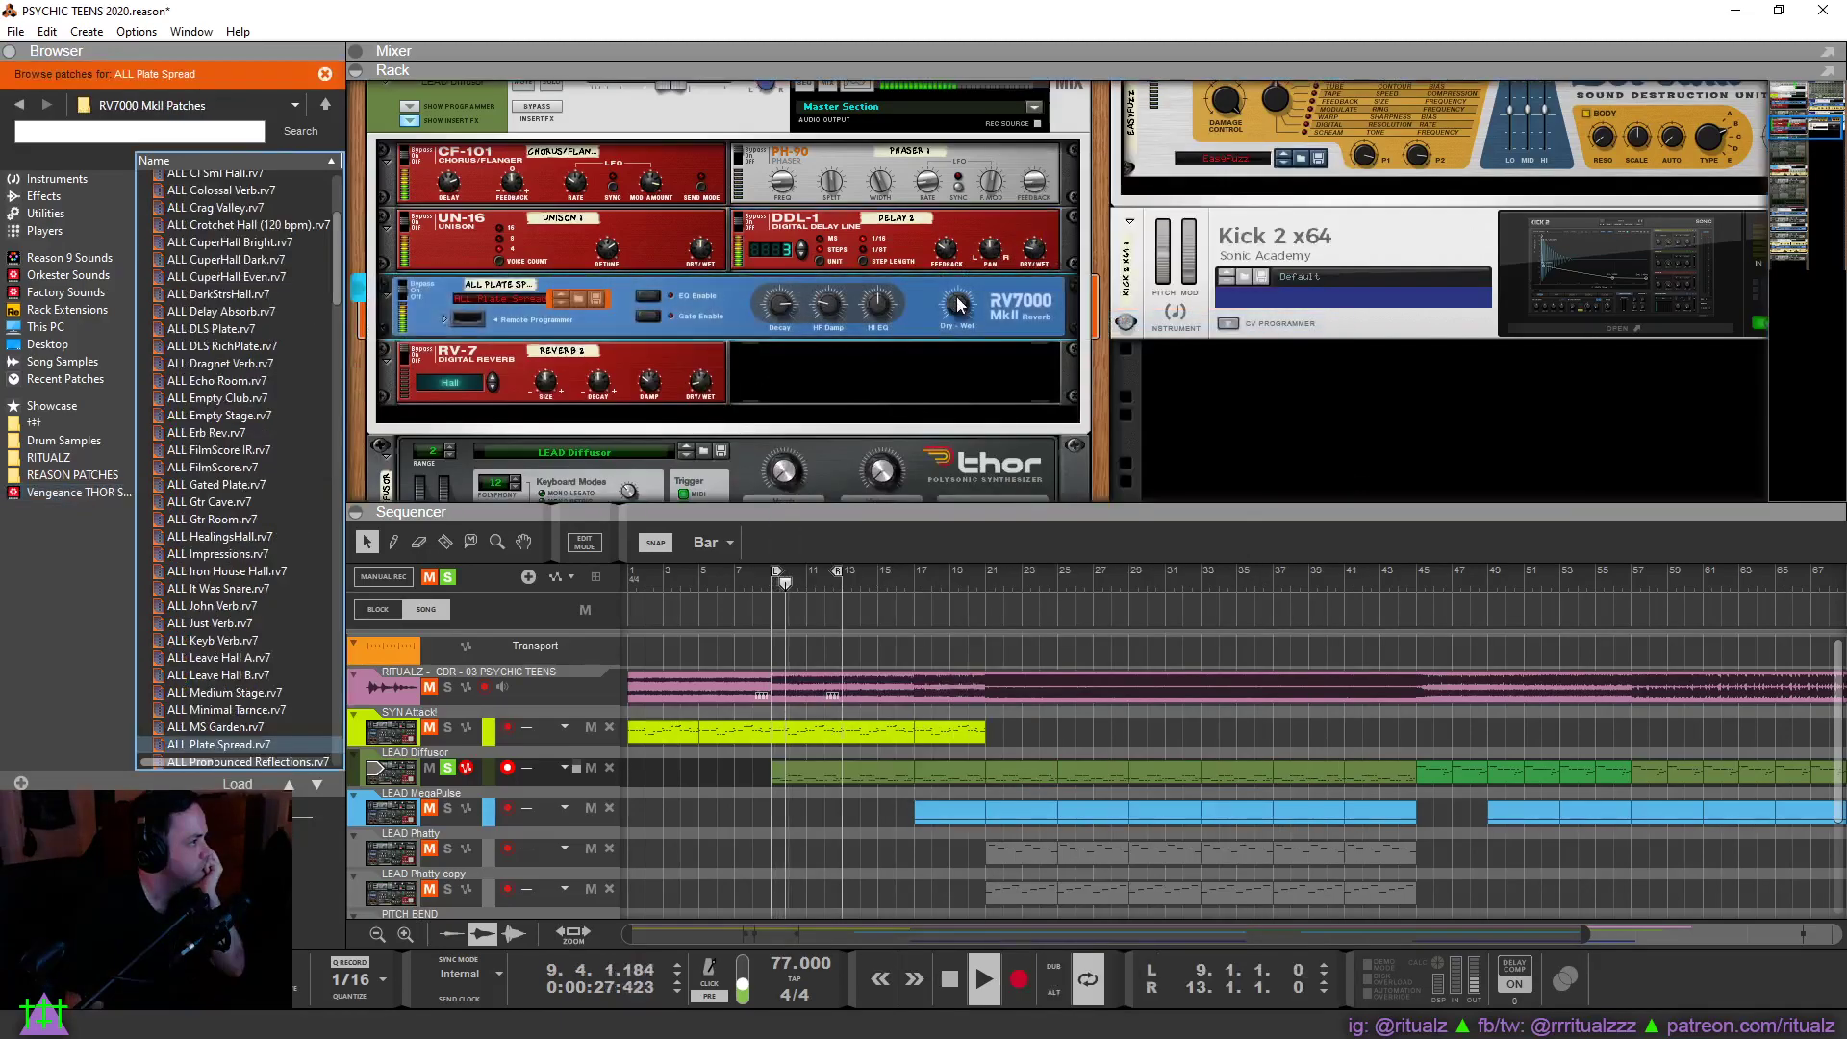
{"action": "left_click_drag", "start_coordinate": [958, 339], "coordinate": [947, 350]}
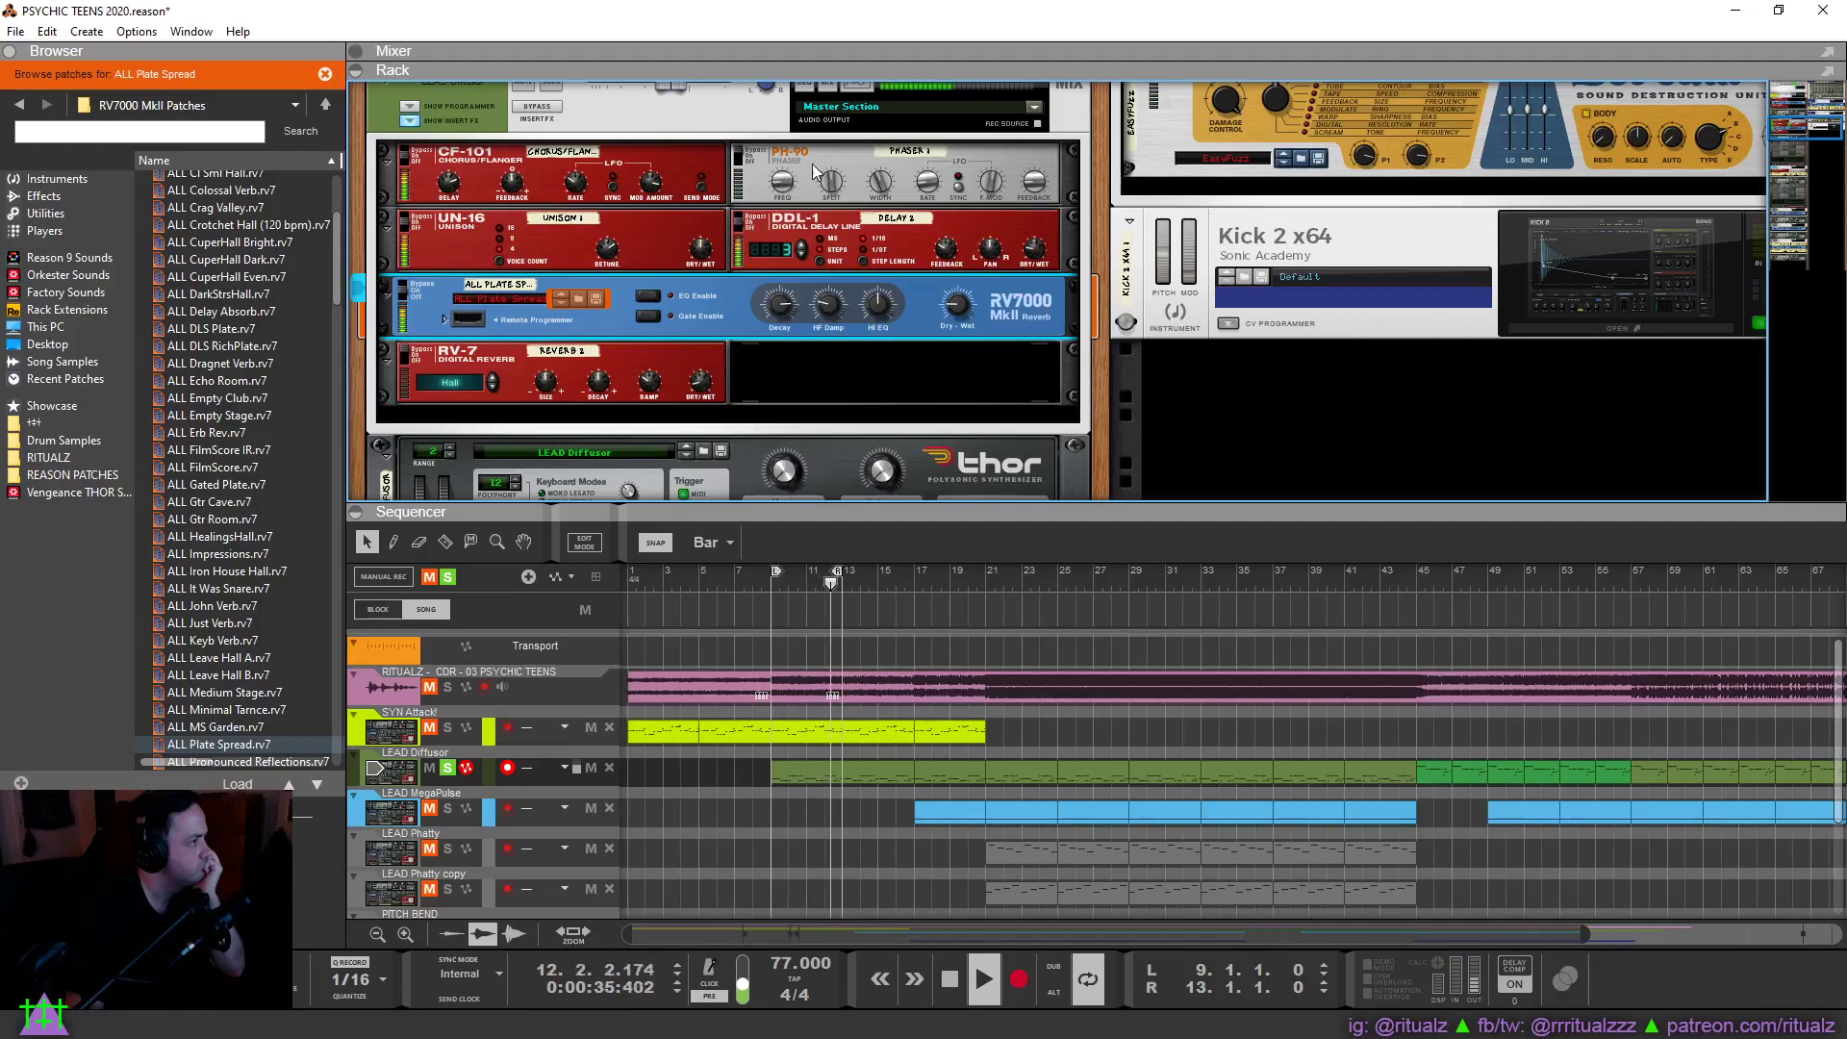
{"action": "left_click", "coordinate": [746, 163]}
{"action": "left_click", "coordinate": [748, 166]}
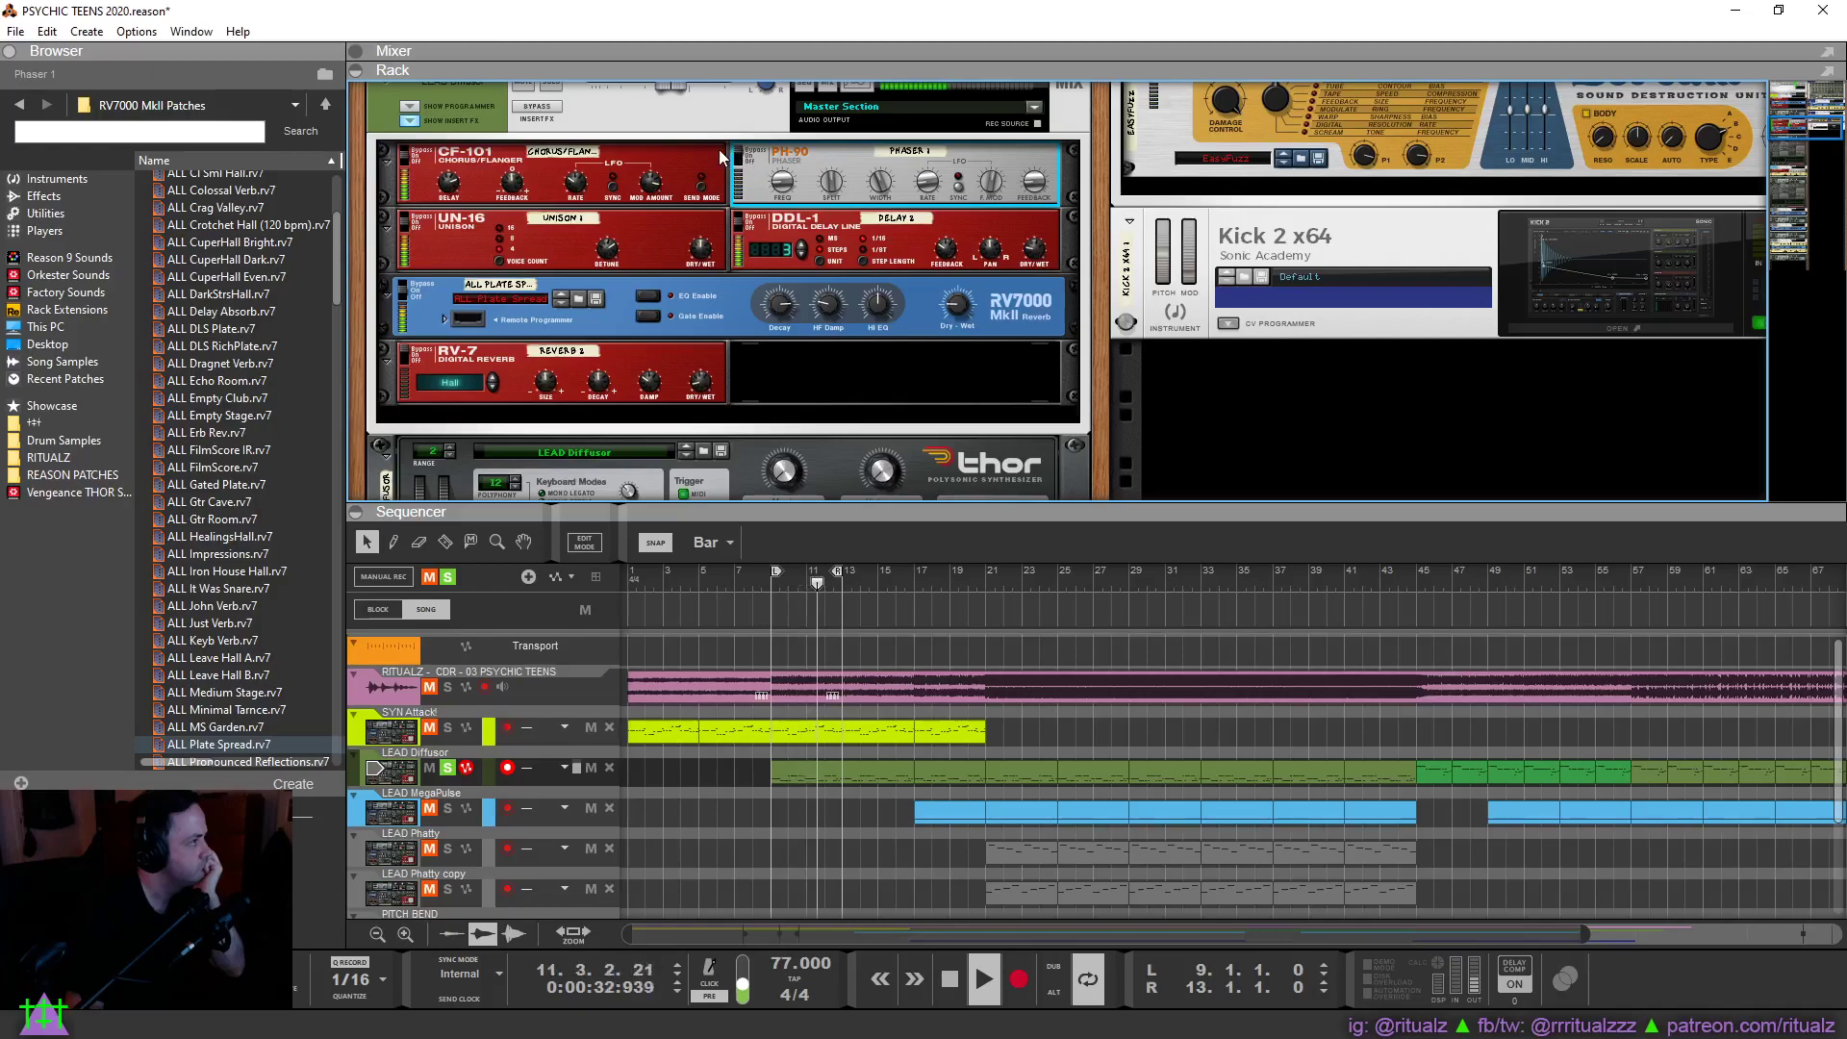
Add a Scream 4 distortion to the LEAD Diffusor inserts and place it before the CF-101 chorus.
{"action": "right_click", "coordinate": [722, 157]}
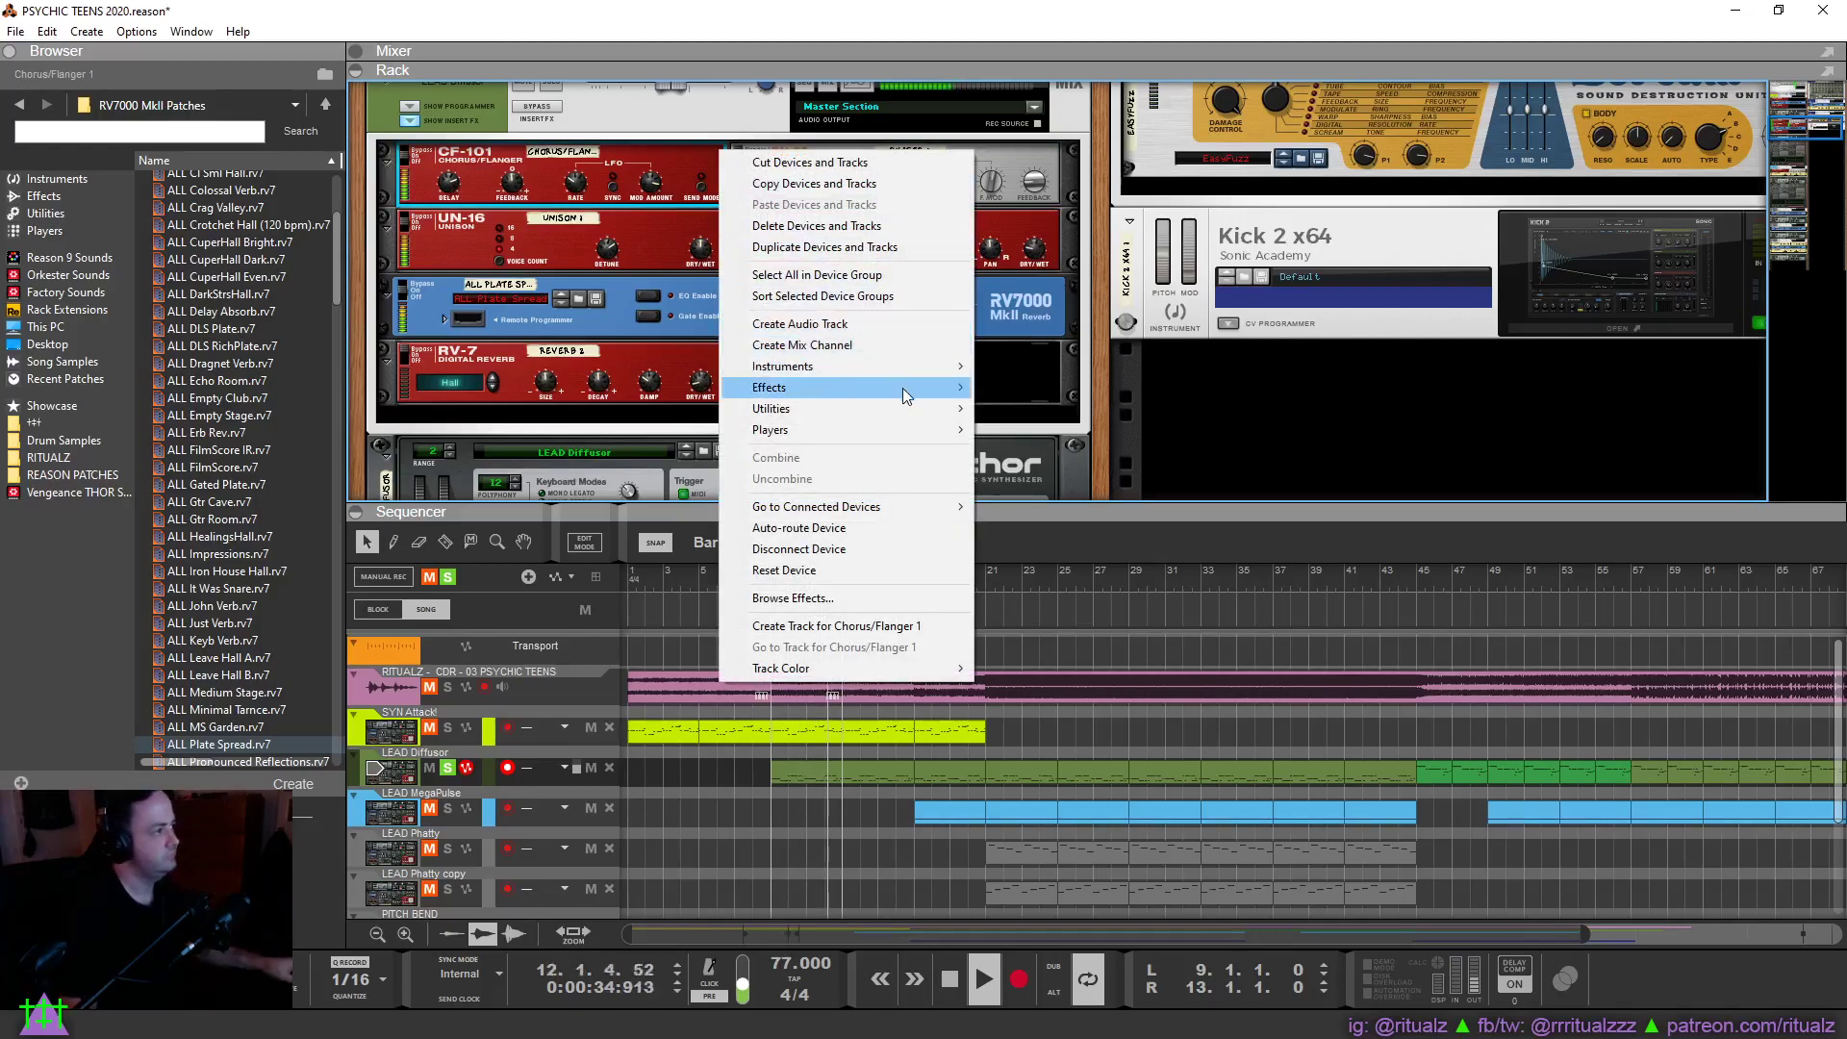
{"action": "mouse_move", "coordinate": [905, 394]}
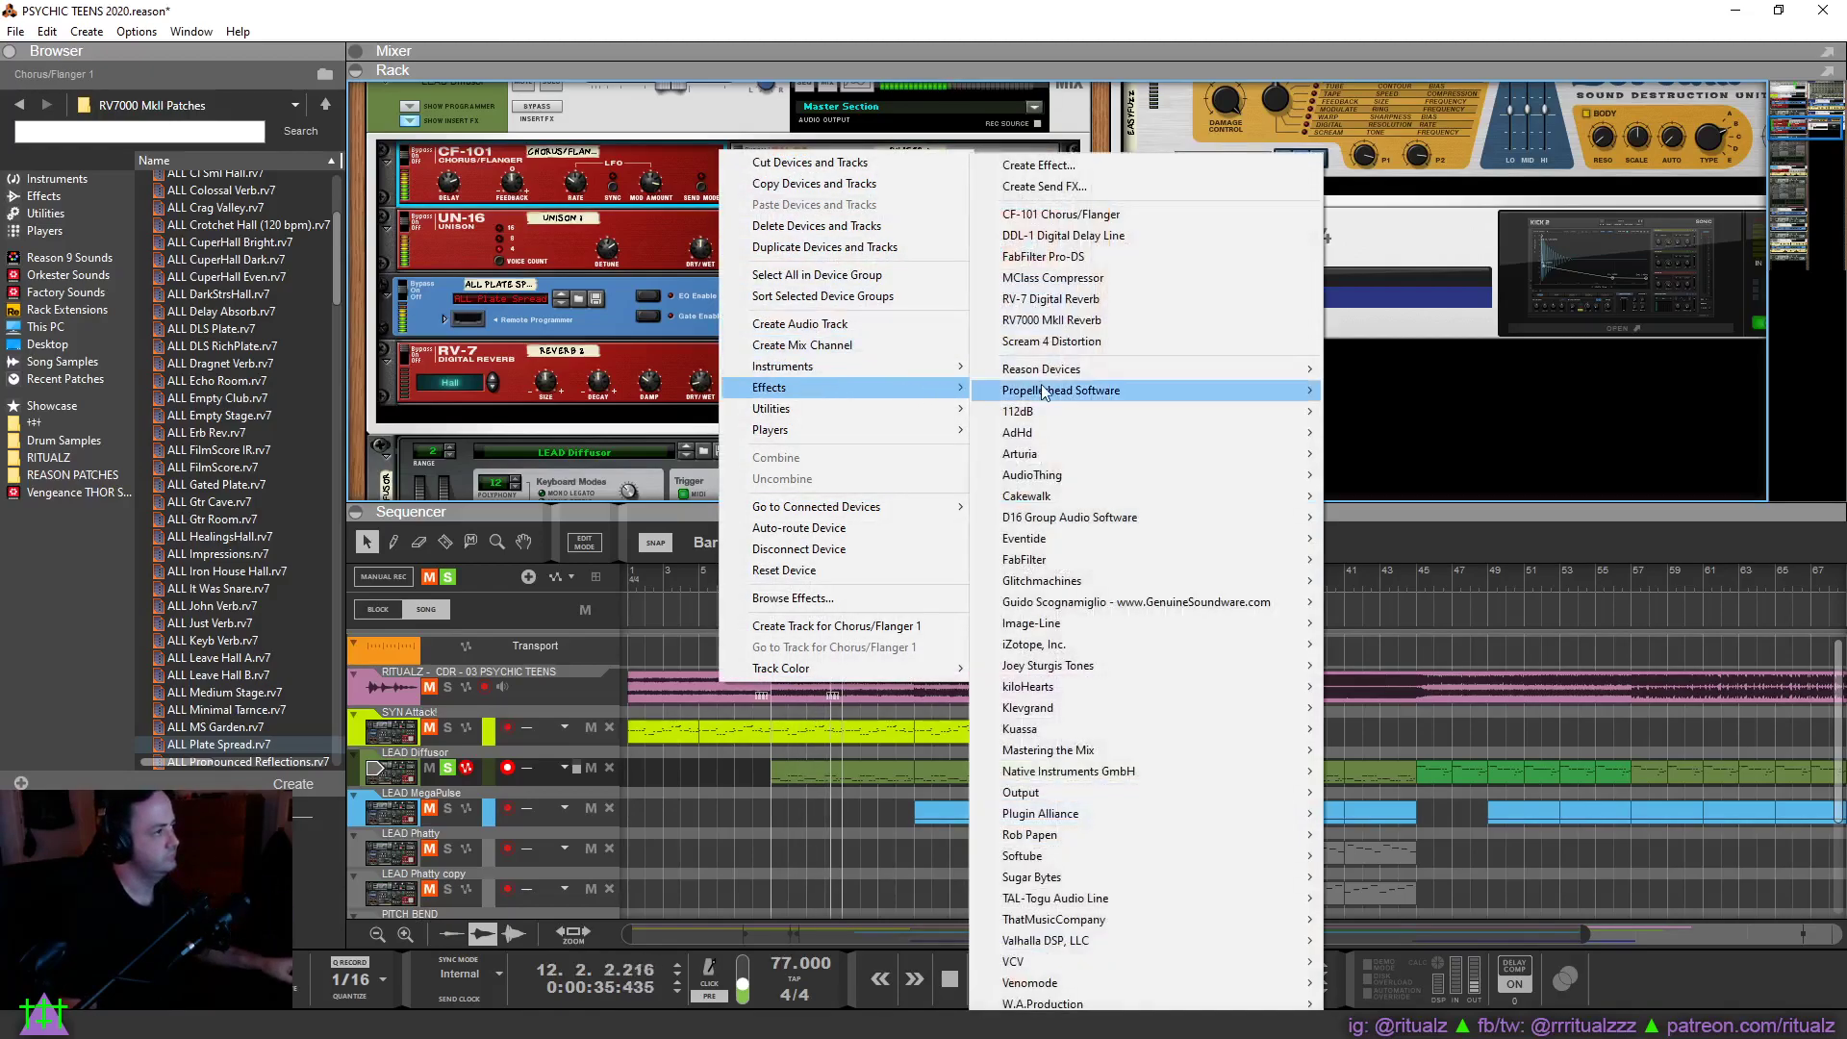
{"action": "left_click", "coordinate": [1145, 342]}
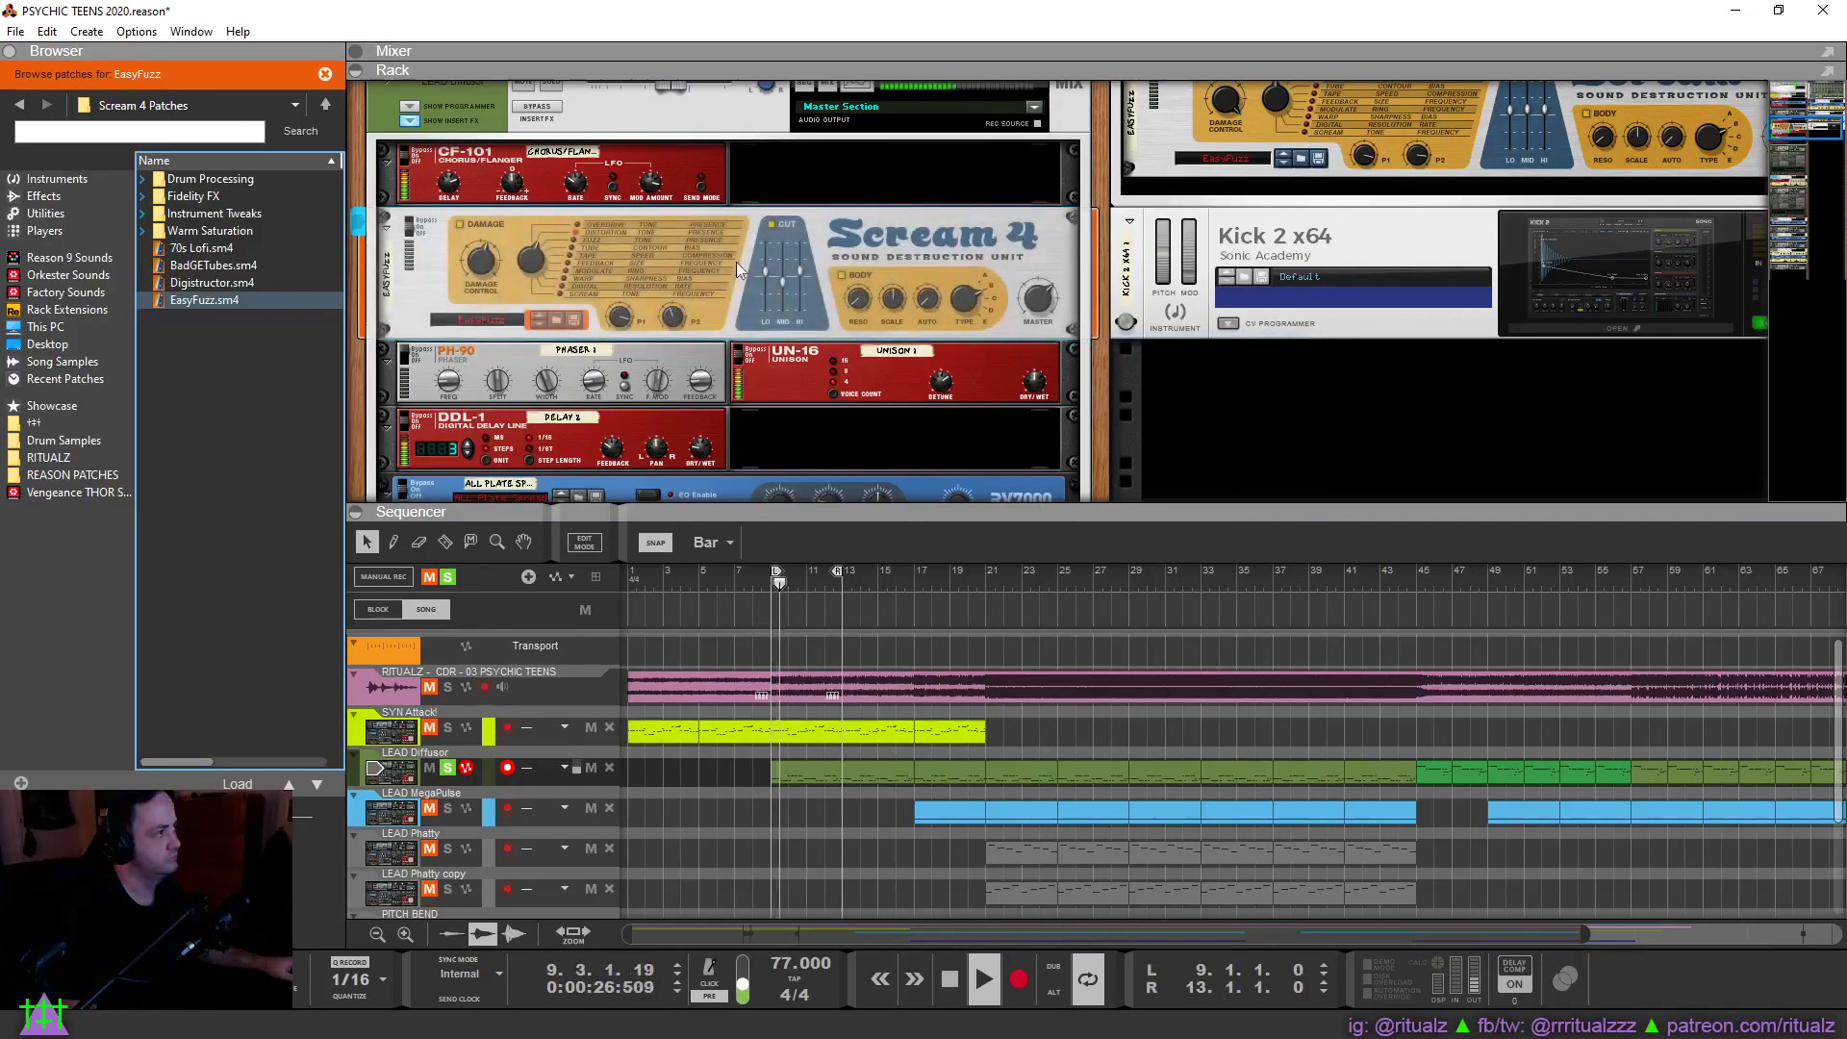
{"action": "left_click_drag", "start_coordinate": [425, 182], "coordinate": [500, 269]}
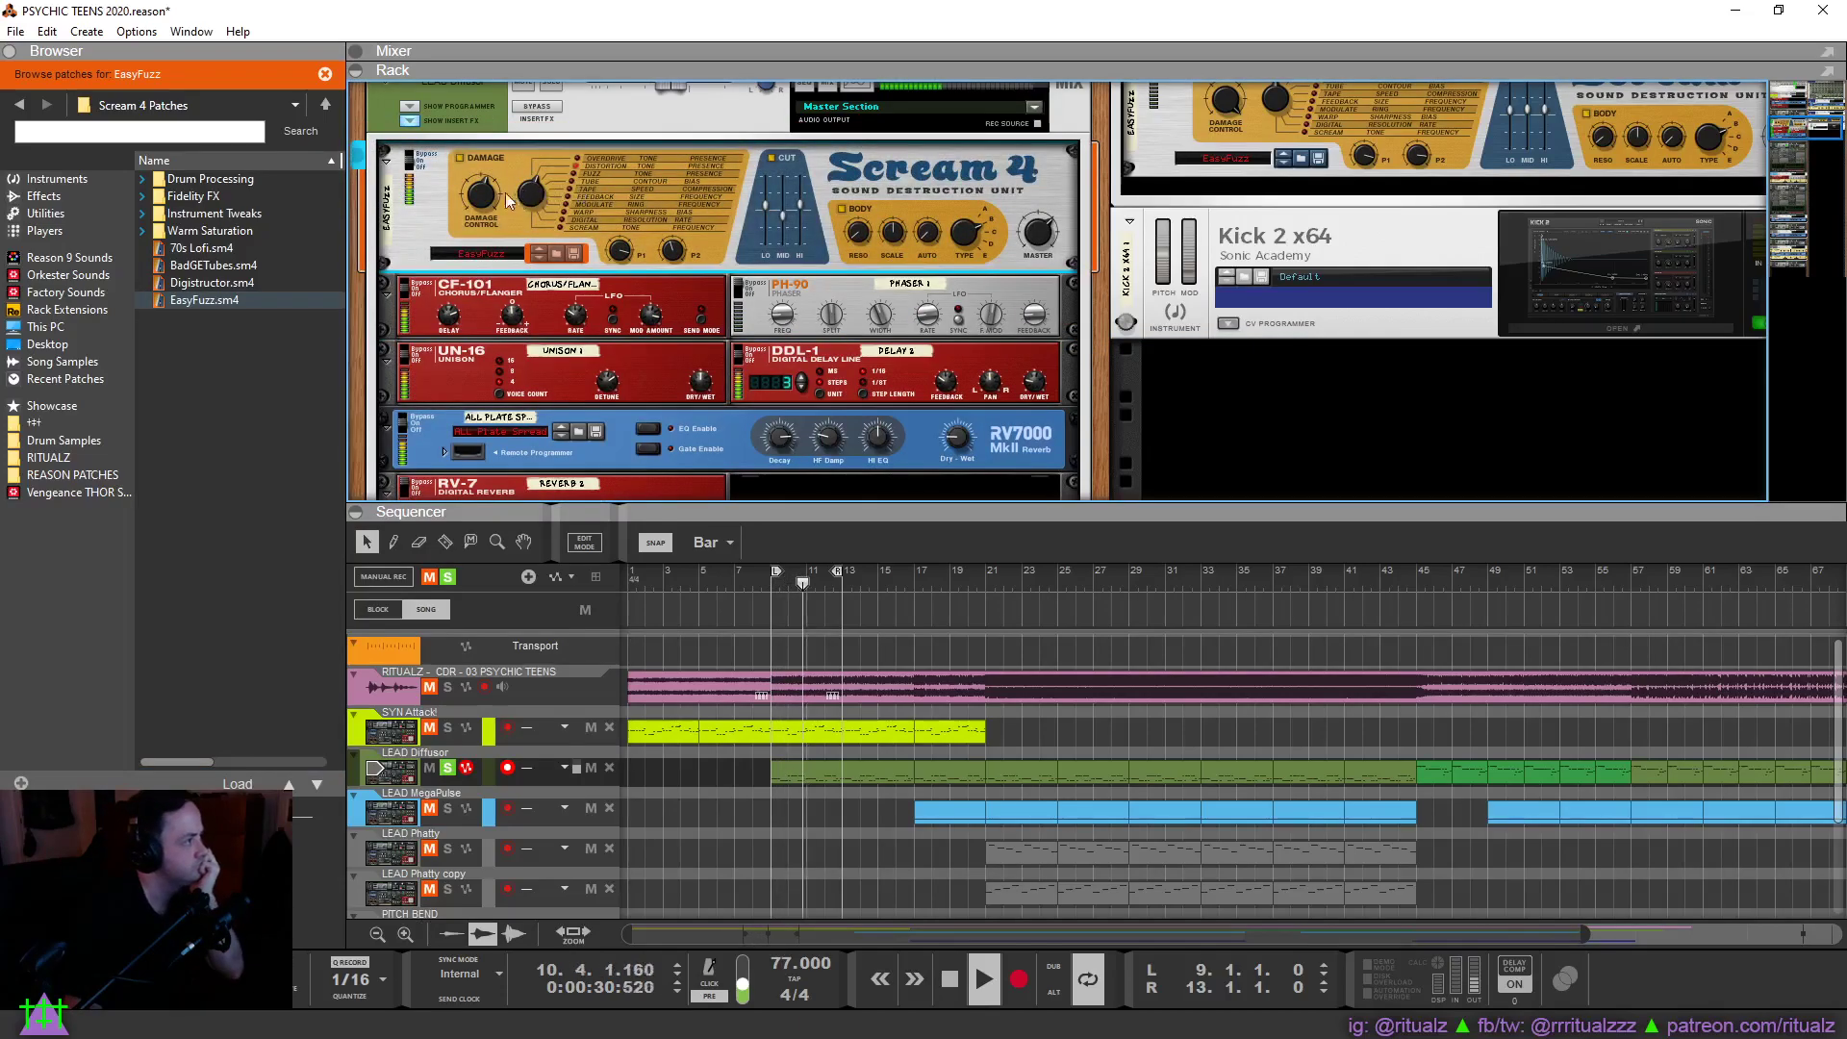
Lower the high band in the Scream 4's Cut section and raise the LEAD Diffusor channel level slightly.
{"action": "mouse_move", "coordinate": [475, 222]}
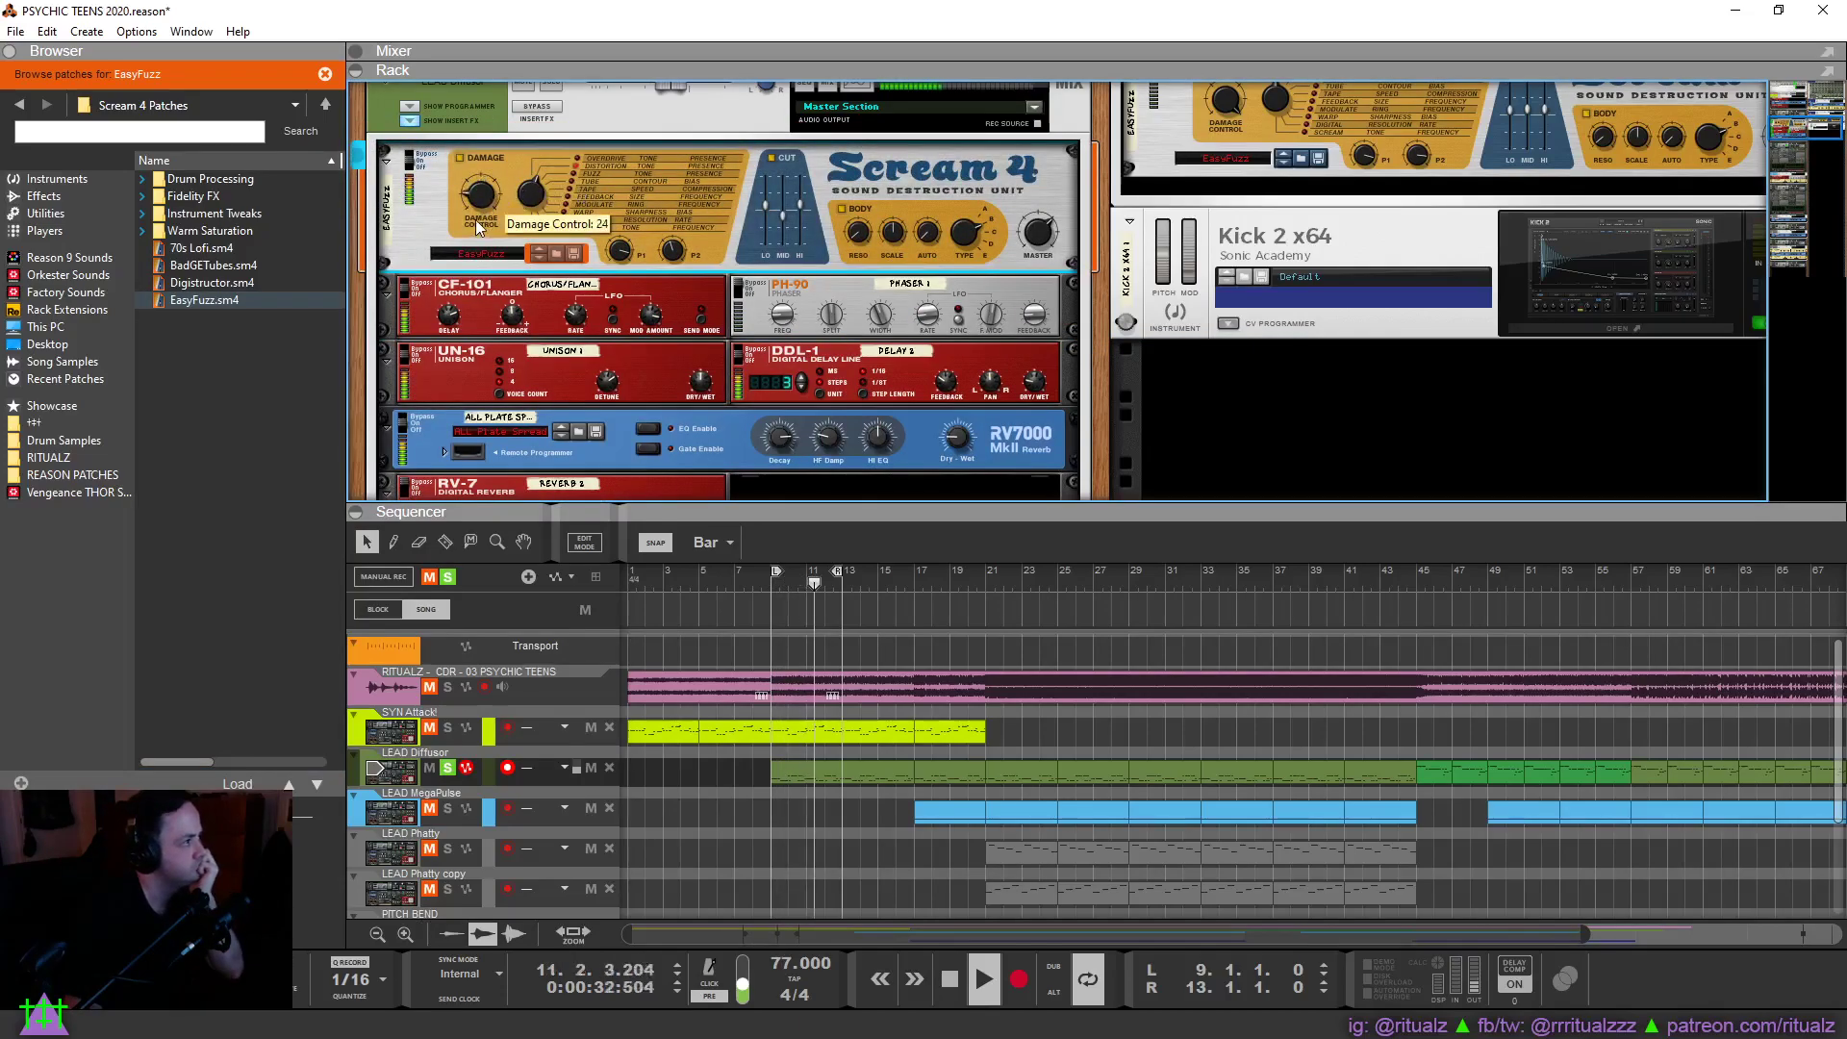
{"action": "mouse_move", "coordinate": [789, 200]}
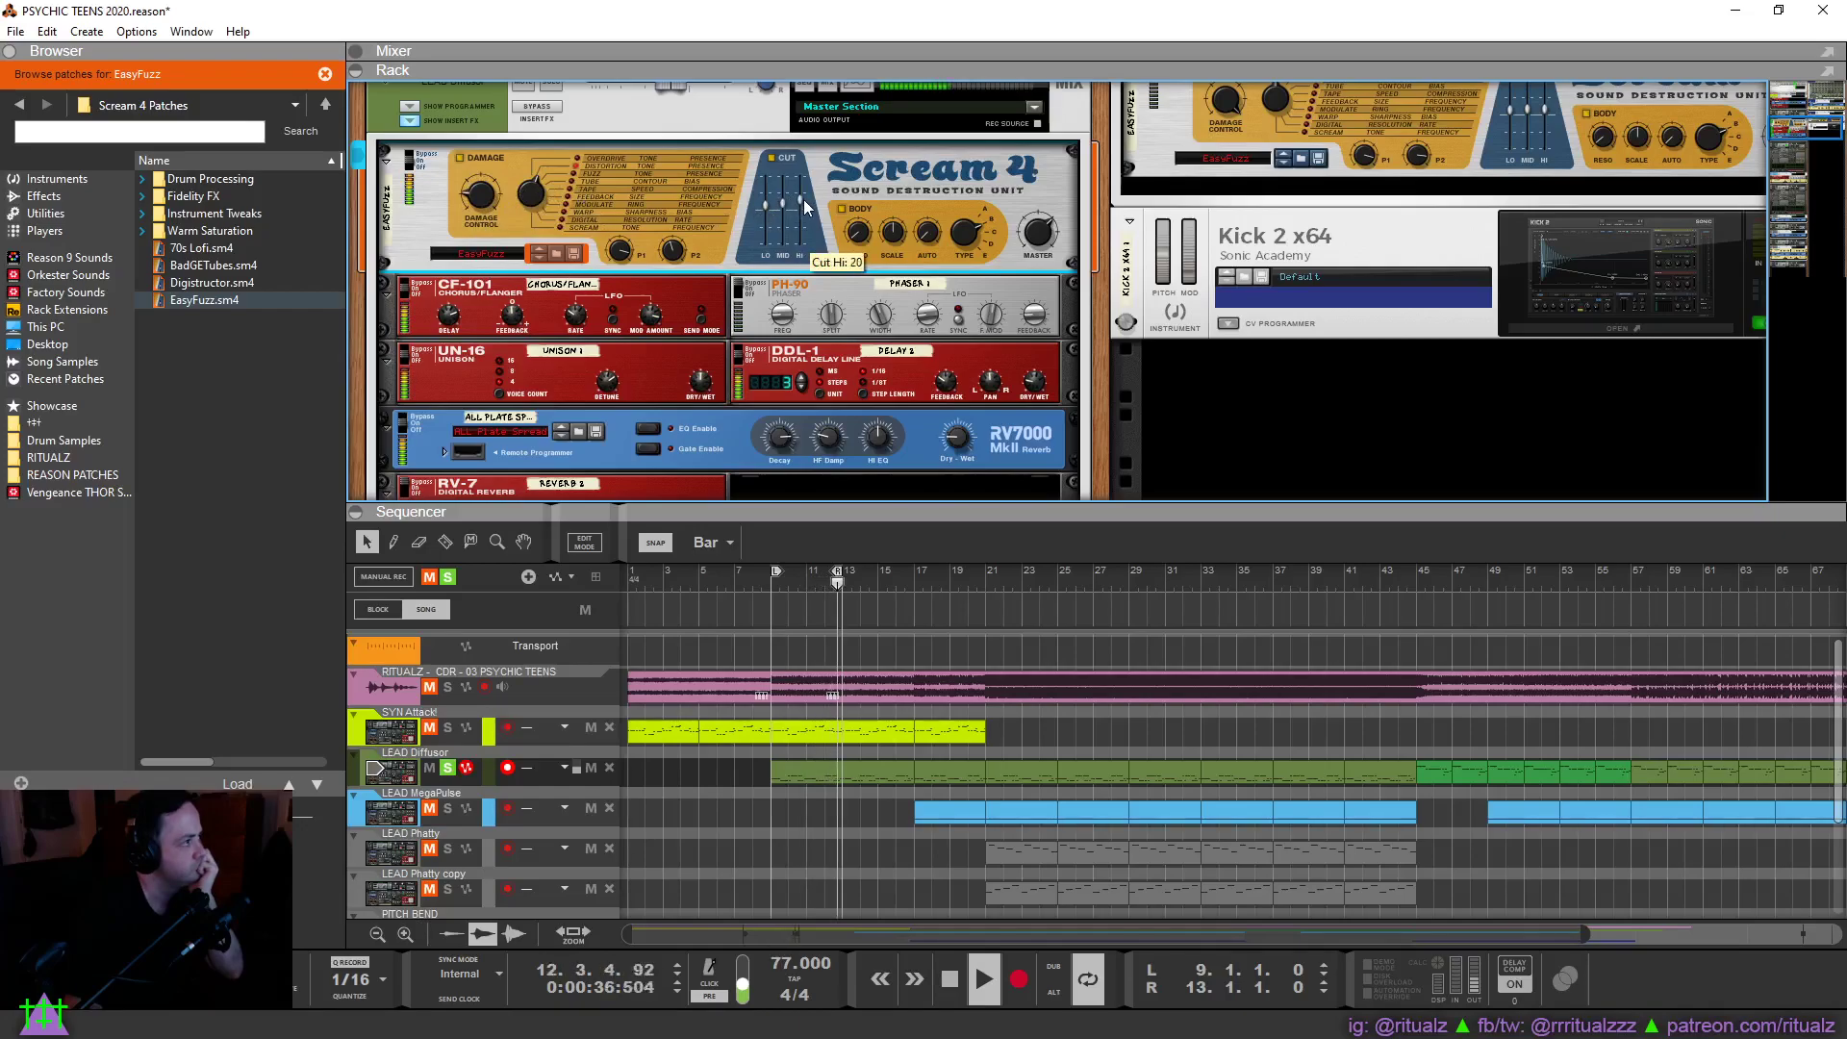
{"action": "mouse_move", "coordinate": [802, 199]}
{"action": "left_mouse_down"}
{"action": "mouse_move", "coordinate": [770, 223]}
{"action": "mouse_move", "coordinate": [782, 199]}
{"action": "mouse_move", "coordinate": [798, 210]}
{"action": "left_mouse_up"}
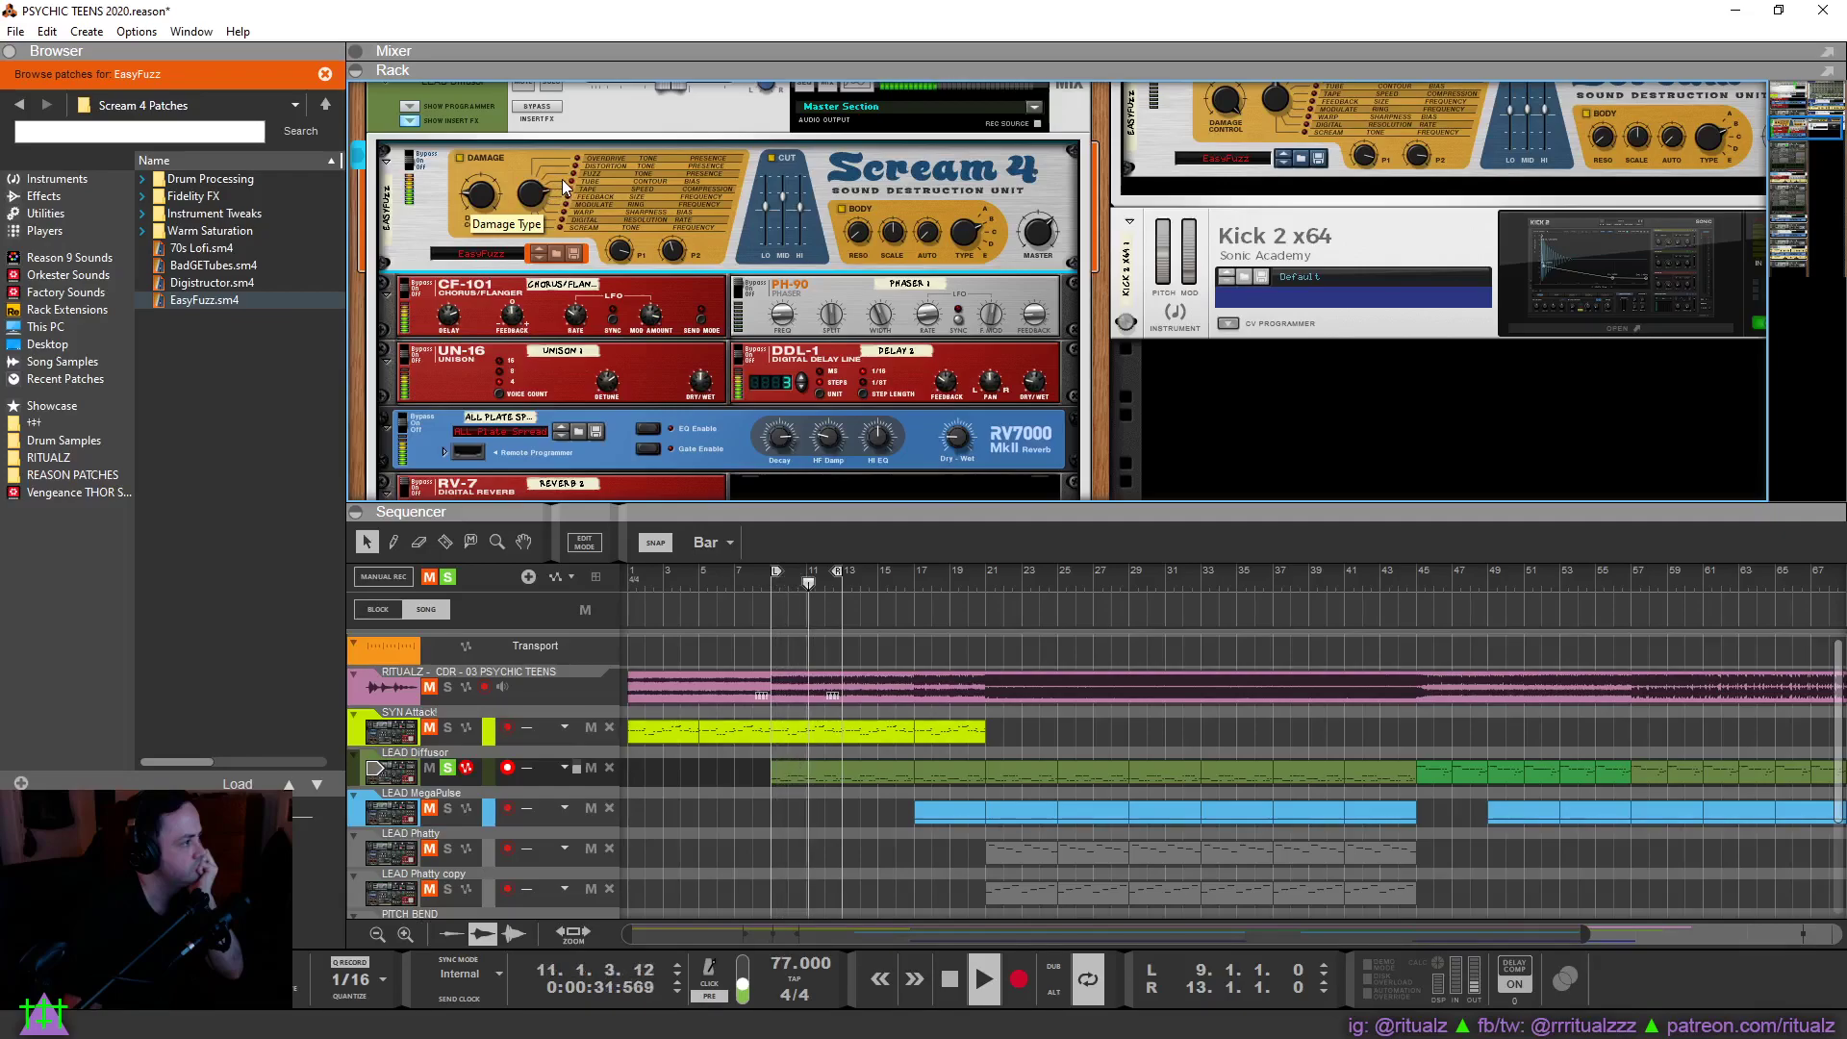
{"action": "scroll", "coordinate": [674, 215], "scroll_direction": "up", "scroll_amount": 2}
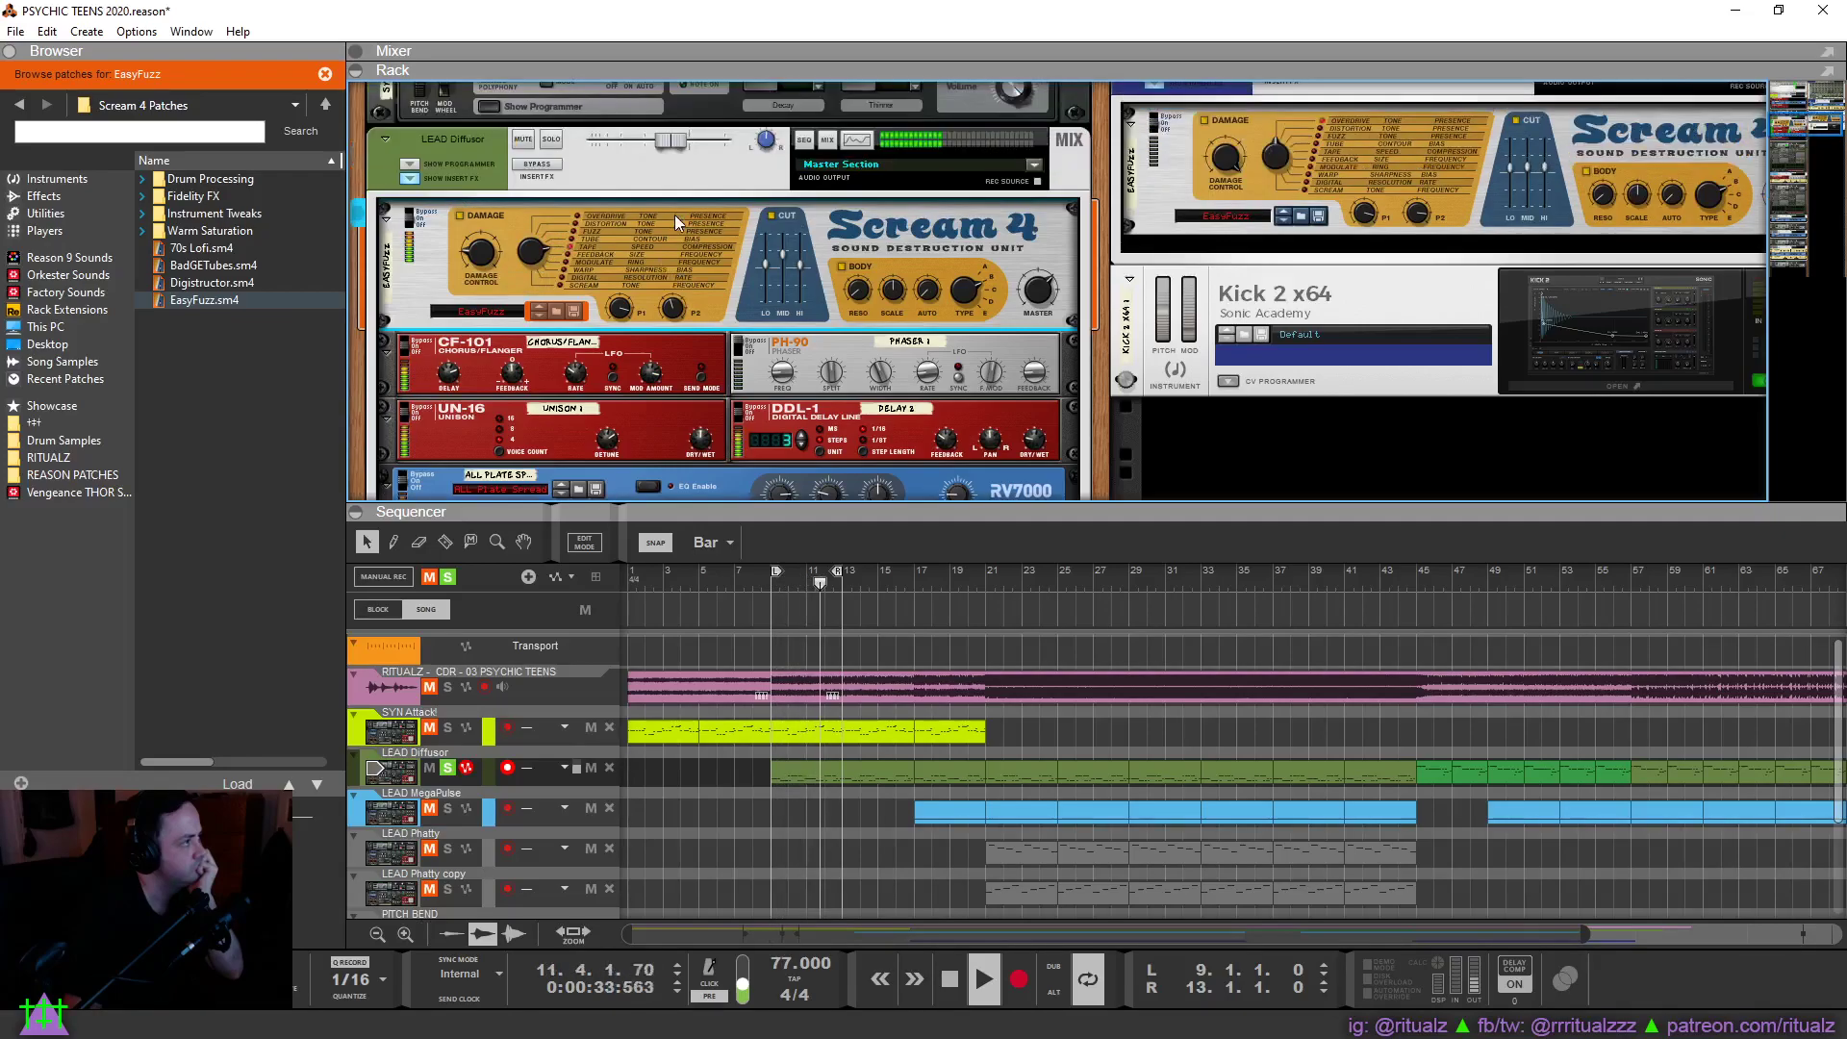
{"action": "left_click_drag", "start_coordinate": [678, 157], "coordinate": [608, 266]}
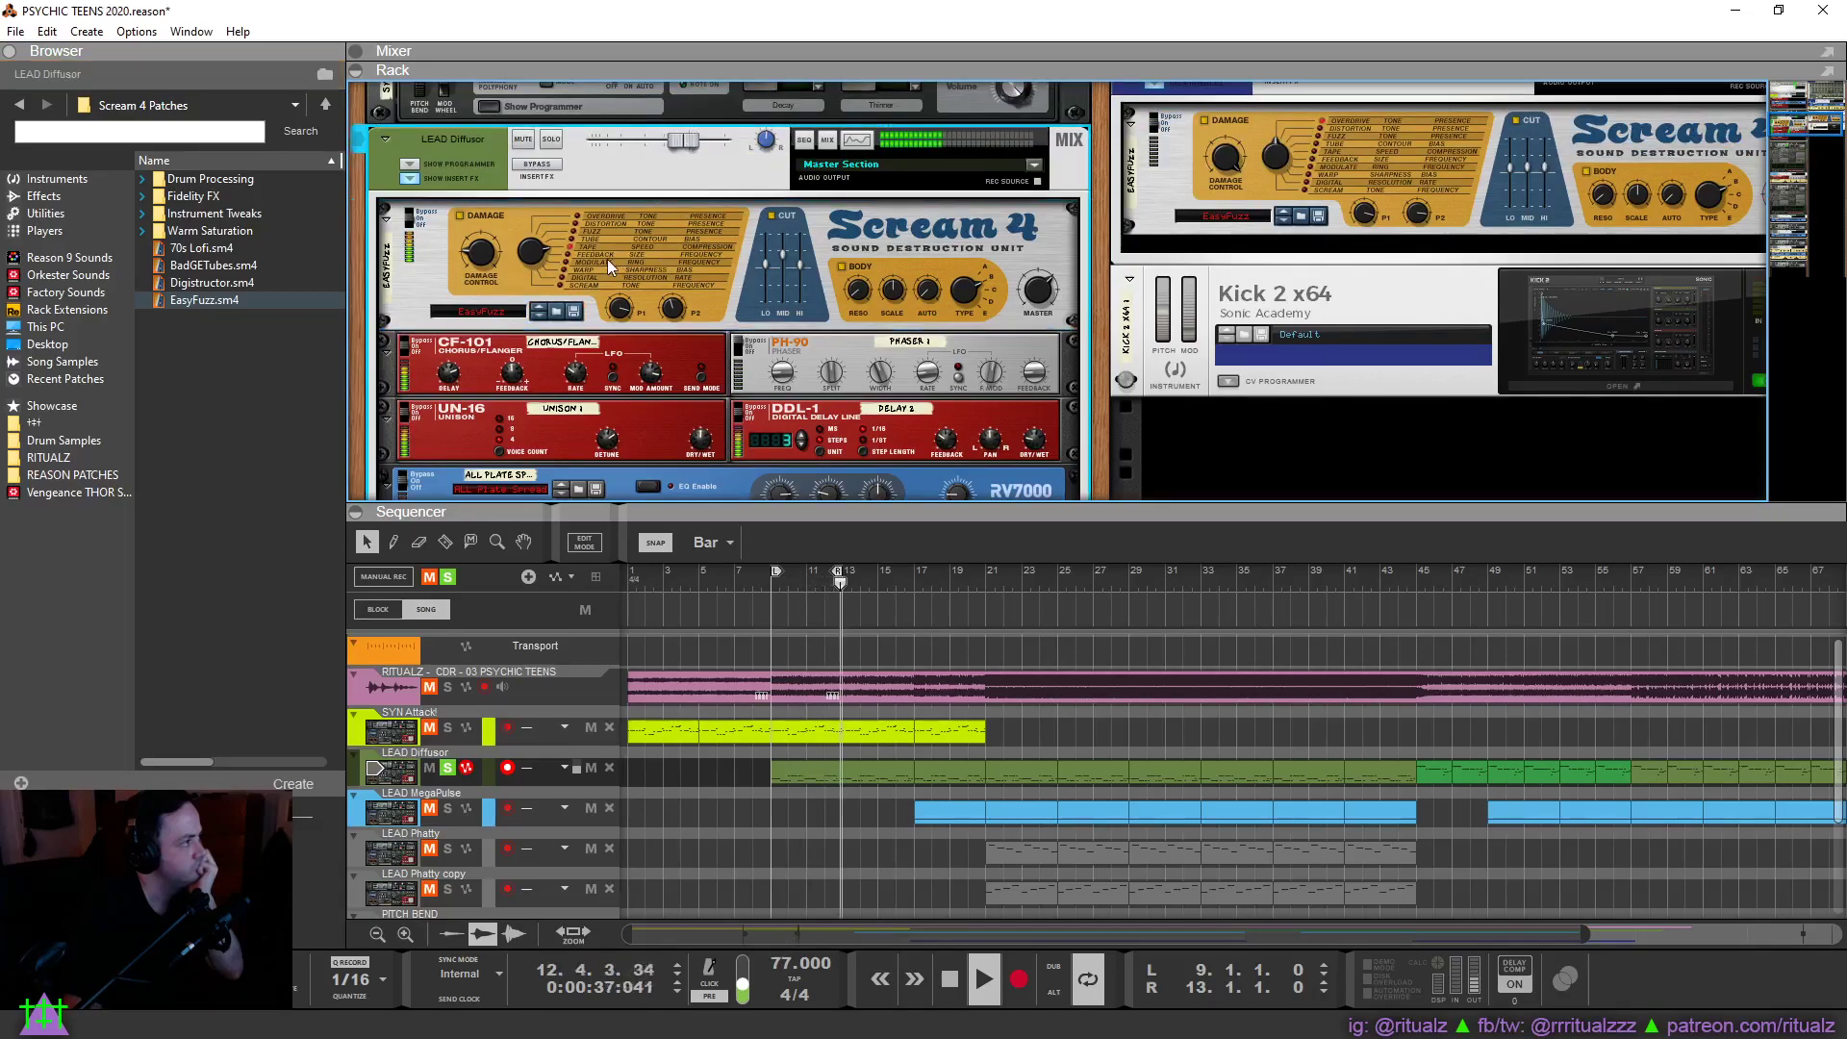
Change the Scream 4's damage type, set its damage control to 20 and Parameter 2 to 104.
{"action": "left_click", "coordinate": [534, 252]}
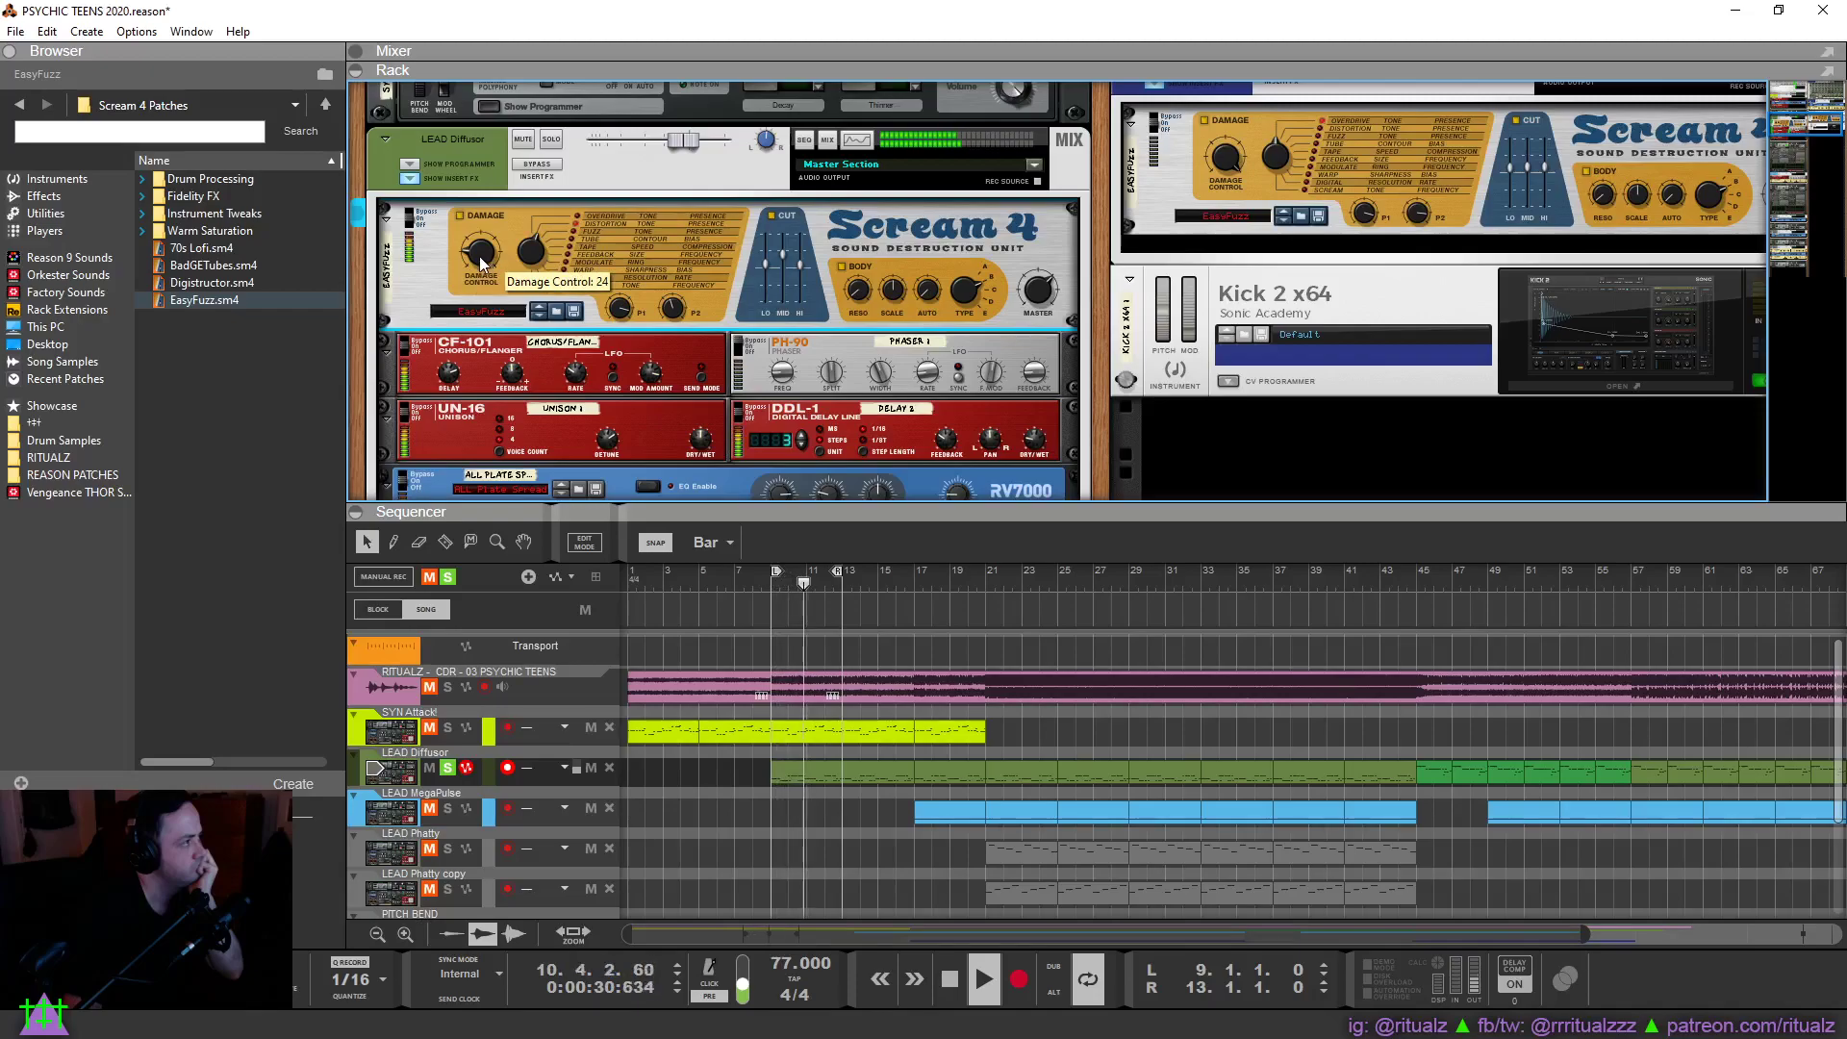
{"action": "mouse_move", "coordinate": [481, 262]}
{"action": "left_mouse_down"}
{"action": "mouse_move", "coordinate": [493, 231]}
{"action": "mouse_move", "coordinate": [488, 262]}
{"action": "left_mouse_up"}
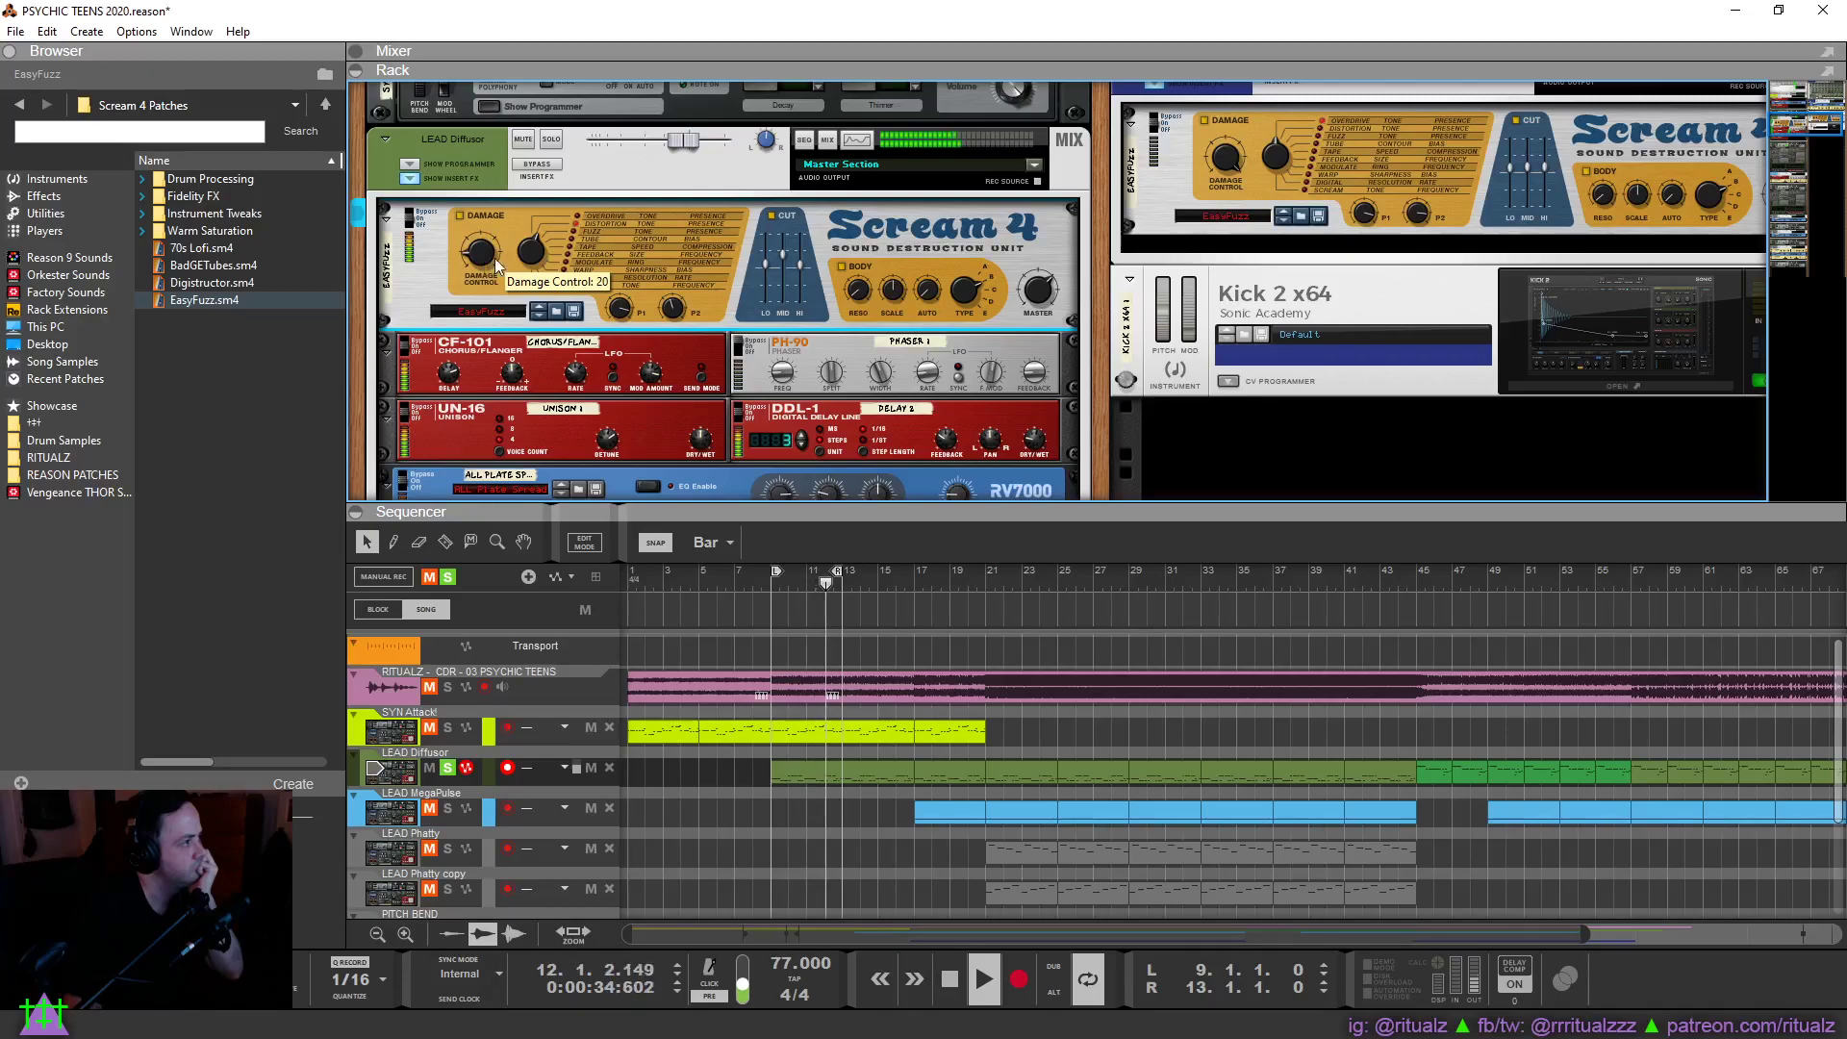
{"action": "left_click_drag", "start_coordinate": [687, 287], "coordinate": [689, 282]}
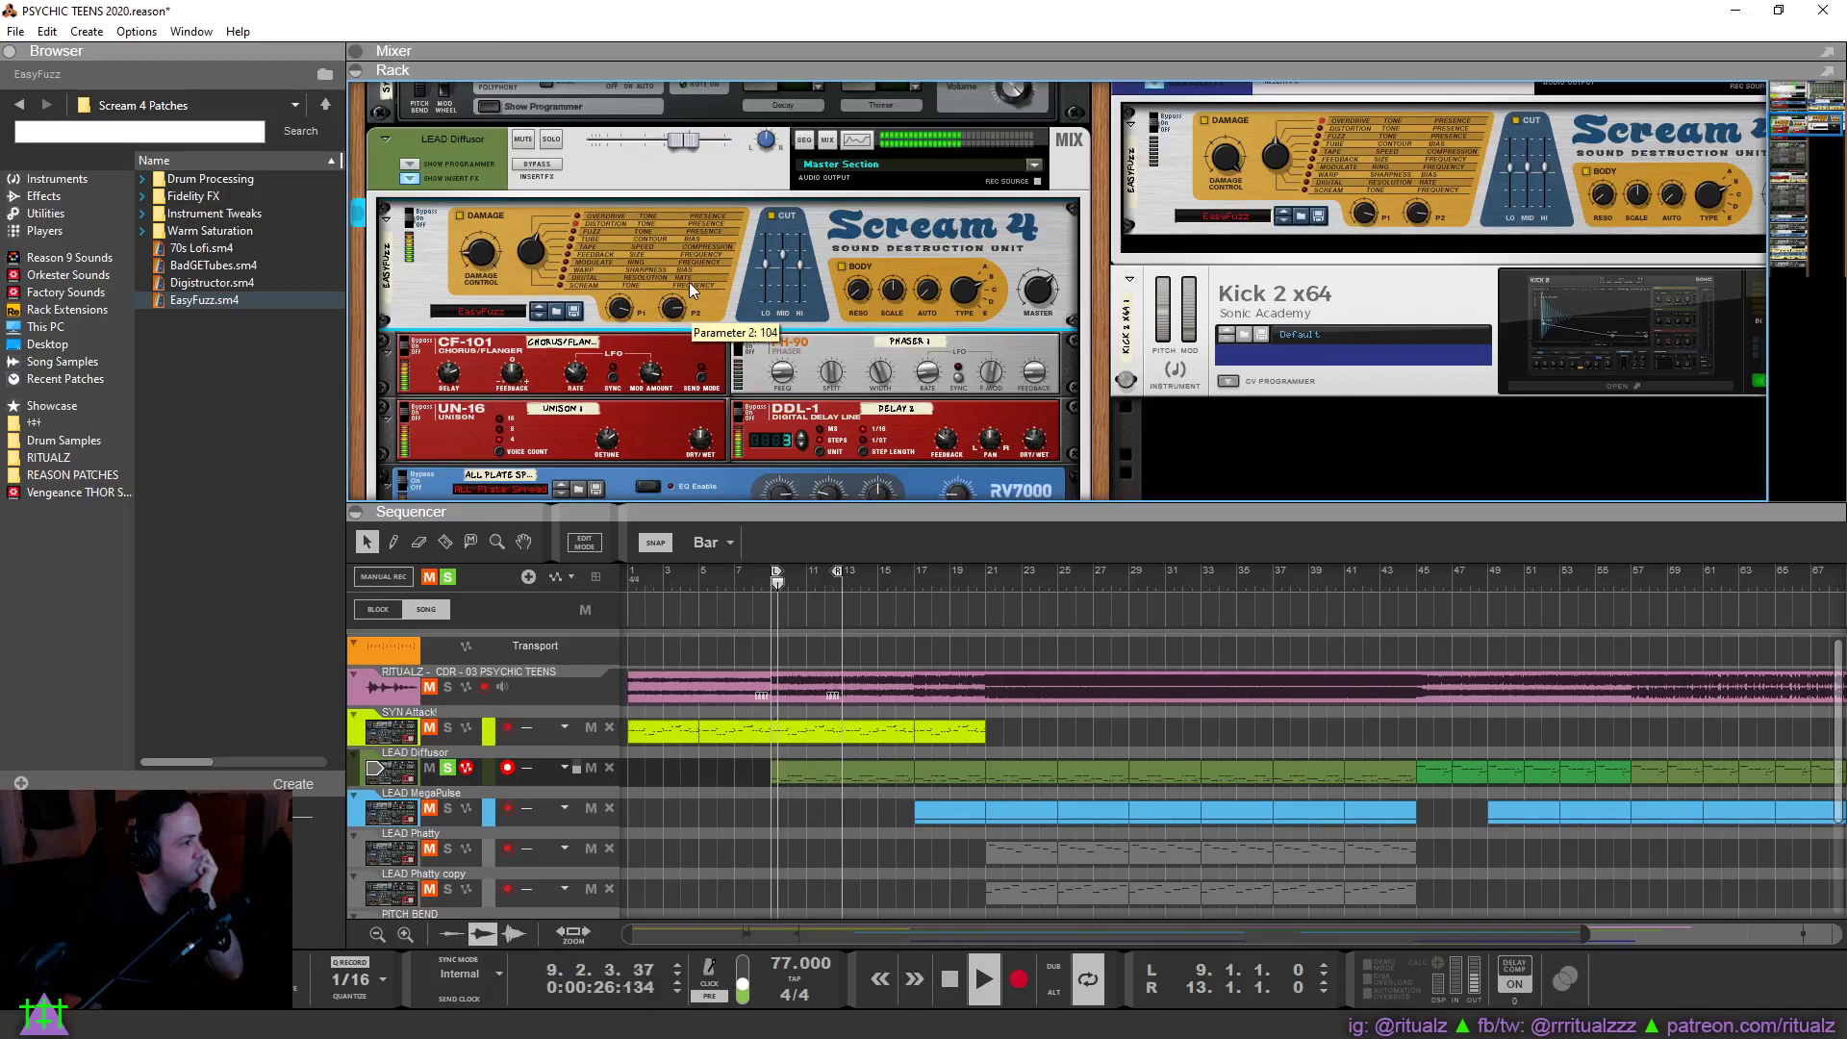
Solo the SYN Attack! track together with LEAD Diffusor.
{"action": "left_click", "coordinate": [447, 727]}
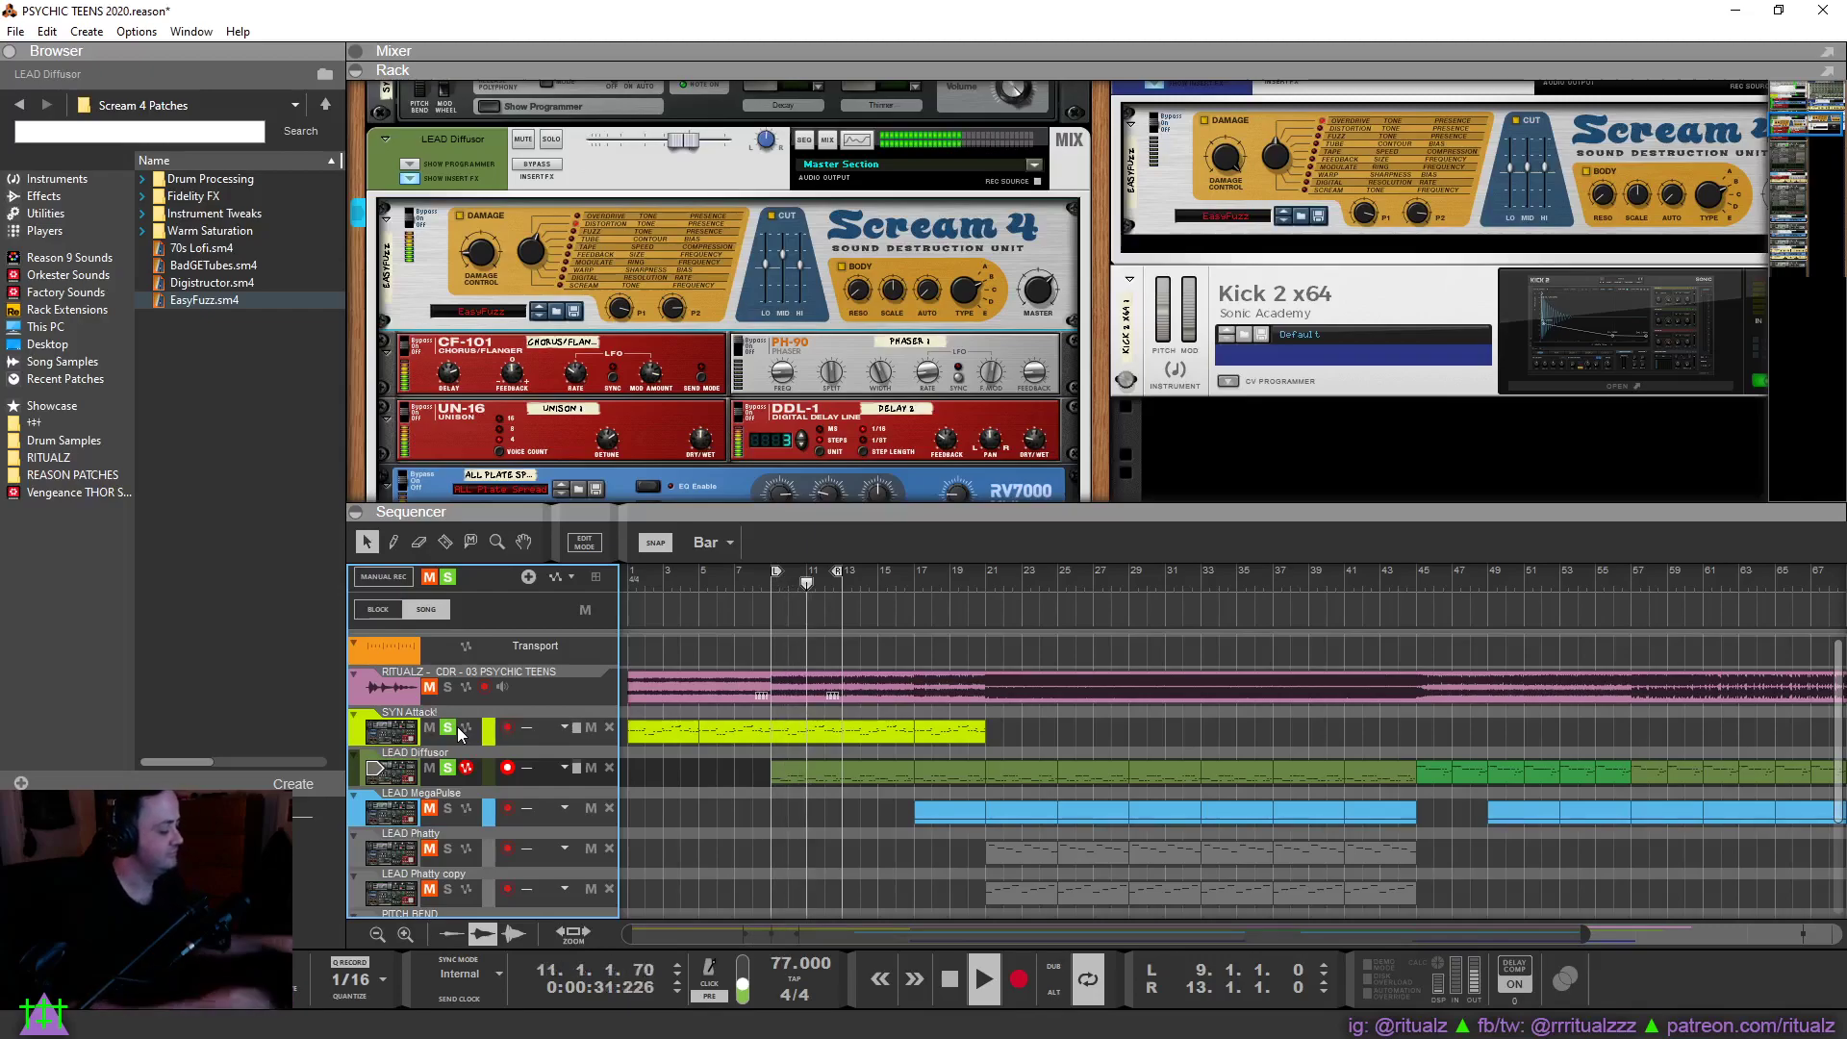
{"action": "left_click", "coordinate": [814, 823]}
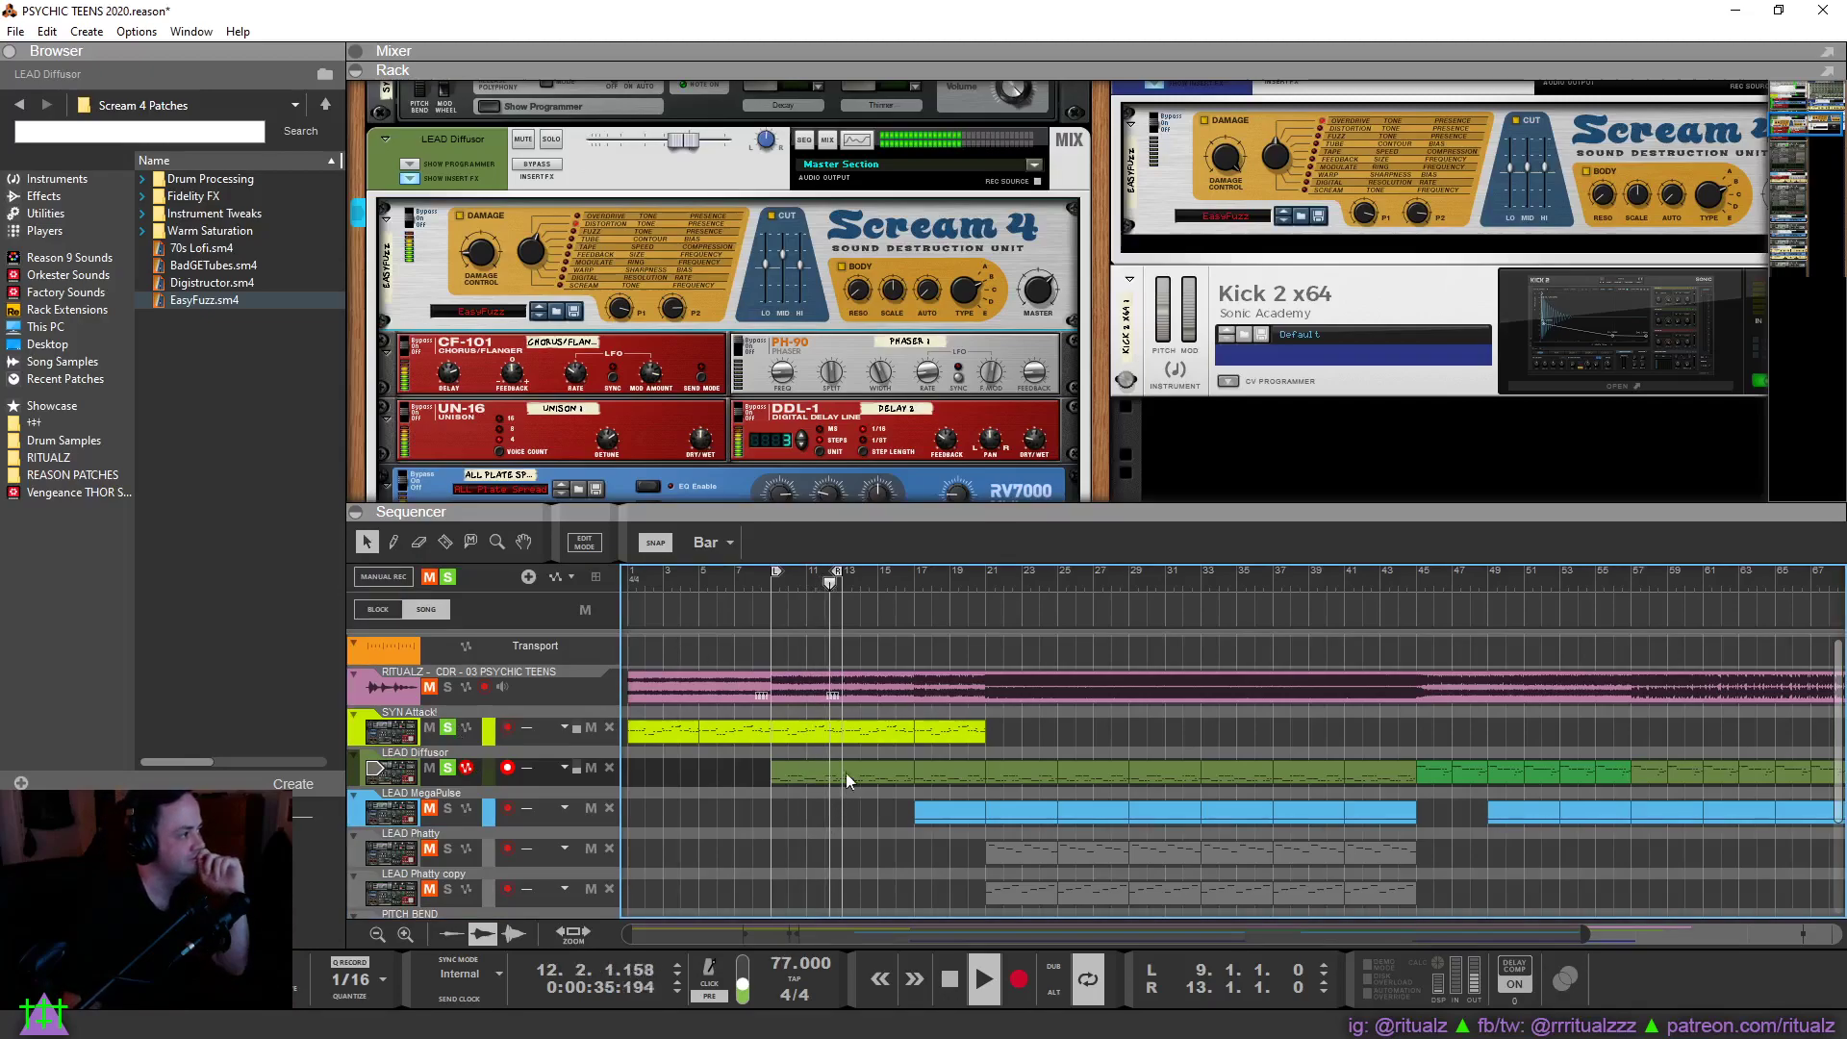
Insert an MClass Stereo Imager after the RV7000 reverb and set its high band width to 24.
{"action": "scroll", "coordinate": [804, 366], "scroll_direction": "down", "scroll_amount": 3}
{"action": "right_click", "coordinate": [743, 354]}
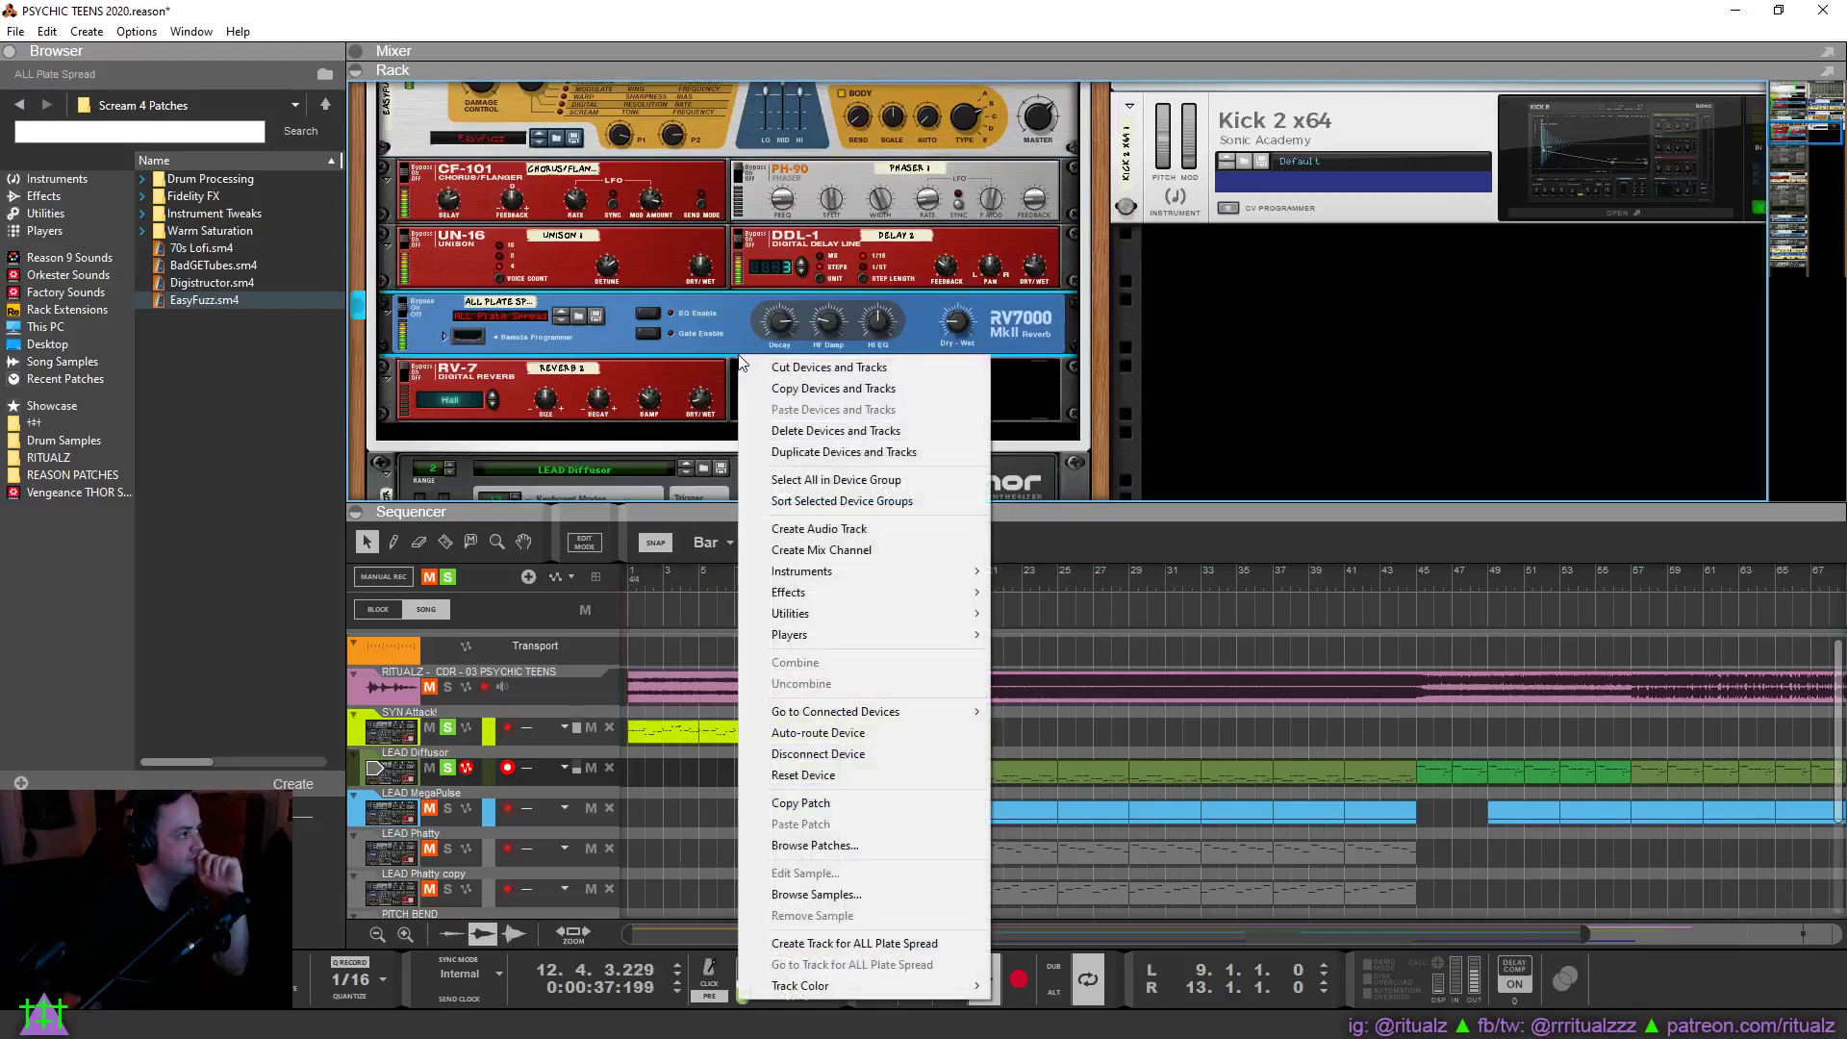
{"action": "mouse_move", "coordinate": [939, 601]}
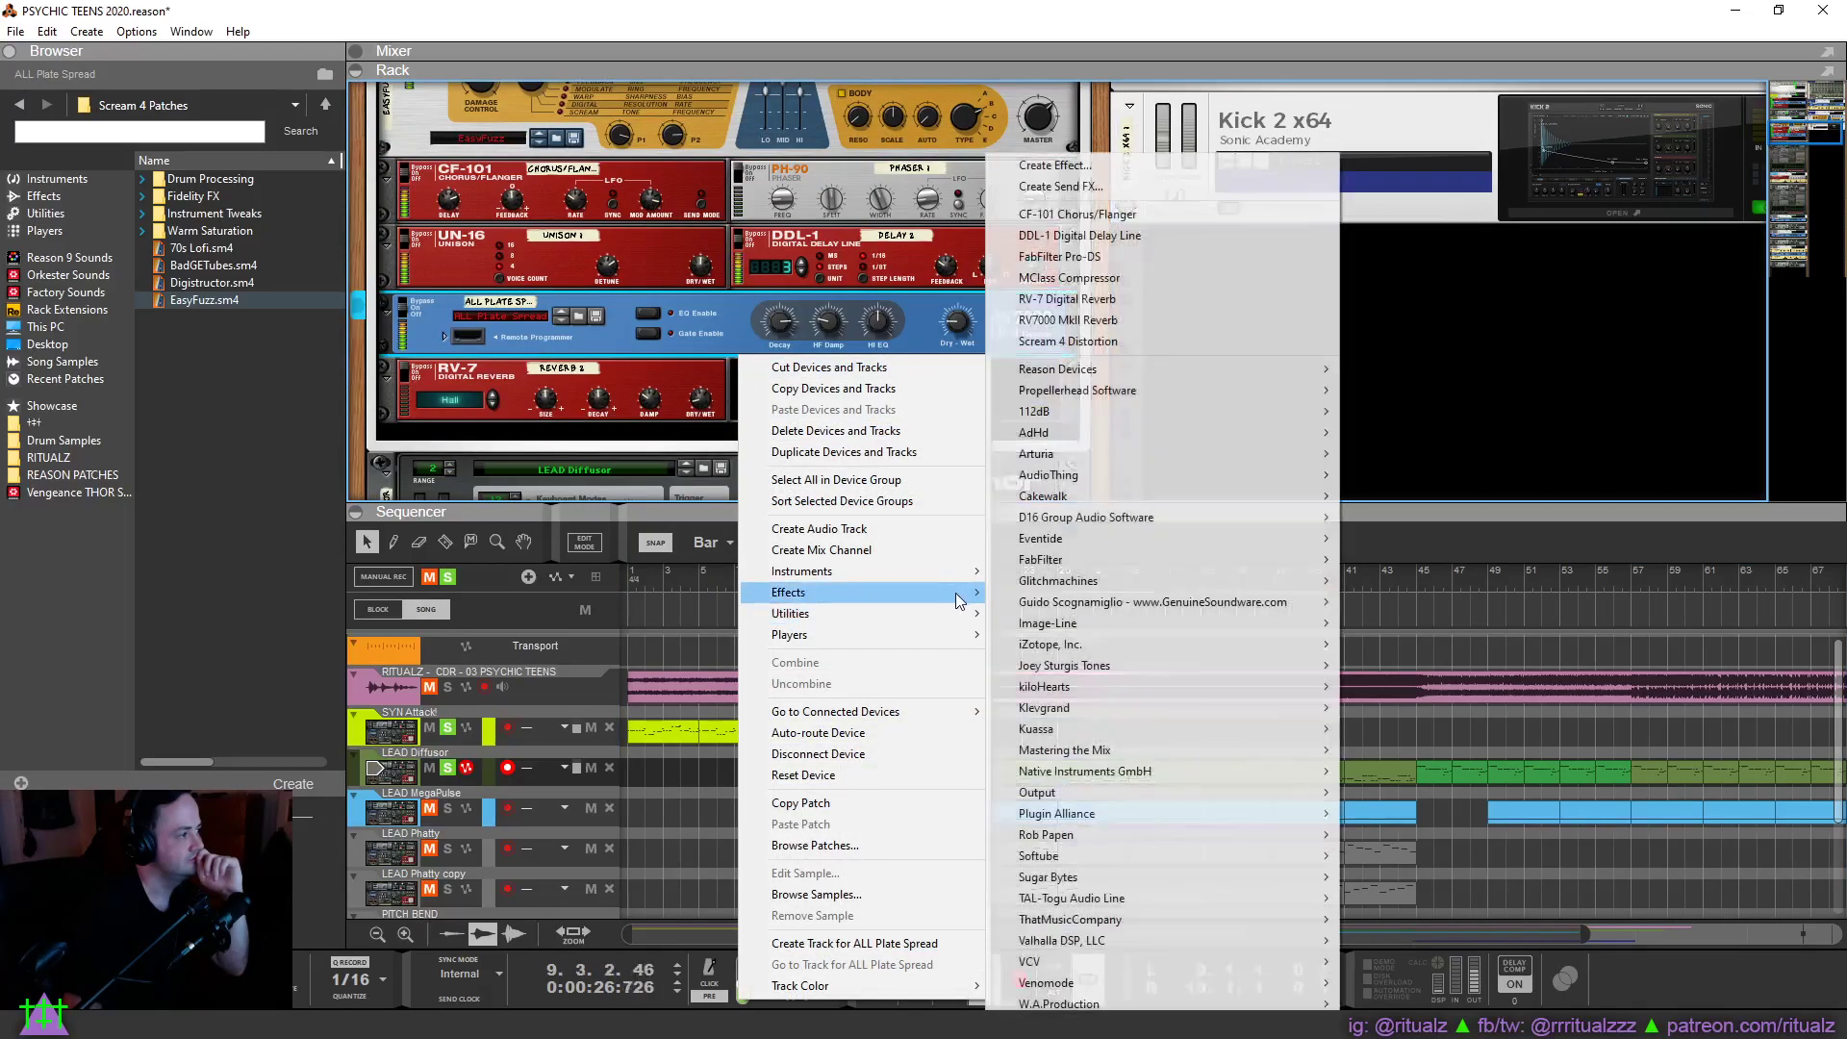
{"action": "mouse_move", "coordinate": [1210, 367]}
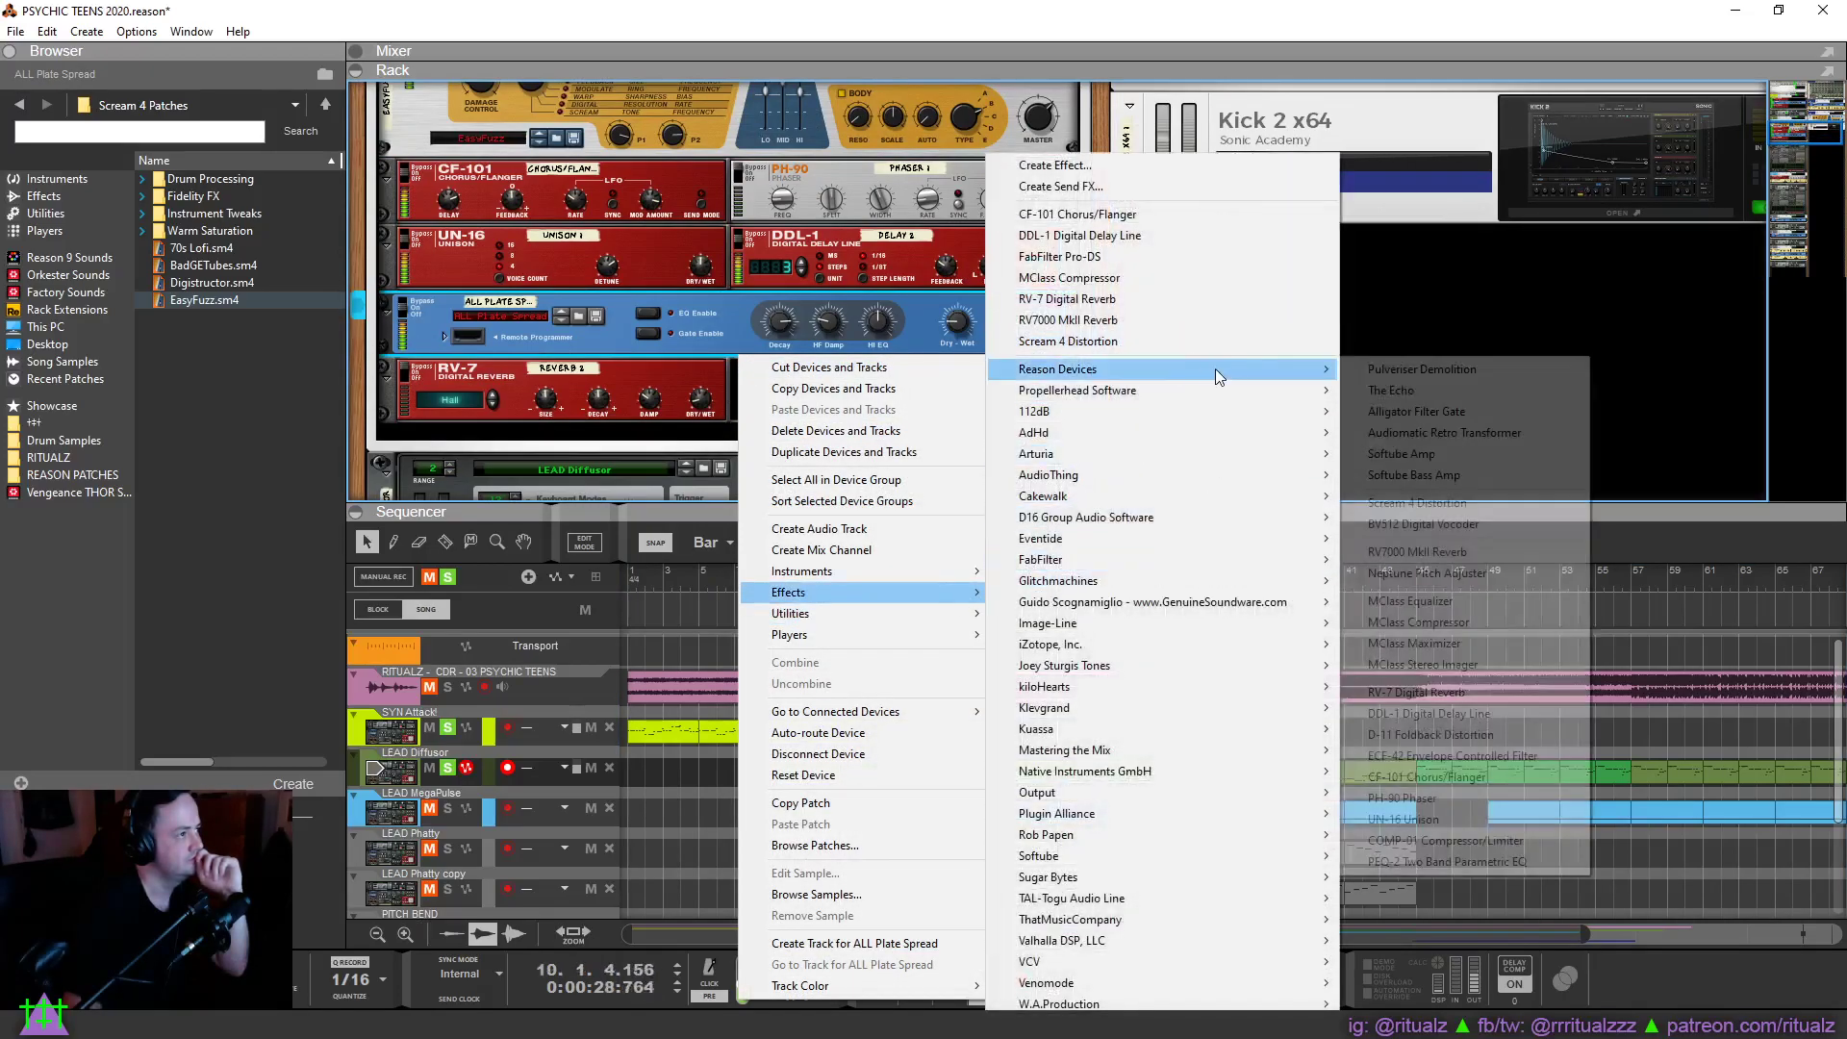
{"action": "left_click", "coordinate": [1484, 670]}
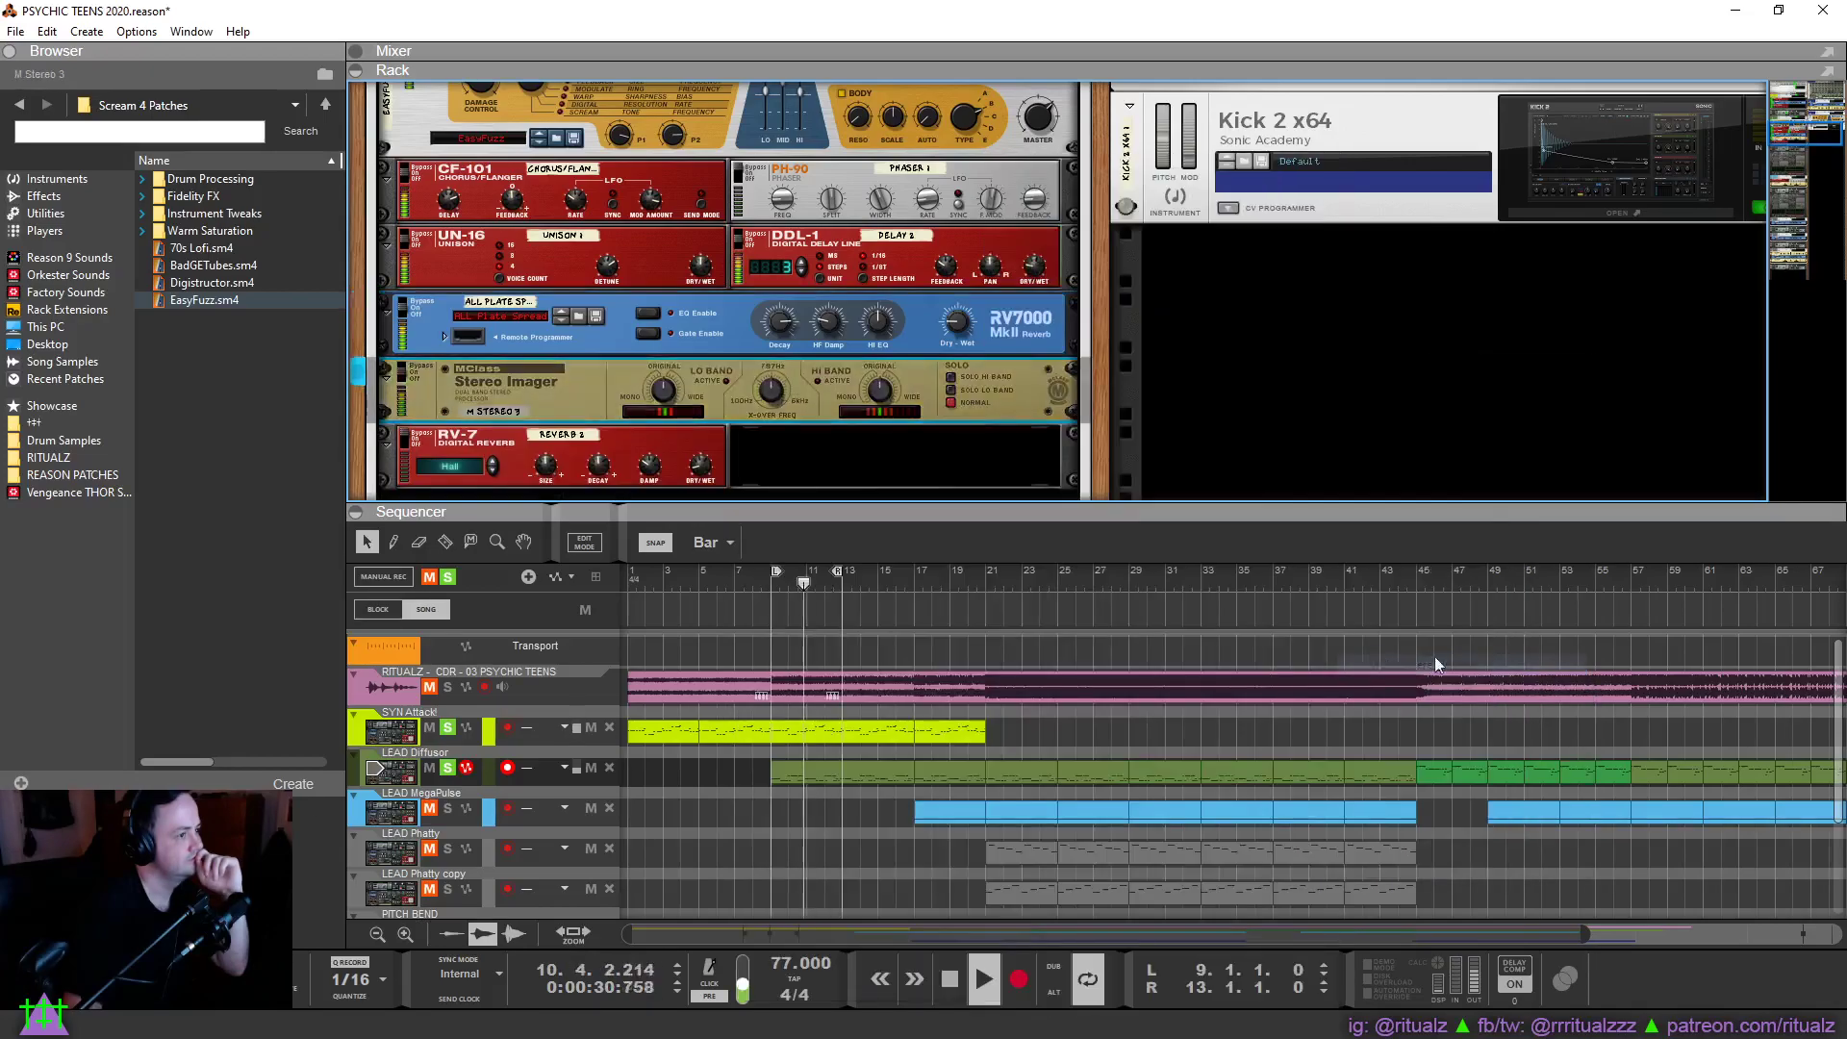
{"action": "left_click_drag", "start_coordinate": [888, 382], "coordinate": [890, 411]}
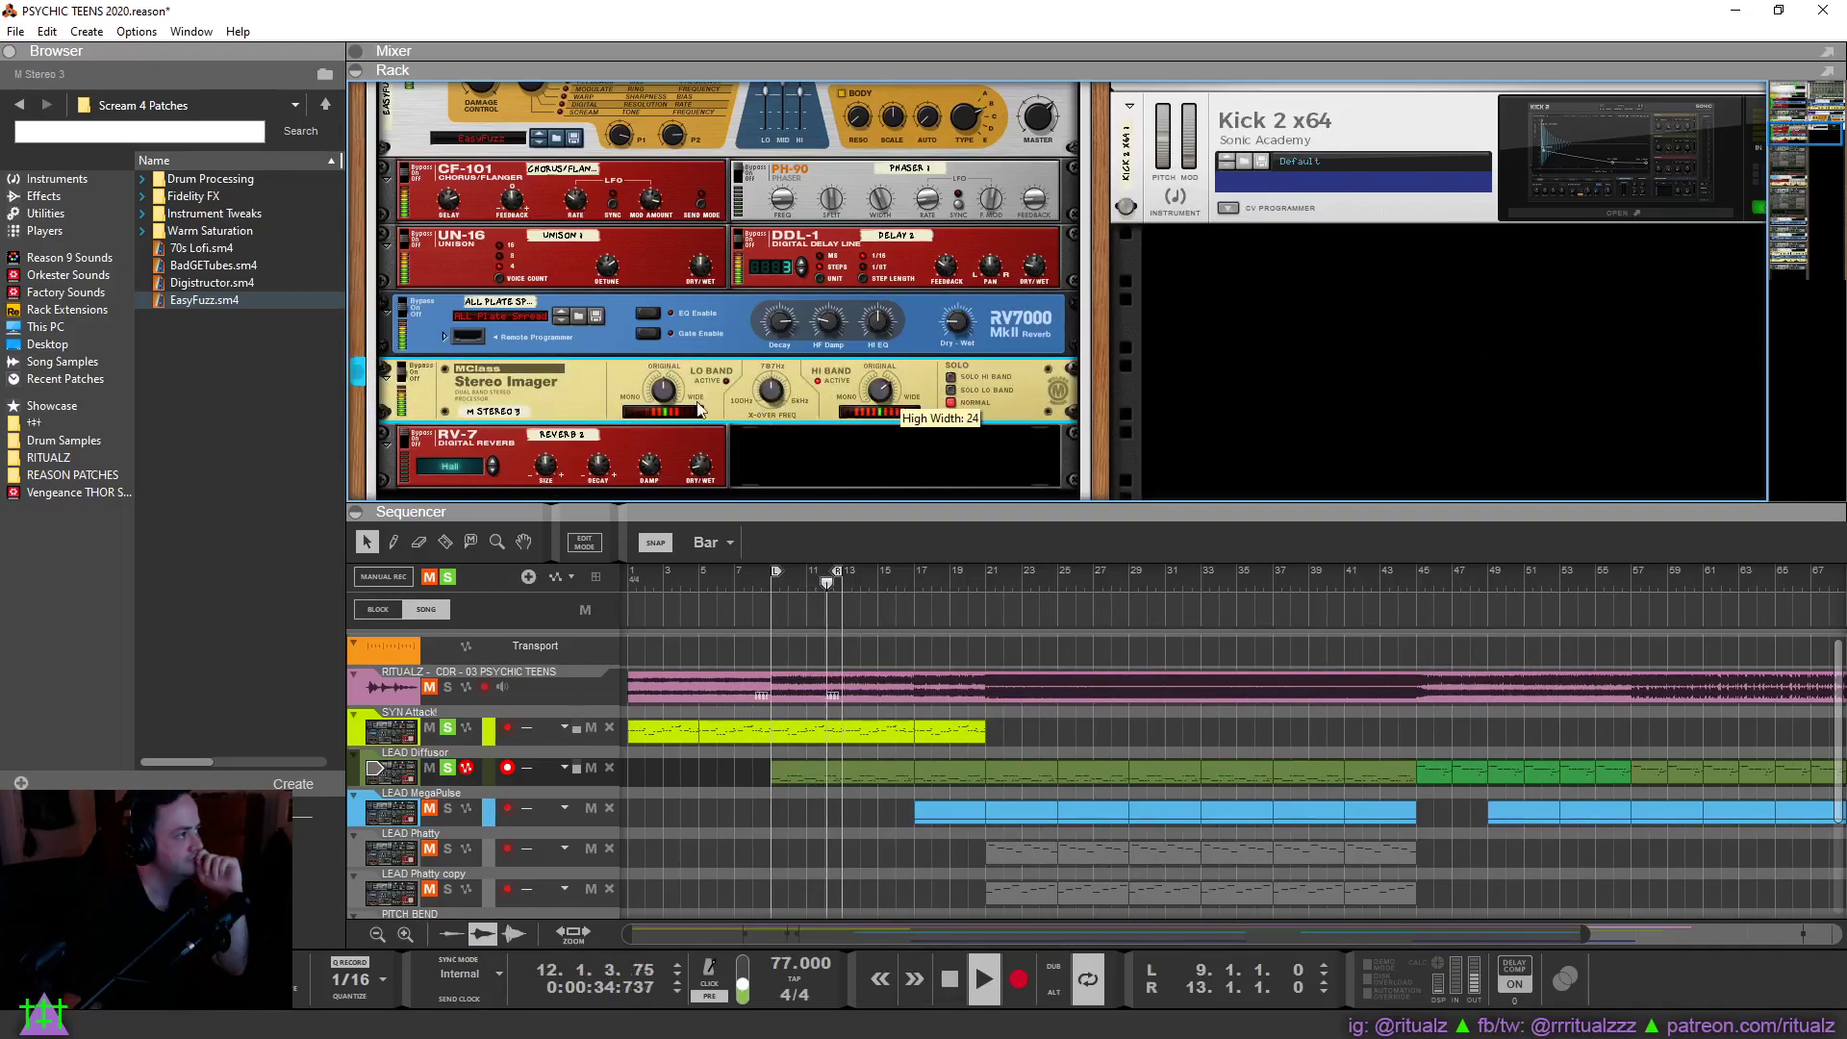
{"action": "mouse_move", "coordinate": [691, 383]}
{"action": "mouse_move", "coordinate": [691, 383]}
{"action": "left_mouse_down"}
{"action": "mouse_move", "coordinate": [678, 426]}
{"action": "mouse_move", "coordinate": [689, 413]}
{"action": "left_mouse_up"}
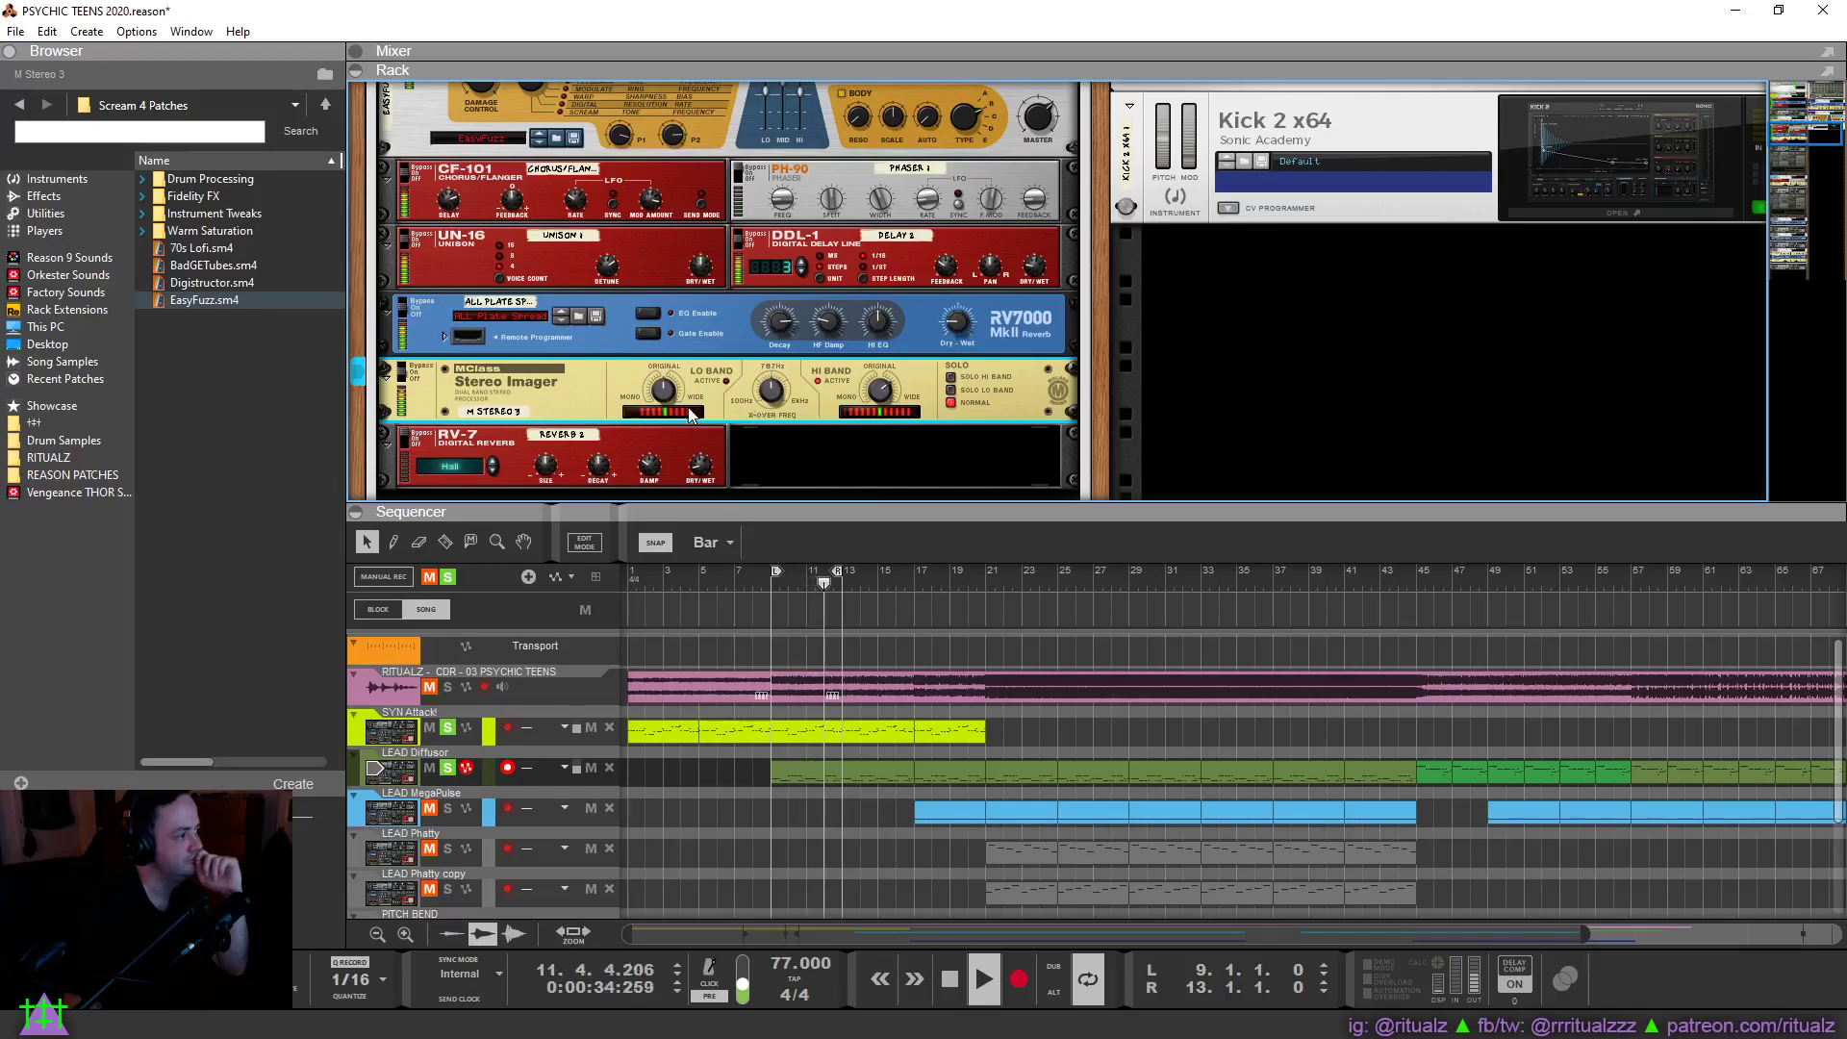
{"action": "scroll", "coordinate": [945, 788], "scroll_direction": "down", "scroll_amount": 3}
{"action": "scroll", "coordinate": [958, 775], "scroll_direction": "up", "scroll_amount": 3}
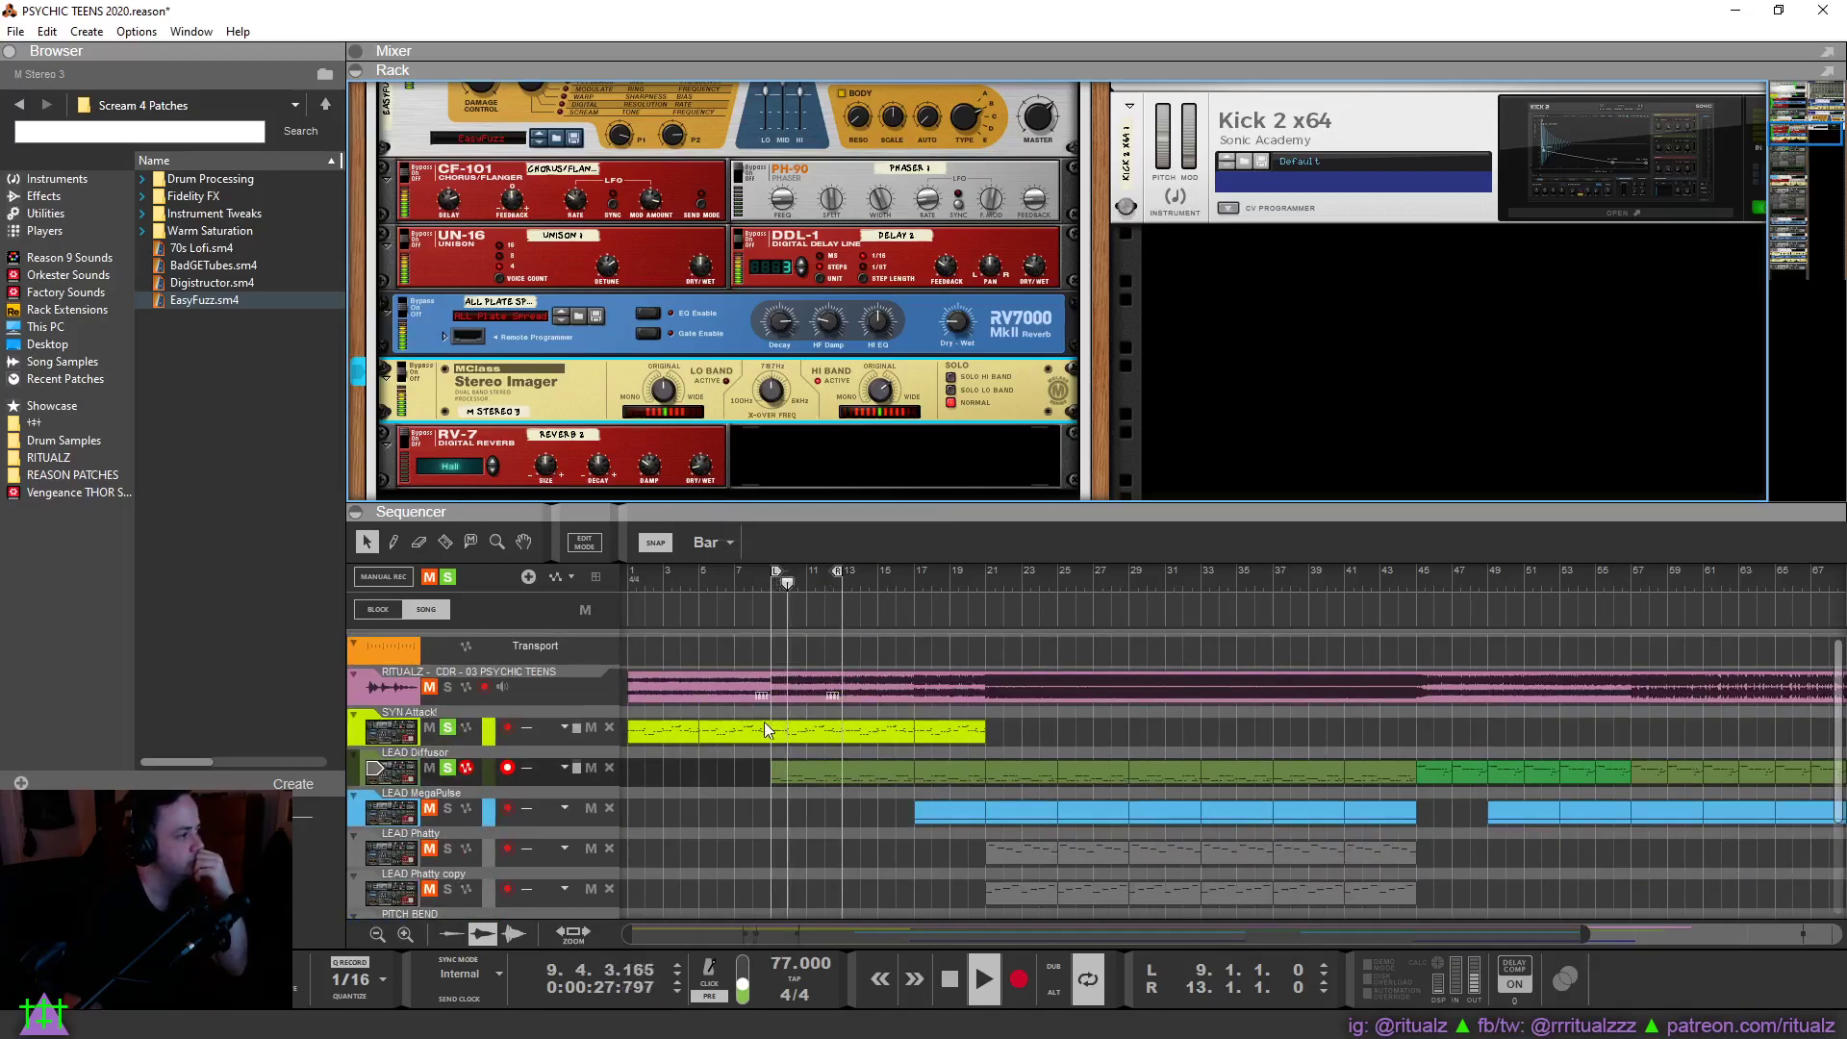
Select the SYN Attack! track and show its Thor programmer to check the oscillator settings.
{"action": "left_click", "coordinate": [541, 736]}
{"action": "left_click_drag", "start_coordinate": [453, 164], "coordinate": [454, 141]}
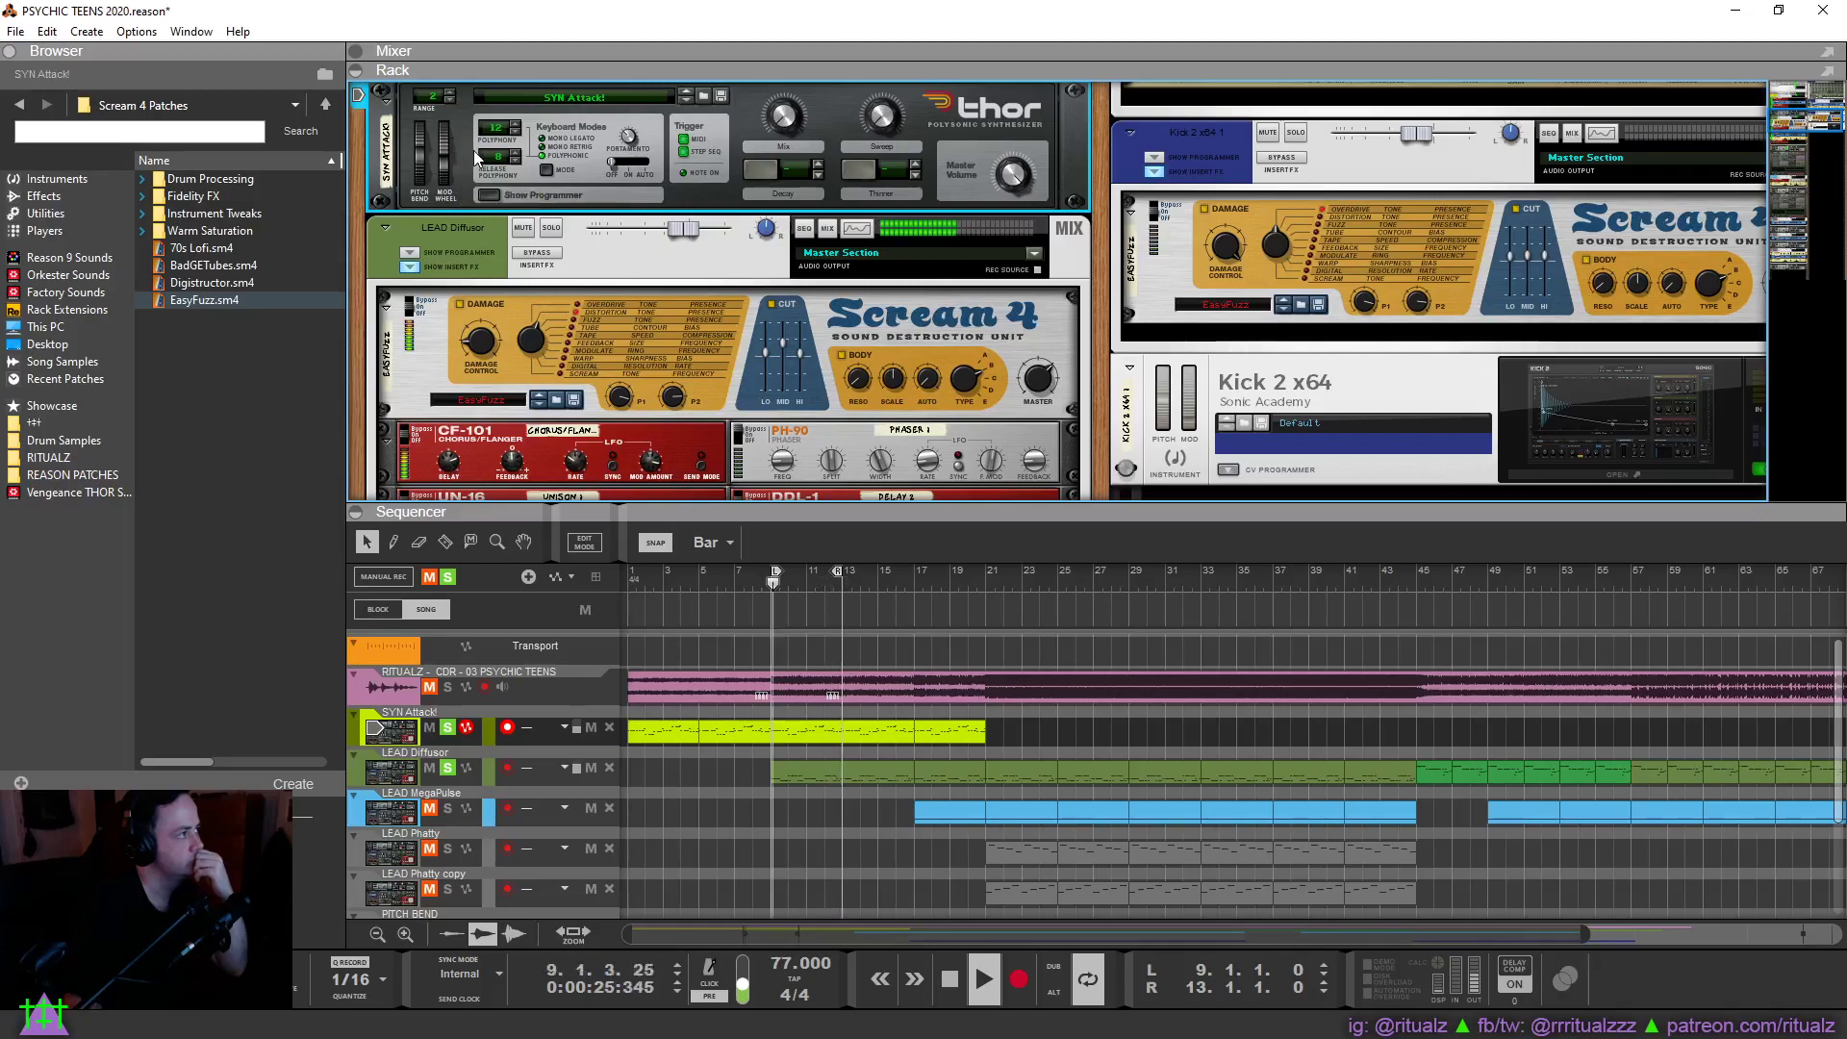
{"action": "left_click", "coordinate": [495, 193]}
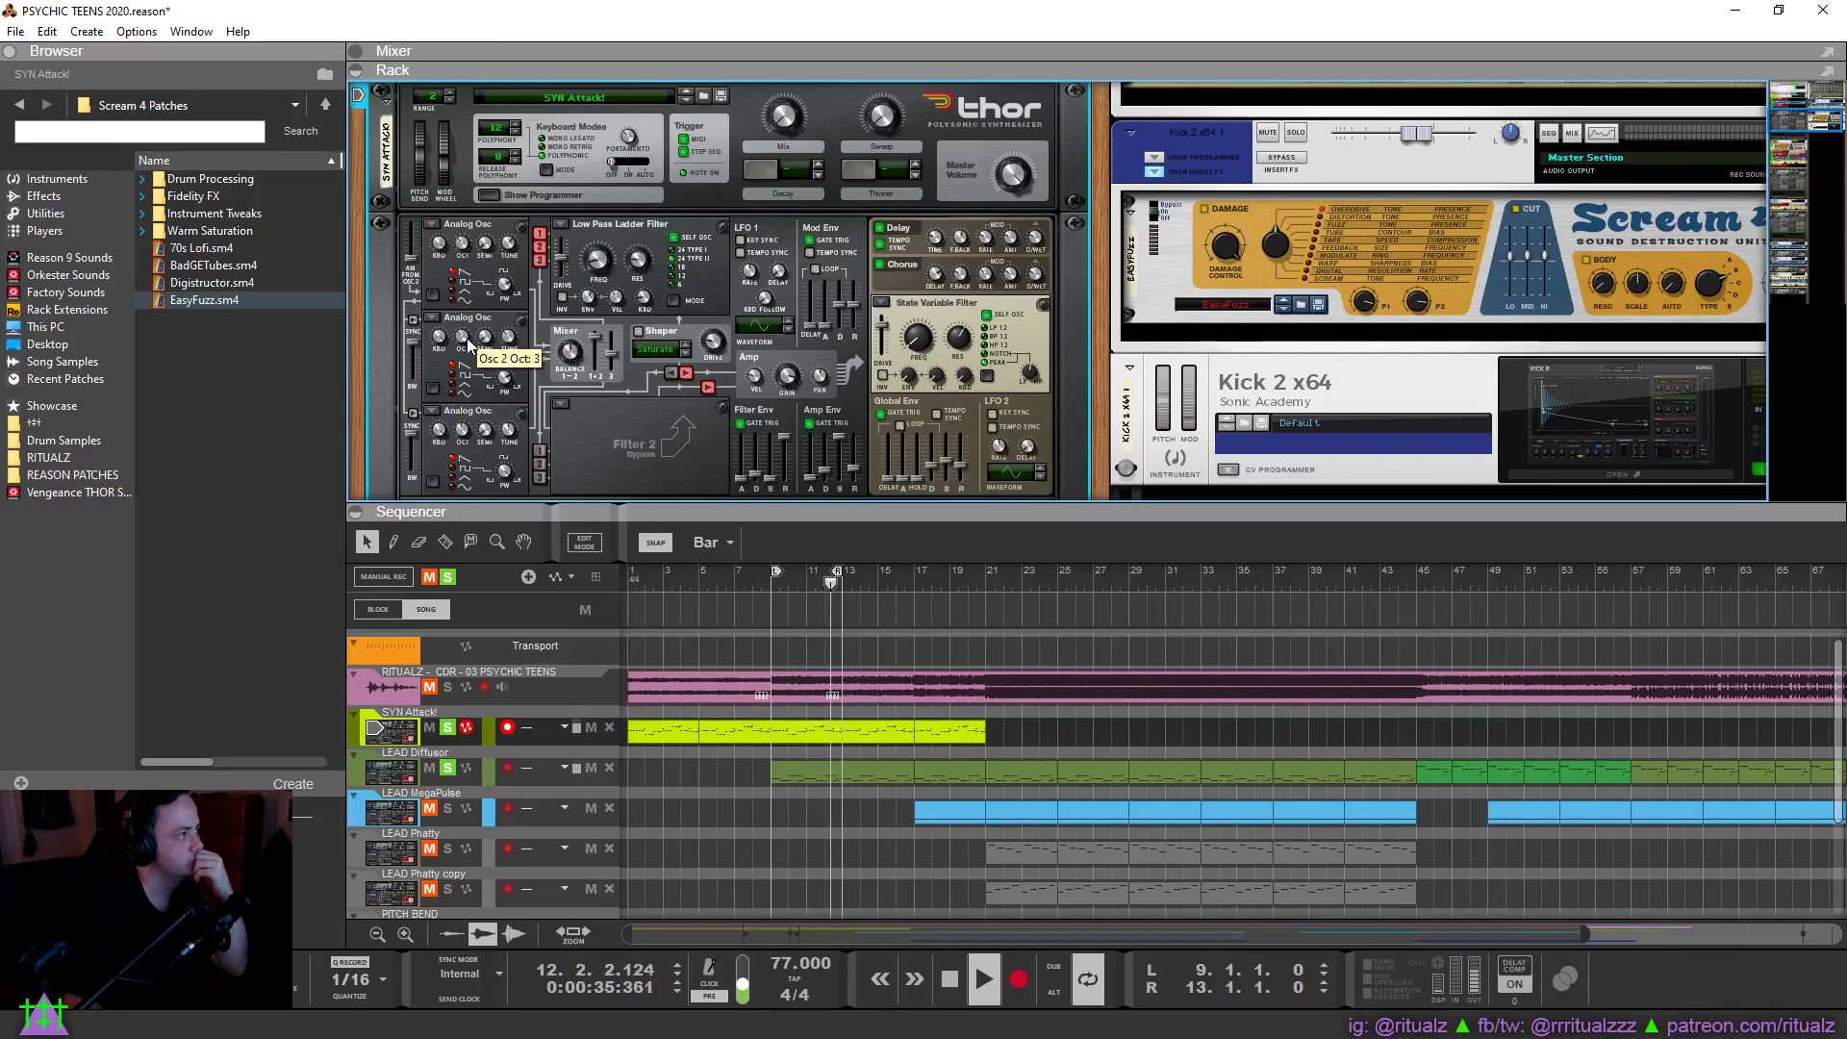
{"action": "left_click_drag", "start_coordinate": [469, 447], "coordinate": [475, 437]}
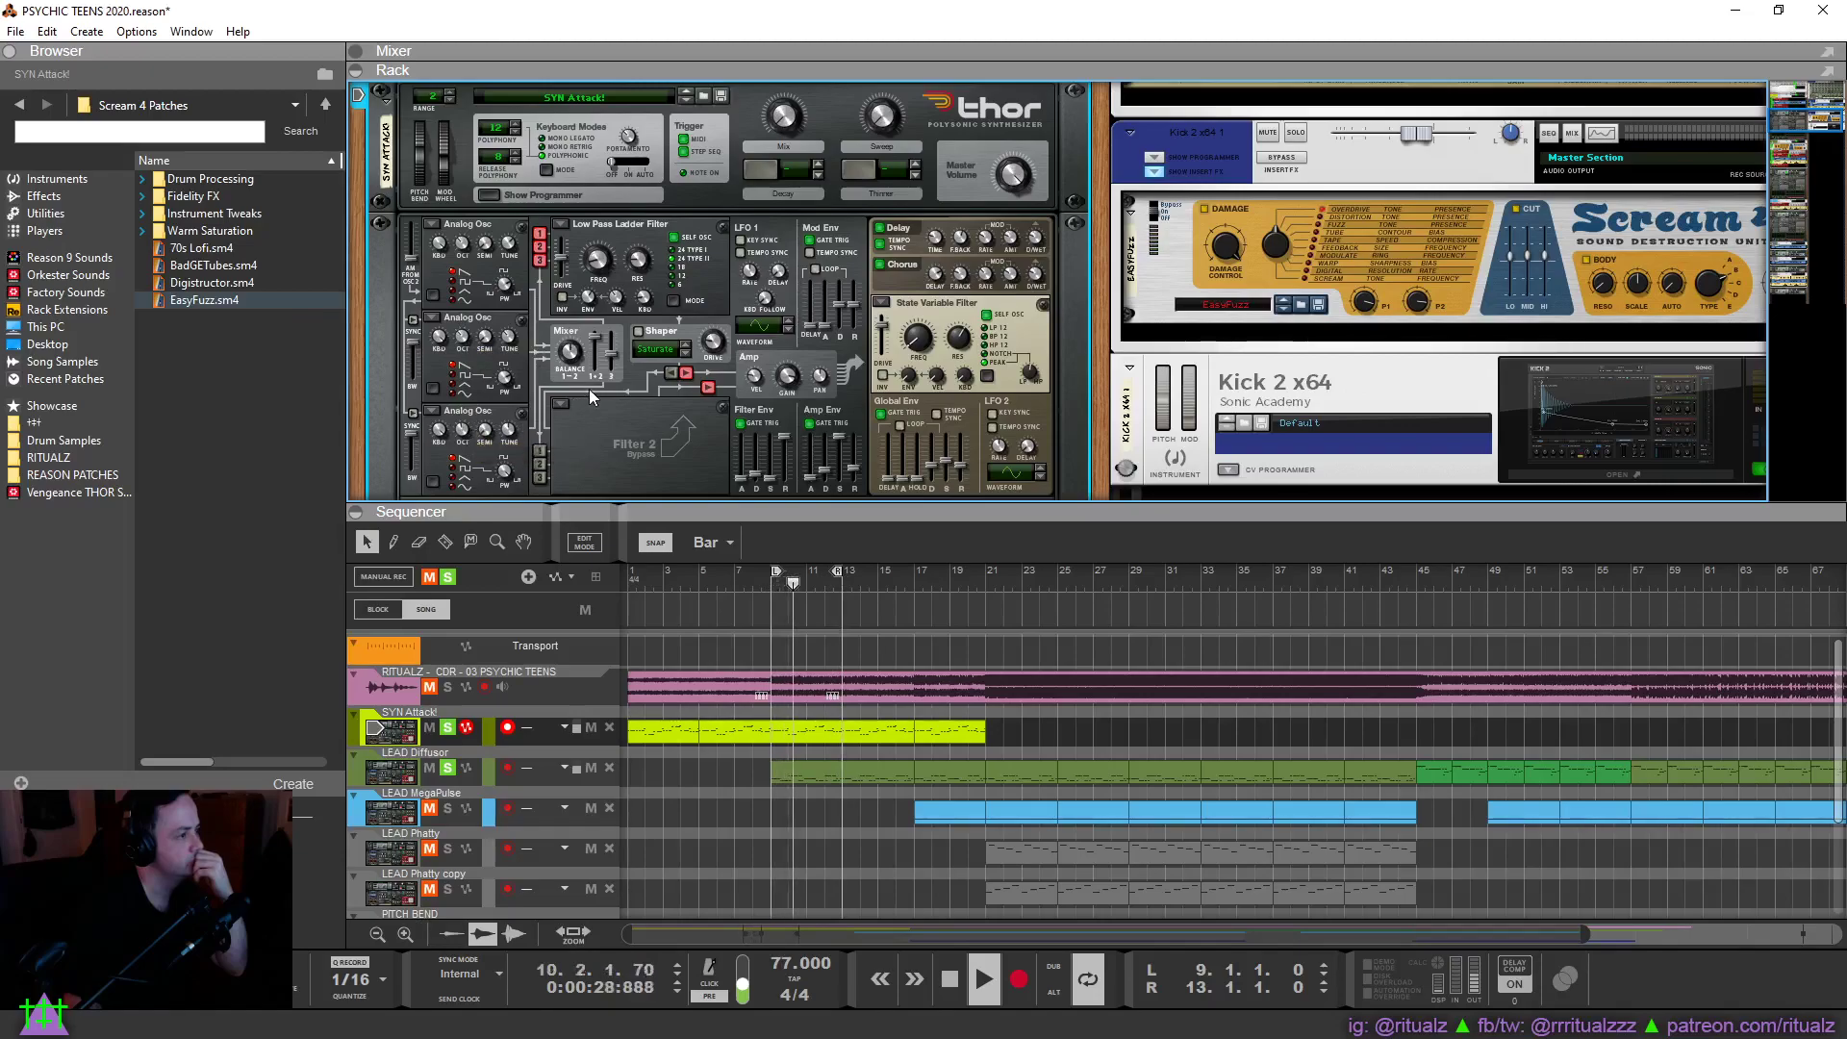
{"action": "left_click", "coordinate": [737, 667]}
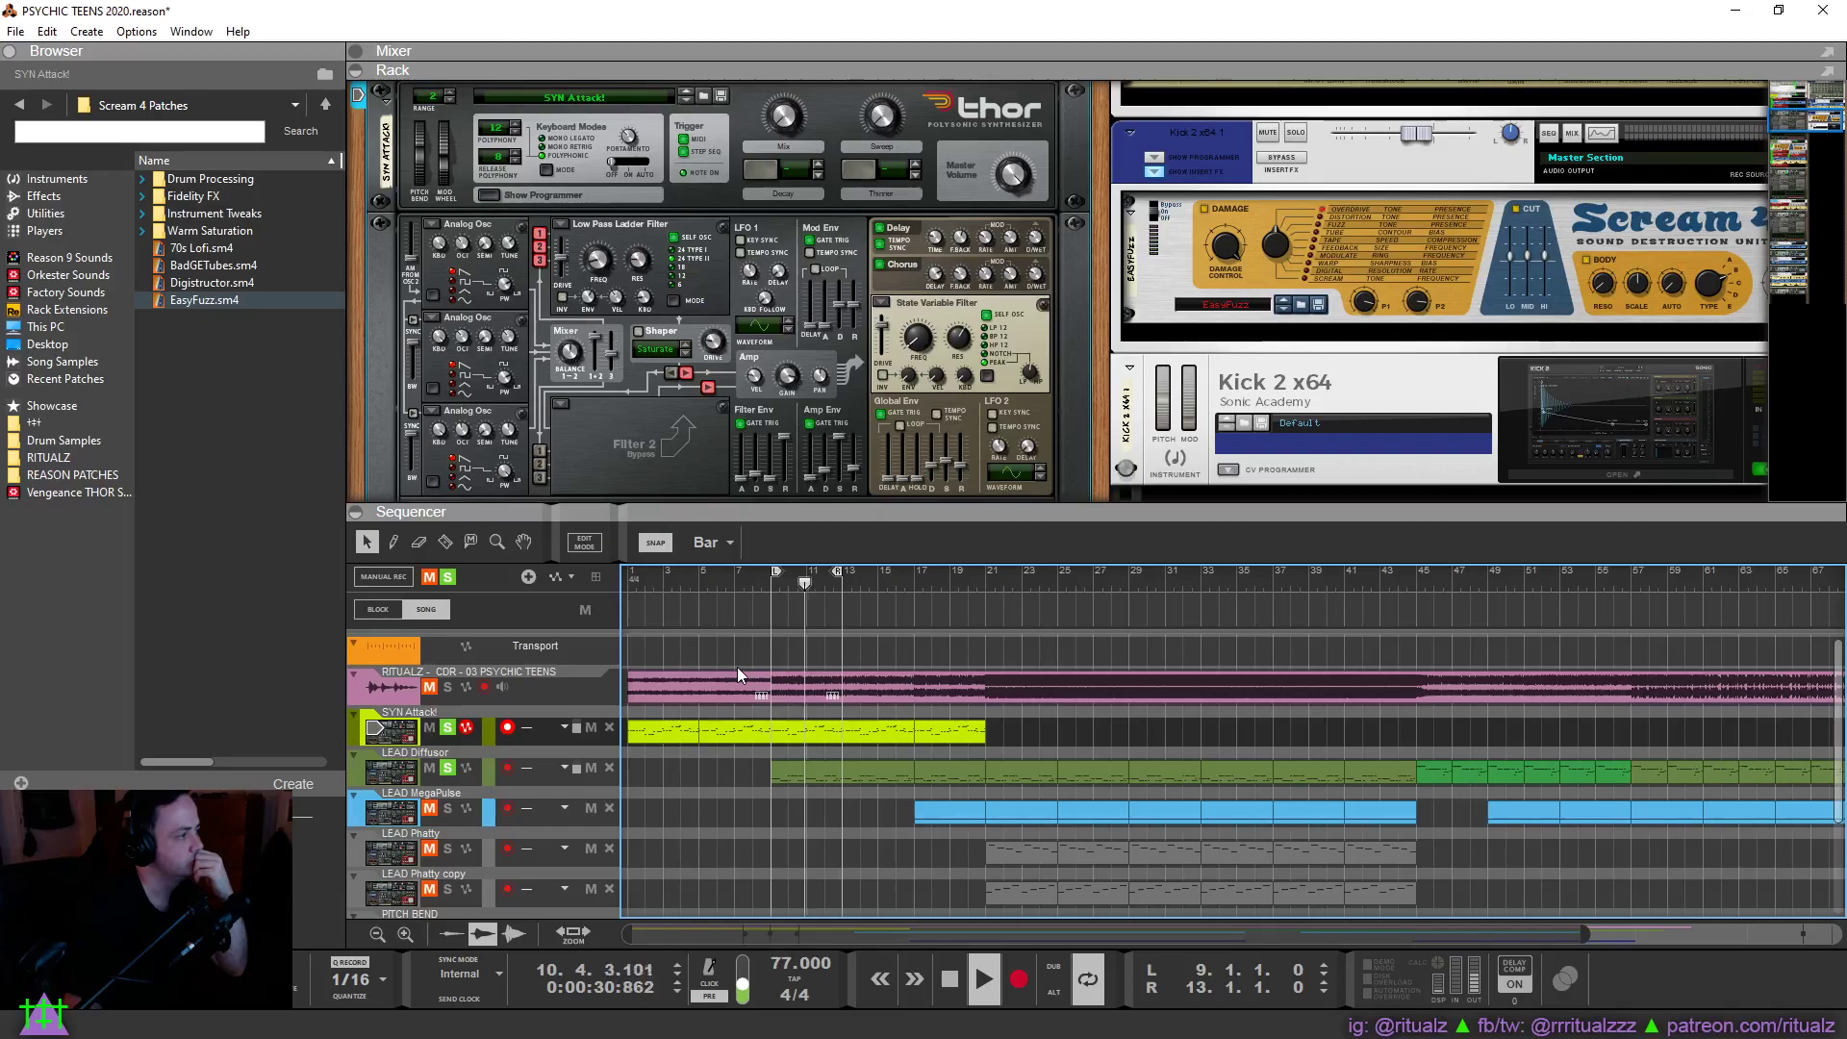
Hide the browser and replay the song from about bar 5 while checking the SYN Attack! Thor's low pass filter.
{"action": "left_click", "coordinate": [6, 50]}
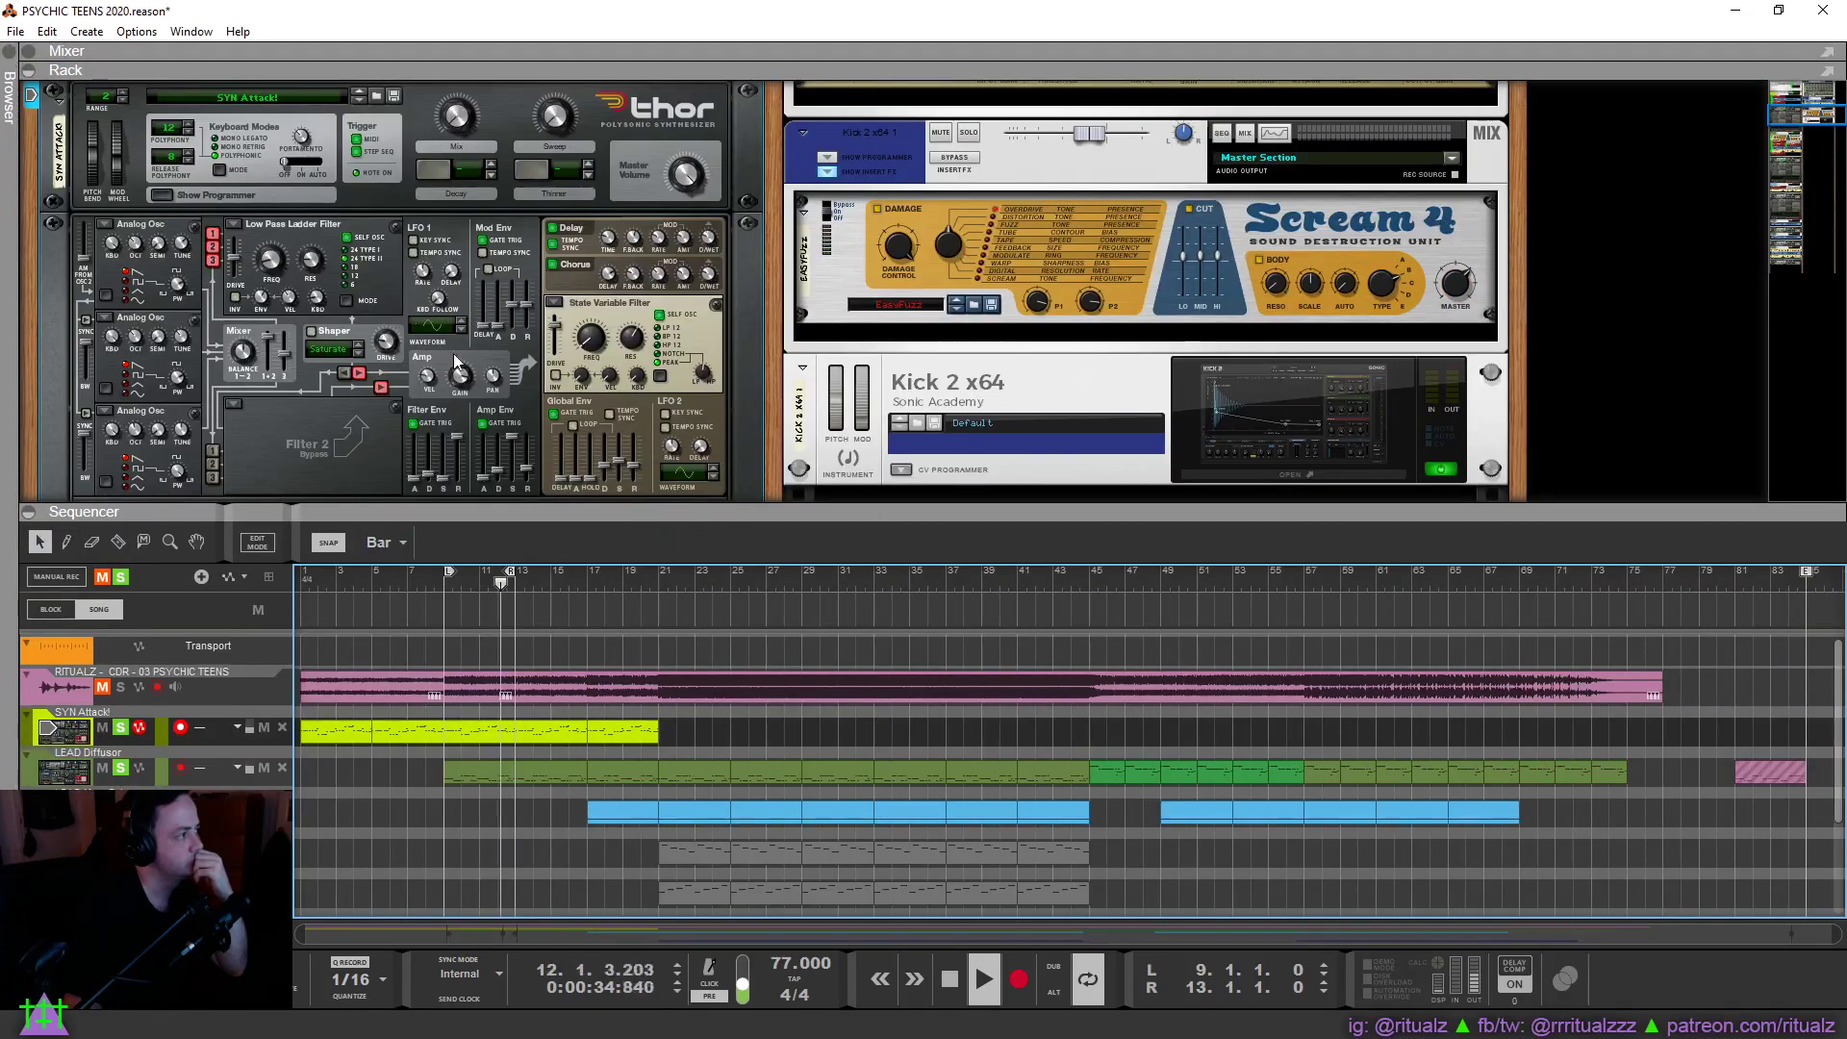
{"action": "key", "text": "F6"}
{"action": "left_click", "coordinate": [375, 162]}
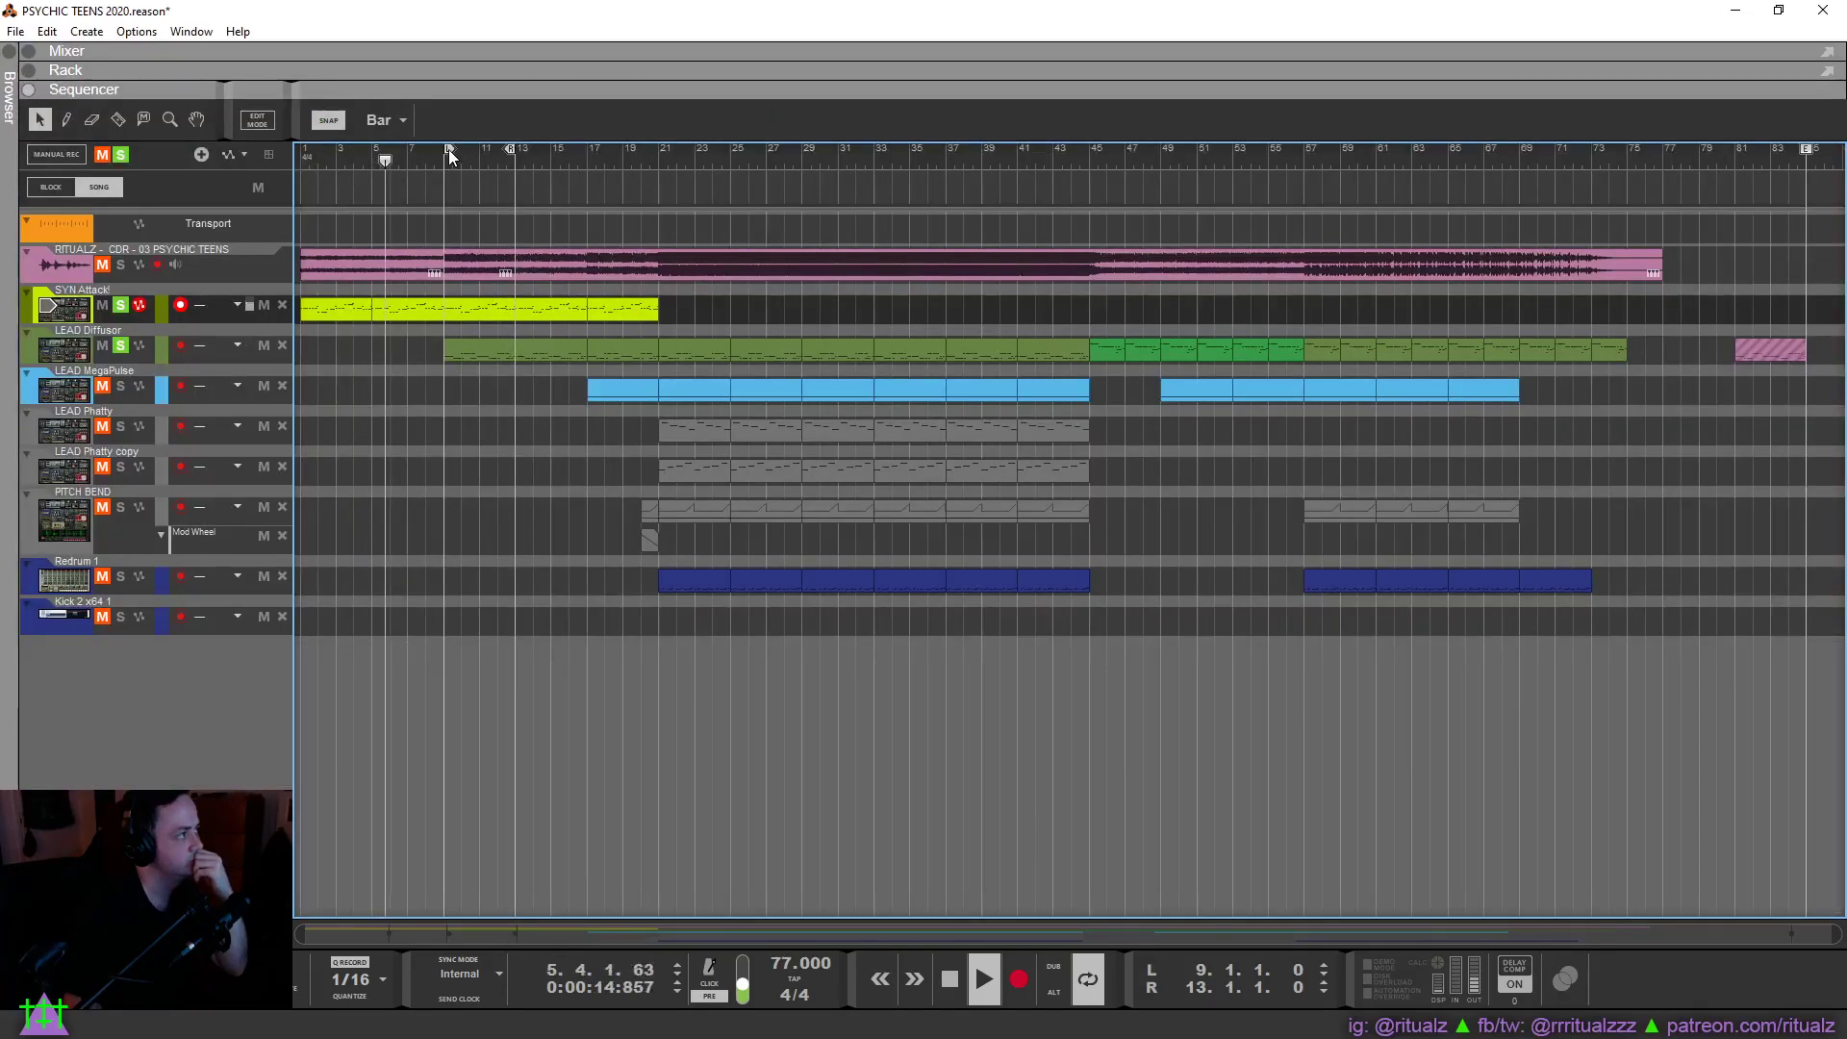
{"action": "left_click", "coordinate": [33, 71]}
{"action": "scroll", "coordinate": [383, 279], "scroll_direction": "down", "scroll_amount": 3}
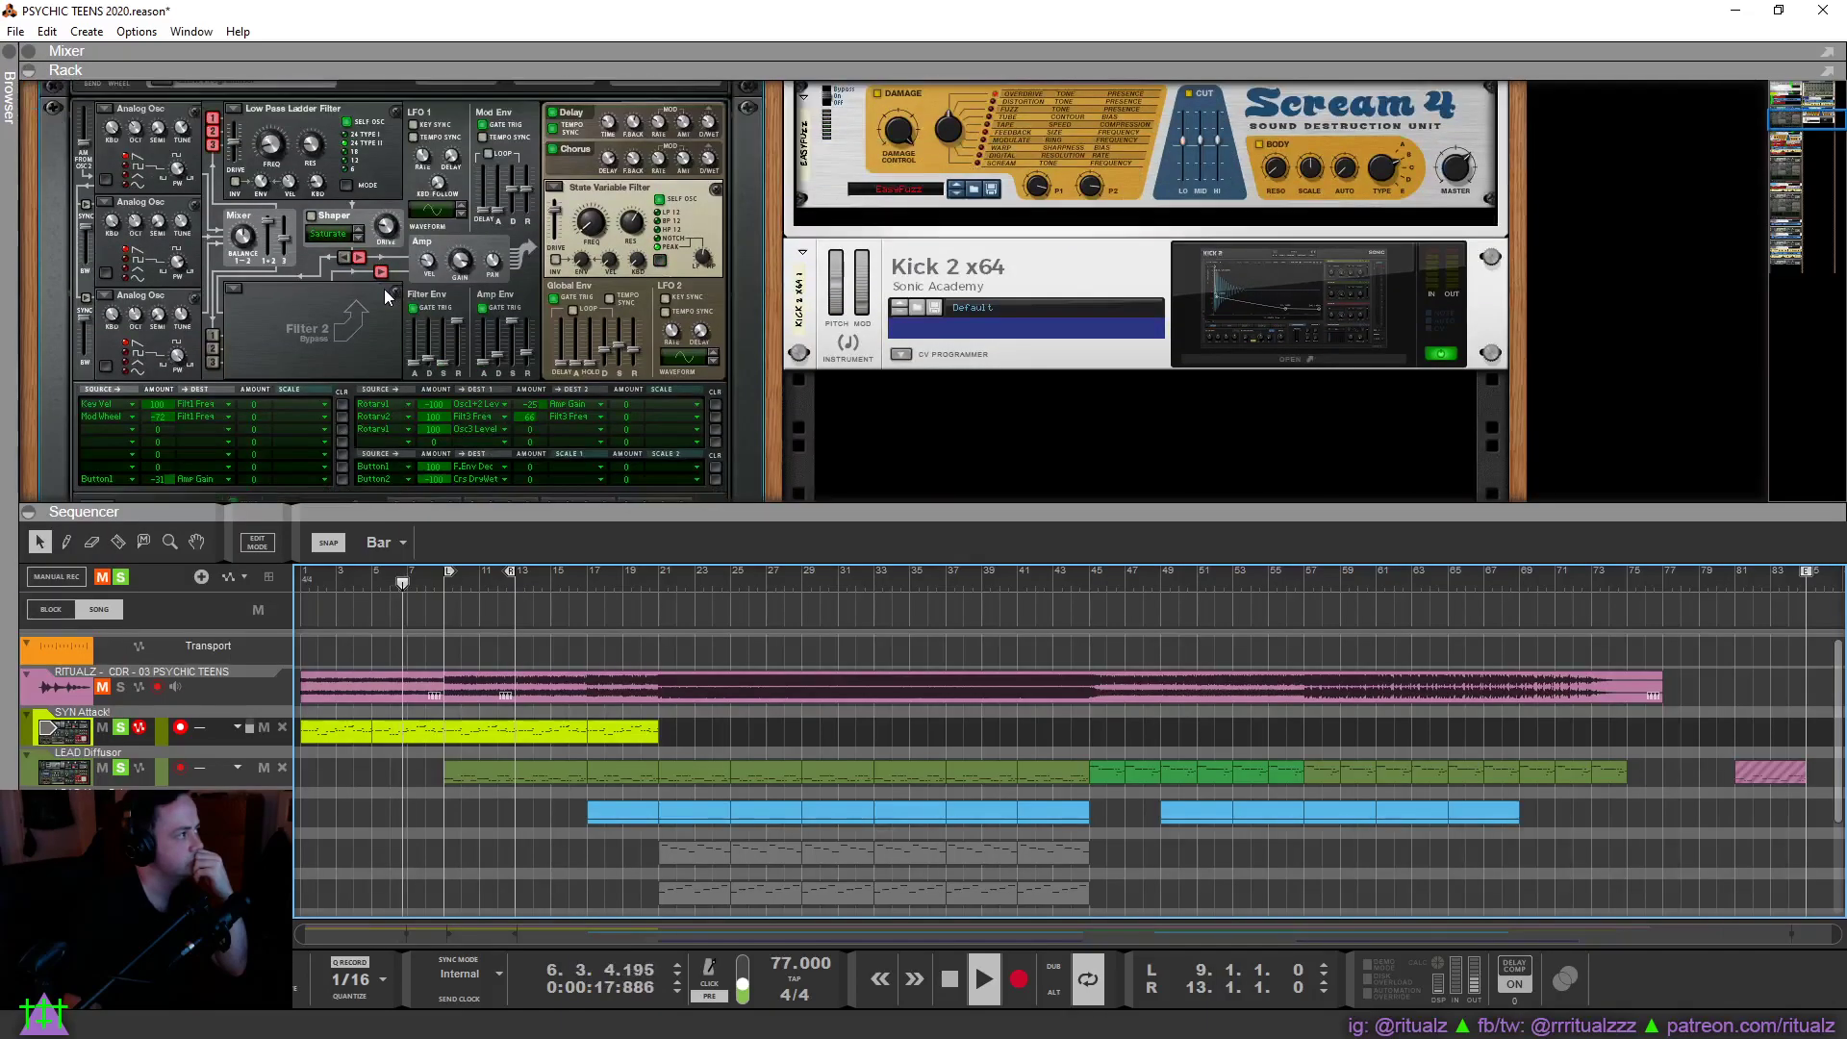
{"action": "scroll", "coordinate": [442, 304], "scroll_direction": "up", "scroll_amount": 3}
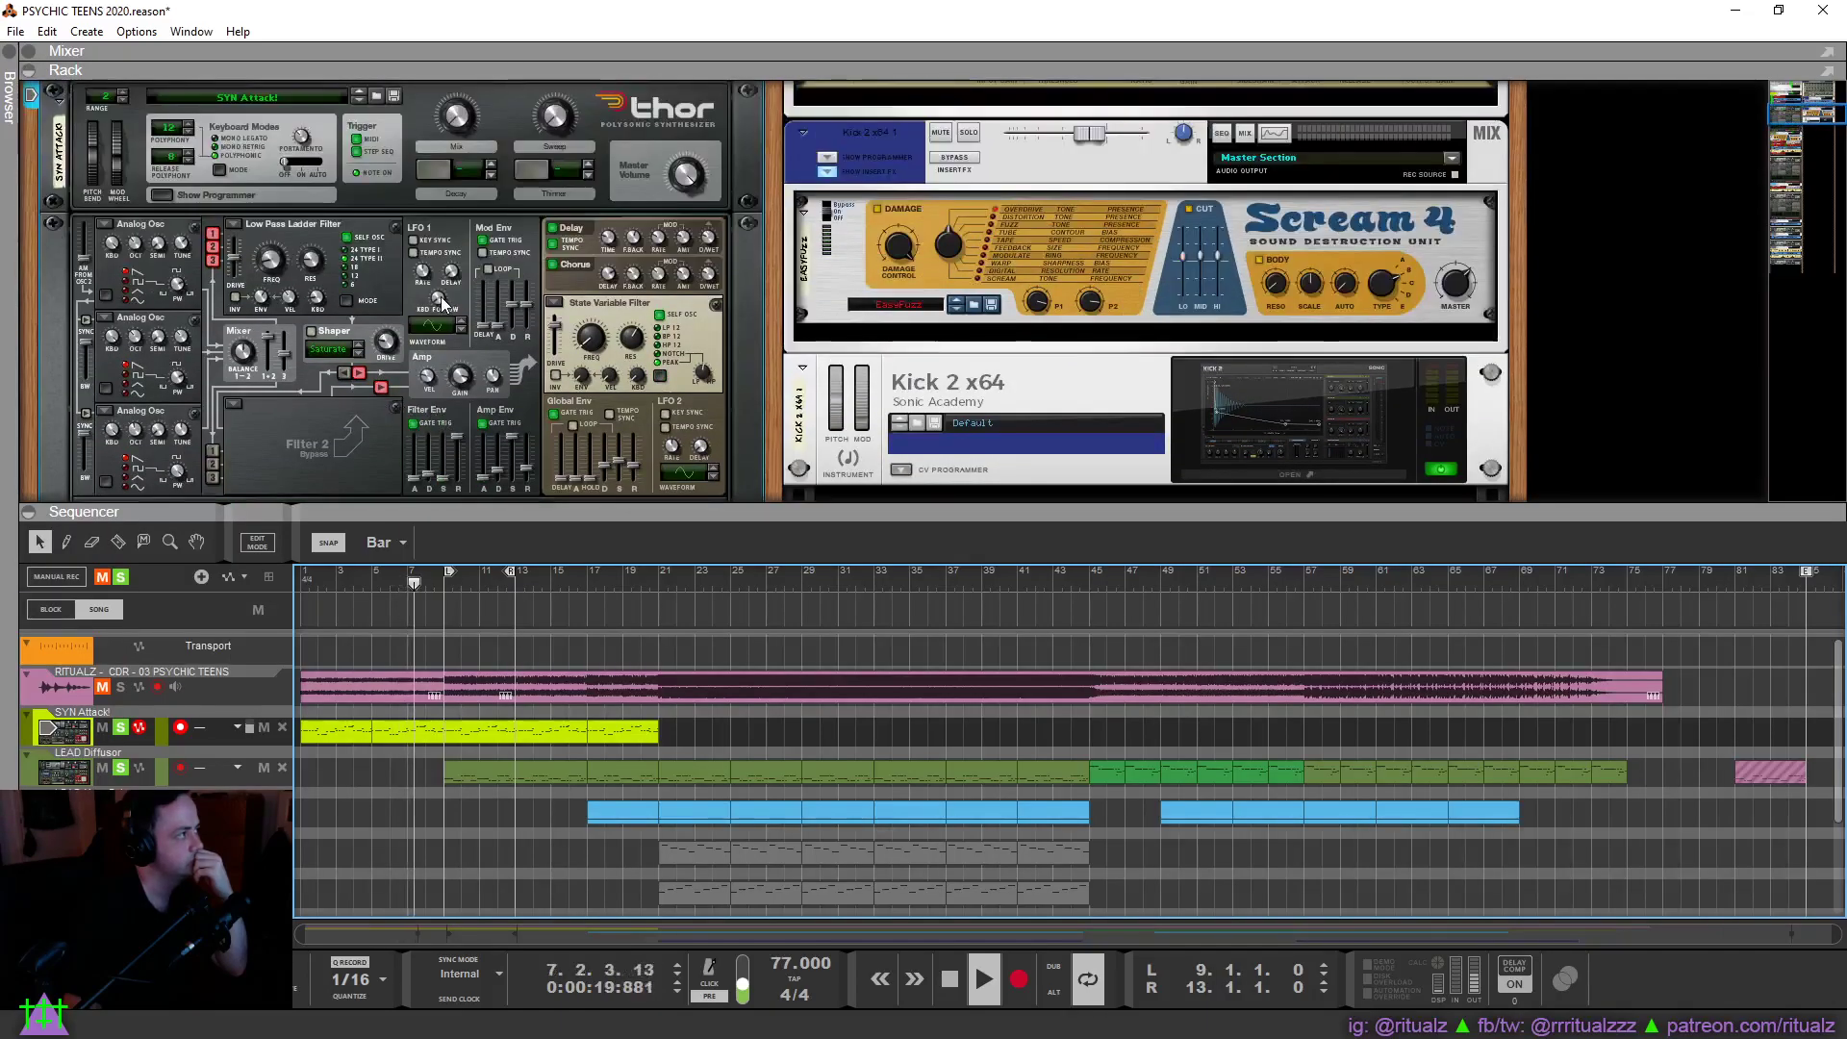
{"action": "left_click", "coordinate": [281, 260]}
{"action": "left_click_drag", "start_coordinate": [281, 248], "coordinate": [277, 275]}
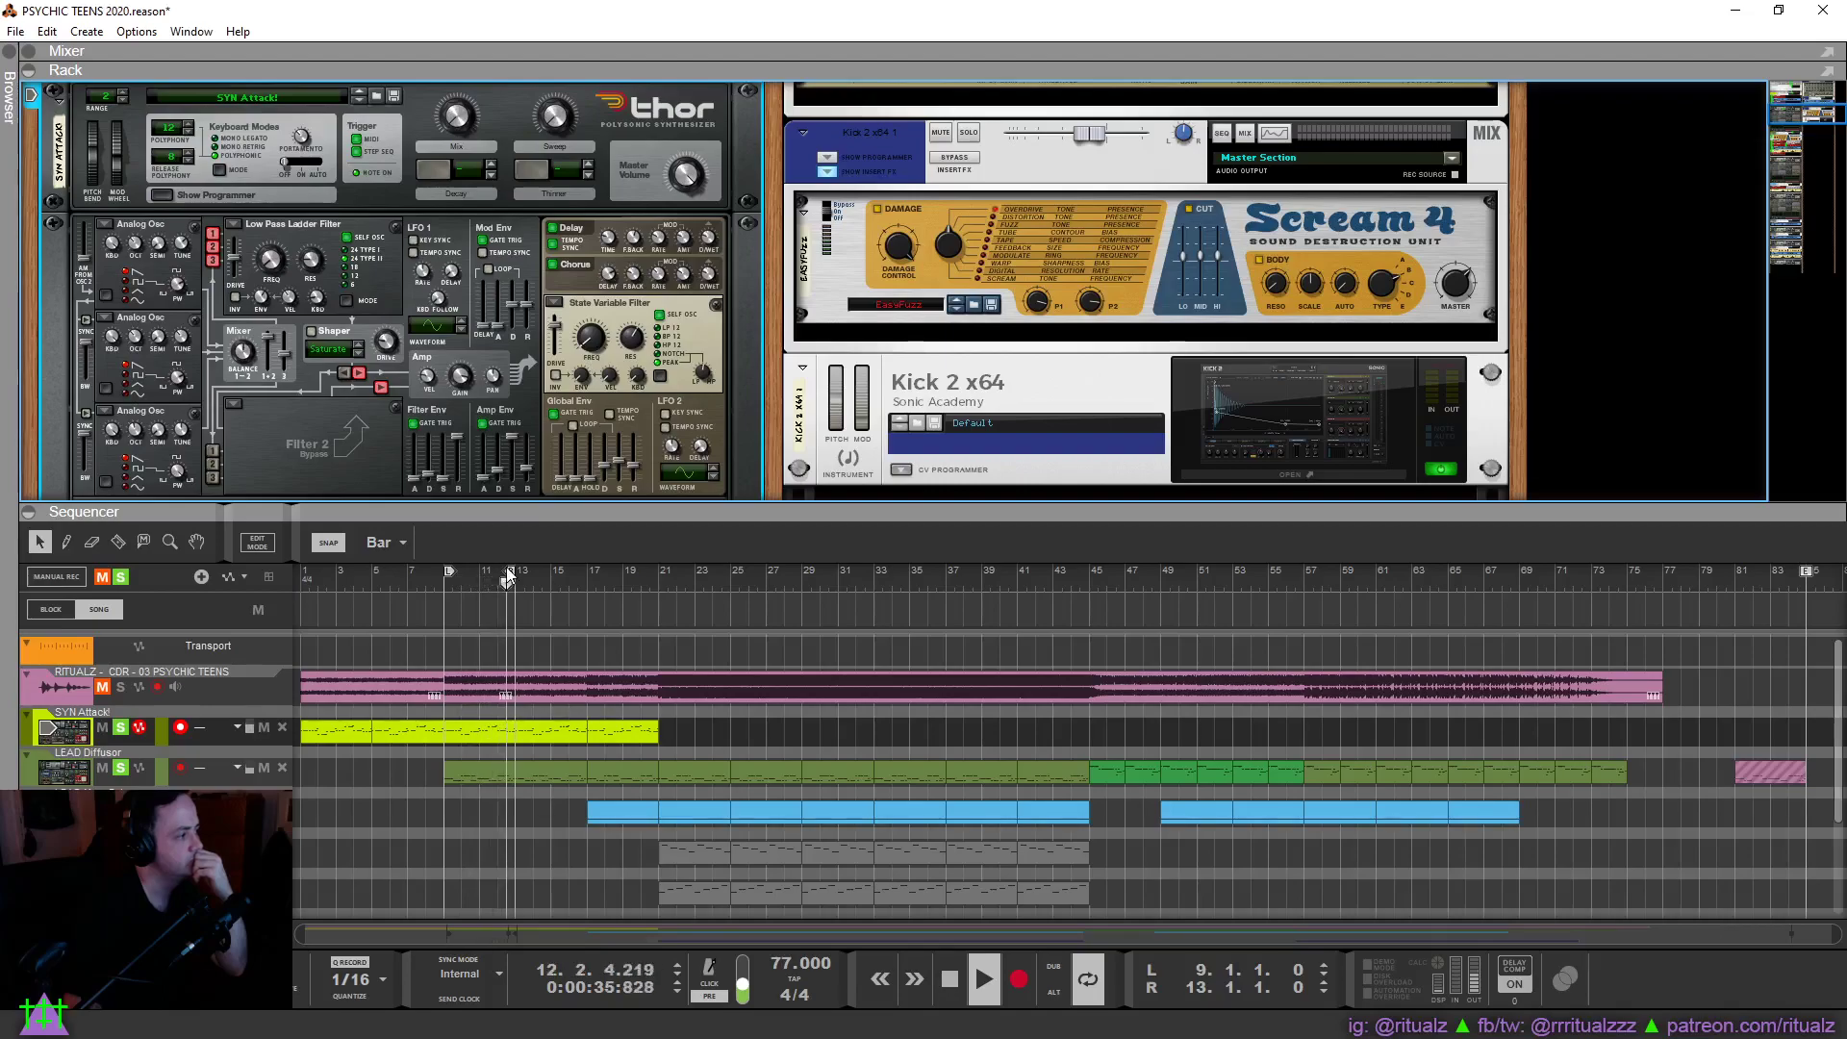
Extend the loop end to bar 21 and set the LEAD Diffusor channel level to -5.04 dB in the mixer.
{"action": "left_click_drag", "start_coordinate": [510, 574], "coordinate": [649, 586]}
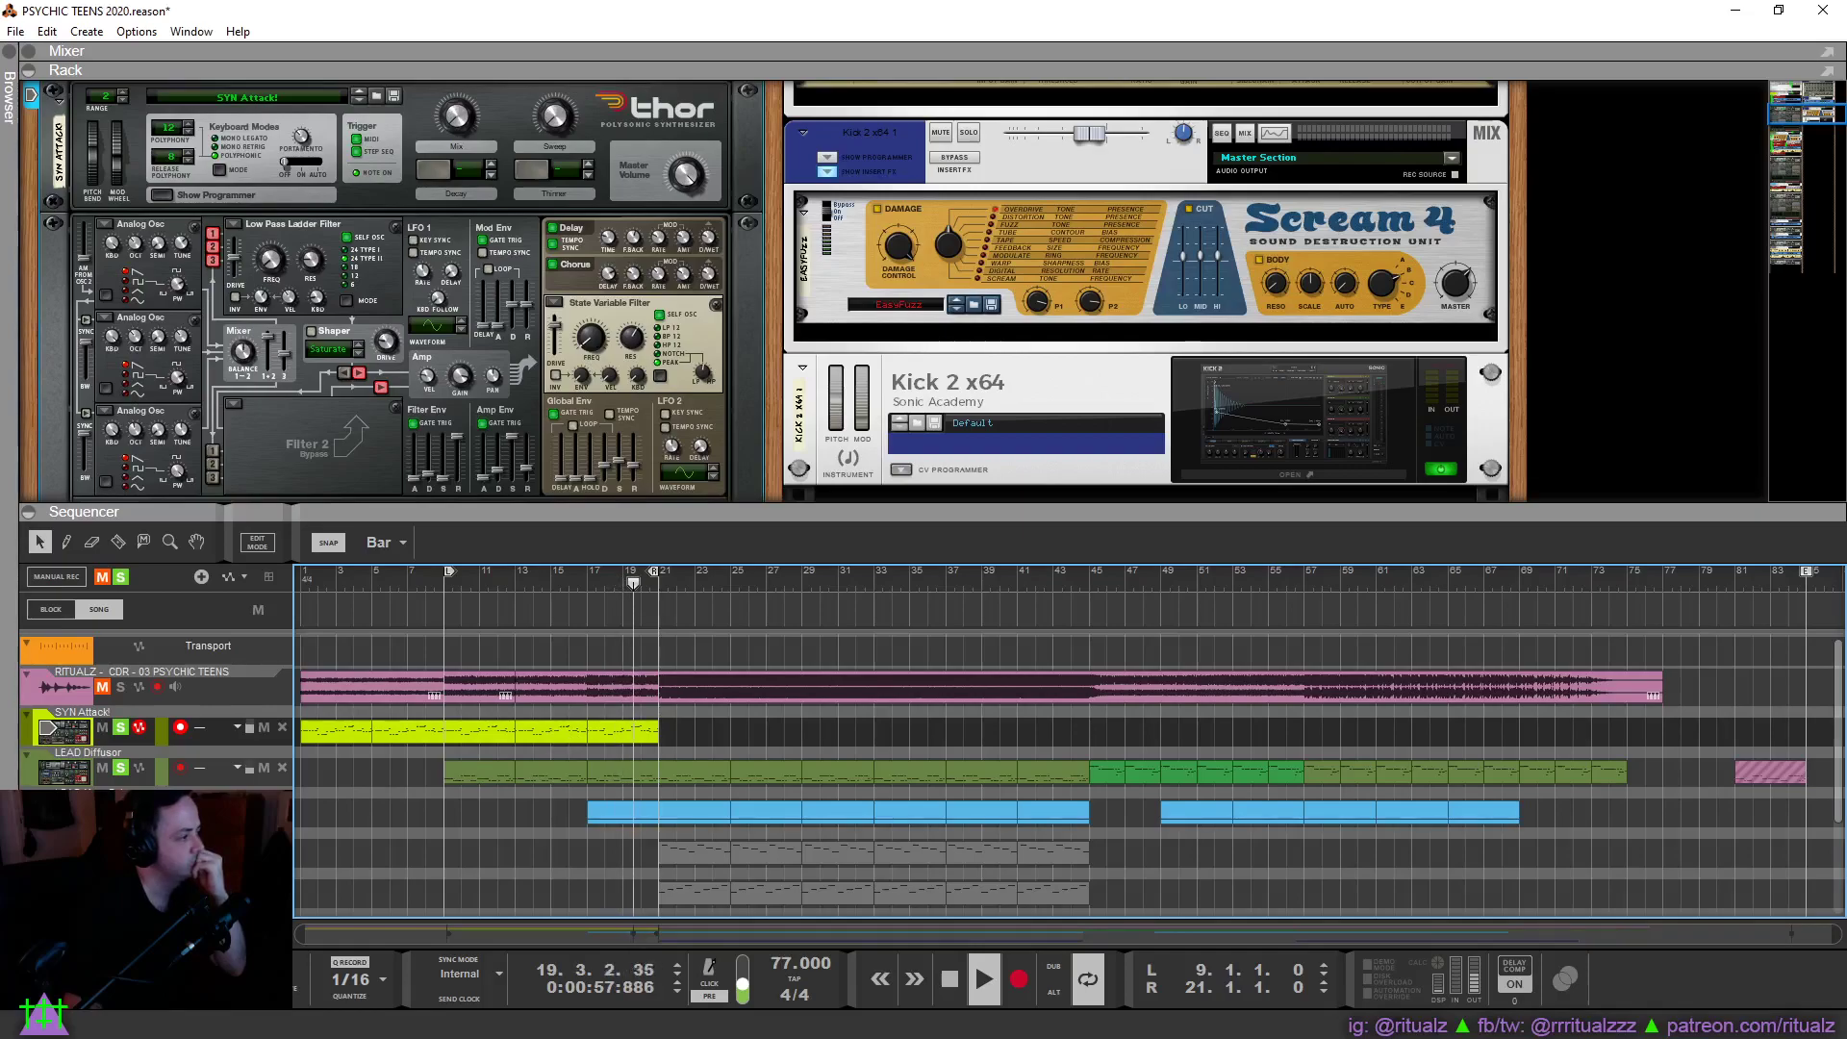
{"action": "left_click", "coordinate": [589, 578]}
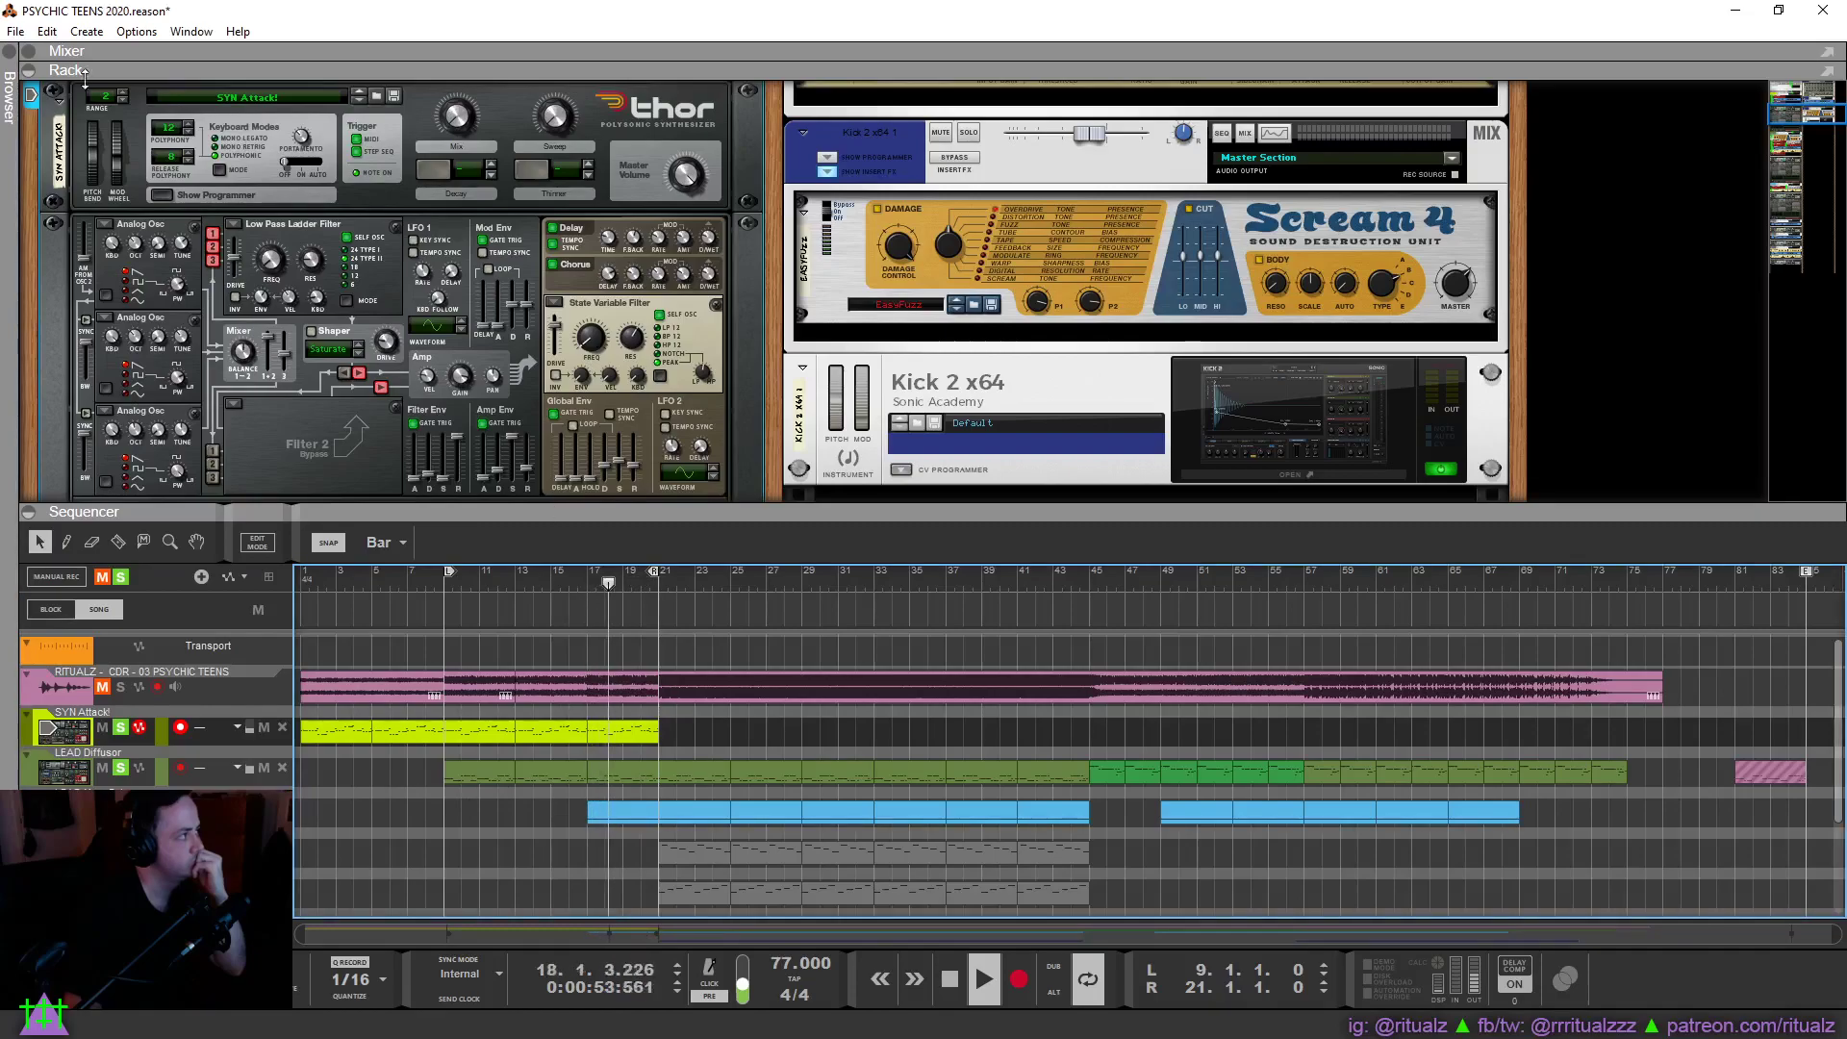
{"action": "left_click", "coordinate": [28, 51]}
{"action": "left_click_drag", "start_coordinate": [1166, 154], "coordinate": [1173, 189]}
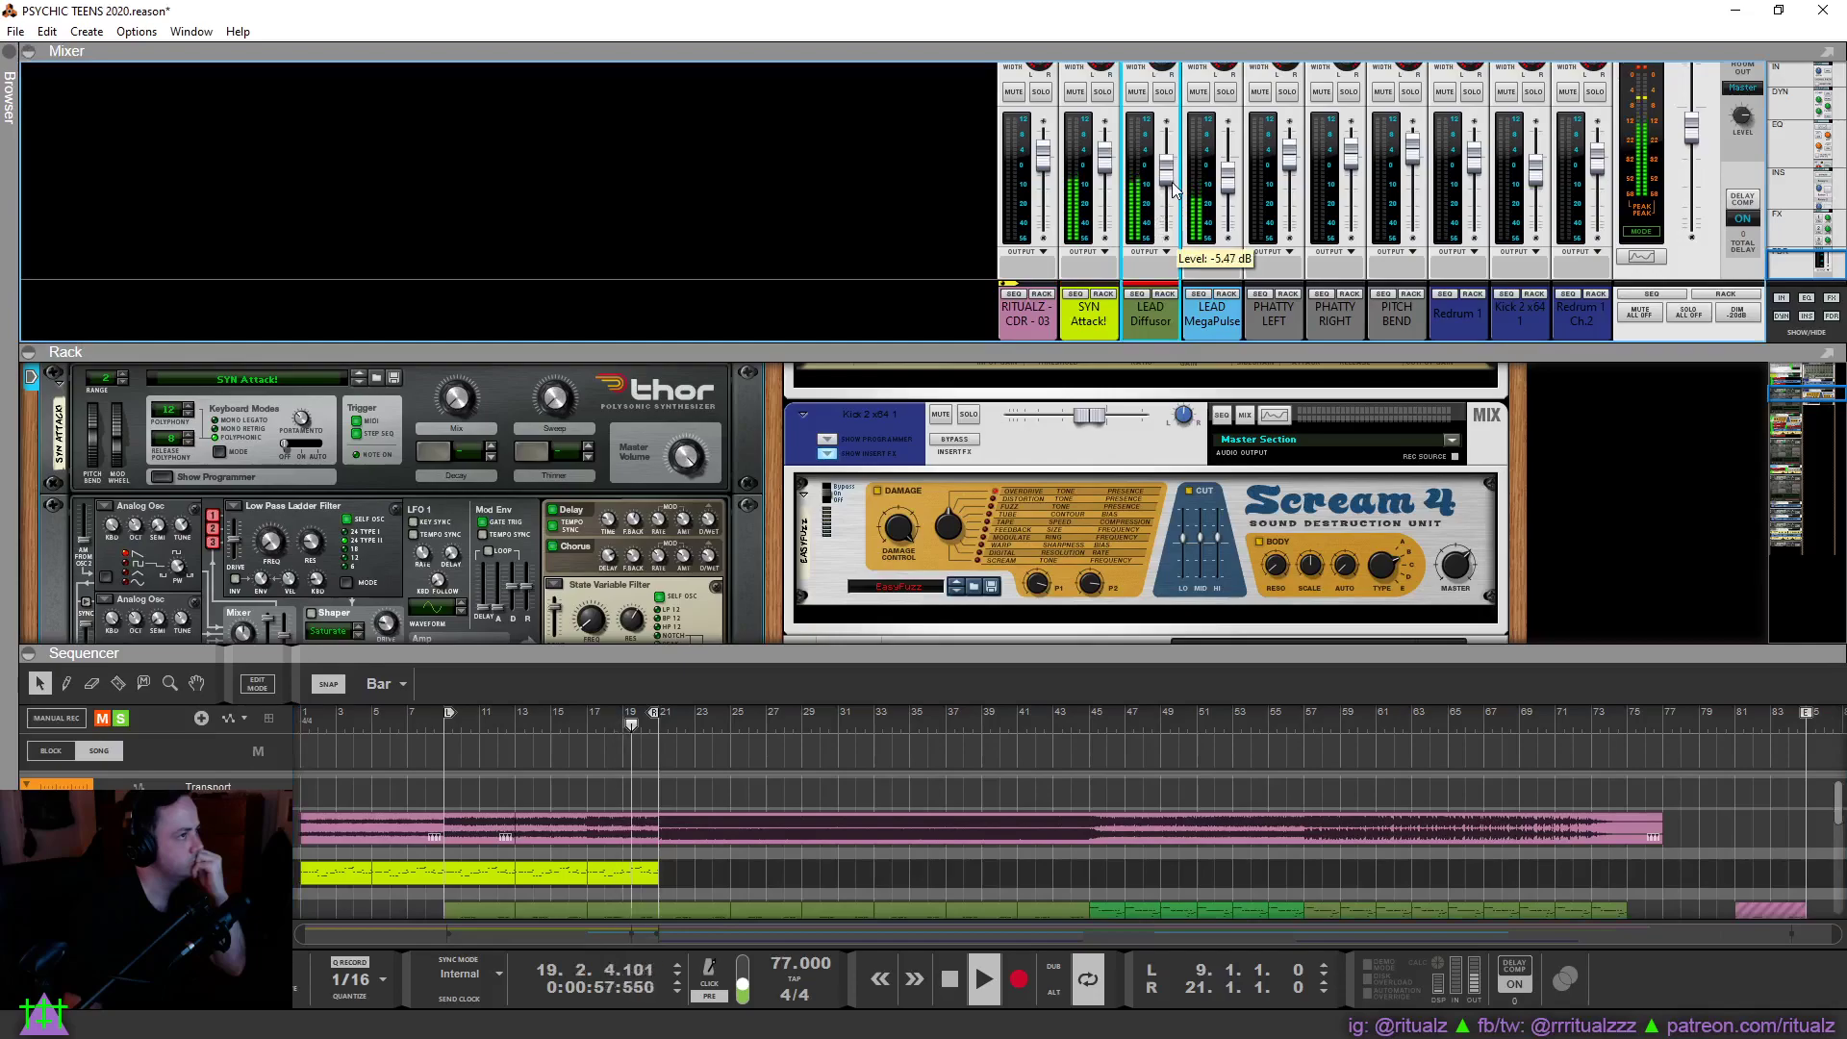
{"action": "left_click_drag", "start_coordinate": [1174, 189], "coordinate": [1174, 187]}
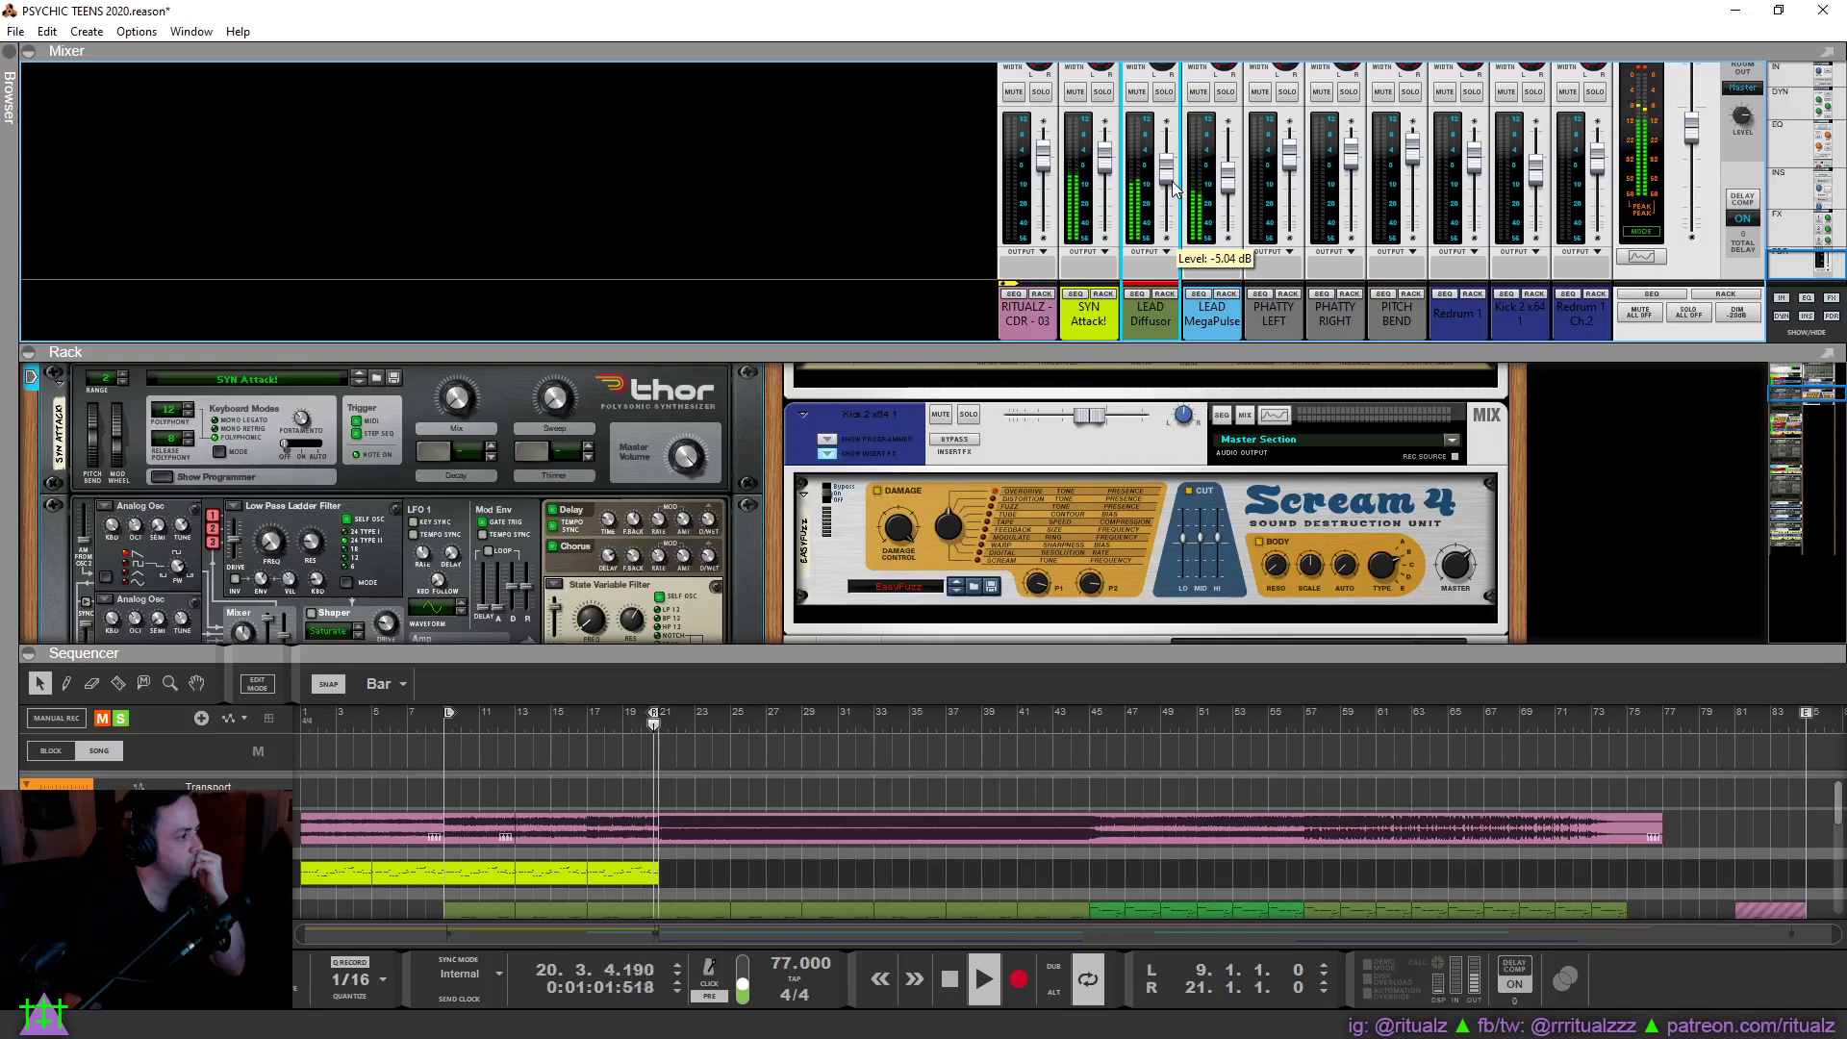
Open the PITCH BEND clip at bar 20 for editing in the enlarged sequencer.
{"action": "scroll", "coordinate": [660, 806], "scroll_direction": "down", "scroll_amount": 5}
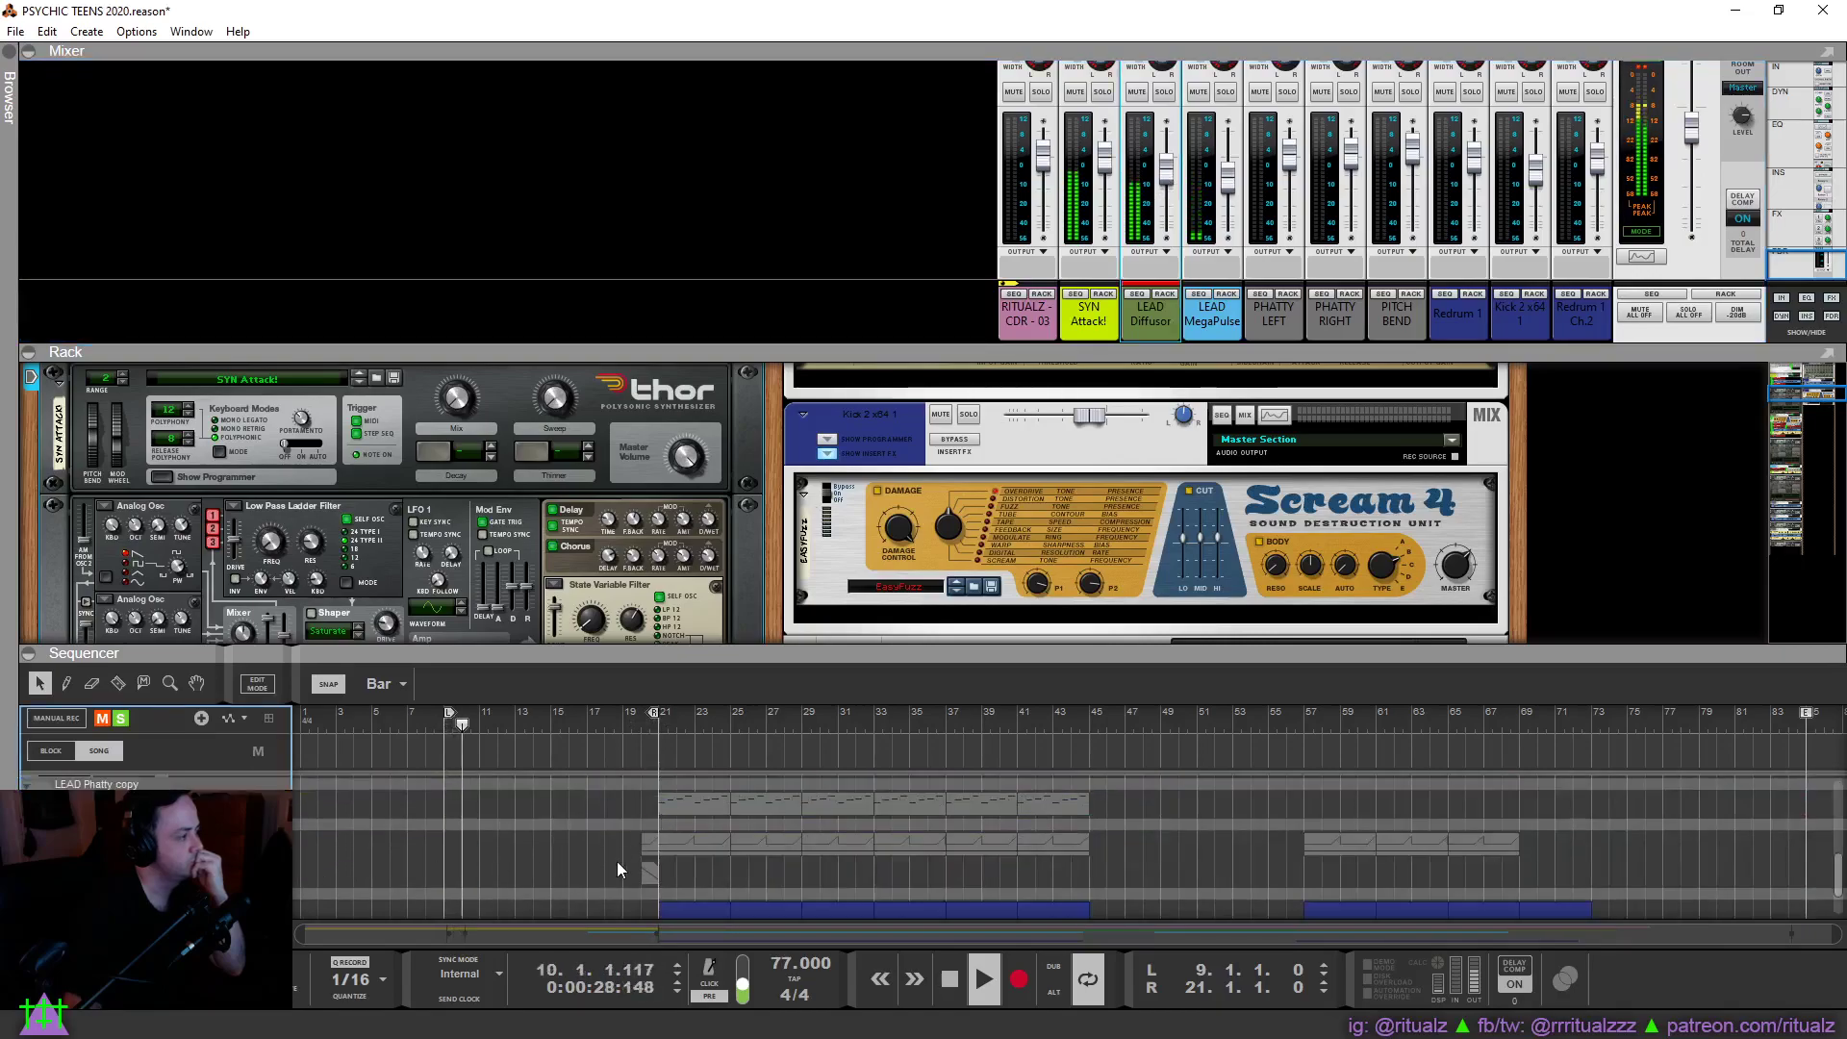
{"action": "left_click", "coordinate": [549, 864]}
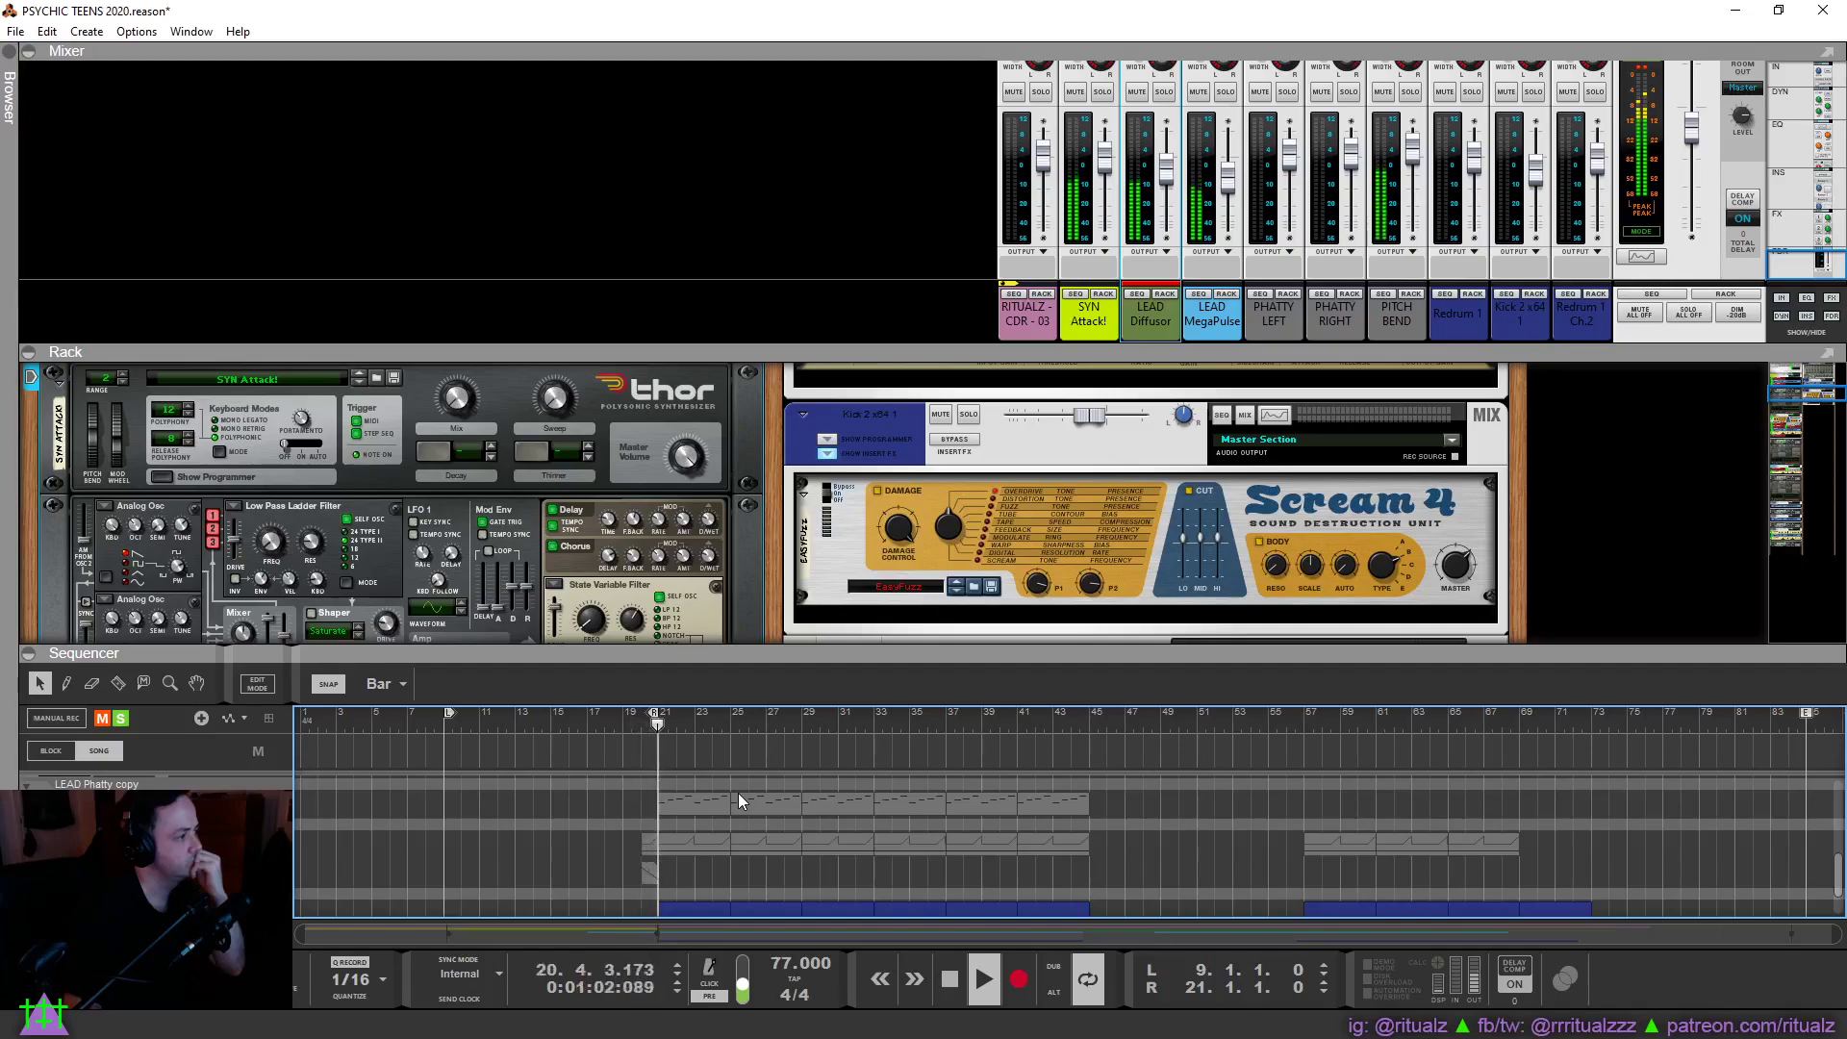
{"action": "double_click", "coordinate": [650, 846]}
{"action": "key", "text": "F7"}
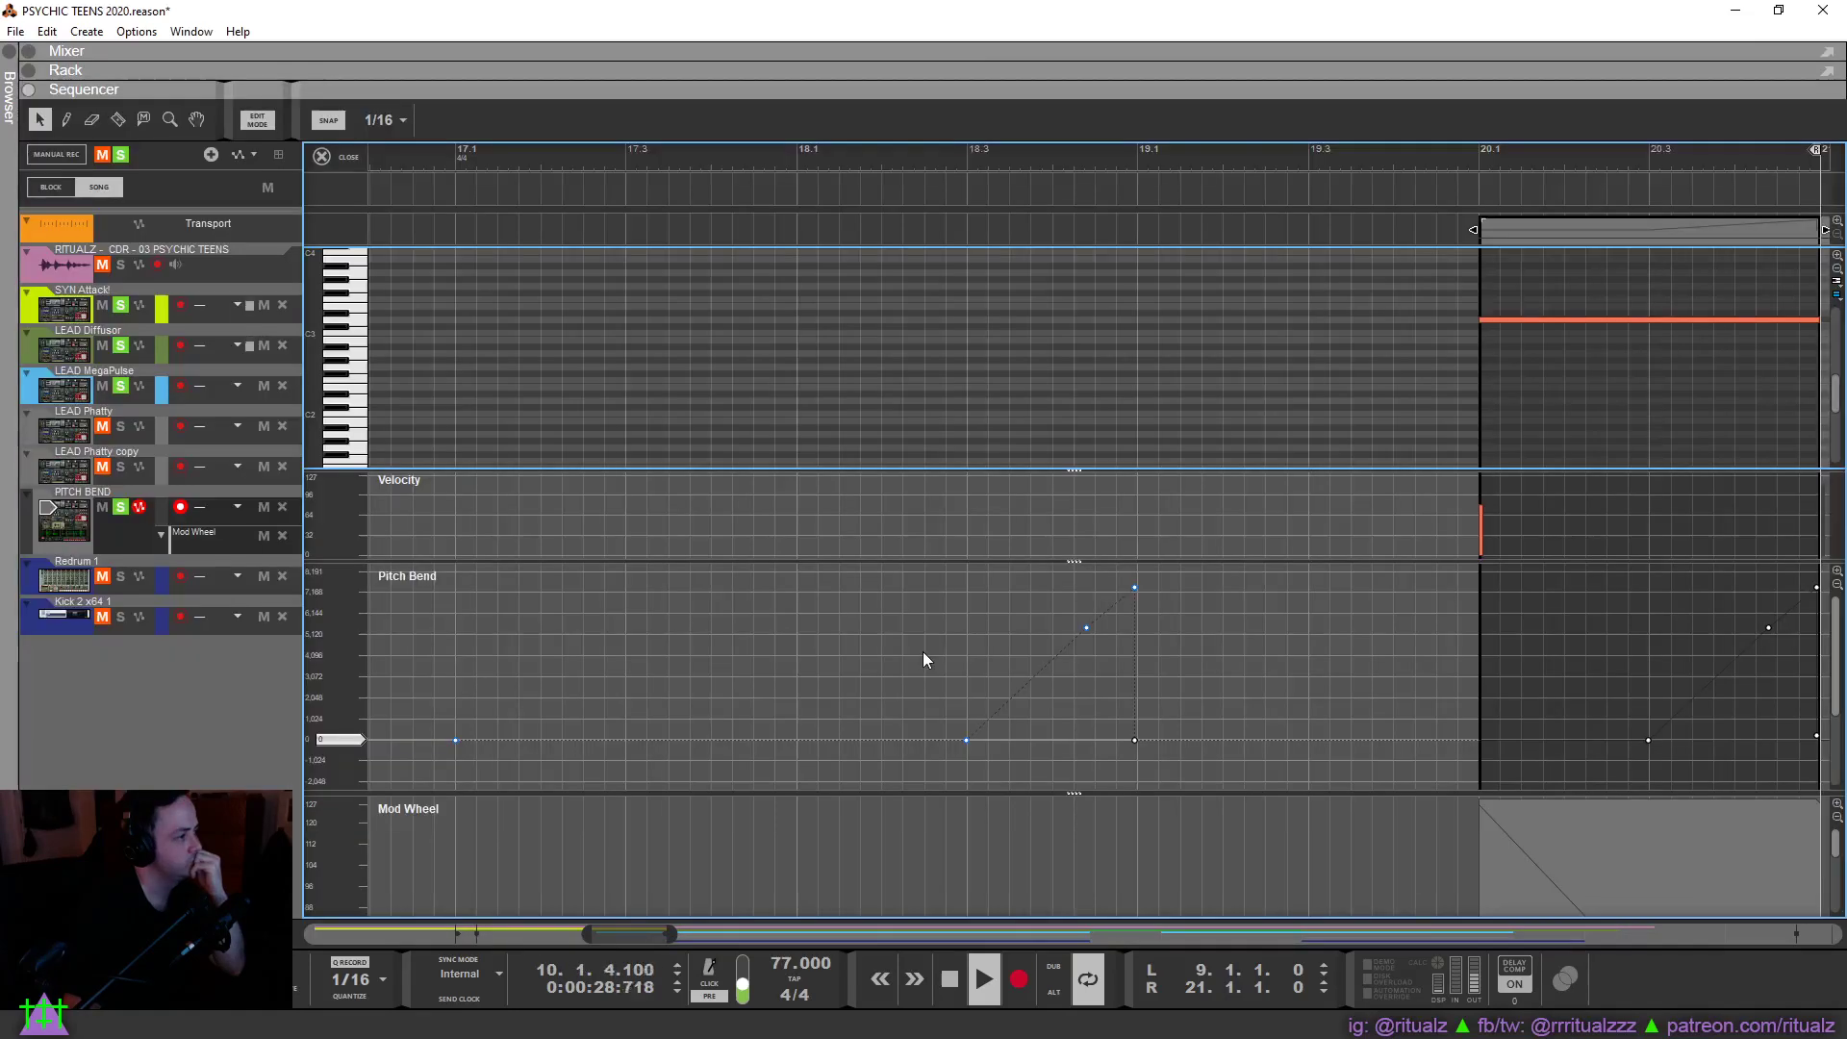
Delete the pitch bend automation points inside the PITCH BEND clip at bar 20 and close the clip editor.
{"action": "left_click_drag", "start_coordinate": [1157, 575], "coordinate": [1072, 633]}
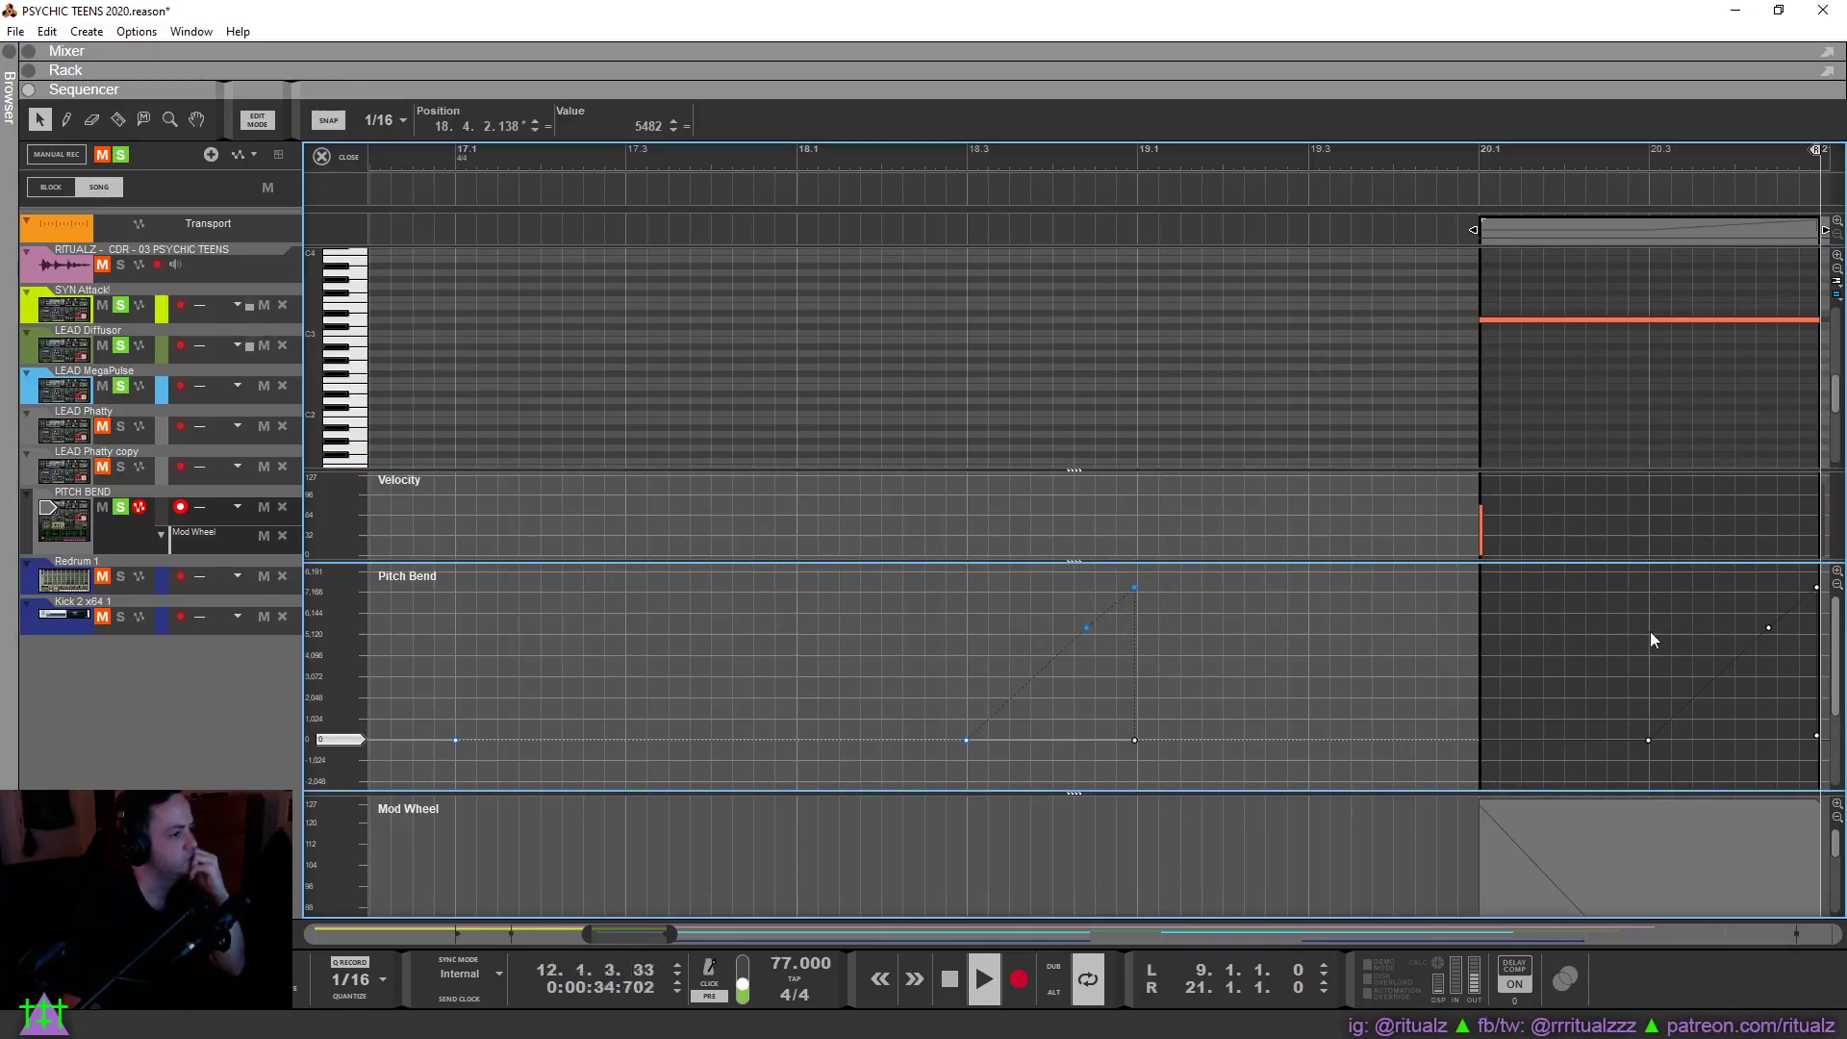
{"action": "left_click_drag", "start_coordinate": [627, 936], "coordinate": [662, 938]}
{"action": "left_click_drag", "start_coordinate": [992, 584], "coordinate": [1202, 771]}
{"action": "key", "text": "Delete"}
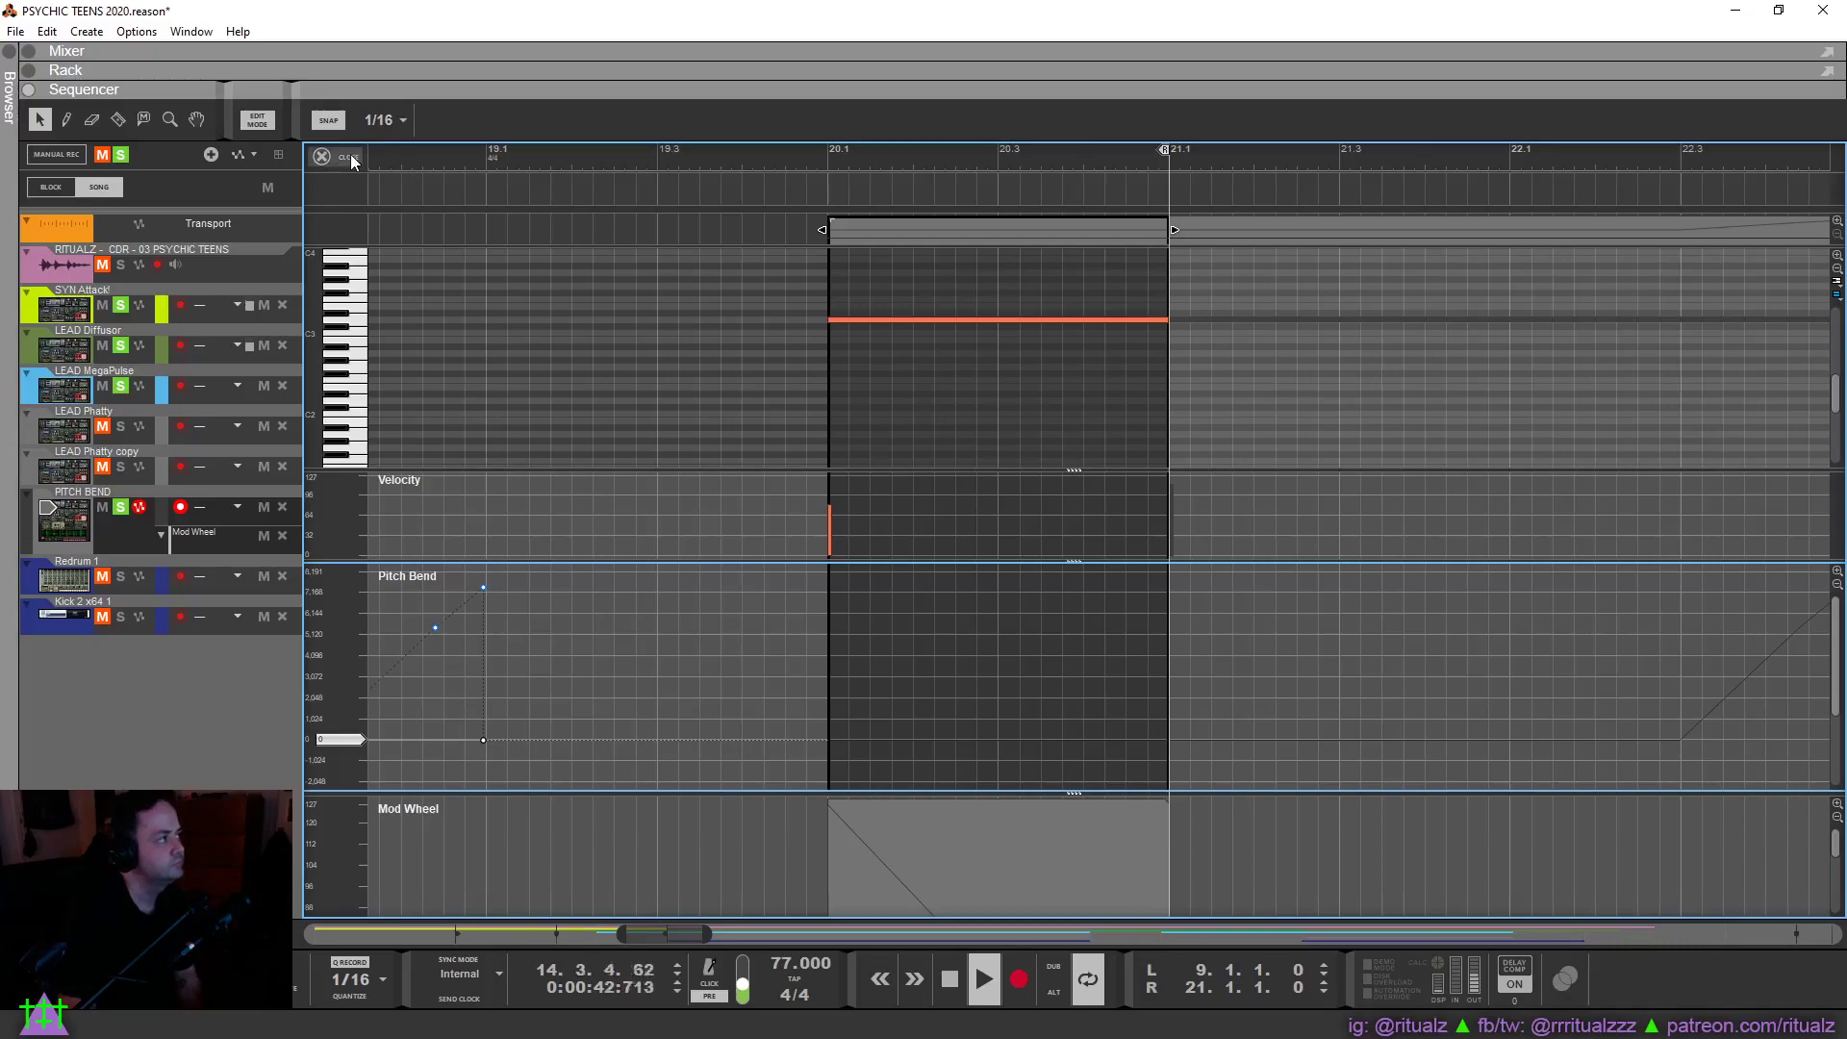
{"action": "left_click", "coordinate": [614, 938]}
{"action": "left_click_drag", "start_coordinate": [653, 934], "coordinate": [695, 934]}
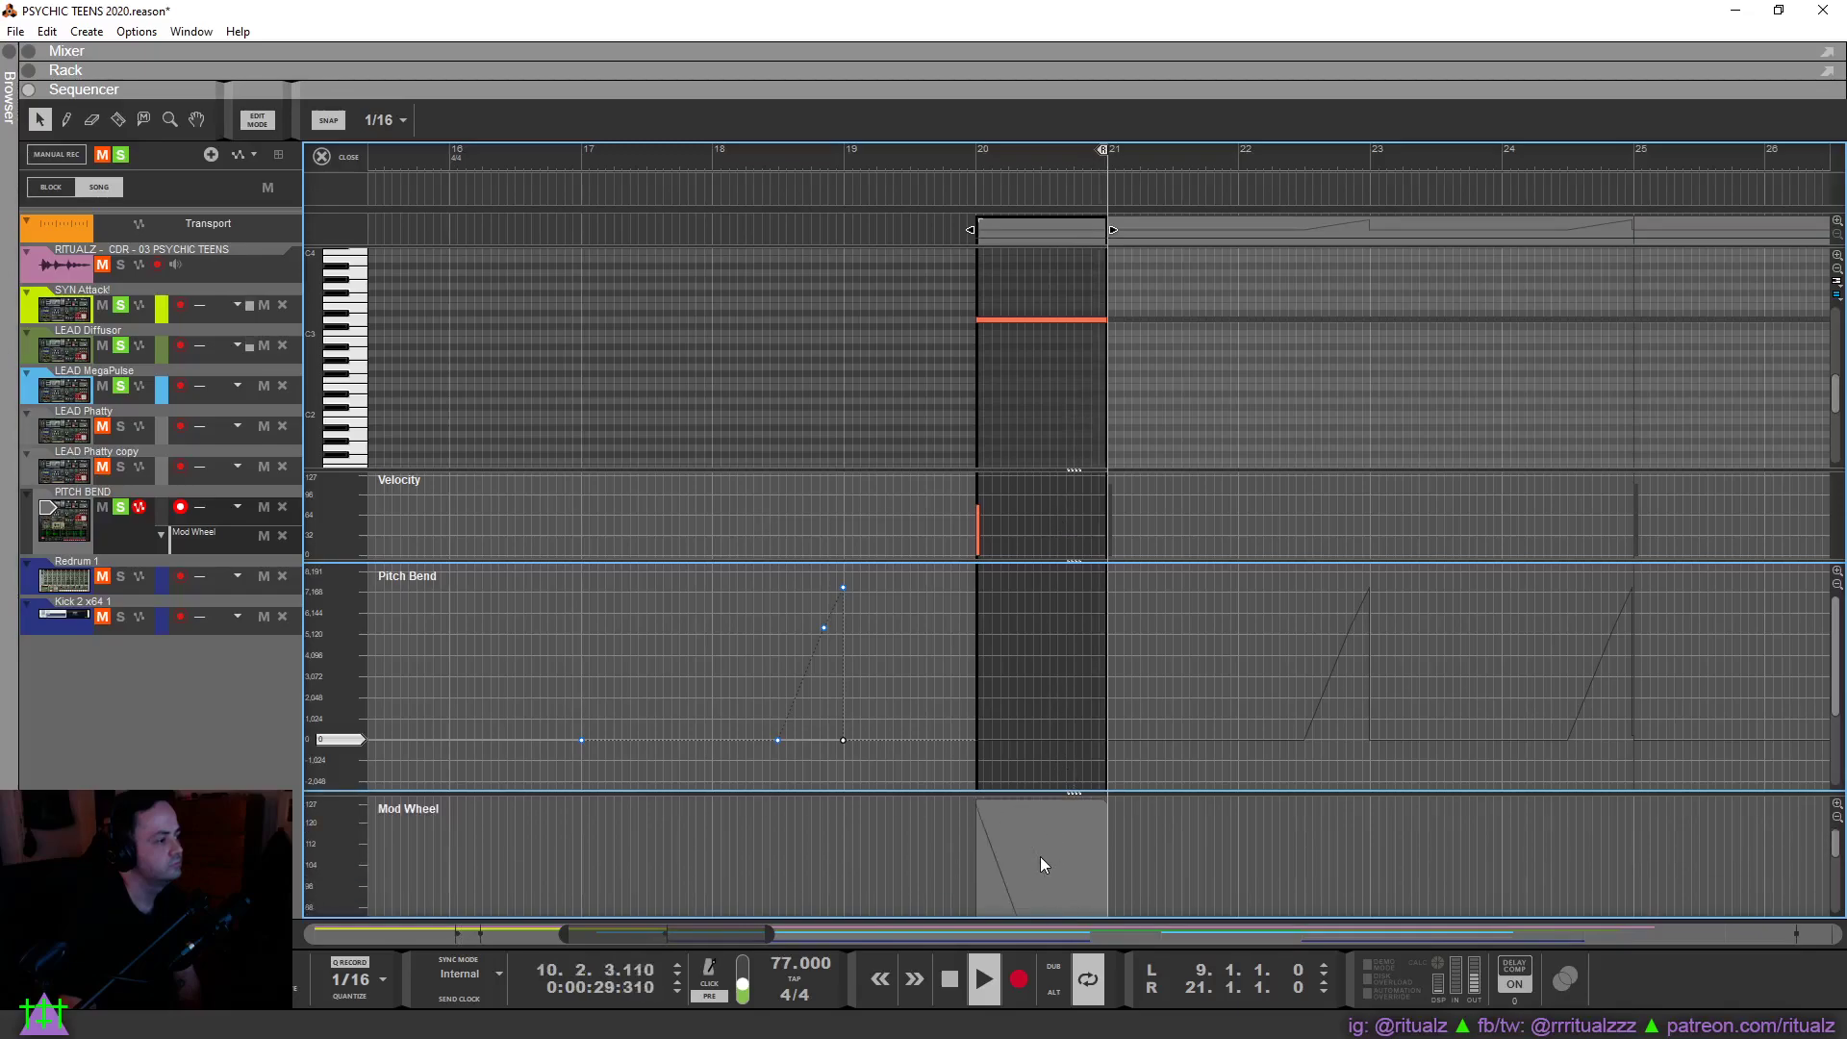
{"action": "left_click", "coordinate": [332, 156]}
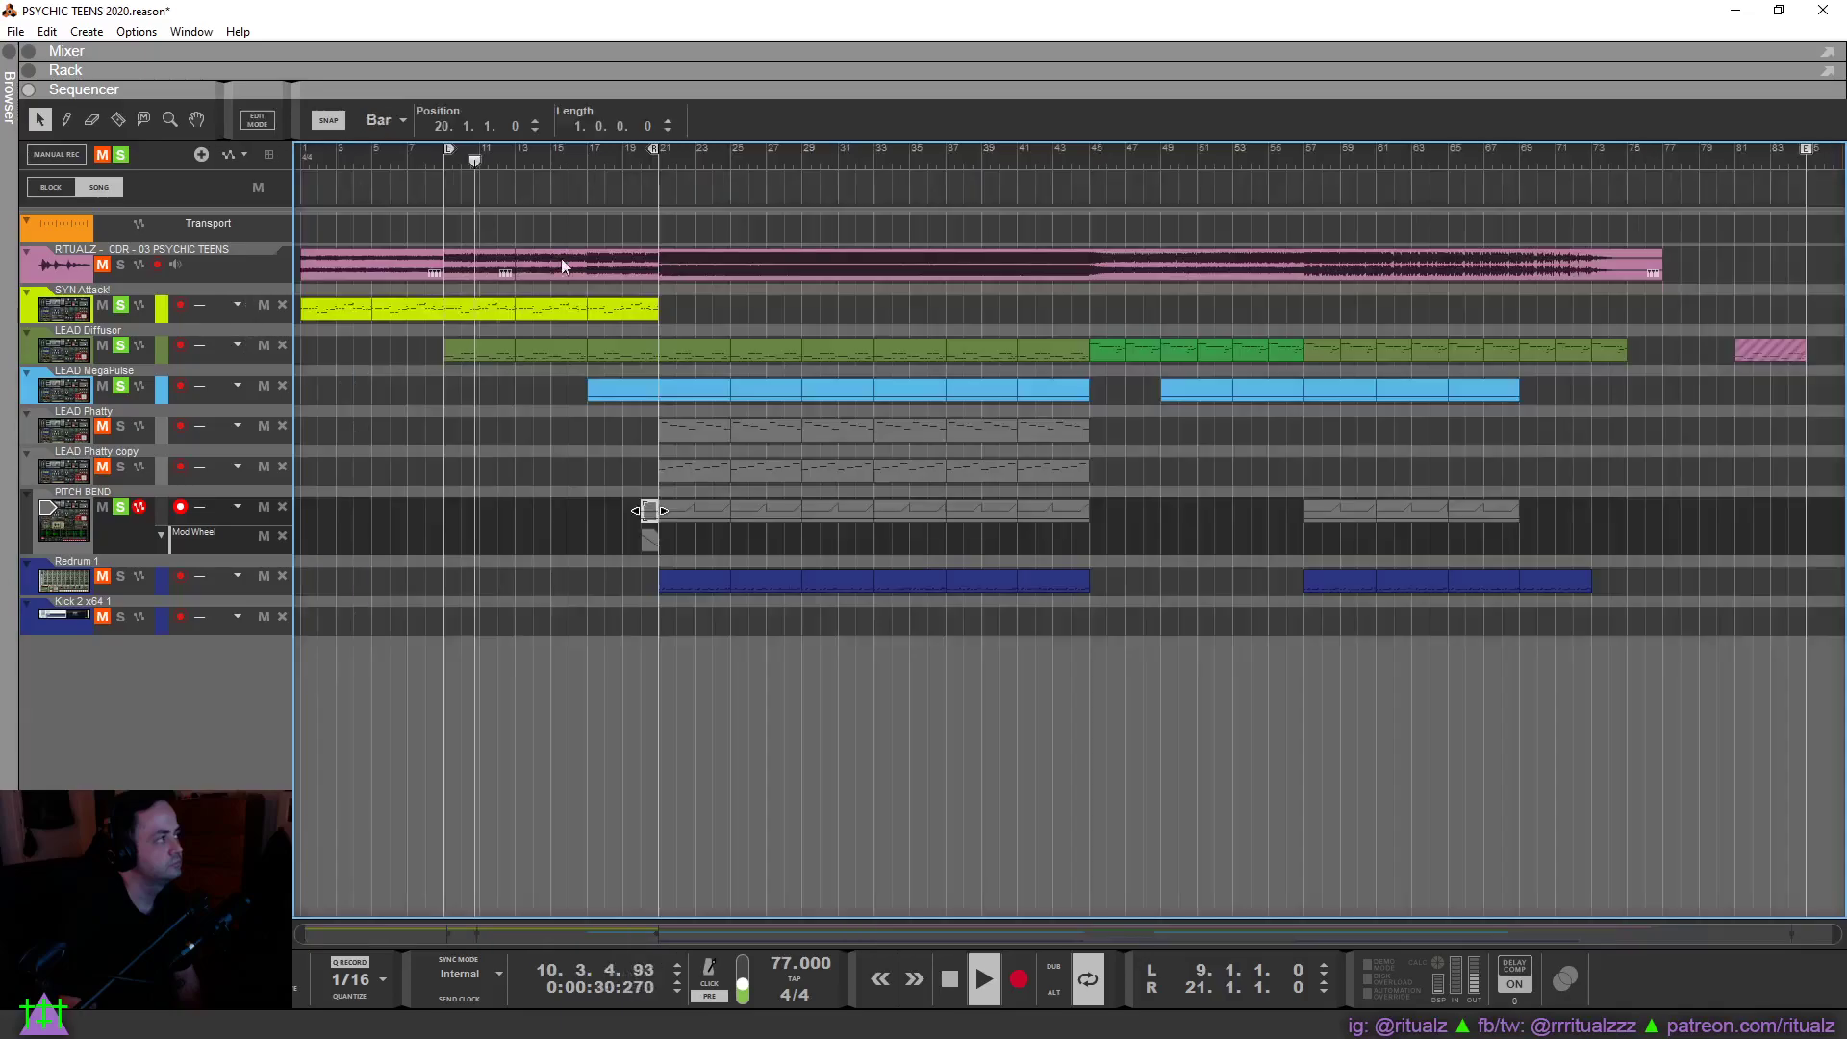
Set the end point of the PITCH BEND track's Mod Wheel automation to 43 and move the loop start to bar 17.
{"action": "left_click", "coordinate": [649, 534]}
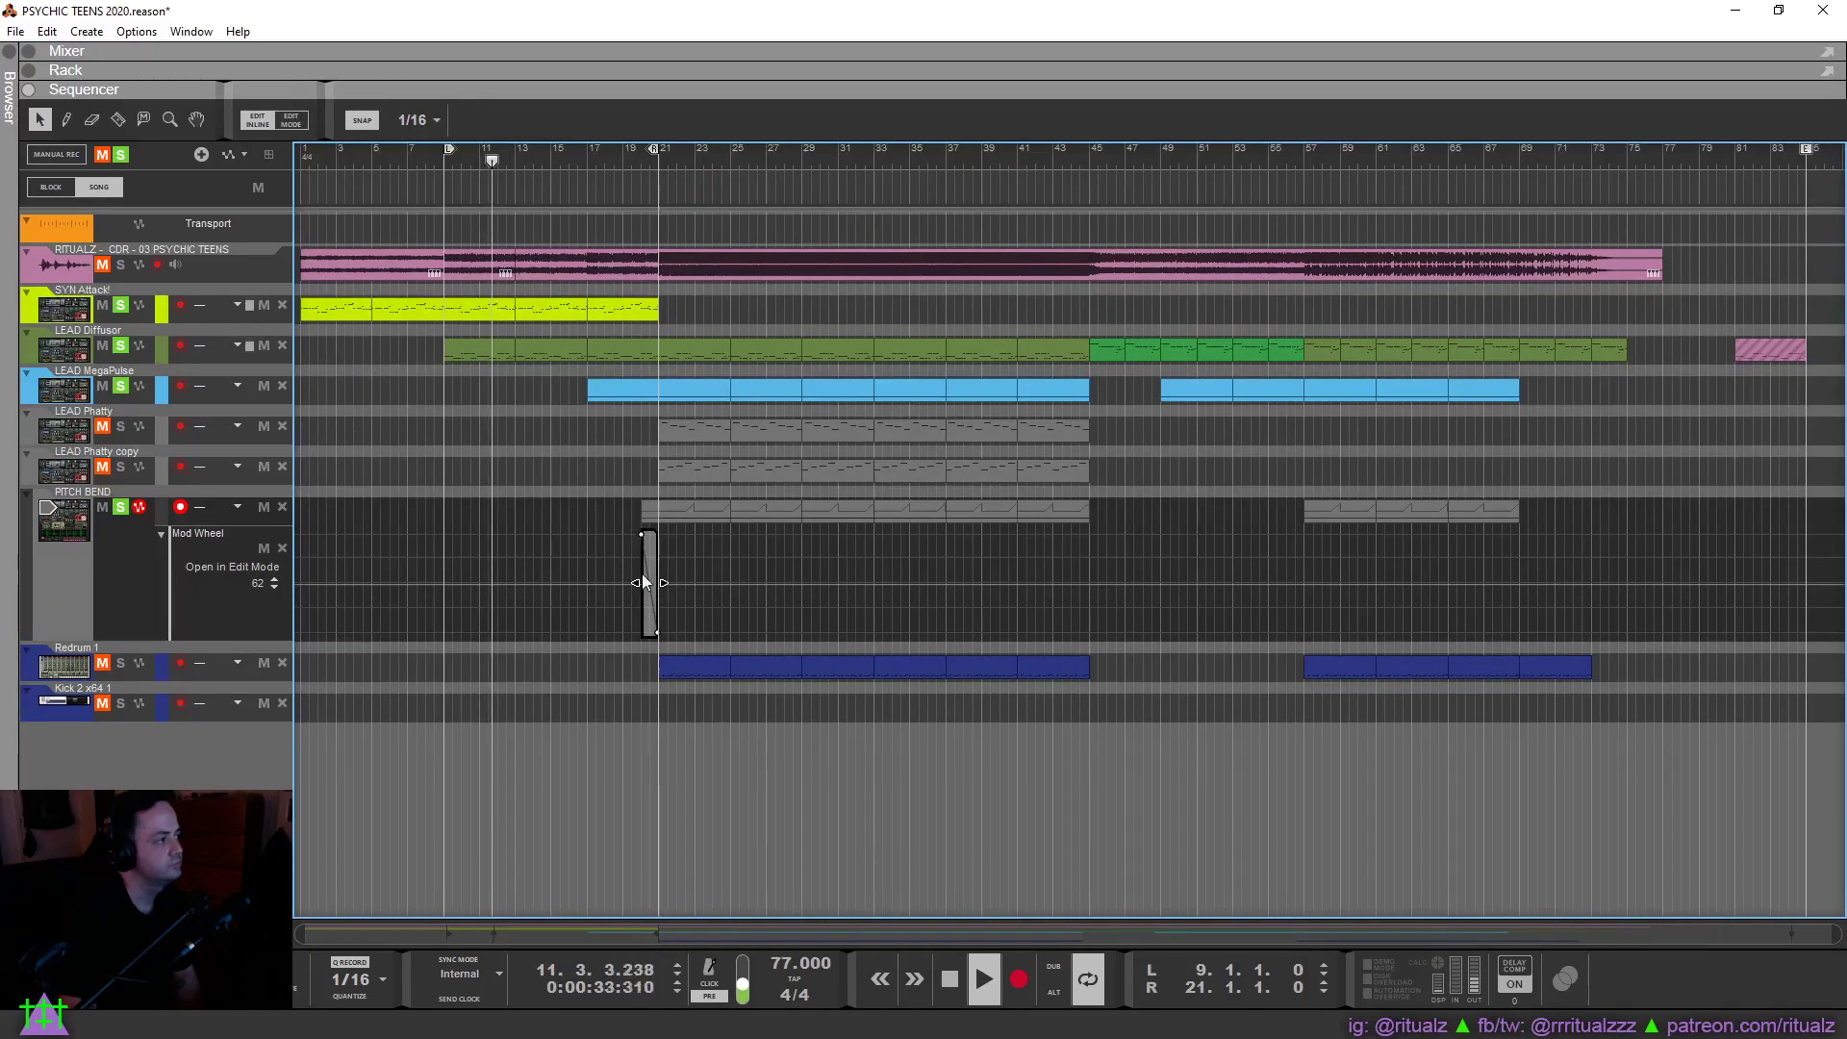
{"action": "left_click", "coordinate": [660, 602]}
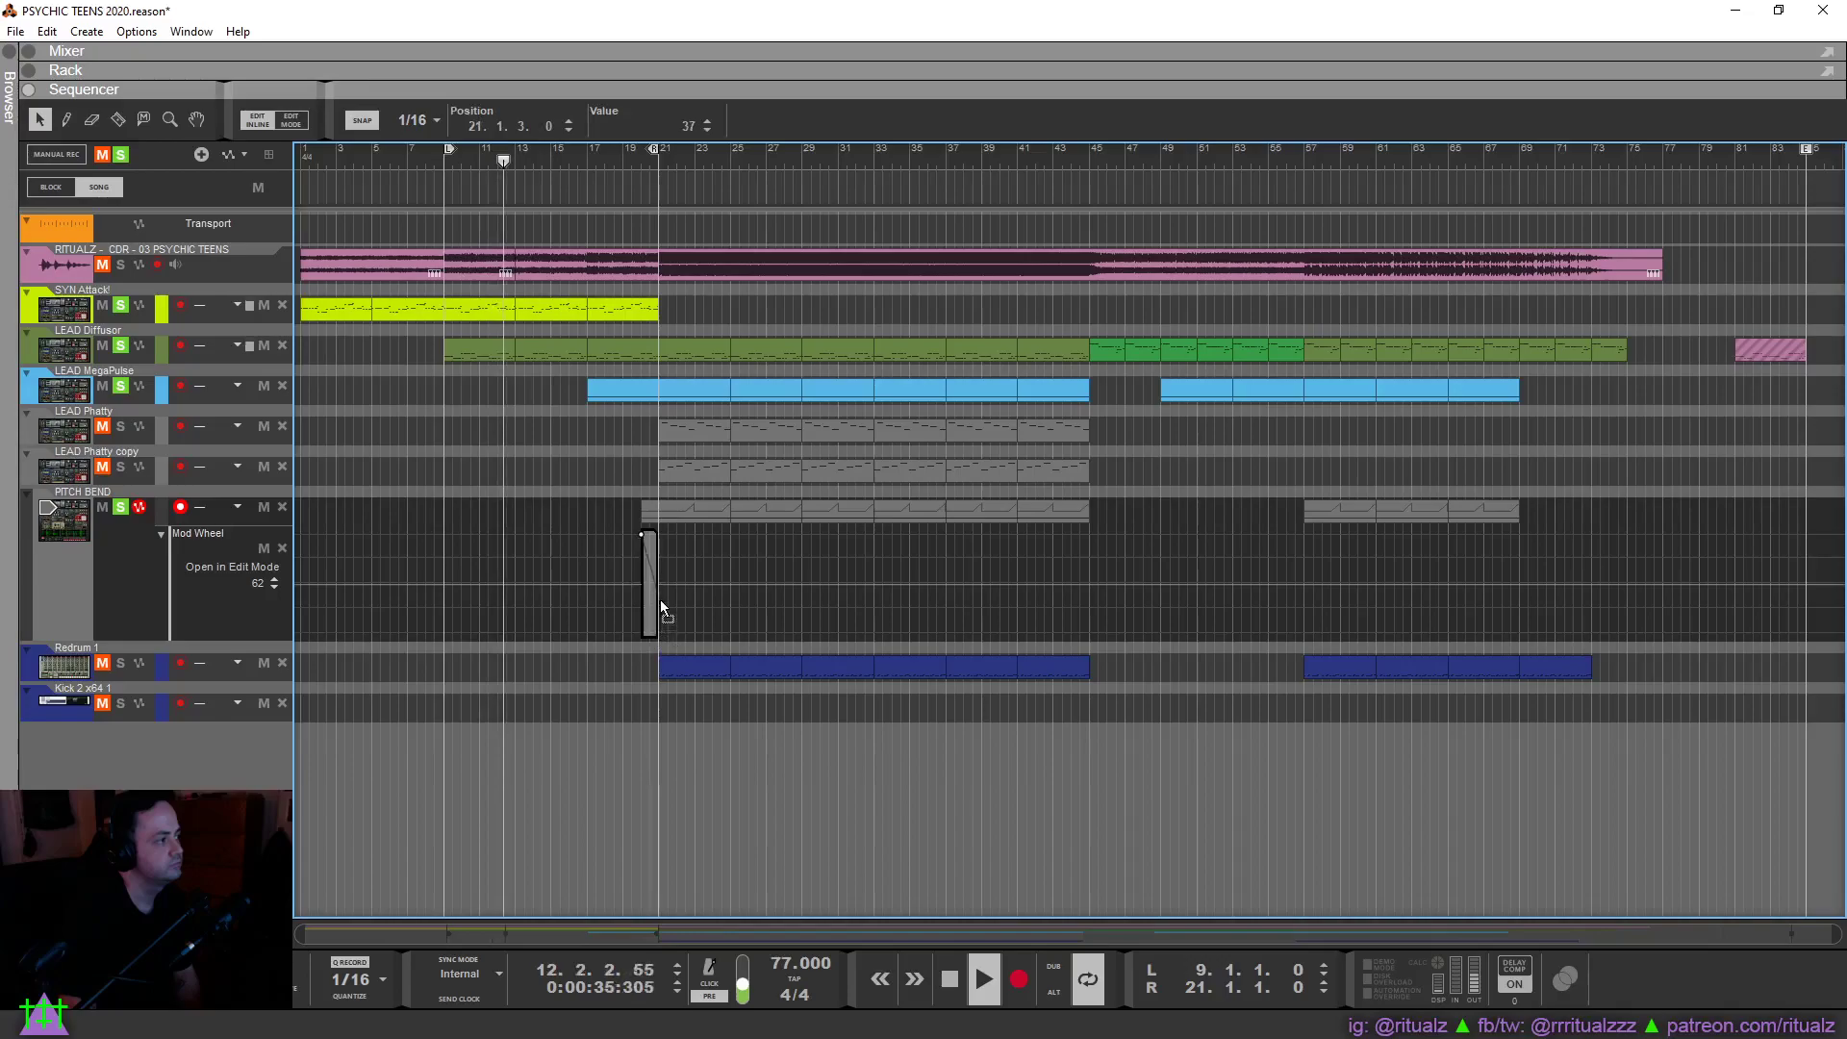
{"action": "left_click", "coordinate": [585, 161]}
{"action": "left_click_drag", "start_coordinate": [448, 149], "coordinate": [587, 206]}
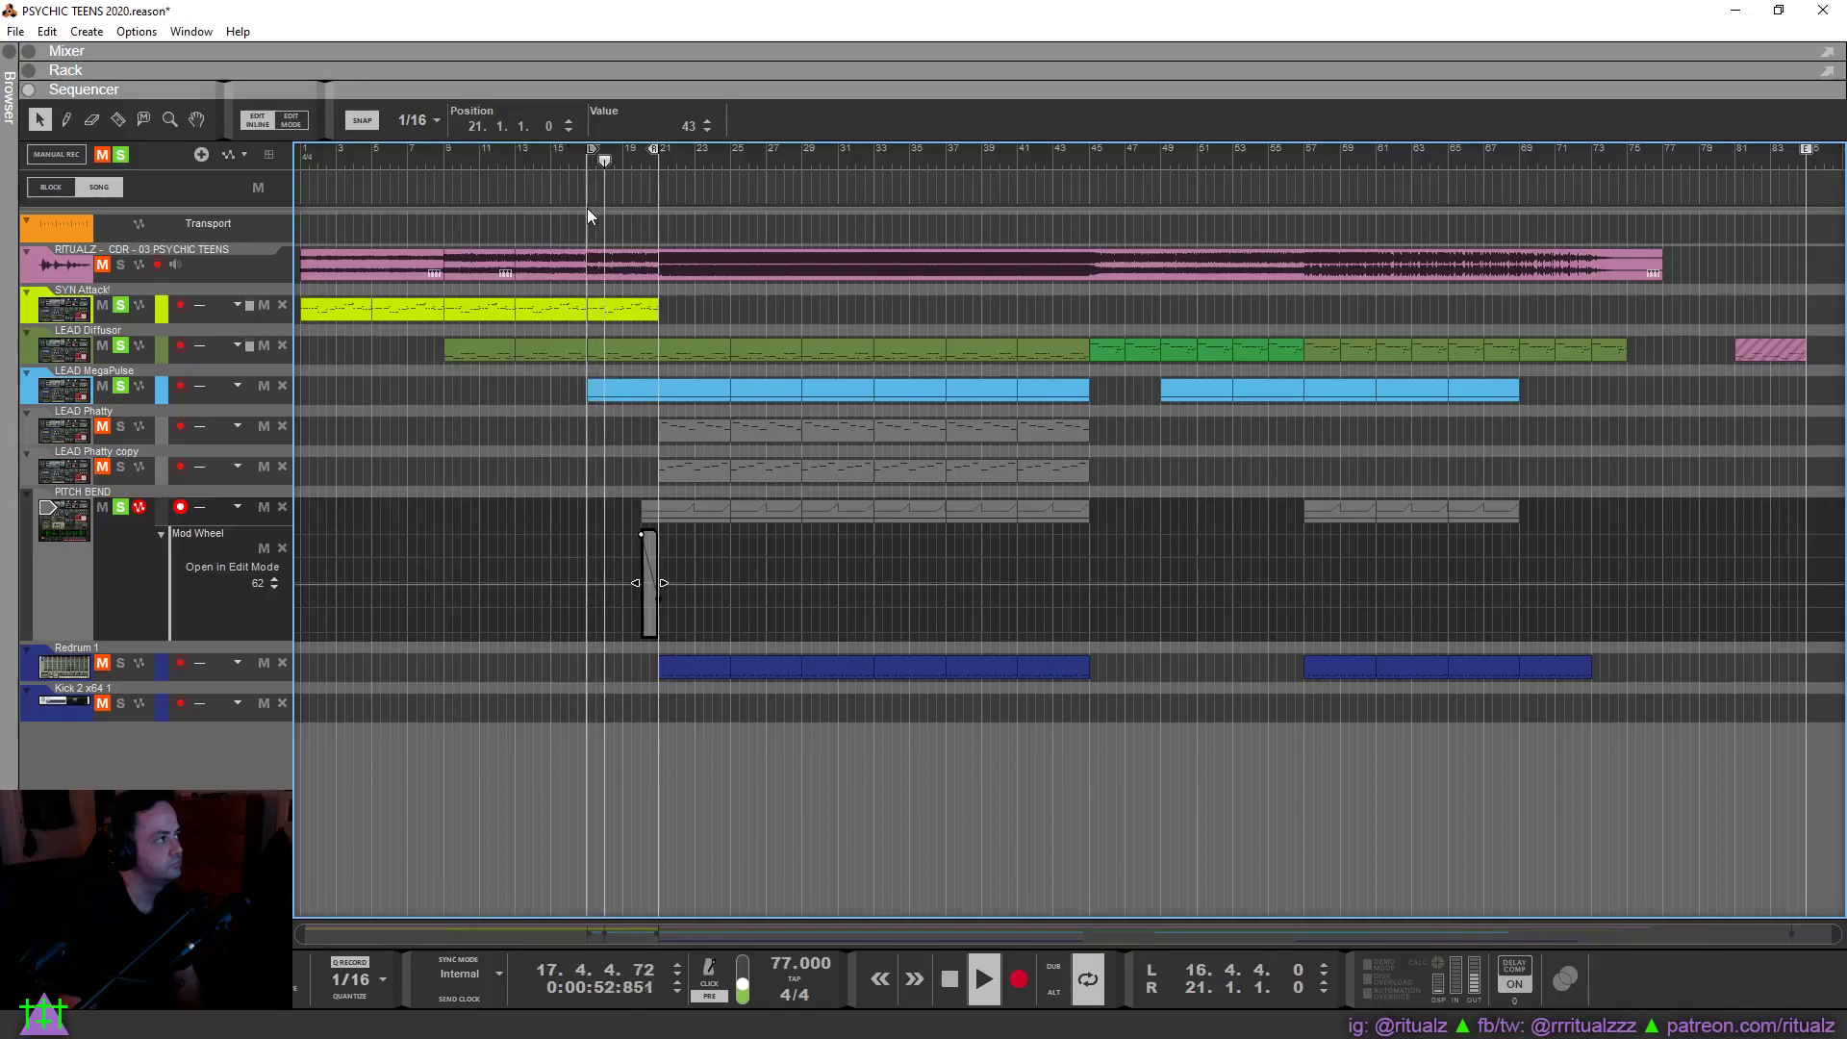
{"action": "left_click", "coordinate": [502, 504]}
{"action": "left_click_drag", "start_coordinate": [590, 151], "coordinate": [593, 151]}
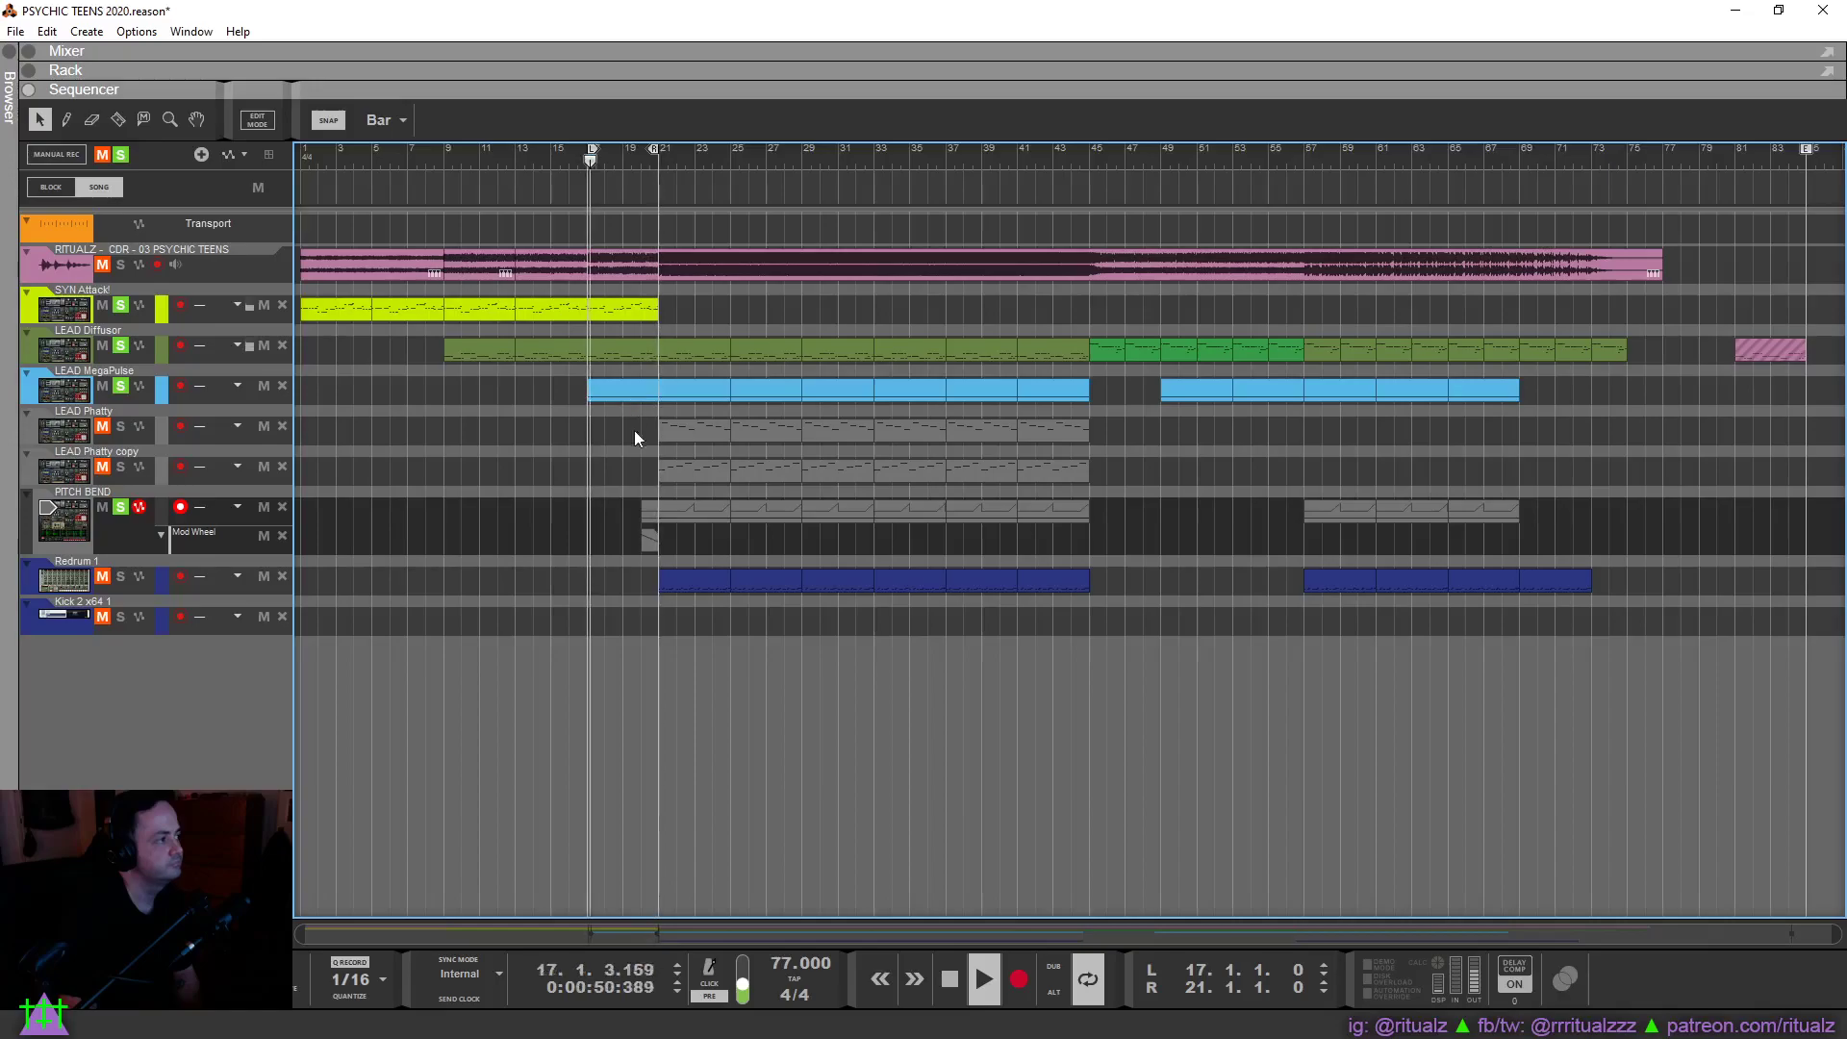
Shorten the D3 note in the bar 20 PITCH BEND clip so it starts at 20.3.1.0 with length 0.2.0.0.
{"action": "double_click", "coordinate": [654, 522]}
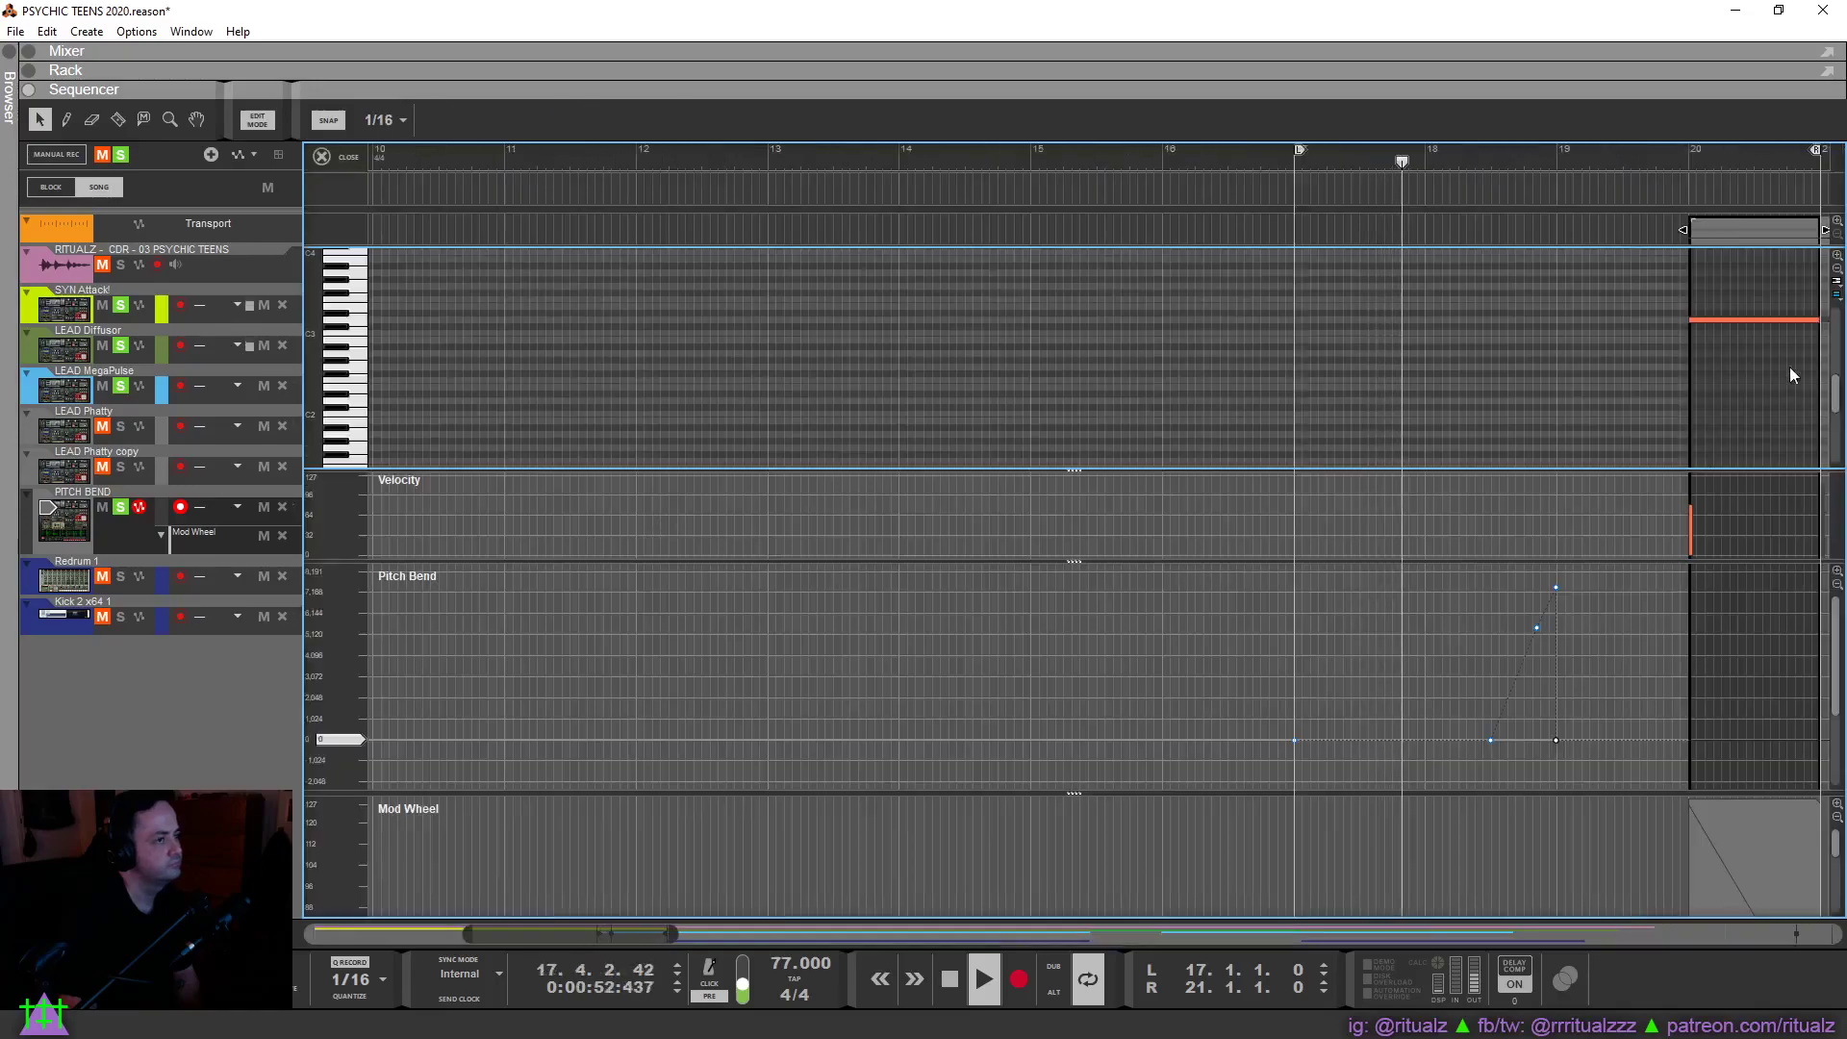
{"action": "left_click_drag", "start_coordinate": [1690, 335], "coordinate": [1759, 335]}
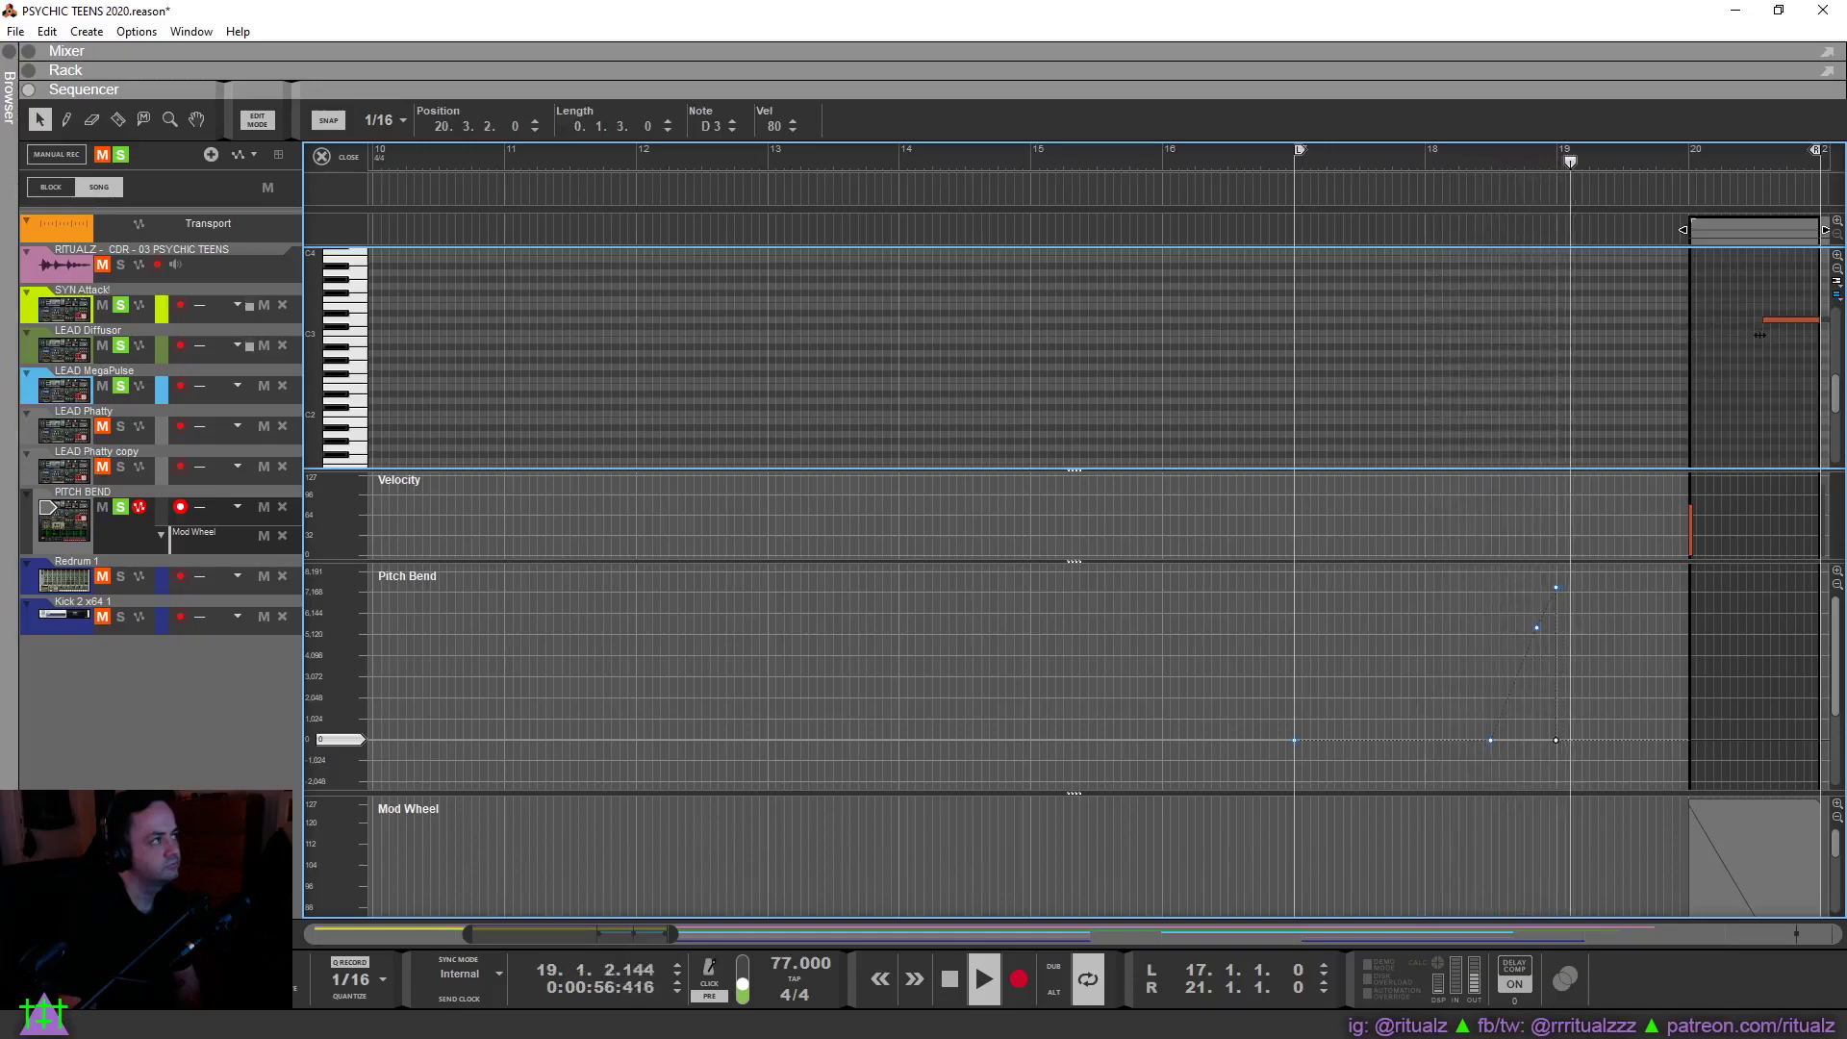
{"action": "left_click_drag", "start_coordinate": [1760, 335], "coordinate": [1753, 335]}
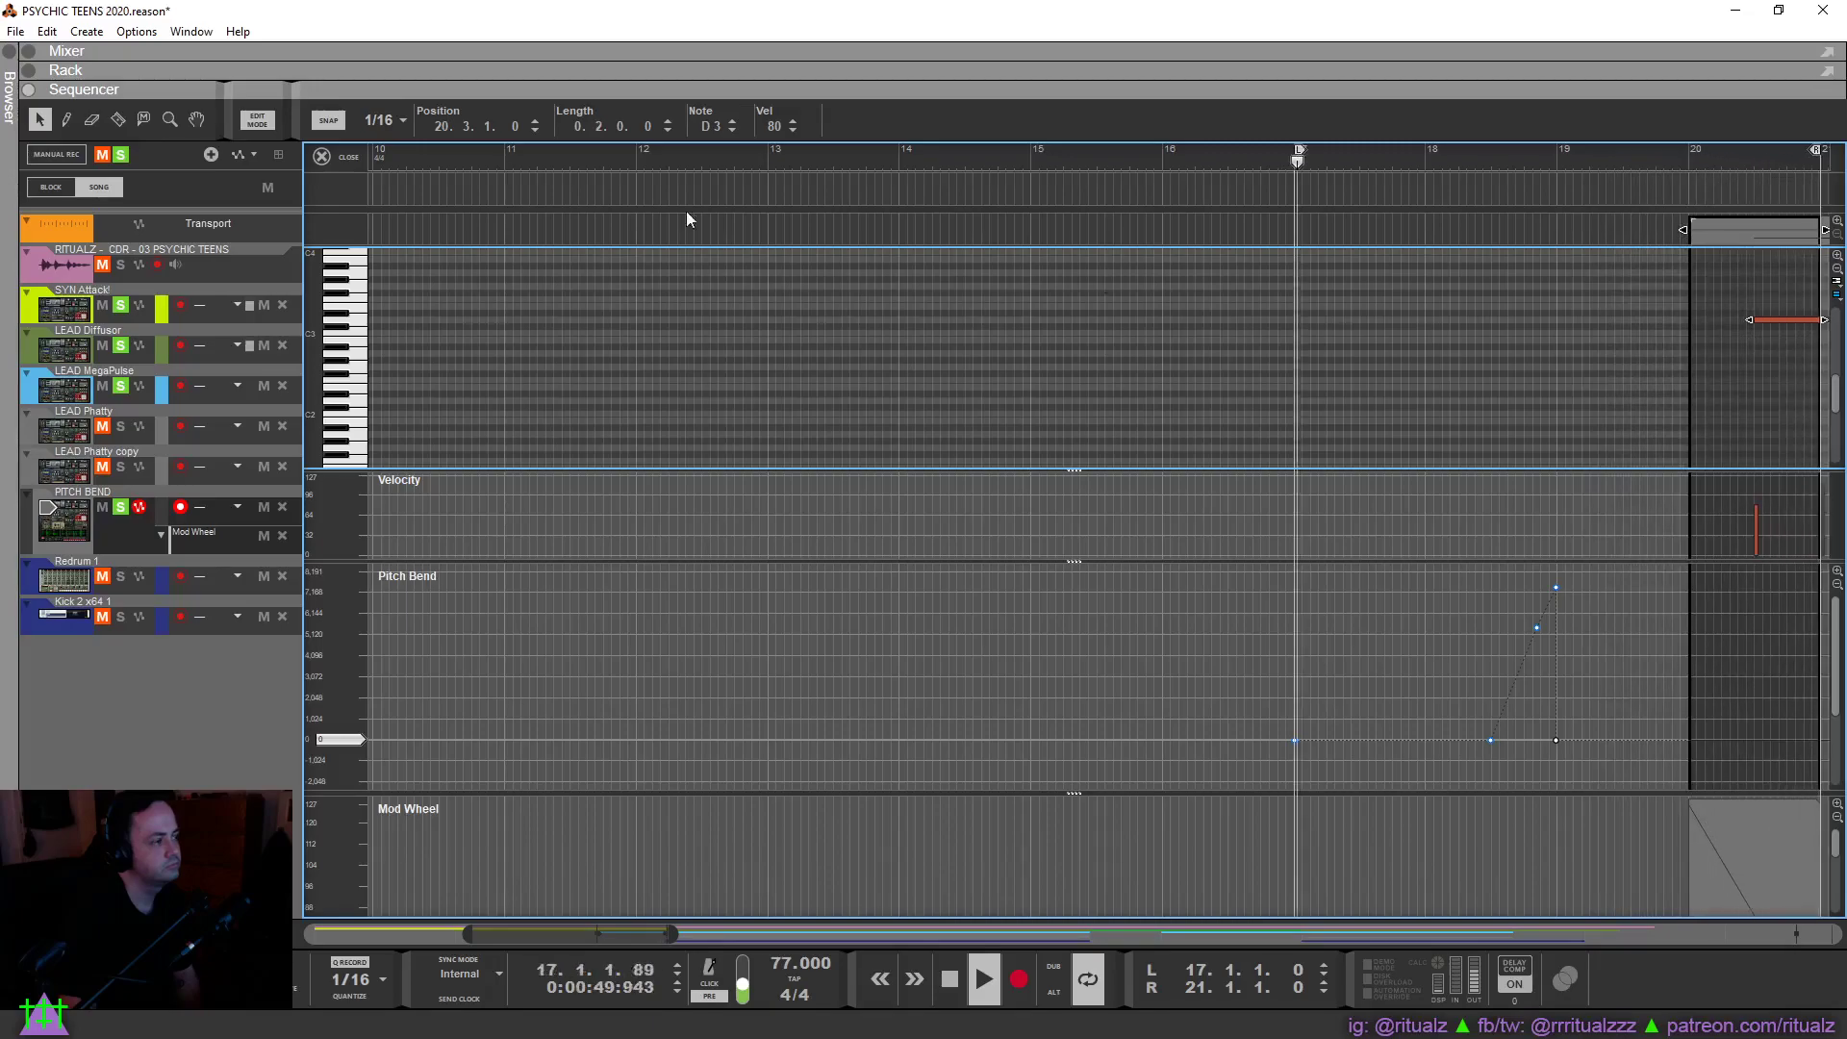
{"action": "left_click", "coordinate": [362, 158]}
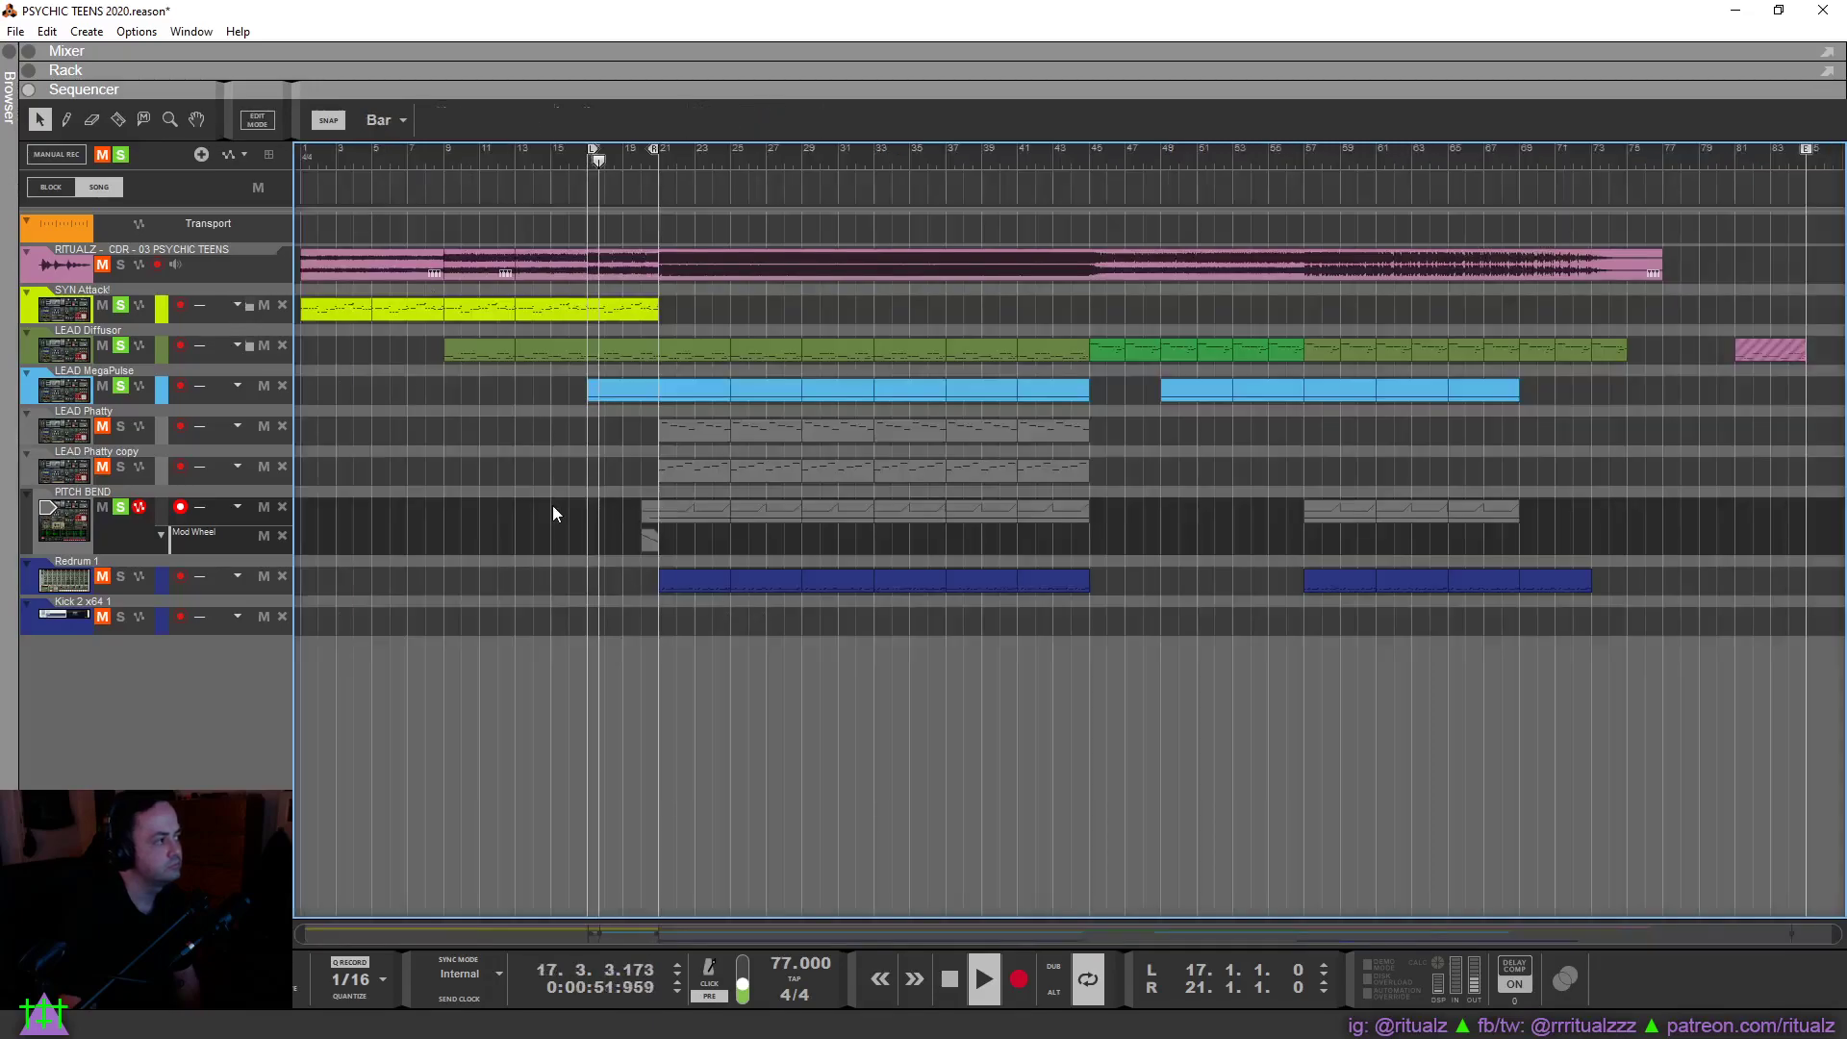
Extend the loop end to bar 45 and add the LEAD Phatty copy and LEAD Phatty tracks to the solo.
{"action": "left_click_drag", "start_coordinate": [655, 150], "coordinate": [1087, 193]}
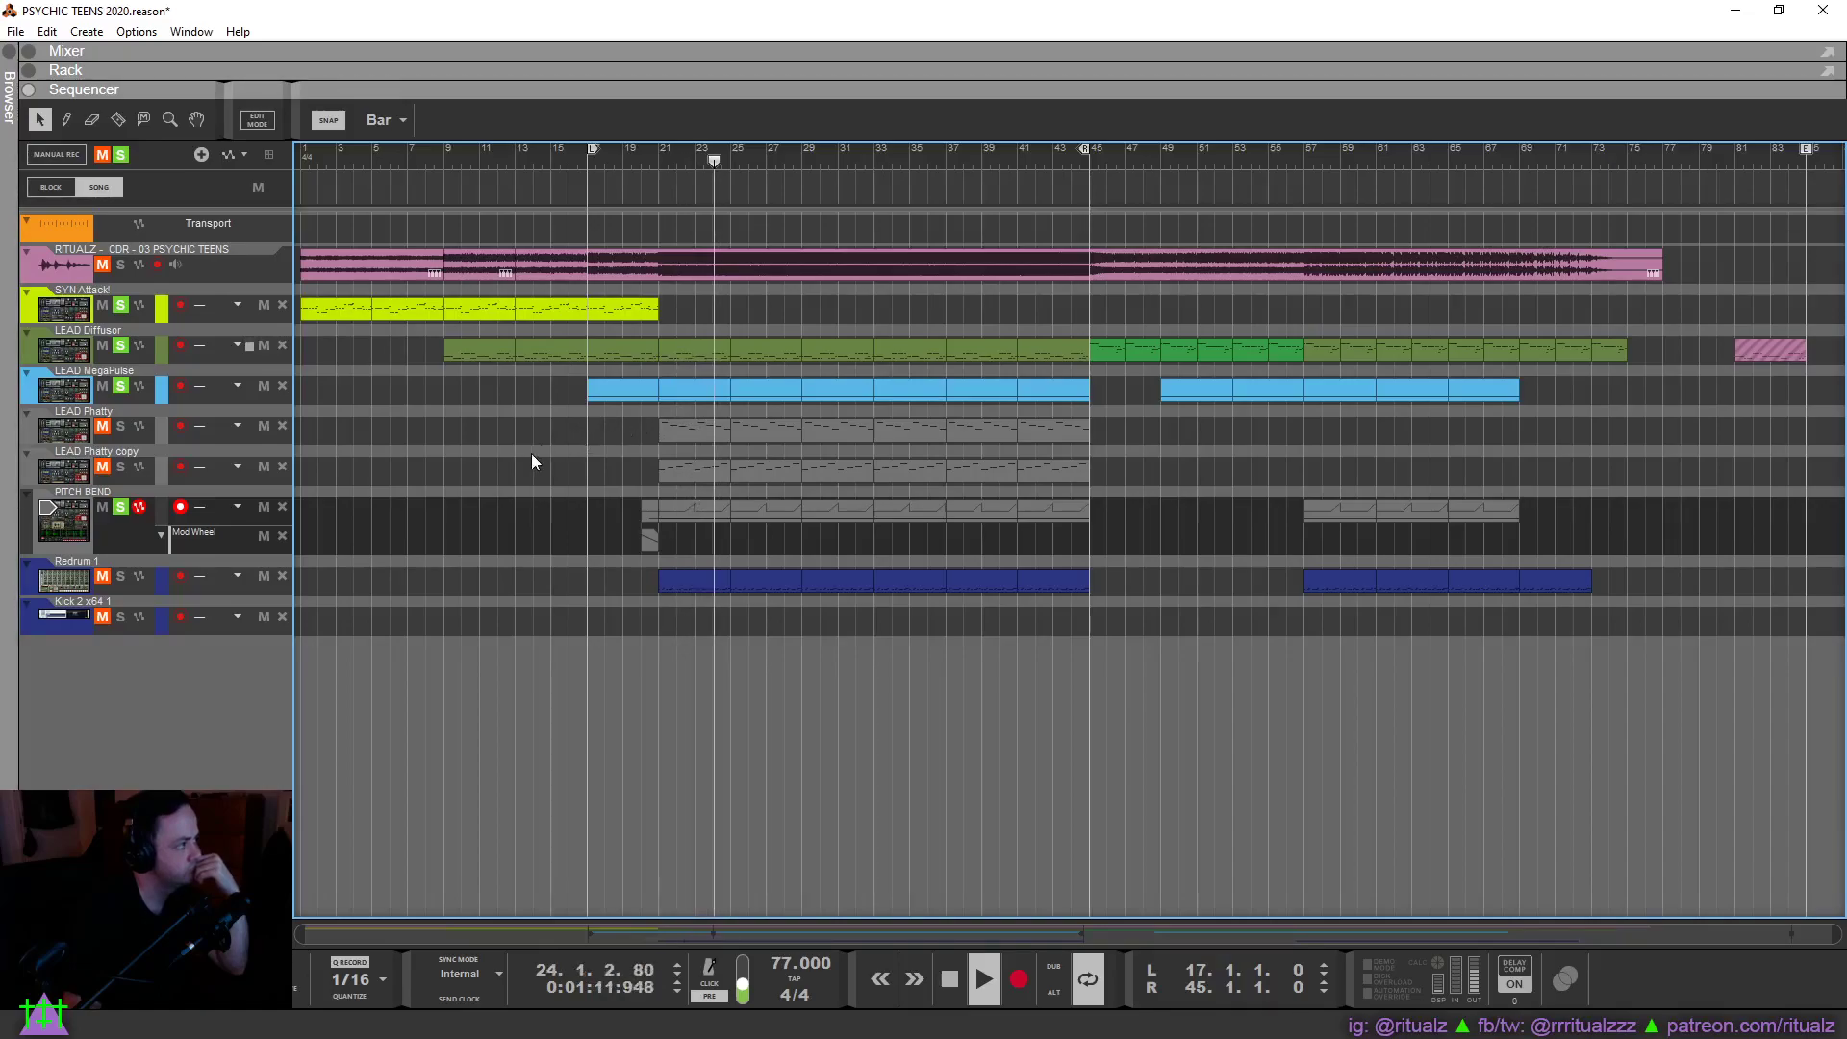
{"action": "left_click", "coordinate": [120, 467]}
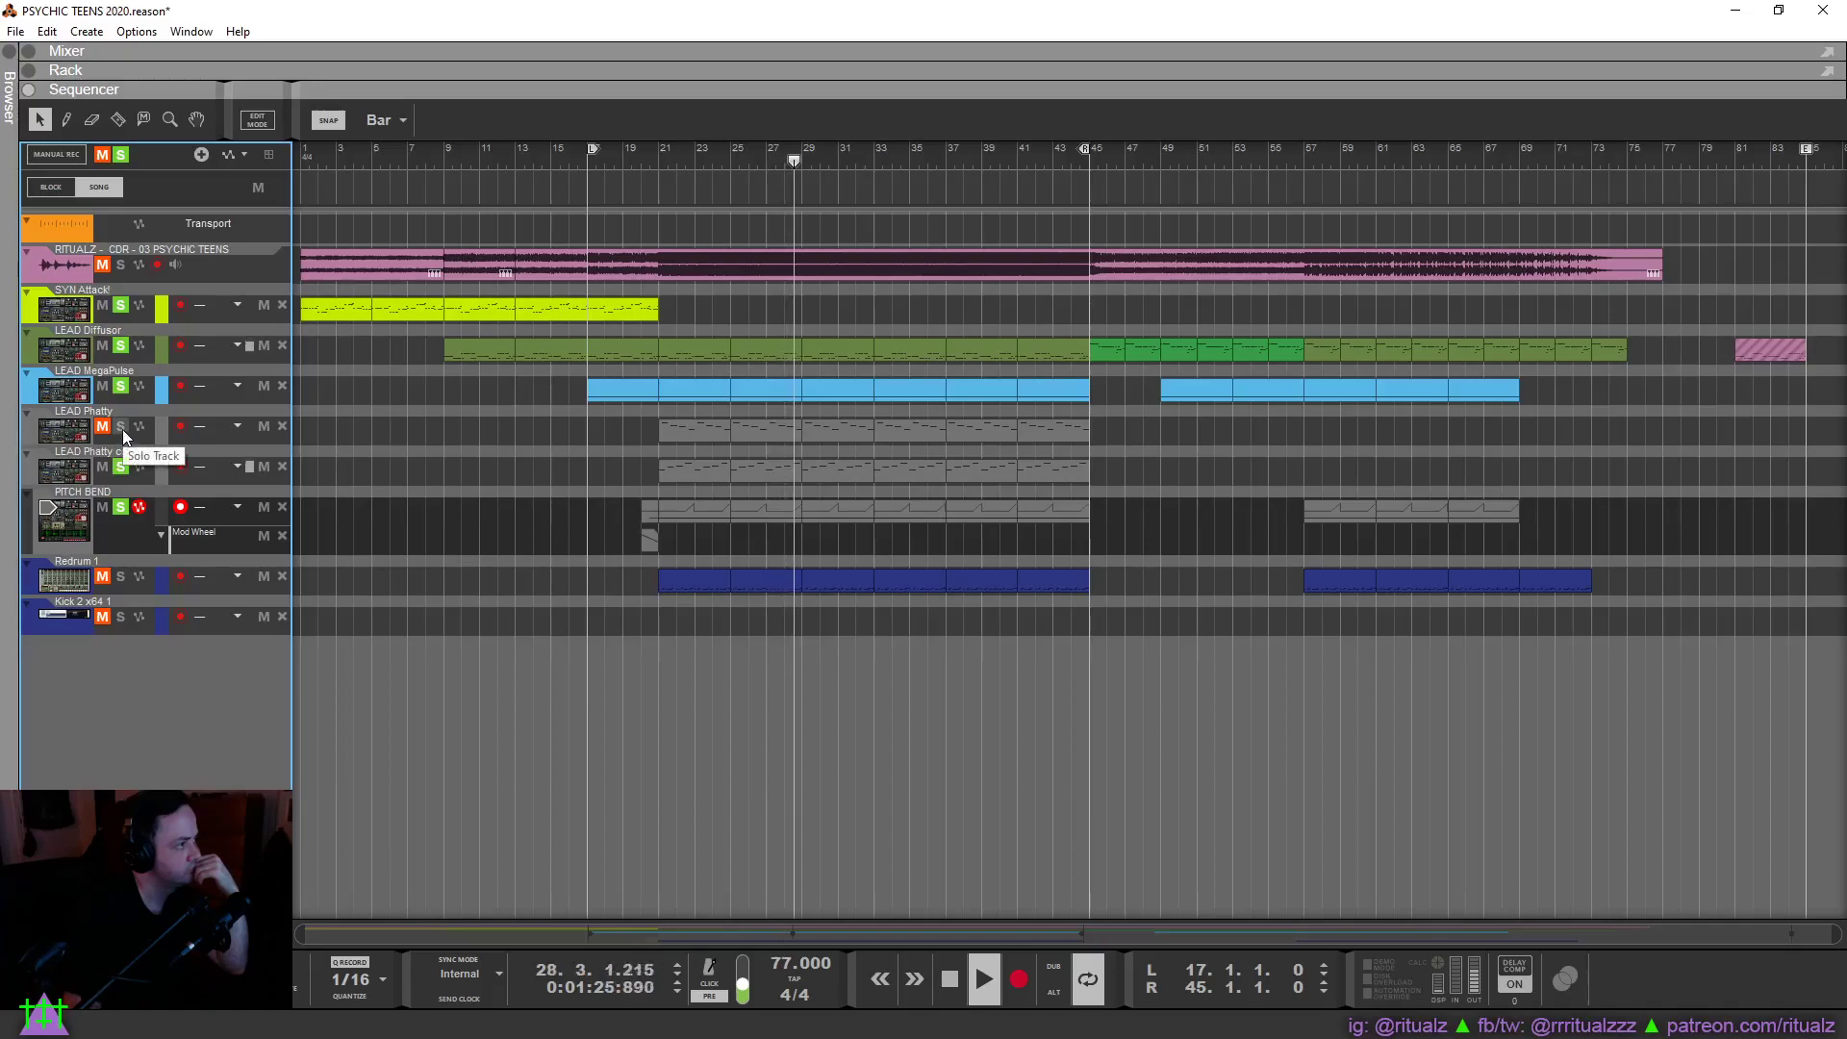
{"action": "left_click", "coordinate": [121, 427]}
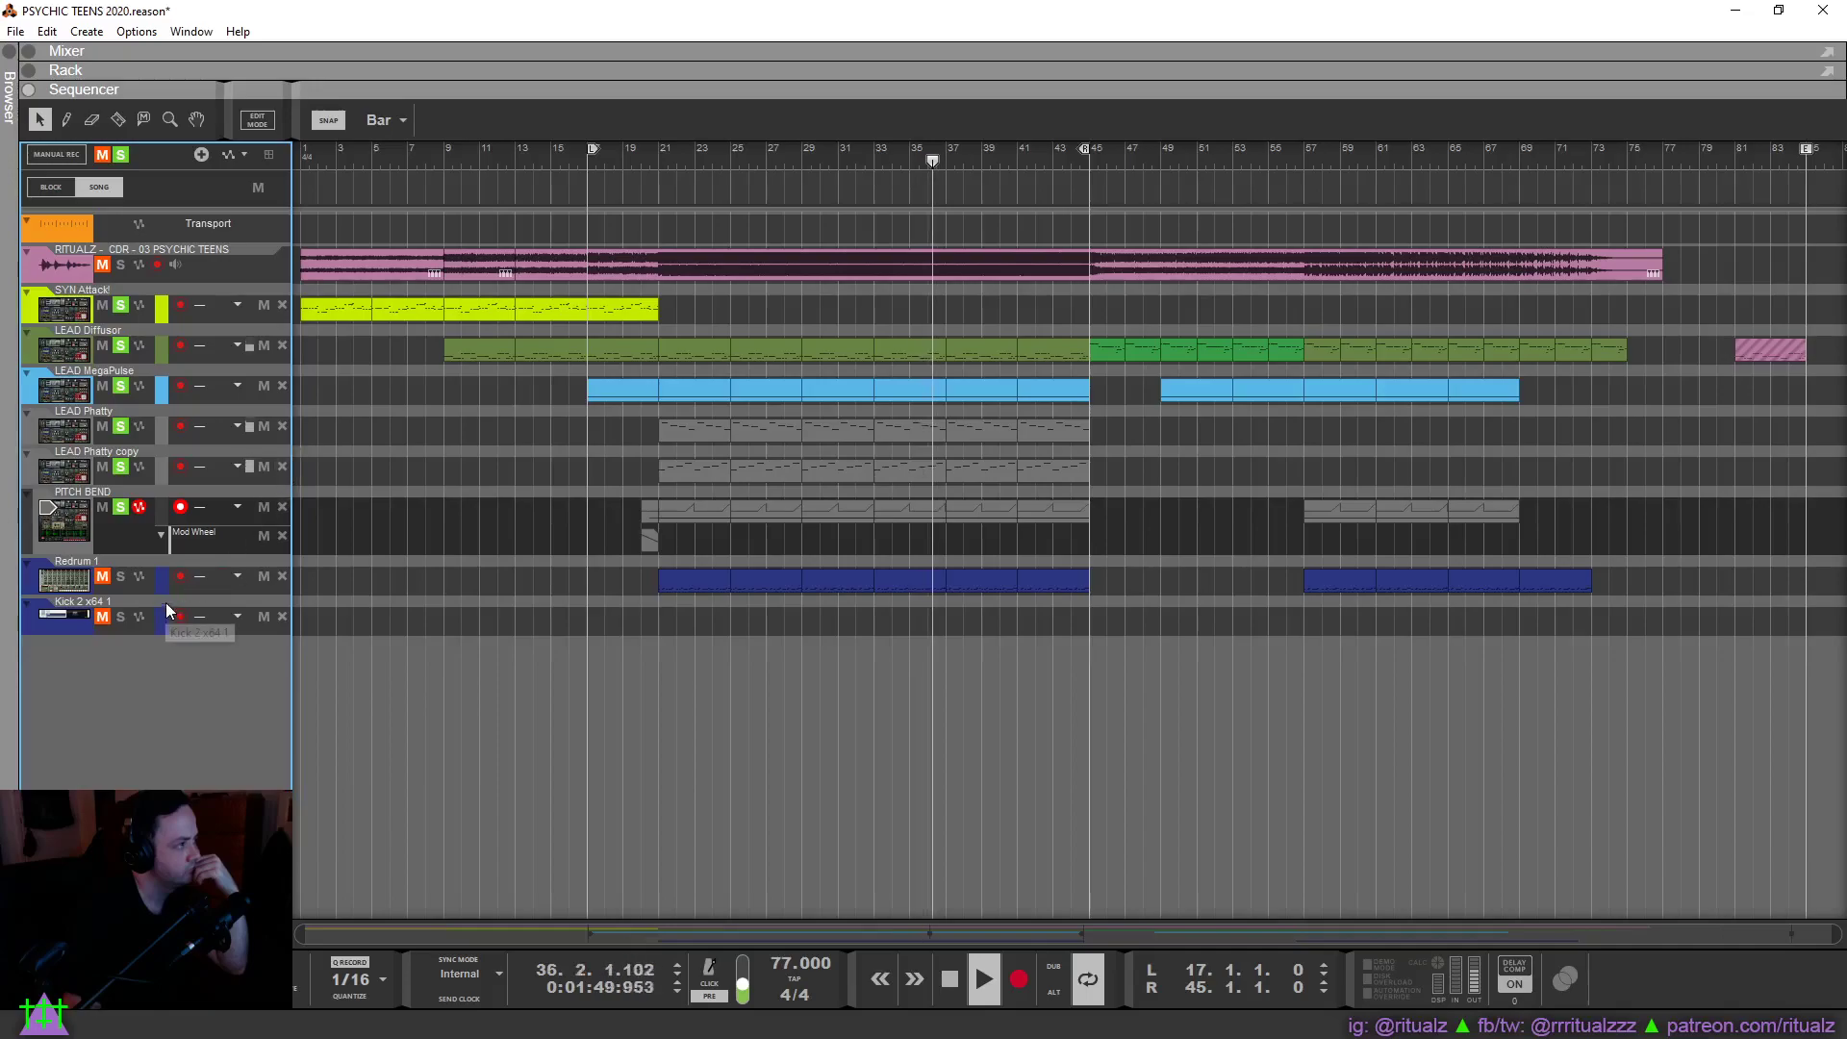
Clear all solos, unmute the drum tracks, mute the original audio, and extend the loop end to bar 77.
{"action": "left_click", "coordinate": [121, 155]}
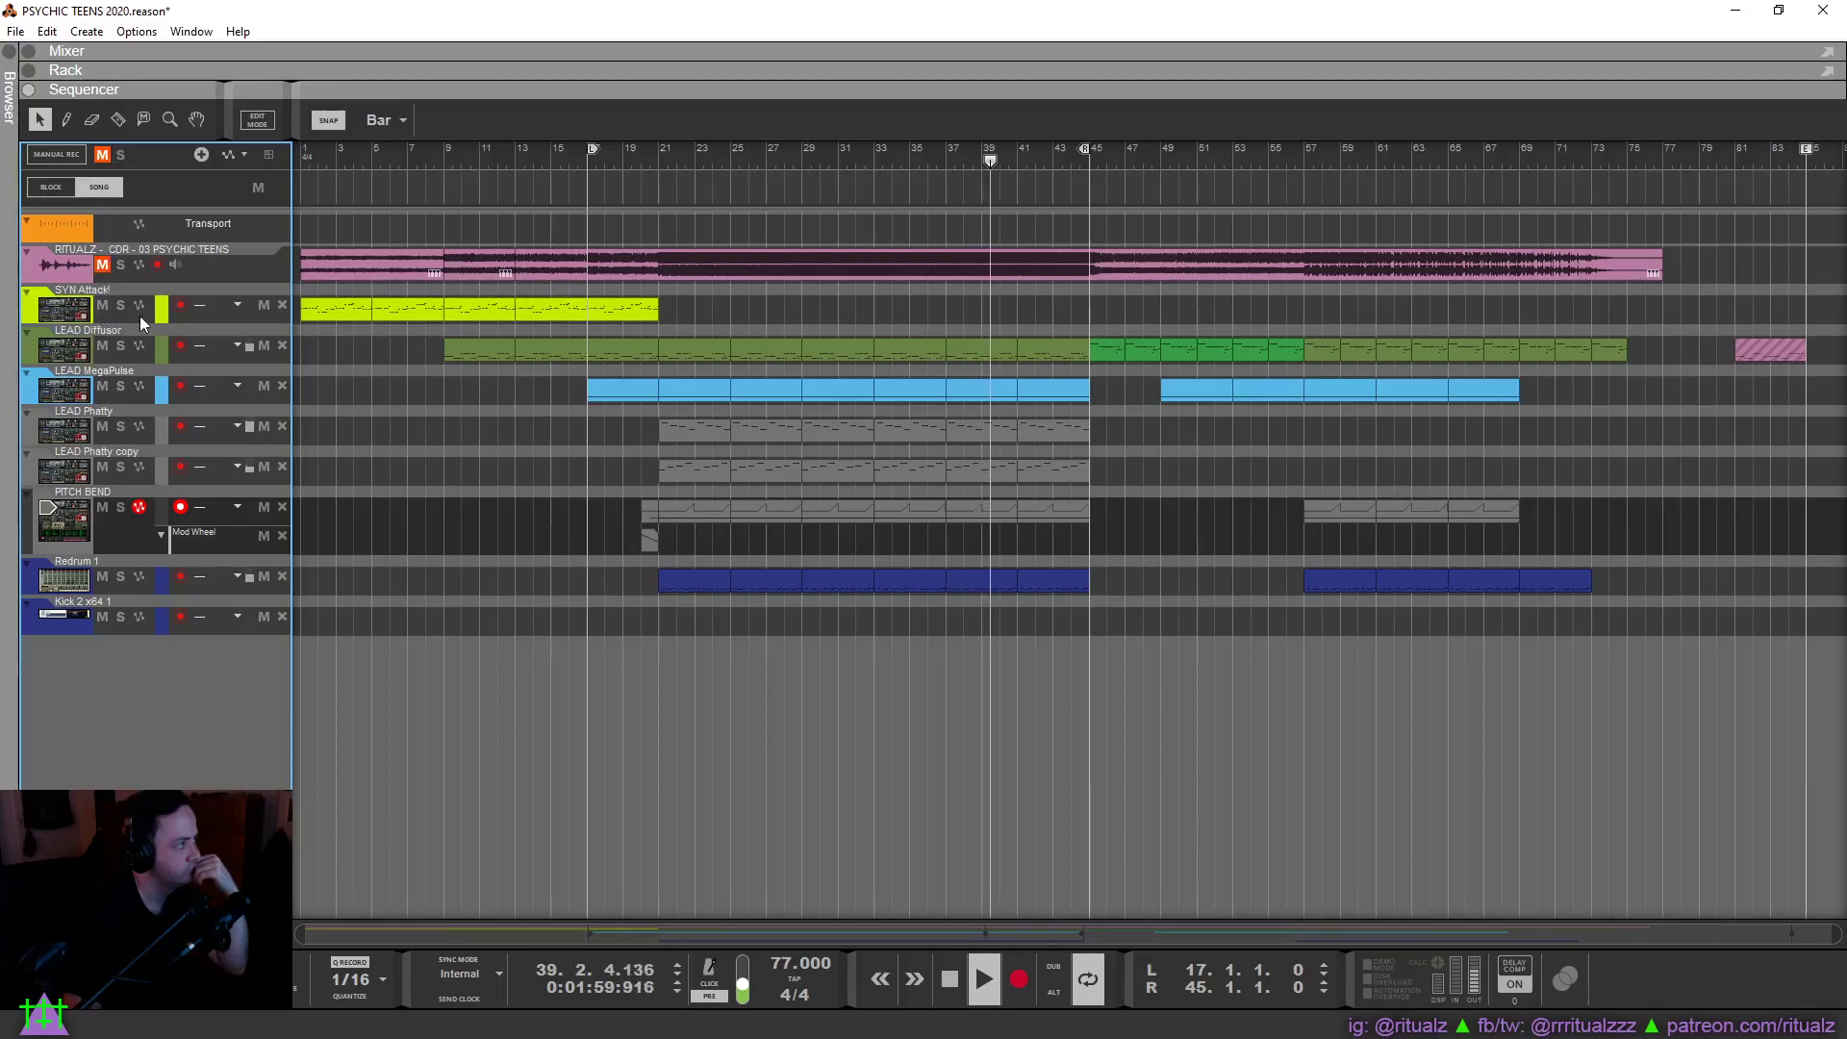
{"action": "right_click", "coordinate": [152, 672]}
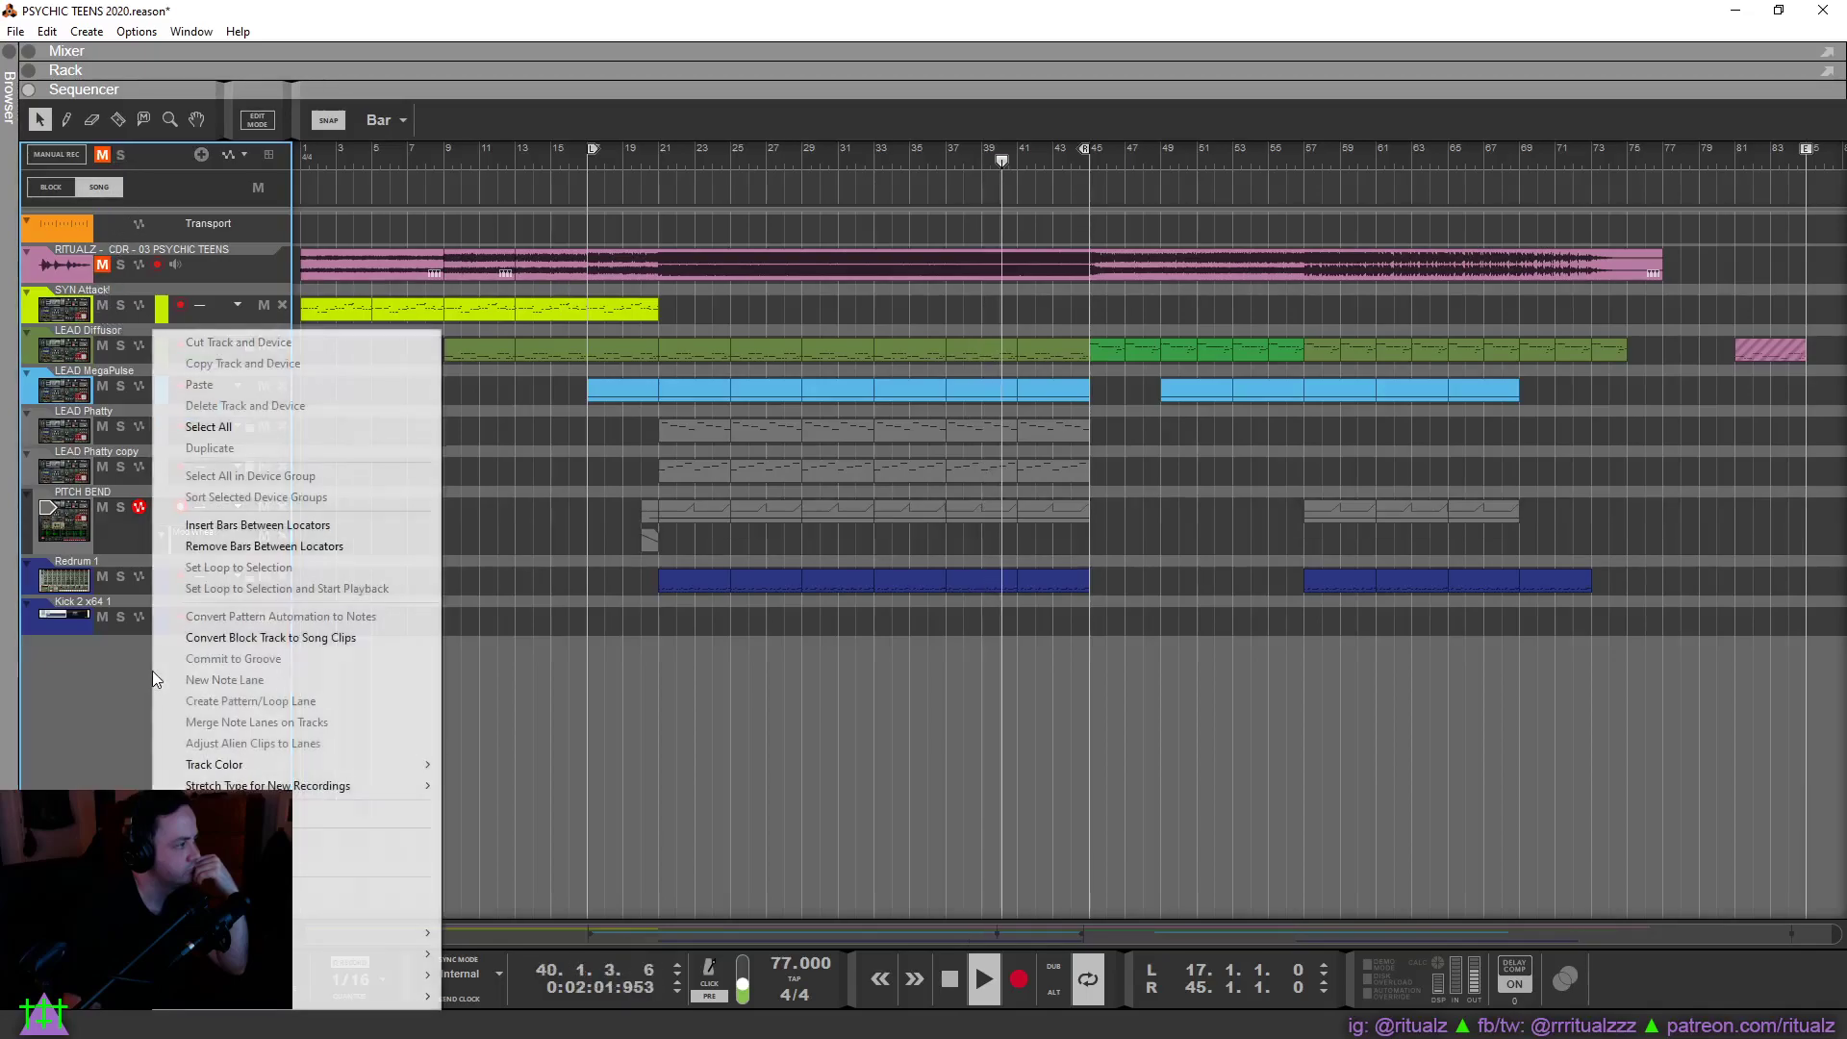
{"action": "left_click", "coordinate": [145, 675]}
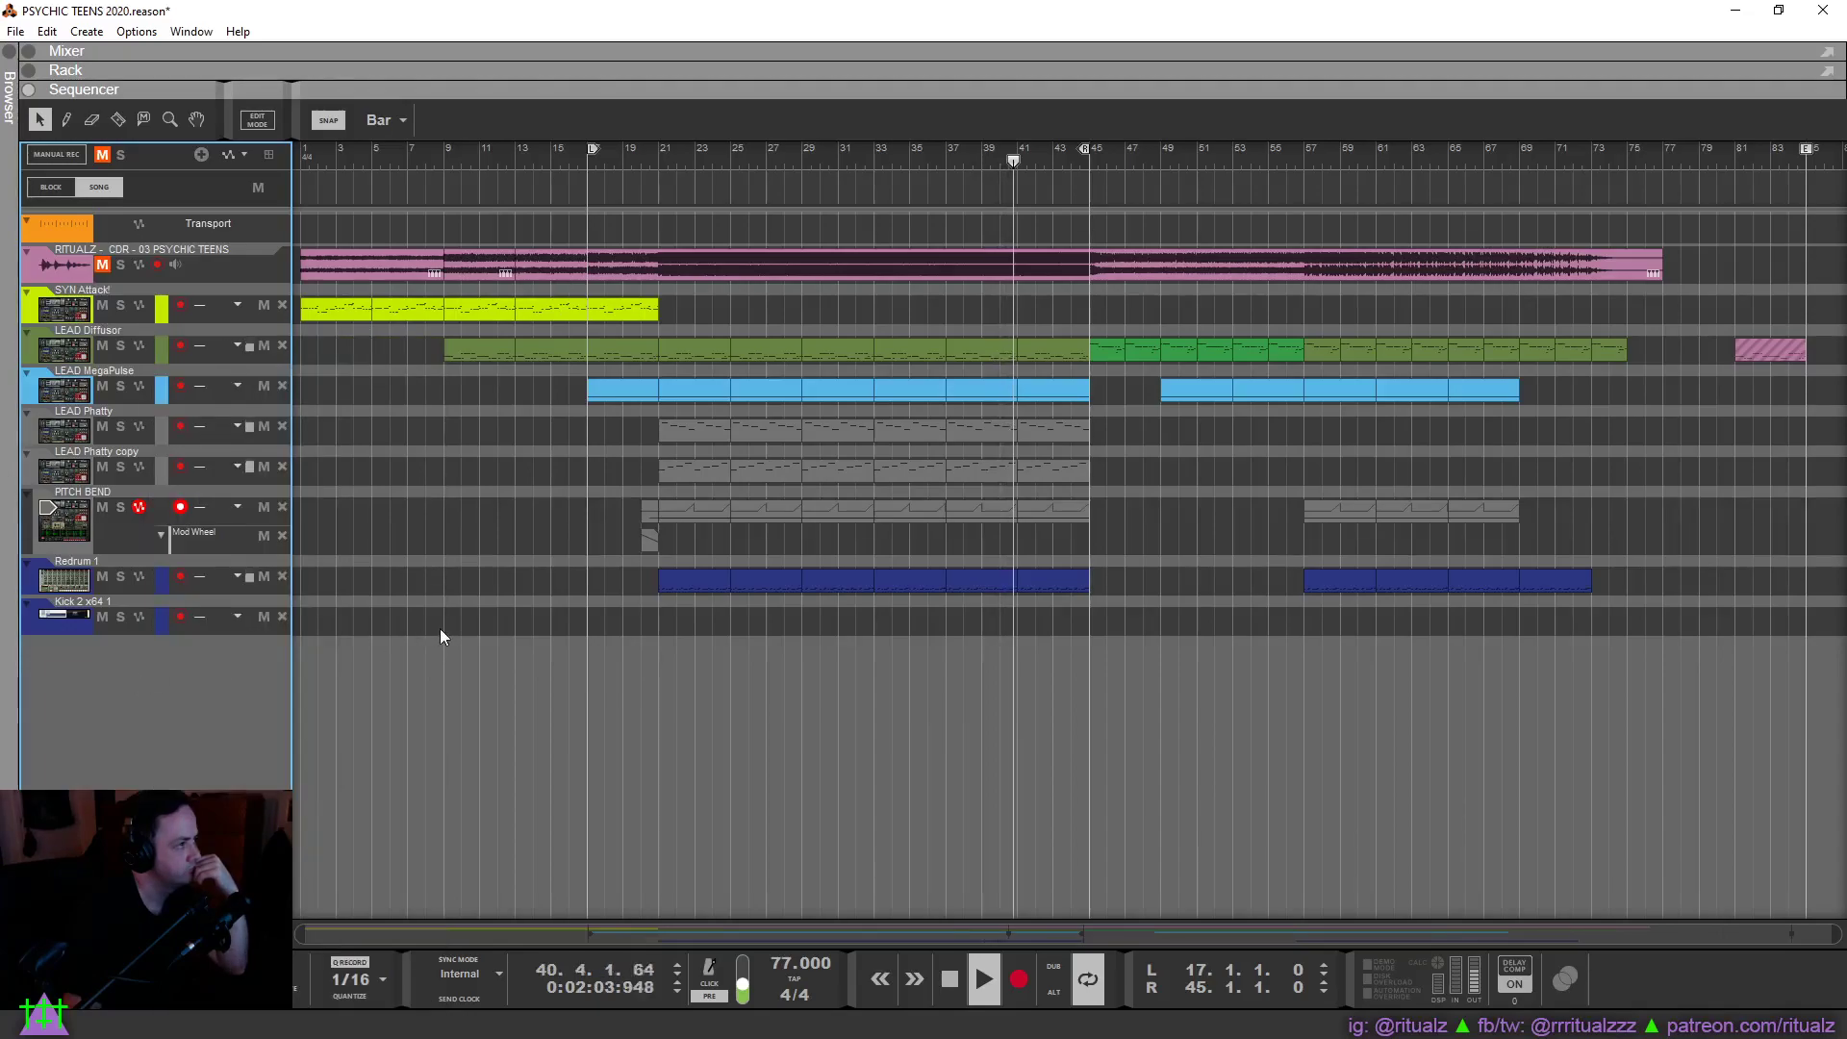
{"action": "left_click_drag", "start_coordinate": [1087, 152], "coordinate": [1662, 232]}
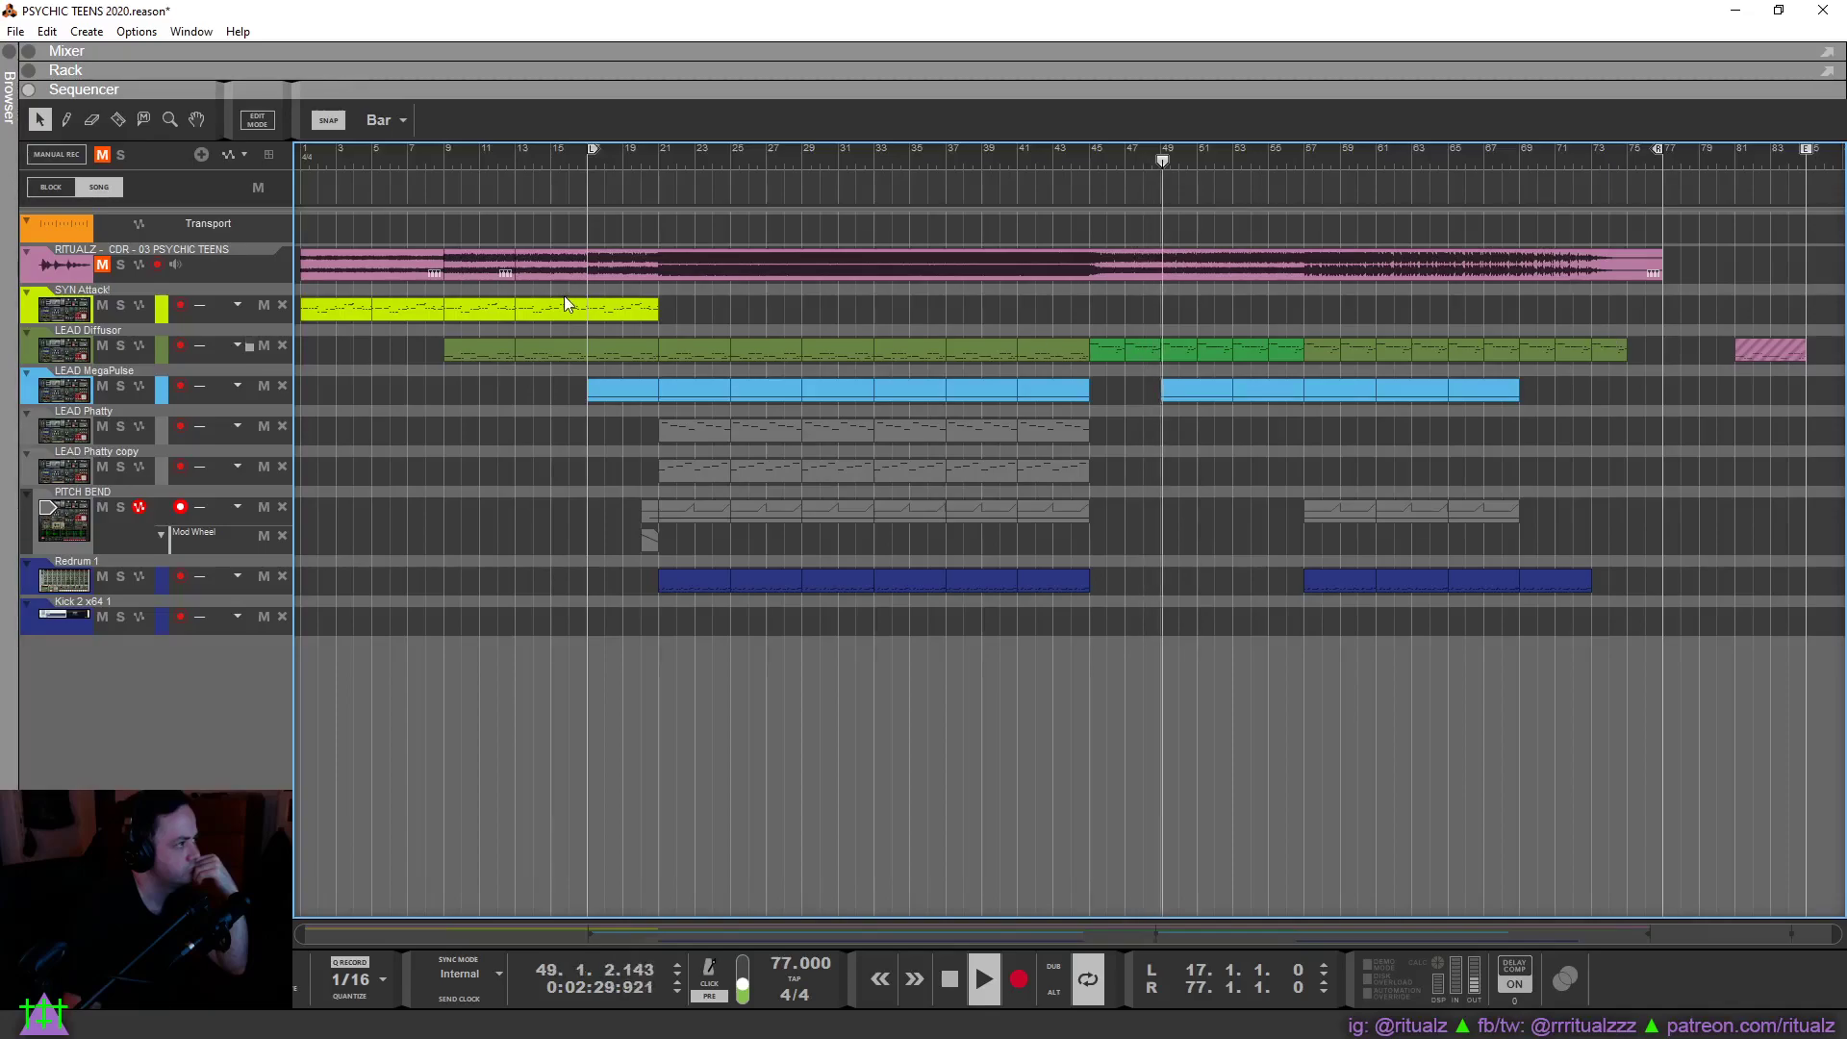
Adjust the LEAD Diffusor EQ: low-pass at 19.68 kHz, high mids boosted 4.44 dB at 2.63 kHz, and high-pass at 99.1 Hz.
{"action": "left_click", "coordinate": [66, 51]}
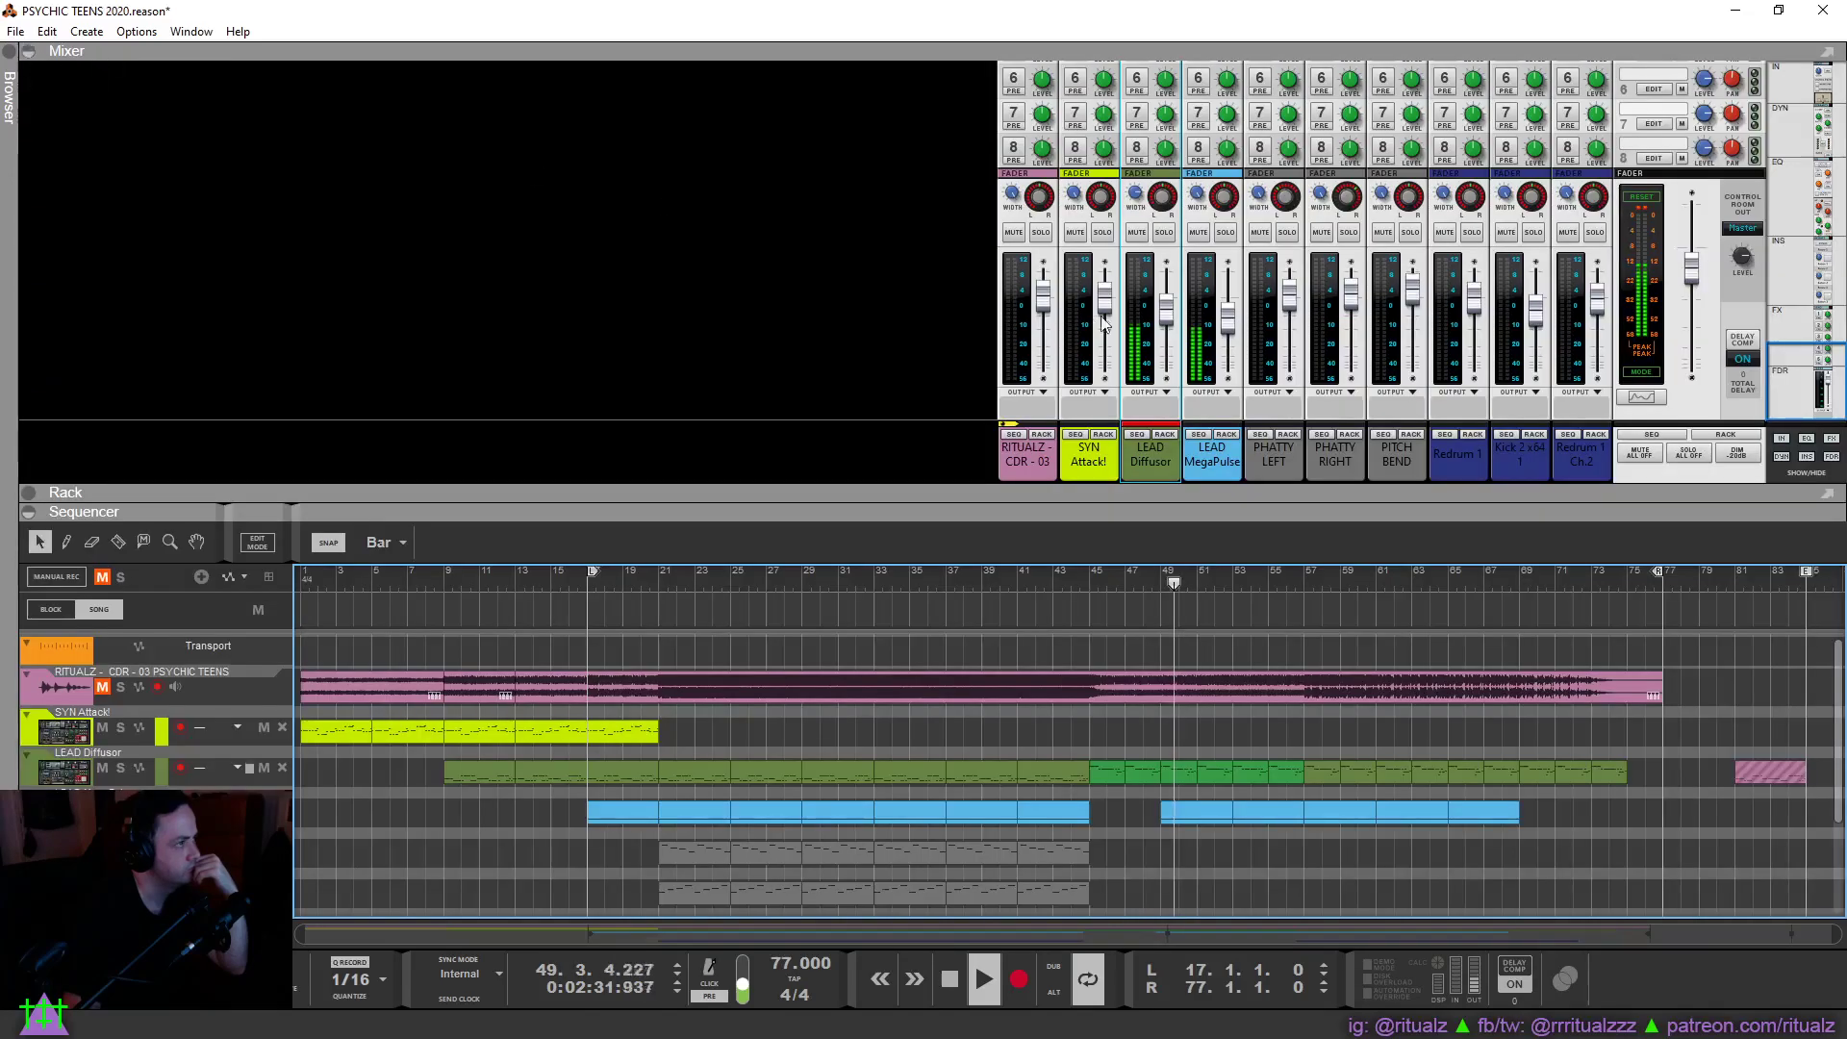
{"action": "key", "text": "F2"}
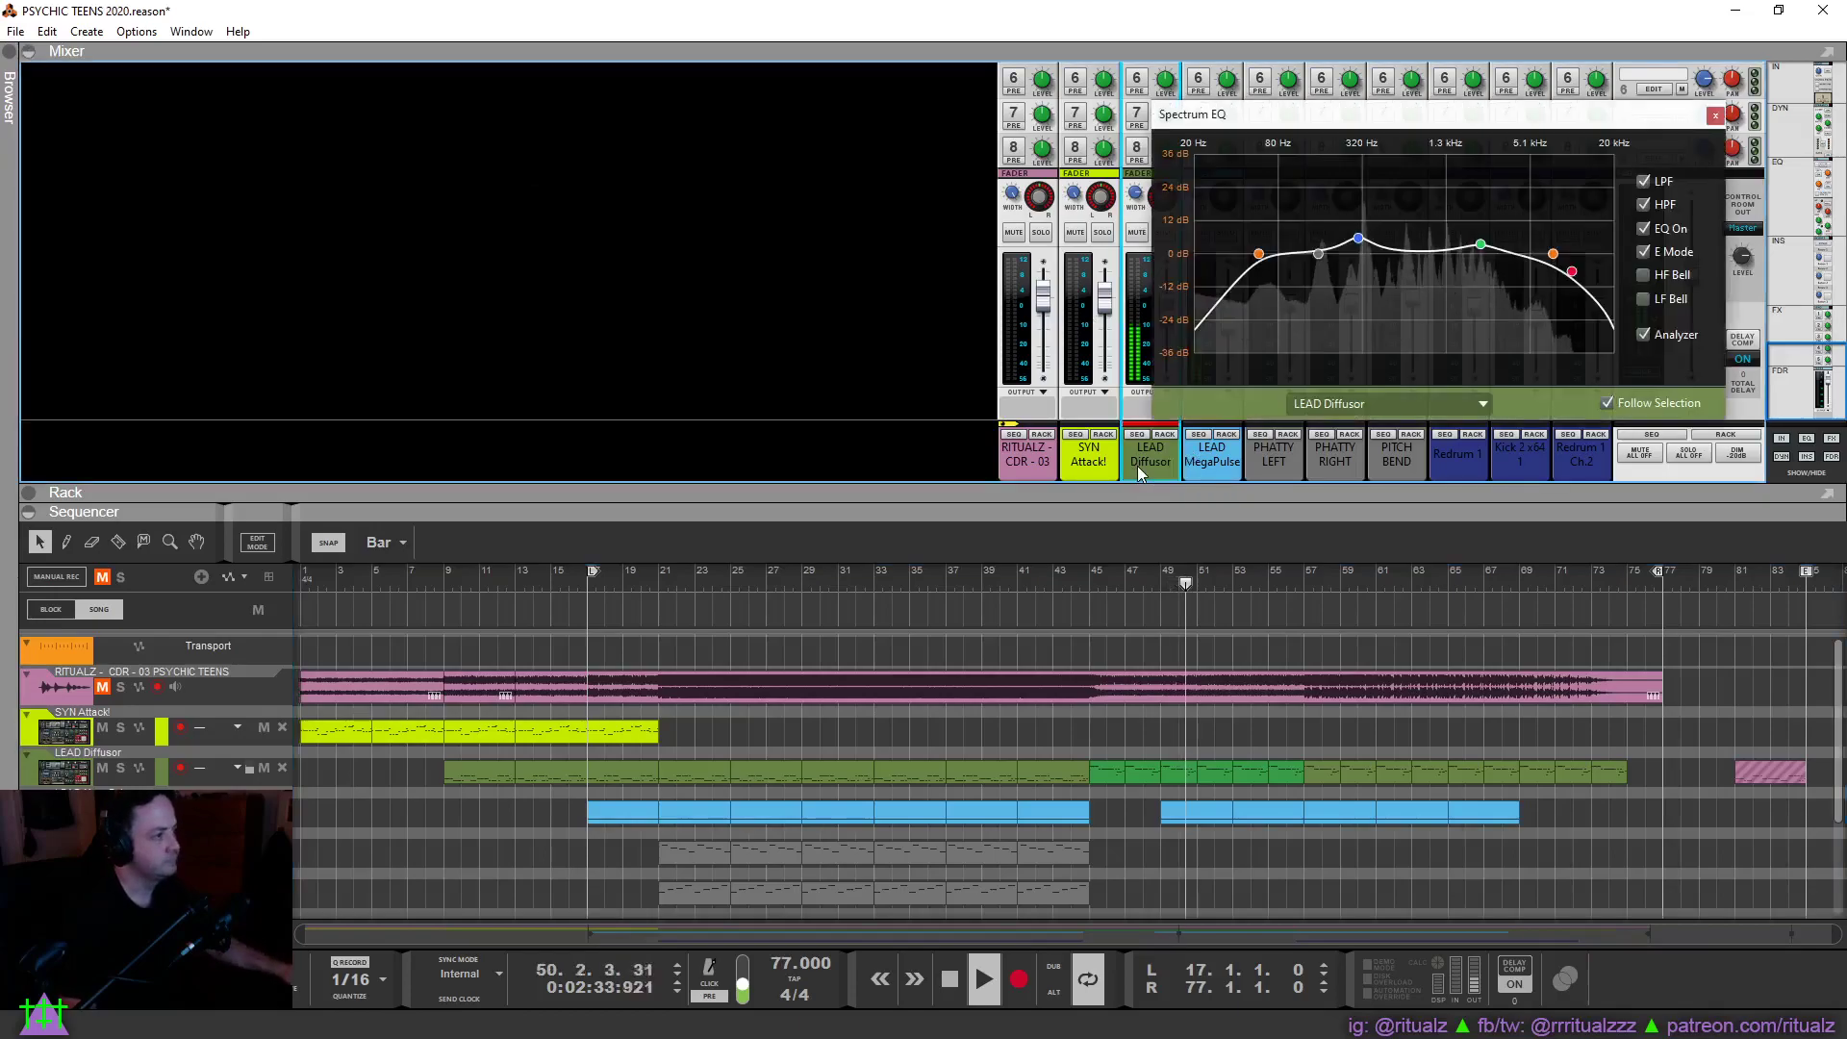
{"action": "left_click_drag", "start_coordinate": [1552, 253], "coordinate": [1614, 250]}
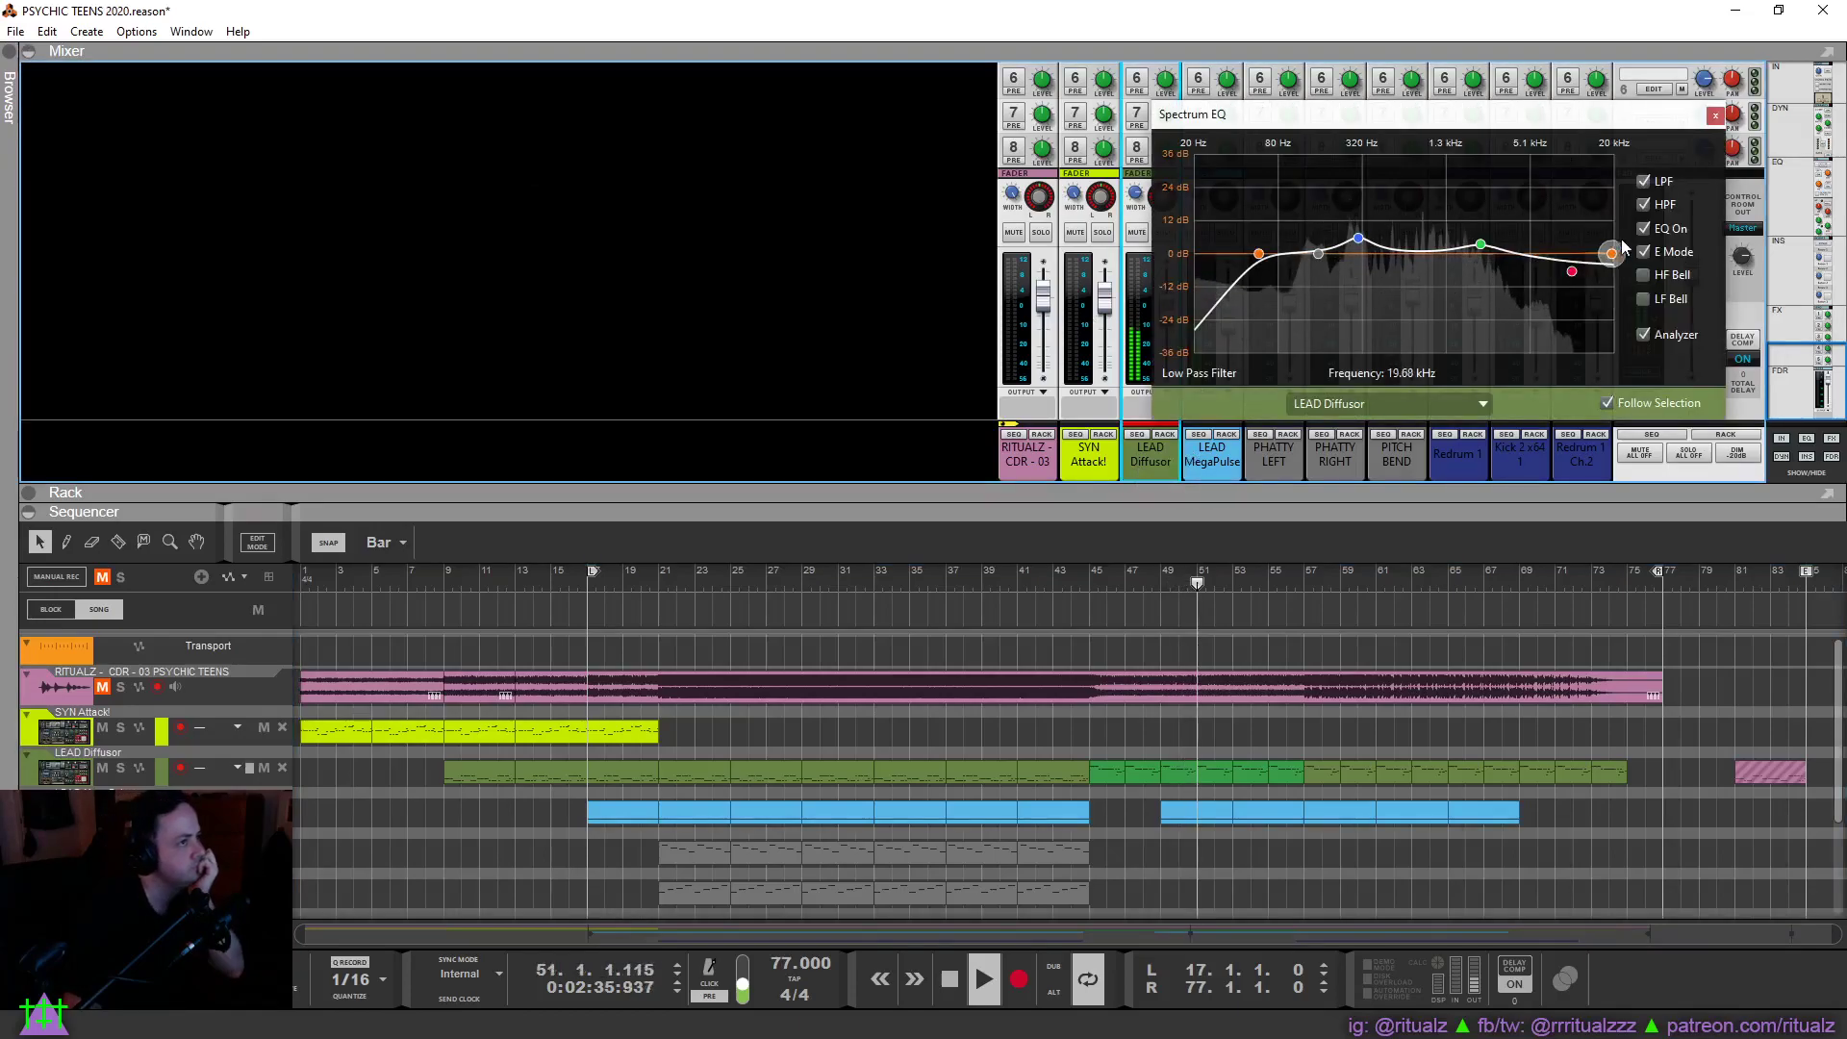
{"action": "mouse_move", "coordinate": [1480, 244]}
{"action": "left_mouse_down"}
{"action": "mouse_move", "coordinate": [1527, 211]}
{"action": "mouse_move", "coordinate": [1496, 247]}
{"action": "left_mouse_up"}
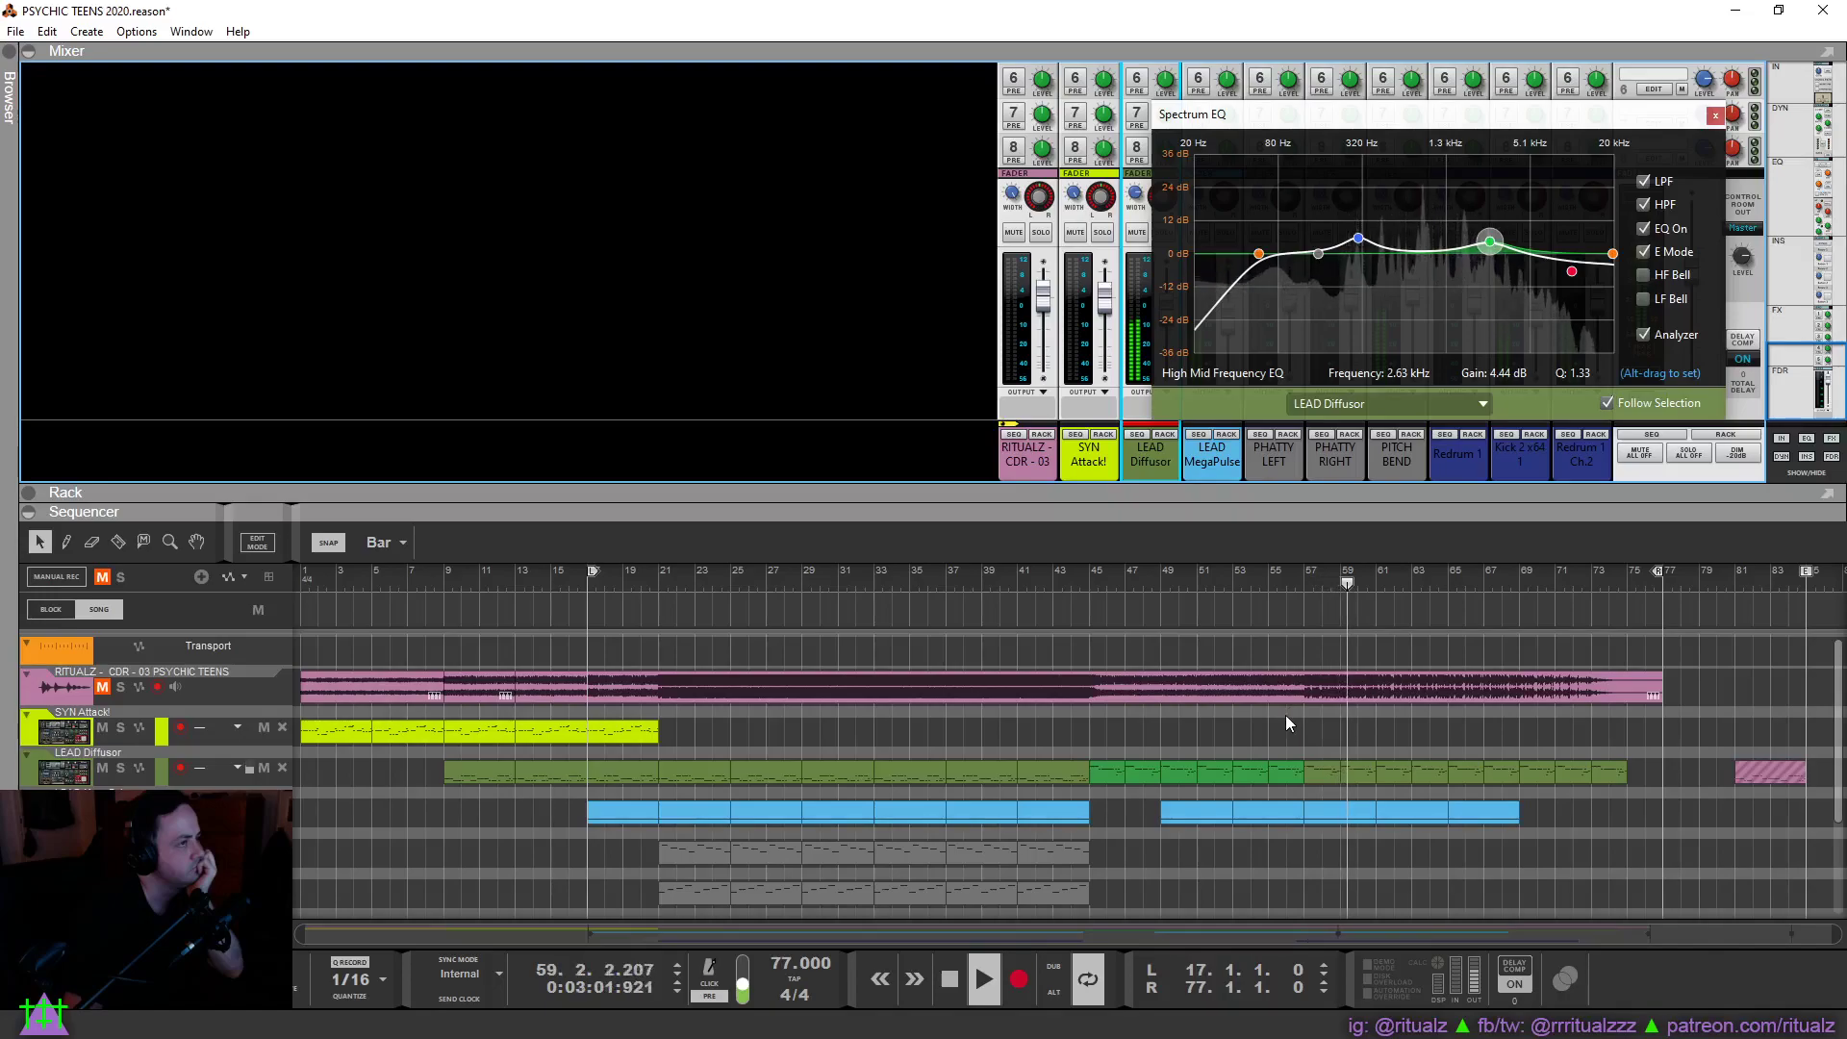
{"action": "left_click_drag", "start_coordinate": [1258, 253], "coordinate": [1291, 253]}
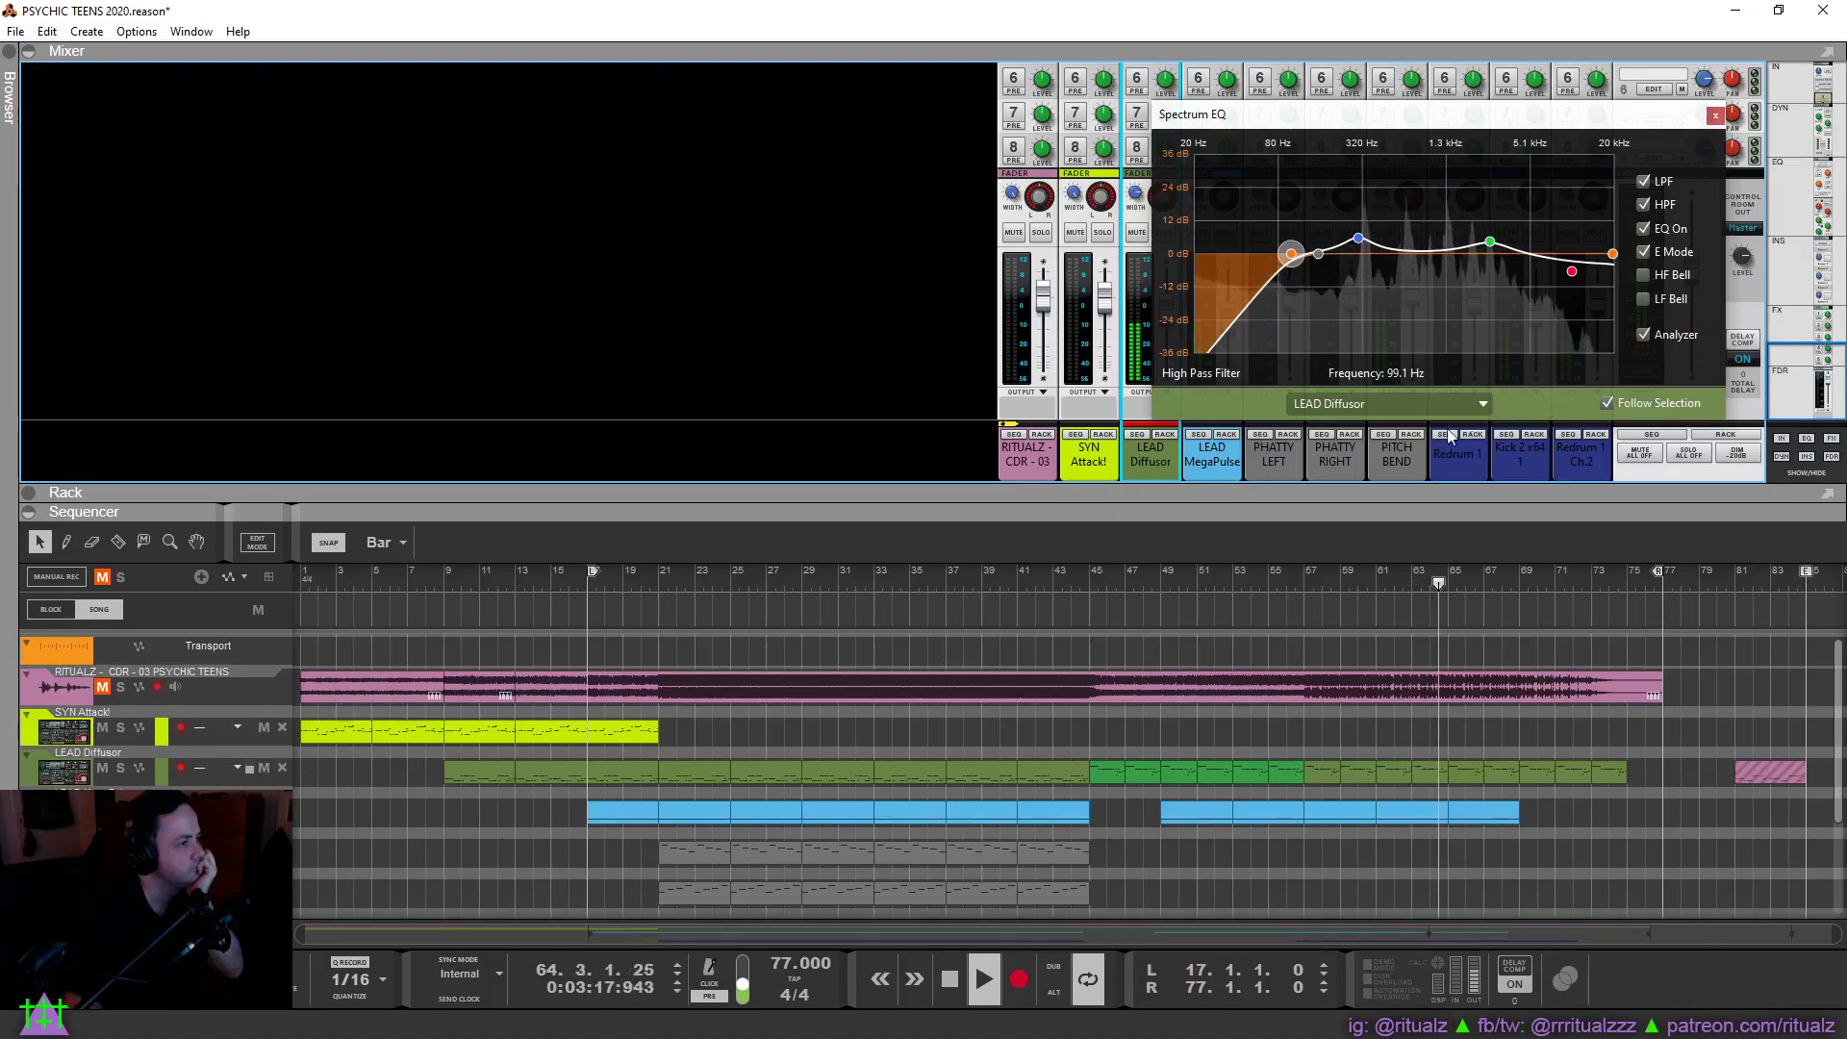
Examine the Scream 4 distortion and the rest of the LEAD Diffusor's effects chain in the rack.
{"action": "key", "text": "F6"}
{"action": "scroll", "coordinate": [442, 645], "scroll_direction": "up", "scroll_amount": 10}
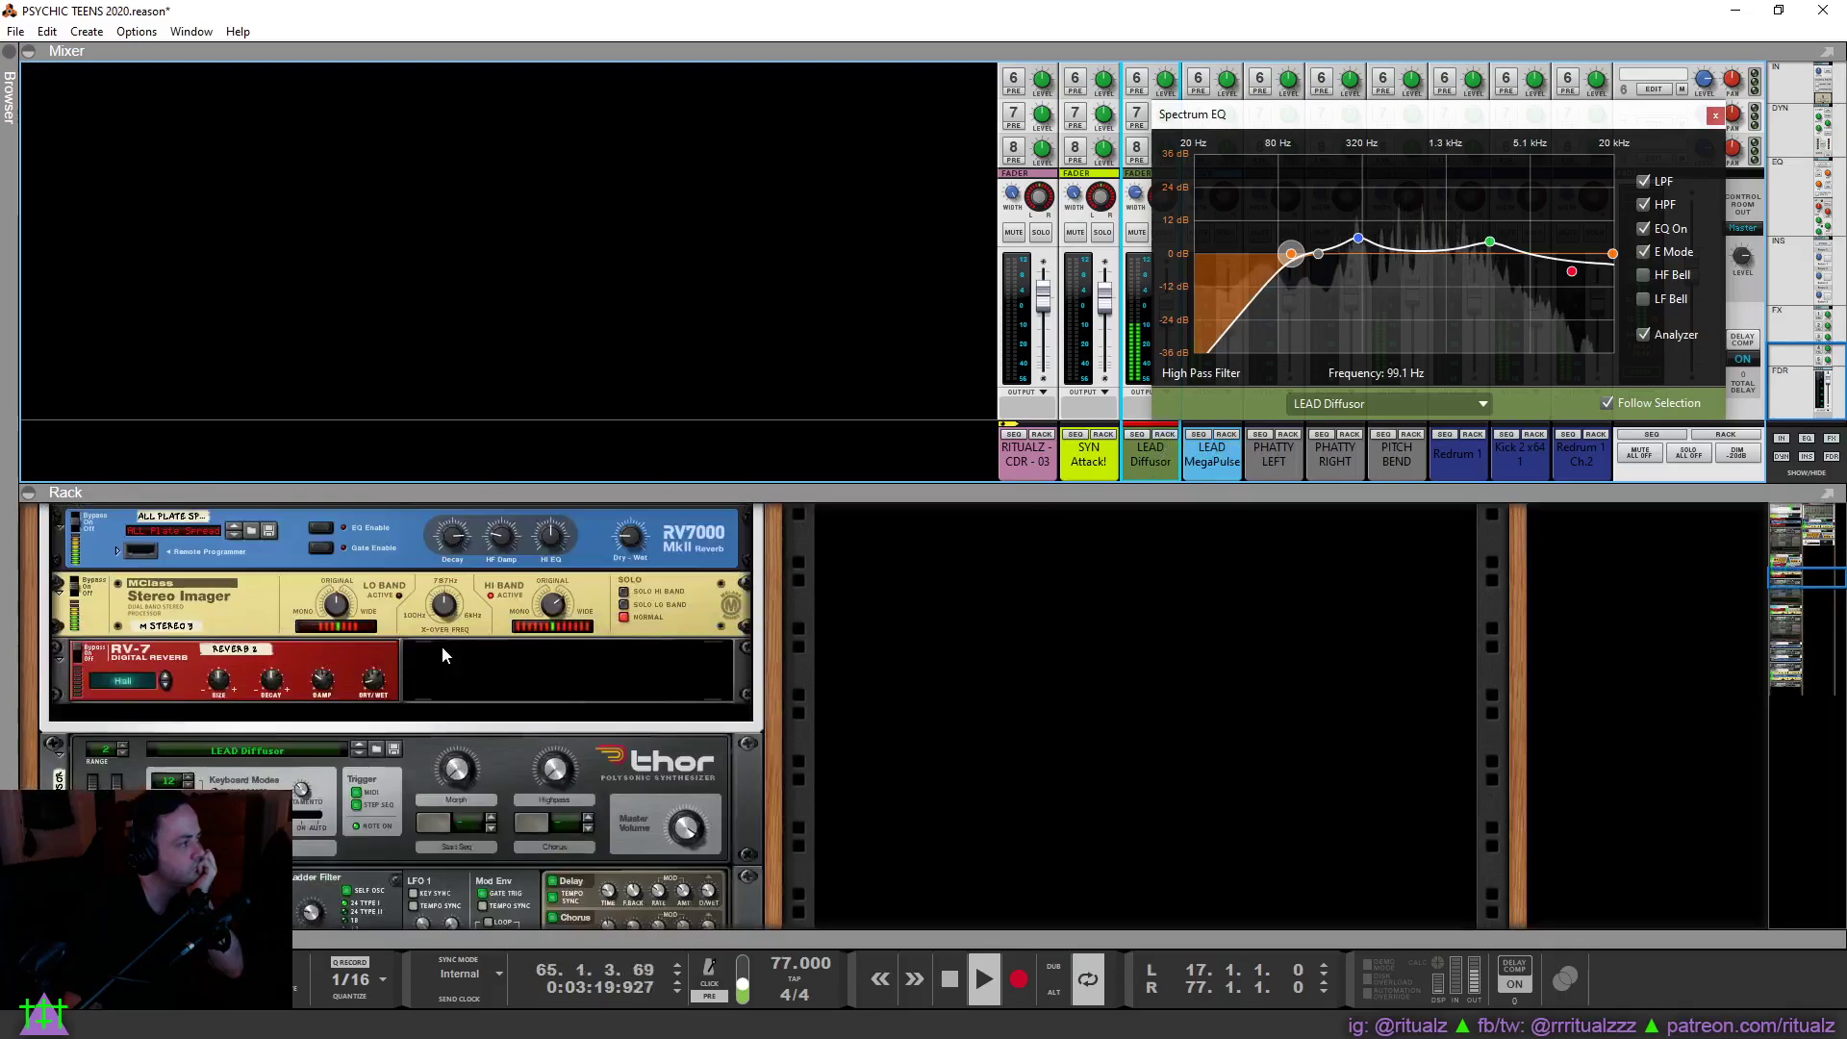
{"action": "left_click", "coordinate": [470, 586]}
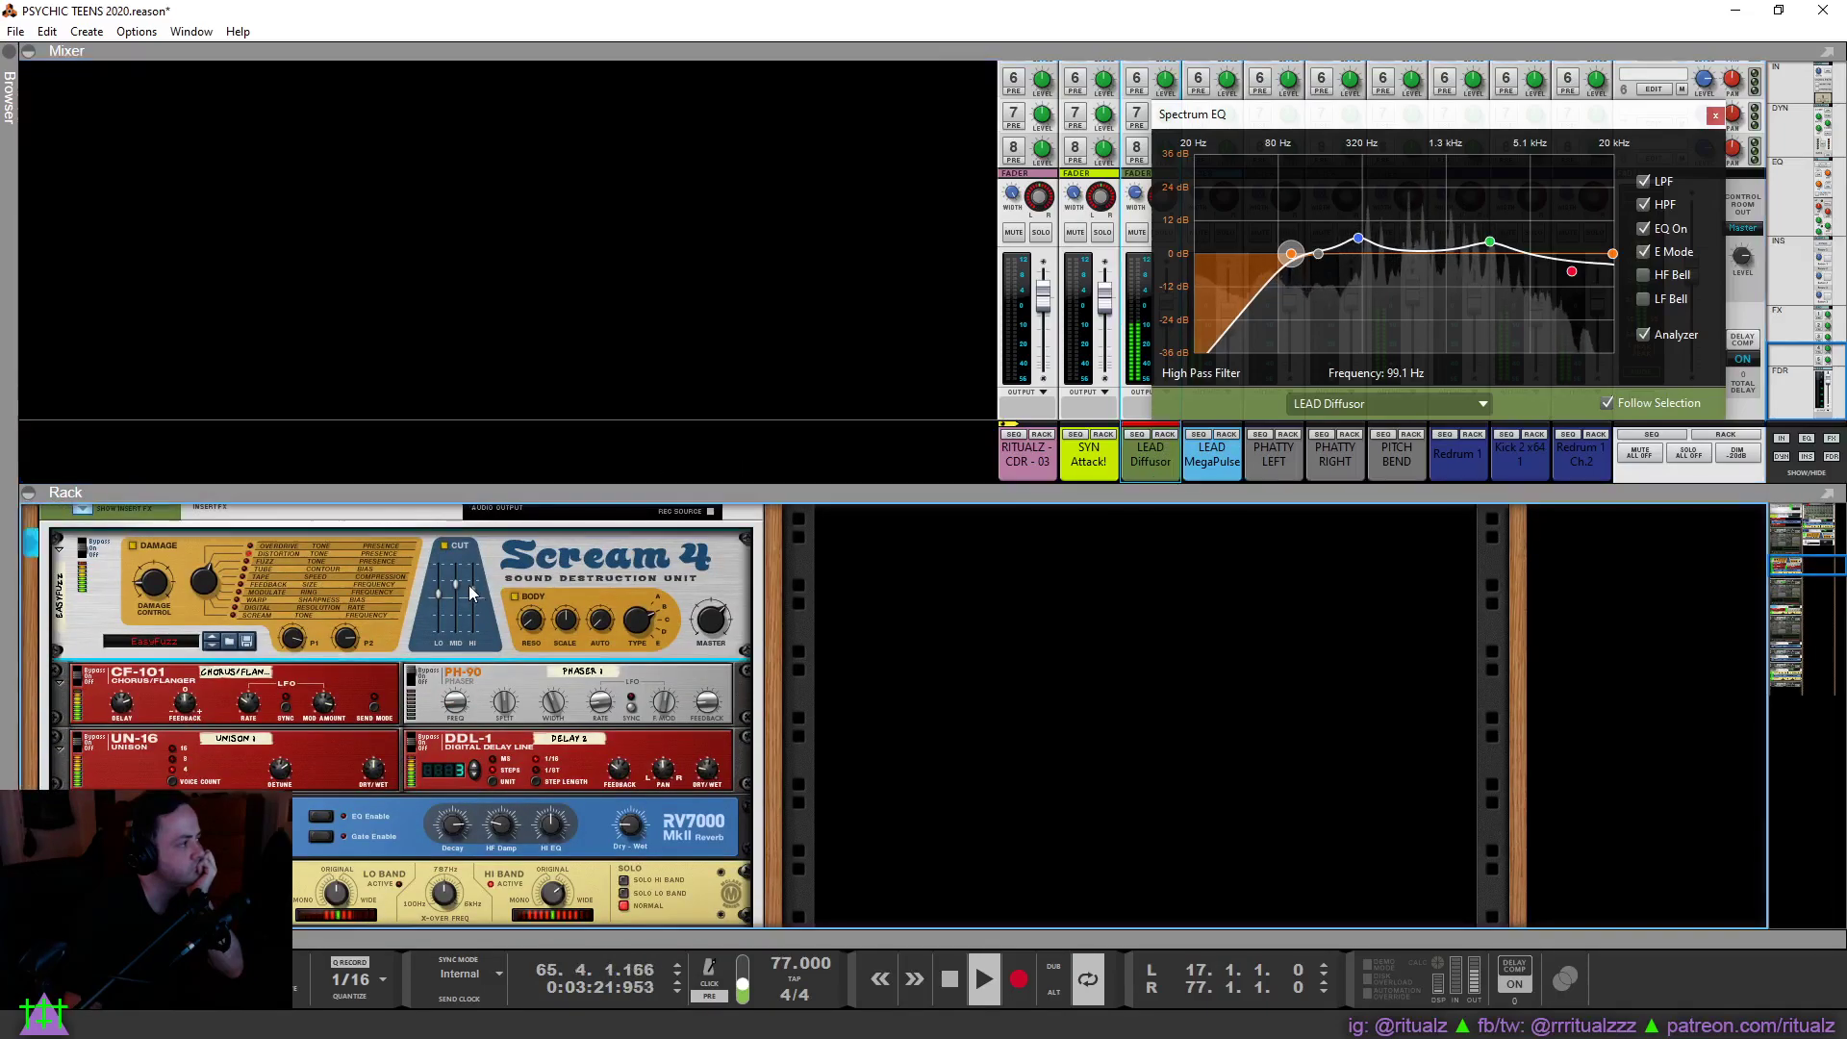
{"action": "scroll", "coordinate": [472, 585], "scroll_direction": "down", "scroll_amount": 5}
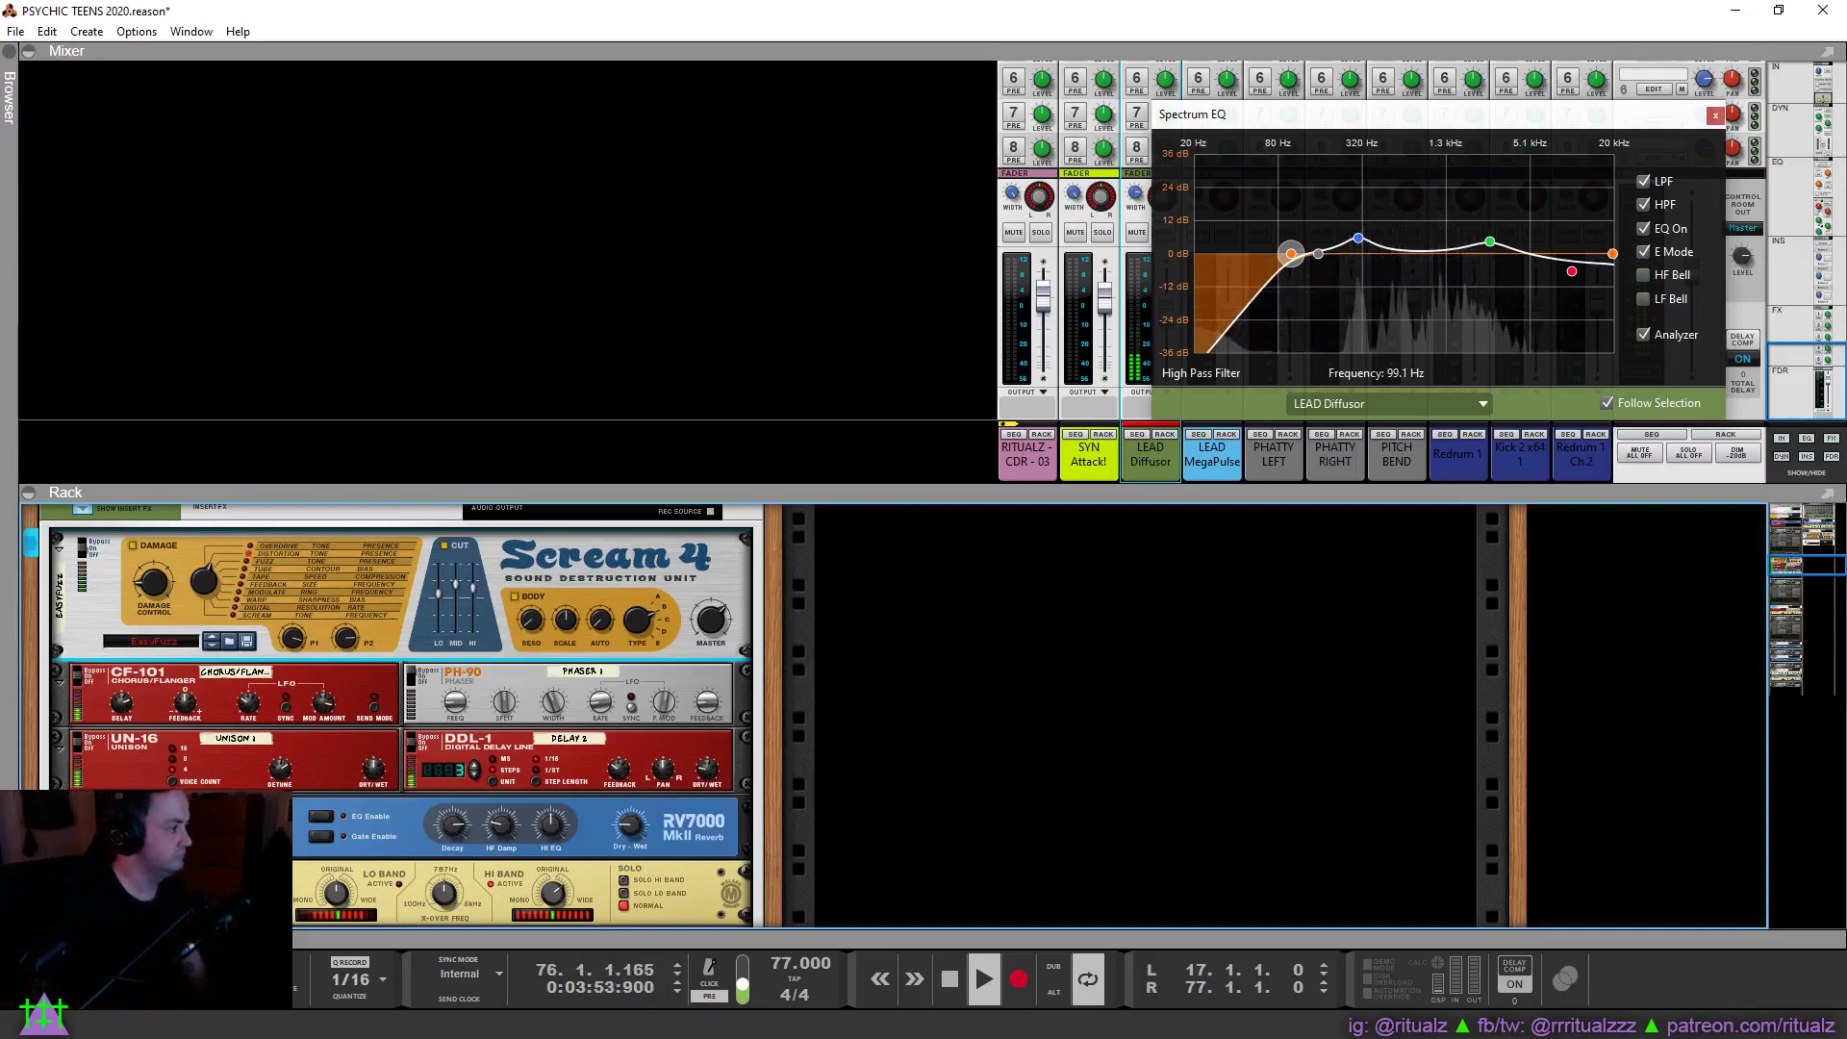
Return to the full sequencer, close the EQ window, move the loop start to bar 9, and play from there.
{"action": "key", "text": "F7"}
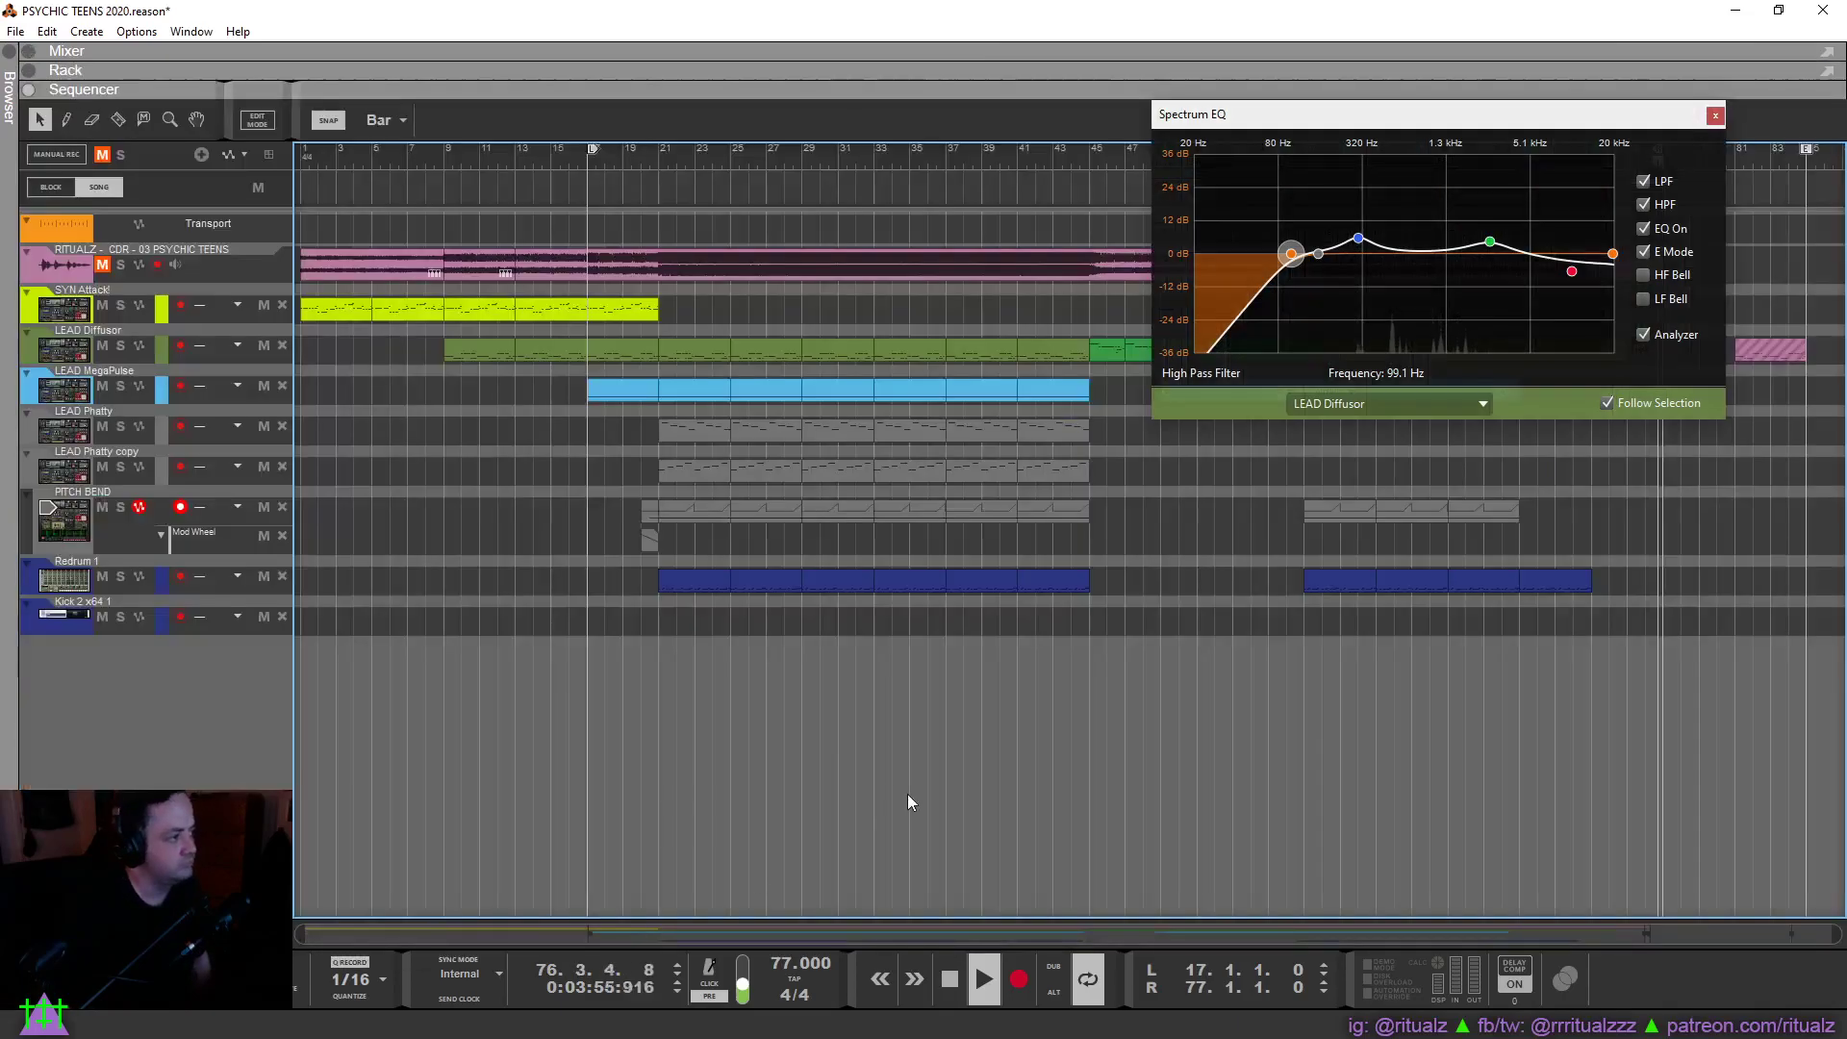
{"action": "left_click", "coordinate": [949, 979]}
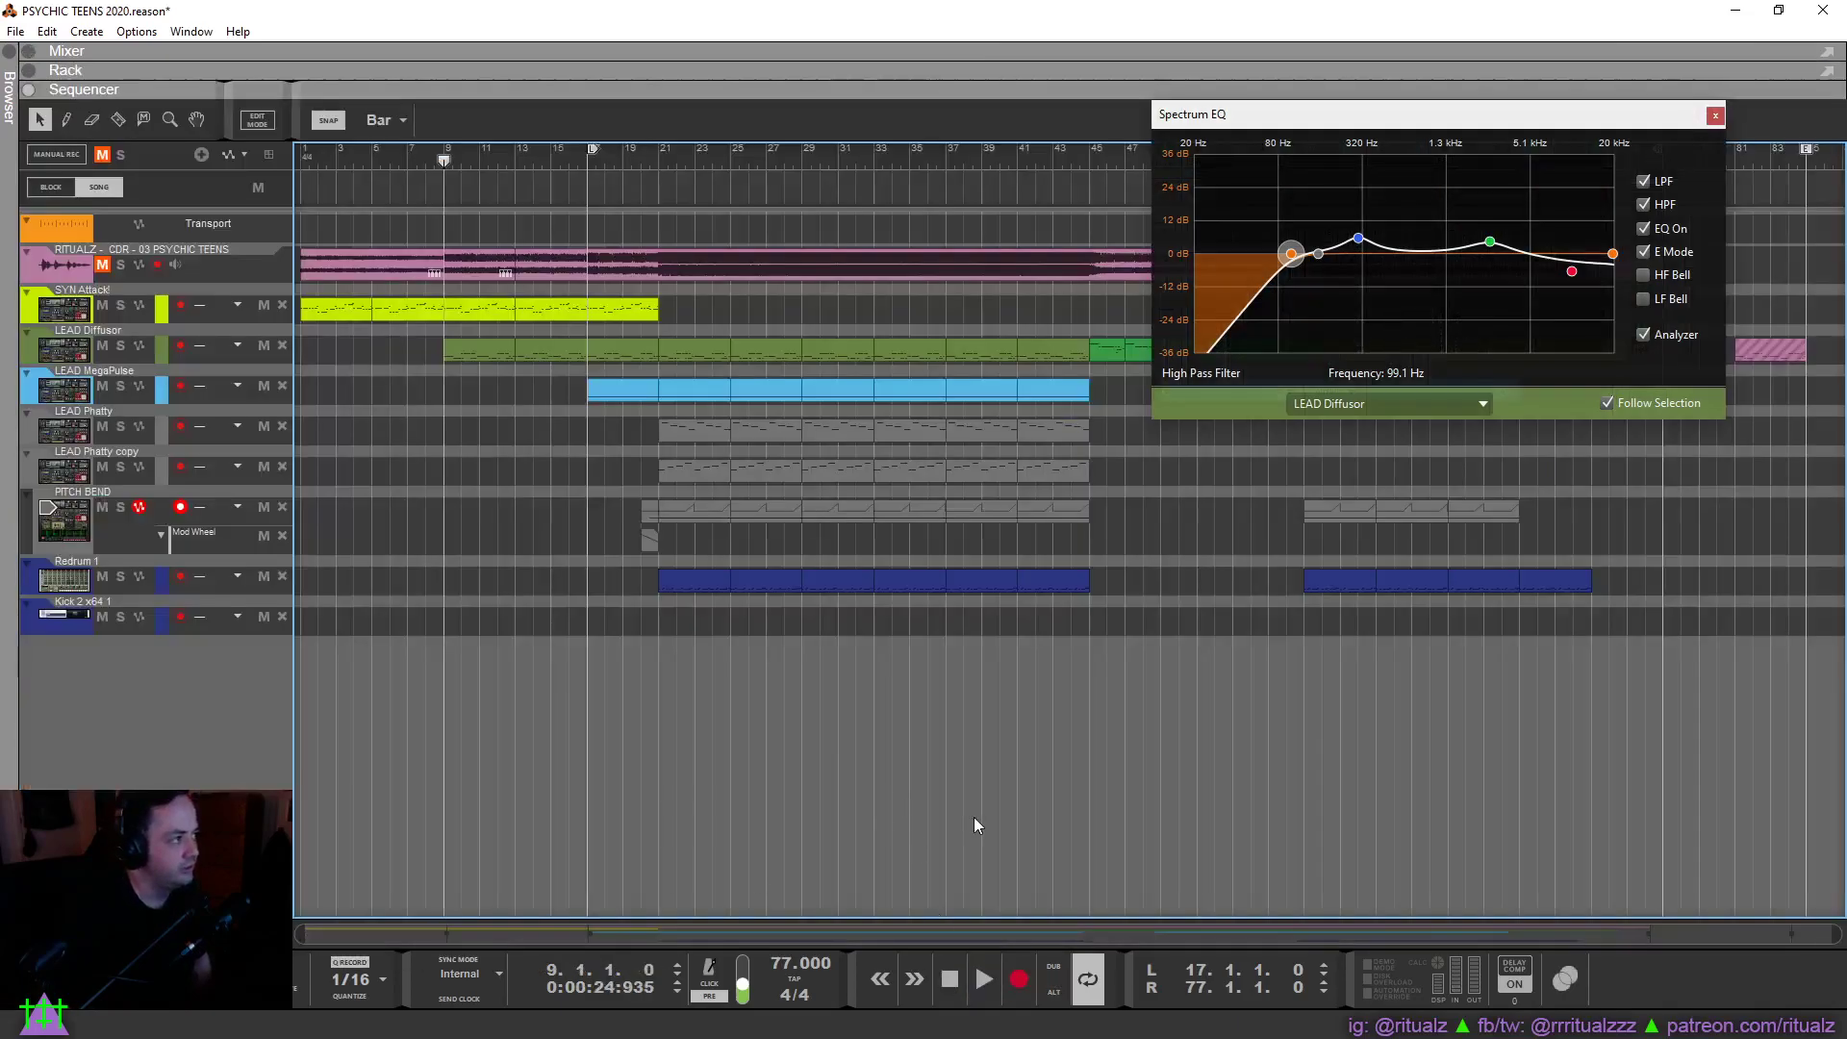
{"action": "left_click", "coordinate": [1715, 117]}
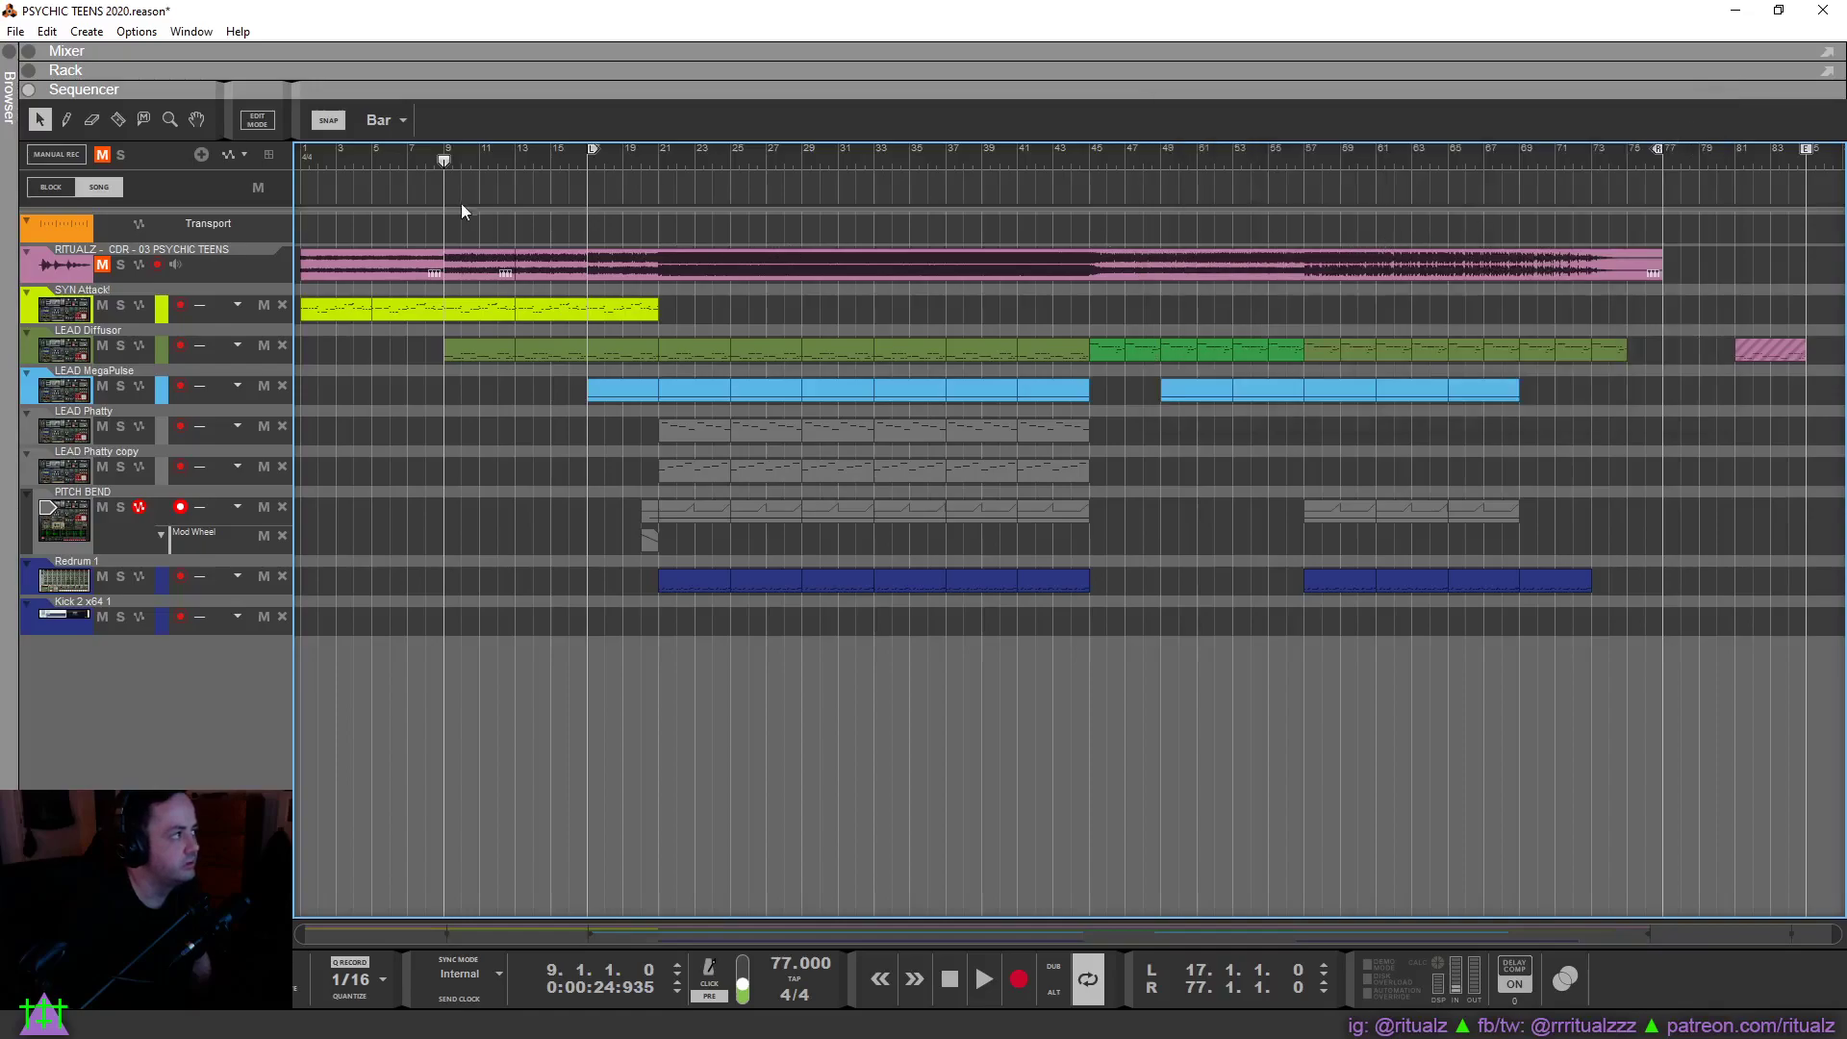
{"action": "left_click_drag", "start_coordinate": [595, 157], "coordinate": [474, 193]}
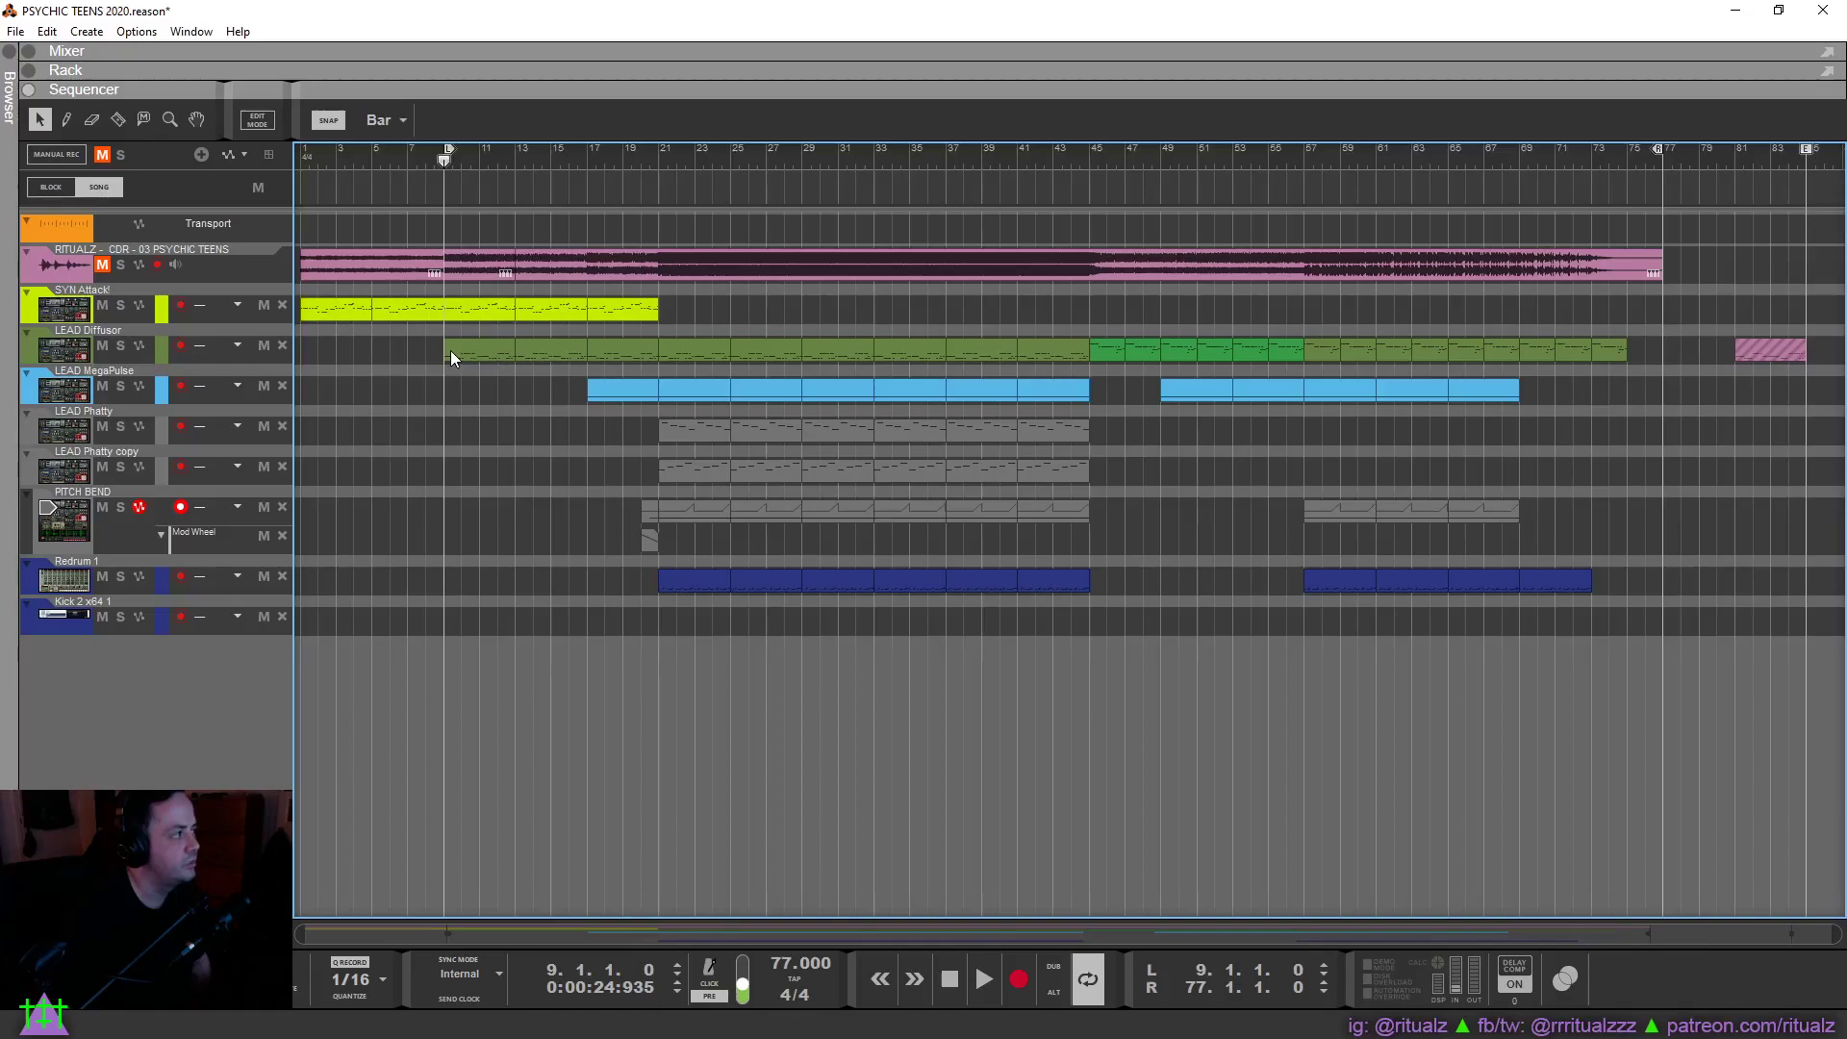
{"action": "left_click", "coordinate": [982, 996]}
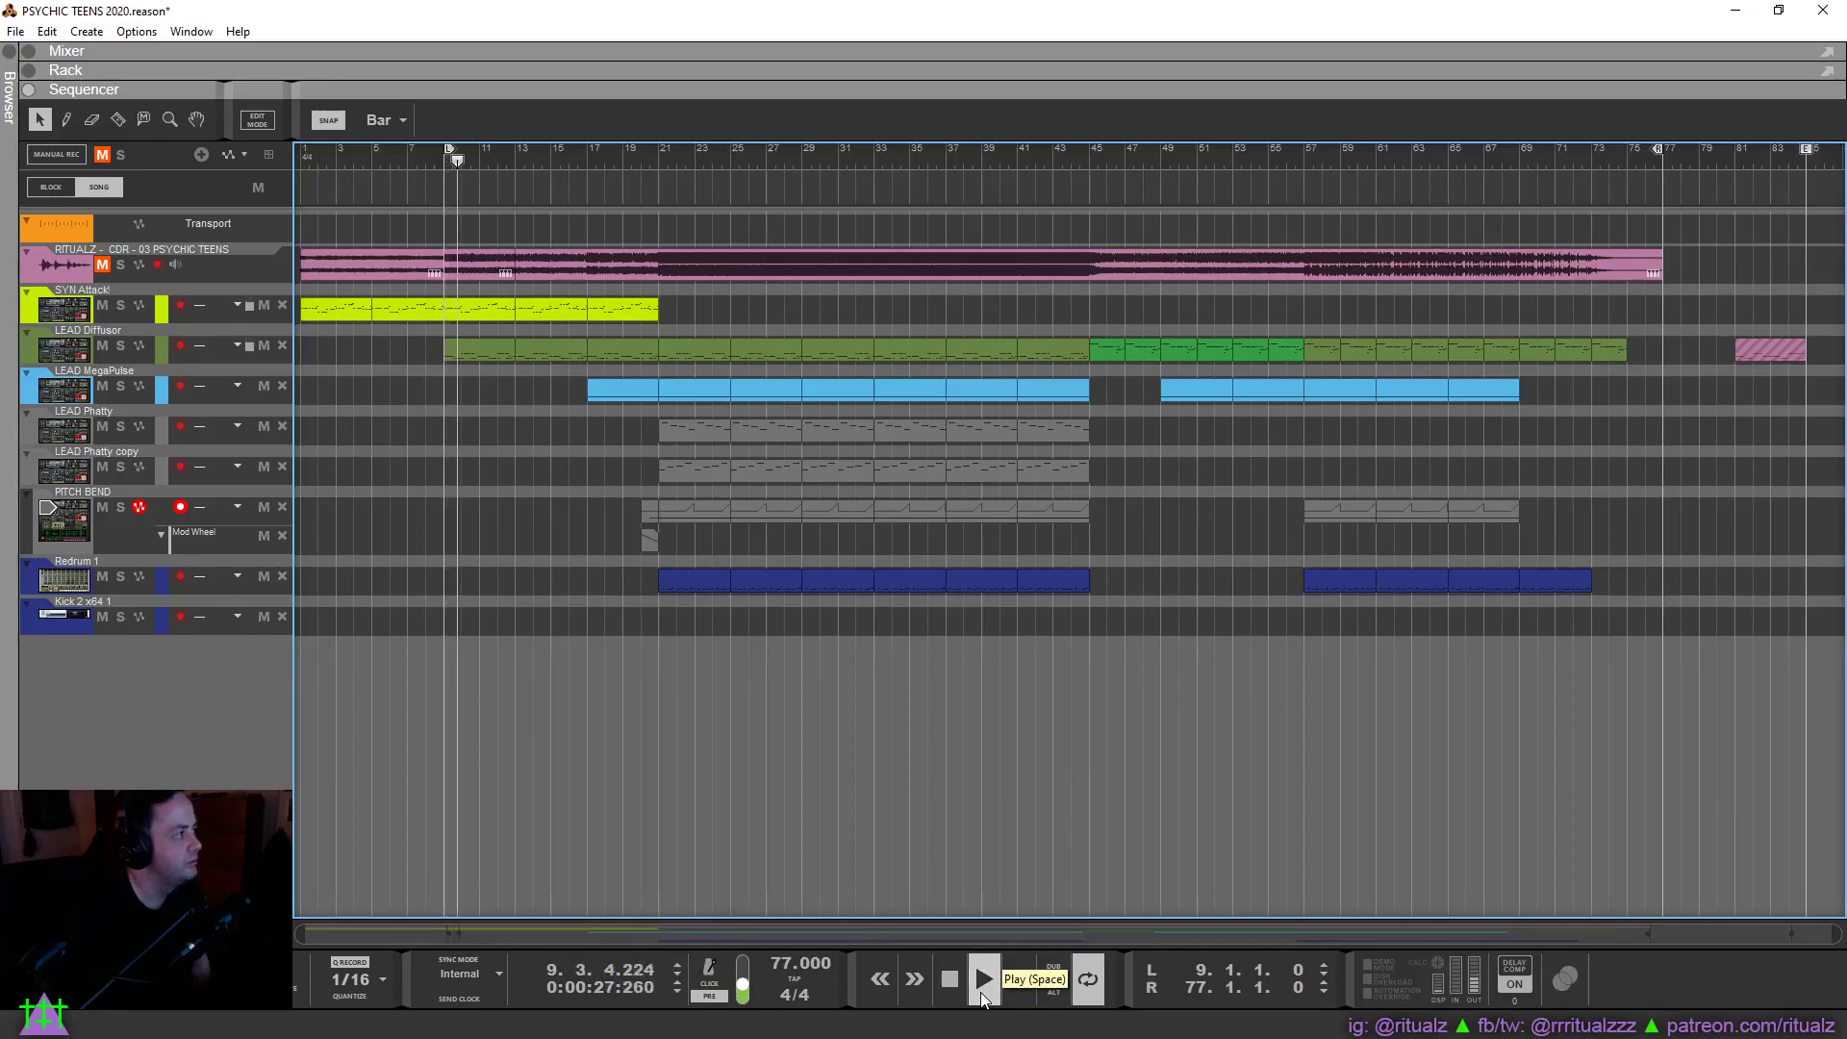
Move the LEAD Diffusor clips at bars 45–57 to SYN Attack! muted, and fill the gap with copies of the clips from bar 57.
{"action": "mouse_move", "coordinate": [1287, 336]}
{"action": "left_mouse_down"}
{"action": "mouse_move", "coordinate": [1112, 352]}
{"action": "mouse_move", "coordinate": [1108, 316]}
{"action": "left_mouse_up"}
{"action": "key", "text": "m"}
{"action": "left_click_drag", "start_coordinate": [1289, 350], "coordinate": [1106, 356]}
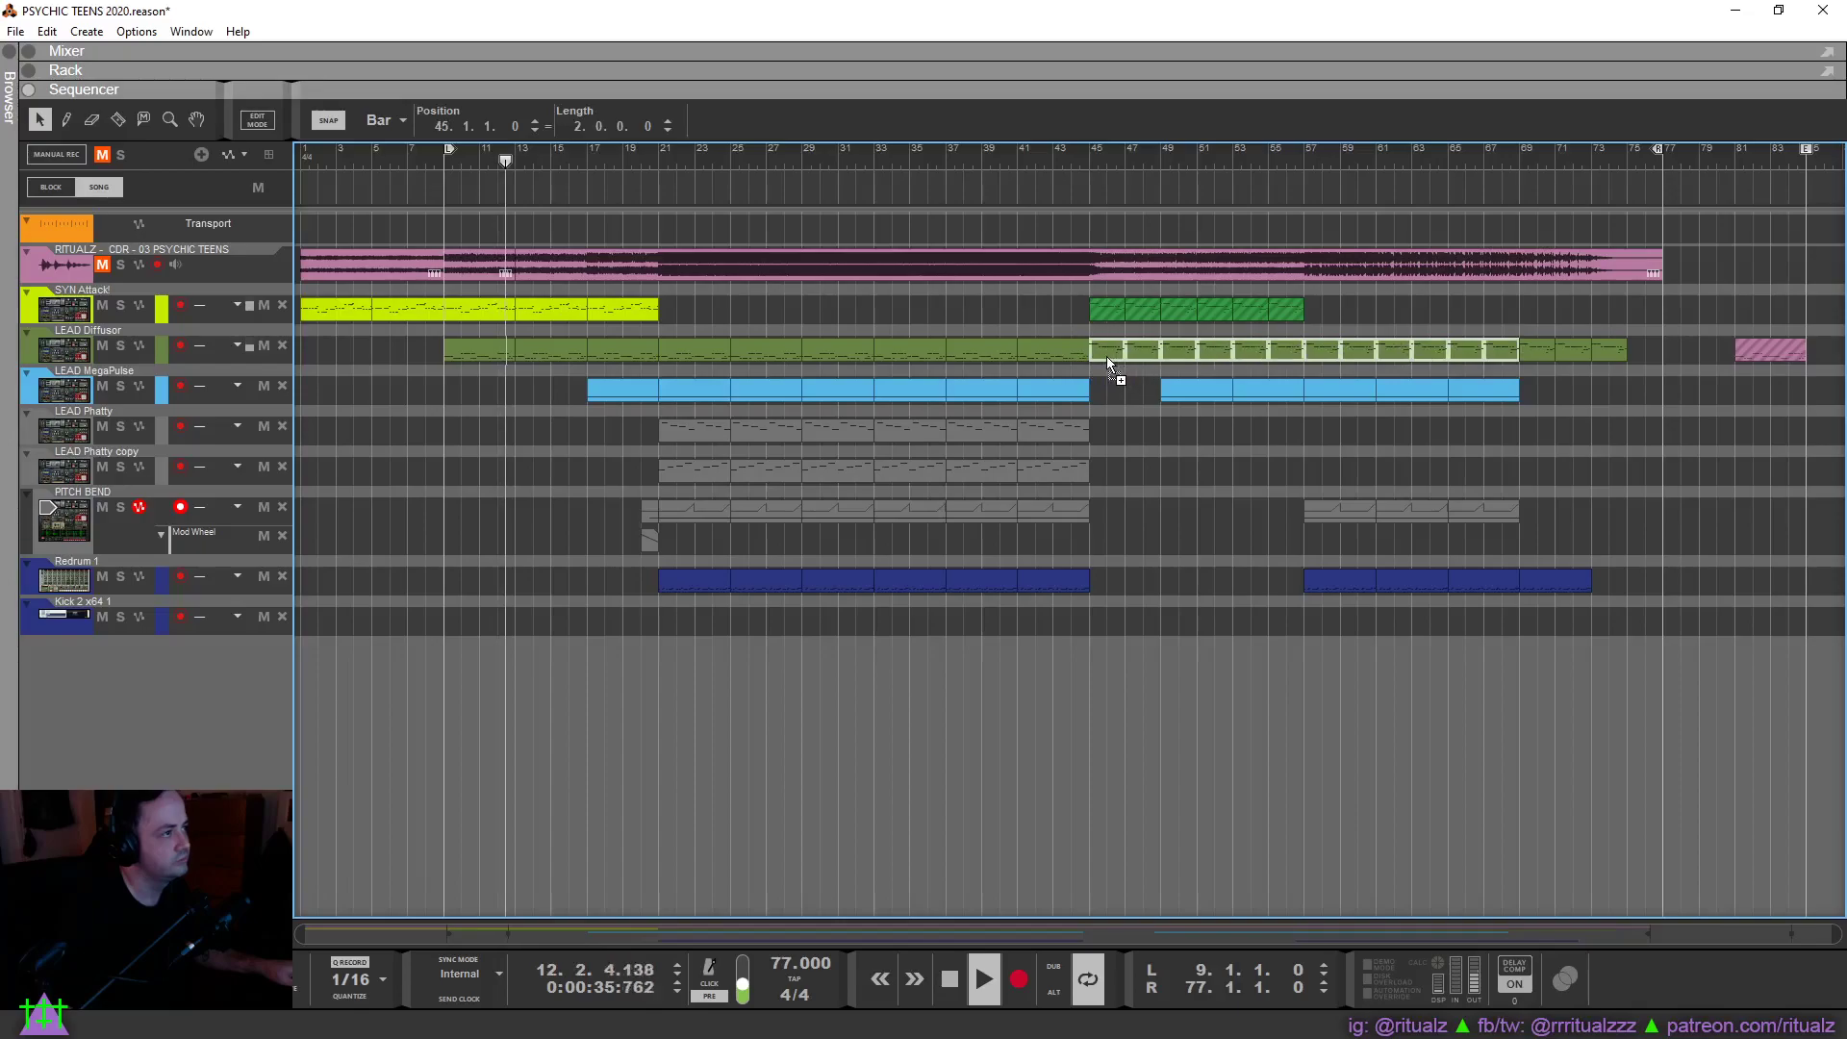
{"action": "left_click", "coordinate": [1124, 465]}
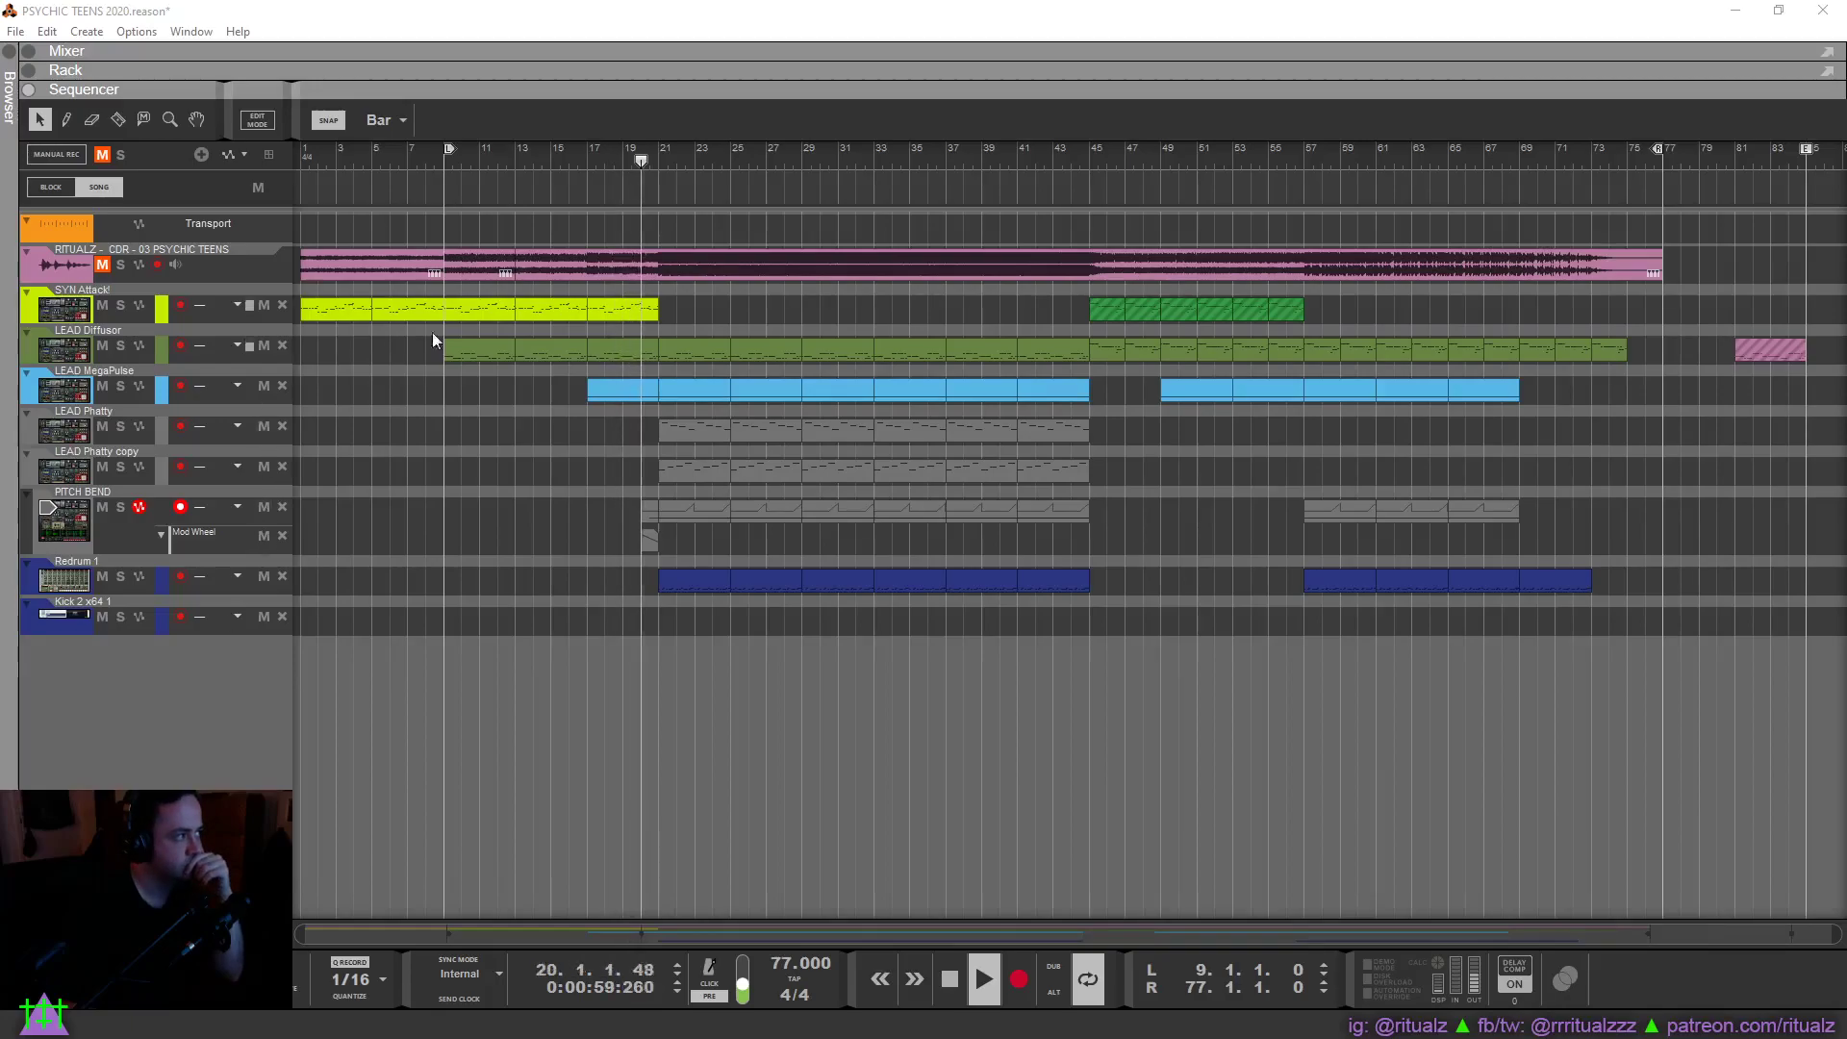
Check the pitch of the sustained note in the LEAD MegaPulse clip at bar 17 and close the clip editor.
{"action": "double_click", "coordinate": [608, 392]}
{"action": "left_click", "coordinate": [770, 398]}
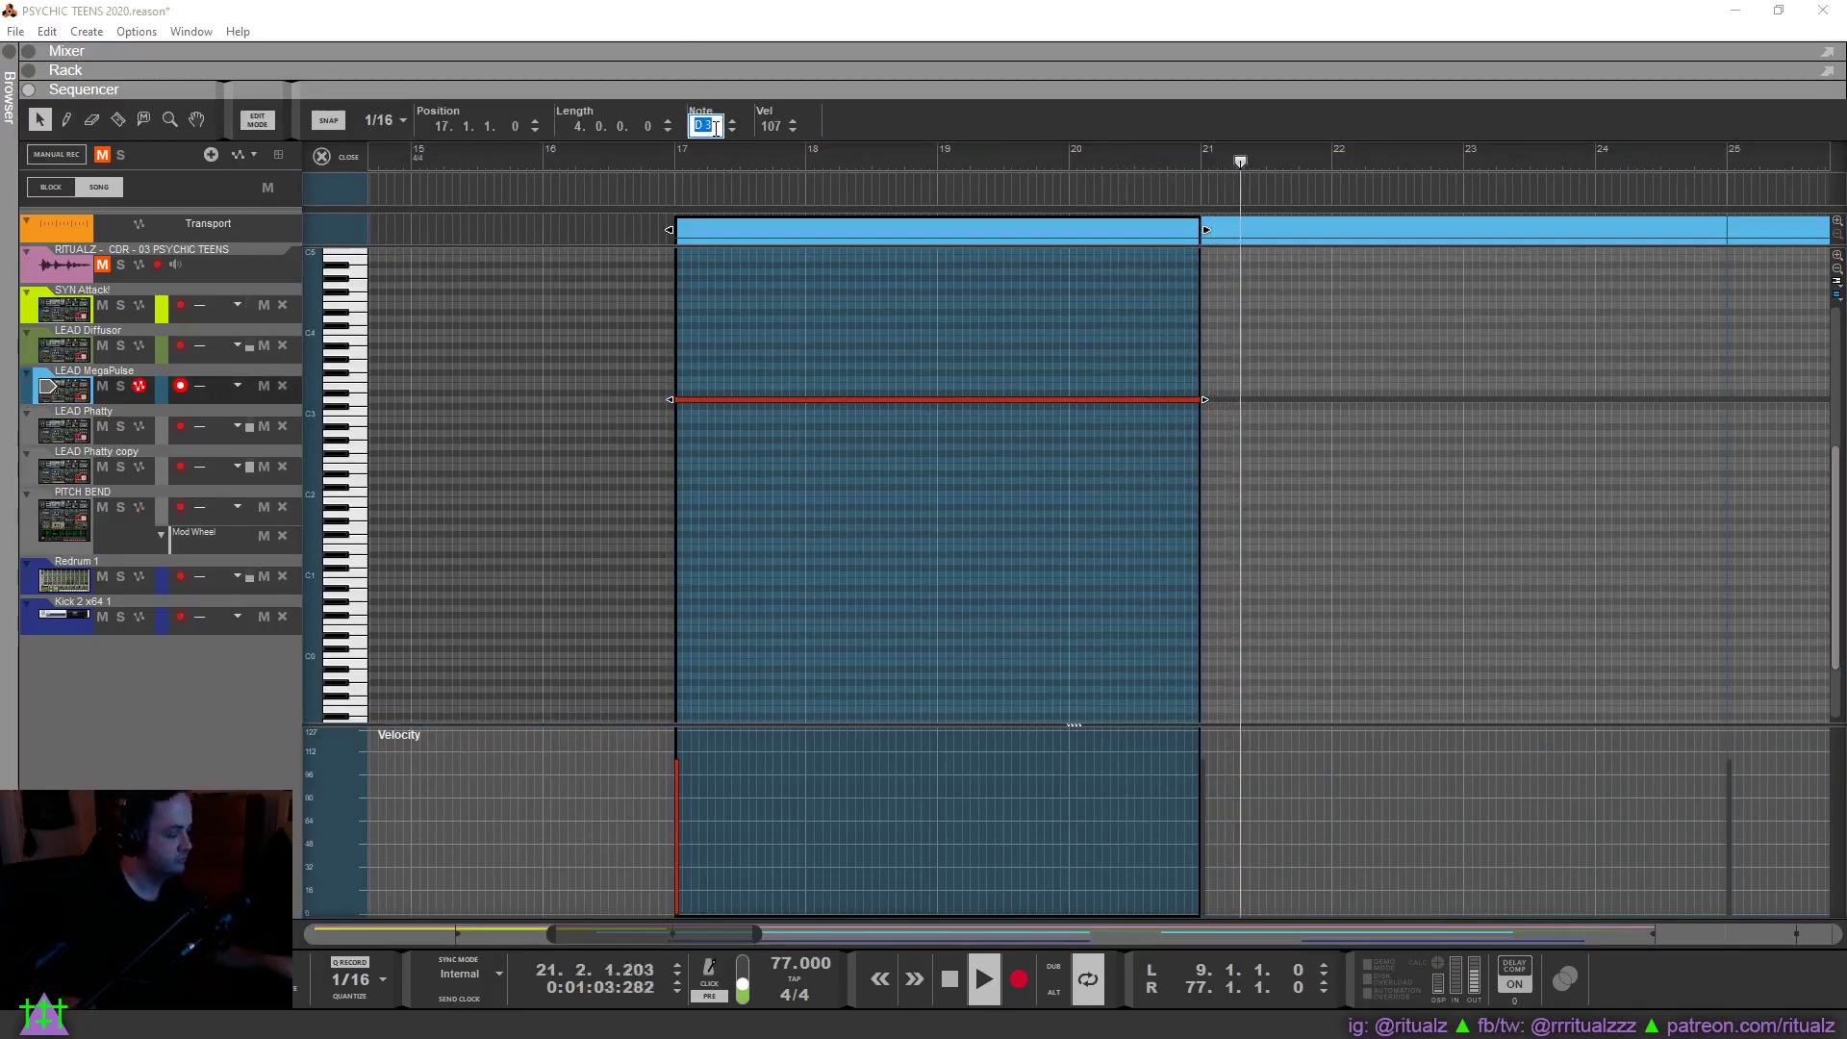
{"action": "scroll", "coordinate": [713, 129], "scroll_direction": "up", "scroll_amount": 1}
{"action": "key", "text": "KP_7"}
{"action": "left_click", "coordinate": [323, 156]}
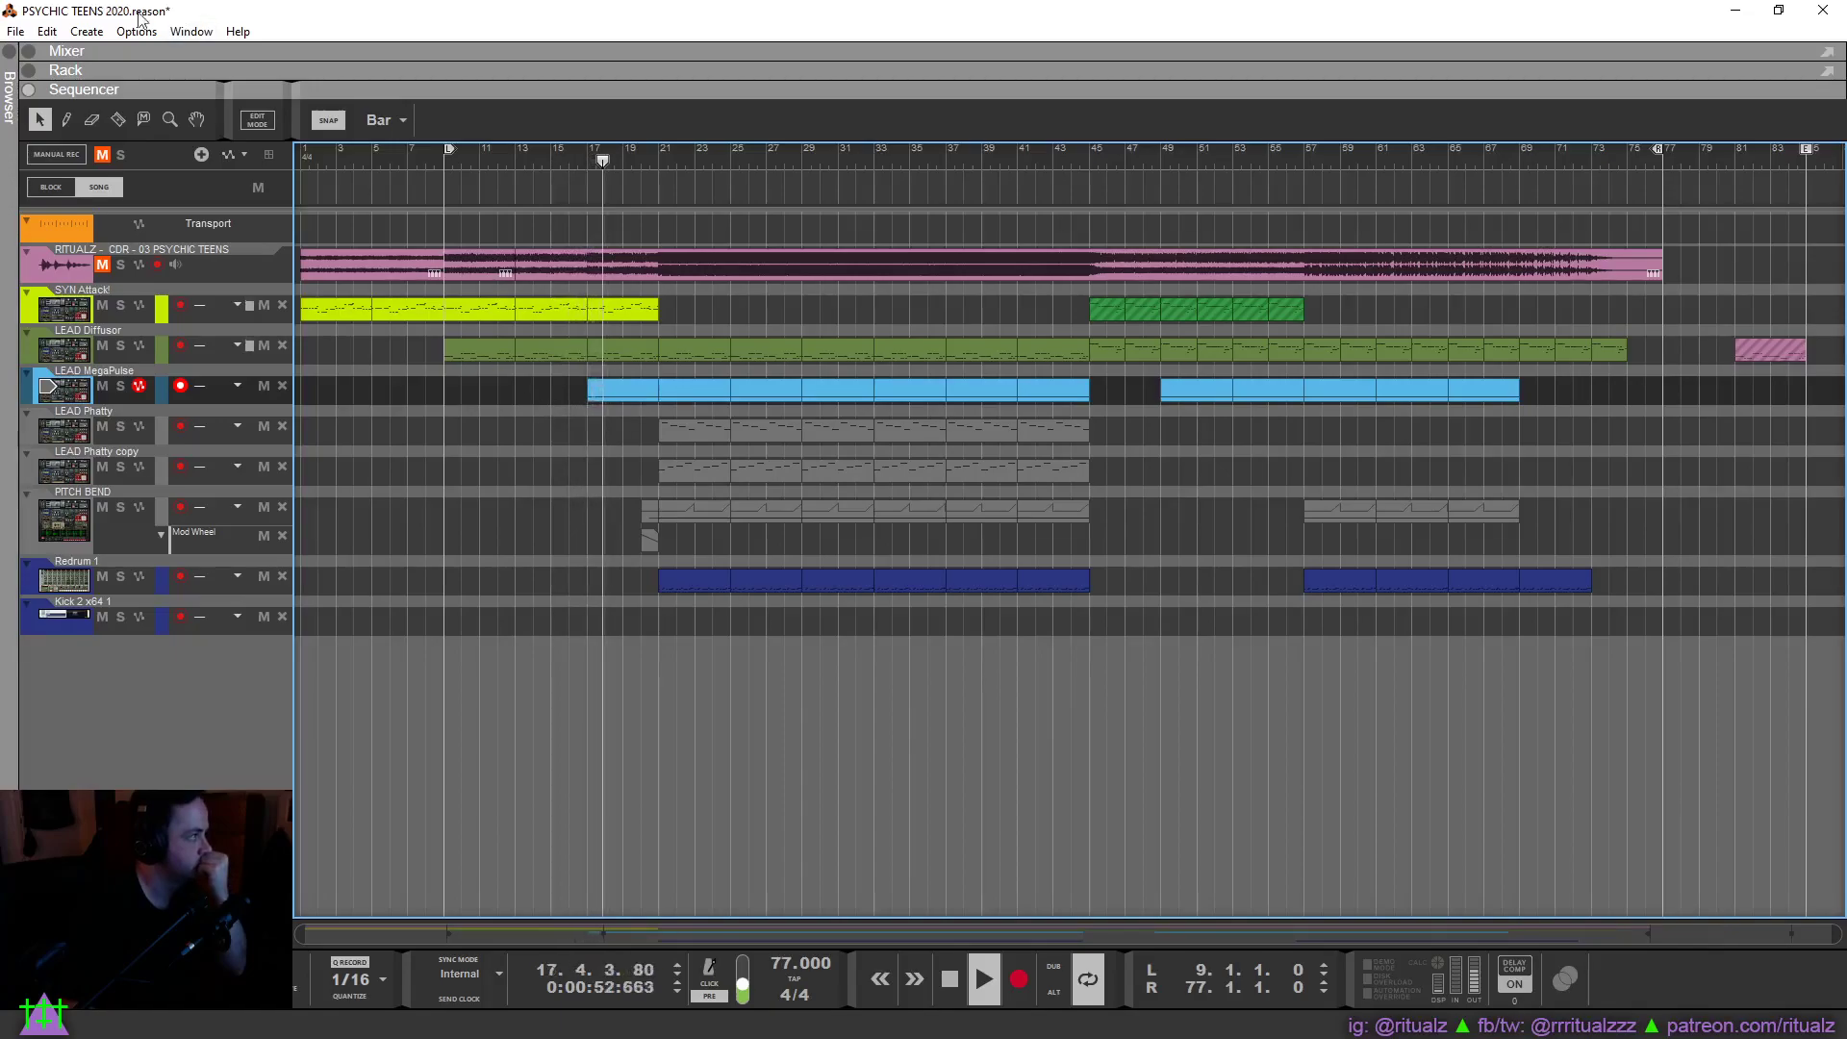
Raise the LEAD MegaPulse channel level to -5.51 dB in the mixer.
{"action": "left_click", "coordinate": [150, 51]}
{"action": "left_click_drag", "start_coordinate": [1227, 319], "coordinate": [1228, 310]}
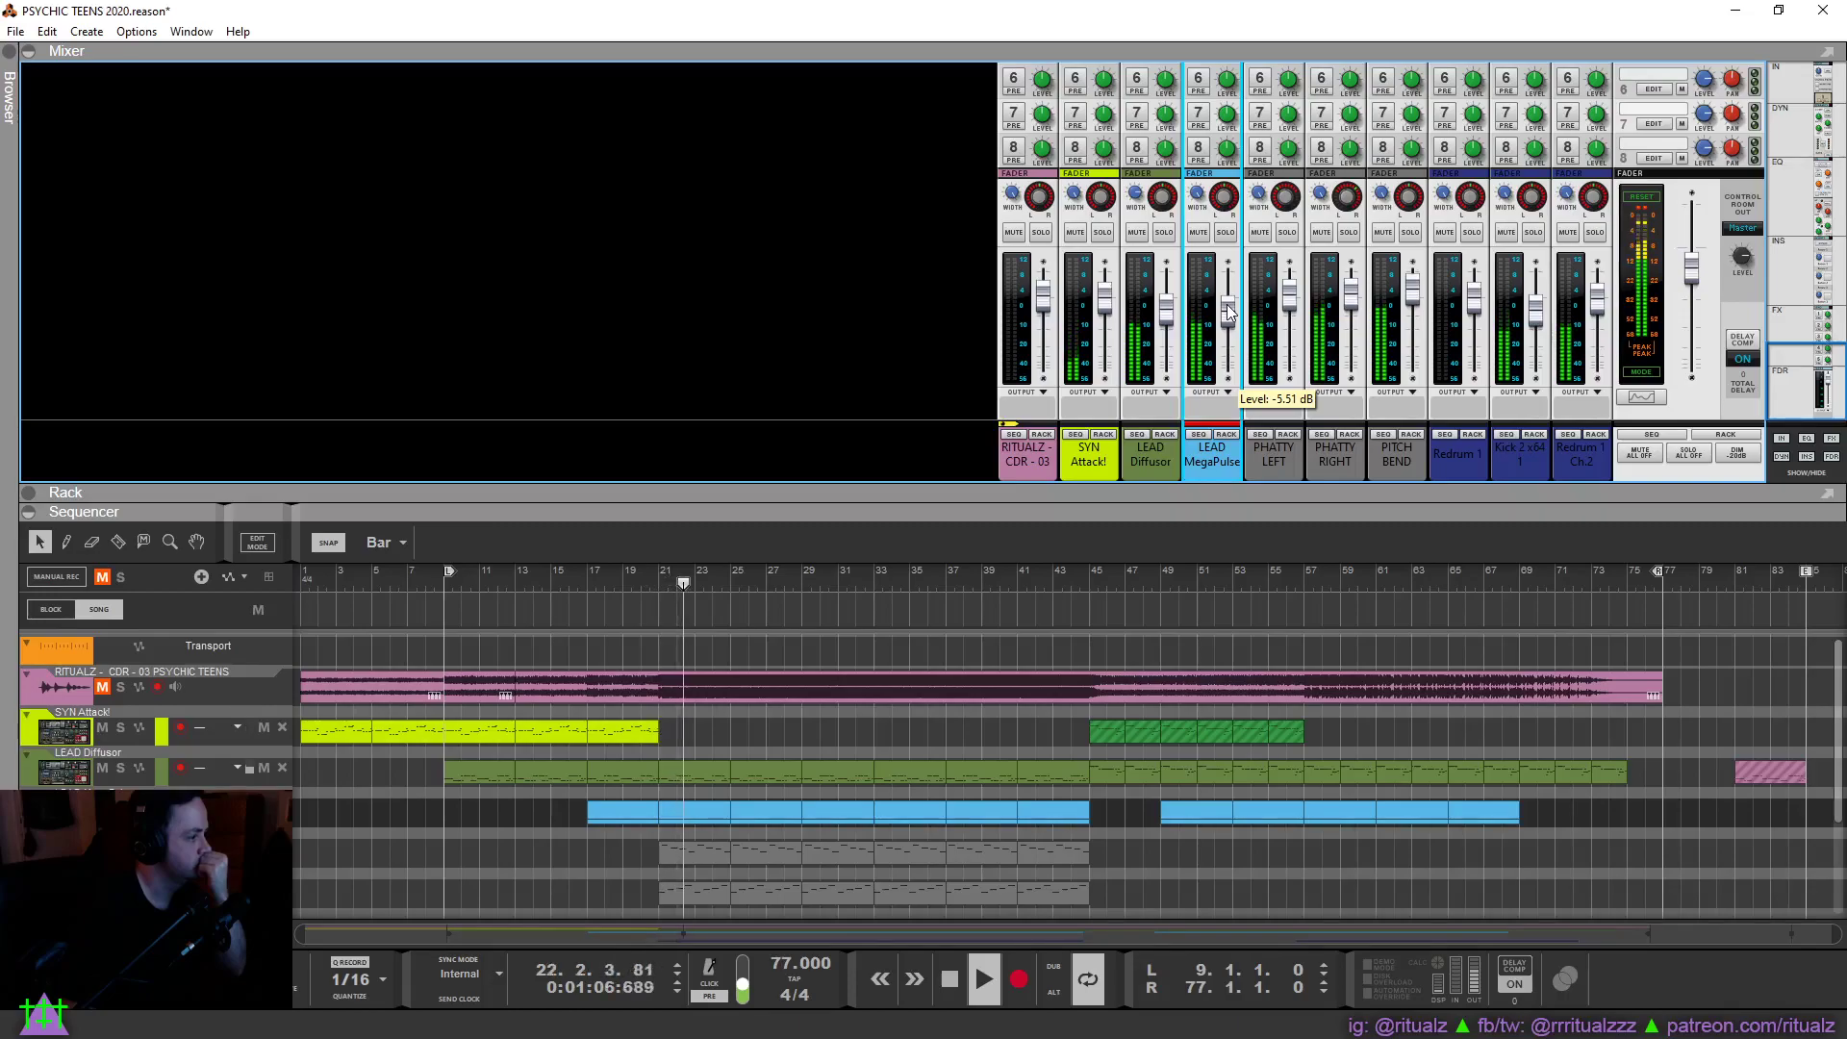
Enable the PHATTY RIGHT channel's EQ in E Mode and boost the high mids 7.94 dB at 2.52 kHz.
{"action": "left_click", "coordinate": [1349, 458]}
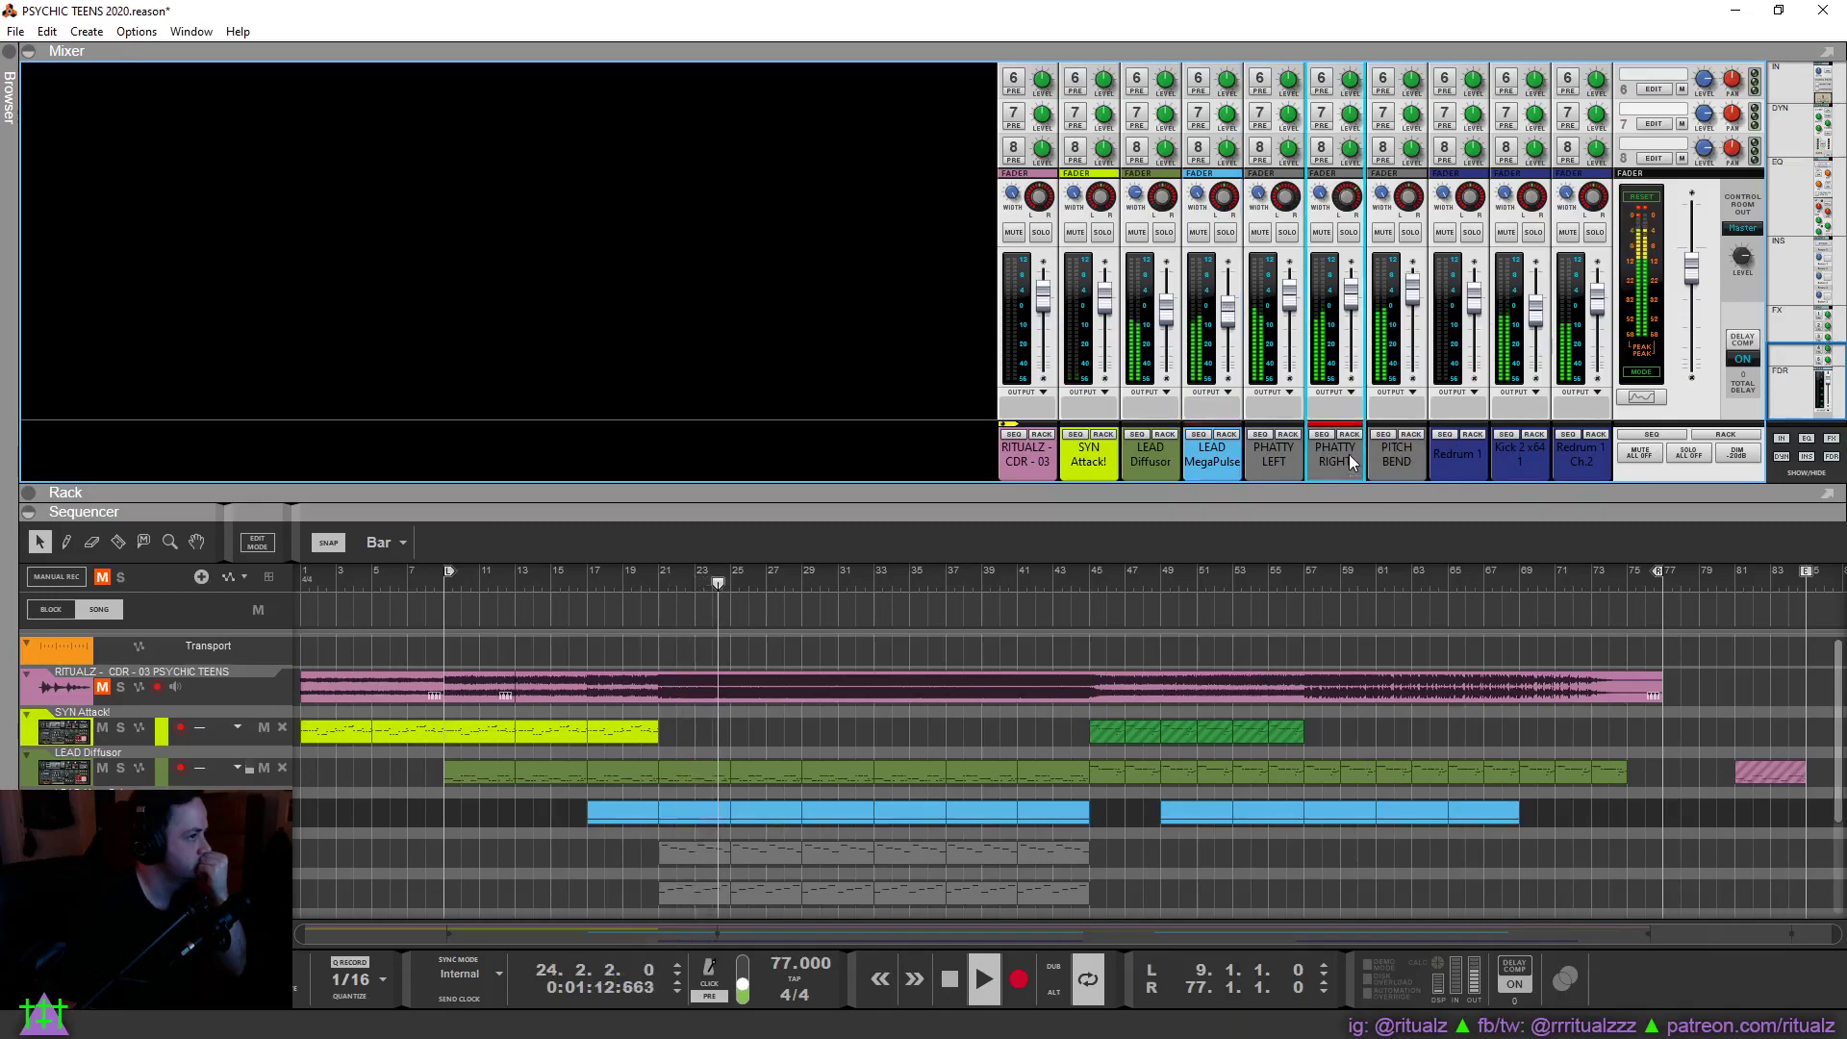
{"action": "key", "text": "F2"}
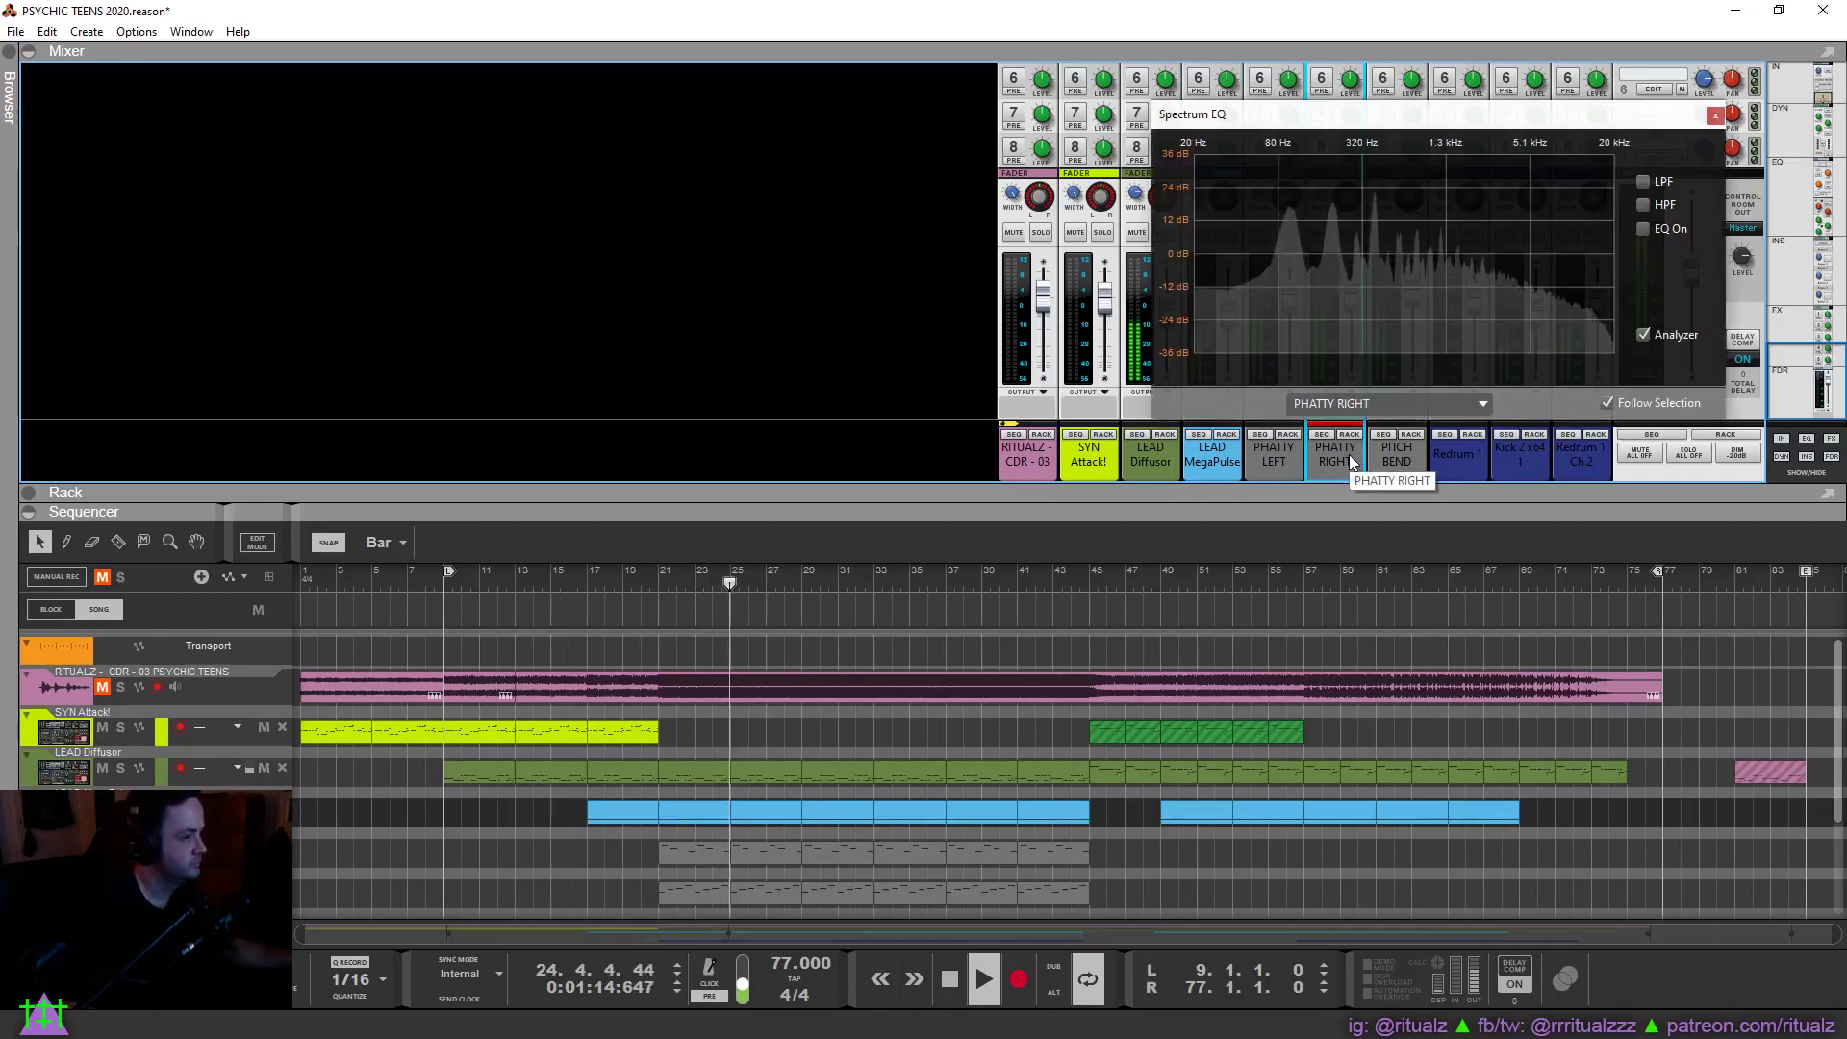
{"action": "left_click", "coordinate": [1538, 253]}
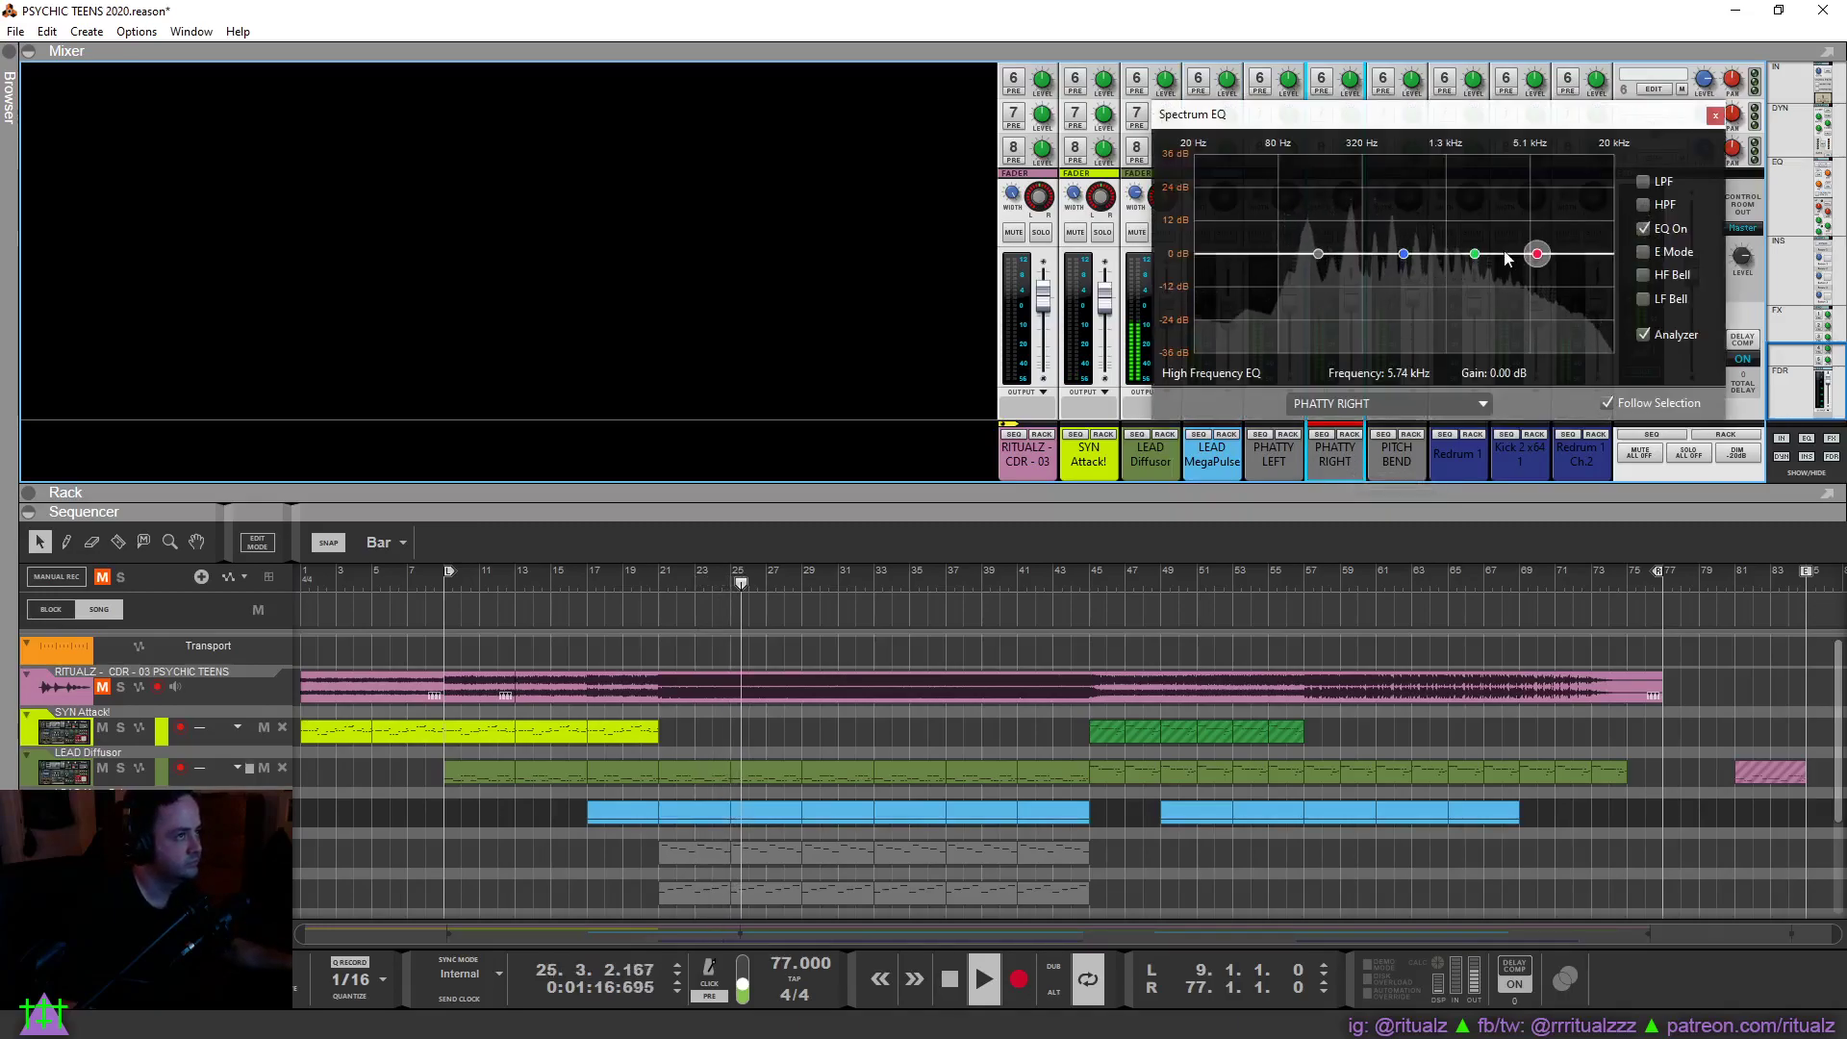
{"action": "left_click_drag", "start_coordinate": [1476, 254], "coordinate": [1490, 239]}
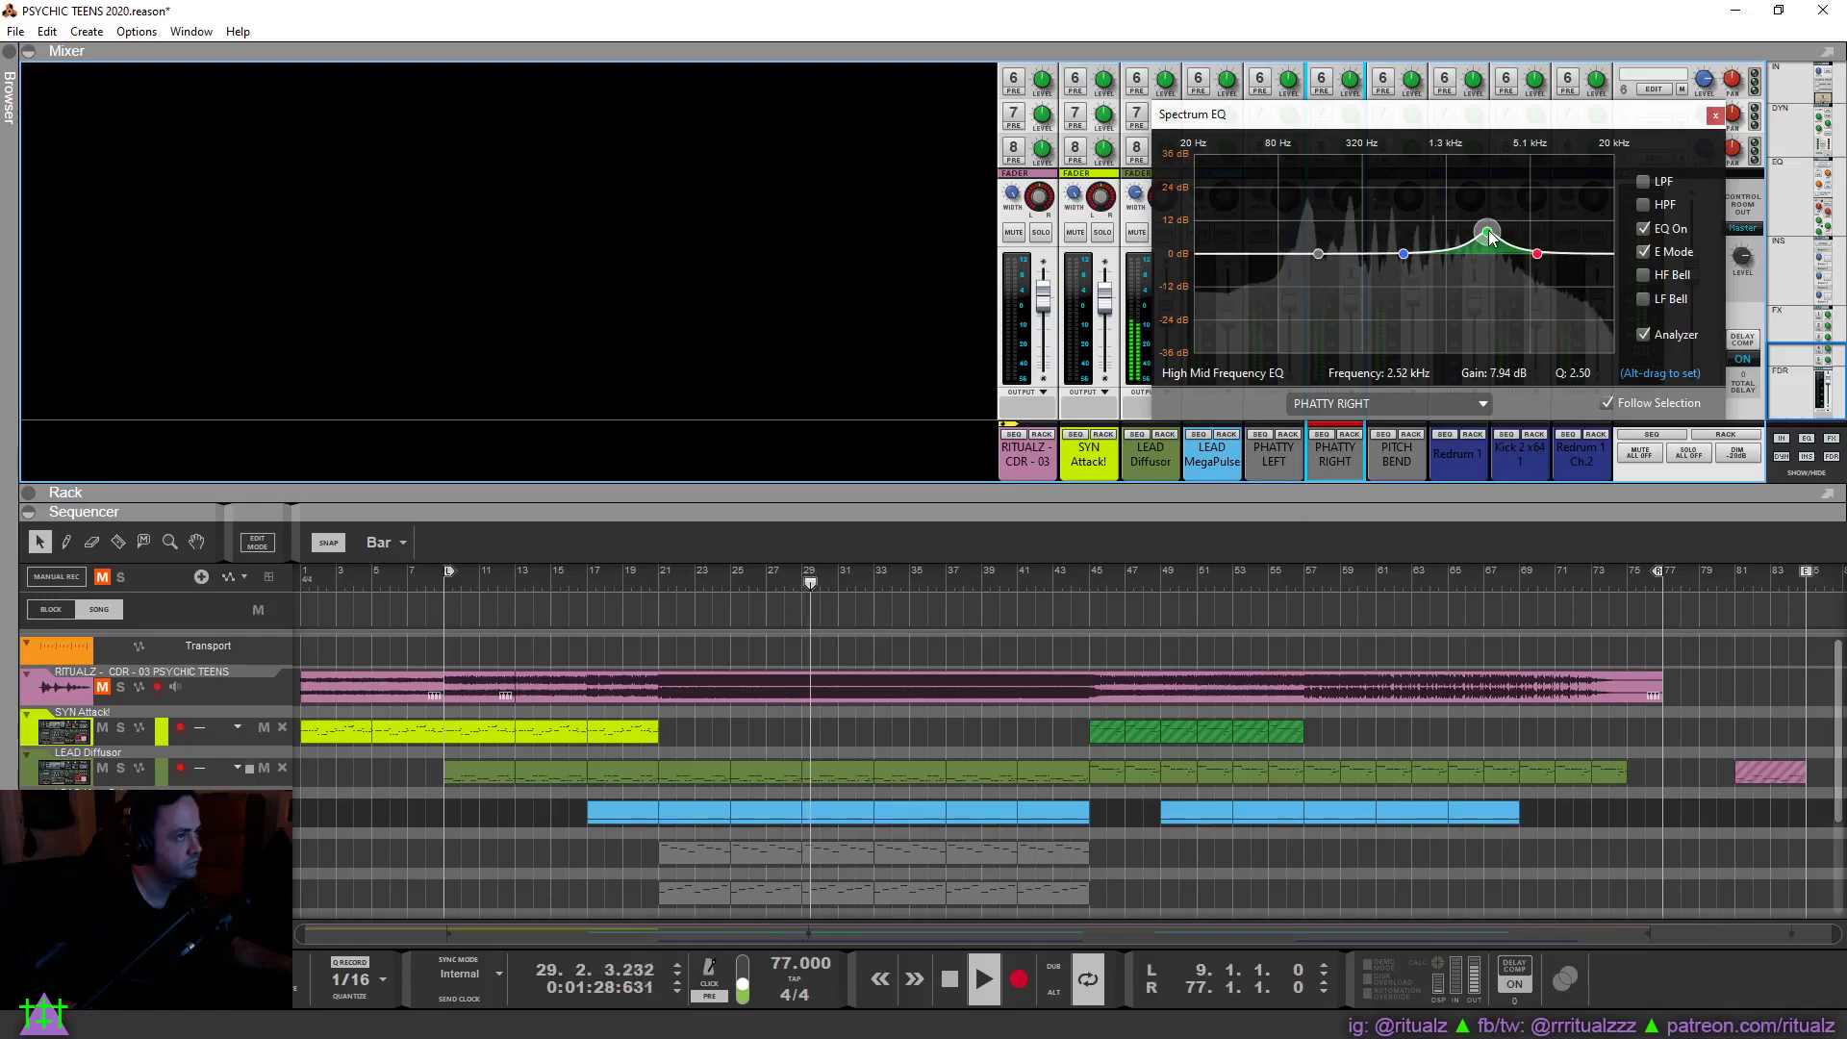
{"action": "left_click", "coordinate": [1715, 115]}
Enable the PHATTY LEFT channel's EQ in E Mode and cut the high mids 4.13 dB at 2.01 kHz.
{"action": "left_click", "coordinate": [1285, 465]}
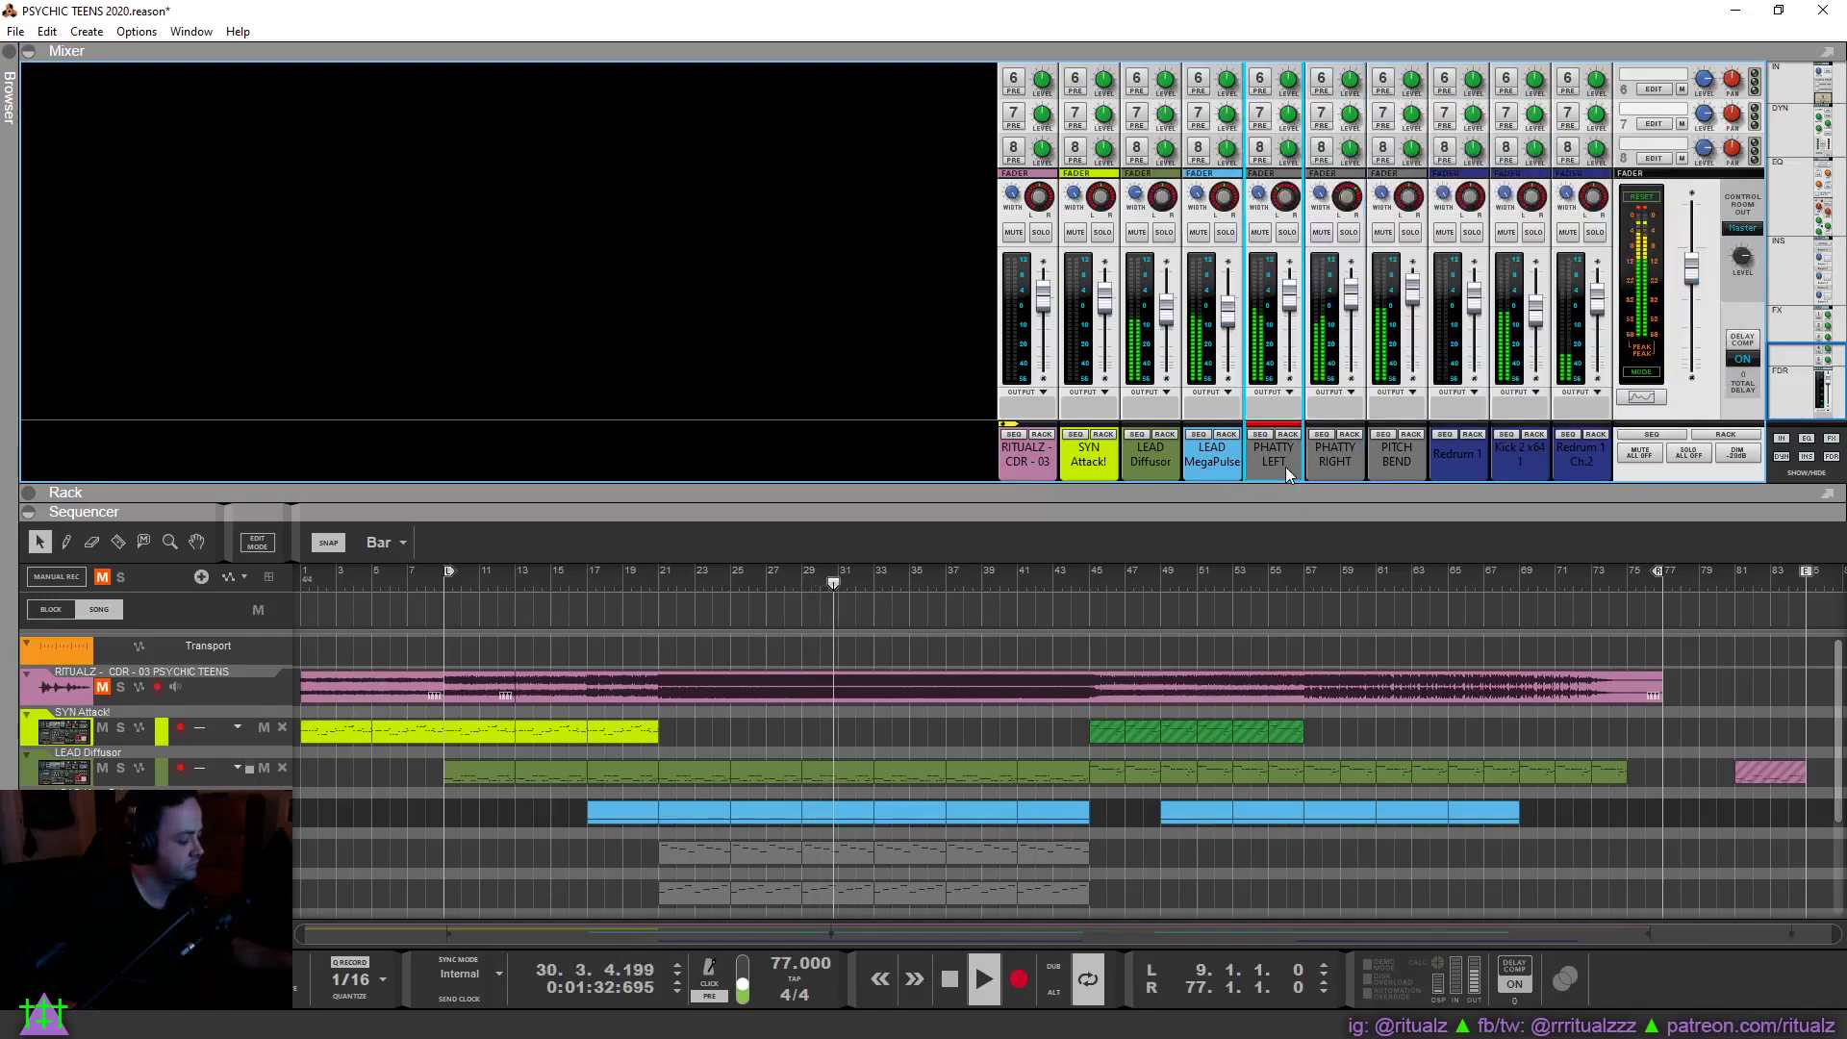
{"action": "key", "text": "F2"}
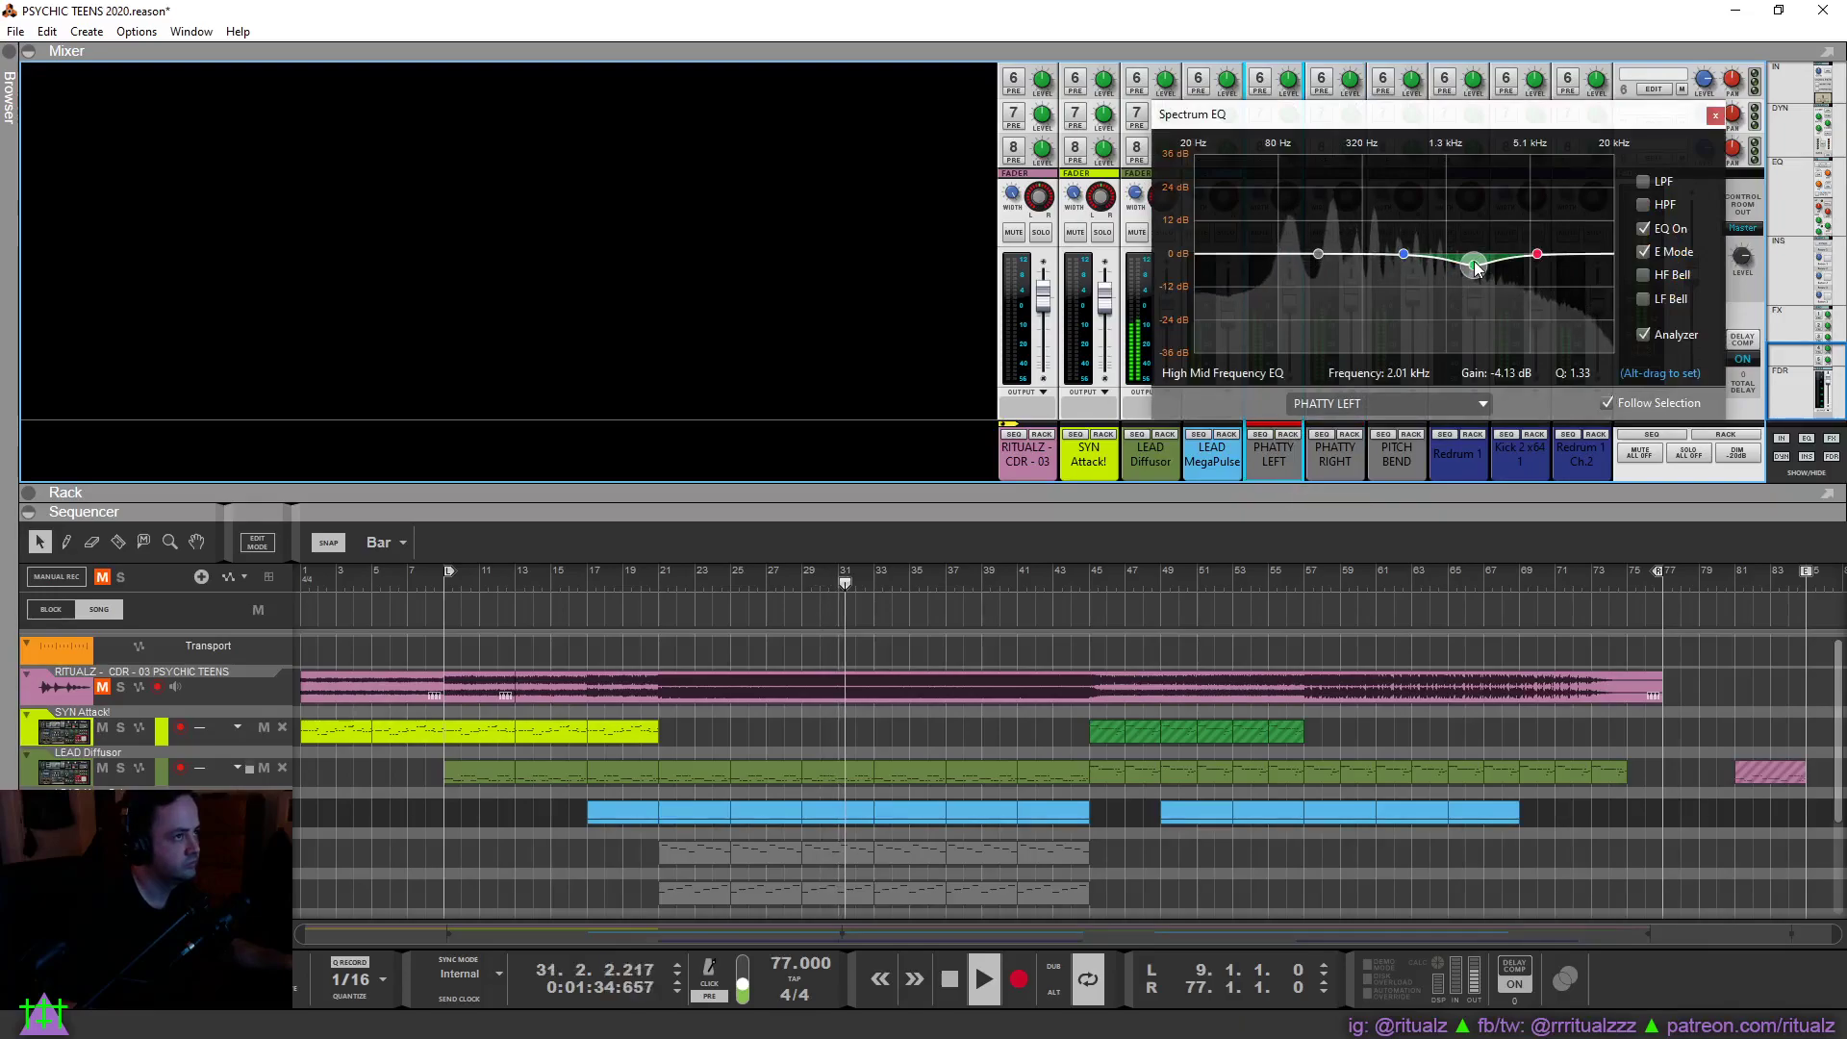
{"action": "left_click", "coordinate": [1537, 254]}
Enable the HF Bell on the PHATTY LEFT EQ and boost the high frequencies 4.44 dB at 5.31 kHz.
{"action": "left_click", "coordinate": [1644, 299]}
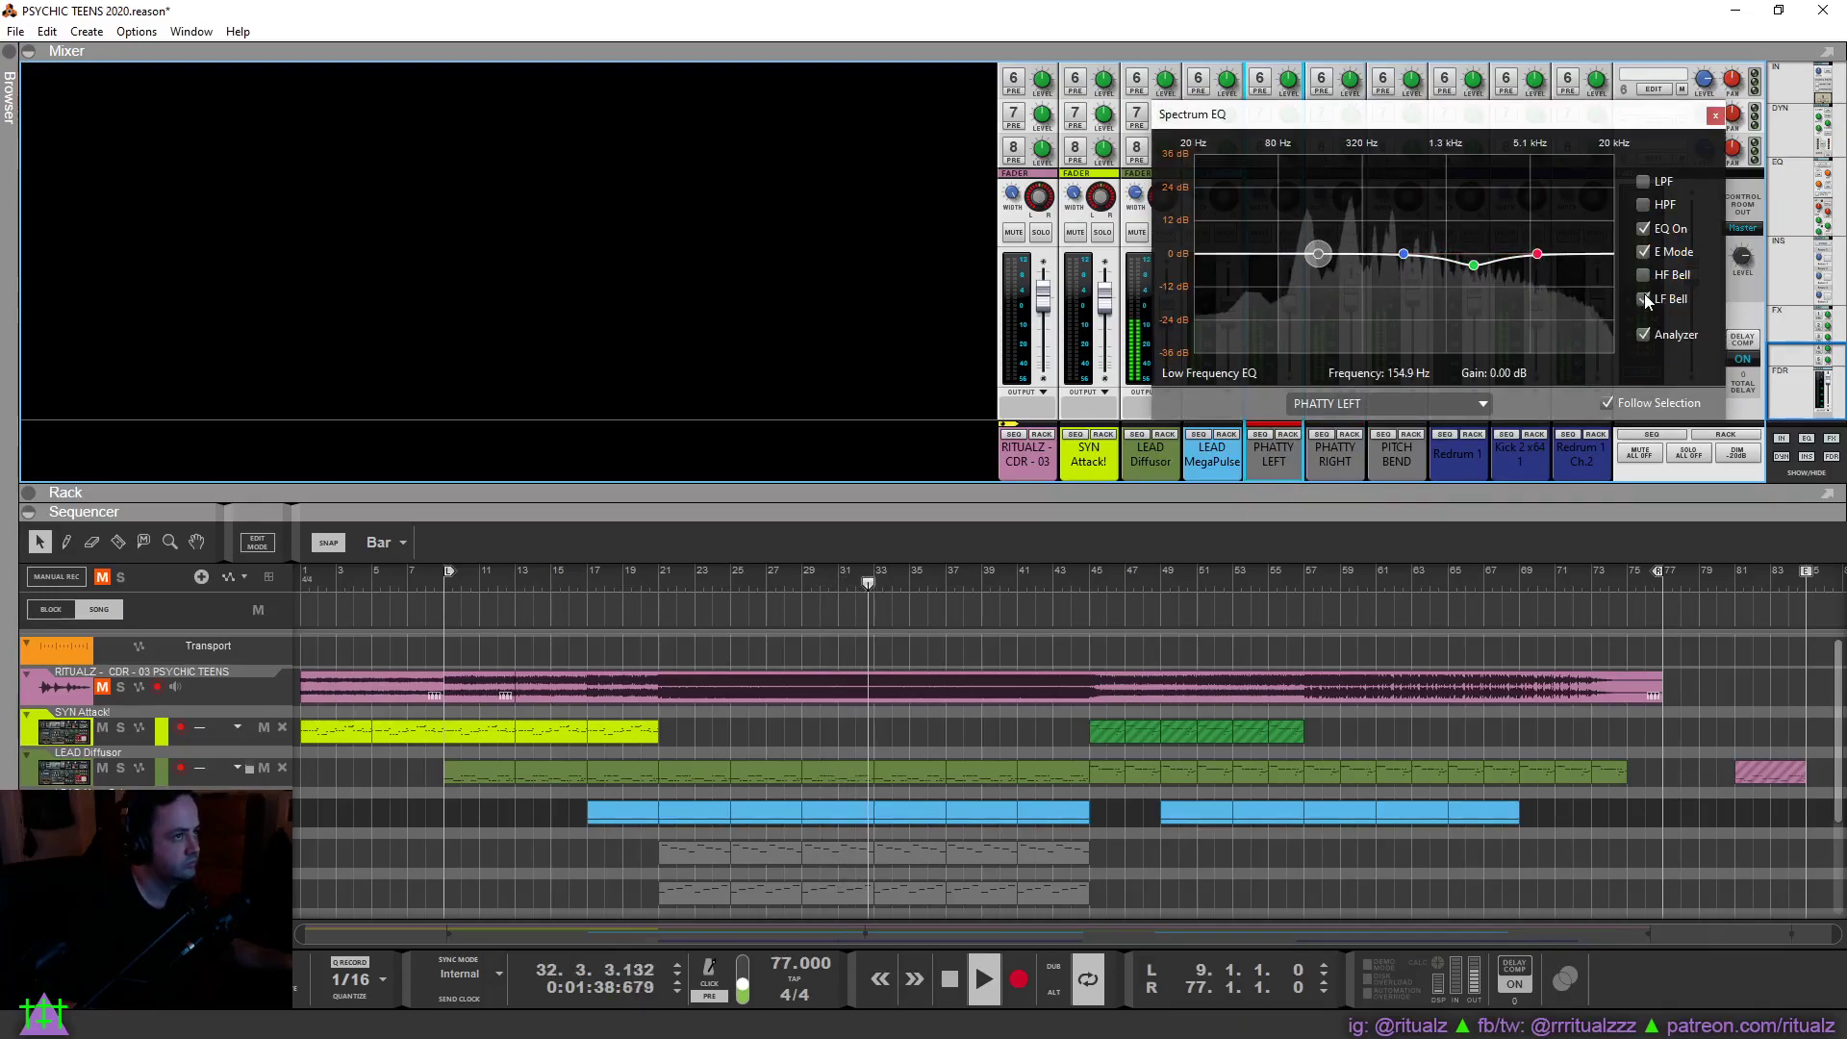
{"action": "left_click_drag", "start_coordinate": [1536, 255], "coordinate": [1537, 241]}
{"action": "left_click", "coordinate": [1644, 299]}
{"action": "left_click", "coordinate": [1642, 276]}
{"action": "left_click", "coordinate": [1535, 238]}
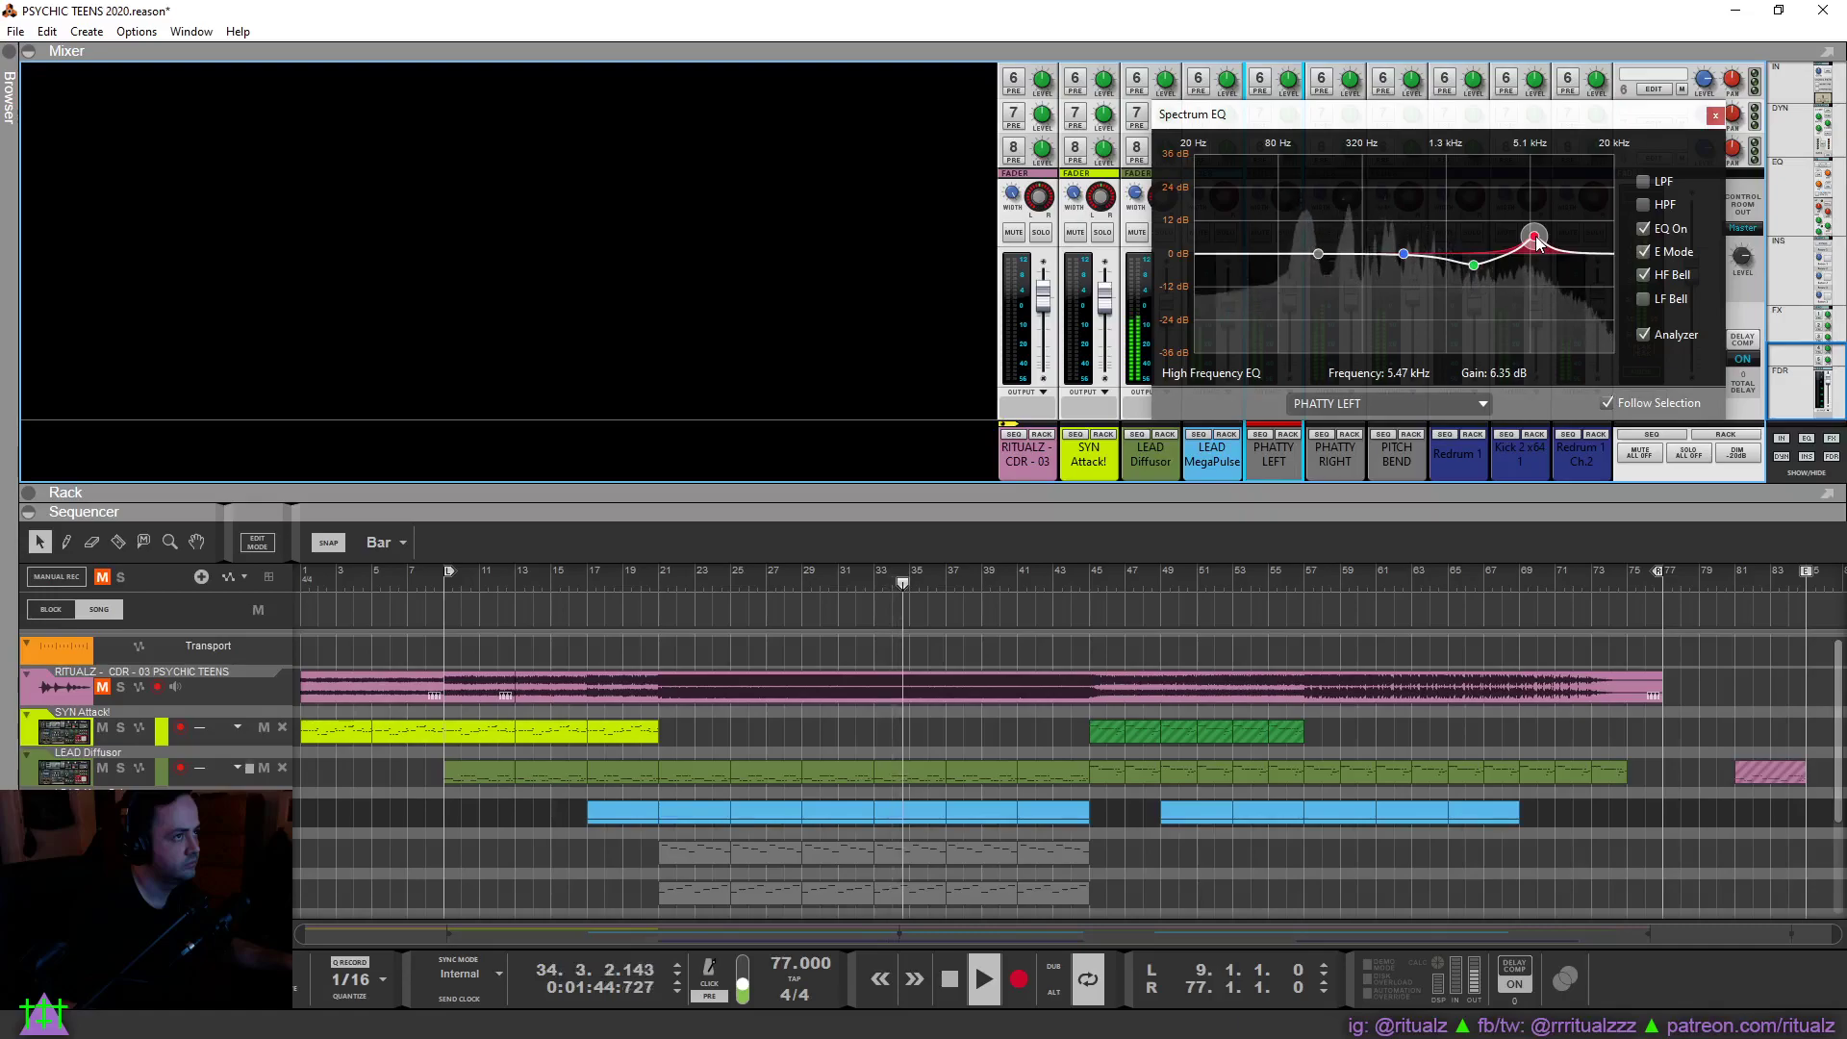
{"action": "left_click_drag", "start_coordinate": [1536, 240], "coordinate": [1537, 248]}
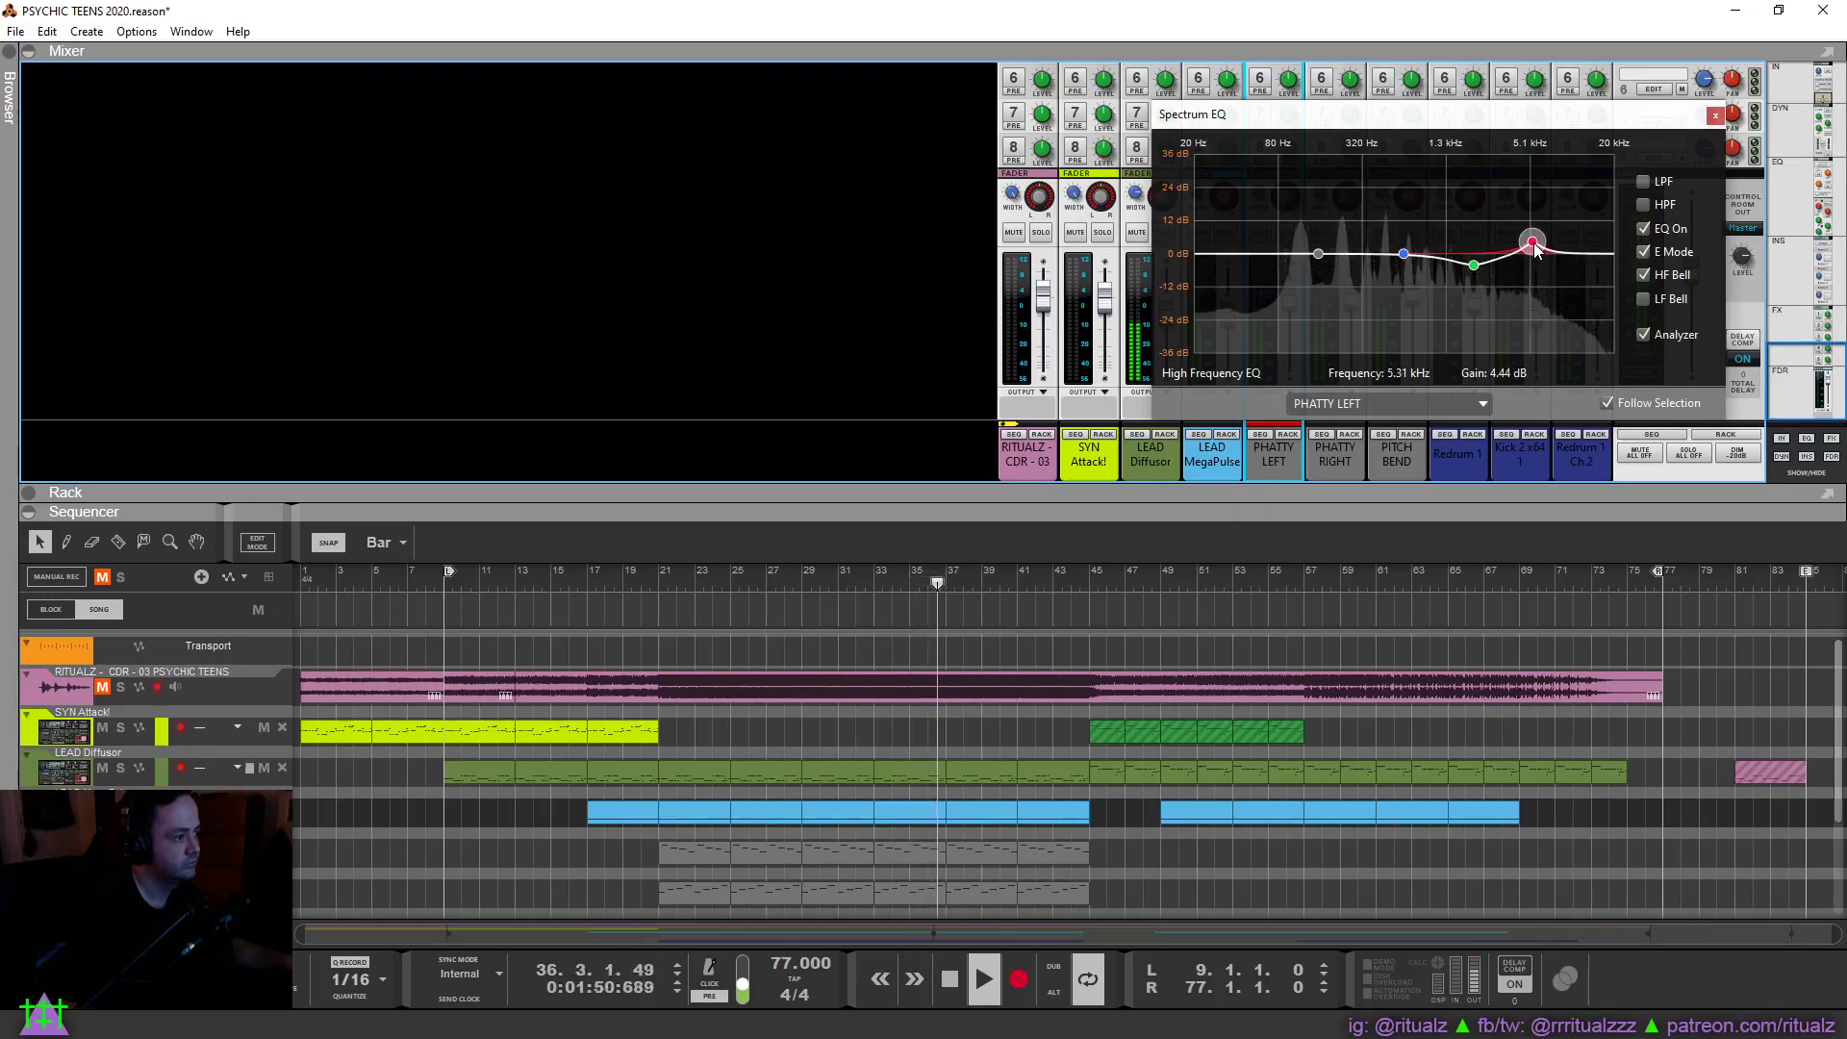
{"action": "left_click", "coordinate": [1474, 265]}
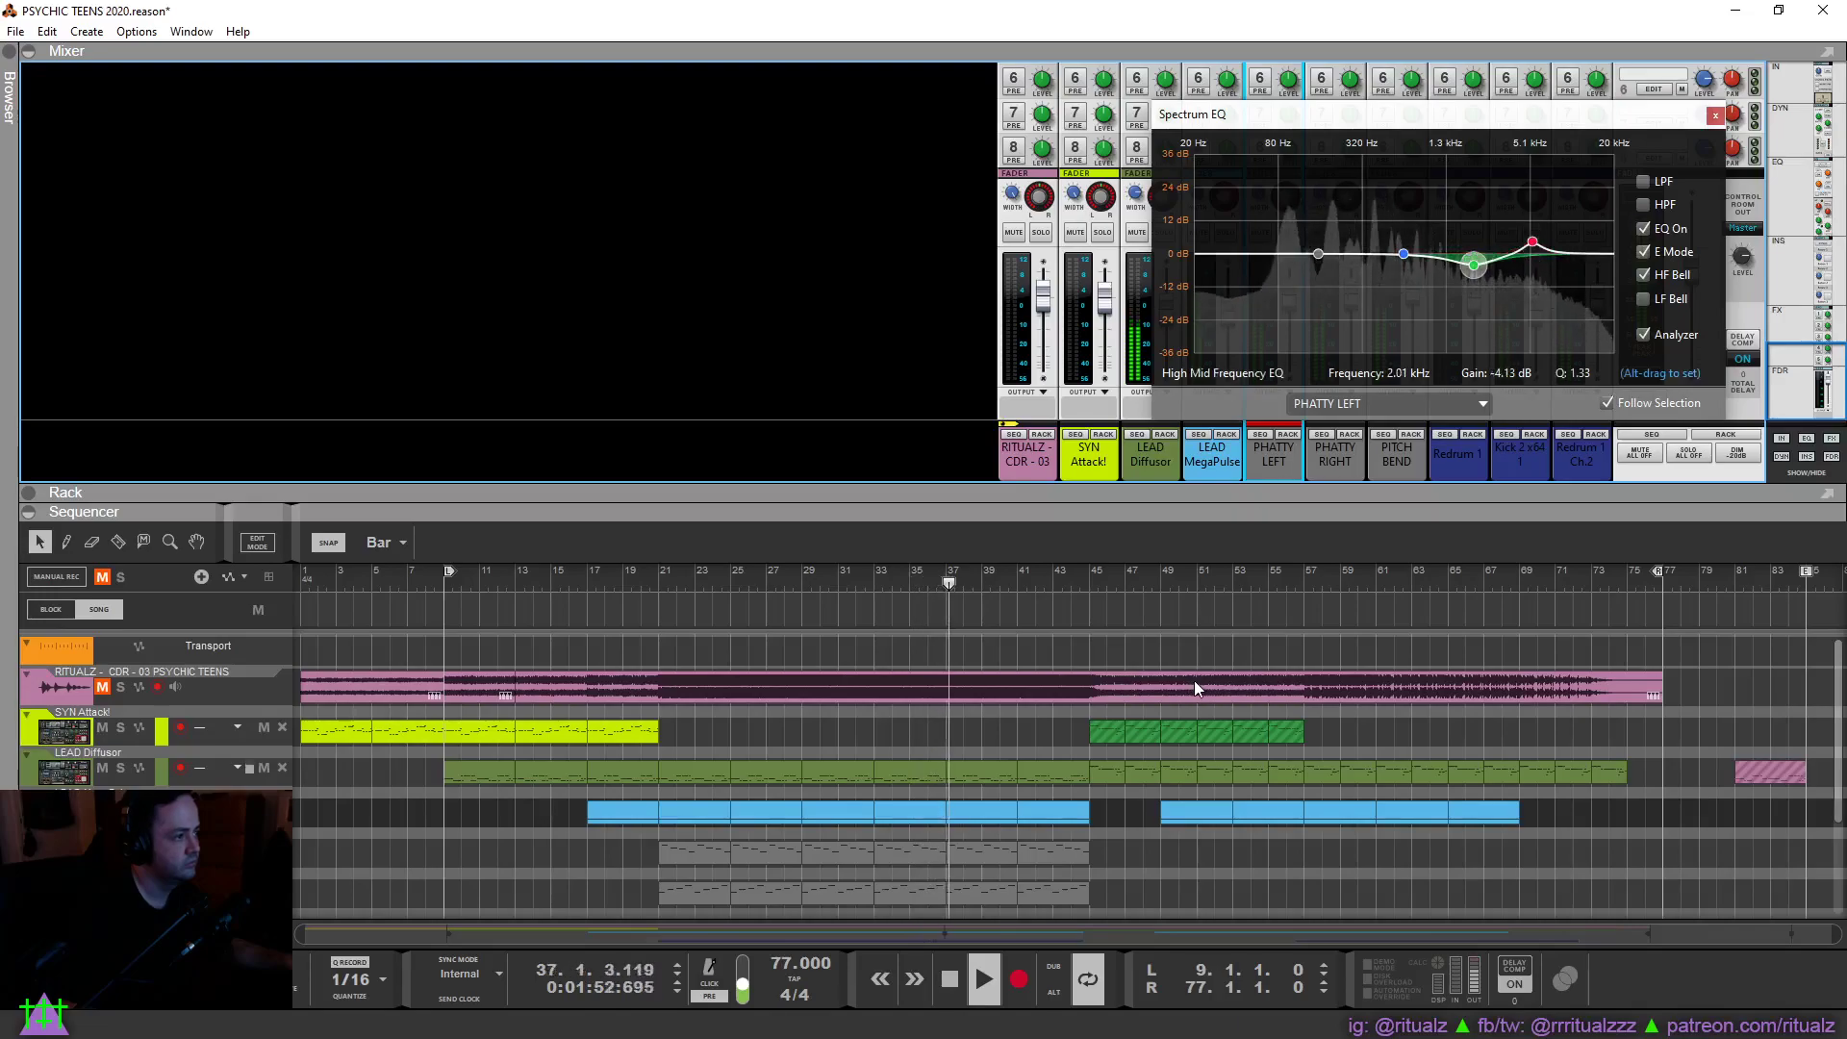
Delete the LEAD MegaPulse clips between bars 21 and 45, and copy the bar 17 clip to bar 41.
{"action": "left_click", "coordinate": [702, 813]}
{"action": "key", "text": "Delete"}
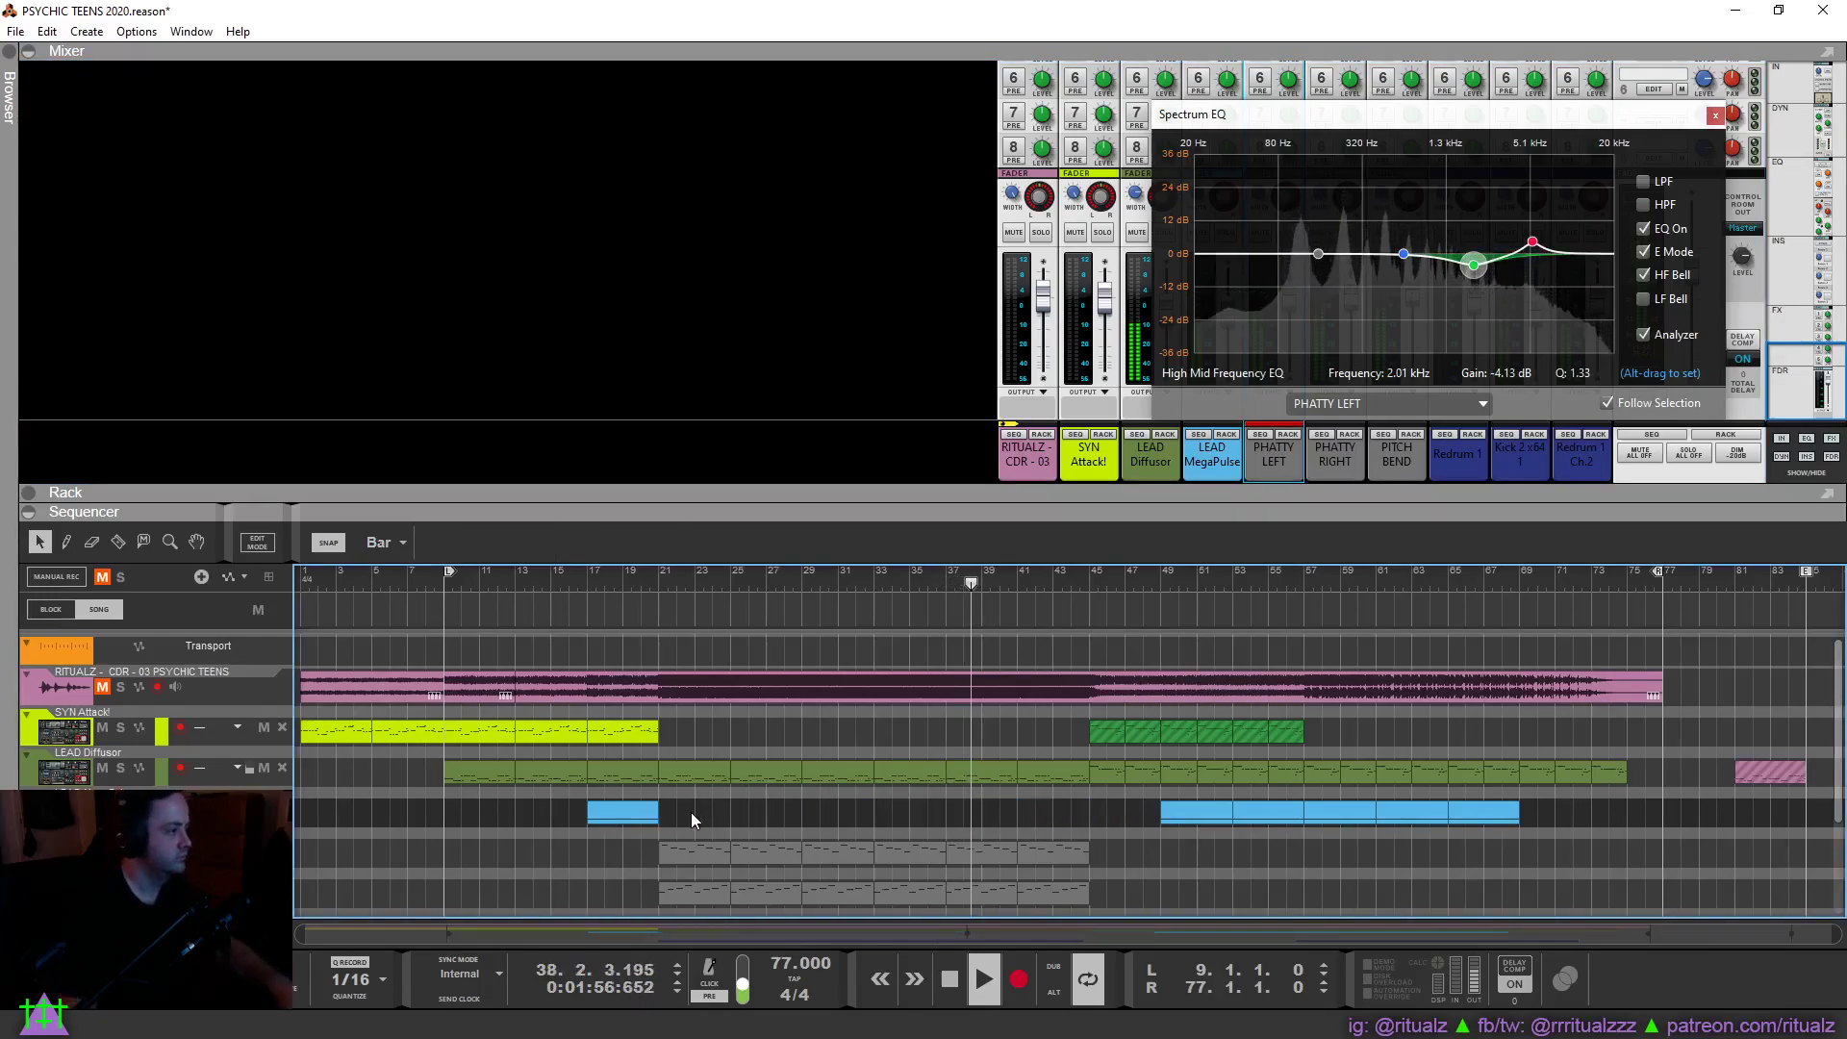
{"action": "left_click_drag", "start_coordinate": [633, 817], "coordinate": [1043, 812]}
{"action": "left_click", "coordinate": [1105, 821]}
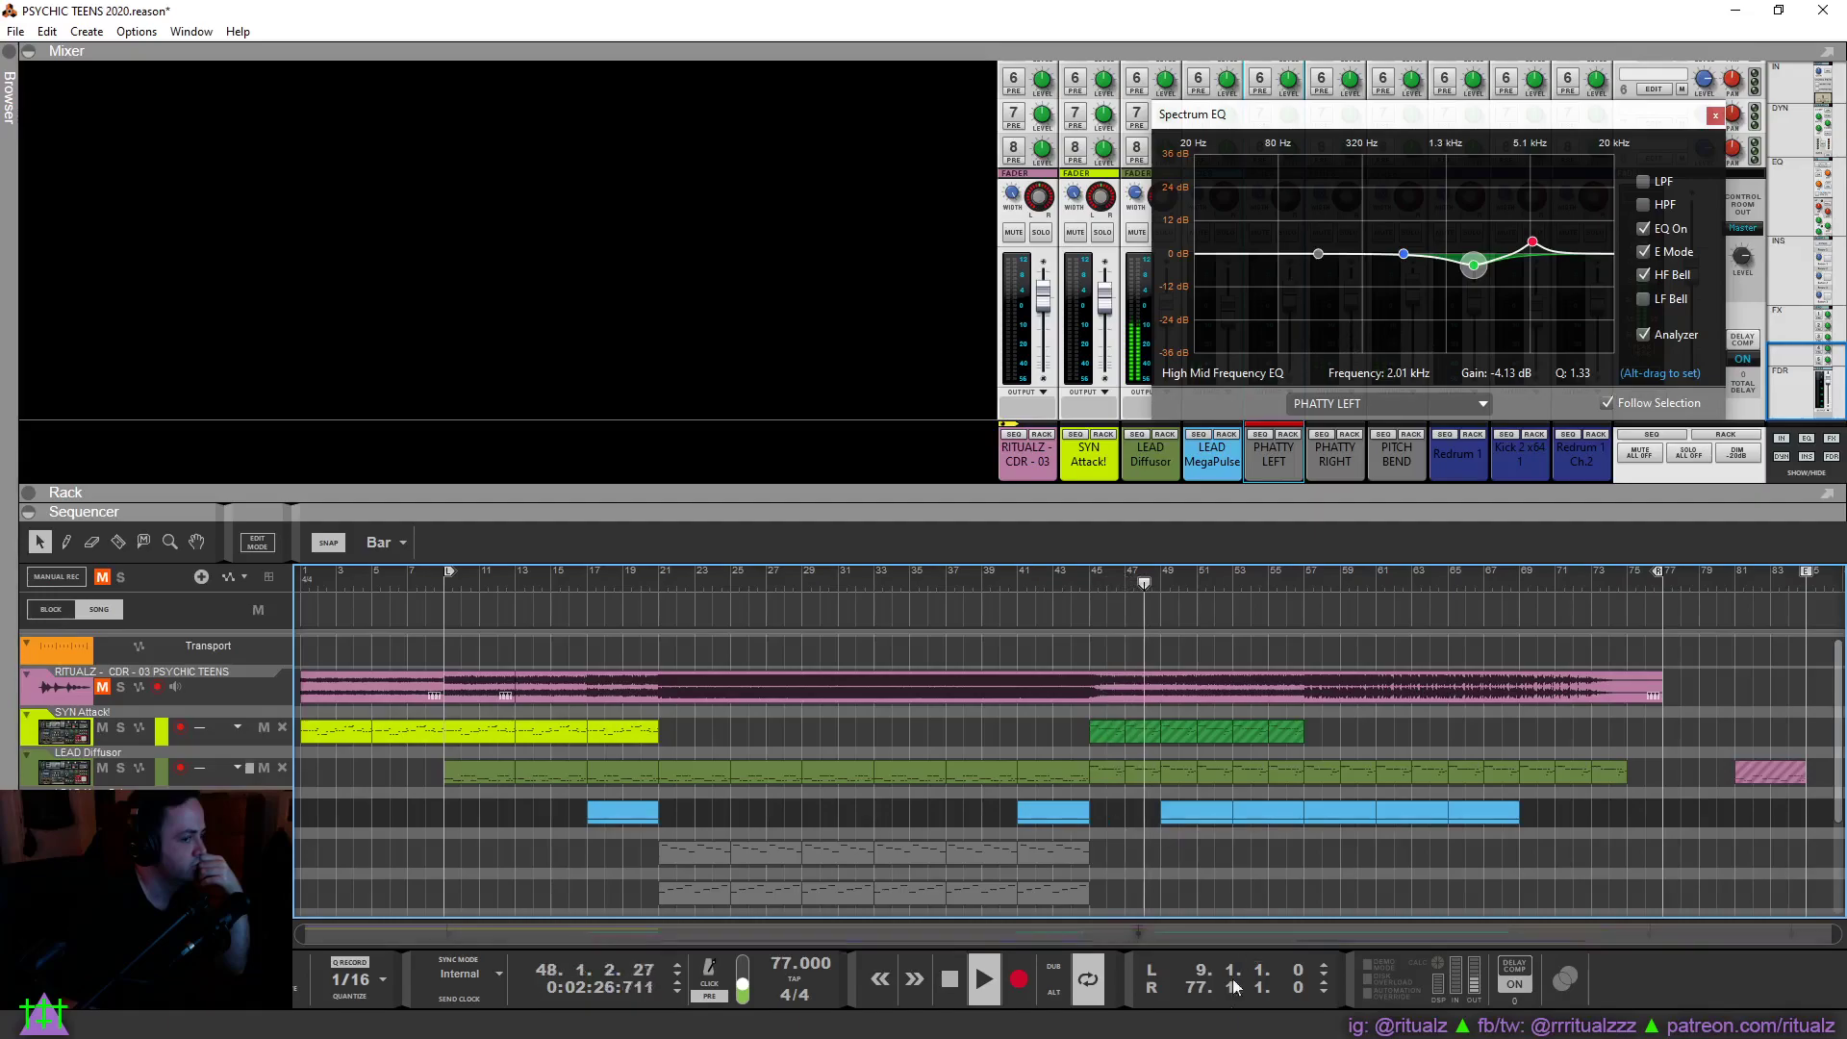
{"action": "key", "text": "alt+Tab"}
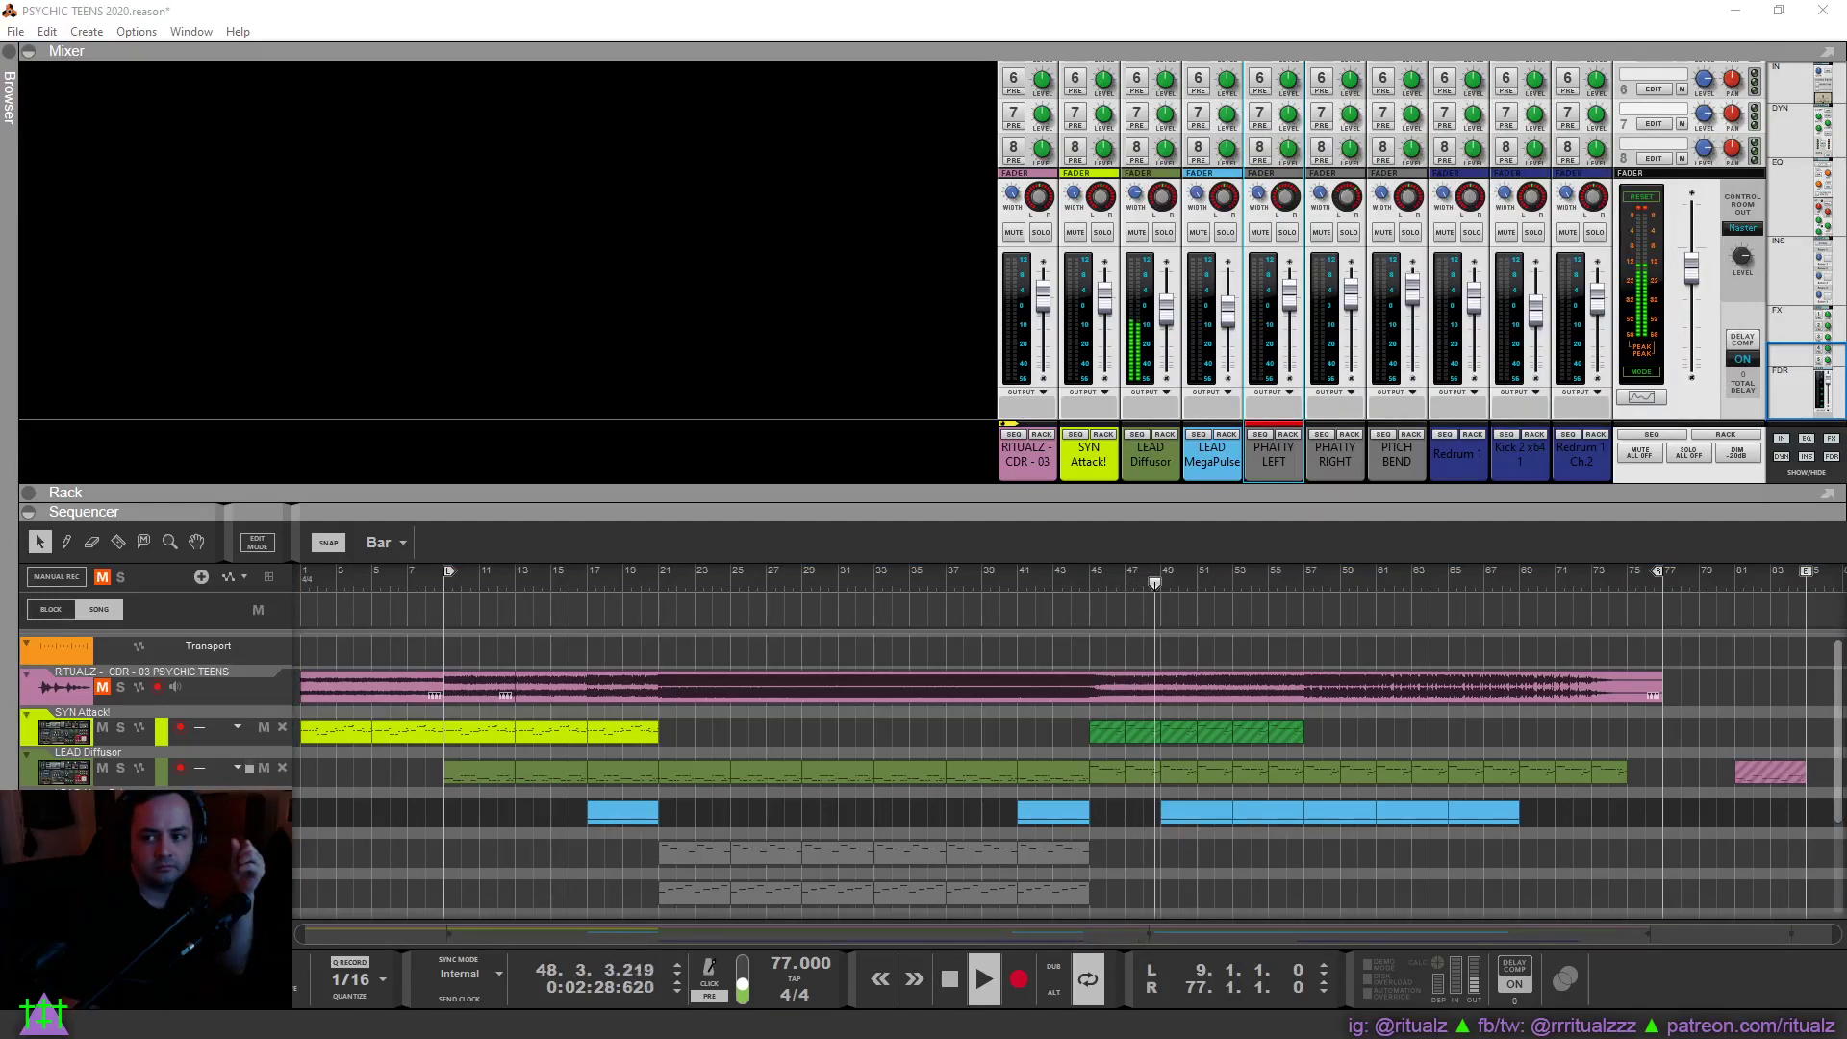
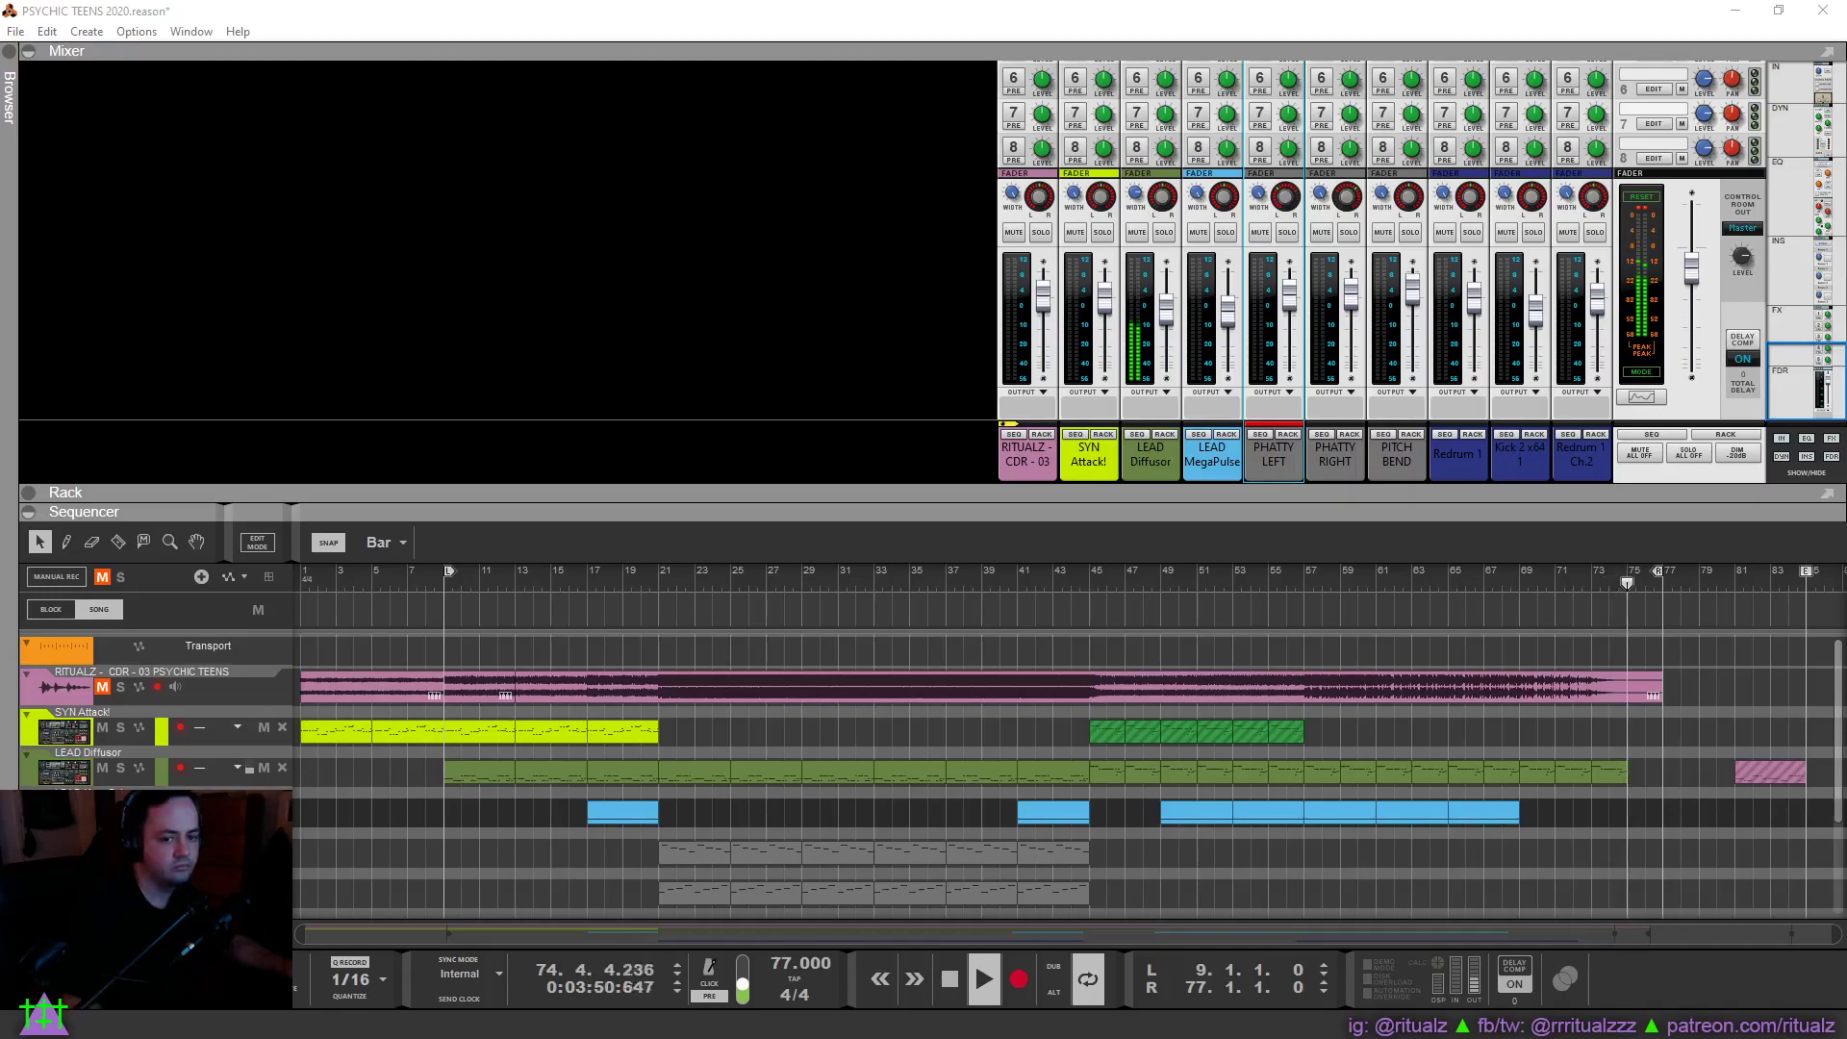
Set the loop to bars 1 to 5, solo the original PSYCHIC TEENS audio track and play that section.
{"action": "double_click", "coordinate": [948, 978]}
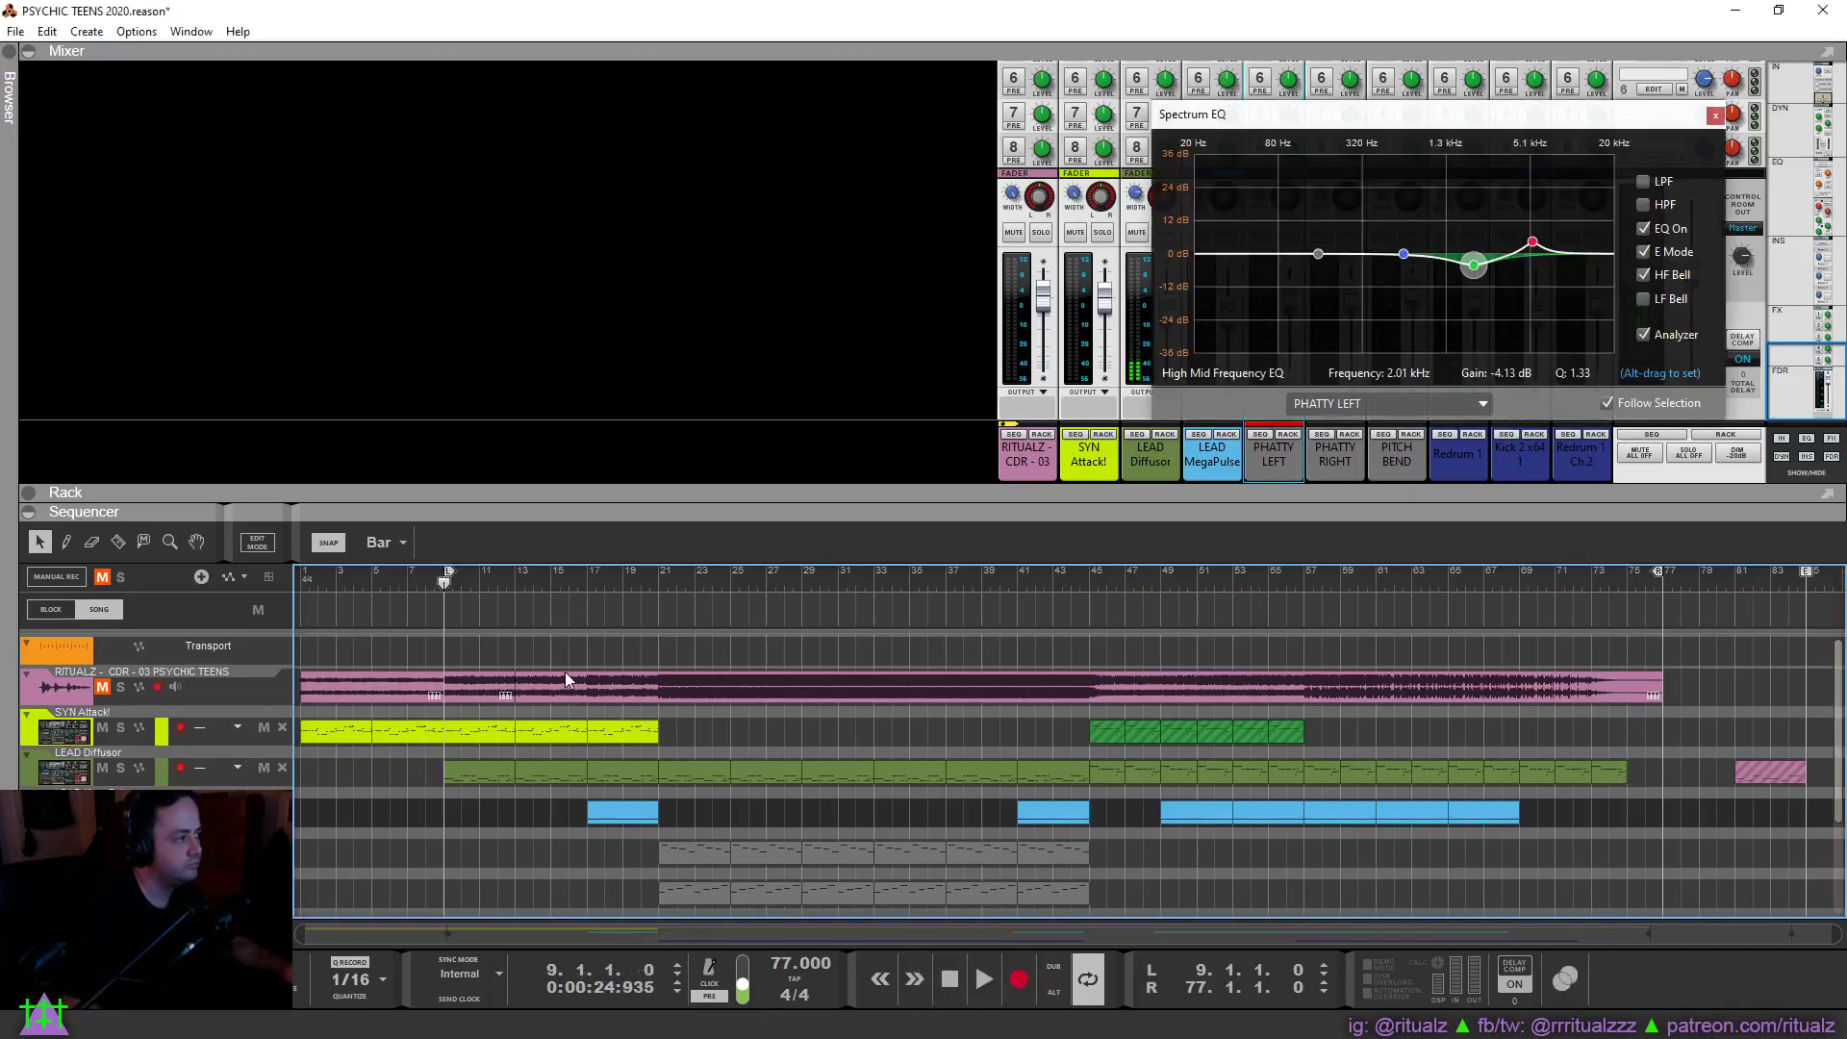
{"action": "left_click_drag", "start_coordinate": [447, 573], "coordinate": [292, 586]}
{"action": "key", "text": "KP_0"}
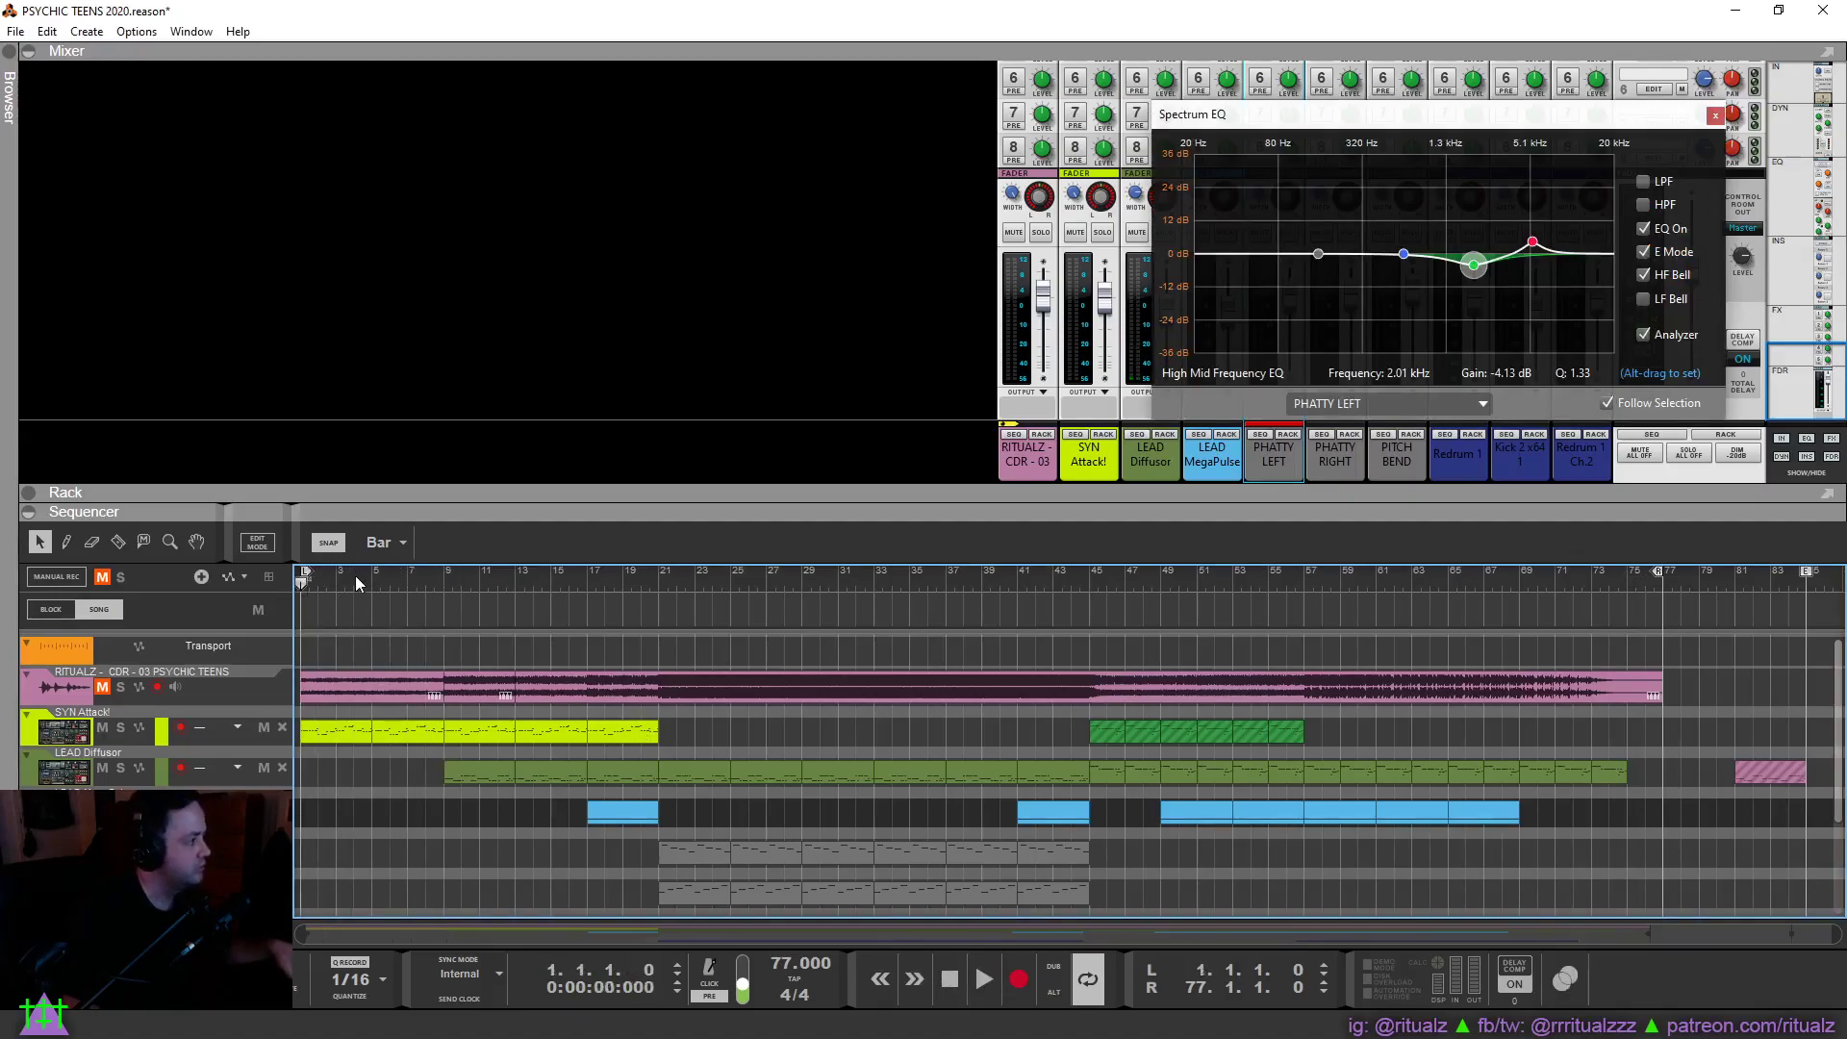
{"action": "left_click", "coordinate": [120, 687]}
{"action": "left_click", "coordinate": [102, 687]}
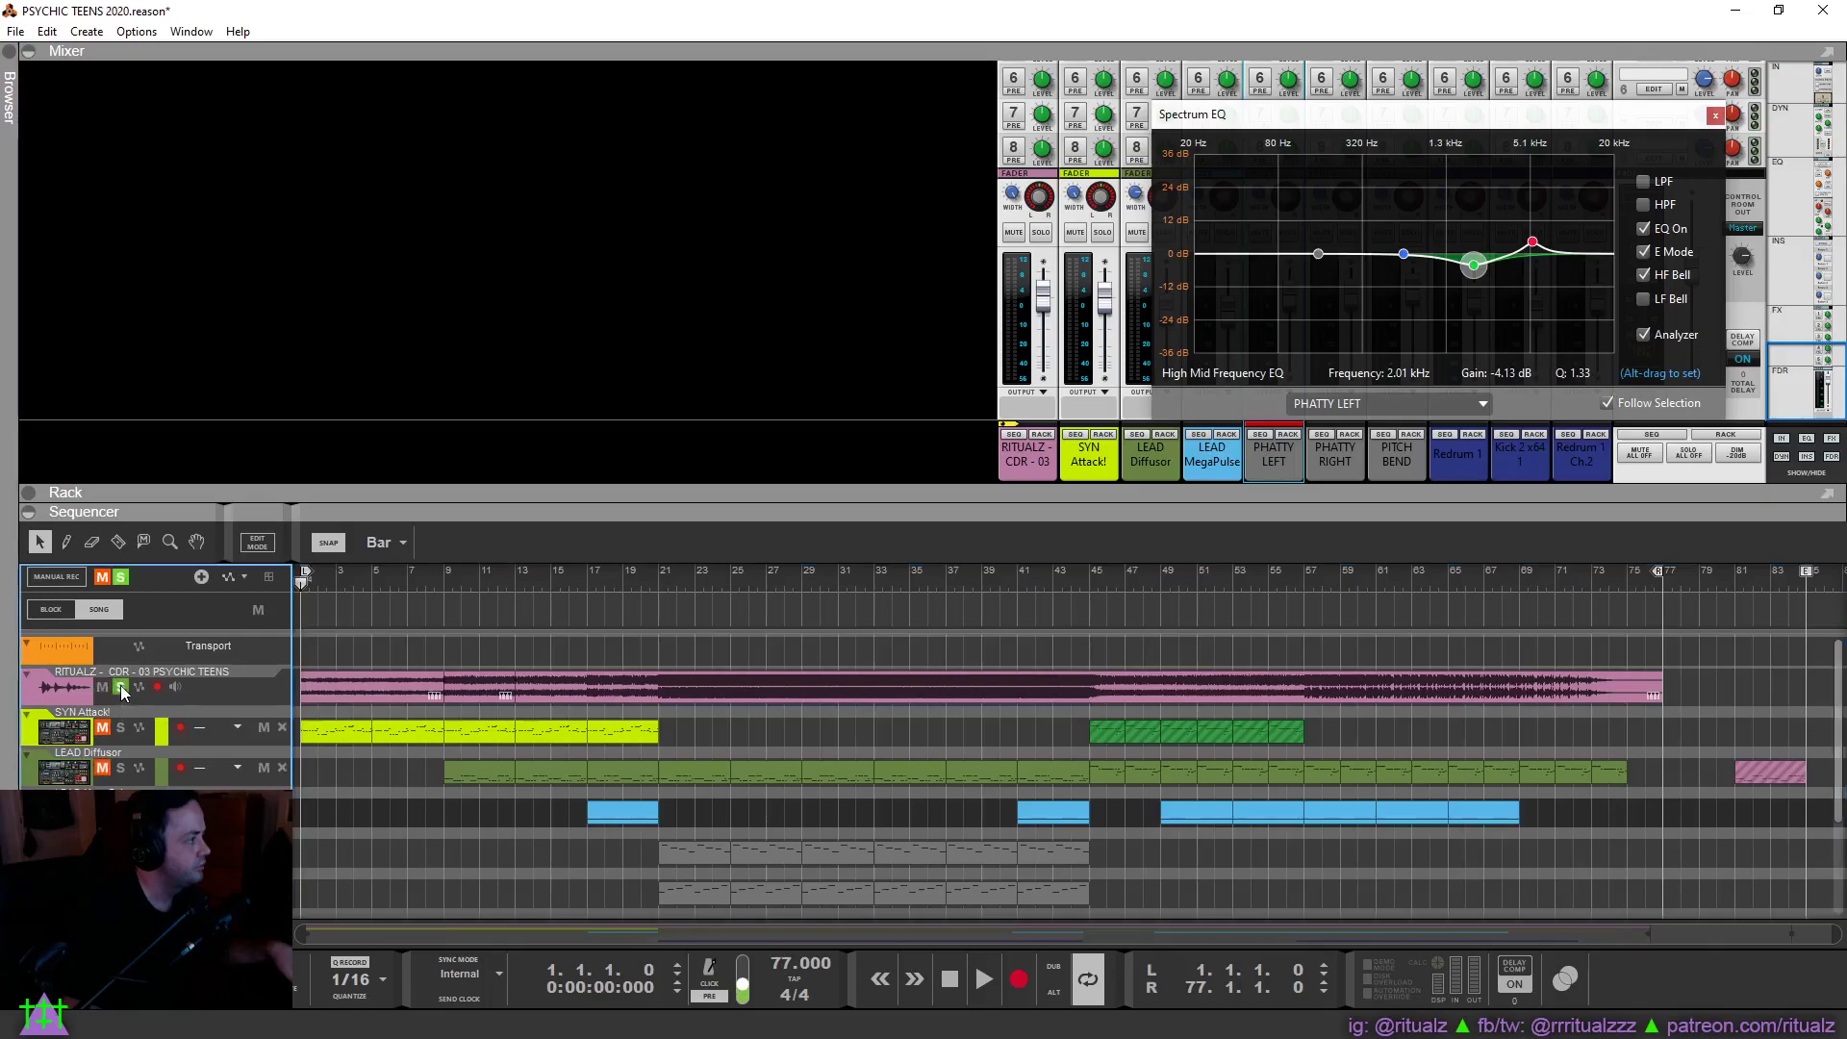
{"action": "left_click", "coordinate": [369, 579], "text": "alt"}
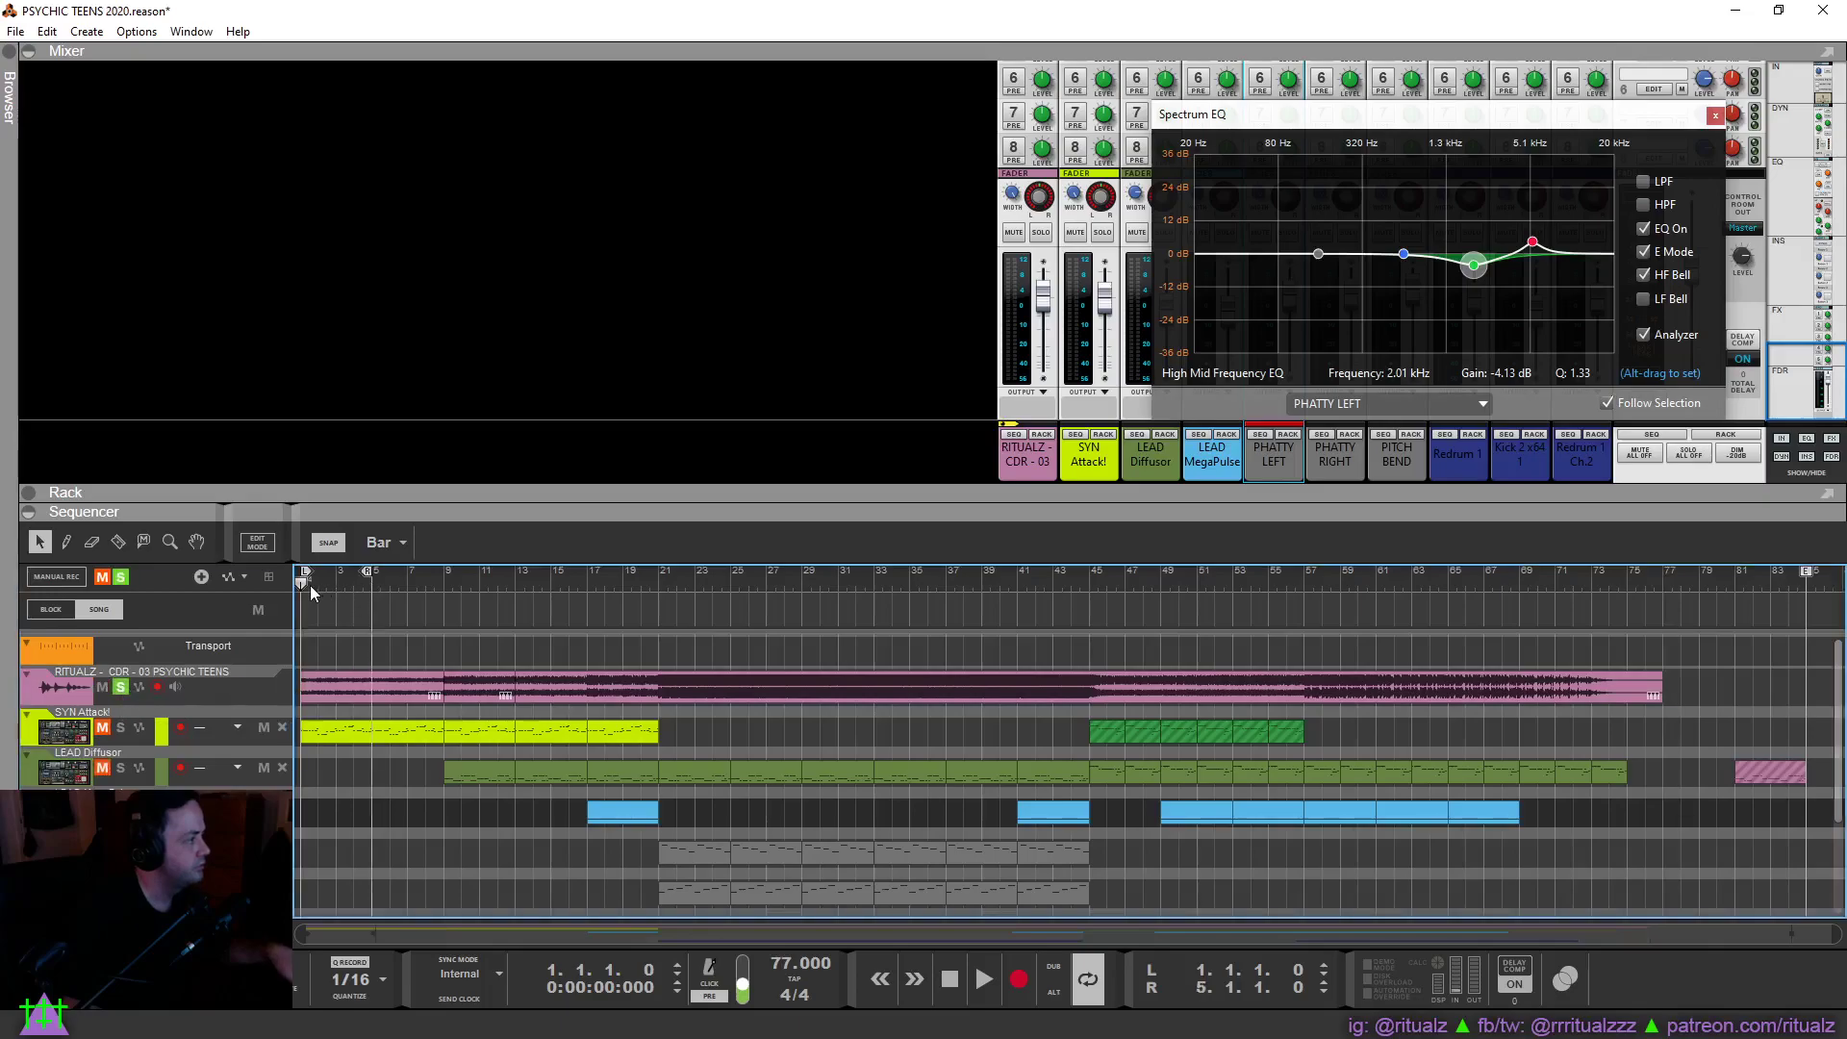
{"action": "left_click", "coordinate": [981, 991]}
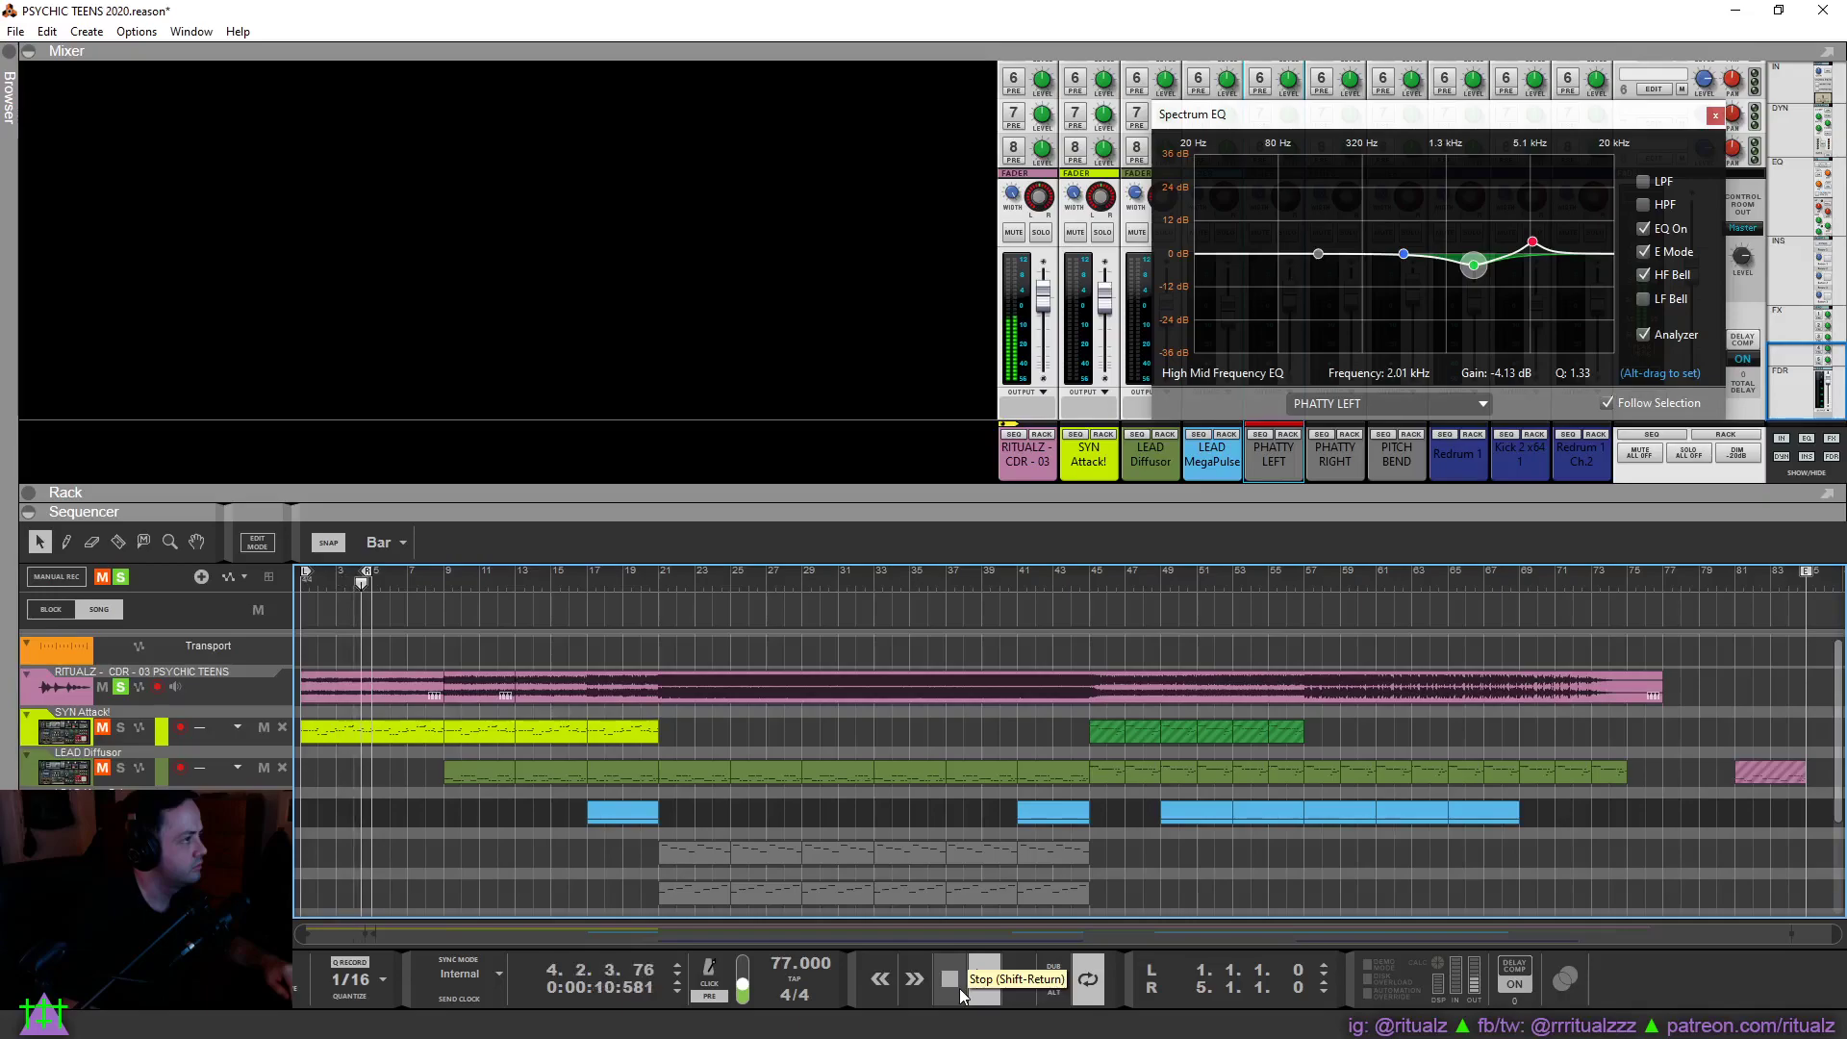
{"action": "double_click", "coordinate": [960, 988]}
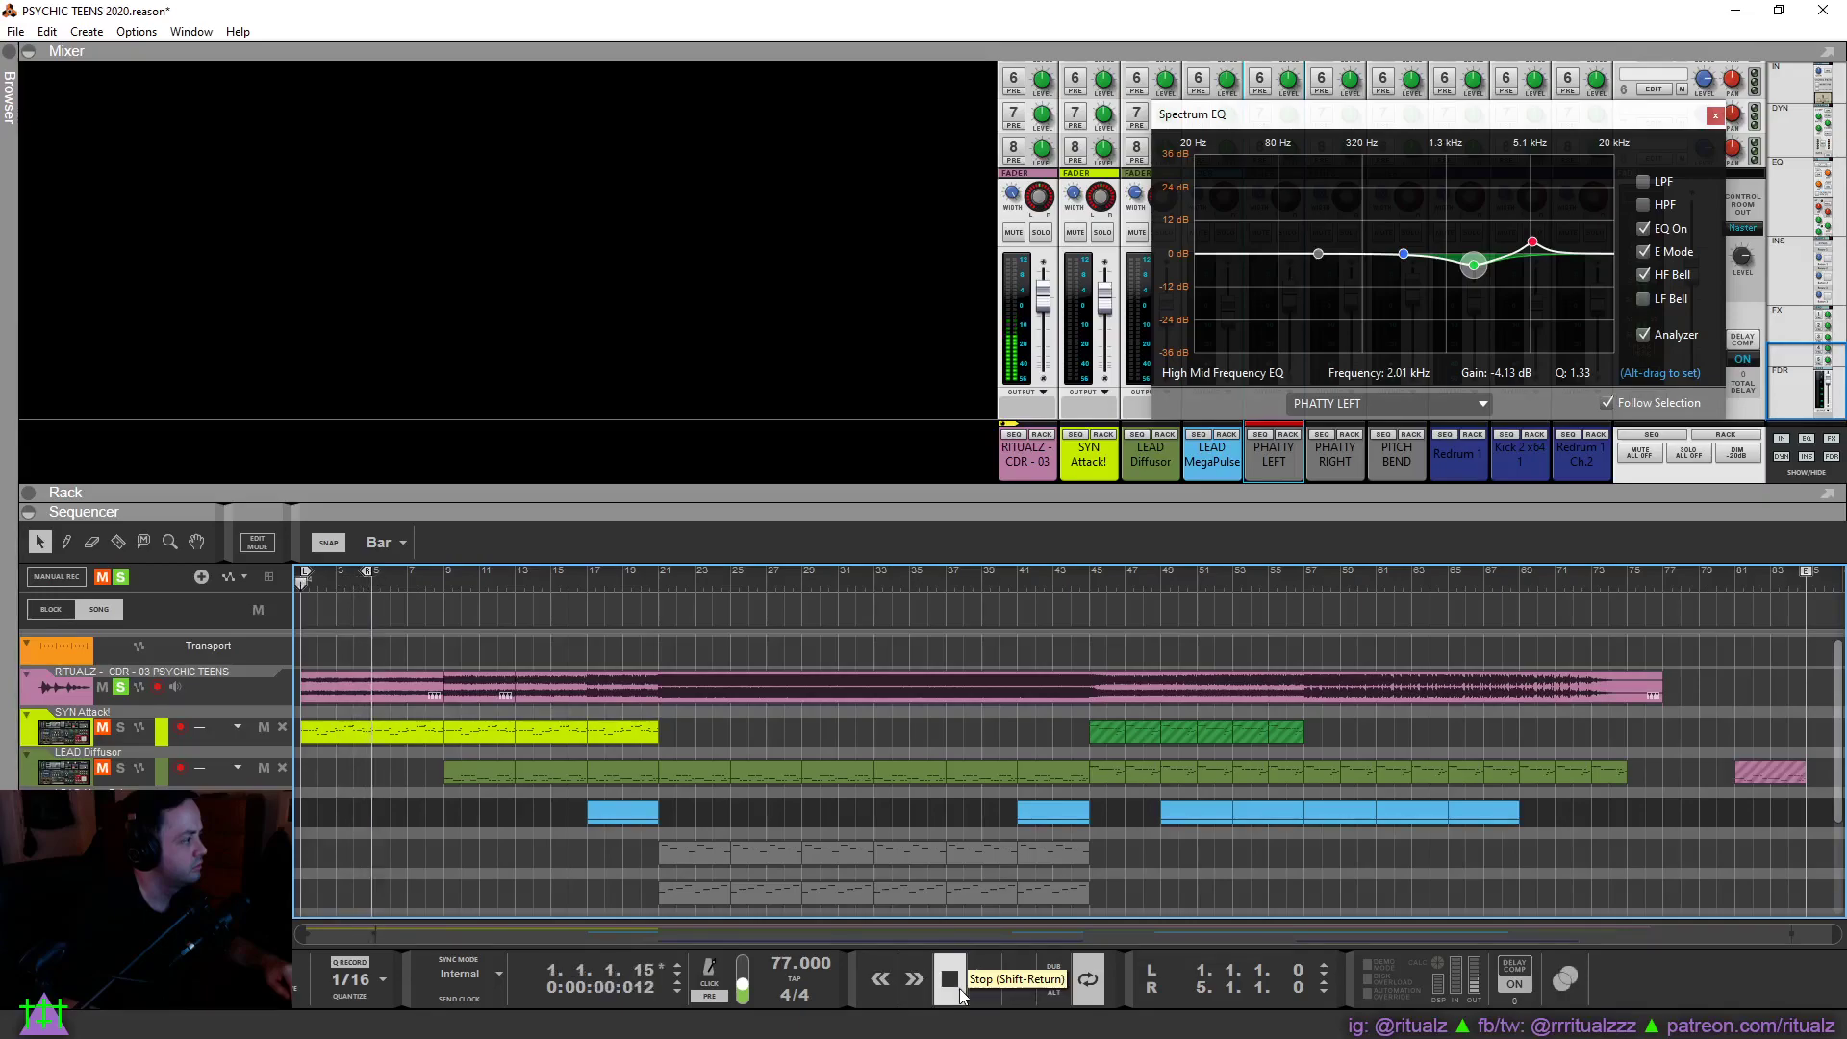
Solo the SYN Attack! track instead of the original audio and play the loop from bar 1.
{"action": "left_click", "coordinate": [120, 728]}
{"action": "left_click", "coordinate": [120, 687]}
{"action": "key", "text": "space"}
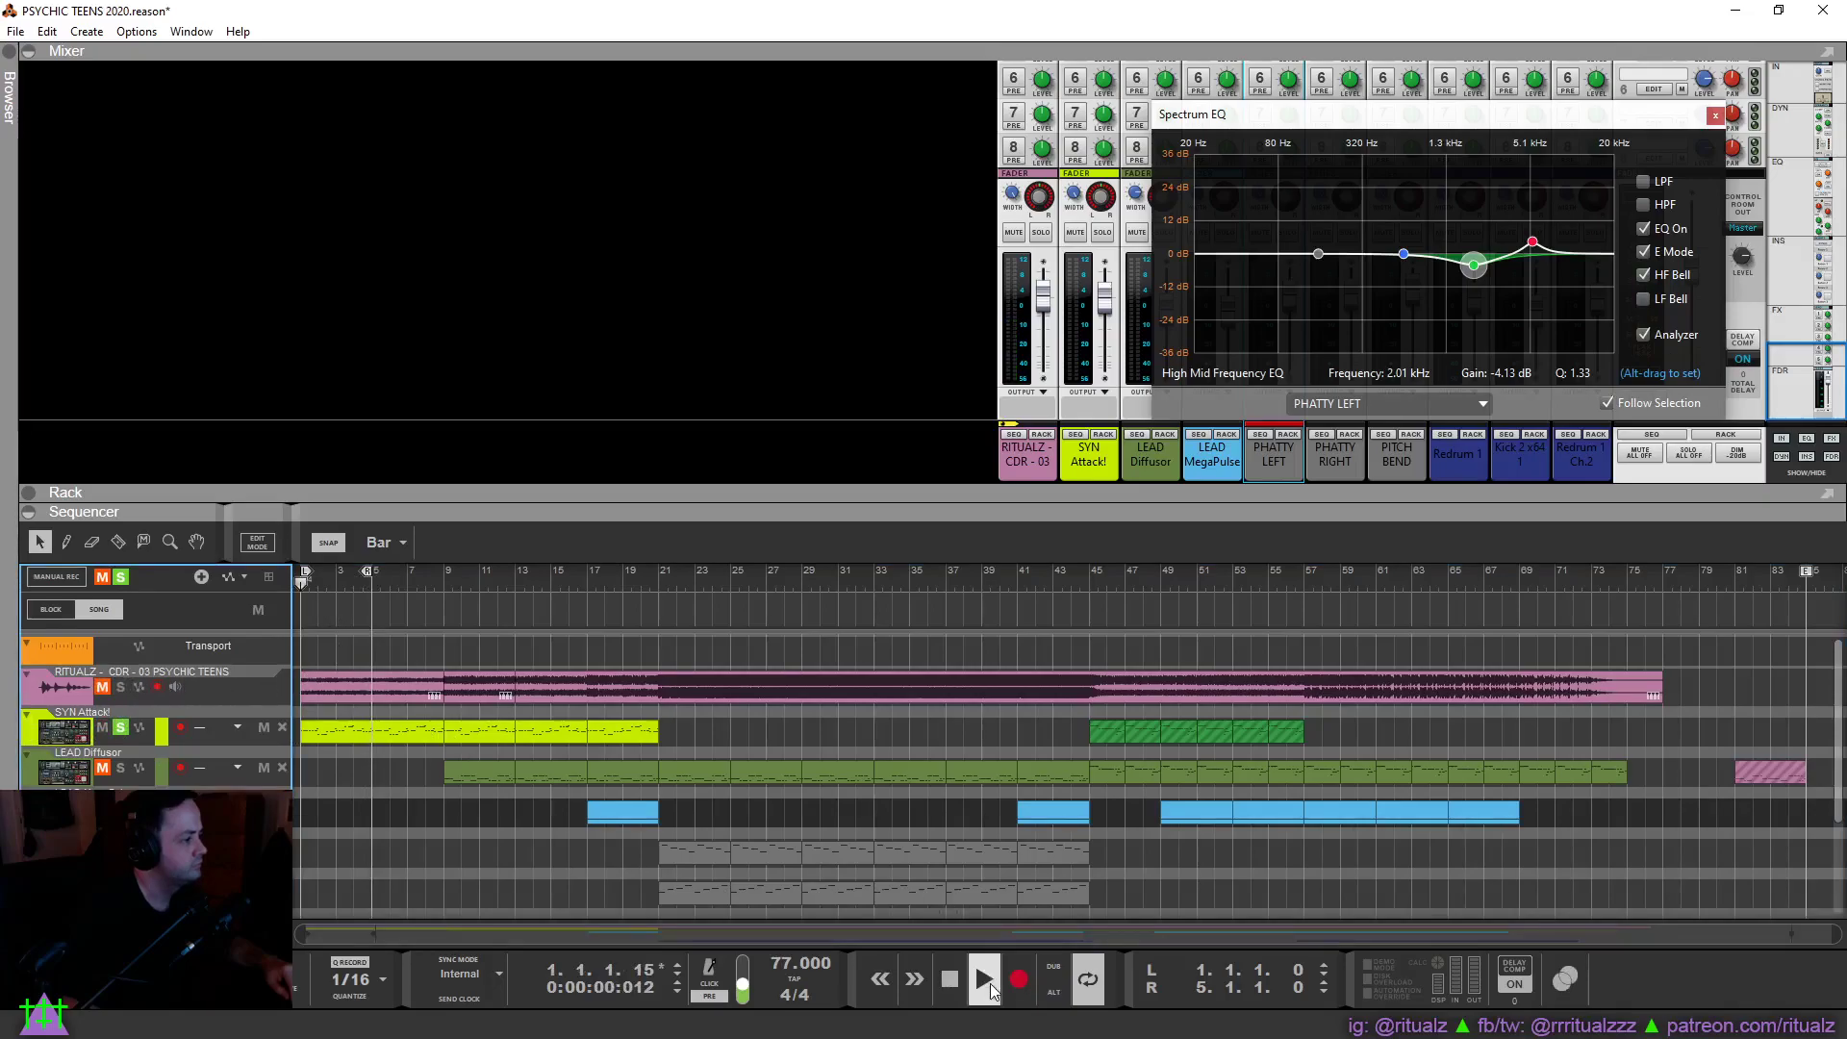
{"action": "left_click", "coordinate": [950, 995]}
{"action": "left_click", "coordinate": [952, 995]}
{"action": "left_click", "coordinate": [976, 984]}
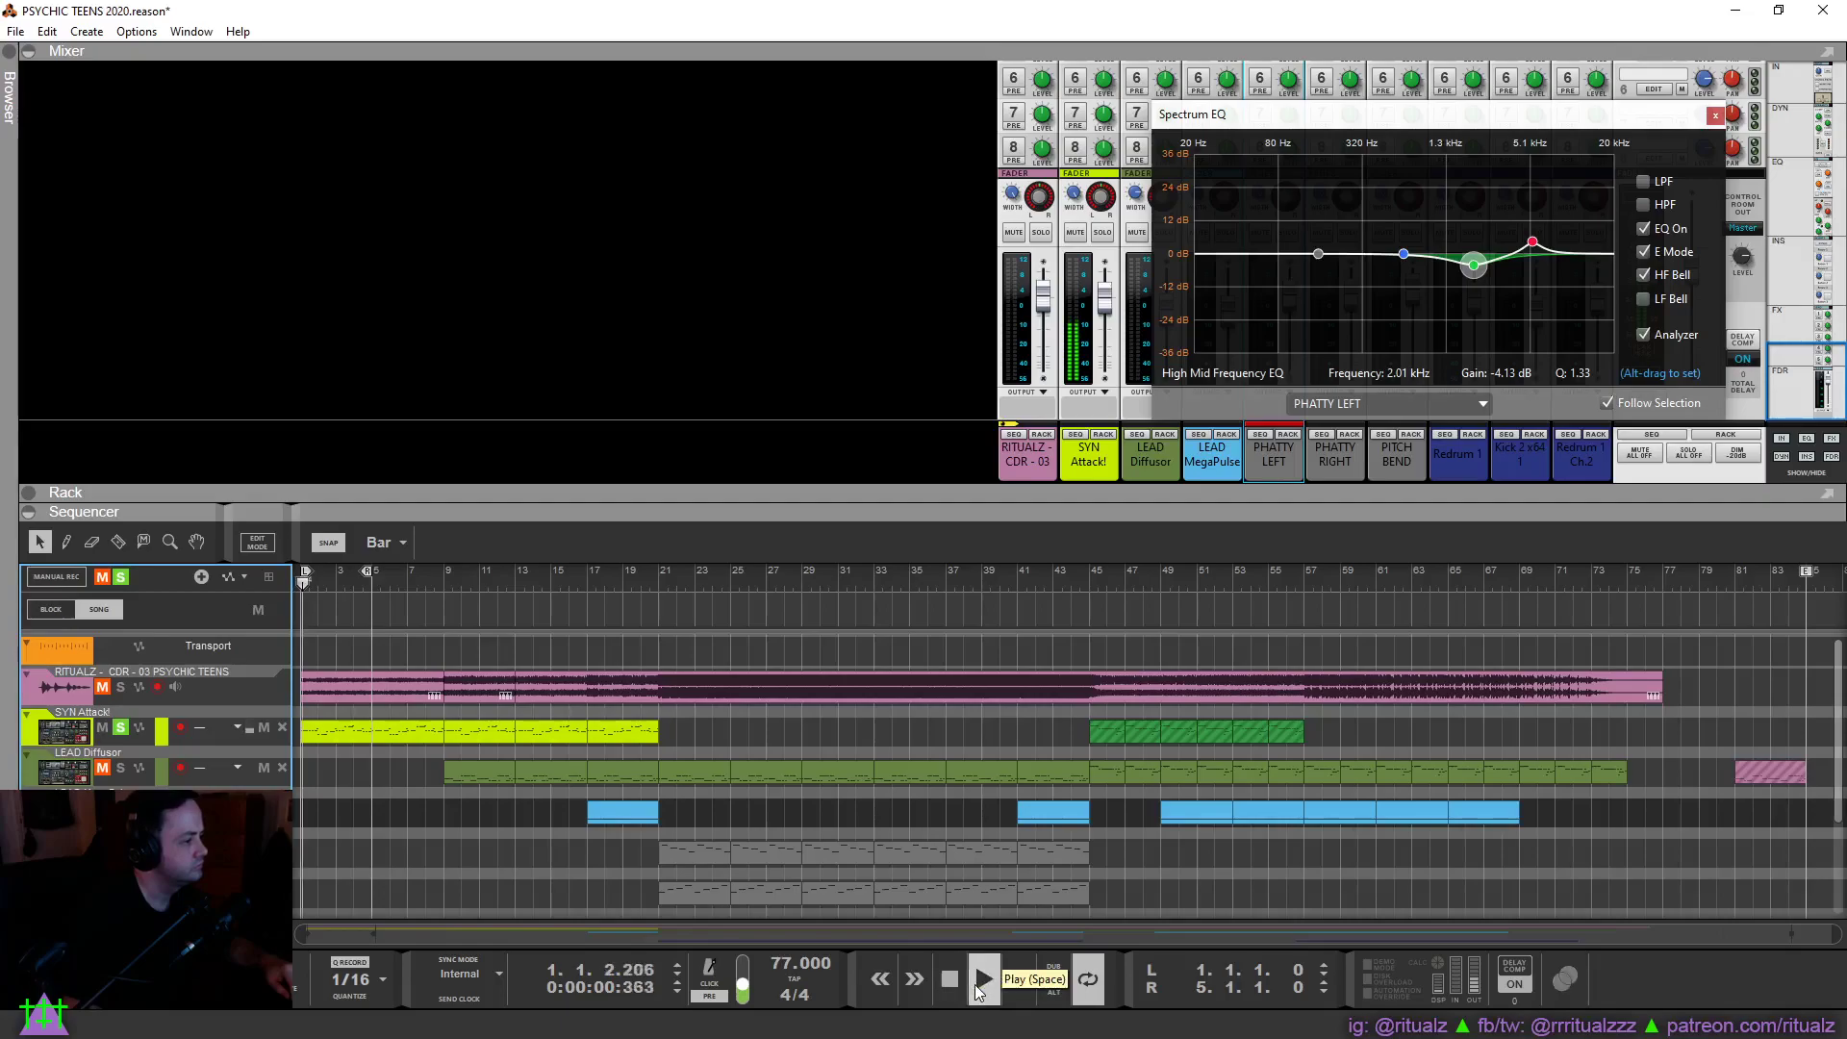
Open the first SYN Attack! clip and examine its notes while the loop plays.
{"action": "double_click", "coordinate": [319, 735]}
{"action": "left_click", "coordinate": [383, 804]}
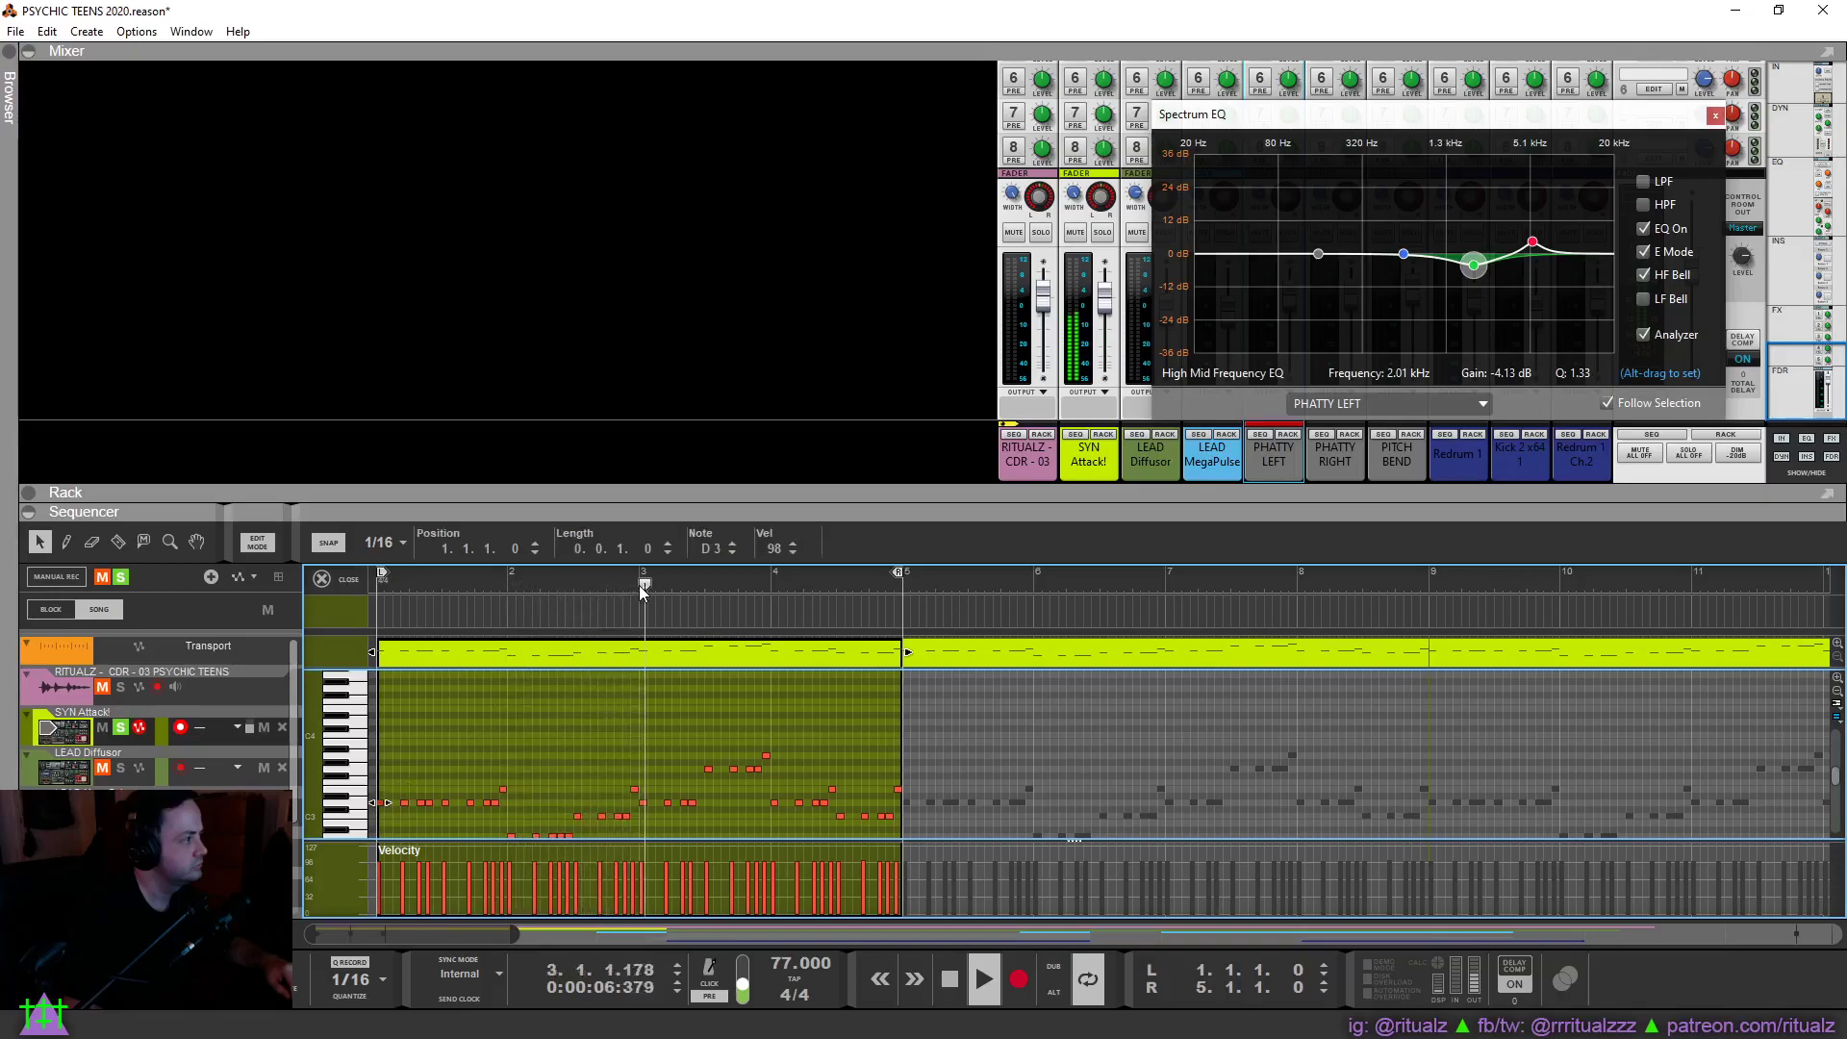
{"action": "left_click", "coordinate": [533, 726]}
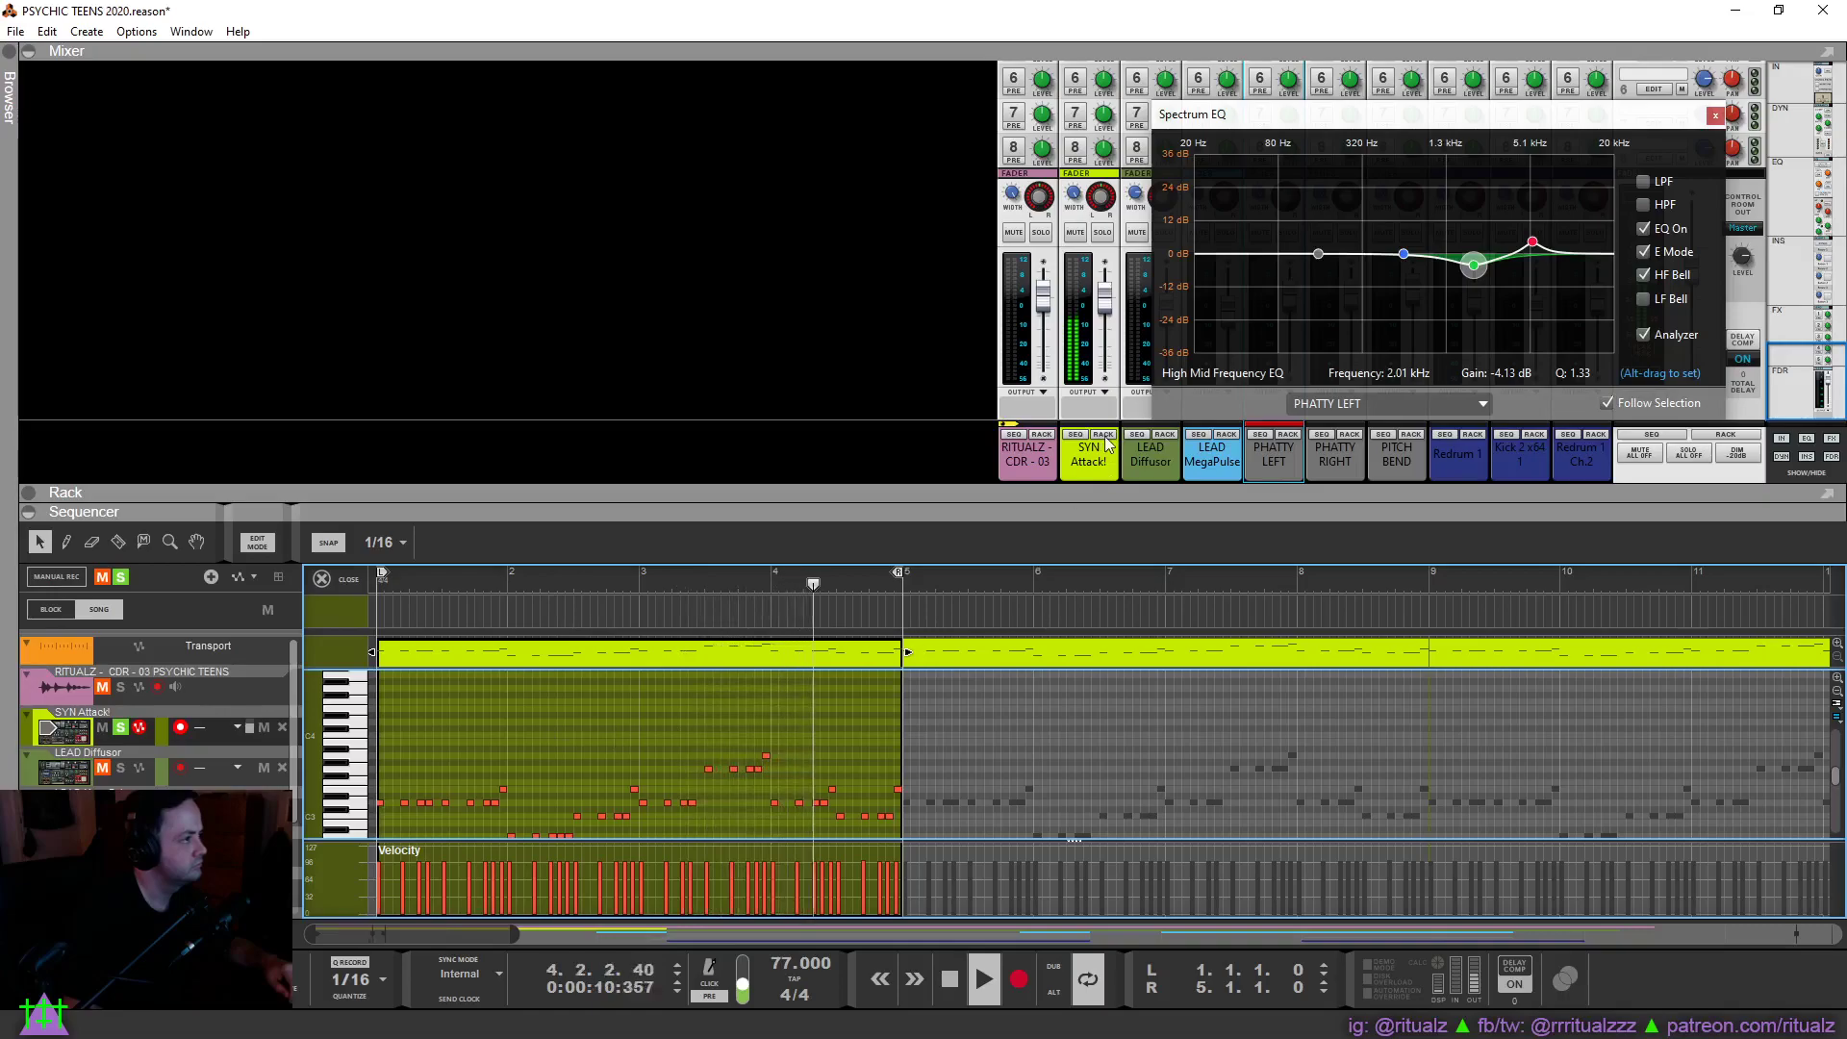
On the SYN Attack! Thor, adjust the low pass ladder filter's frequency and set the State Variable Filter frequency to 193 Hz.
{"action": "left_click", "coordinate": [64, 728]}
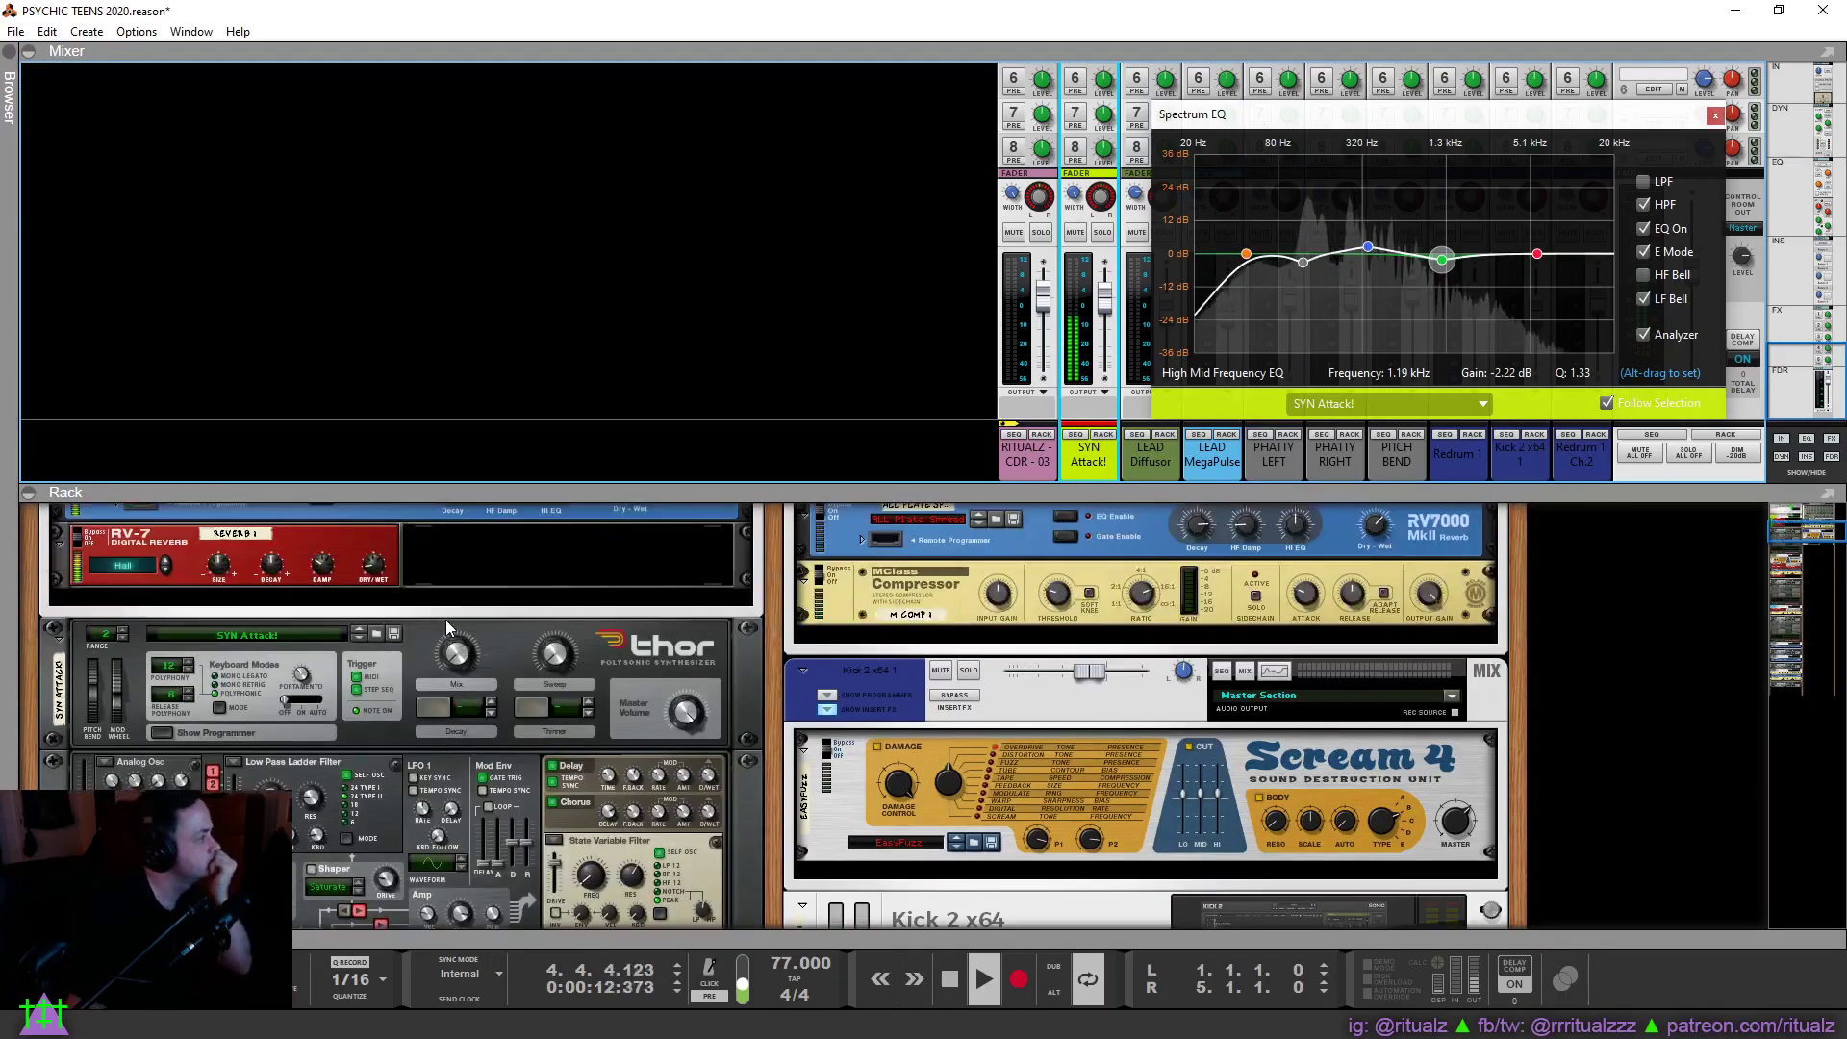
{"action": "scroll", "coordinate": [331, 794], "scroll_direction": "down", "scroll_amount": 2}
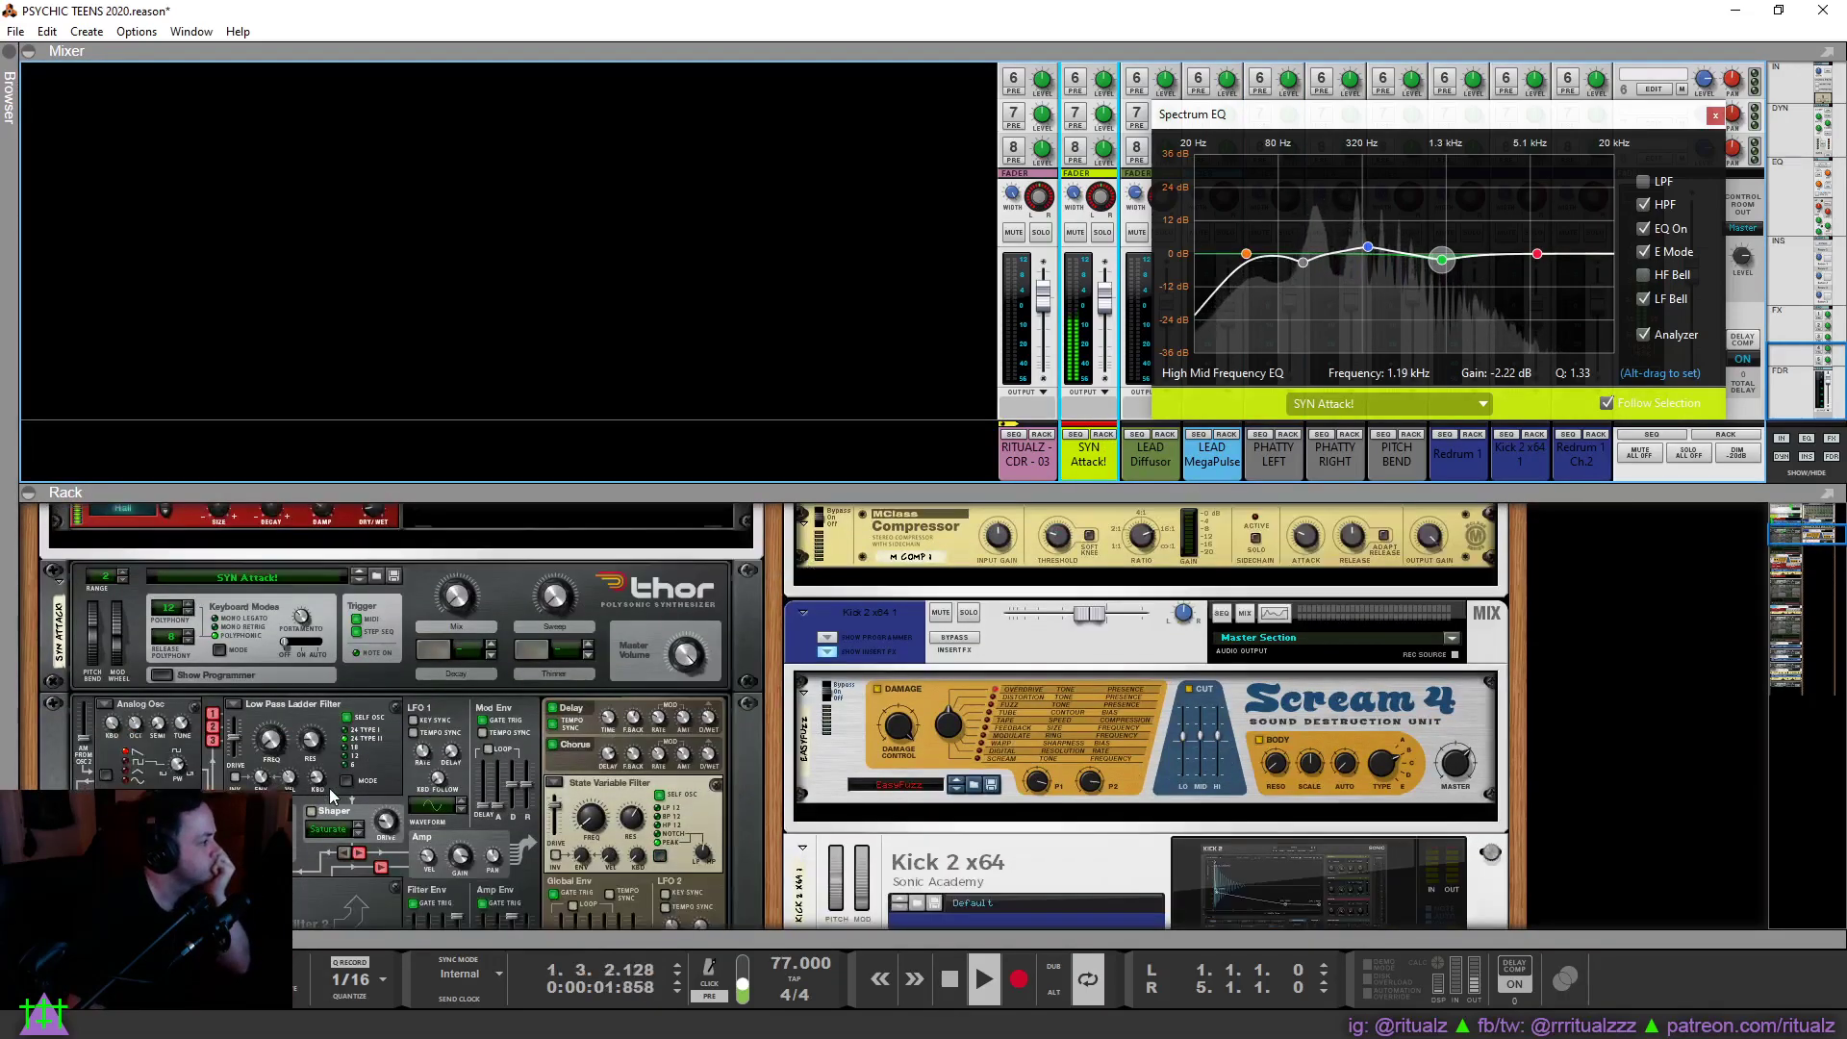
{"action": "left_click", "coordinate": [273, 746]}
{"action": "left_click_drag", "start_coordinate": [273, 747], "coordinate": [263, 745]}
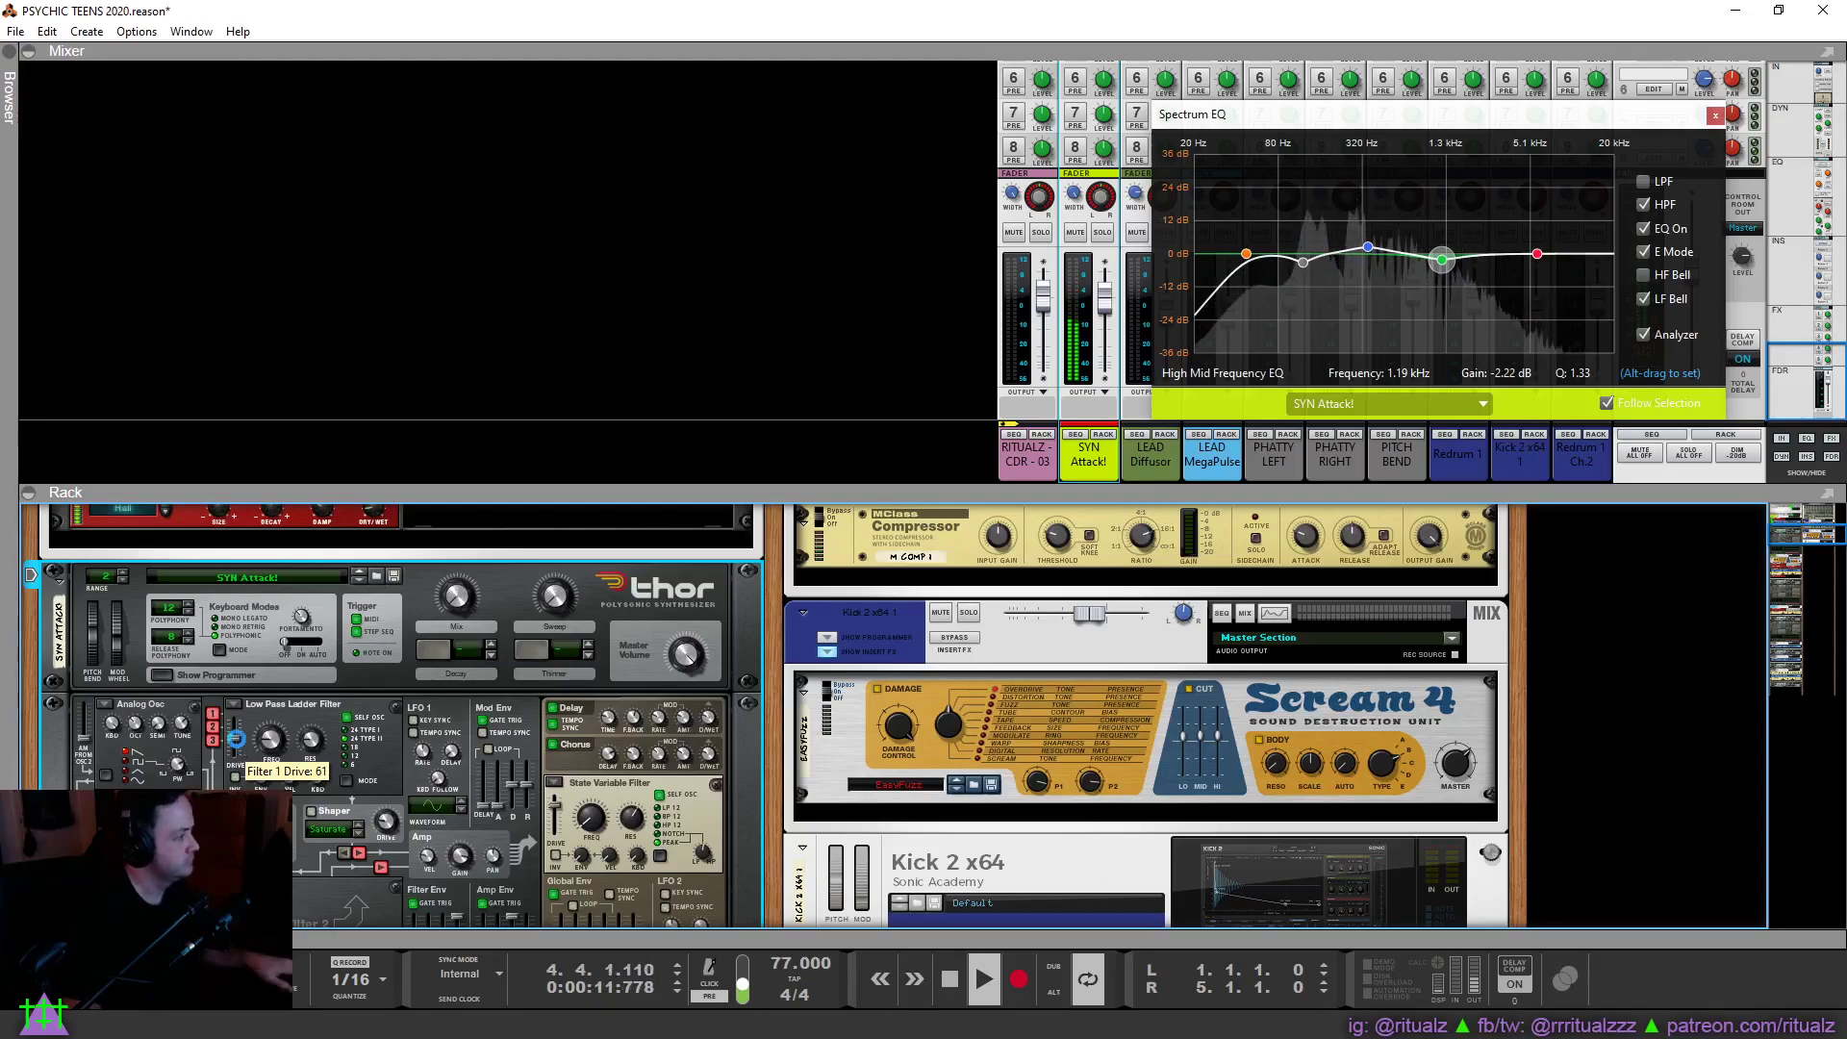
{"action": "scroll", "coordinate": [404, 770], "scroll_direction": "down", "scroll_amount": 2}
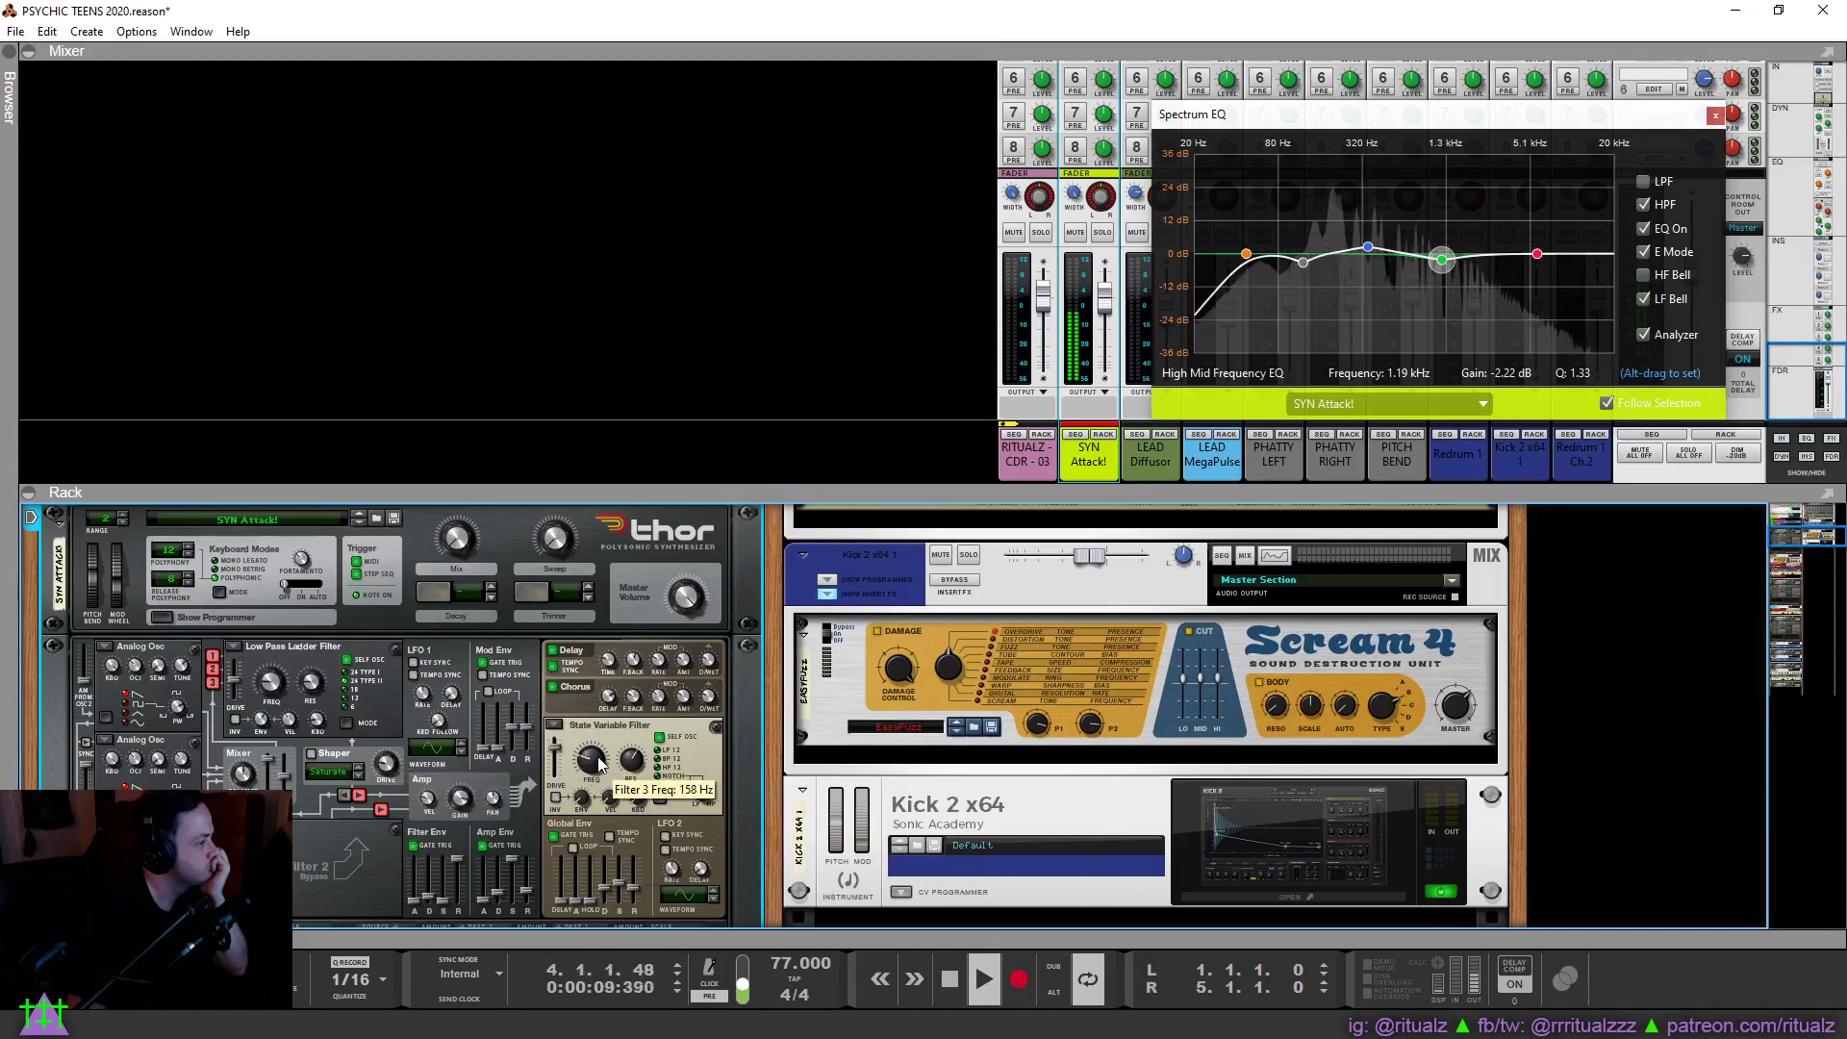
{"action": "left_click_drag", "start_coordinate": [584, 764], "coordinate": [581, 754]}
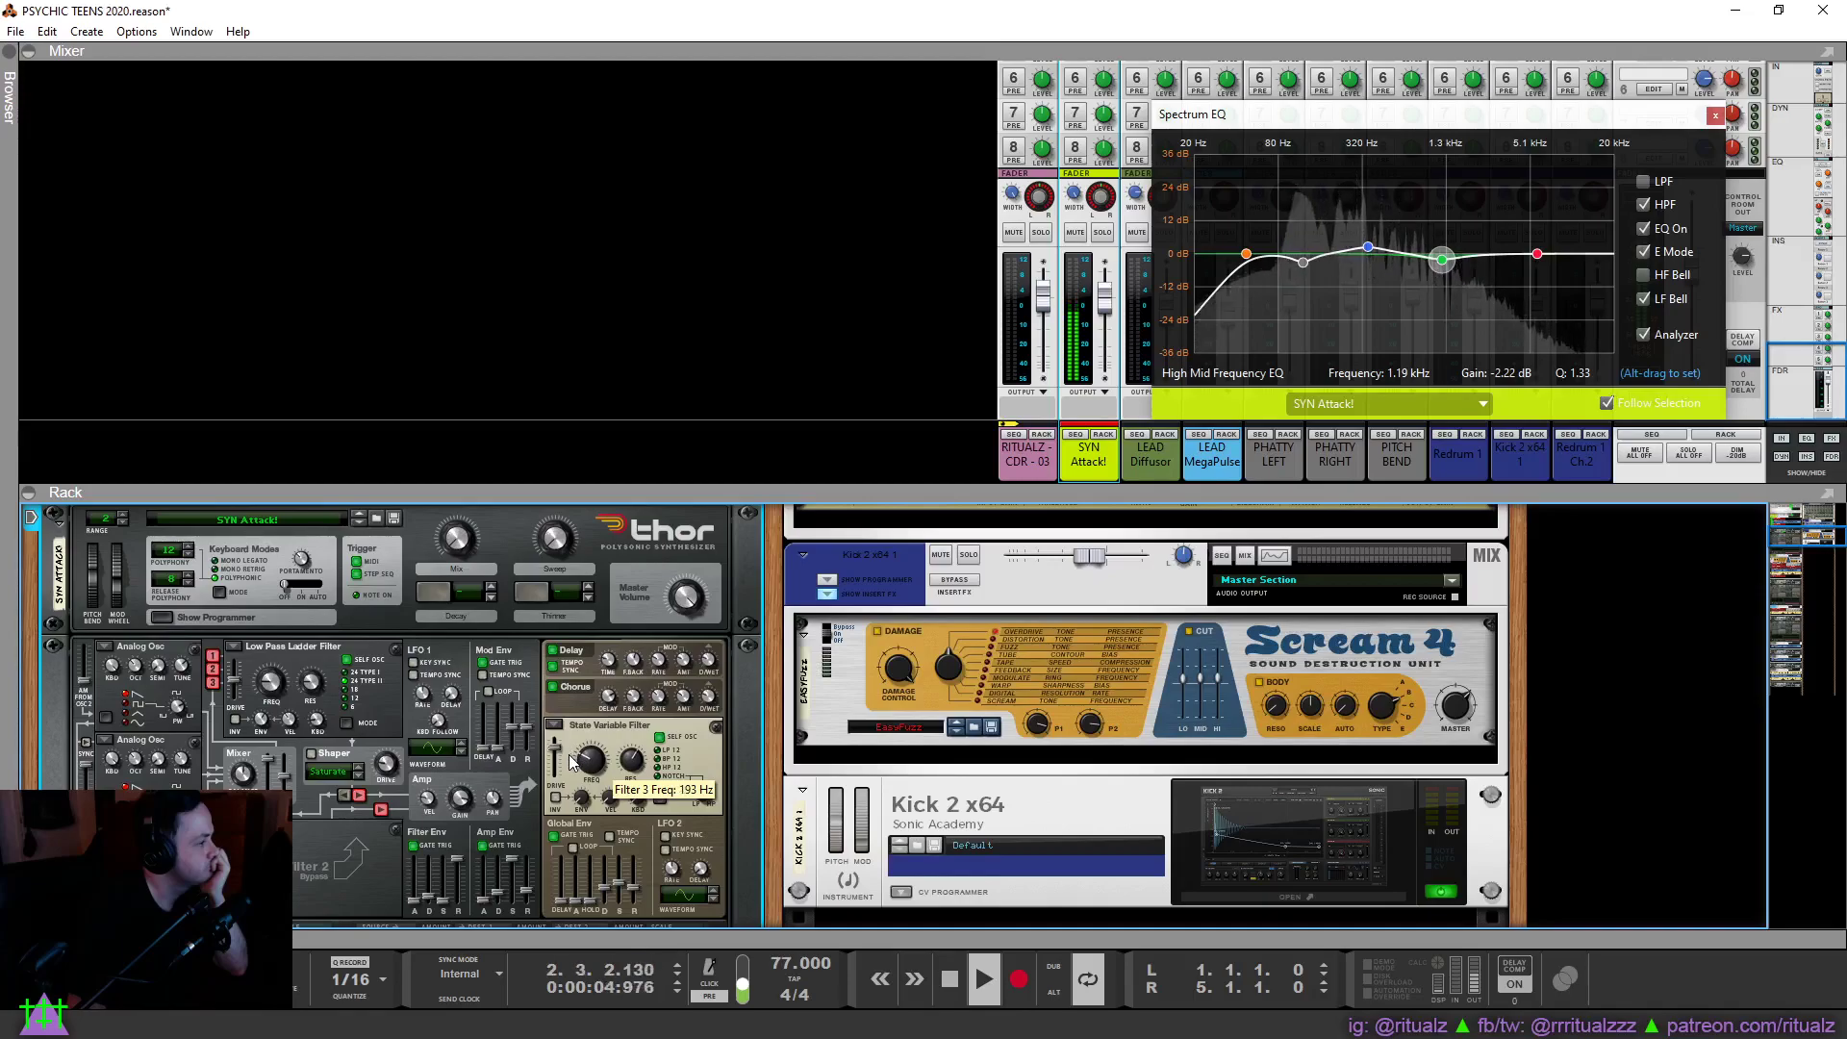
On the SYN Attack! EQ, cut the low frequencies 7.30 dB at 167.6 Hz and set the high-pass filter to 34.7 Hz.
{"action": "left_click", "coordinate": [1304, 263]}
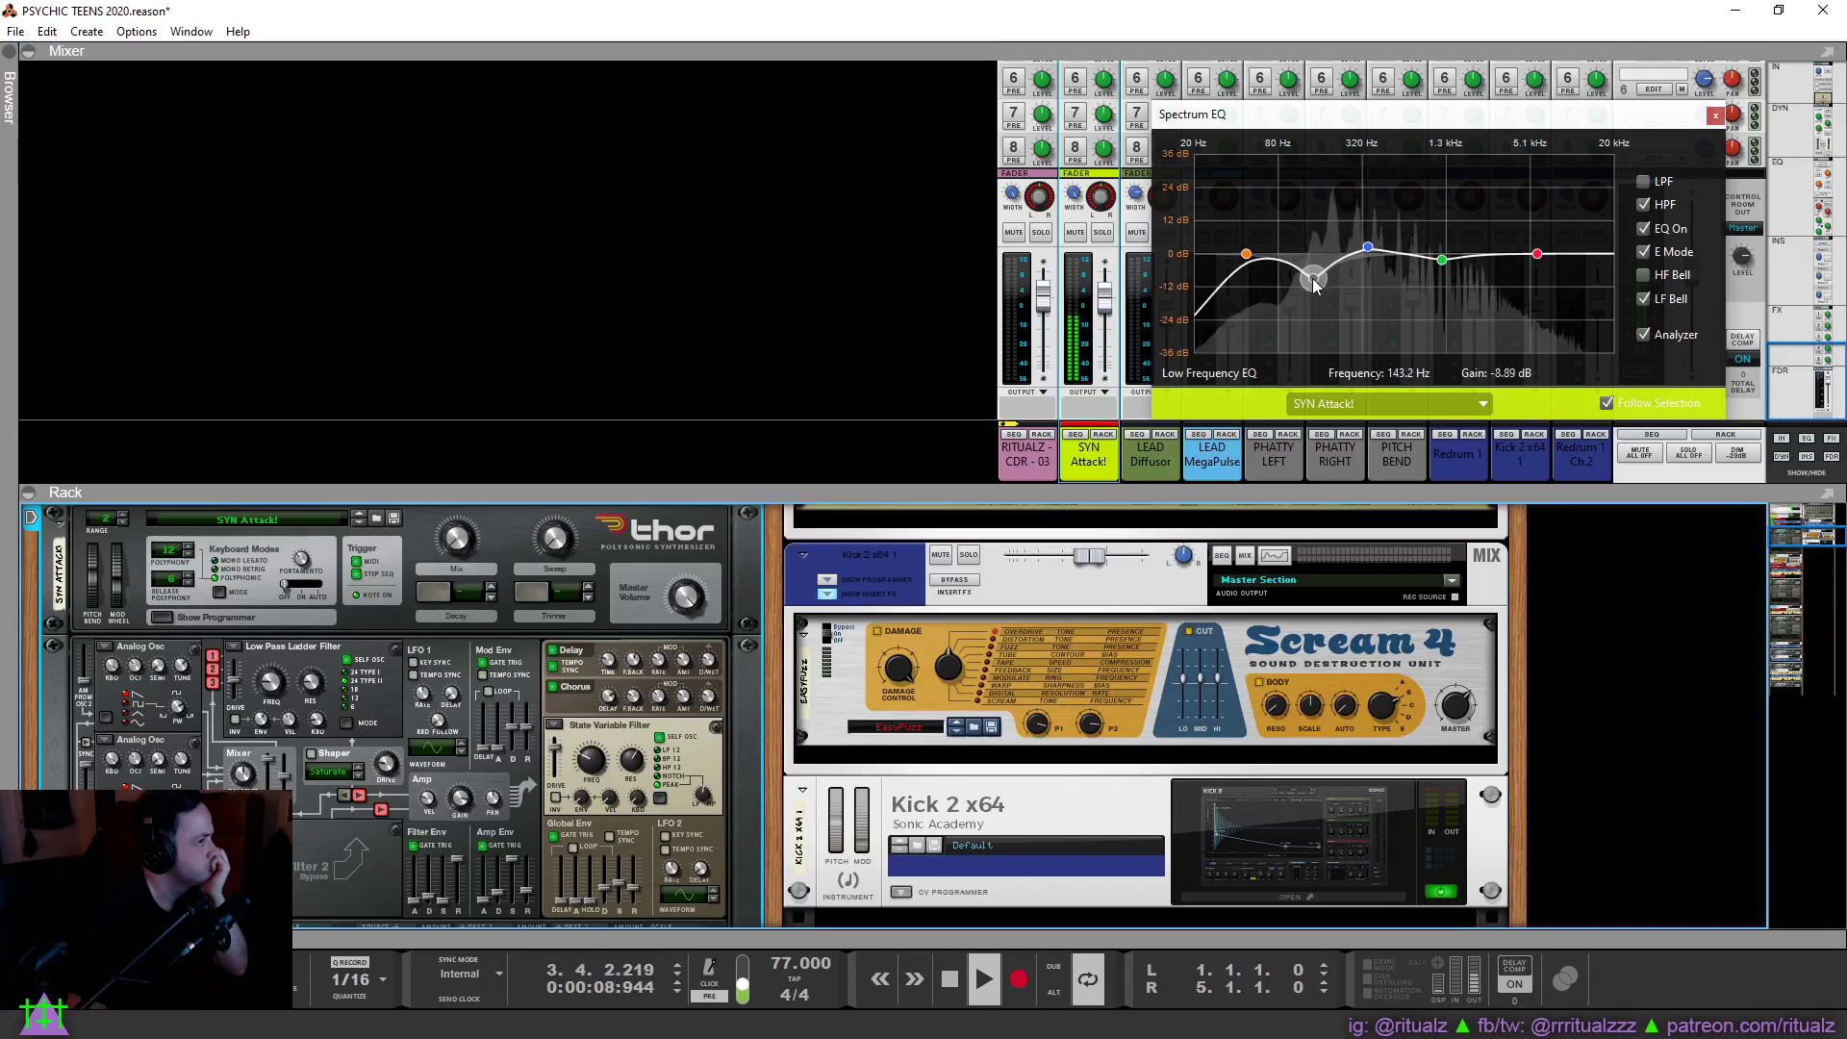
{"action": "left_click", "coordinate": [1244, 254]}
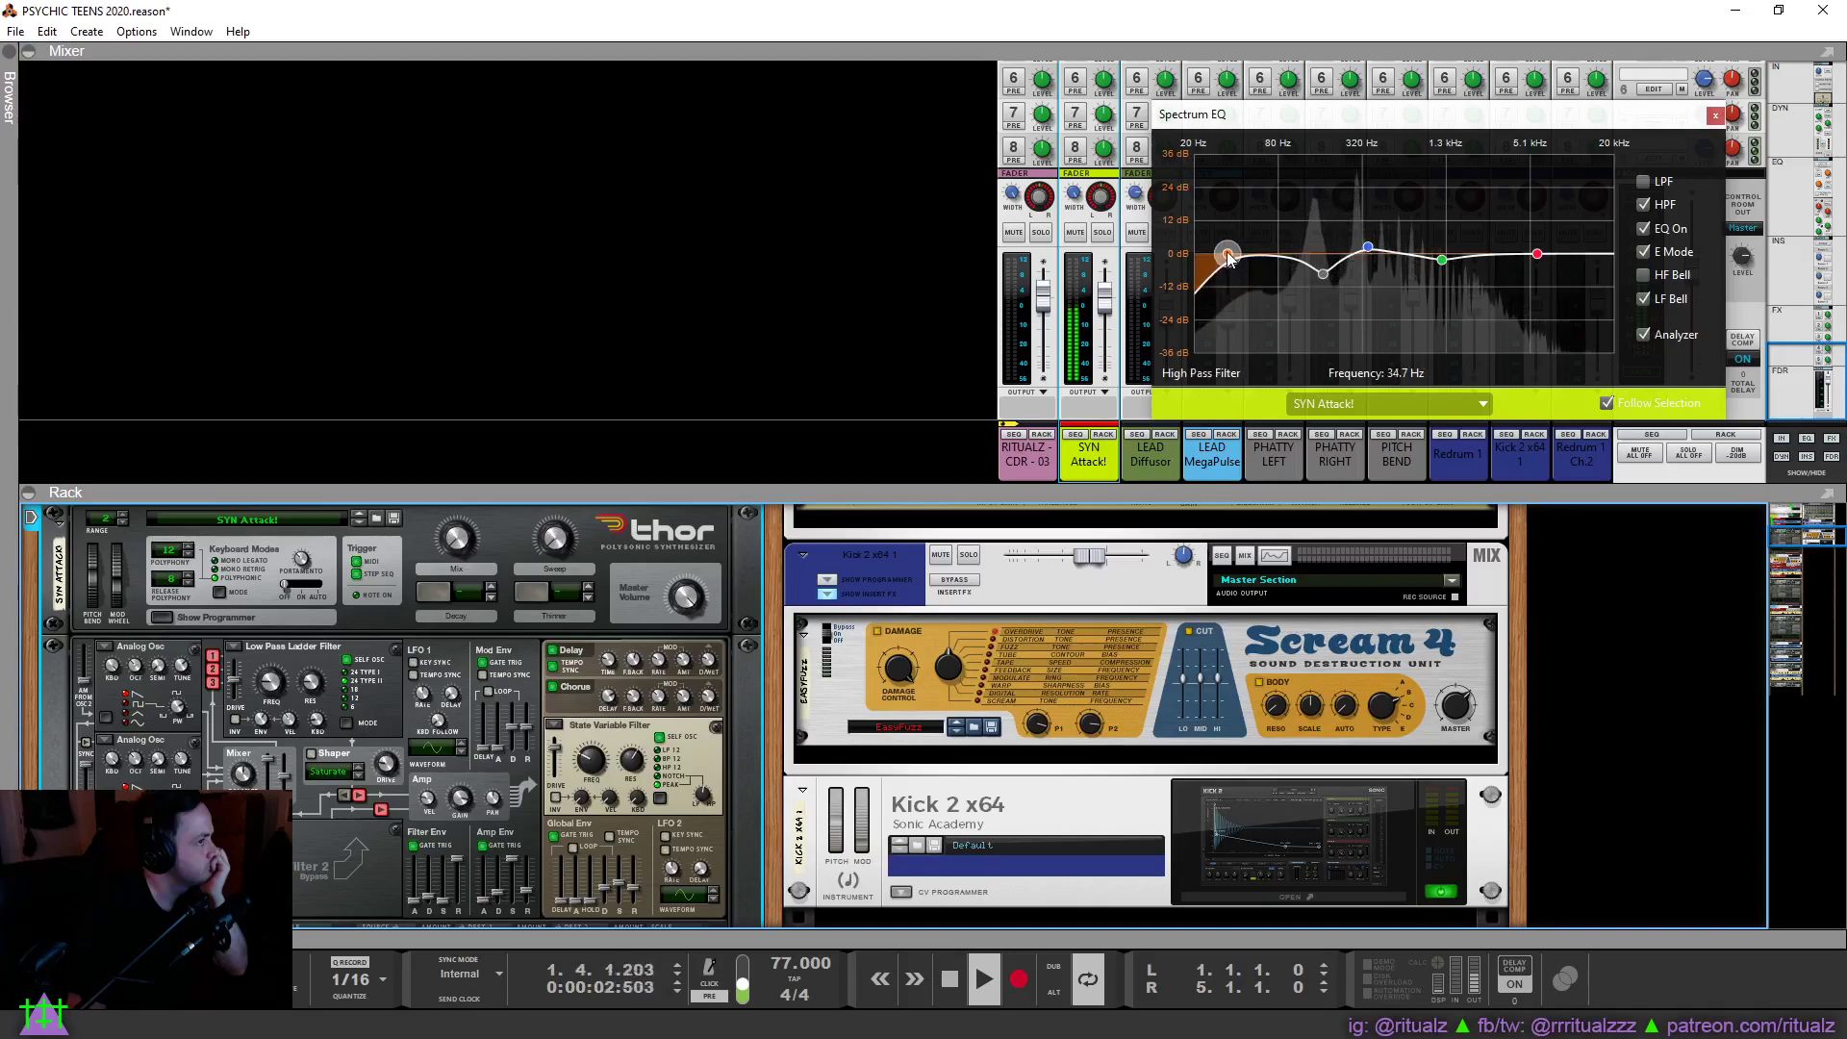
On the SYN Attack! EQ, cut the low mids 1.27 dB at 374.1 Hz and boost the high mids 3.17 dB at 600 Hz.
{"action": "left_click", "coordinate": [1368, 249]}
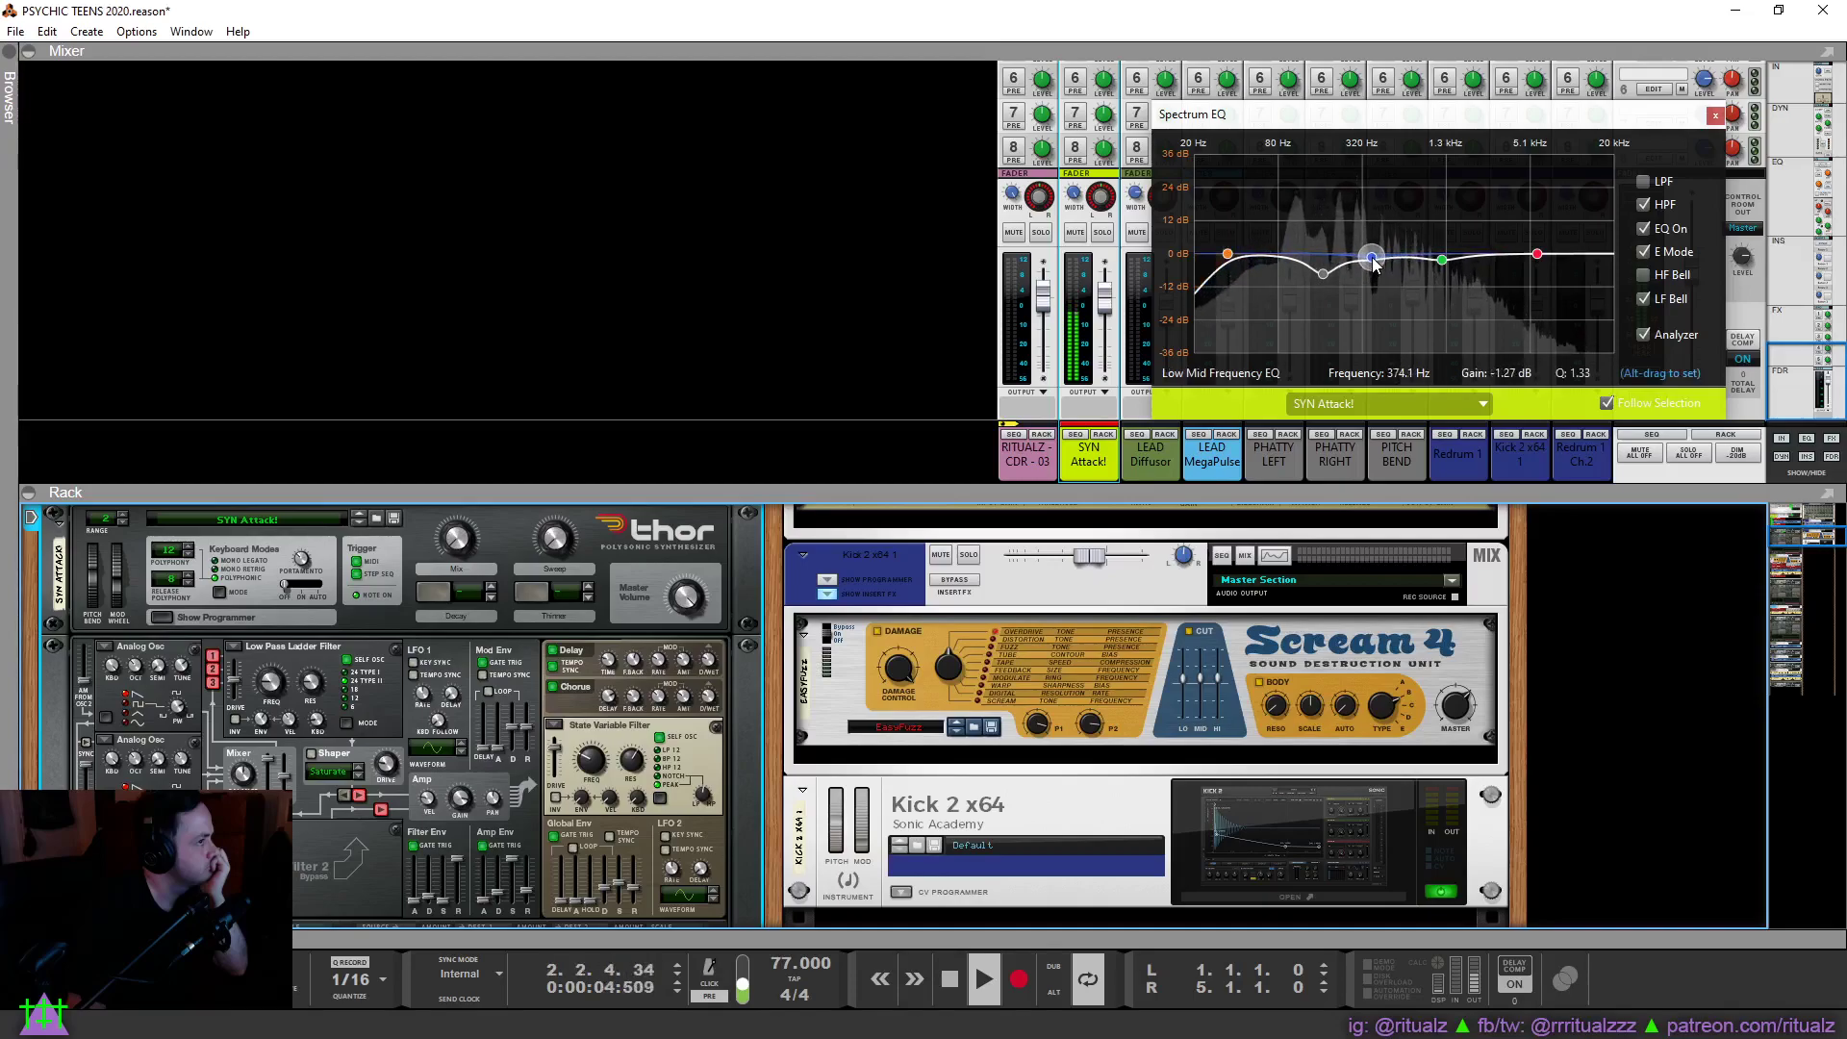
{"action": "left_click", "coordinate": [1442, 260]}
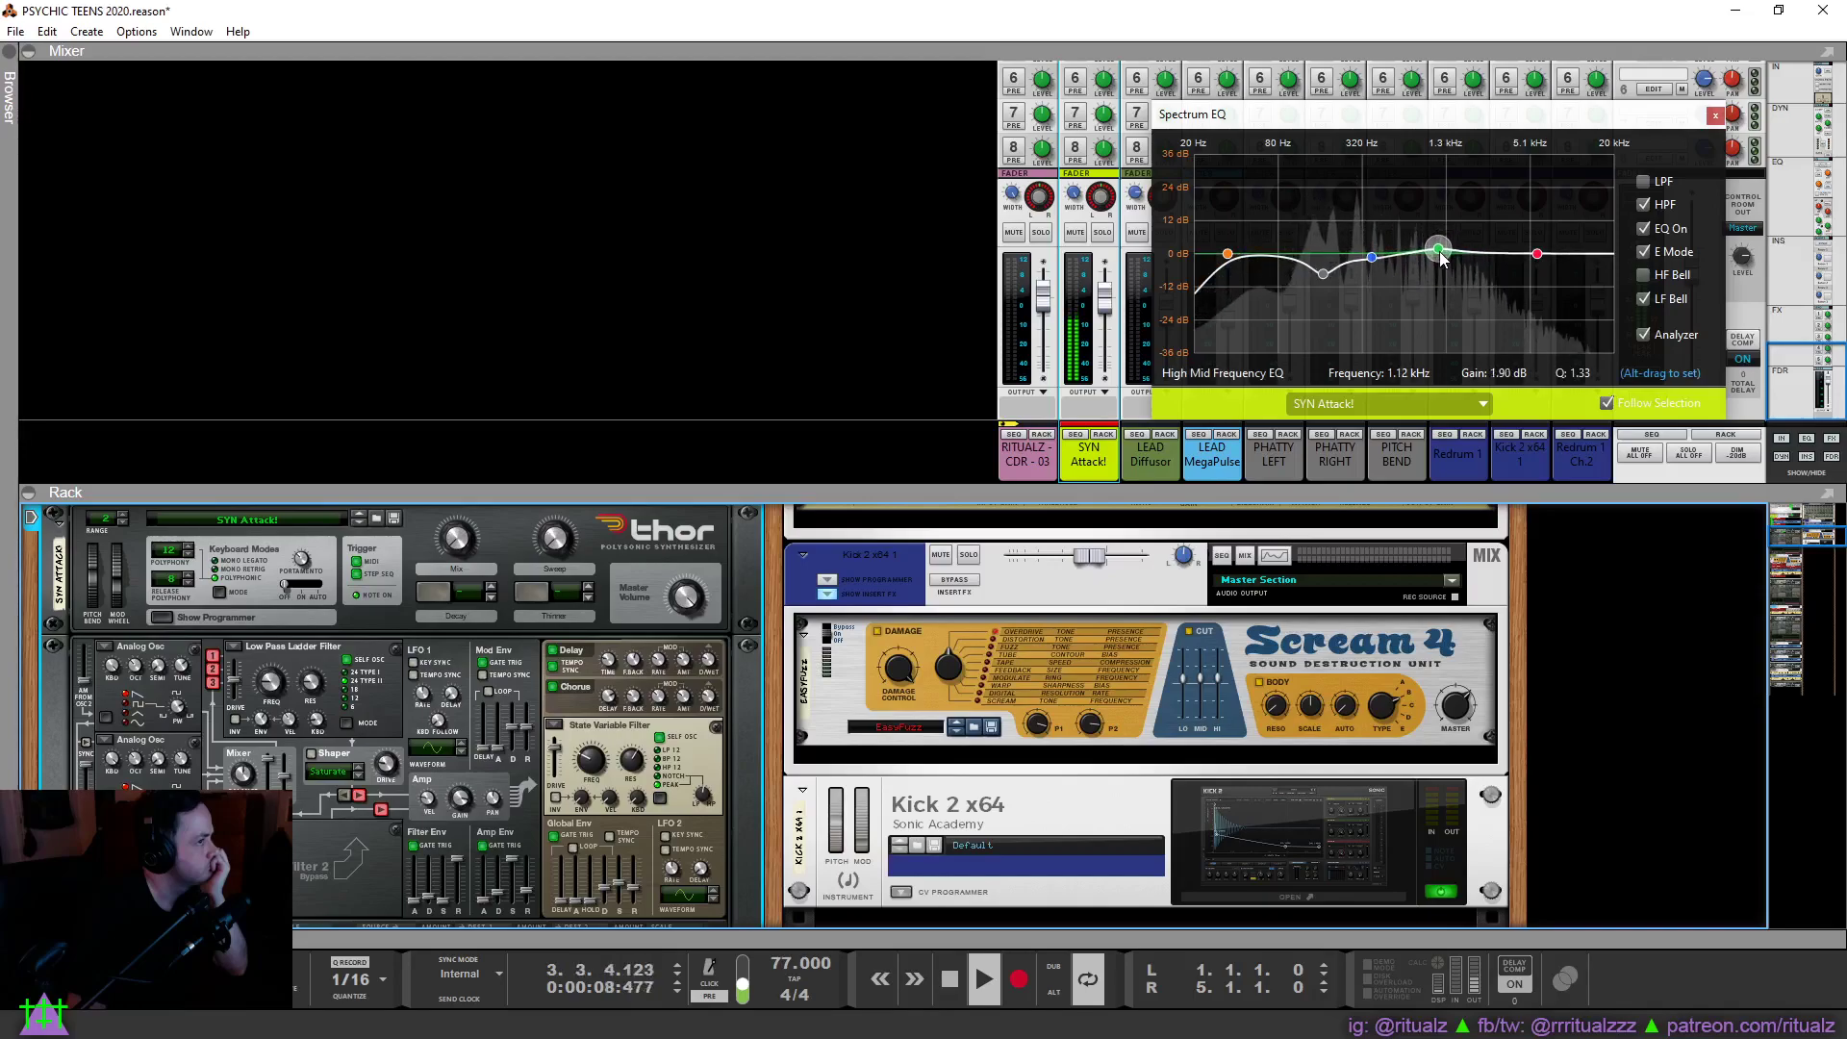
{"action": "left_click", "coordinate": [1372, 262]}
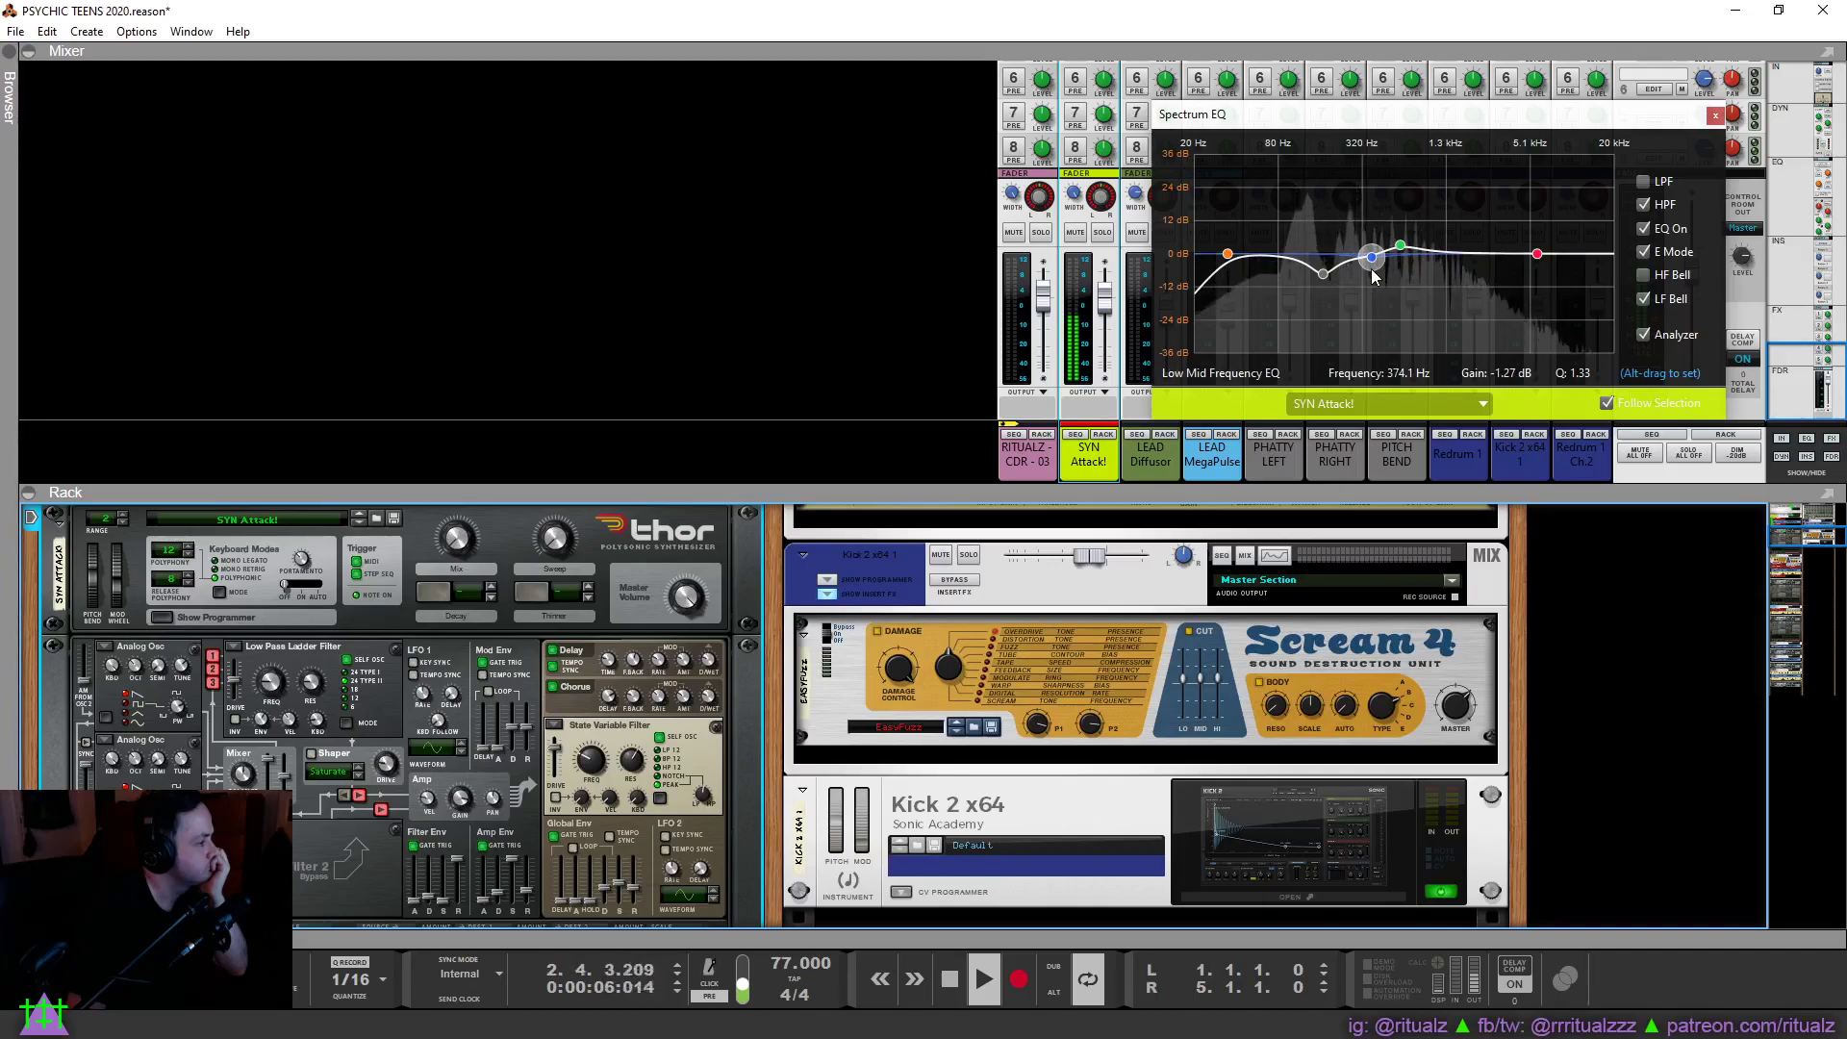
{"action": "left_click", "coordinate": [1323, 274]}
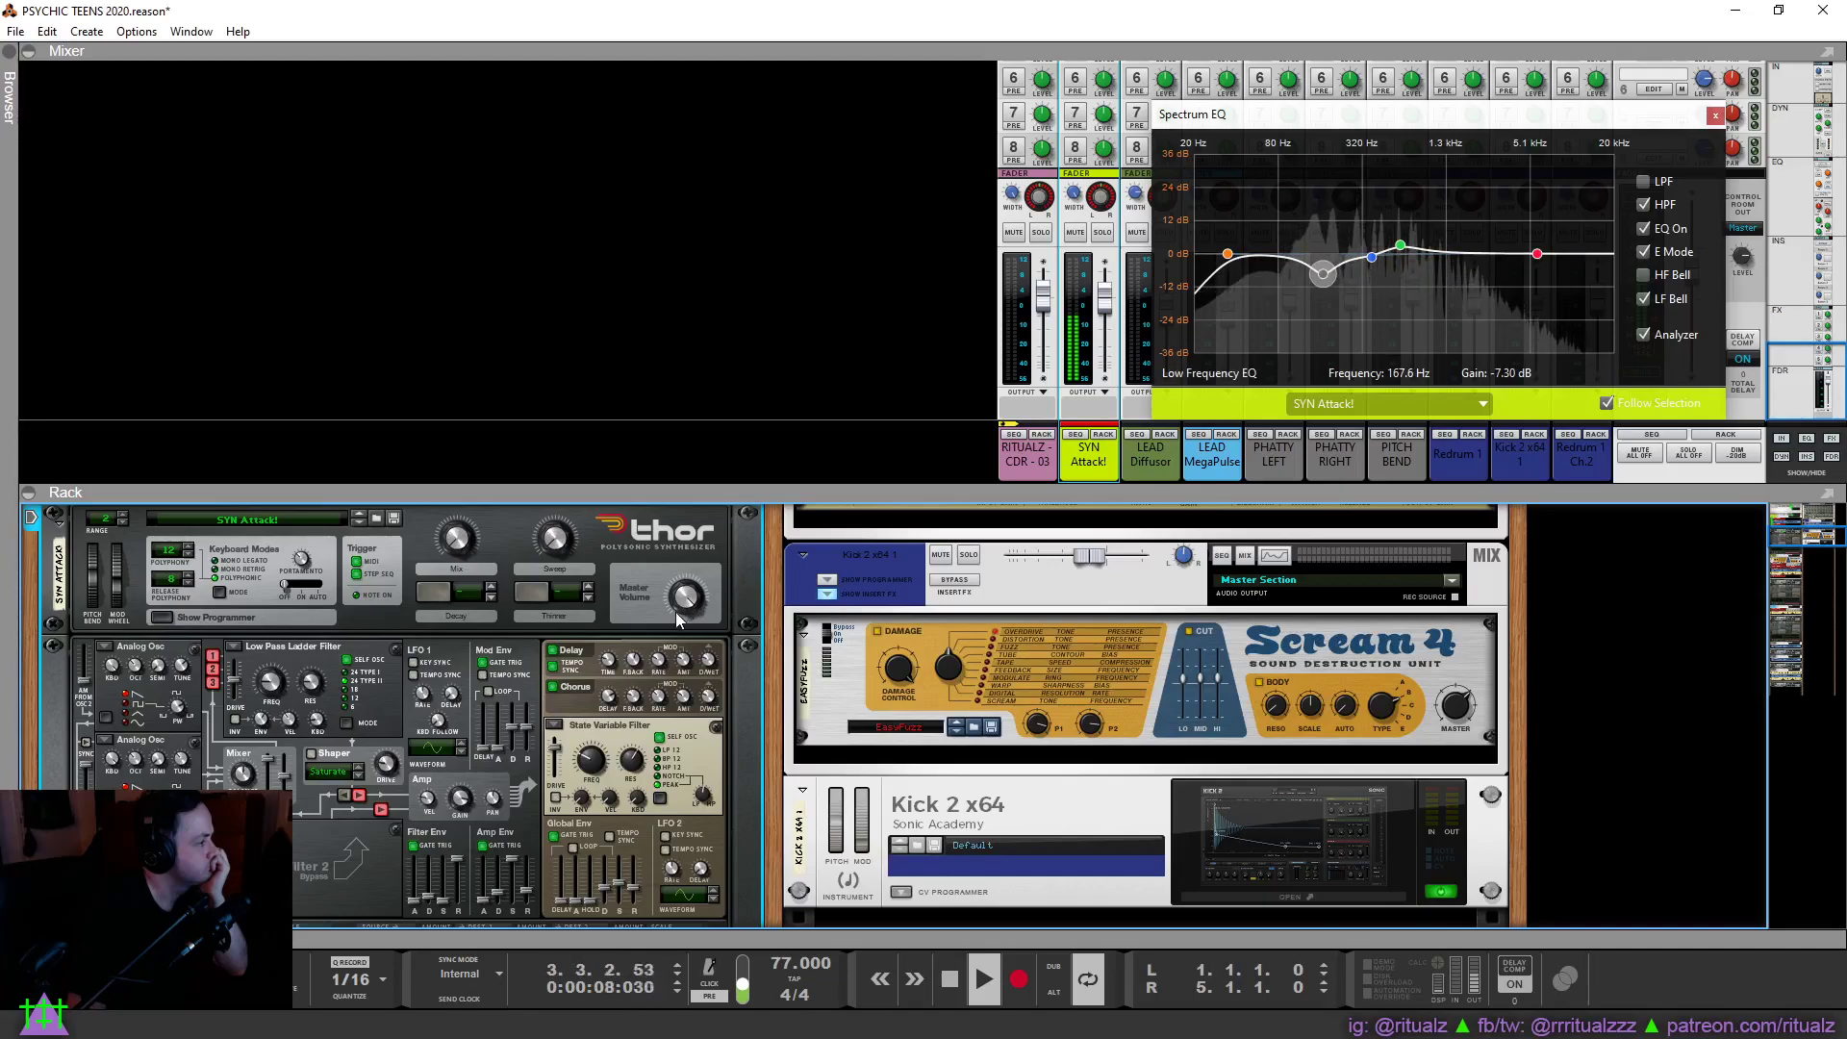
Leave clip editing, show only the sequencer's song arrangement, and extend the loop end to bar 17.
{"action": "mouse_move", "coordinate": [676, 617]}
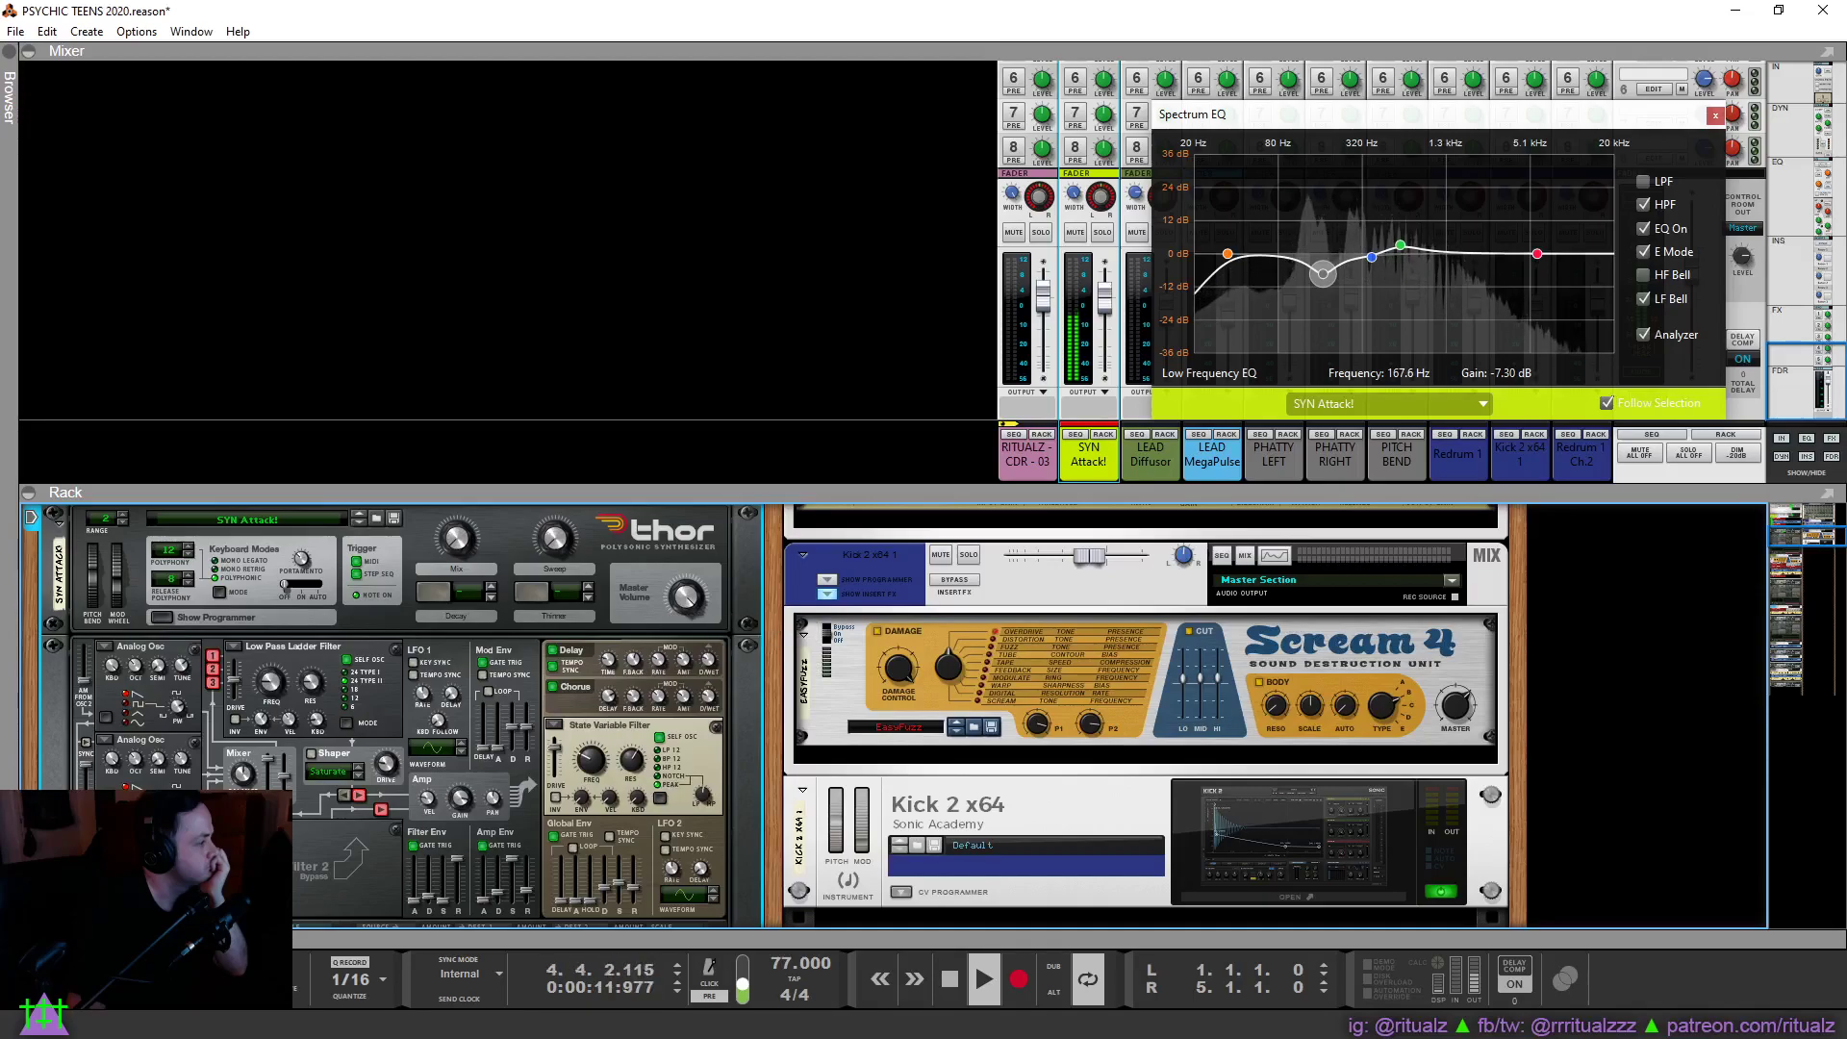
{"action": "key", "text": "F7"}
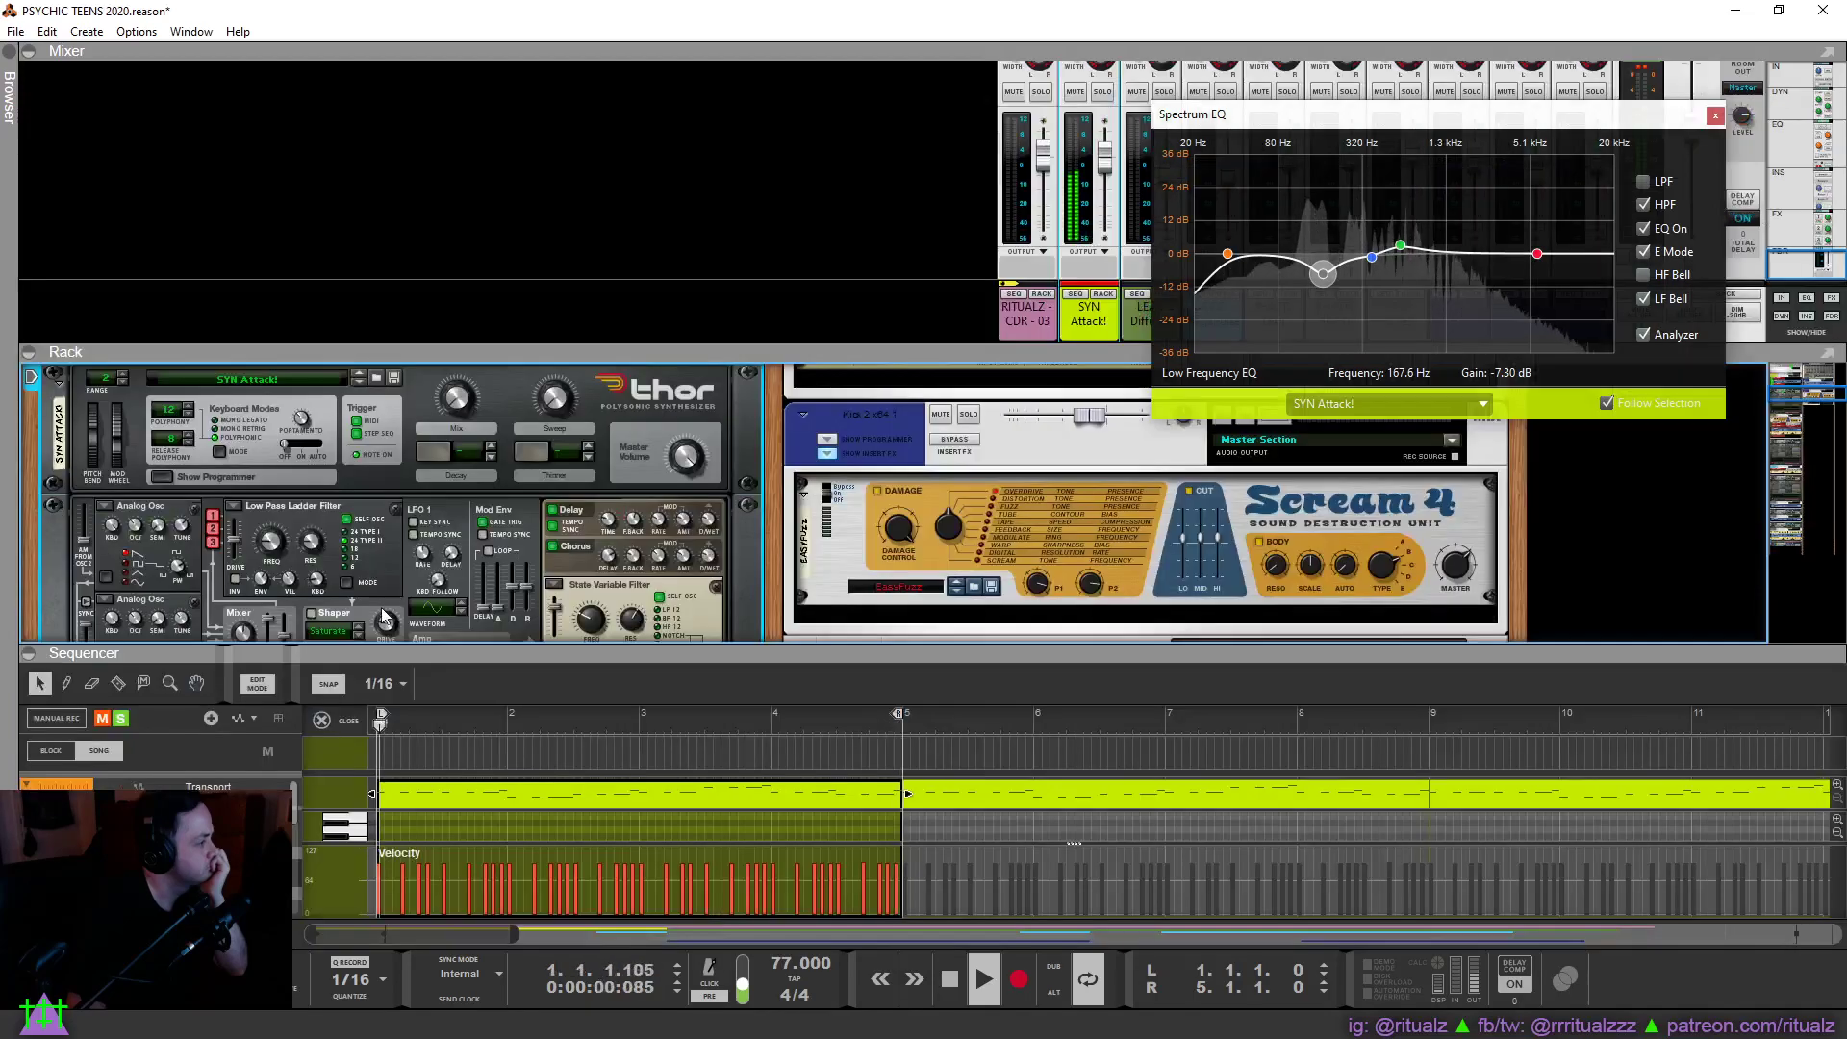
{"action": "left_click", "coordinate": [333, 724]}
{"action": "double_click", "coordinate": [459, 662]}
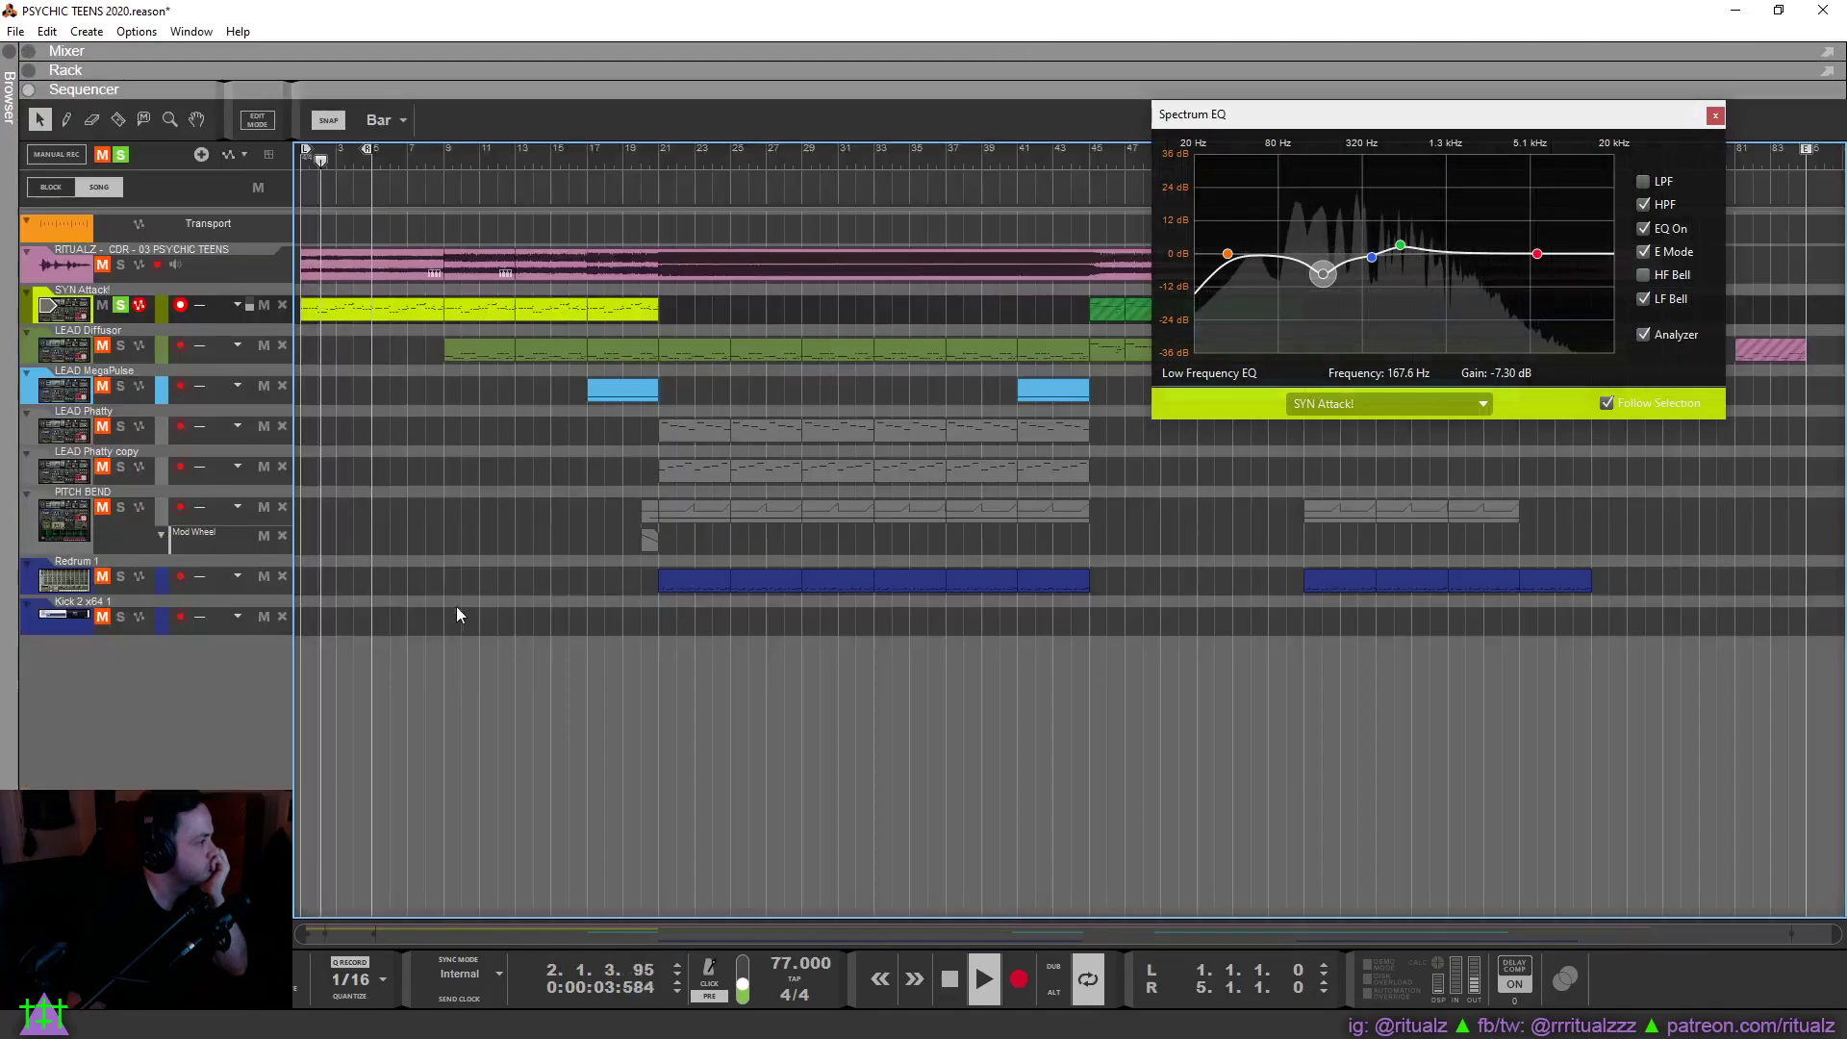
{"action": "left_click_drag", "start_coordinate": [369, 149], "coordinate": [583, 186]}
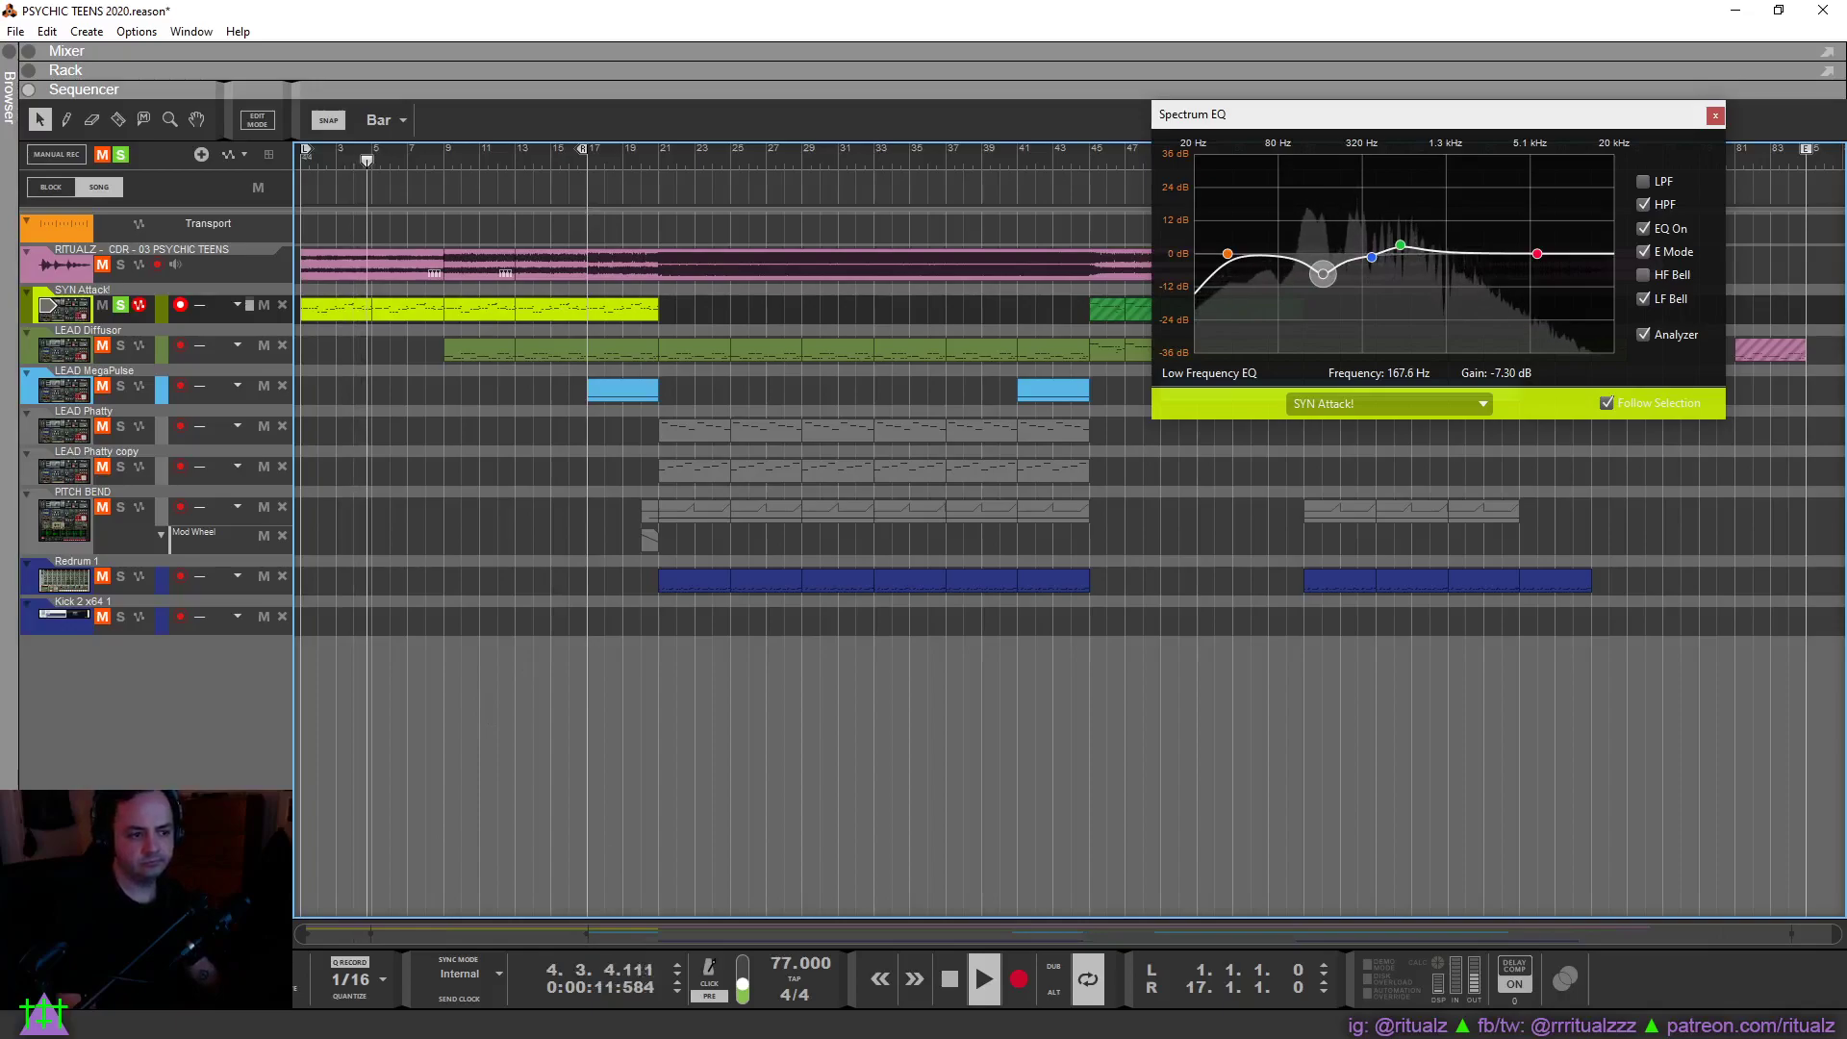
{"action": "left_click", "coordinate": [1715, 116]}
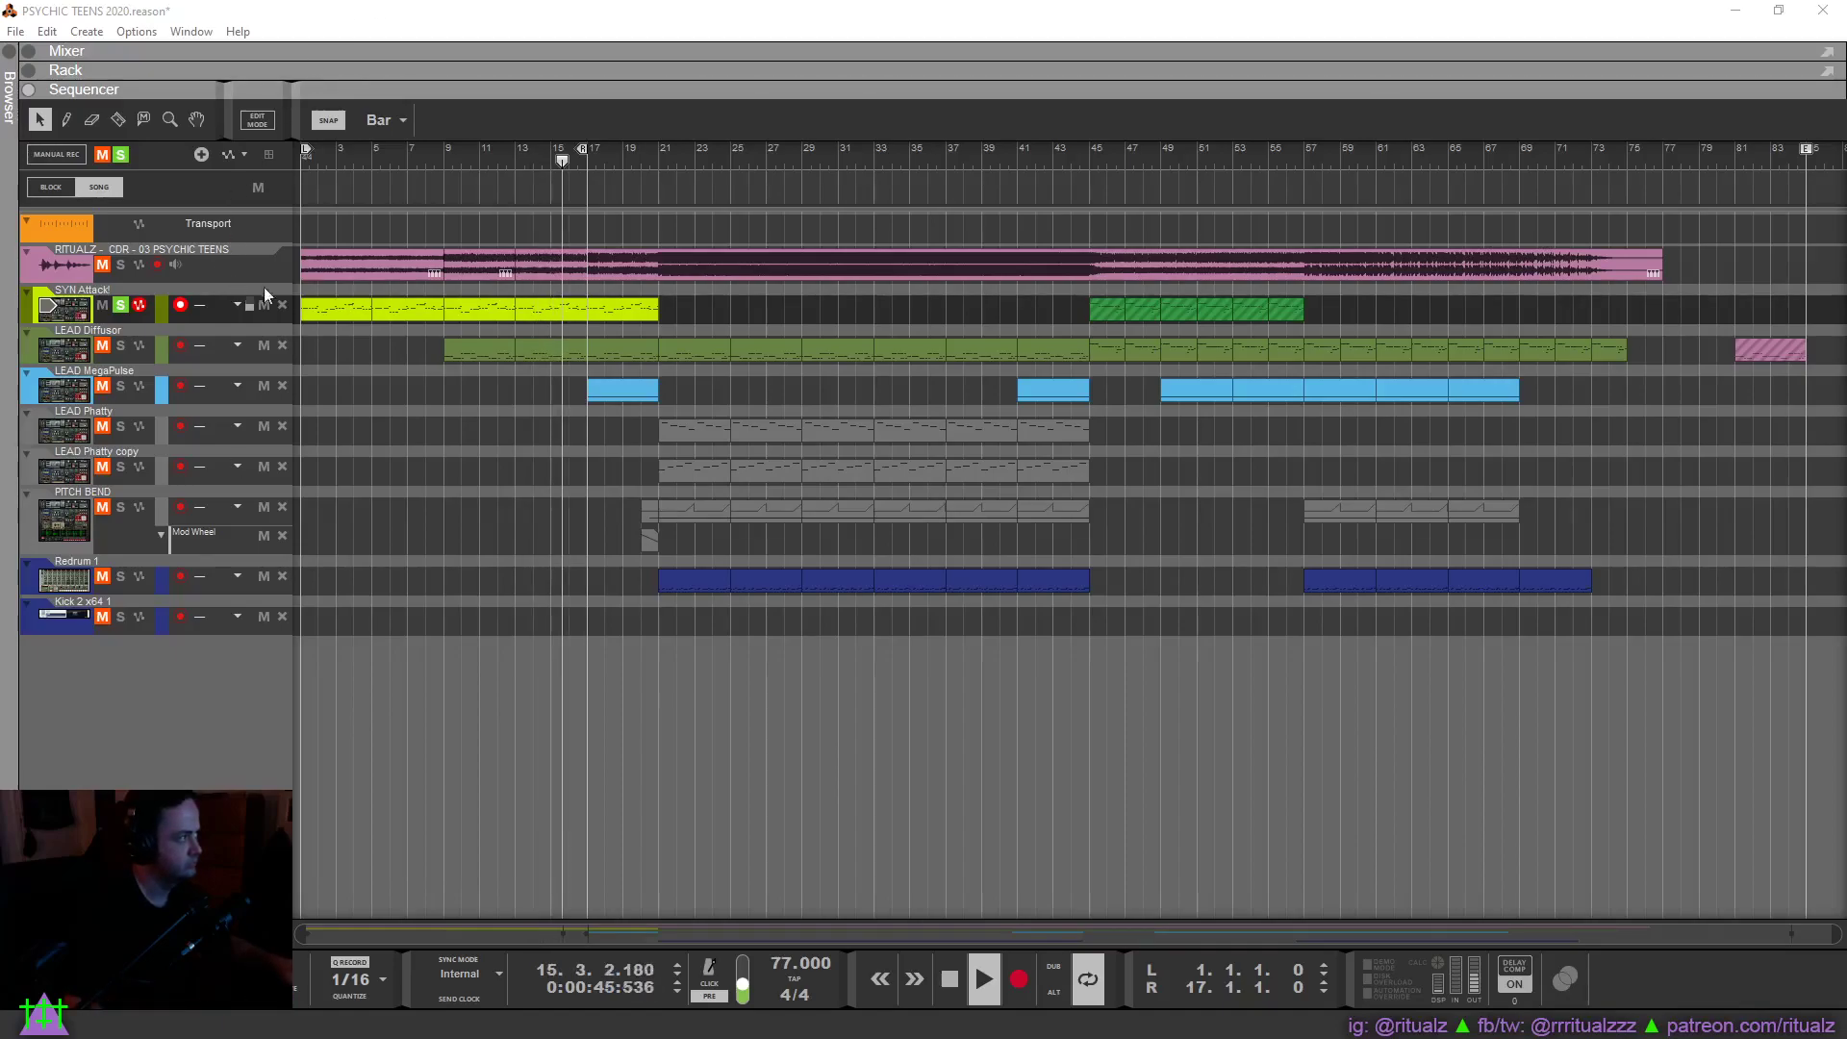
Set the loop start to bar 9 and solo the LEAD Diffusor track along with SYN Attack!
{"action": "left_click", "coordinate": [441, 161], "text": "ctrl"}
{"action": "key", "text": "F2"}
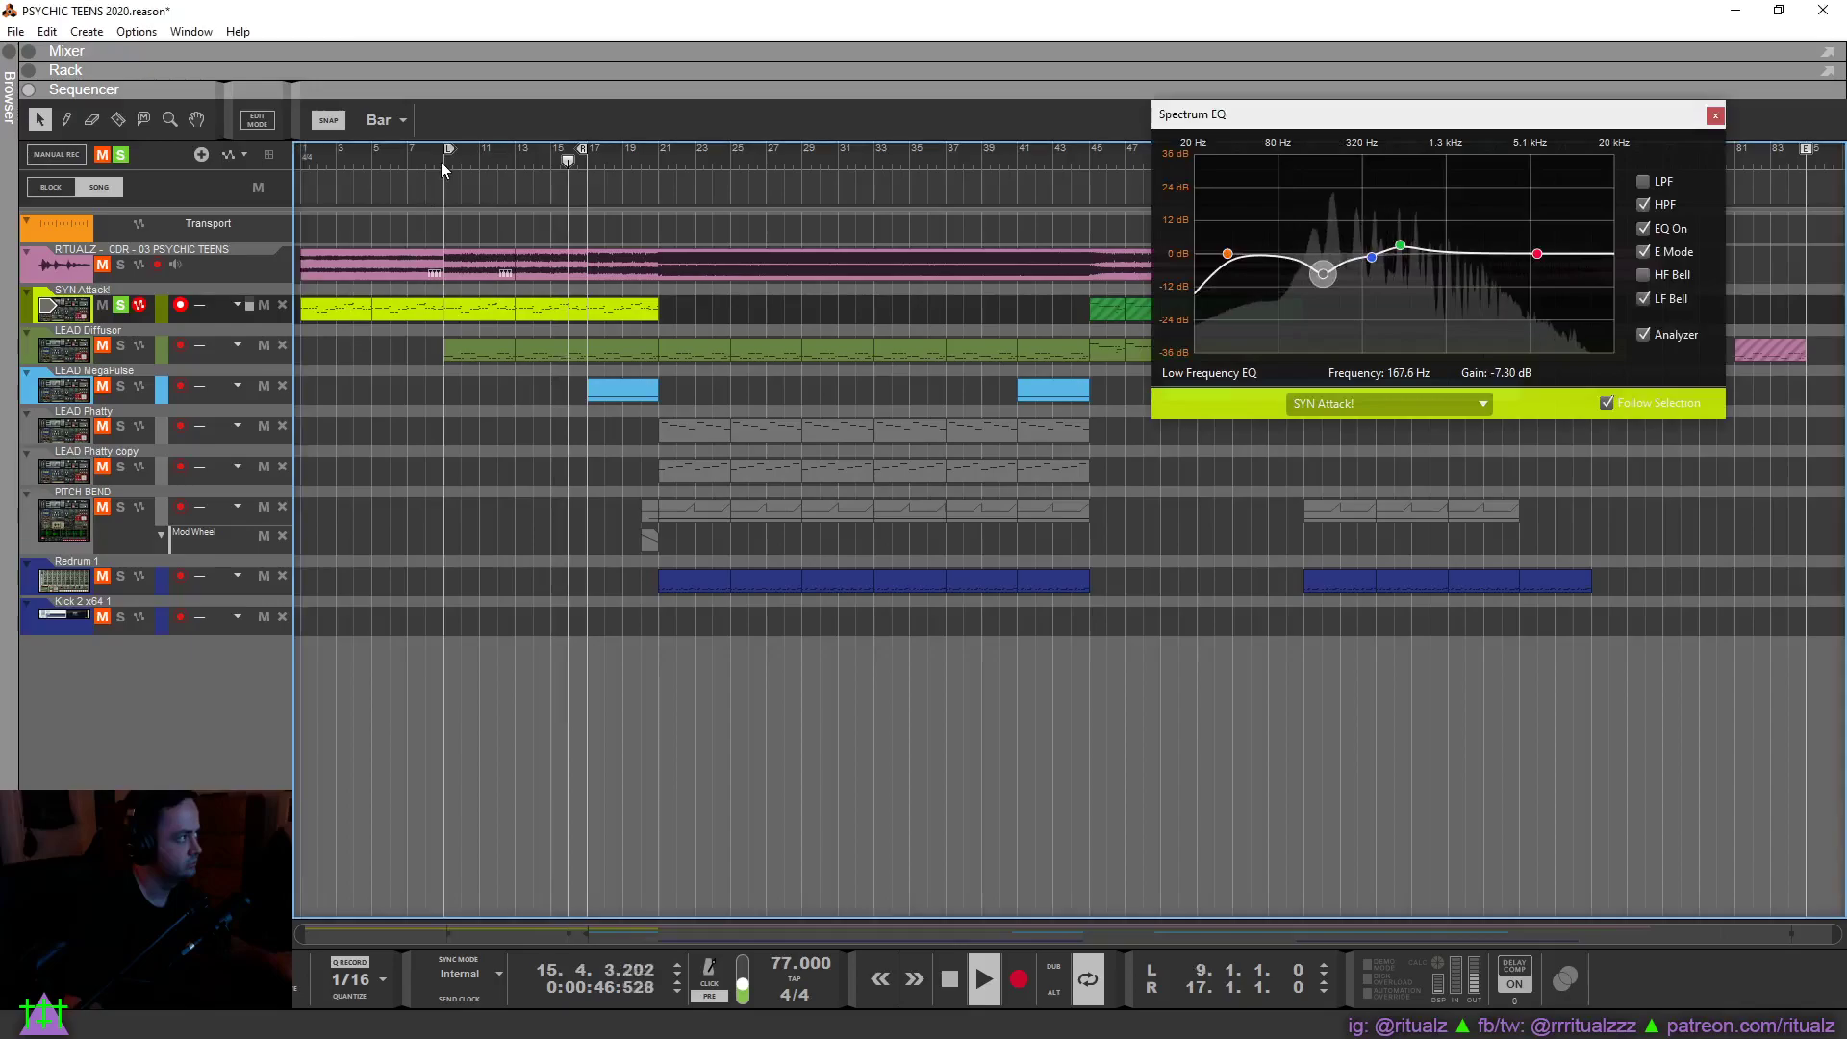
{"action": "left_click", "coordinate": [120, 345]}
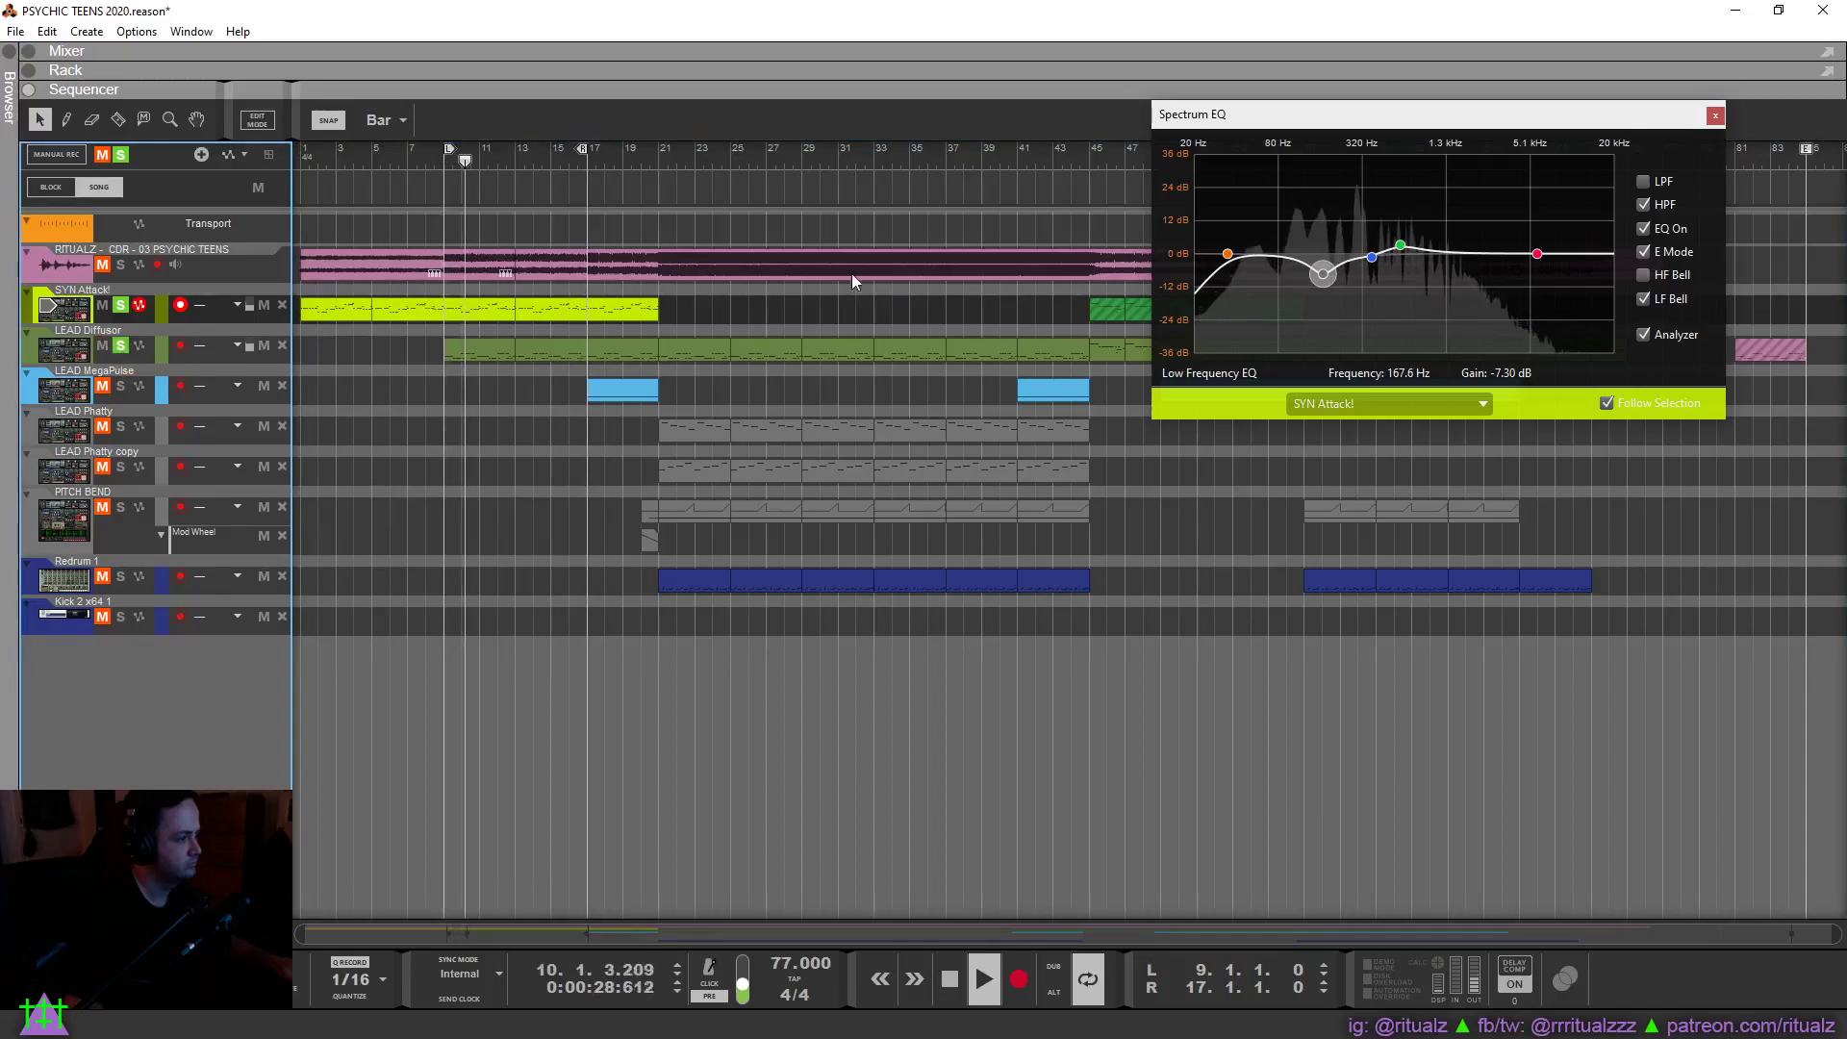
On the SYN Attack! EQ, shift the high-mid boost to a higher frequency and boost the low mids 2.54 dB at 272.9 Hz.
{"action": "mouse_move", "coordinate": [1401, 247]}
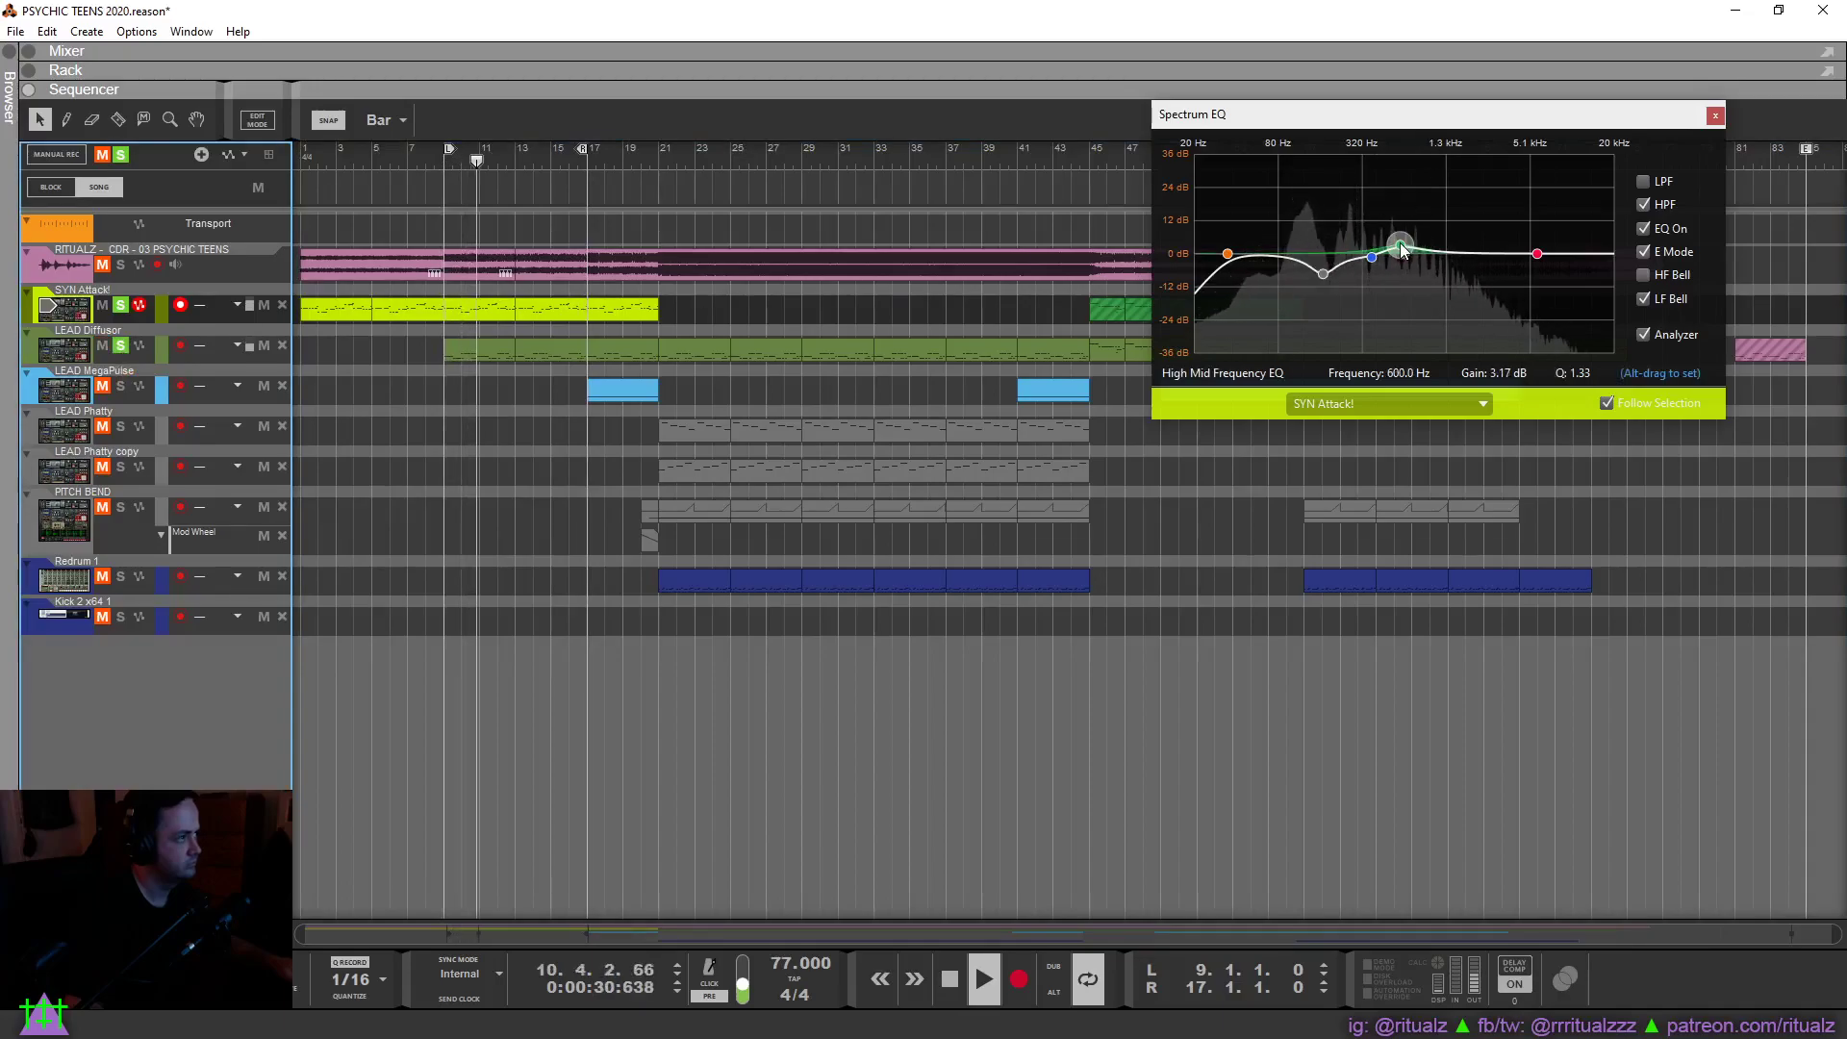
{"action": "left_click_drag", "start_coordinate": [1400, 247], "coordinate": [1351, 252]}
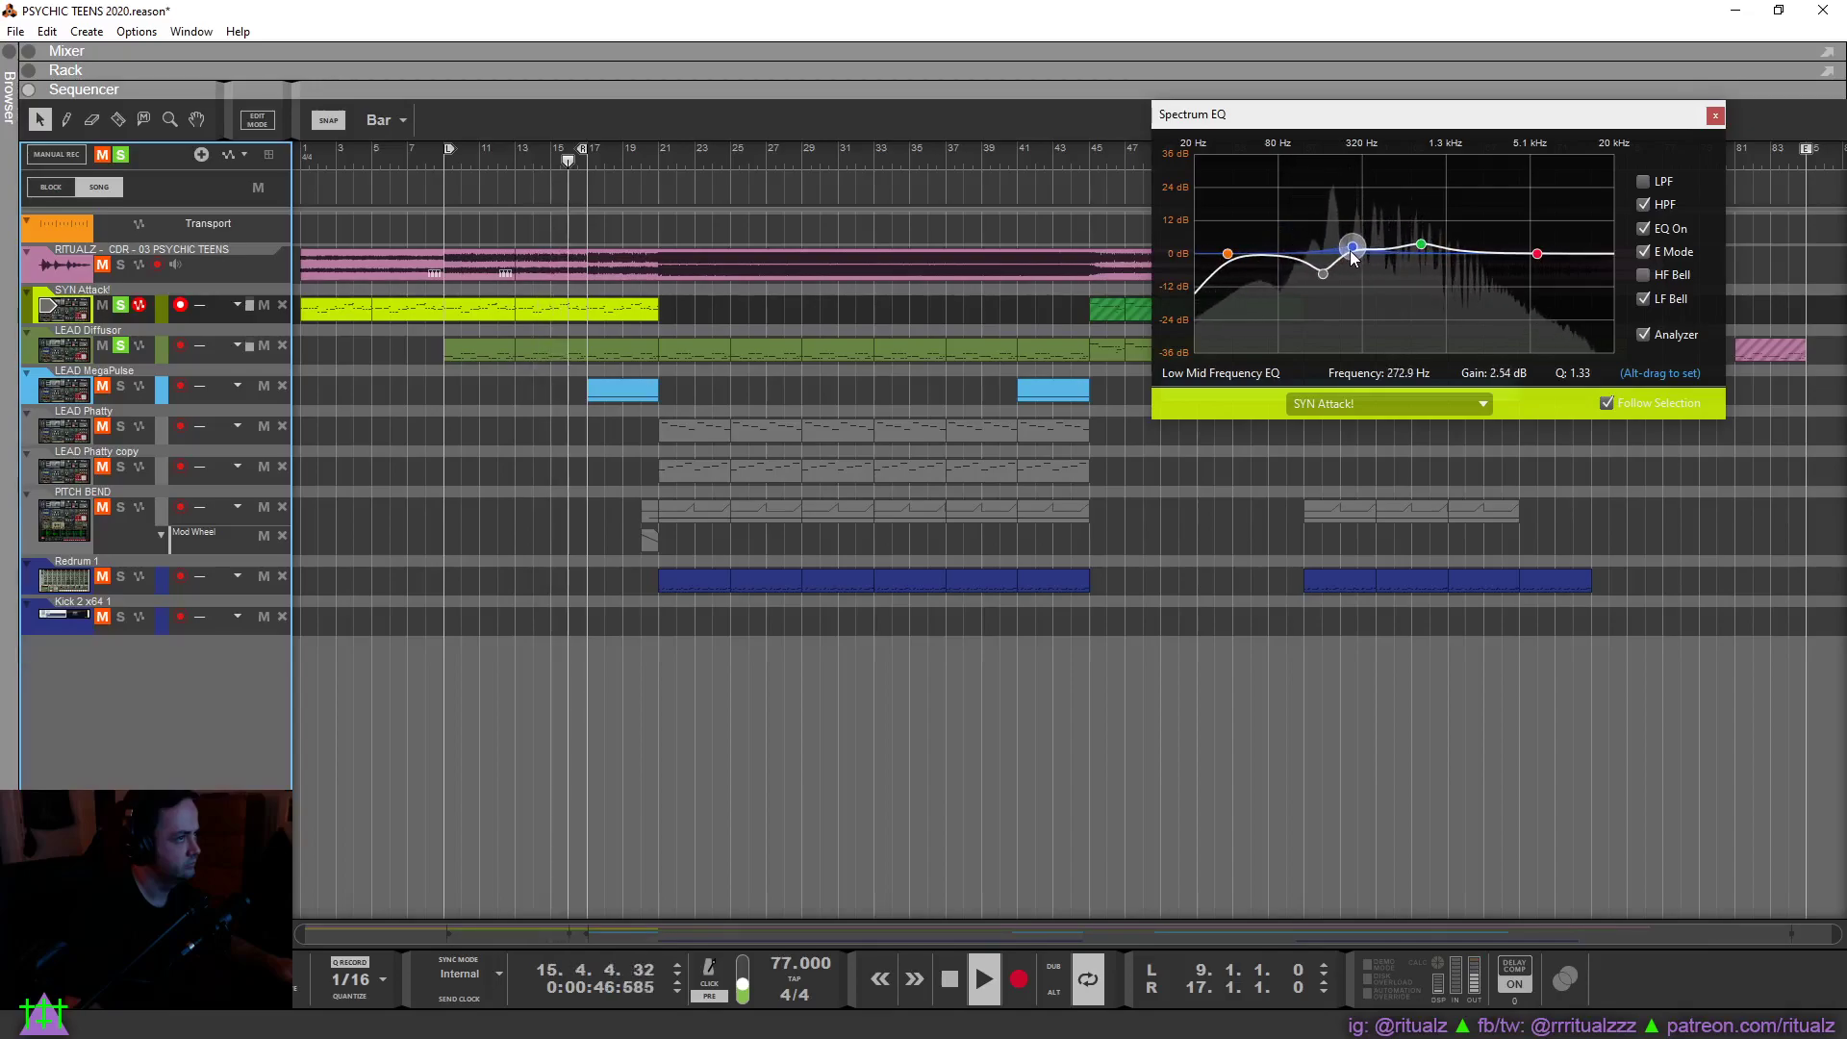
Open the SYN Attack! clip at bar 9 and try transposing all its notes down an octave, with the first note at D2.
{"action": "double_click", "coordinate": [454, 310]}
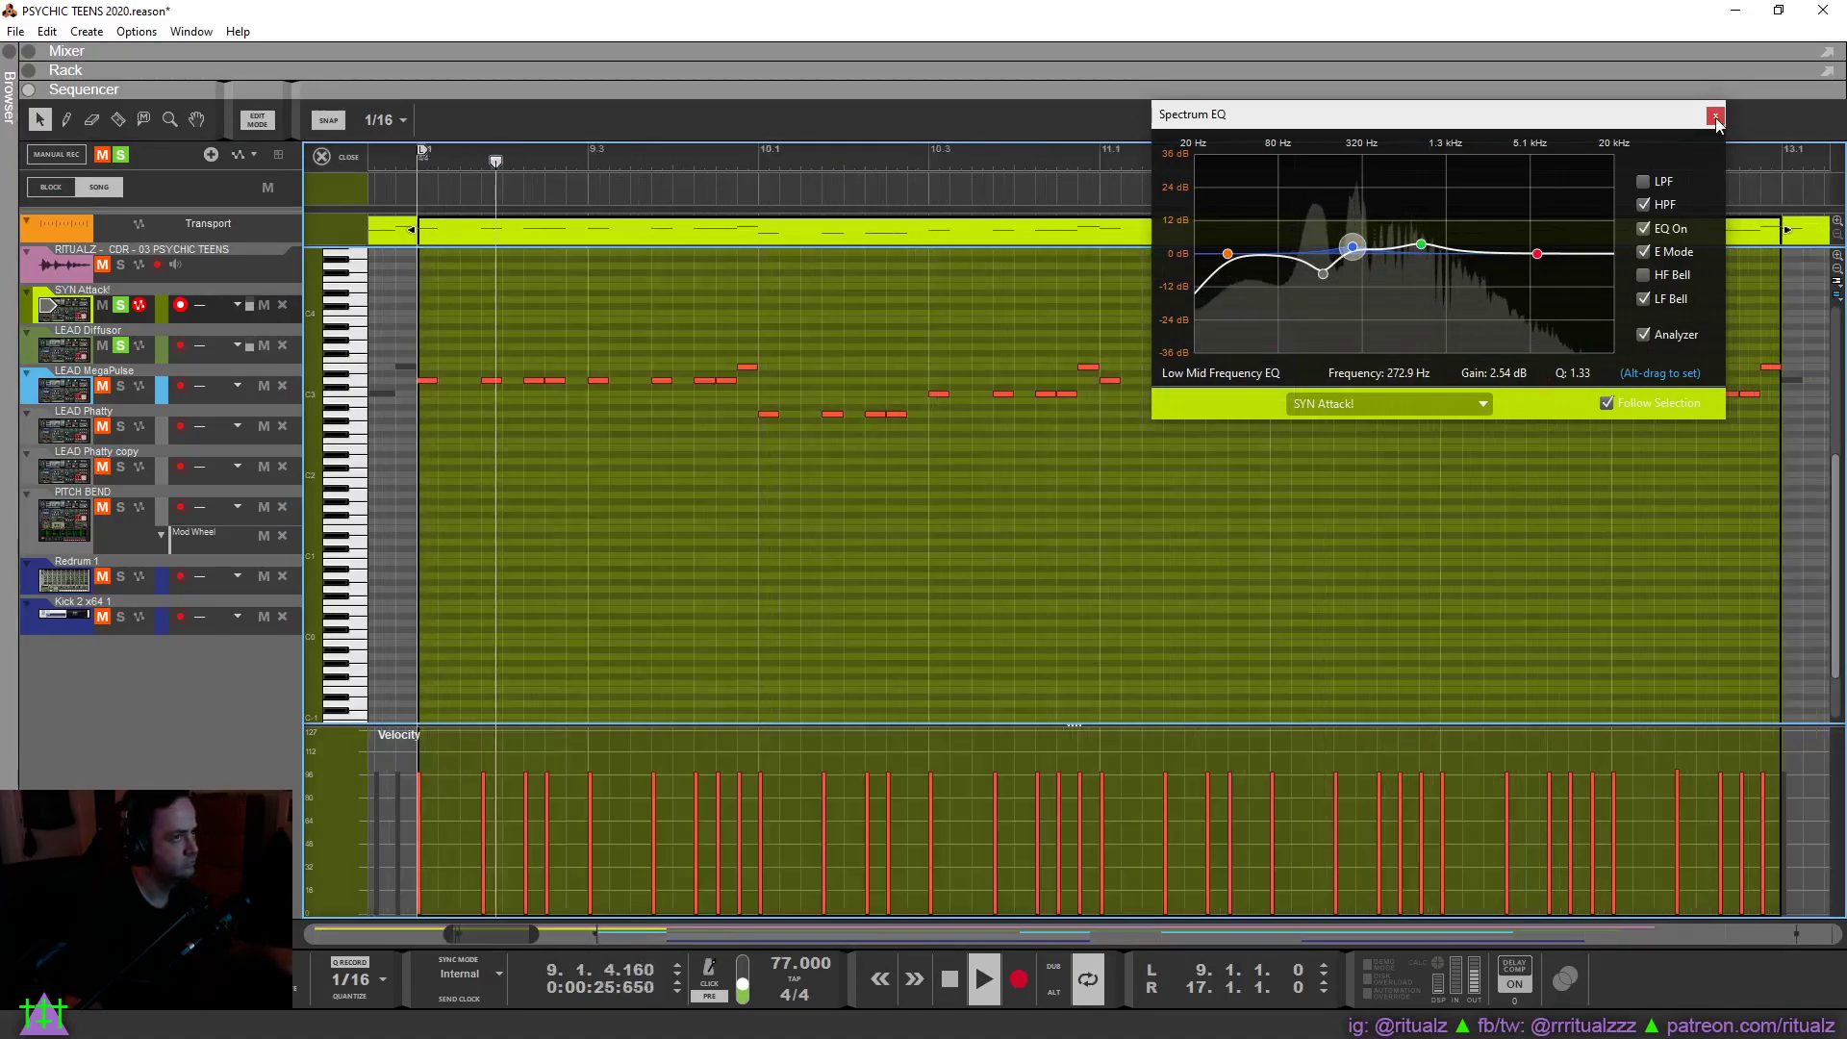
{"action": "left_click", "coordinate": [1715, 116]}
{"action": "key", "text": "ctrl+a"}
{"action": "double_click", "coordinate": [707, 126]}
{"action": "type", "text": "D2"}
{"action": "key", "text": "Return"}
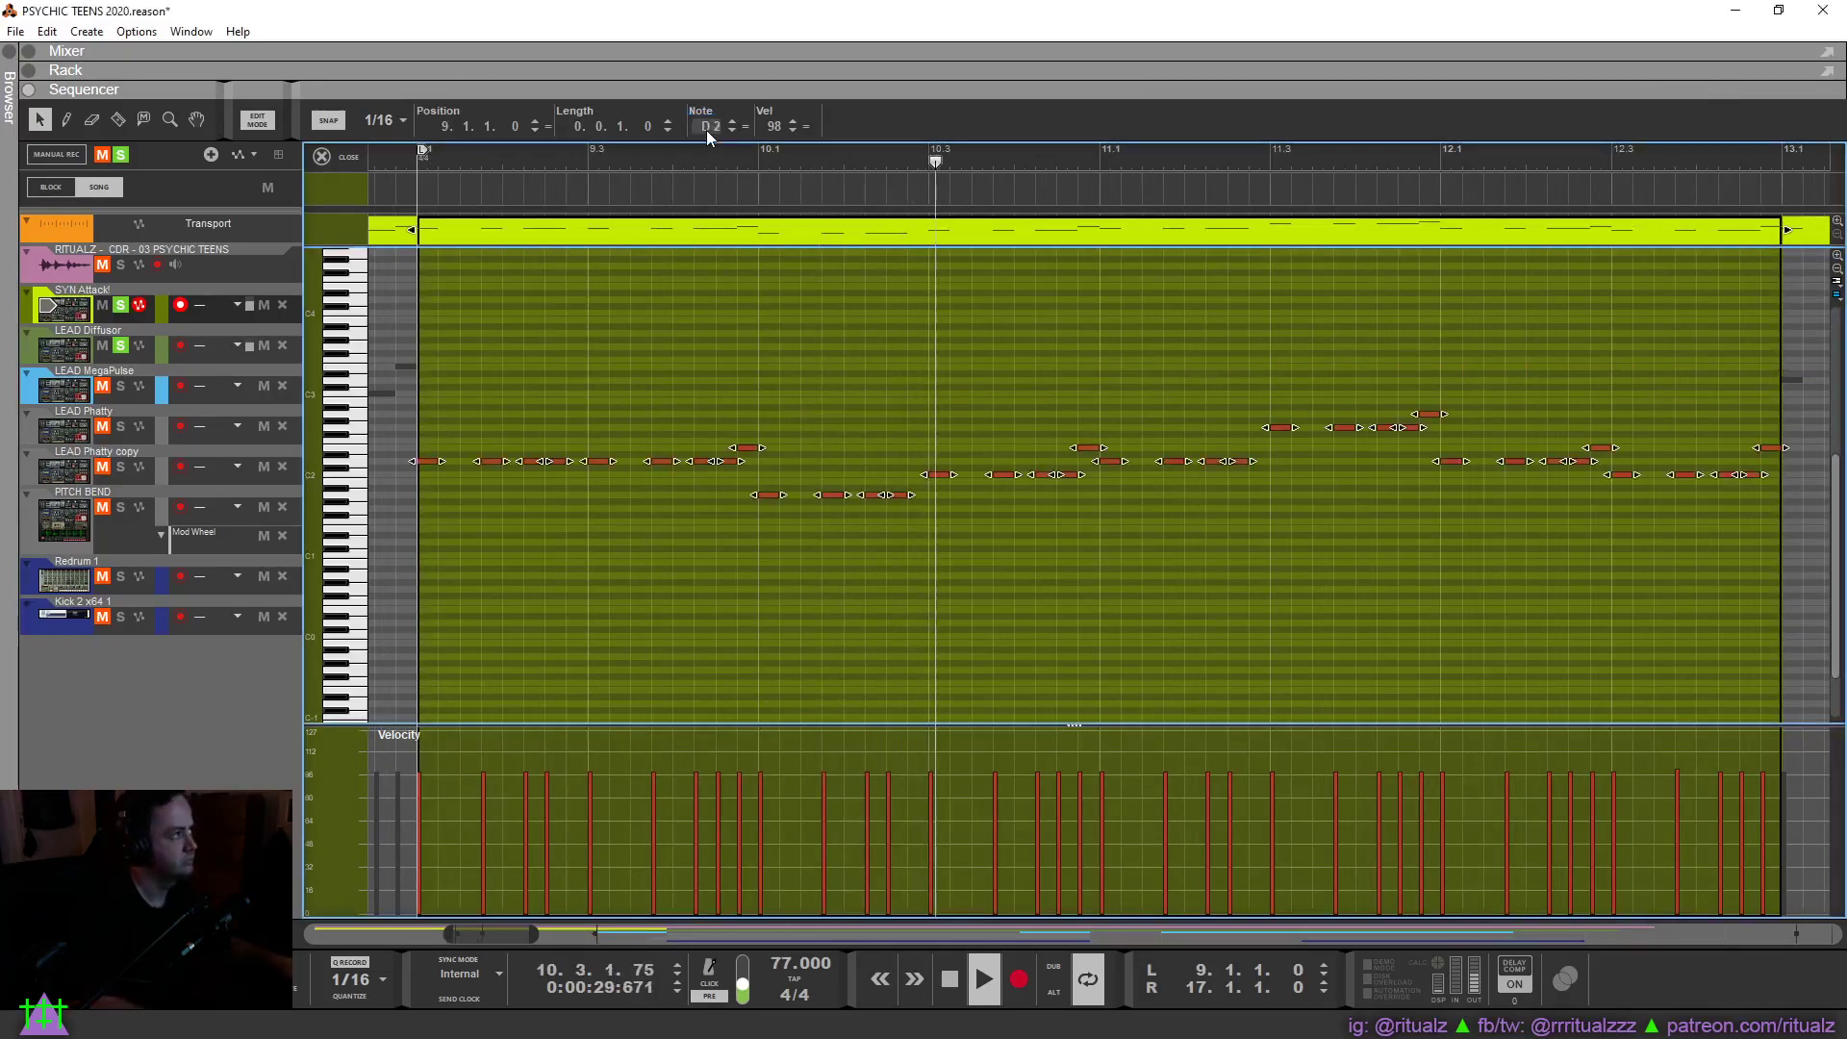
Transpose the bar 9 clip's notes back up an octave to start at D3, and close the clip.
{"action": "double_click", "coordinate": [714, 126]}
{"action": "left_click", "coordinate": [714, 126]}
{"action": "key", "text": "BackSpace"}
{"action": "type", "text": "3"}
{"action": "key", "text": "Return"}
{"action": "left_click", "coordinate": [616, 321]}
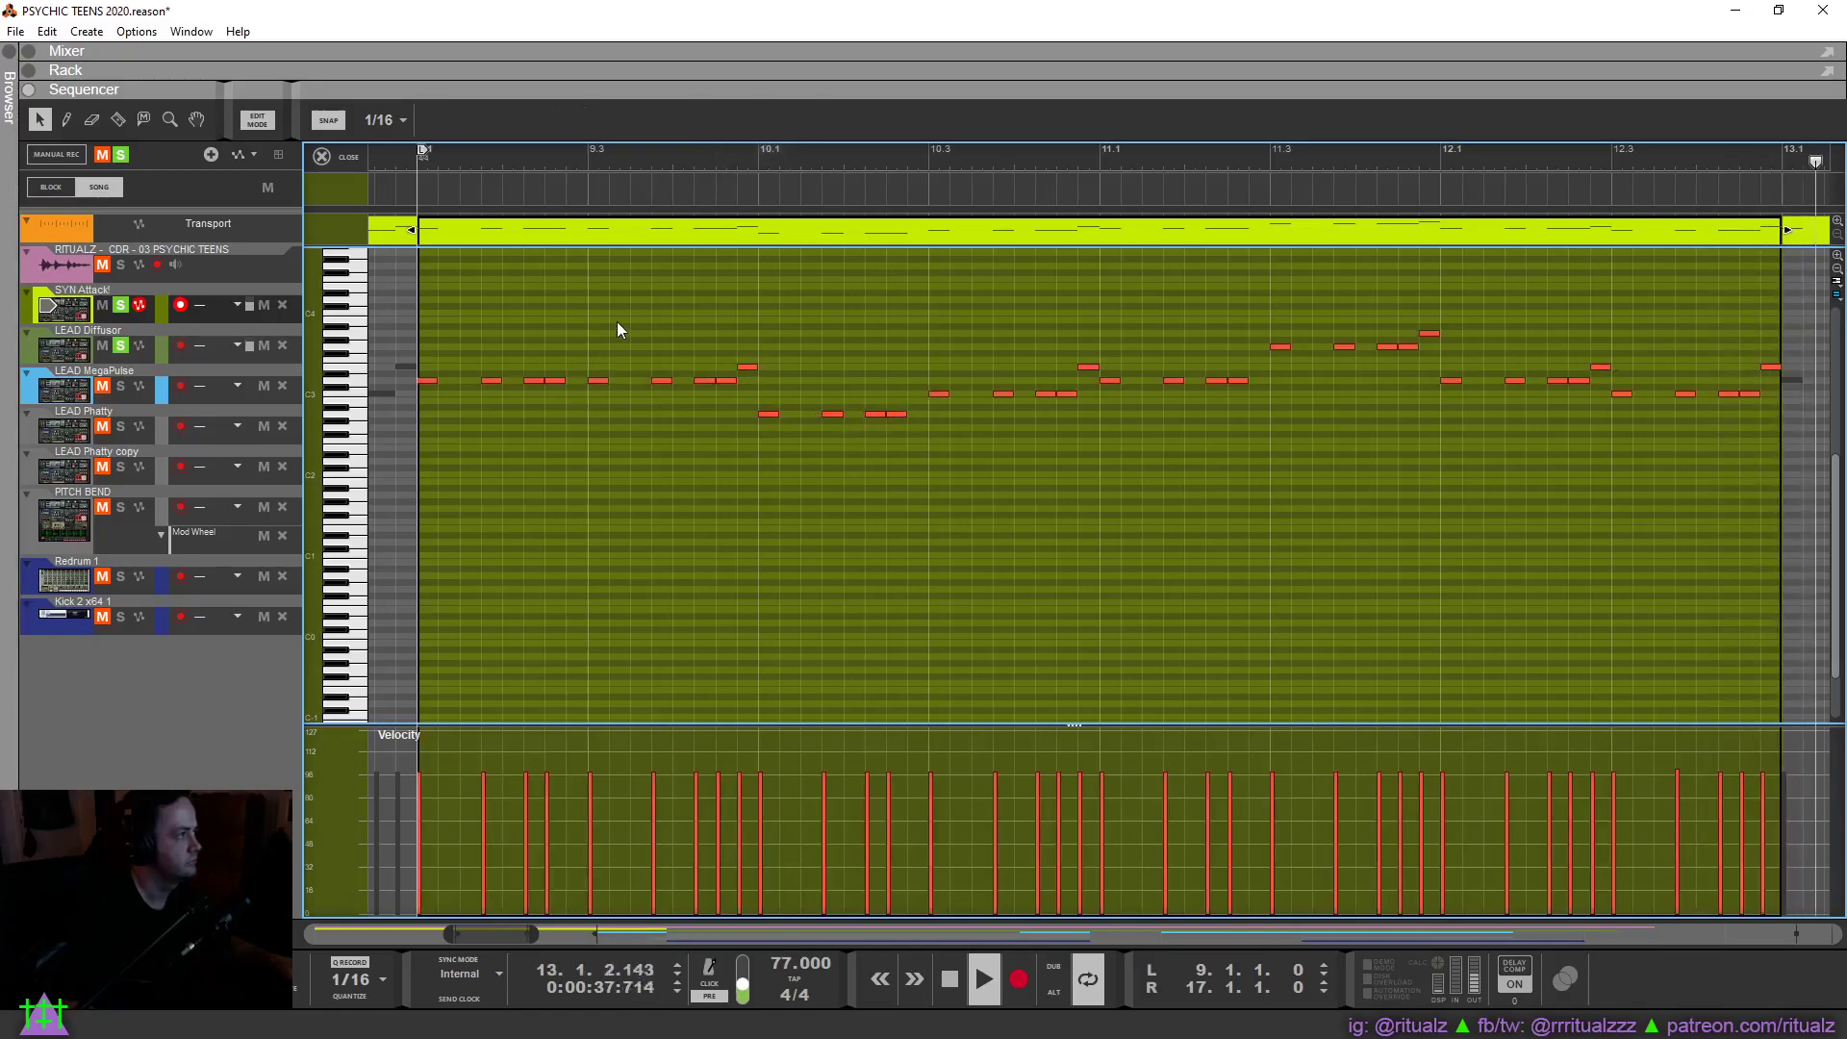
{"action": "left_click", "coordinate": [330, 159]}
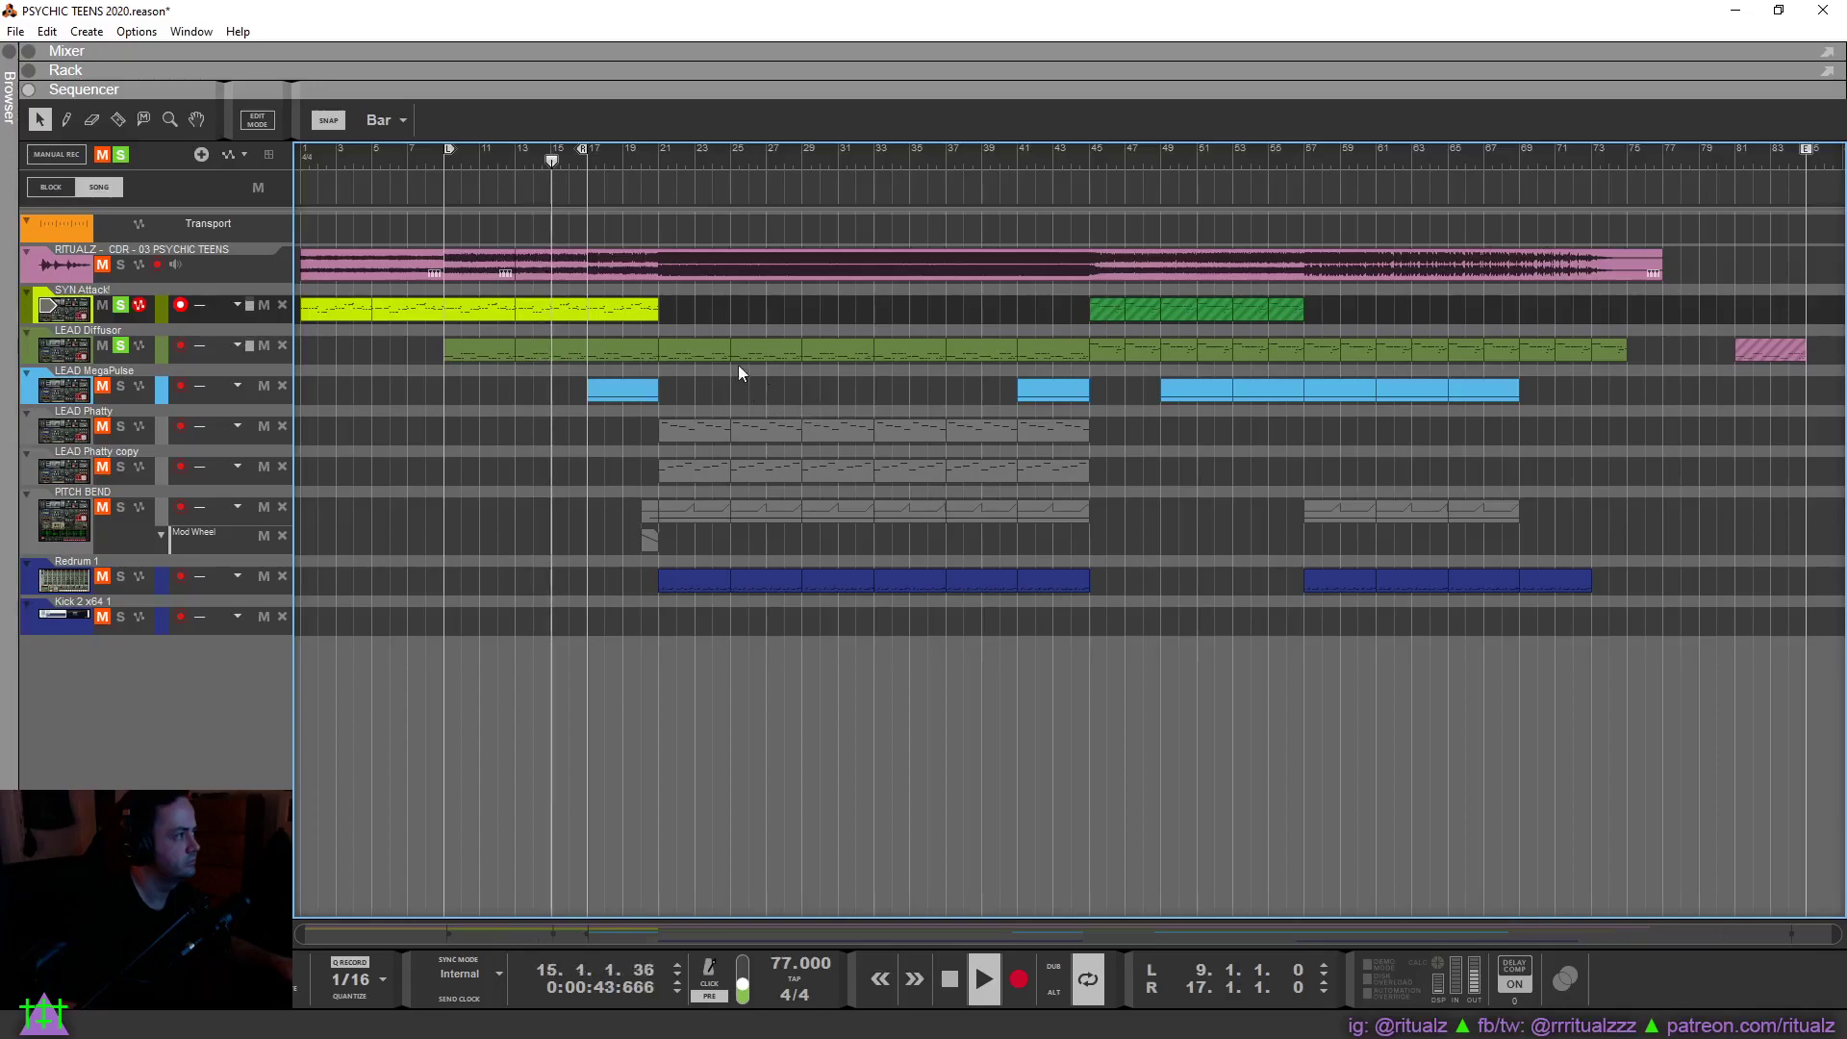
Extend the loop end to bar 21 and replace the current solos with a solo on the original RITUALZ audio track.
{"action": "left_click", "coordinate": [661, 158], "text": "alt"}
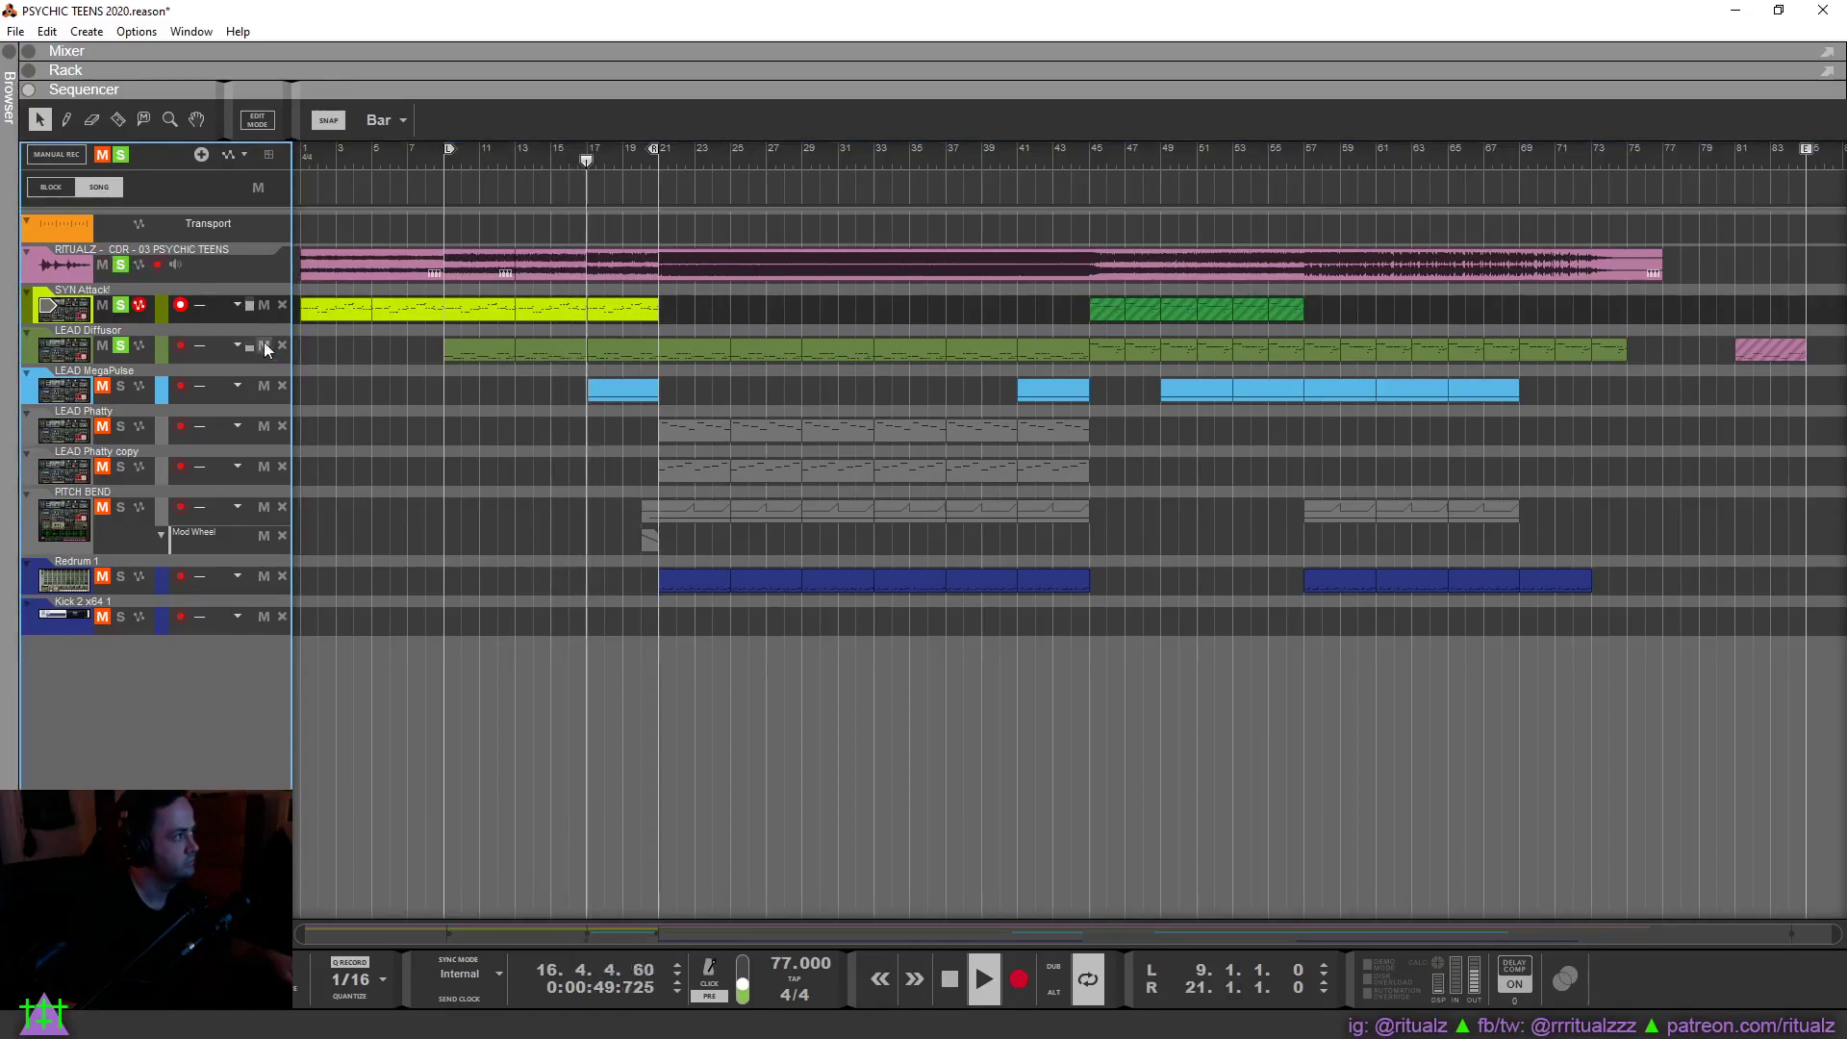
{"action": "left_click", "coordinate": [121, 155]}
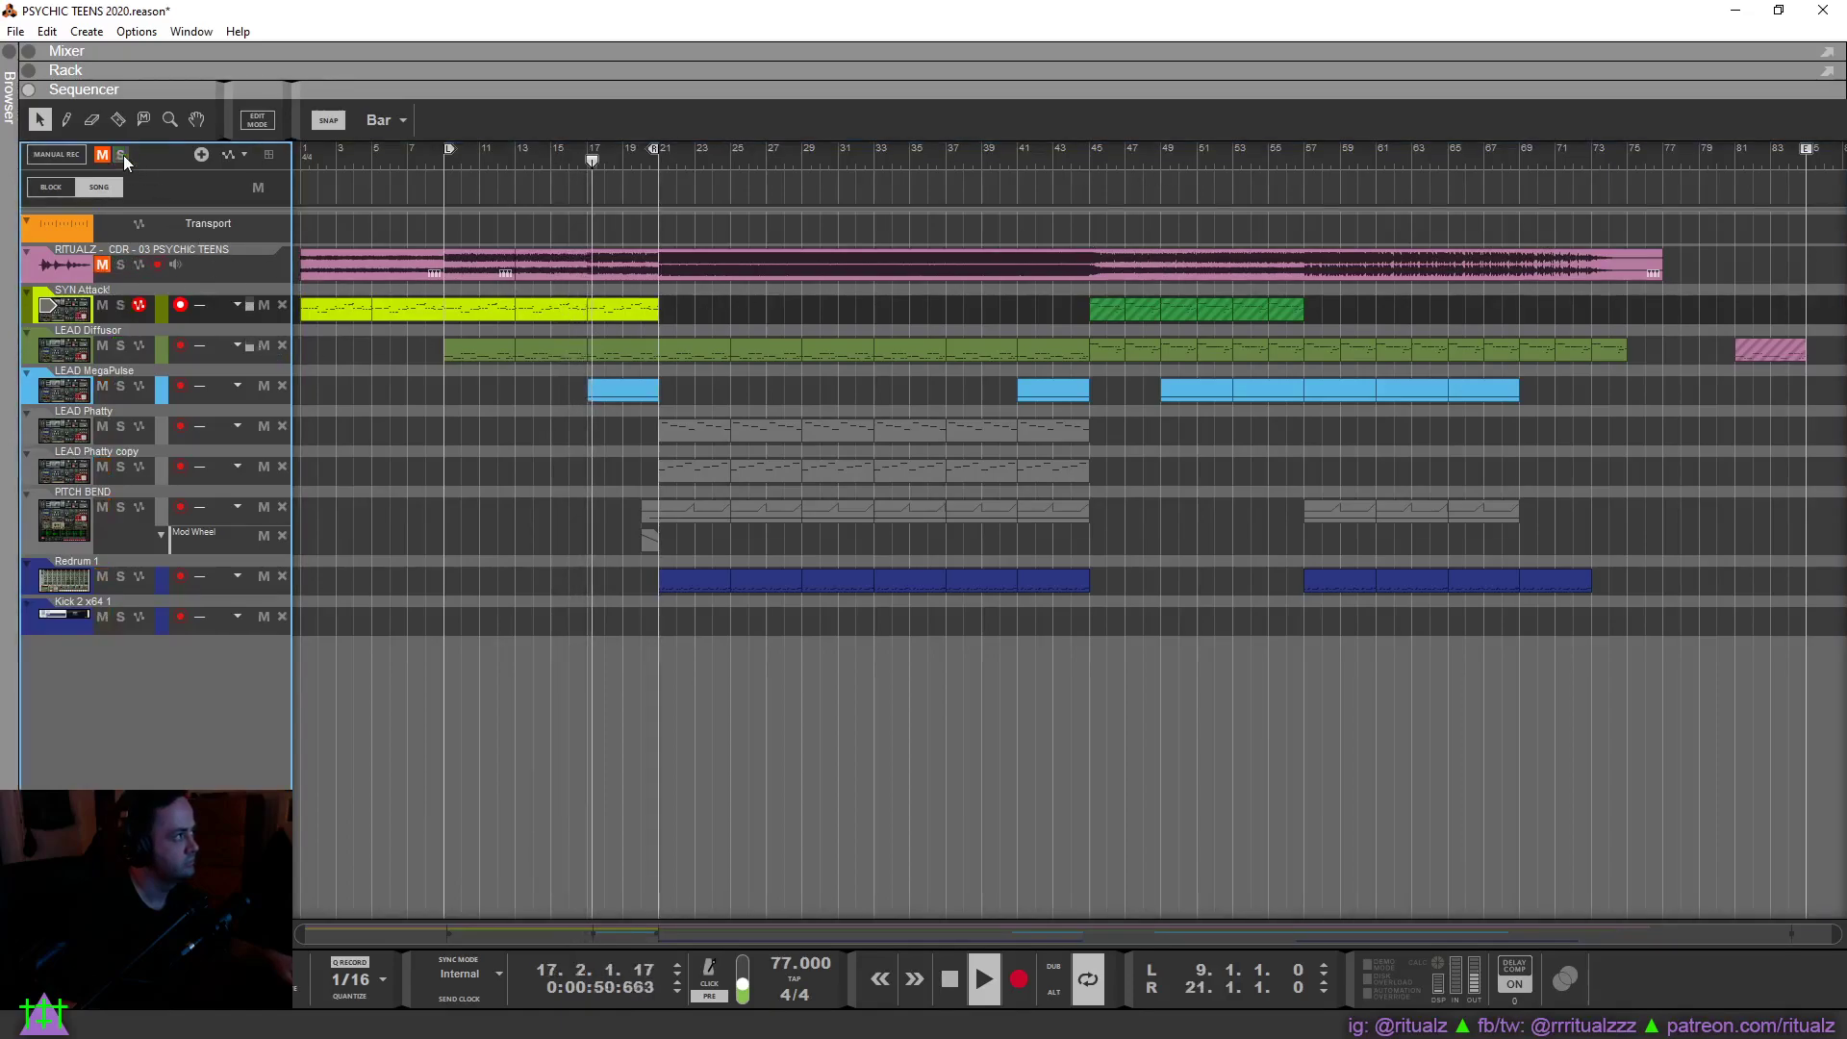
{"action": "left_click", "coordinate": [121, 267]}
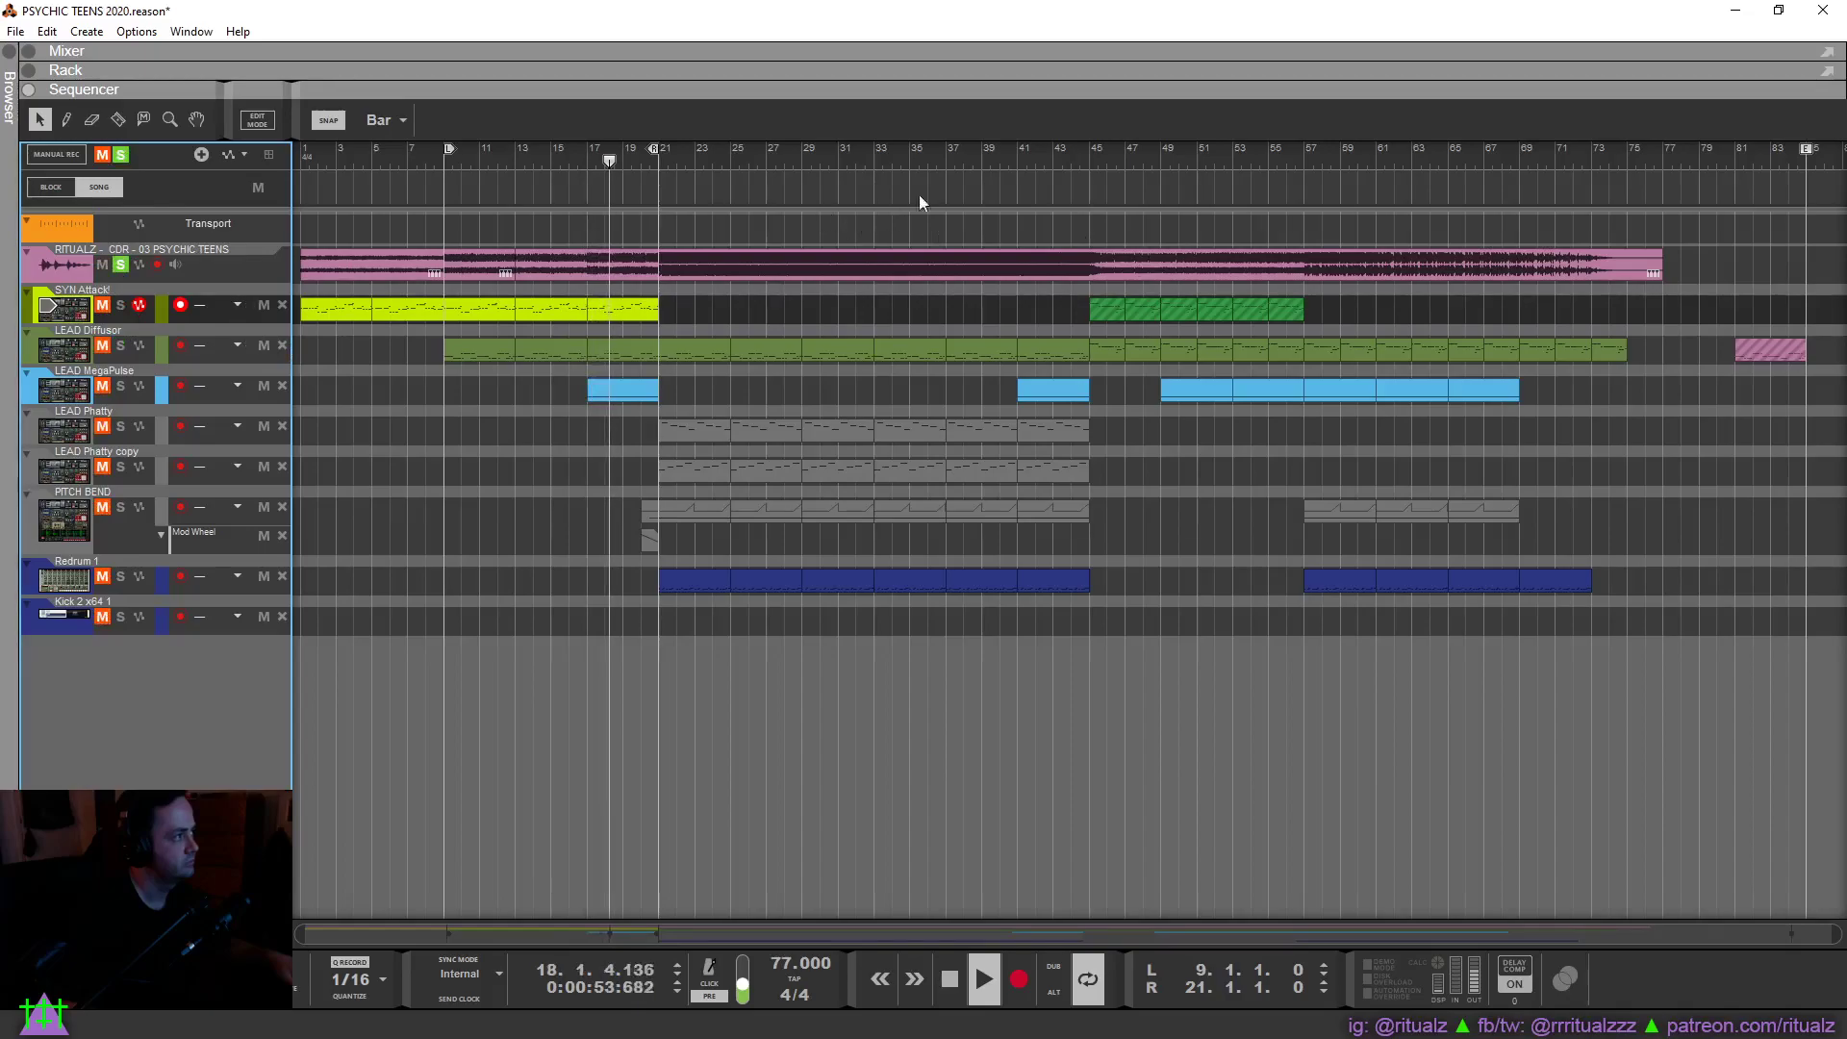
Set the loop from bar 21 to bar 45, listen to the original audio there, and stop playback.
{"action": "left_click", "coordinate": [1092, 153], "text": "alt"}
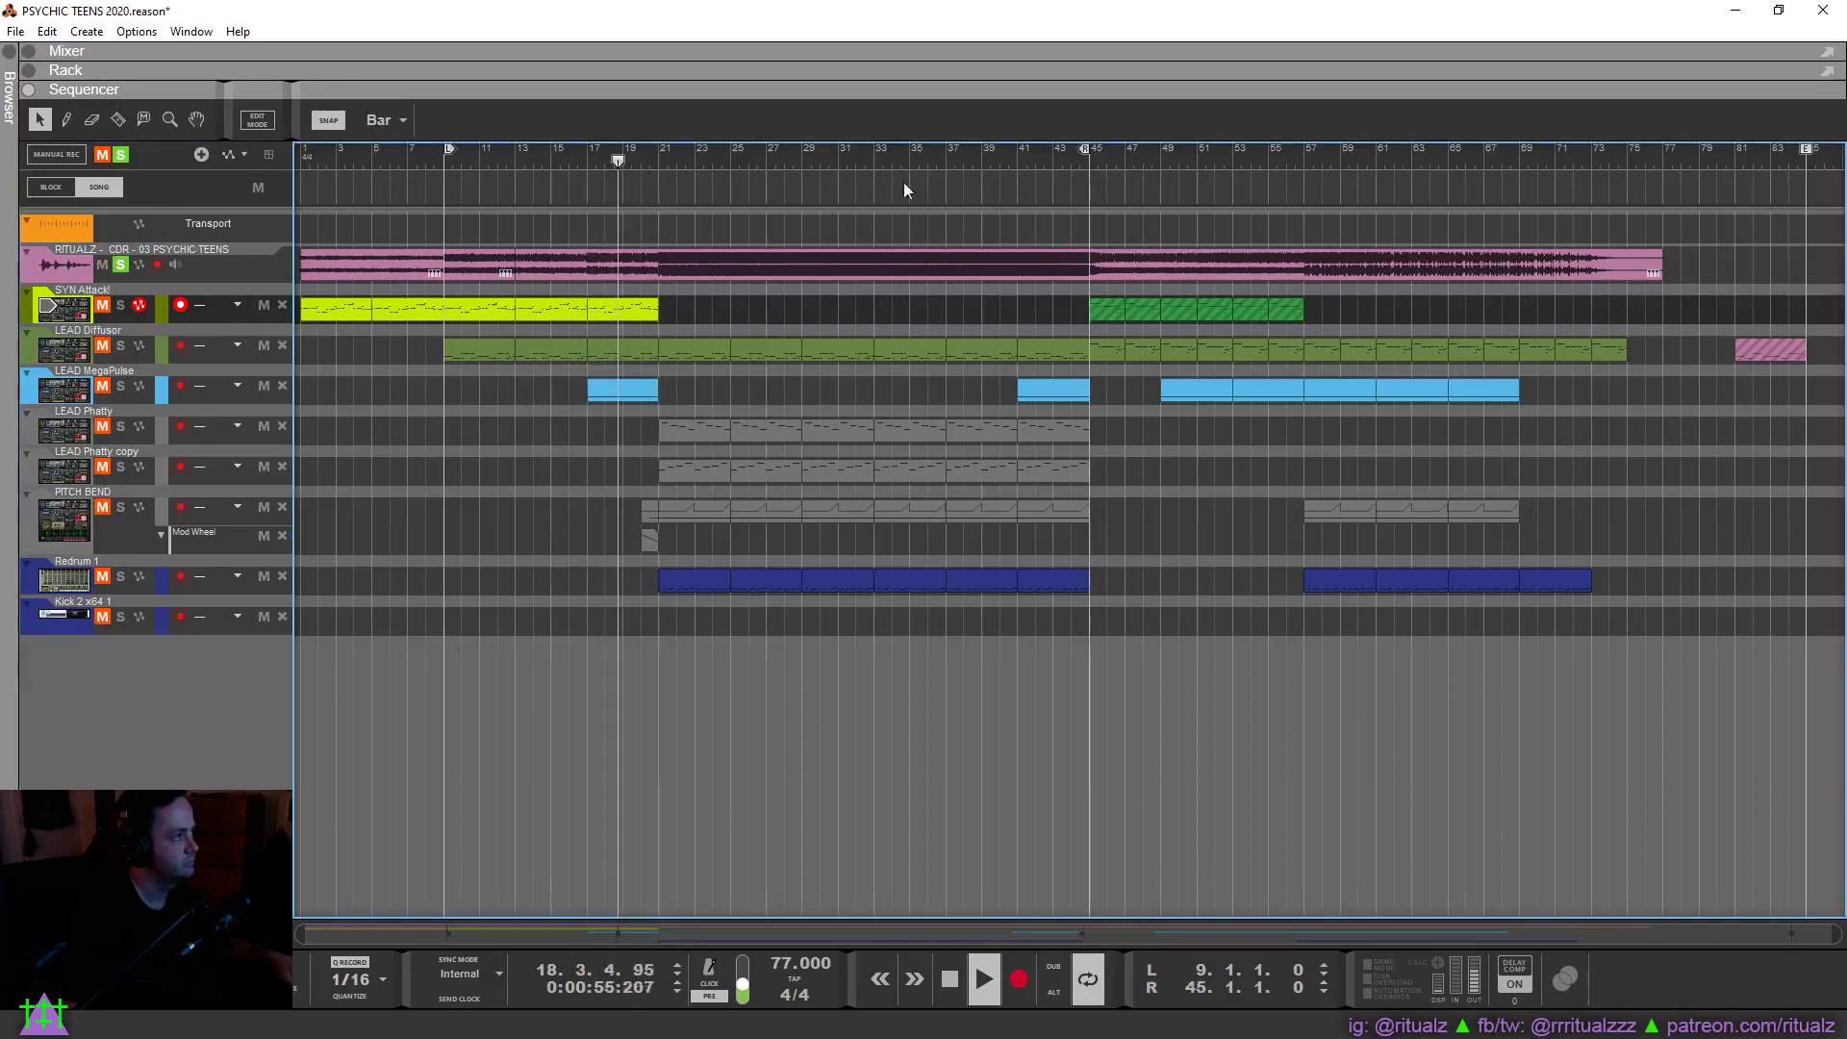
{"action": "left_click", "coordinate": [660, 159], "text": "ctrl"}
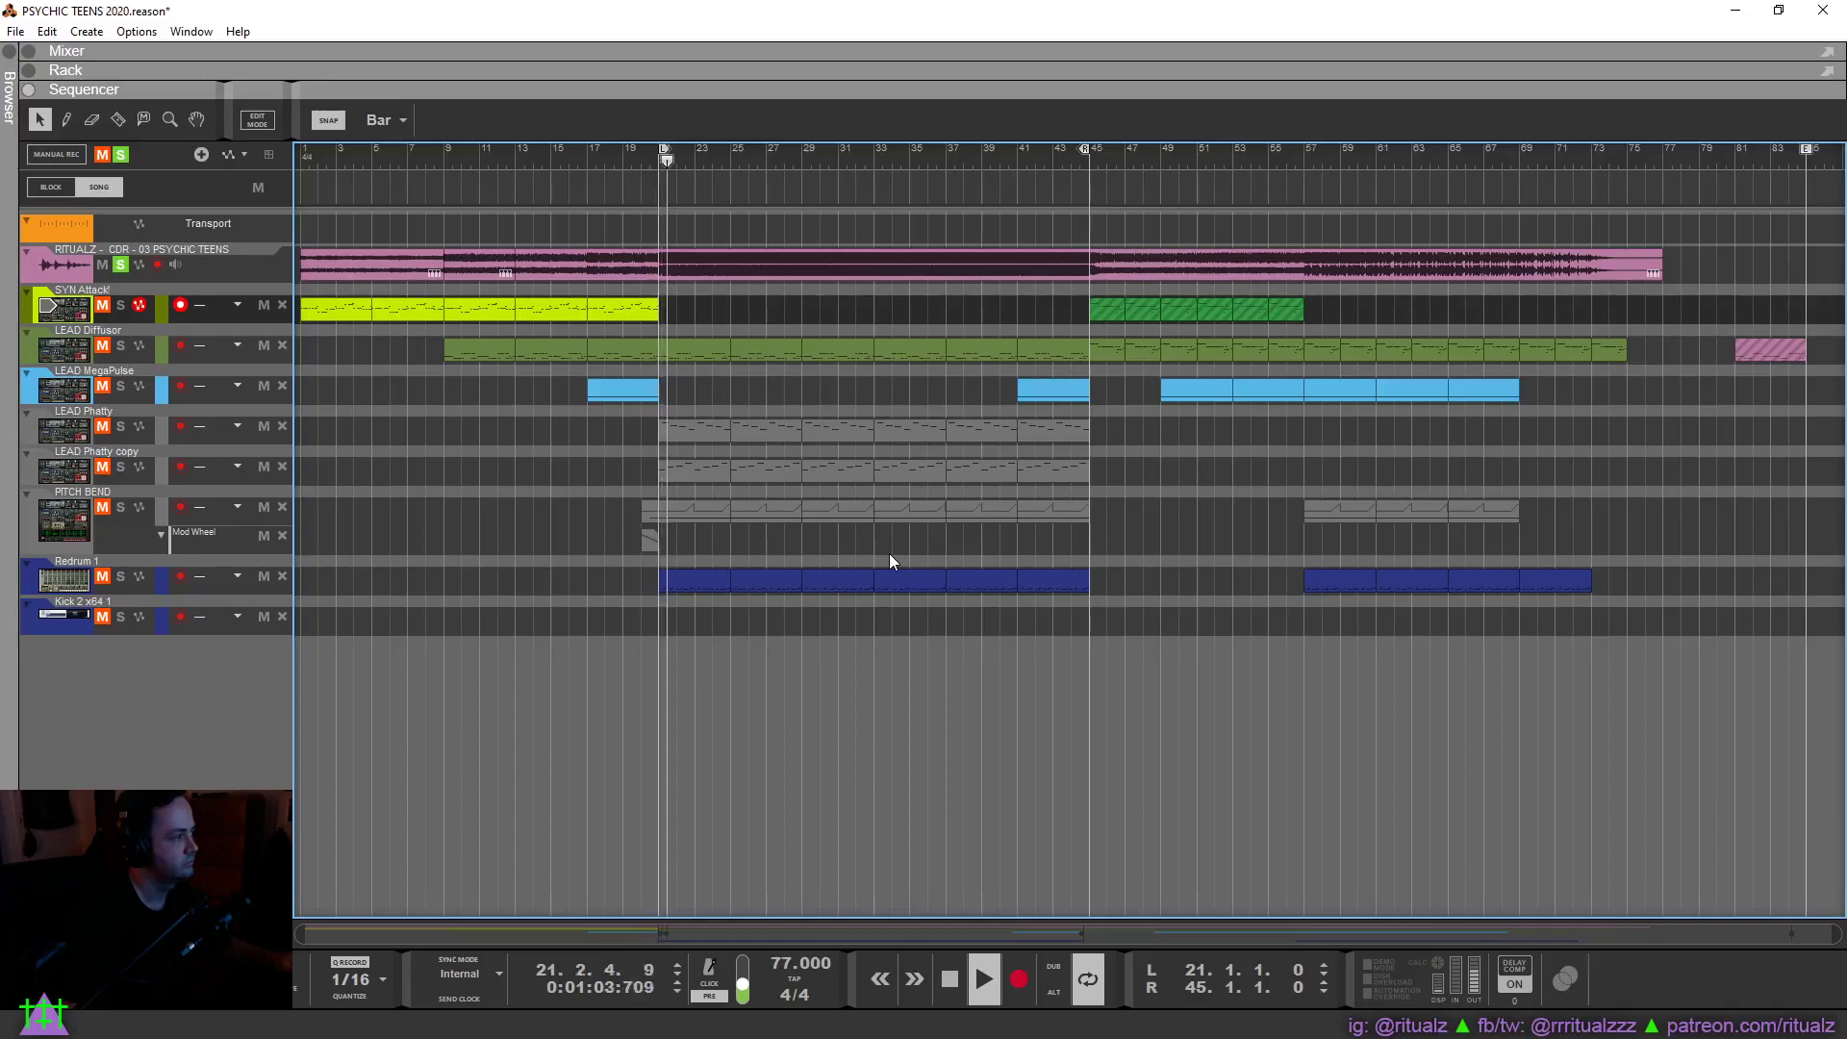
{"action": "left_click", "coordinate": [576, 152]}
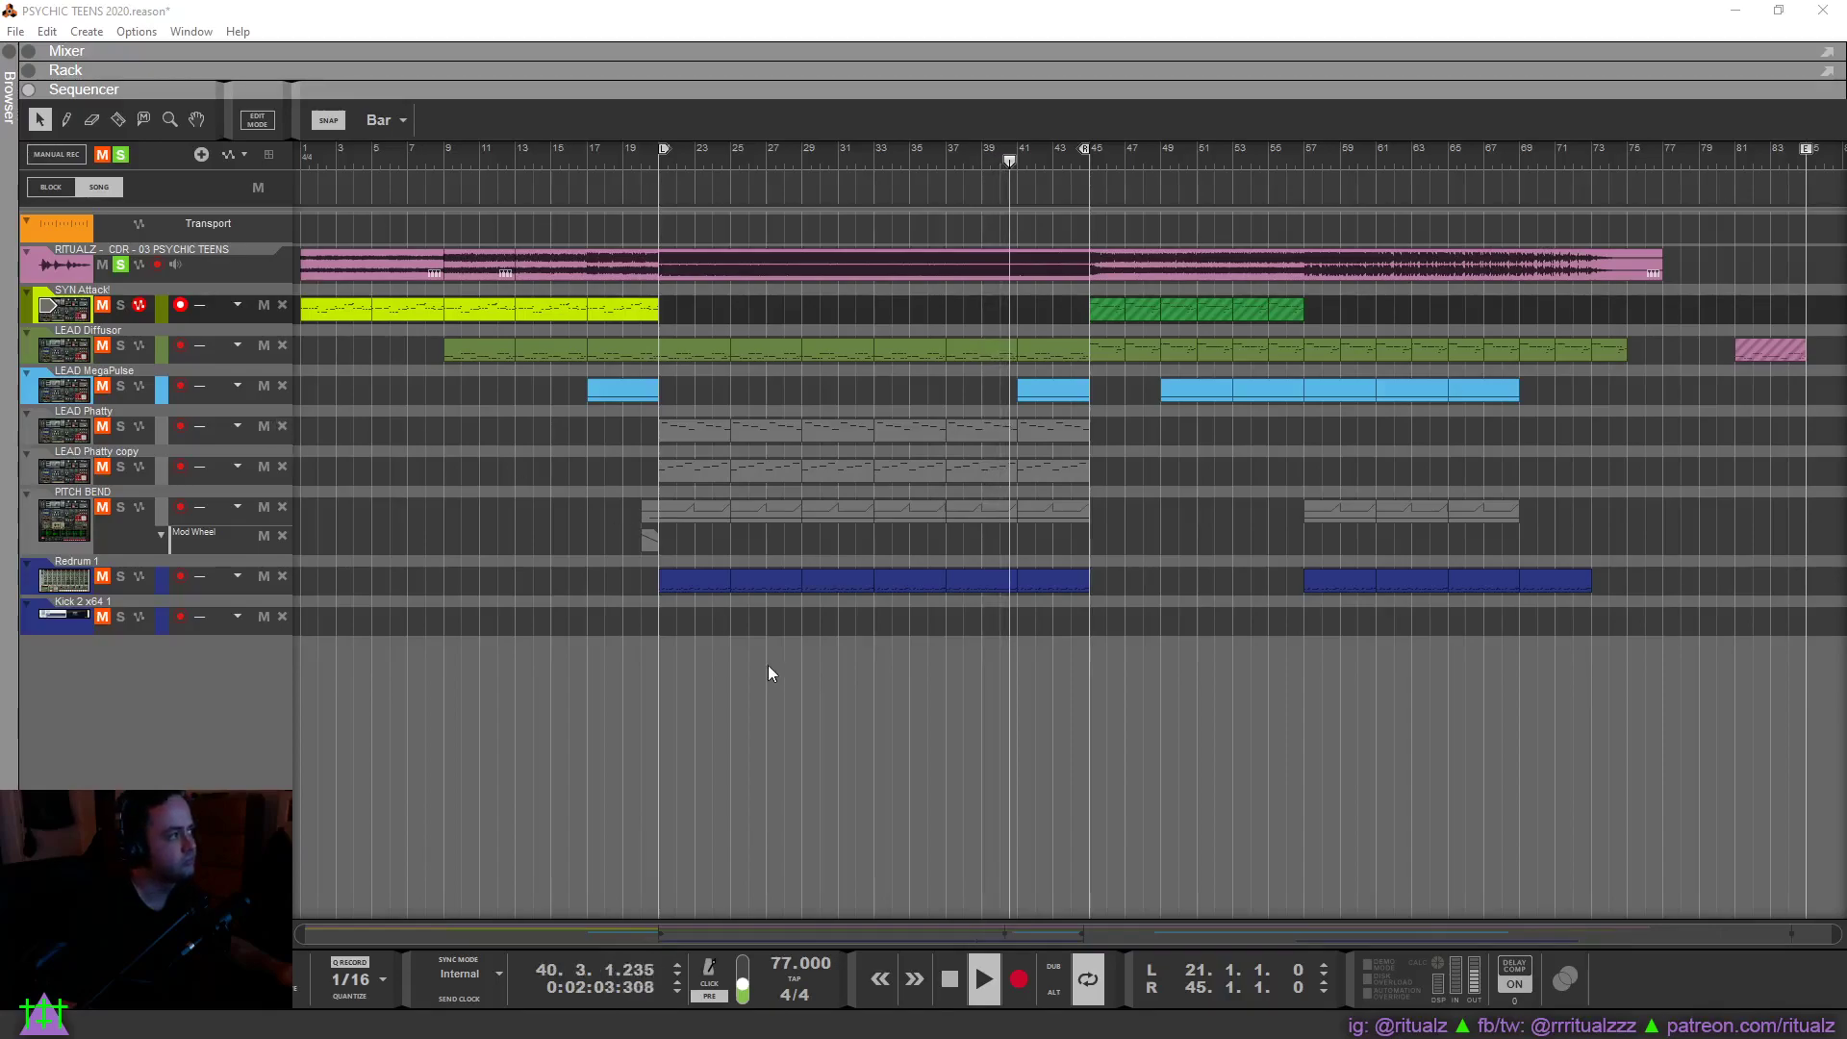
{"action": "left_click", "coordinate": [945, 980]}
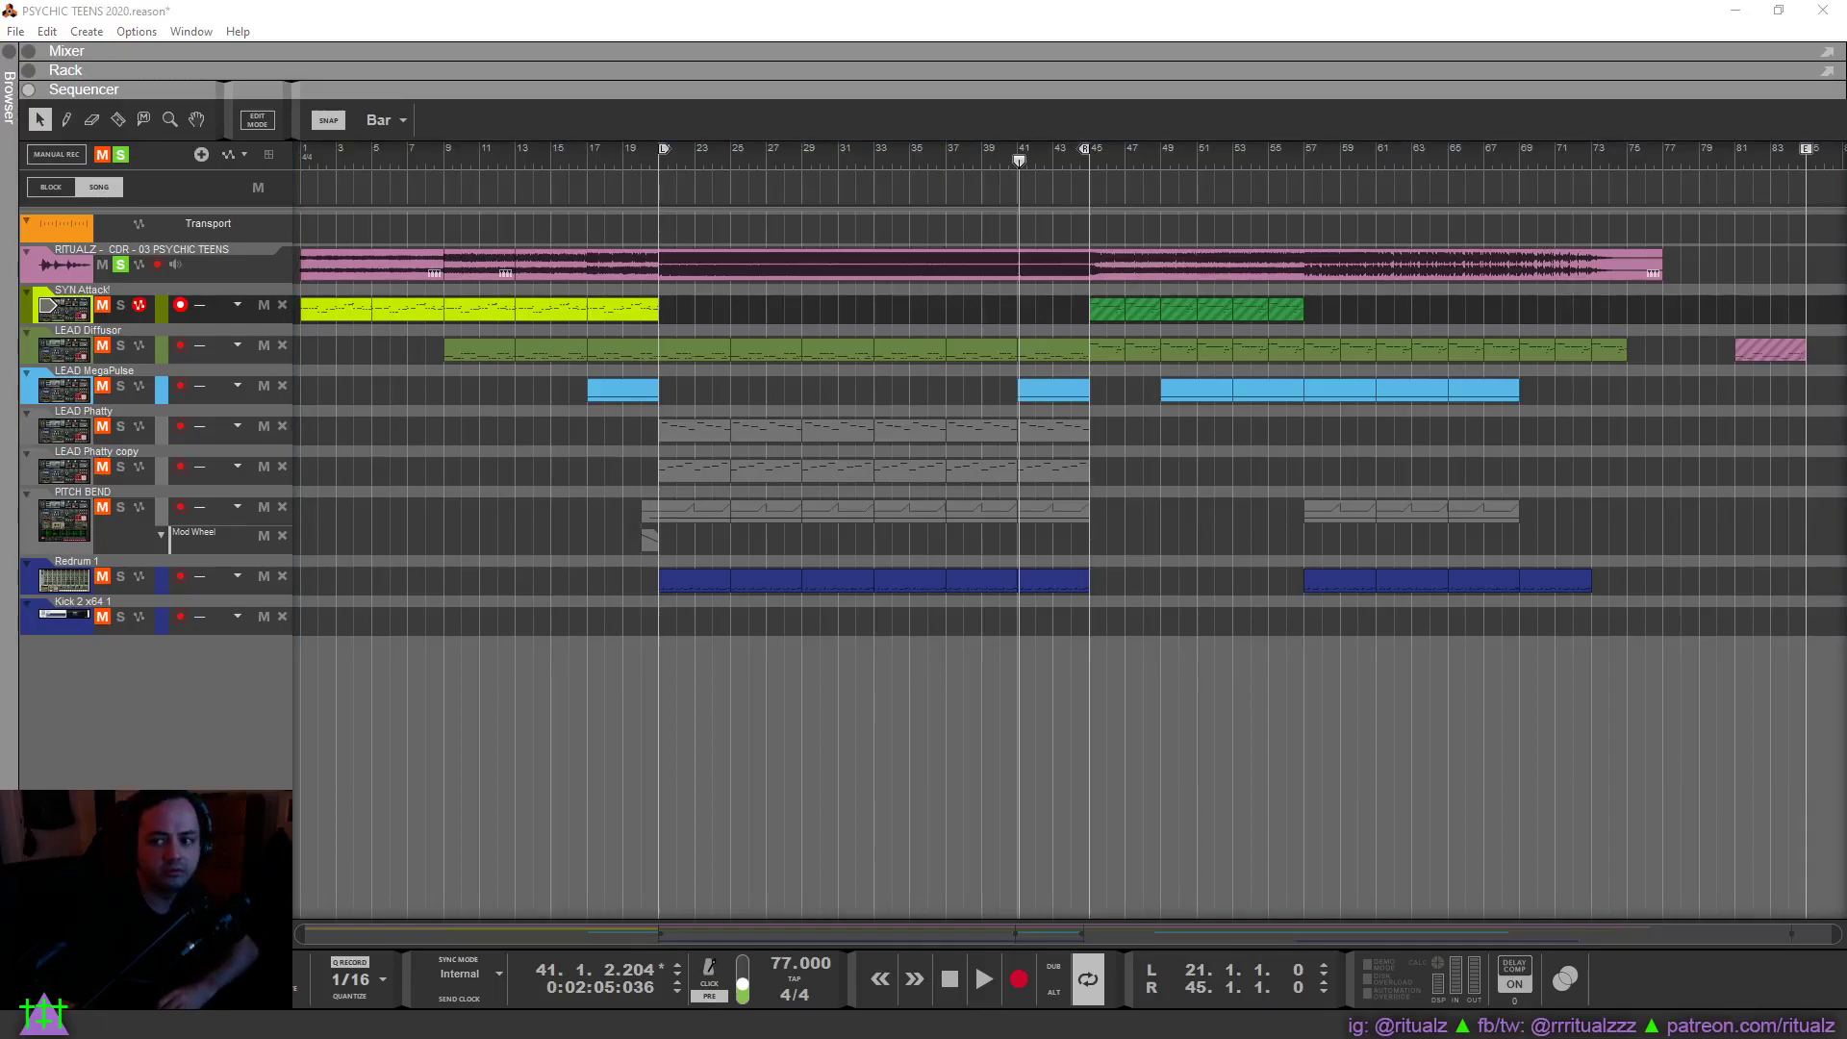
Bring up the browser and look through the YouTube results for "psychic kids a&e terror in the night".
{"action": "left_click_drag", "start_coordinate": [1207, 617], "coordinate": [1383, 111]}
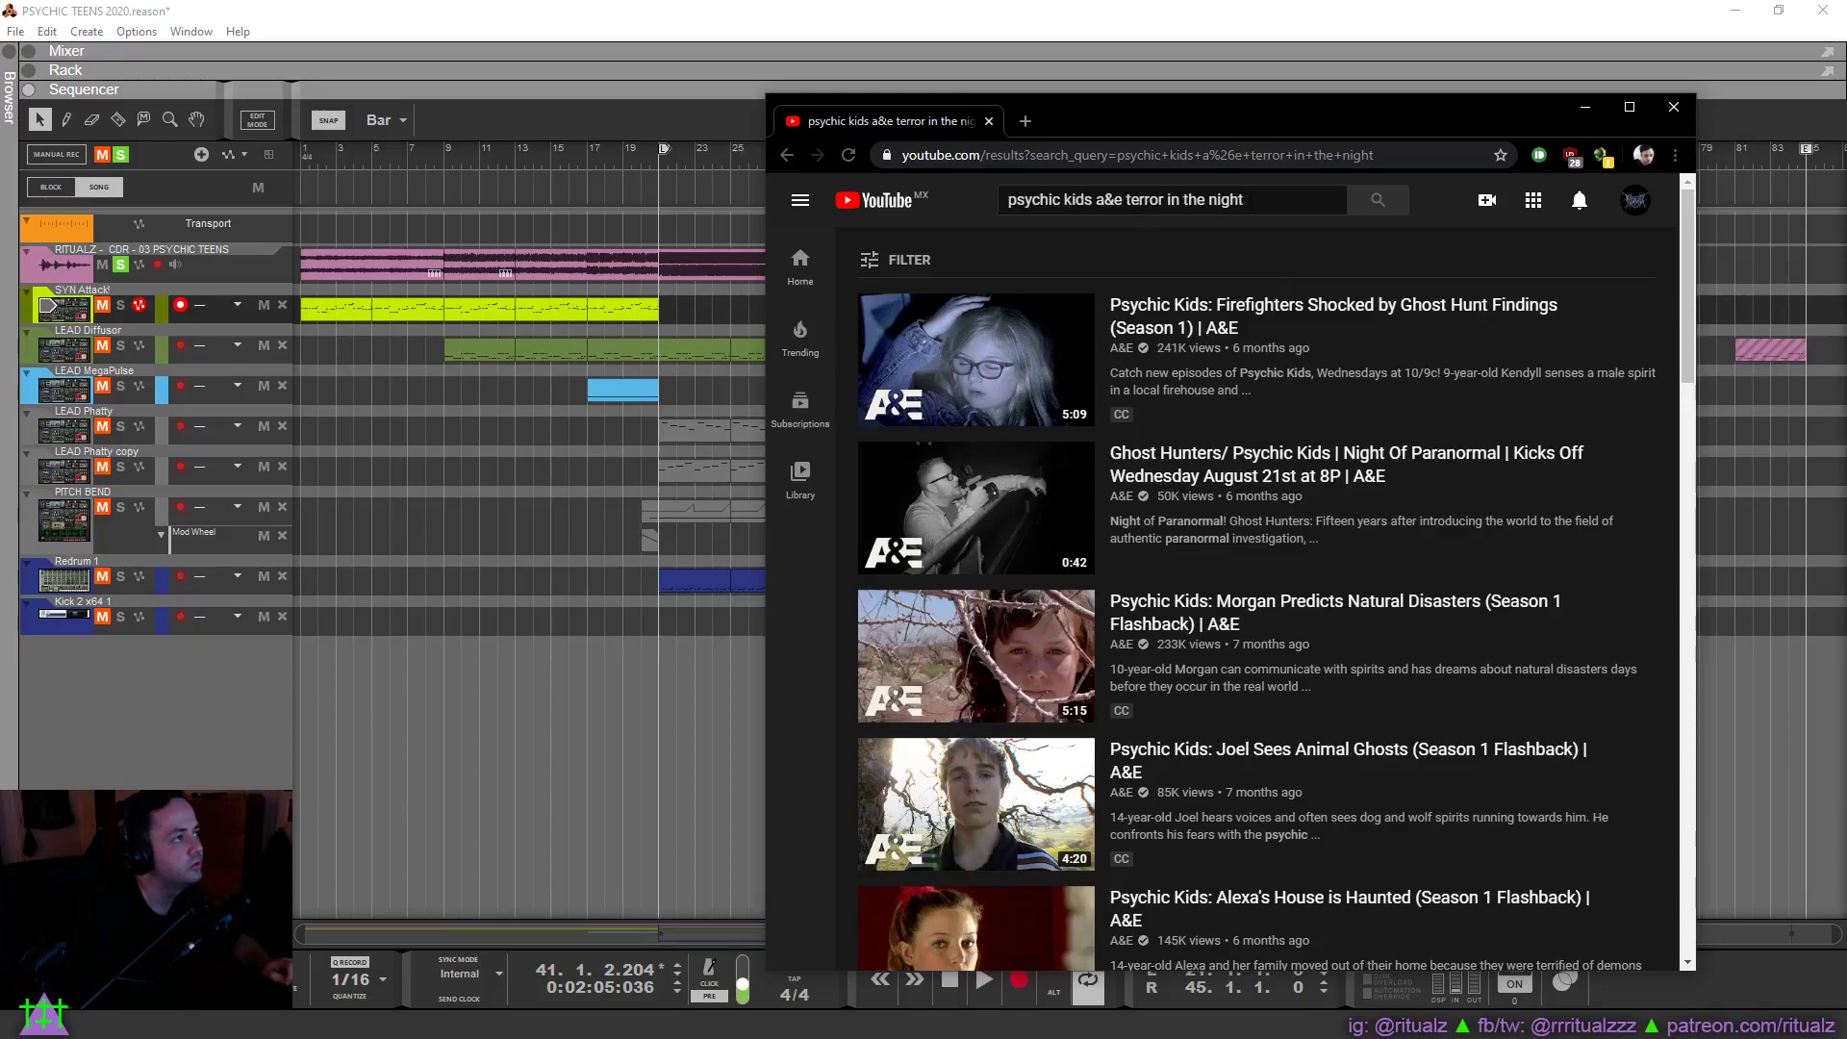
{"action": "mouse_move", "coordinate": [1500, 453]}
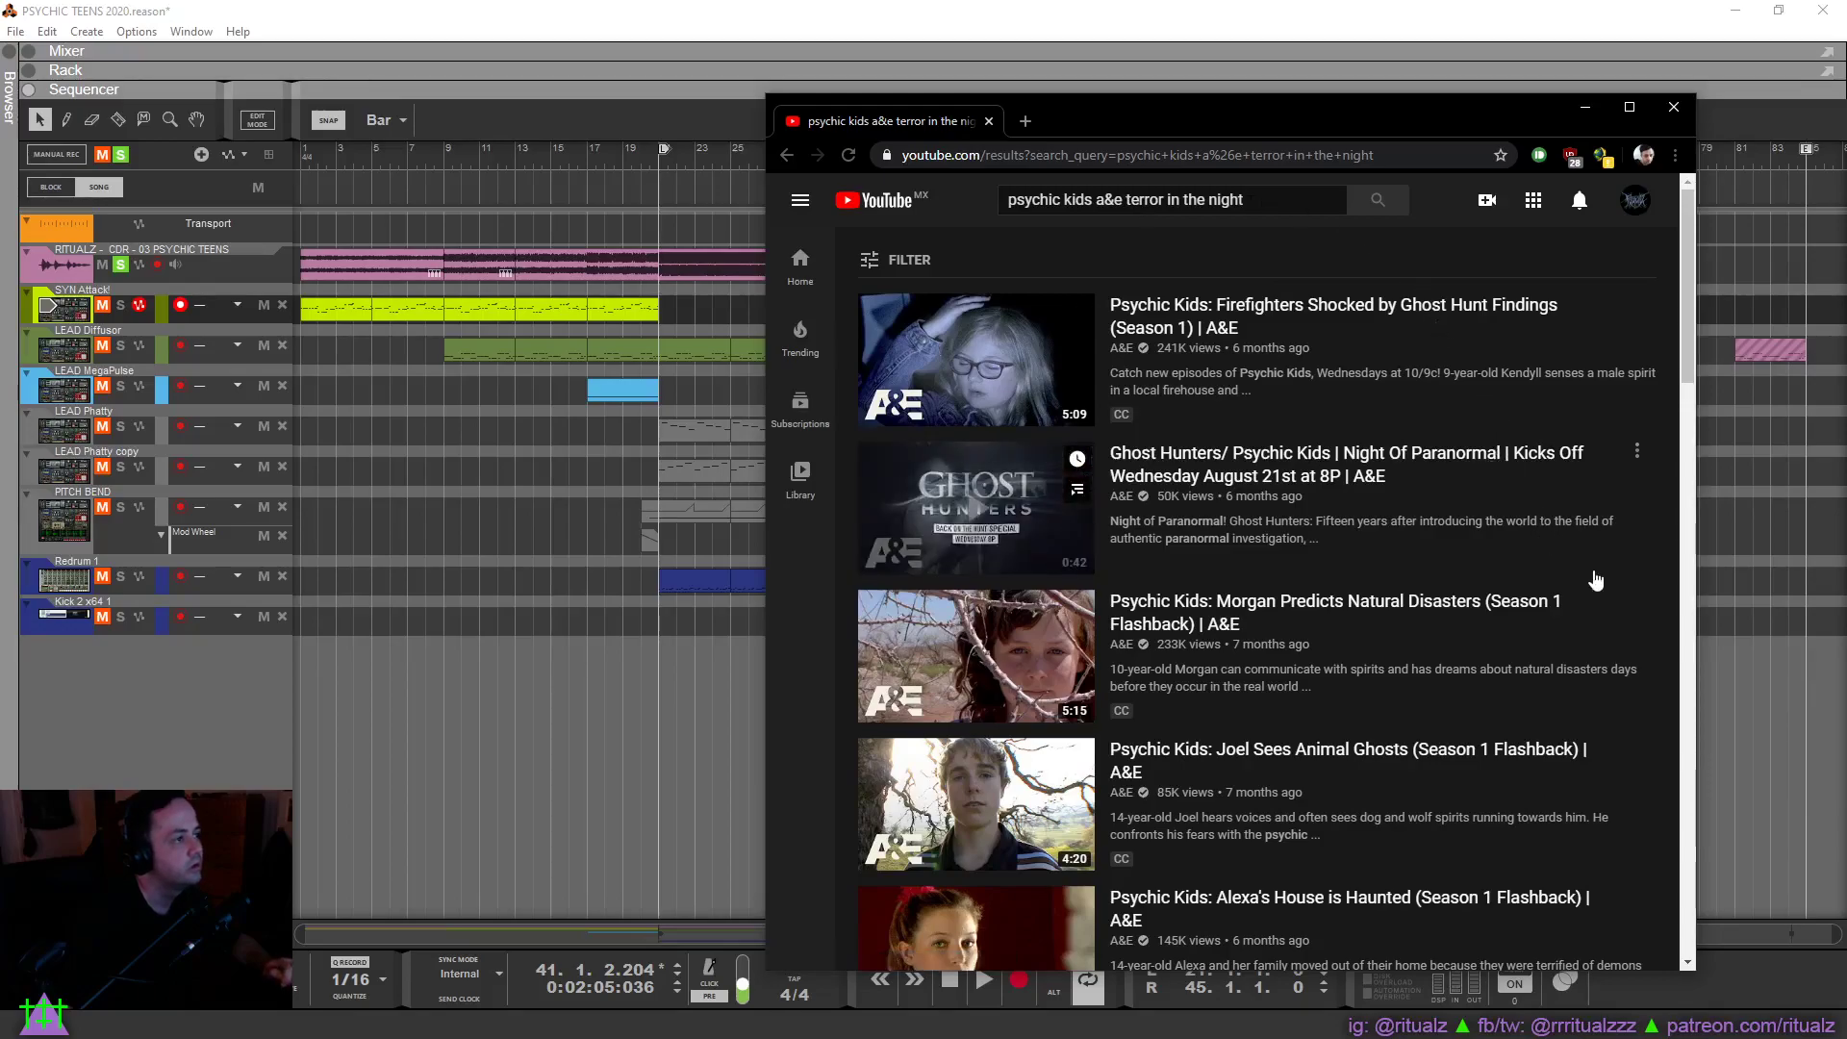
{"action": "scroll", "coordinate": [1595, 580], "scroll_direction": "down", "scroll_amount": 2}
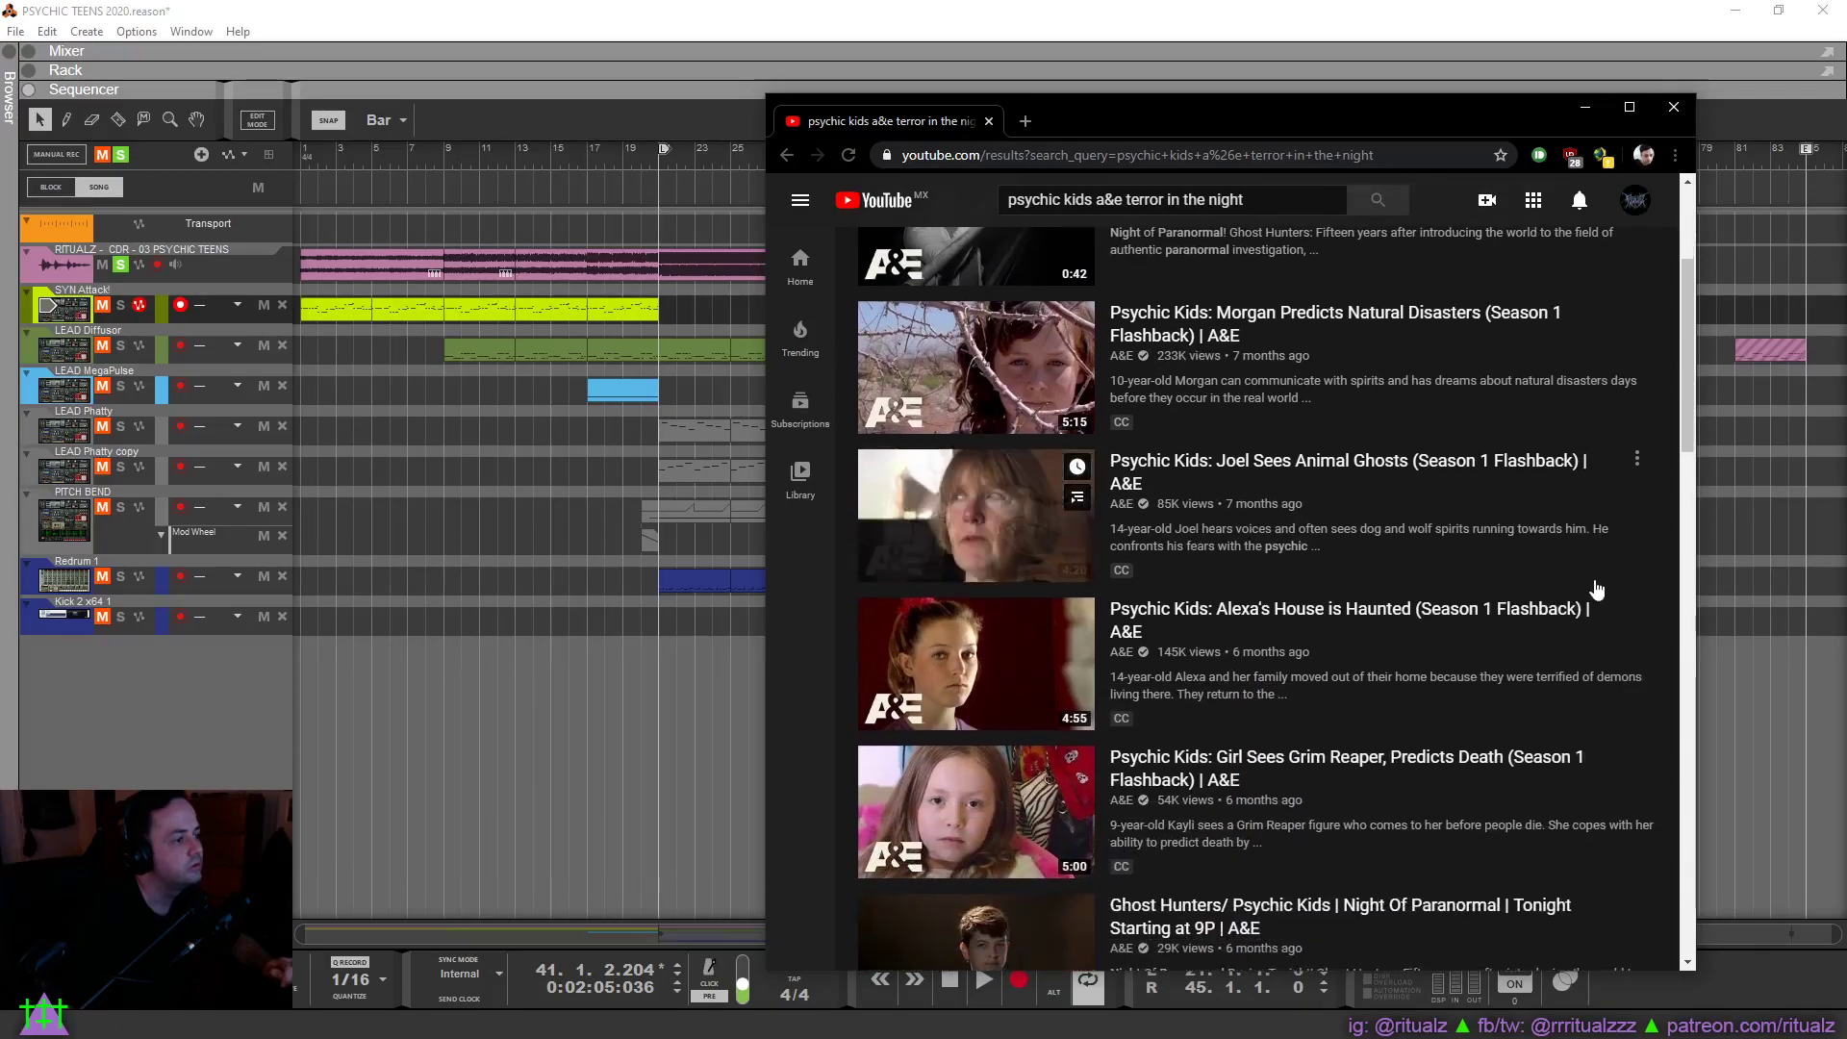
{"action": "scroll", "coordinate": [1595, 581], "scroll_direction": "down", "scroll_amount": 2}
{"action": "scroll", "coordinate": [1597, 589], "scroll_direction": "down", "scroll_amount": 3}
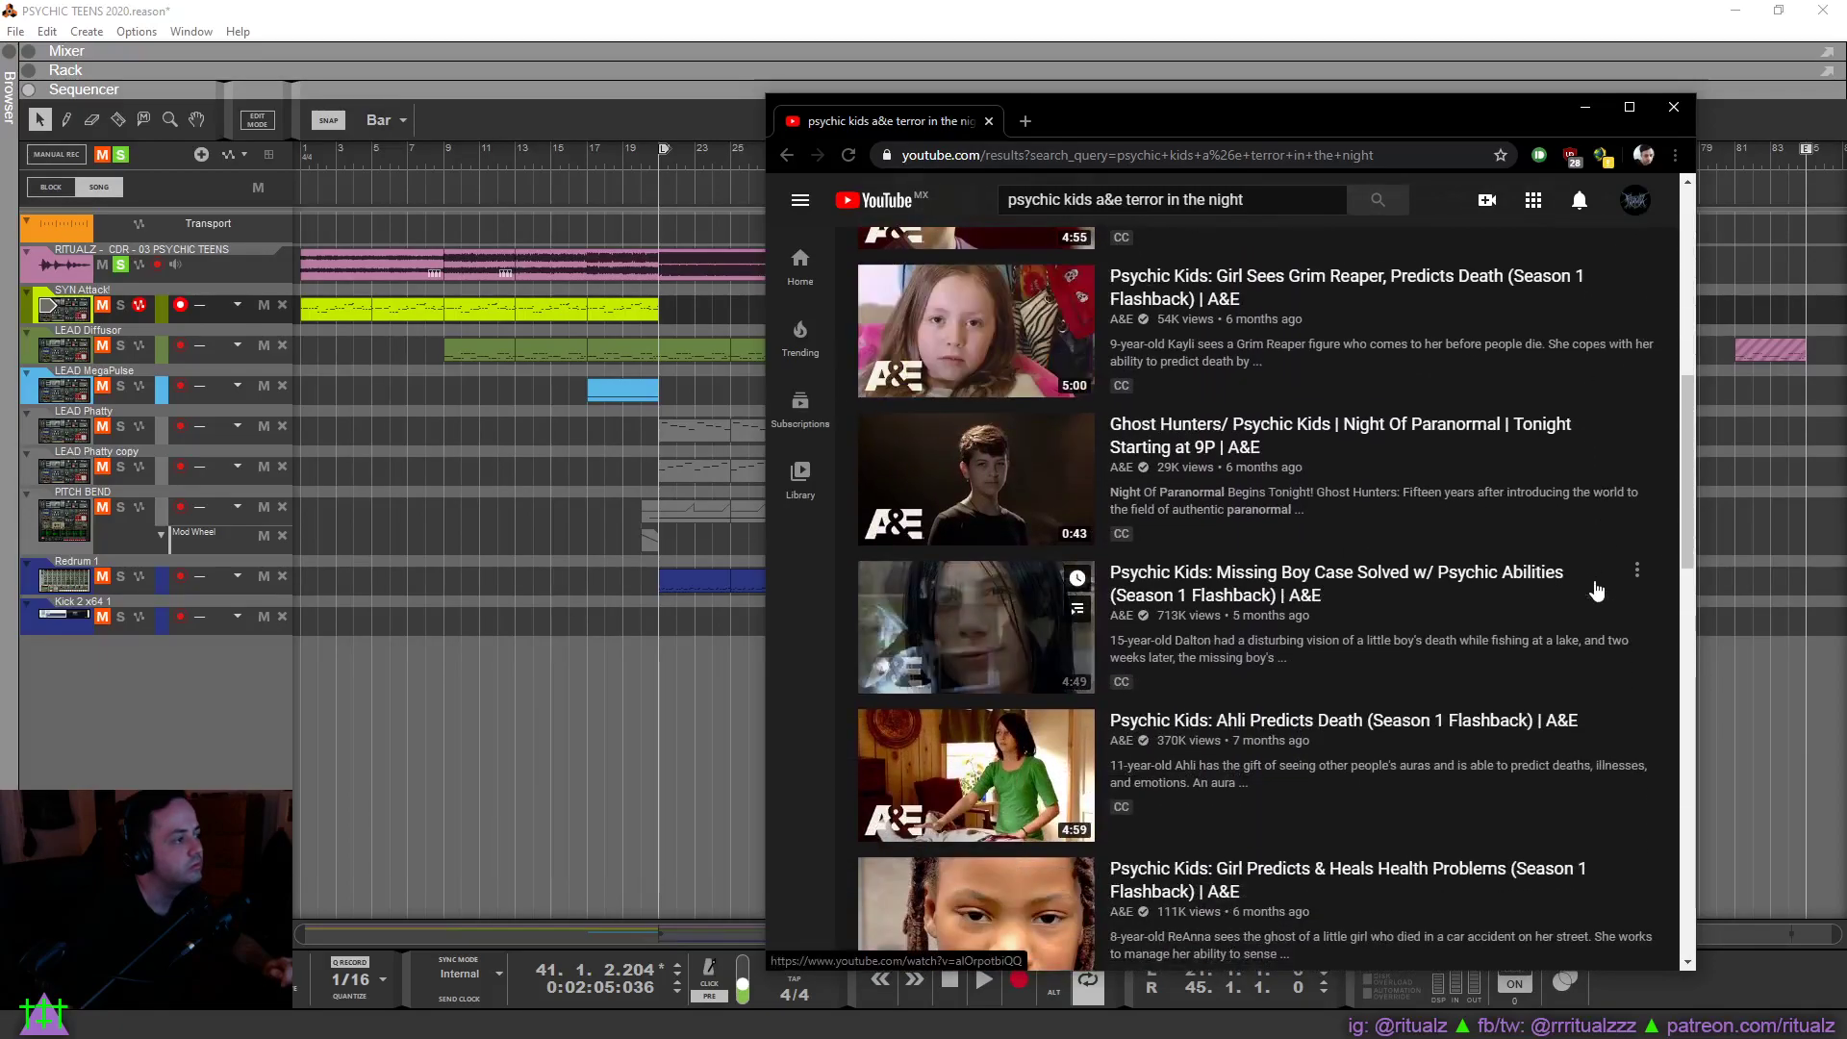
{"action": "scroll", "coordinate": [1605, 612], "scroll_direction": "down", "scroll_amount": 2}
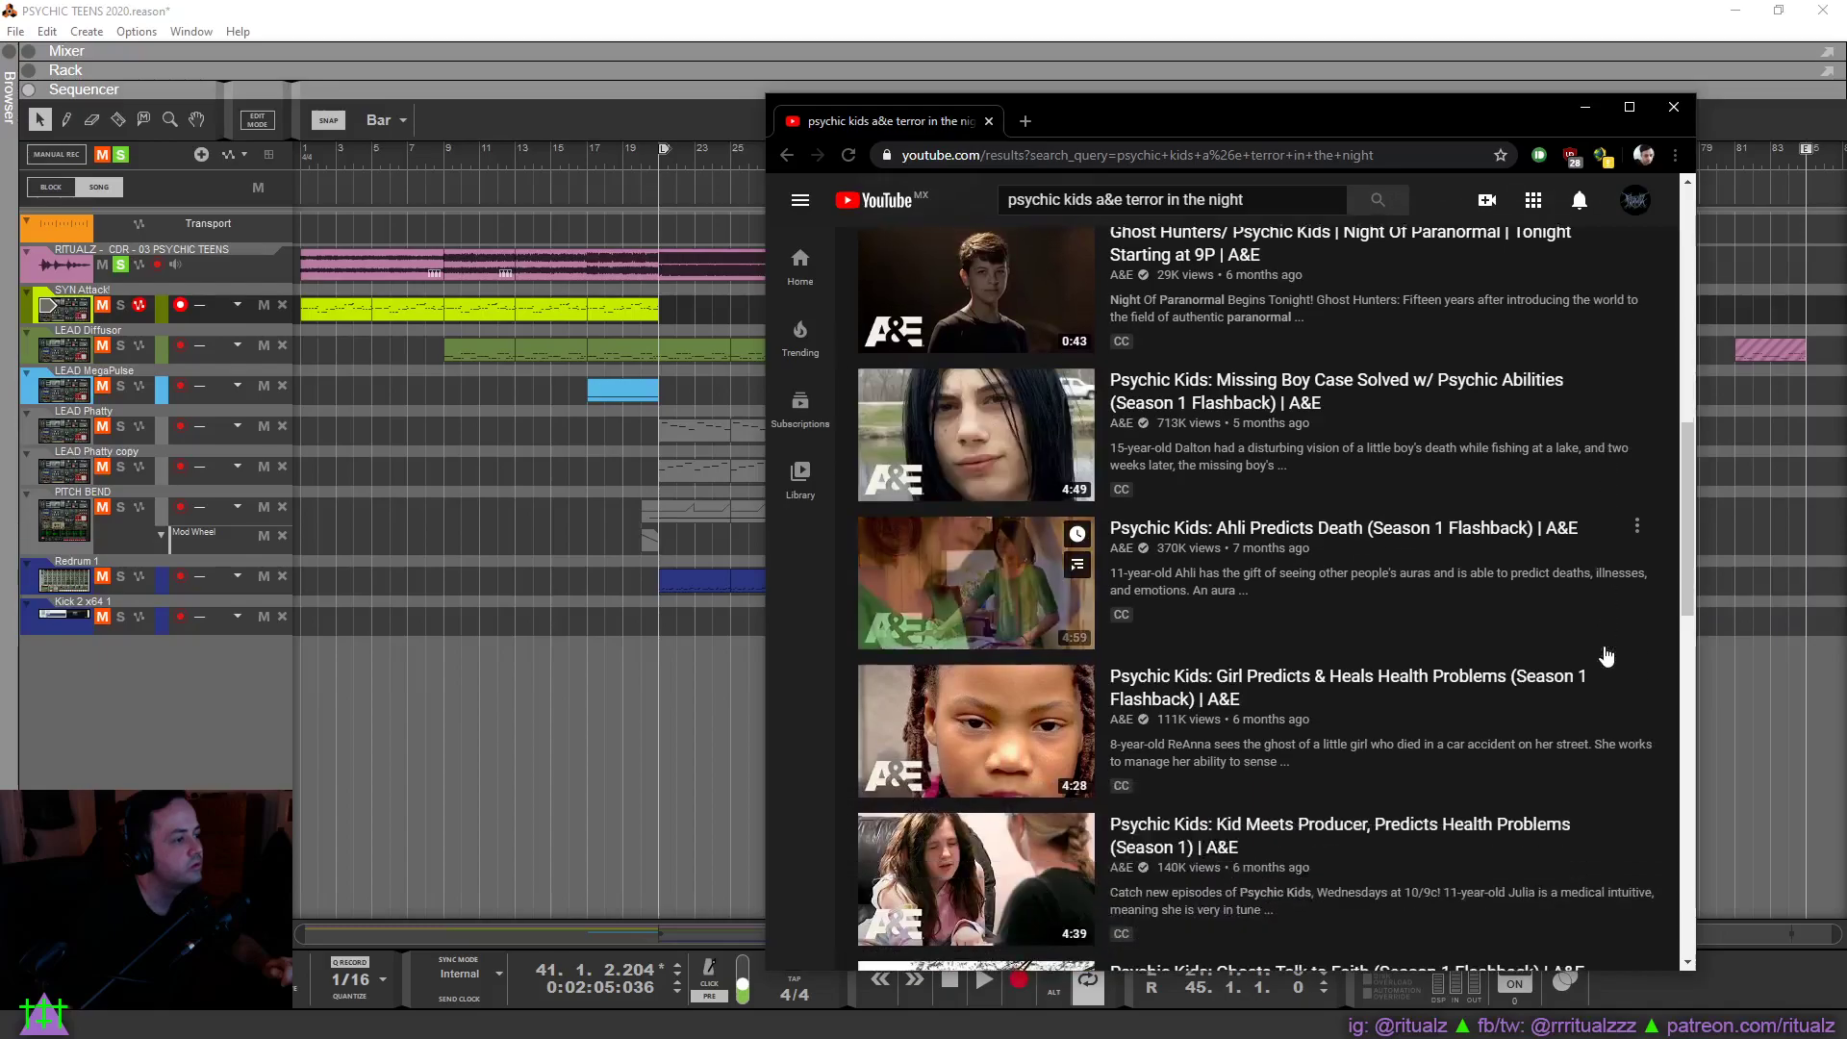
{"action": "scroll", "coordinate": [1606, 656], "scroll_direction": "down", "scroll_amount": 2}
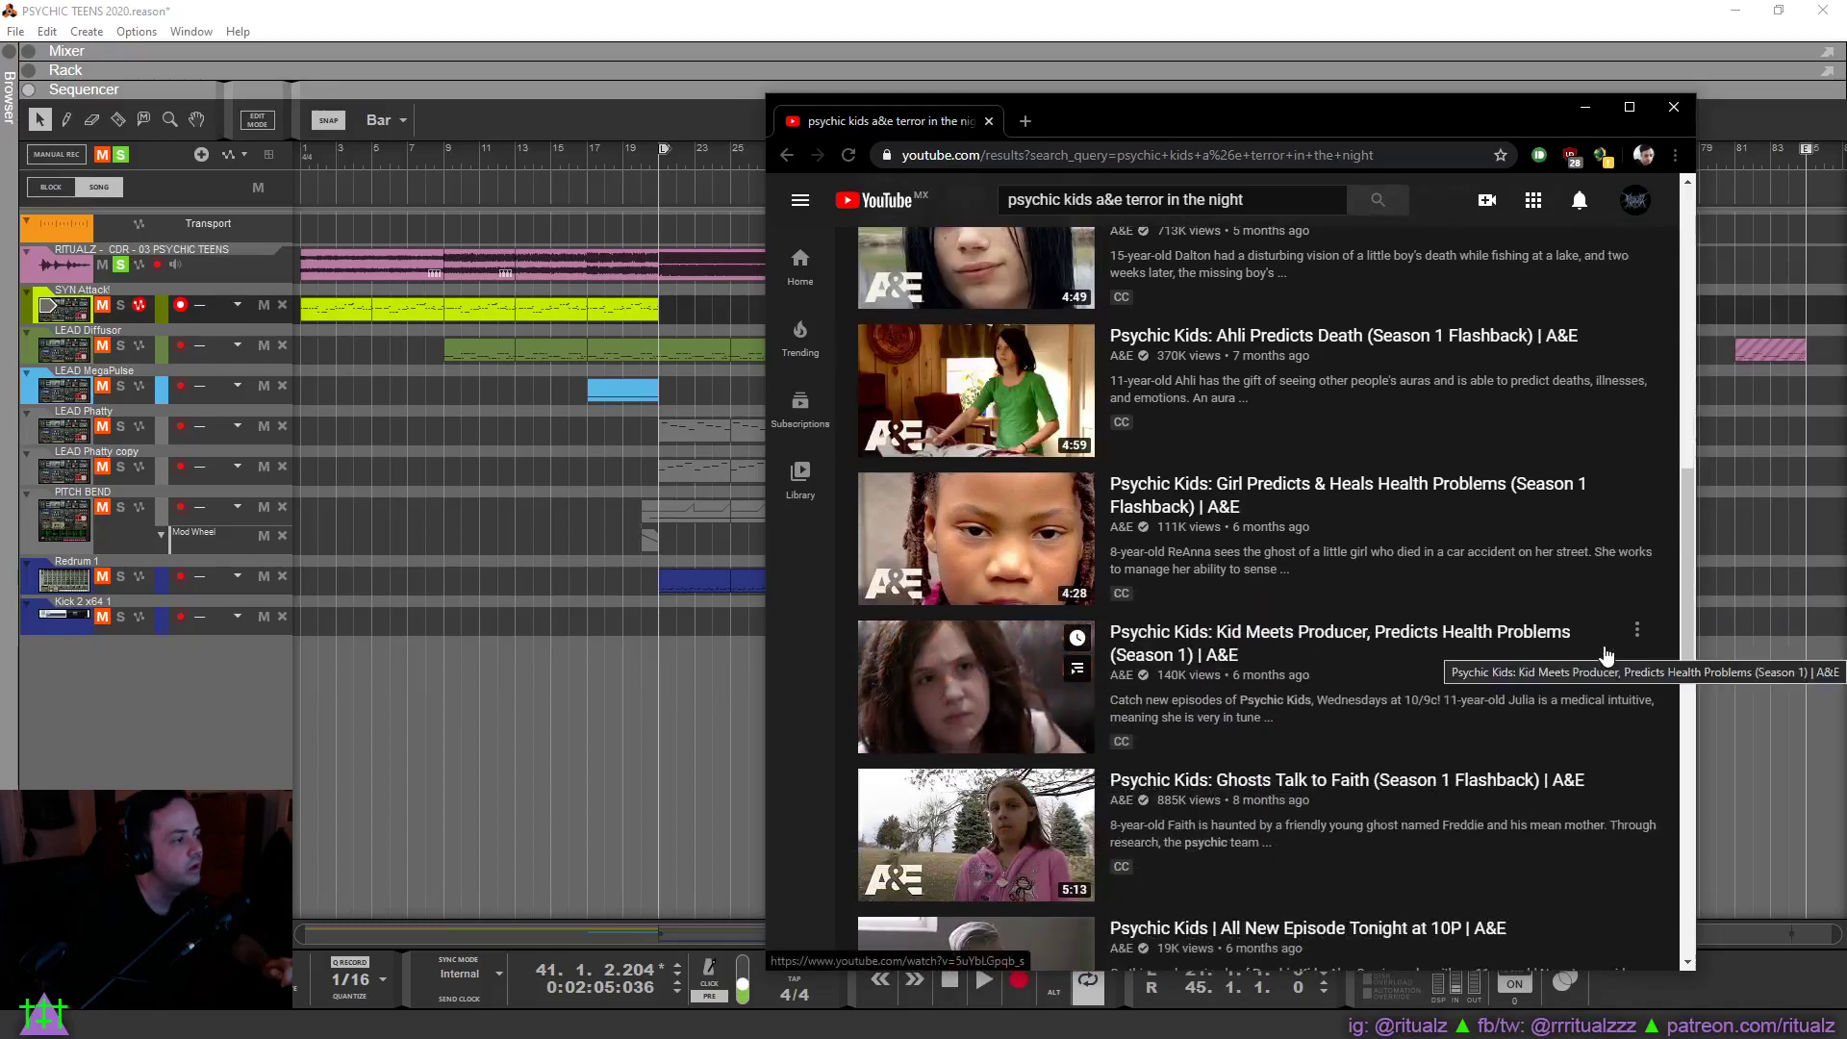
{"action": "scroll", "coordinate": [1605, 656], "scroll_direction": "down", "scroll_amount": 2}
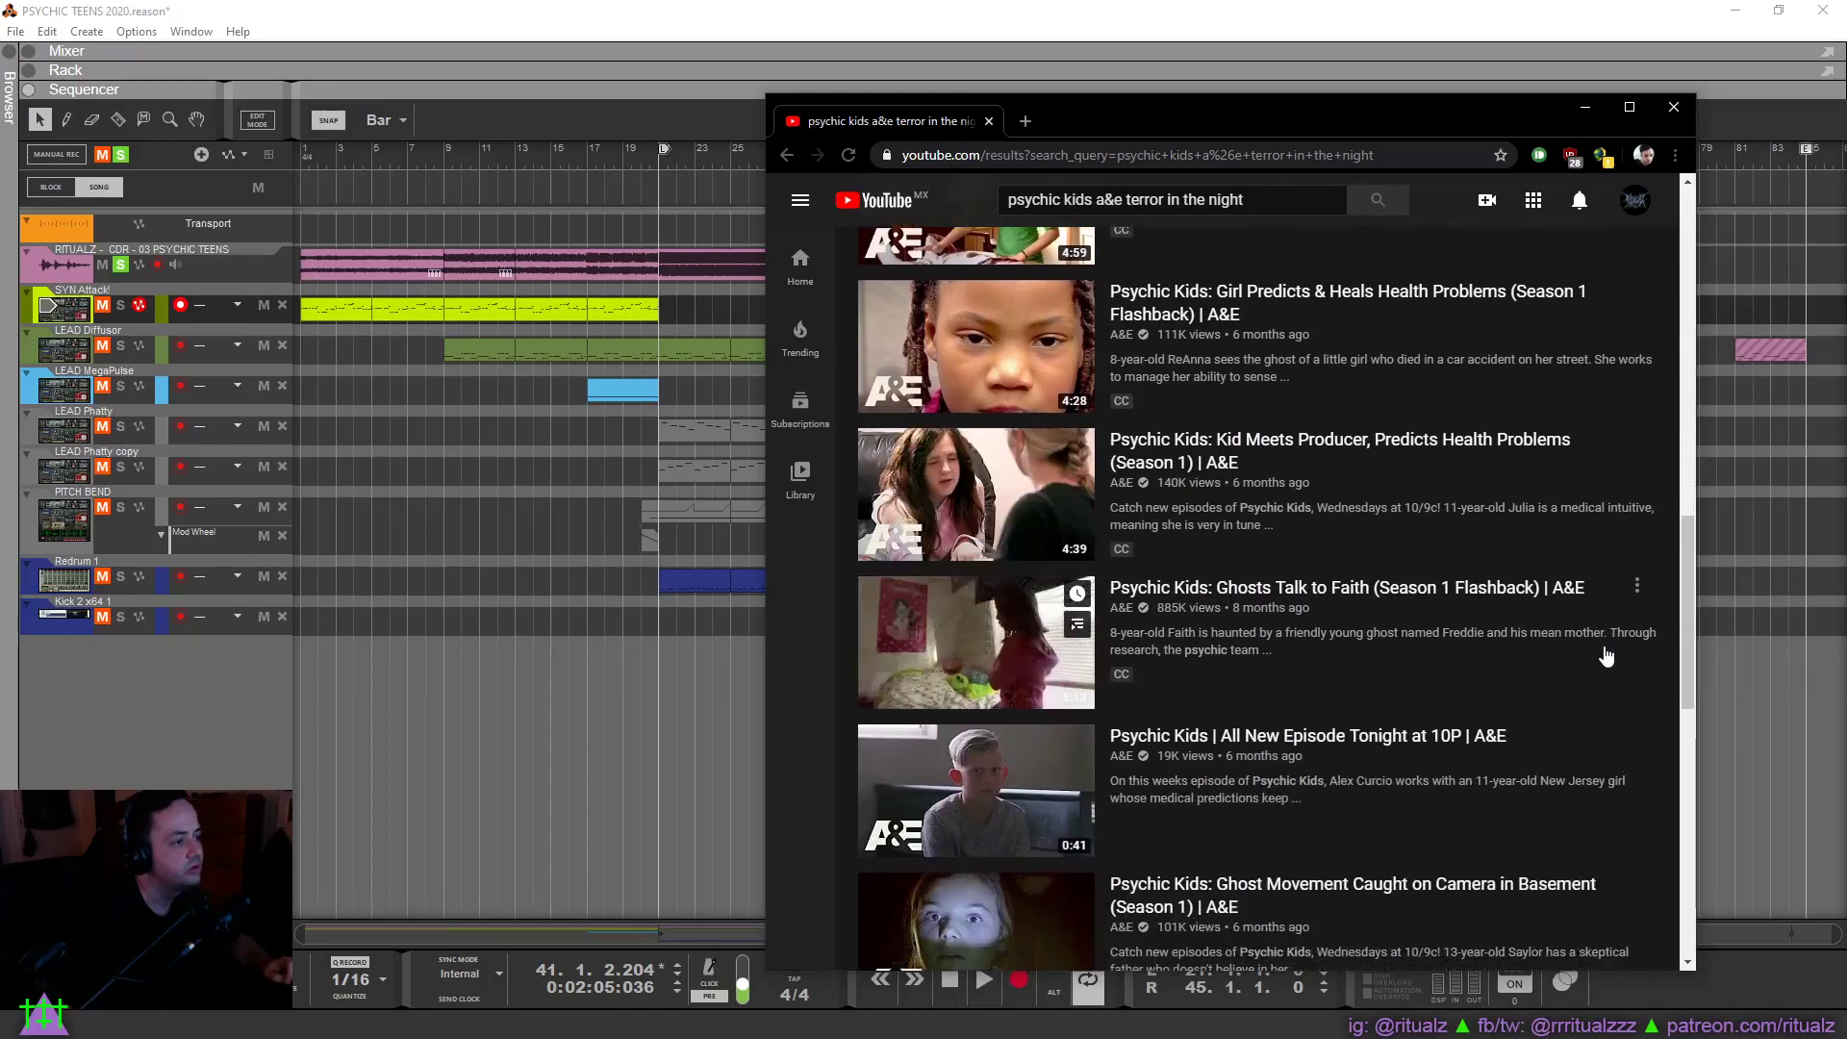
{"action": "scroll", "coordinate": [1606, 656], "scroll_direction": "down", "scroll_amount": 2}
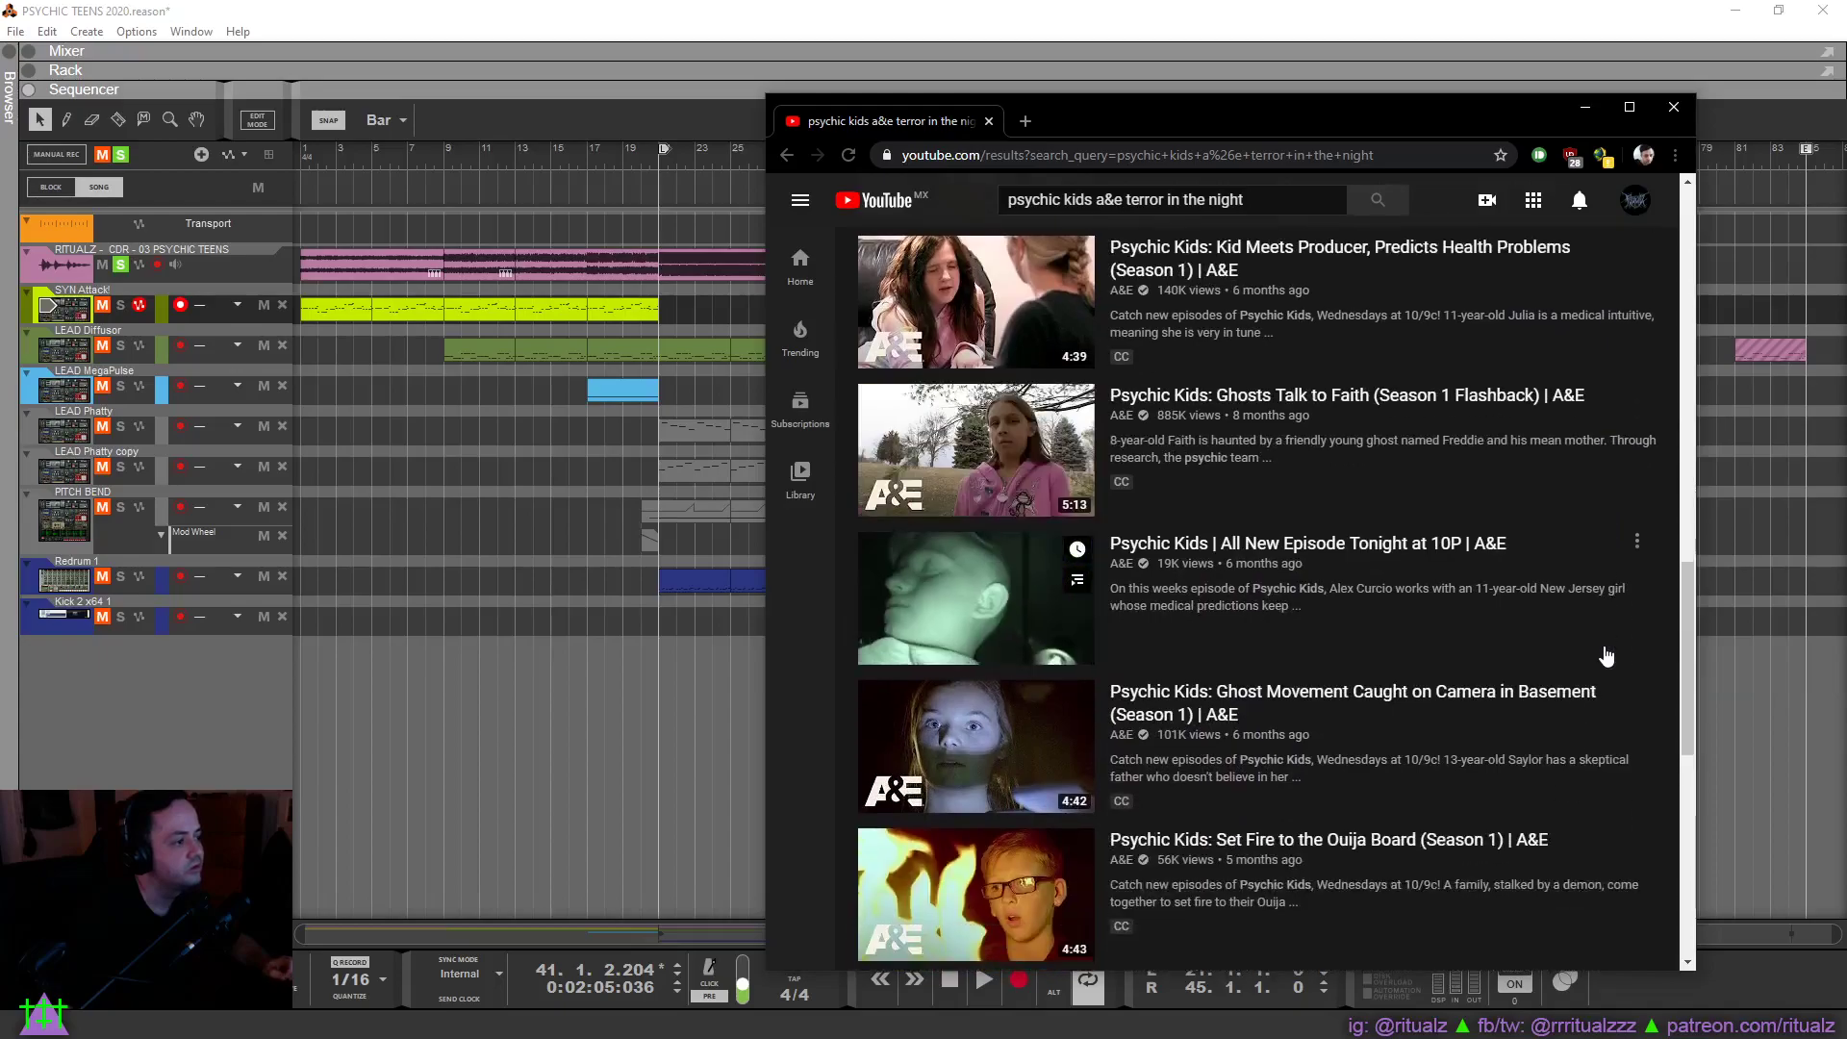
{"action": "scroll", "coordinate": [1606, 656], "scroll_direction": "down", "scroll_amount": 3}
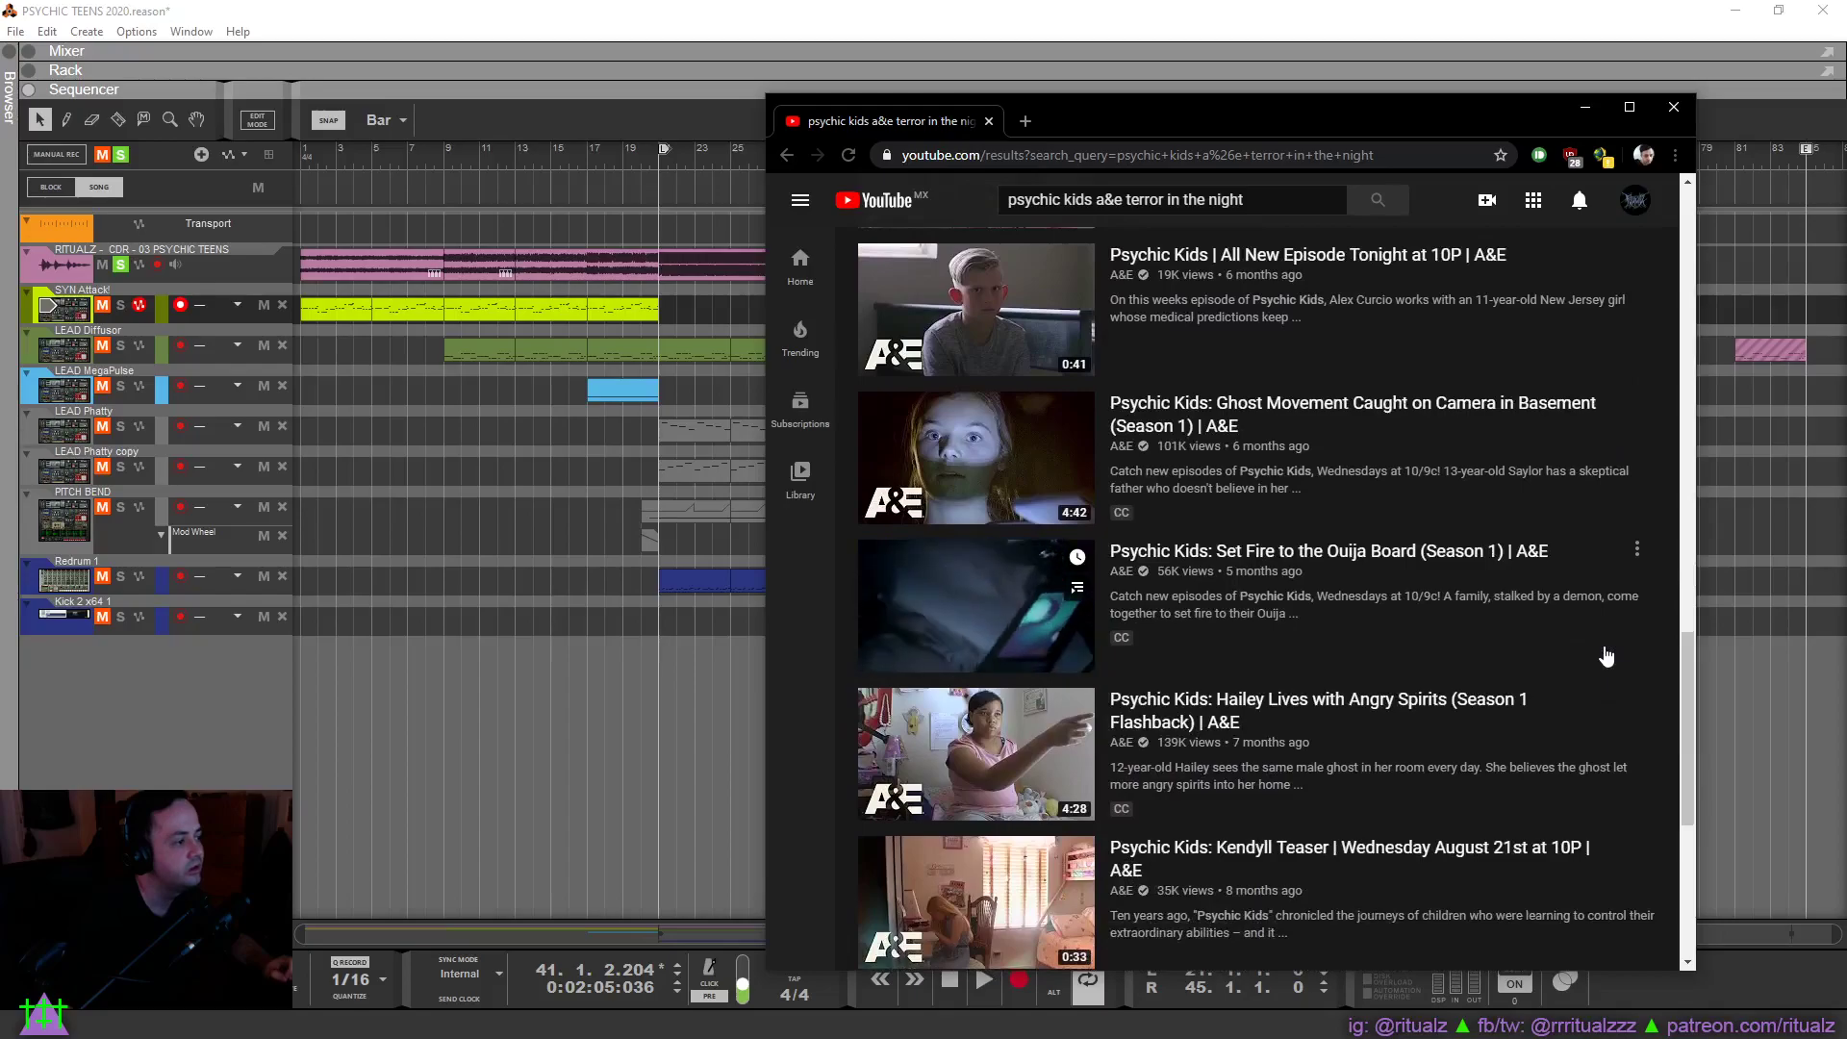
{"action": "scroll", "coordinate": [1605, 656], "scroll_direction": "down", "scroll_amount": 3}
{"action": "scroll", "coordinate": [1605, 656], "scroll_direction": "down", "scroll_amount": 1}
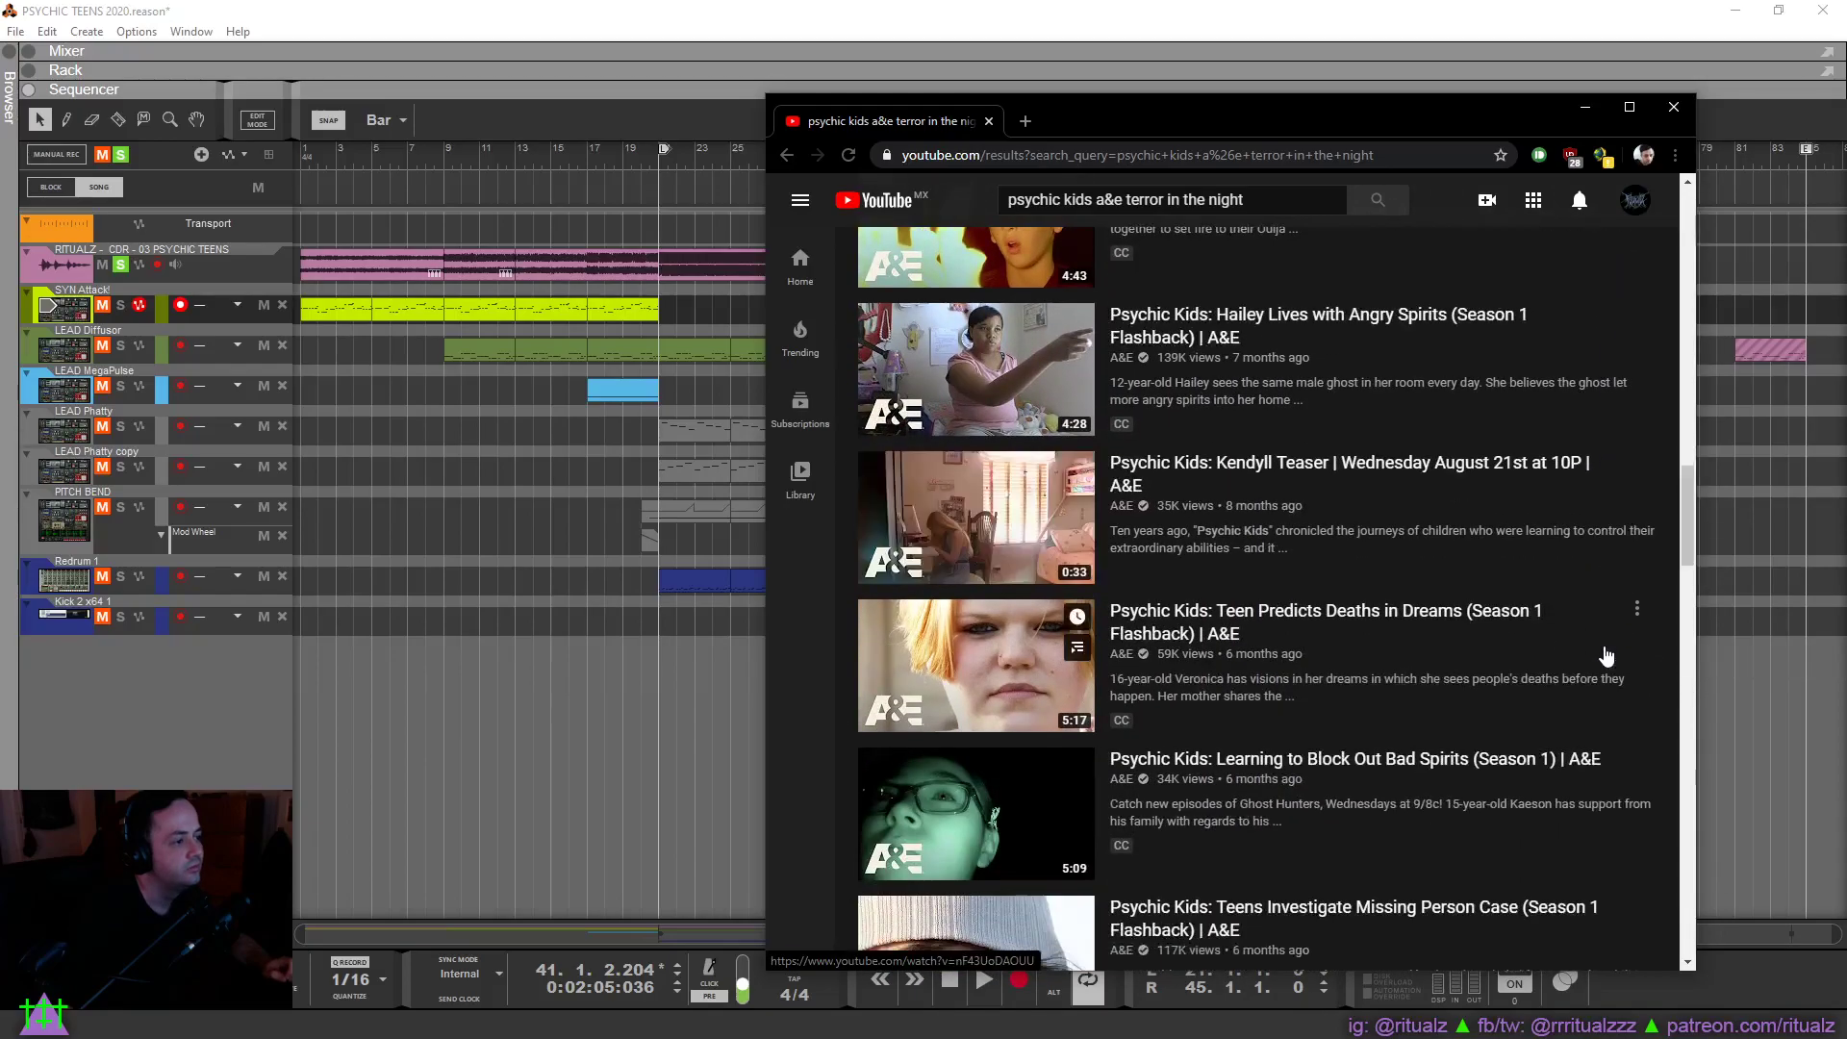
{"action": "scroll", "coordinate": [1606, 656], "scroll_direction": "down", "scroll_amount": 2}
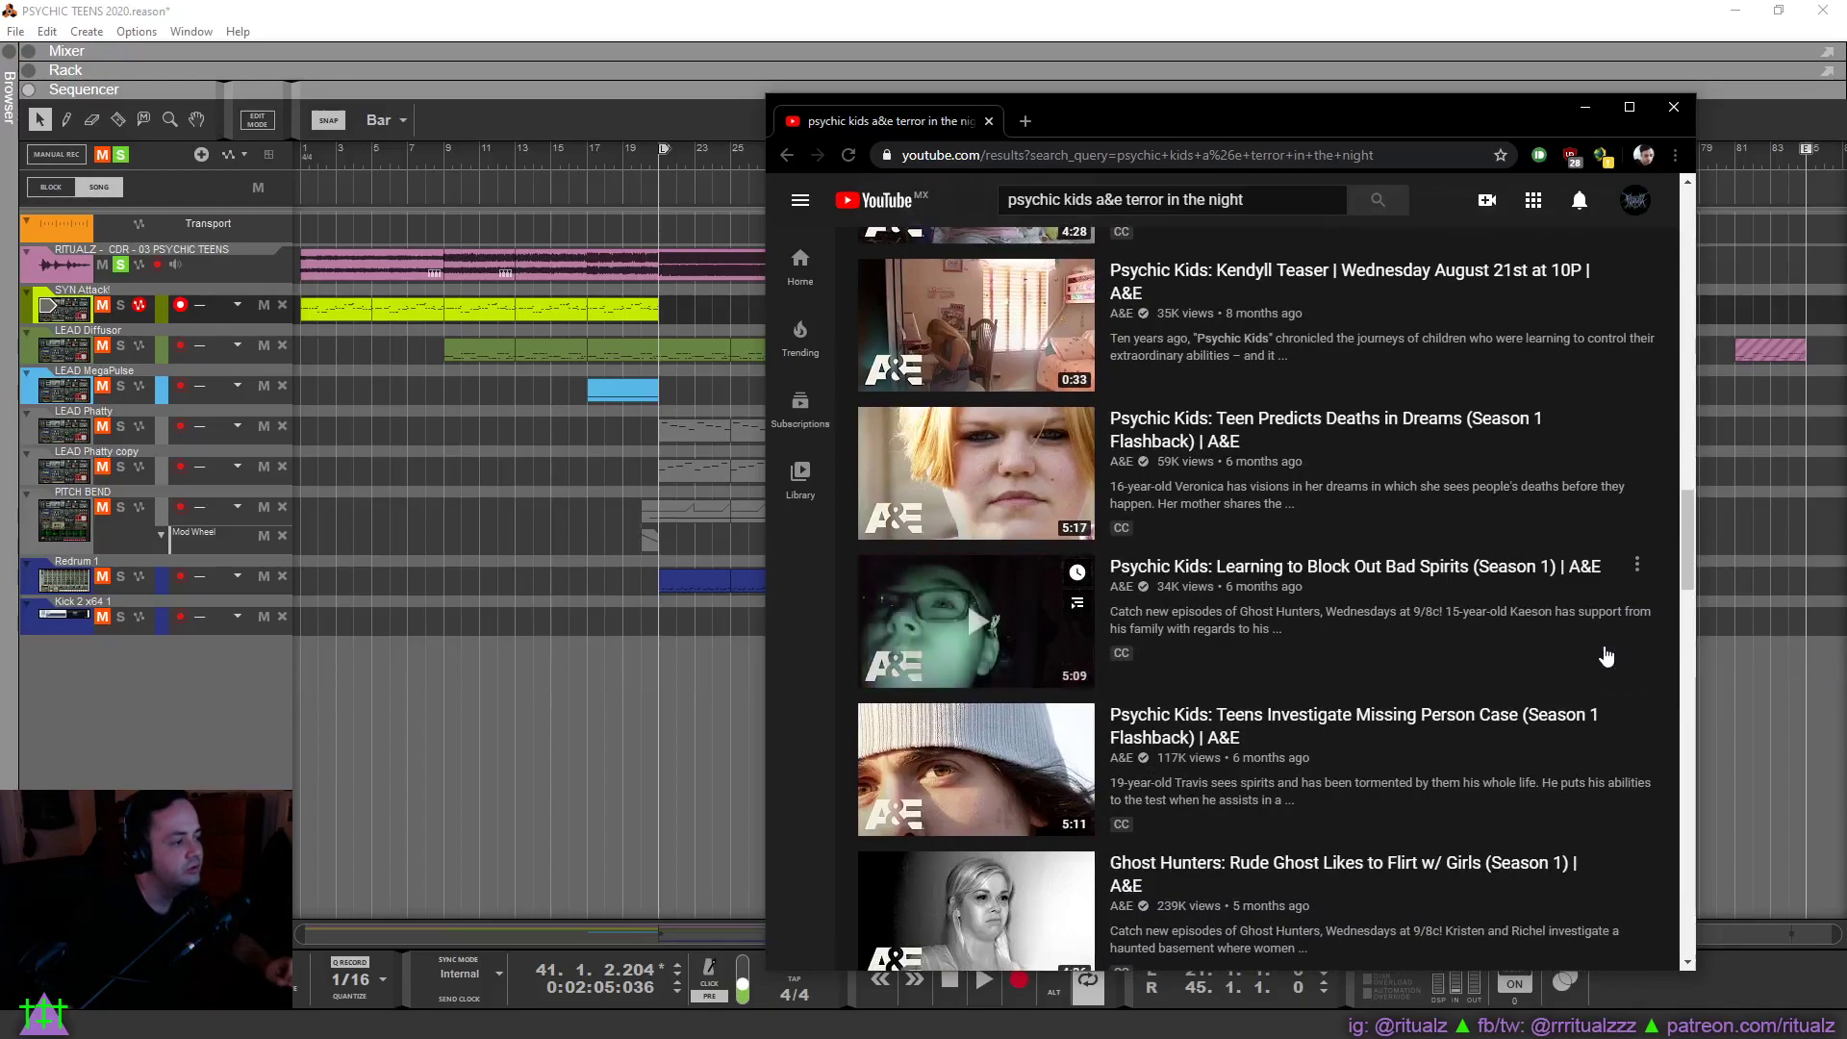
{"action": "scroll", "coordinate": [1605, 656], "scroll_direction": "down", "scroll_amount": 3}
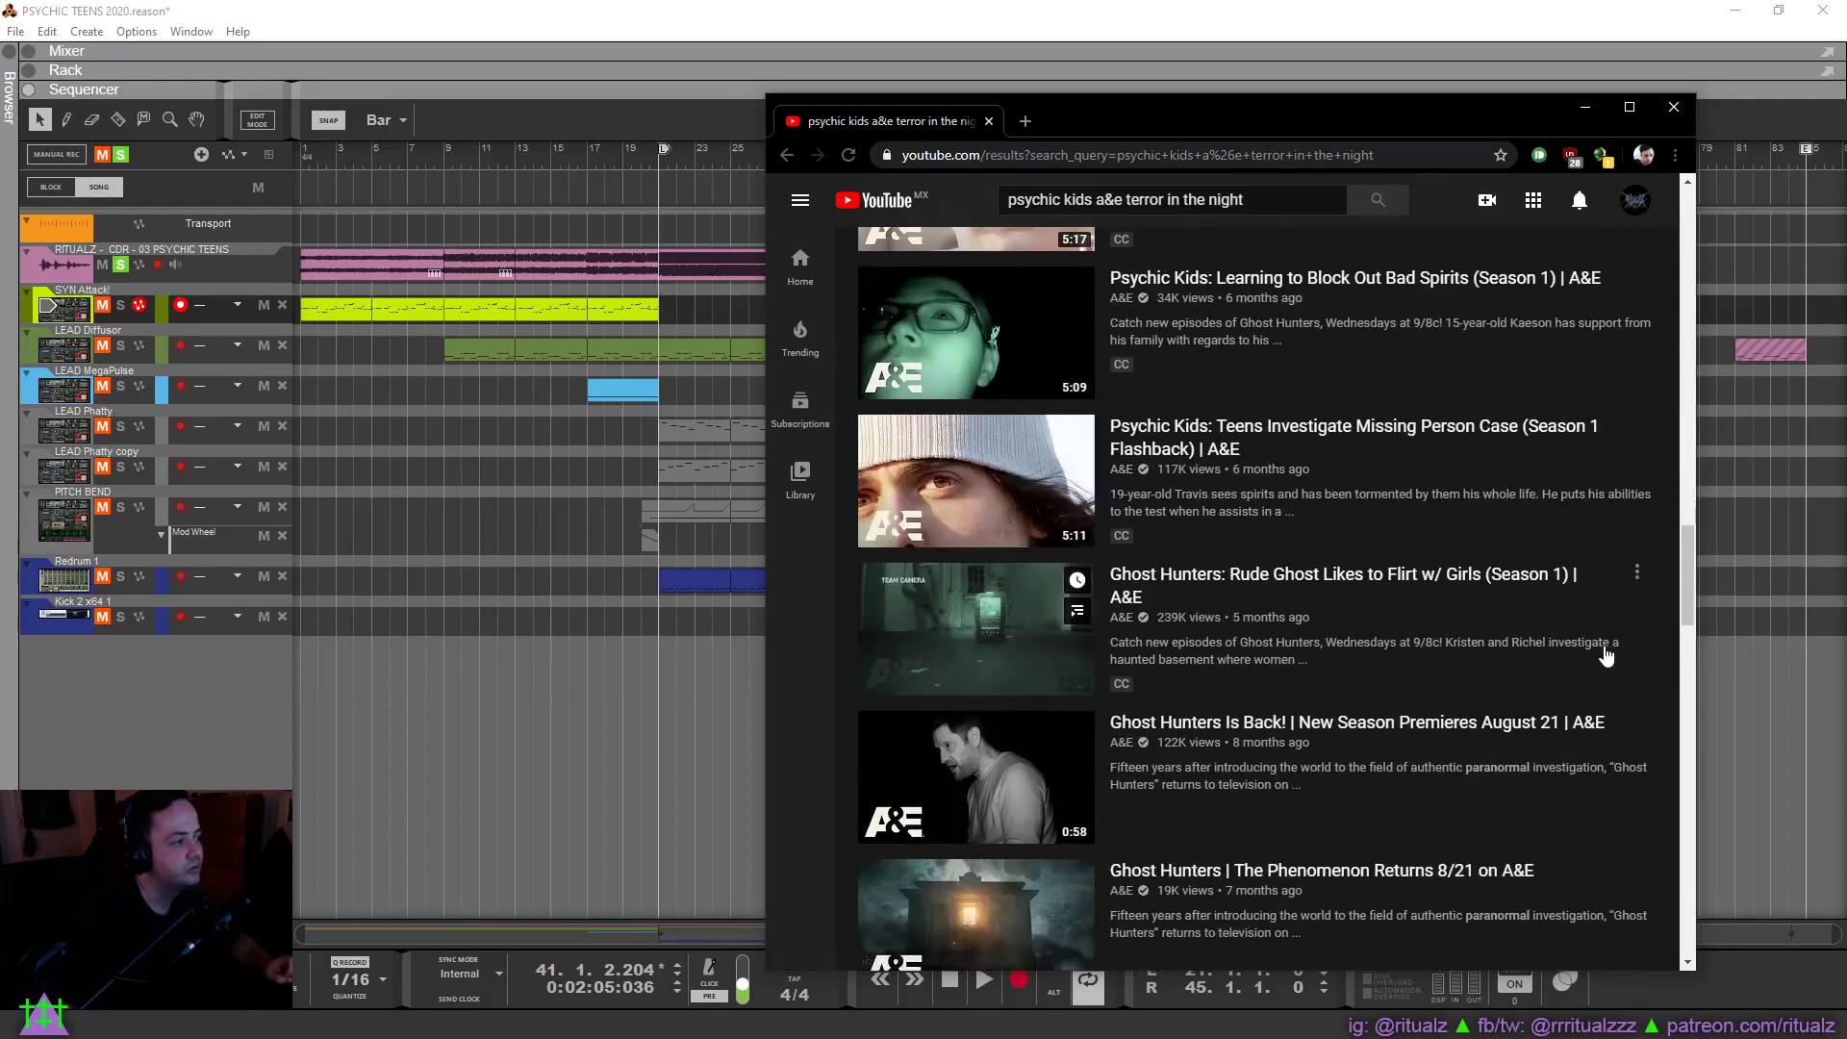
{"action": "scroll", "coordinate": [1605, 656], "scroll_direction": "down", "scroll_amount": 1}
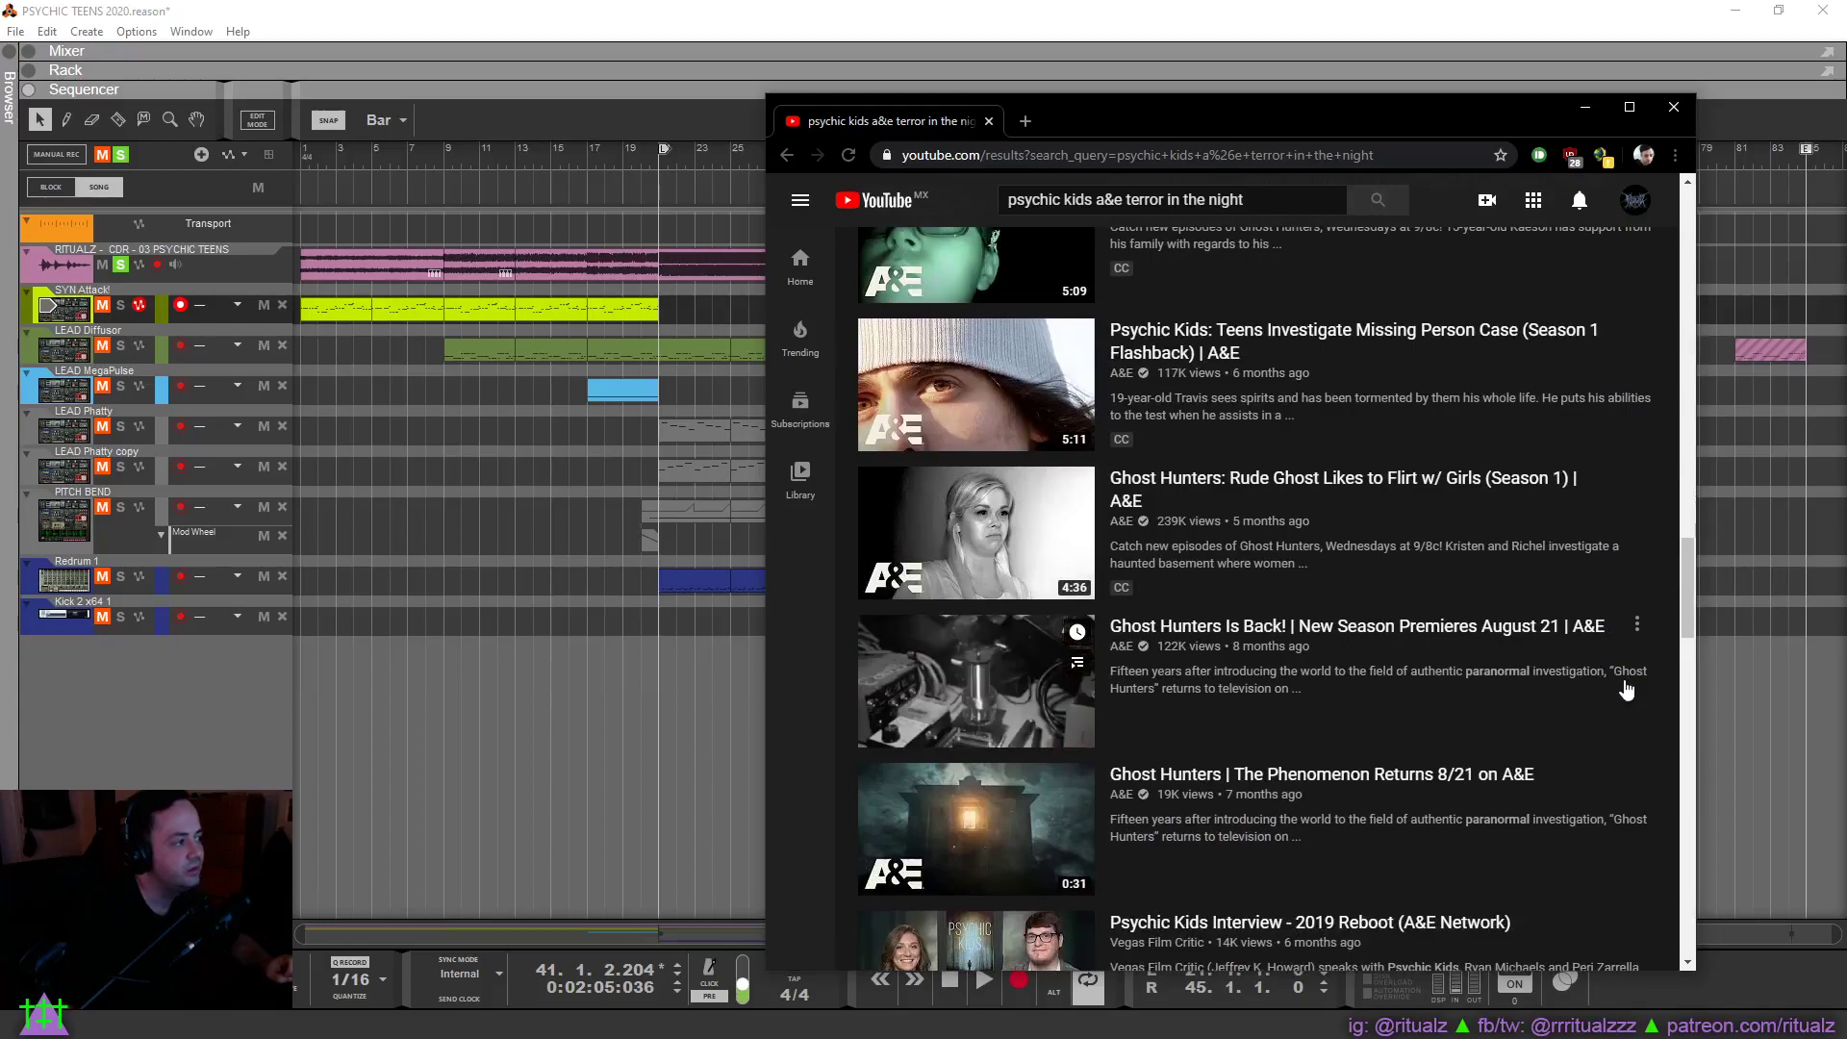
{"action": "scroll", "coordinate": [1626, 710], "scroll_direction": "down", "scroll_amount": 2}
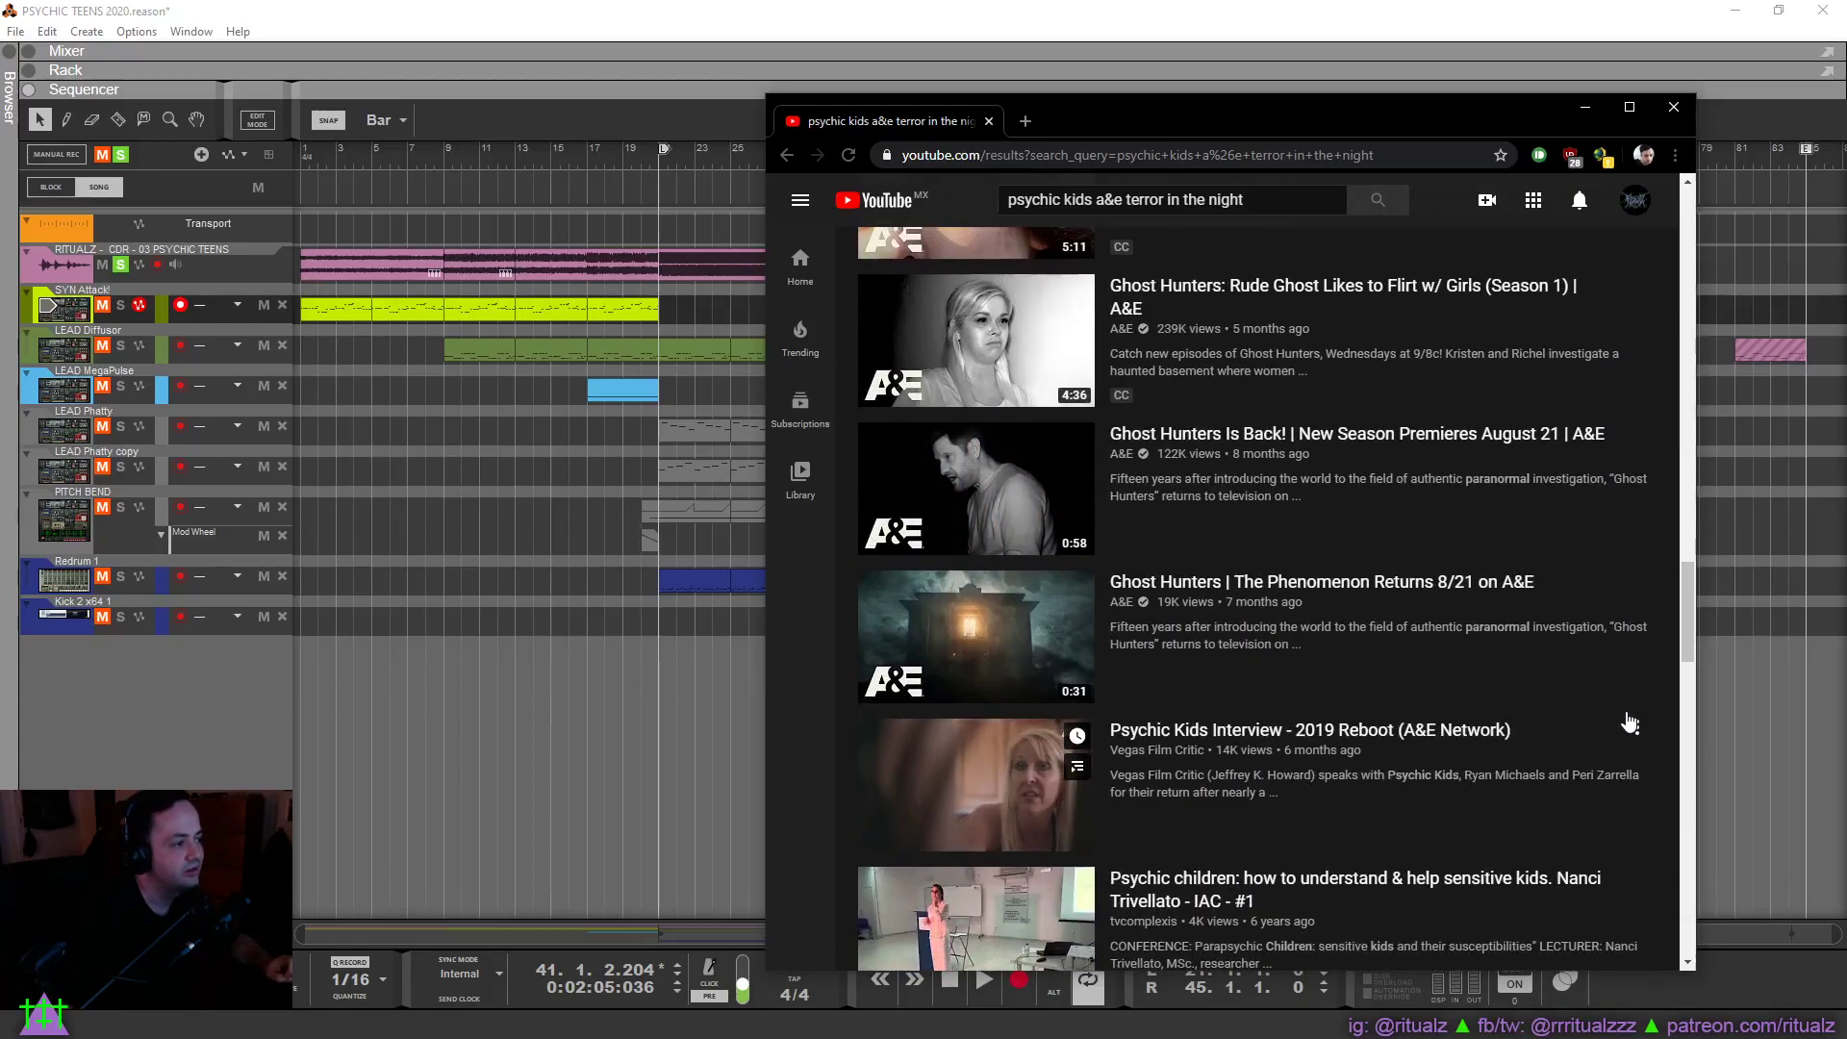
{"action": "scroll", "coordinate": [1629, 721], "scroll_direction": "down", "scroll_amount": 2}
{"action": "scroll", "coordinate": [1629, 721], "scroll_direction": "down", "scroll_amount": 1}
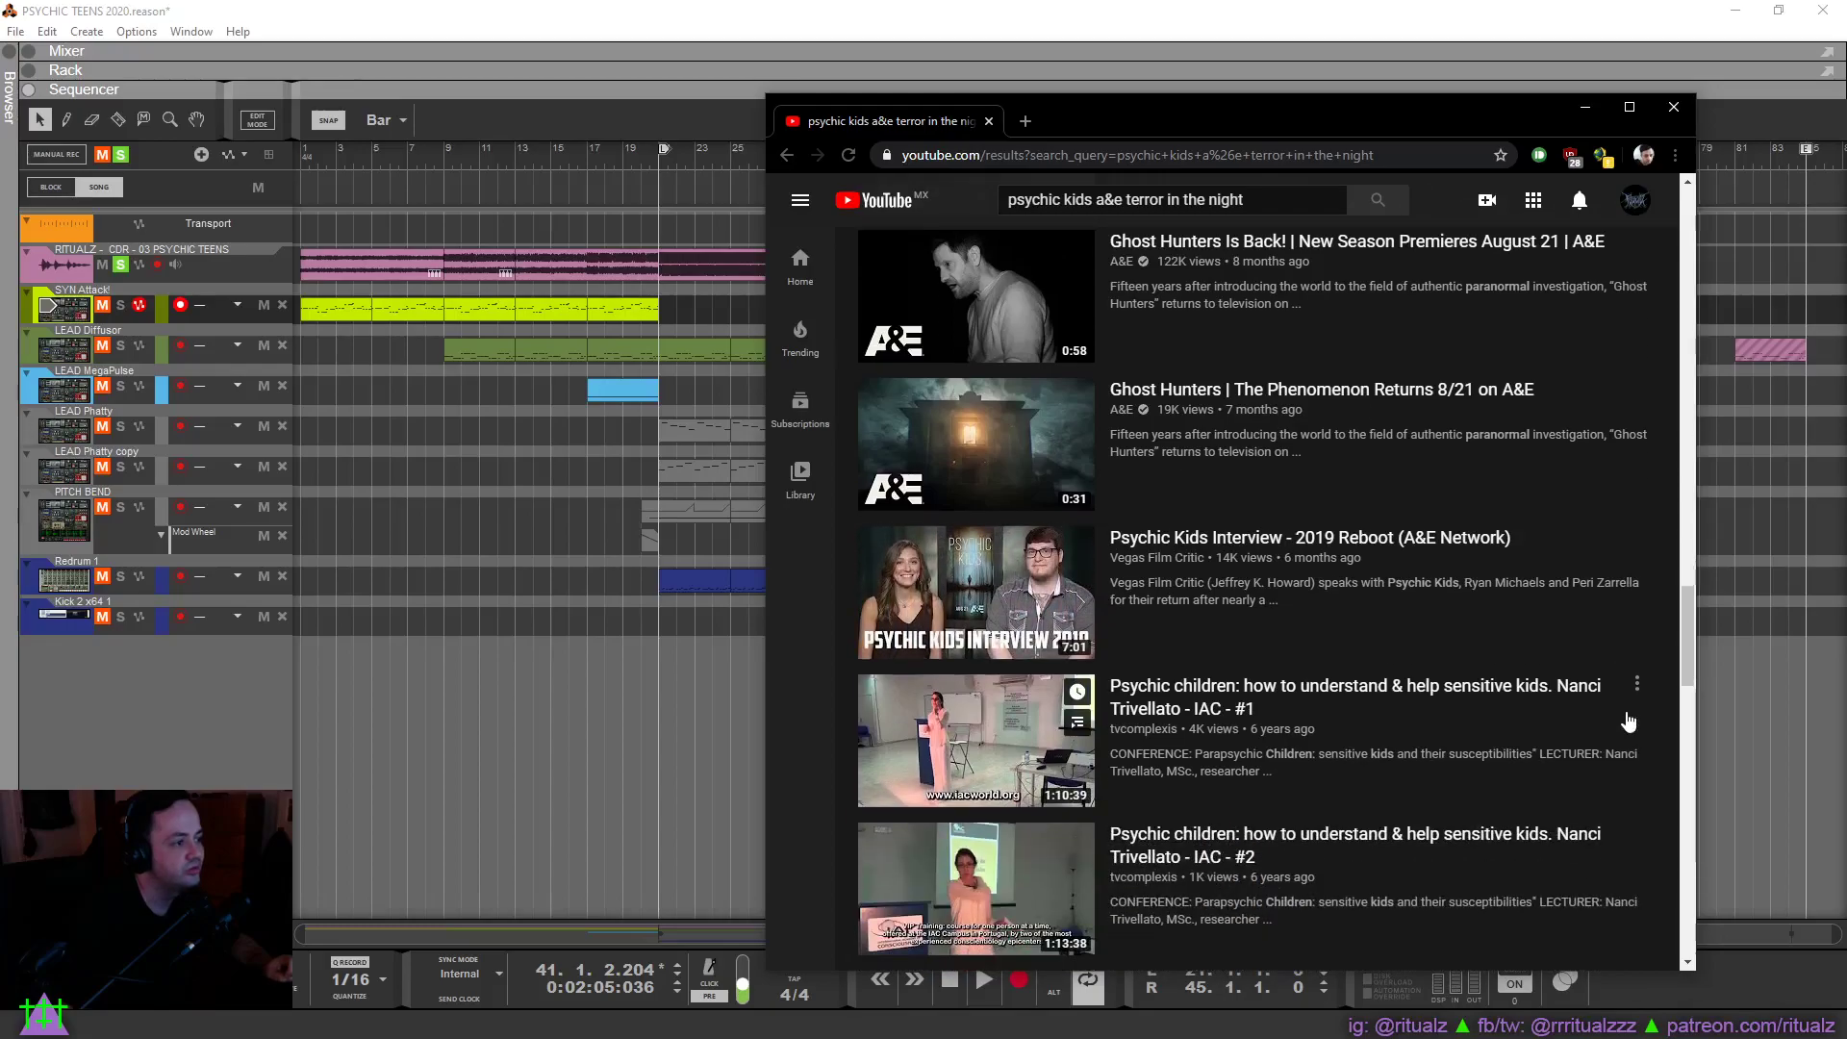
{"action": "scroll", "coordinate": [1629, 721], "scroll_direction": "down", "scroll_amount": 2}
{"action": "left_click_drag", "start_coordinate": [1693, 648], "coordinate": [1704, 208]}
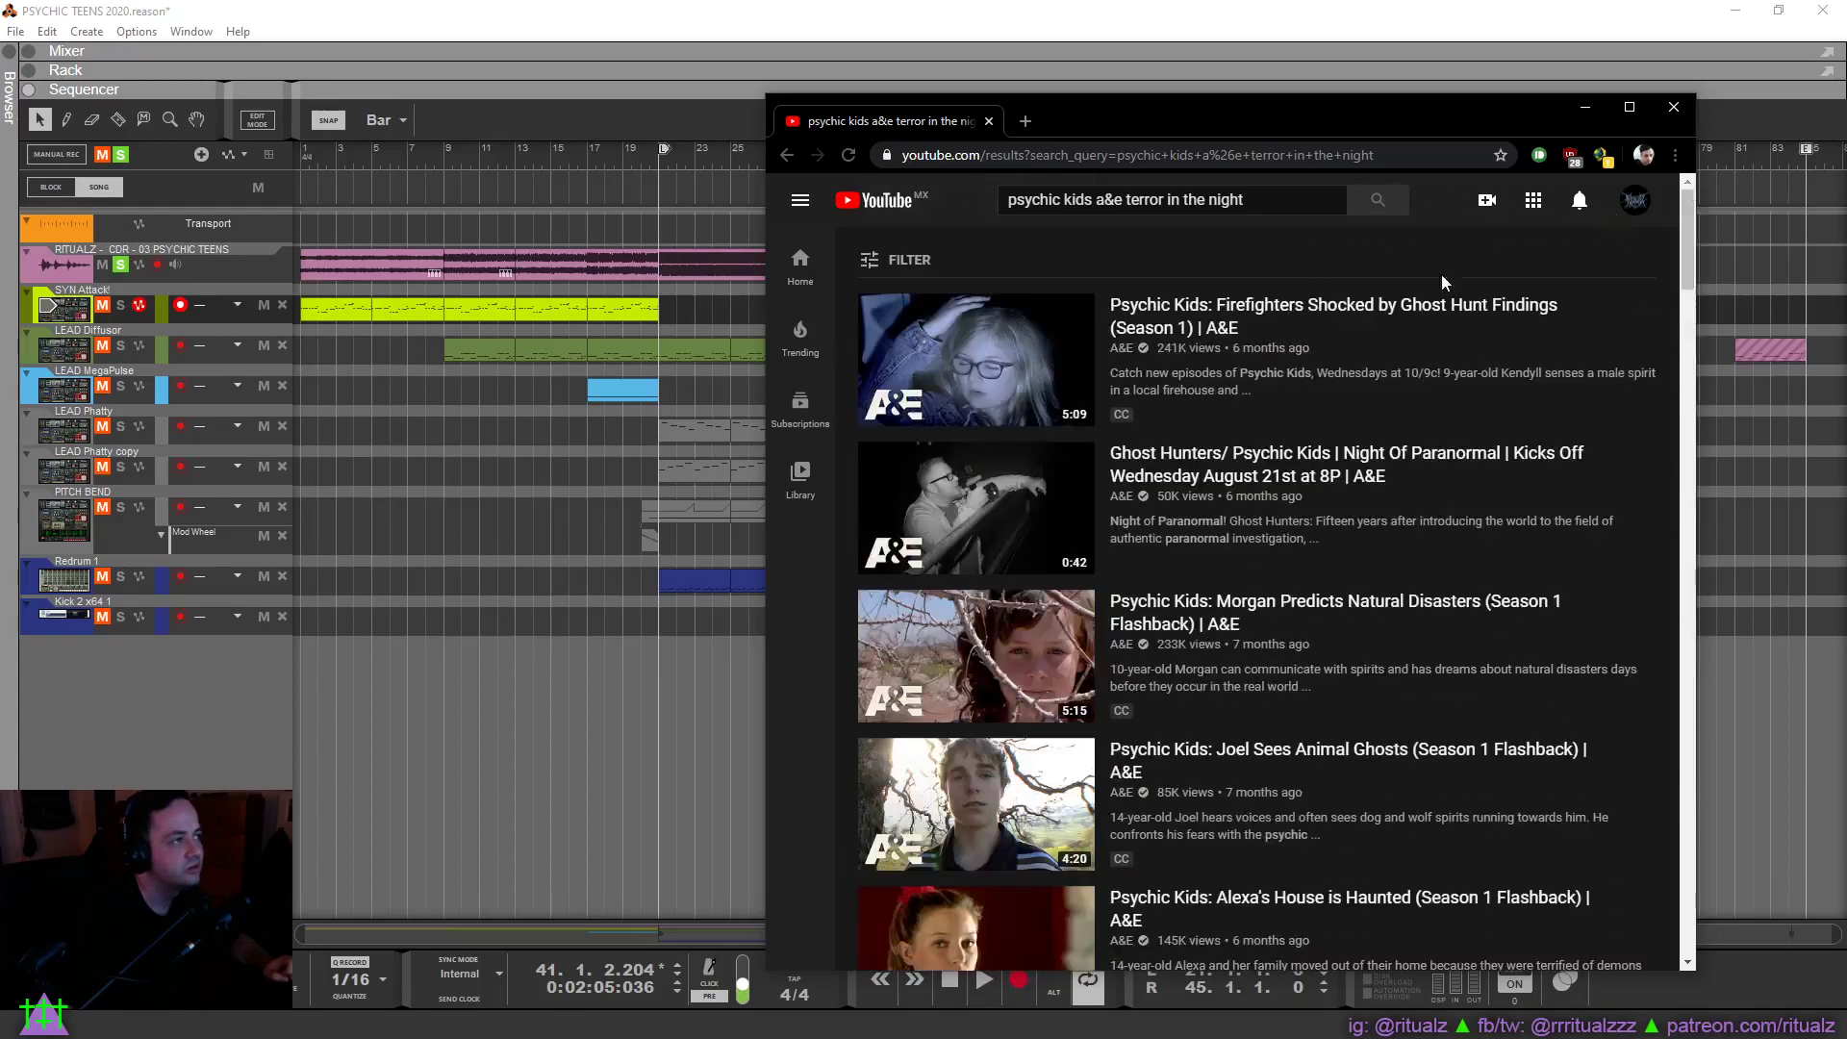
Play "Psychic Kids: Firefighters Shocked by Ghost Hunt Findings" with its description expanded, skipping to 1:16 and 1:37 before pausing.
{"action": "left_click", "coordinate": [1363, 304]}
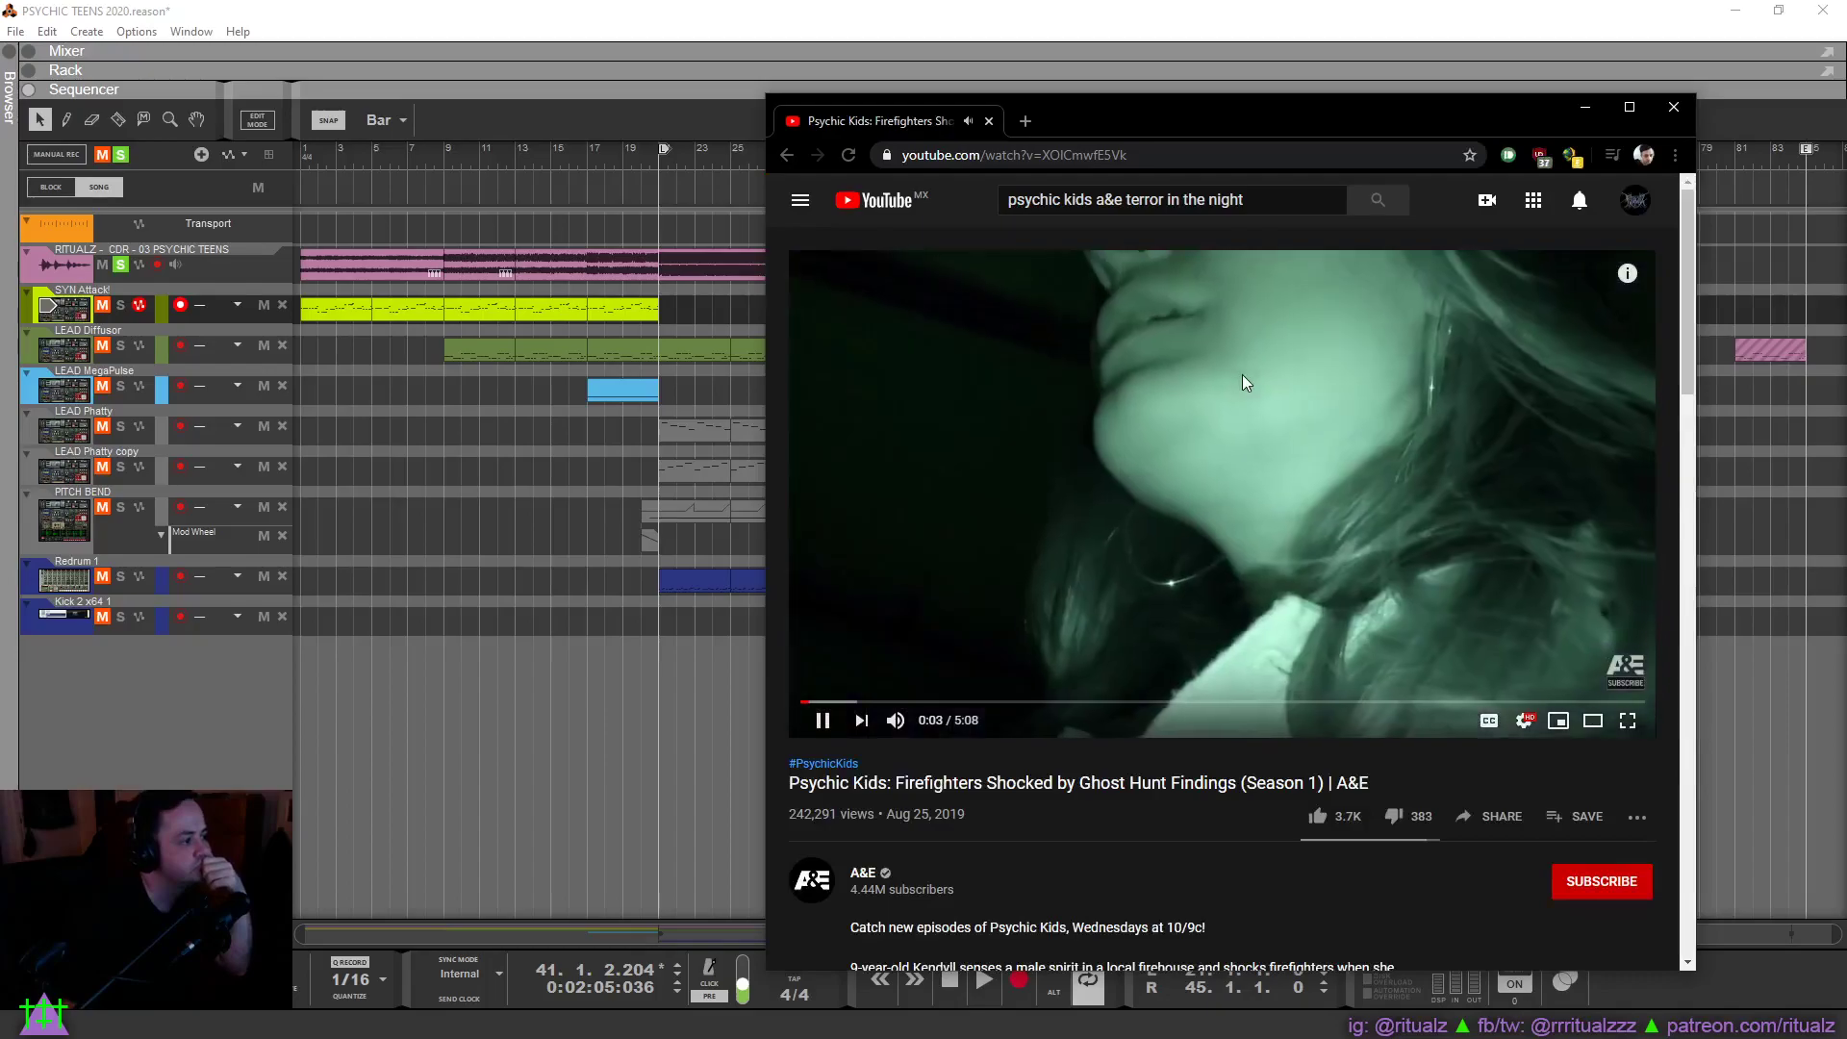
{"action": "scroll", "coordinate": [1173, 574], "scroll_direction": "down", "scroll_amount": 2}
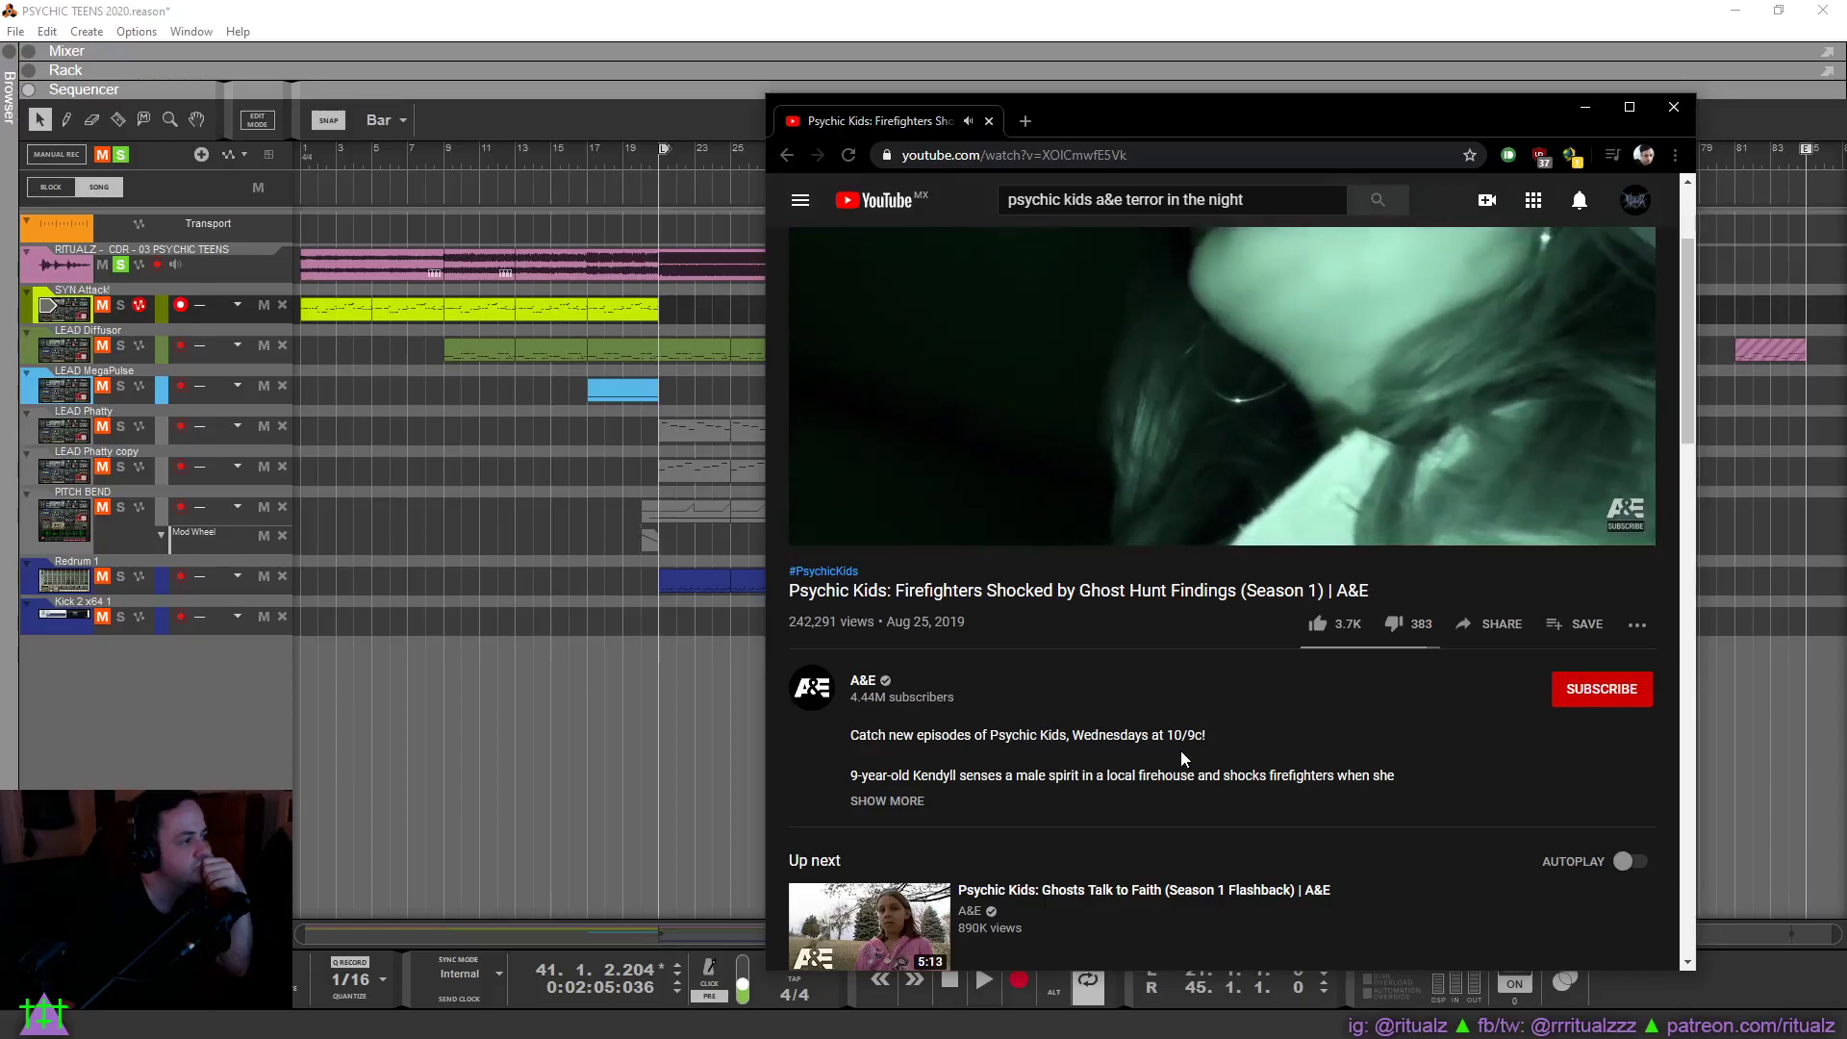
{"action": "left_click", "coordinate": [895, 801]}
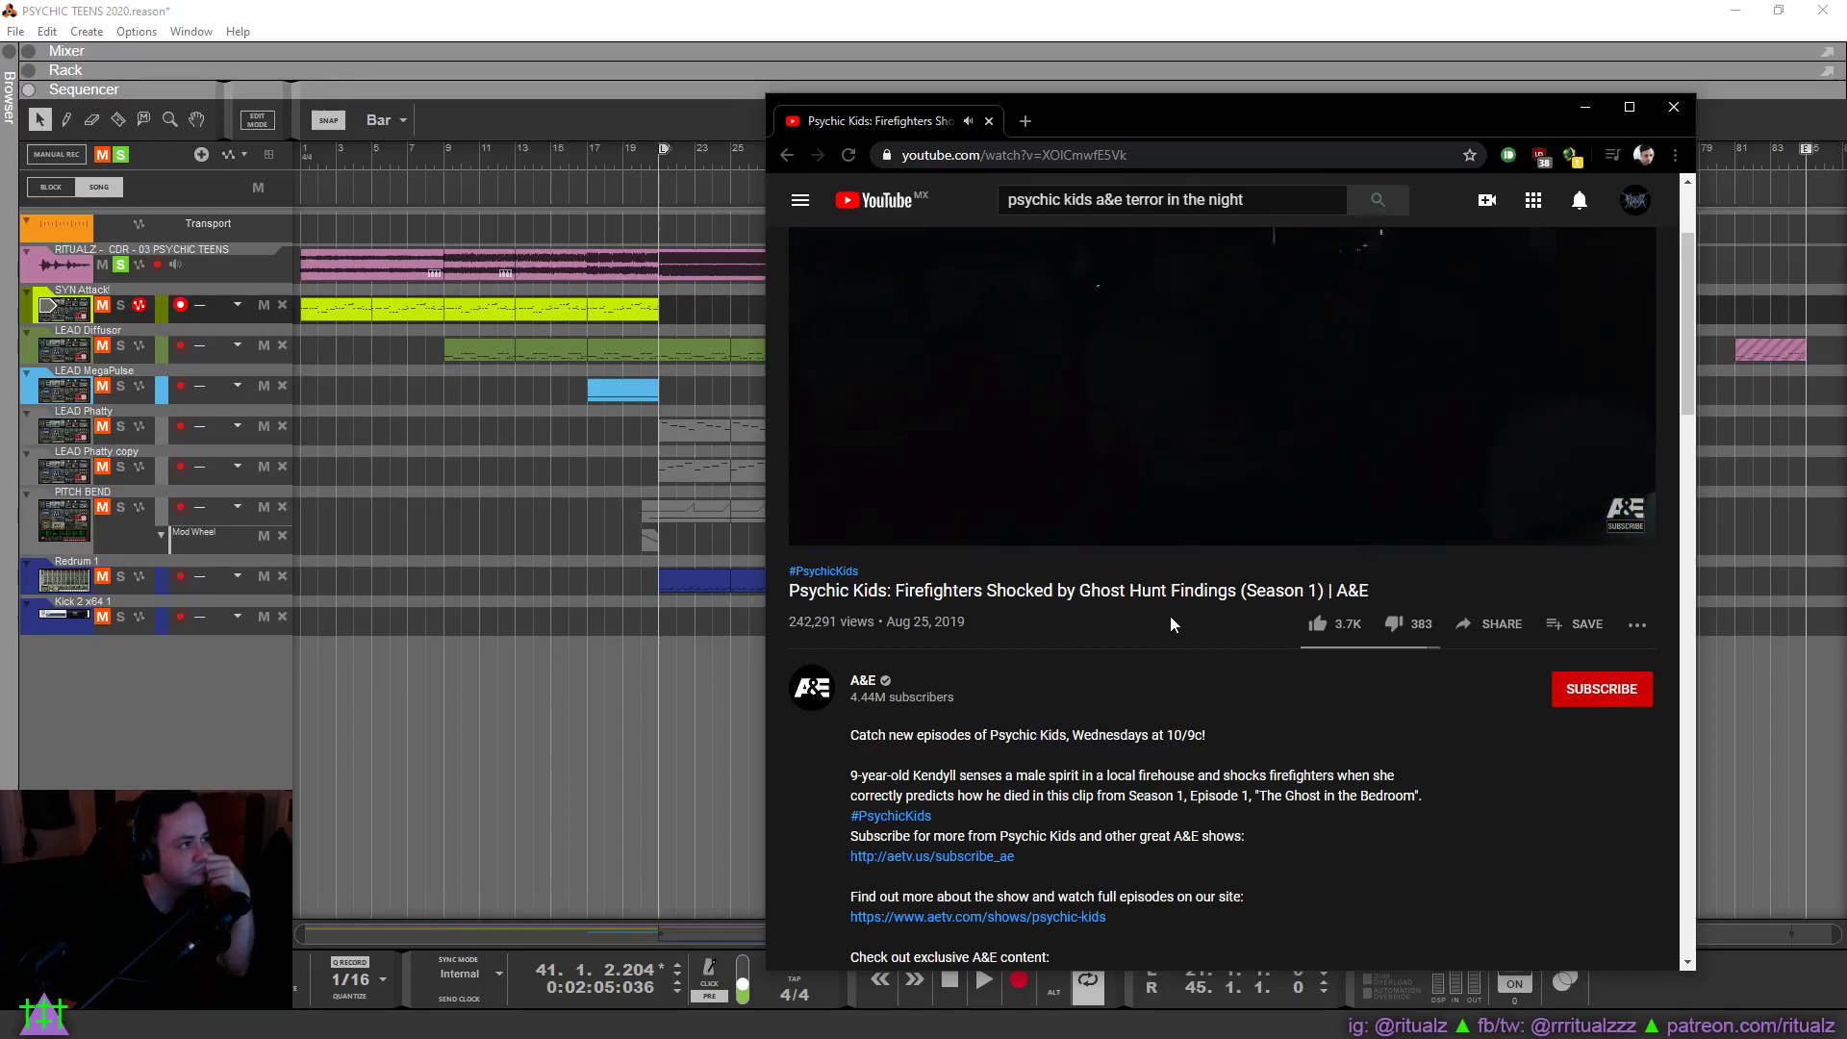
{"action": "scroll", "coordinate": [1169, 615], "scroll_direction": "up", "scroll_amount": 2}
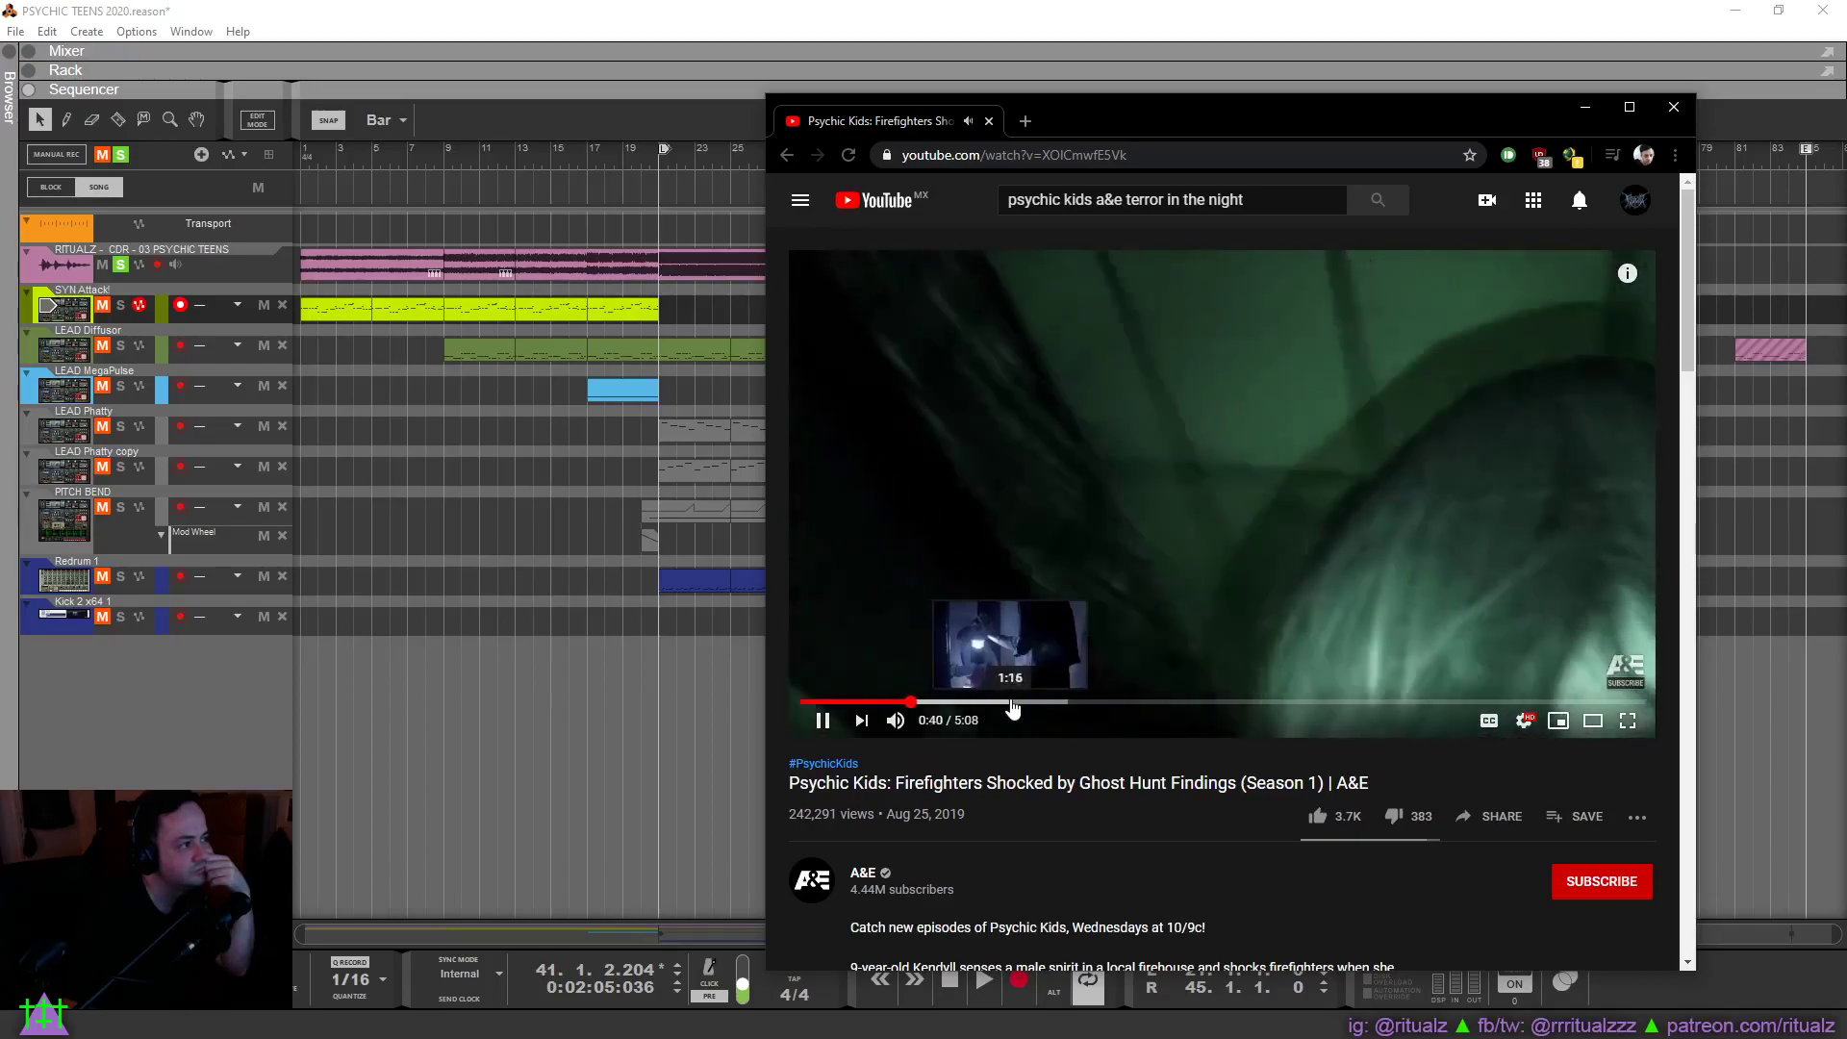
{"action": "left_click", "coordinate": [1011, 703]}
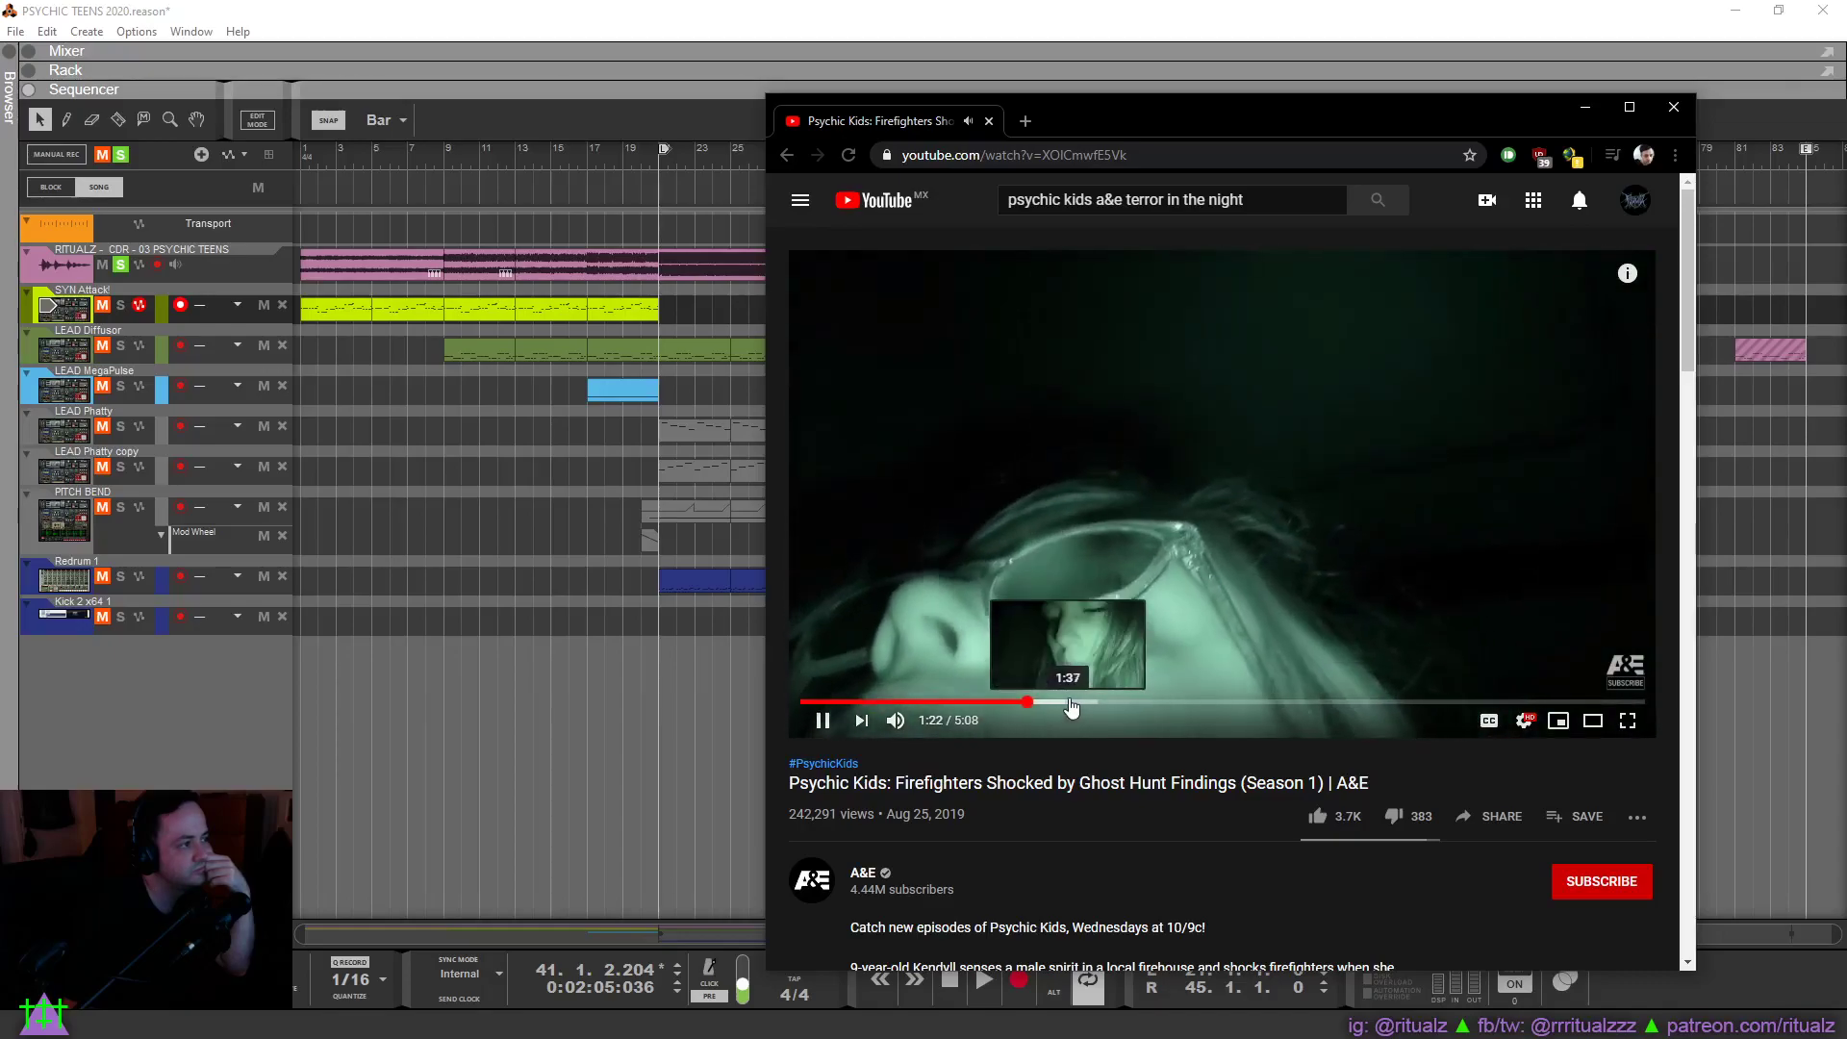
{"action": "left_click", "coordinate": [1070, 703]}
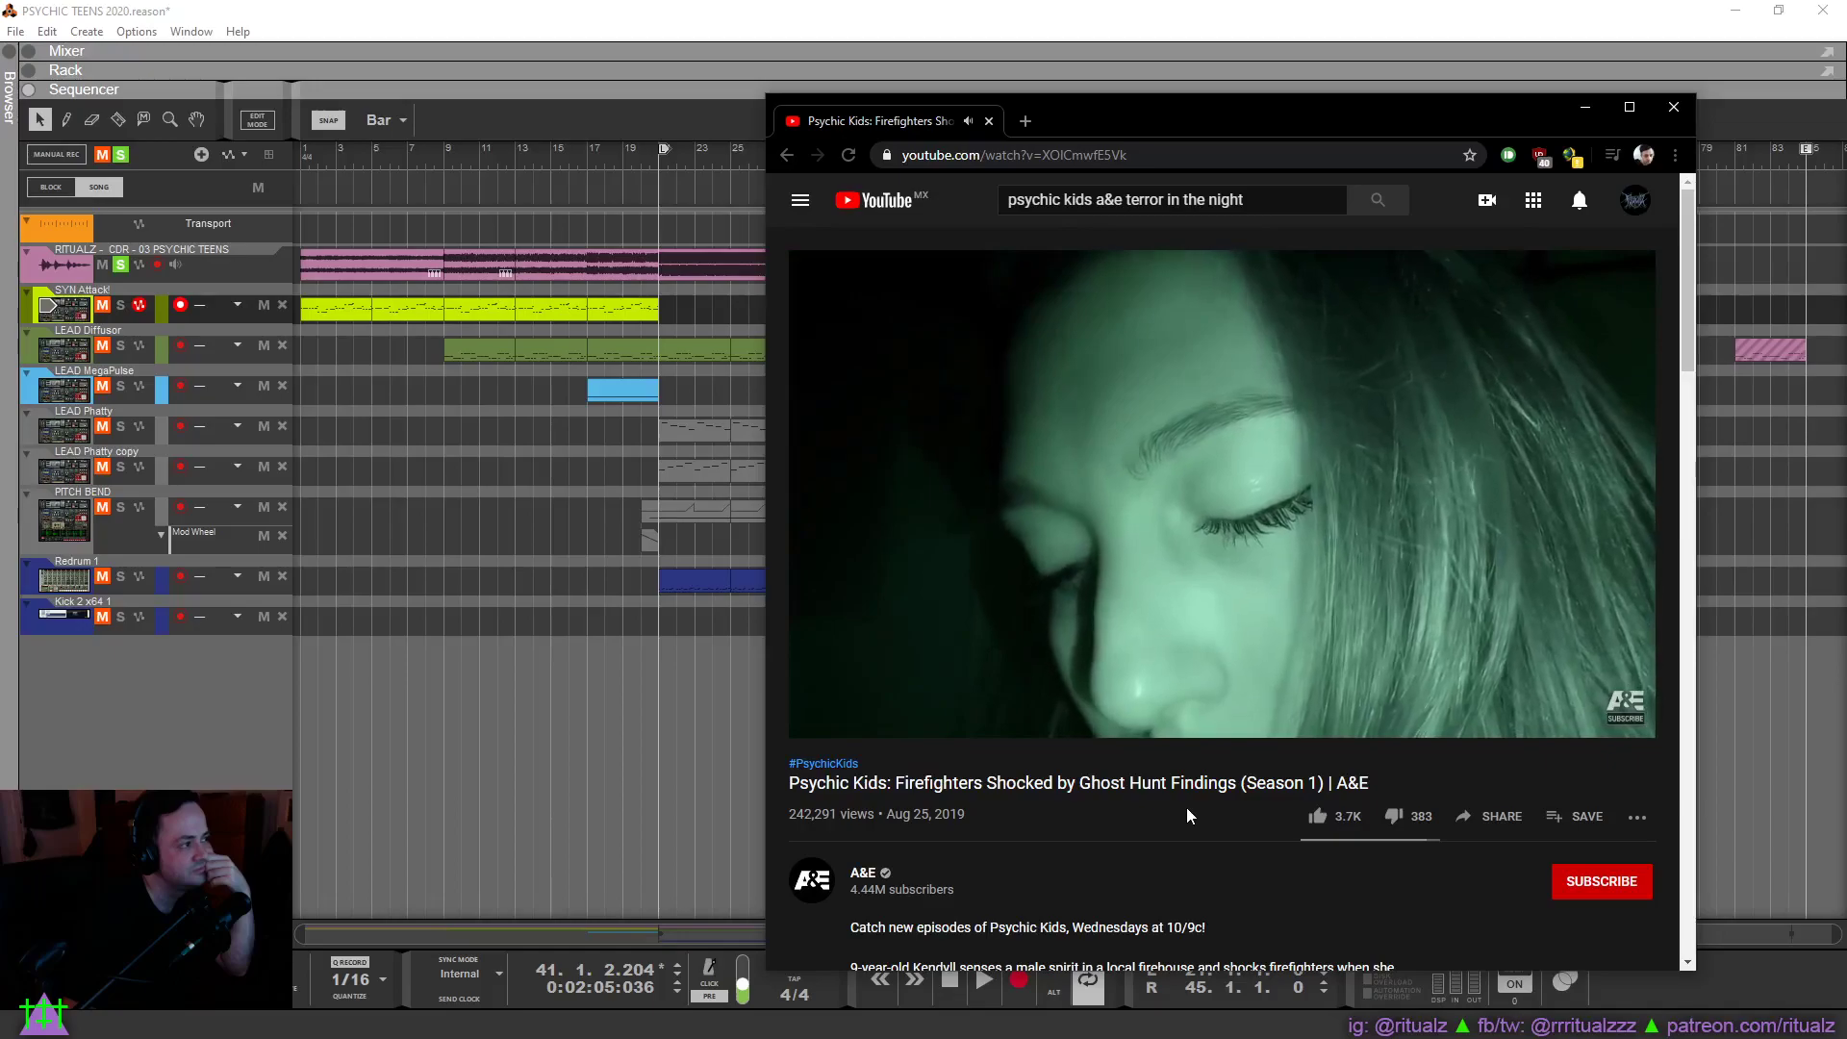
{"action": "left_click", "coordinate": [1199, 489]}
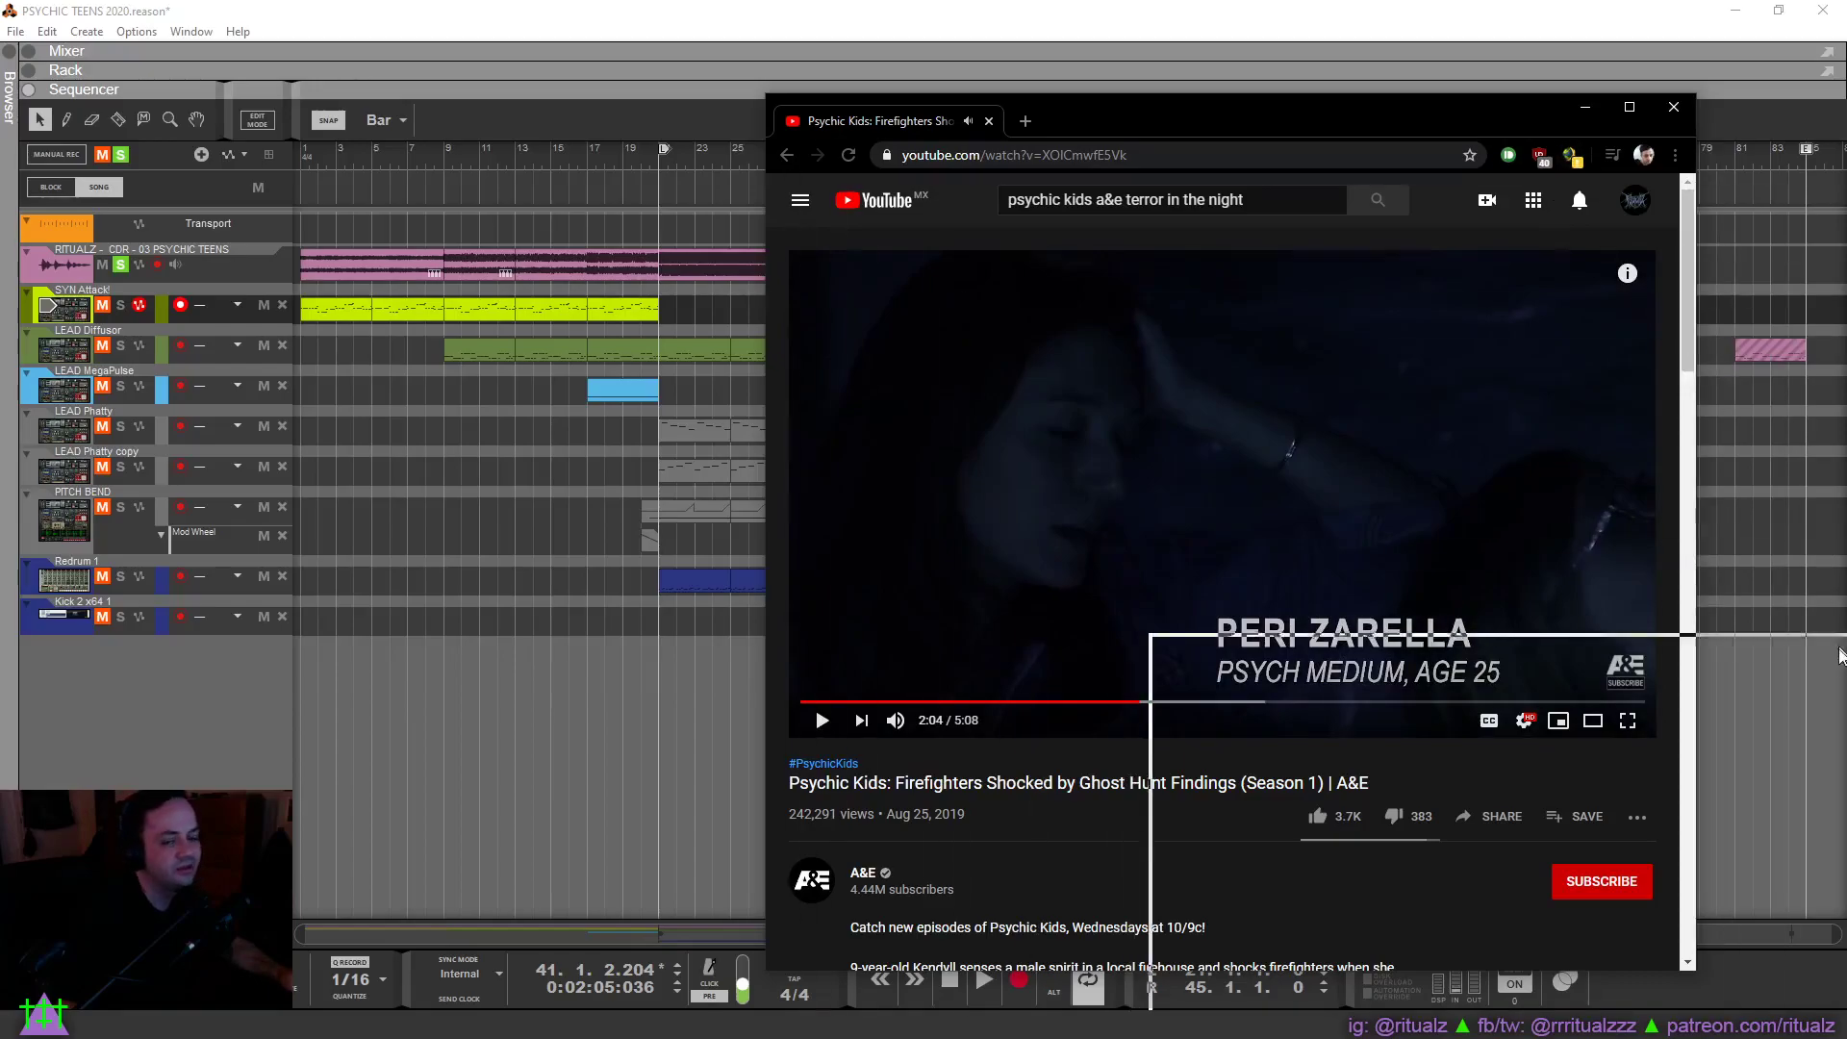
Switch back to Reason and set the loop from bar 1 to bar 79, with the playhead at bar 1.
{"action": "key", "text": "alt+Tab"}
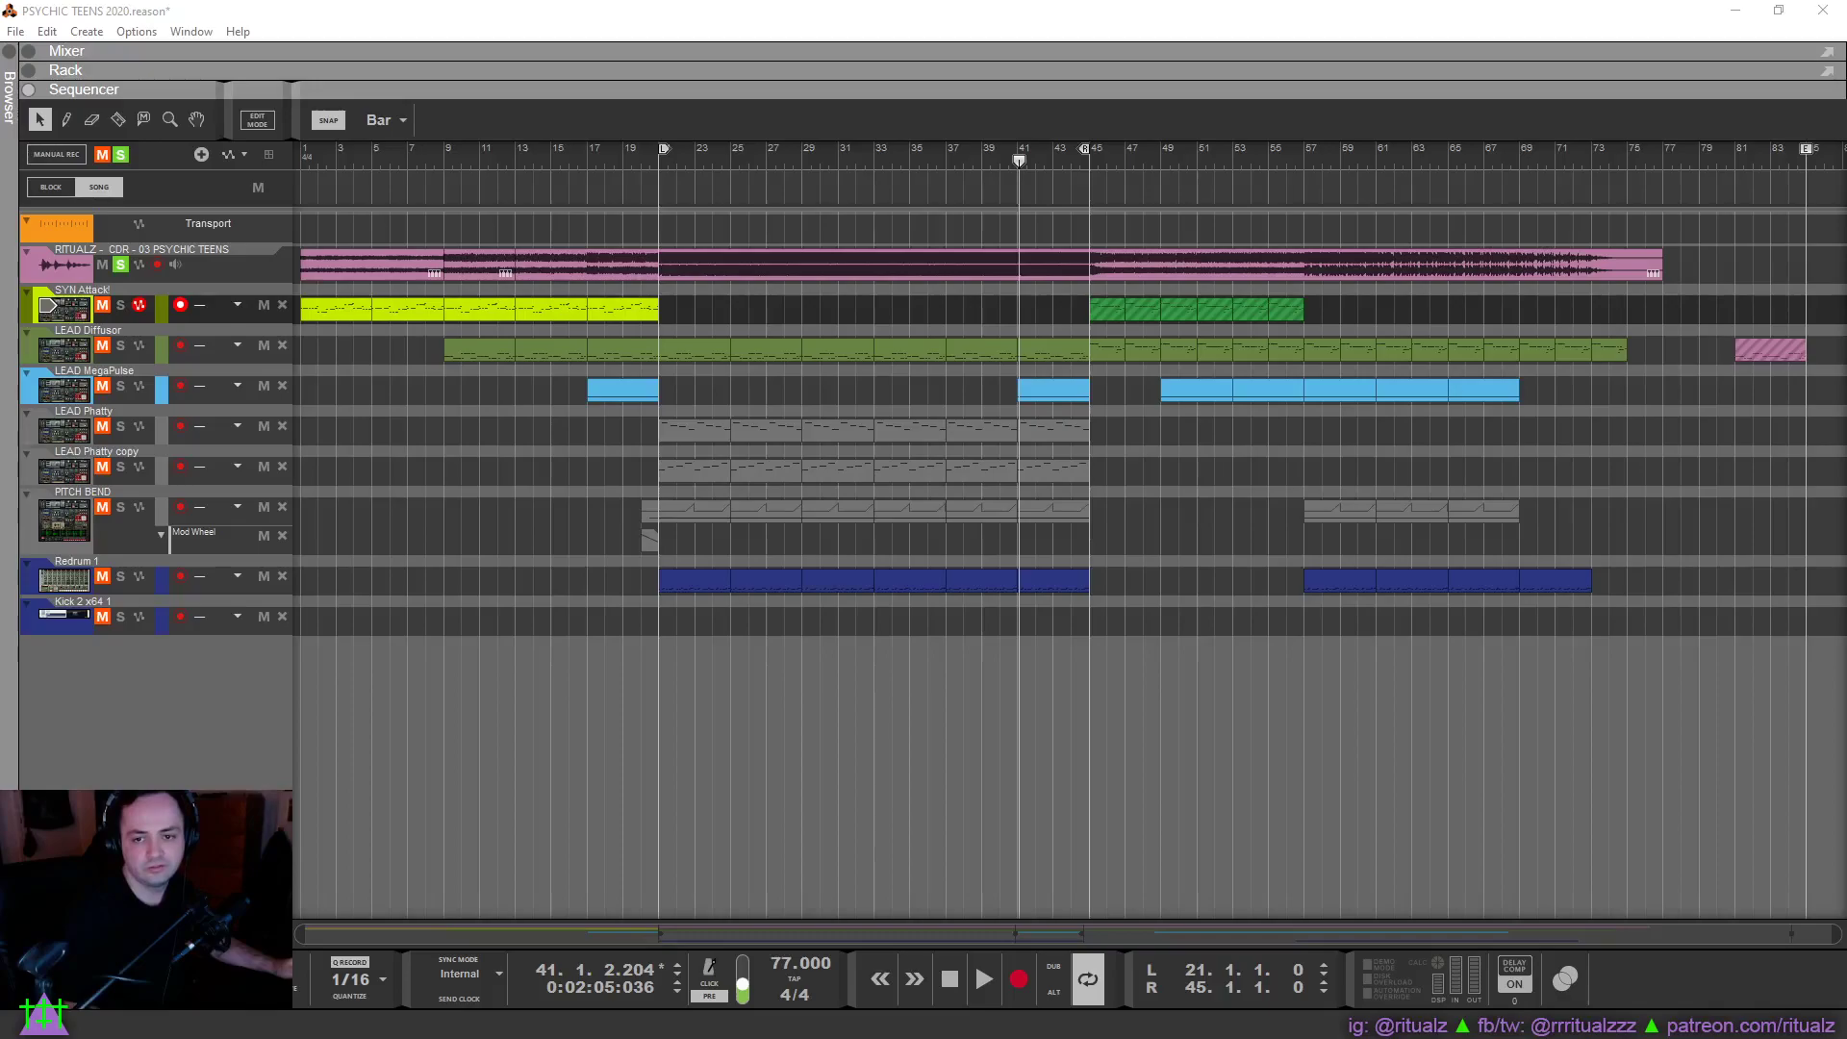
{"action": "key", "text": "alt+Tab"}
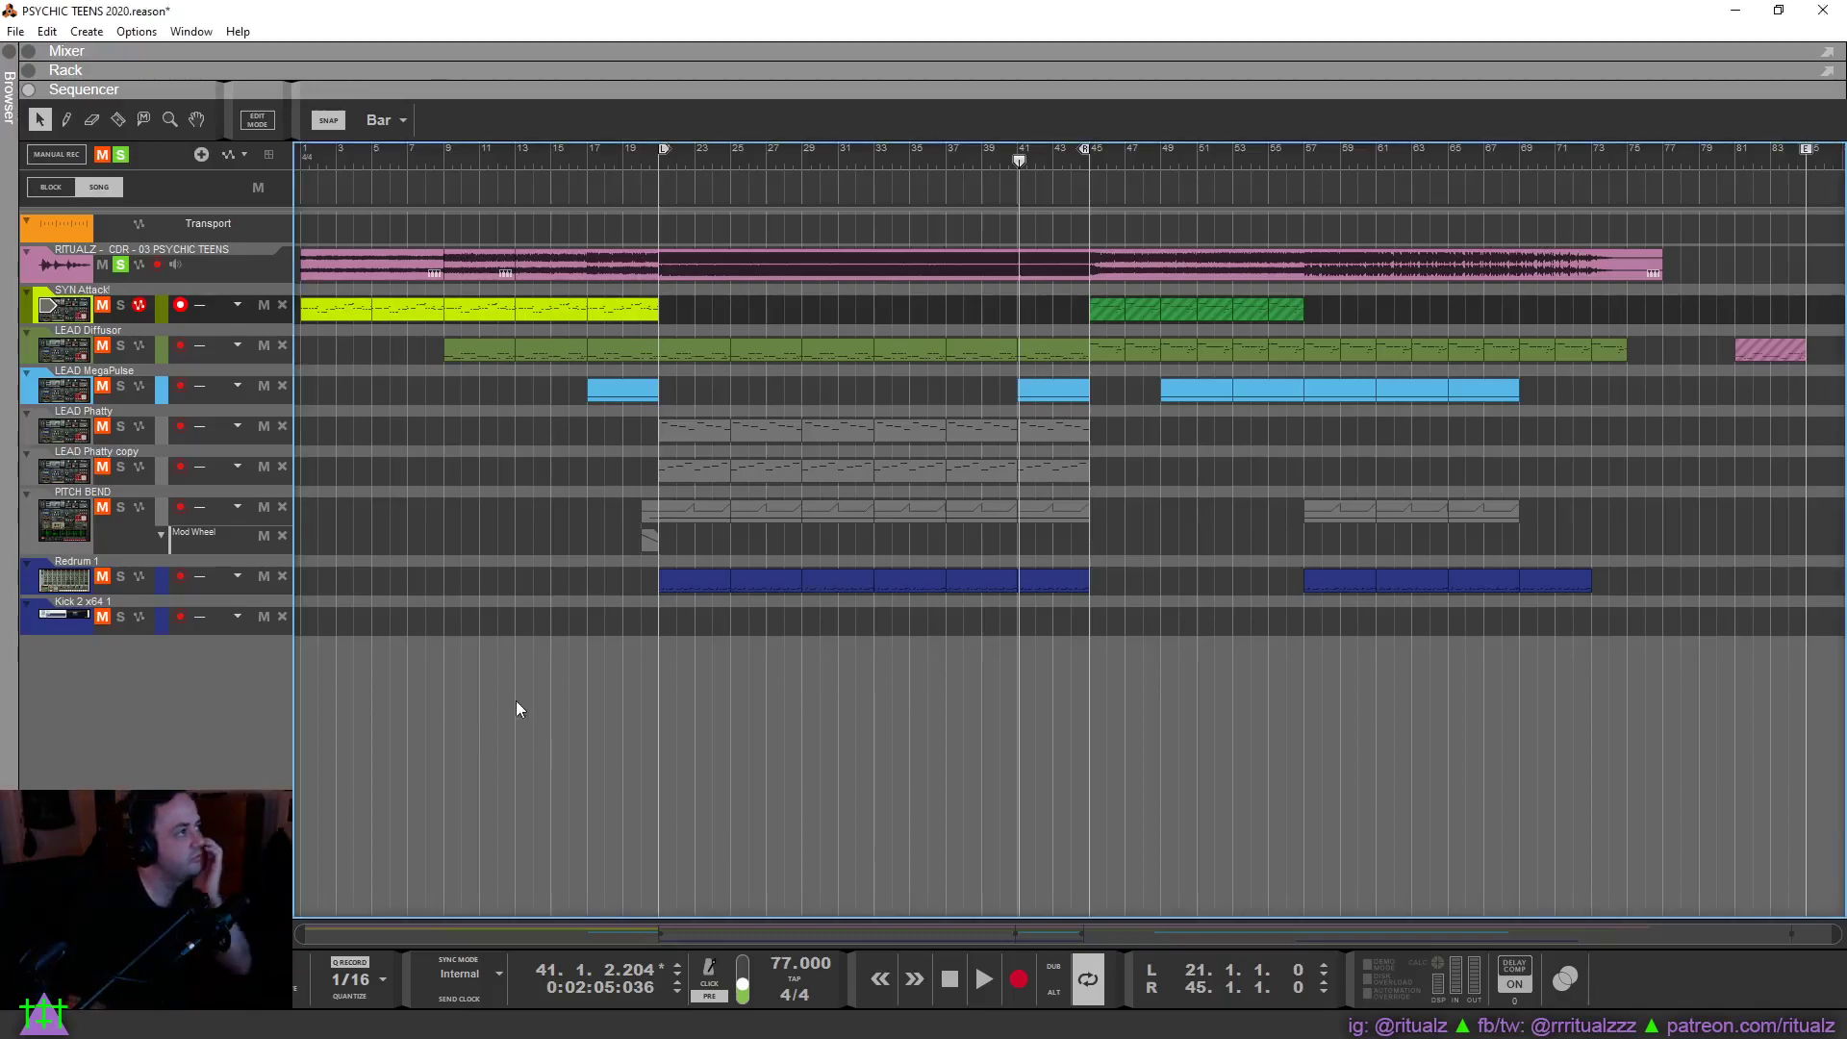
{"action": "left_click_drag", "start_coordinate": [664, 150], "coordinate": [306, 193]}
{"action": "left_click_drag", "start_coordinate": [1085, 149], "coordinate": [1688, 223]}
{"action": "left_click", "coordinate": [303, 164]}
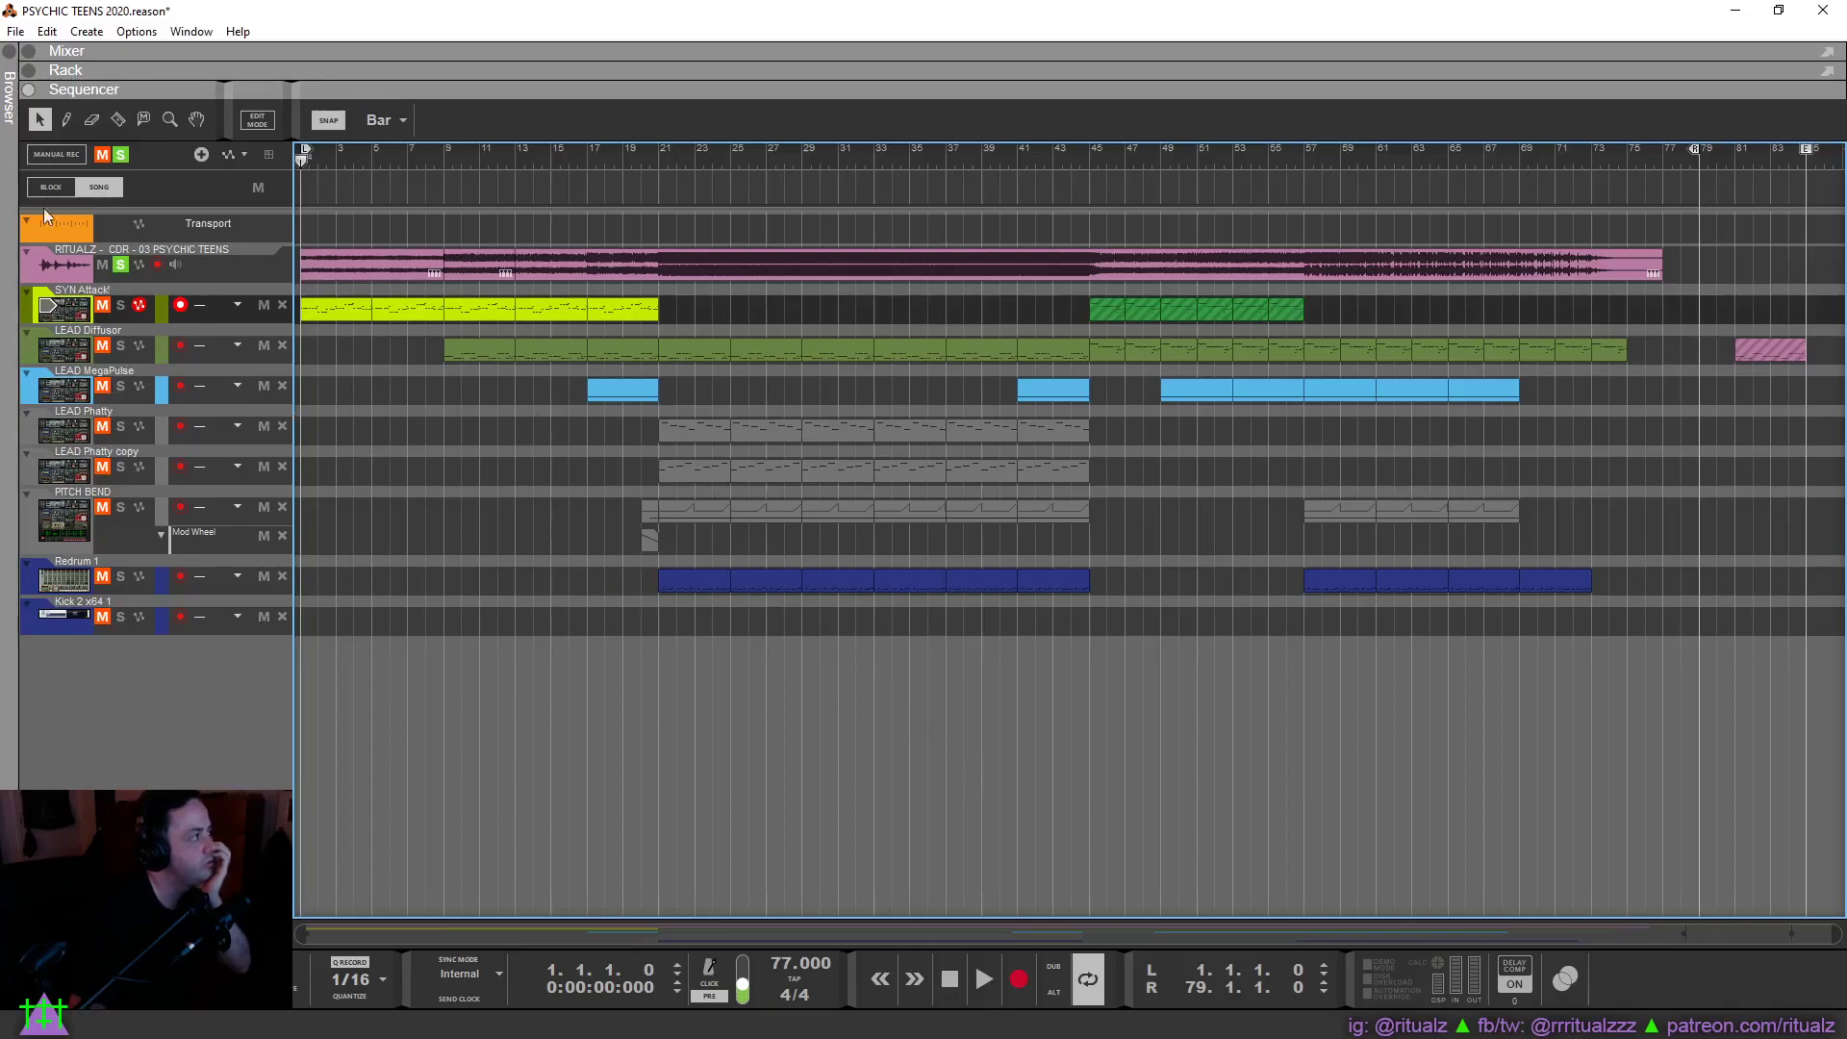
Clear all solos and show the mixer with the LEAD MegaPulse track selected.
{"action": "left_click", "coordinate": [119, 154]}
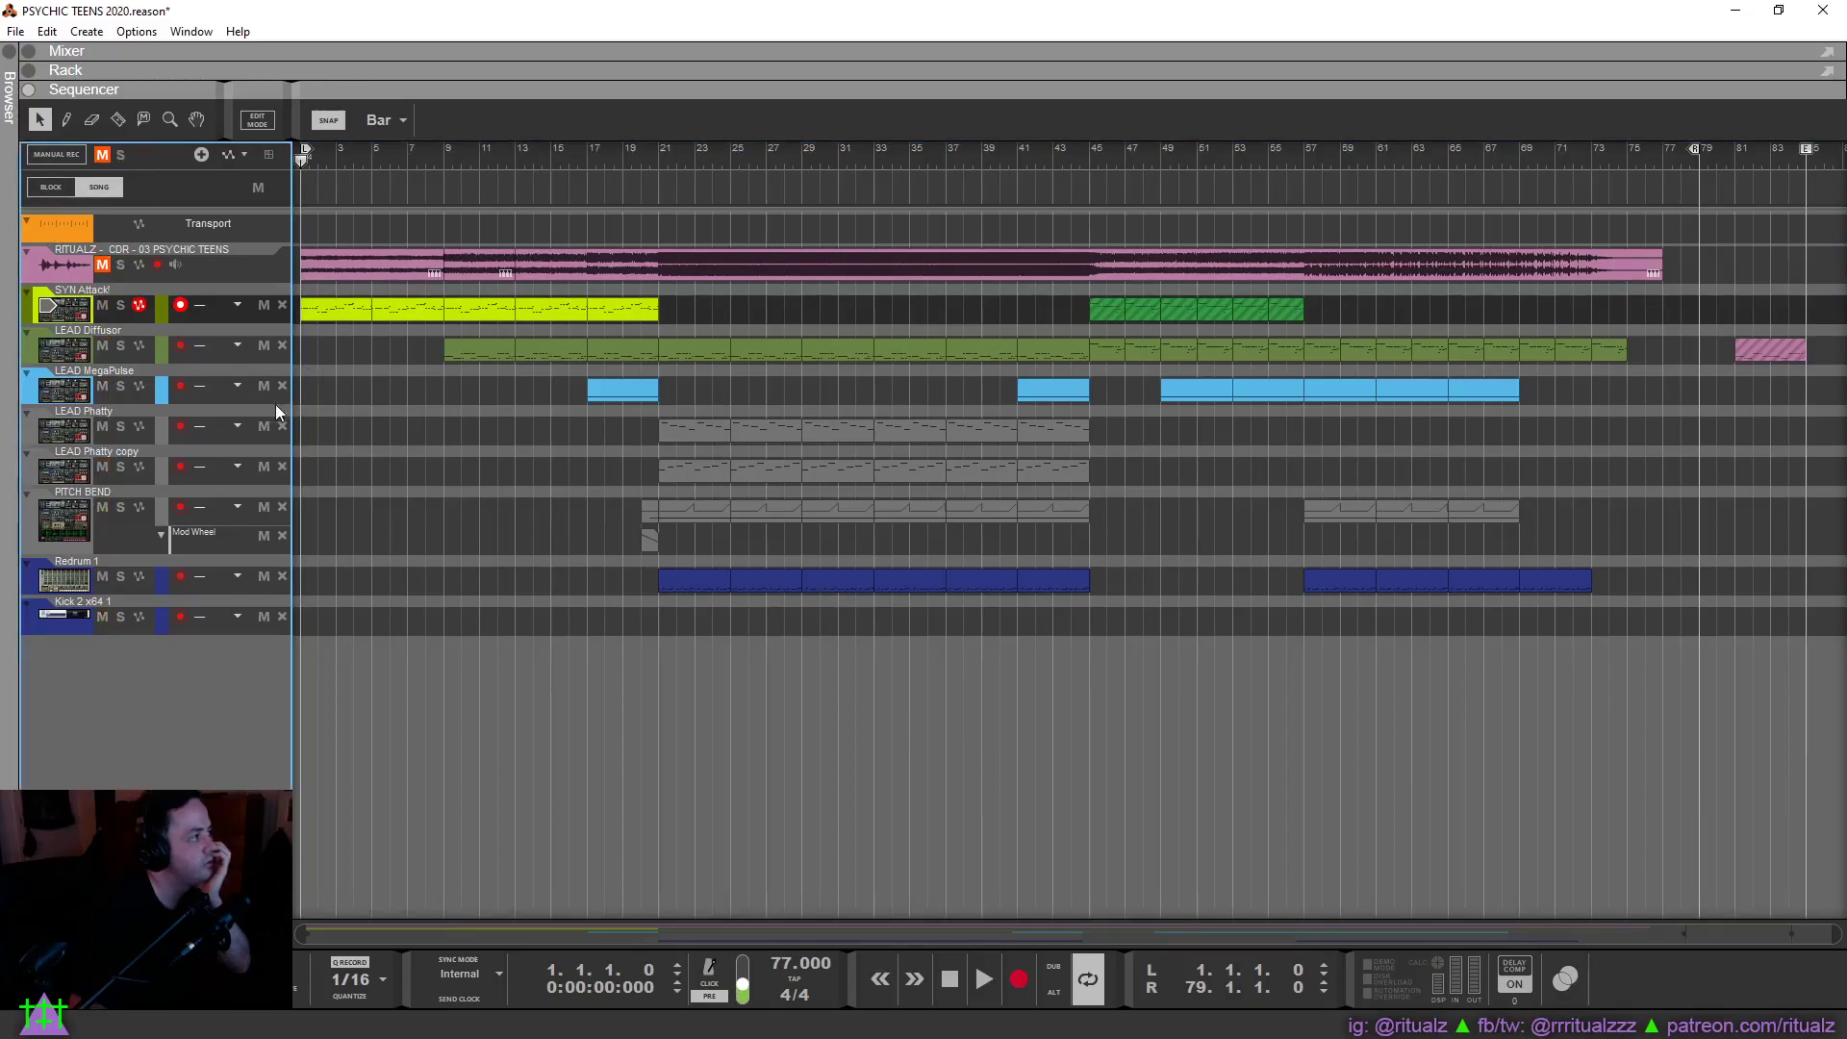
{"action": "left_click", "coordinate": [211, 399]}
{"action": "left_click", "coordinate": [29, 53]}
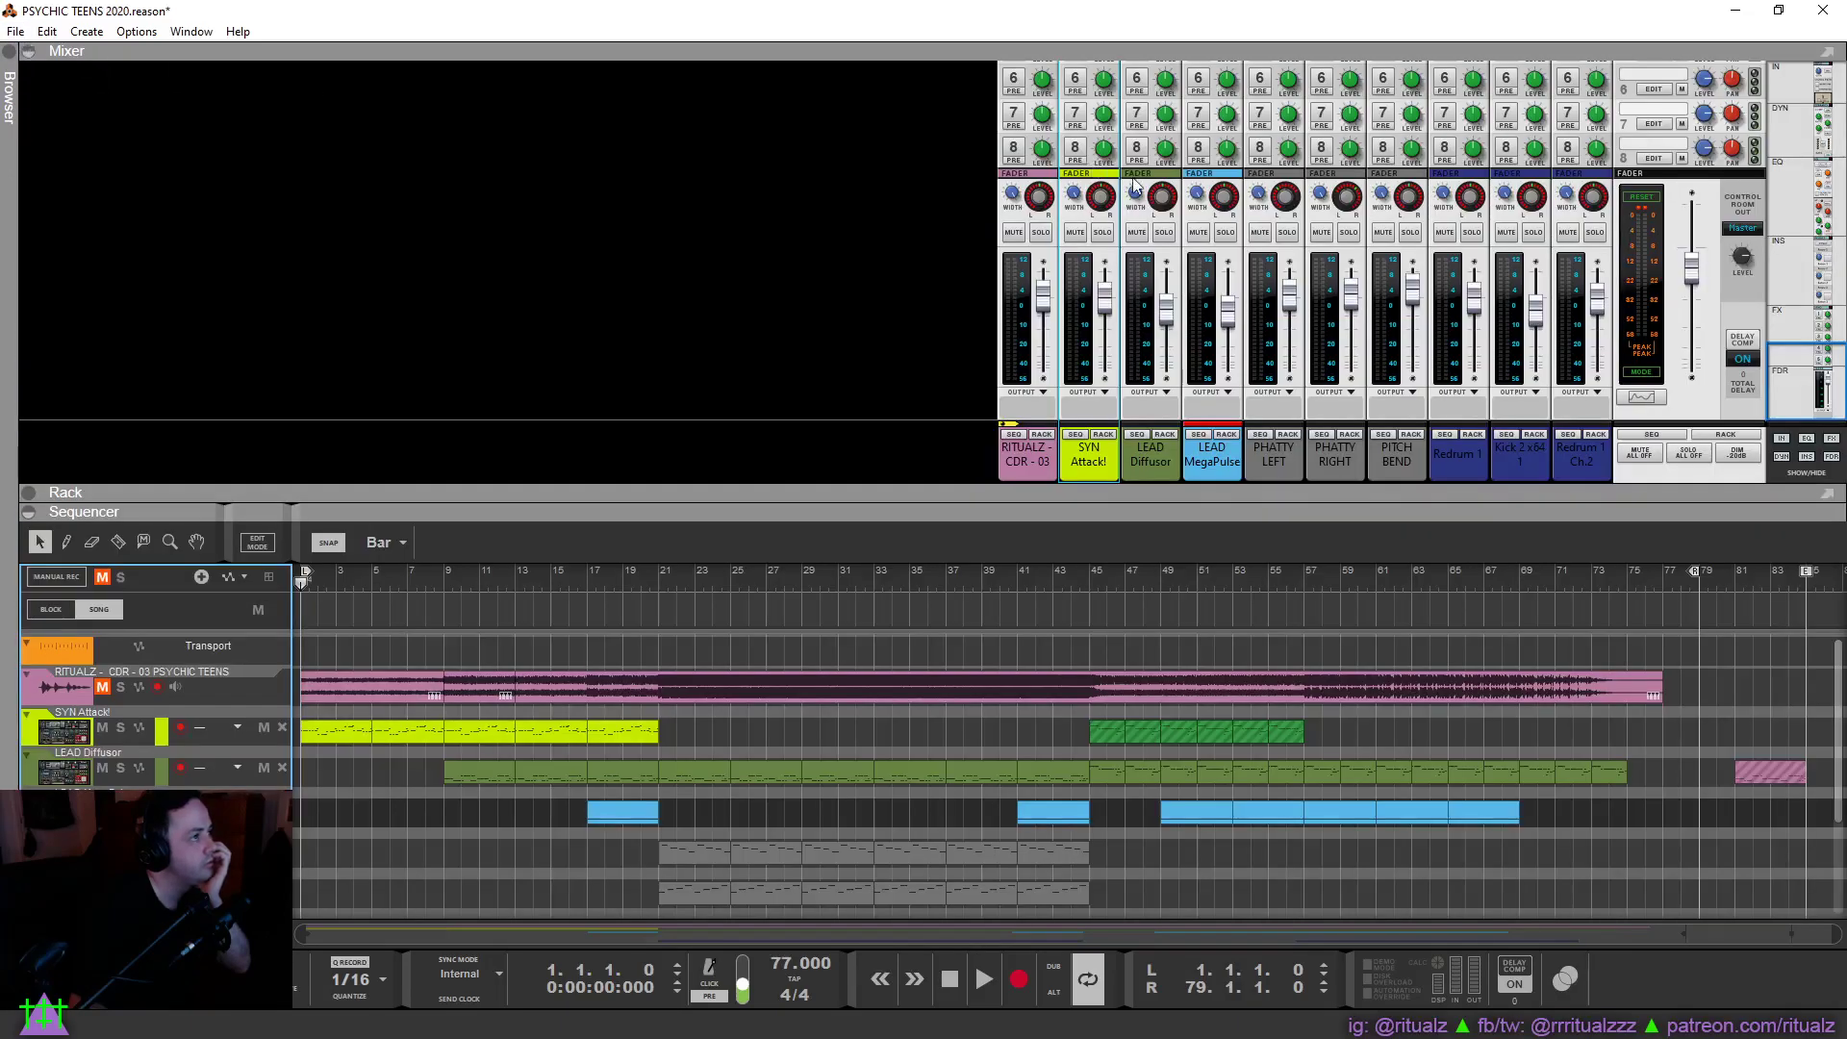
Enlarge the sequencer below the mixer and play the whole song from bar 1.
{"action": "left_click", "coordinate": [1236, 154]}
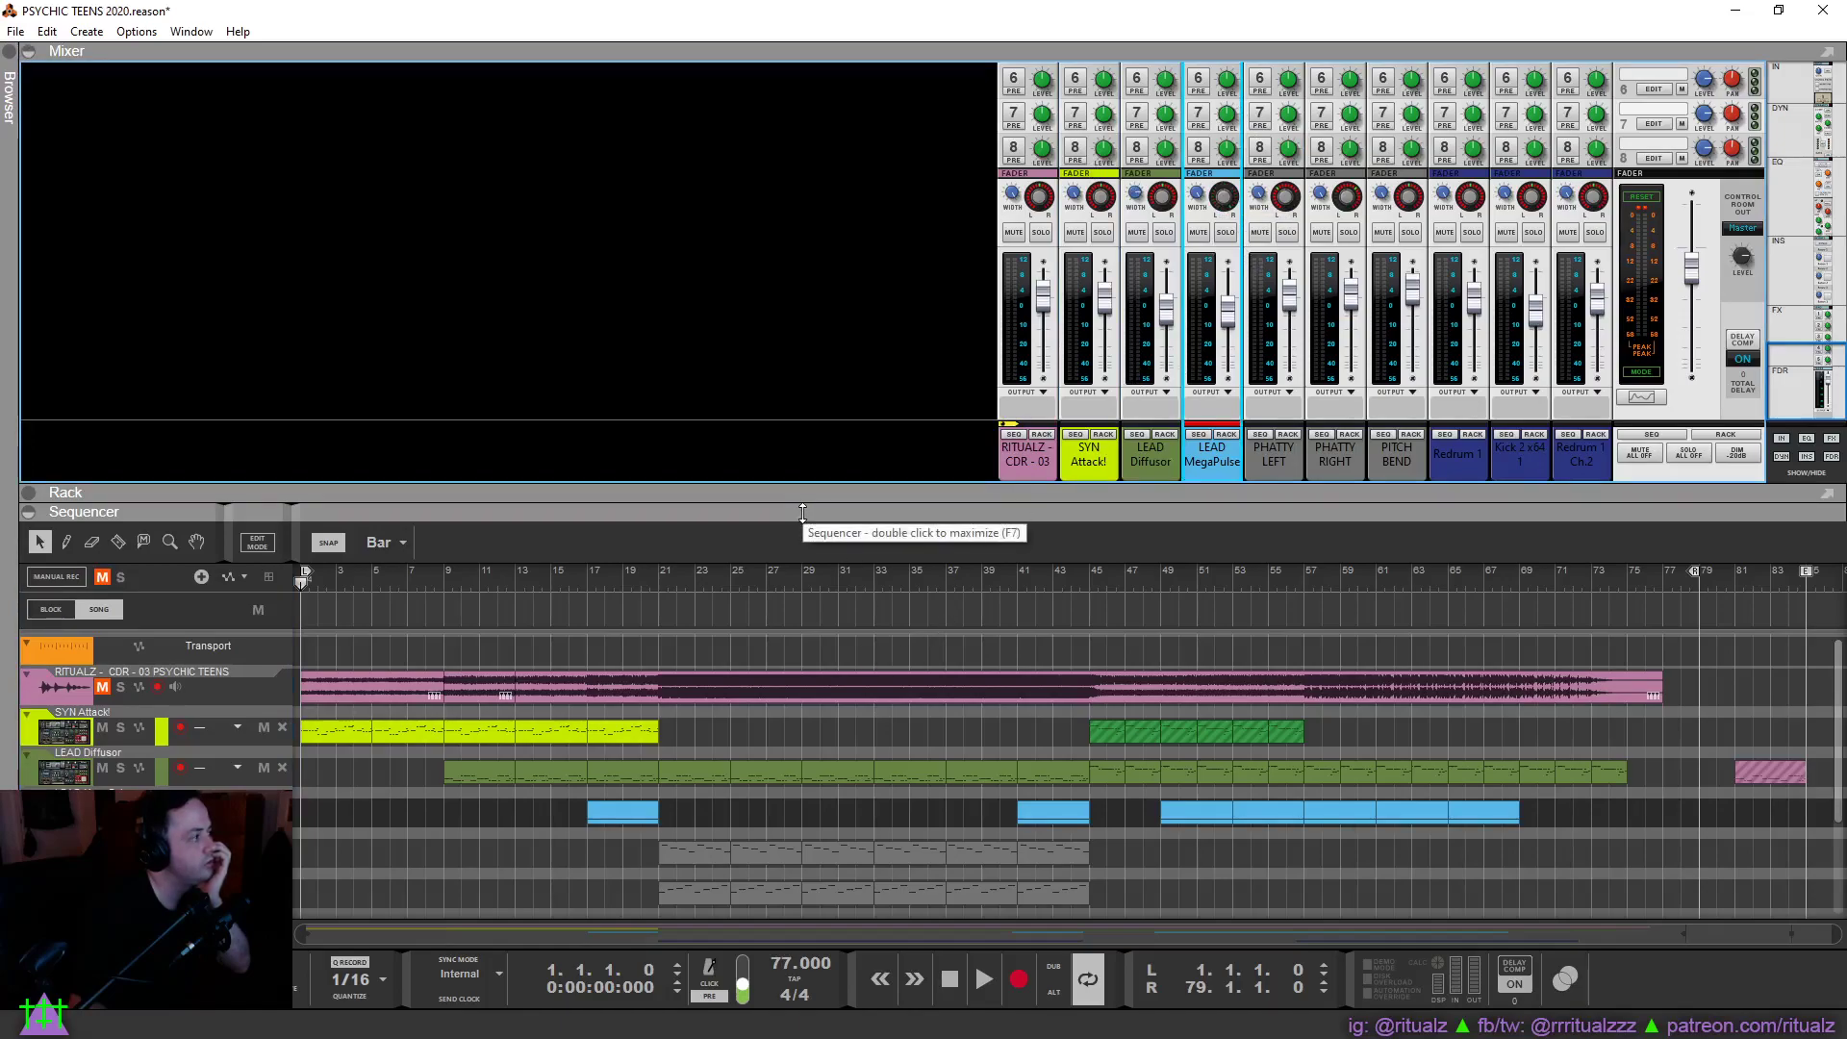
{"action": "left_click_drag", "start_coordinate": [801, 516], "coordinate": [764, 313]}
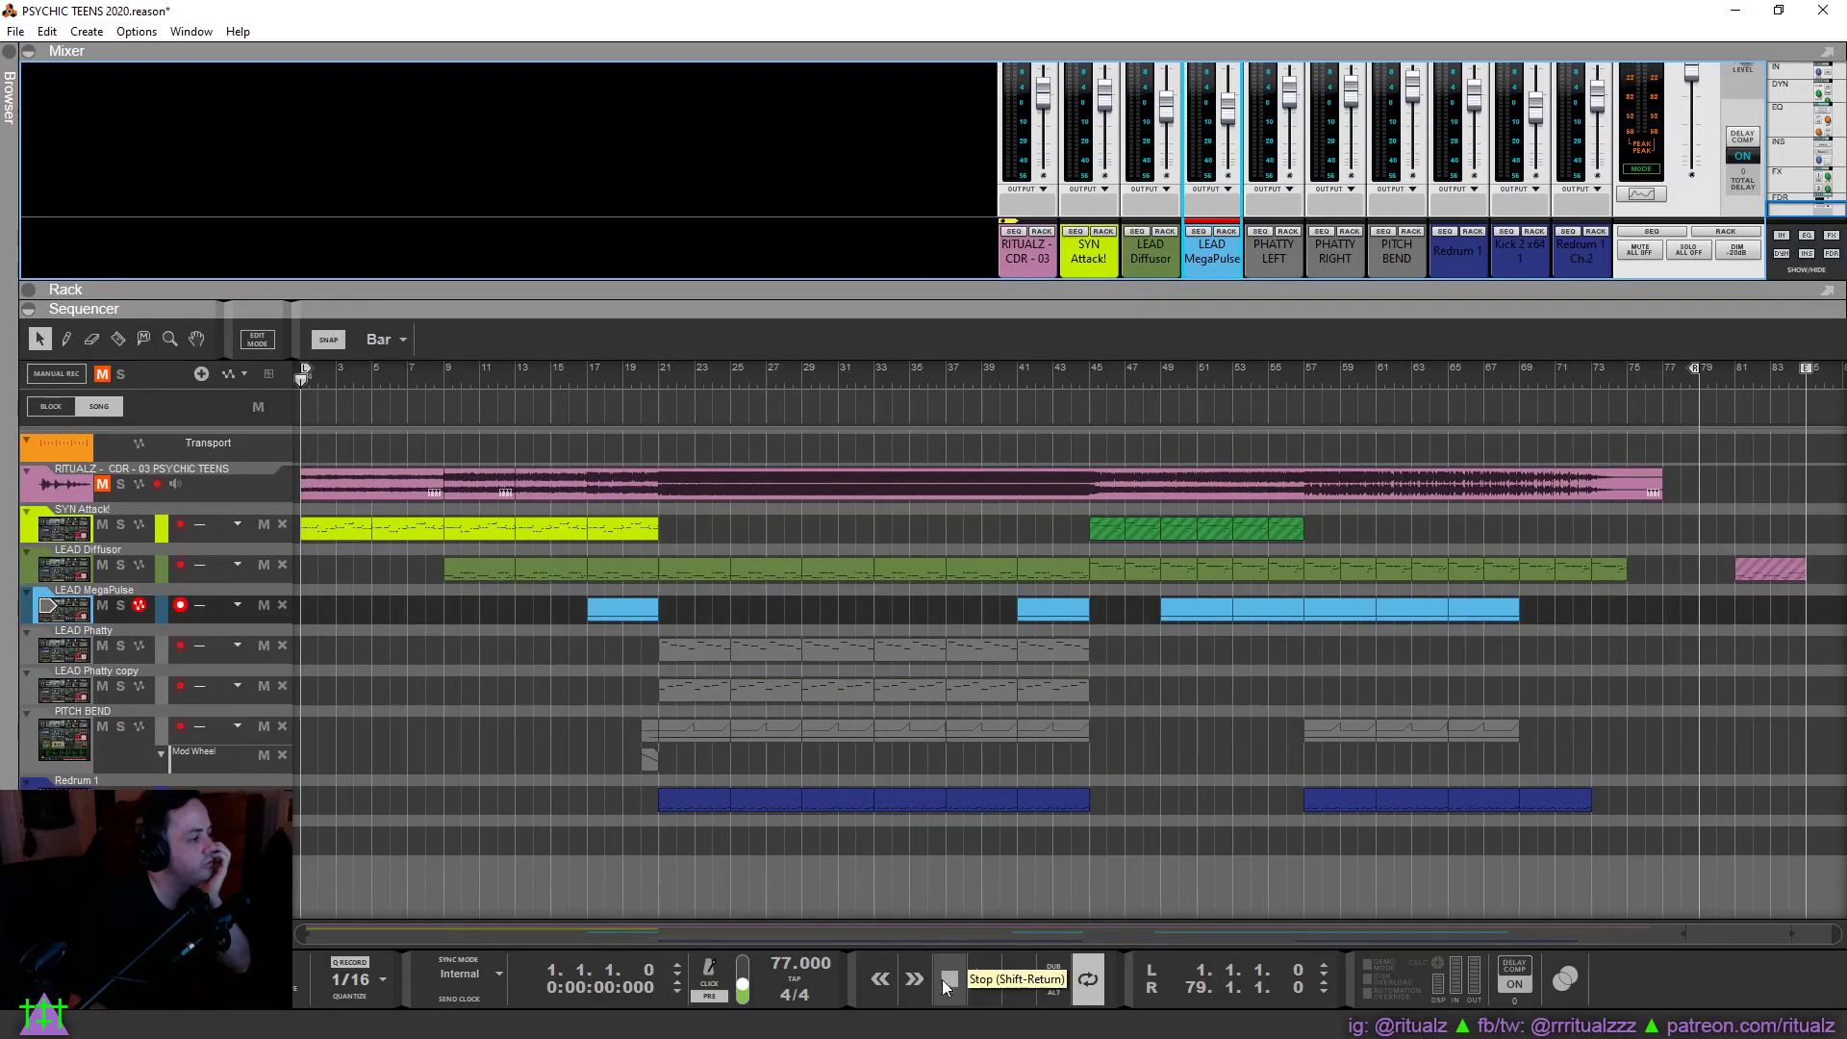
{"action": "left_click", "coordinate": [976, 988]}
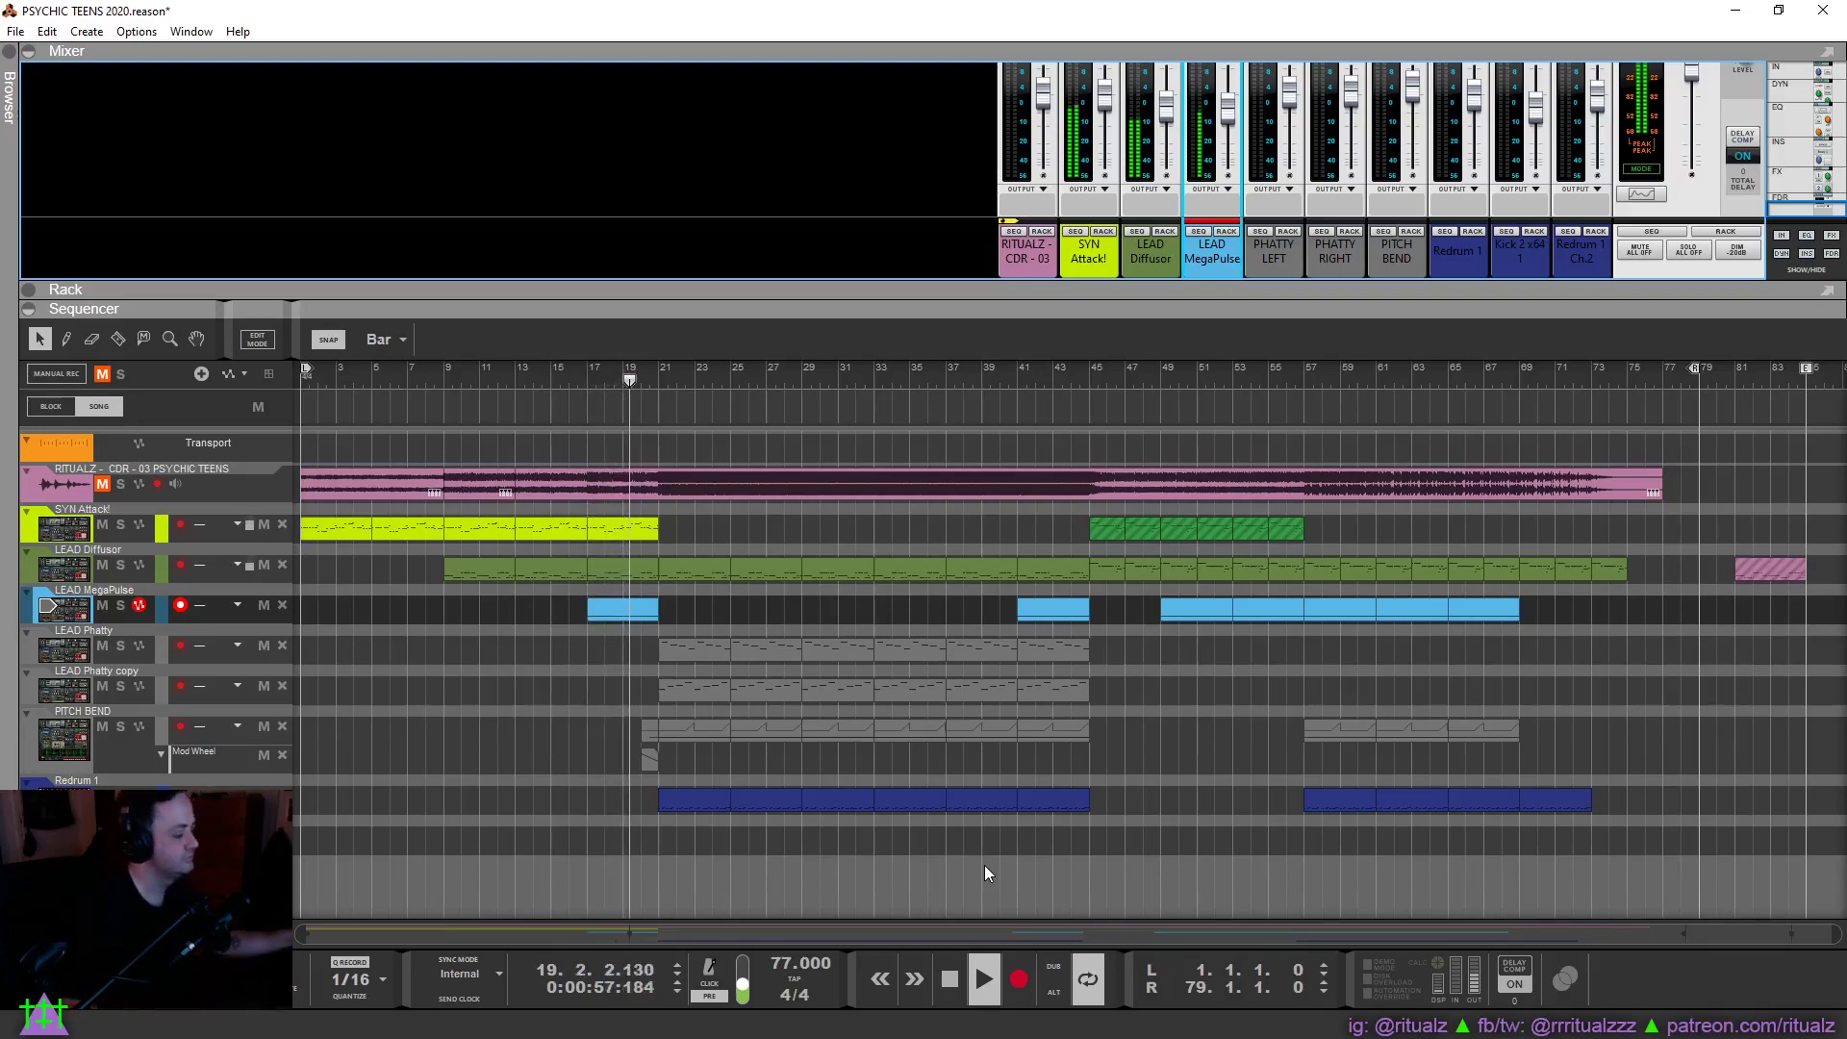
Create a pan automation lane for the LEAD MegaPulse mixer channel.
{"action": "left_click", "coordinate": [1226, 230]}
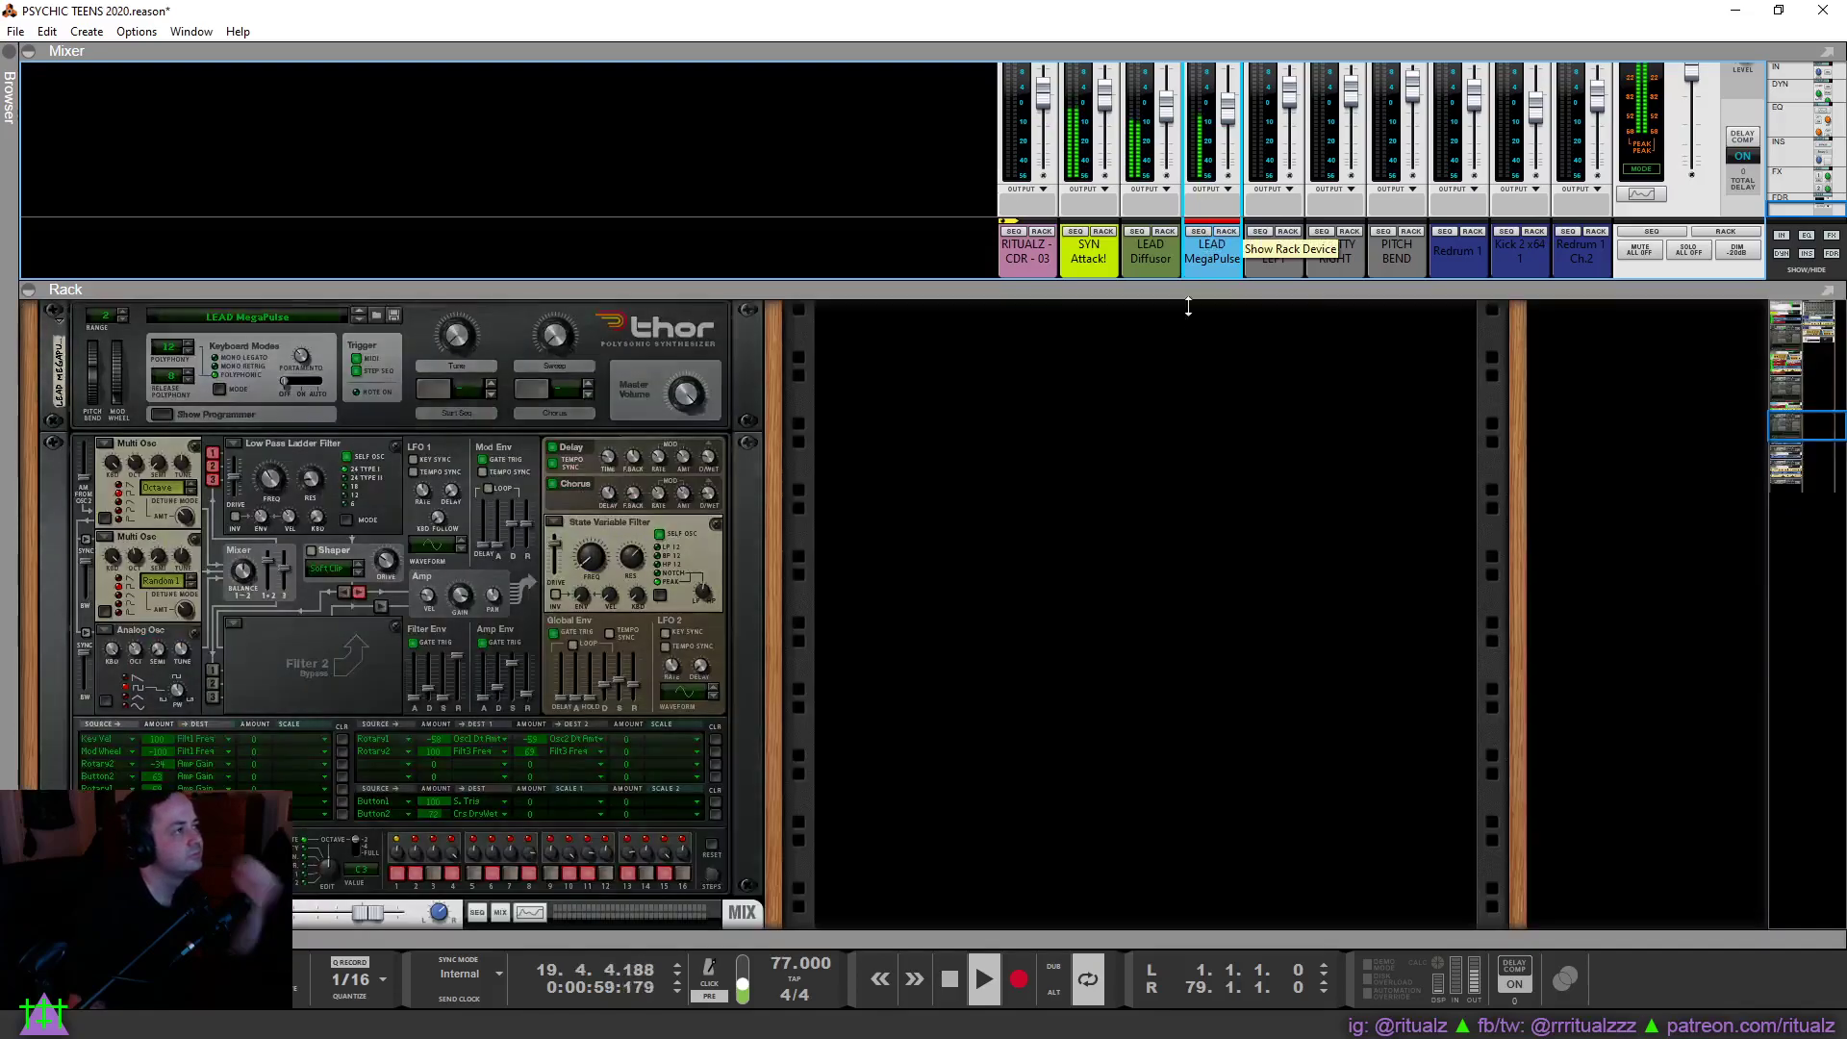
{"action": "mouse_move", "coordinate": [1228, 116]}
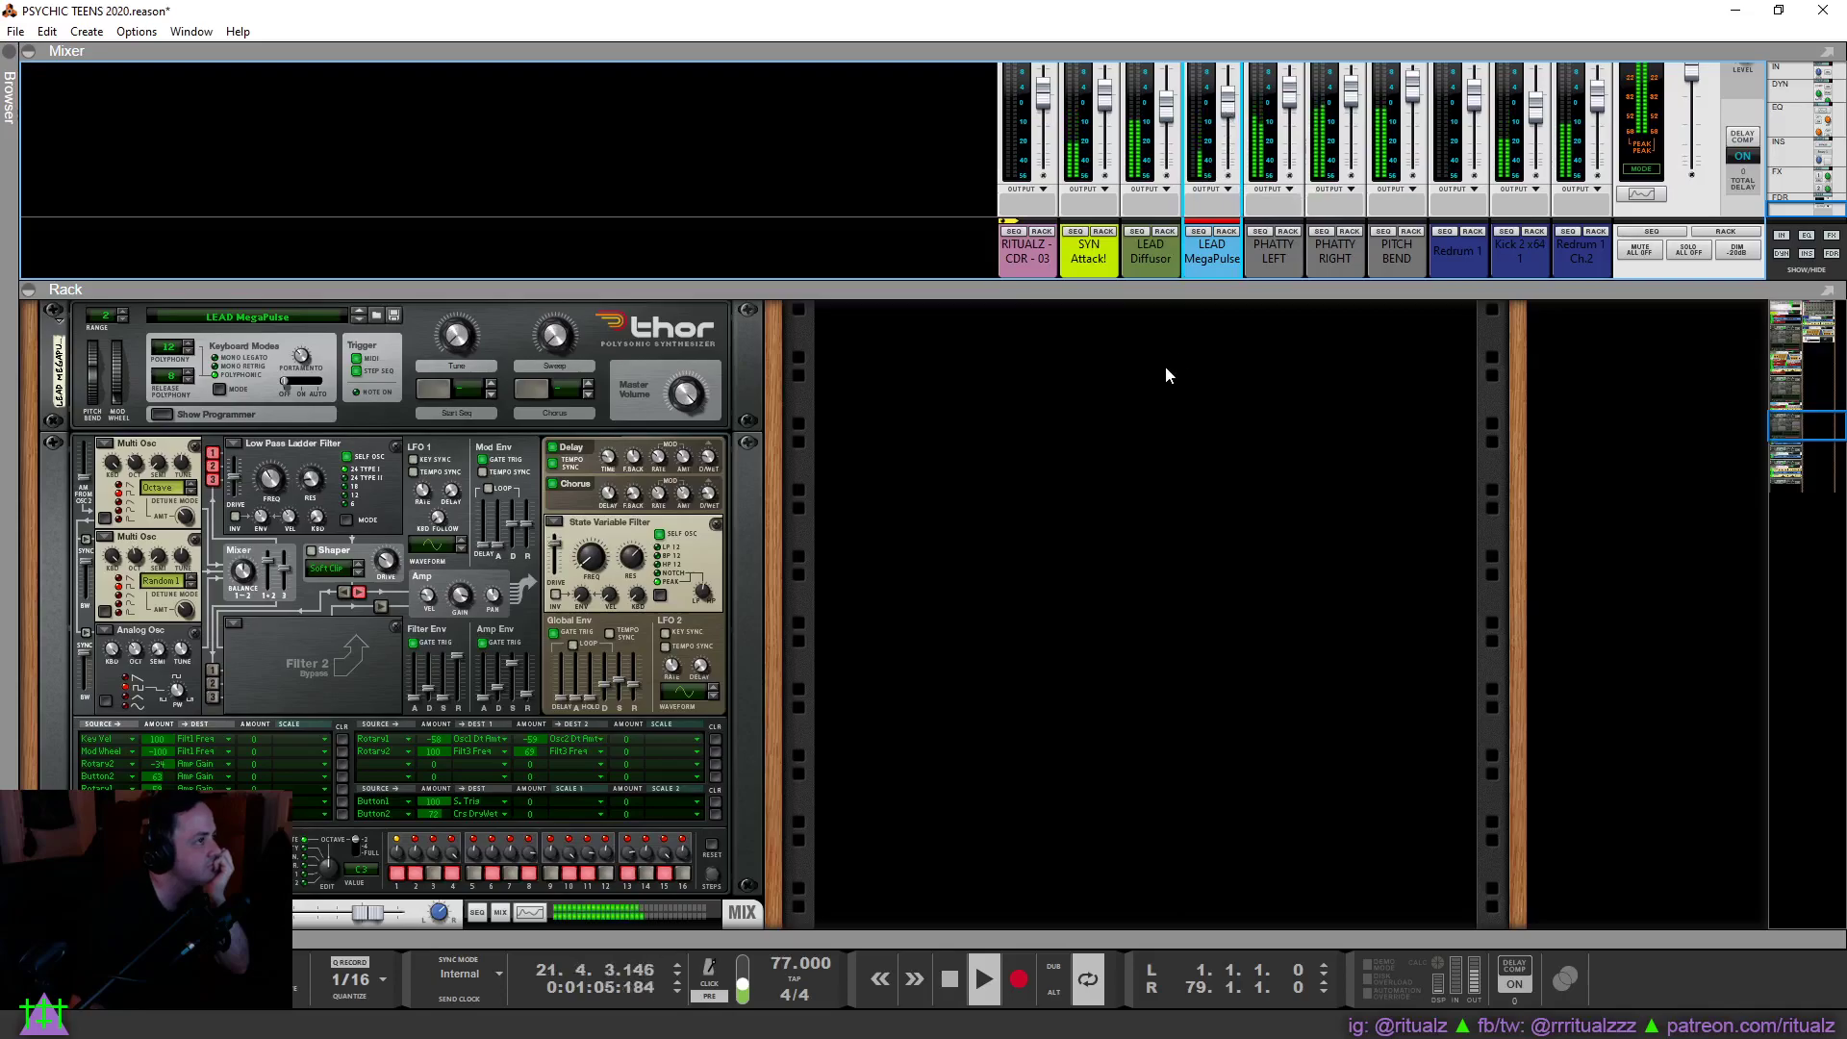
{"action": "scroll", "coordinate": [972, 221], "scroll_direction": "up", "scroll_amount": 3}
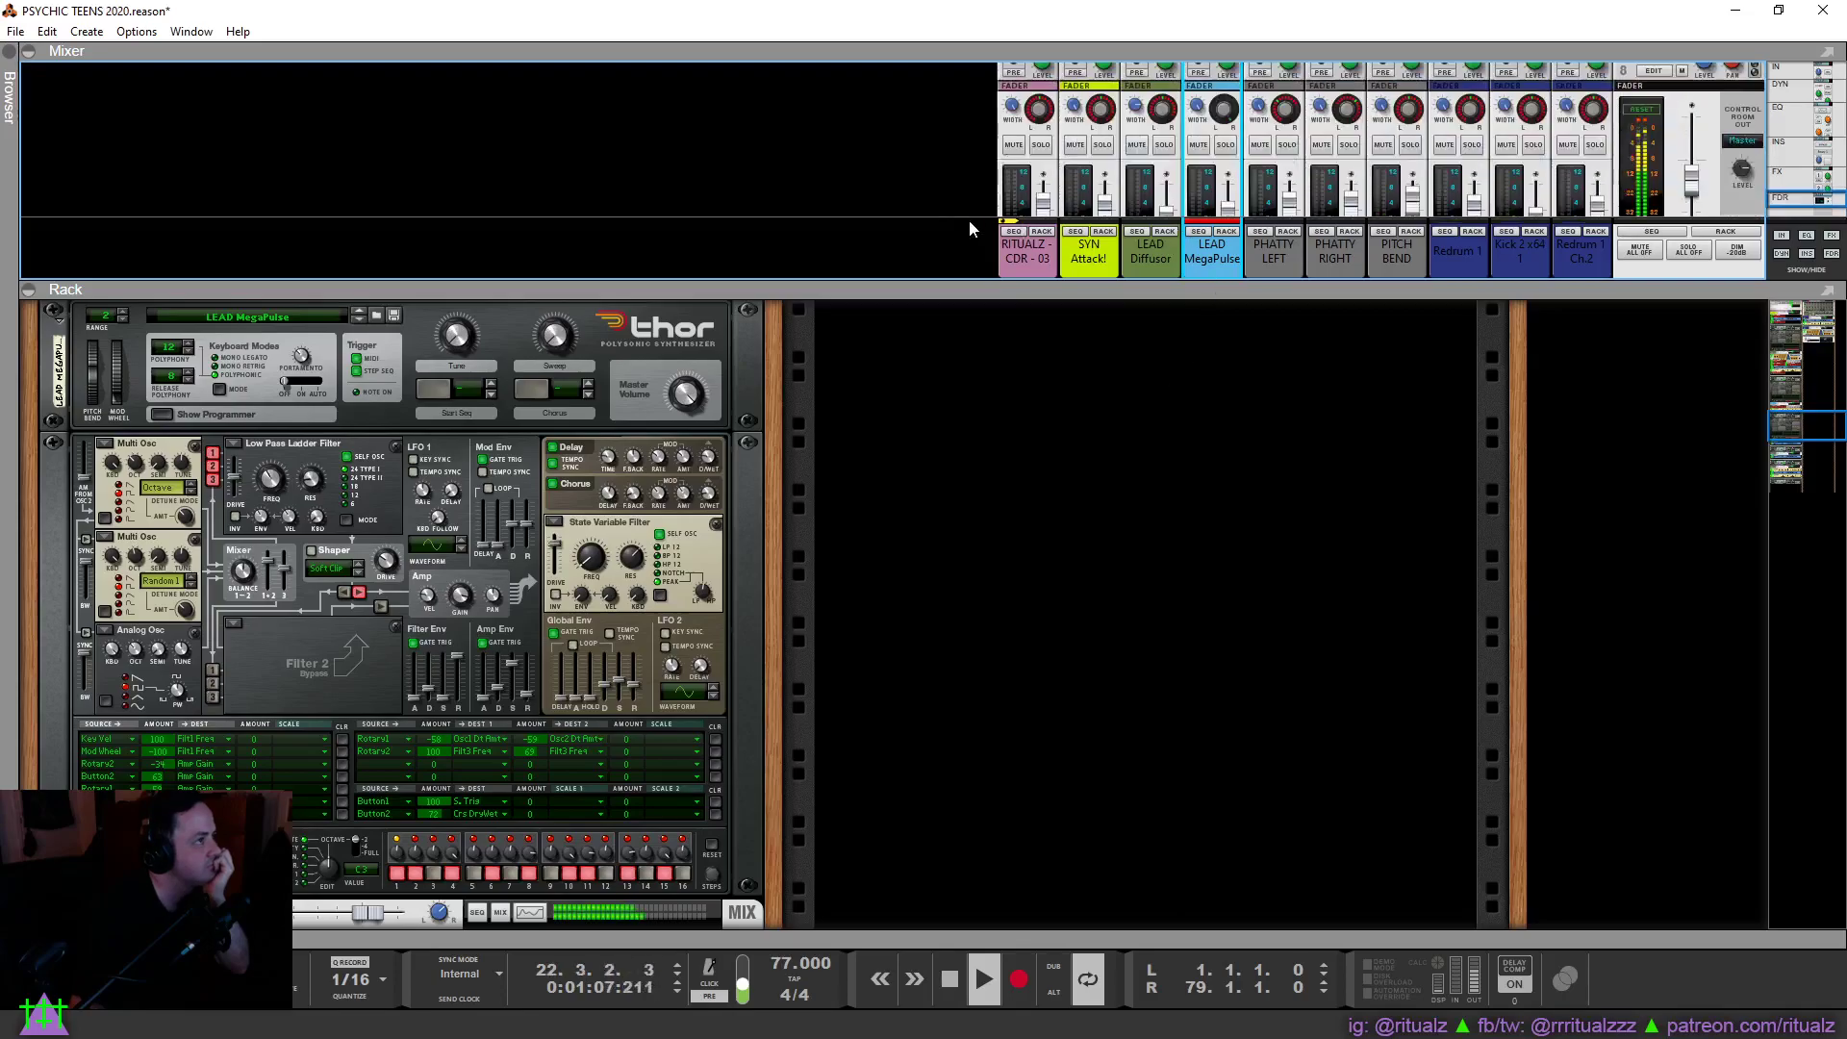
{"action": "right_click", "coordinate": [1223, 112]}
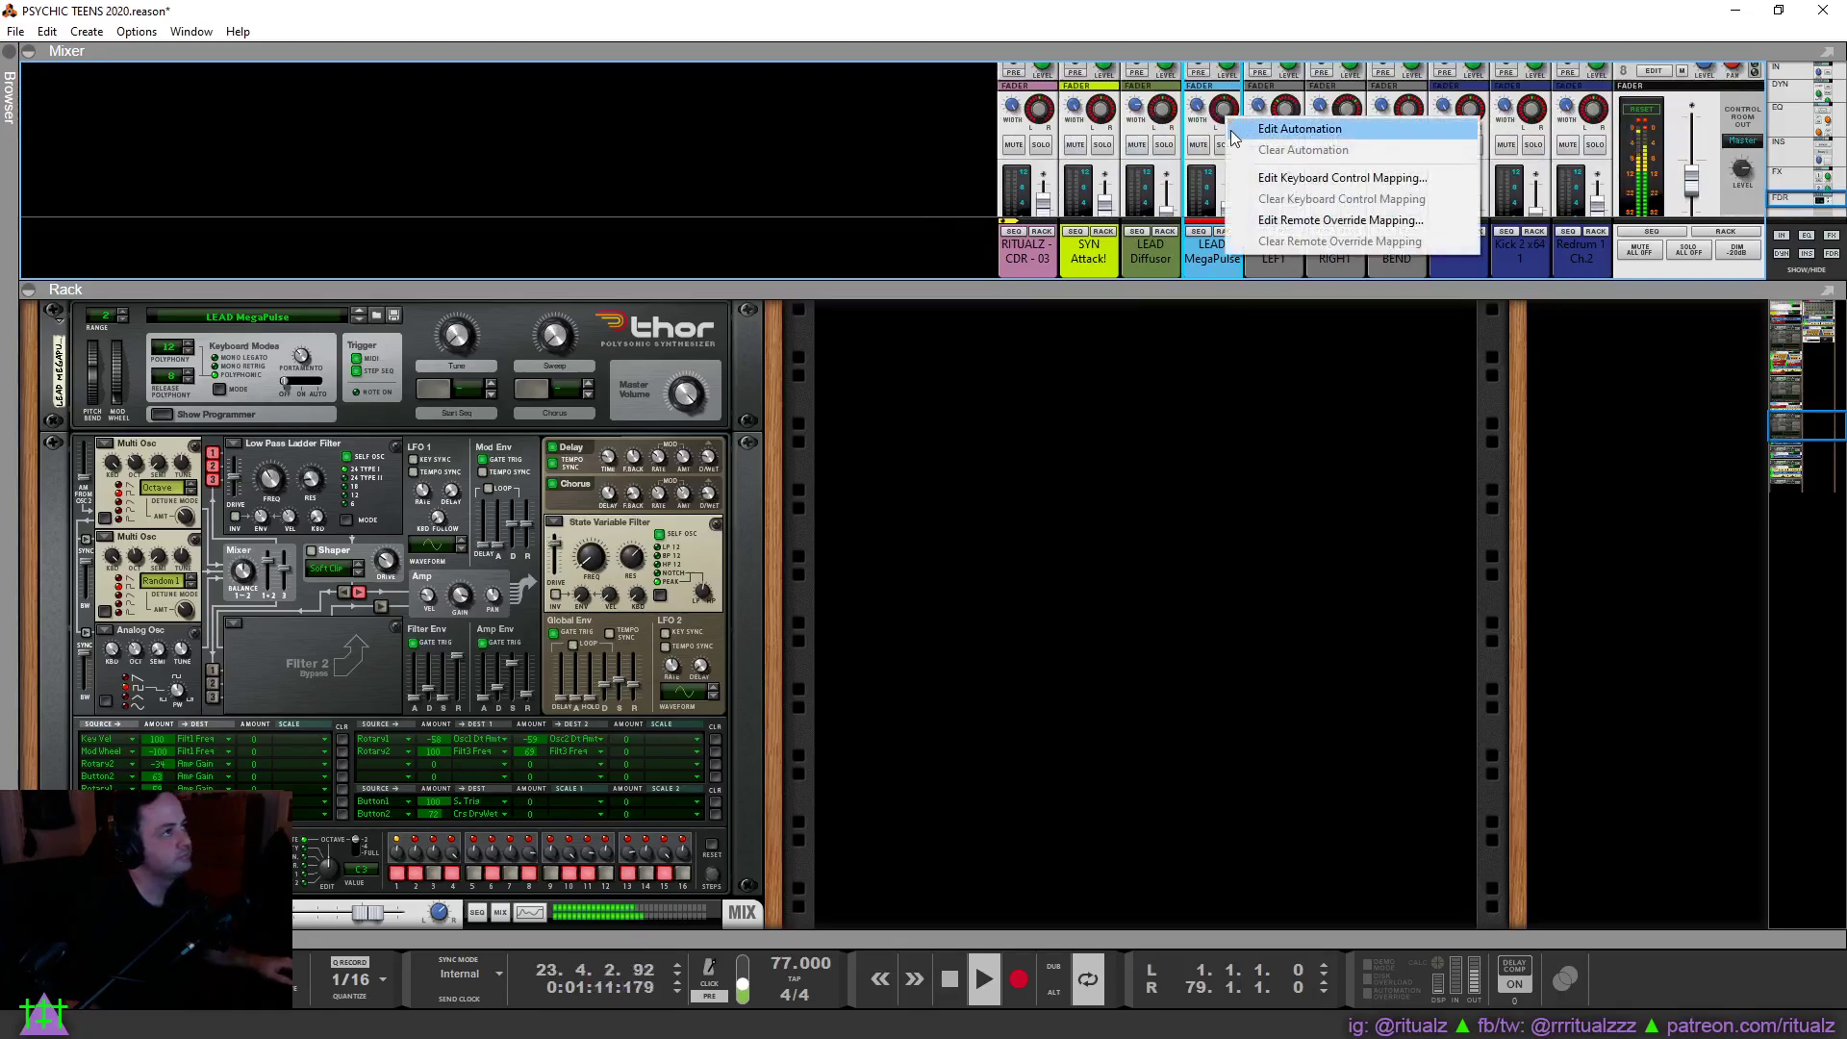
{"action": "left_click", "coordinate": [1299, 128]}
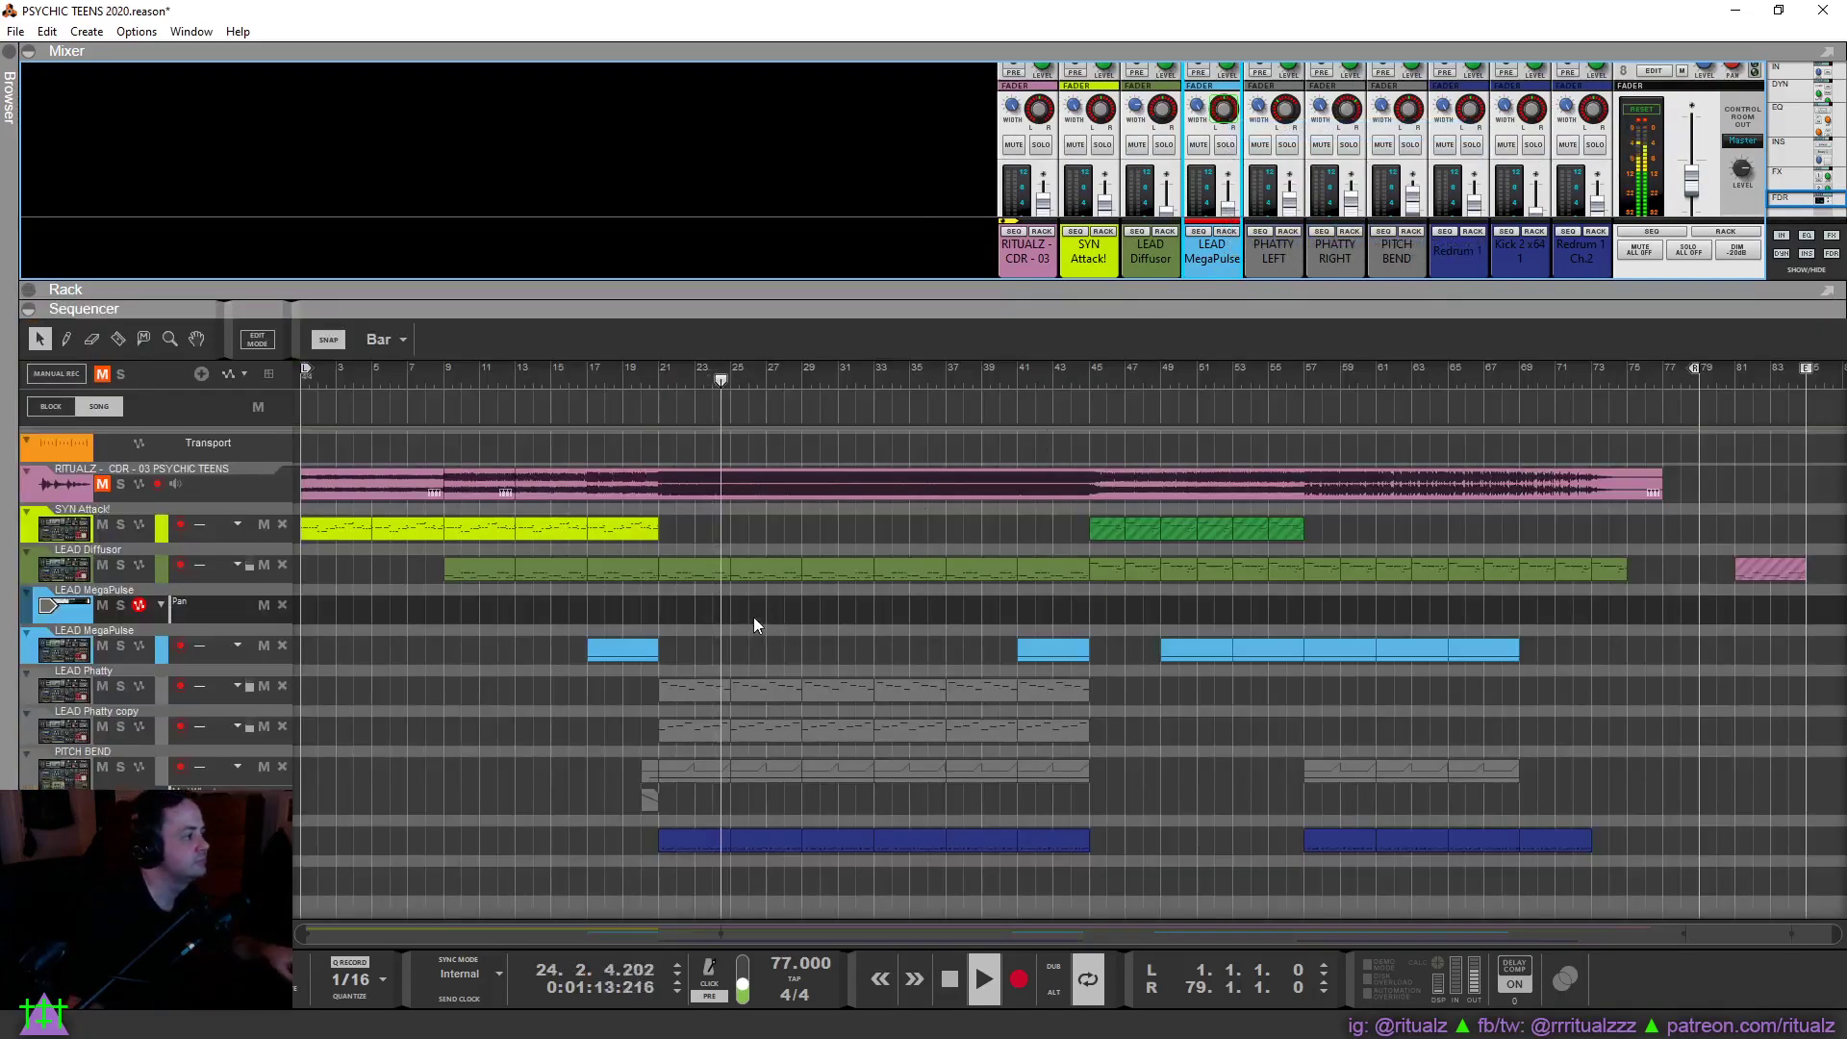
Draw a pan automation clip from bar 17 to bar 21 for LEAD MegaPulse and replay that section.
{"action": "left_click", "coordinate": [670, 610], "text": "alt"}
{"action": "left_click_drag", "start_coordinate": [670, 610], "coordinate": [591, 602]}
{"action": "double_click", "coordinate": [635, 620]}
{"action": "left_click", "coordinate": [589, 379]}
{"action": "left_click", "coordinate": [712, 615]}
{"action": "left_click", "coordinate": [1128, 752]}
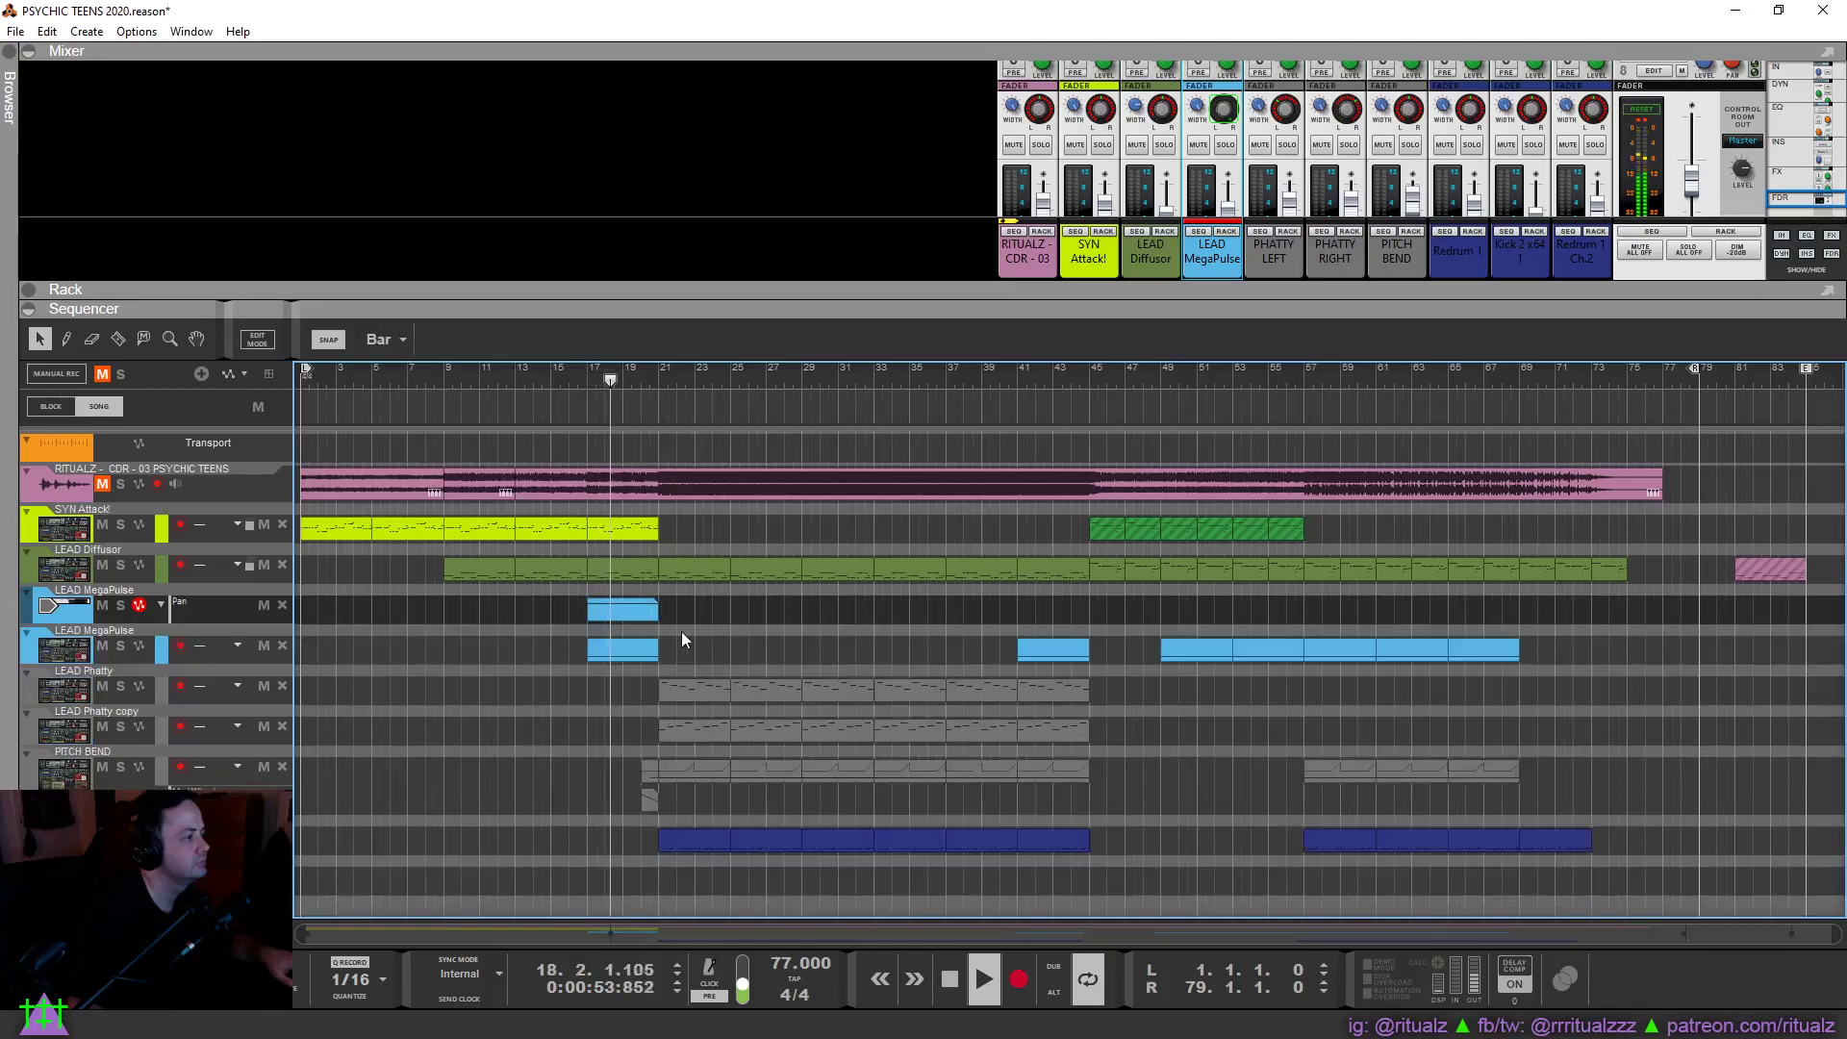
Copy the LEAD MegaPulse clip at bar 17 to fill bars 21 to 41, and replay the section with the mixer enlarged.
{"action": "left_click_drag", "start_coordinate": [637, 650], "coordinate": [971, 658]}
{"action": "left_click", "coordinate": [965, 632]}
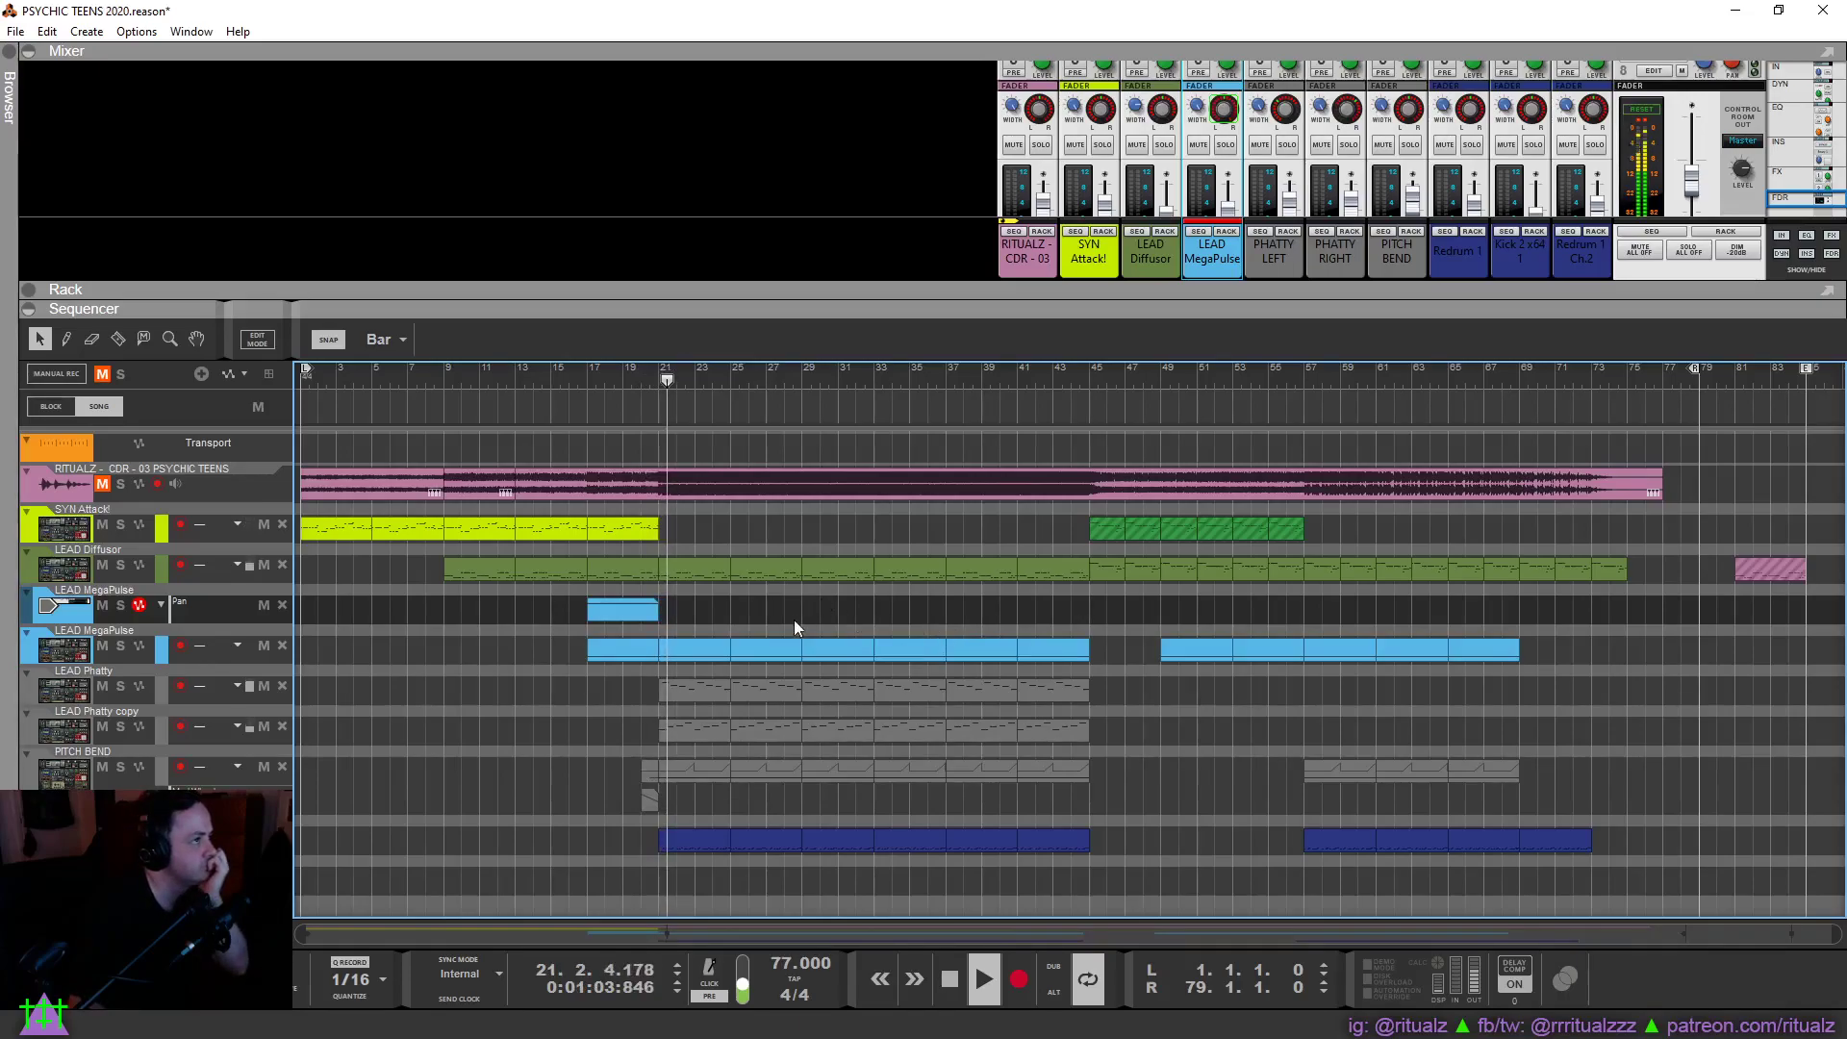
{"action": "scroll", "coordinate": [962, 142], "scroll_direction": "down", "scroll_amount": 3}
{"action": "left_click_drag", "start_coordinate": [878, 284], "coordinate": [906, 387]}
{"action": "left_click", "coordinate": [574, 461]}
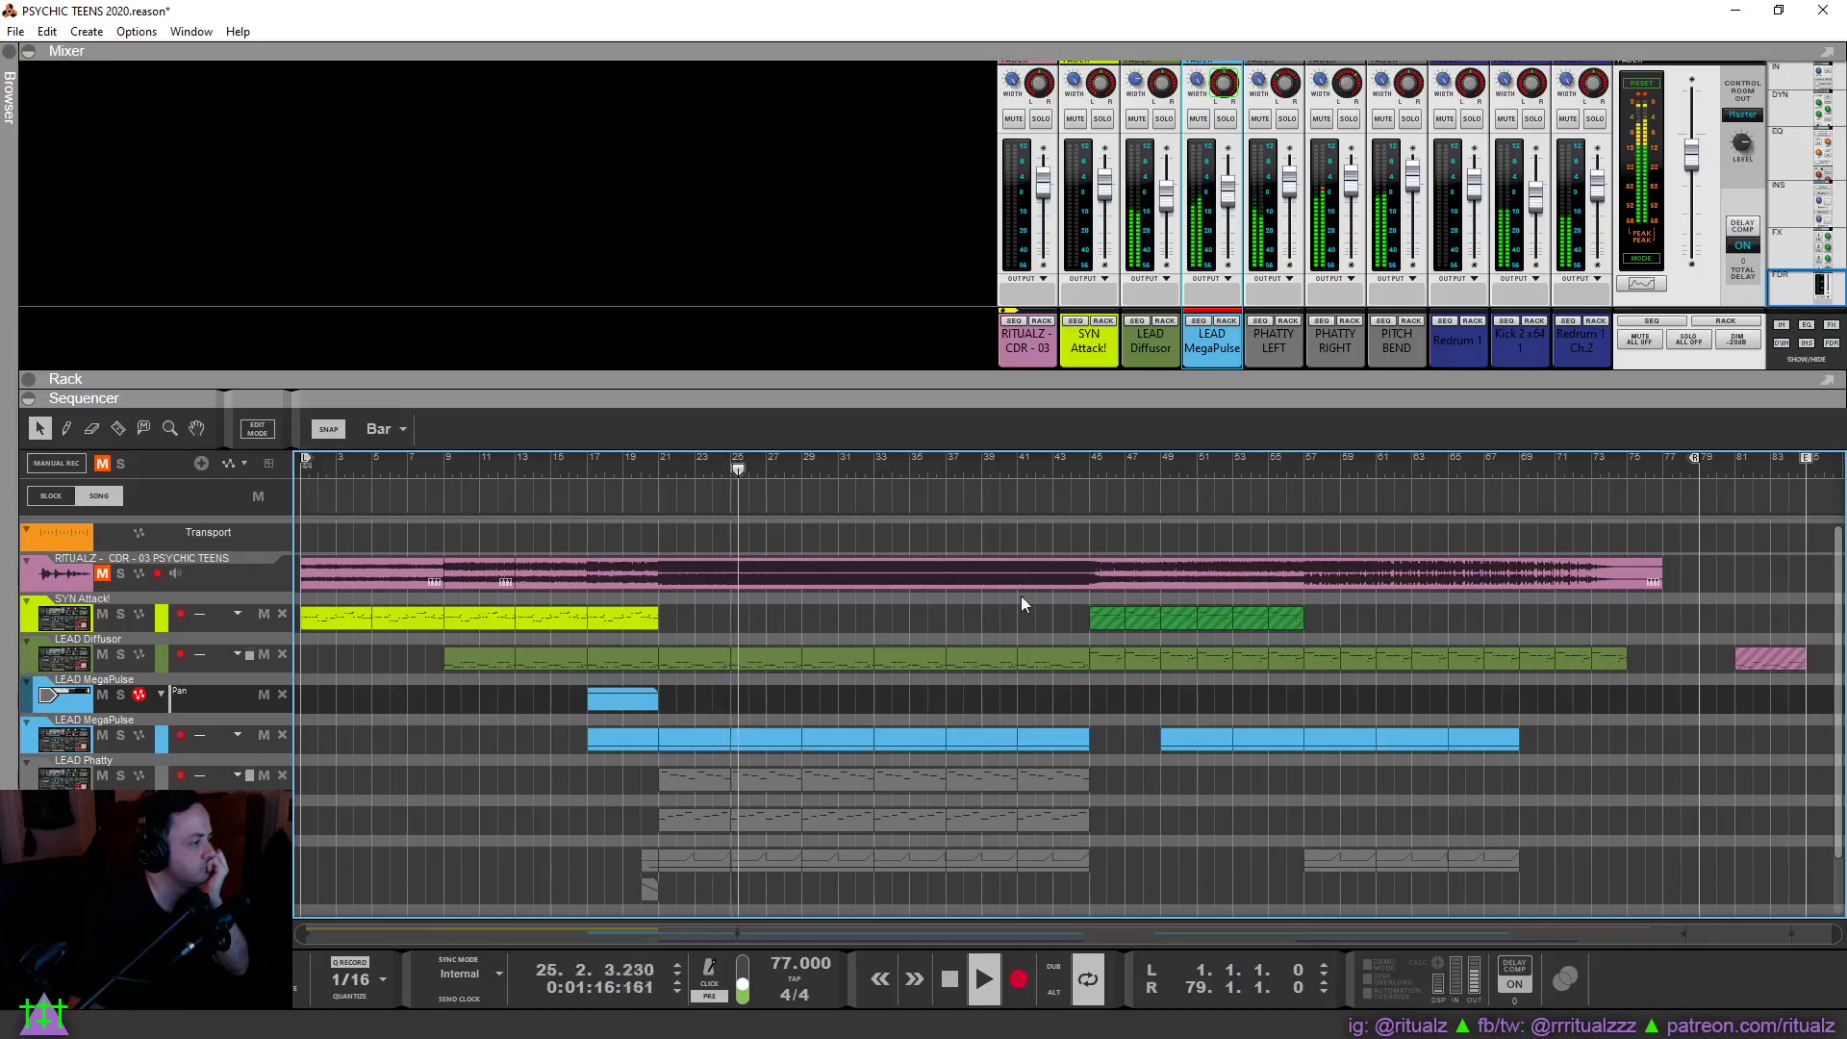
{"action": "scroll", "coordinate": [1020, 600], "scroll_direction": "down", "scroll_amount": 1}
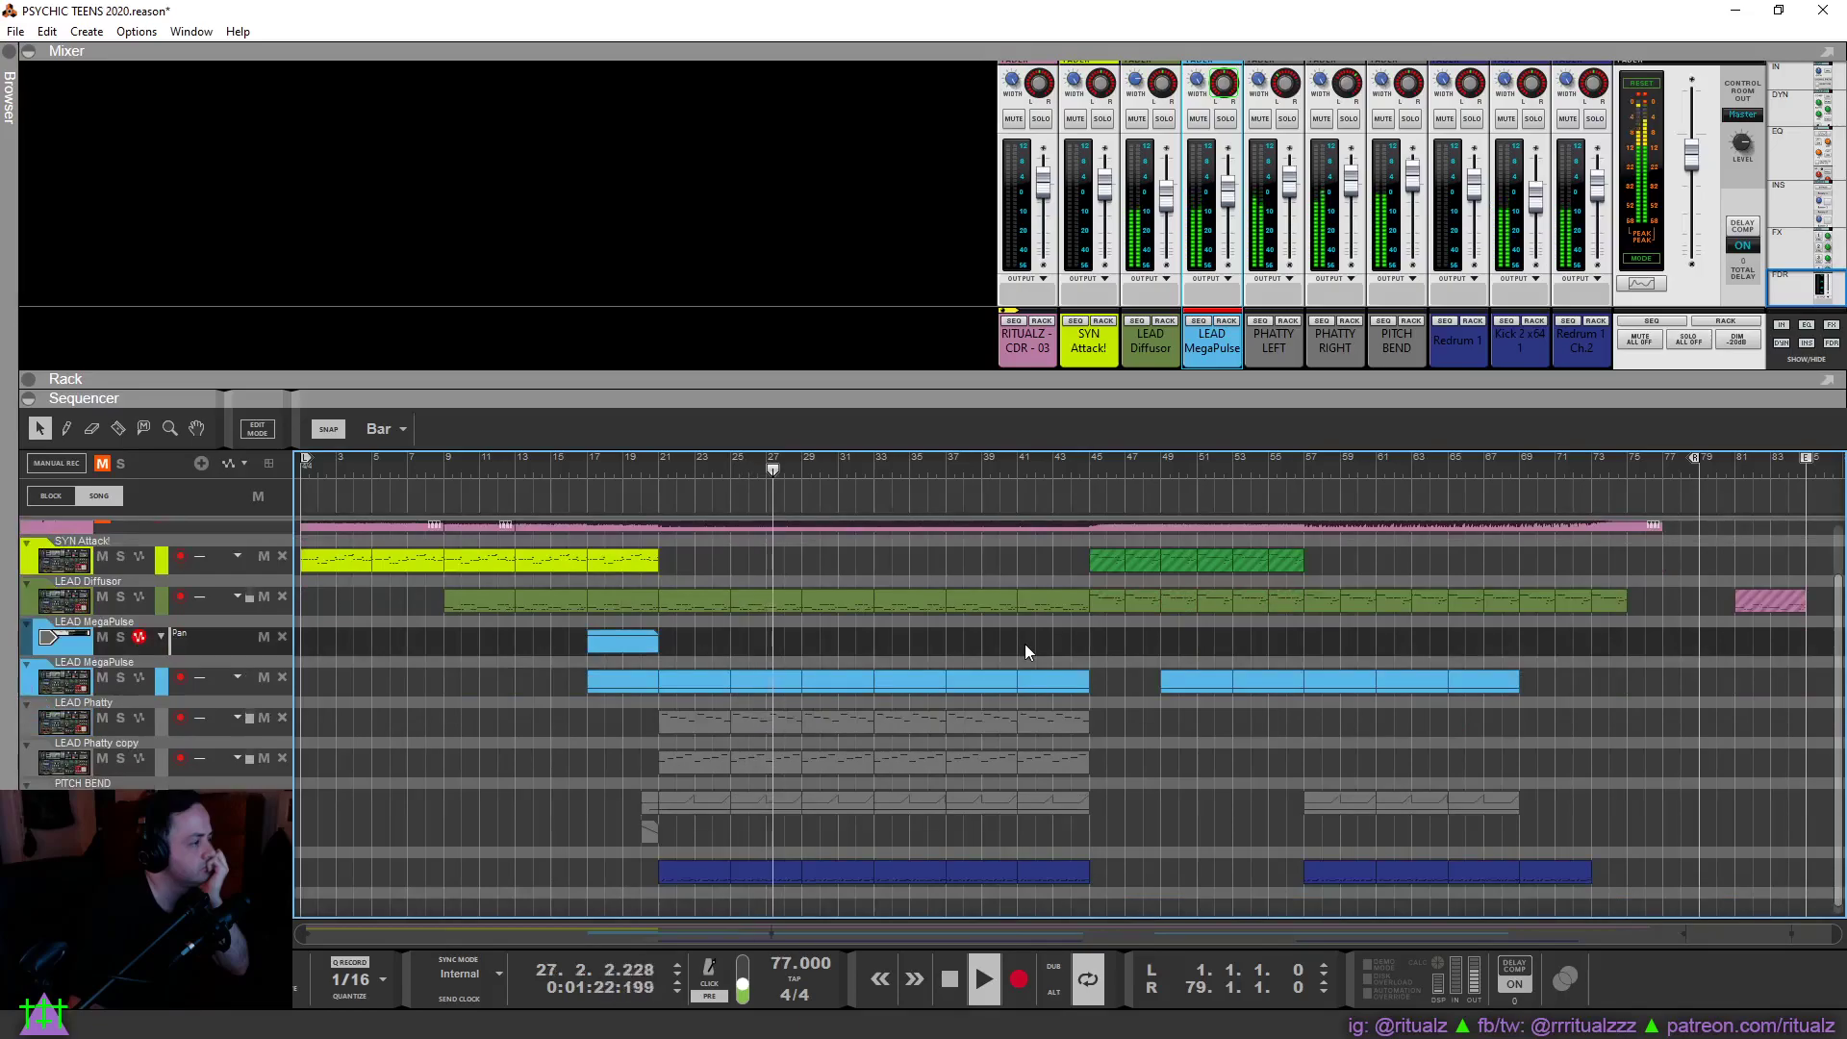
Solo LEAD MegaPulse and bypass the MClass Stereo Imager among its insert effects.
{"action": "left_click", "coordinate": [1226, 118]}
{"action": "left_click", "coordinate": [1226, 320]}
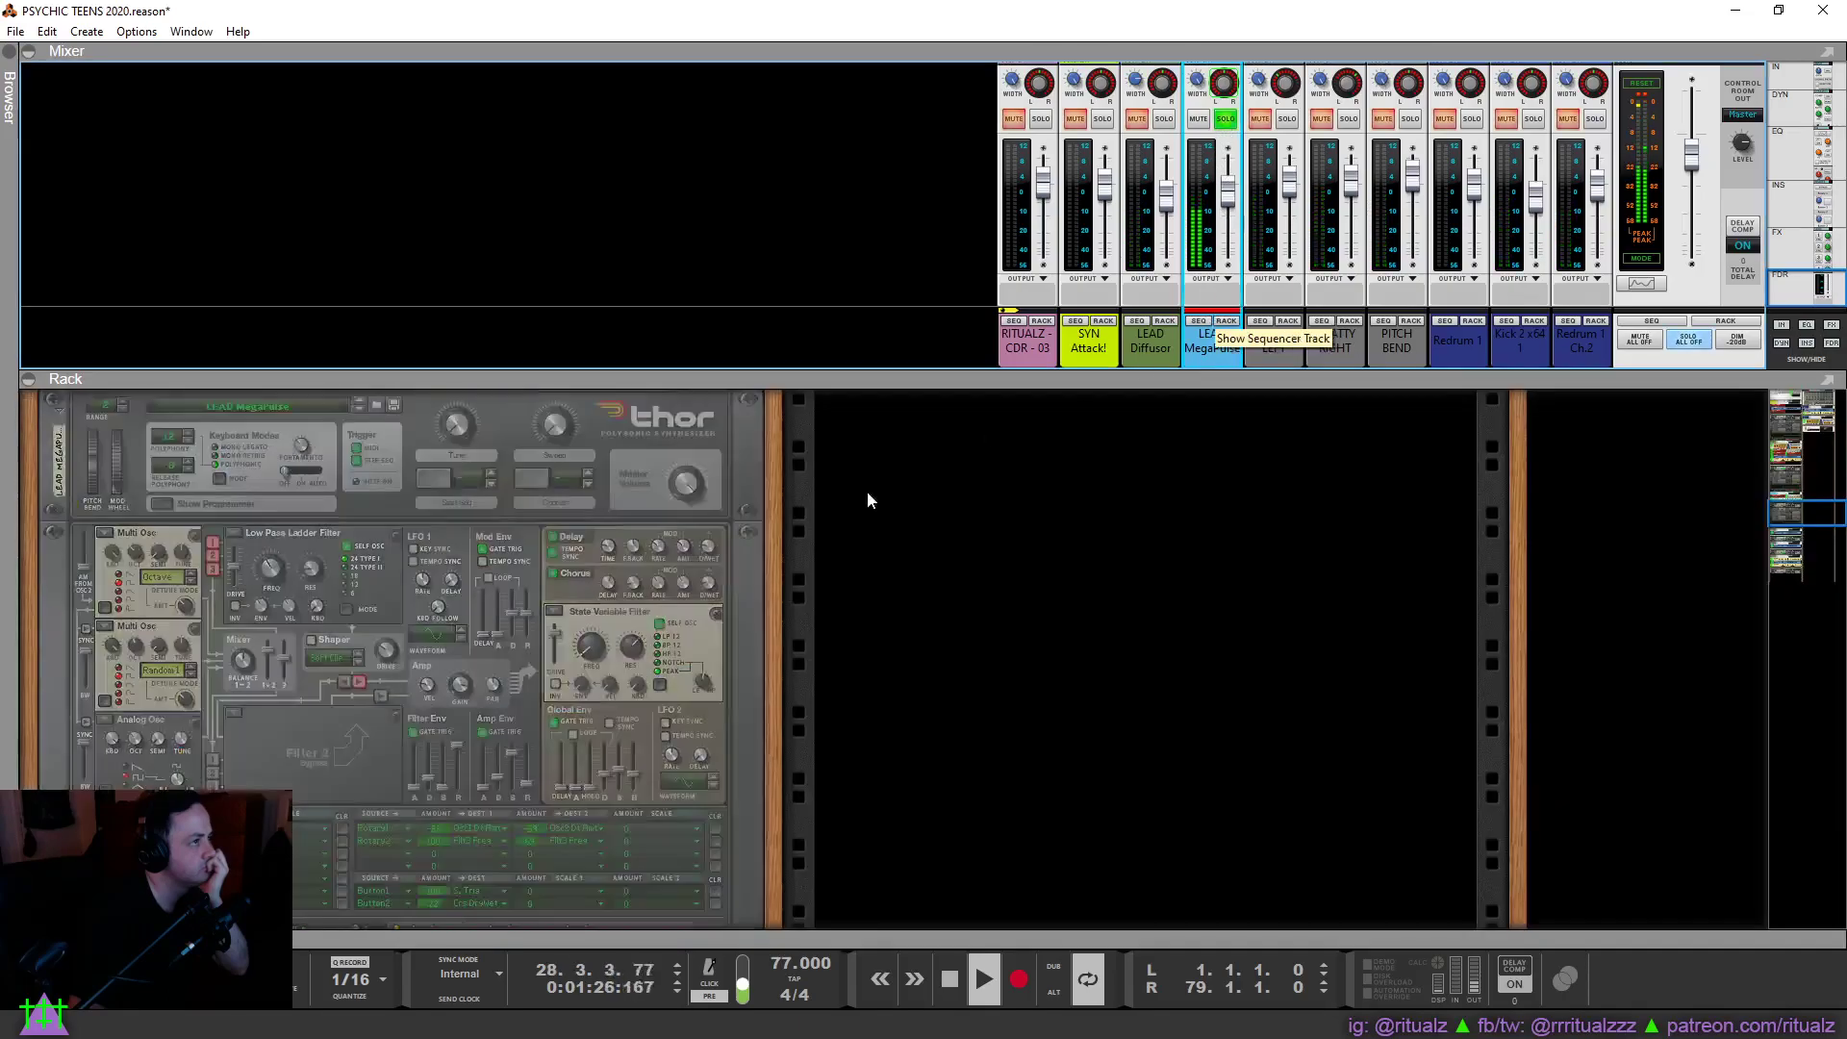
{"action": "scroll", "coordinate": [557, 589], "scroll_direction": "up", "scroll_amount": 5}
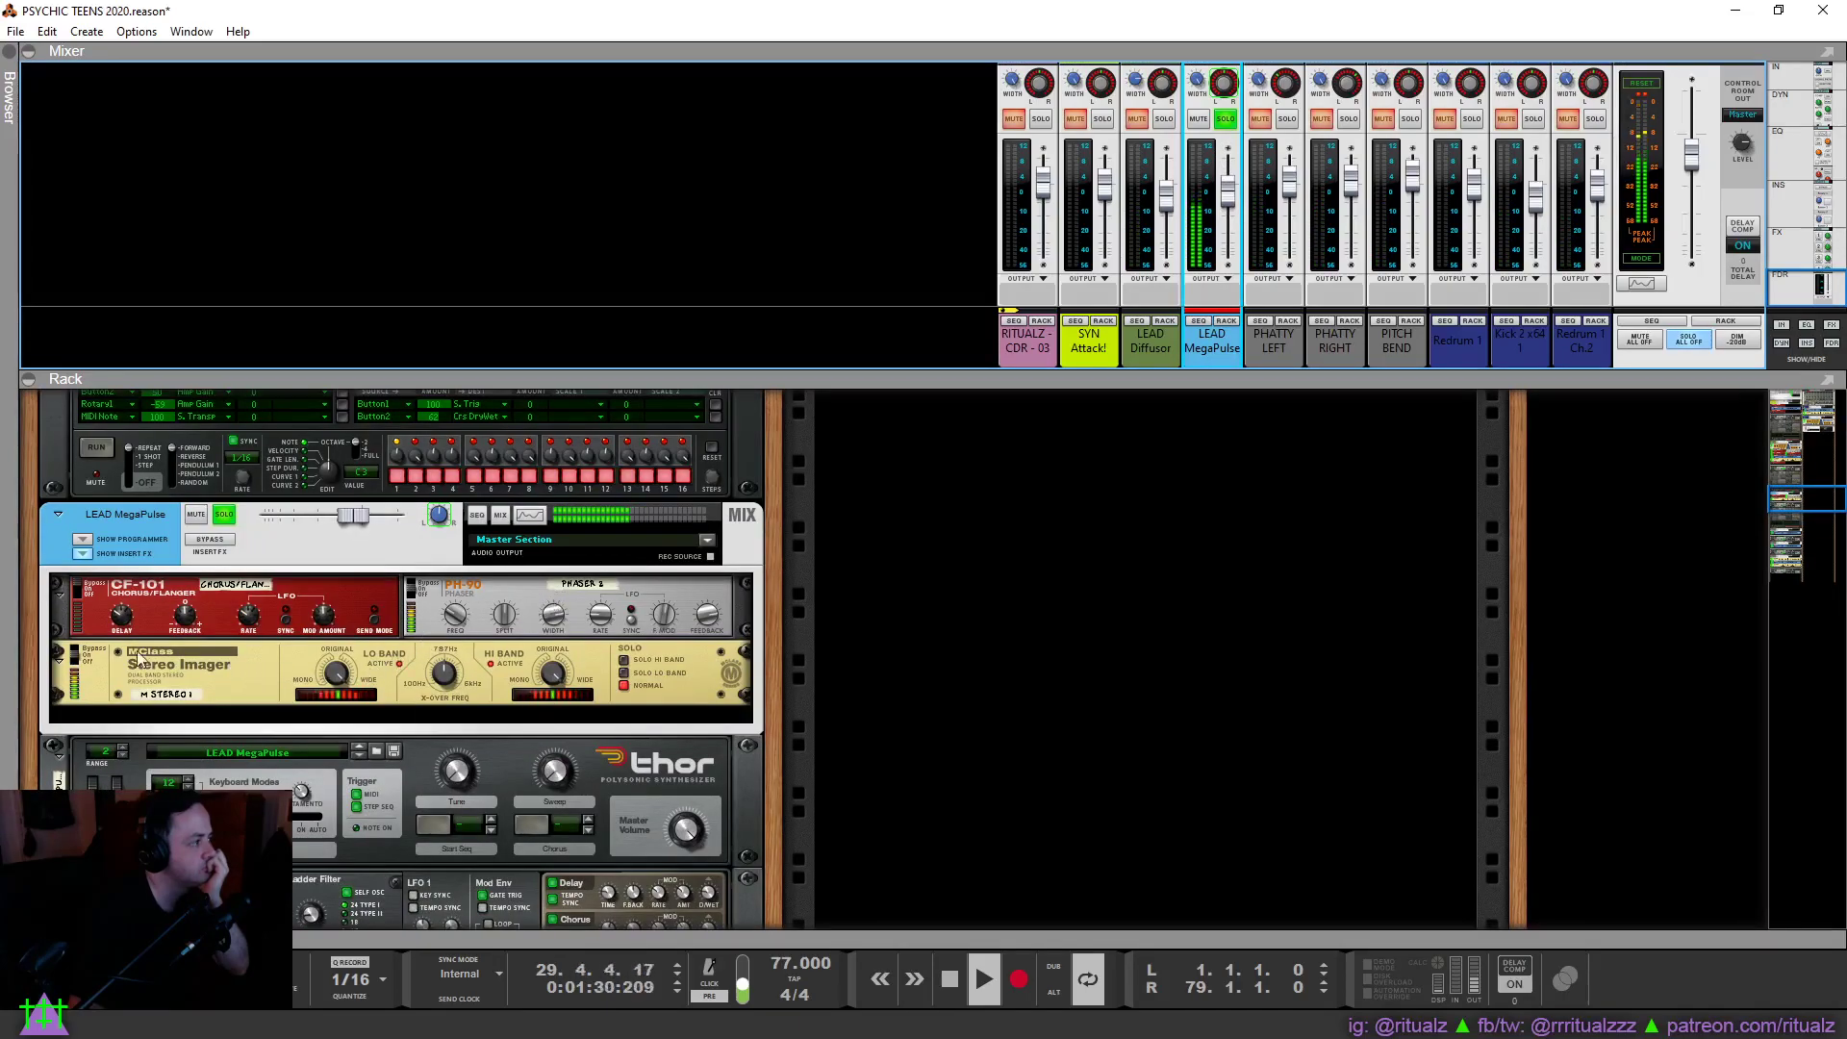
{"action": "left_click", "coordinate": [75, 654]}
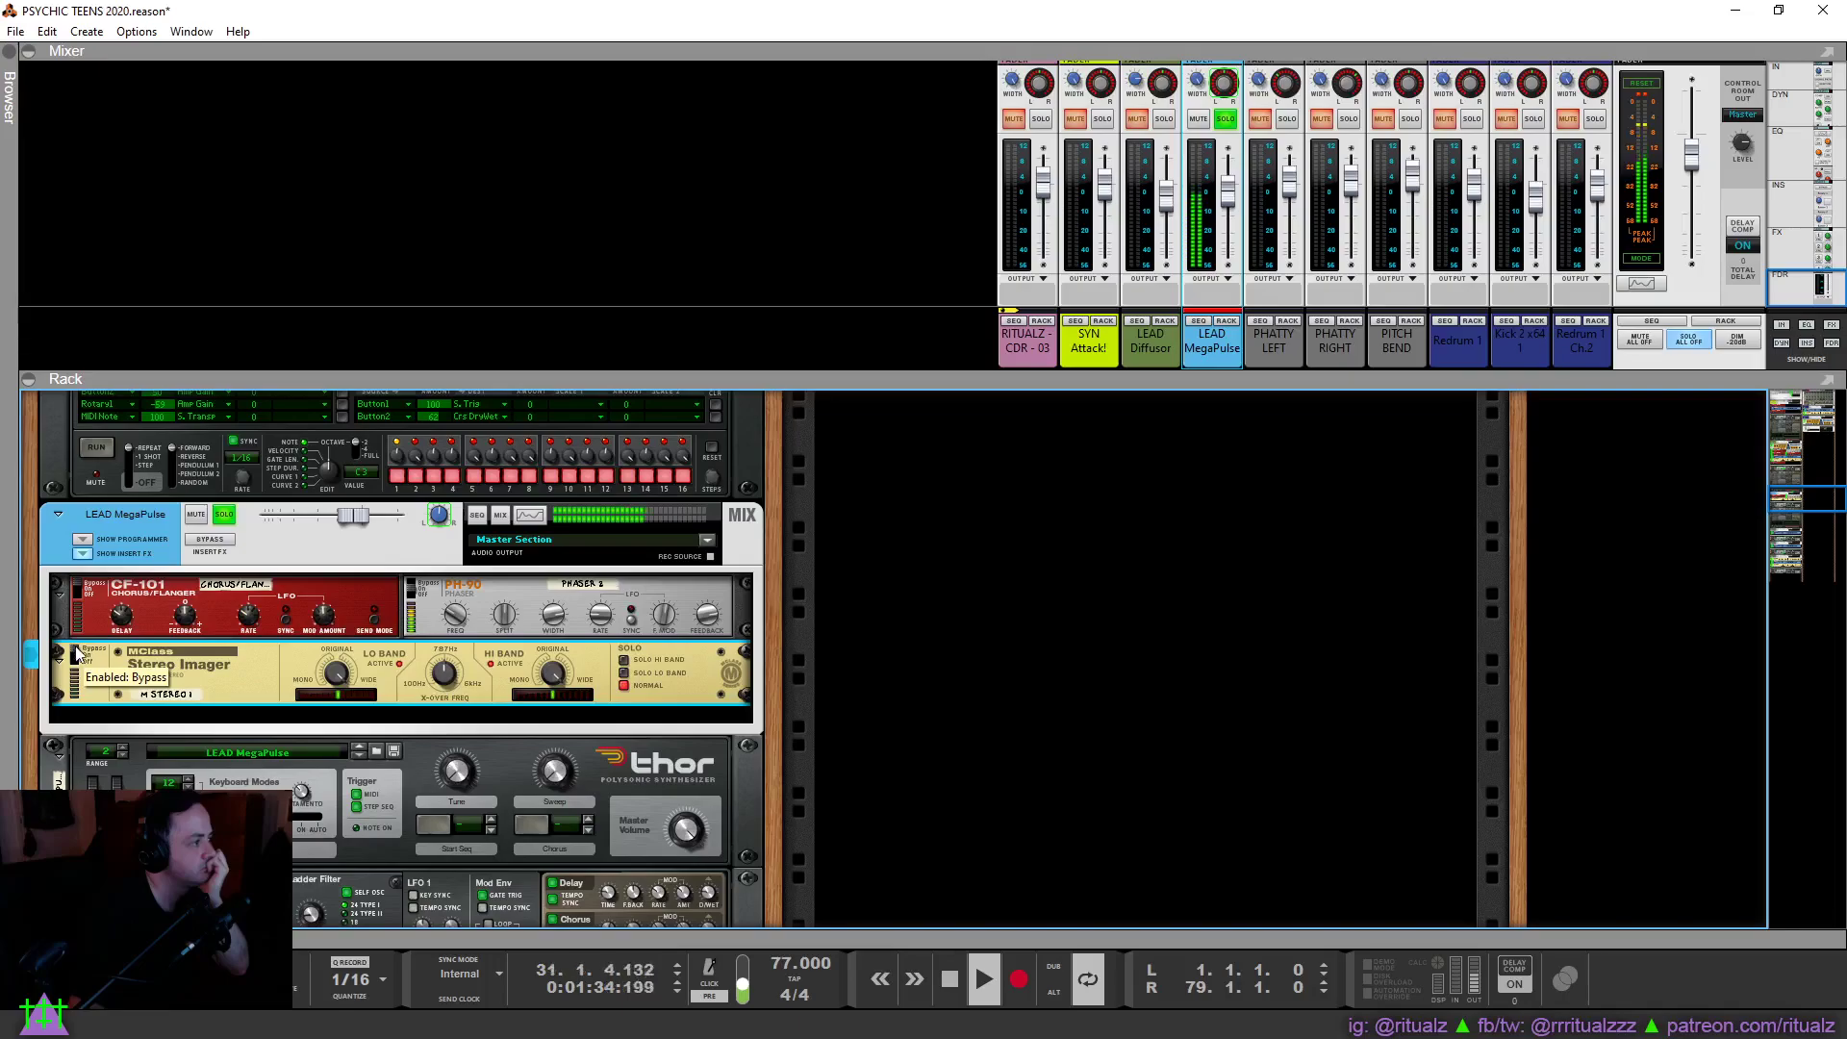
Reset the PH-90 phaser in the LEAD MegaPulse insert effects.
{"action": "left_click", "coordinate": [128, 626]}
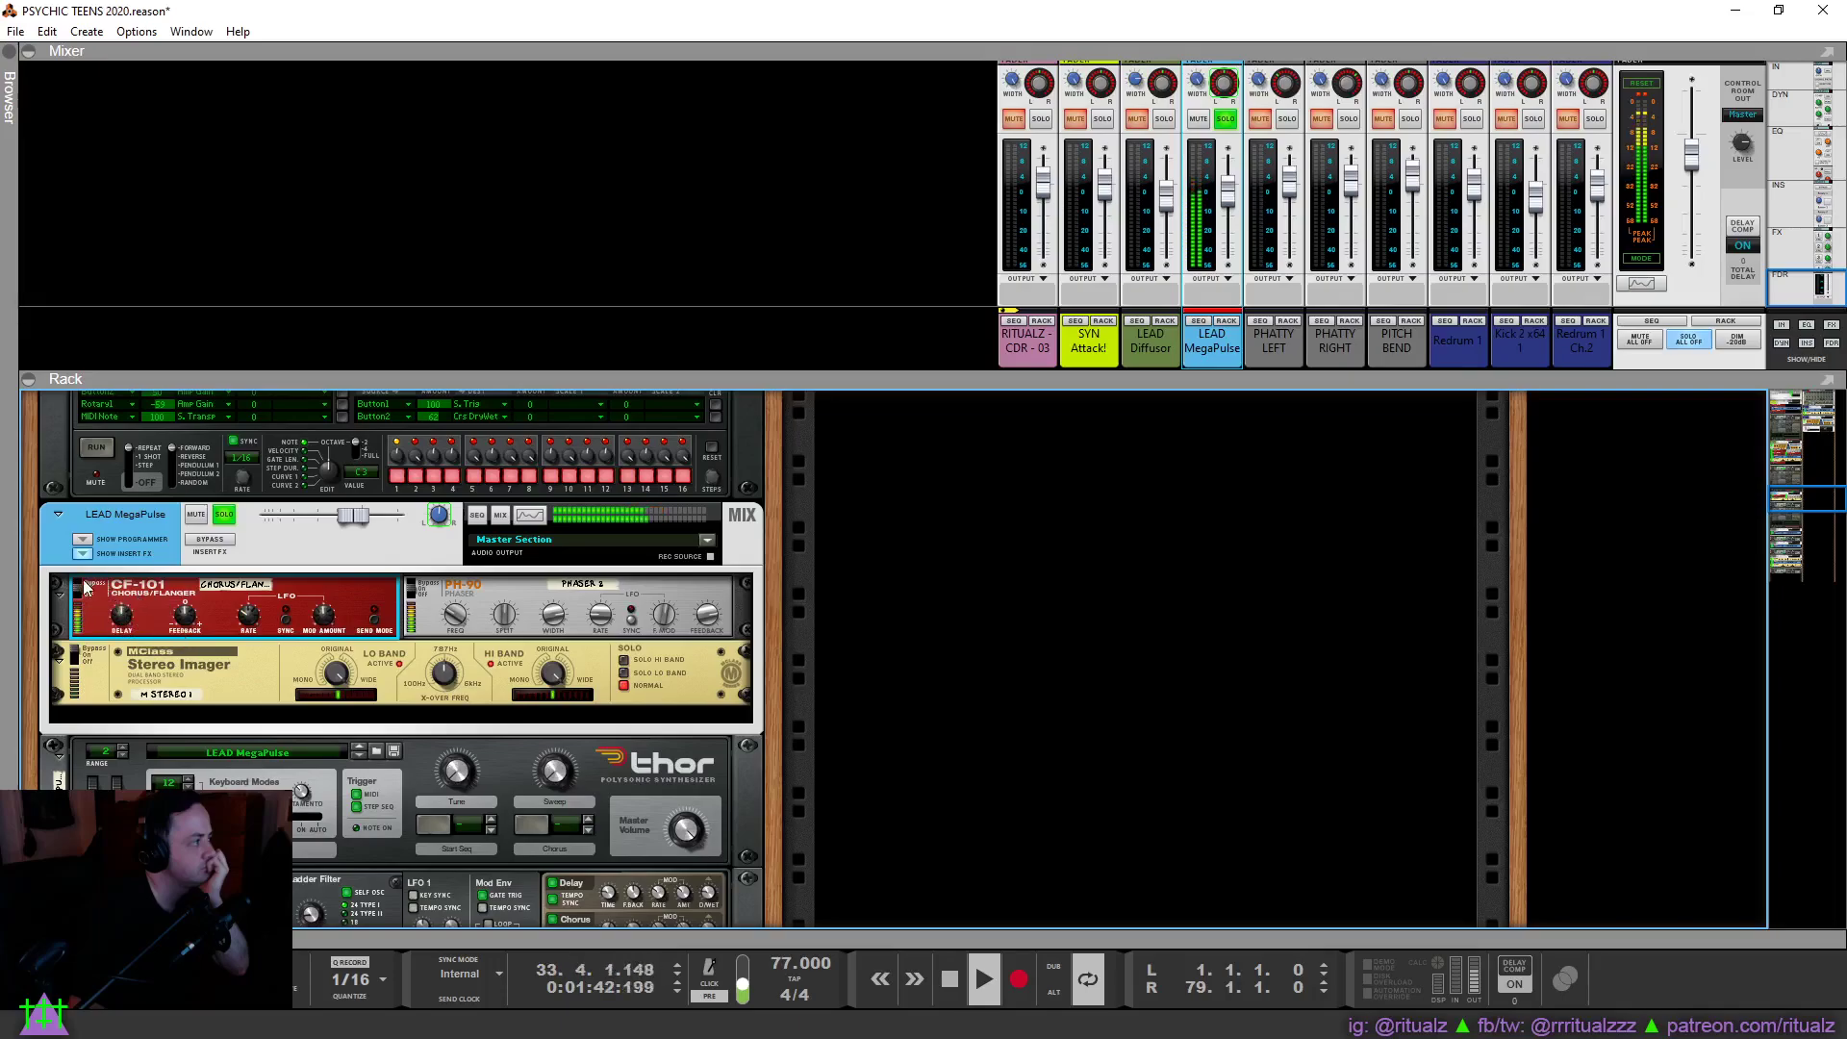
{"action": "left_click", "coordinate": [458, 616]}
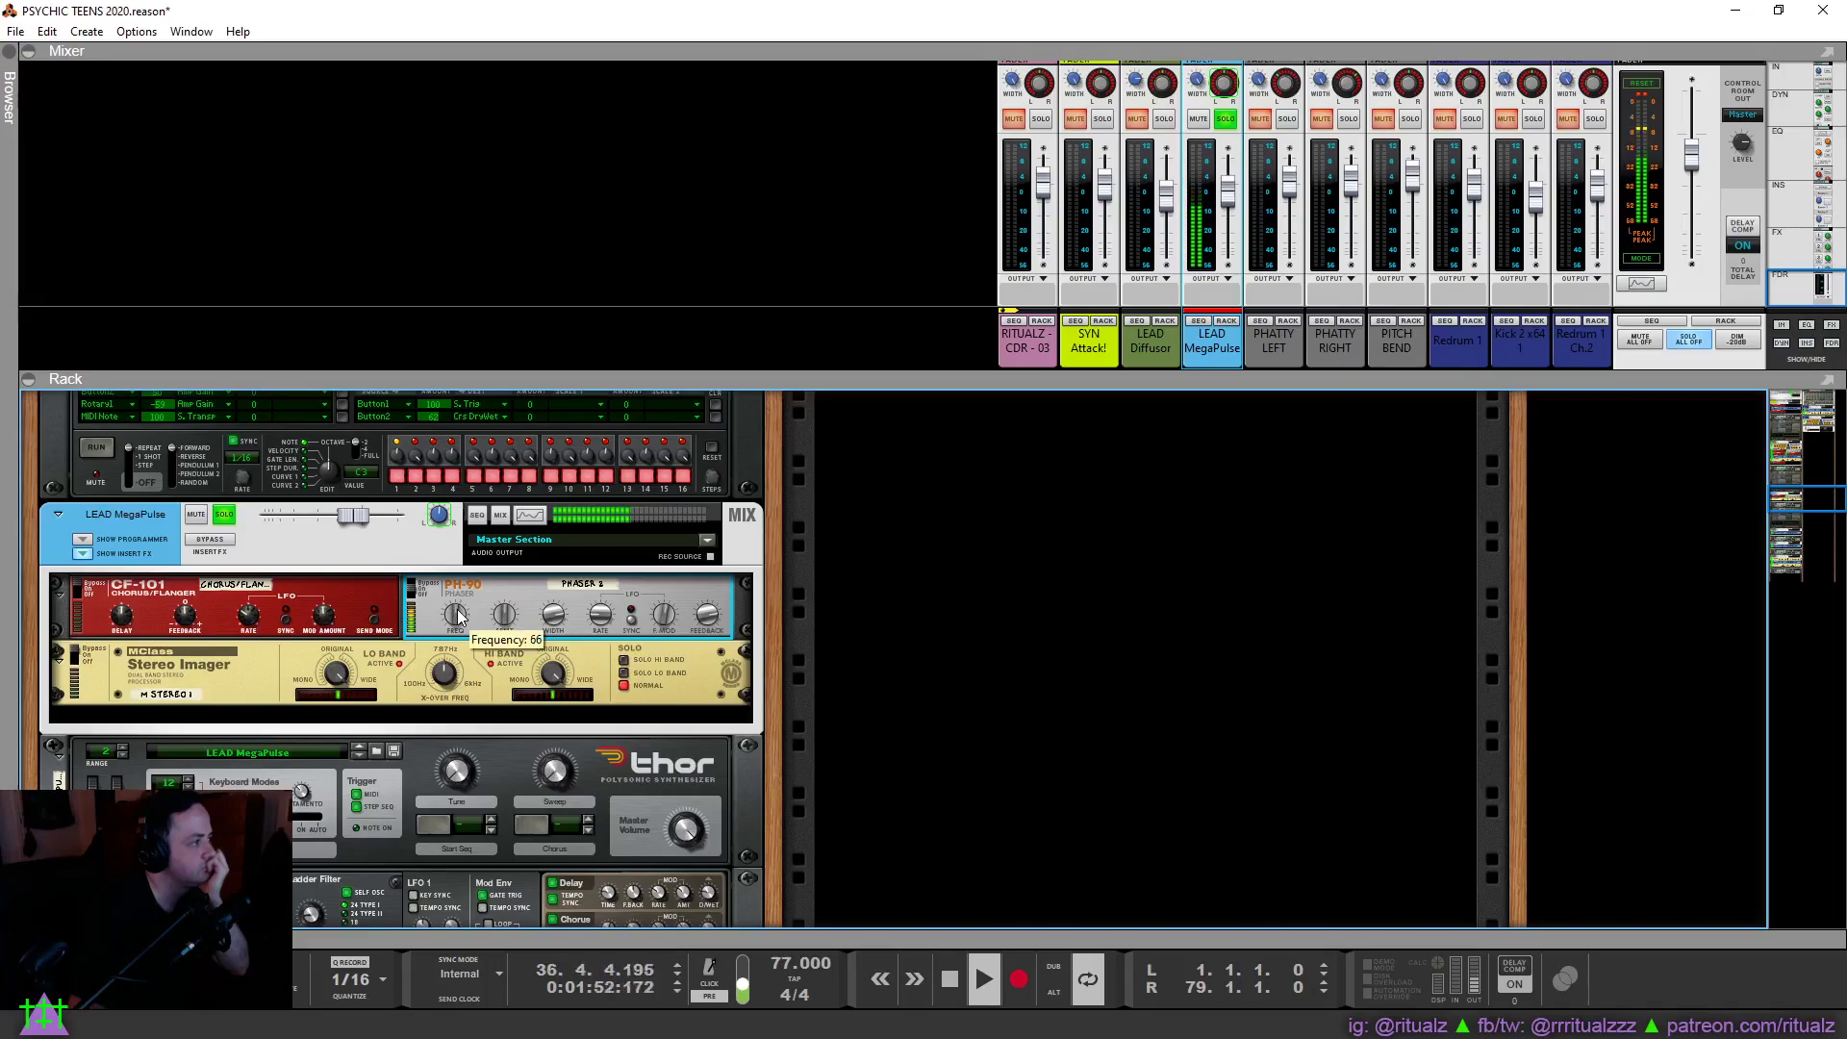
{"action": "right_click", "coordinate": [479, 602]}
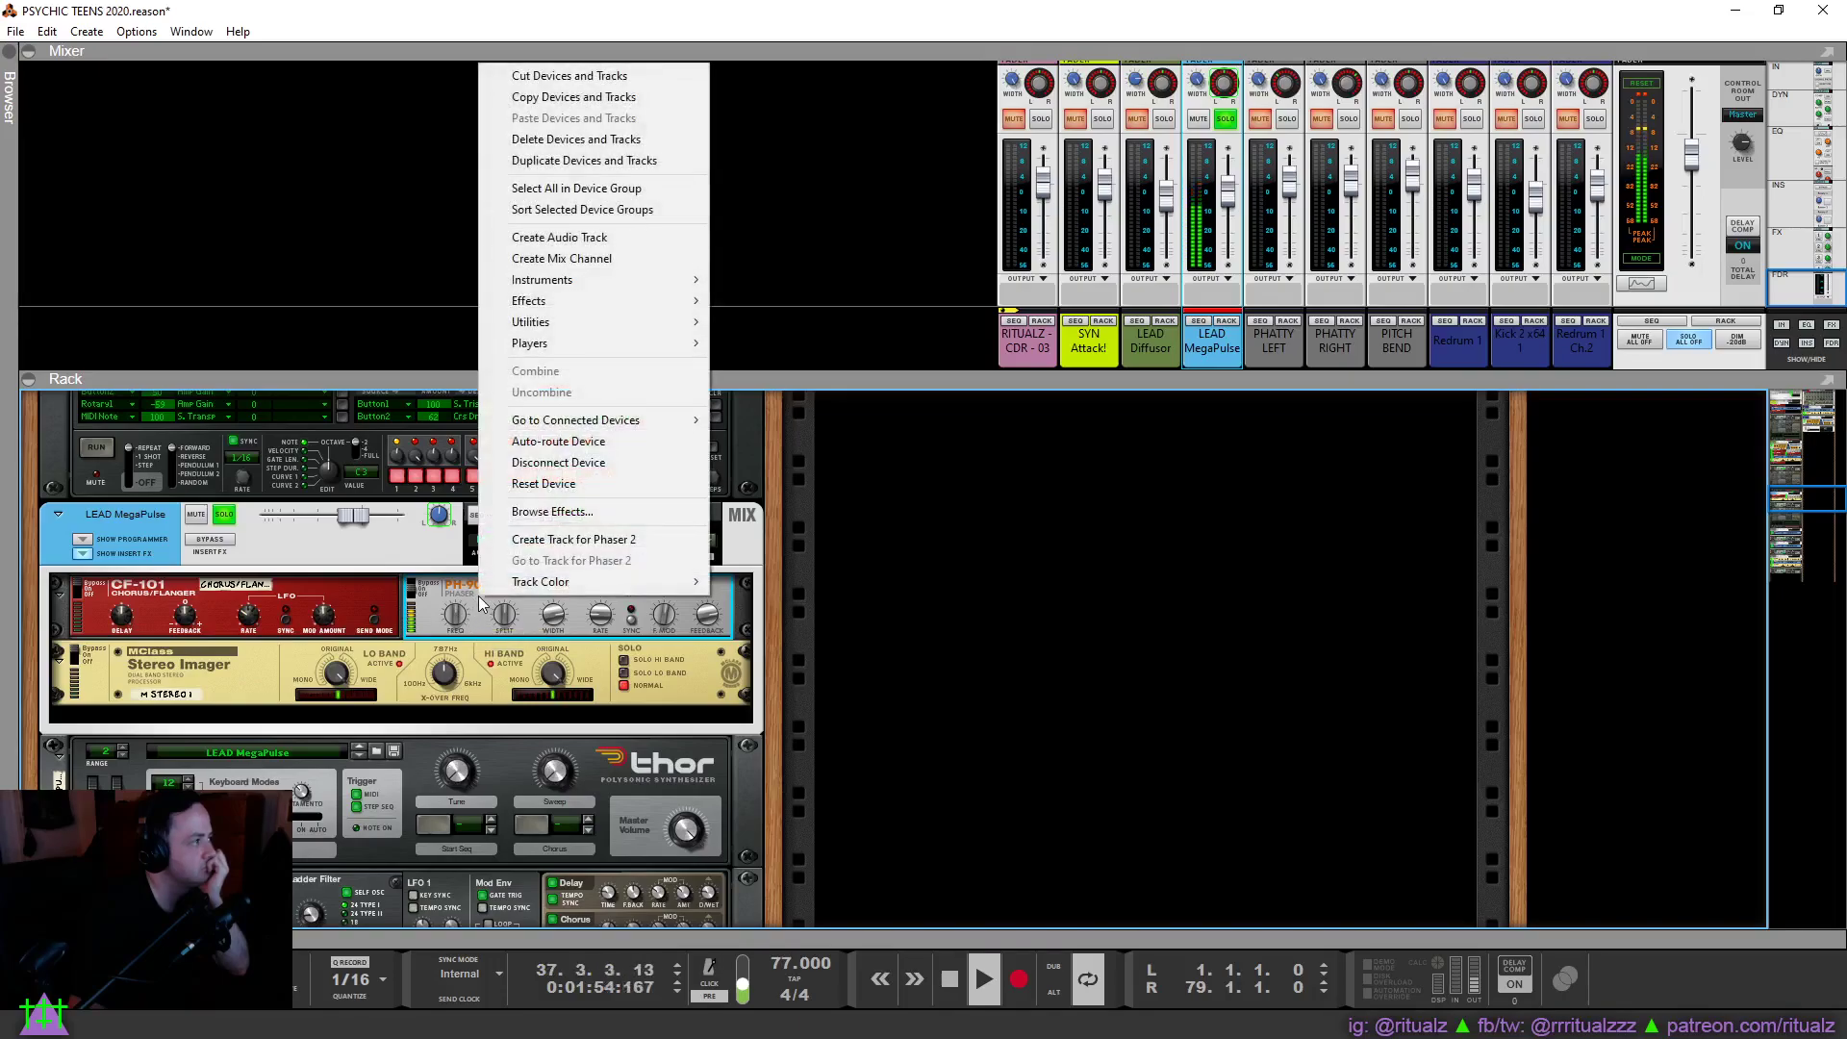
{"action": "left_click", "coordinate": [540, 484]}
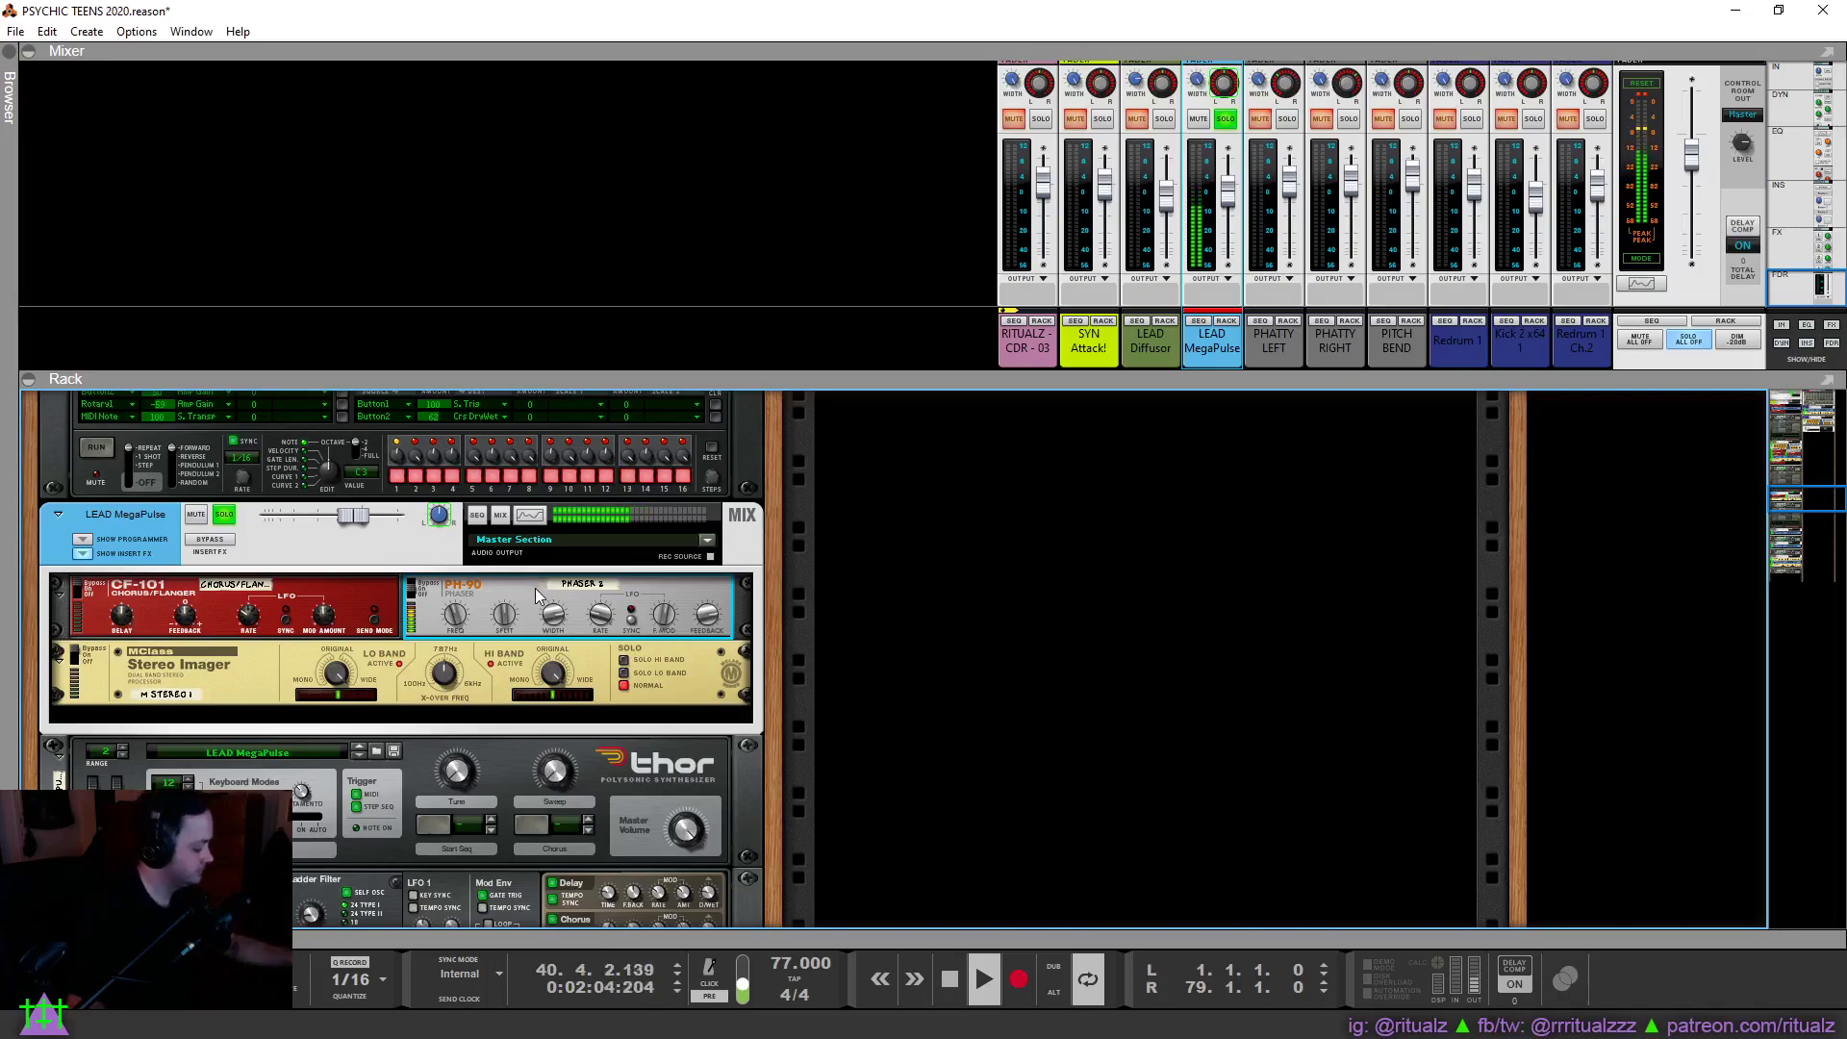
In the LEAD MegaPulse spectrum EQ, cut the high mids by 3.81 dB at 1.07 kHz and set the low-pass filter to 8.08 kHz.
{"action": "left_click", "coordinate": [531, 515]}
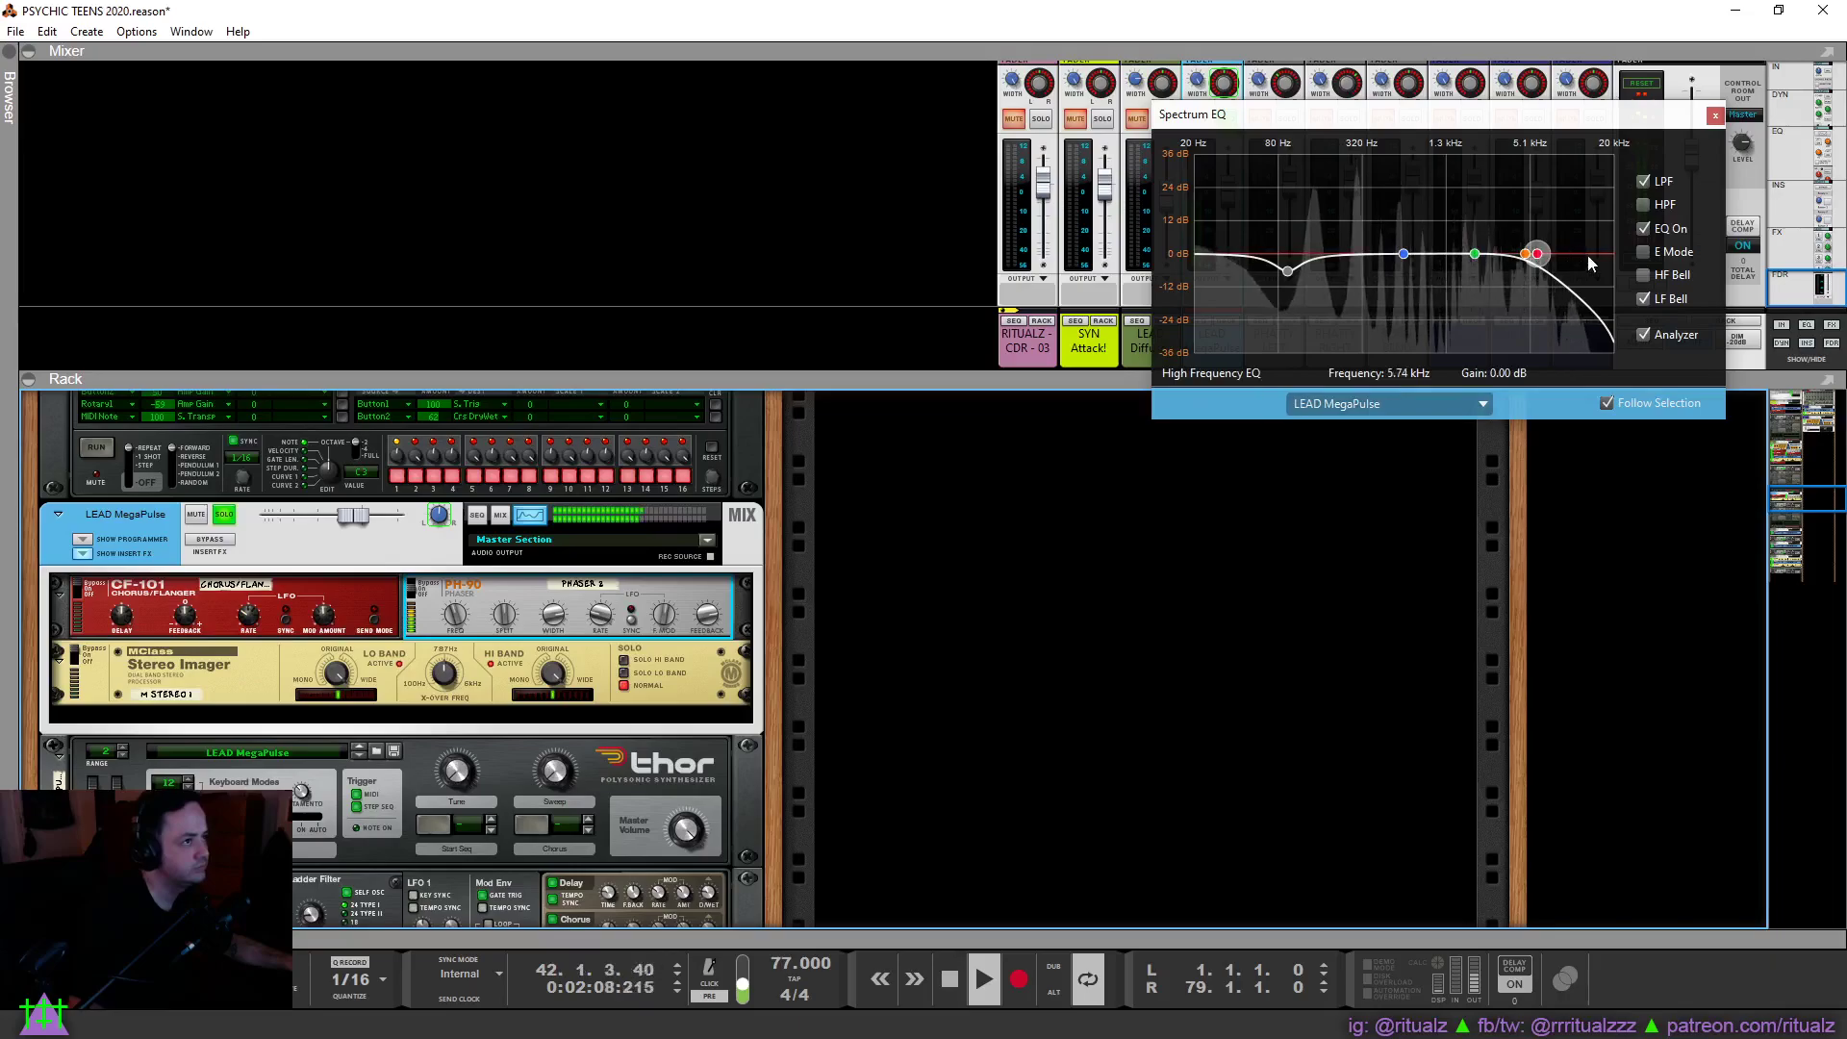
{"action": "left_click_drag", "start_coordinate": [1475, 253], "coordinate": [1433, 265]}
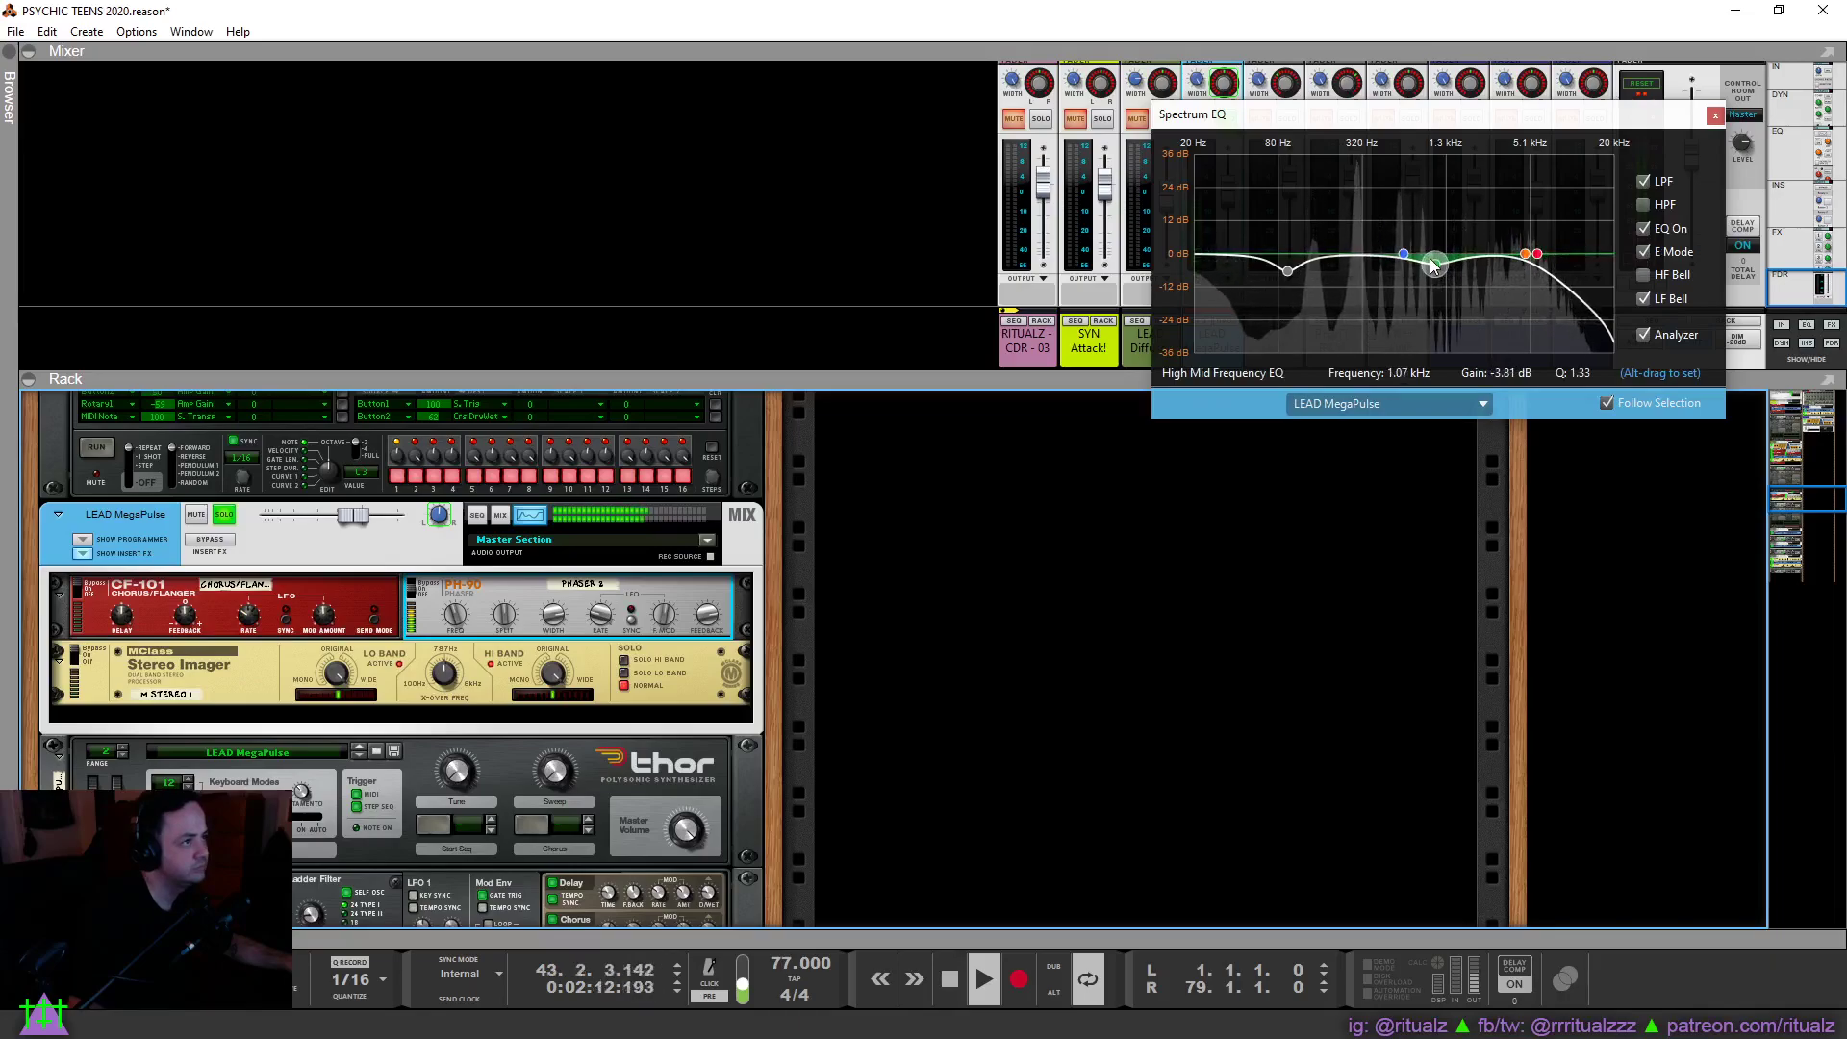
{"action": "left_click_drag", "start_coordinate": [1525, 254], "coordinate": [1557, 255]}
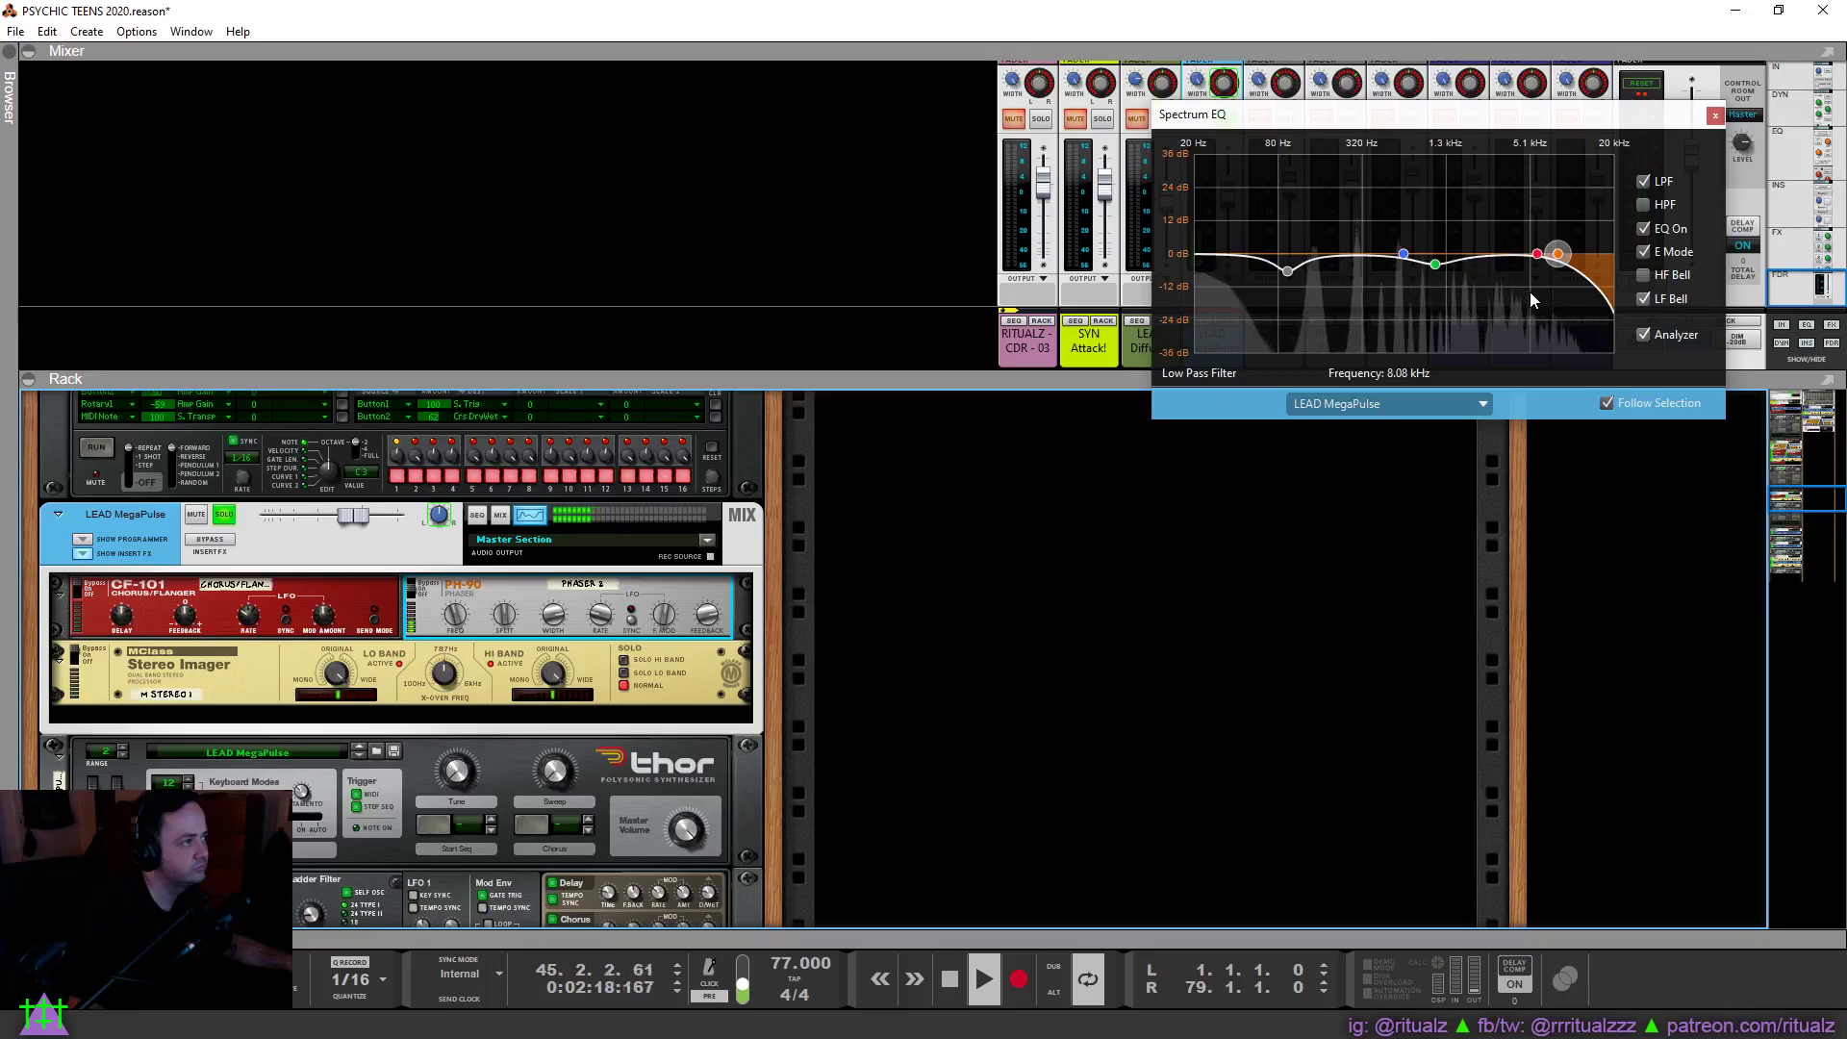
Replay from bar 17 and enable the LEAD MegaPulse high-pass filter at 87.7 Hz.
{"action": "key", "text": "F7"}
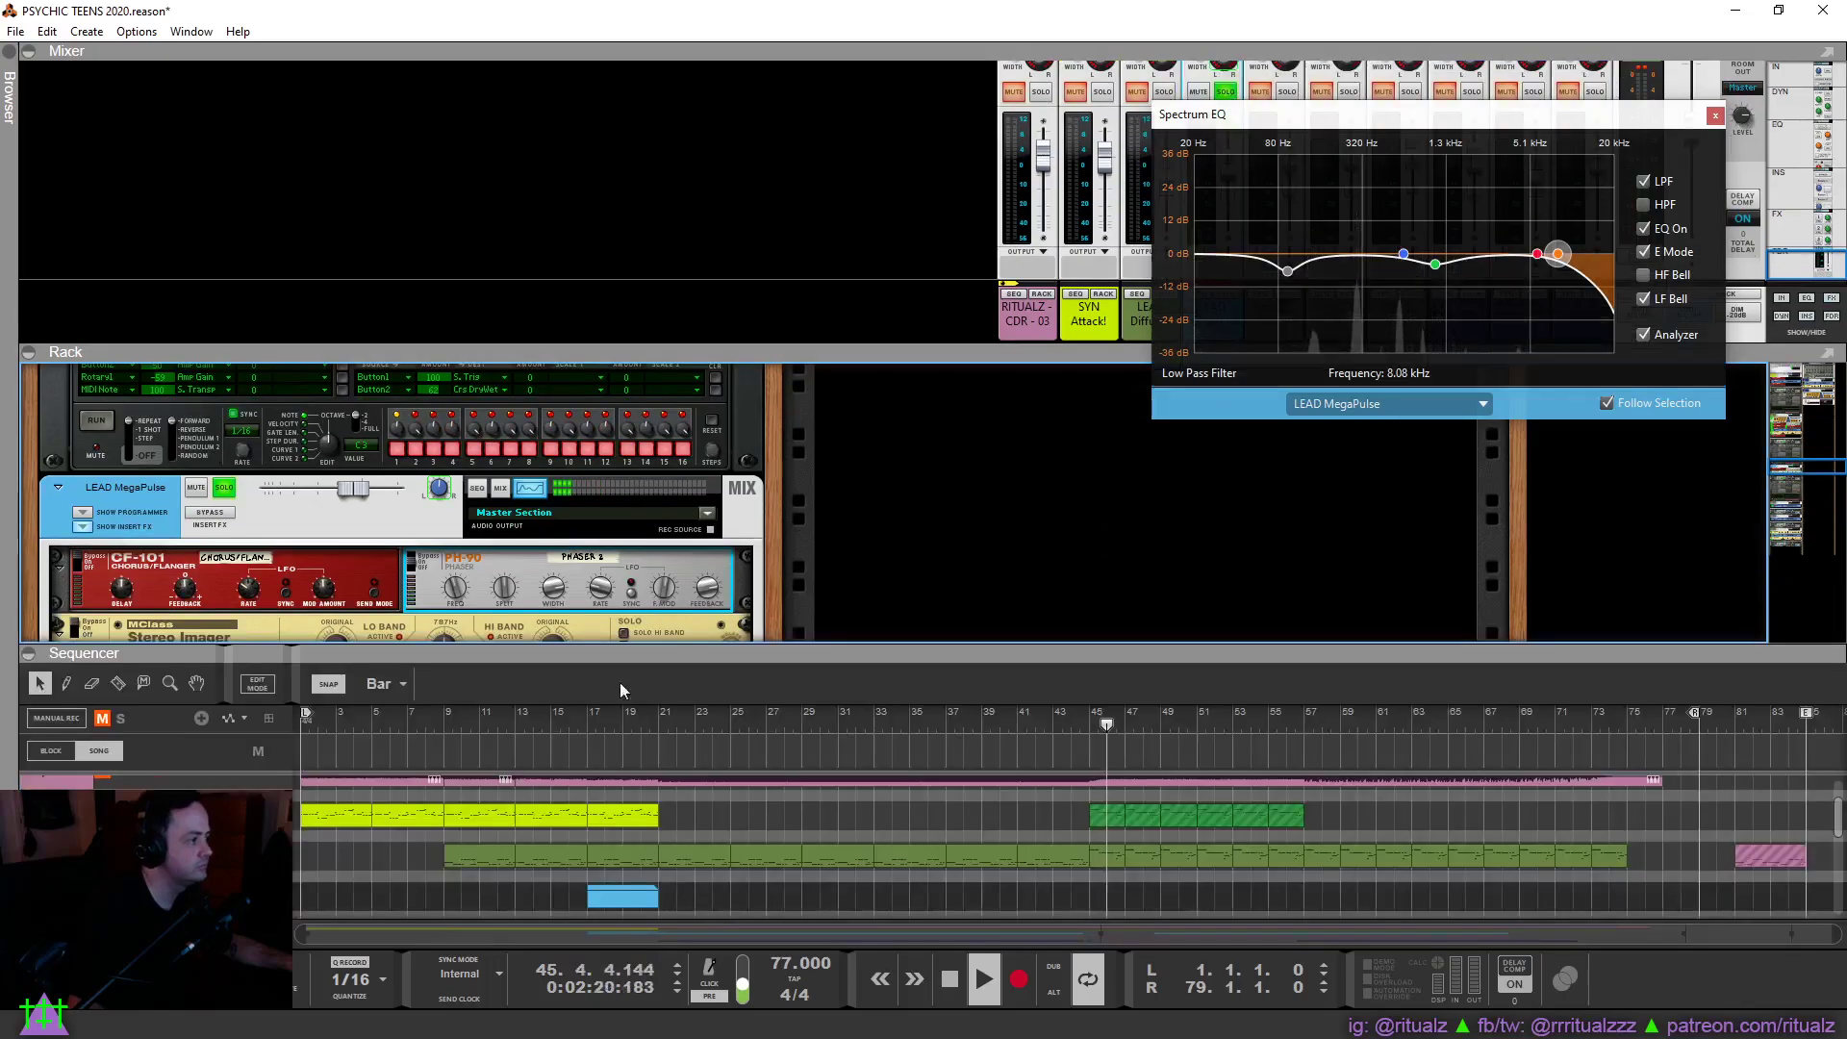
{"action": "left_click", "coordinate": [591, 724]}
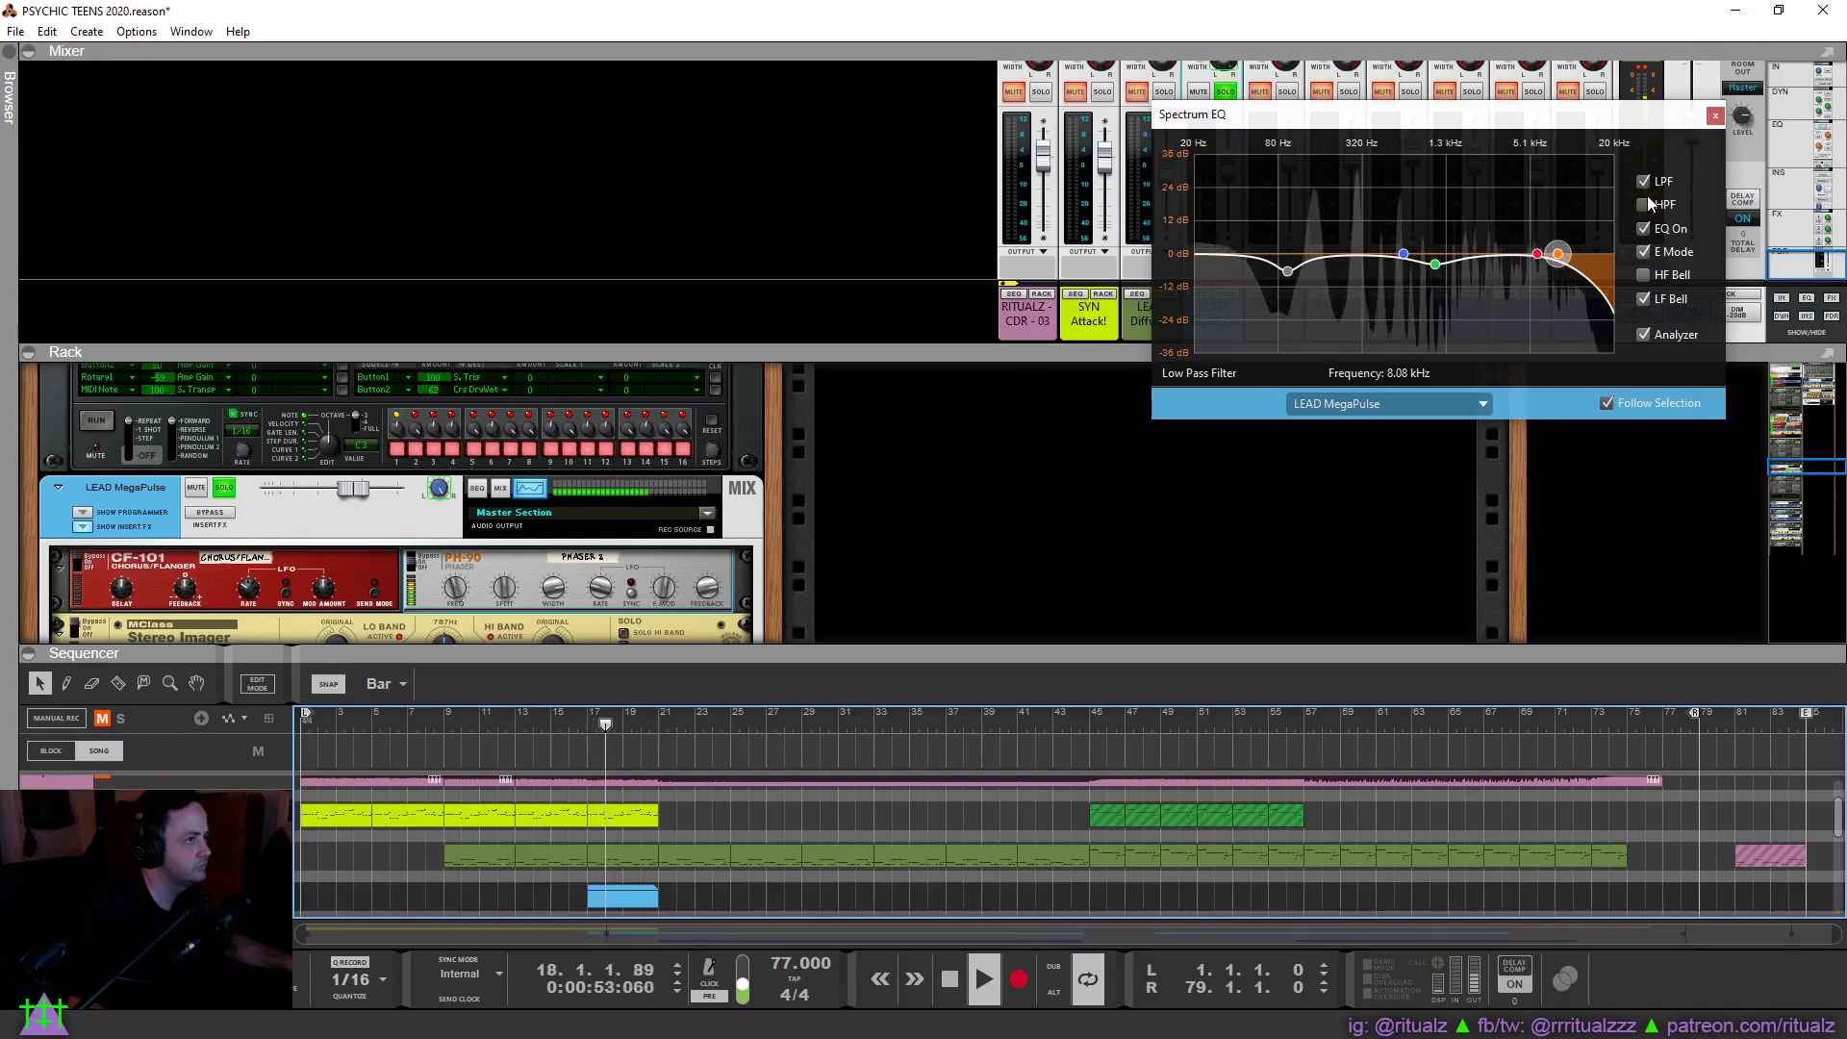
{"action": "left_click", "coordinate": [1328, 254]}
{"action": "left_click_drag", "start_coordinate": [1329, 258], "coordinate": [1283, 255]}
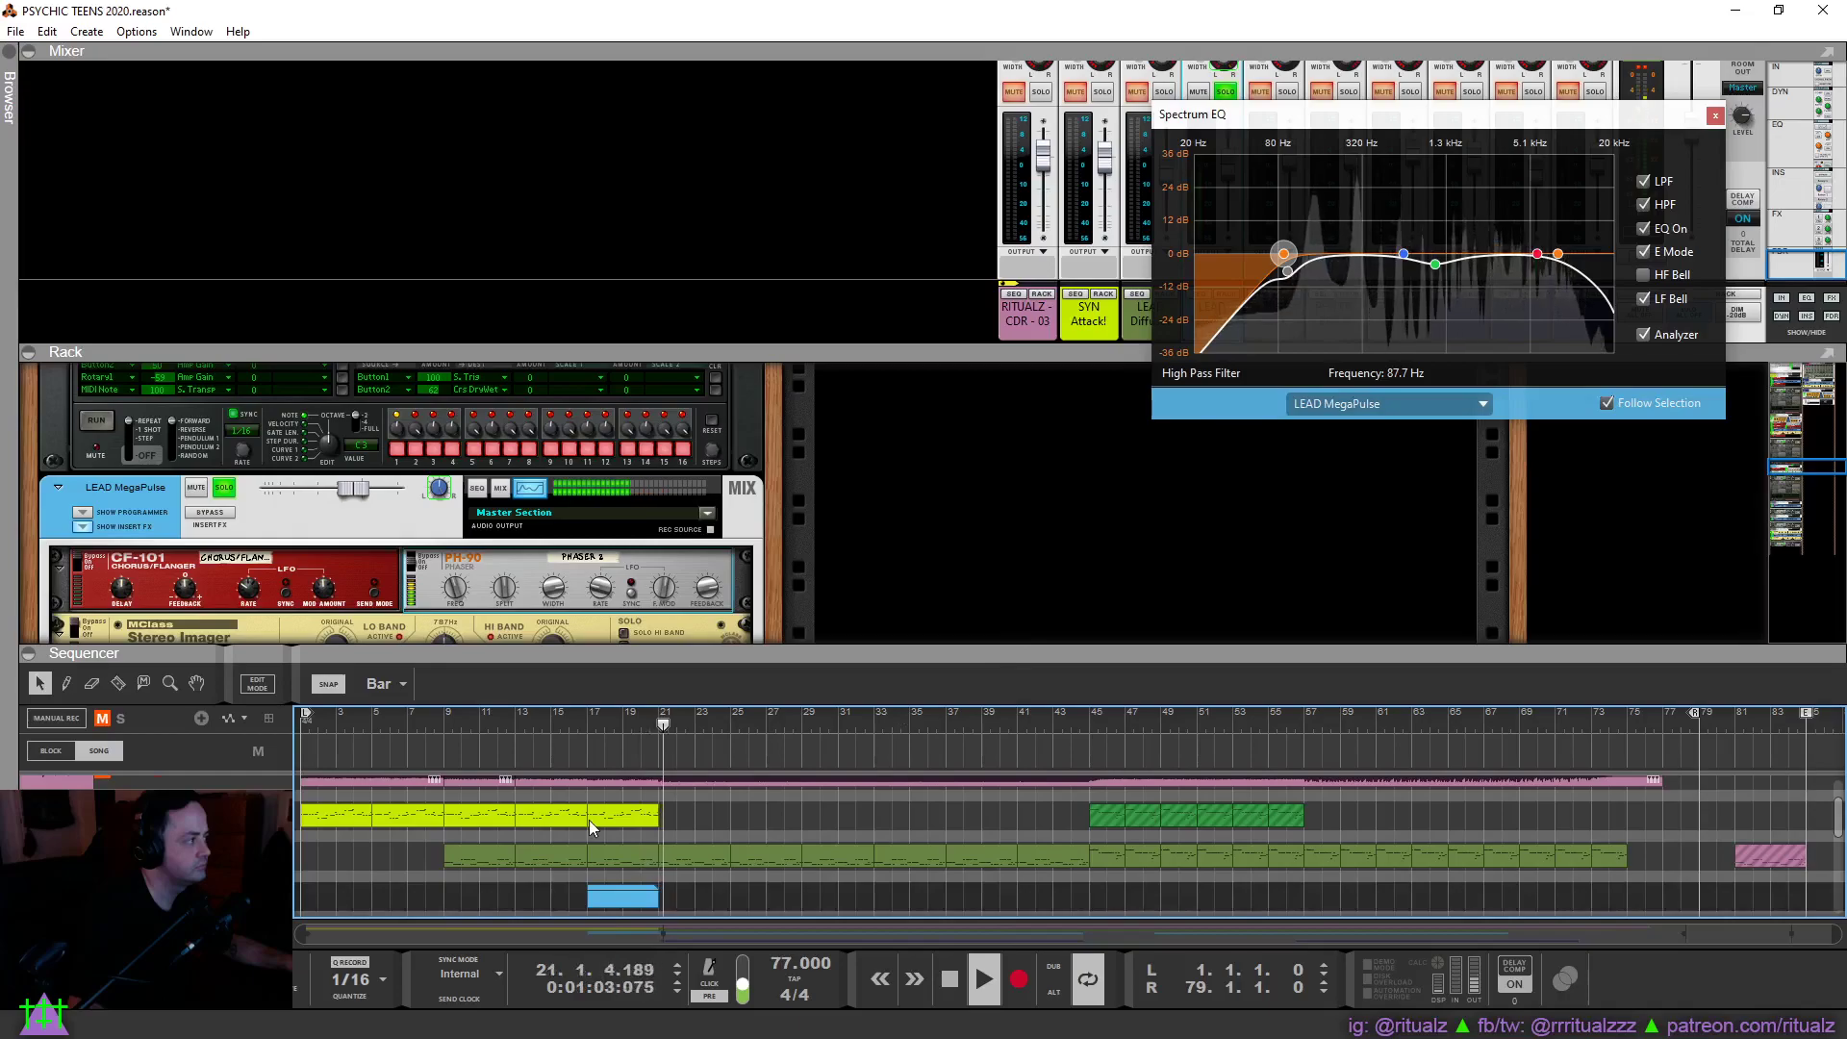
Compare LEAD MegaPulse against the full mix by clearing its solo, checking its Thor settings and soloing it again.
{"action": "scroll", "coordinate": [589, 820], "scroll_direction": "down", "scroll_amount": 1}
{"action": "left_click", "coordinate": [575, 741]}
{"action": "left_click", "coordinate": [225, 489]}
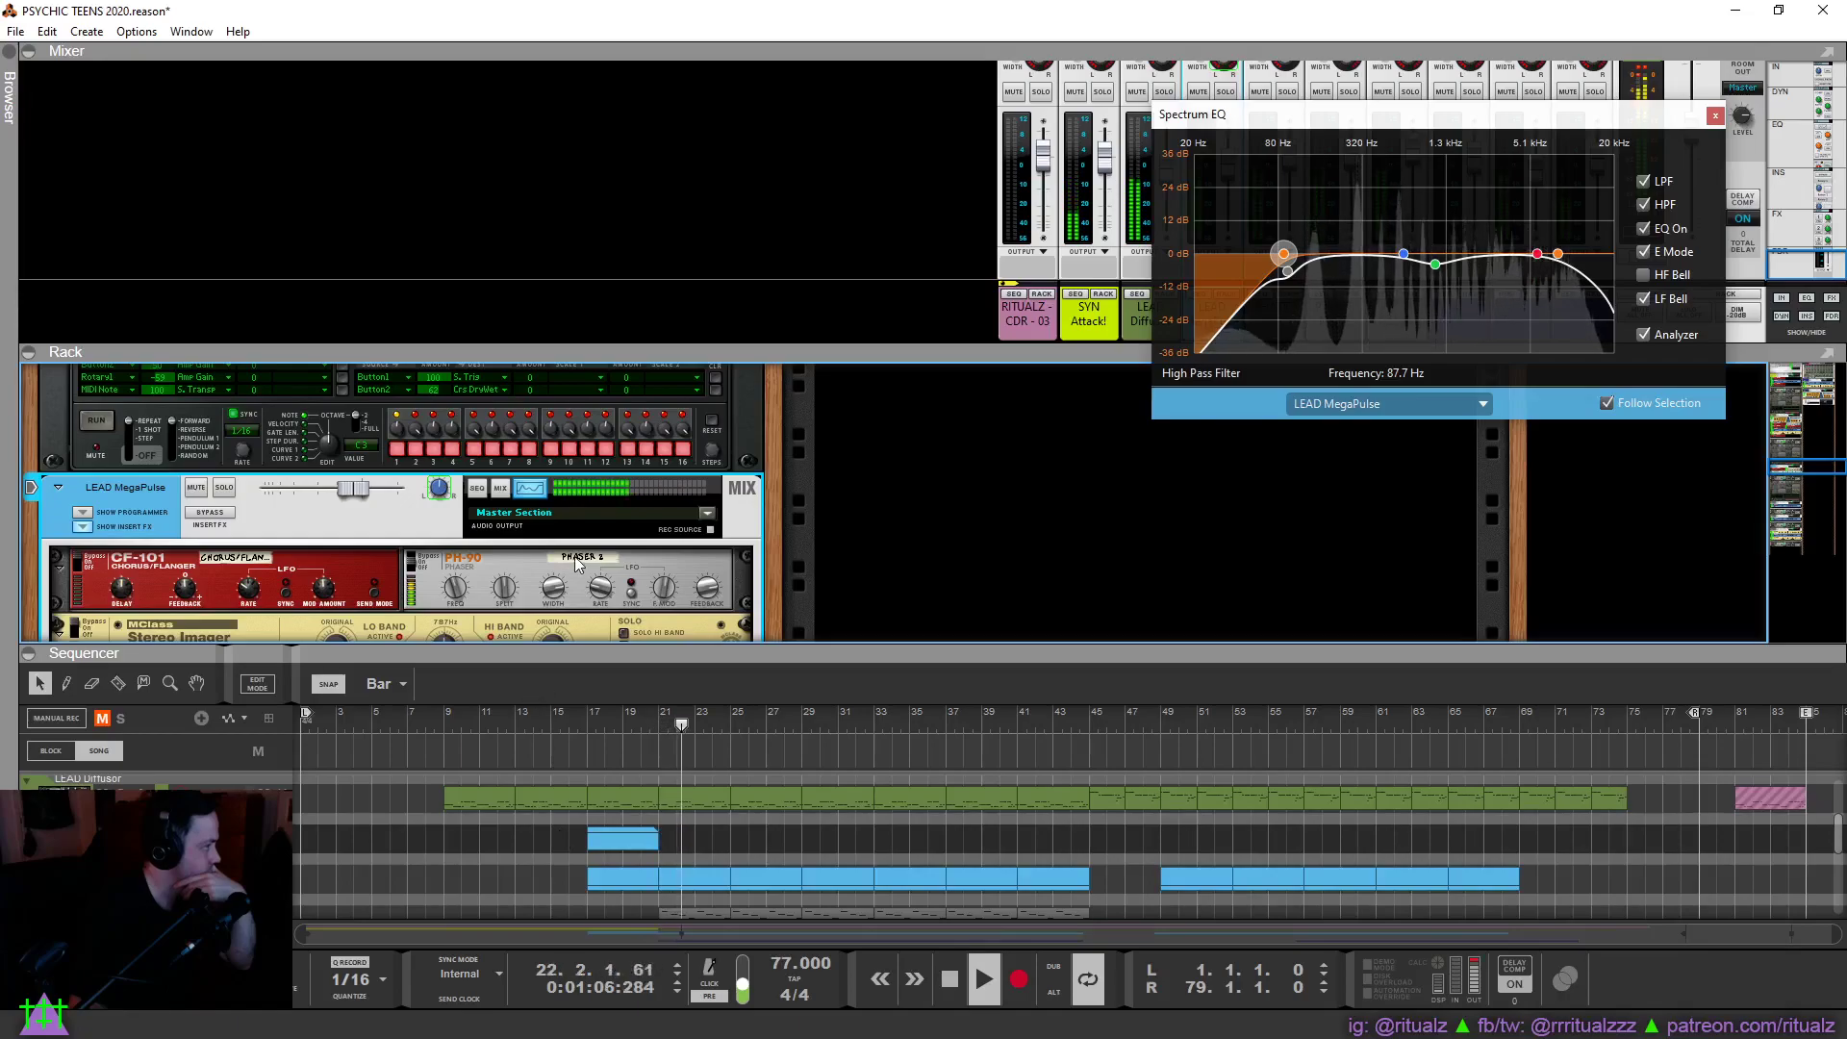
{"action": "scroll", "coordinate": [577, 565], "scroll_direction": "down", "scroll_amount": 3}
{"action": "scroll", "coordinate": [577, 564], "scroll_direction": "down", "scroll_amount": 2}
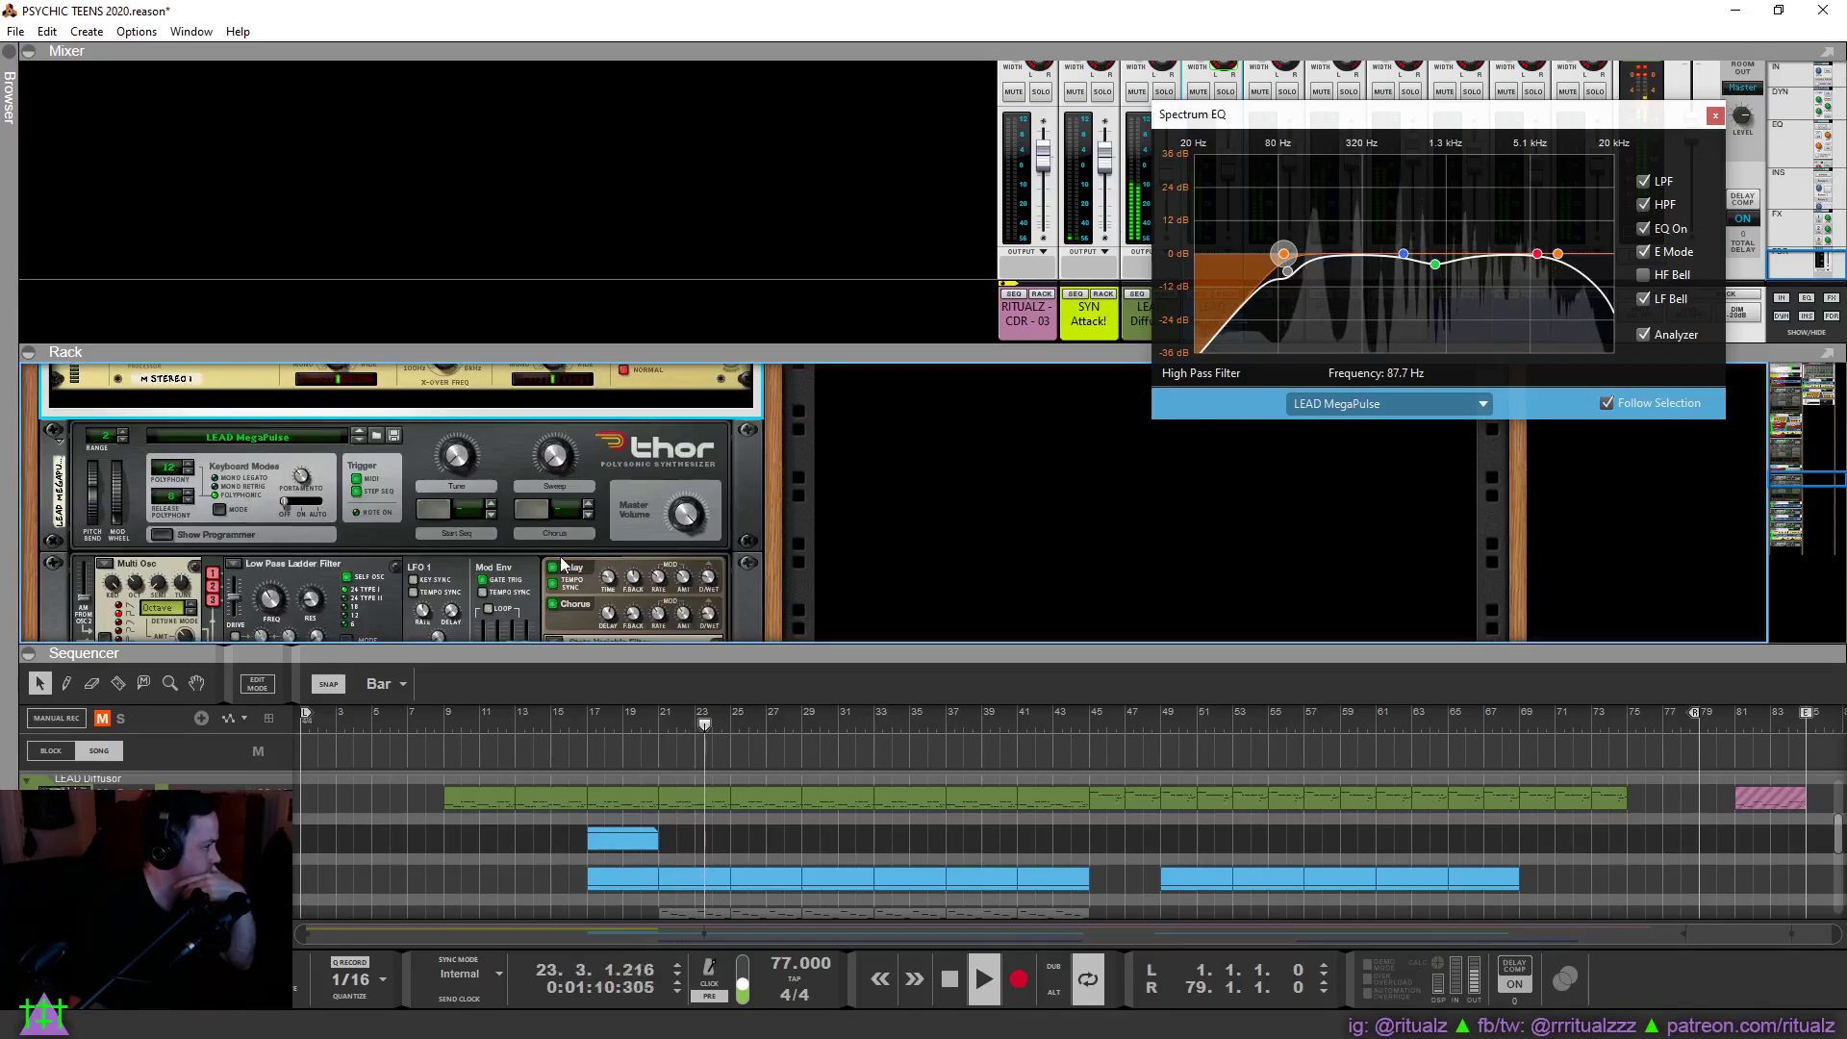
{"action": "scroll", "coordinate": [569, 573], "scroll_direction": "down", "scroll_amount": 1}
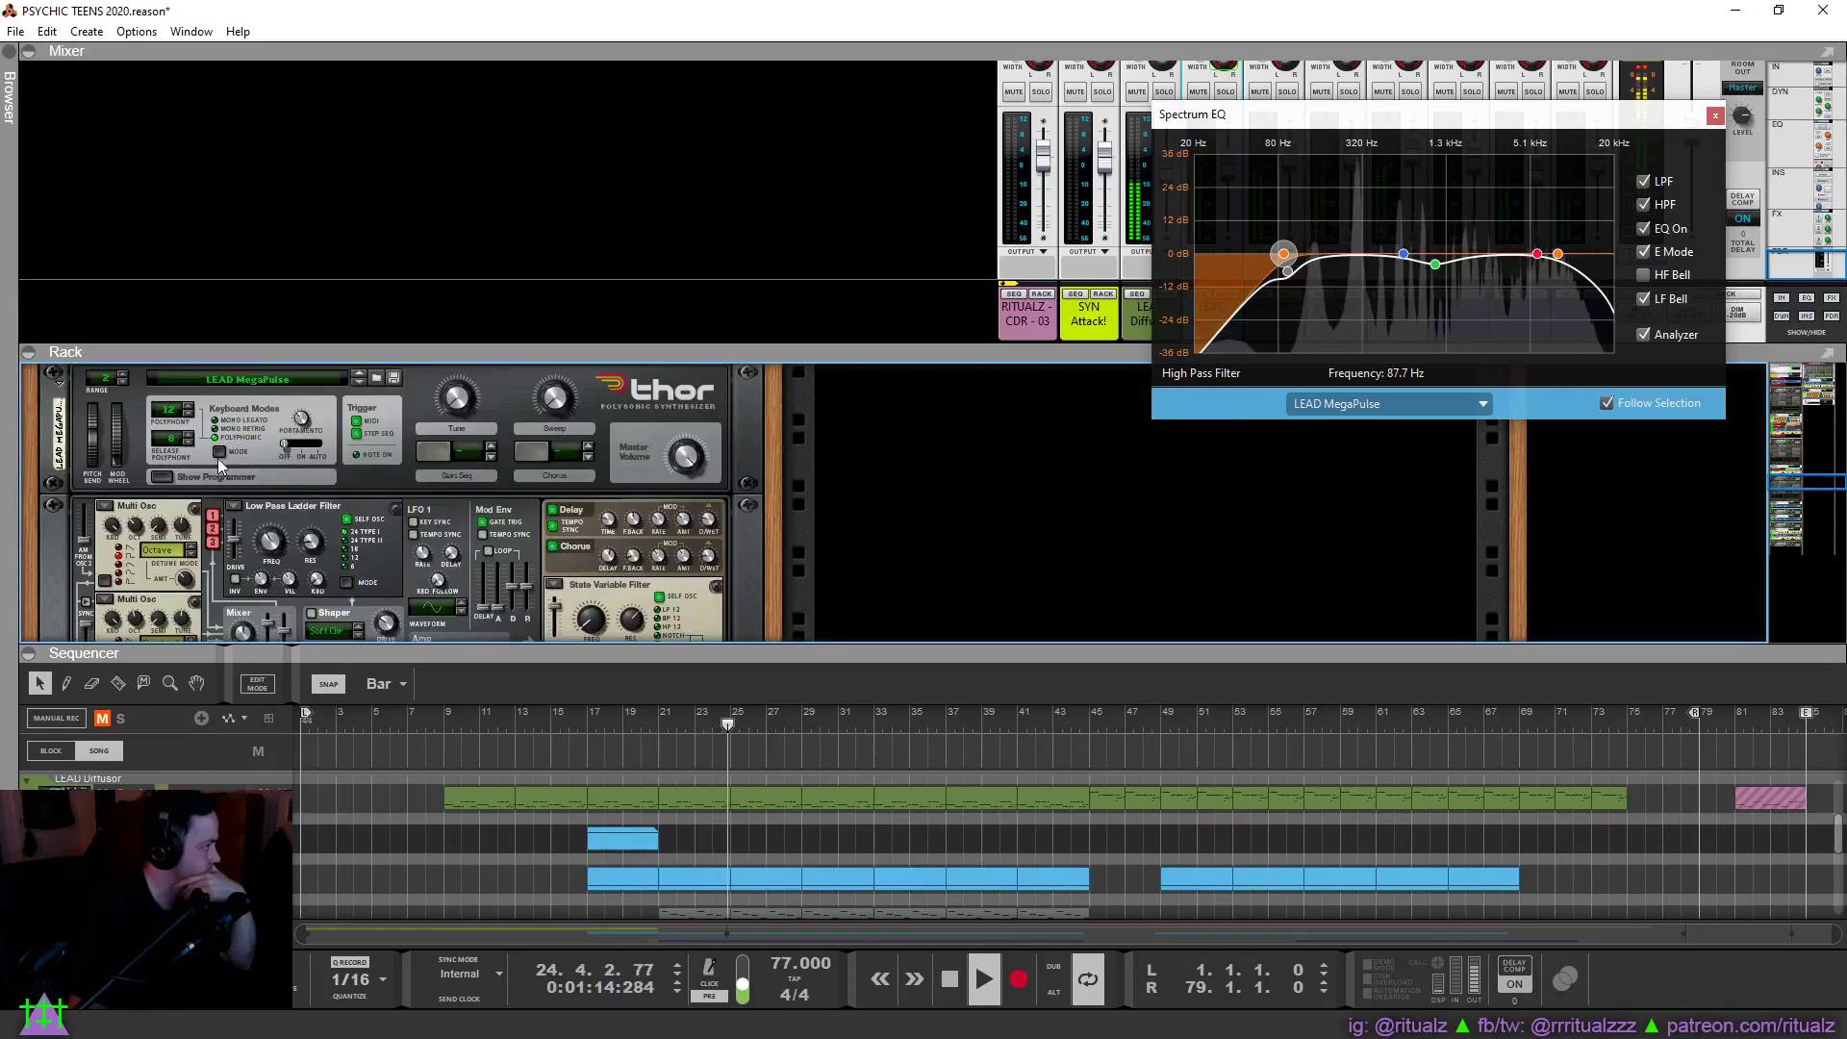
{"action": "scroll", "coordinate": [218, 458], "scroll_direction": "up", "scroll_amount": 4}
{"action": "left_click", "coordinate": [224, 372]}
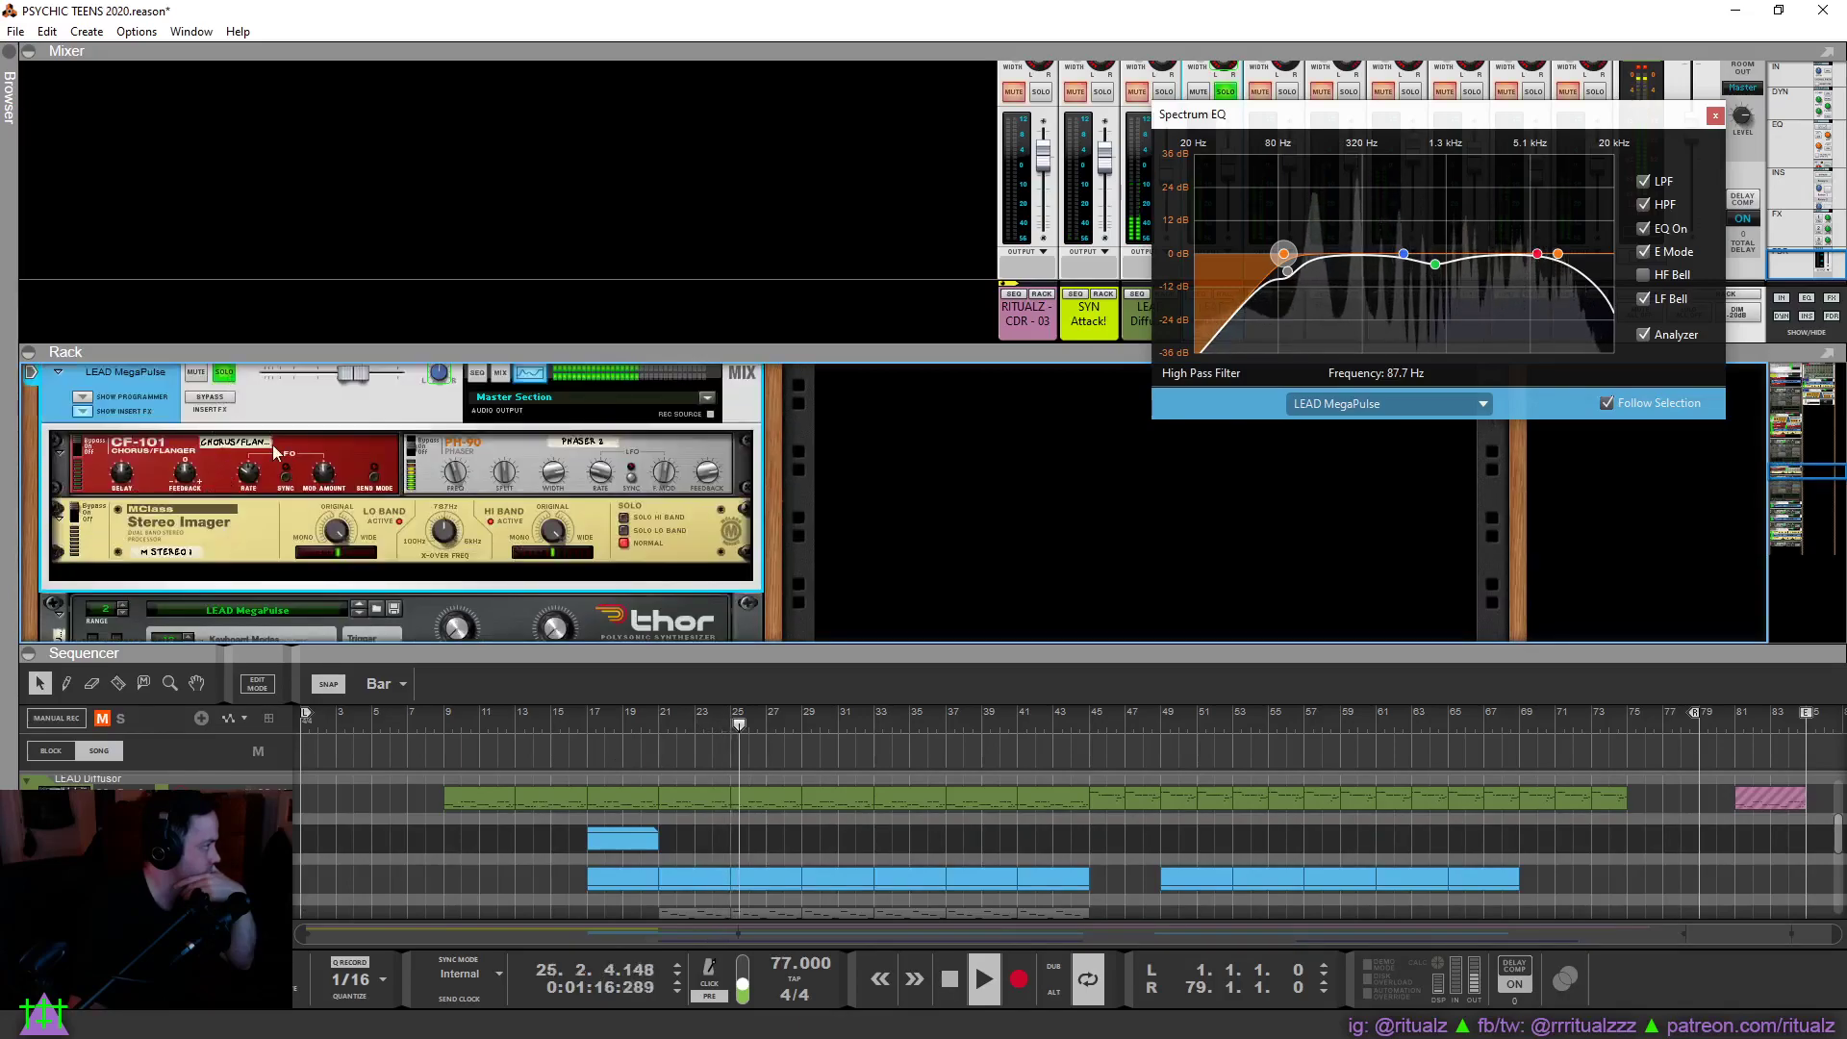
Show the rack above the sequencer without the mixer and set the loop from bar 21 to bar 45.
{"action": "left_click", "coordinate": [317, 354]}
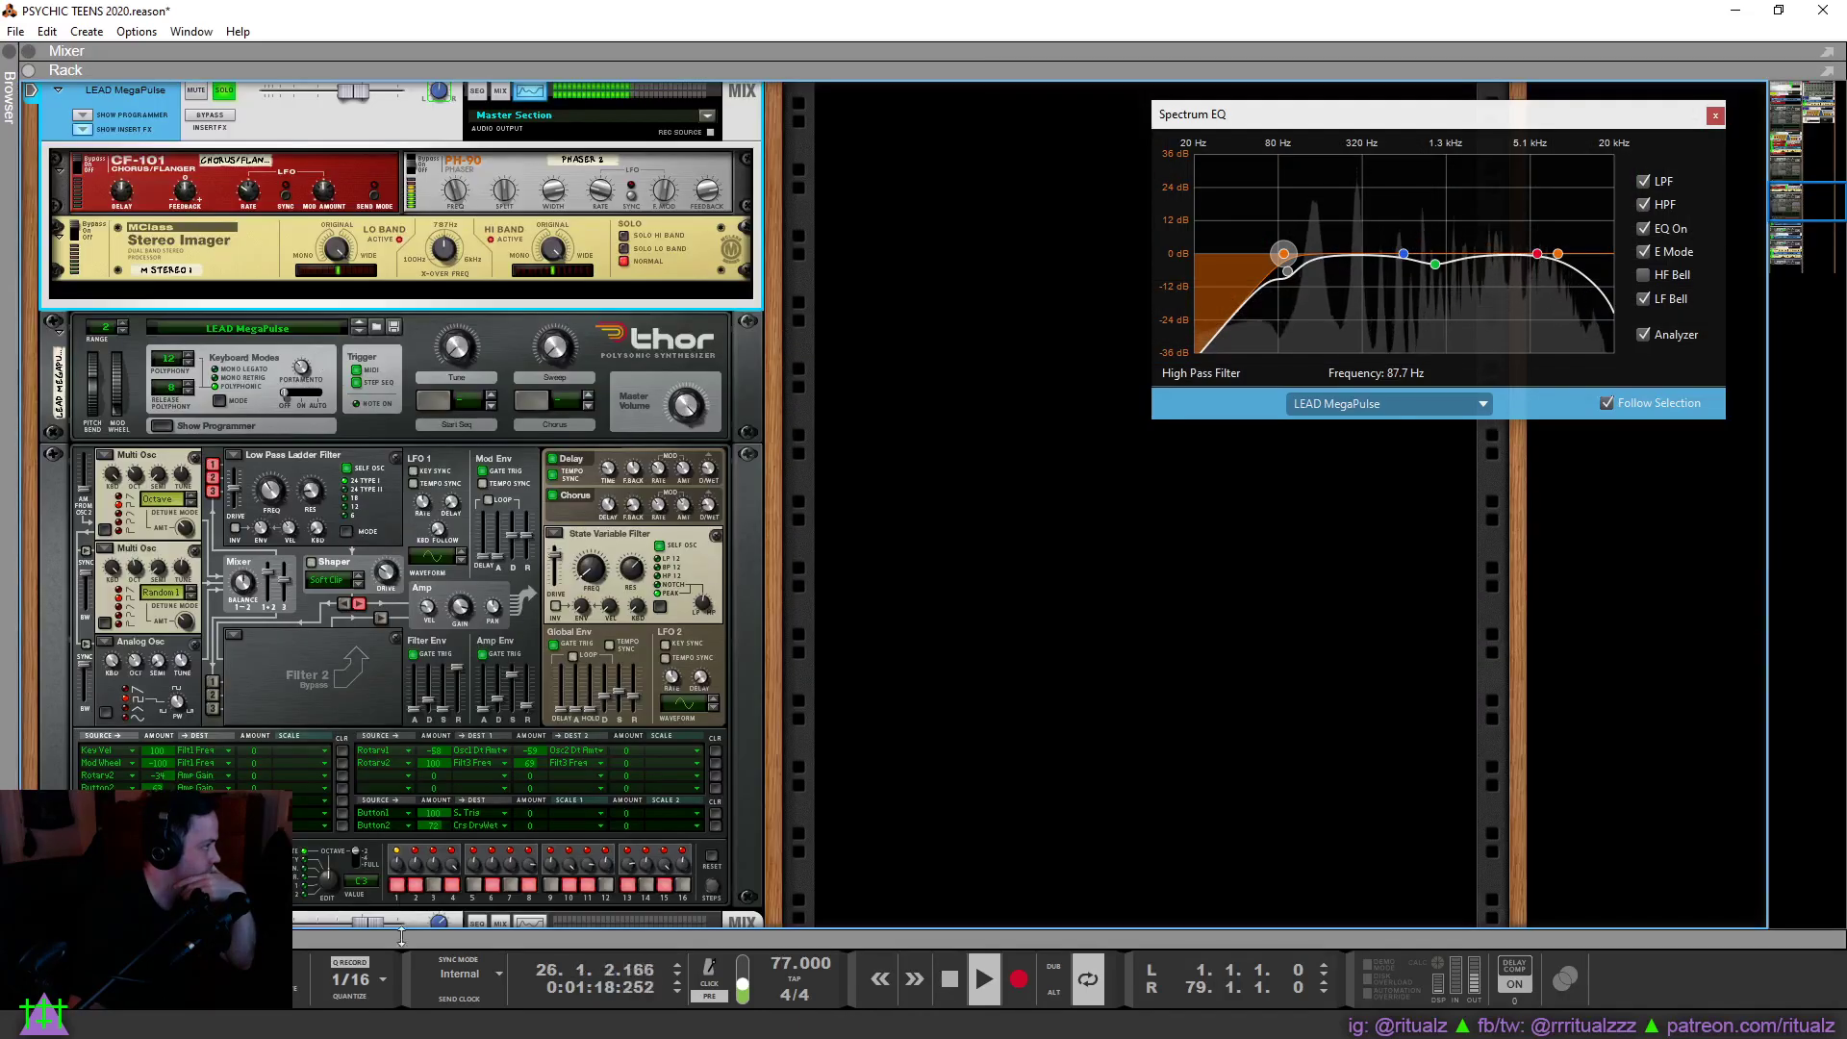
{"action": "key", "text": "F7"}
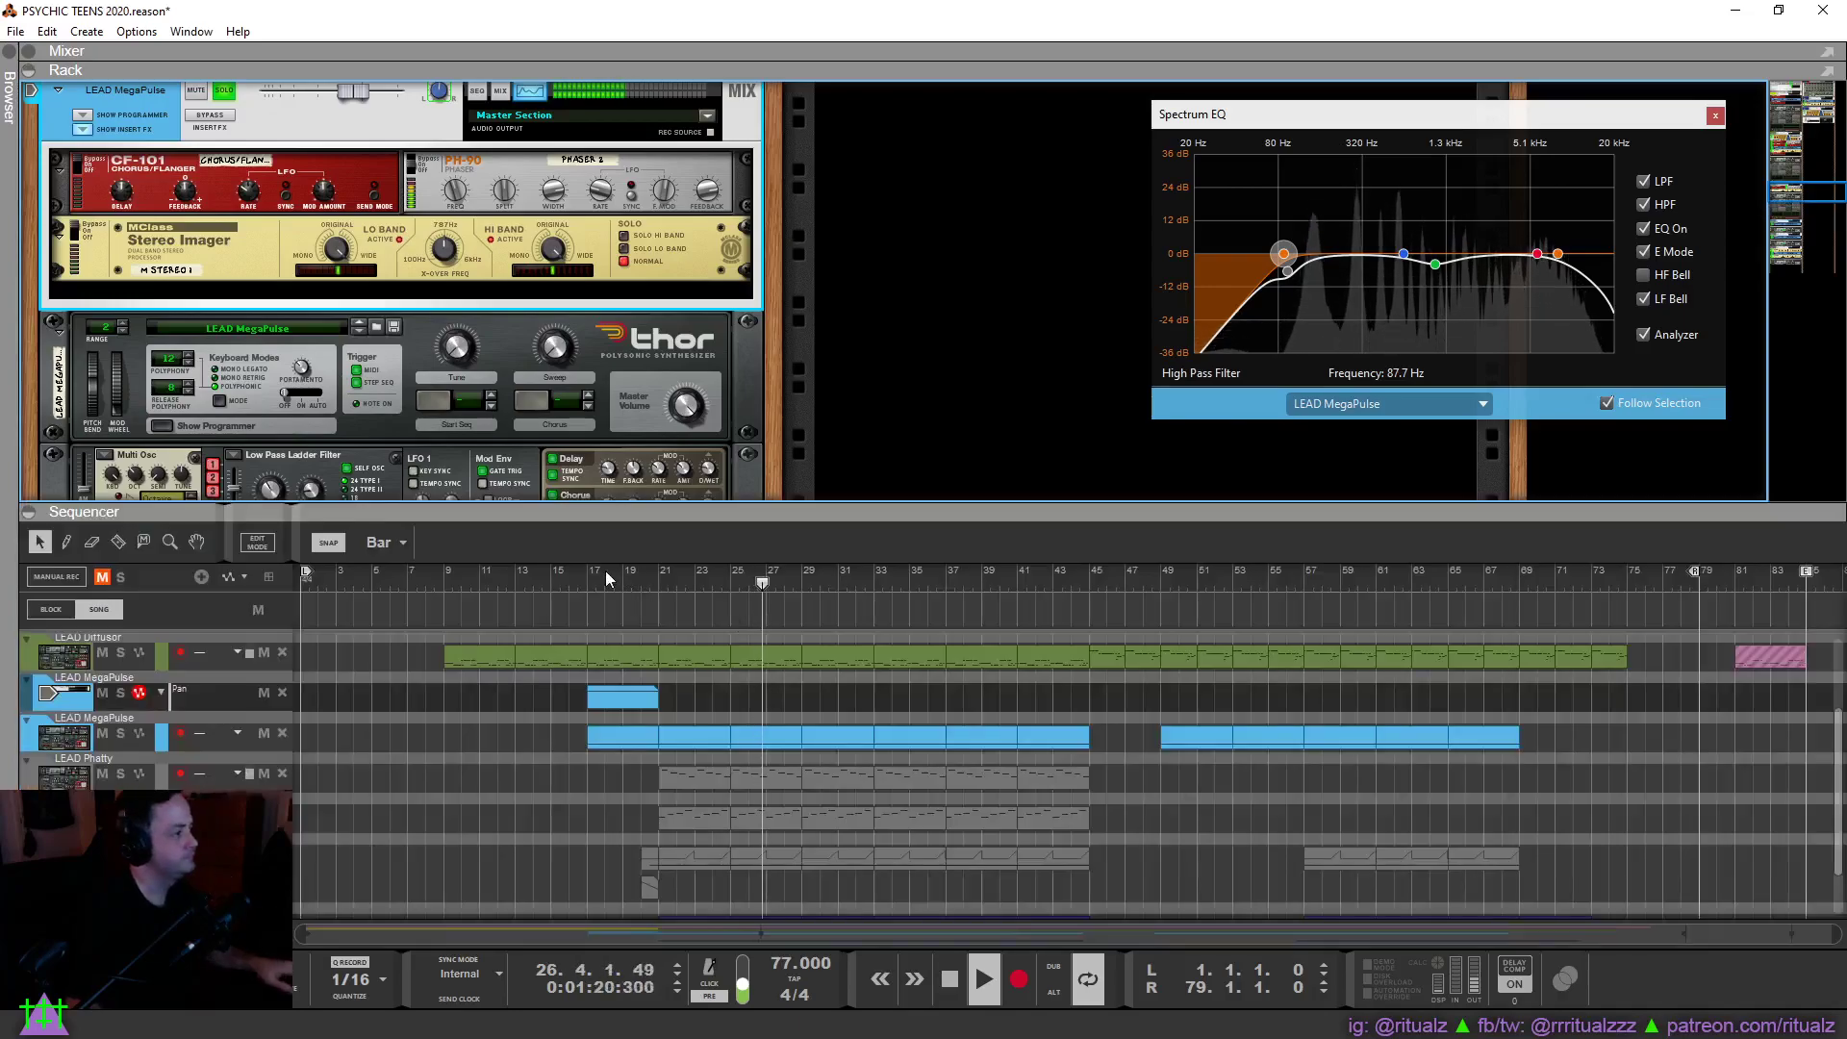
{"action": "left_click", "coordinate": [654, 573], "text": "ctrl"}
{"action": "left_click", "coordinate": [1086, 576], "text": "alt"}
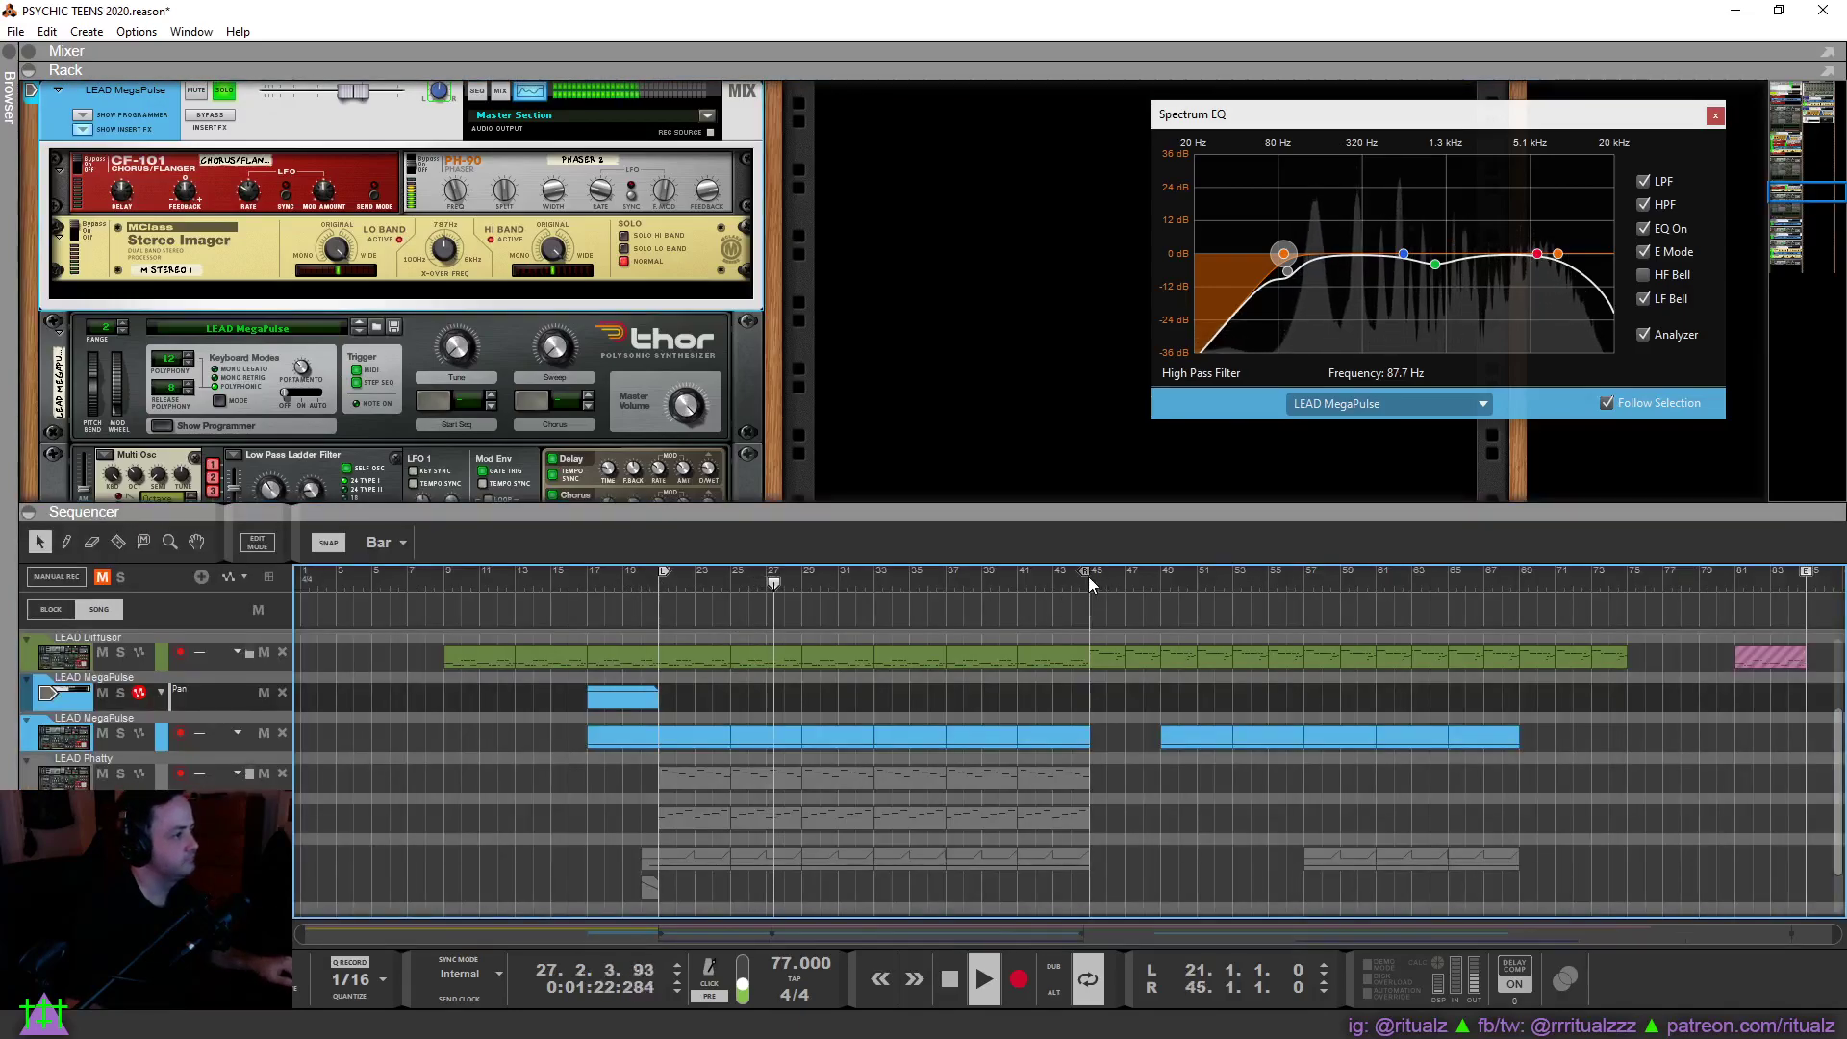
Load the next Thor patch, LEAD Noizelead, in place of LEAD MegaPulse and replay from bar 21.
{"action": "scroll", "coordinate": [343, 308], "scroll_direction": "down", "scroll_amount": 4}
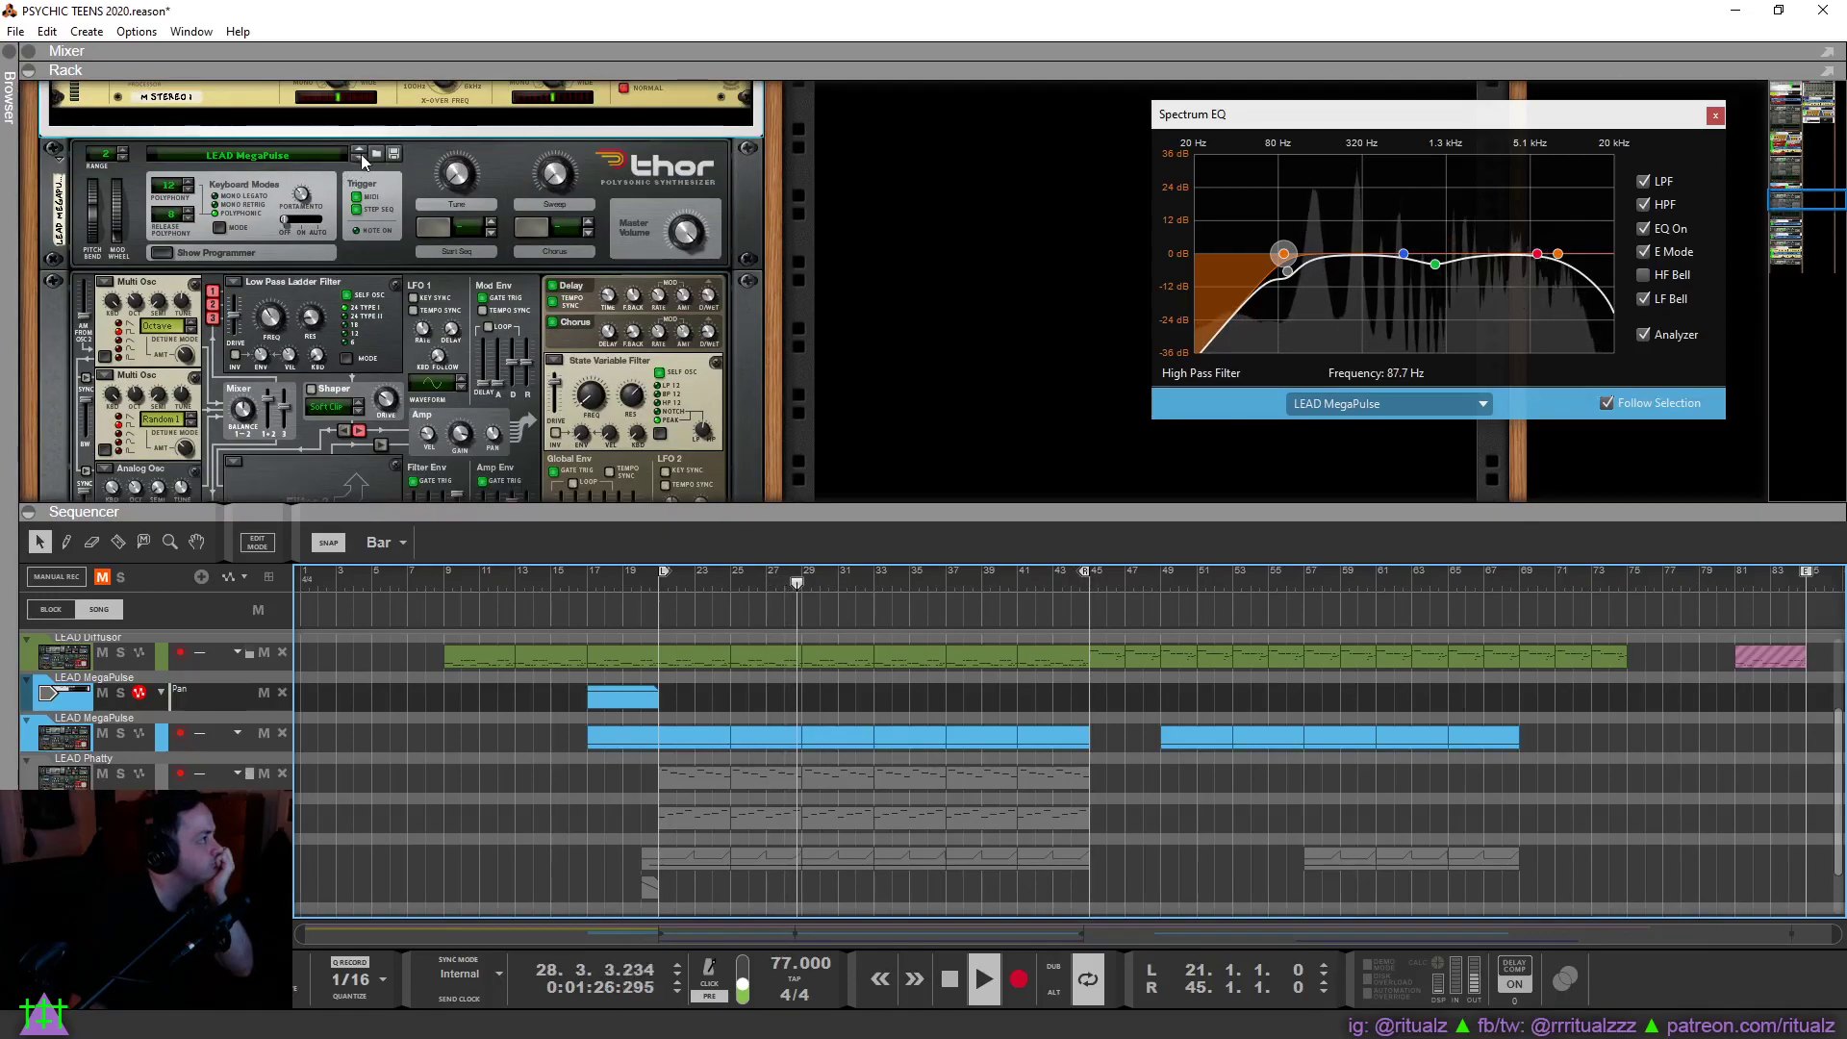
{"action": "left_click", "coordinate": [358, 157]}
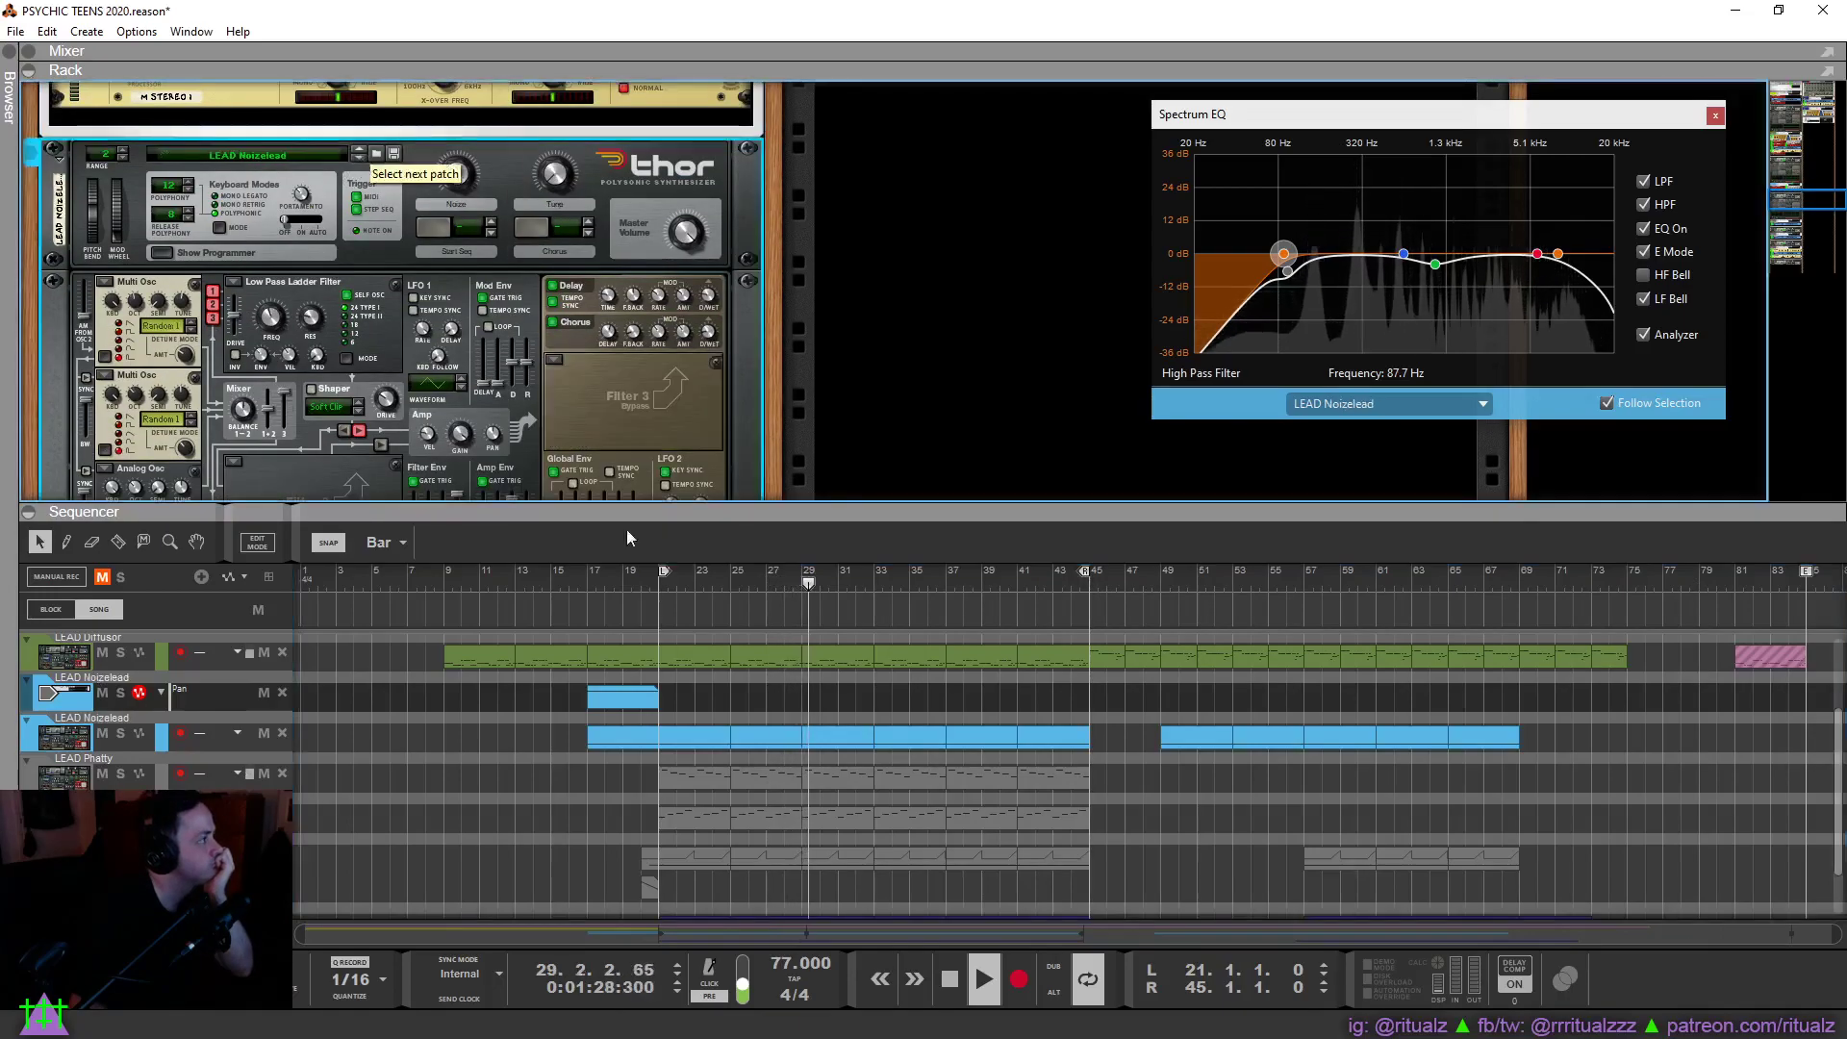
{"action": "left_click", "coordinate": [658, 581]}
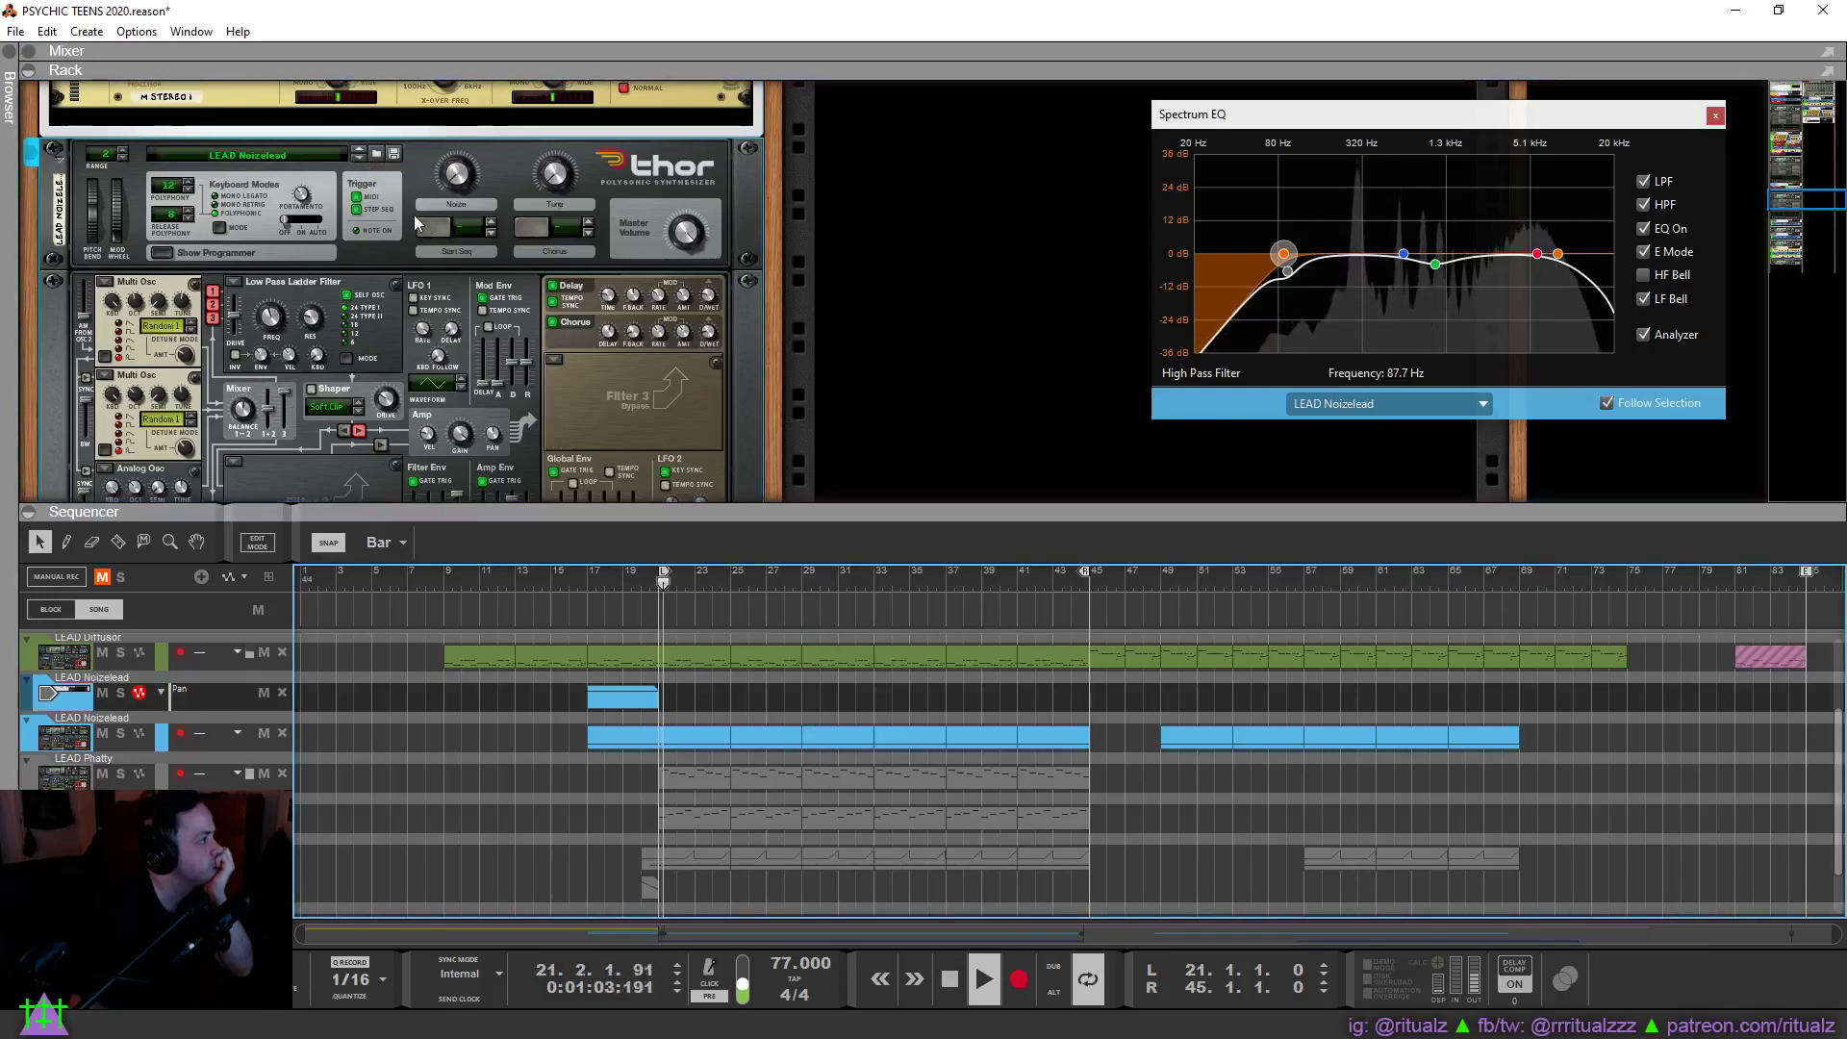
Audition the Thor patches LEAD Ringlead, LEAD Schuber and LEAD Spoiler, replaying each from bar 21.
{"action": "left_click", "coordinate": [359, 156]}
{"action": "left_click", "coordinate": [659, 582]}
{"action": "left_click", "coordinate": [359, 158]}
{"action": "left_click", "coordinate": [660, 582]}
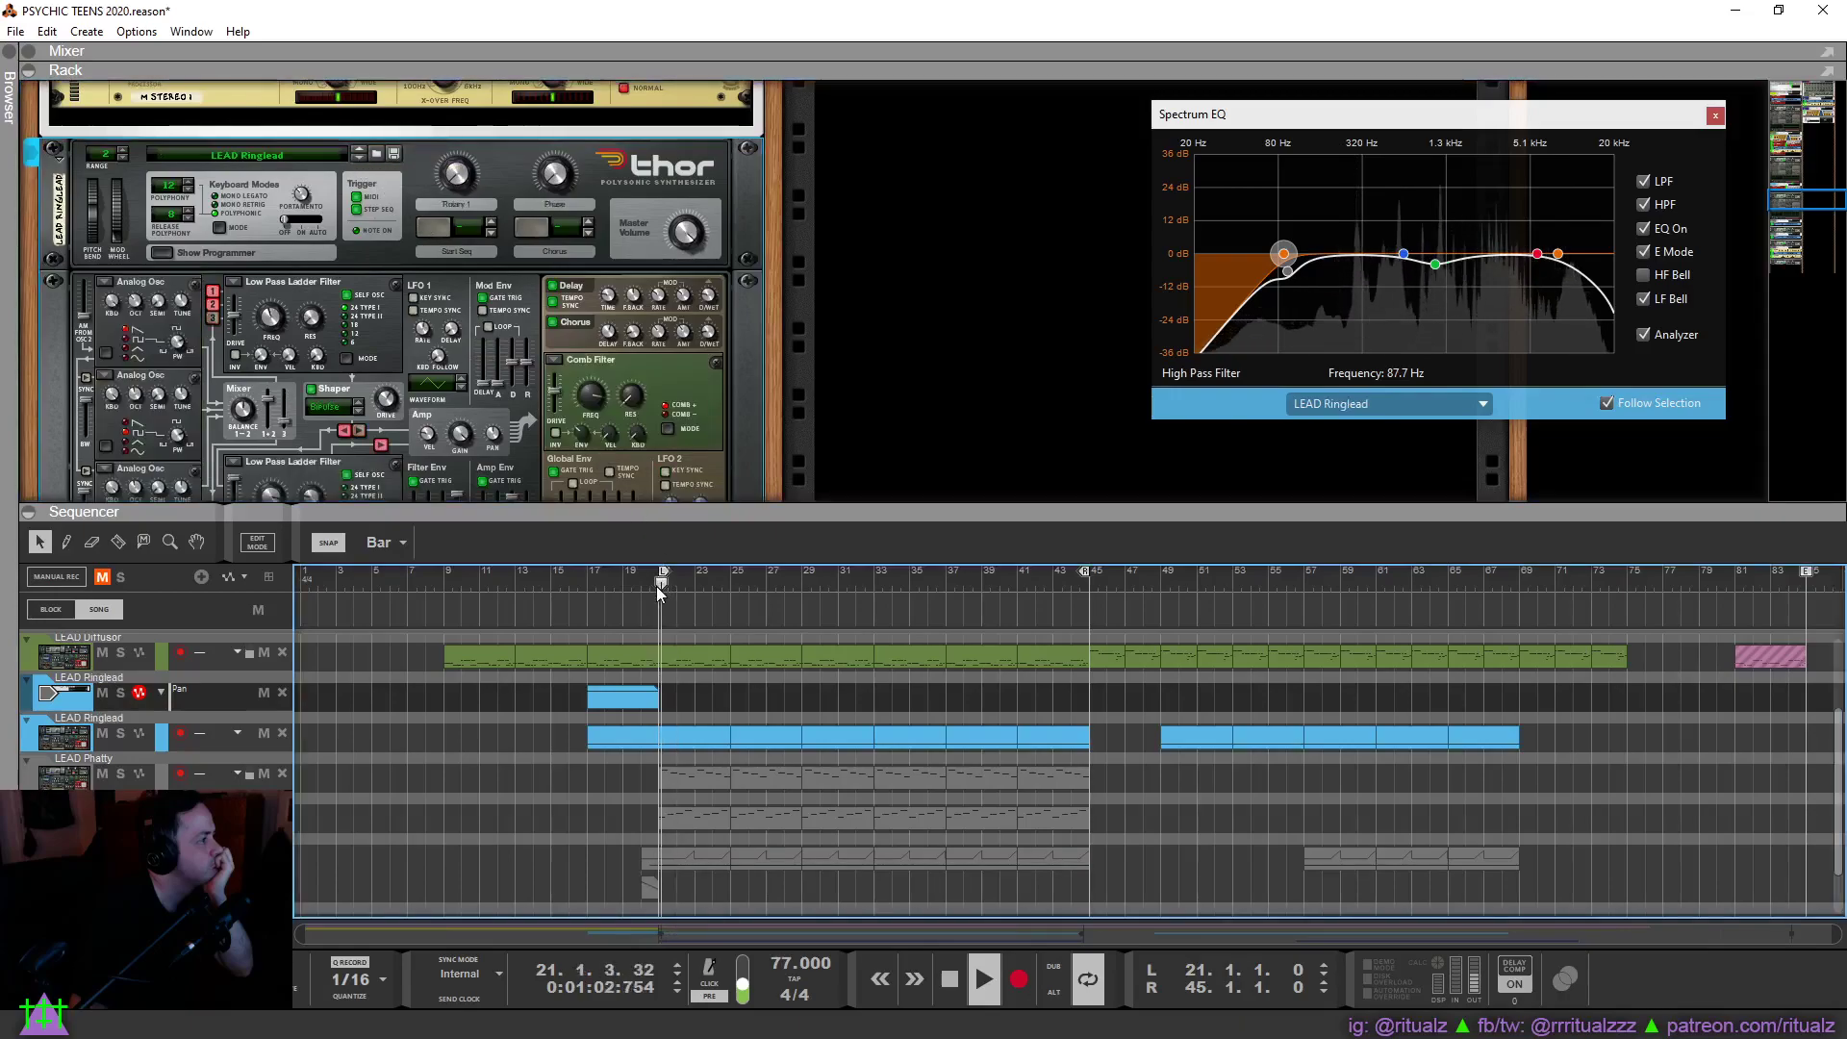
{"action": "left_click", "coordinate": [359, 157]}
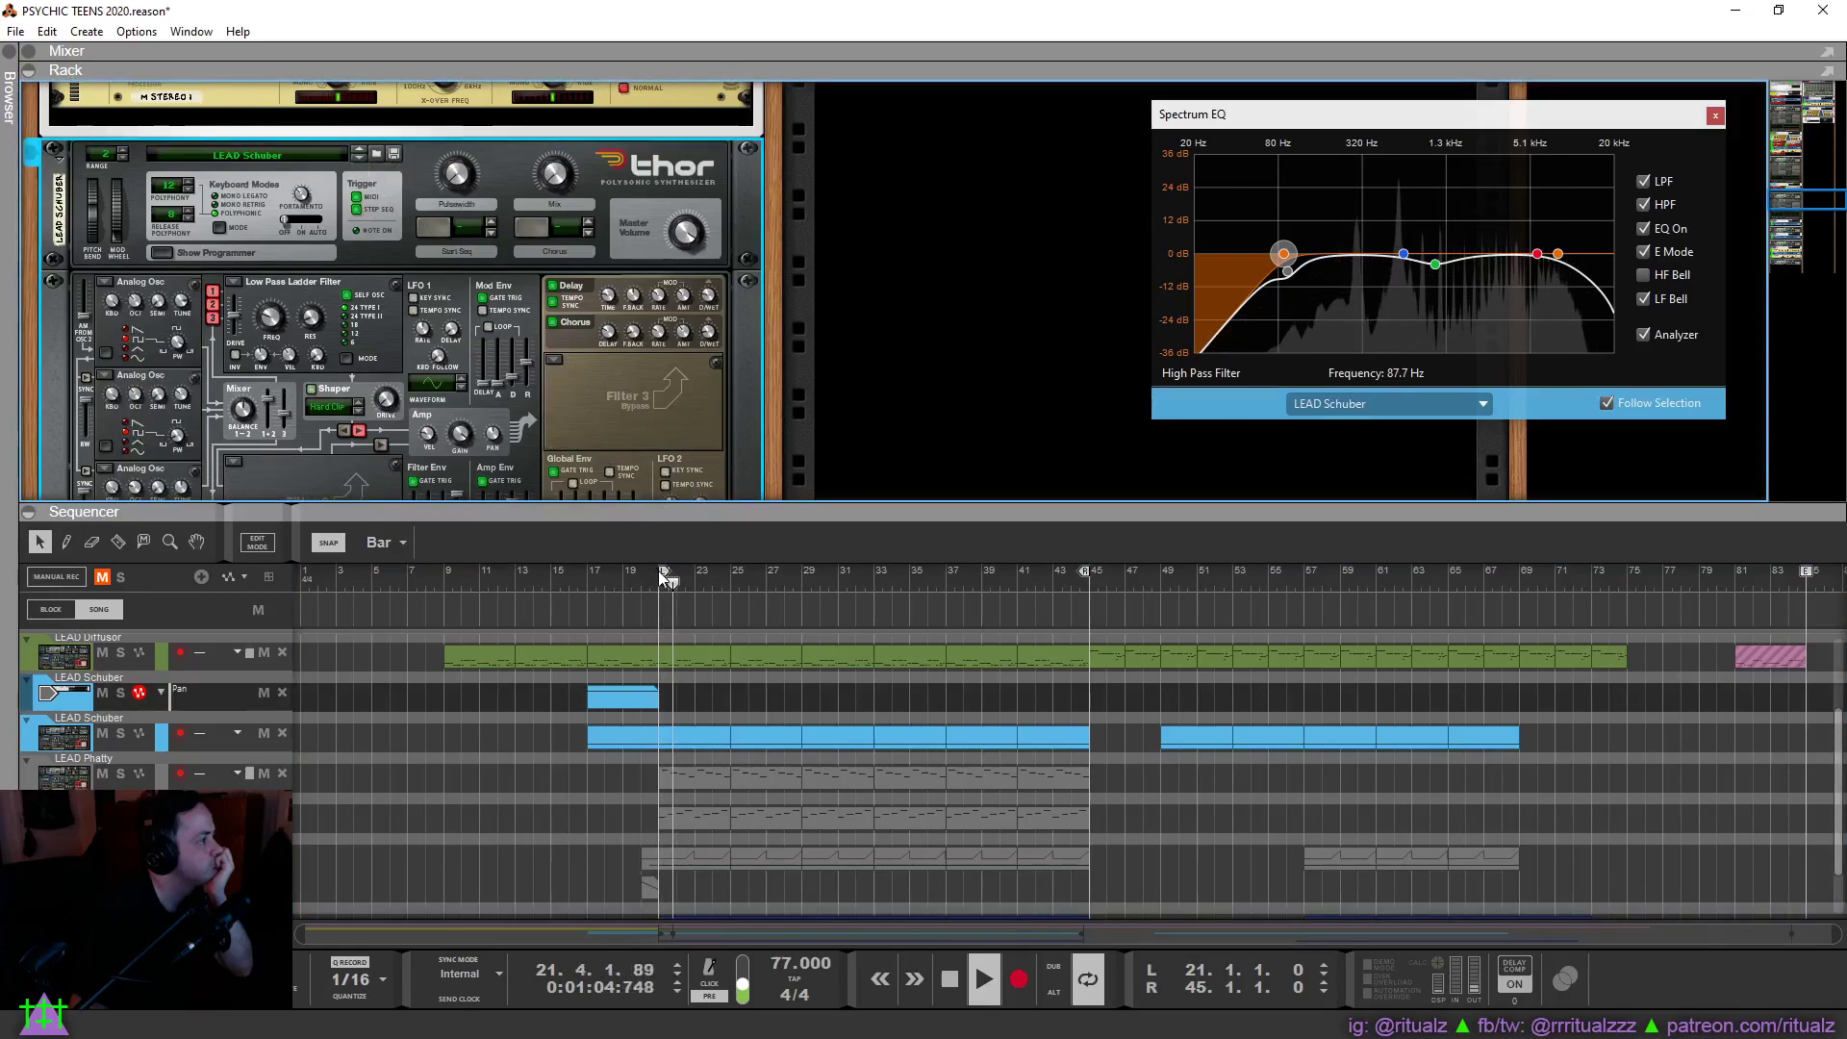
{"action": "left_click", "coordinate": [661, 582]}
{"action": "left_click", "coordinate": [361, 158]}
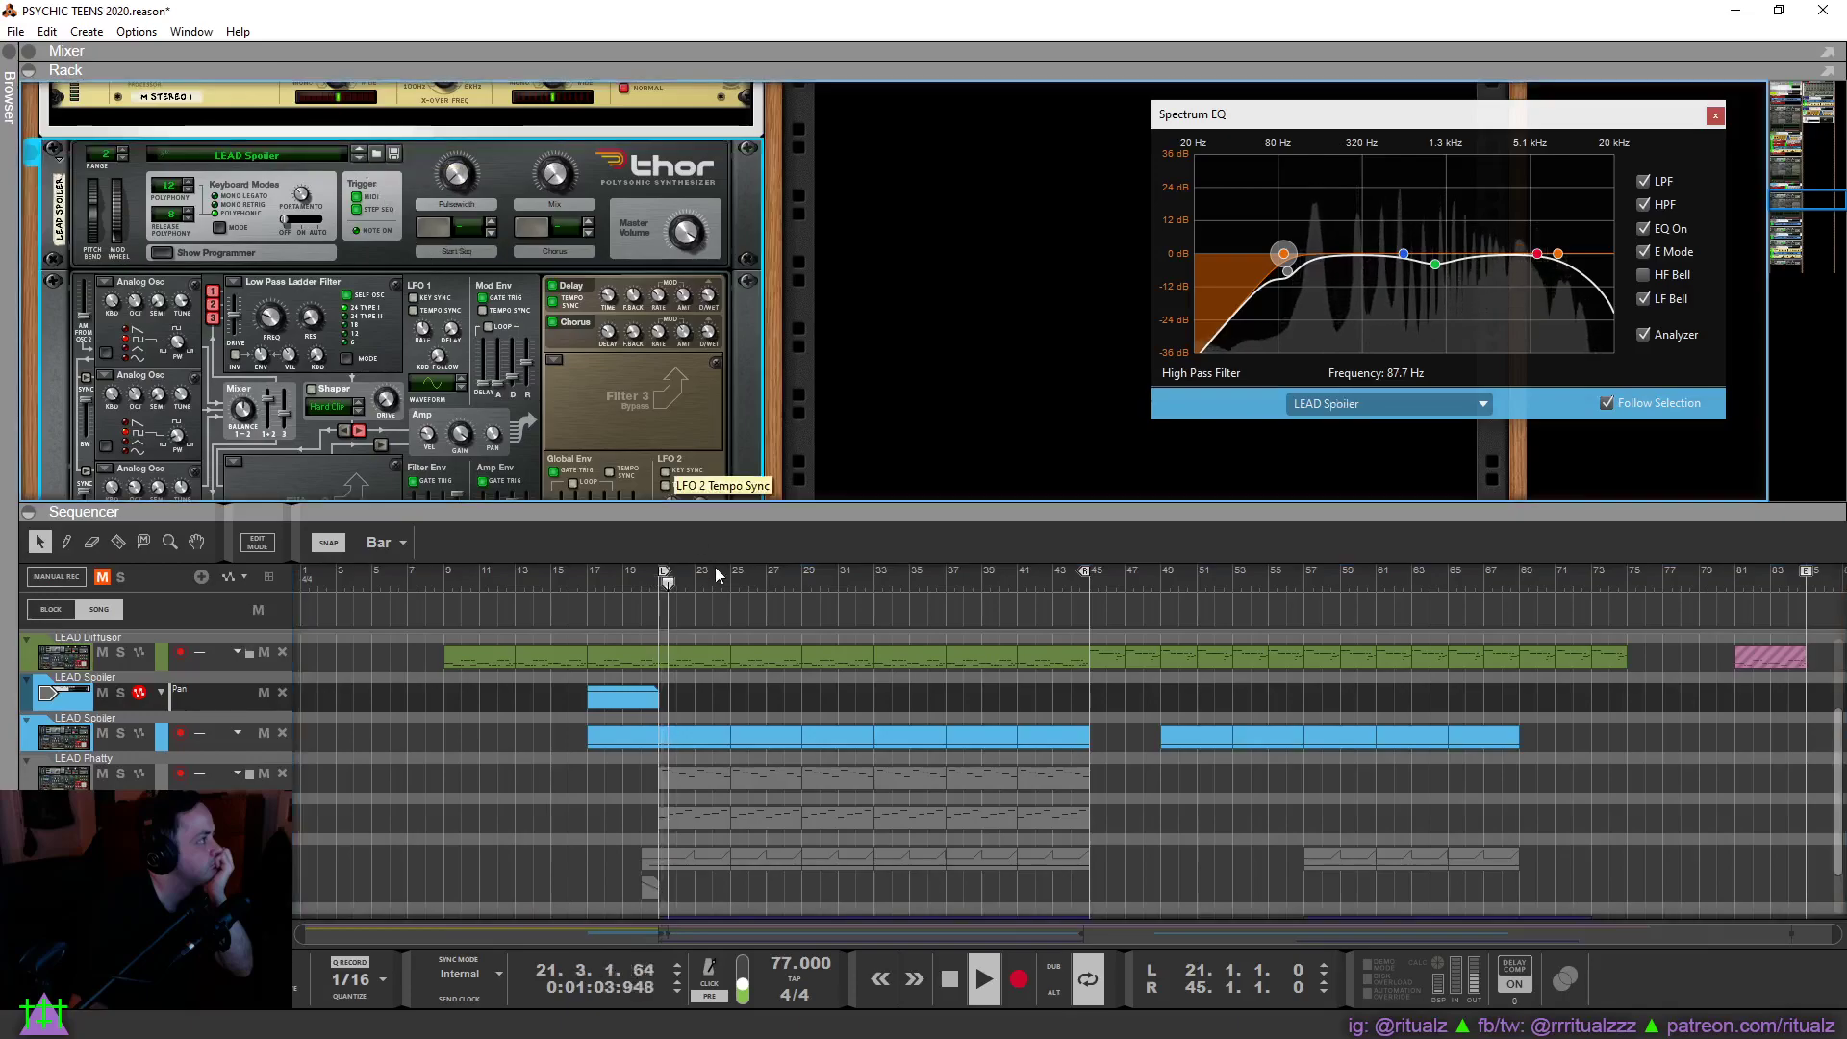
{"action": "left_click", "coordinate": [660, 582]}
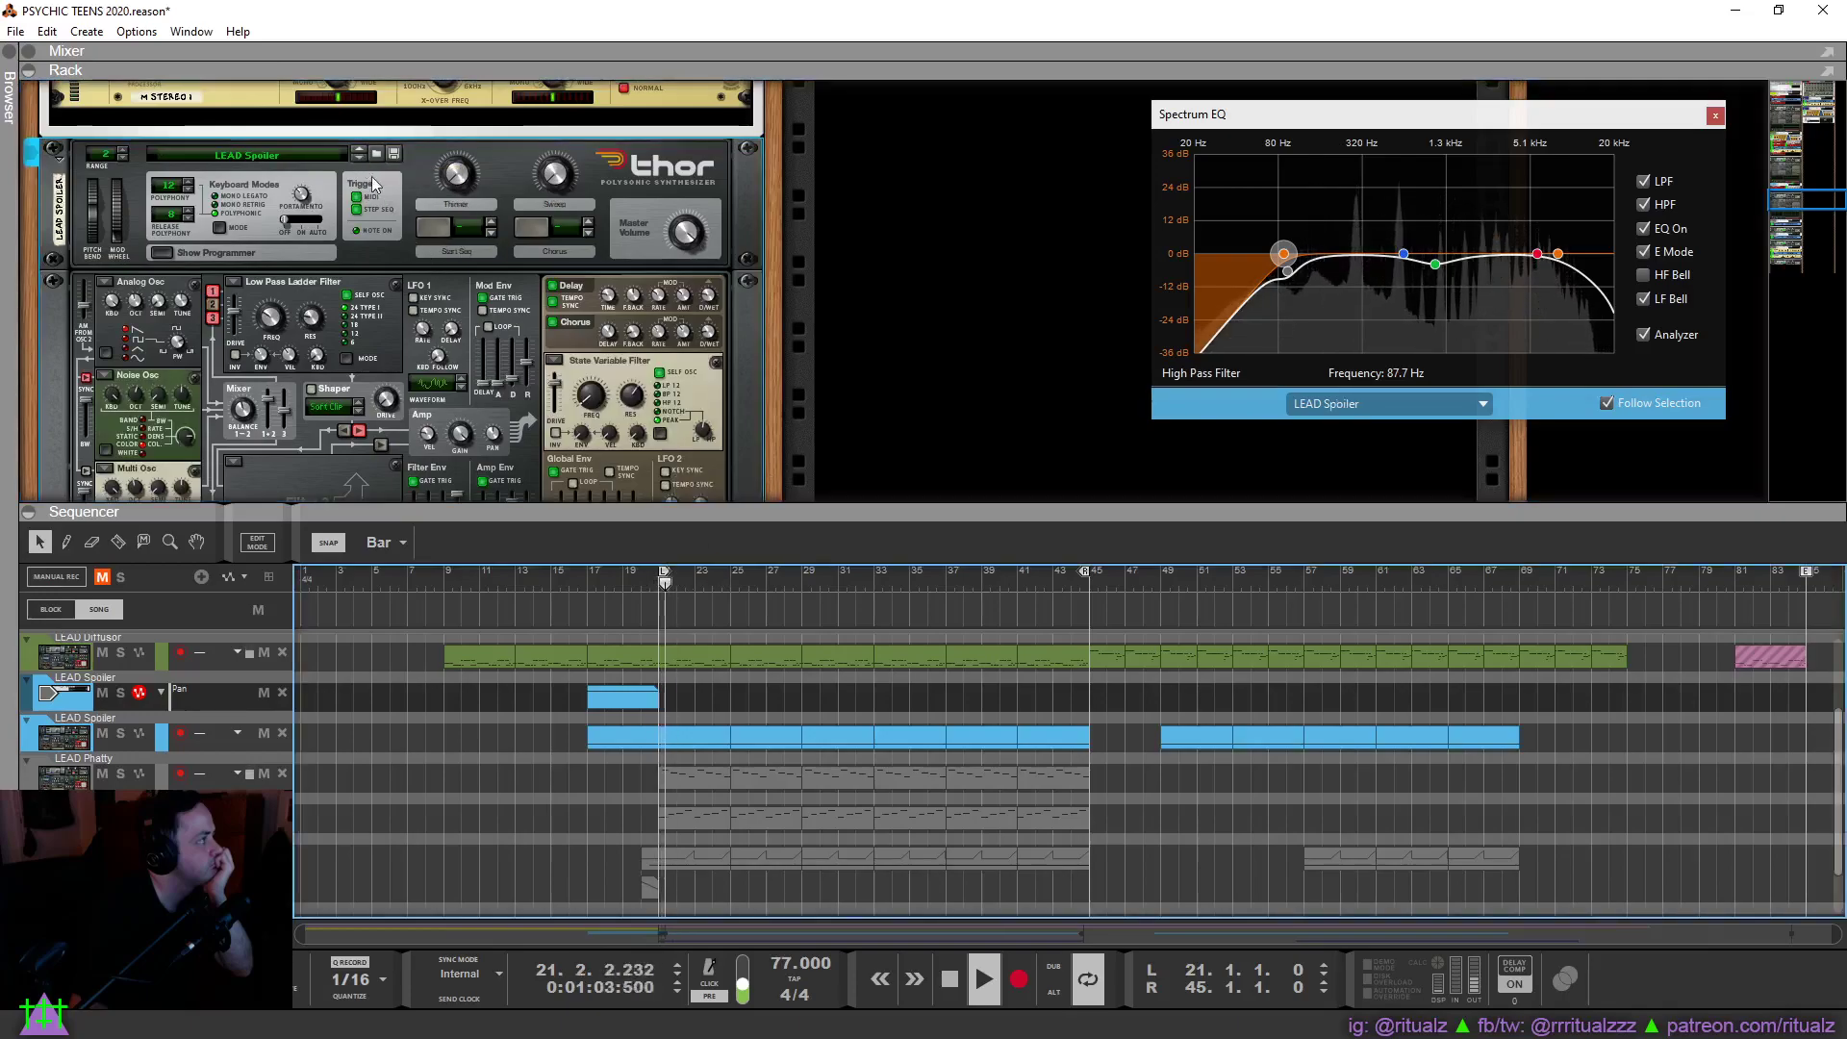
Audition LEAD Squarebasher, LEAD Tech Brass and LEAD Thin Happychords from bar 21, and load LEAD Tuneboy as the Thor patch.
{"action": "left_click", "coordinate": [361, 158]}
{"action": "left_click", "coordinate": [658, 583]}
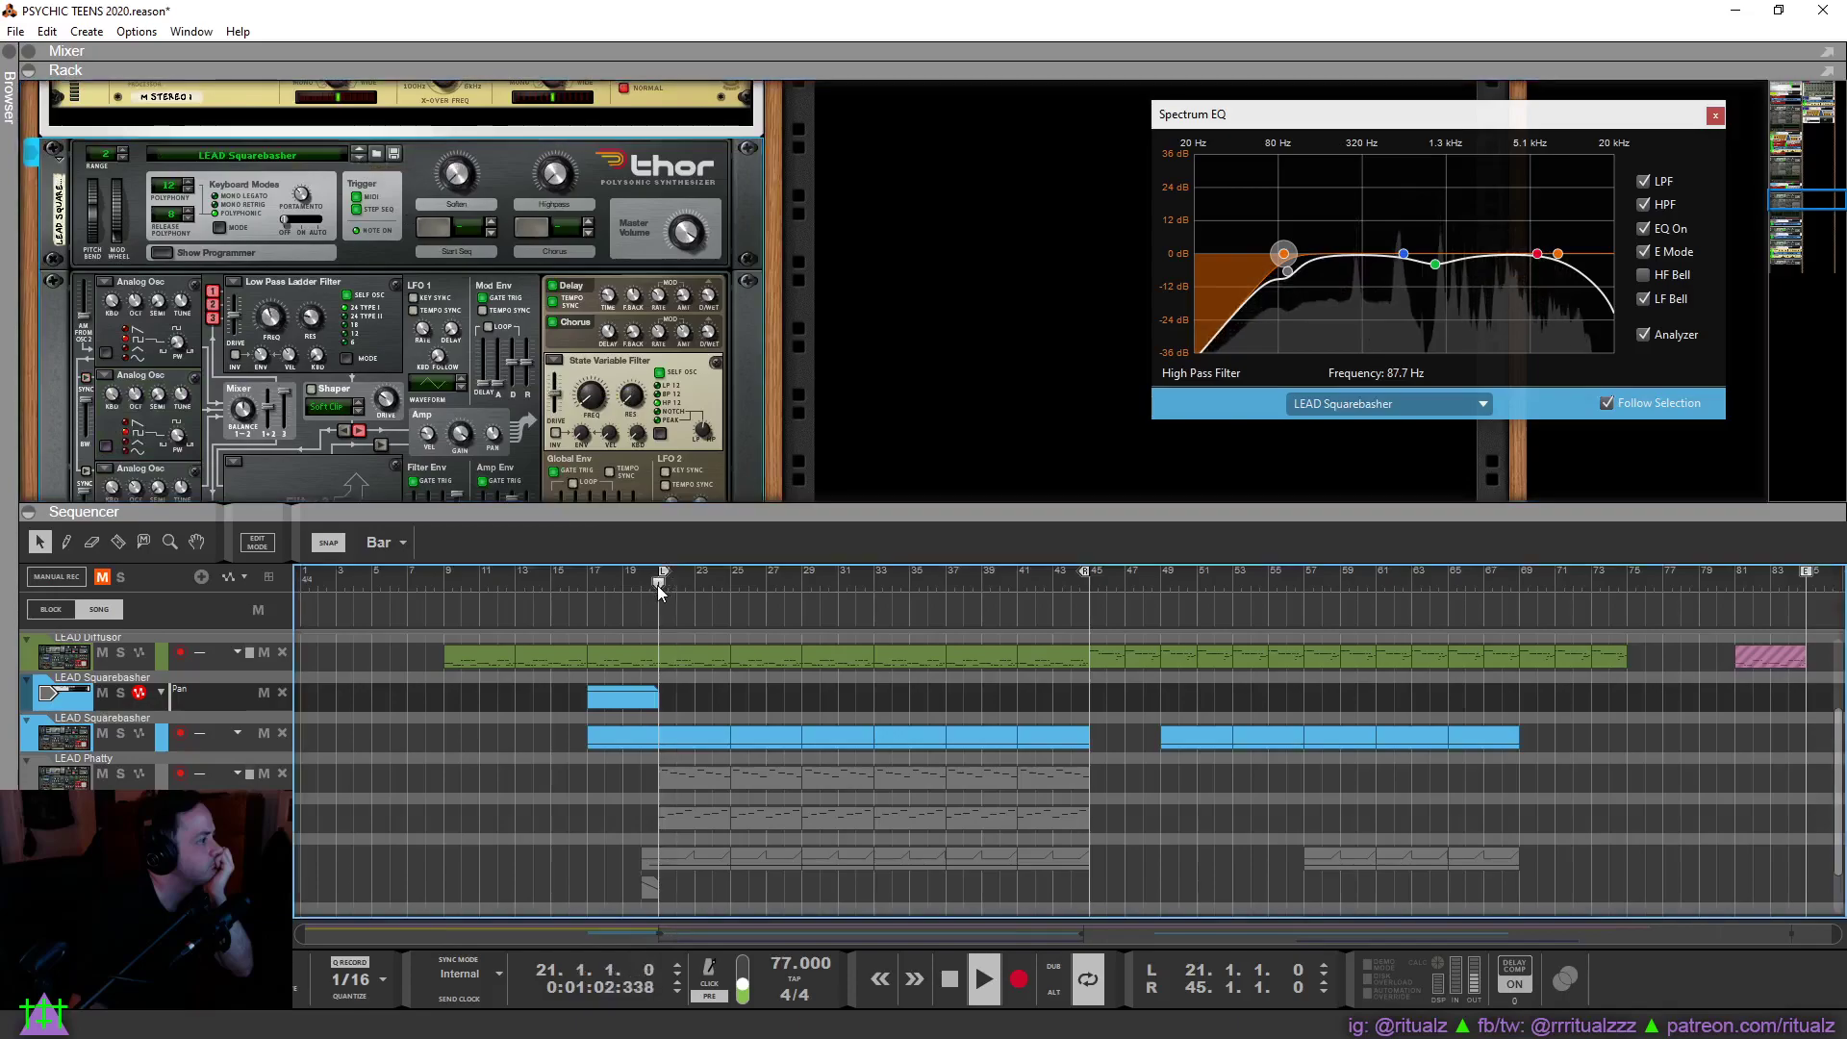
{"action": "left_click", "coordinate": [358, 159]}
{"action": "left_click", "coordinate": [661, 591]}
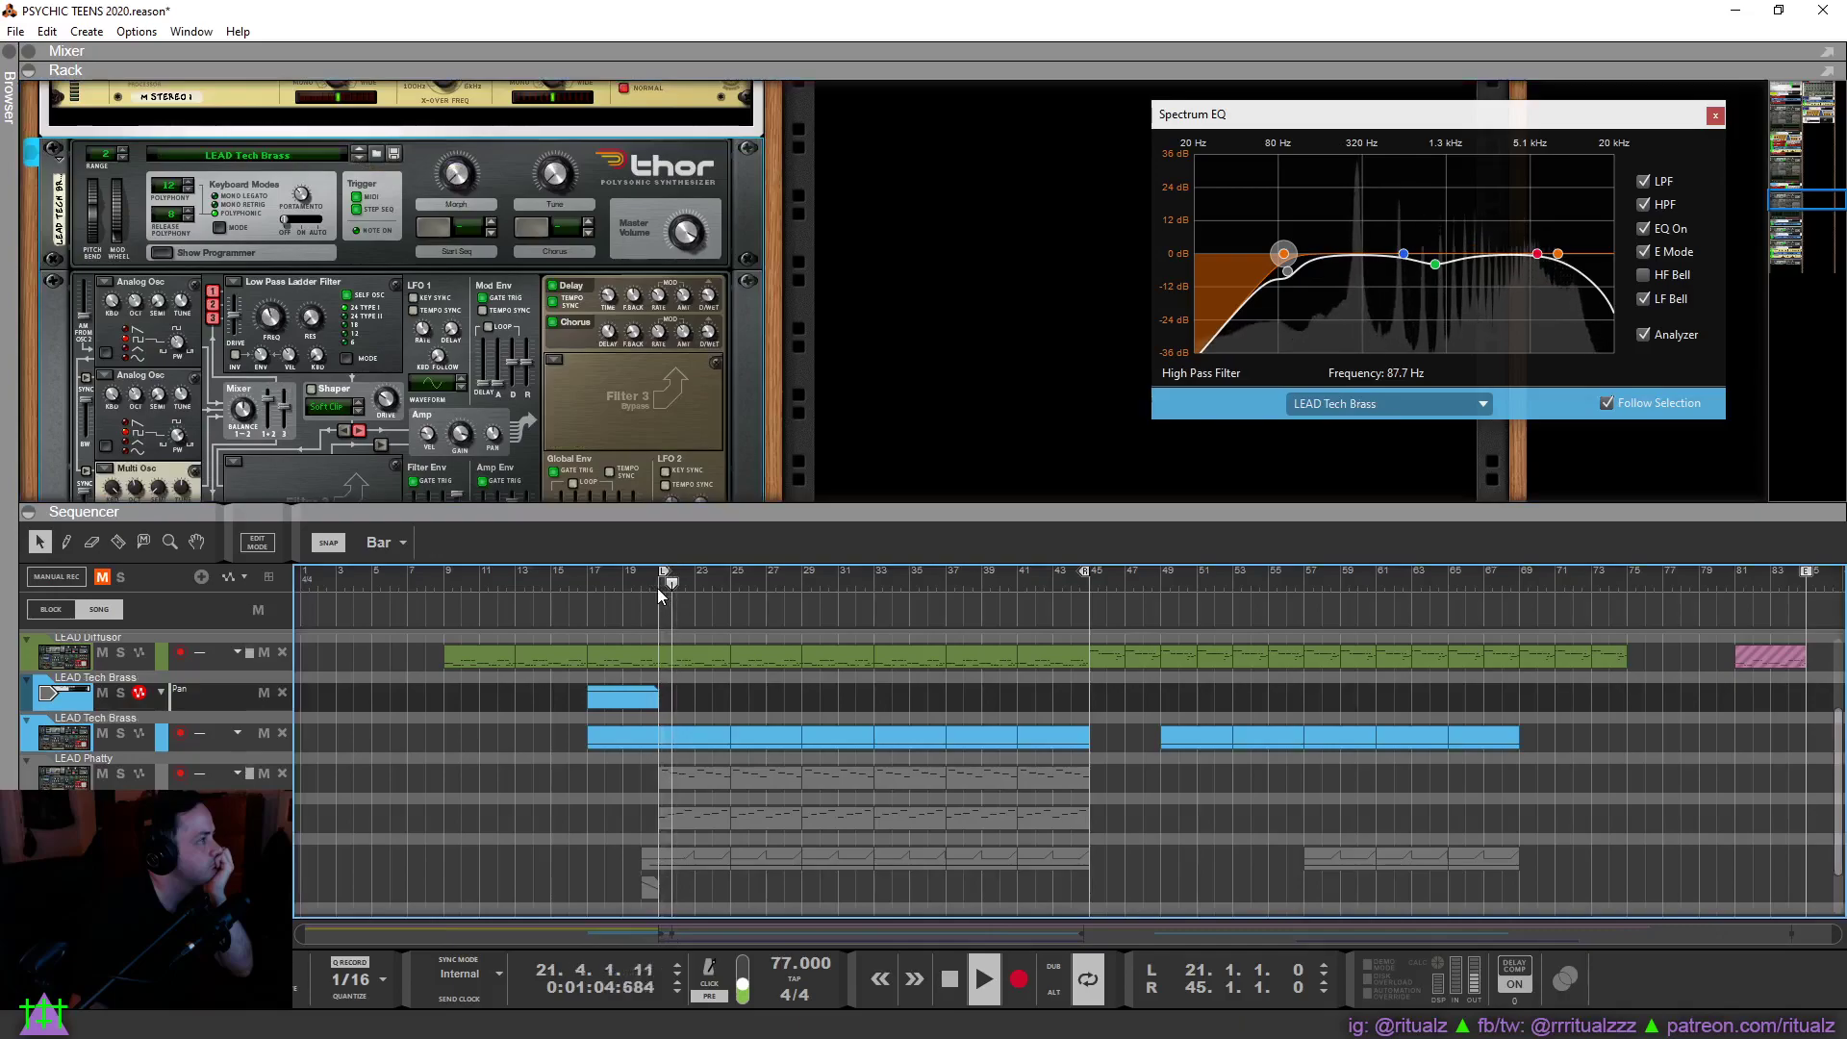
{"action": "left_click", "coordinate": [359, 159]}
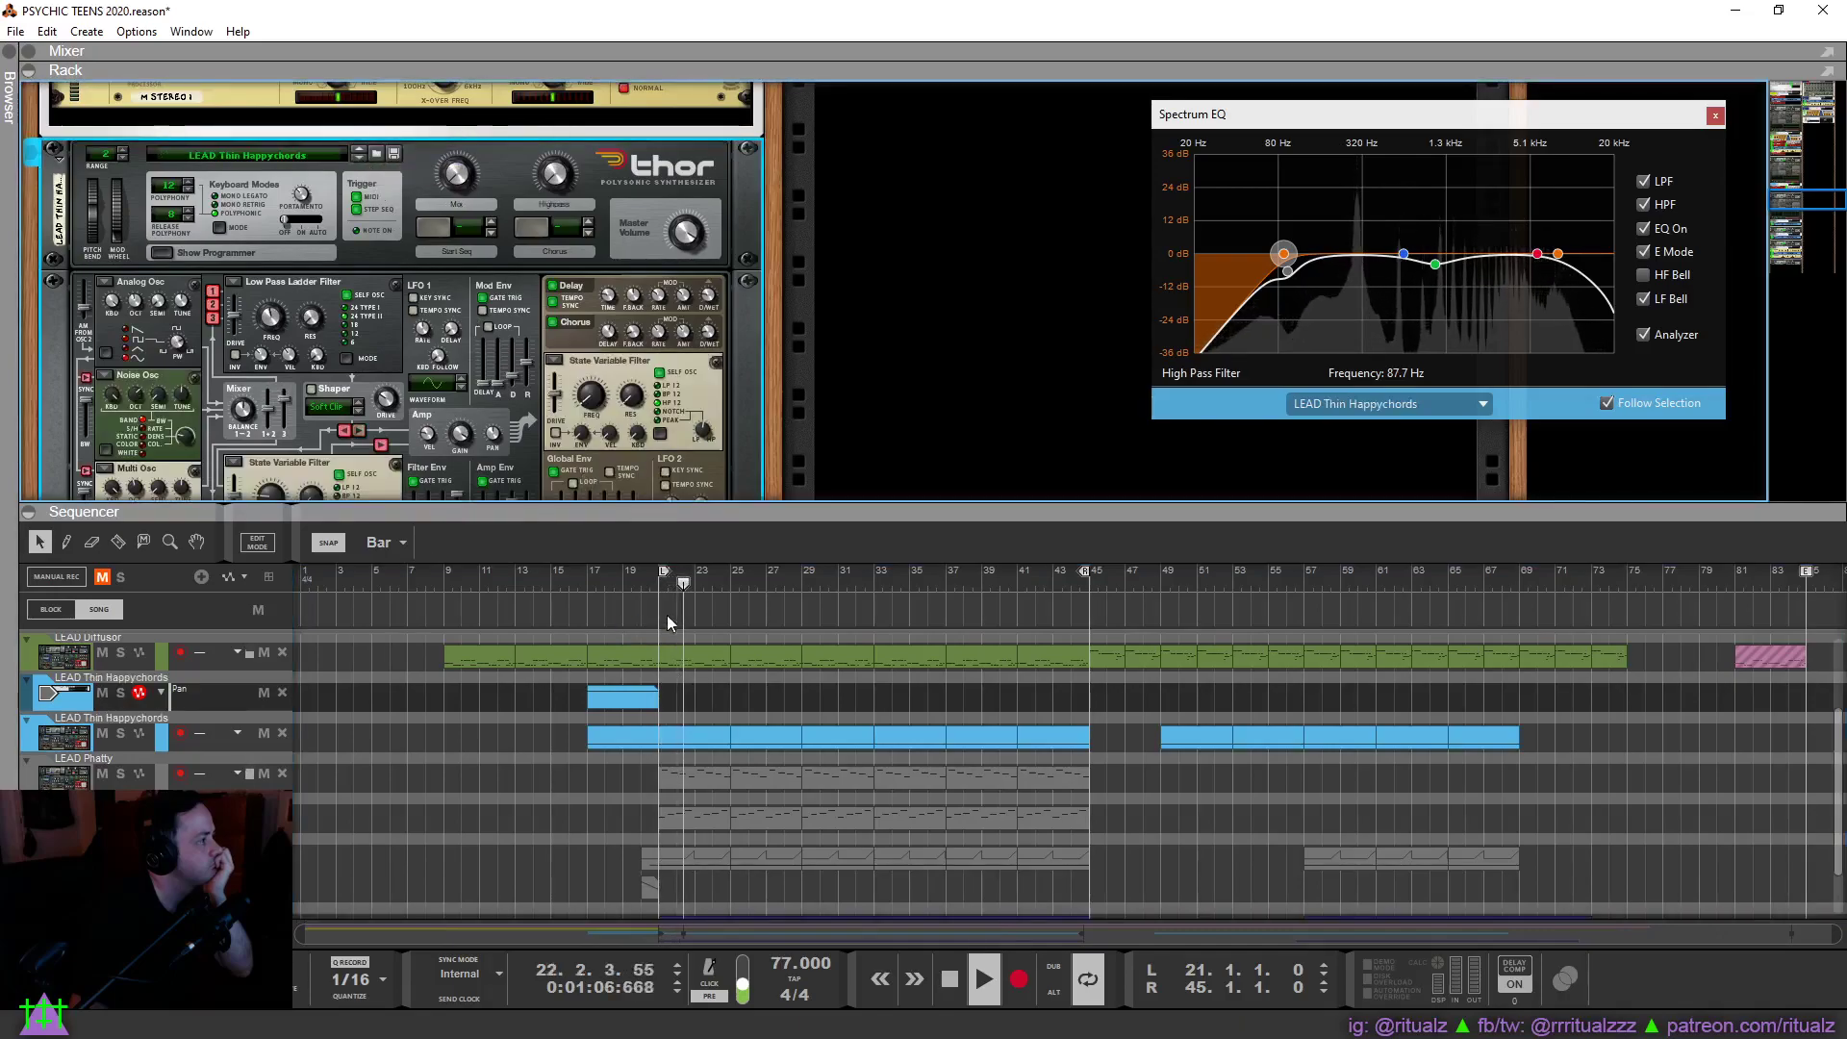
{"action": "left_click", "coordinate": [664, 591]}
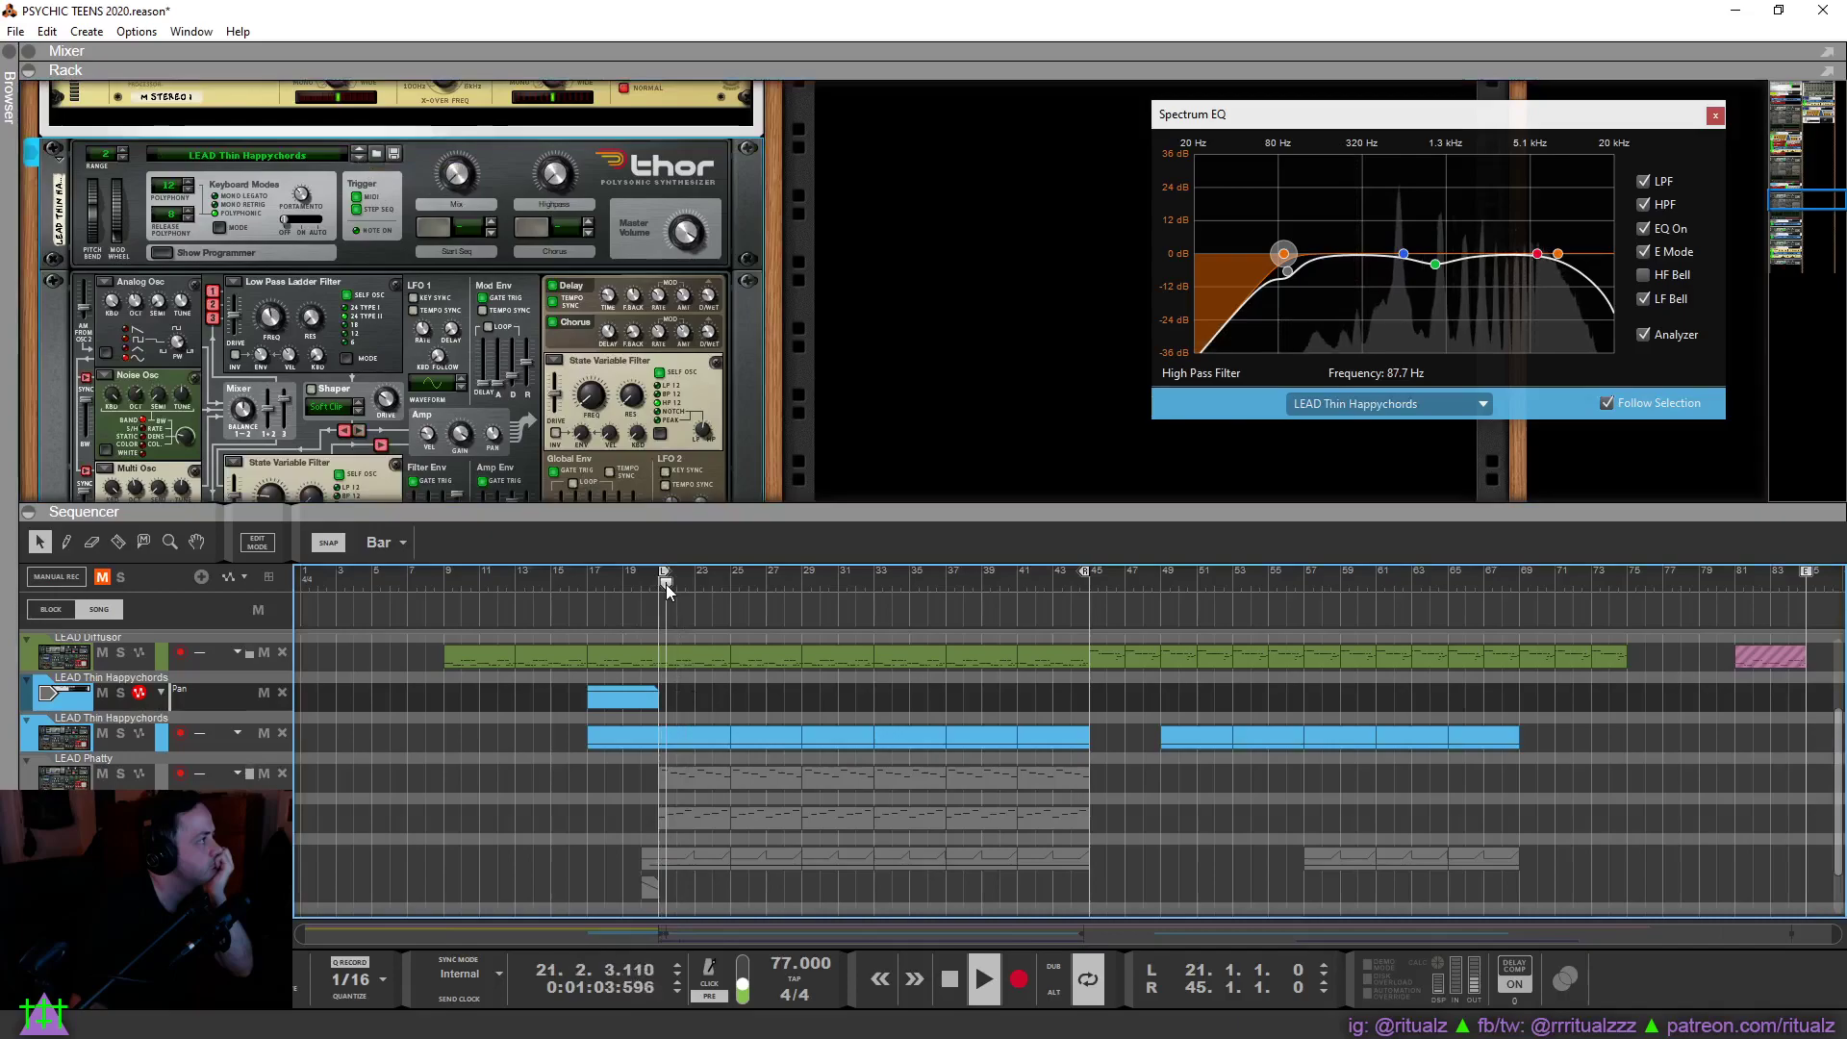
{"action": "left_click", "coordinate": [362, 159]}
{"action": "left_click", "coordinate": [661, 585]}
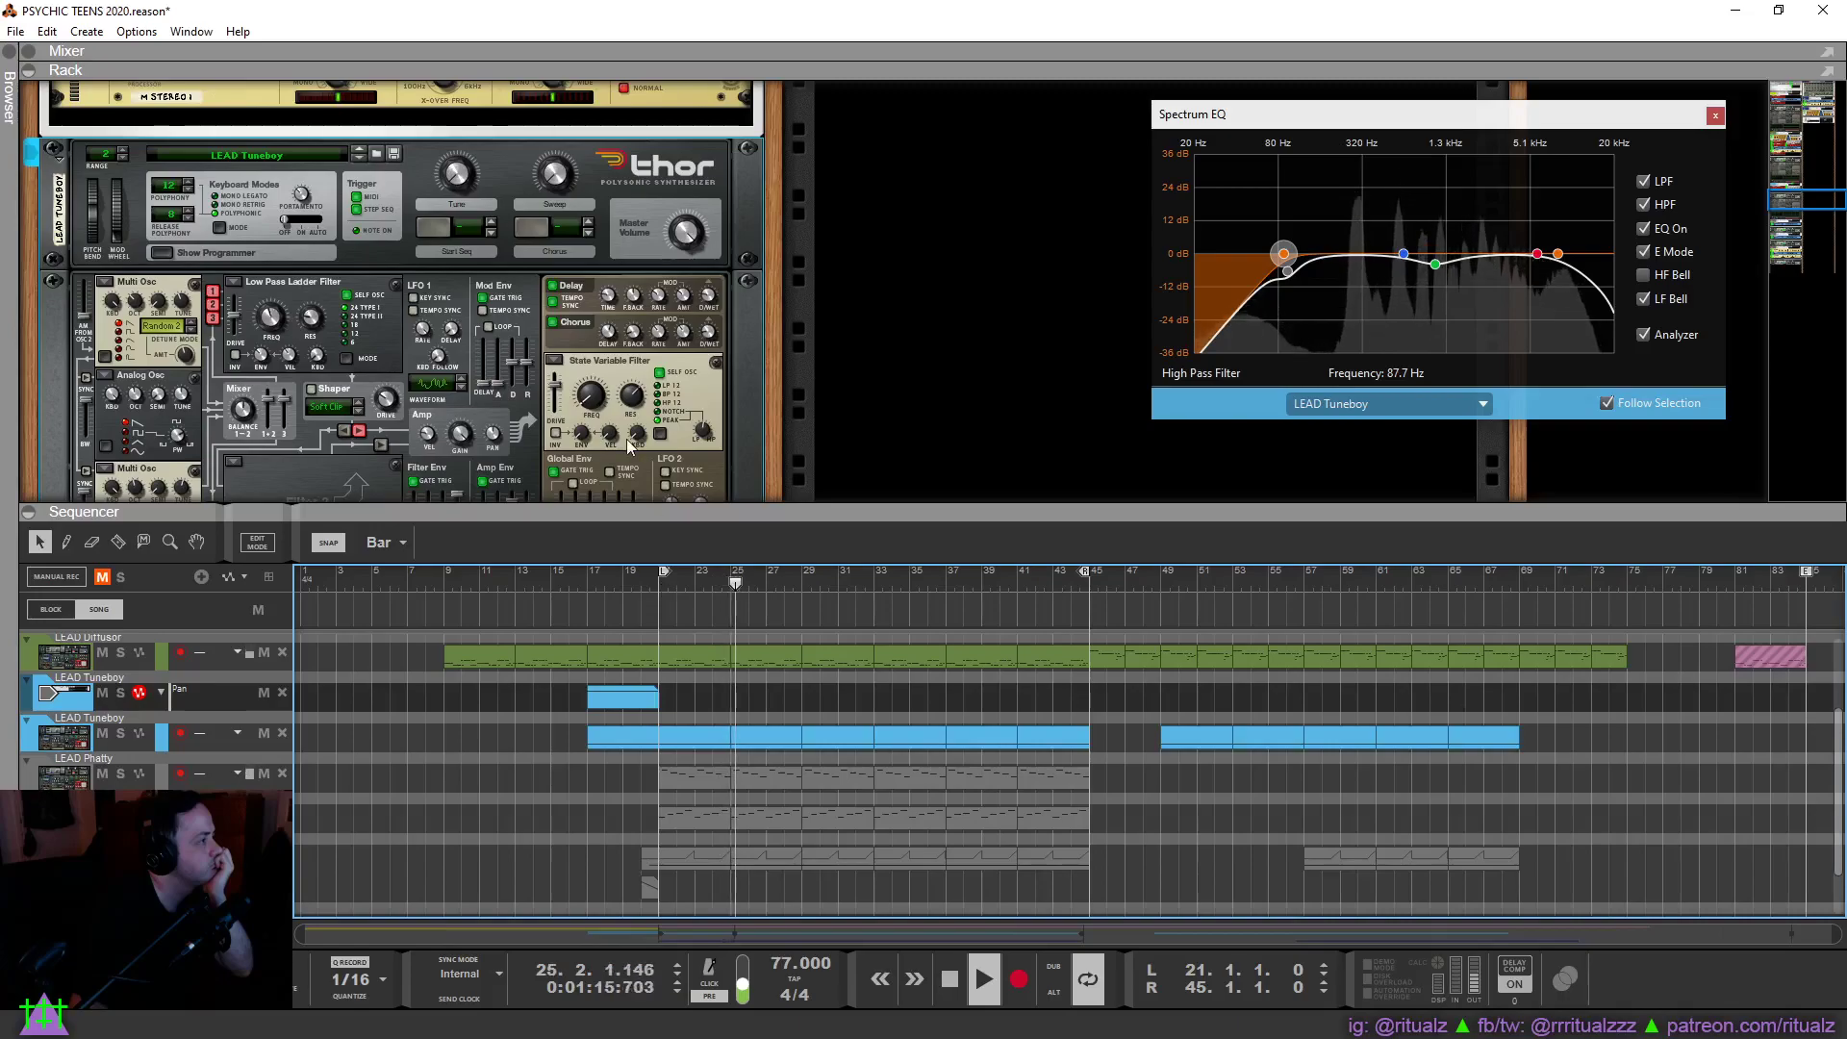
Set the LFO rate of LEAD Tuneboy's PH-90 phaser to 26, trying 32 and 38 on the way.
{"action": "scroll", "coordinate": [529, 241], "scroll_direction": "up", "scroll_amount": 2}
{"action": "scroll", "coordinate": [530, 240], "scroll_direction": "up", "scroll_amount": 2}
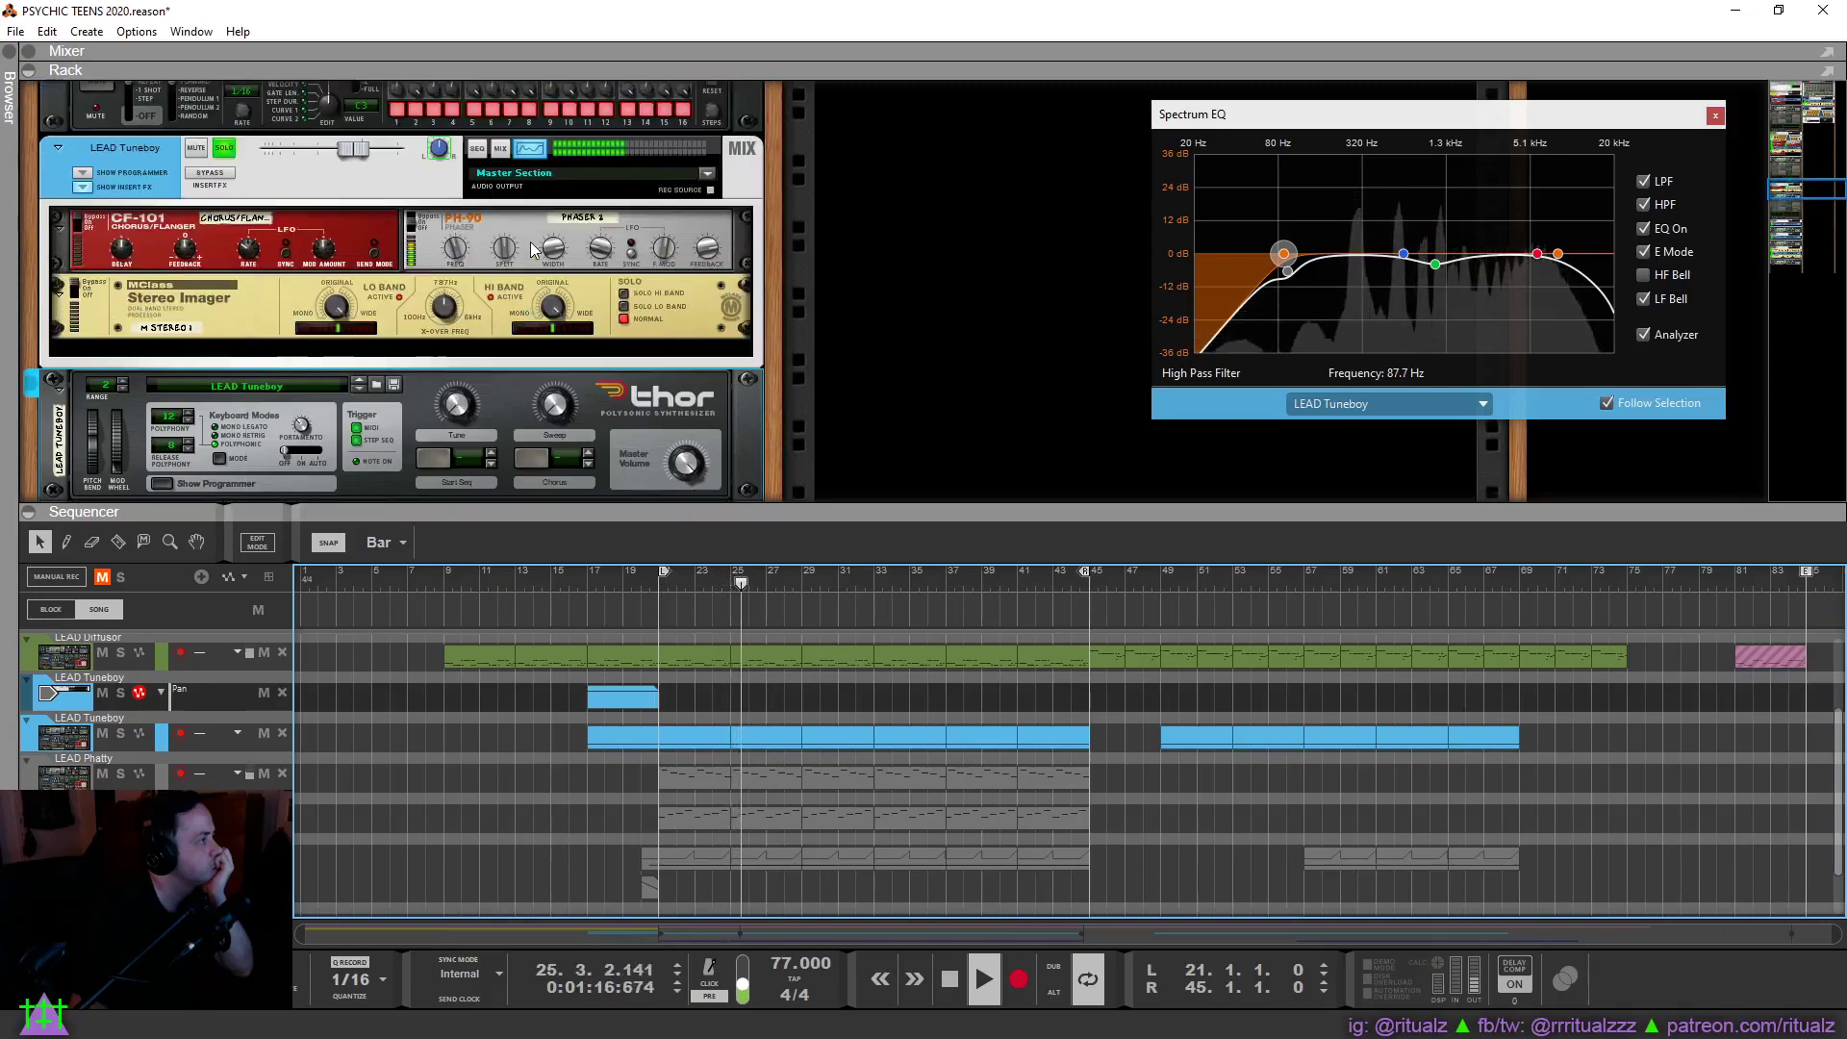
{"action": "left_click", "coordinate": [597, 255]}
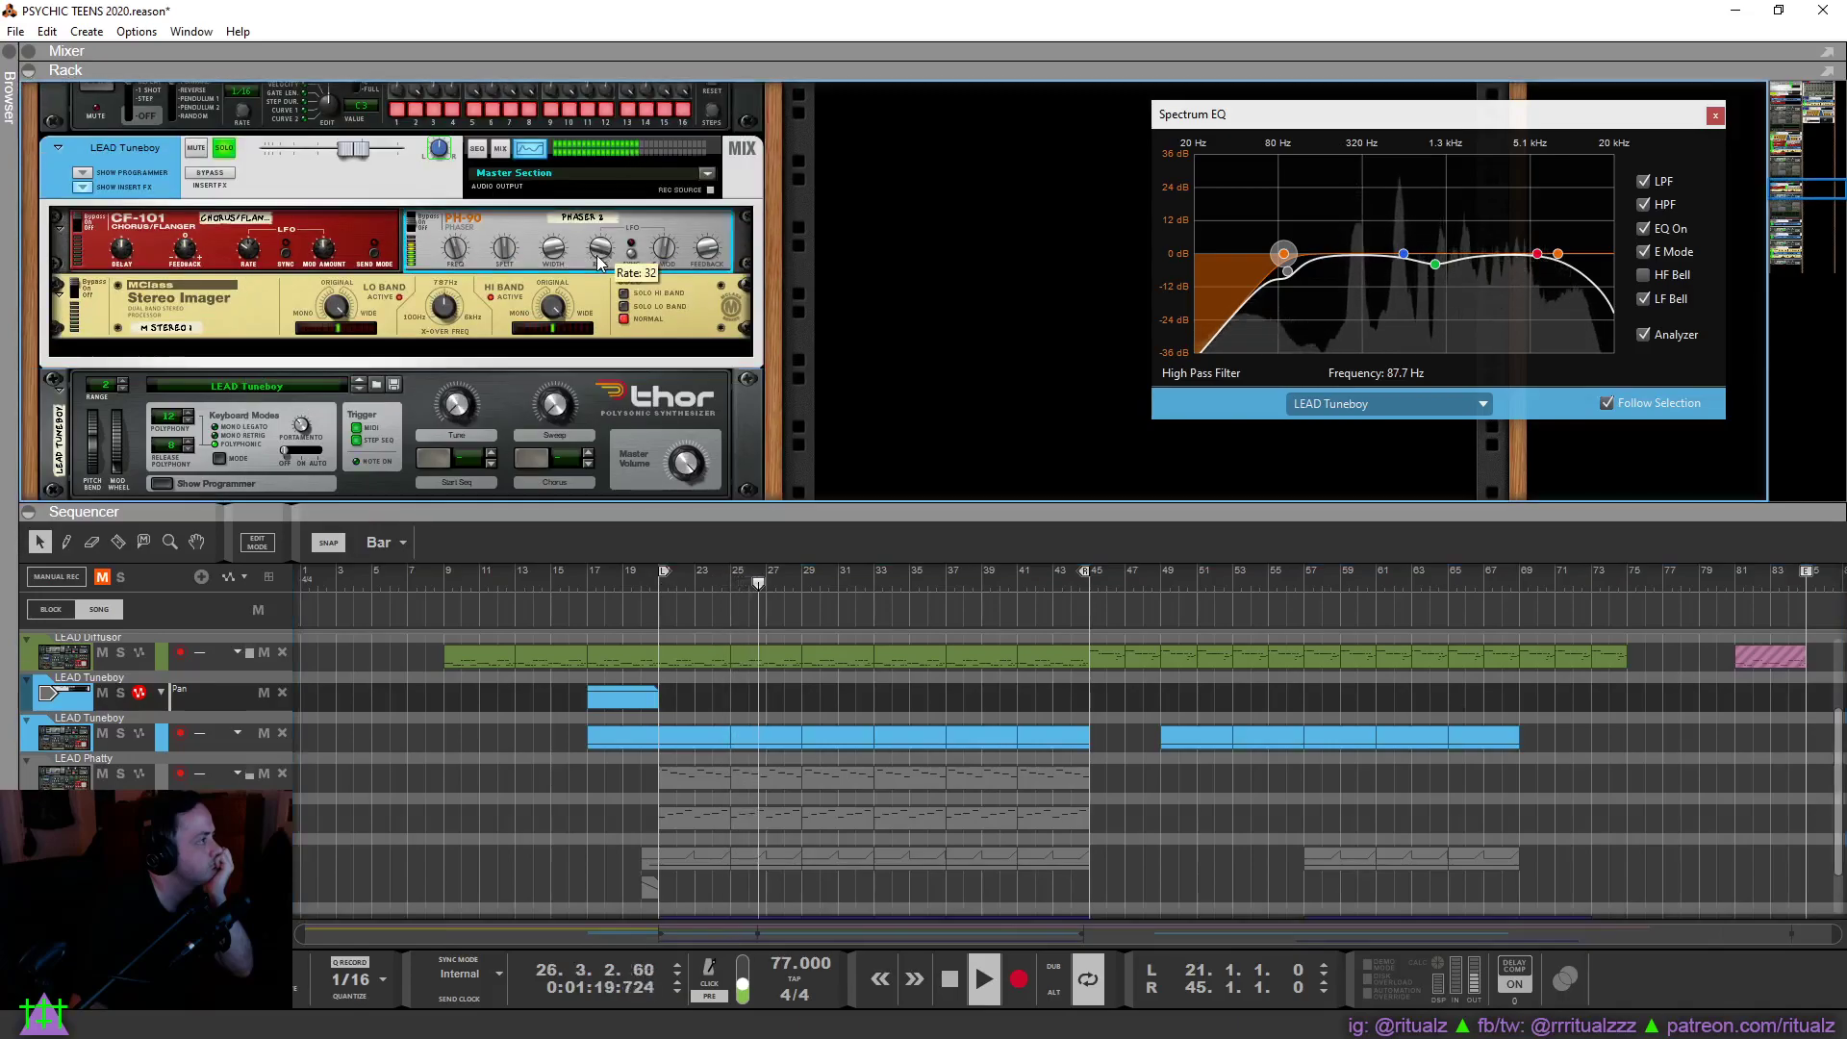
{"action": "scroll", "coordinate": [592, 252], "scroll_direction": "up", "scroll_amount": 6}
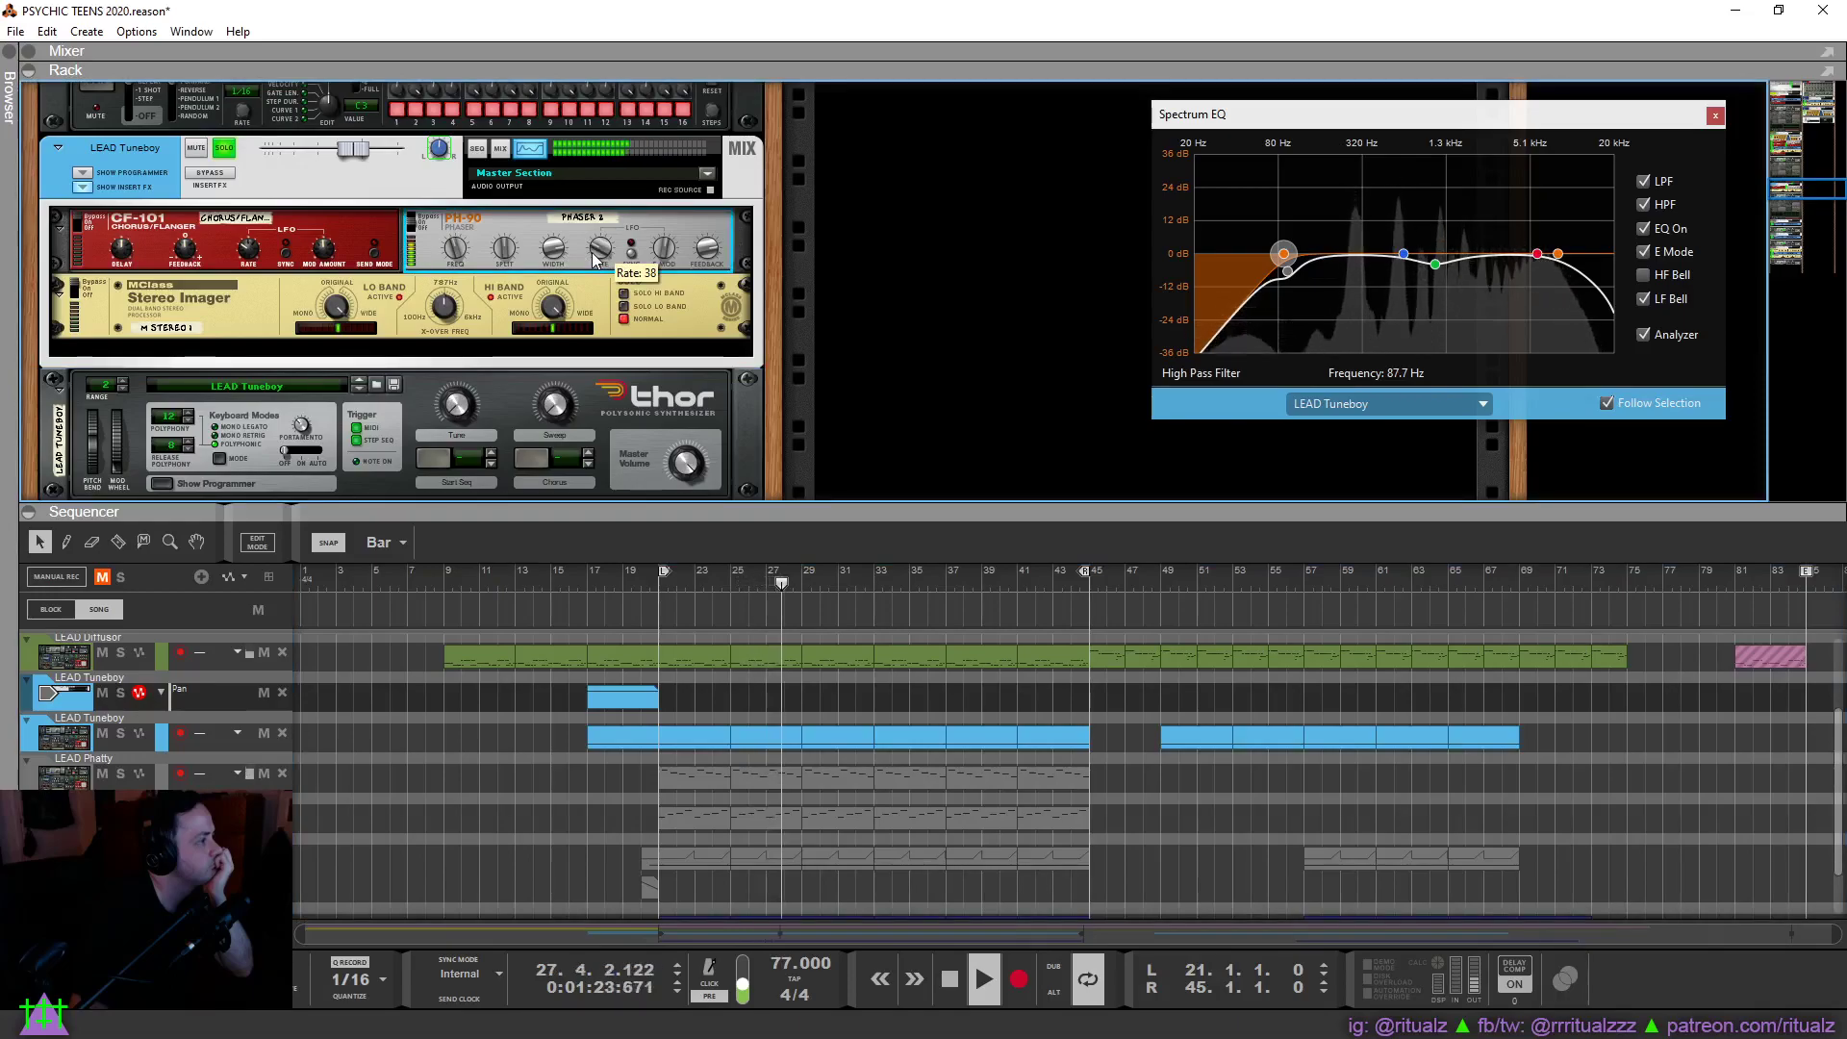
{"action": "scroll", "coordinate": [592, 255], "scroll_direction": "down", "scroll_amount": 12}
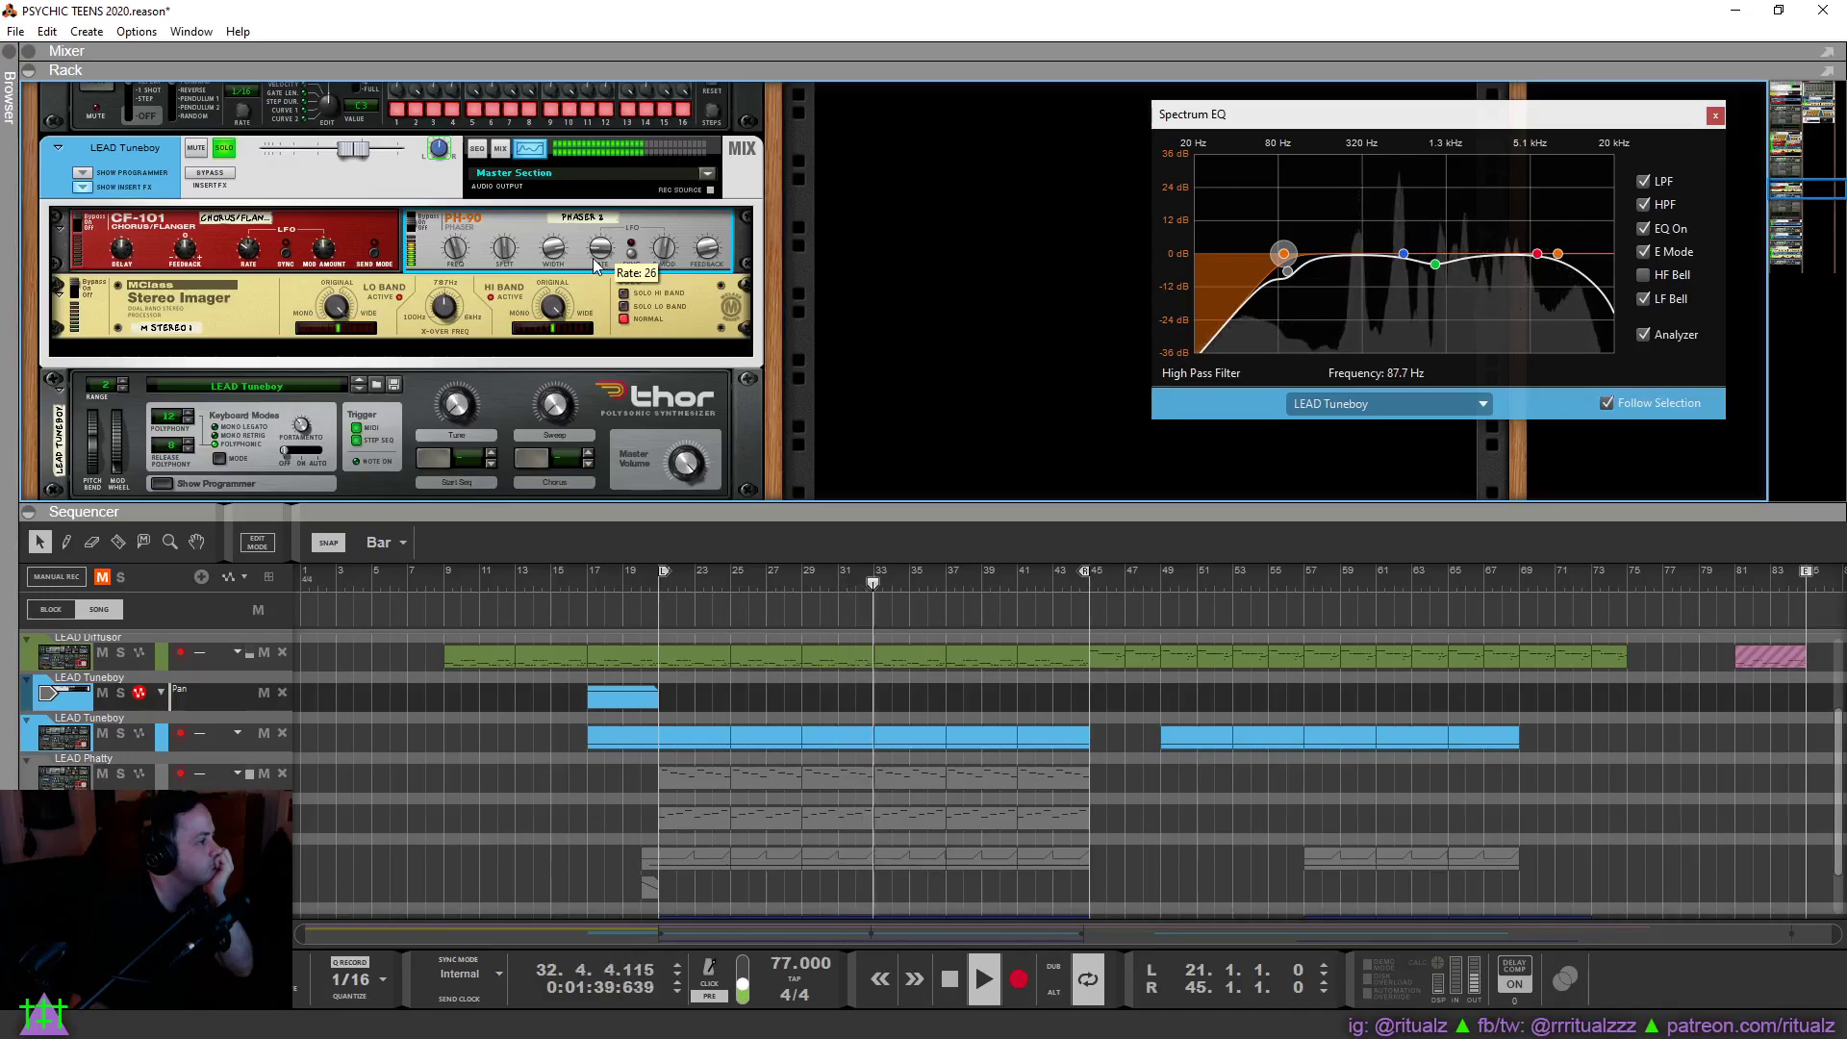
Clear LEAD Tuneboy's solo to hear it in the full mix, extend the loop end to bar 75 and return to the song start.
{"action": "left_click", "coordinate": [567, 584]}
{"action": "left_click", "coordinate": [224, 148]}
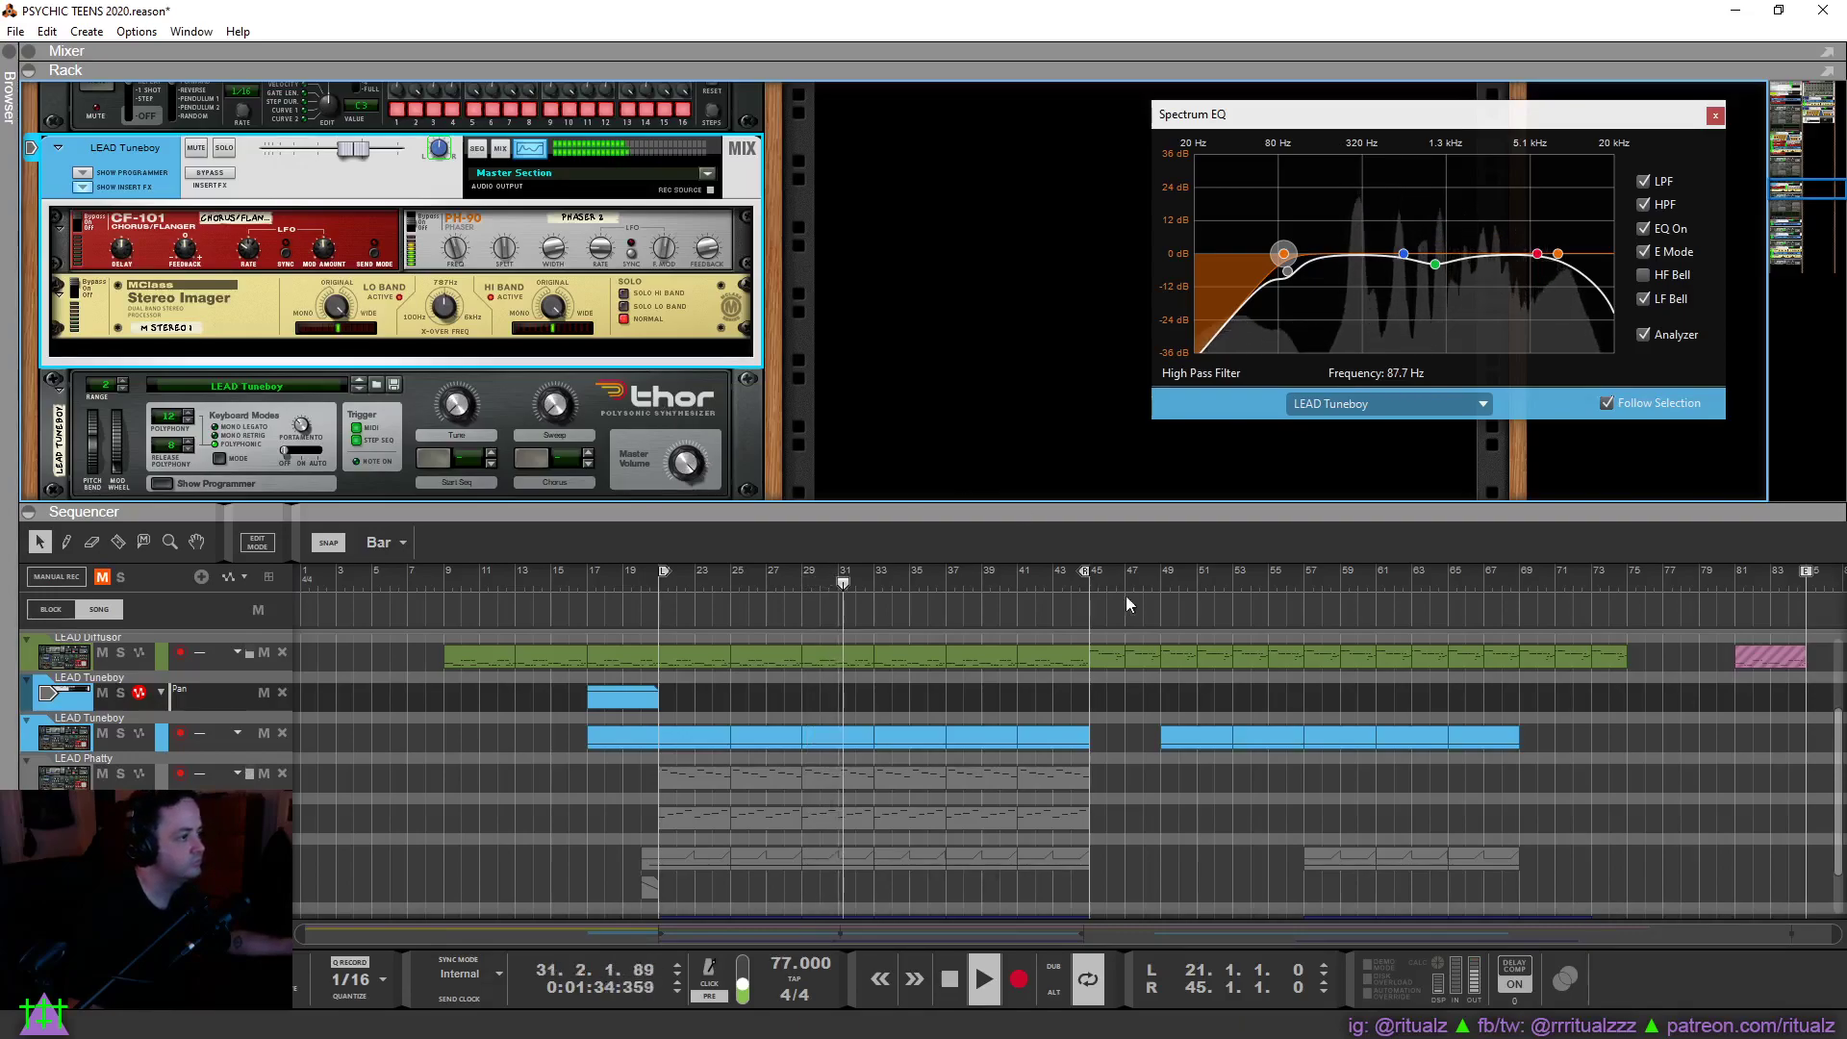
{"action": "left_click_drag", "start_coordinate": [1086, 574], "coordinate": [1626, 615]}
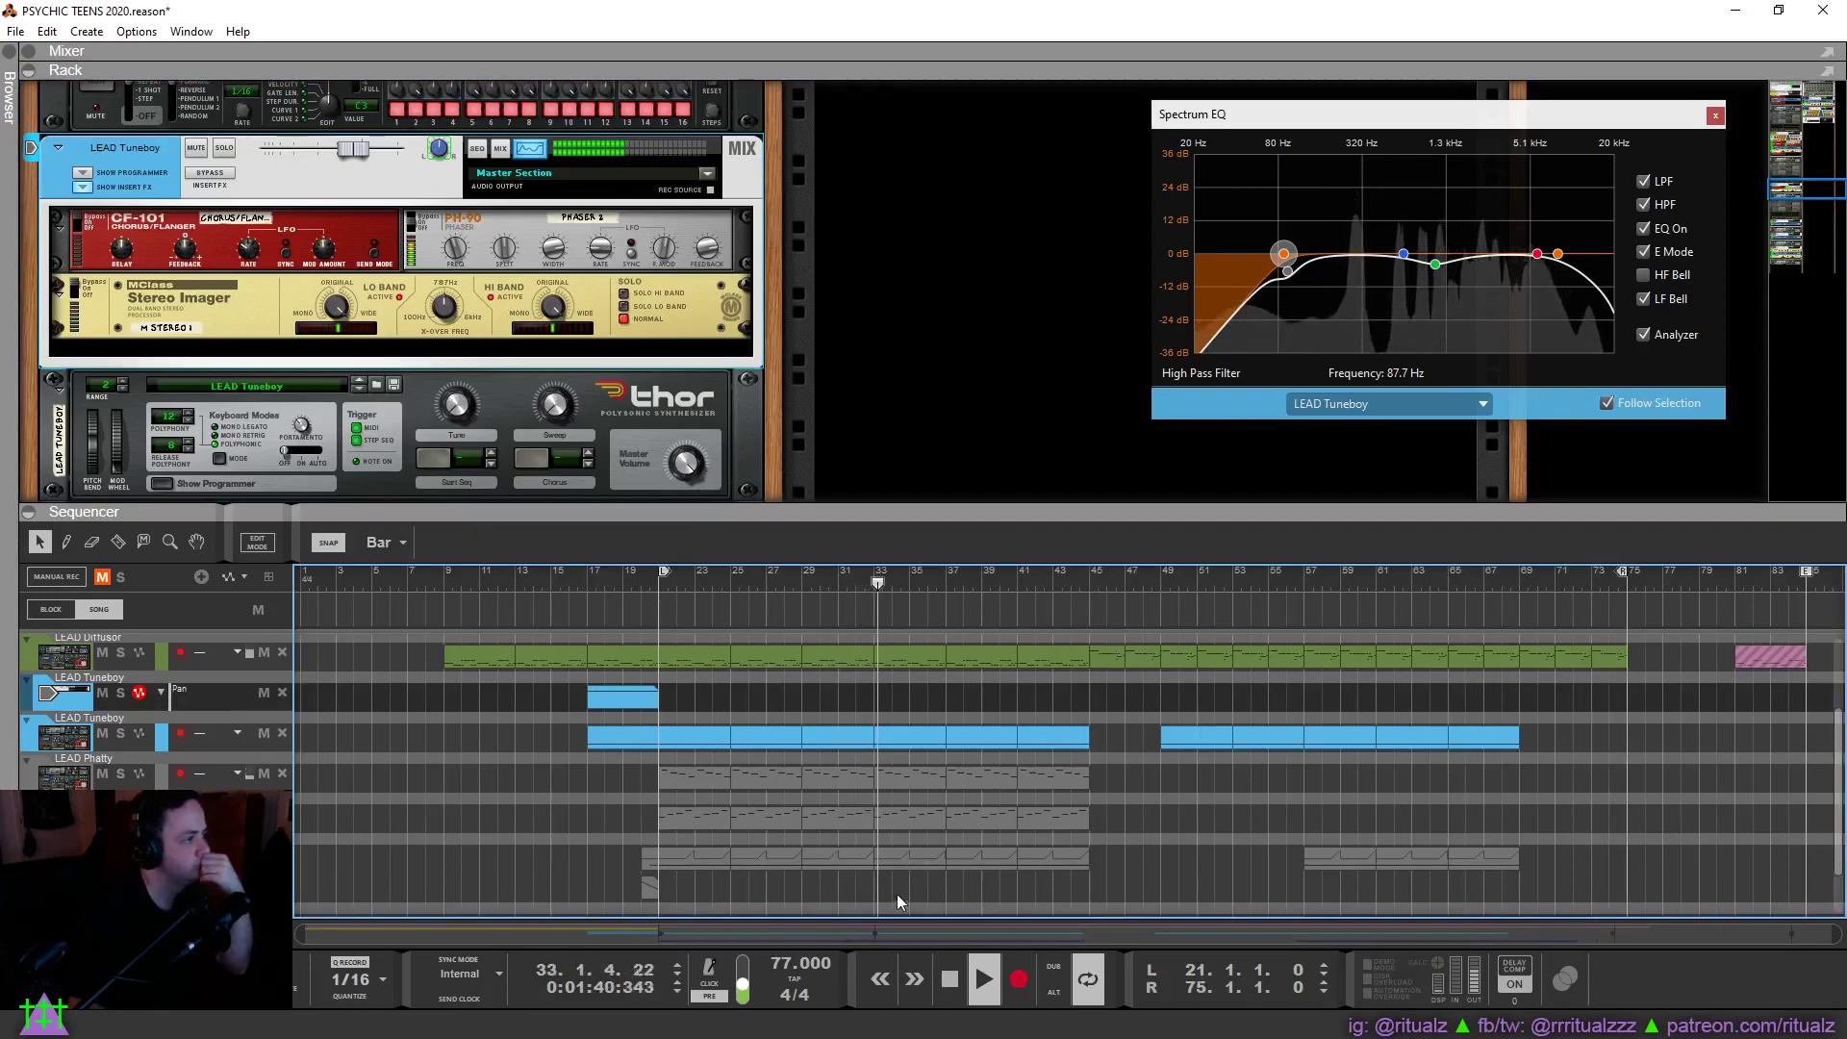
{"action": "double_click", "coordinate": [951, 979]}
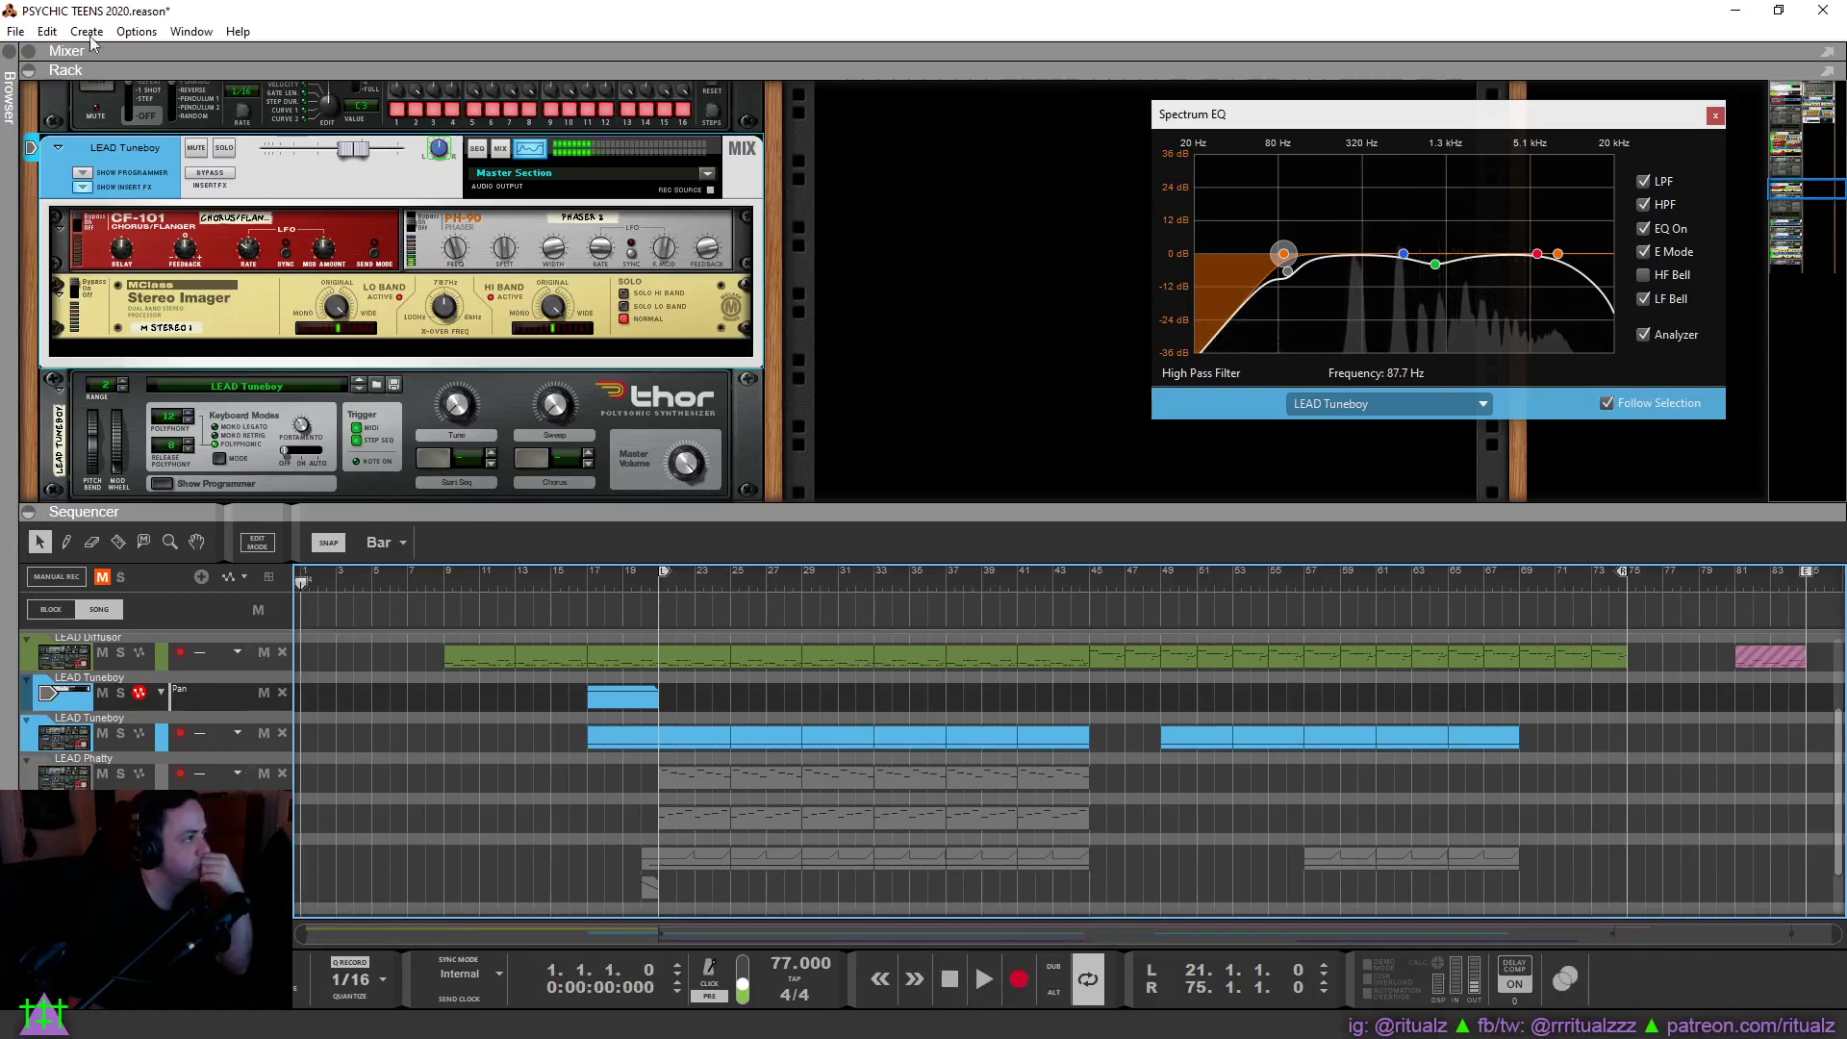
Show the mixer without the Spectrum EQ window, lower the LEAD Tuneboy fader slightly and save the song.
{"action": "left_click", "coordinate": [39, 51]}
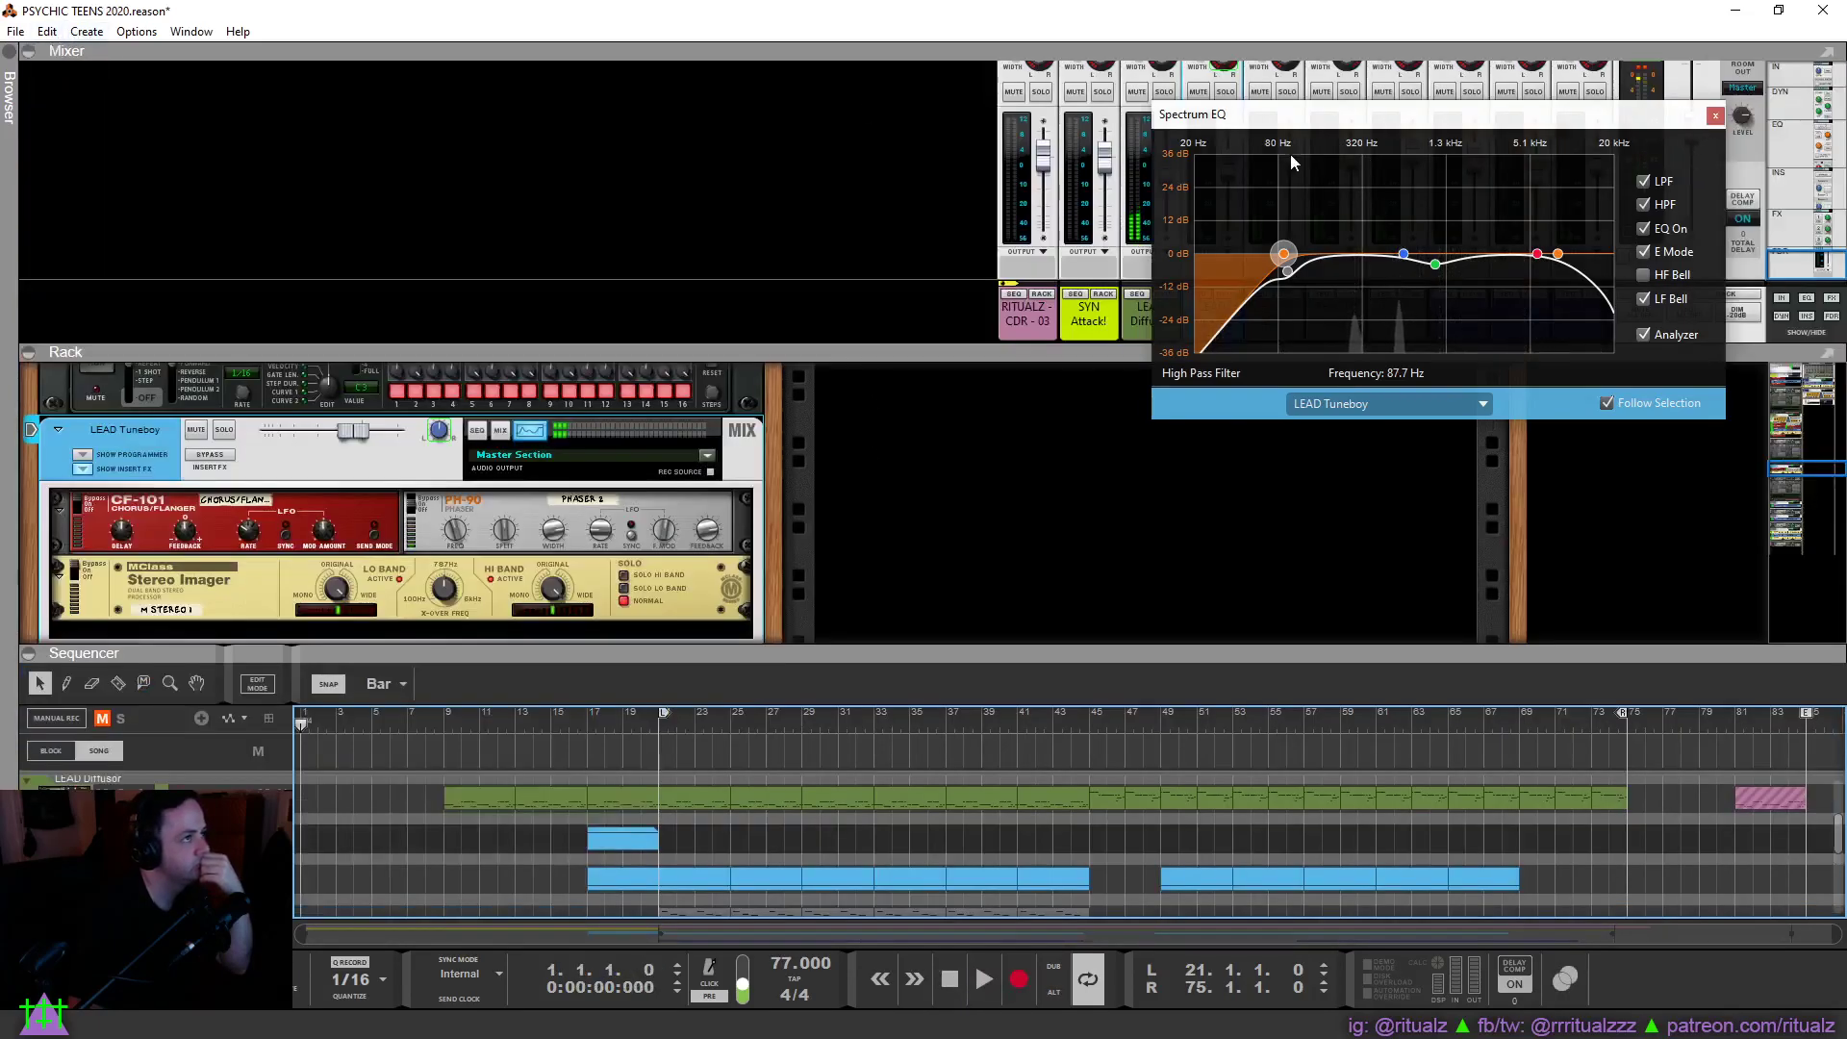
{"action": "left_click", "coordinate": [1715, 117]}
{"action": "left_click_drag", "start_coordinate": [1232, 181], "coordinate": [1235, 188]}
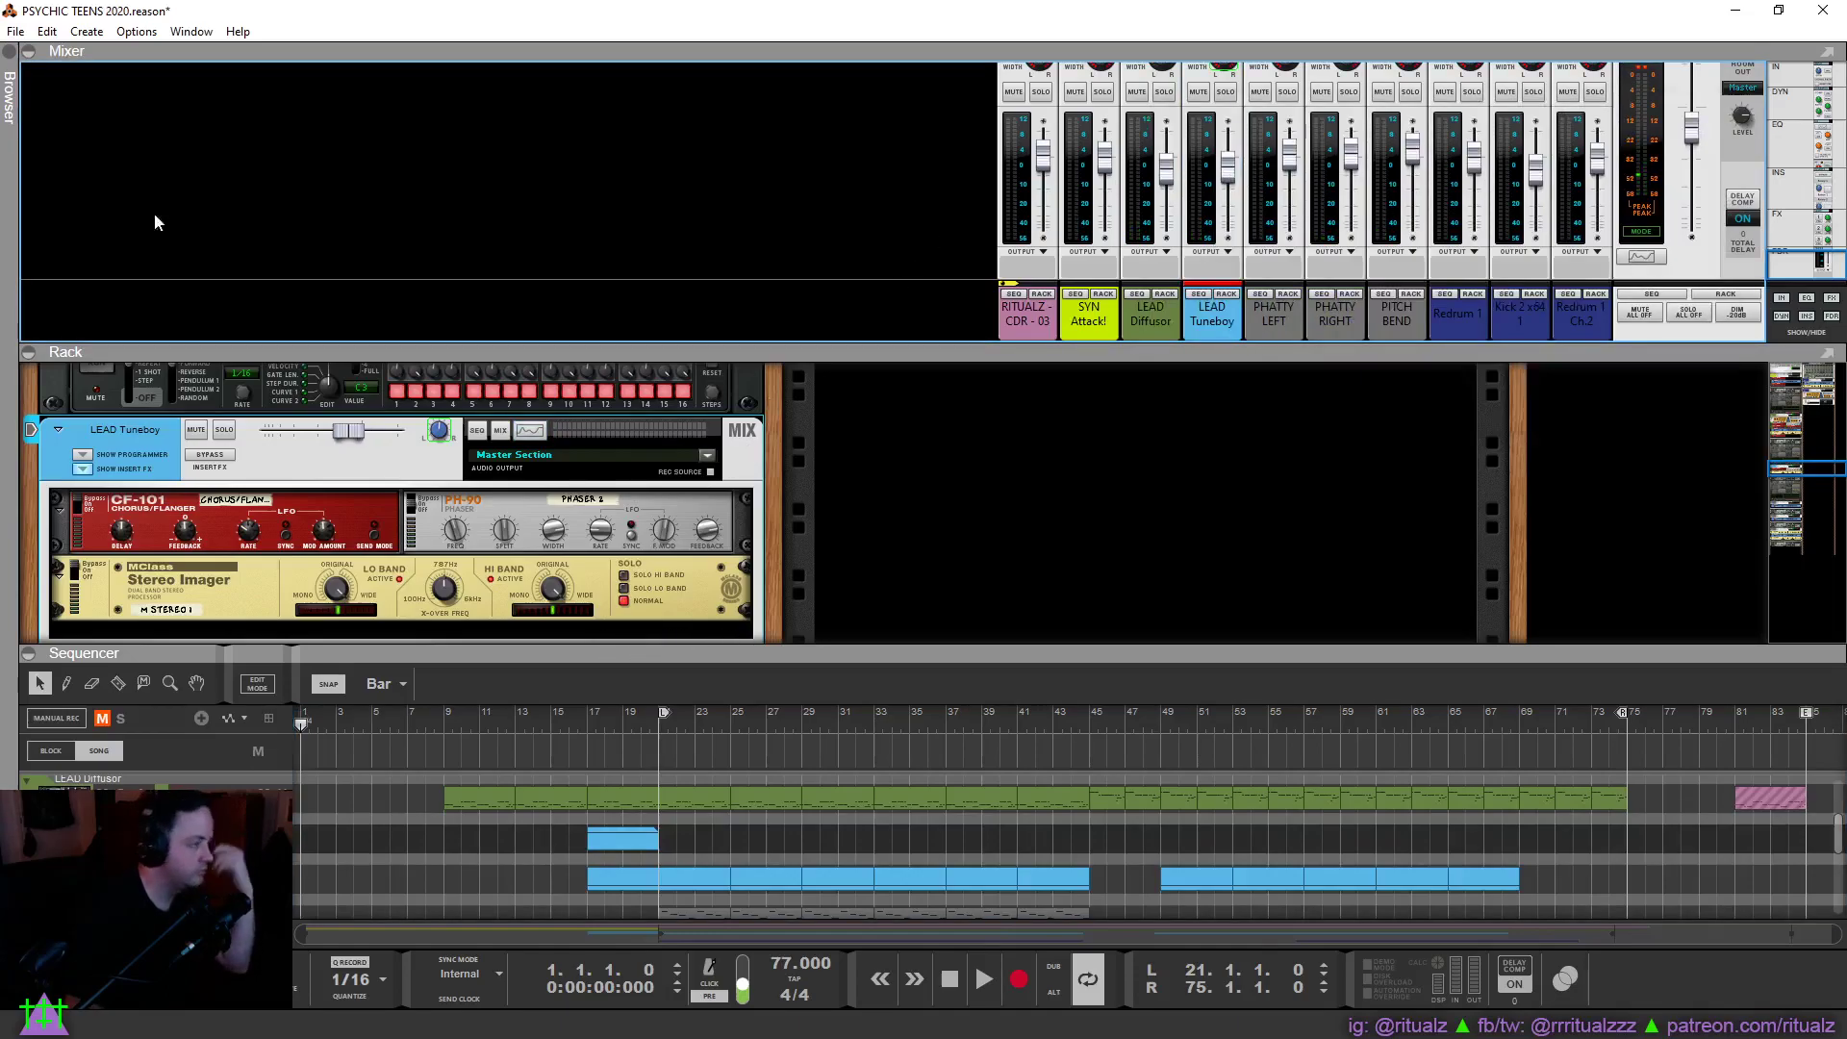
{"action": "left_click", "coordinate": [15, 31]}
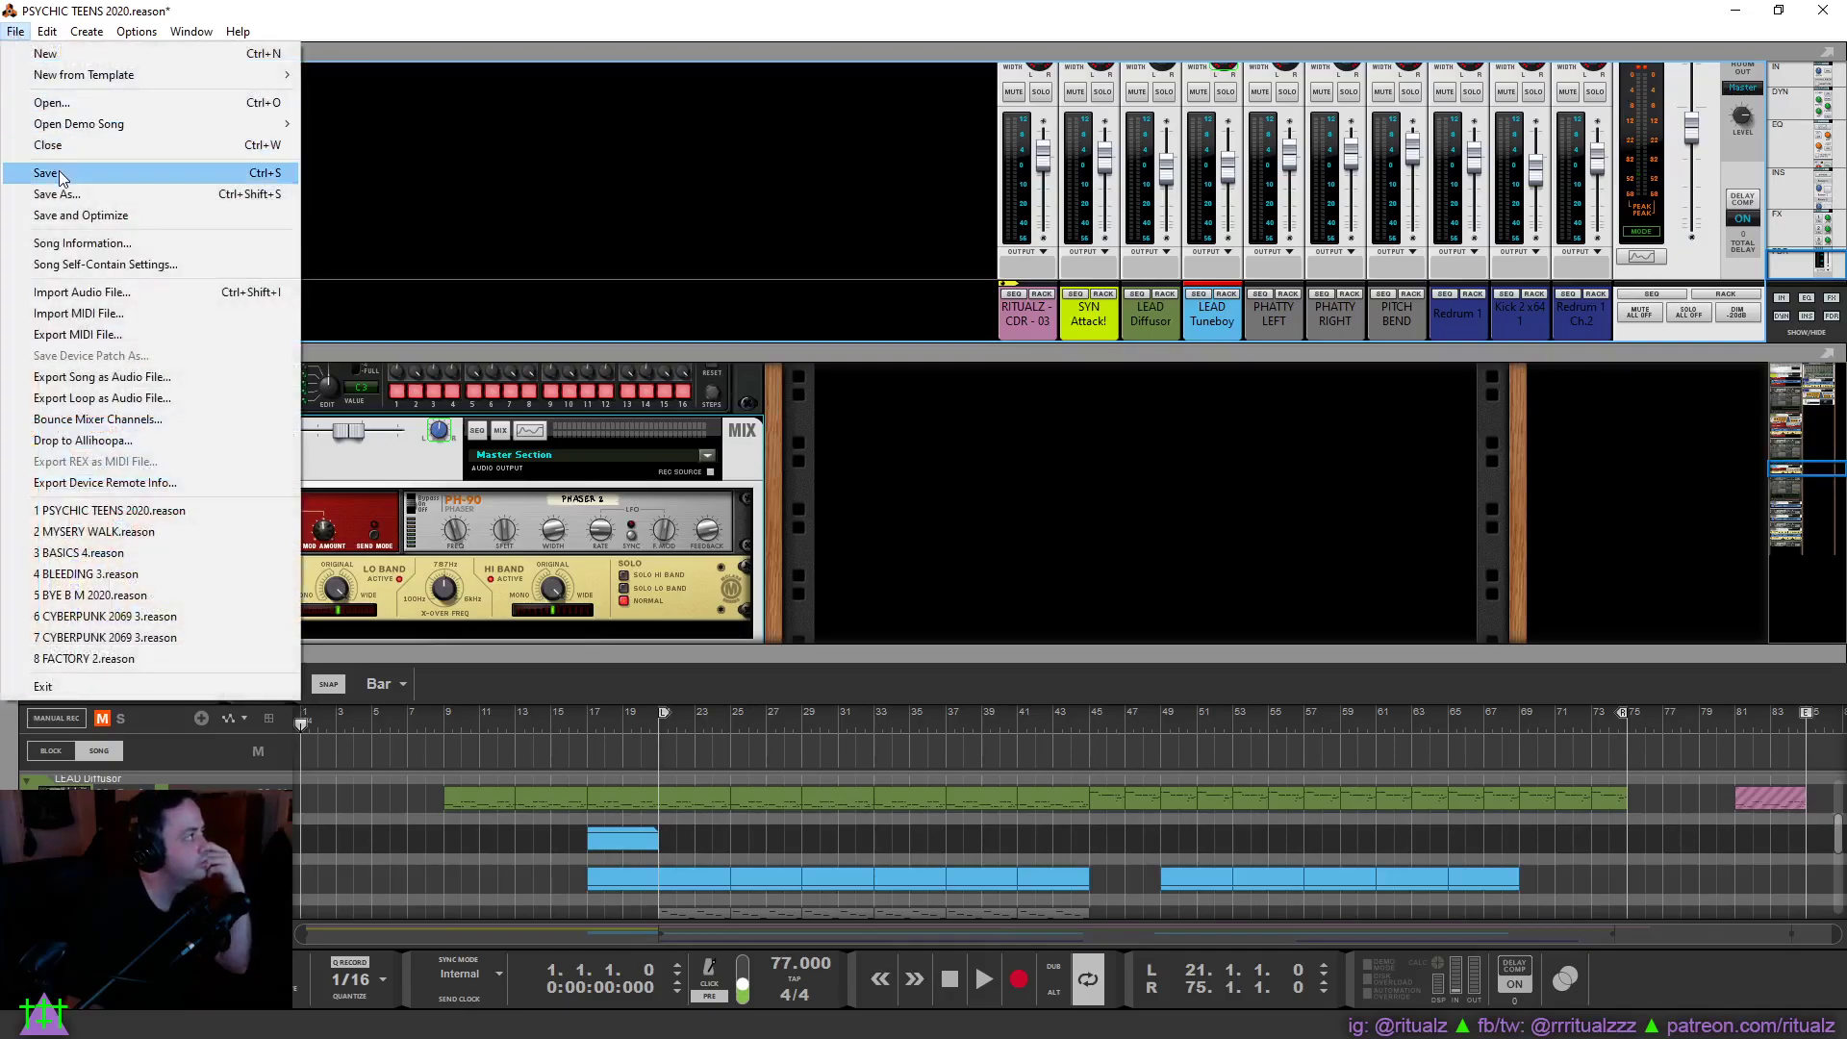
{"action": "left_click", "coordinate": [50, 172]}
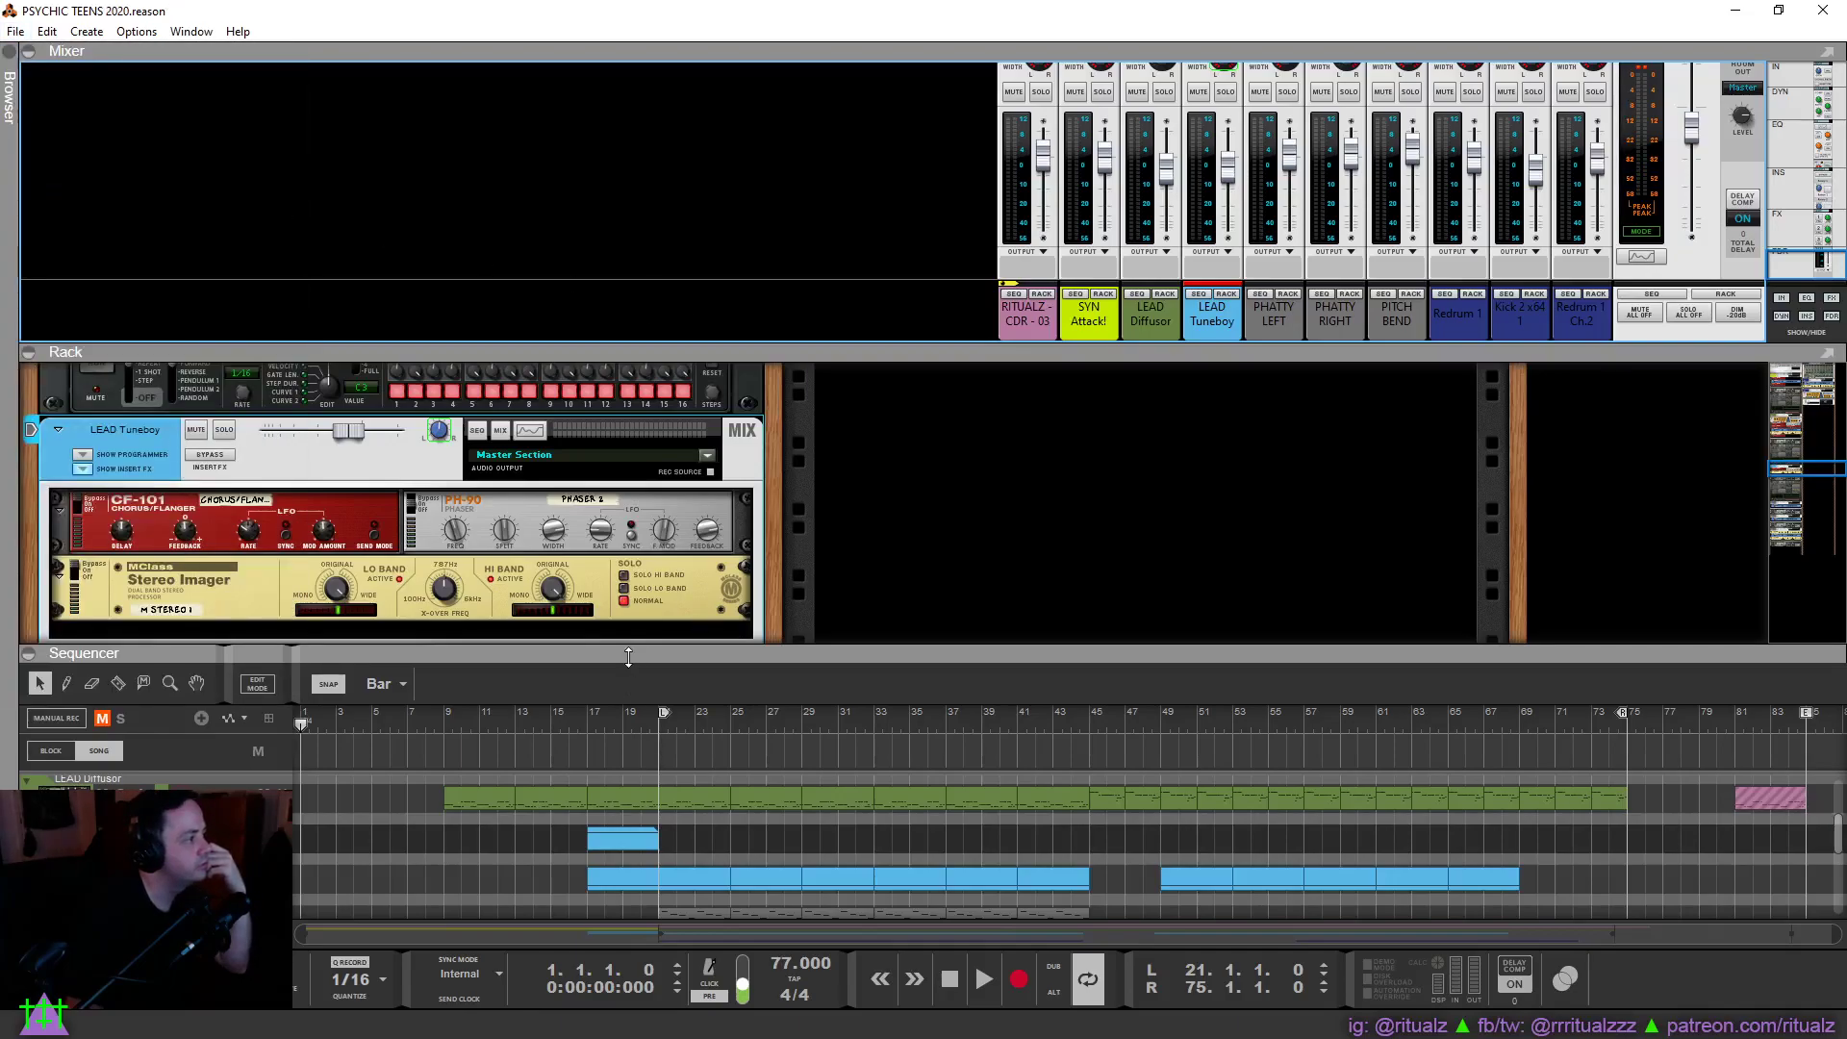
Show only the sequencer and set the loop from bar 1 to bar 77.
{"action": "key", "text": "F7"}
{"action": "left_click_drag", "start_coordinate": [666, 157], "coordinate": [214, 217]}
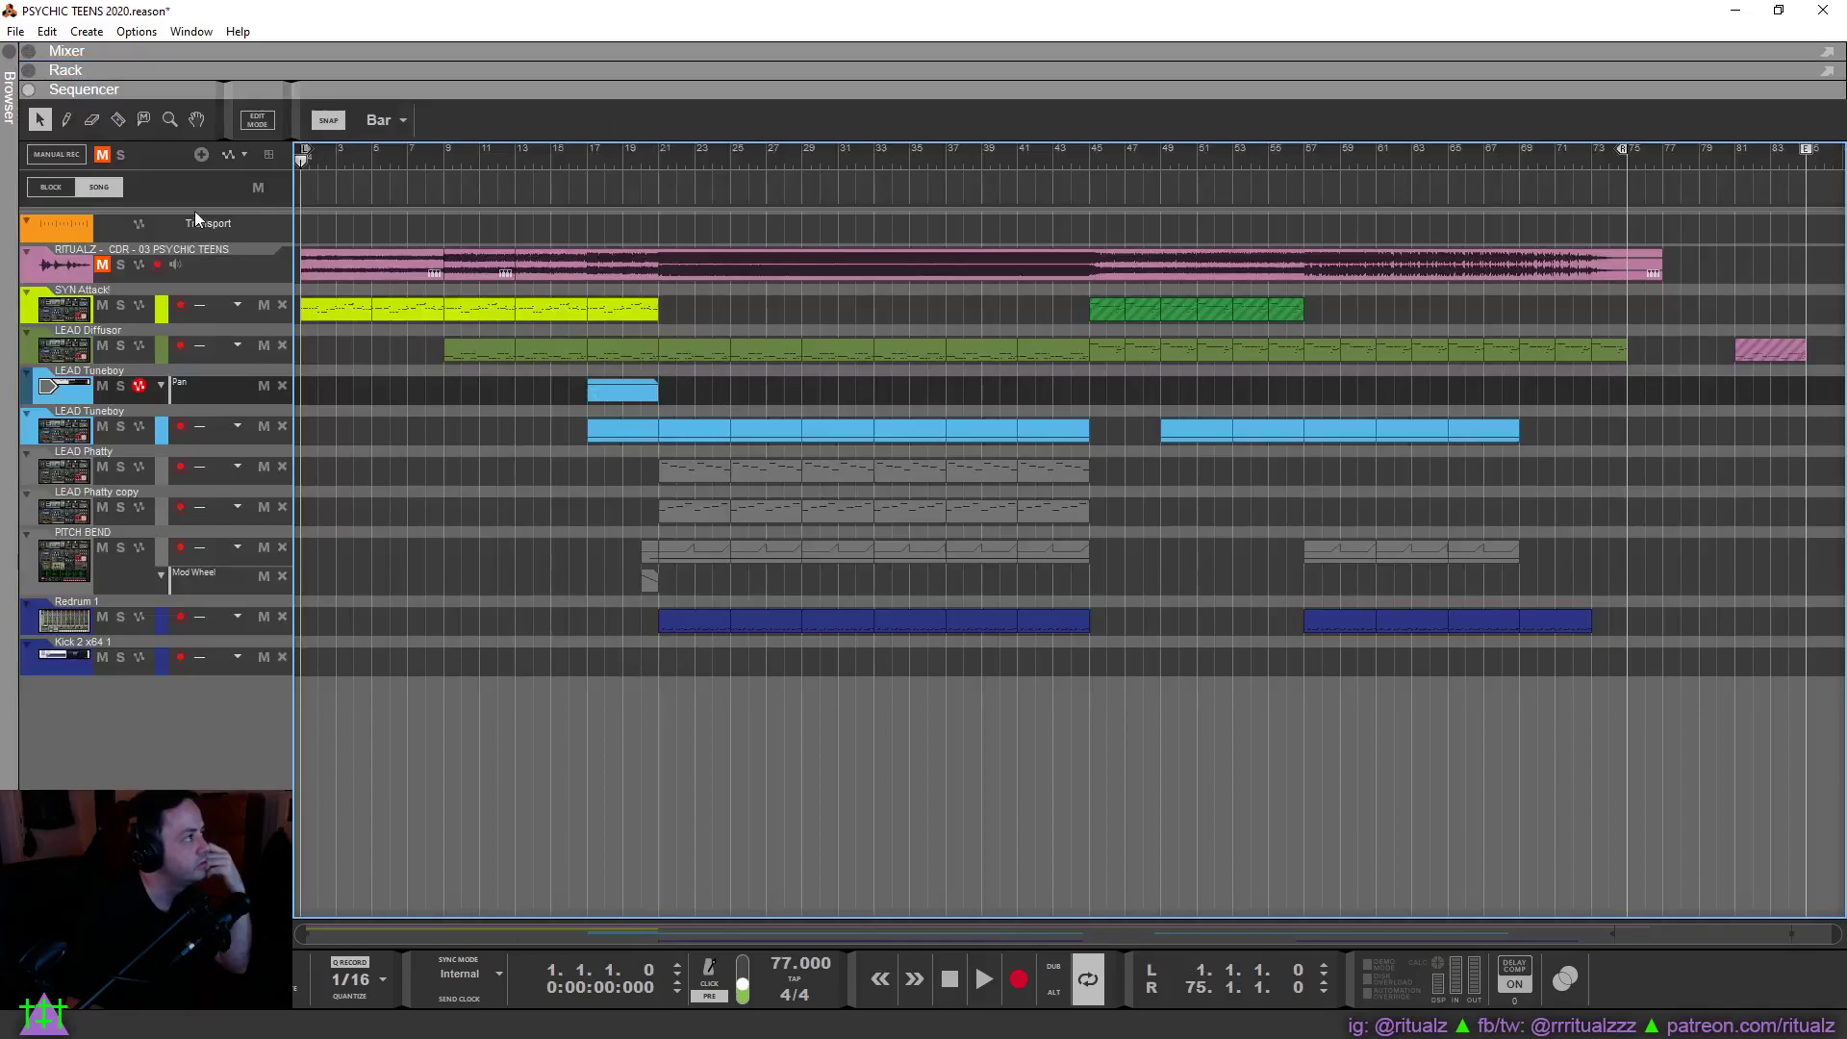
{"action": "left_click_drag", "start_coordinate": [1624, 157], "coordinate": [1643, 181]}
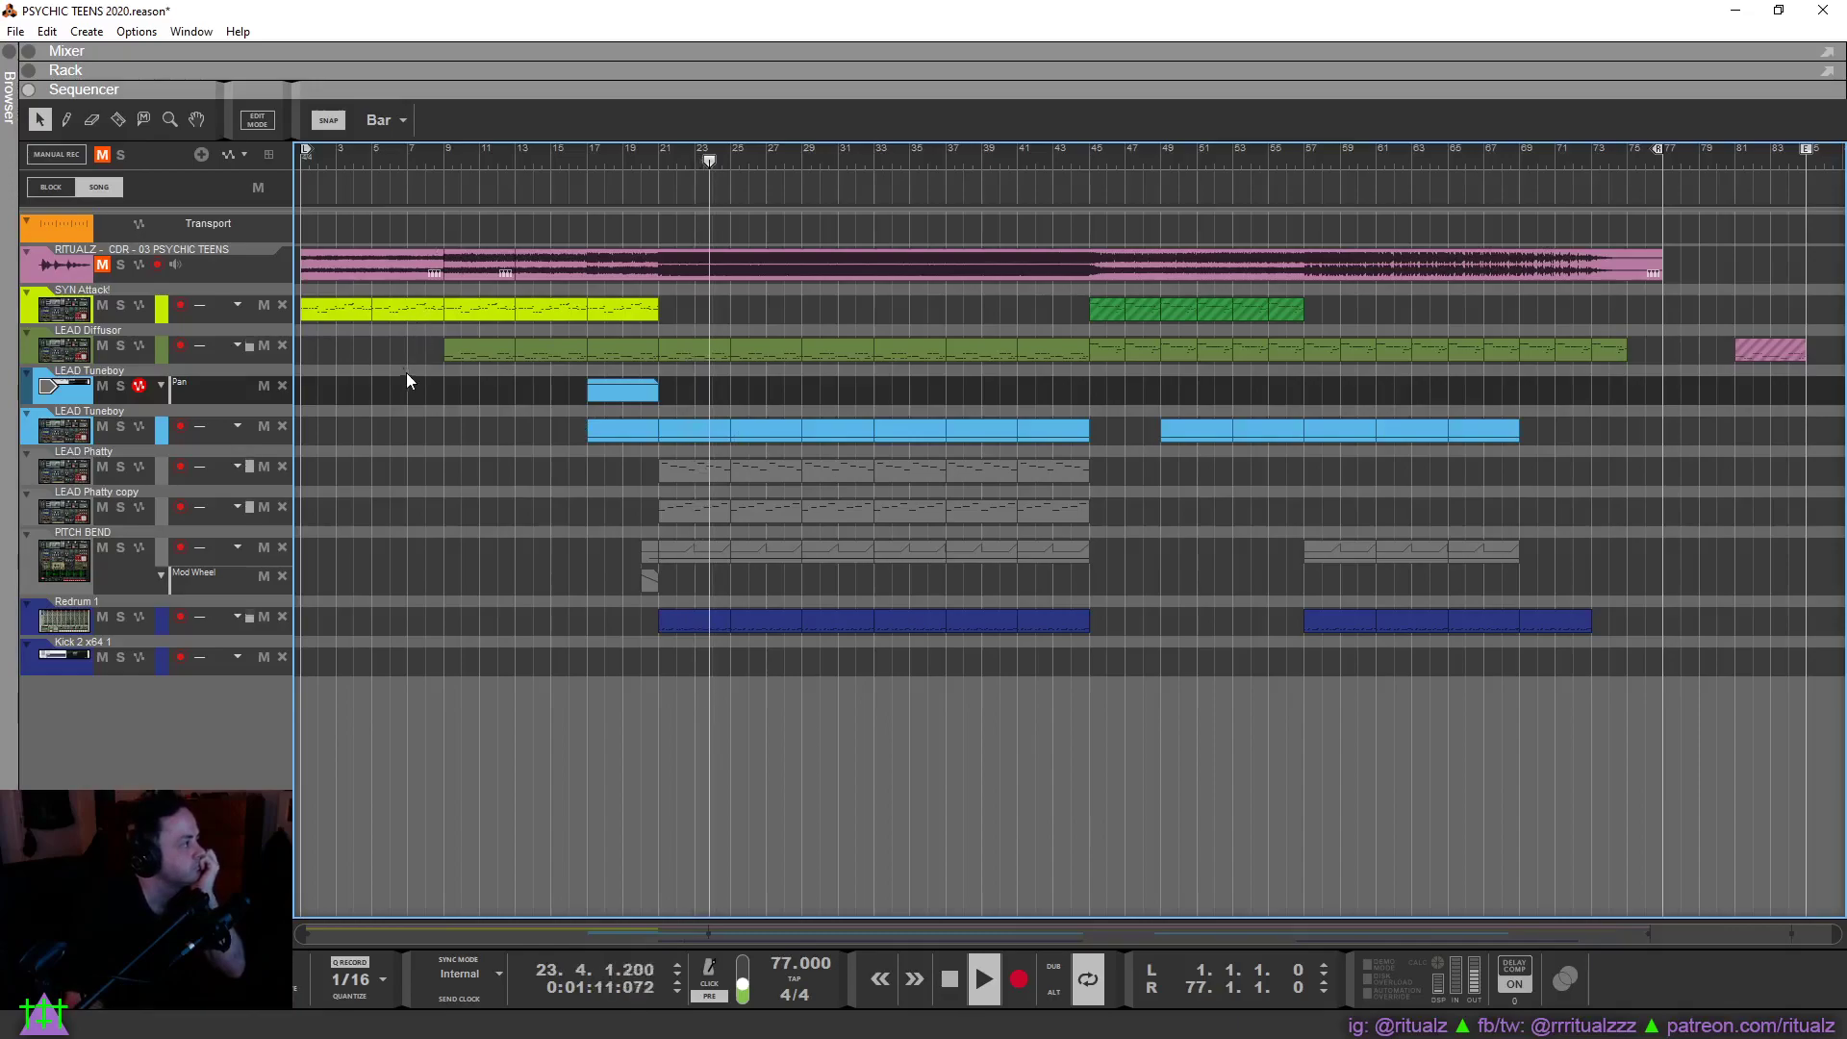
Show the mixer, check the PHATTY and PITCH BEND levels during playback, and raise the LEAD Diffusor fader slightly.
{"action": "left_click", "coordinate": [30, 52]}
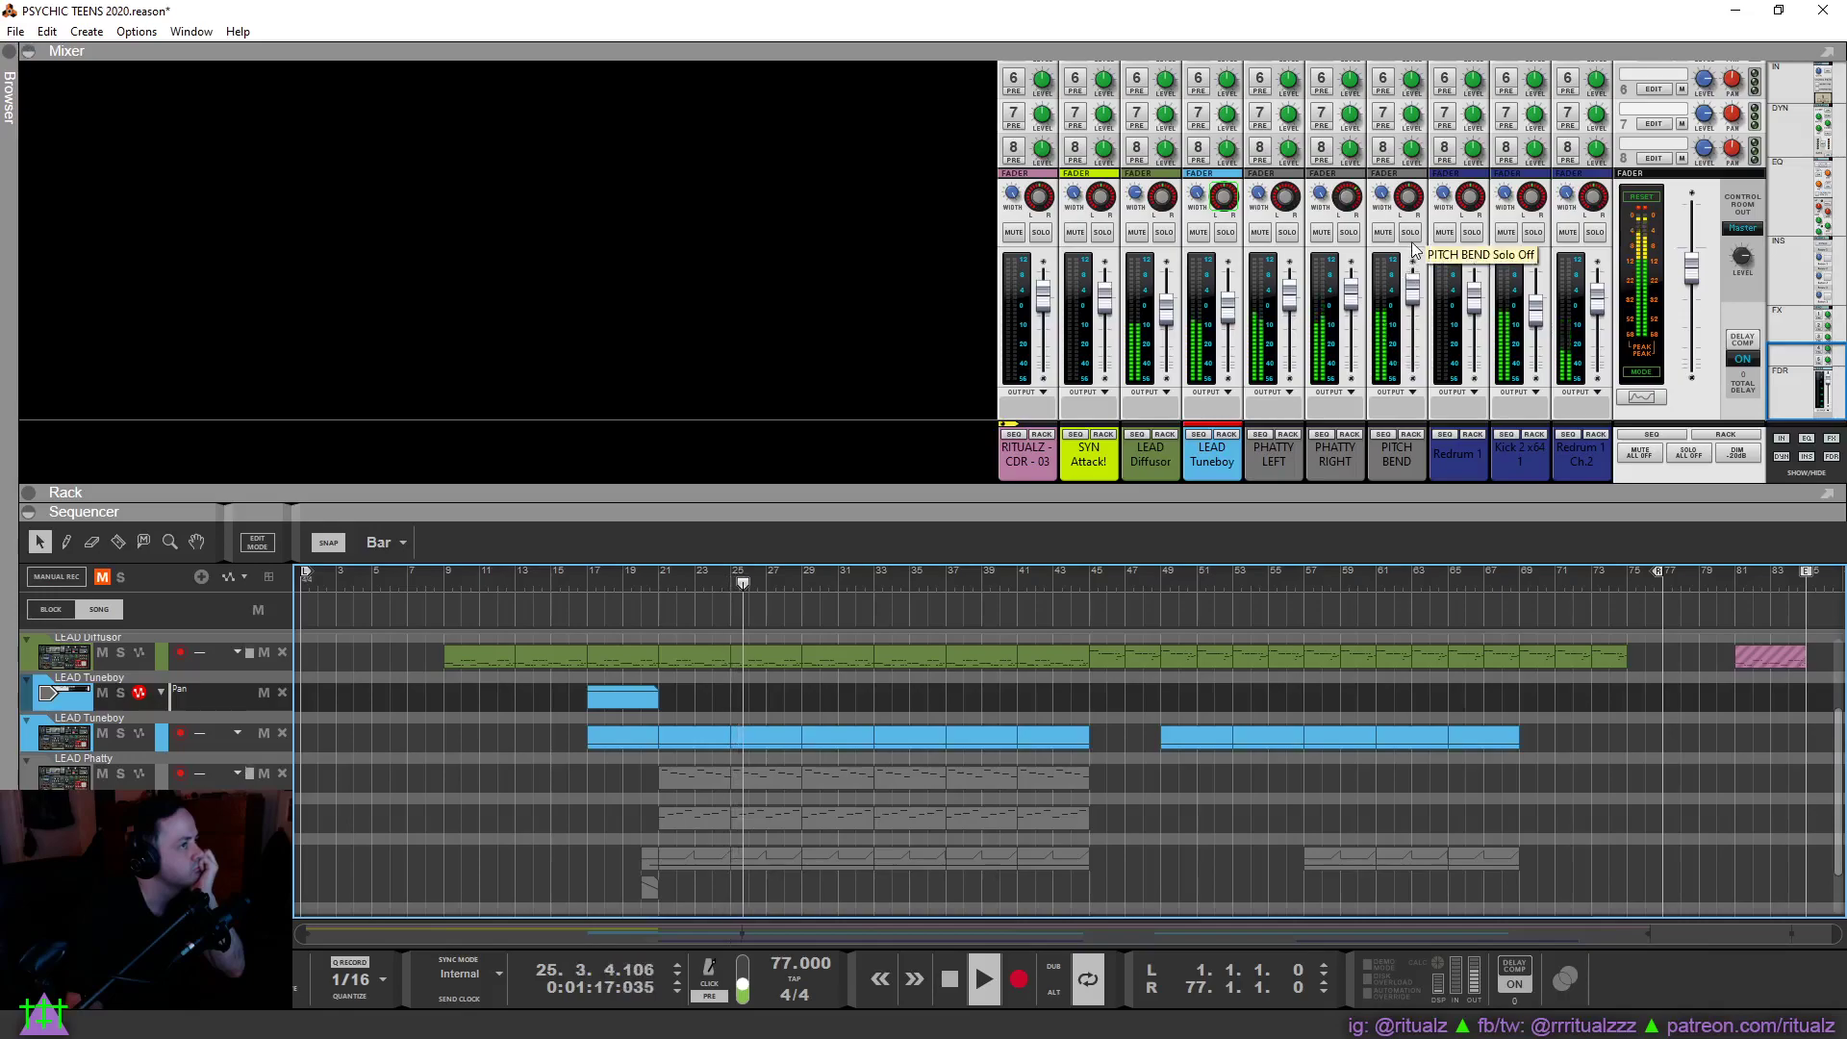
{"action": "left_click", "coordinate": [1349, 314]}
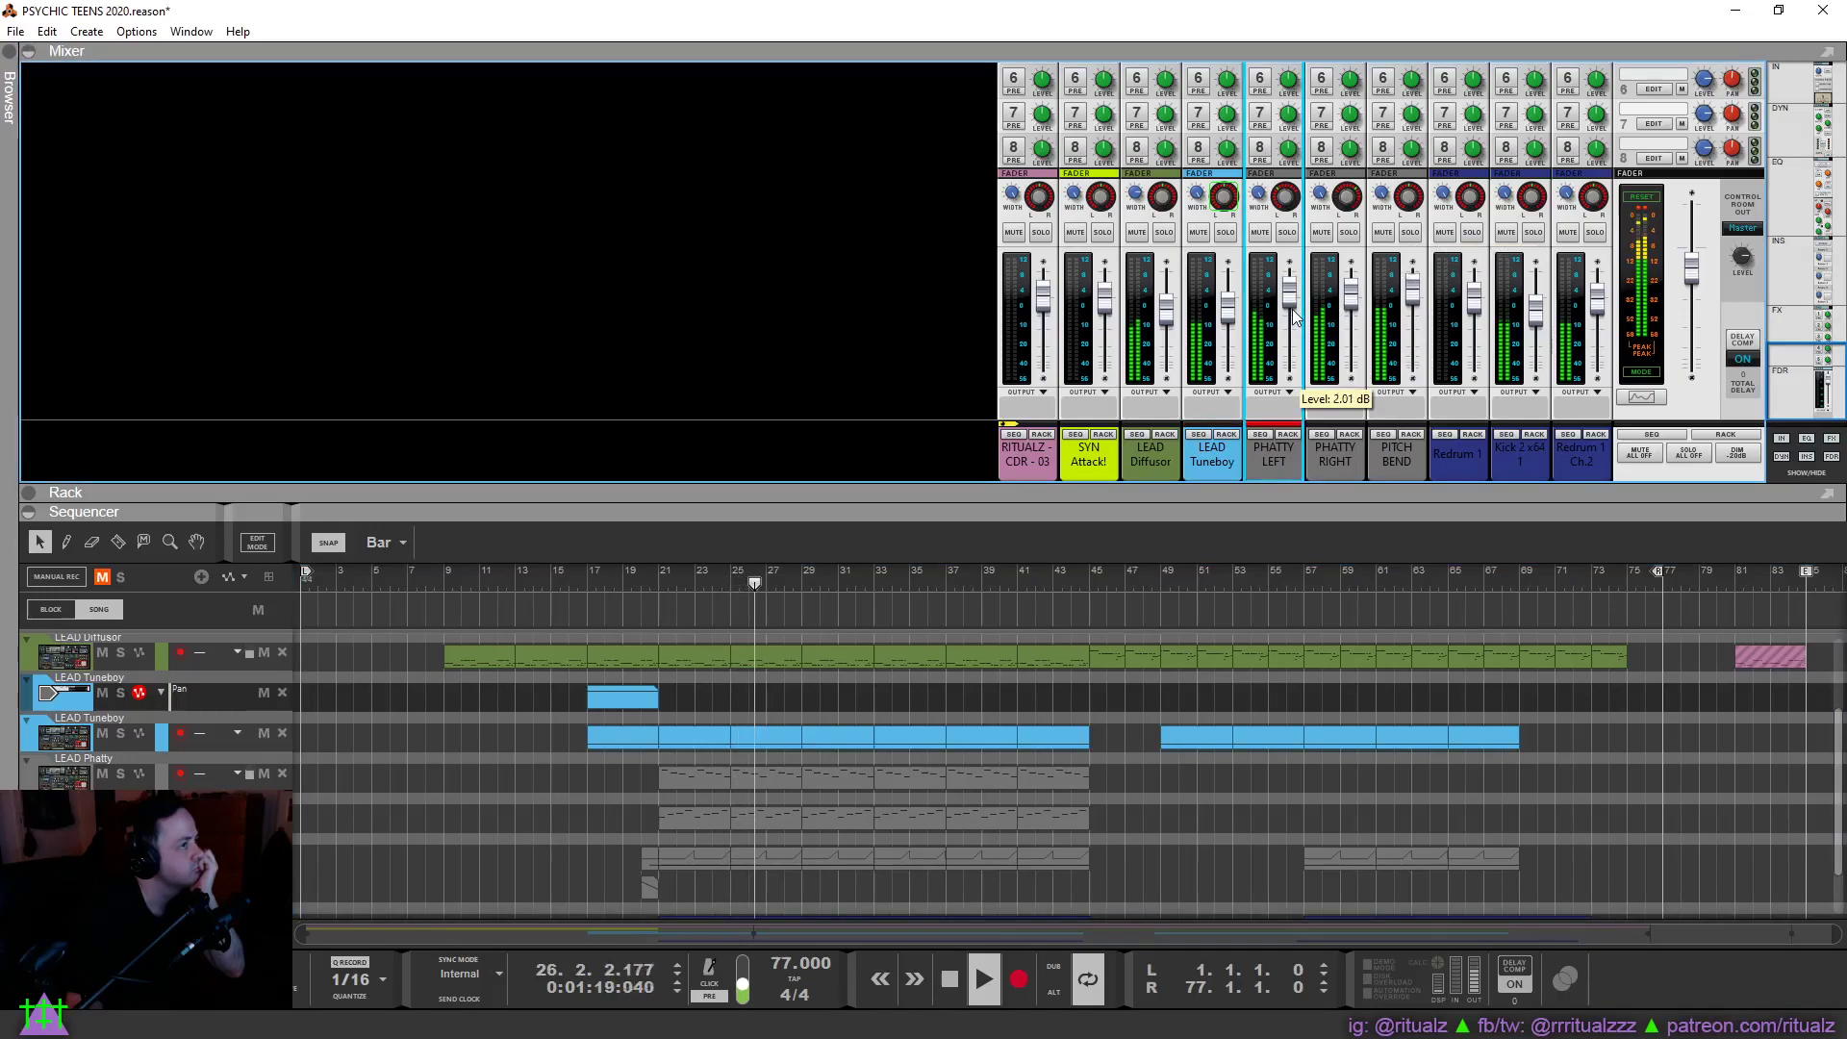
{"action": "left_click", "coordinate": [1413, 306]}
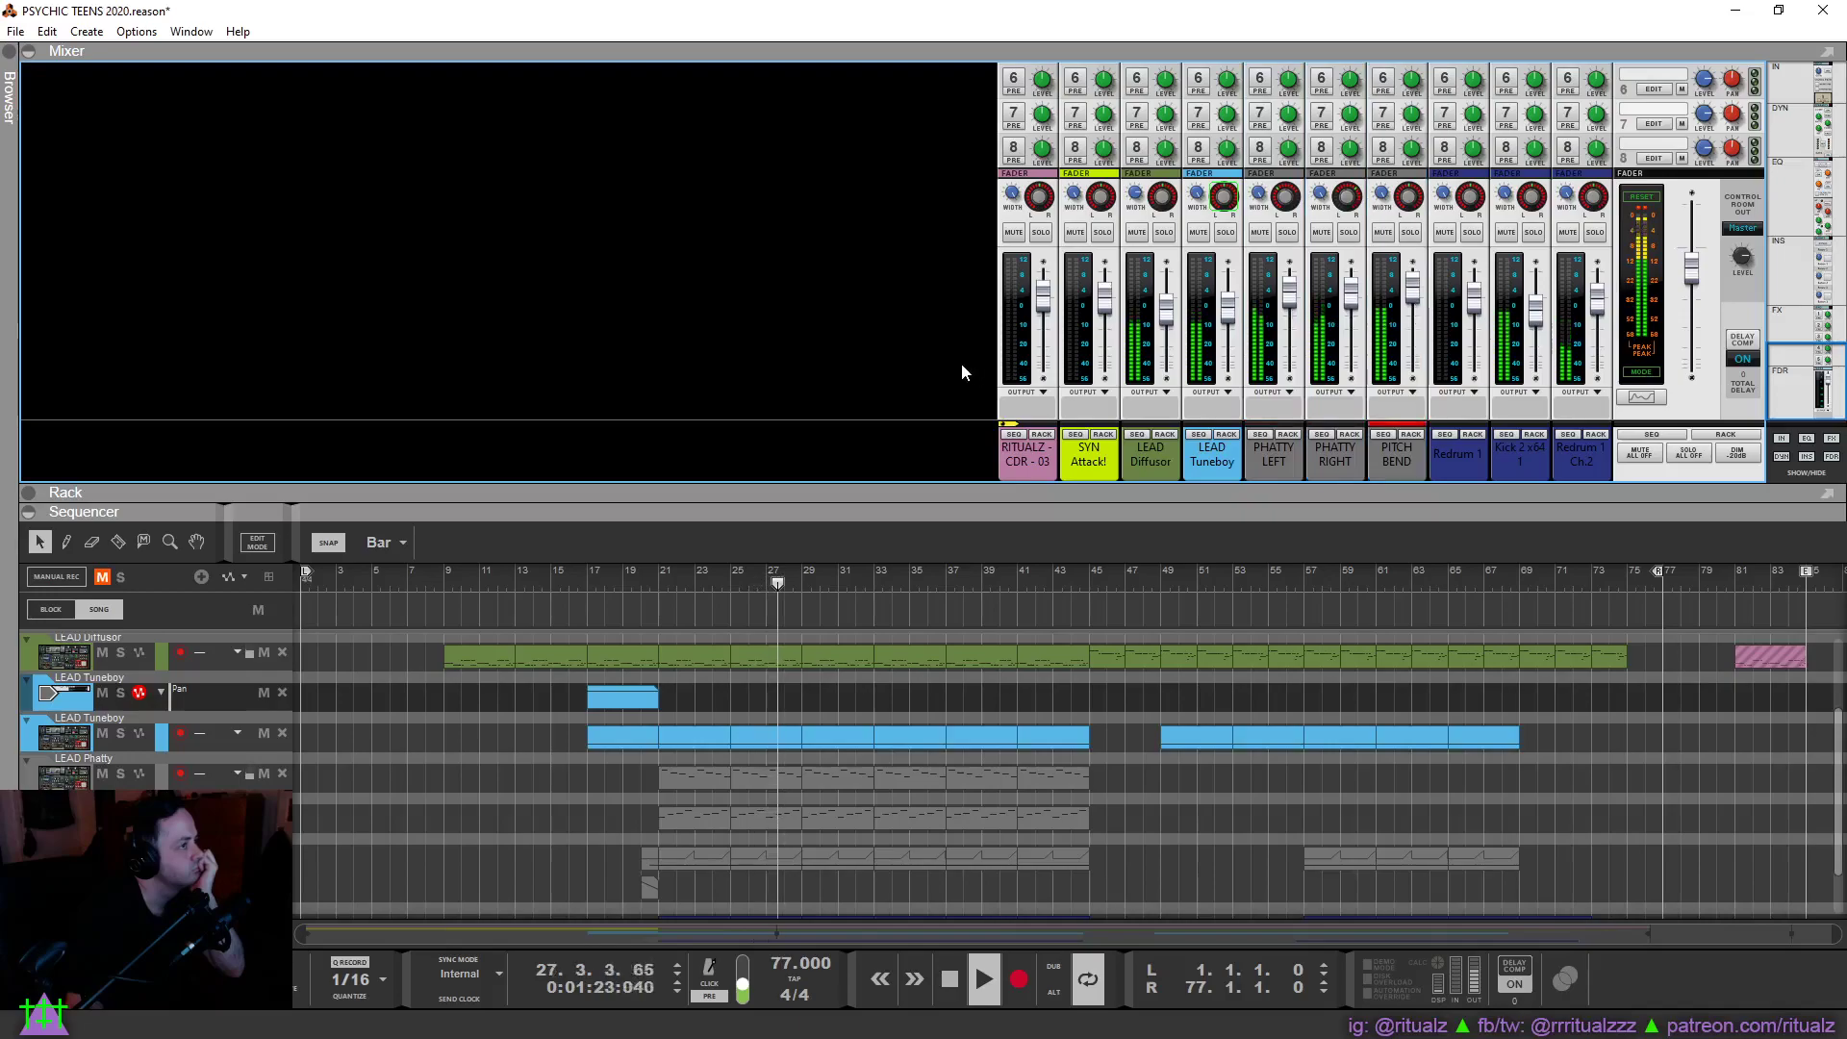
{"action": "left_click", "coordinate": [1164, 327]}
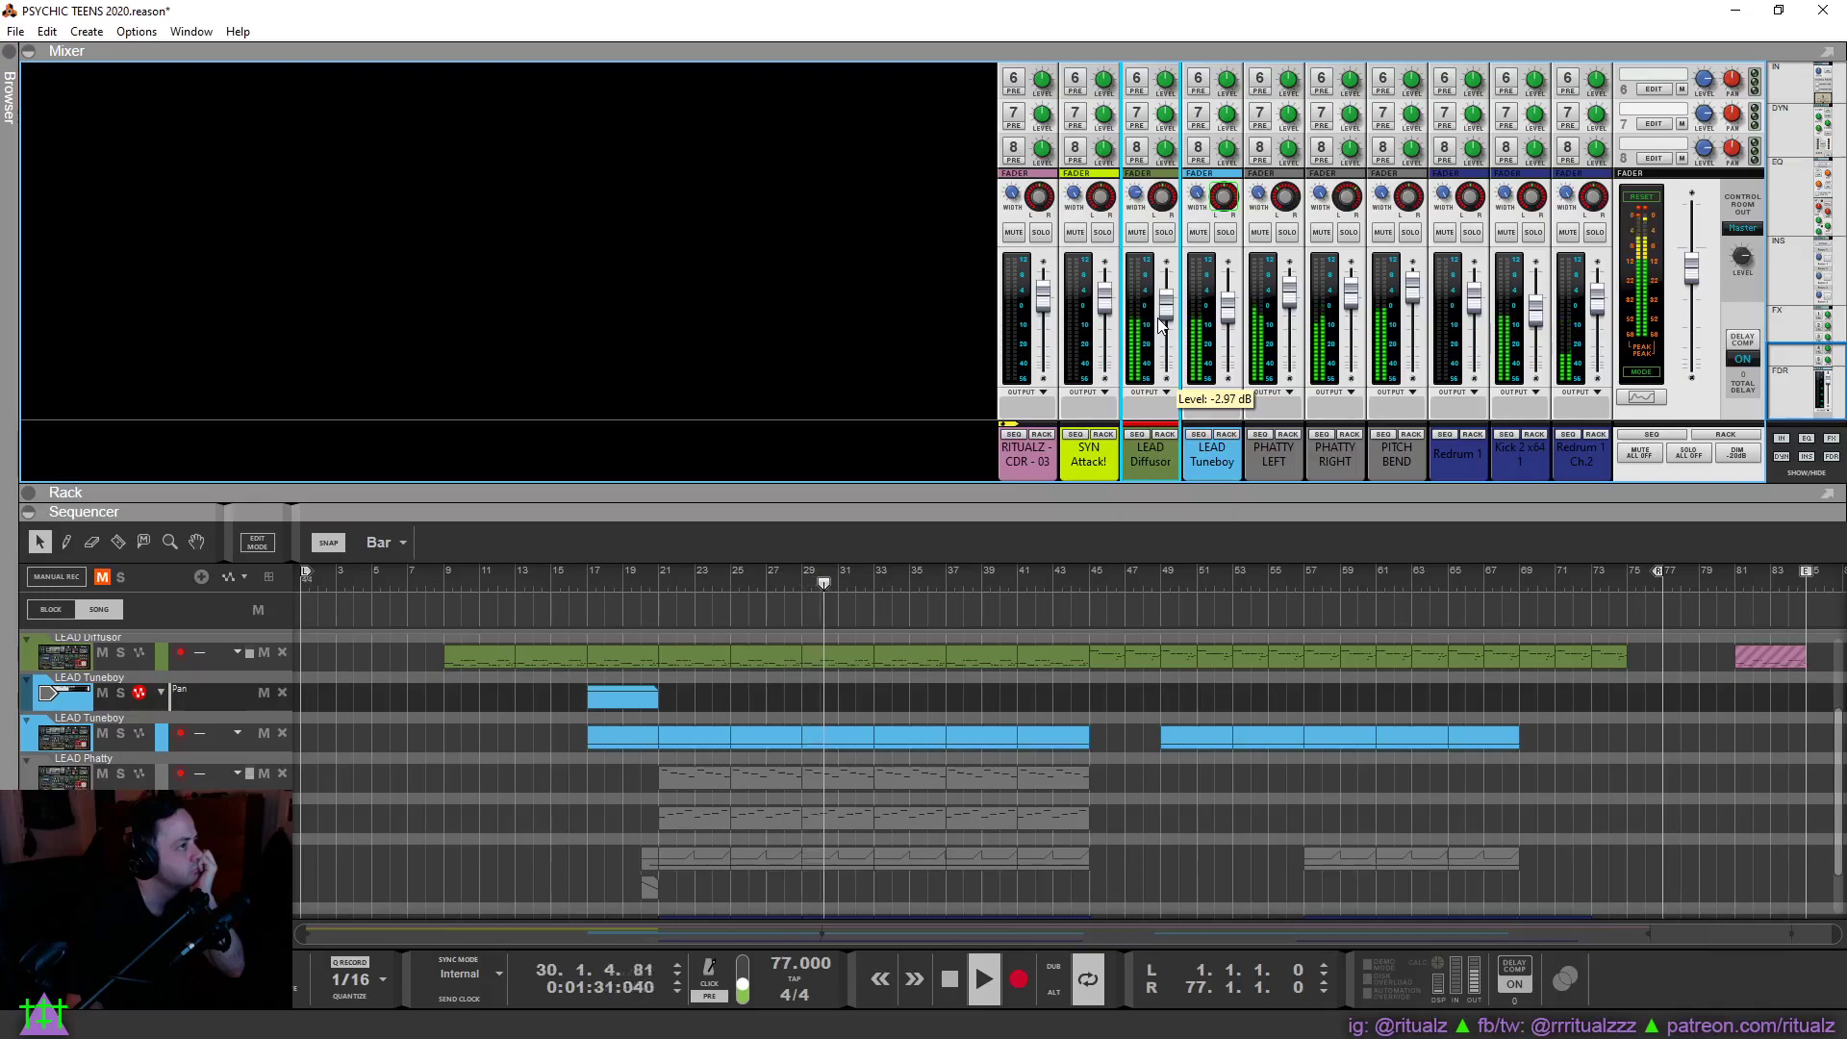
{"action": "left_click_drag", "start_coordinate": [1159, 325], "coordinate": [1169, 320]}
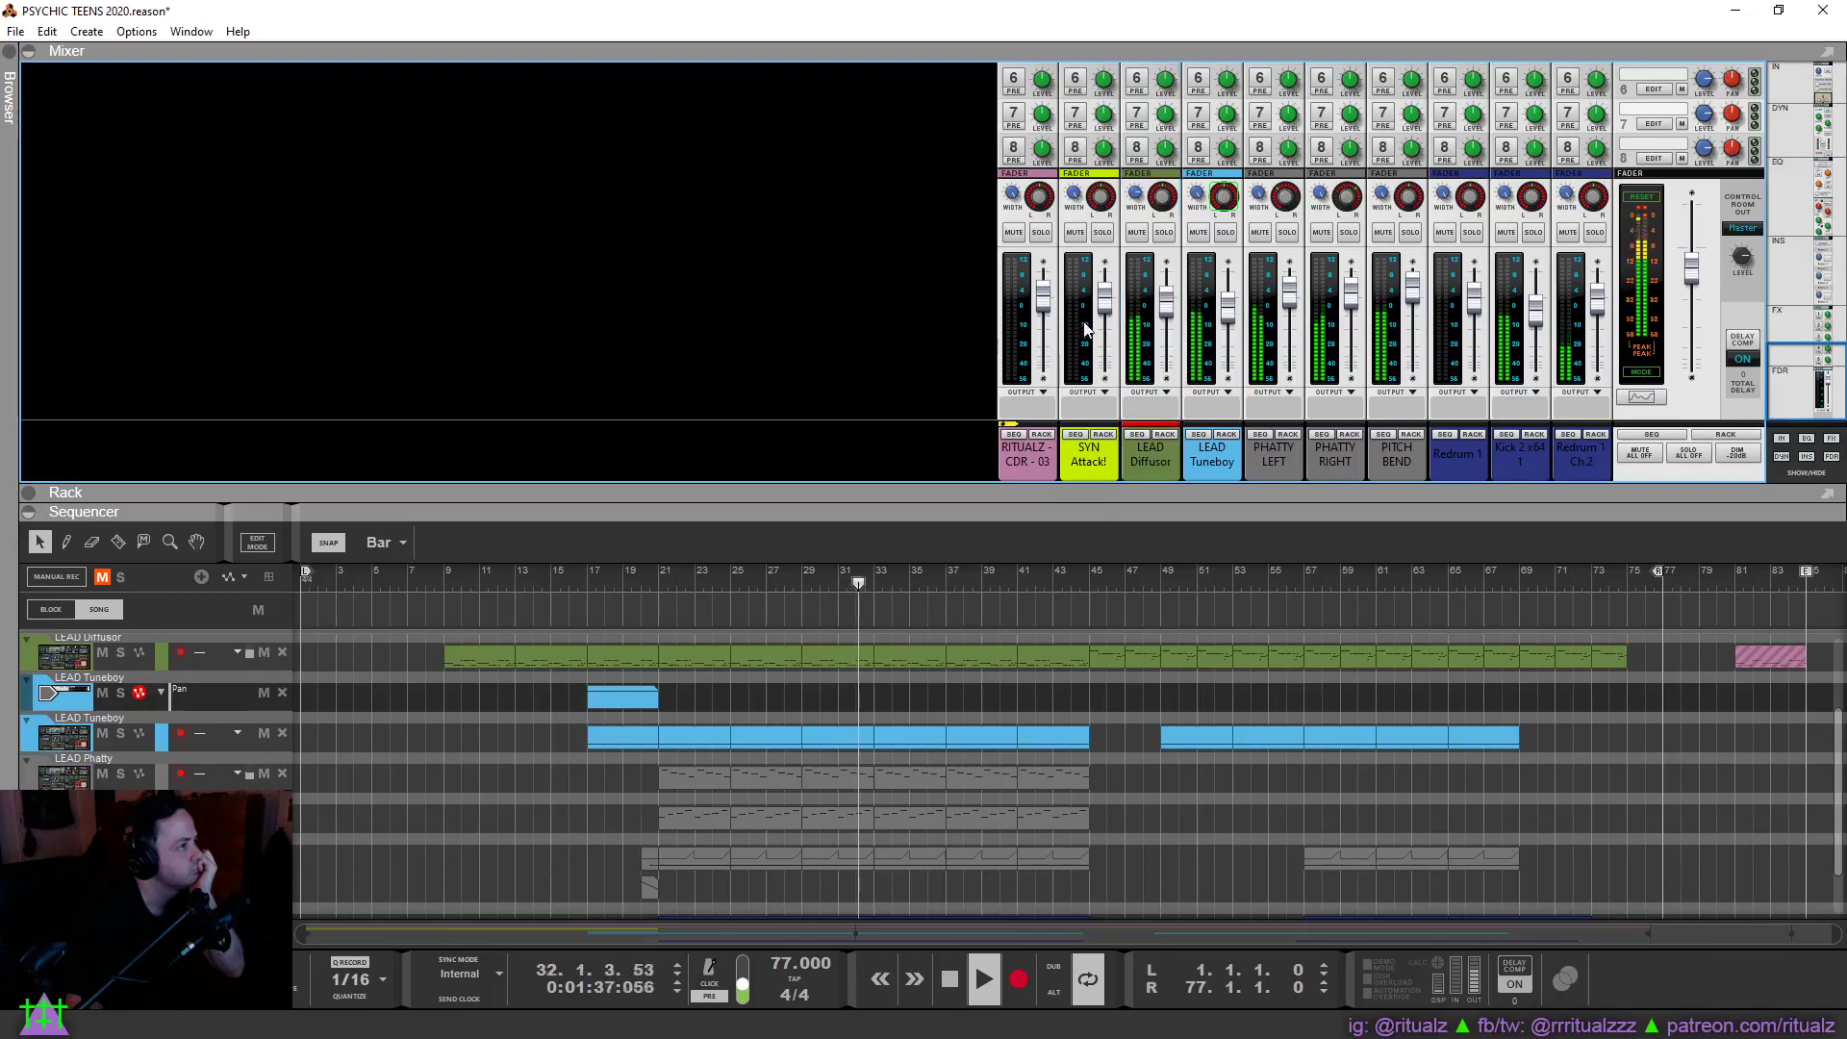
{"action": "mouse_move", "coordinate": [1102, 310]}
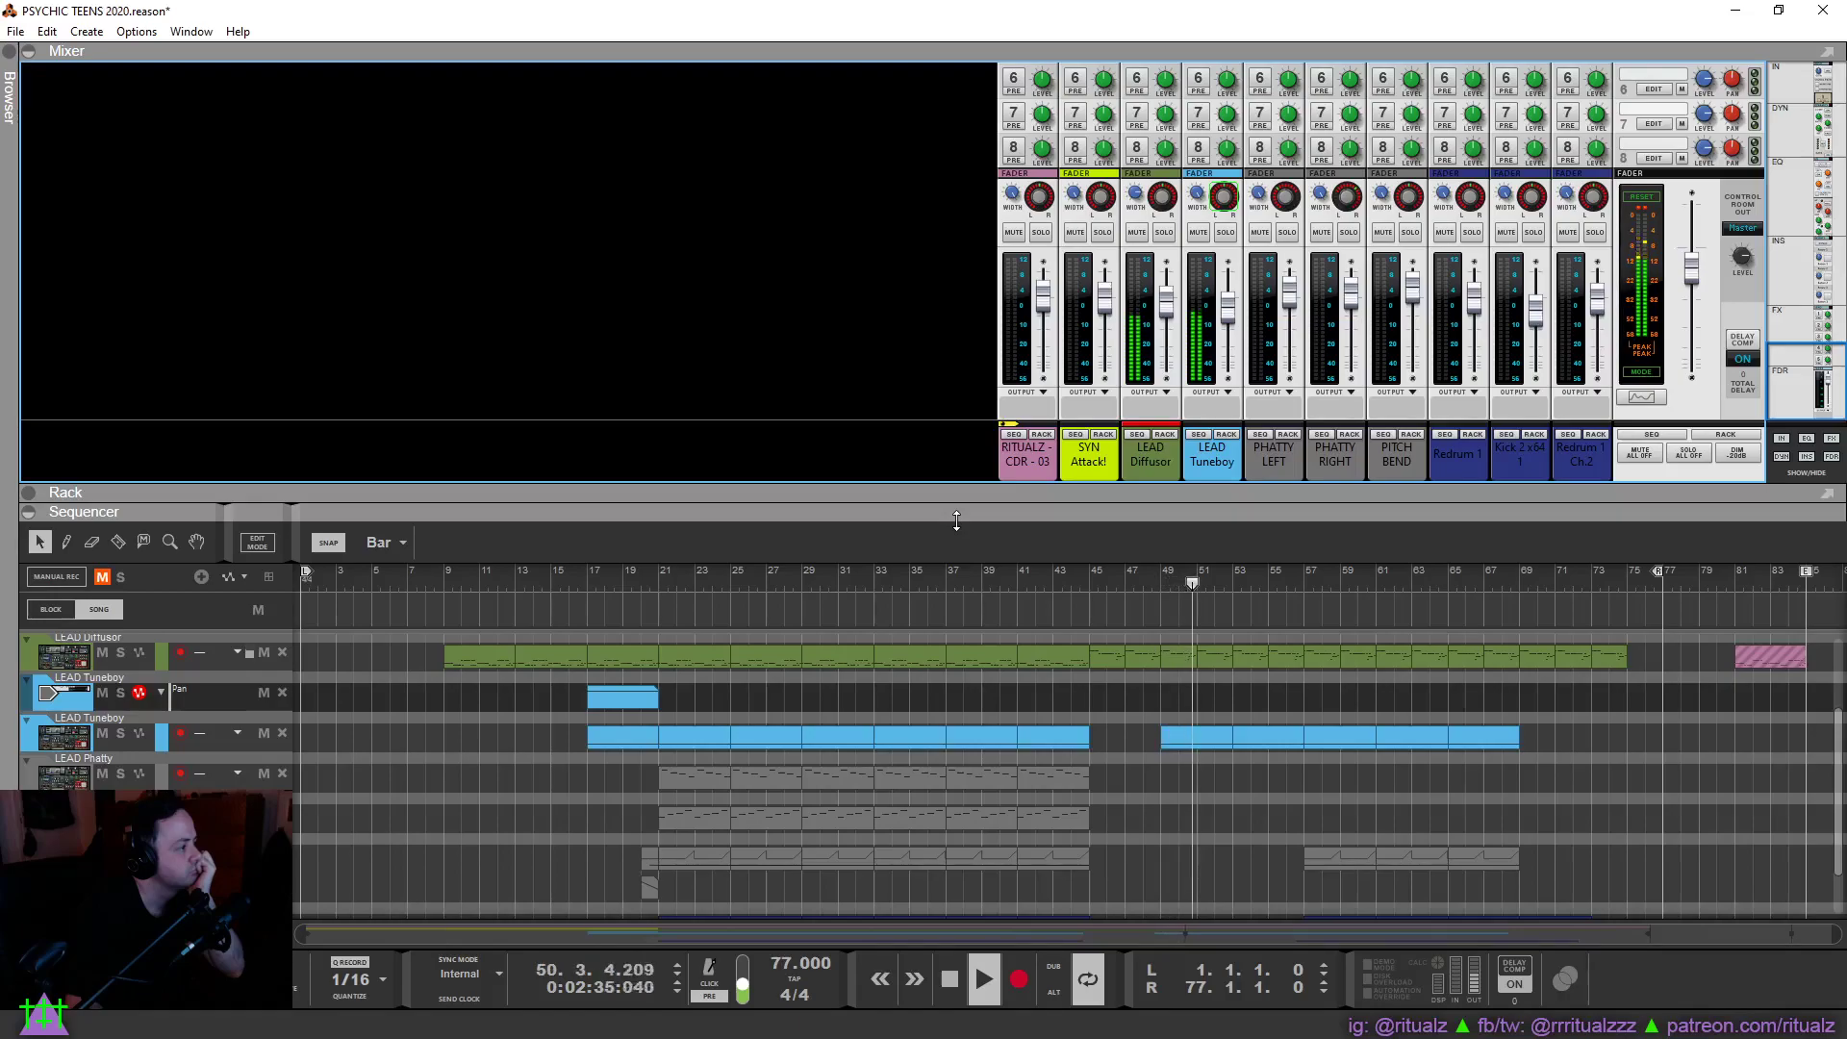
Set LEAD Tuneboy's low-frequency band in the Spectrum EQ to 194.0 Hz with a gain of -6.67 dB.
{"action": "left_click", "coordinate": [1203, 462]}
{"action": "key", "text": "F2"}
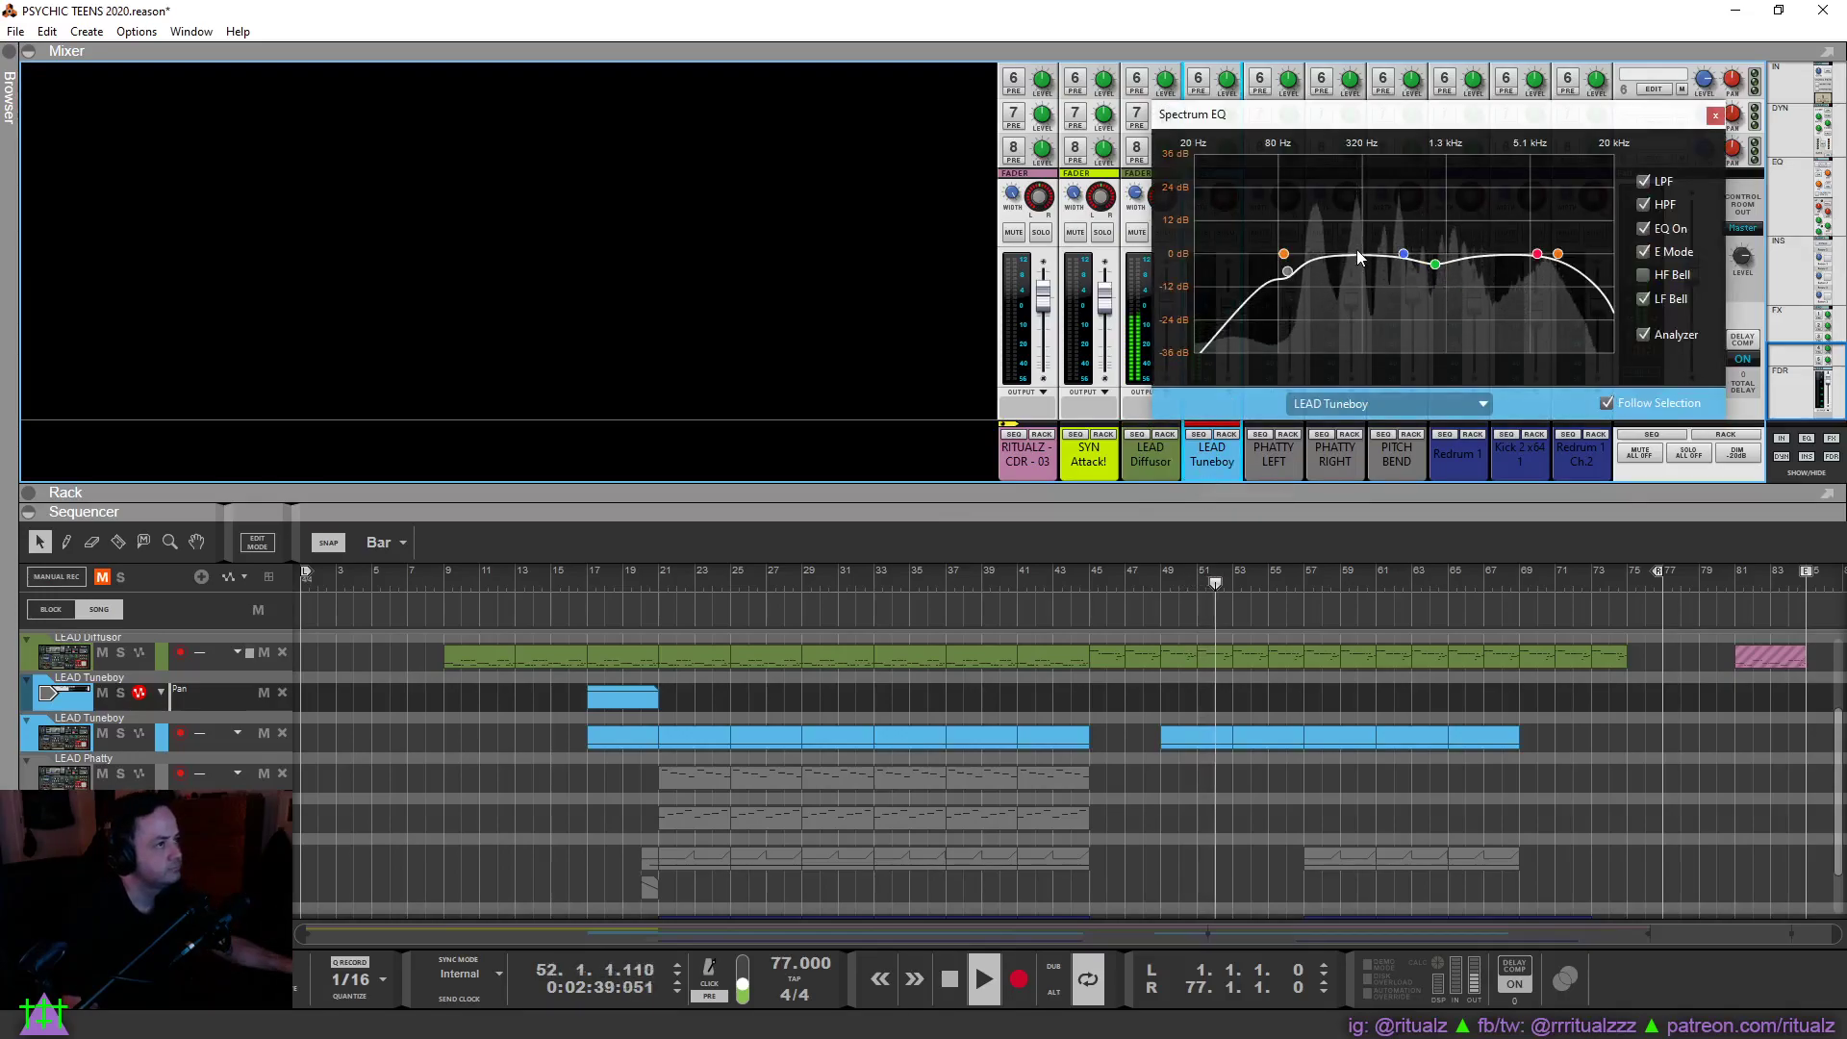
{"action": "left_click_drag", "start_coordinate": [1287, 271], "coordinate": [1349, 273]}
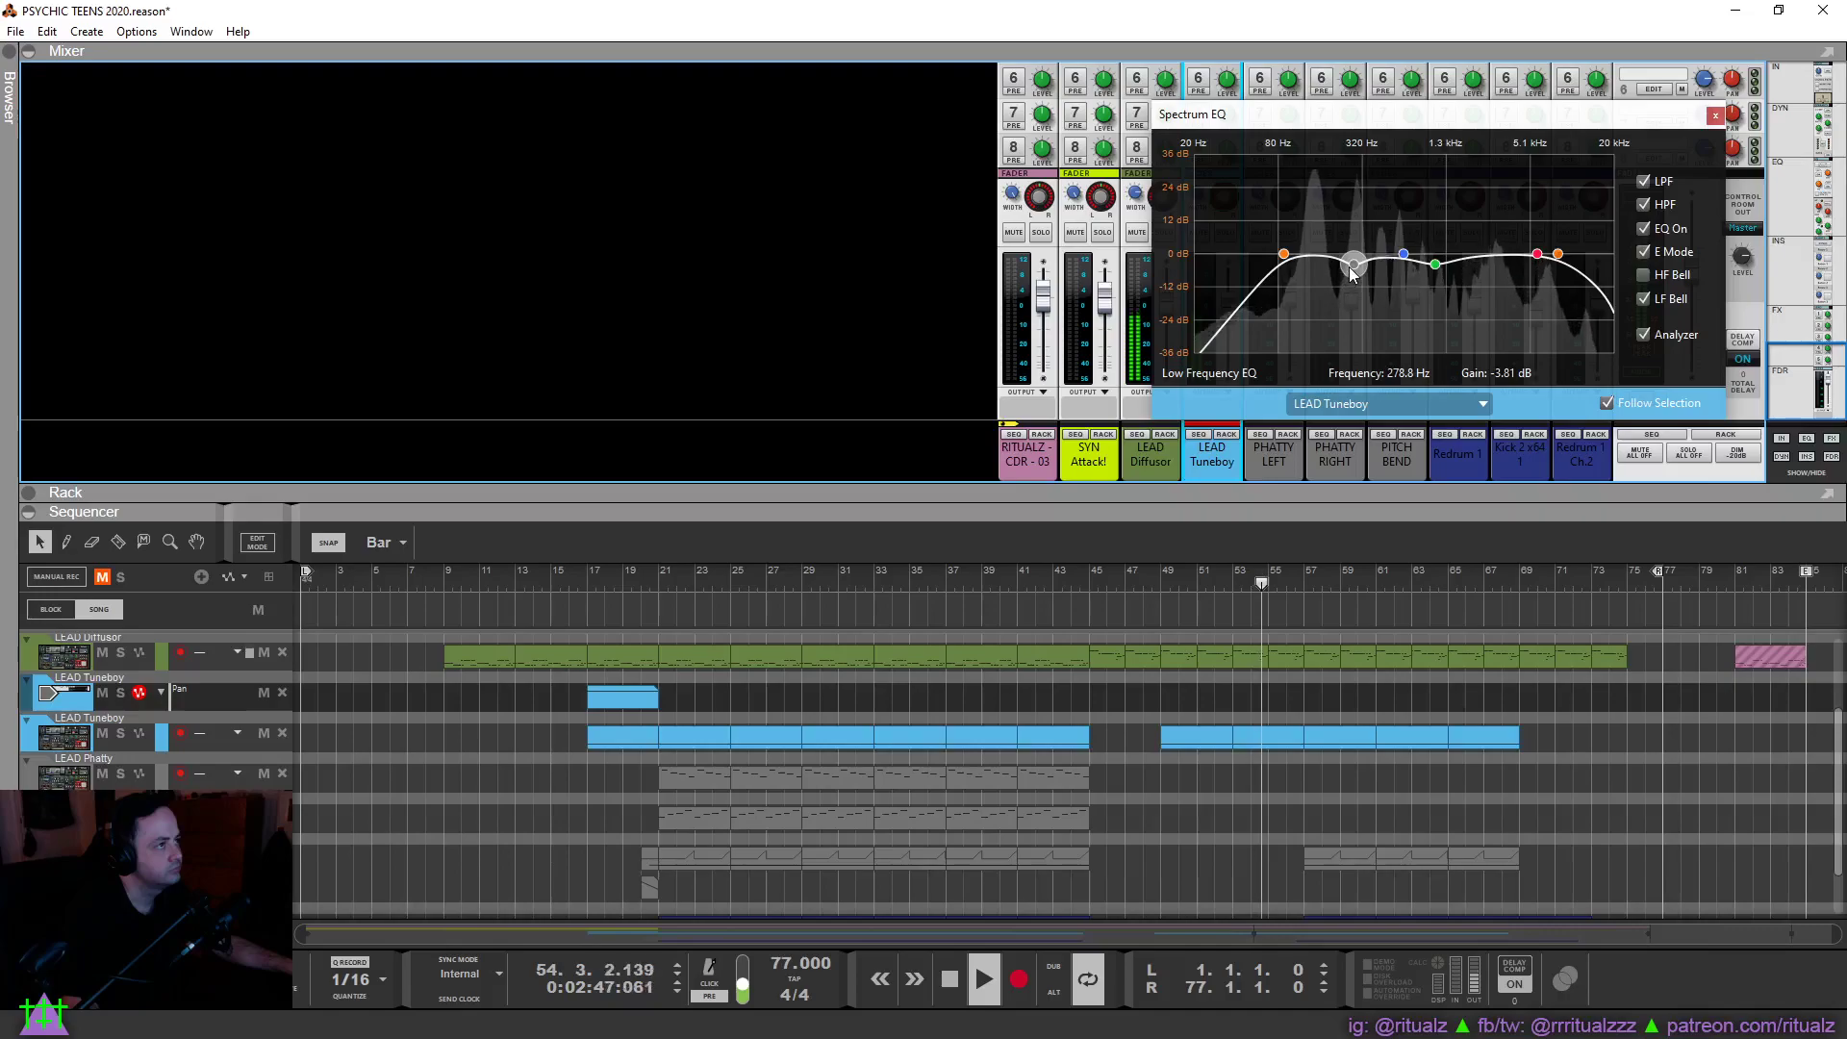
{"action": "left_click_drag", "start_coordinate": [1356, 273], "coordinate": [1334, 279]}
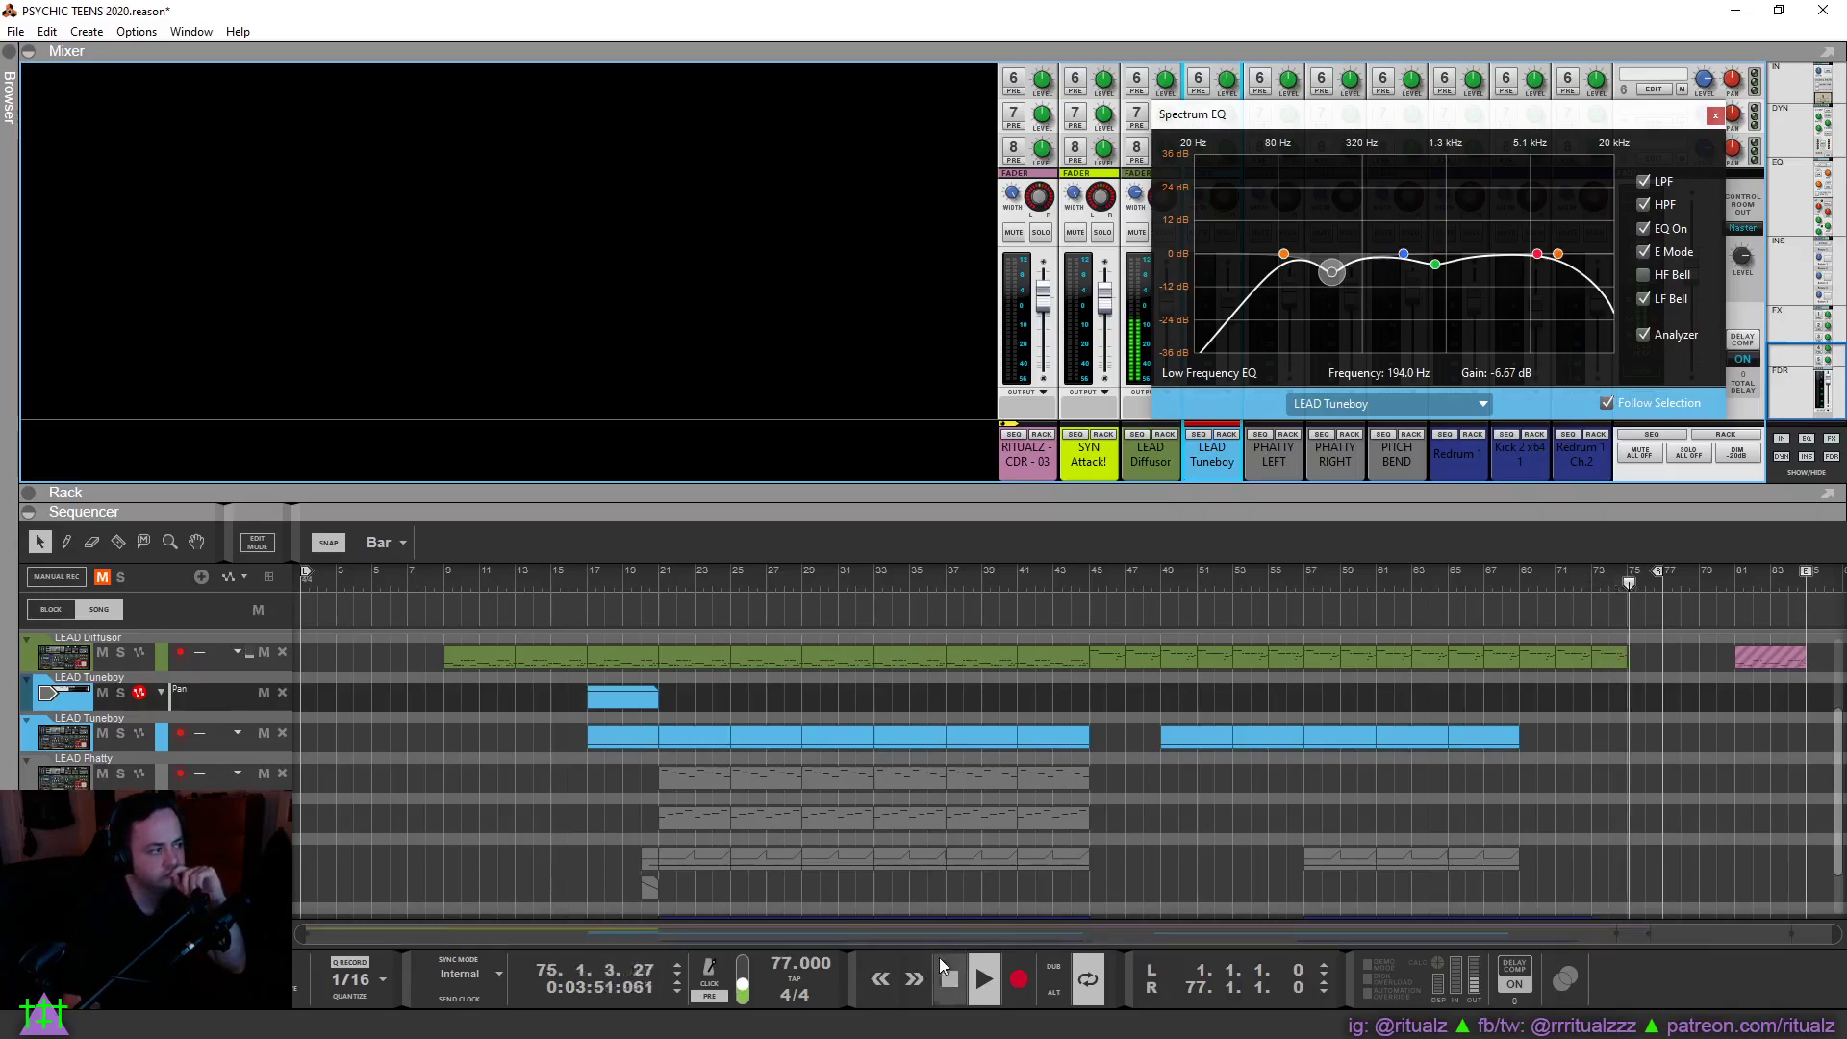
Save the song with playback returned to the start, and expand the sequencer to show all tracks.
{"action": "left_click", "coordinate": [949, 979]}
{"action": "left_click", "coordinate": [949, 979]}
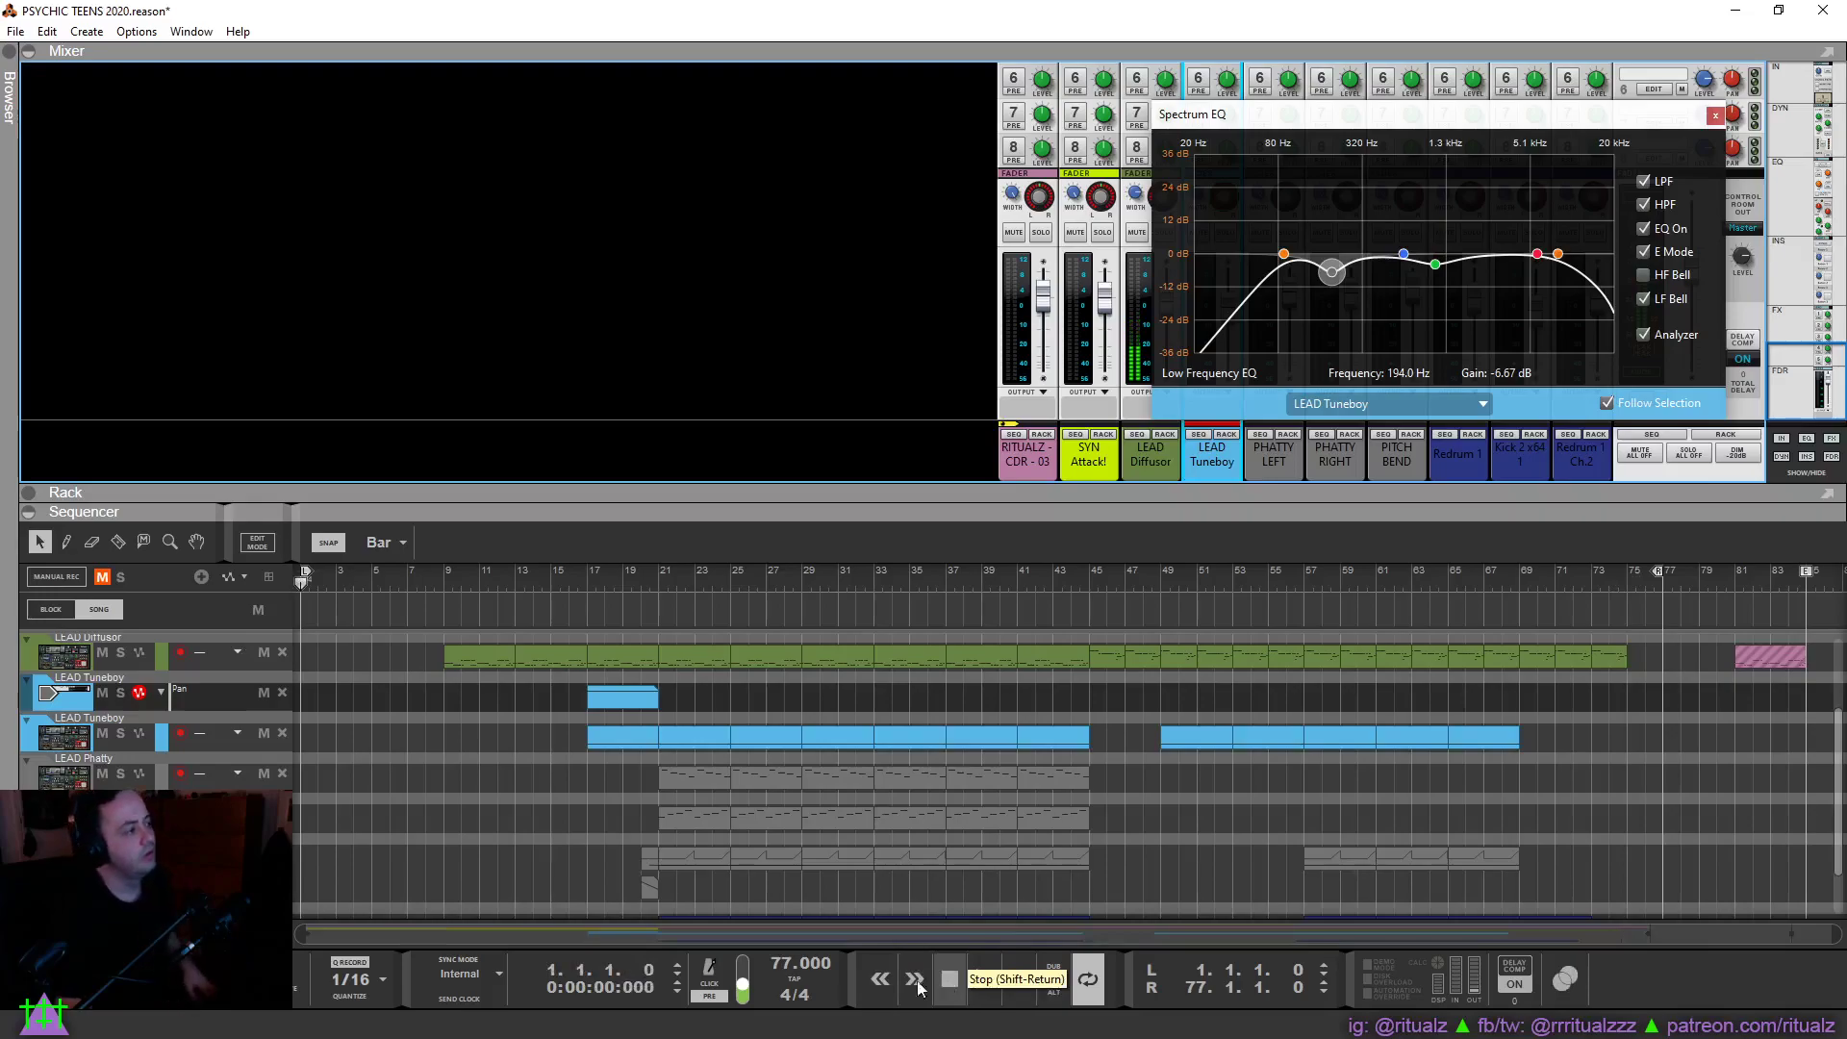
{"action": "left_click", "coordinate": [14, 31]}
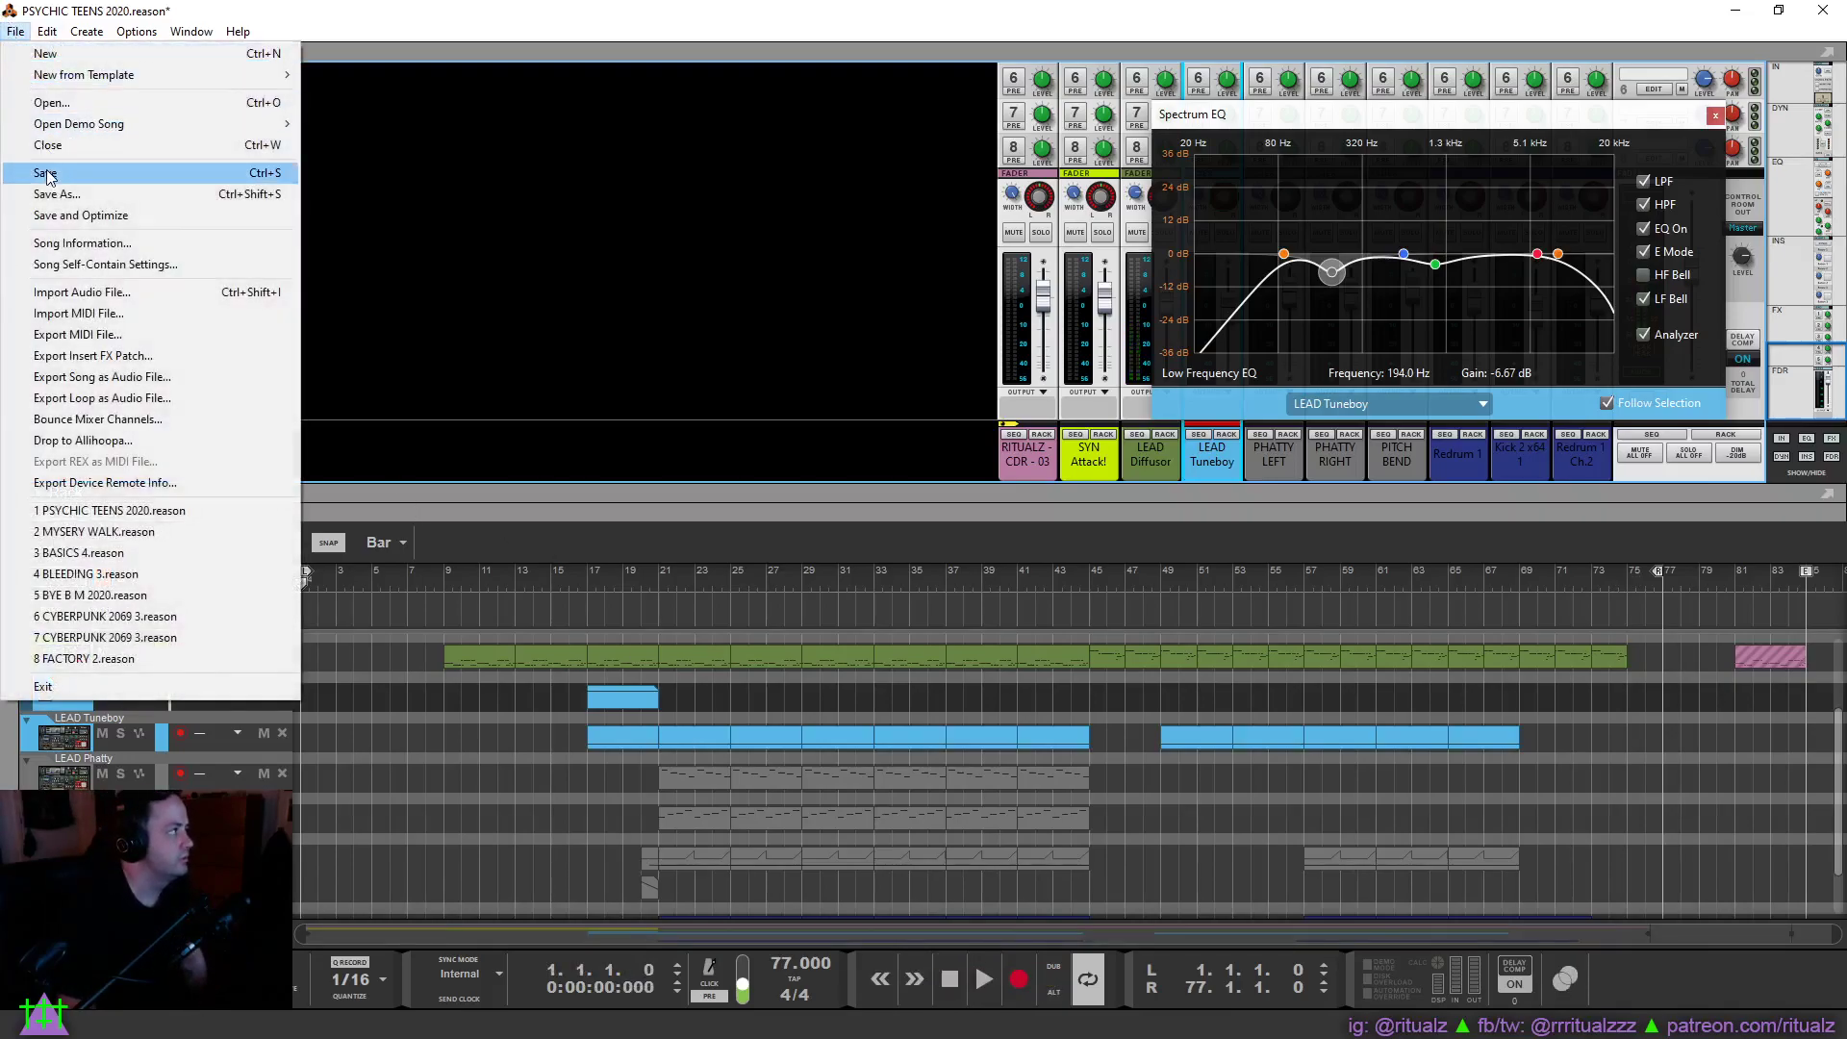
{"action": "left_click", "coordinate": [45, 173]}
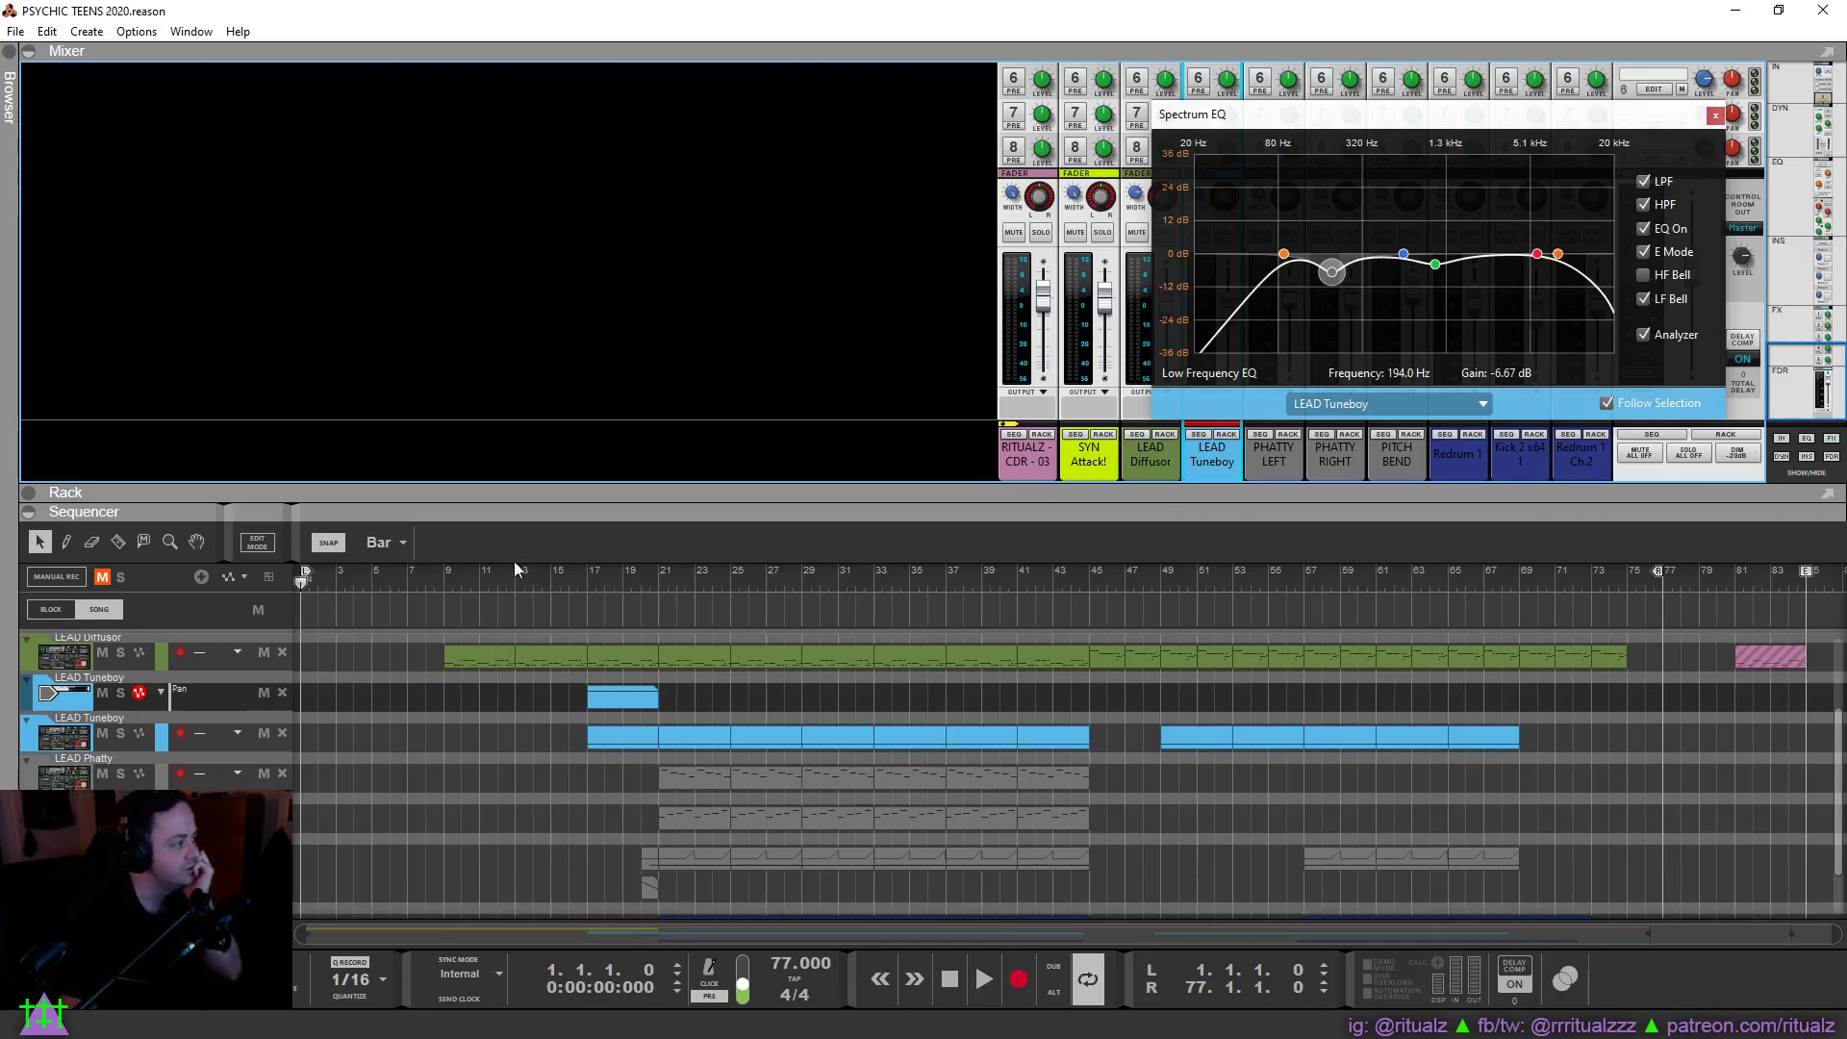
{"action": "left_click_drag", "start_coordinate": [512, 513], "coordinate": [512, 89]}
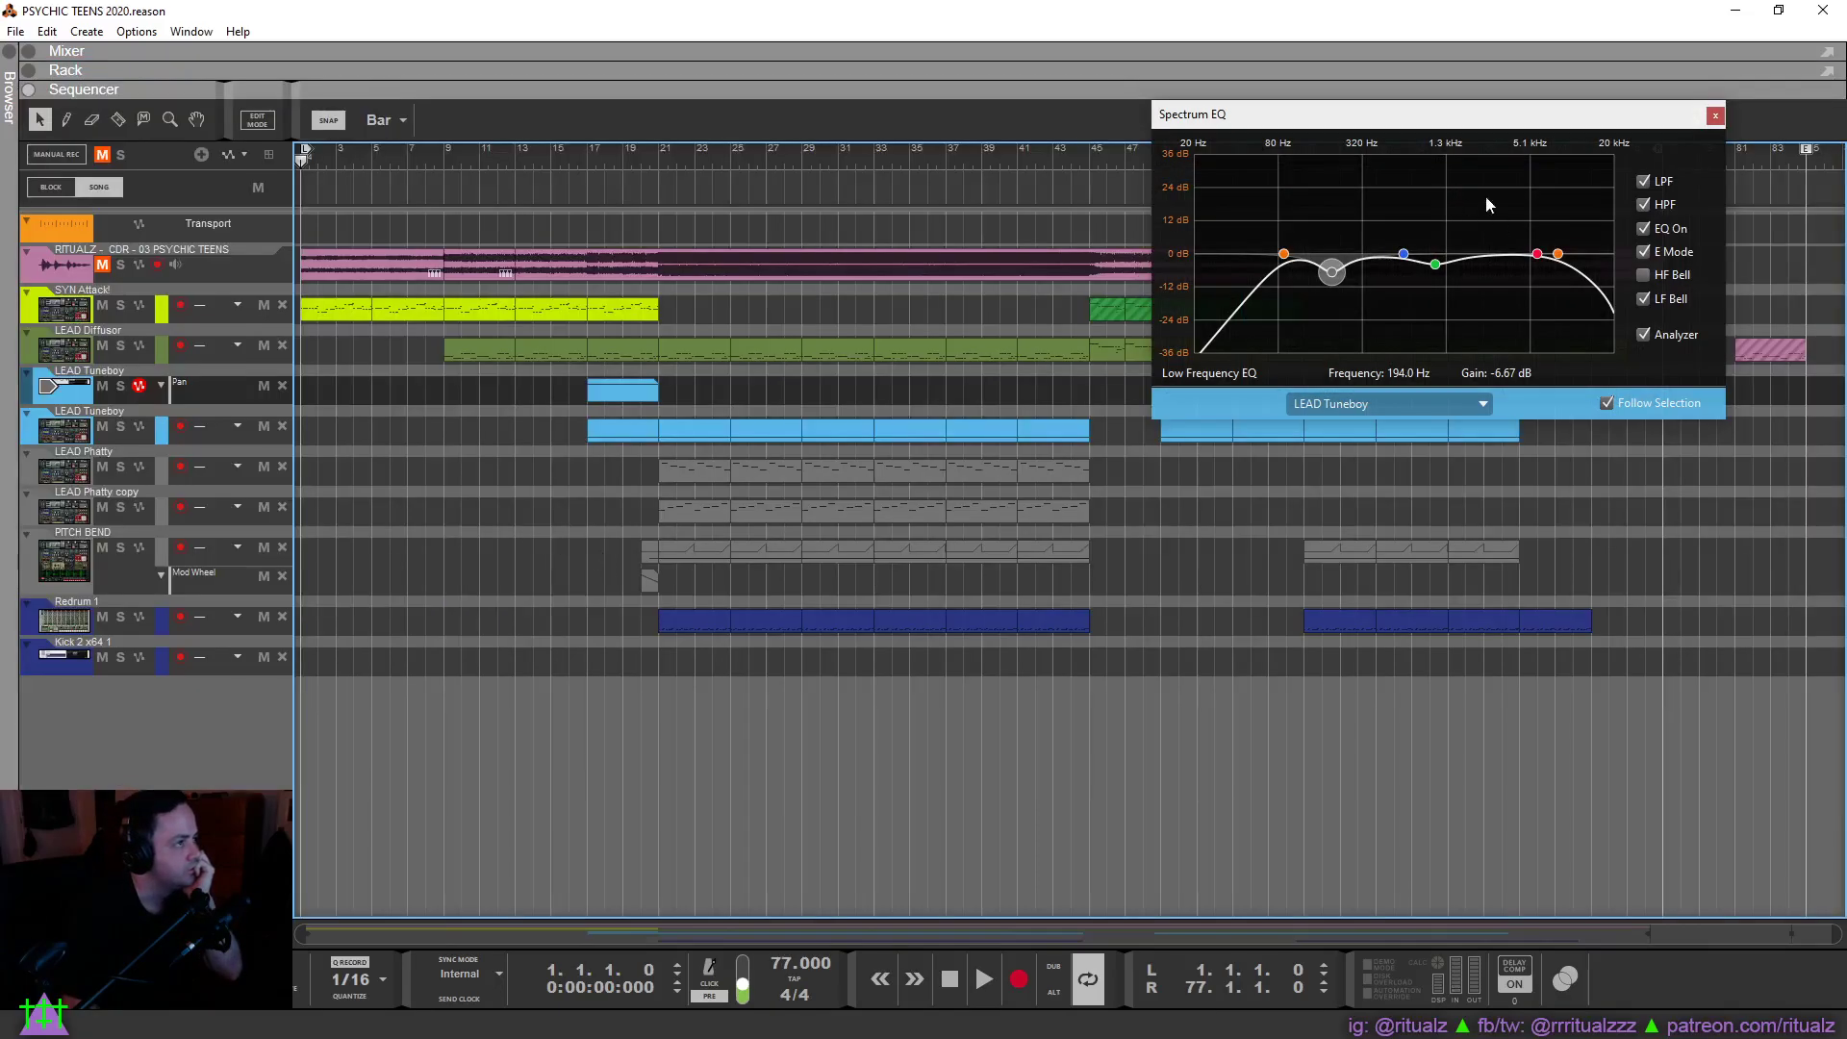
Close the Spectrum EQ, add a Thor Polysonic Synthesizer track below Kick 2, and show the new device in the rack.
{"action": "left_click", "coordinate": [1718, 118]}
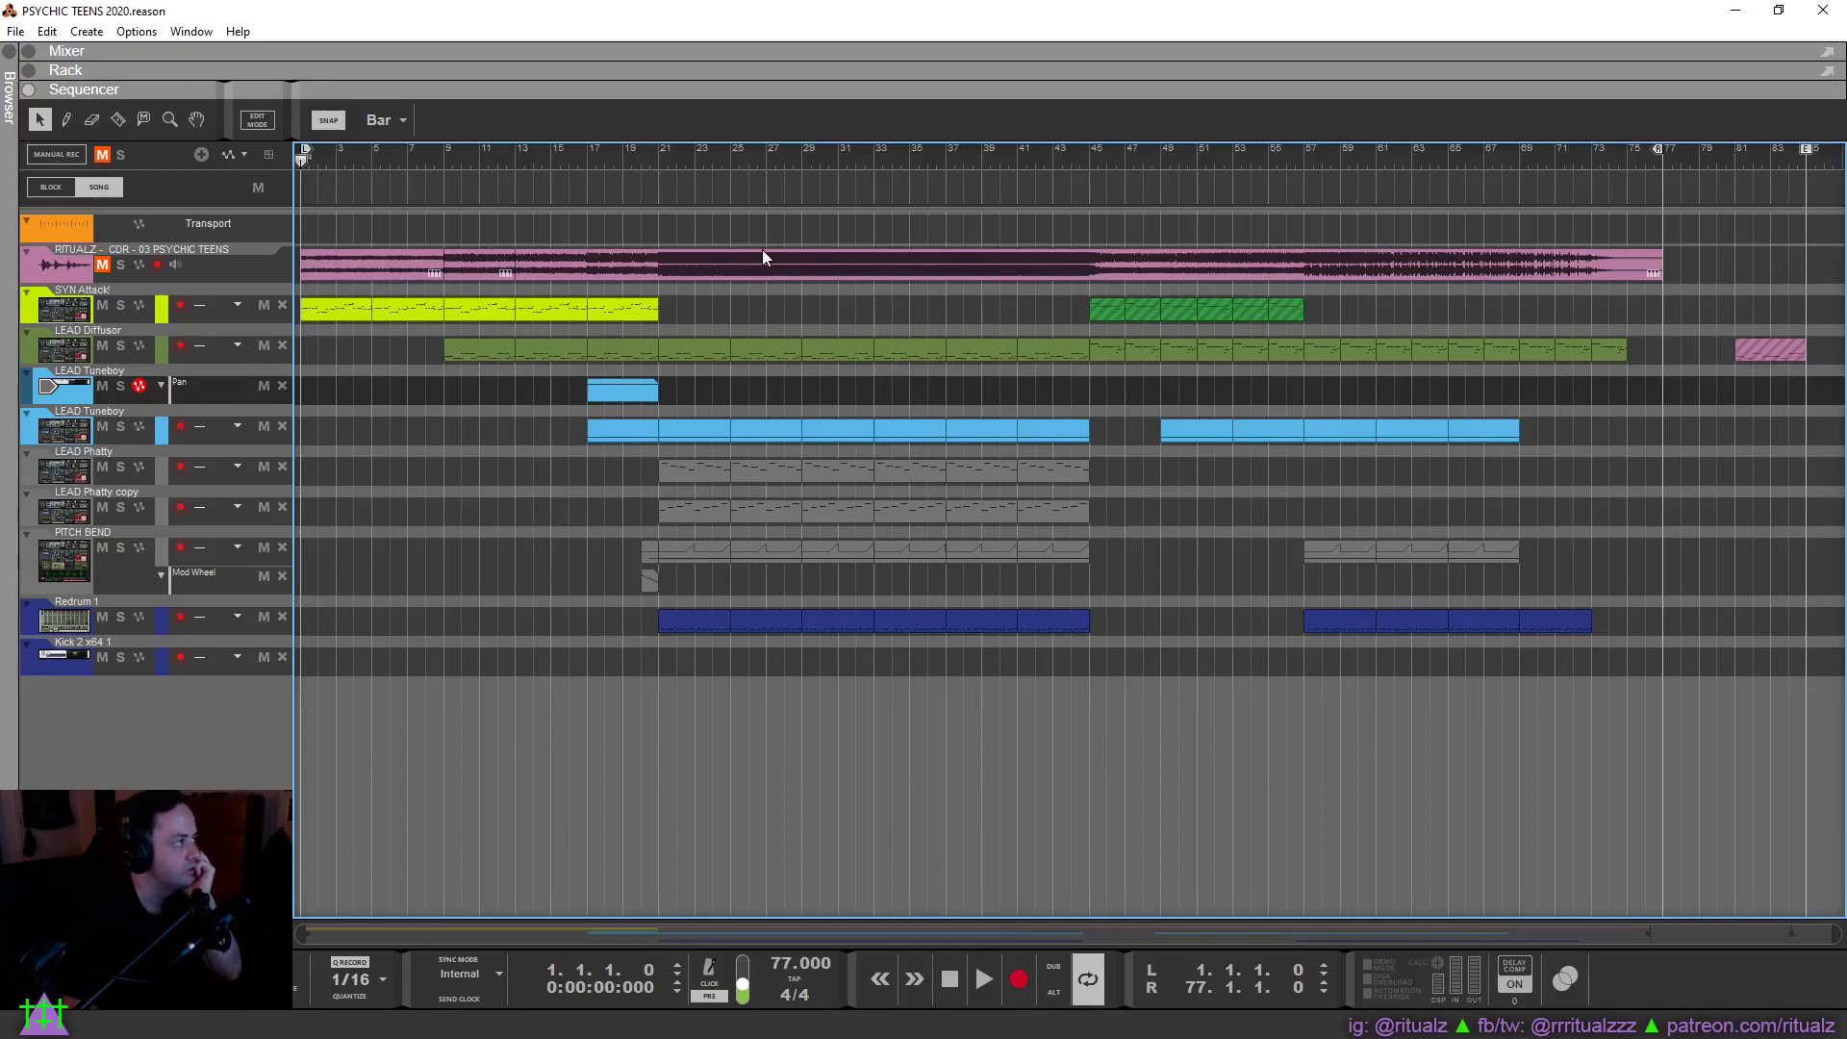
{"action": "right_click", "coordinate": [218, 708]}
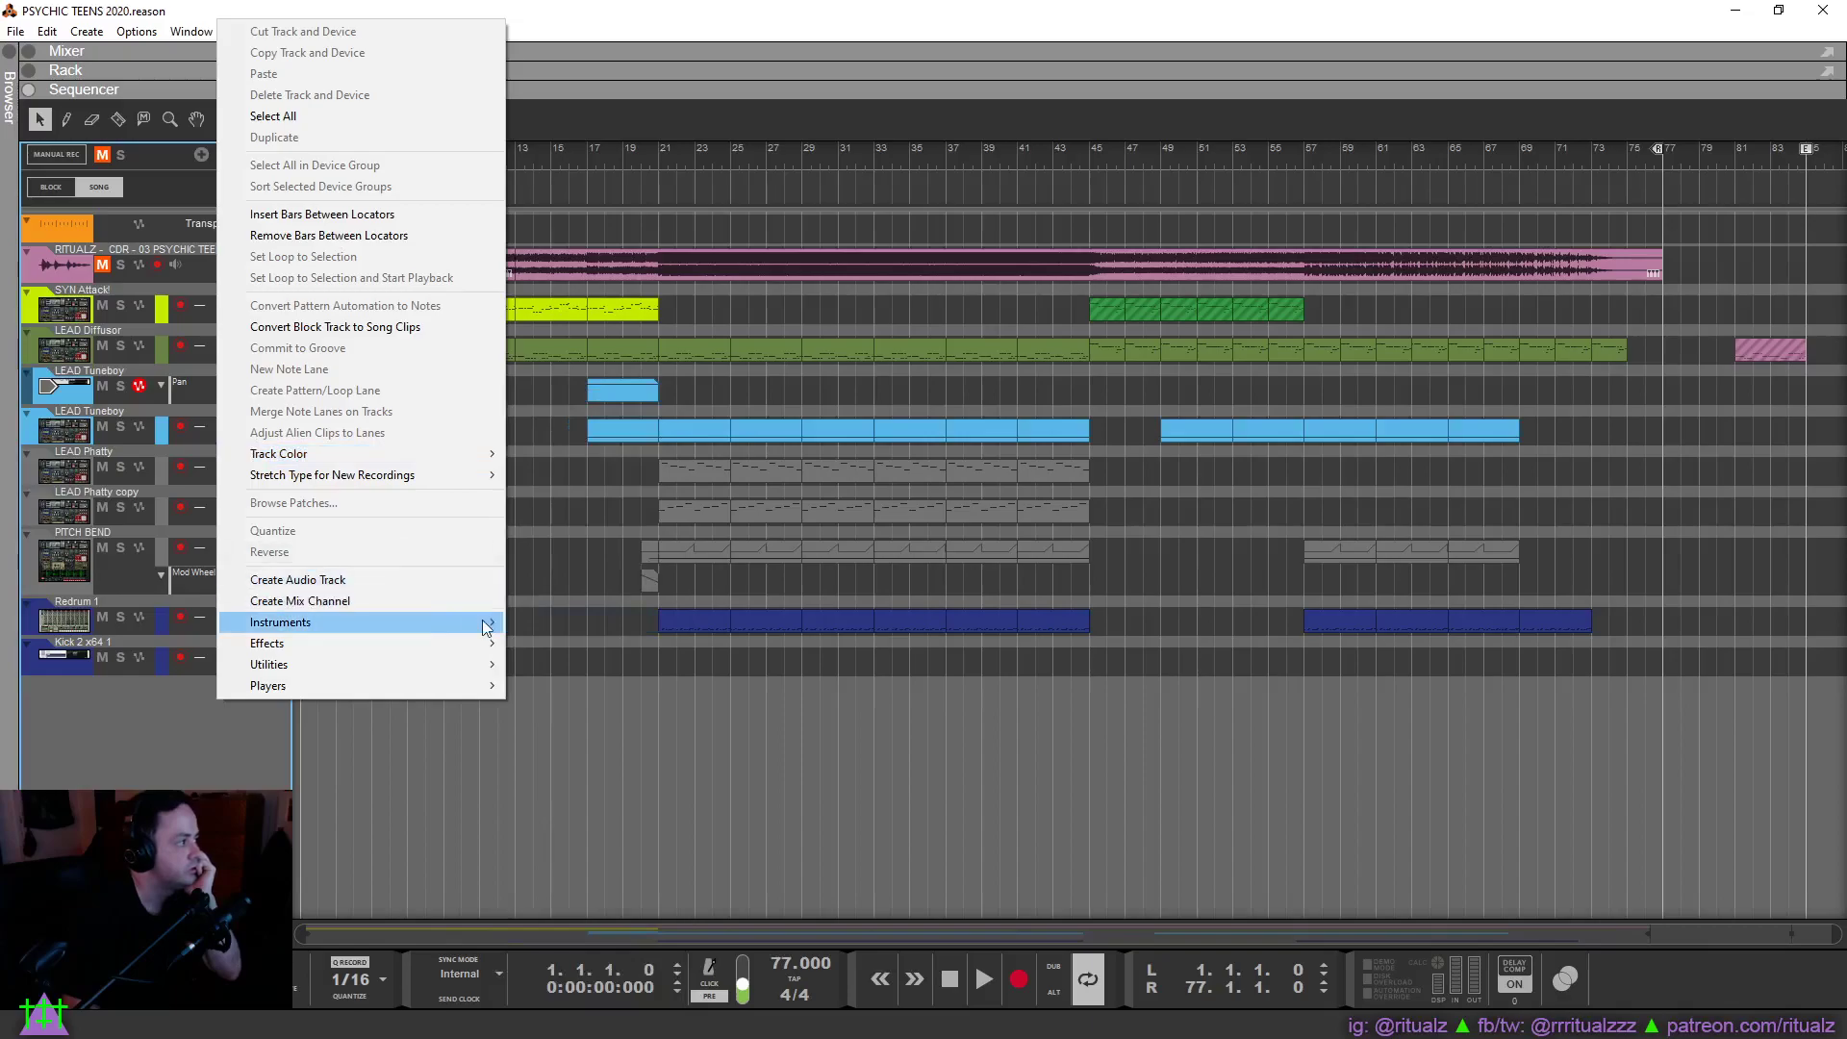
{"action": "mouse_move", "coordinate": [486, 623]}
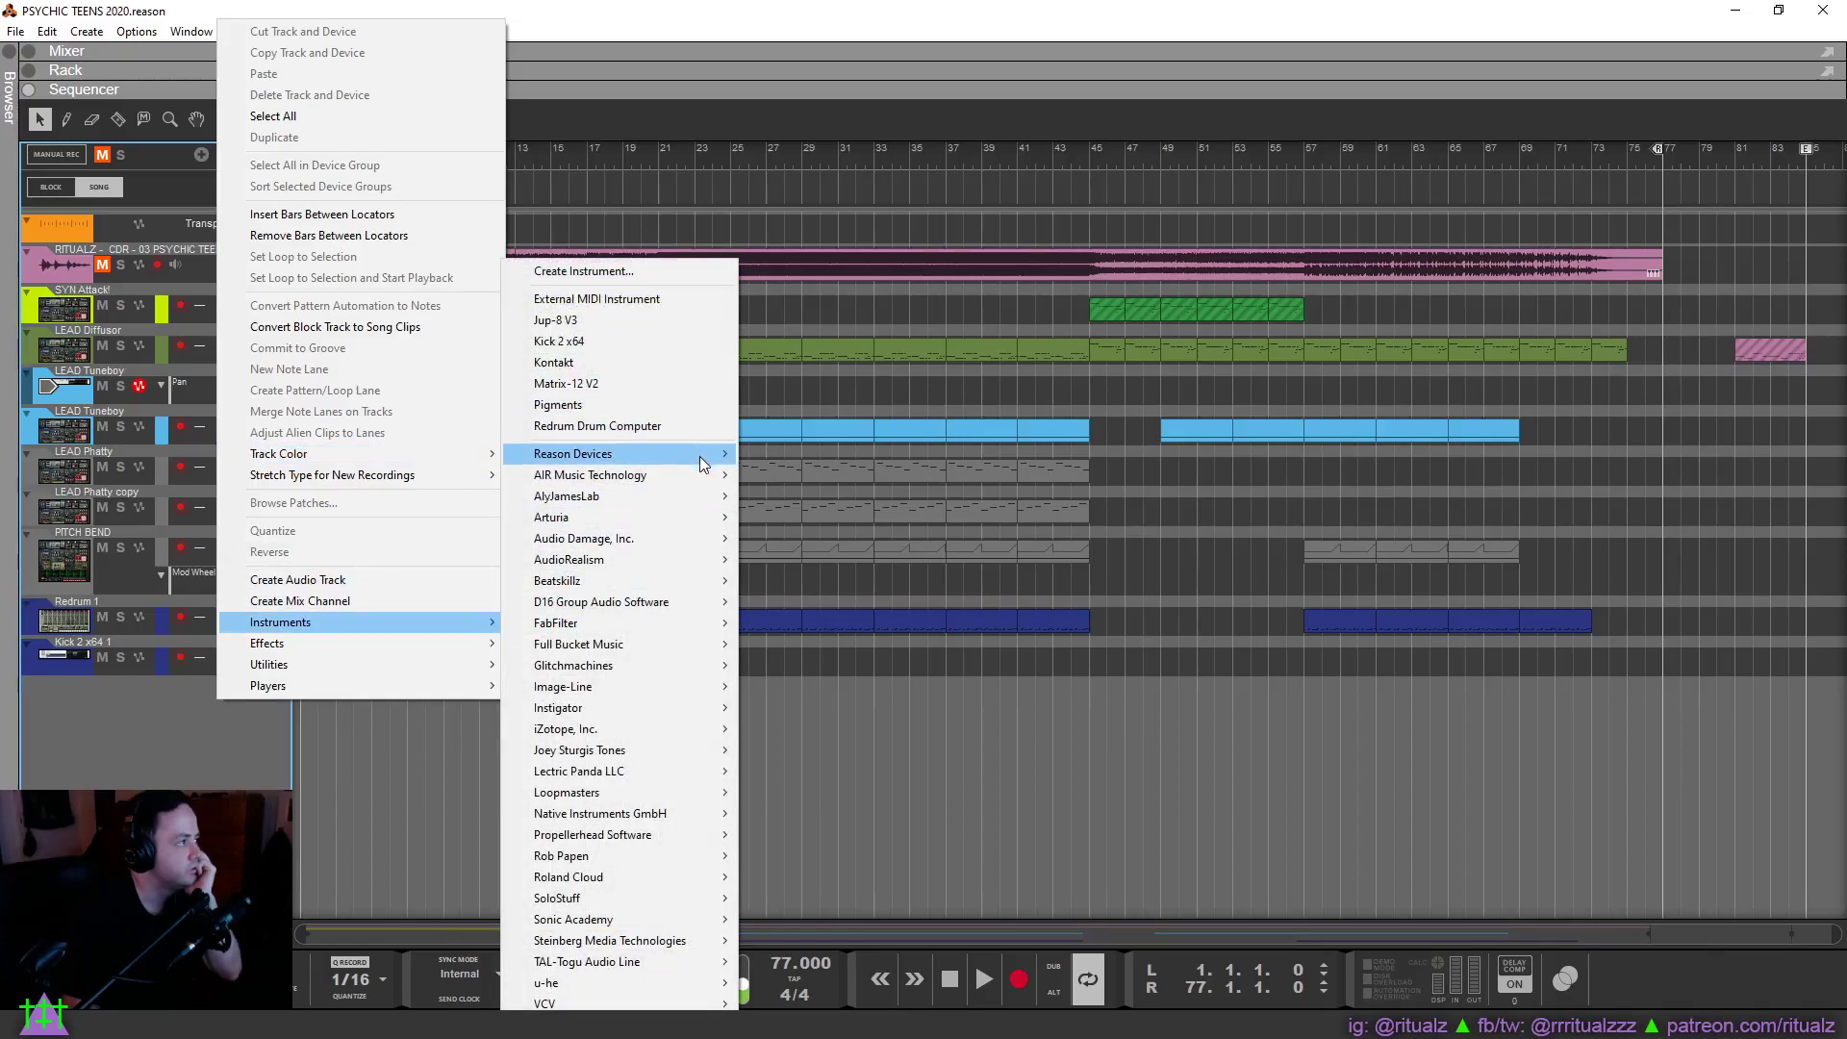
{"action": "mouse_move", "coordinate": [708, 460]}
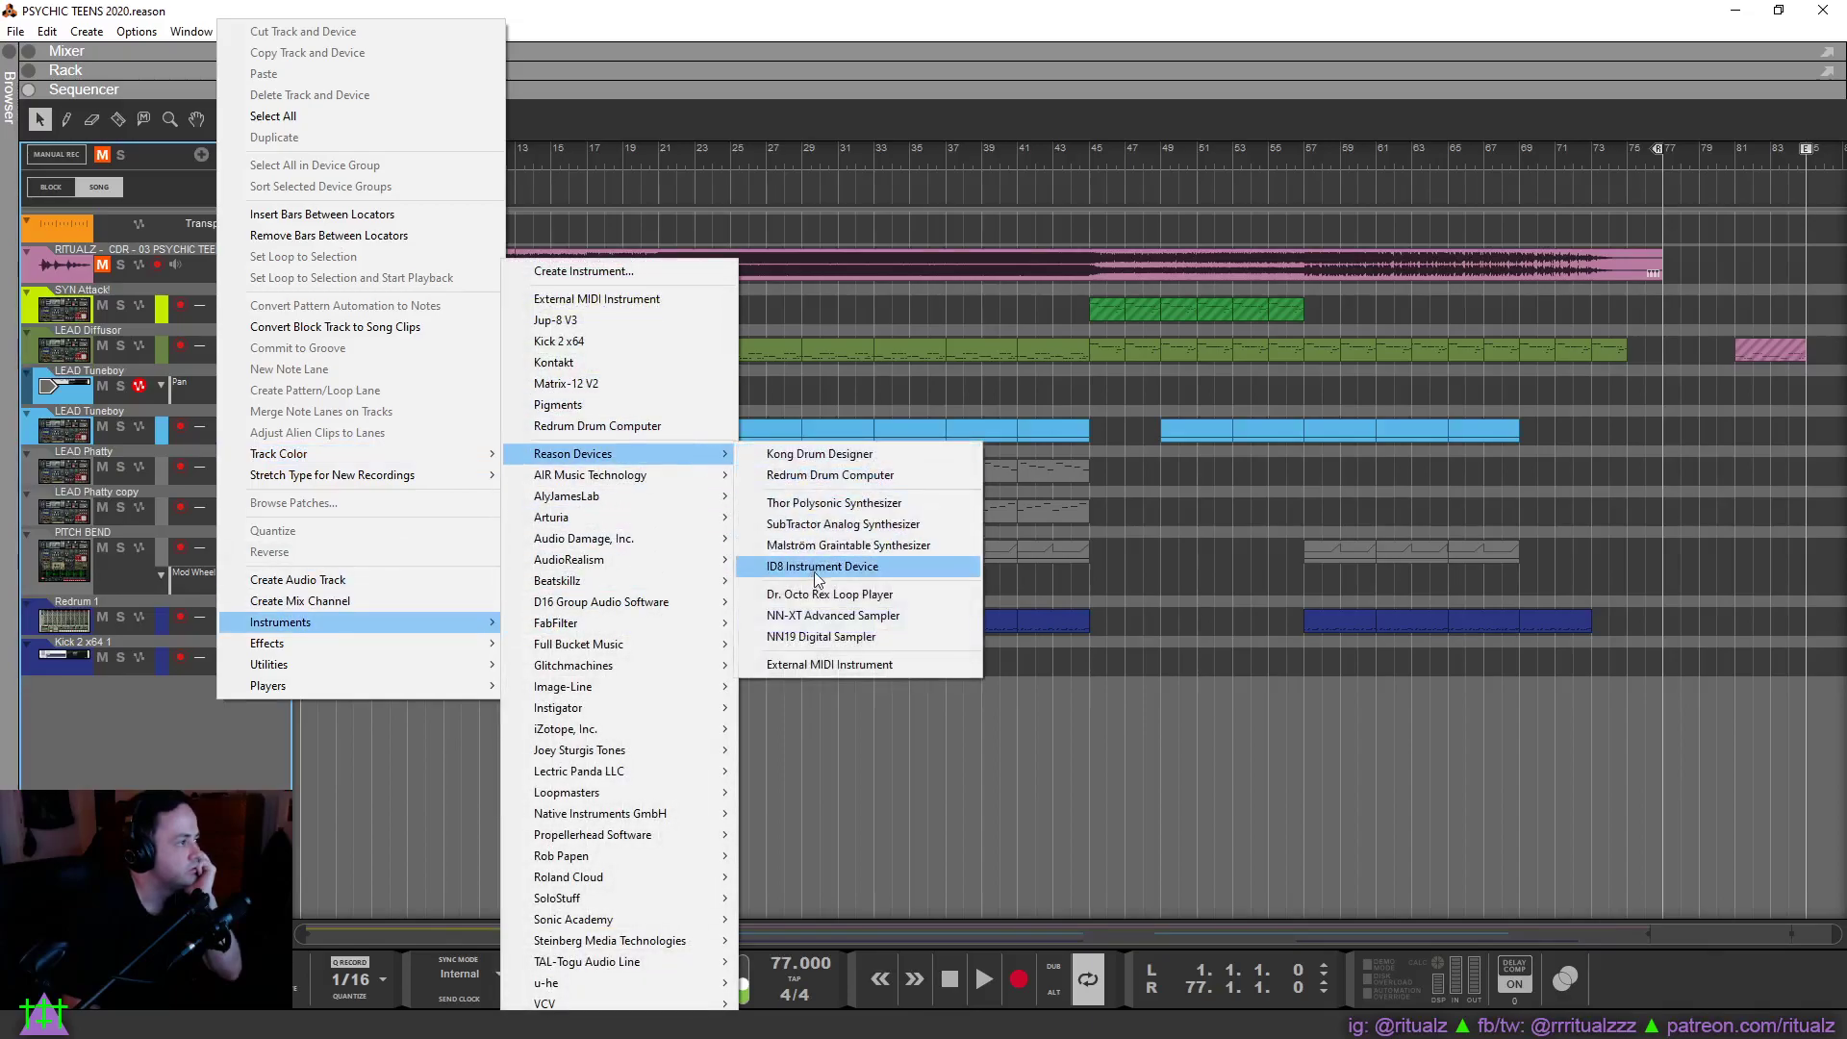
{"action": "left_click", "coordinate": [833, 515]}
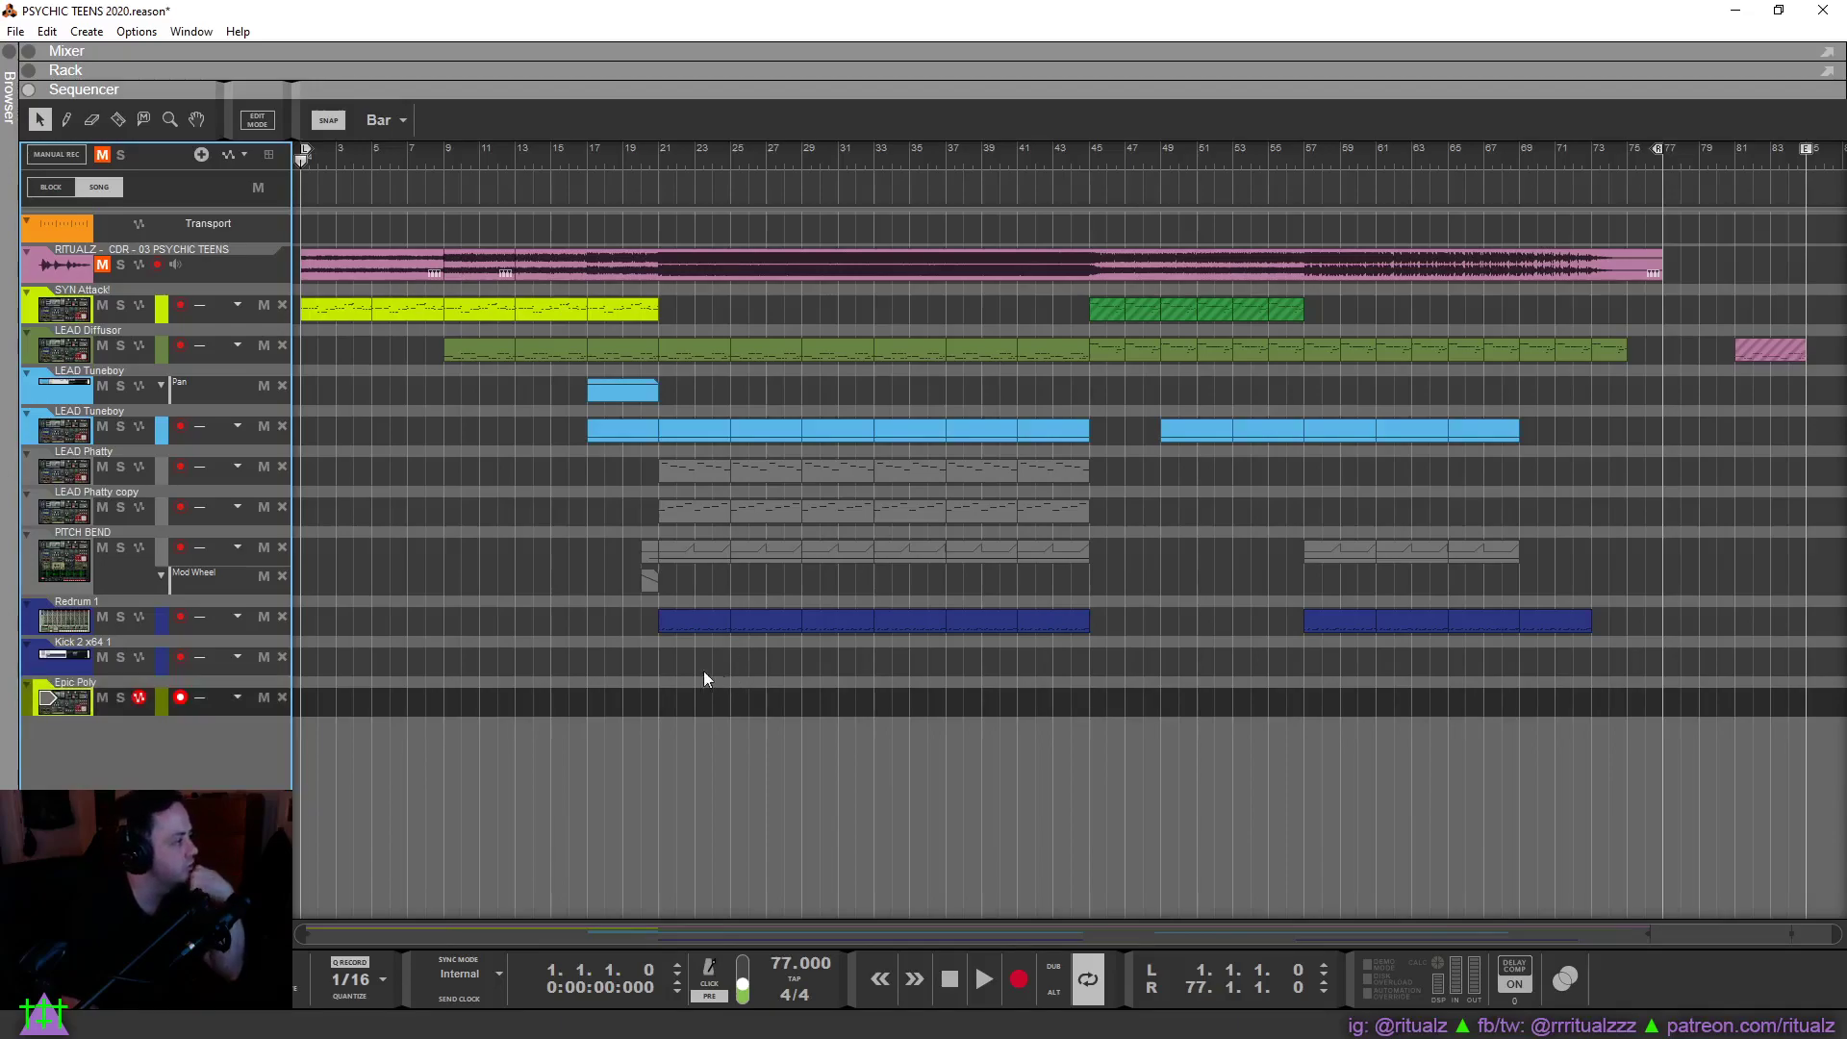
{"action": "left_click", "coordinate": [29, 70]}
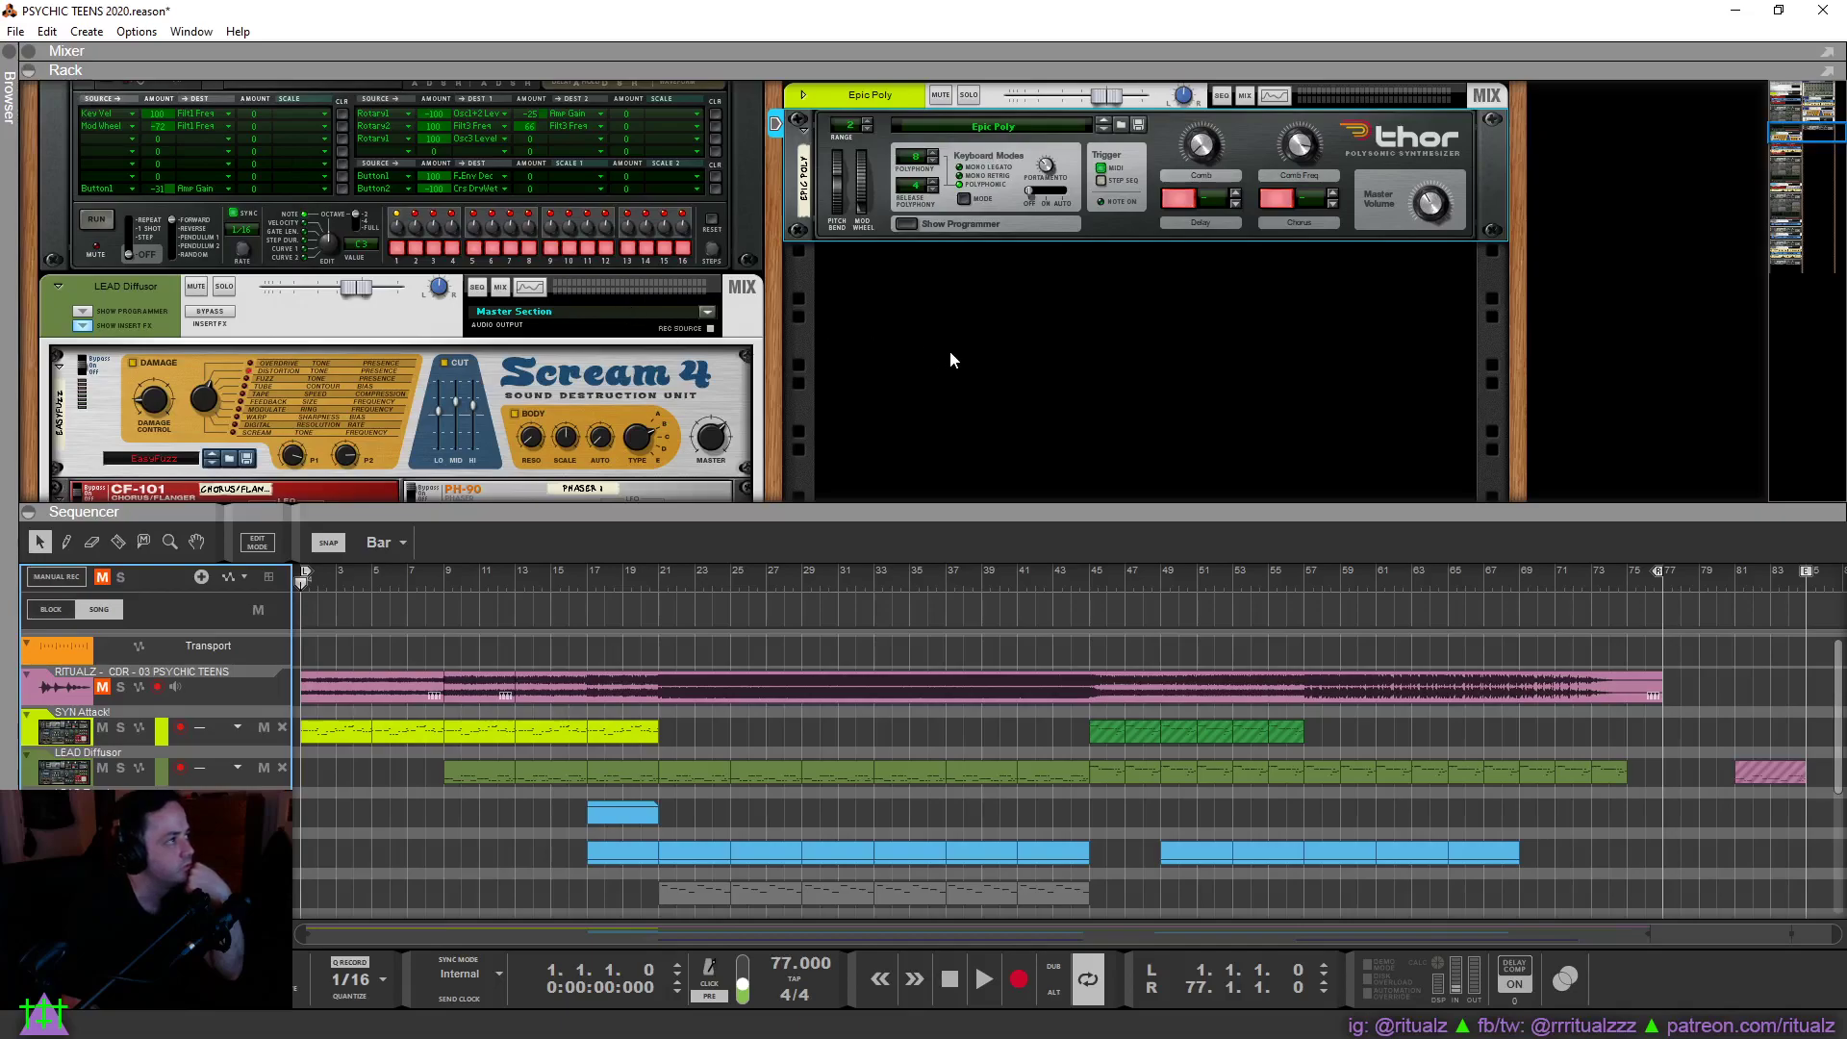
{"action": "scroll", "coordinate": [955, 359], "scroll_direction": "up", "scroll_amount": 1}
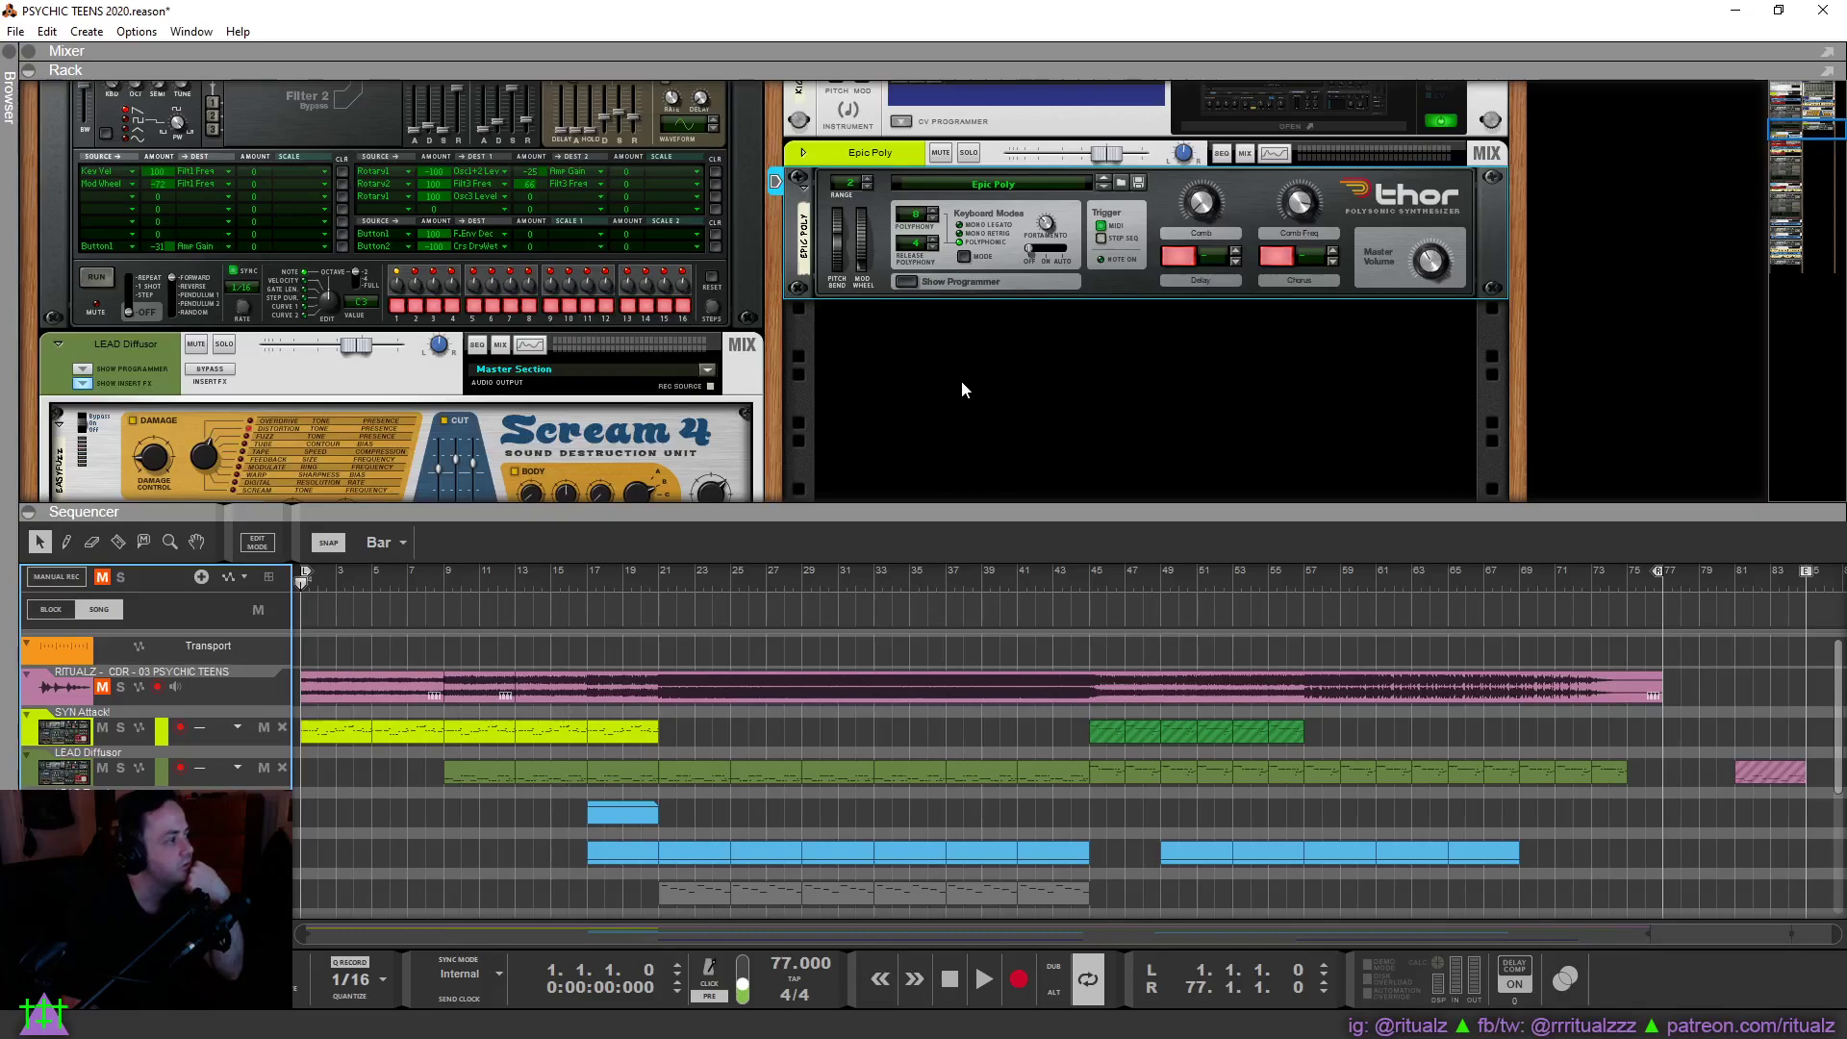
{"action": "scroll", "coordinate": [925, 735], "scroll_direction": "down", "scroll_amount": 5}
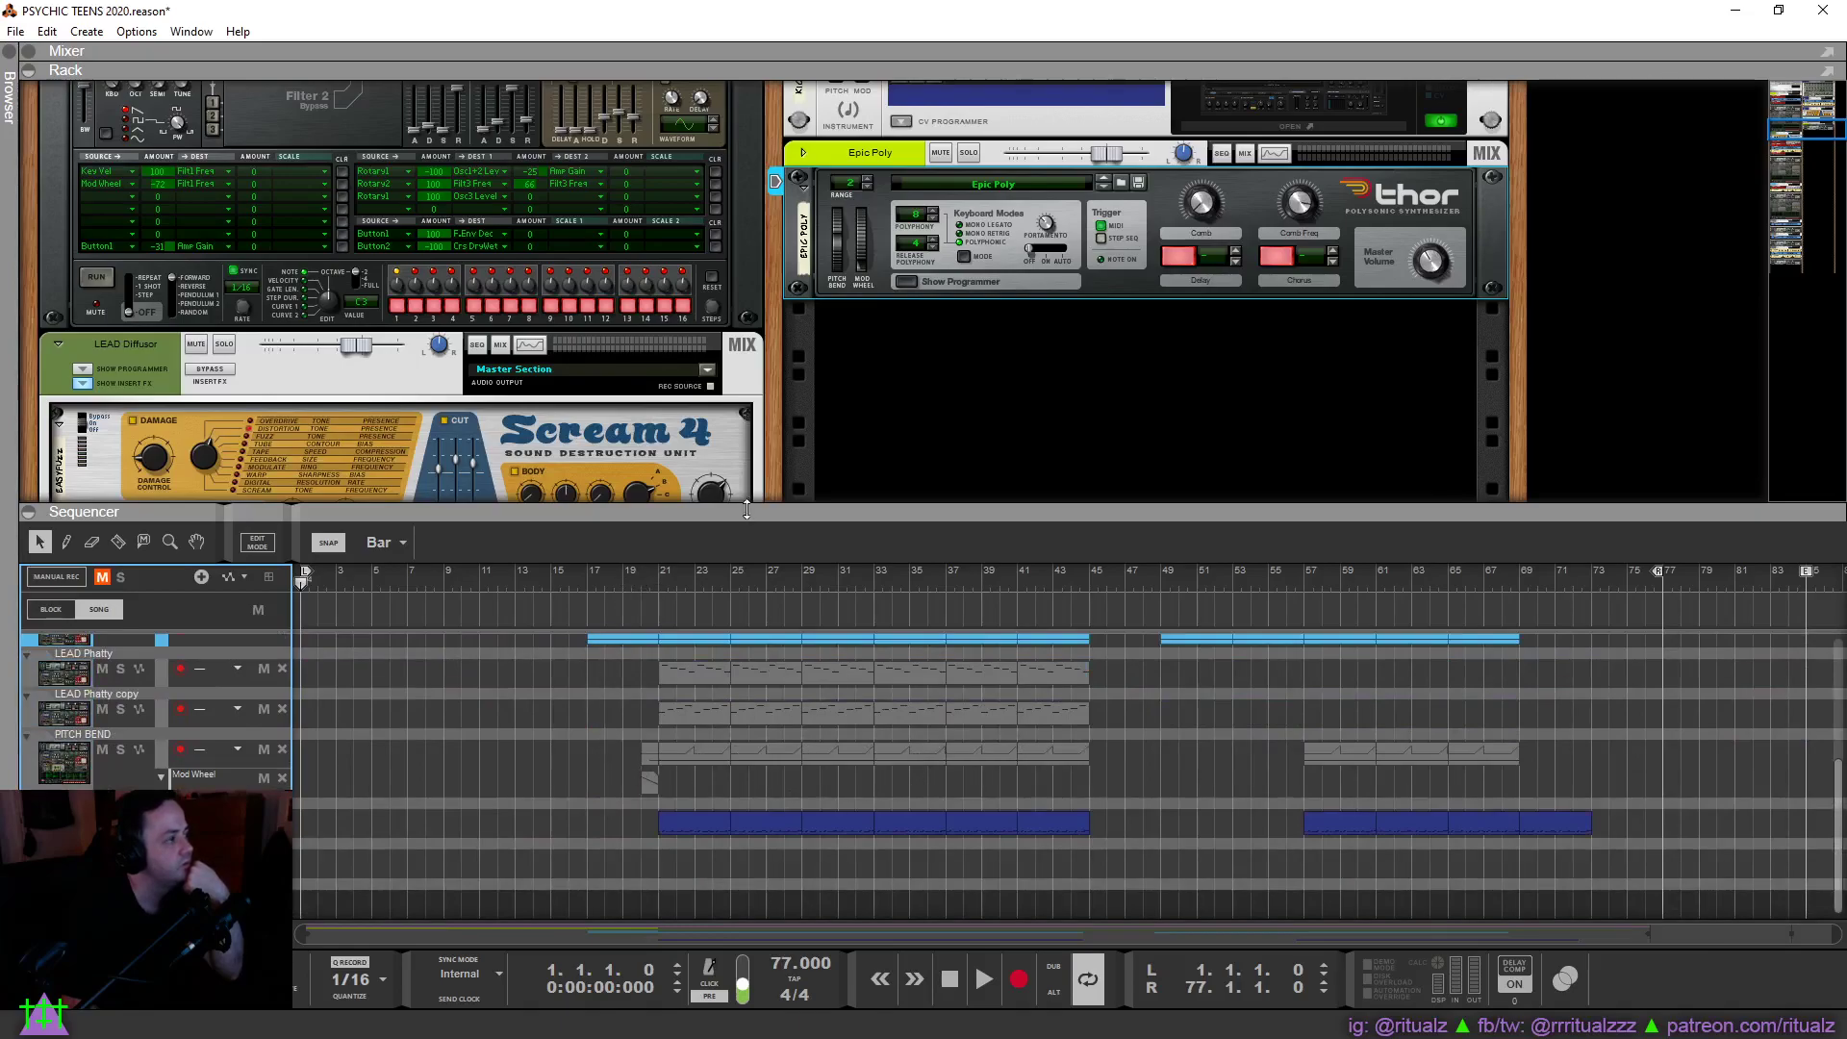
Load the SYN Attack!.thor patch from the Vengeance THOR Soundset into the new Thor, then hide the patch browser.
{"action": "left_click", "coordinate": [997, 186]}
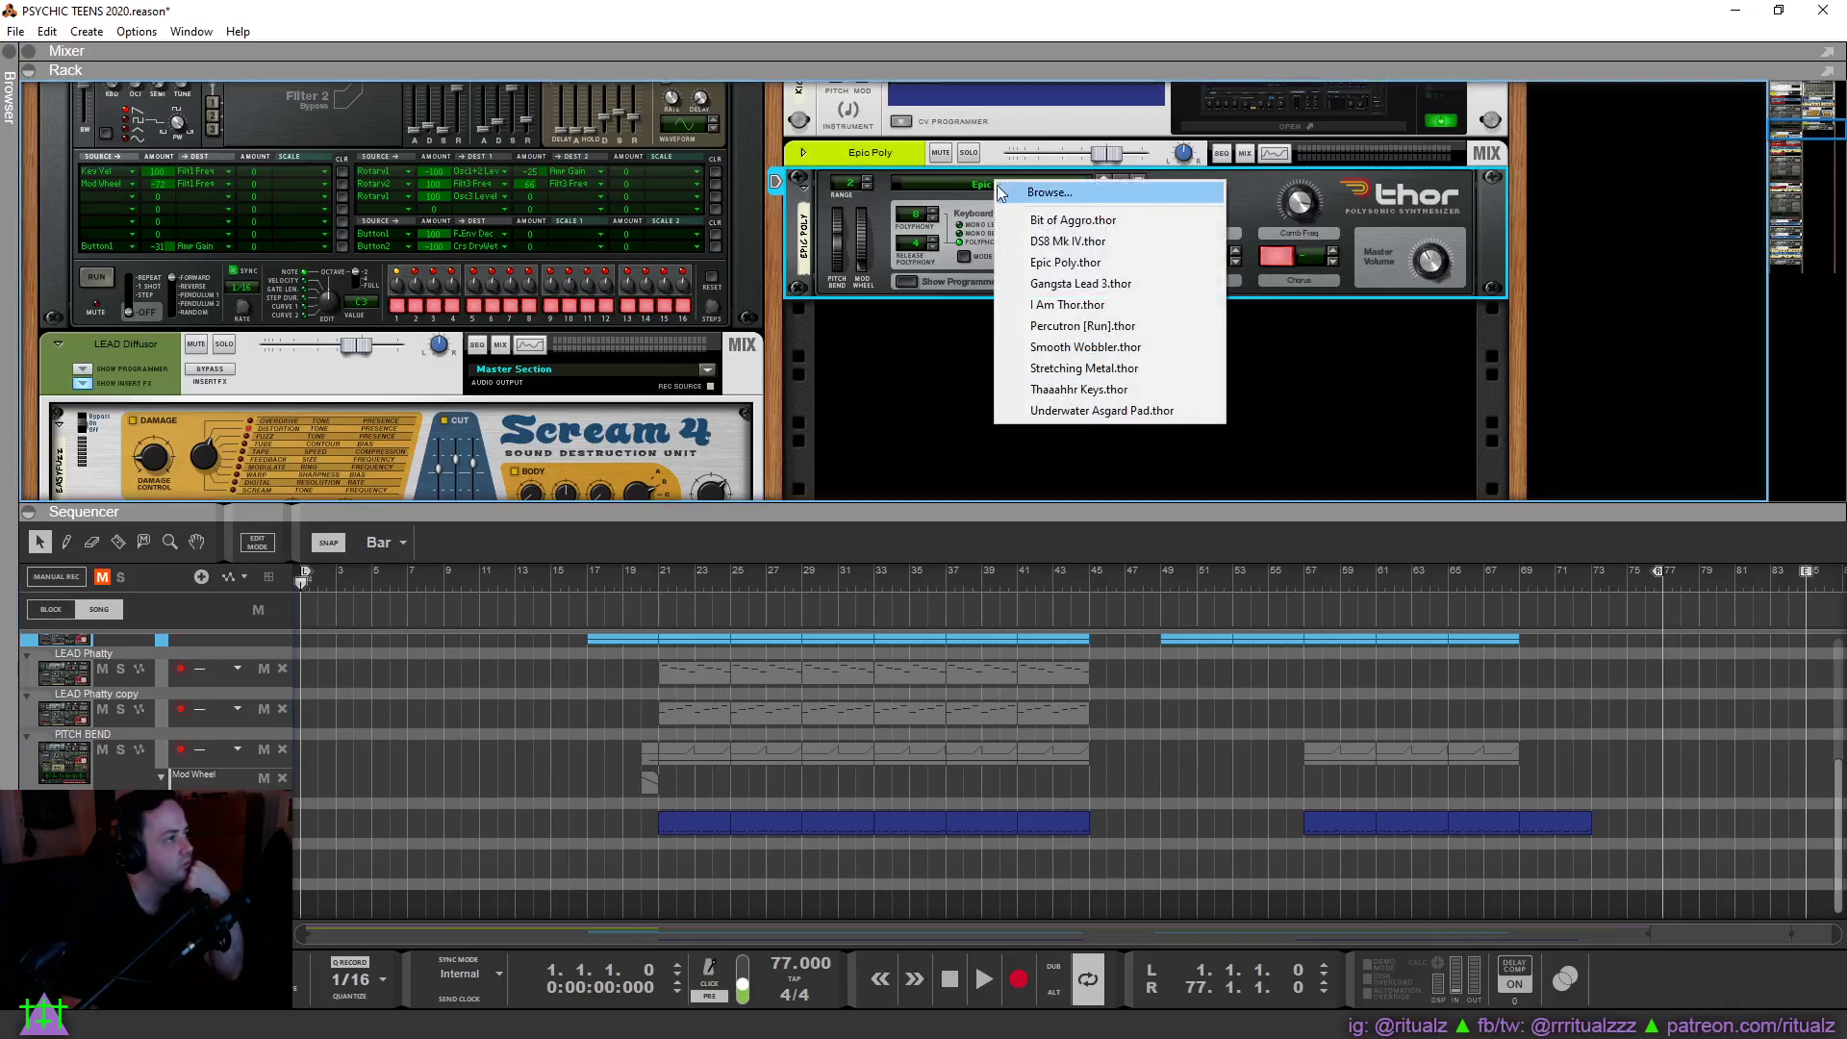
{"action": "left_click", "coordinate": [1002, 187]}
{"action": "left_click", "coordinate": [1122, 190]}
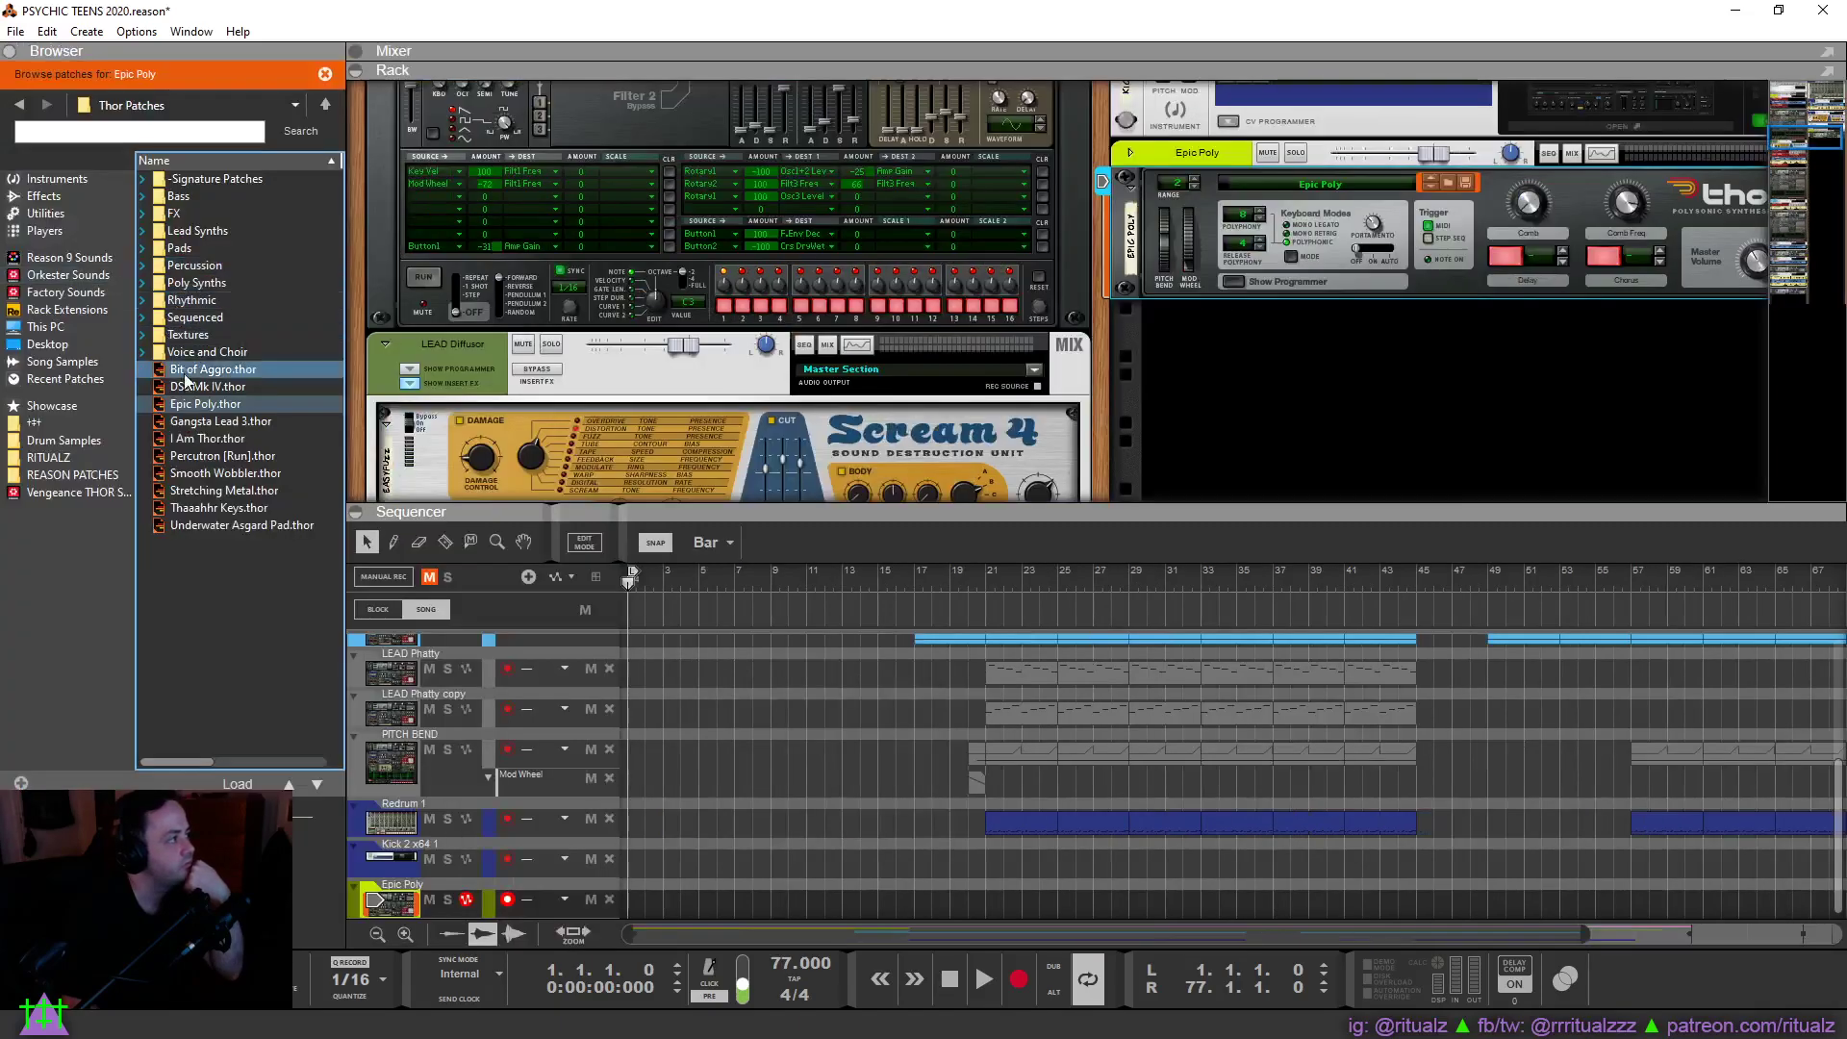
{"action": "left_click", "coordinate": [39, 492]}
{"action": "left_click", "coordinate": [141, 180]}
{"action": "scroll", "coordinate": [205, 489], "scroll_direction": "down", "scroll_amount": 15}
{"action": "scroll", "coordinate": [205, 489], "scroll_direction": "down", "scroll_amount": 11}
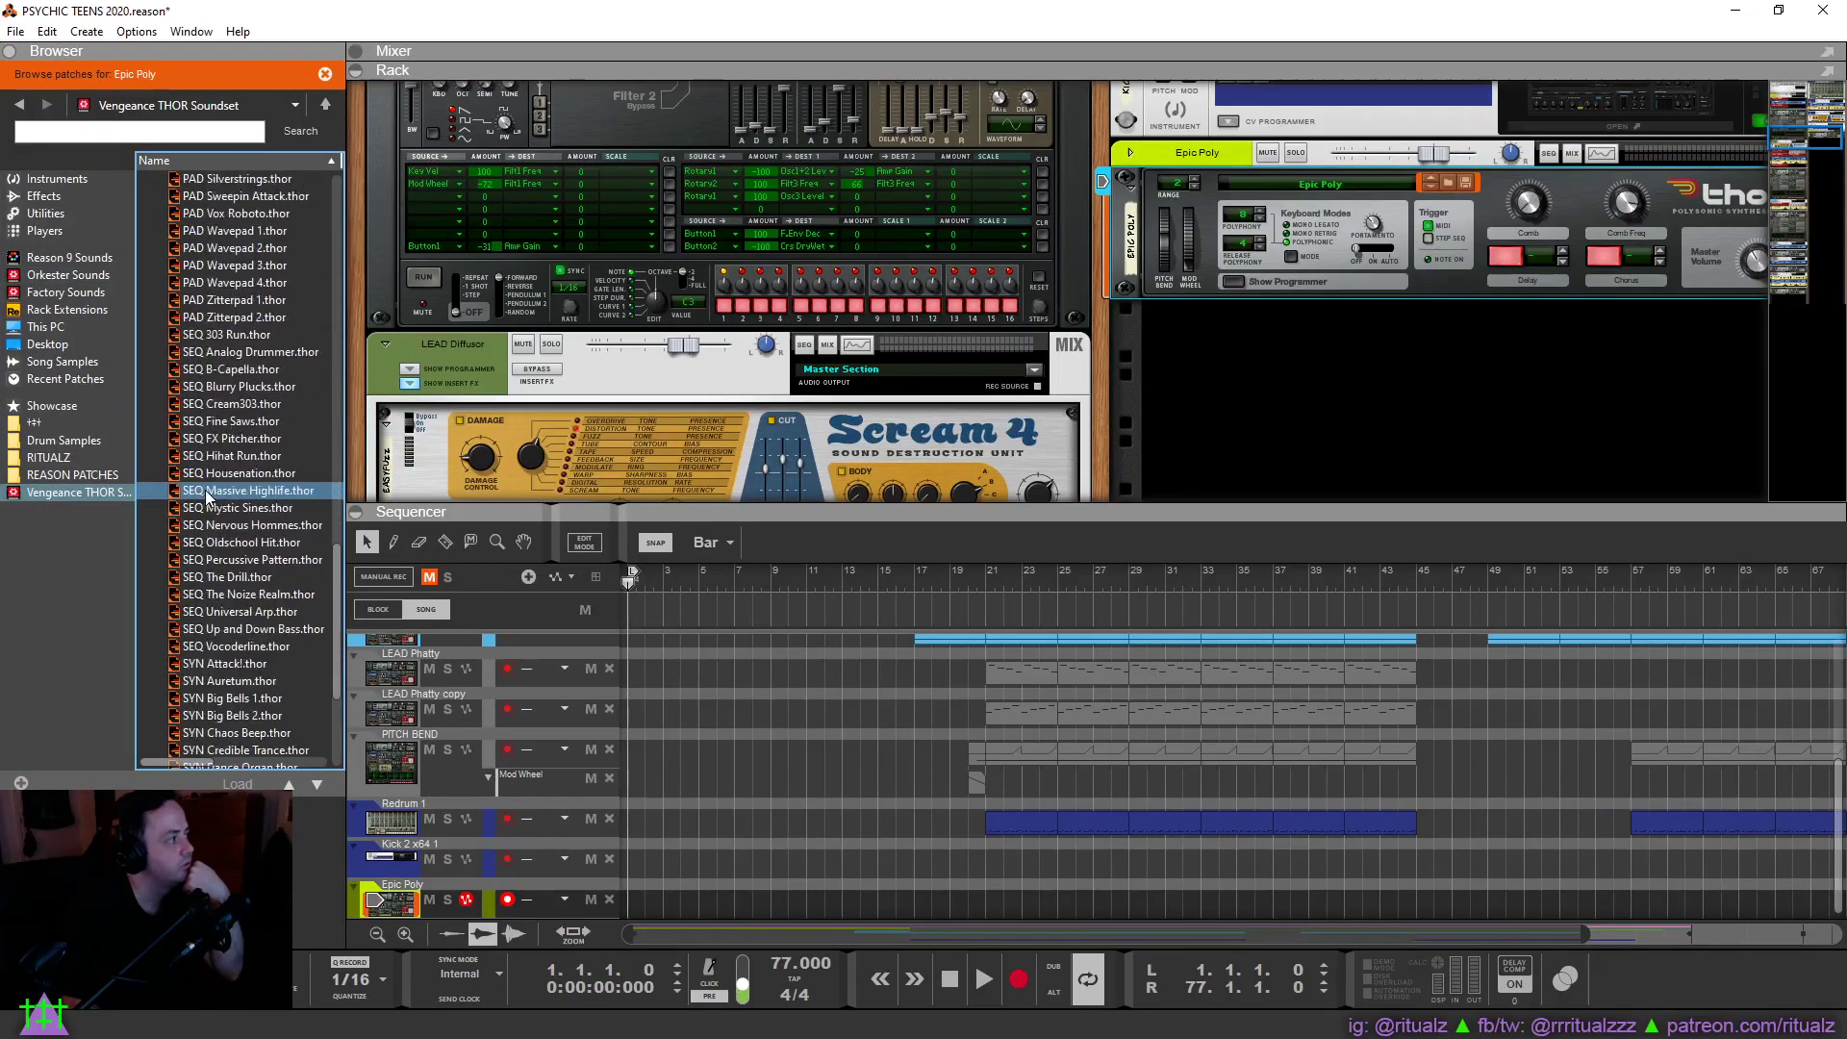
{"action": "left_click", "coordinate": [227, 664]}
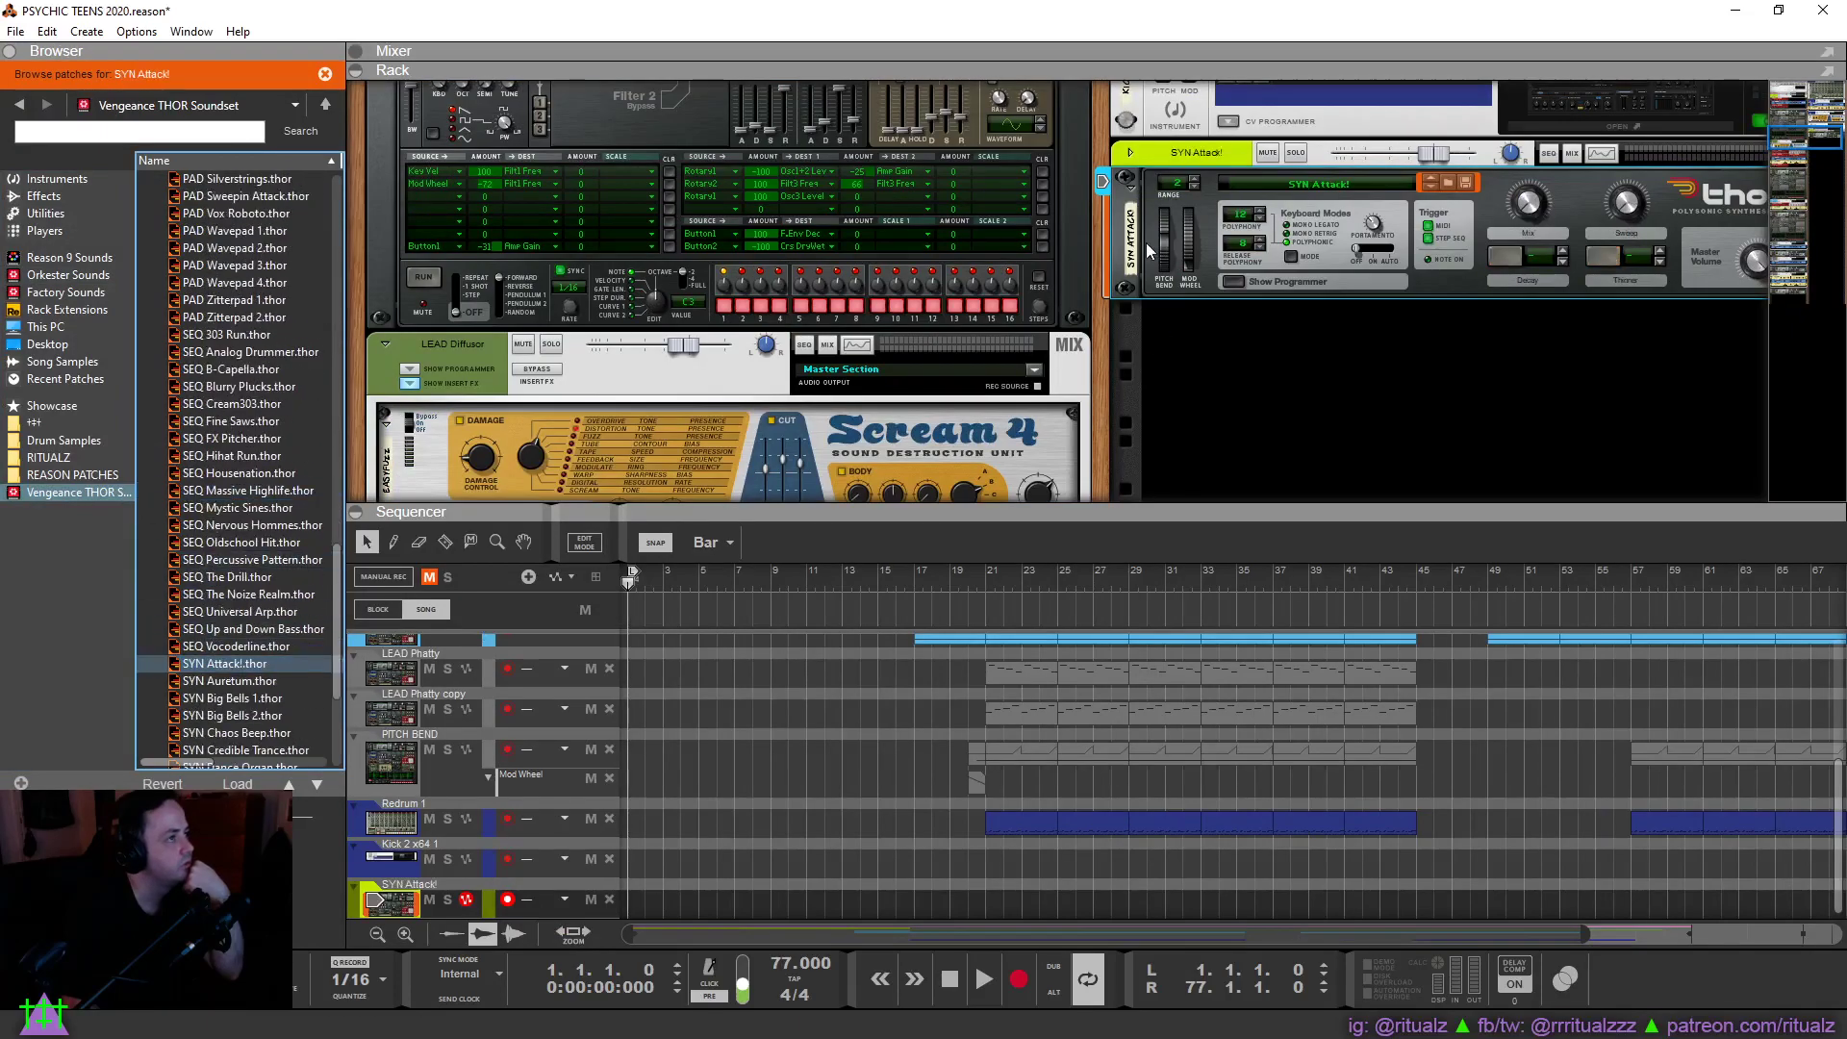
{"action": "left_click", "coordinate": [10, 51]}
{"action": "left_click", "coordinate": [1122, 288]}
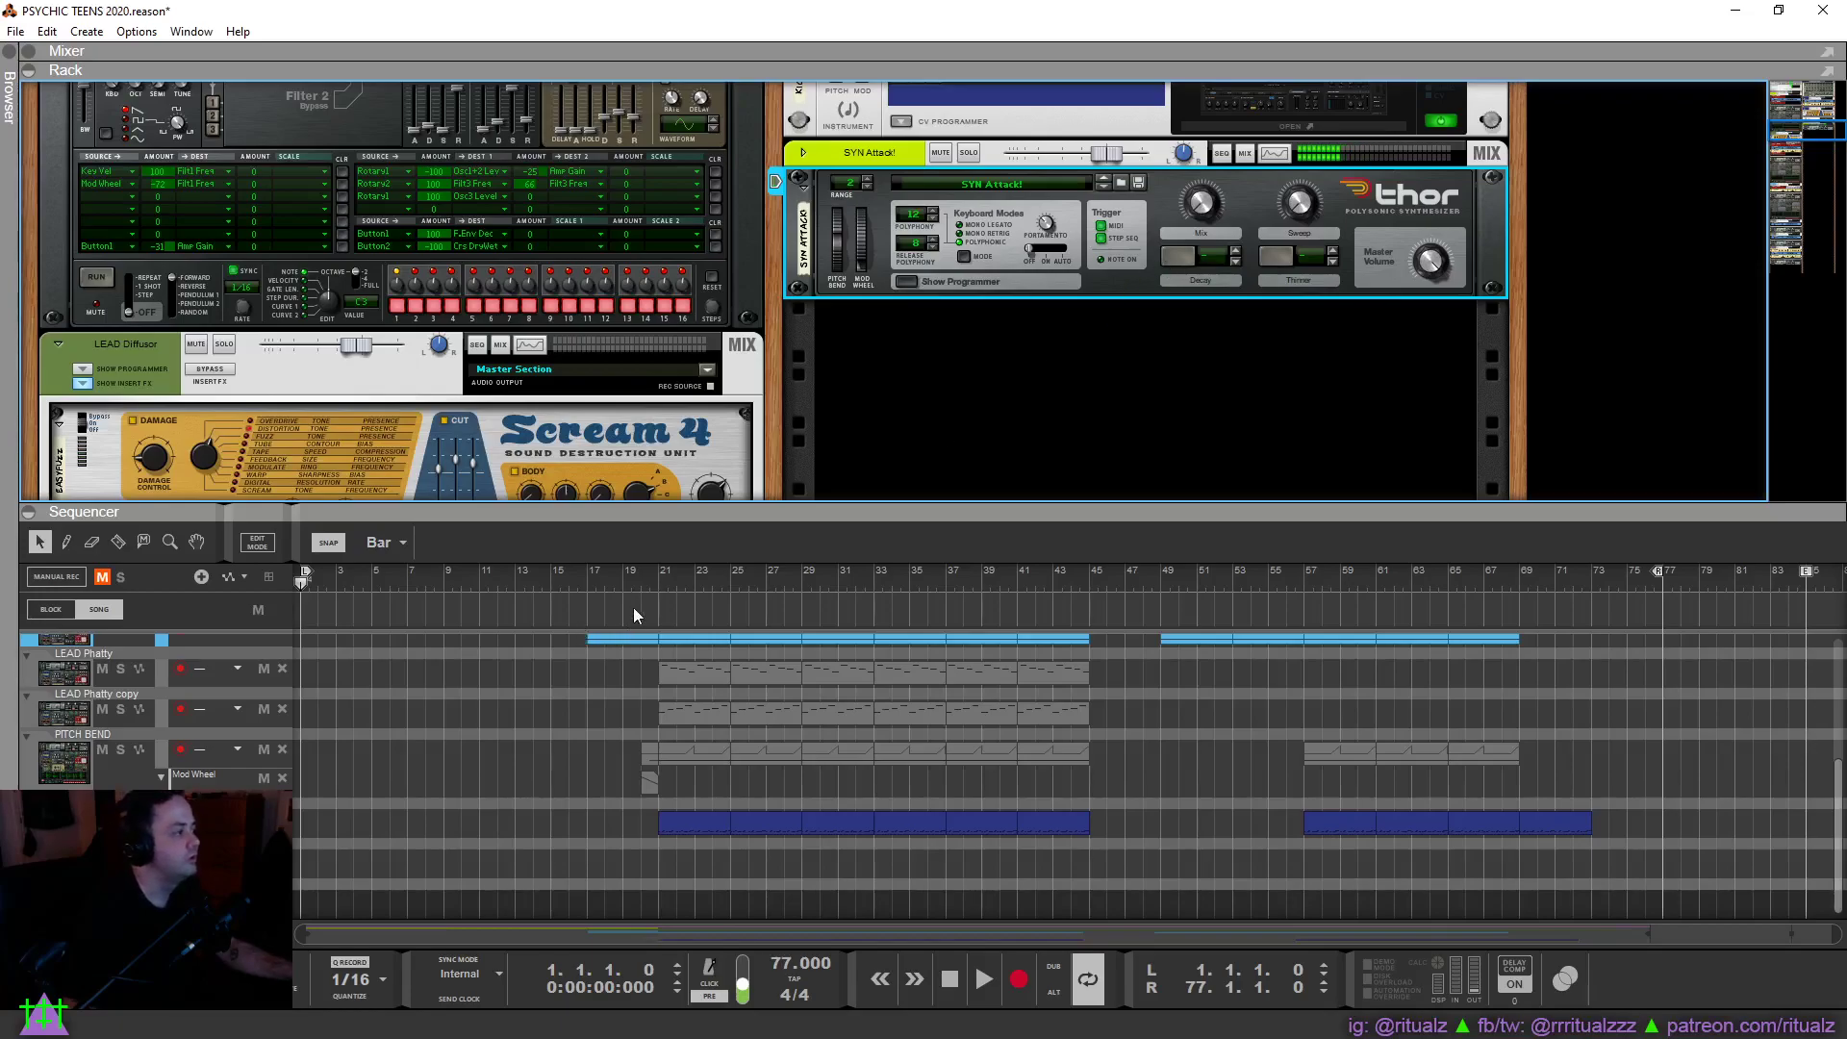
Play the song from bar 9 to rehearse the new SYN Attack! part against the existing tracks.
{"action": "scroll", "coordinate": [691, 653], "scroll_direction": "up", "scroll_amount": 3}
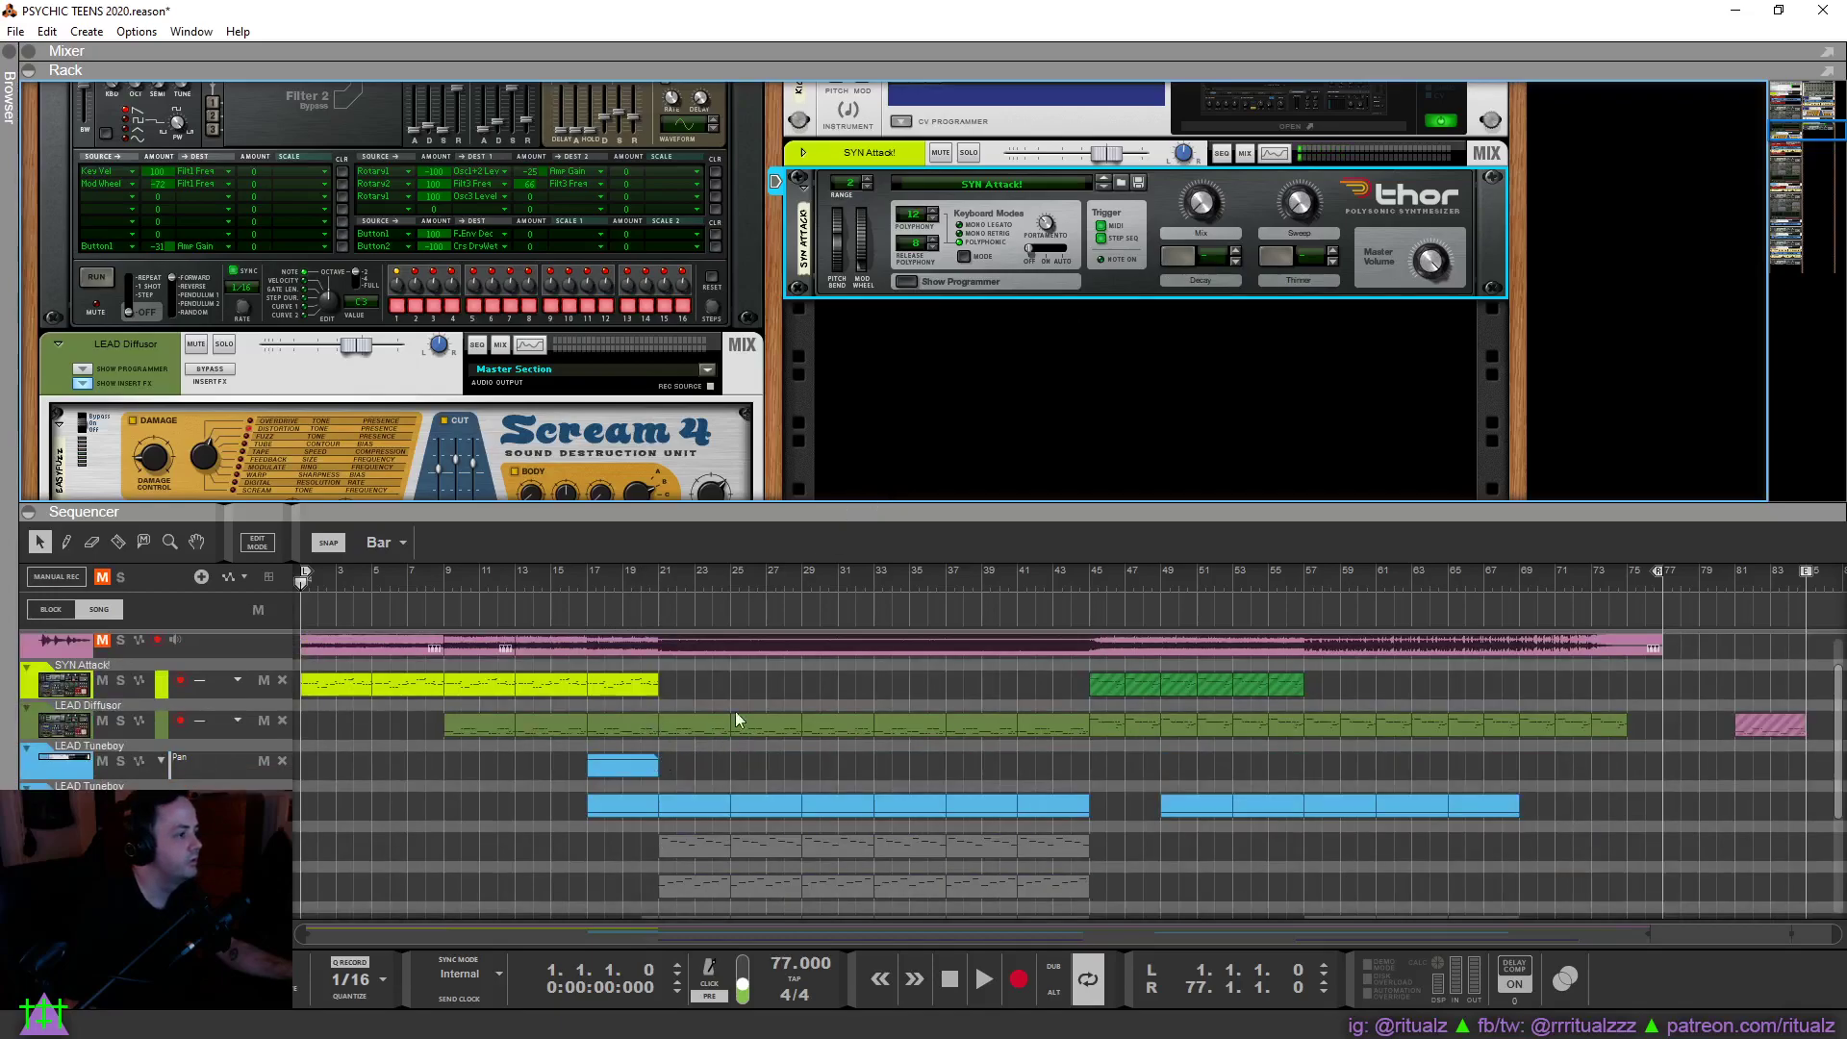
{"action": "left_click", "coordinate": [442, 576]}
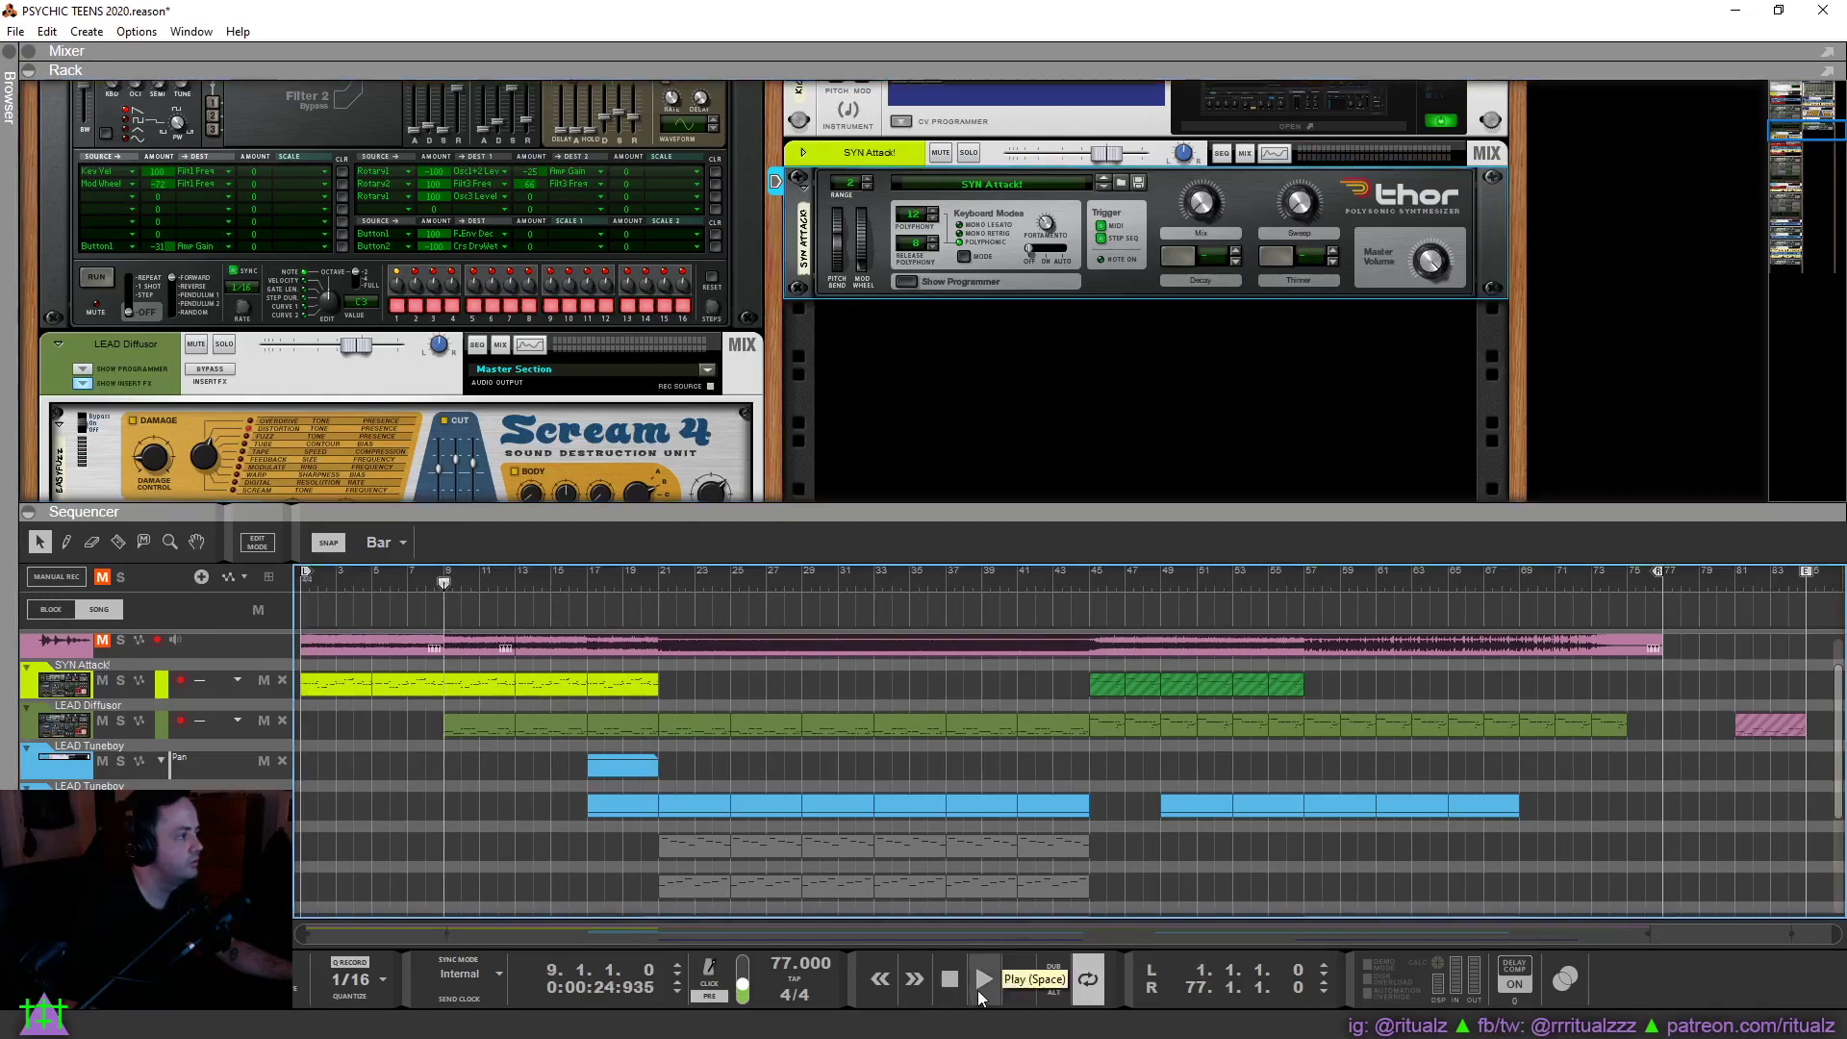
{"action": "scroll", "coordinate": [952, 806], "scroll_direction": "down", "scroll_amount": 4}
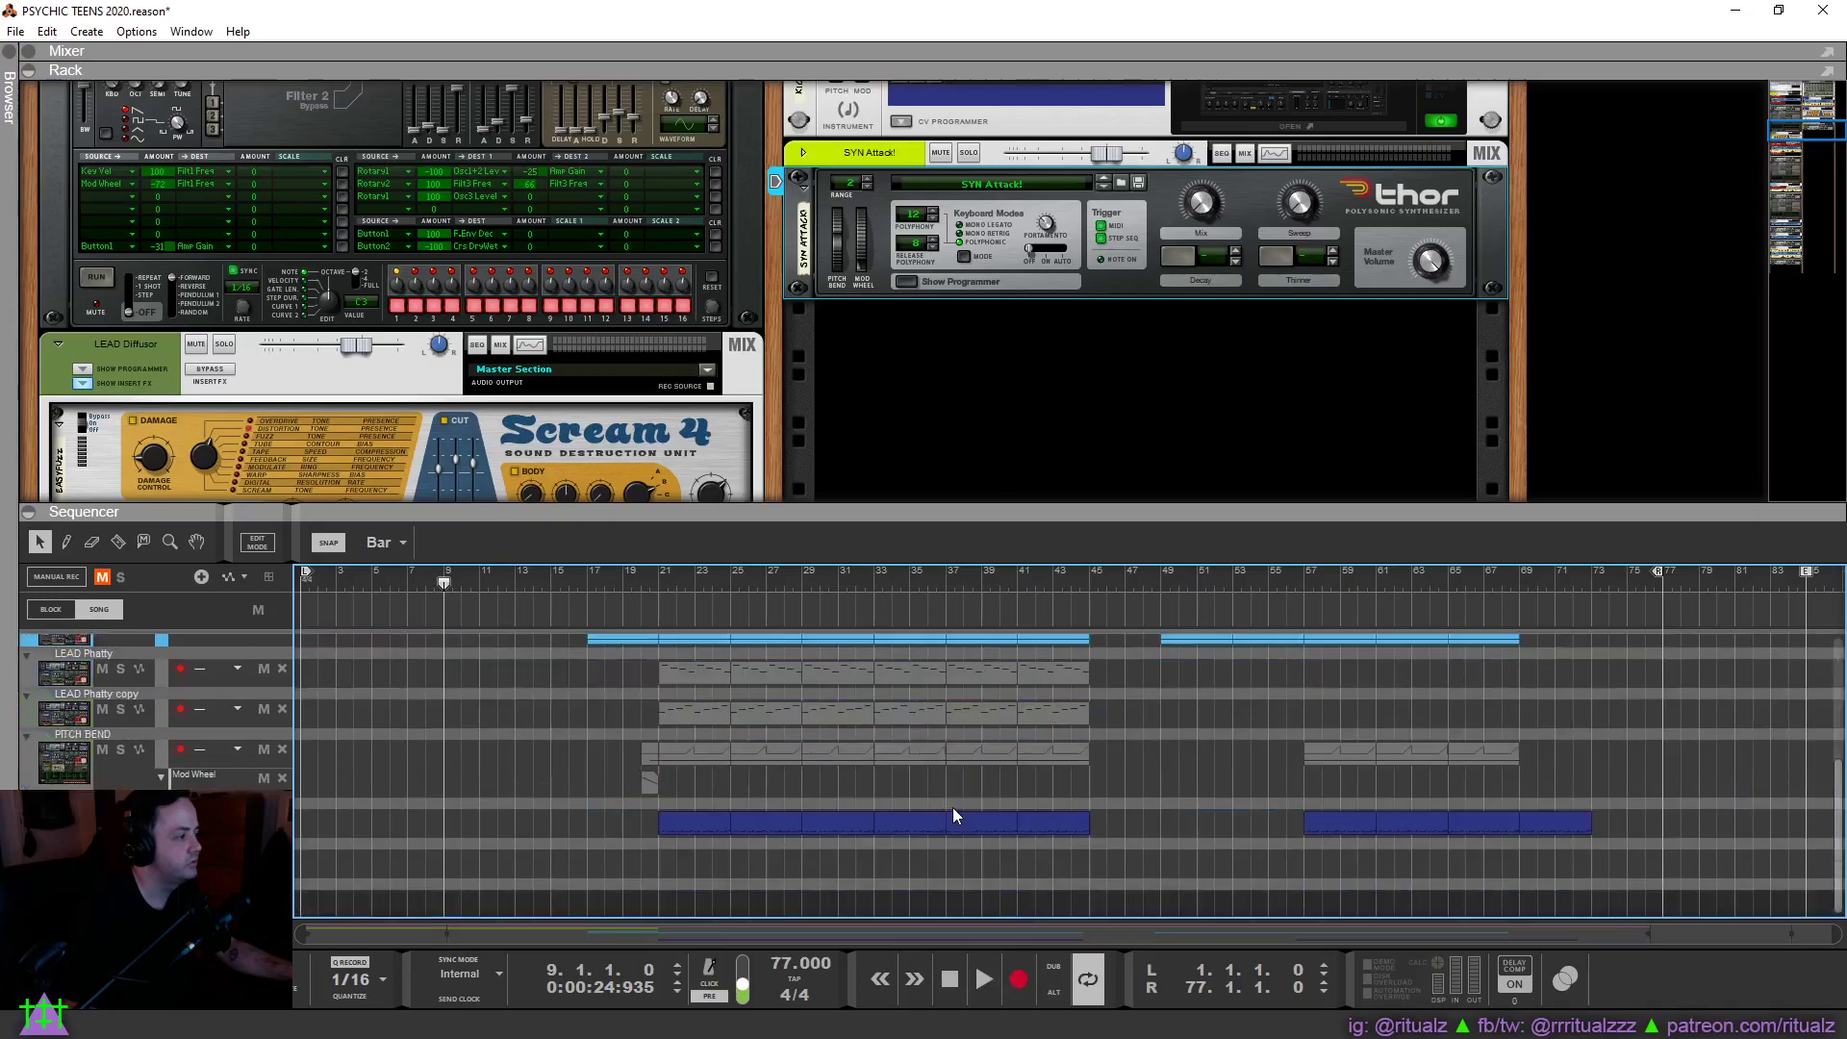
{"action": "left_click", "coordinate": [985, 974]}
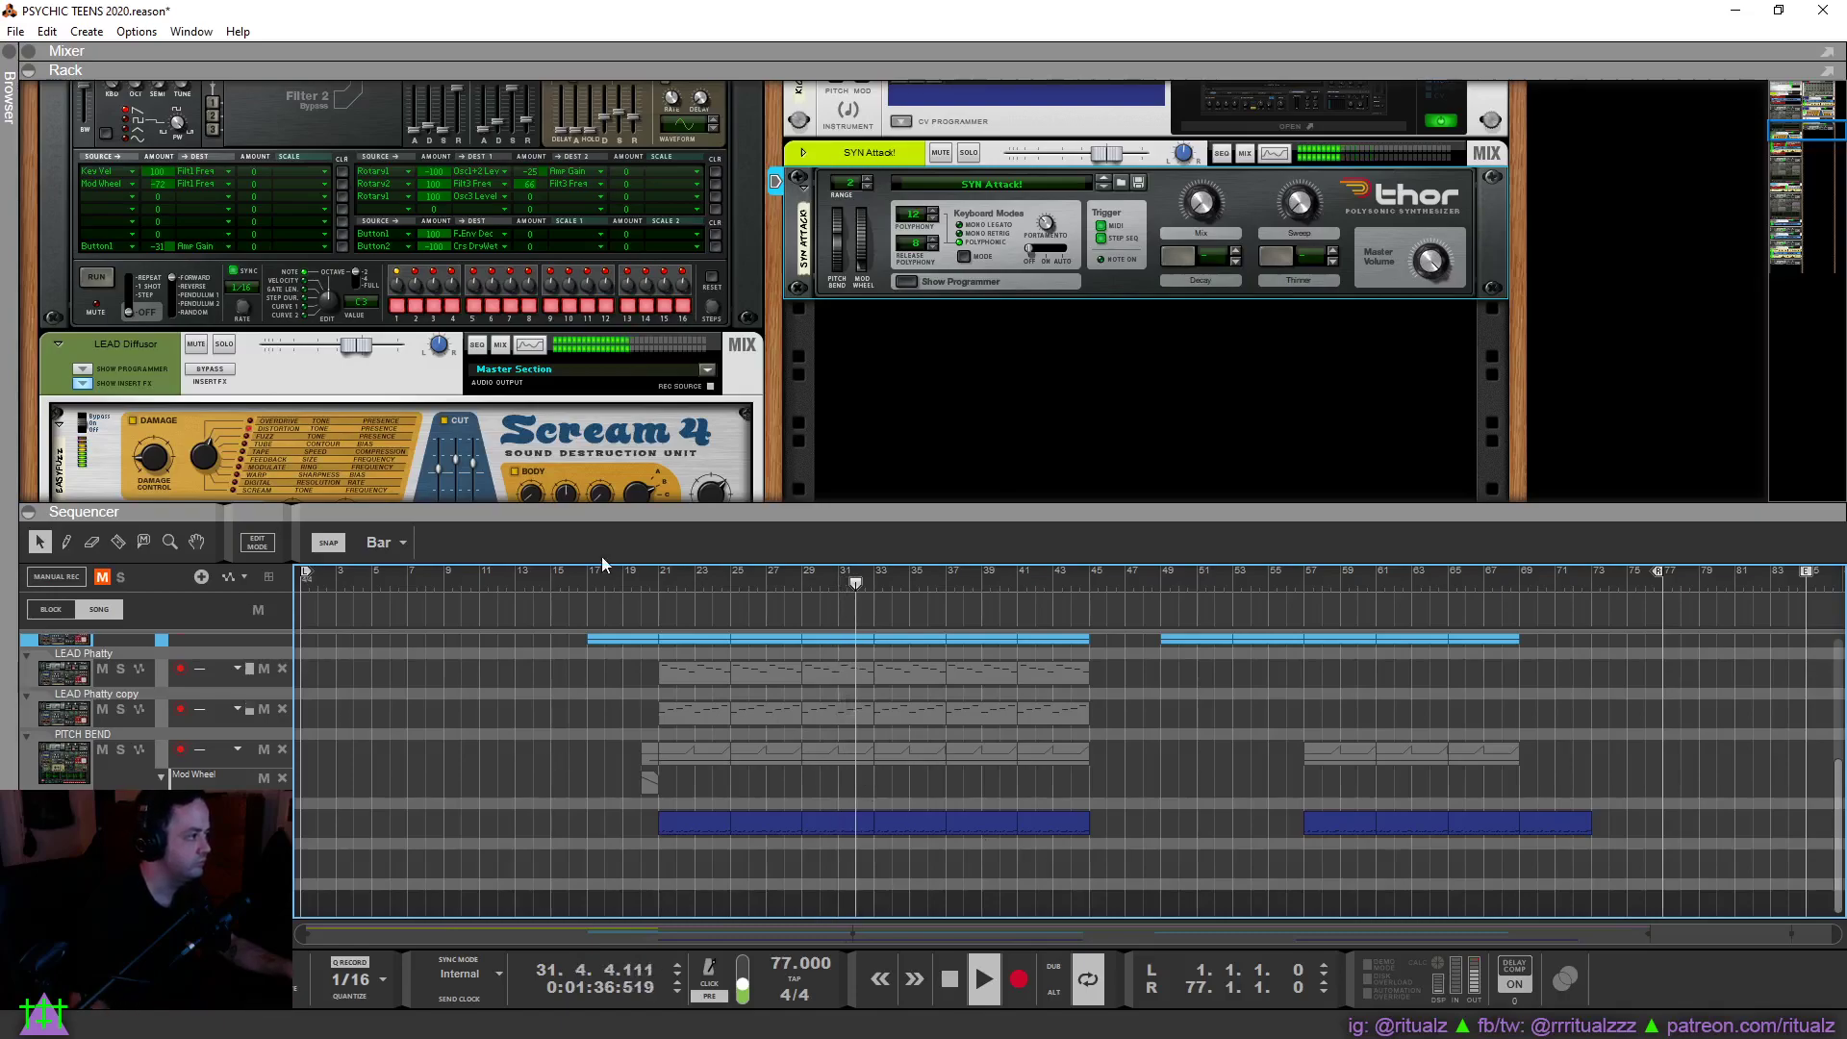
Move playback back to bar 8 and set the loop from bar 9 to bar 21.
{"action": "scroll", "coordinate": [621, 714], "scroll_direction": "up", "scroll_amount": 5}
{"action": "left_click", "coordinate": [423, 574]}
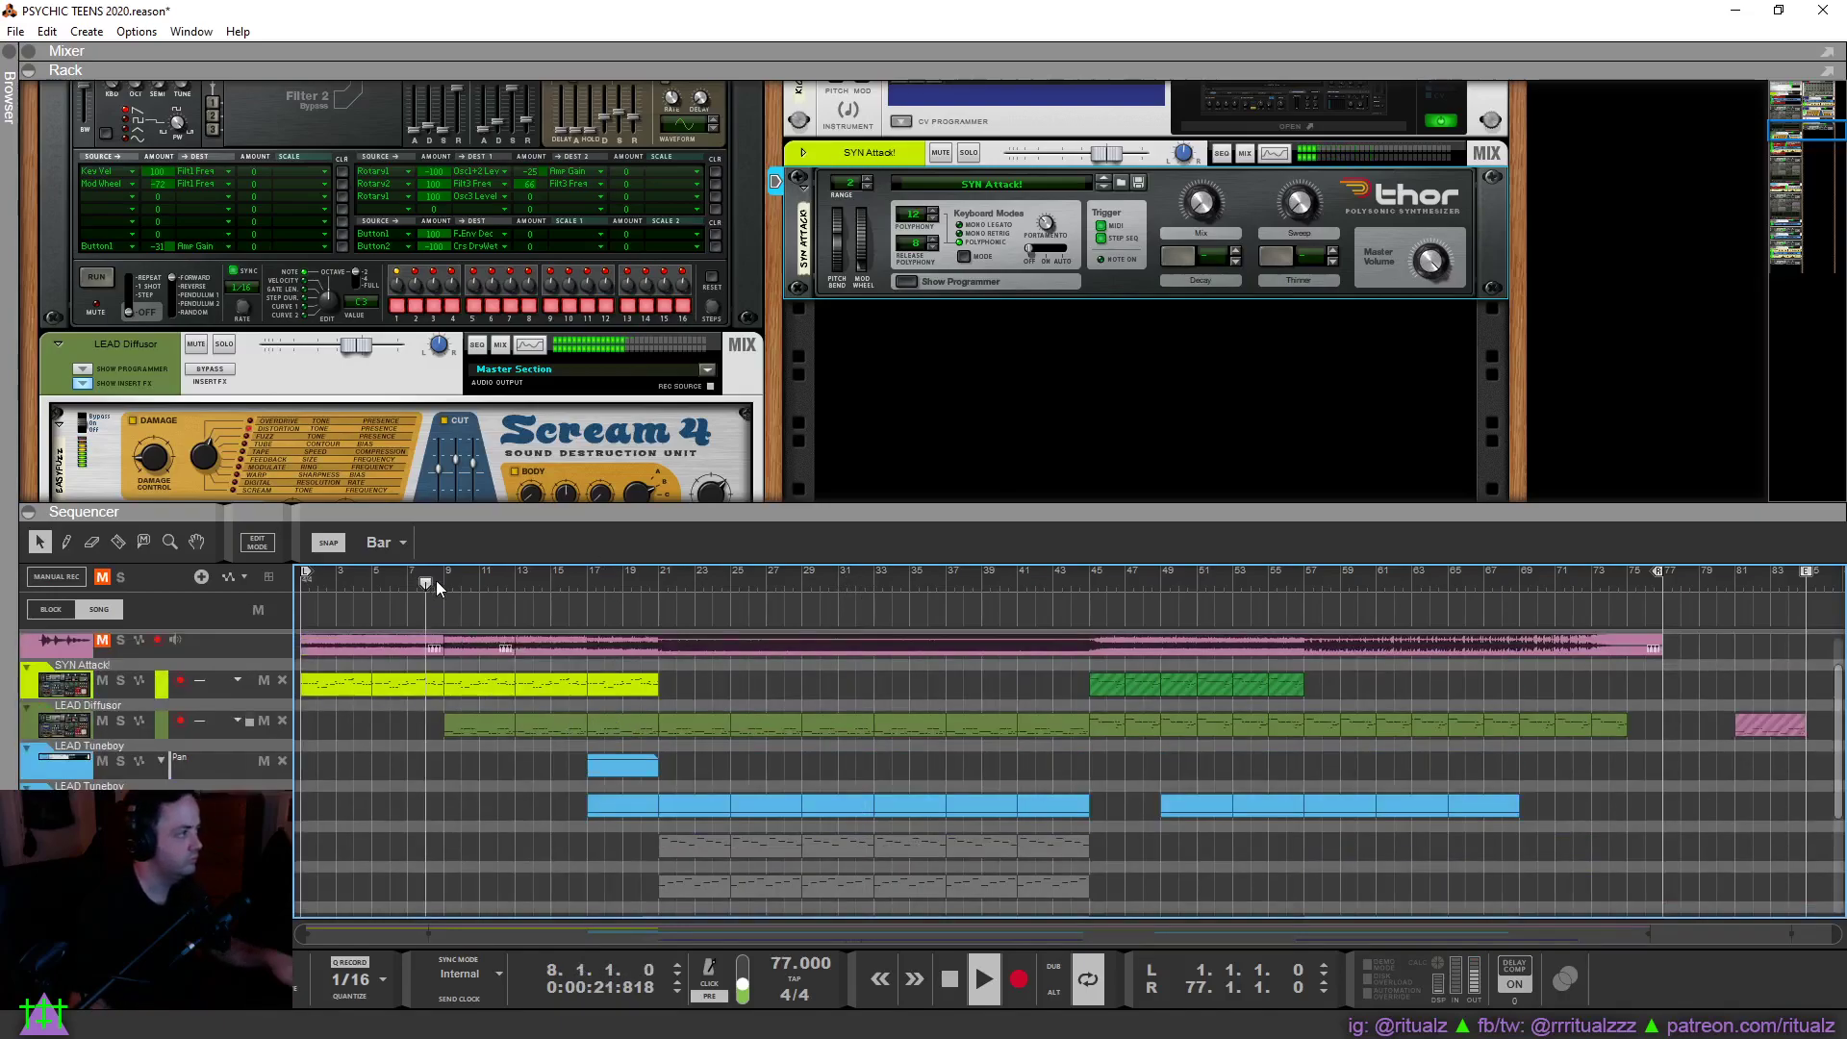
{"action": "left_click", "coordinate": [654, 581], "text": "alt"}
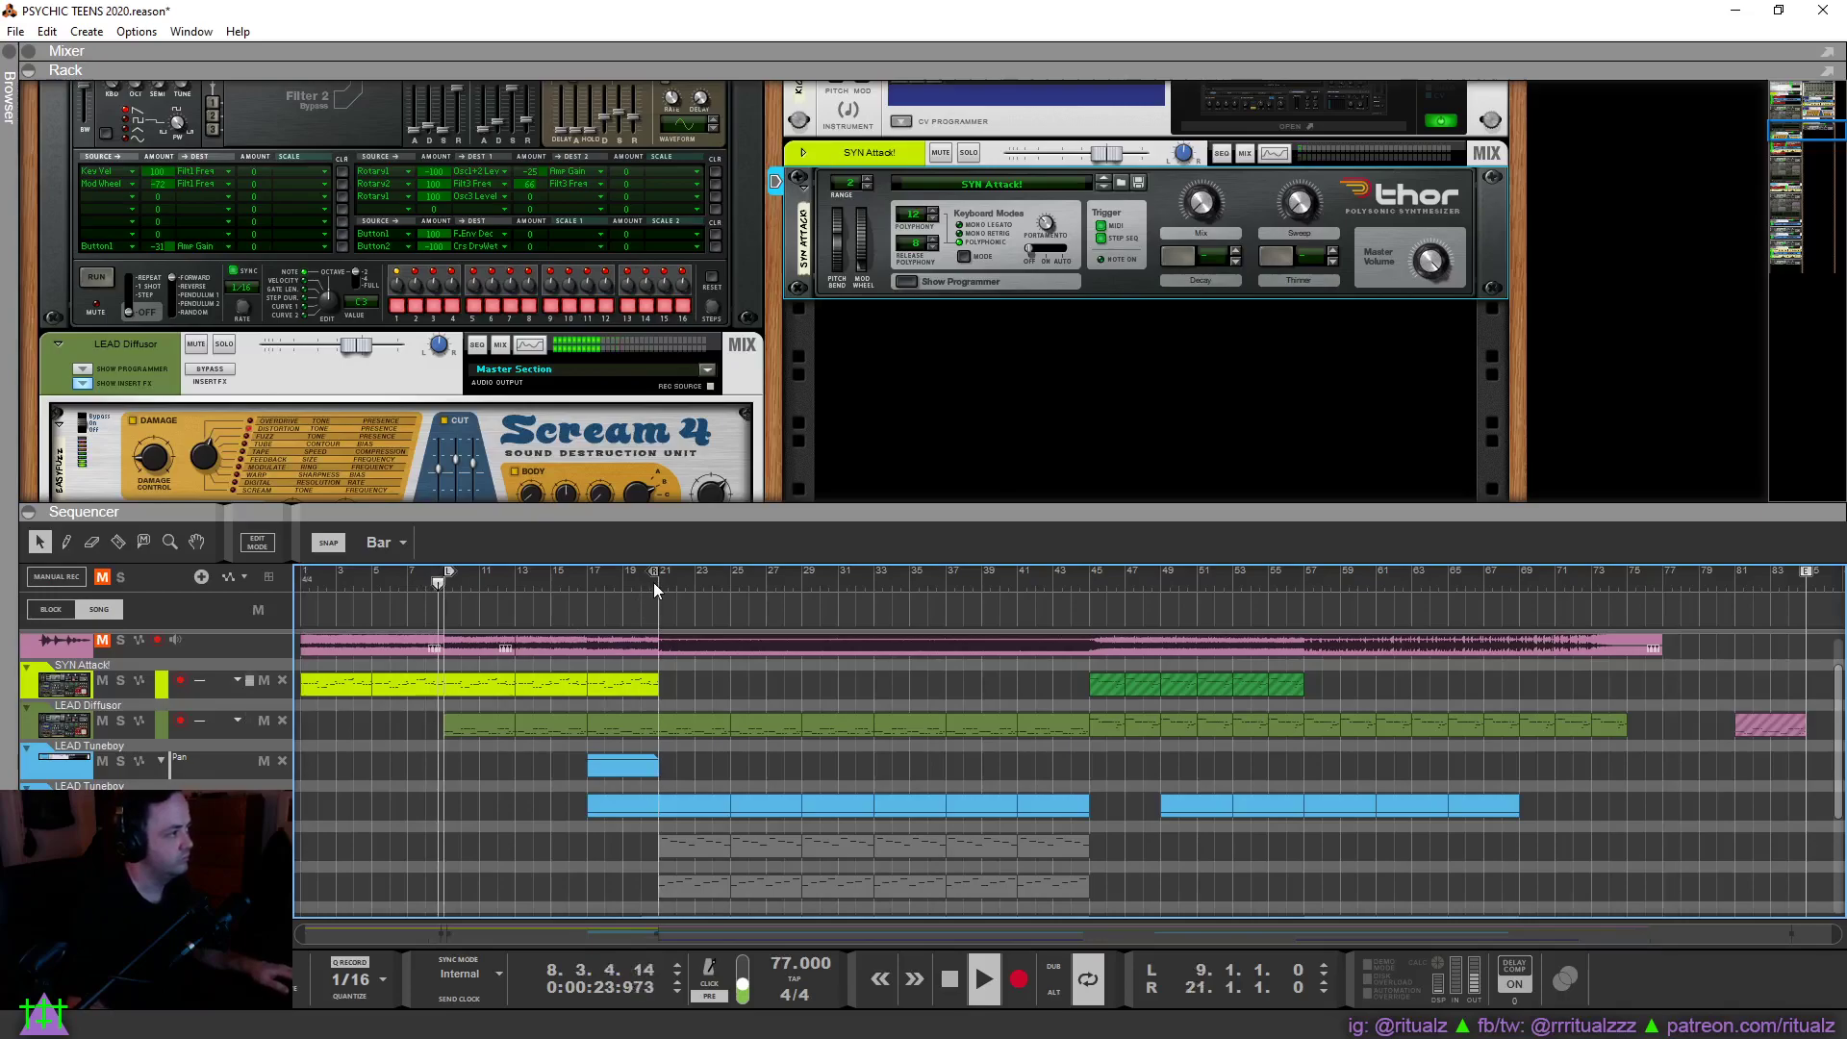
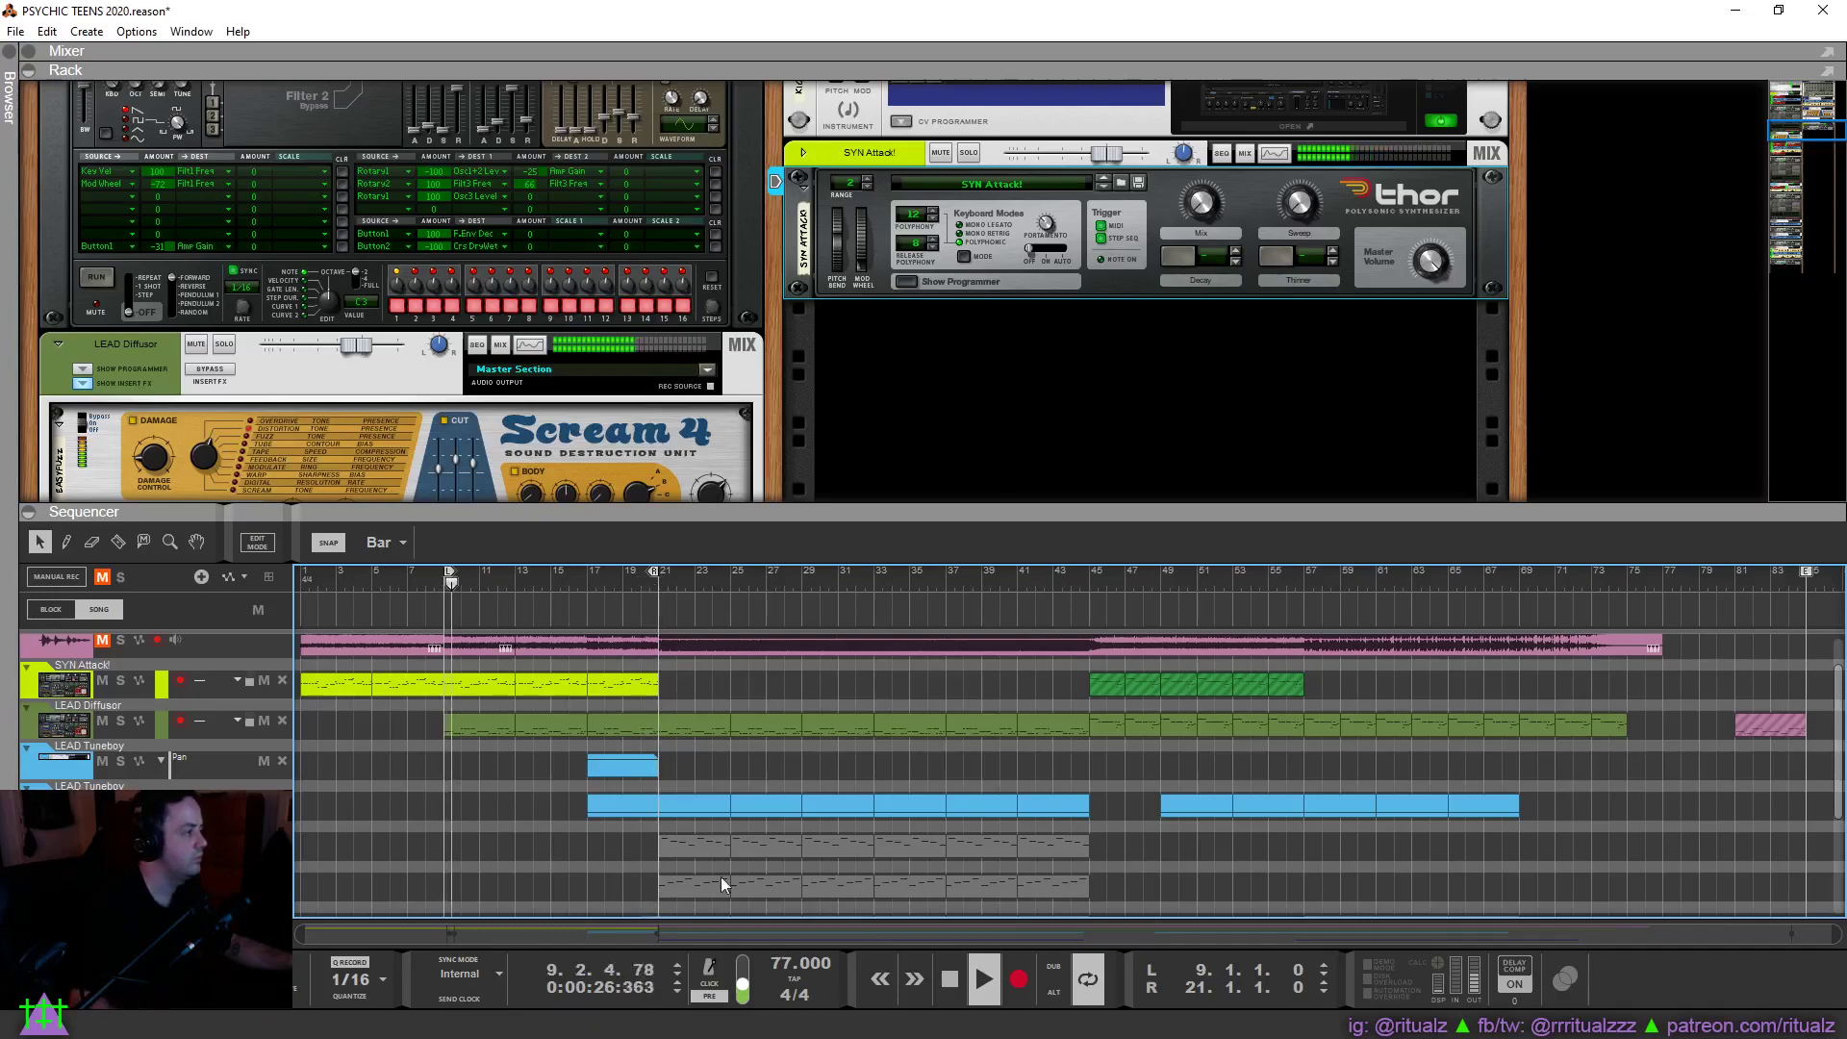
Record a new note clip on the new SYN Attack! track from bar 9 to bar 21.
{"action": "key", "text": "space"}
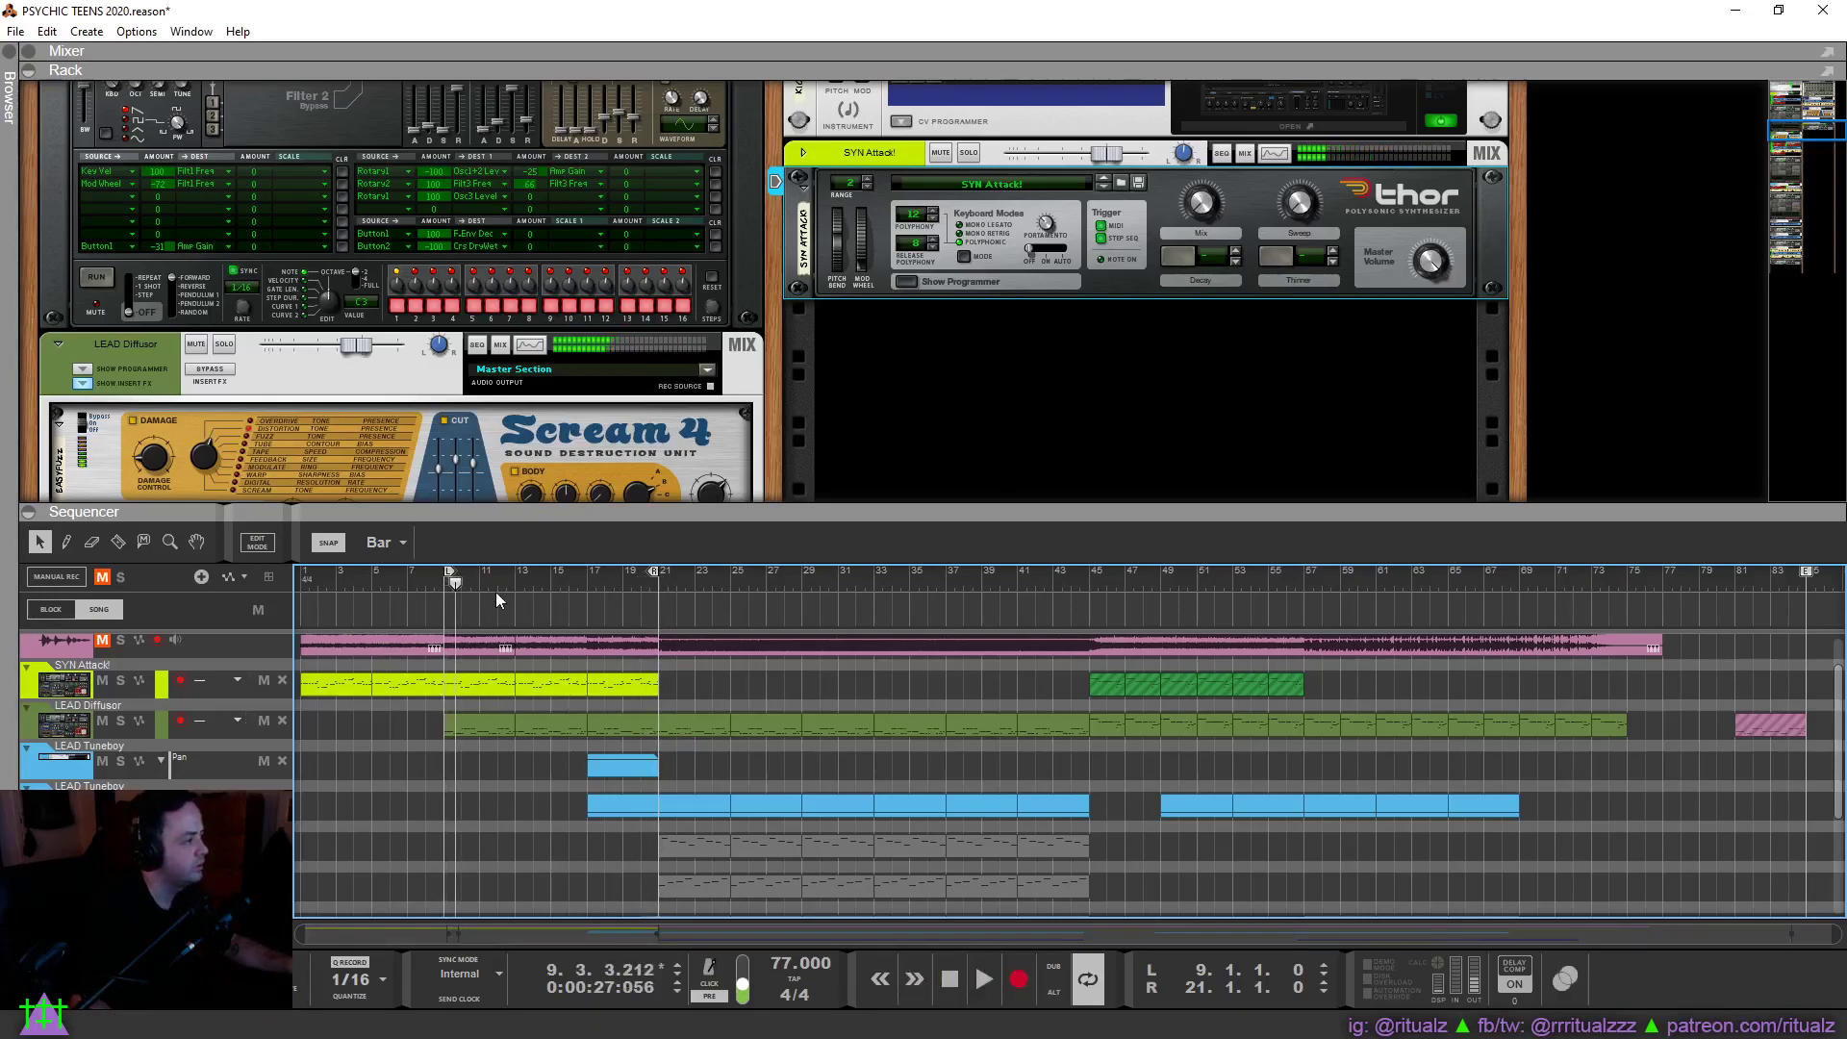
{"action": "left_click_drag", "start_coordinate": [456, 584], "coordinate": [443, 585]}
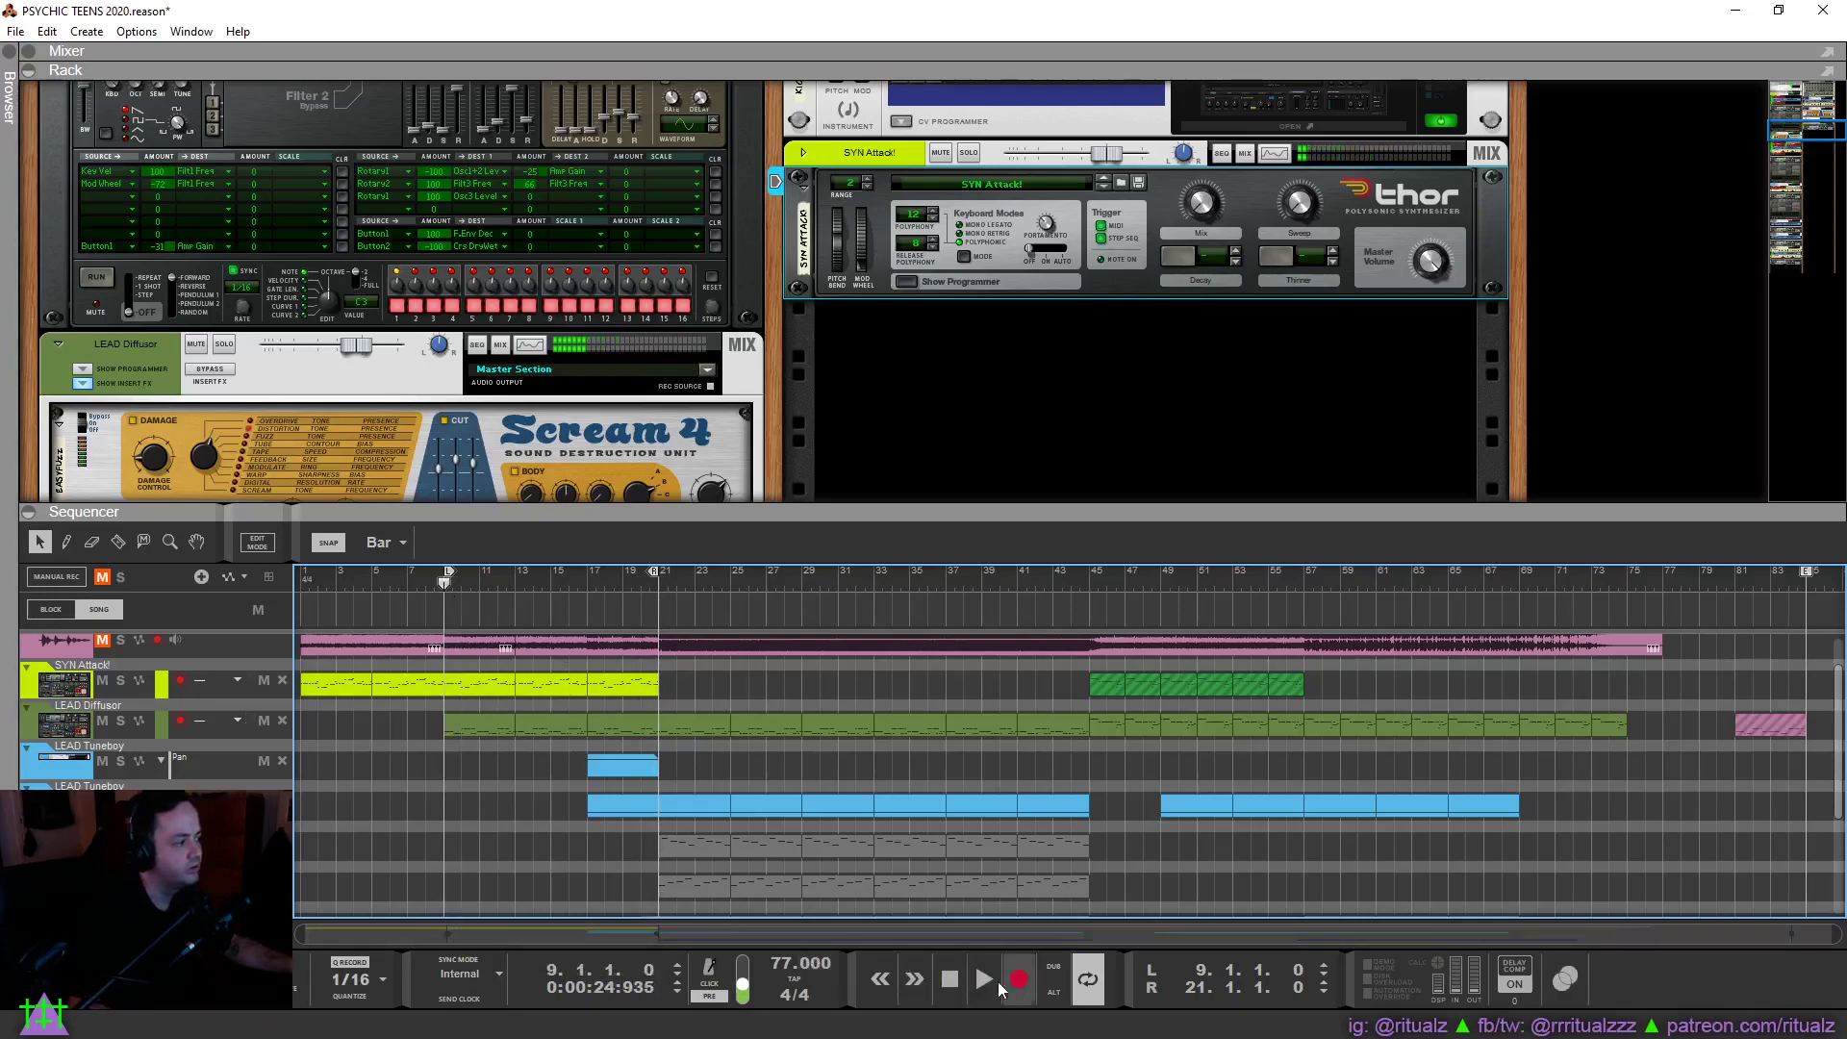
{"action": "scroll", "coordinate": [616, 789], "scroll_direction": "down", "scroll_amount": 4}
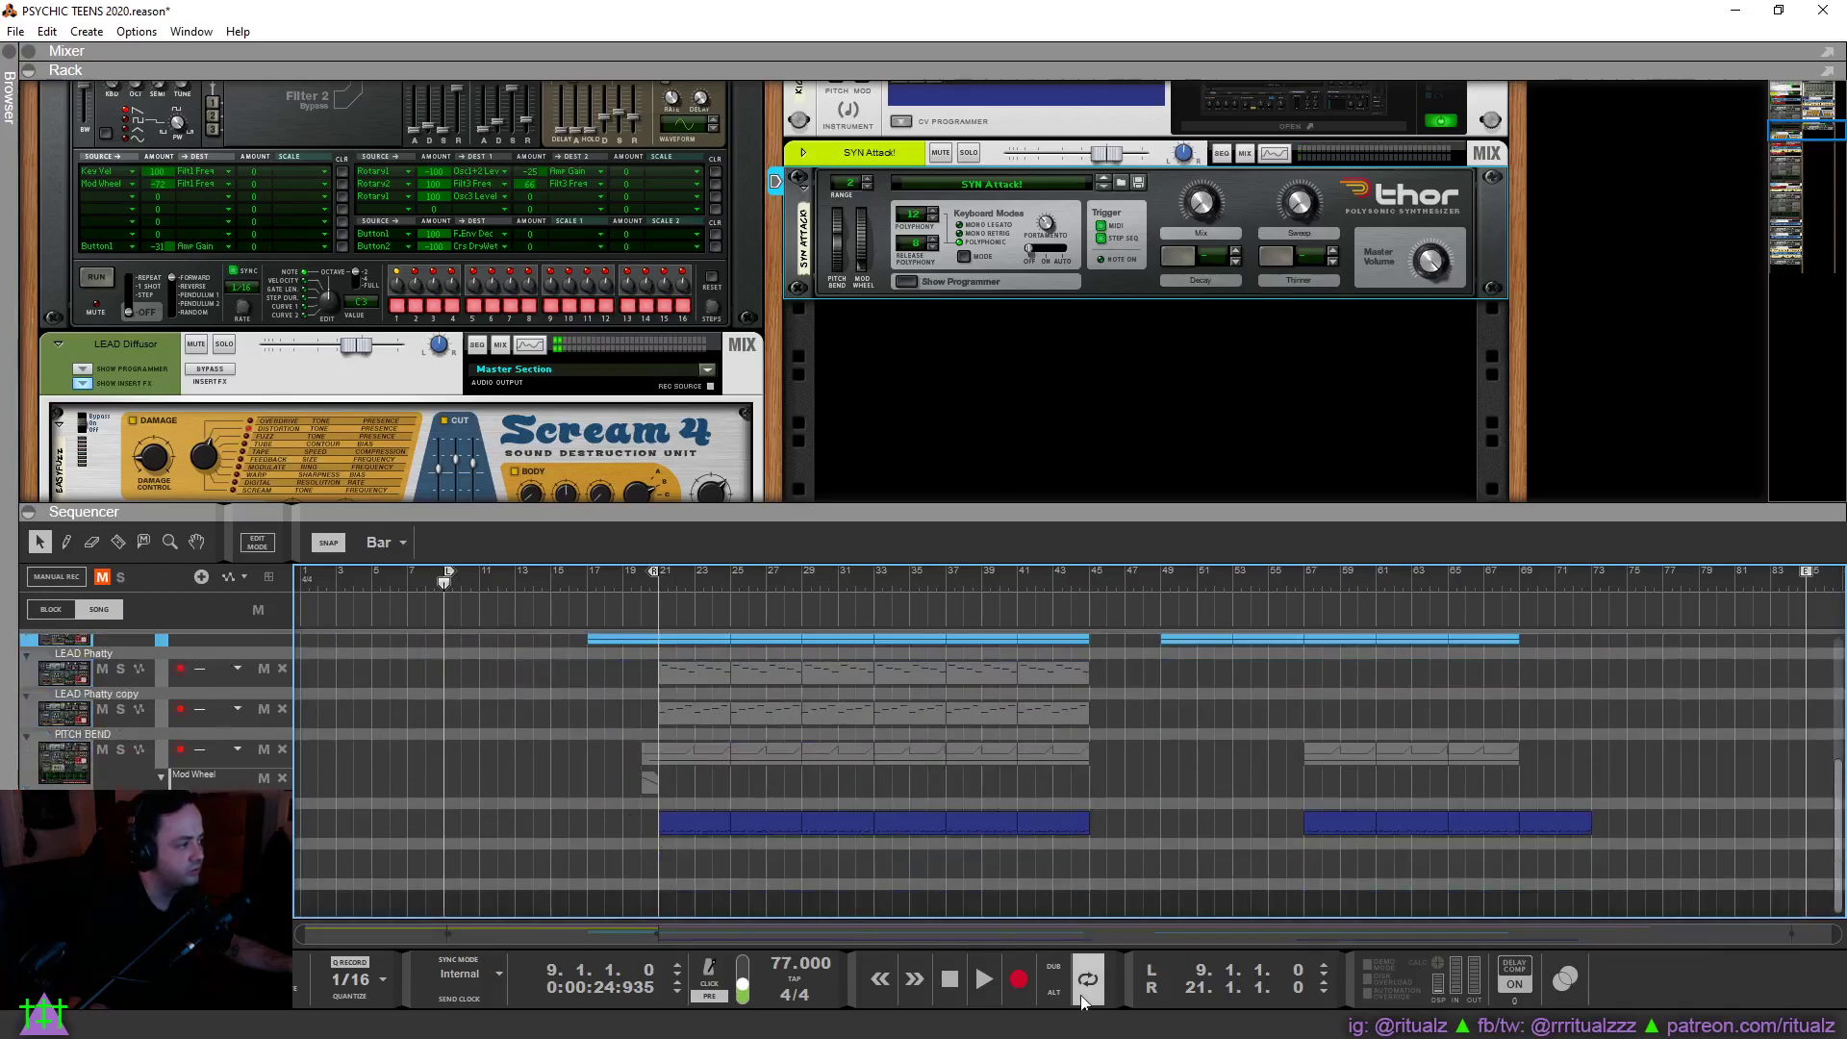
{"action": "left_click", "coordinate": [1024, 995]}
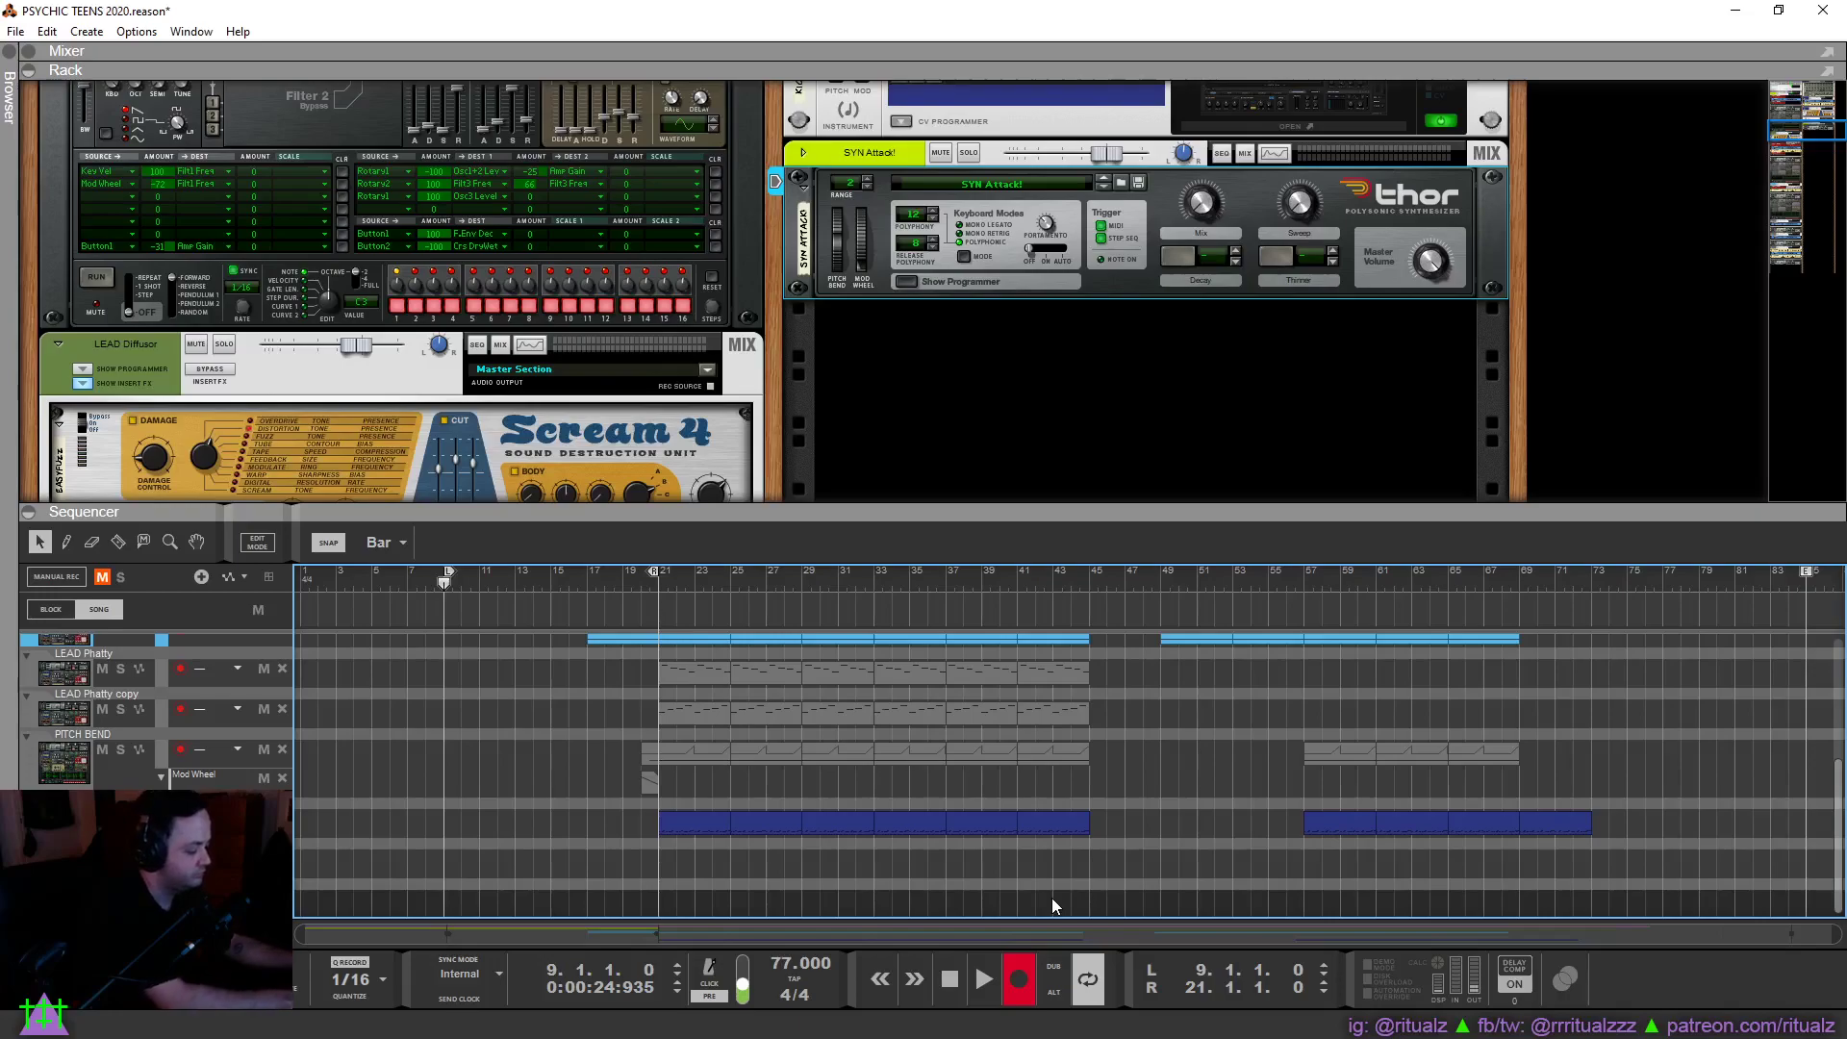
{"action": "key", "text": "space"}
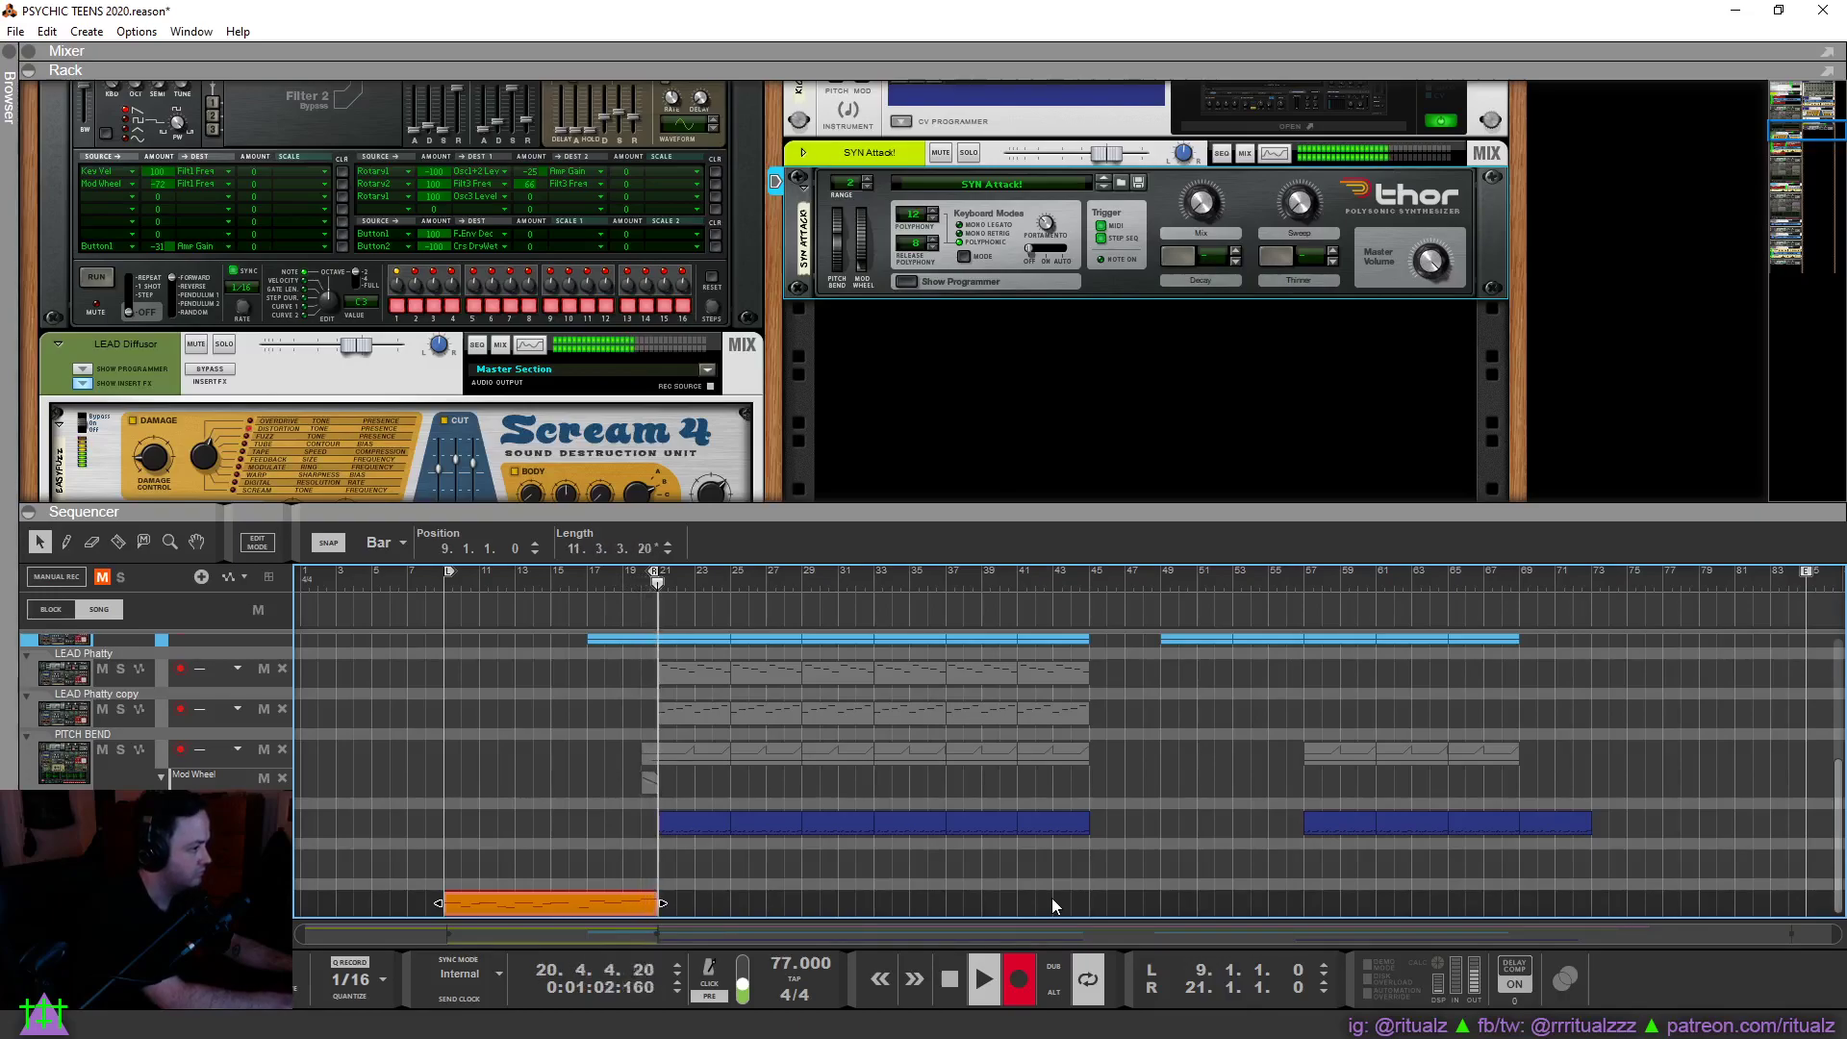
{"action": "left_click", "coordinate": [1022, 978]}
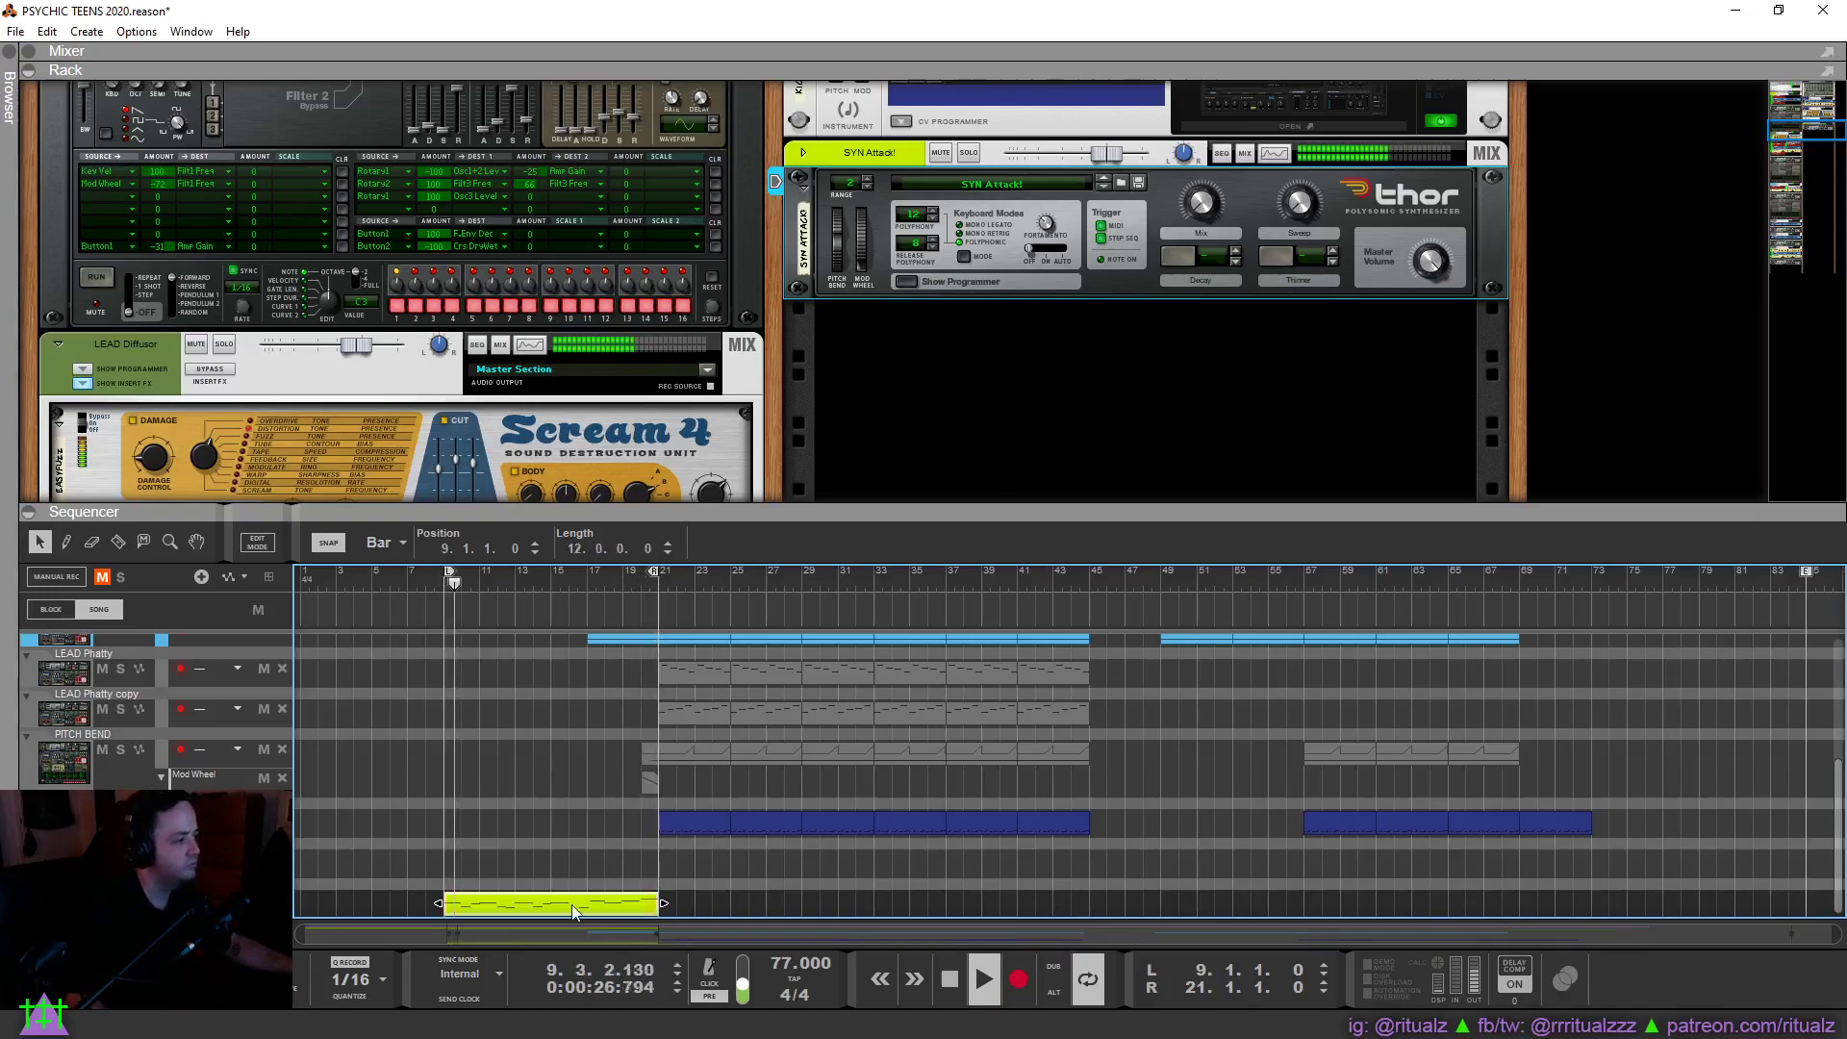
Check the recorded clip's notes, then split the clip at bars 13 and 17.
{"action": "double_click", "coordinate": [568, 908]}
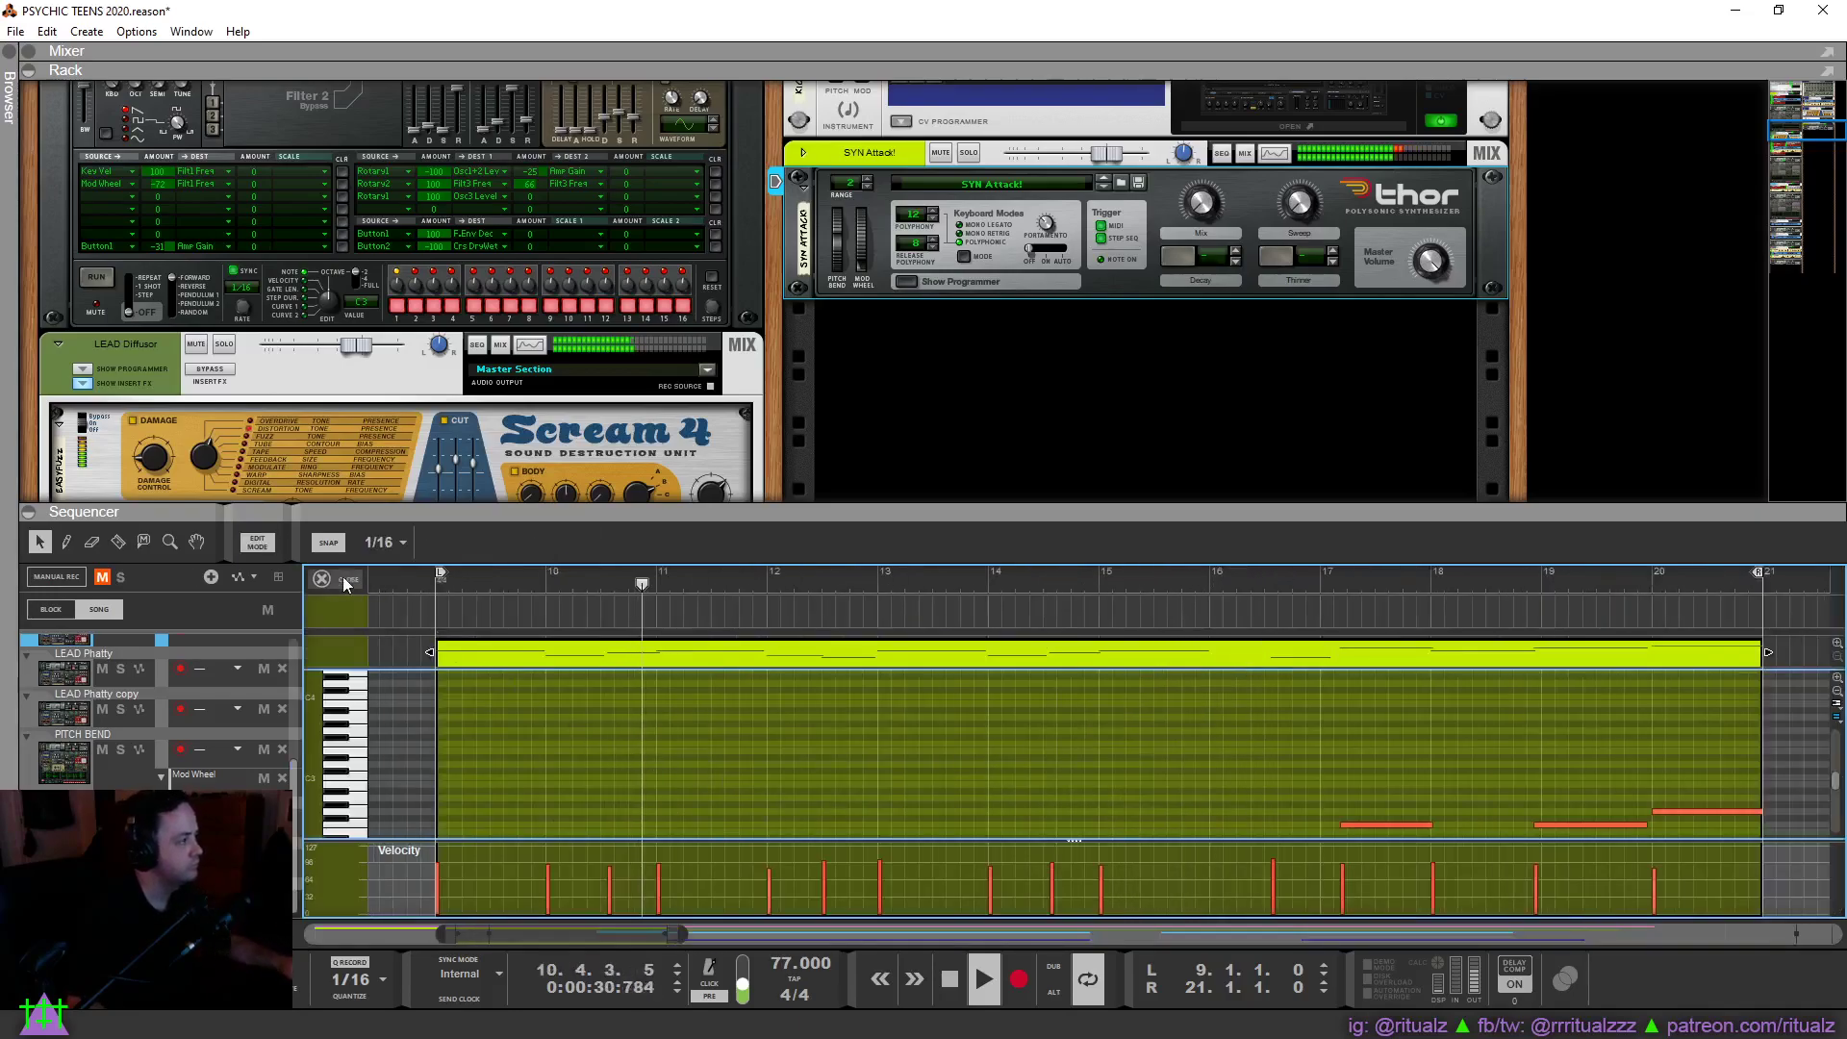
{"action": "key", "text": "ctrl+e"}
{"action": "key", "text": "r"}
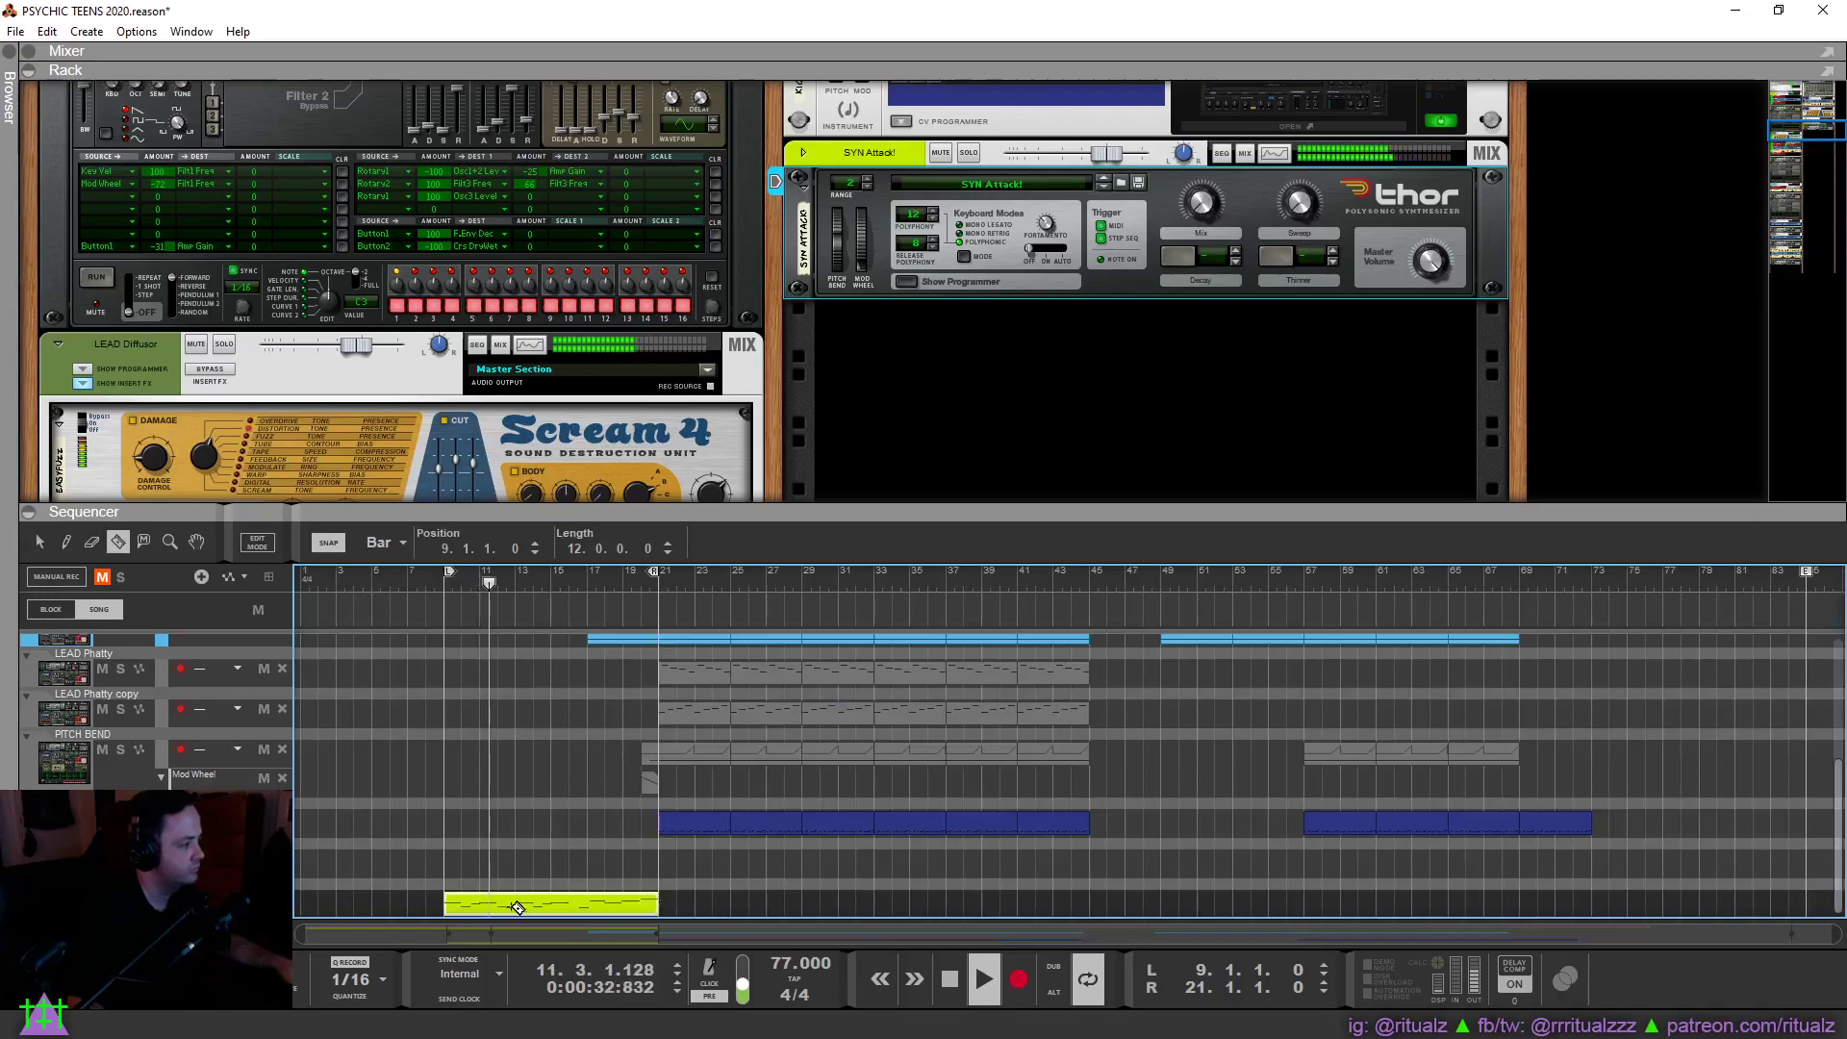
{"action": "left_click", "coordinate": [517, 904]}
{"action": "left_click", "coordinate": [589, 905]}
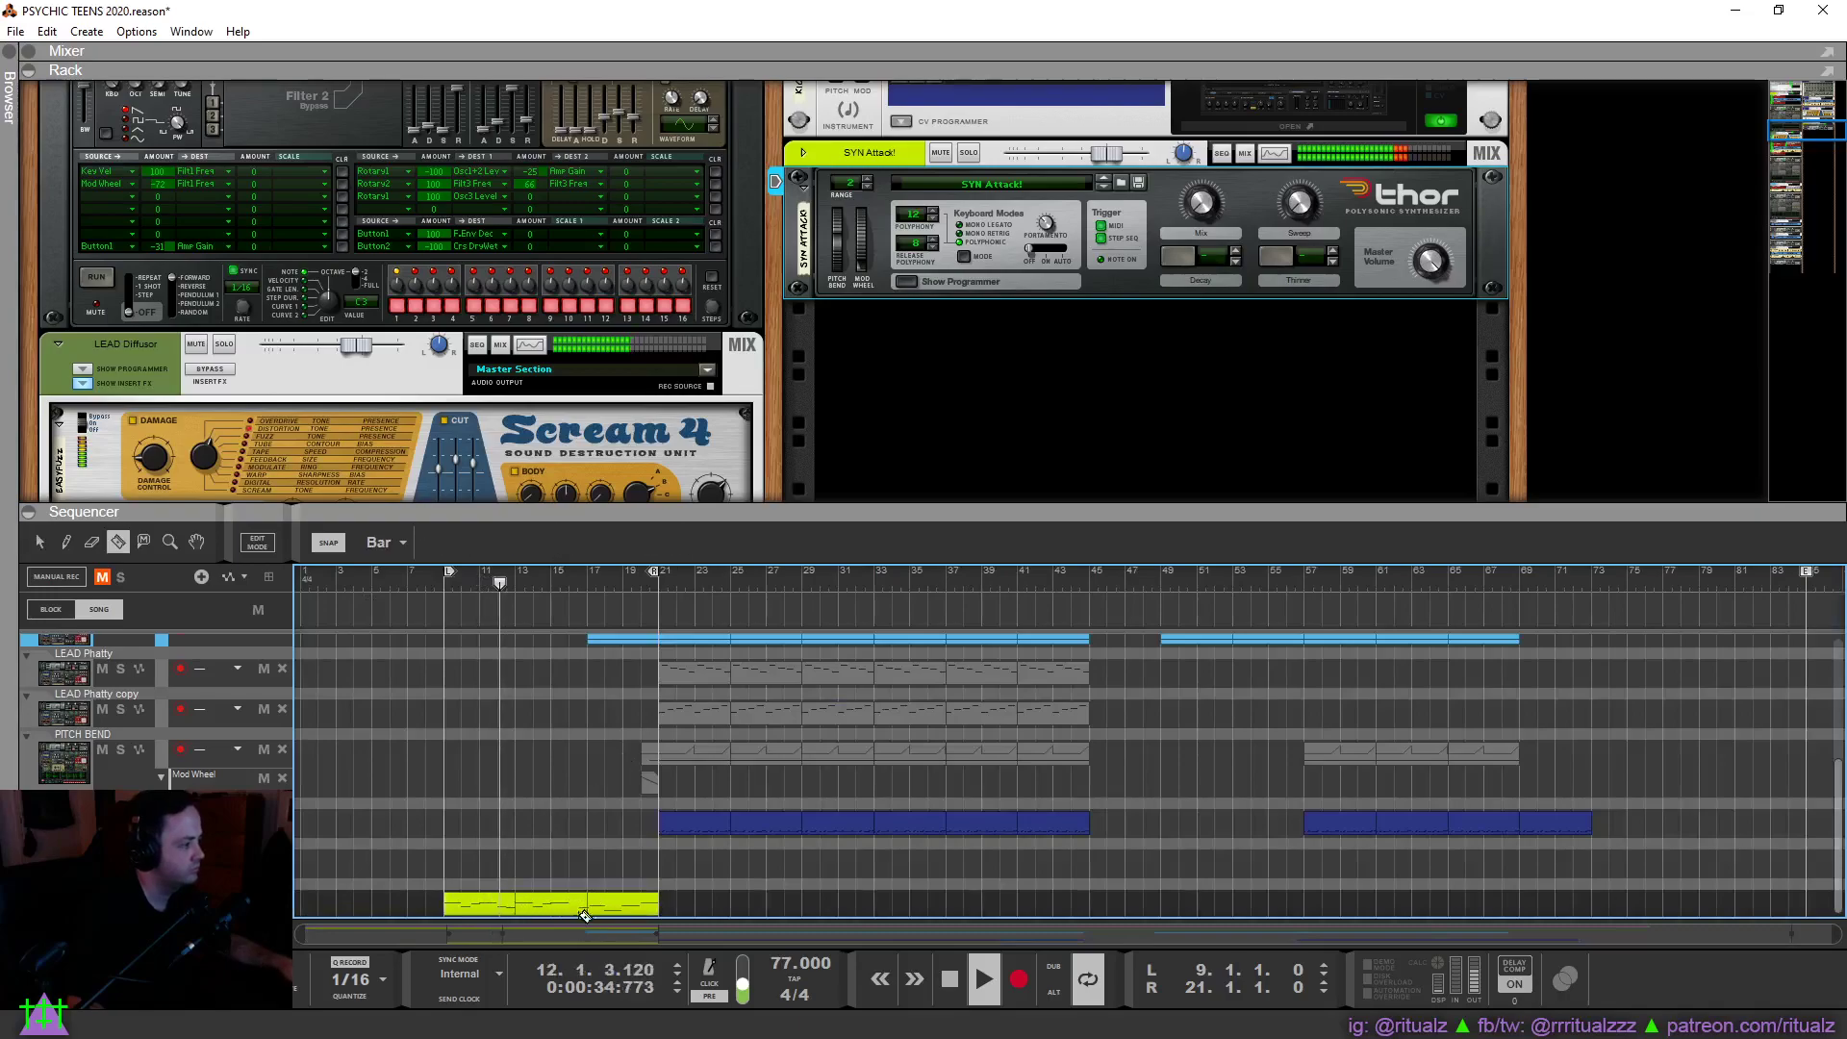
Align the notes in the bar 17–21 clip to the bar starts, and trim the F2 note at bar 19 to one bar.
{"action": "key", "text": "q"}
{"action": "left_click", "coordinate": [612, 909]}
{"action": "double_click", "coordinate": [612, 908]}
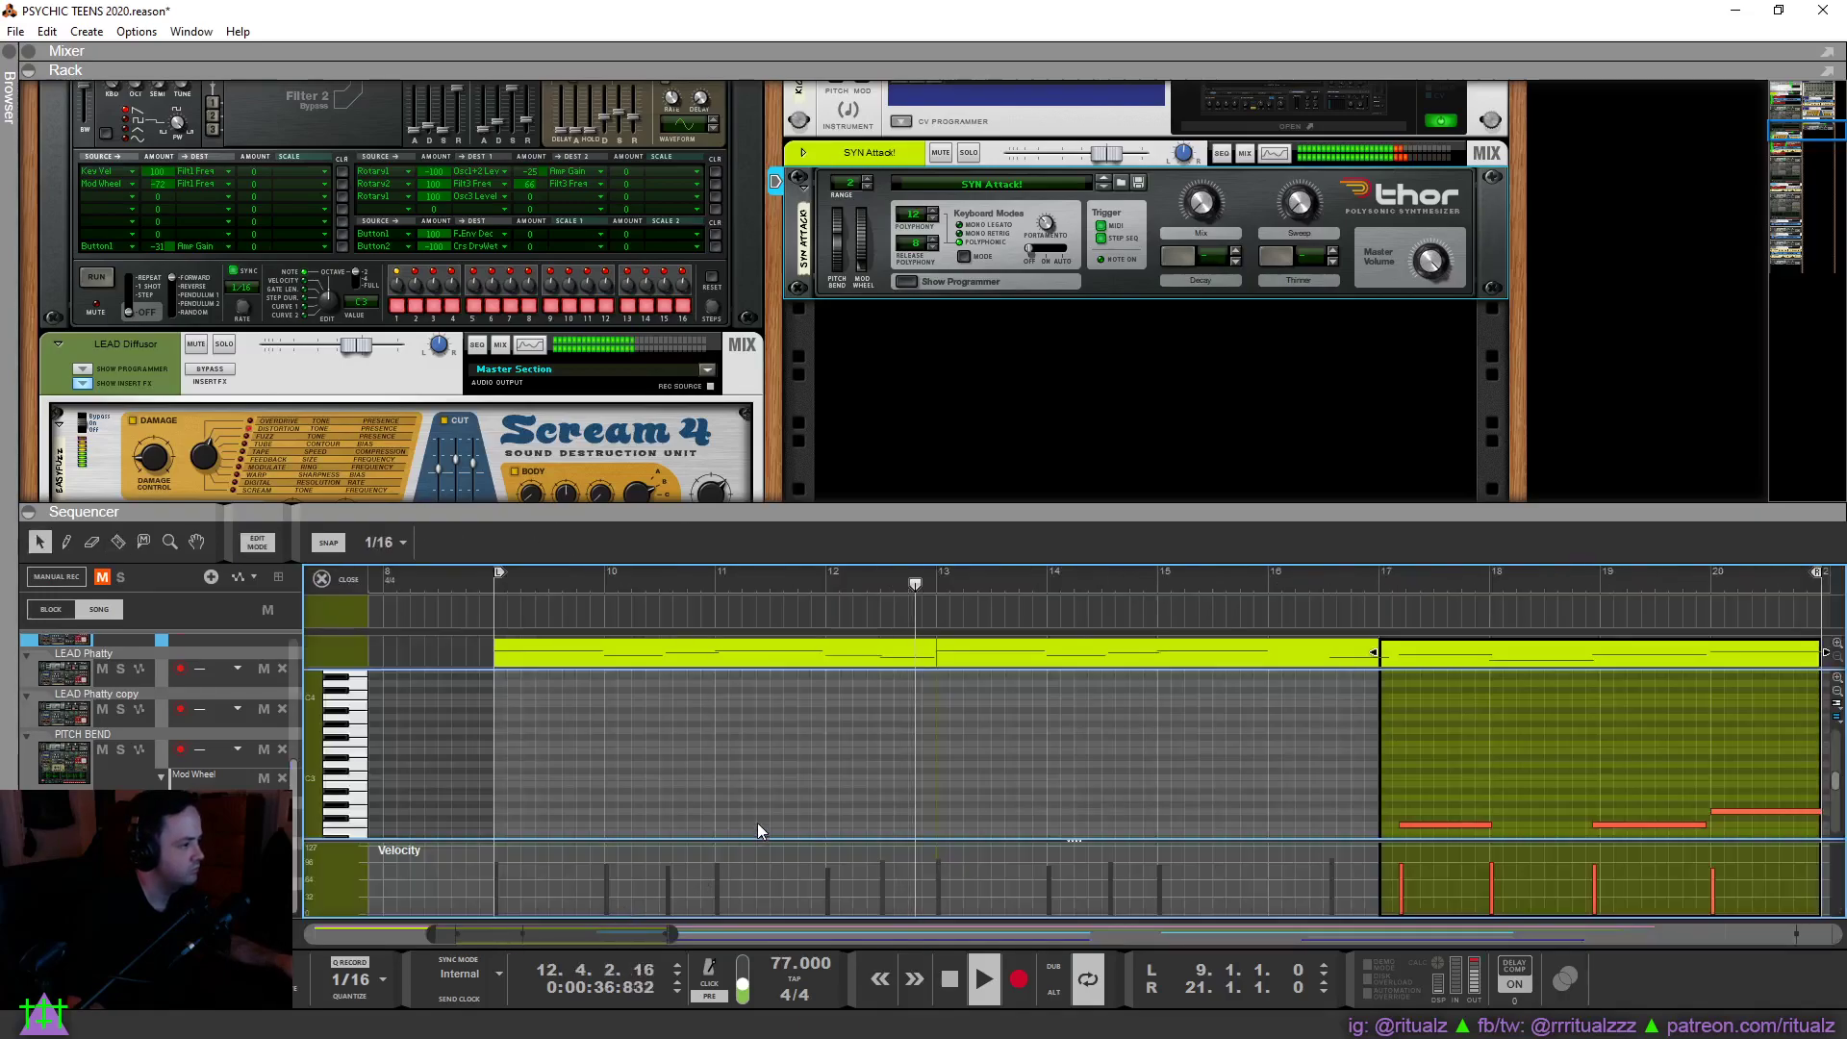
{"action": "left_click_drag", "start_coordinate": [677, 767], "coordinate": [762, 767]}
{"action": "left_click", "coordinate": [1030, 754]}
{"action": "left_click_drag", "start_coordinate": [1114, 770], "coordinate": [1131, 767]}
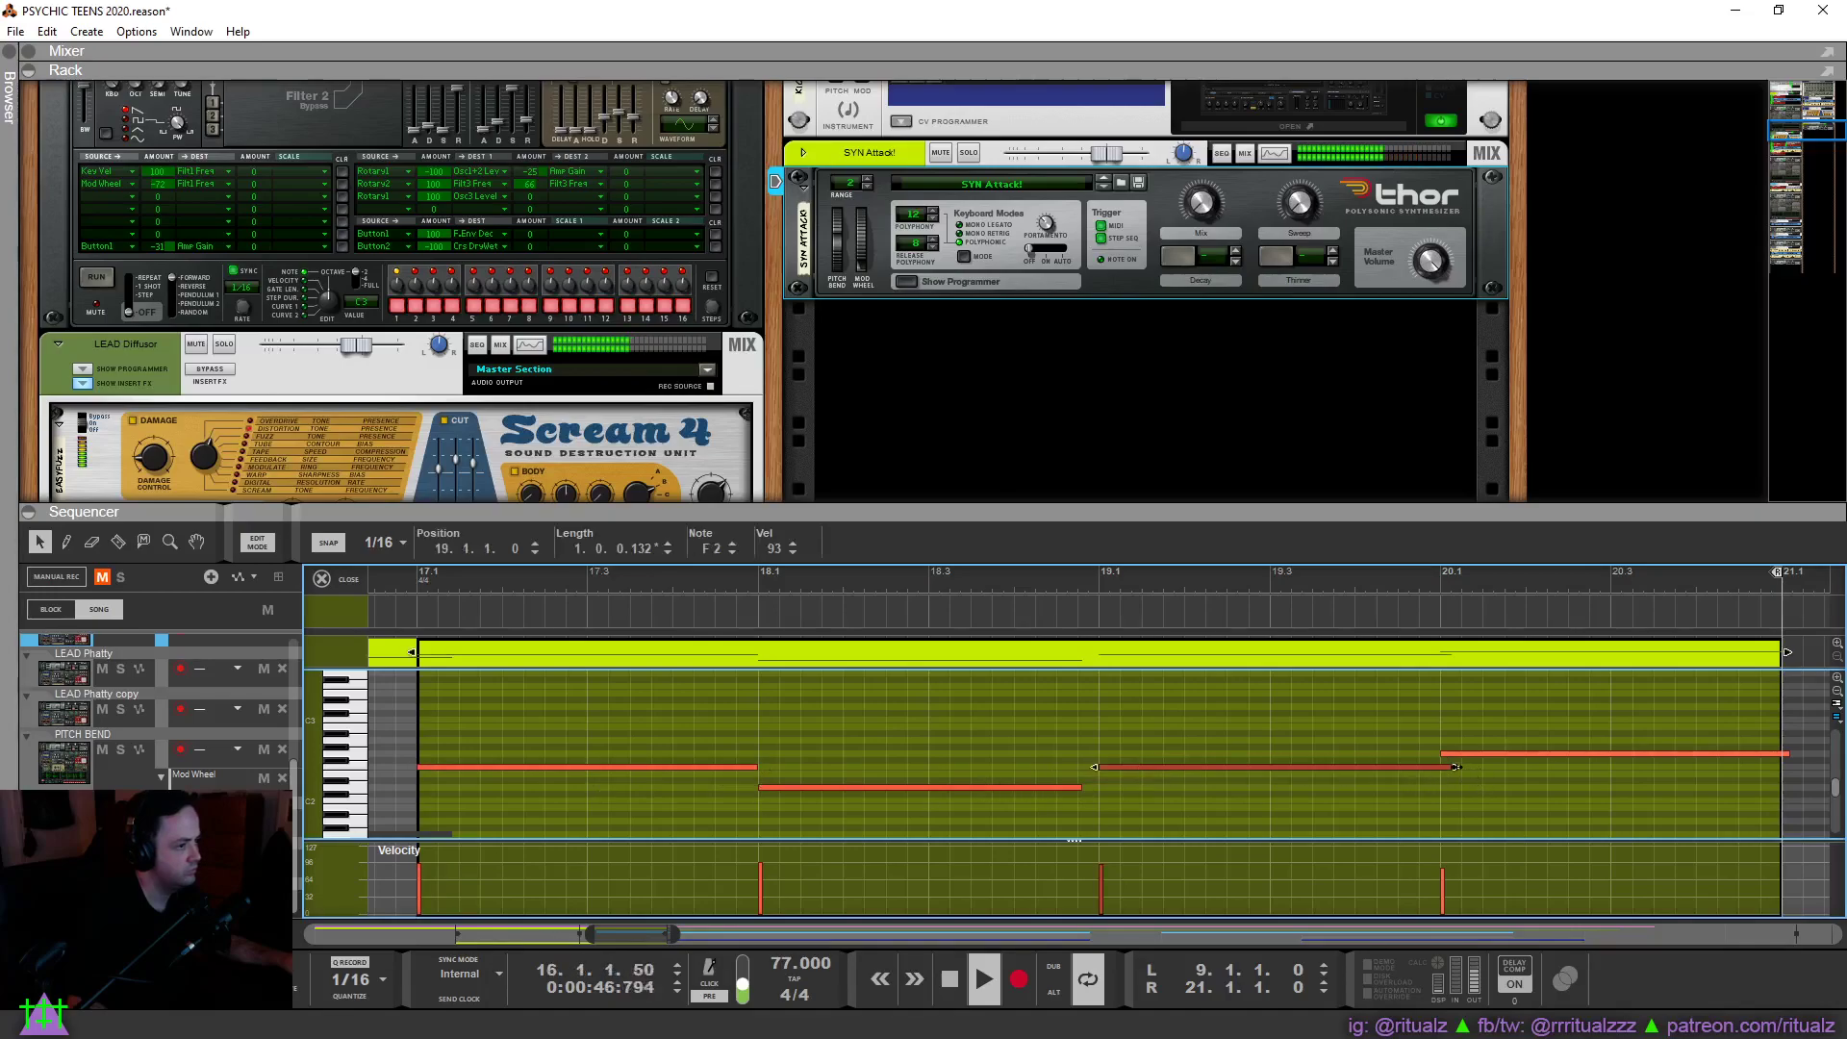
{"action": "left_click_drag", "start_coordinate": [1087, 780], "coordinate": [1078, 792]}
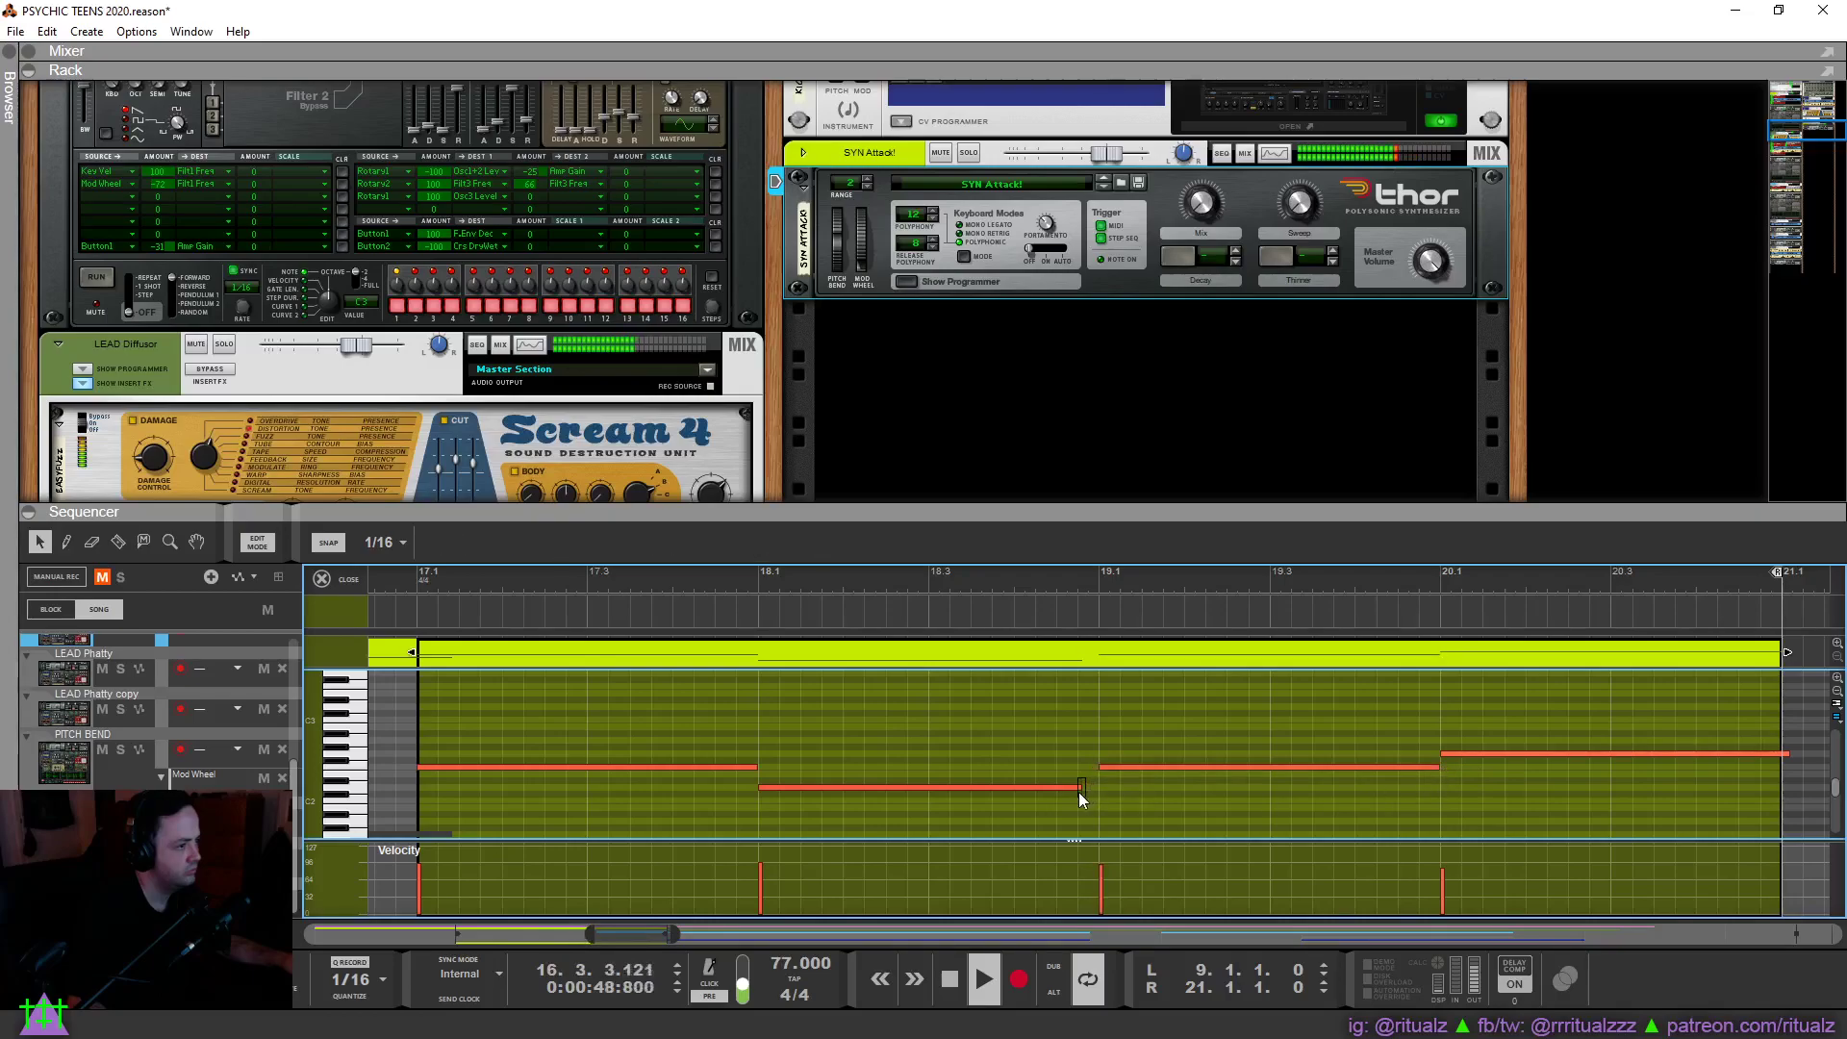
{"action": "left_click", "coordinate": [331, 581]}
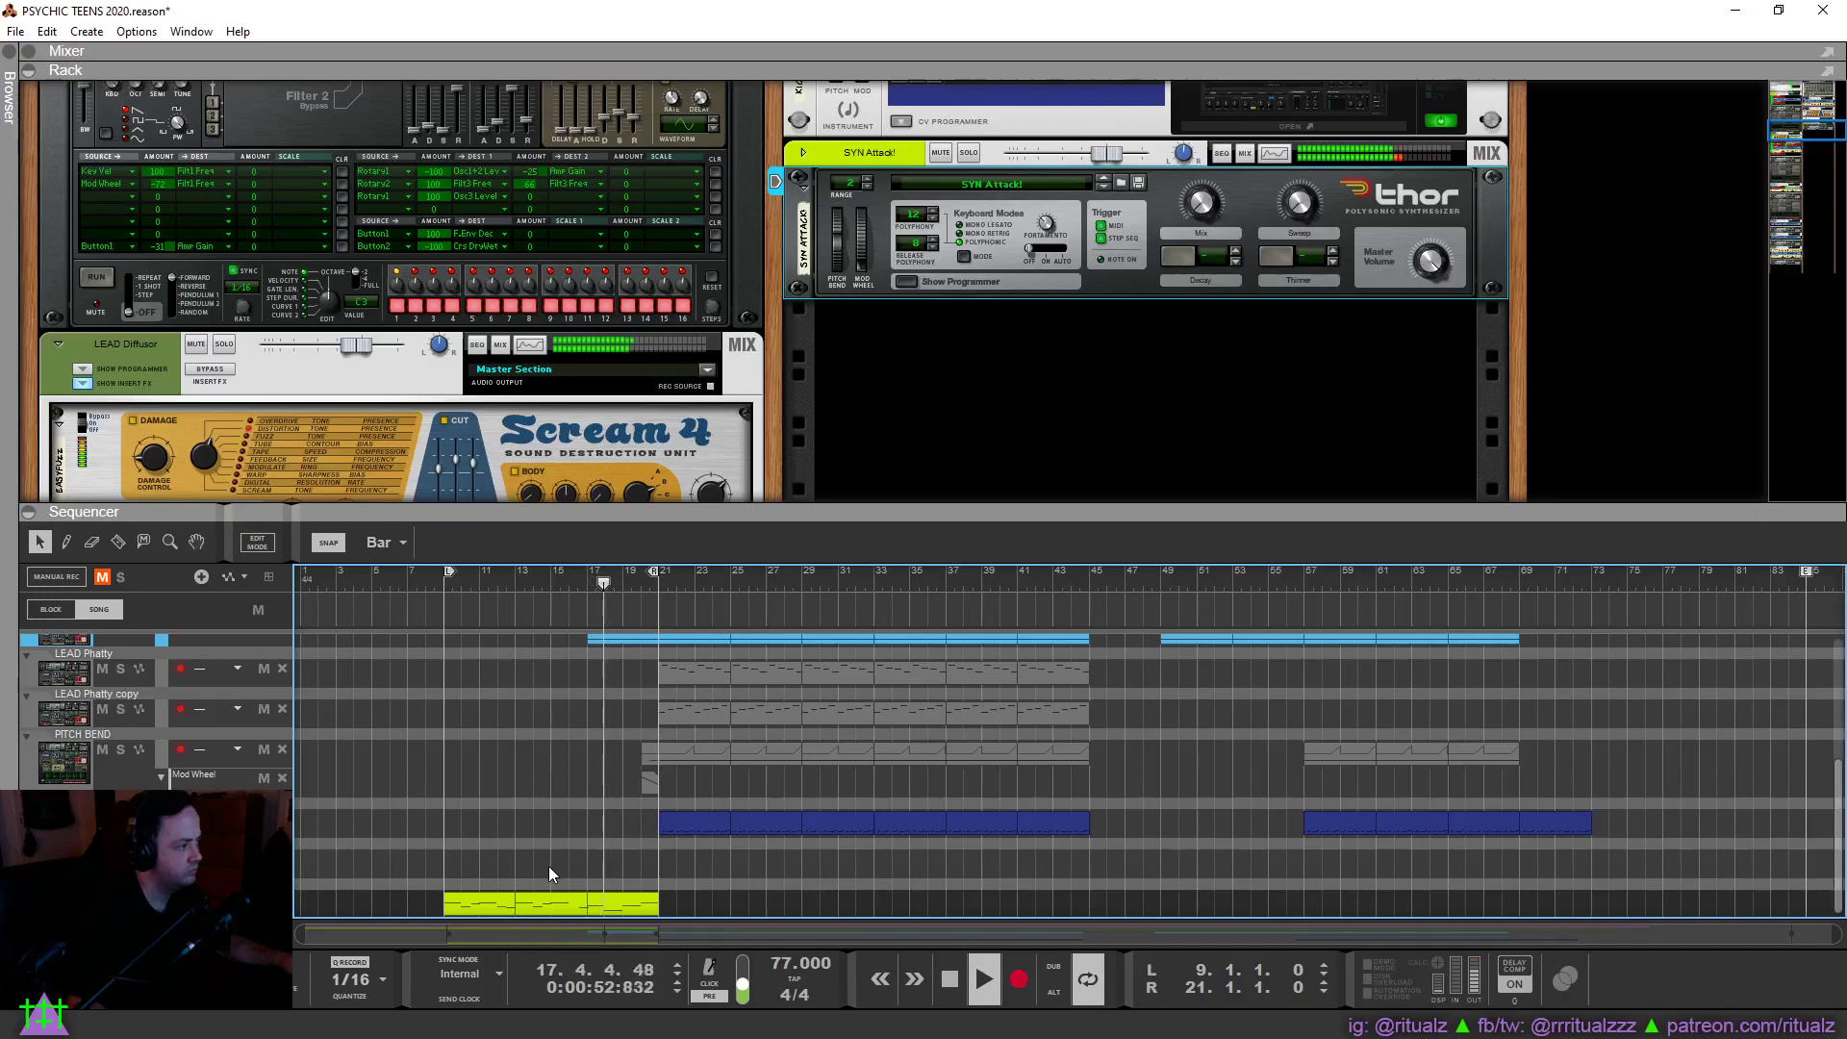
Replace the recorded clip at bar 13 with a copy of the four-bar clip from bar 9.
{"action": "left_click", "coordinate": [538, 909]}
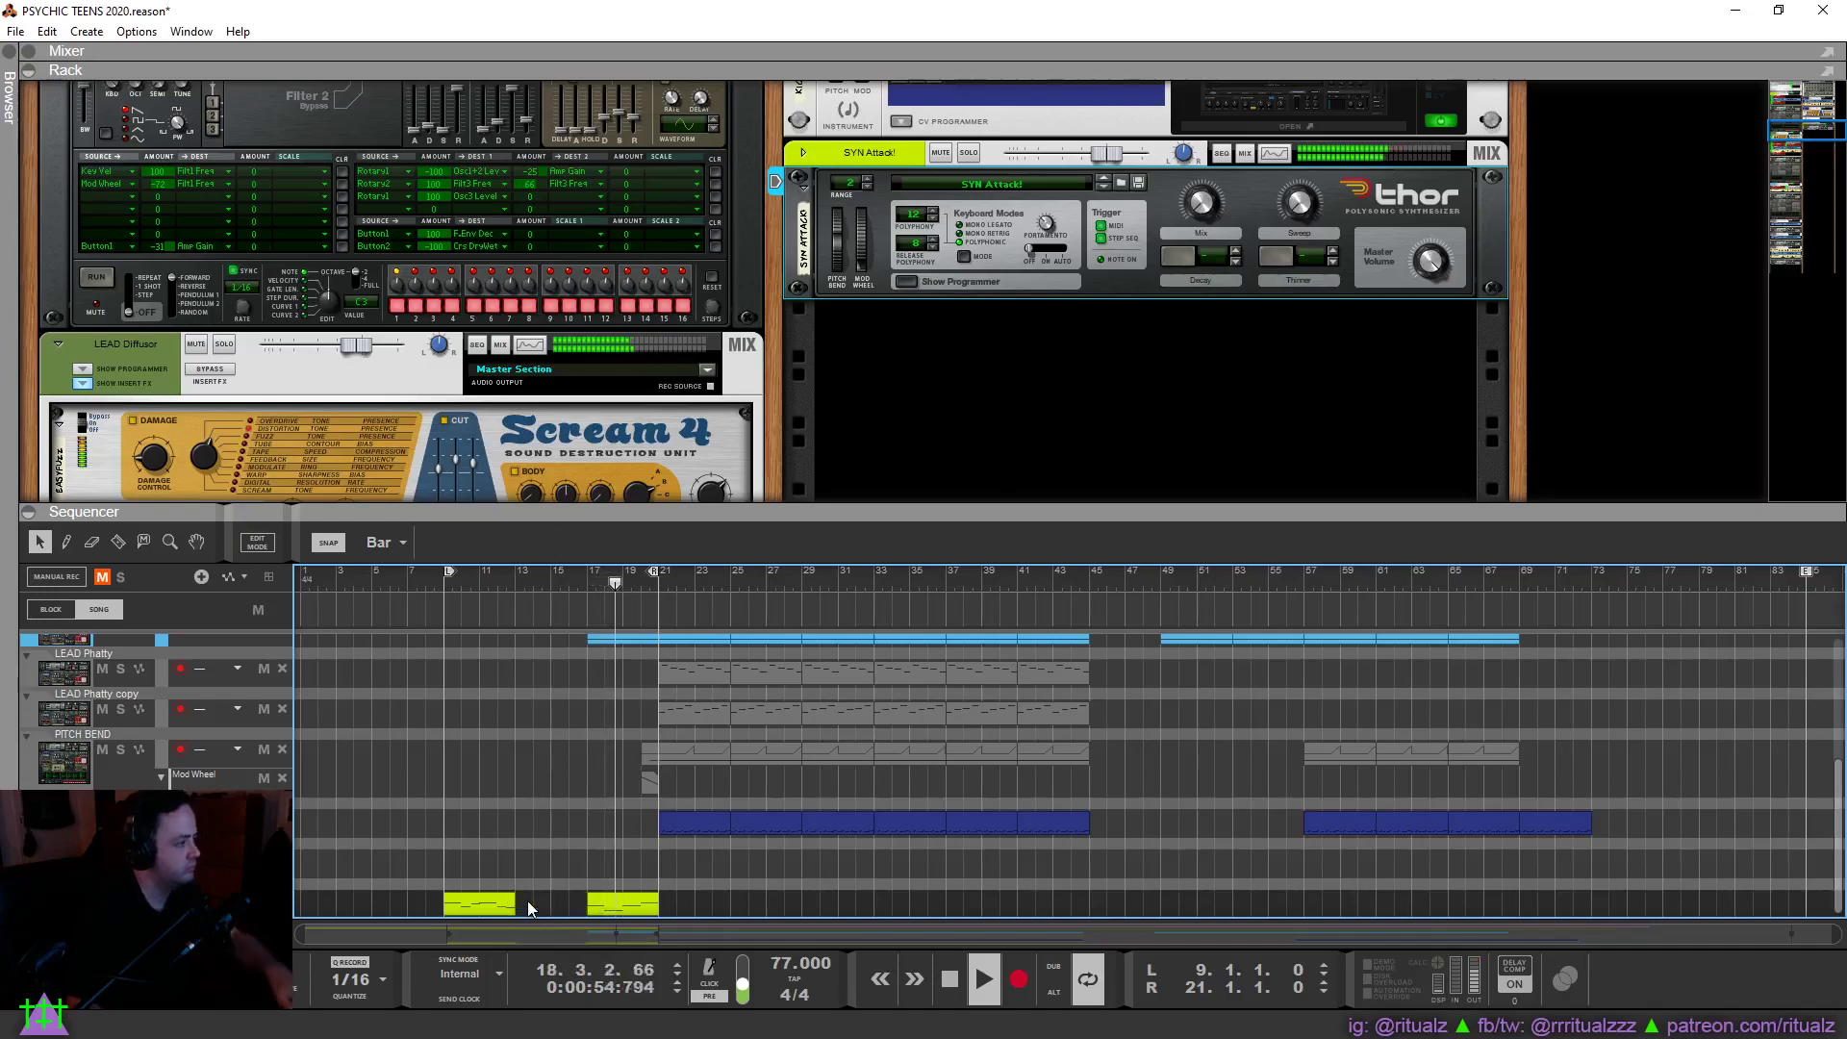
{"action": "left_click_drag", "start_coordinate": [539, 909], "coordinate": [582, 903]}
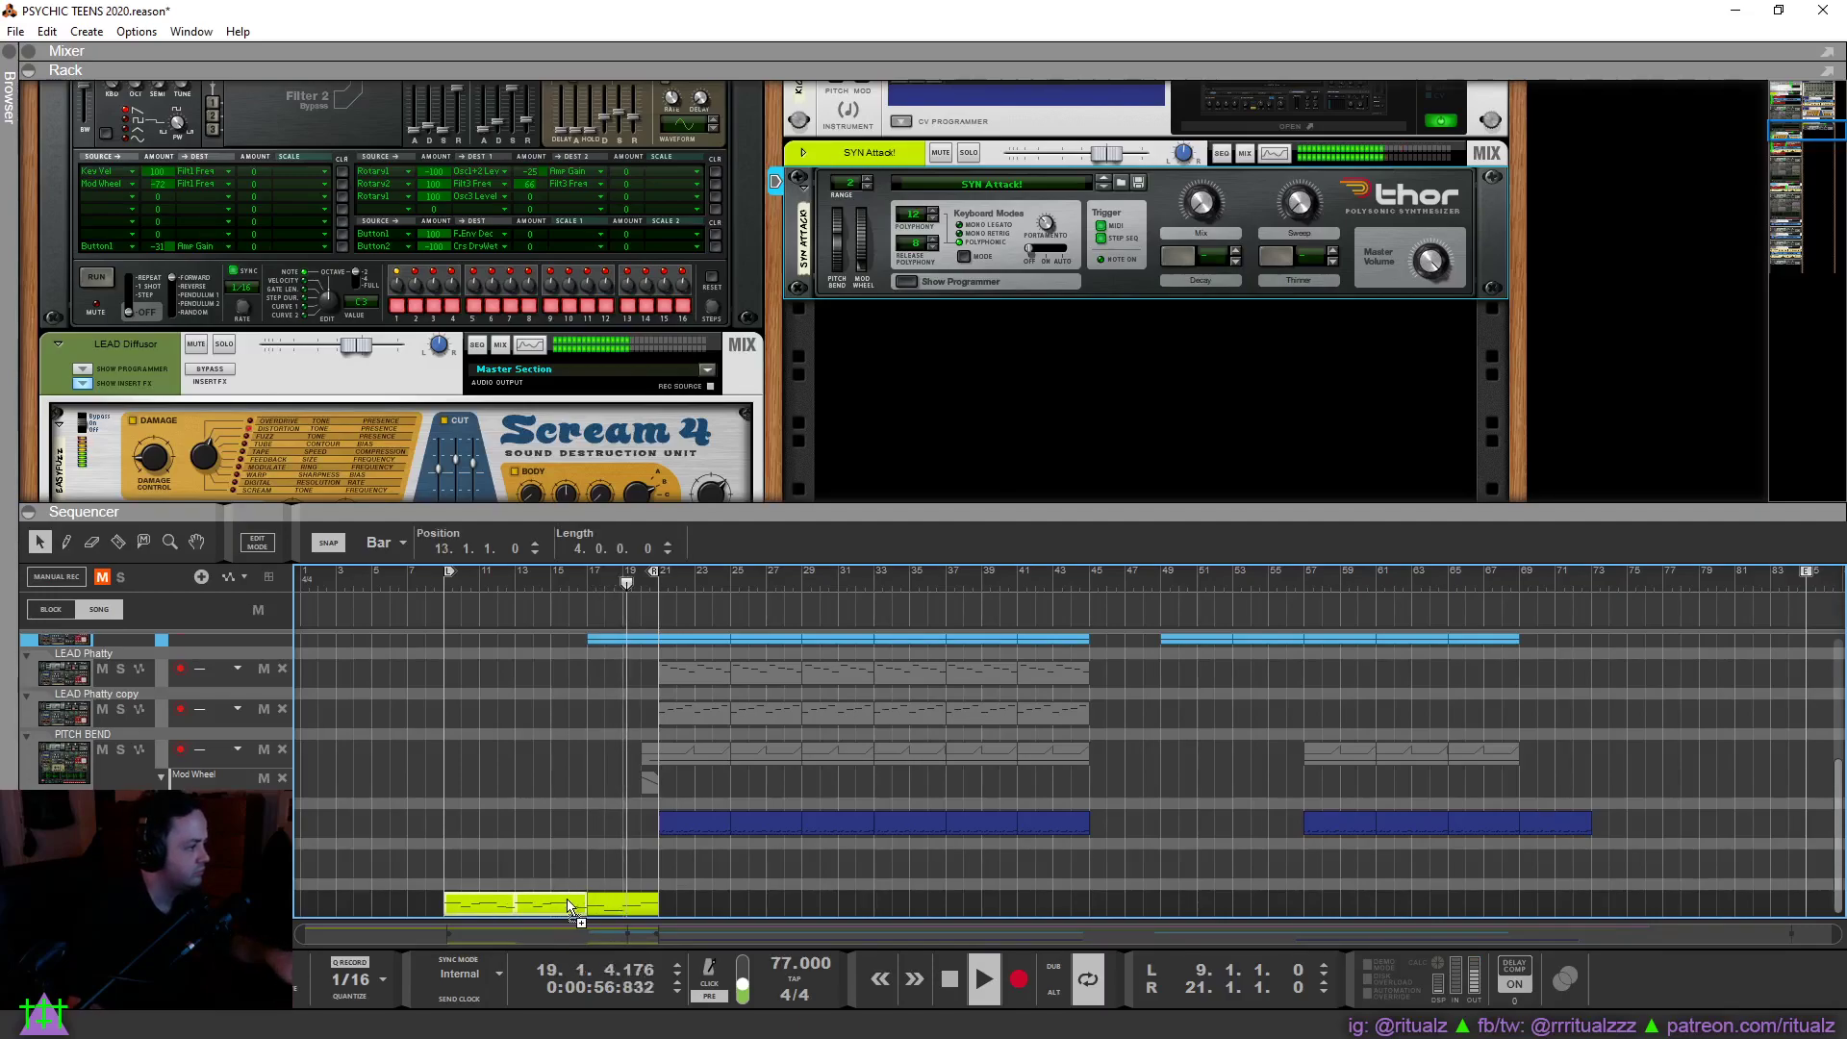
Raise the SYN Attack! channel level slightly and solo the LEAD Phatty and LEAD Phatty copy tracks.
{"action": "left_click", "coordinate": [568, 861]}
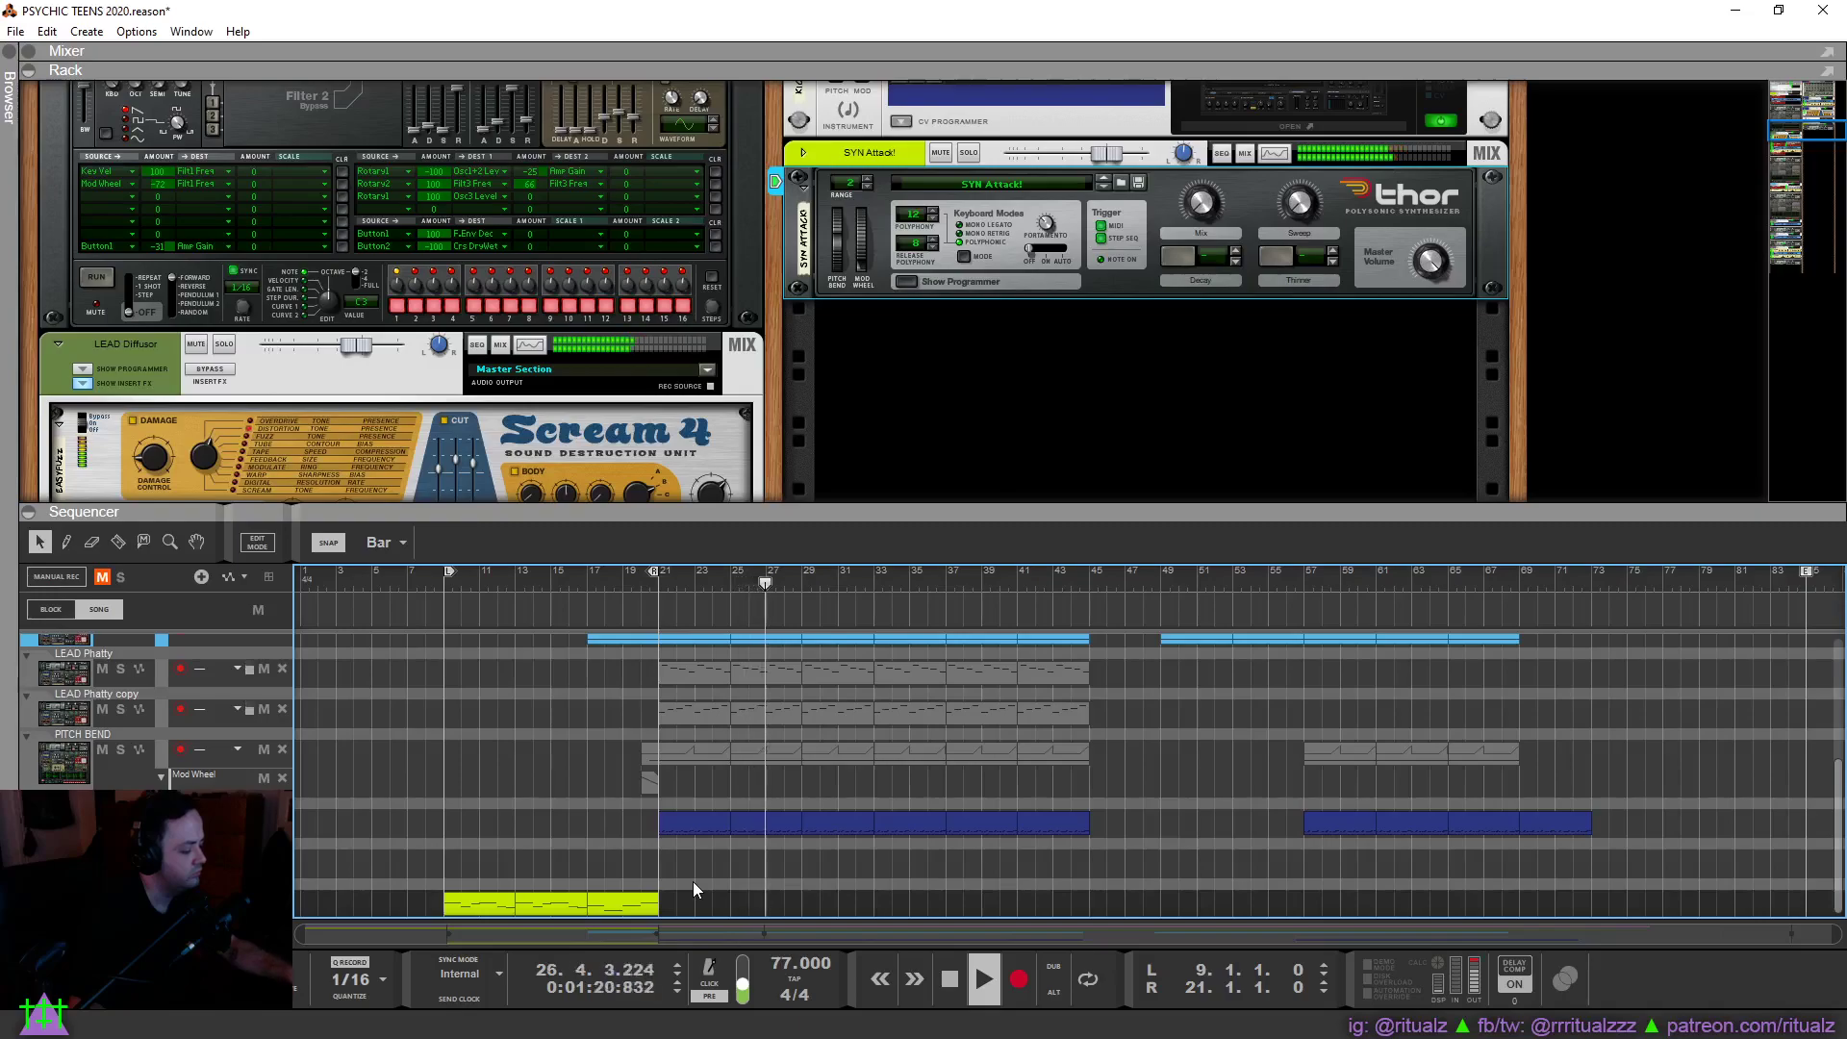
{"action": "left_click_drag", "start_coordinate": [1108, 152], "coordinate": [1122, 154]}
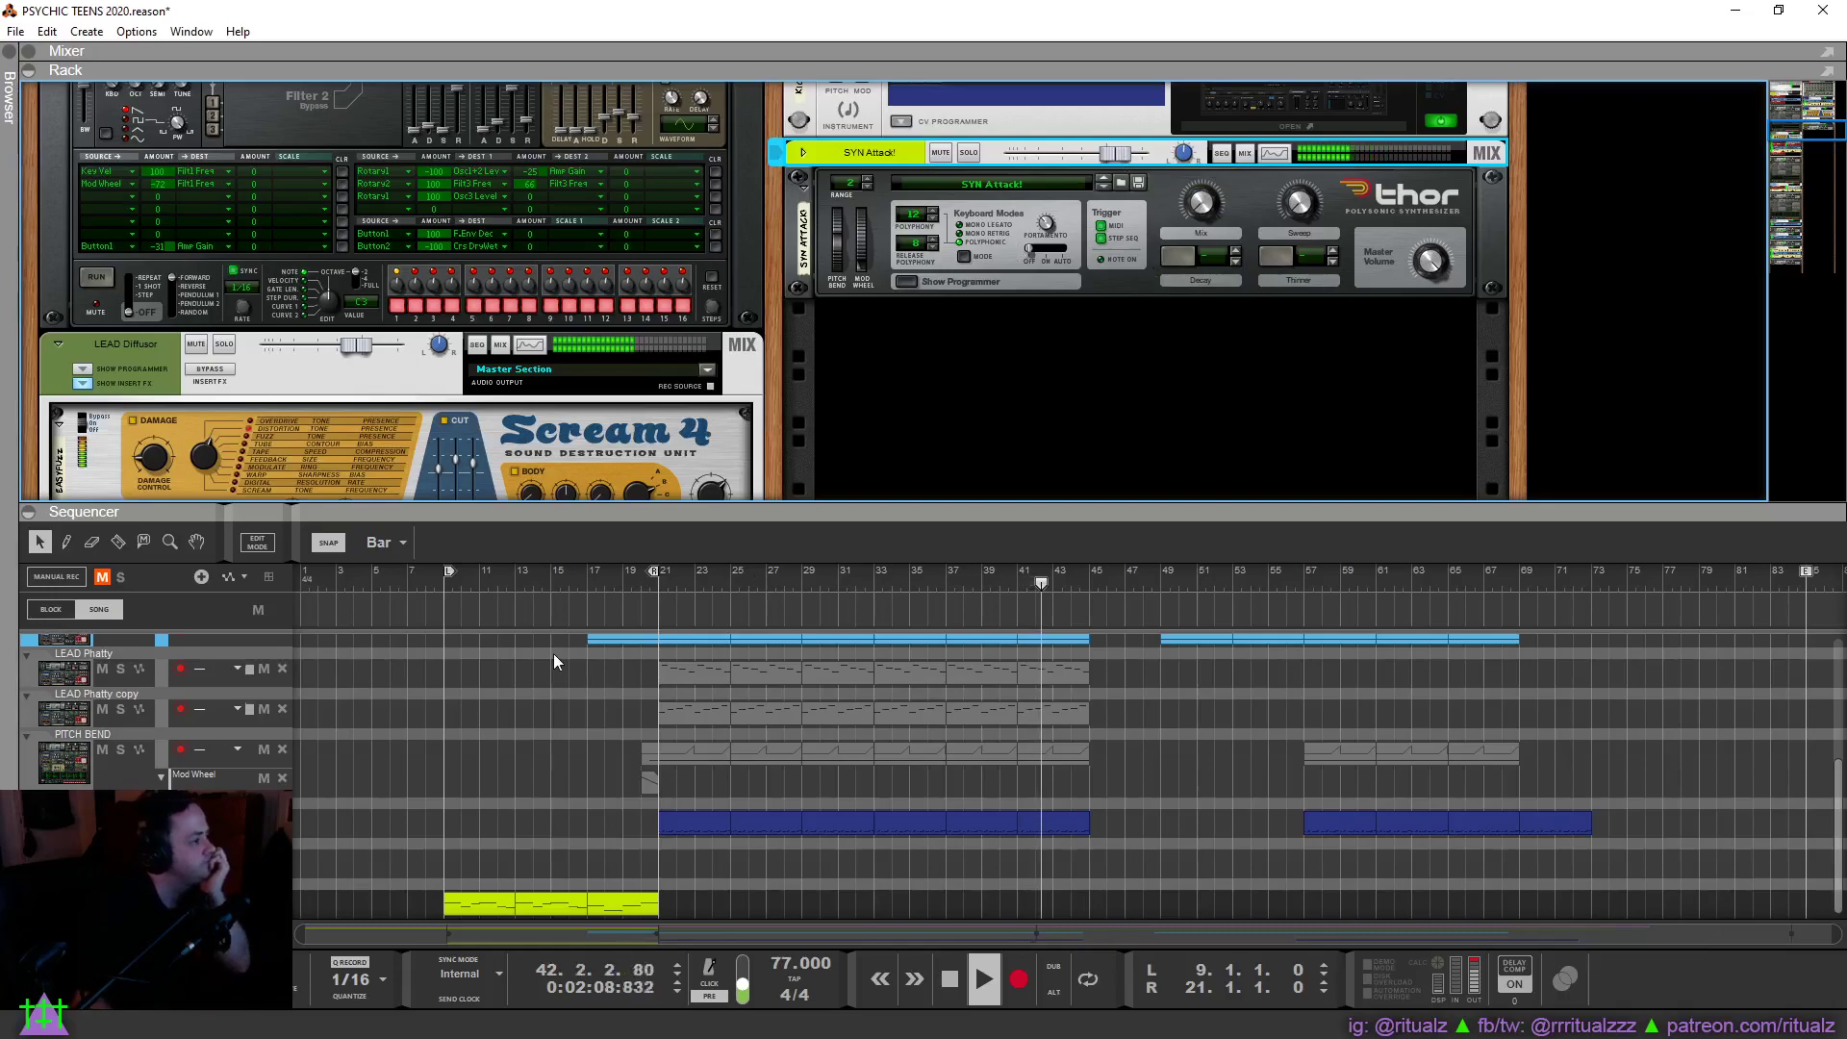
{"action": "left_click", "coordinate": [120, 668]}
{"action": "left_click", "coordinate": [120, 710]}
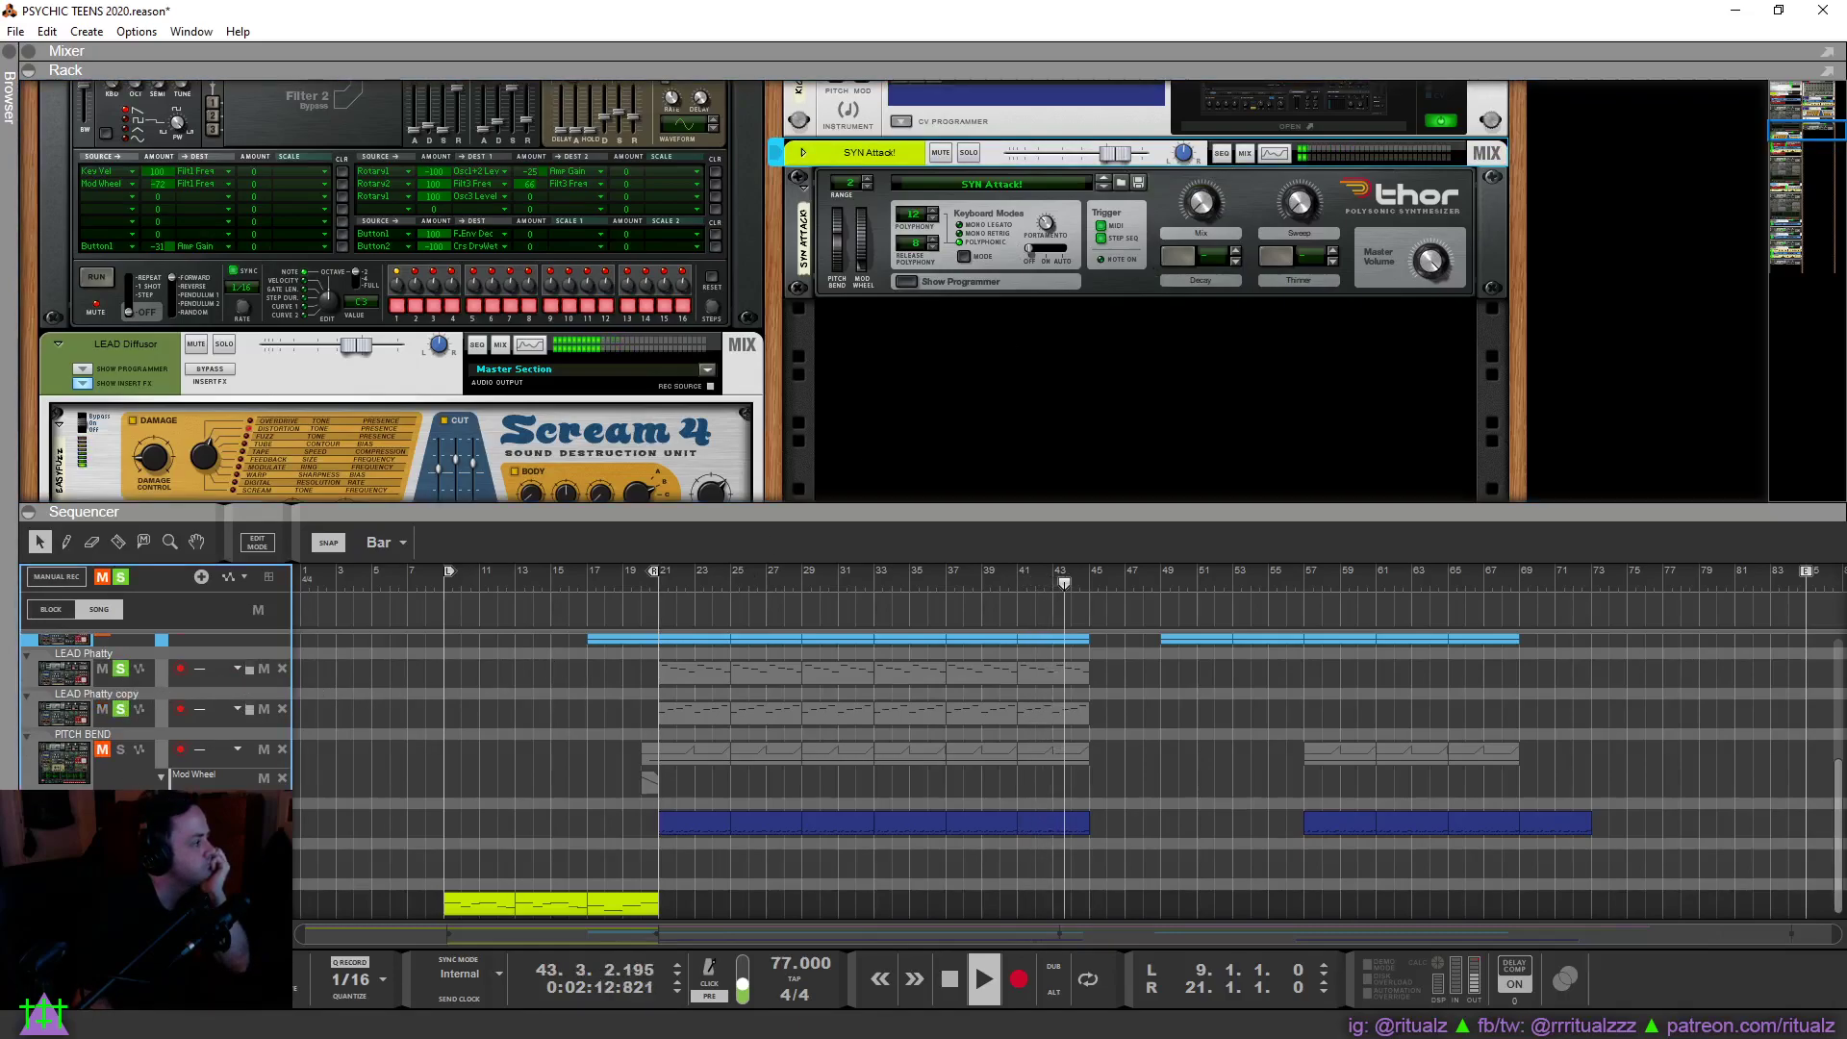
Loop the song from bar 21 to bar 45 and return the song position to bar 21.
{"action": "left_click_drag", "start_coordinate": [652, 572], "coordinate": [1090, 625]}
{"action": "left_click", "coordinate": [664, 585], "text": "alt"}
{"action": "left_click", "coordinate": [655, 581]}
{"action": "left_click", "coordinate": [1090, 979]}
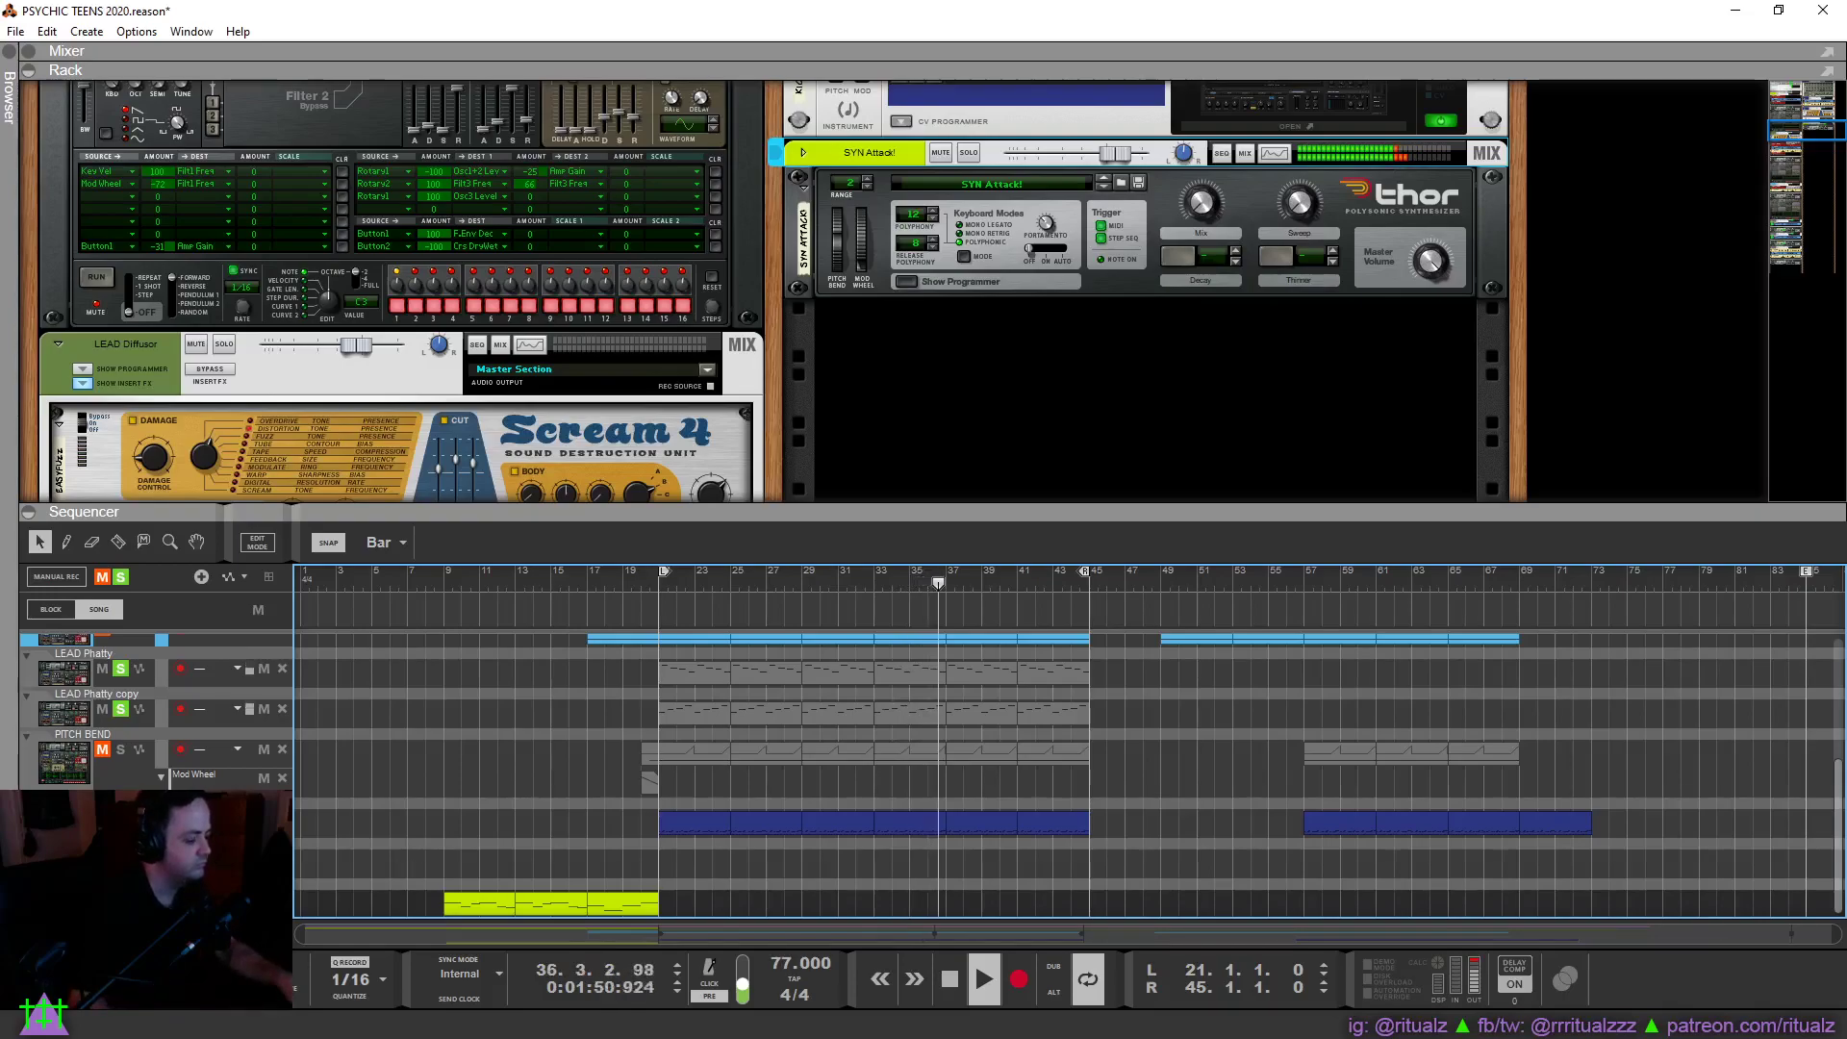
{"action": "key", "text": "space"}
{"action": "left_click", "coordinate": [660, 583]}
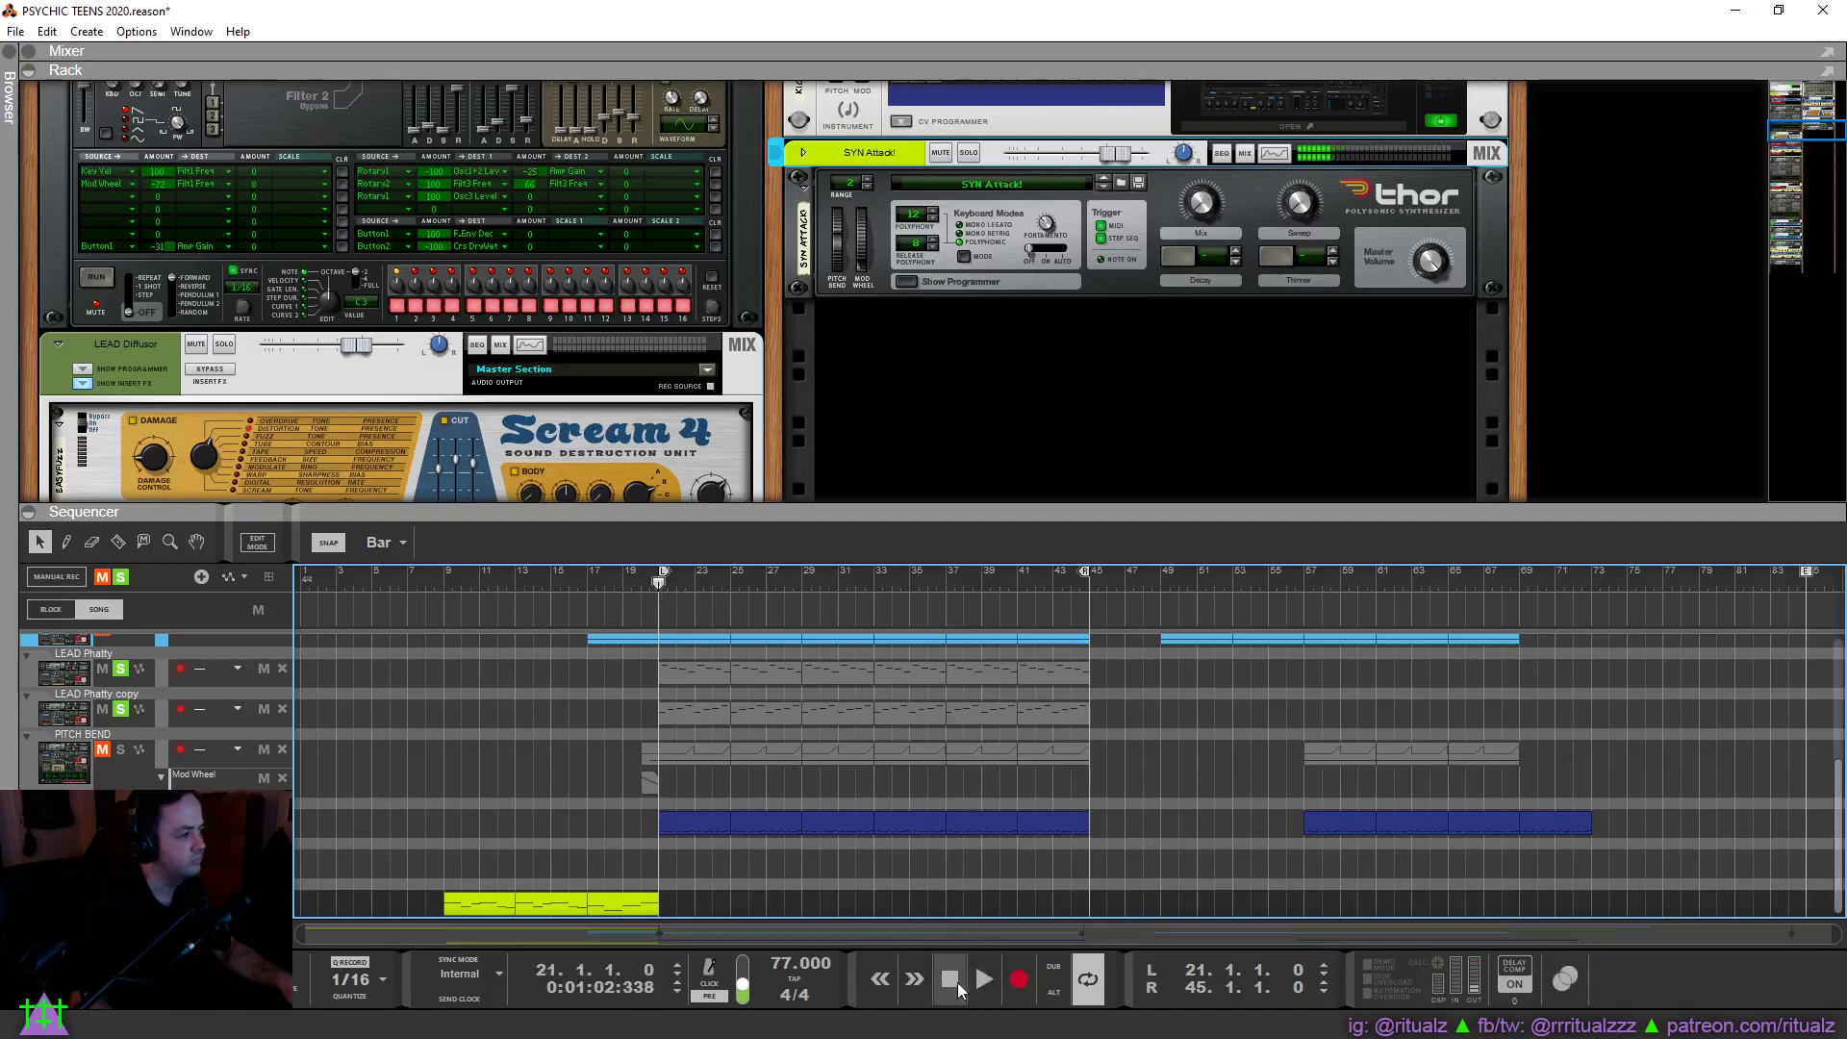
Record a new SYN Attack! clip from bar 21 to bar 29 and split it at bar 25.
{"action": "left_click", "coordinate": [1018, 987]}
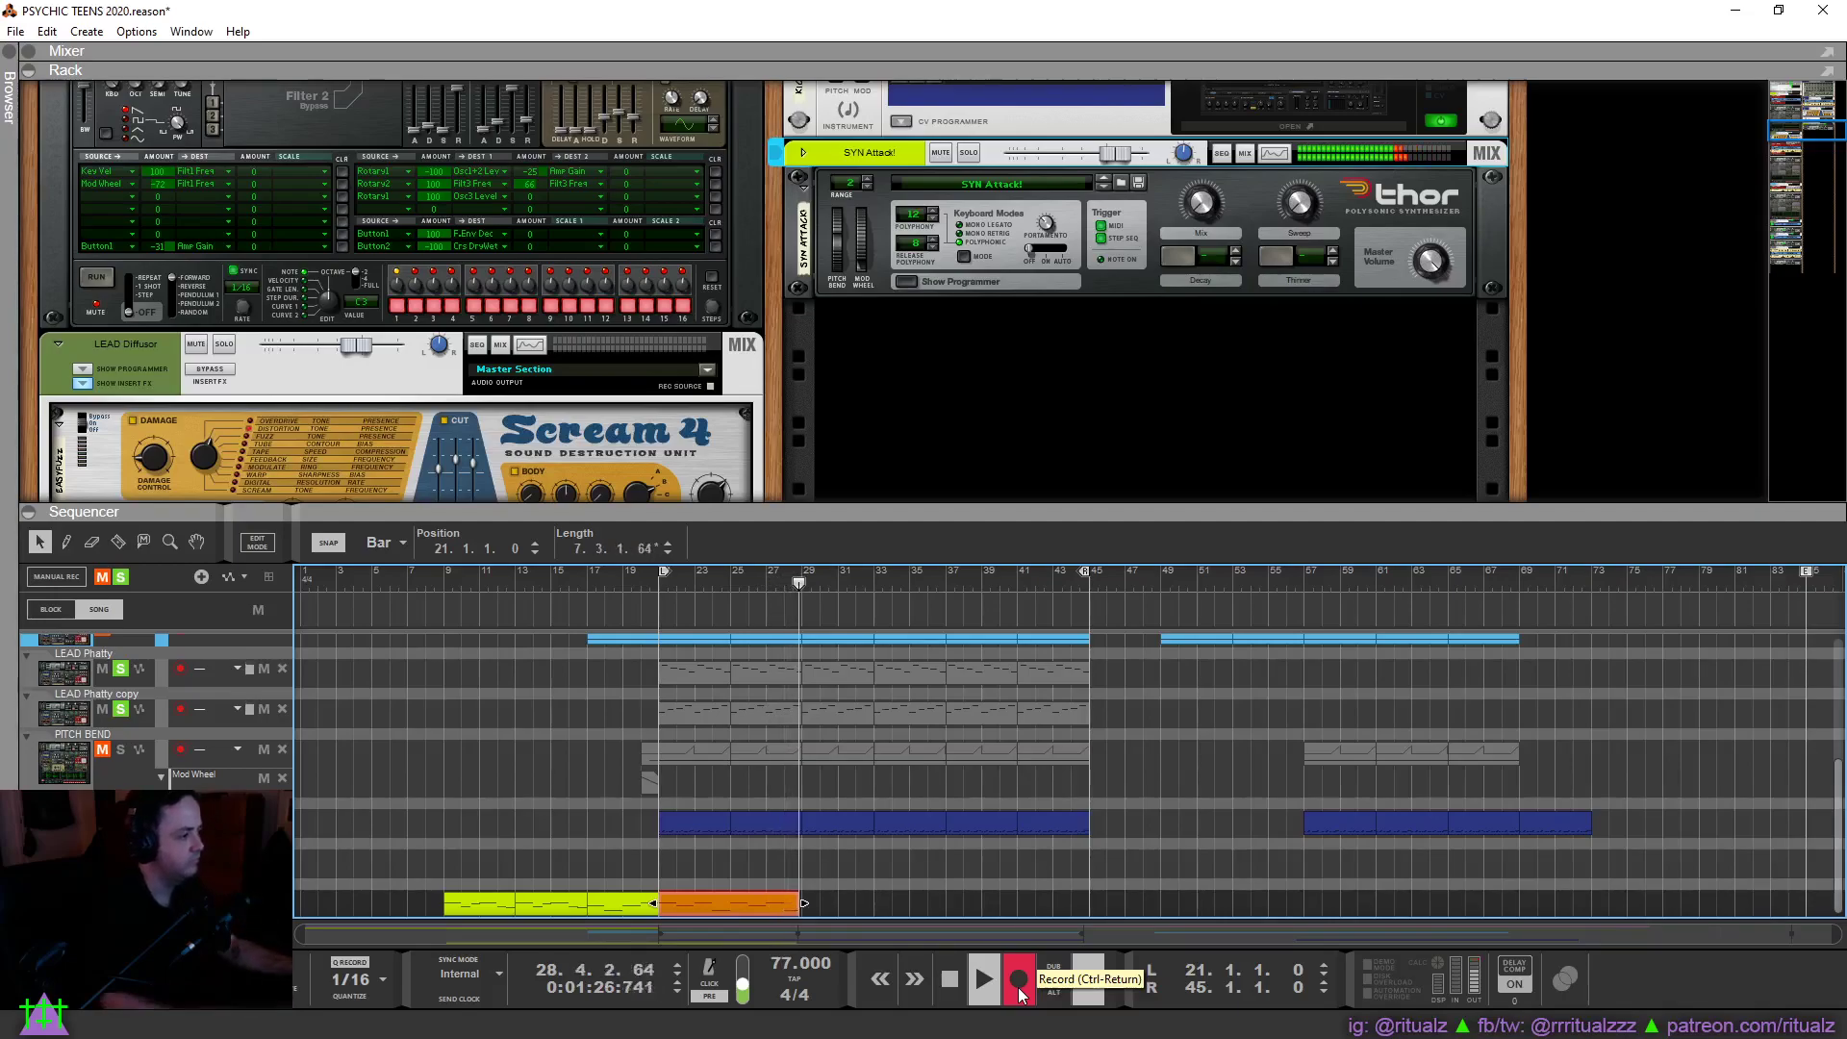
{"action": "left_click", "coordinate": [1017, 987]}
{"action": "key", "text": "r"}
{"action": "key", "text": "q"}
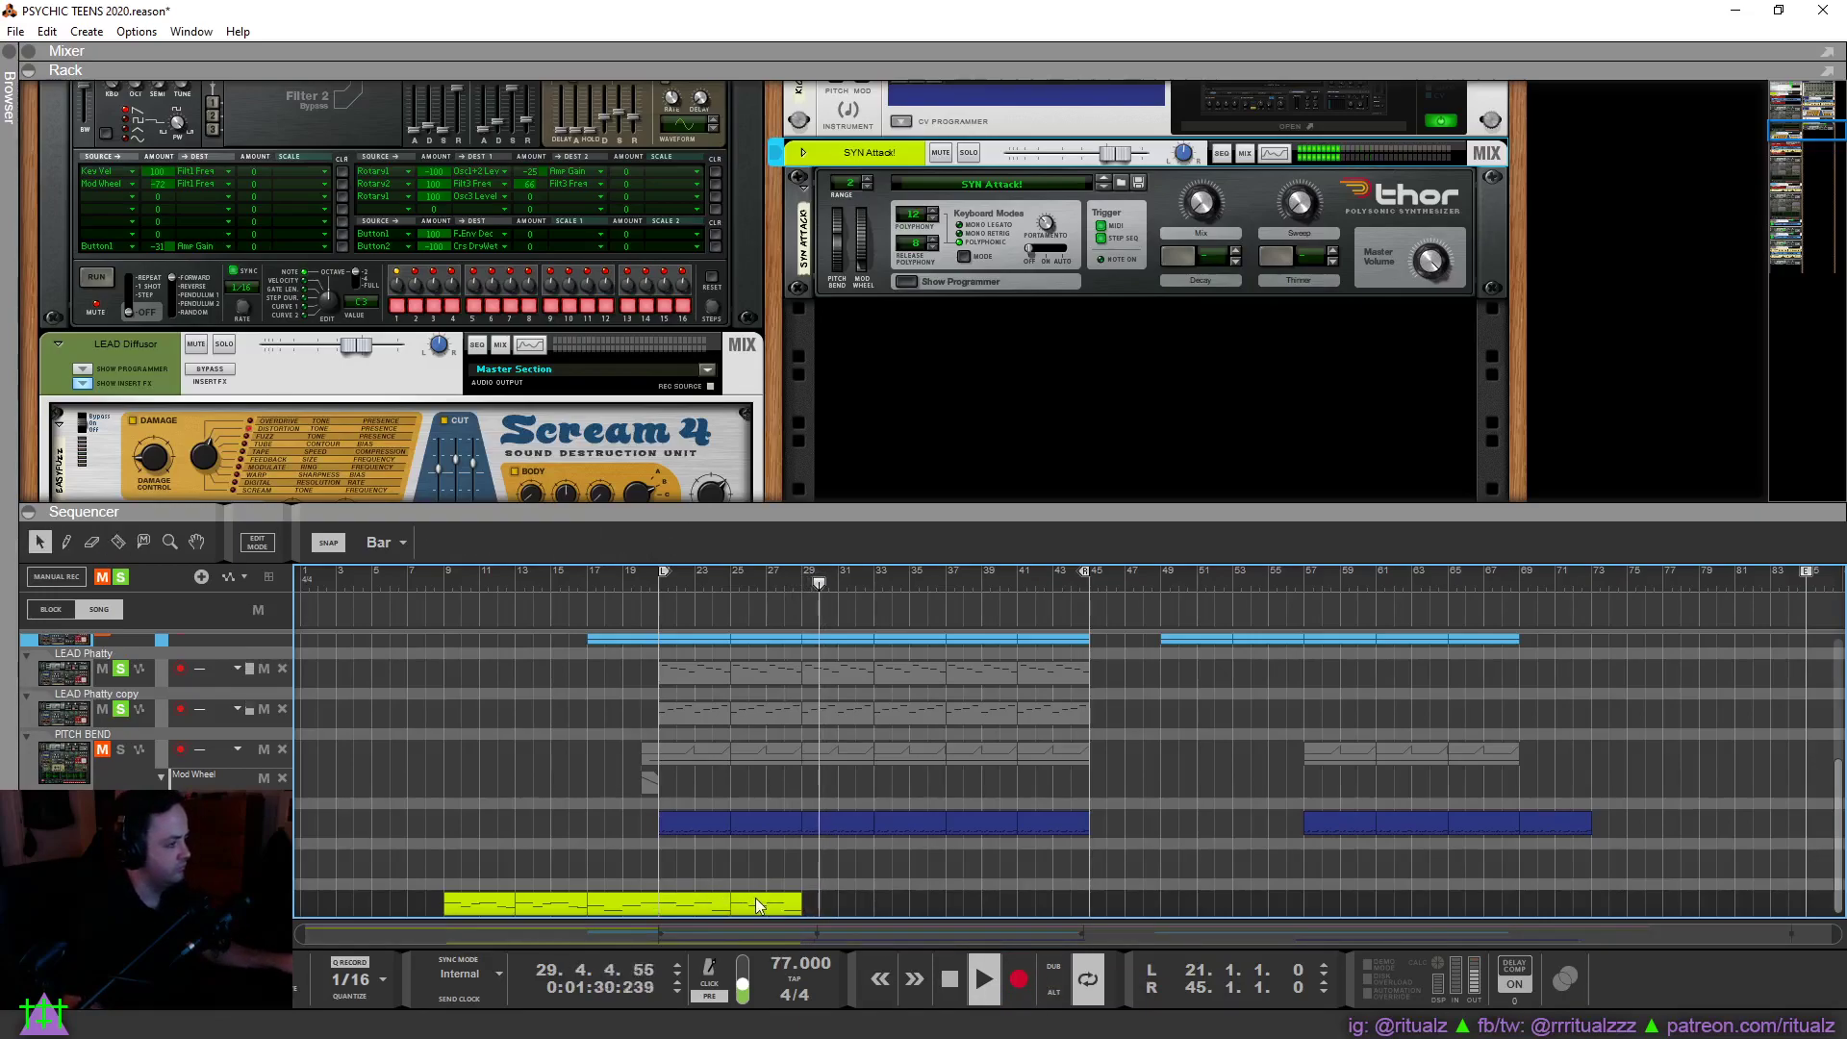
Open the SYN Attack! clip at bar 21 in an enlarged editor and fit its first three notes to one bar each.
{"action": "double_click", "coordinate": [706, 896]}
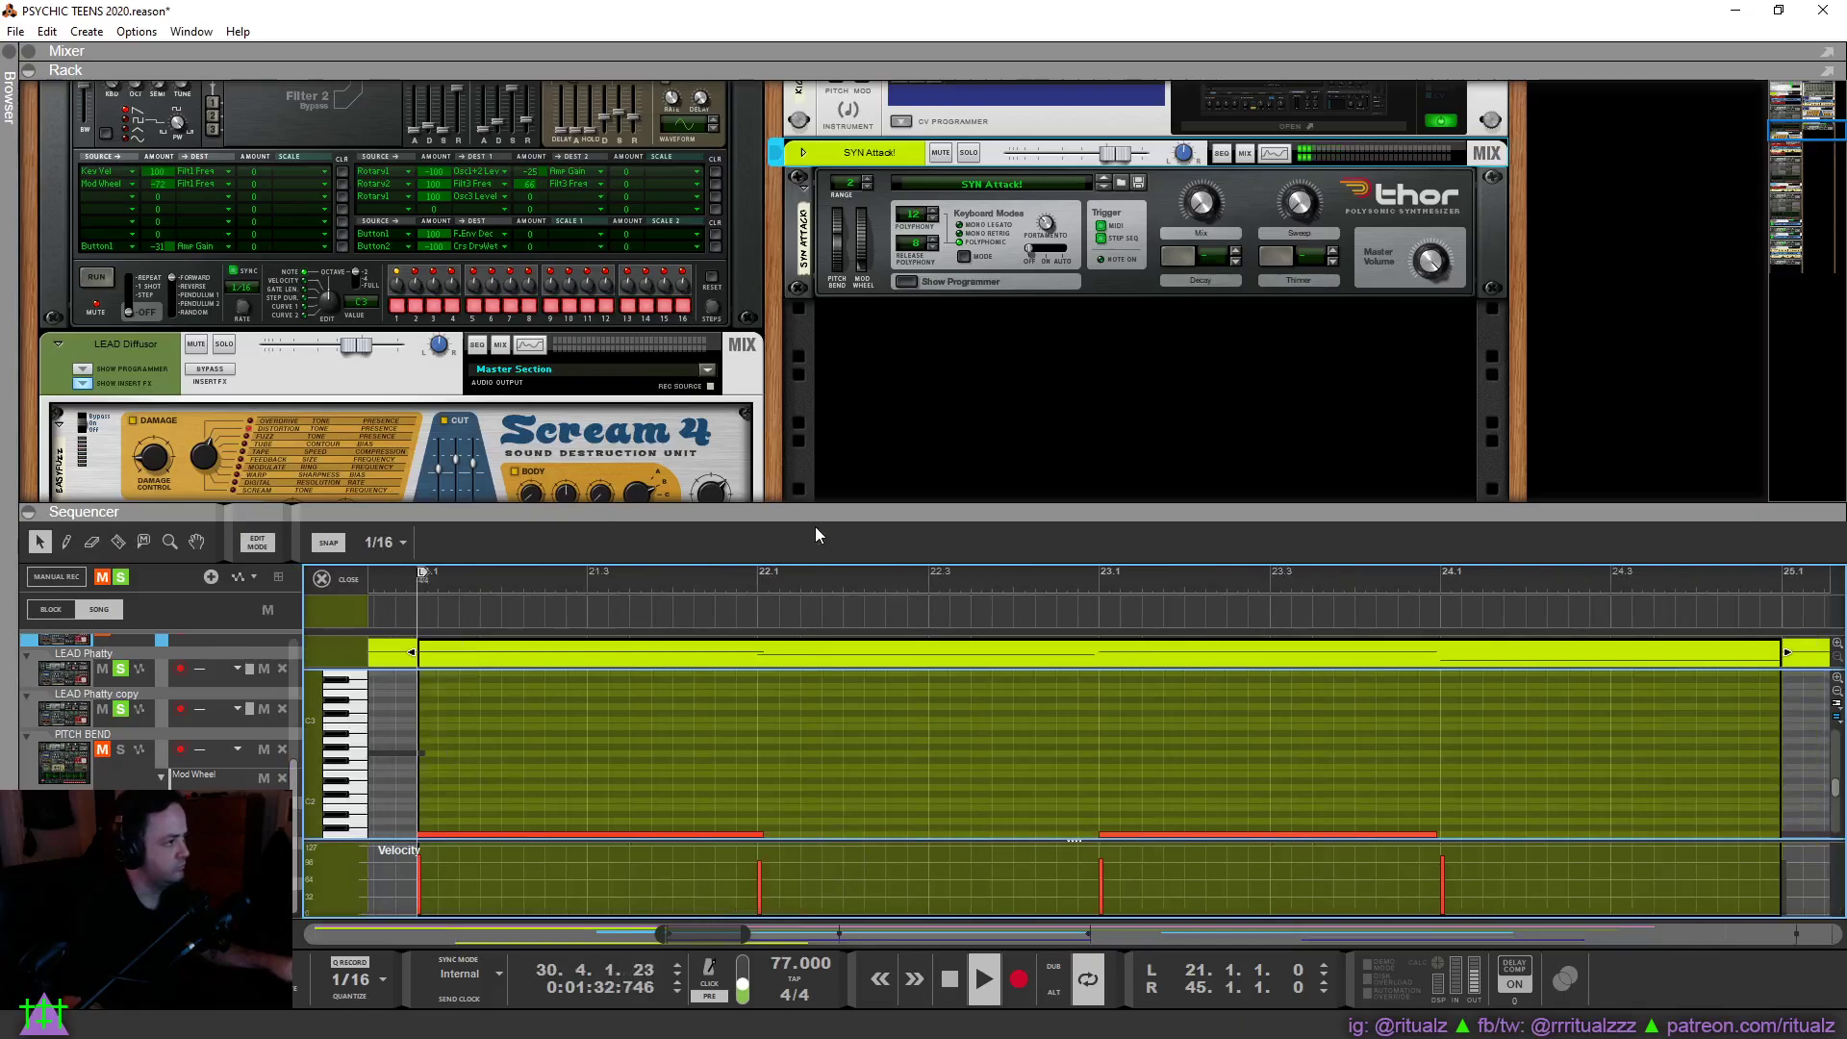
{"action": "key", "text": "F6"}
{"action": "left_click", "coordinate": [762, 429]}
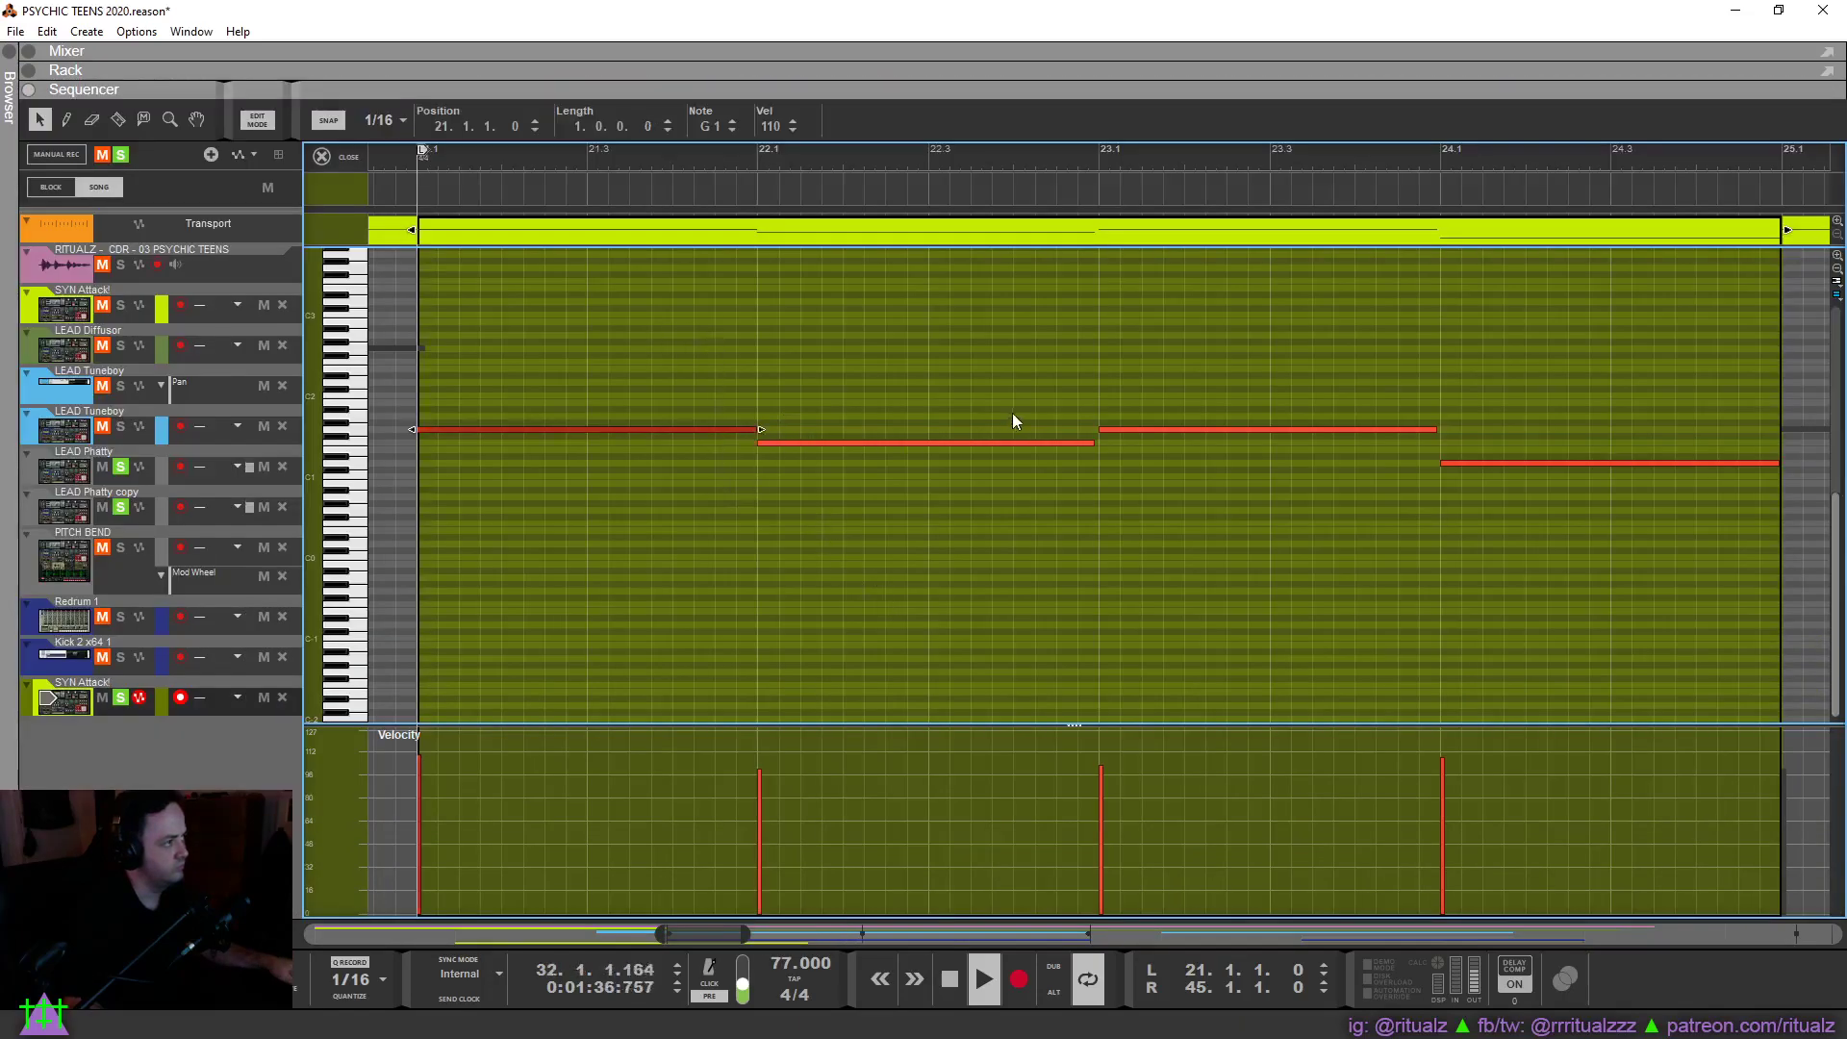
{"action": "left_click", "coordinate": [1092, 442]}
{"action": "left_click", "coordinate": [1406, 429]}
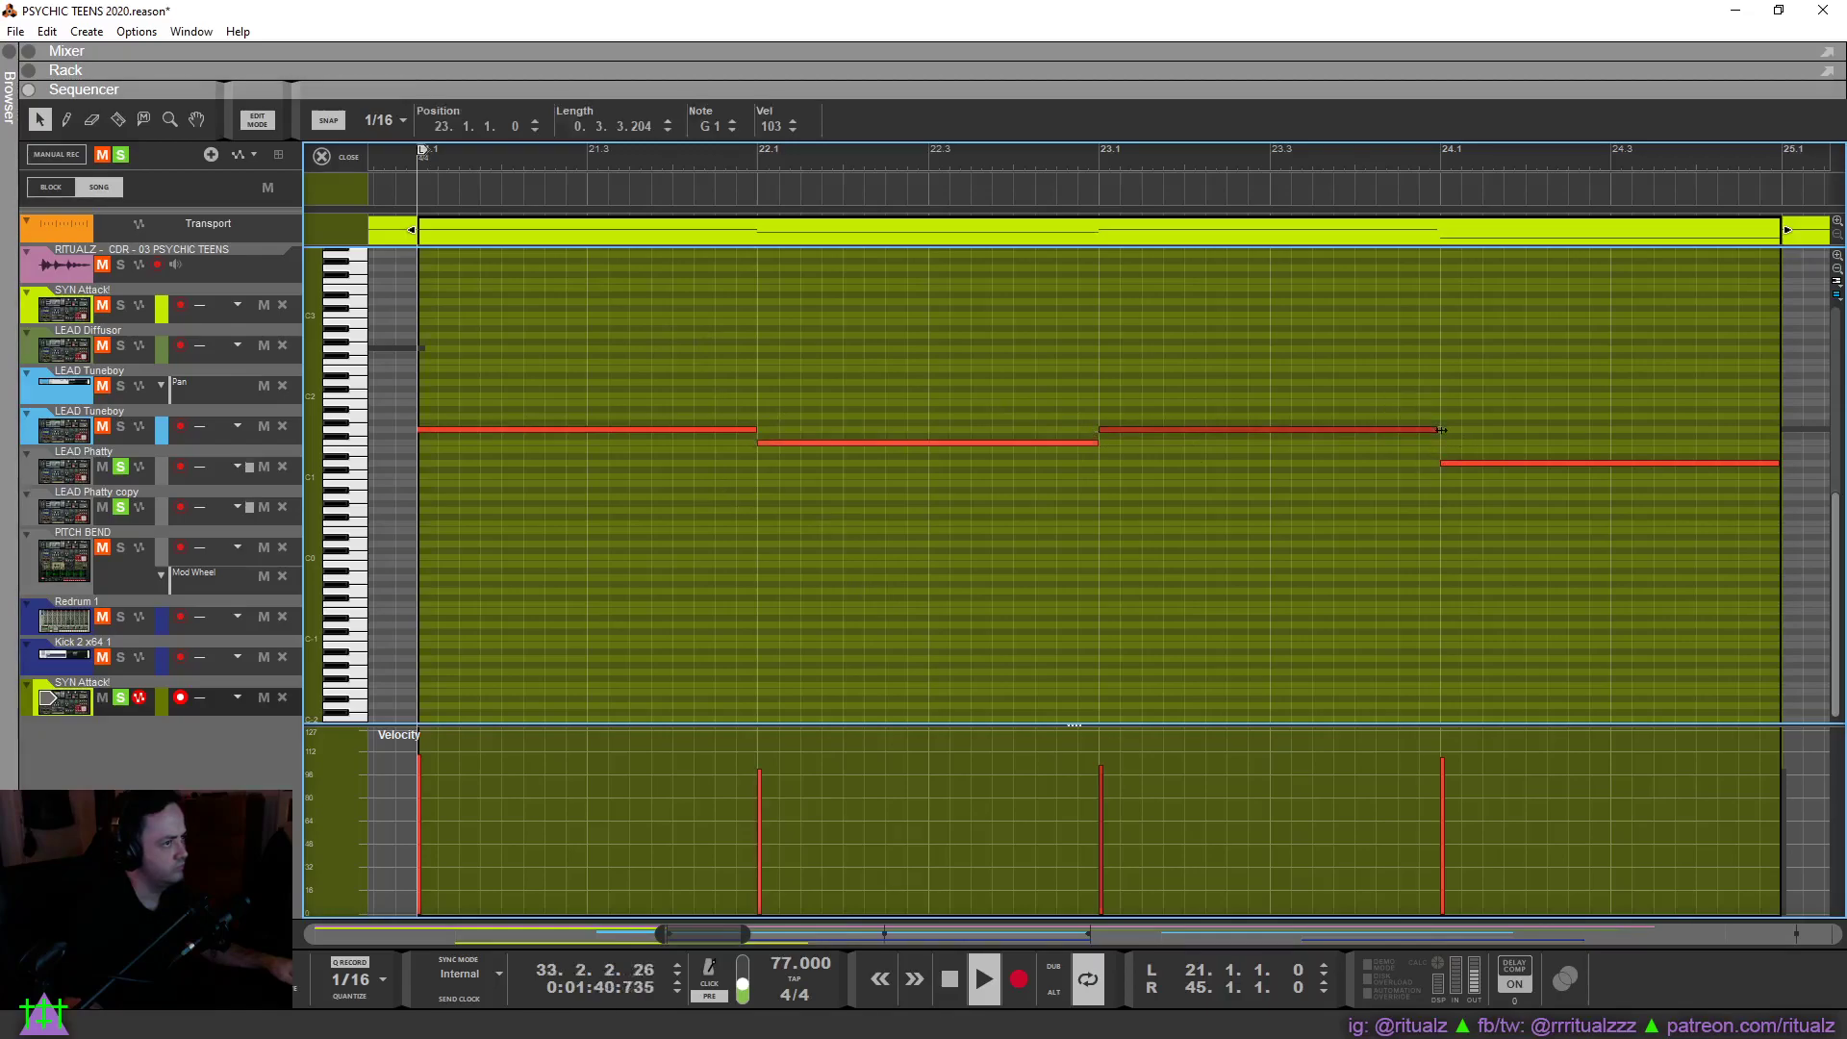
{"action": "left_click_drag", "start_coordinate": [1444, 433], "coordinate": [1448, 436]}
Fit the D1 note at bar 24 to exactly one bar, check all four notes, and close the clip.
{"action": "left_click", "coordinate": [1443, 464]}
{"action": "left_click_drag", "start_coordinate": [1439, 464], "coordinate": [1432, 479]}
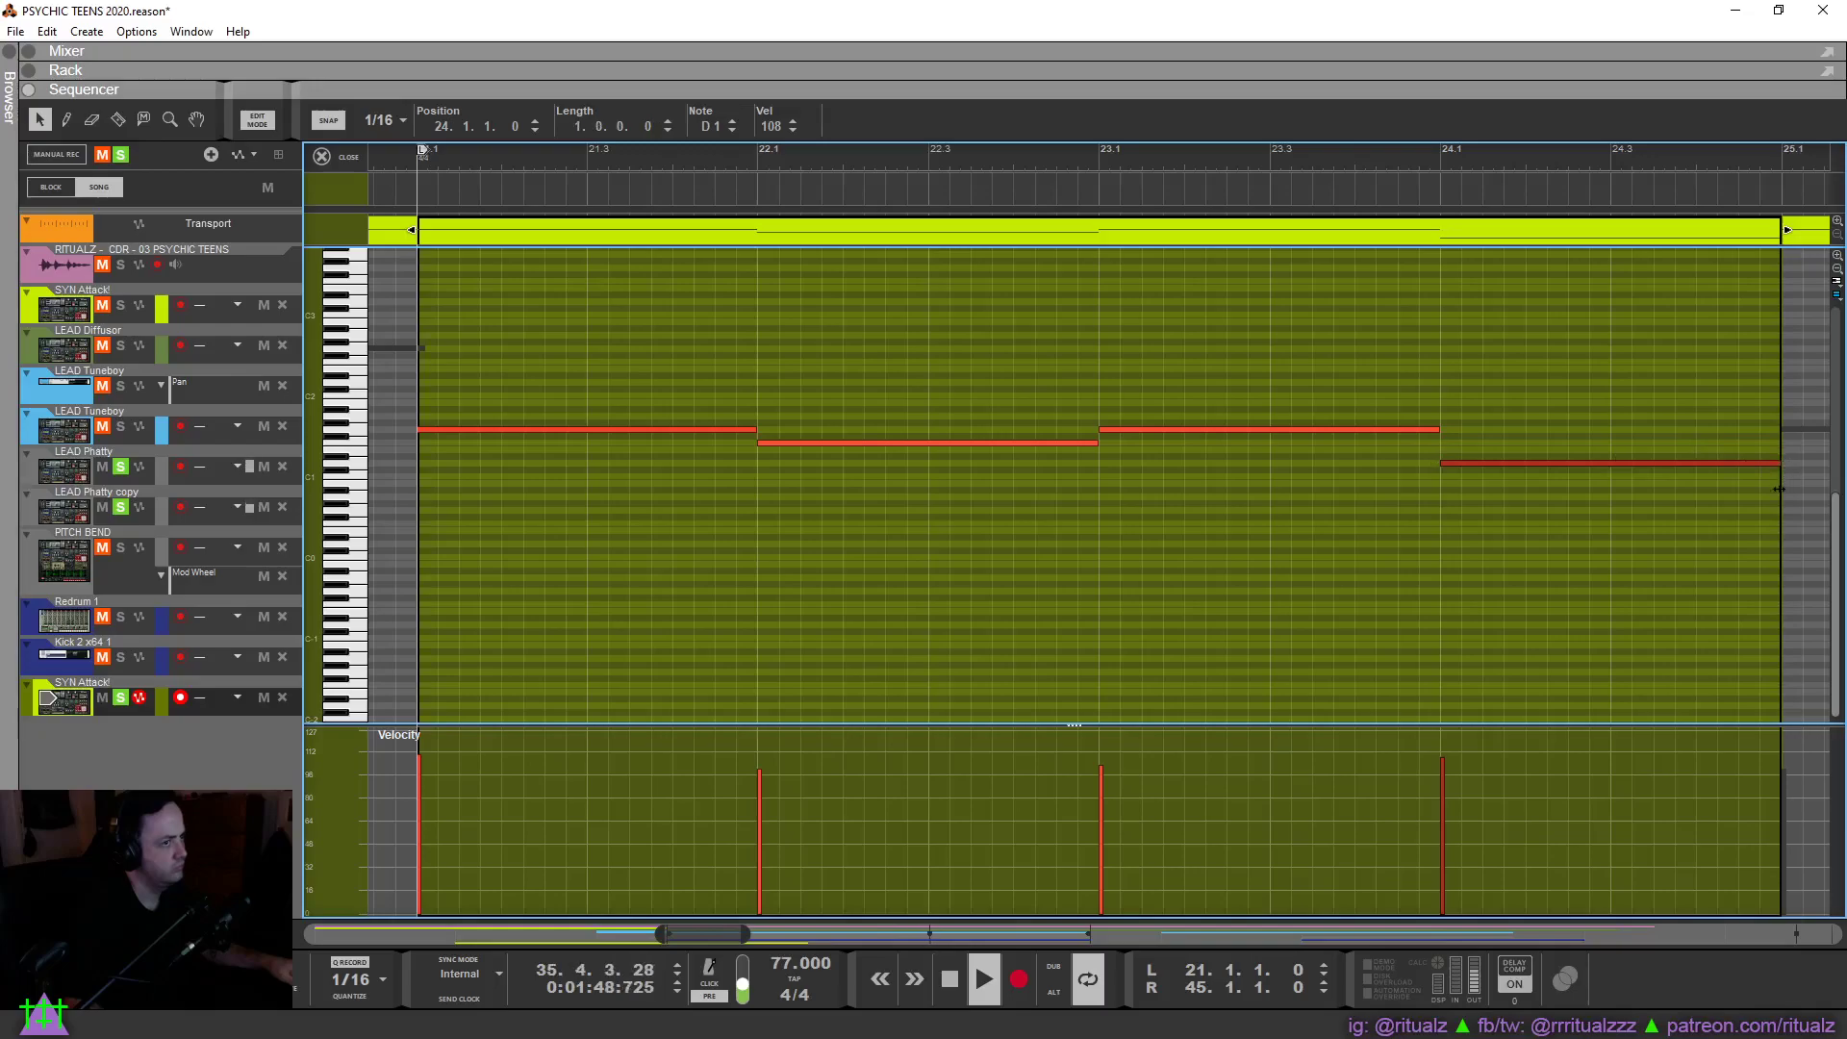
{"action": "left_click_drag", "start_coordinate": [574, 338], "coordinate": [1578, 547]}
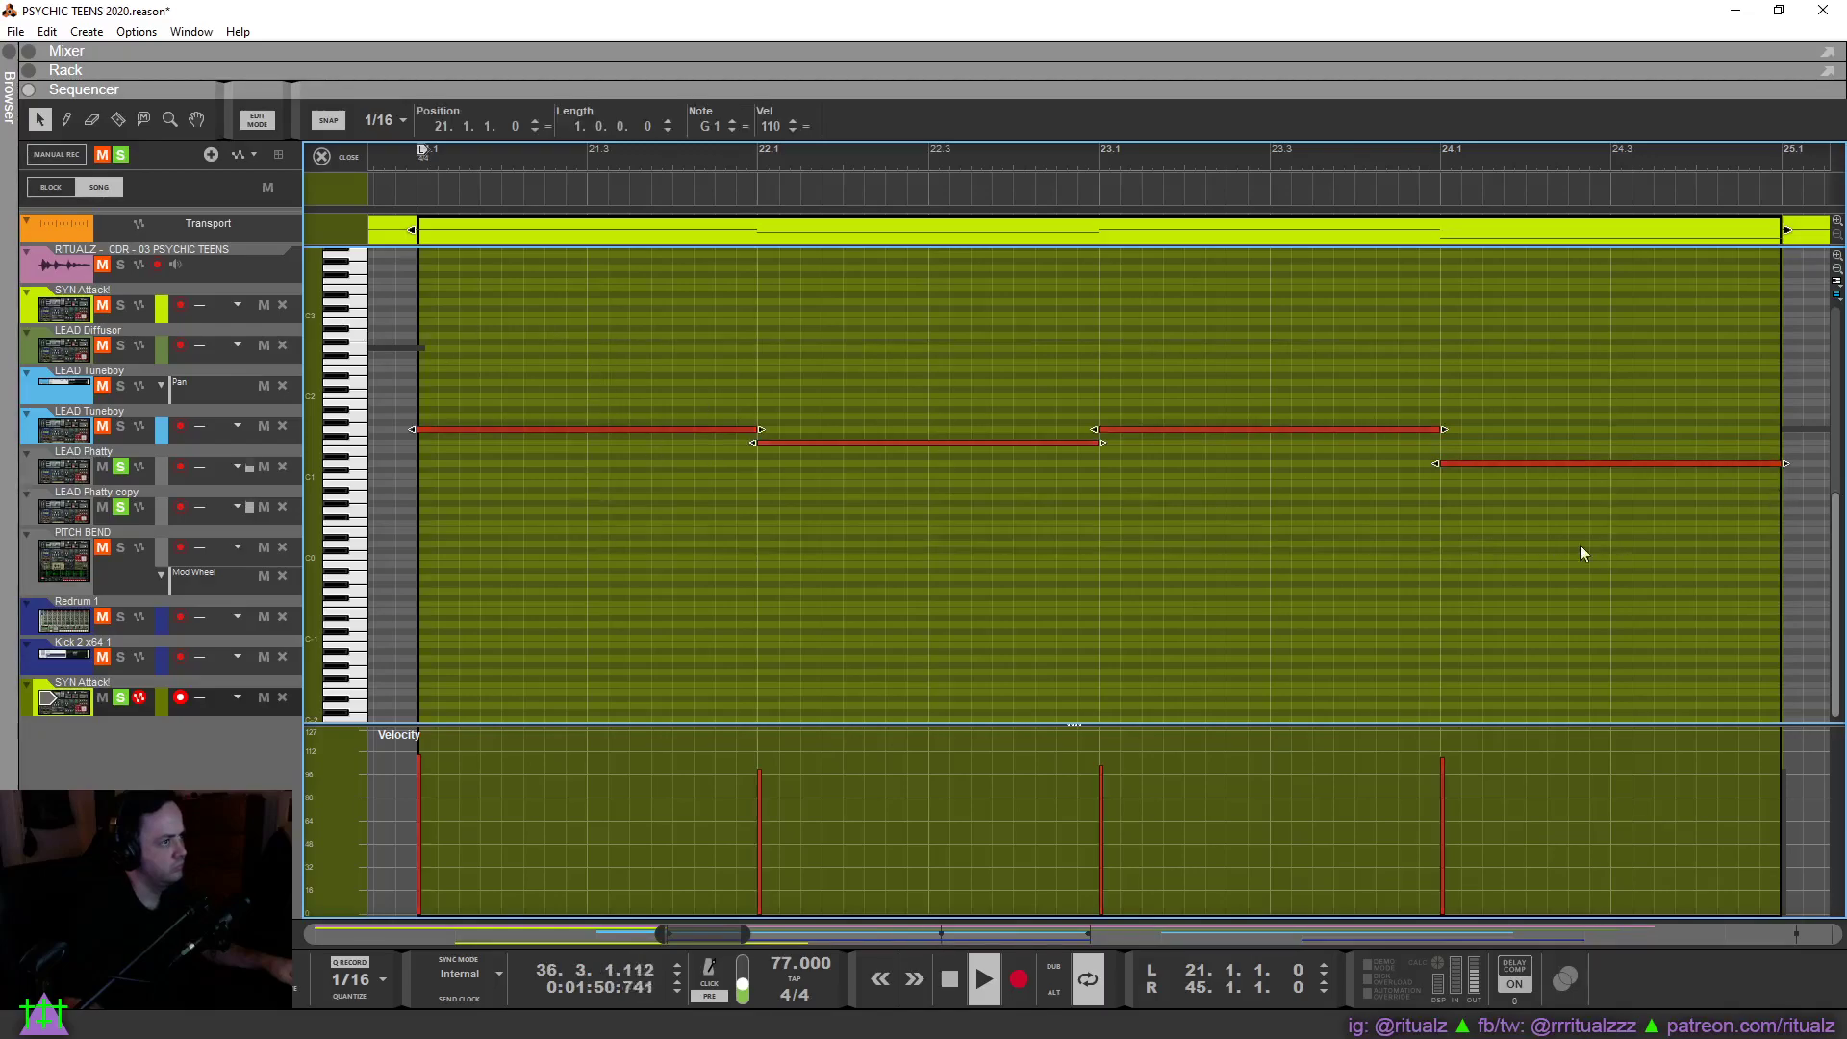
{"action": "left_click", "coordinate": [596, 299]}
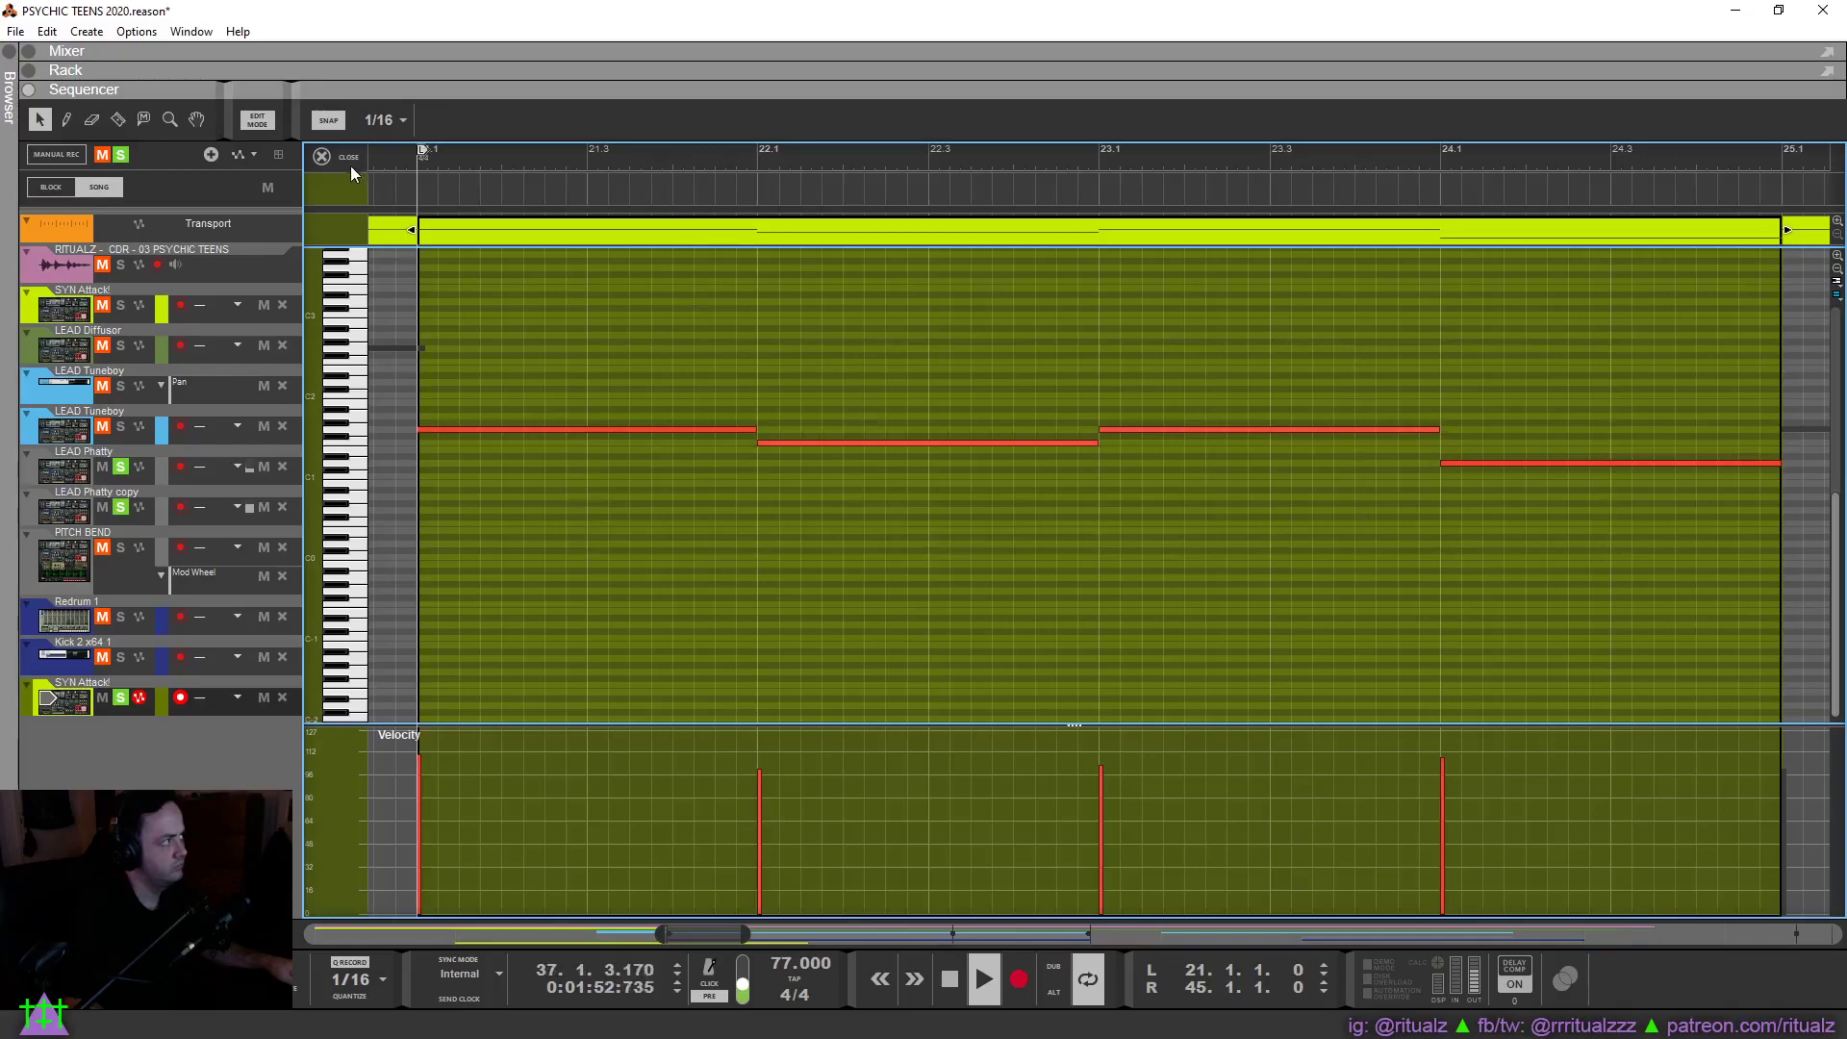
{"action": "left_click_drag", "start_coordinate": [596, 337], "coordinate": [1536, 531]}
{"action": "scroll", "coordinate": [773, 127], "scroll_direction": "down", "scroll_amount": 10}
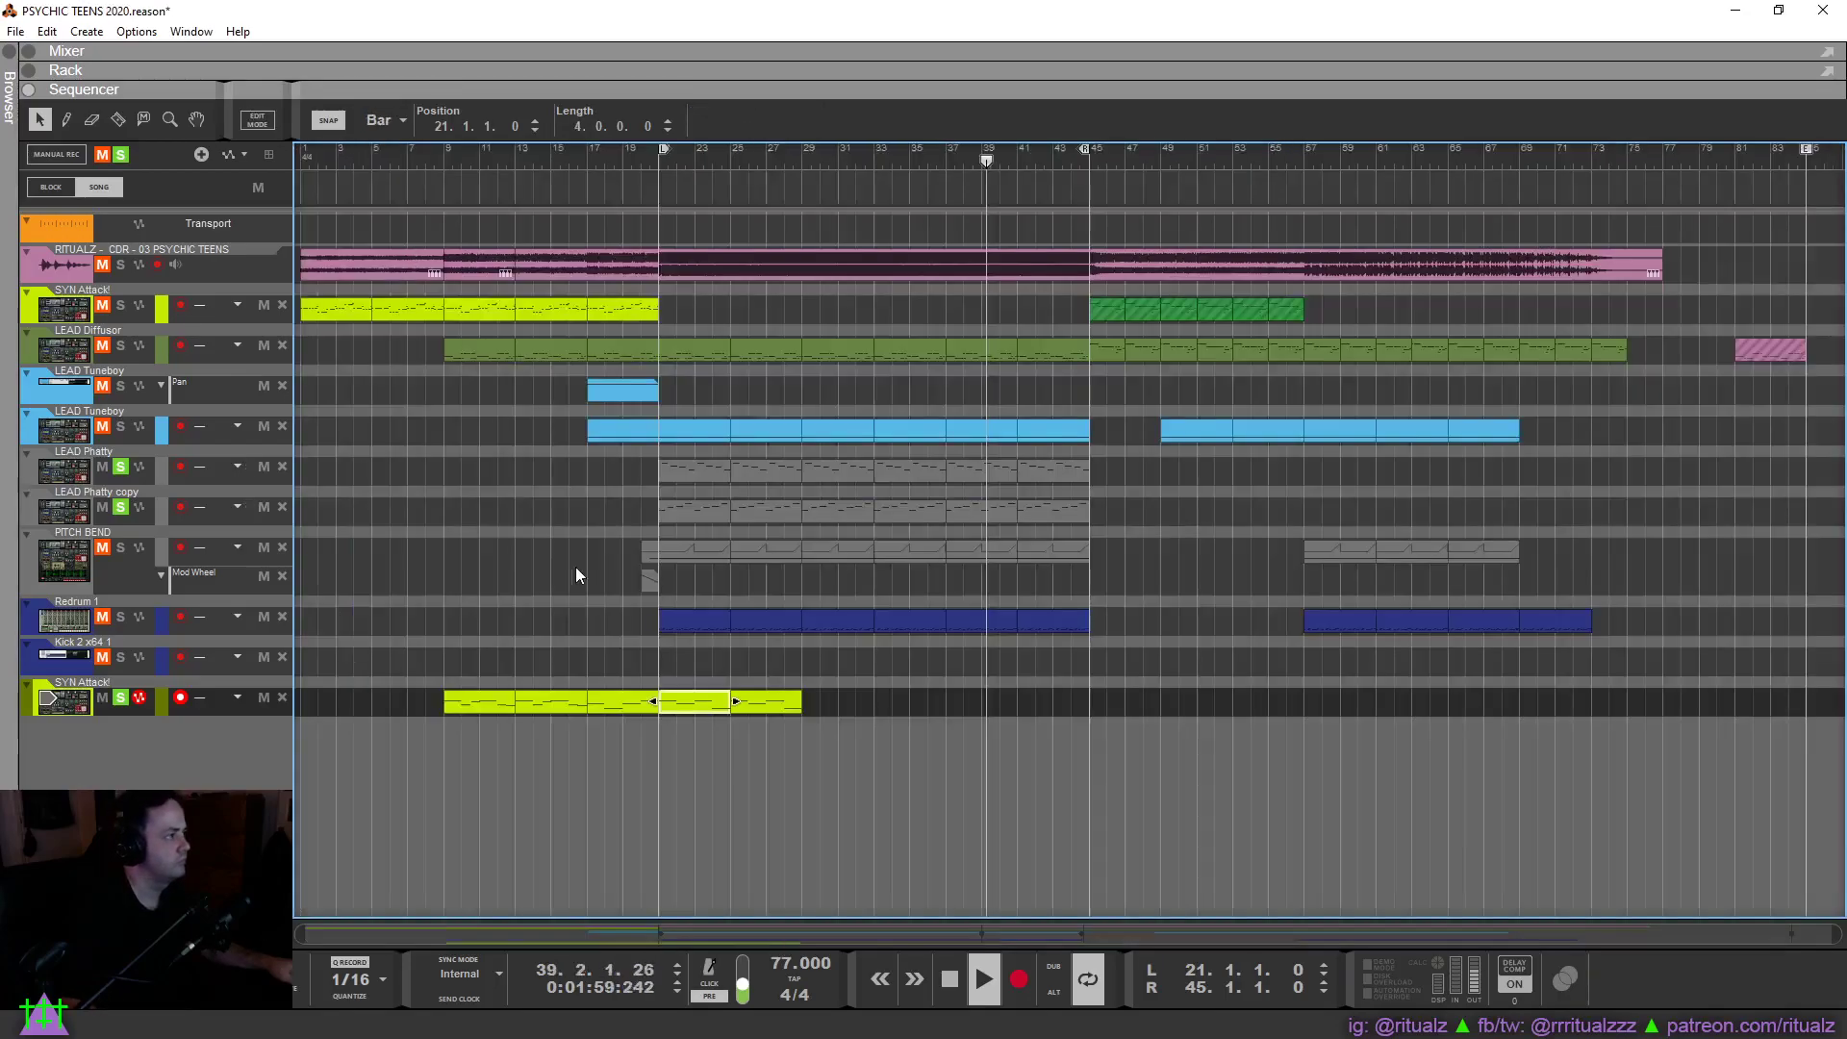
{"action": "left_click", "coordinate": [327, 156]}
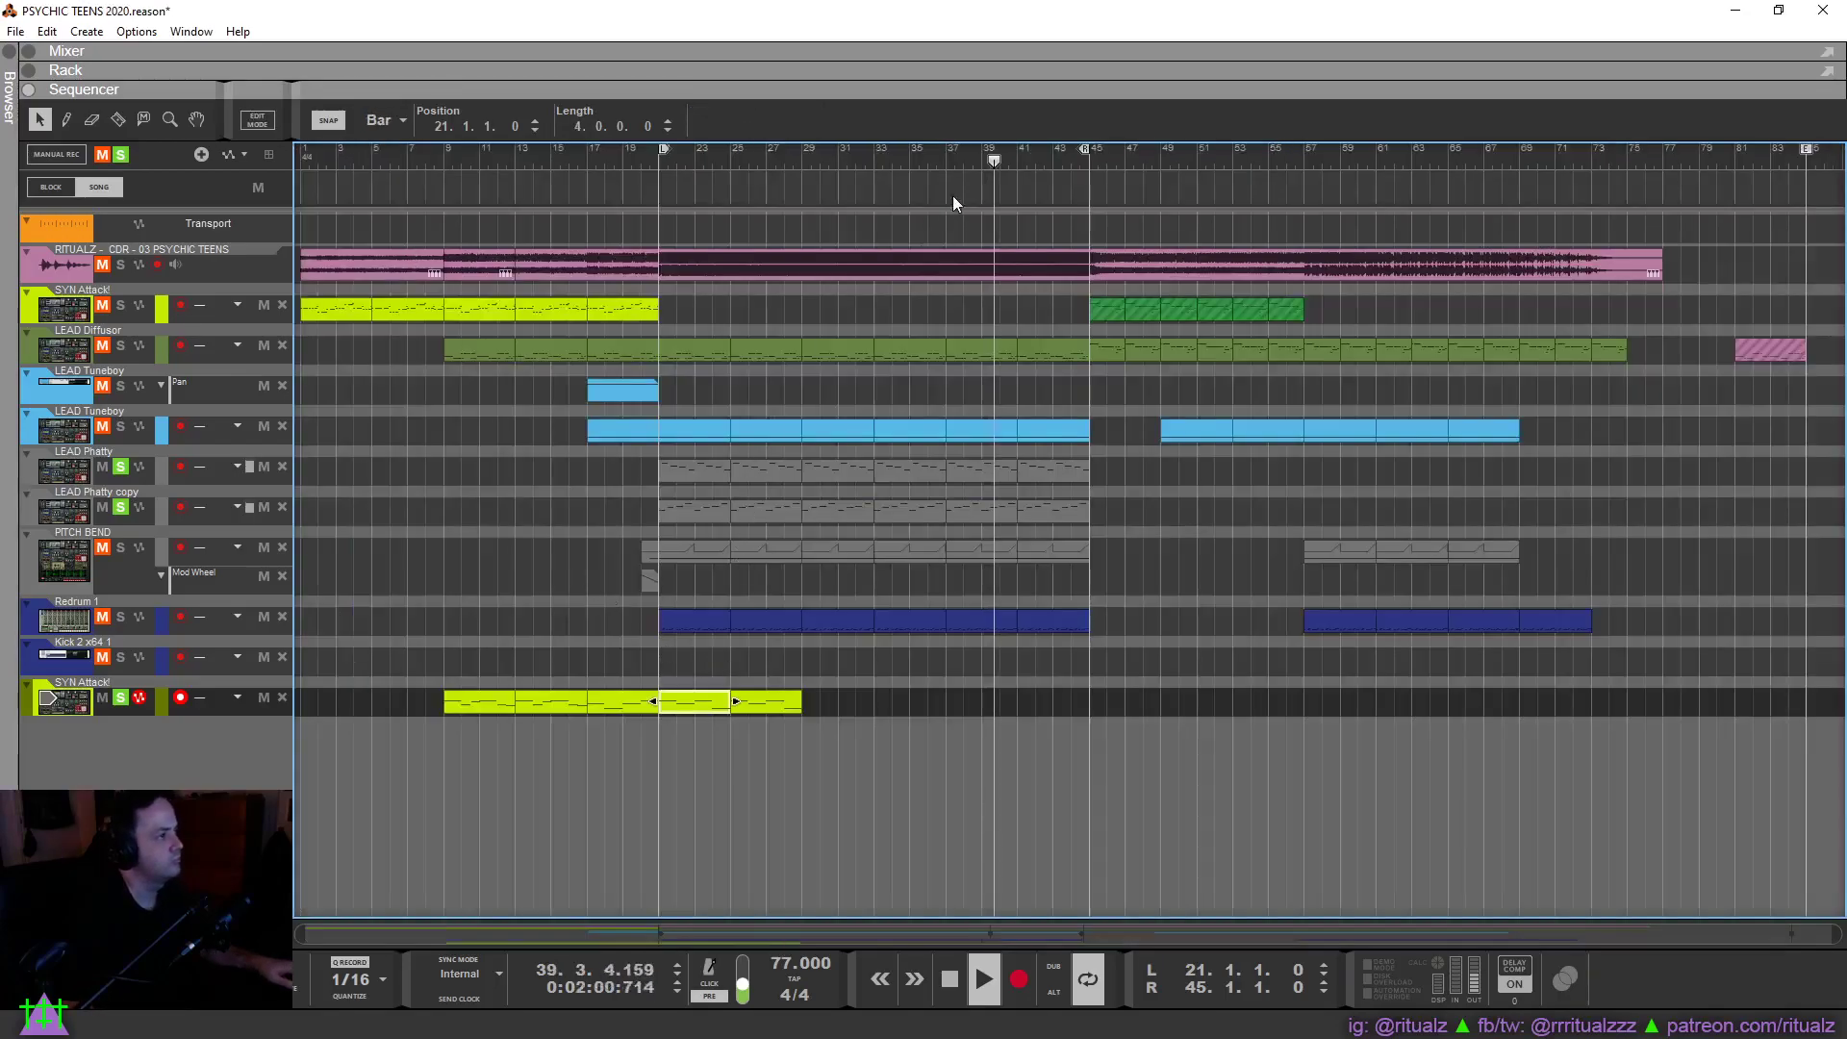
Delete the recorded SYN Attack! clip at bar 25 and shorten the loop to bars 21–25.
{"action": "left_click", "coordinate": [1012, 160], "text": "alt"}
{"action": "left_click", "coordinate": [781, 703]}
{"action": "key", "text": "Delete"}
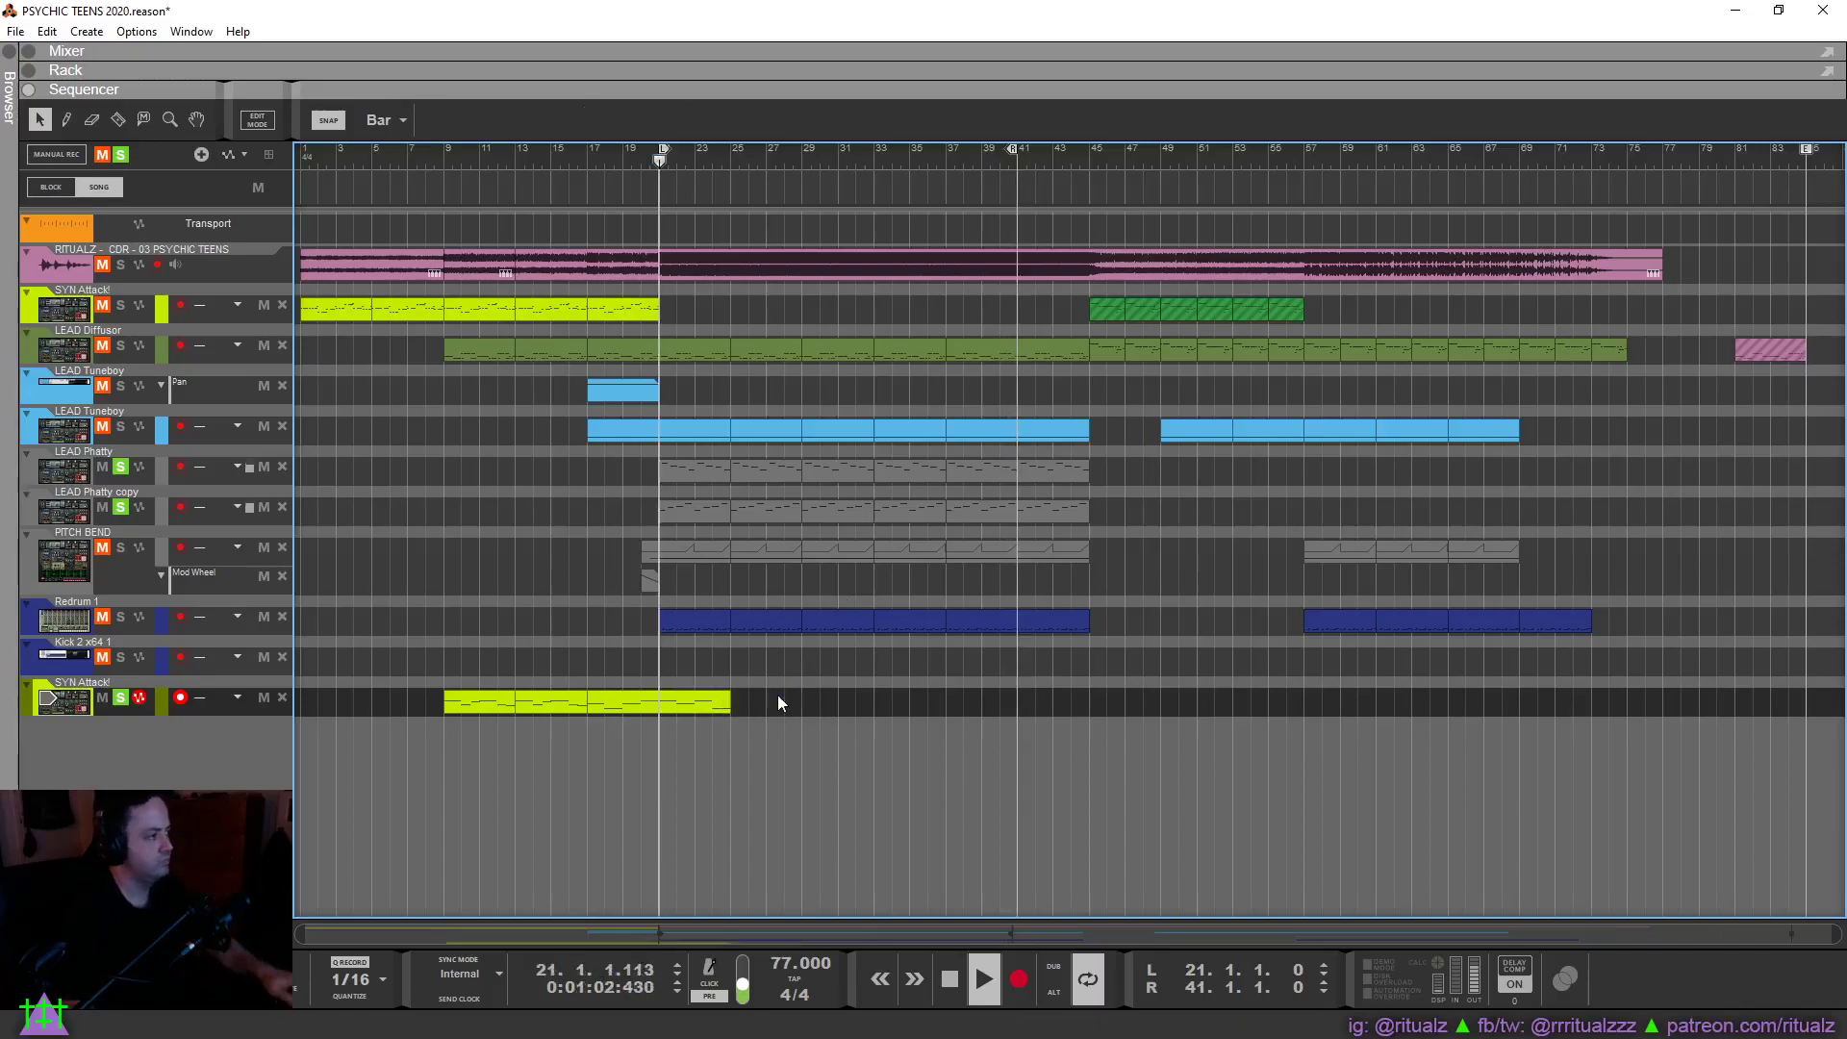
{"action": "left_click", "coordinate": [733, 155], "text": "alt"}
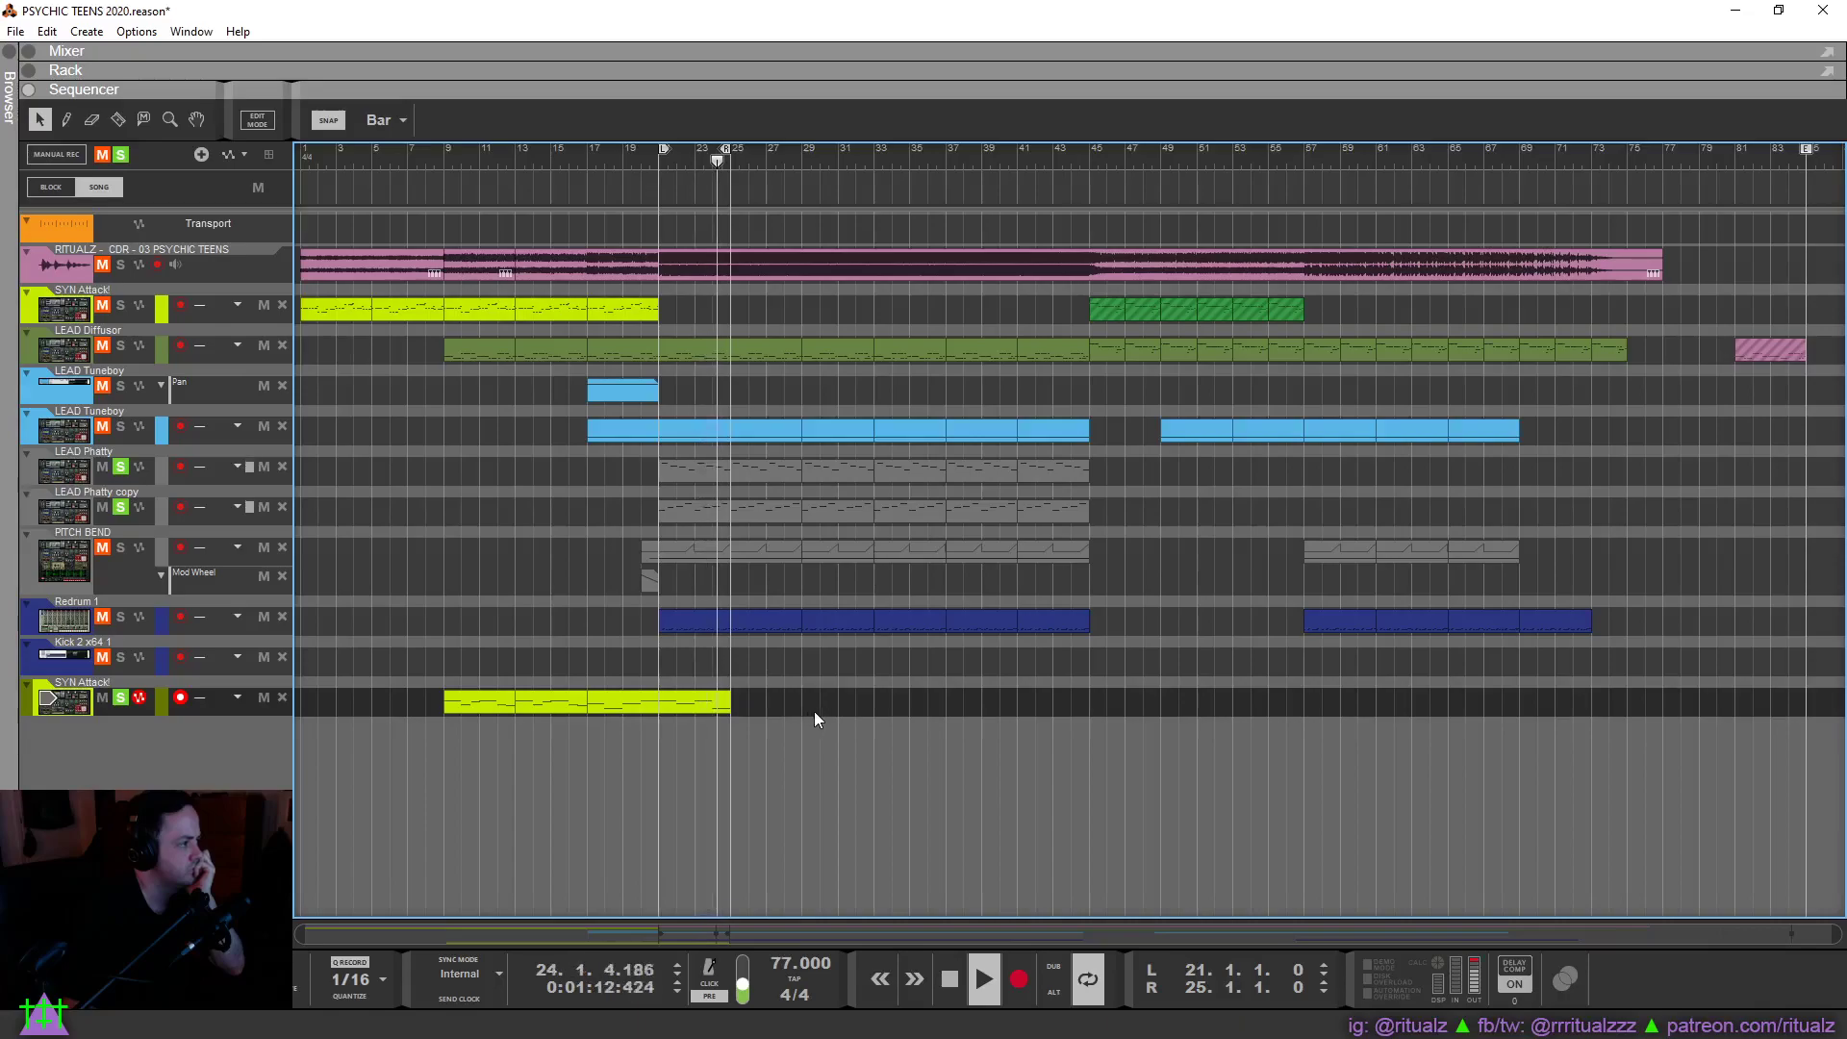
Solo Redrum 1 and PITCH BEND to compare levels, fine-adjusting the new SYN Attack! fader in the mixer.
{"action": "left_click", "coordinate": [116, 618]}
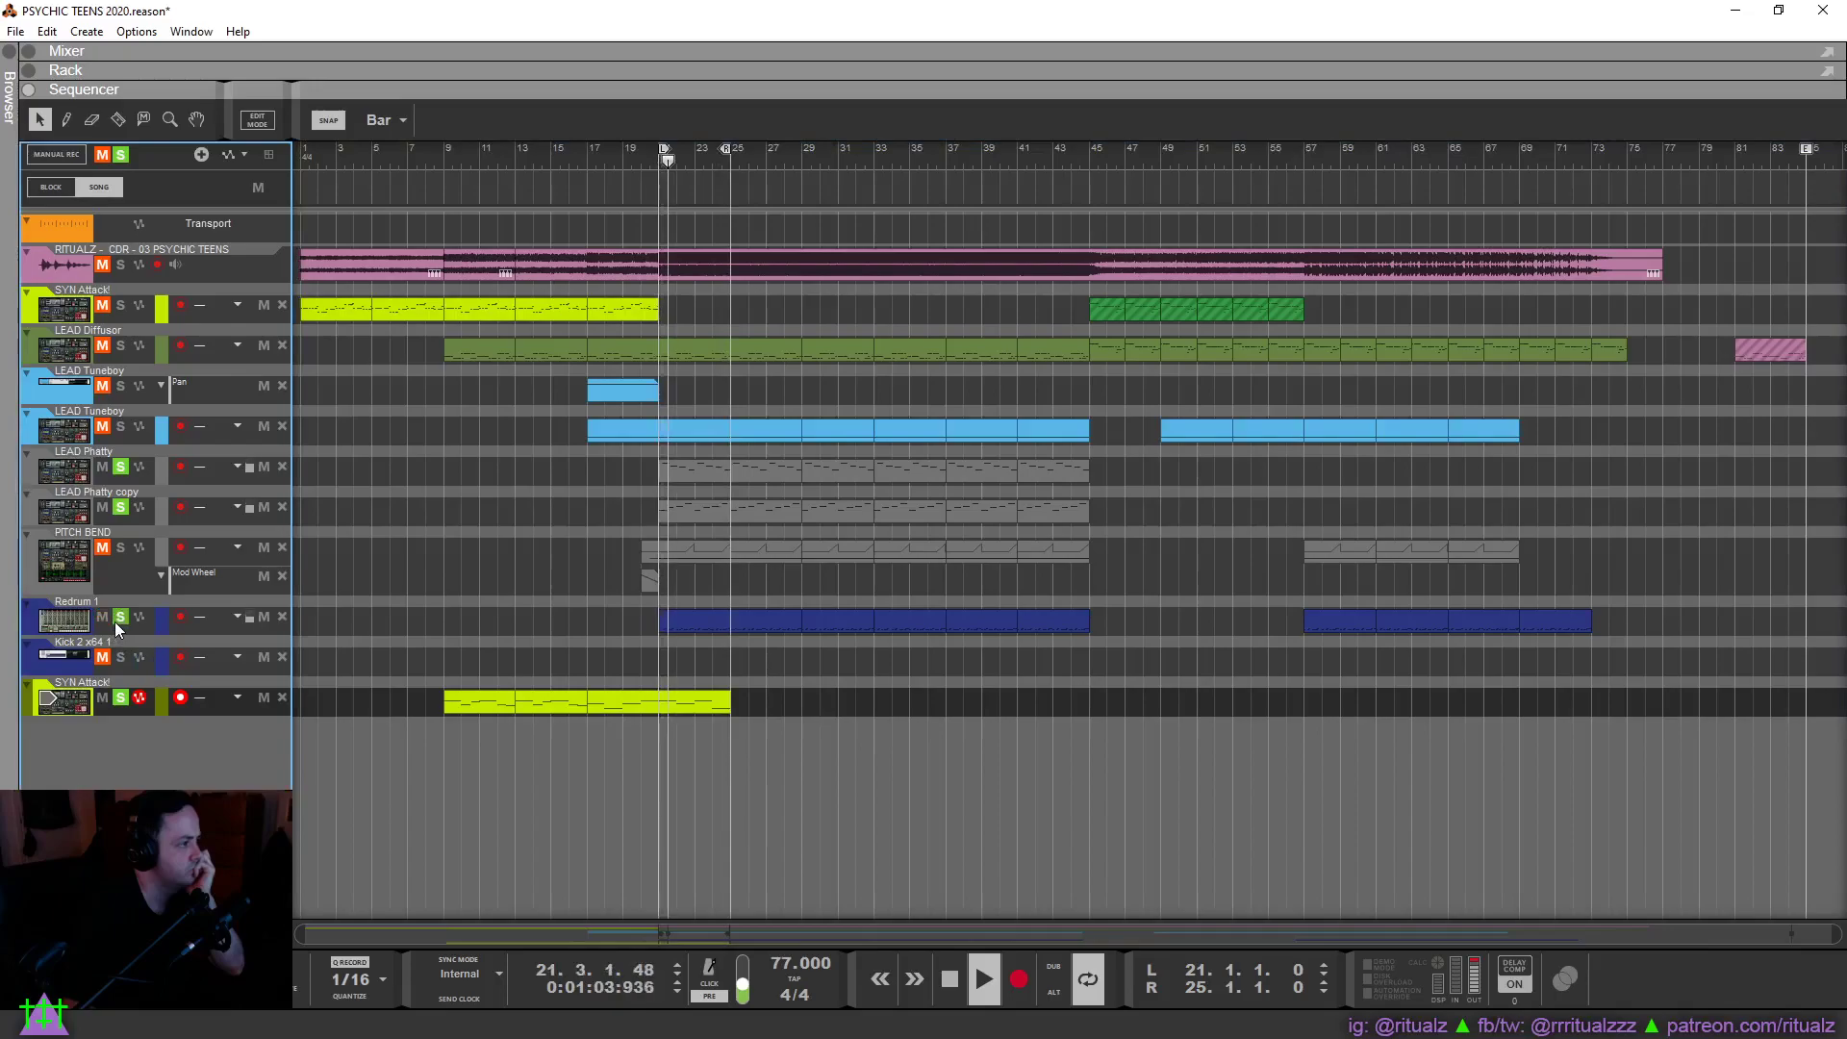
{"action": "left_click", "coordinate": [28, 51]}
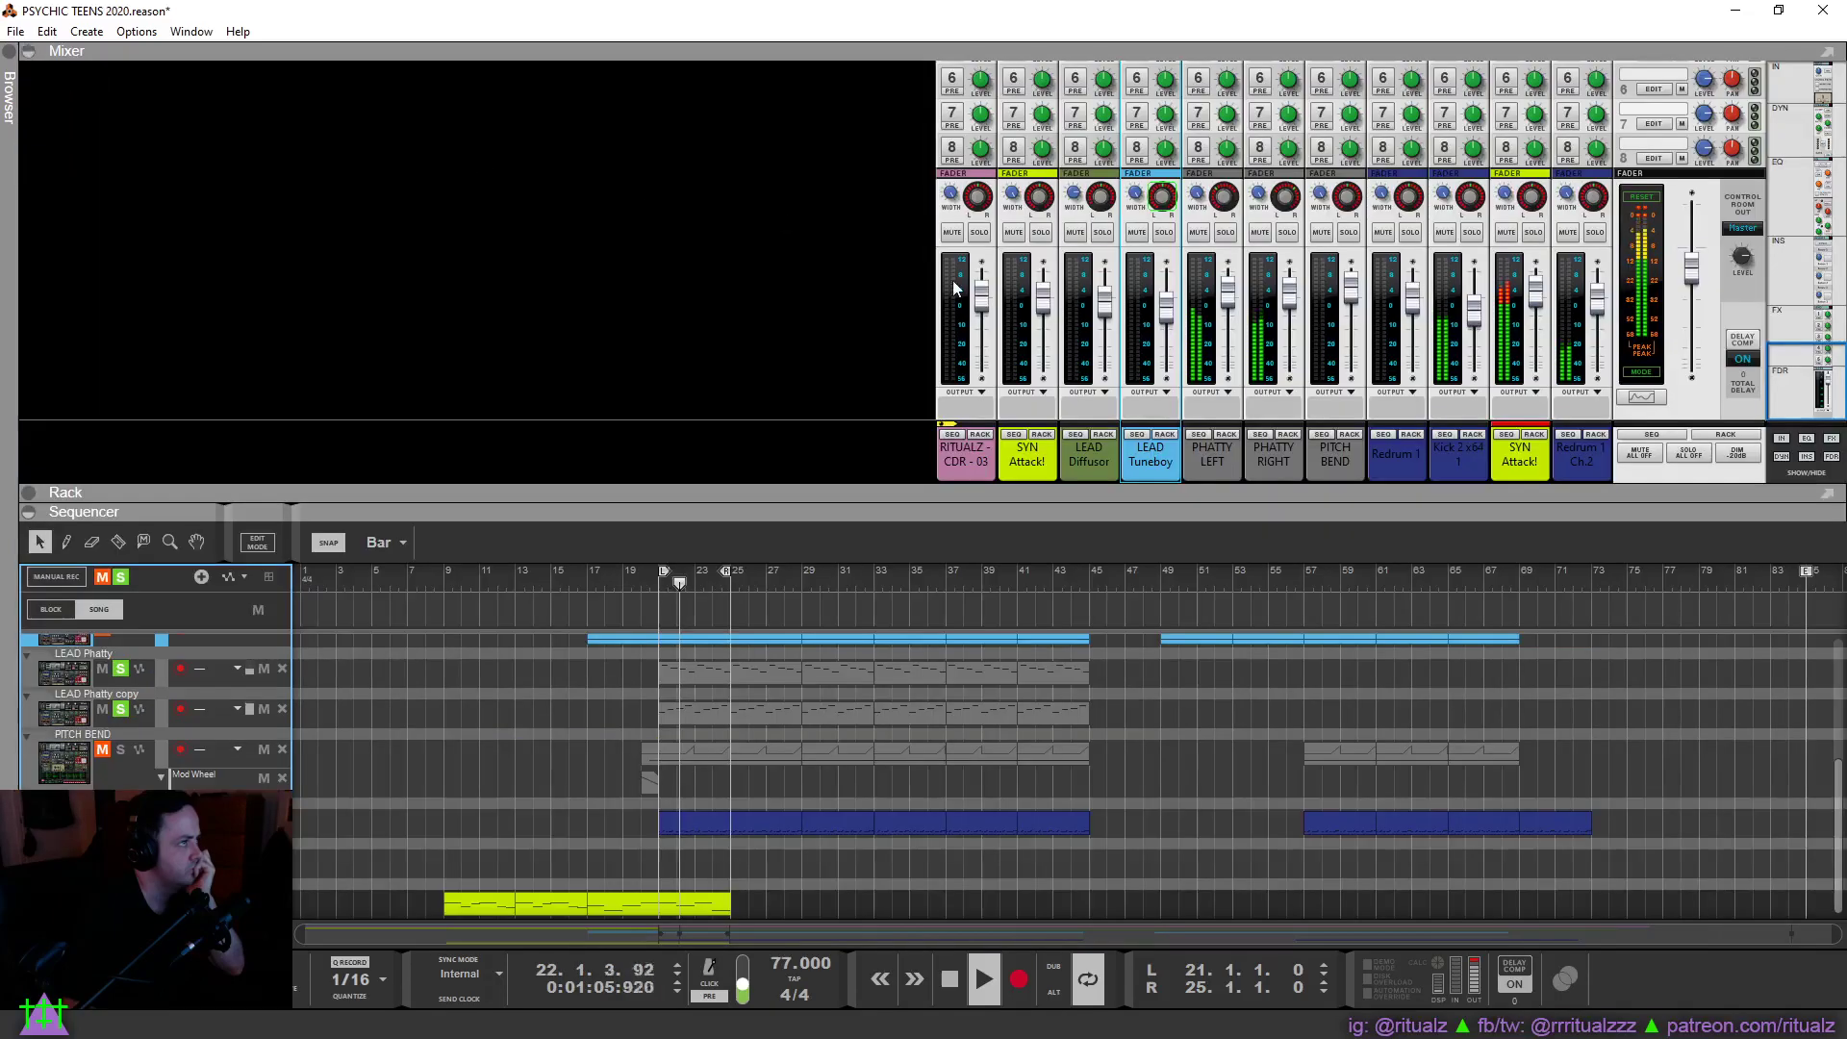
{"action": "left_click_drag", "start_coordinate": [1536, 292], "coordinate": [1533, 321]}
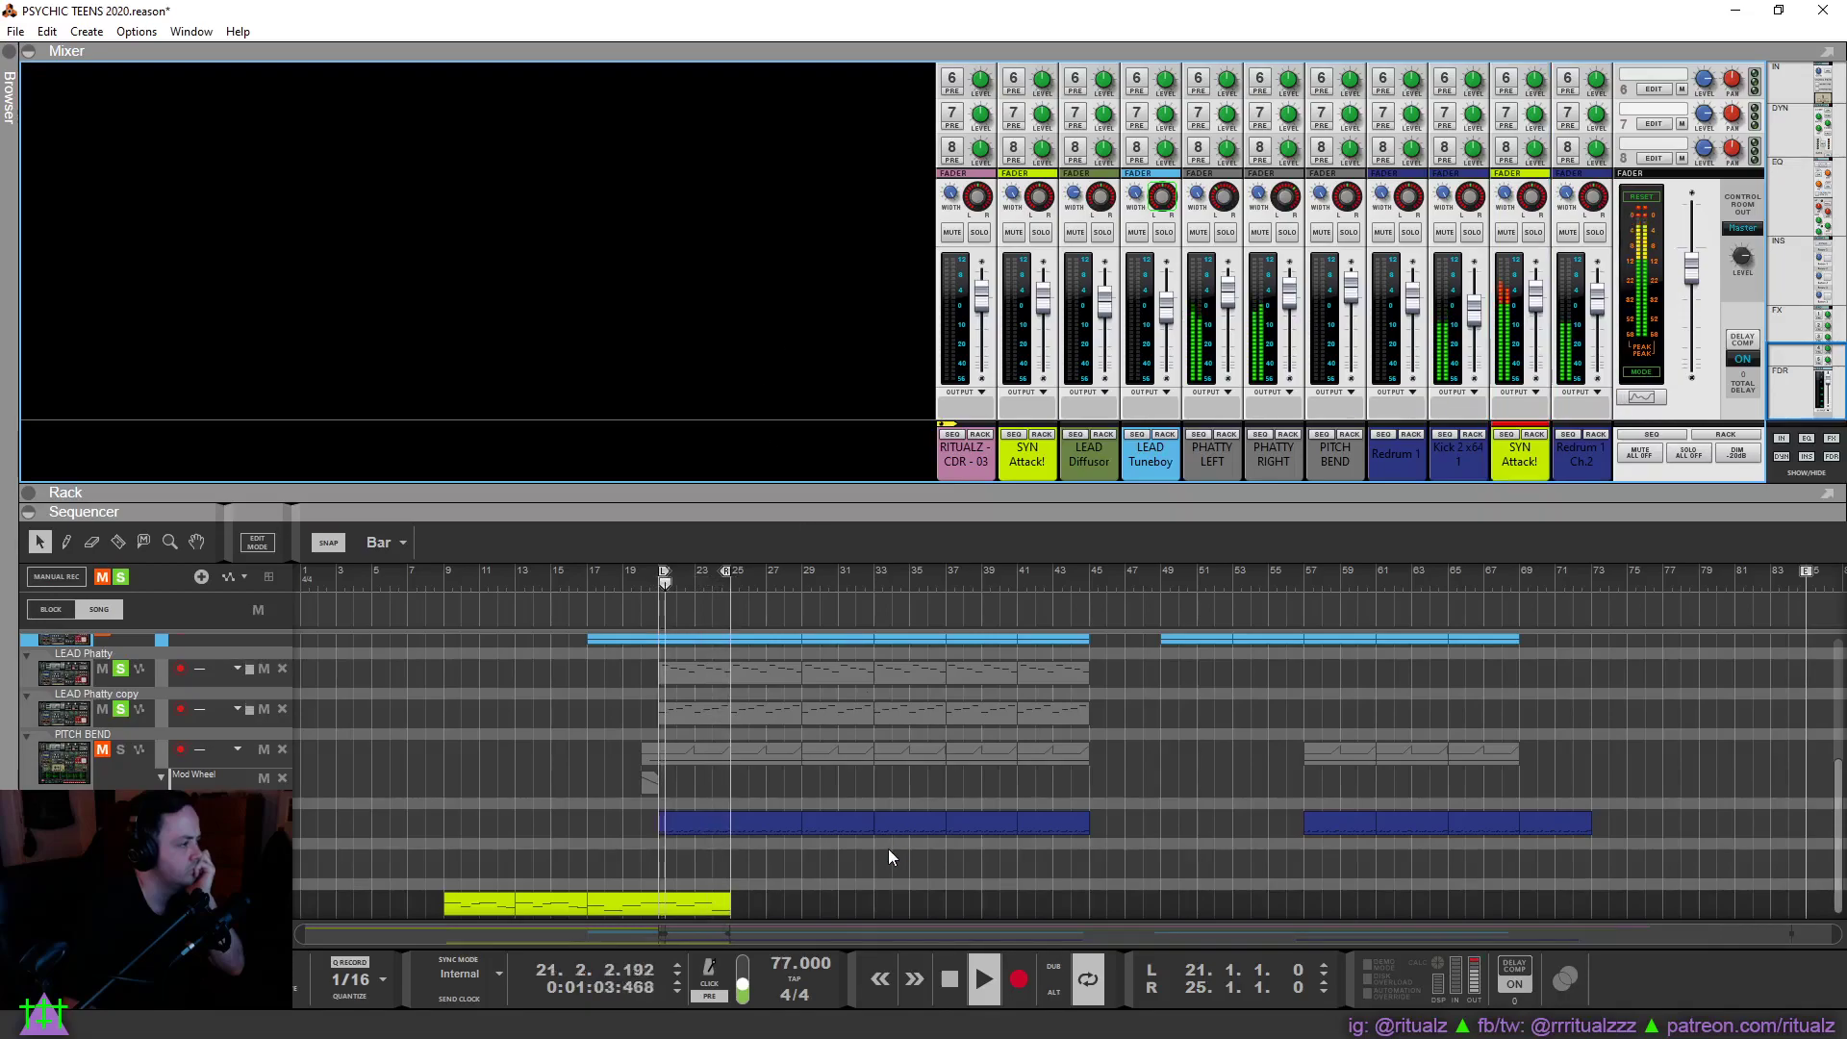
{"action": "left_click", "coordinate": [1352, 288]}
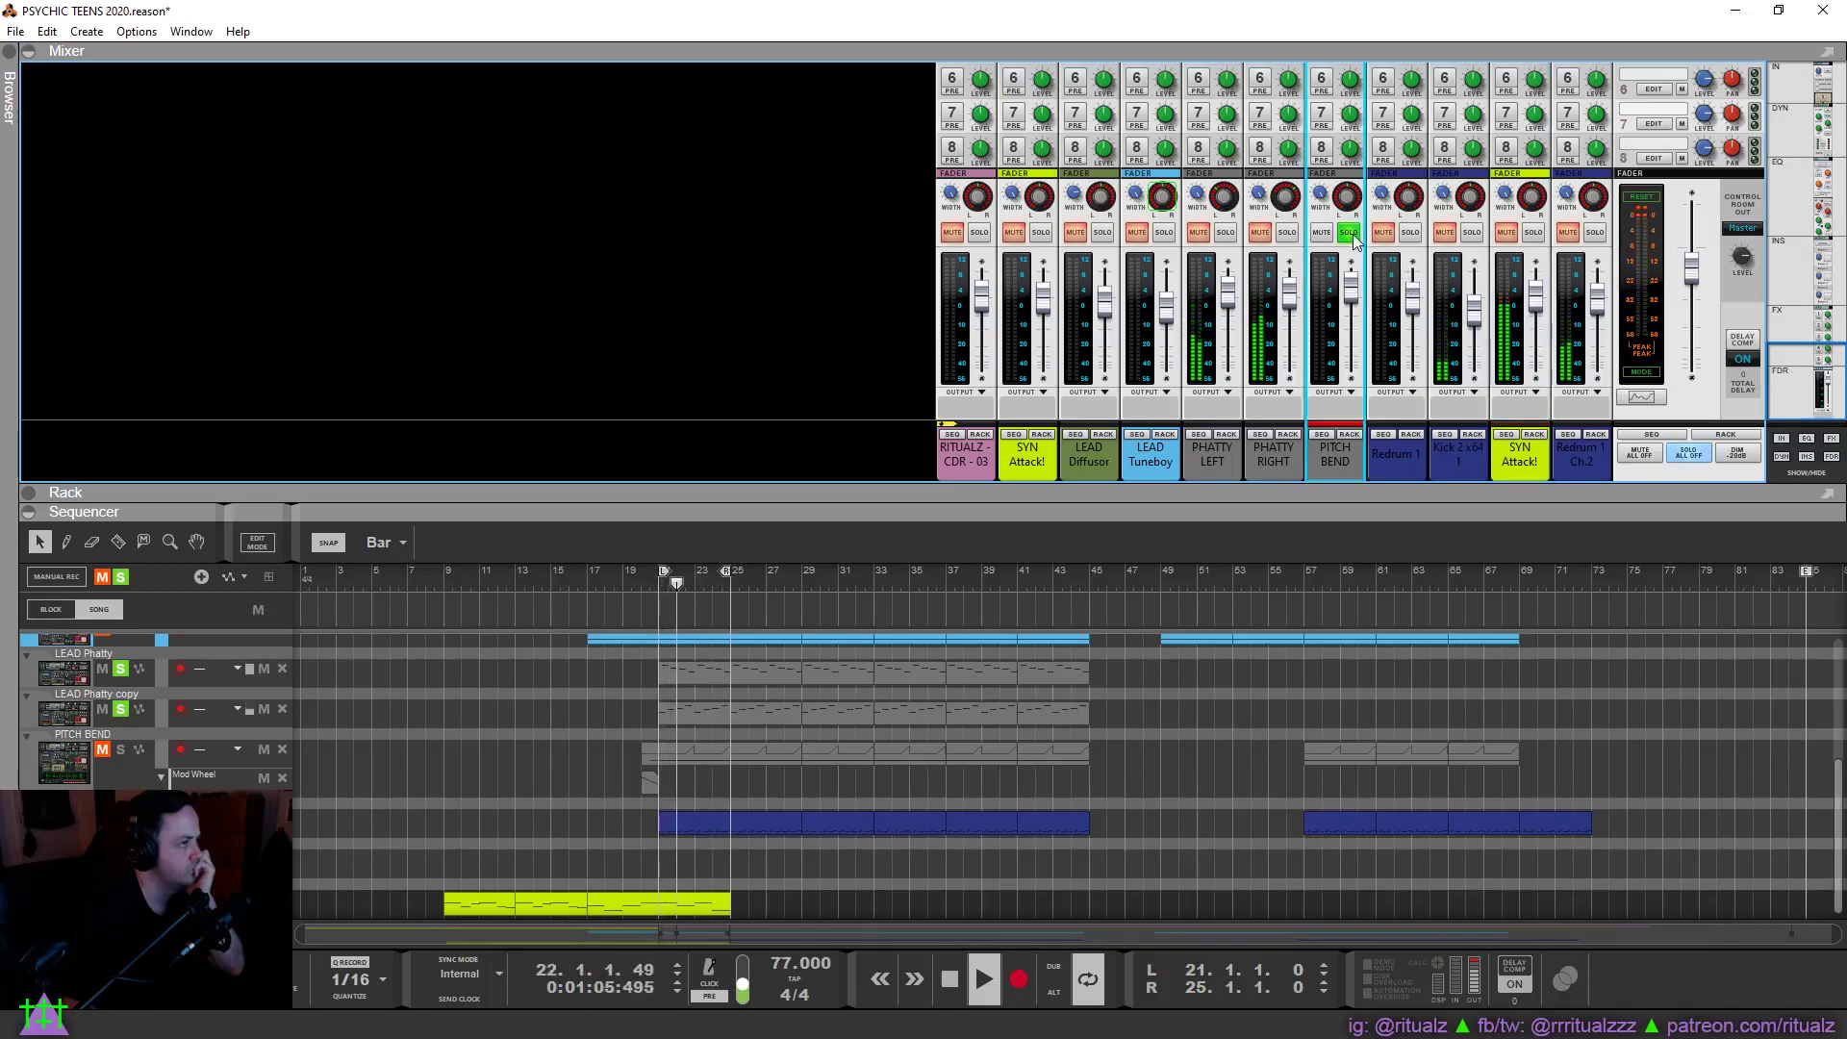
Clear all solos, lower the LEAD Tuneboy level slightly against the full mix, and stop playback.
{"action": "left_click", "coordinate": [121, 576]}
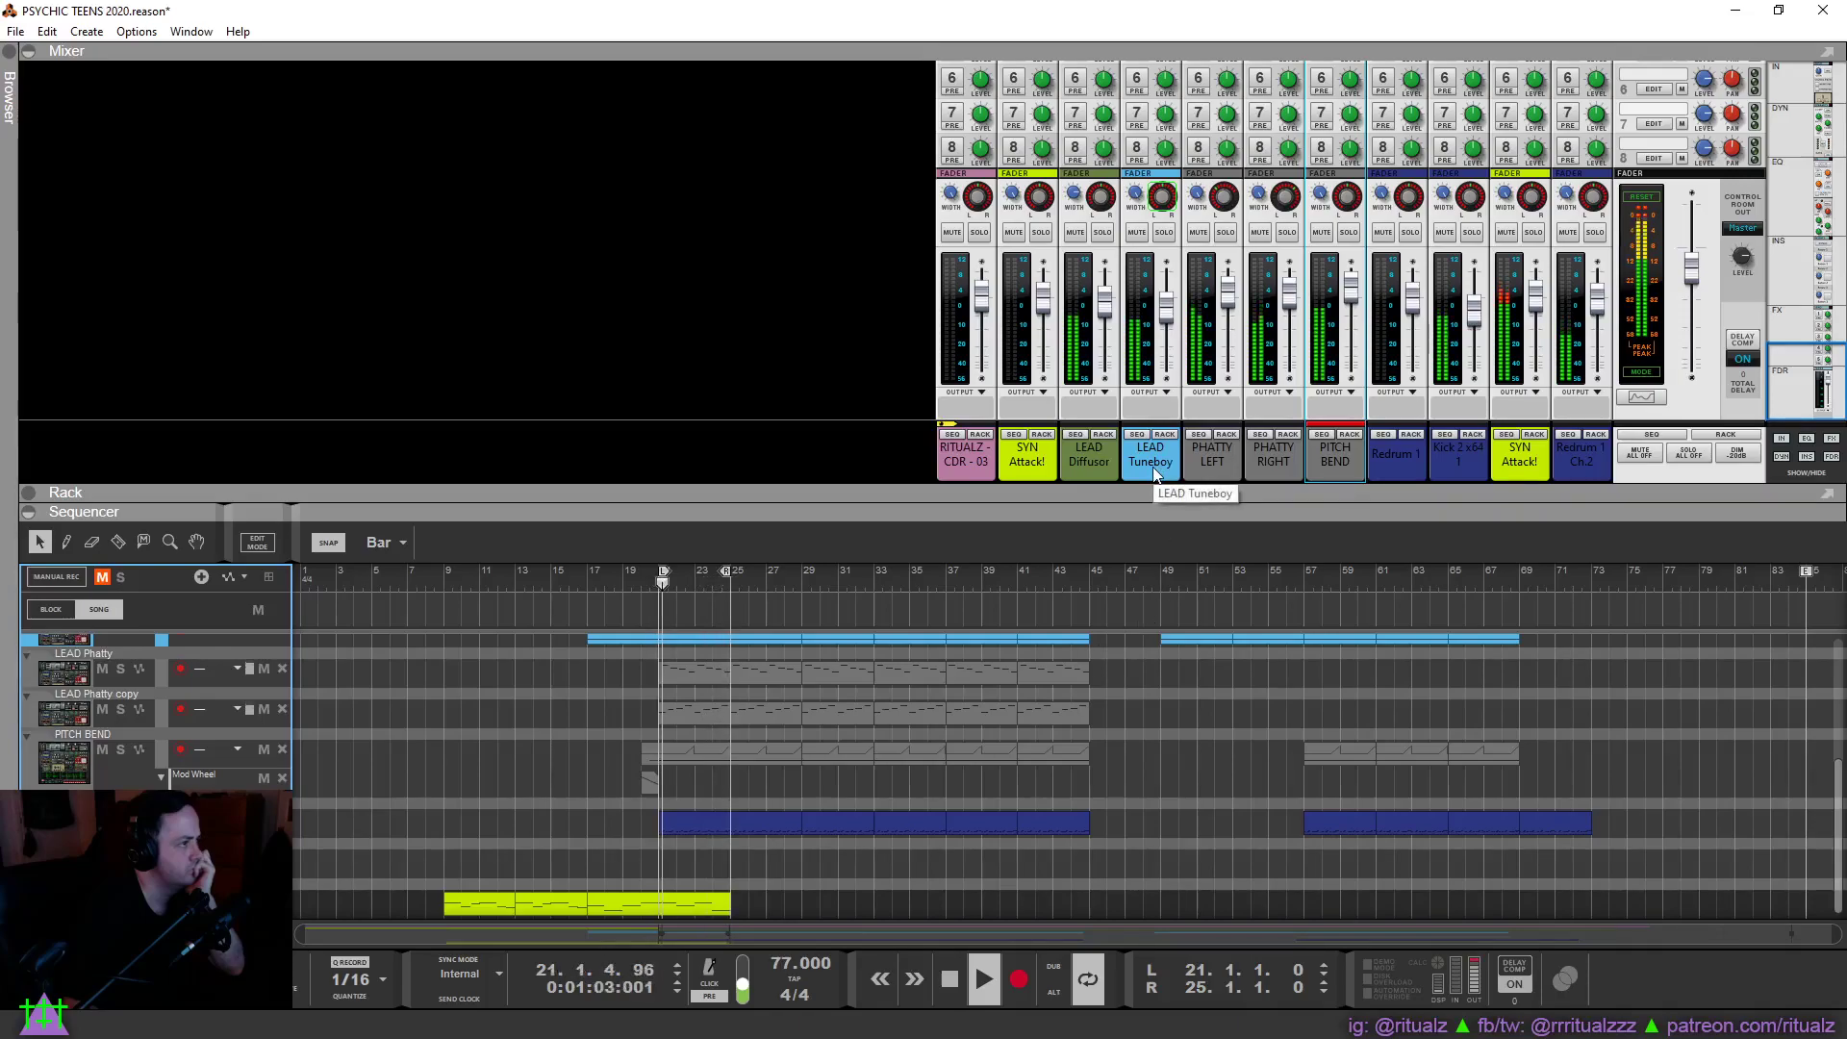
{"action": "left_click", "coordinate": [1169, 322]}
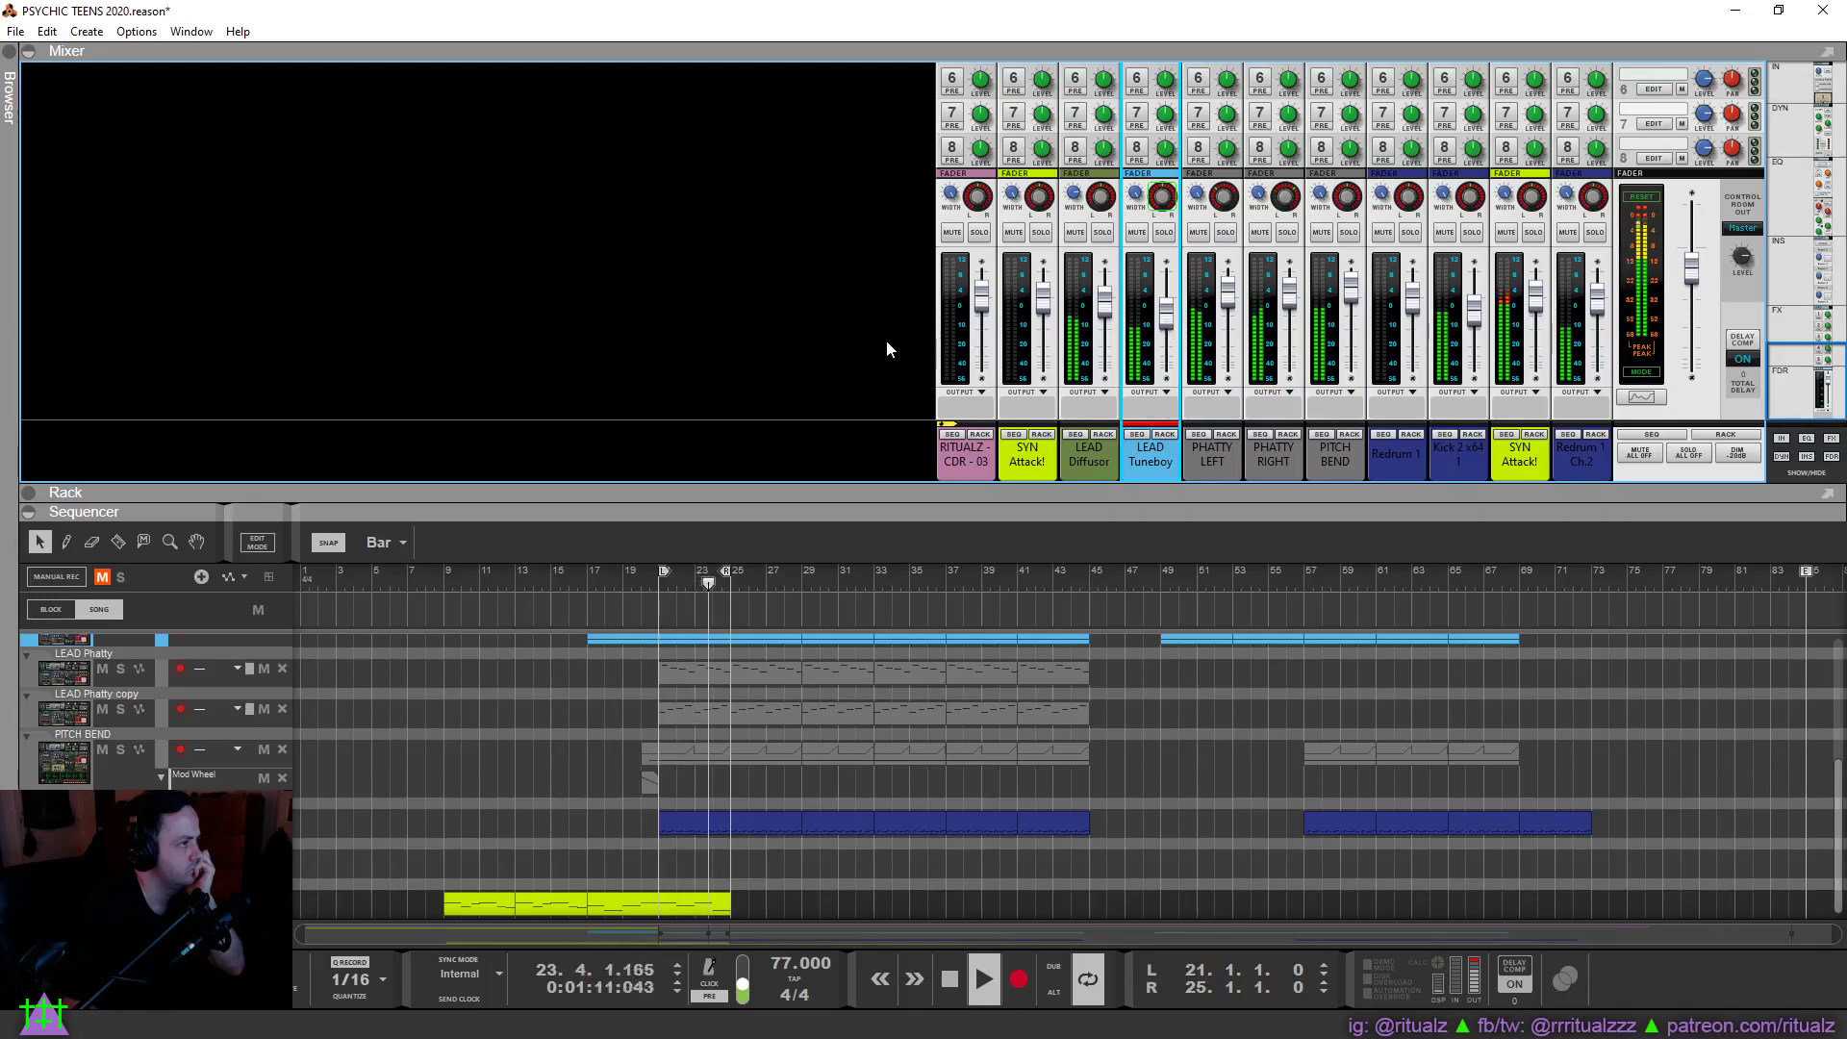
{"action": "left_click", "coordinate": [1349, 306]}
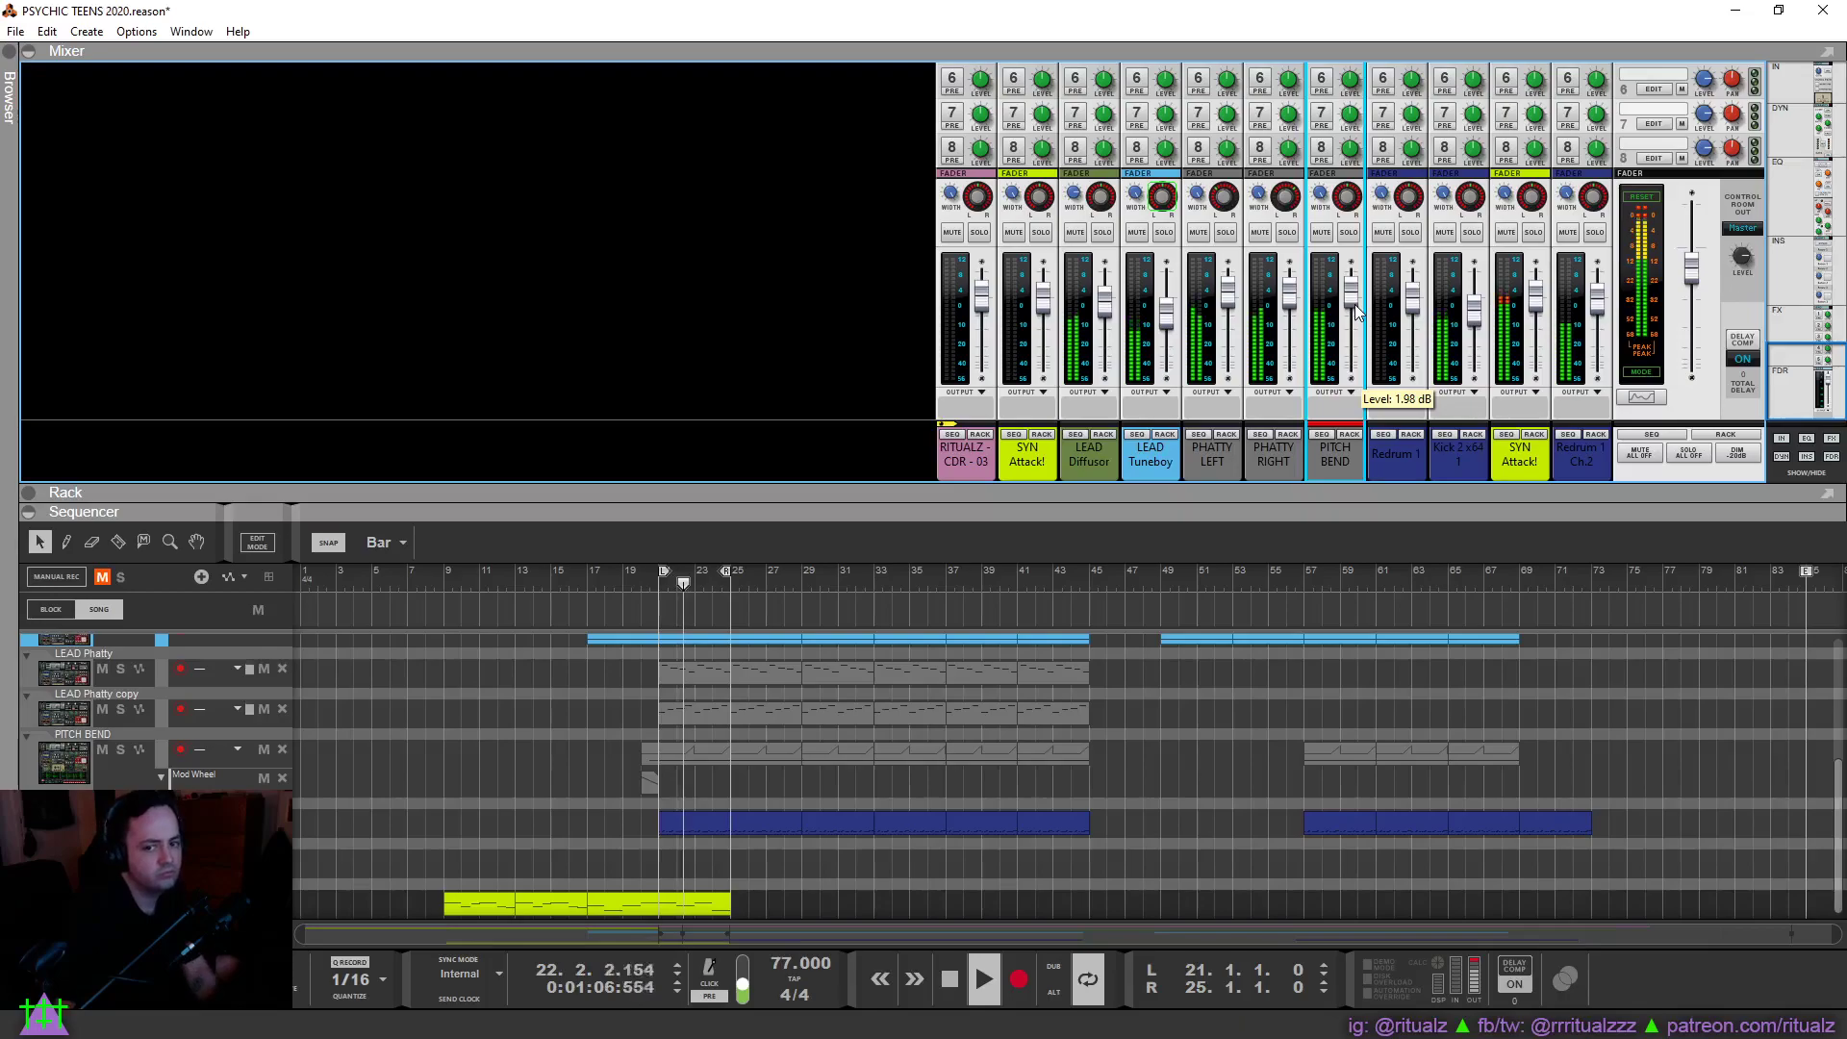
{"action": "left_click", "coordinate": [1651, 200]}
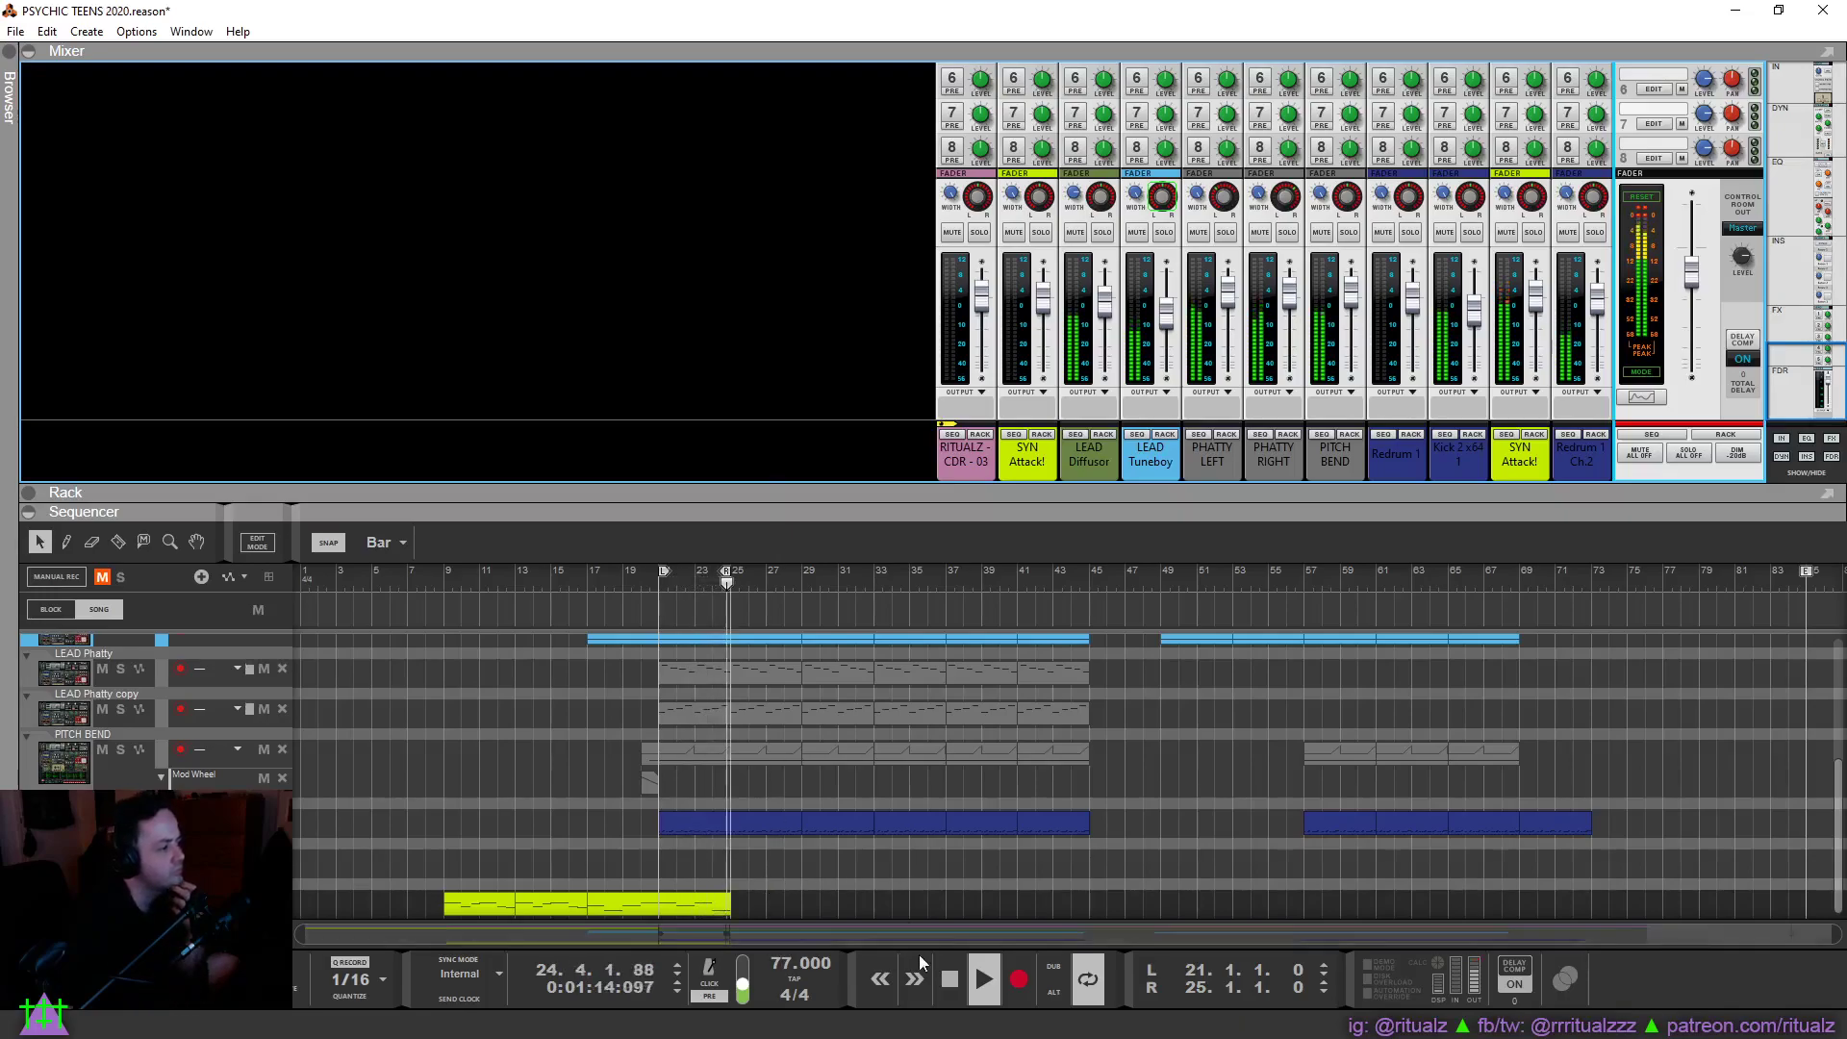
{"action": "left_click", "coordinate": [951, 980]}
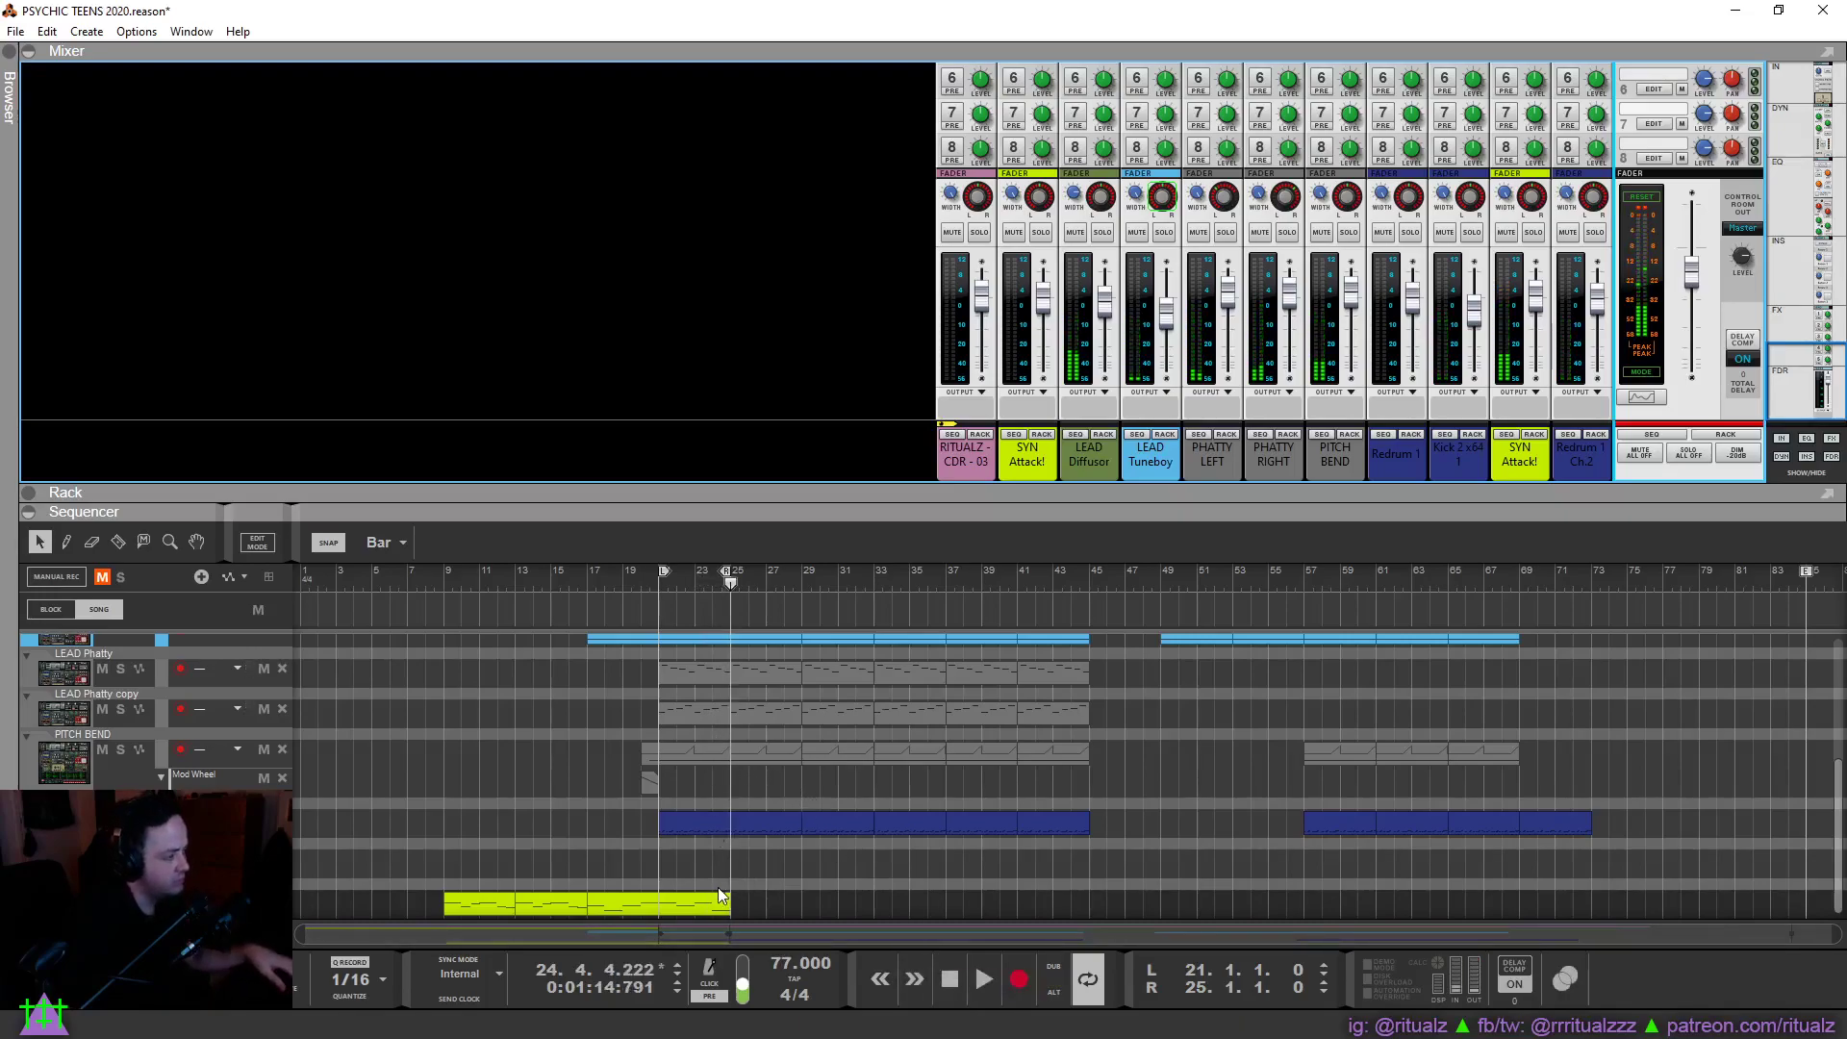
Fill the SYN Attack! track from bar 25 to bar 45 with five copies of the four-bar clip at bar 21.
{"action": "left_click", "coordinate": [703, 910]}
{"action": "key", "text": "ctrl+v"}
{"action": "key", "text": "ctrl+v"}
{"action": "key", "text": "ctrl+v"}
{"action": "key", "text": "ctrl+v"}
{"action": "key", "text": "ctrl+v"}
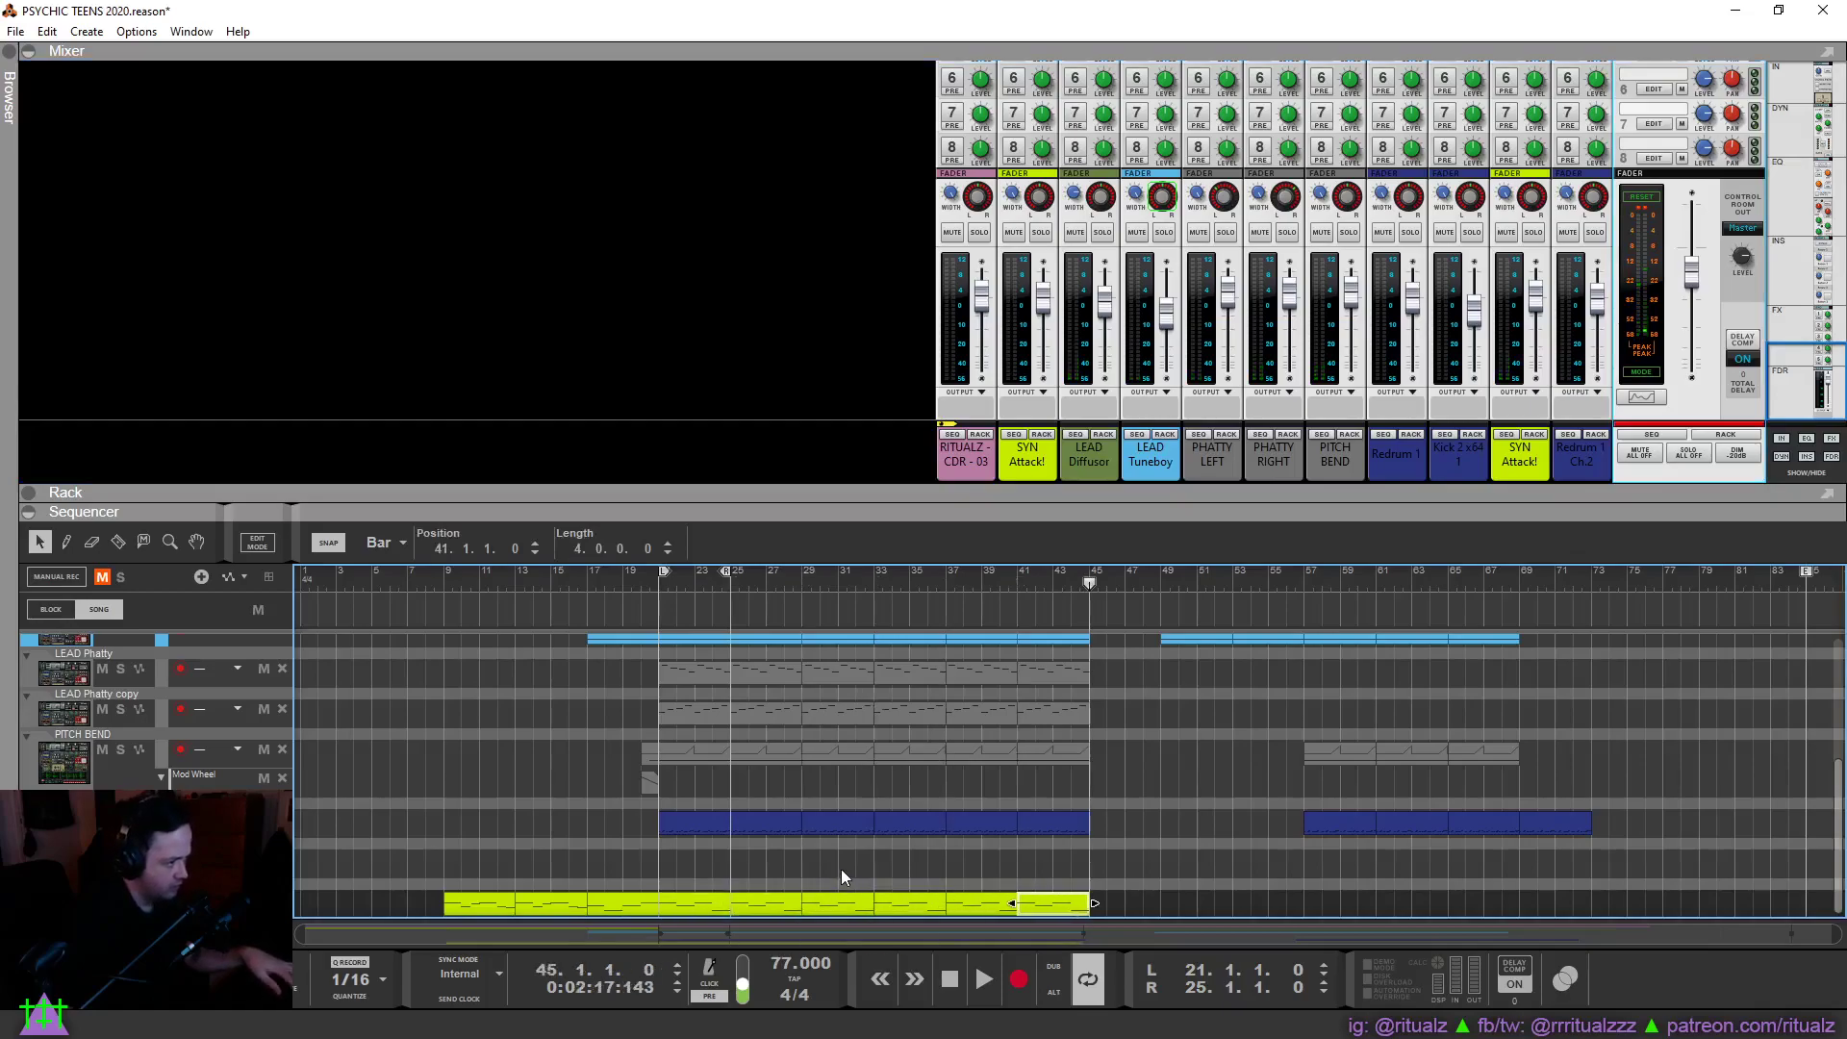
{"action": "left_click", "coordinate": [1072, 858]}
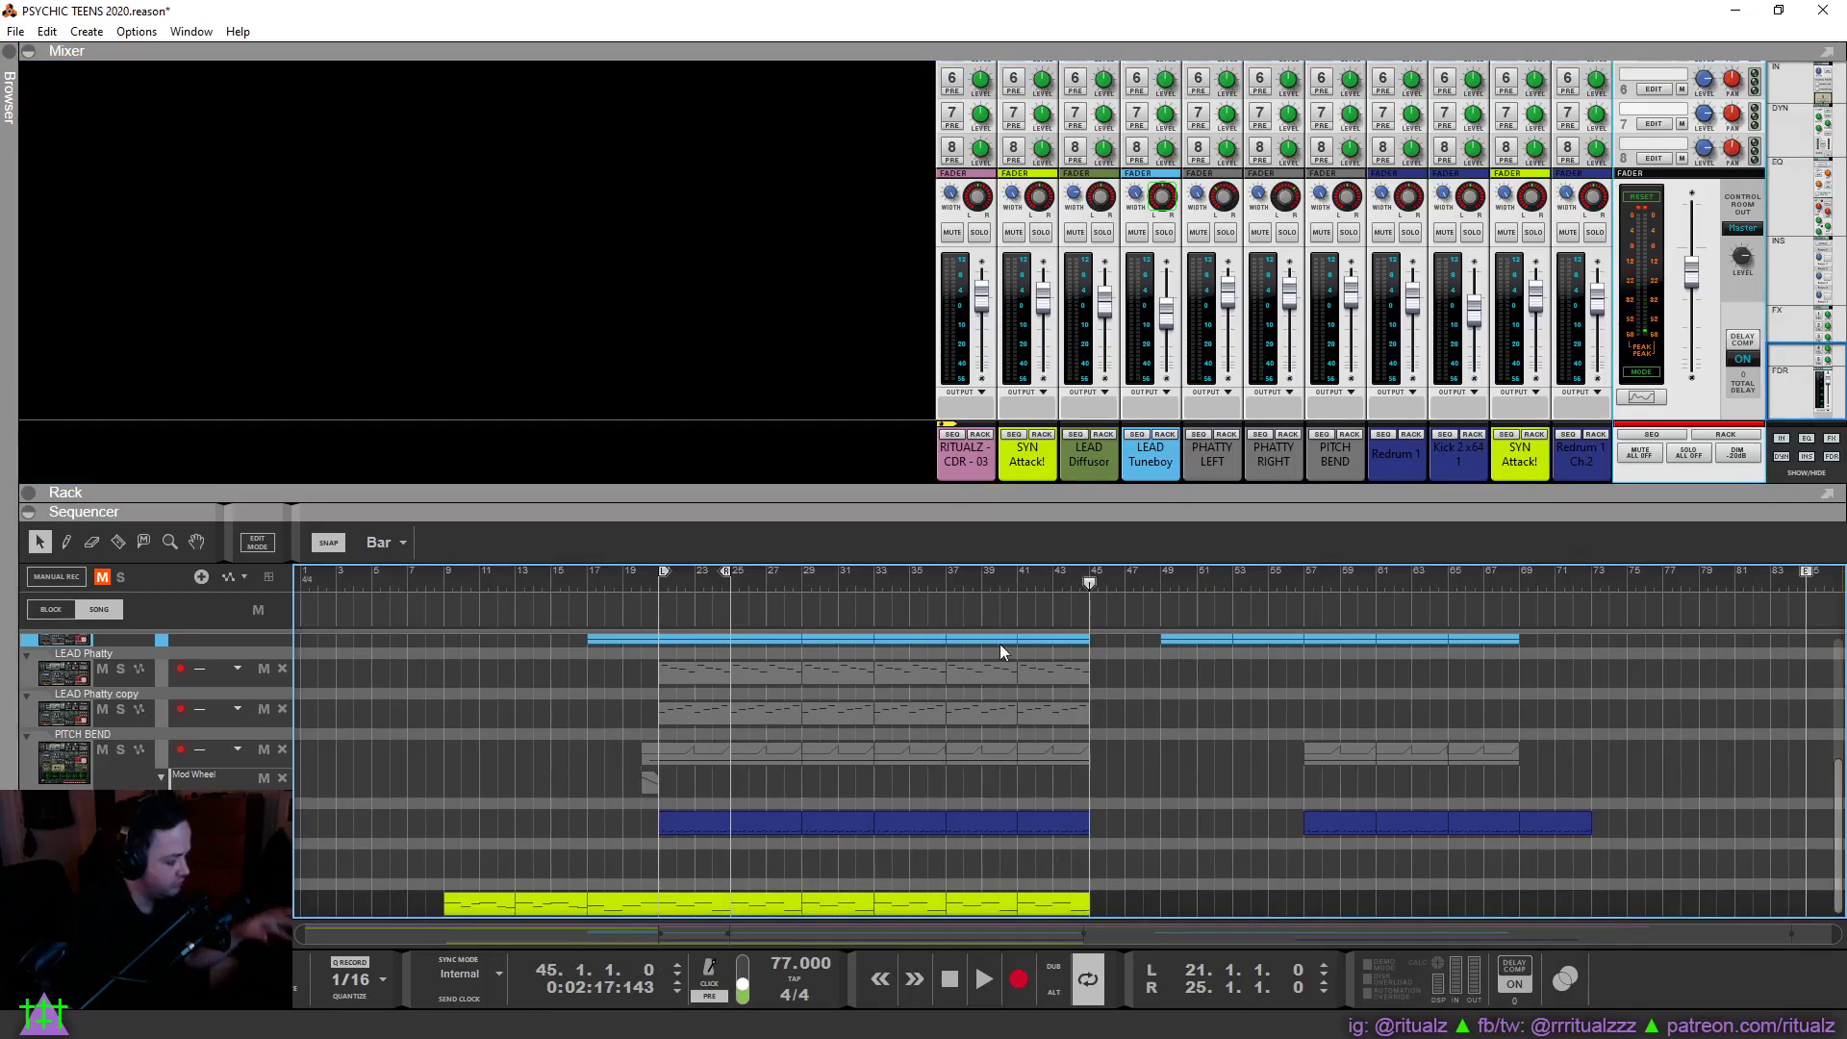
Set the loop to bars 8–45 and play the arrangement from bar 9.
{"action": "left_click", "coordinate": [1091, 575], "text": "alt"}
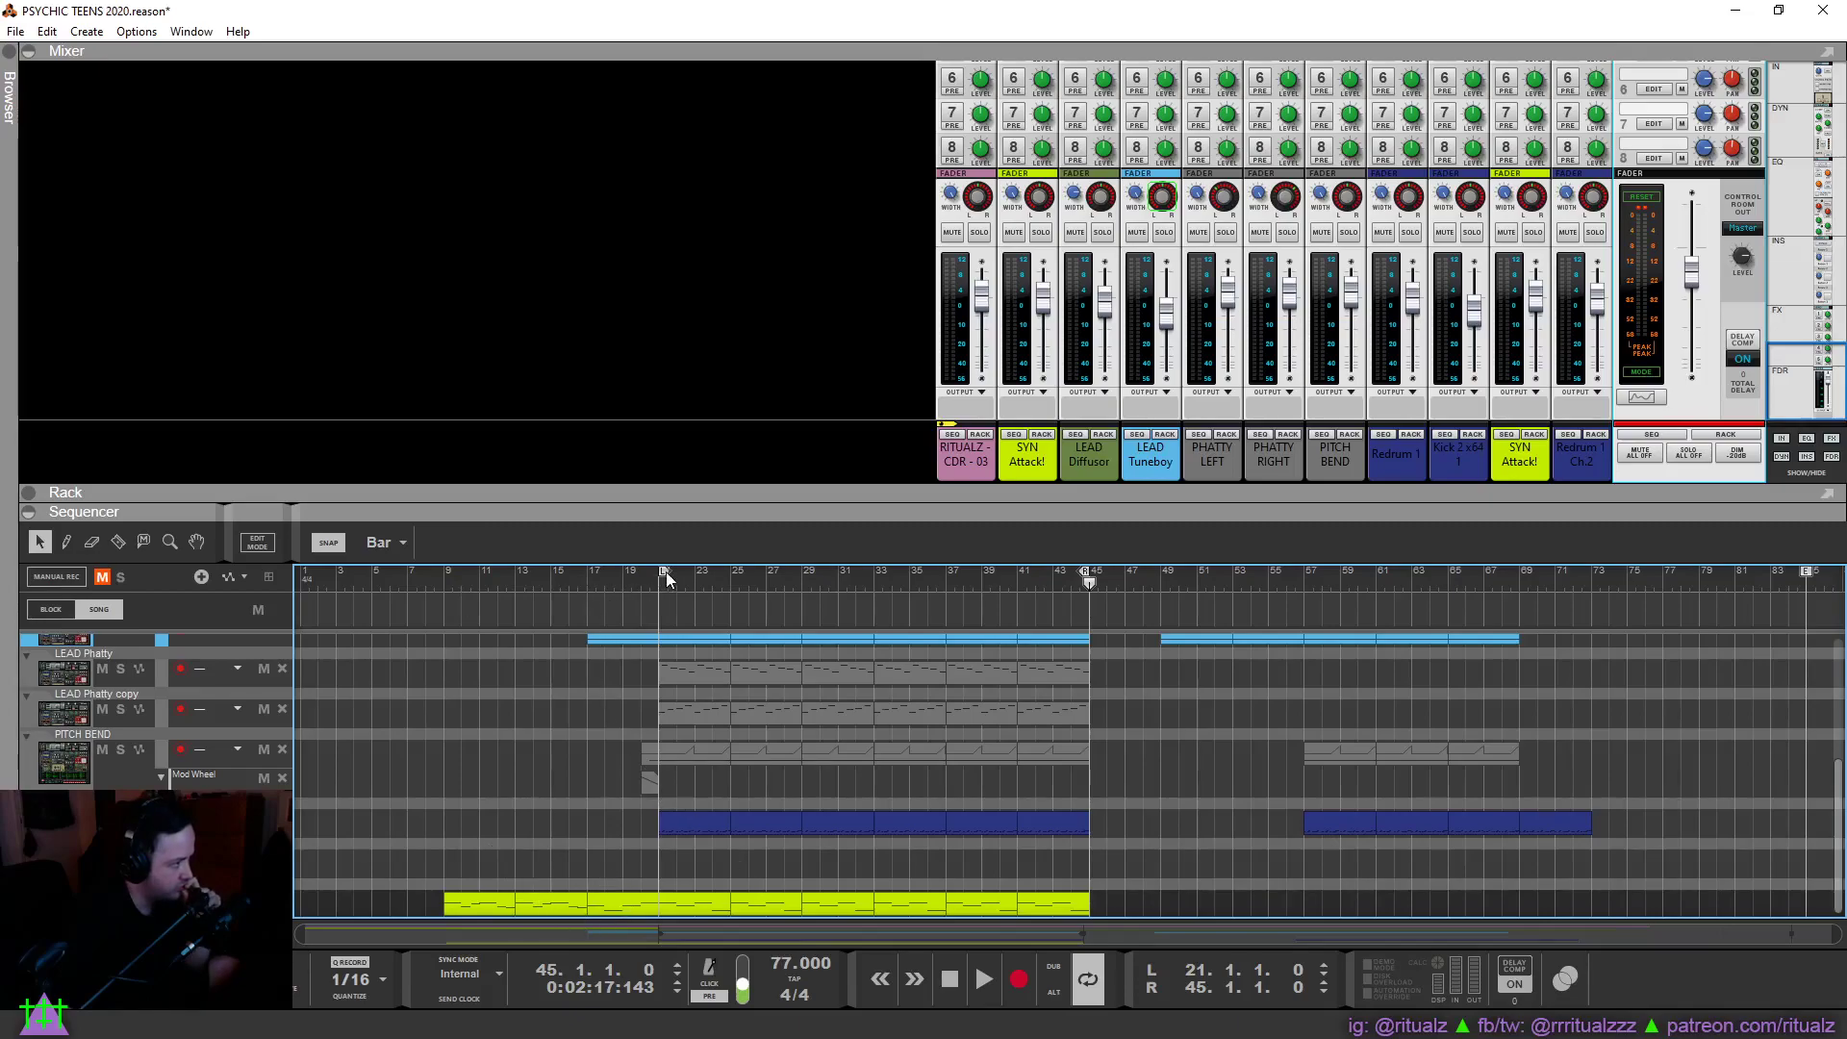
{"action": "scroll", "coordinate": [447, 746], "scroll_direction": "up", "scroll_amount": 5}
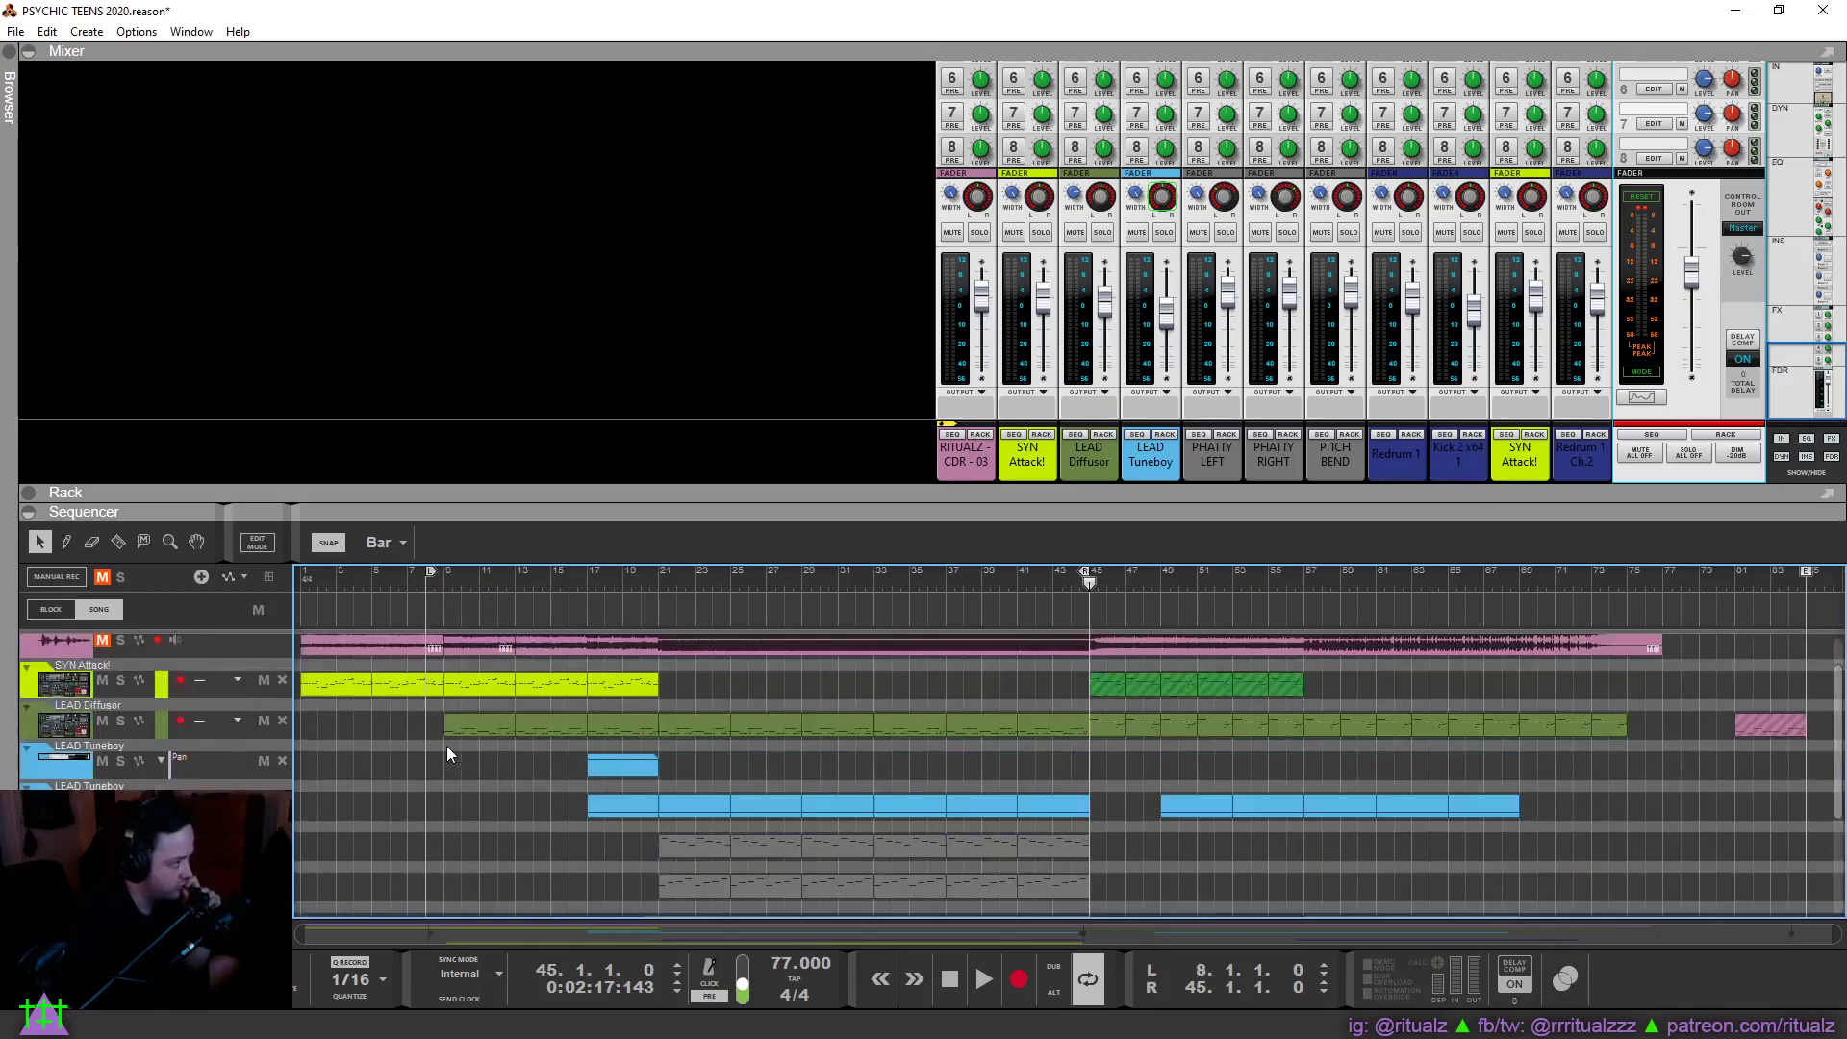
{"action": "left_click", "coordinate": [445, 582]}
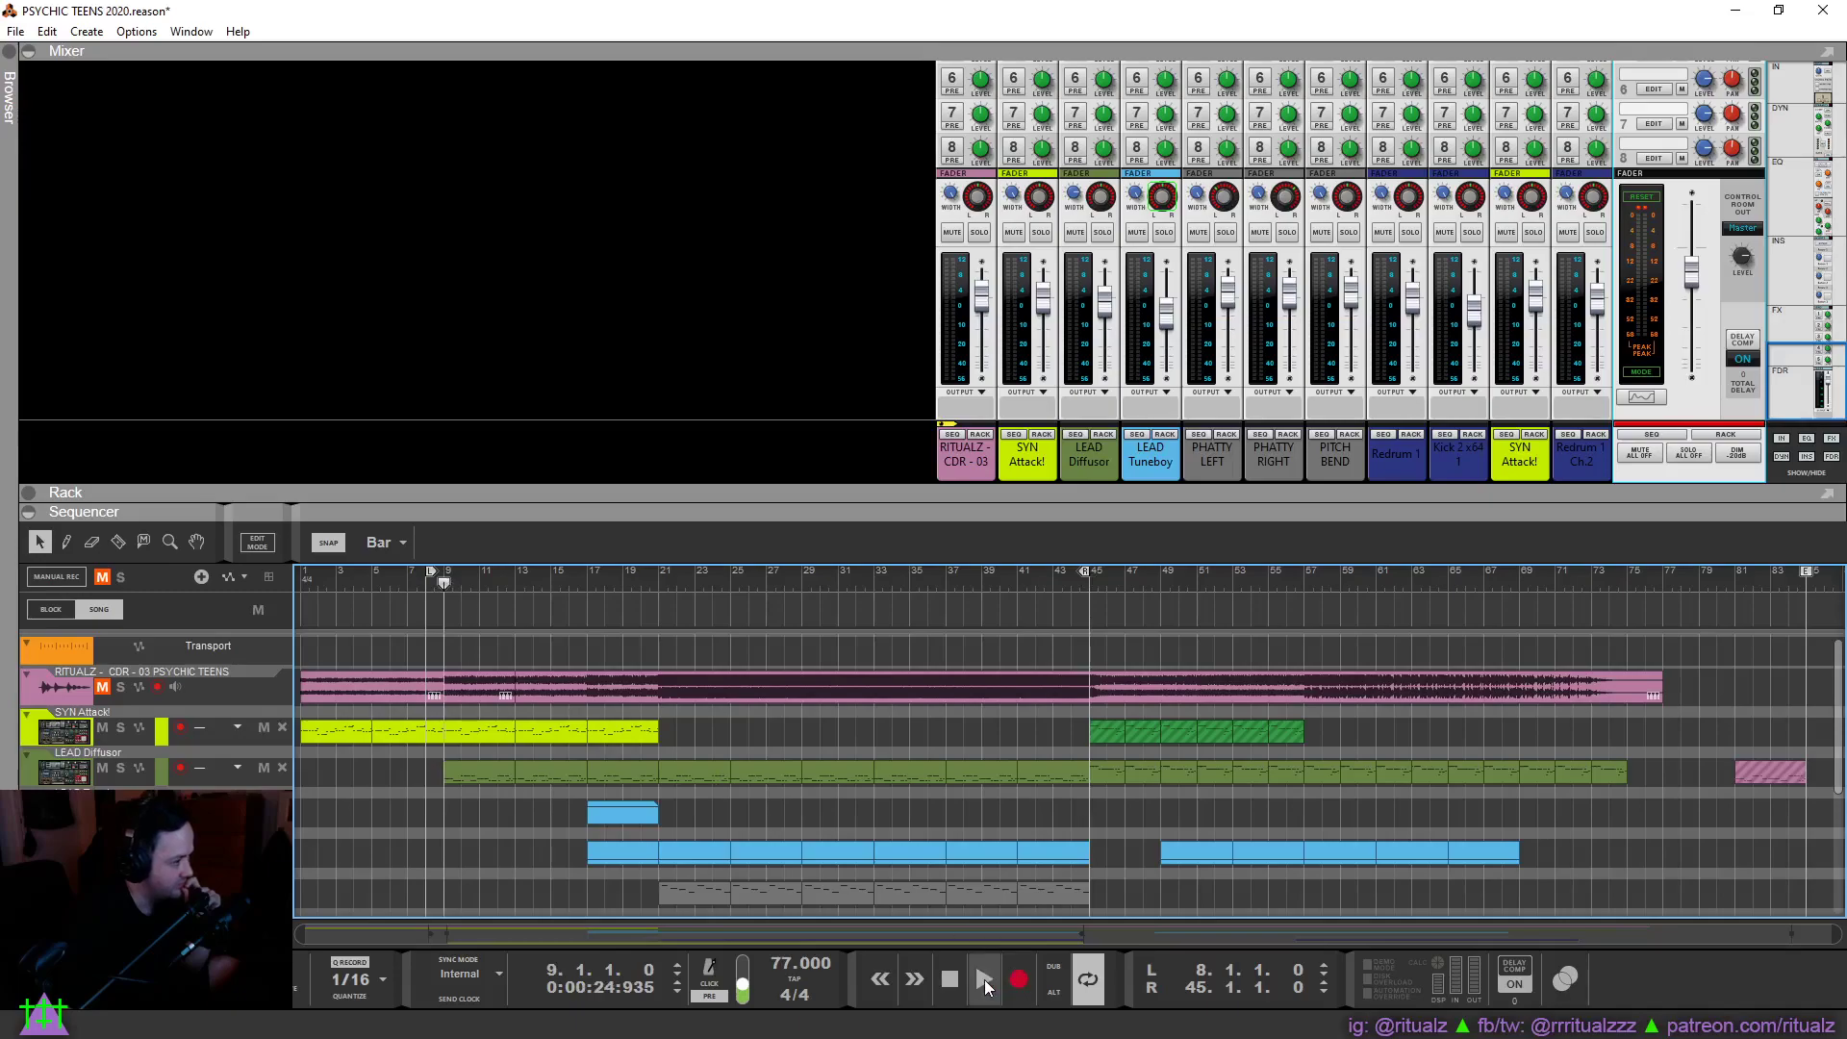
{"action": "left_click", "coordinate": [984, 979]}
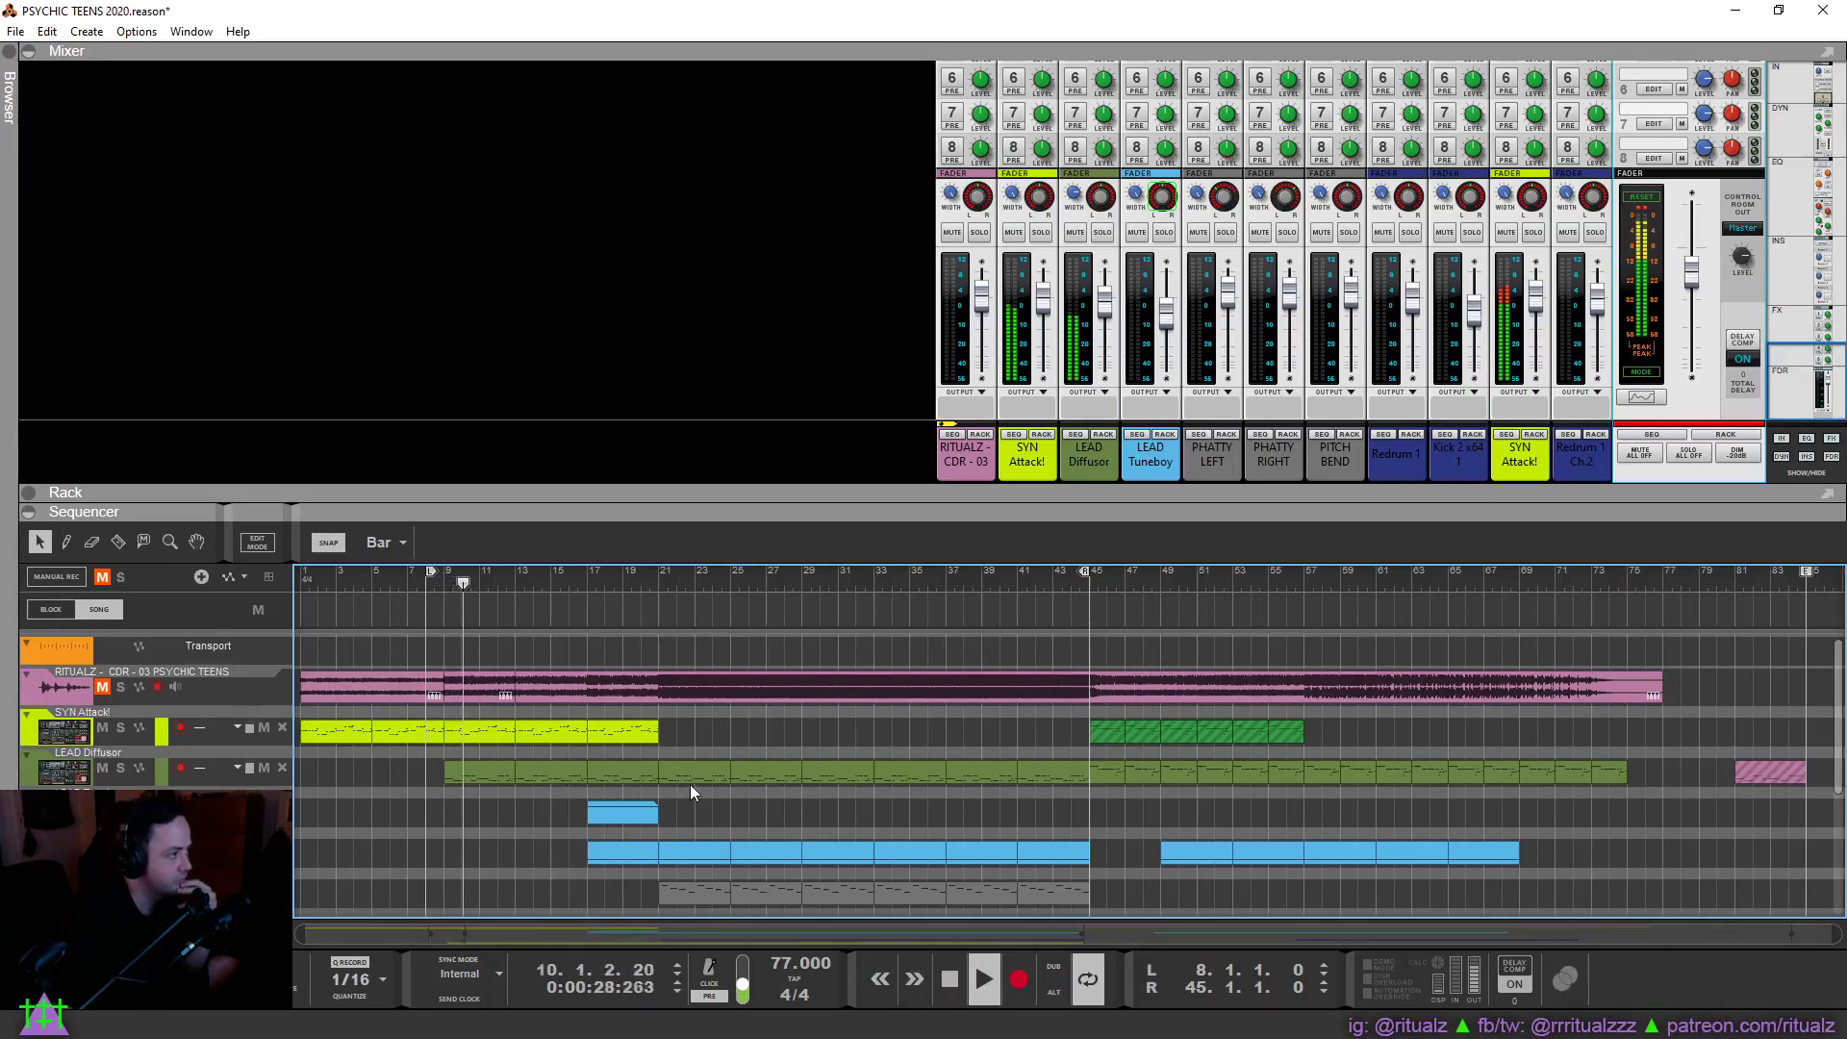
Enlarge the sequencer area below the mixer and extend the loop end to bar 77.
{"action": "scroll", "coordinate": [690, 783], "scroll_direction": "down", "scroll_amount": 5}
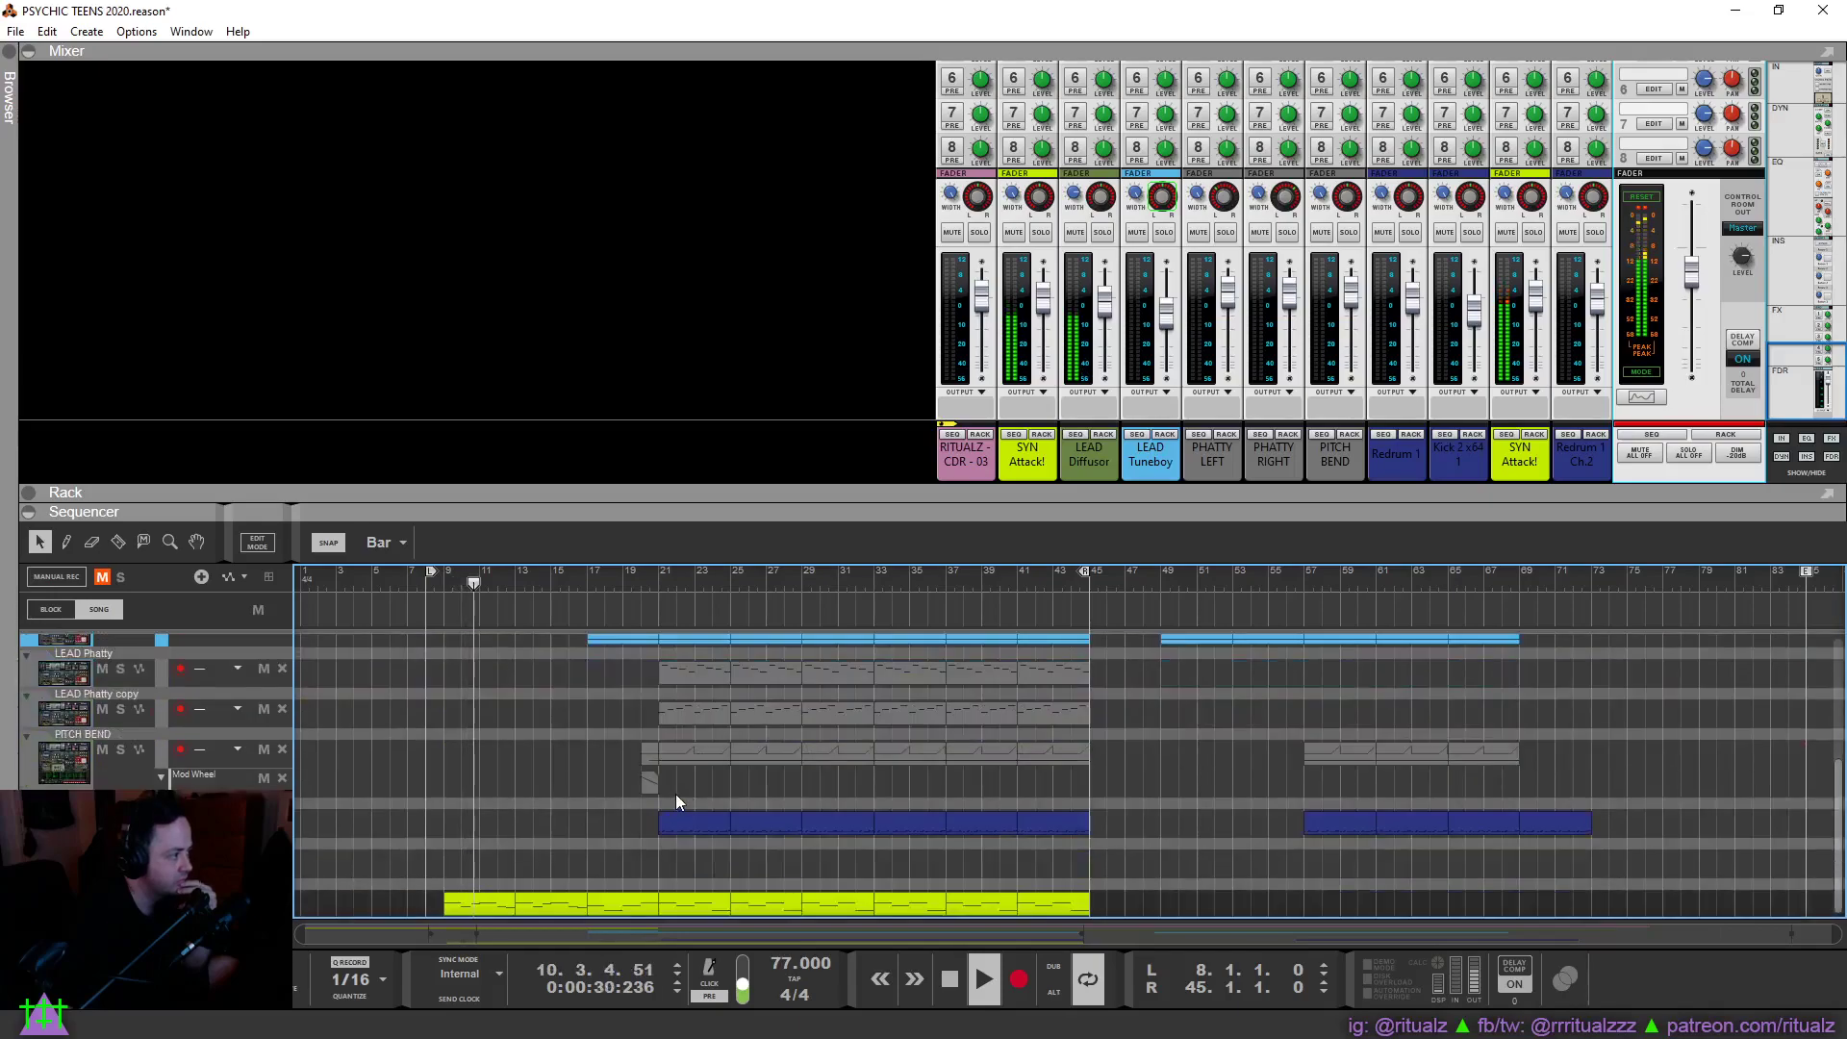
{"action": "left_click_drag", "start_coordinate": [769, 488], "coordinate": [769, 391]}
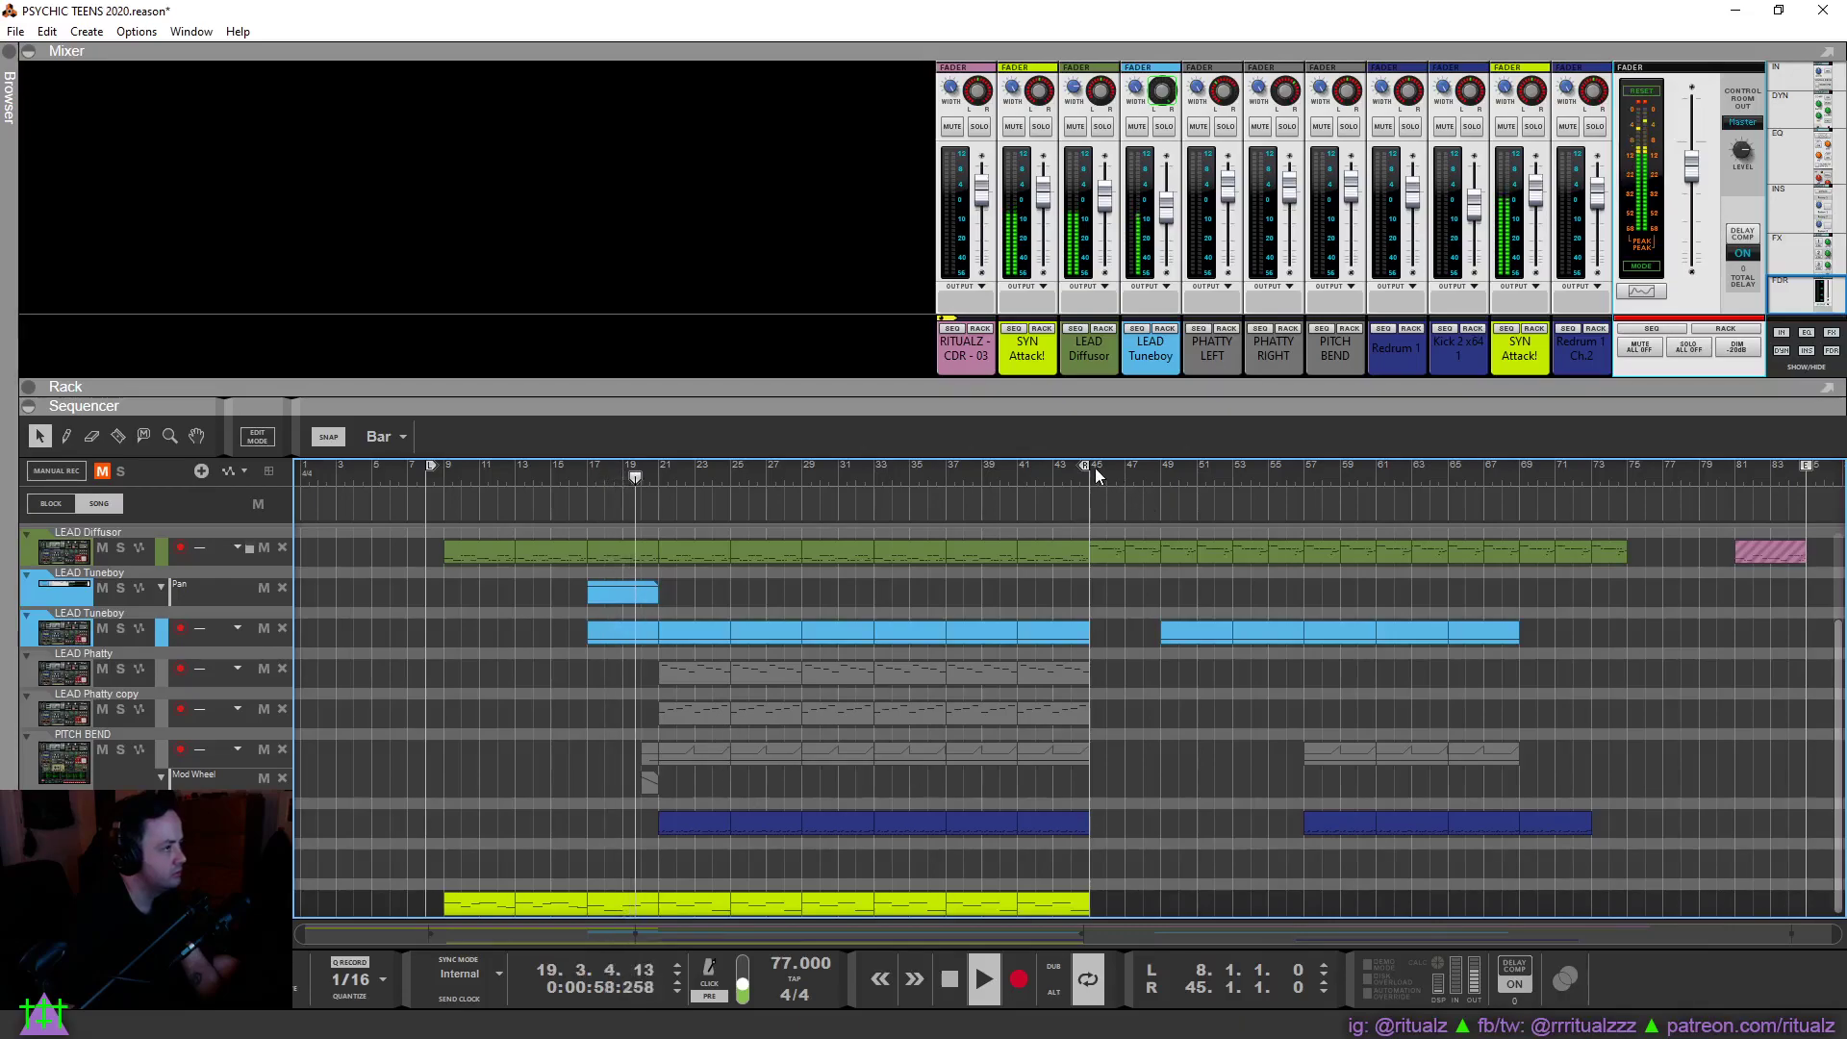
{"action": "left_click_drag", "start_coordinate": [1089, 467], "coordinate": [1659, 541]}
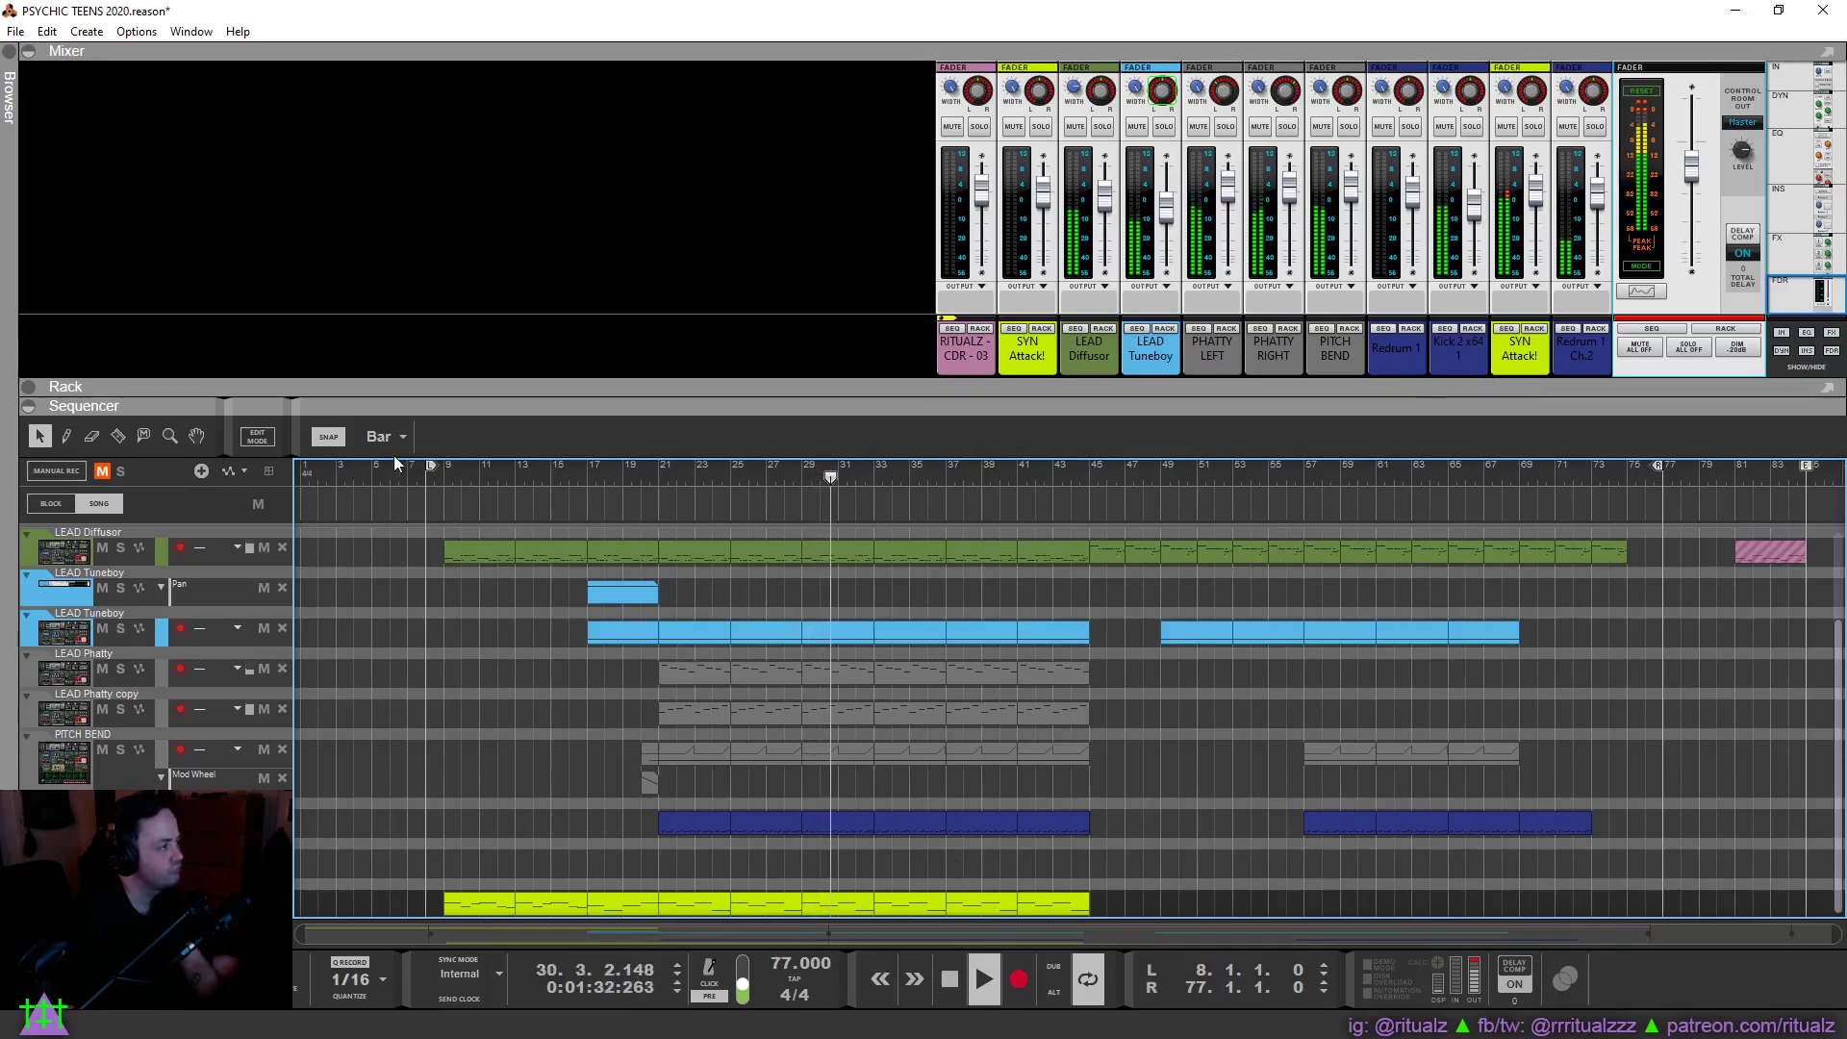
Set the playback loop to the section from bar 49 to bar 57.
{"action": "left_click_drag", "start_coordinate": [423, 469], "coordinate": [285, 477]}
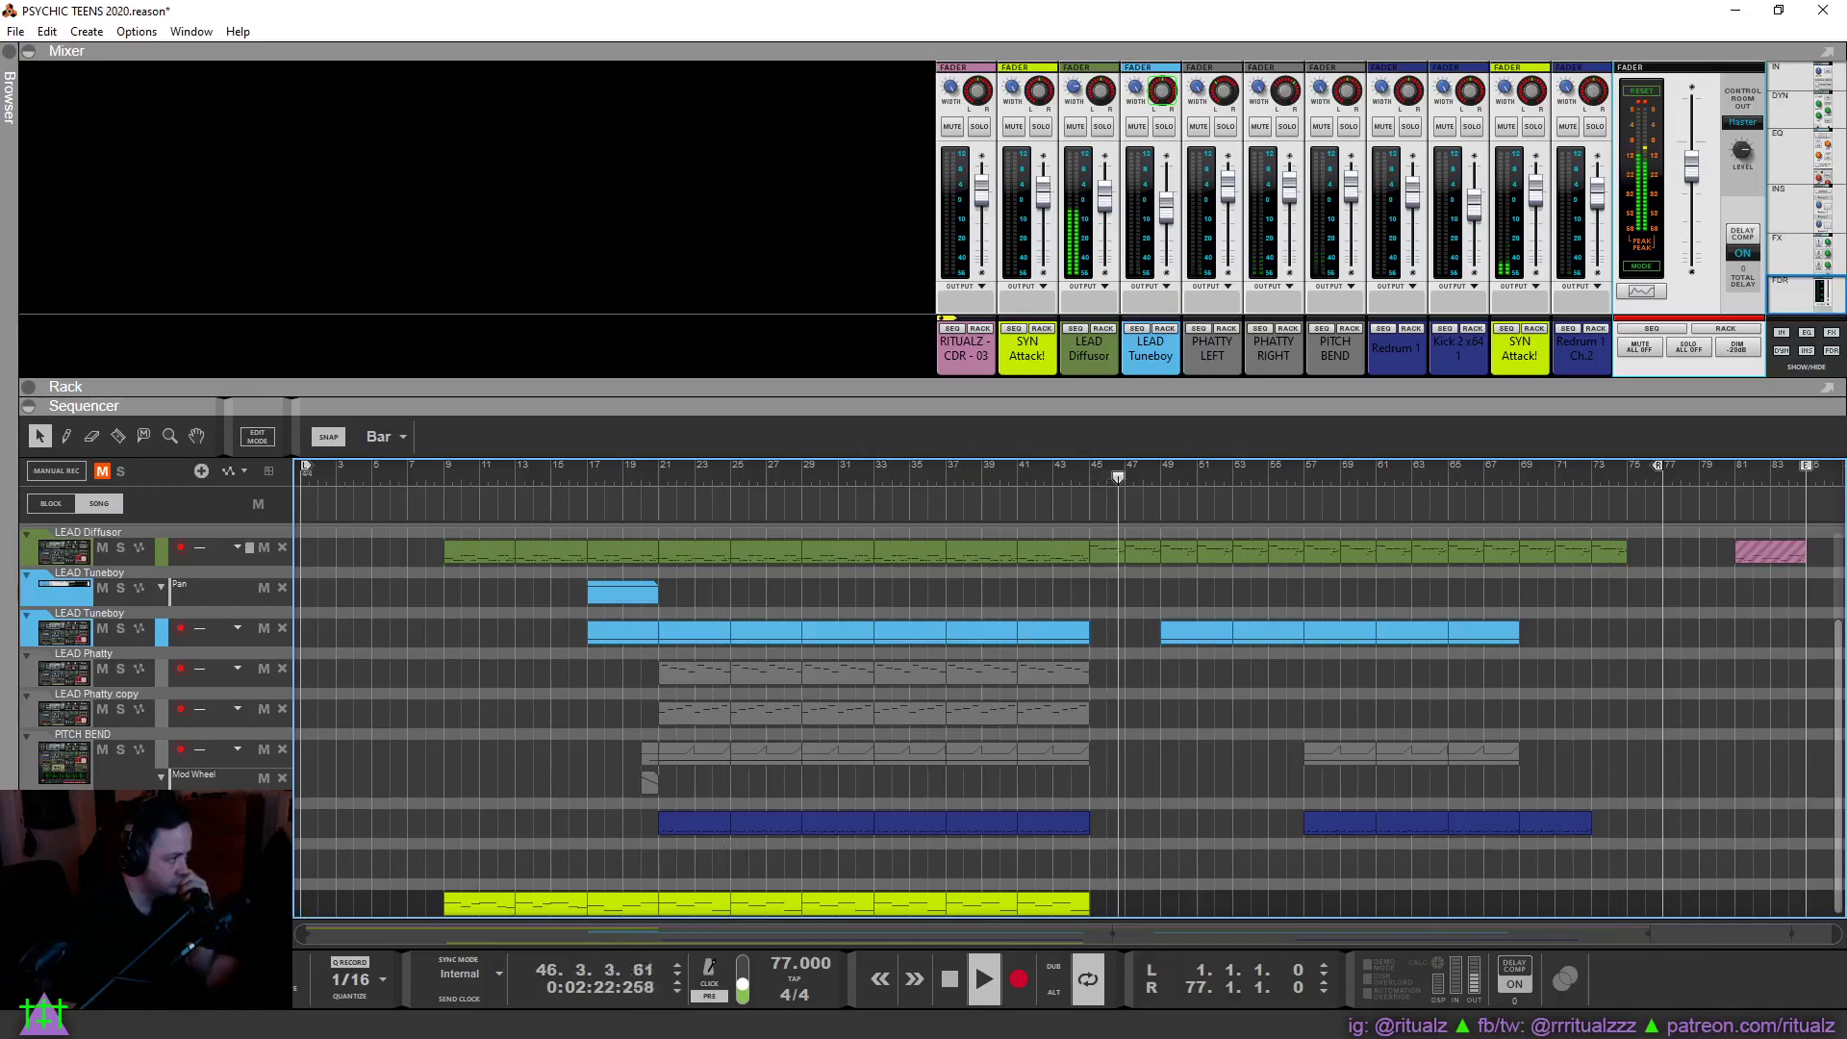
{"action": "left_click", "coordinate": [1160, 481], "text": "ctrl"}
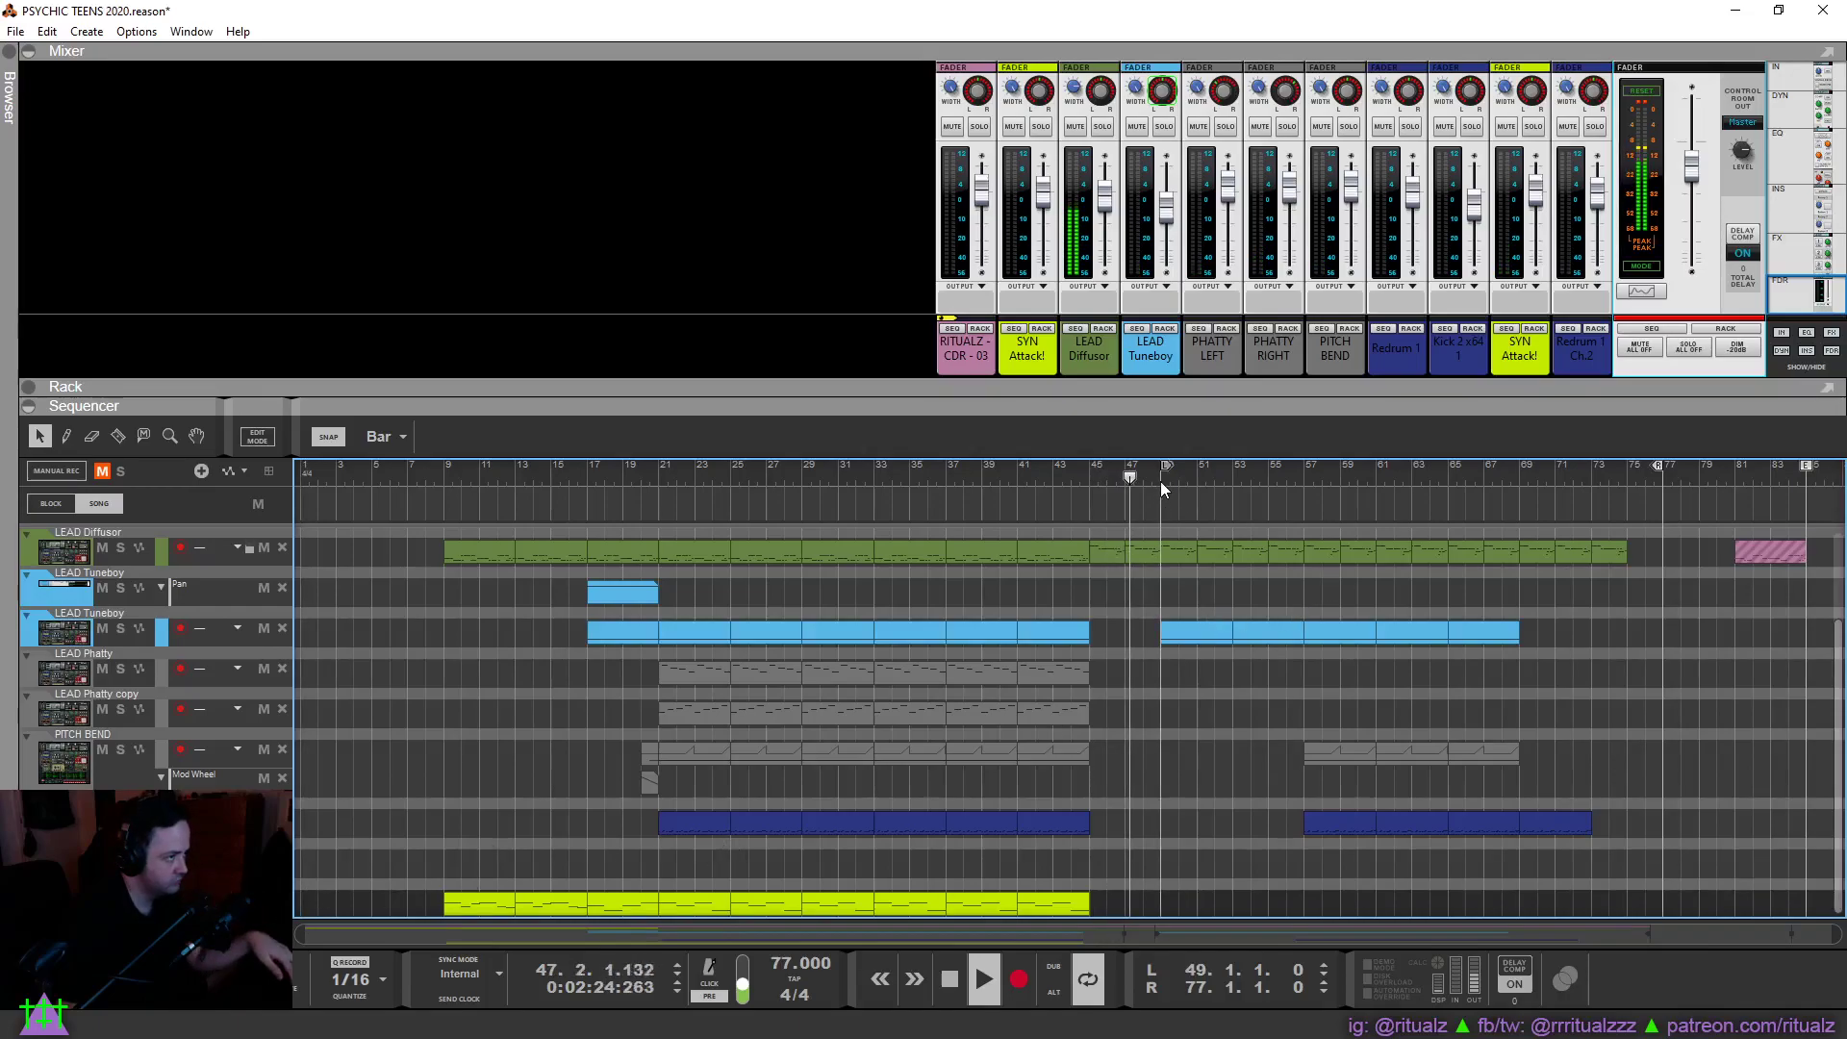
{"action": "left_click", "coordinate": [1298, 472], "text": "alt"}
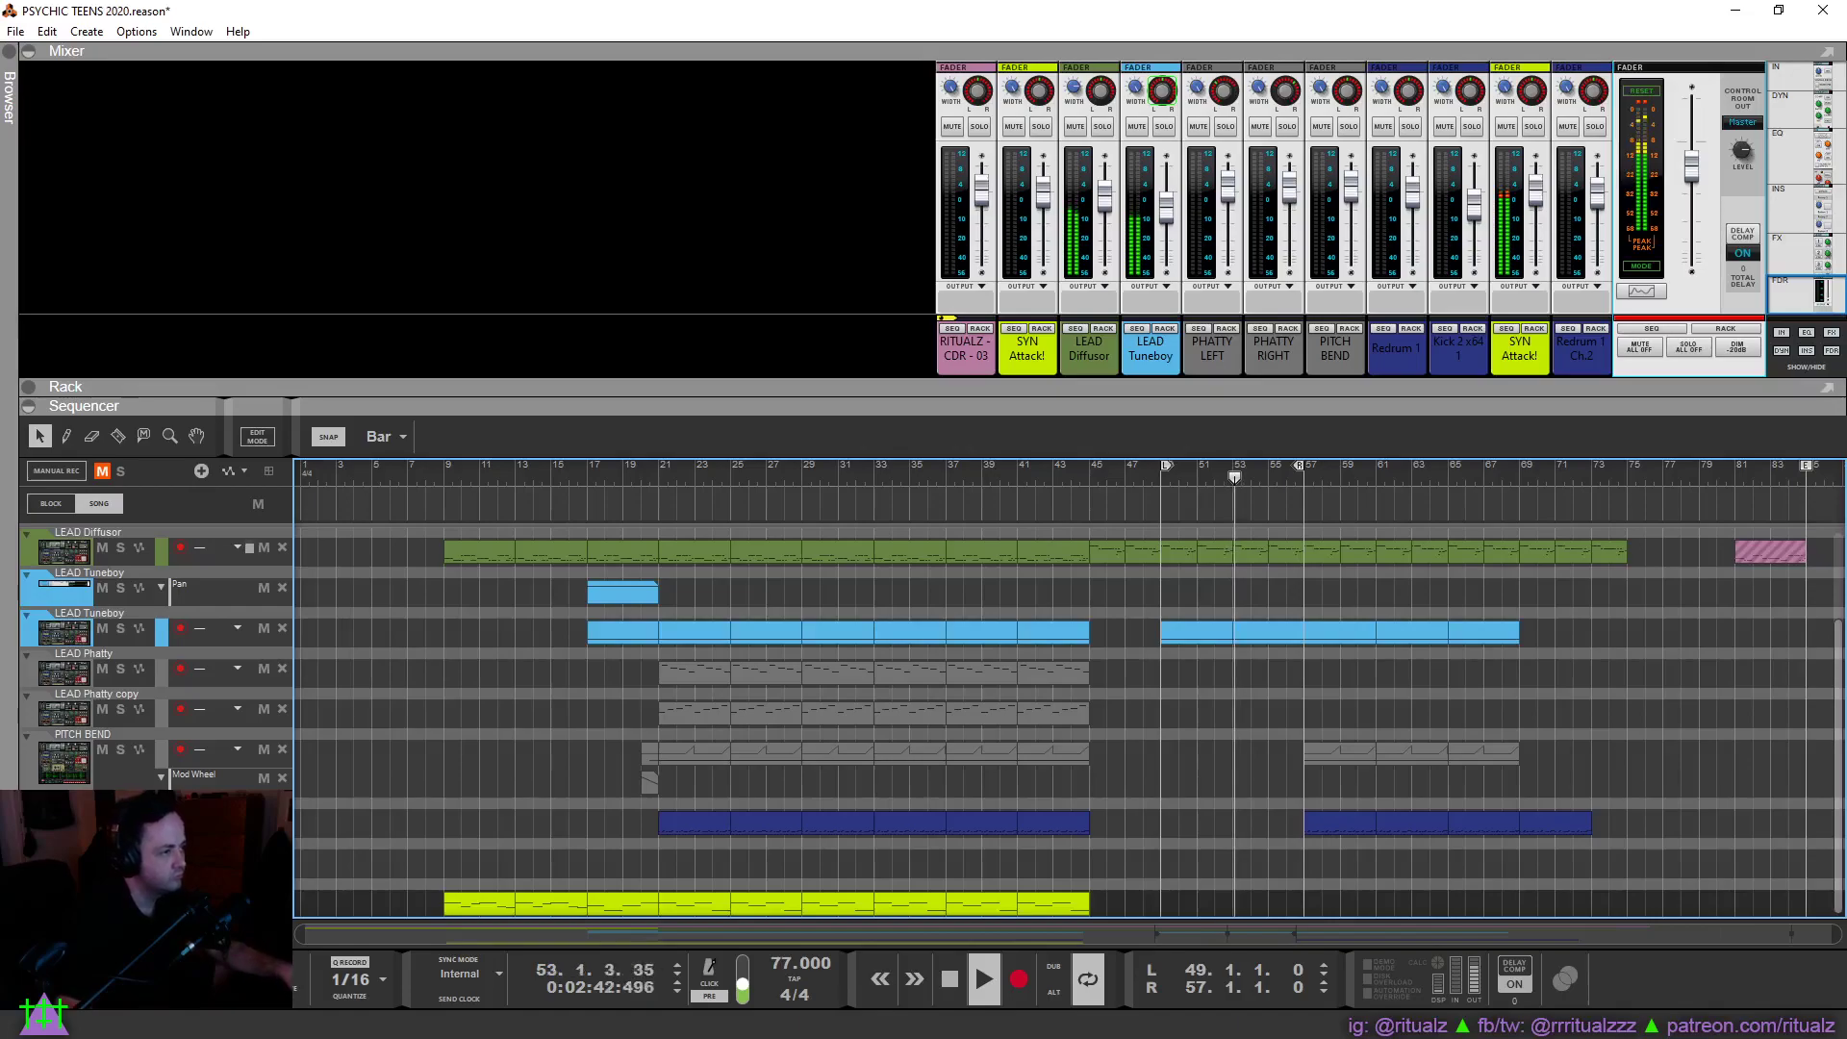
Stop playback, return to bar 49, and record a new eight-bar part on the yellow SYN Attack! track.
{"action": "left_click", "coordinate": [949, 978]}
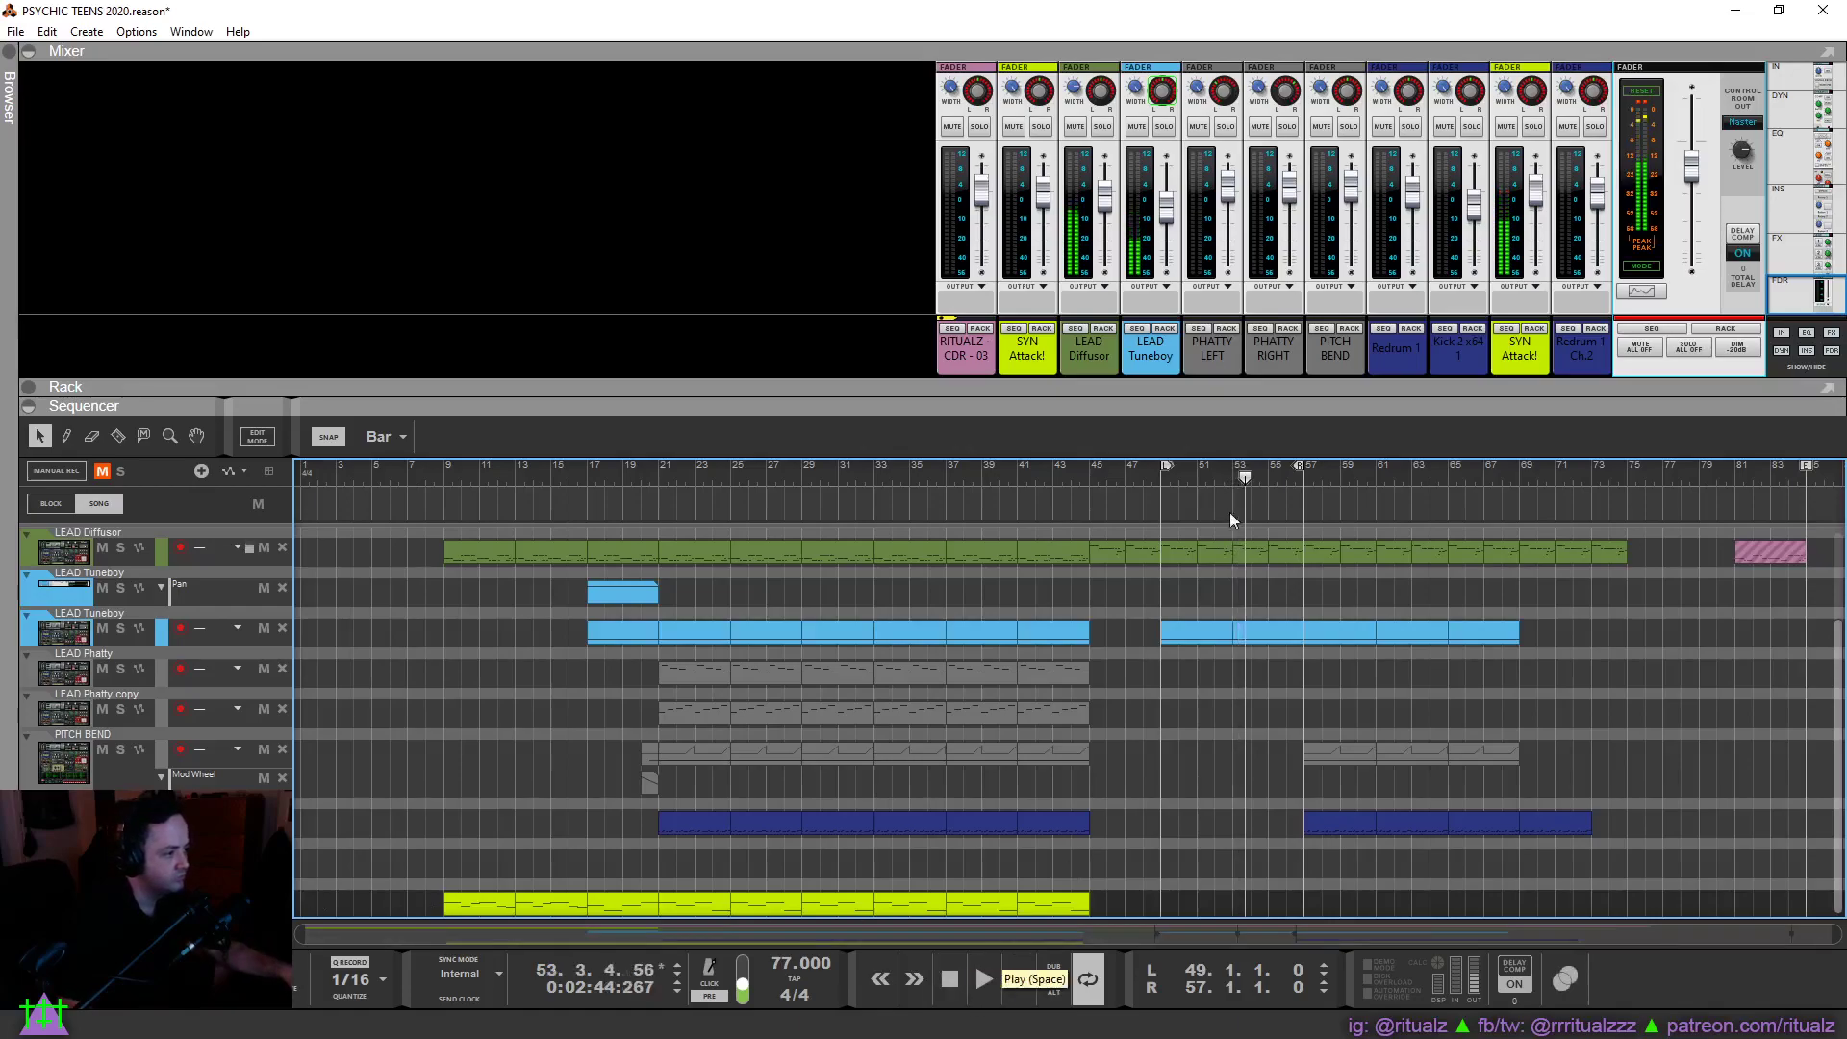
{"action": "left_click", "coordinate": [1157, 483]}
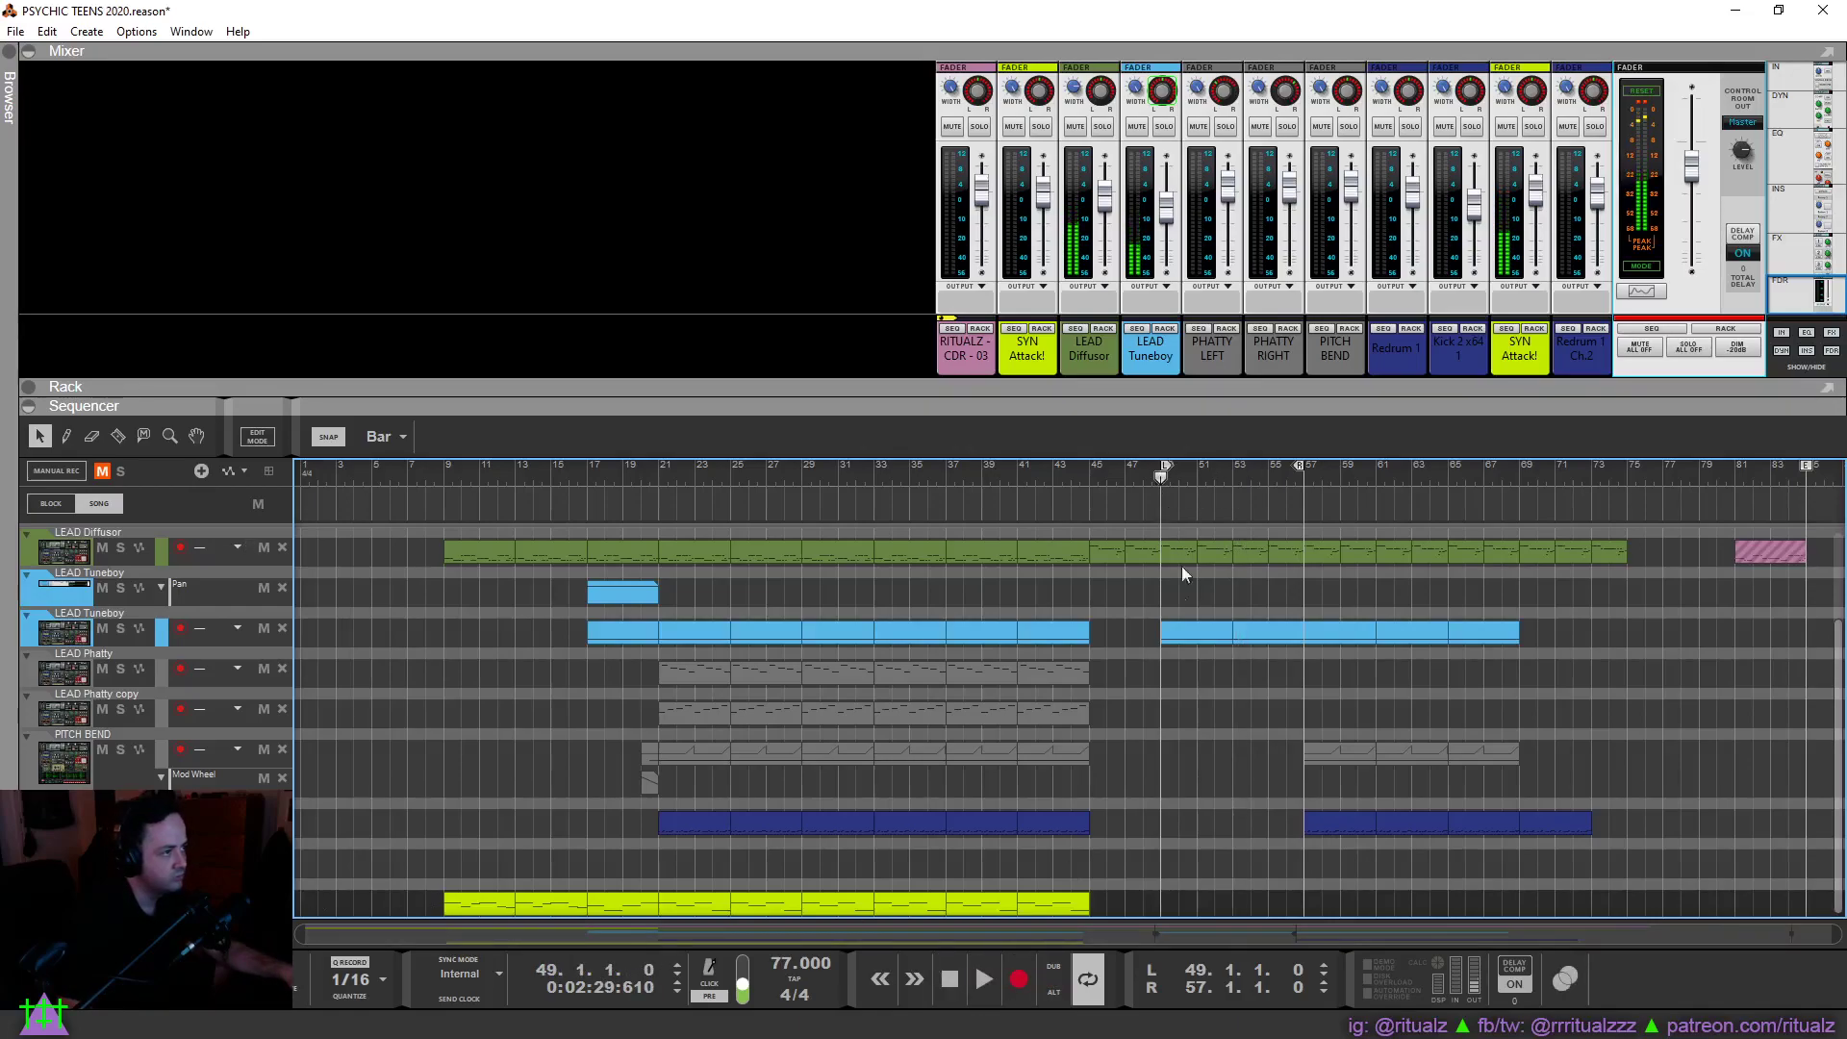
{"action": "left_click", "coordinate": [1011, 972]}
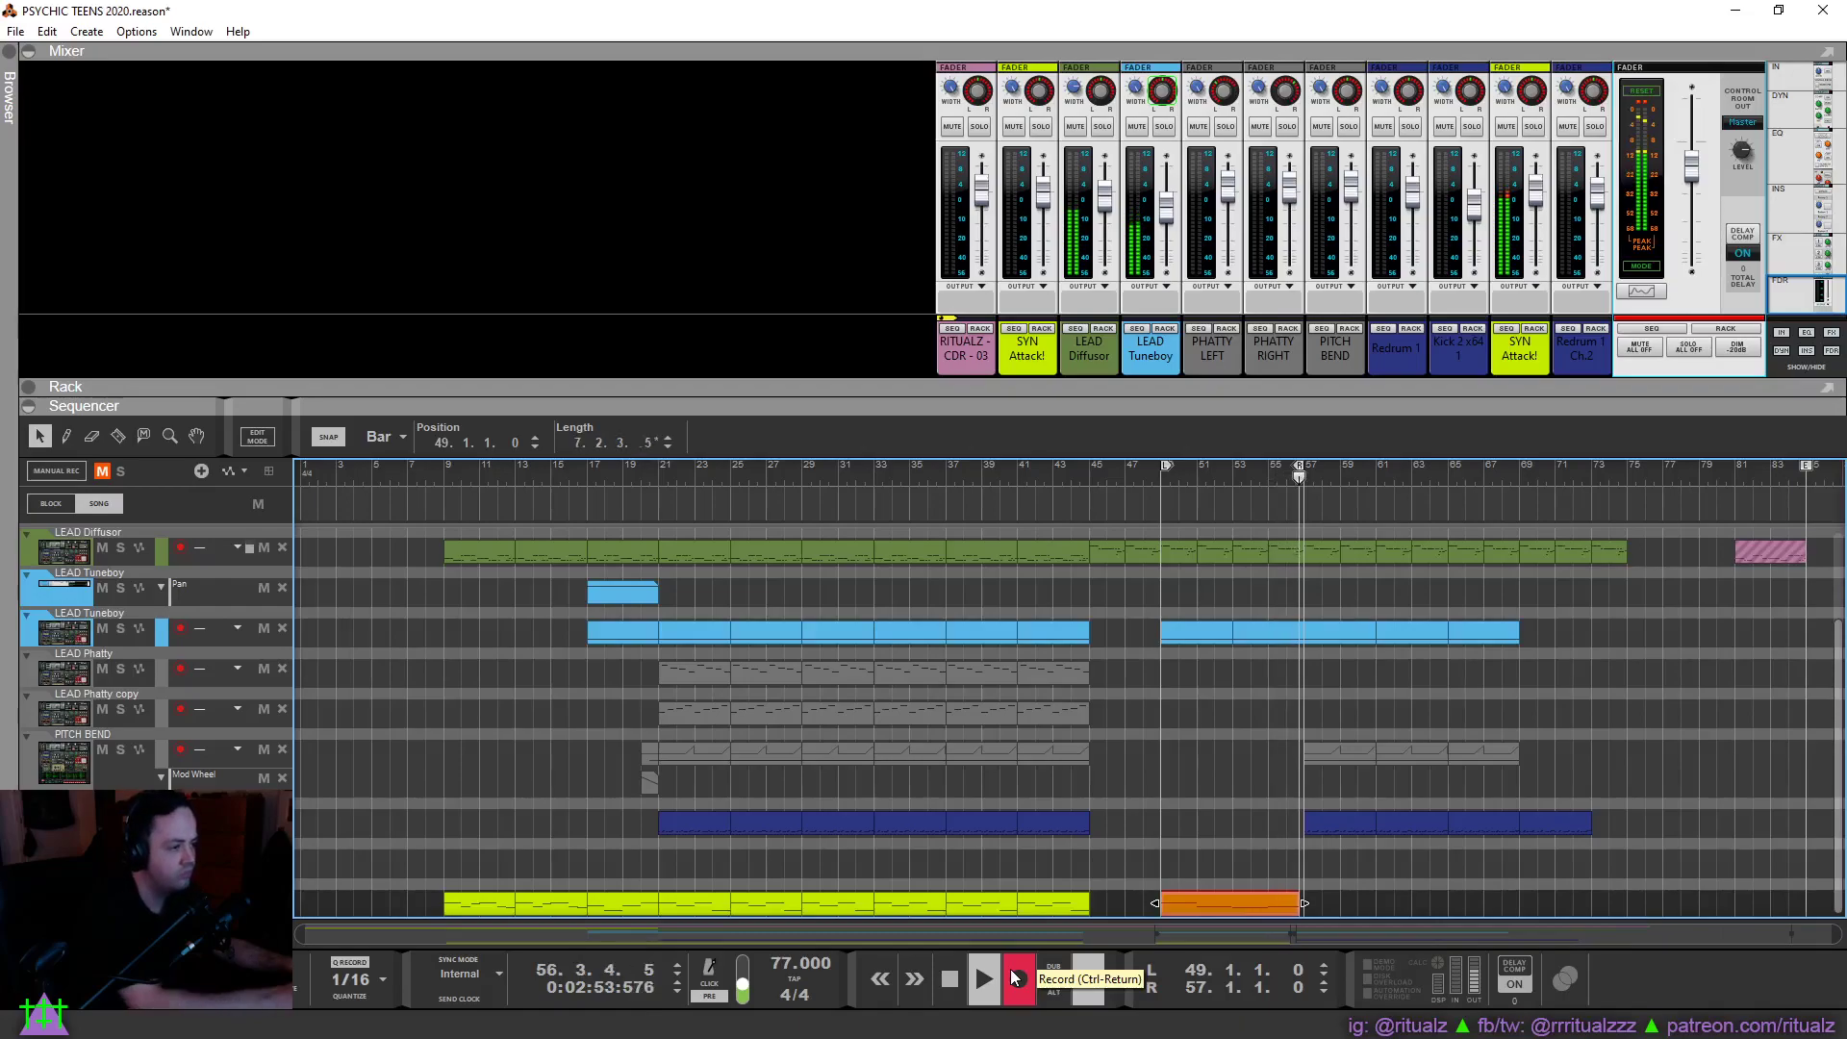
{"action": "left_click", "coordinate": [1010, 968]}
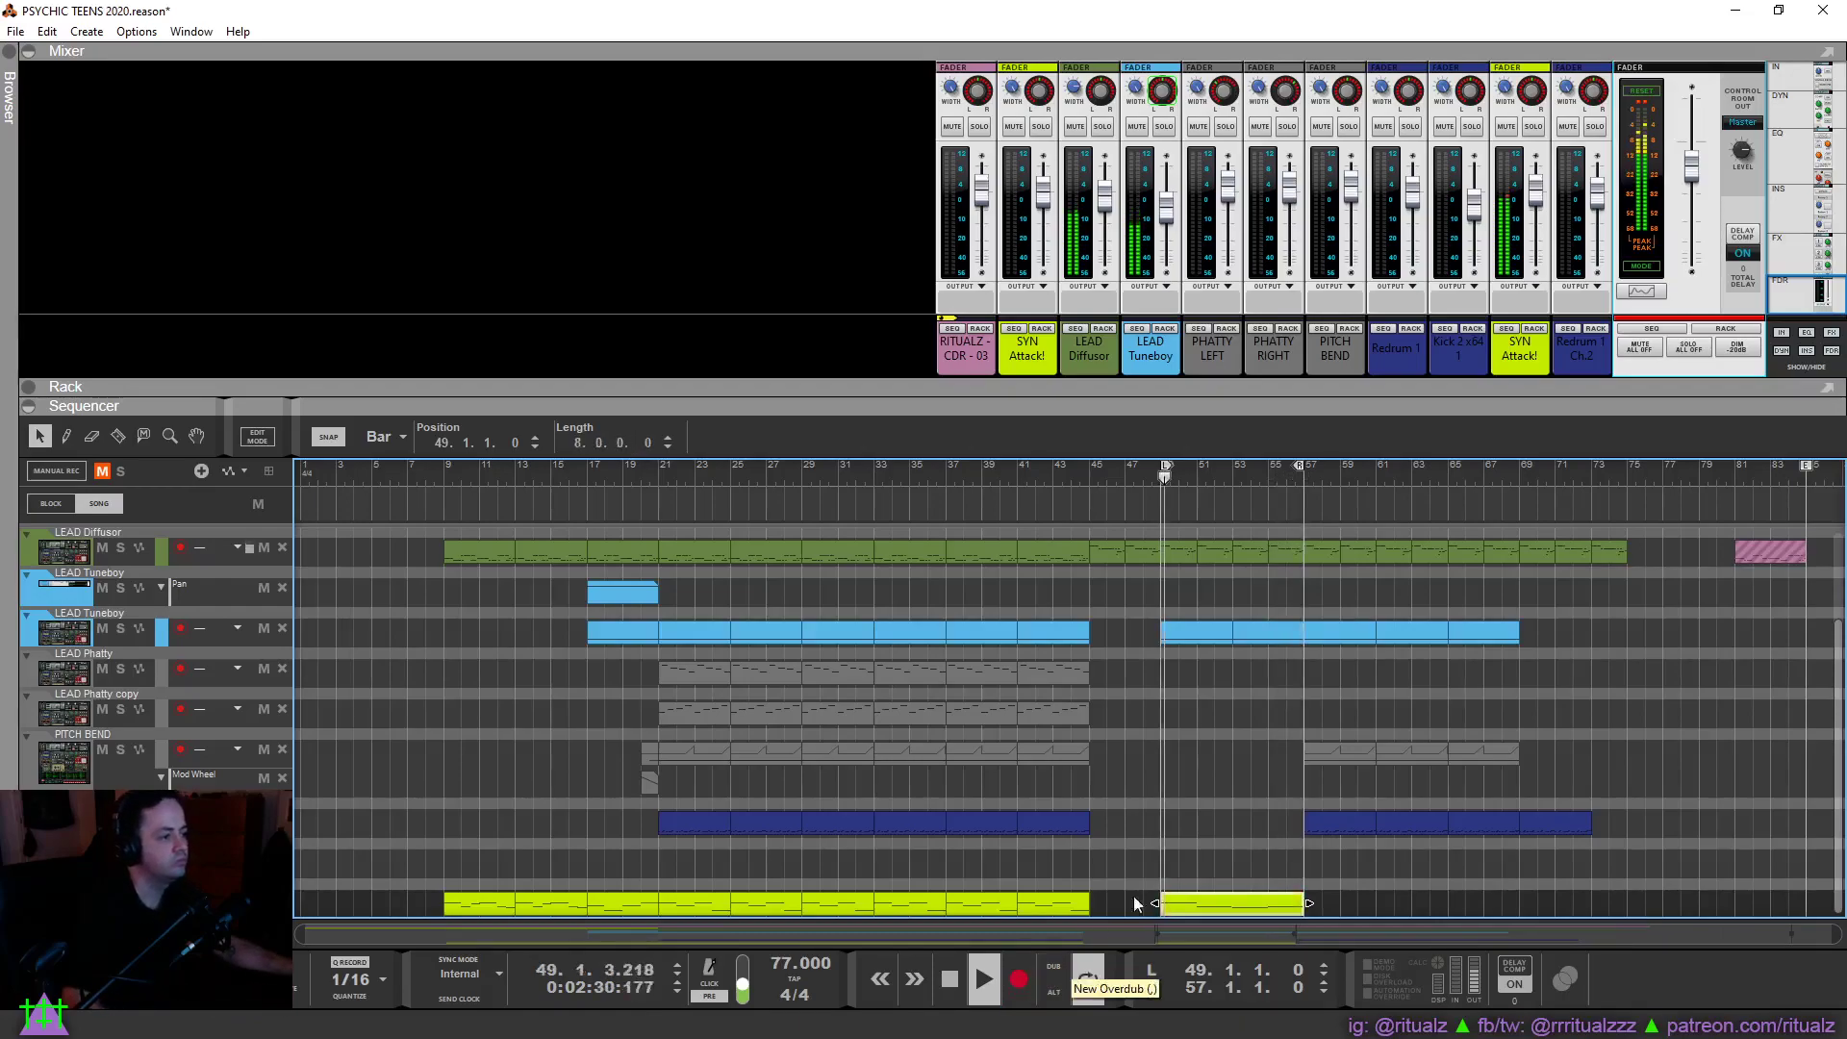
Open the recorded clip and align its first two notes to bars 49 and 51, each two bars long.
{"action": "double_click", "coordinate": [1262, 904]}
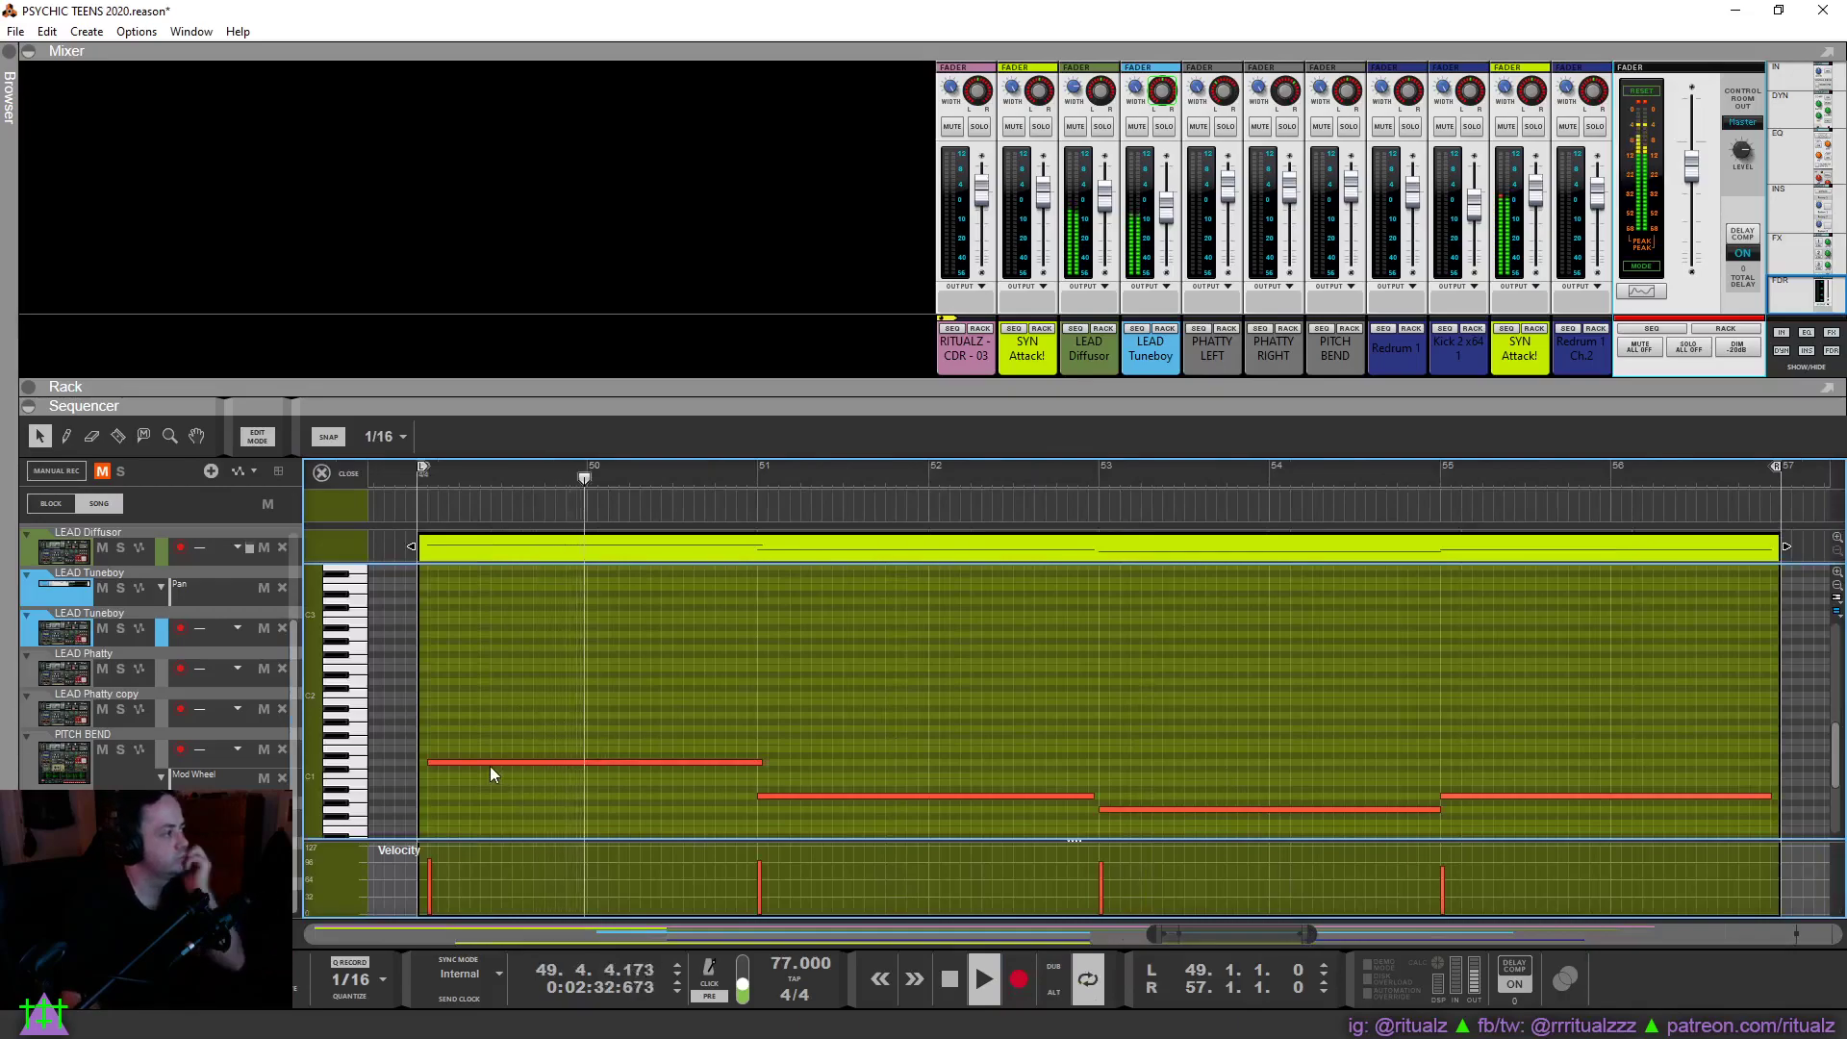
{"action": "left_click_drag", "start_coordinate": [483, 762], "coordinate": [471, 760]}
{"action": "left_click_drag", "start_coordinate": [757, 762], "coordinate": [762, 762]}
{"action": "left_click", "coordinate": [1085, 797]}
{"action": "left_click_drag", "start_coordinate": [1093, 797], "coordinate": [1097, 805]}
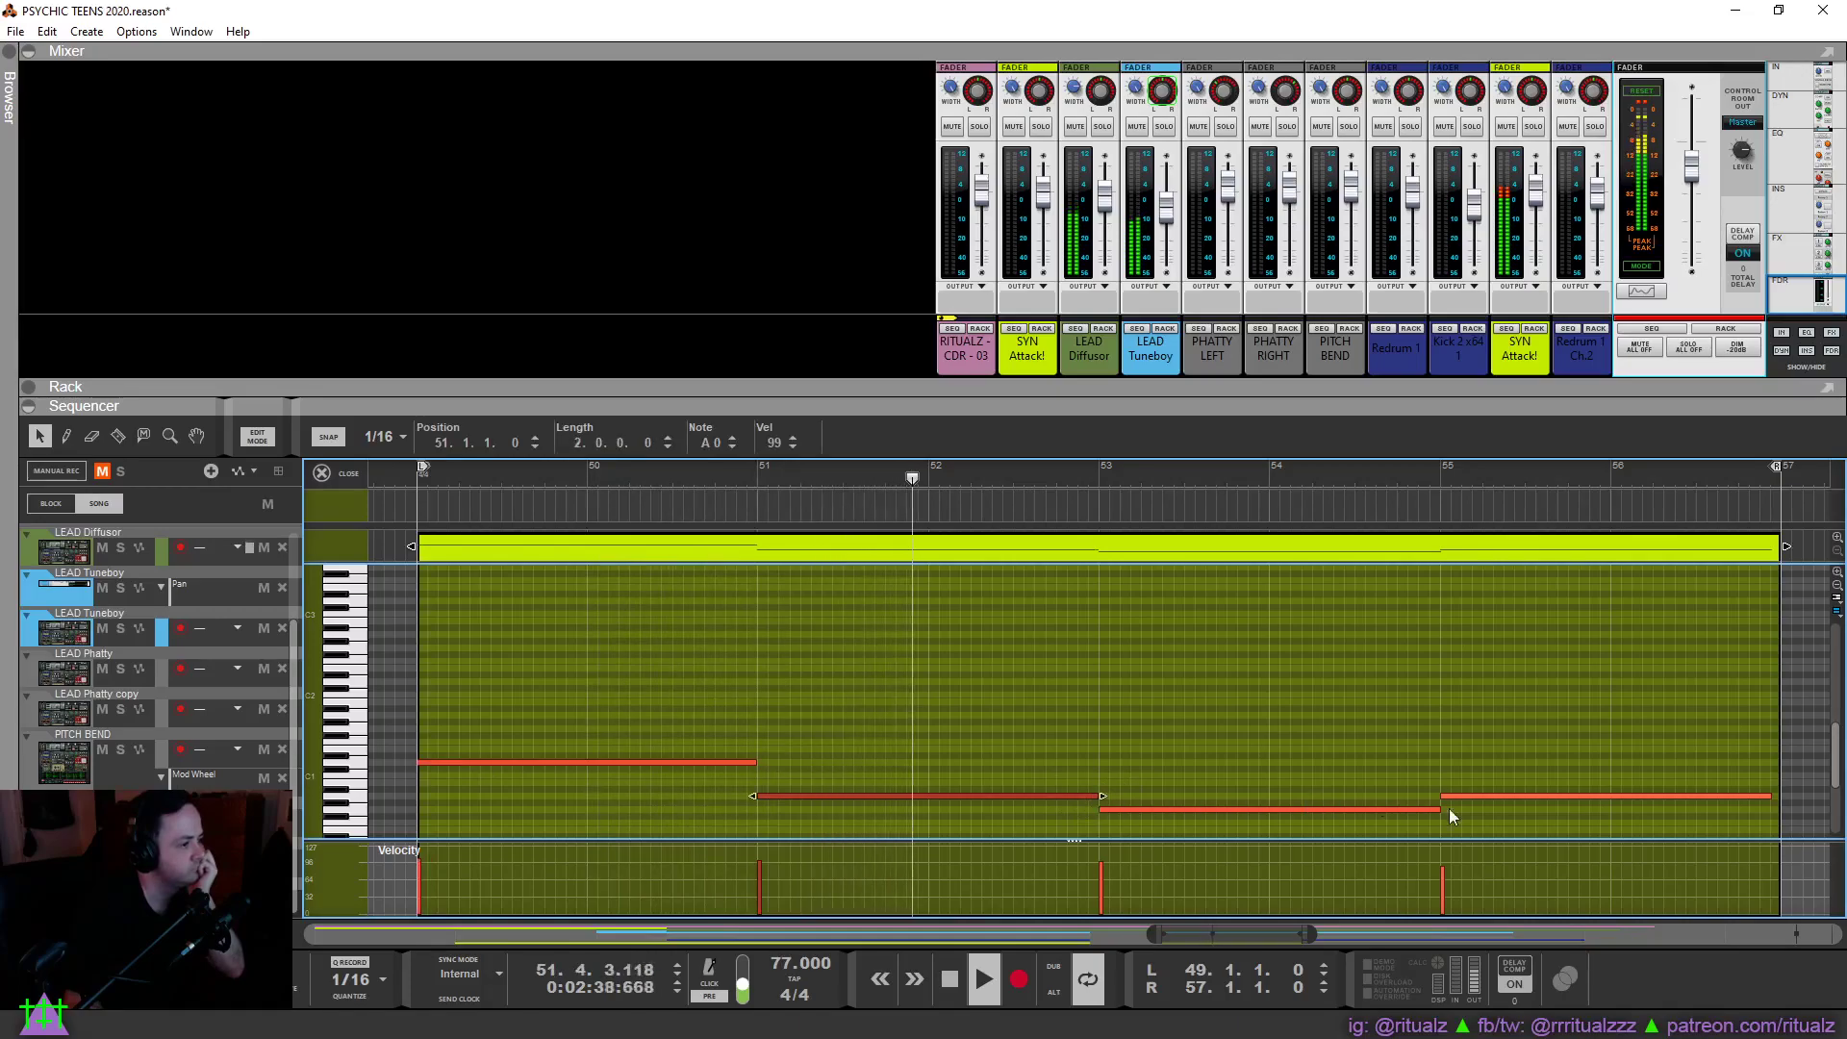
Move the note at bar 53 to D1 and the note at bar 55 to G0, extending the last one to two bars.
{"action": "left_click_drag", "start_coordinate": [1456, 794], "coordinate": [1458, 761]}
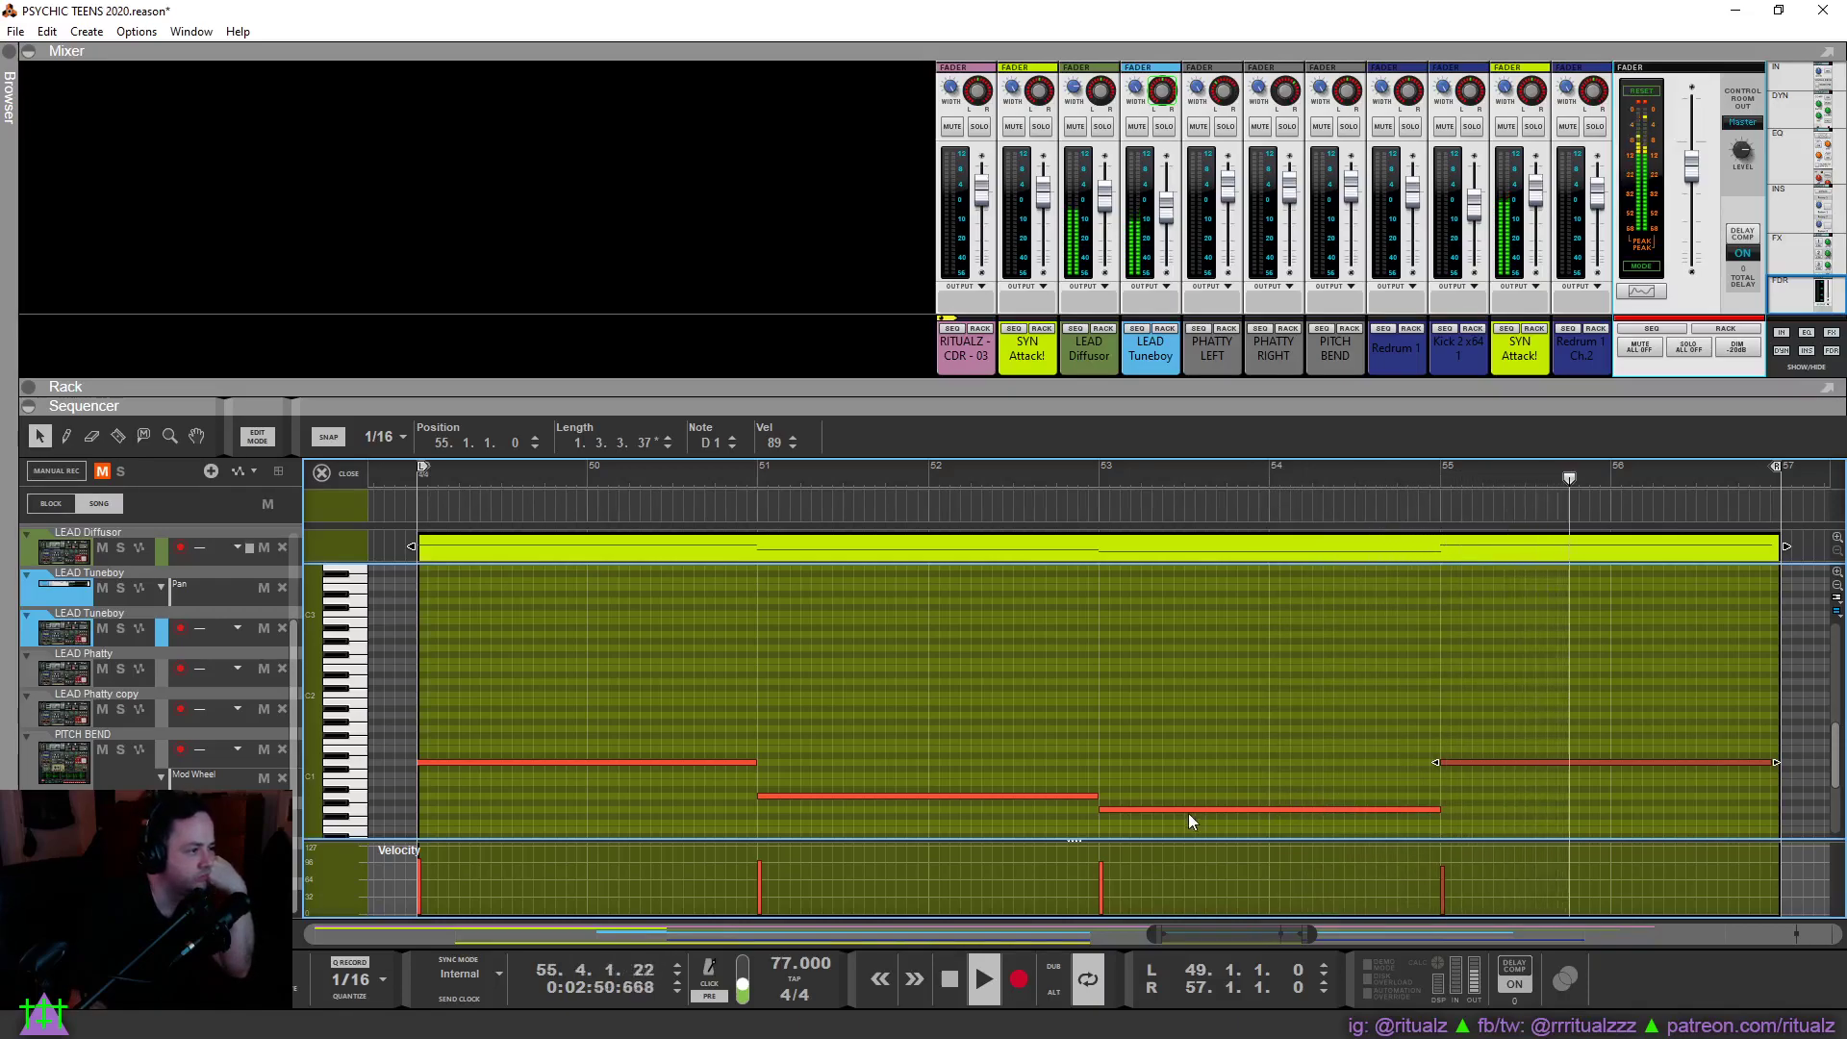
{"action": "left_click_drag", "start_coordinate": [1188, 808], "coordinate": [1191, 762]}
{"action": "left_click_drag", "start_coordinate": [1480, 762], "coordinate": [1474, 808]}
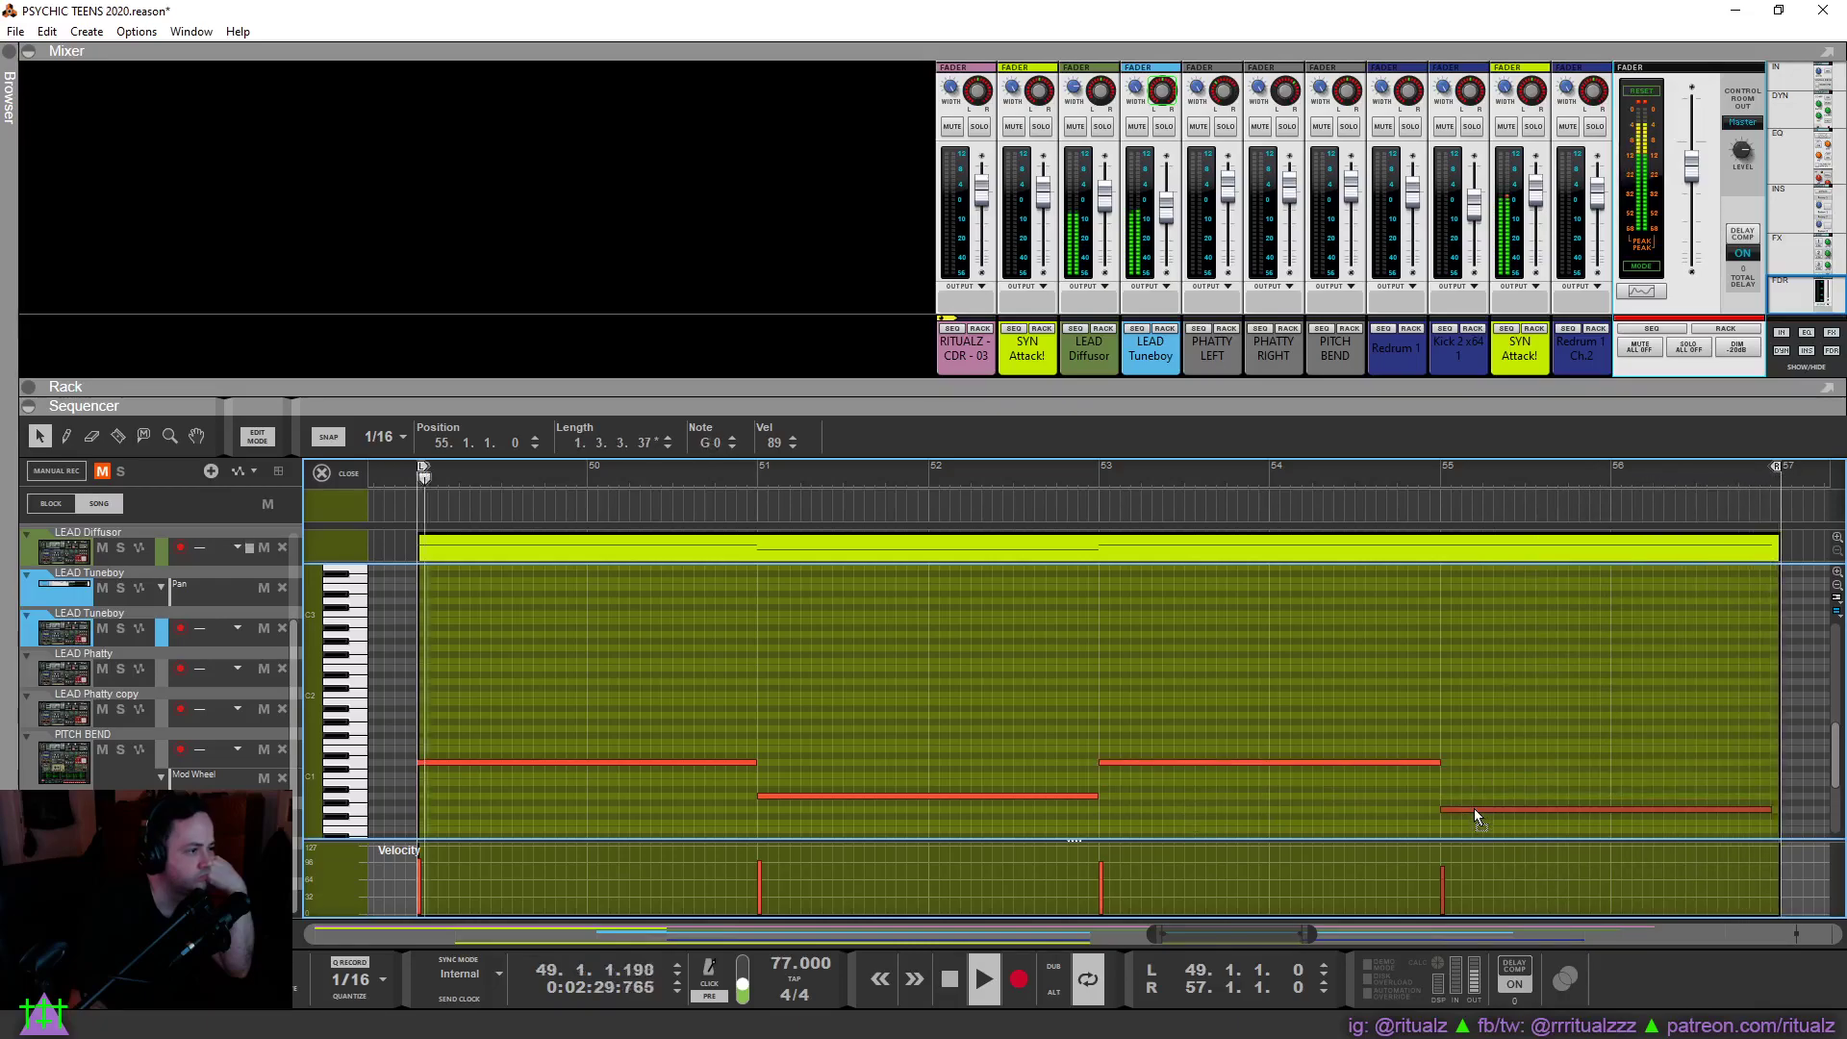
{"action": "left_click", "coordinate": [1484, 787]}
{"action": "left_click", "coordinate": [1713, 809]}
{"action": "left_click_drag", "start_coordinate": [1776, 811], "coordinate": [1781, 811]}
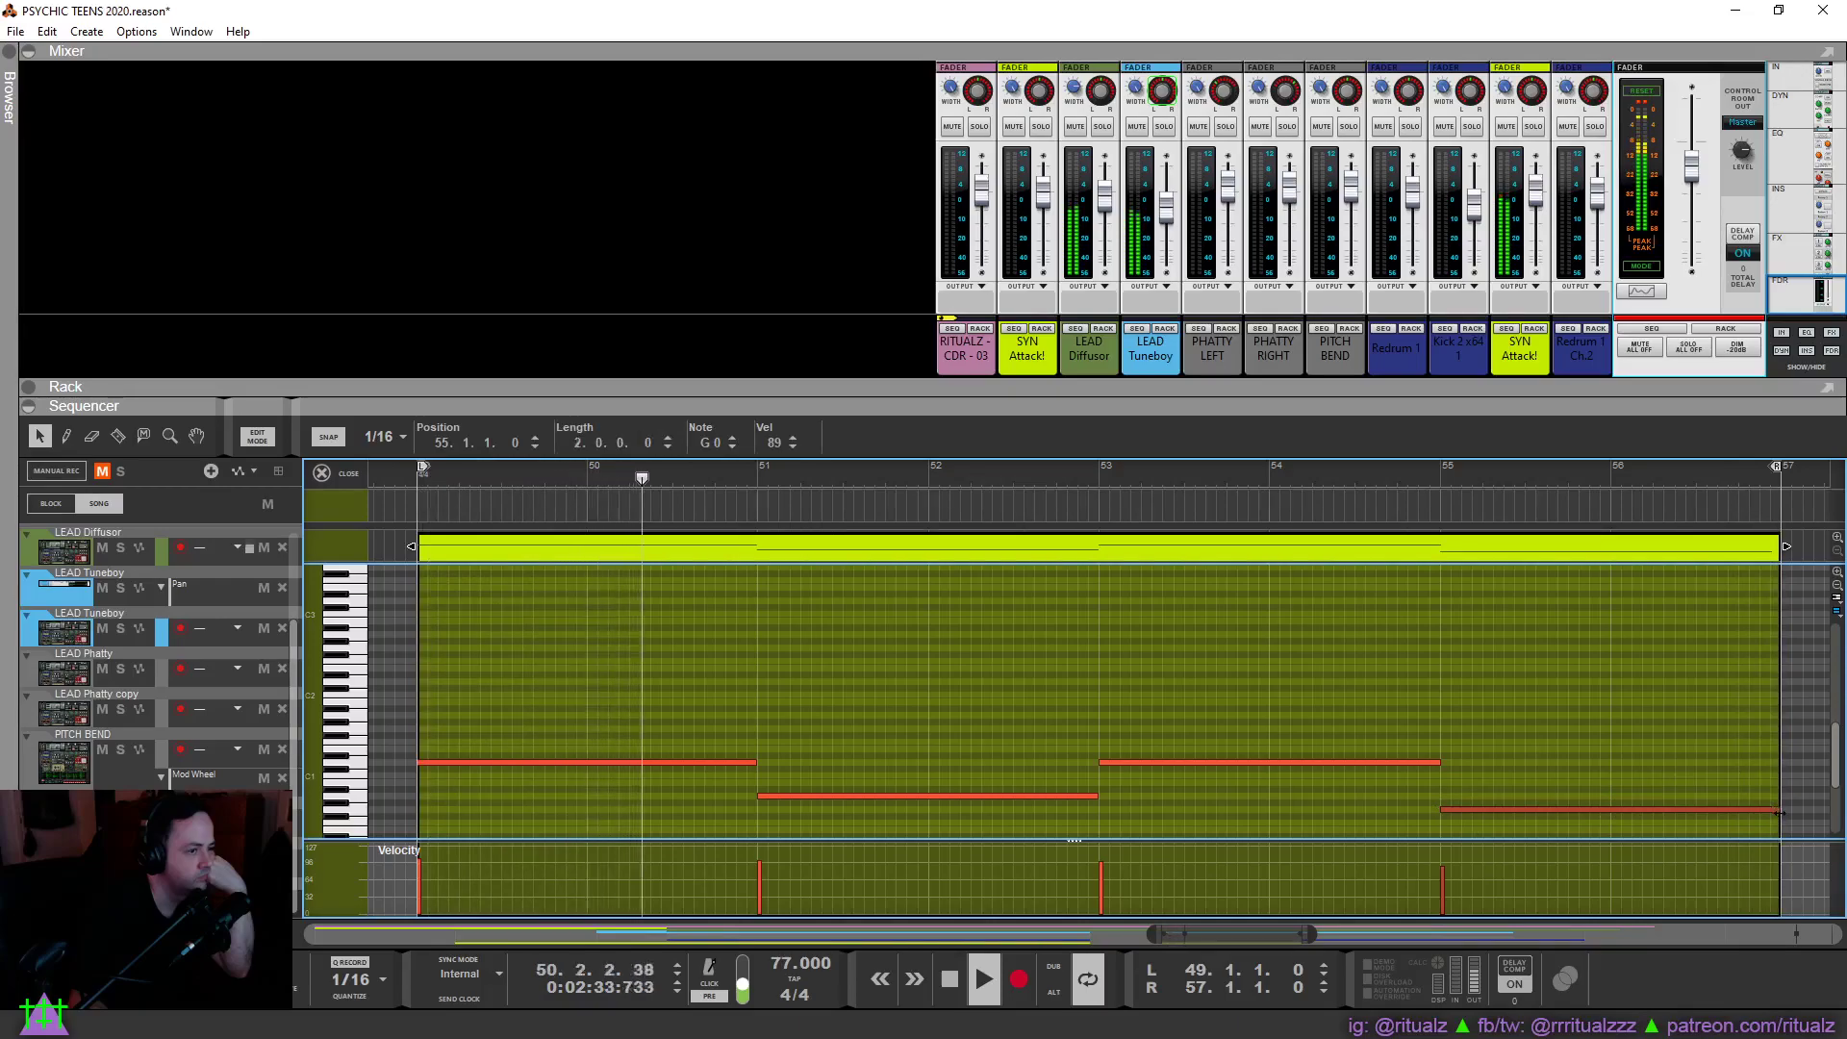
Select individual notes of the new part, including the first and last, to check their pitch, position and length.
{"action": "left_click_drag", "start_coordinate": [594, 717], "coordinate": [602, 793]}
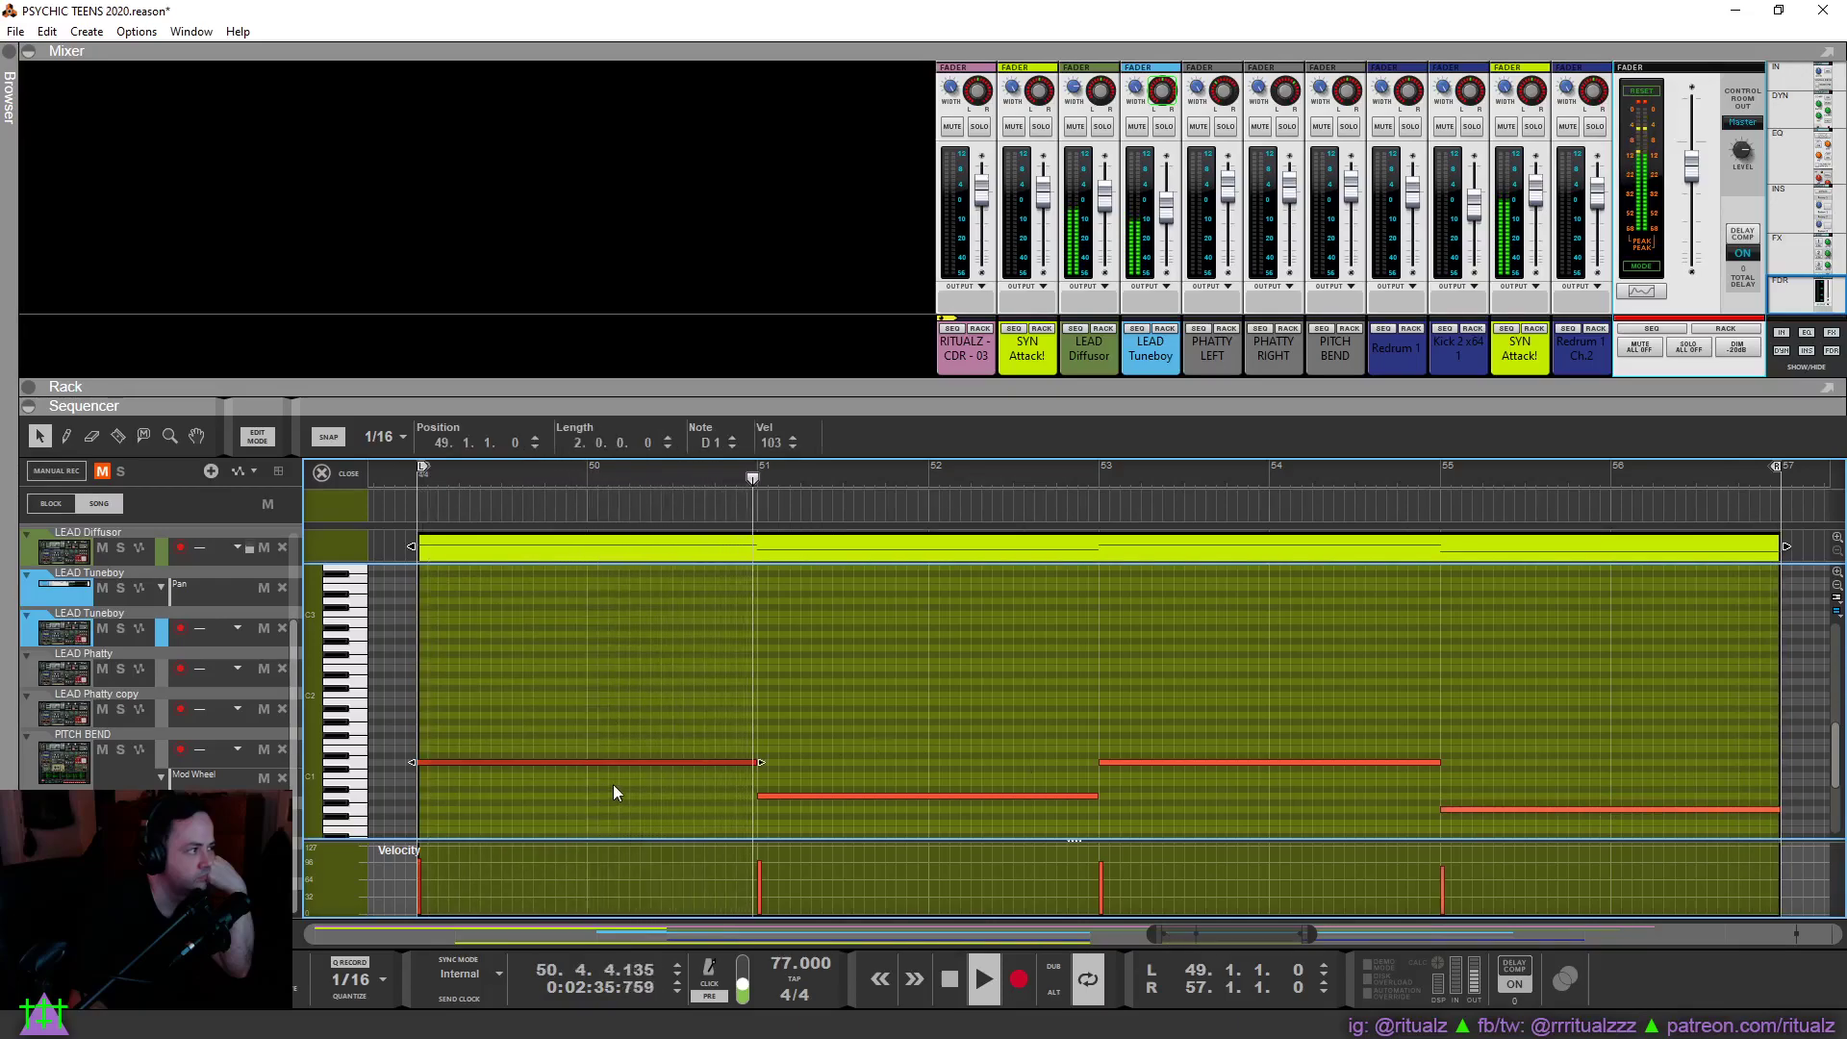
{"action": "left_click", "coordinate": [770, 783]}
{"action": "left_click_drag", "start_coordinate": [1190, 726], "coordinate": [1562, 842]}
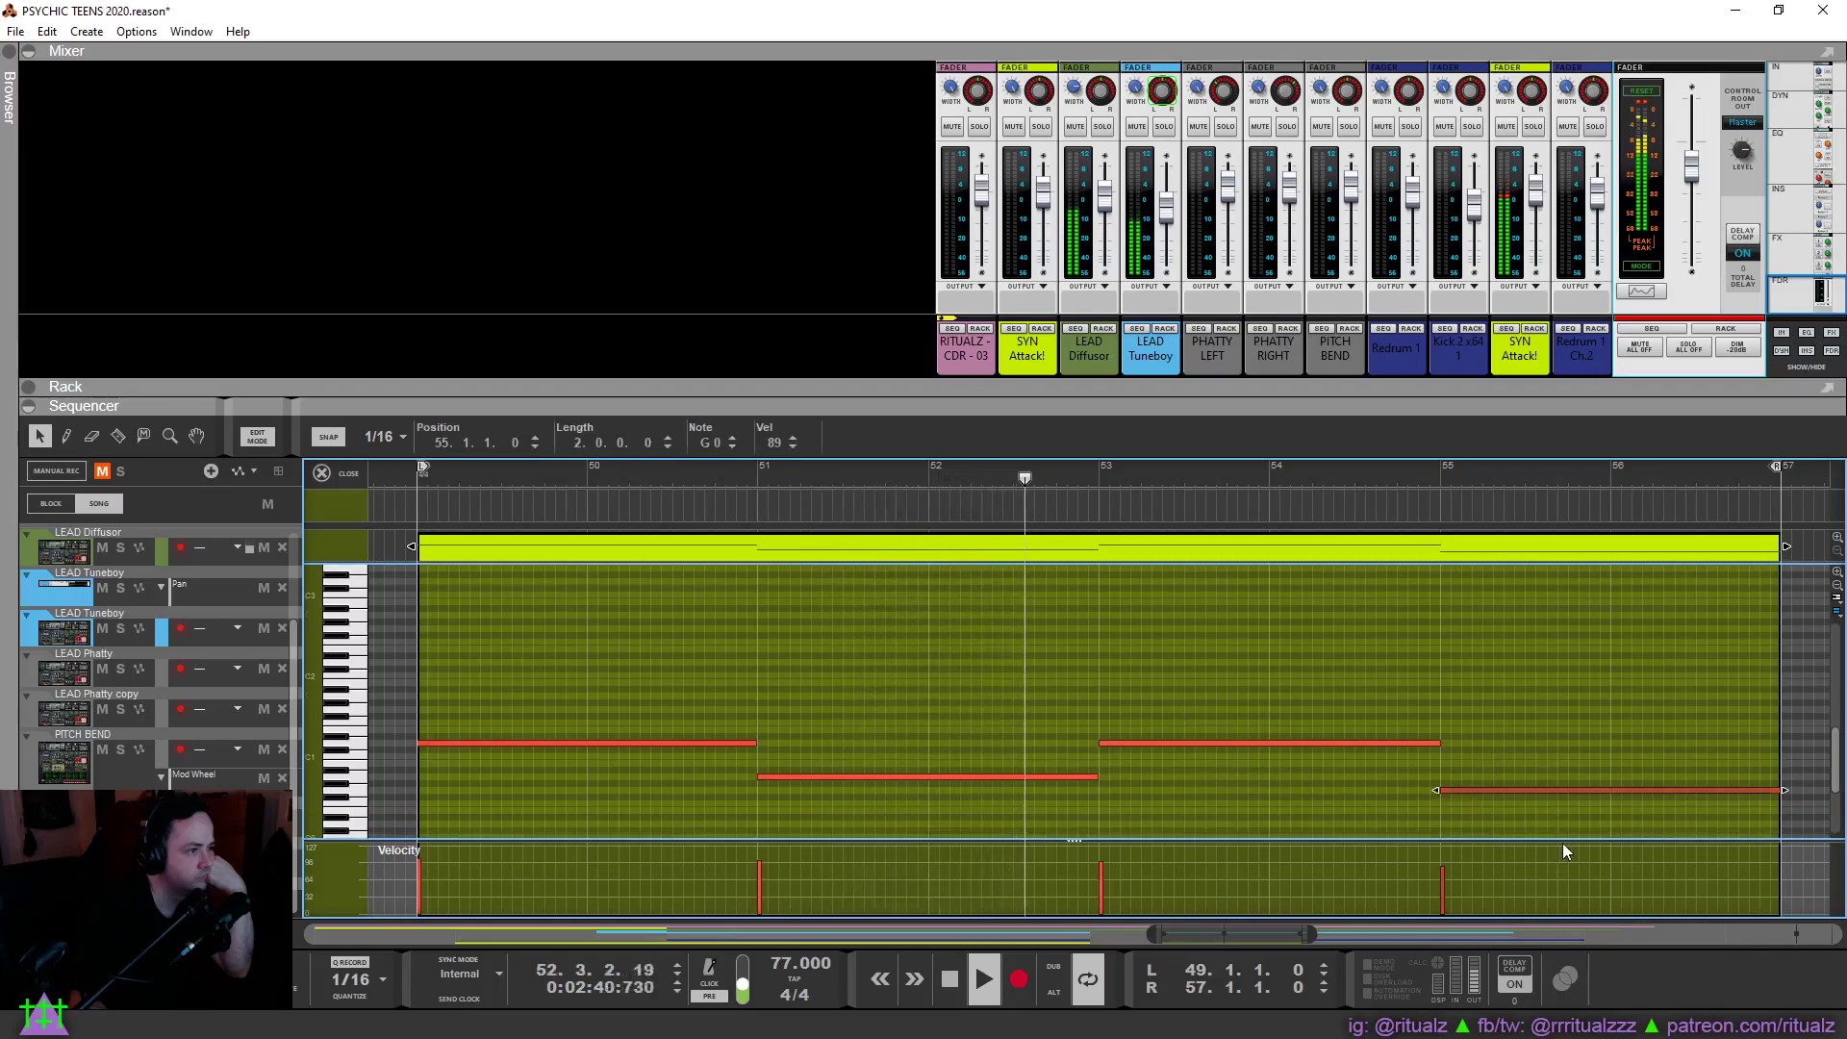
Try B 0 and A#0 as pitches for the two-bar note at bar 55, replaying from that bar.
{"action": "left_click", "coordinate": [1538, 739]}
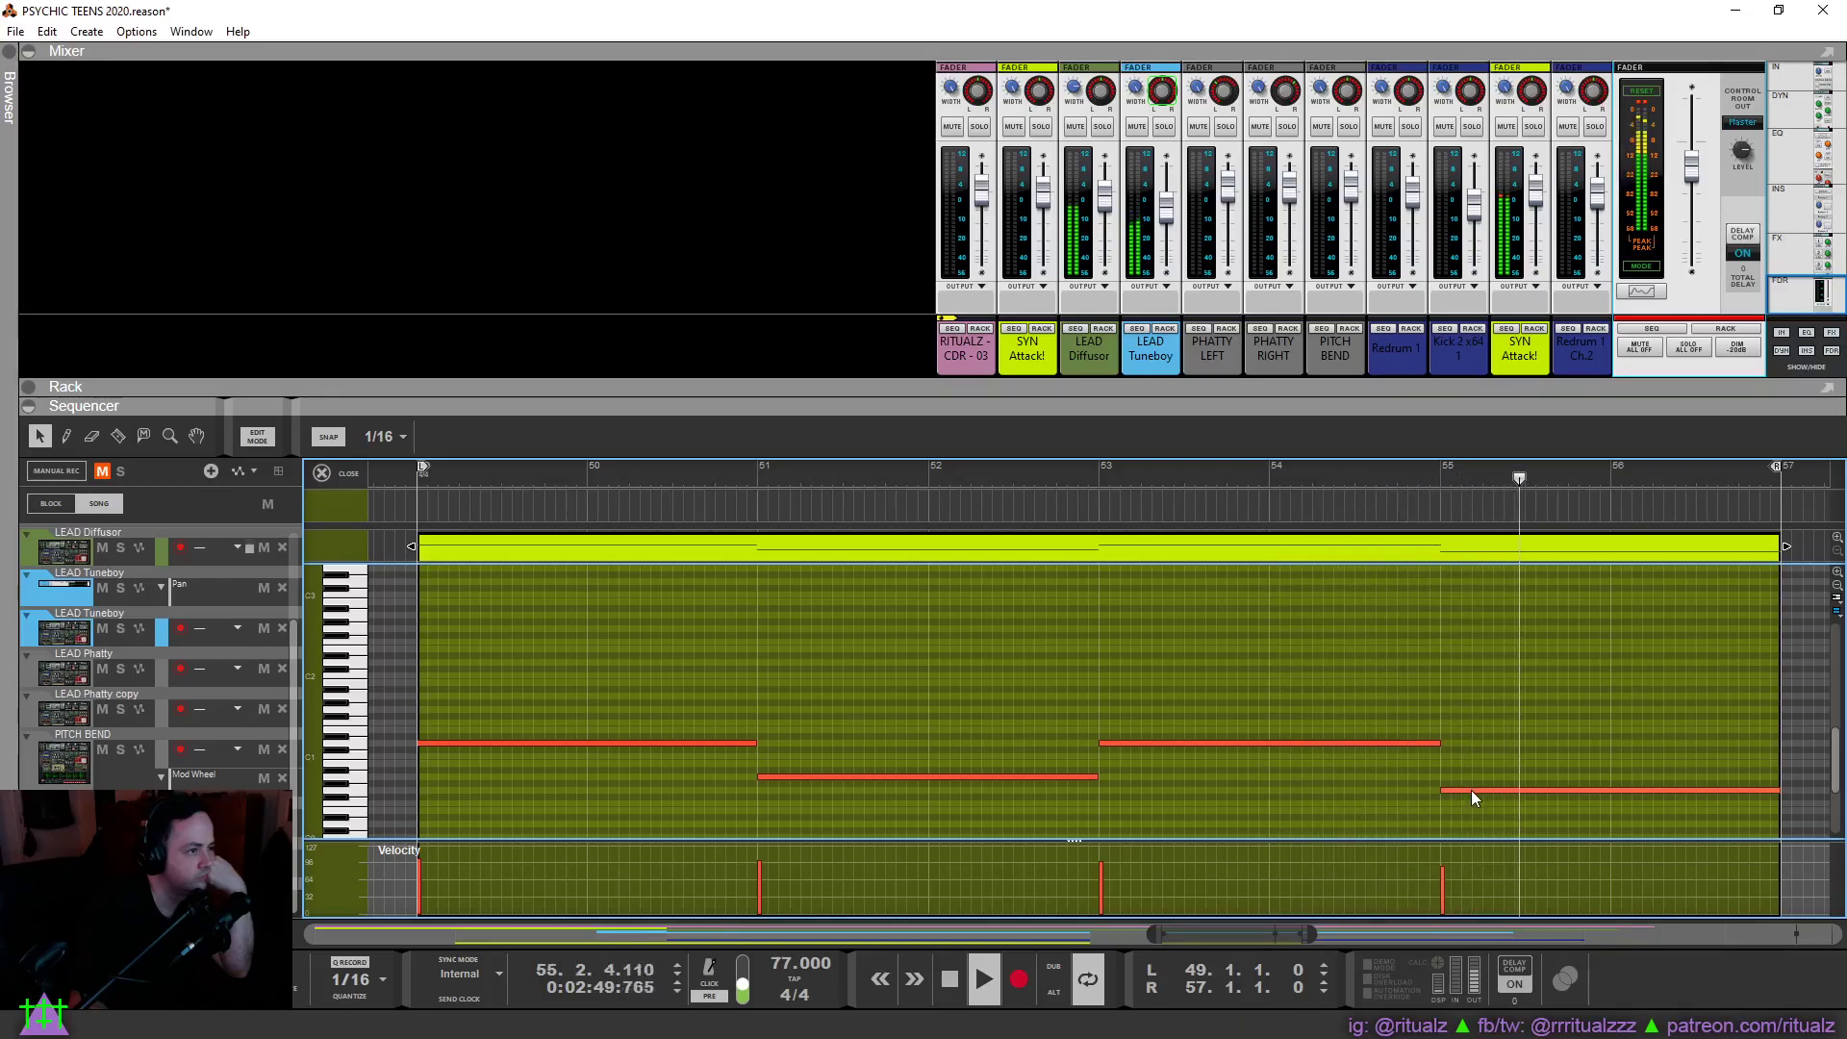
{"action": "left_click_drag", "start_coordinate": [1469, 789], "coordinate": [1468, 764]}
{"action": "left_click", "coordinate": [1440, 482]}
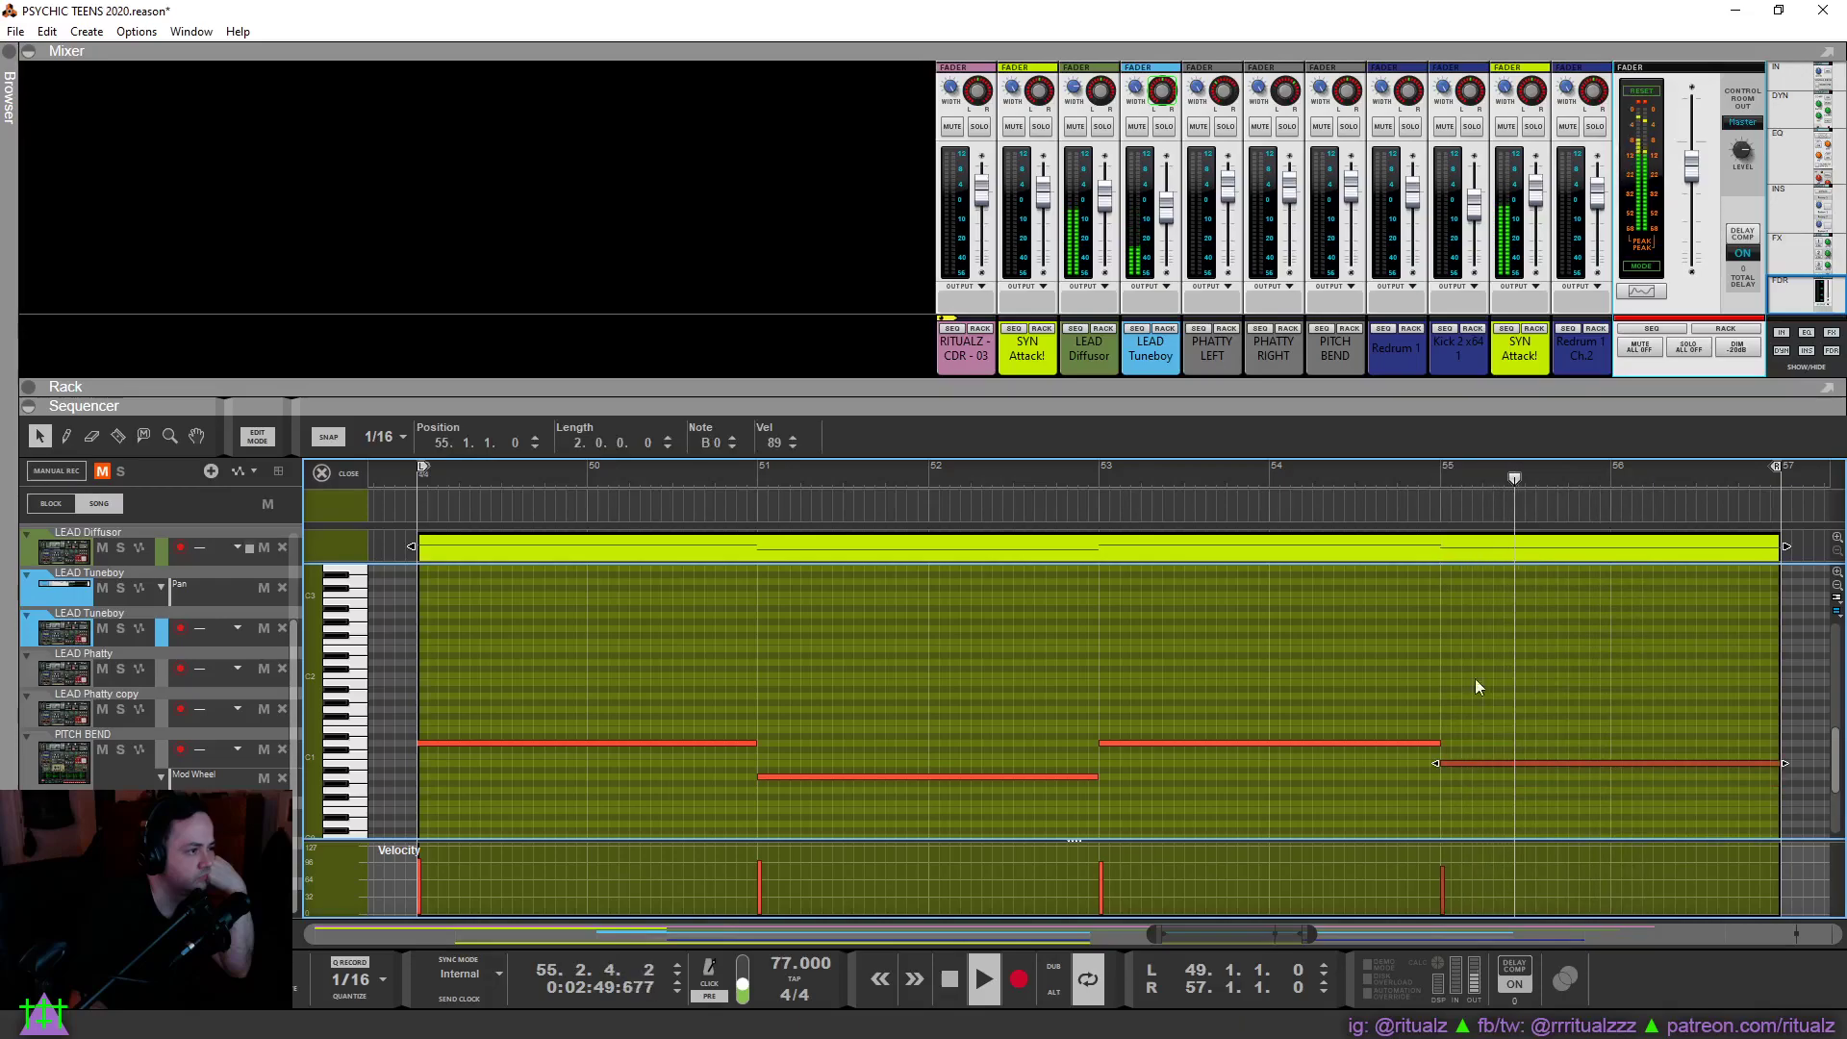
{"action": "mouse_move", "coordinate": [1453, 760]}
{"action": "left_mouse_down"}
{"action": "mouse_move", "coordinate": [1457, 730]}
{"action": "mouse_move", "coordinate": [1451, 770]}
{"action": "left_mouse_up"}
{"action": "left_click", "coordinate": [1444, 475]}
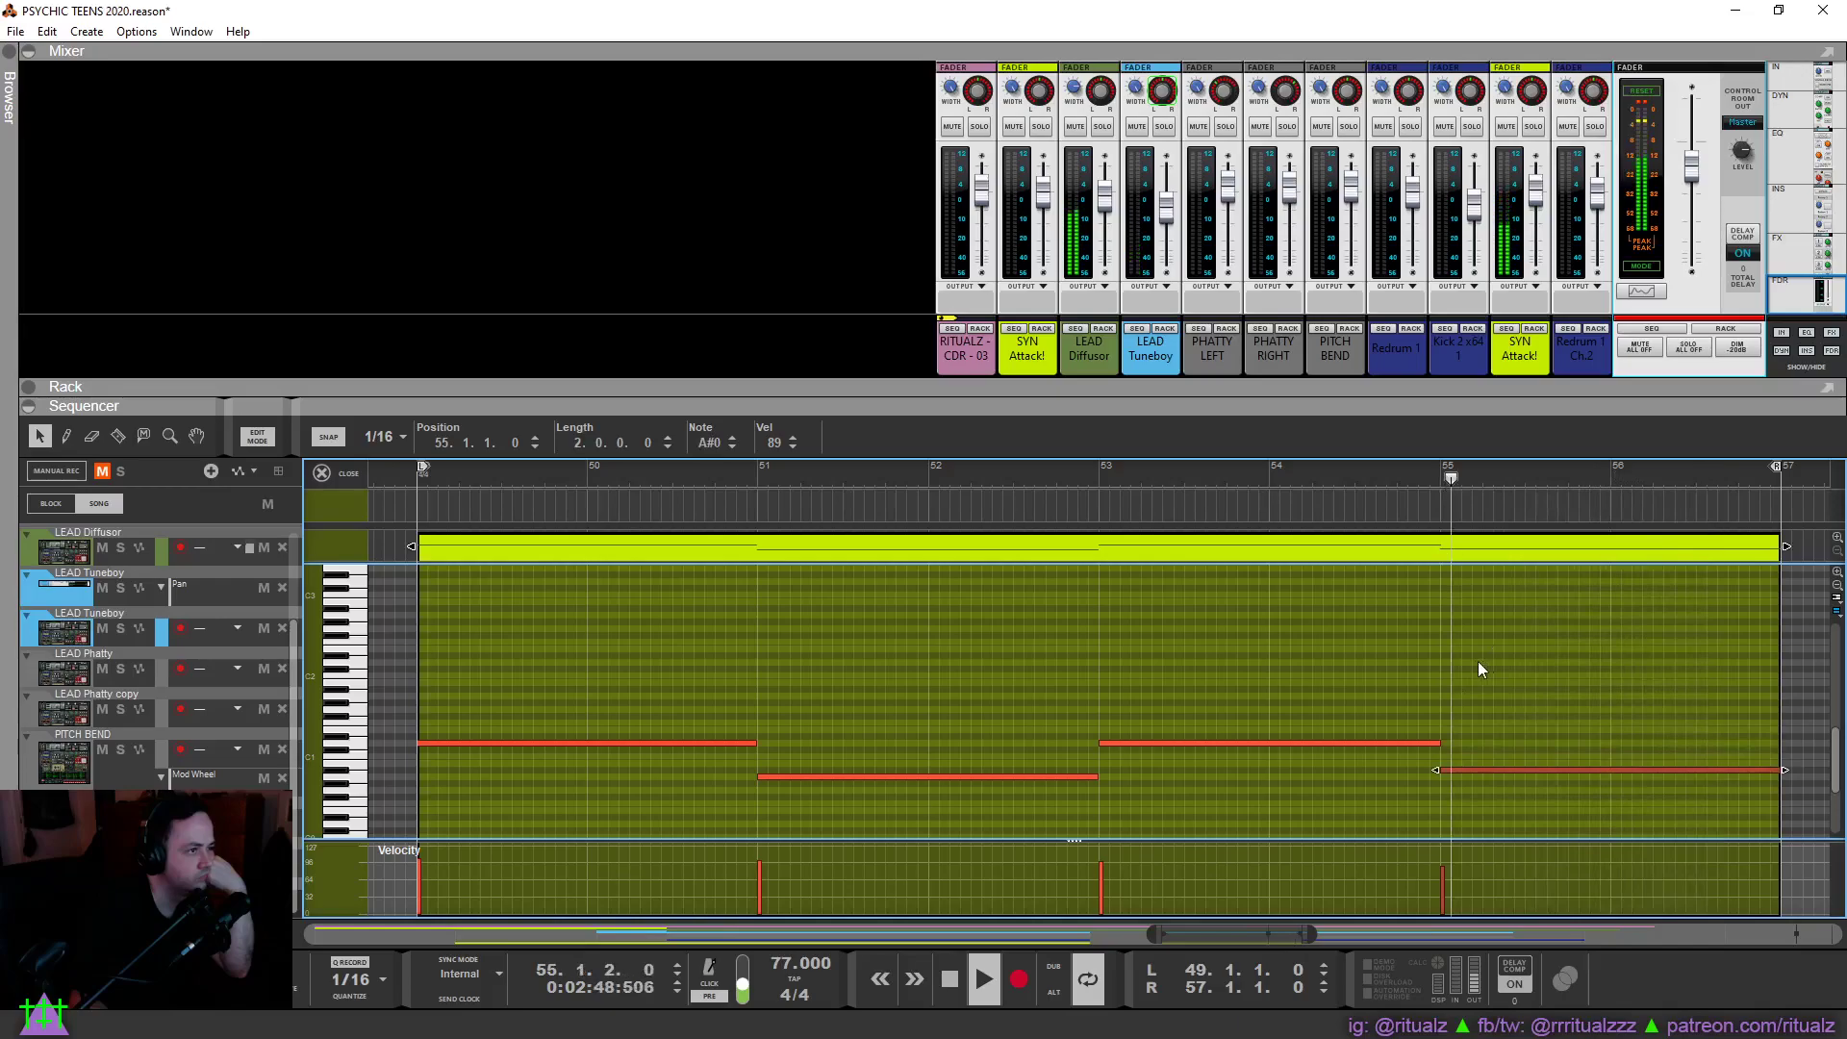
{"action": "left_click", "coordinate": [1439, 472]}
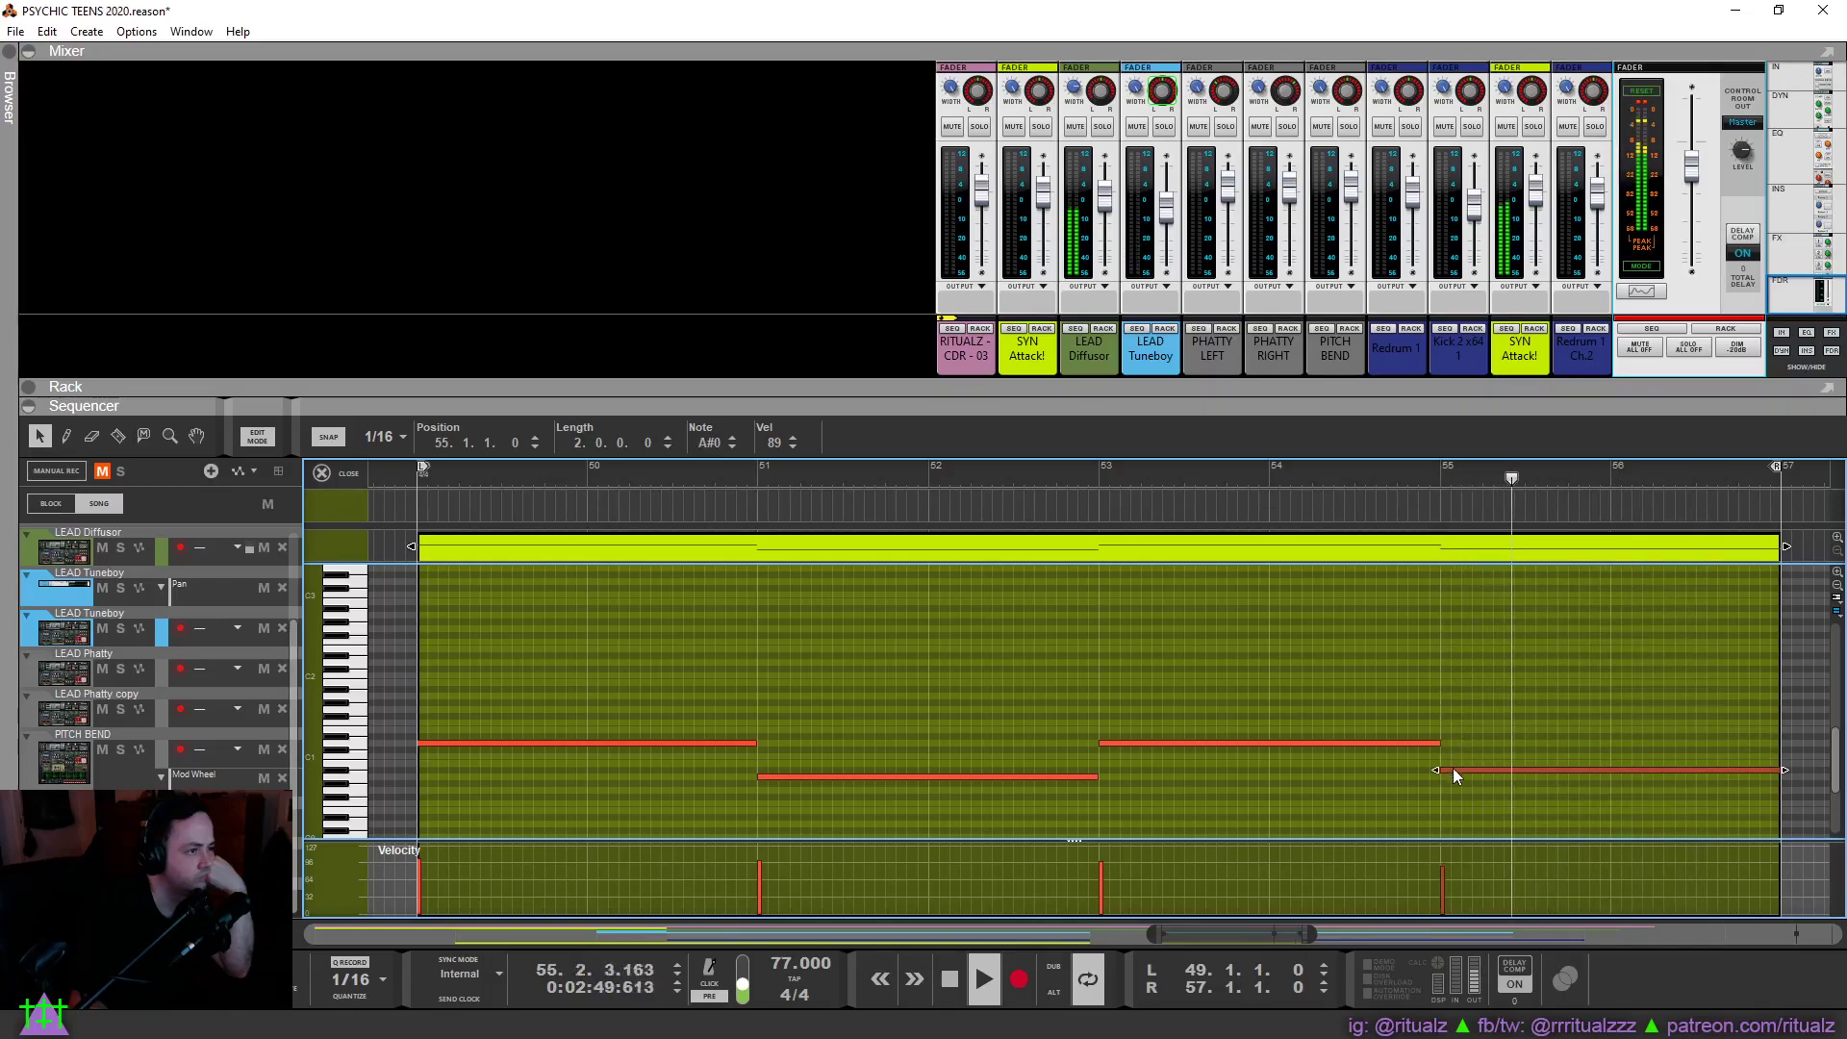
Lower the note at bar 55 to the same pitch as the note at bar 51 and close the clip editor.
{"action": "mouse_move", "coordinate": [1452, 772]}
{"action": "left_mouse_down"}
{"action": "mouse_move", "coordinate": [1448, 805]}
{"action": "mouse_move", "coordinate": [1451, 775]}
{"action": "left_mouse_up"}
{"action": "left_click", "coordinate": [593, 592]}
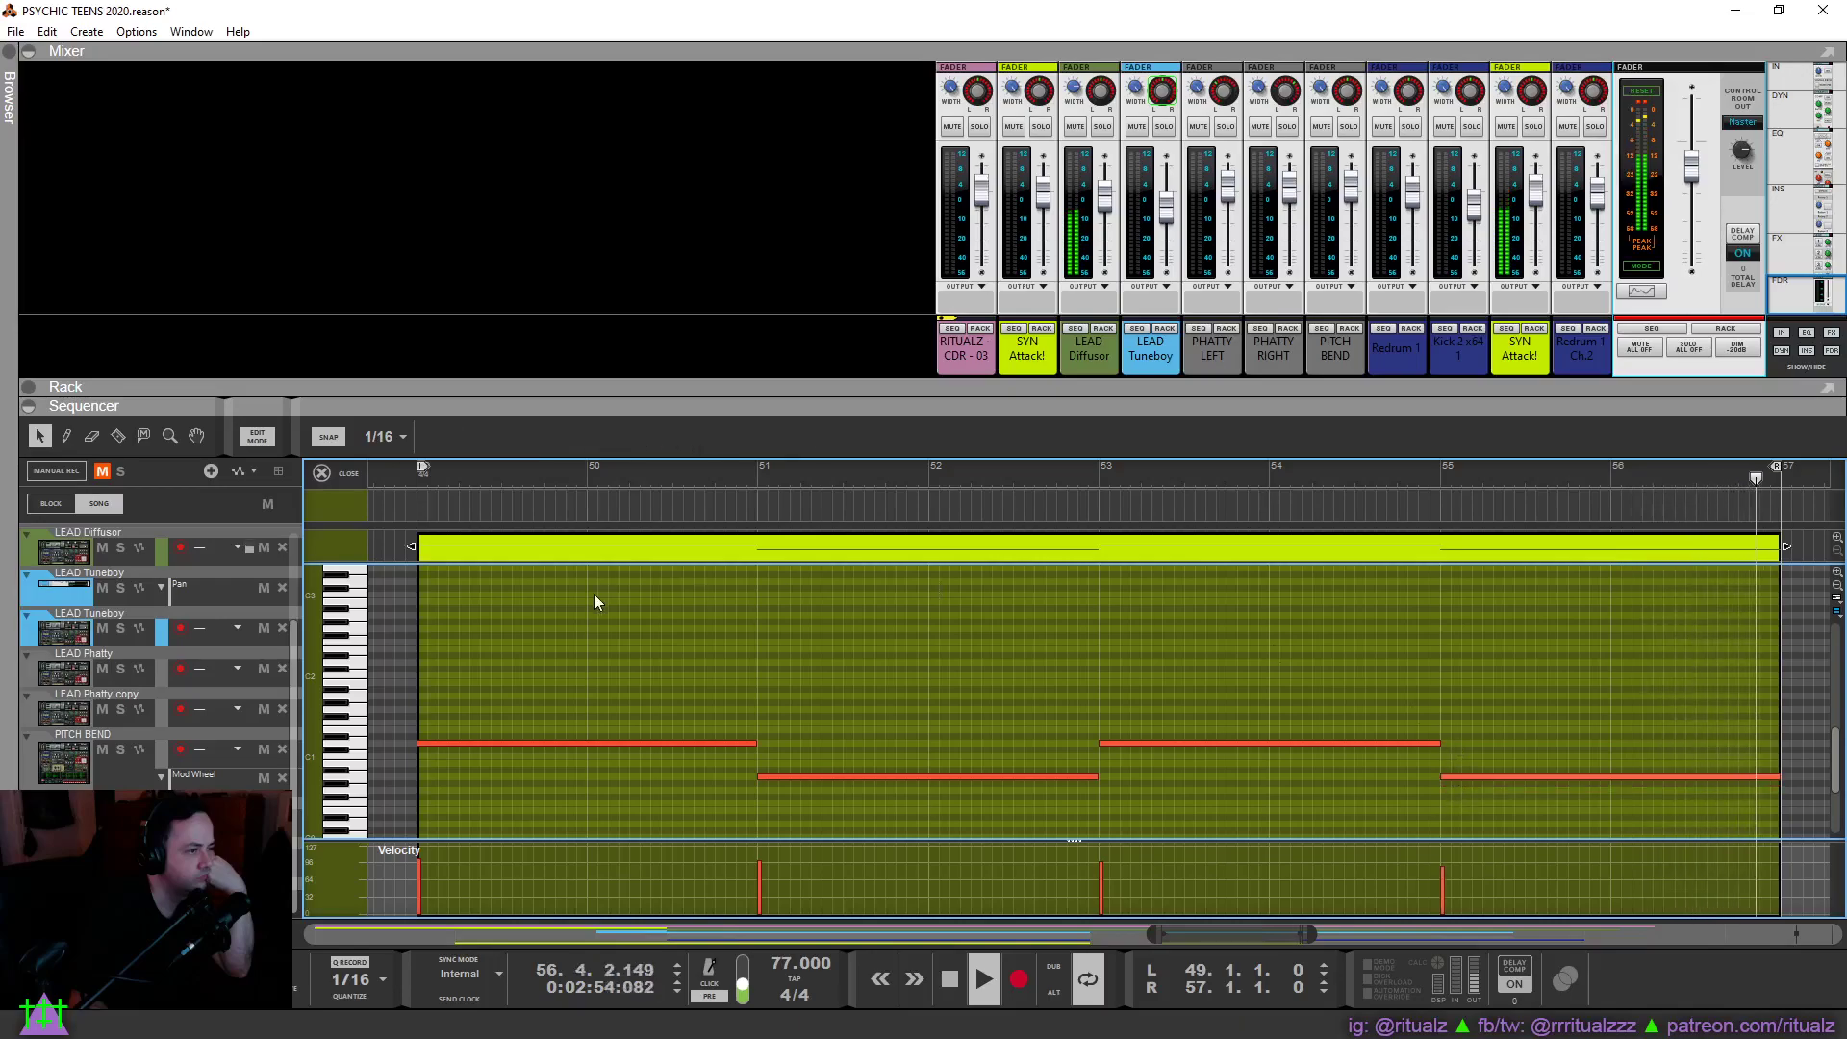
{"action": "left_click", "coordinate": [356, 475]}
{"action": "left_click", "coordinate": [1214, 799]}
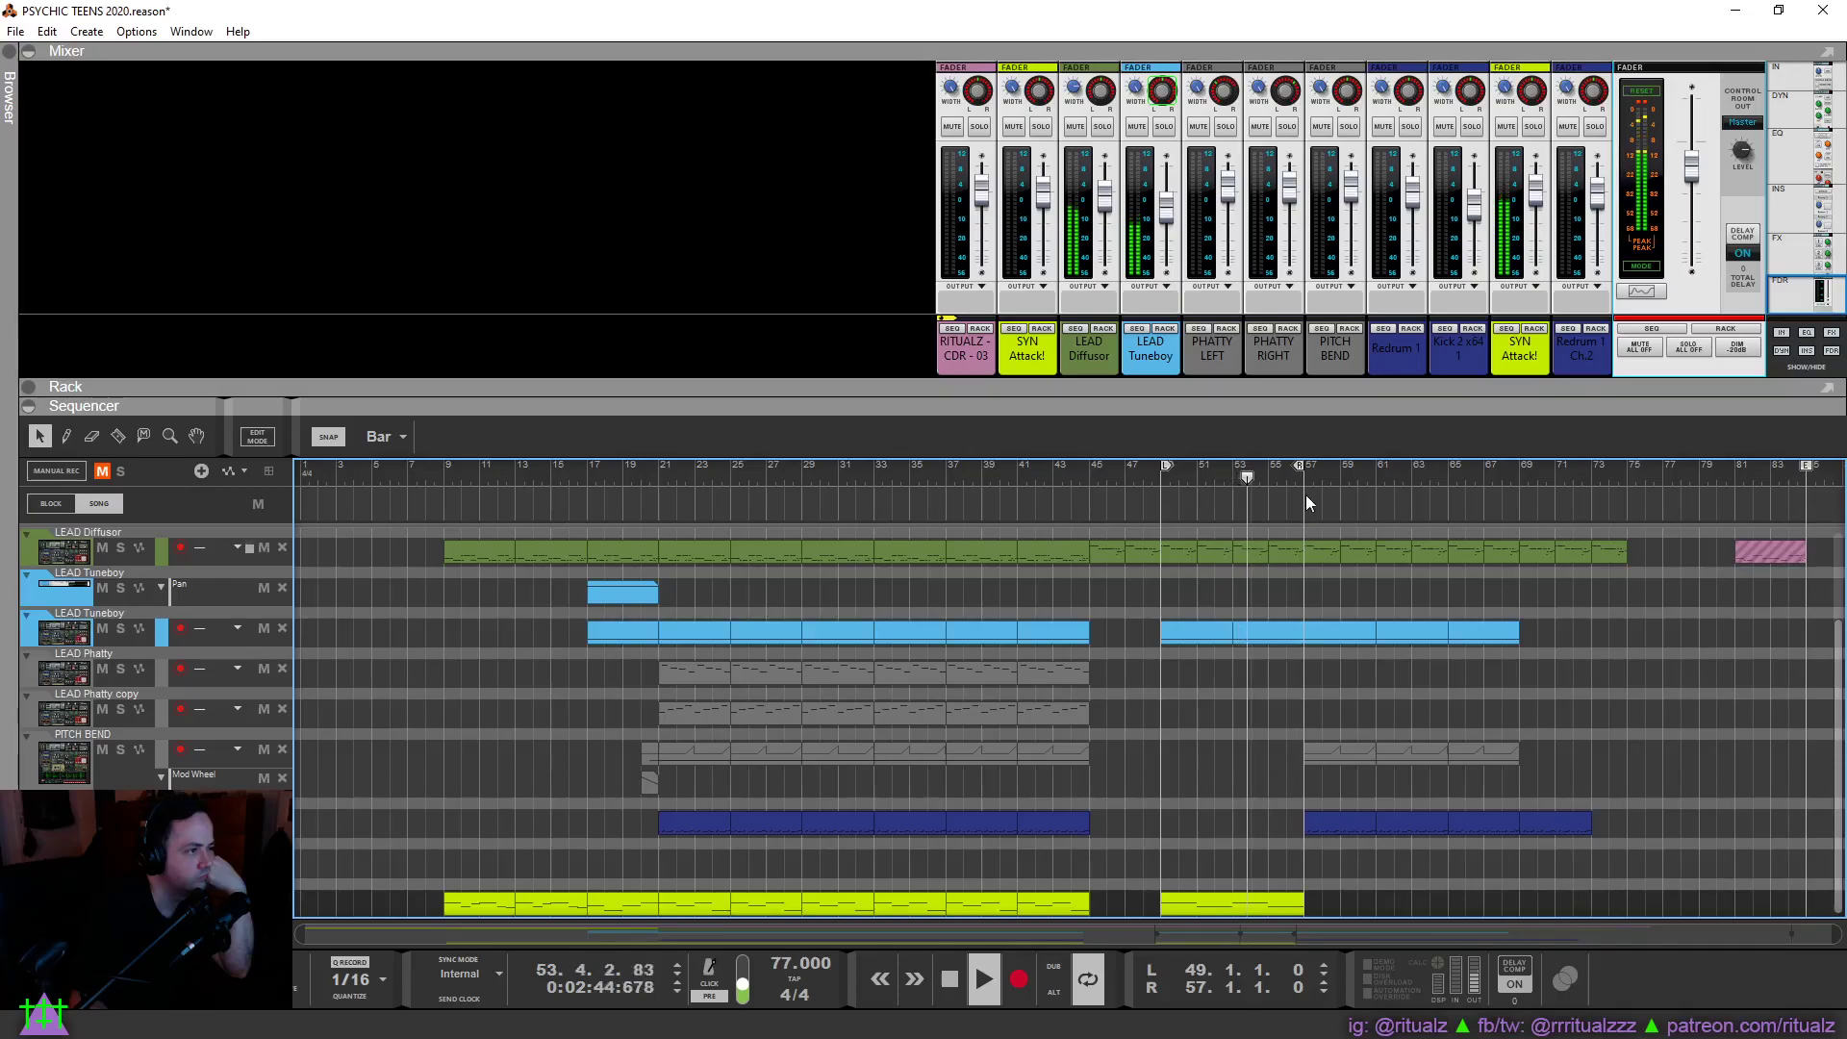
Extend the loop end to bar 77 and copy the eight-bar yellow clip from bar 49 to bar 57.
{"action": "left_click_drag", "start_coordinate": [1301, 466], "coordinate": [1661, 540]}
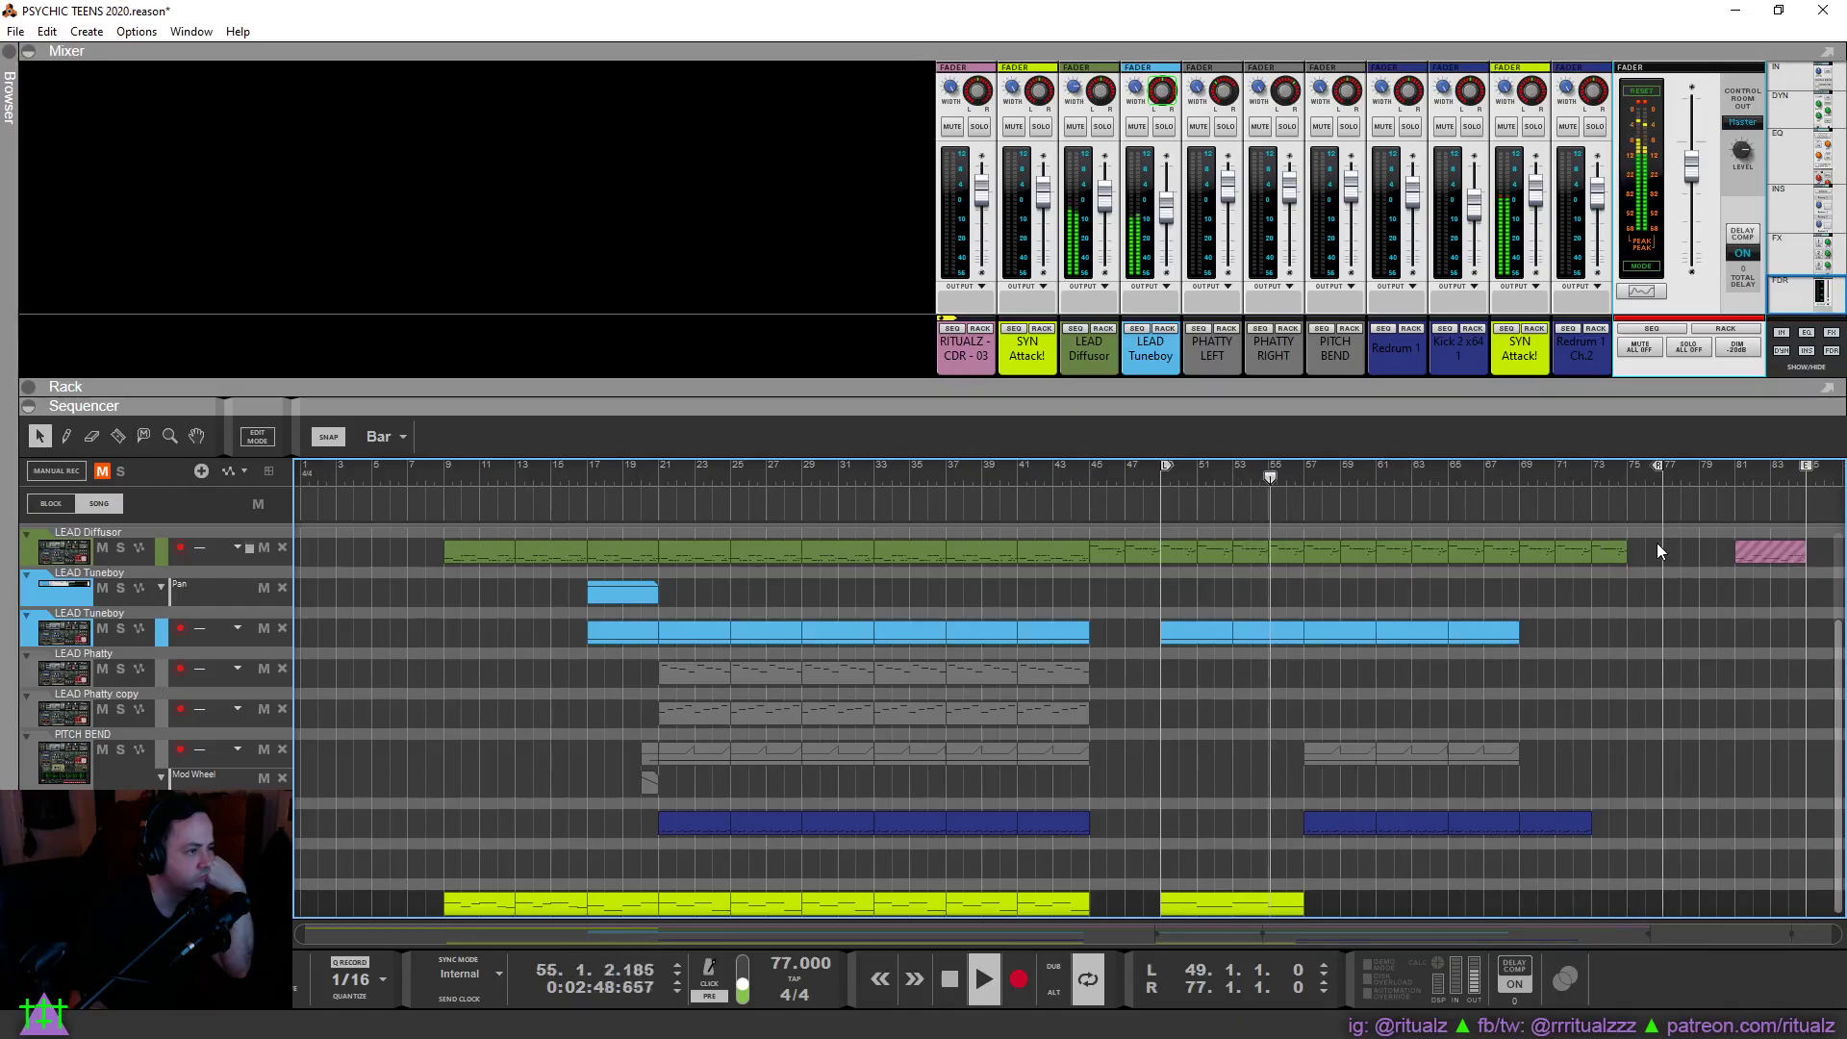
{"action": "left_click_drag", "start_coordinate": [1220, 902], "coordinate": [1368, 909]}
{"action": "left_click", "coordinate": [1434, 879]}
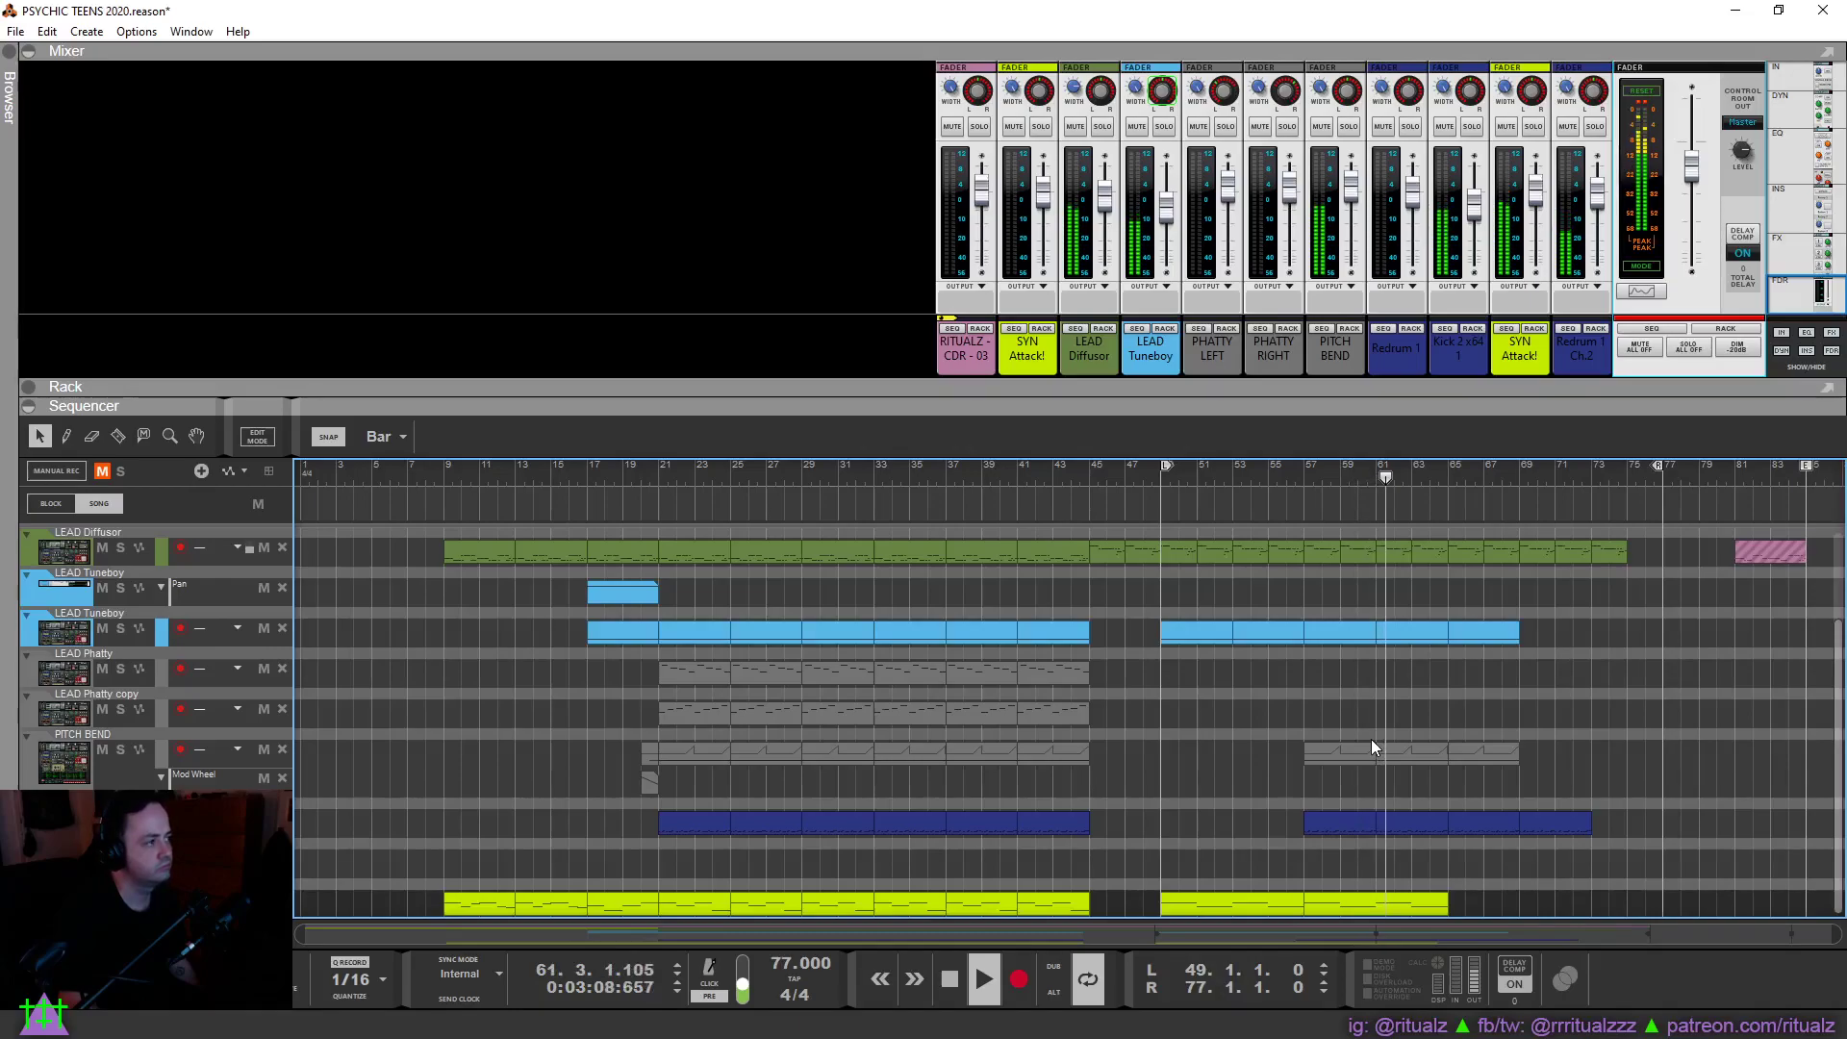
Move the four-bar yellow clips at bars 9 and 13 to bars 1 and 5 and mute them.
{"action": "left_click_drag", "start_coordinate": [457, 903], "coordinate": [314, 902]}
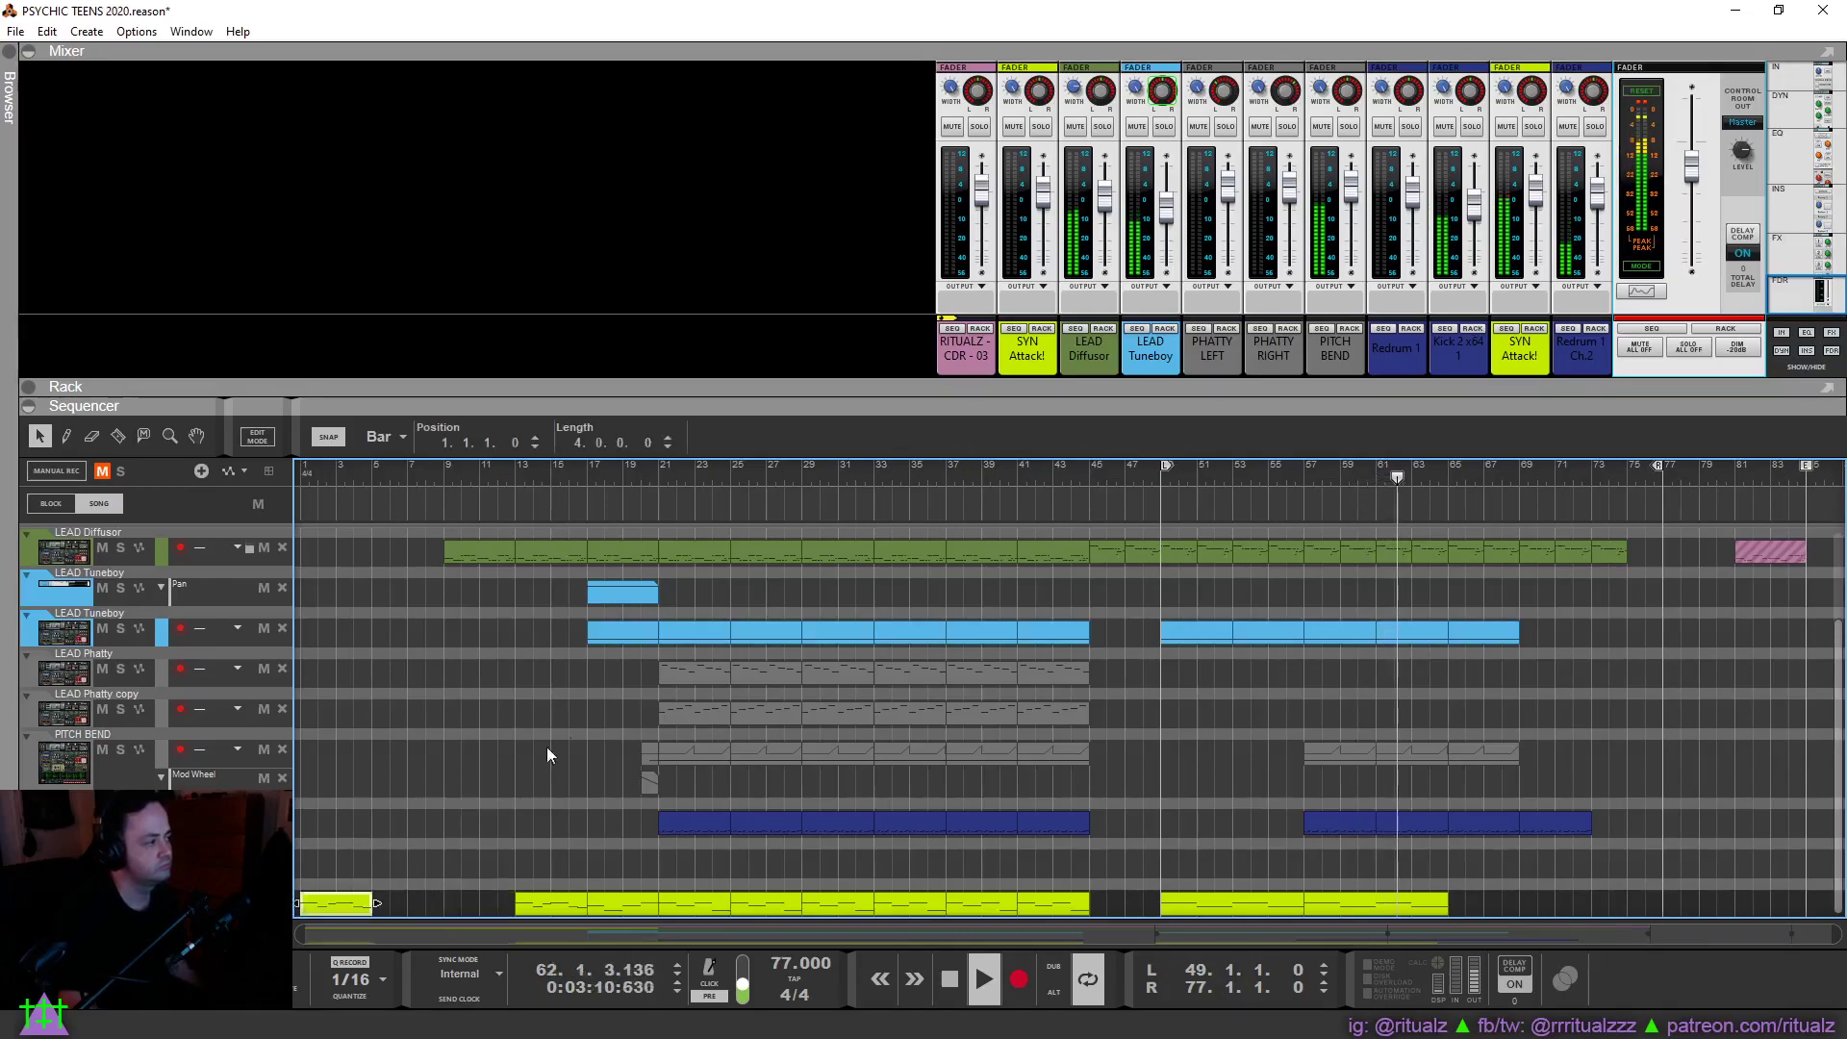
{"action": "key", "text": "m"}
{"action": "left_click", "coordinate": [1284, 908]}
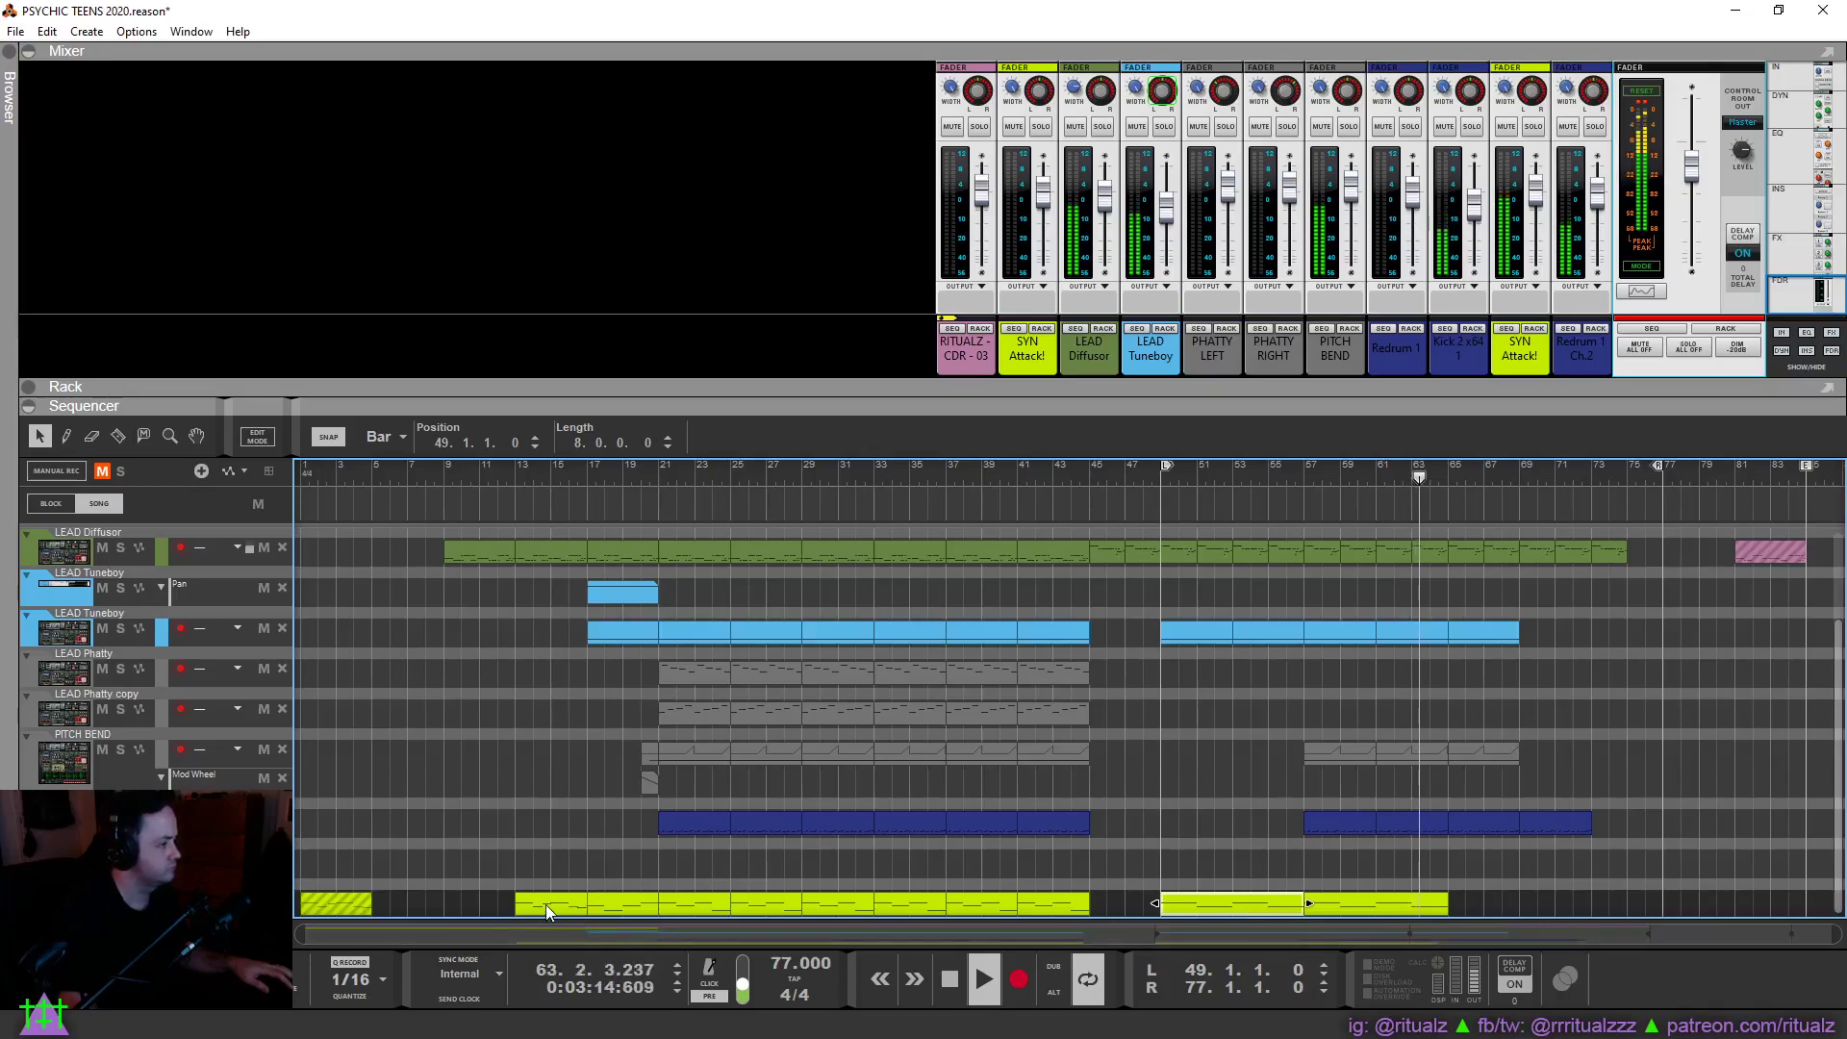
{"action": "left_click_drag", "start_coordinate": [546, 904], "coordinate": [402, 904]}
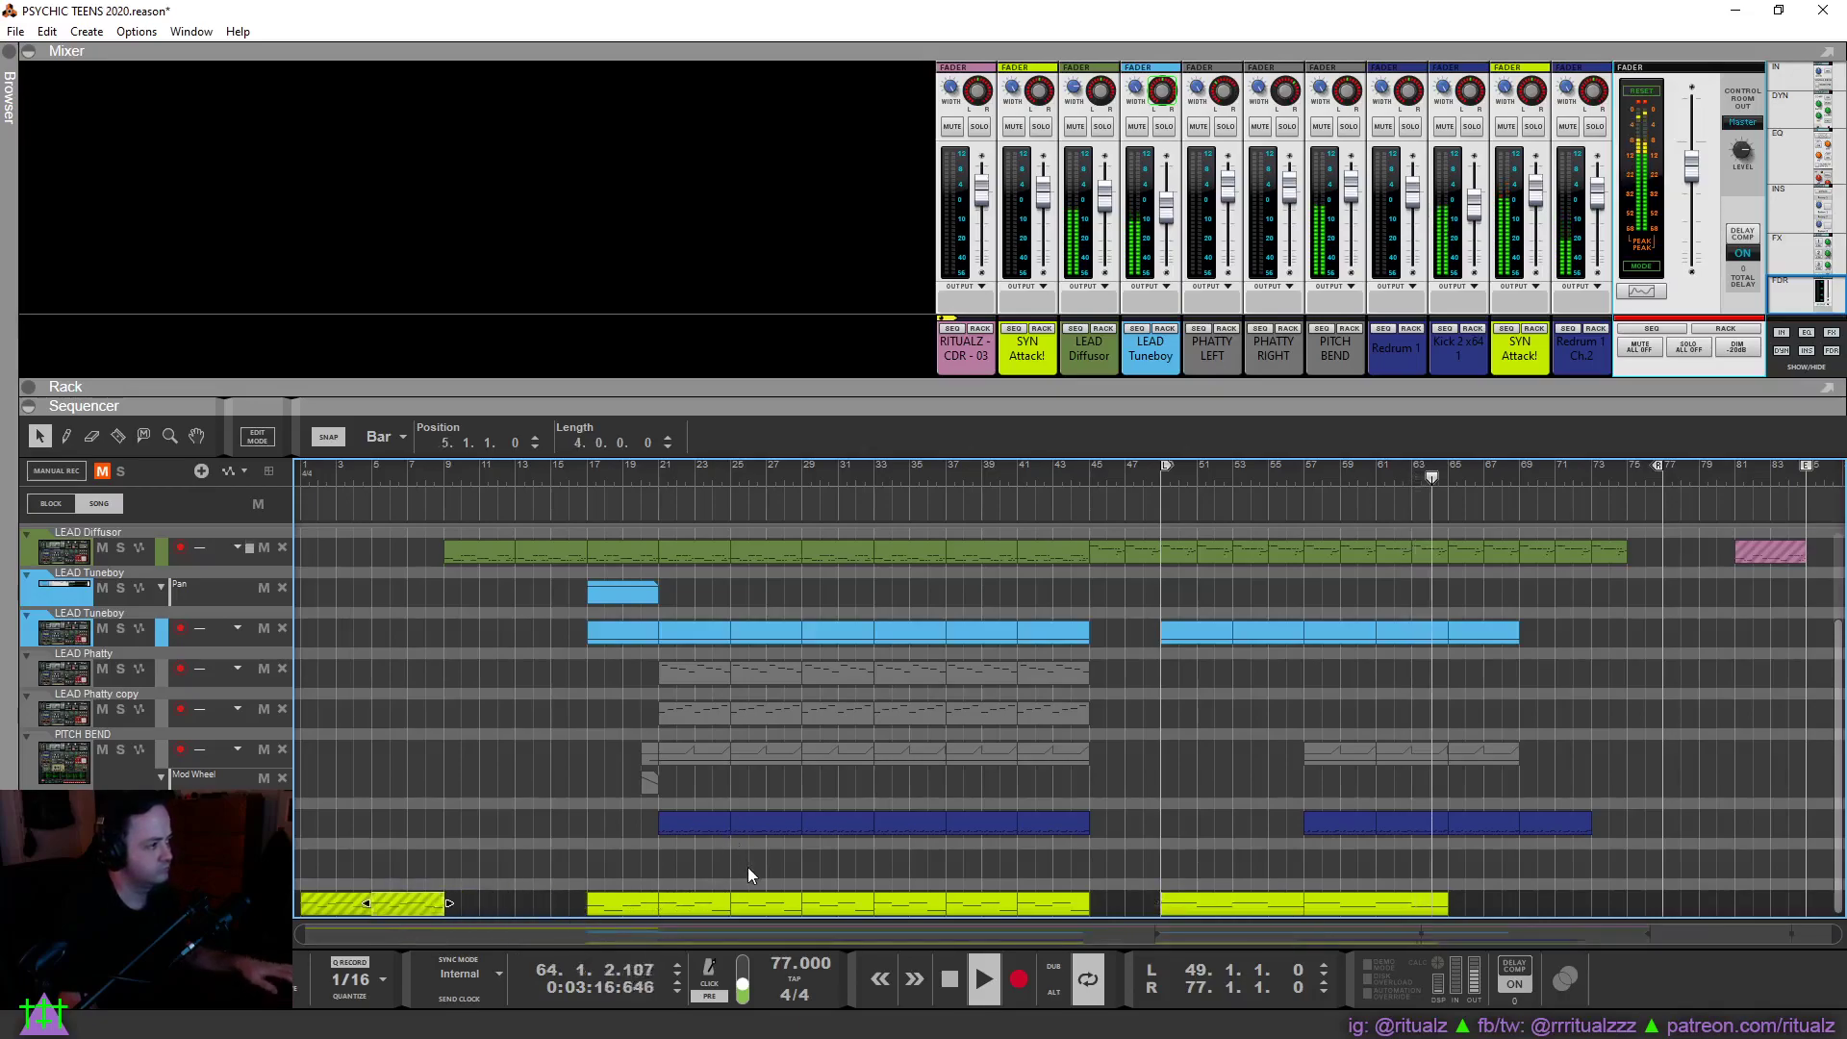
Copy the eight-bar yellow clip from bar 49 to bar 9 and play the song from bar 8.
{"action": "left_click_drag", "start_coordinate": [1241, 905], "coordinate": [529, 908]}
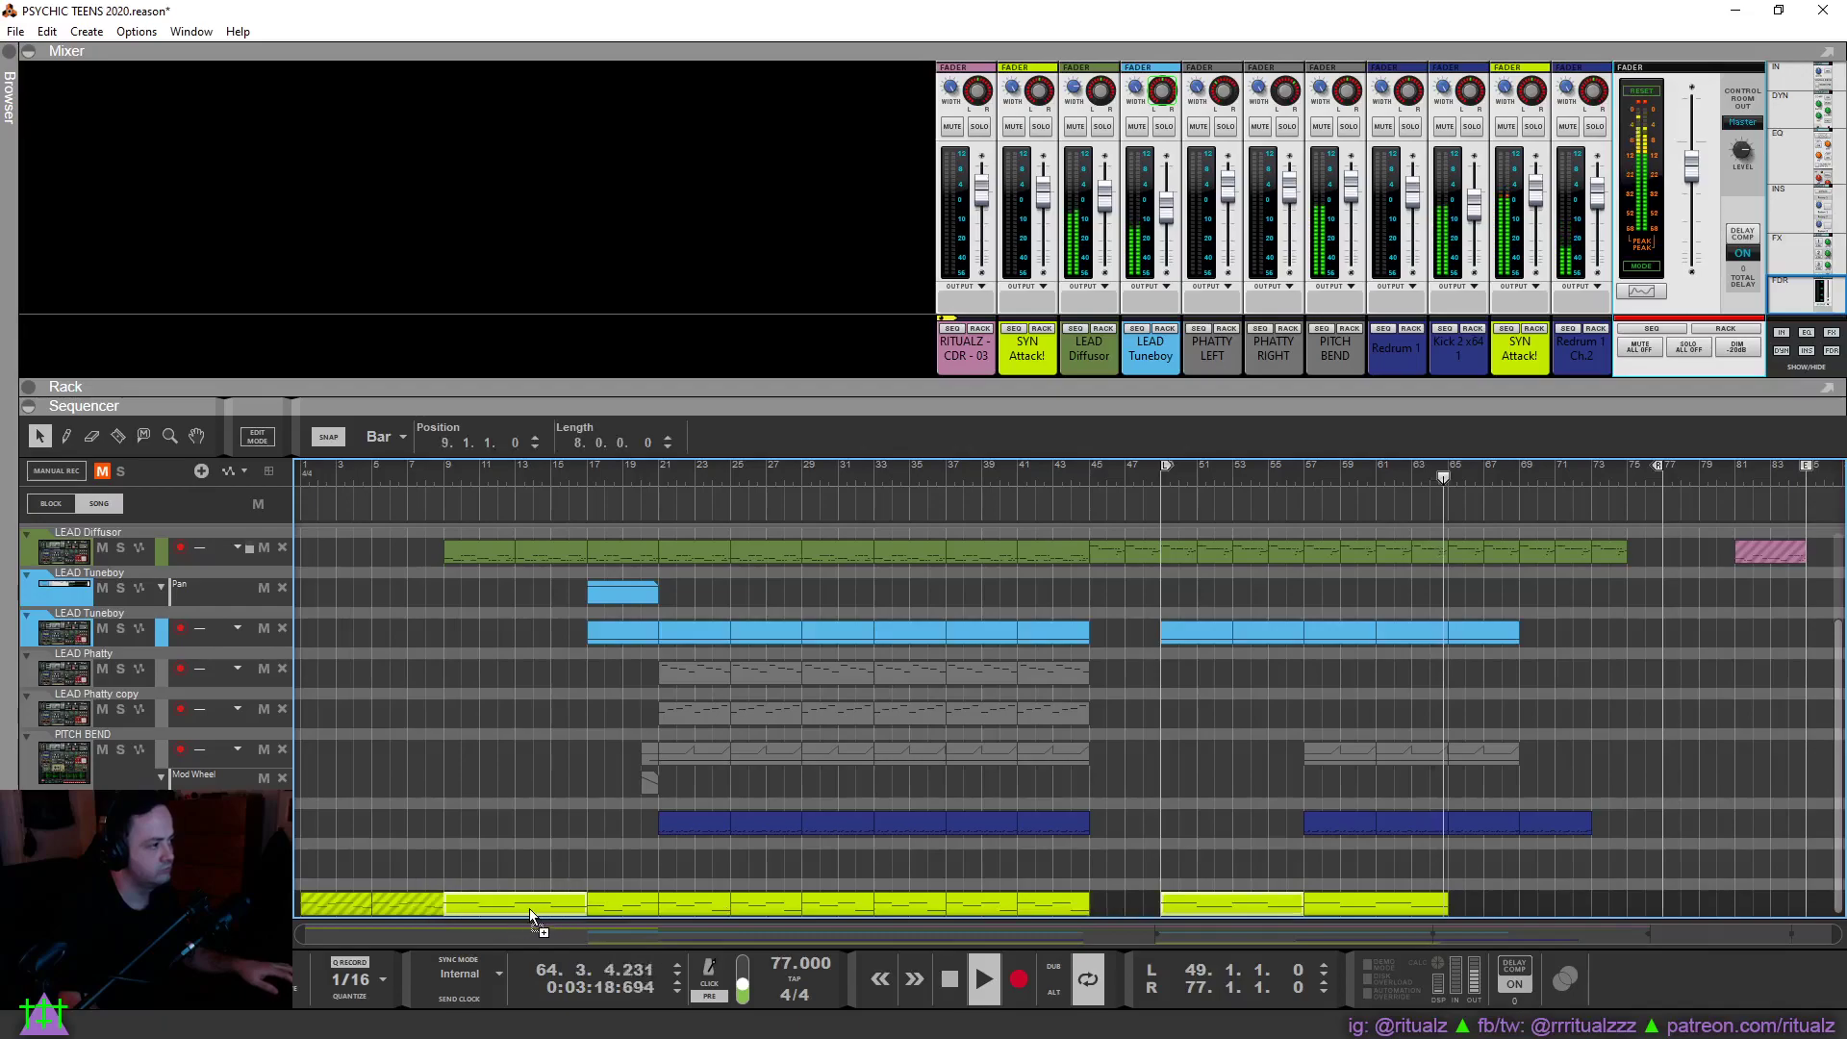
{"action": "left_click", "coordinate": [457, 598]}
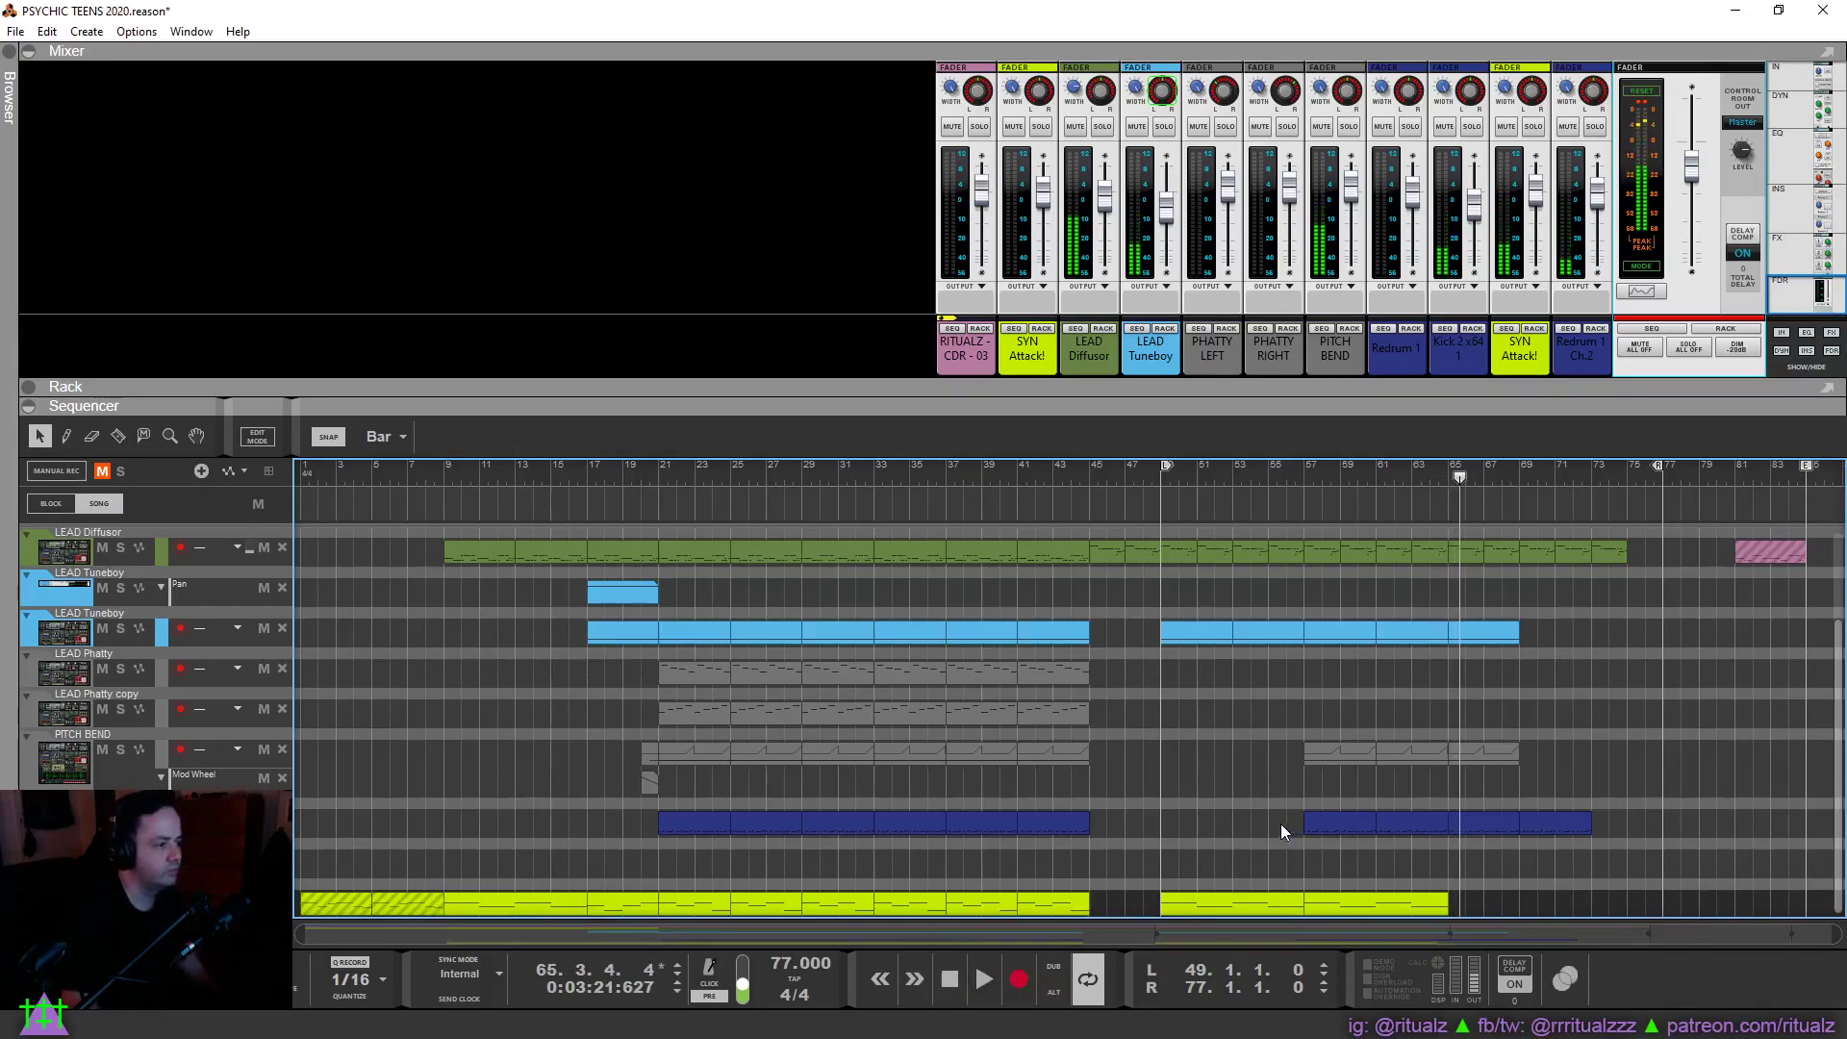
{"action": "left_click", "coordinate": [436, 481]}
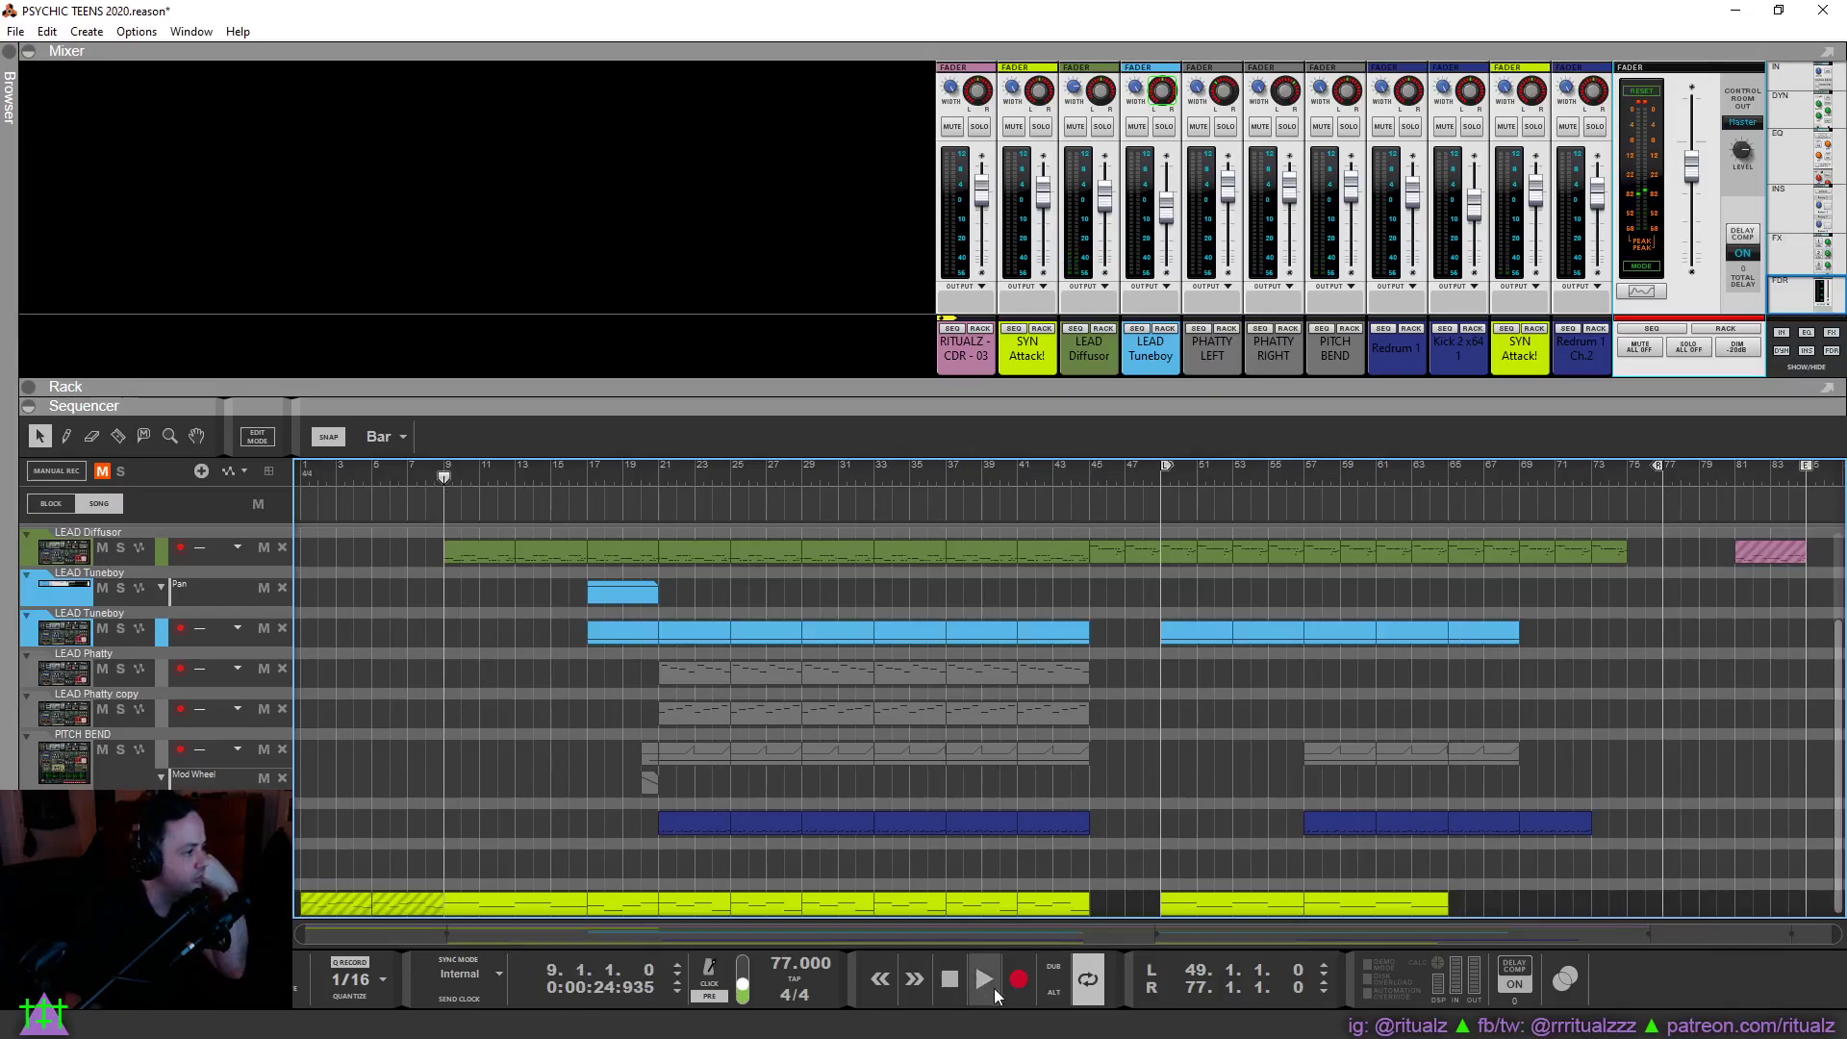
{"action": "left_click", "coordinate": [431, 471]}
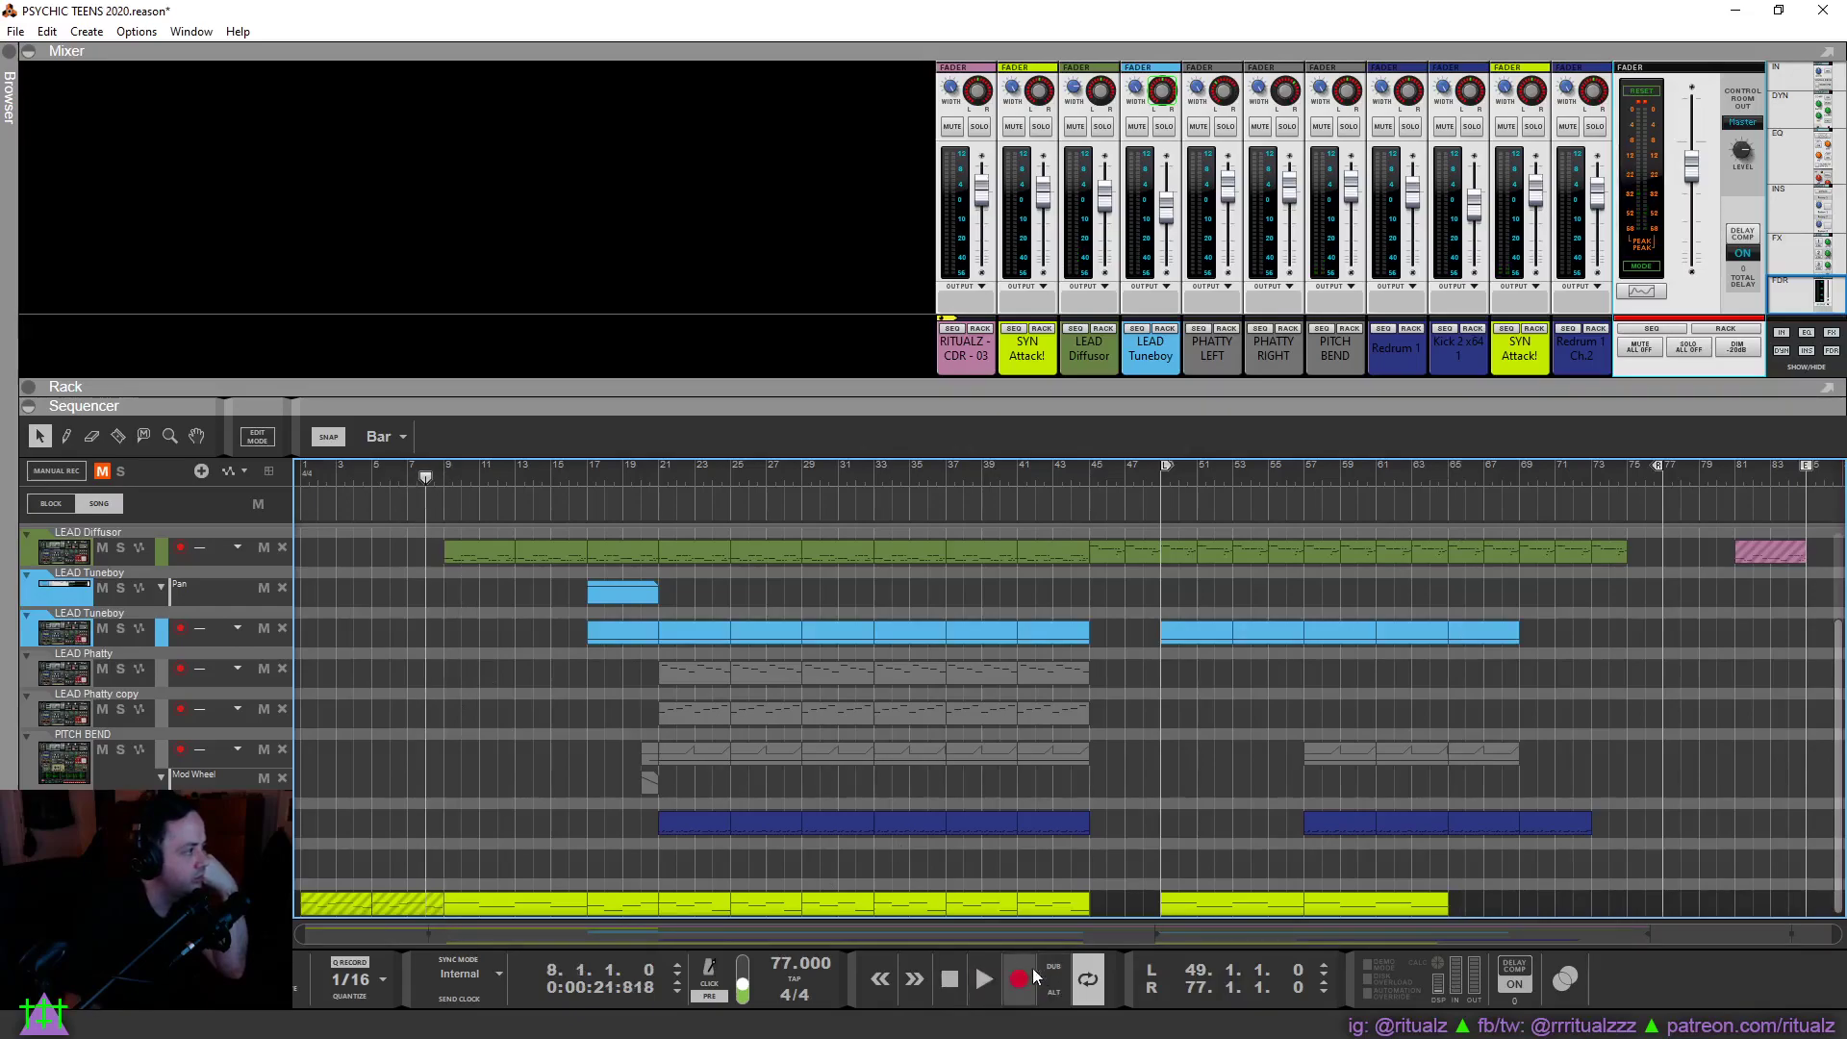
{"action": "left_click", "coordinate": [981, 980]}
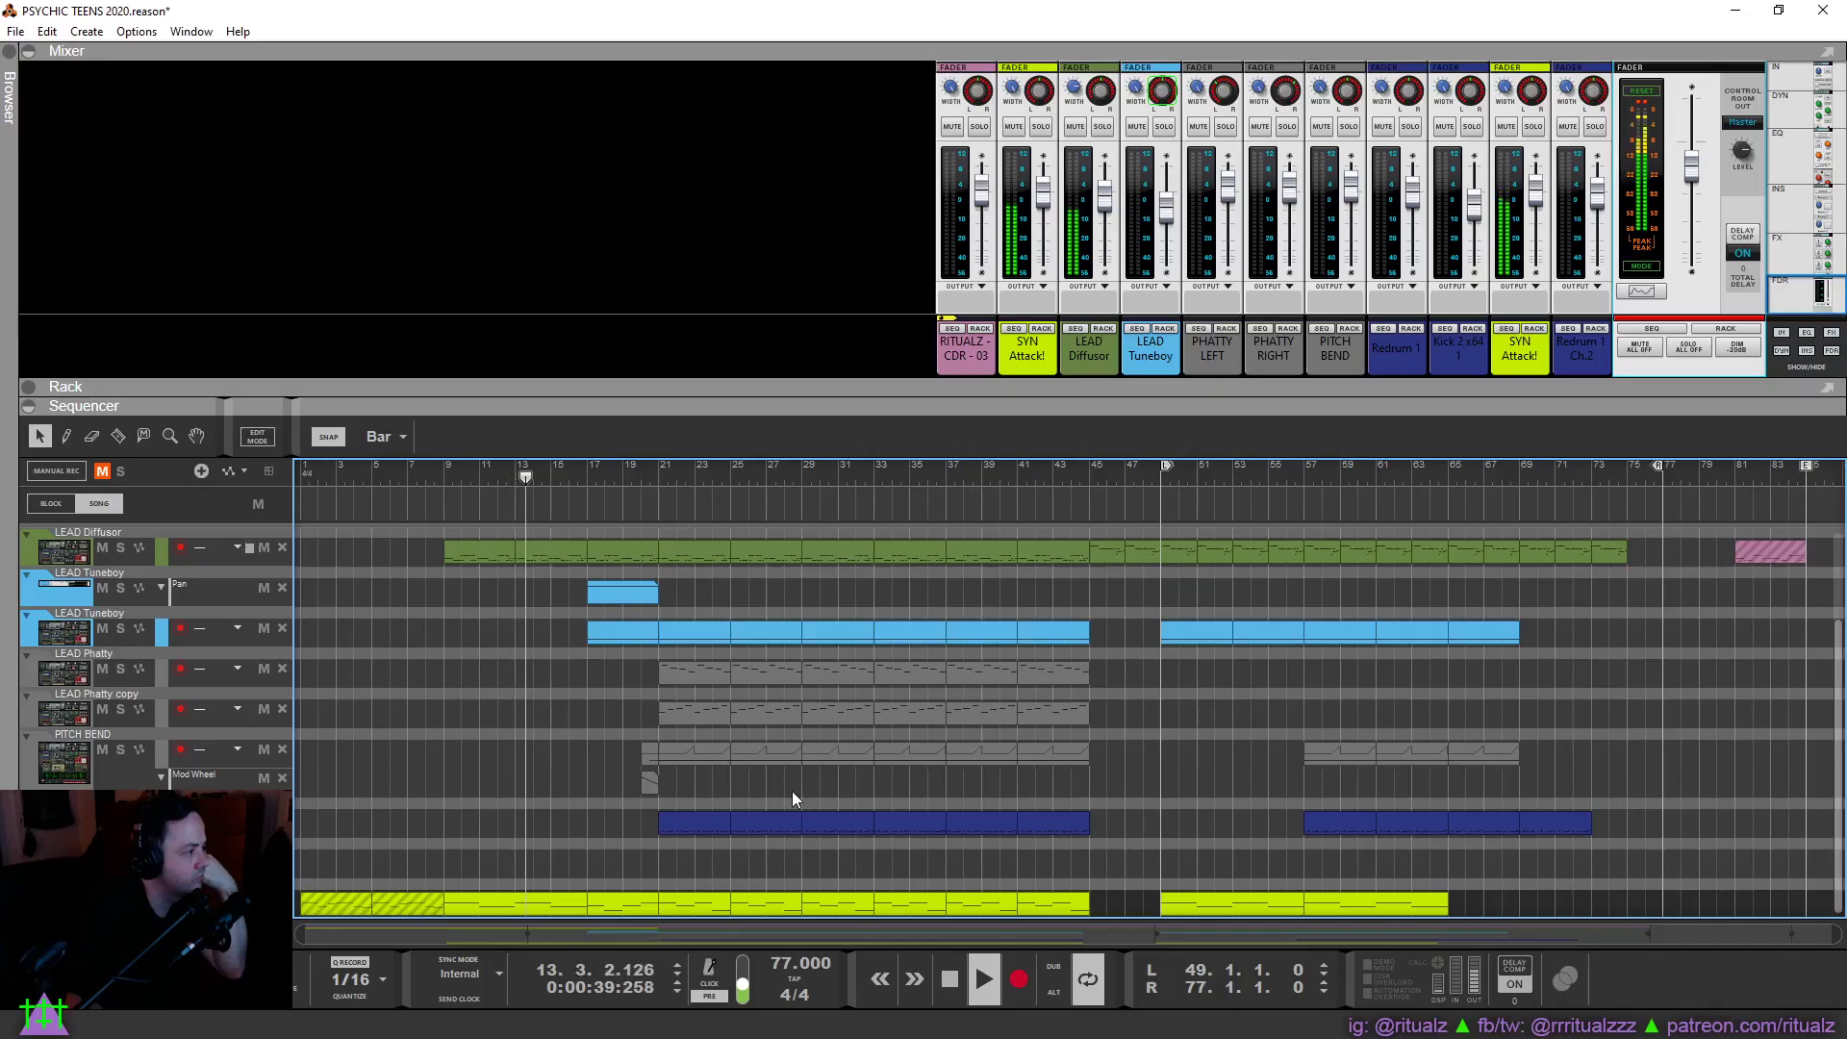
Add a second note lane to the yellow track and place the two muted clips on it at bars 9 and 13.
{"action": "left_click", "coordinate": [136, 487]}
{"action": "key", "text": "Delete"}
{"action": "scroll", "coordinate": [481, 818], "scroll_direction": "down", "scroll_amount": 1}
{"action": "mouse_move", "coordinate": [342, 877]}
{"action": "left_mouse_down"}
{"action": "mouse_move", "coordinate": [395, 898]}
{"action": "mouse_move", "coordinate": [569, 880]}
{"action": "left_mouse_up"}
{"action": "left_click", "coordinate": [649, 817]}
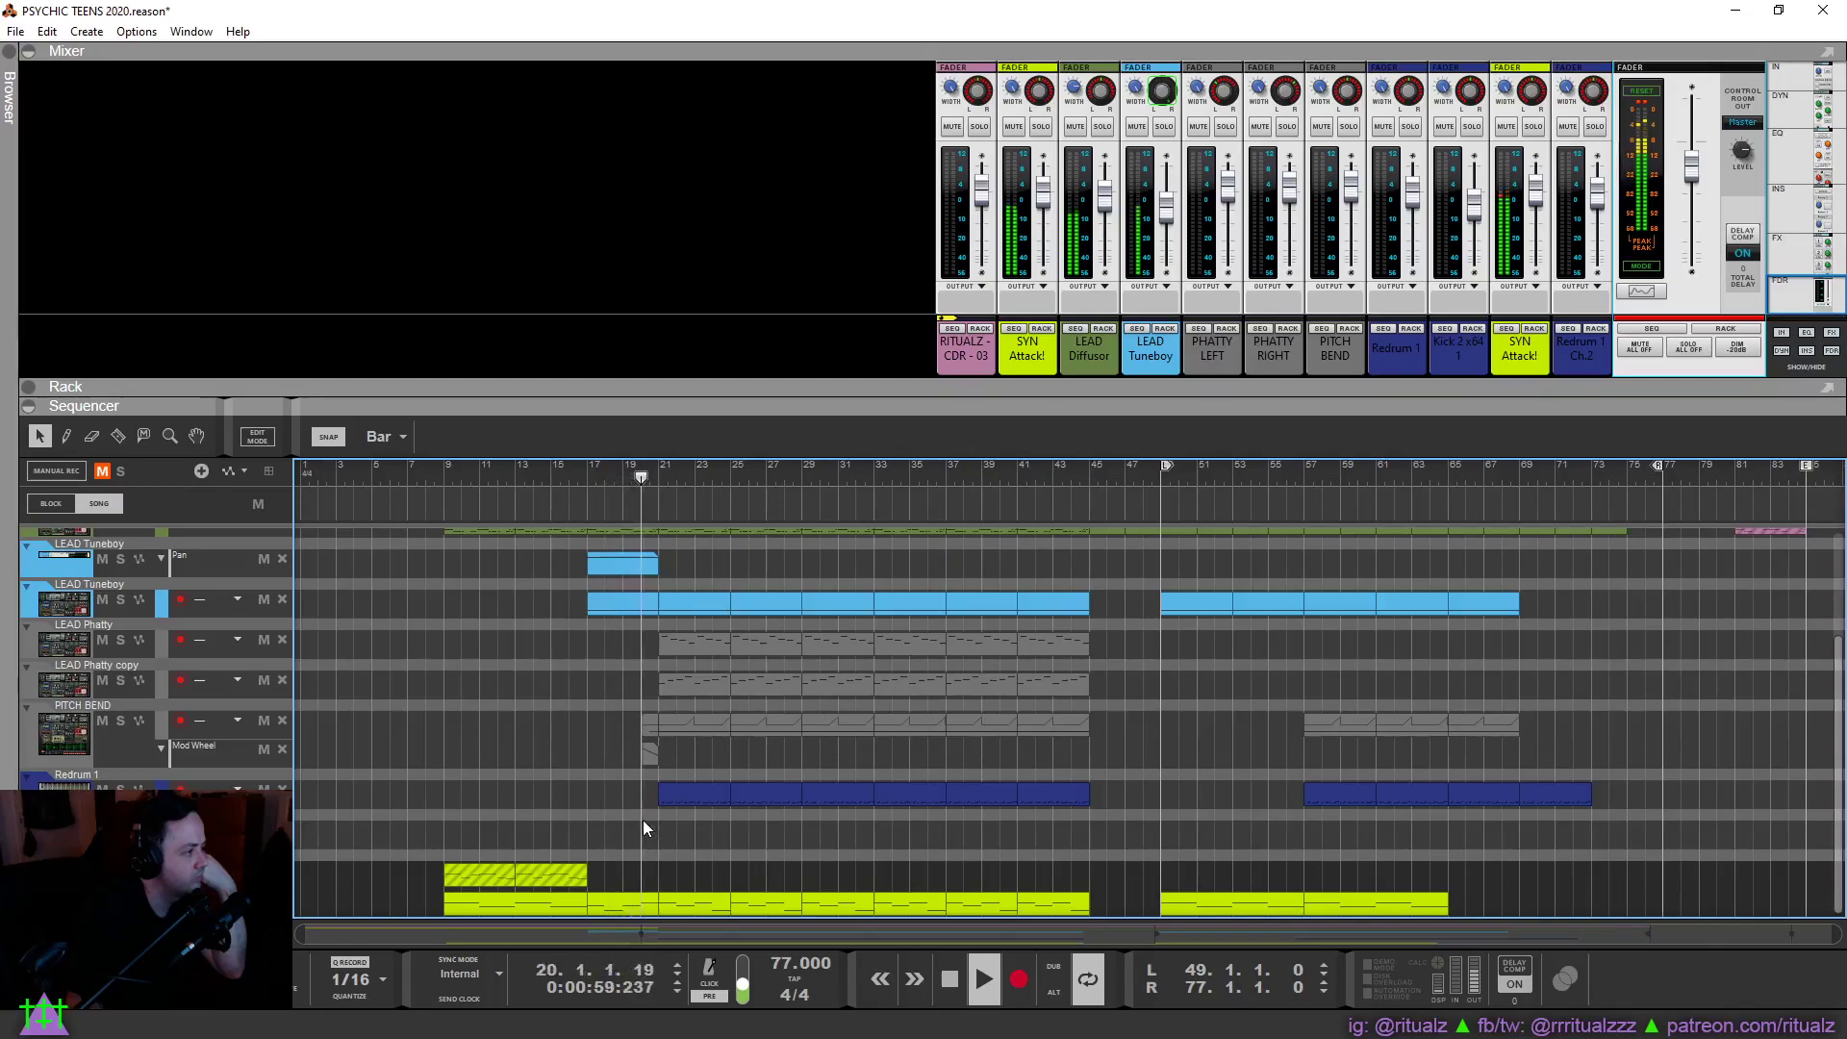
Mute the eight-bar yellow clip at bar 9, unmute the two clips above it, and replay the section from bar 8.
{"action": "left_click_drag", "start_coordinate": [488, 820], "coordinate": [539, 908]}
{"action": "key", "text": "m"}
{"action": "left_click", "coordinate": [506, 864]}
{"action": "key", "text": "m"}
{"action": "left_click", "coordinate": [568, 817]}
{"action": "left_click", "coordinate": [422, 471]}
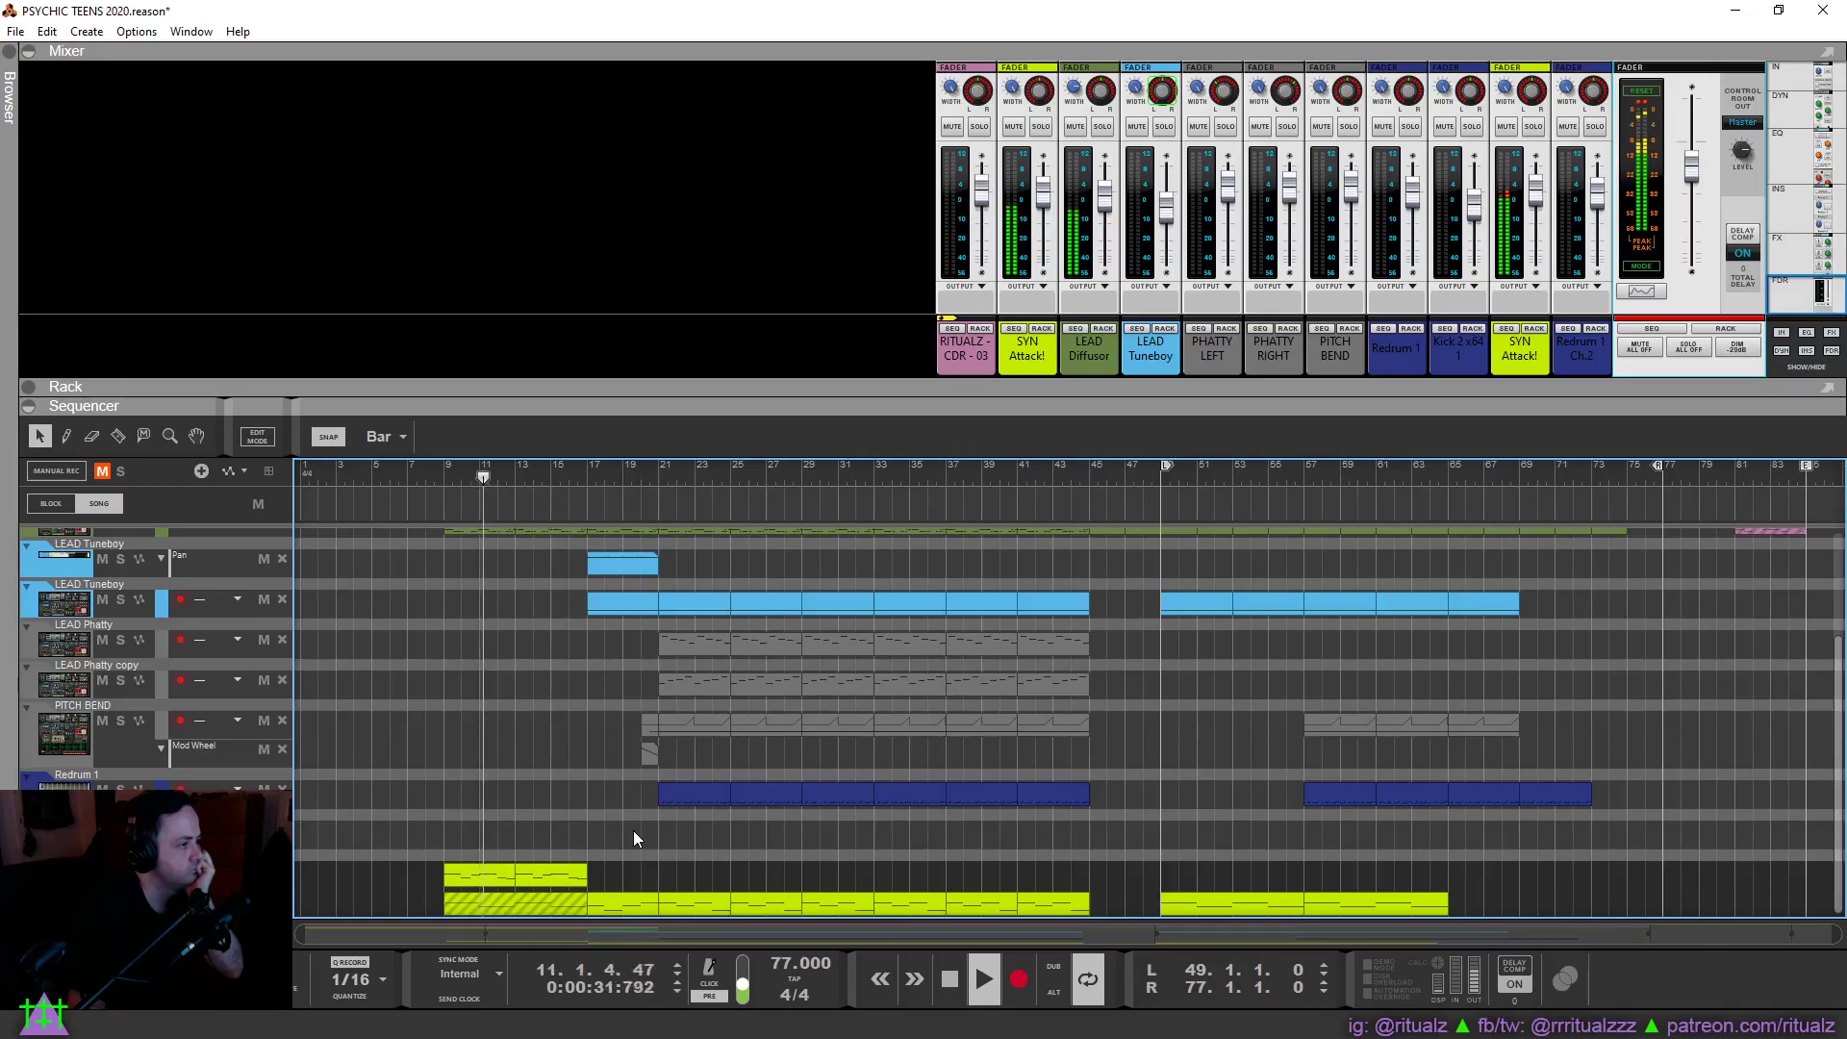
Delete the muted eight-bar clip at bar 9 and move the two four-bar clips down into its place.
{"action": "left_click", "coordinate": [552, 905]}
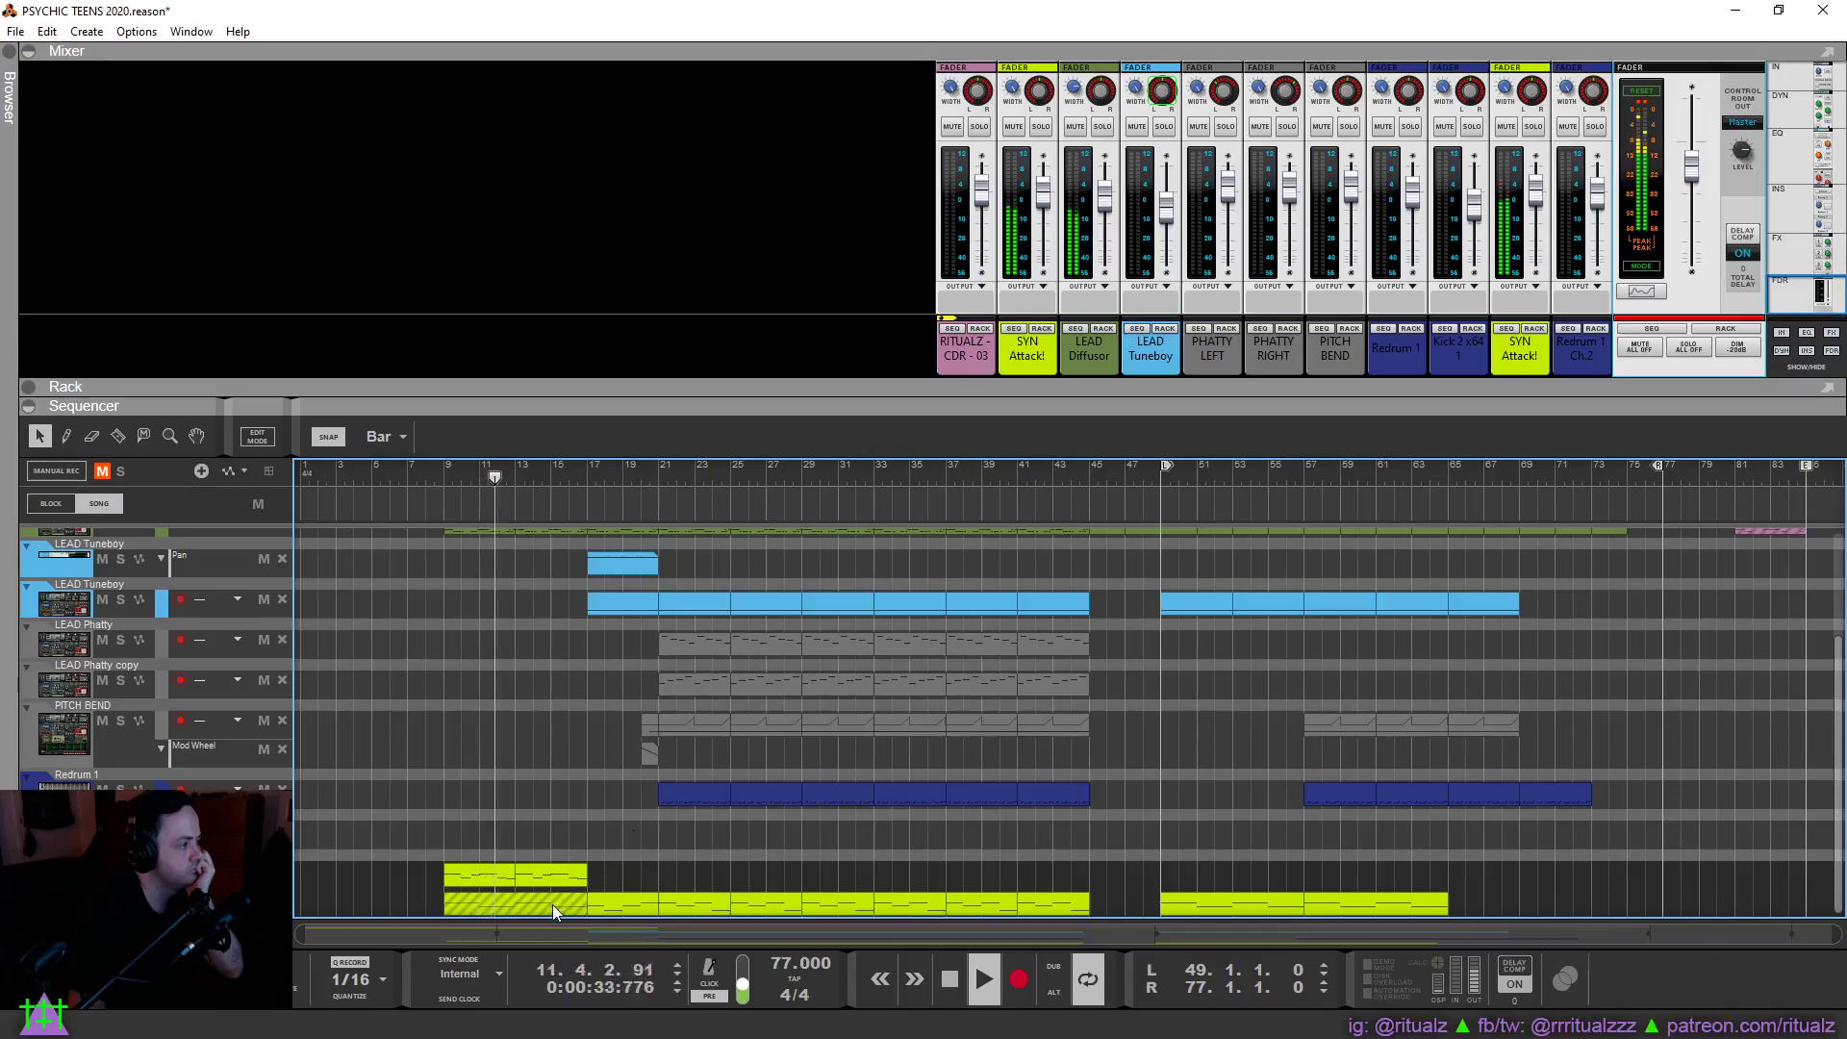
{"action": "key", "text": "Delete"}
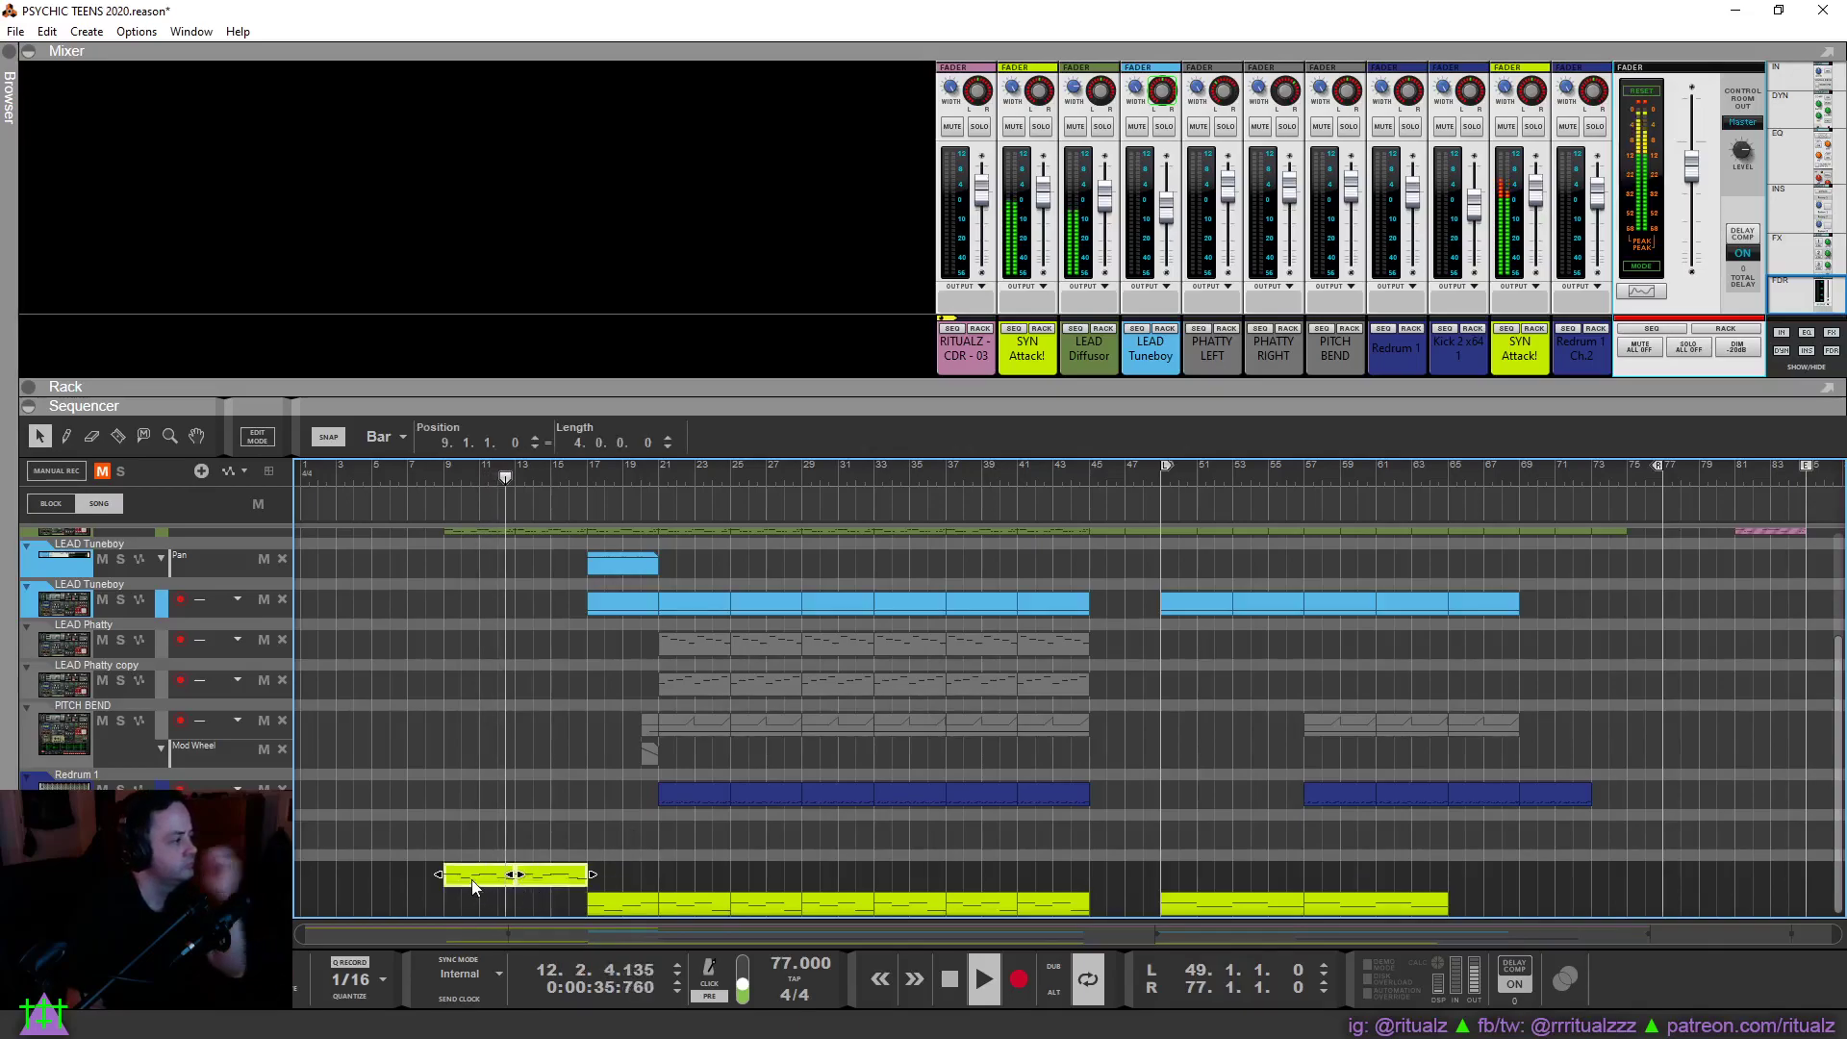
{"action": "left_click_drag", "start_coordinate": [472, 880], "coordinate": [470, 897]}
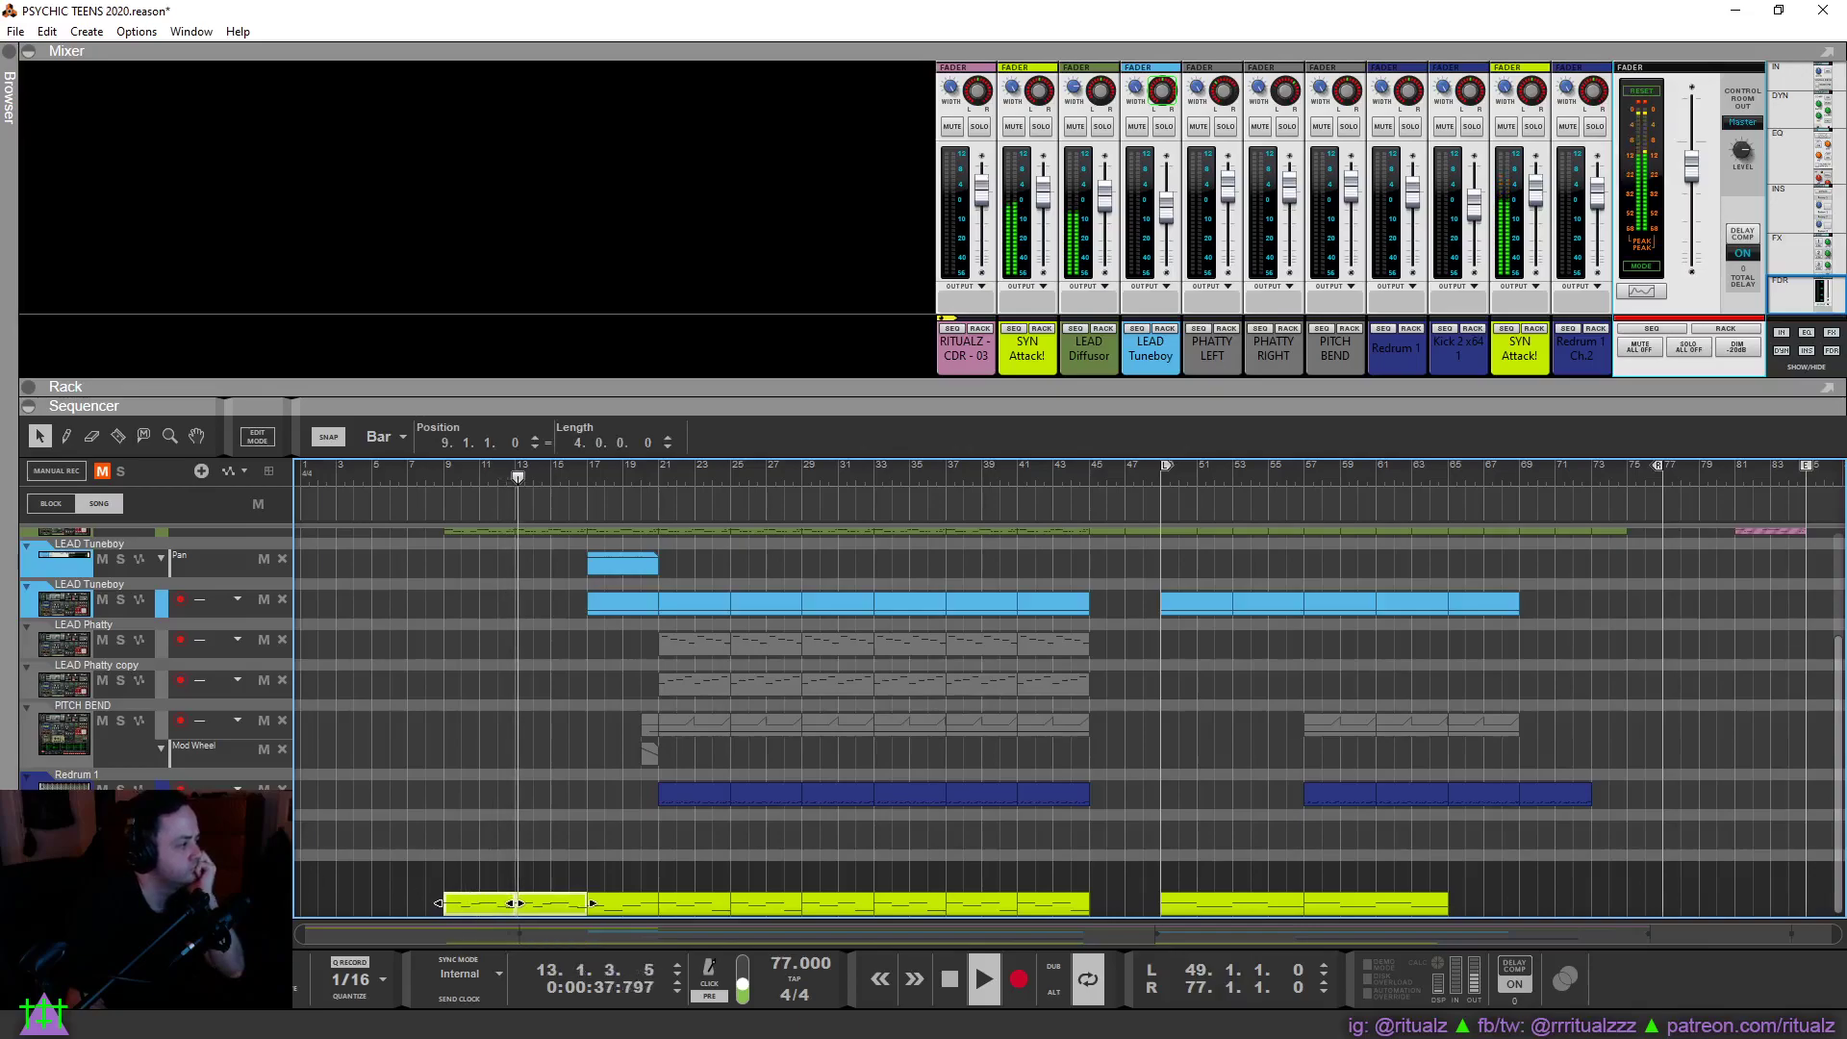
{"action": "scroll", "coordinate": [564, 819], "scroll_direction": "up", "scroll_amount": 1}
{"action": "left_click", "coordinate": [564, 820]}
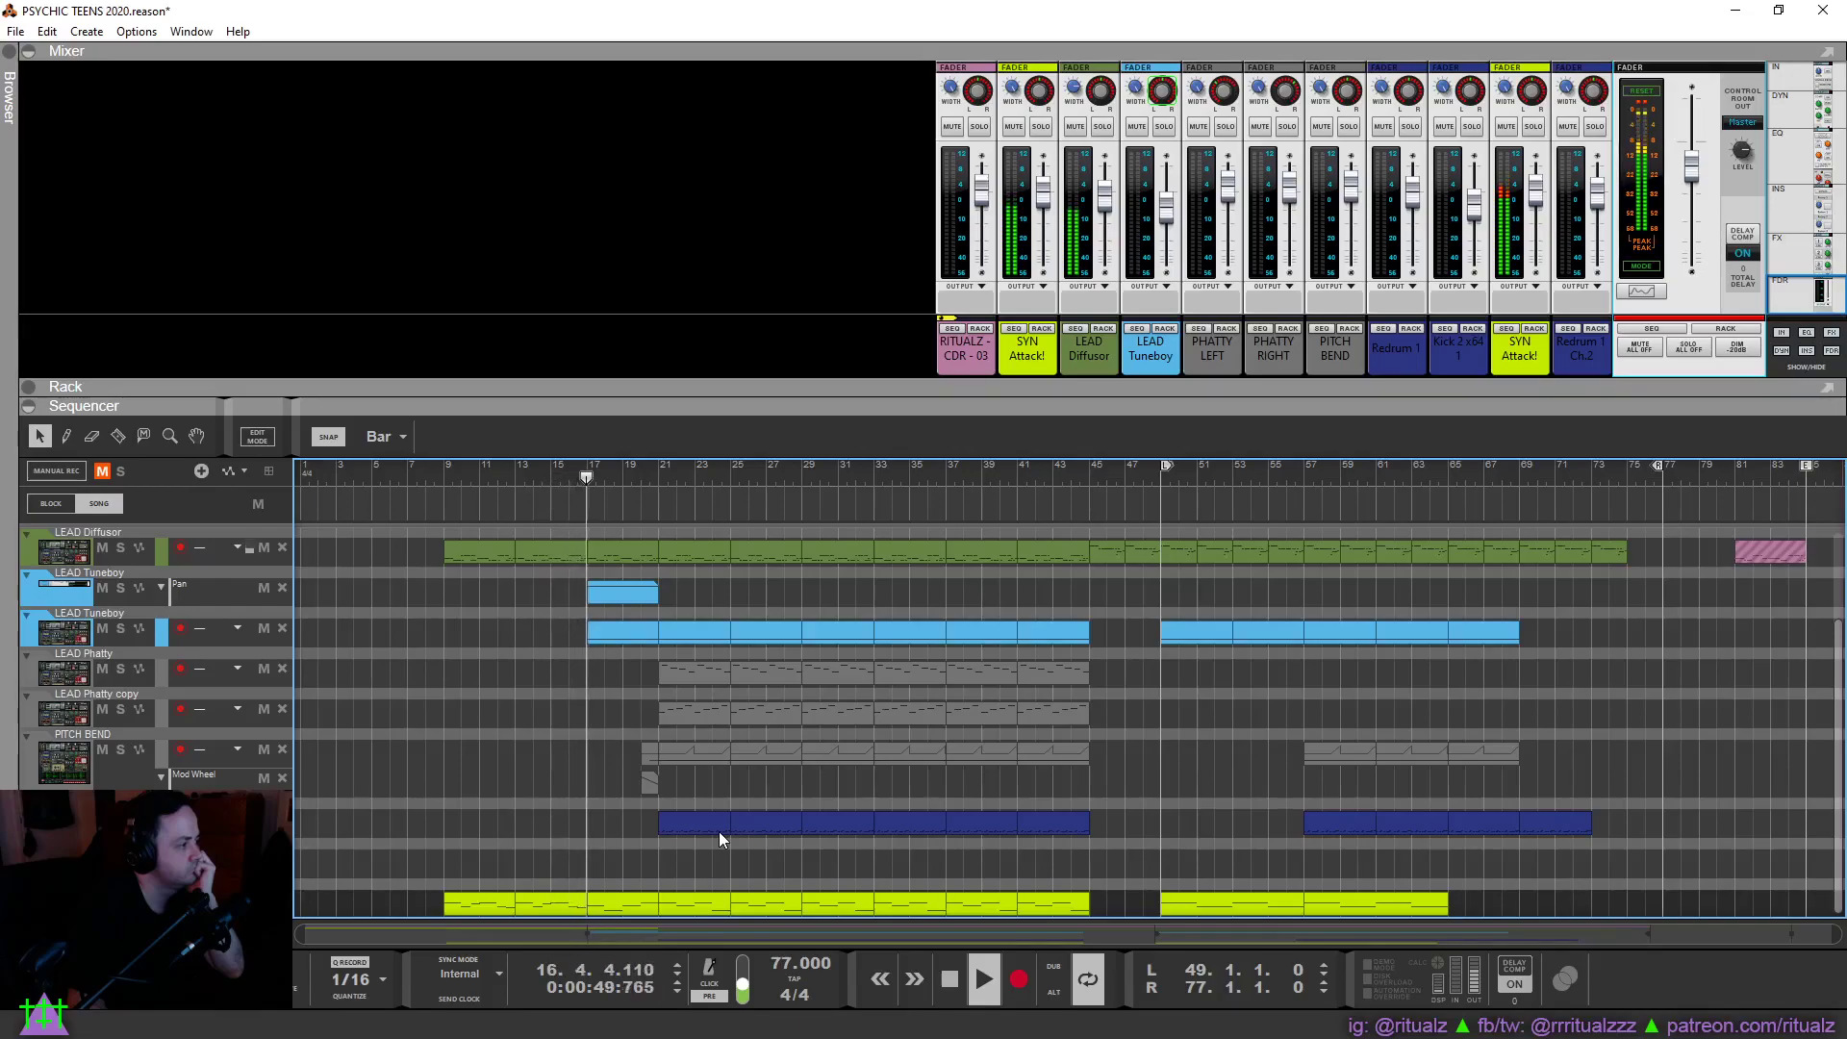
Open the yellow clip at bar 17 and try shortening its last note, at bar 20, to three beats.
{"action": "left_click", "coordinate": [641, 898]}
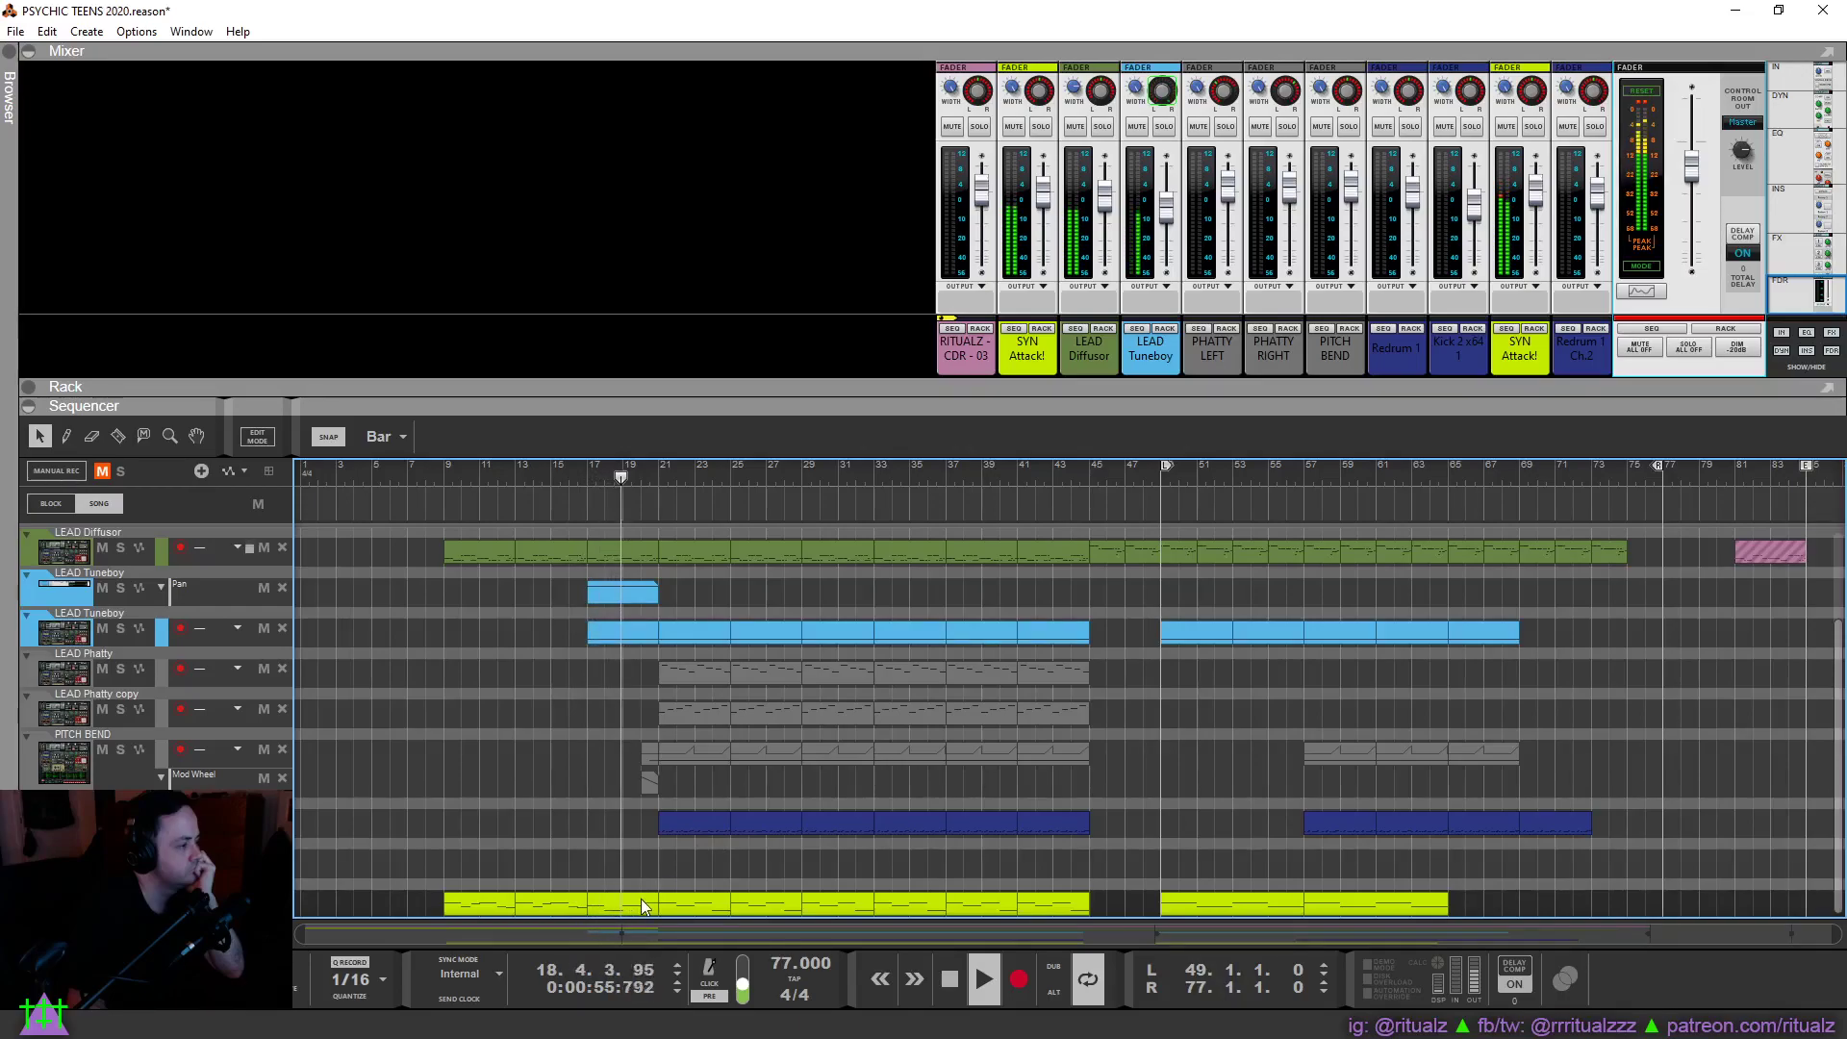
{"action": "double_click", "coordinate": [641, 899]}
{"action": "left_click", "coordinate": [1443, 628]}
{"action": "left_click_drag", "start_coordinate": [1443, 627], "coordinate": [1418, 628]}
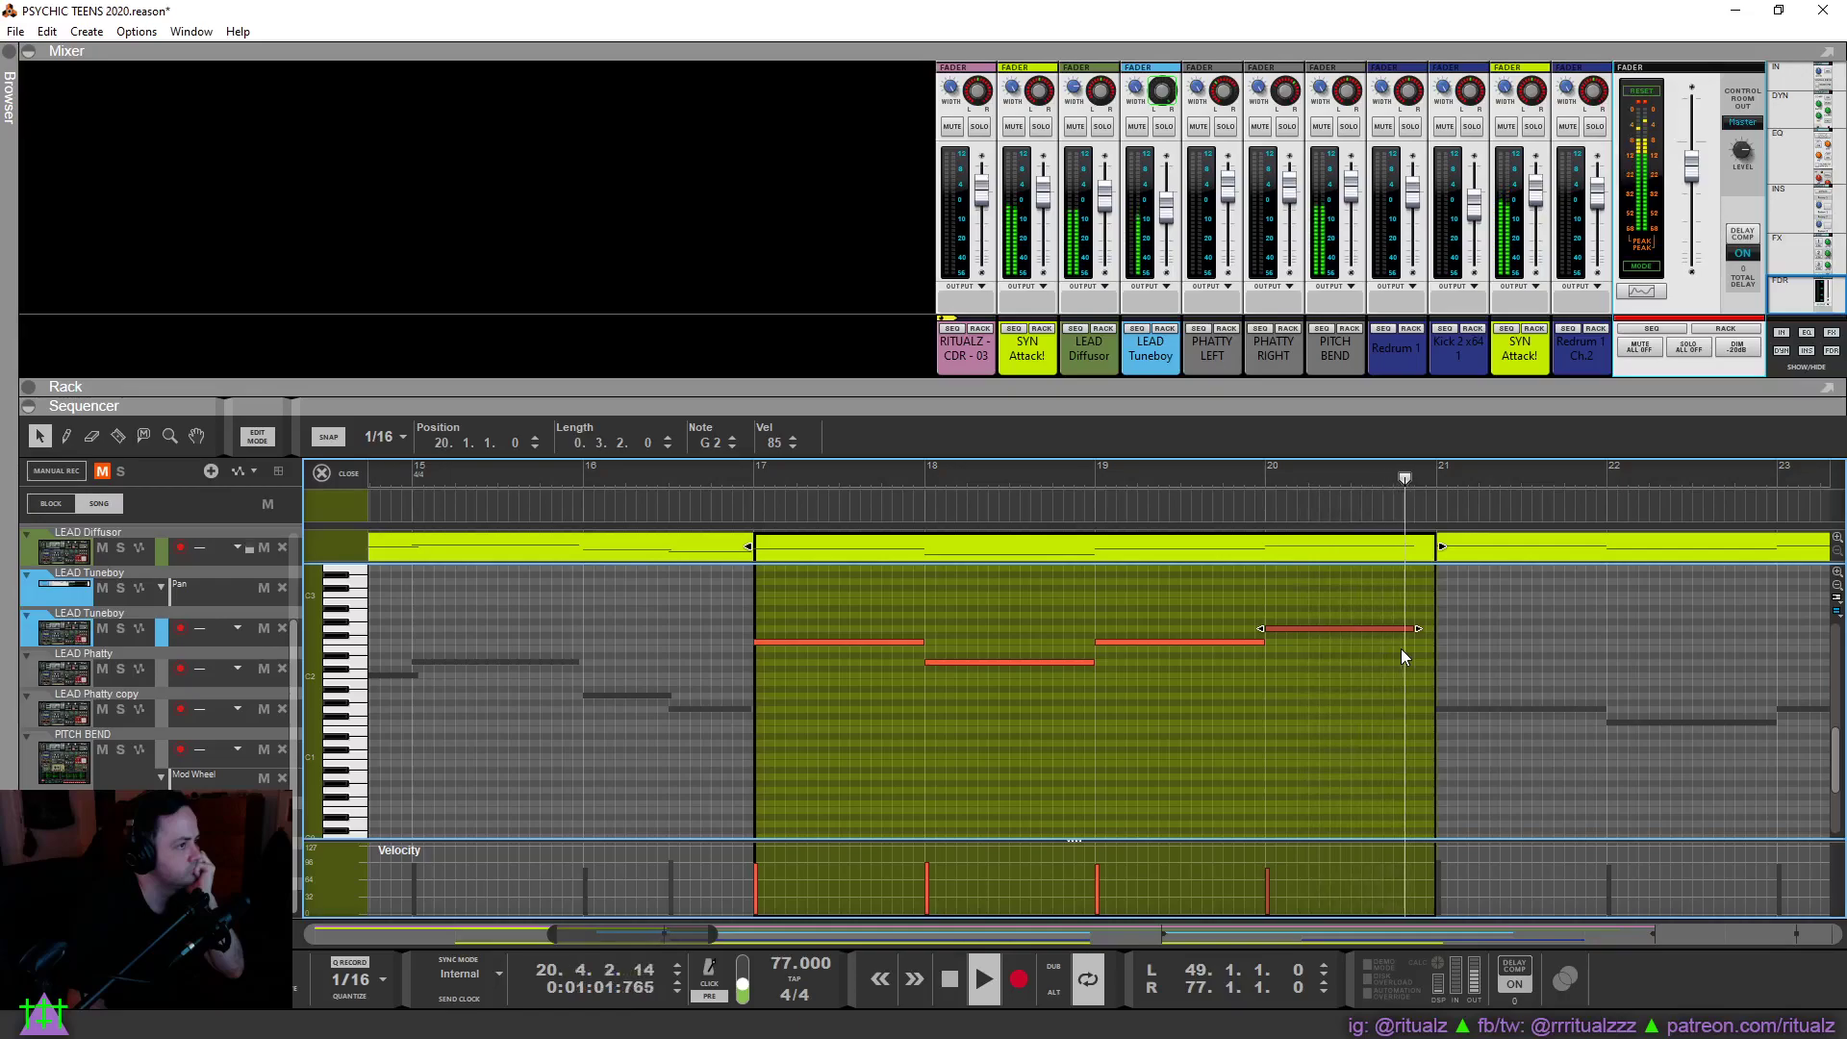
{"action": "left_click_drag", "start_coordinate": [1418, 628], "coordinate": [1388, 641]}
{"action": "left_click", "coordinate": [1173, 477]}
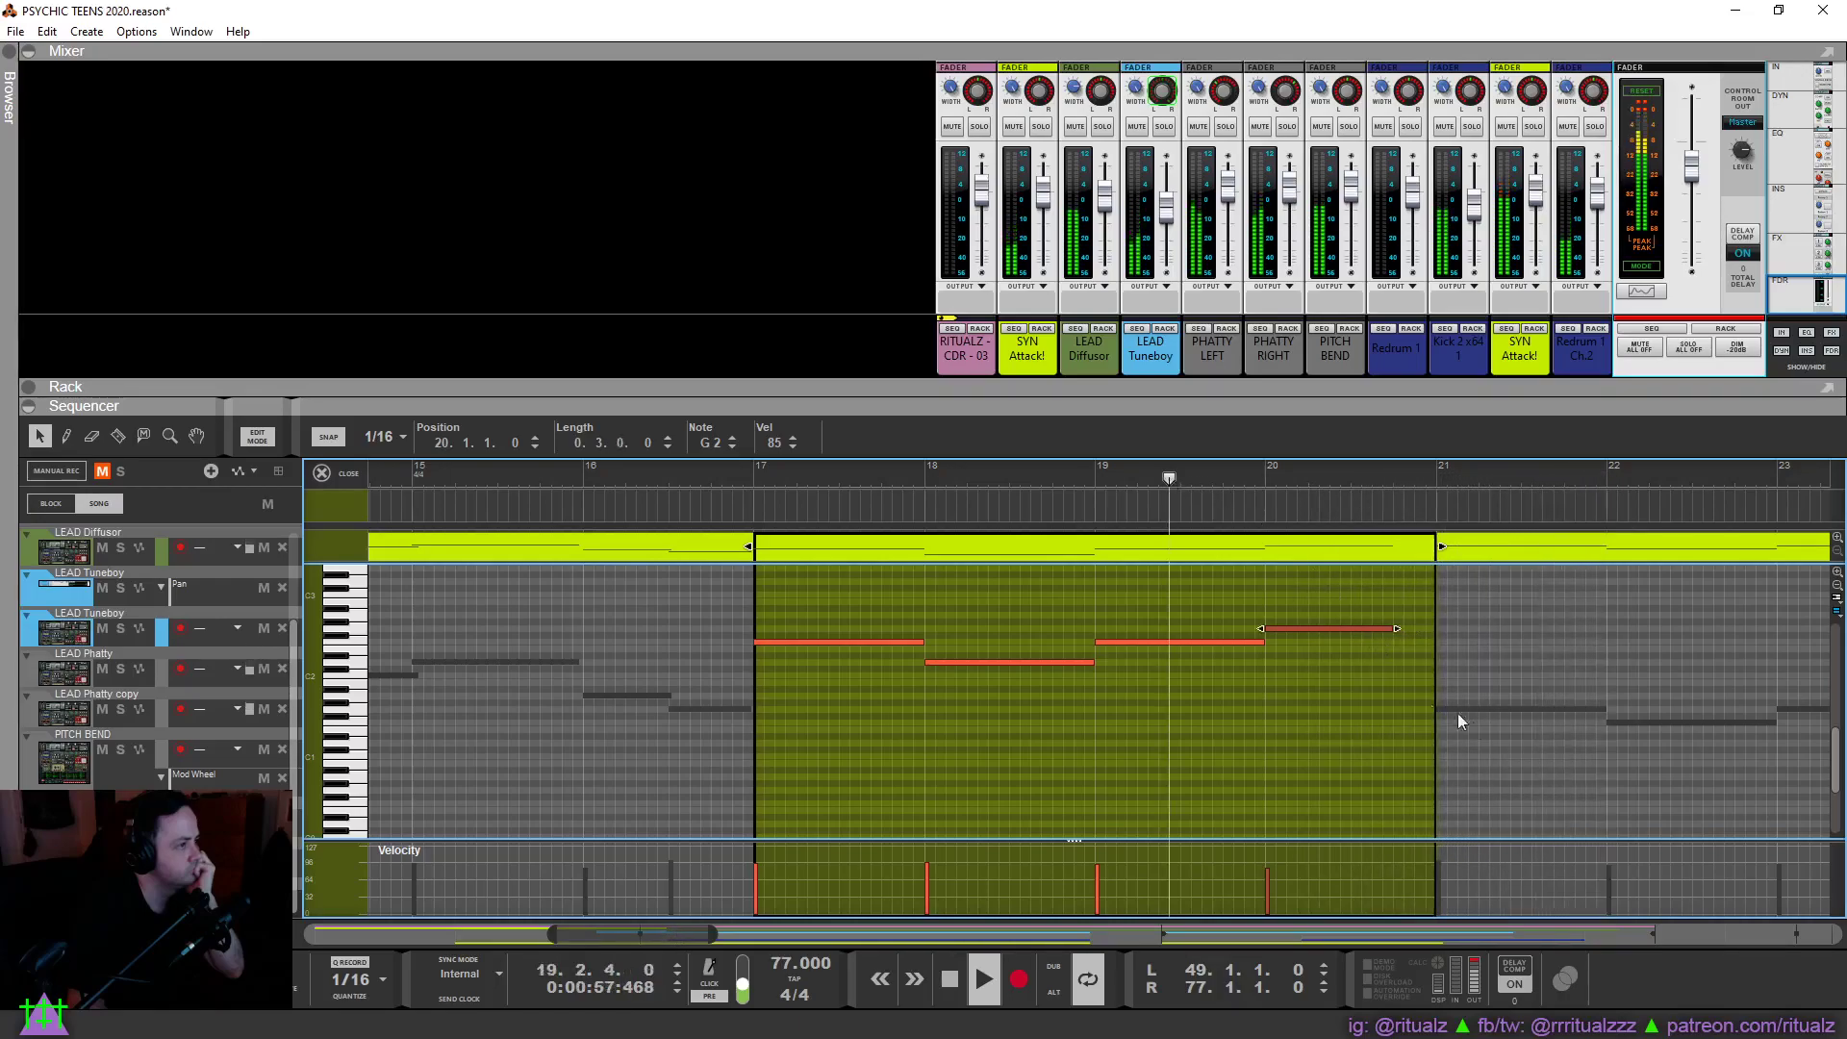
{"action": "left_click", "coordinate": [1376, 736]}
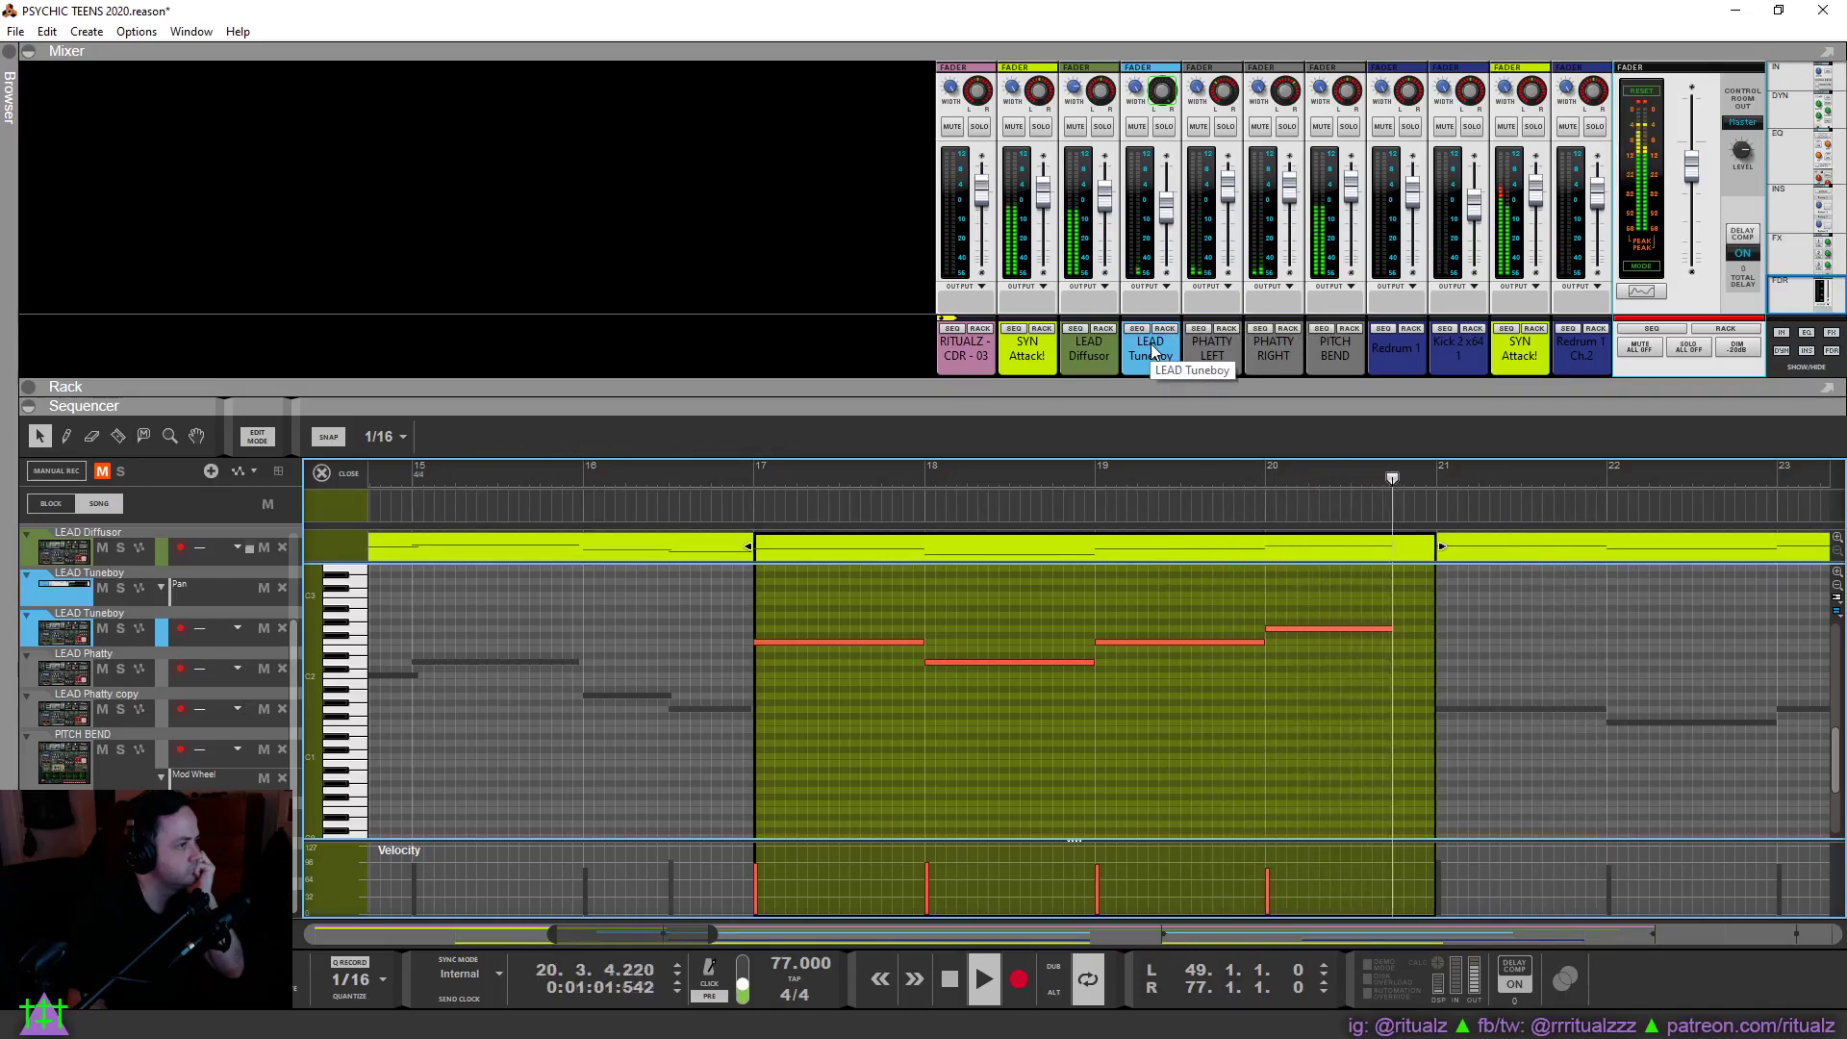
Lengthen the last note at bar 20 to one full bar and close the clip editor.
{"action": "left_click", "coordinate": [1387, 629]}
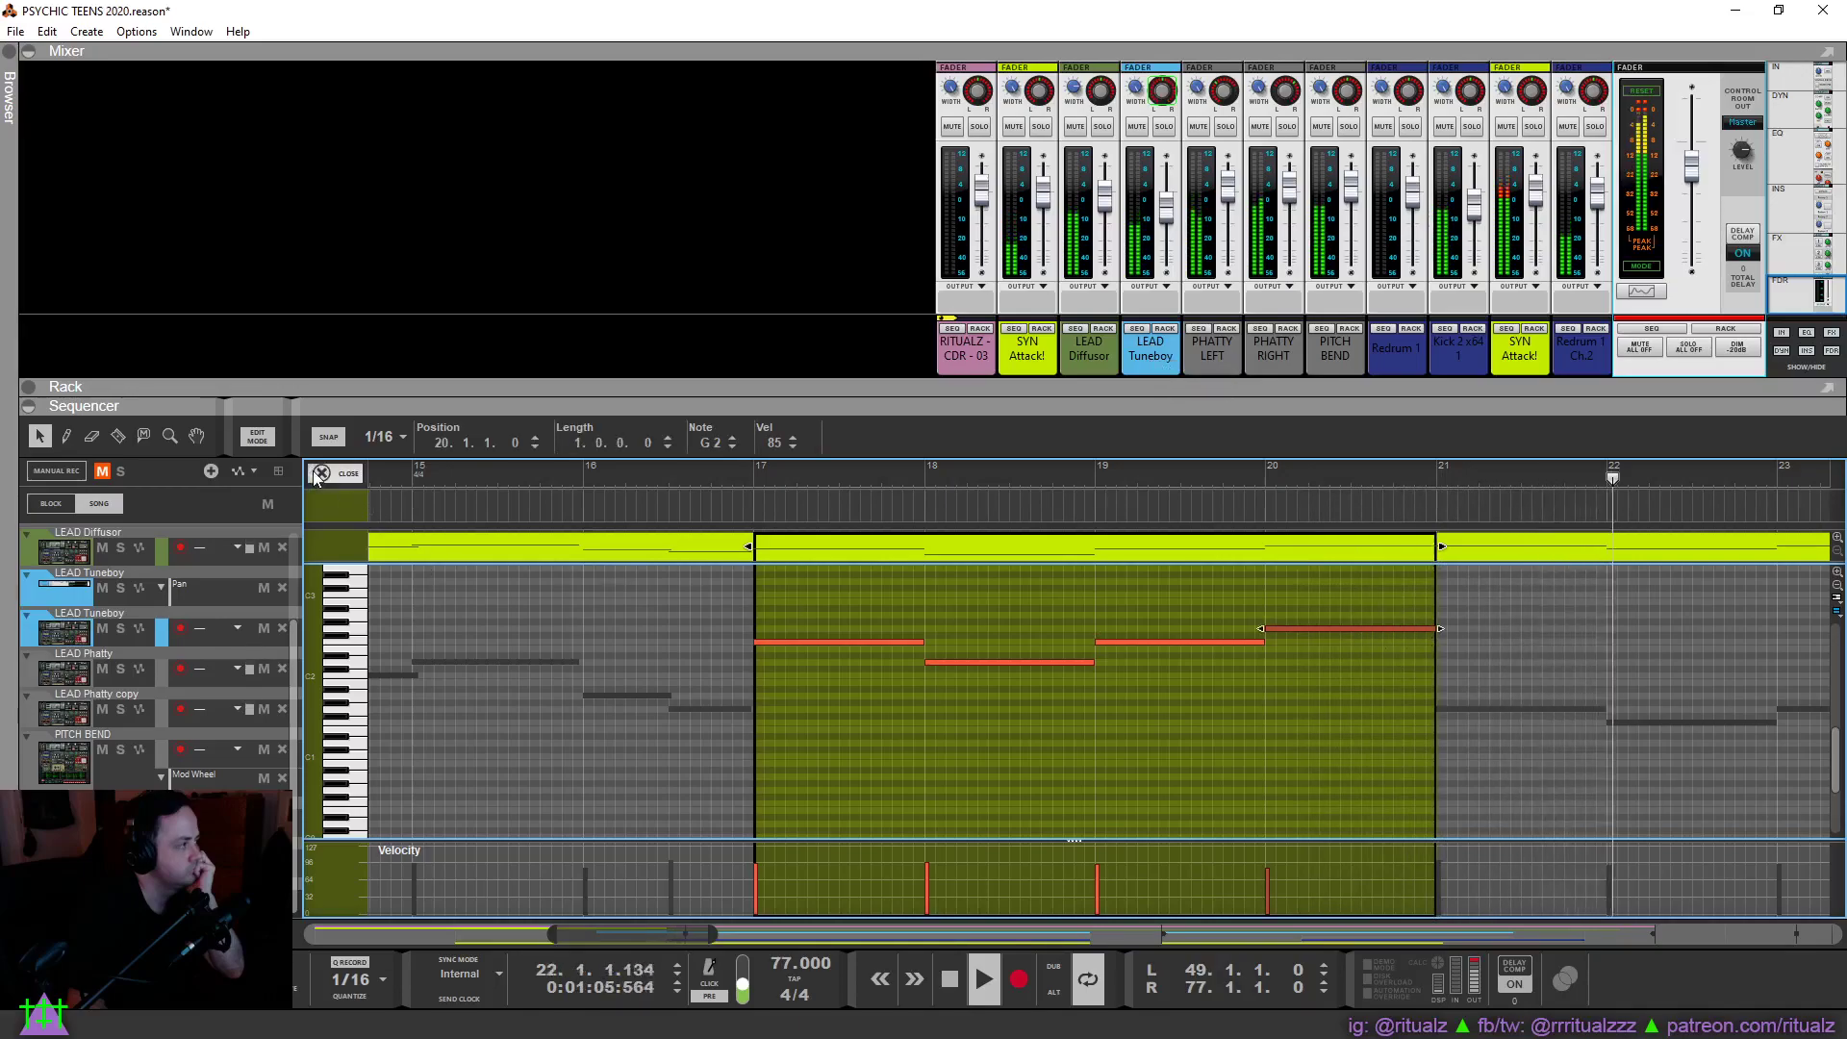
{"action": "key", "text": "ctrl+e"}
{"action": "left_click", "coordinate": [591, 694]}
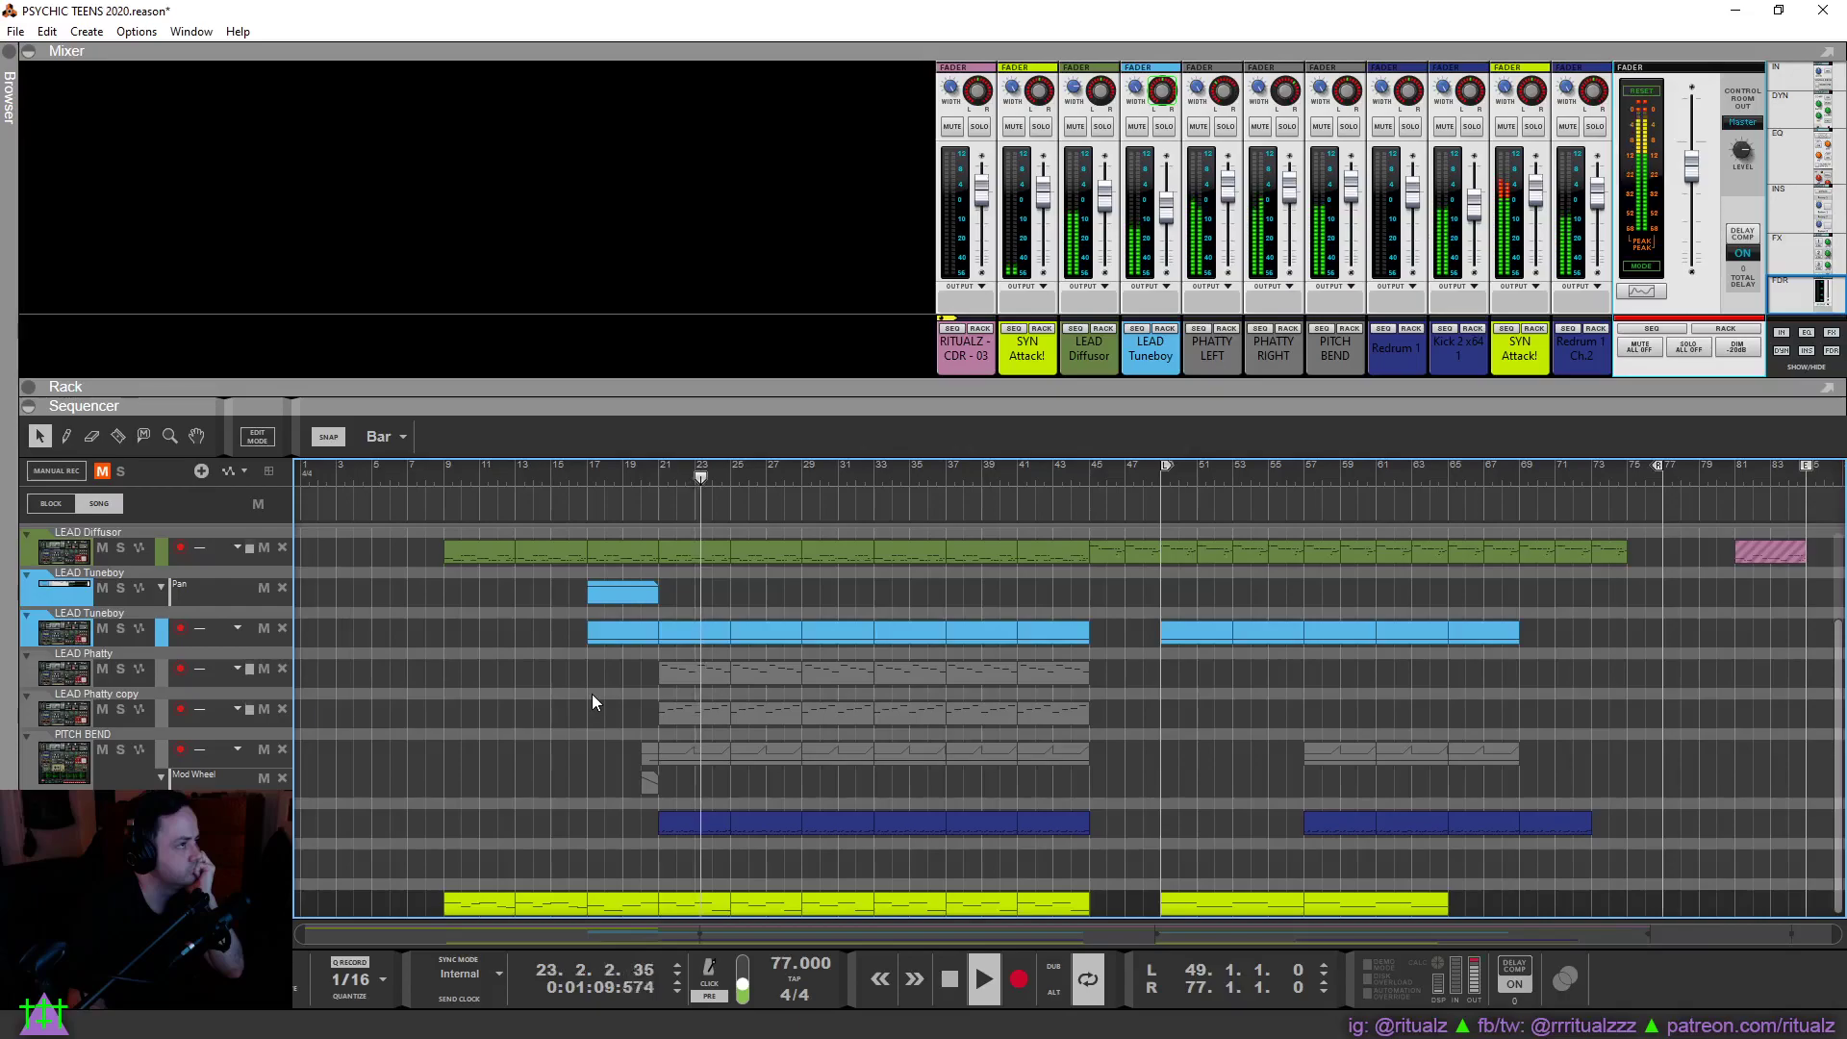
Copy the eight-bar yellow clip from bar 57 to bar 65 and set the loop start to bar 1.
{"action": "left_click", "coordinate": [1111, 206]}
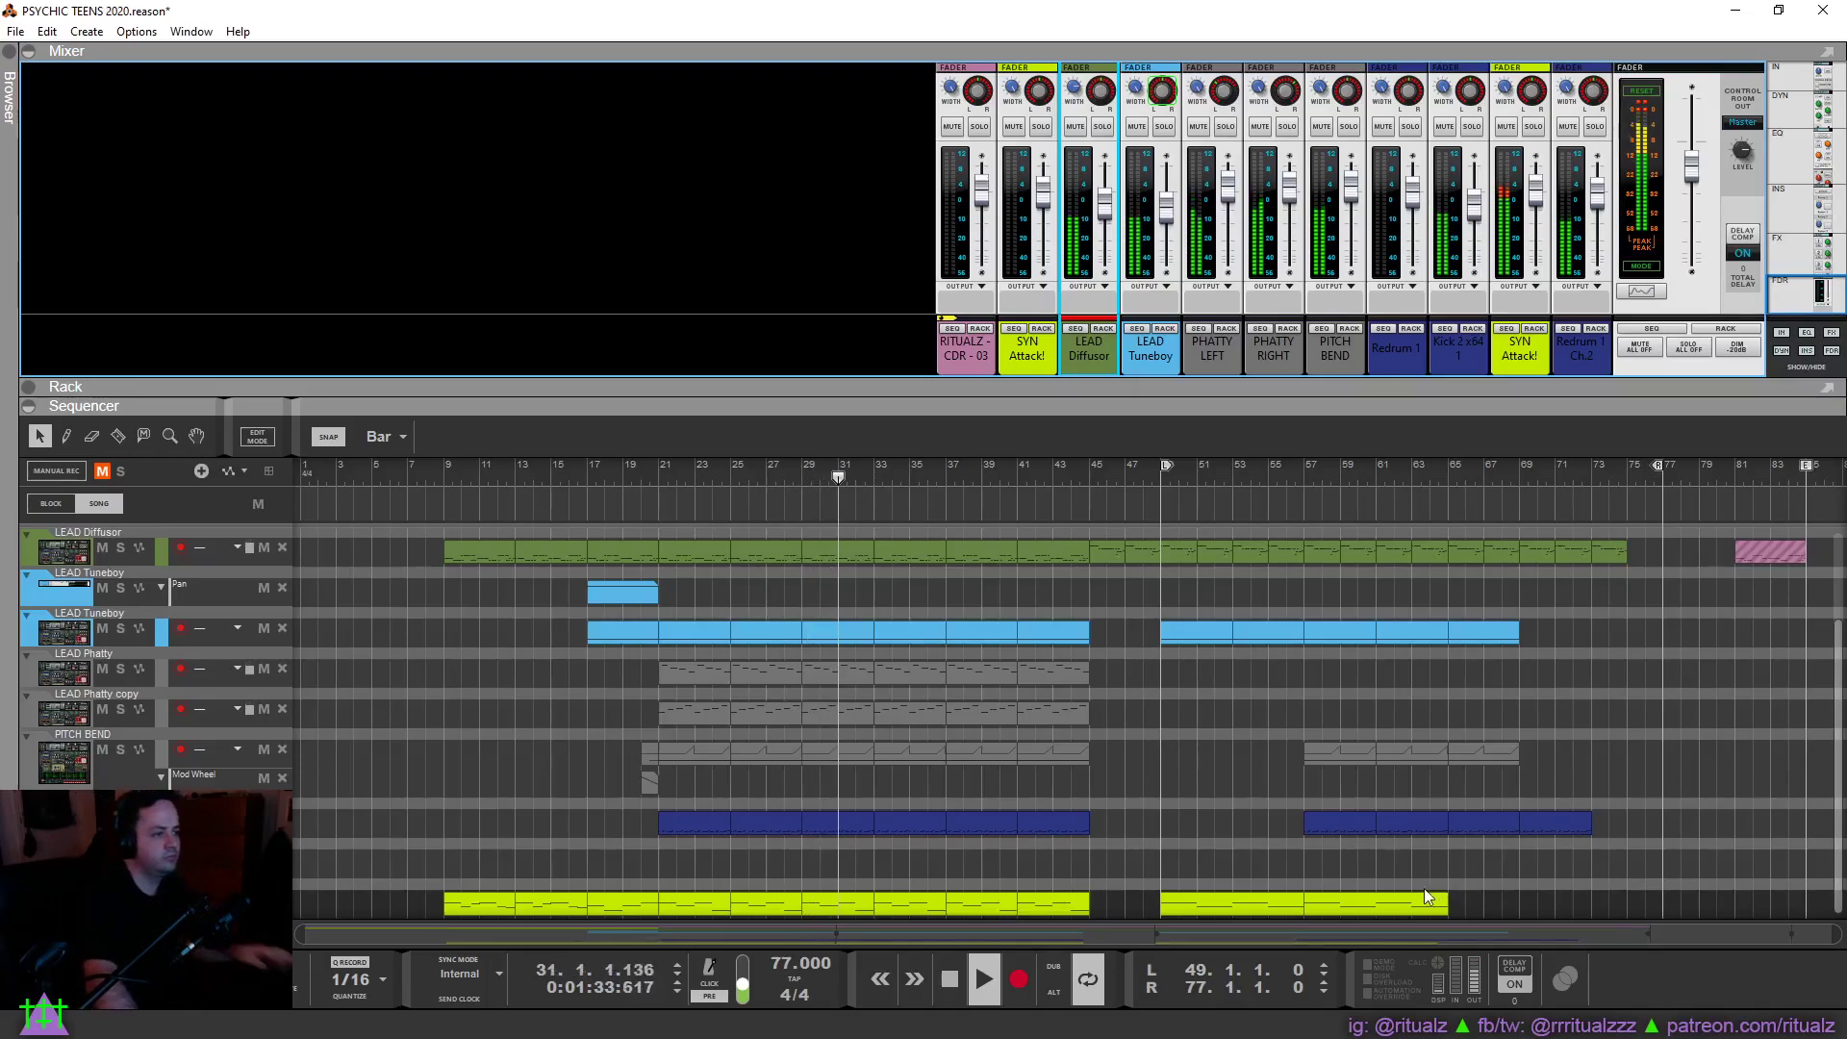
{"action": "left_click_drag", "start_coordinate": [1410, 905], "coordinate": [1593, 904]}
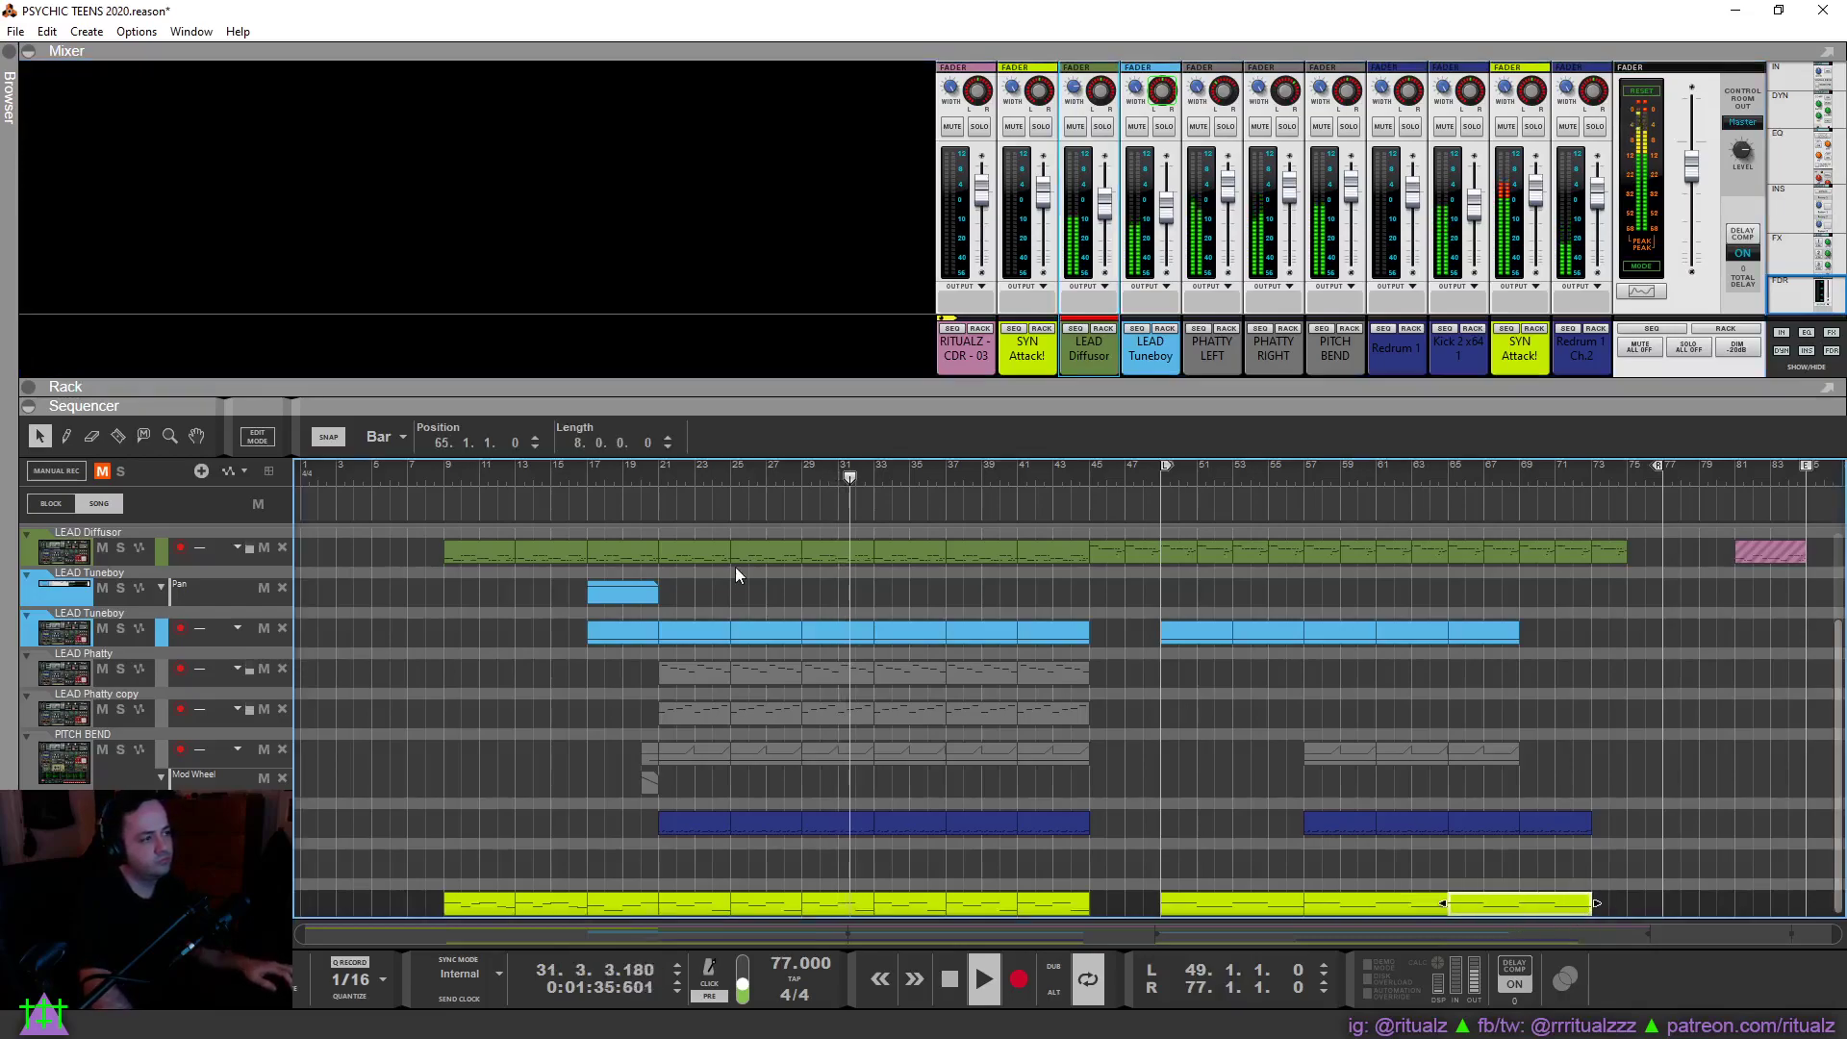
{"action": "left_click", "coordinate": [300, 477], "text": "alt"}
{"action": "left_click", "coordinate": [1699, 708]}
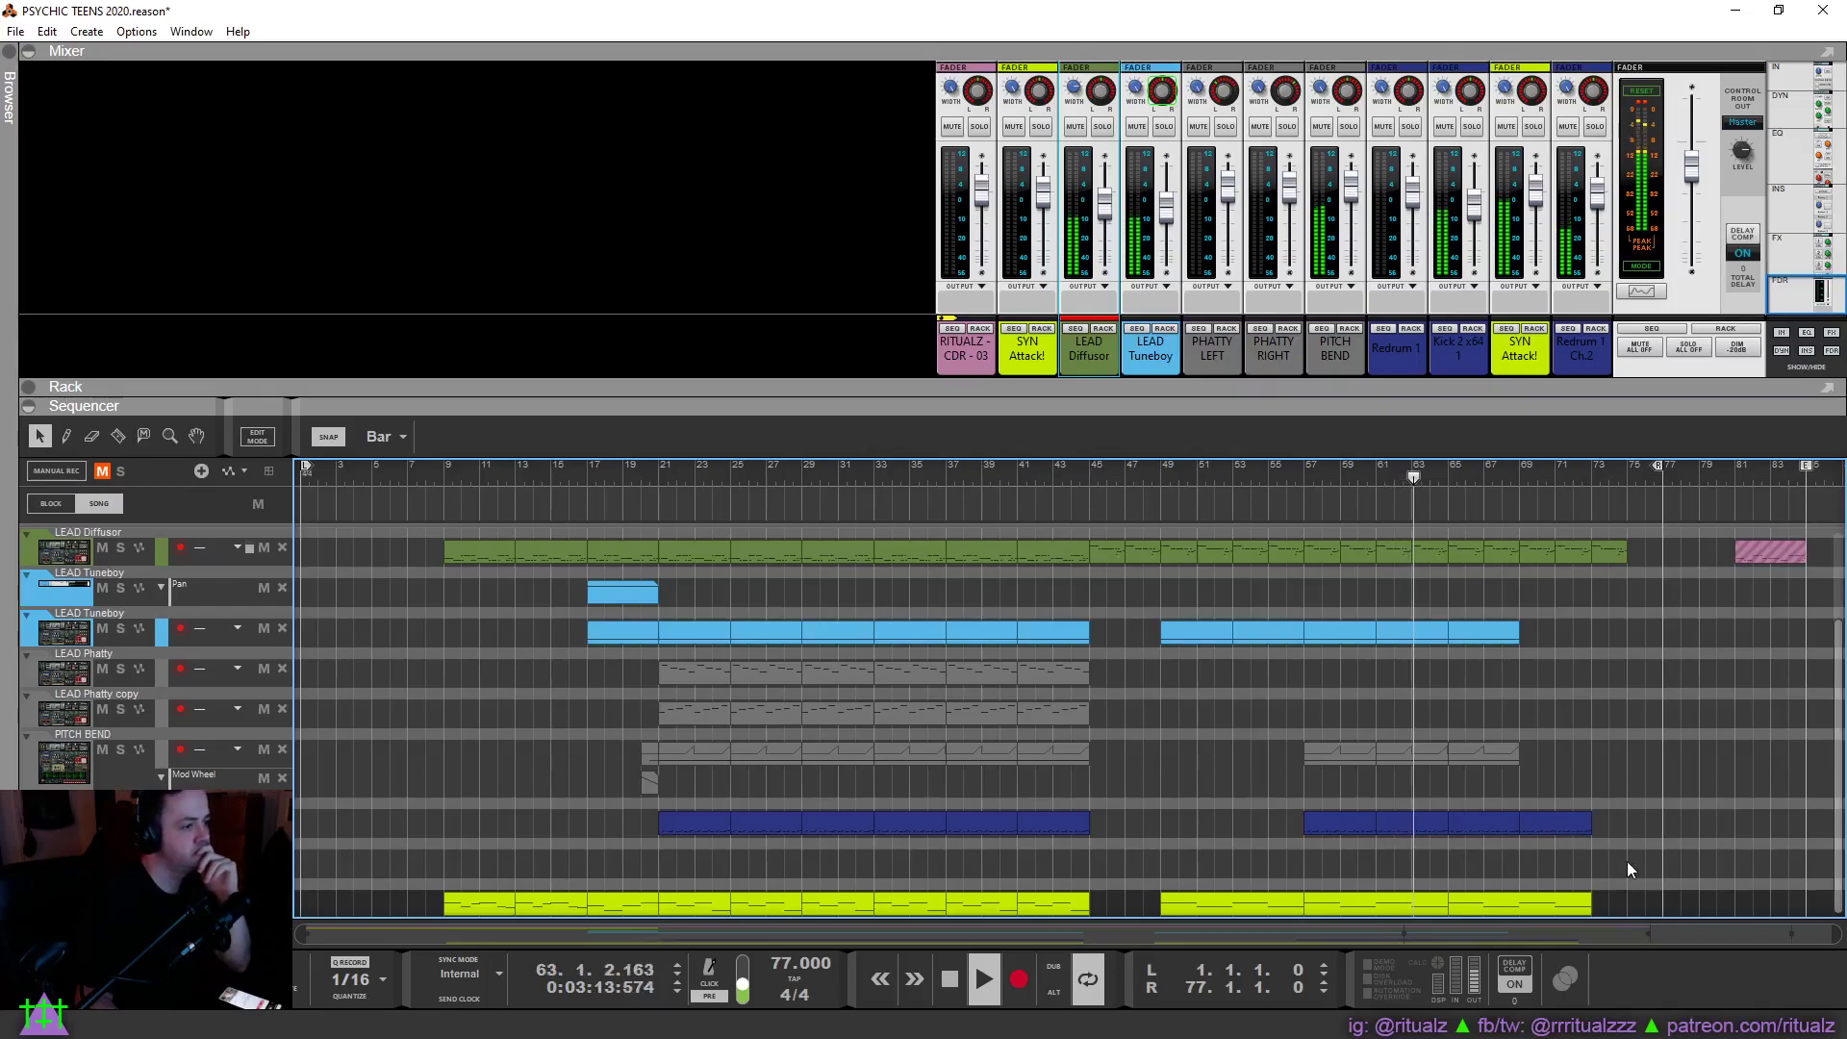
Try ending the last yellow clip at bar 69, return its end to bar 73, and replay from bar 68.
{"action": "left_click_drag", "start_coordinate": [1580, 903], "coordinate": [1520, 904]}
{"action": "left_click", "coordinate": [1578, 876]}
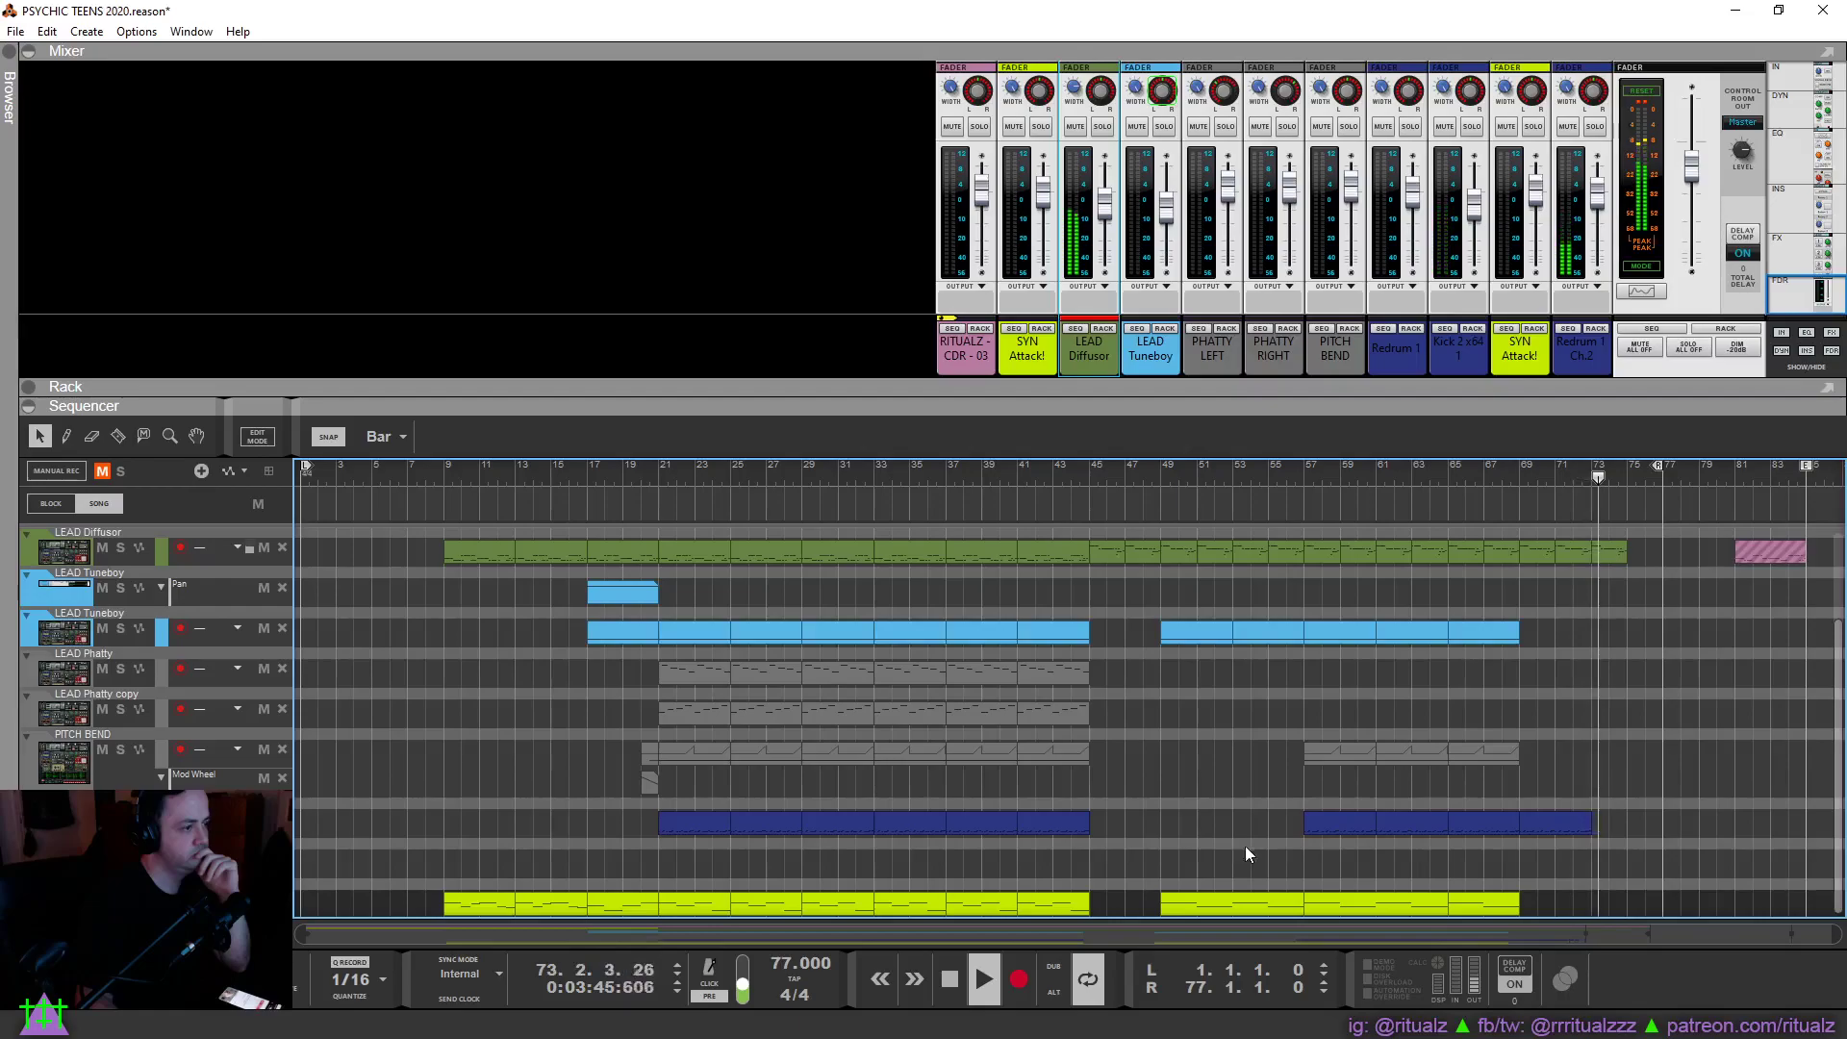
{"action": "left_click", "coordinate": [1516, 902]}
{"action": "left_click_drag", "start_coordinate": [1518, 902], "coordinate": [1592, 902]}
{"action": "left_click", "coordinate": [1508, 486]}
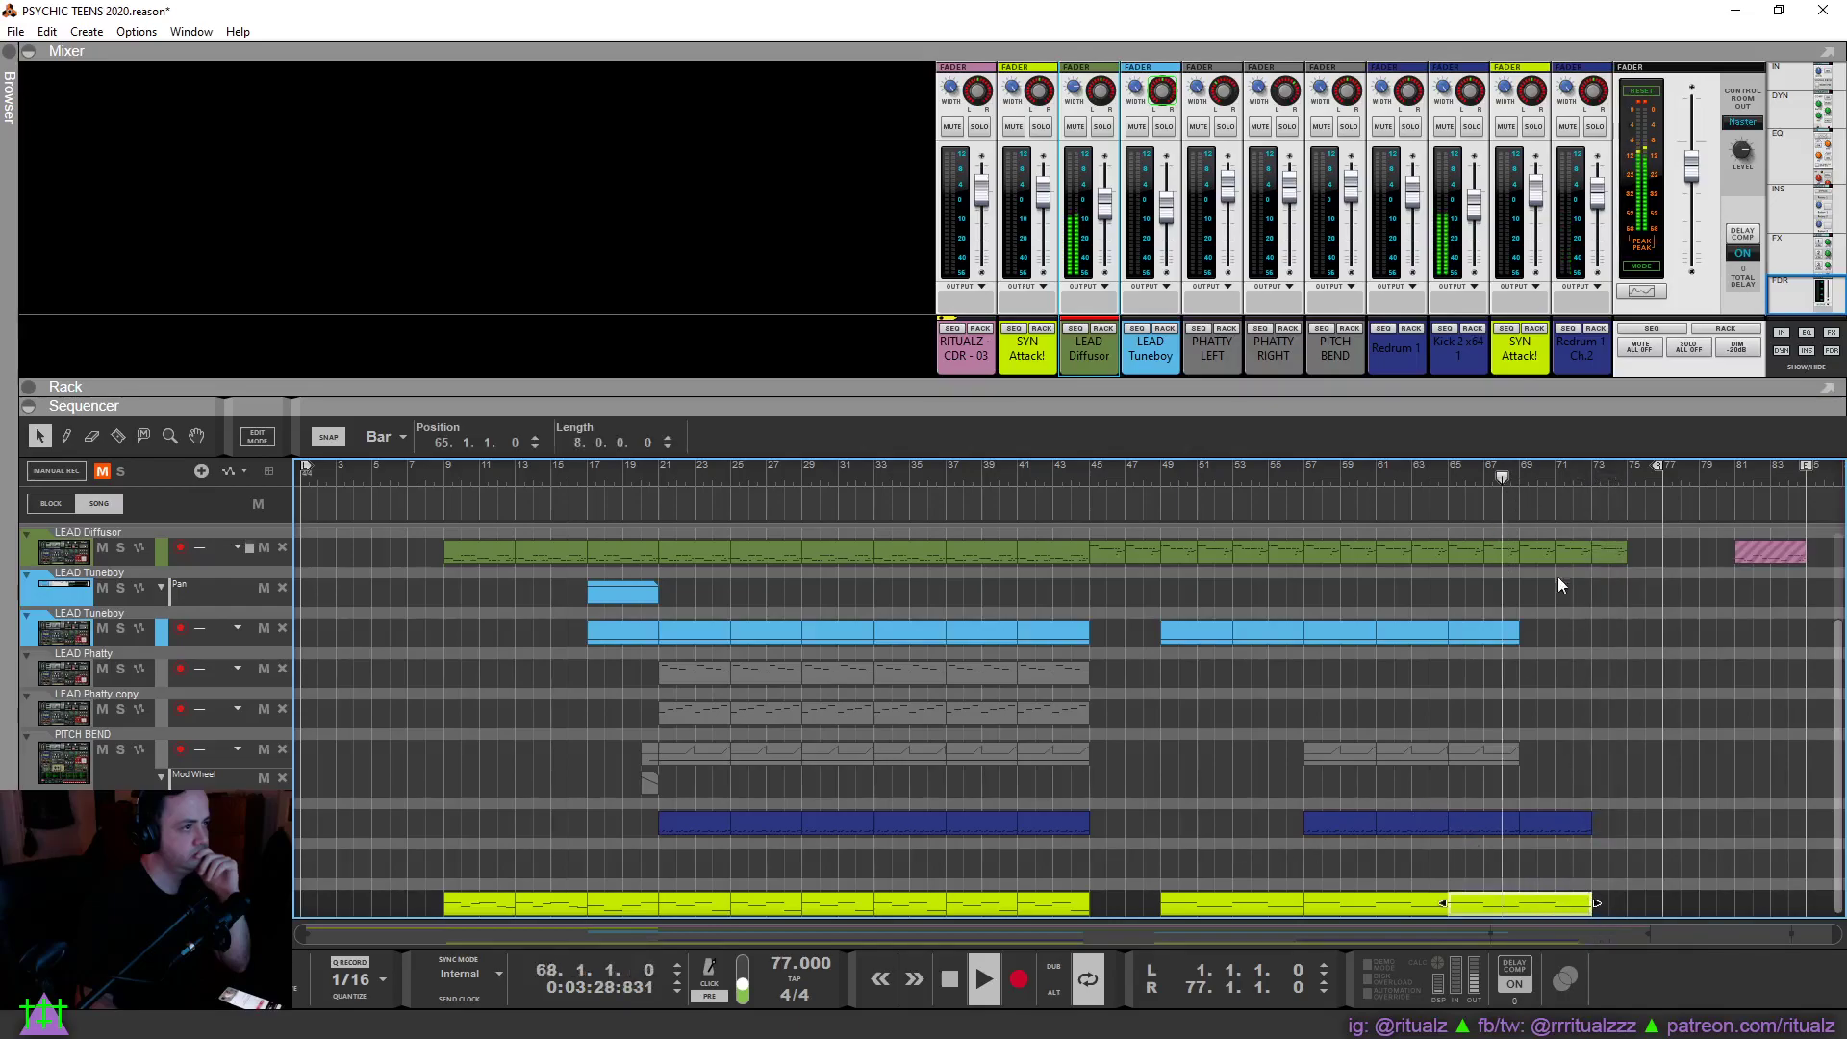
{"action": "left_click", "coordinate": [1567, 651]}
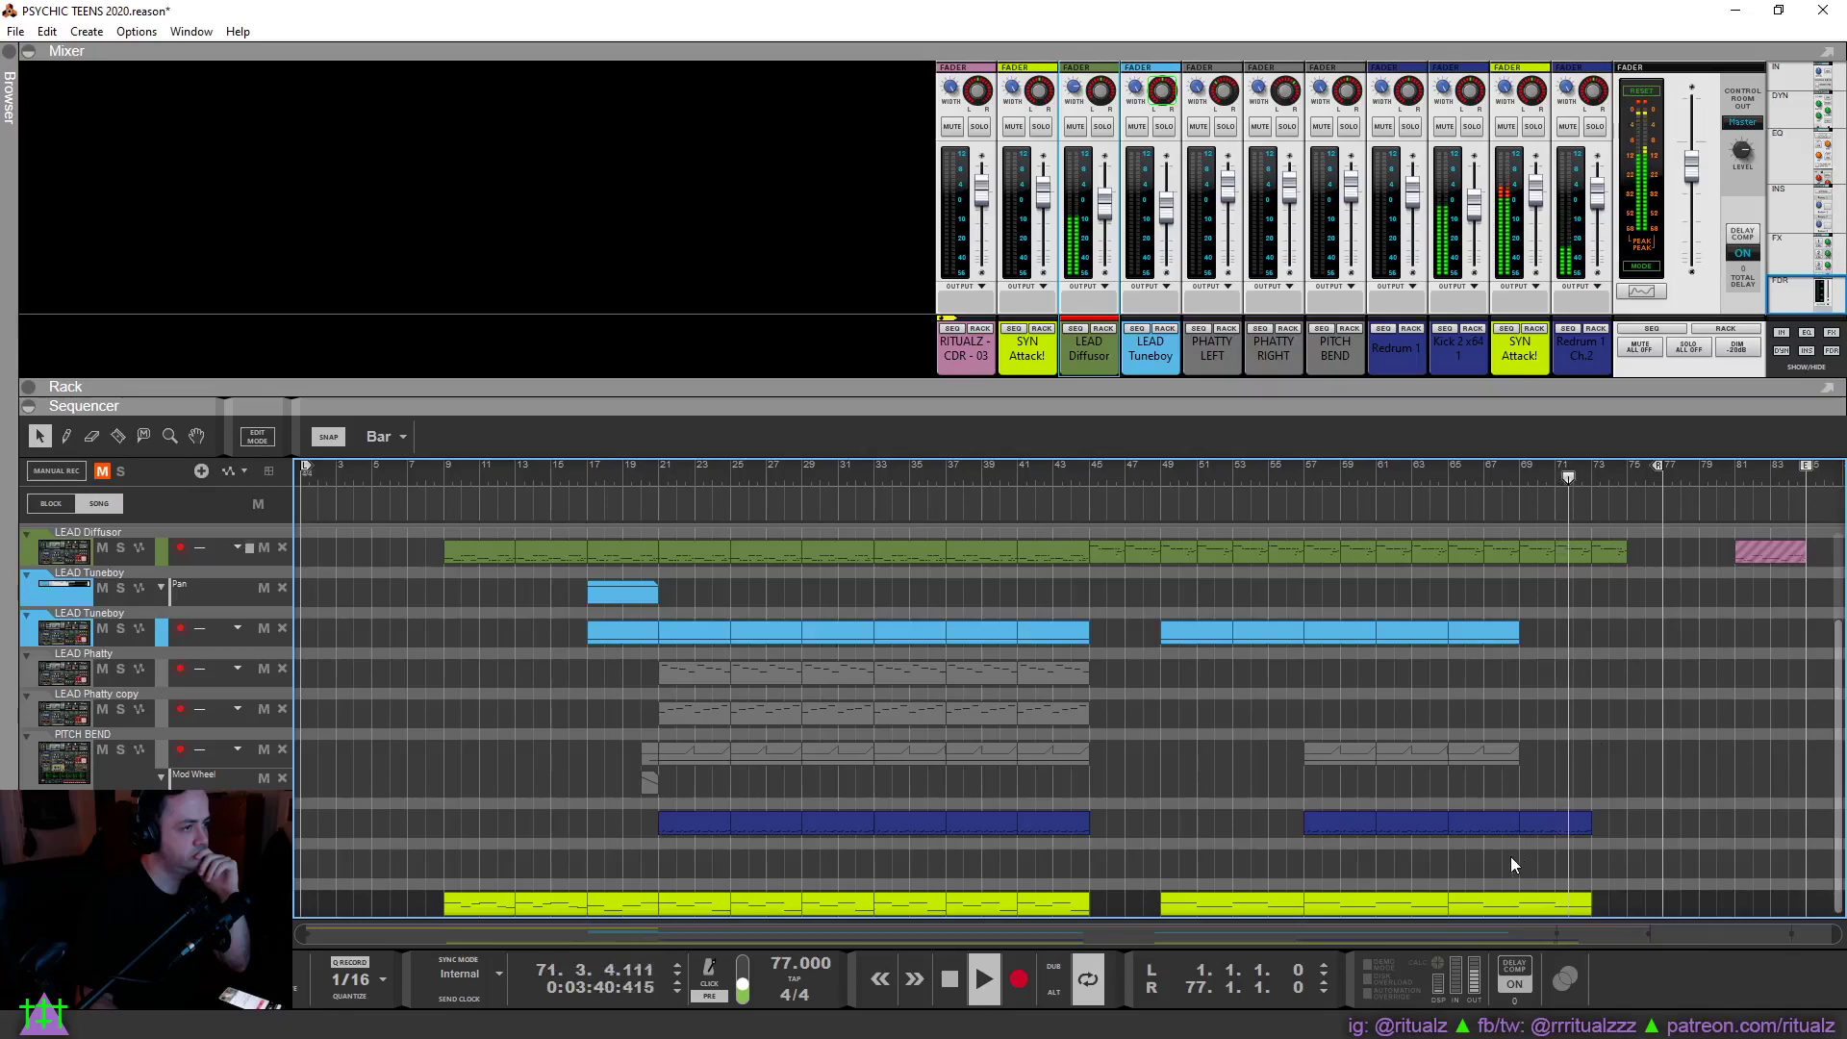
Copy the eight-bar yellow clip from bar 65 to bar 73.
{"action": "left_click_drag", "start_coordinate": [1516, 895], "coordinate": [1662, 900]}
{"action": "left_click", "coordinate": [1676, 685]}
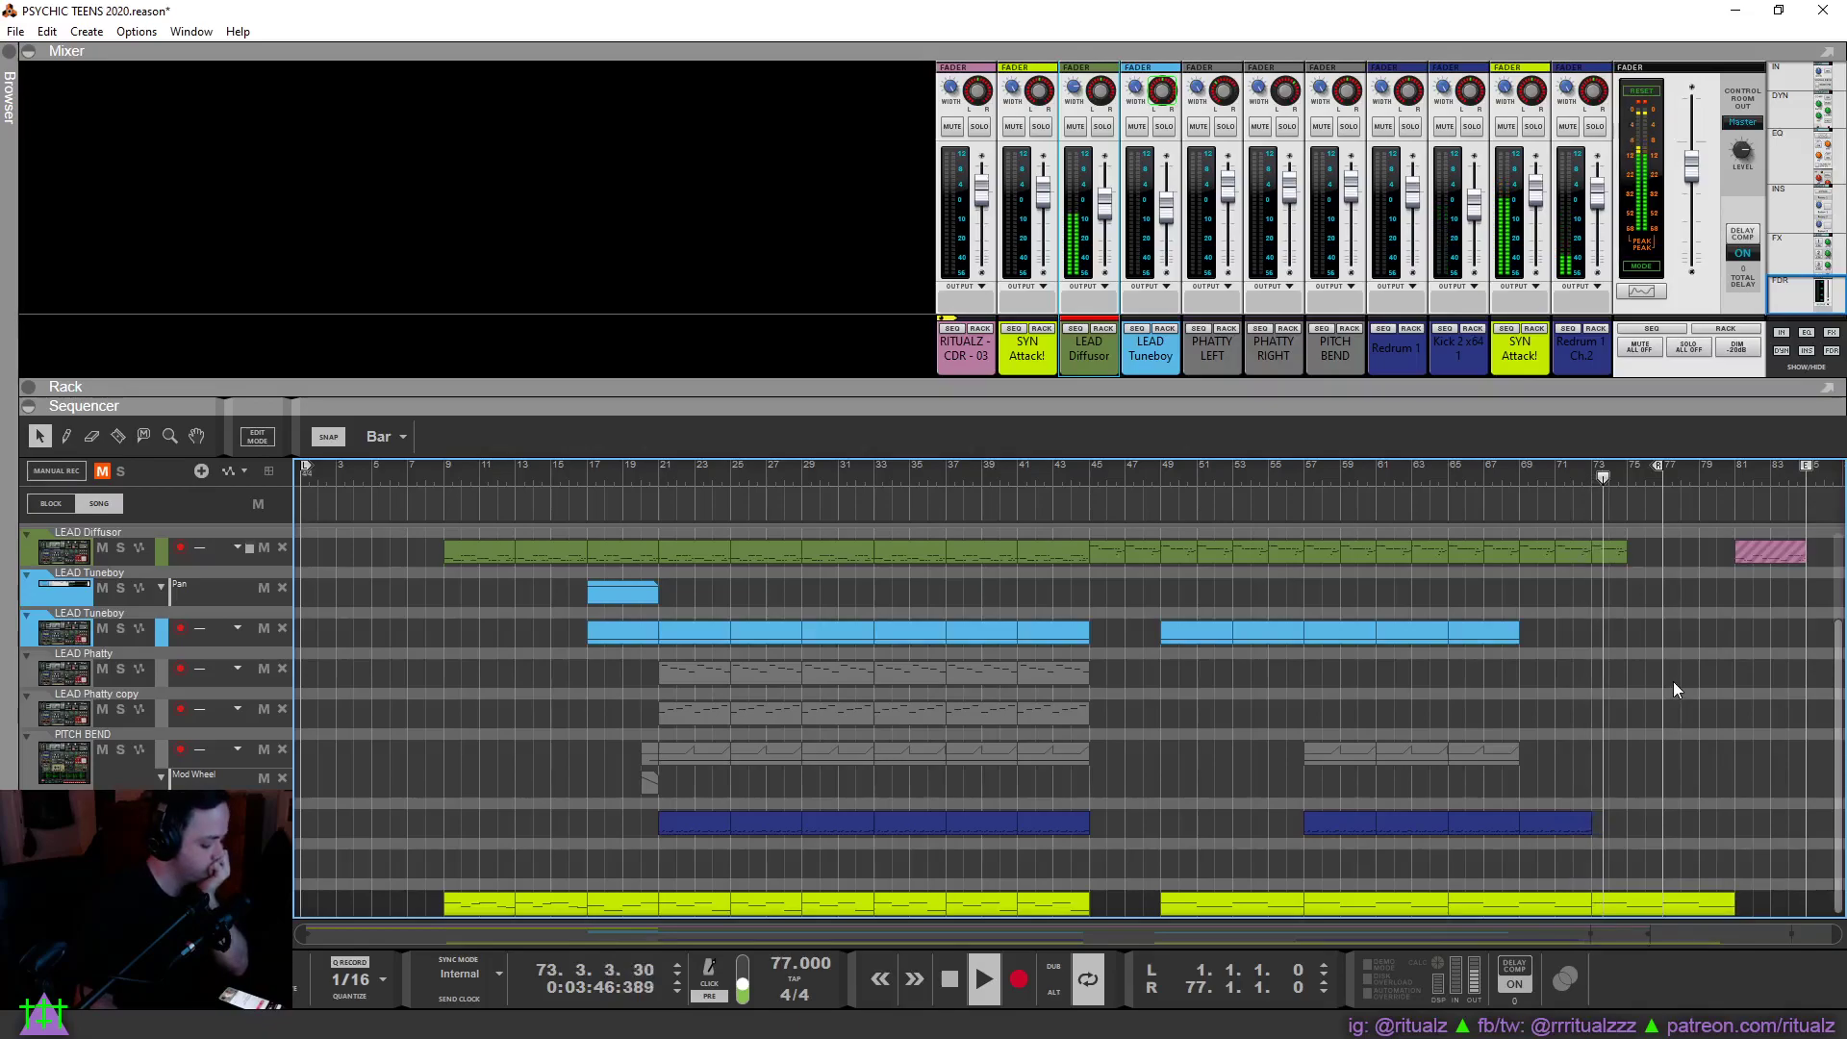
Duplicate the last two-bar green LEAD Diffusor clip to bar 75 and move the loop end to bar 80.
{"action": "left_click", "coordinate": [1609, 556]}
{"action": "key", "text": "ctrl+d"}
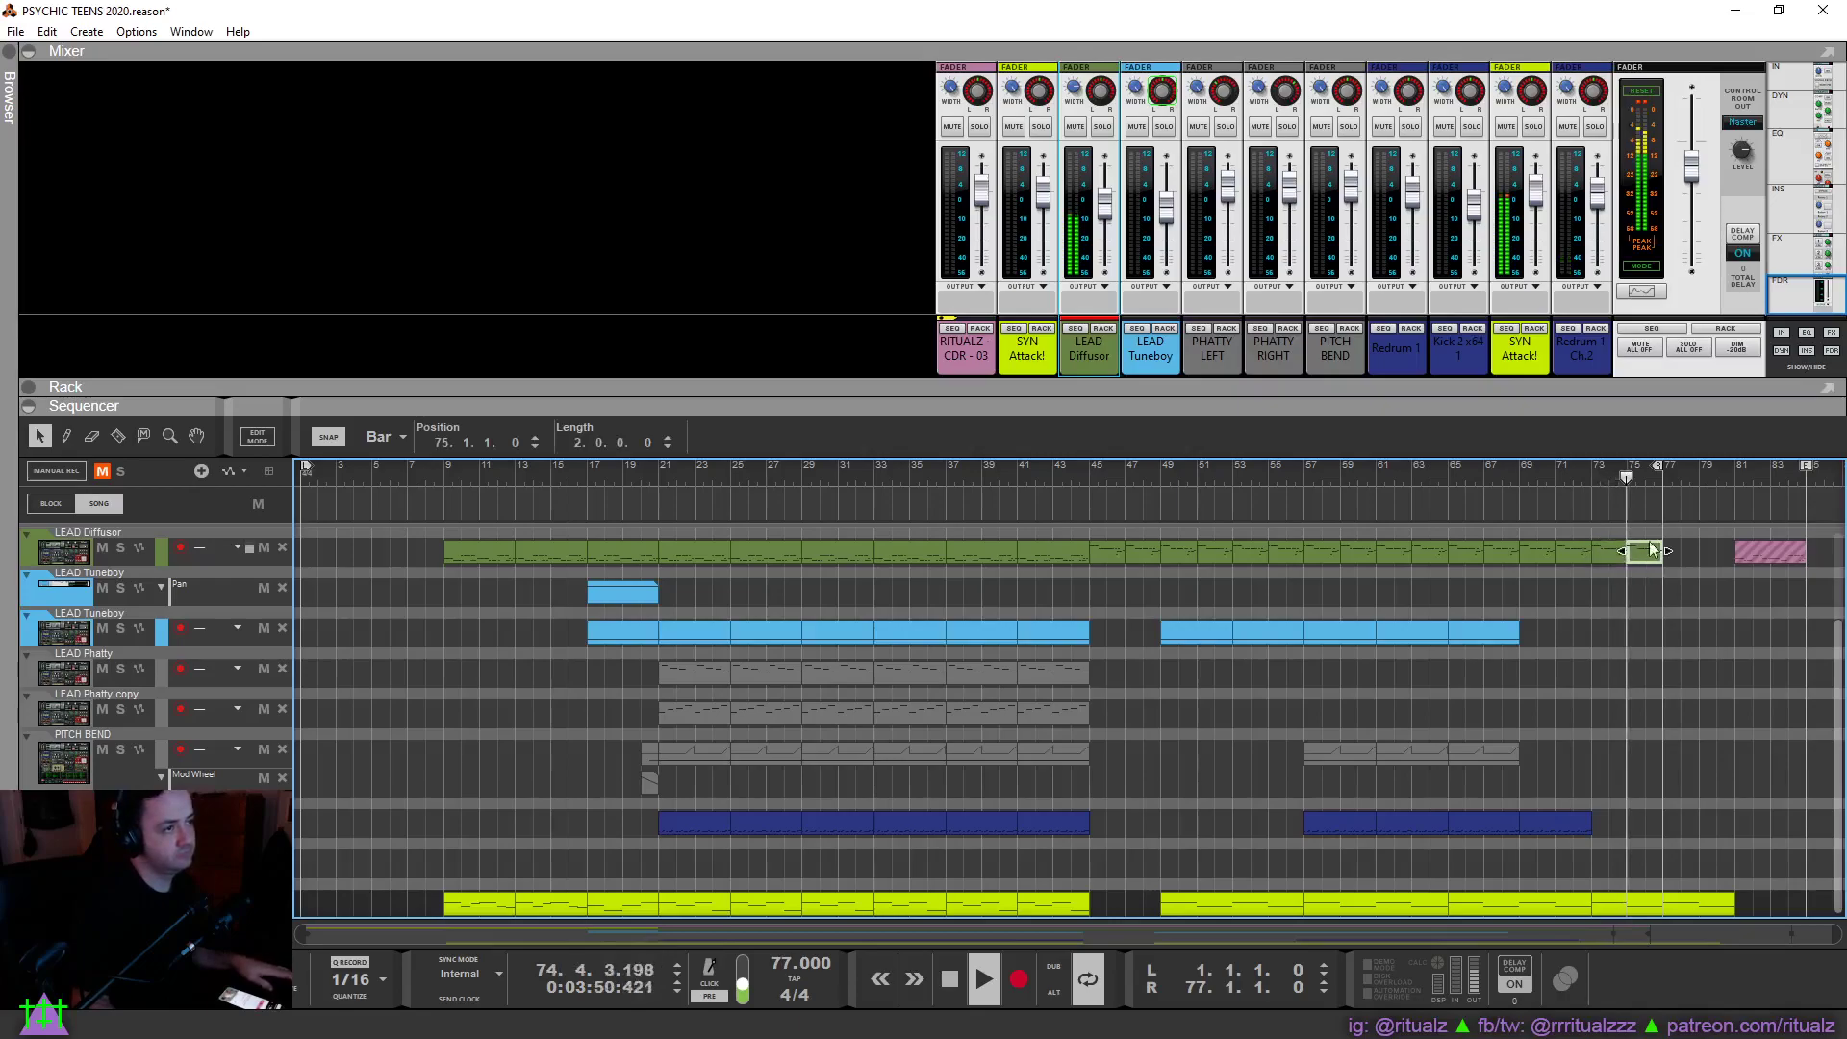
{"action": "left_click_drag", "start_coordinate": [1655, 461], "coordinate": [1708, 493]}
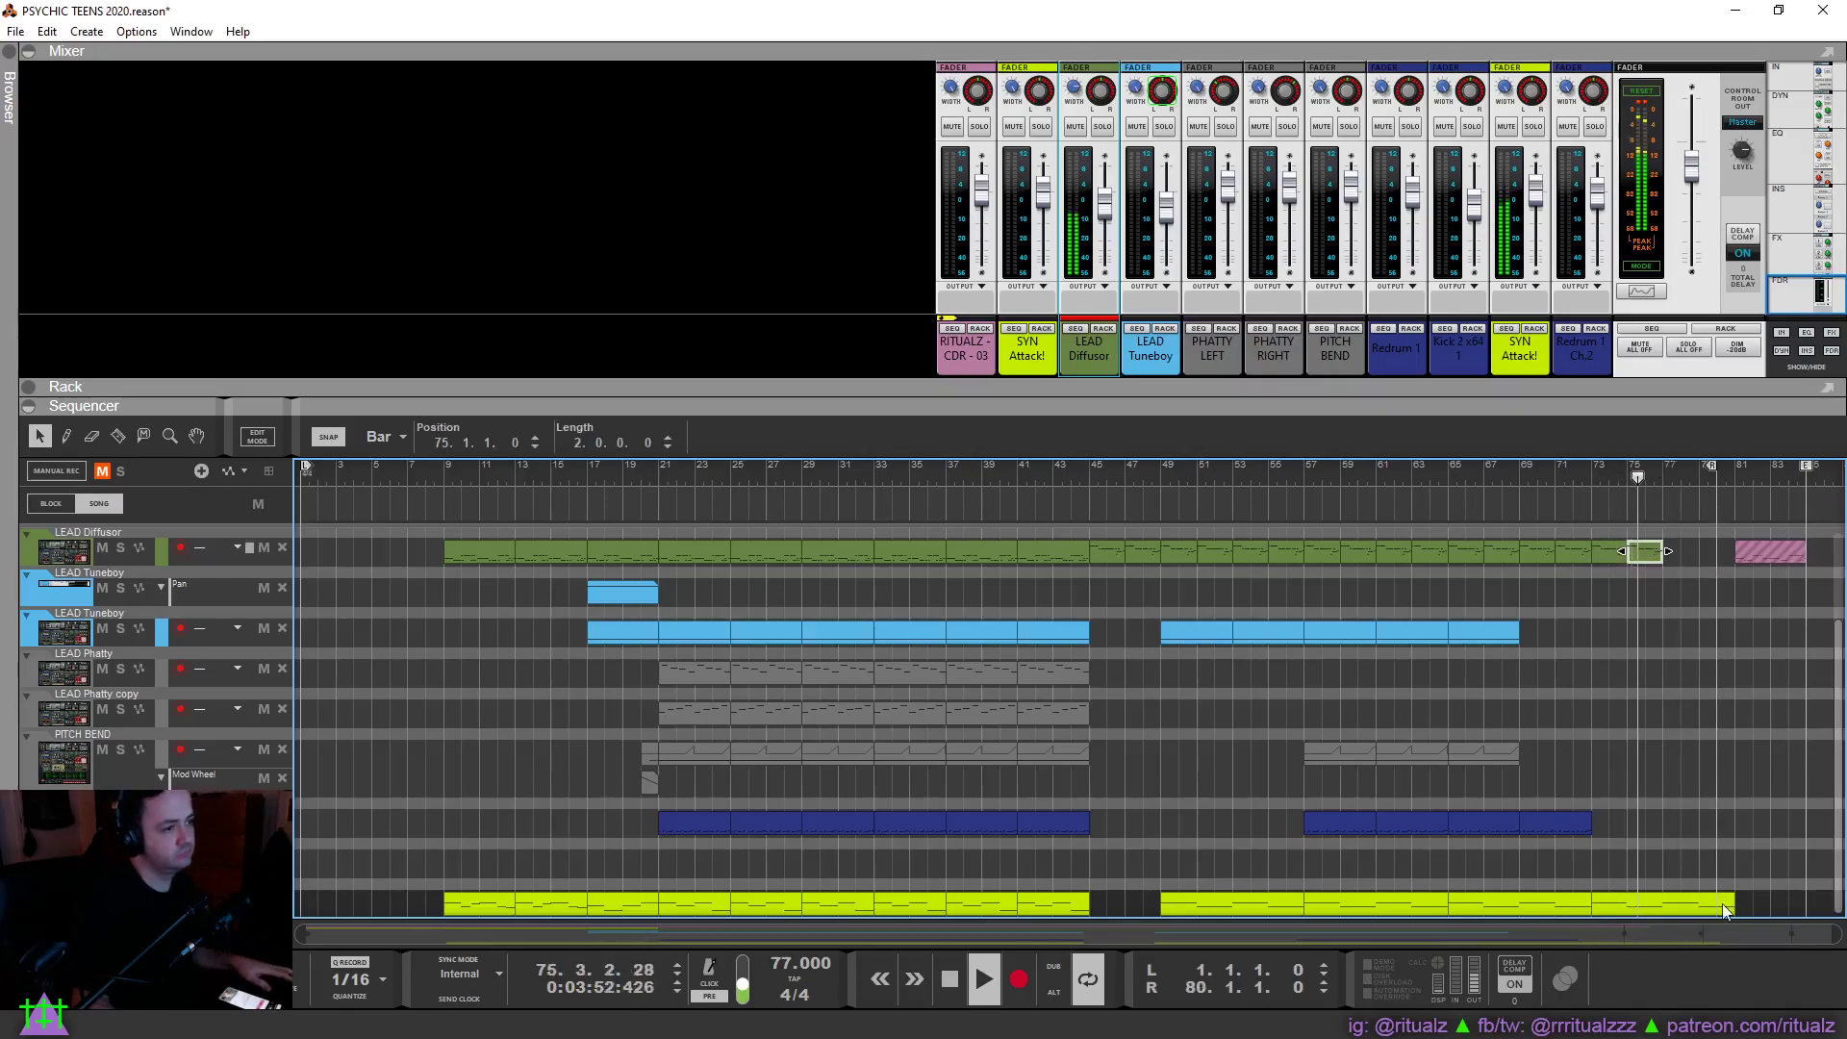
Shorten the last yellow clip to four bars so it ends at bar 77, and stop playback, returning to the song start.
{"action": "left_click", "coordinate": [1690, 903]}
{"action": "left_click_drag", "start_coordinate": [1736, 903], "coordinate": [1662, 902]}
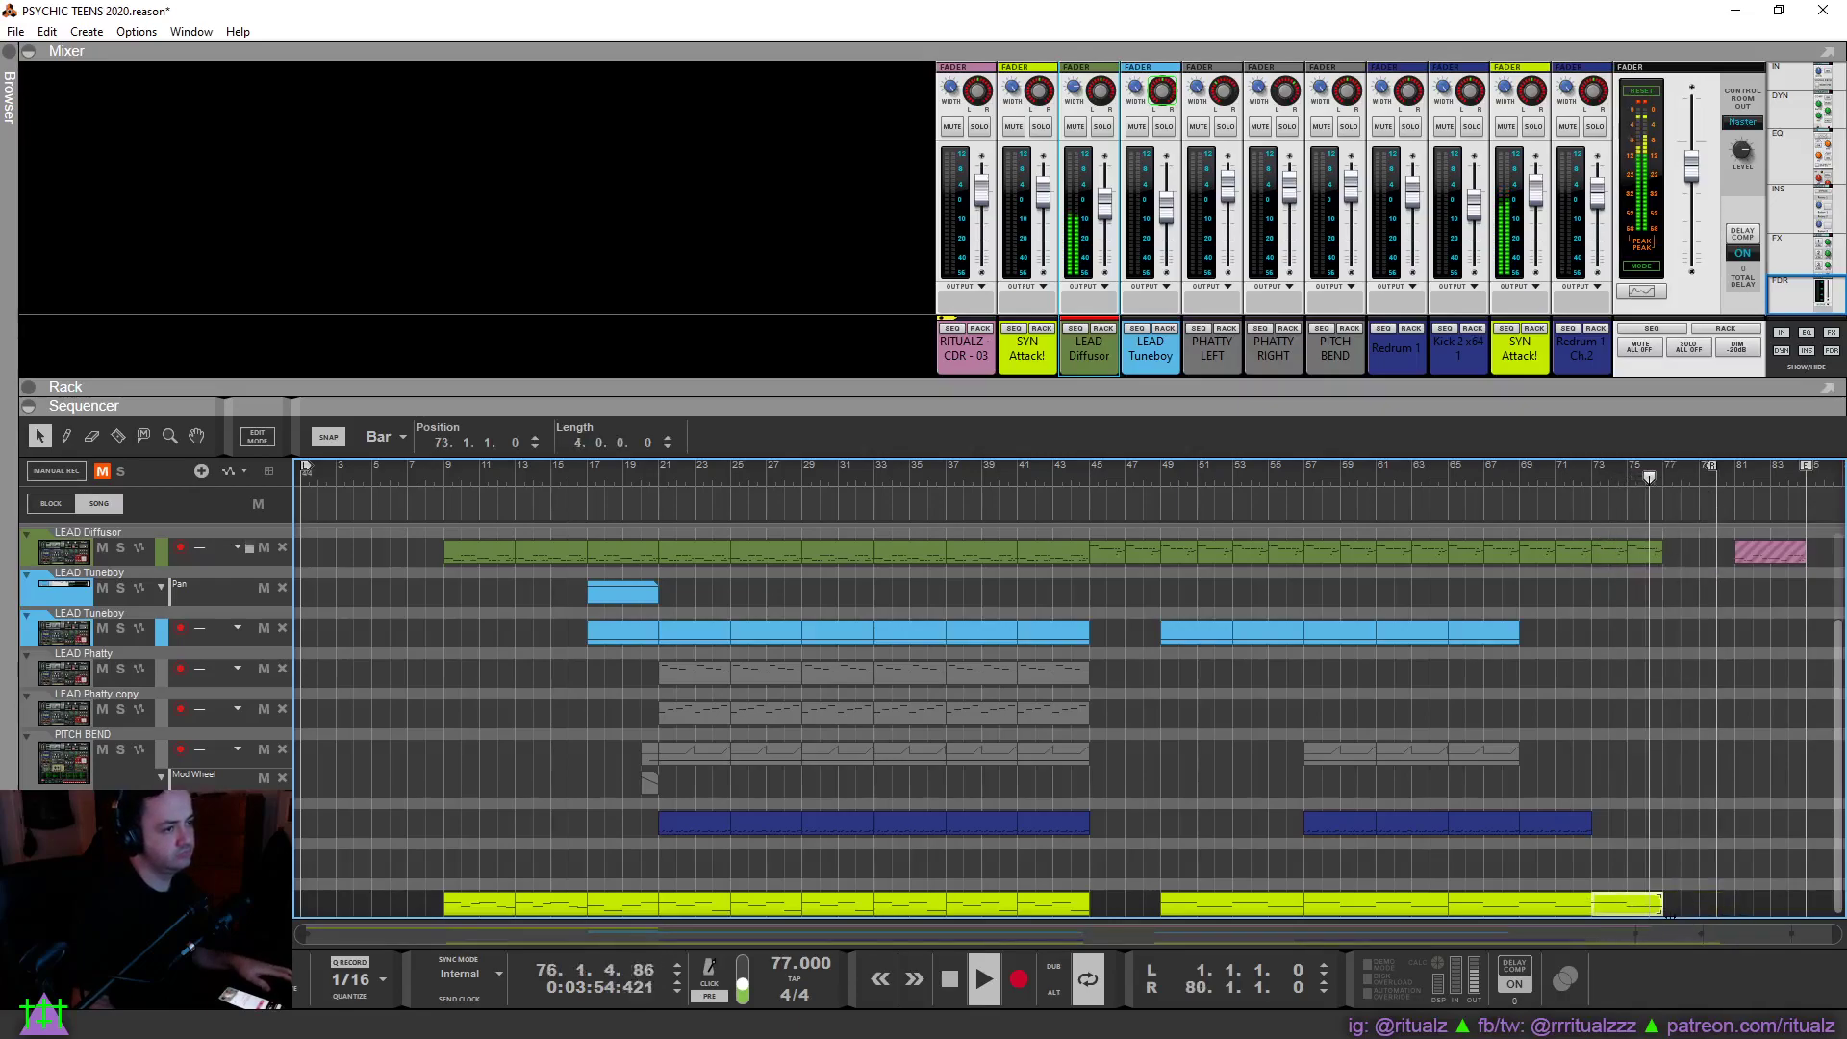
{"action": "left_click", "coordinate": [1687, 851]}
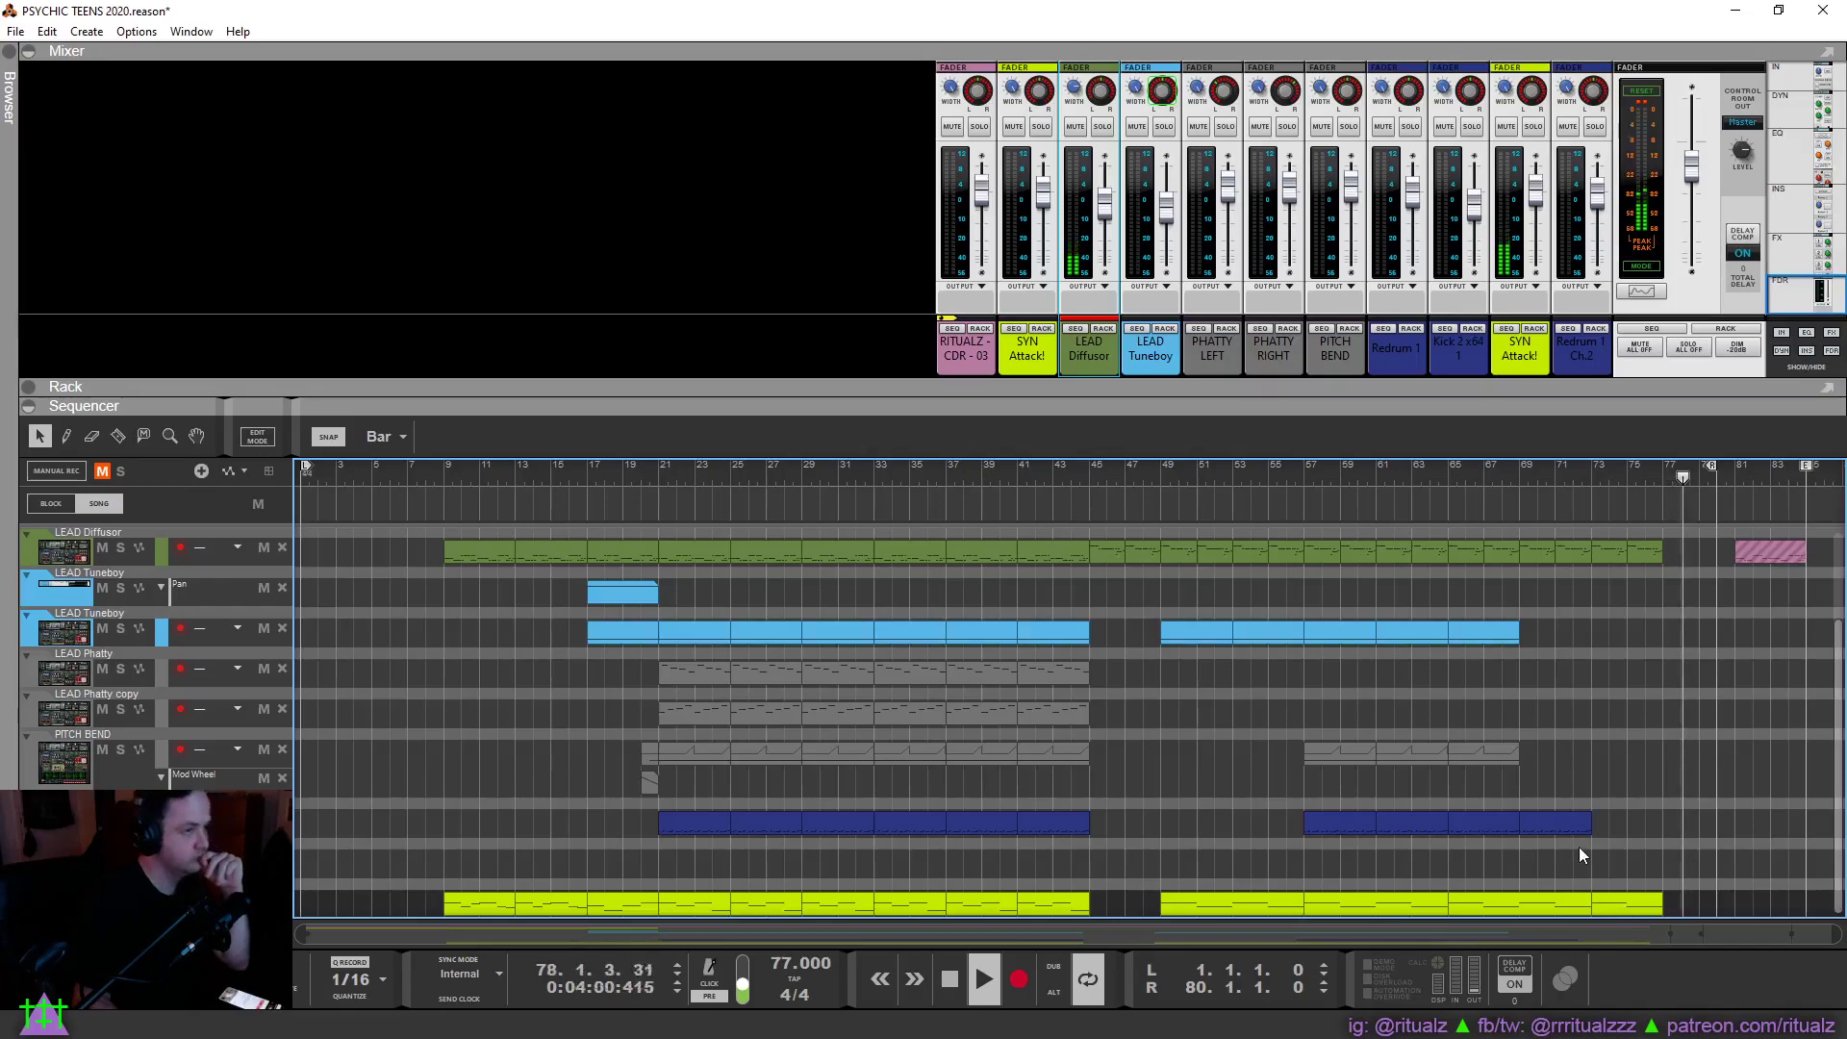
{"action": "left_click", "coordinate": [952, 980]}
{"action": "left_click", "coordinate": [952, 979]}
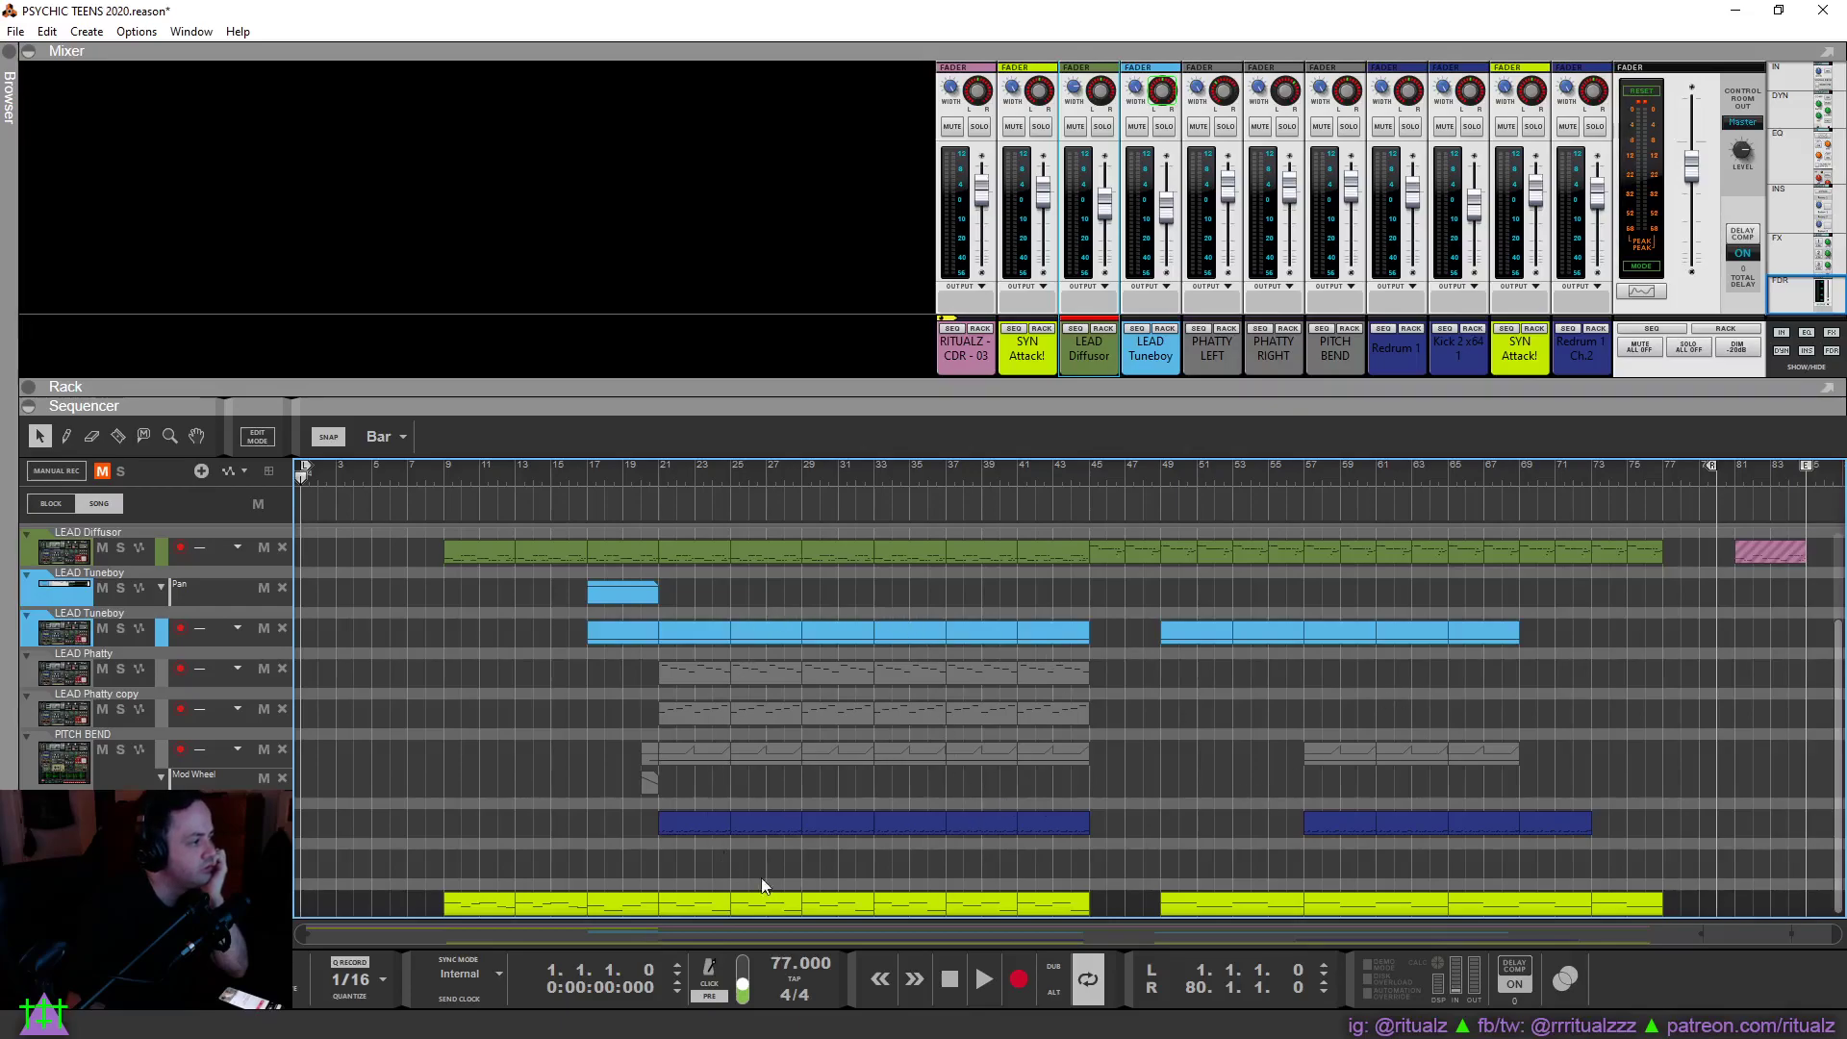
Play the section from bar 21 for a few seconds to check how the drums and synths sound together.
{"action": "left_click_drag", "start_coordinate": [697, 805], "coordinate": [1065, 830]}
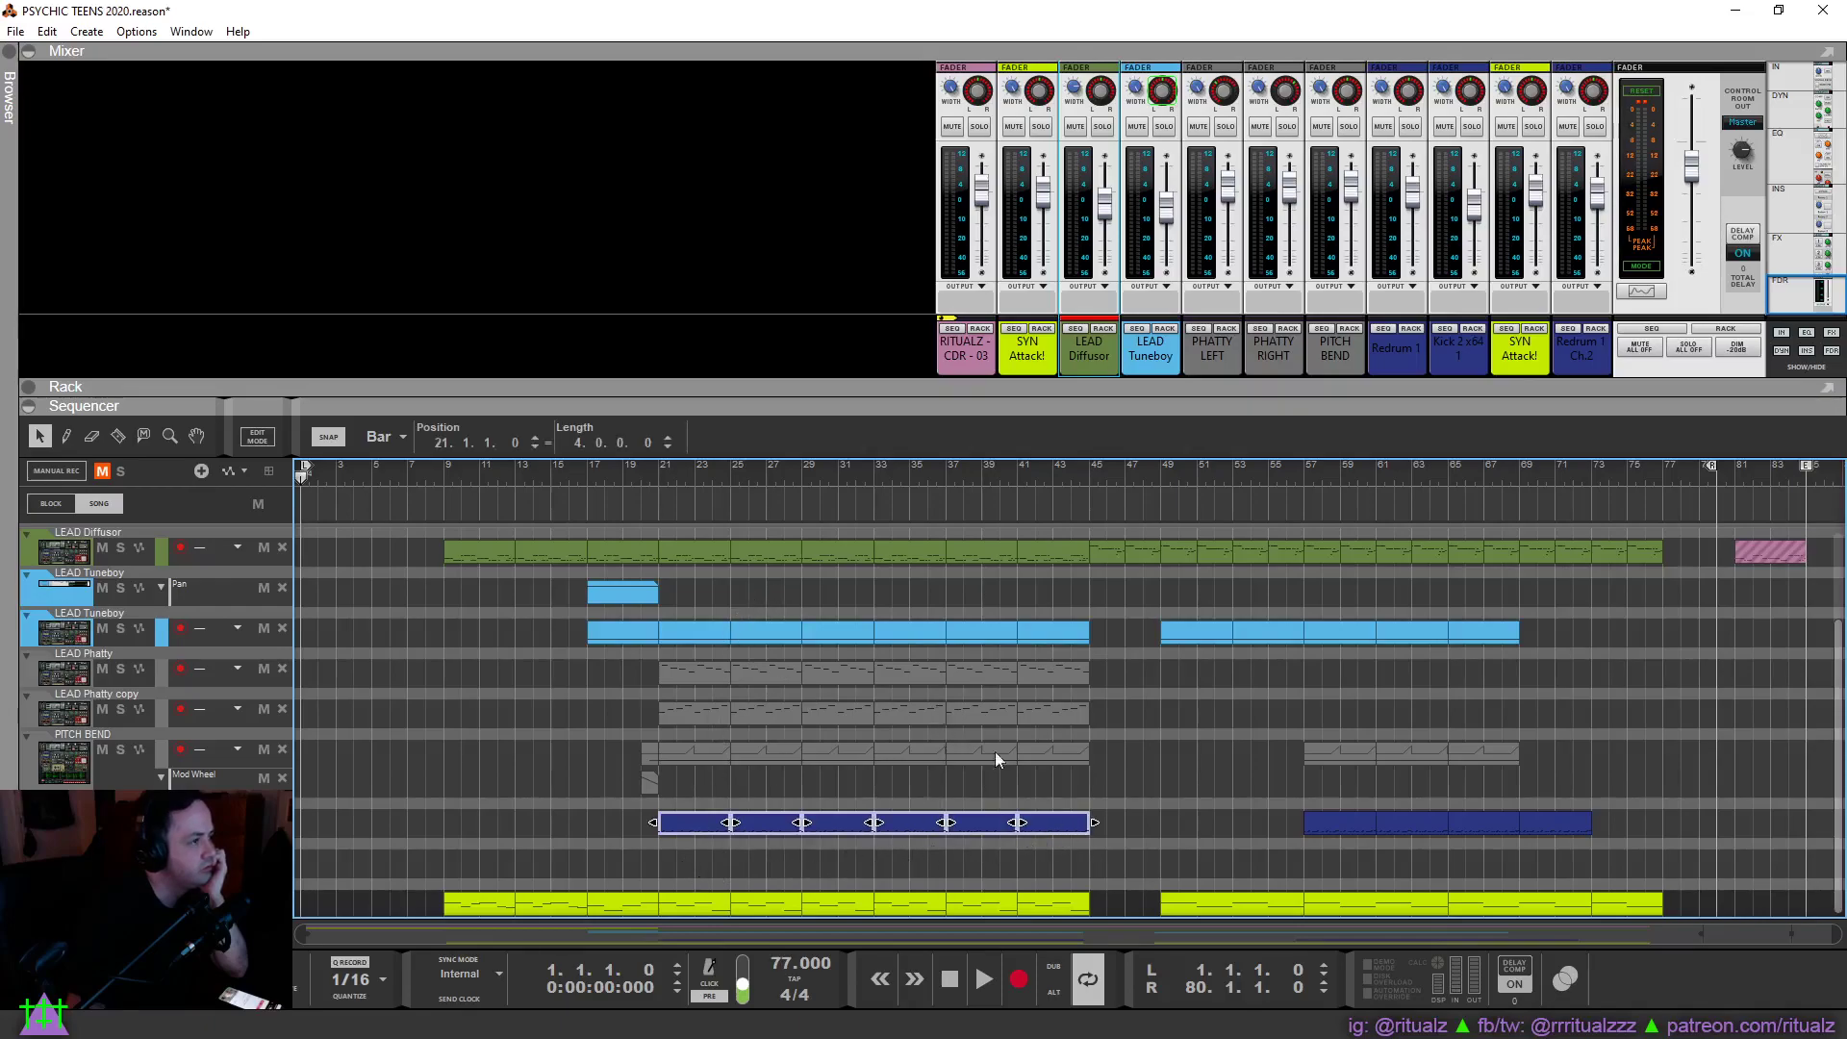
{"action": "left_click", "coordinate": [1134, 768]}
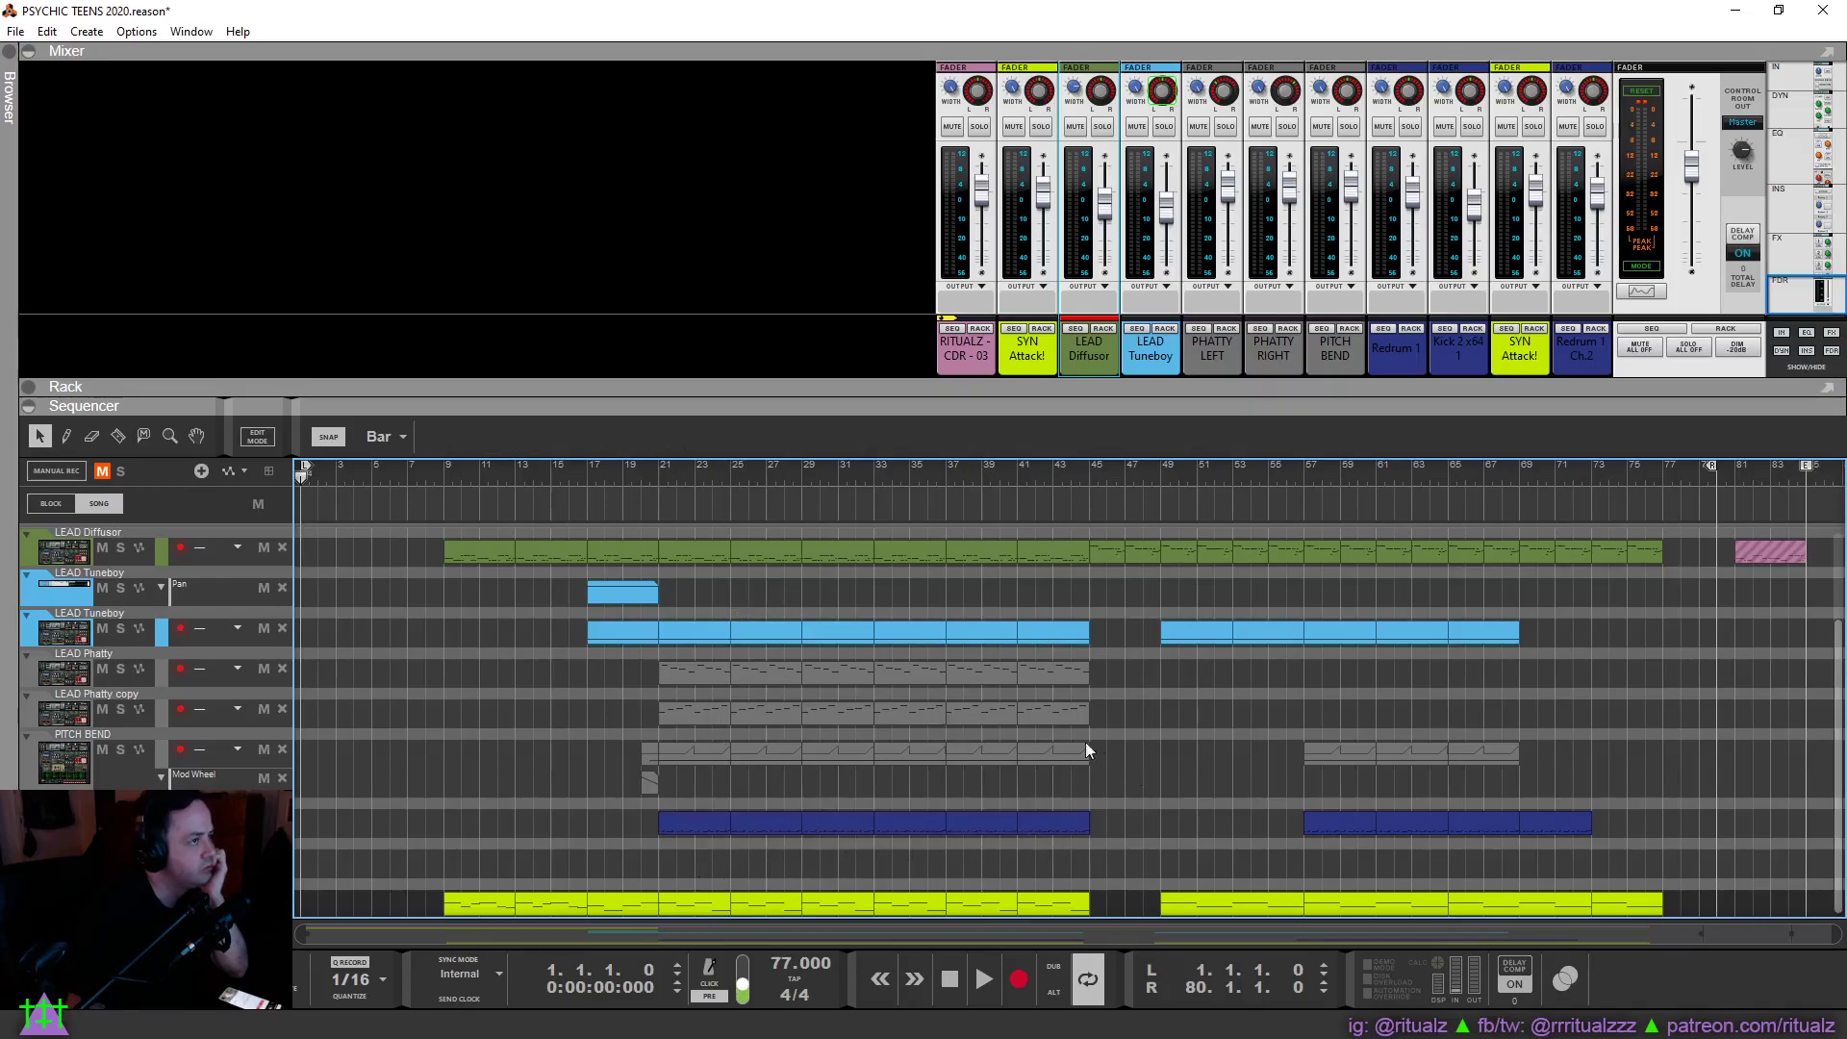
{"action": "left_click", "coordinate": [661, 483]}
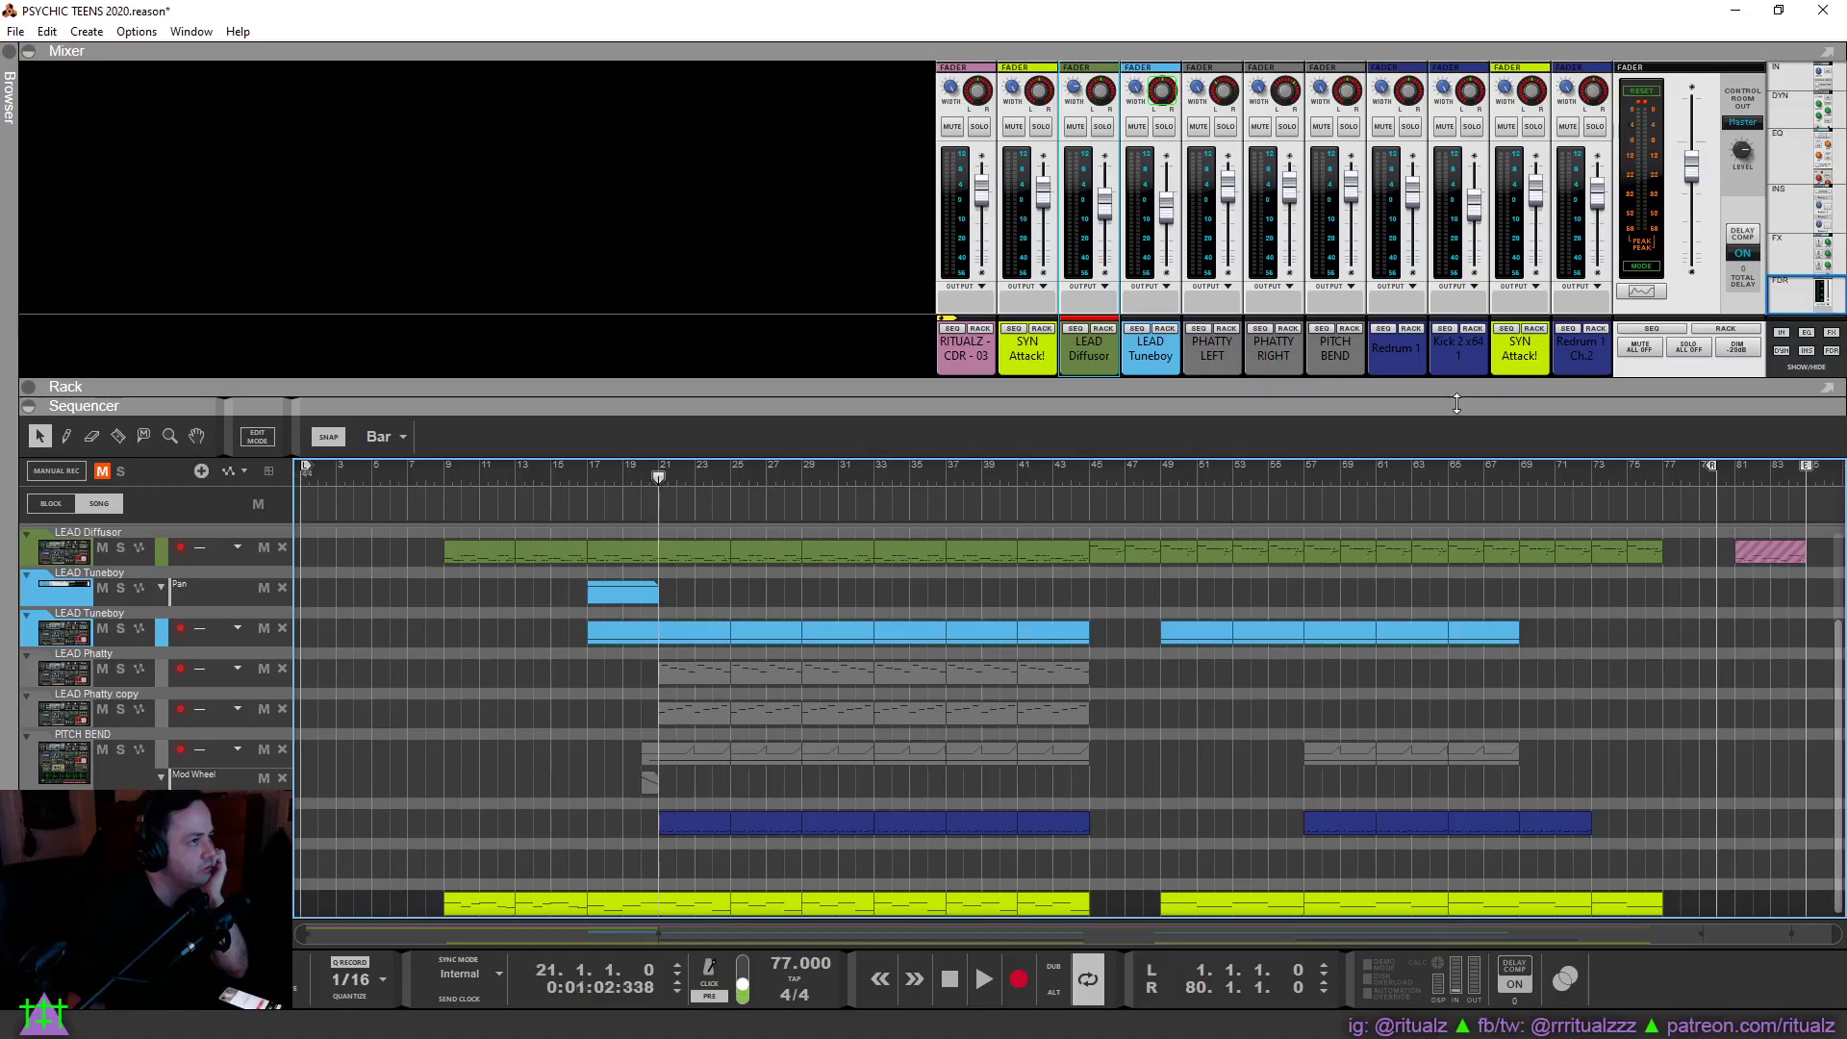
{"action": "left_click", "coordinate": [978, 973]}
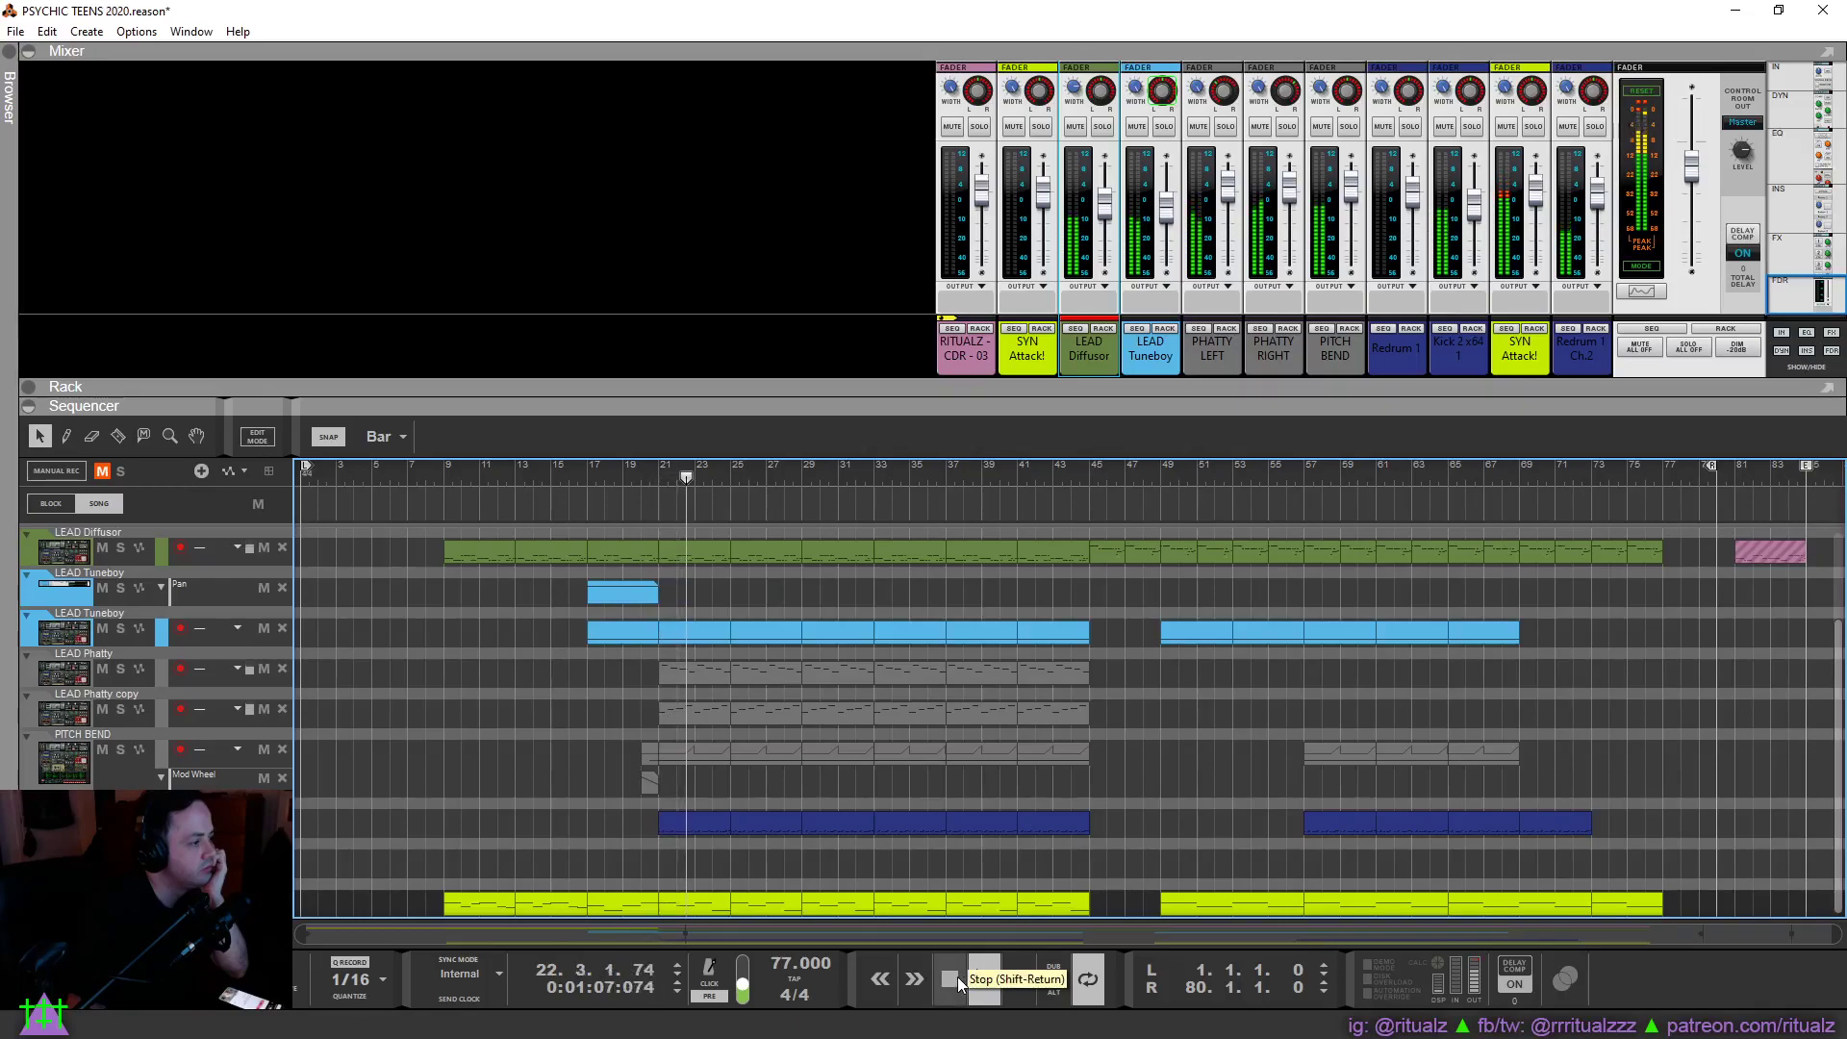
{"action": "left_click", "coordinate": [956, 977]}
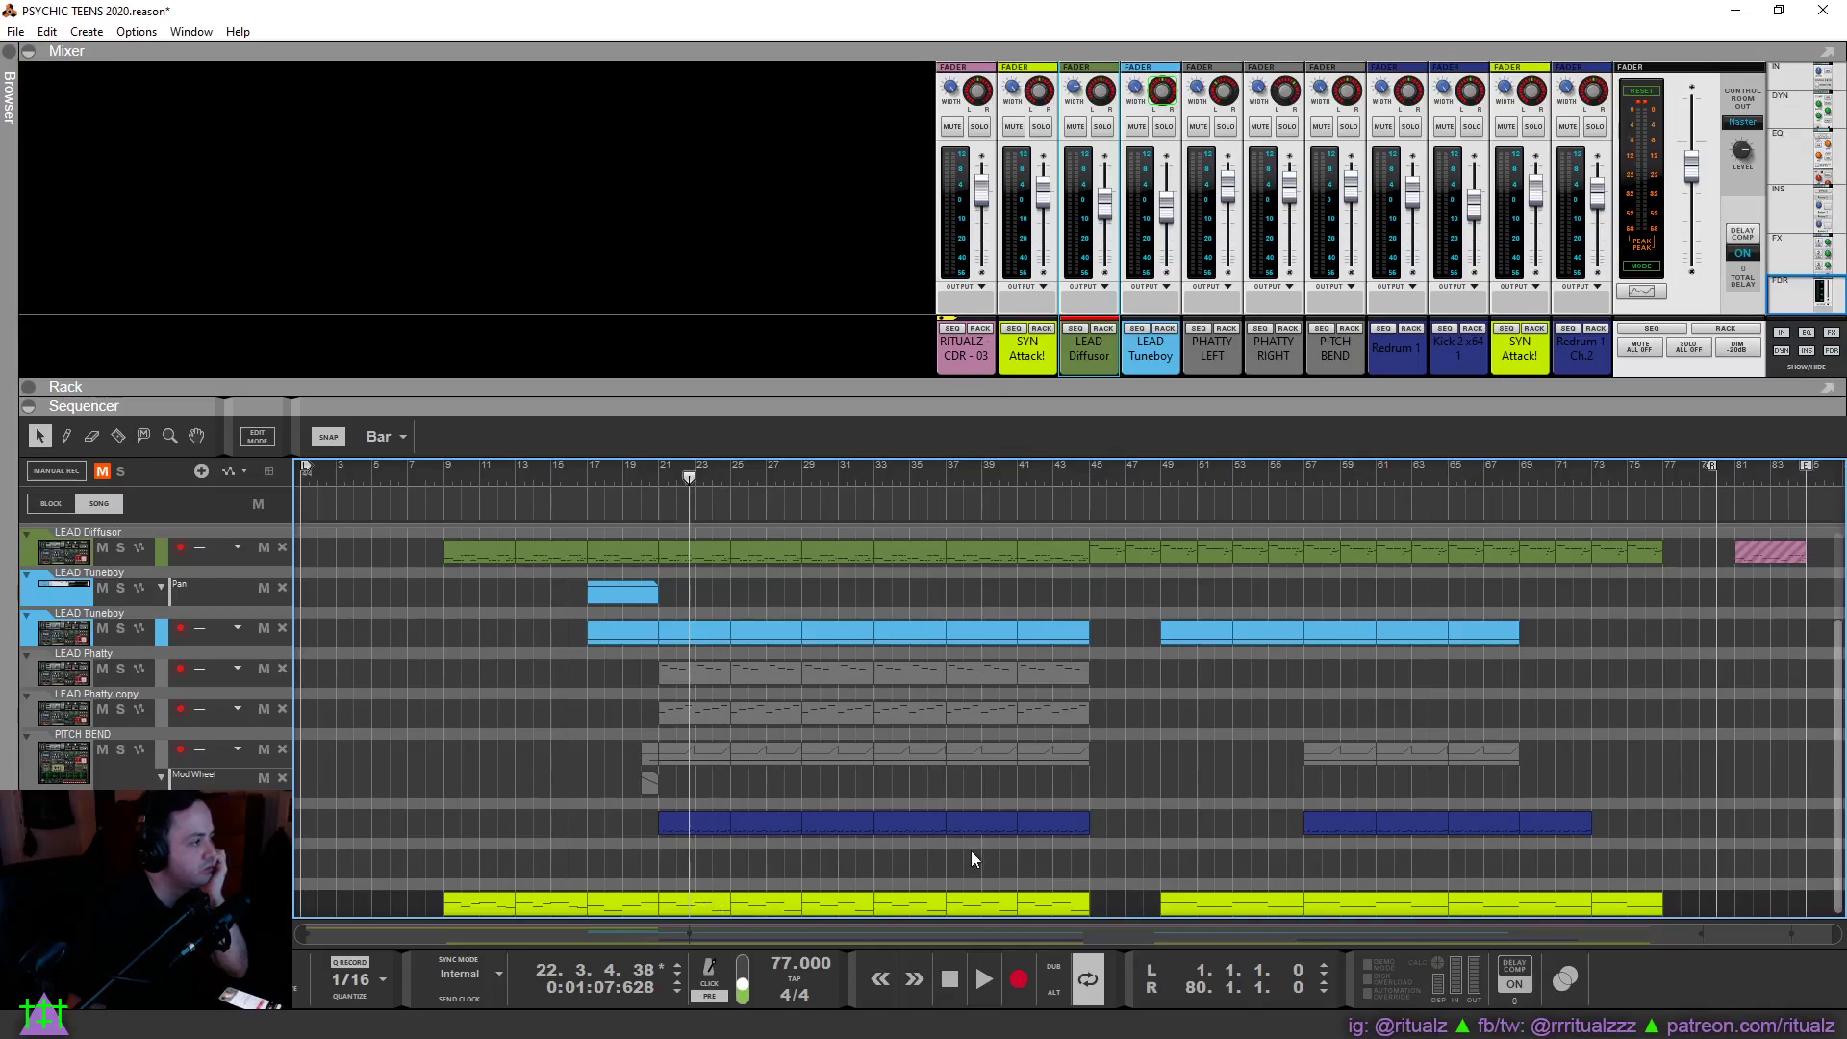
Save the song and set the loop from bar 21 to bar 45, with the playback position at bar 21.
{"action": "left_click", "coordinate": [15, 31]}
{"action": "left_click", "coordinate": [46, 175]}
{"action": "left_click_drag", "start_coordinate": [306, 469], "coordinate": [659, 510]}
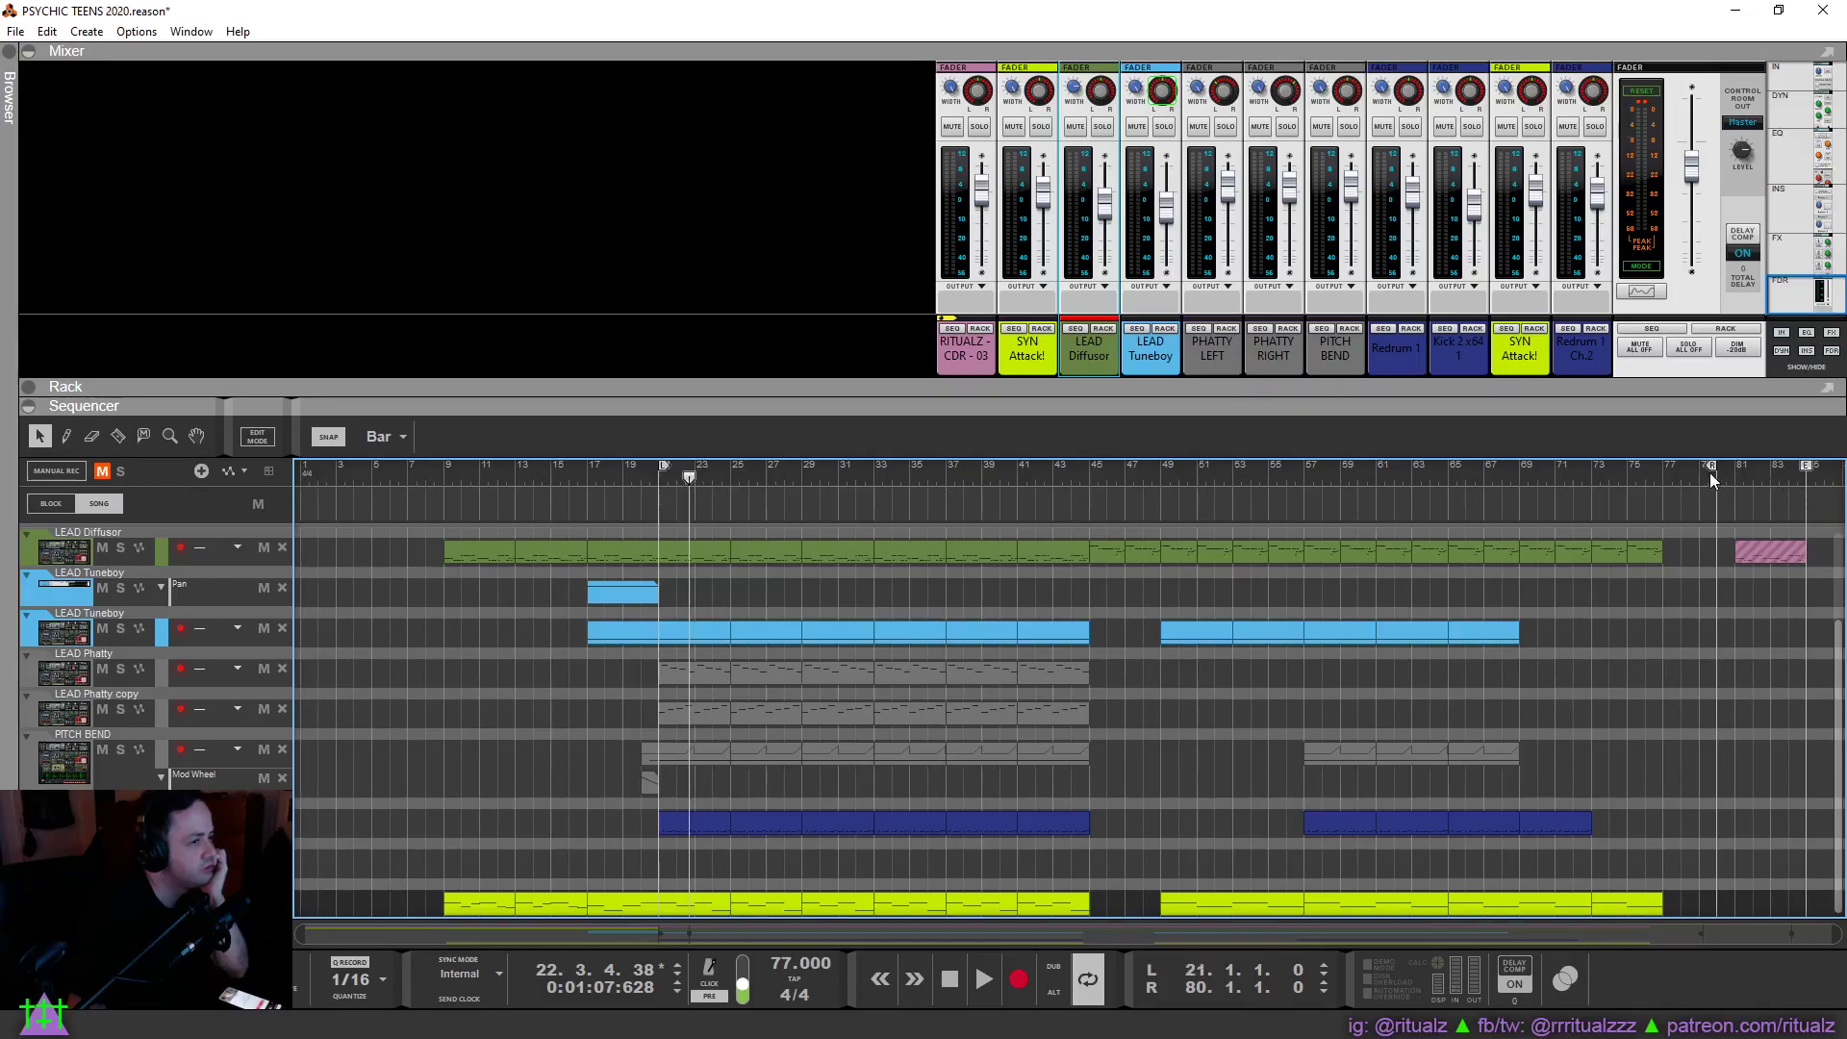
{"action": "left_click_drag", "start_coordinate": [1710, 471], "coordinate": [1083, 603]}
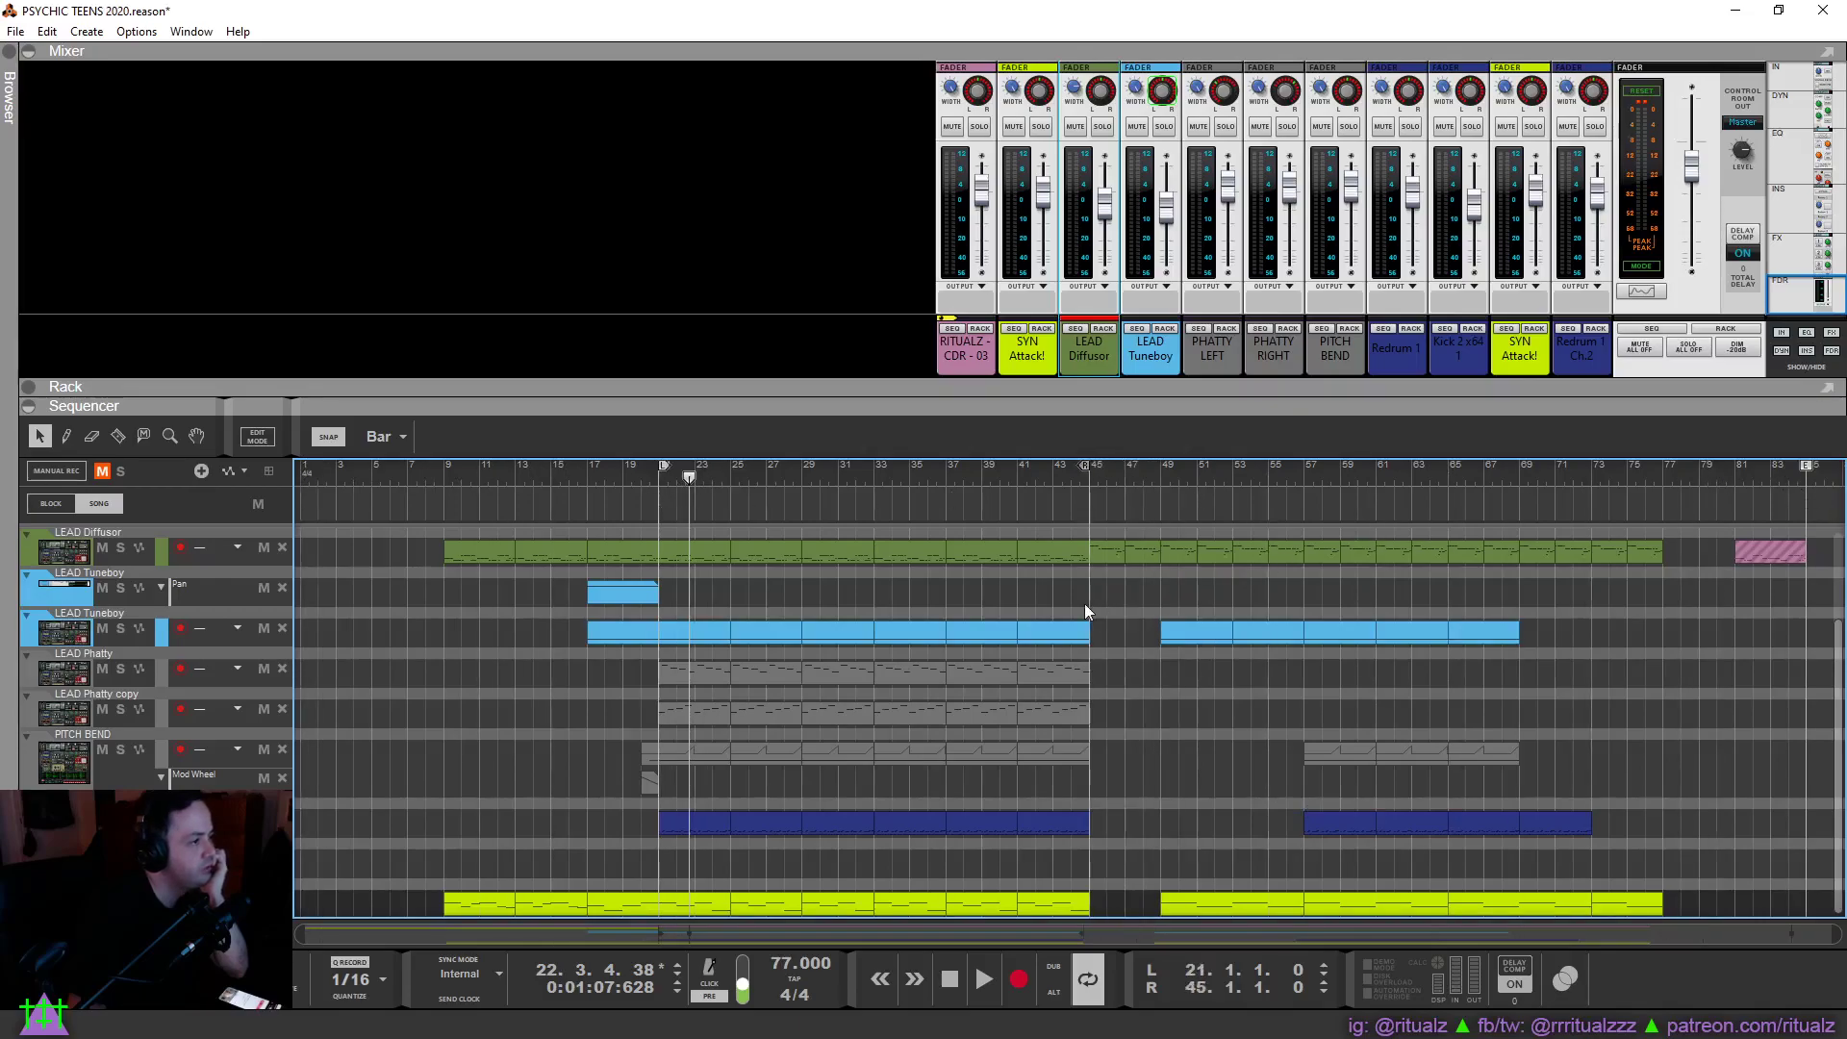
{"action": "left_click", "coordinate": [658, 481]}
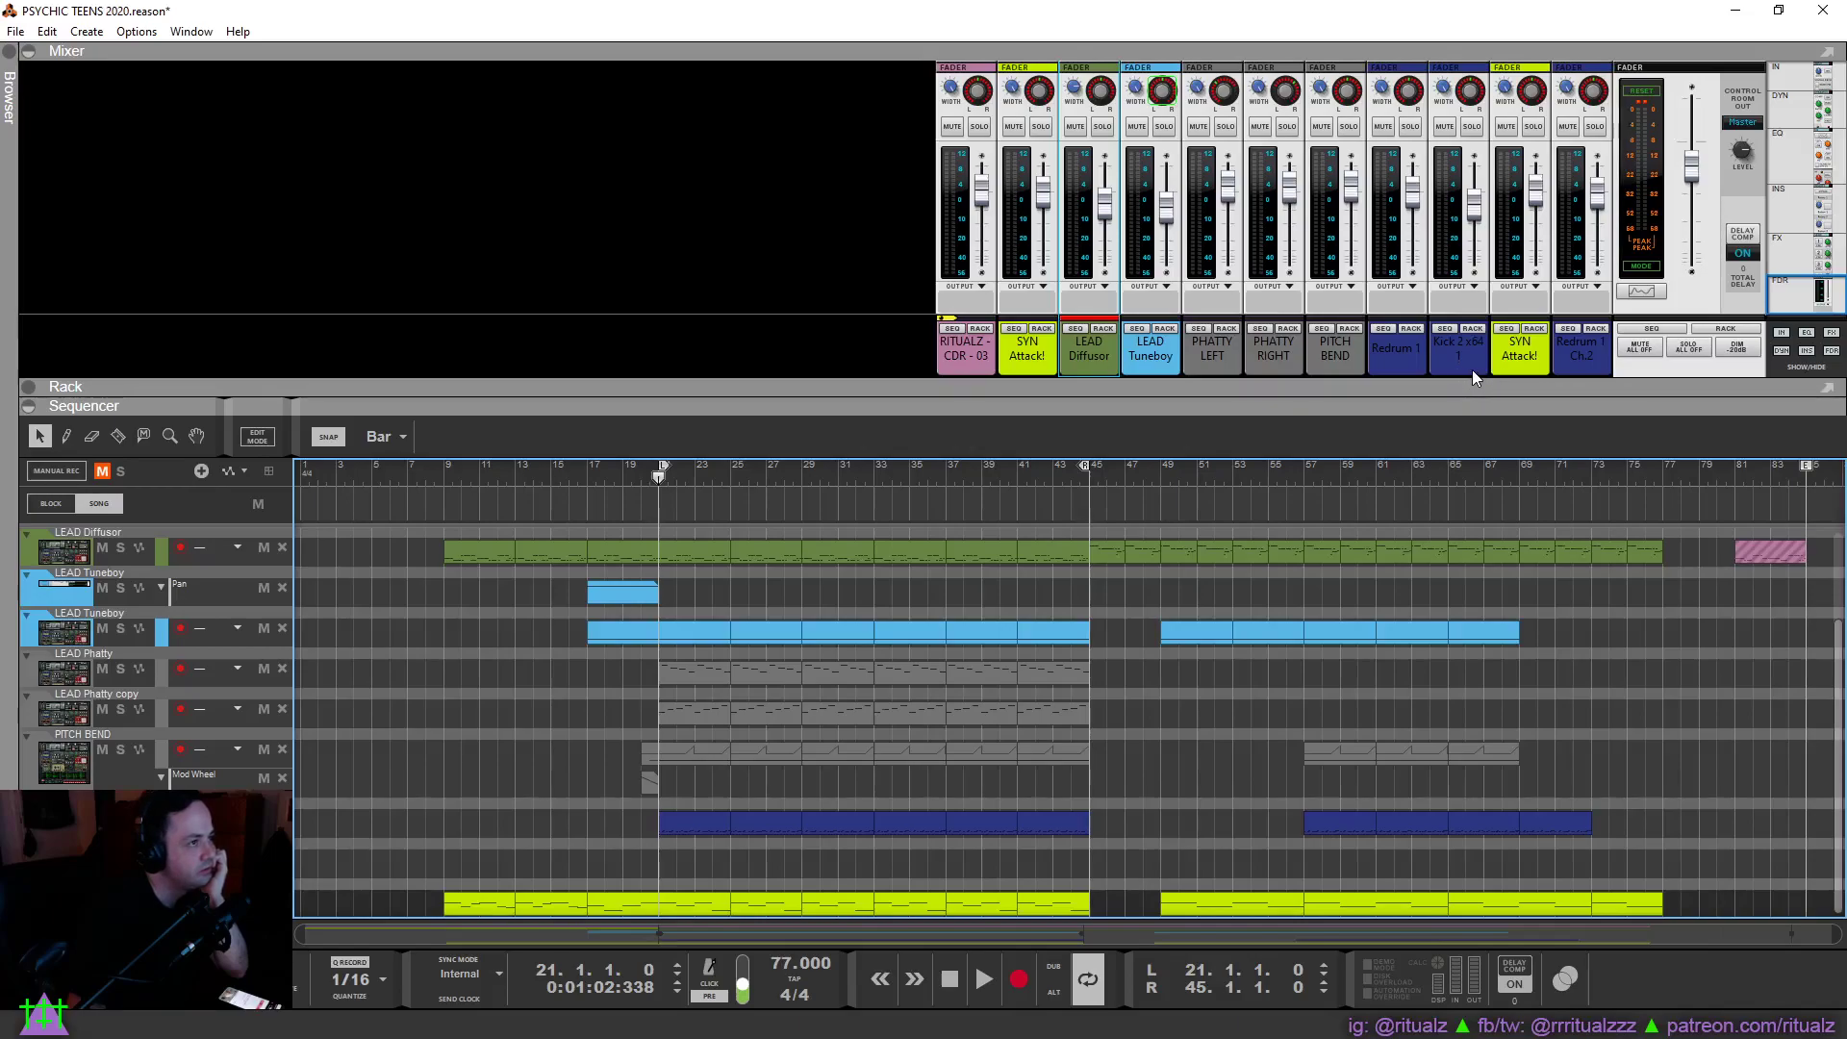
Solo the Kick 2 x64 1, second SYN Attack! and Redrum 1 channels and play the loop.
{"action": "left_click", "coordinate": [1472, 126]}
{"action": "left_click", "coordinate": [1533, 126]}
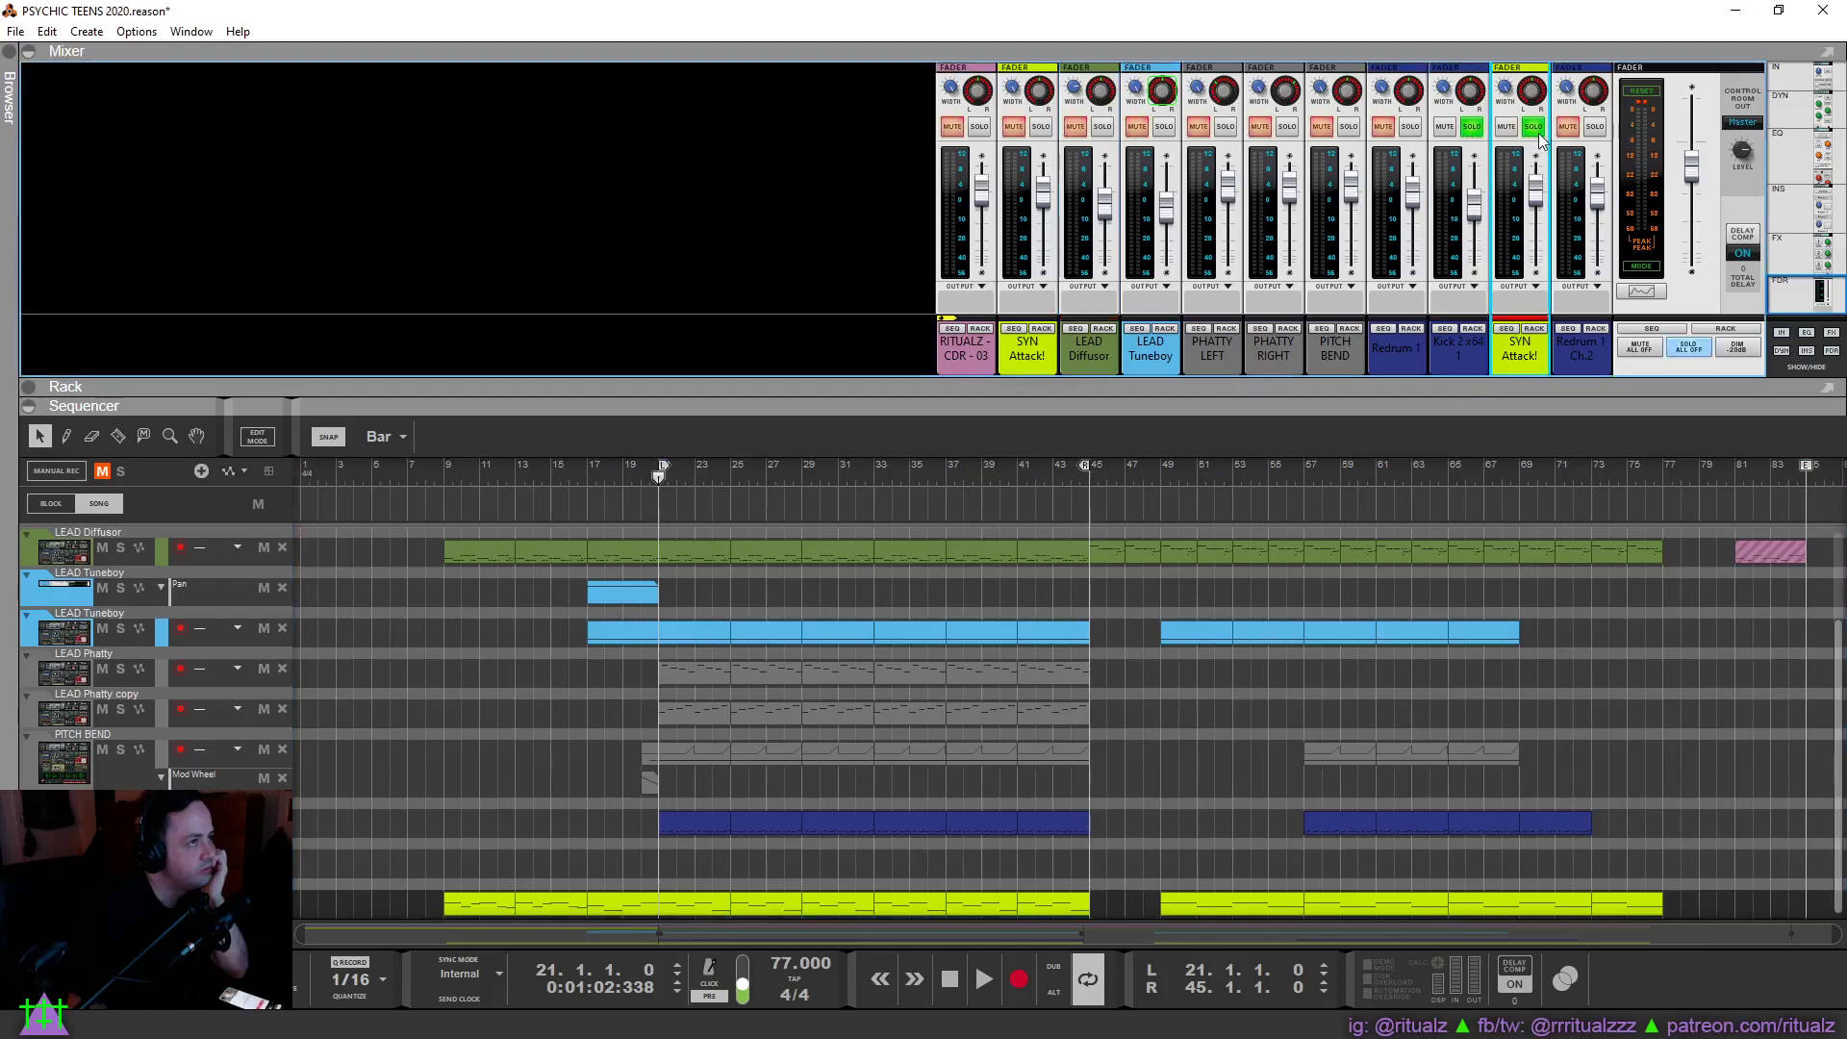
{"action": "left_click", "coordinate": [1410, 127]}
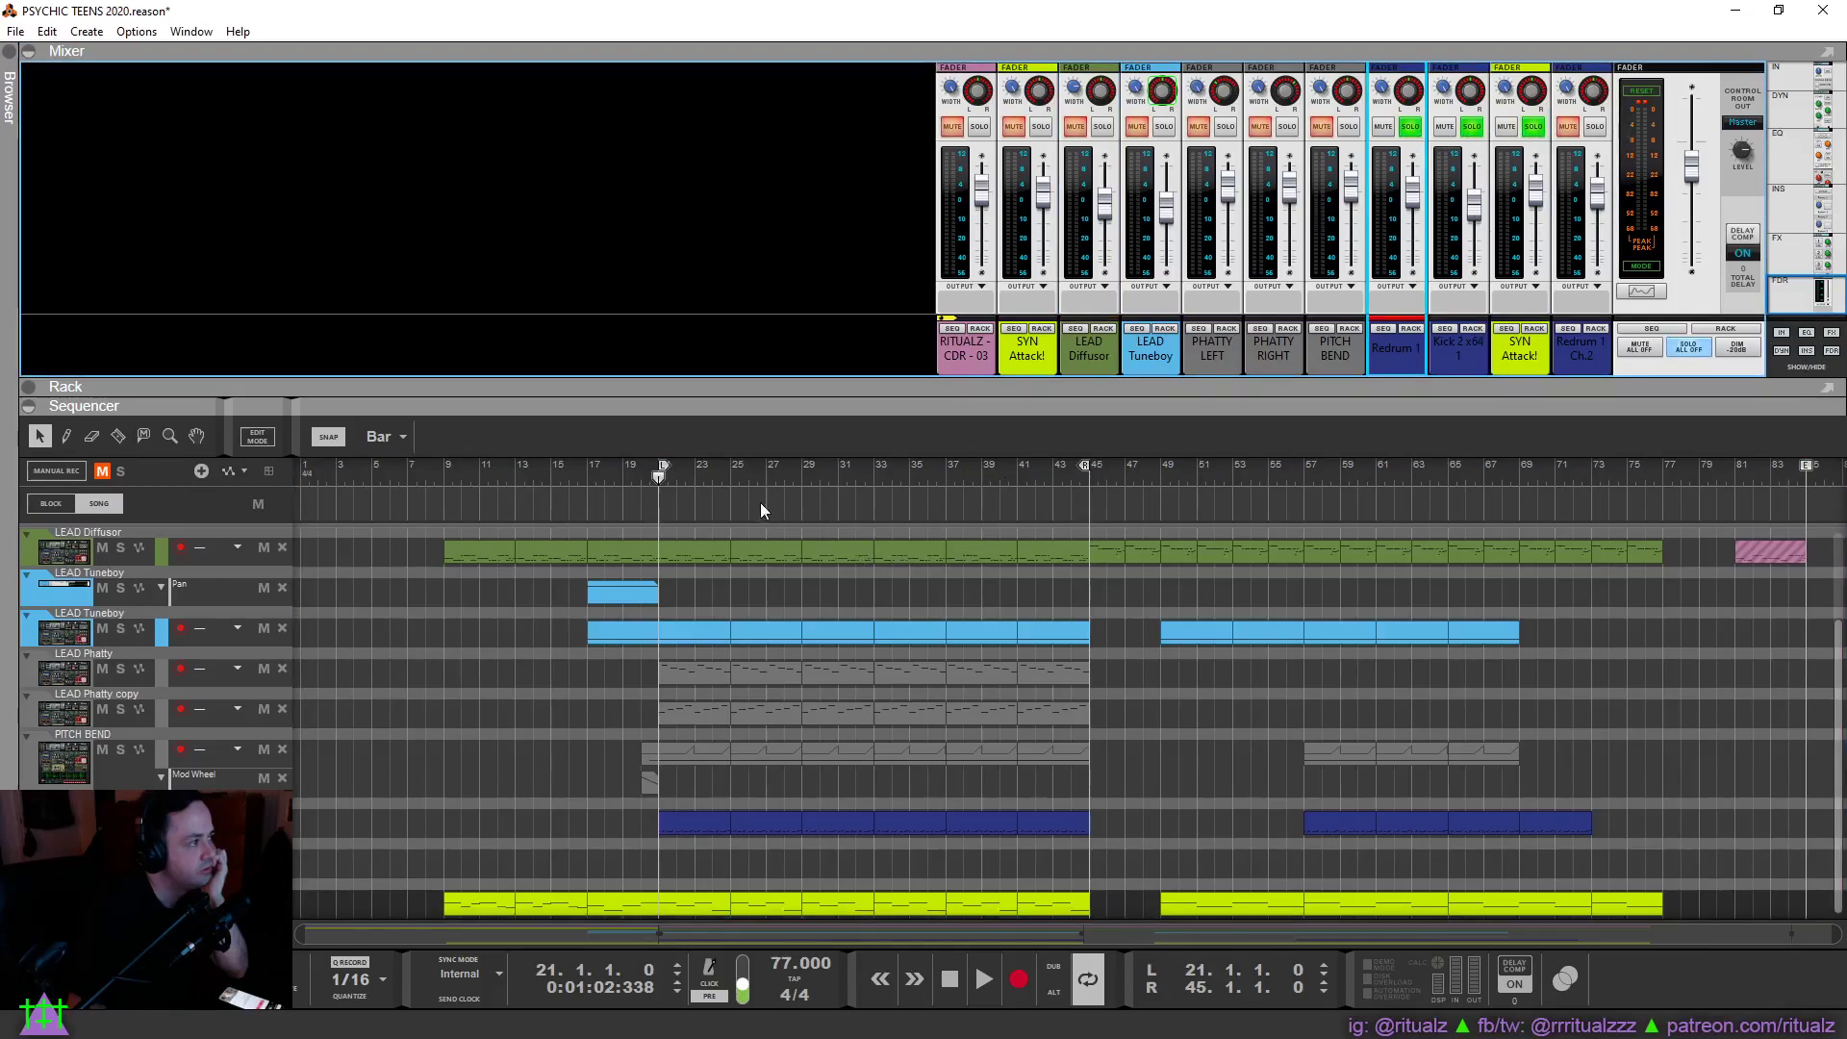
{"action": "left_click", "coordinate": [980, 980]}
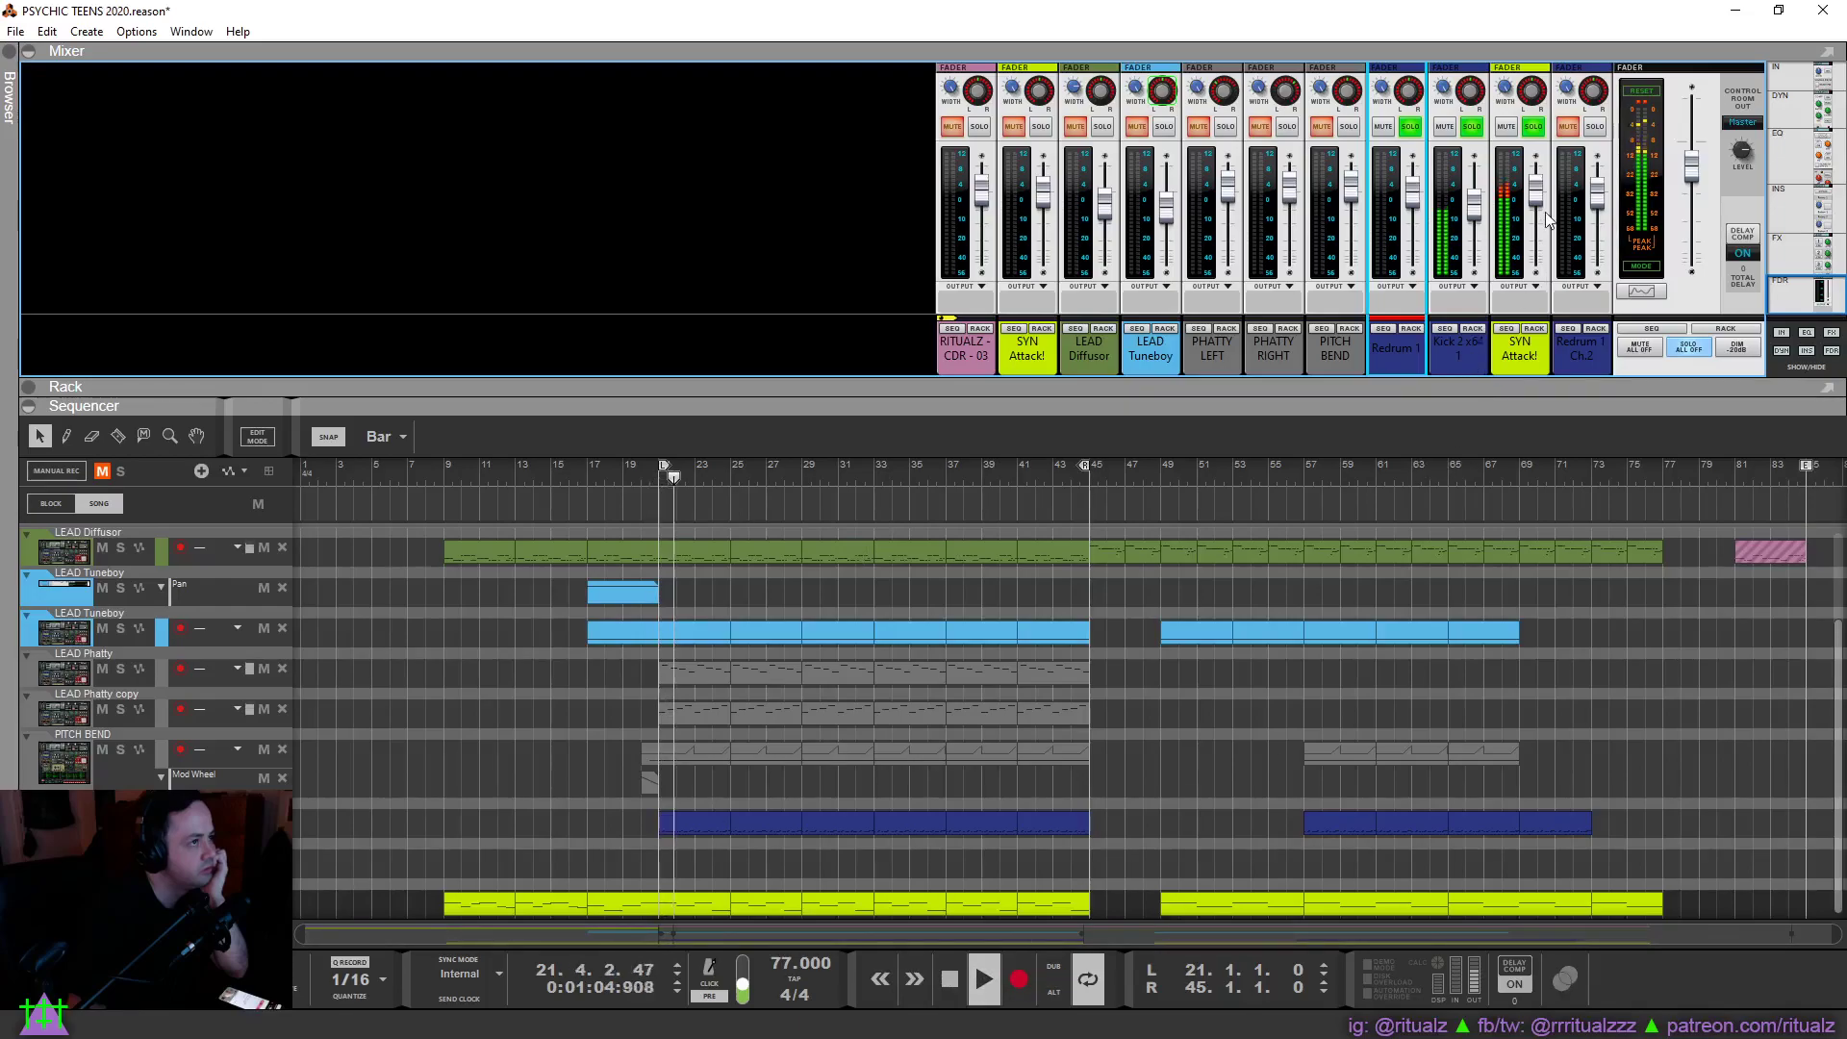
Lower the faders of the first SYN Attack!, LEAD Diffusor, LEAD Tuneboy, PHATTY LEFT, PHATTY RIGHT and PITCH BEND channels to minimum.
{"action": "mouse_move", "coordinate": [1530, 210]}
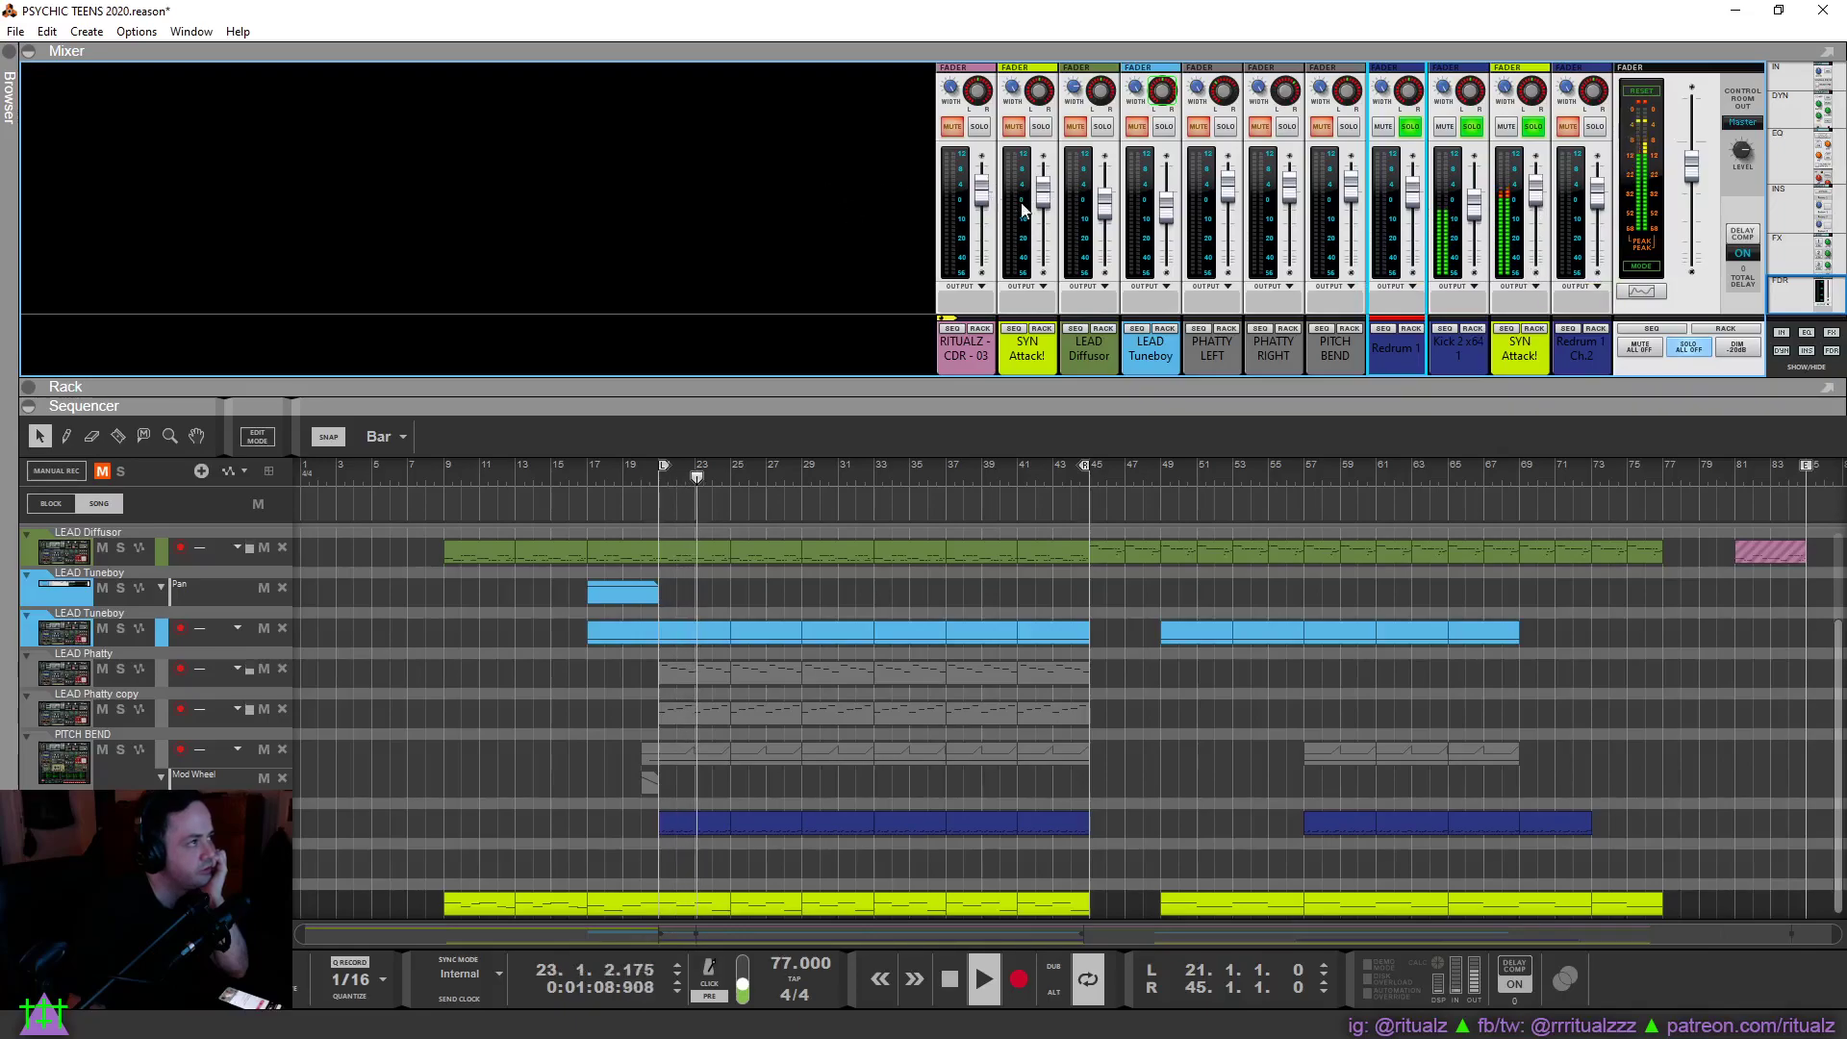
{"action": "left_click_drag", "start_coordinate": [1043, 193], "coordinate": [1104, 260]}
{"action": "left_click", "coordinate": [1105, 200]}
{"action": "left_click_drag", "start_coordinate": [1166, 204], "coordinate": [1166, 260]}
{"action": "left_click_drag", "start_coordinate": [1227, 184], "coordinate": [1243, 330]}
{"action": "left_click_drag", "start_coordinate": [1289, 179], "coordinate": [1289, 262]}
{"action": "left_click_drag", "start_coordinate": [1350, 183], "coordinate": [1362, 291]}
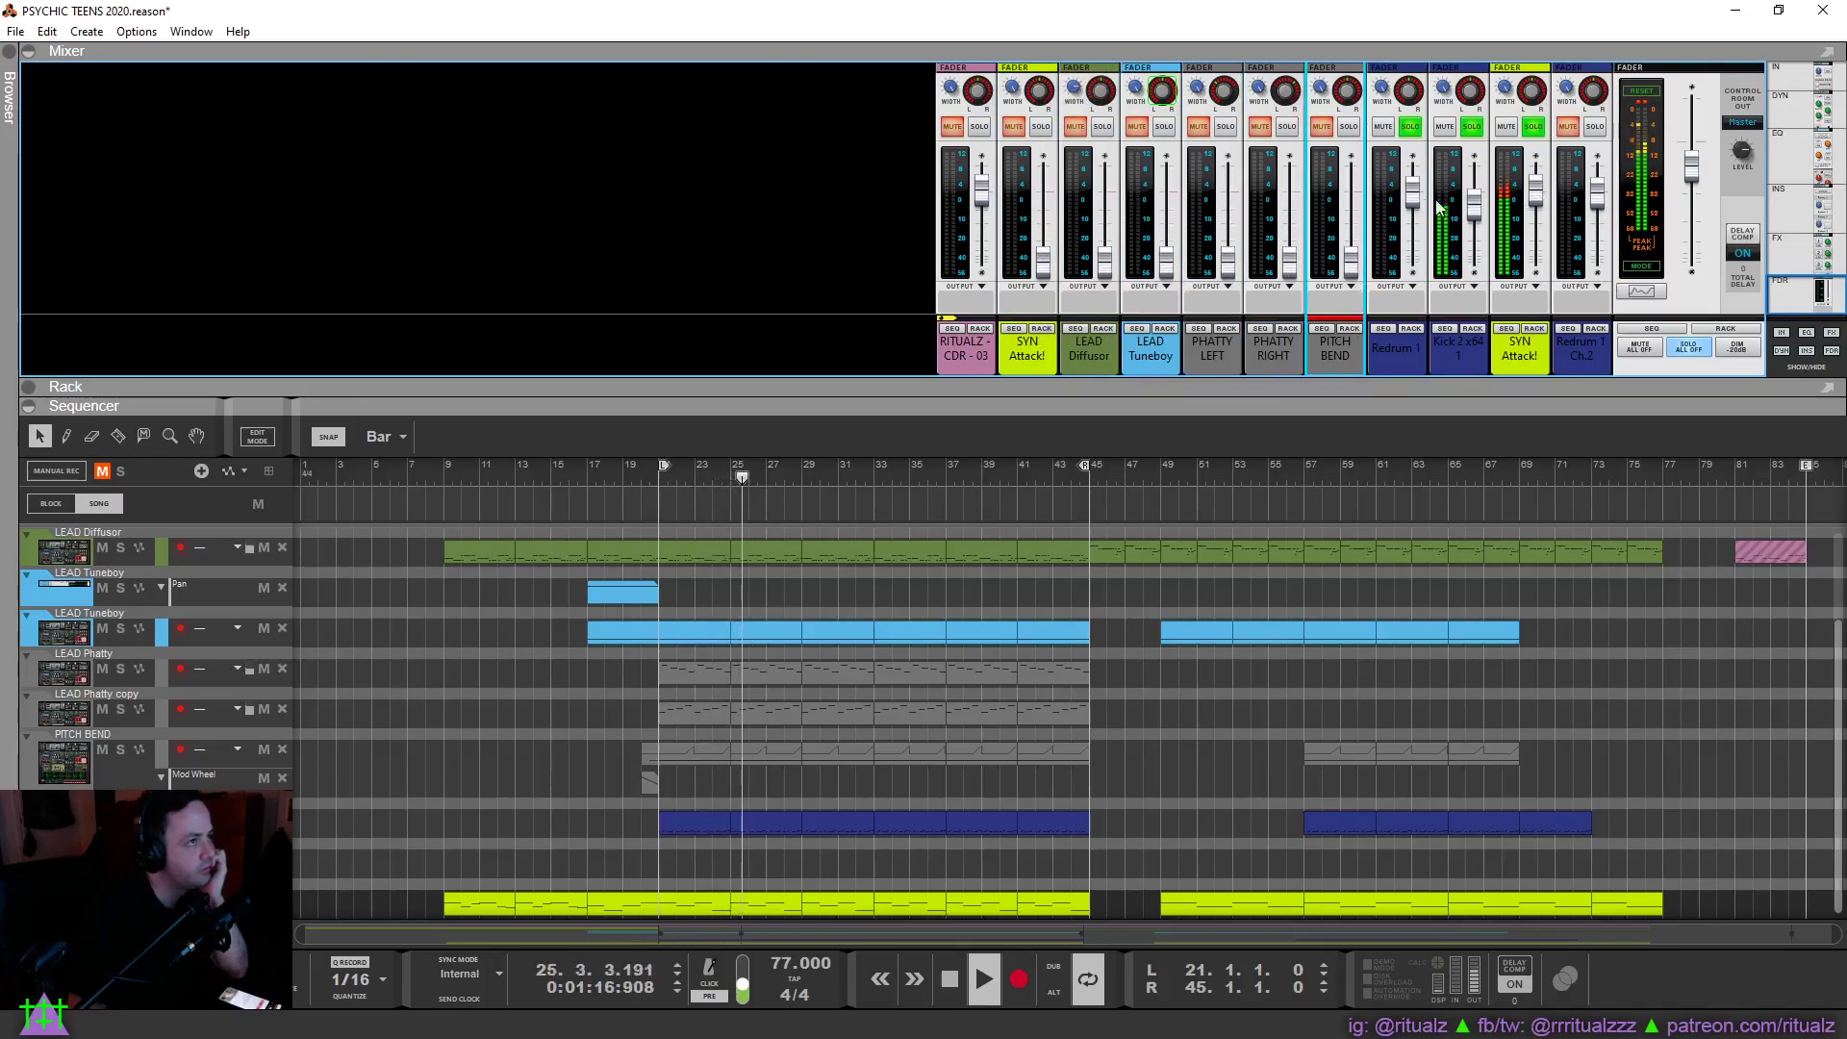
Lower the second SYN Attack! and Redrum 1 Ch.2 faders to −∞ dB, keeping the kick at its existing level.
{"action": "left_click_drag", "start_coordinate": [1474, 202], "coordinate": [1473, 262]}
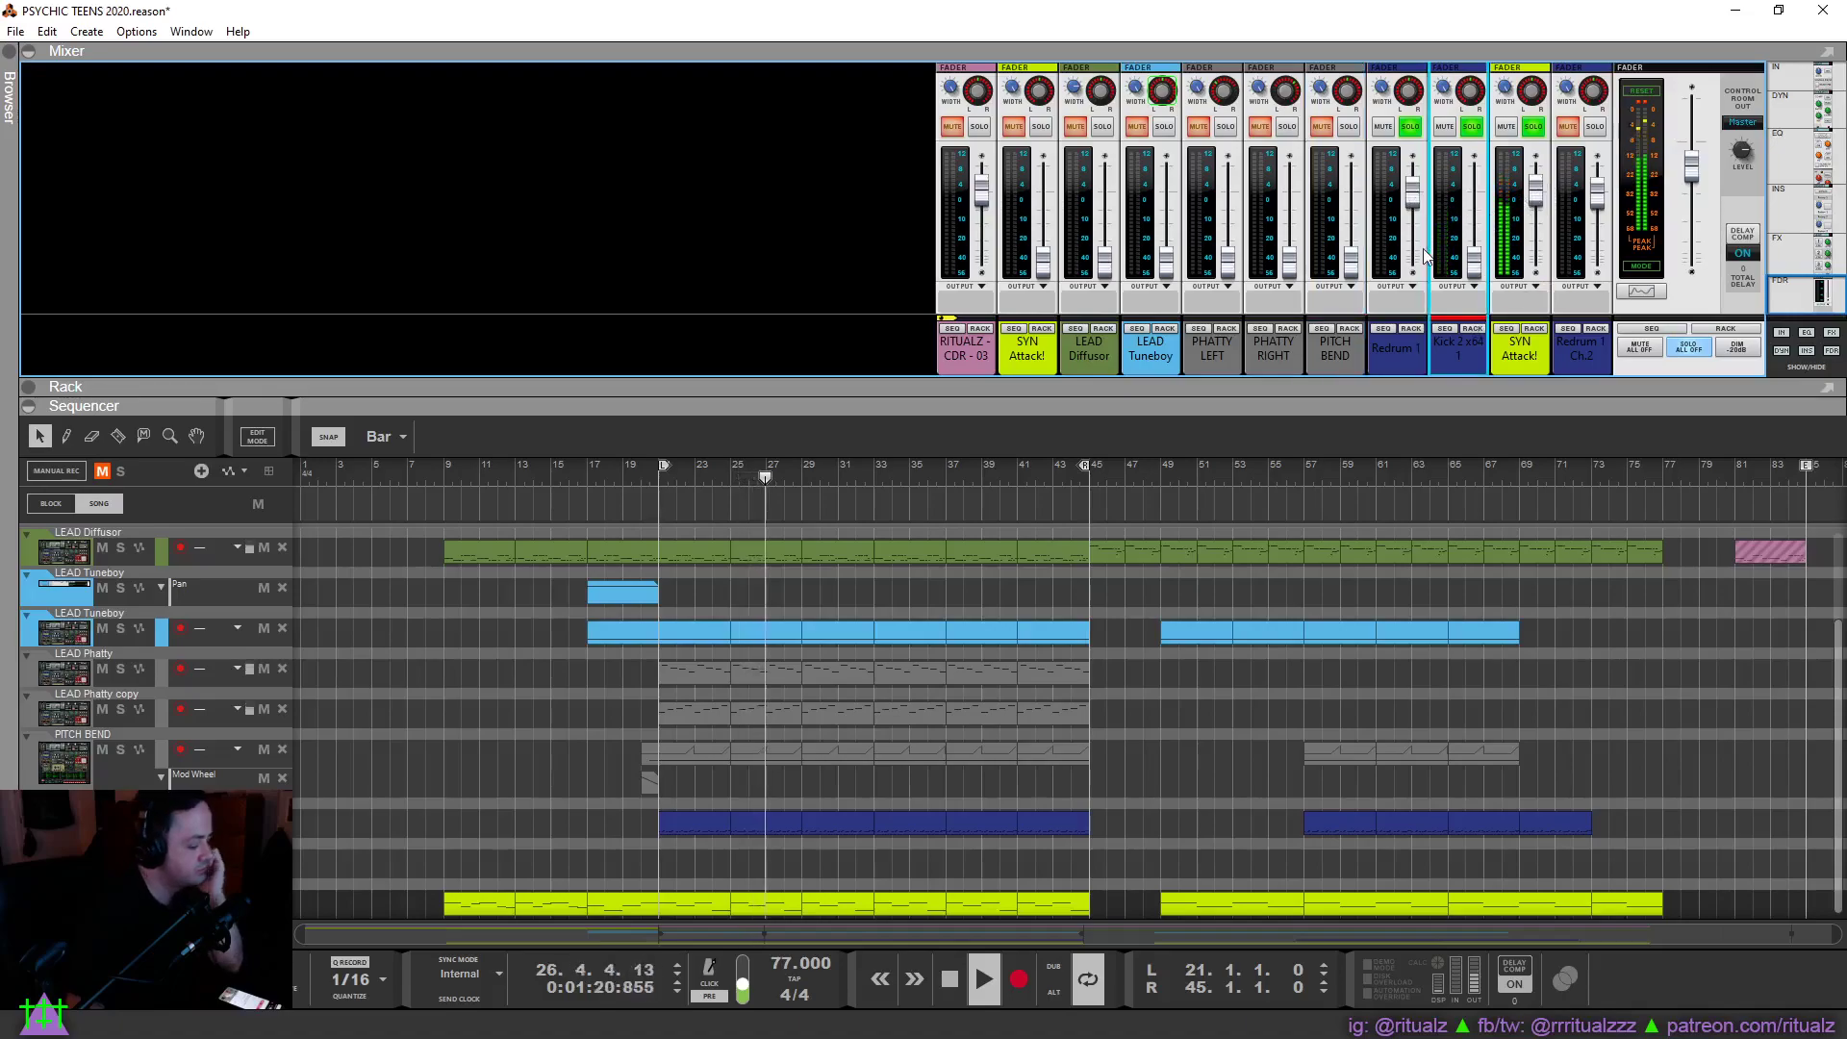
{"action": "left_click_drag", "start_coordinate": [1536, 190], "coordinate": [1535, 261]}
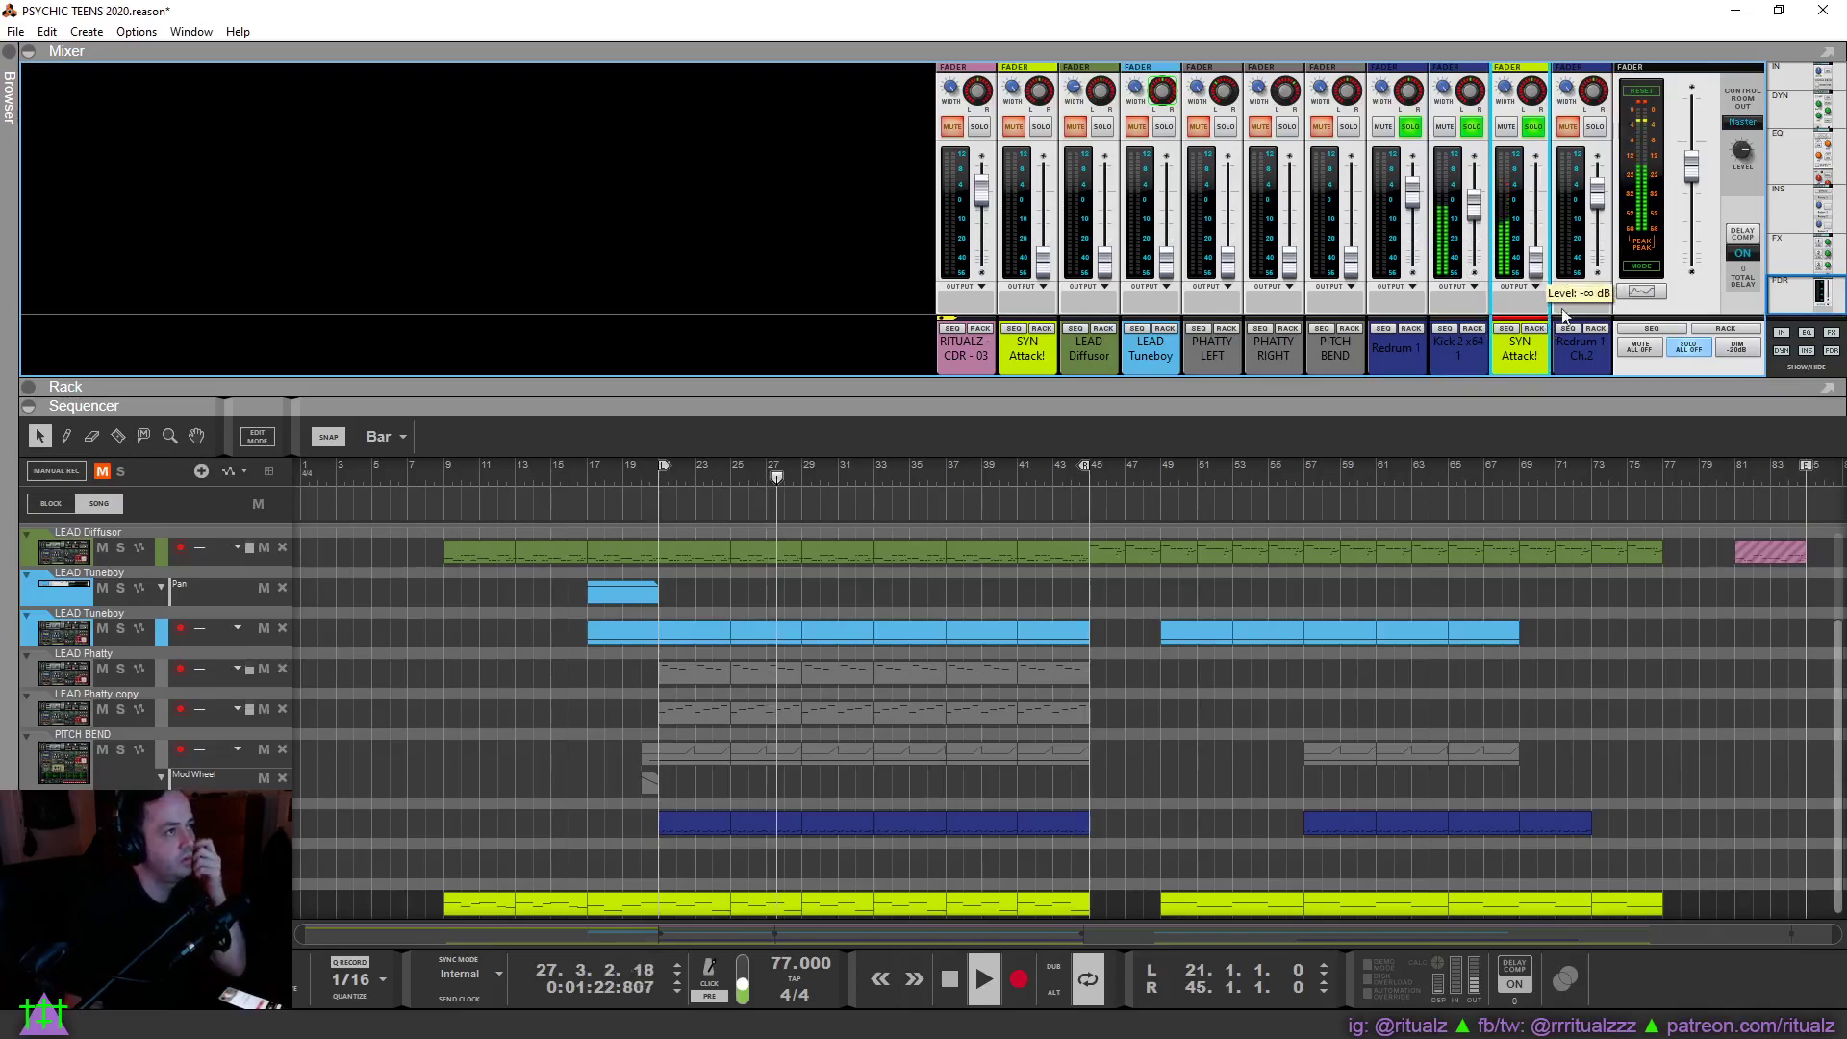
{"action": "left_click_drag", "start_coordinate": [1599, 200], "coordinate": [1597, 262]}
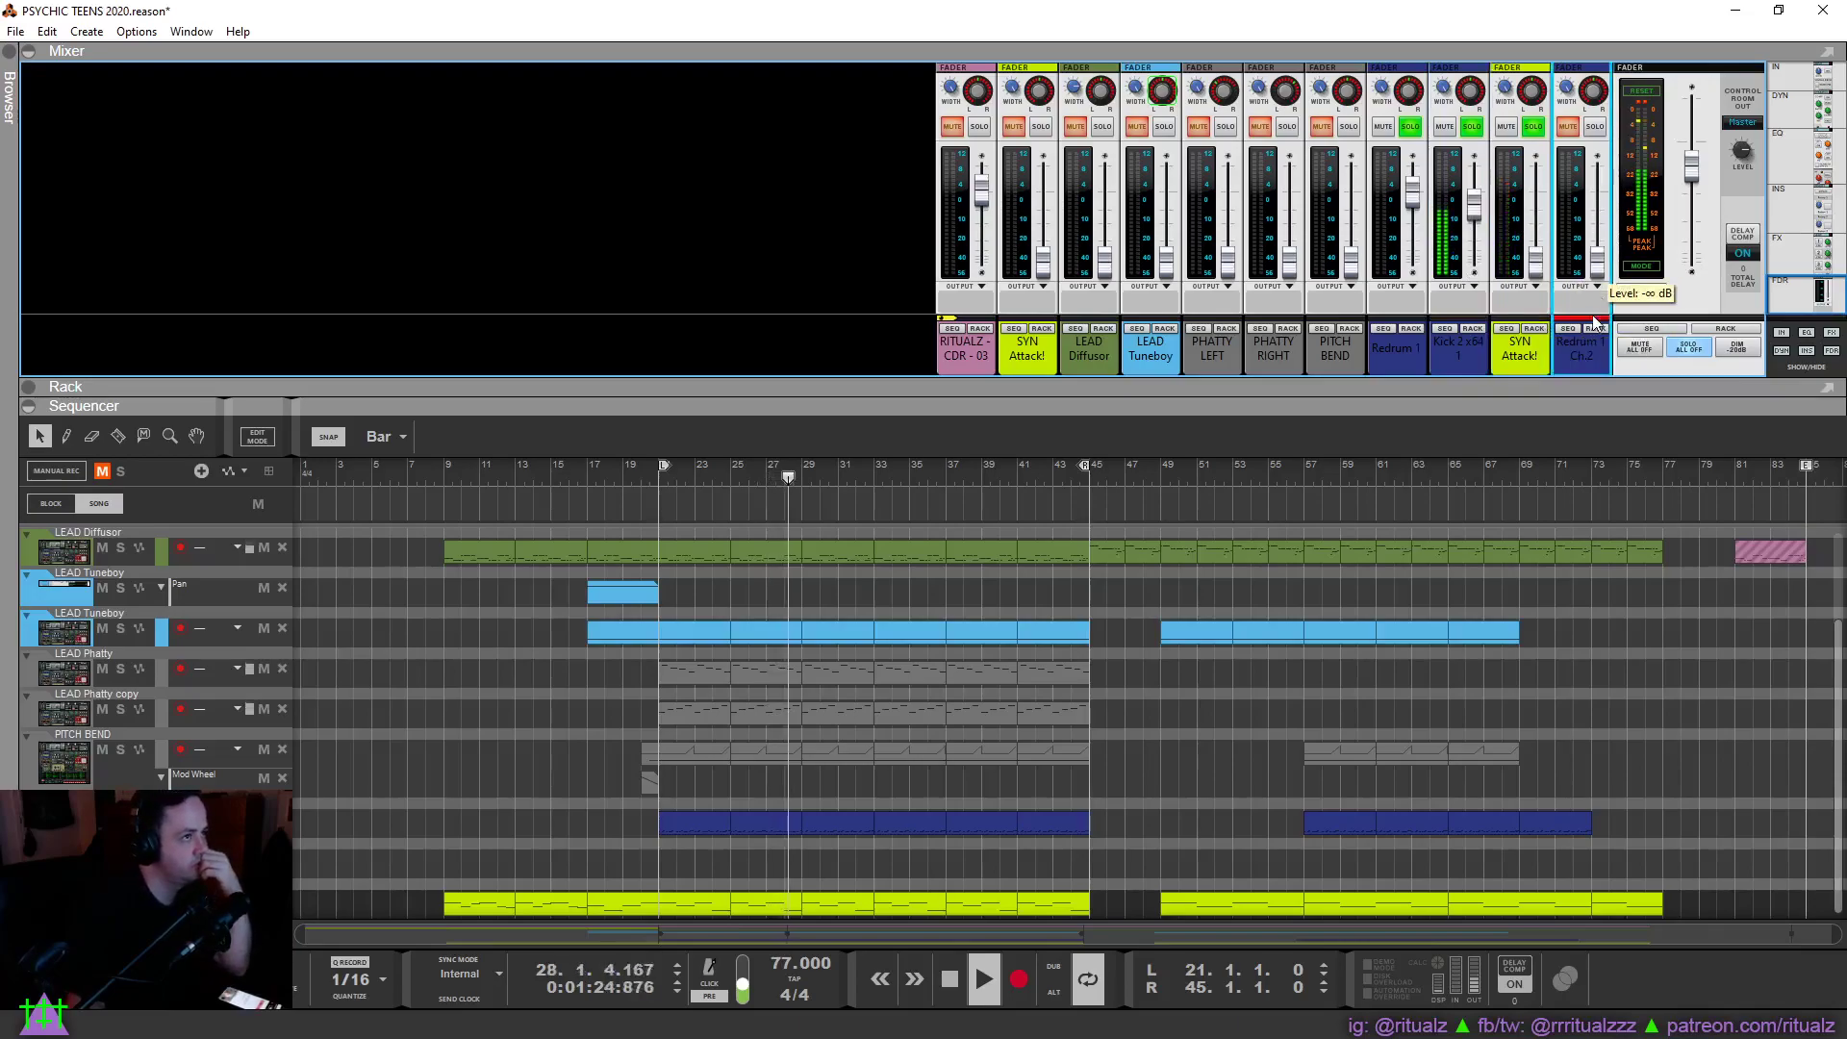
On the Kick 2 x64 1 channel EQ, enable a high-pass filter at 53.6 Hz and a low-pass filter somewhat below 3.54 kHz.
{"action": "left_click", "coordinate": [1451, 356]}
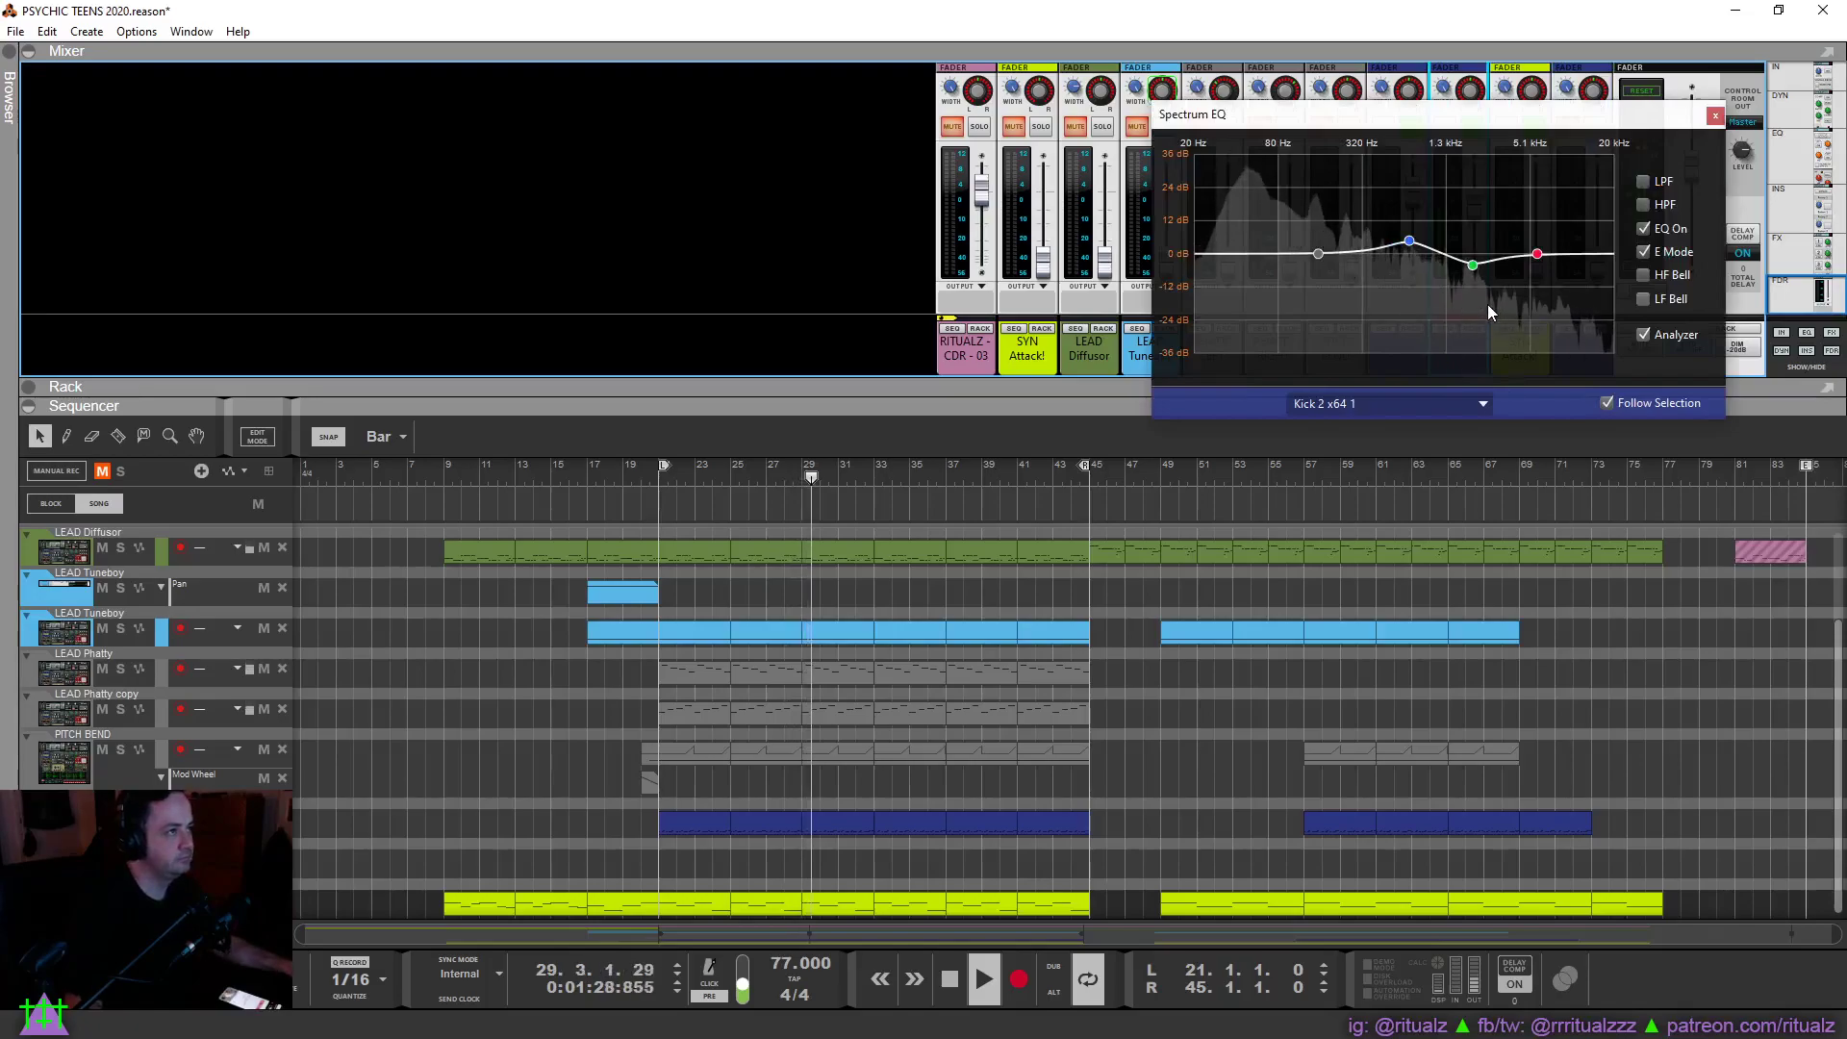
{"action": "left_click", "coordinate": [1646, 182]}
{"action": "left_click", "coordinate": [1644, 182]}
{"action": "left_click", "coordinate": [1644, 204]}
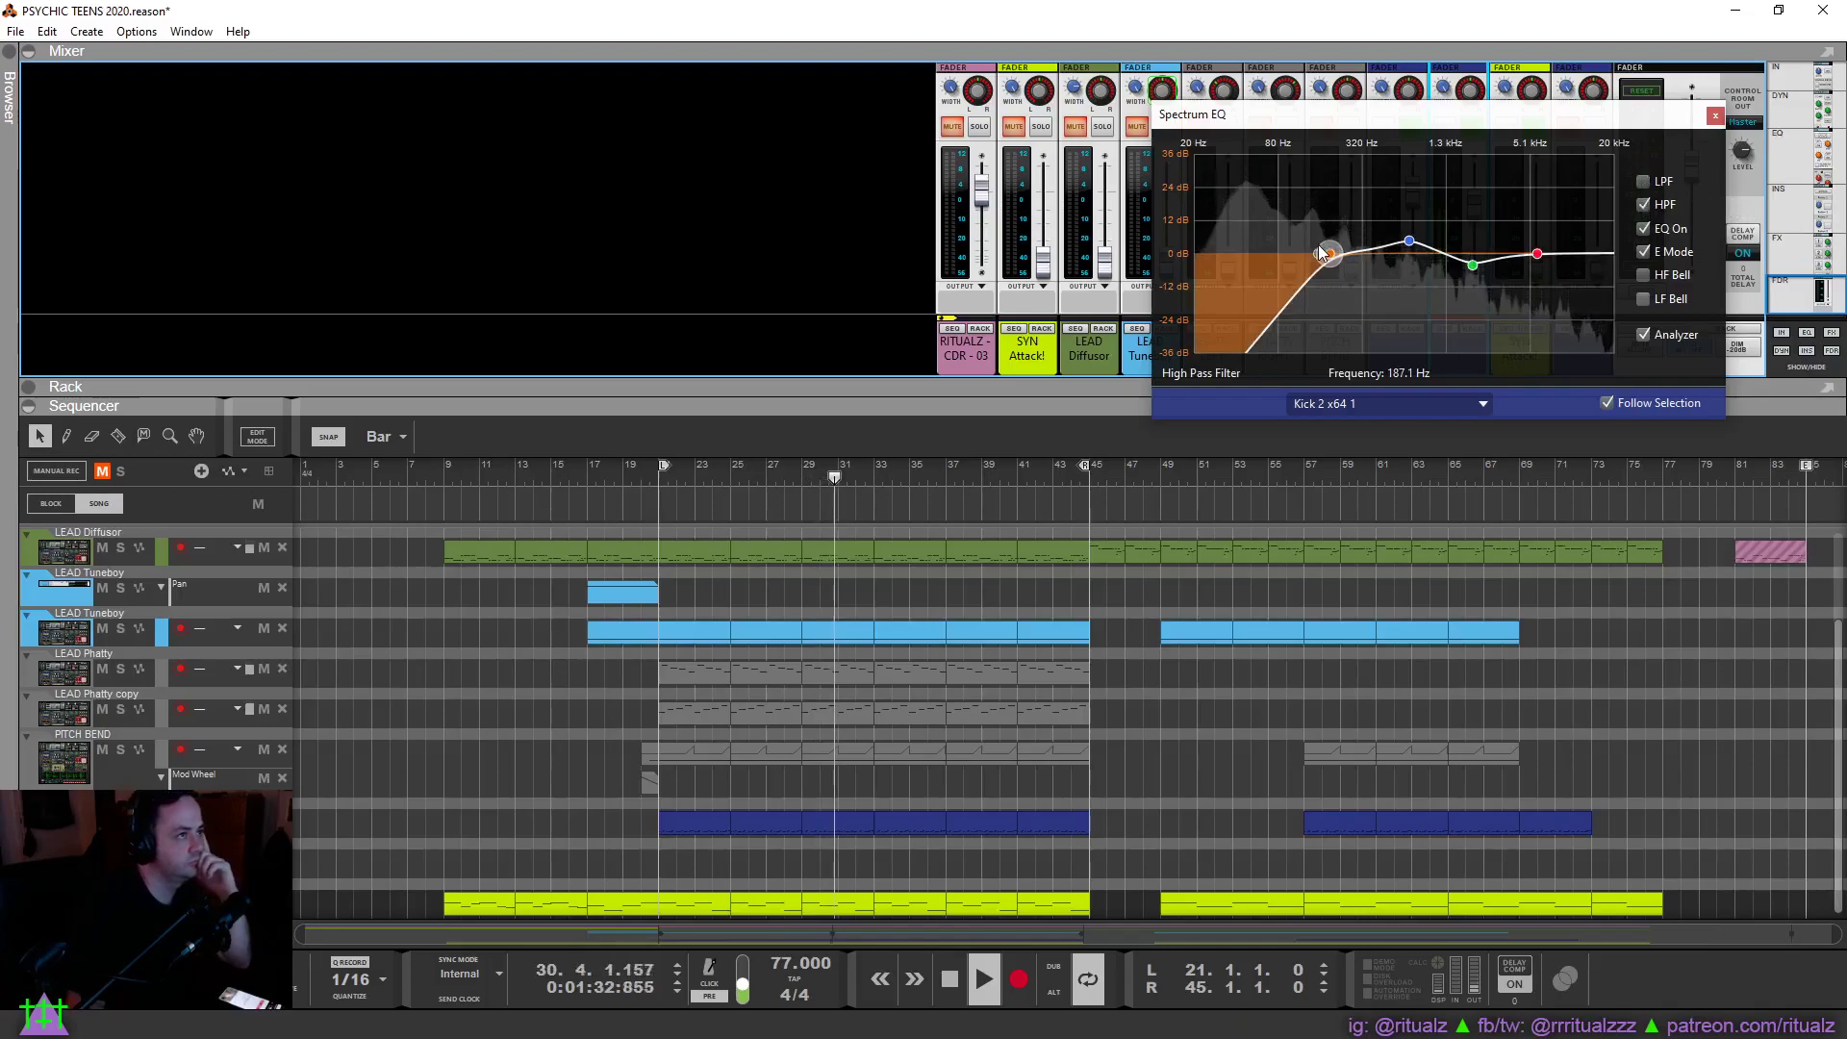
{"action": "left_click_drag", "start_coordinate": [1336, 258], "coordinate": [1252, 258]}
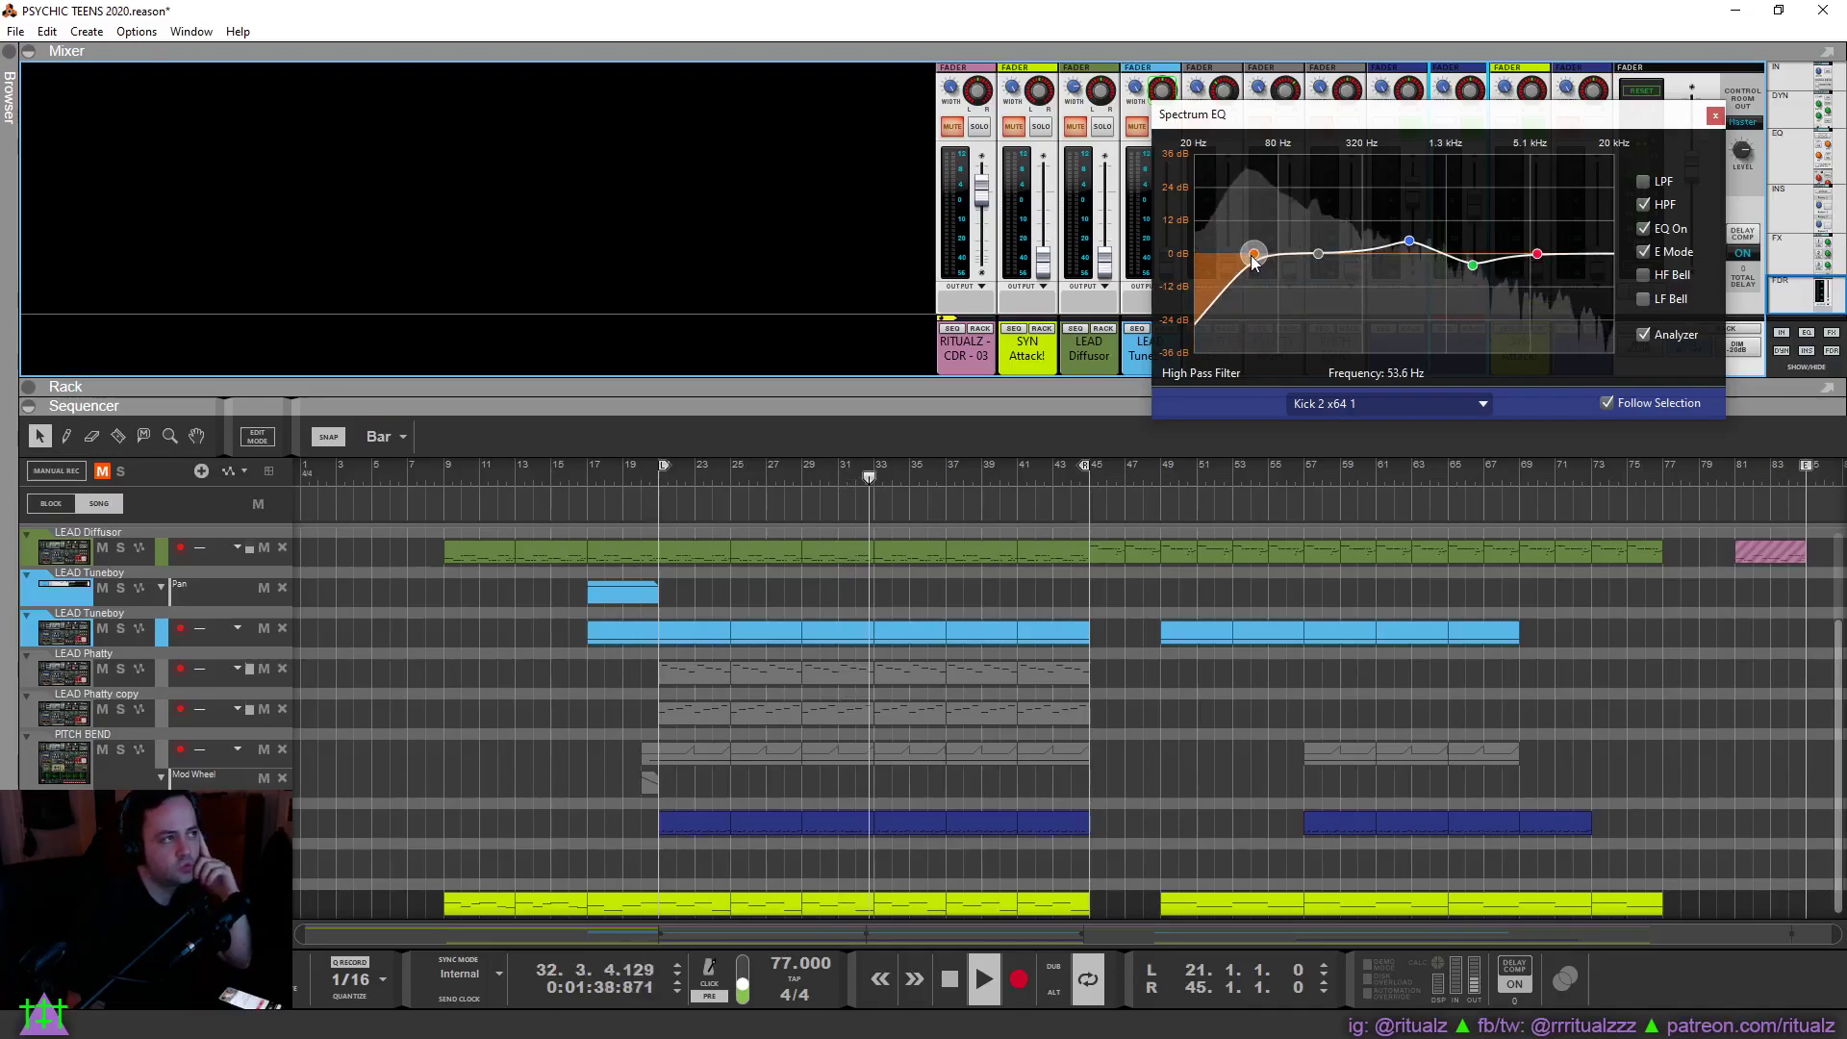
{"action": "mouse_move", "coordinate": [1253, 256]}
{"action": "left_mouse_down"}
{"action": "mouse_move", "coordinate": [1220, 257]}
{"action": "mouse_move", "coordinate": [1253, 262]}
{"action": "left_mouse_up"}
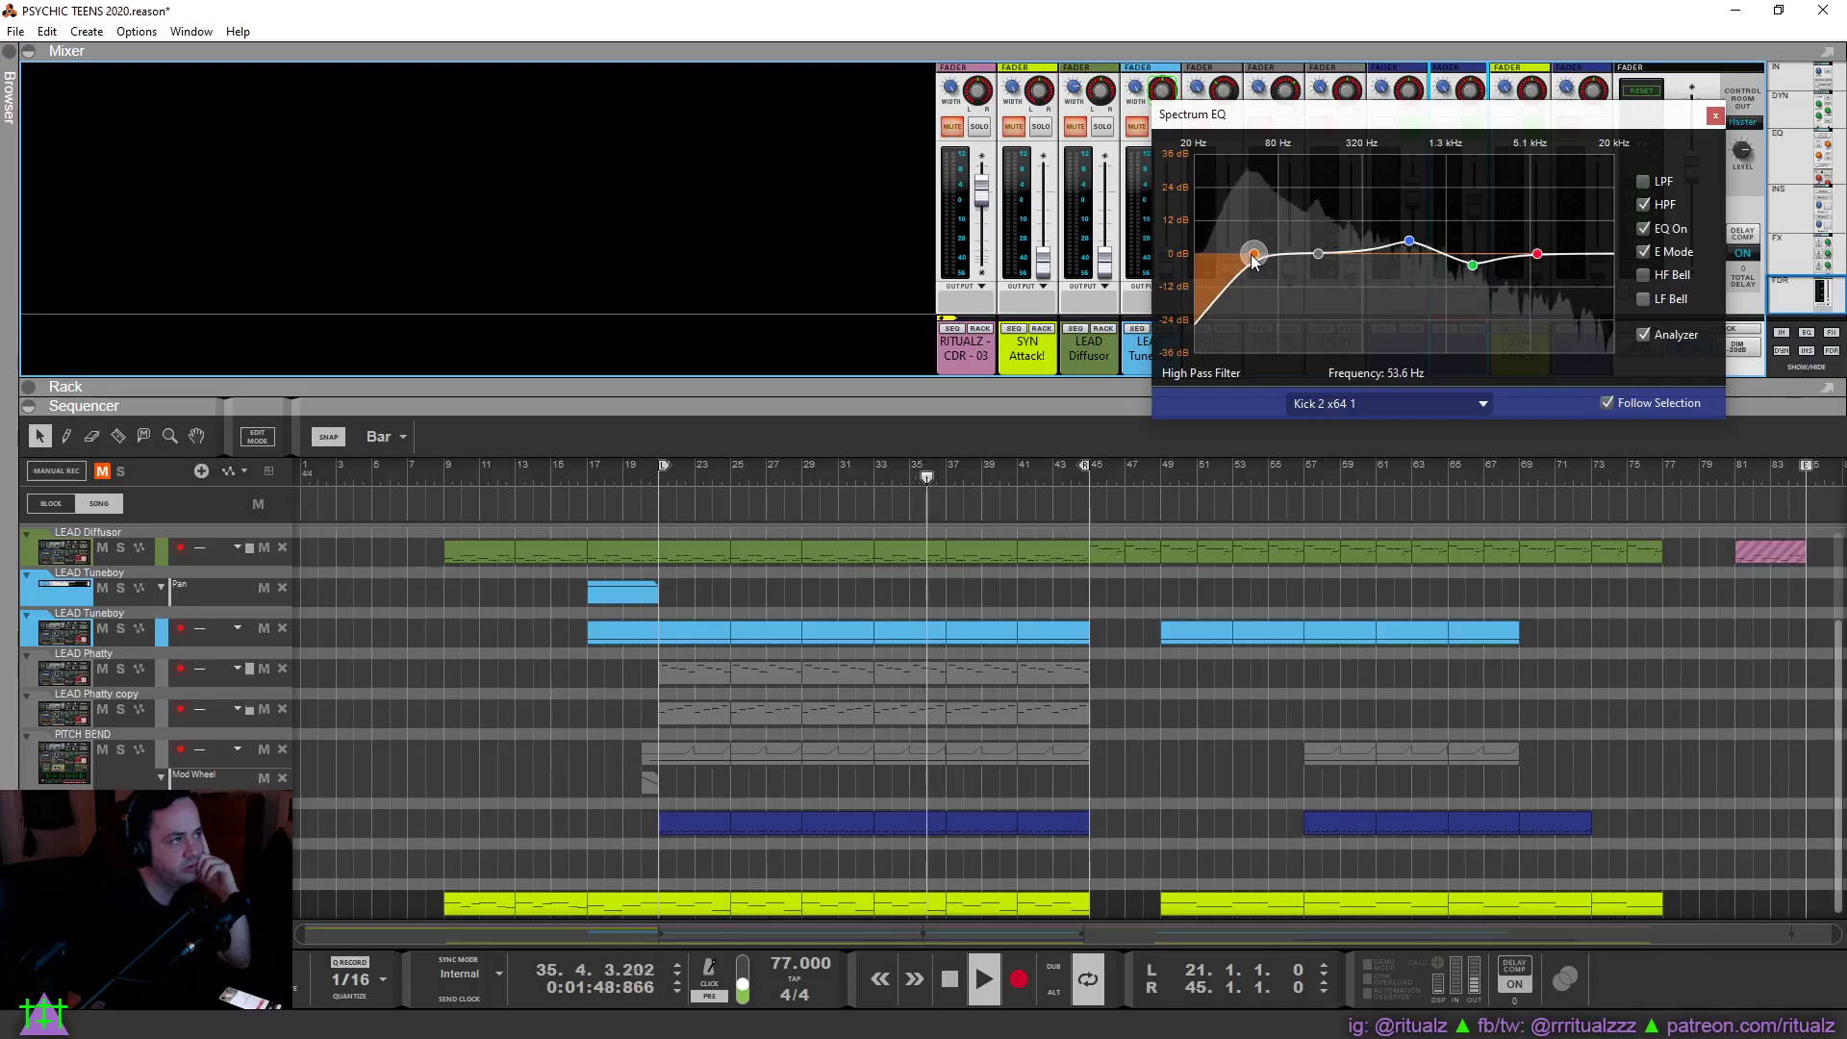
{"action": "left_click", "coordinate": [1645, 181]}
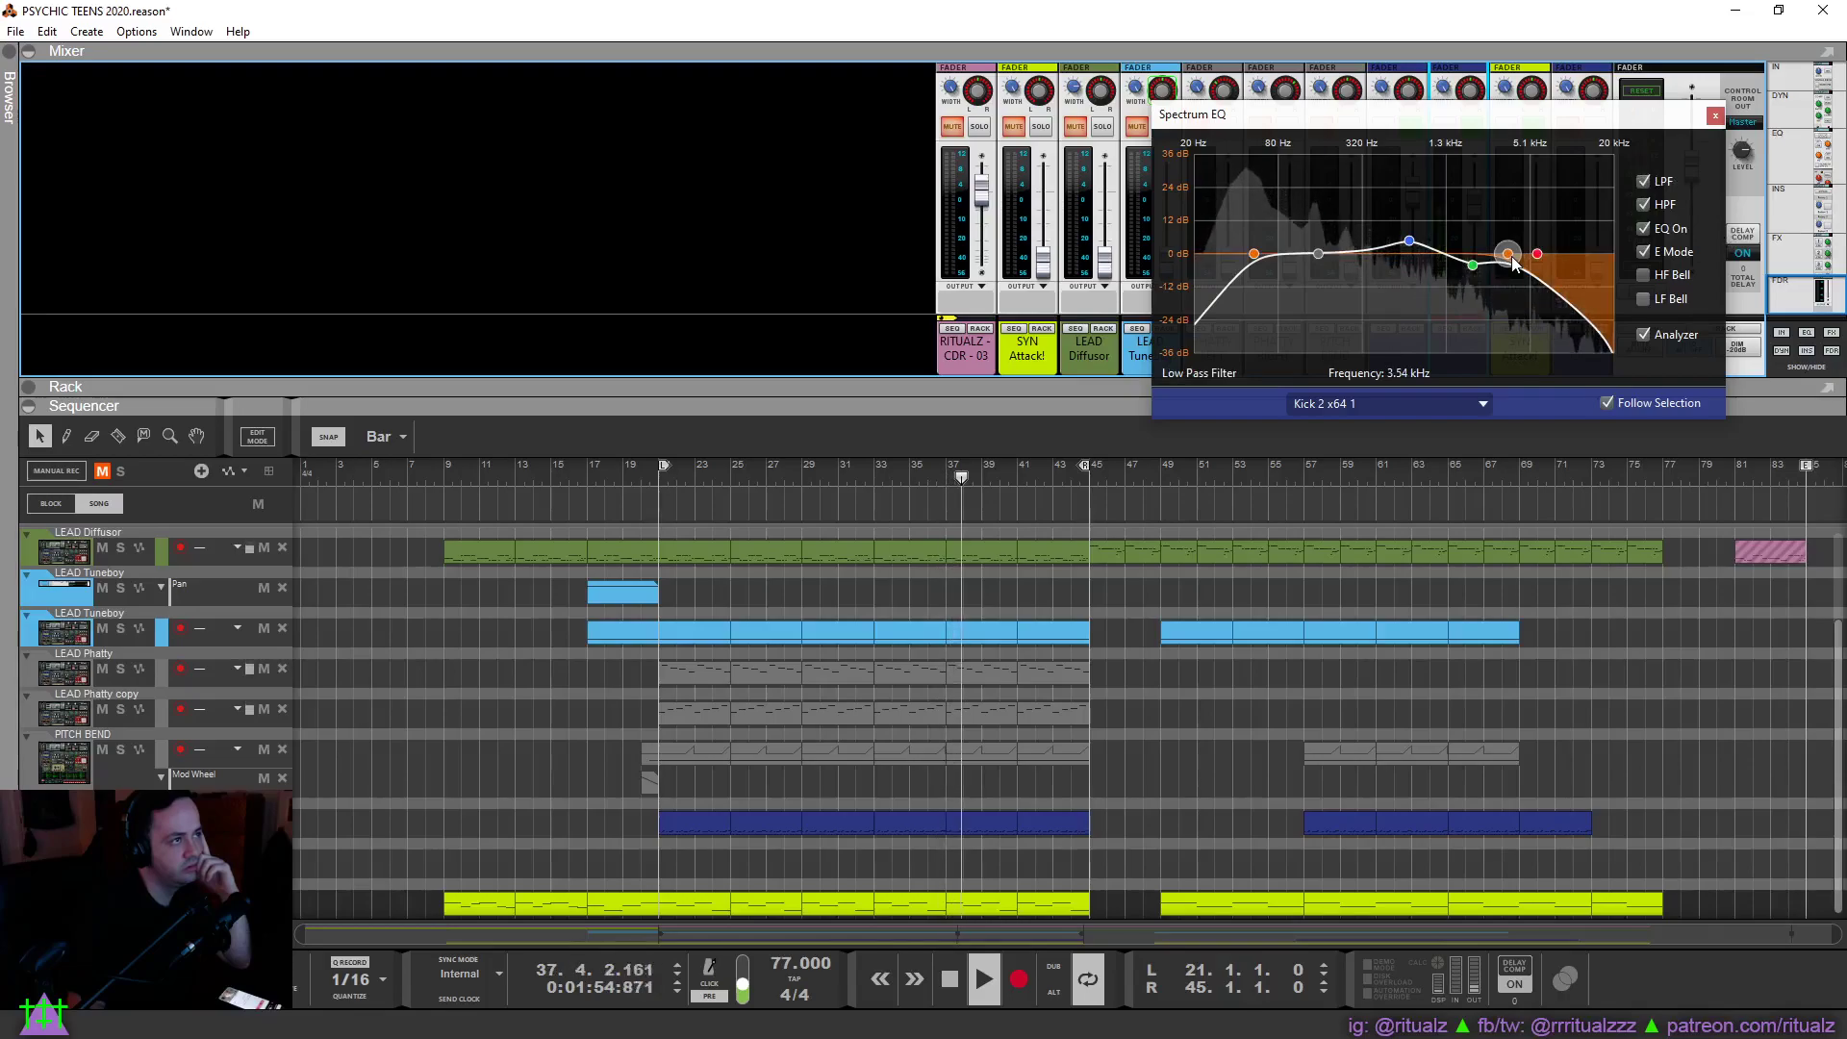
{"action": "left_click_drag", "start_coordinate": [1513, 262], "coordinate": [1494, 250]}
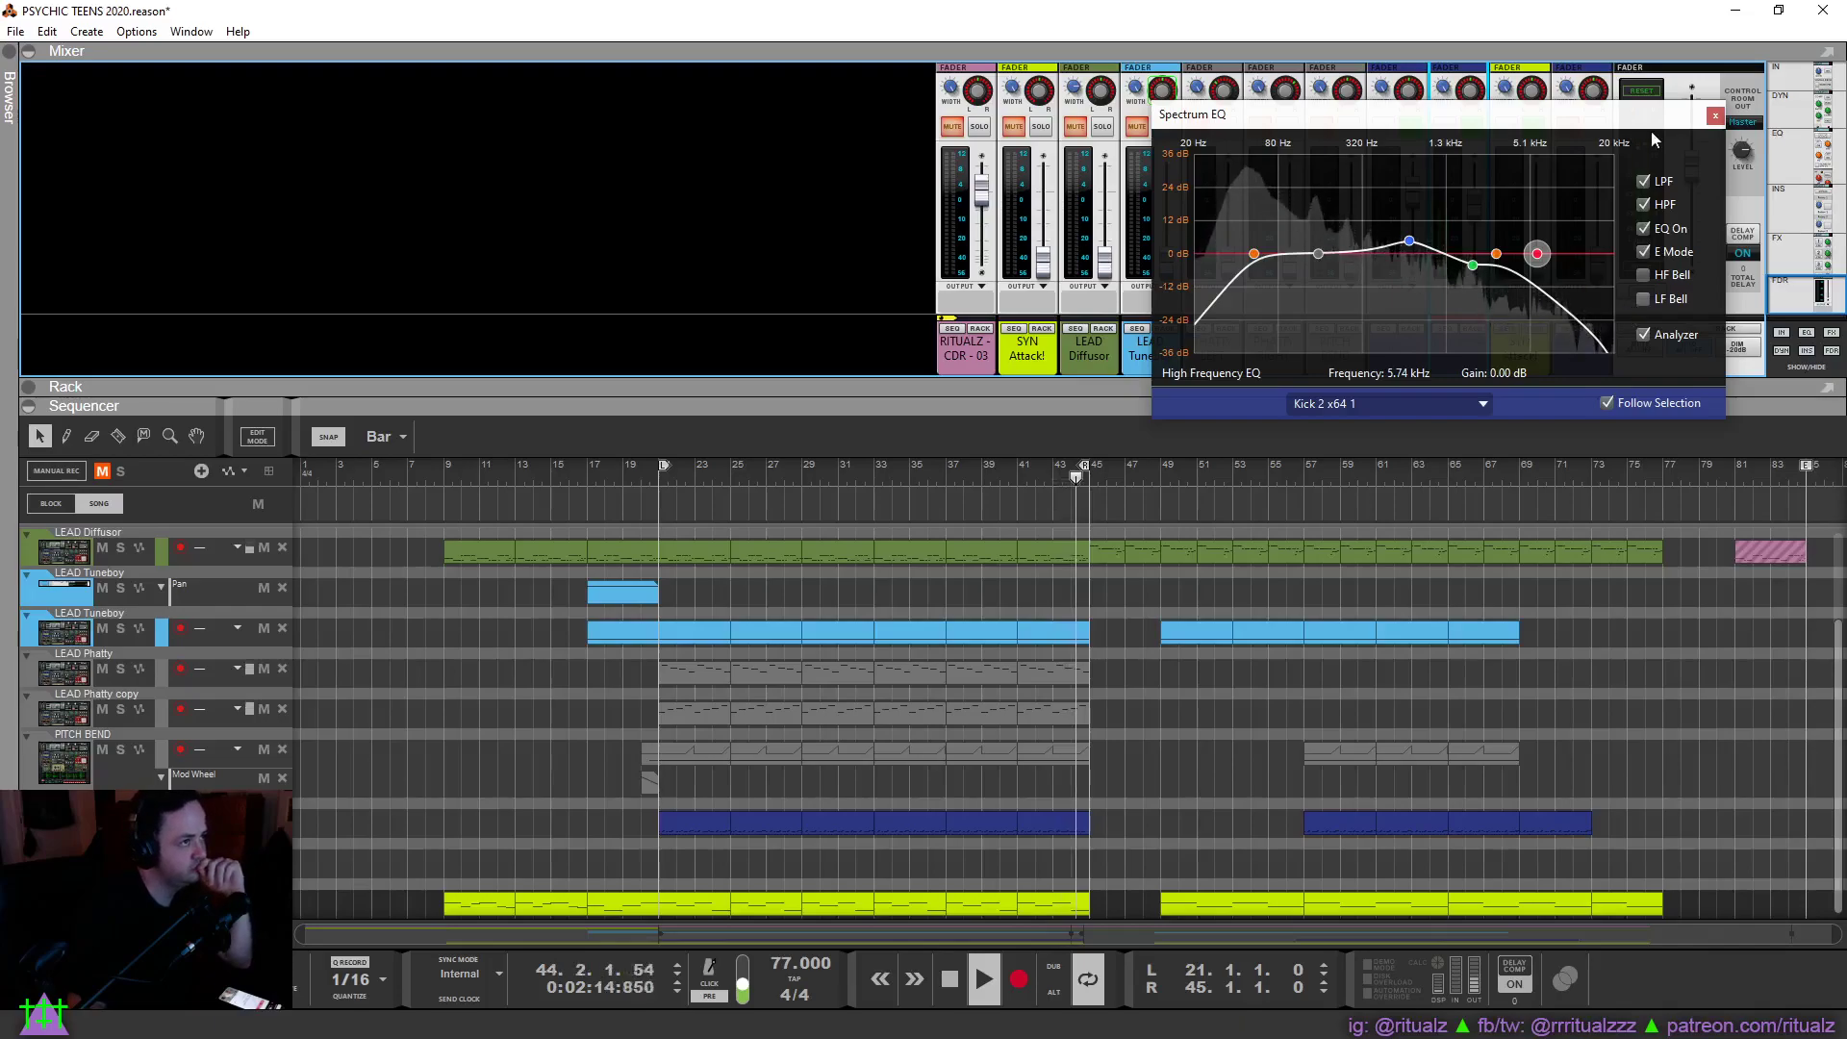
Switch the kick EQ's low band to a bell, boost it 7.94 dB at 118.5 Hz, and close the EQ window.
{"action": "left_click", "coordinate": [1318, 253]}
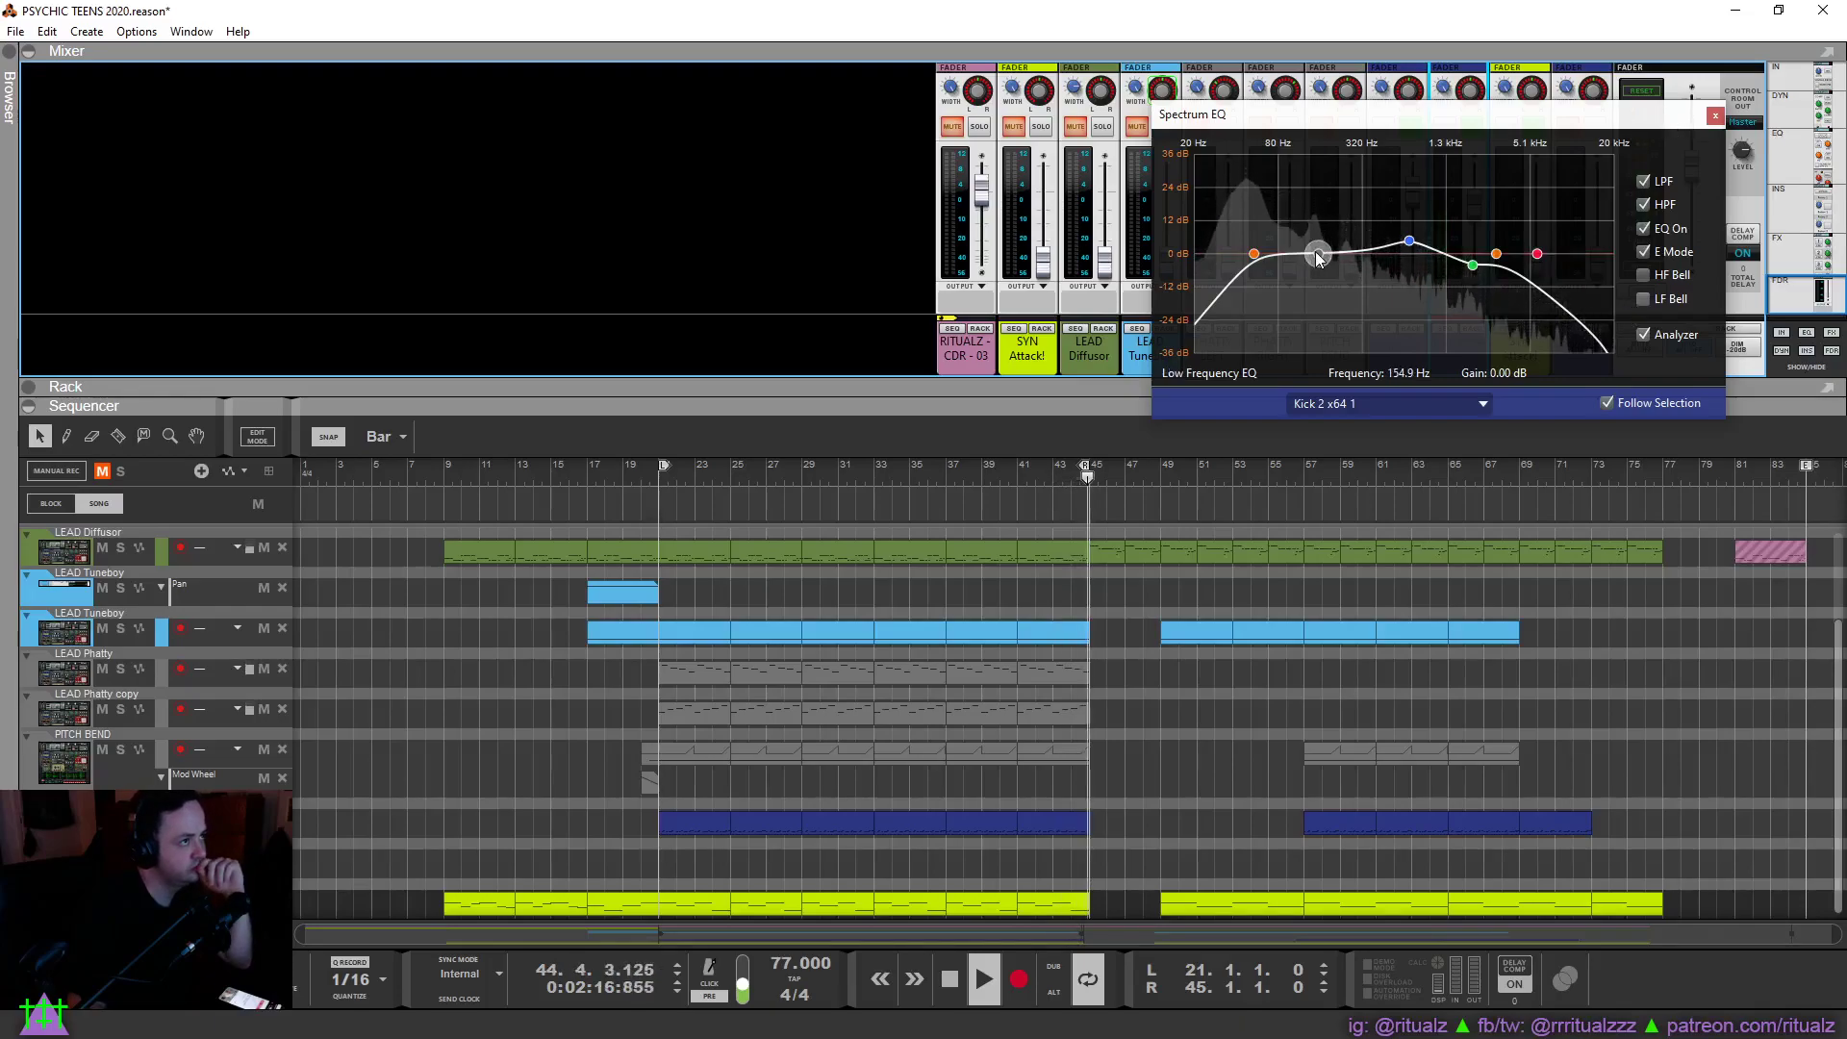
{"action": "left_click", "coordinate": [1643, 300]}
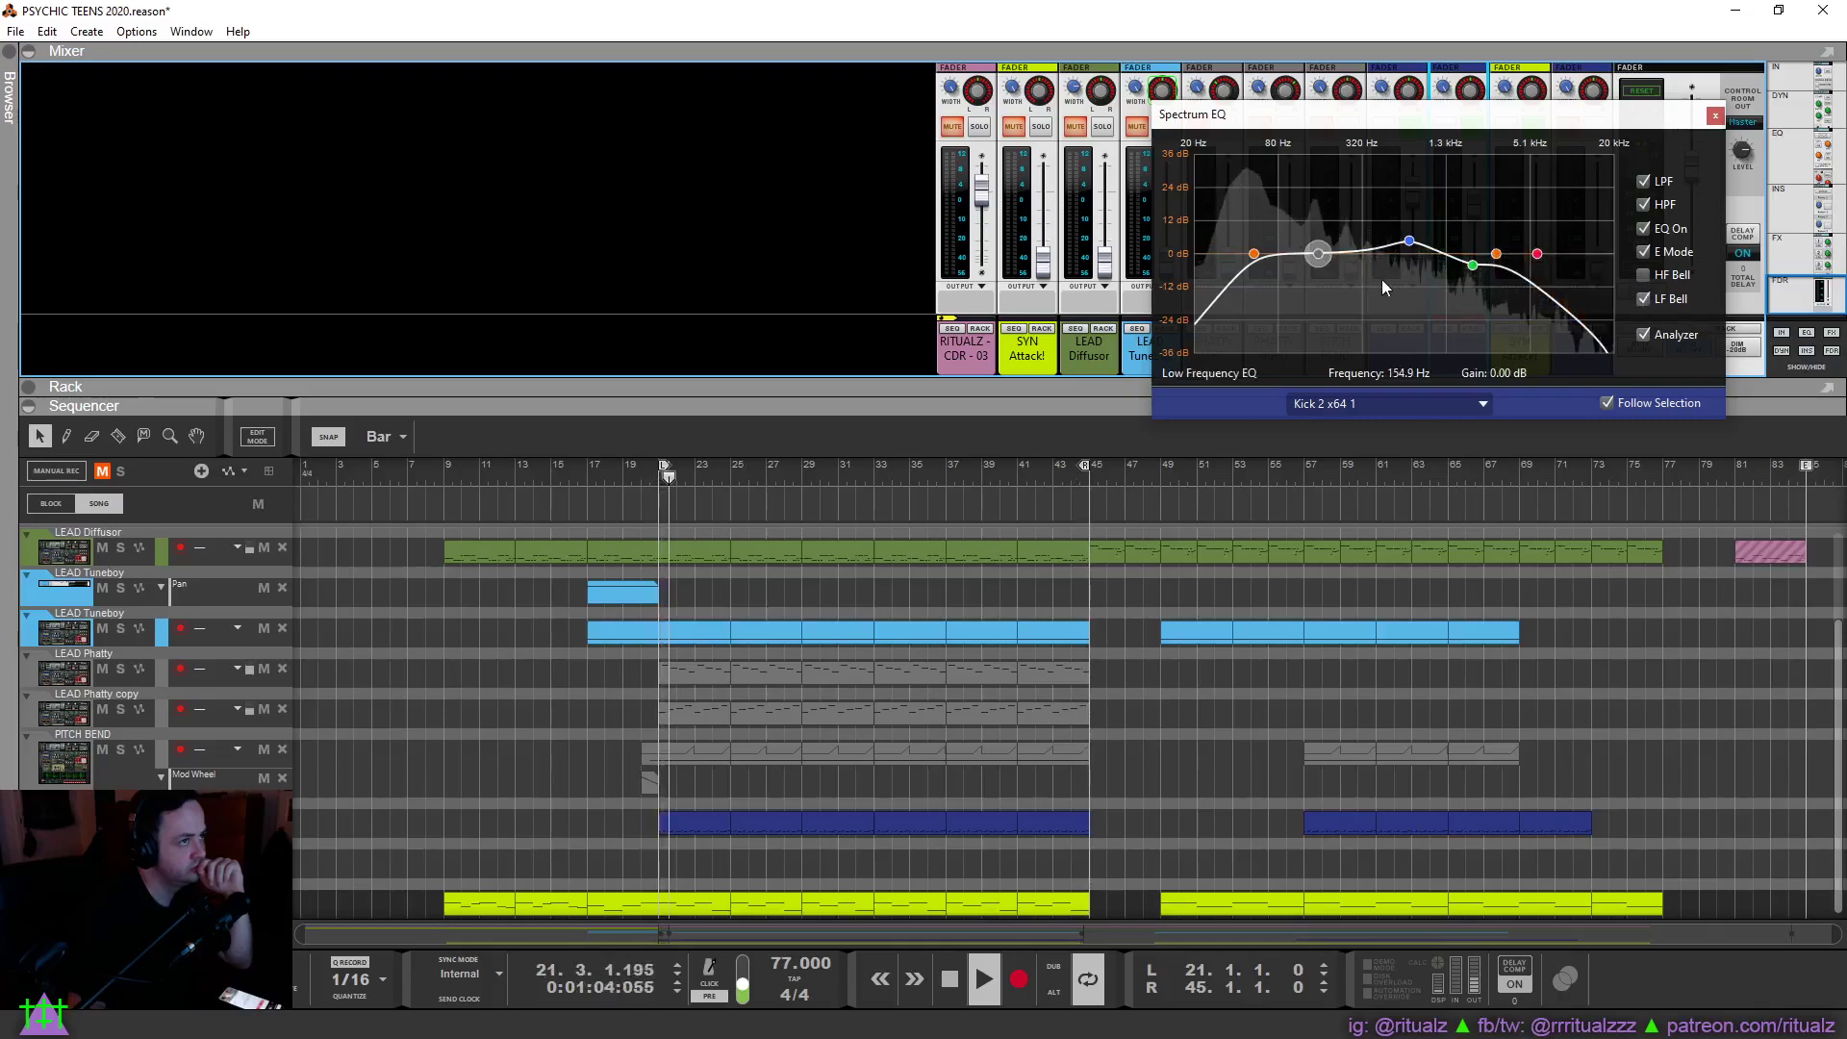
{"action": "mouse_move", "coordinate": [1331, 262]}
{"action": "left_mouse_down"}
{"action": "mouse_move", "coordinate": [1307, 214]}
{"action": "mouse_move", "coordinate": [1301, 243]}
{"action": "left_mouse_up"}
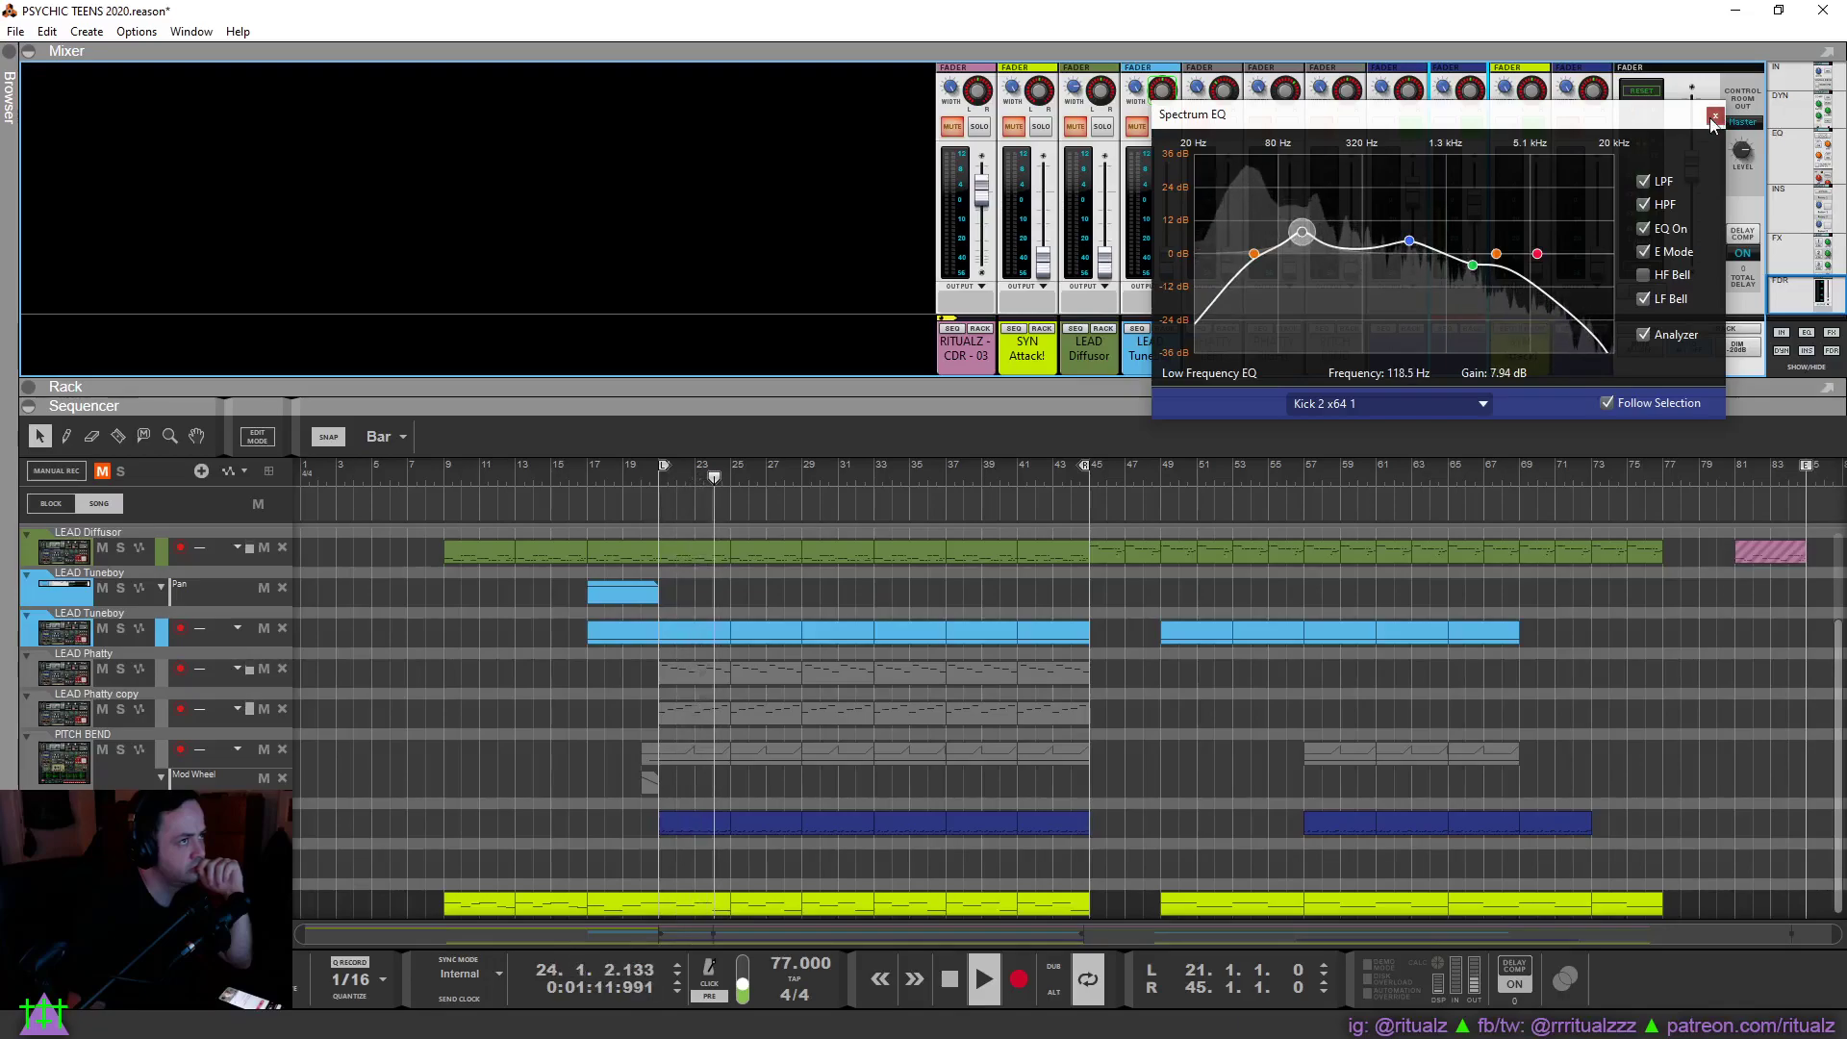
{"action": "key", "text": "Escape"}
Show the kick's devices in the rack and add an MClass Compressor after its Scream 4 distortion unit.
{"action": "left_click", "coordinate": [1535, 328]}
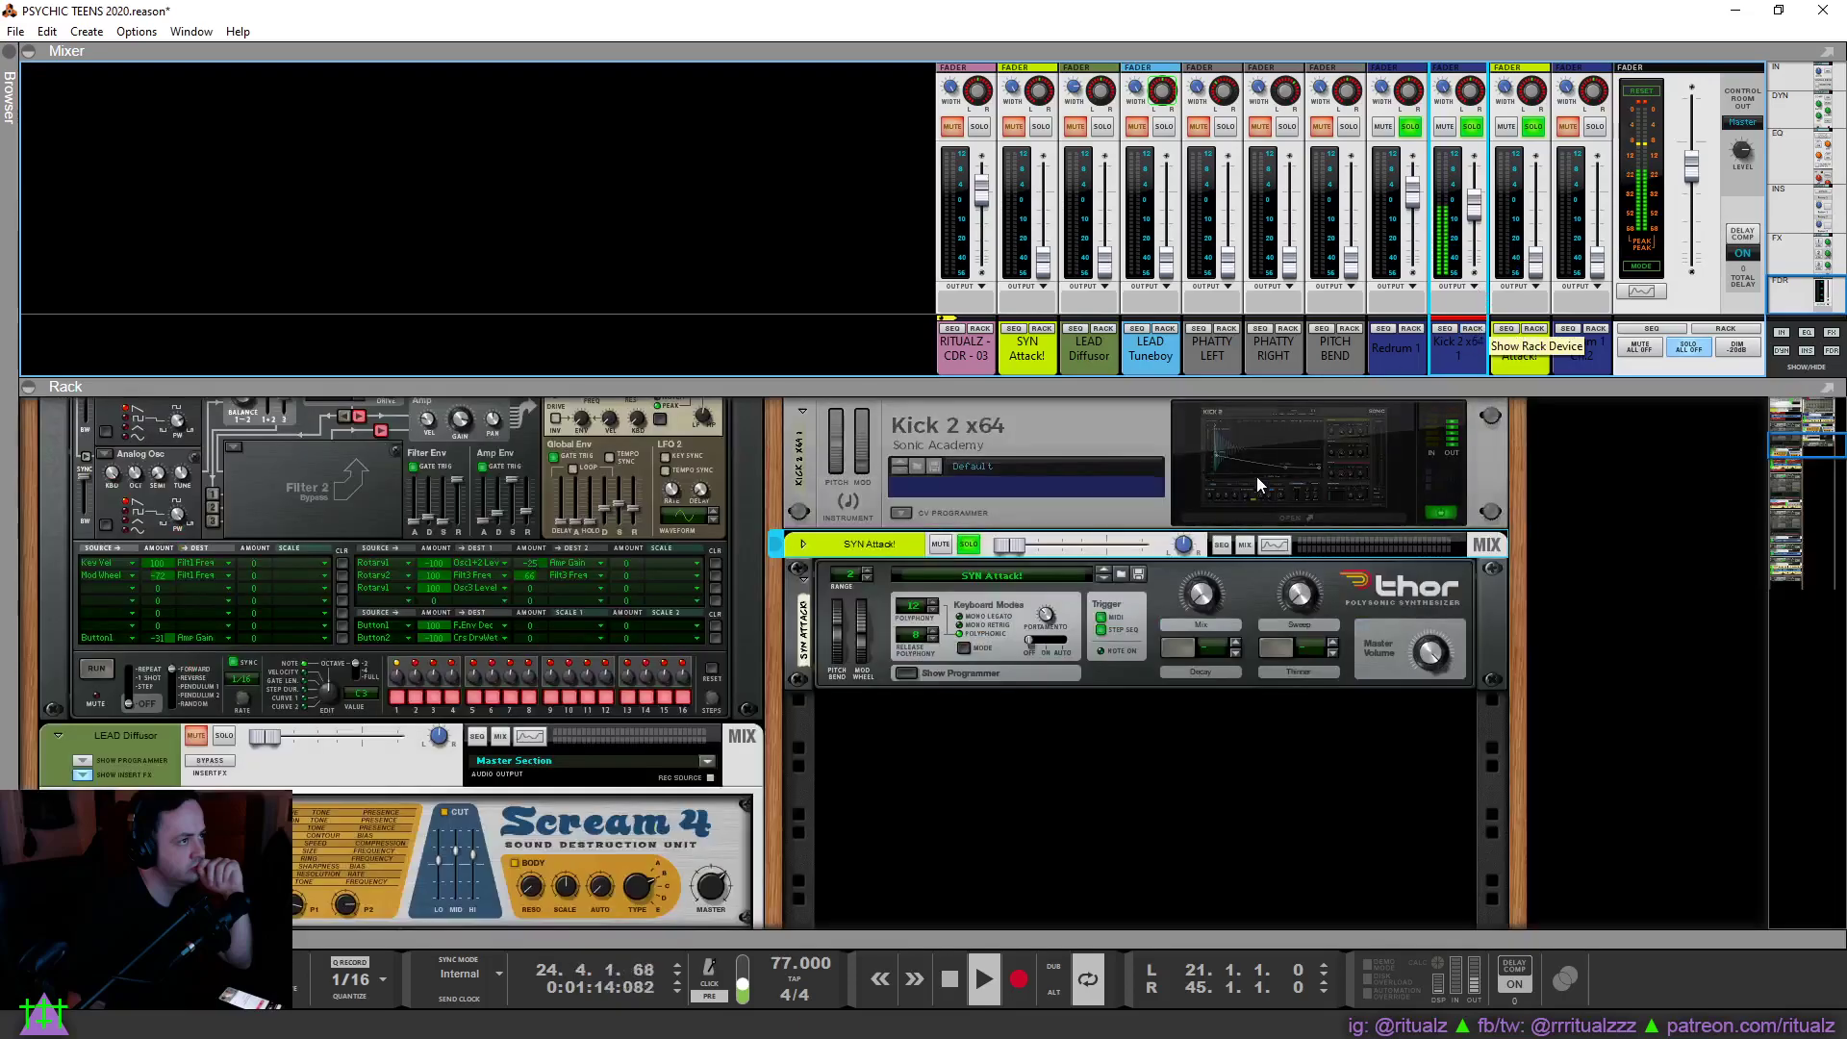
{"action": "scroll", "coordinate": [979, 536], "scroll_direction": "up", "scroll_amount": 3}
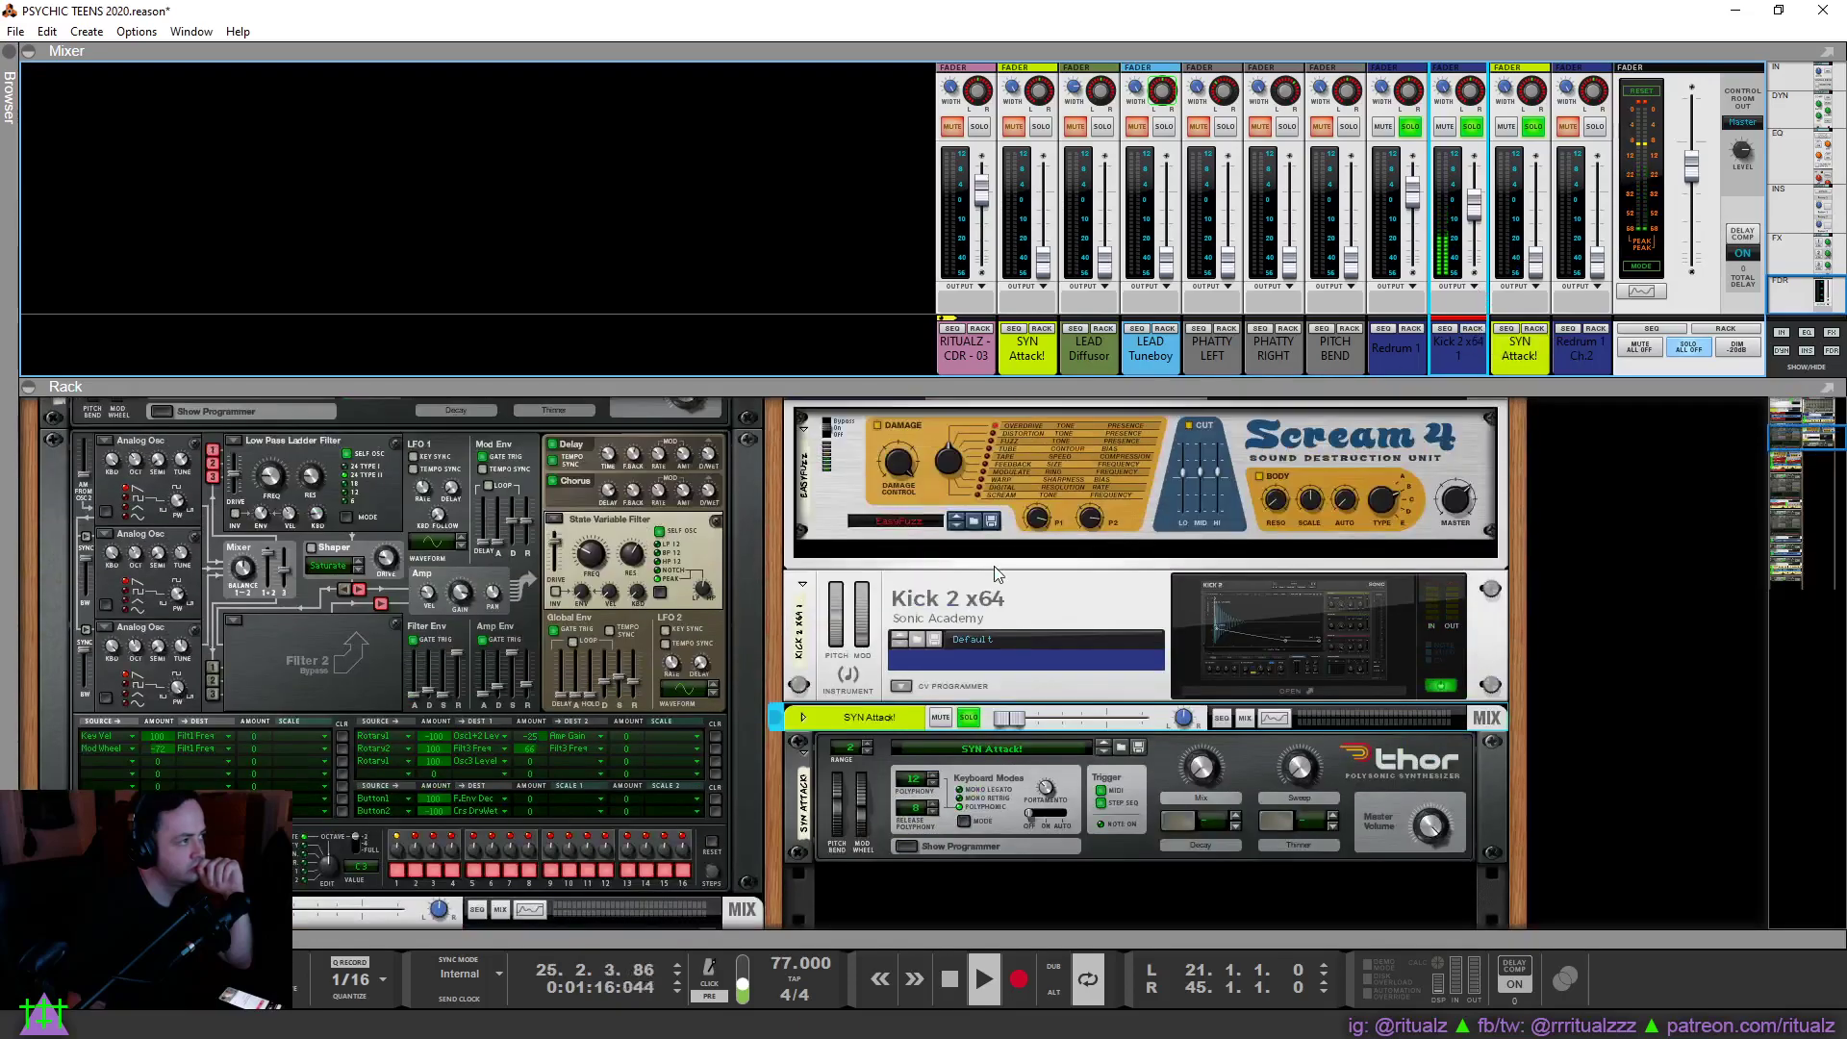
{"action": "right_click", "coordinate": [979, 543]}
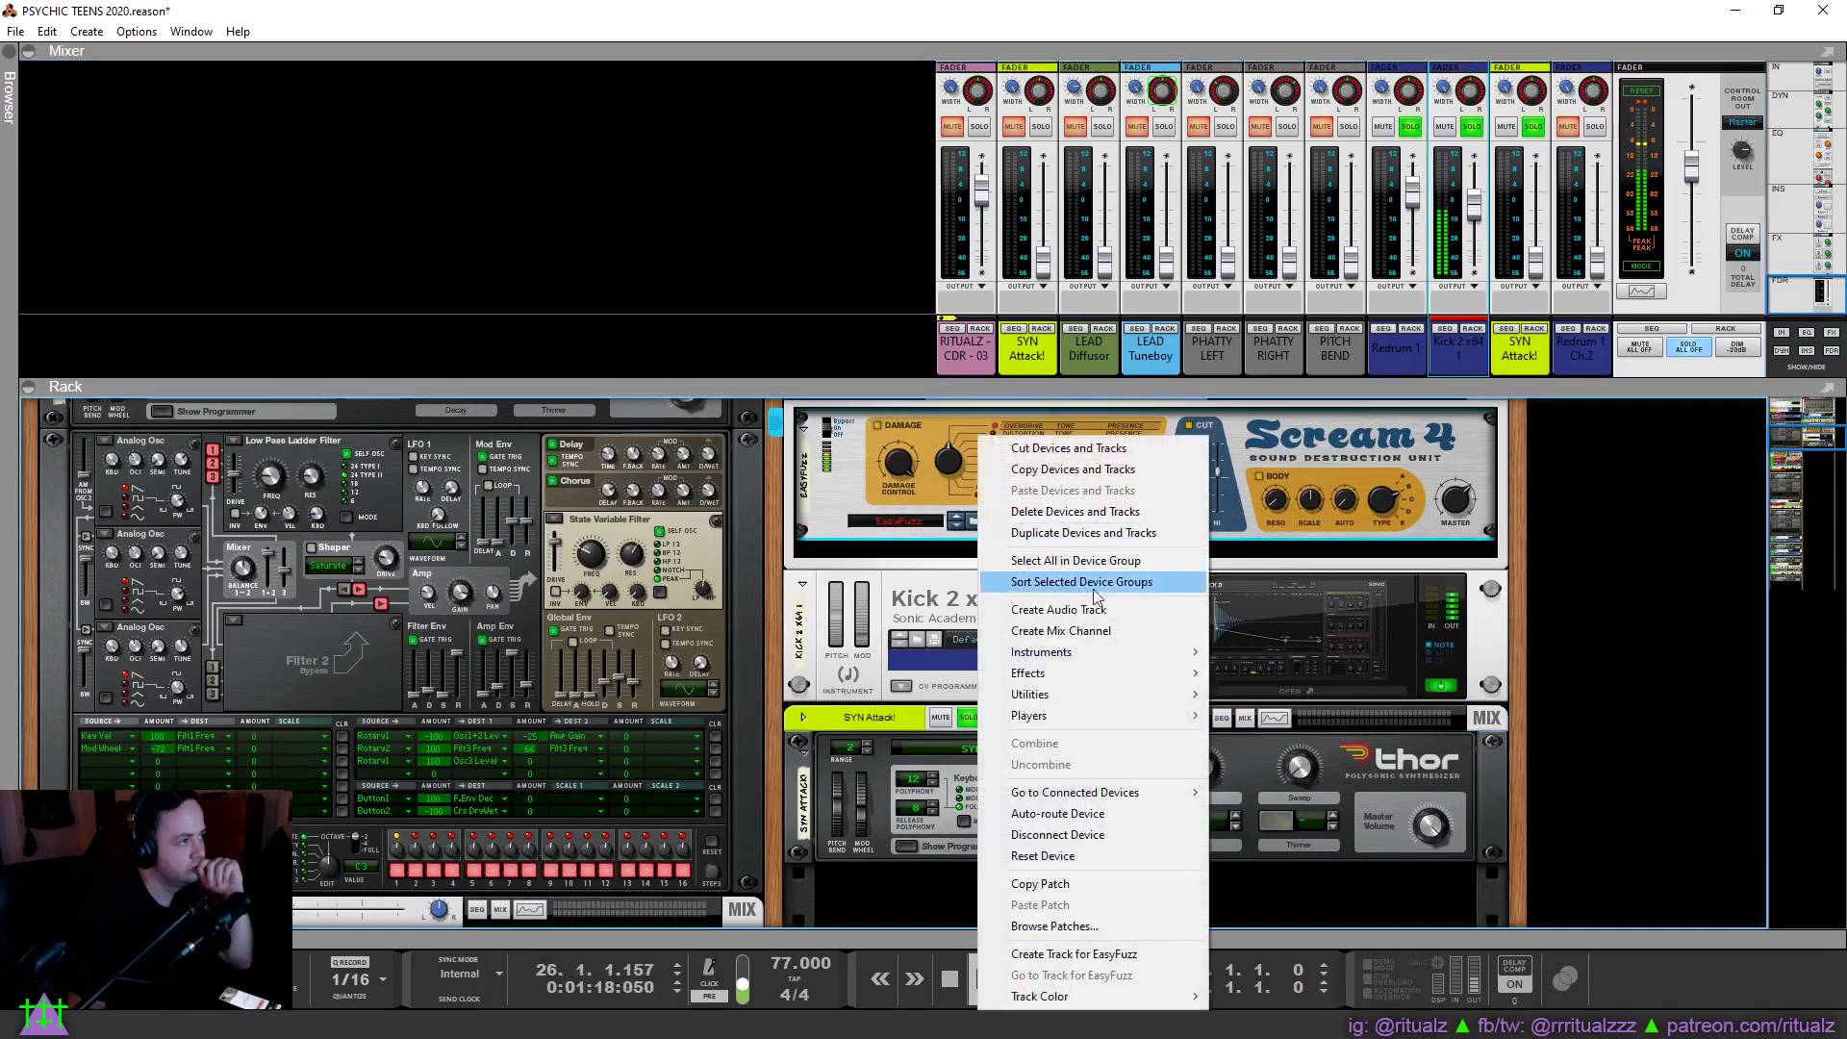
{"action": "mouse_move", "coordinate": [1157, 683]}
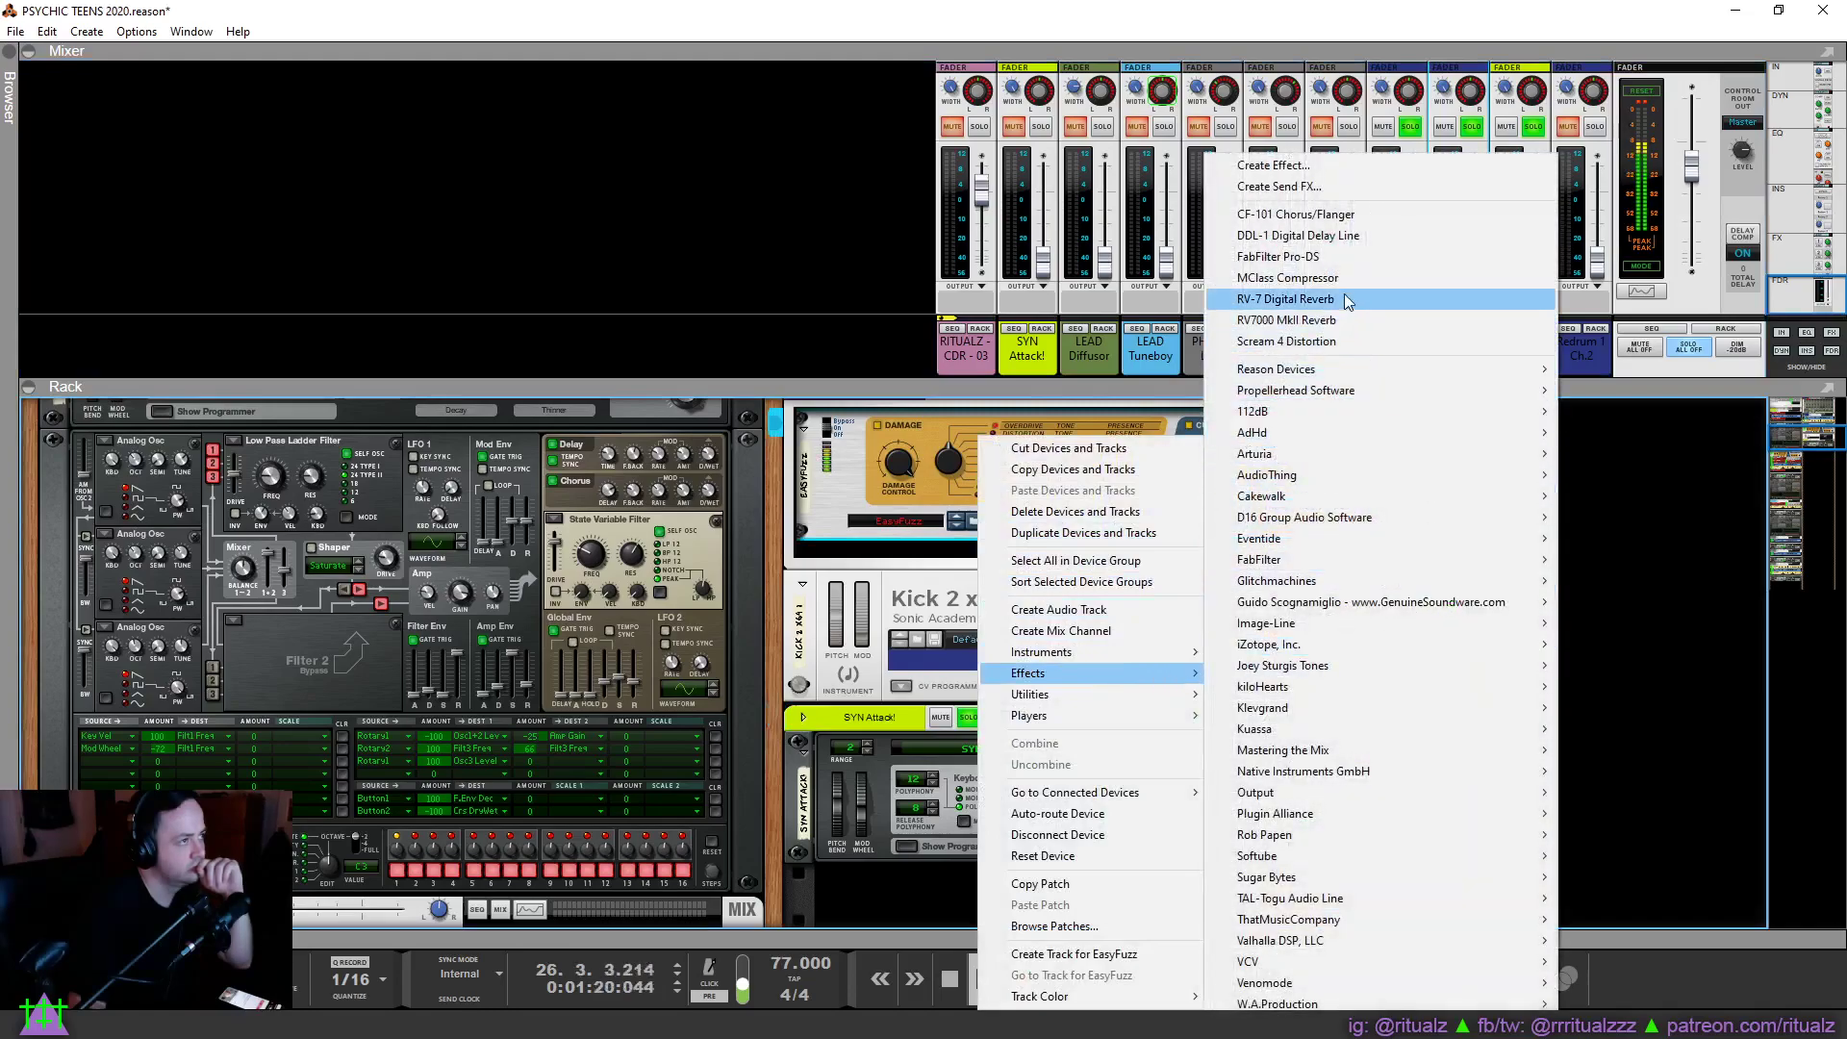
{"action": "left_click", "coordinate": [1287, 278]}
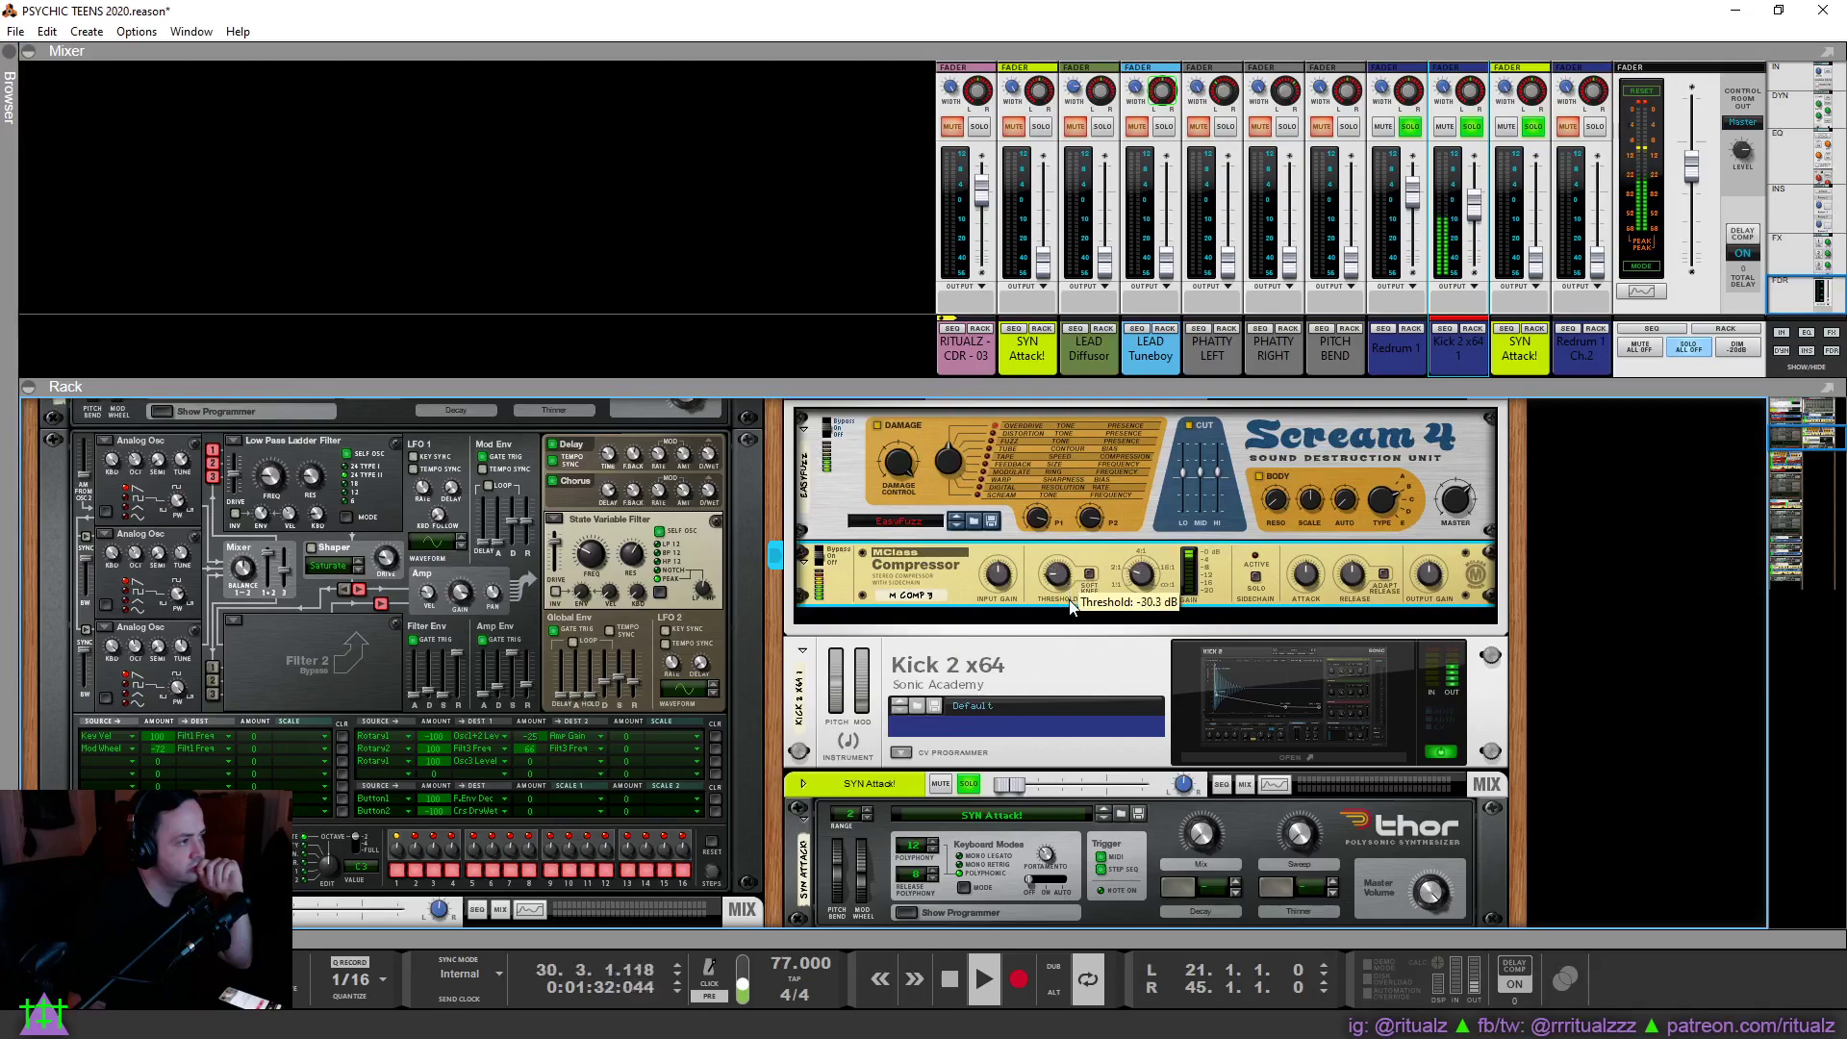
Adjust the threshold of the kick's MClass Compressor.
{"action": "mouse_move", "coordinate": [1074, 577]}
{"action": "left_mouse_down"}
{"action": "mouse_move", "coordinate": [1072, 548]}
{"action": "mouse_move", "coordinate": [1077, 562]}
{"action": "left_mouse_up"}
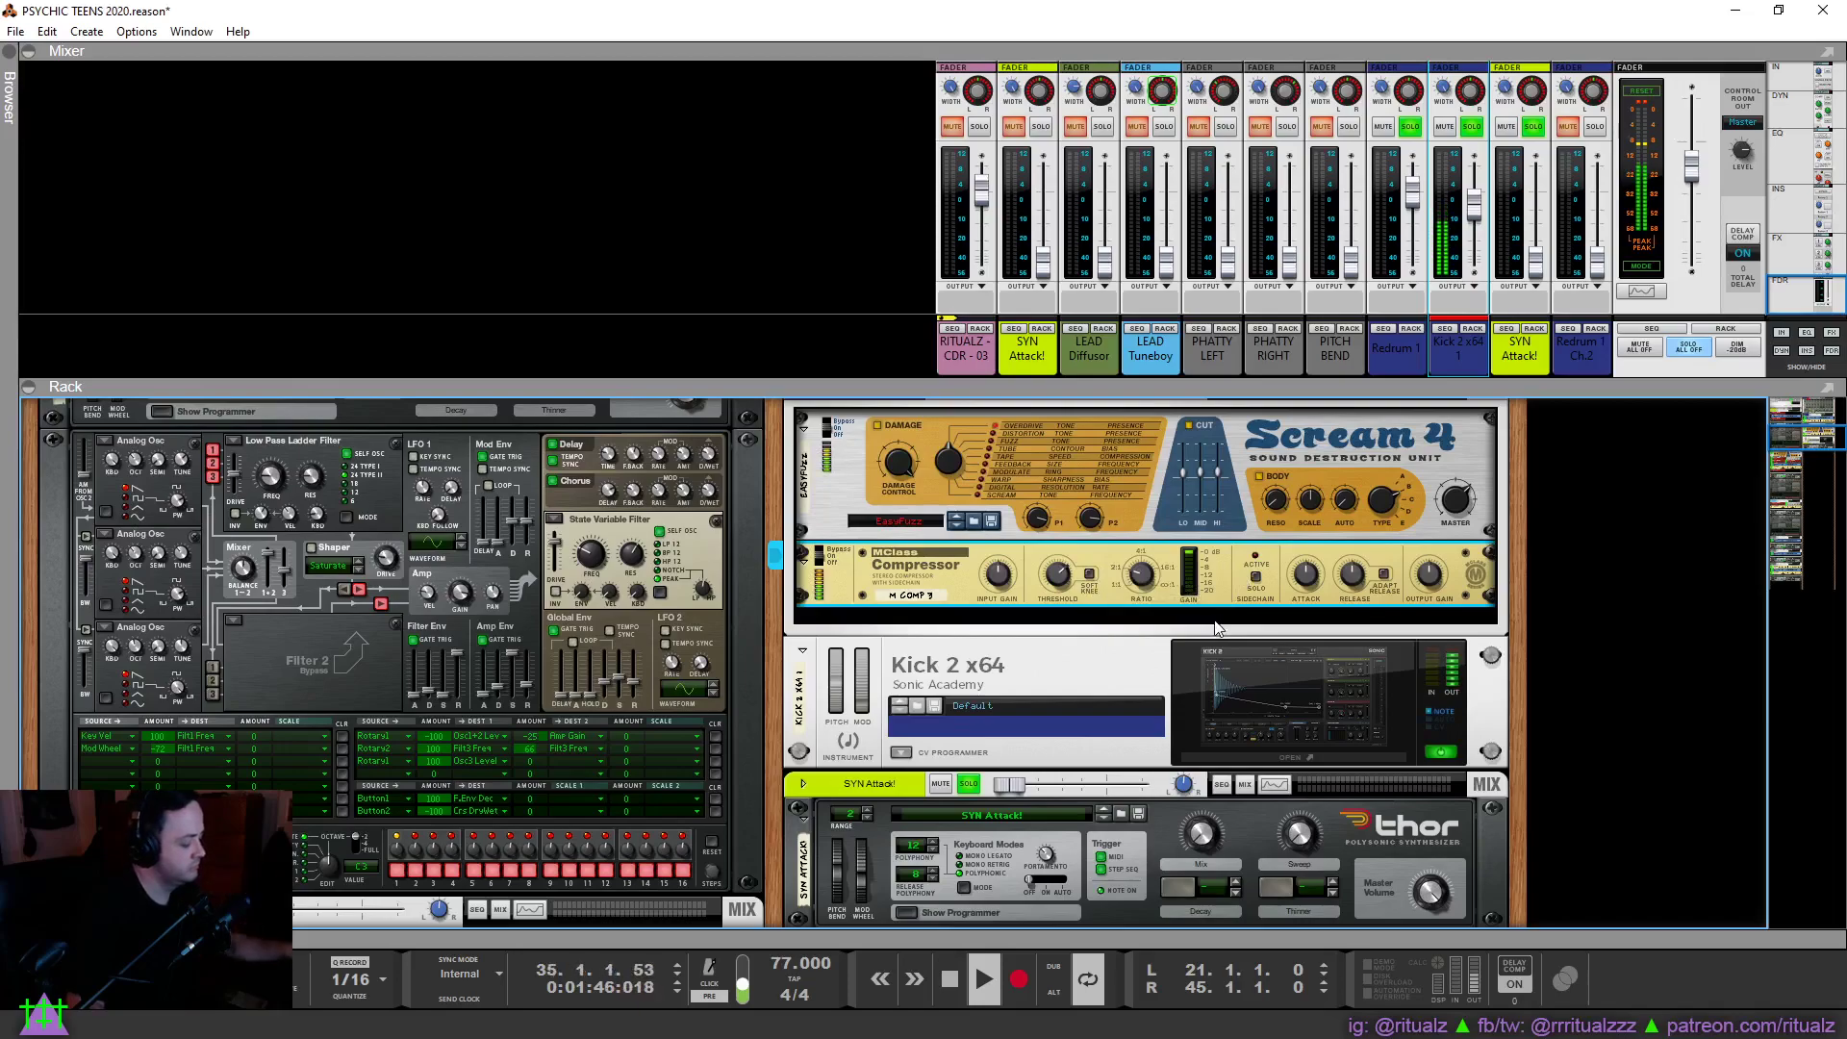
Unfold the second SYN Attack! mix channel and try to cable the kick compressor's sidechain input to that channel's dynamics sidechain.
{"action": "key", "text": "Tab"}
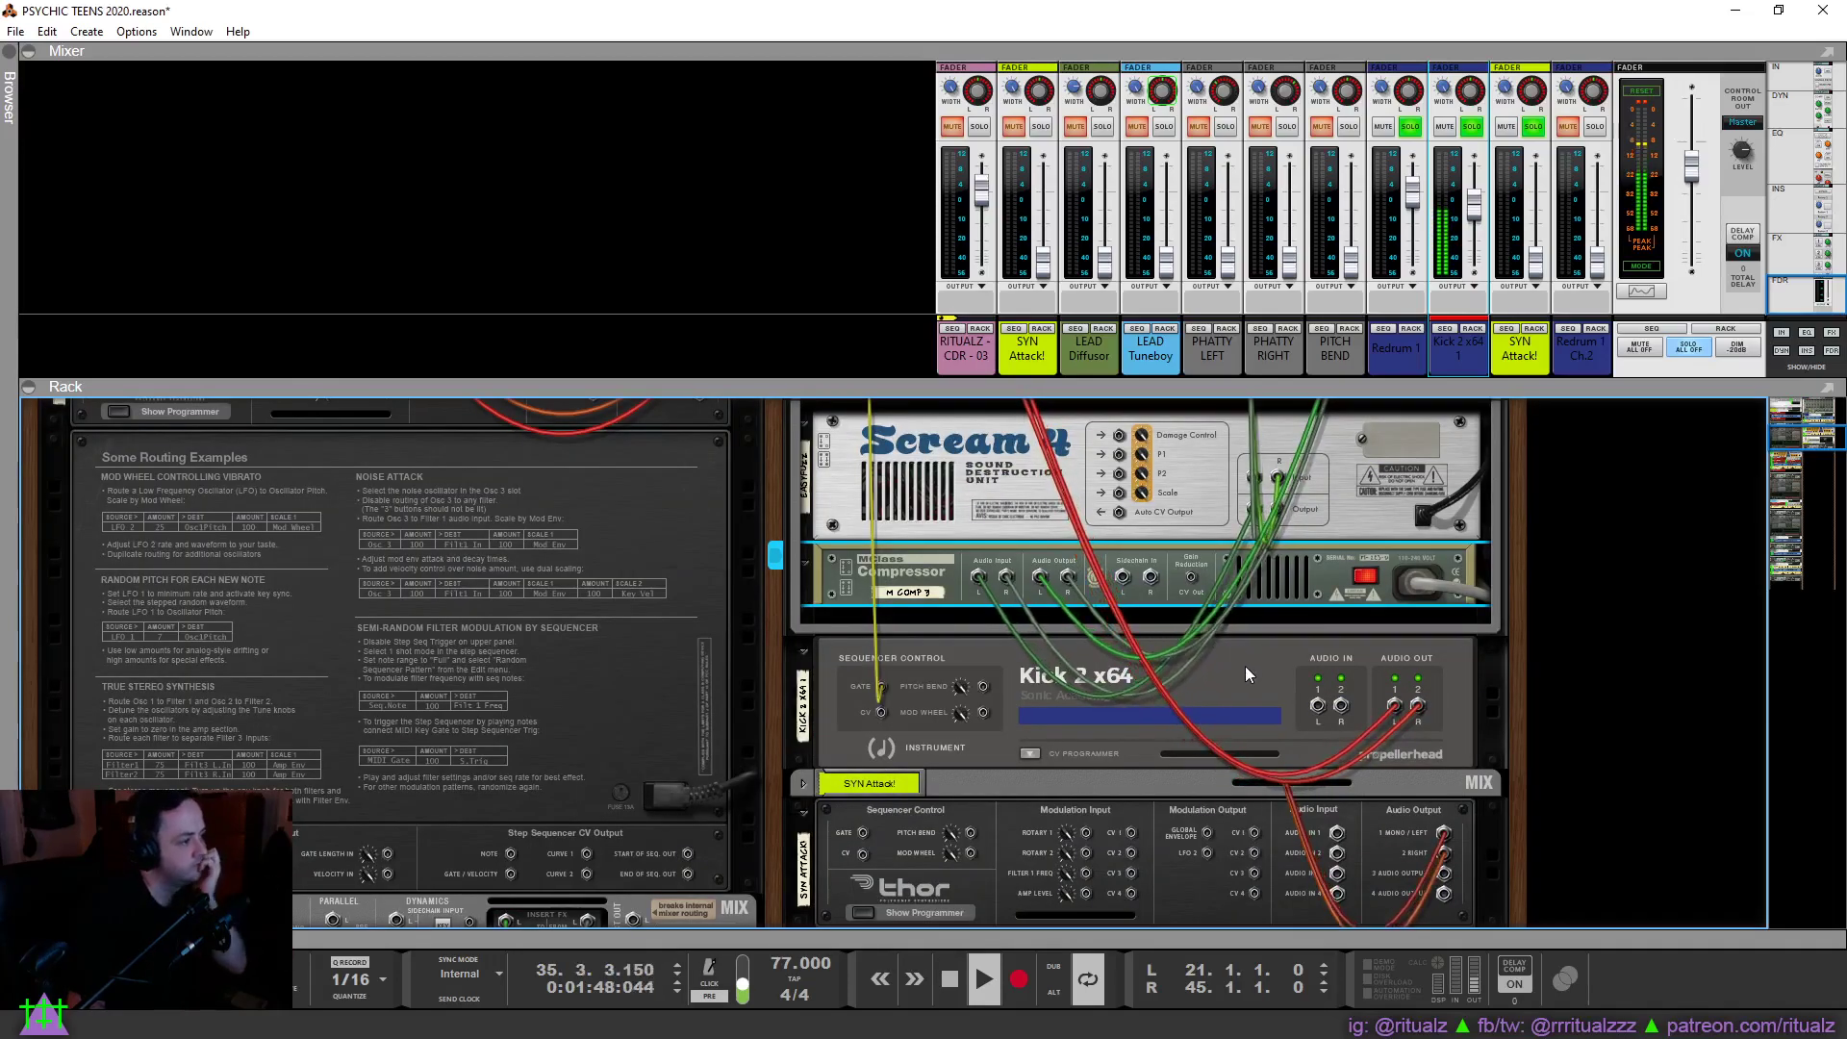
{"action": "scroll", "coordinate": [960, 697], "scroll_direction": "down", "scroll_amount": 2}
{"action": "left_click", "coordinate": [805, 727]}
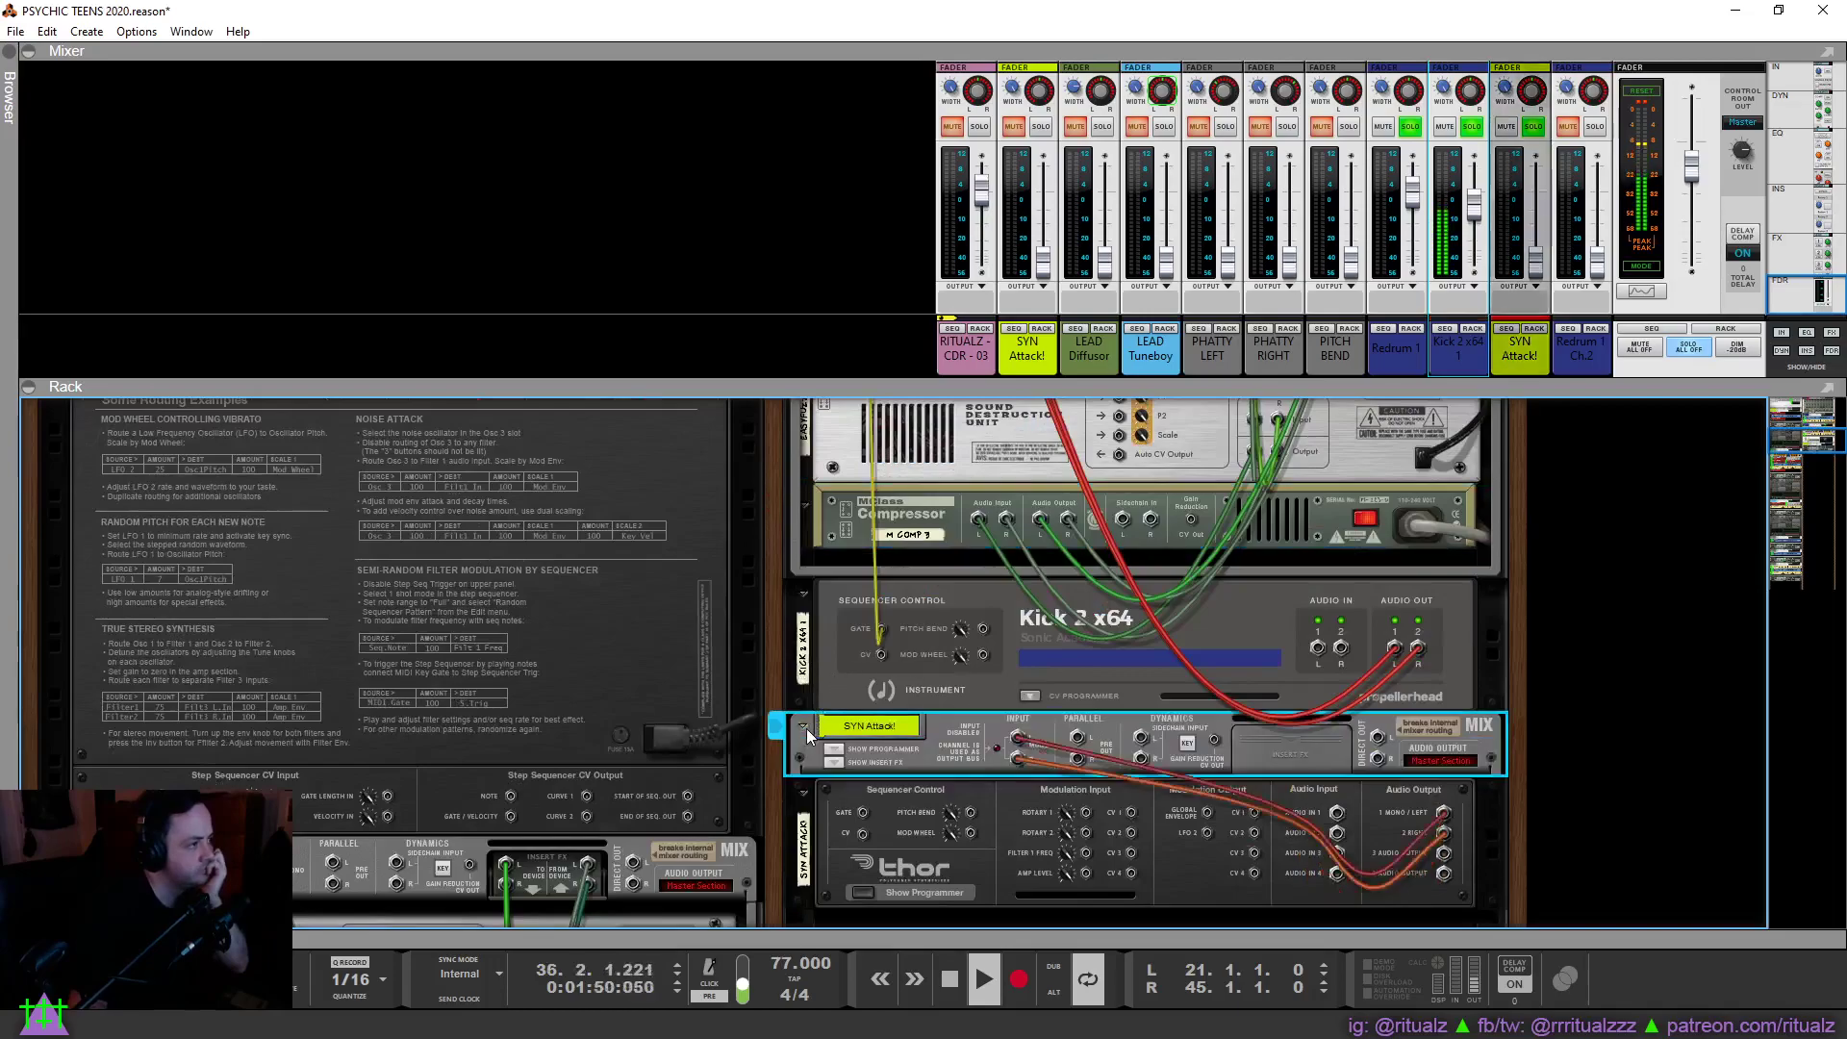
{"action": "scroll", "coordinate": [1394, 775], "scroll_direction": "up", "scroll_amount": 2}
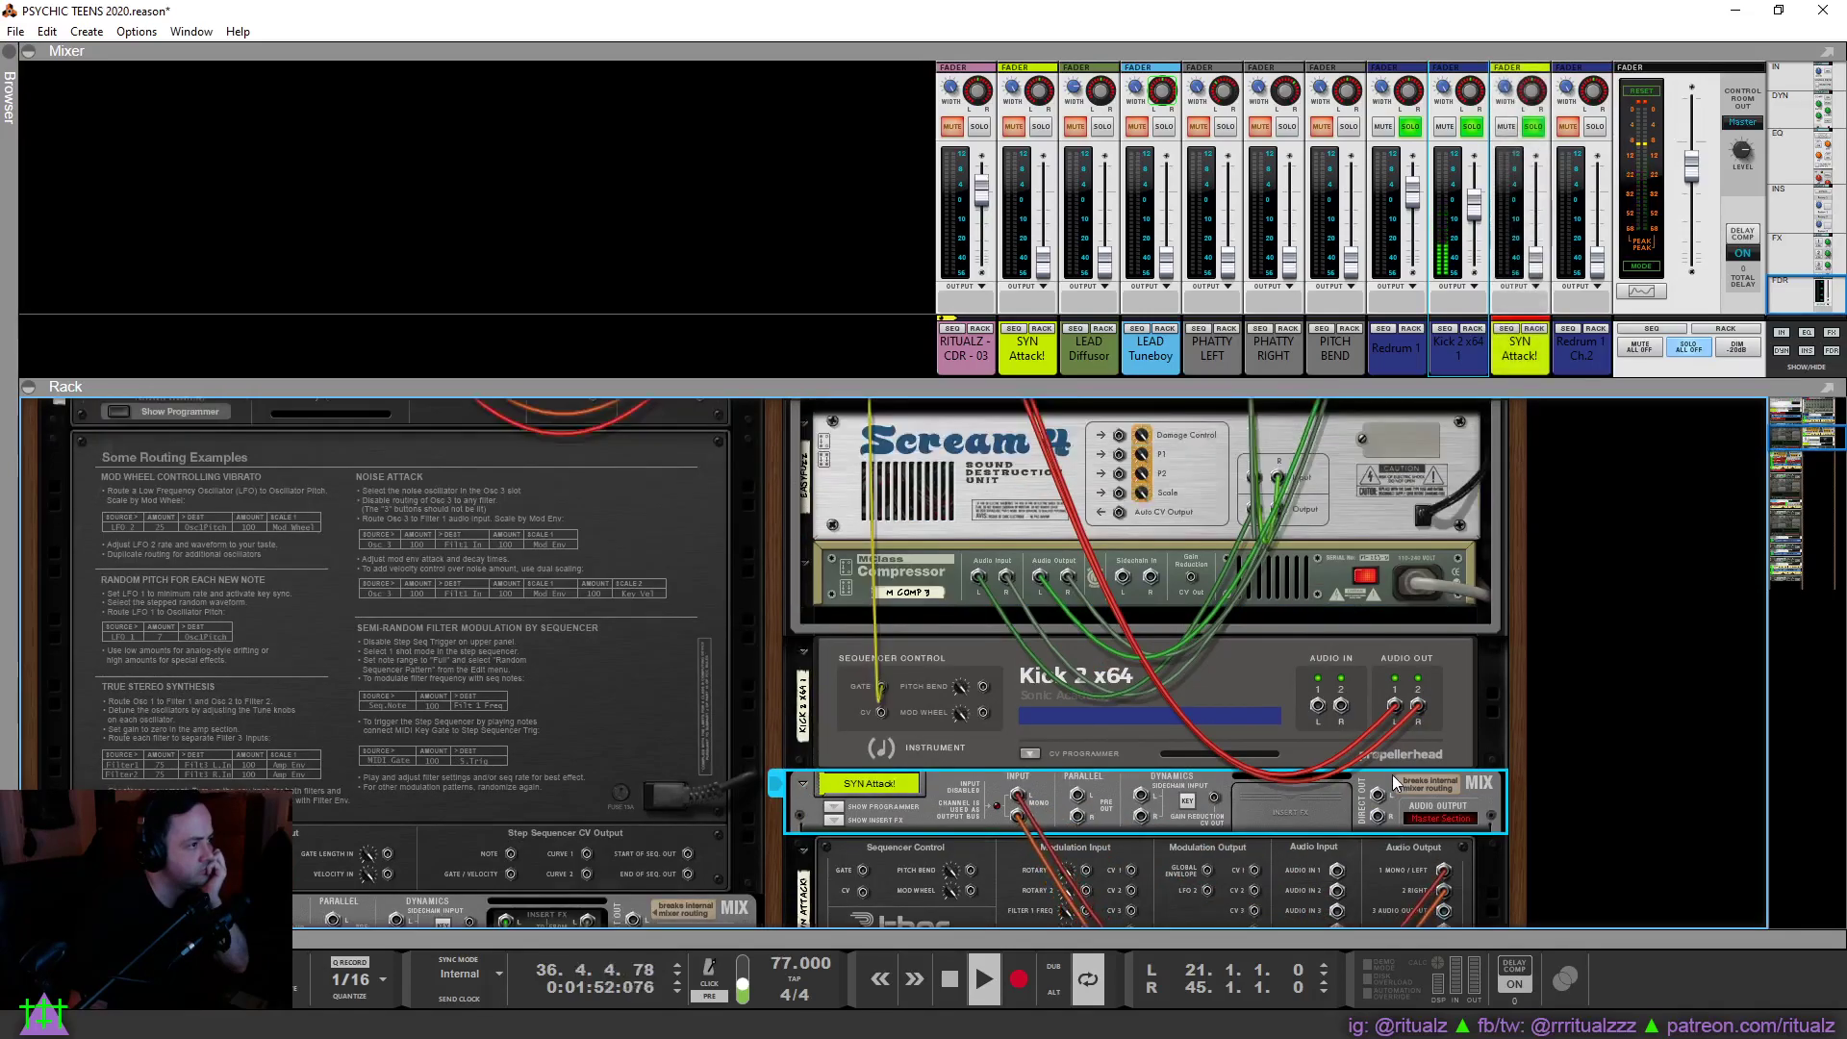
{"action": "left_click_drag", "start_coordinate": [1132, 584], "coordinate": [1145, 795]}
{"action": "mouse_move", "coordinate": [1125, 580]}
{"action": "left_mouse_down"}
{"action": "mouse_move", "coordinate": [1140, 859]}
{"action": "mouse_move", "coordinate": [1131, 575]}
{"action": "left_mouse_up"}
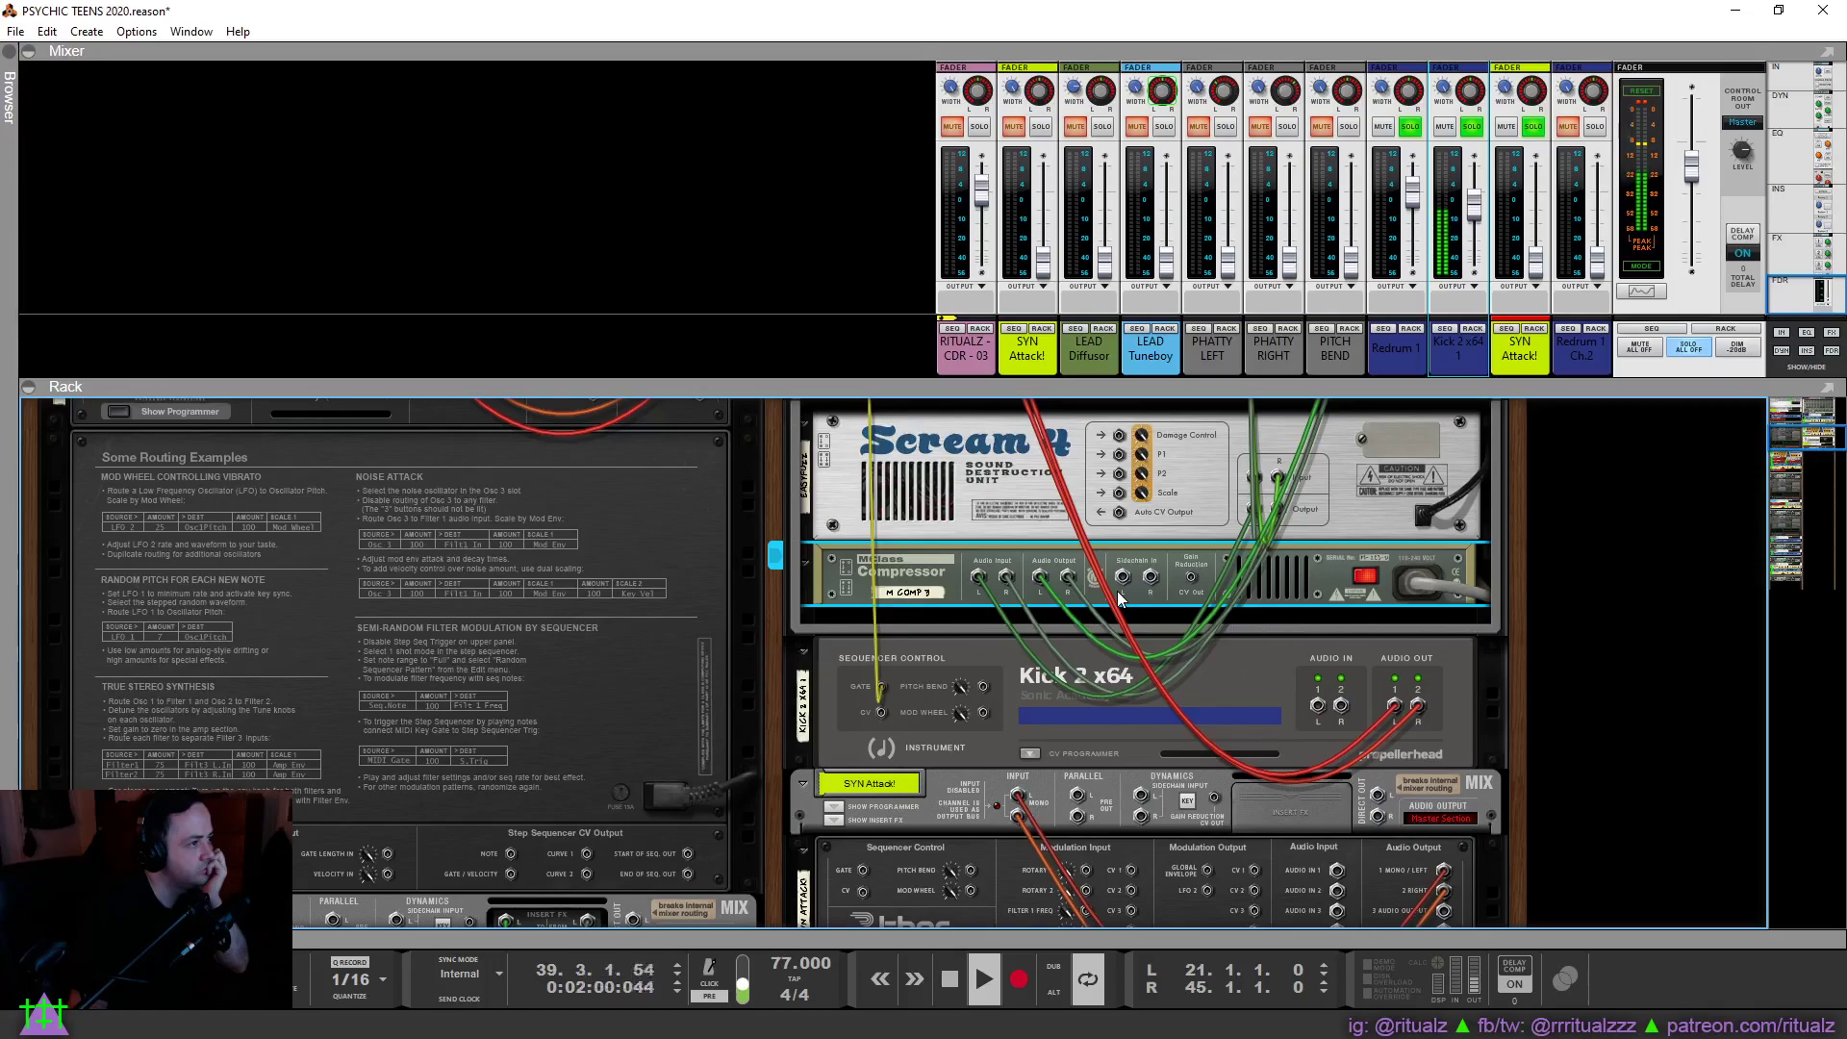
Add a second MClass Compressor directly after the kick's first one and check how the two compressors are cabled.
{"action": "right_click", "coordinate": [939, 598]}
{"action": "mouse_move", "coordinate": [1092, 299]}
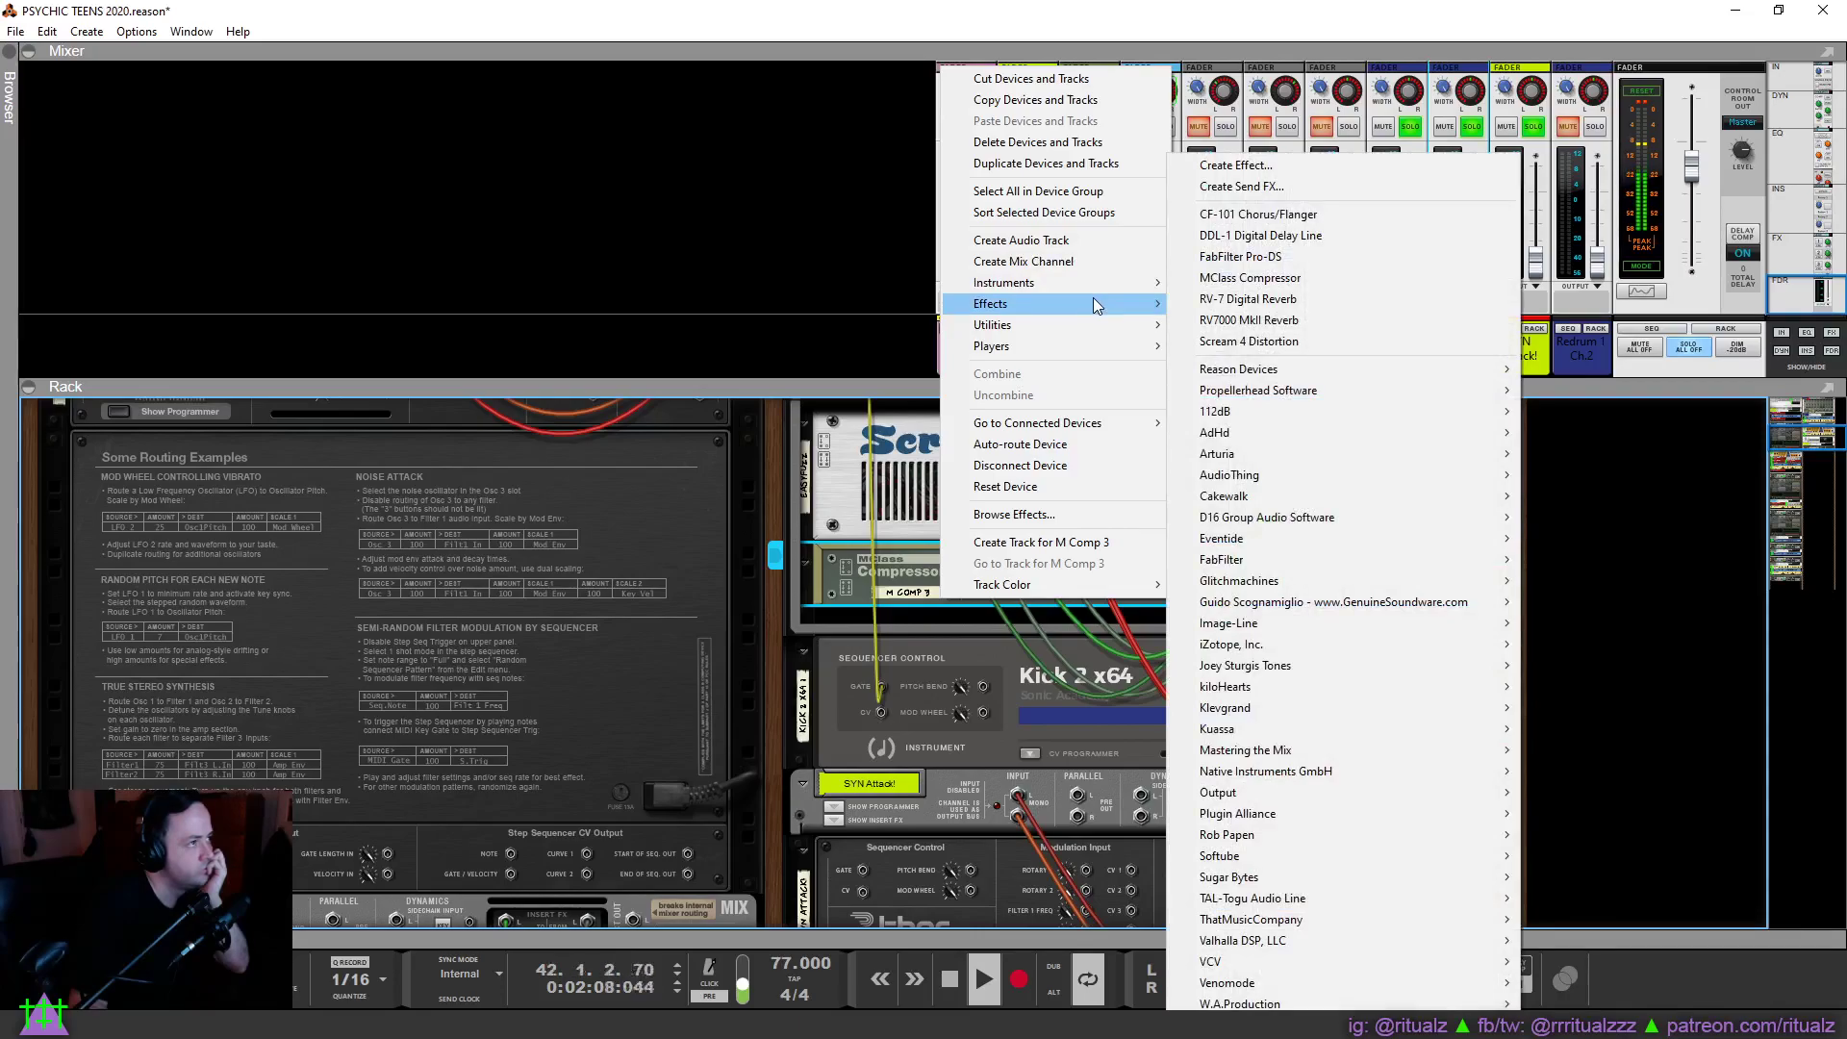
{"action": "left_click", "coordinate": [1251, 278]}
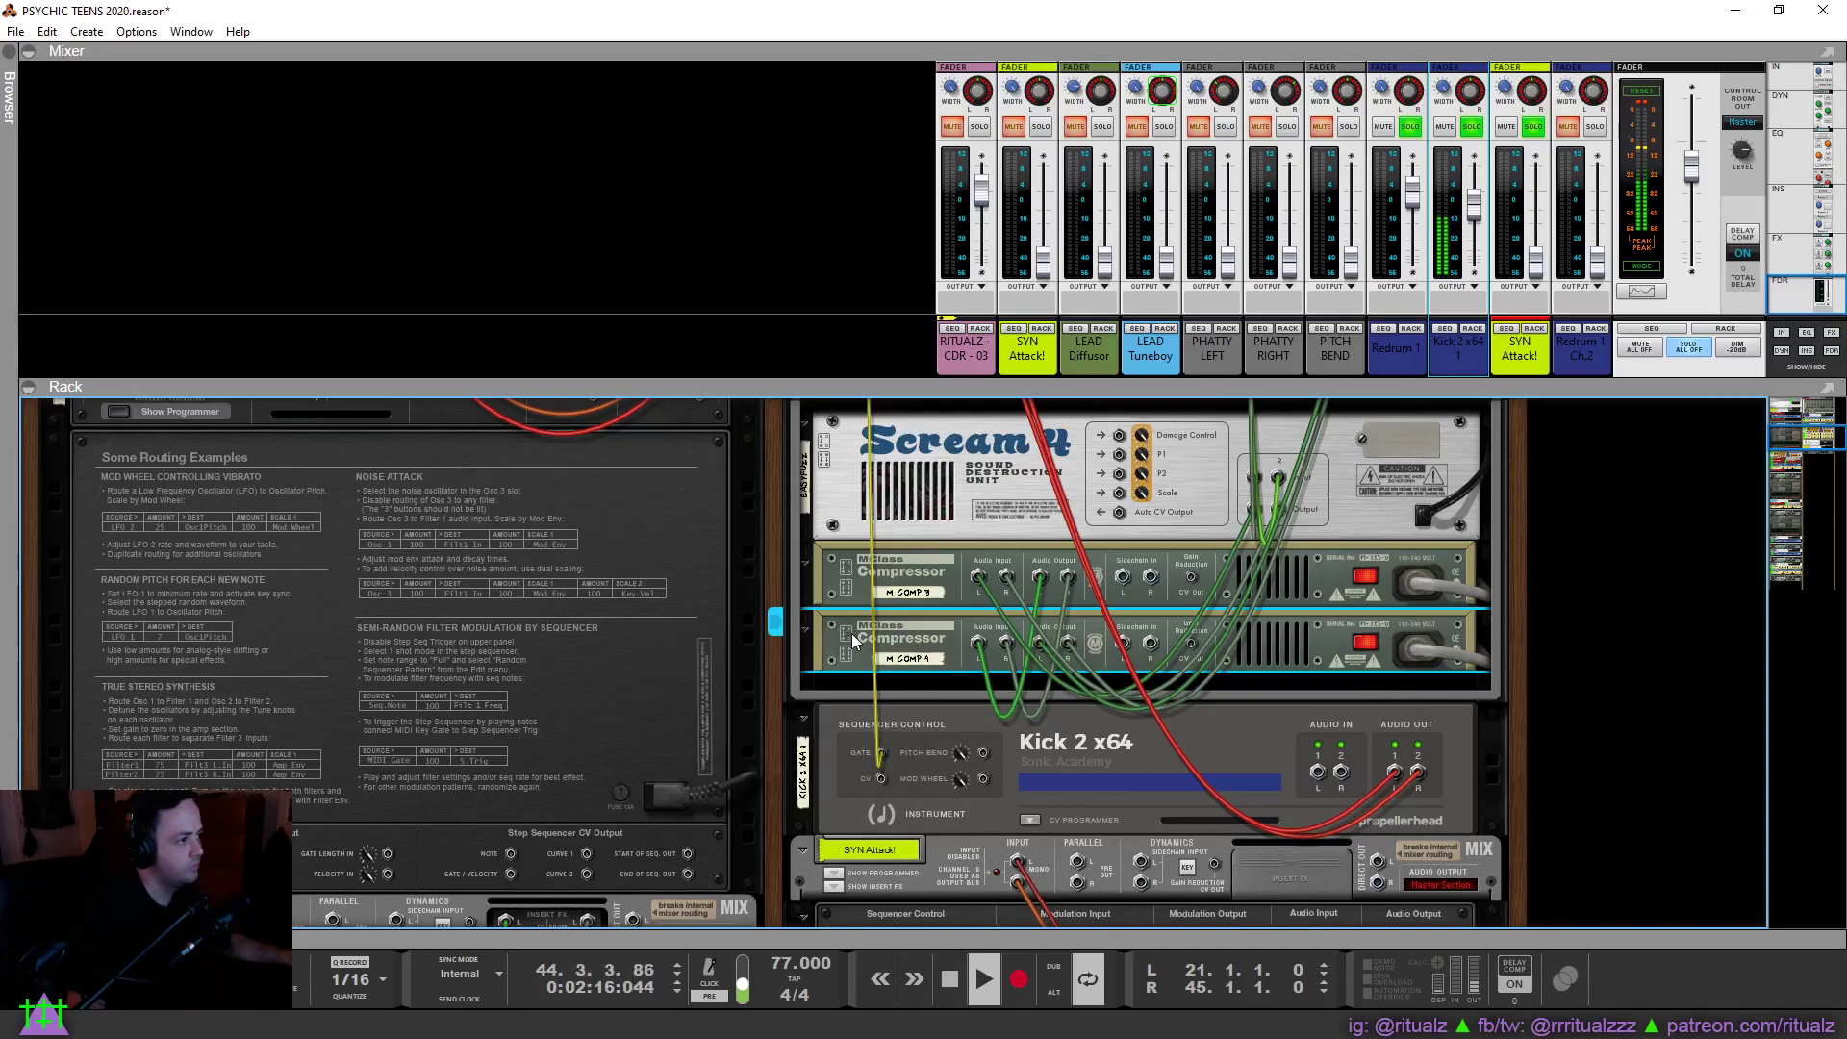
{"action": "key", "text": "Tab"}
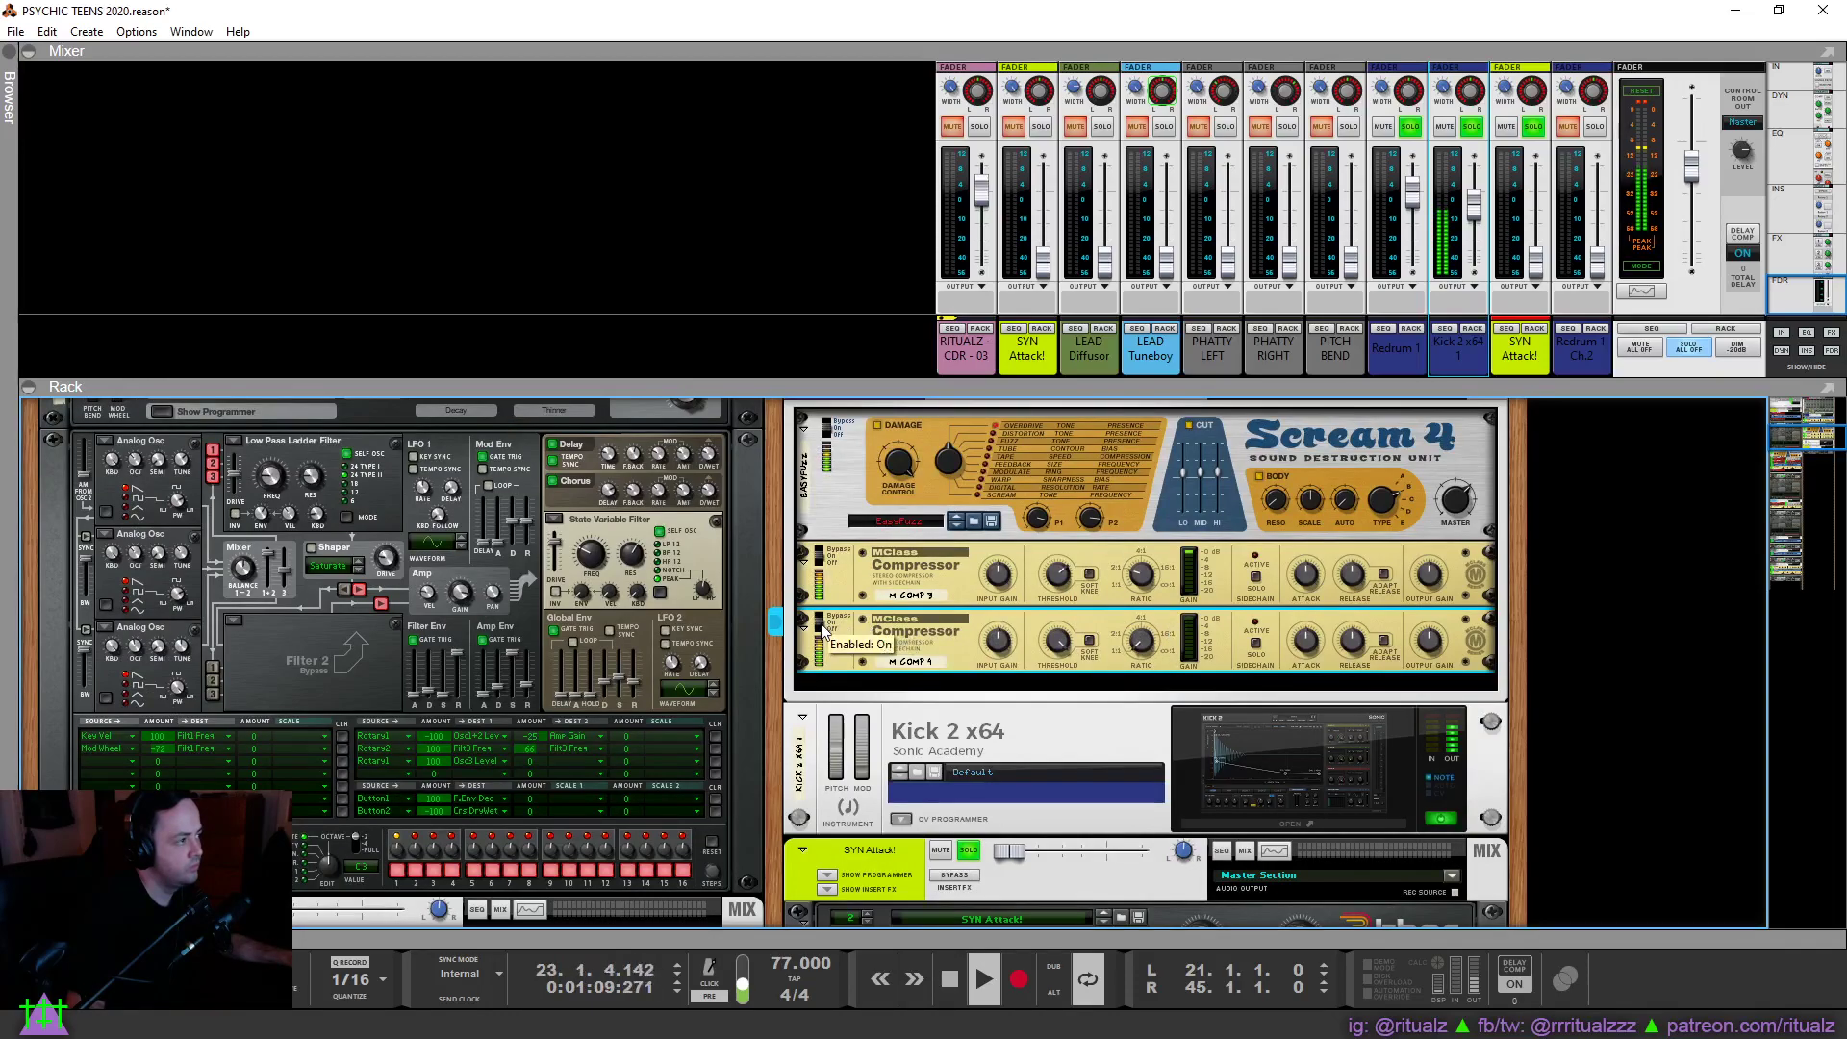
{"action": "key", "text": "Tab"}
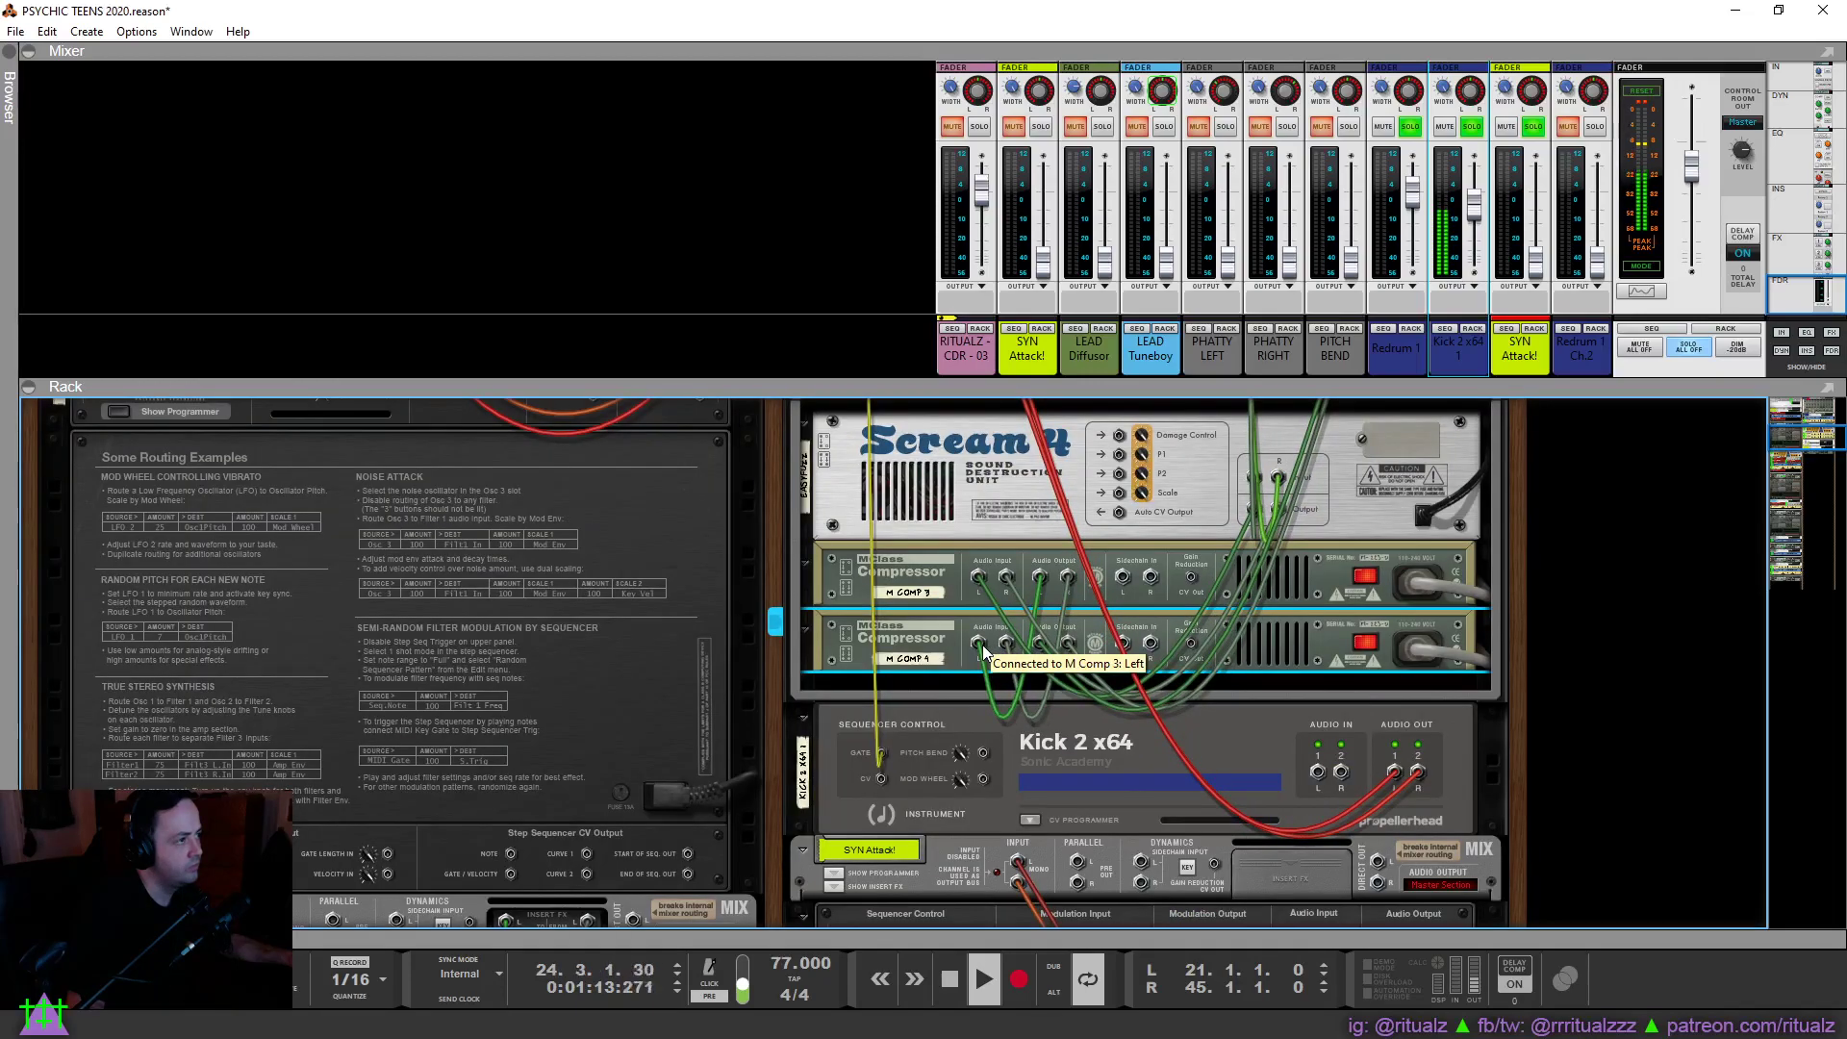
{"action": "left_click", "coordinate": [1039, 582]}
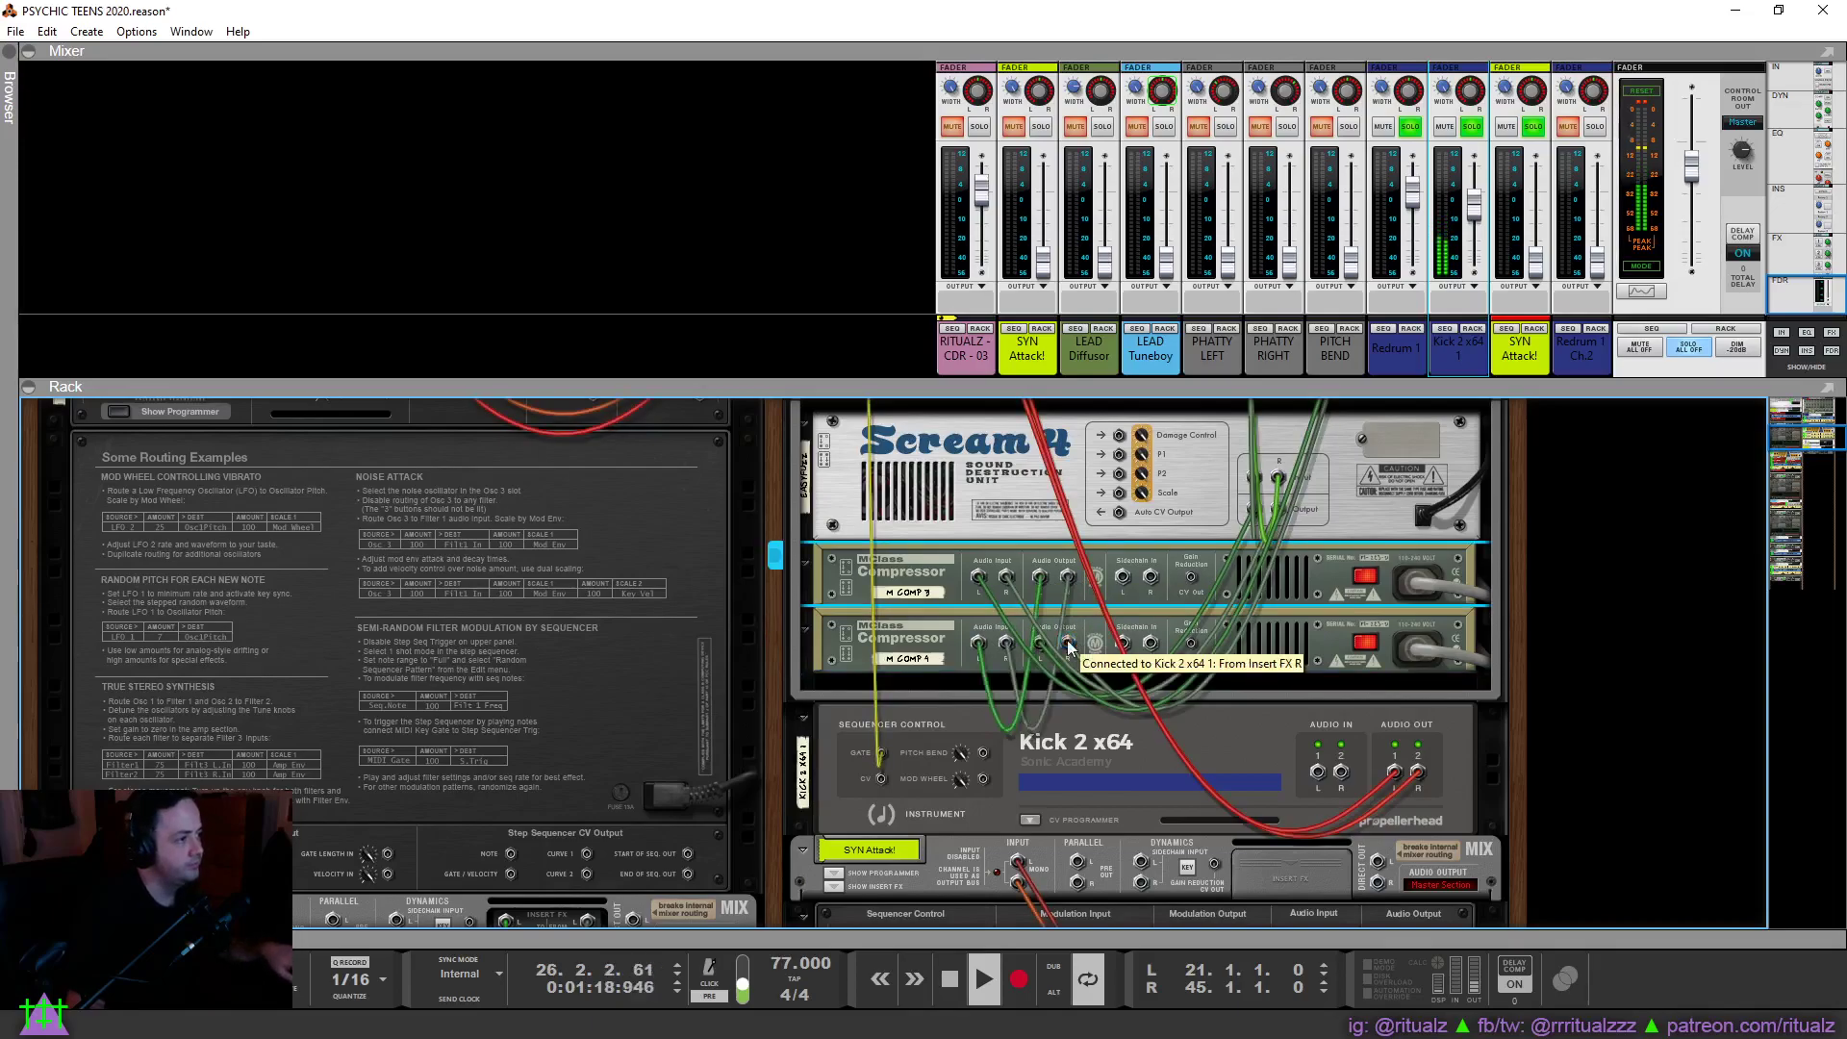
{"action": "key", "text": "Tab"}
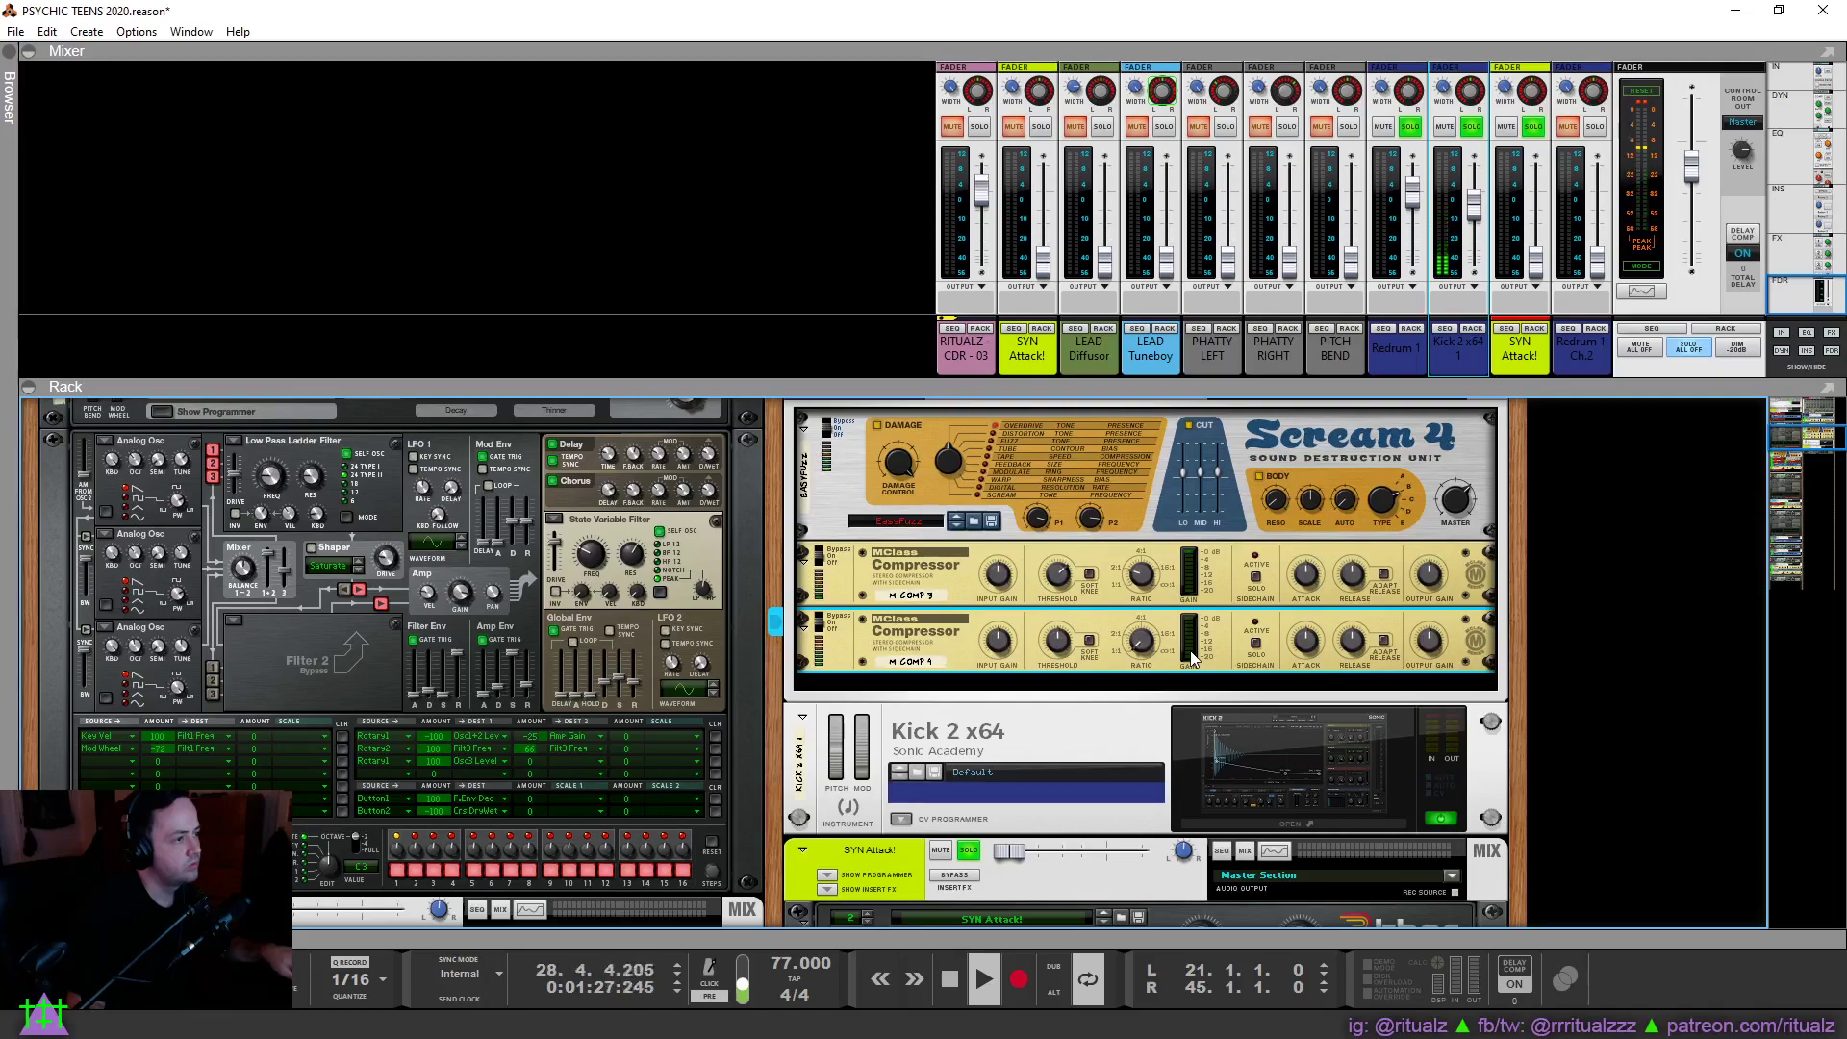
{"action": "key", "text": "Tab"}
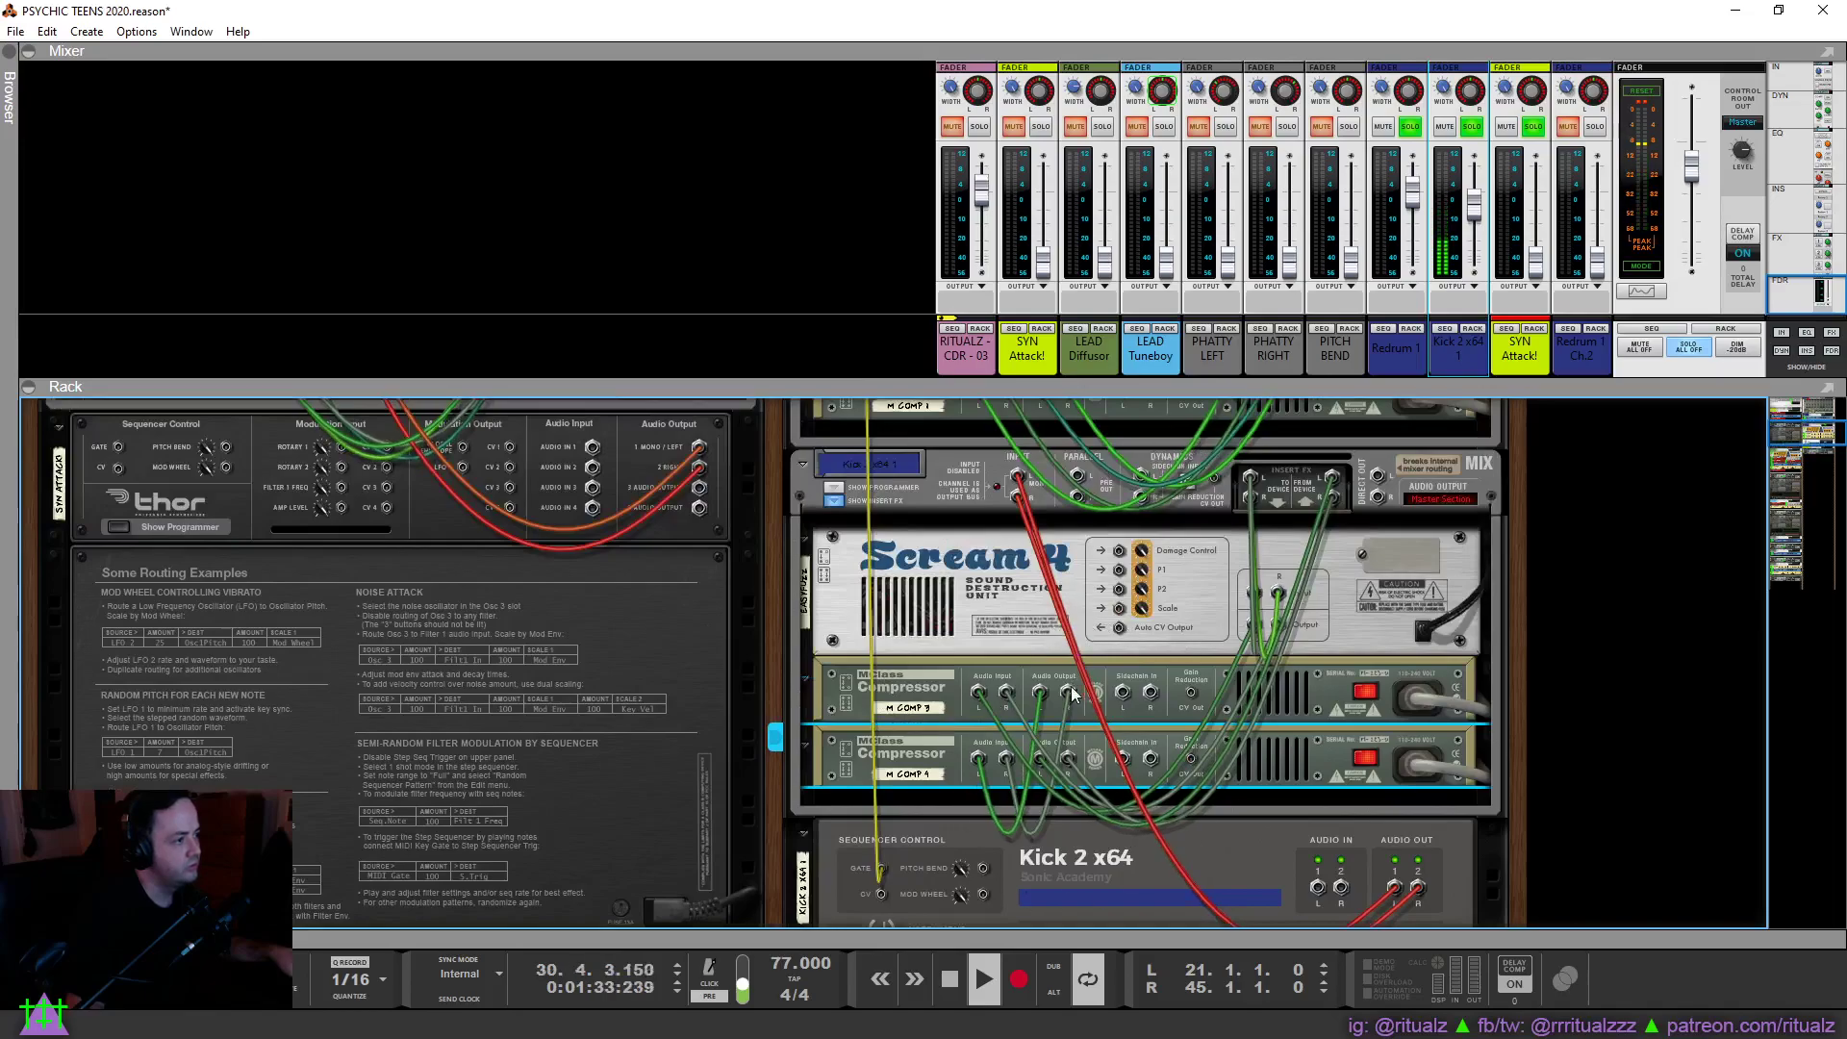
Return the first compressor to the kick's insert FX, and route the kick's parallel output through the second into SYN Attack!'s dynamics sidechain.
{"action": "left_click_drag", "start_coordinate": [977, 769], "coordinate": [1331, 479]}
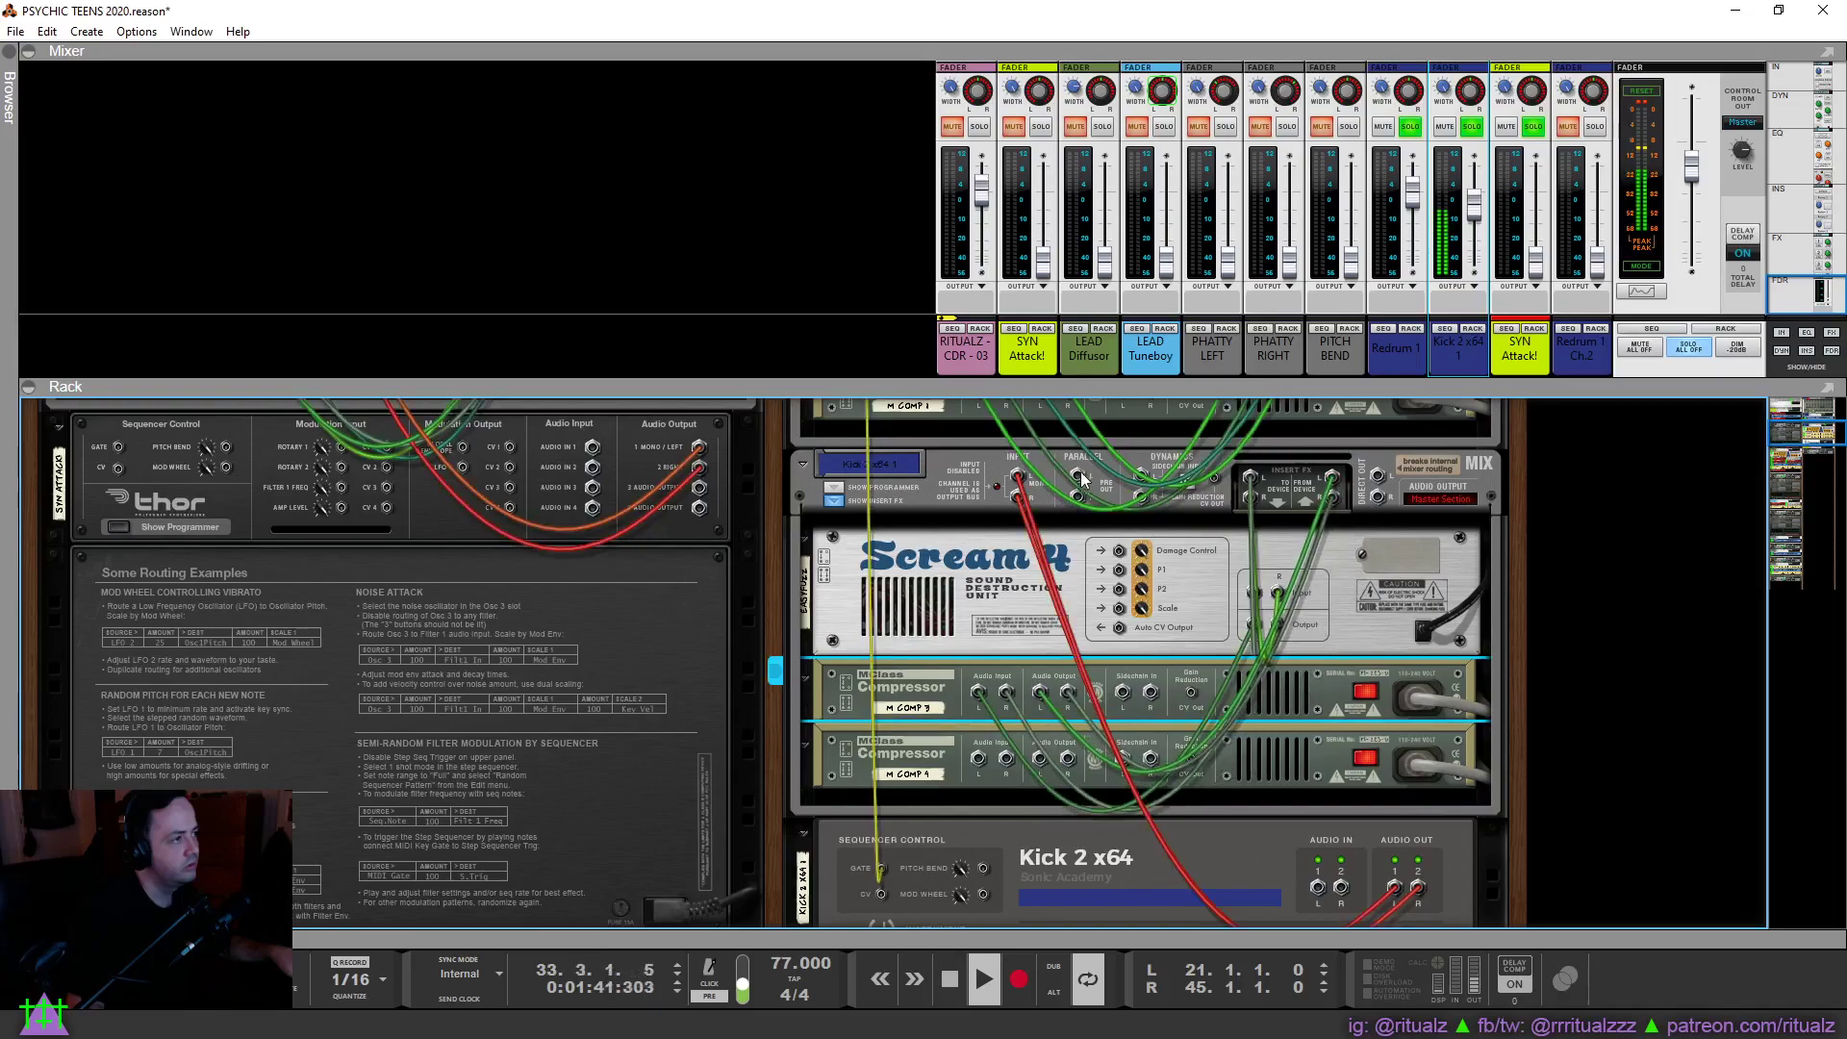
{"action": "left_click_drag", "start_coordinate": [1080, 481], "coordinate": [1111, 767]}
{"action": "scroll", "coordinate": [1111, 767], "scroll_direction": "down", "scroll_amount": 3}
{"action": "left_click_drag", "start_coordinate": [1039, 642], "coordinate": [1141, 869]}
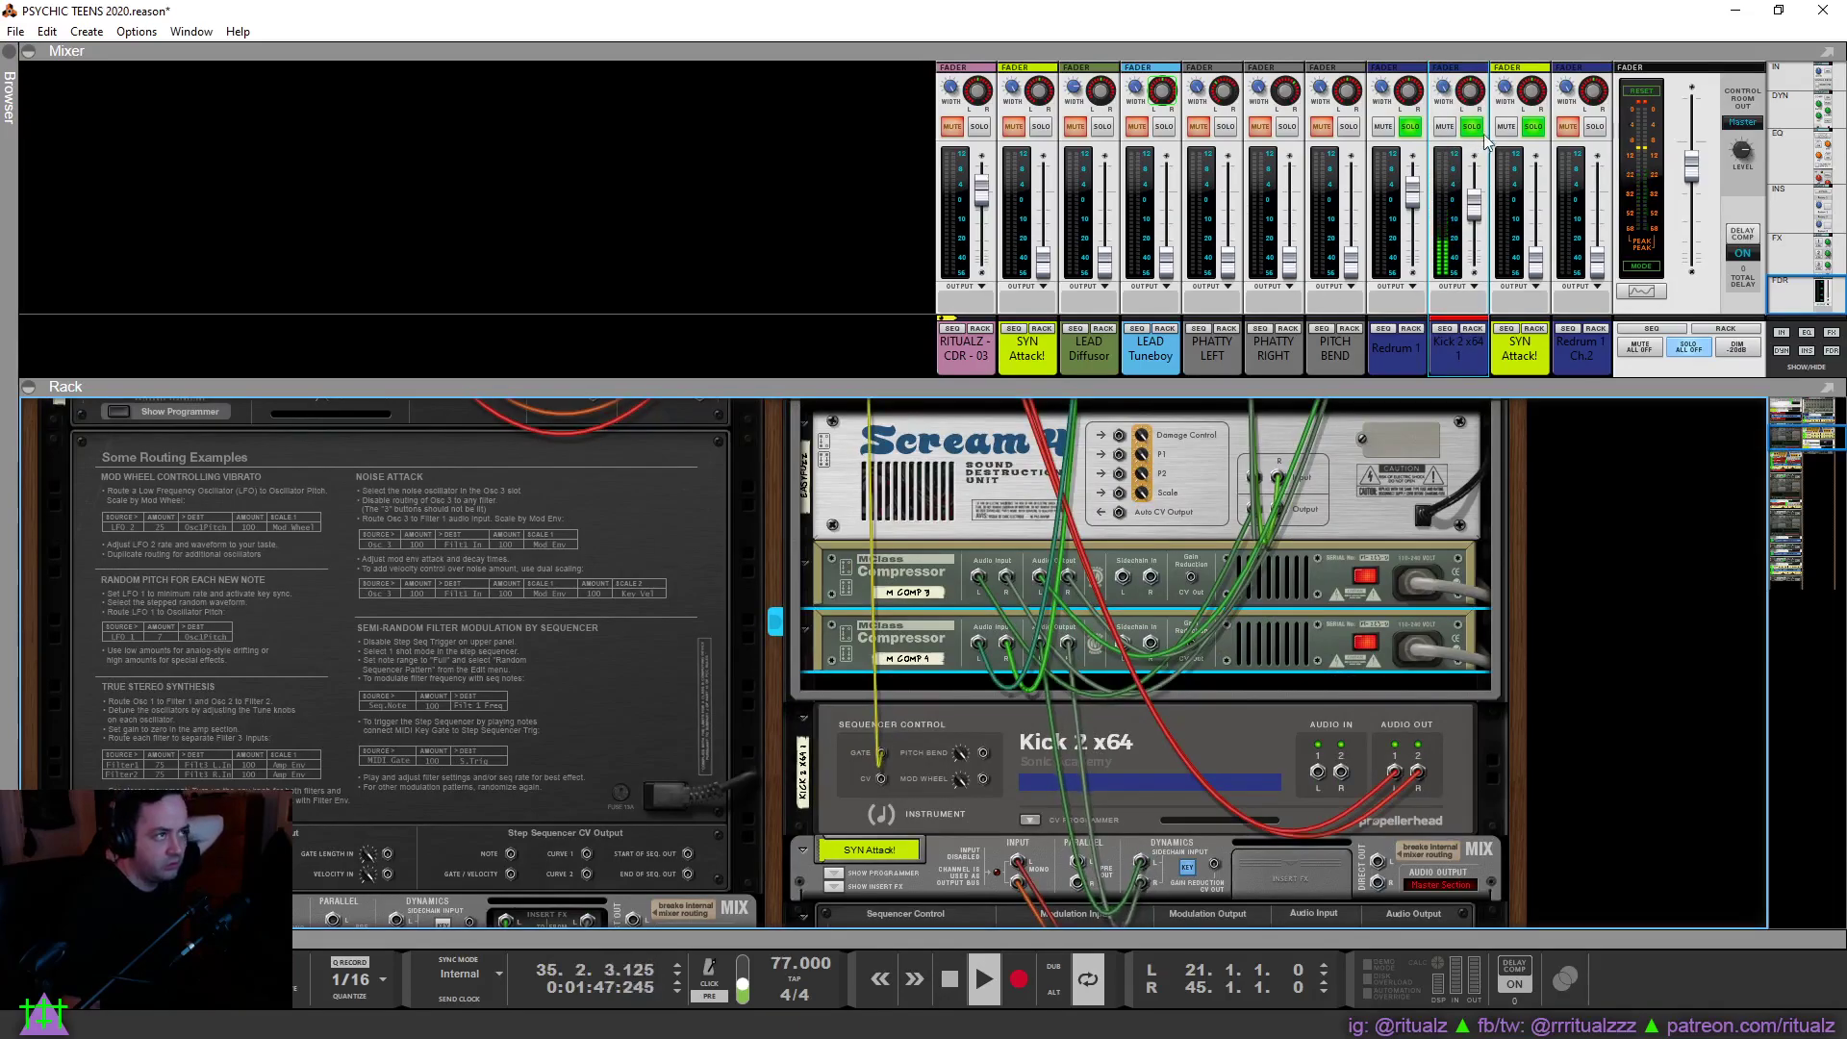
Raise the second SYN Attack! fader to −8.98 dB and compare the mix with that channel's solo off and on.
{"action": "left_click_drag", "start_coordinate": [1534, 258], "coordinate": [1540, 216]}
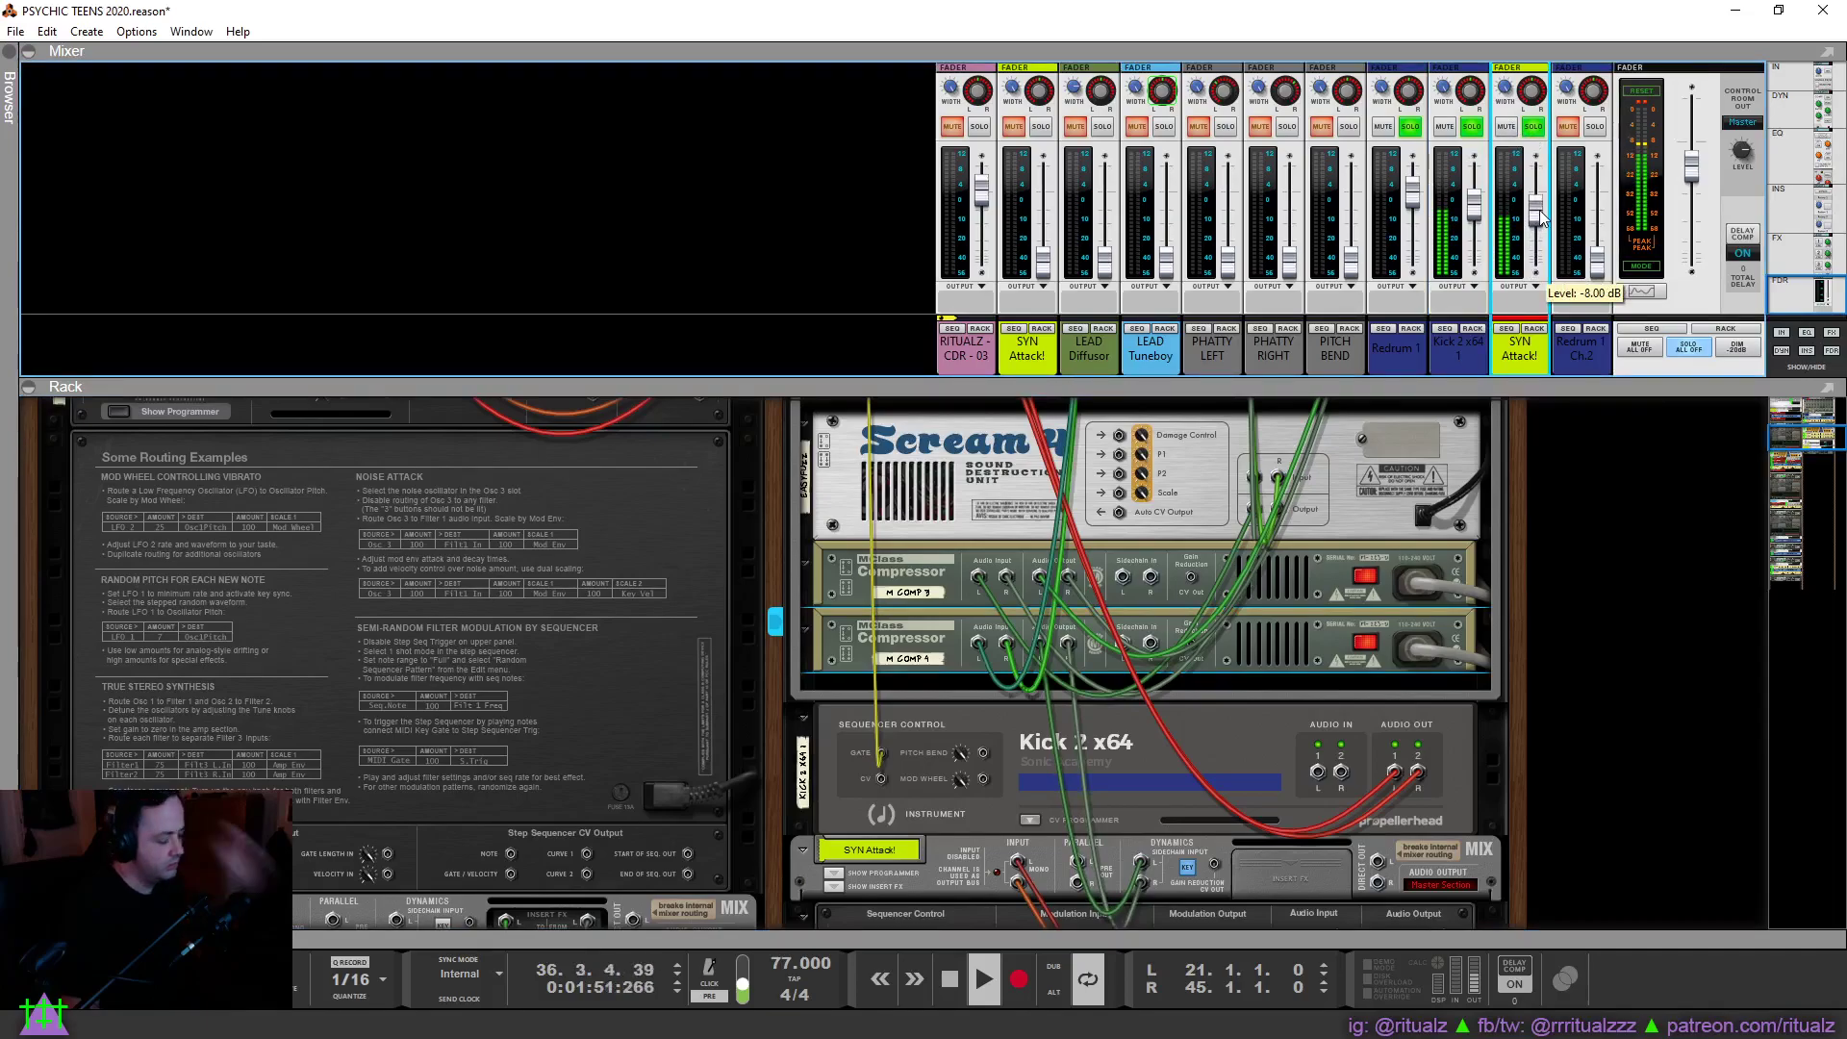
{"action": "key", "text": "Tab"}
{"action": "left_click", "coordinate": [1140, 653]}
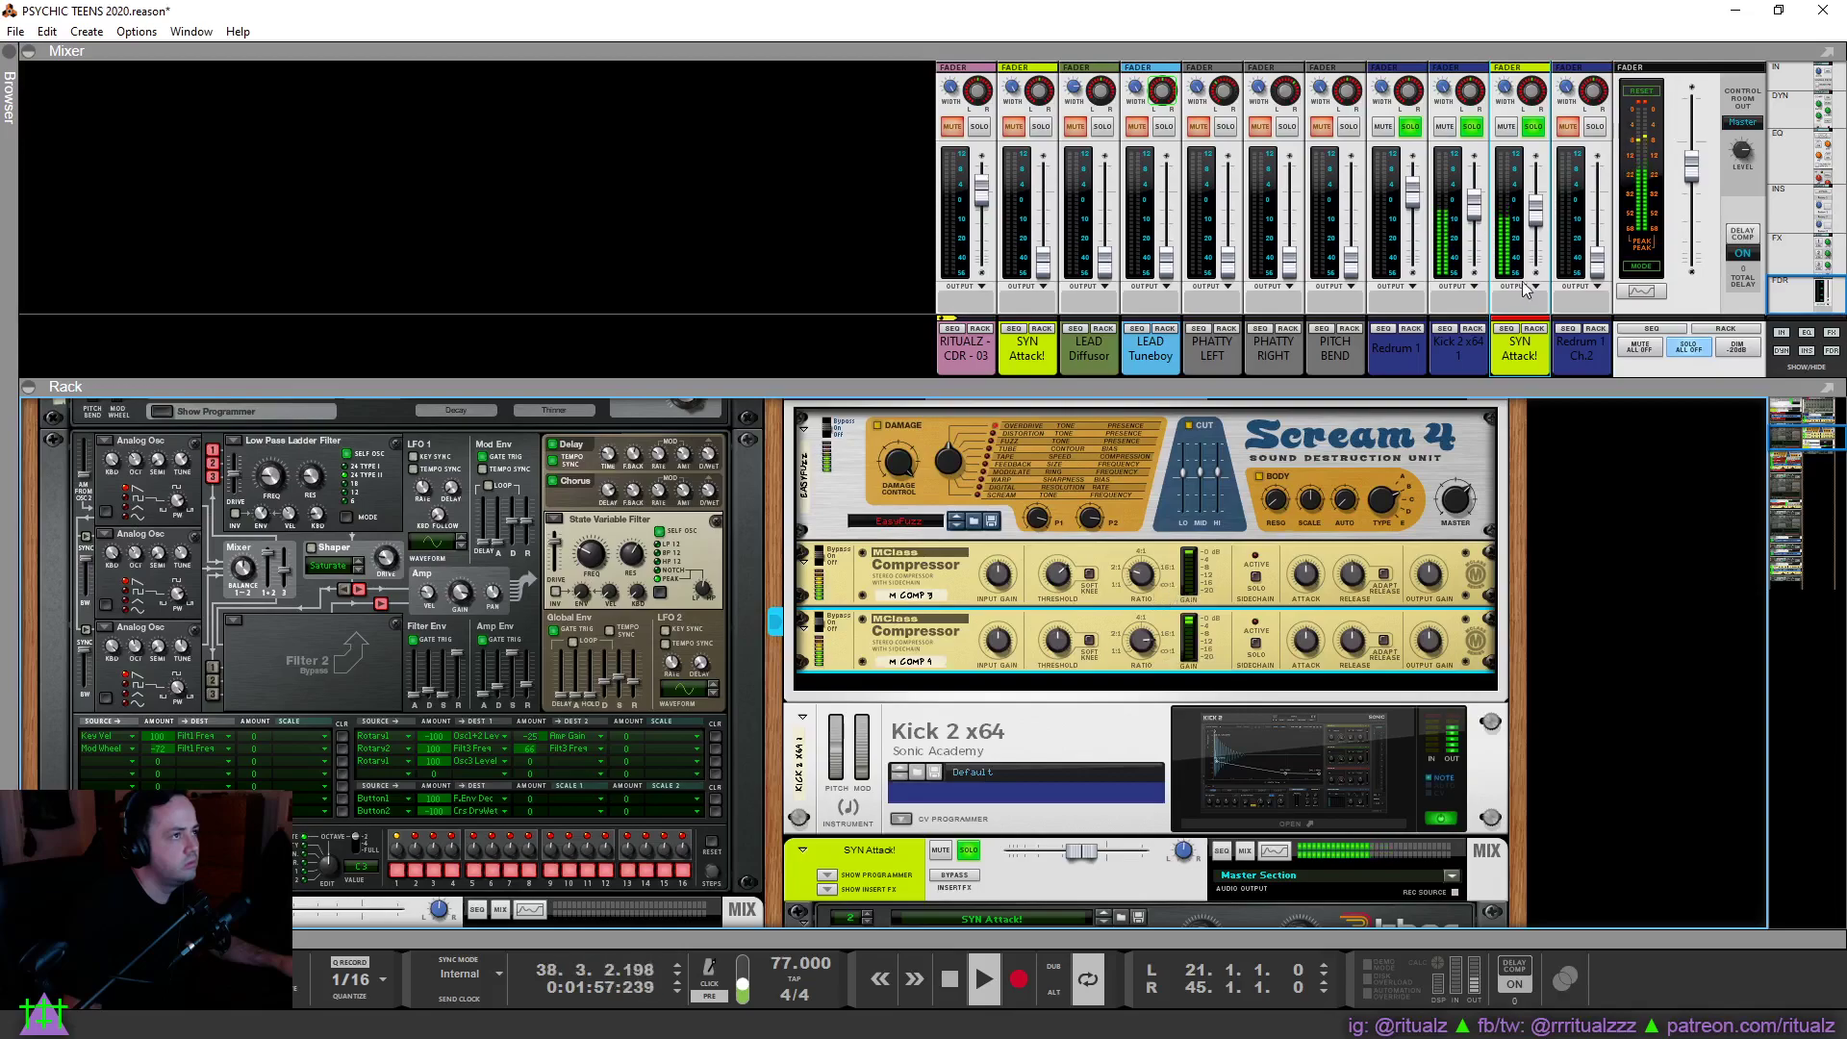
{"action": "left_click_drag", "start_coordinate": [1540, 204], "coordinate": [1539, 216]}
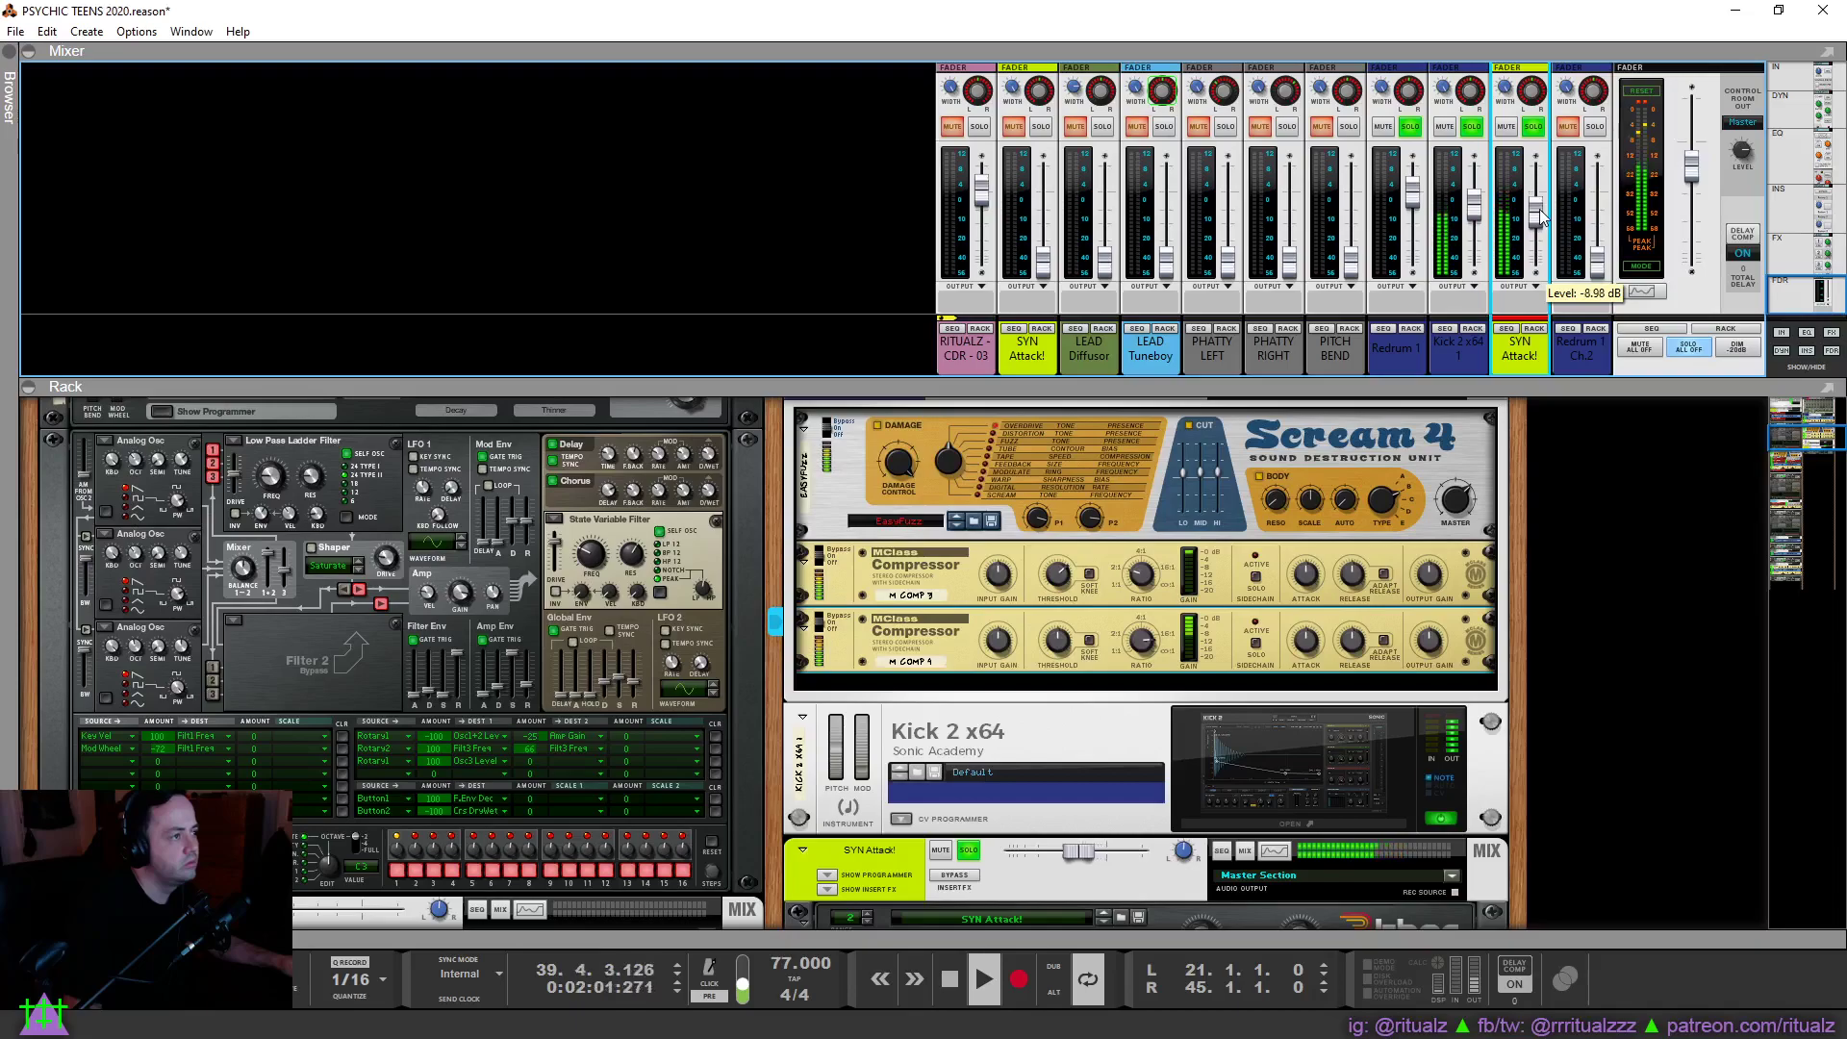
{"action": "mouse_move", "coordinate": [1132, 646]}
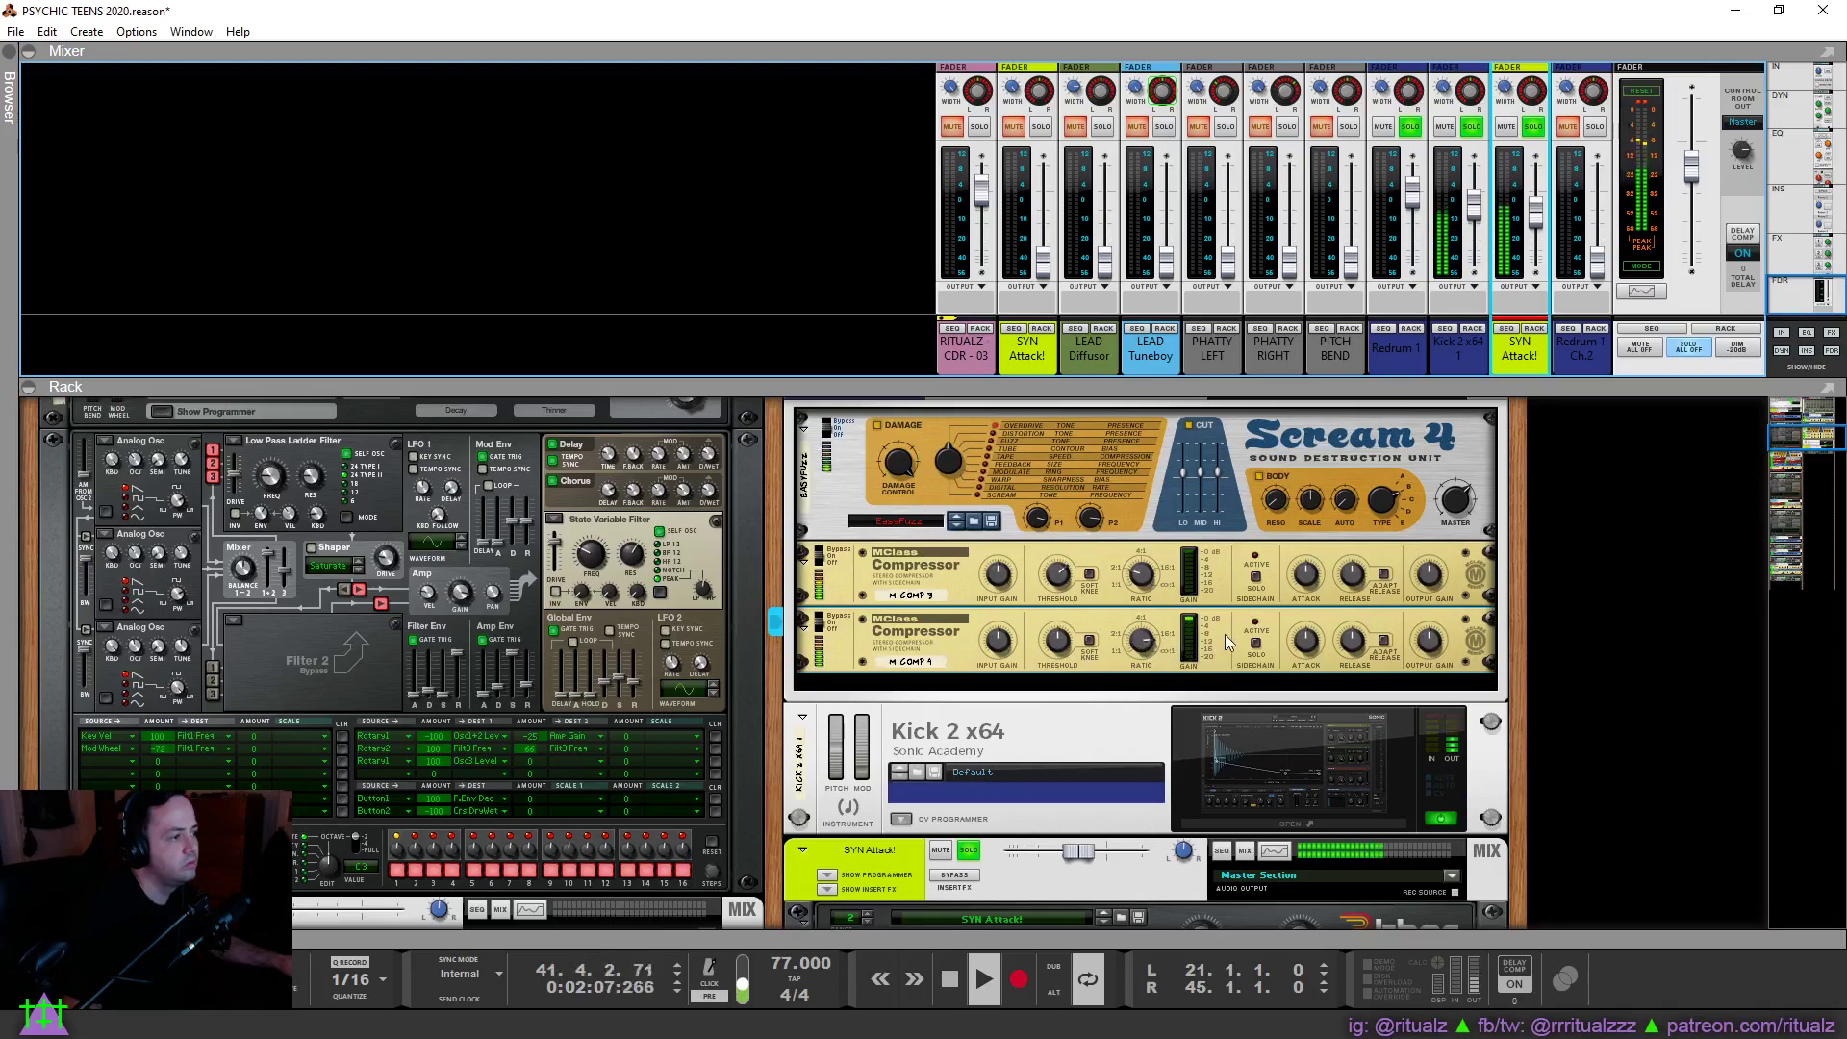
{"action": "left_click", "coordinate": [1535, 127]}
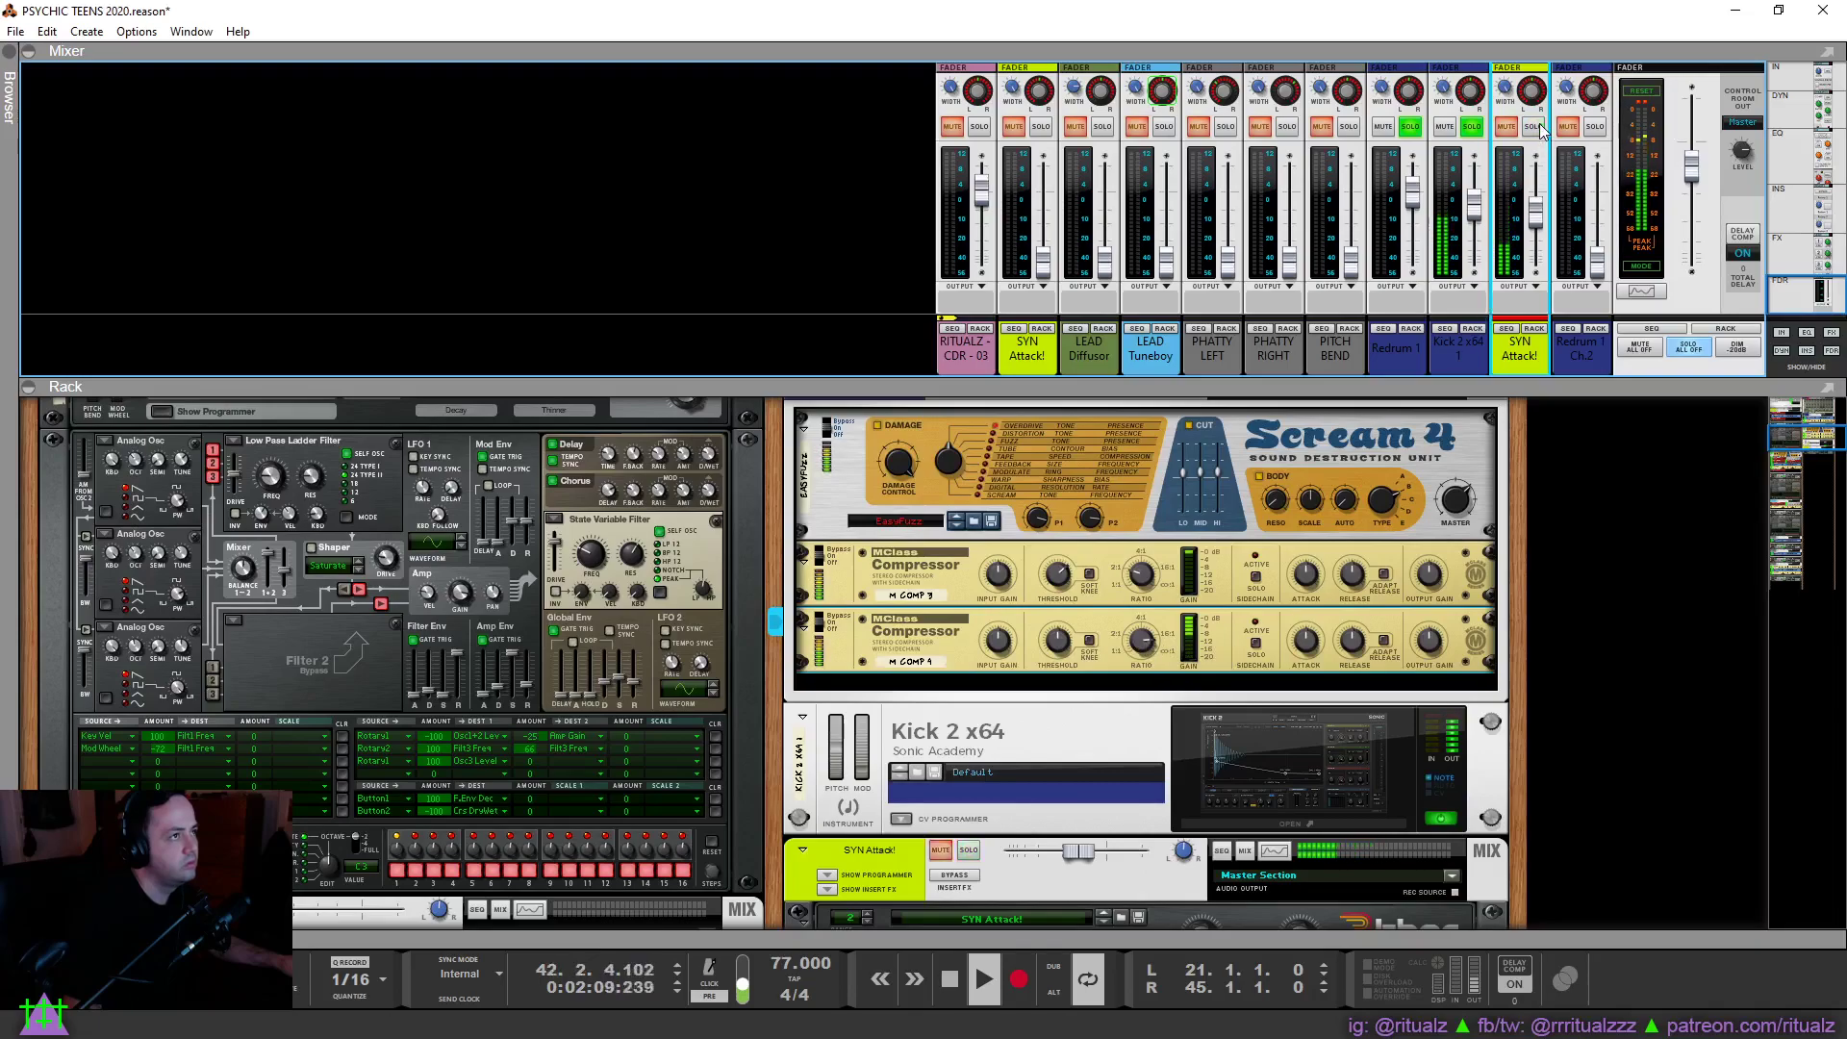
{"action": "left_click", "coordinate": [1535, 127]}
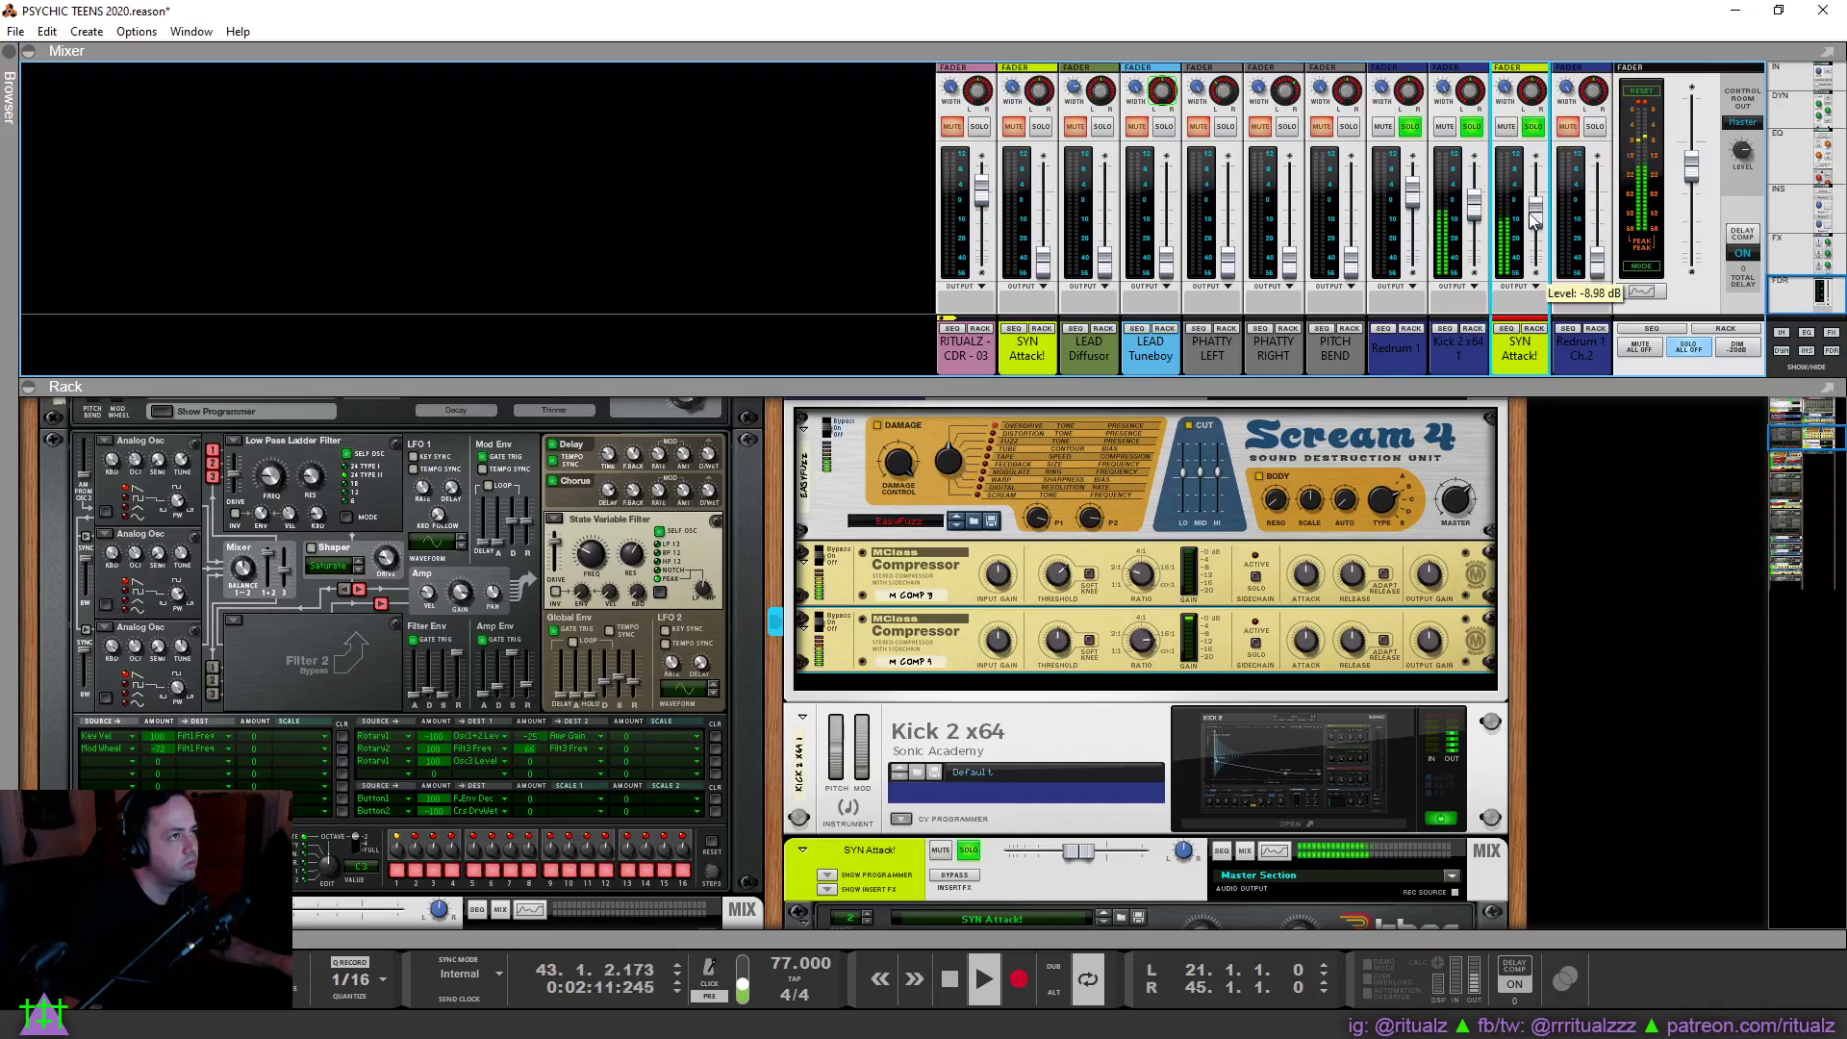
Open the second SYN Attack! channel's Spectrum EQ and enable a high-pass filter at 35.4 Hz.
{"action": "left_click", "coordinate": [1272, 852]}
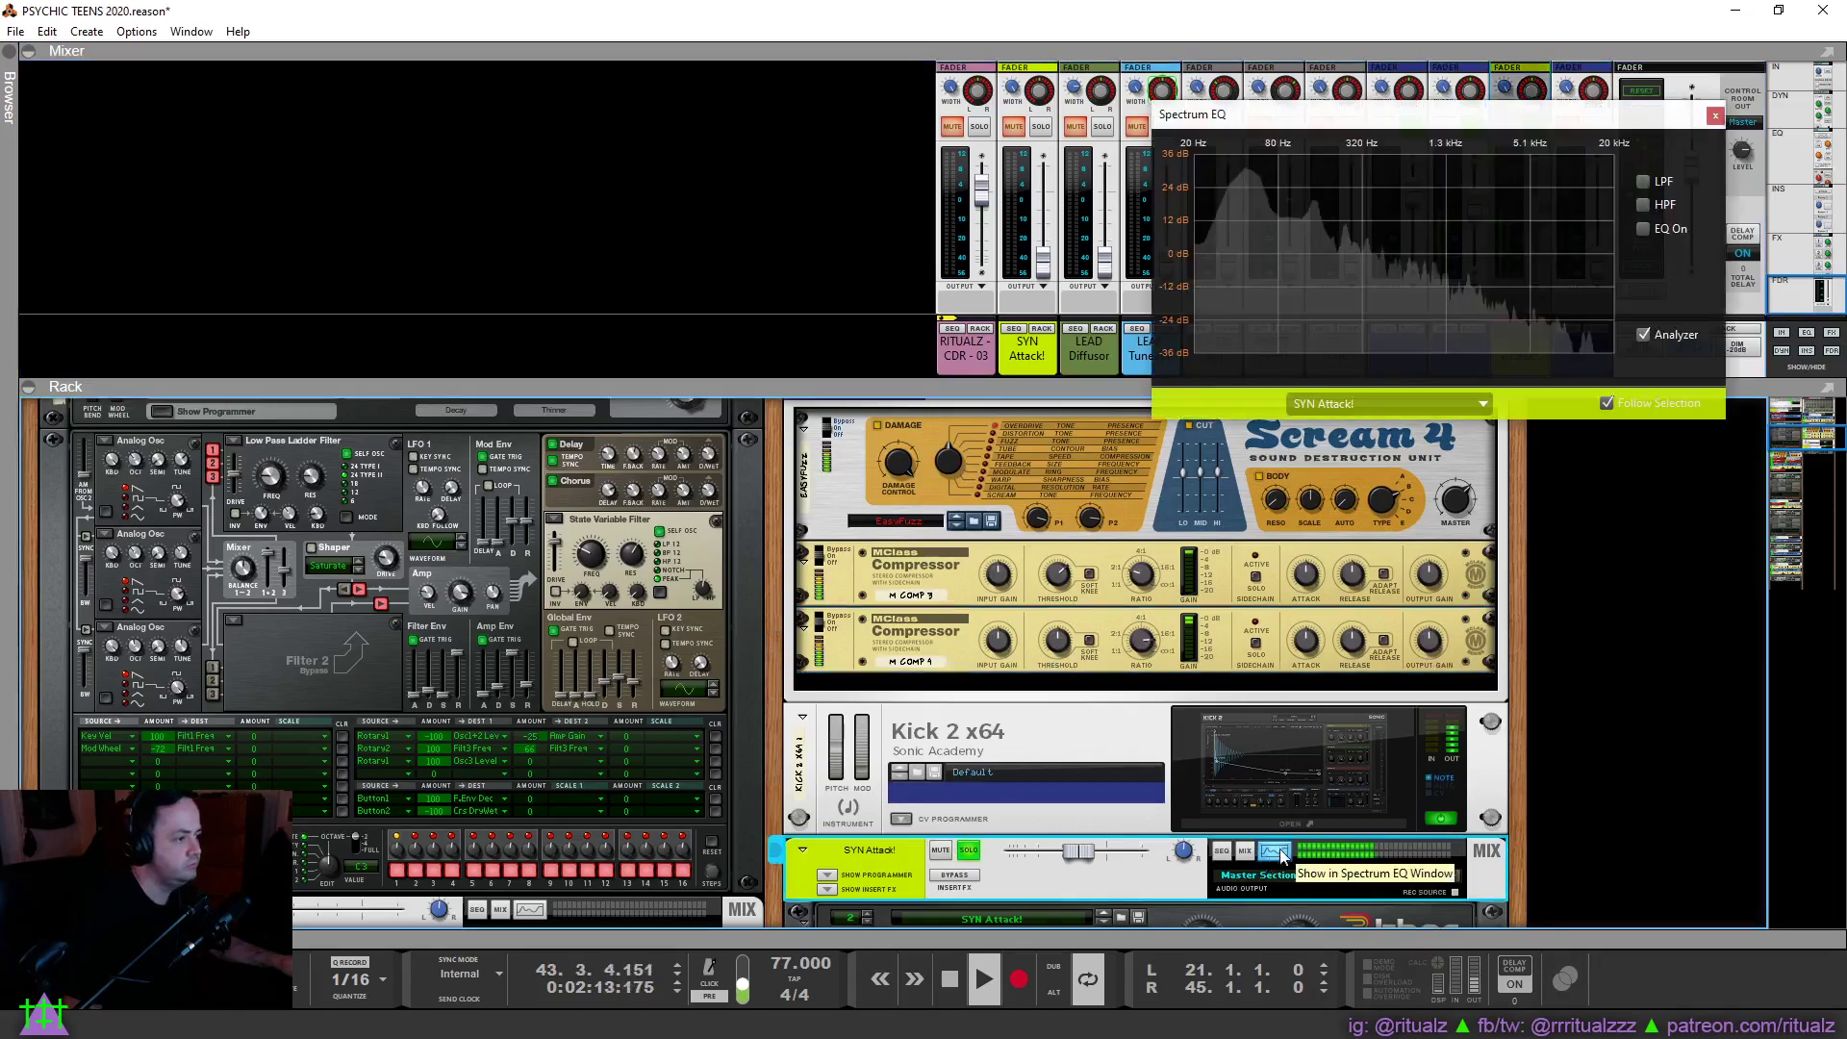
{"action": "left_click", "coordinate": [1644, 182]}
{"action": "left_click", "coordinate": [1643, 205]}
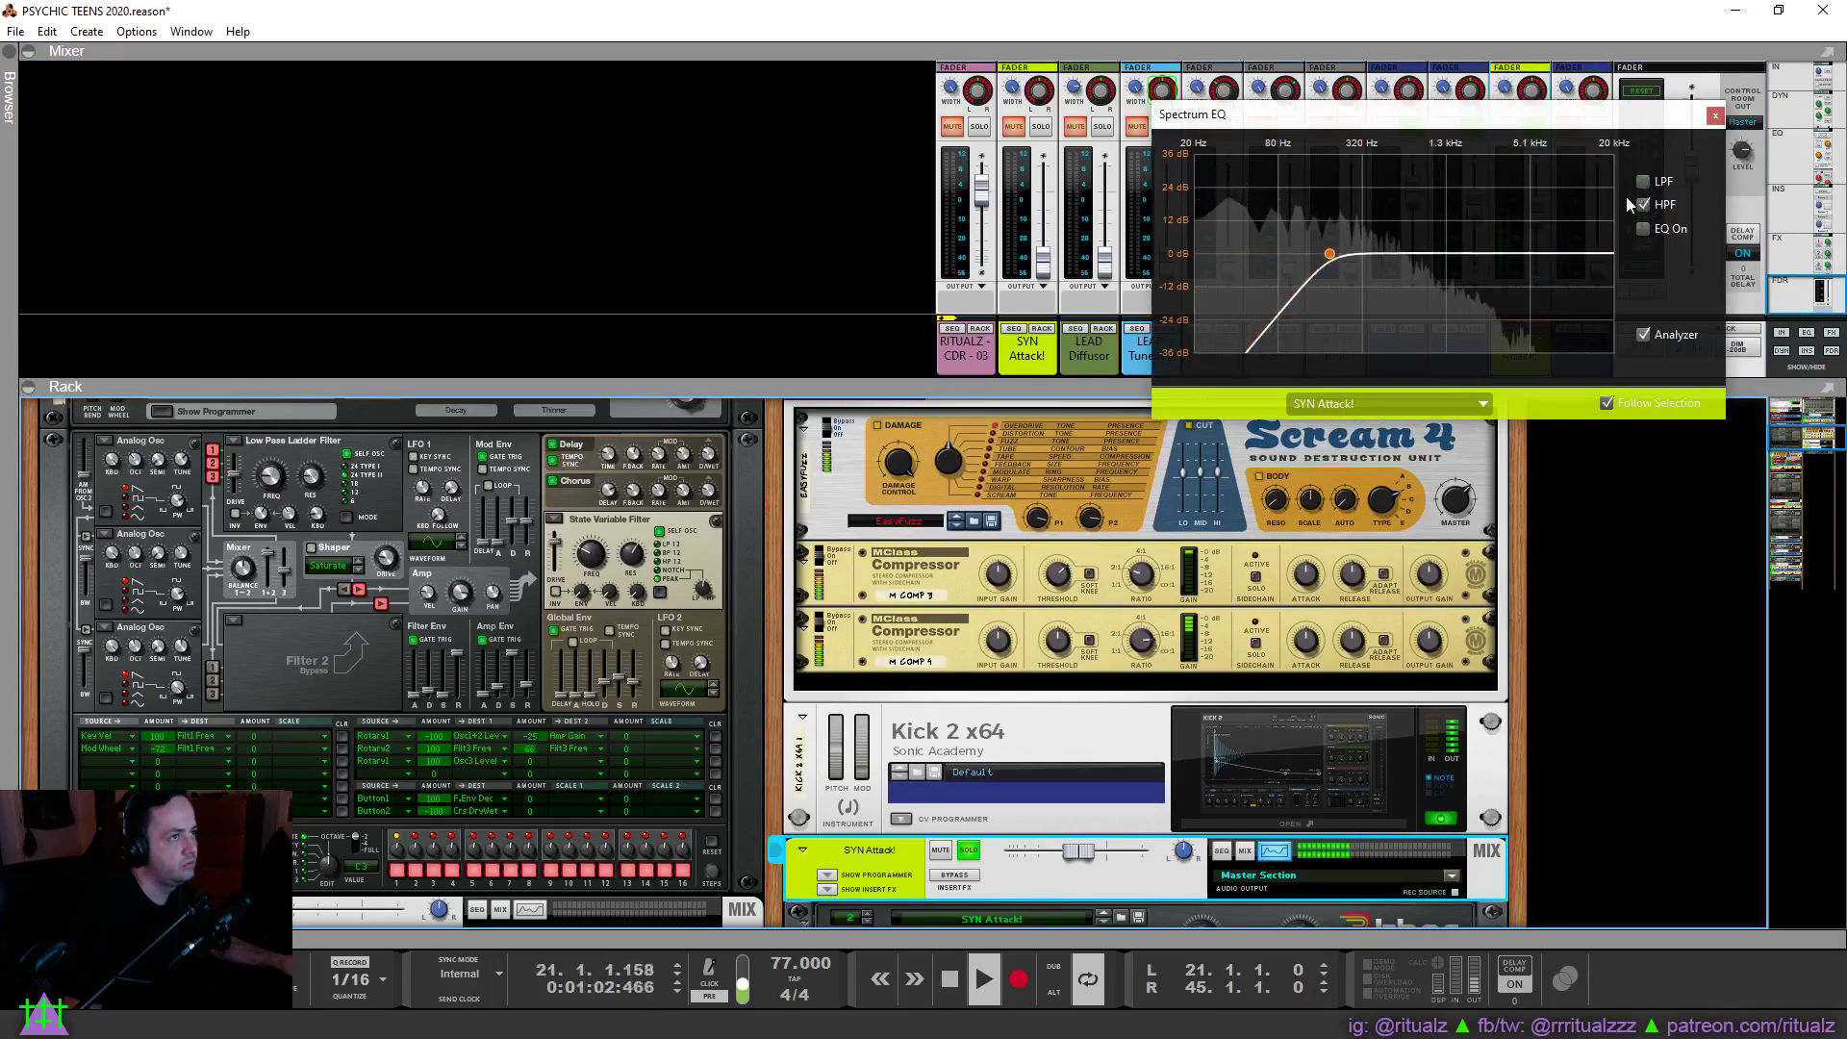
{"action": "left_click_drag", "start_coordinate": [1327, 254], "coordinate": [1232, 253]}
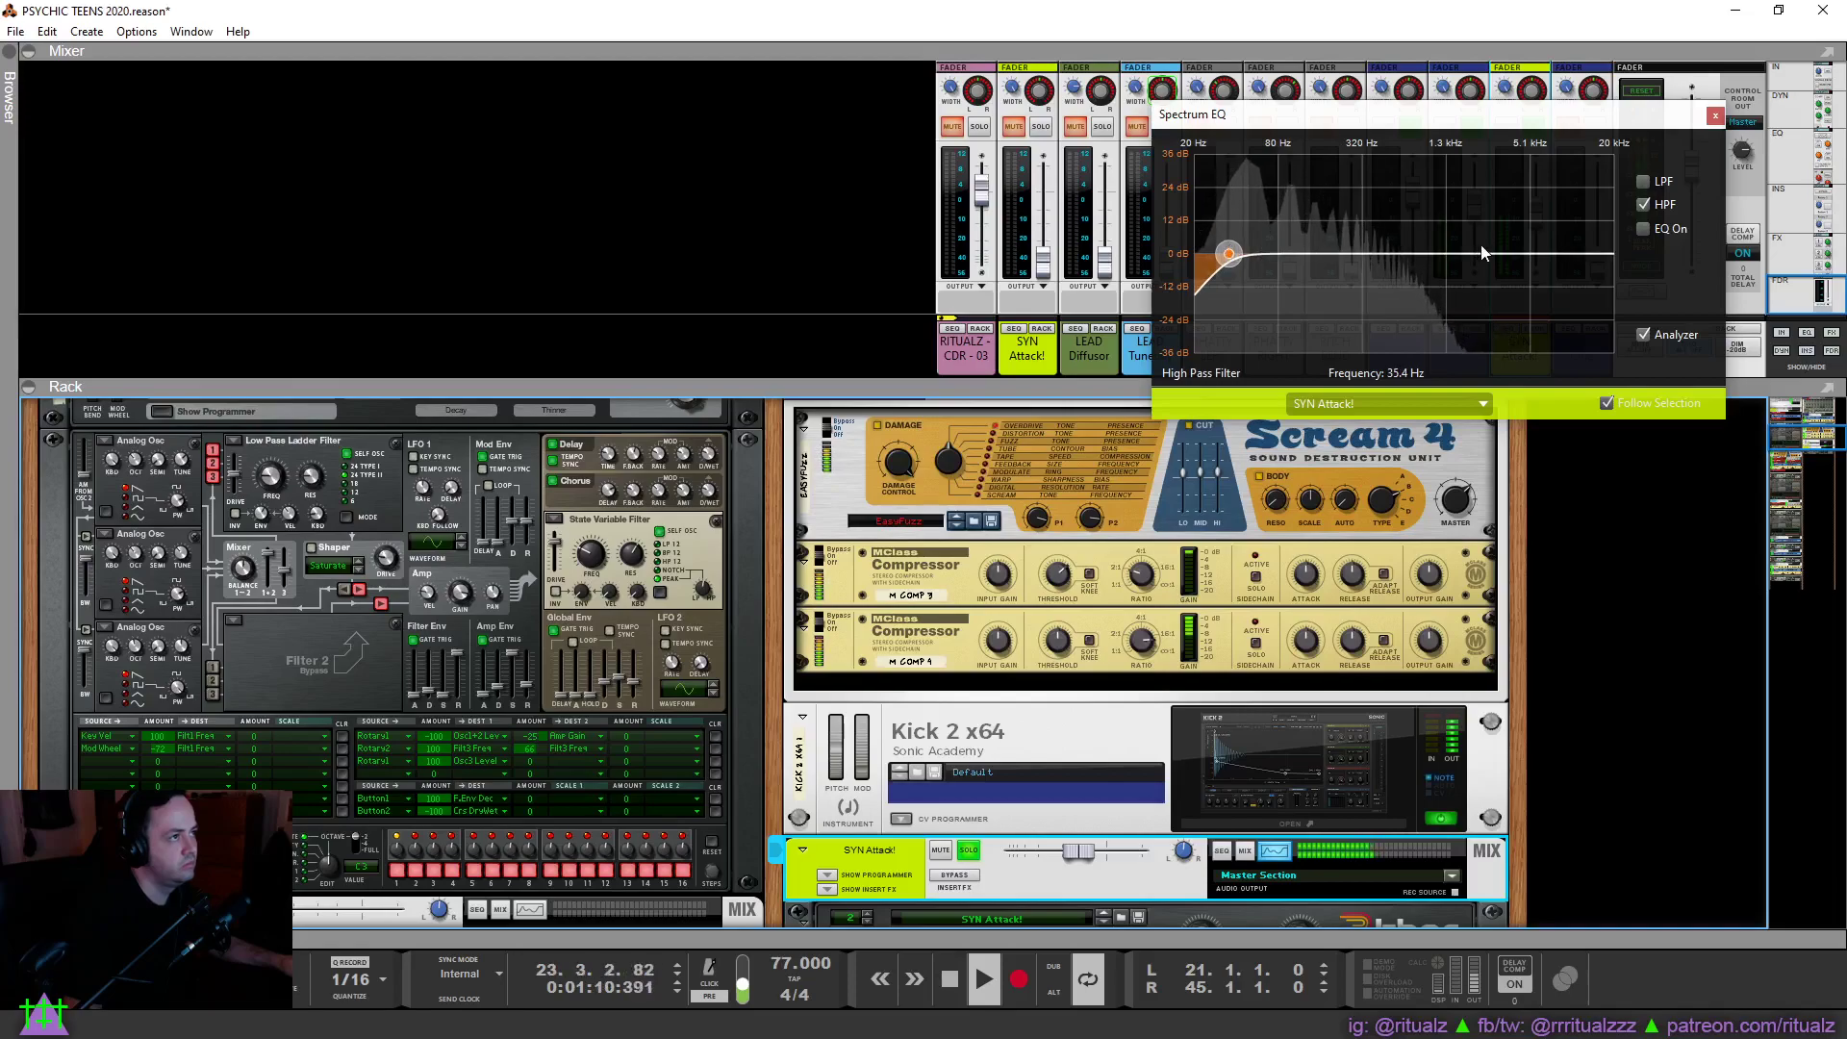
Enable SYN Attack!'s EQ in E Mode, set −4.13 dB at 40 Hz and +2.86 dB at 200 Hz, and lower the high-mid frequency.
{"action": "left_click", "coordinate": [1653, 234]}
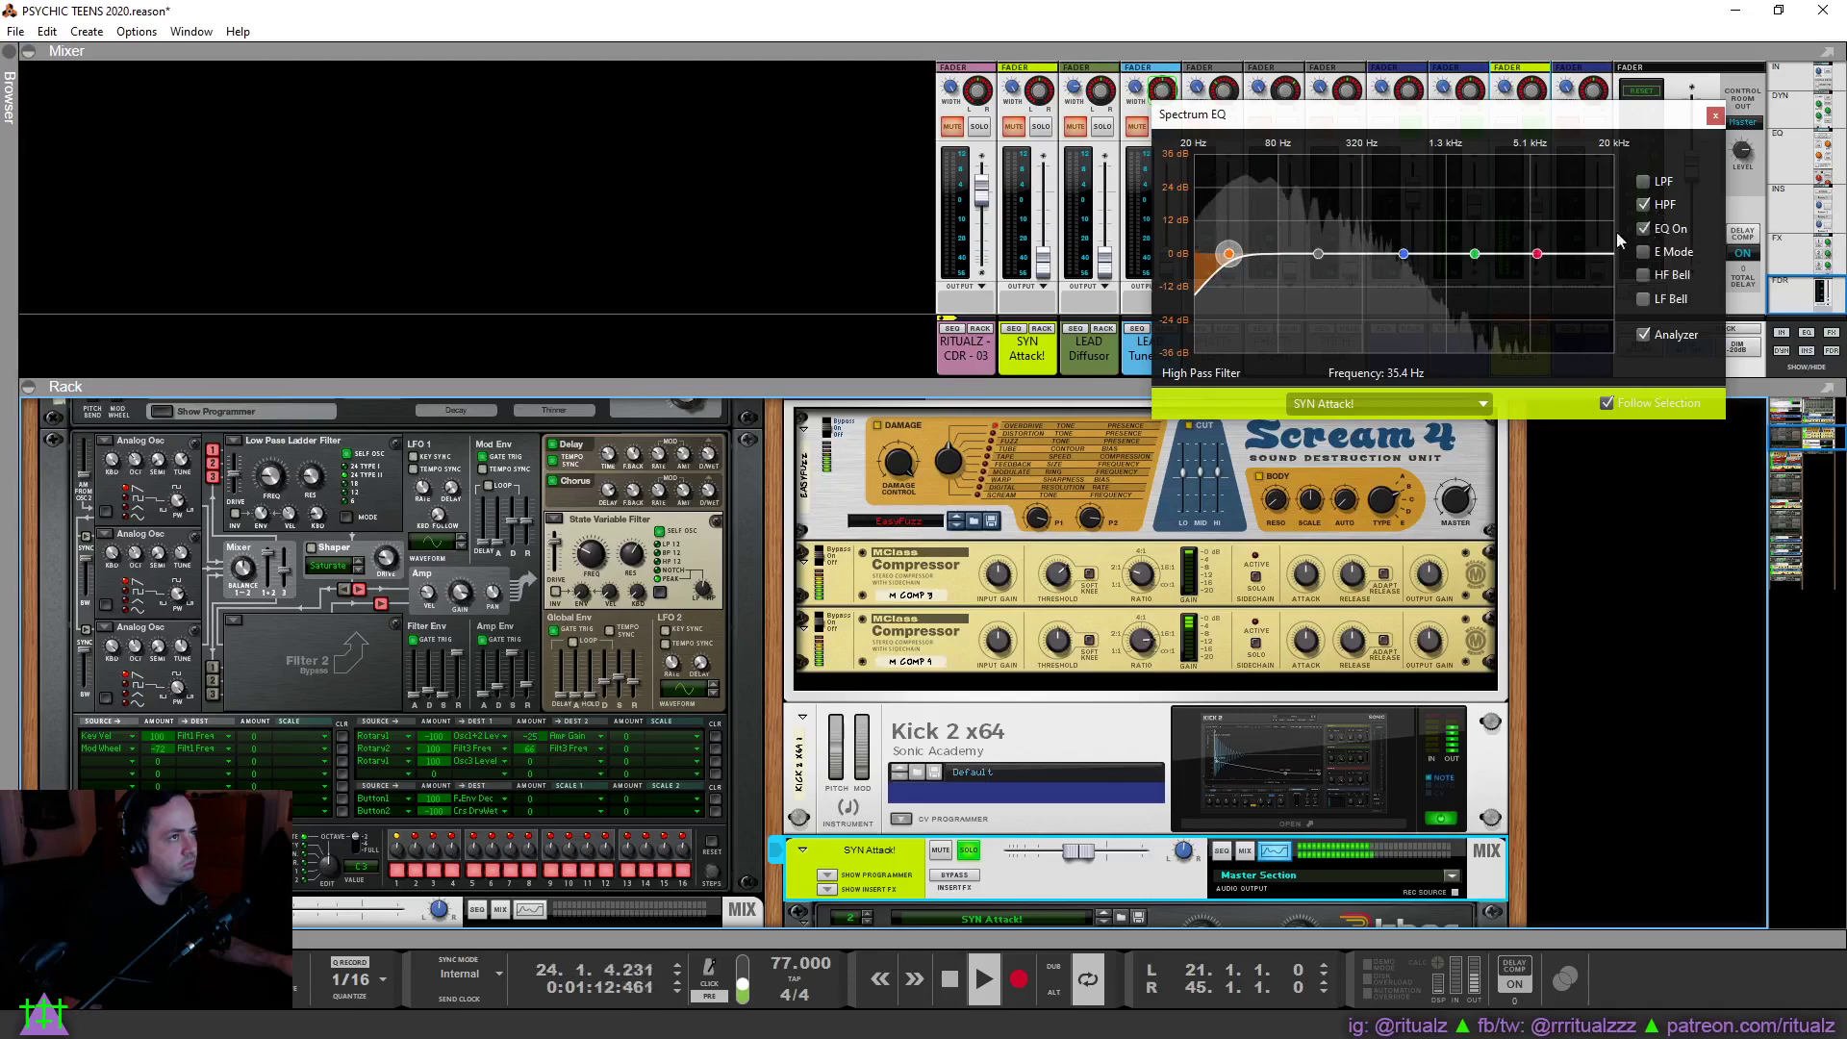
{"action": "left_click_drag", "start_coordinate": [1318, 255], "coordinate": [1234, 272]}
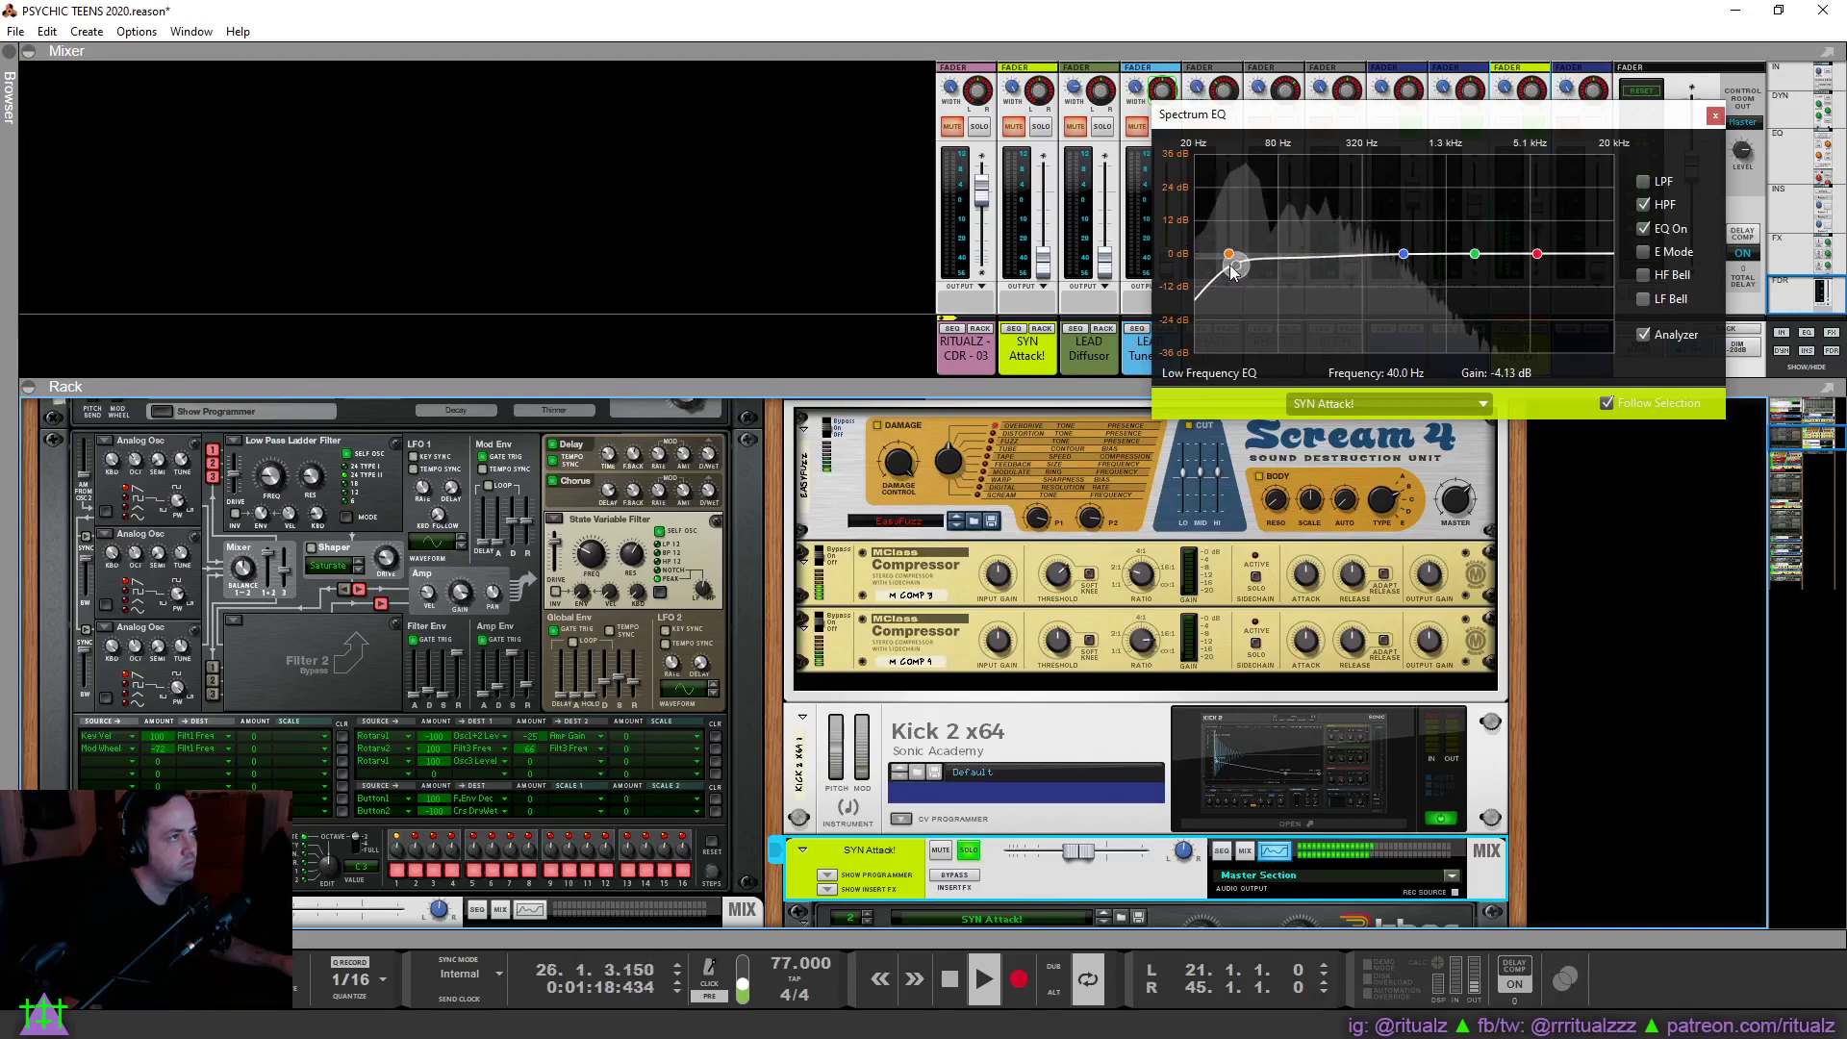
{"action": "left_click_drag", "start_coordinate": [1404, 254], "coordinate": [1325, 251]}
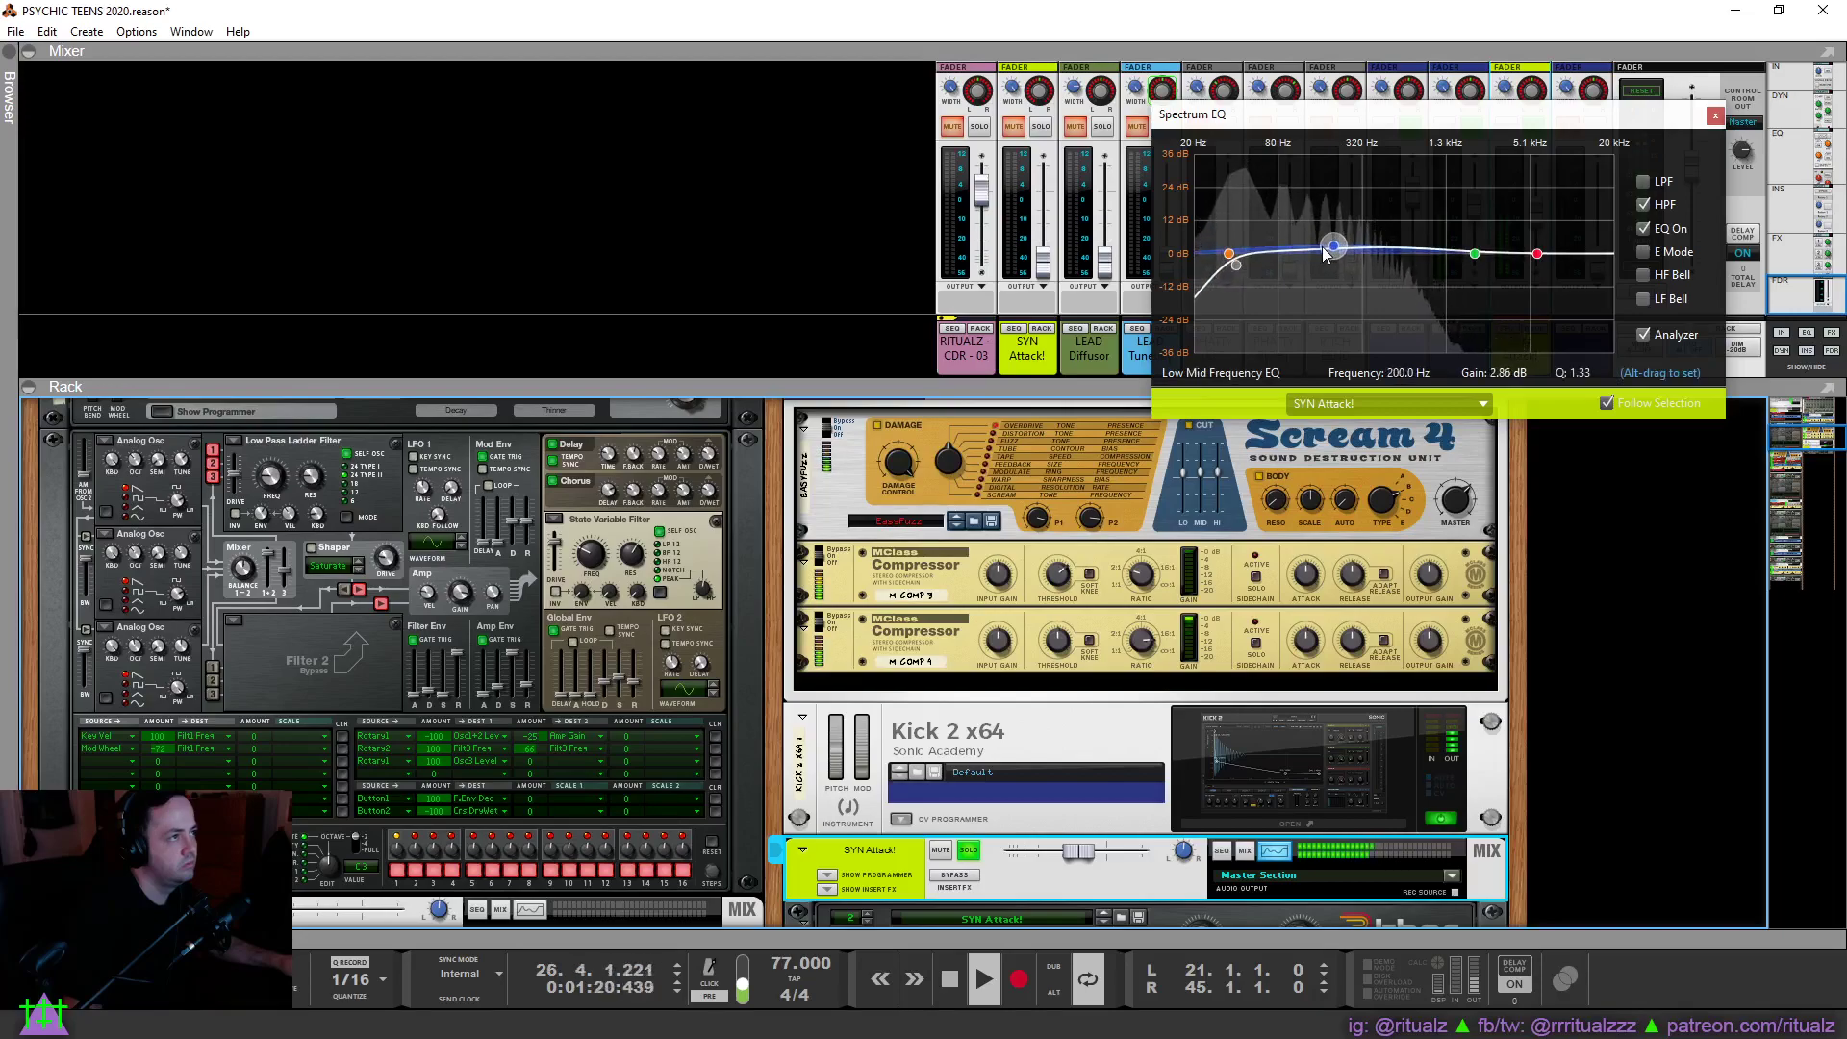
{"action": "left_click_drag", "start_coordinate": [1478, 260], "coordinate": [1409, 262]}
{"action": "left_click", "coordinate": [1334, 247]}
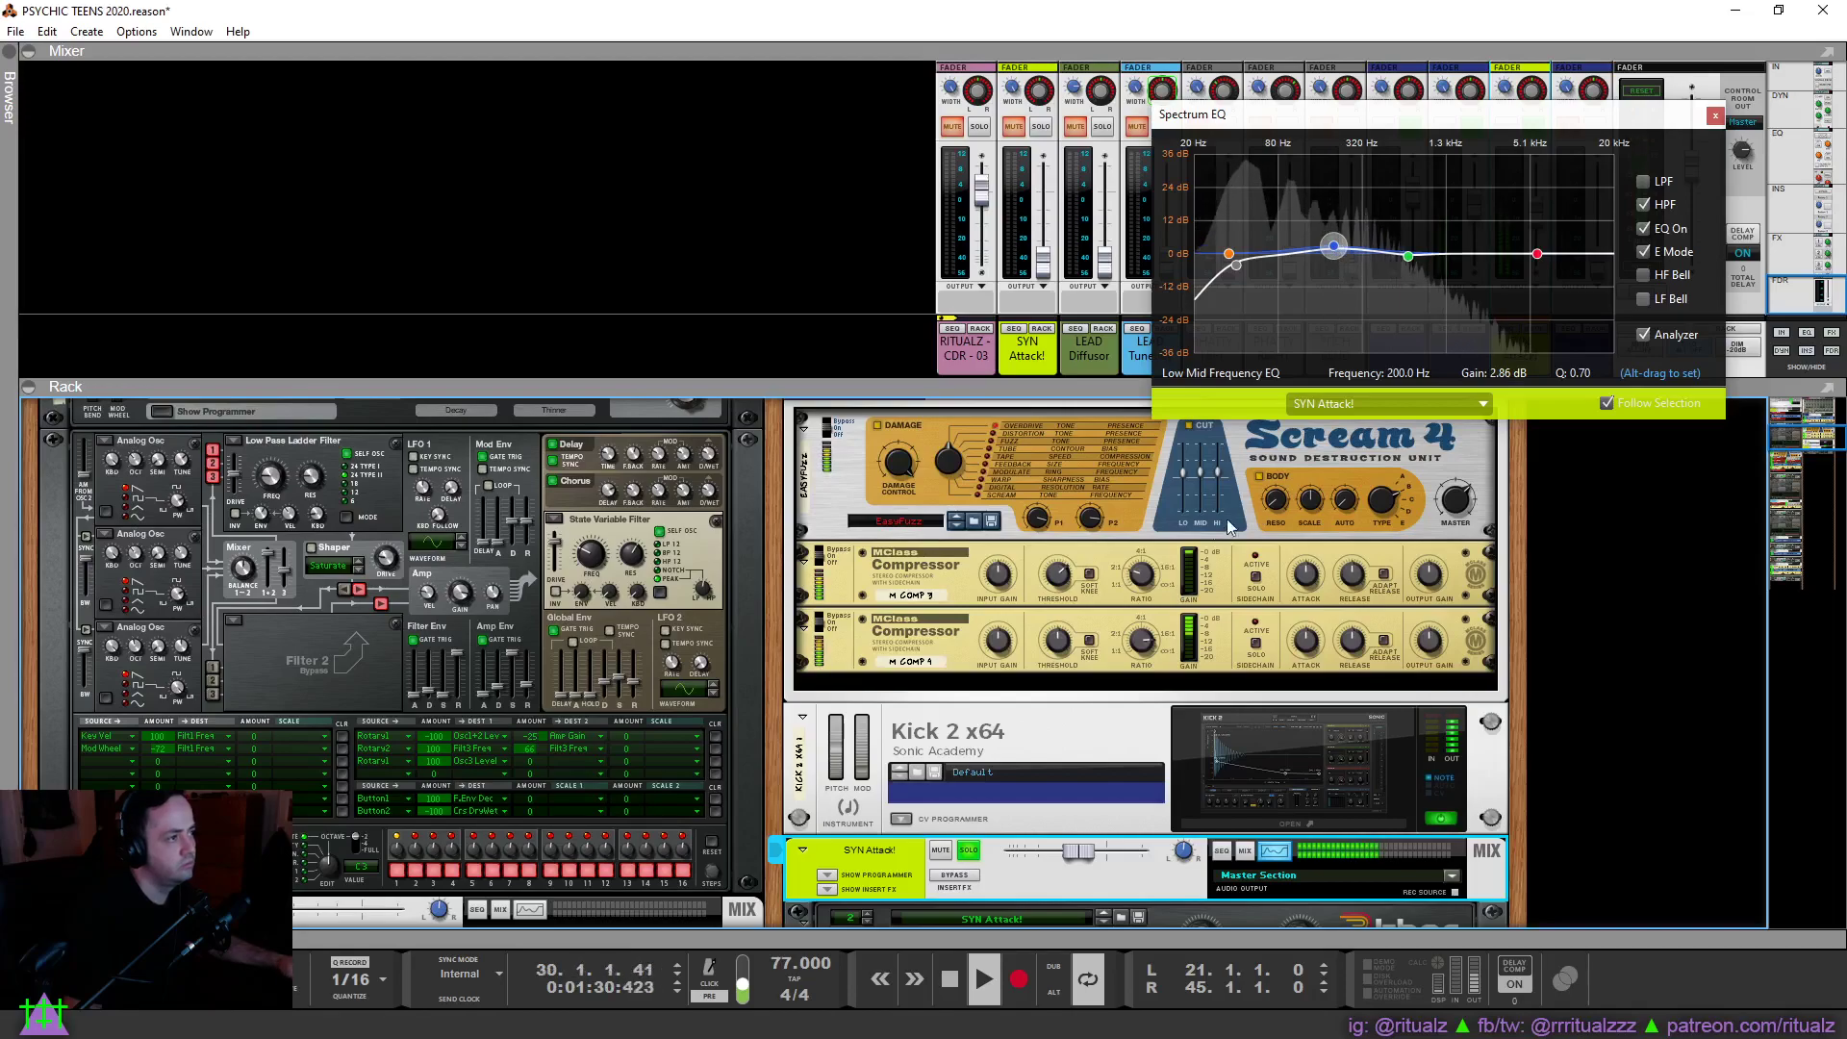
{"action": "left_click", "coordinate": [1718, 117]}
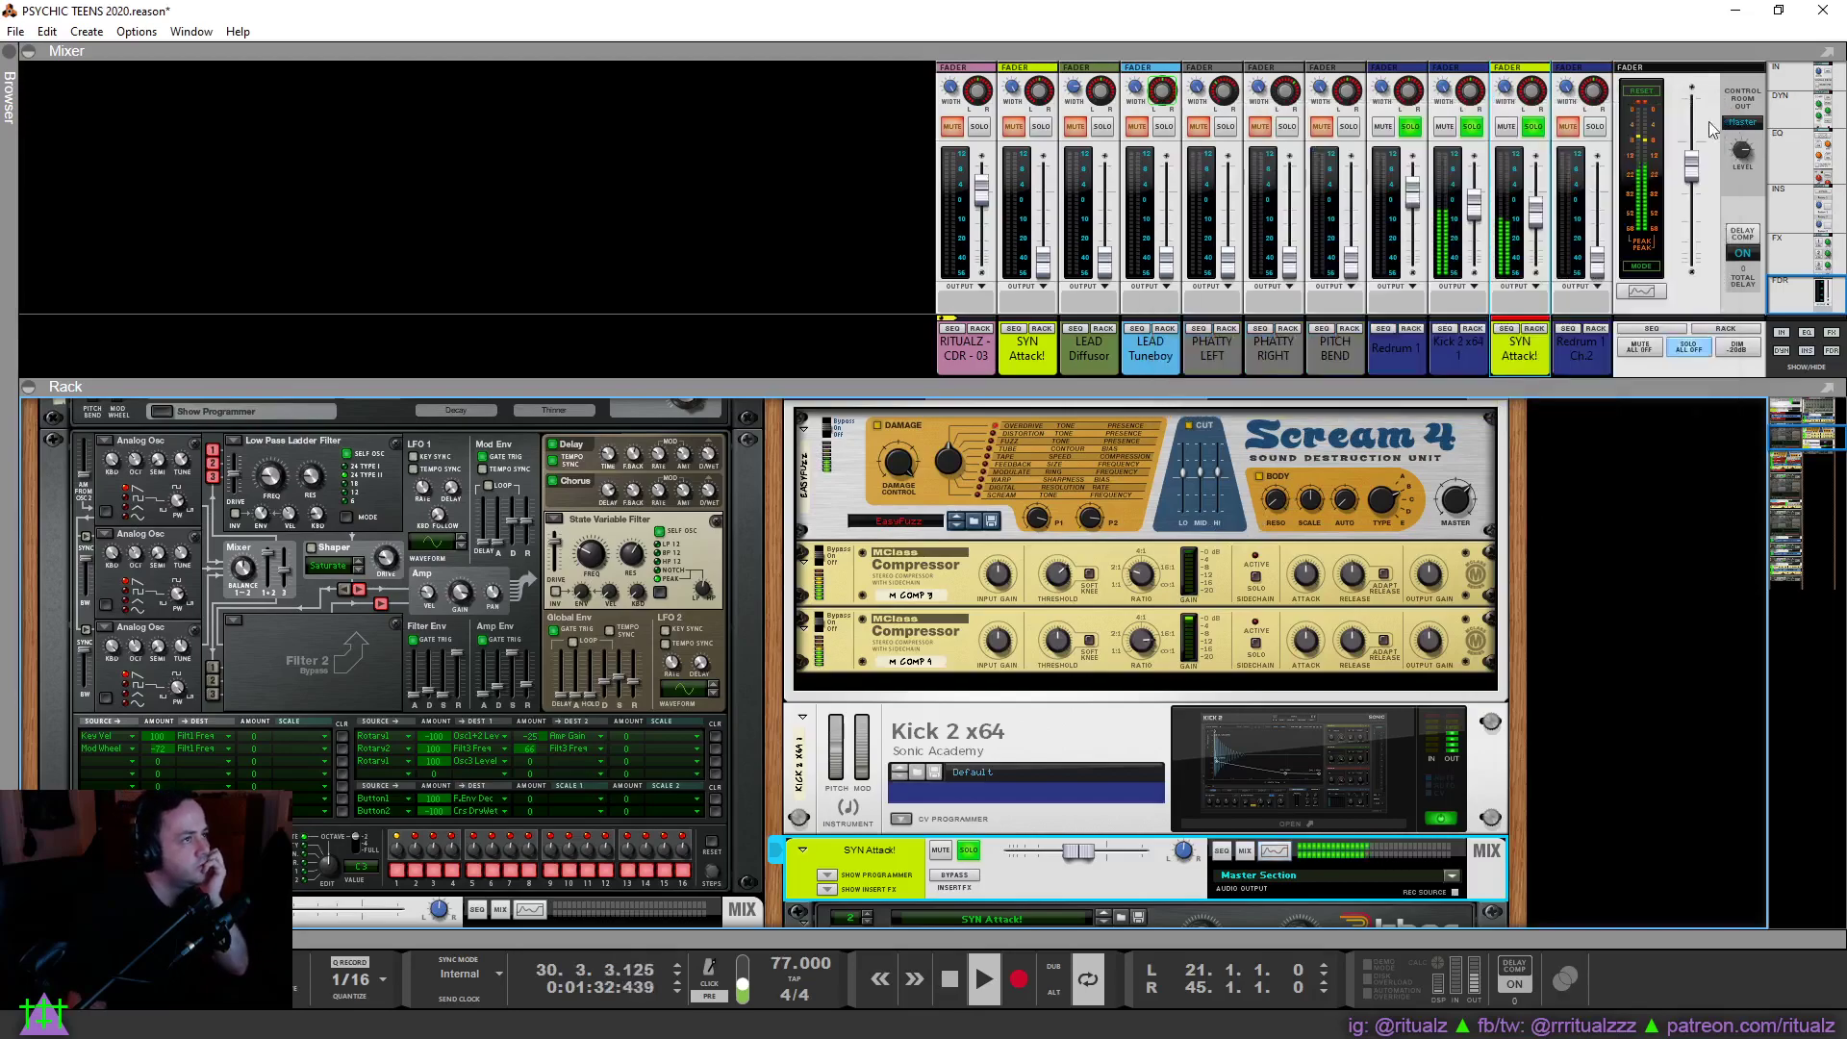
Compare the sound with the second kick compressor bypassed and enabled, leaving it on.
{"action": "left_click", "coordinate": [826, 625]}
{"action": "left_click", "coordinate": [825, 620]}
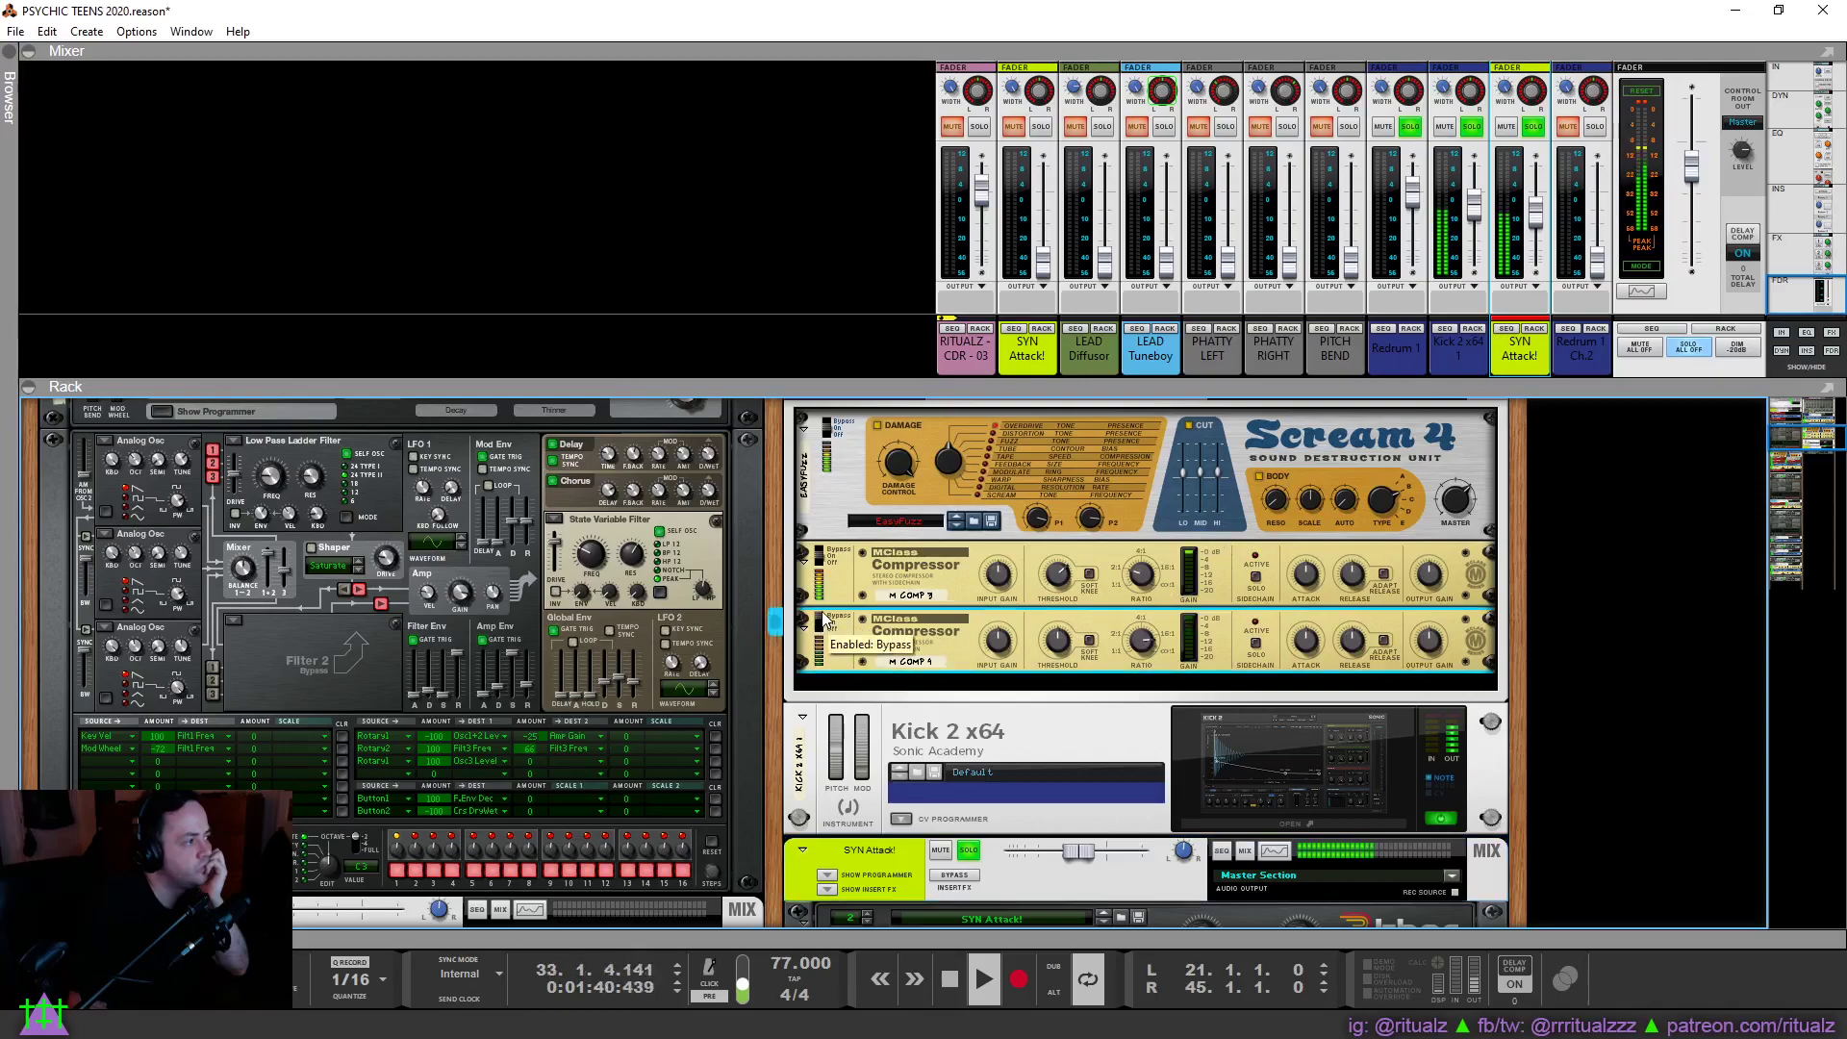
{"action": "left_click", "coordinate": [824, 621]}
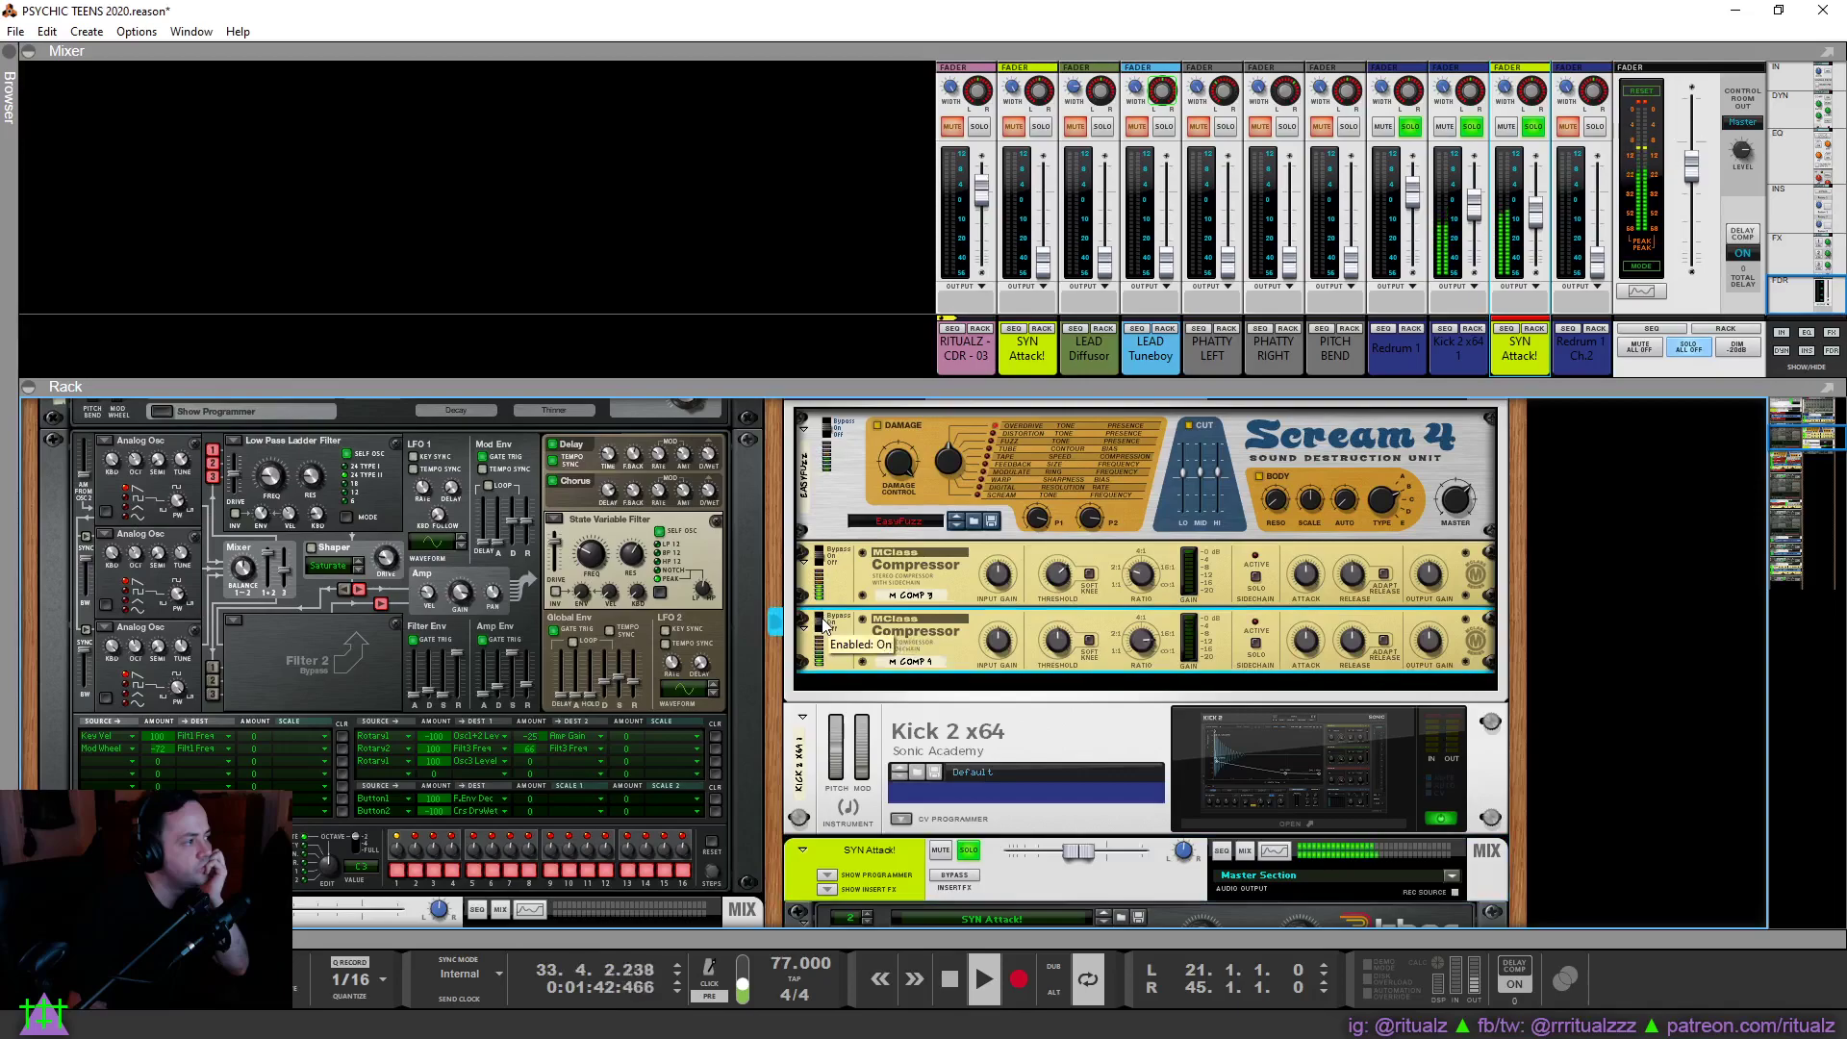
Show the second SYN Attack! channel's insert effects section and add an MClass Compressor to it.
{"action": "scroll", "coordinate": [974, 672], "scroll_direction": "down", "scroll_amount": 3}
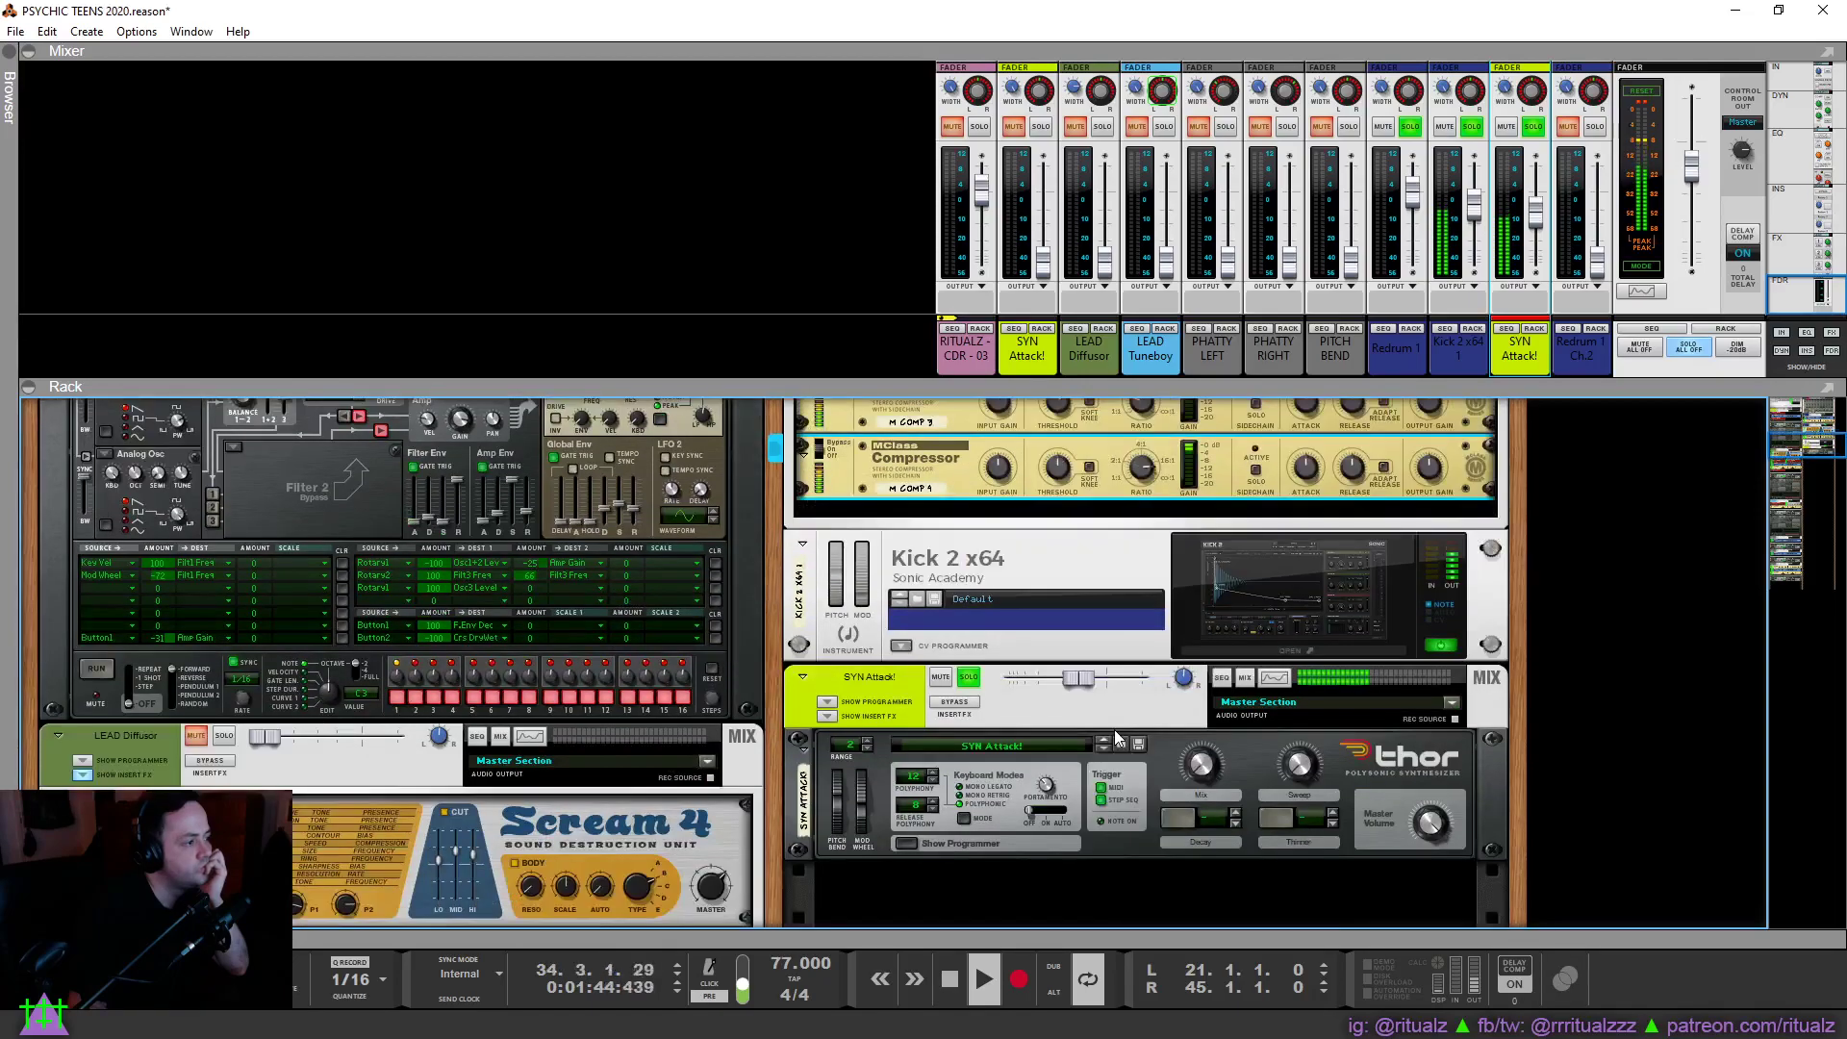
{"action": "scroll", "coordinate": [1116, 739], "scroll_direction": "up", "scroll_amount": 2}
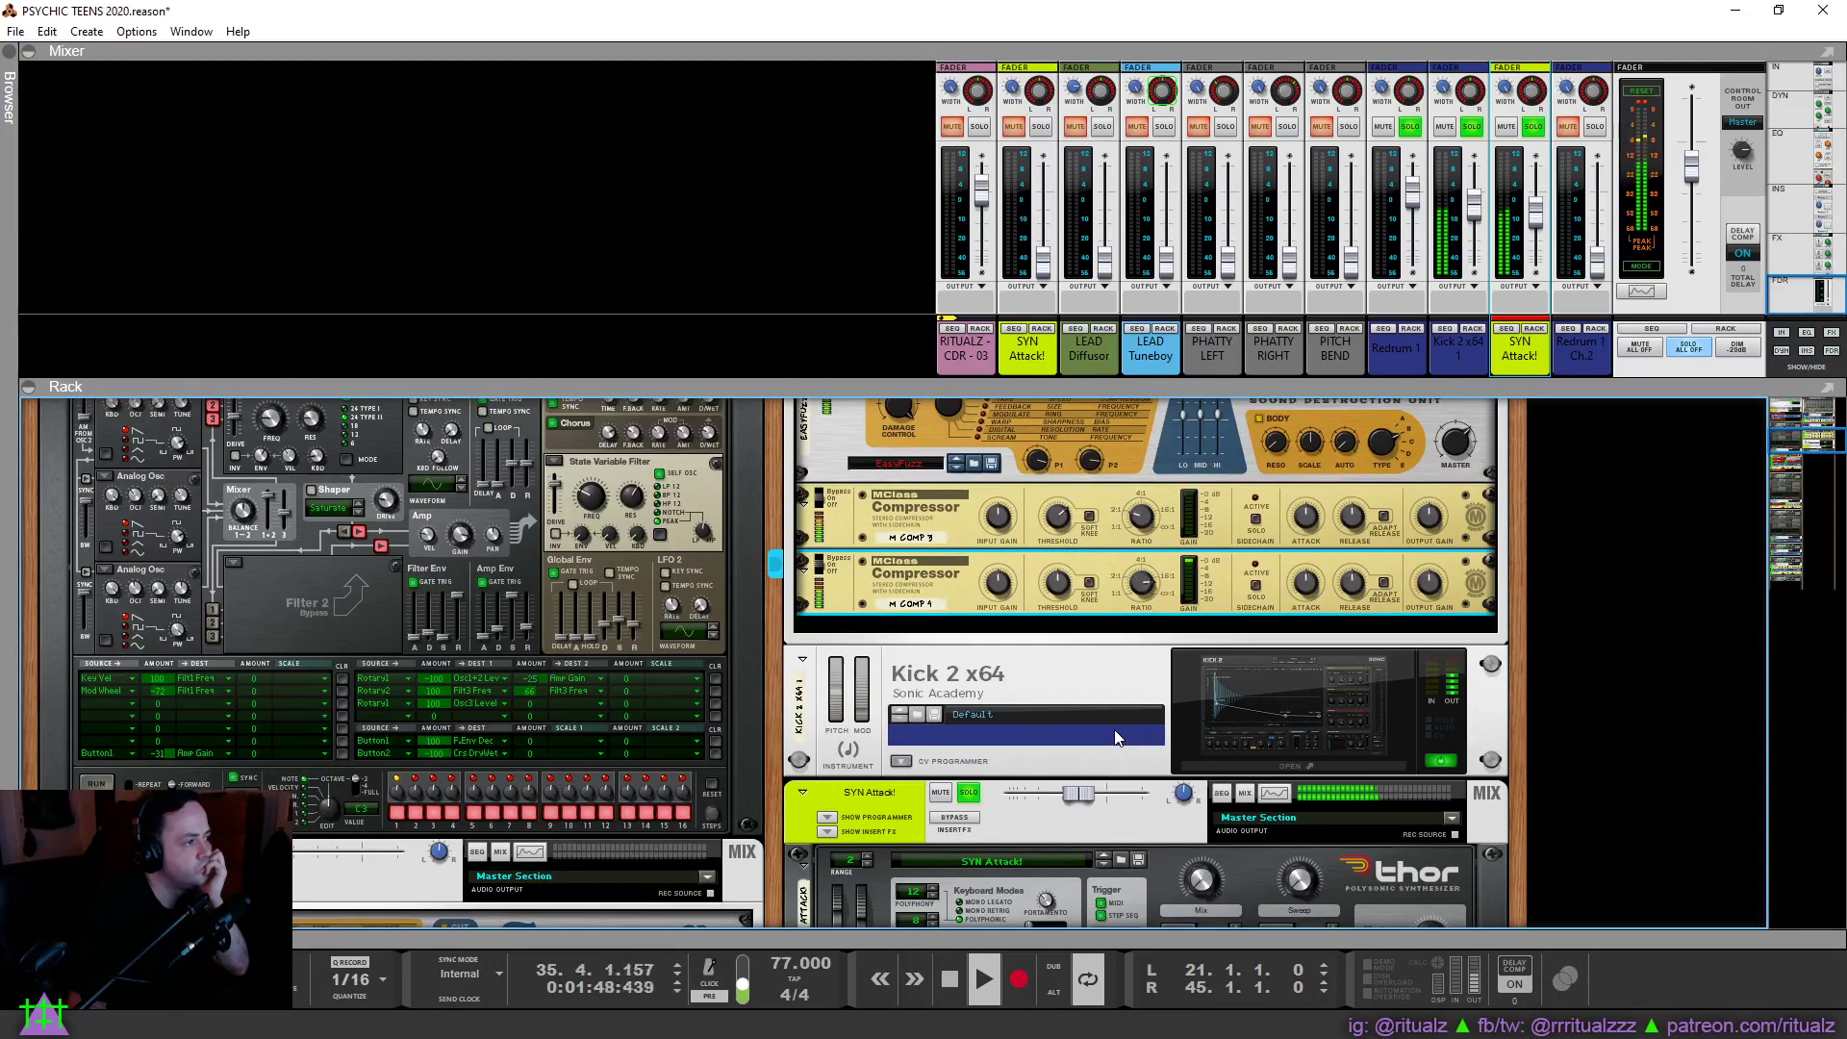
{"action": "scroll", "coordinate": [1116, 739], "scroll_direction": "down", "scroll_amount": 3}
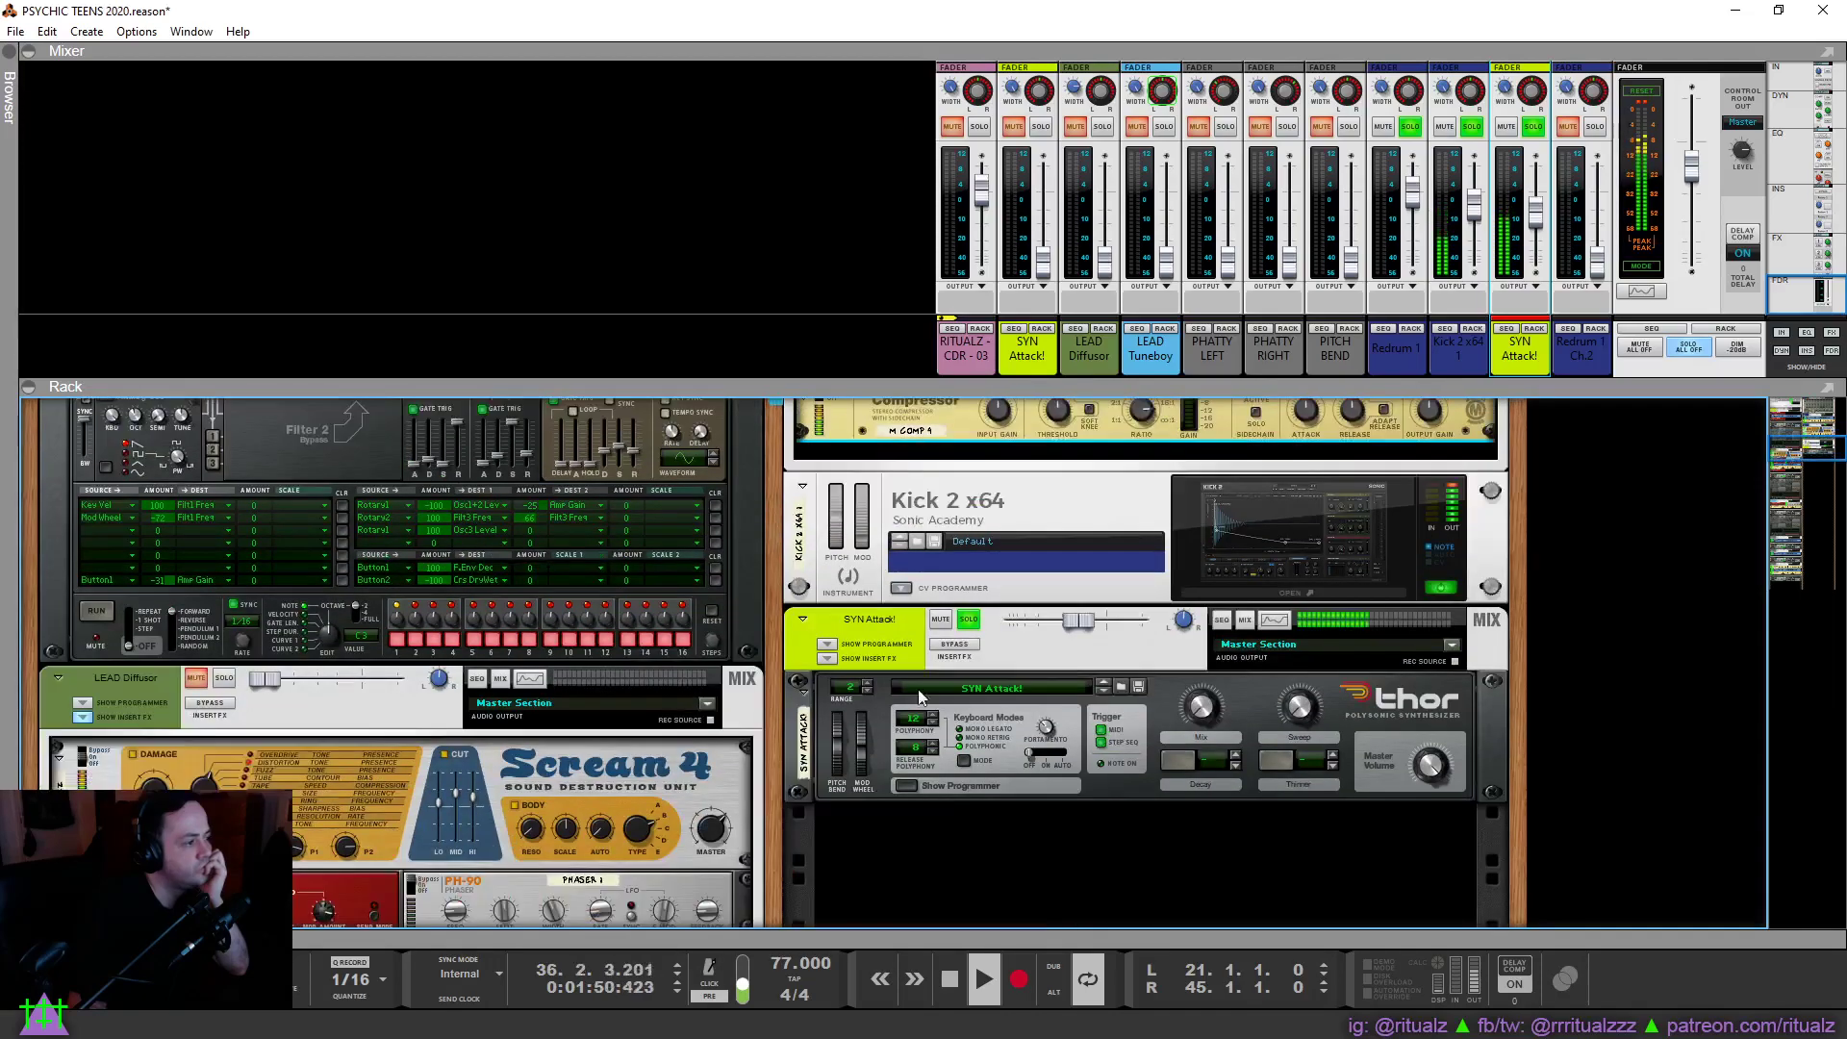
{"action": "left_click", "coordinate": [826, 659]}
{"action": "right_click", "coordinate": [900, 683]}
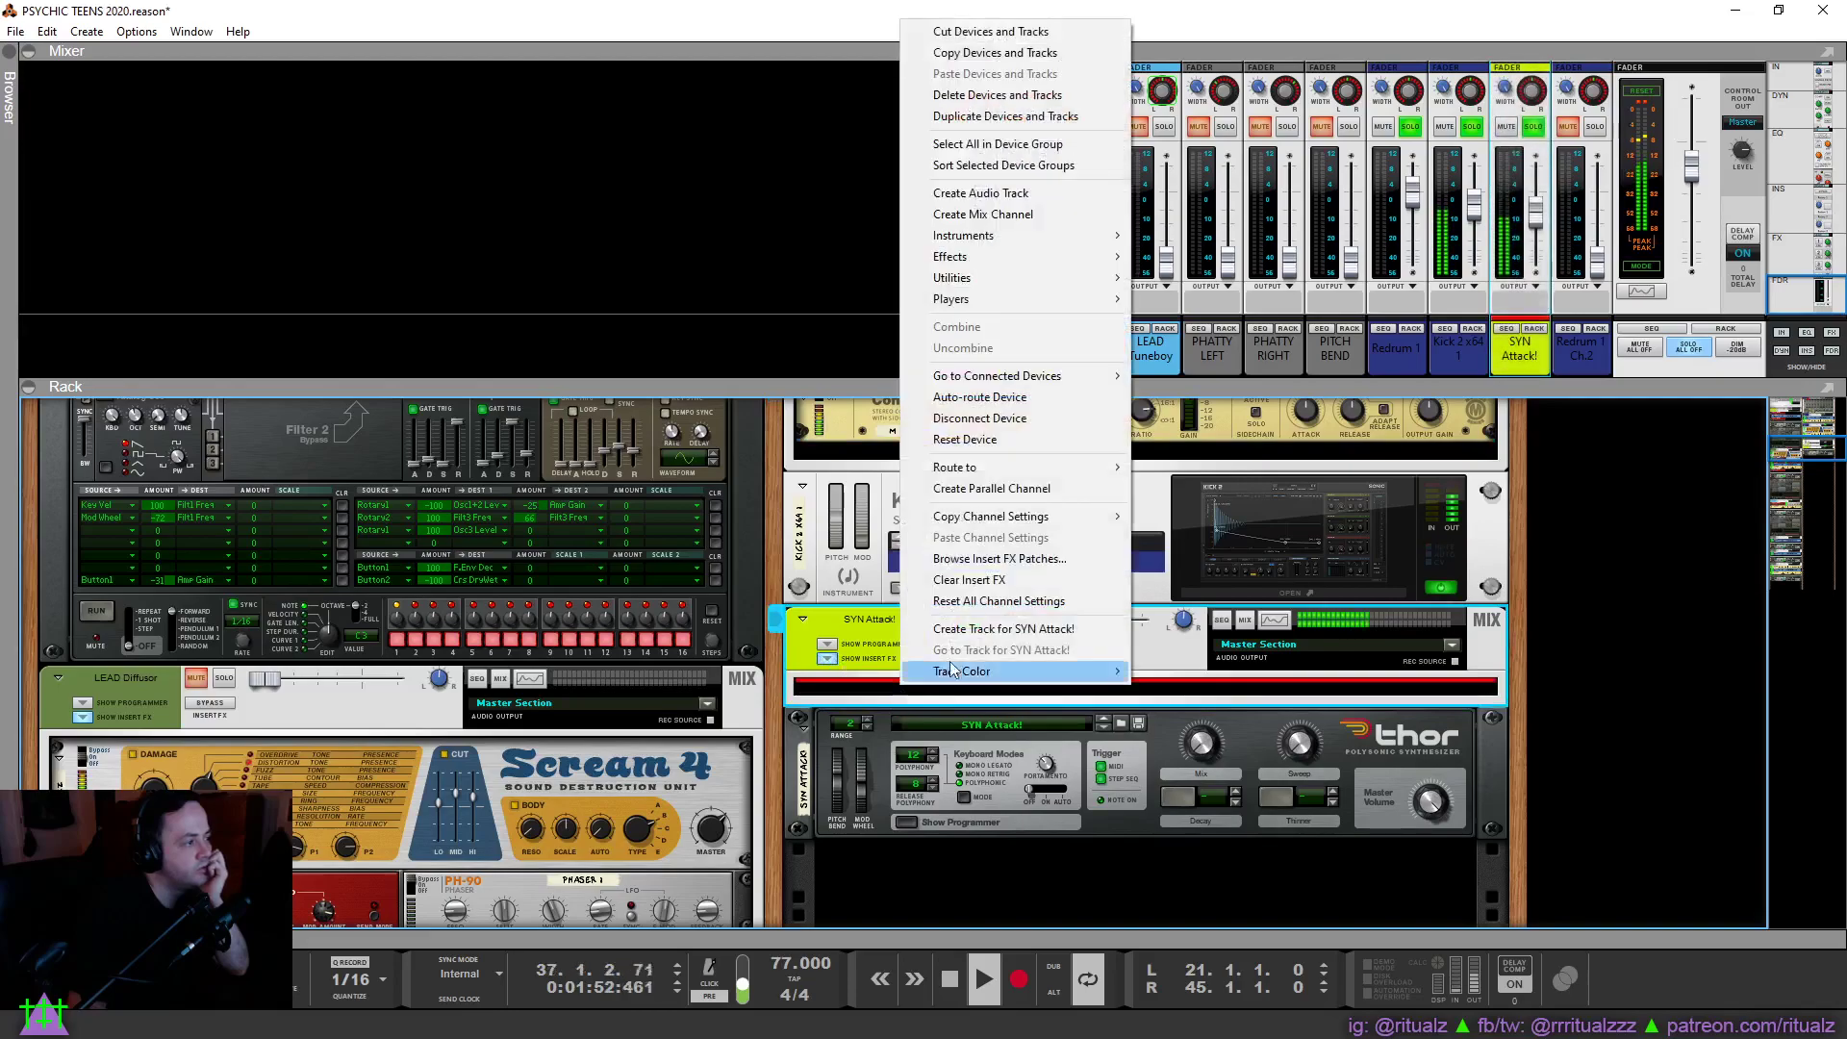
{"action": "mouse_move", "coordinate": [1084, 260]}
{"action": "left_click", "coordinate": [1253, 278]}
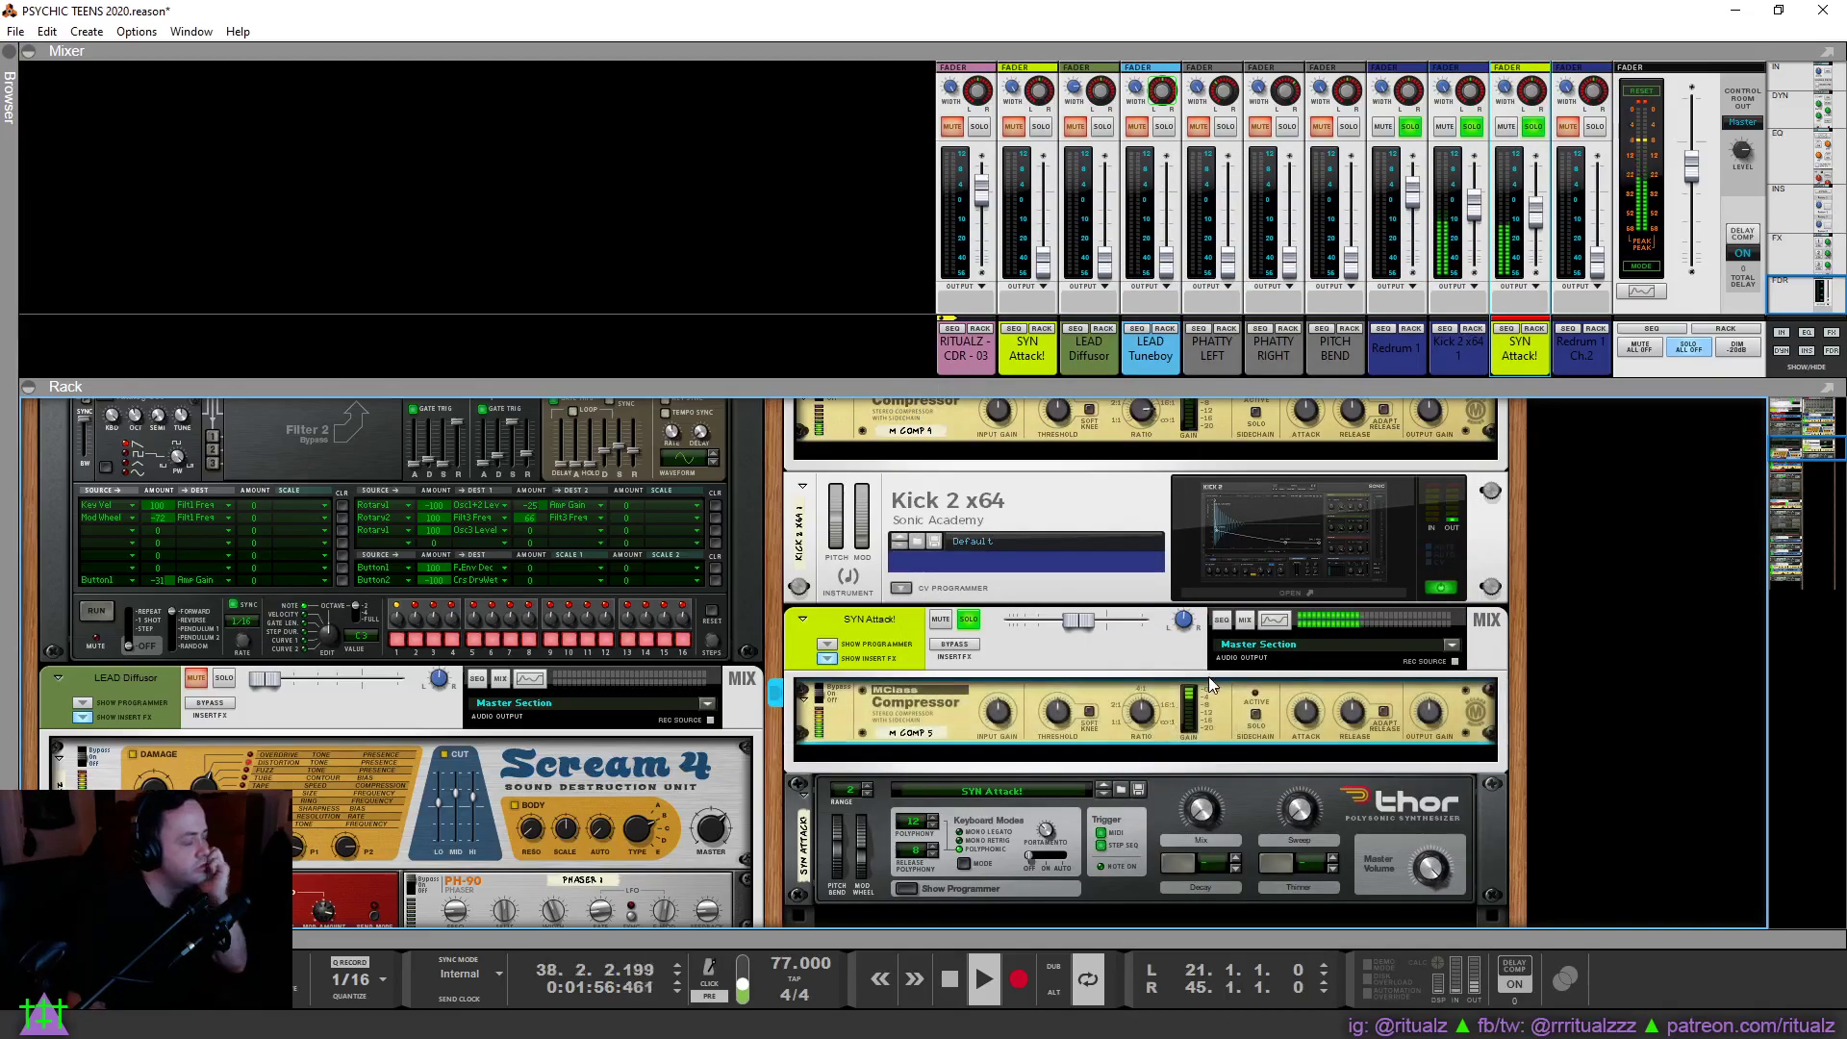
Show the back of the rack and delete the last MClass Compressor (M COMP 4) from the kick's effect chain.
{"action": "key", "text": "Tab"}
{"action": "scroll", "coordinate": [1198, 689], "scroll_direction": "up", "scroll_amount": 1}
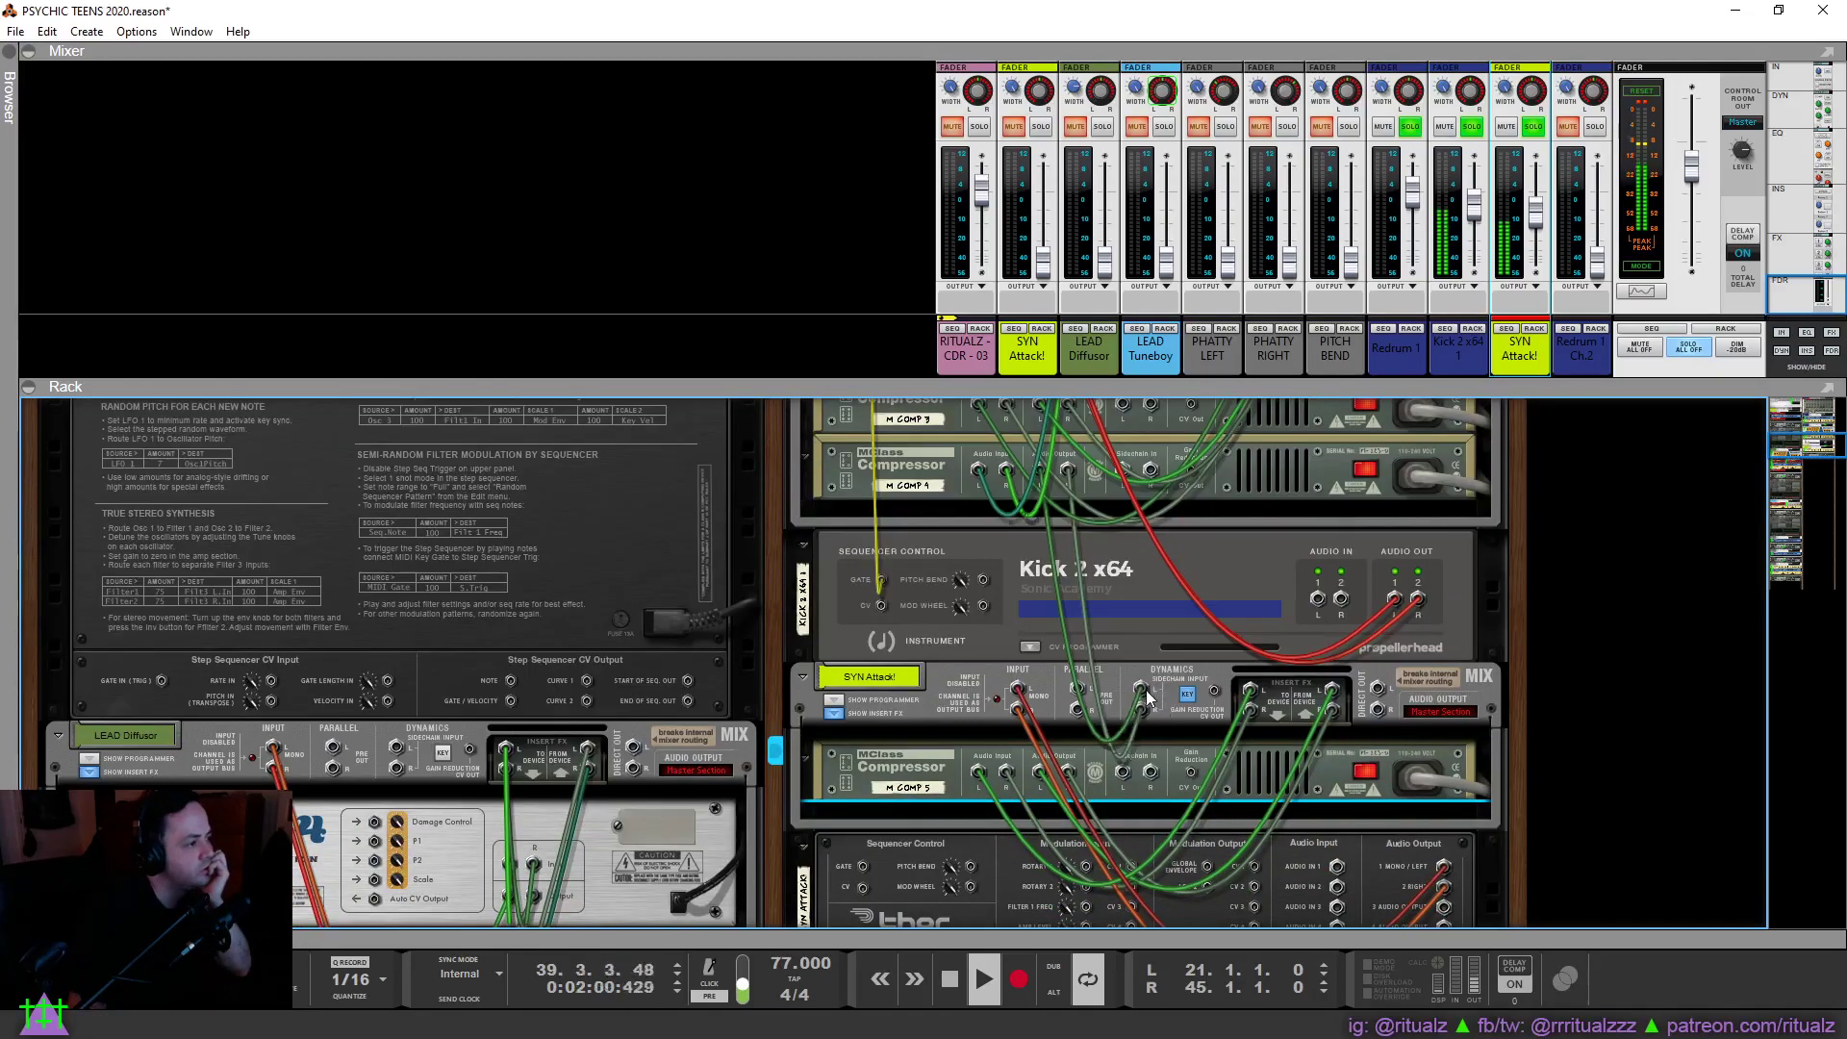
{"action": "scroll", "coordinate": [1125, 731], "scroll_direction": "up", "scroll_amount": 1}
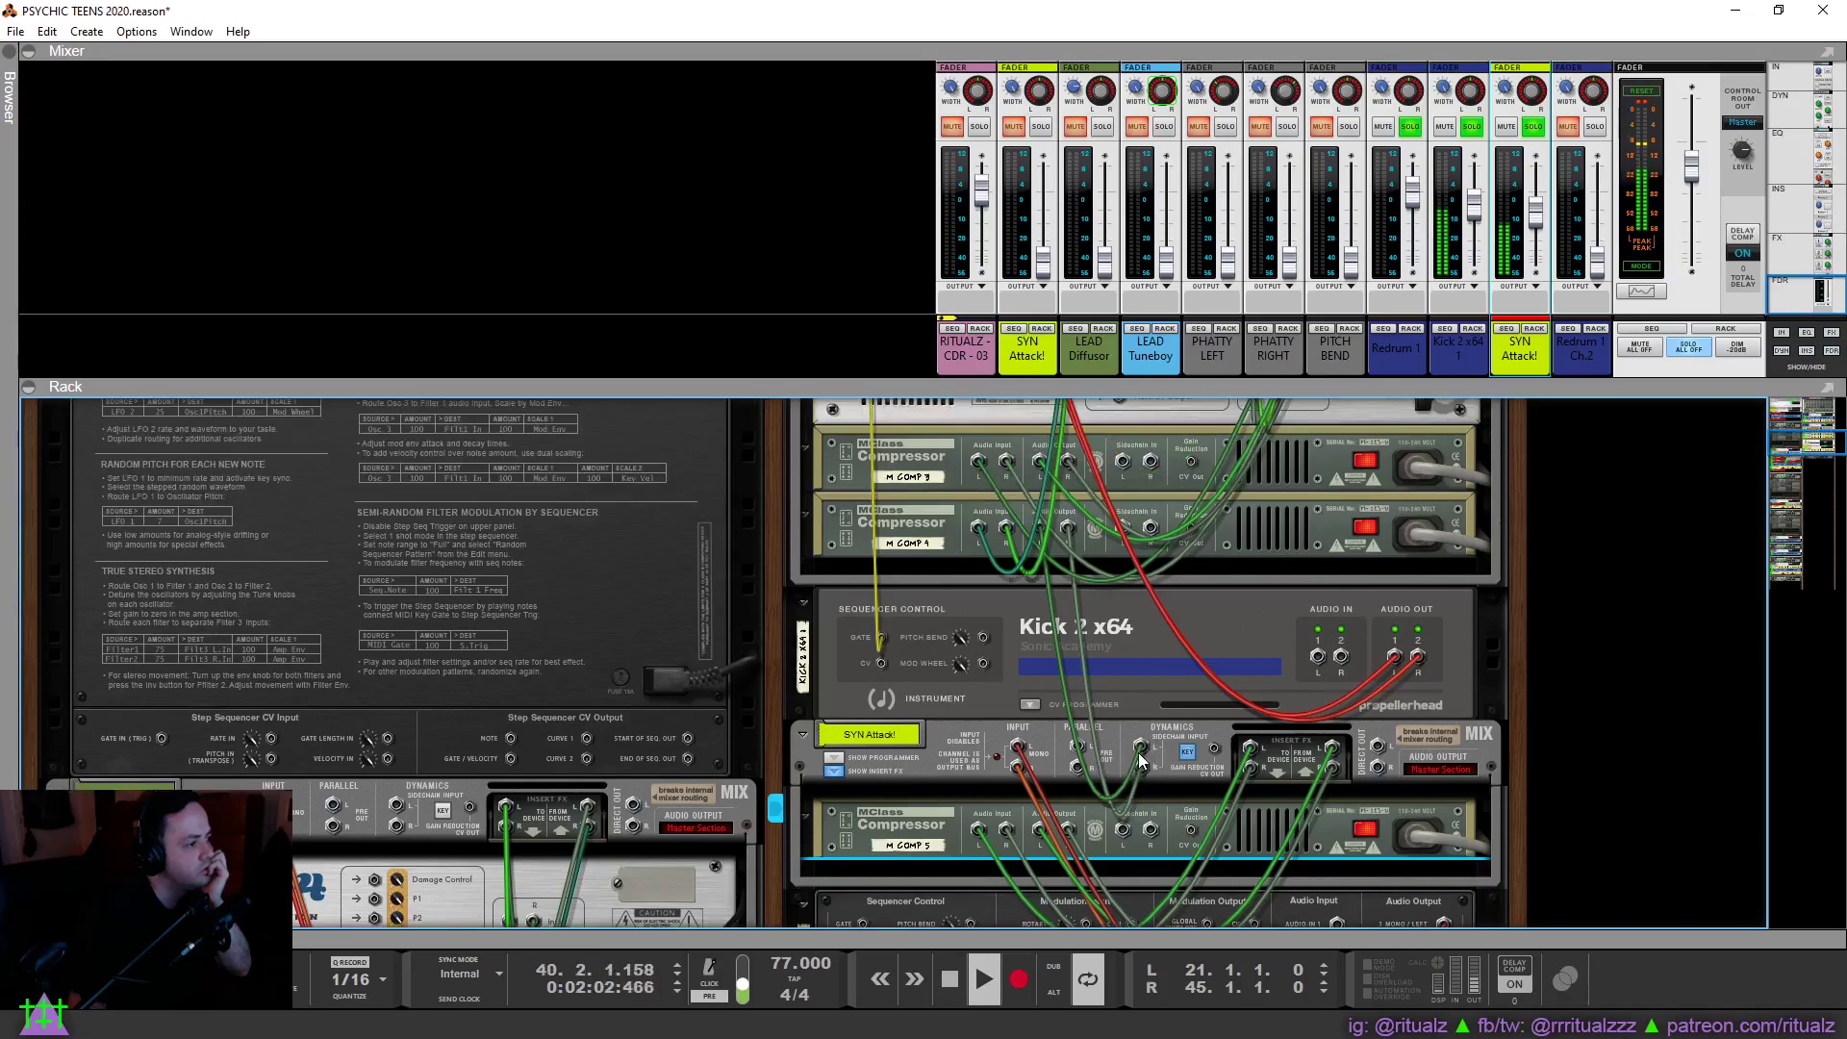
{"action": "left_click", "coordinate": [950, 520]}
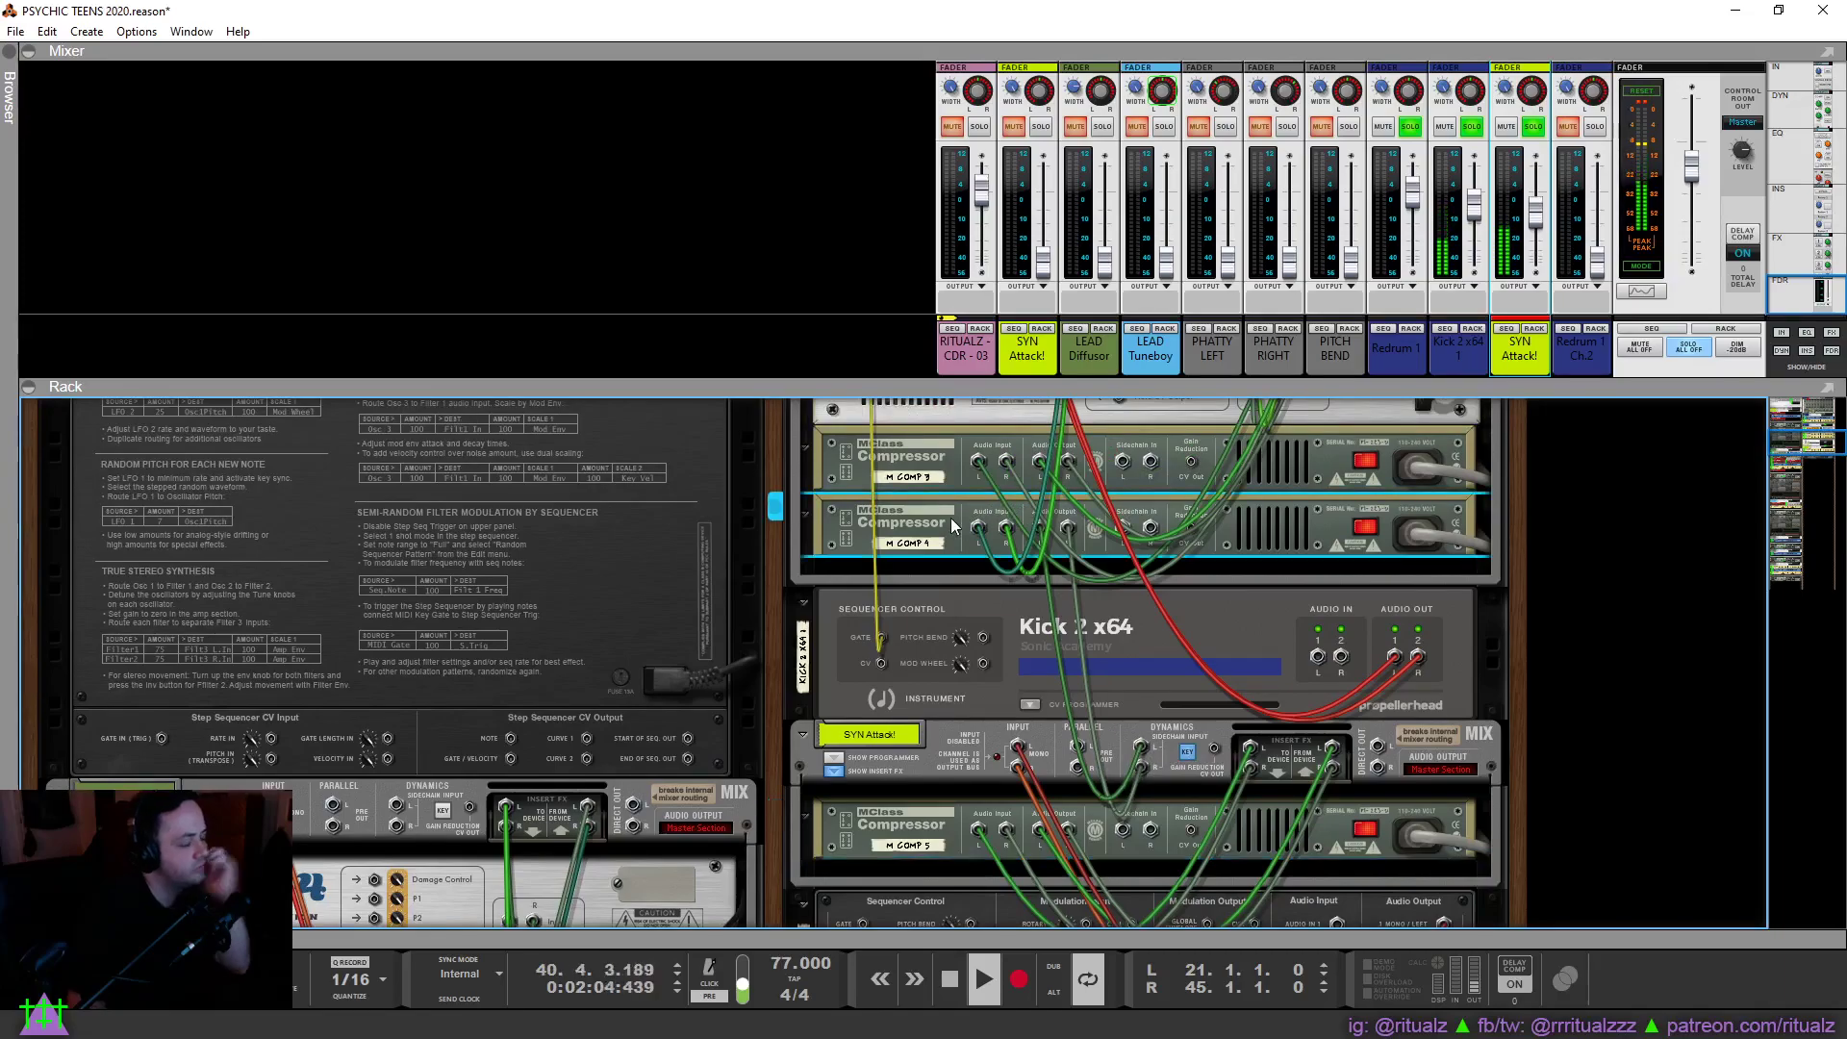
{"action": "key", "text": "Delete"}
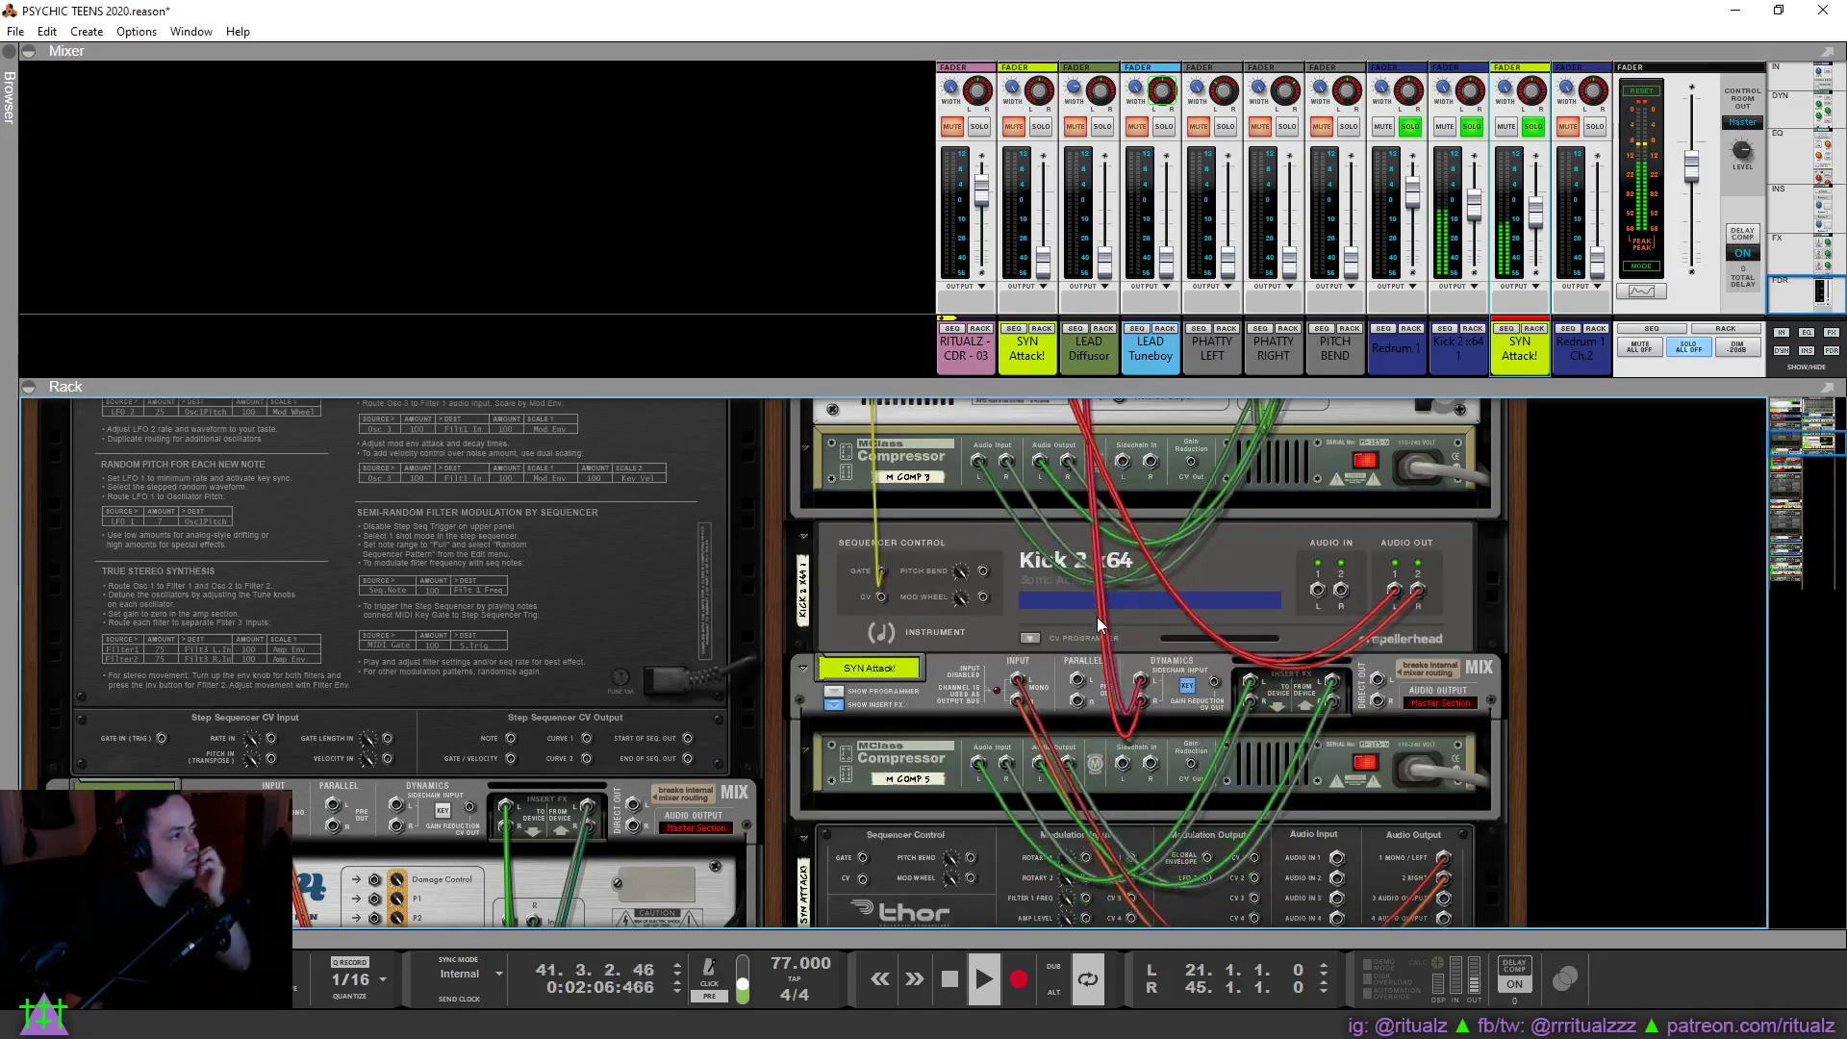
Trace the cables feeding the second SYN Attack! channel's dynamics sidechain input and disconnect them.
{"action": "scroll", "coordinate": [1098, 645], "scroll_direction": "up", "scroll_amount": 2}
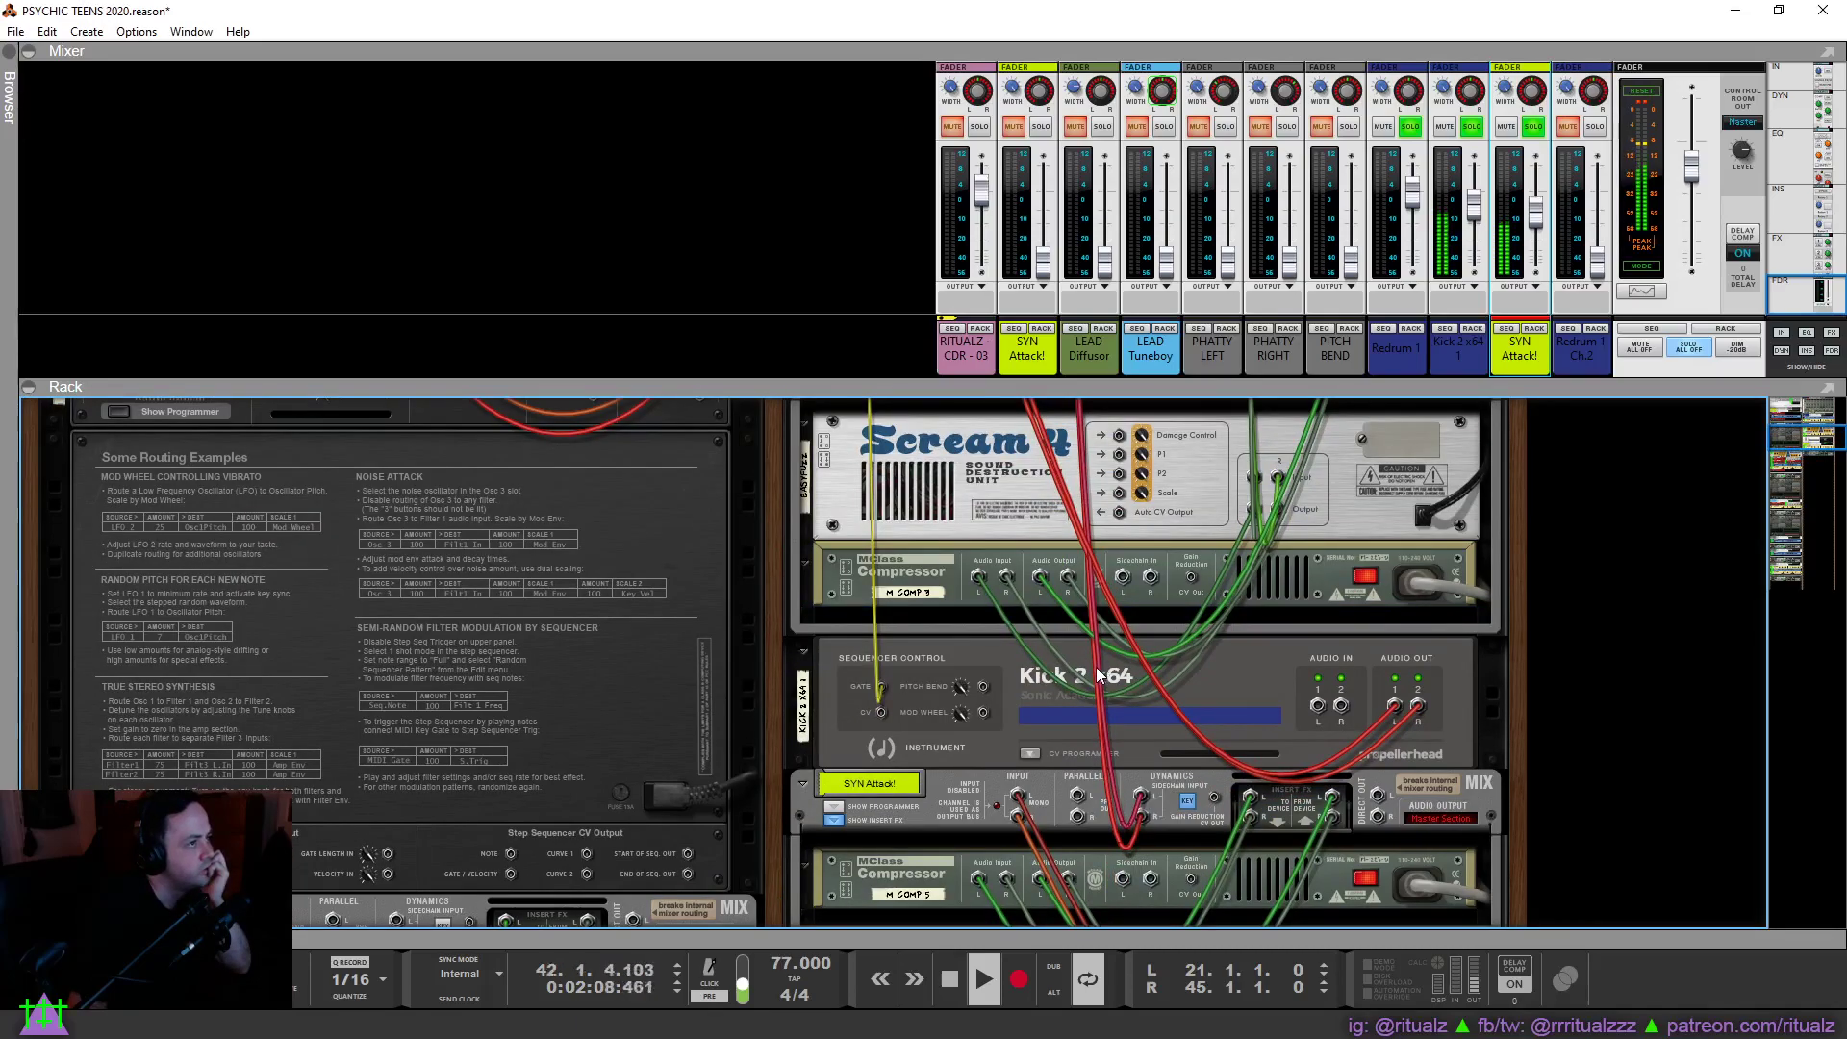
{"action": "scroll", "coordinate": [1117, 630], "scroll_direction": "up", "scroll_amount": 2}
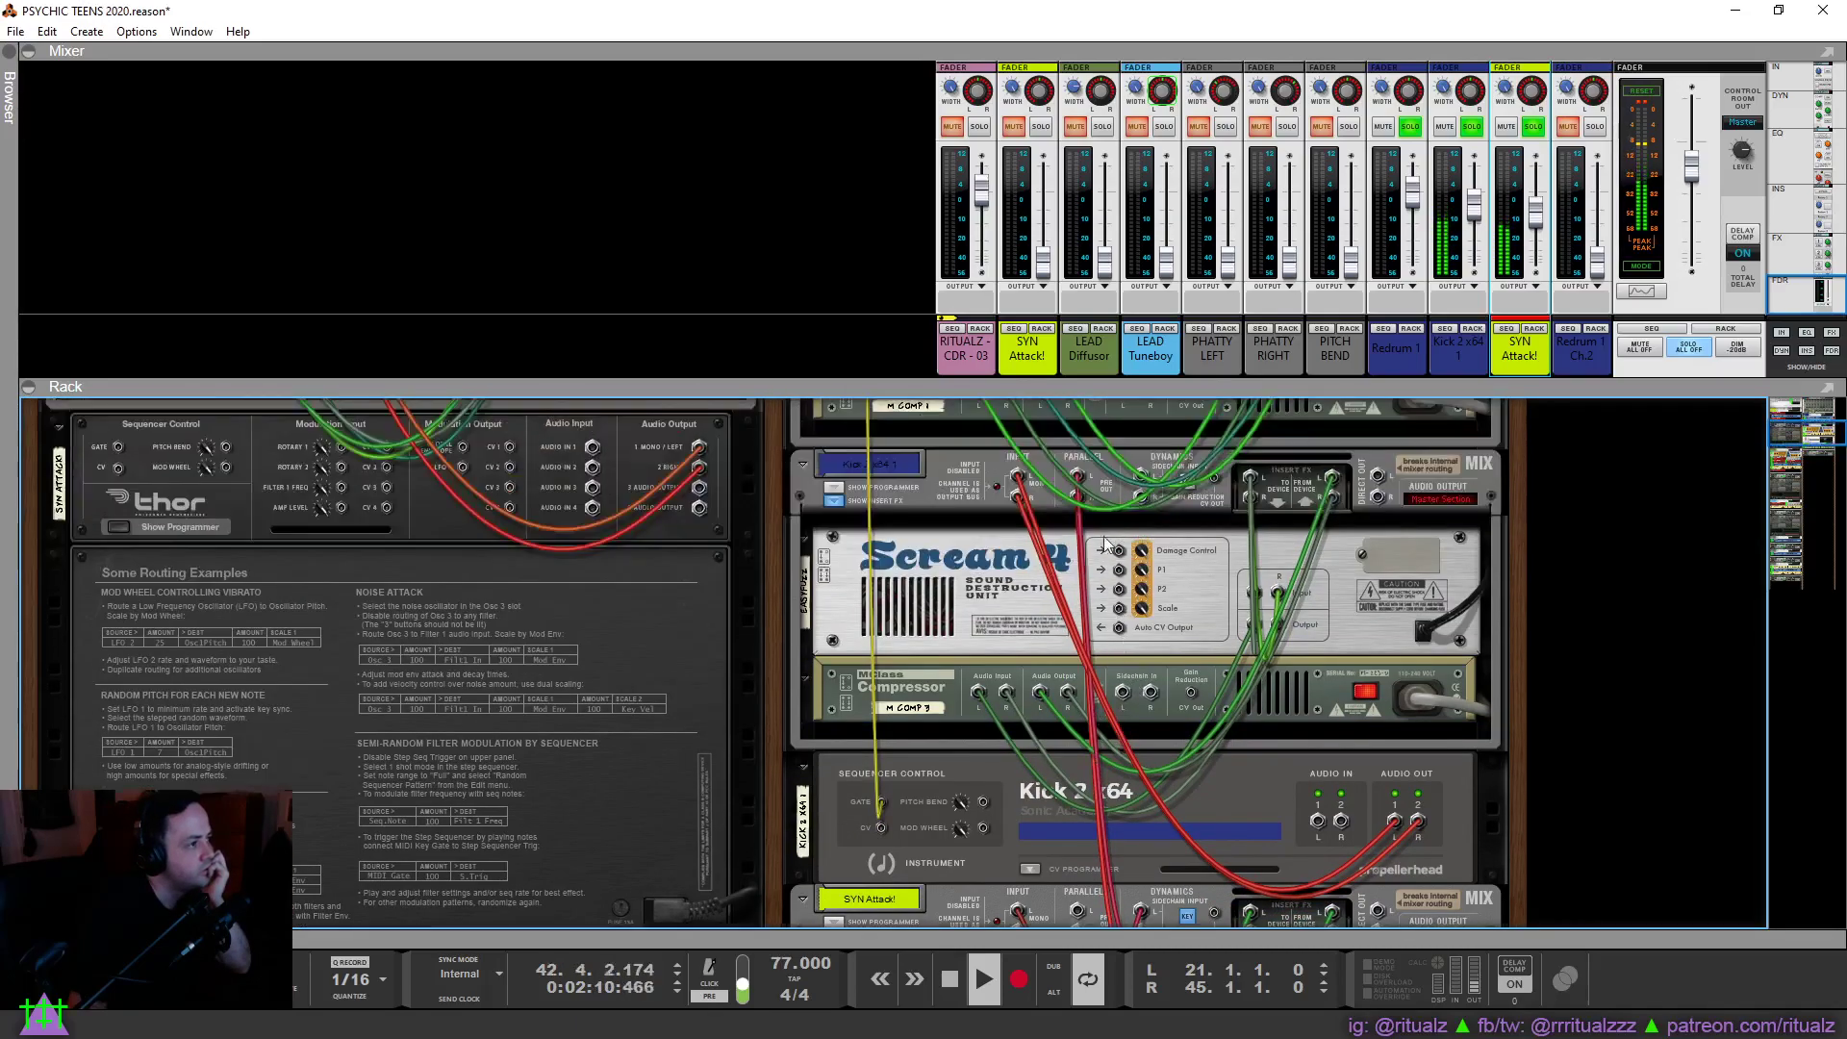
{"action": "scroll", "coordinate": [1139, 768], "scroll_direction": "down", "scroll_amount": 2}
{"action": "scroll", "coordinate": [1186, 763], "scroll_direction": "down", "scroll_amount": 2}
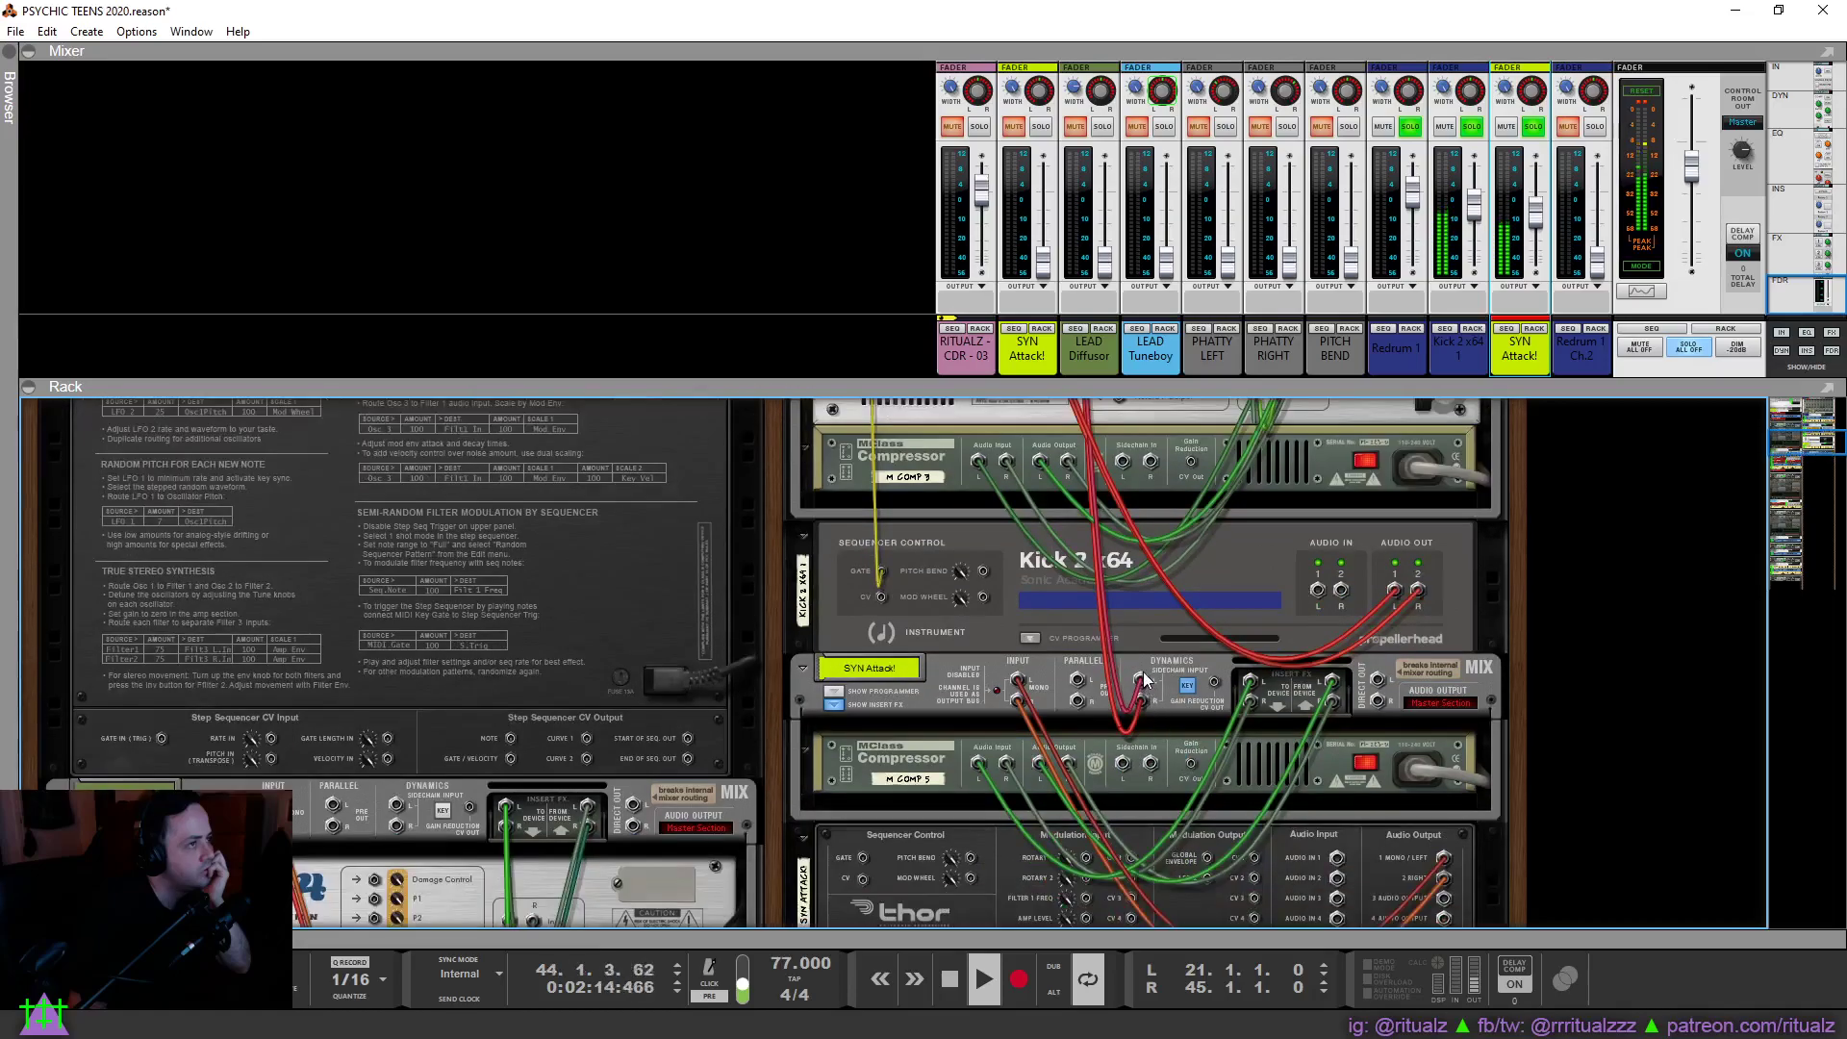
{"action": "left_click", "coordinate": [1142, 671]}
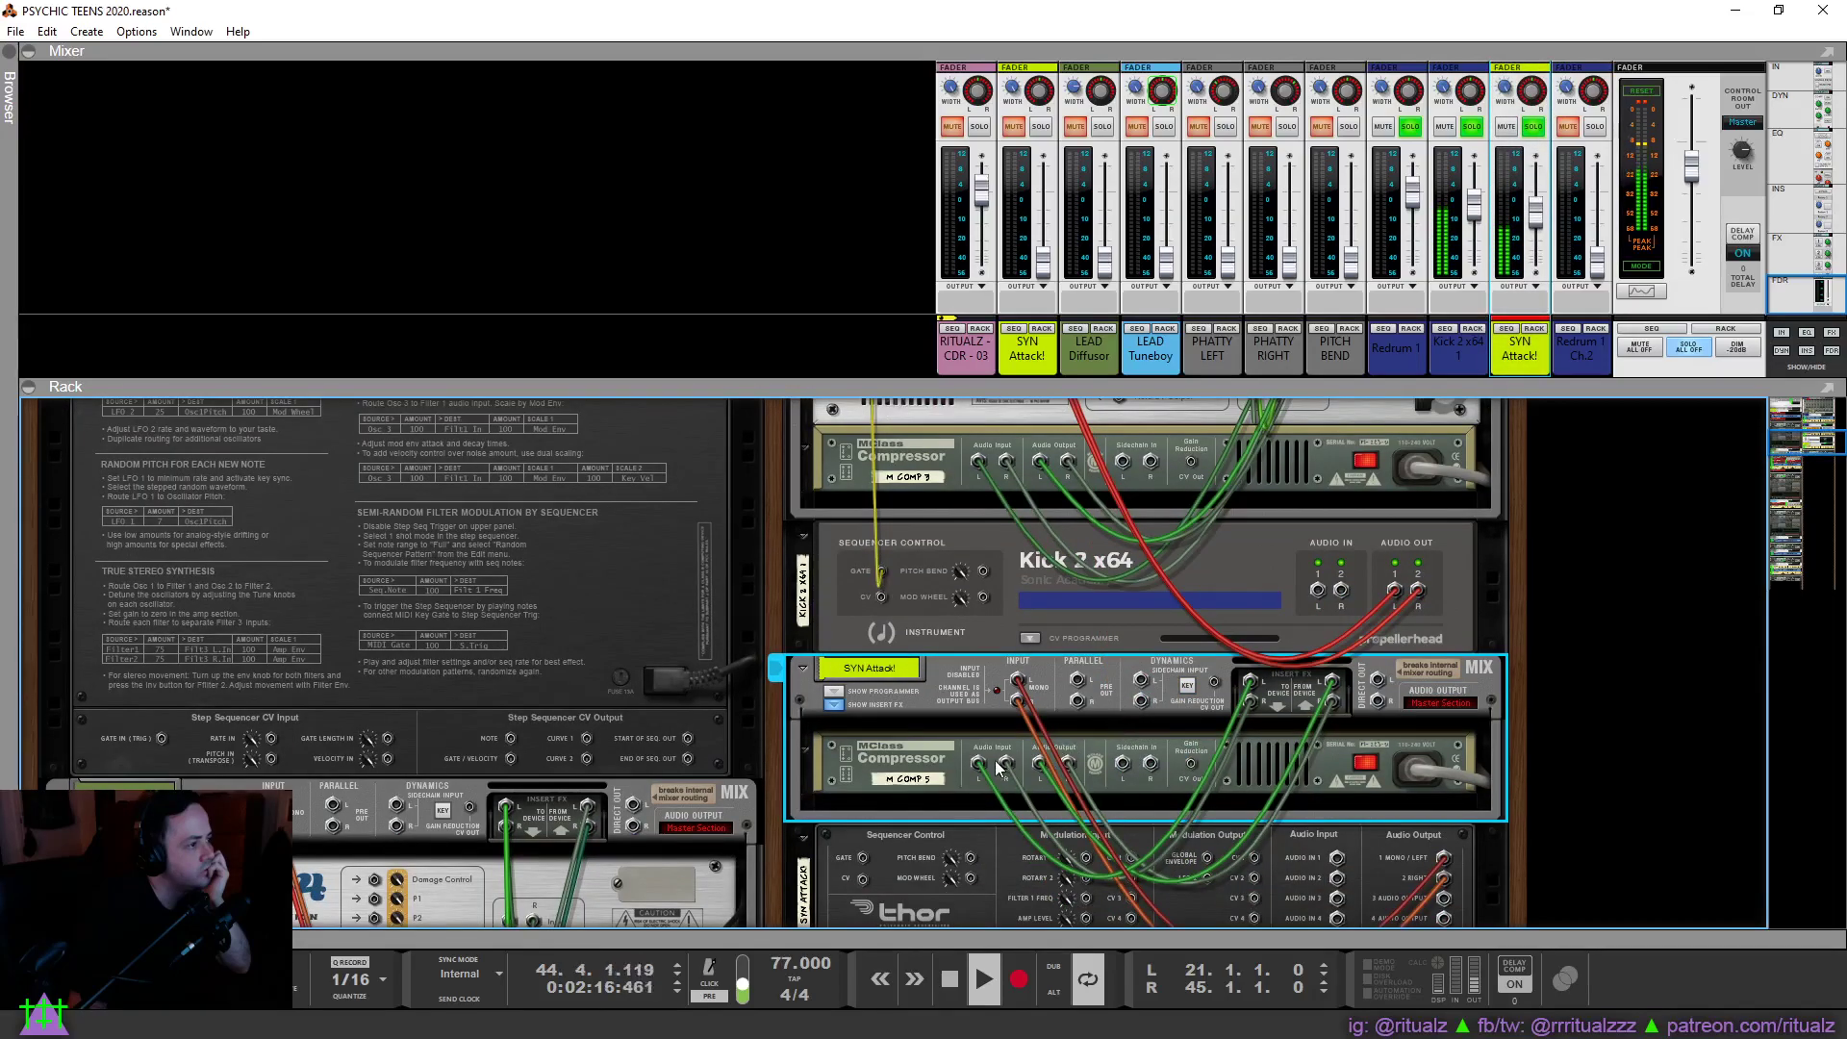
Cable the Kick 2 x64 channel's parallel output into the sidechain input of SYN Attack!'s MClass Compressor.
{"action": "left_click_drag", "start_coordinate": [991, 767], "coordinate": [1055, 767]}
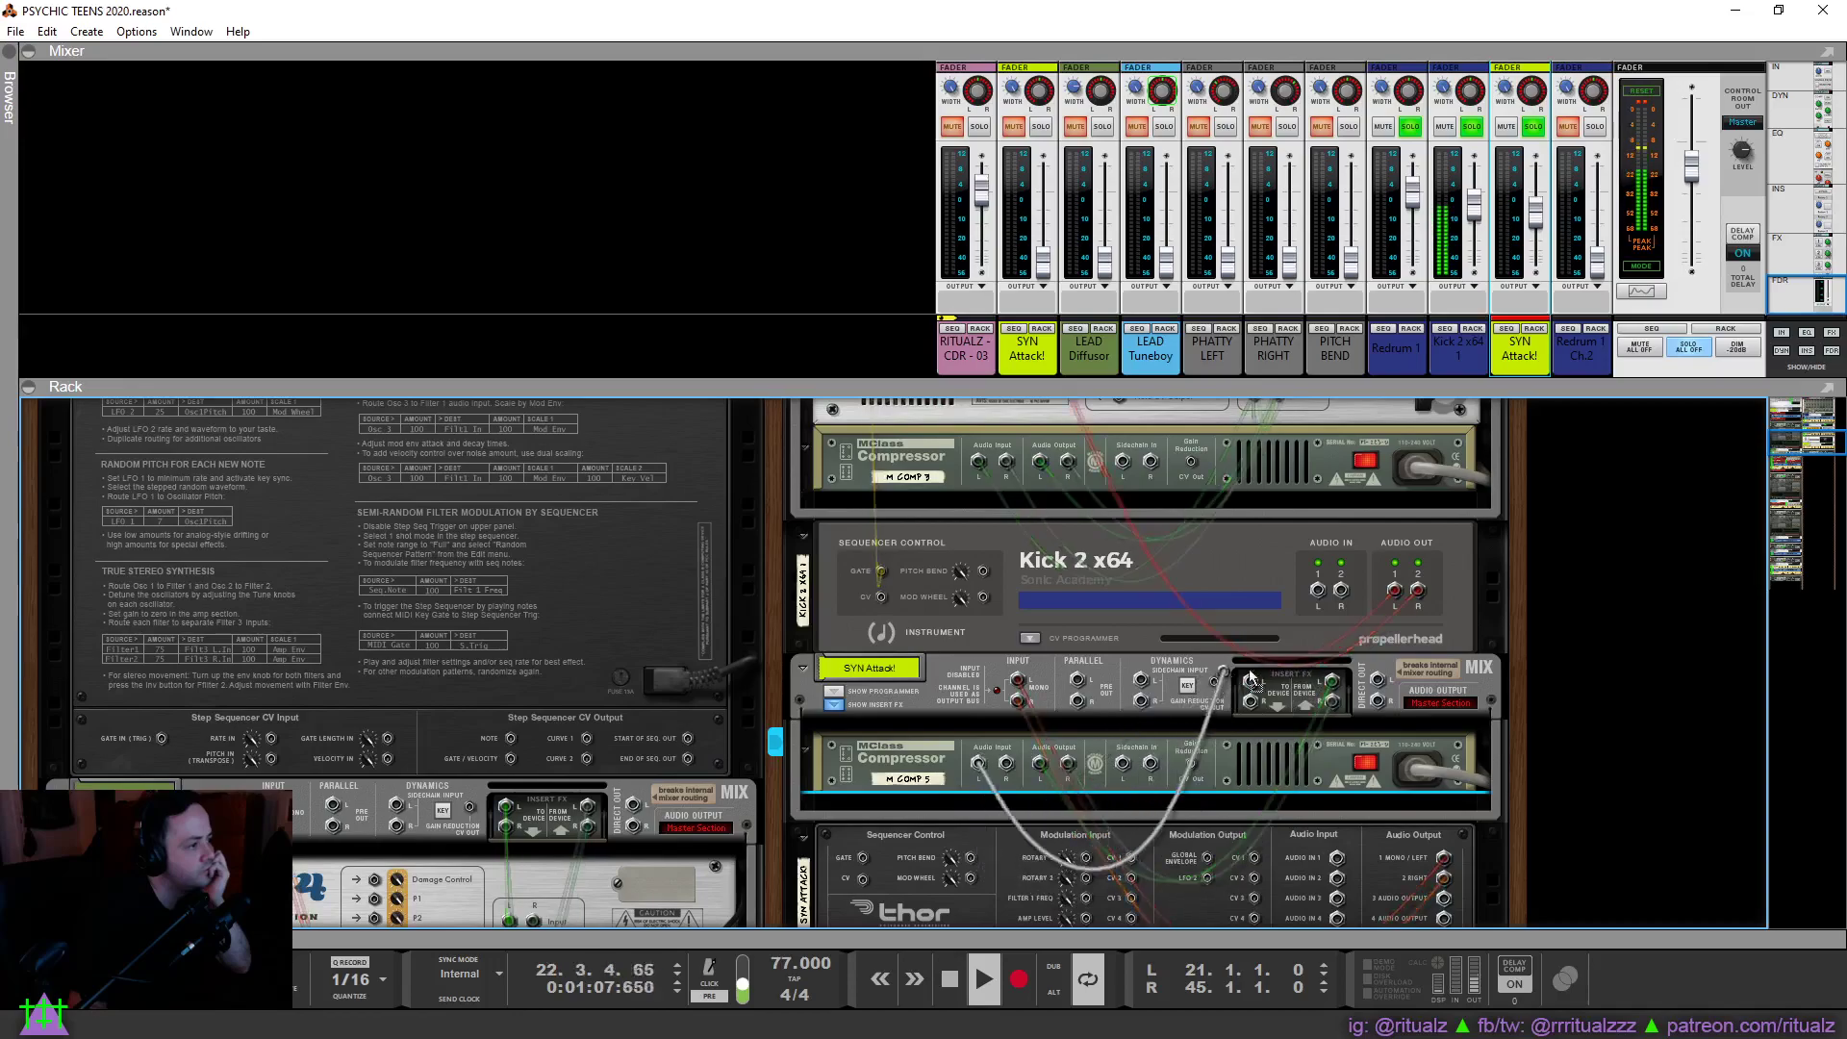
{"action": "left_click_drag", "start_coordinate": [1006, 764], "coordinate": [1068, 765]}
{"action": "scroll", "coordinate": [1105, 775], "scroll_direction": "up", "scroll_amount": 1}
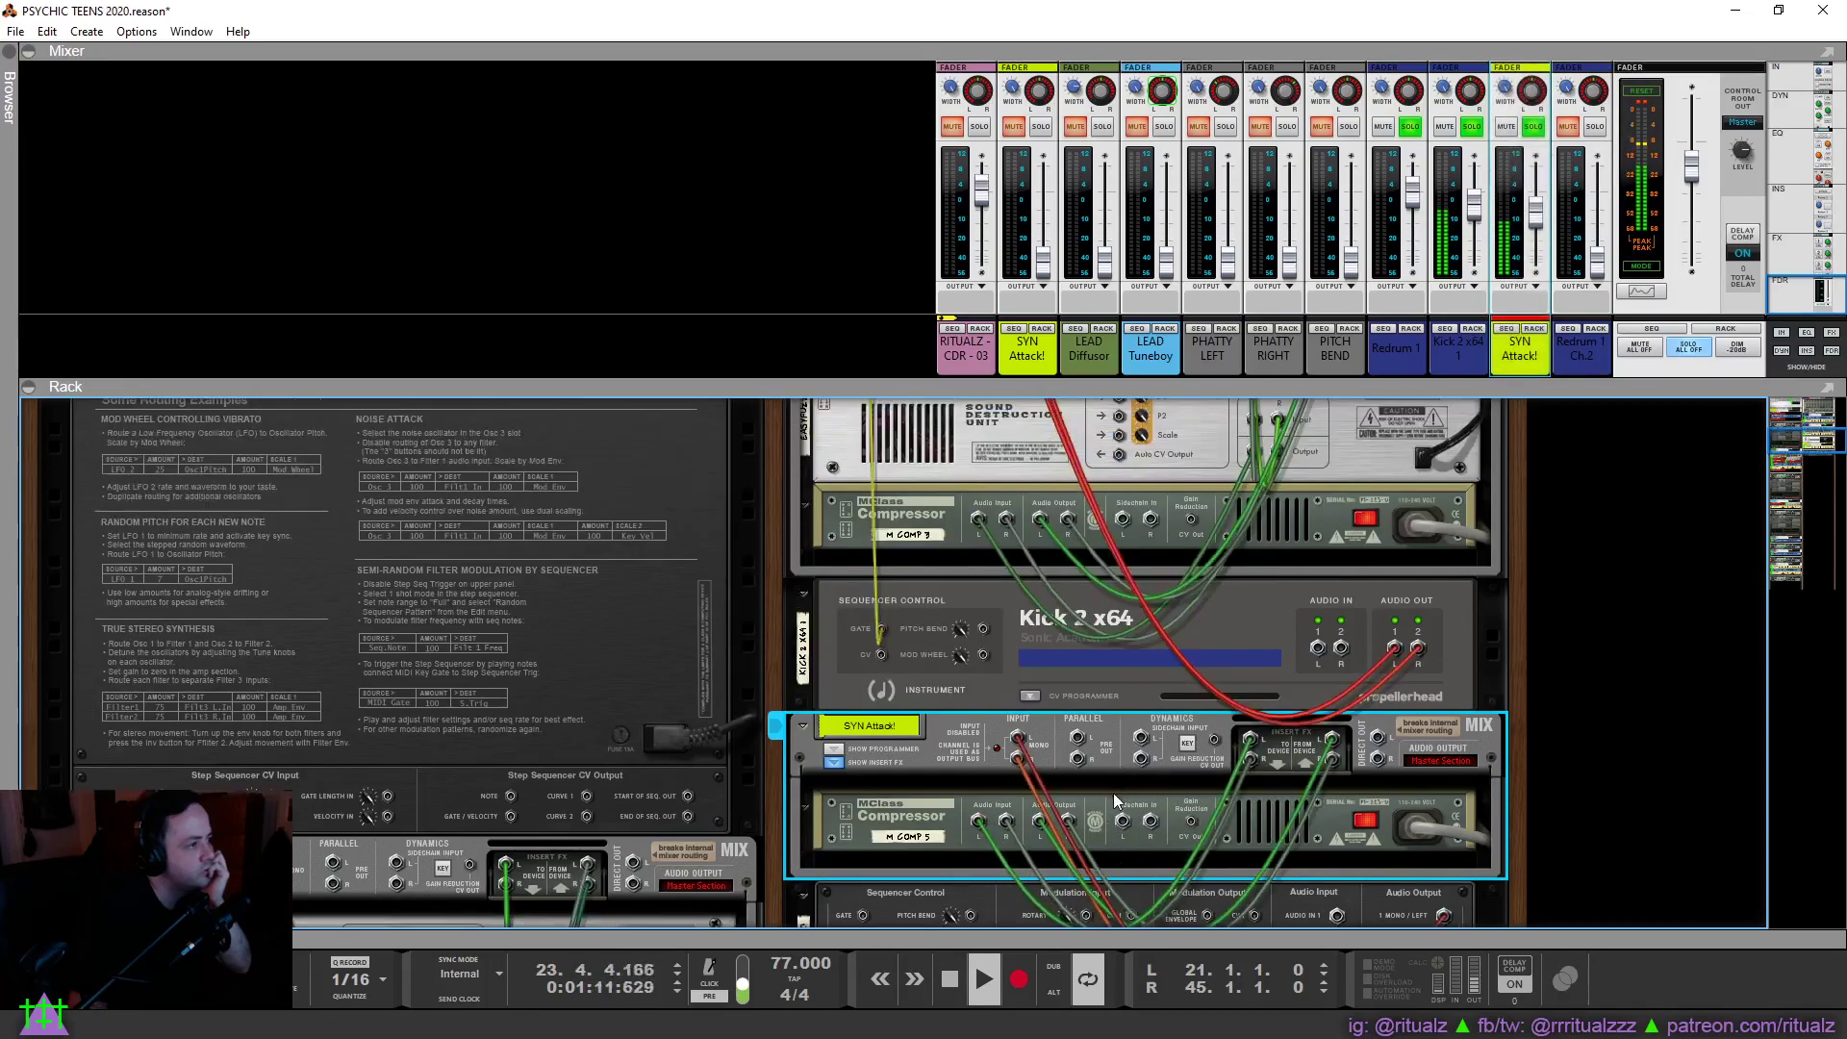
{"action": "left_click_drag", "start_coordinate": [1122, 821], "coordinate": [1079, 537]}
{"action": "scroll", "coordinate": [1174, 556], "scroll_direction": "up", "scroll_amount": 4}
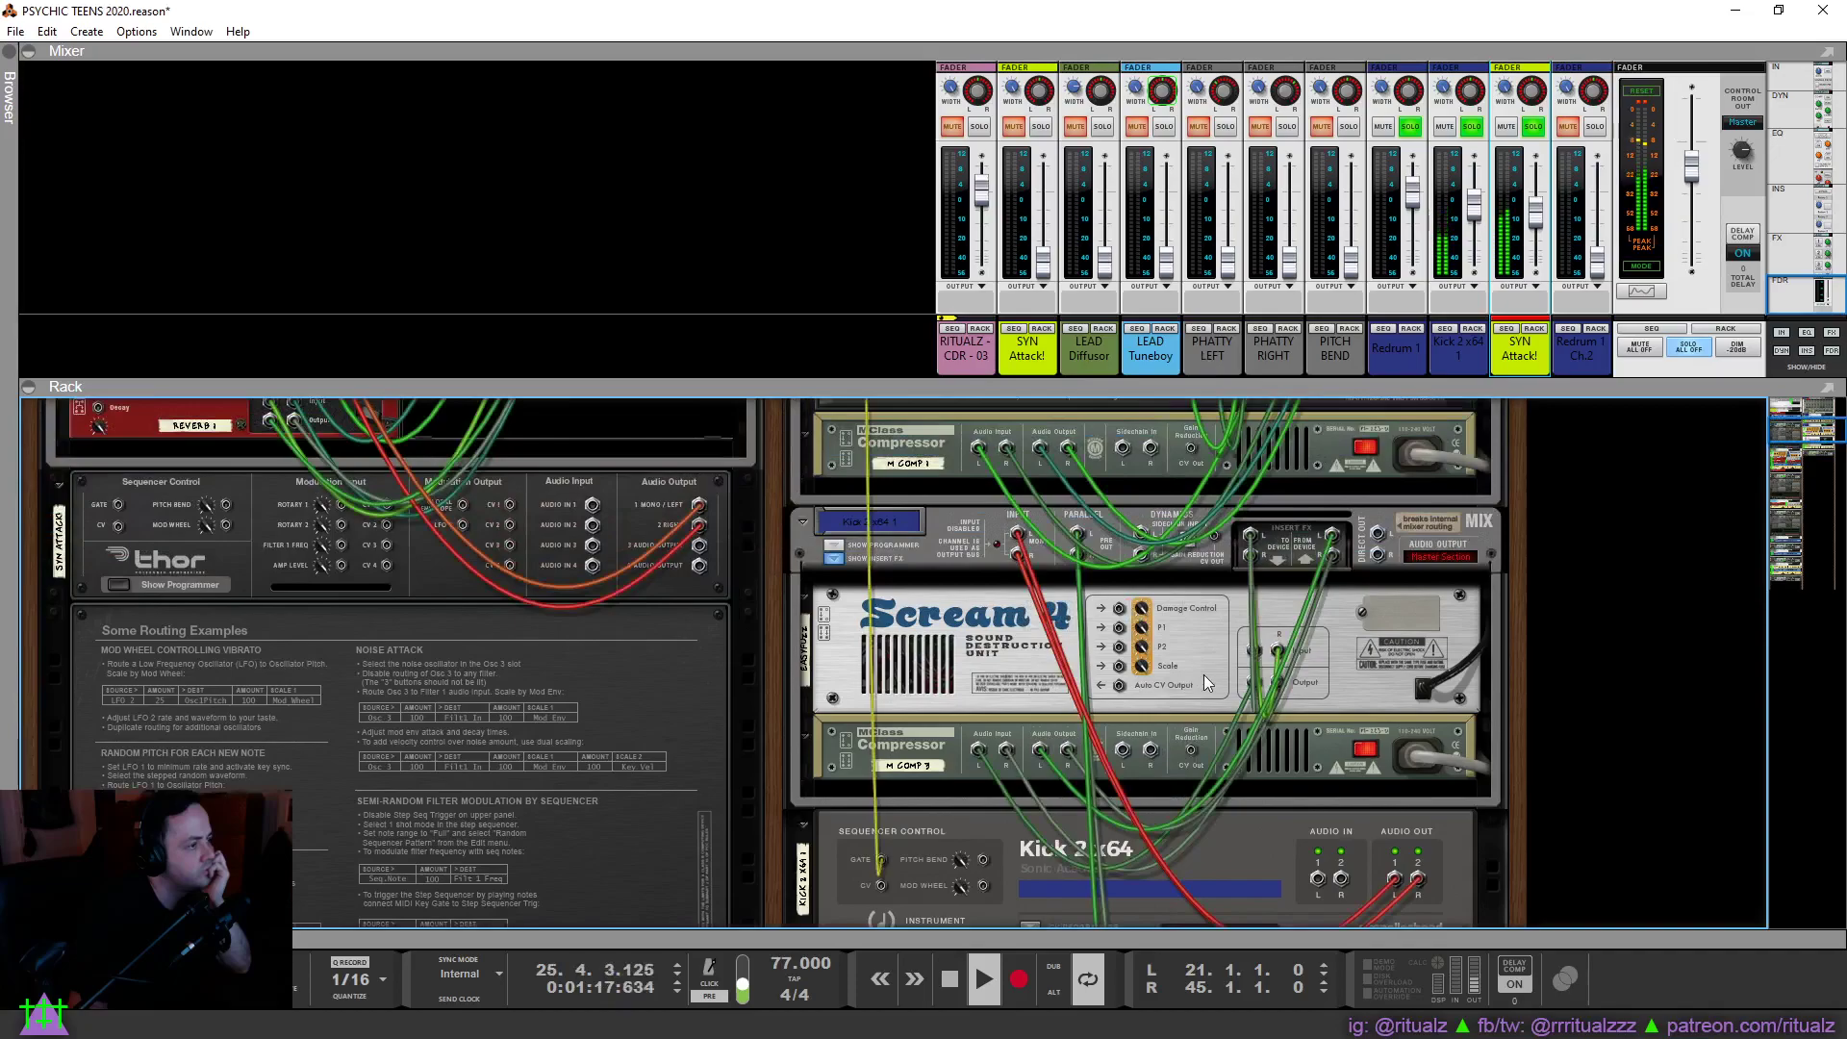
Return to the front of the rack and set the threshold of SYN Attack!'s MClass Compressor to −13.3 dB.
{"action": "key", "text": "Tab"}
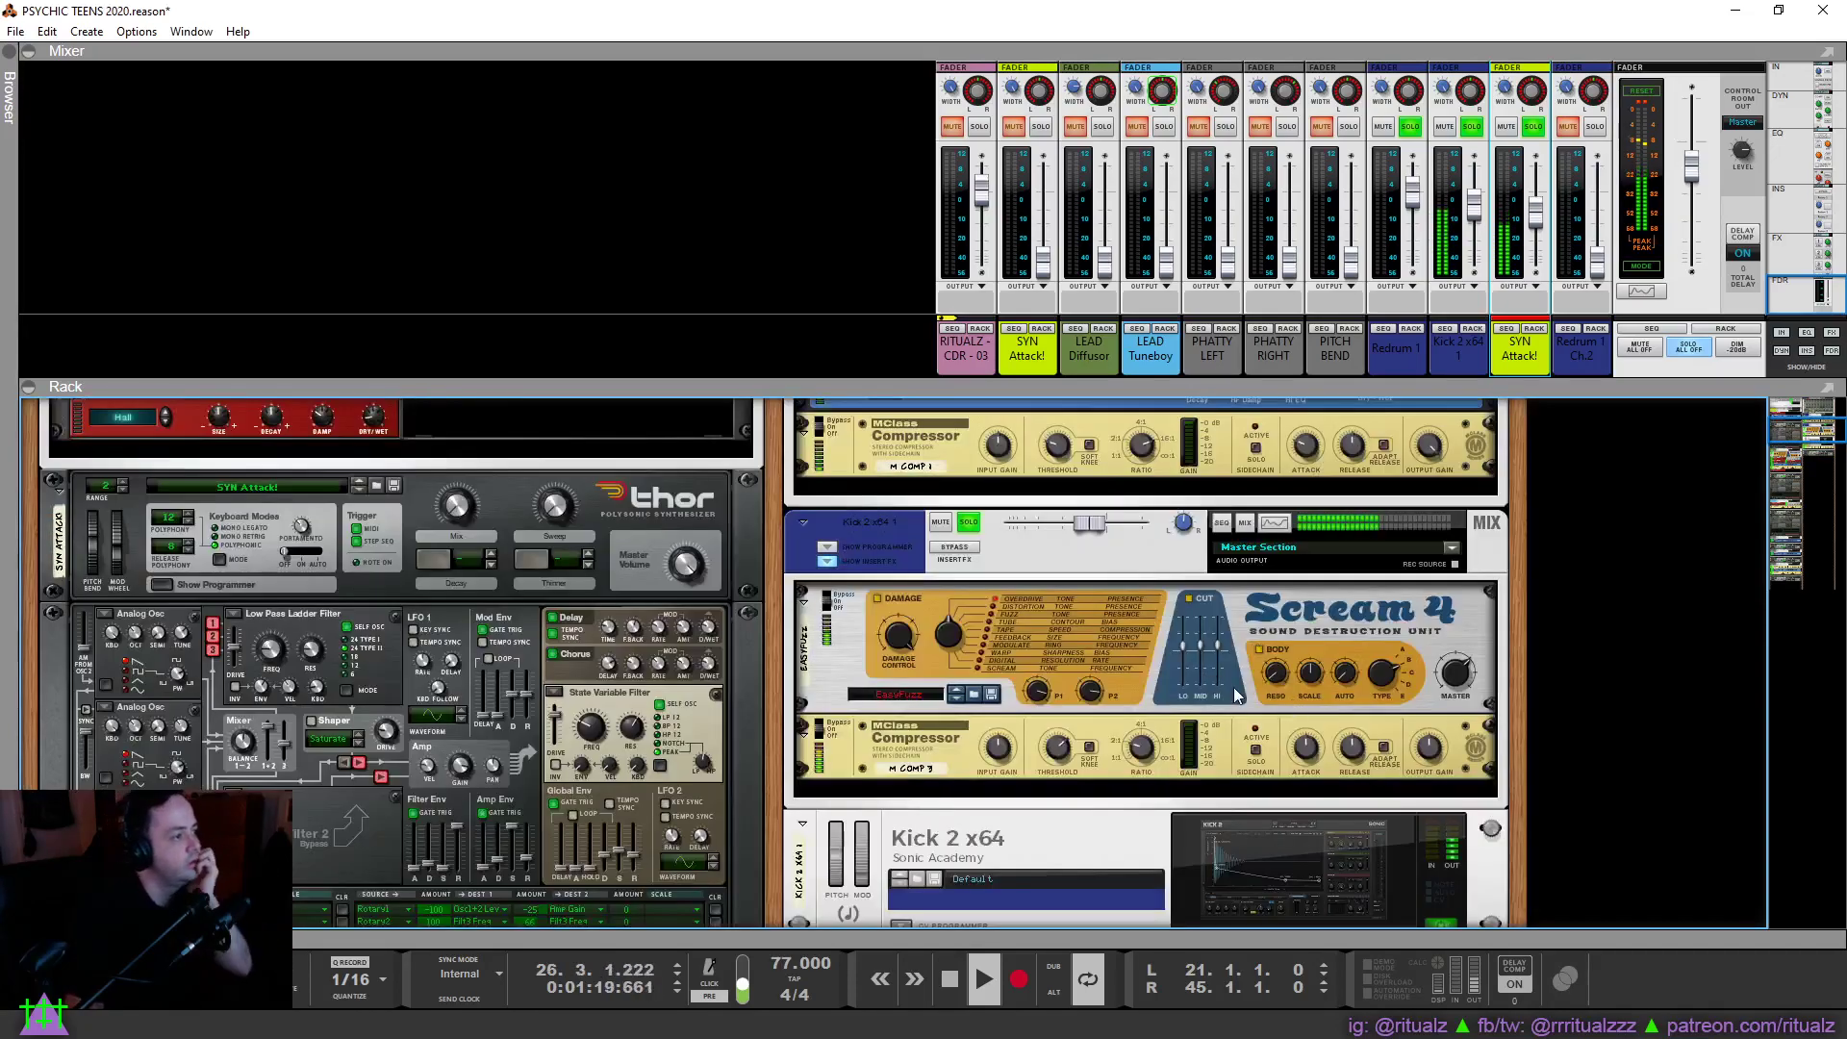
{"action": "scroll", "coordinate": [1232, 689], "scroll_direction": "down", "scroll_amount": 3}
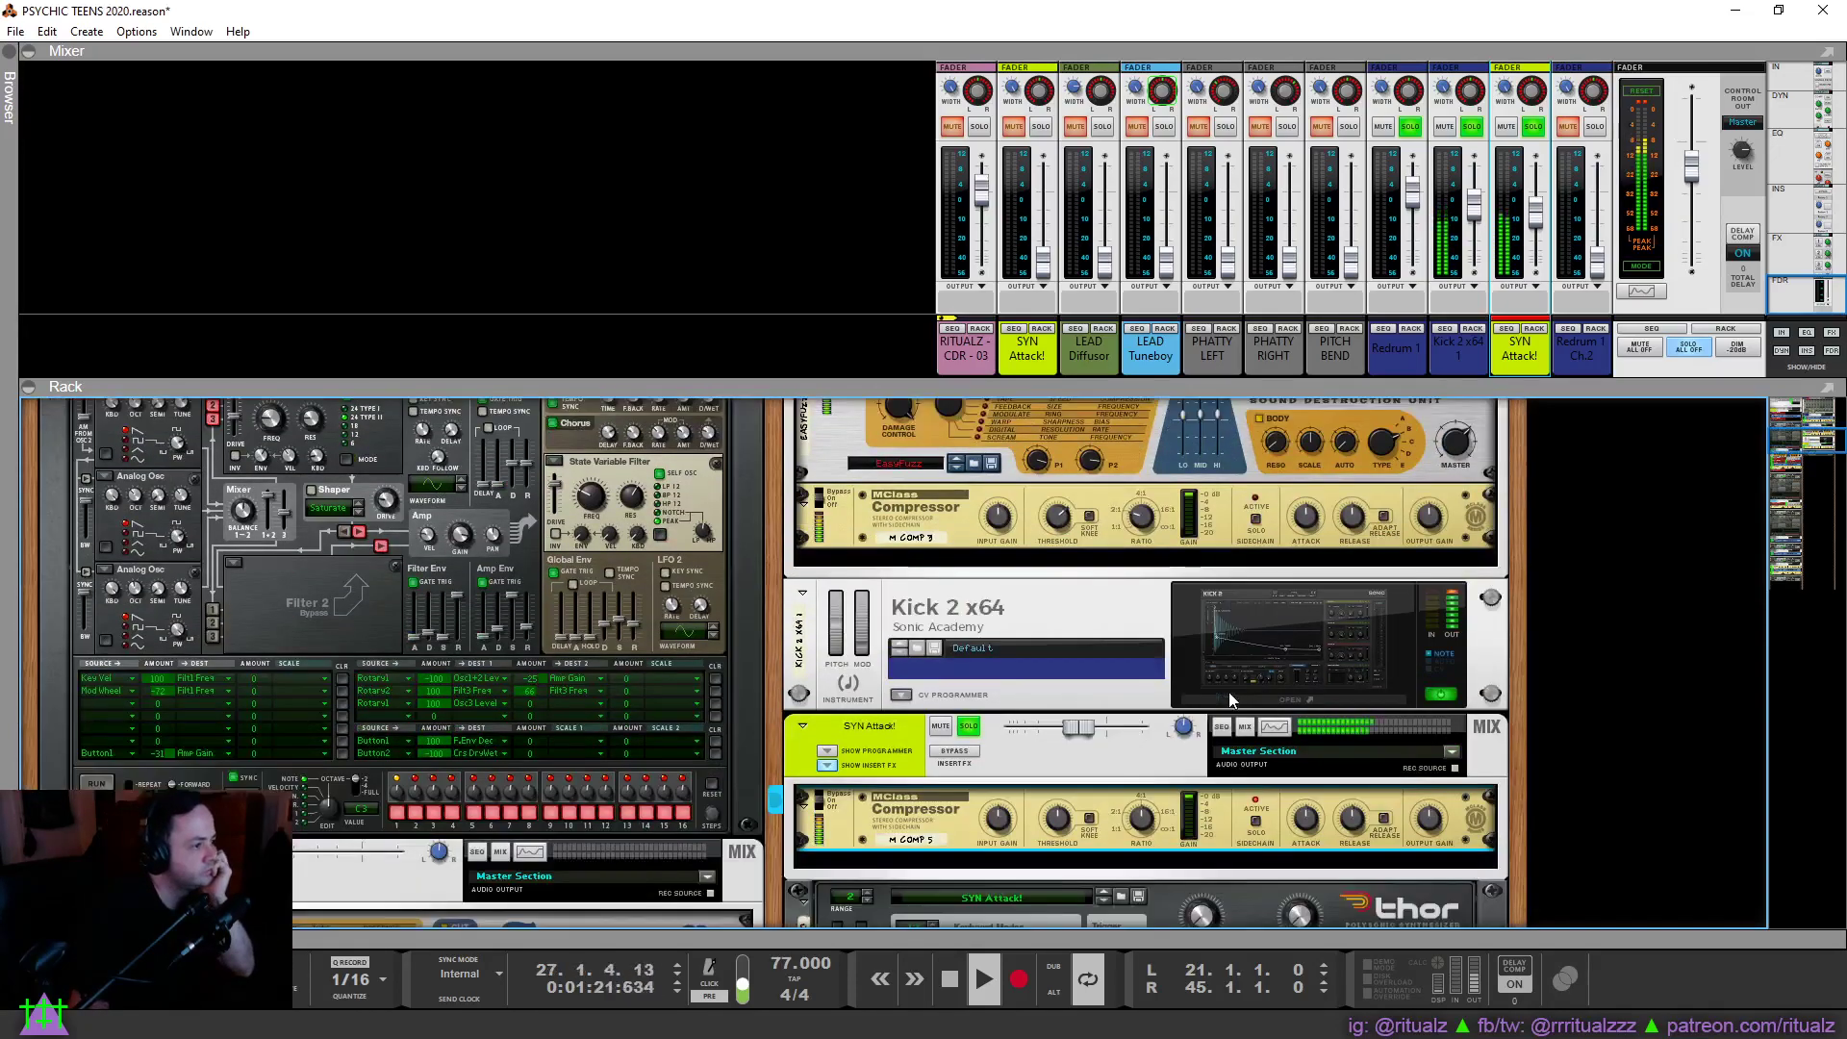
{"action": "scroll", "coordinate": [1227, 691], "scroll_direction": "down", "scroll_amount": 2}
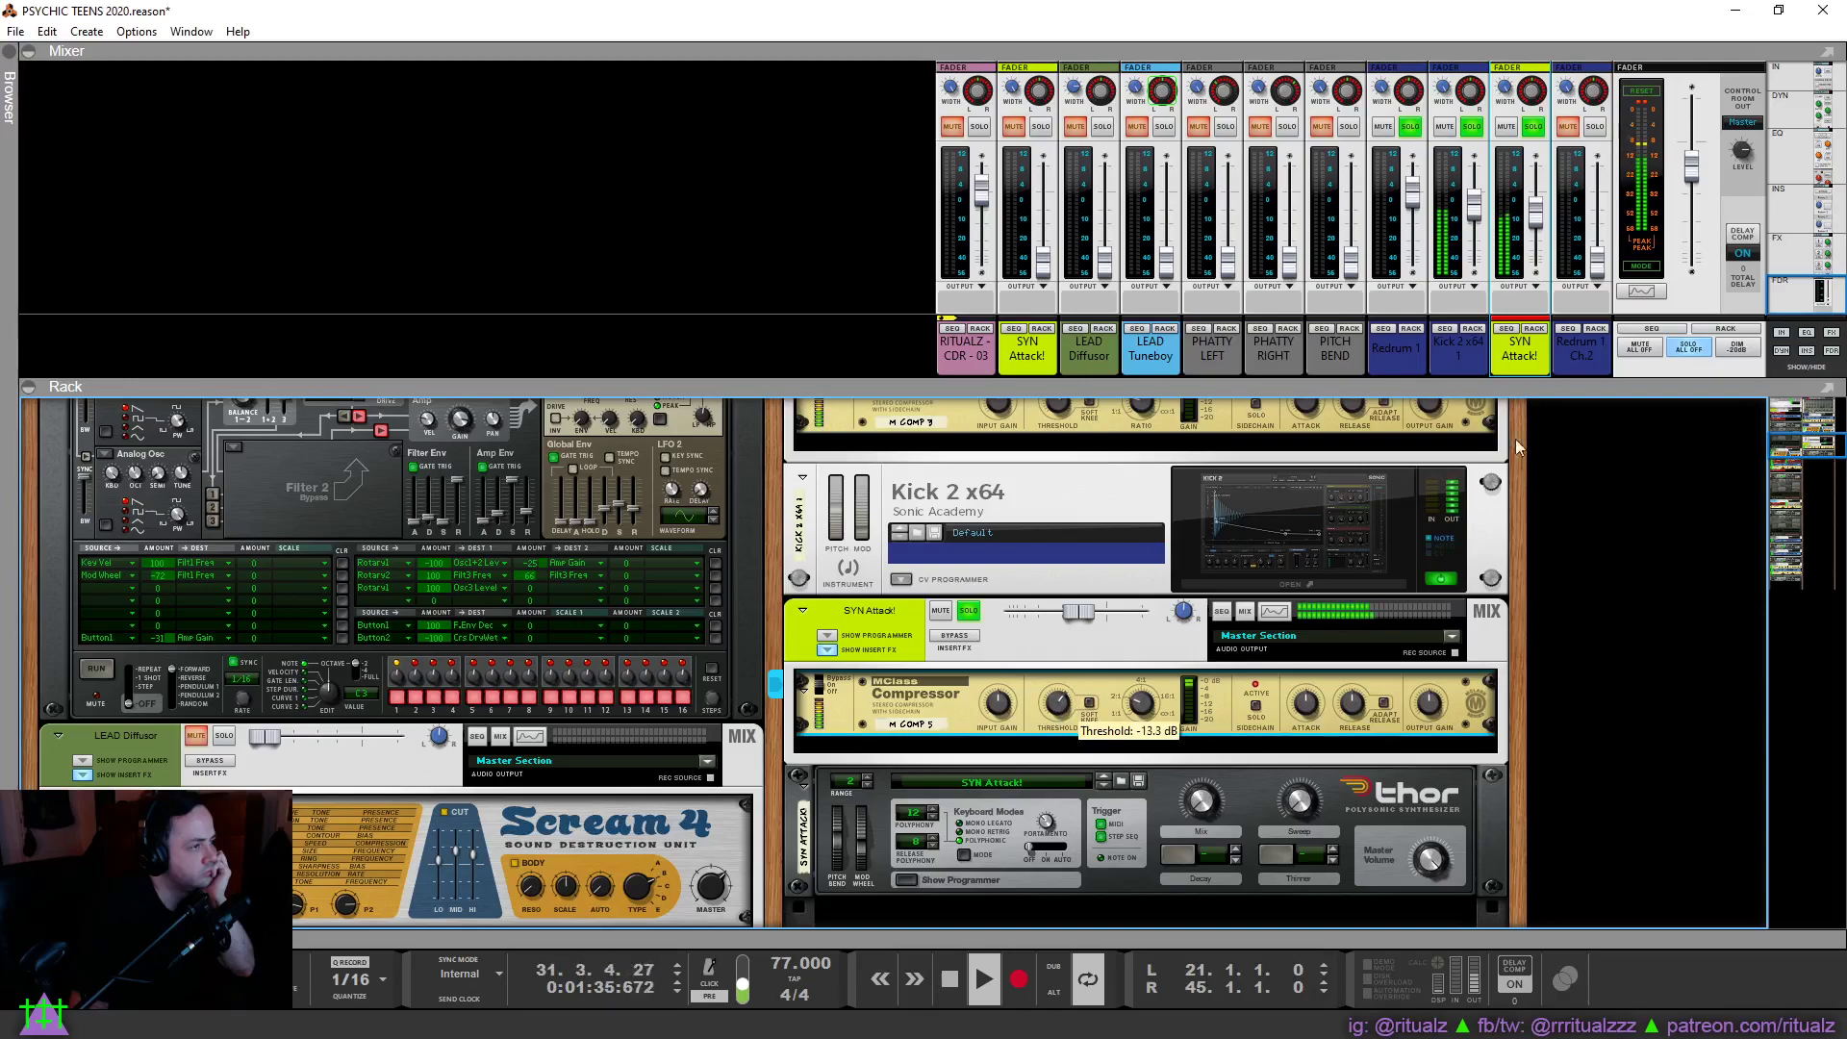
Rebalance the mixer with Kick 2 at −8.29 dB, the second SYN Attack! at −14.55 dB and a higher master fader.
{"action": "left_click_drag", "start_coordinate": [1537, 228], "coordinate": [1531, 282]}
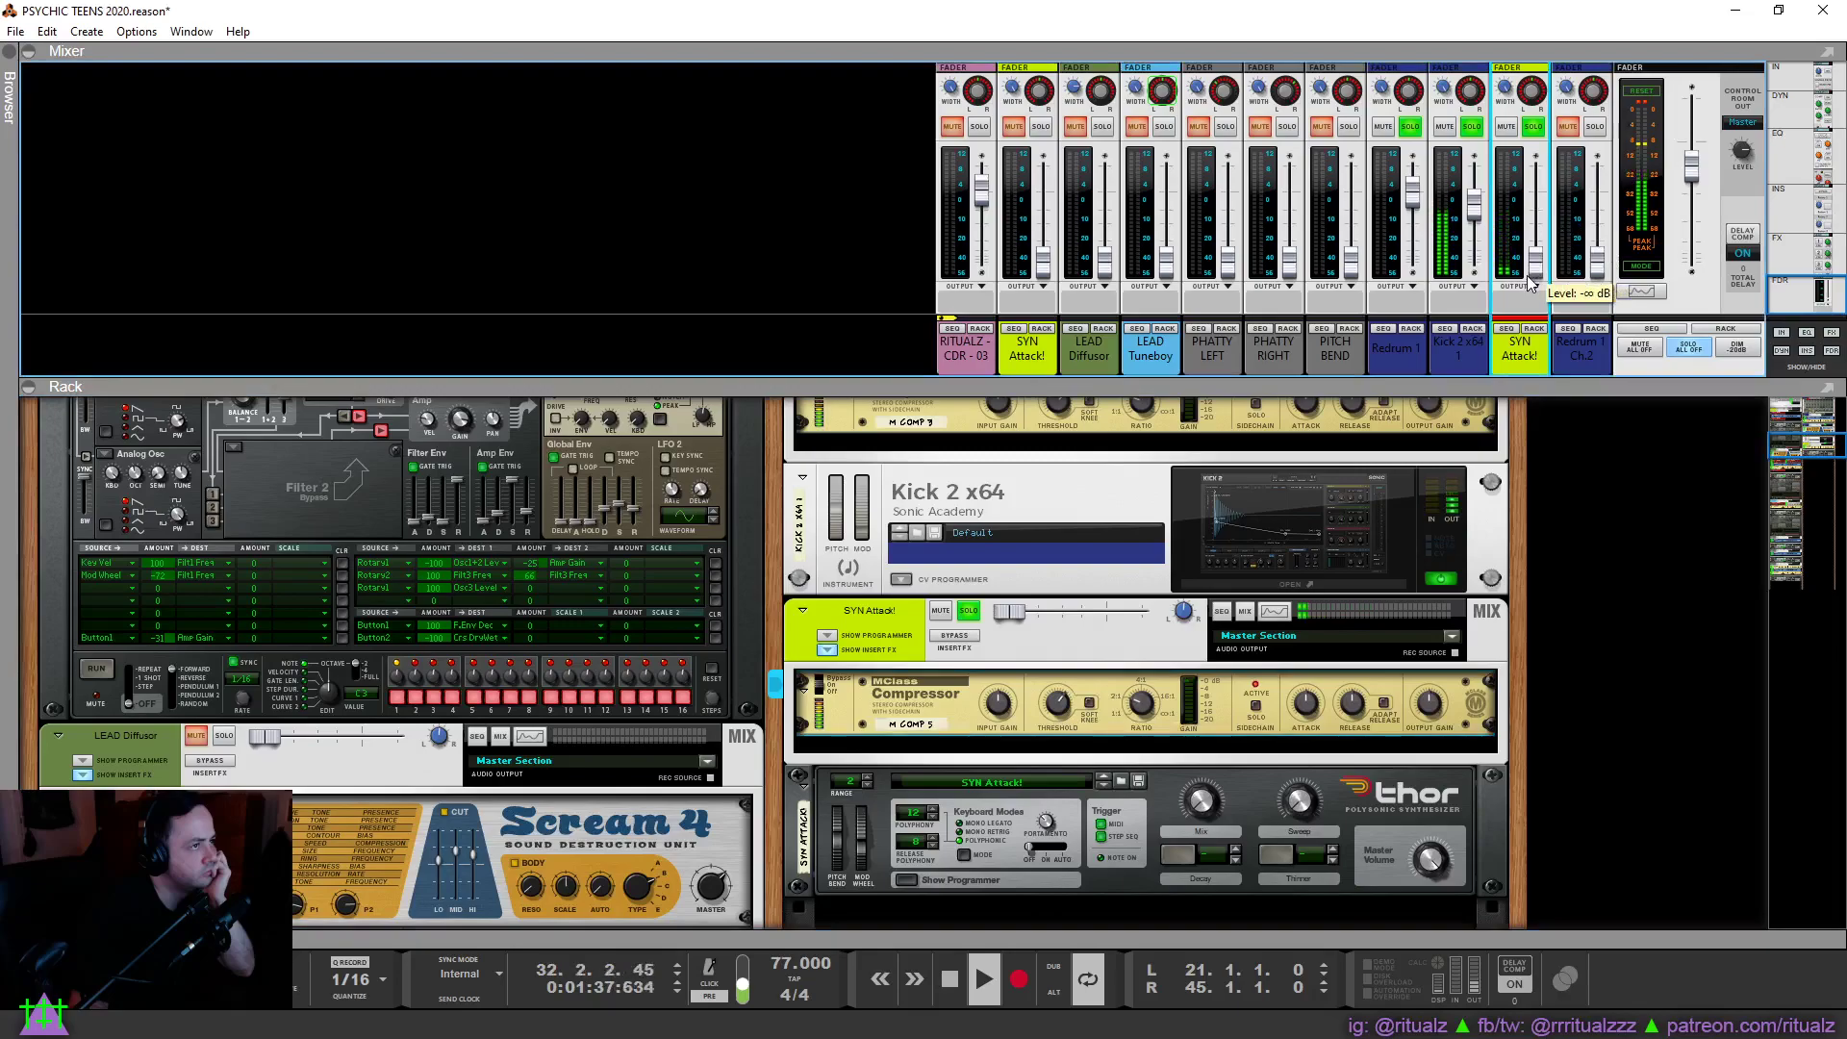
{"action": "left_click_drag", "start_coordinate": [1479, 218], "coordinate": [1479, 229]}
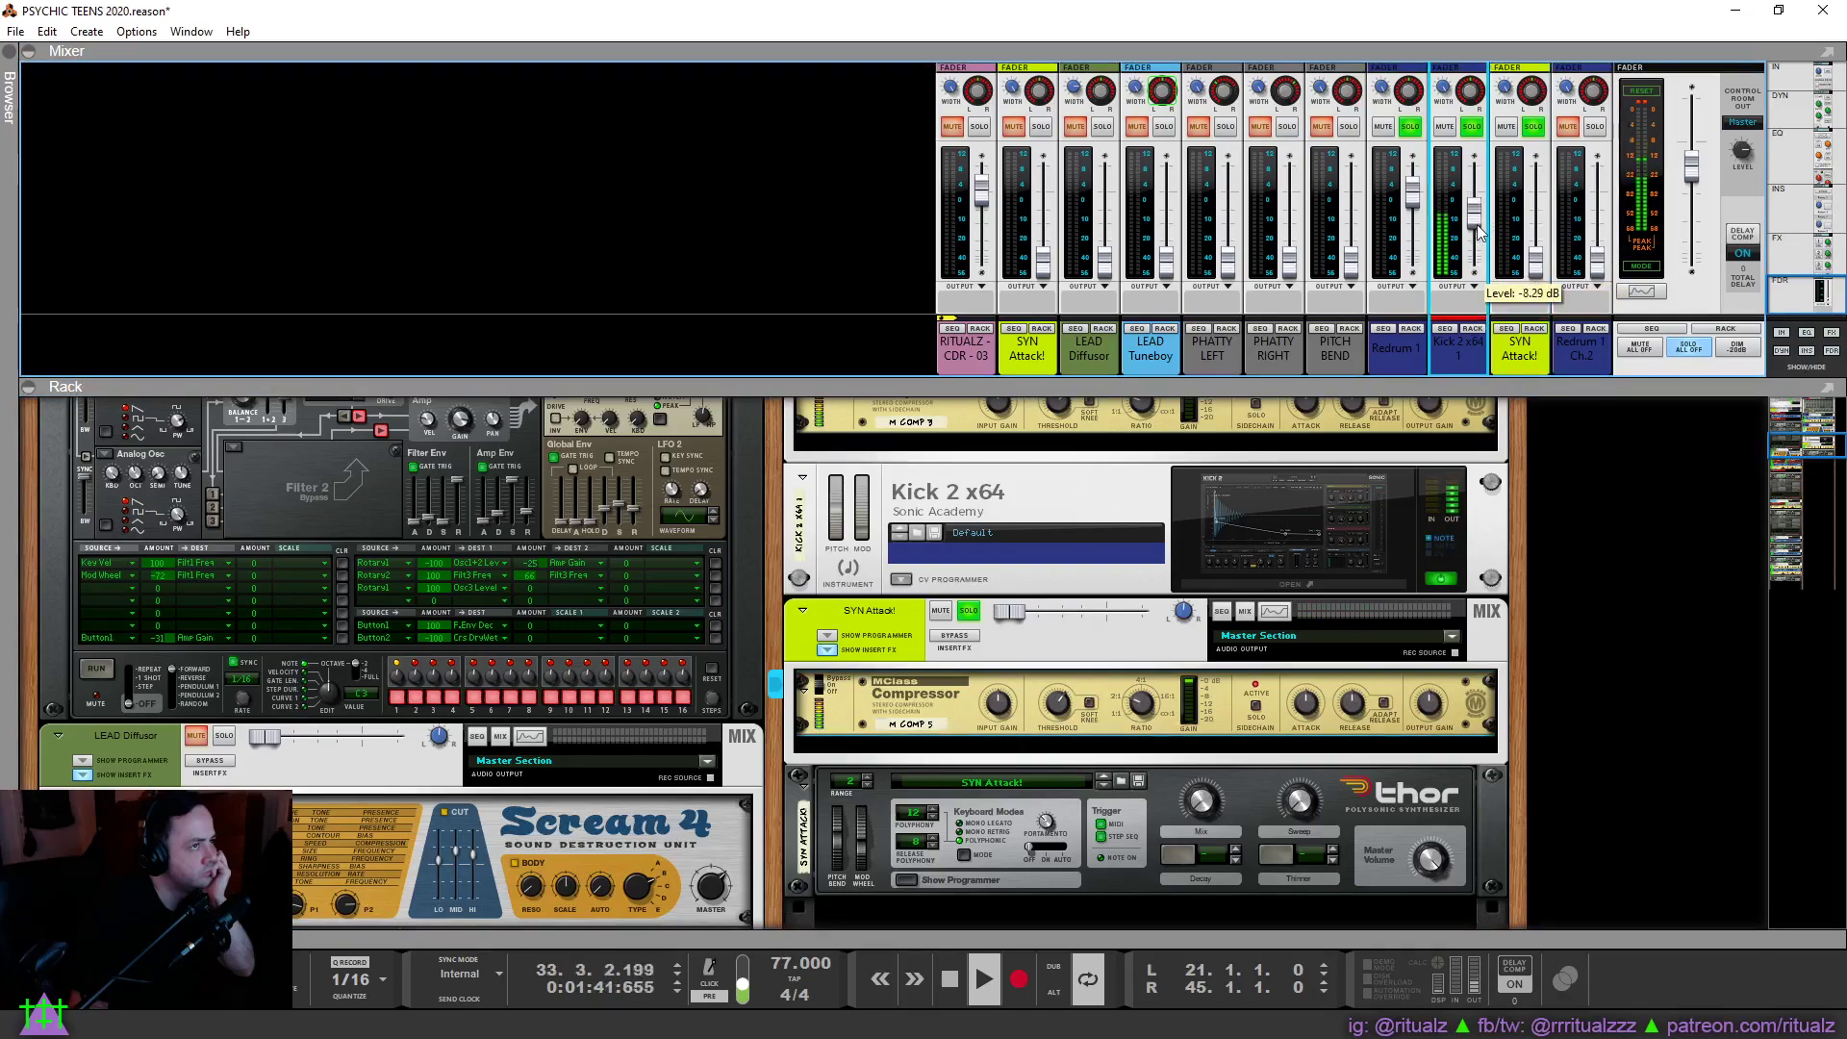
{"action": "left_click_drag", "start_coordinate": [1700, 189], "coordinate": [1701, 178]}
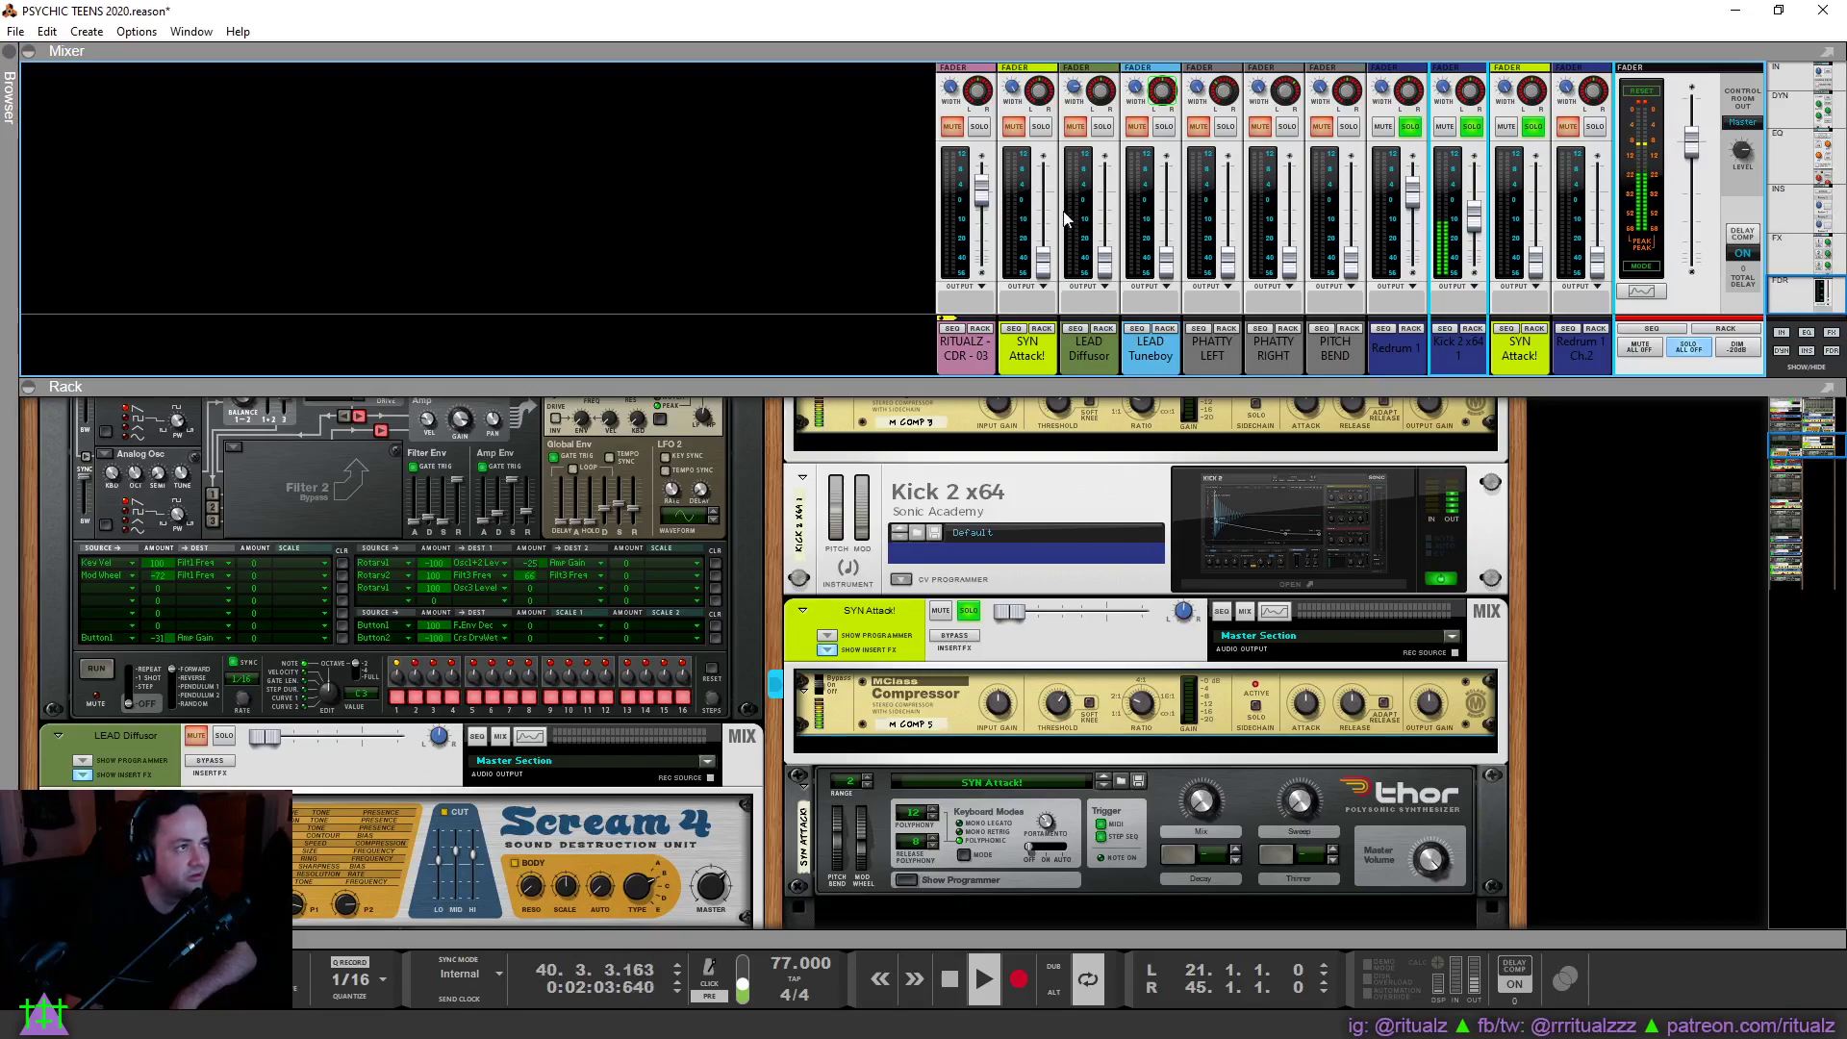
{"action": "left_click_drag", "start_coordinate": [1537, 277], "coordinate": [1542, 232]}
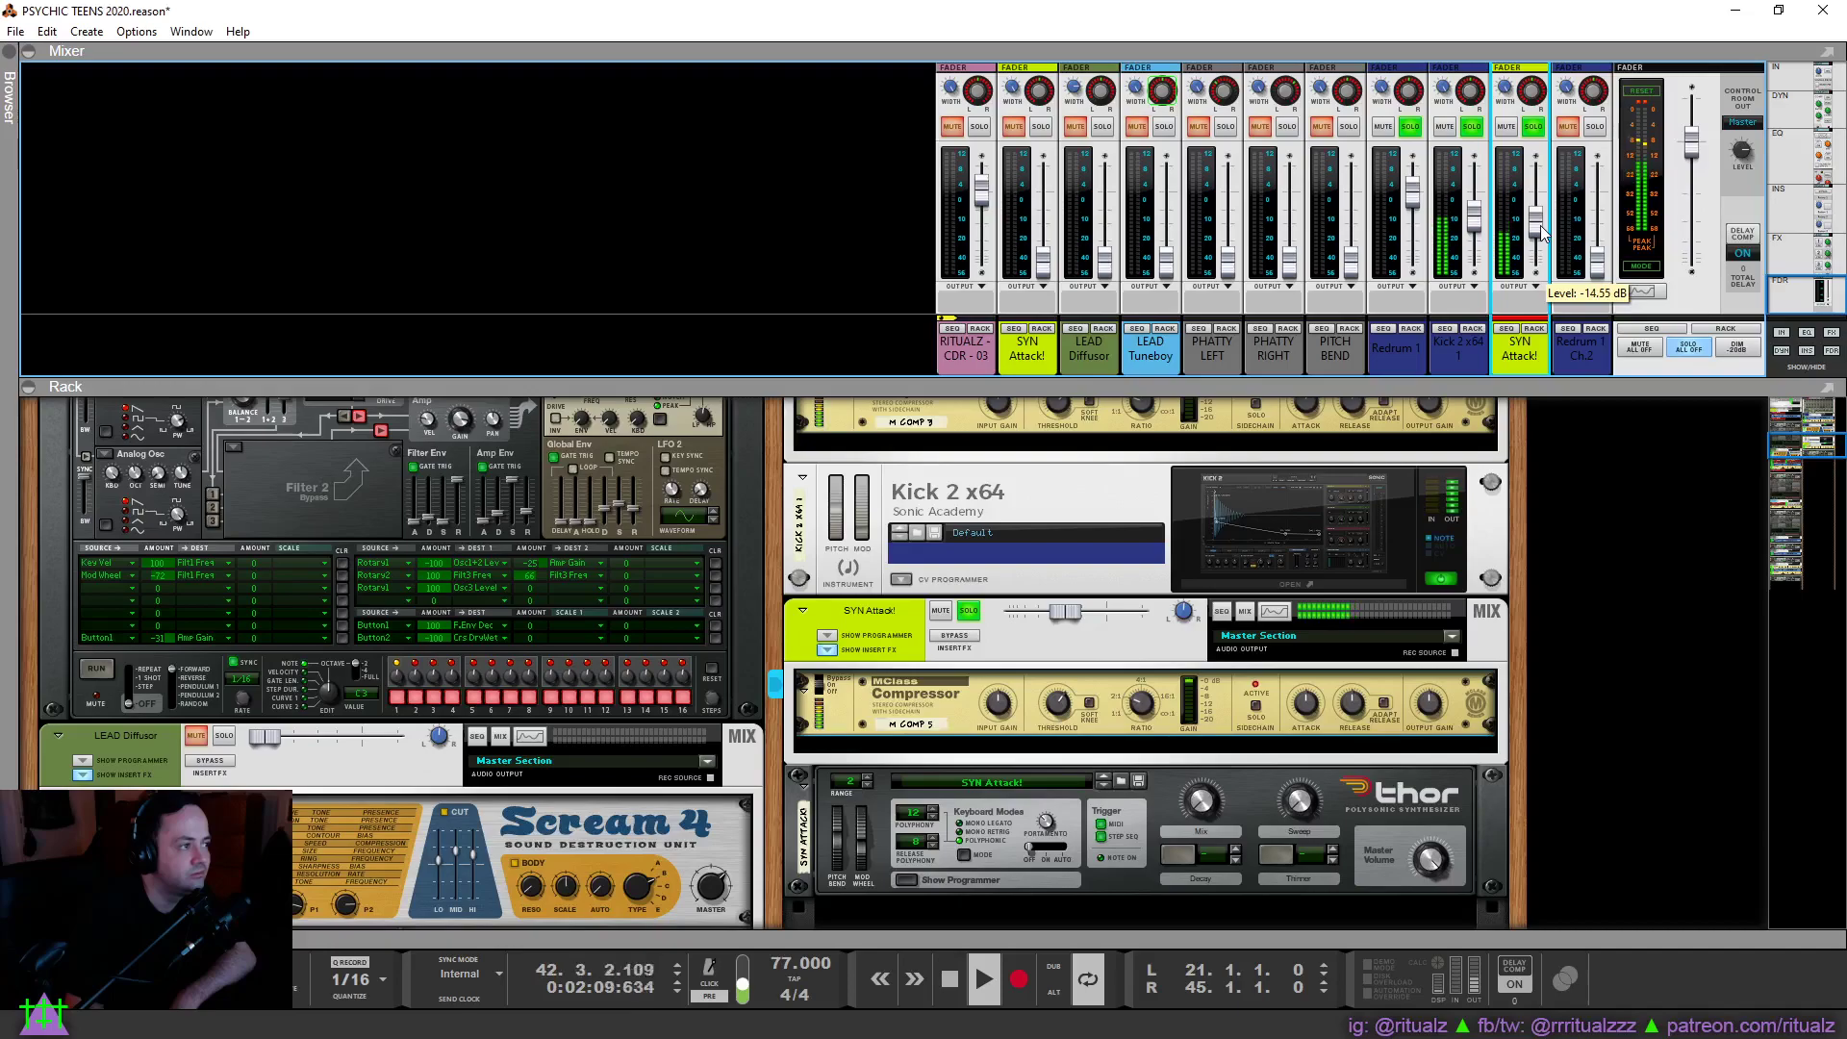
Solo the Redrum 1 Ch.2 channel and raise its fader, keeping the current channel order.
{"action": "left_click", "coordinate": [1595, 126]}
{"action": "left_click_drag", "start_coordinate": [1598, 260], "coordinate": [1606, 228]}
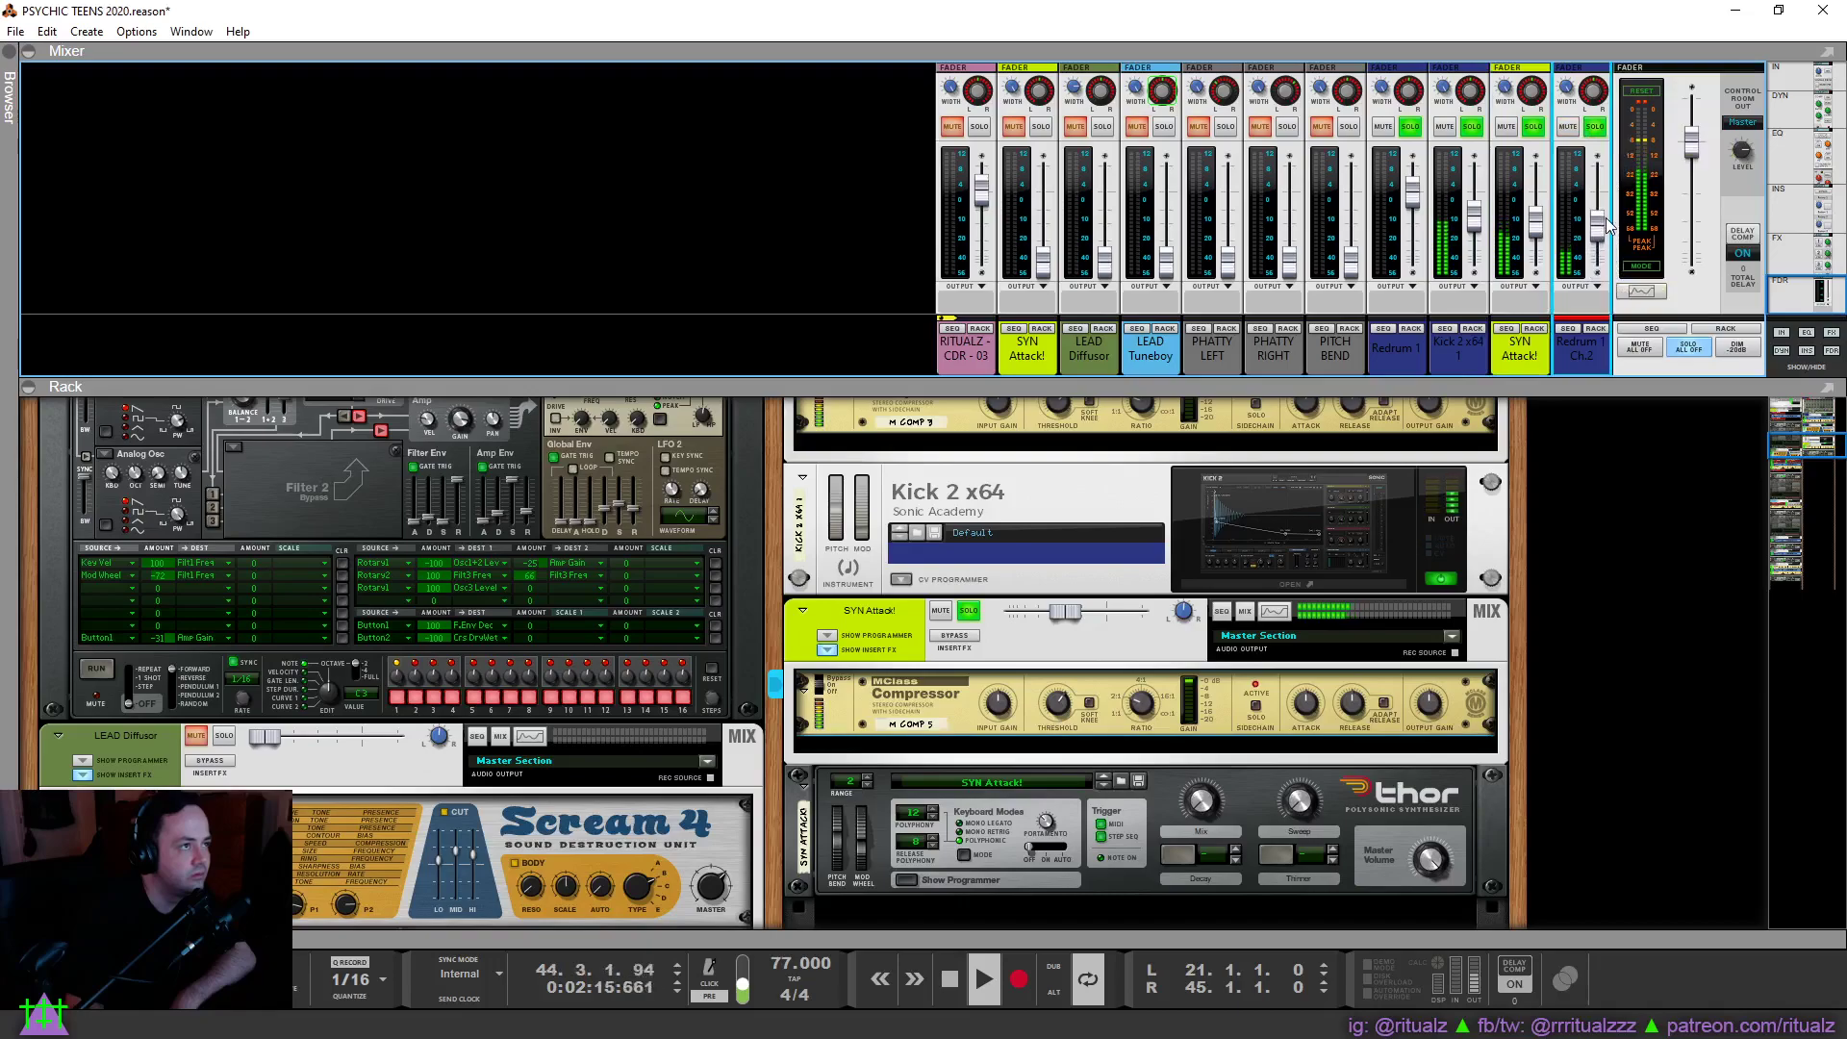
{"action": "key", "text": "ctrl+z"}
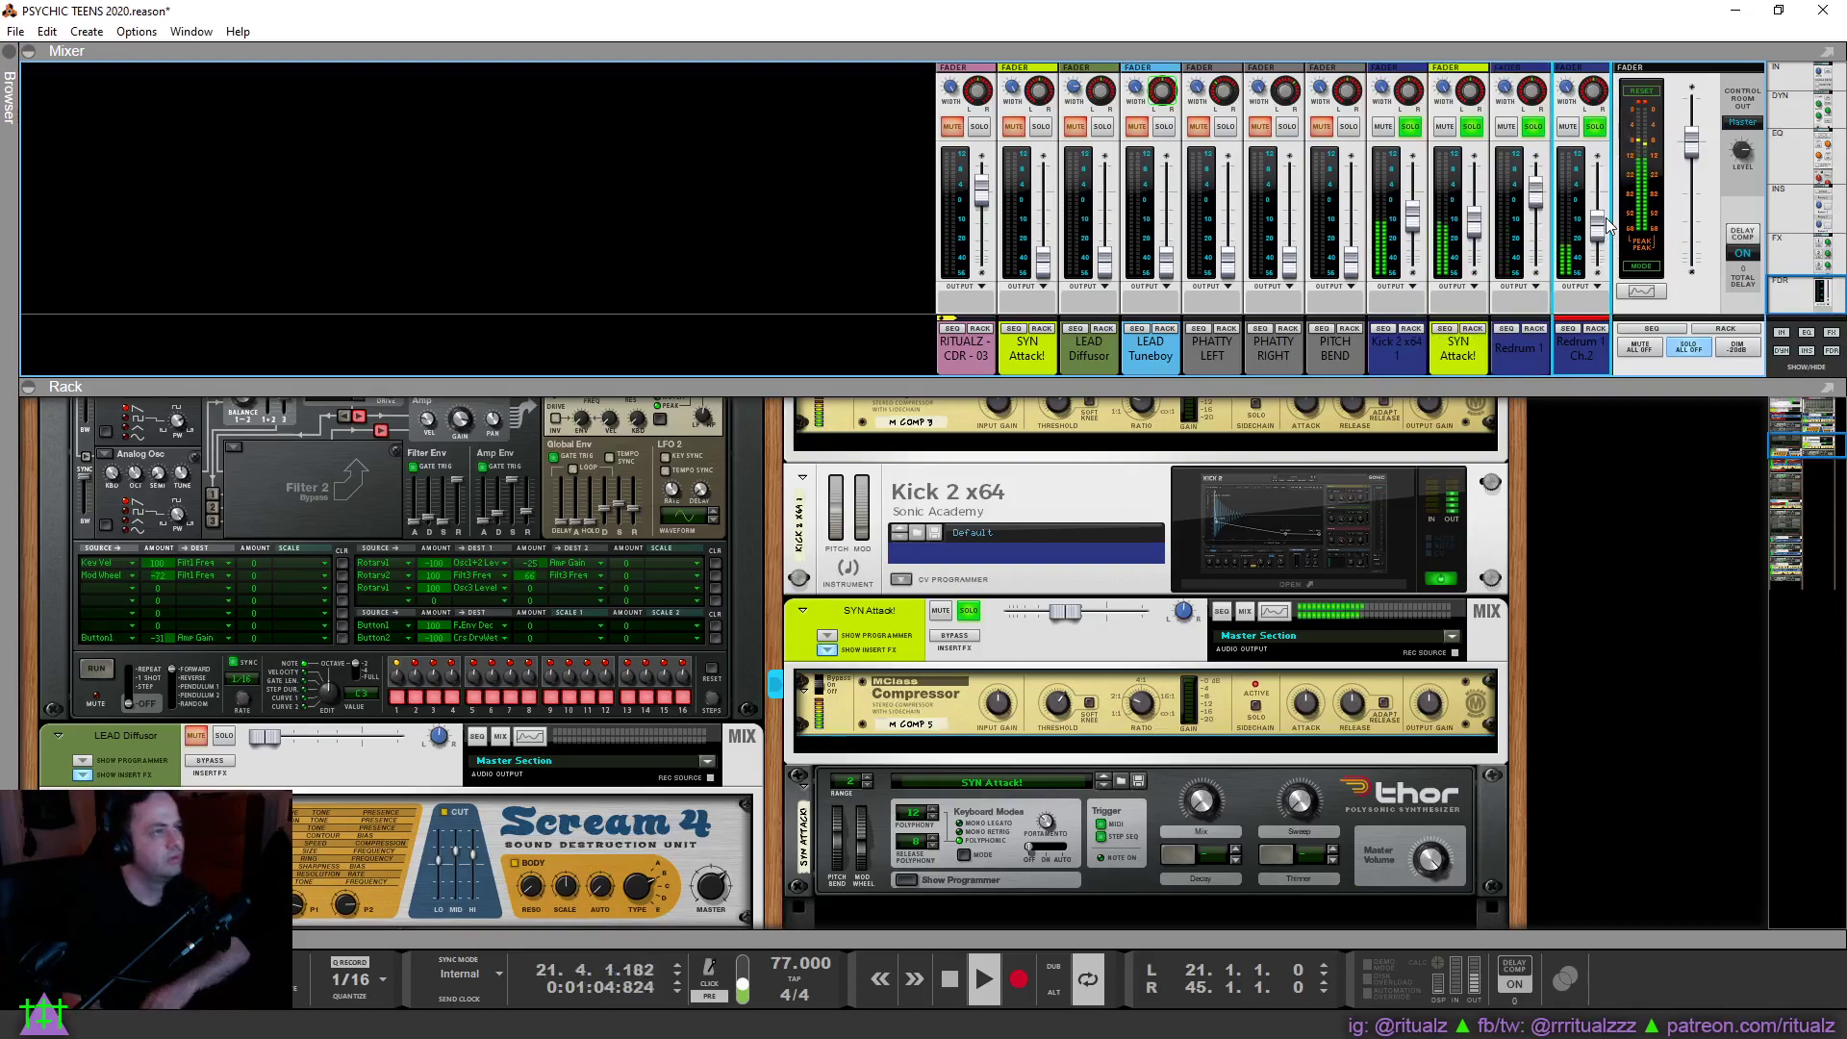
{"action": "key", "text": "ctrl+y"}
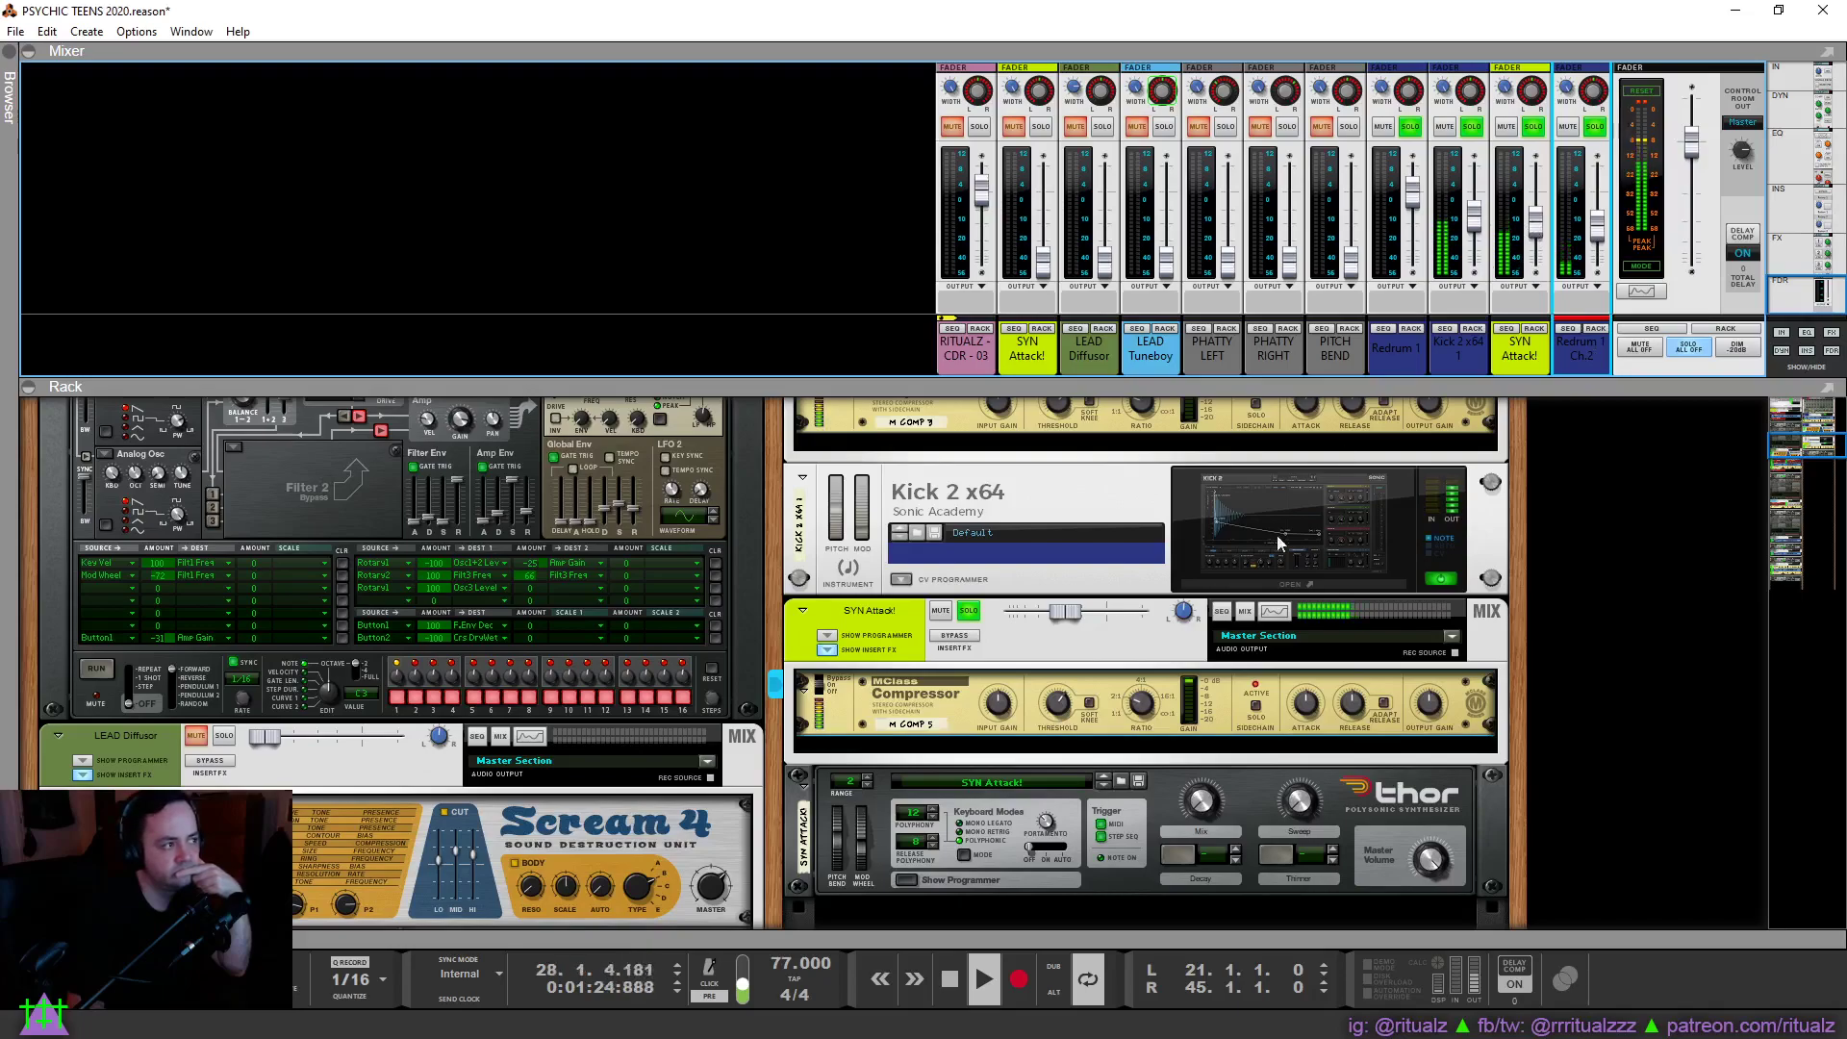
Adjust the ratio of SYN Attack!'s MClass Compressor and locate that channel's Thor synthesizer in the rack.
{"action": "left_click_drag", "start_coordinate": [1148, 704], "coordinate": [1151, 692]}
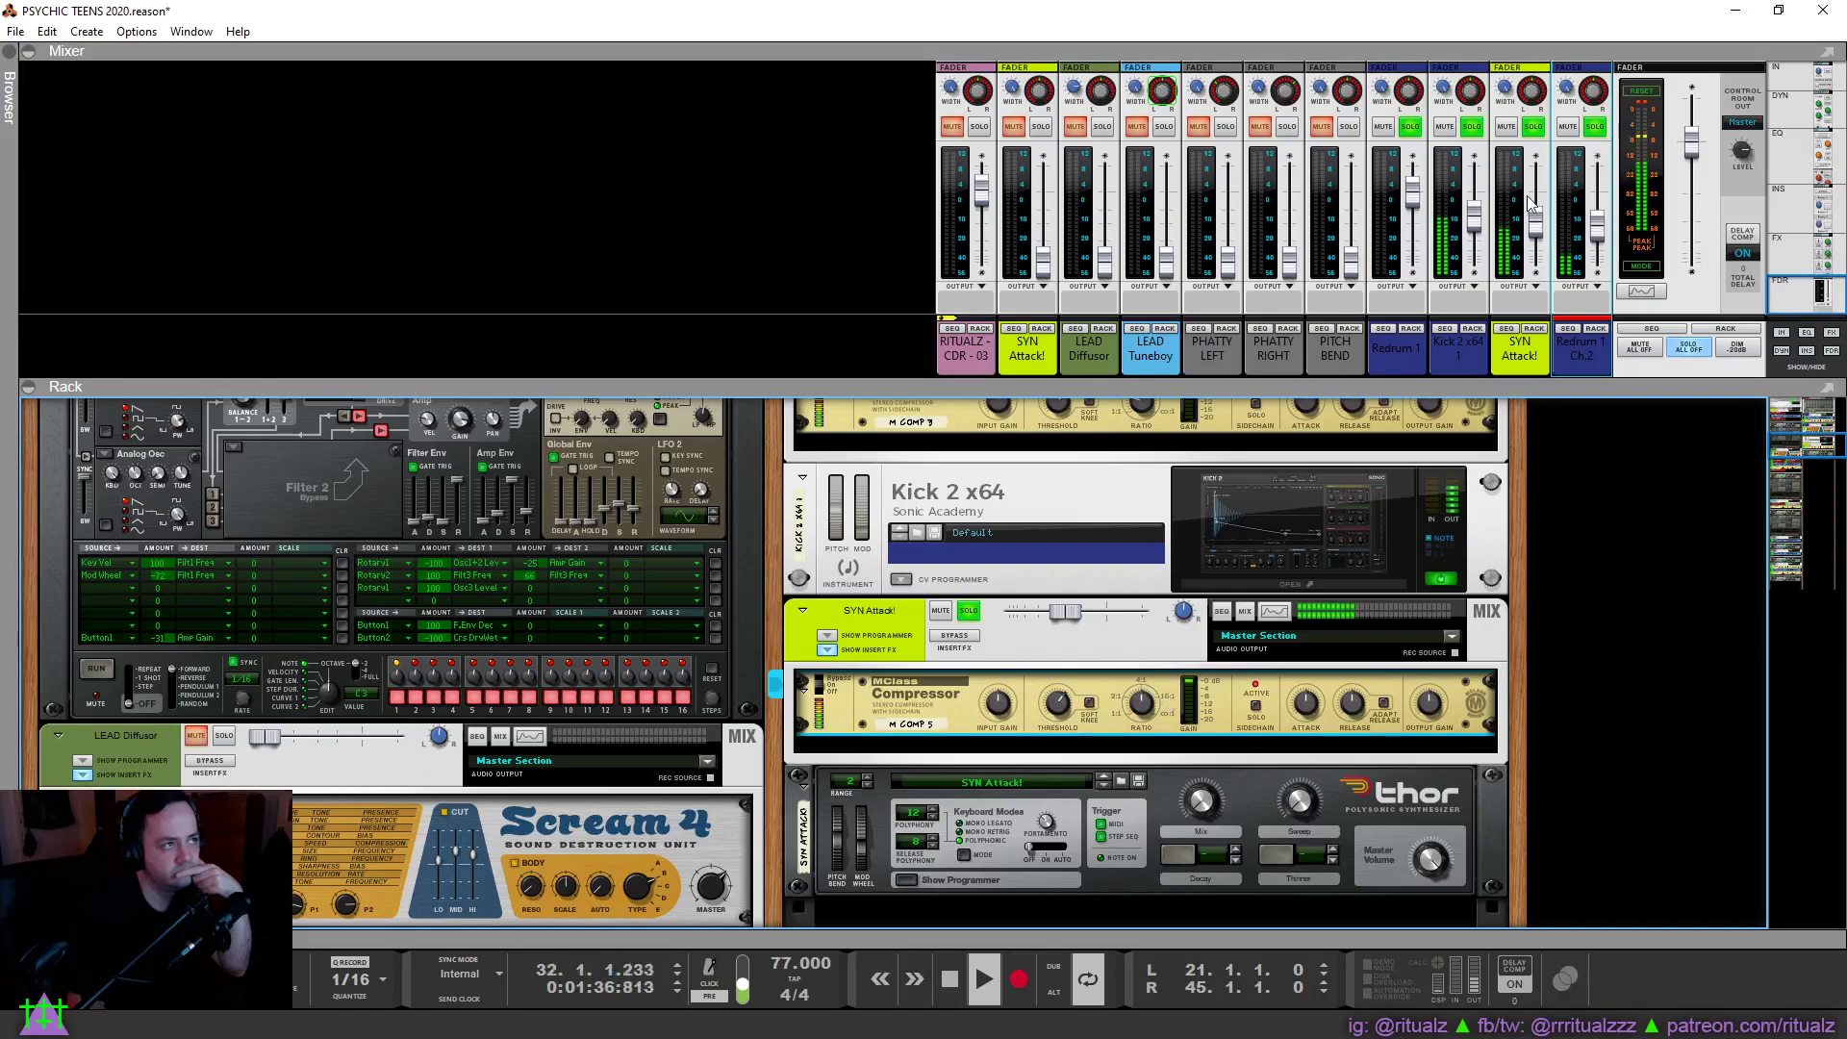
{"action": "left_click", "coordinate": [1516, 102]}
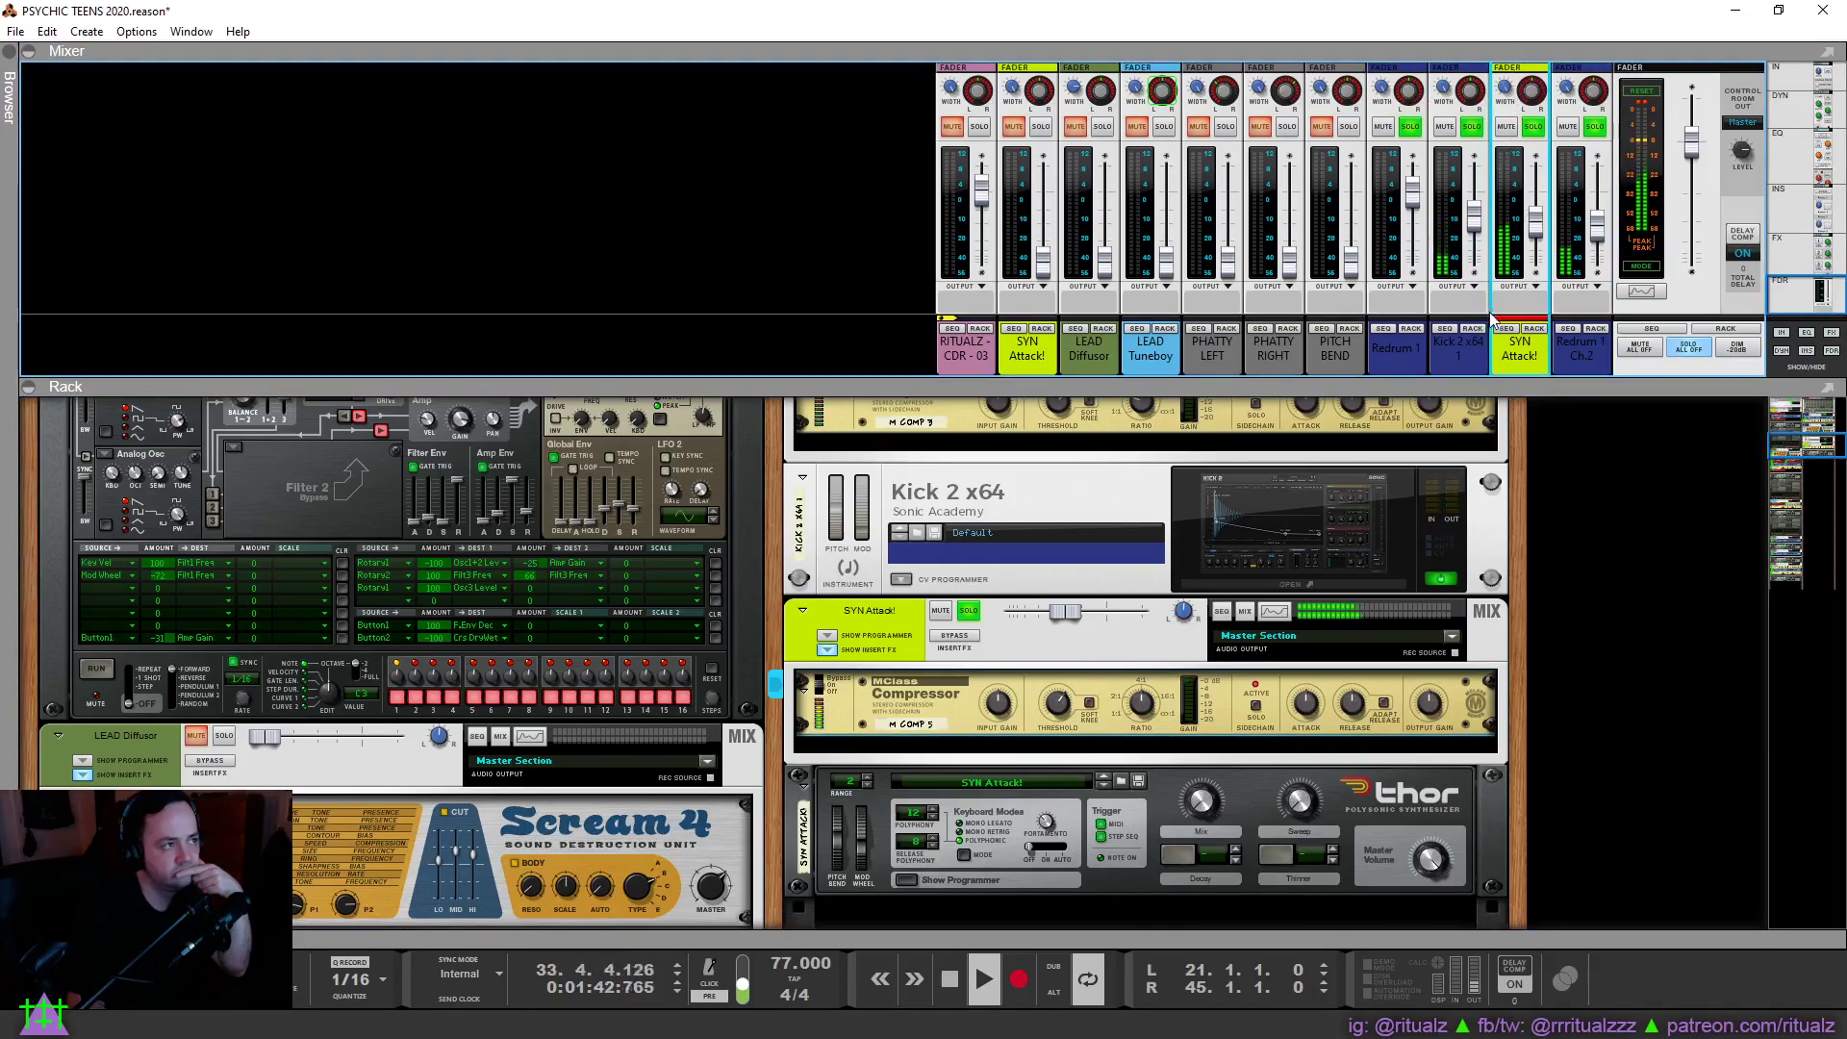
{"action": "left_click", "coordinate": [1534, 329]}
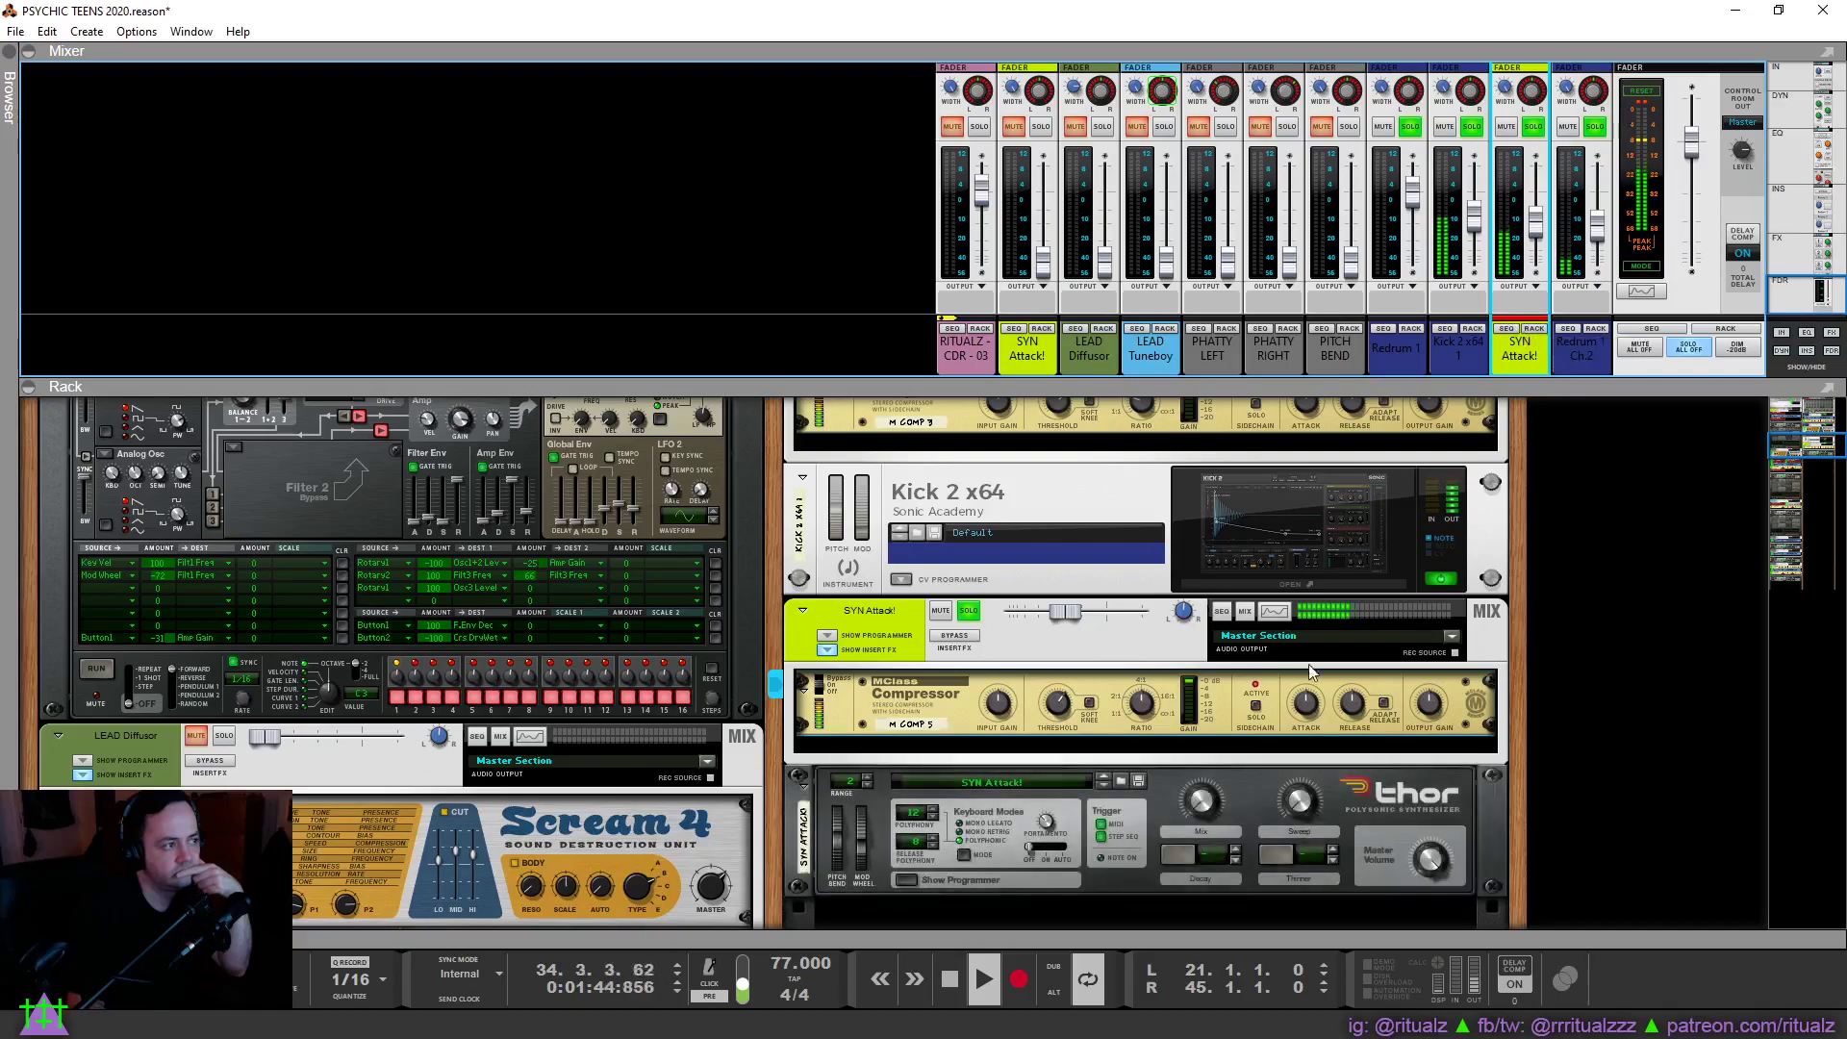
{"action": "left_click", "coordinate": [863, 868]}
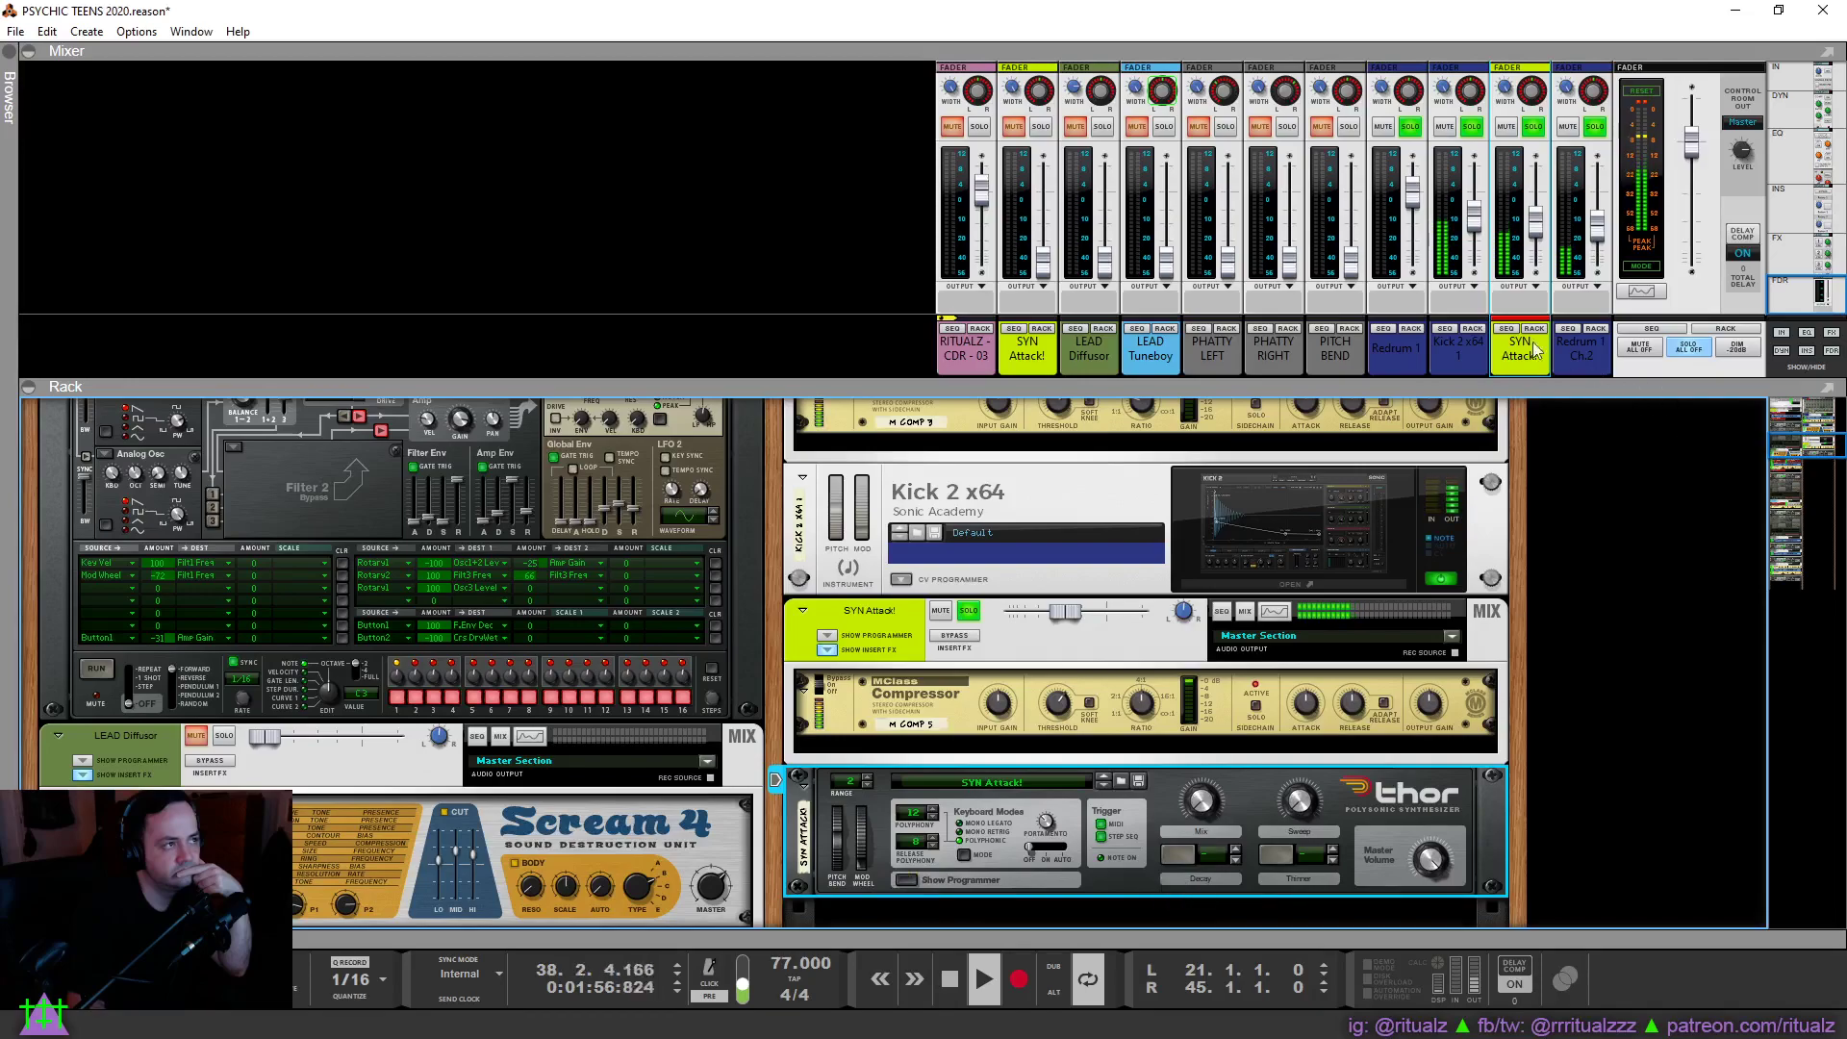
Open the Kick 2 channel's Spectrum EQ, undo the high-mid band change and move the window clear of the mixer.
{"action": "key", "text": "F2"}
{"action": "left_click_drag", "start_coordinate": [1515, 306], "coordinate": [1386, 277]}
{"action": "left_click", "coordinate": [1474, 268]}
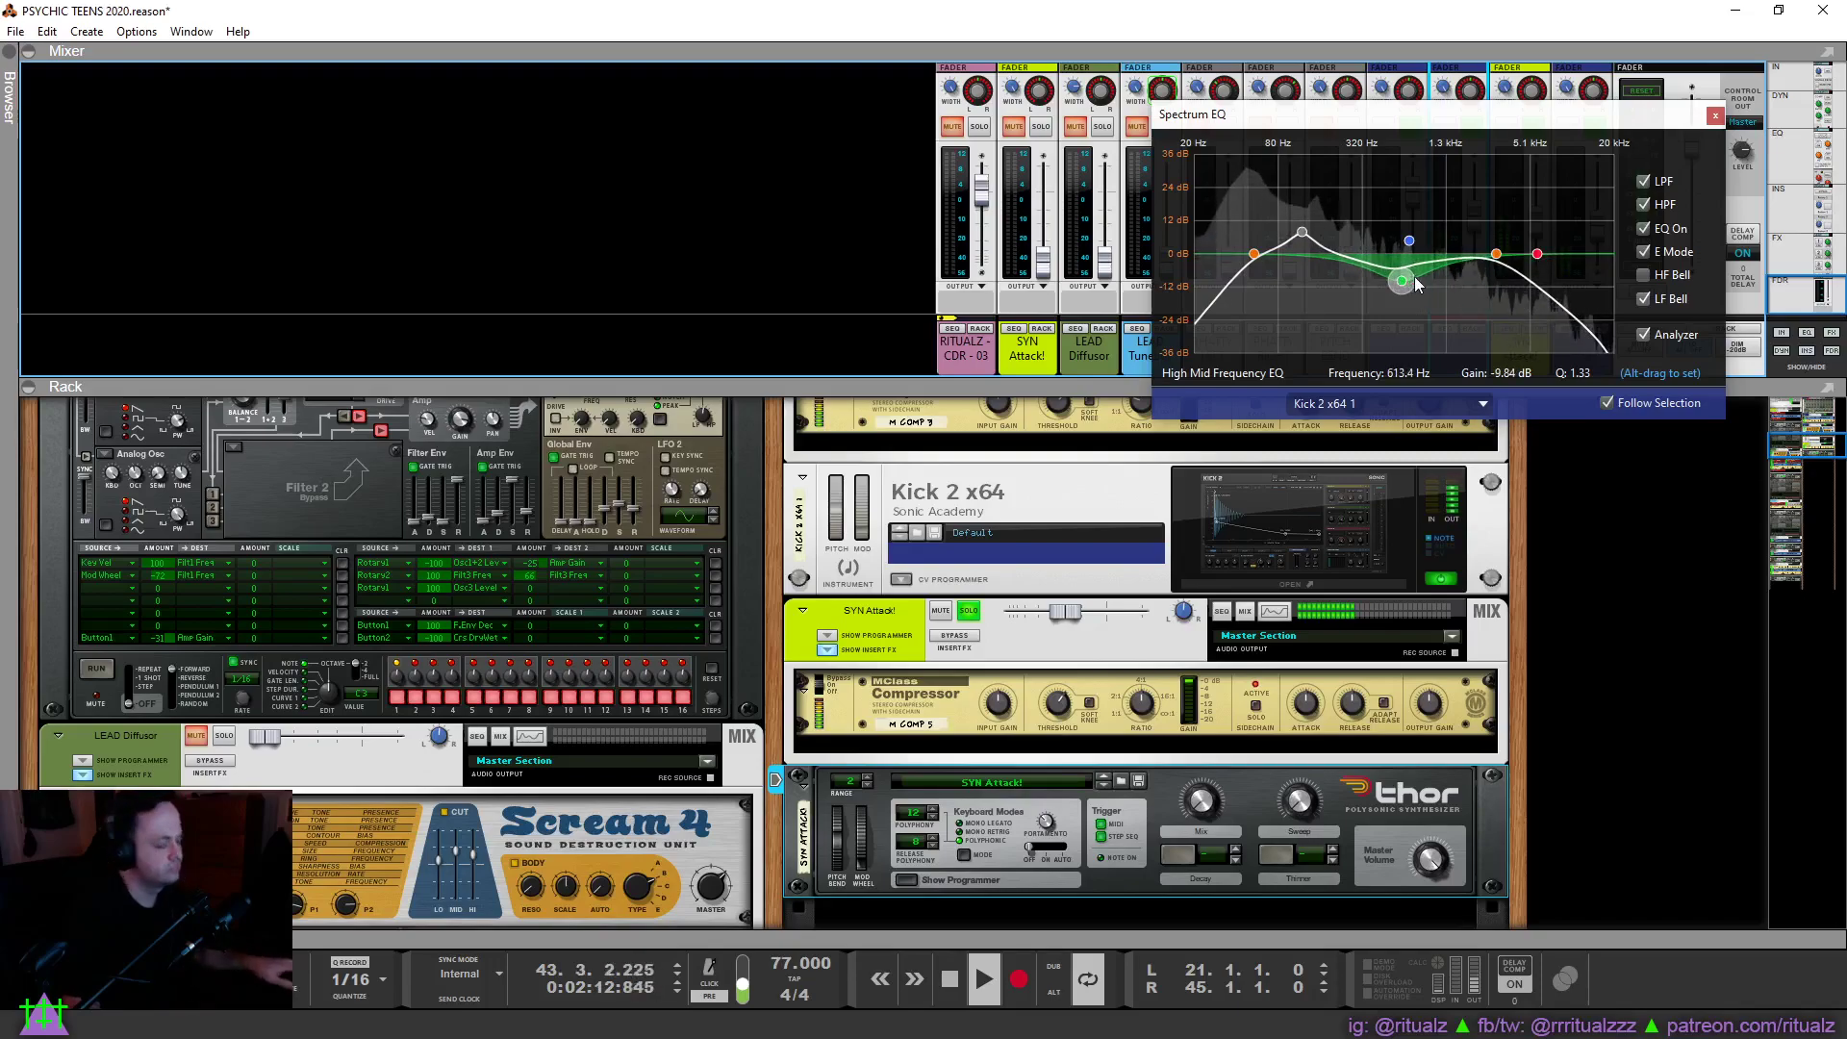
{"action": "key", "text": "ctrl+z"}
{"action": "left_click_drag", "start_coordinate": [1528, 113], "coordinate": [1560, 499]}
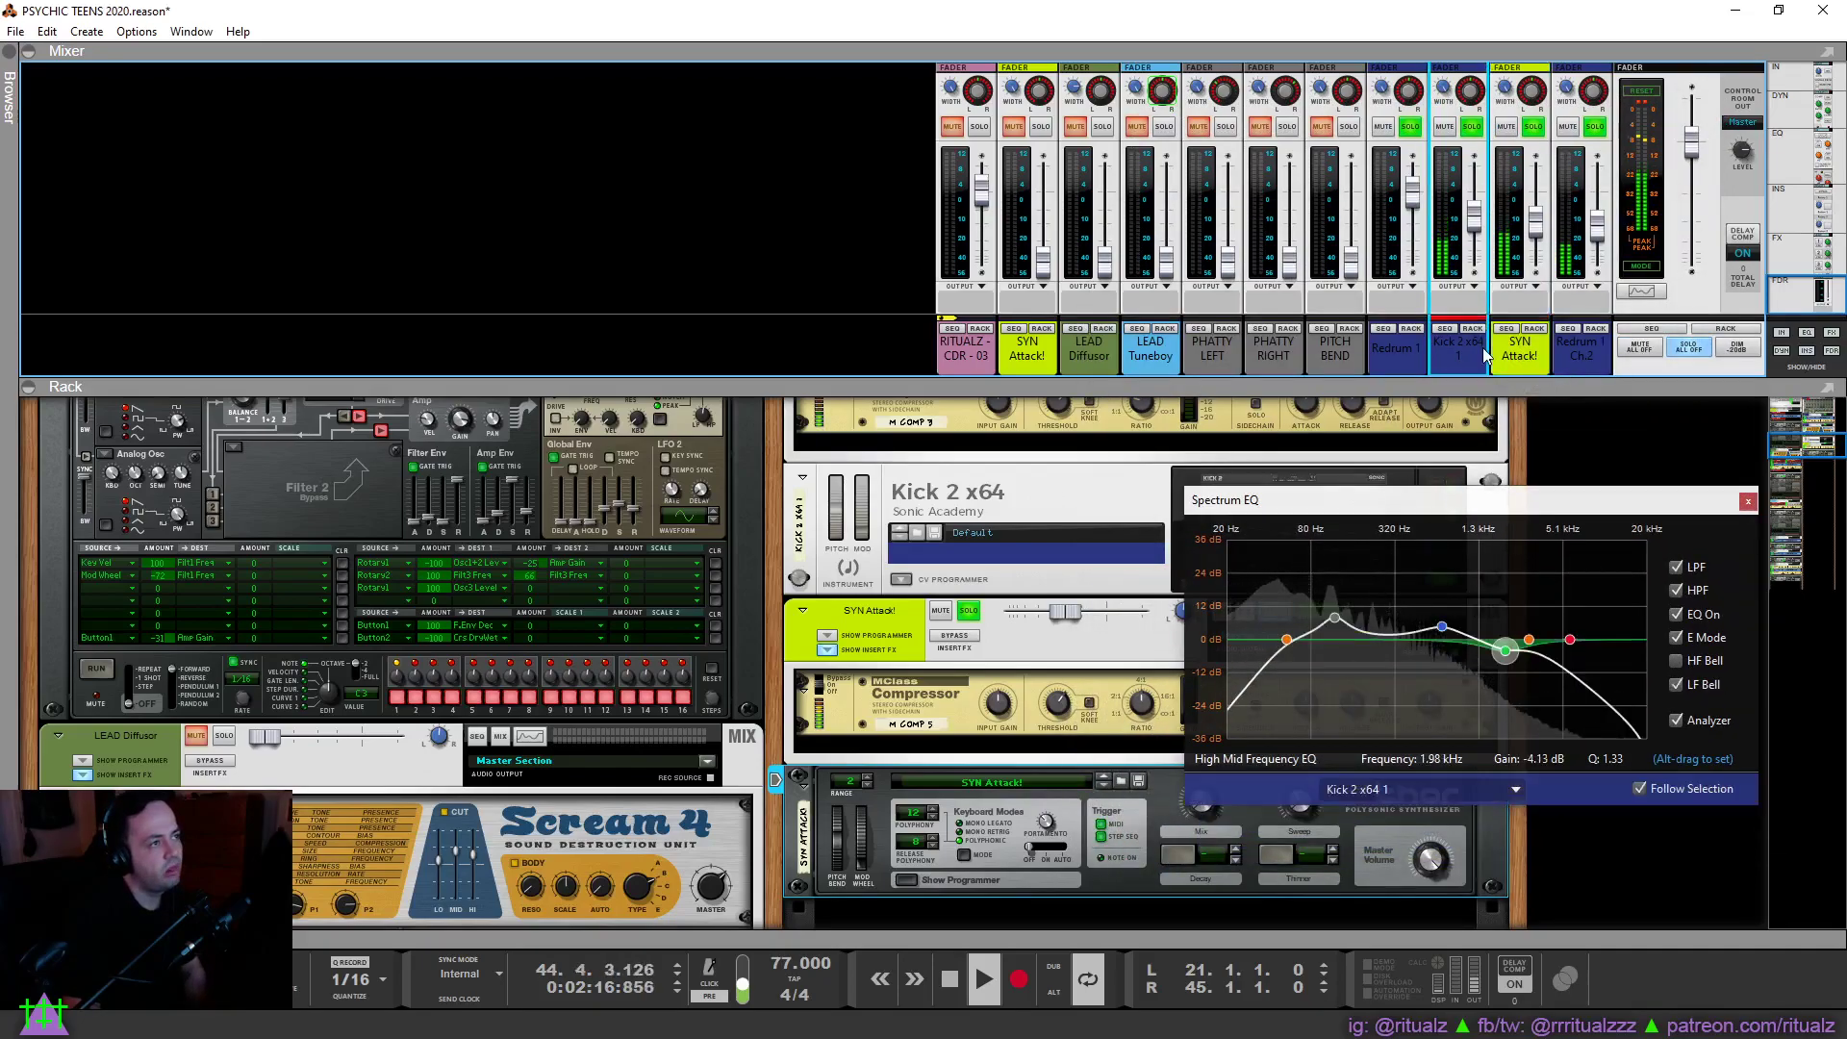
Set the kick's low-pass filter to 12.82 kHz, lower its low band, and cut −13.02 dB at 392.7 Hz.
{"action": "left_click_drag", "start_coordinate": [1529, 640], "coordinate": [1619, 639]}
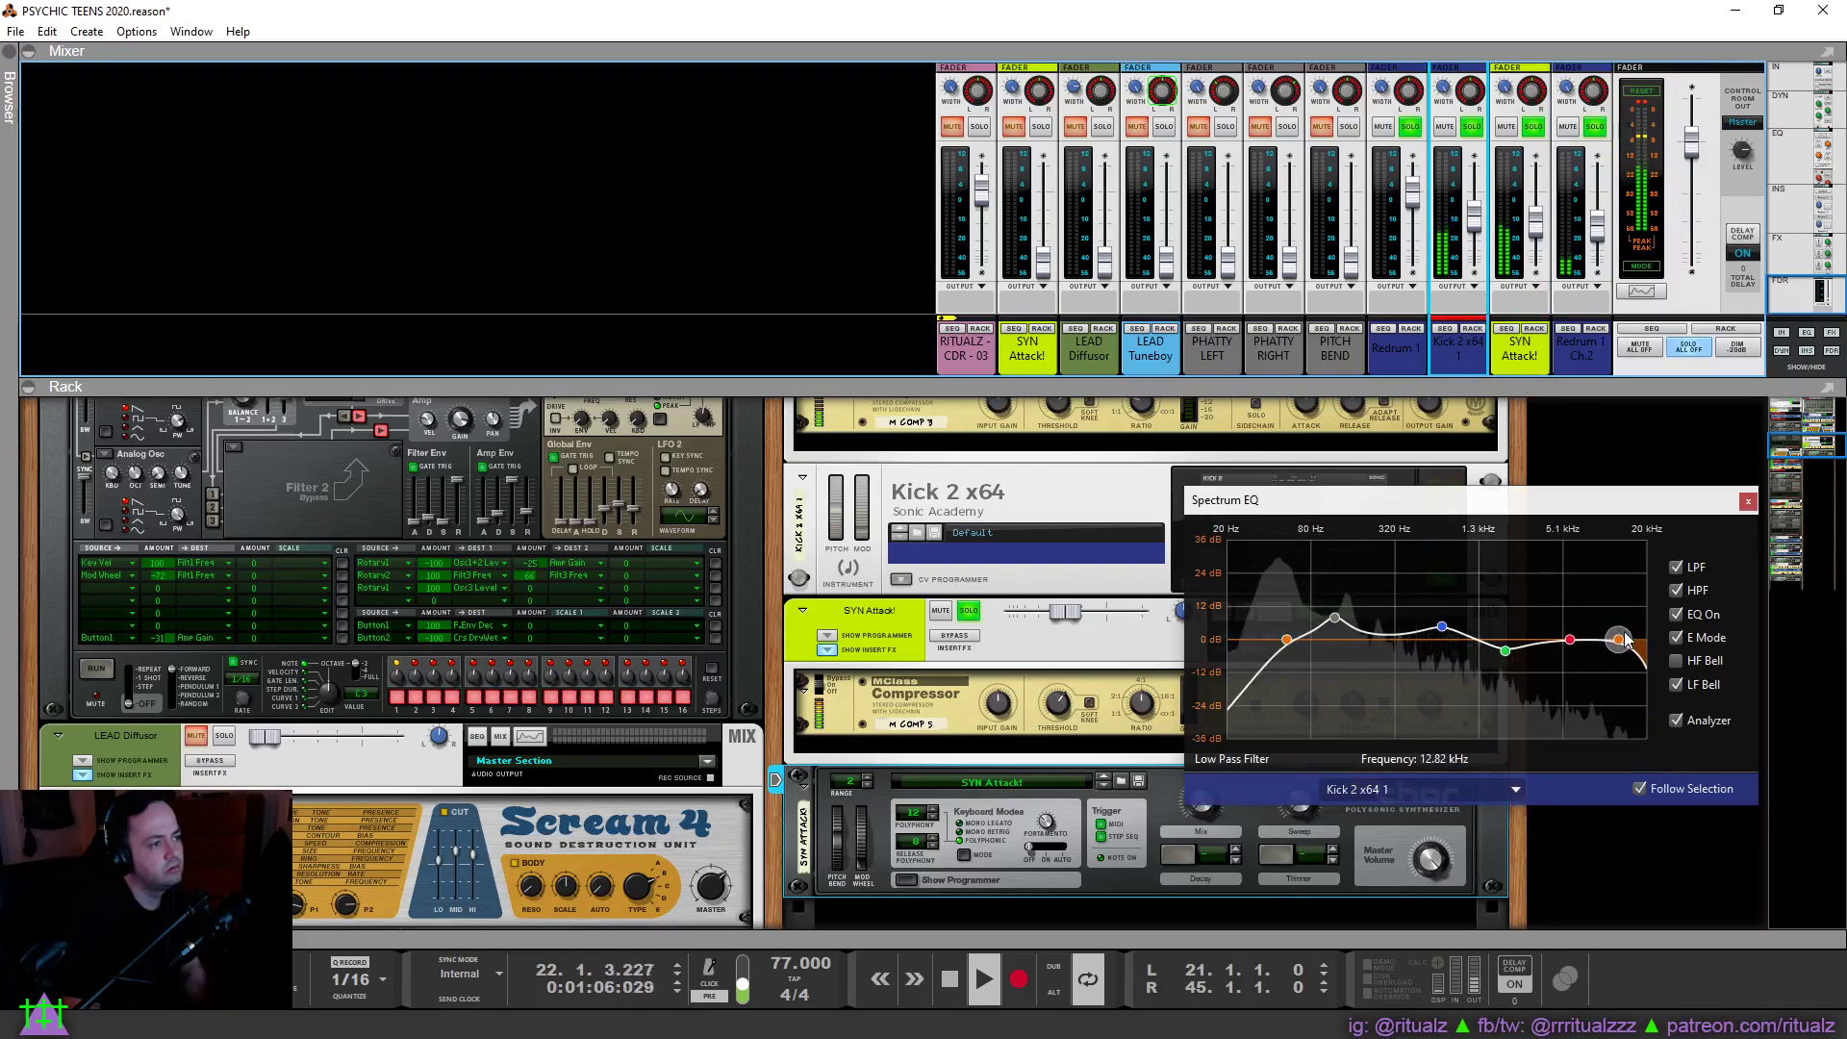
{"action": "left_click_drag", "start_coordinate": [1335, 618], "coordinate": [1302, 631]}
{"action": "left_click_drag", "start_coordinate": [1441, 628], "coordinate": [1406, 683]}
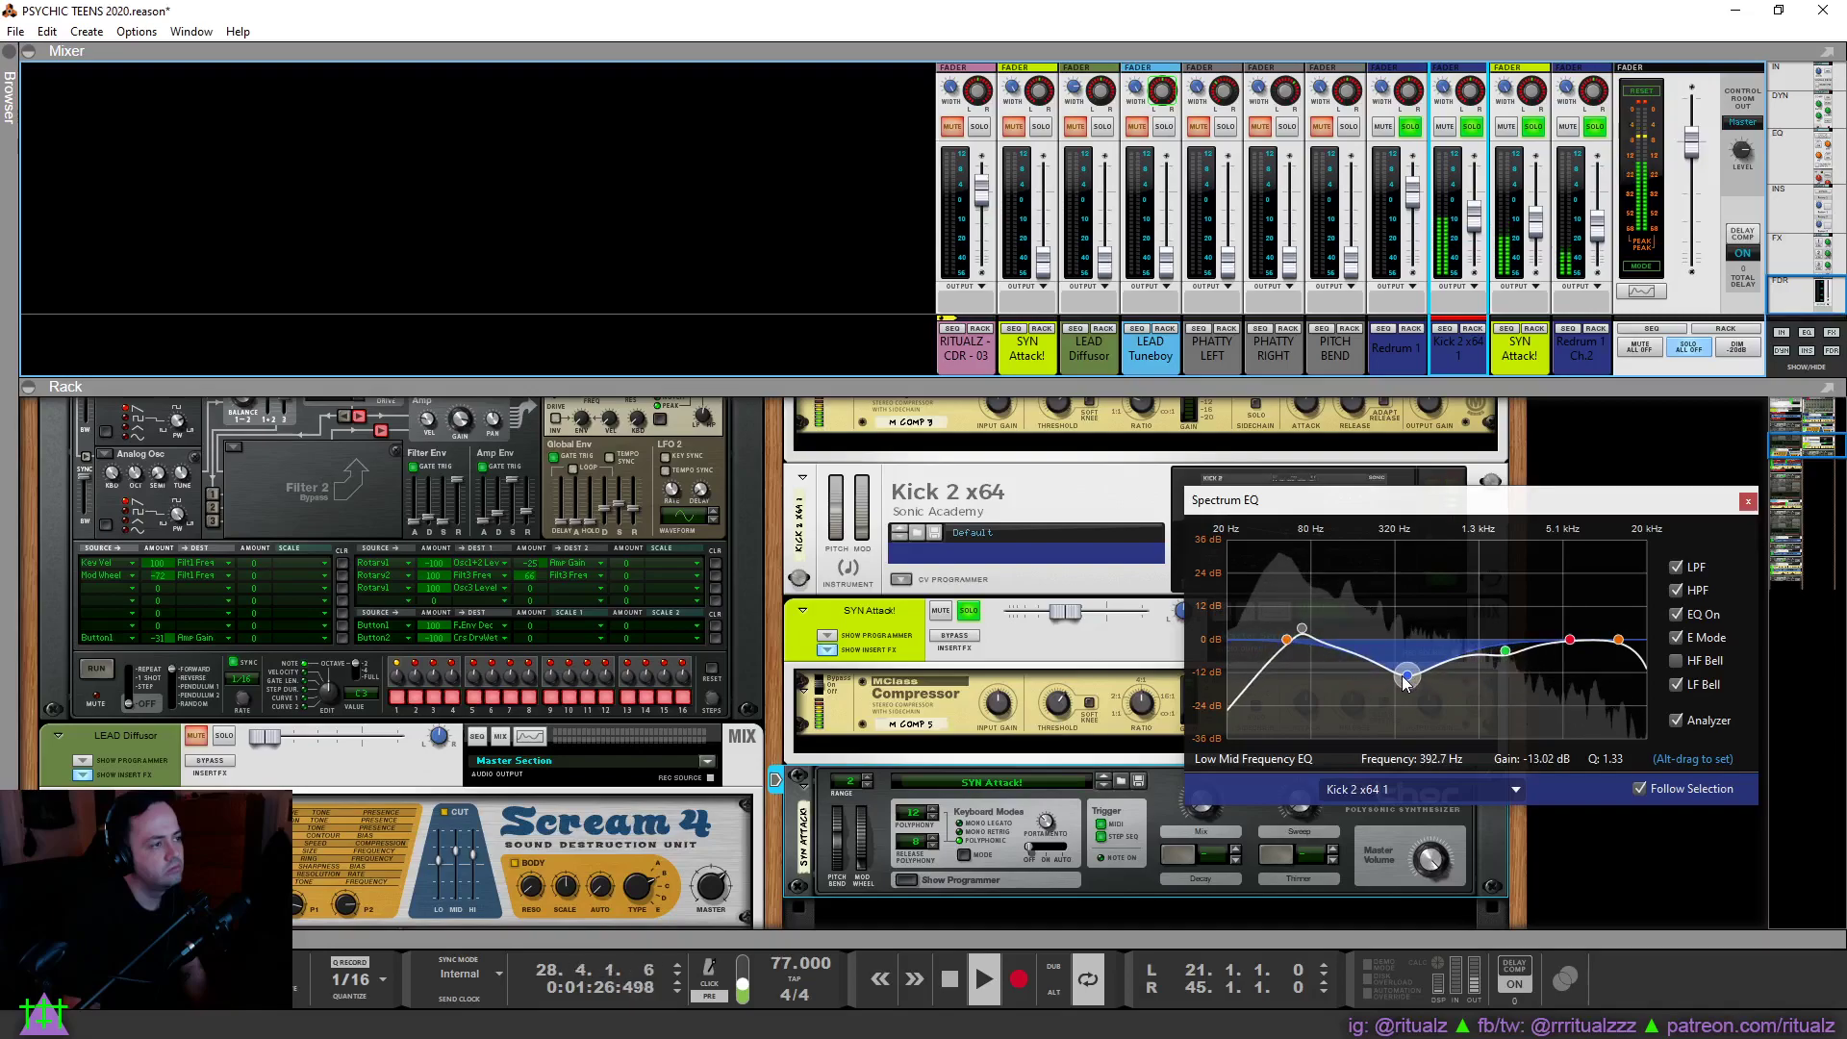
Lower the kick's high-pass filter to 40.7 Hz with the EQ bands bypassed, then enable the bands again.
{"action": "left_click", "coordinate": [1676, 615]}
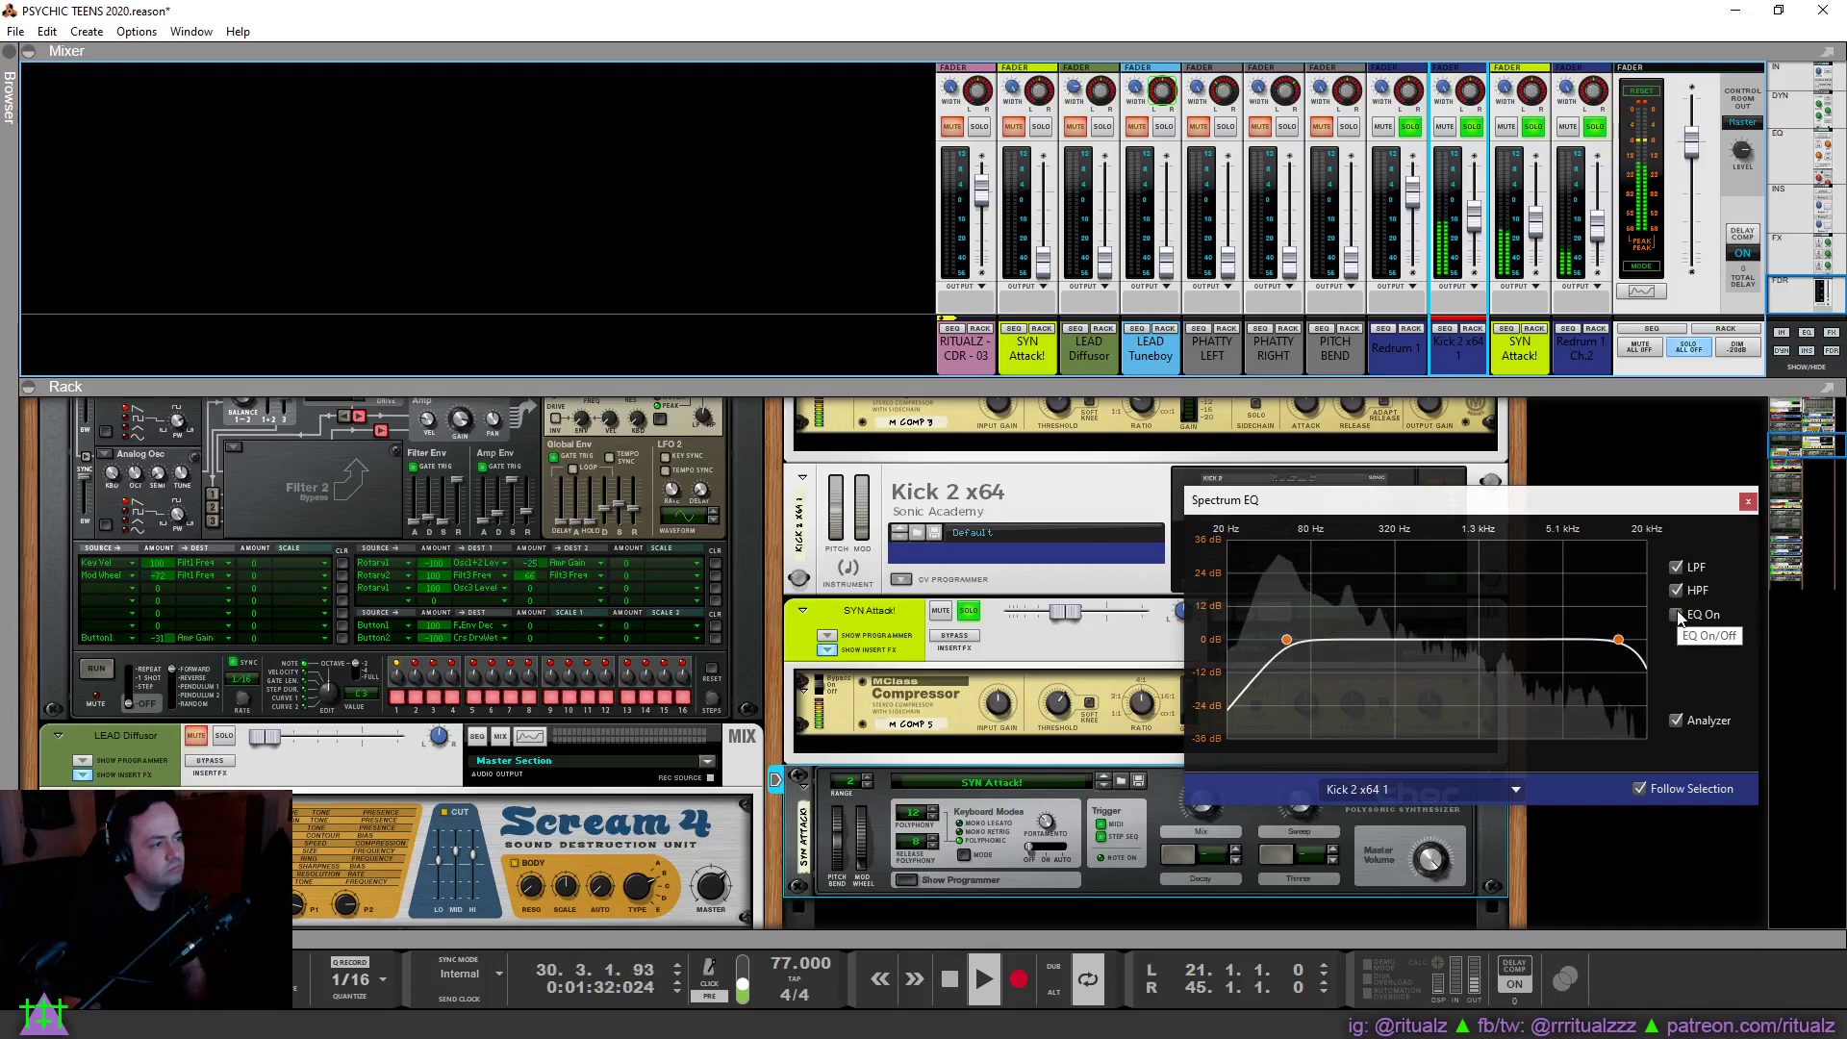
{"action": "mouse_move", "coordinate": [1291, 644]}
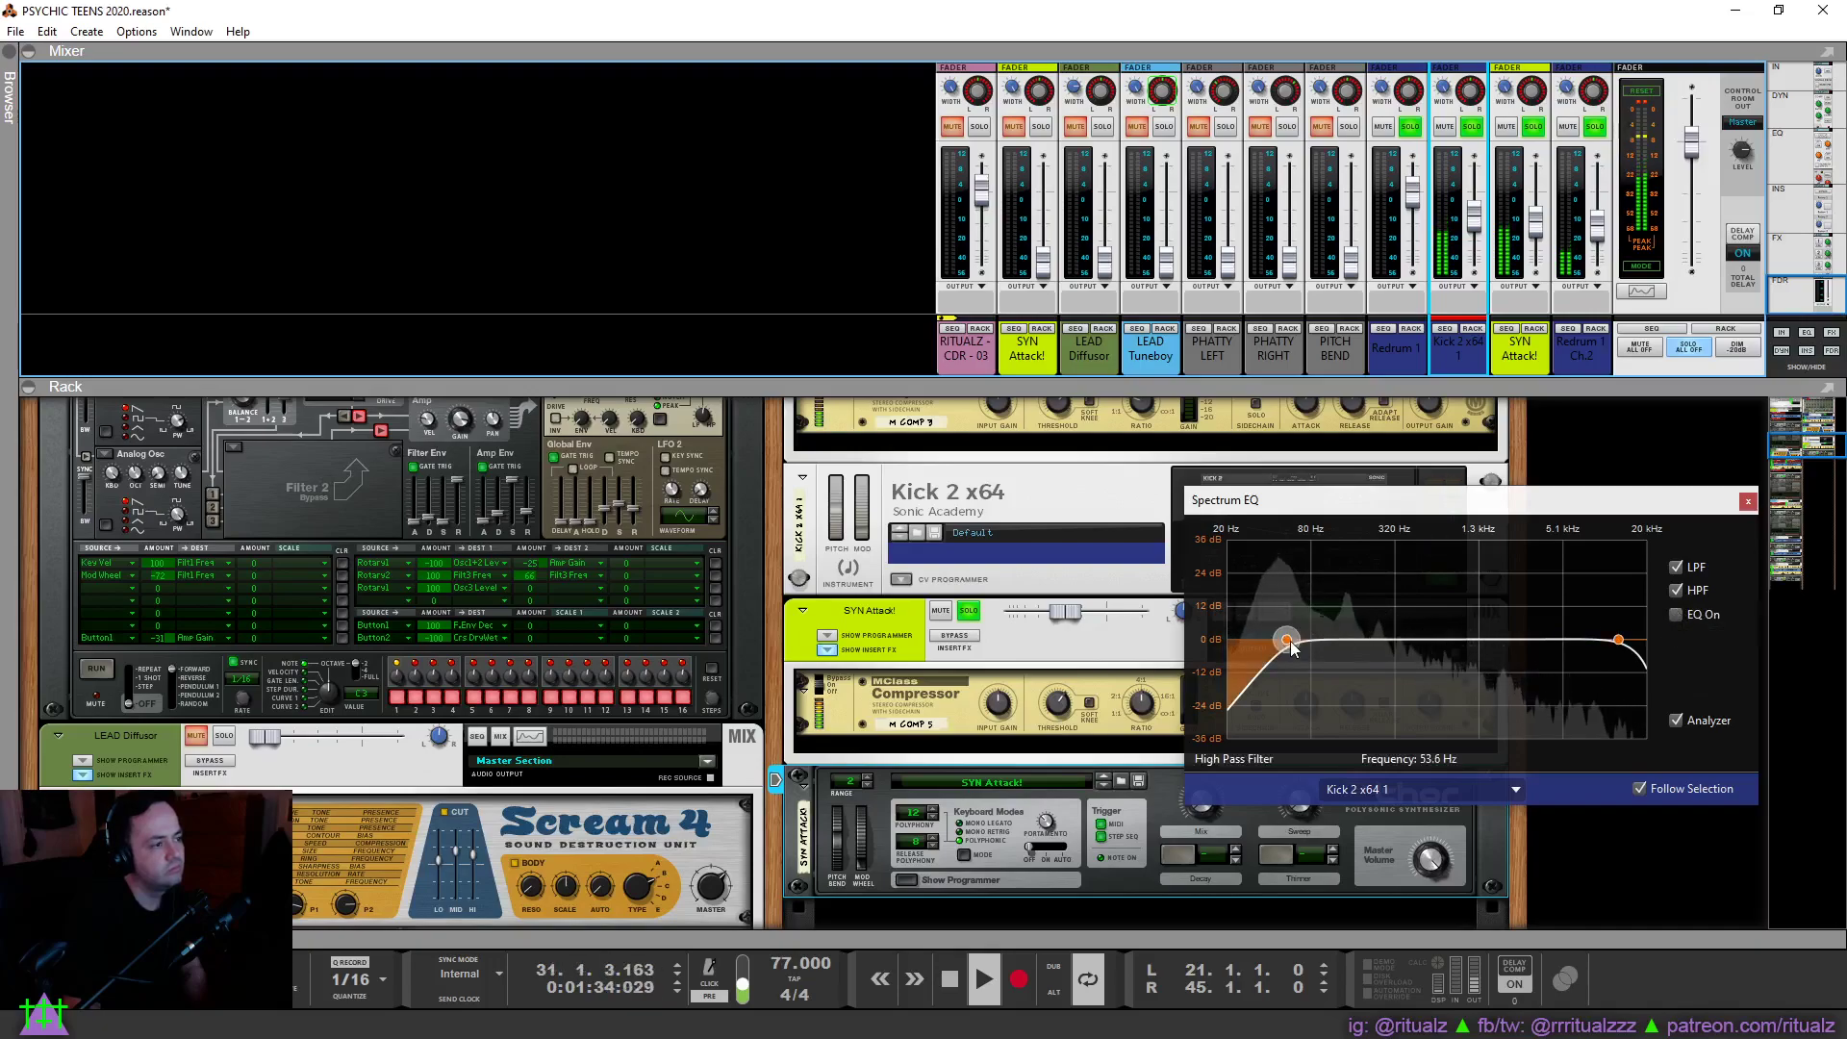
{"action": "mouse_move", "coordinate": [1287, 640]}
{"action": "left_mouse_down"}
{"action": "mouse_move", "coordinate": [1248, 642]}
{"action": "mouse_move", "coordinate": [1269, 644]}
{"action": "left_mouse_up"}
{"action": "left_click", "coordinate": [1677, 612]}
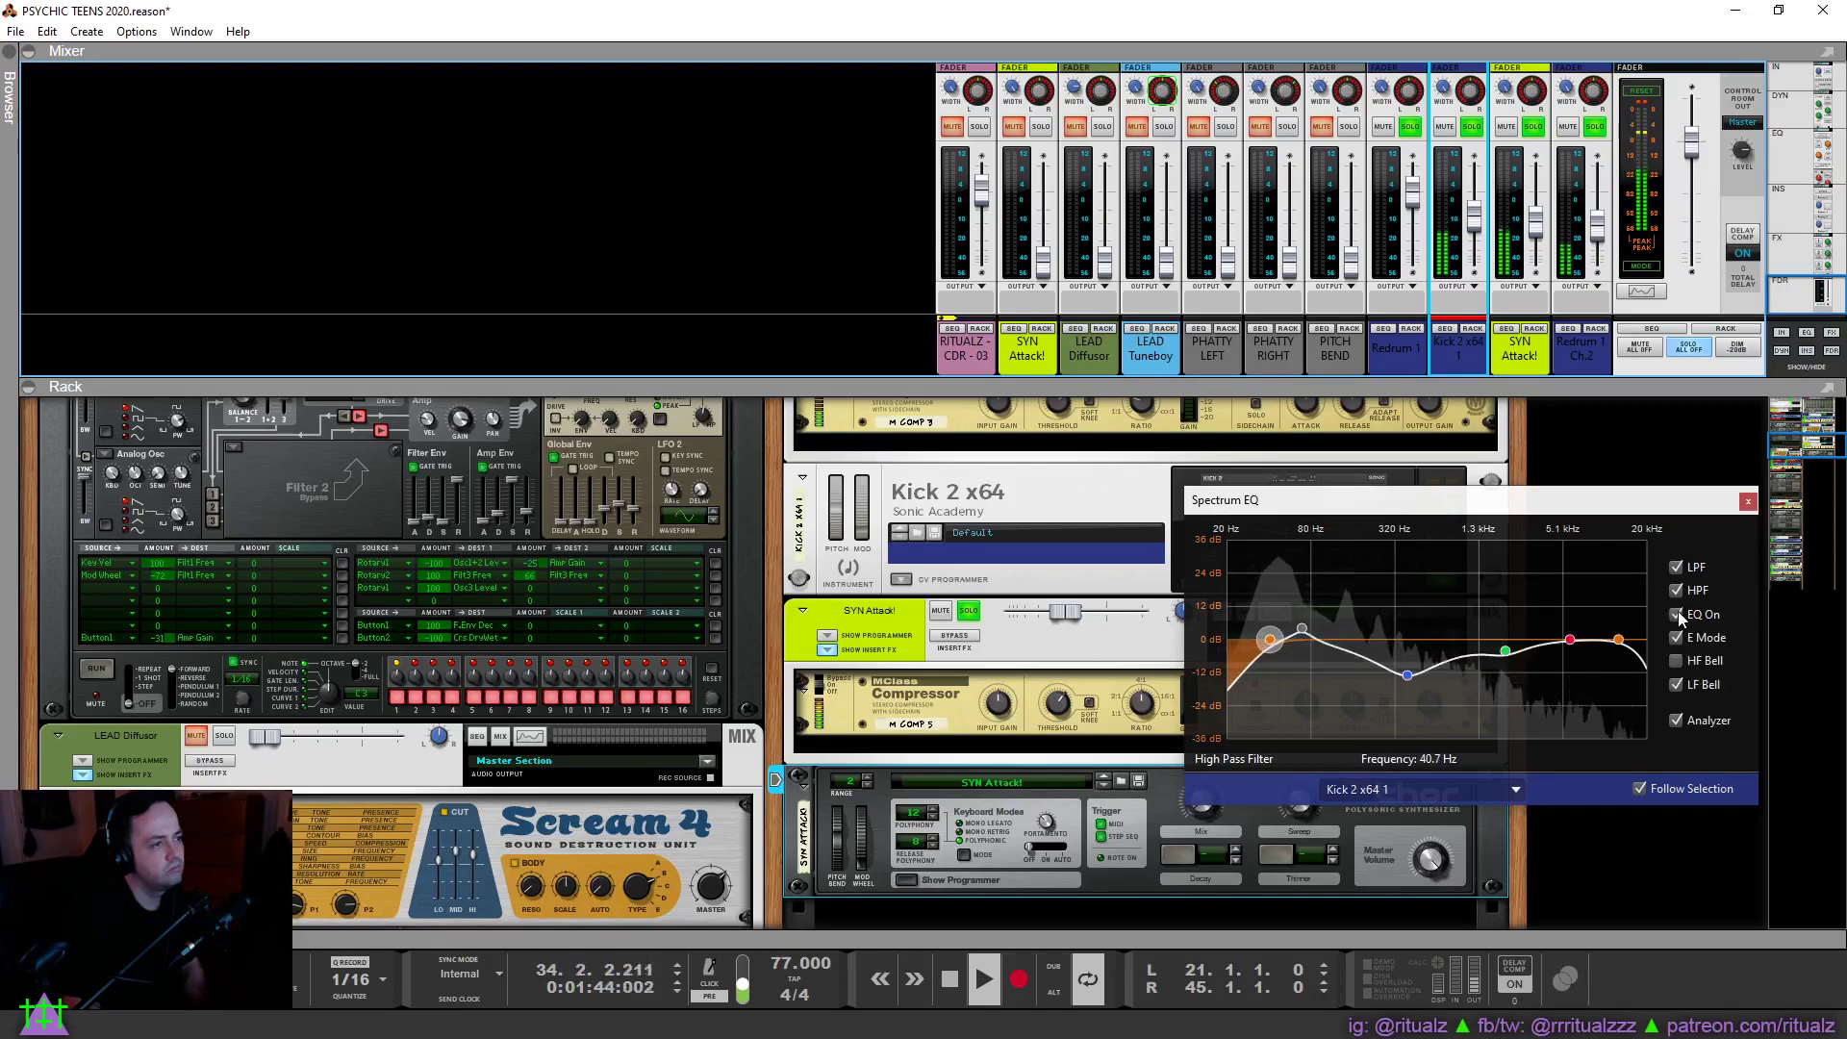
Flatten the kick's low-mid and high-mid bands and set its low band to −5.08 dB at 44.3 Hz.
{"action": "left_click_drag", "start_coordinate": [1506, 651], "coordinate": [1505, 639]}
{"action": "left_click_drag", "start_coordinate": [1407, 675], "coordinate": [1279, 660]}
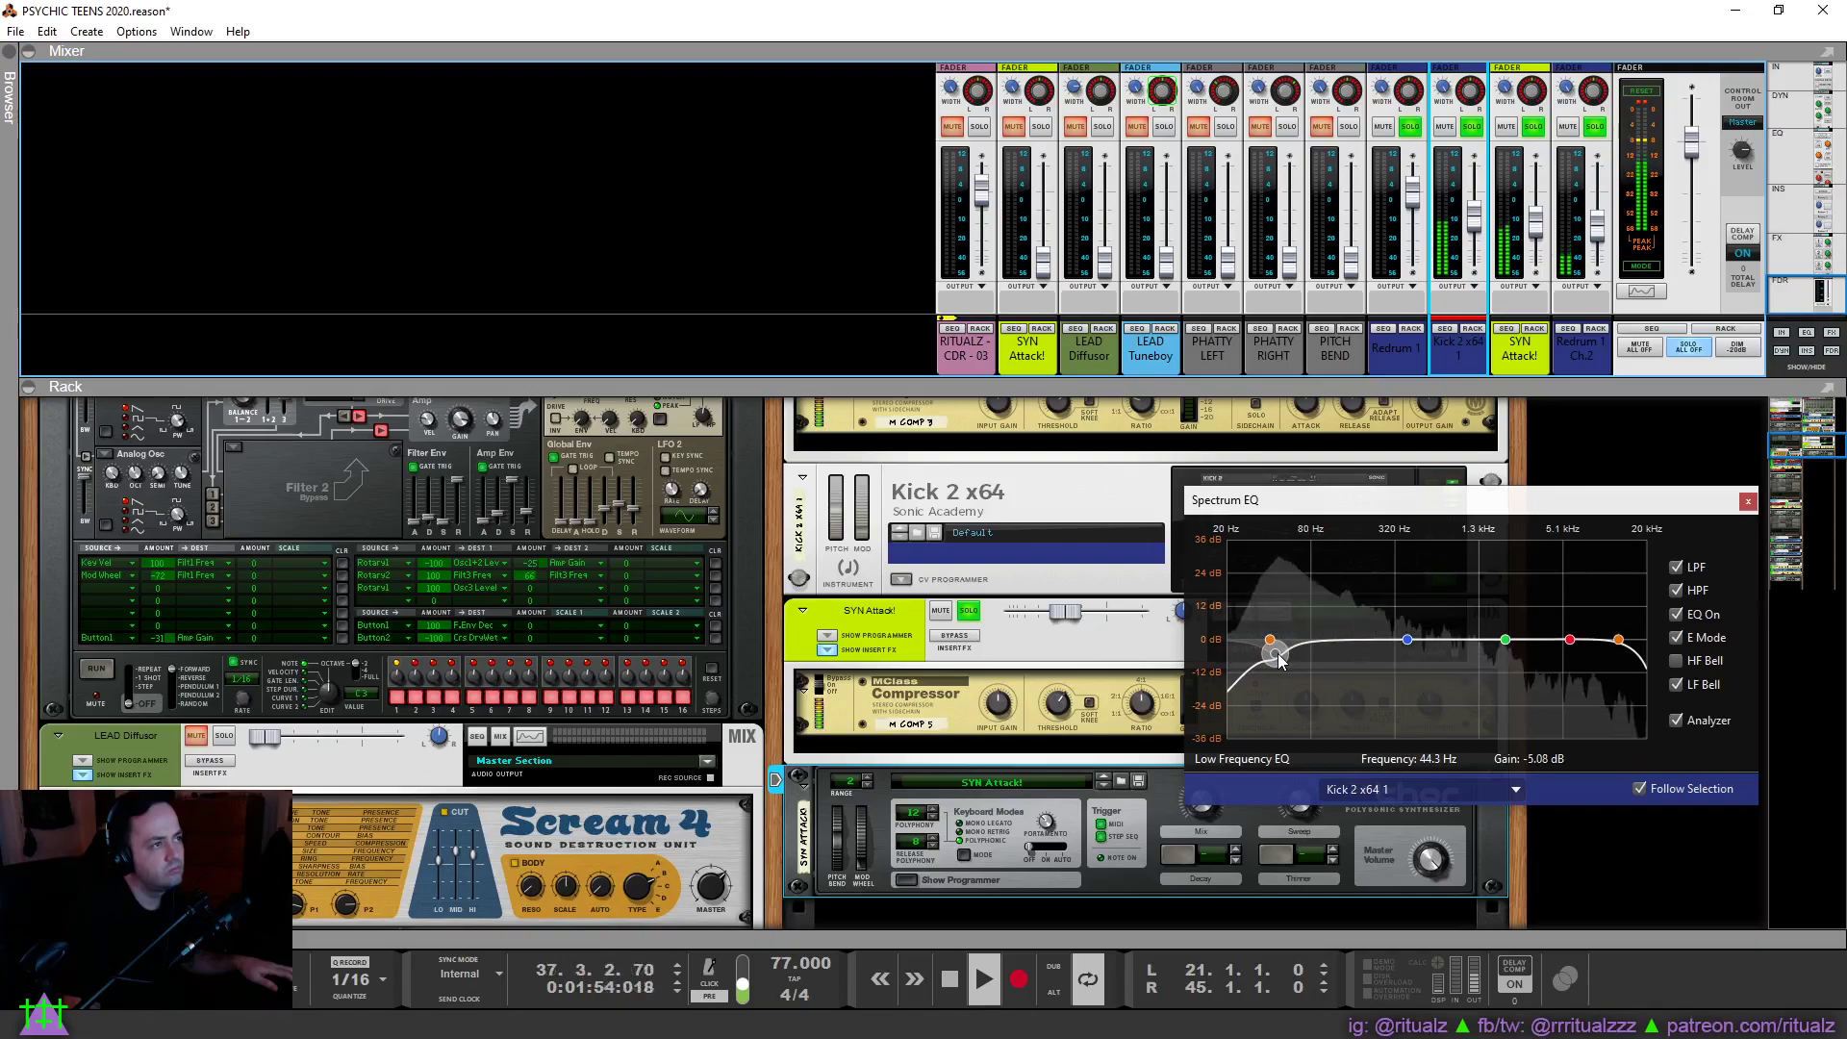
Set the second SYN Attack! channel's level to −12.18 dB and turn off its solo.
{"action": "left_click", "coordinate": [1499, 351]}
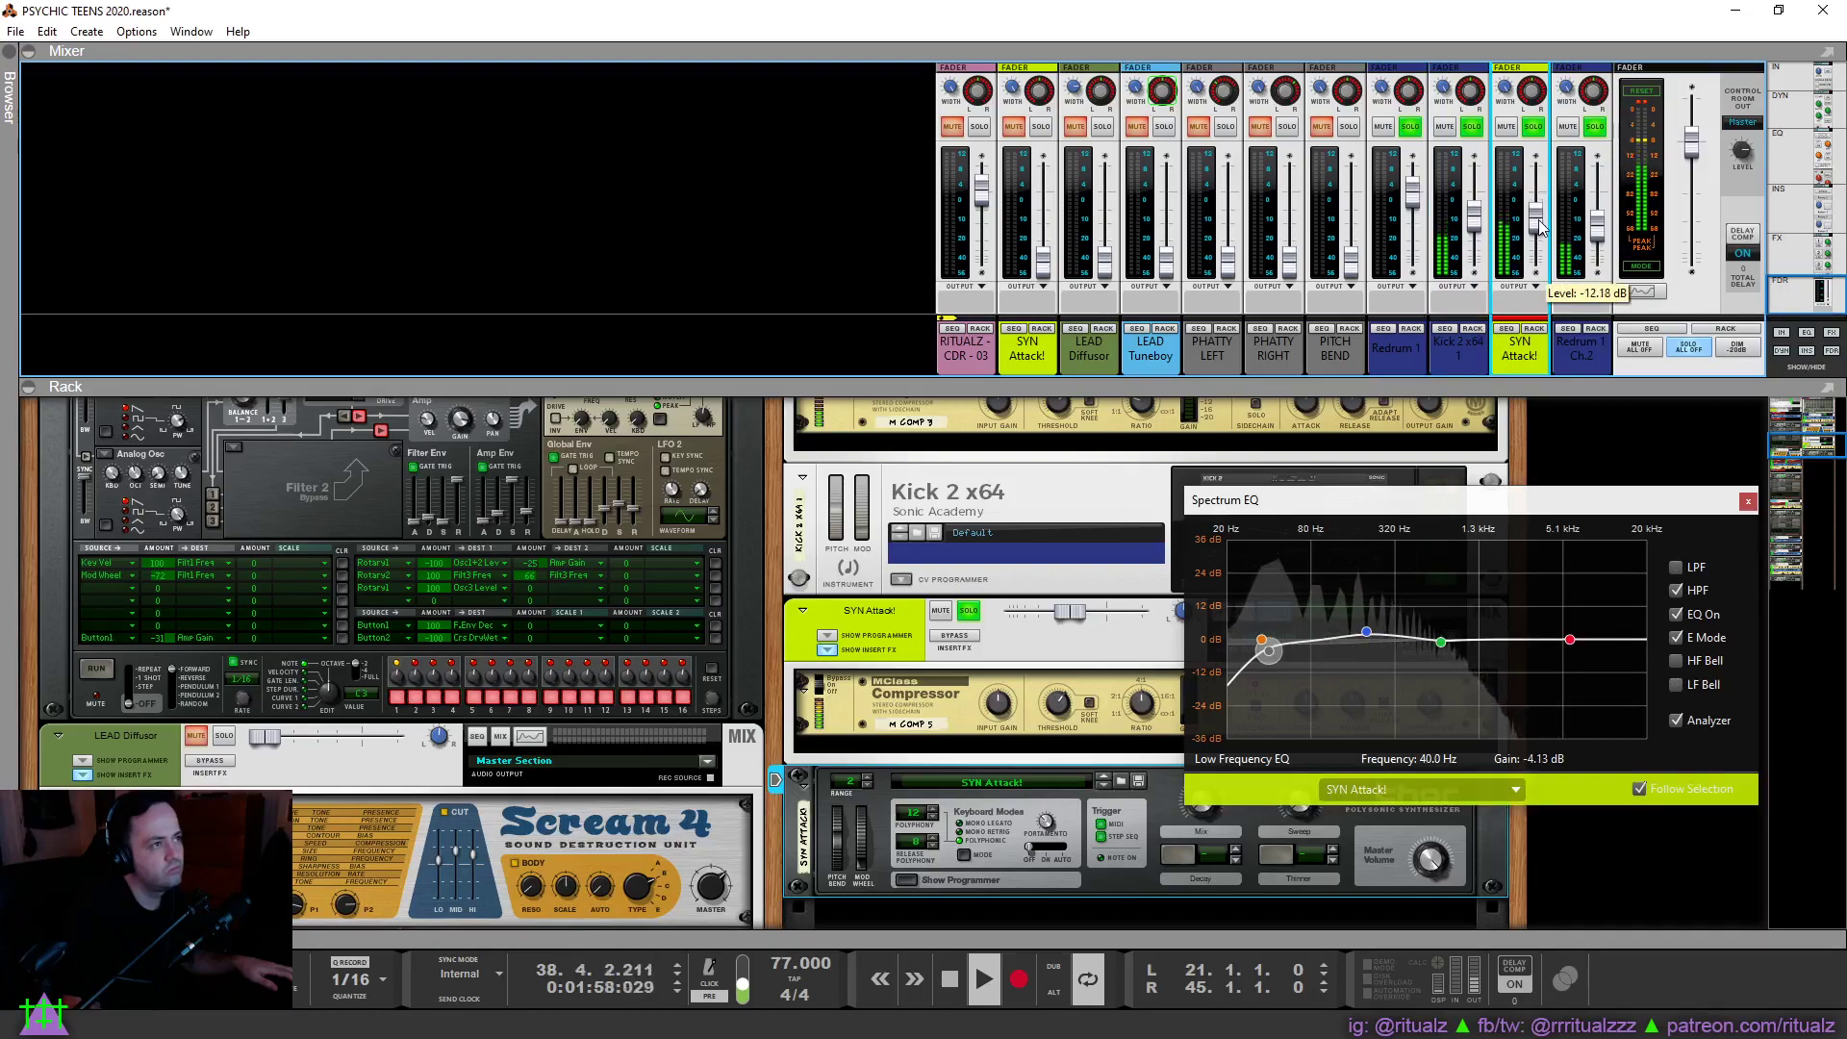
{"action": "left_click", "coordinate": [1533, 126]}
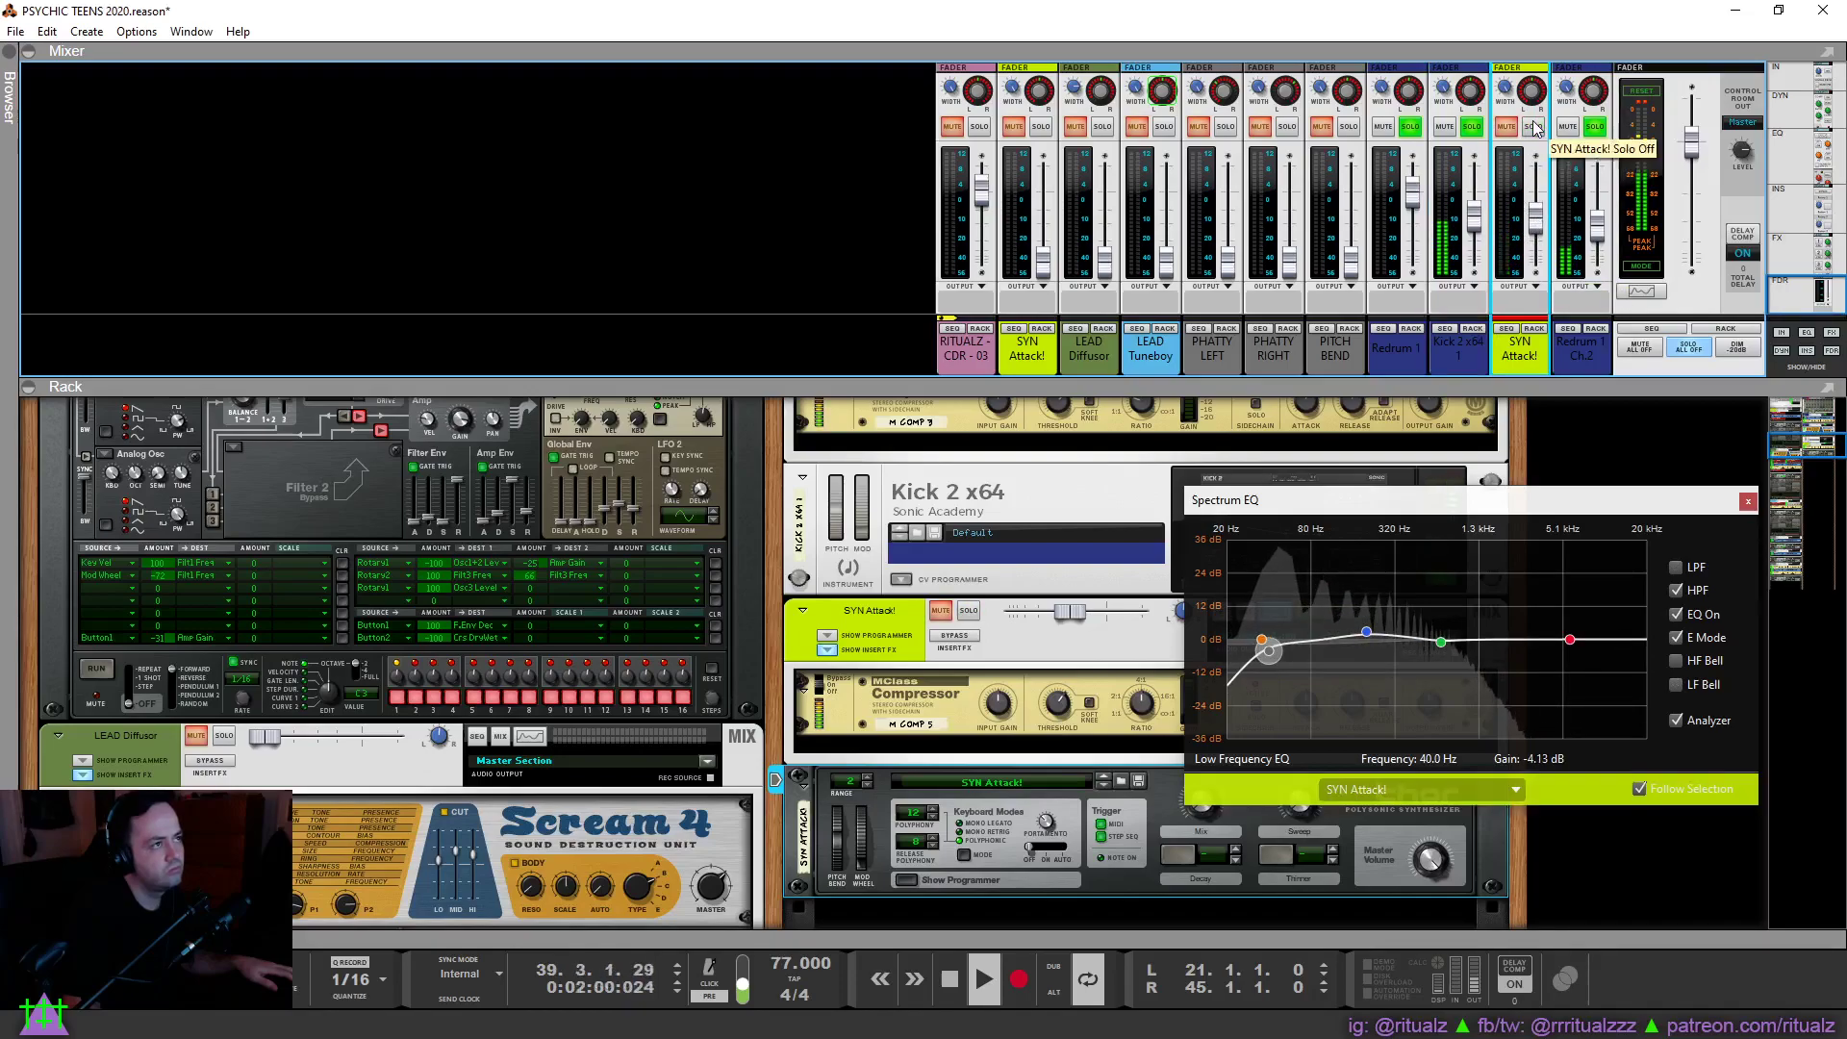
Solo the second SYN Attack! channel, set its low-mid band to 2.86 dB at 200.0 Hz, and switch its low band to bell.
{"action": "left_click", "coordinate": [1534, 126]}
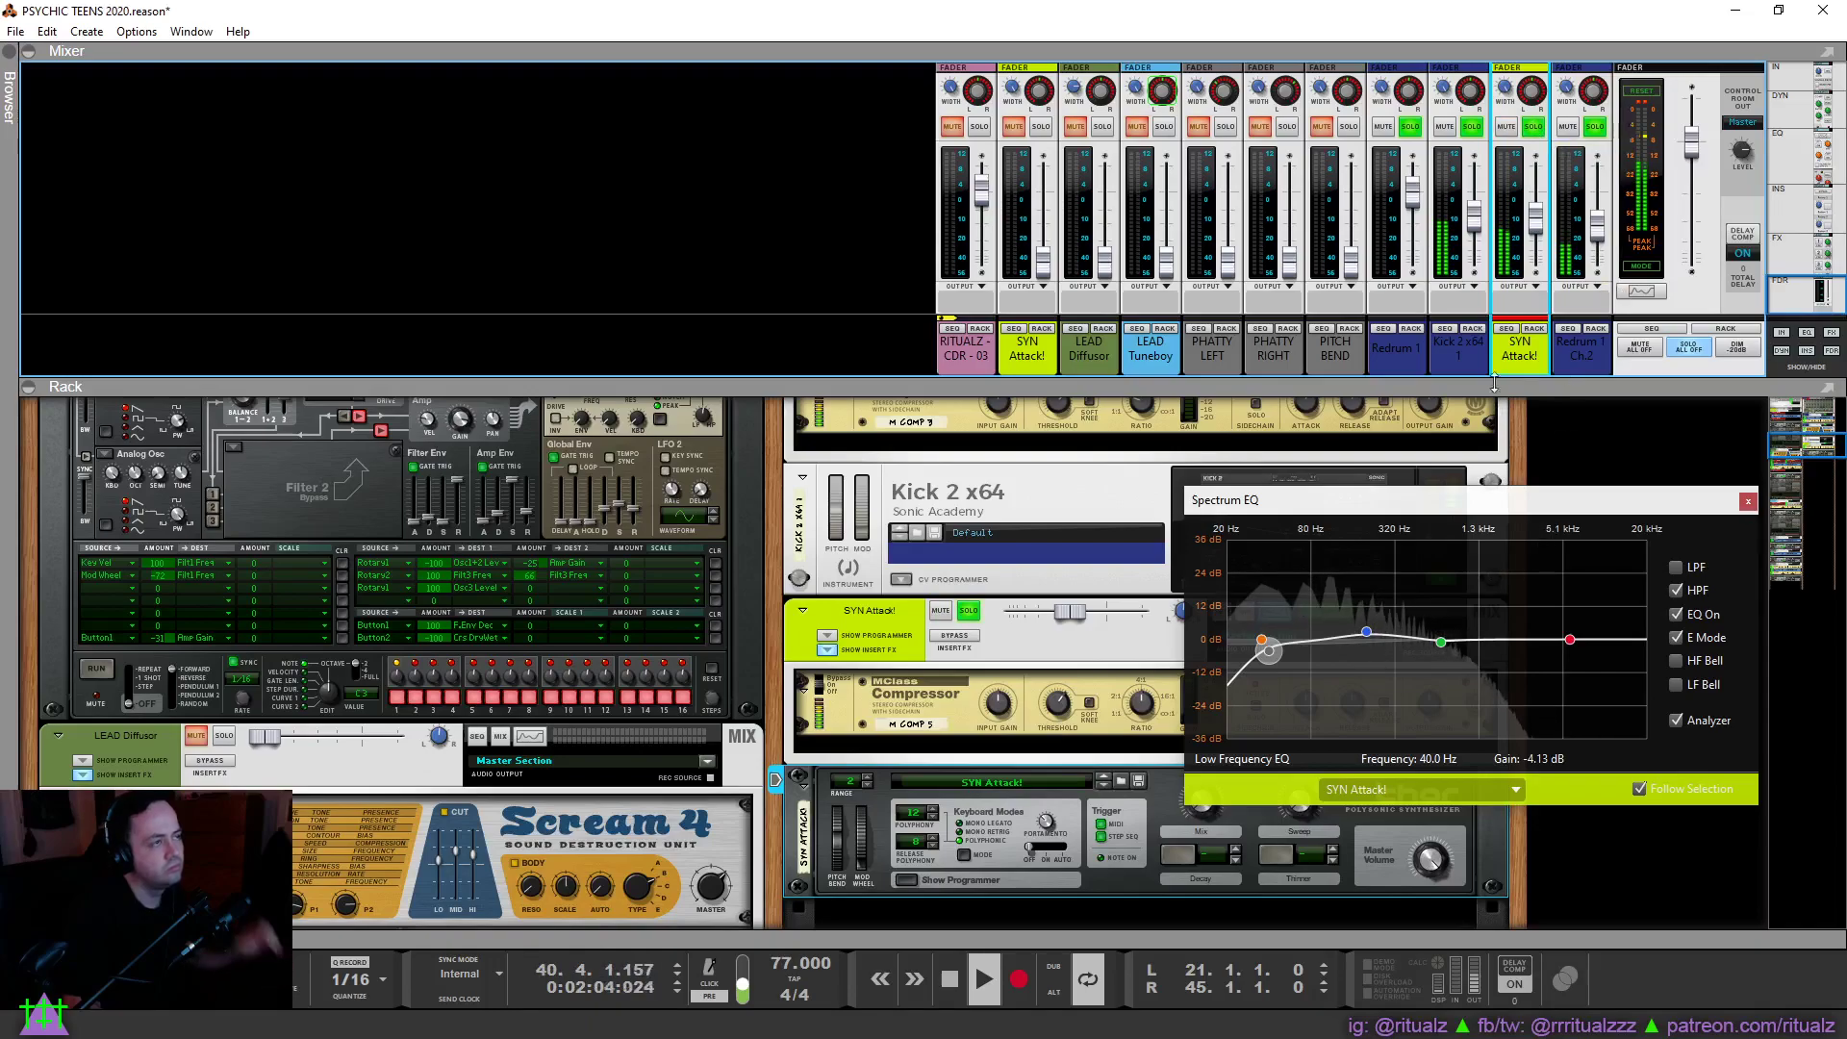
{"action": "mouse_move", "coordinate": [1367, 632]}
{"action": "left_mouse_down"}
{"action": "mouse_move", "coordinate": [1401, 651]}
{"action": "mouse_move", "coordinate": [1266, 654]}
{"action": "mouse_move", "coordinate": [1368, 642]}
{"action": "left_mouse_up"}
{"action": "left_click", "coordinate": [1366, 646]}
{"action": "left_click", "coordinate": [1676, 685]}
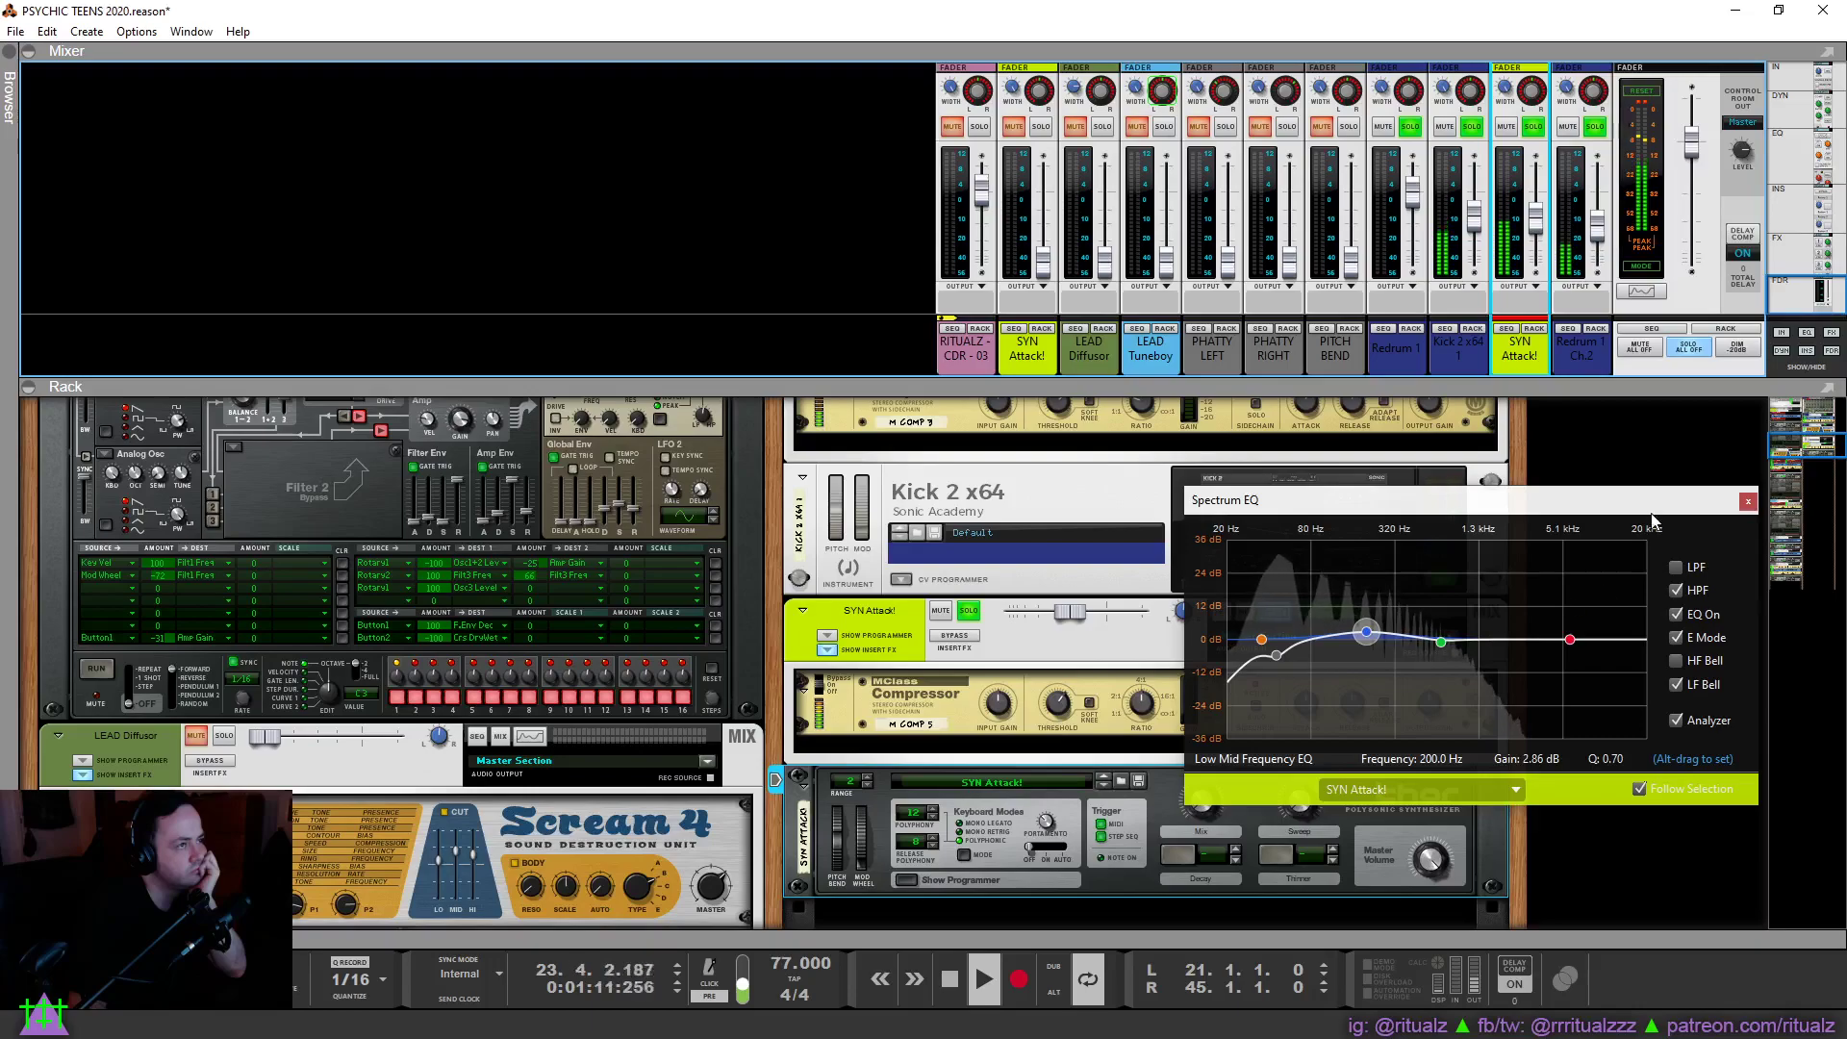
Raise Redrum 1 Ch.2's level slightly and check the damage type on the kick's Scream 4 distortion.
{"action": "left_click", "coordinate": [1599, 220]}
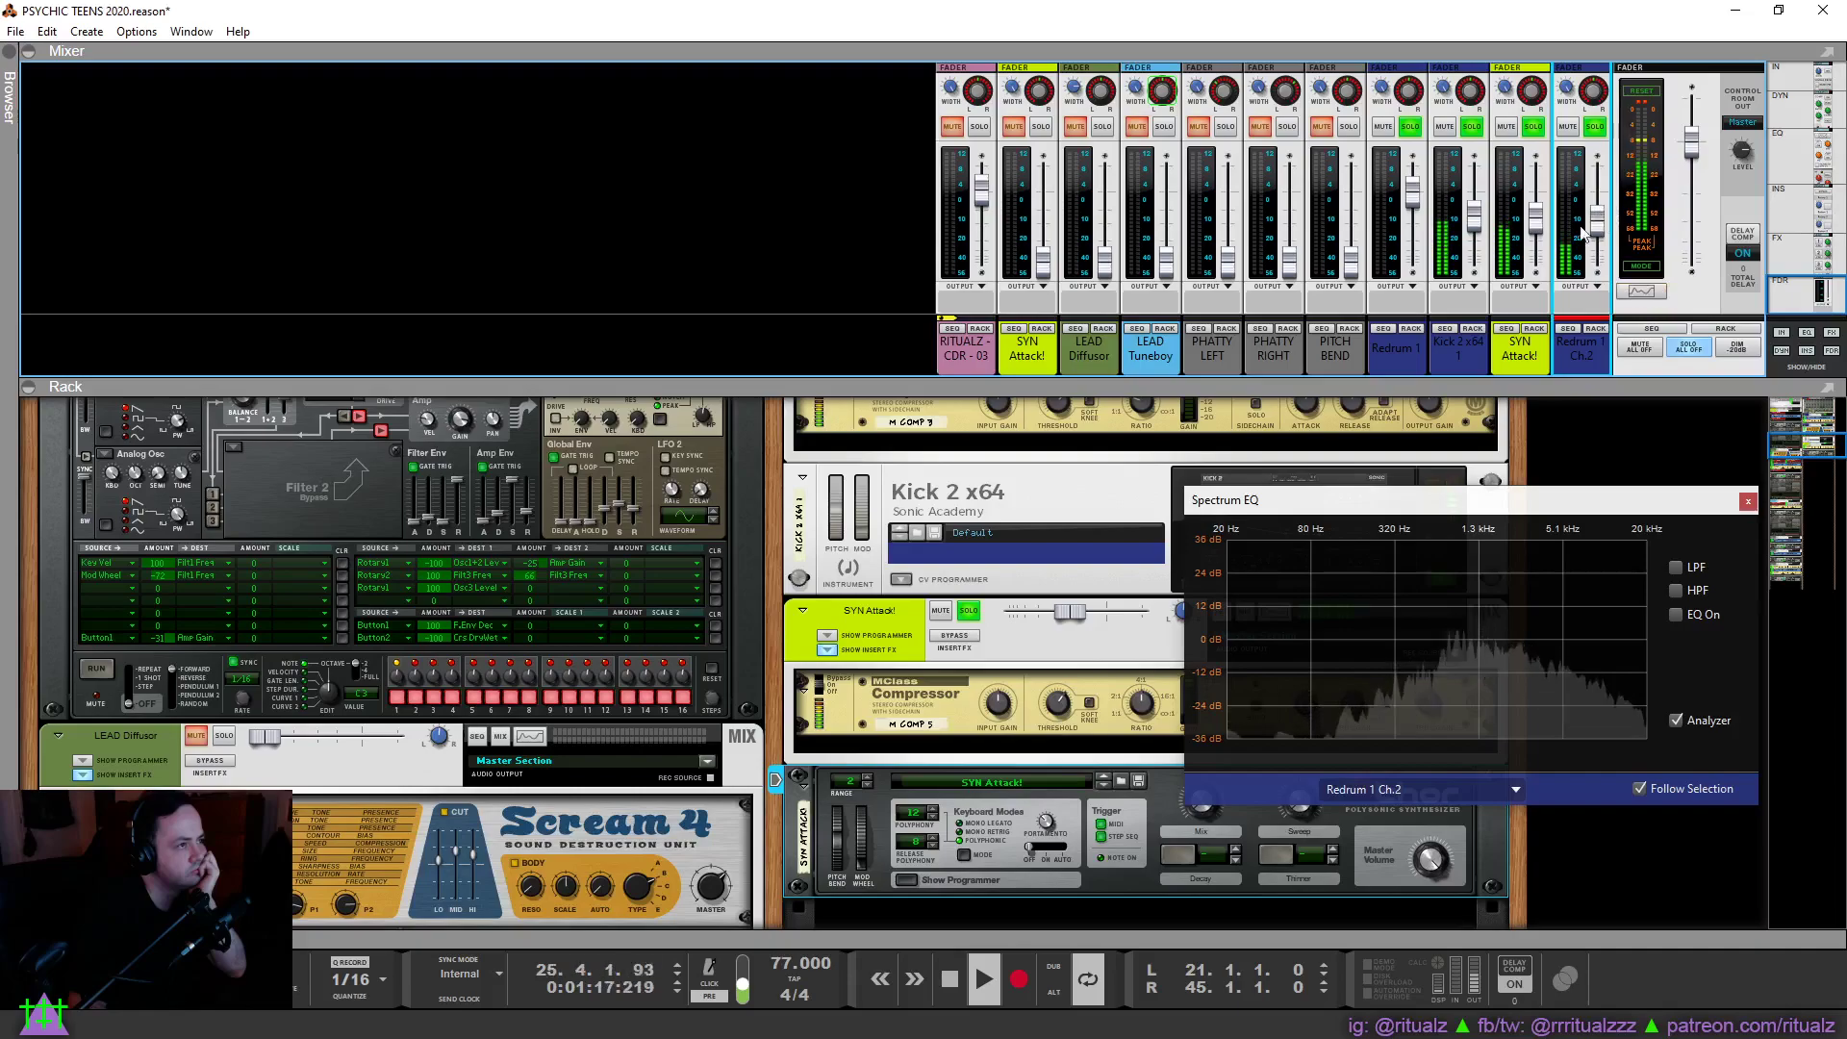
{"action": "left_click", "coordinate": [1455, 348]}
{"action": "scroll", "coordinate": [1025, 525], "scroll_direction": "up", "scroll_amount": 3}
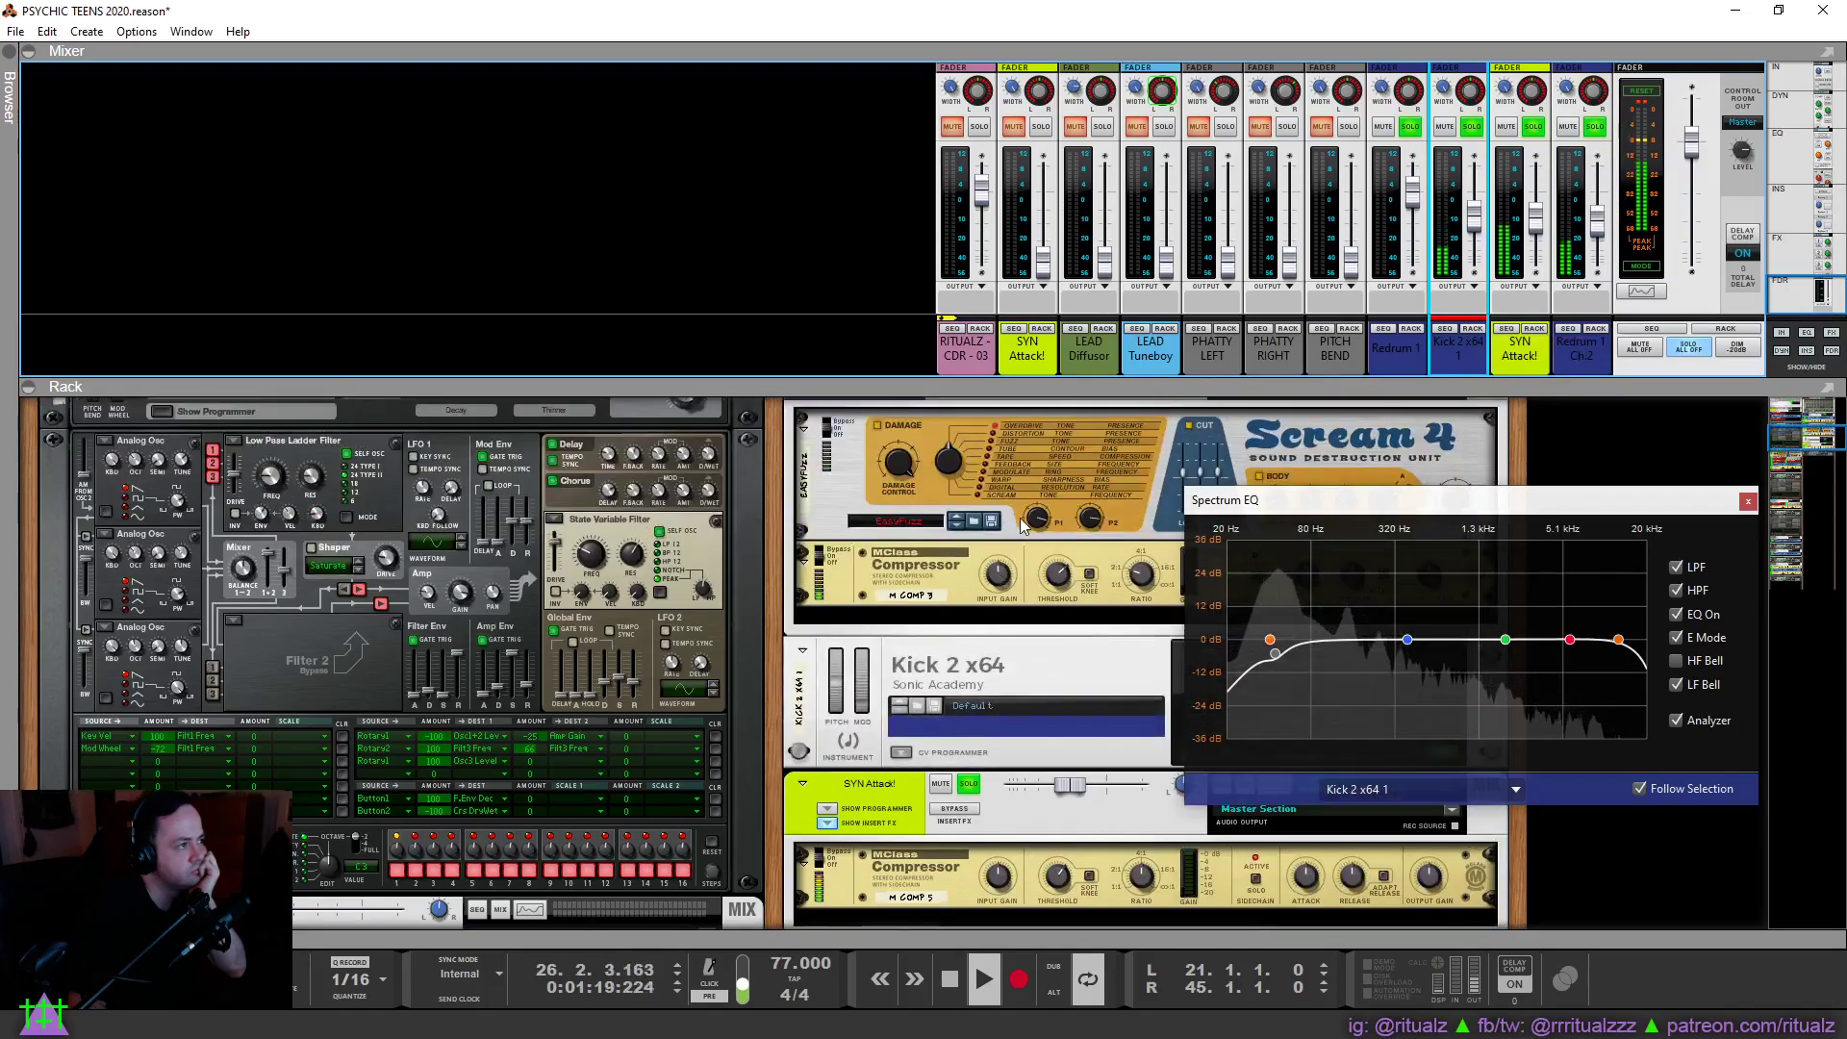
{"action": "left_click_drag", "start_coordinate": [1241, 500], "coordinate": [1334, 543]}
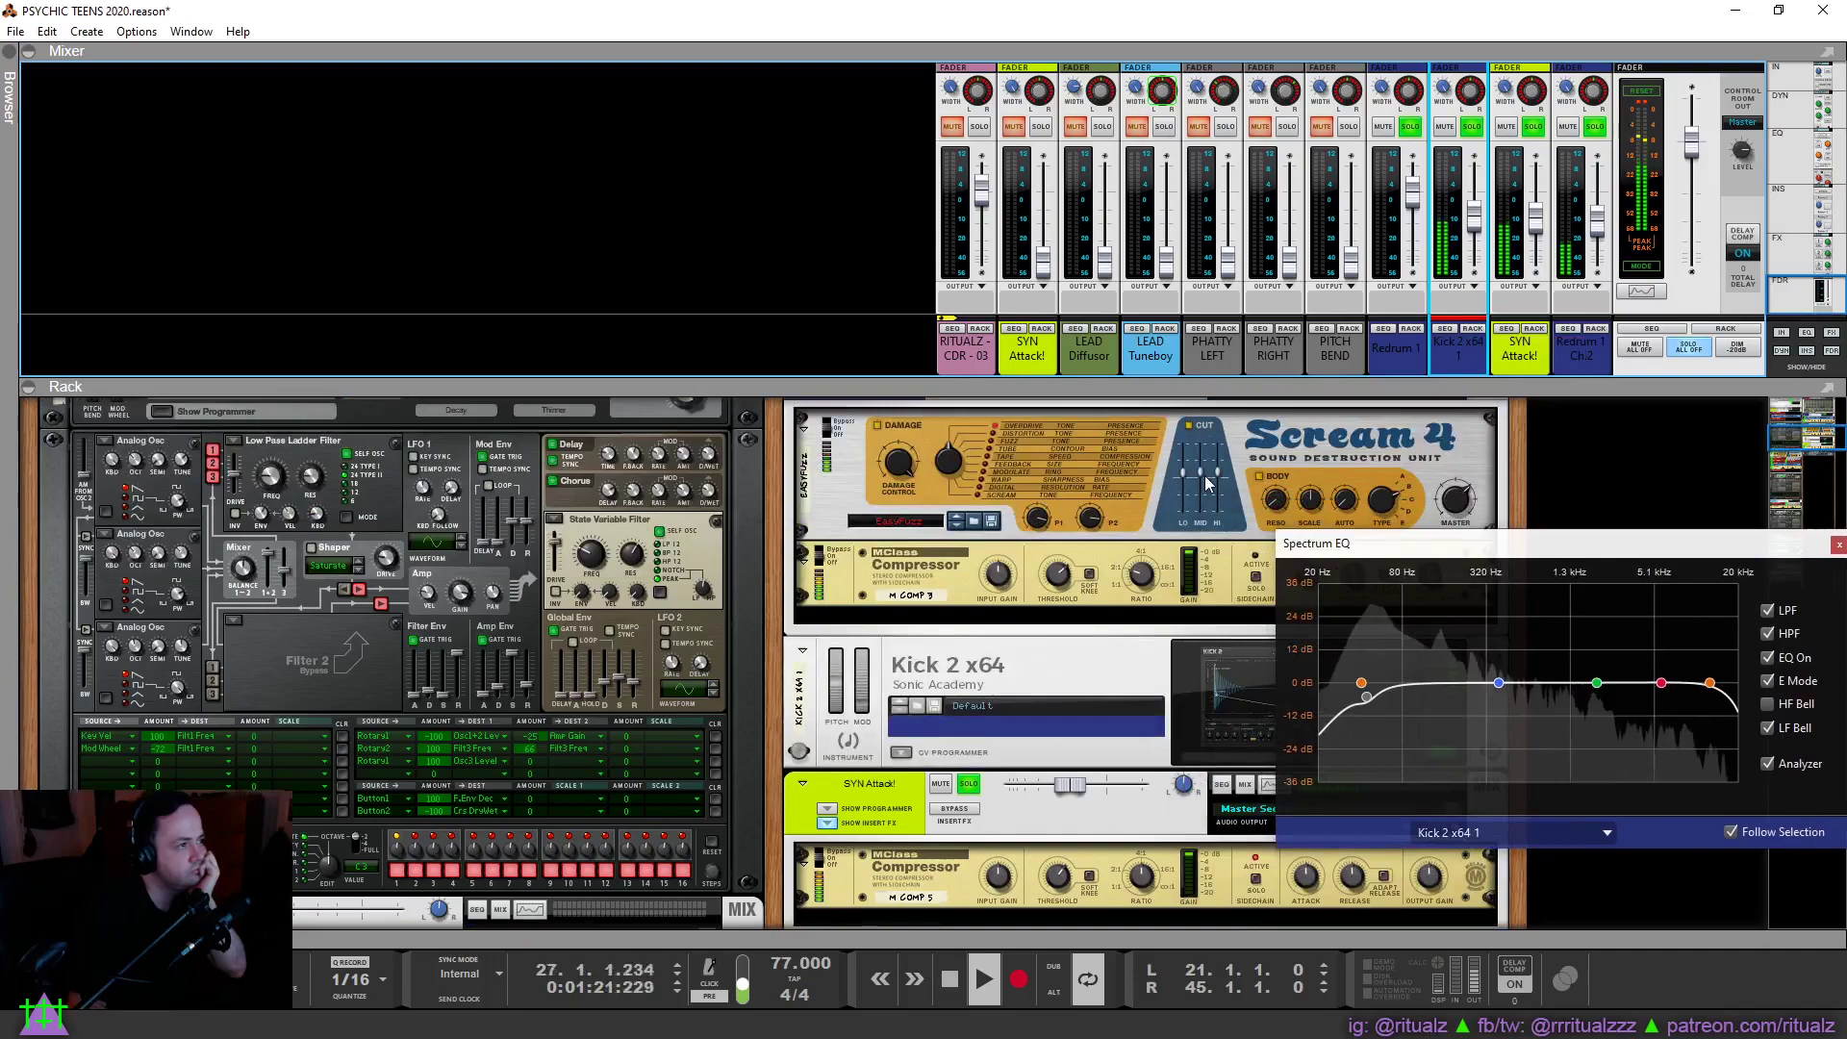
{"action": "left_click", "coordinate": [947, 470]}
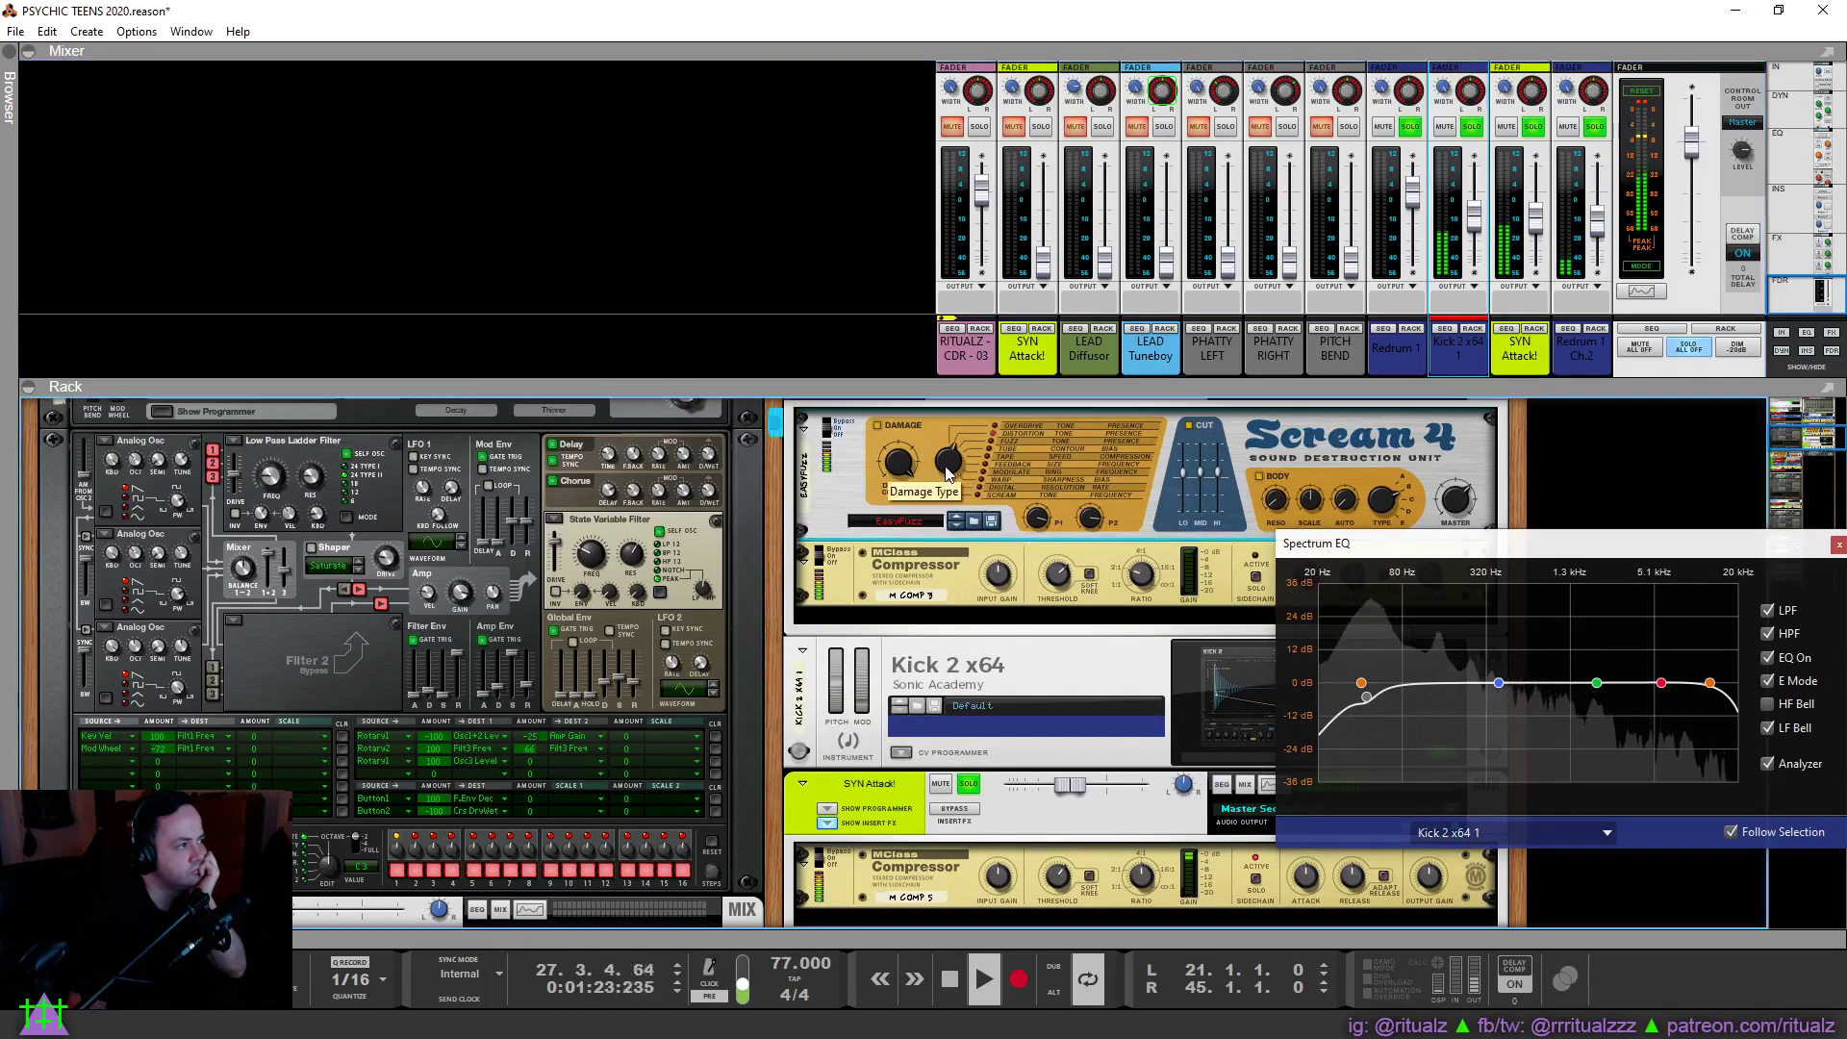
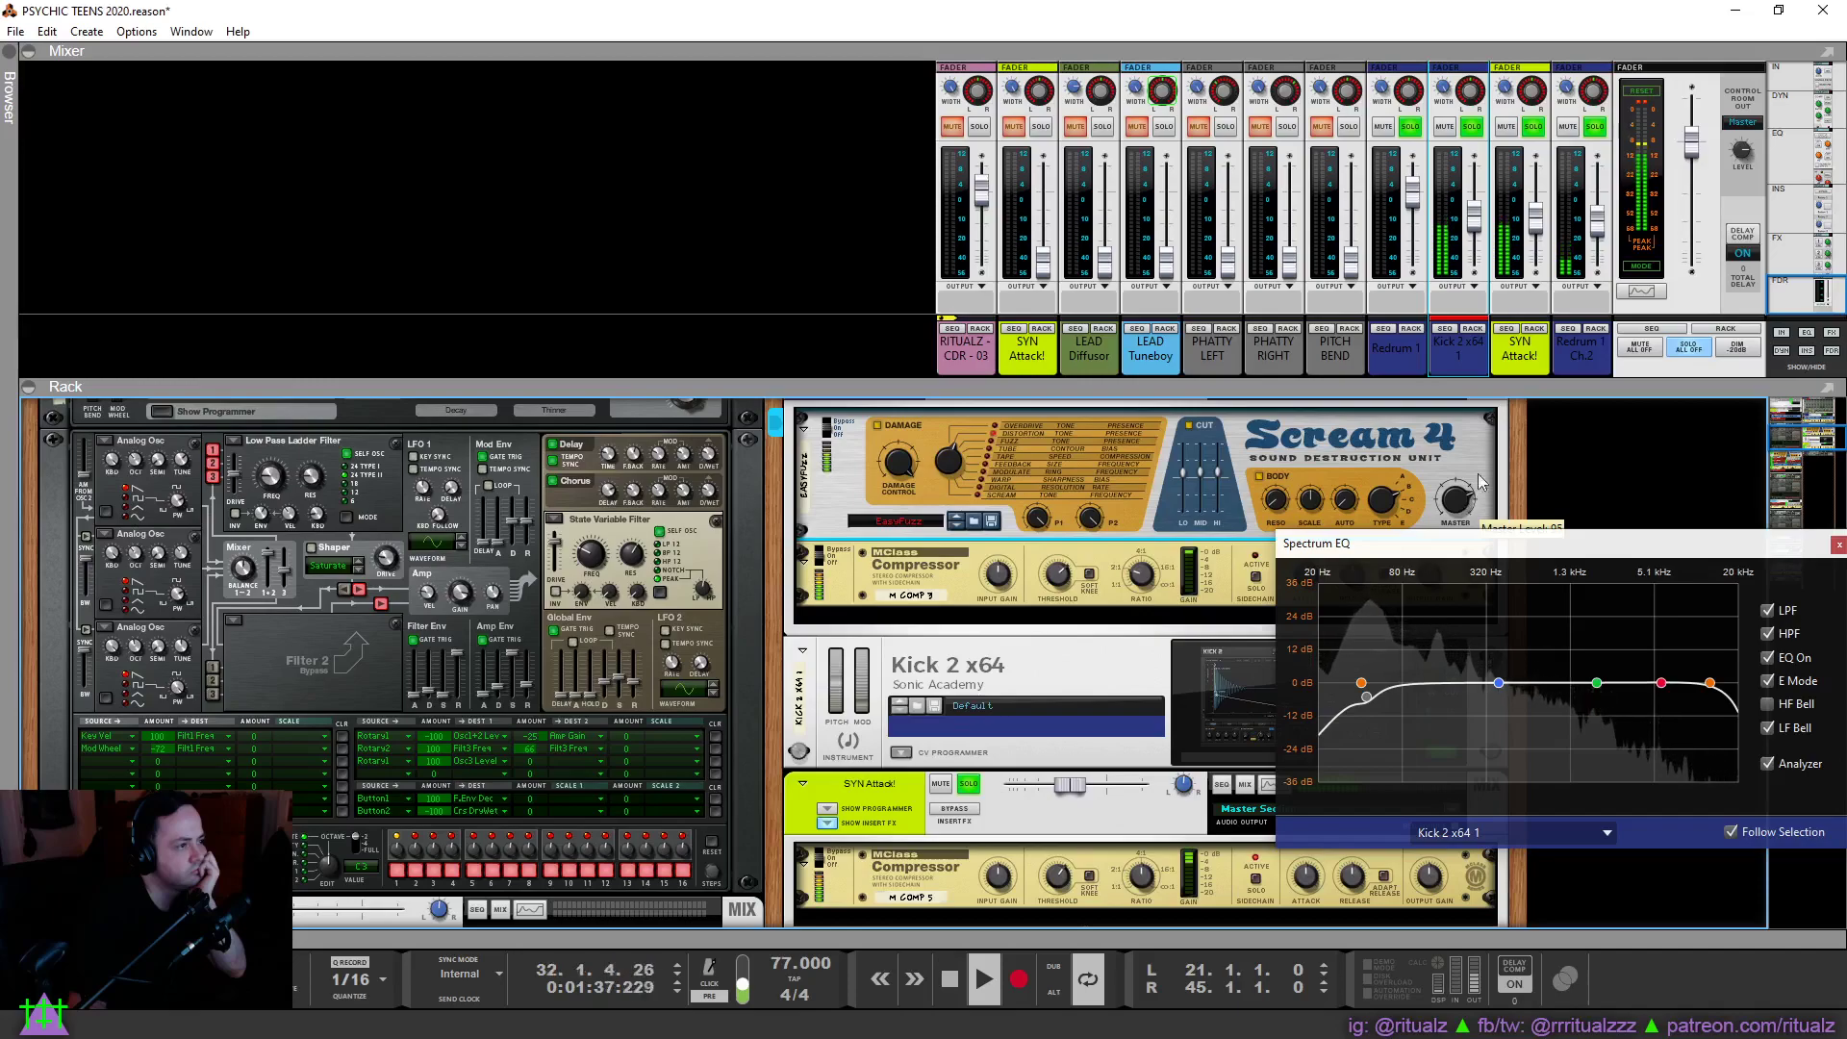
Fine-tune the fader levels of the second SYN Attack! channel and the kick.
{"action": "left_click", "coordinate": [1543, 241]}
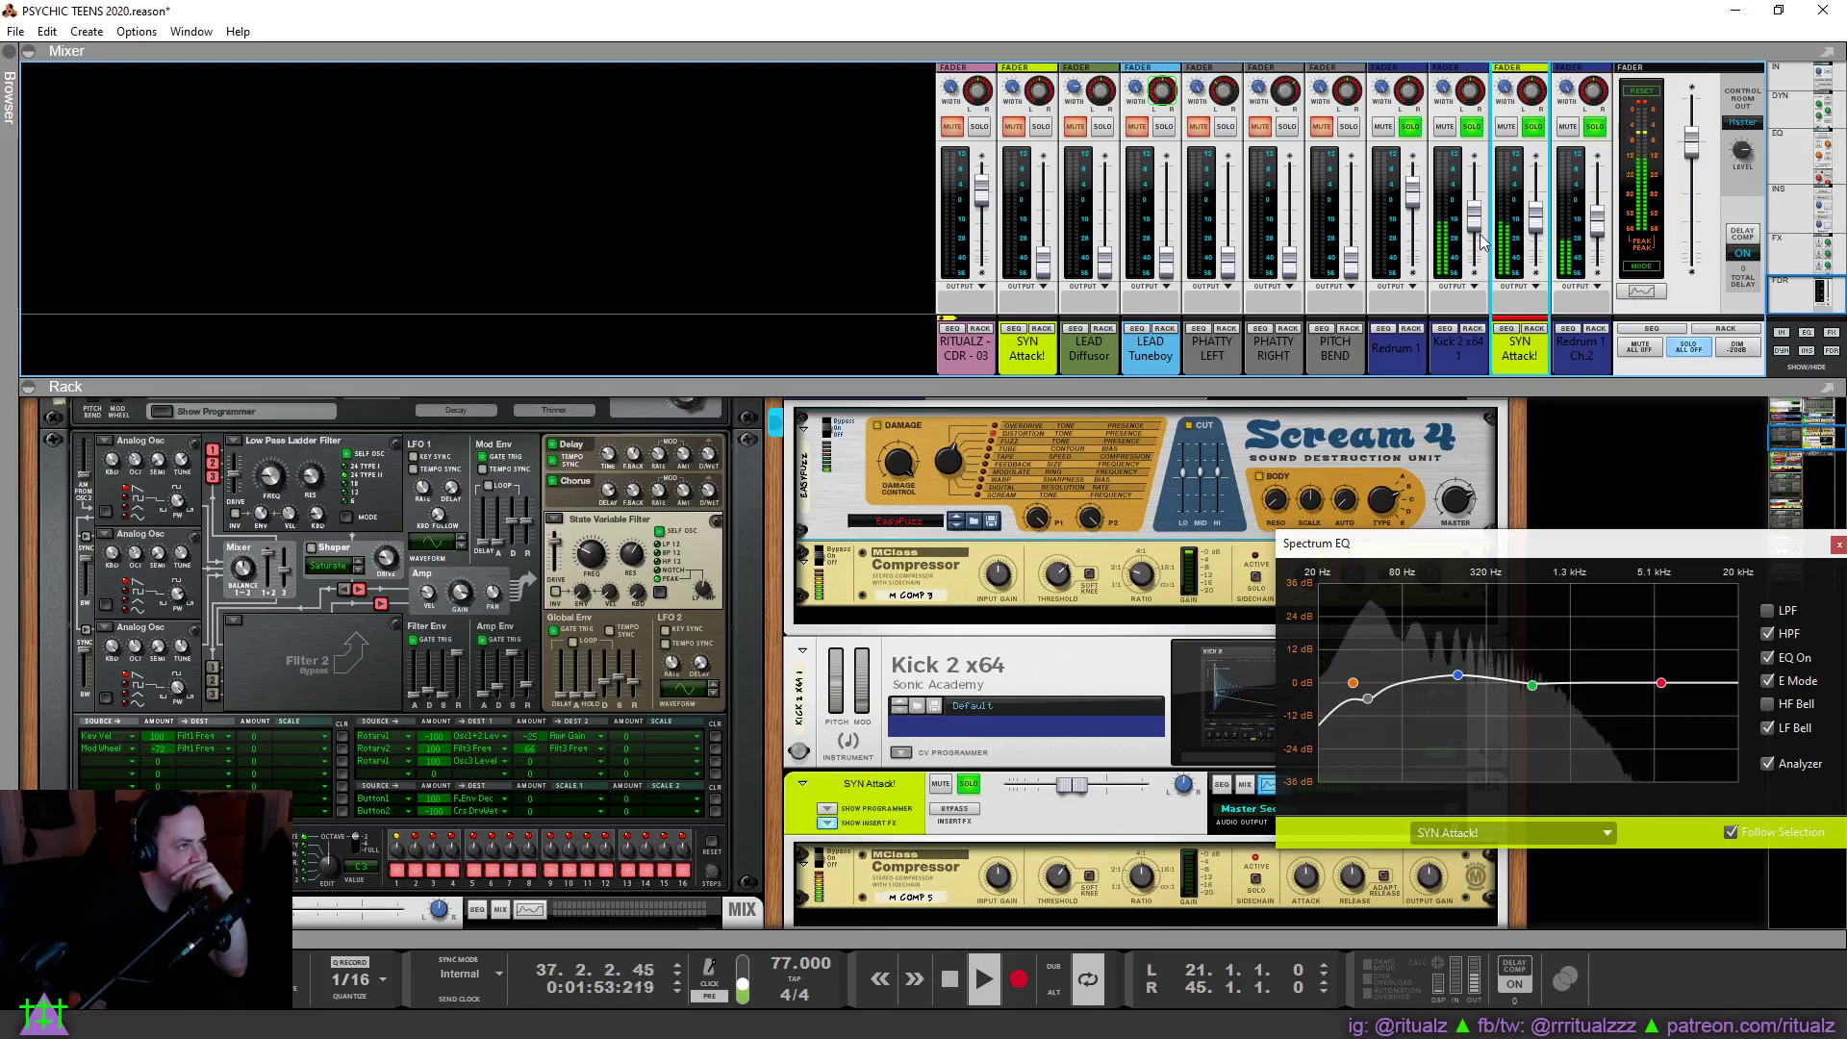
{"action": "left_click_drag", "start_coordinate": [1474, 240], "coordinate": [1469, 236]}
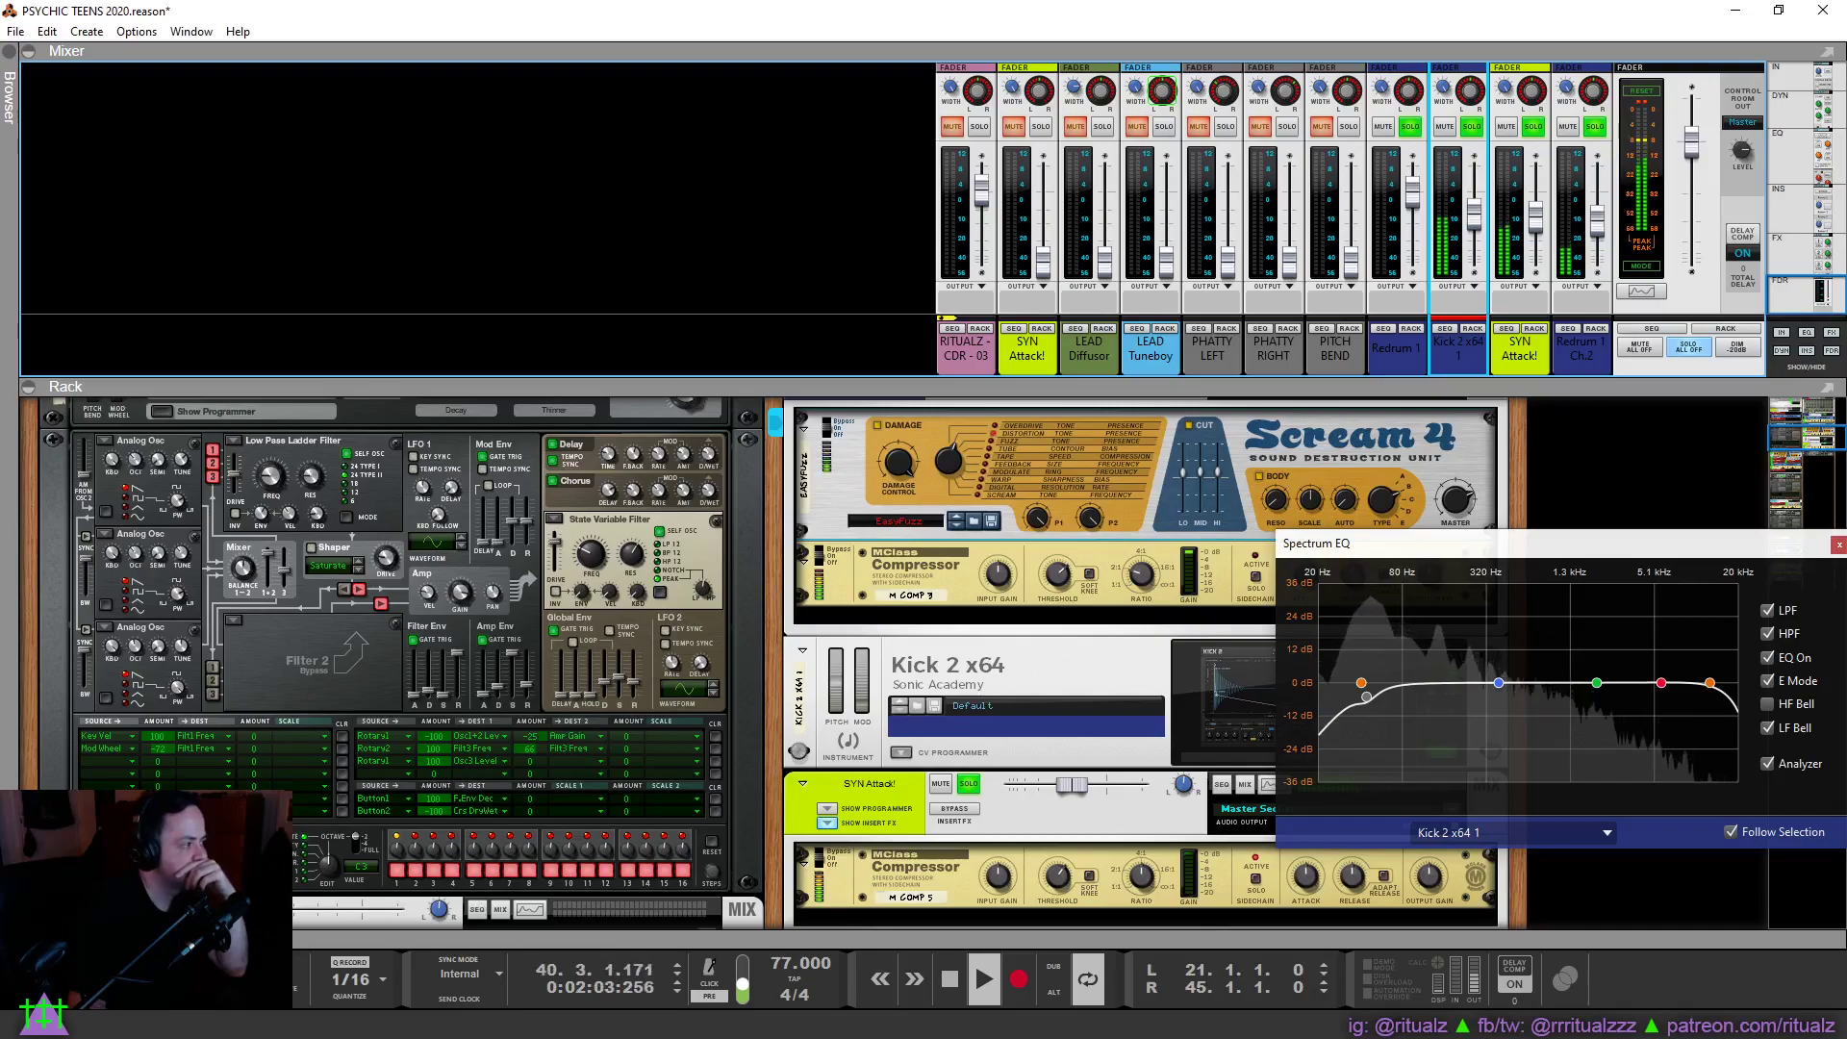
Show the sequencer, close the Spectrum EQ, and enlarge the sequencer over the rack area.
{"action": "key", "text": "F7"}
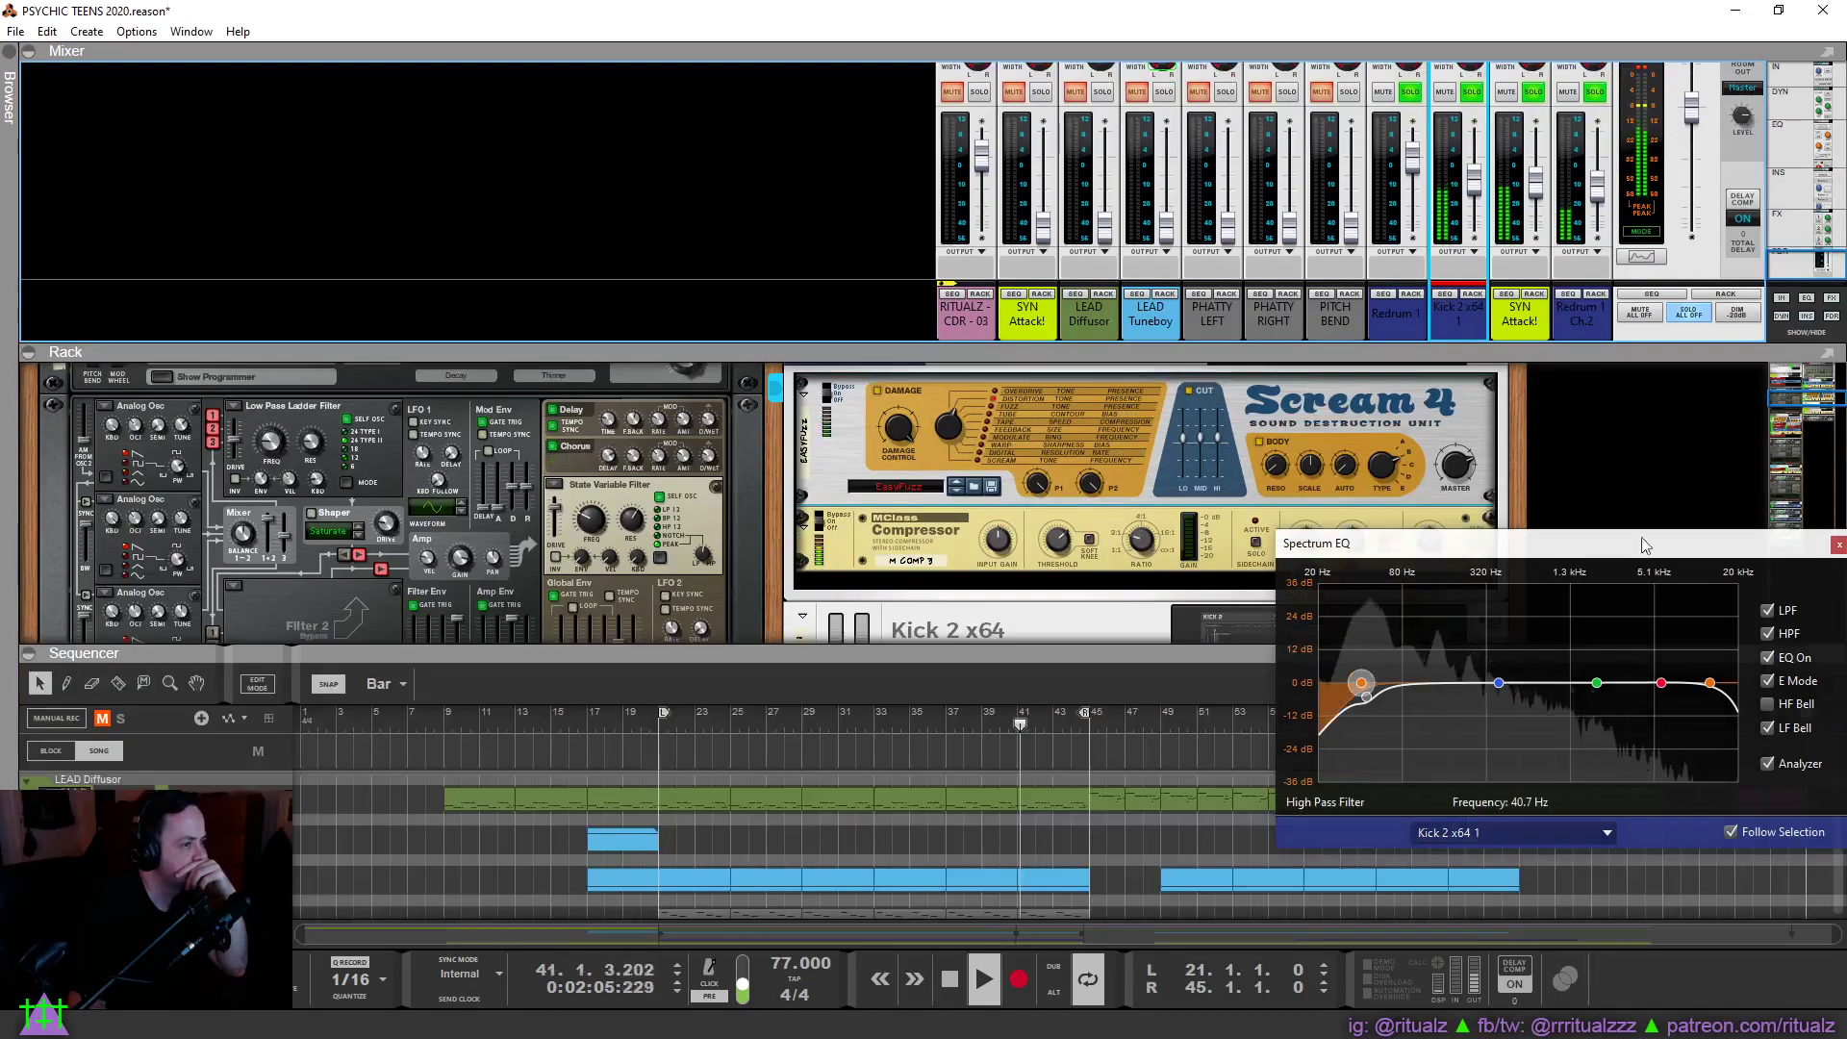
{"action": "left_click", "coordinate": [1837, 545]}
{"action": "left_click_drag", "start_coordinate": [1087, 646], "coordinate": [1087, 460]}
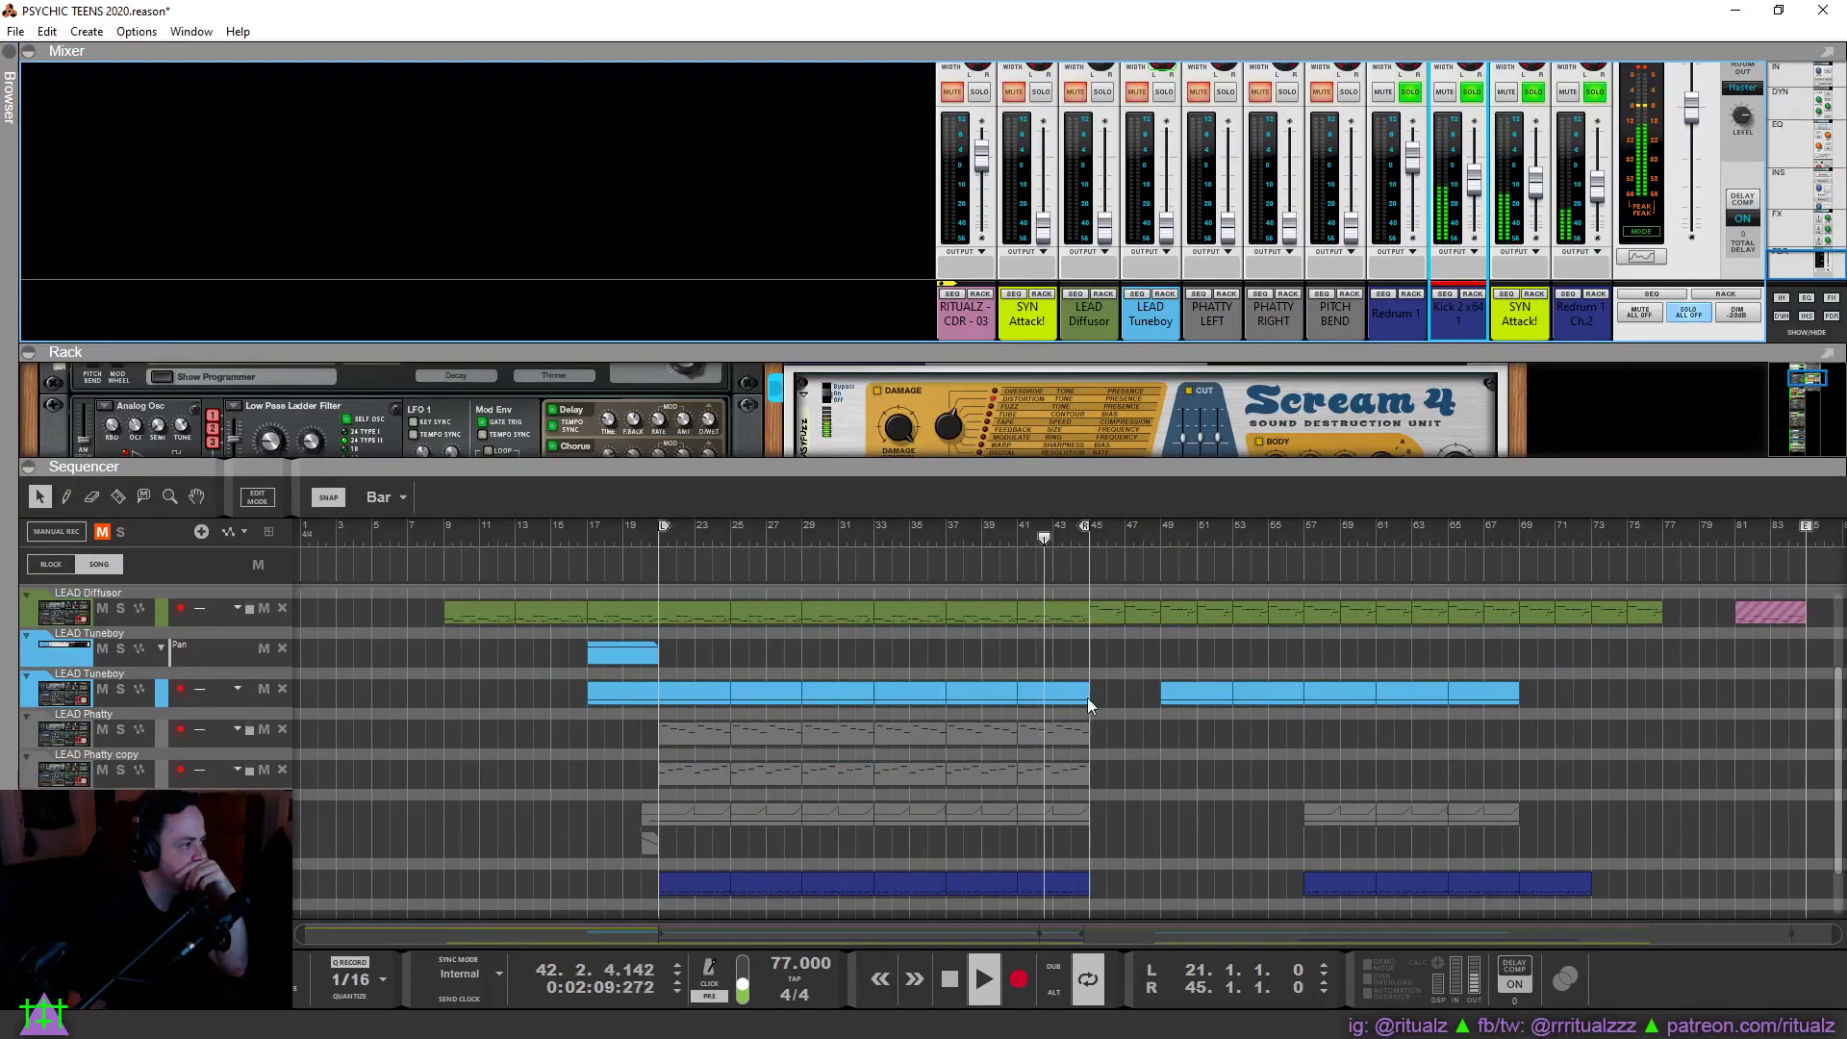
Unmute and solo PITCH BEND, set its level to about −11.07 dB, and open its Spectrum EQ.
{"action": "left_click", "coordinate": [1198, 321]}
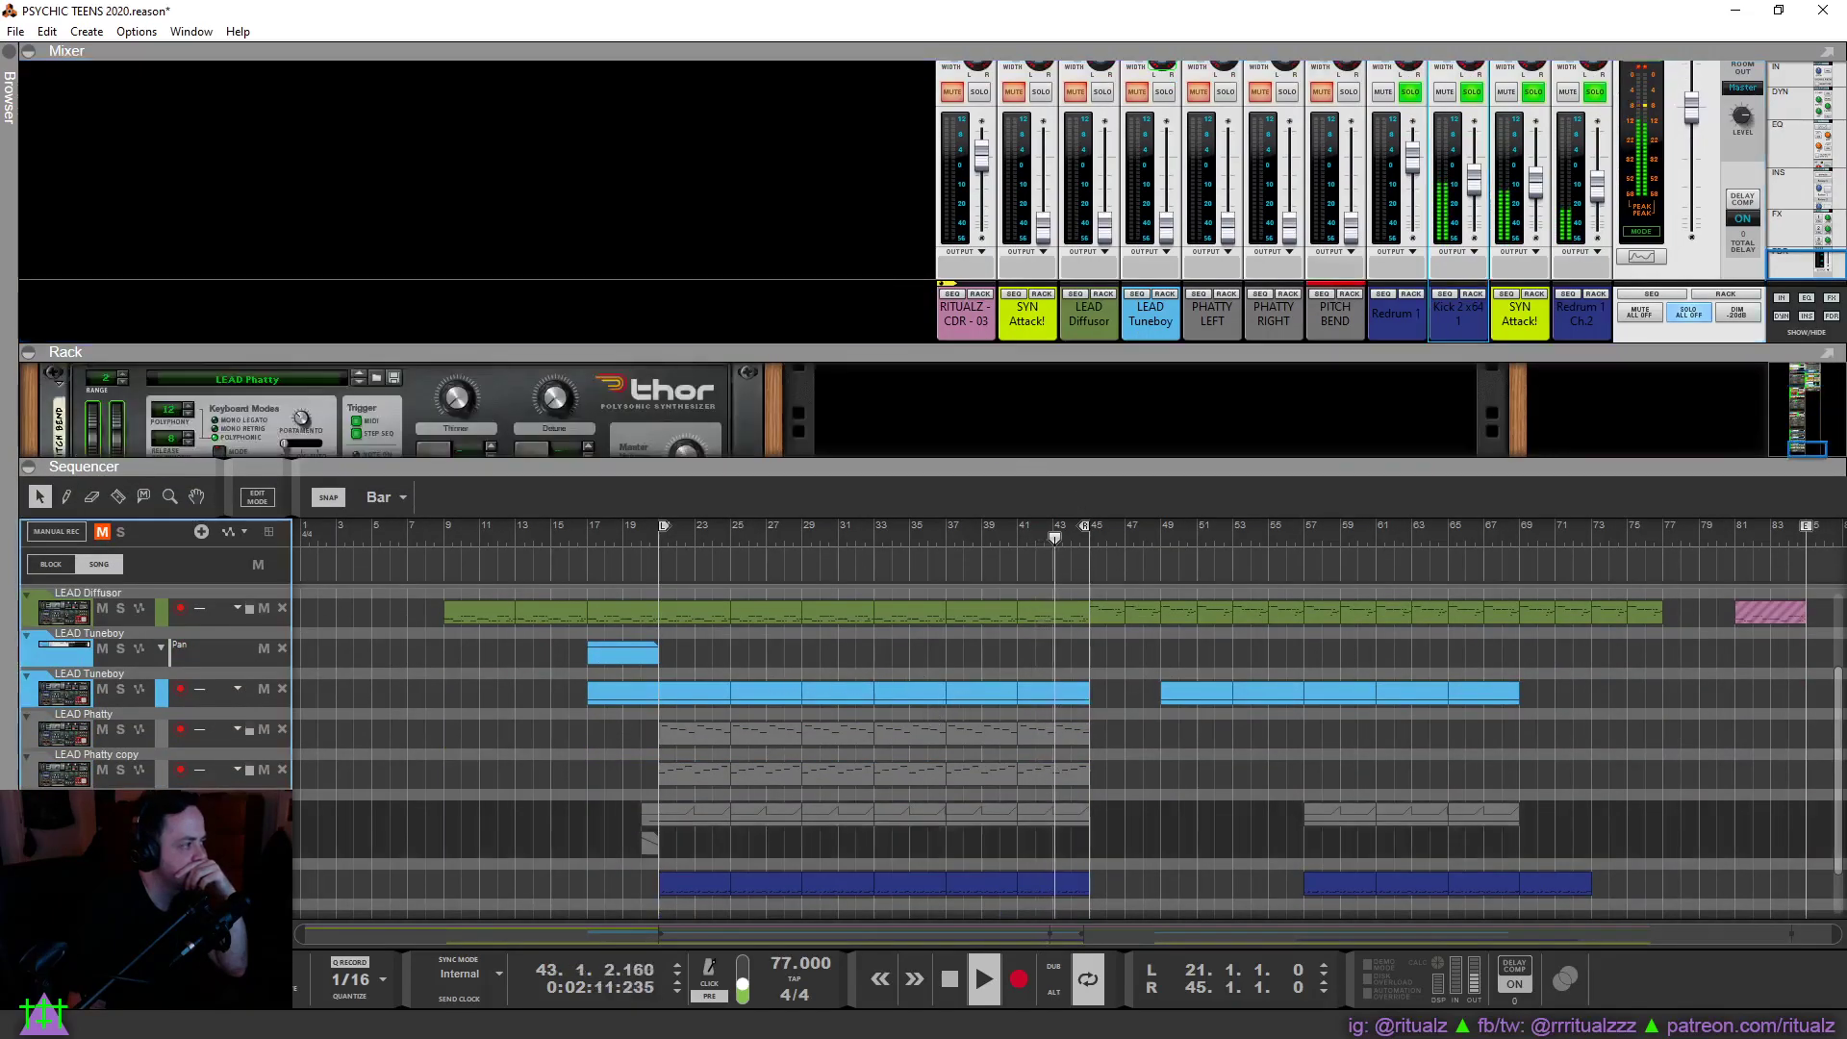
{"action": "left_click", "coordinate": [1322, 91]}
{"action": "left_click", "coordinate": [1348, 91]}
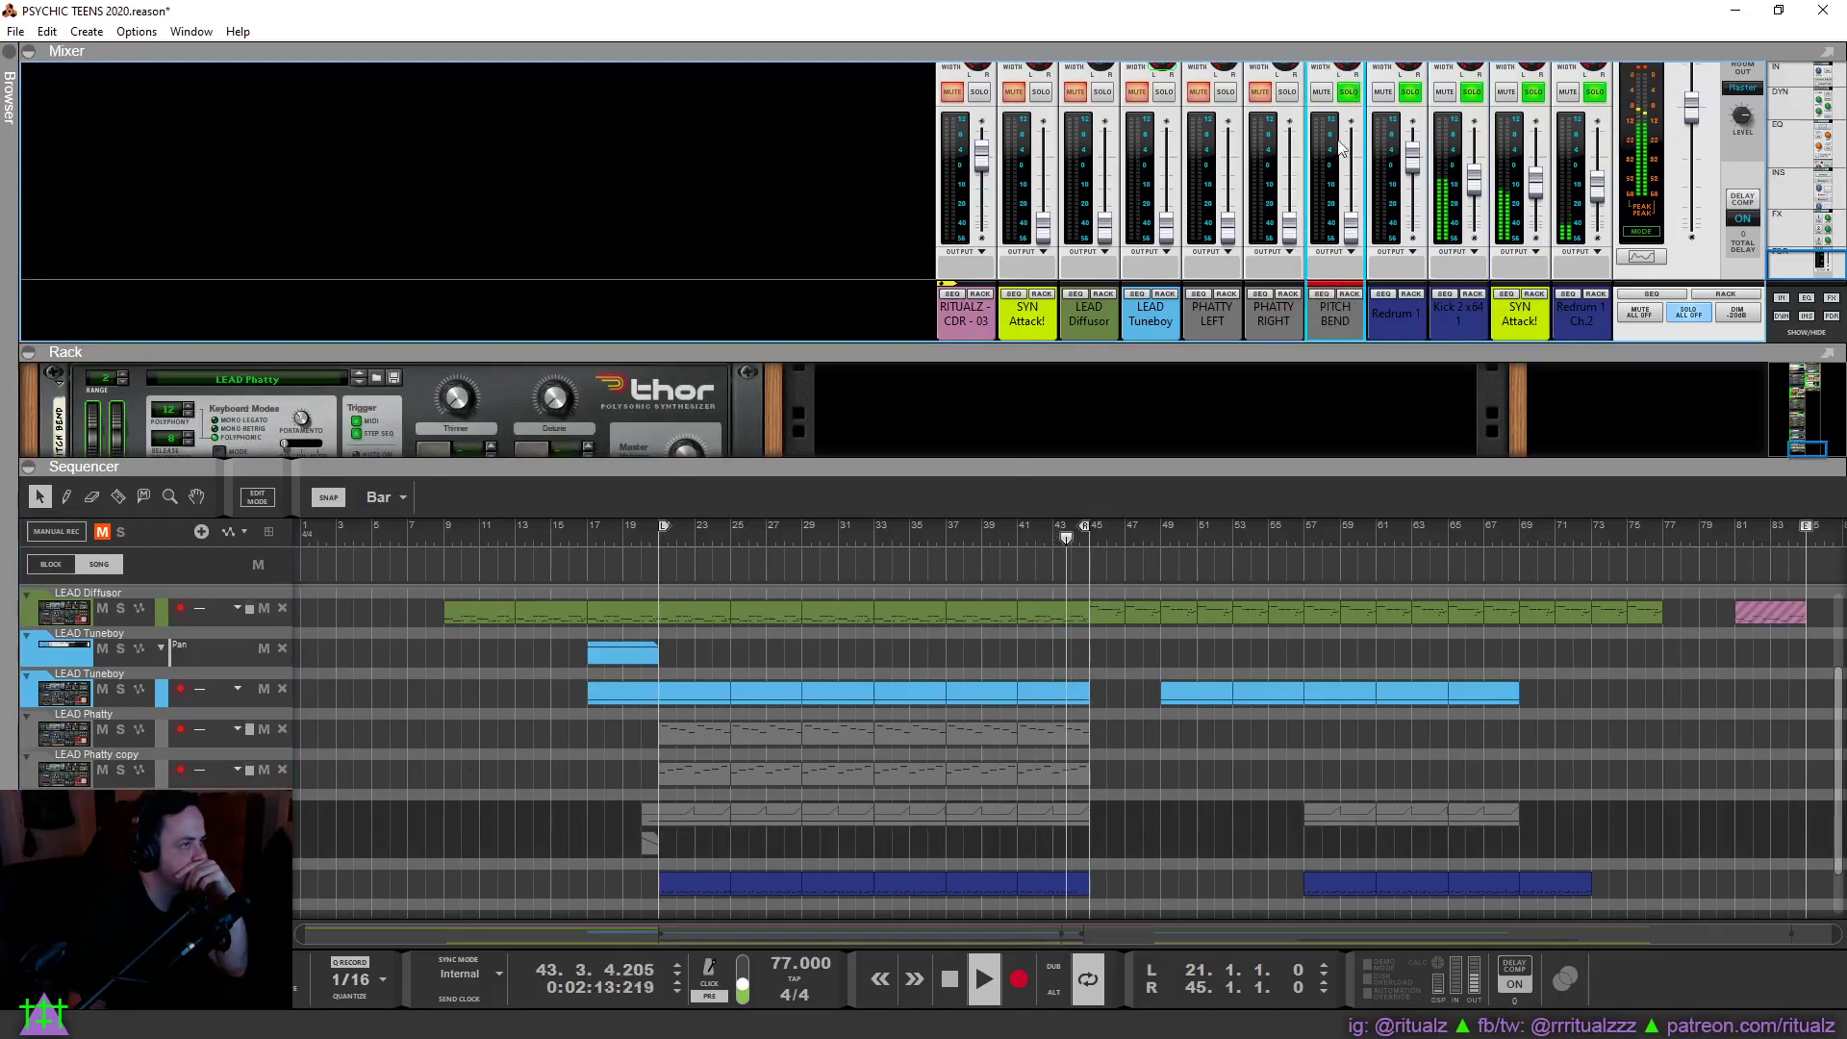
{"action": "left_click_drag", "start_coordinate": [1347, 220], "coordinate": [1352, 181]}
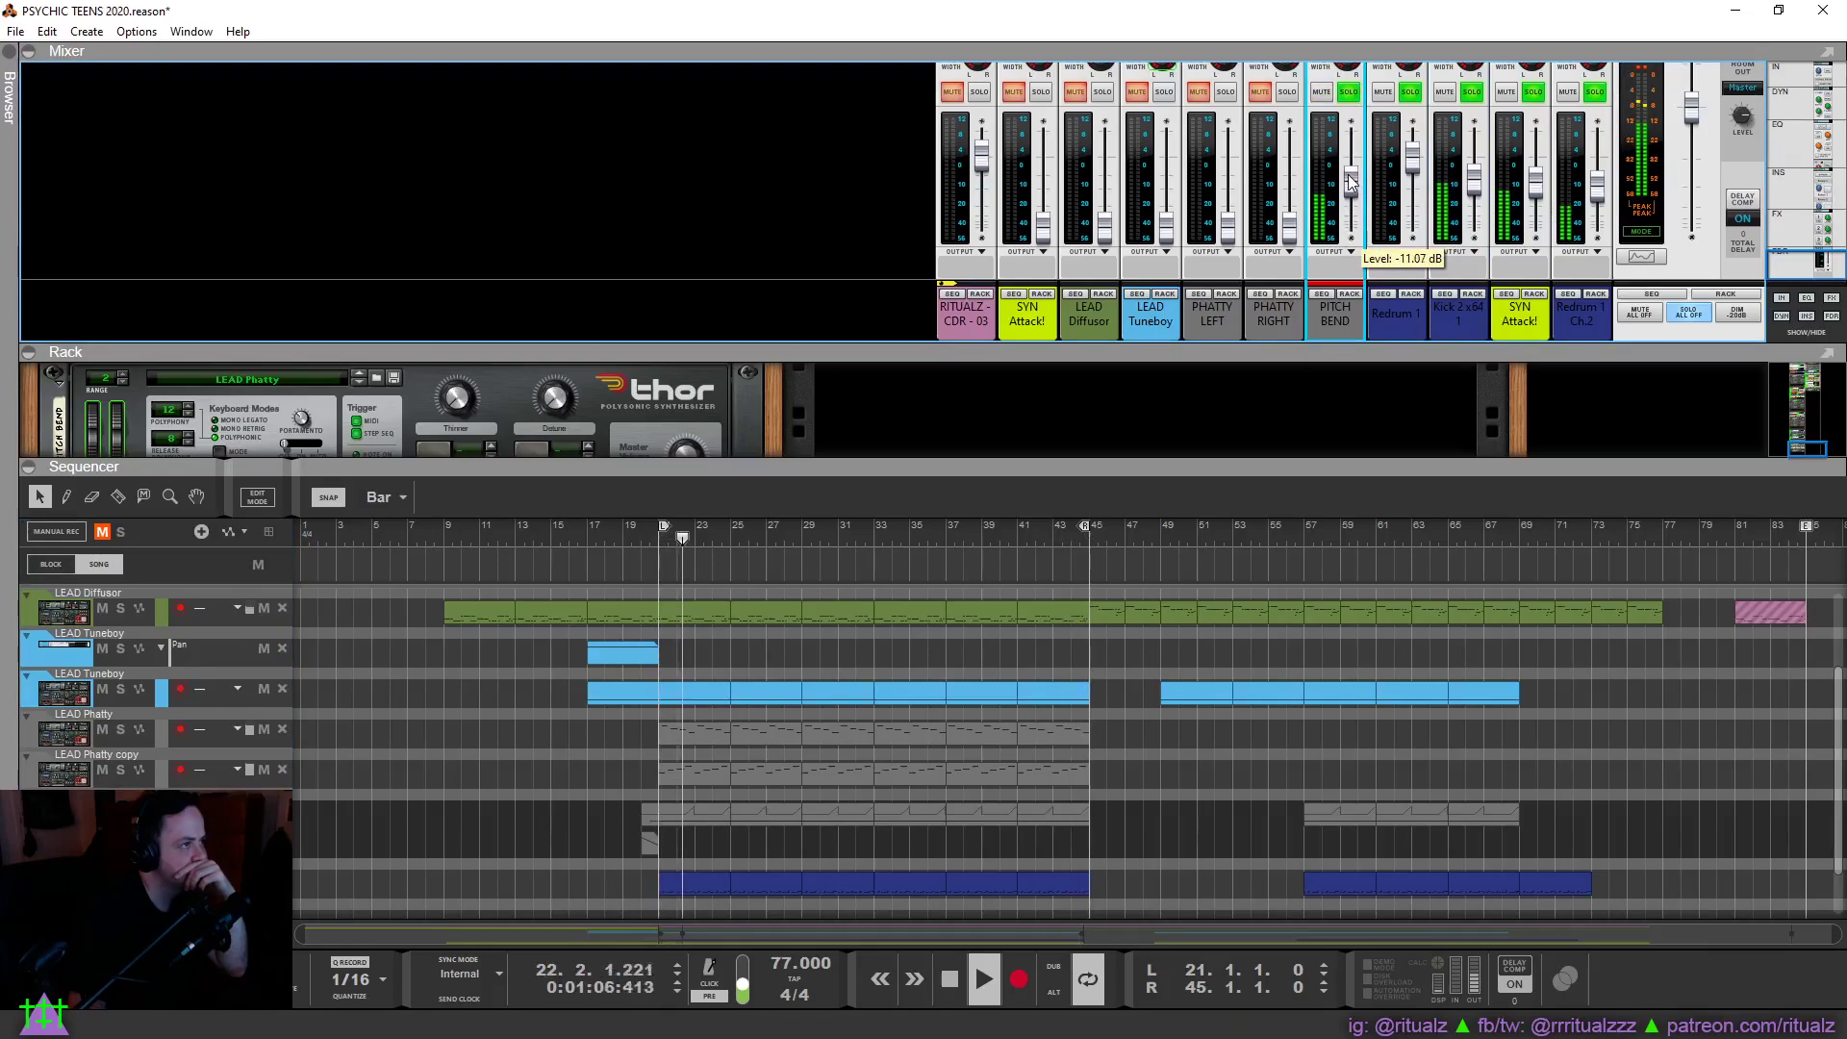
{"action": "key", "text": "F2"}
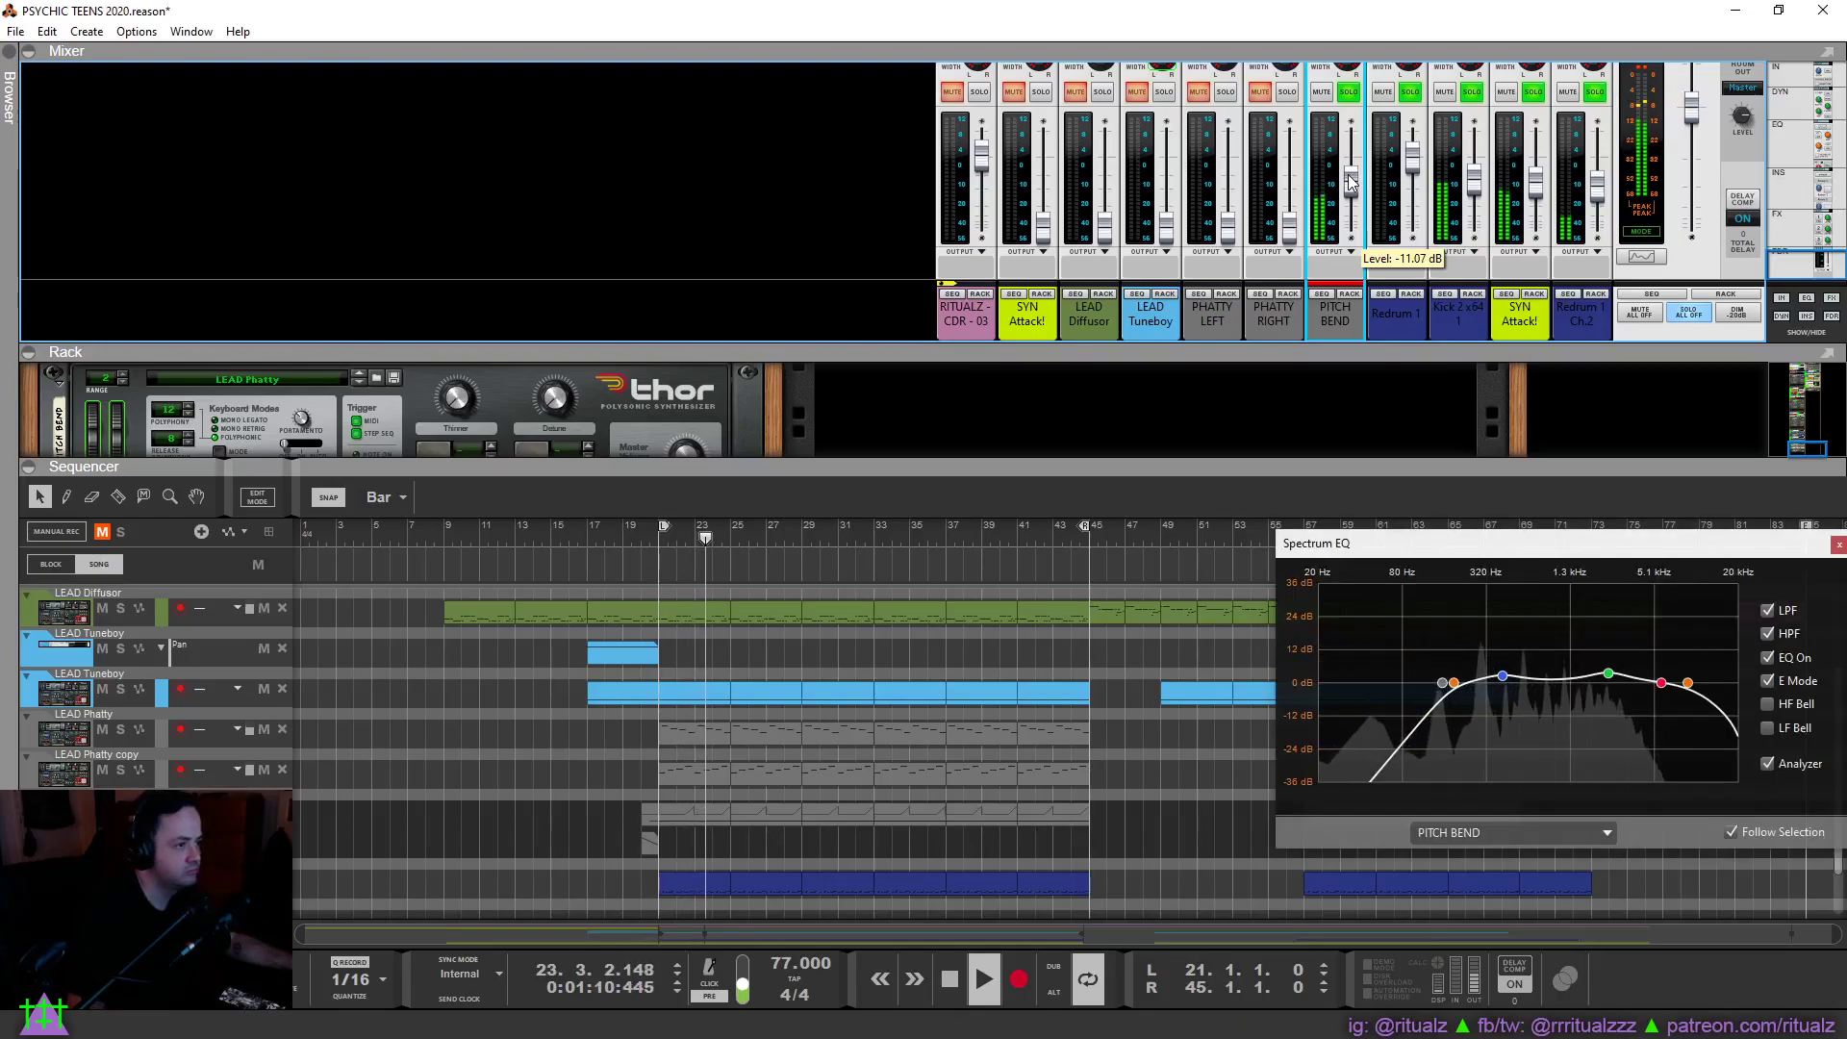
{"action": "left_click_drag", "start_coordinate": [1351, 183], "coordinate": [1352, 182]}
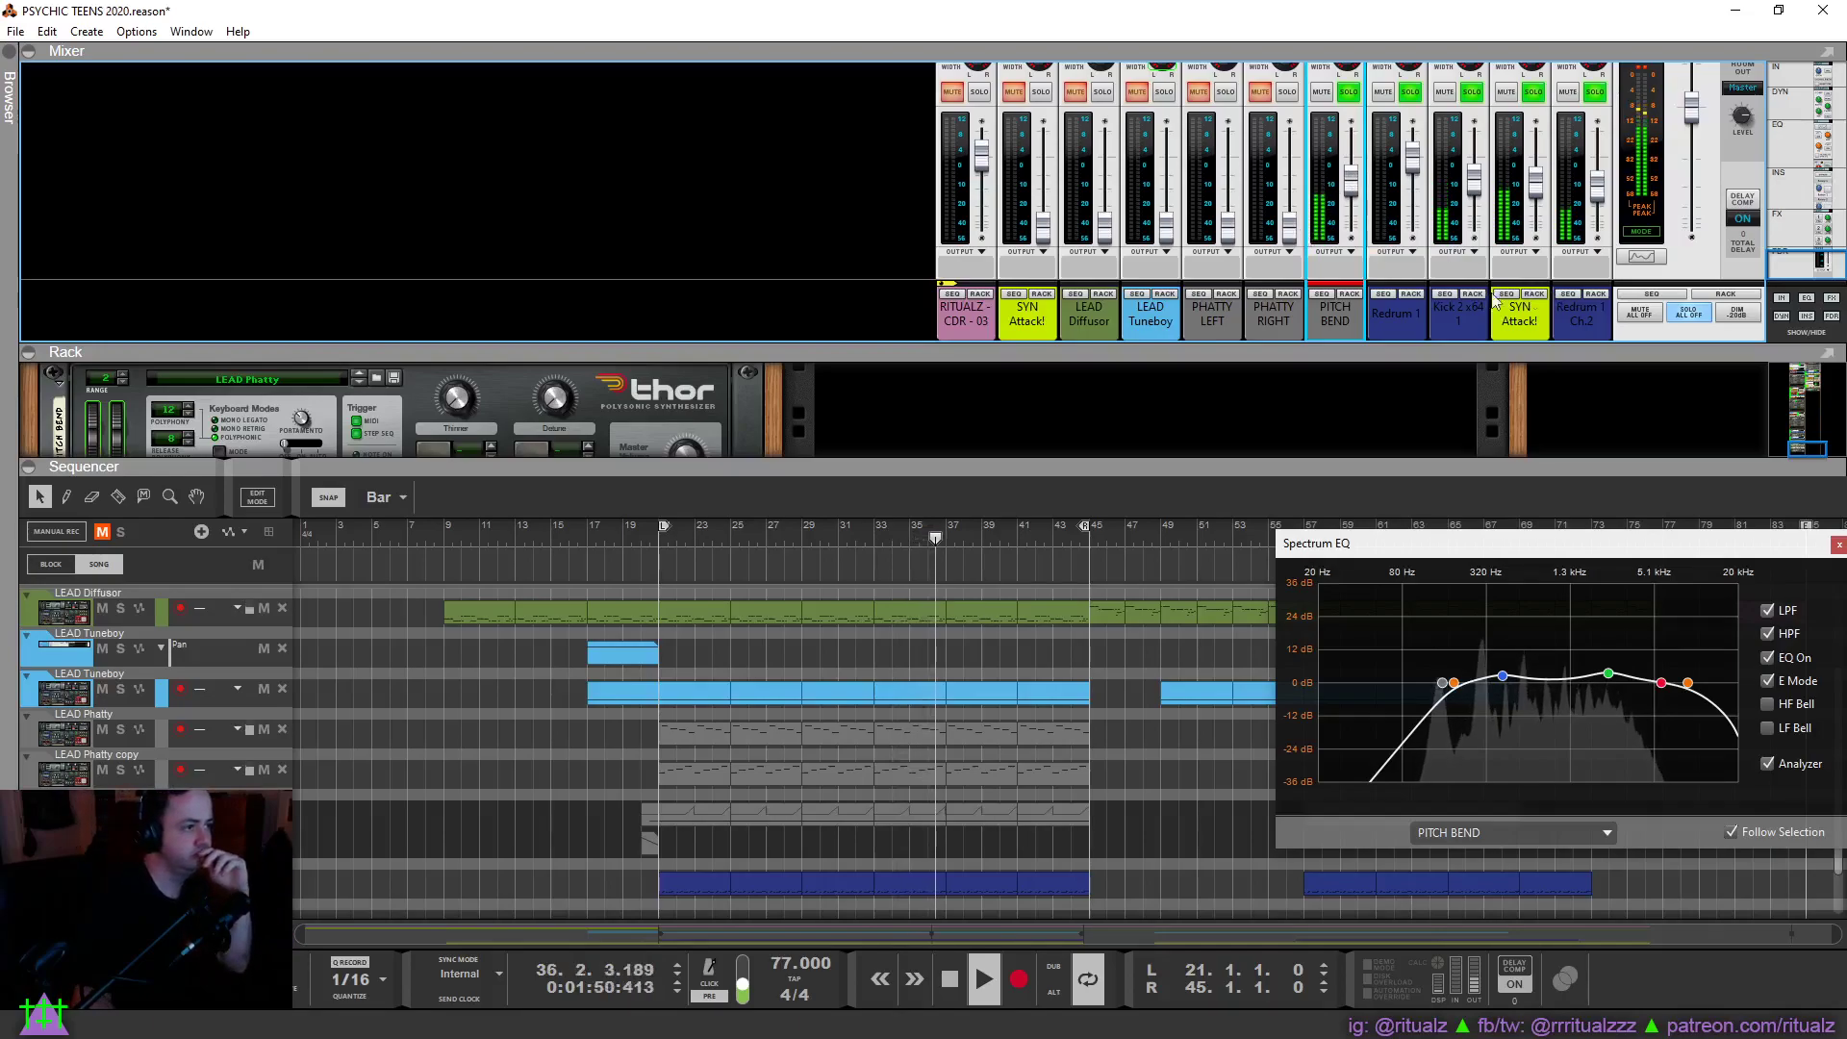
Bring LEAD Tuneboy into the soloed mix at −14.55 dB and raise PITCH BEND's level slightly.
{"action": "mouse_move", "coordinate": [1161, 244]}
{"action": "left_mouse_down"}
{"action": "mouse_move", "coordinate": [1168, 96]}
{"action": "mouse_move", "coordinate": [1170, 228]}
{"action": "mouse_move", "coordinate": [1162, 212]}
{"action": "left_mouse_up"}
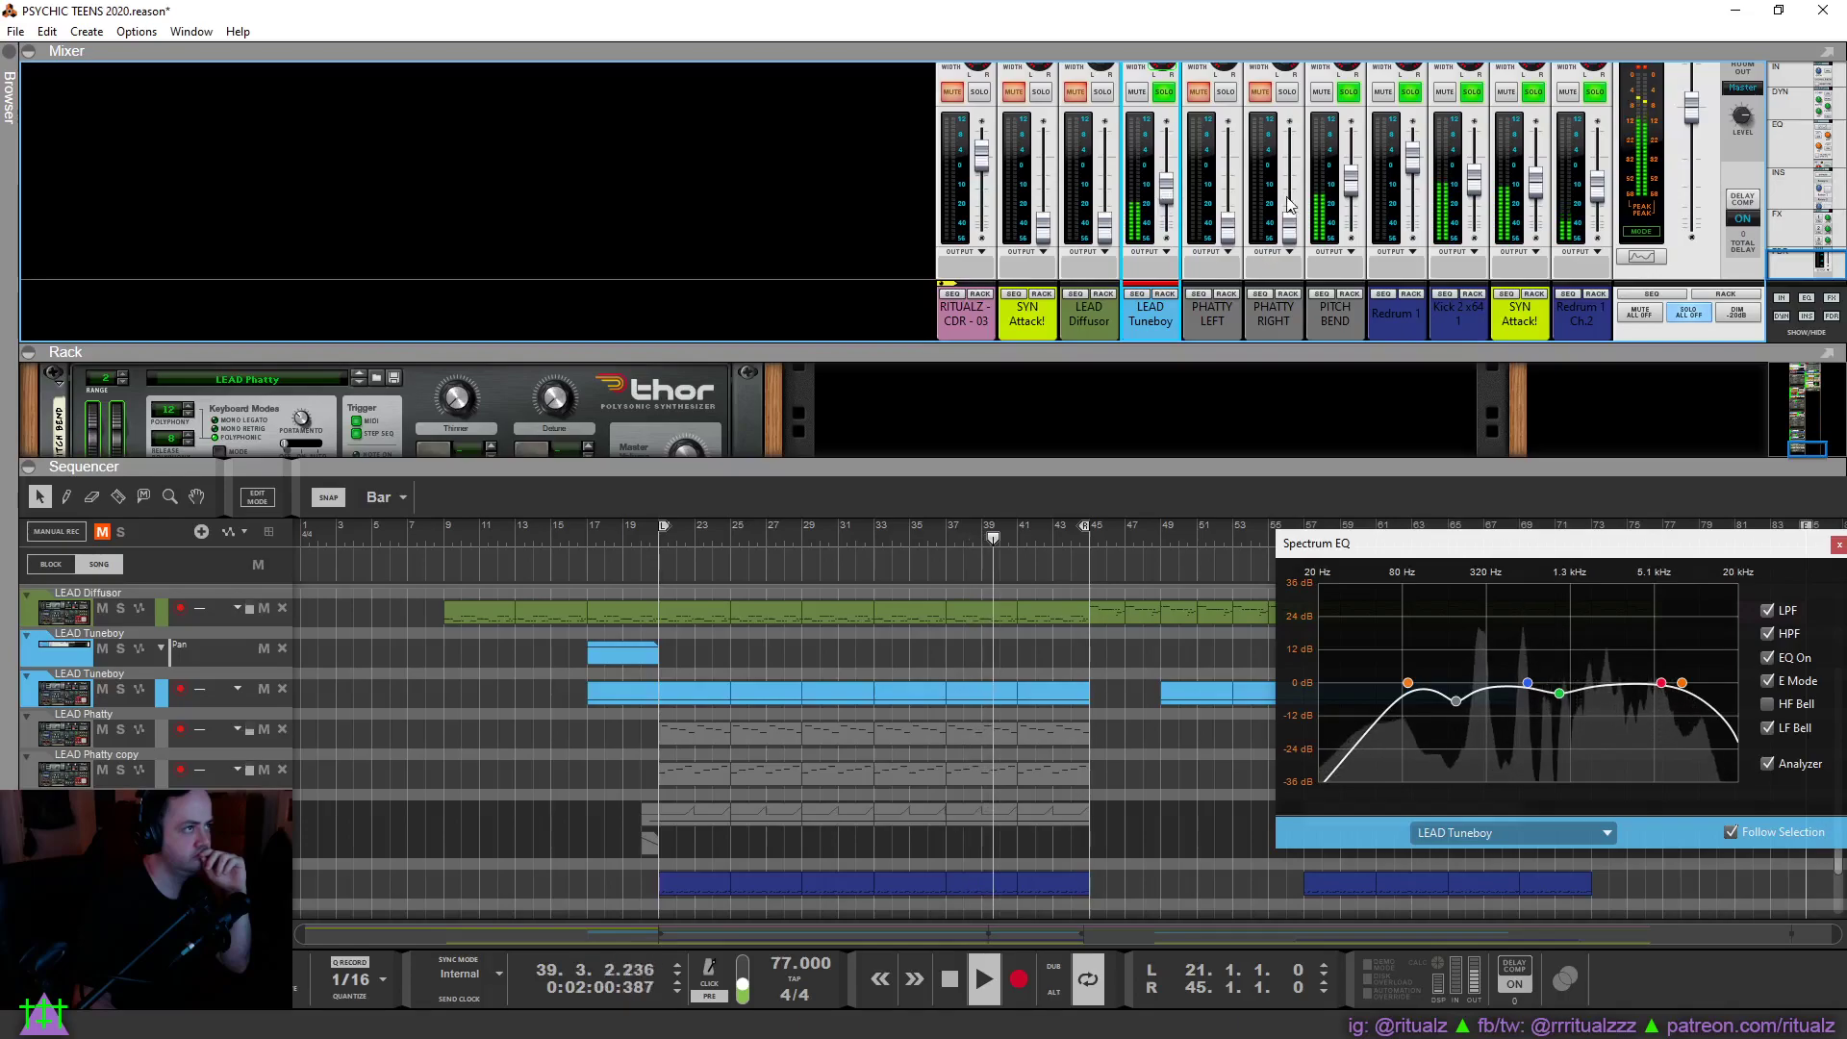
{"action": "left_click", "coordinate": [1350, 188]}
{"action": "left_click_drag", "start_coordinate": [1350, 188], "coordinate": [1349, 188]}
{"action": "left_click", "coordinate": [1167, 197]}
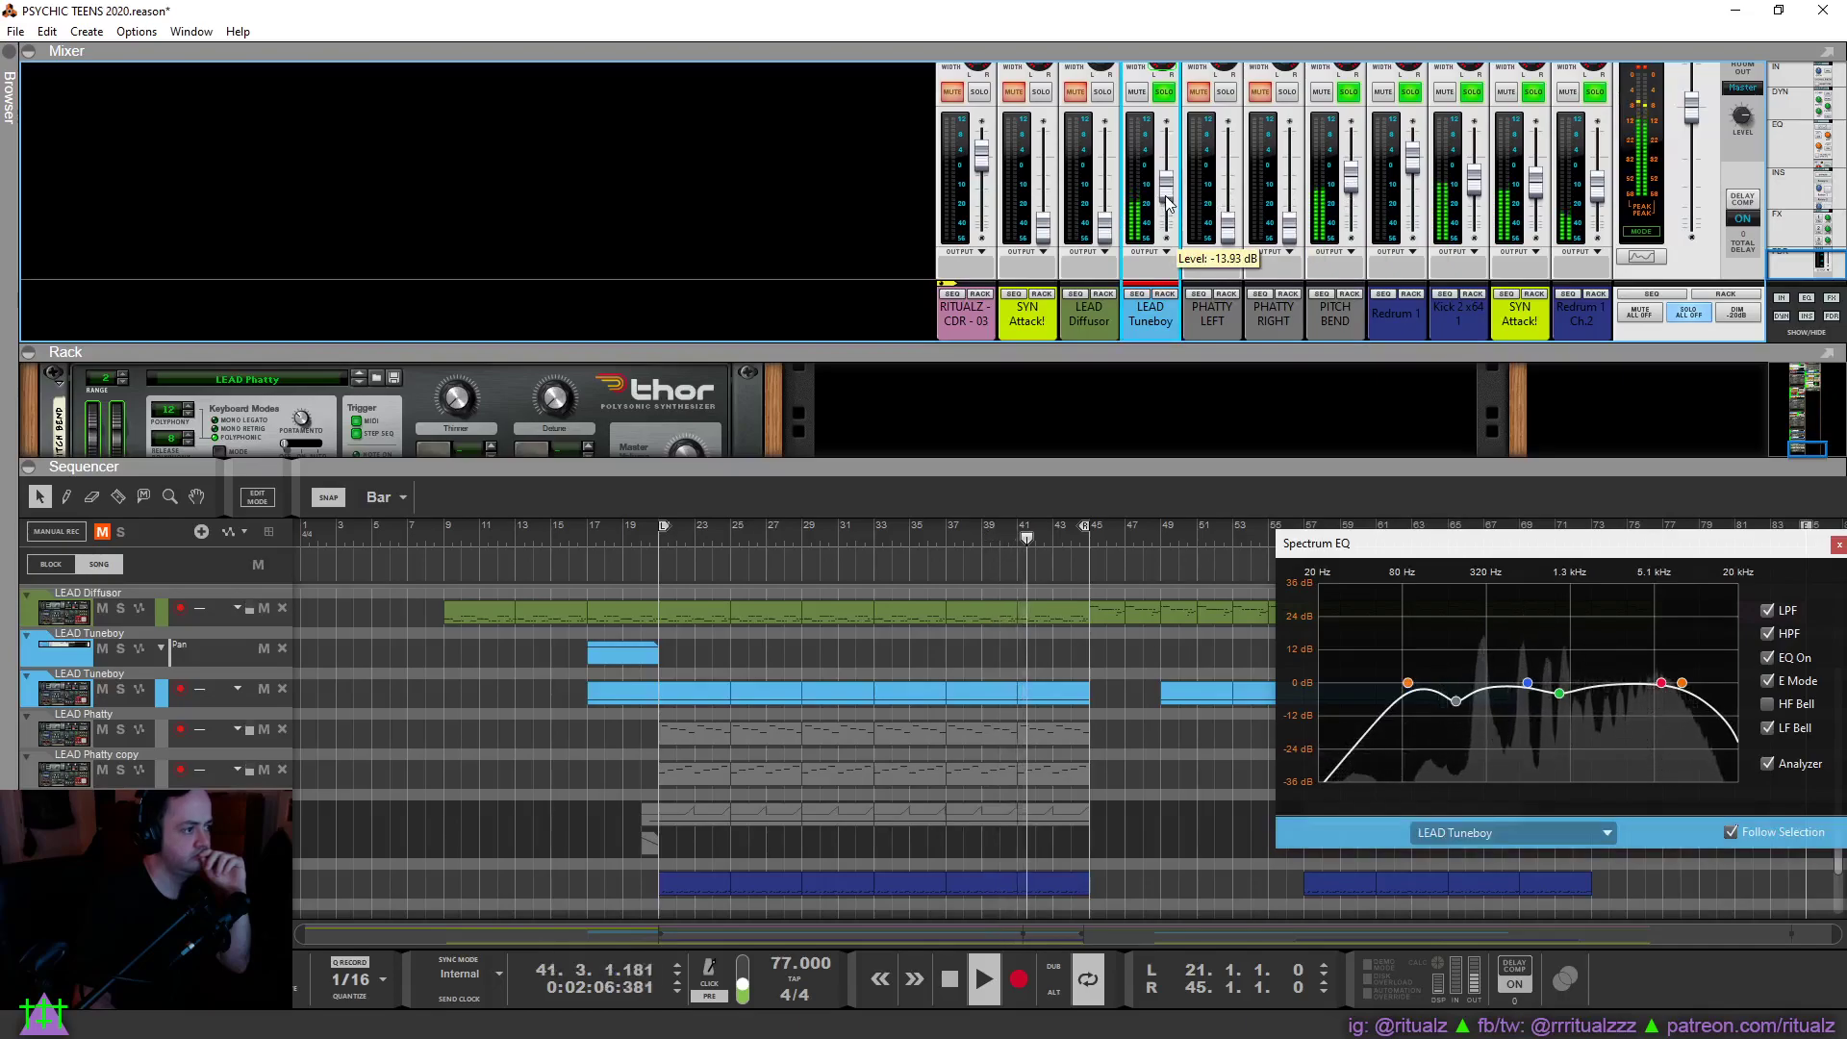
{"action": "left_click_drag", "start_coordinate": [1169, 202], "coordinate": [1169, 203]}
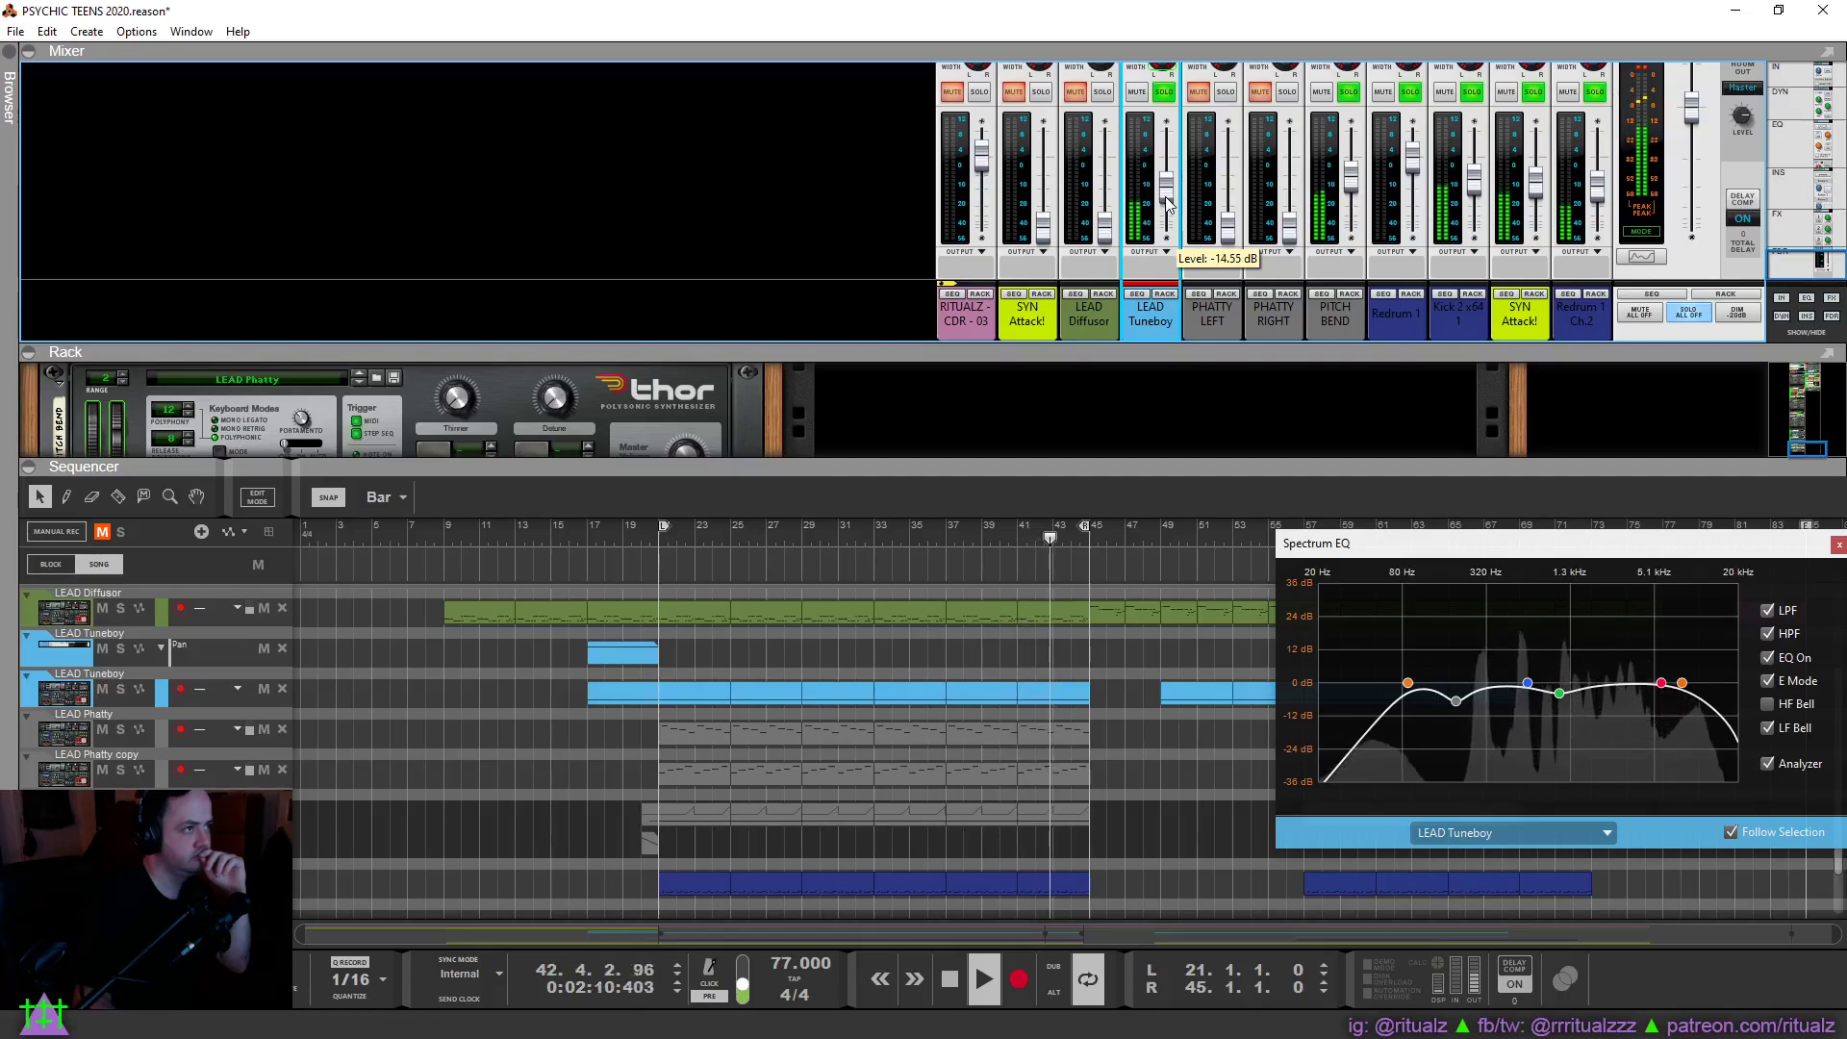
Enlarge the rack area and fine-tune the release of the kick's MClass Compressor below Scream 4.
{"action": "left_click", "coordinate": [1459, 313]}
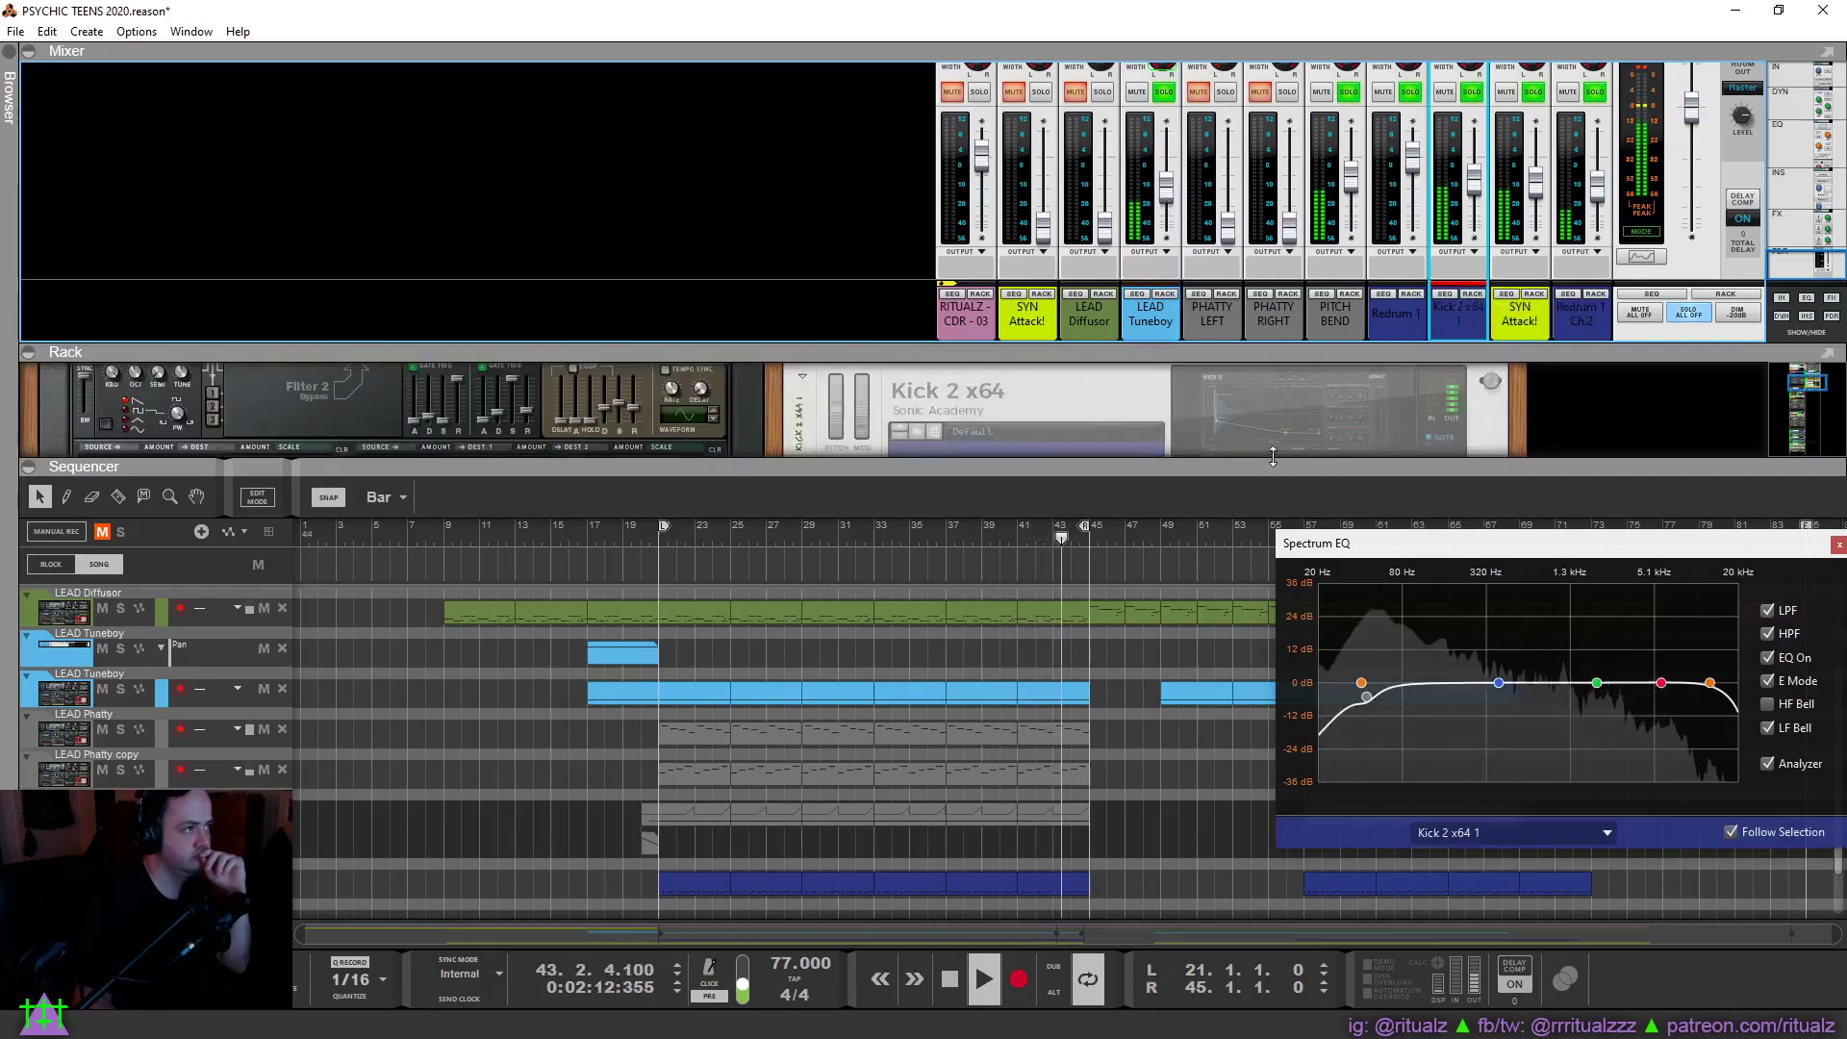
{"action": "scroll", "coordinate": [1246, 397], "scroll_direction": "up", "scroll_amount": 3}
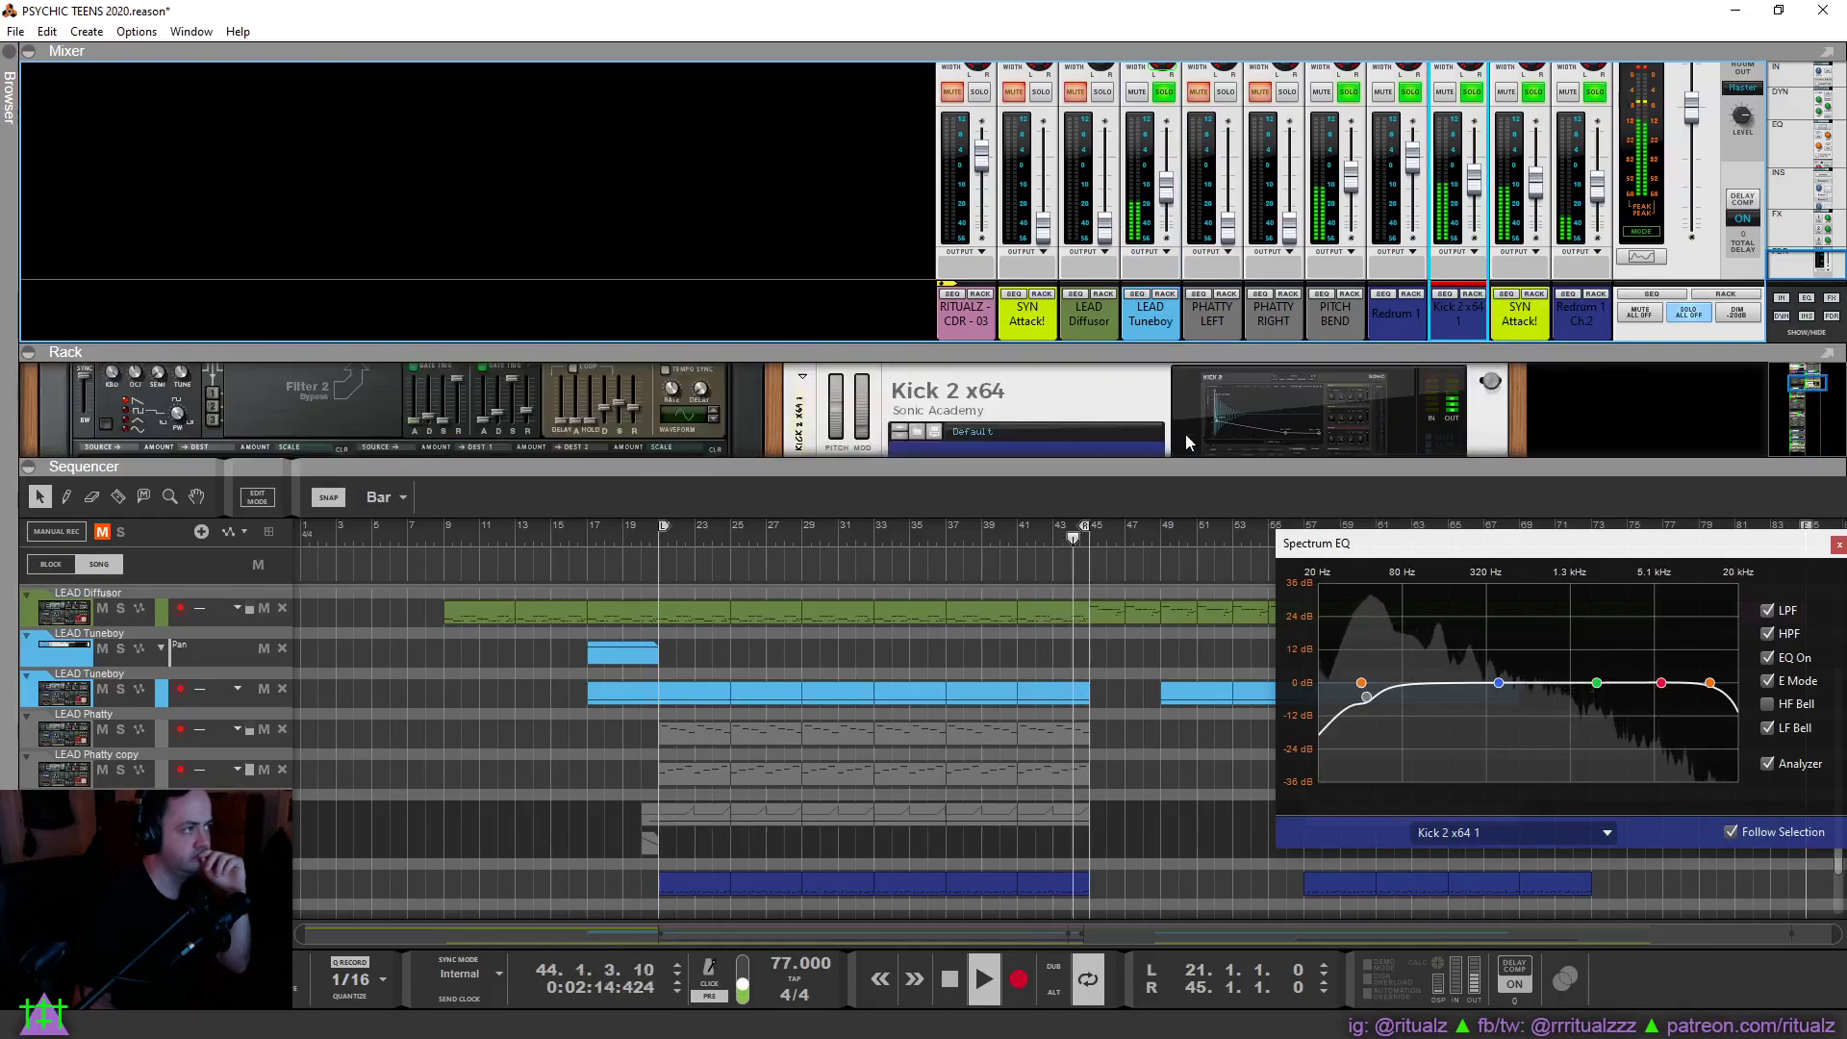
{"action": "left_click_drag", "start_coordinate": [1178, 461], "coordinate": [1178, 596]}
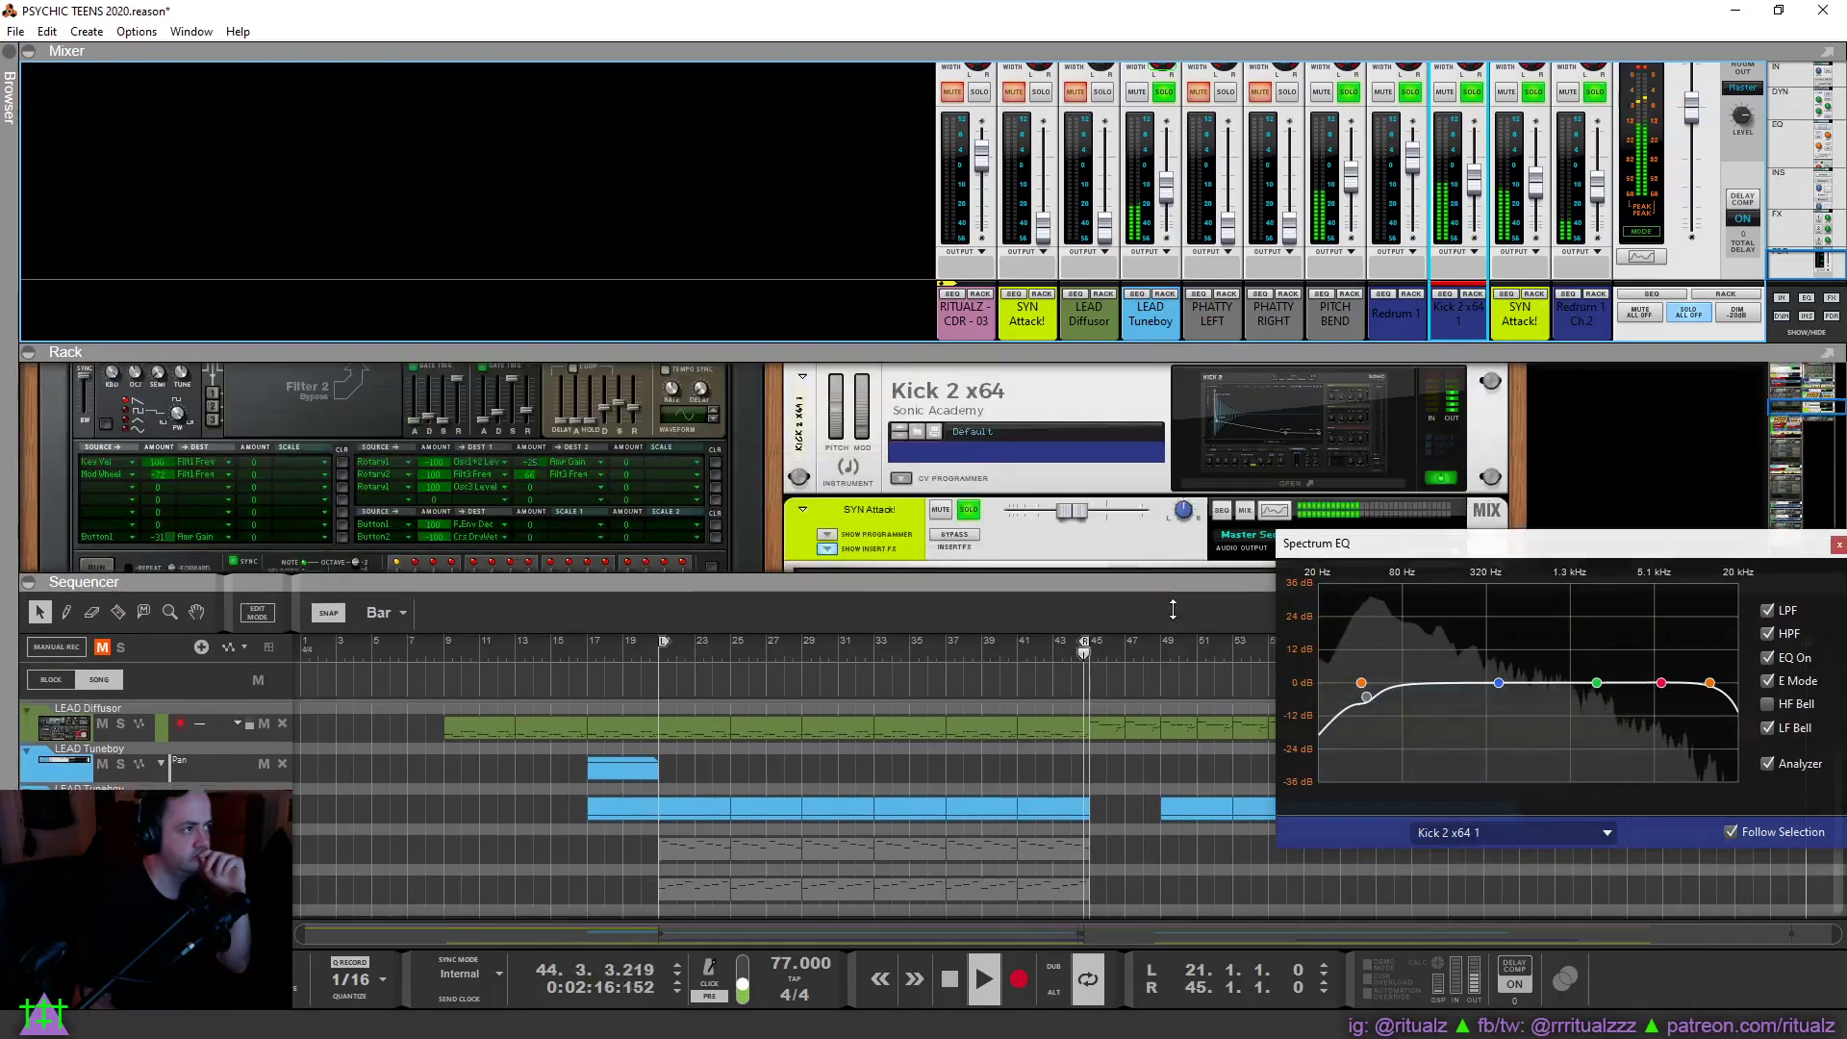
{"action": "scroll", "coordinate": [1164, 495], "scroll_direction": "up", "scroll_amount": 2}
{"action": "scroll", "coordinate": [1159, 505], "scroll_direction": "up", "scroll_amount": 2}
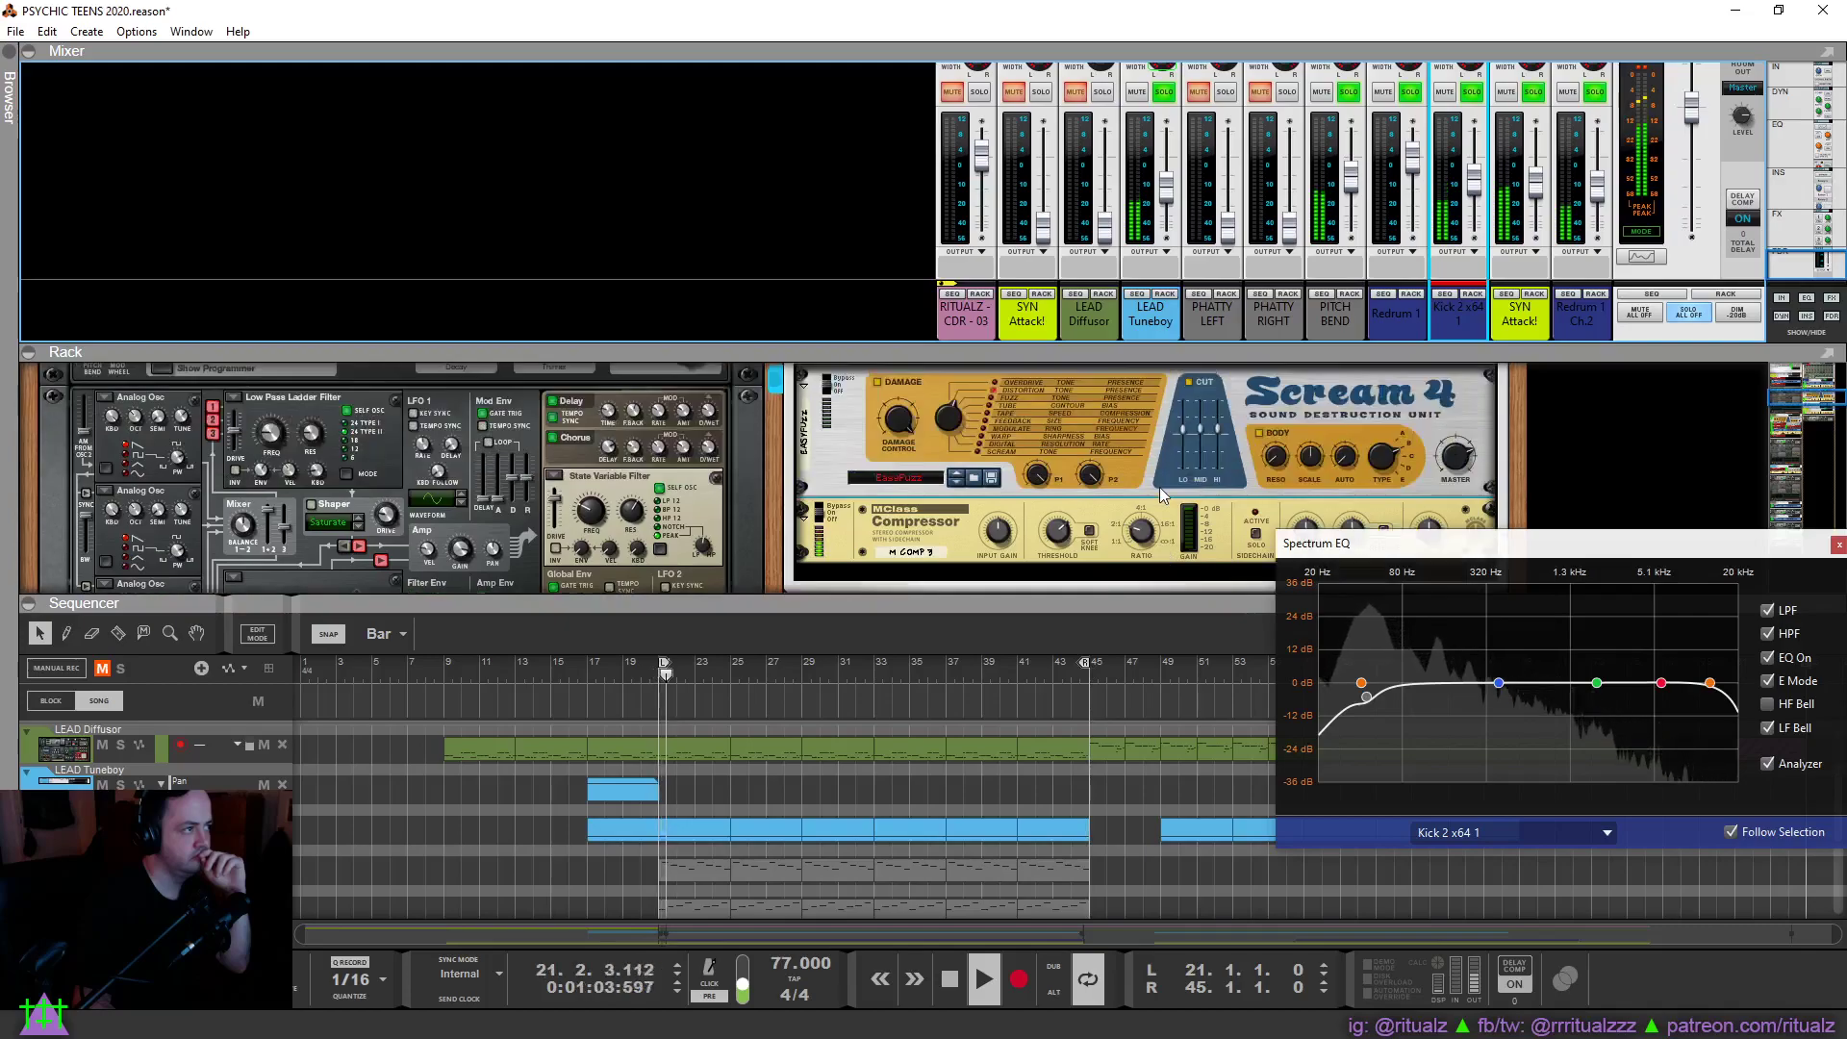
{"action": "left_click", "coordinate": [1146, 524]}
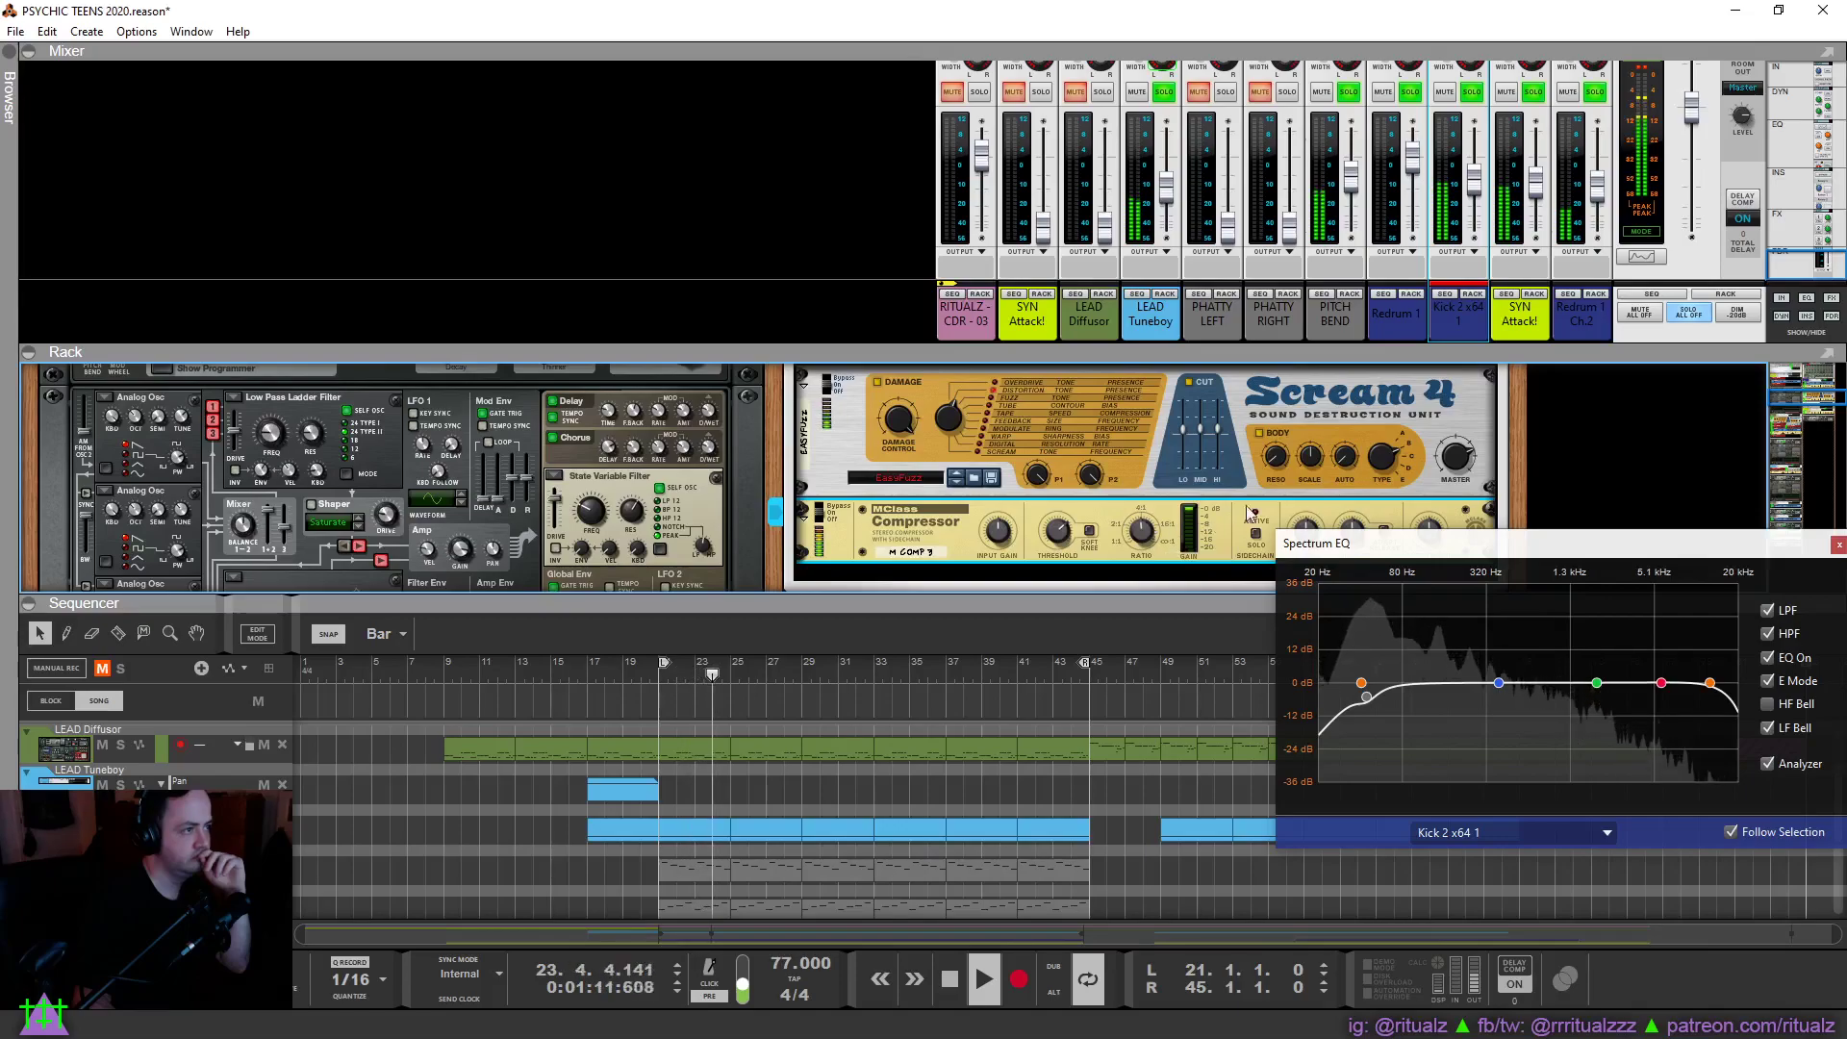
{"action": "left_click_drag", "start_coordinate": [1315, 545], "coordinate": [1319, 583]}
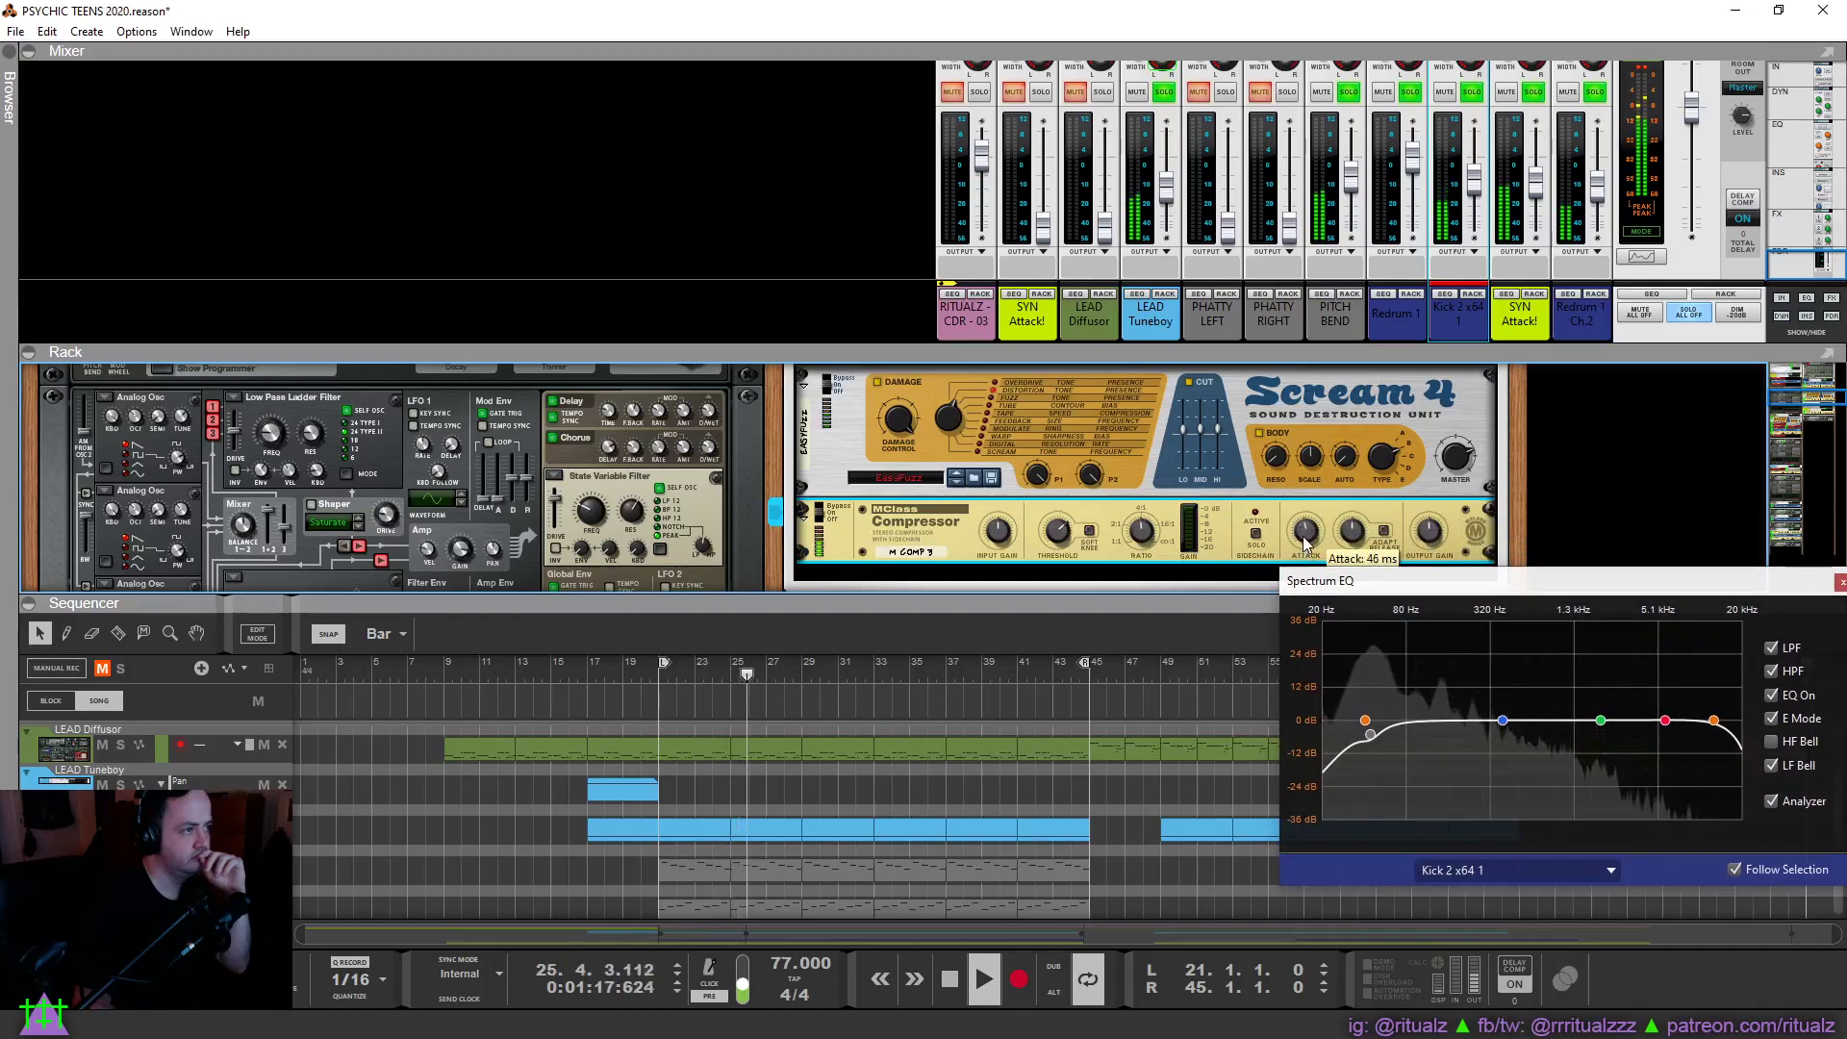
{"action": "mouse_move", "coordinate": [1352, 539]}
{"action": "left_mouse_down"}
{"action": "mouse_move", "coordinate": [1344, 562]}
{"action": "mouse_move", "coordinate": [1305, 548]}
{"action": "mouse_move", "coordinate": [1345, 544]}
{"action": "left_mouse_up"}
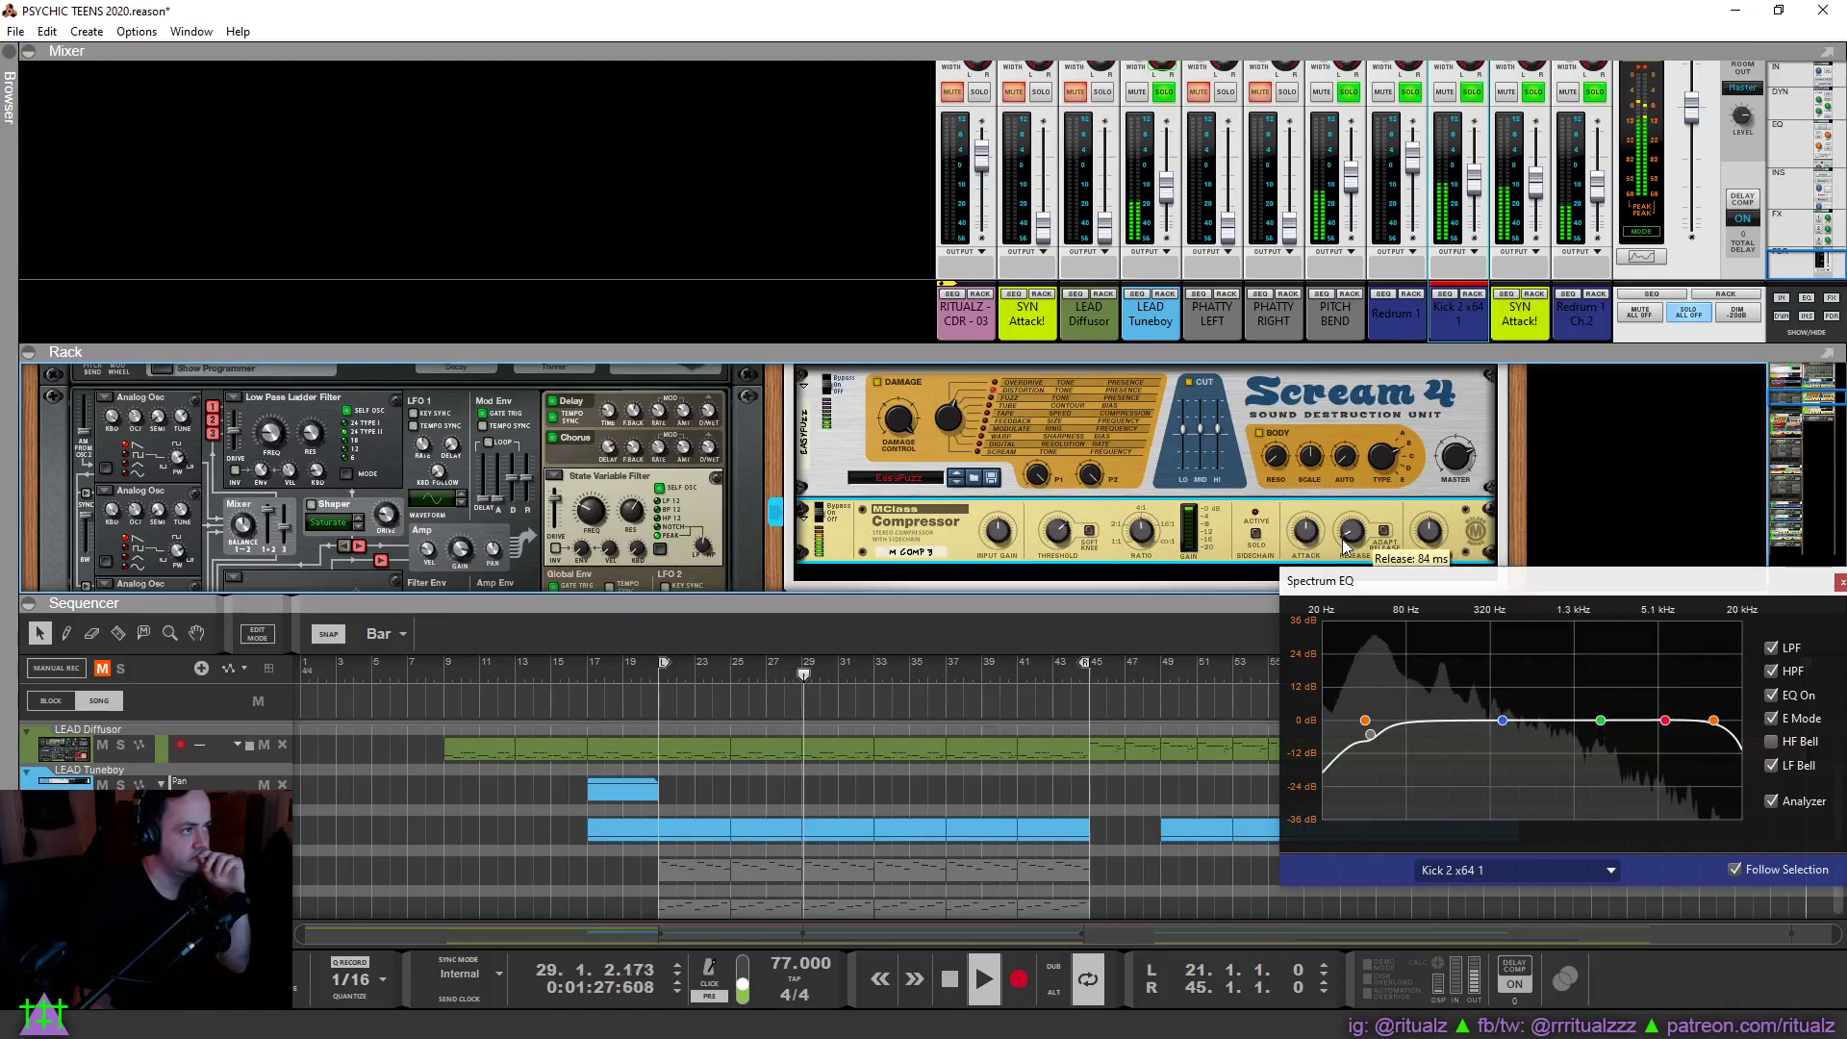
{"action": "left_click_drag", "start_coordinate": [1344, 545], "coordinate": [1359, 544]}
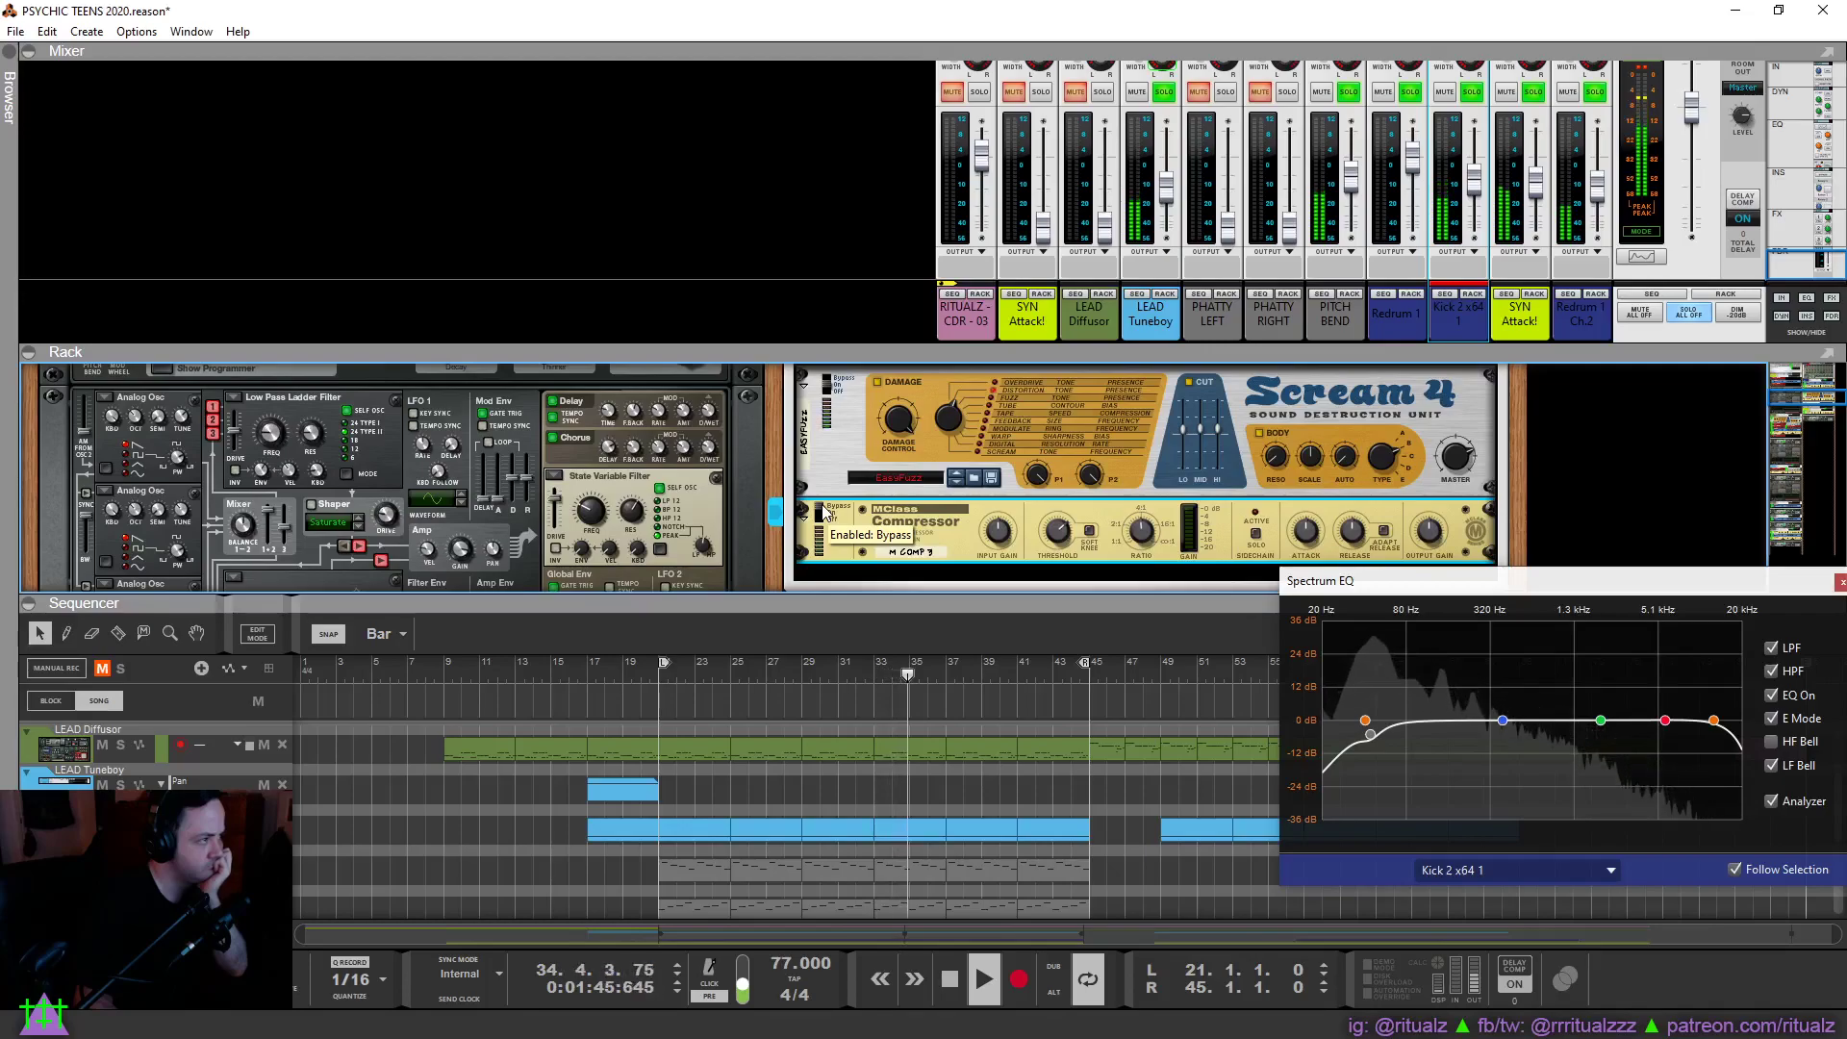
Set LEAD Tuneboy's high-pass filter to 105.6 Hz and its low-pass filter to 8.08 kHz.
{"action": "left_click", "coordinate": [1837, 582]}
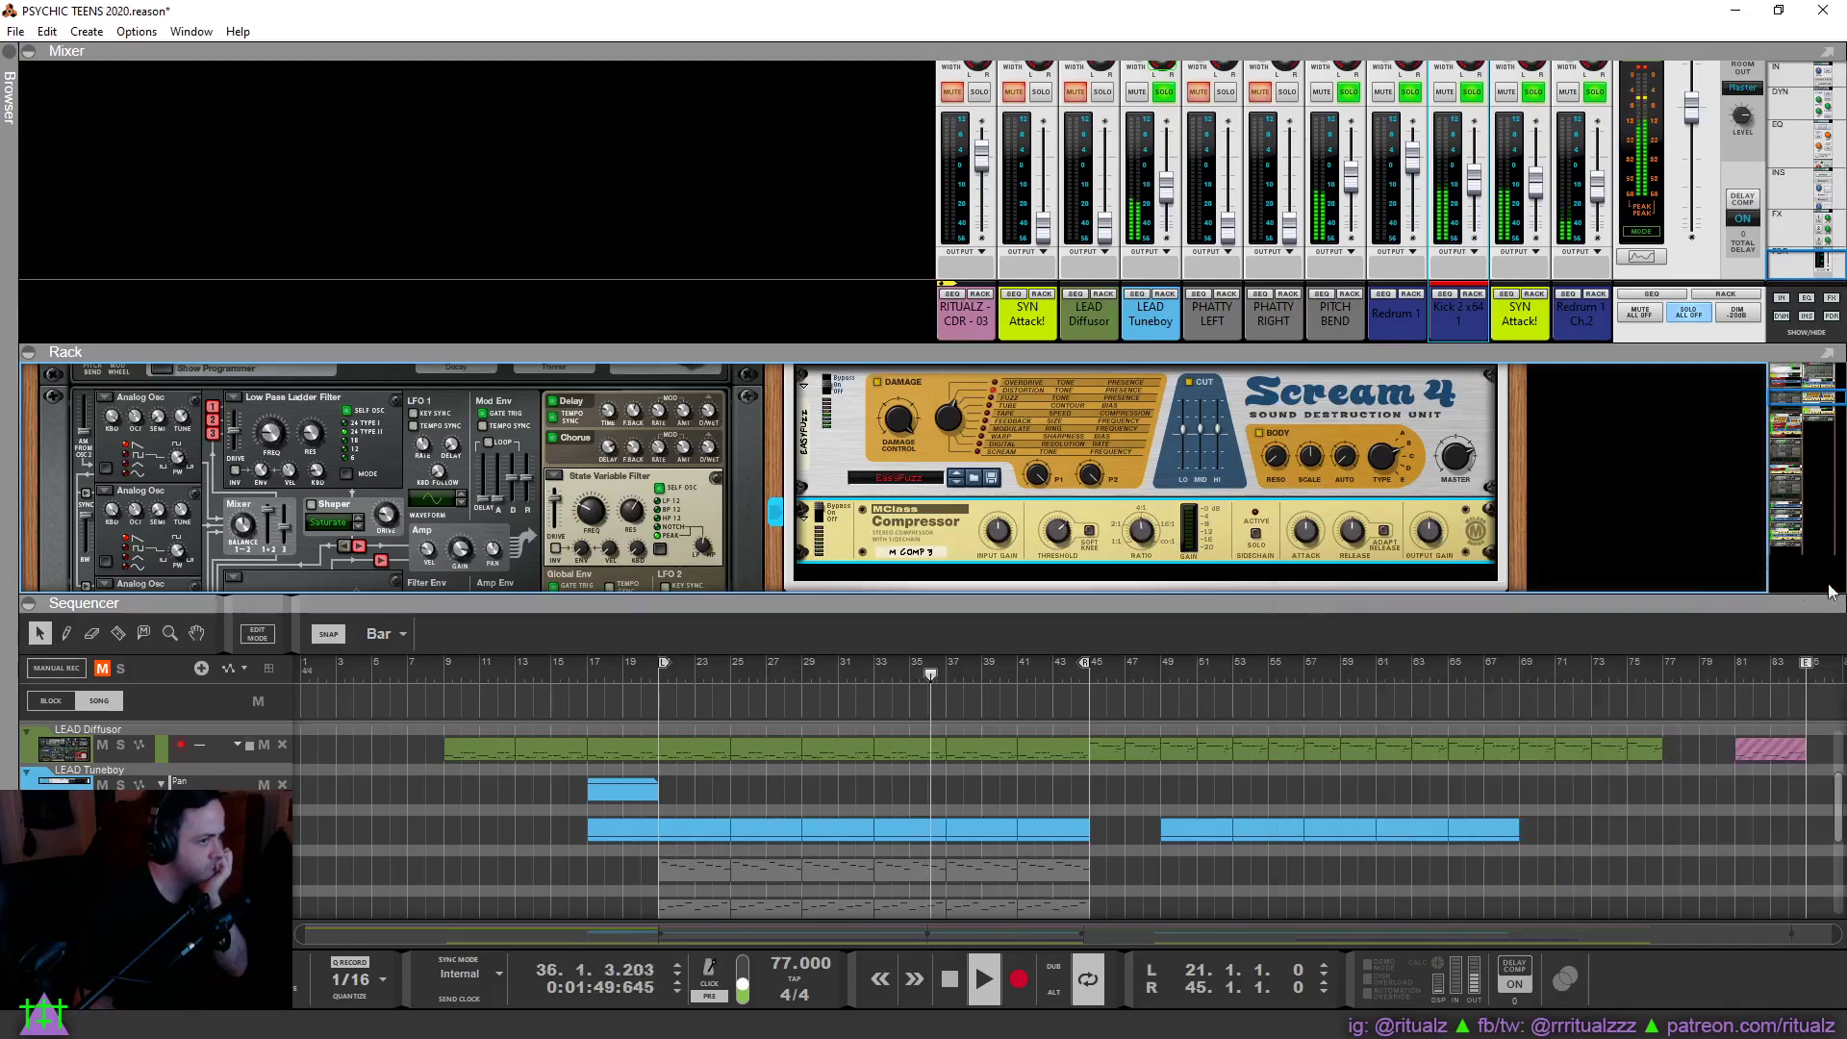
{"action": "left_click", "coordinate": [1156, 326]}
{"action": "key", "text": "F2"}
{"action": "left_click_drag", "start_coordinate": [1412, 731], "coordinate": [1424, 725]}
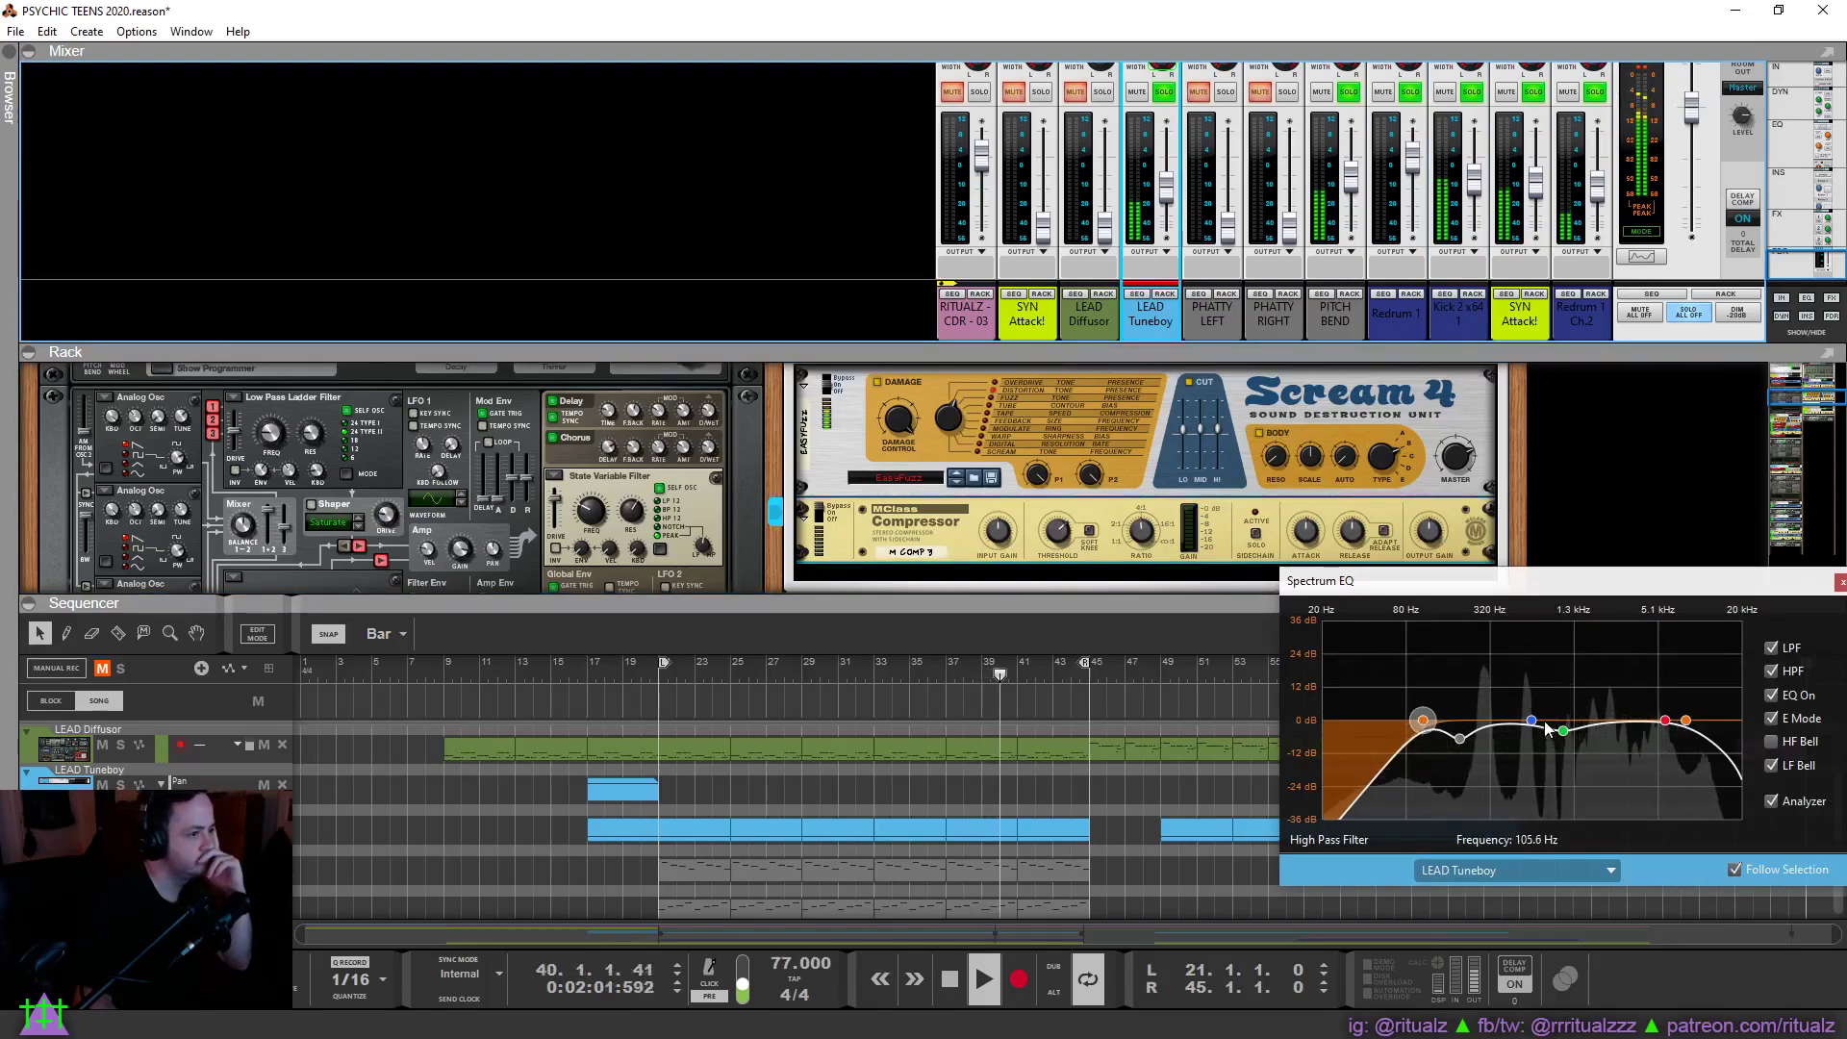
{"action": "left_click", "coordinate": [1686, 720]}
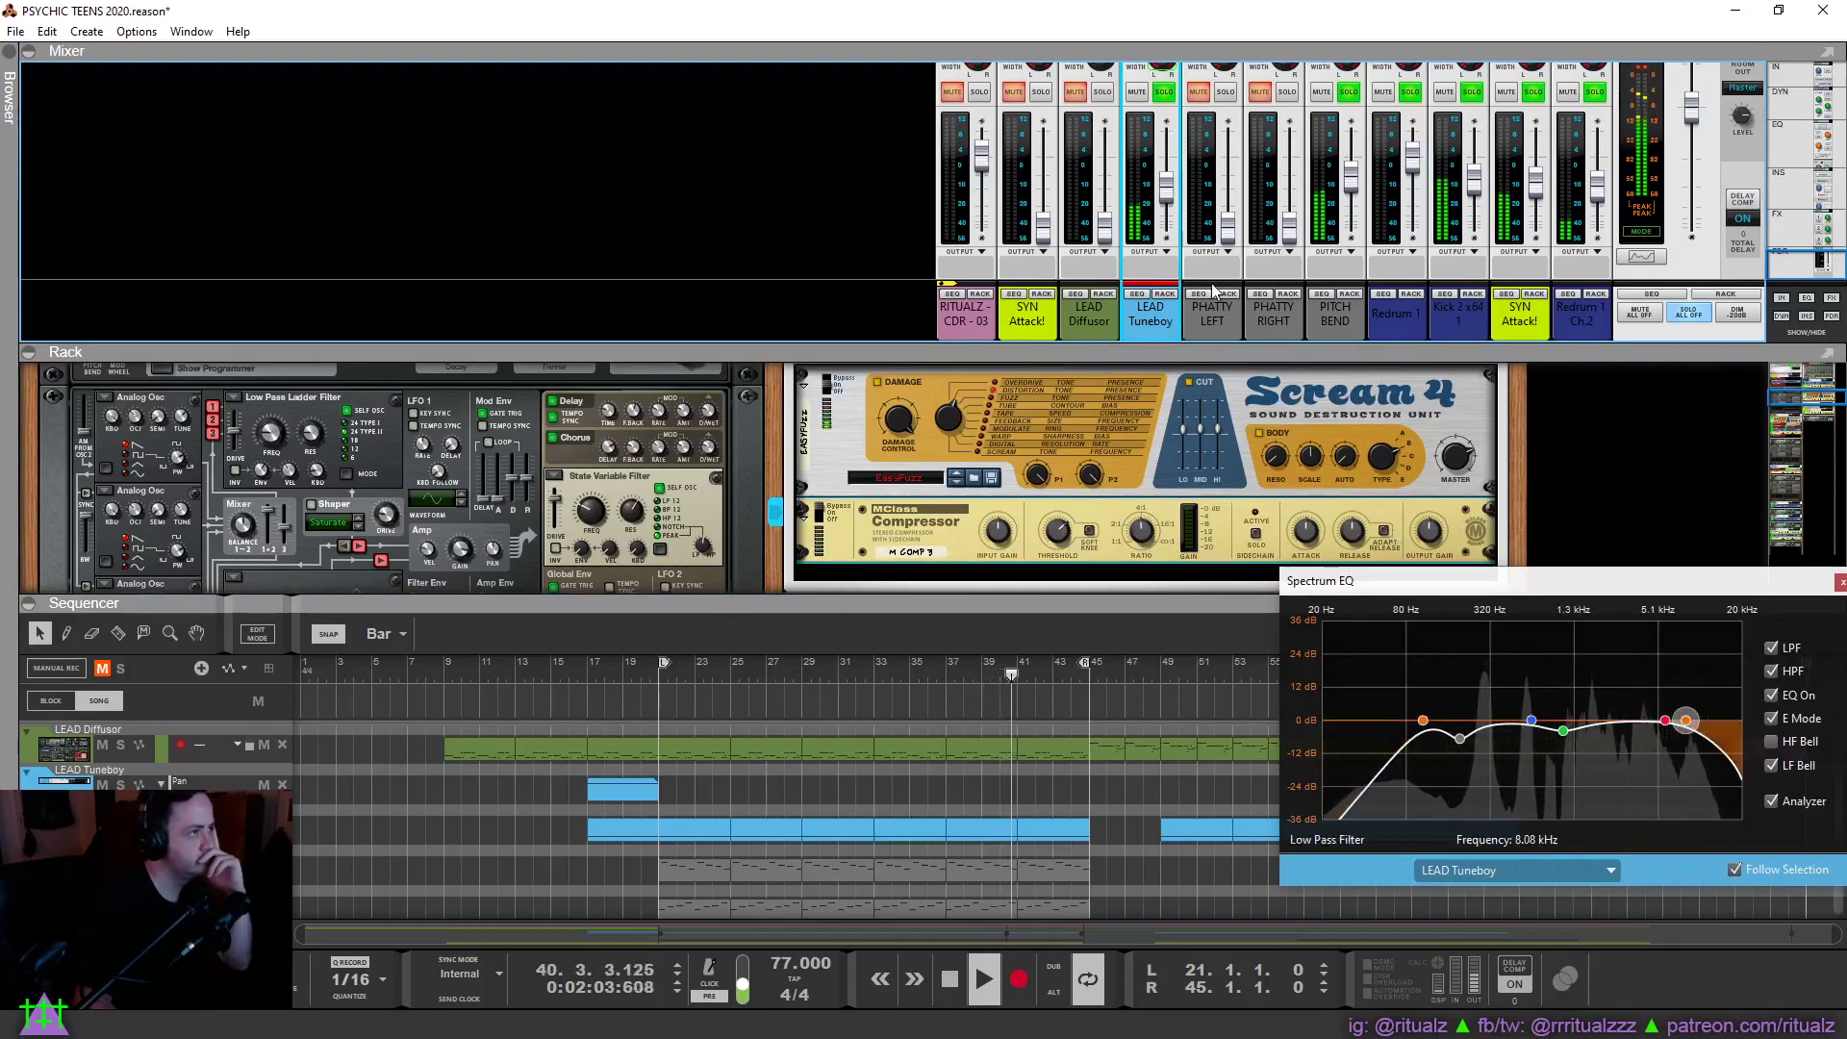
Unmute and solo PHATTY LEFT, set its level to −4.82 dB, and close the Spectrum EQ.
{"action": "left_click", "coordinate": [1199, 91]}
{"action": "left_click_drag", "start_coordinate": [1229, 234], "coordinate": [1225, 174]}
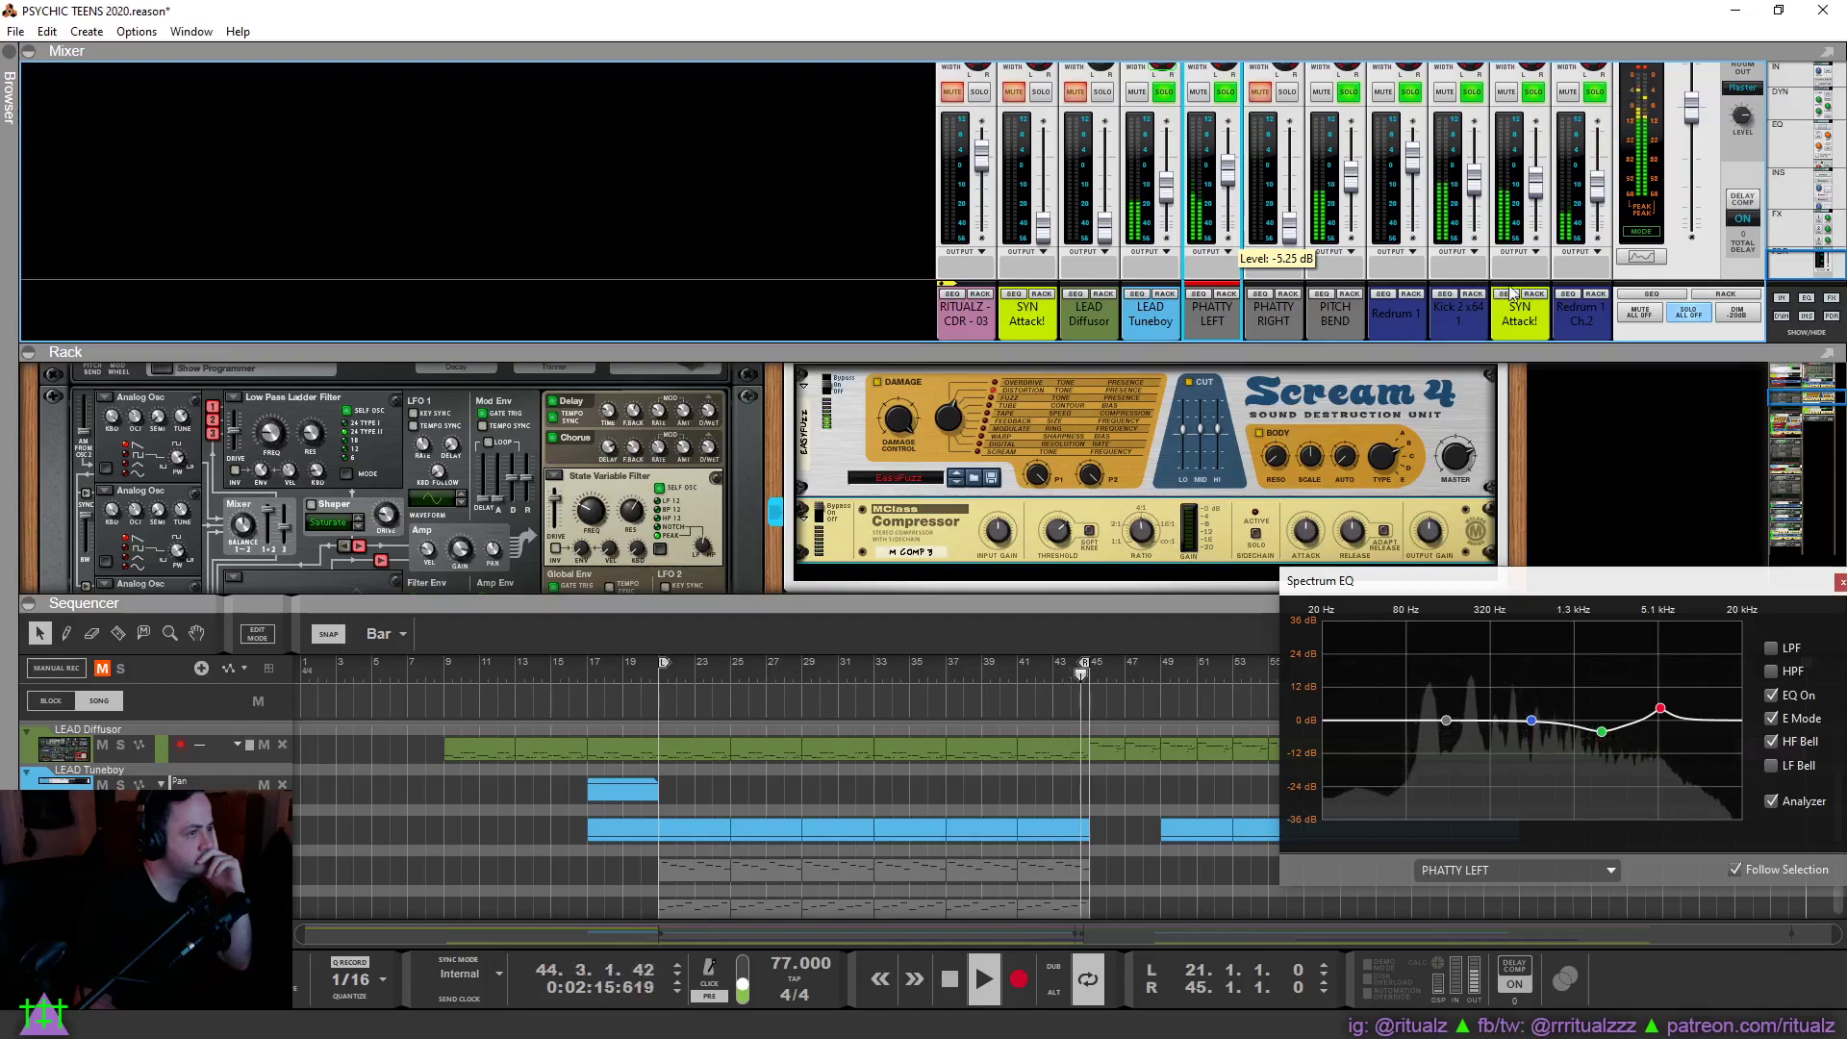
{"action": "left_click_drag", "start_coordinate": [1813, 598], "coordinate": [1724, 556]}
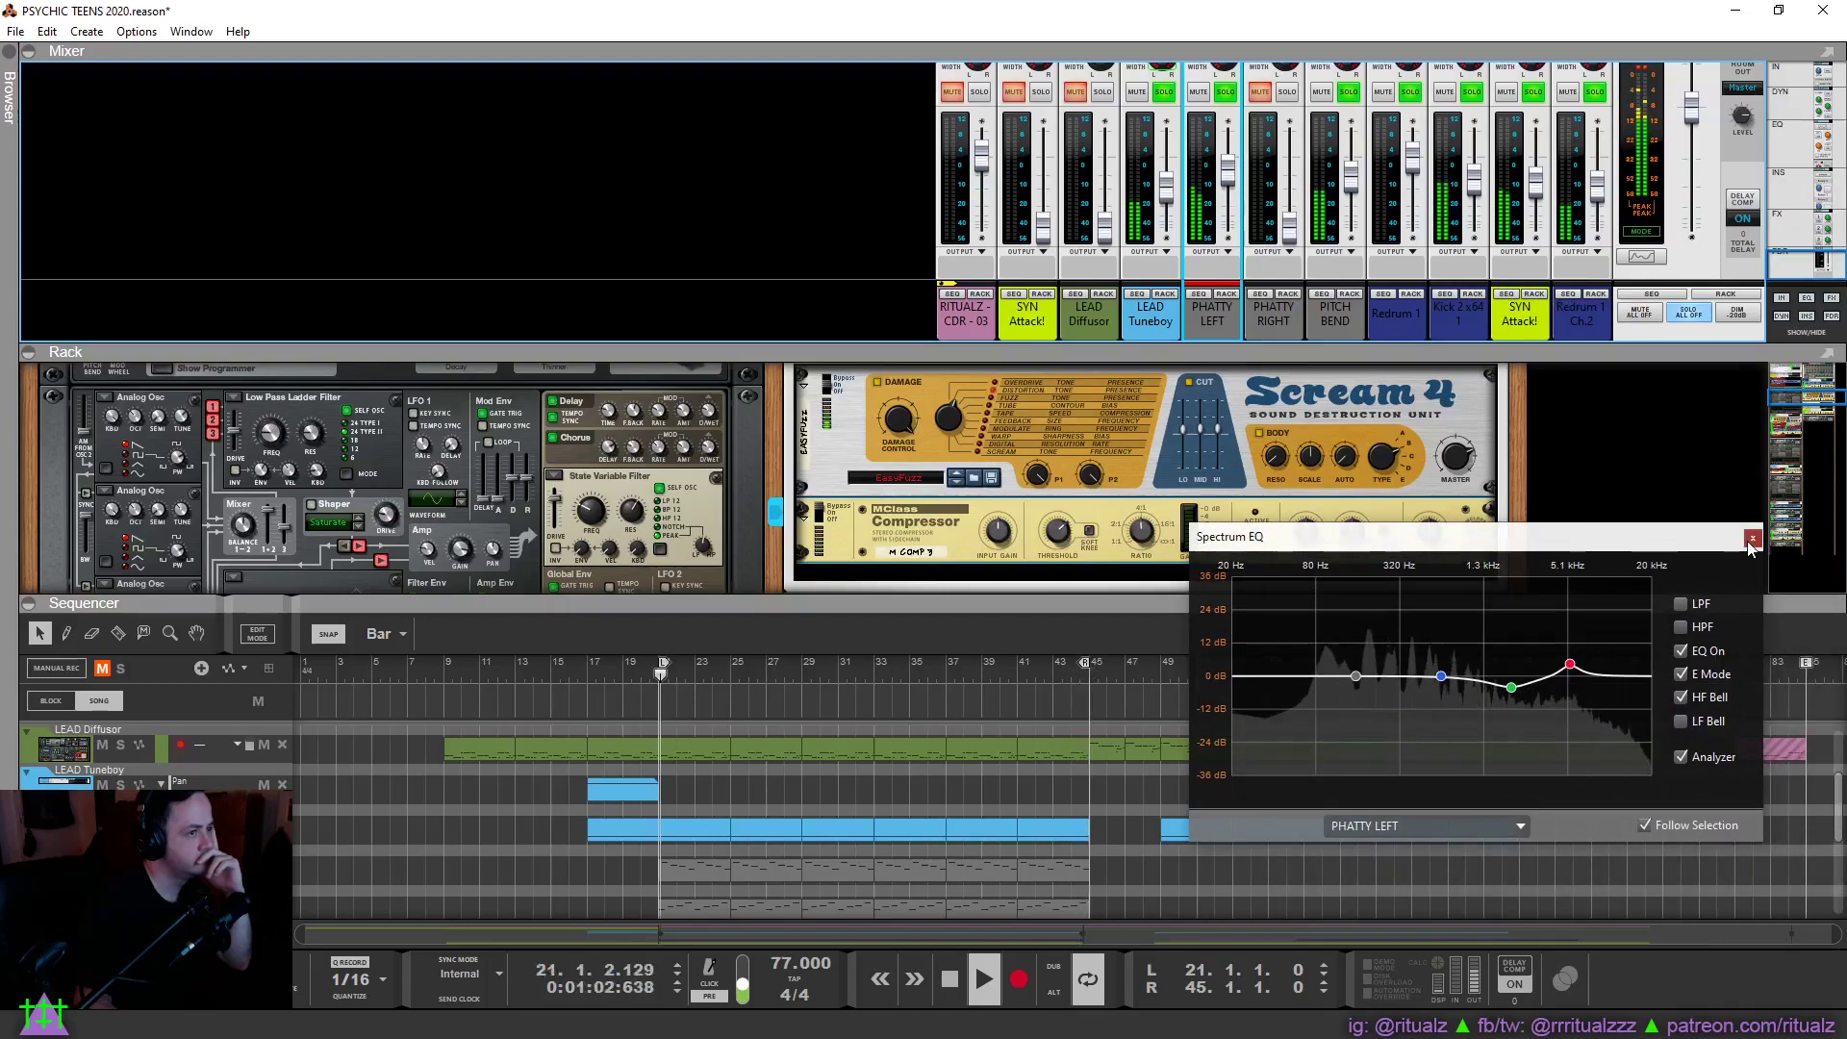
{"action": "left_click", "coordinate": [1753, 538]}
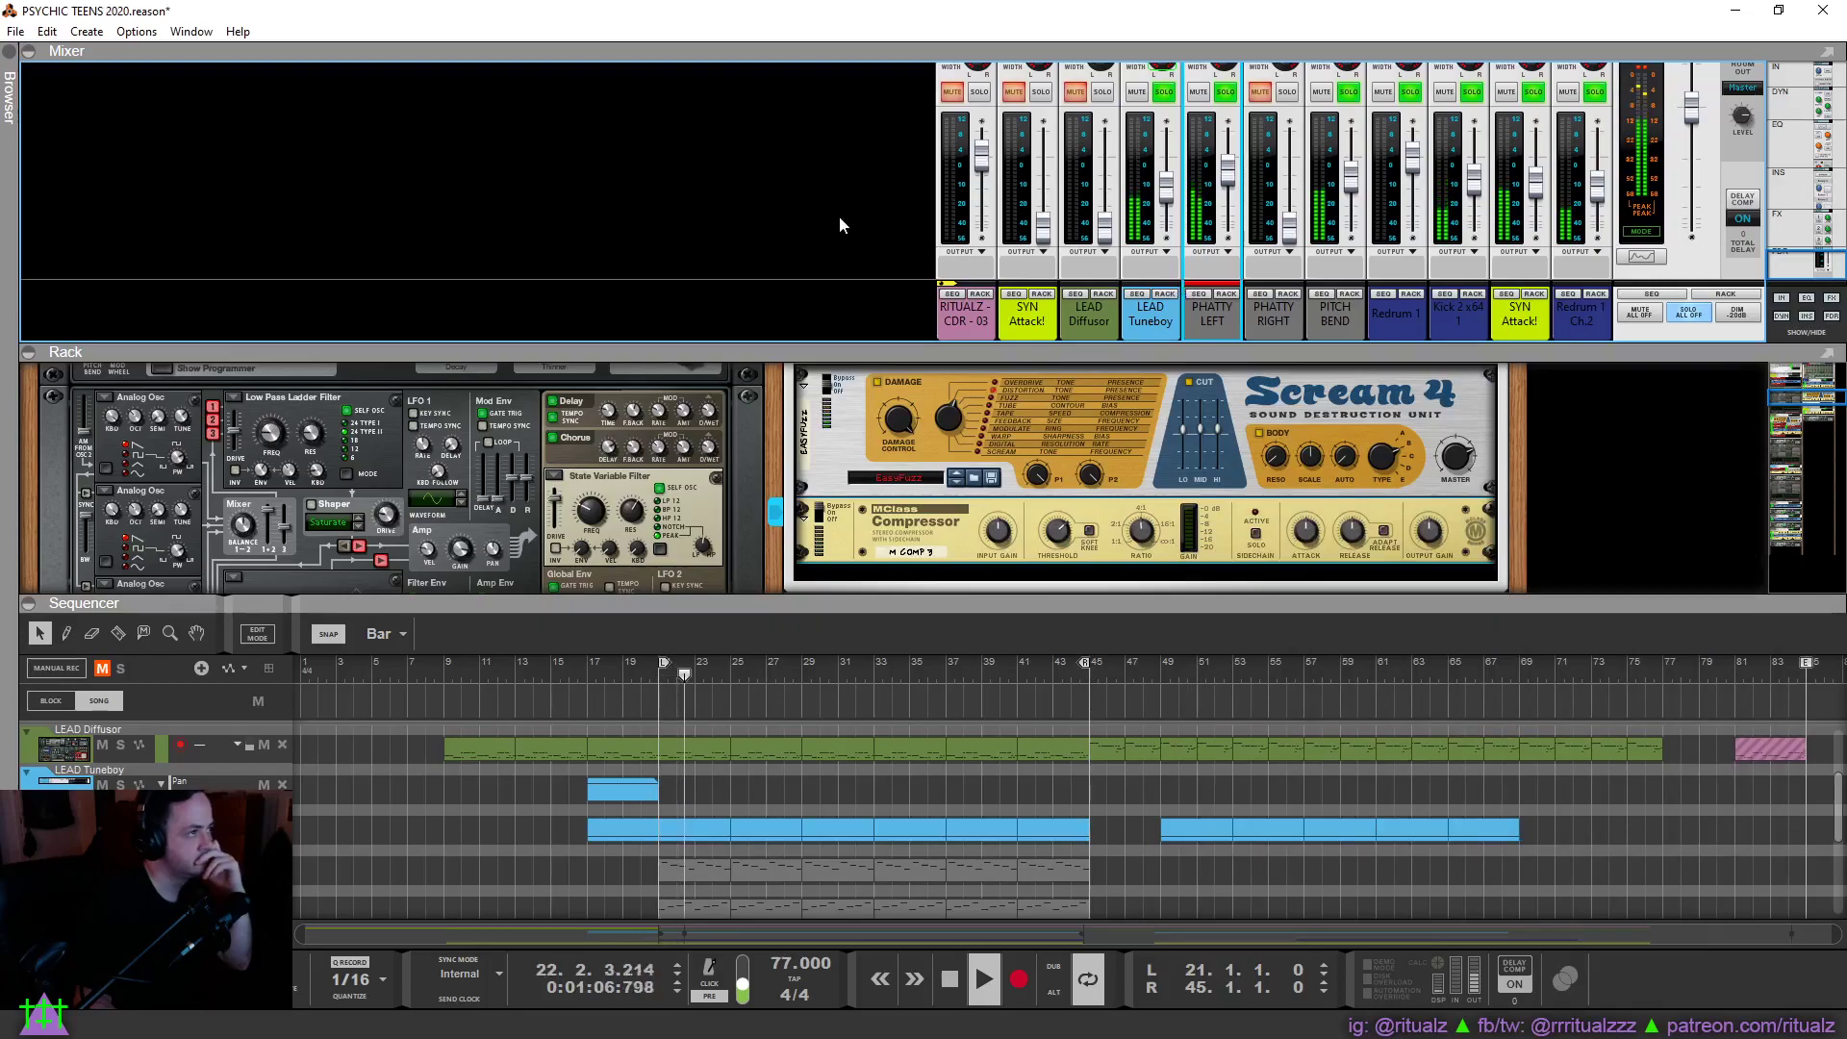
{"action": "left_click", "coordinate": [1222, 183]}
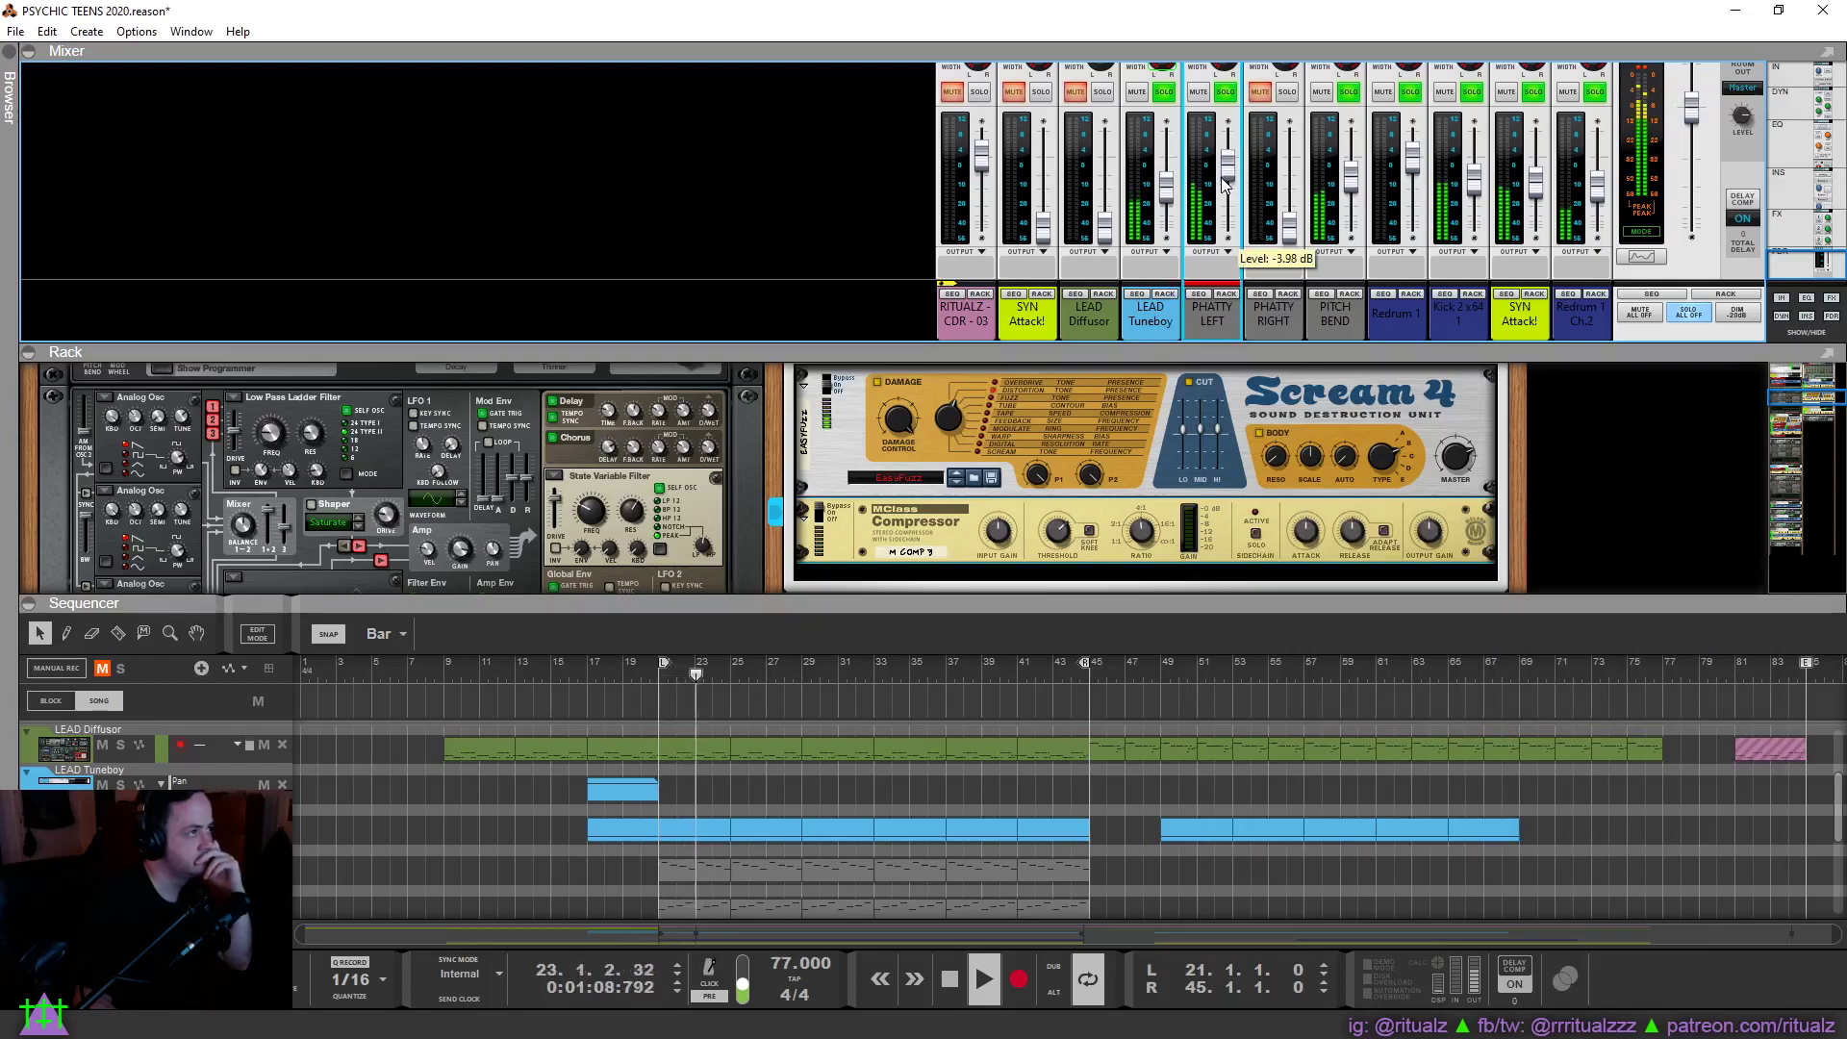
{"action": "left_click_drag", "start_coordinate": [1223, 183], "coordinate": [1227, 187]}
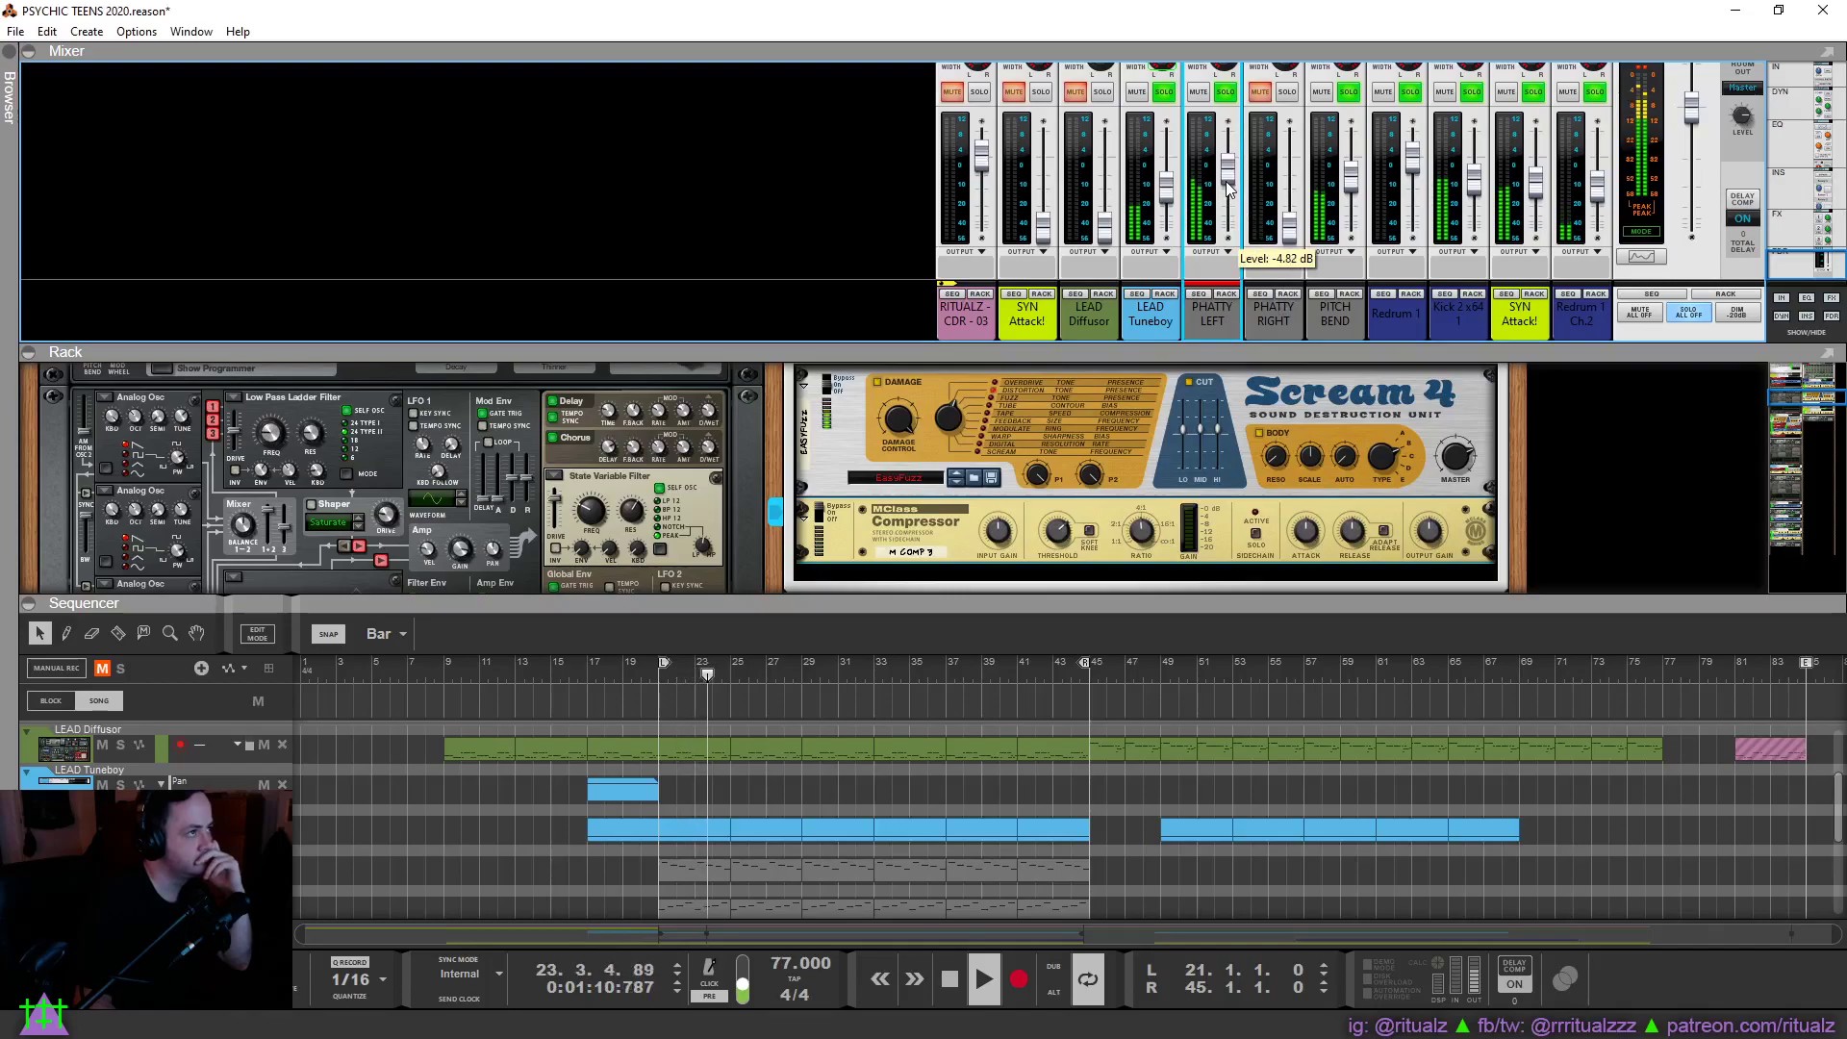
Add a DDL-1 delay ahead of the RV7000 reverb in PHATTY LEFT's insert effects.
{"action": "left_click", "coordinate": [1225, 294]}
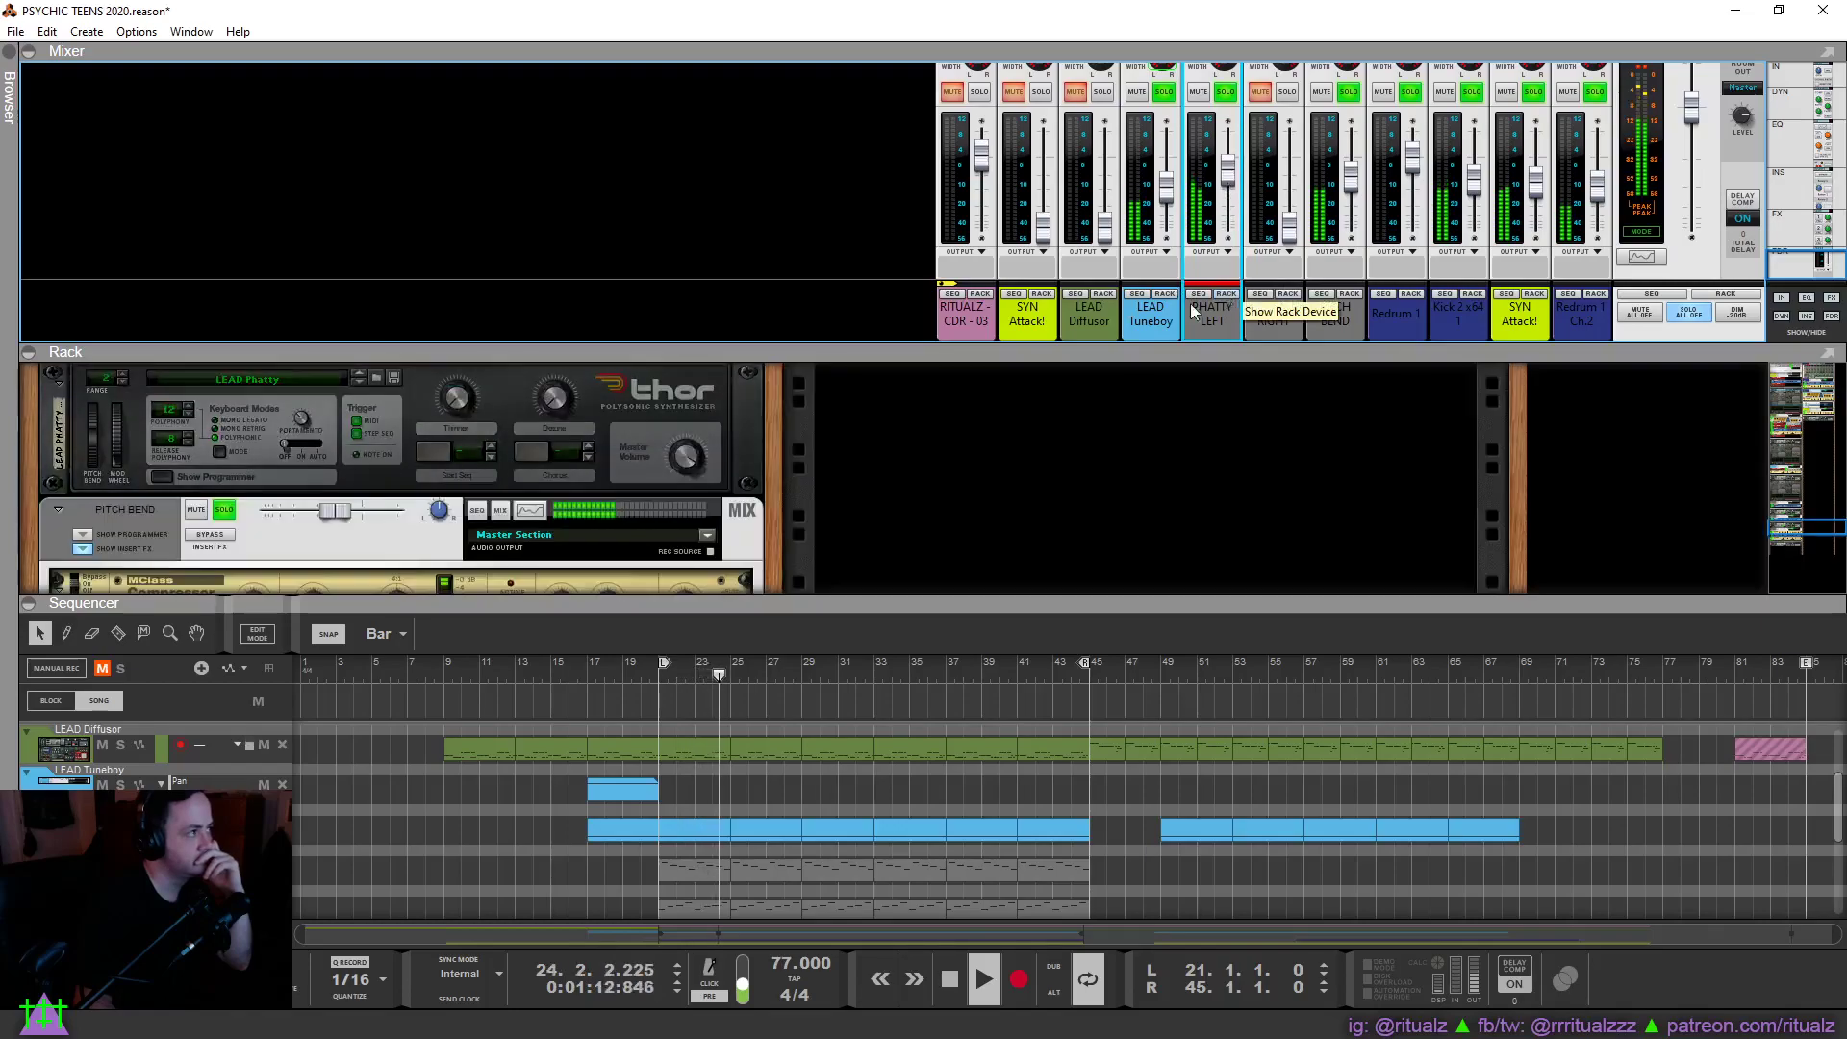
{"action": "double_click", "coordinate": [509, 356]}
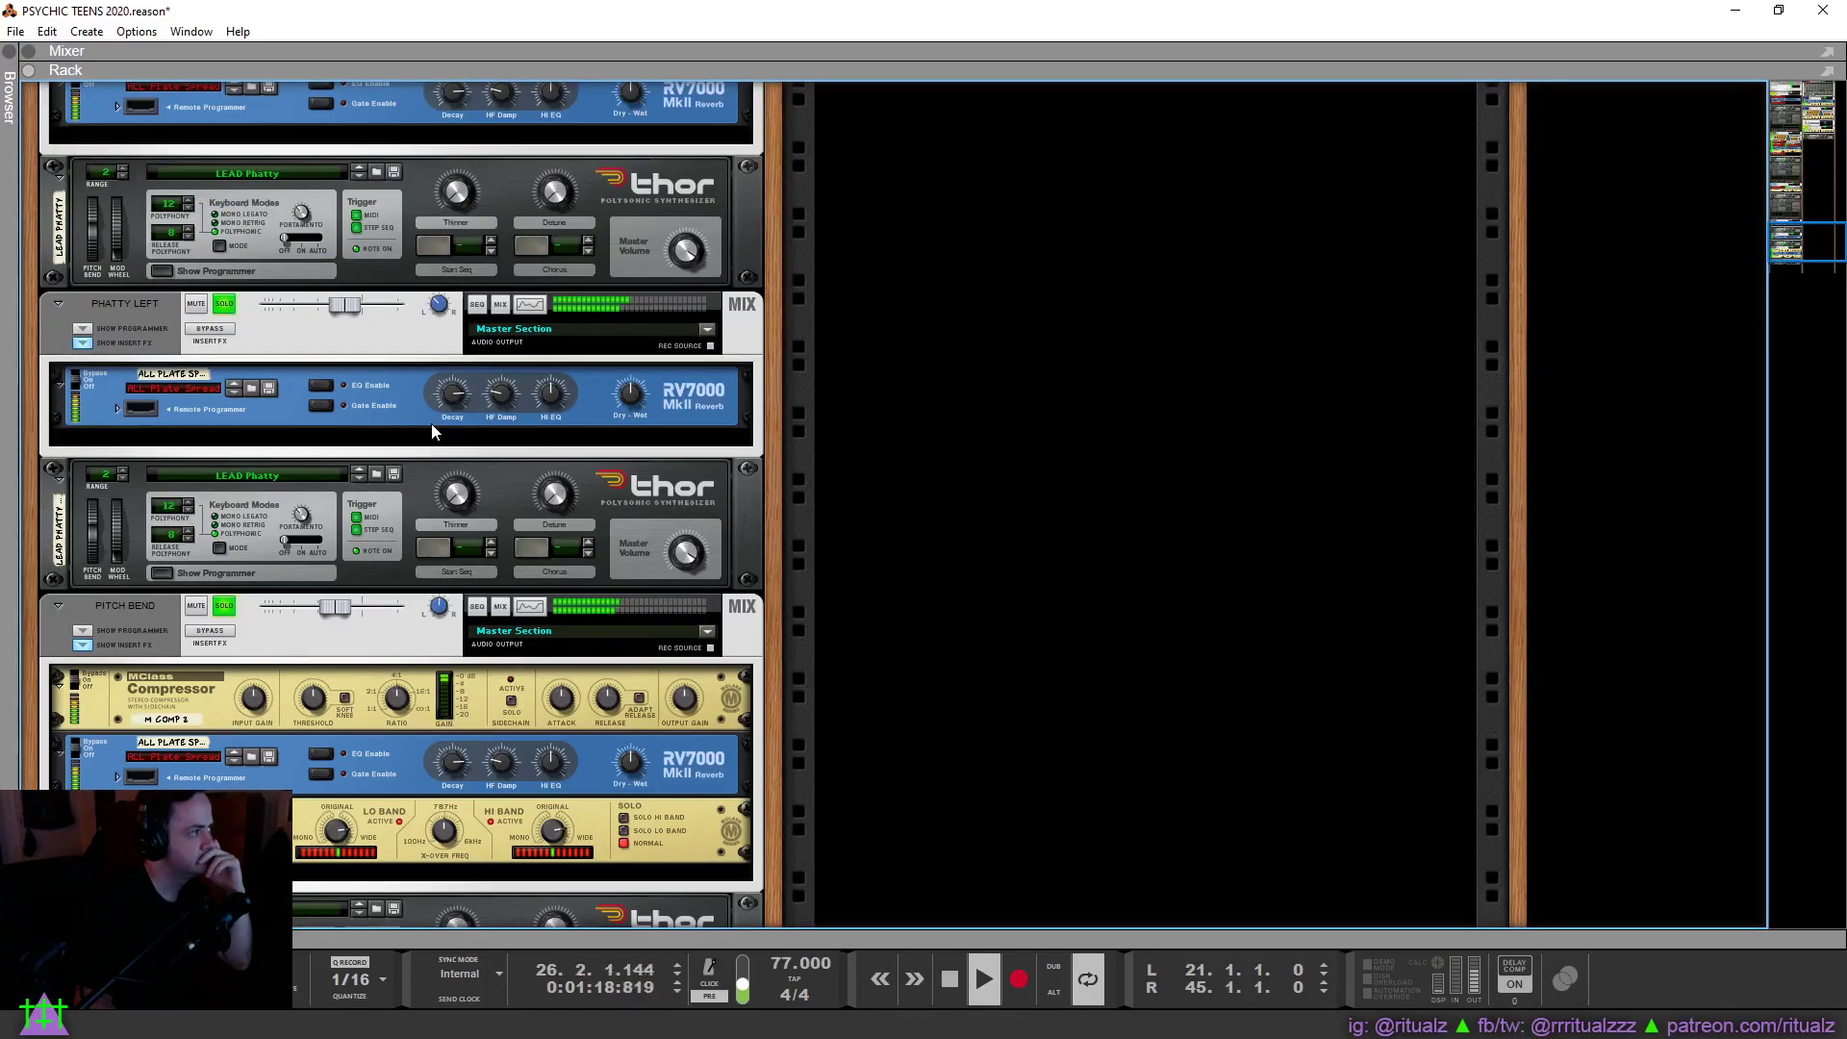
{"action": "right_click", "coordinate": [423, 439]}
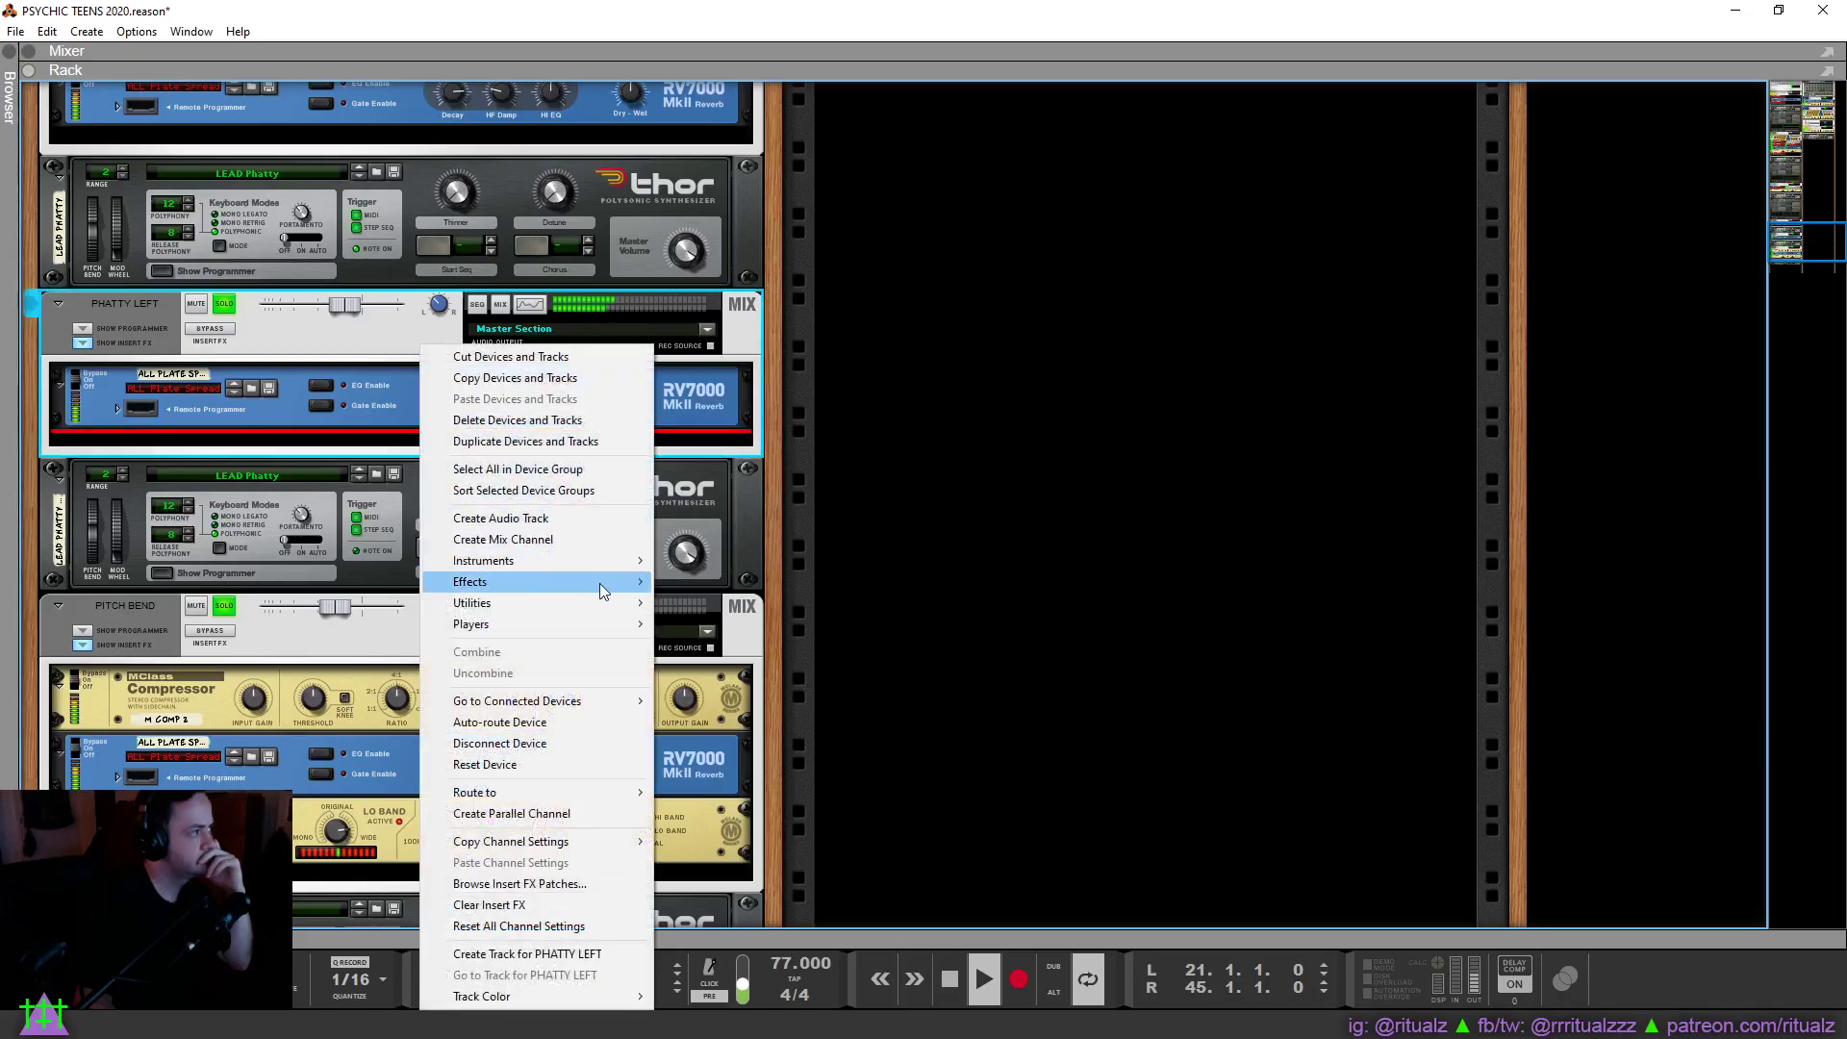
{"action": "mouse_move", "coordinate": [598, 583]}
{"action": "left_click", "coordinate": [864, 239]}
{"action": "left_click_drag", "start_coordinate": [317, 457], "coordinate": [380, 459]}
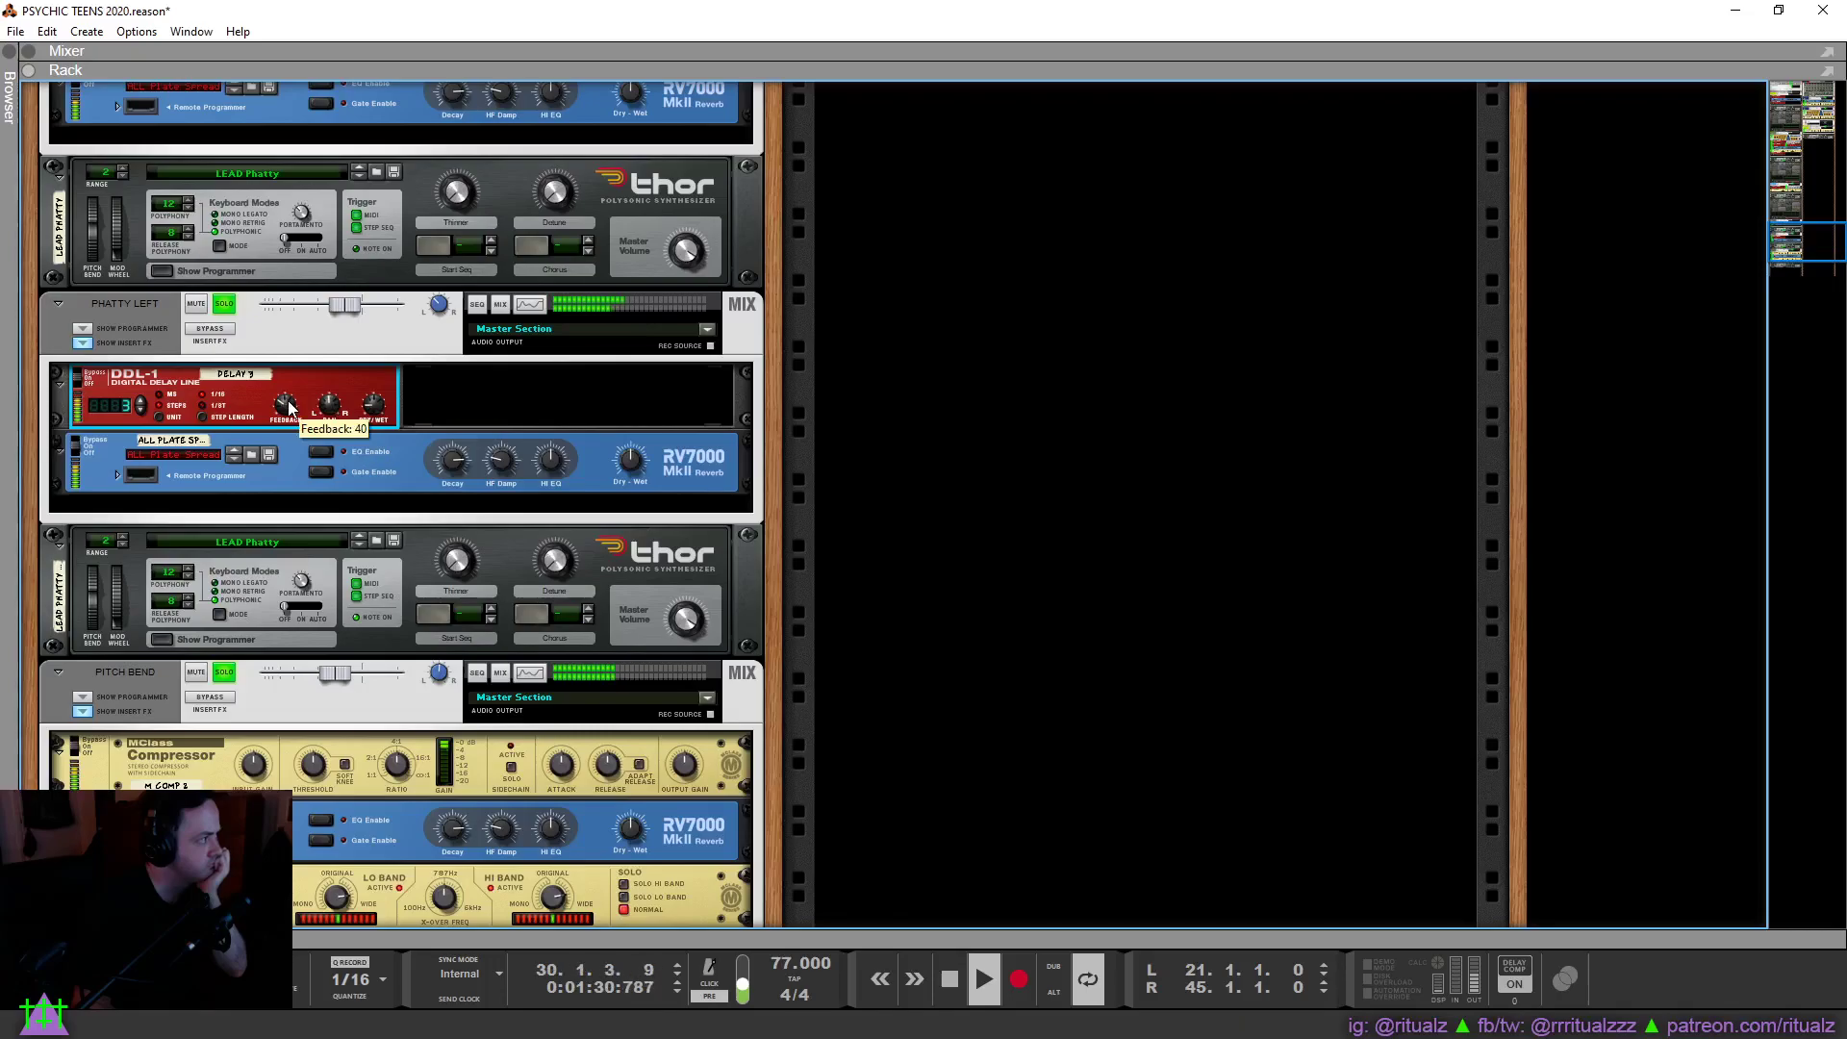
Copy PHATTY LEFT's DDL-1 into PHATTY RIGHT's insert effects and wire it between the insert send and the RV7000 reverb.
{"action": "scroll", "coordinate": [294, 603], "scroll_direction": "up", "scroll_amount": 3}
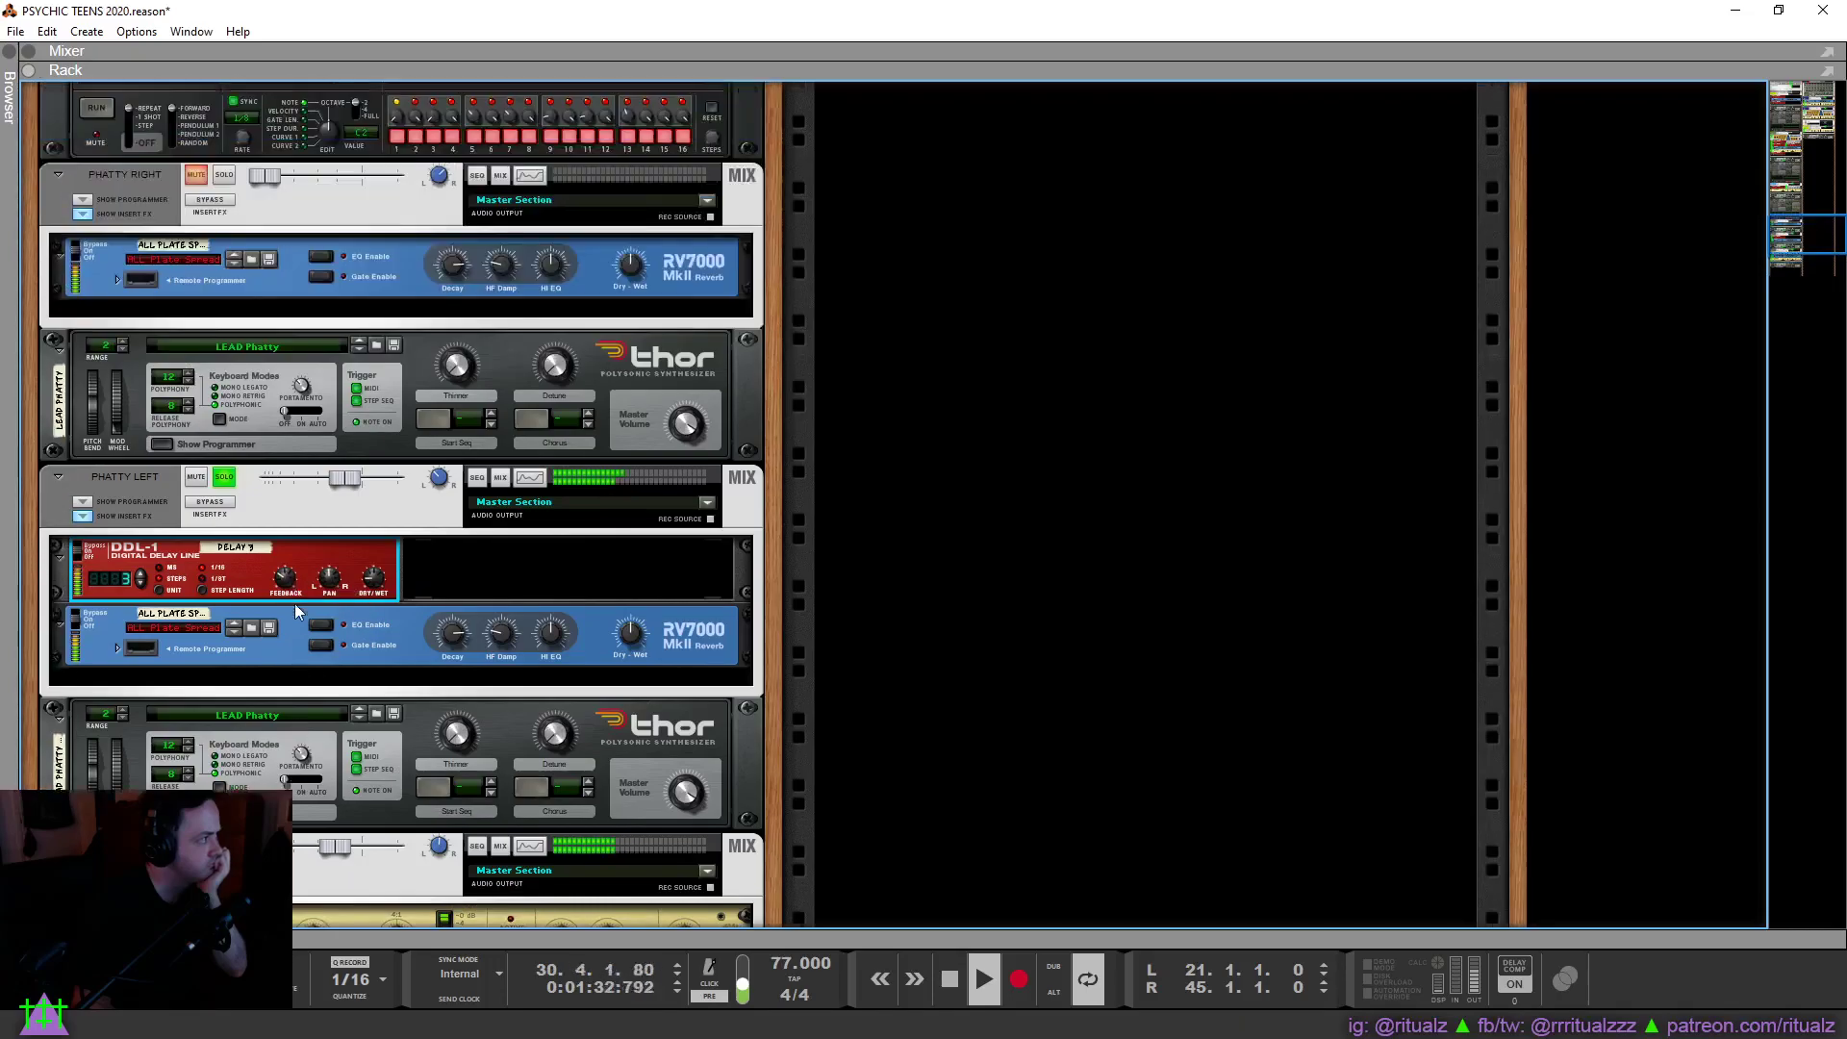
{"action": "left_click_drag", "start_coordinate": [356, 548], "coordinate": [371, 244]}
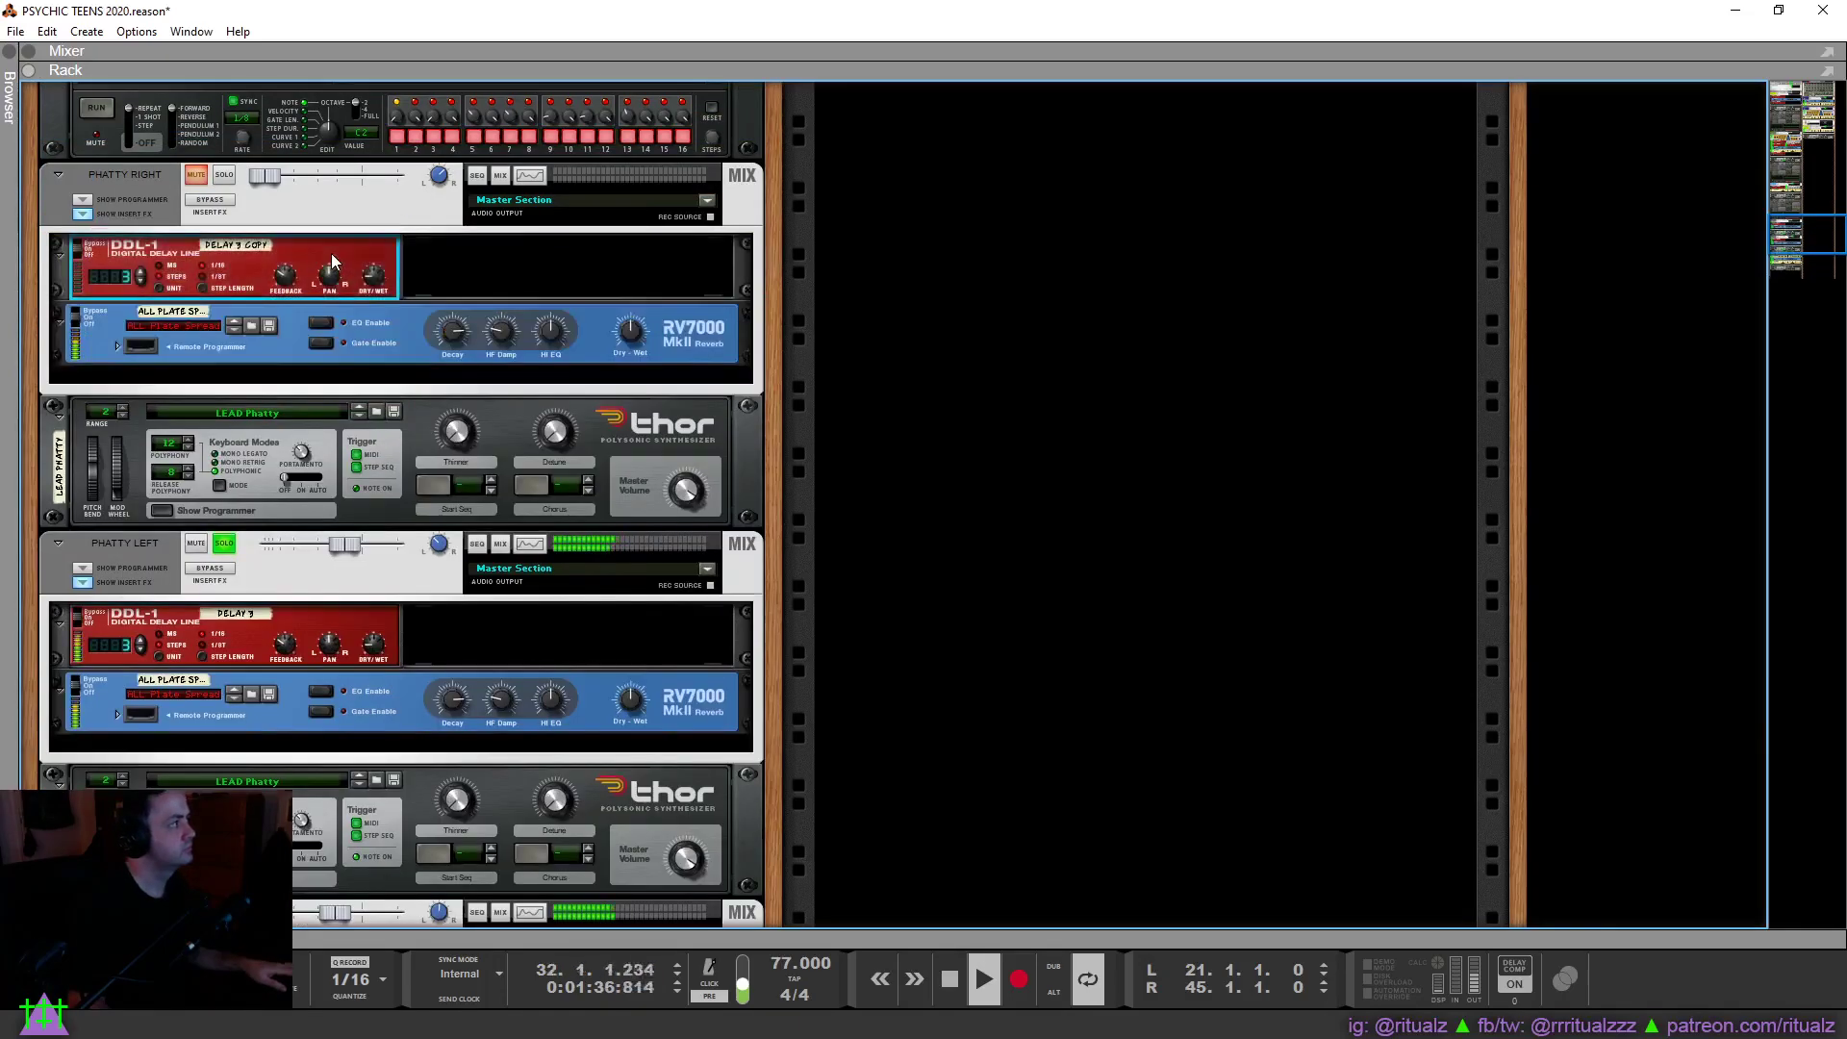
{"action": "key", "text": "Tab"}
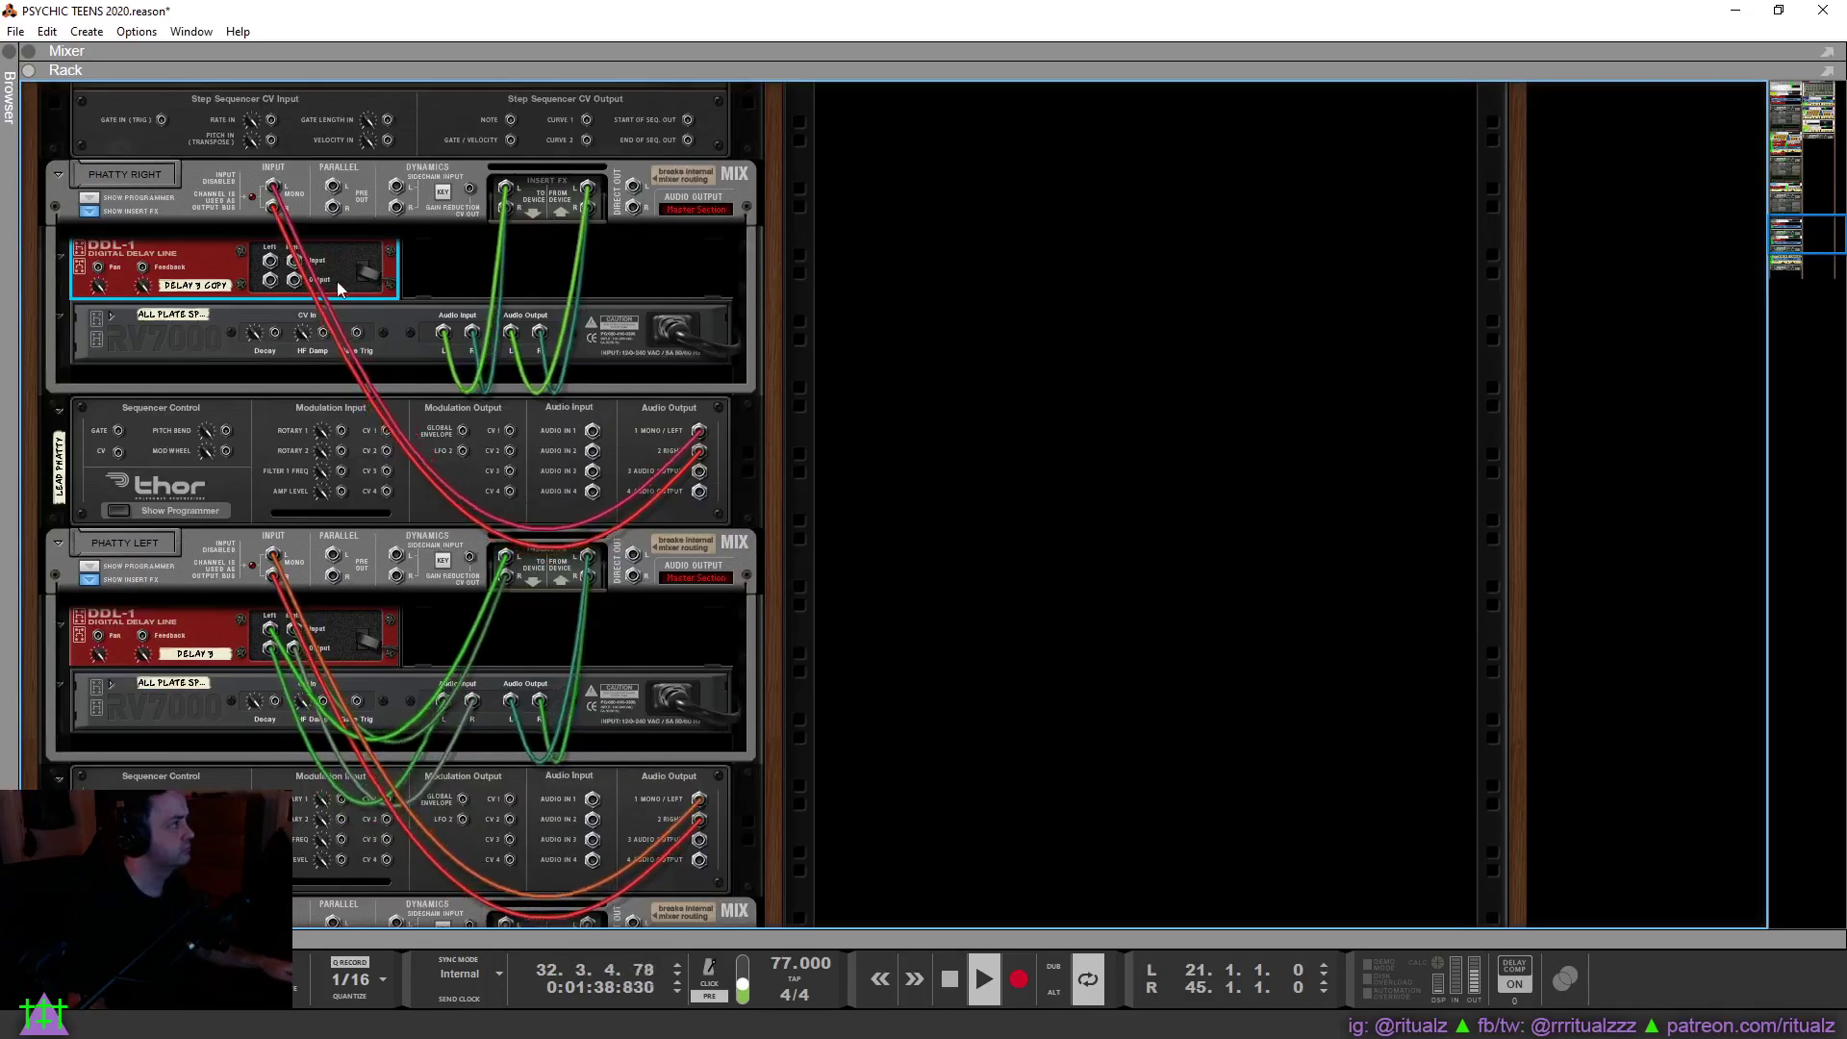
{"action": "left_click", "coordinate": [492, 194]}
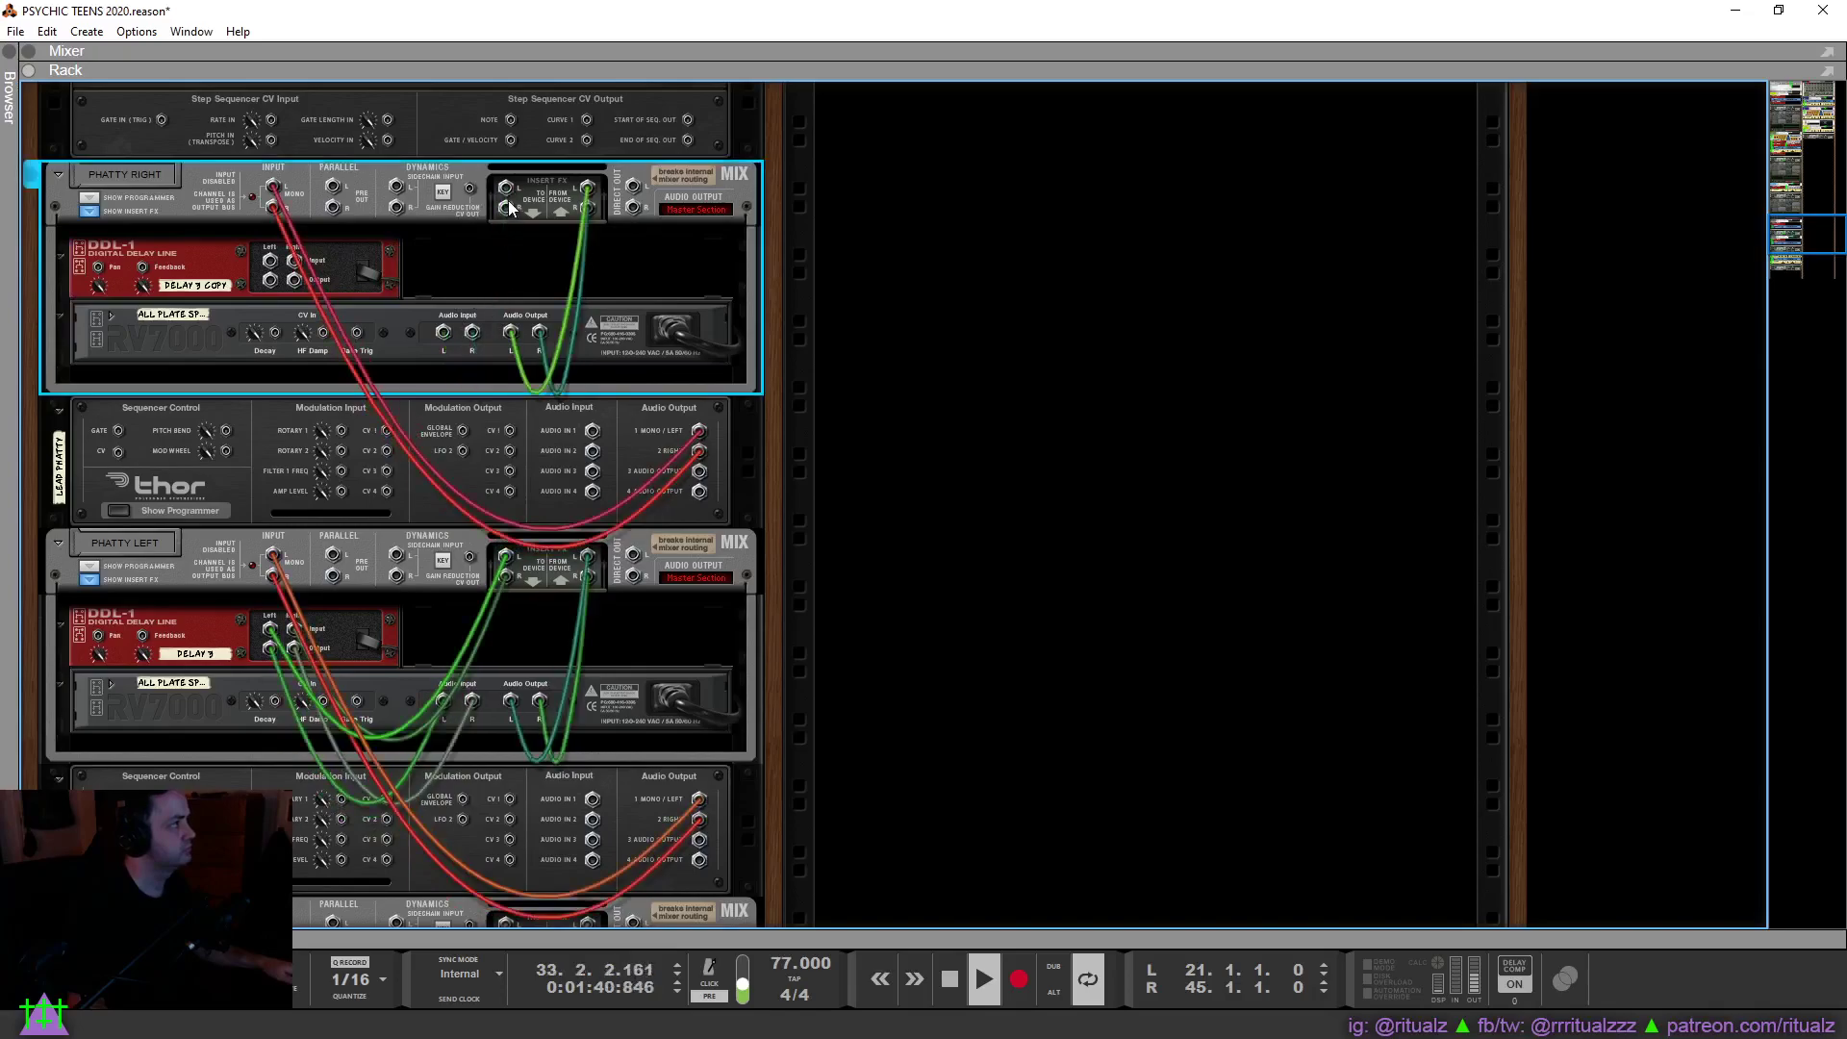
{"action": "left_click_drag", "start_coordinate": [505, 185], "coordinate": [437, 329]}
{"action": "left_click", "coordinate": [387, 267]}
{"action": "key", "text": "Tab"}
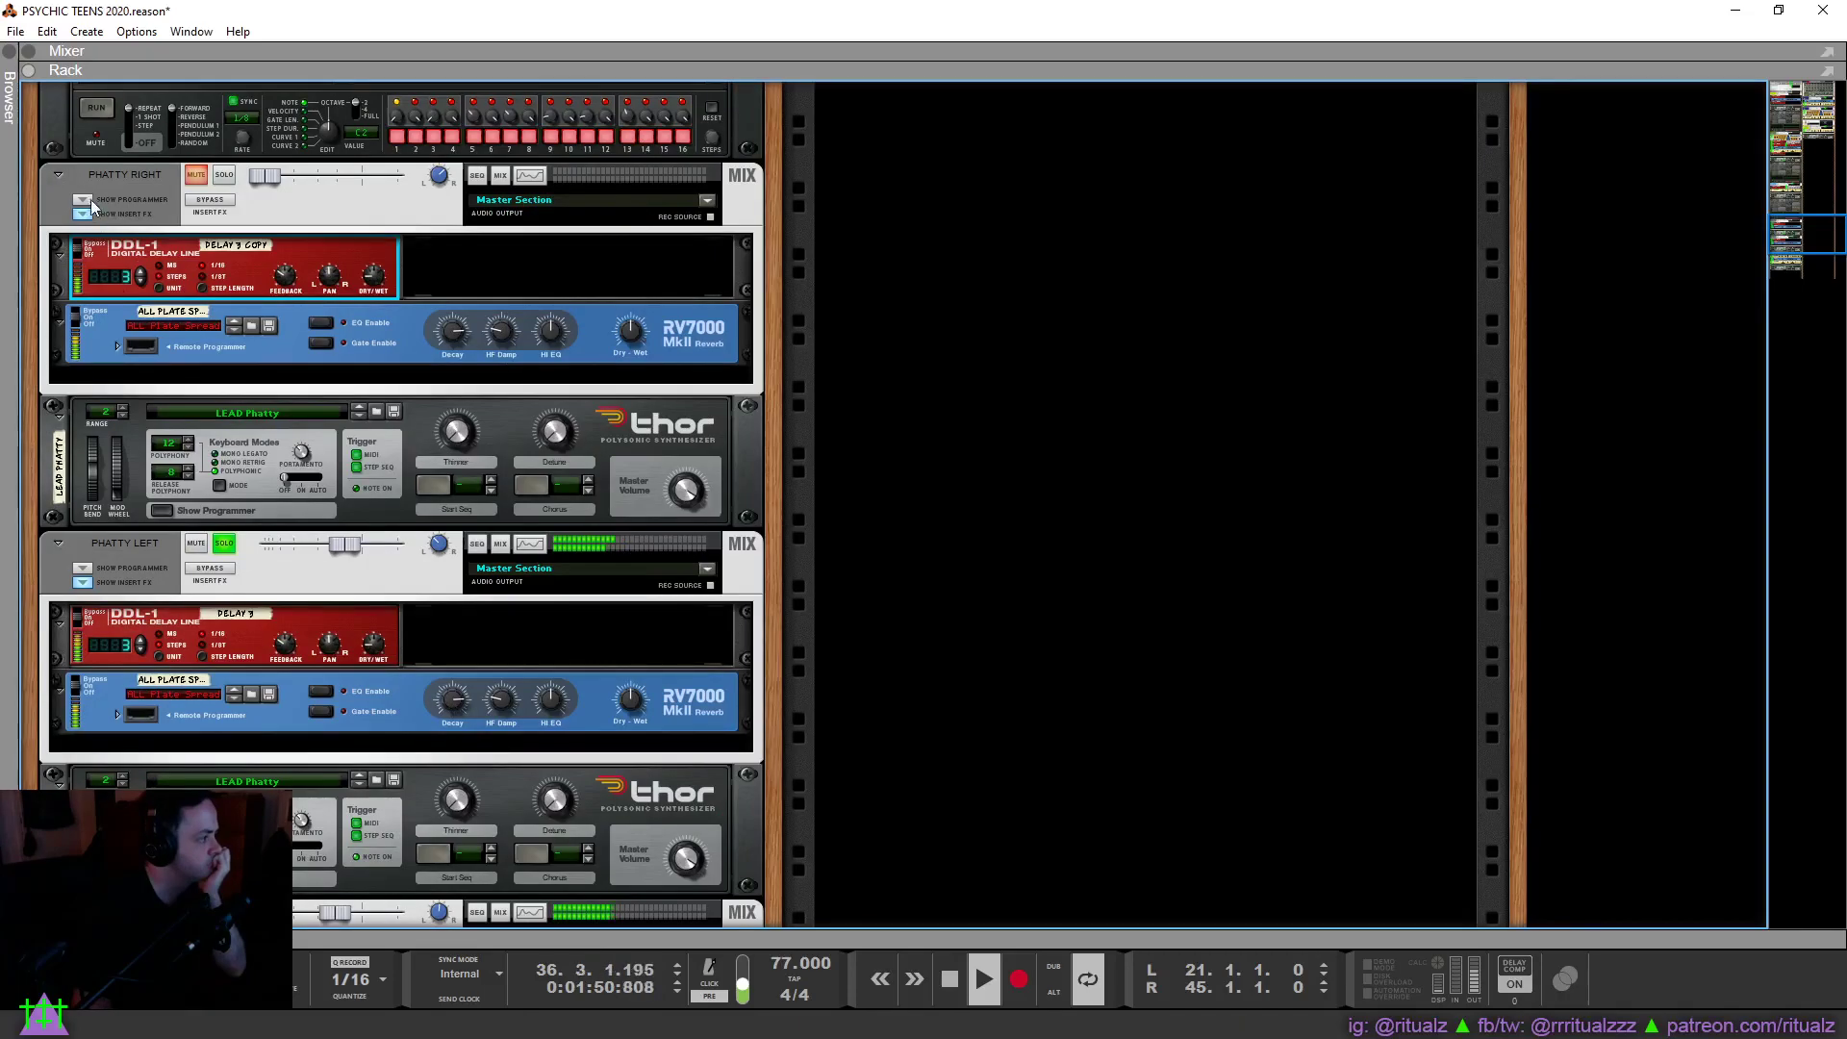
Solo PHATTY RIGHT and raise its level to match PHATTY LEFT, panning PHATTY LEFT to −43 and PHATTY RIGHT to 46.
{"action": "left_click", "coordinate": [29, 51]}
{"action": "left_click", "coordinate": [1287, 232]}
{"action": "left_click", "coordinate": [1222, 199]}
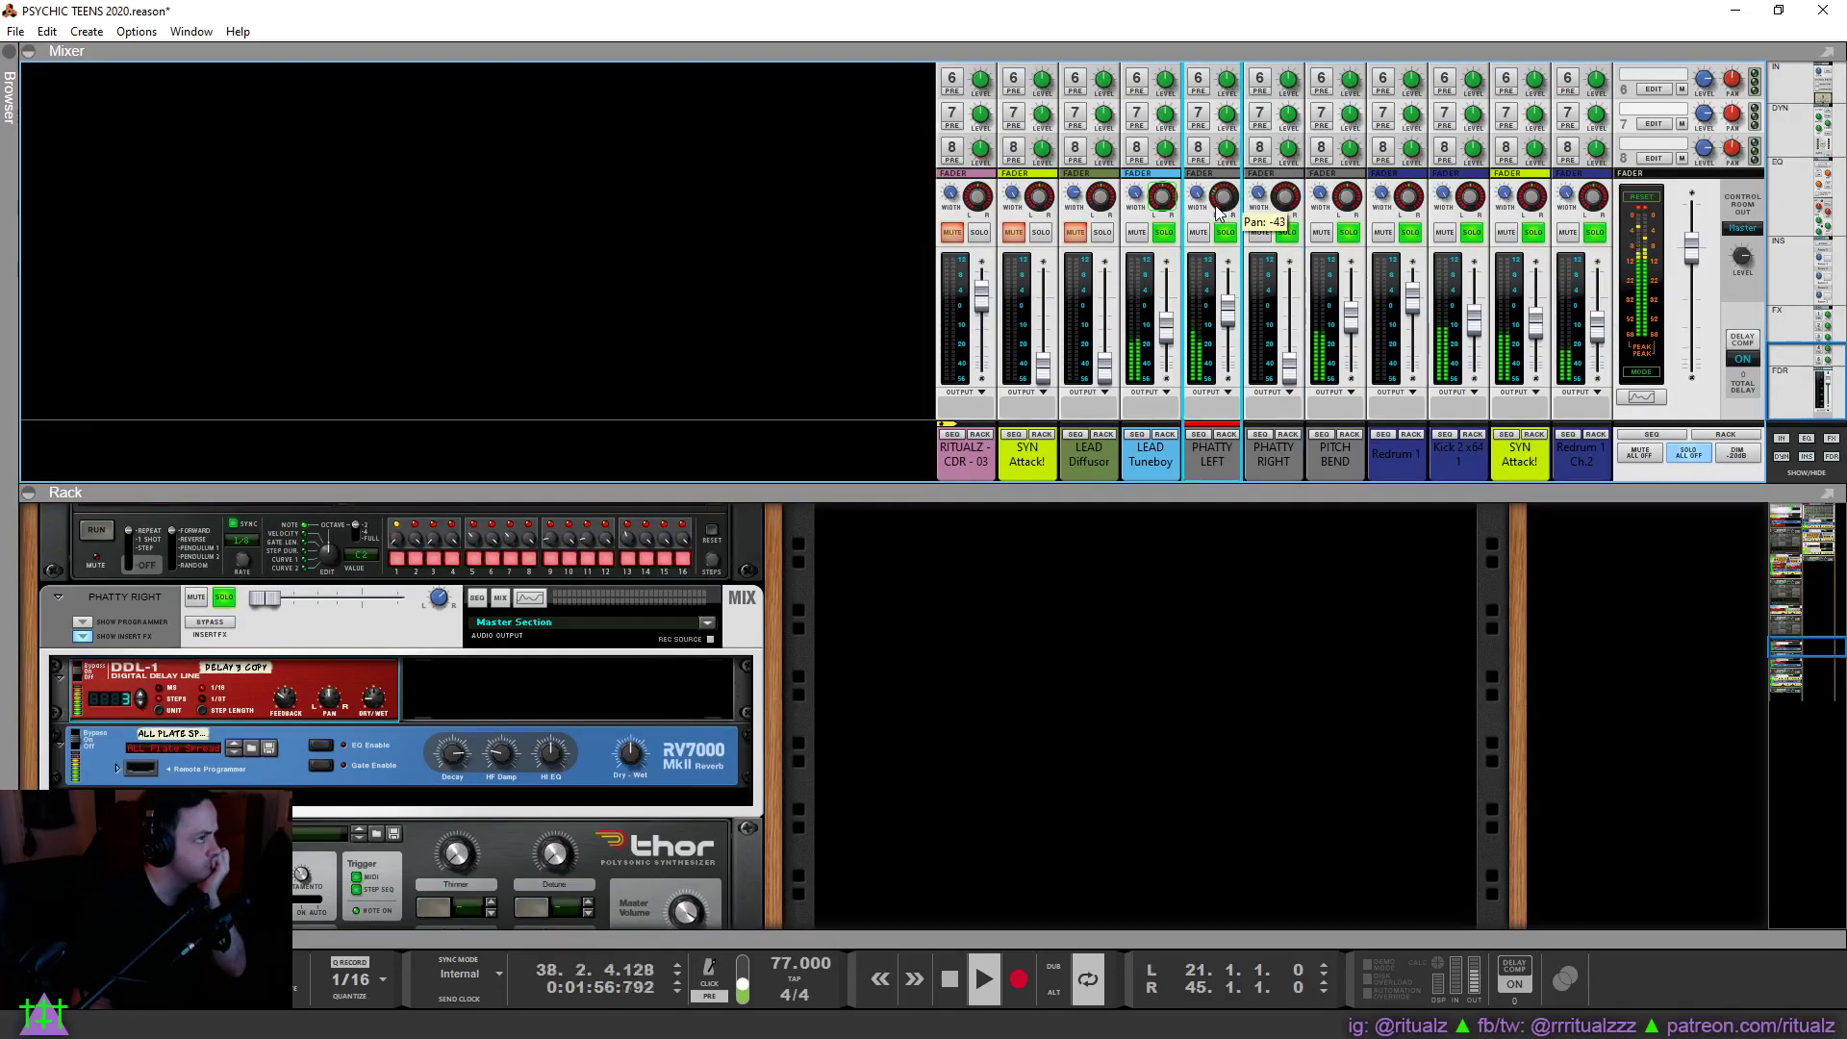
{"action": "left_click", "coordinate": [1289, 199]}
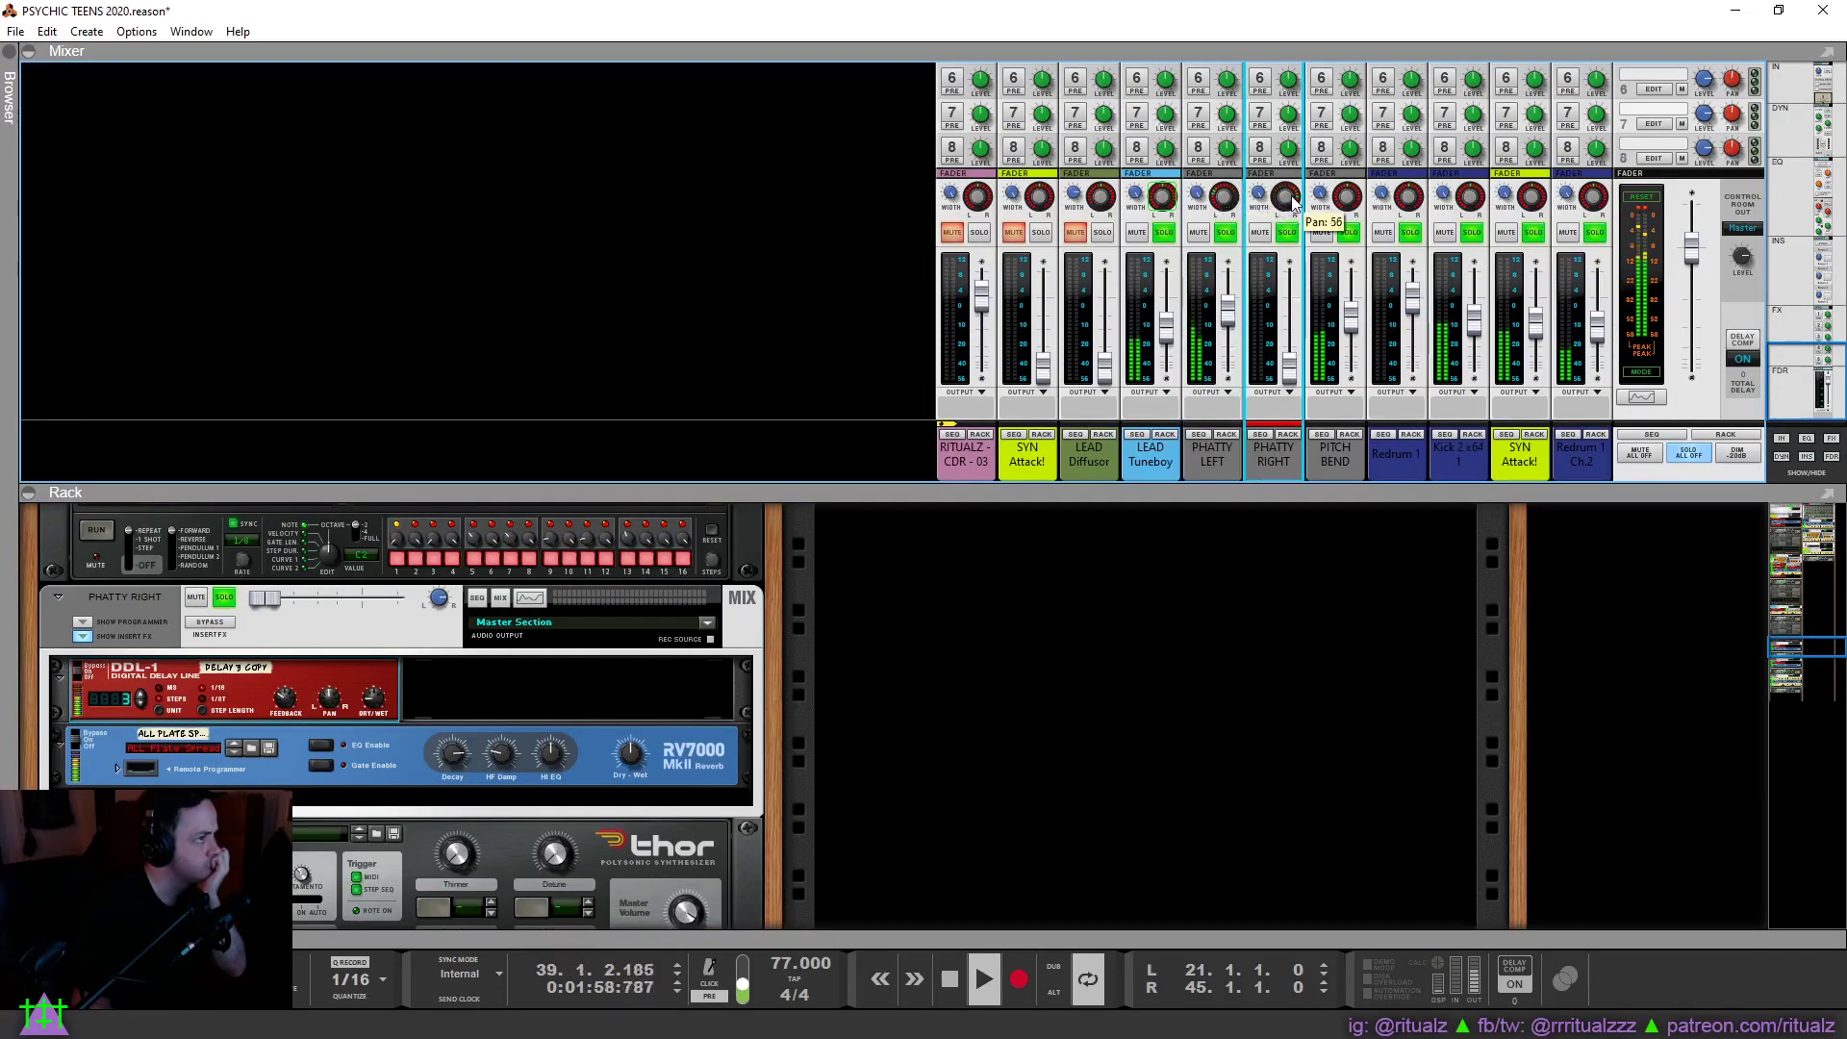
{"action": "left_click_drag", "start_coordinate": [1290, 364], "coordinate": [1307, 318]}
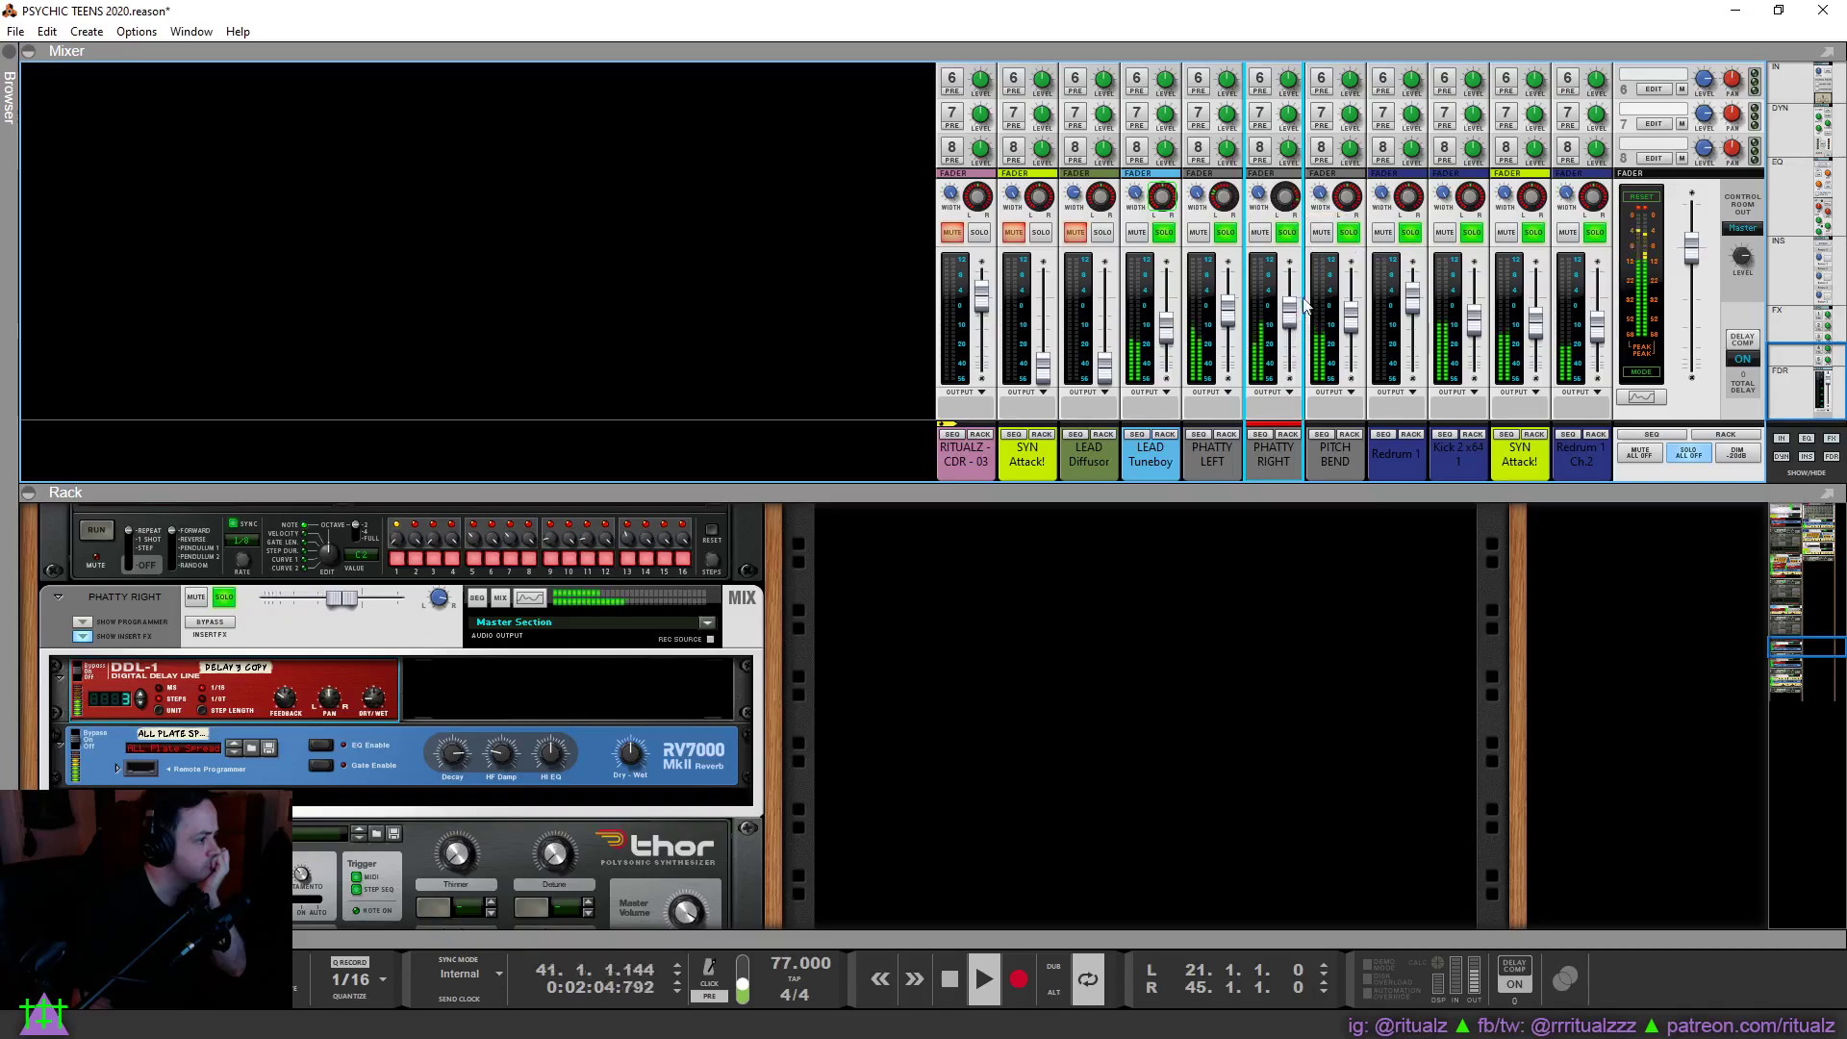
{"action": "mouse_move", "coordinate": [1292, 212]}
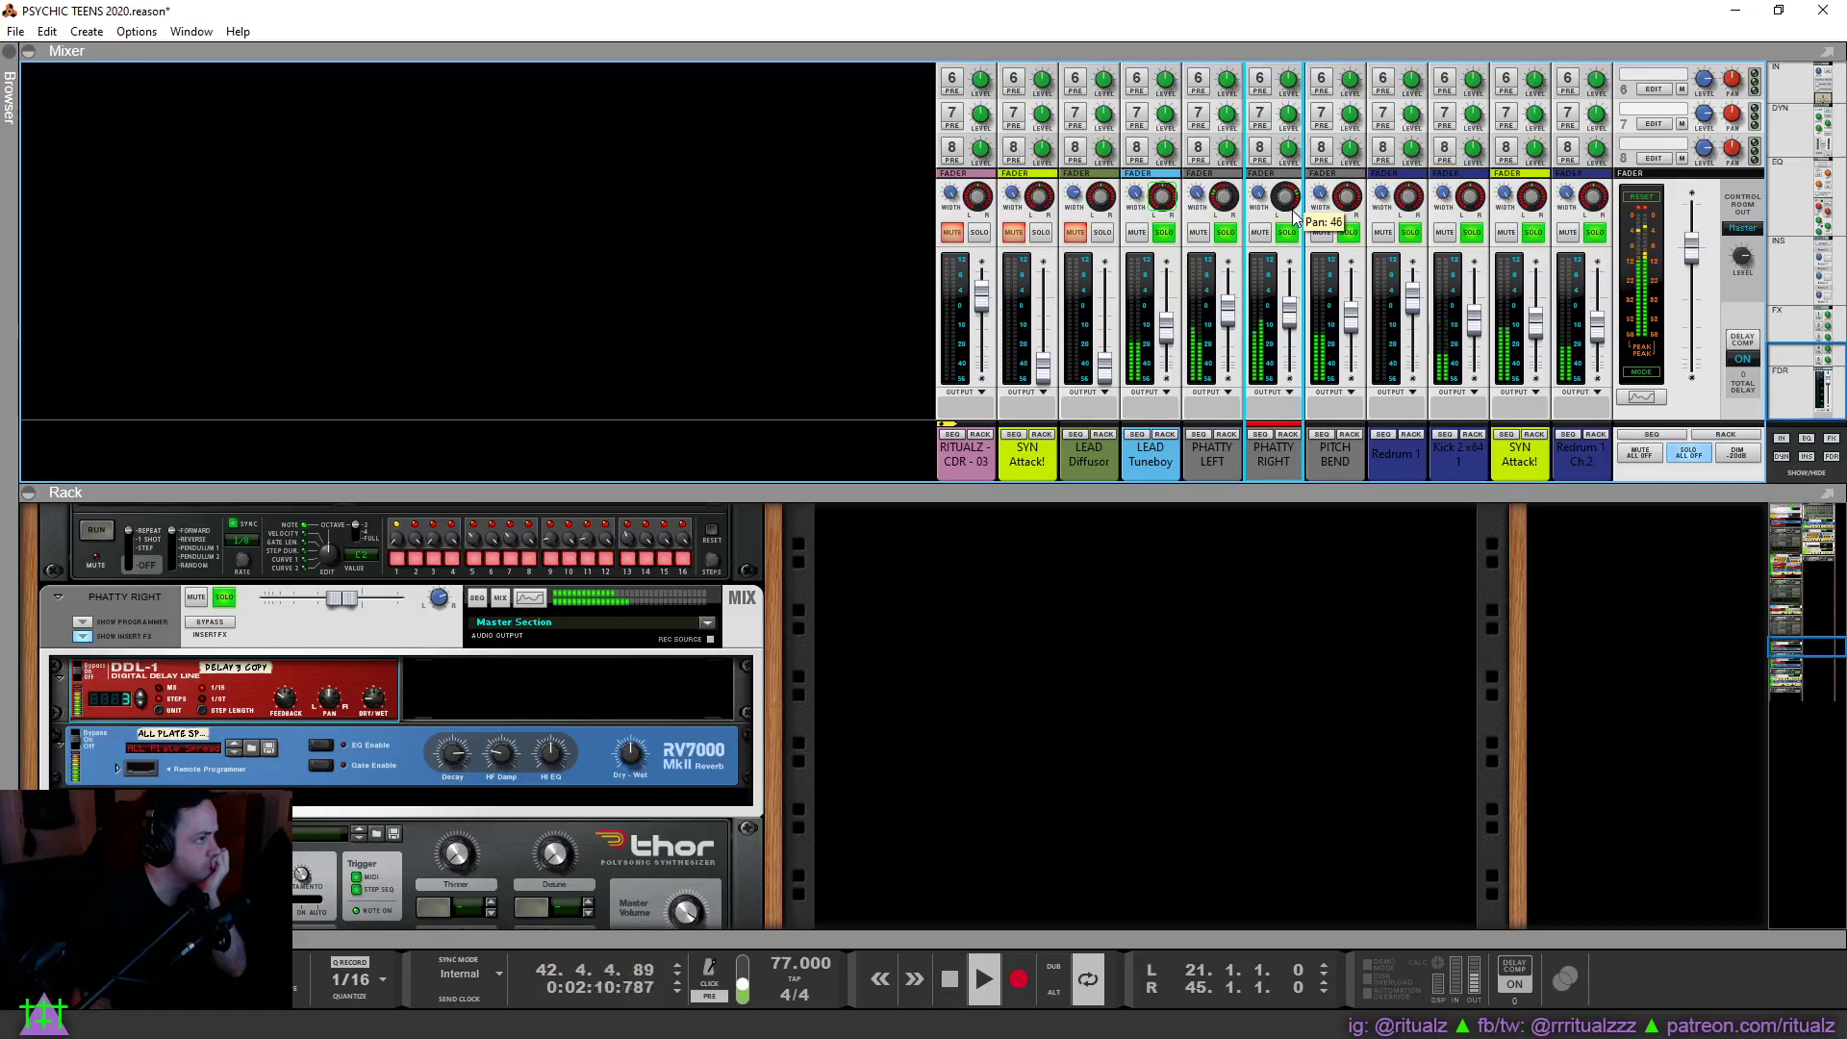
{"action": "mouse_move", "coordinate": [1235, 212]}
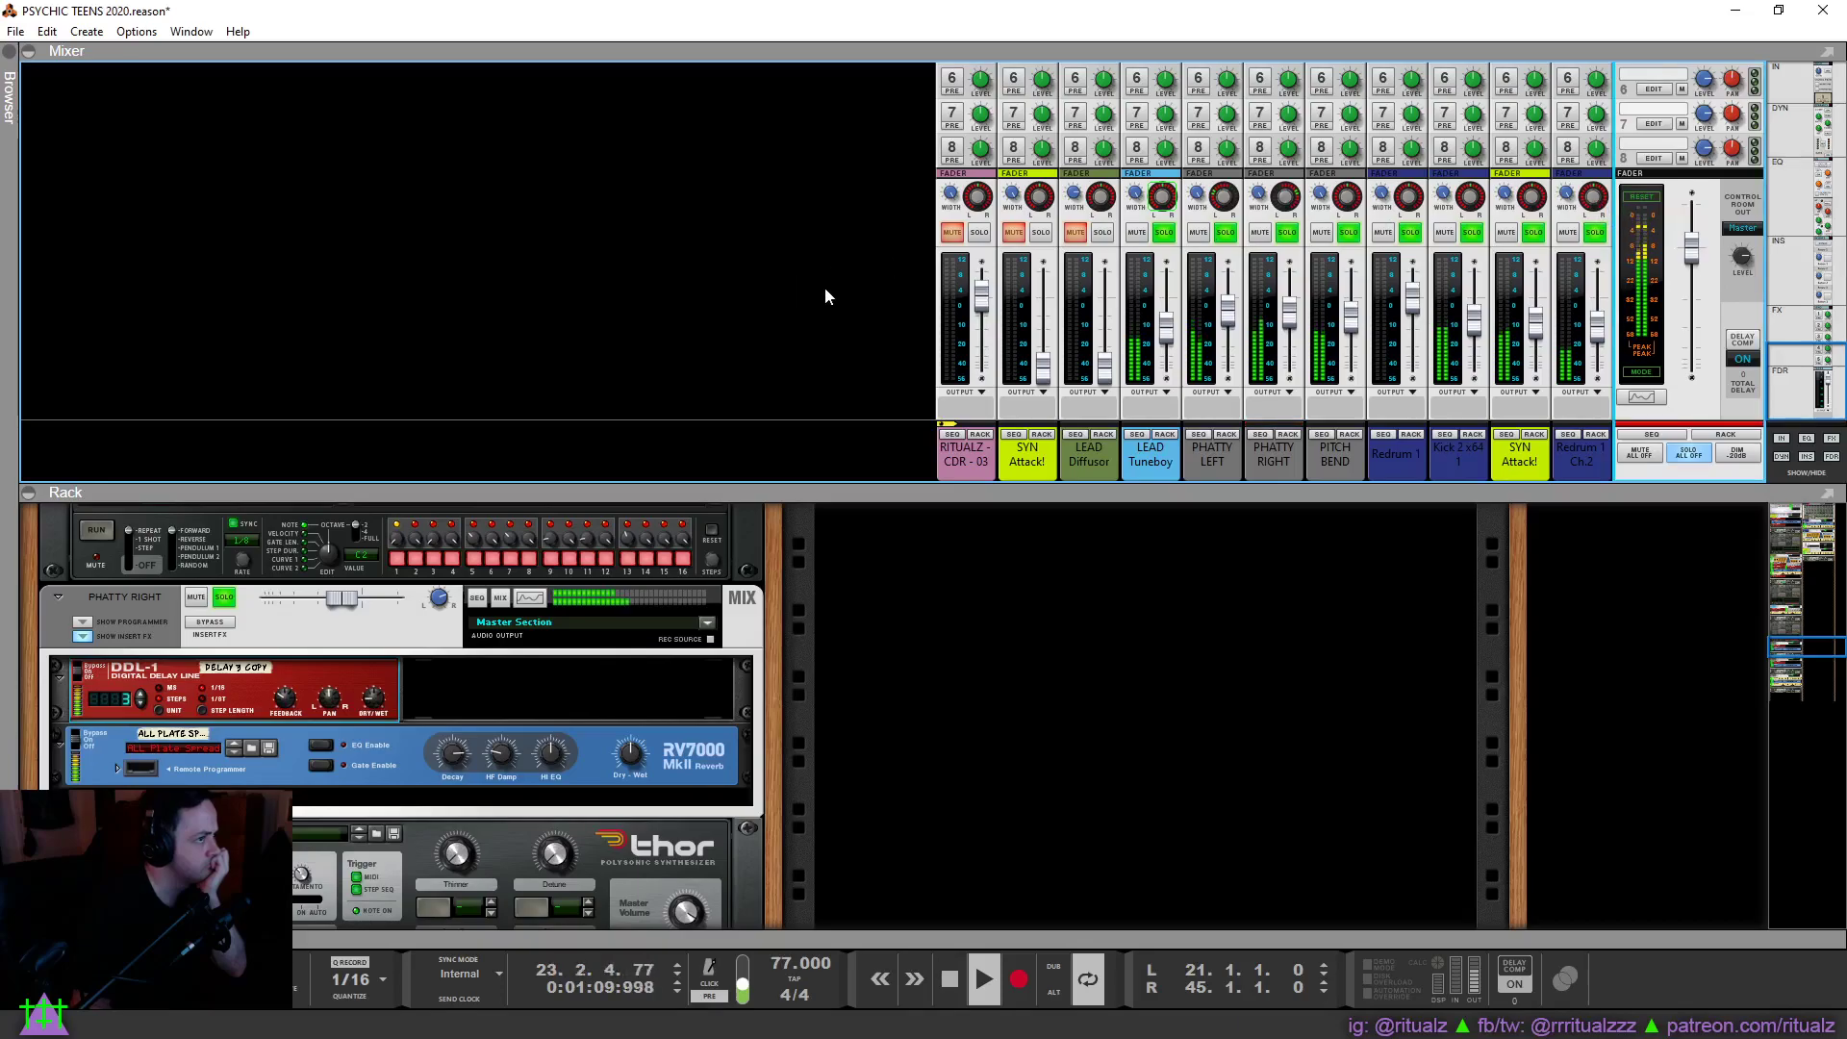
Raise the level of Redrum 1 Ch.2 to −8.00 dB.
{"action": "left_click_drag", "start_coordinate": [1604, 331], "coordinate": [1604, 316]}
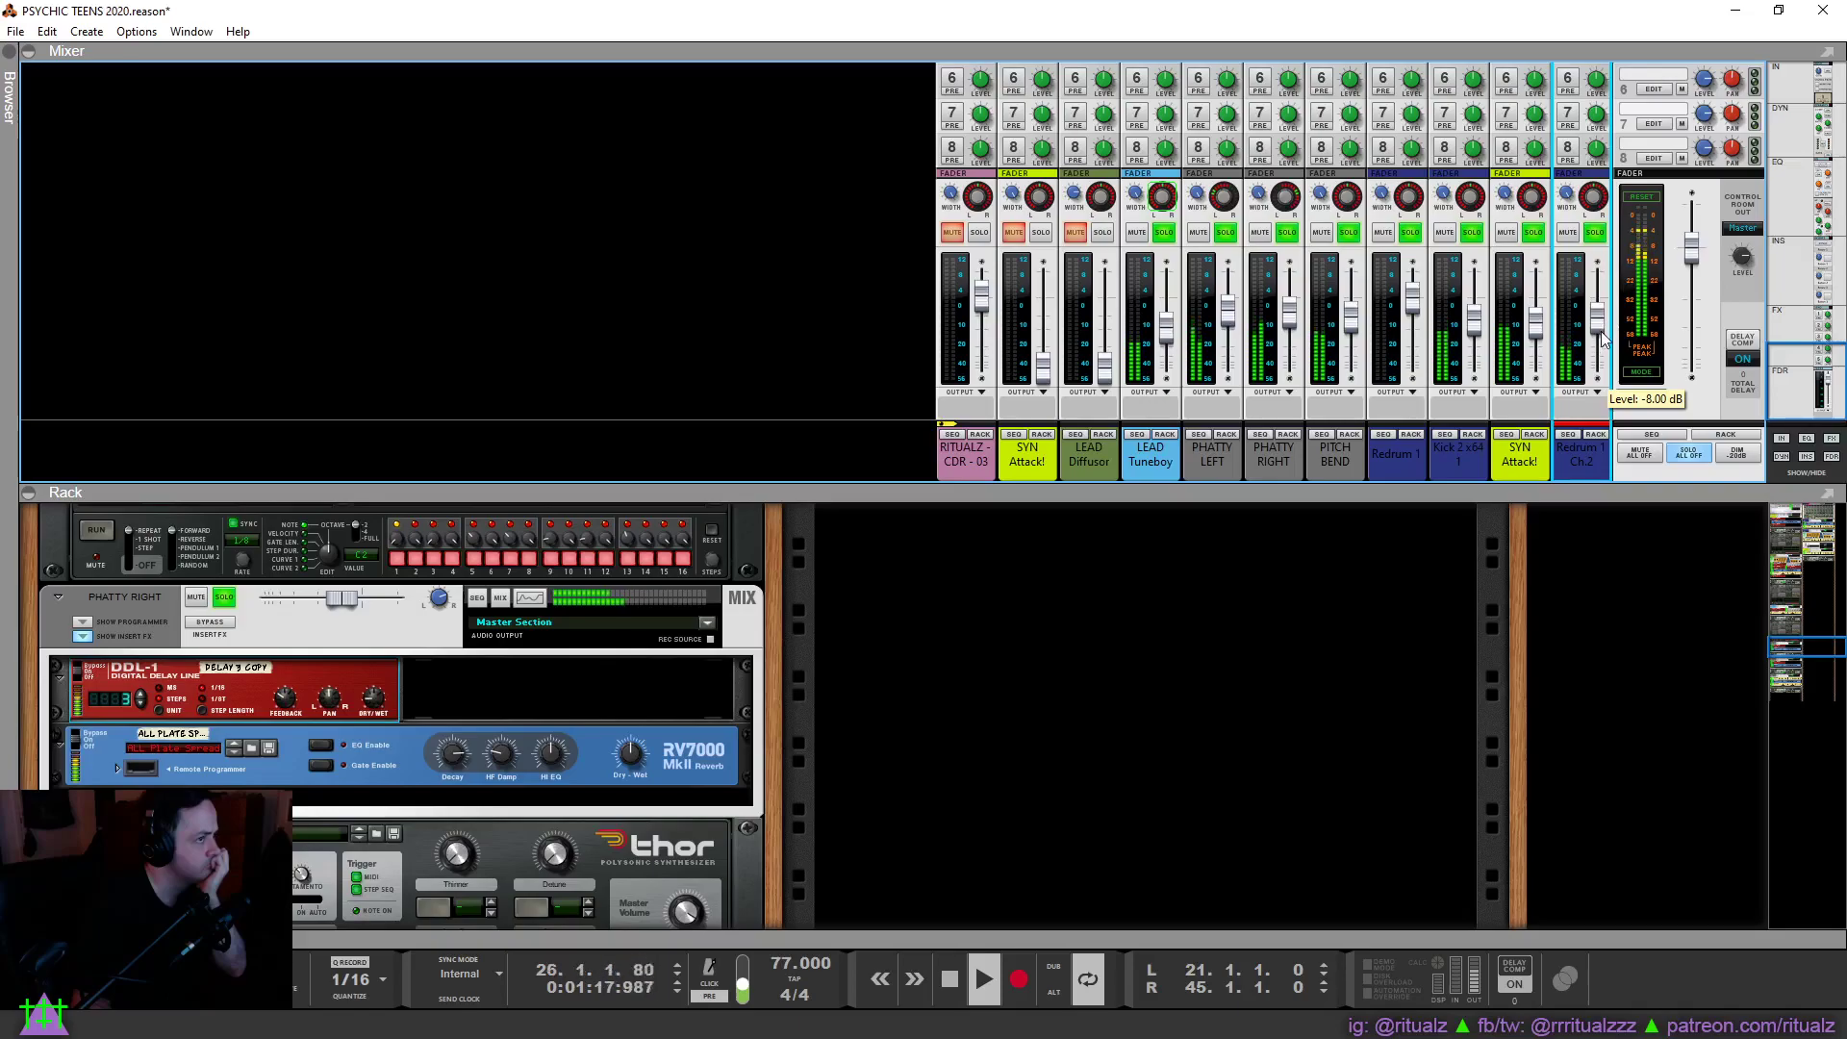
{"action": "left_click", "coordinate": [914, 348]}
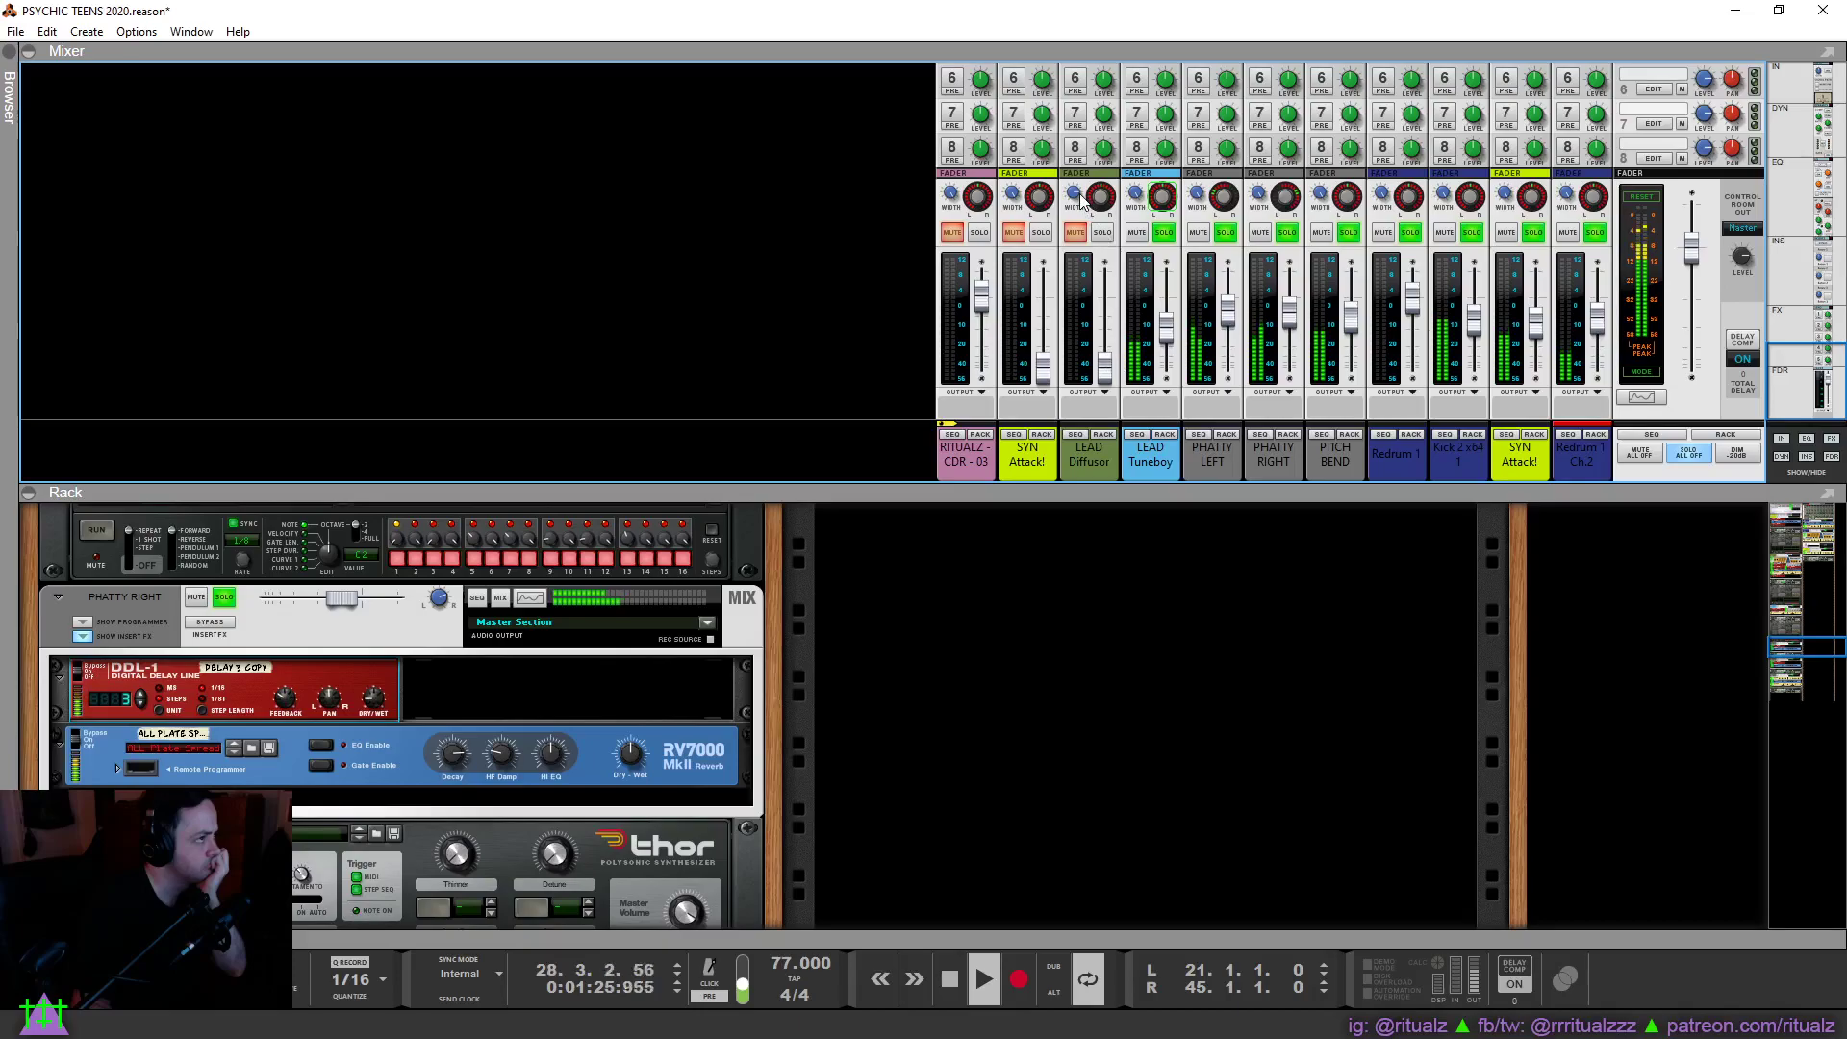
Adjust the stereo width of the PHATTY LEFT and PHATTY RIGHT channels.
{"action": "mouse_move", "coordinate": [1082, 200]}
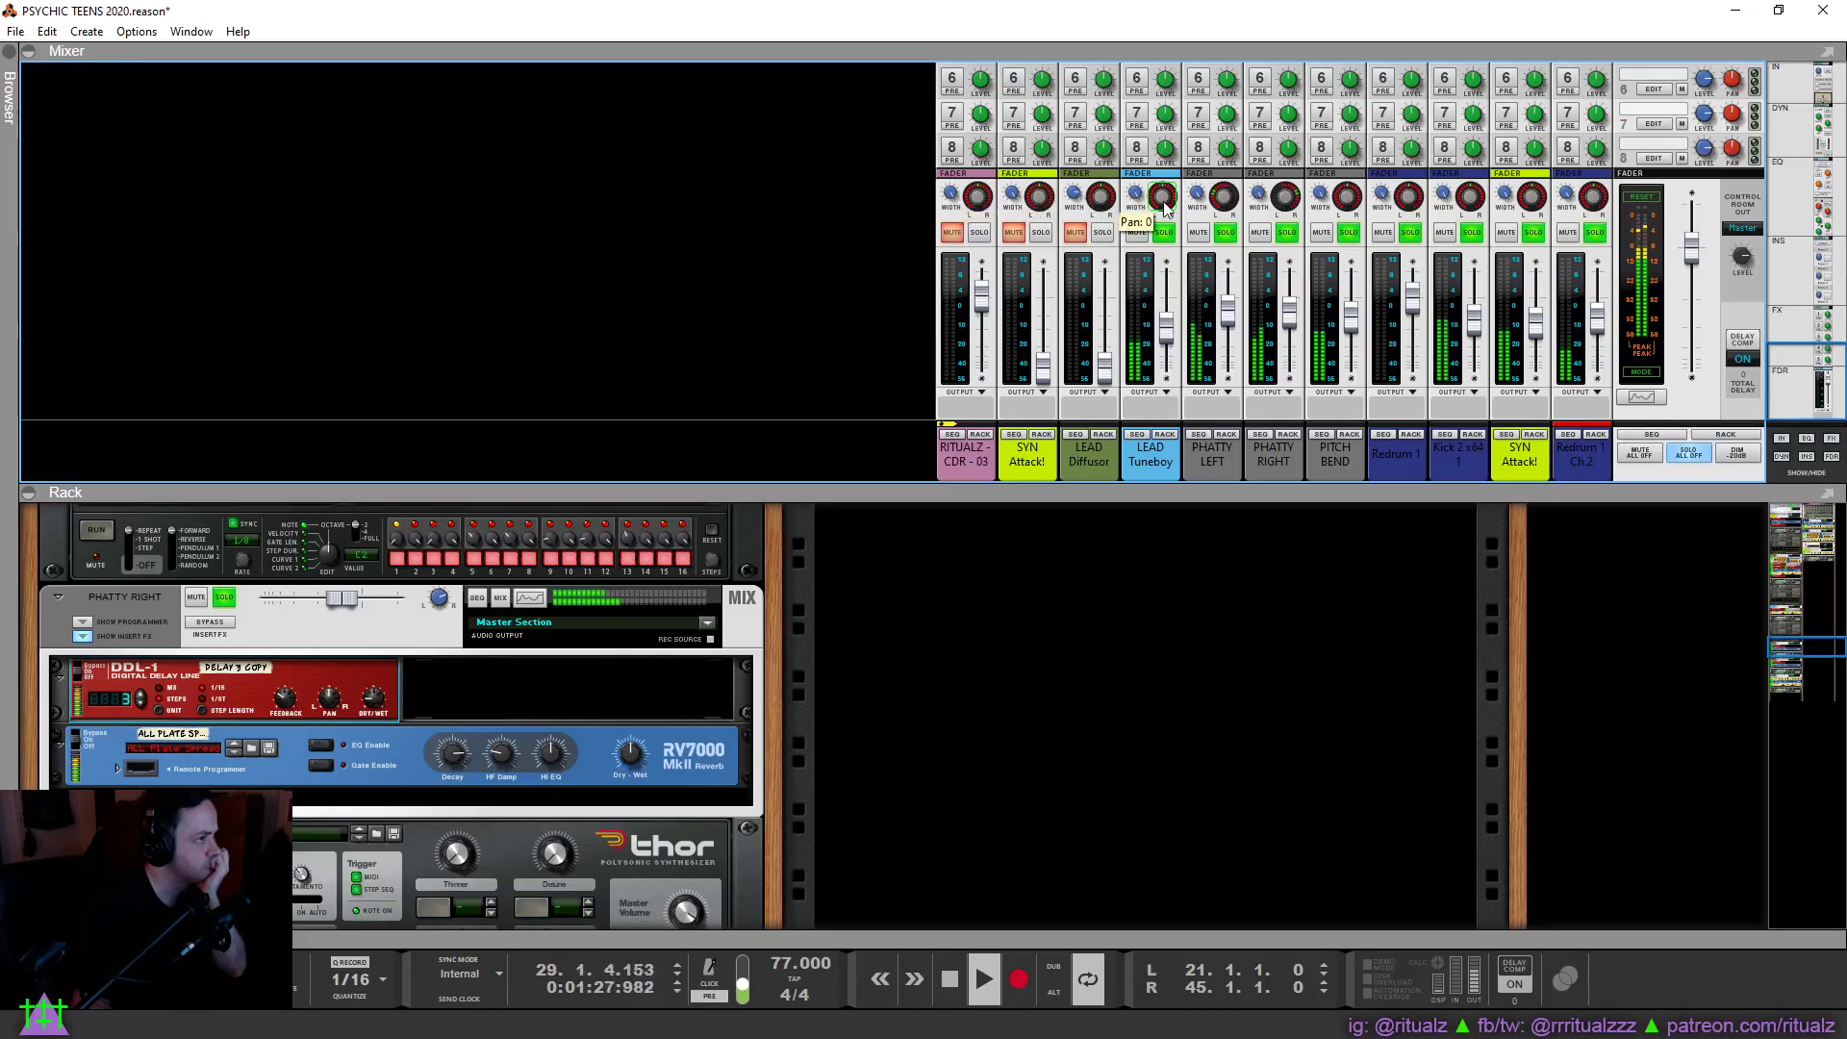
{"action": "left_click", "coordinate": [1198, 199]}
{"action": "left_click_drag", "start_coordinate": [1199, 229], "coordinate": [1200, 247]}
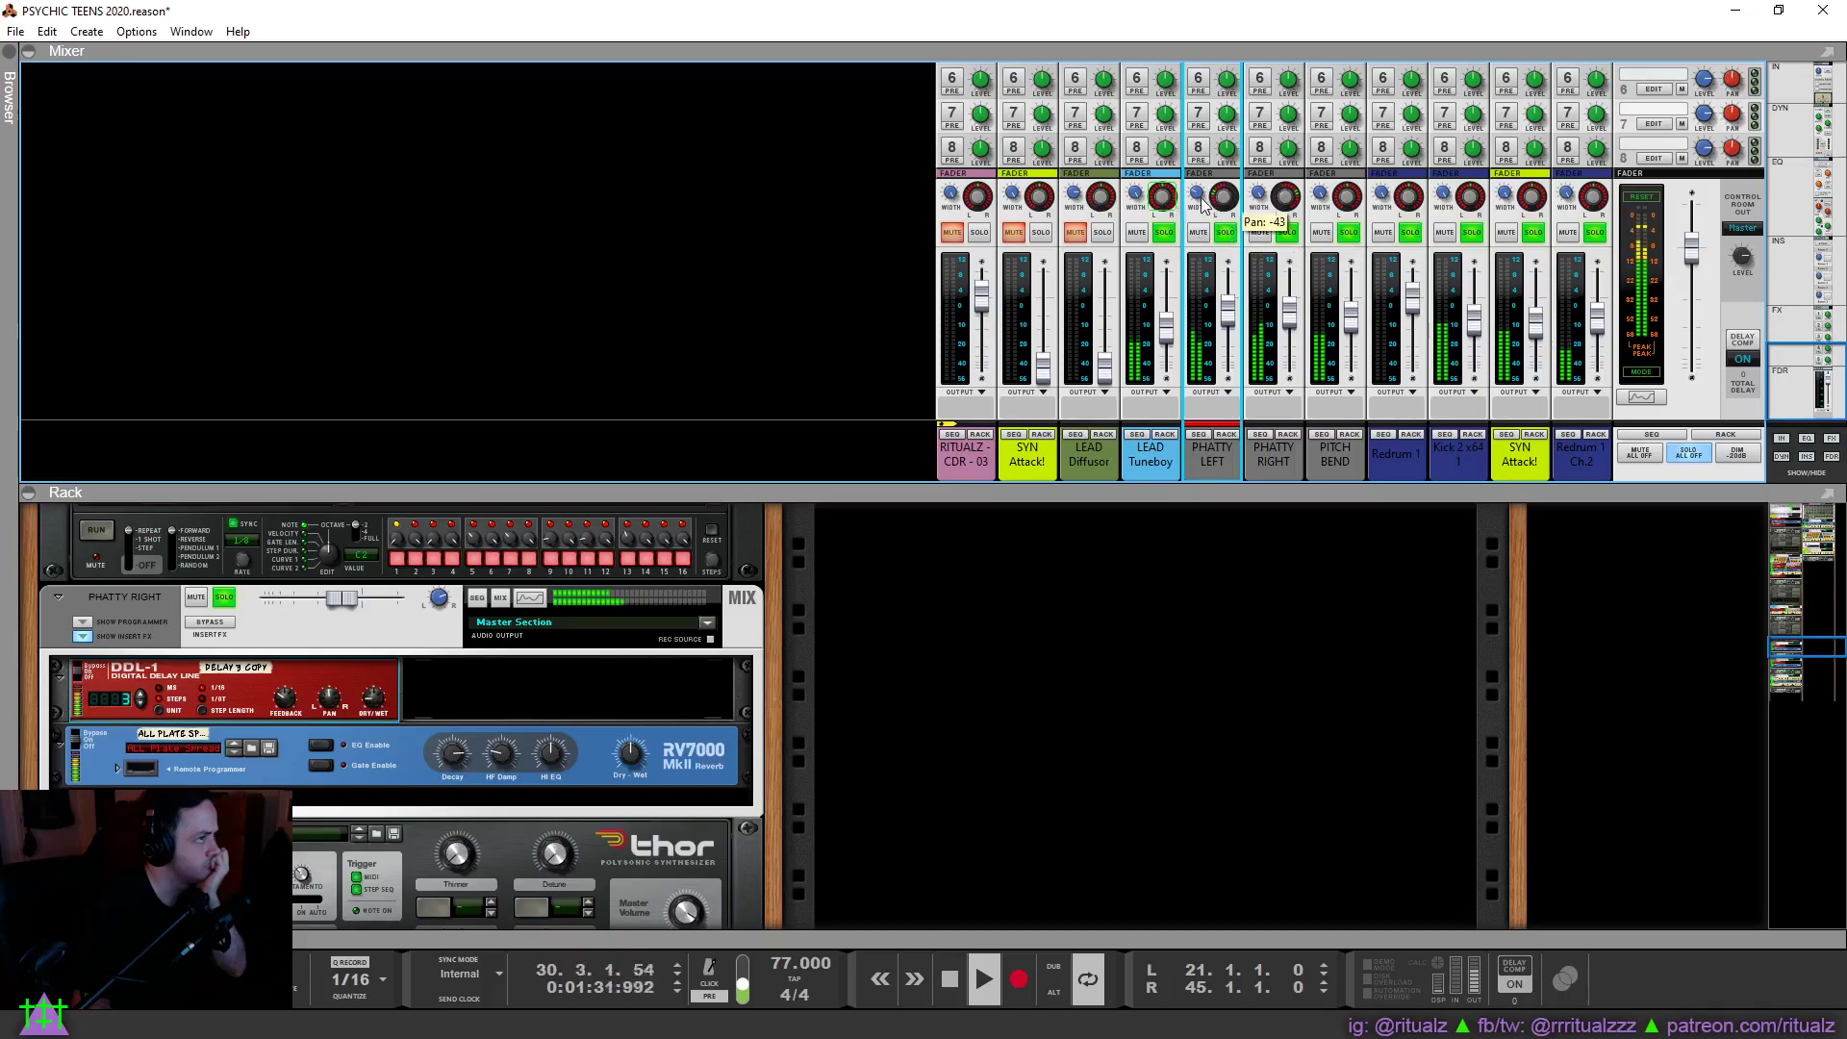
{"action": "mouse_move", "coordinate": [1256, 200]}
{"action": "left_click_drag", "start_coordinate": [1256, 200], "coordinate": [1270, 151]}
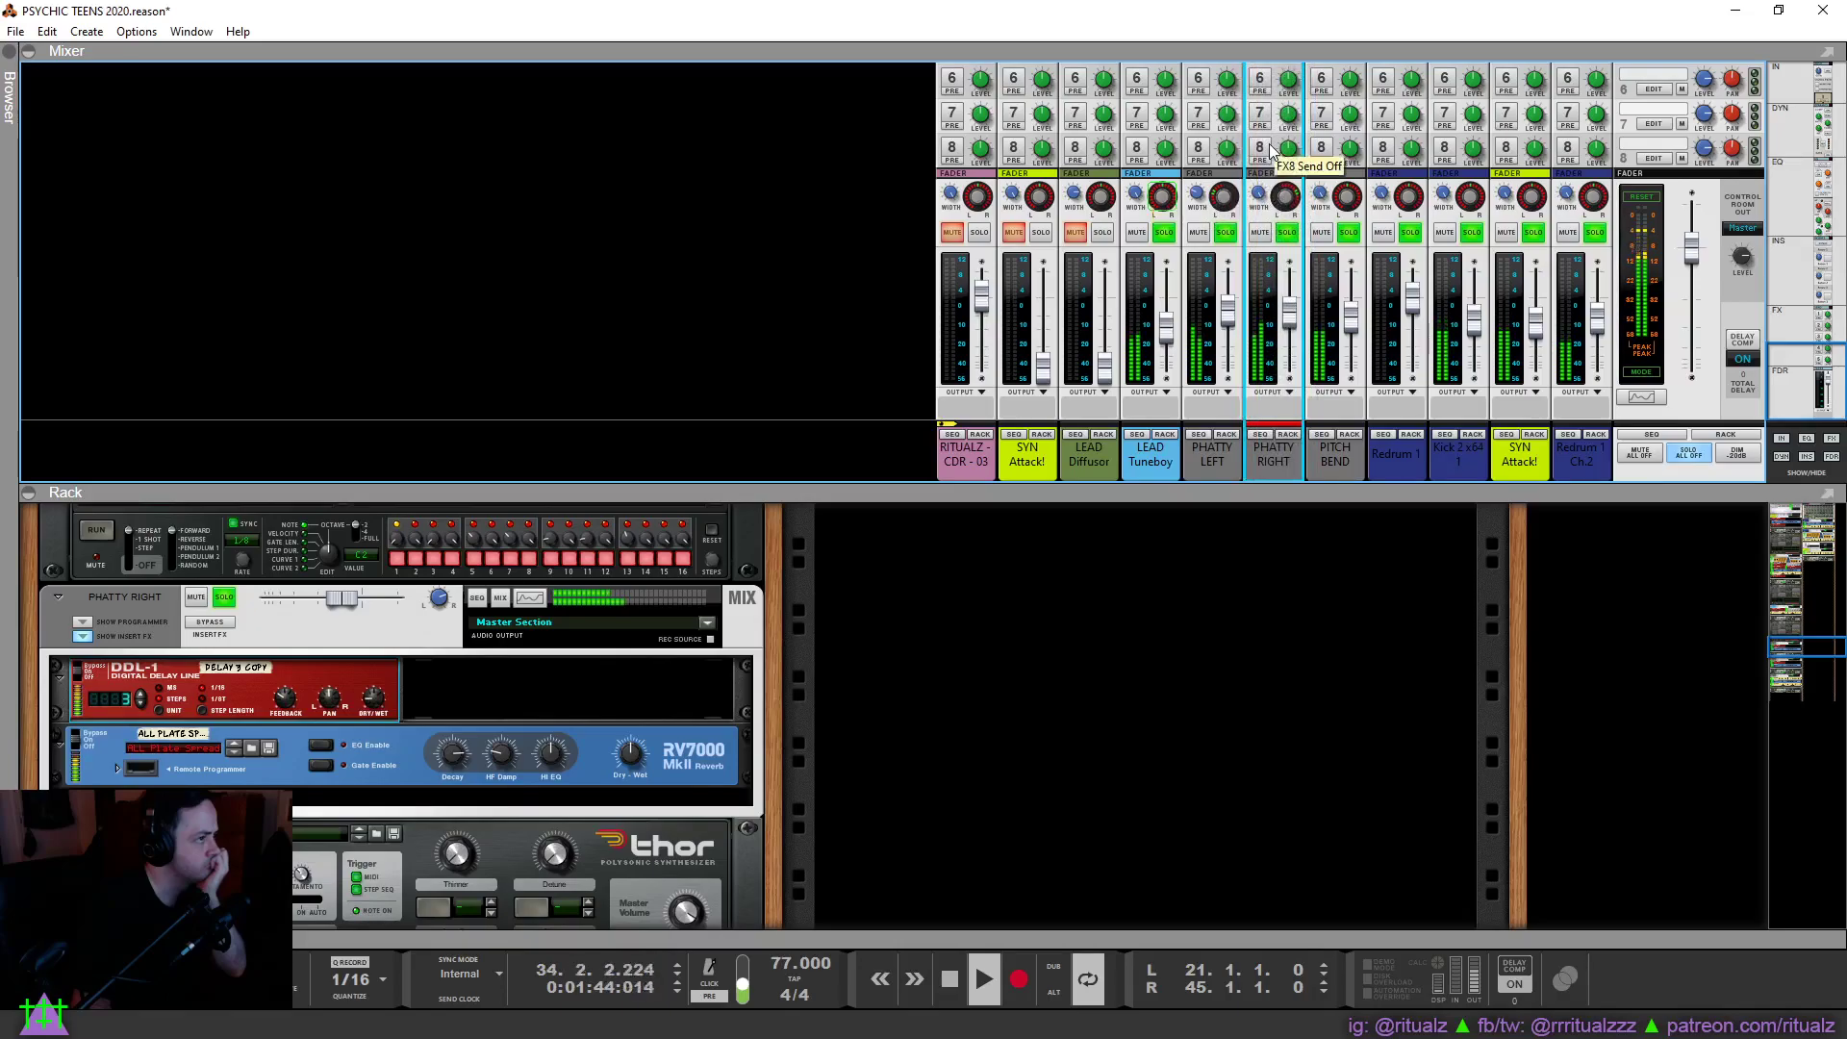
{"action": "left_click", "coordinate": [856, 281]}
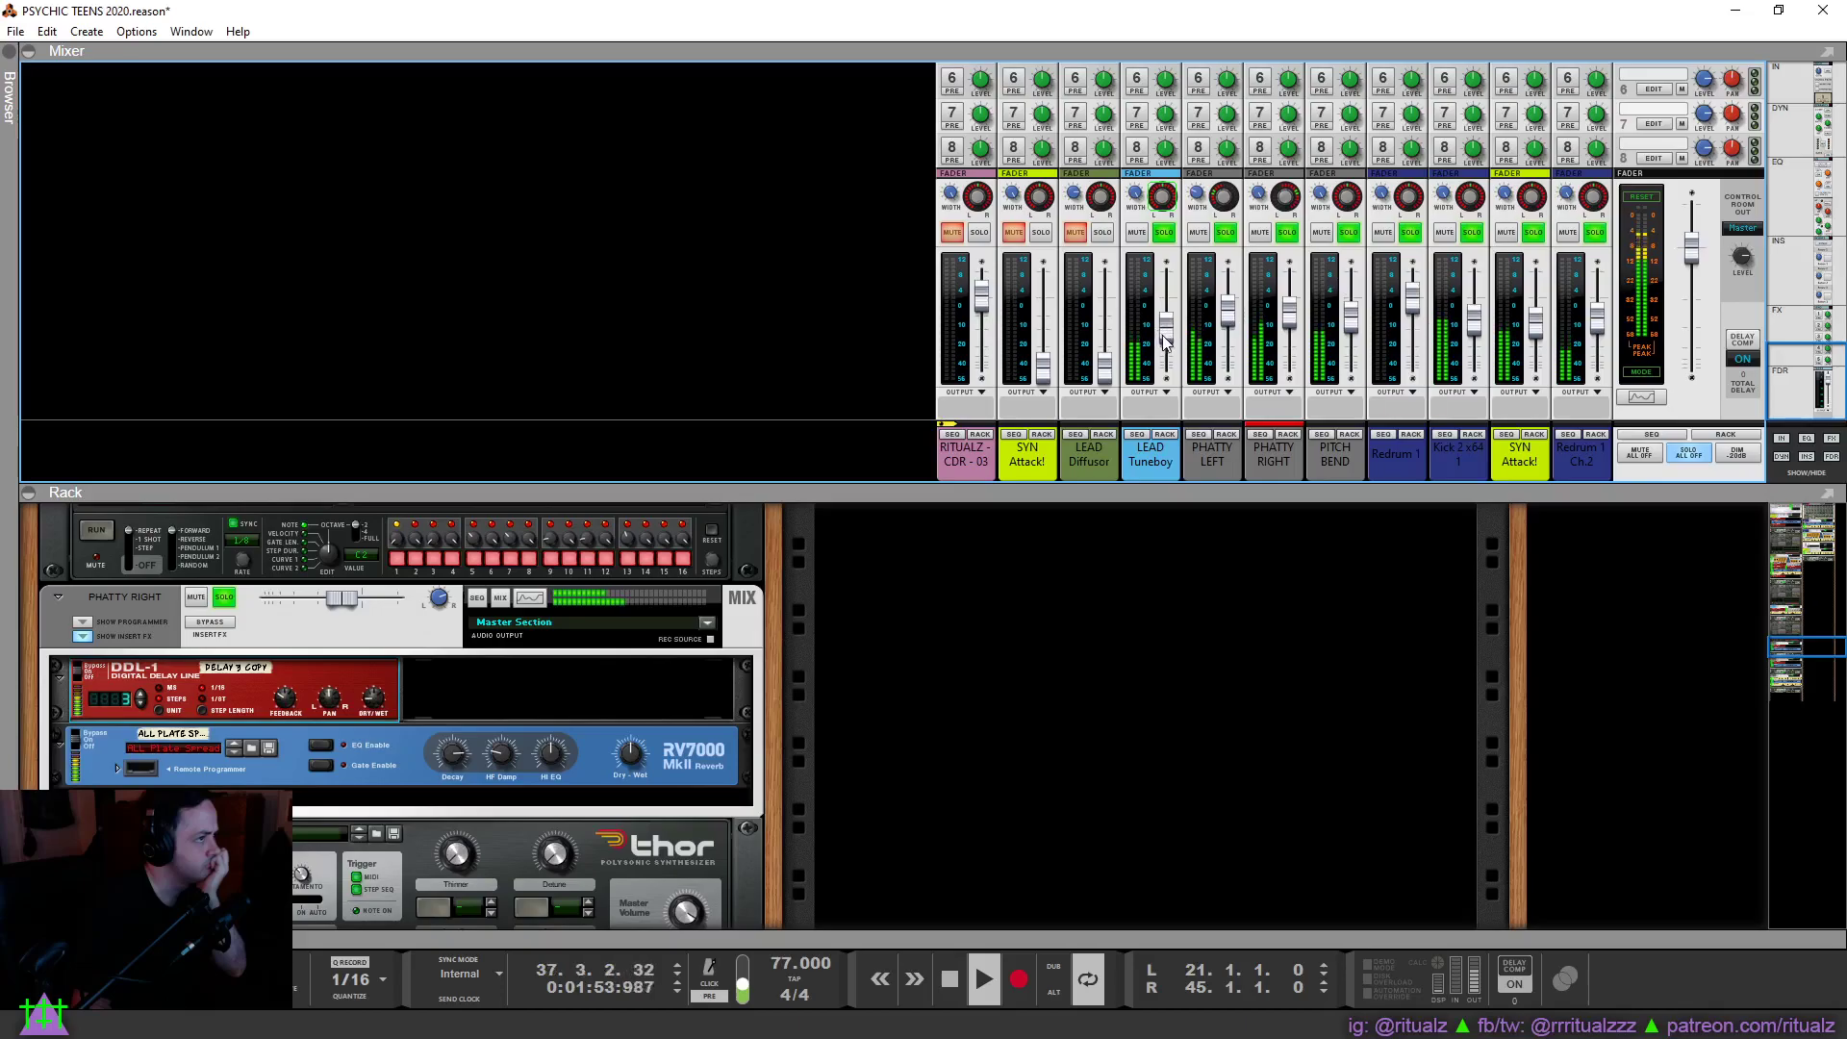
Take LEAD Tuneboy out of solo and boost PITCH BEND's high-mid EQ band by 8.57 dB at 2.51 kHz.
{"action": "left_click", "coordinate": [1165, 233]}
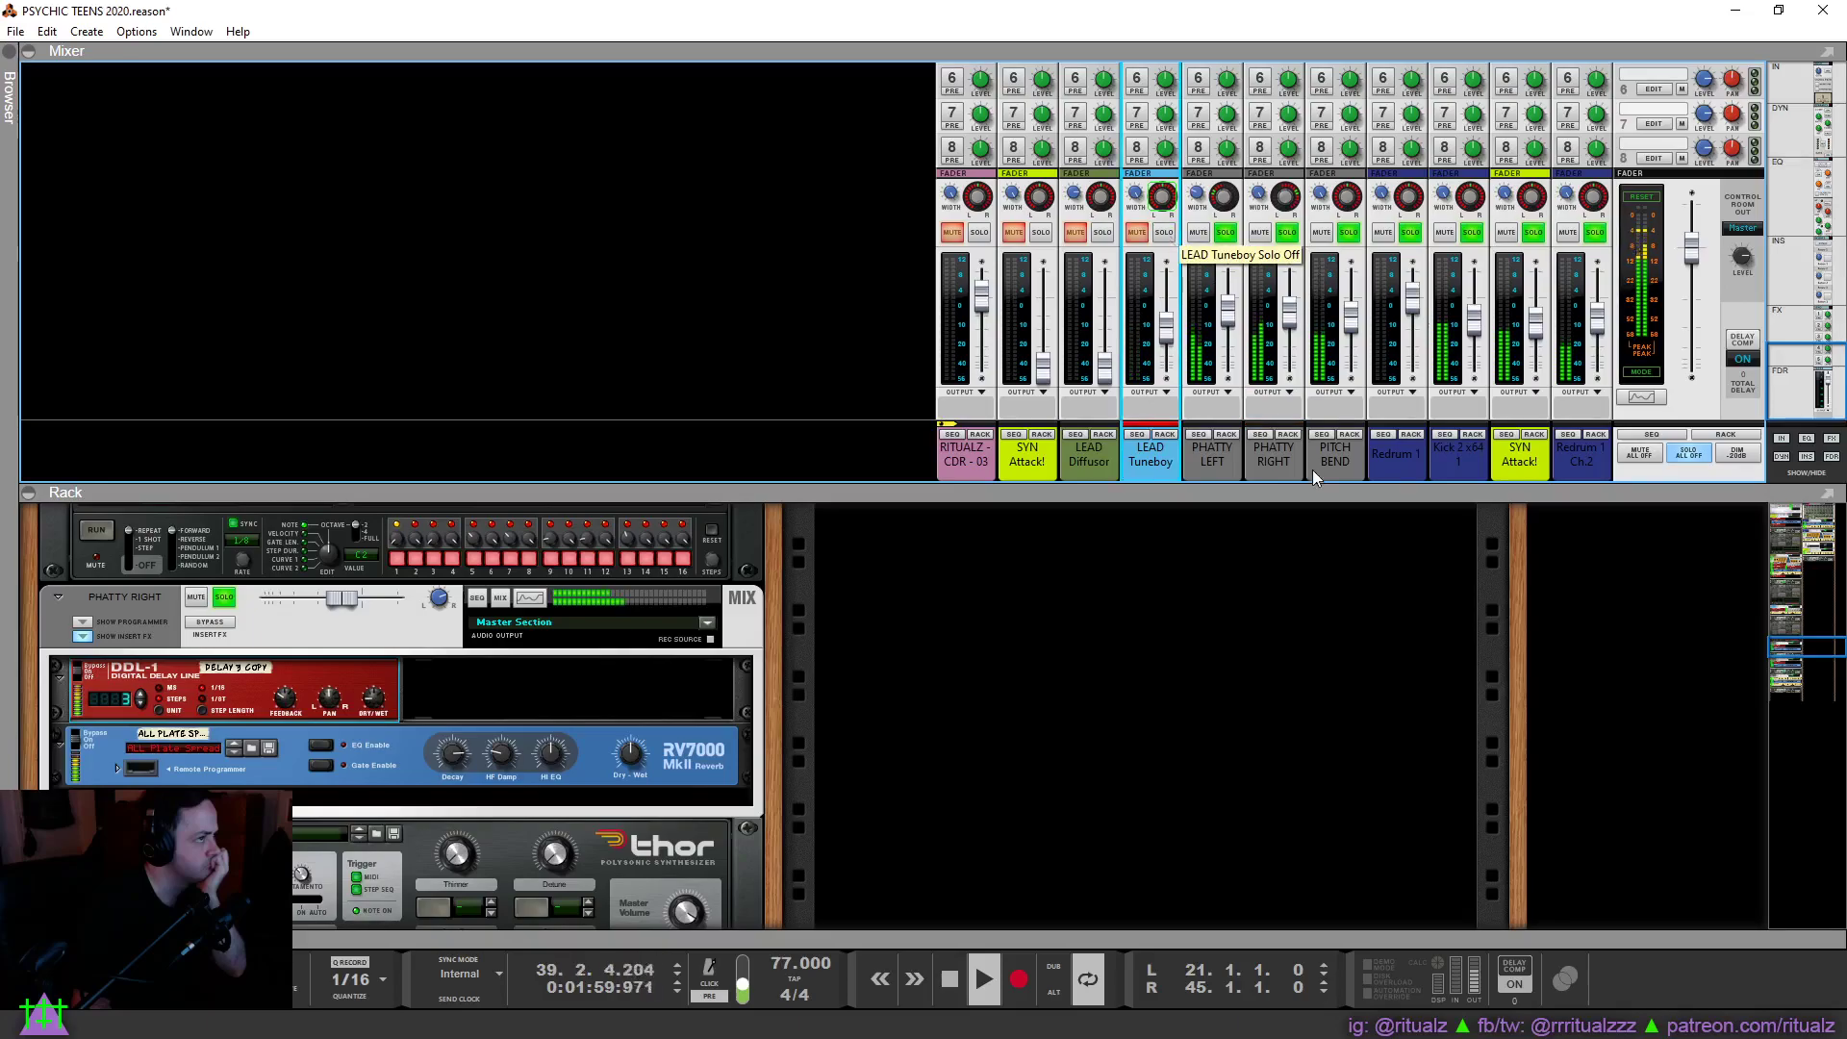
{"action": "left_click", "coordinate": [1342, 470]}
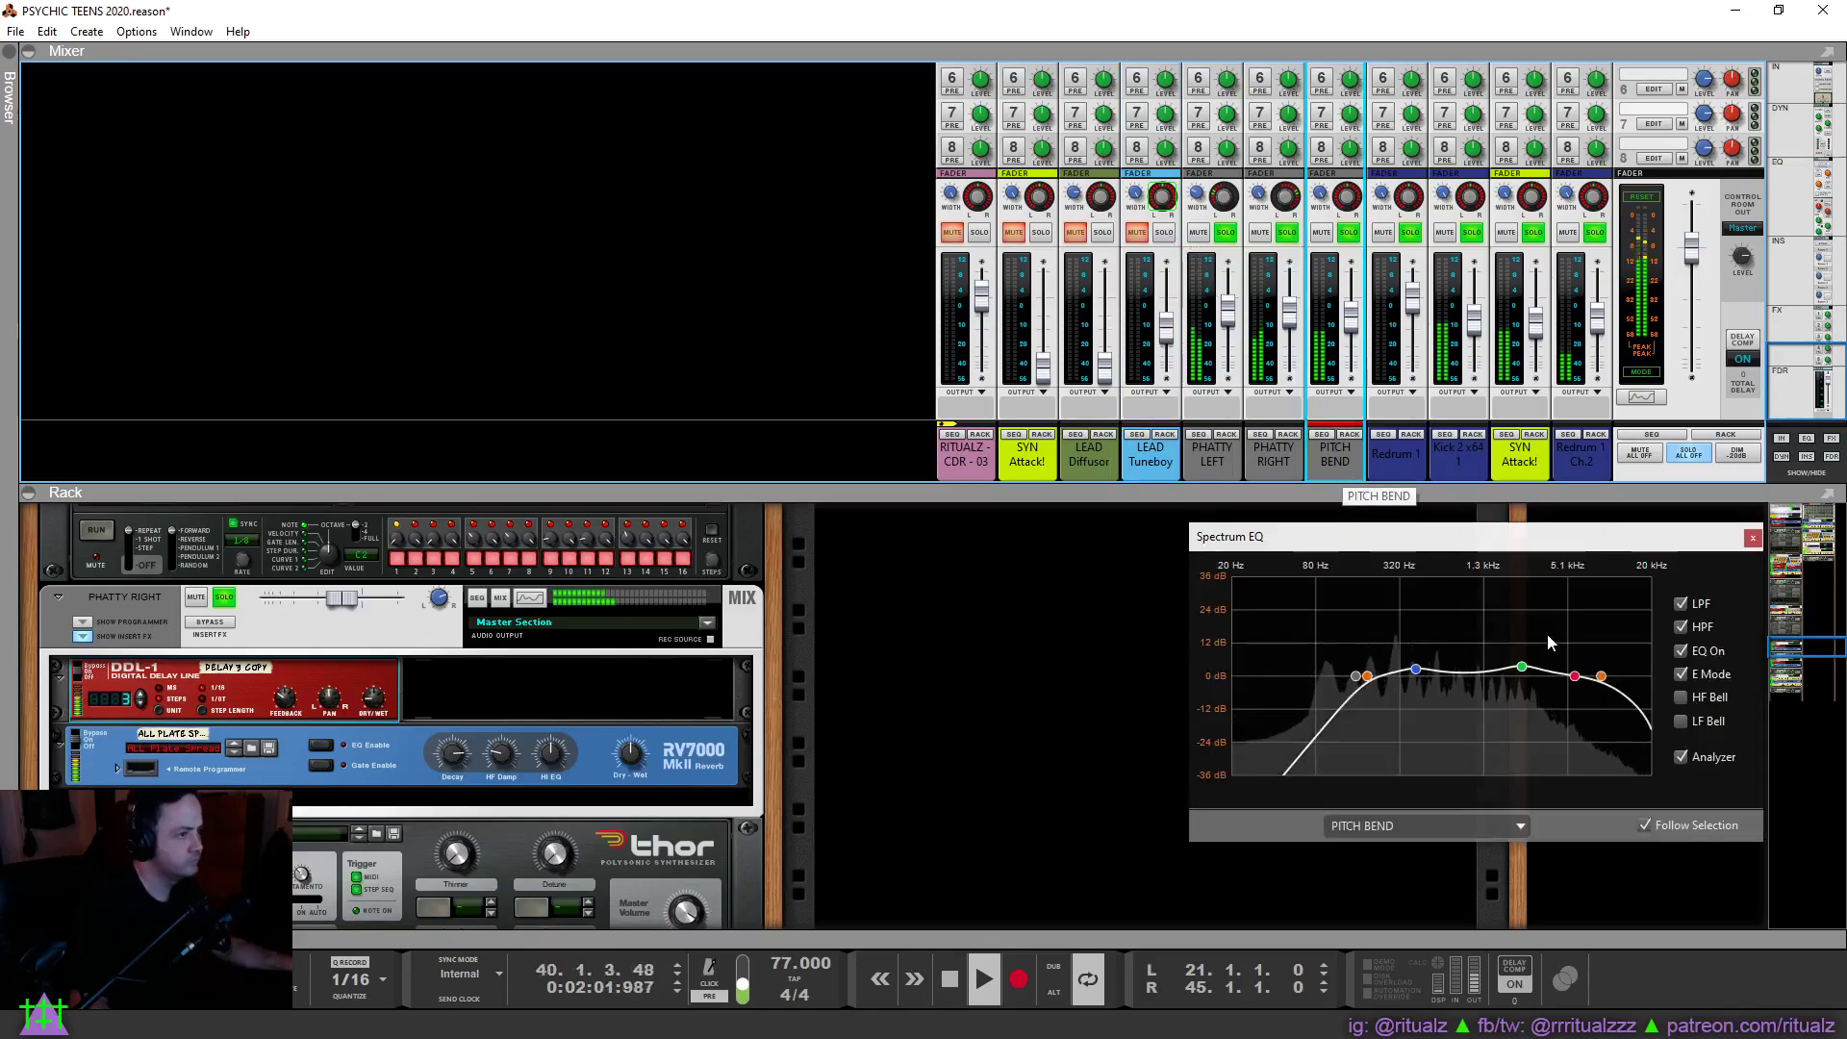
{"action": "left_click_drag", "start_coordinate": [1522, 666], "coordinate": [1533, 597]}
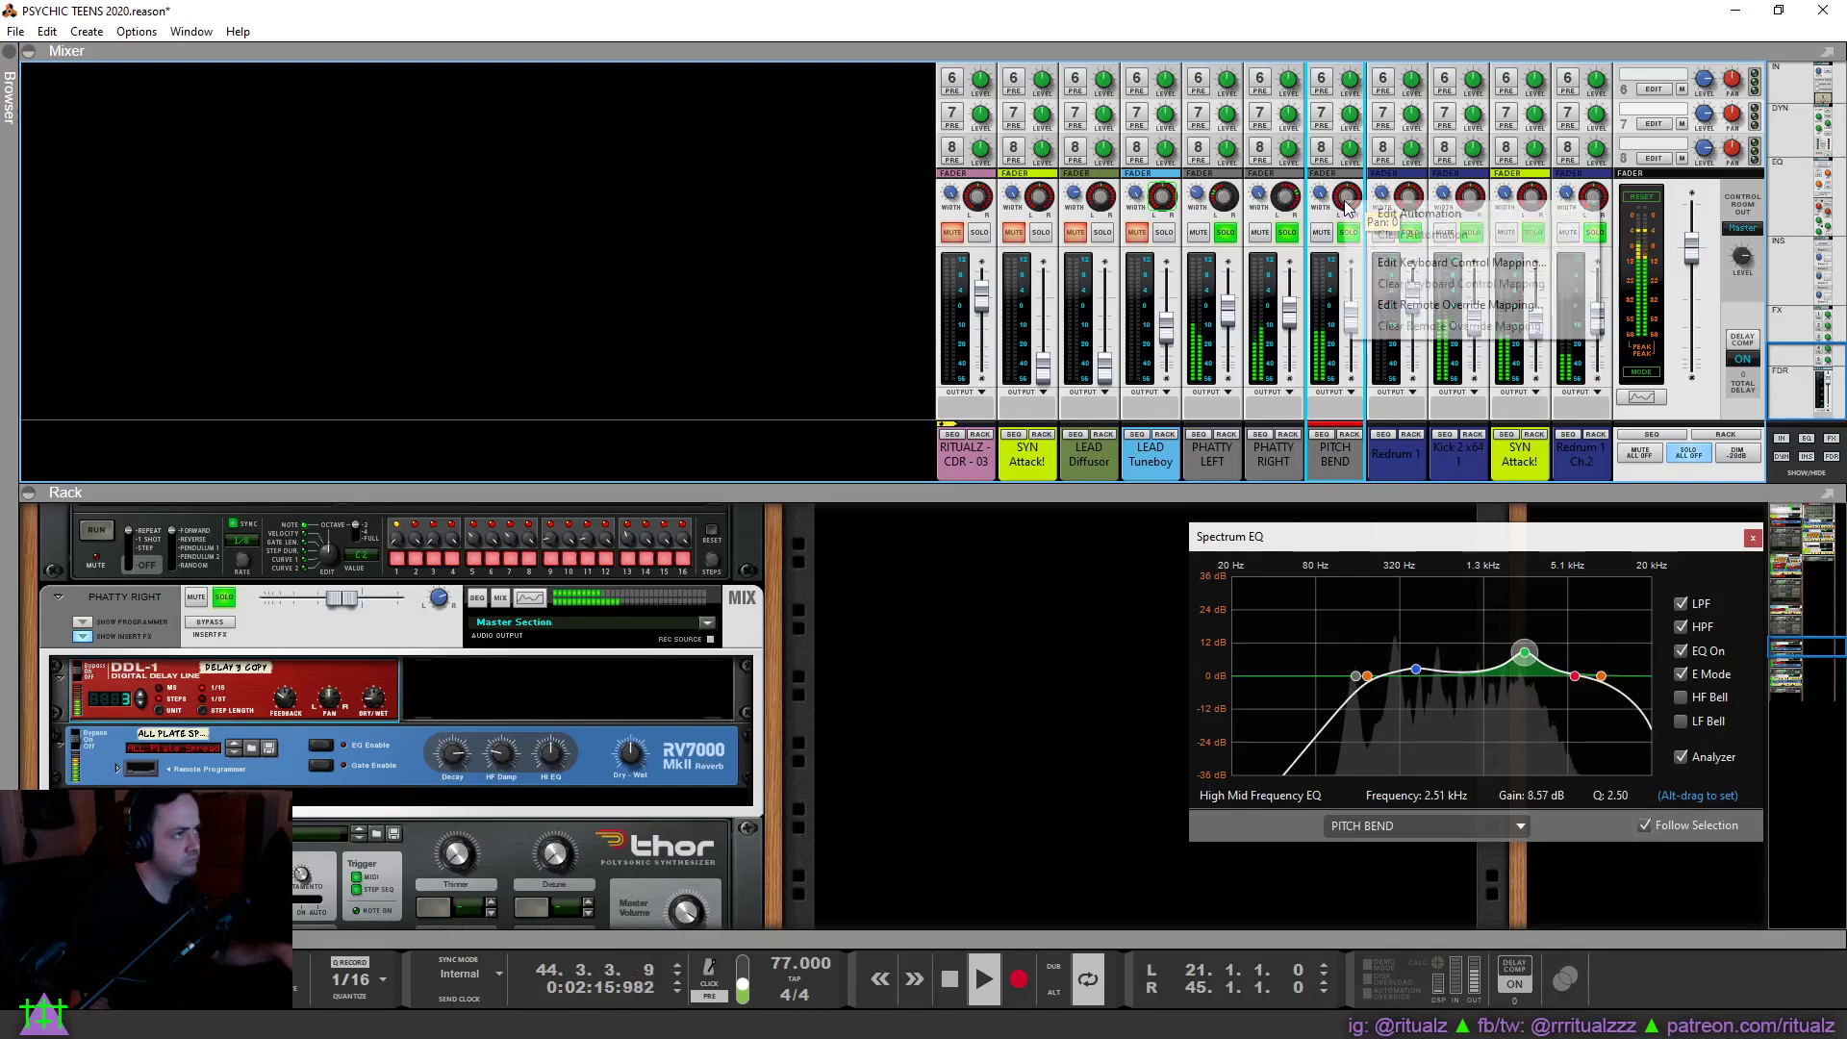
Create a pan automation clip for PITCH BEND from bar 21 to 45 with a value of 24 near its start.
{"action": "key", "text": "F7"}
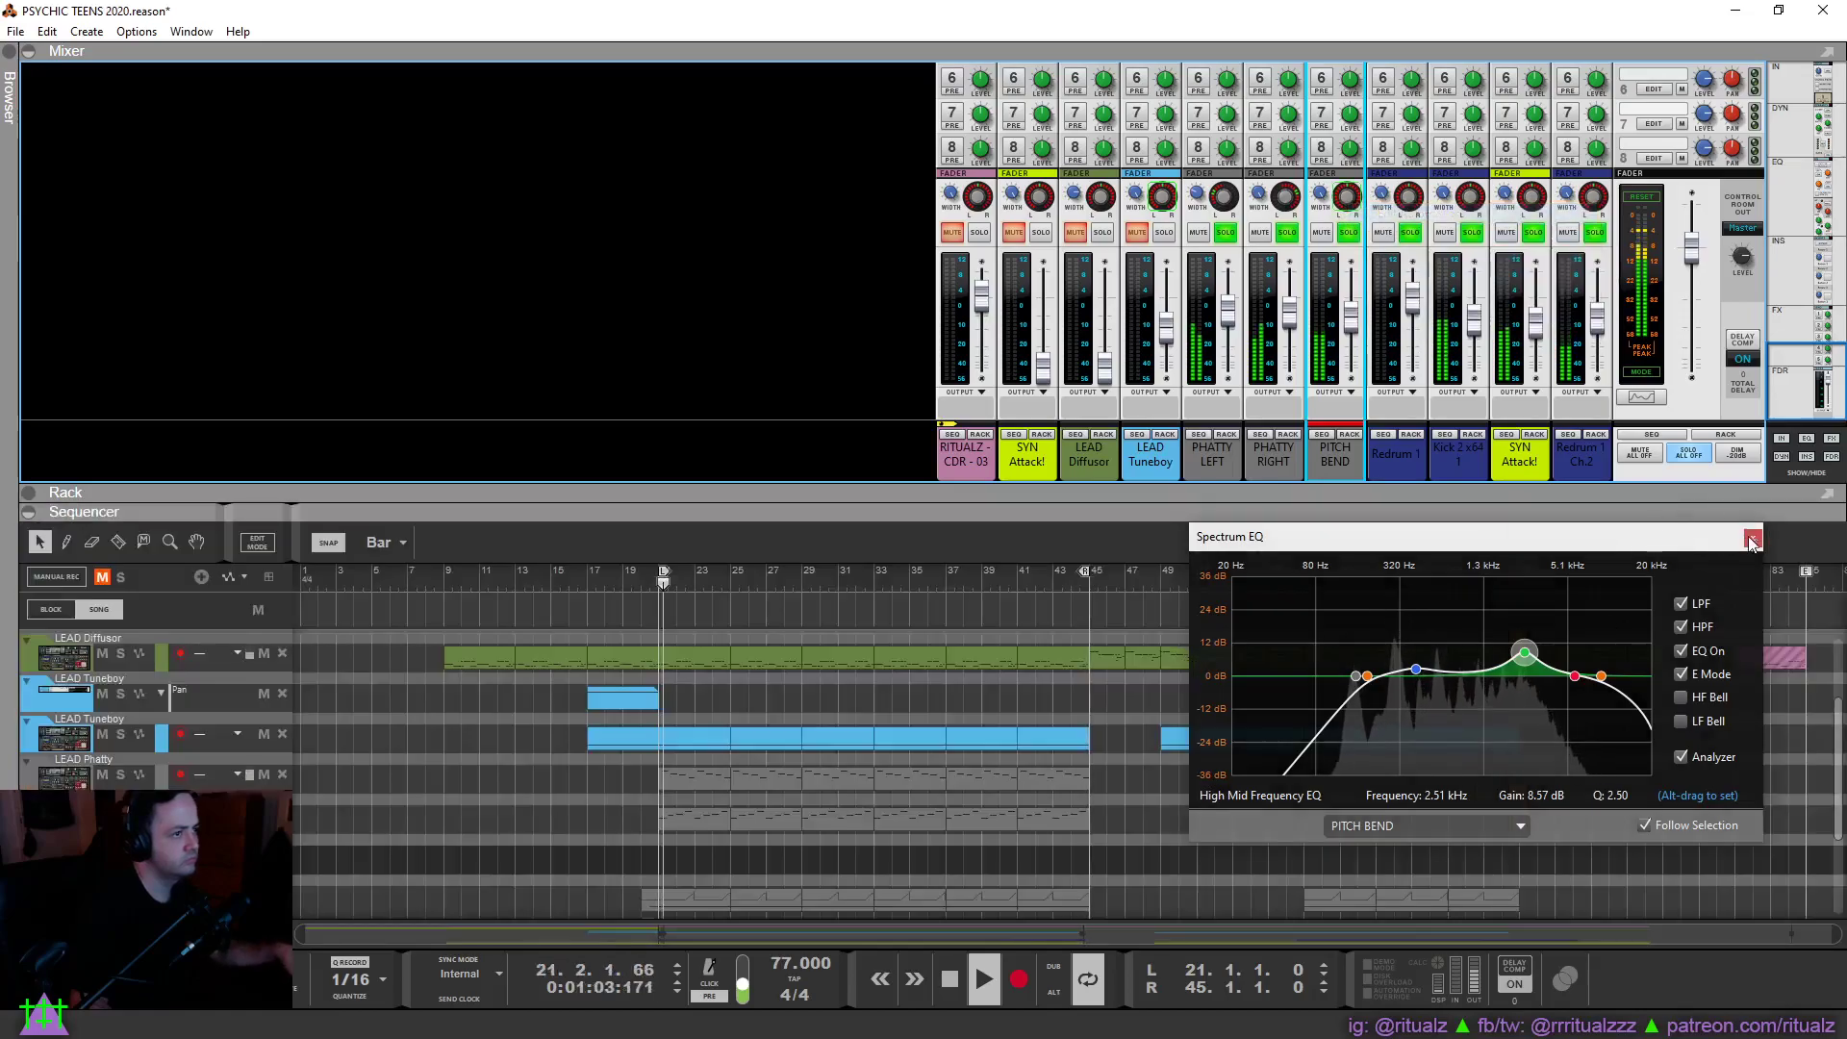
{"action": "left_click", "coordinate": [1748, 537]}
{"action": "scroll", "coordinate": [719, 881], "scroll_direction": "down", "scroll_amount": 3}
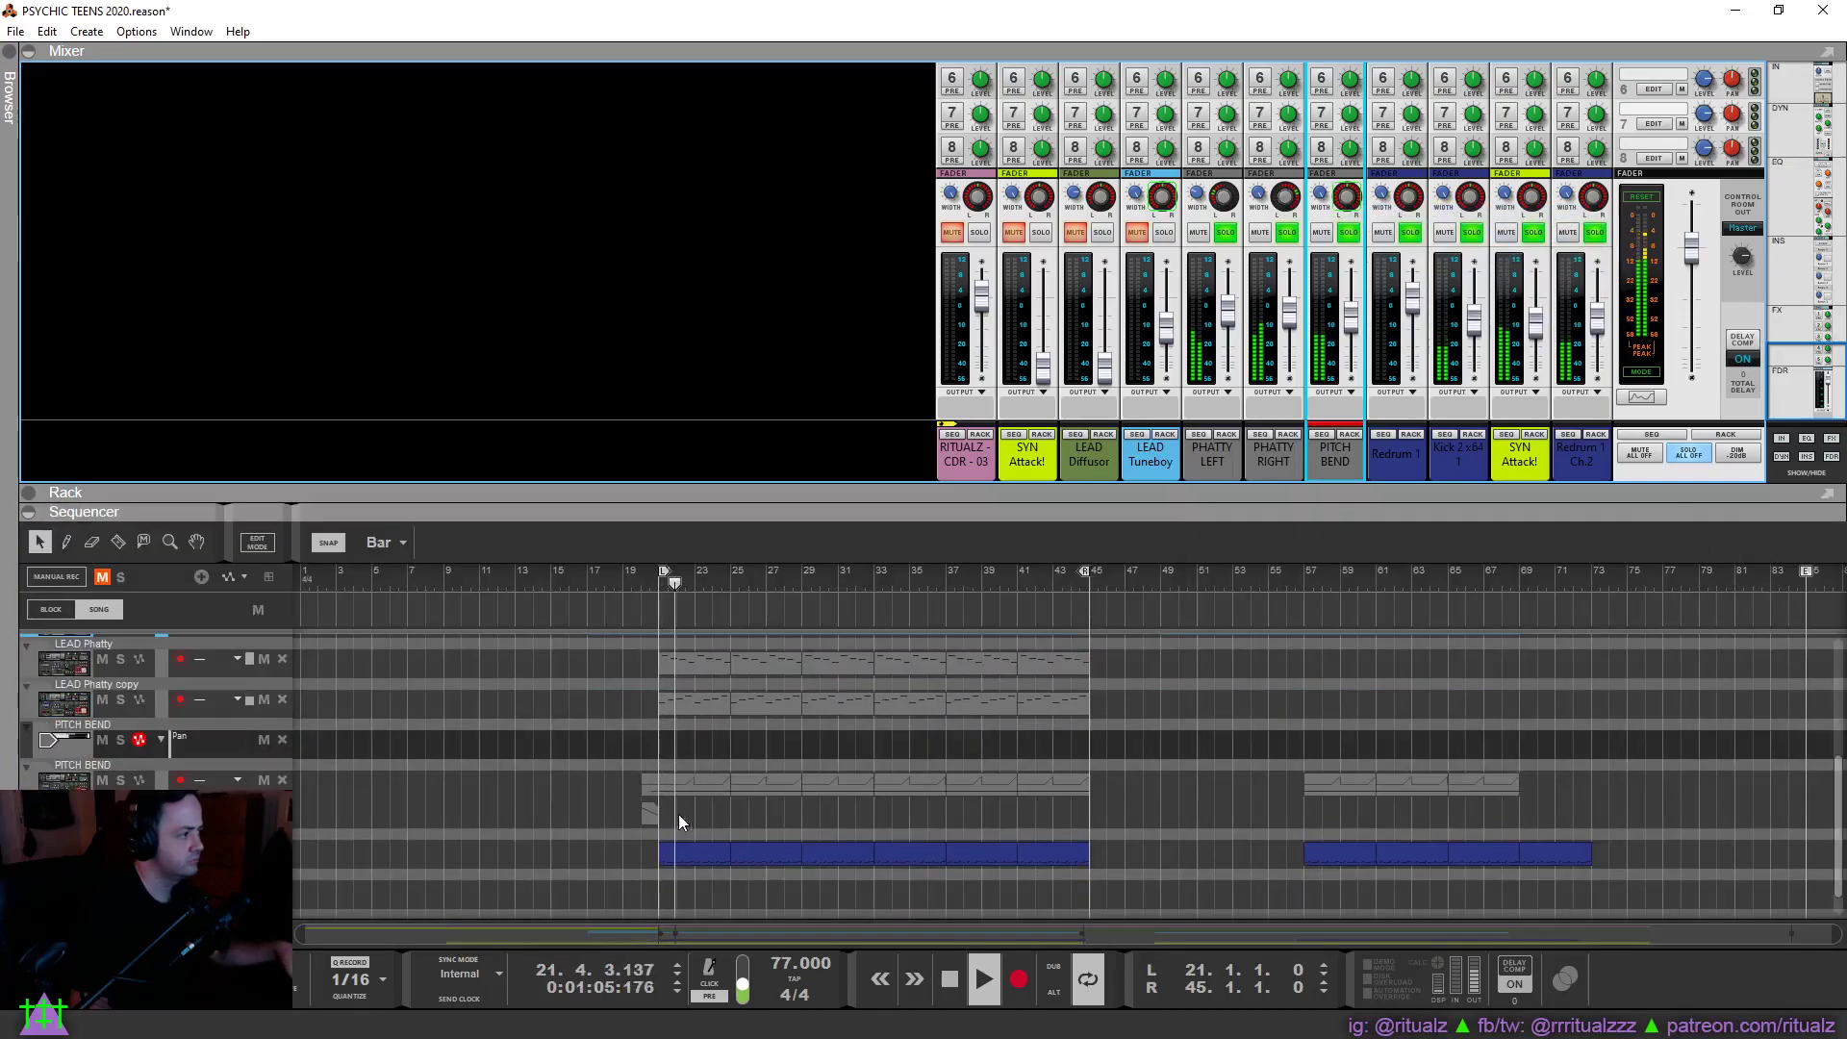
{"action": "left_click_drag", "start_coordinate": [674, 741], "coordinate": [1091, 735]}
{"action": "left_click", "coordinate": [664, 745]}
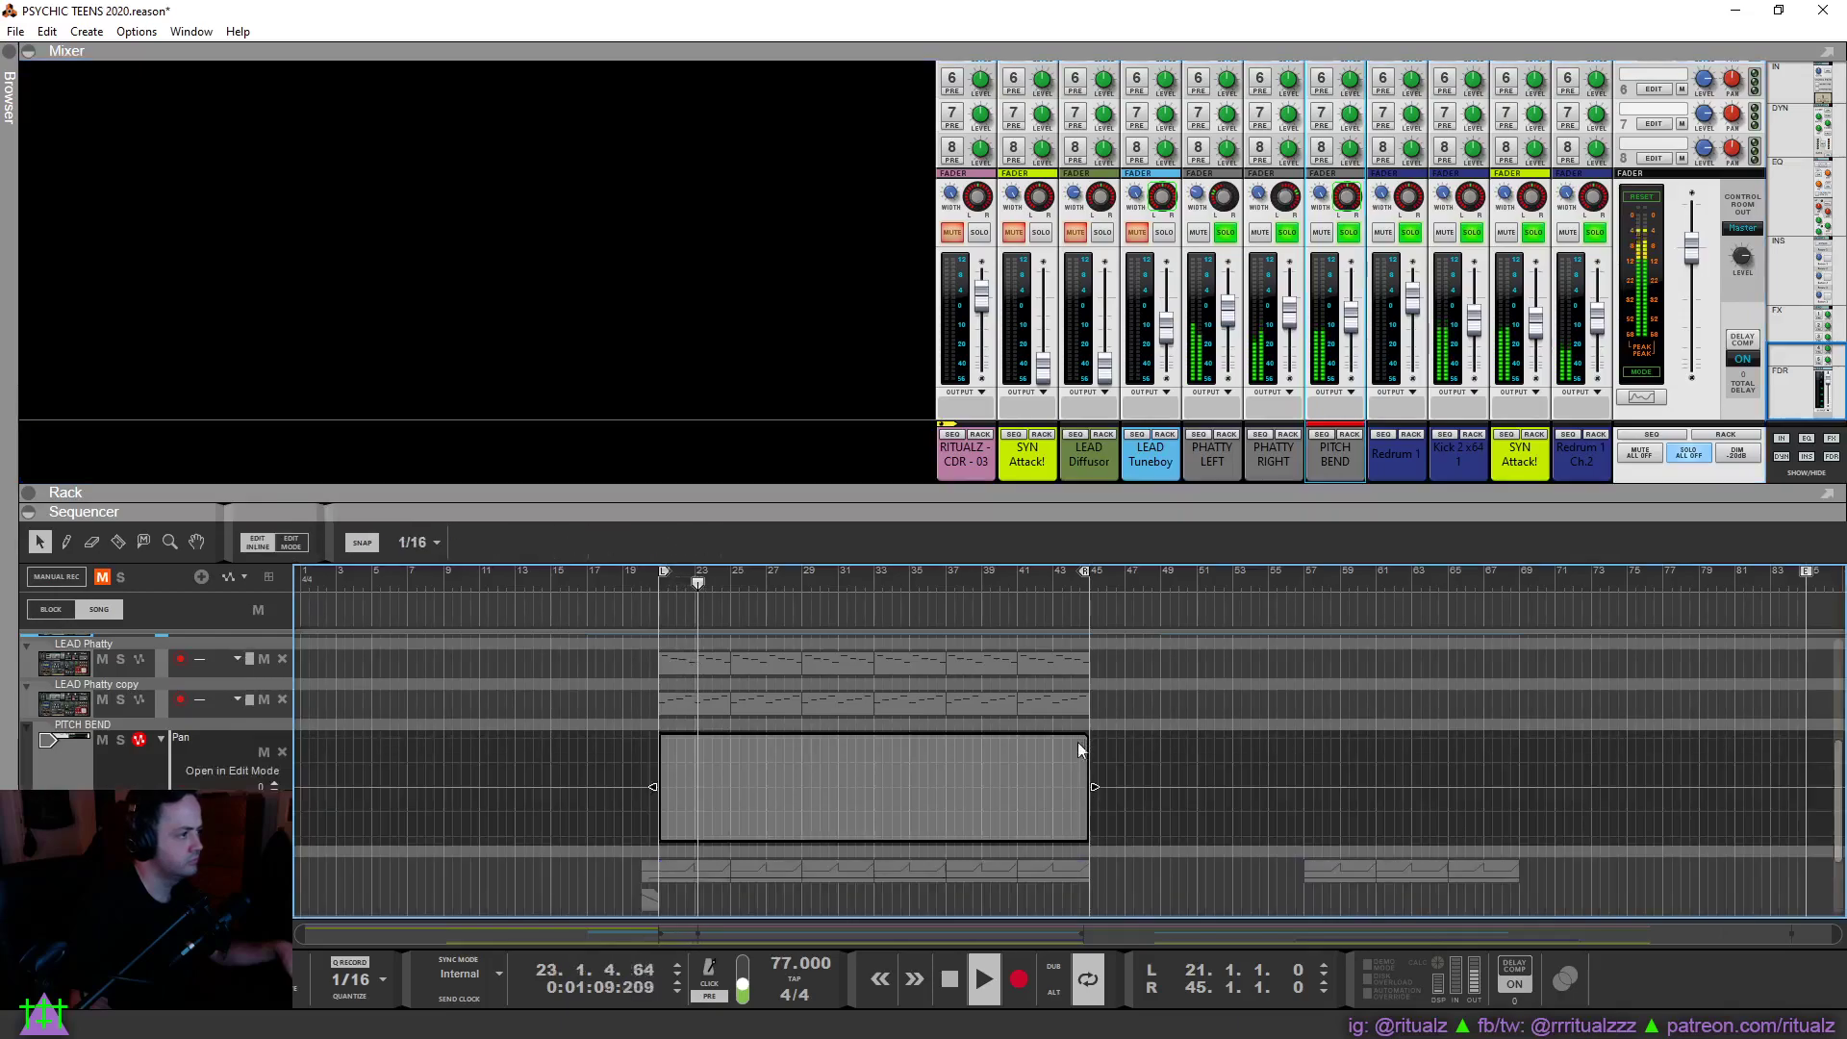
{"action": "left_click", "coordinate": [663, 776]}
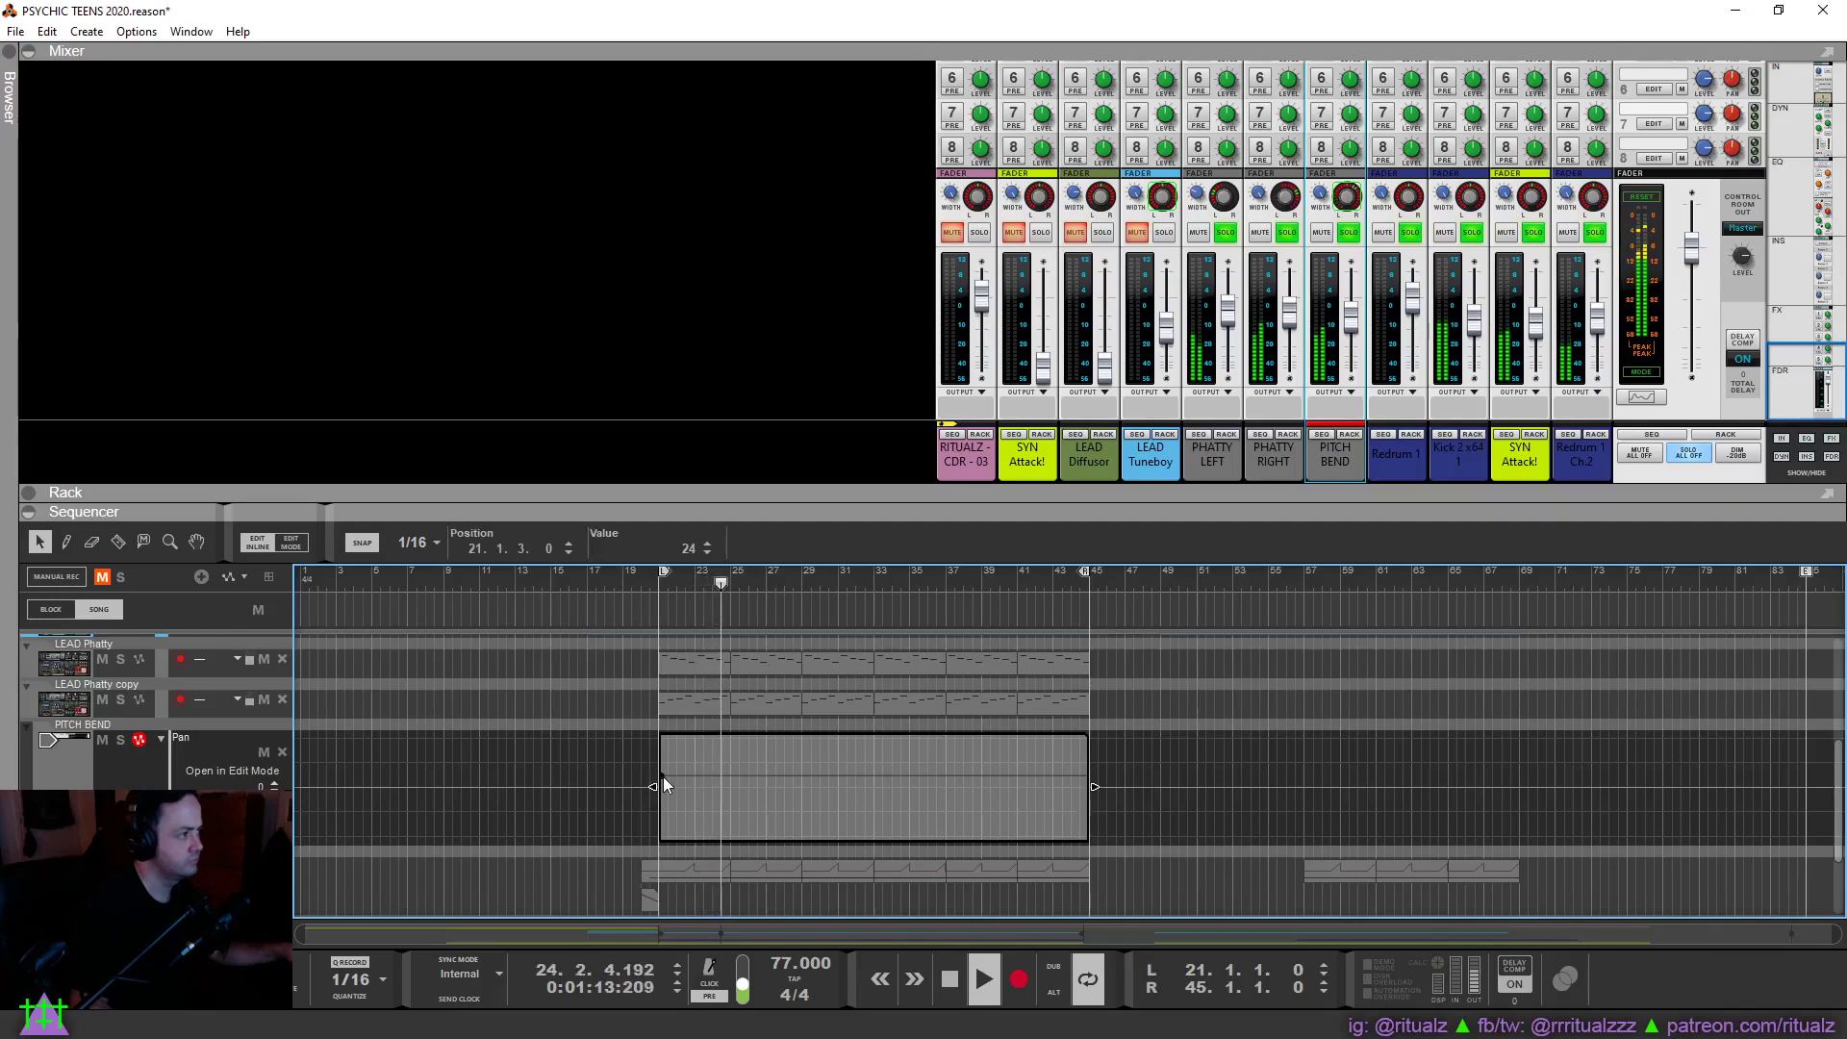
{"action": "left_click", "coordinate": [643, 720]}
Draw a pan automation clip for LEAD Tuneboy from bar 21 to 45 and place its starting point slightly left of centre.
{"action": "scroll", "coordinate": [822, 810], "scroll_direction": "up", "scroll_amount": 3}
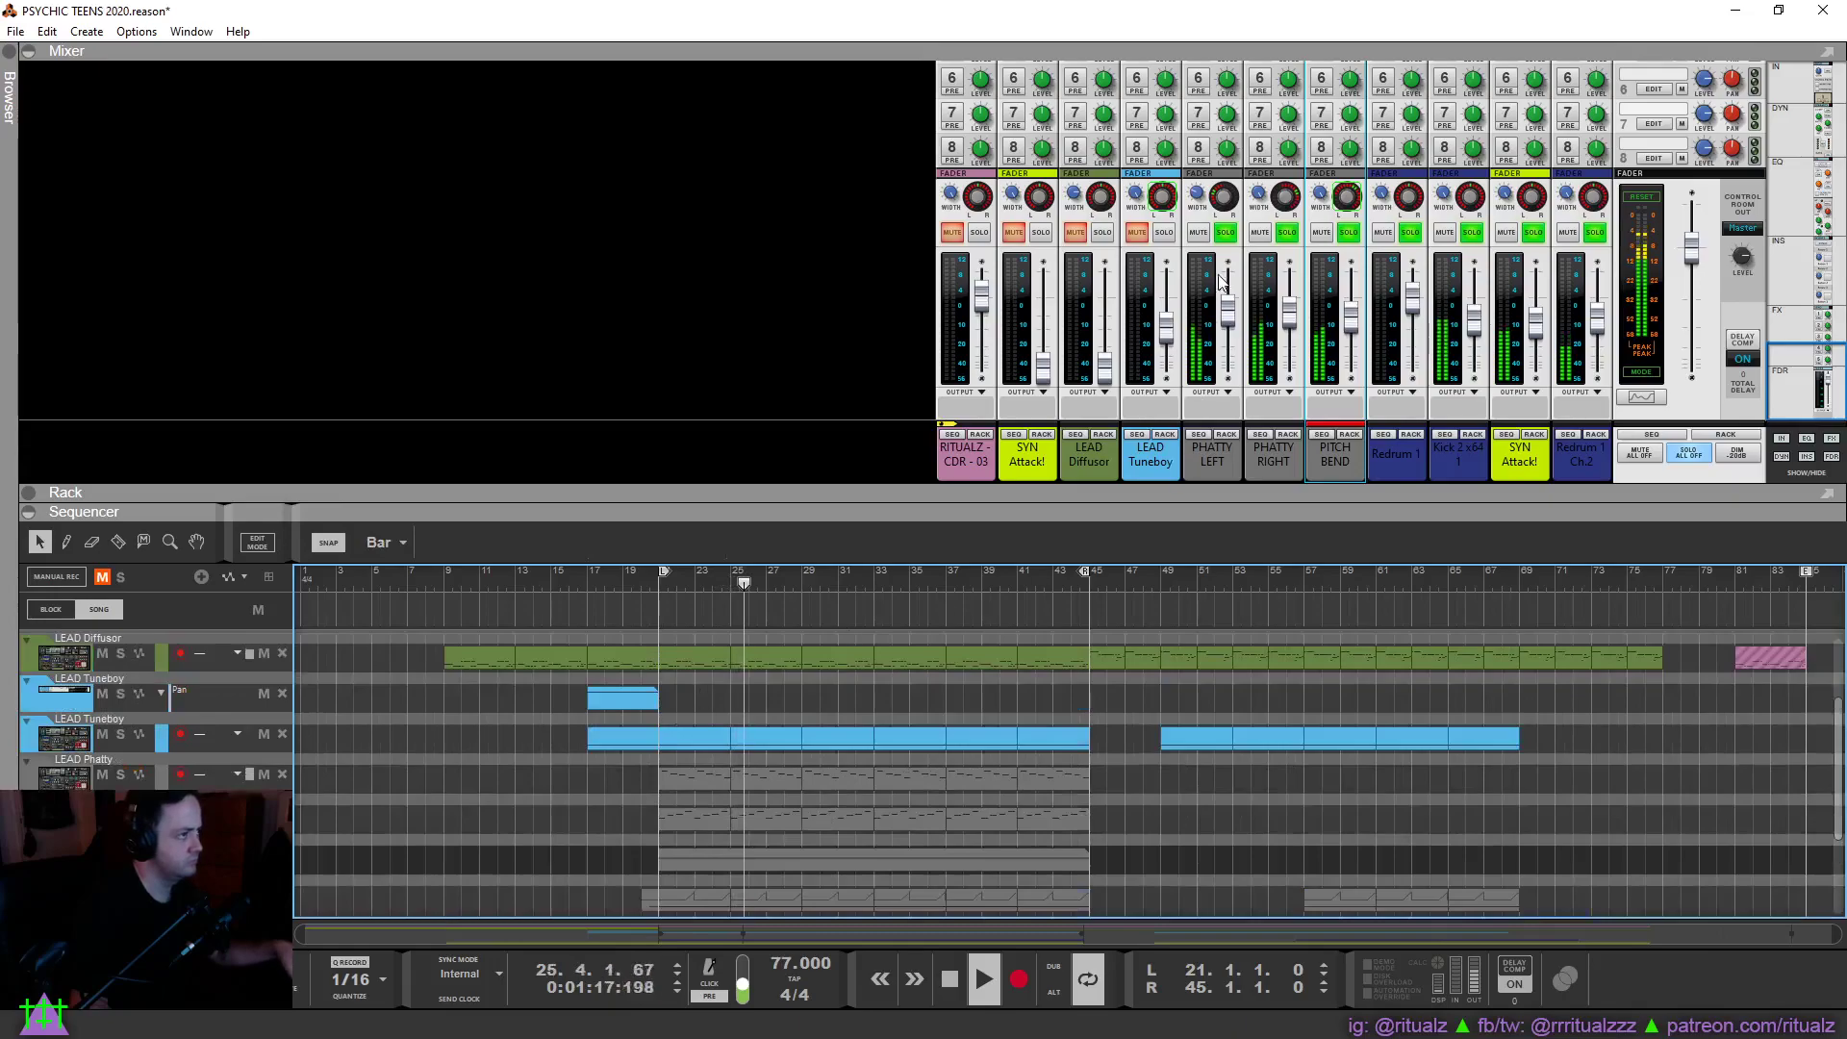
{"action": "left_click_drag", "start_coordinate": [660, 697], "coordinate": [1079, 695]}
{"action": "double_click", "coordinate": [1012, 708]}
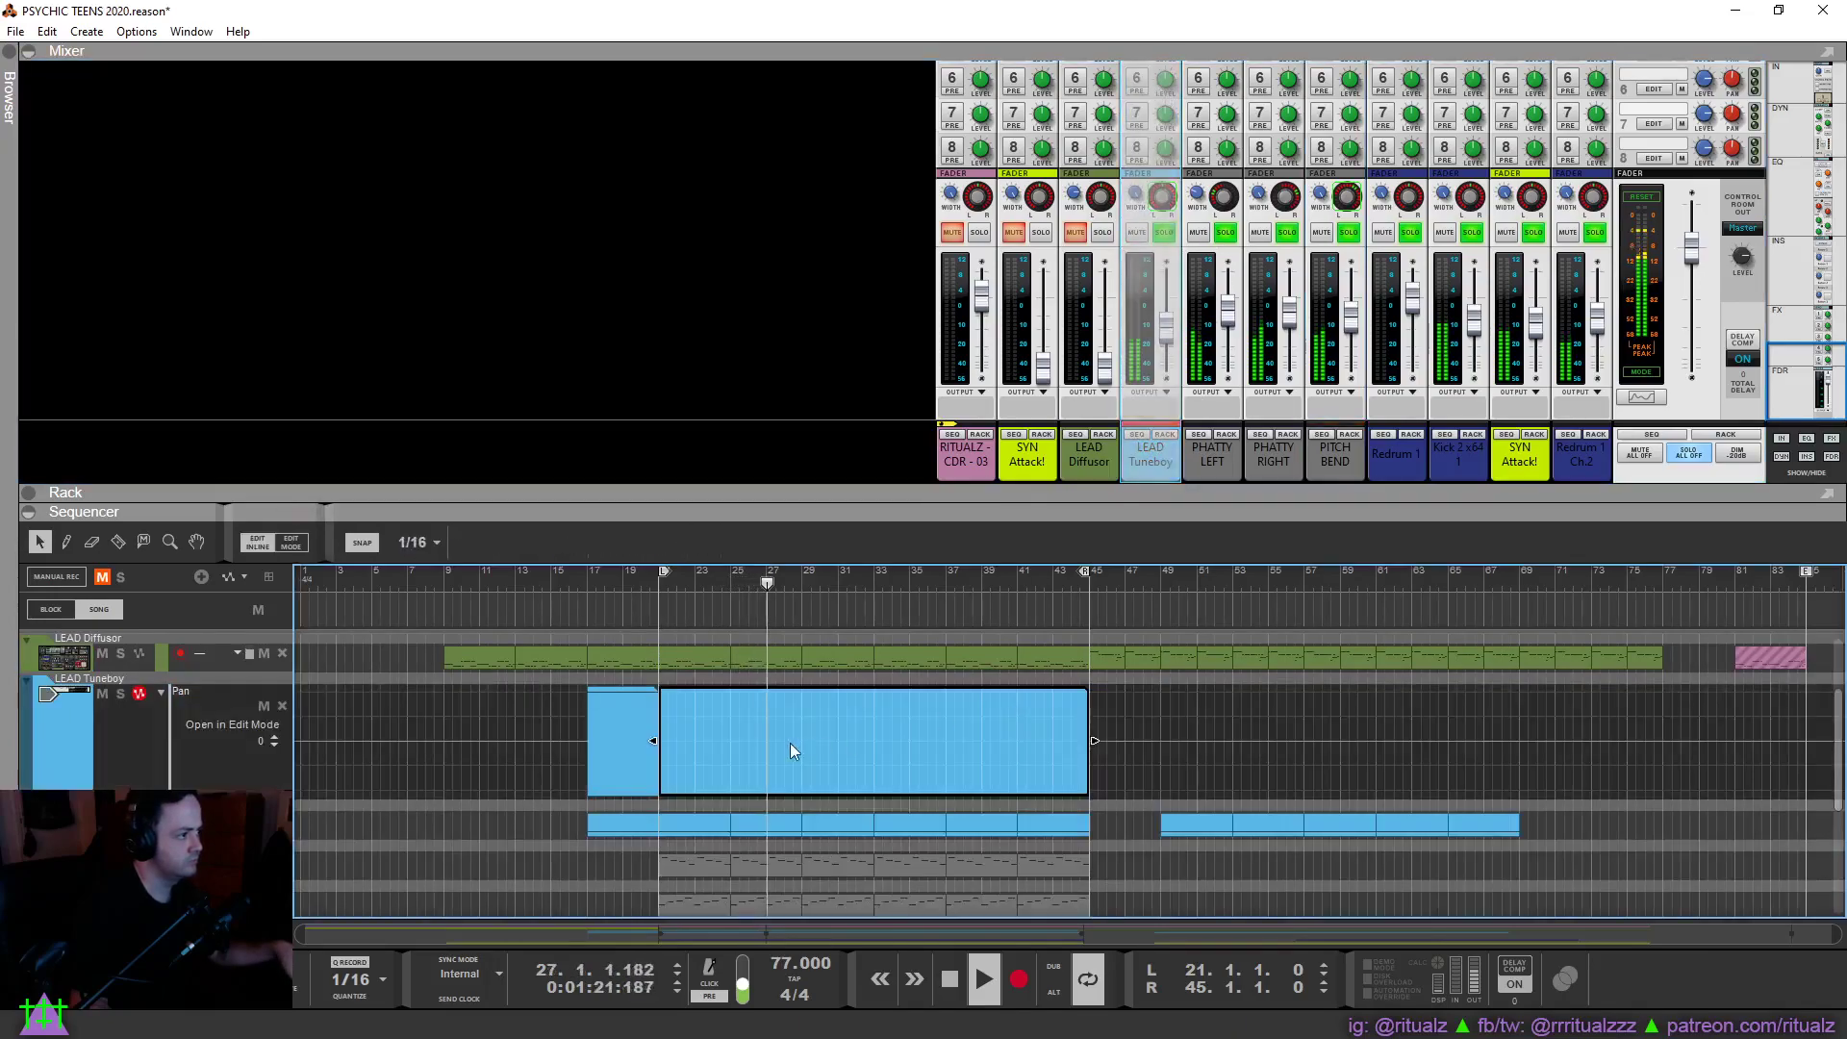
{"action": "left_click", "coordinate": [662, 747]}
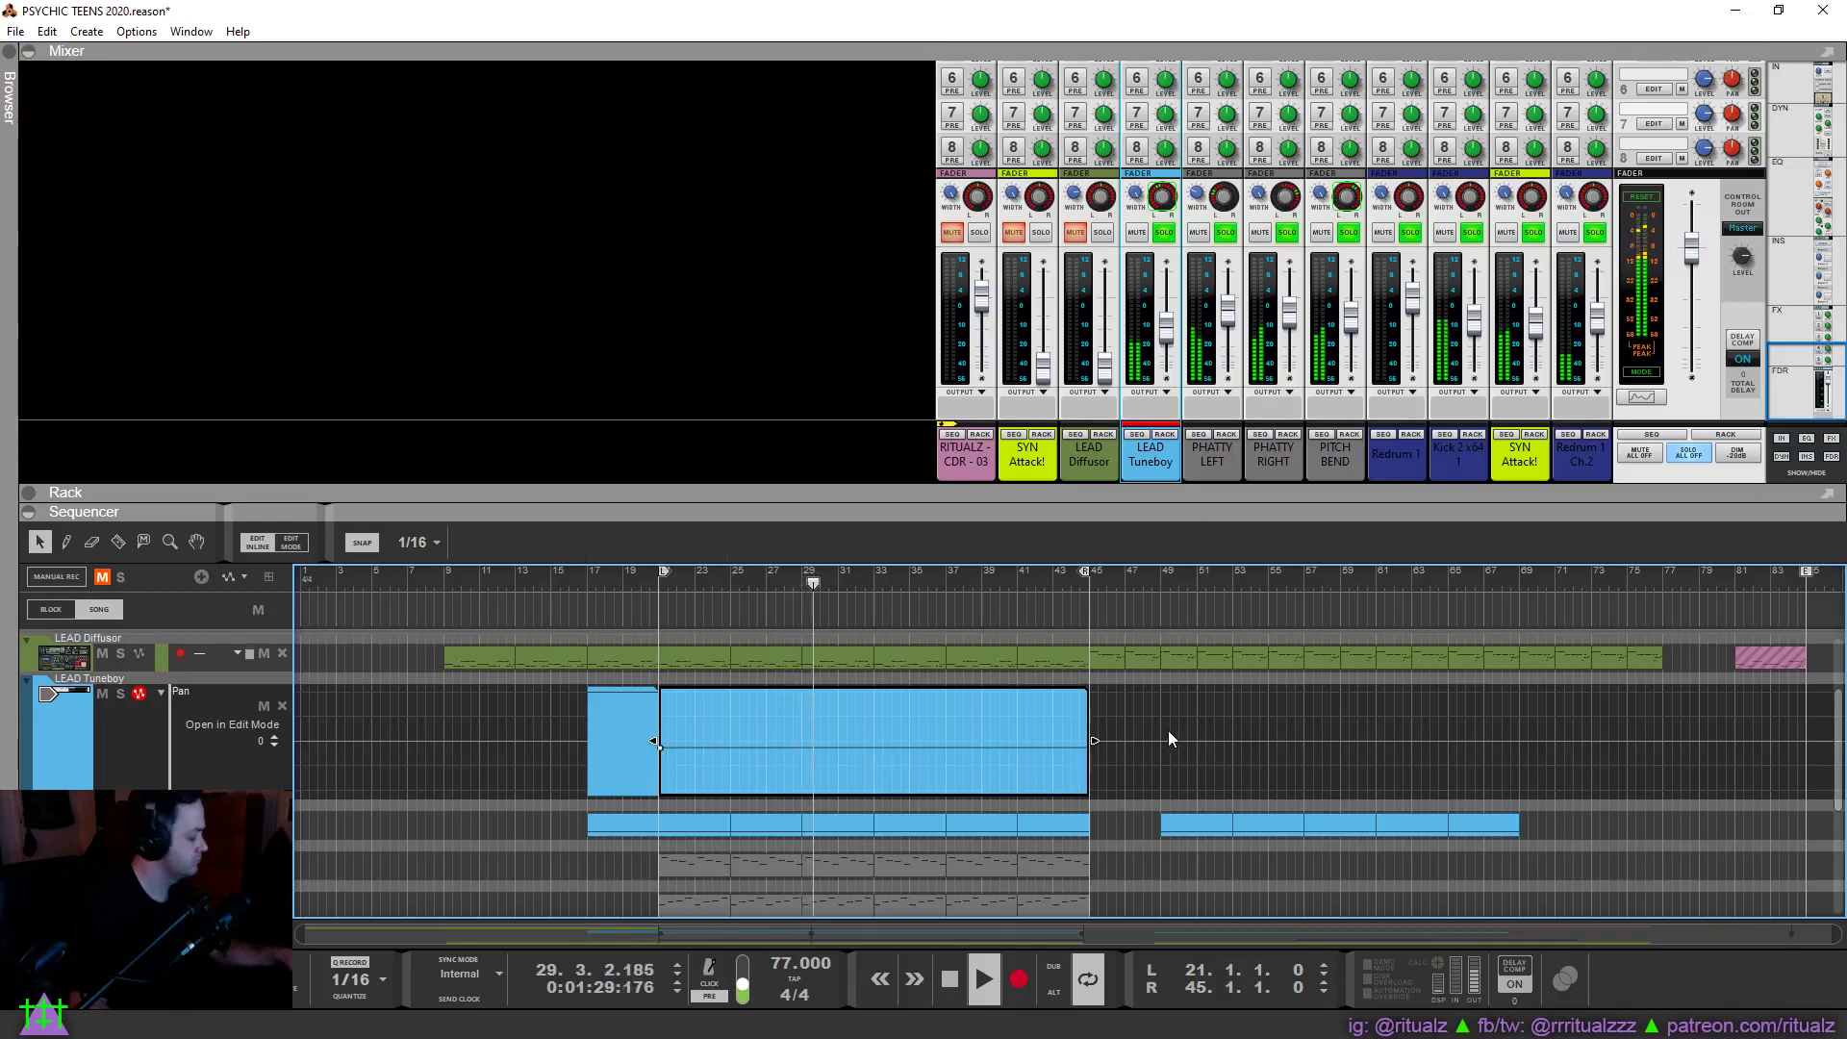
{"action": "left_click", "coordinate": [1124, 823]}
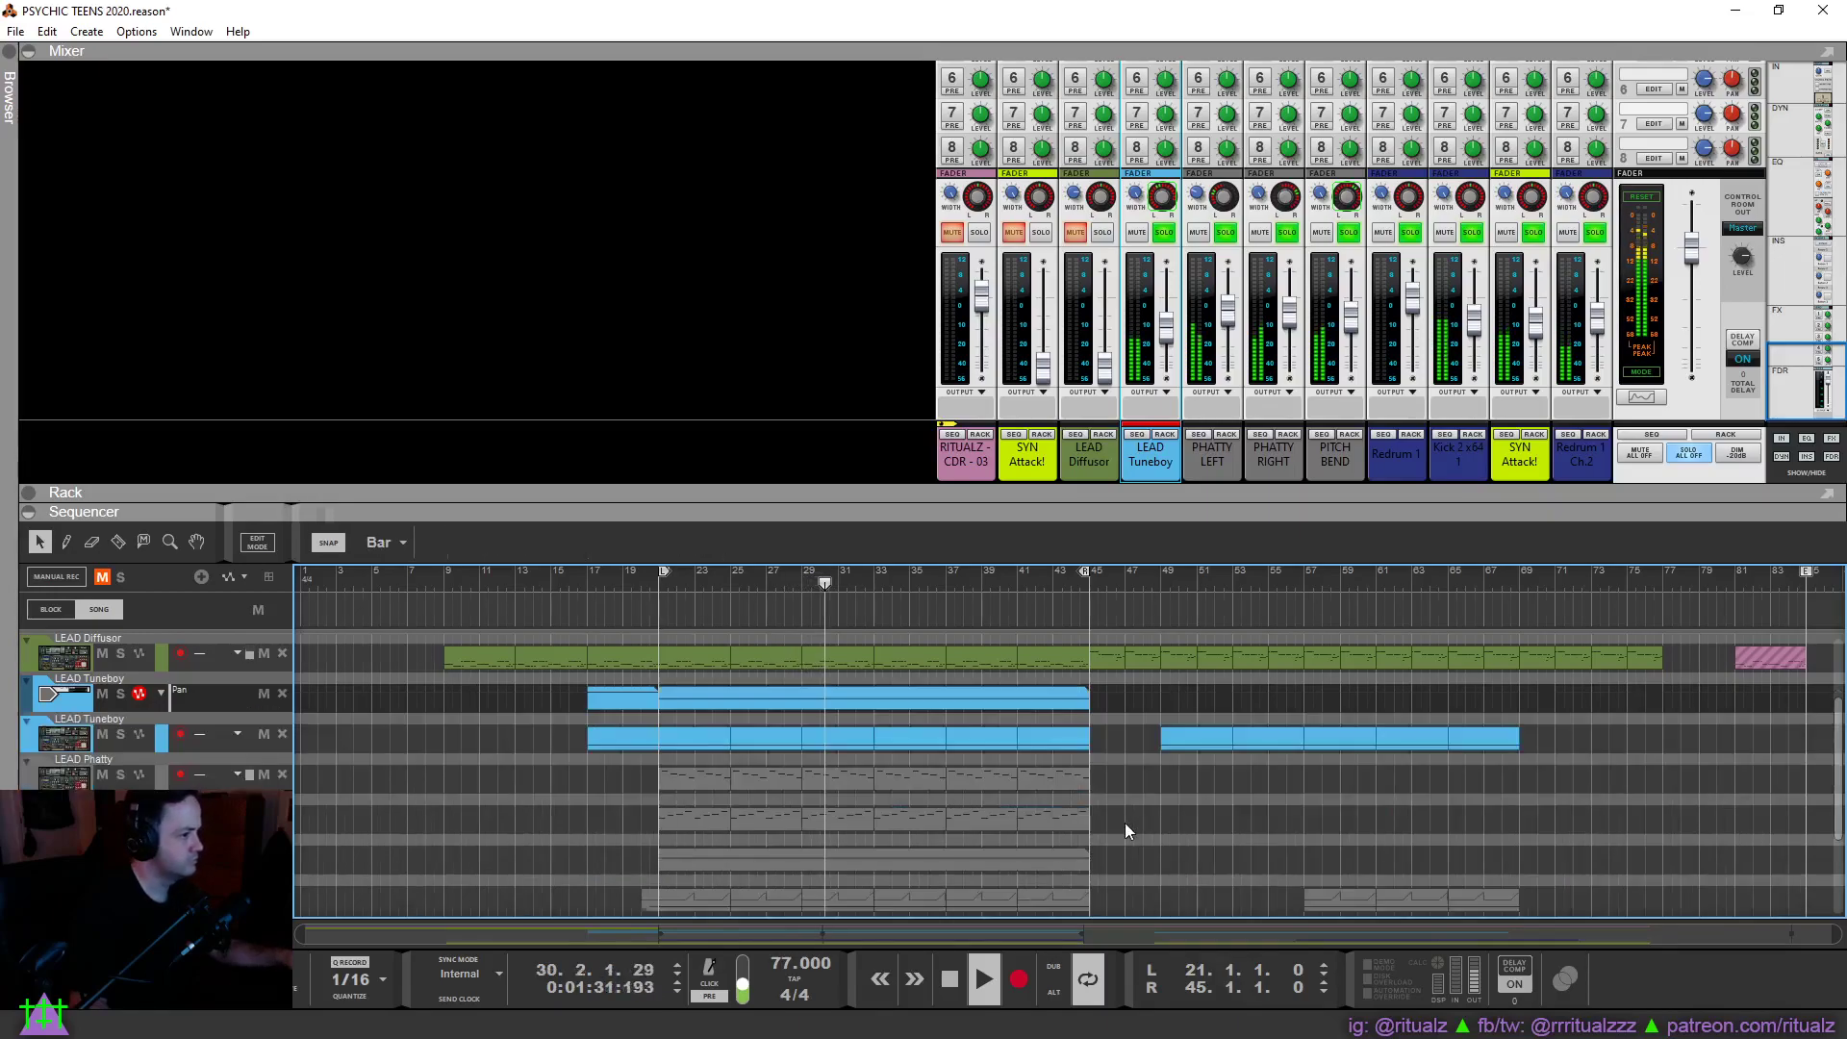
Bring LEAD Diffusor into the soloed mix and set its level slightly below −11.07 dB.
{"action": "left_click", "coordinate": [1103, 231]}
{"action": "left_click_drag", "start_coordinate": [1106, 375], "coordinate": [1113, 328]}
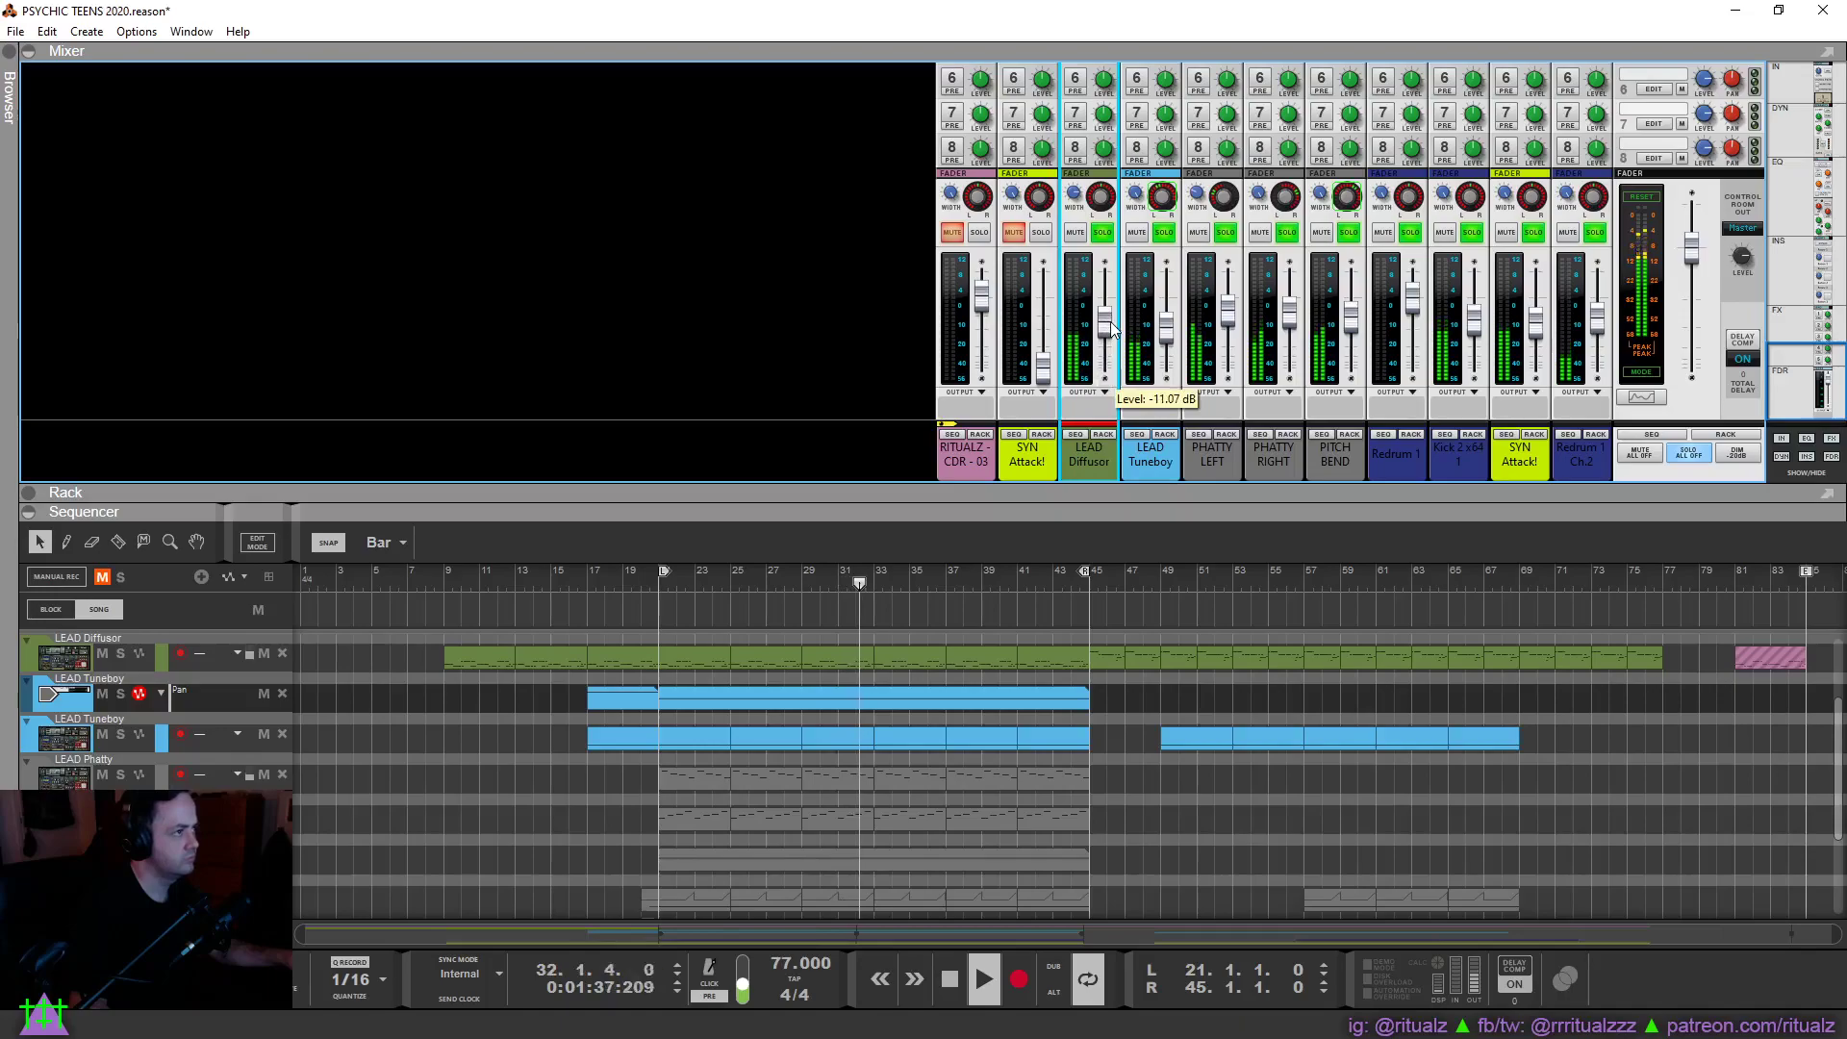
{"action": "left_click_drag", "start_coordinate": [1113, 328], "coordinate": [1113, 332]}
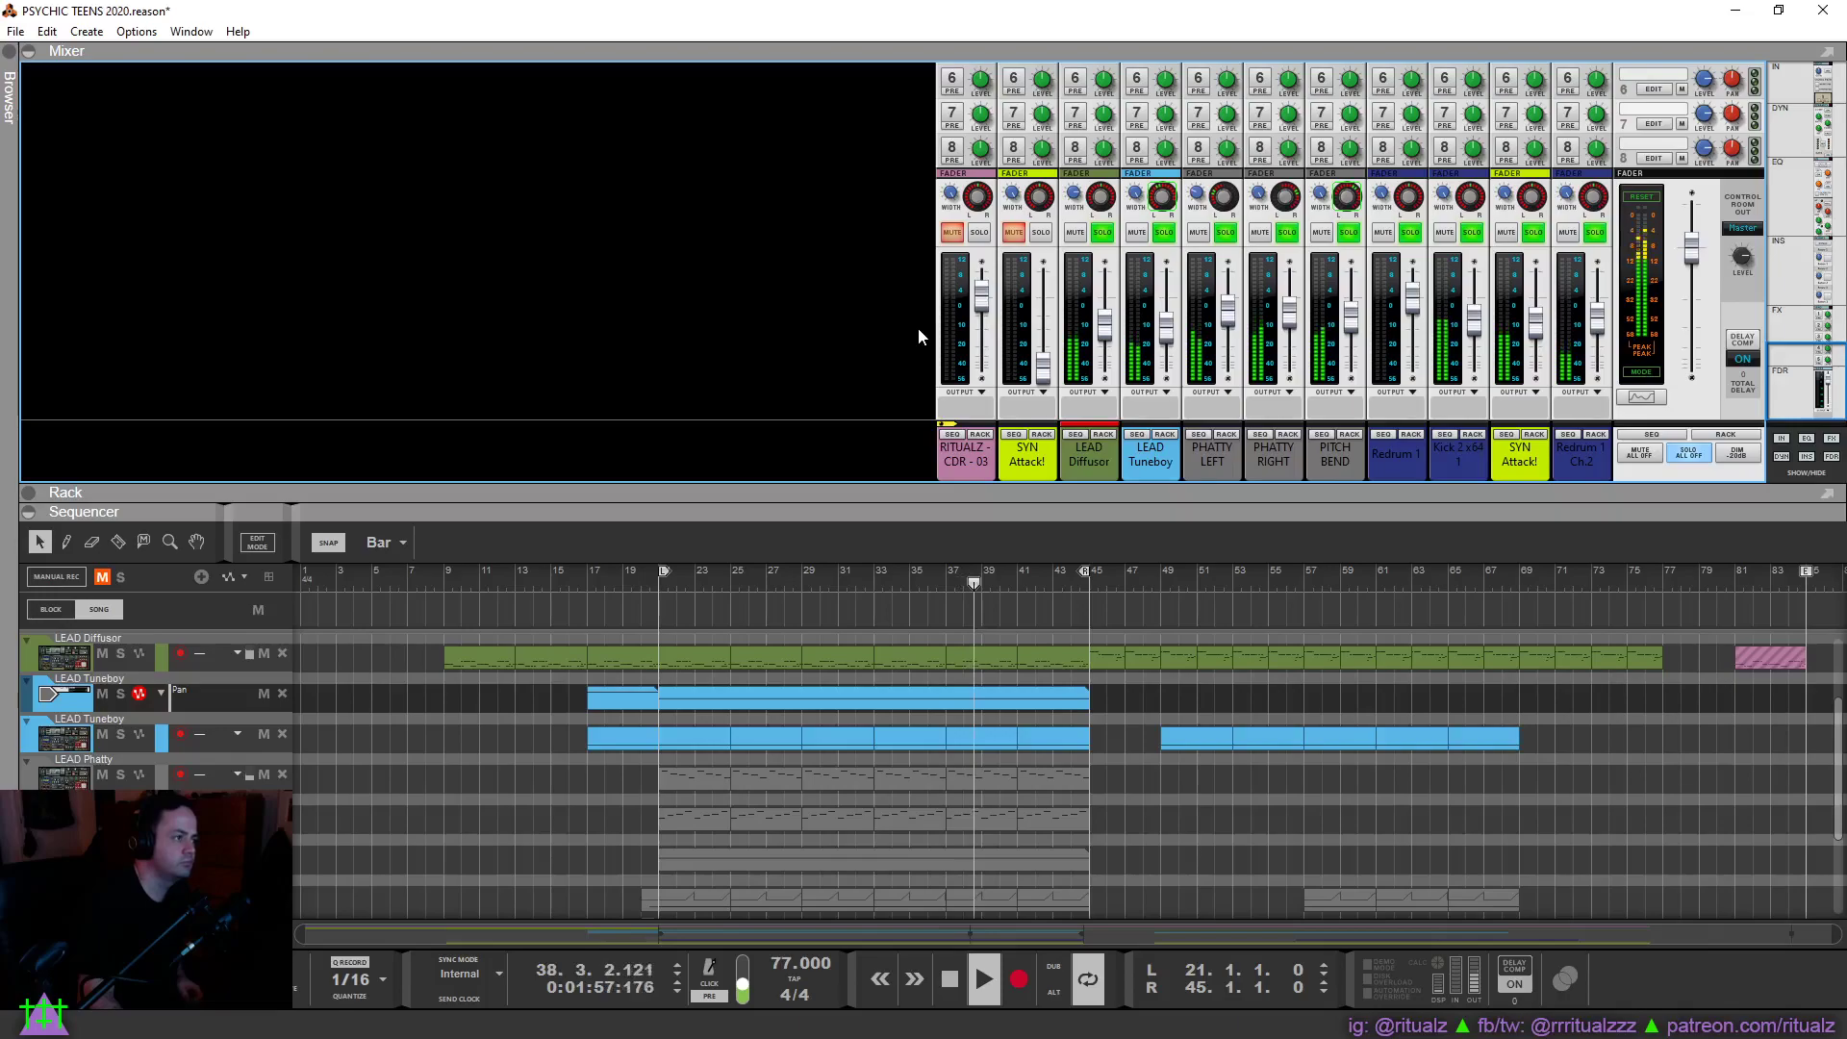
{"action": "left_click", "coordinate": [1104, 333]}
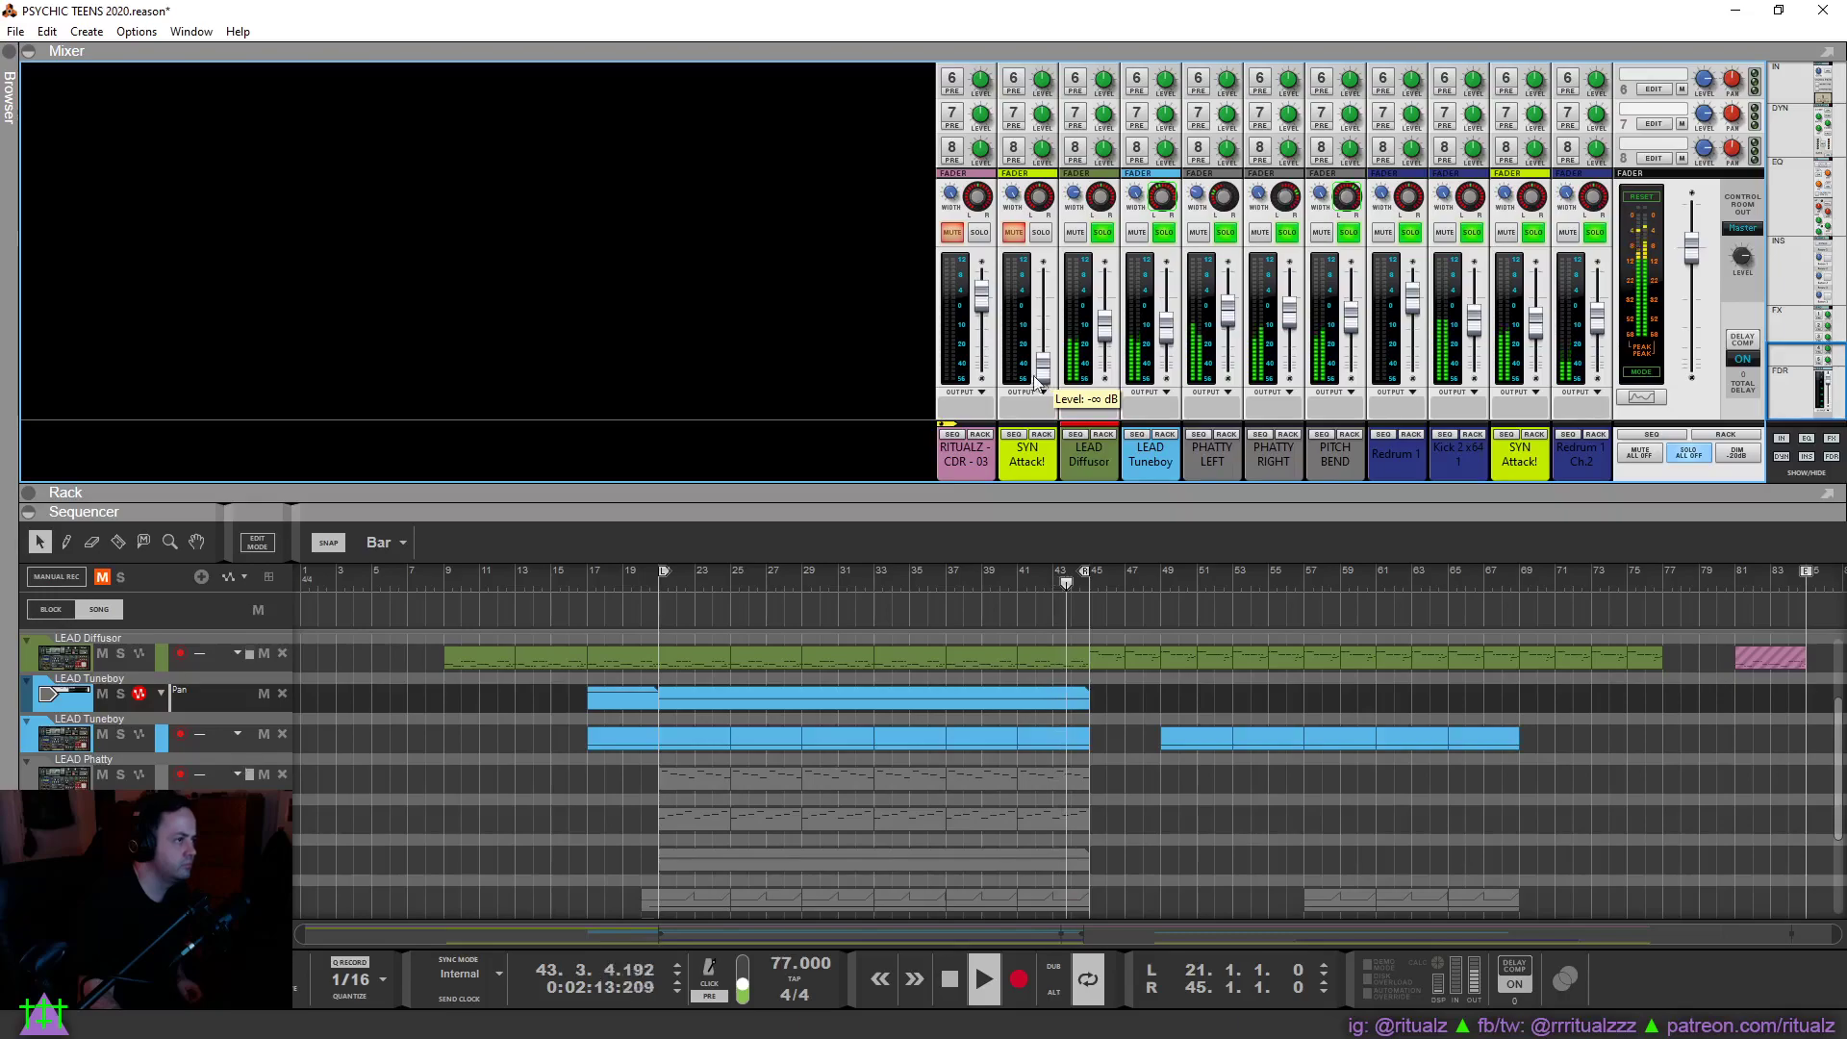
Move the left loop locator to the start of bar 1.
{"action": "left_click_drag", "start_coordinate": [664, 572], "coordinate": [246, 573]}
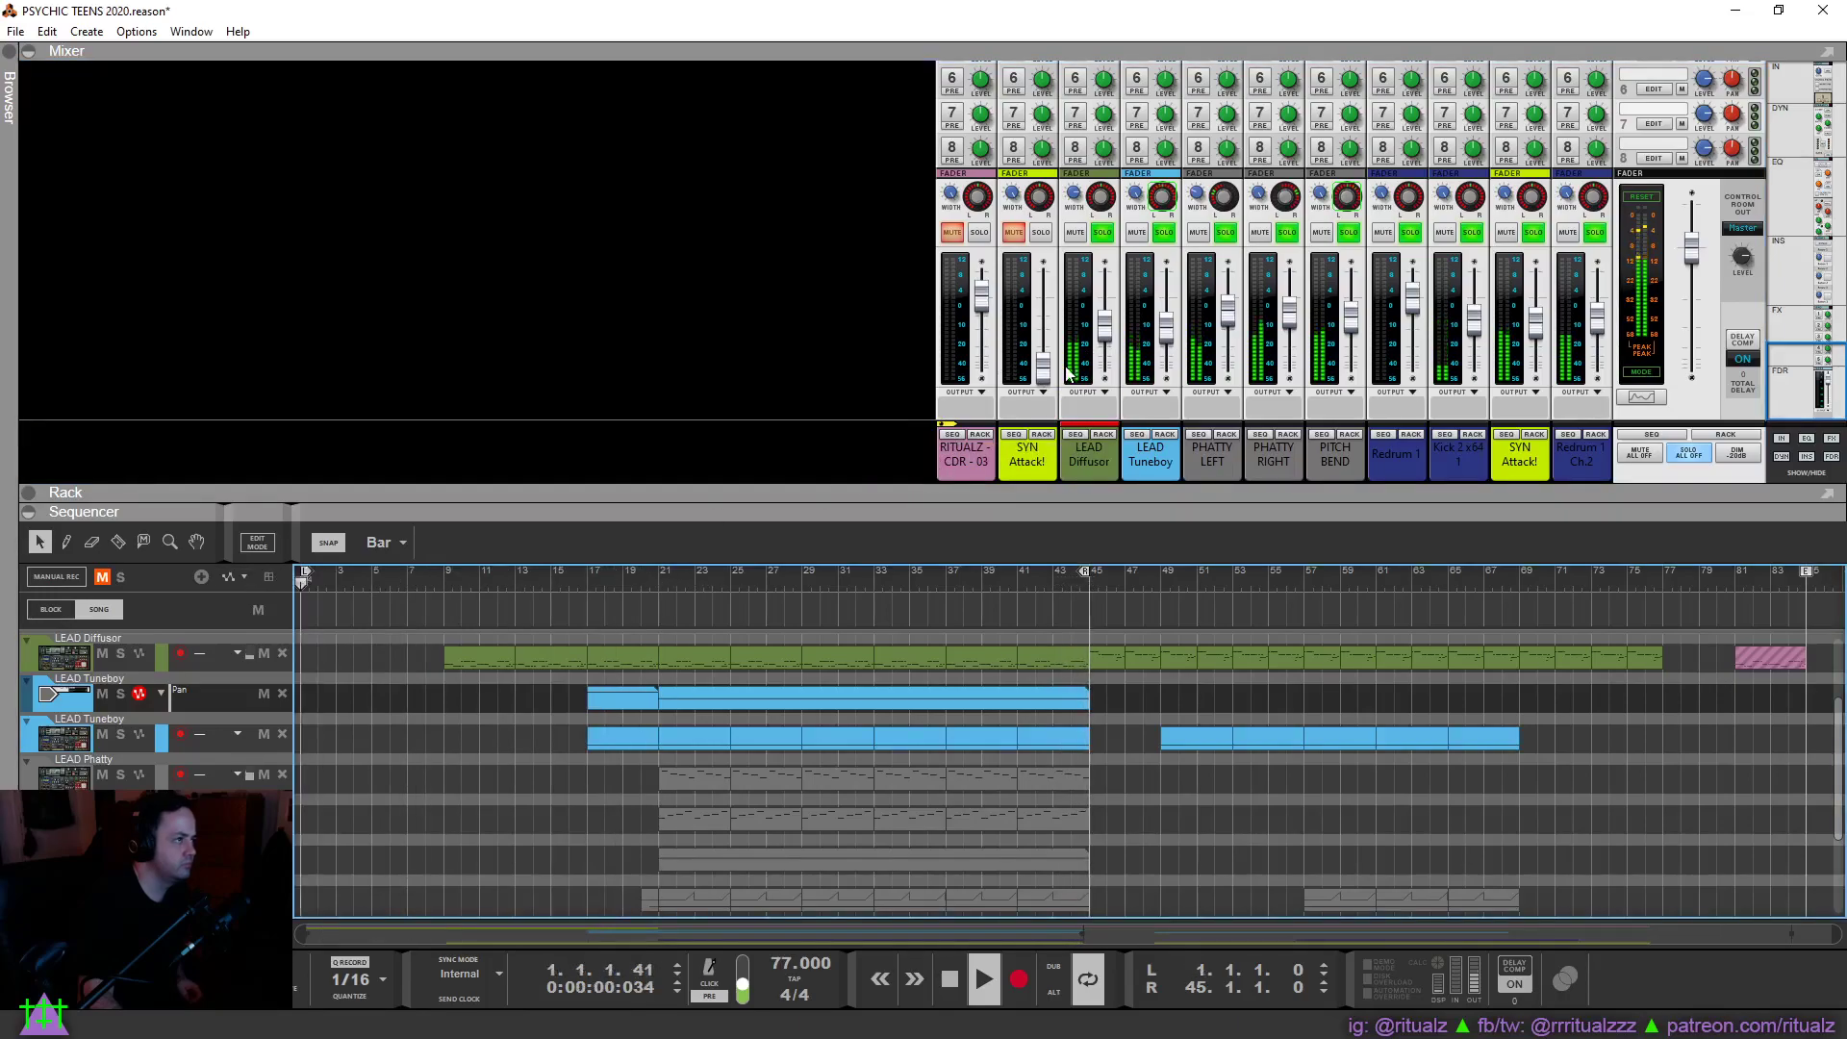
Bring the SYN Attack! channel beside LEAD Diffusor into the soloed mix and raise its fader to about the LEAD Diffusor fader's height.
{"action": "left_click", "coordinate": [1041, 233]}
{"action": "mouse_move", "coordinate": [1043, 367]}
{"action": "left_mouse_down"}
{"action": "mouse_move", "coordinate": [1047, 383]}
{"action": "mouse_move", "coordinate": [1040, 336]}
{"action": "left_mouse_up"}
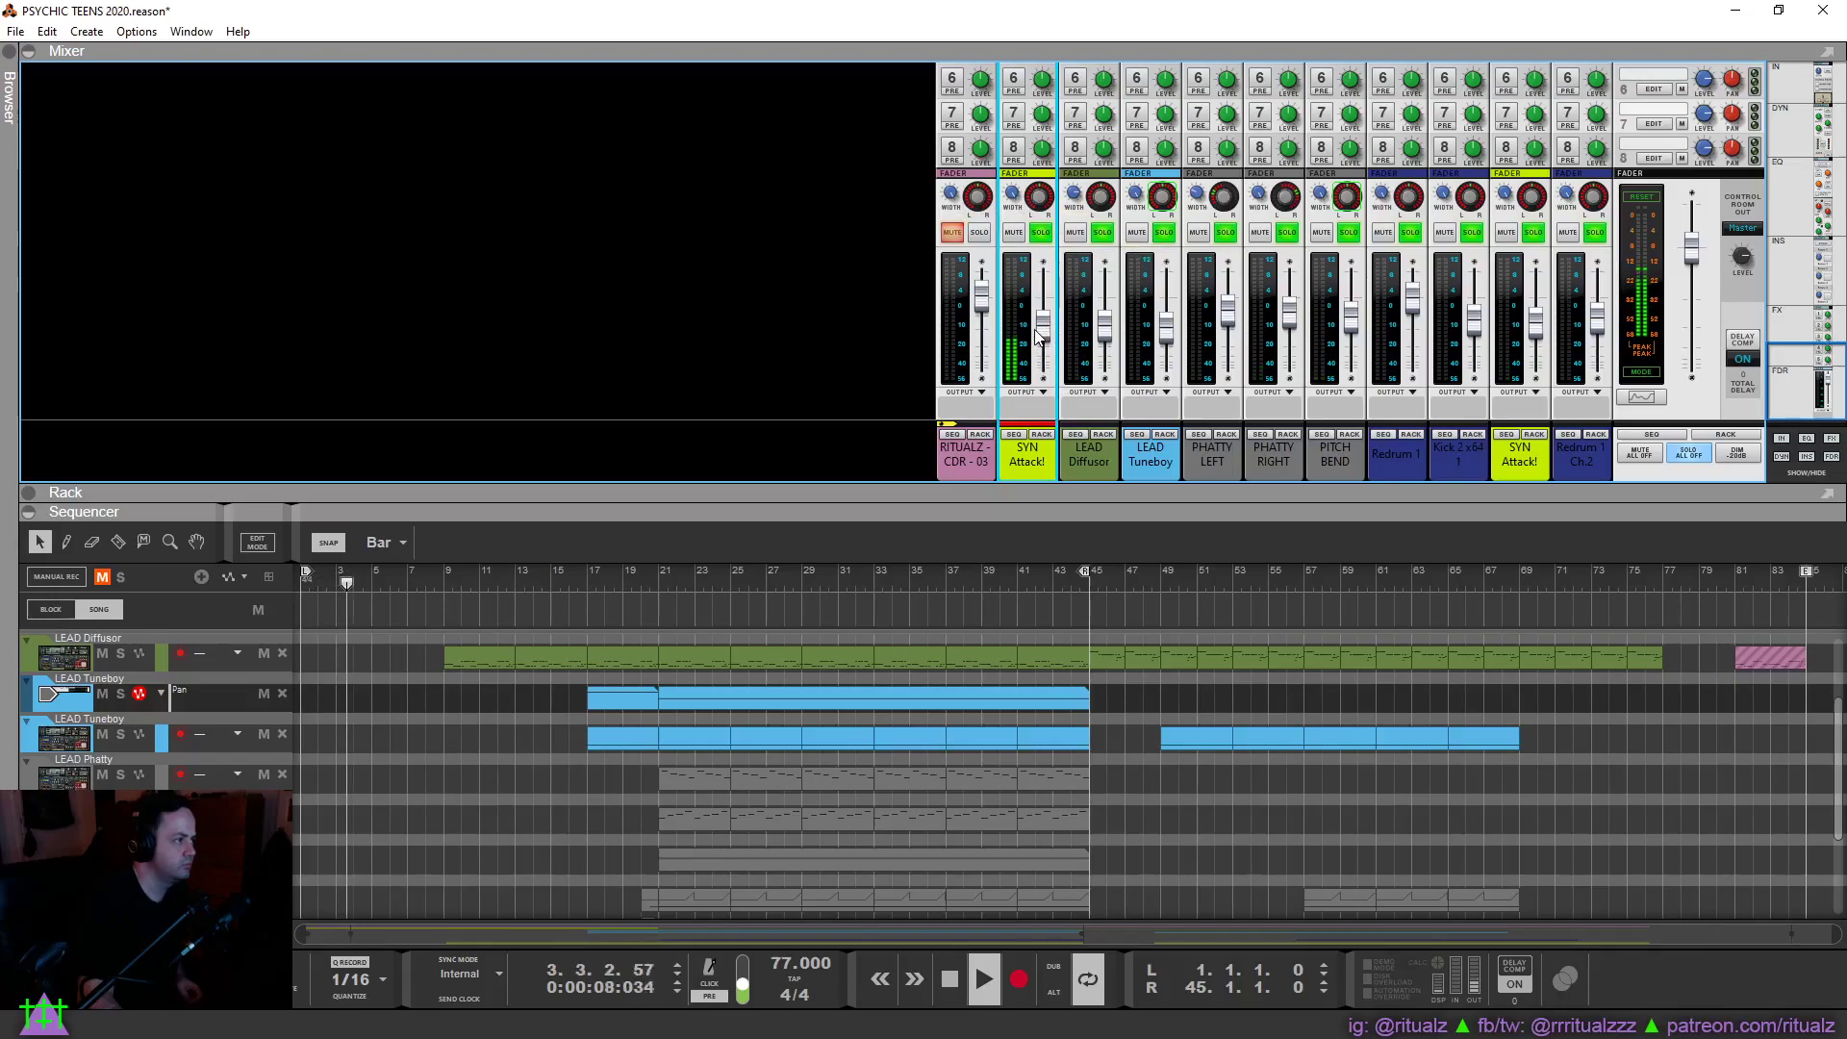
{"action": "left_click", "coordinate": [1146, 714]}
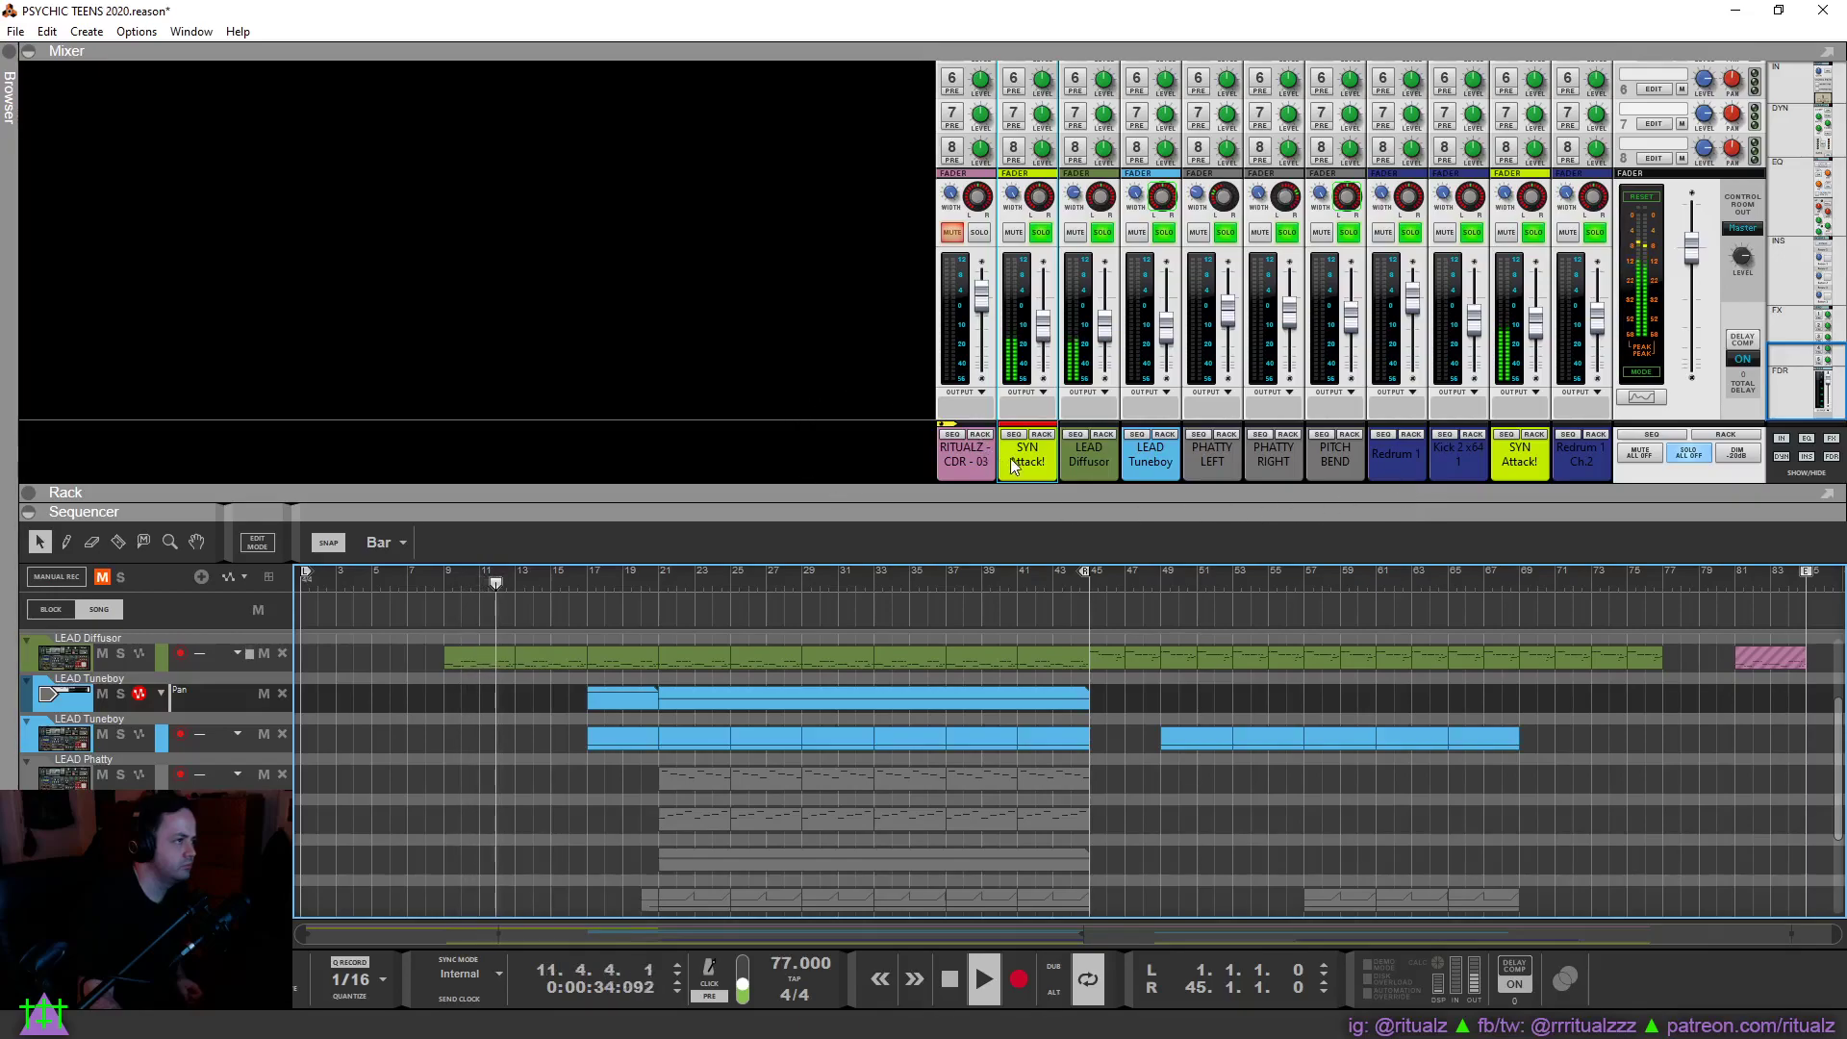
Boost the high mids of this SYN Attack! channel's EQ by 8.25 dB at 1.18 kHz.
{"action": "key", "text": "F2"}
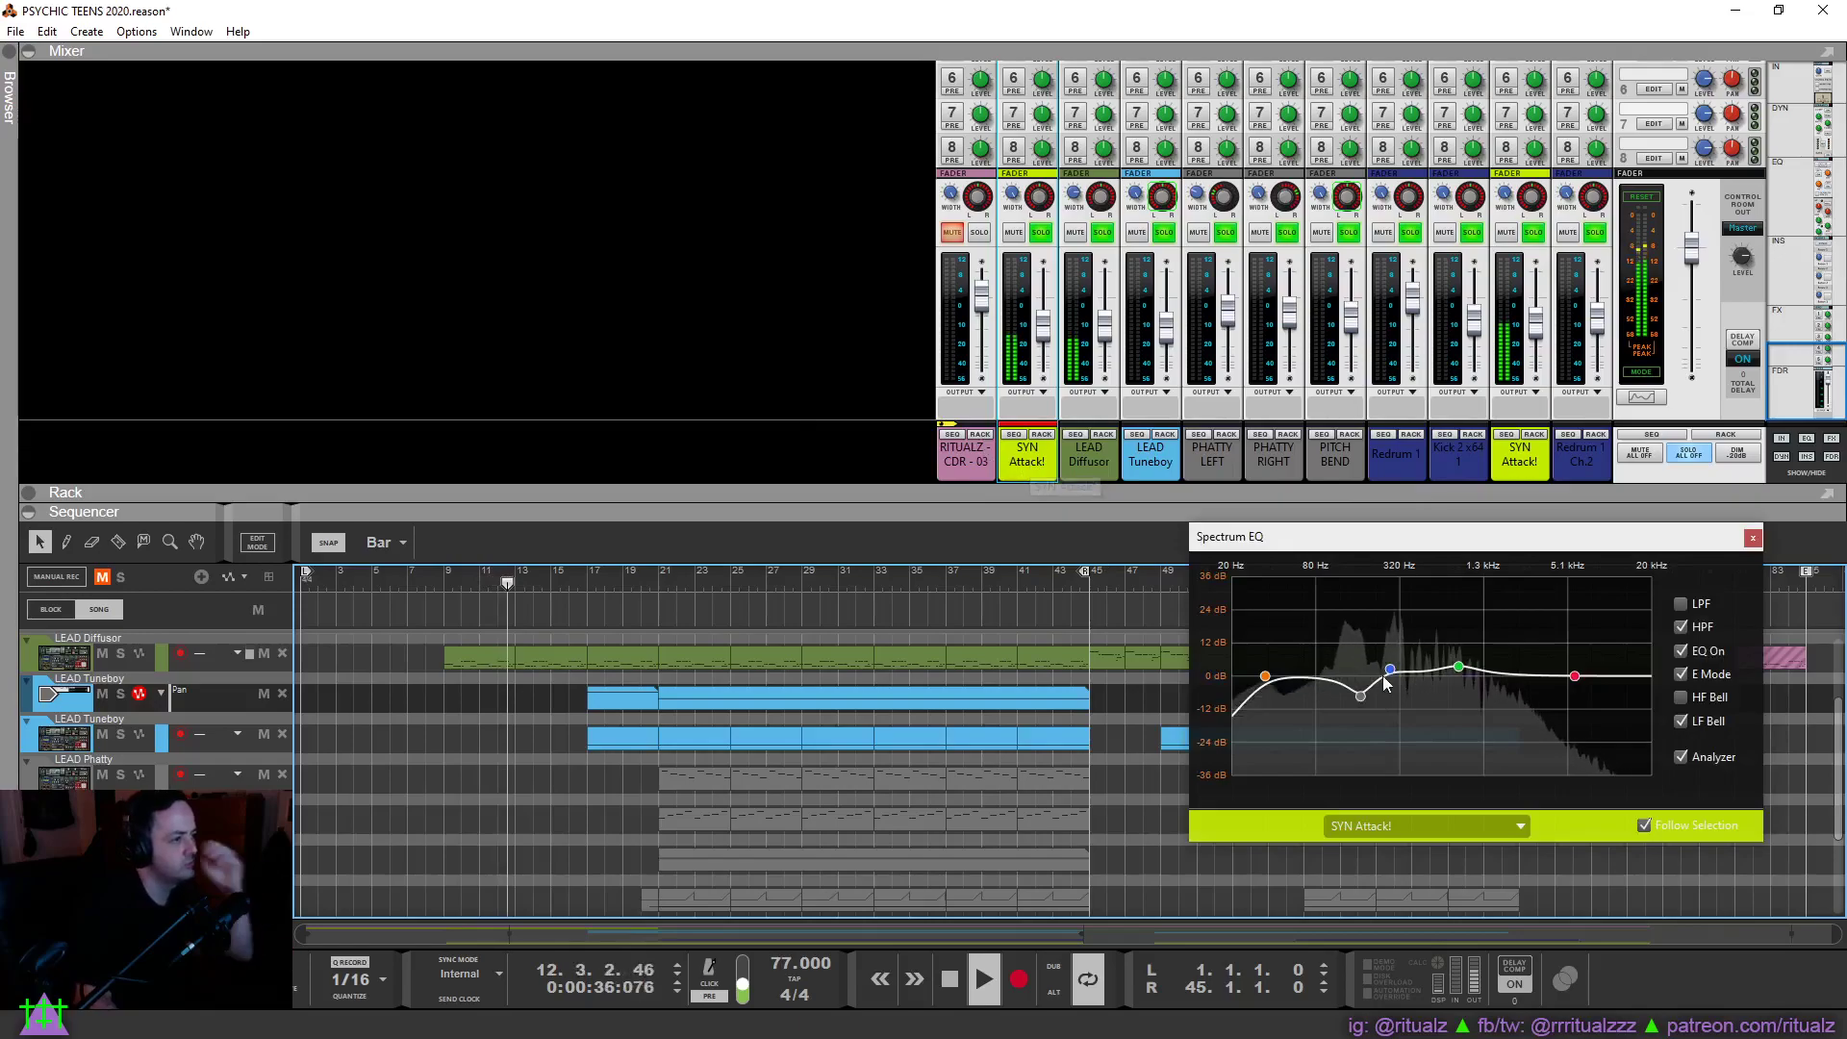
{"action": "left_click_drag", "start_coordinate": [1459, 666], "coordinate": [1483, 662]}
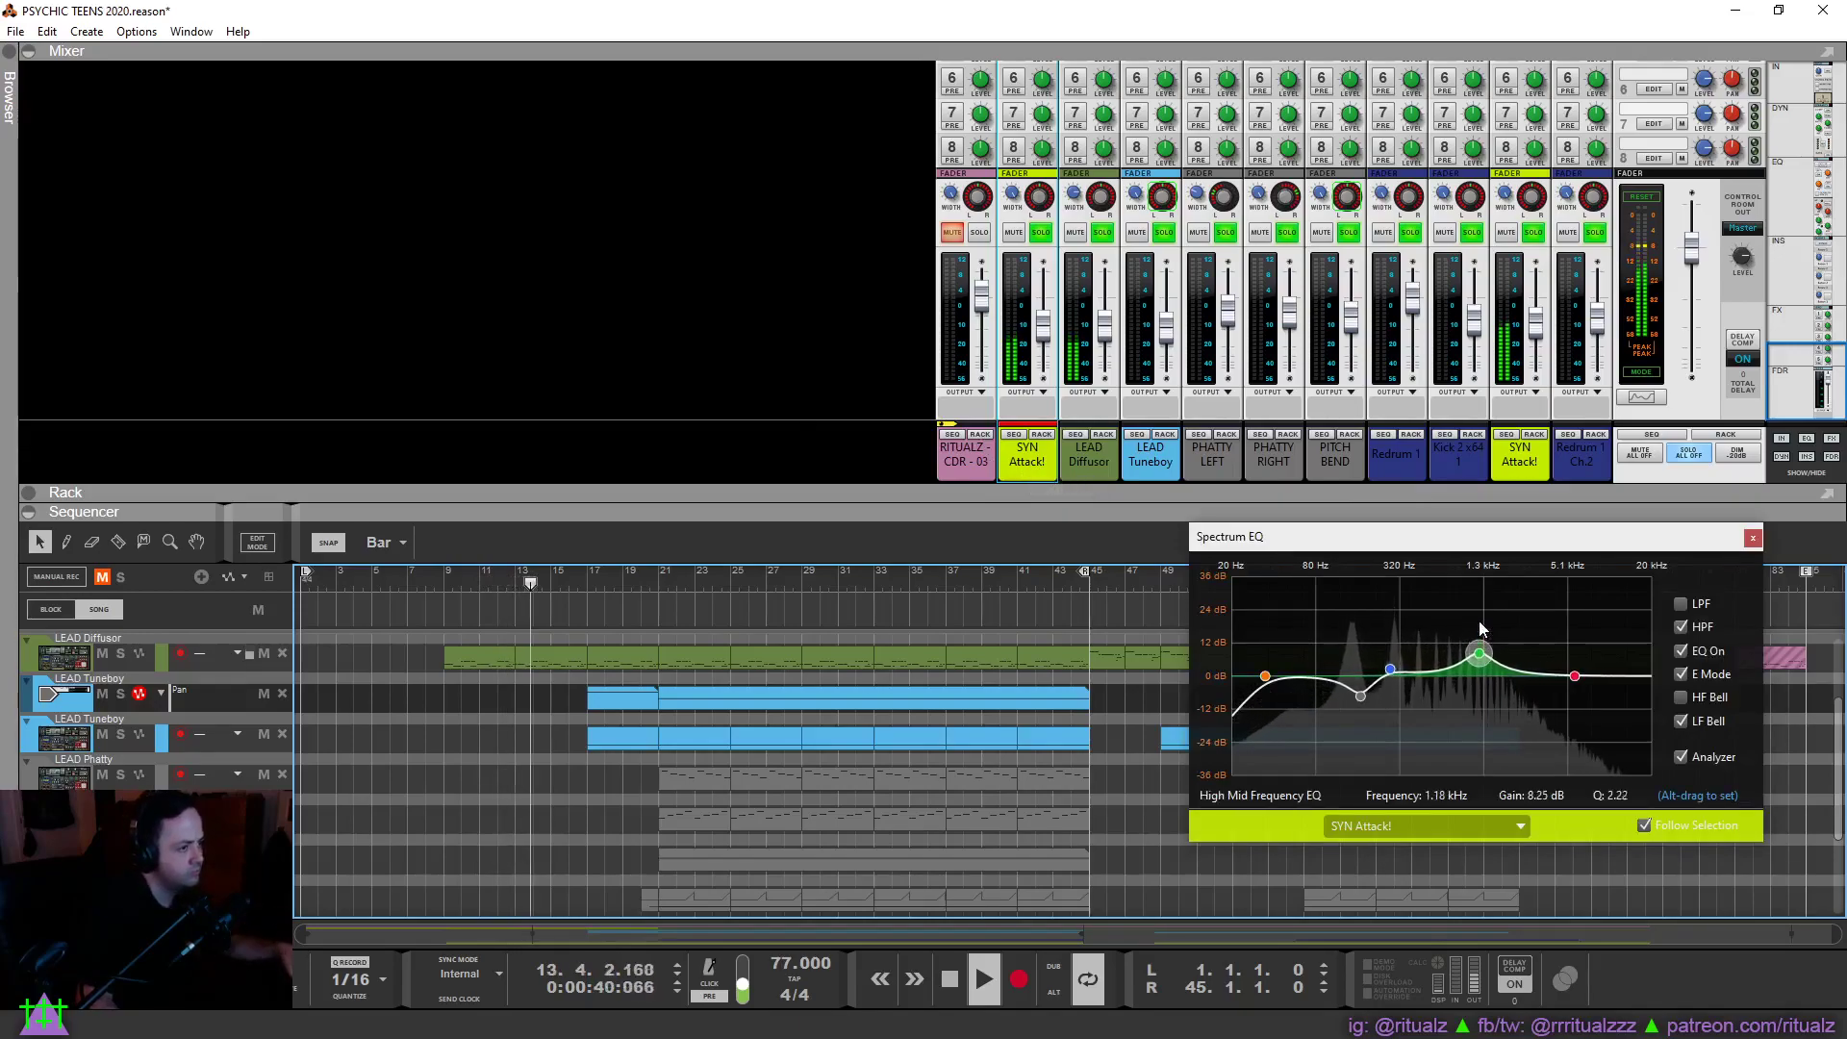
Raise SYN Attack!'s high-pass cutoff to about 80 Hz, set the low band to −5.40 dB at 124.4 Hz and low mids to 5.08 dB at 368.2 Hz.
{"action": "left_click", "coordinate": [1390, 669]}
{"action": "left_click_drag", "start_coordinate": [1277, 683], "coordinate": [1412, 666]}
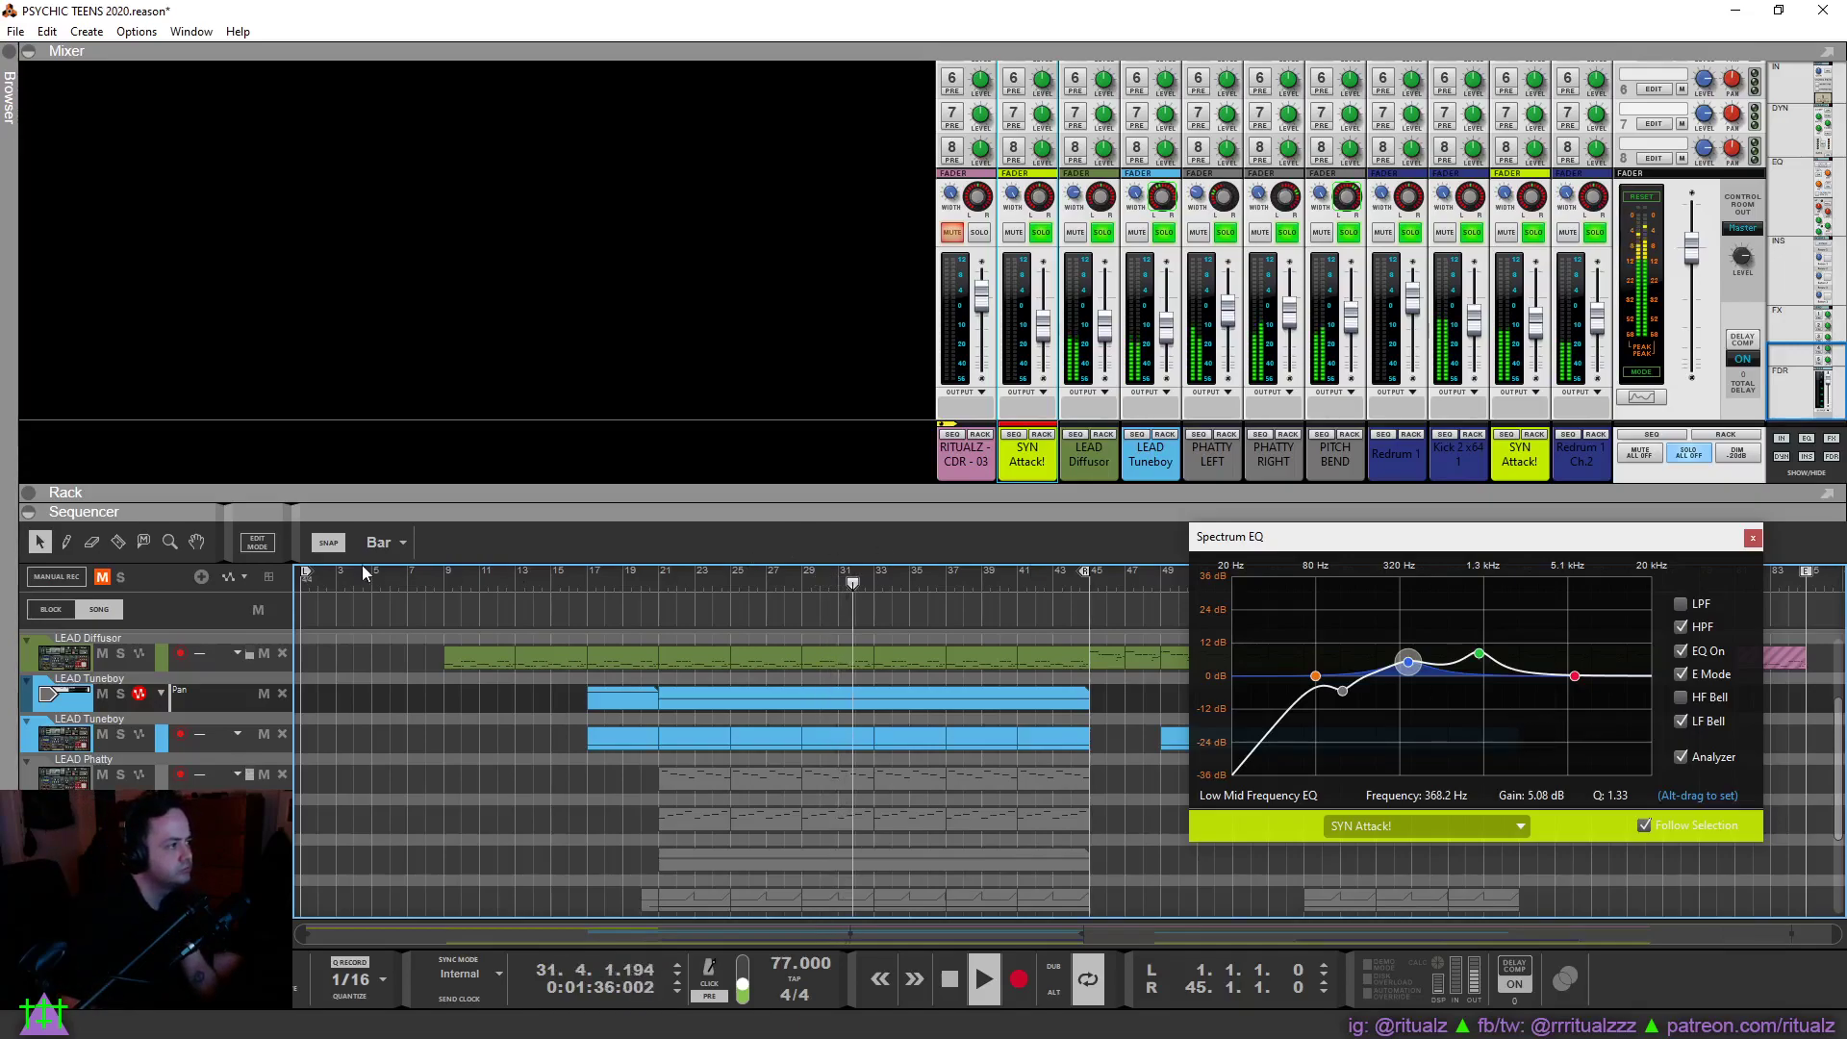
{"action": "scroll", "coordinate": [400, 649], "scroll_direction": "up", "scroll_amount": 3}
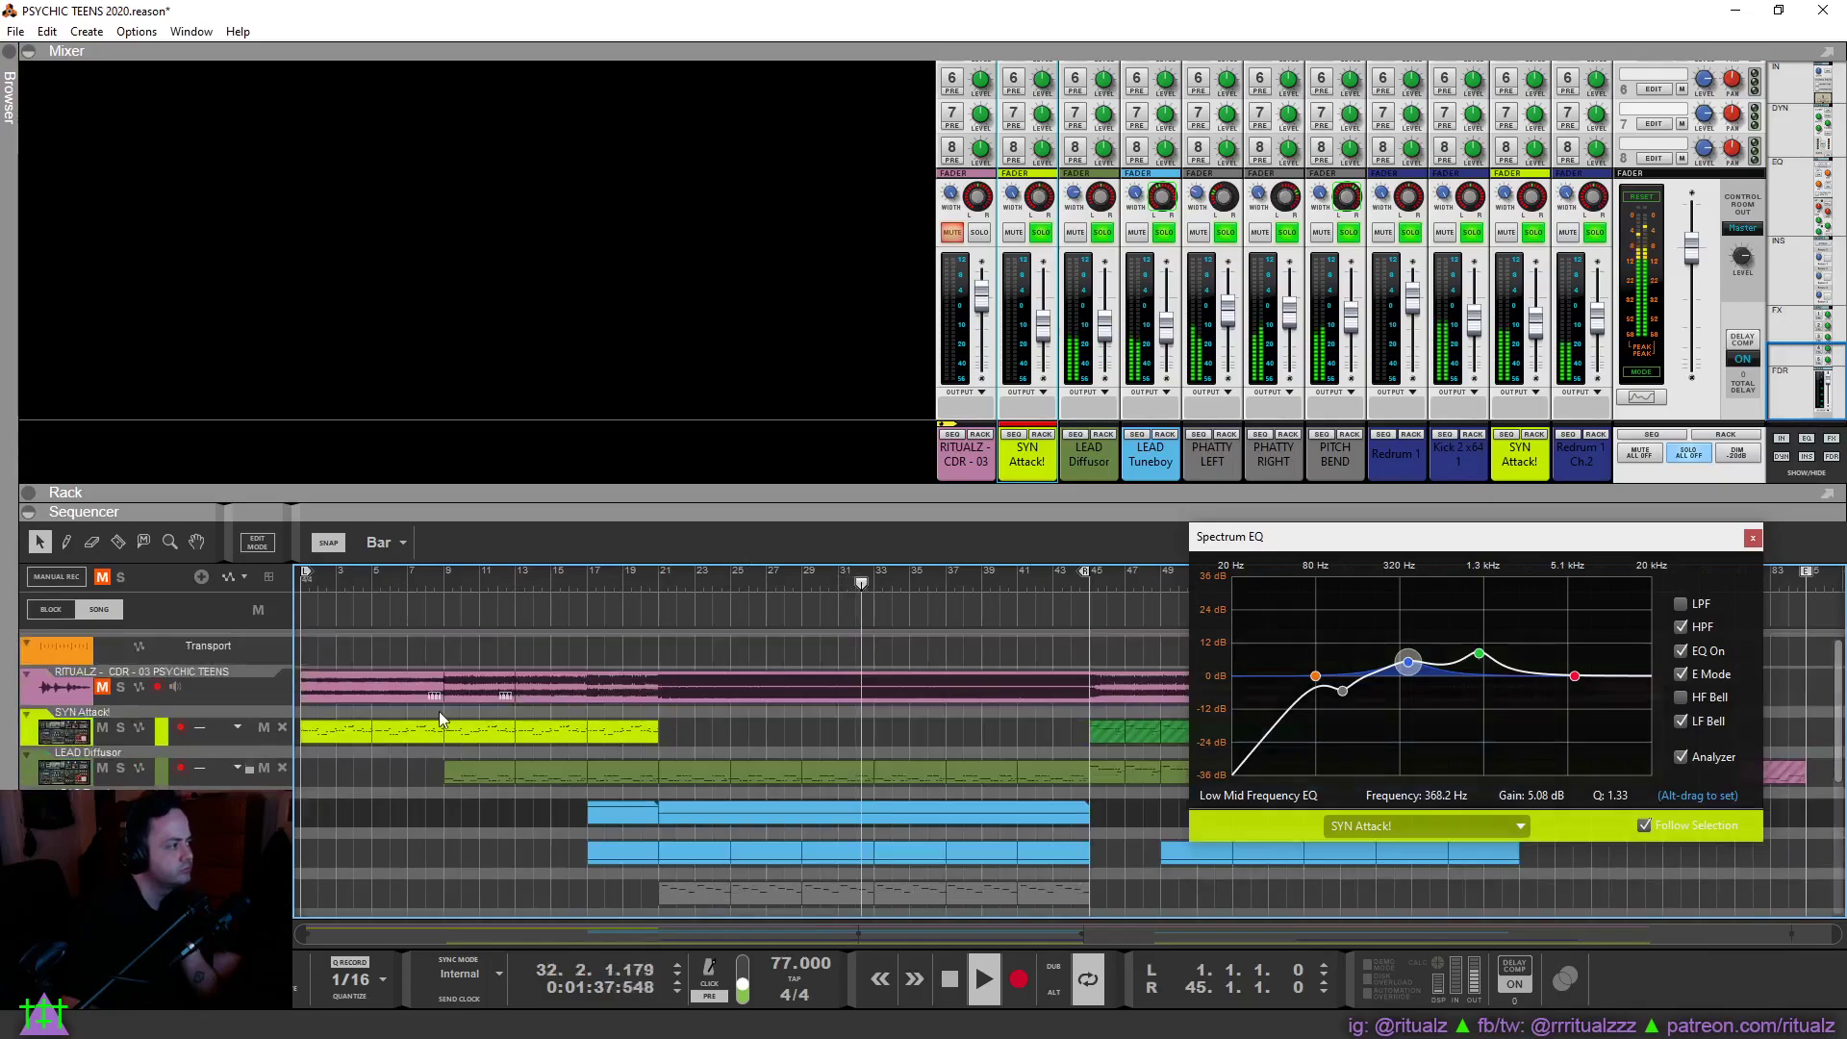
{"action": "left_click", "coordinate": [369, 582]}
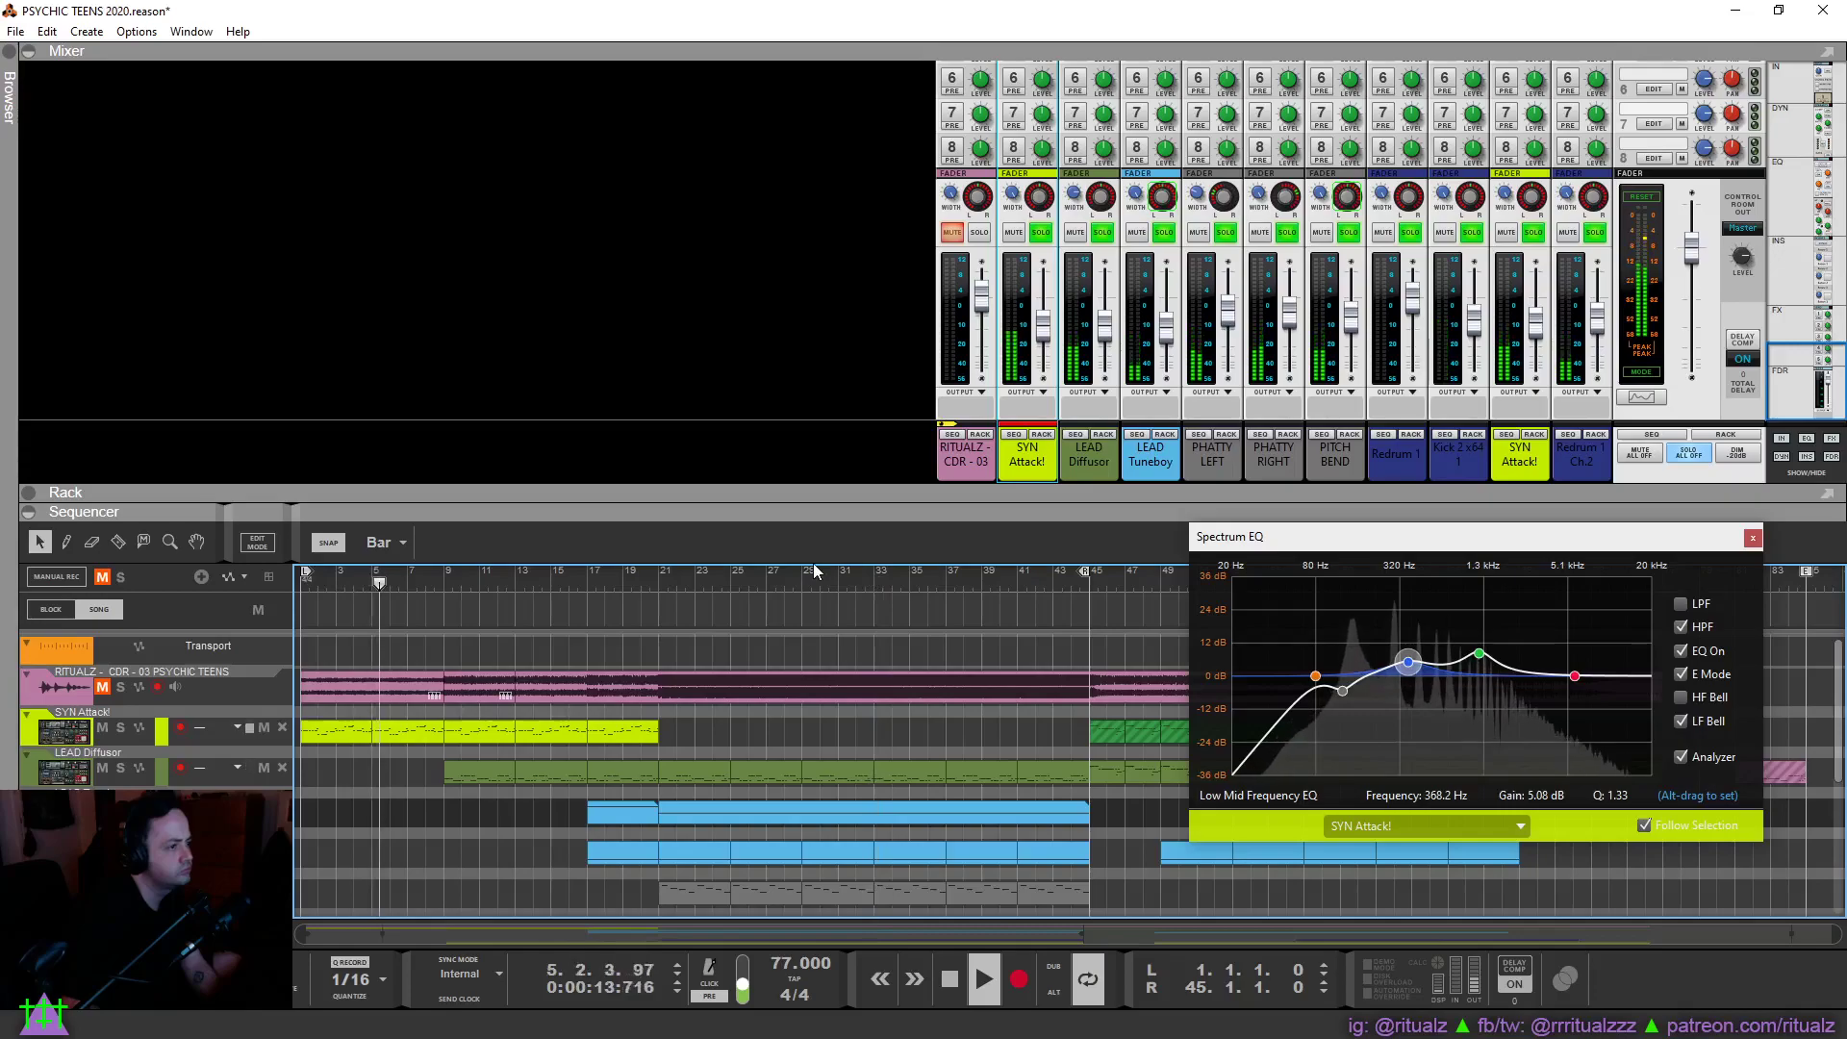
{"action": "left_click", "coordinate": [1342, 690]}
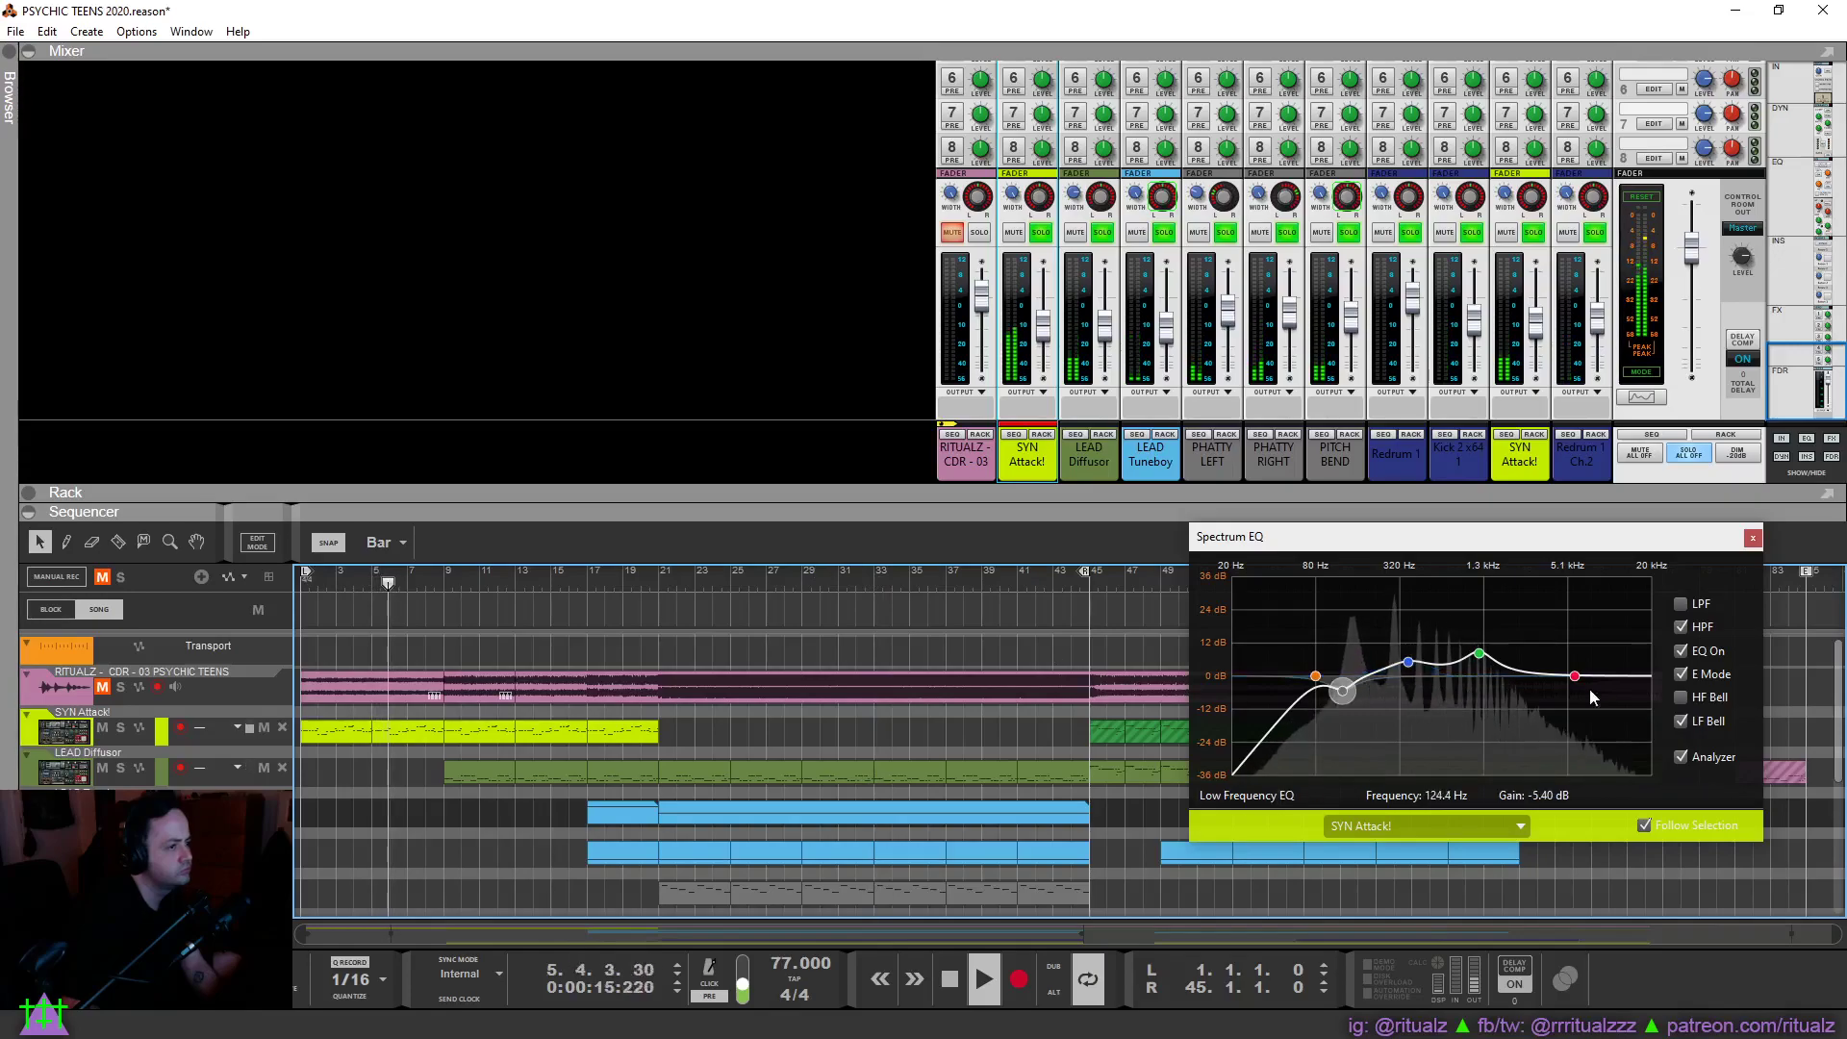
{"action": "left_click", "coordinate": [1682, 603]}
{"action": "left_click_drag", "start_coordinate": [1561, 676], "coordinate": [1622, 676]}
{"action": "left_click", "coordinate": [1681, 603]}
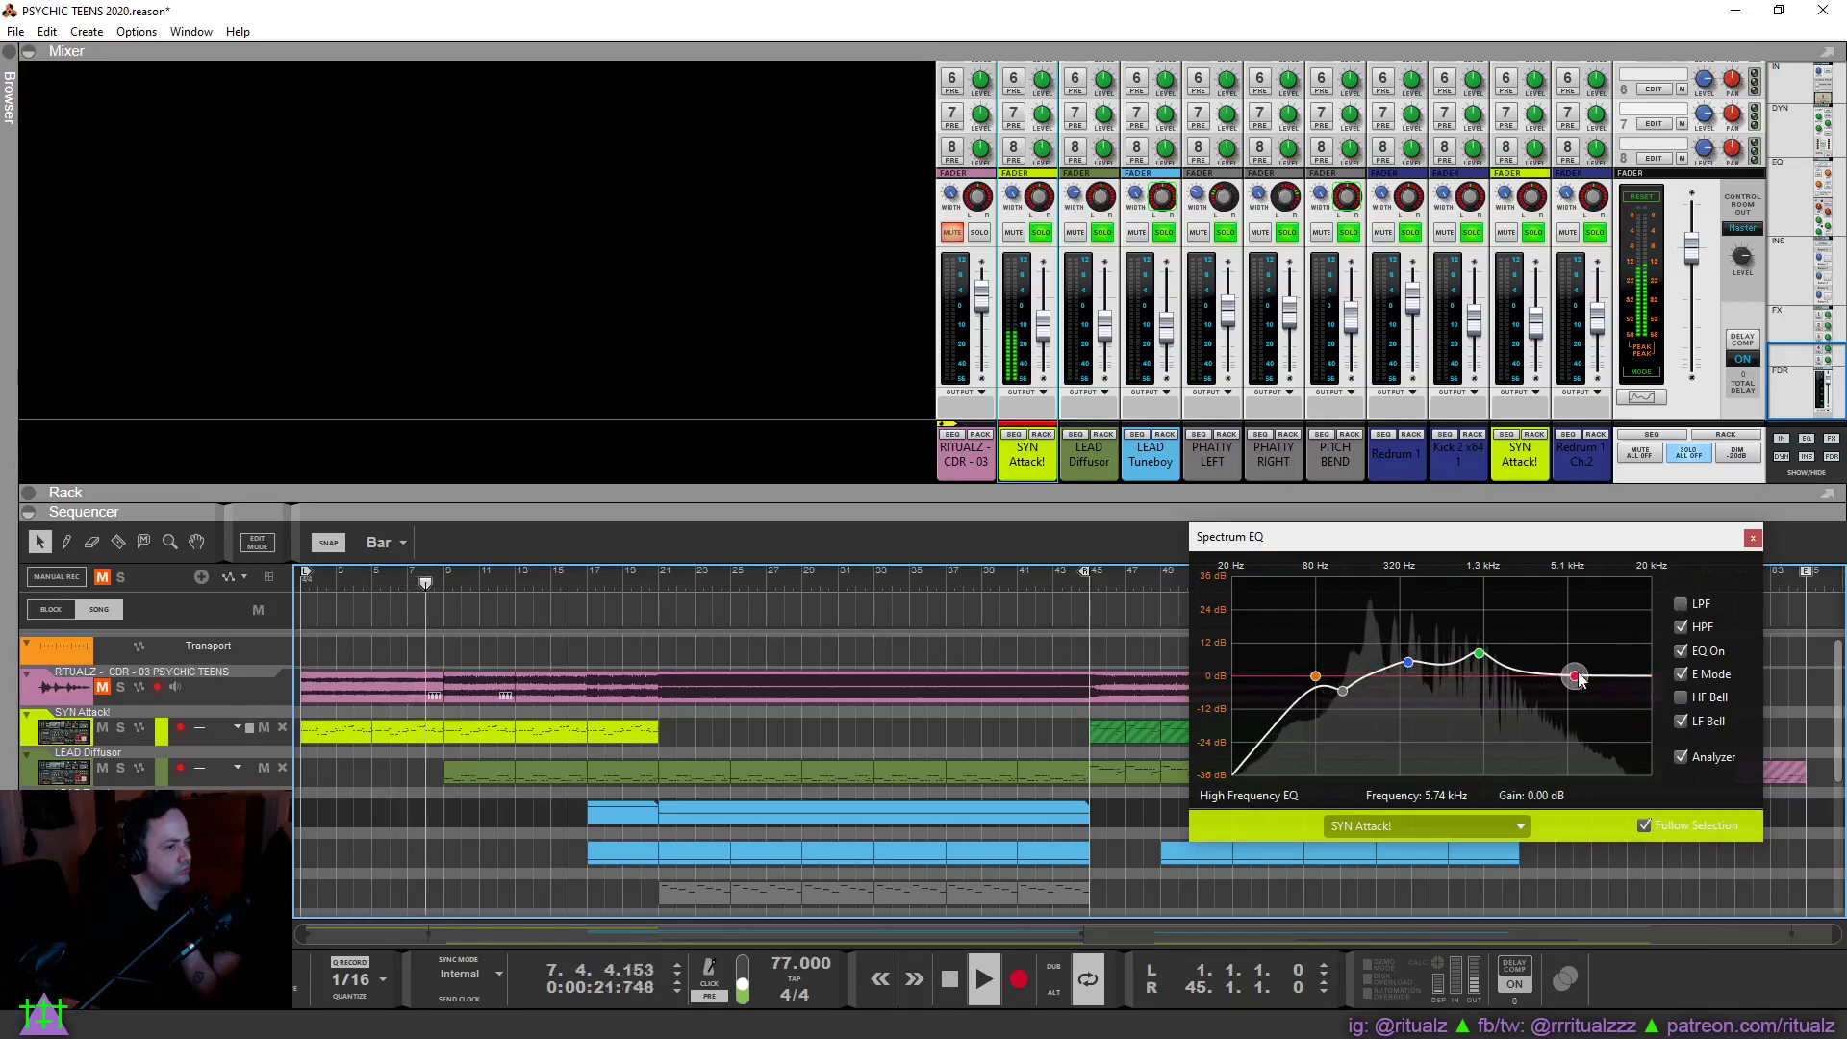
Switch SYN Attack!'s high-frequency EQ band to a bell and boost it 5.40 dB at 4.05 kHz.
{"action": "left_click", "coordinate": [1681, 696]}
{"action": "mouse_move", "coordinate": [1574, 676]}
{"action": "left_mouse_down"}
{"action": "mouse_move", "coordinate": [1578, 660]}
{"action": "mouse_move", "coordinate": [1556, 672]}
{"action": "left_mouse_up"}
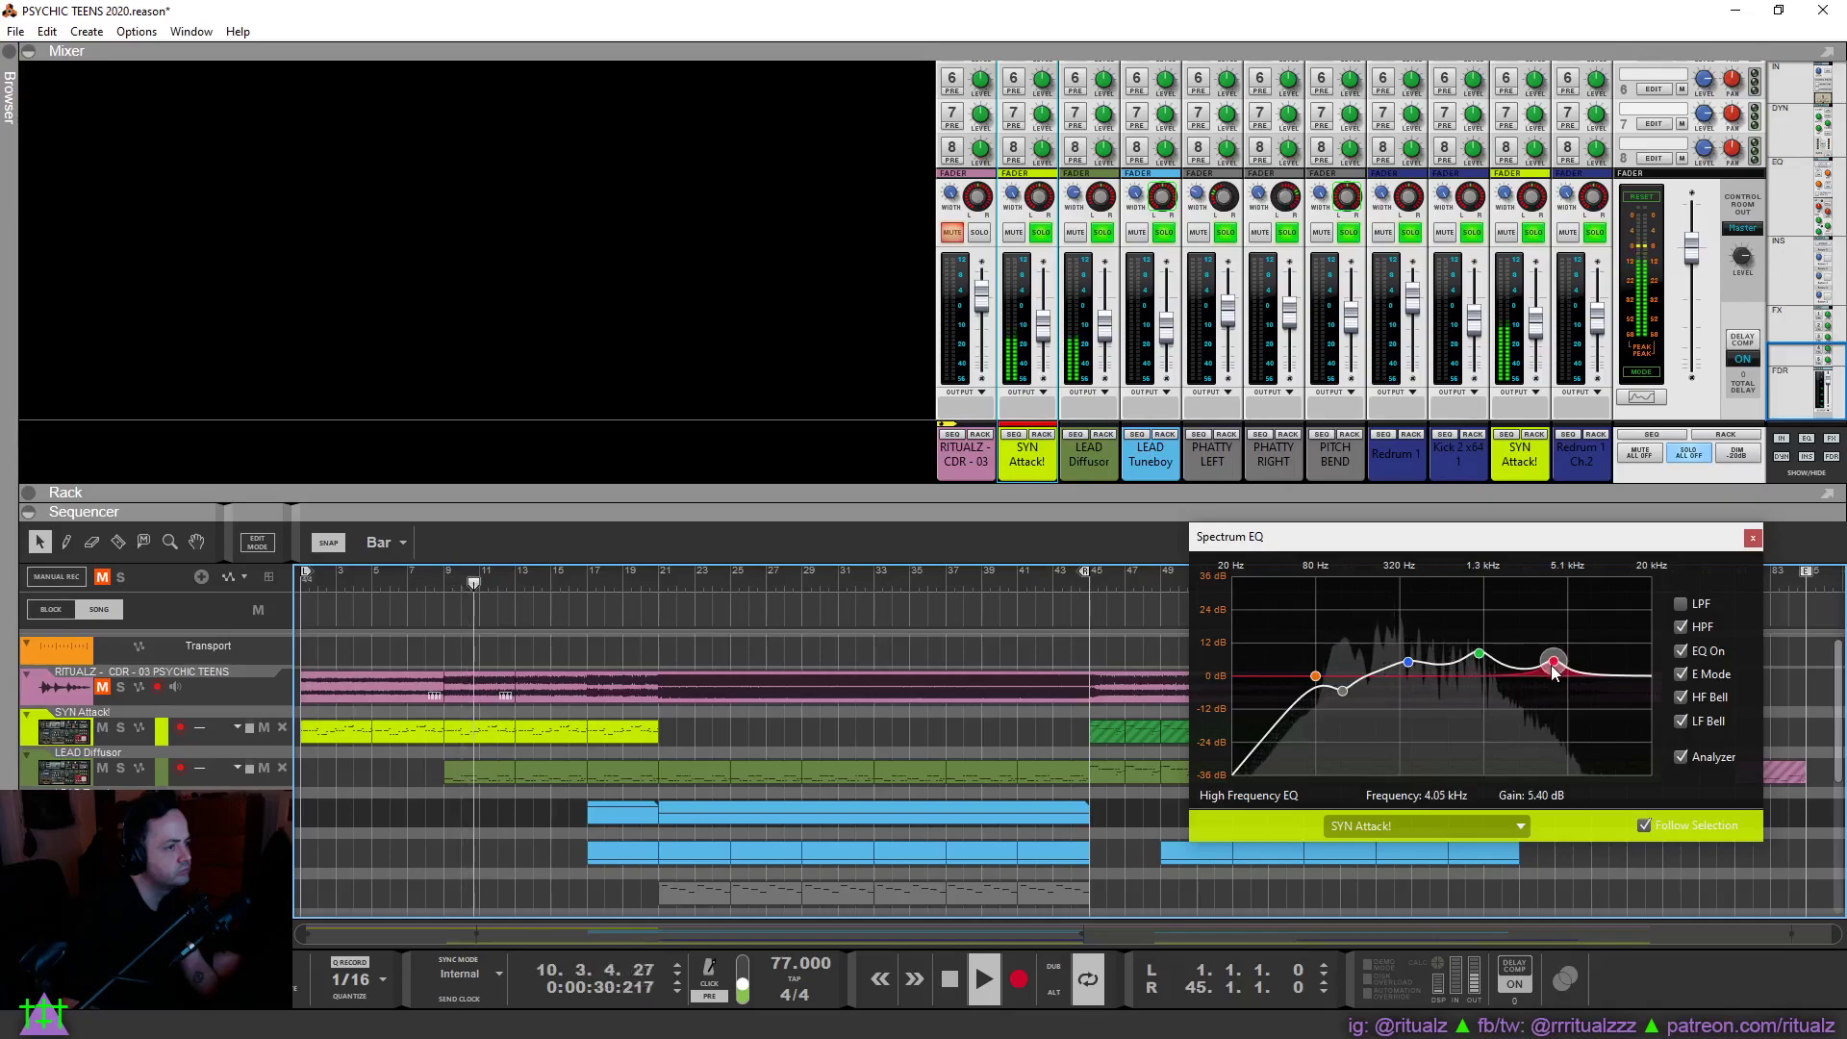
Show the rack device of the SYN Attack! channel beside Kick 2, close the EQ window and create a Master Volume automation lane for it.
{"action": "left_click", "coordinate": [1533, 434]}
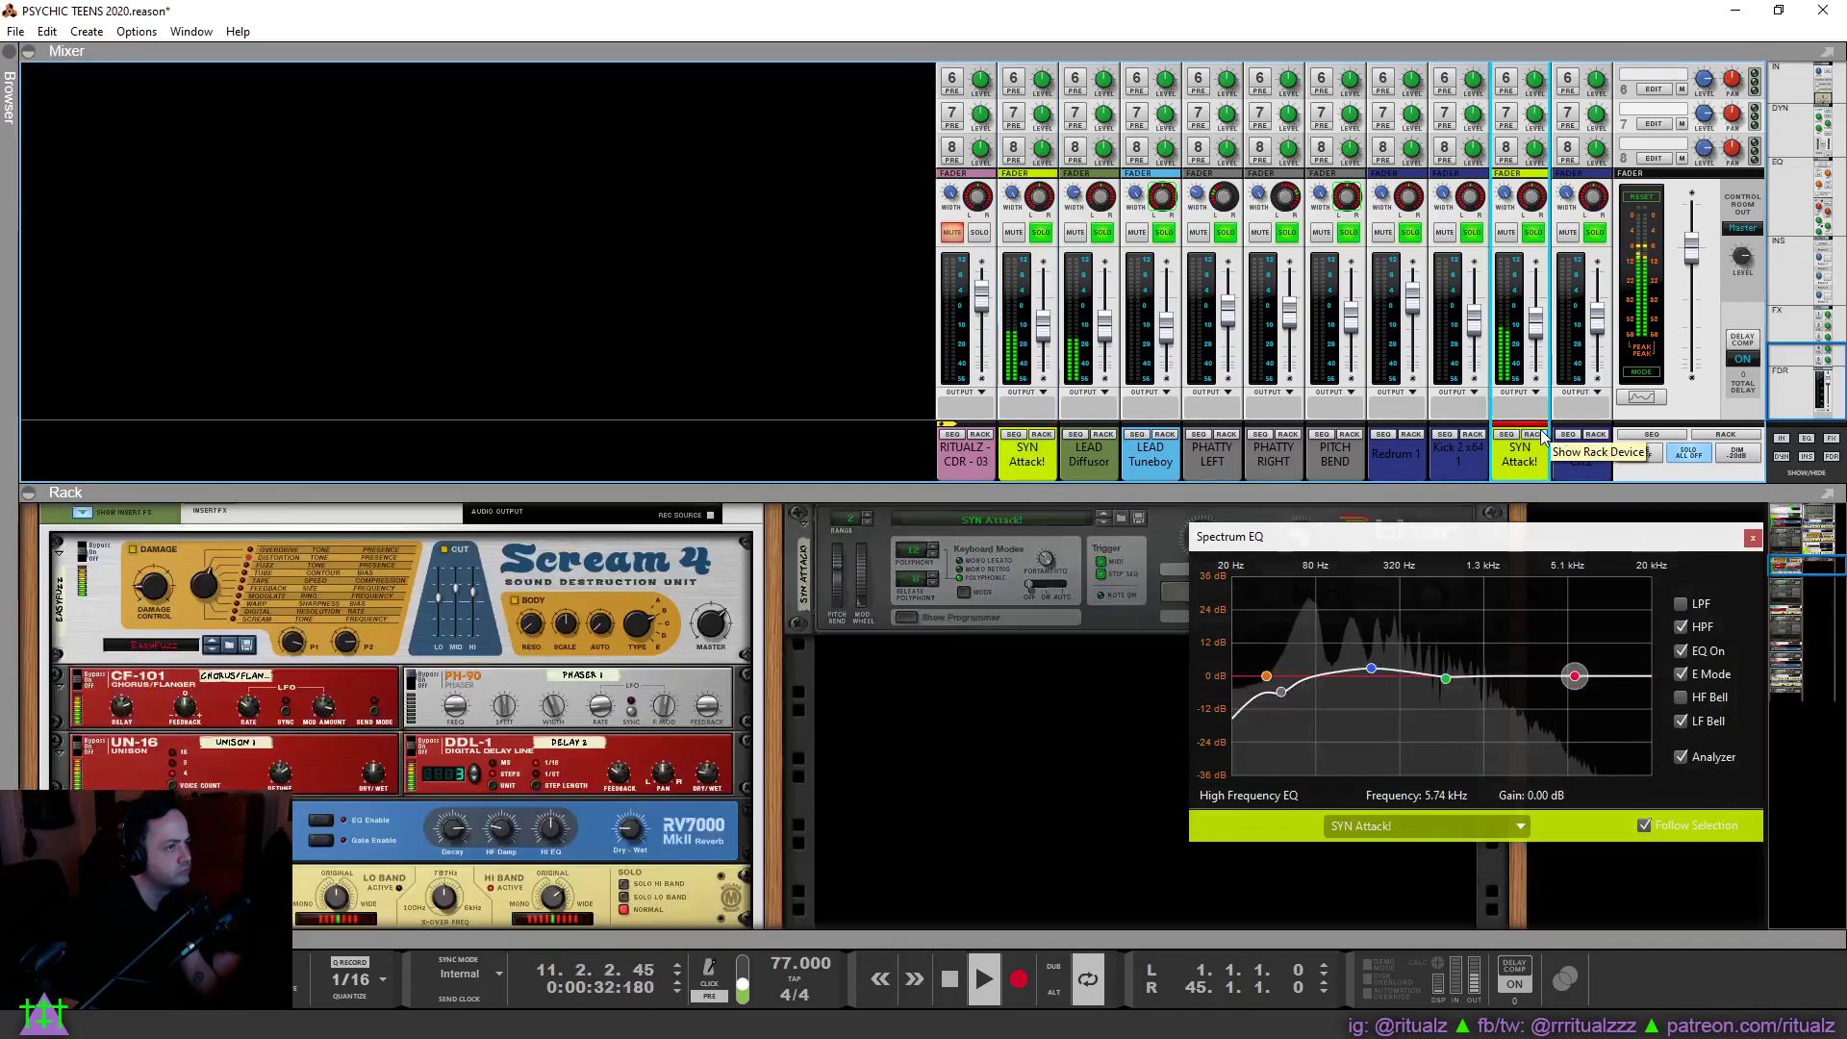
{"action": "left_click", "coordinate": [1752, 538]}
{"action": "right_click", "coordinate": [1435, 598]}
{"action": "left_click", "coordinate": [1508, 608]}
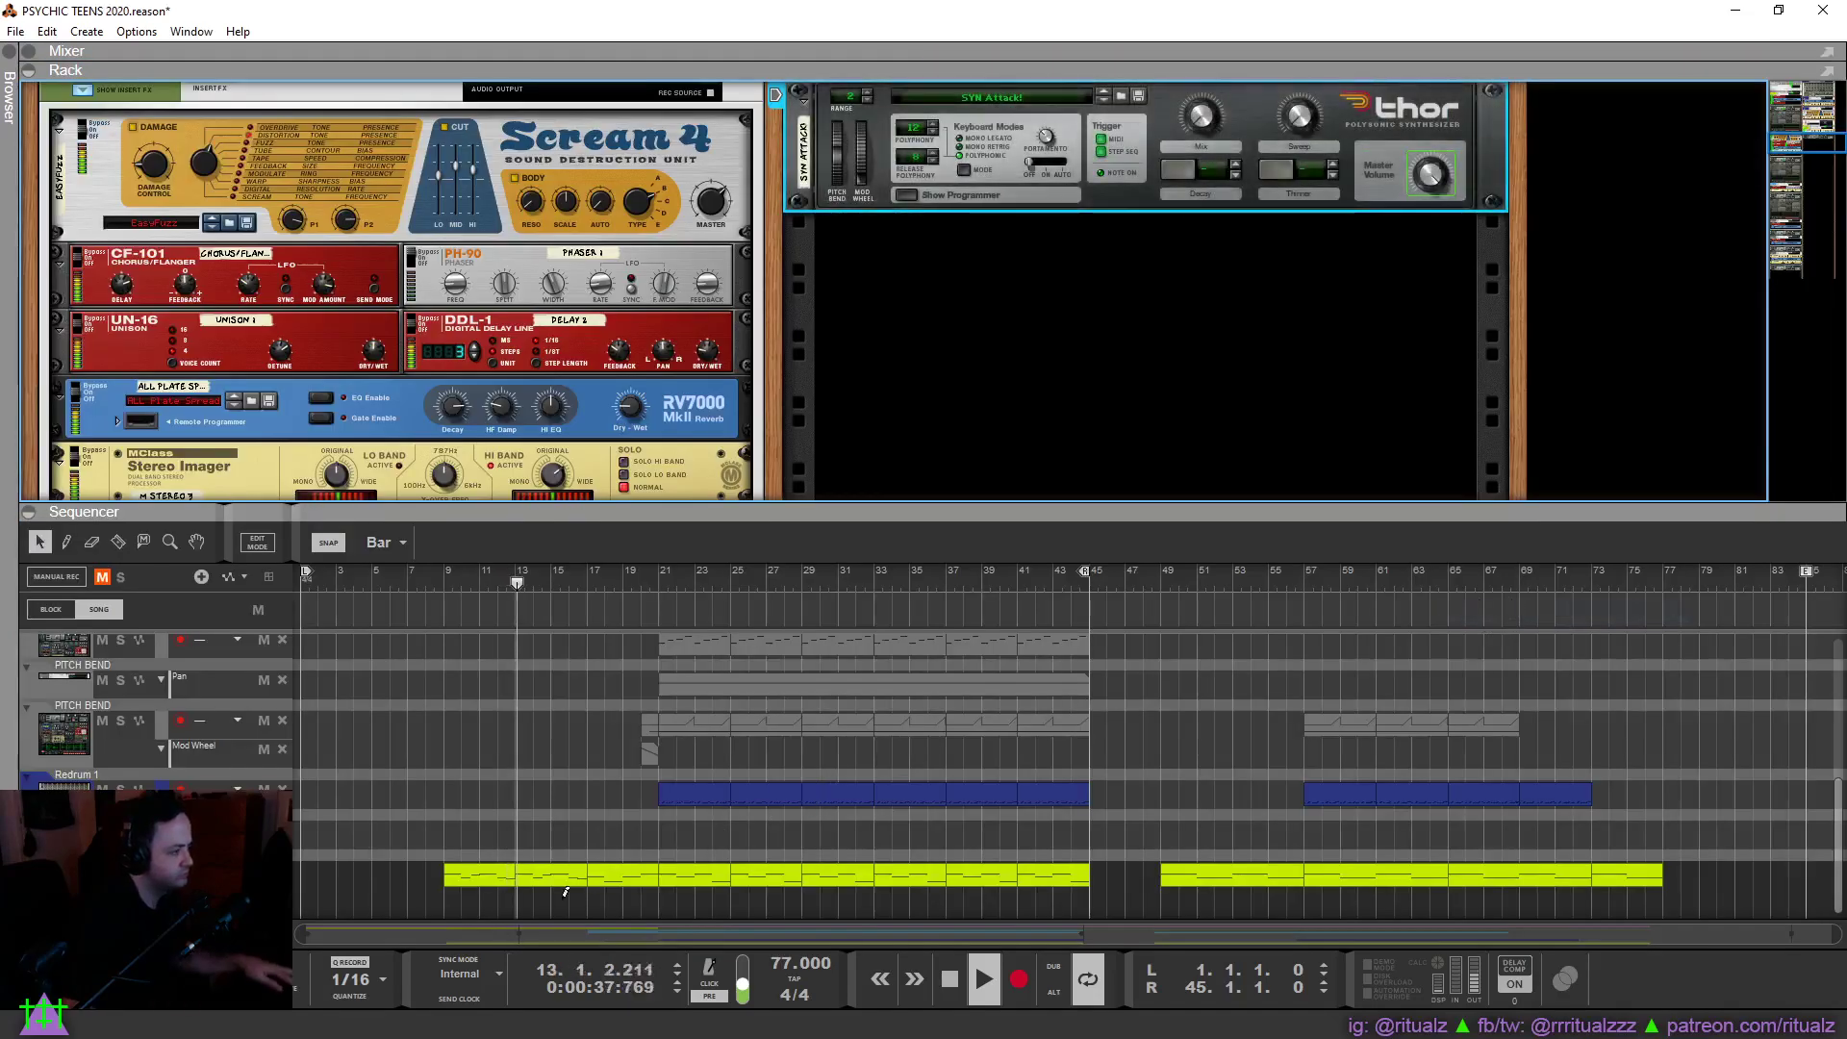
Draw a Master Volume automation clip for the lower SYN Attack! track from bar 9 to 21 with a starting value of 110.
{"action": "left_click_drag", "start_coordinate": [452, 900], "coordinate": [660, 899]}
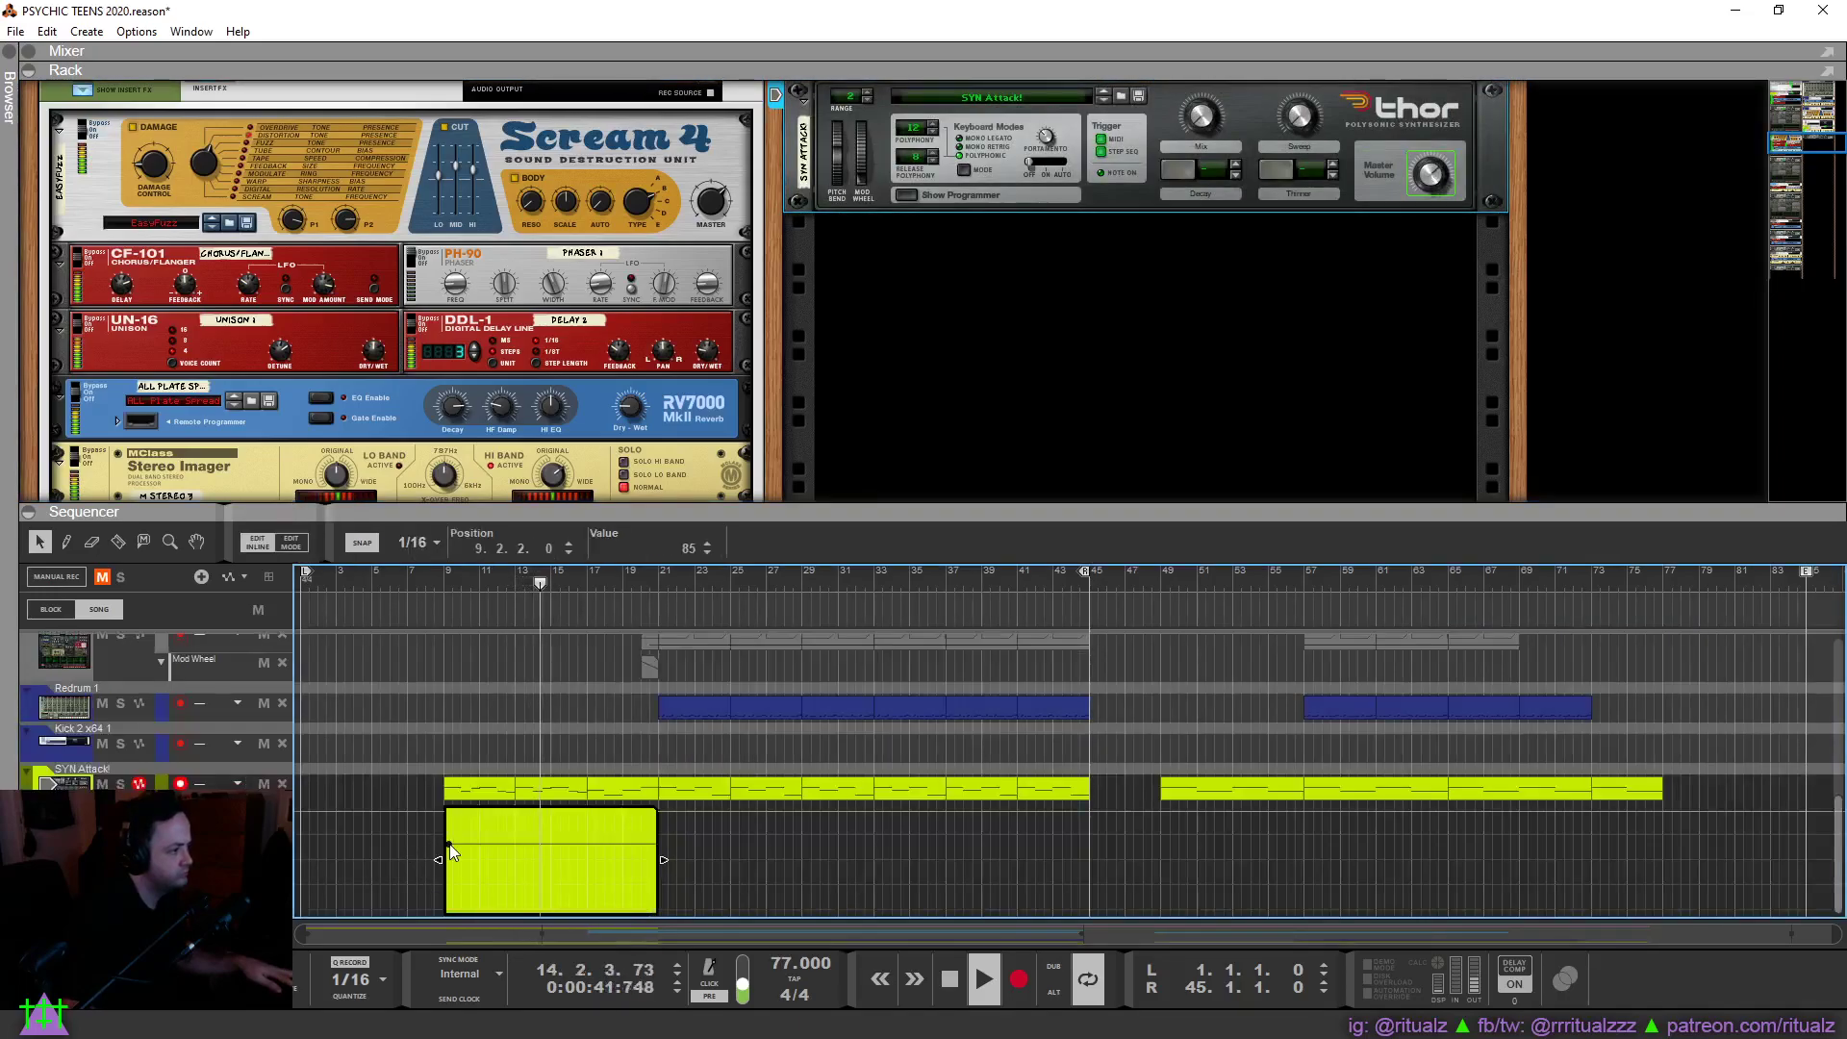
{"action": "left_click", "coordinate": [449, 833]}
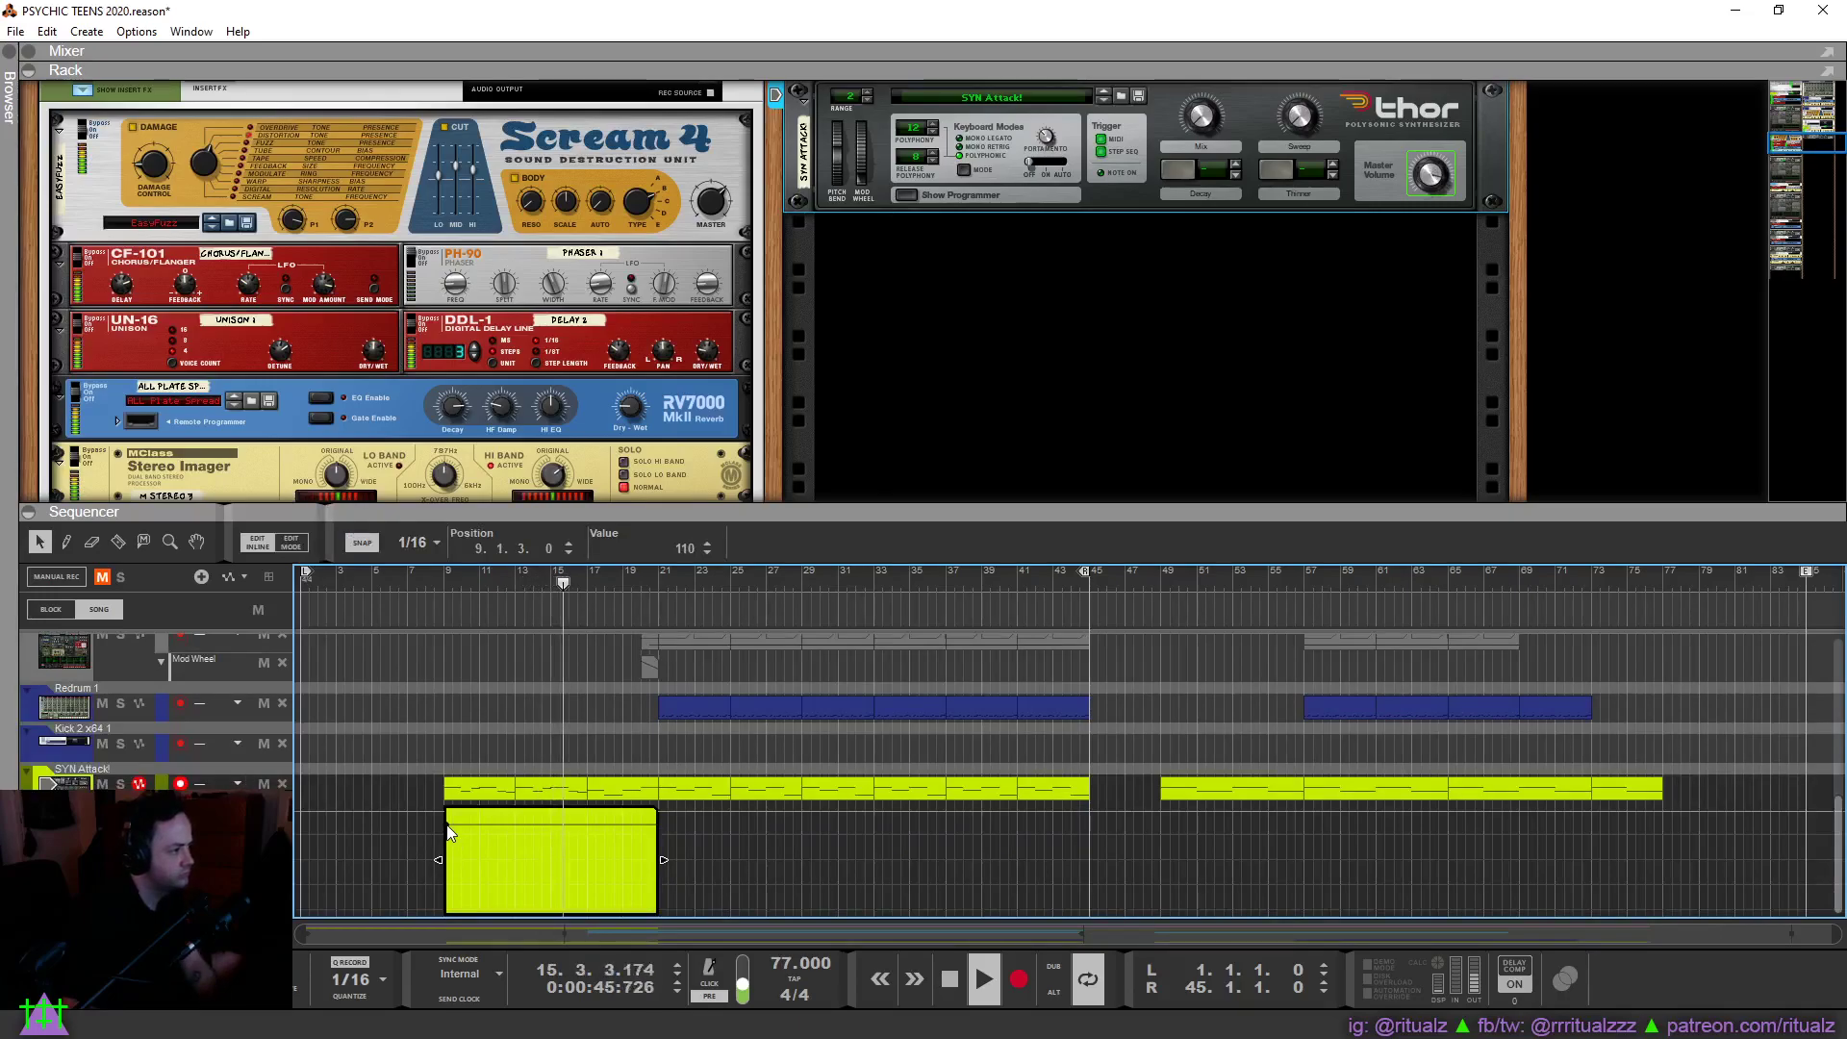
{"action": "key", "text": "Escape"}
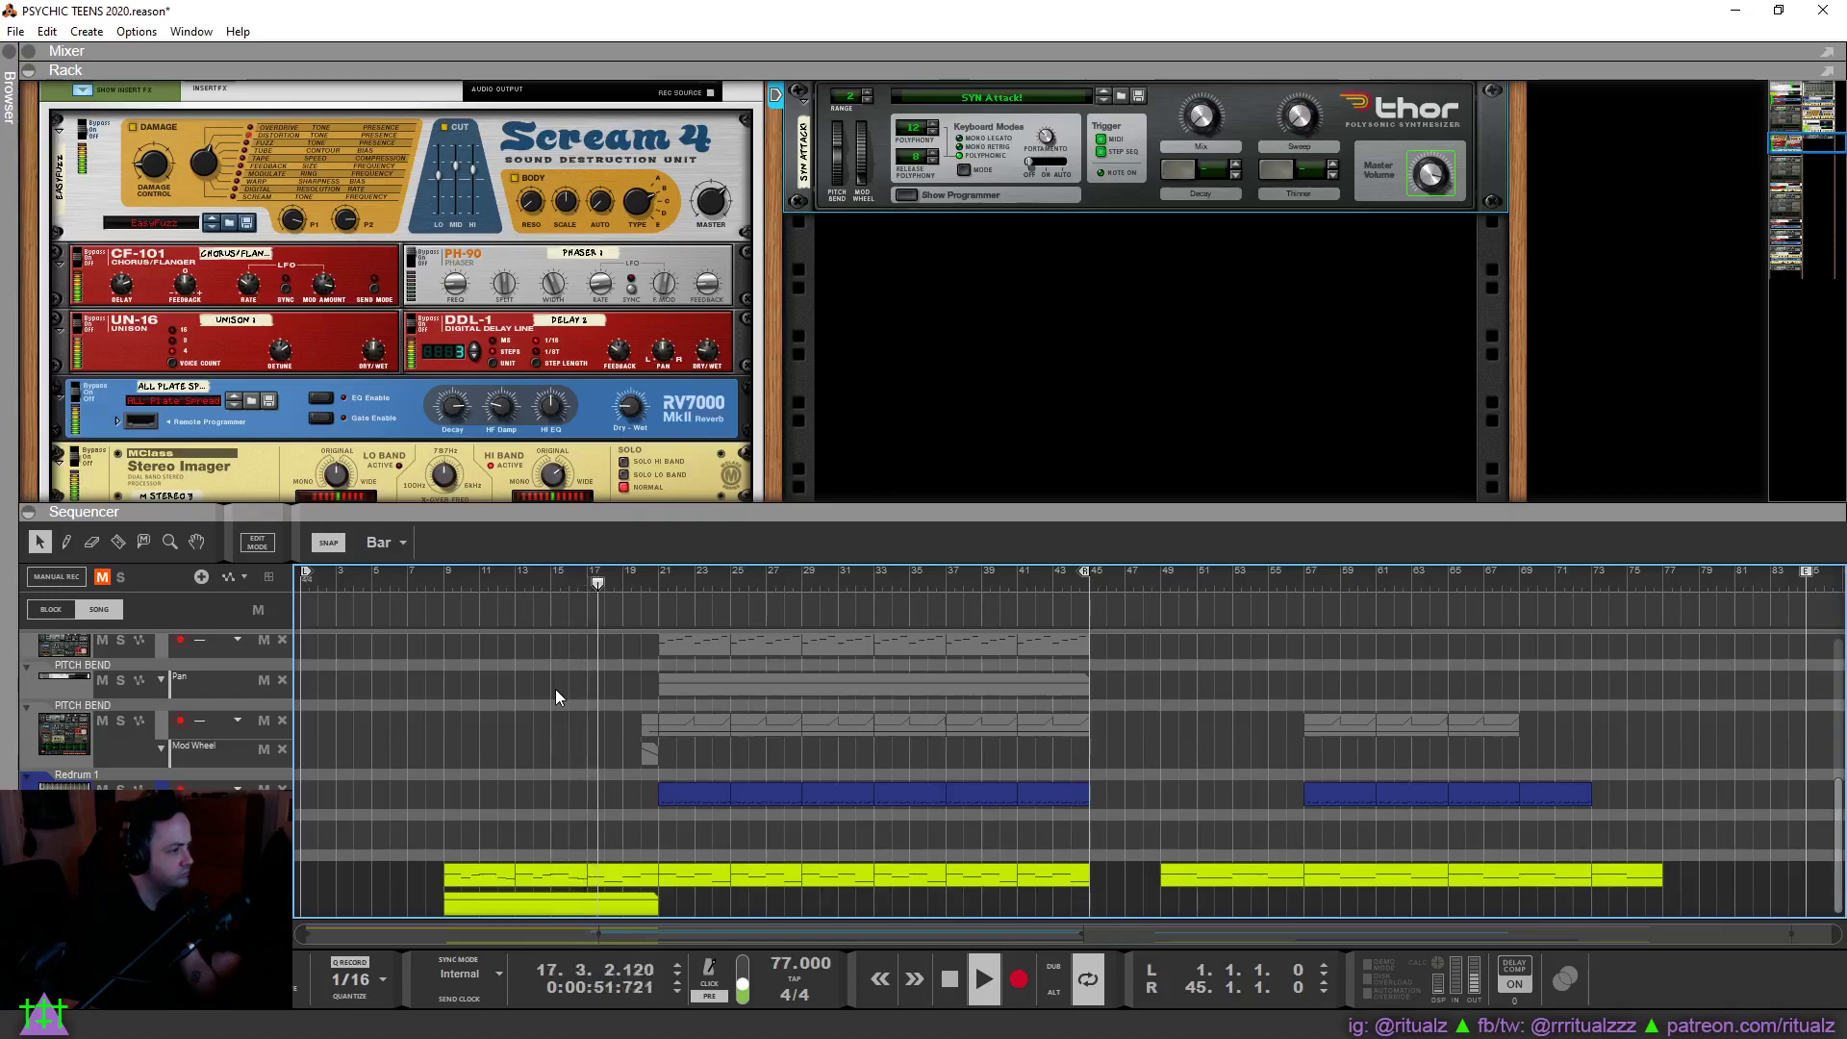
Create a Master Volume automation lane for the LEAD Diffusor Thor synthesizer.
{"action": "scroll", "coordinate": [585, 749], "scroll_direction": "up", "scroll_amount": 5}
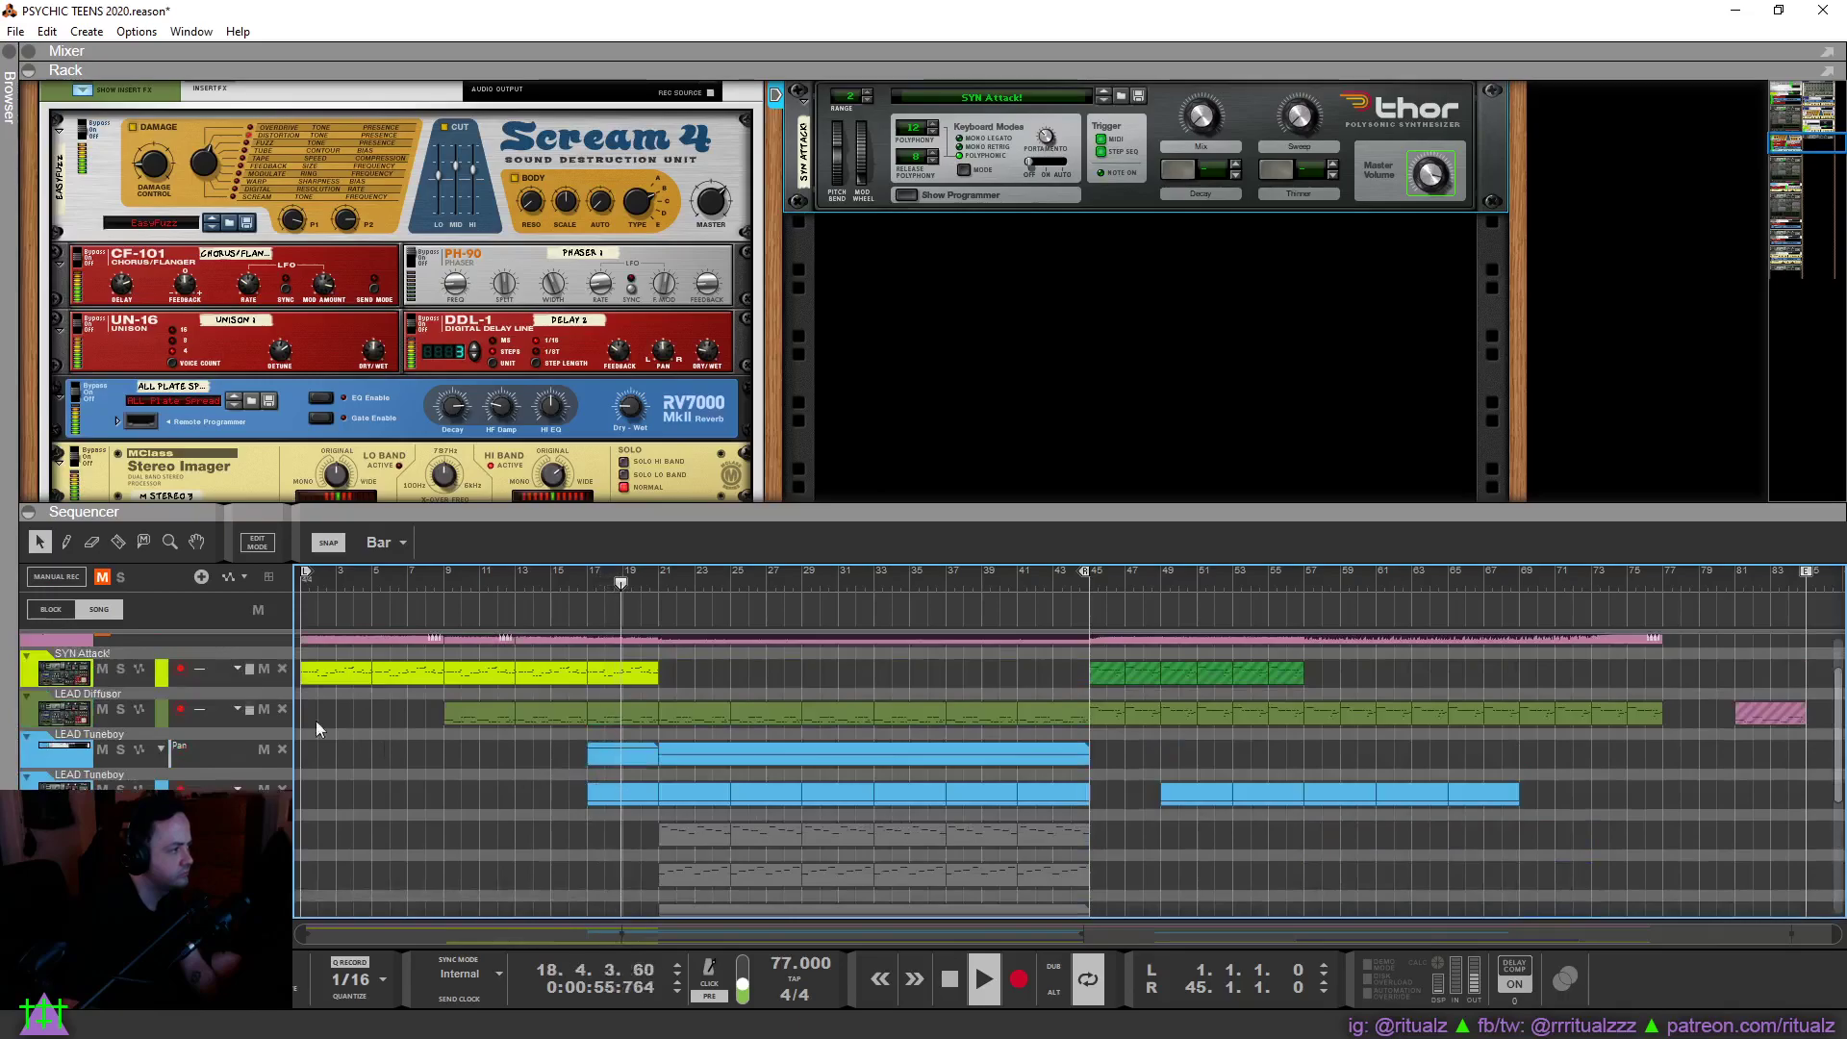
{"action": "left_click", "coordinate": [141, 721]}
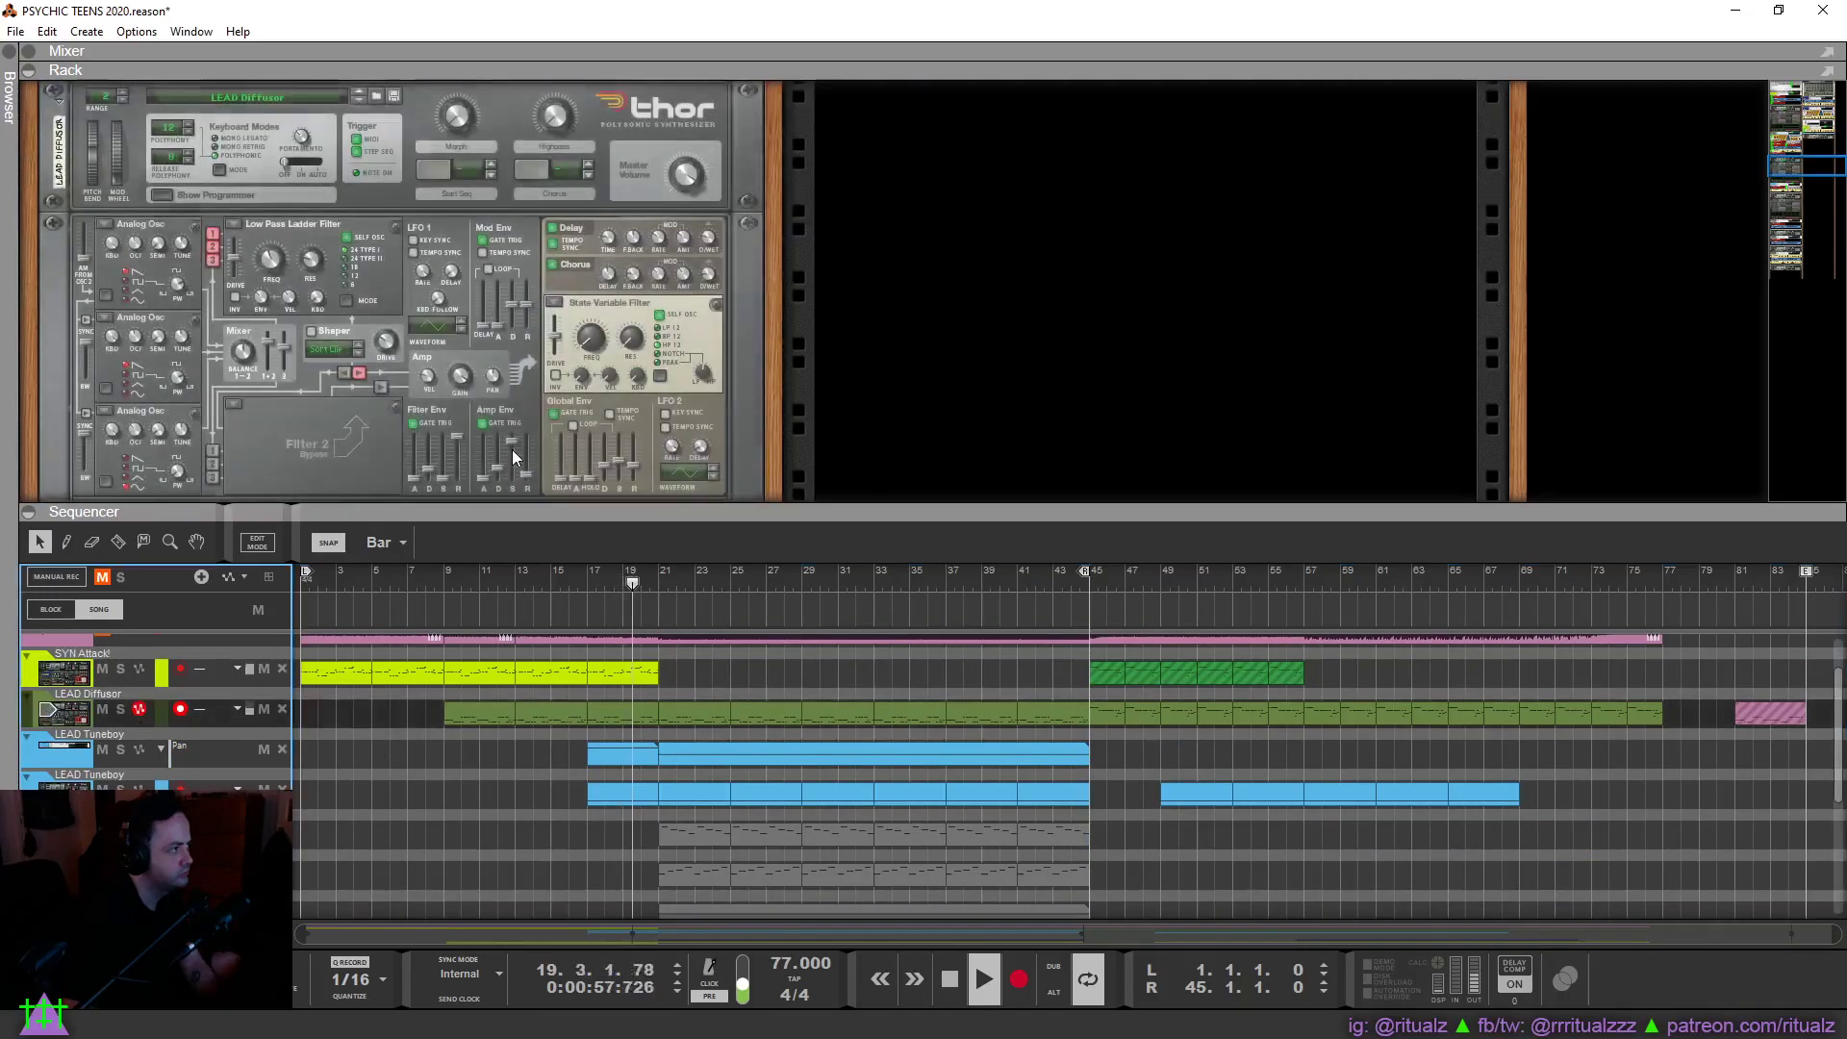
{"action": "right_click", "coordinate": [688, 183]}
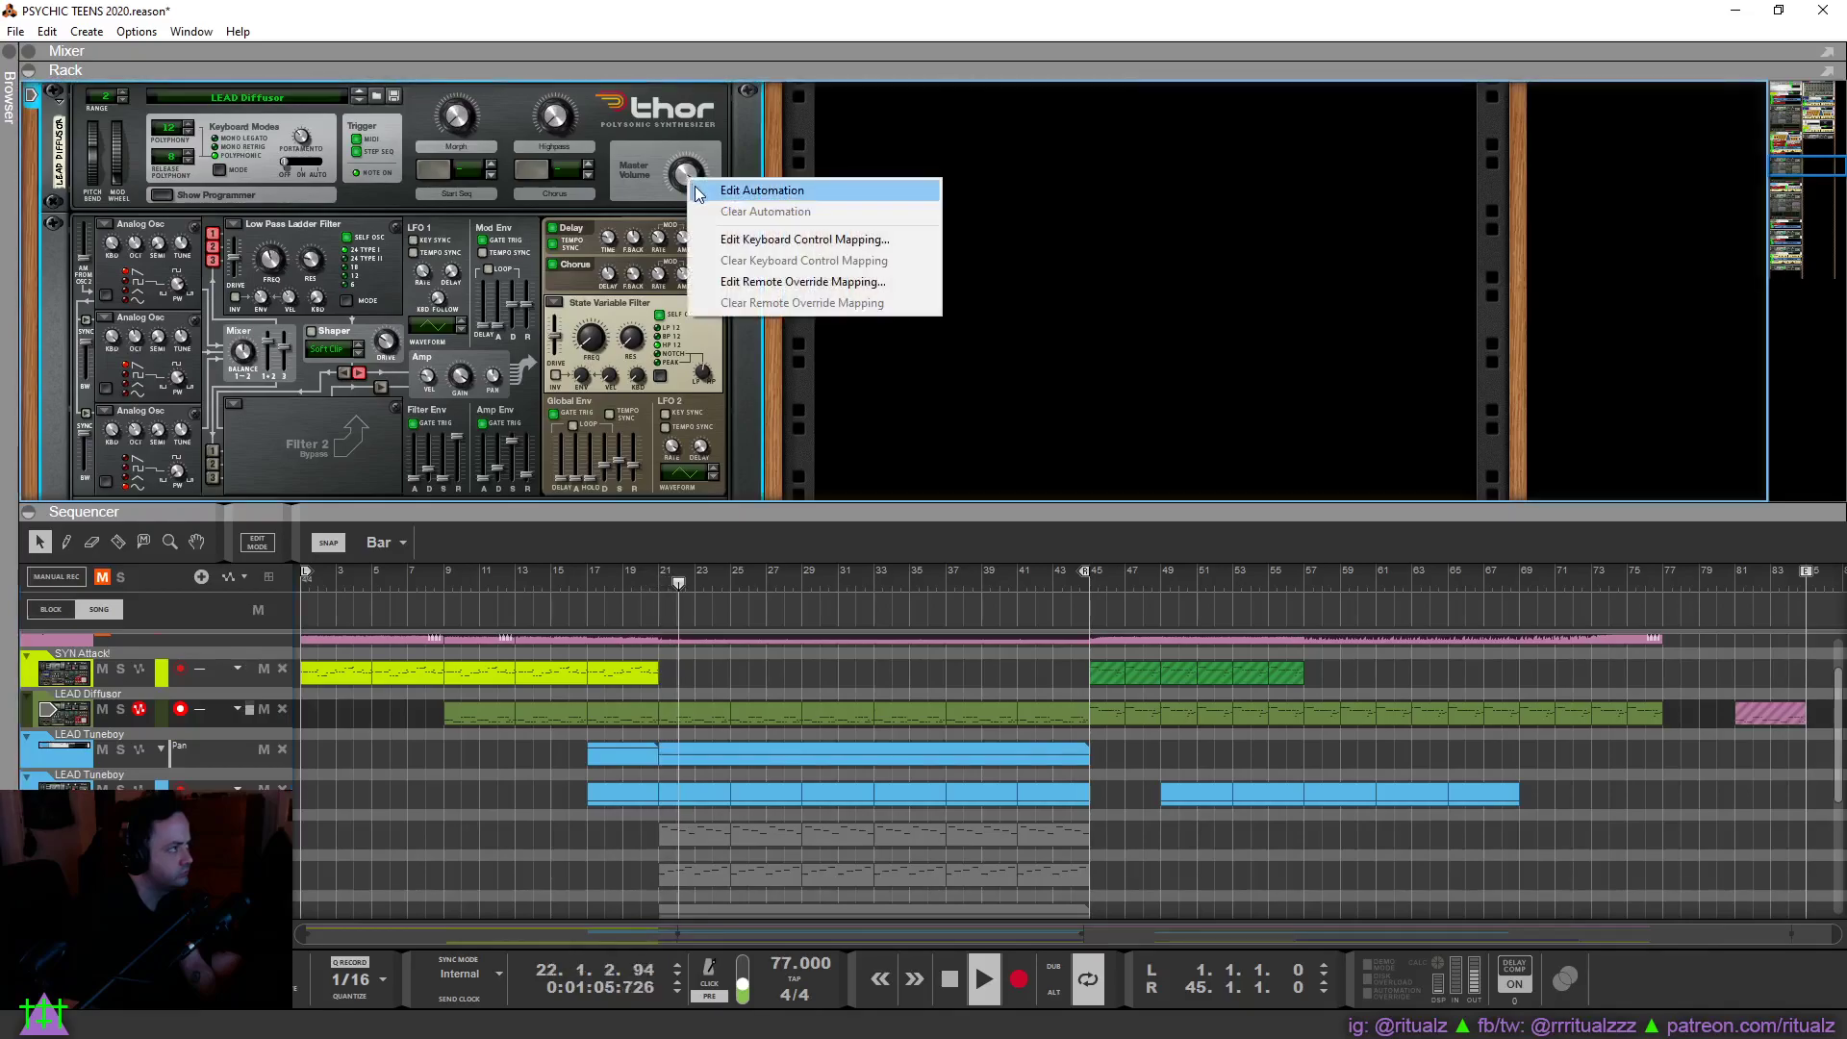
{"action": "left_click", "coordinate": [760, 191]}
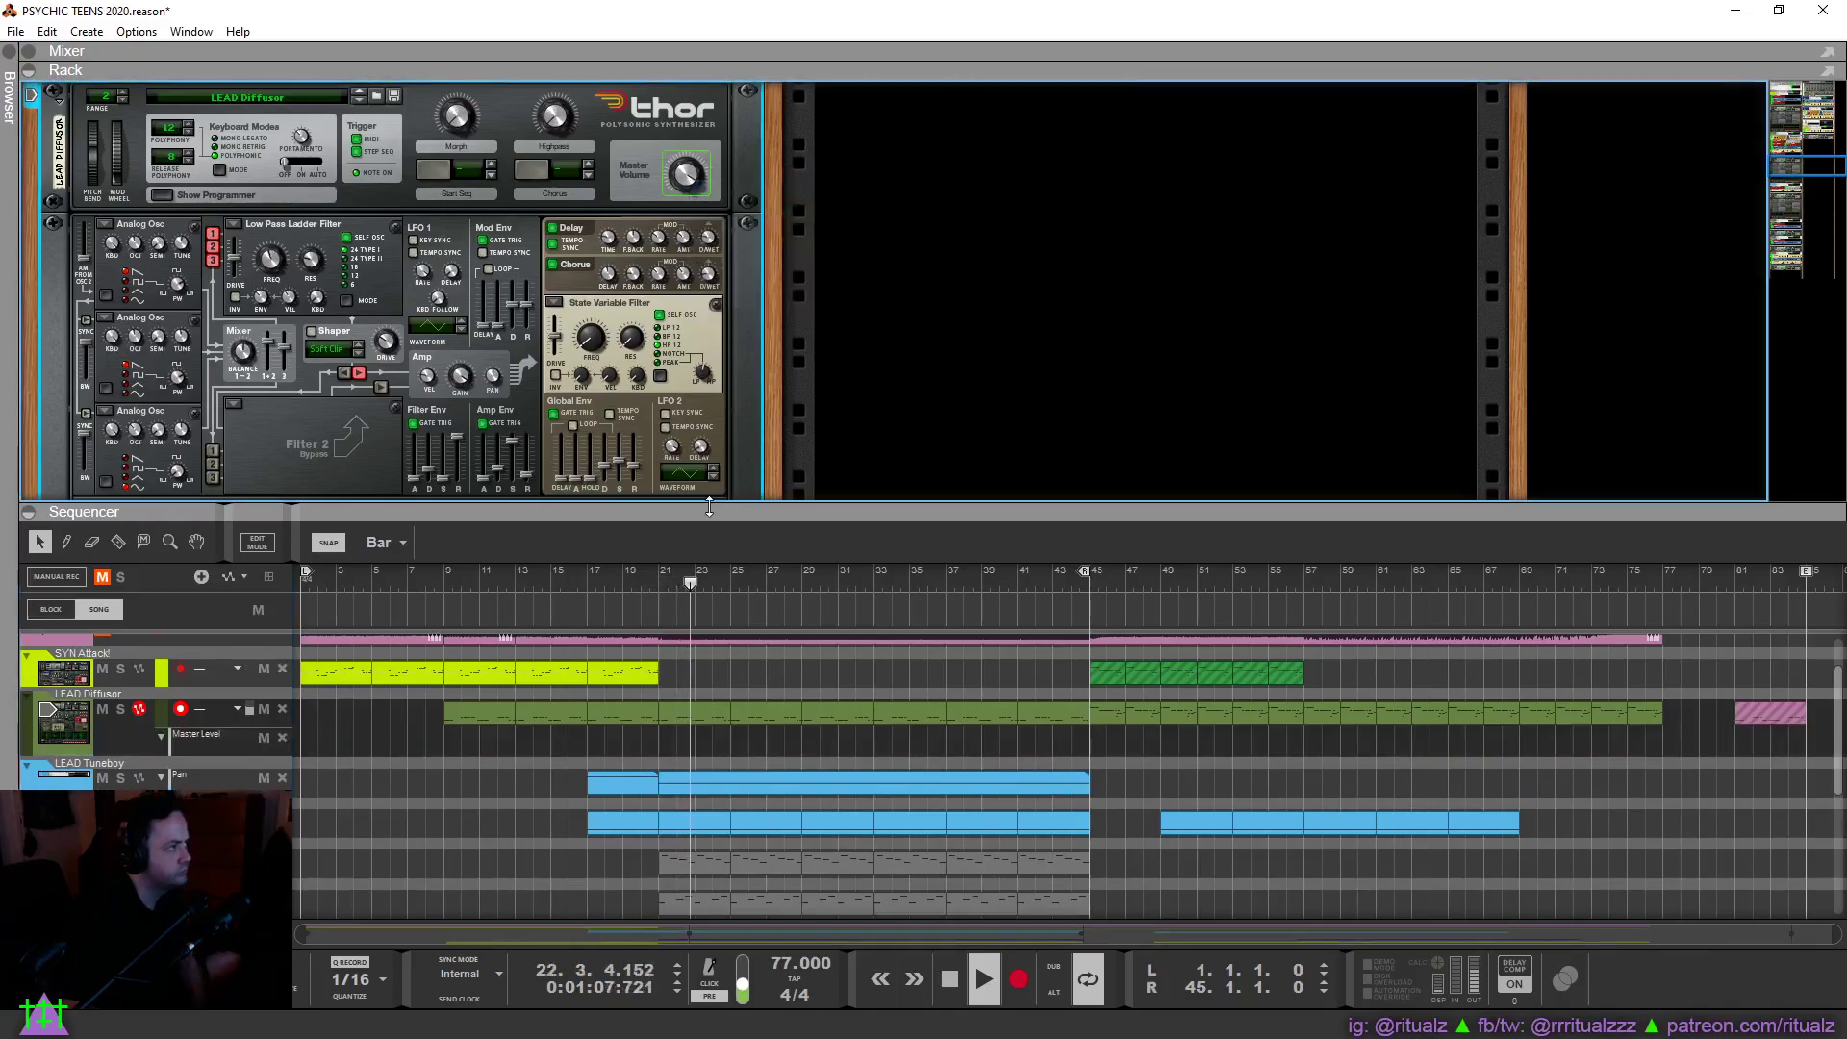
Draw a Master Level automation clip for LEAD Diffusor from bar 9 to 21 with a value of 82 near its start.
{"action": "mouse_move", "coordinate": [591, 737]}
{"action": "left_mouse_down"}
{"action": "mouse_move", "coordinate": [645, 728]}
{"action": "mouse_move", "coordinate": [444, 742]}
{"action": "left_mouse_up"}
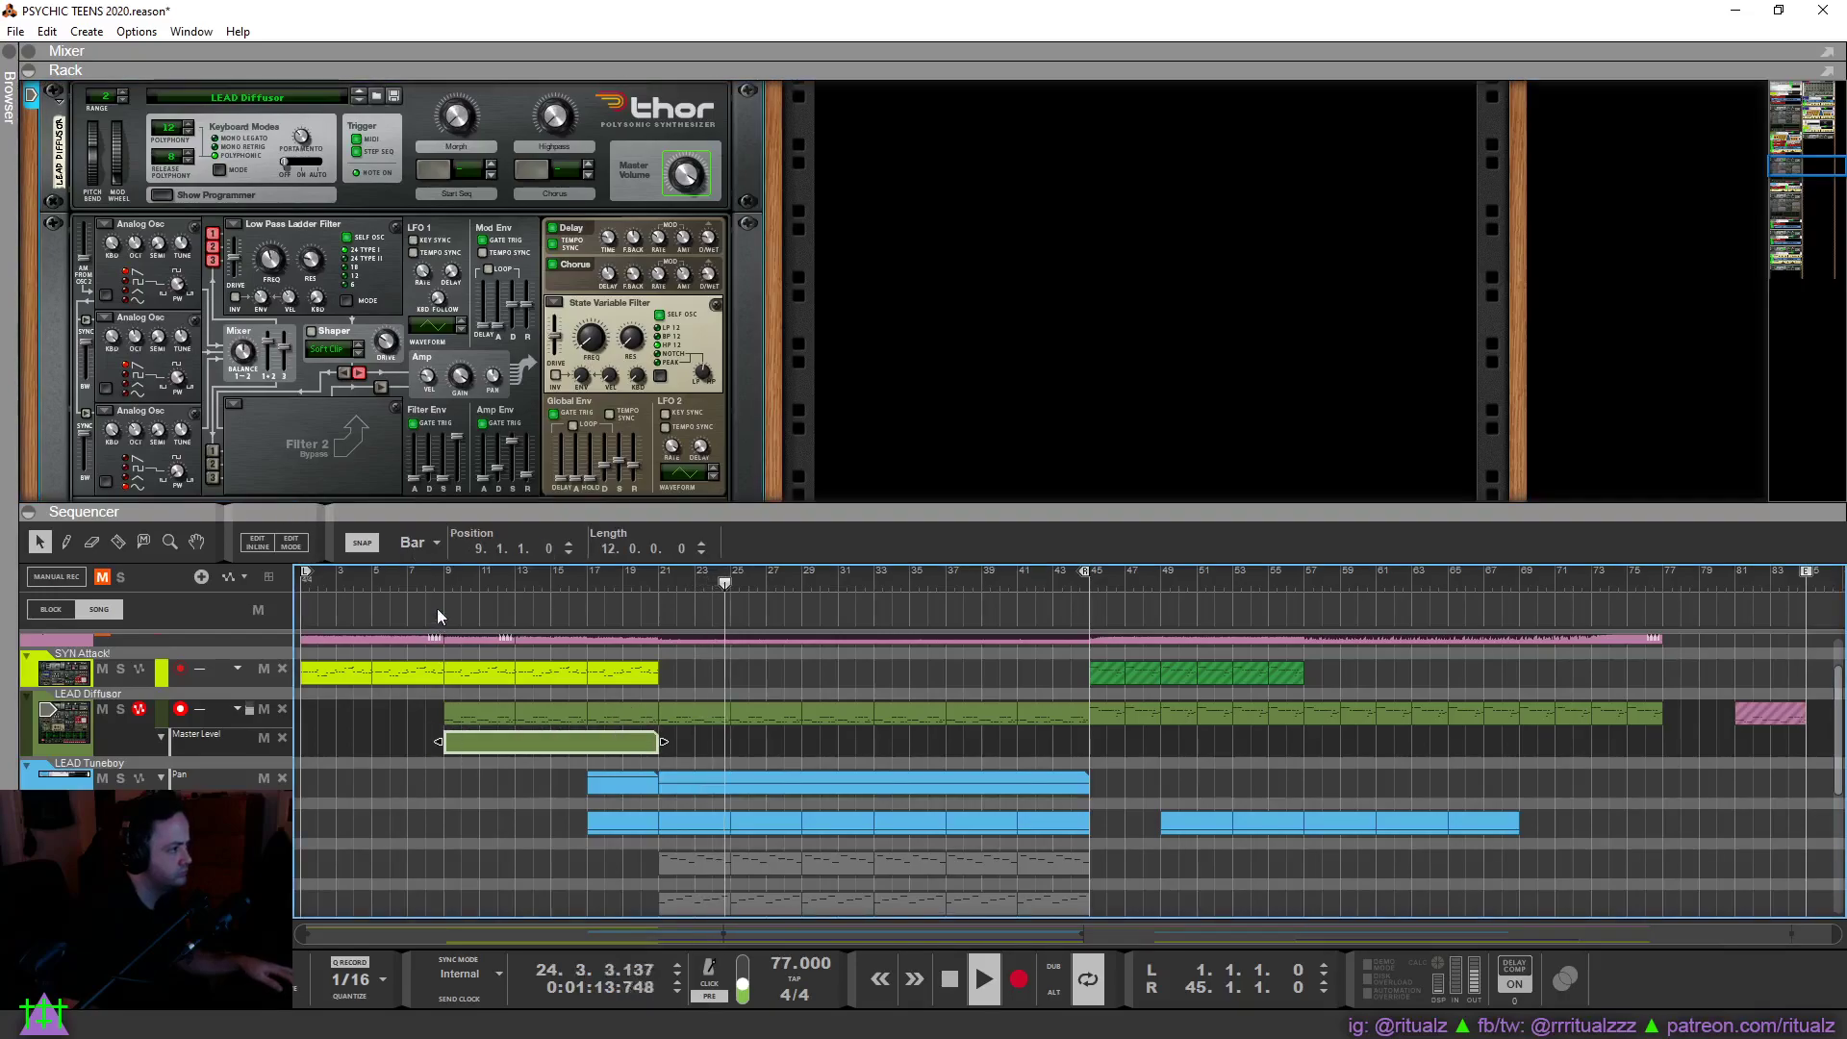
{"action": "left_click", "coordinate": [435, 579]}
{"action": "double_click", "coordinate": [456, 742]}
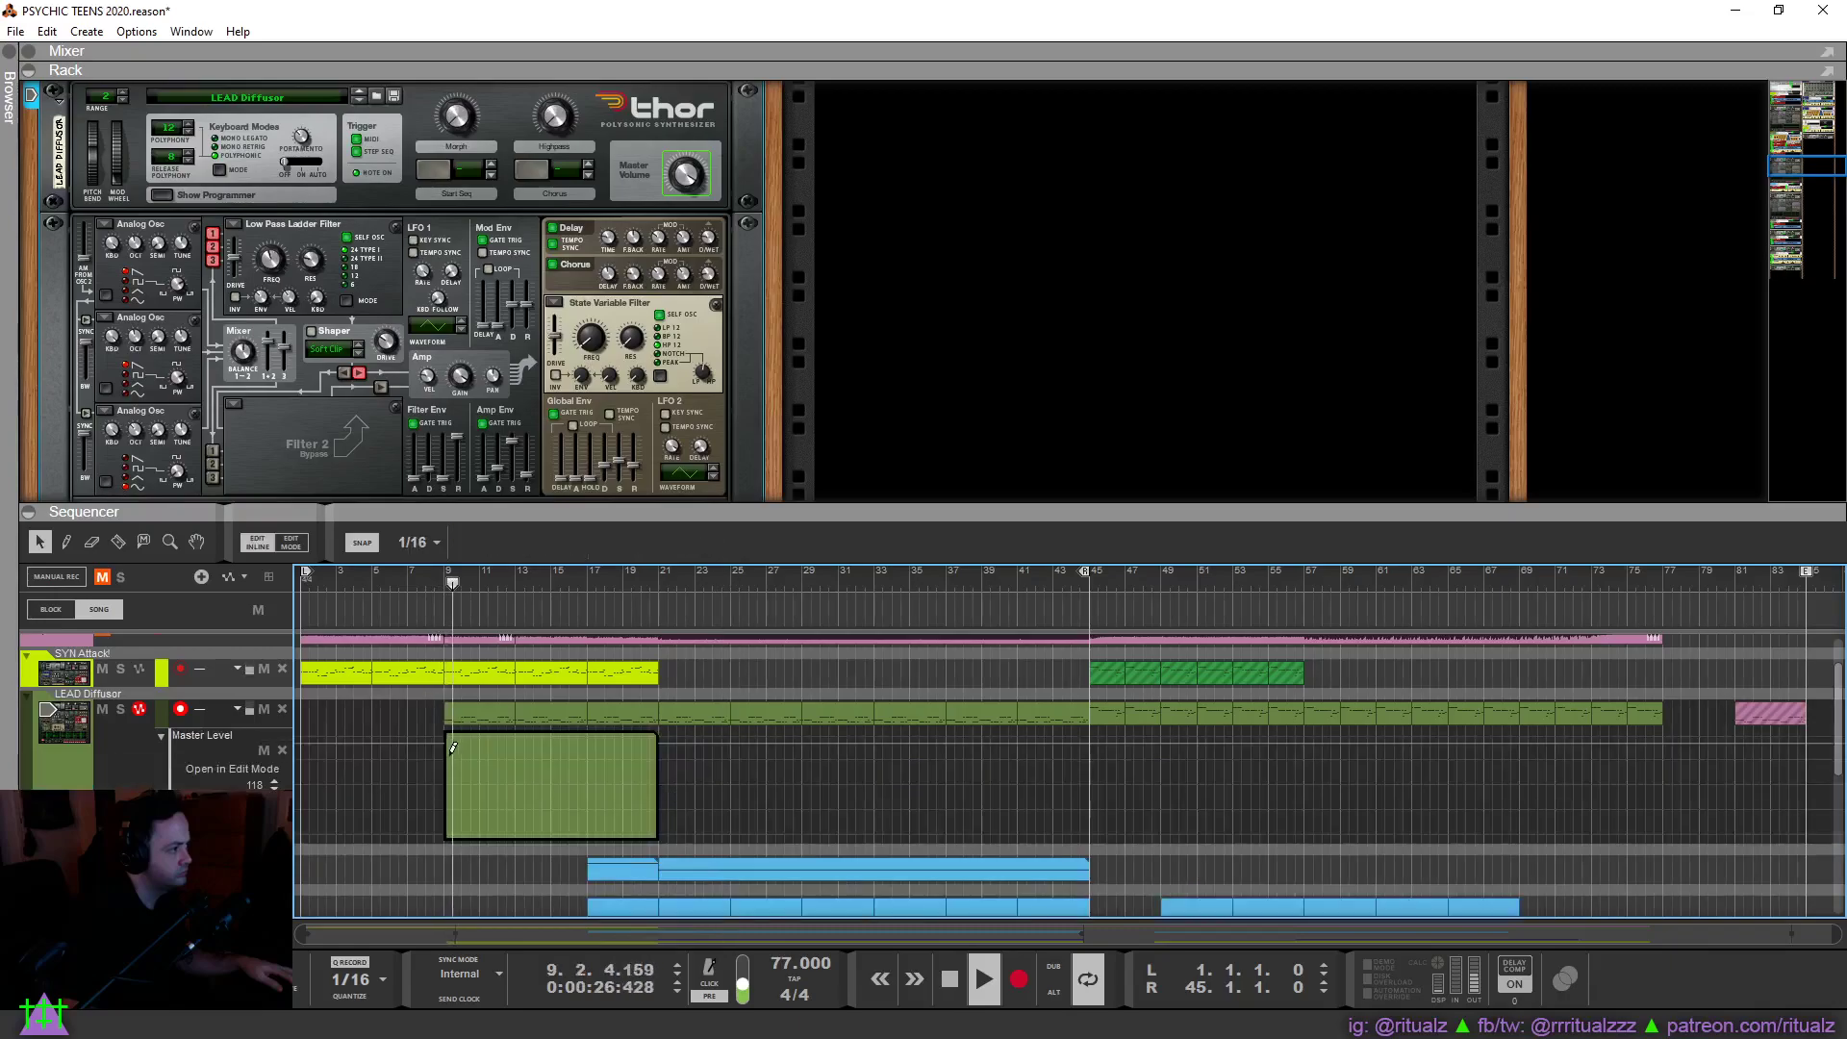
{"action": "left_click_drag", "start_coordinate": [444, 754], "coordinate": [446, 772]}
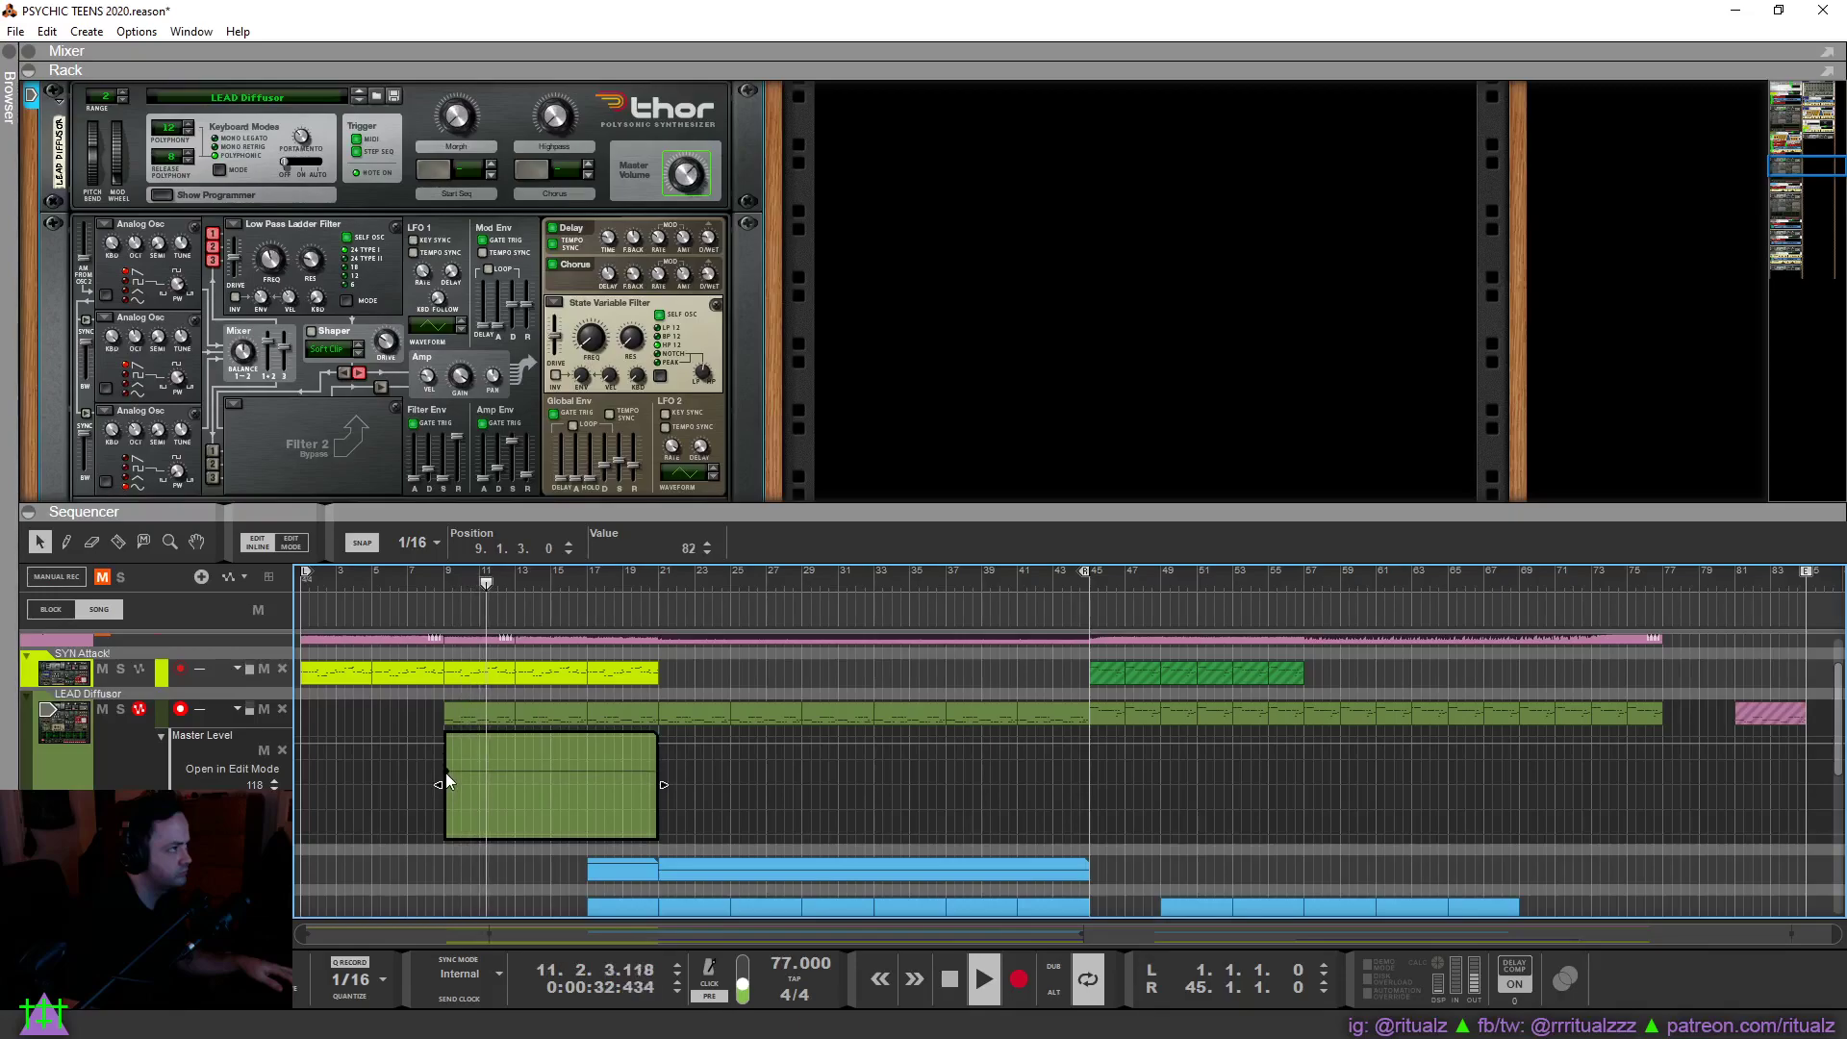
{"action": "left_click", "coordinate": [750, 665]}
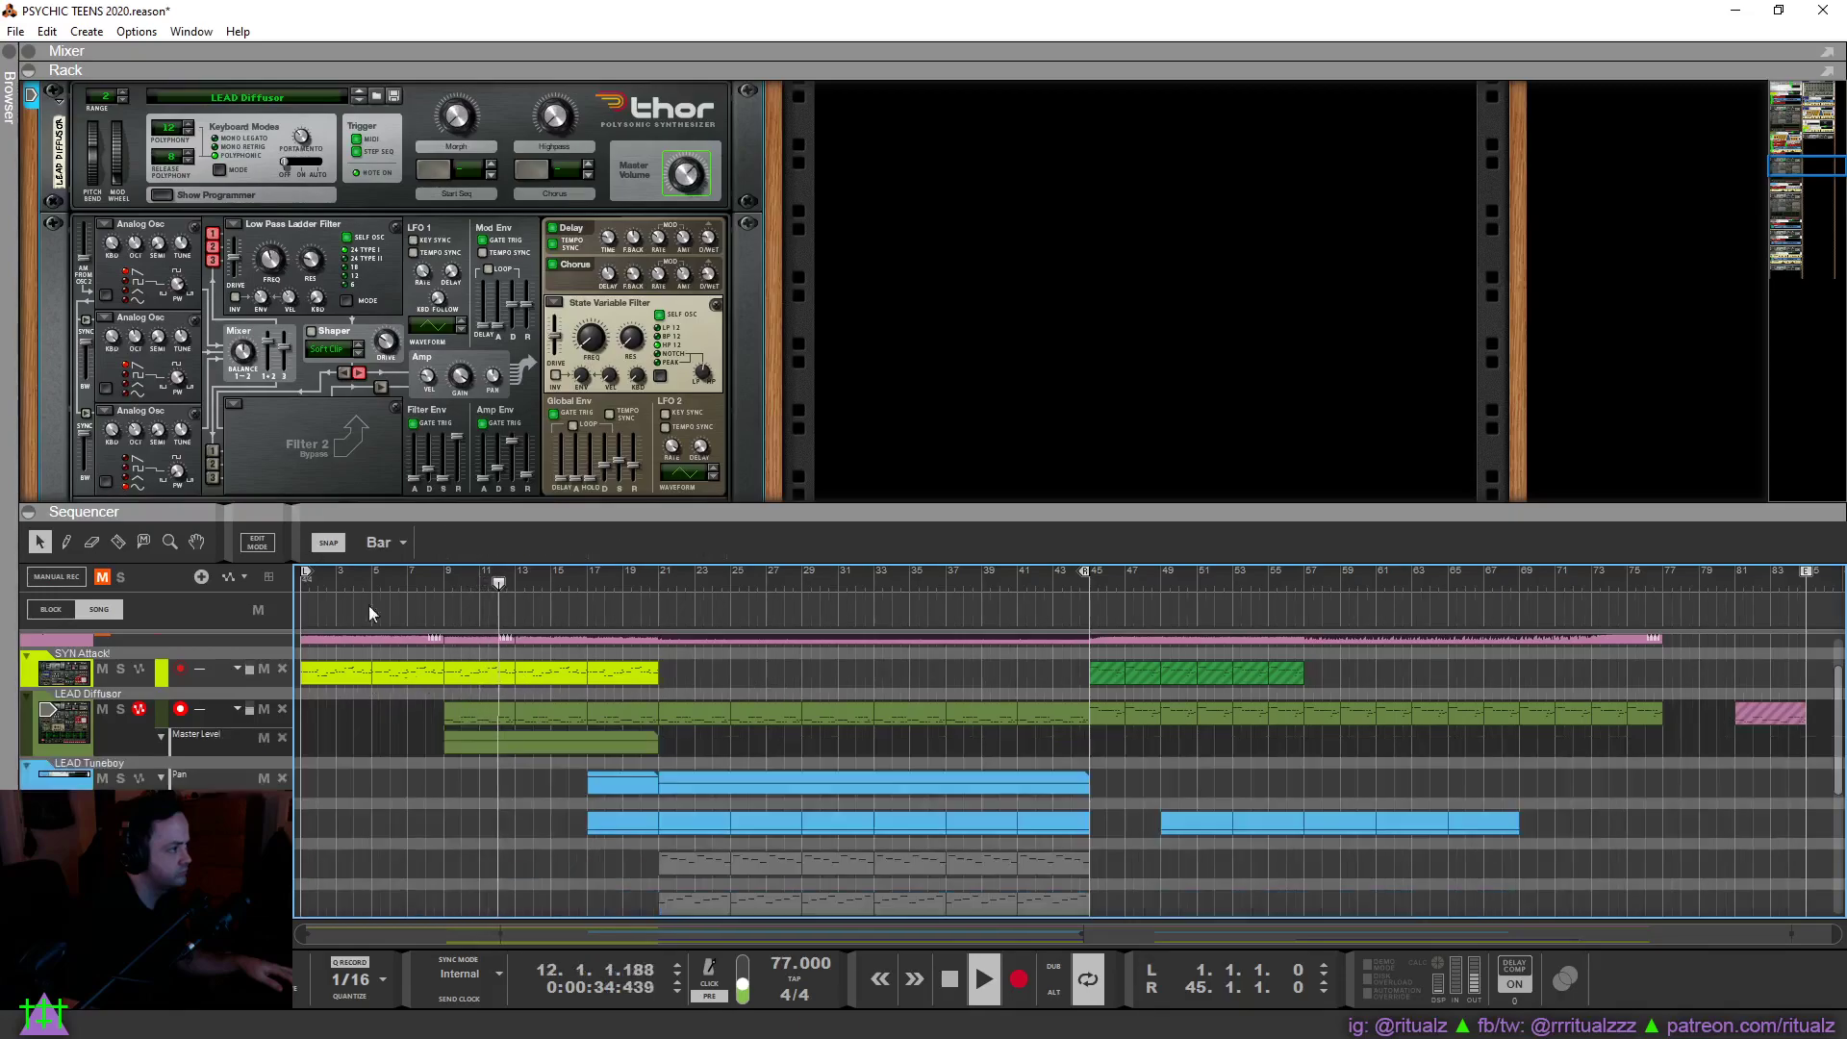
Bring back the mixer and lower the fader of the SYN Attack! channel beside LEAD Diffusor slightly.
{"action": "left_click", "coordinate": [31, 50]}
{"action": "left_click", "coordinate": [1049, 210]}
{"action": "left_click_drag", "start_coordinate": [1049, 213], "coordinate": [1049, 218]}
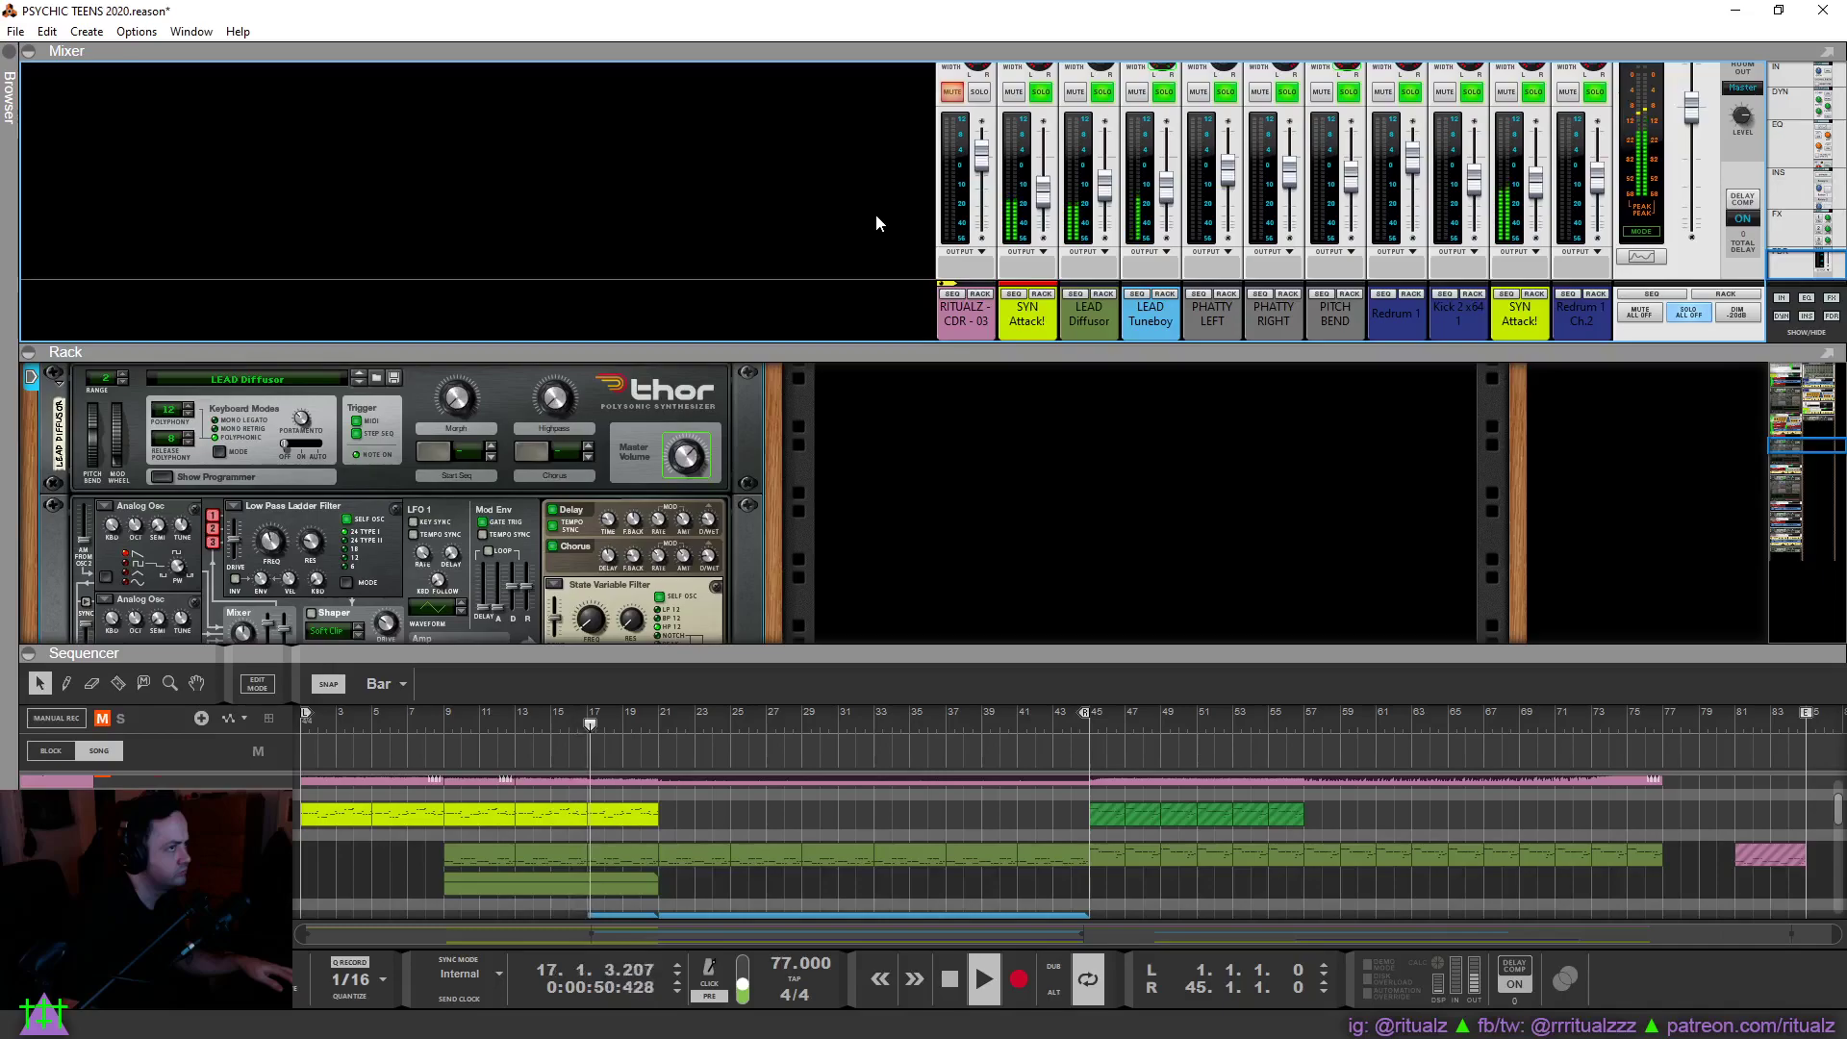
Show LEAD Tuneboy's Thor synthesizer in the rack and create a Master Volume automation lane for it.
{"action": "scroll", "coordinate": [650, 813], "scroll_direction": "down", "scroll_amount": 2}
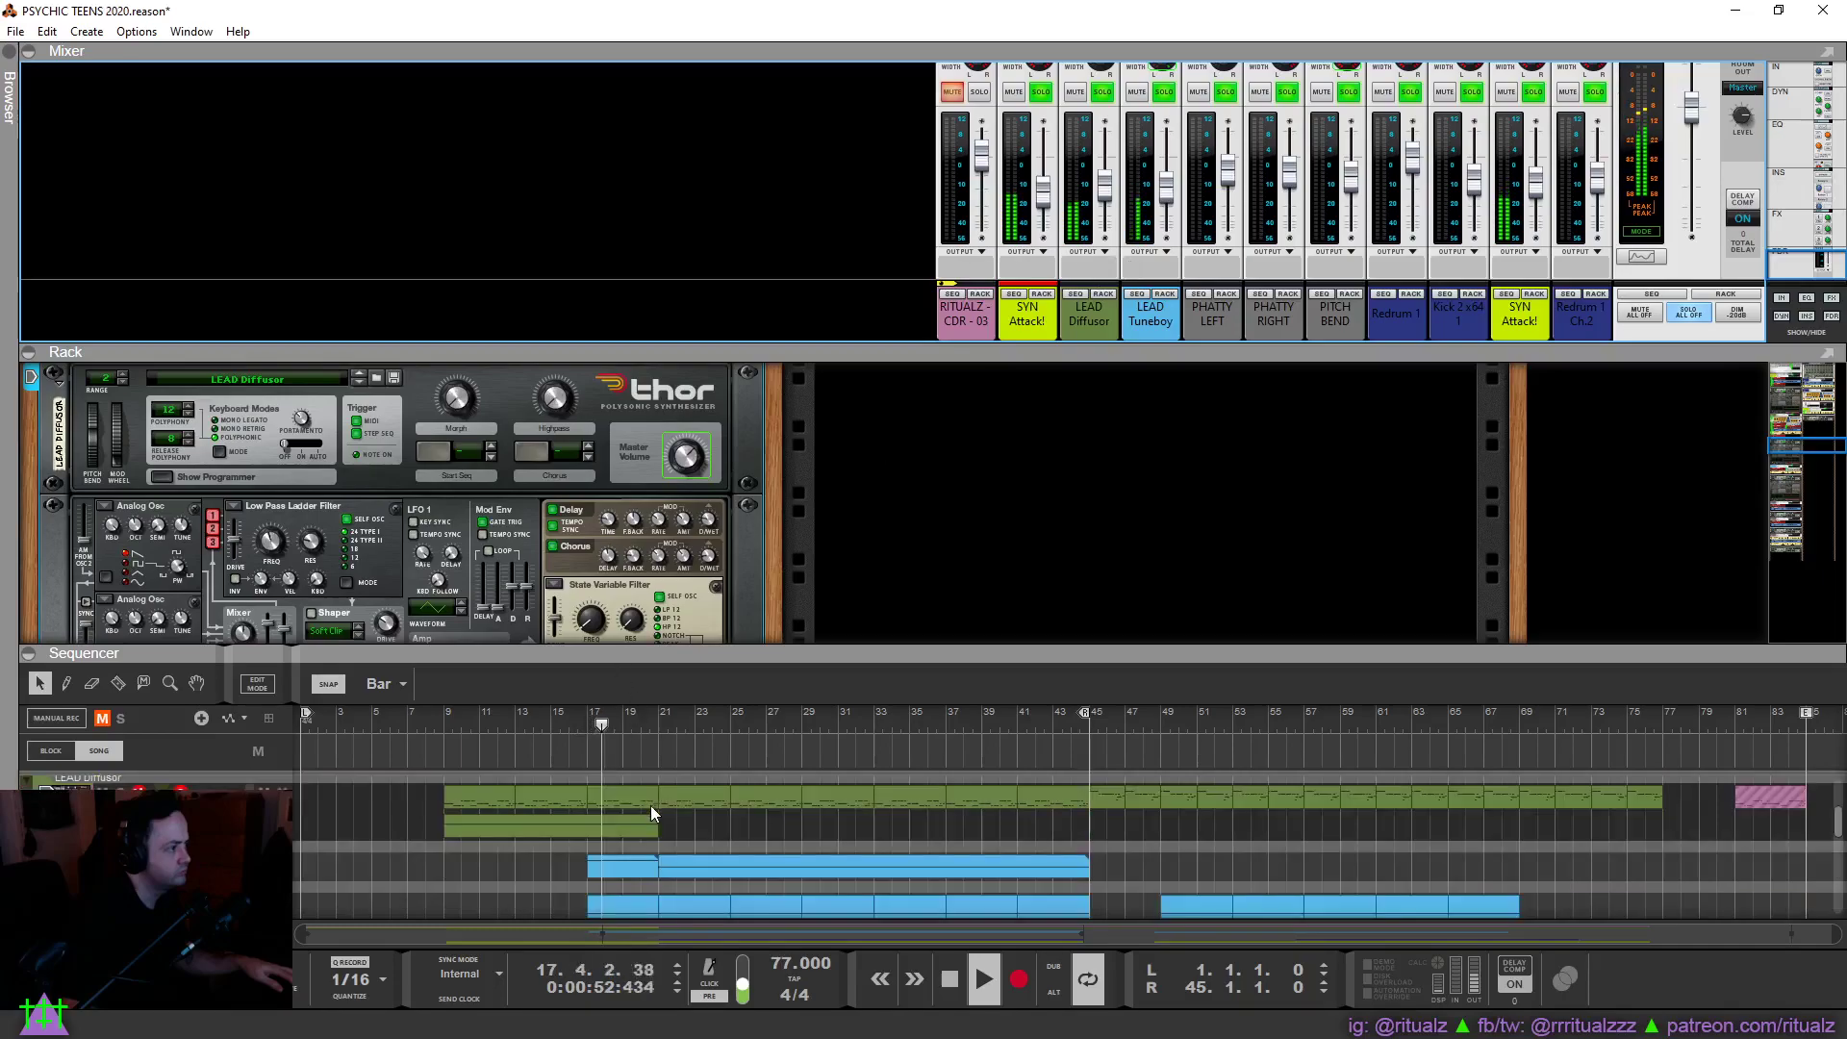
{"action": "scroll", "coordinate": [645, 840], "scroll_direction": "down", "scroll_amount": 3}
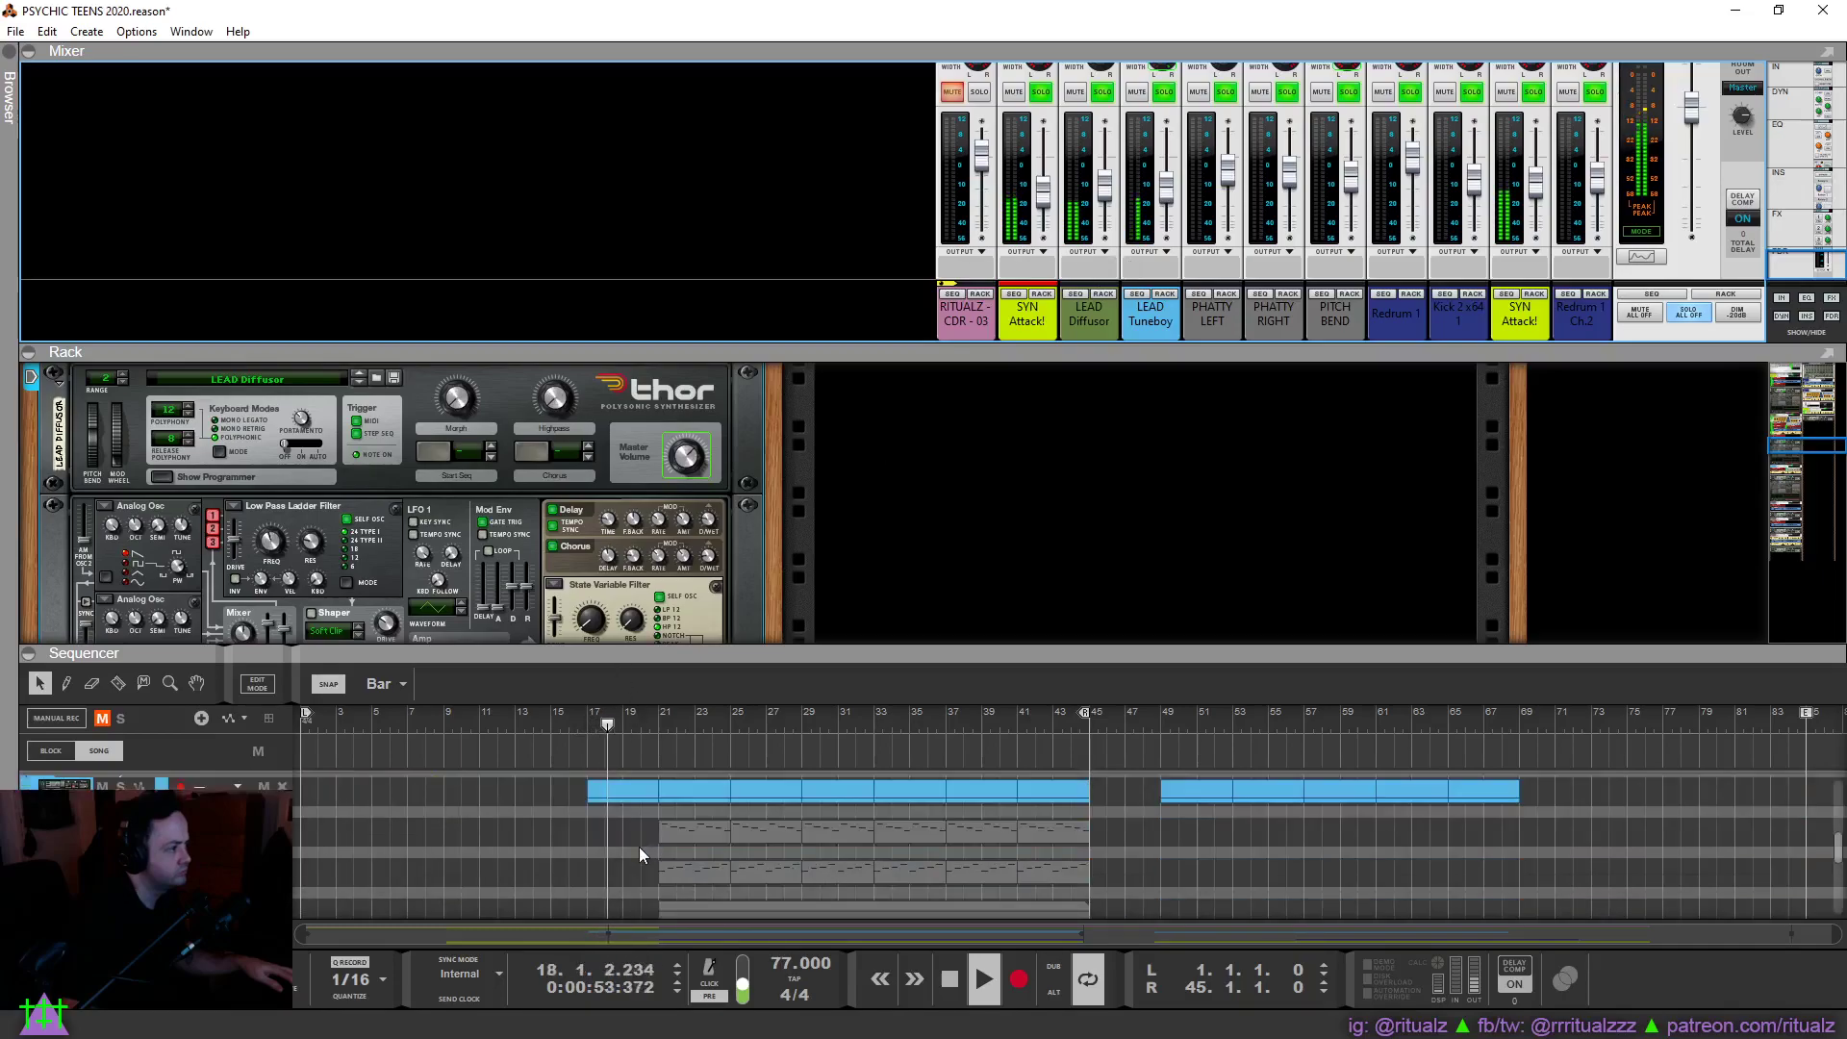
{"action": "left_click", "coordinate": [1162, 296]}
{"action": "right_click", "coordinate": [691, 458]}
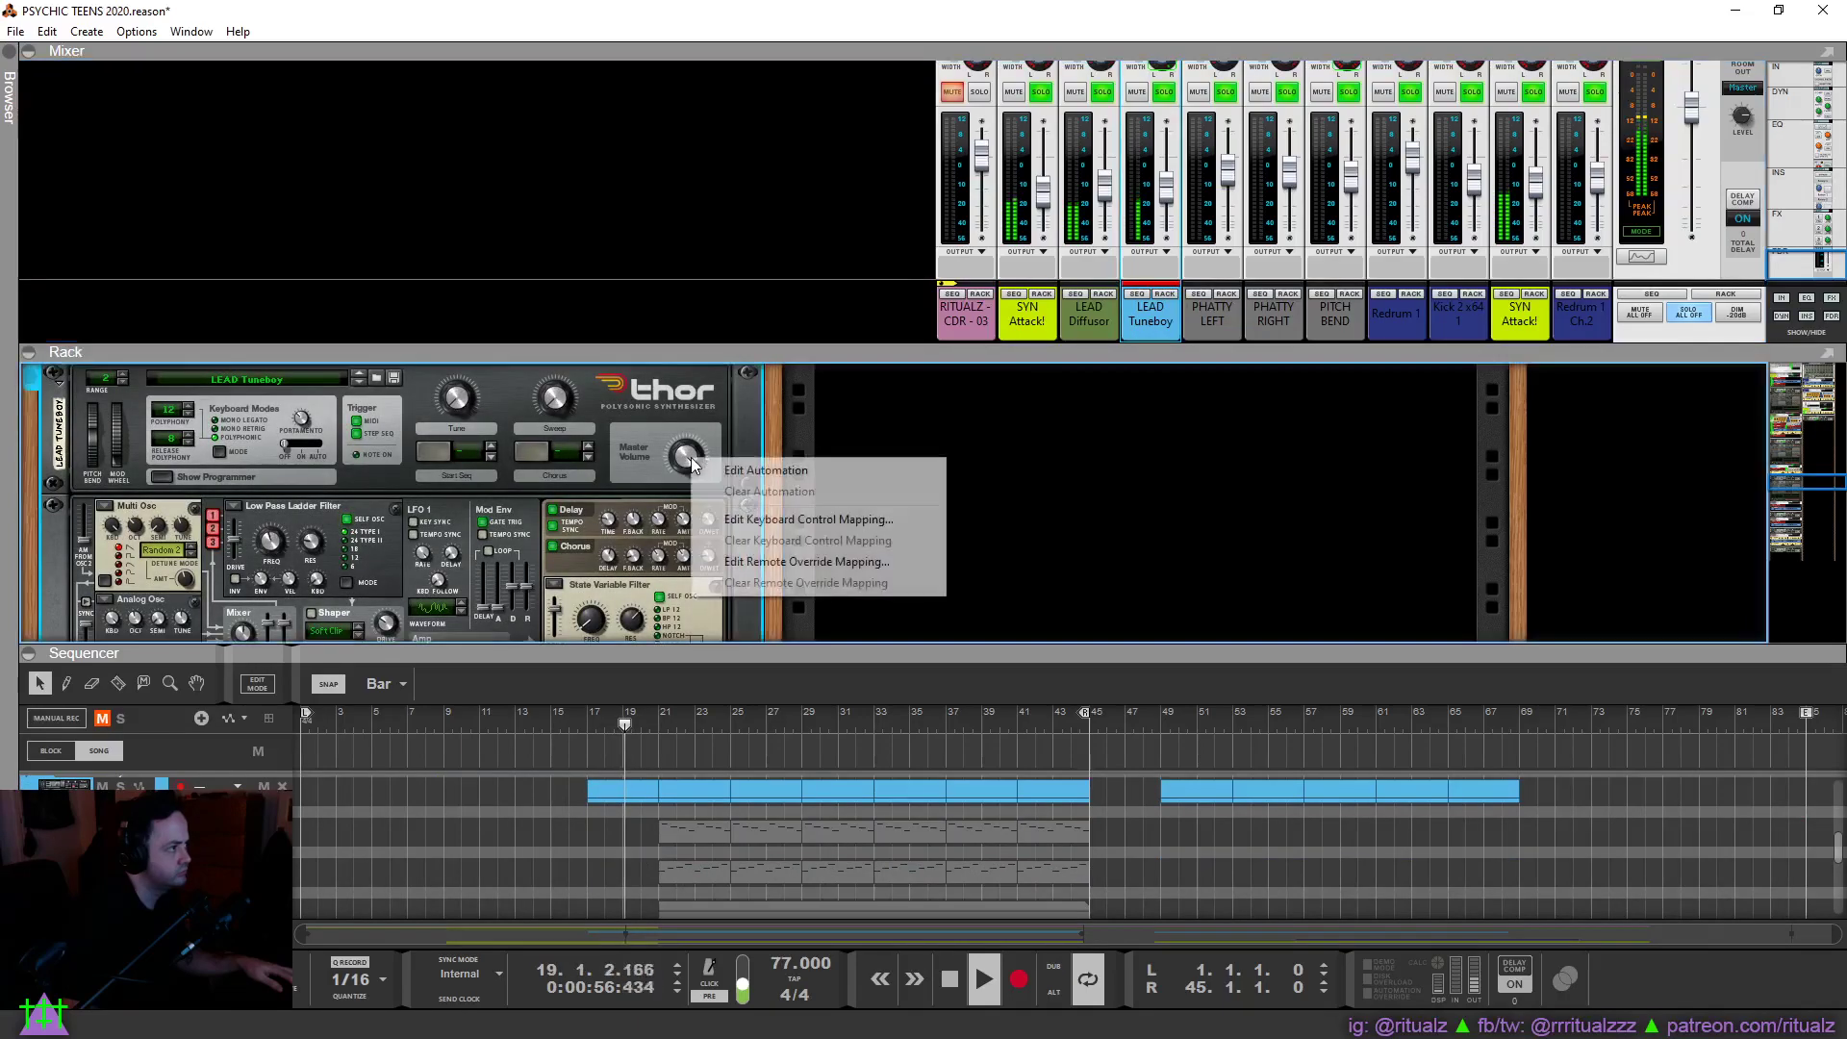
{"action": "left_click", "coordinate": [716, 470]}
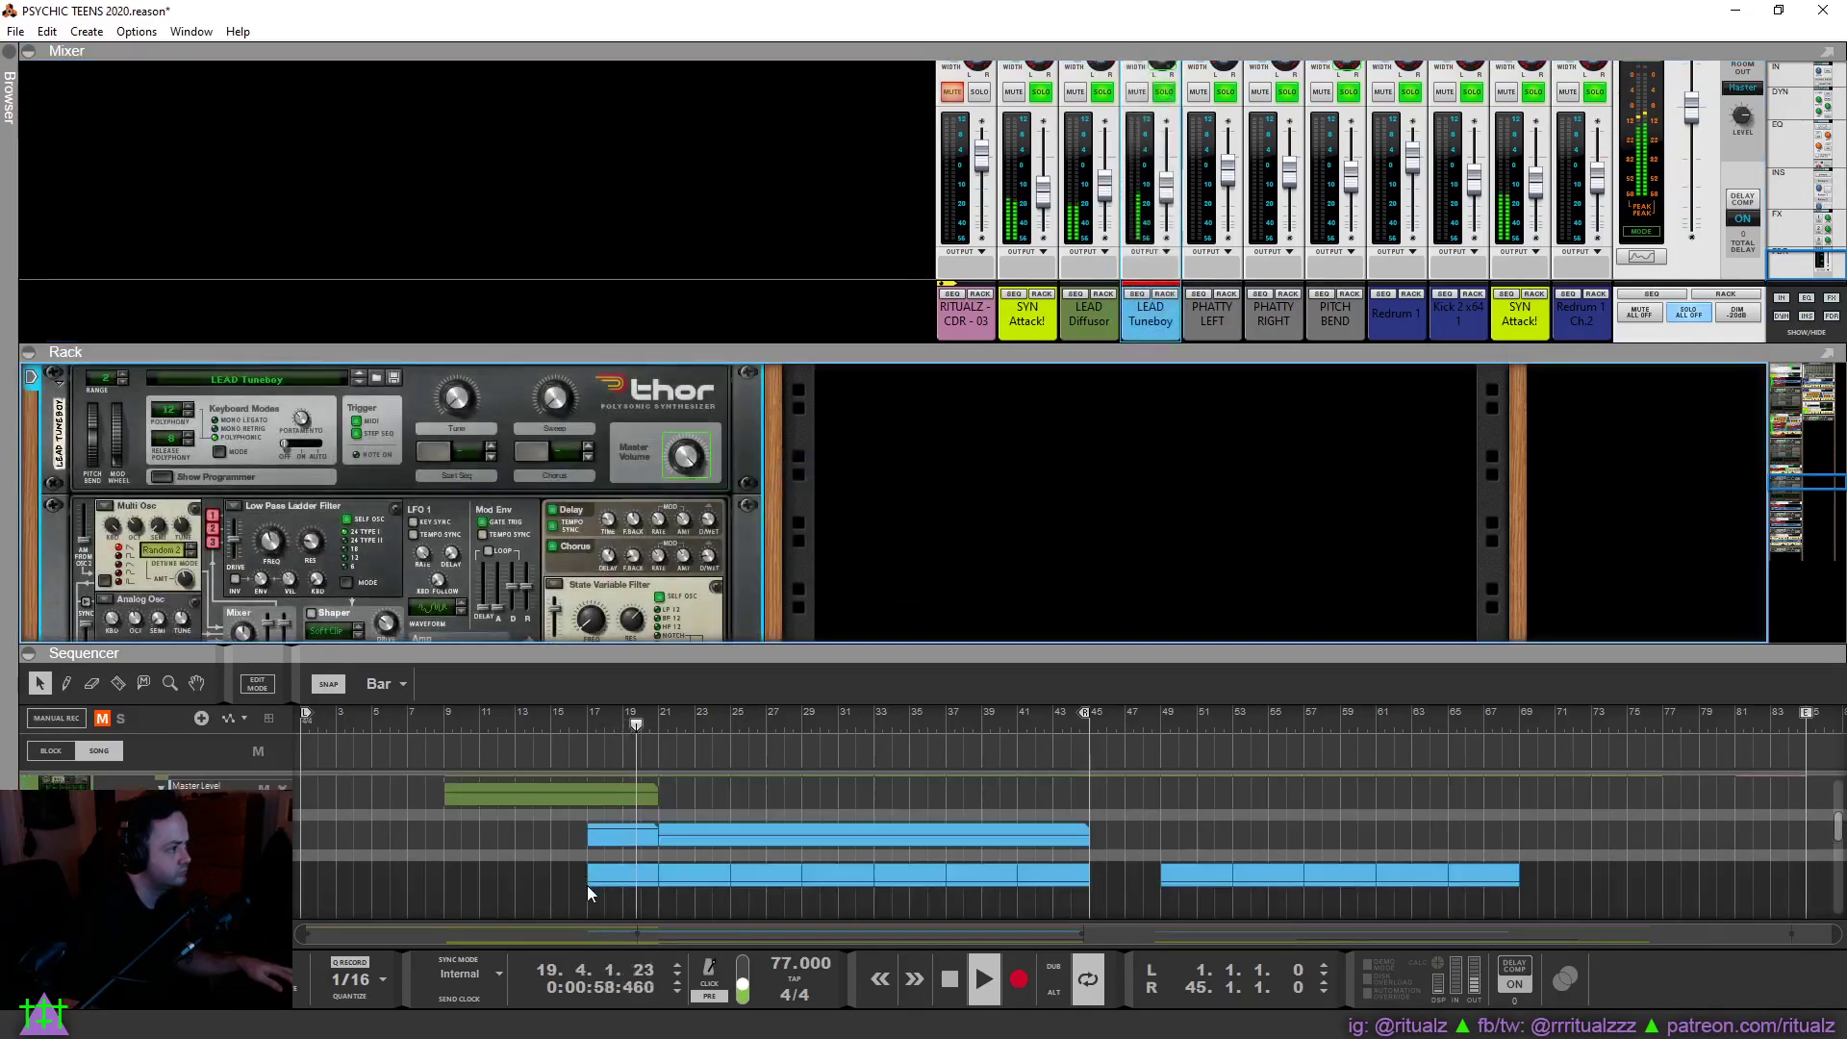
Draw a Master Level automation clip for LEAD Tuneboy from bar 17 to 21 with a value of 111 near its start.
{"action": "scroll", "coordinate": [593, 851], "scroll_direction": "up", "scroll_amount": 2}
{"action": "double_click", "coordinate": [598, 847]}
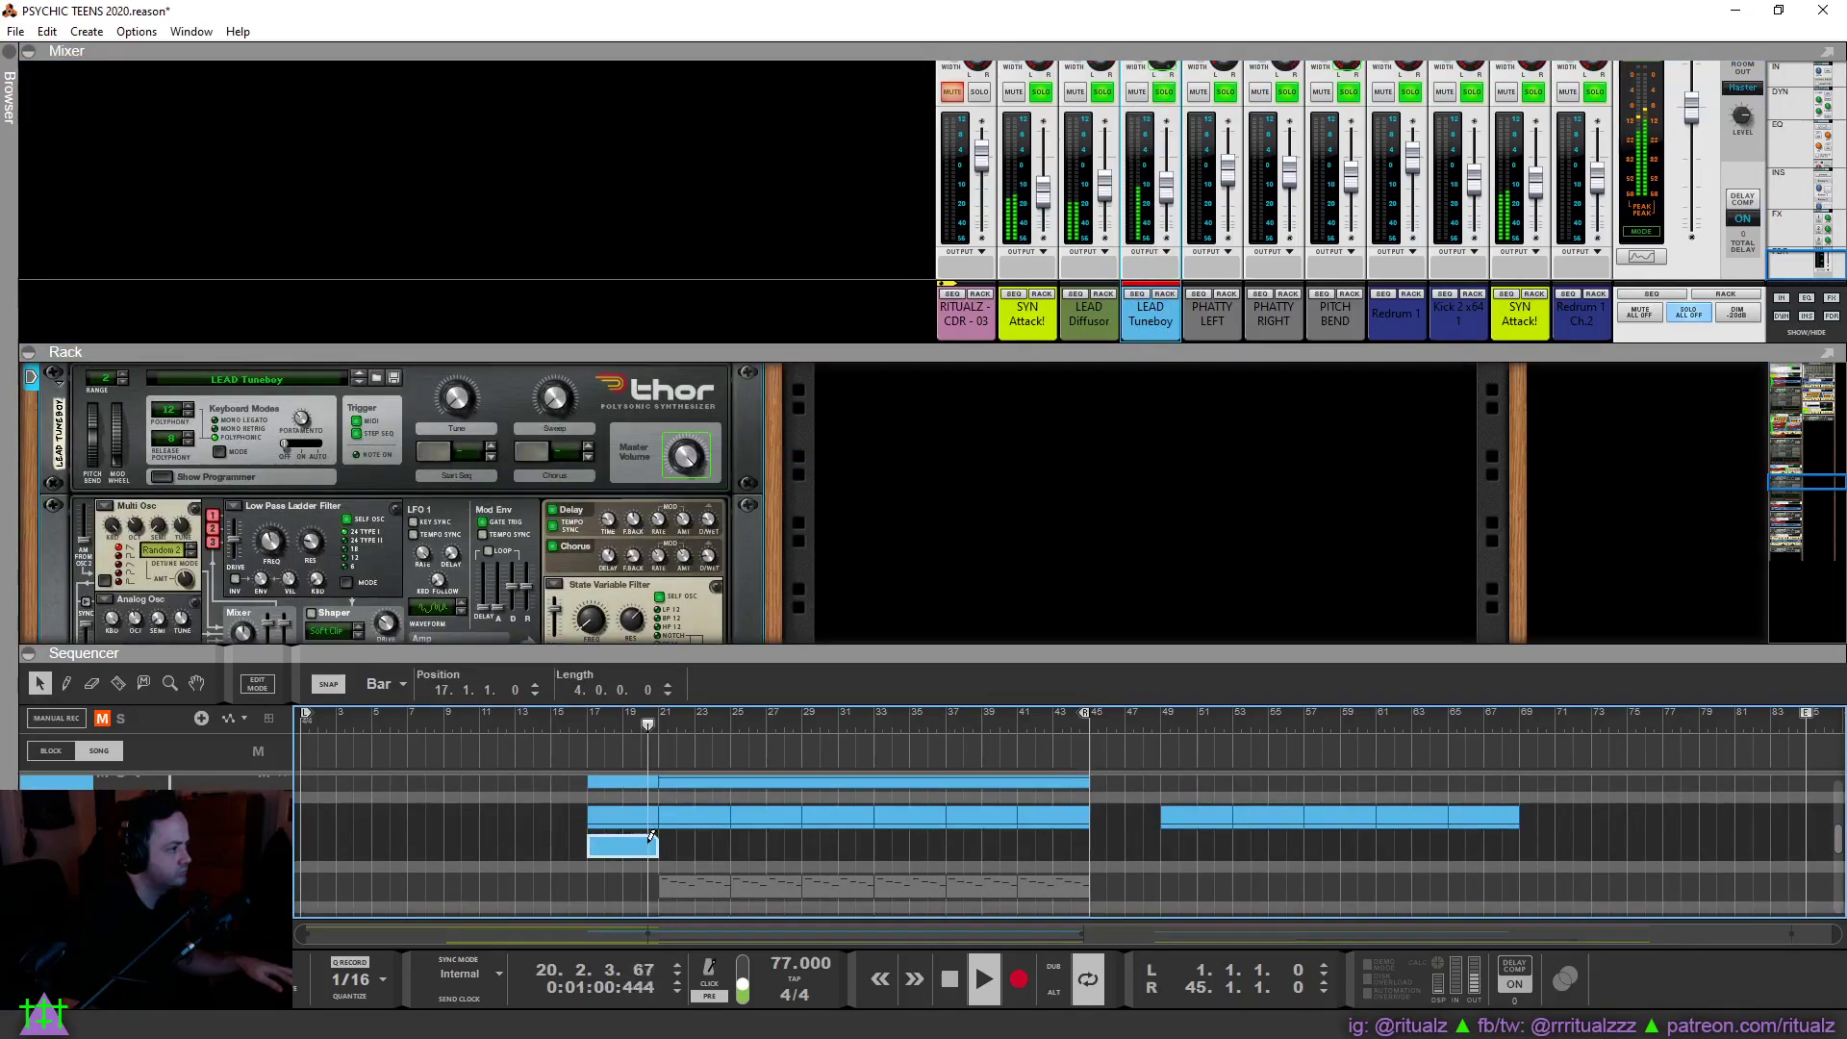
{"action": "double_click", "coordinate": [604, 845]}
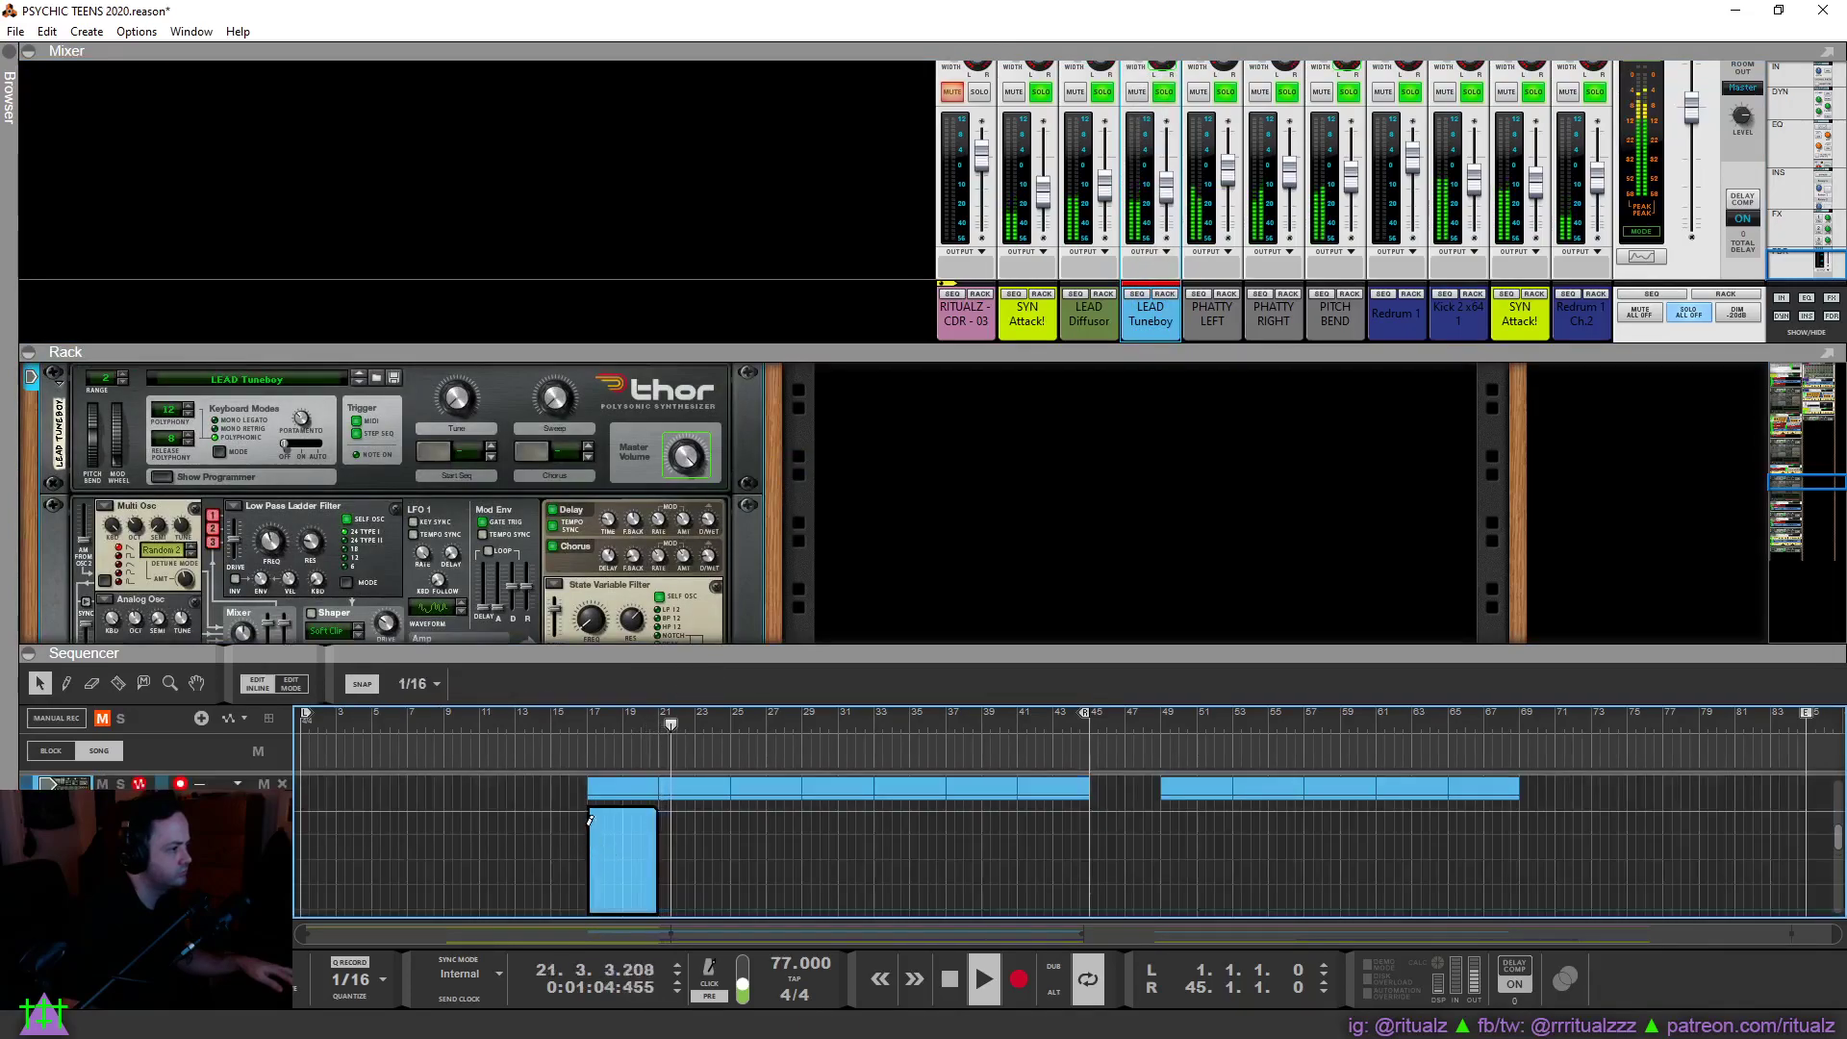
{"action": "left_click", "coordinate": [578, 806]}
{"action": "left_click", "coordinate": [575, 719]}
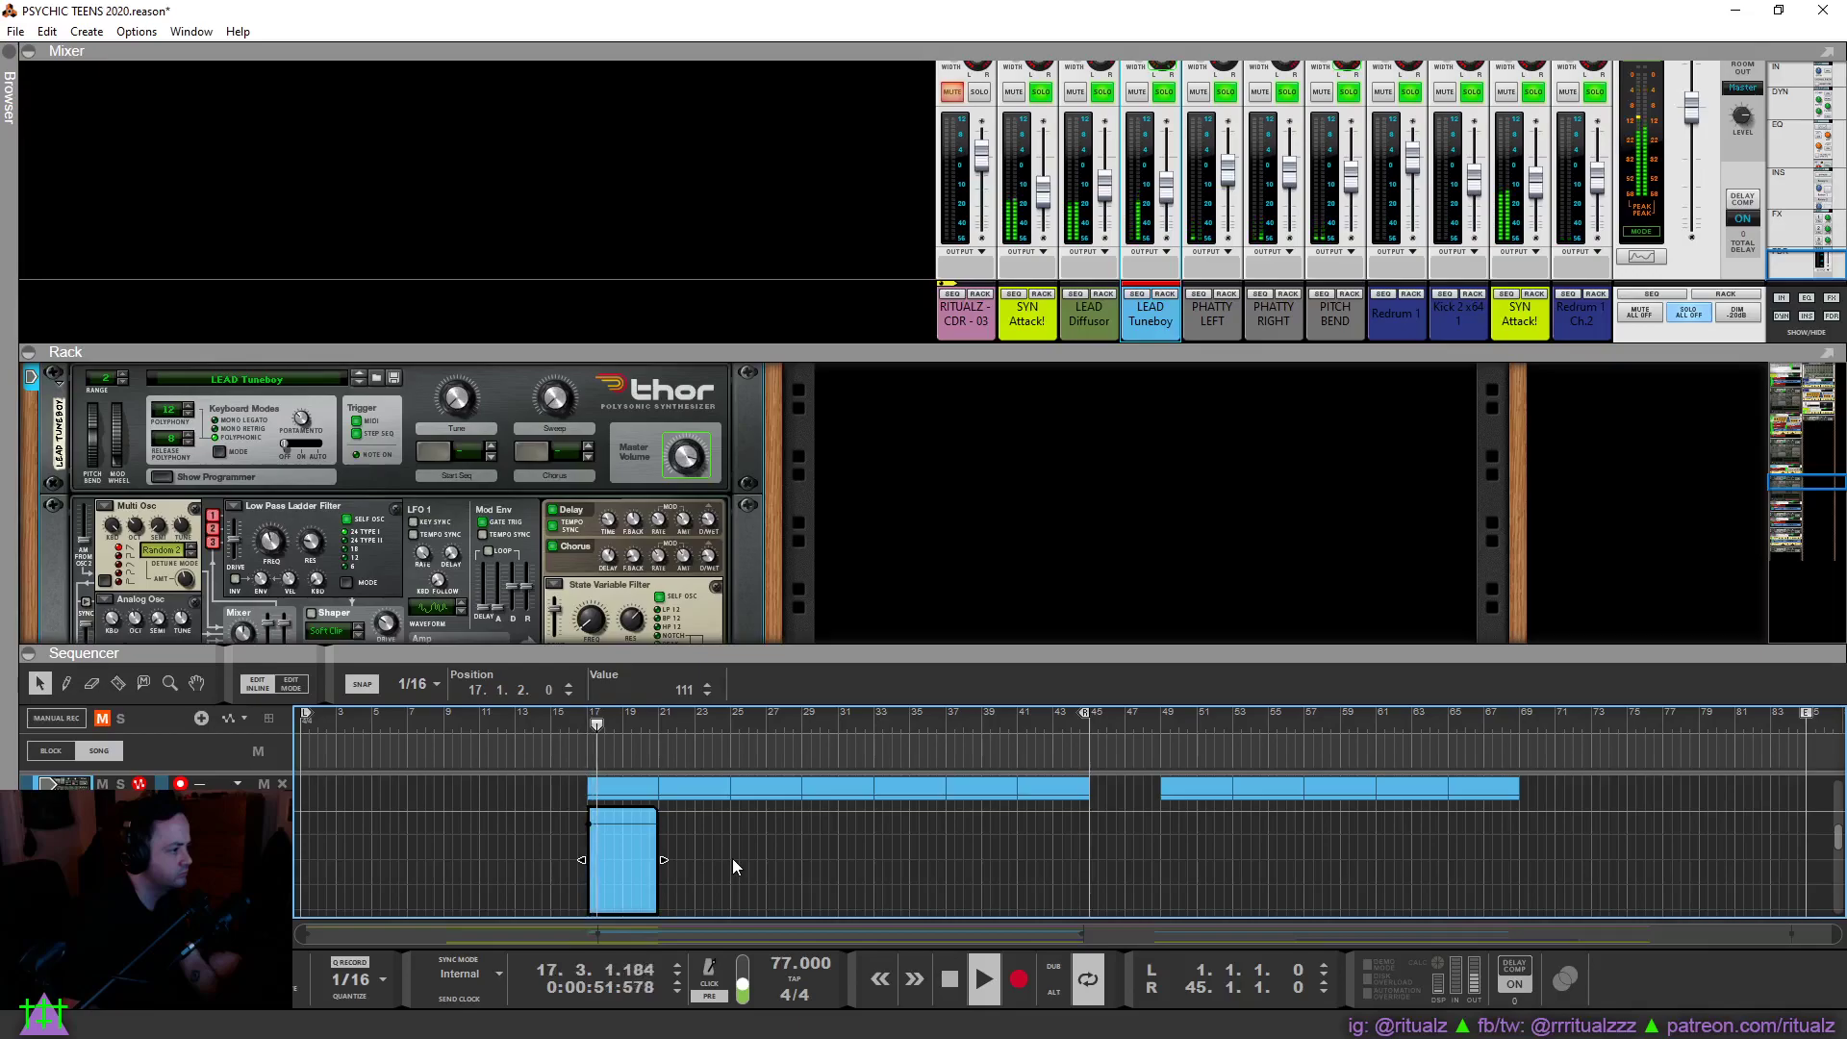
{"action": "left_click", "coordinate": [1110, 800]}
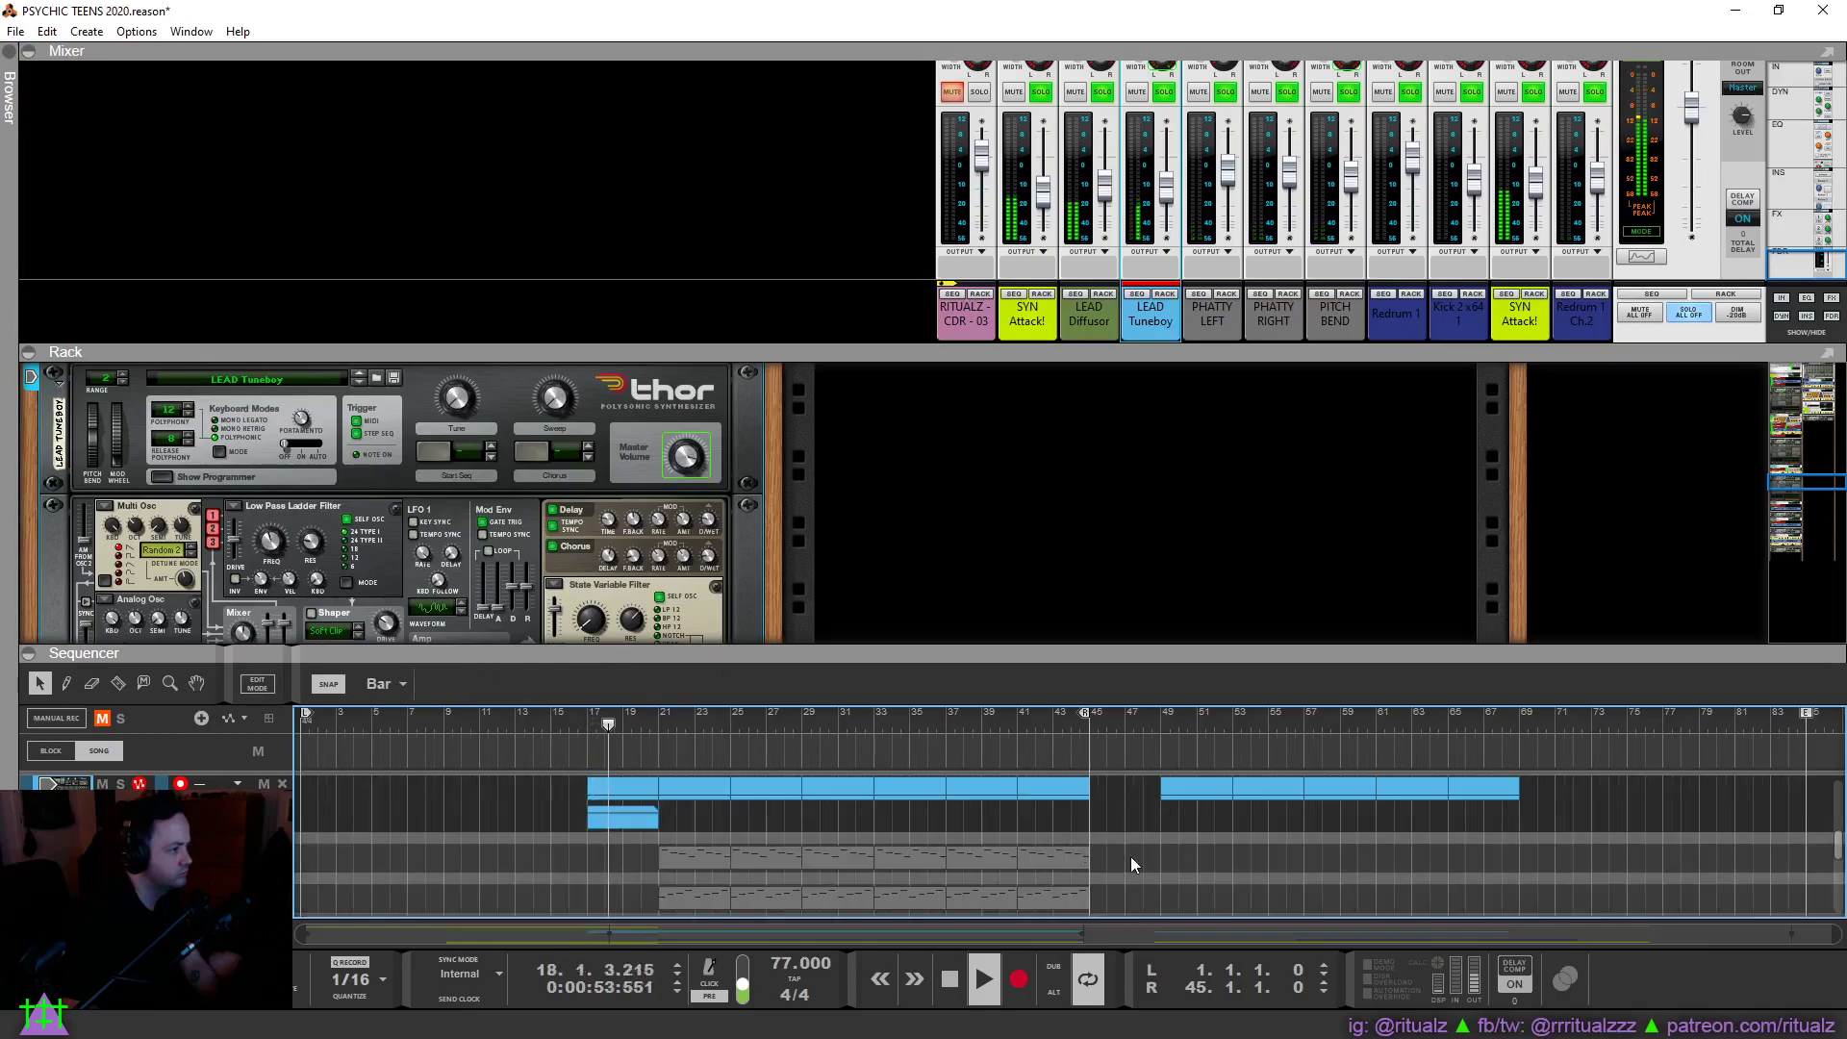
Maximize the sequencer and move the right loop locator to bar 79.
{"action": "double_click", "coordinate": [1114, 661]}
{"action": "left_click_drag", "start_coordinate": [1084, 149], "coordinate": [1695, 204]}
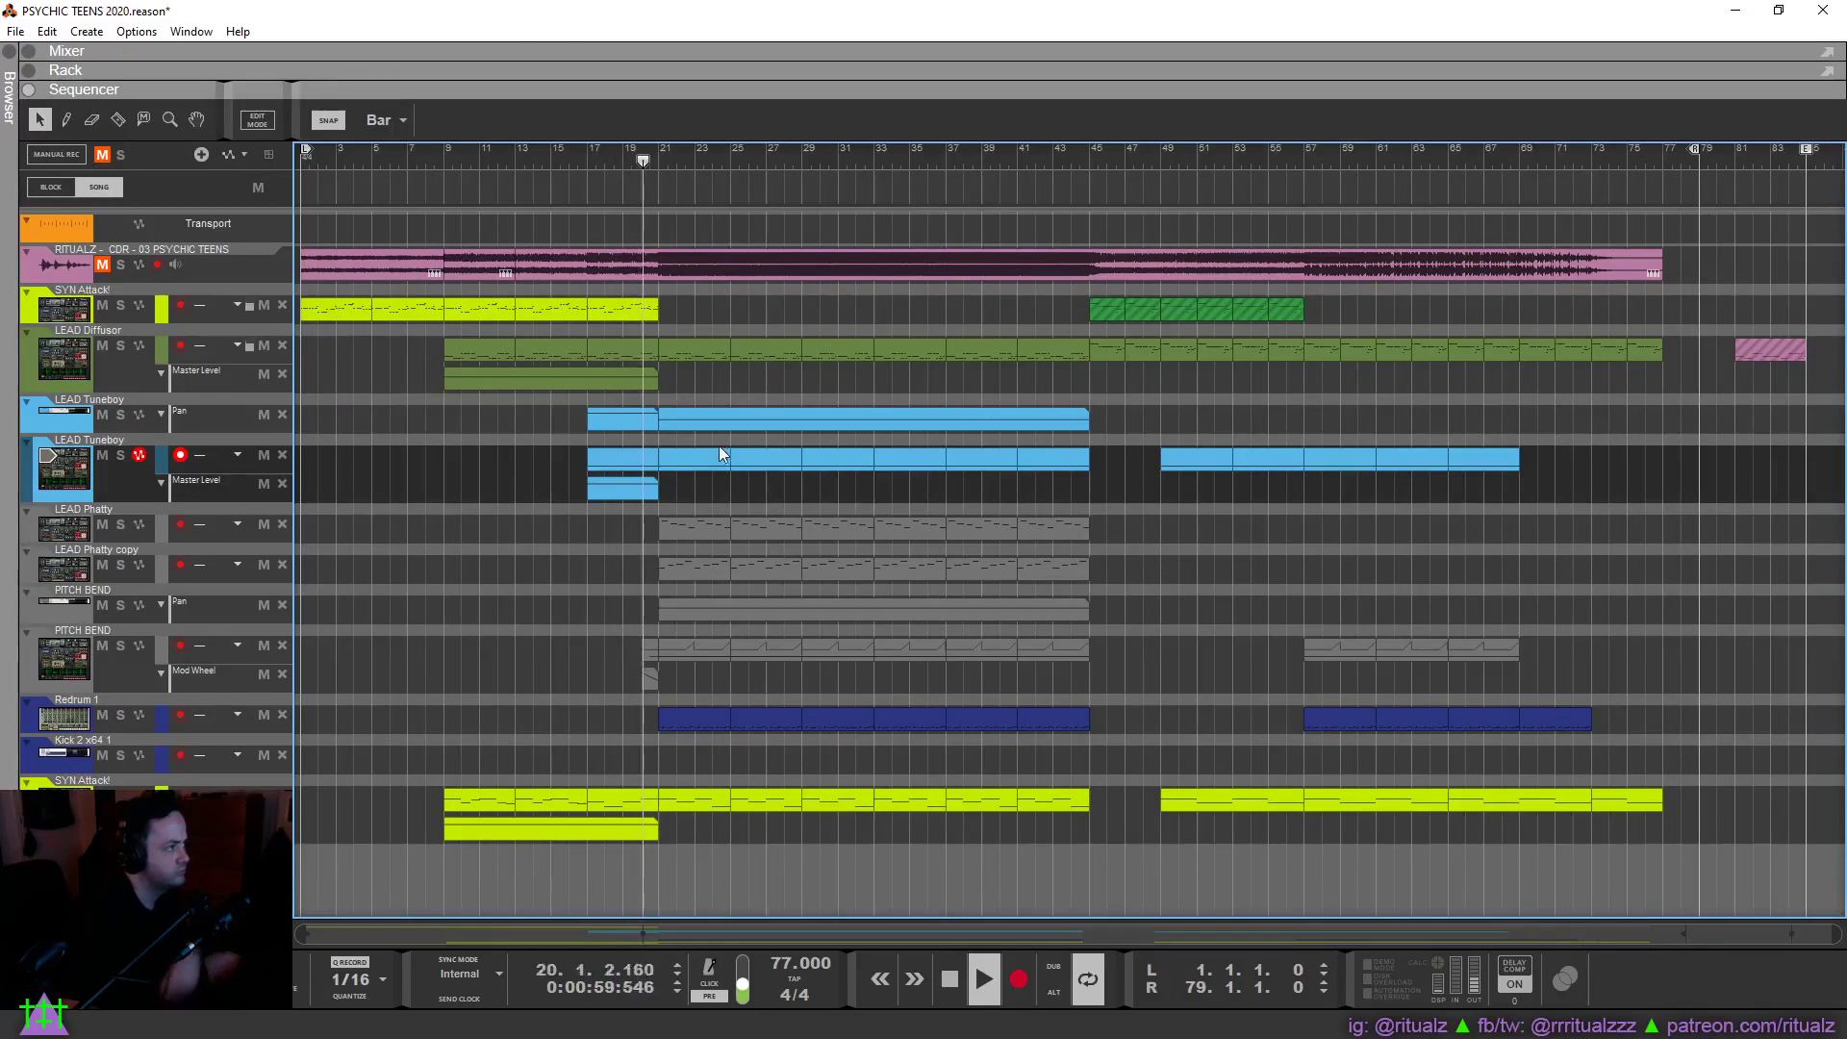
{"action": "left_click", "coordinate": [579, 377]}
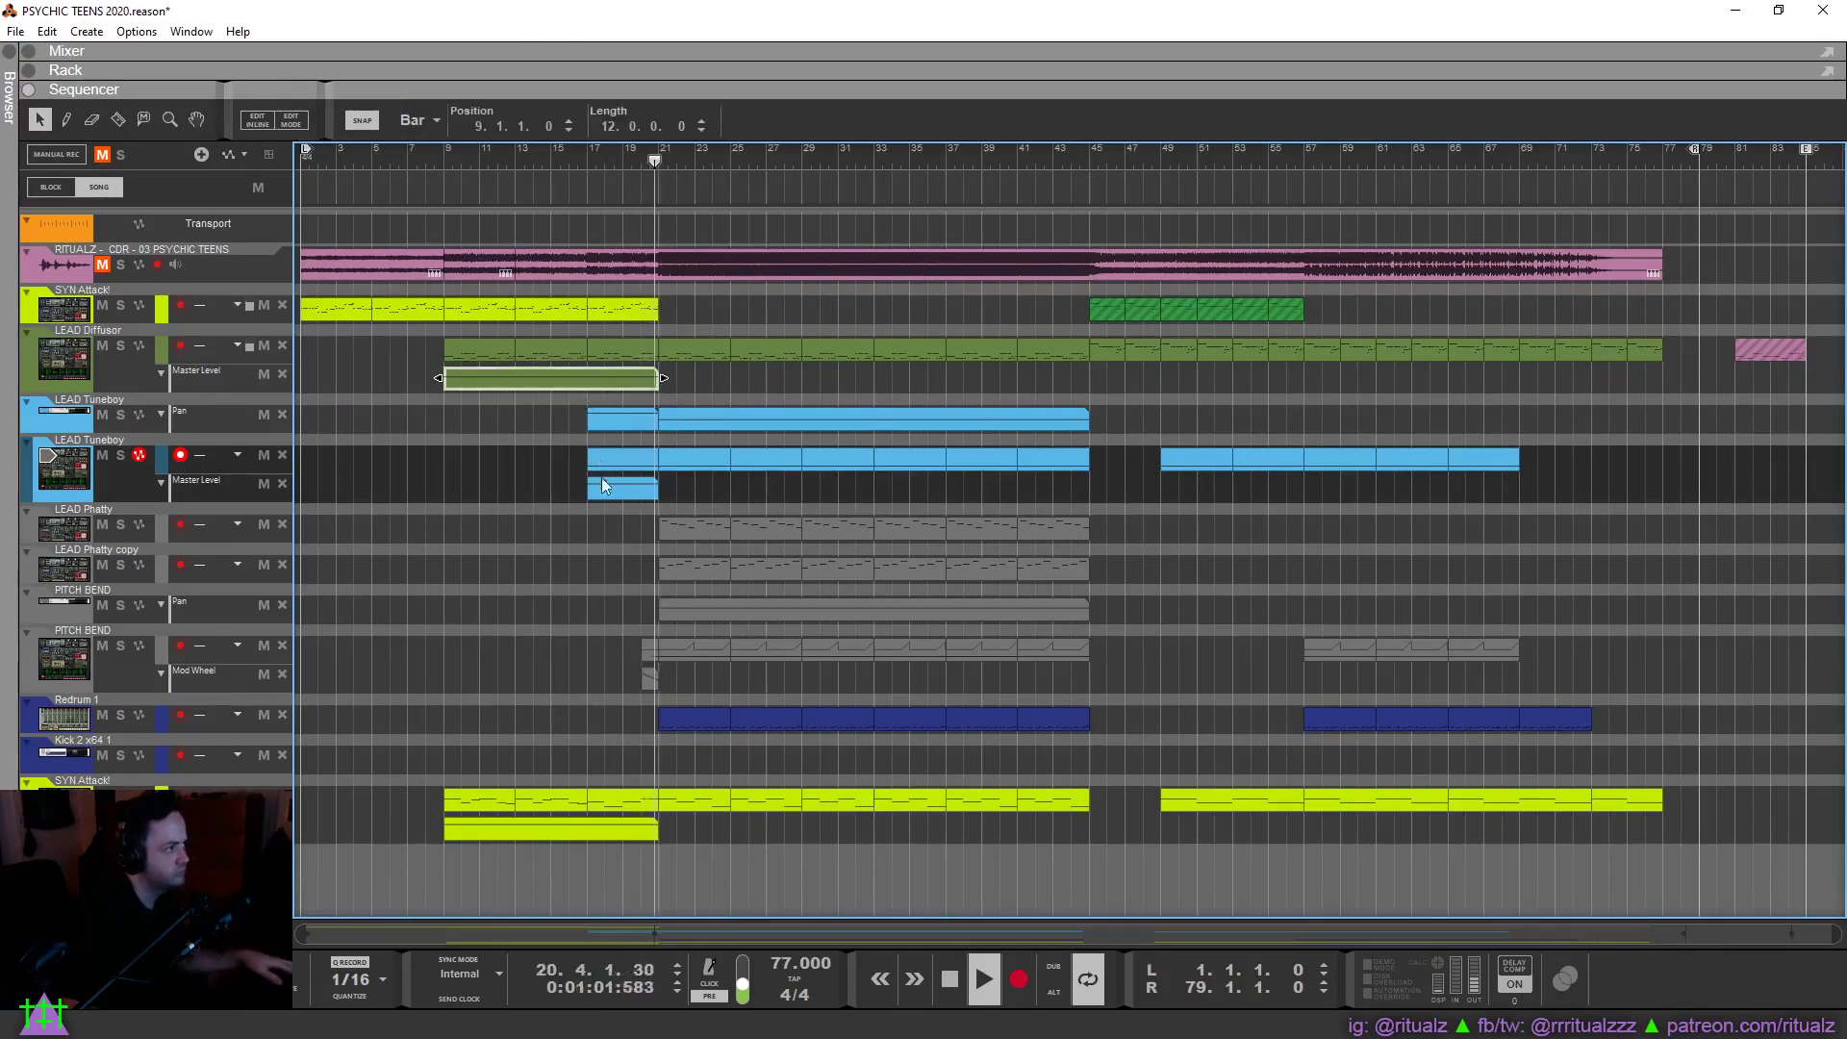
{"action": "left_click", "coordinate": [606, 488], "text": "shift"}
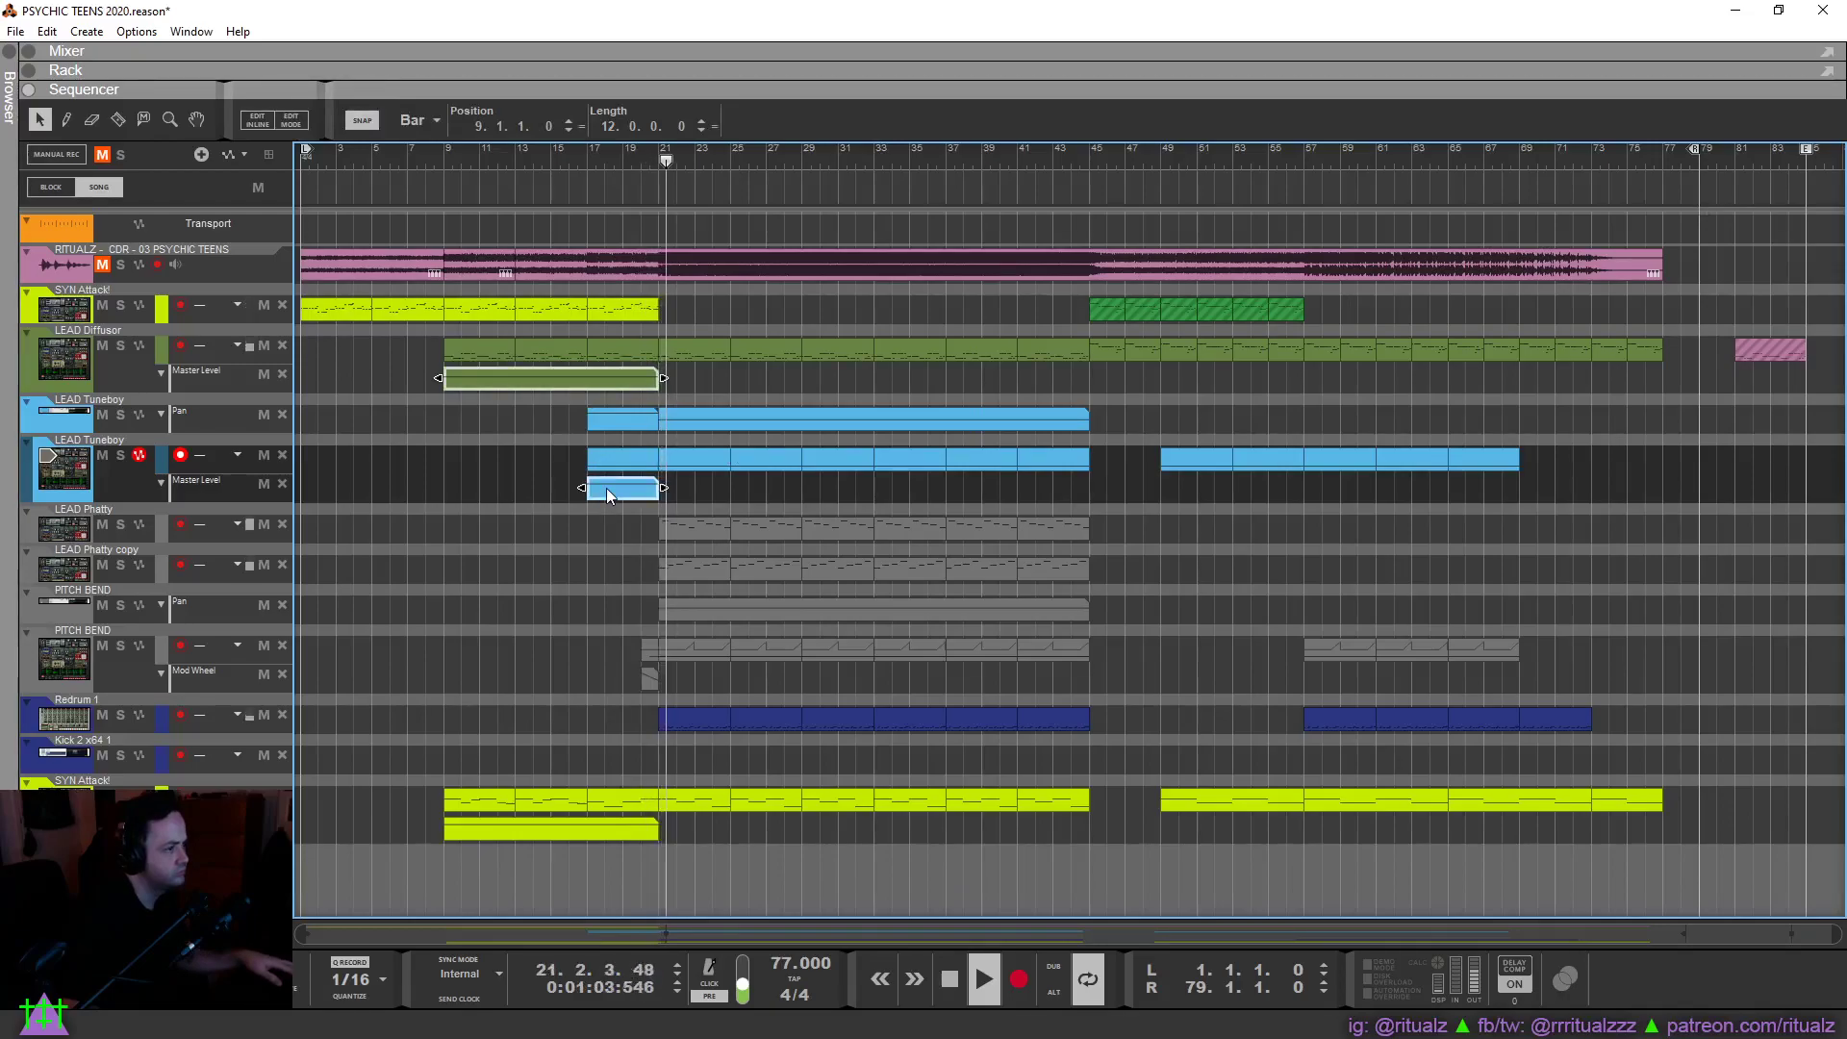
{"action": "left_click", "coordinate": [539, 429]}
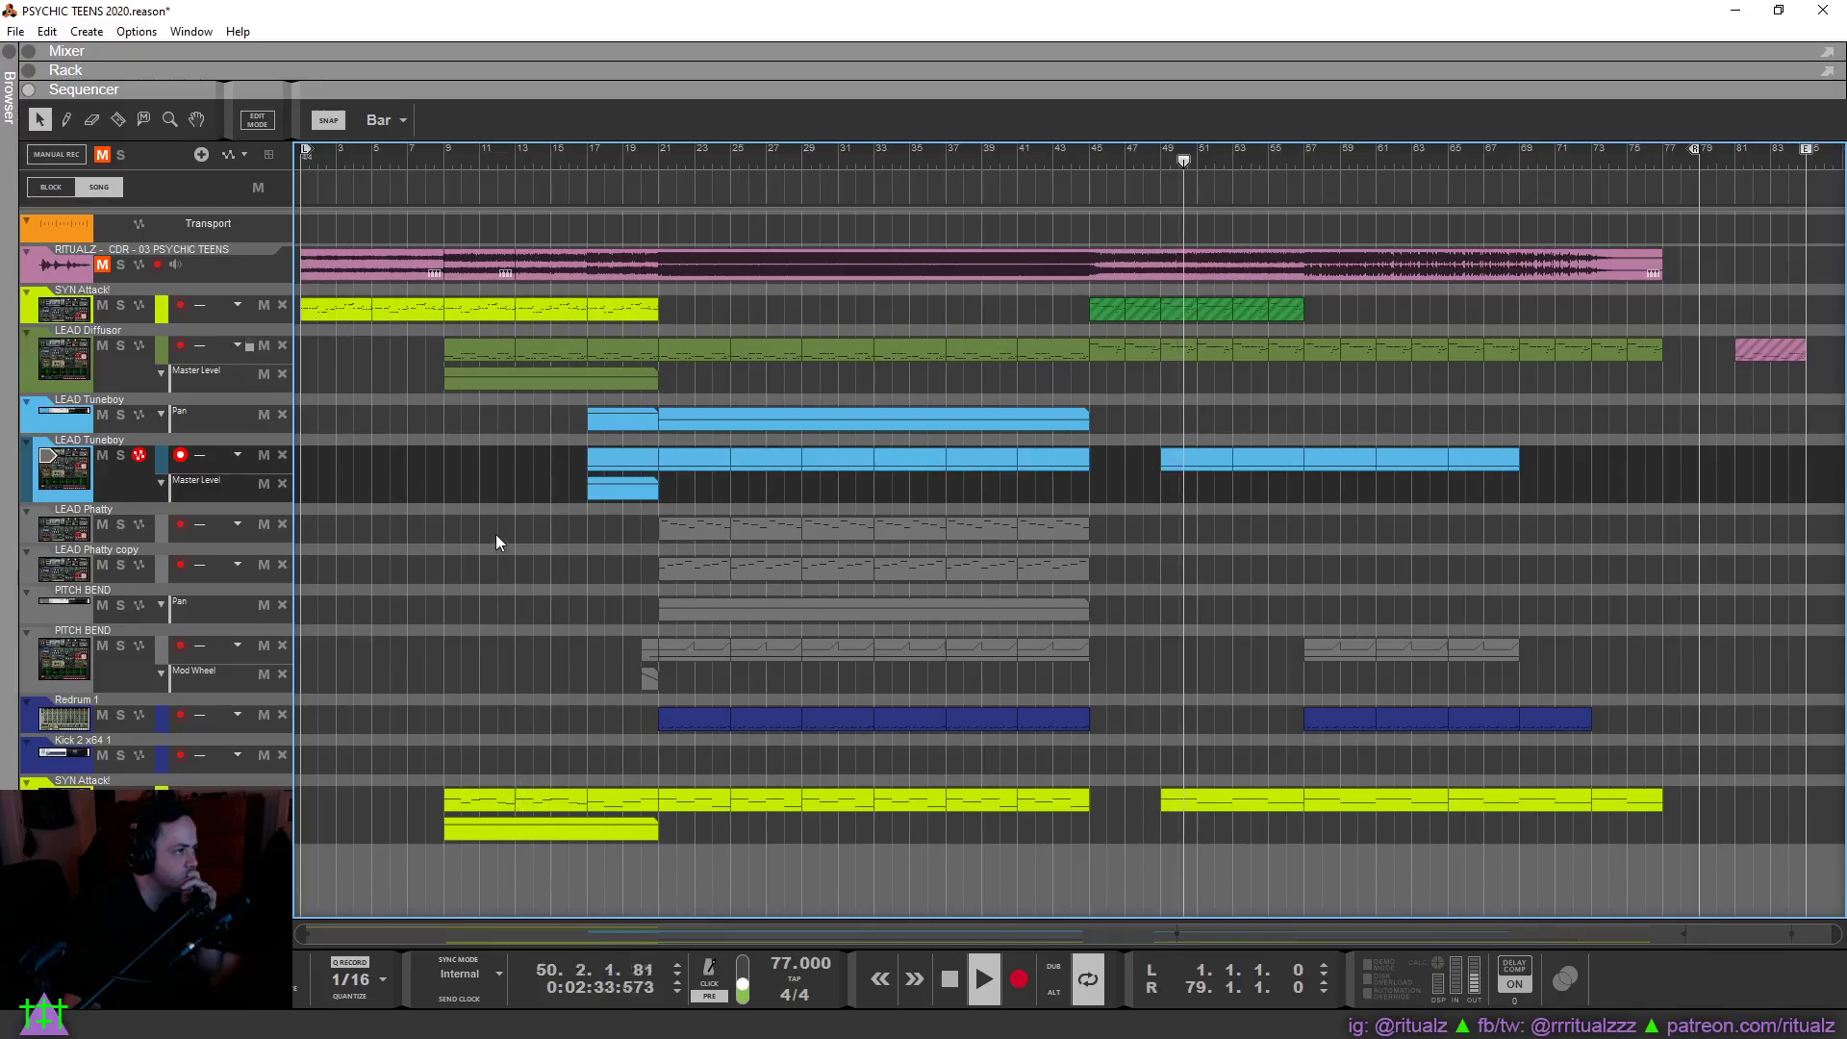
Place a copy of LEAD Tuneboy's Master Level clip at bar 49, running to bar 57, and set its starting value to 120.
{"action": "left_click_drag", "start_coordinate": [619, 489], "coordinate": [1307, 490]}
{"action": "double_click", "coordinate": [1251, 492]}
{"action": "left_click", "coordinate": [1161, 484]}
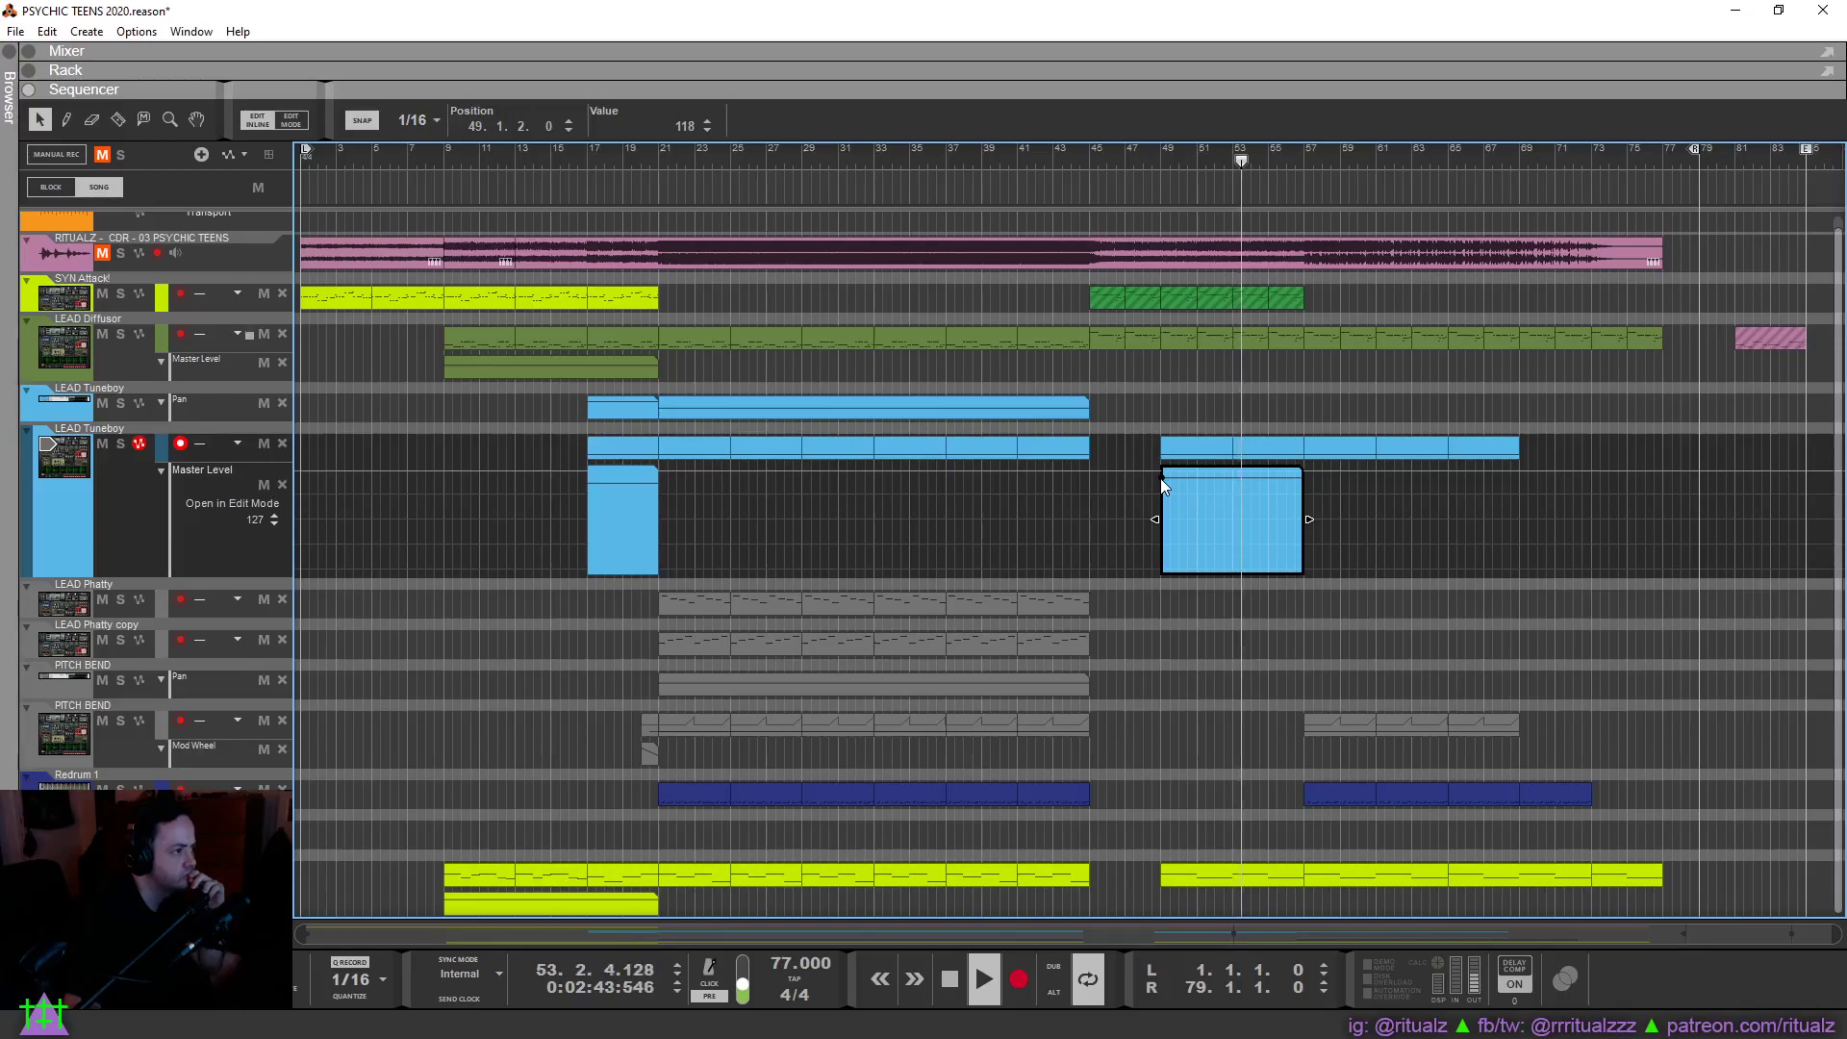
{"action": "left_click", "coordinate": [1160, 478]}
{"action": "left_click_drag", "start_coordinate": [1160, 481], "coordinate": [1164, 484]}
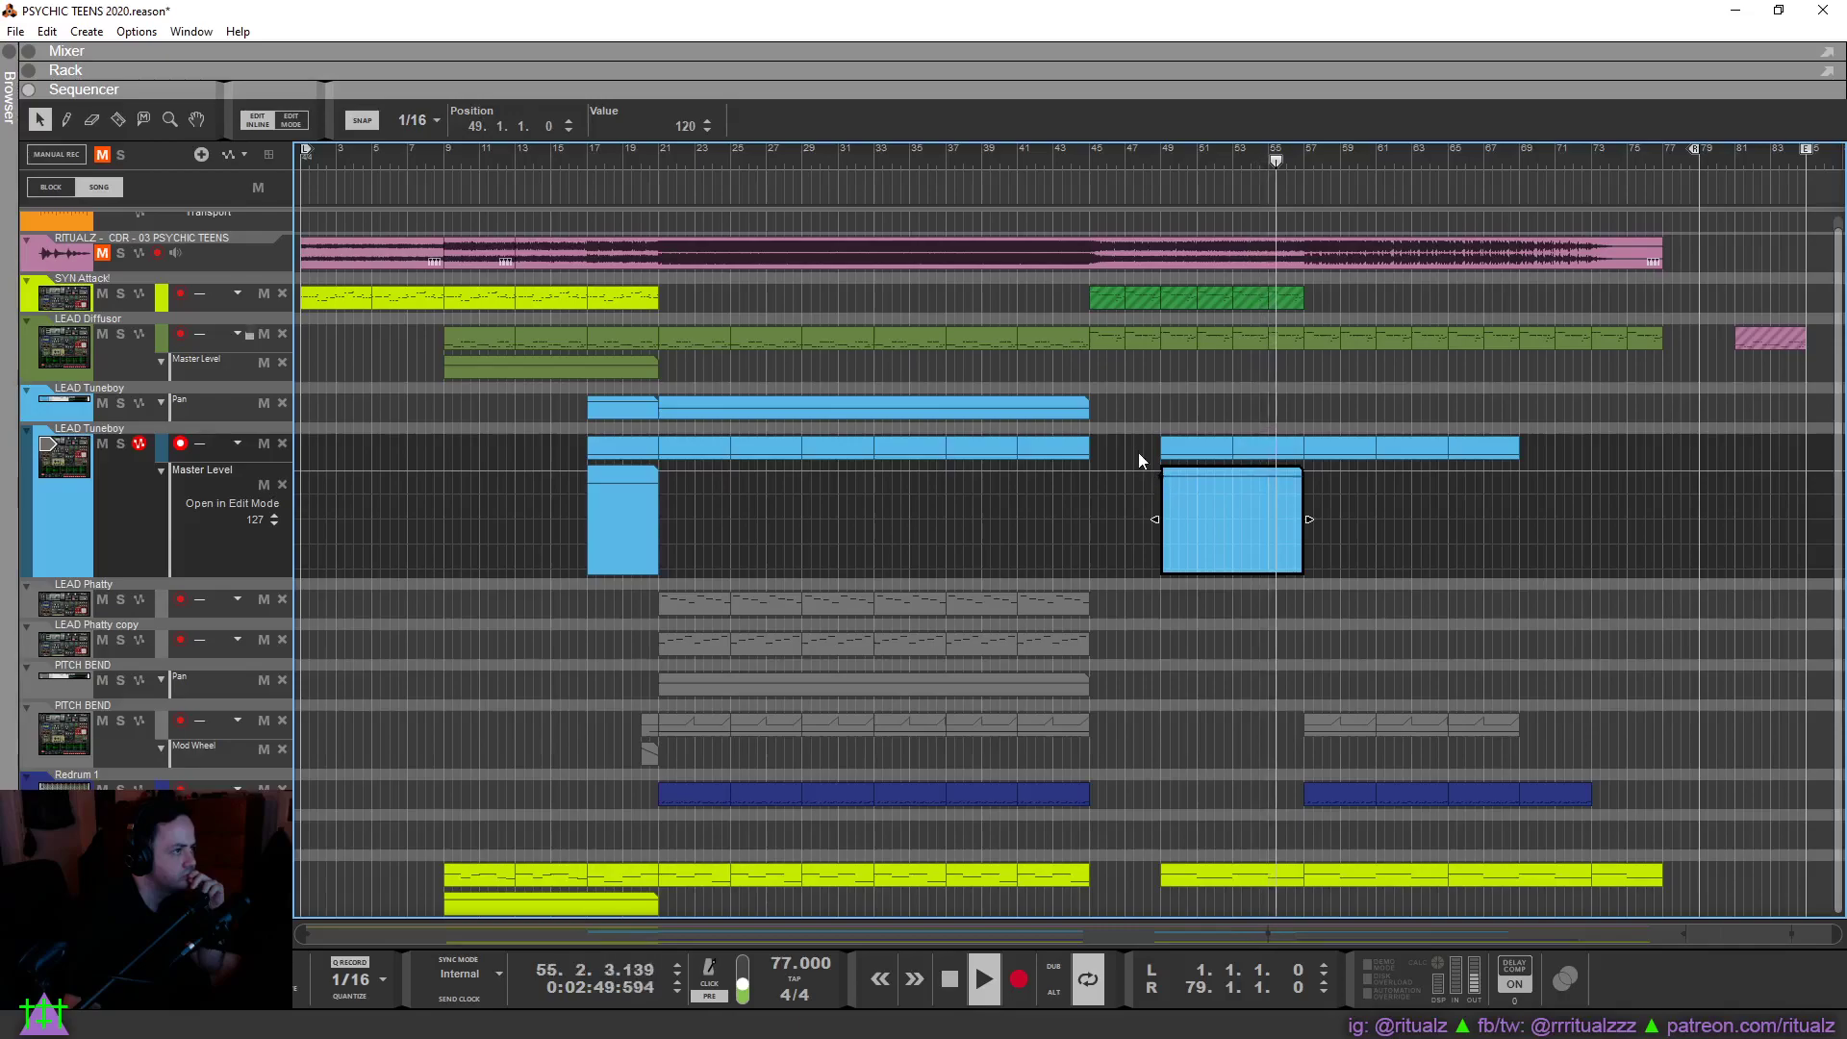
{"action": "left_click", "coordinate": [1139, 445]}
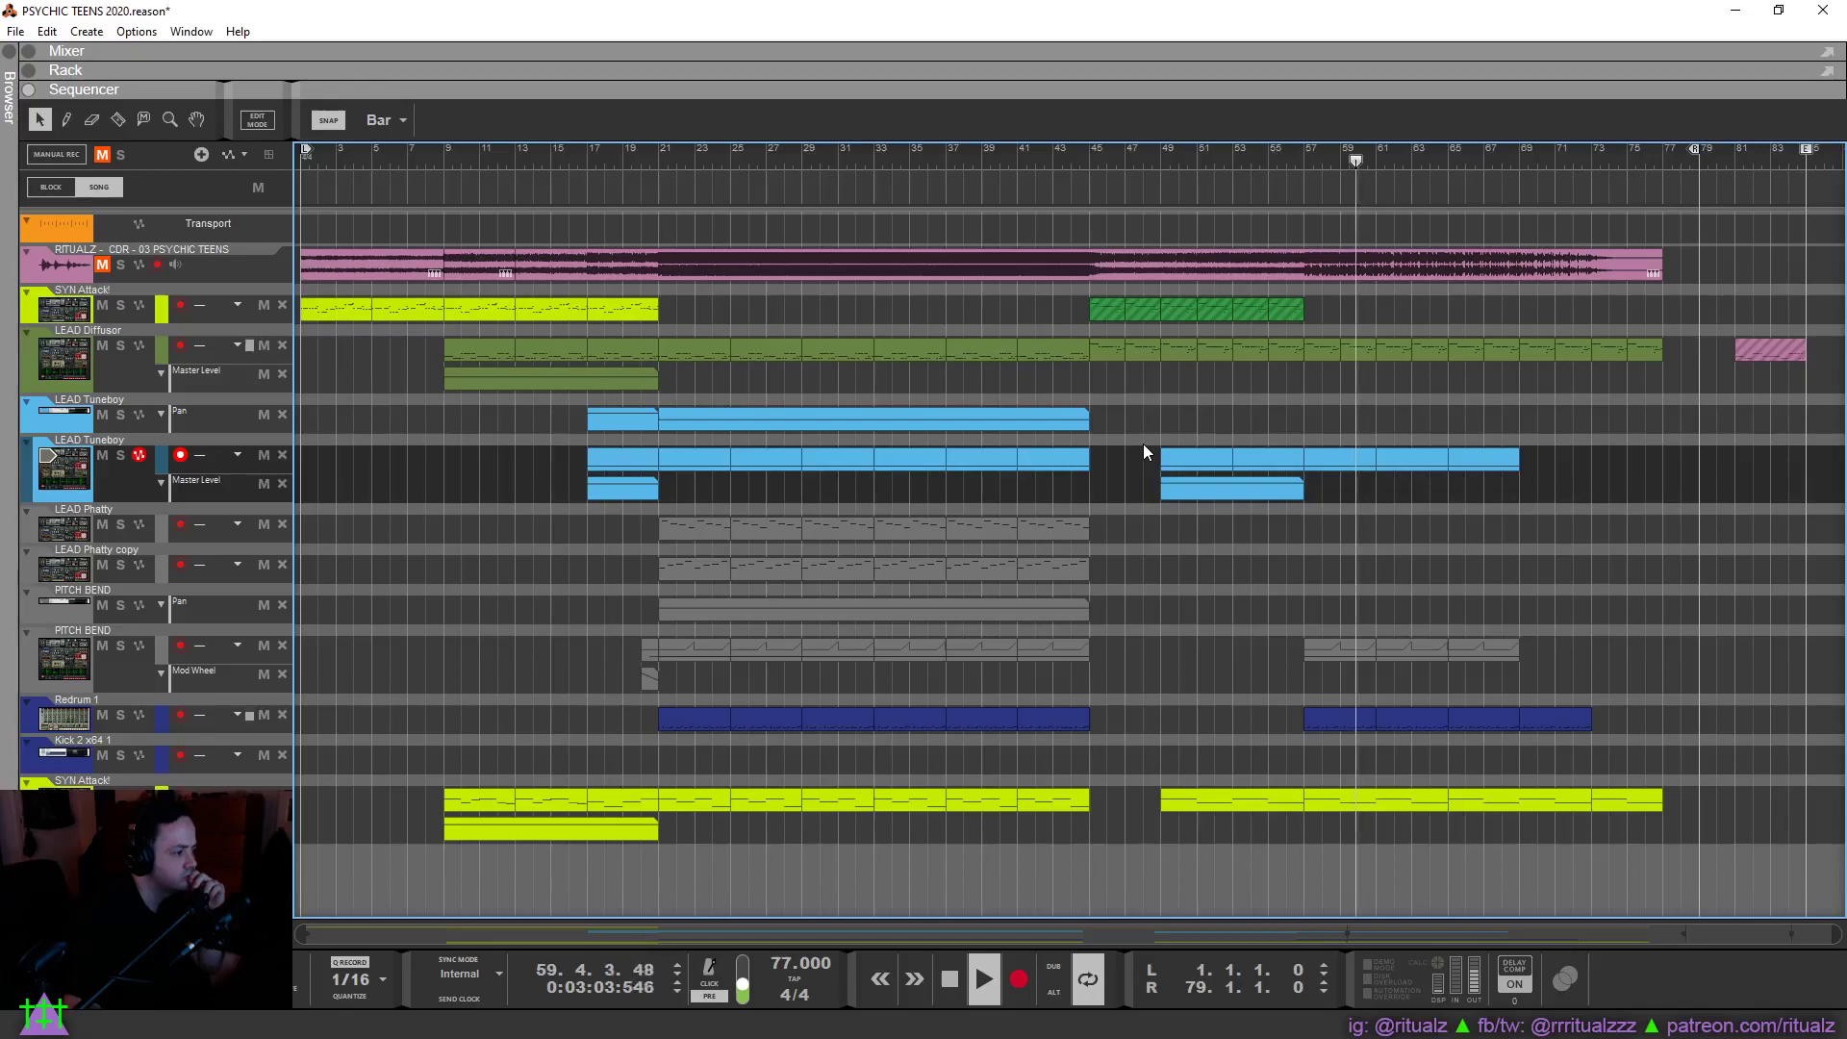
Adjust the stereo width of the Redrum 1 Ch.2 channel in the mixer and save the song.
{"action": "left_click", "coordinate": [30, 51]}
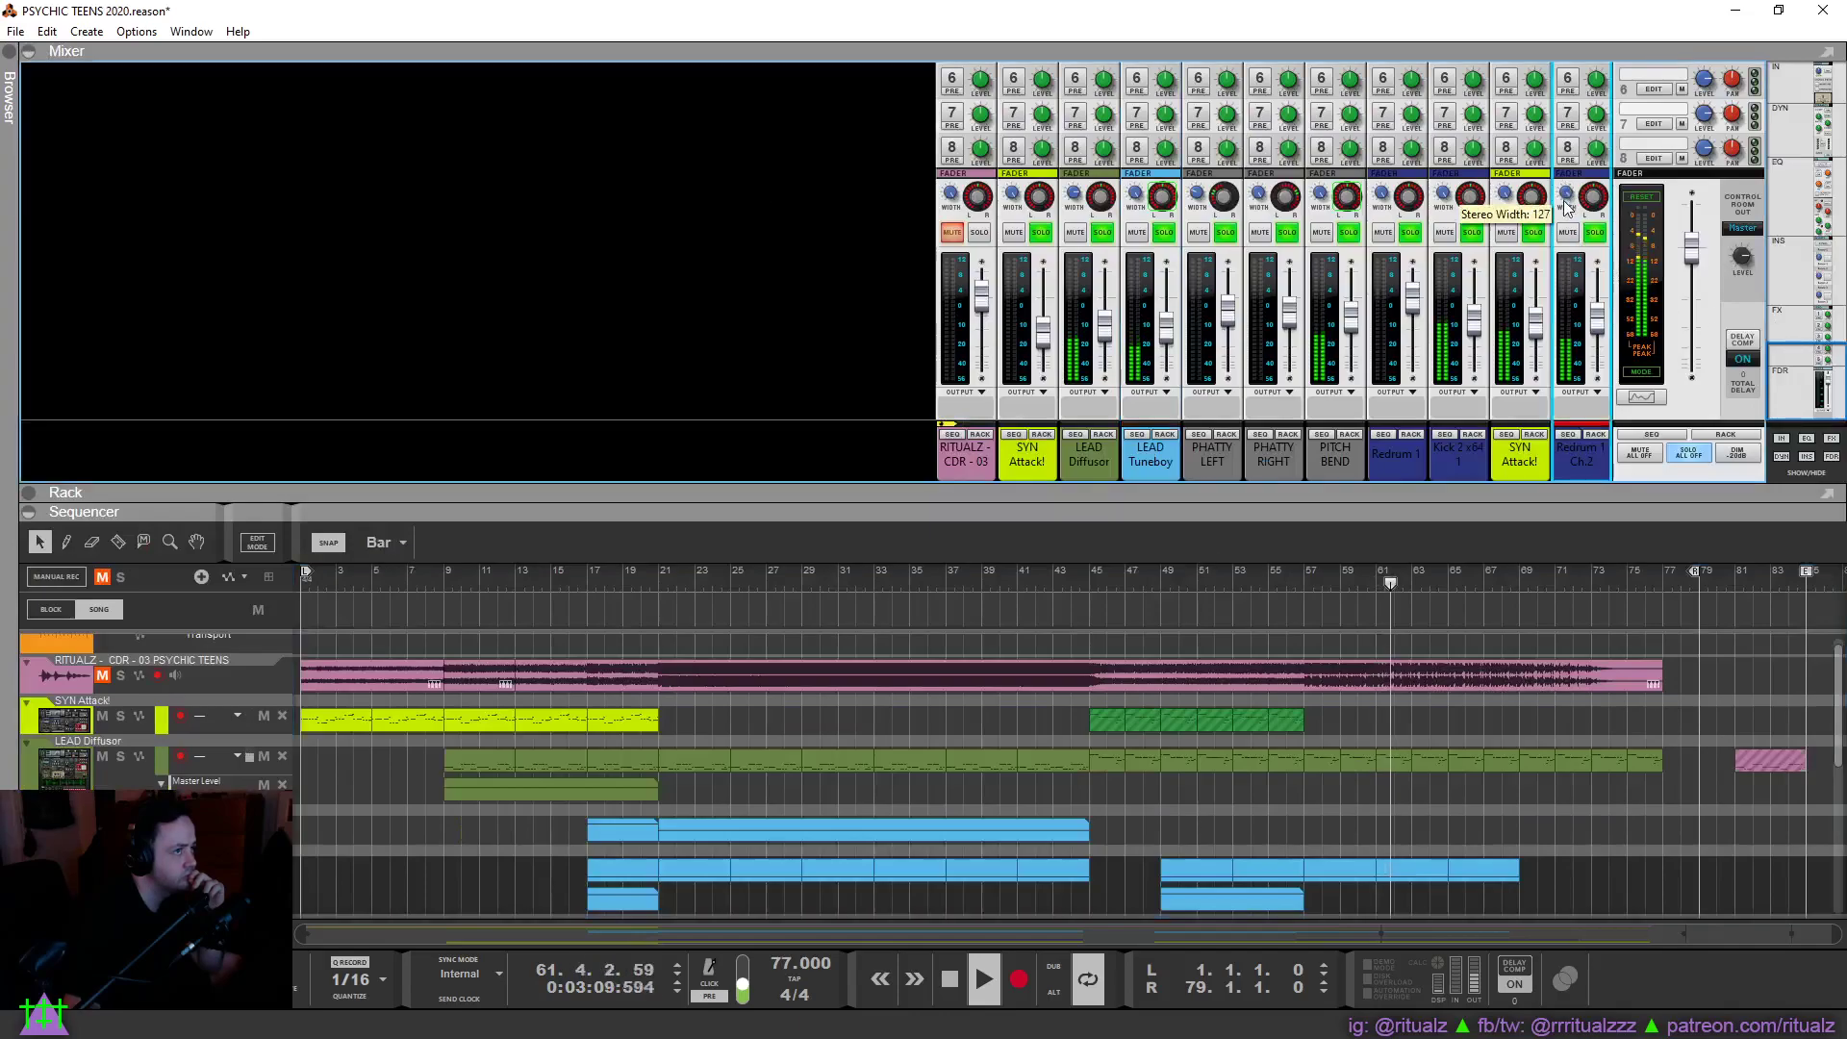
{"action": "left_click_drag", "start_coordinate": [1564, 214], "coordinate": [1566, 224]}
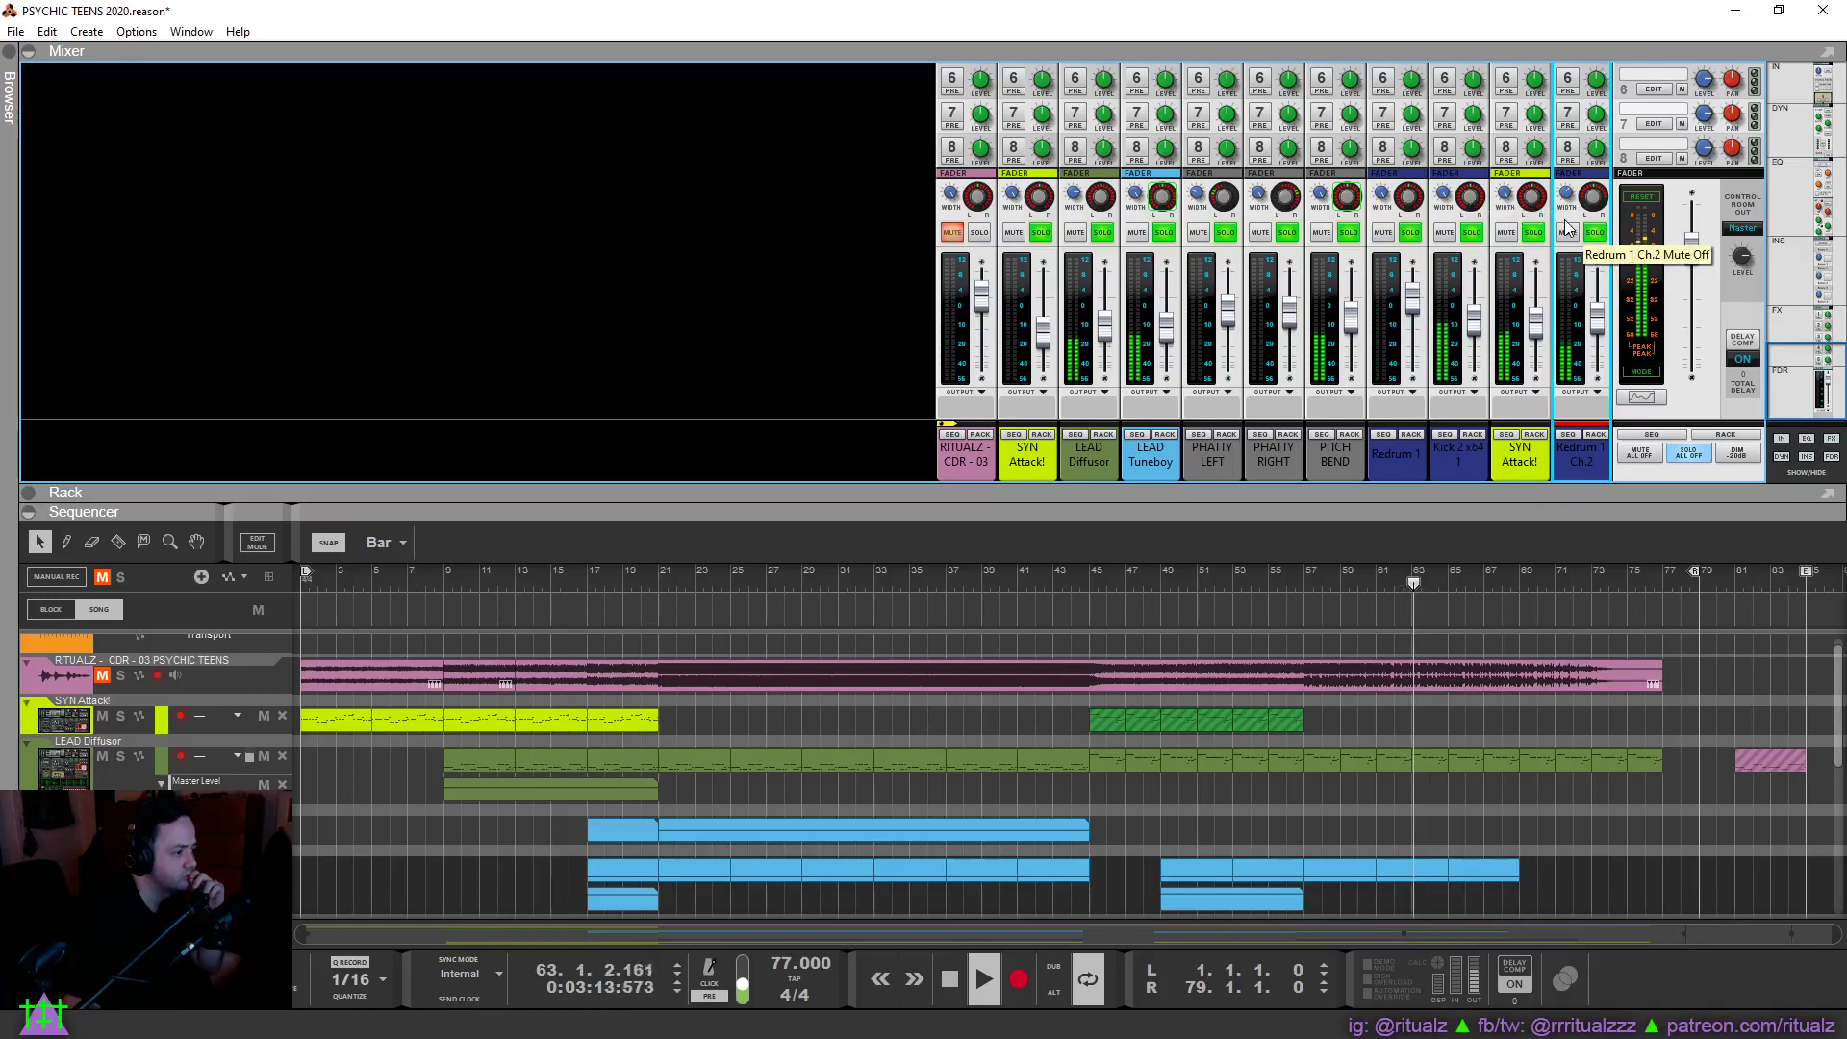
{"action": "left_click_drag", "start_coordinate": [1568, 204], "coordinate": [1574, 189]}
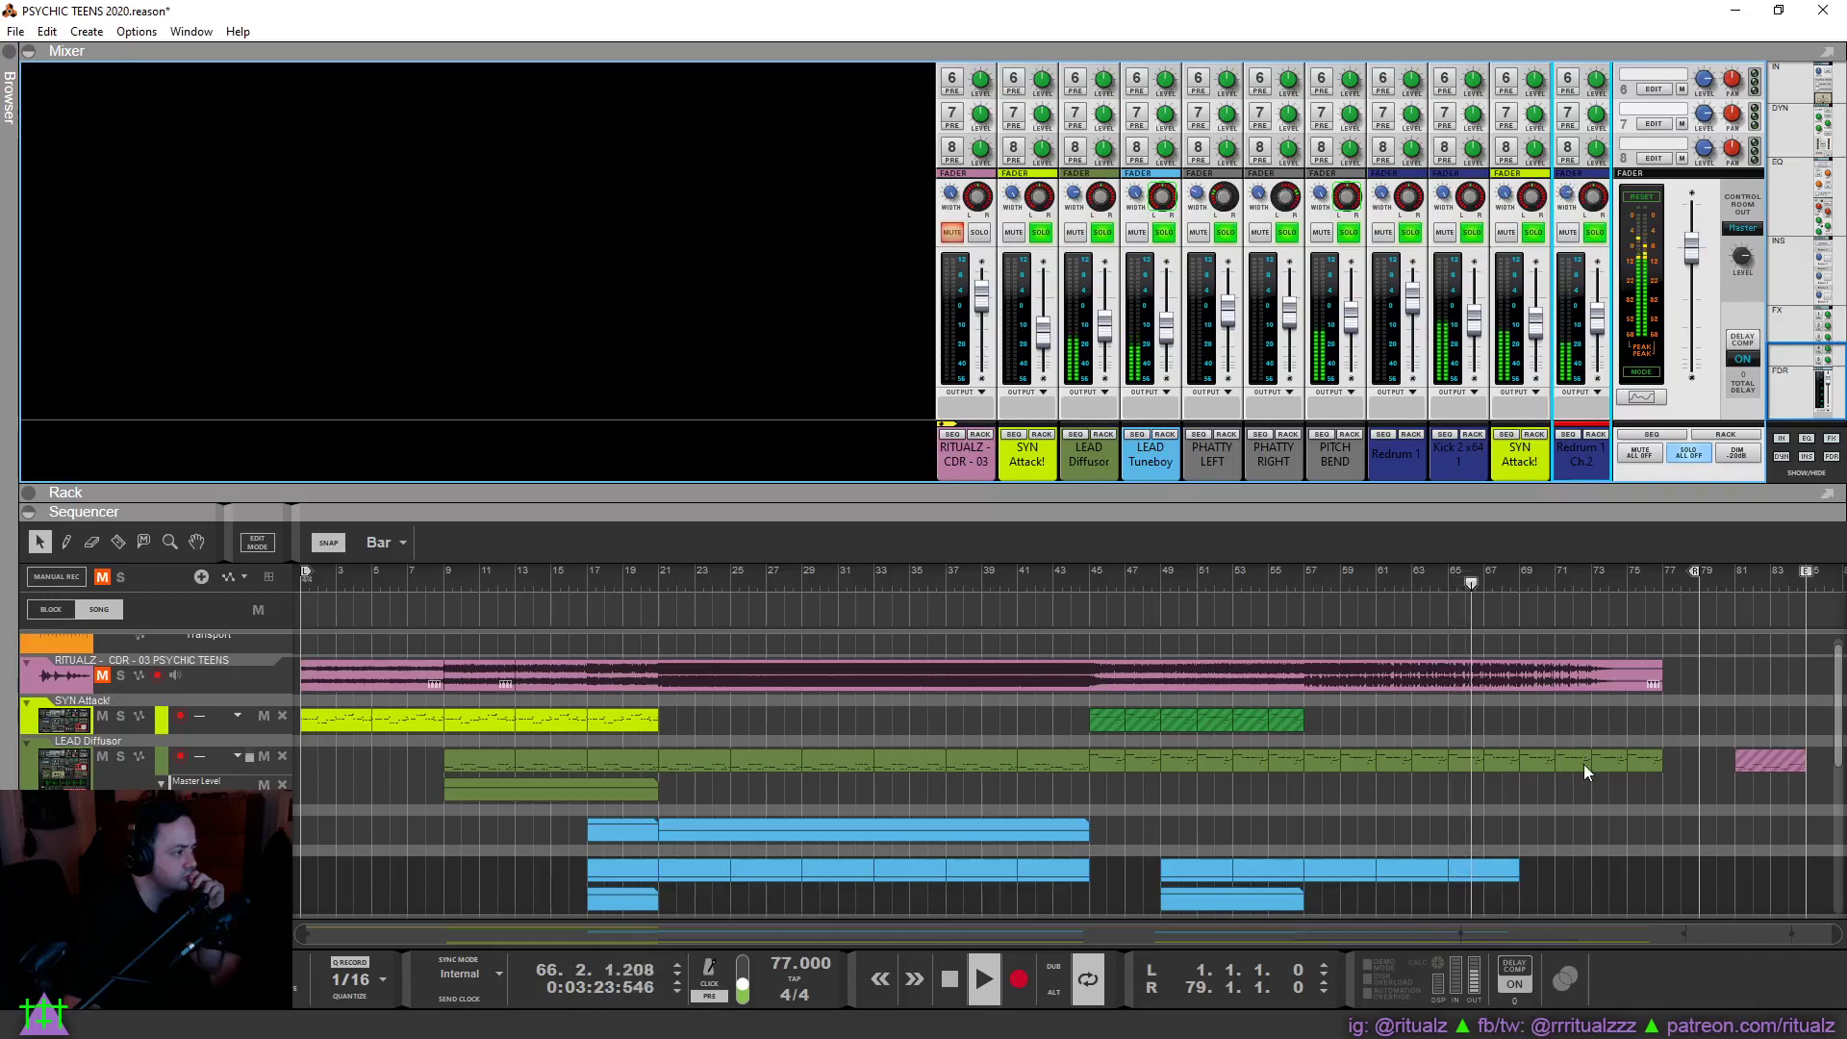
{"action": "left_click", "coordinate": [1564, 813]}
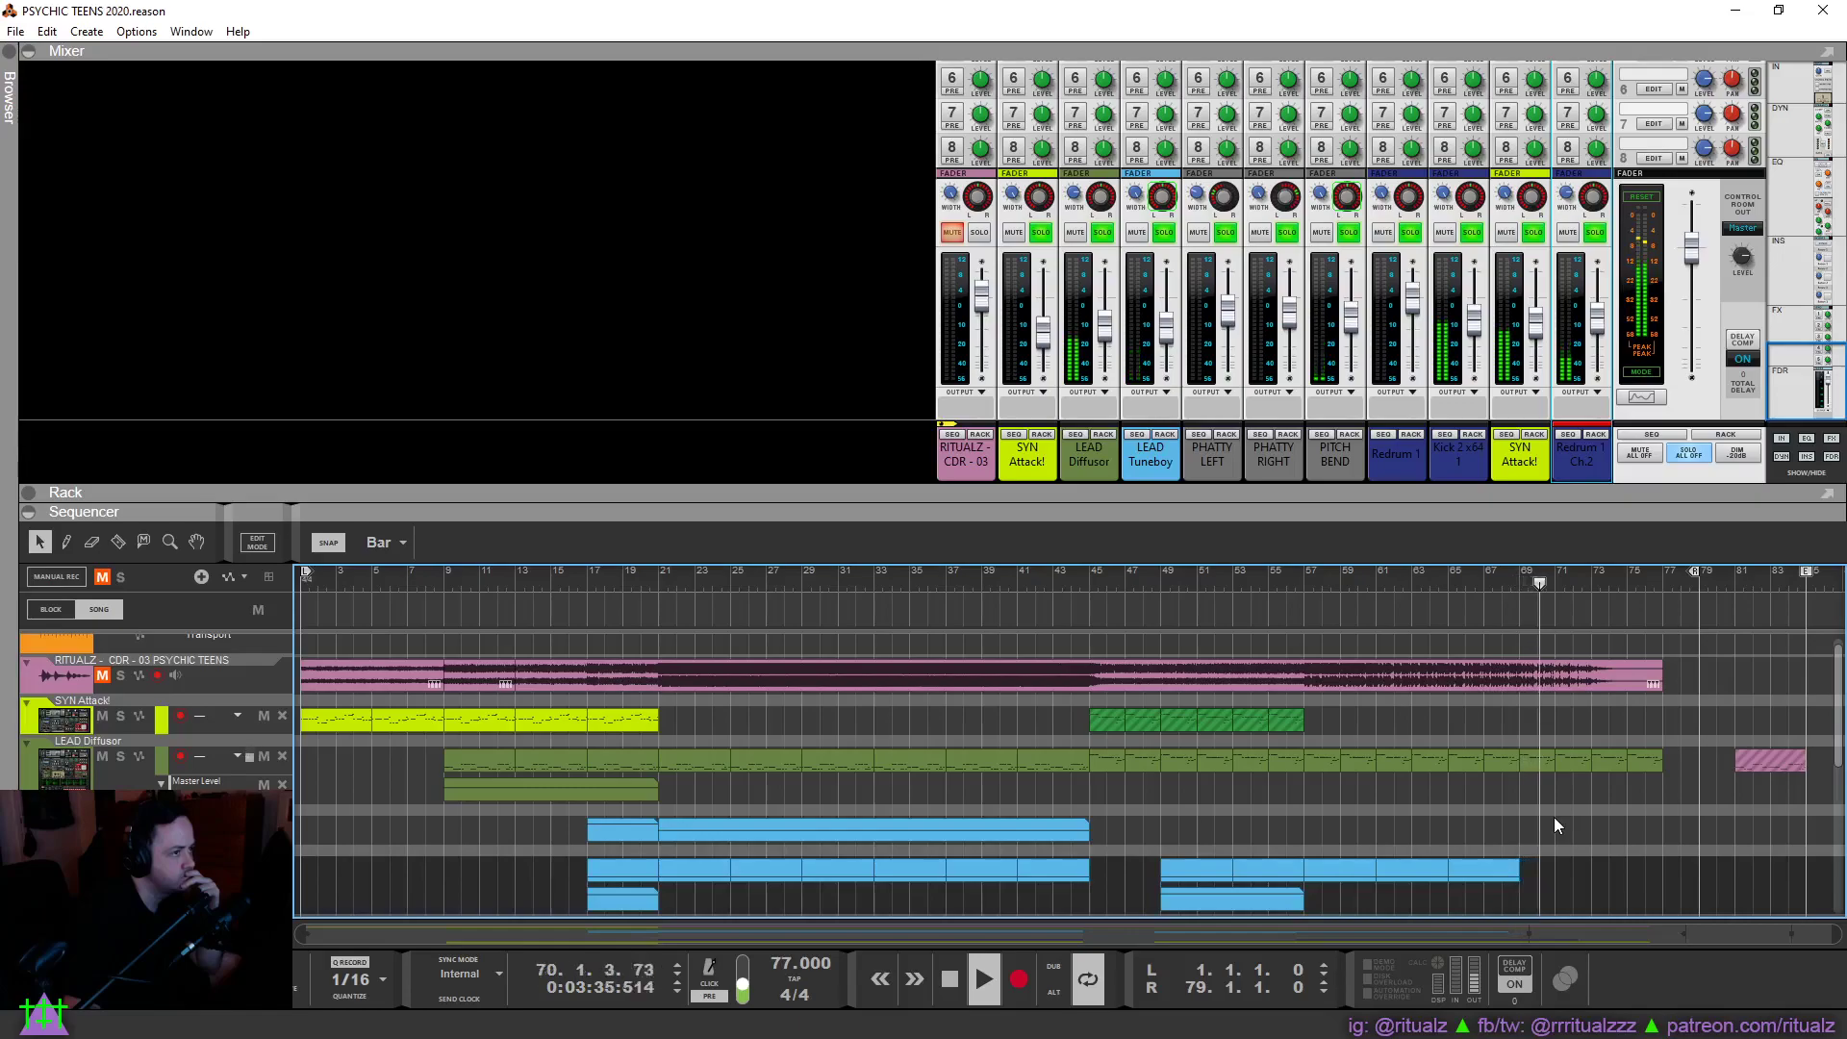
Slightly lower the automation point at the start of the SYN Attack! clip that spans bars 9 to 21.
{"action": "scroll", "coordinate": [1554, 818], "scroll_direction": "down", "scroll_amount": 3}
{"action": "scroll", "coordinate": [1555, 817], "scroll_direction": "down", "scroll_amount": 3}
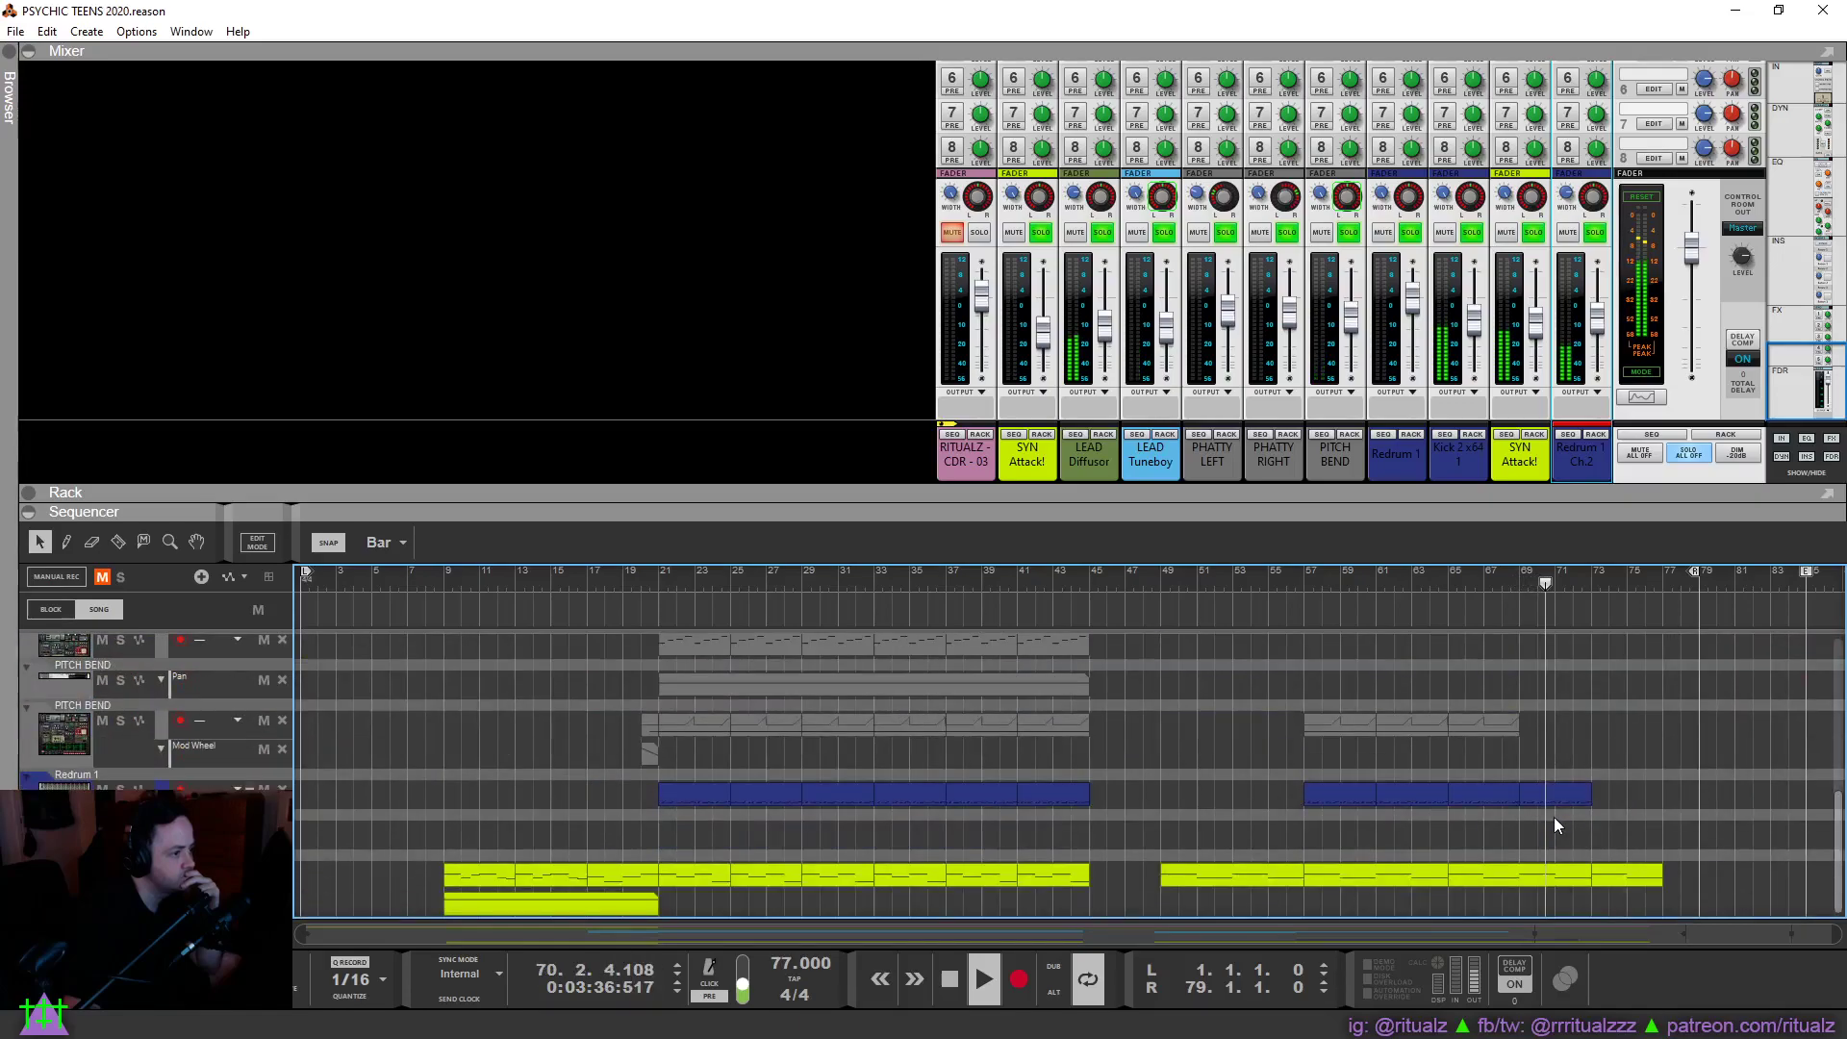
{"action": "left_click", "coordinate": [541, 900]}
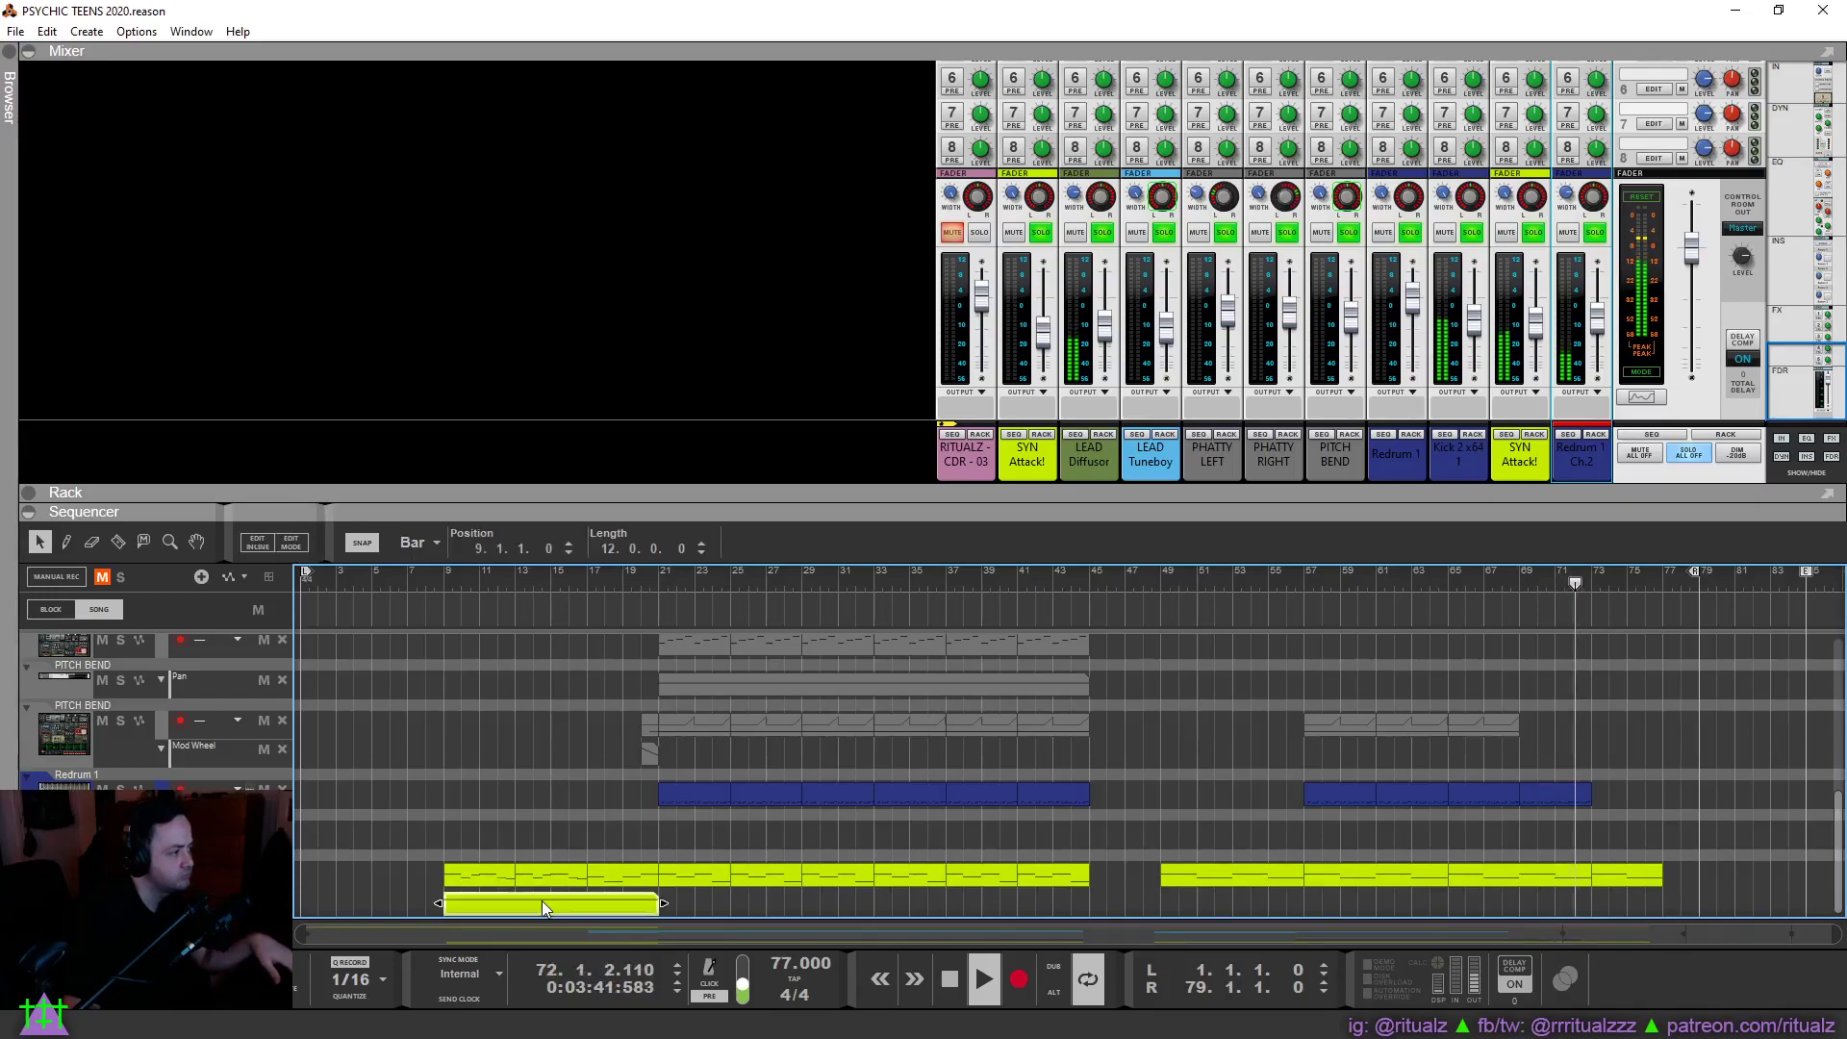
{"action": "left_click", "coordinate": [445, 824]}
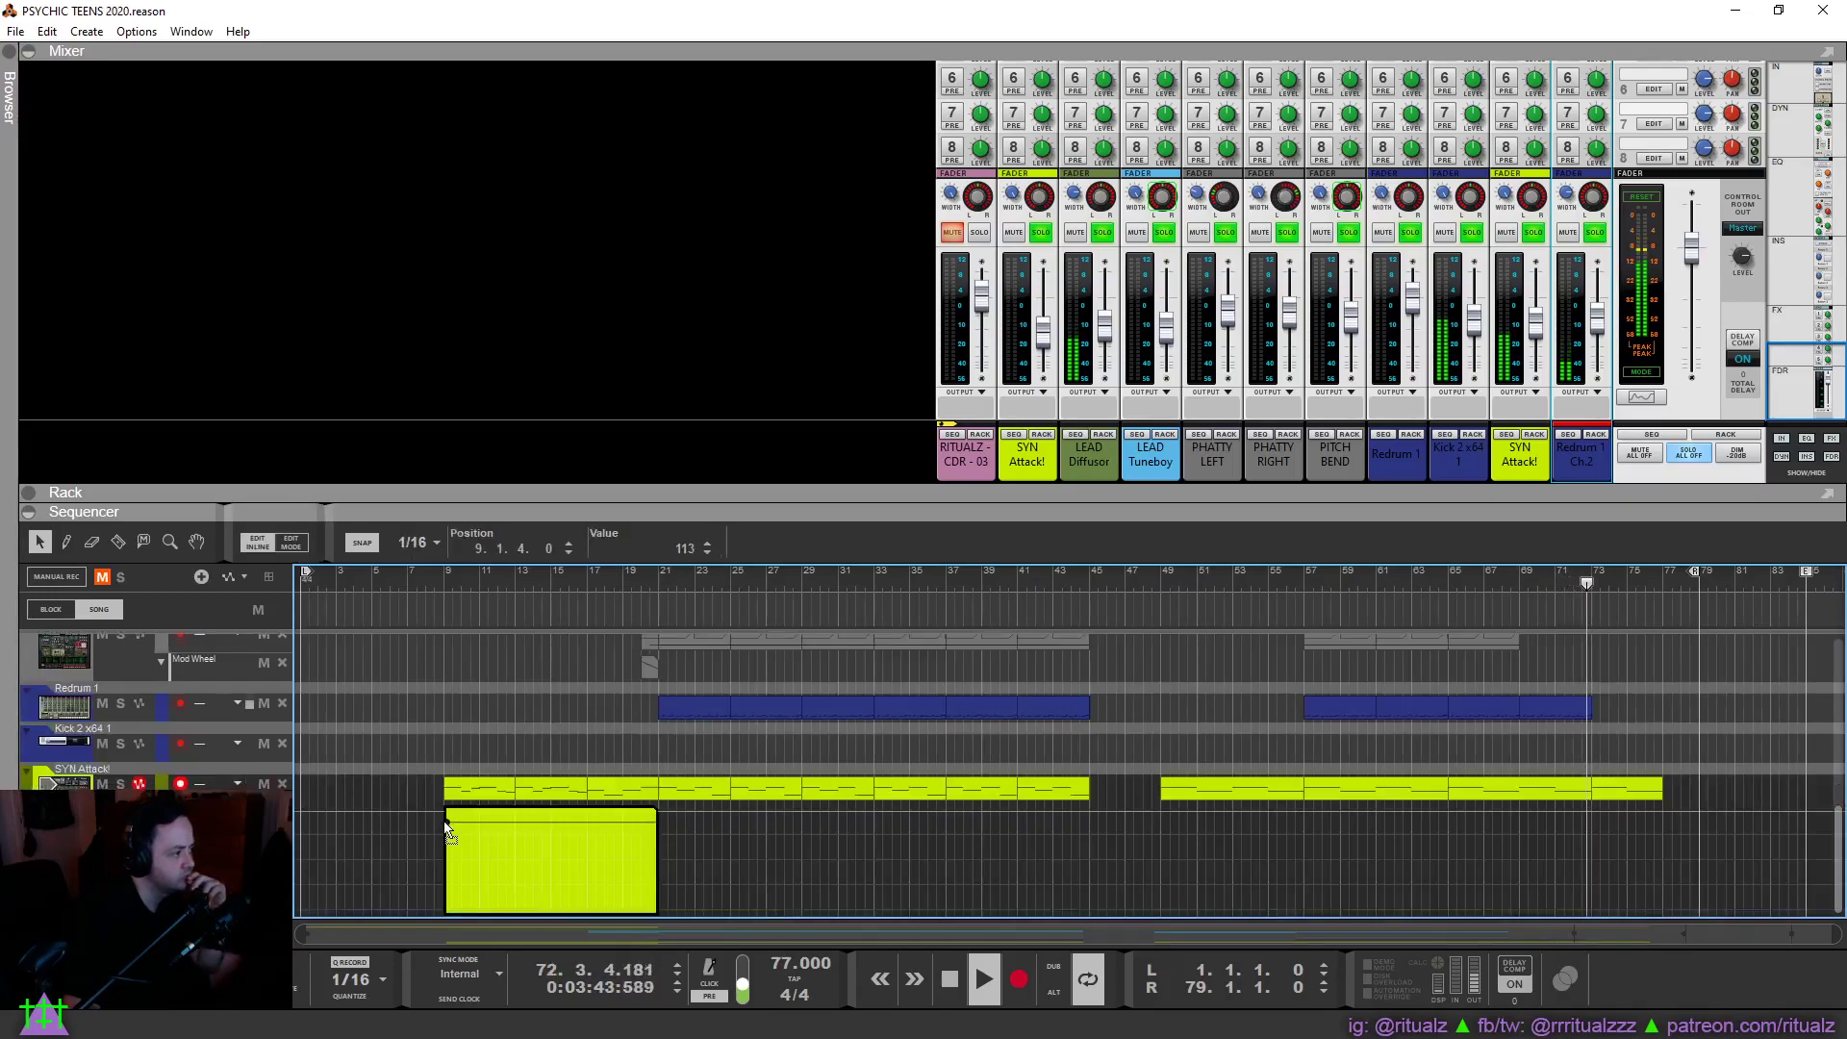
{"action": "left_click_drag", "start_coordinate": [445, 825], "coordinate": [445, 828]}
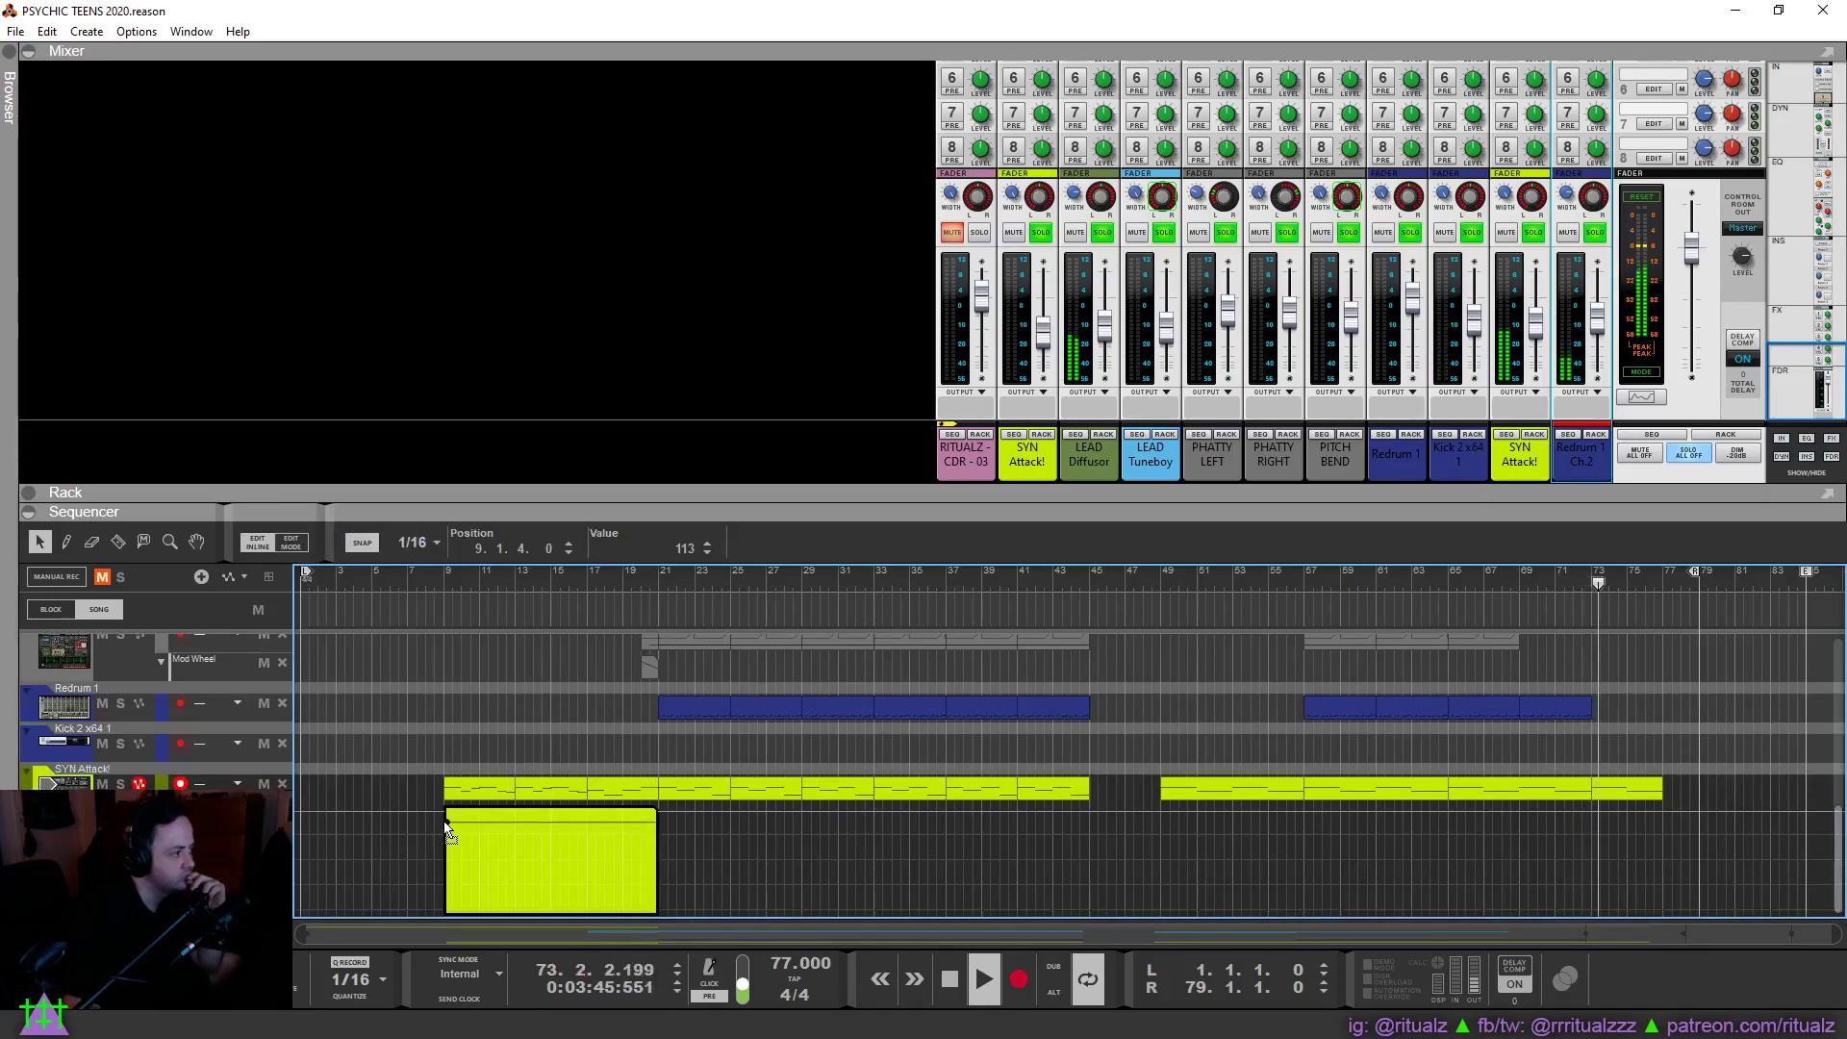
{"action": "left_click", "coordinate": [516, 760]}
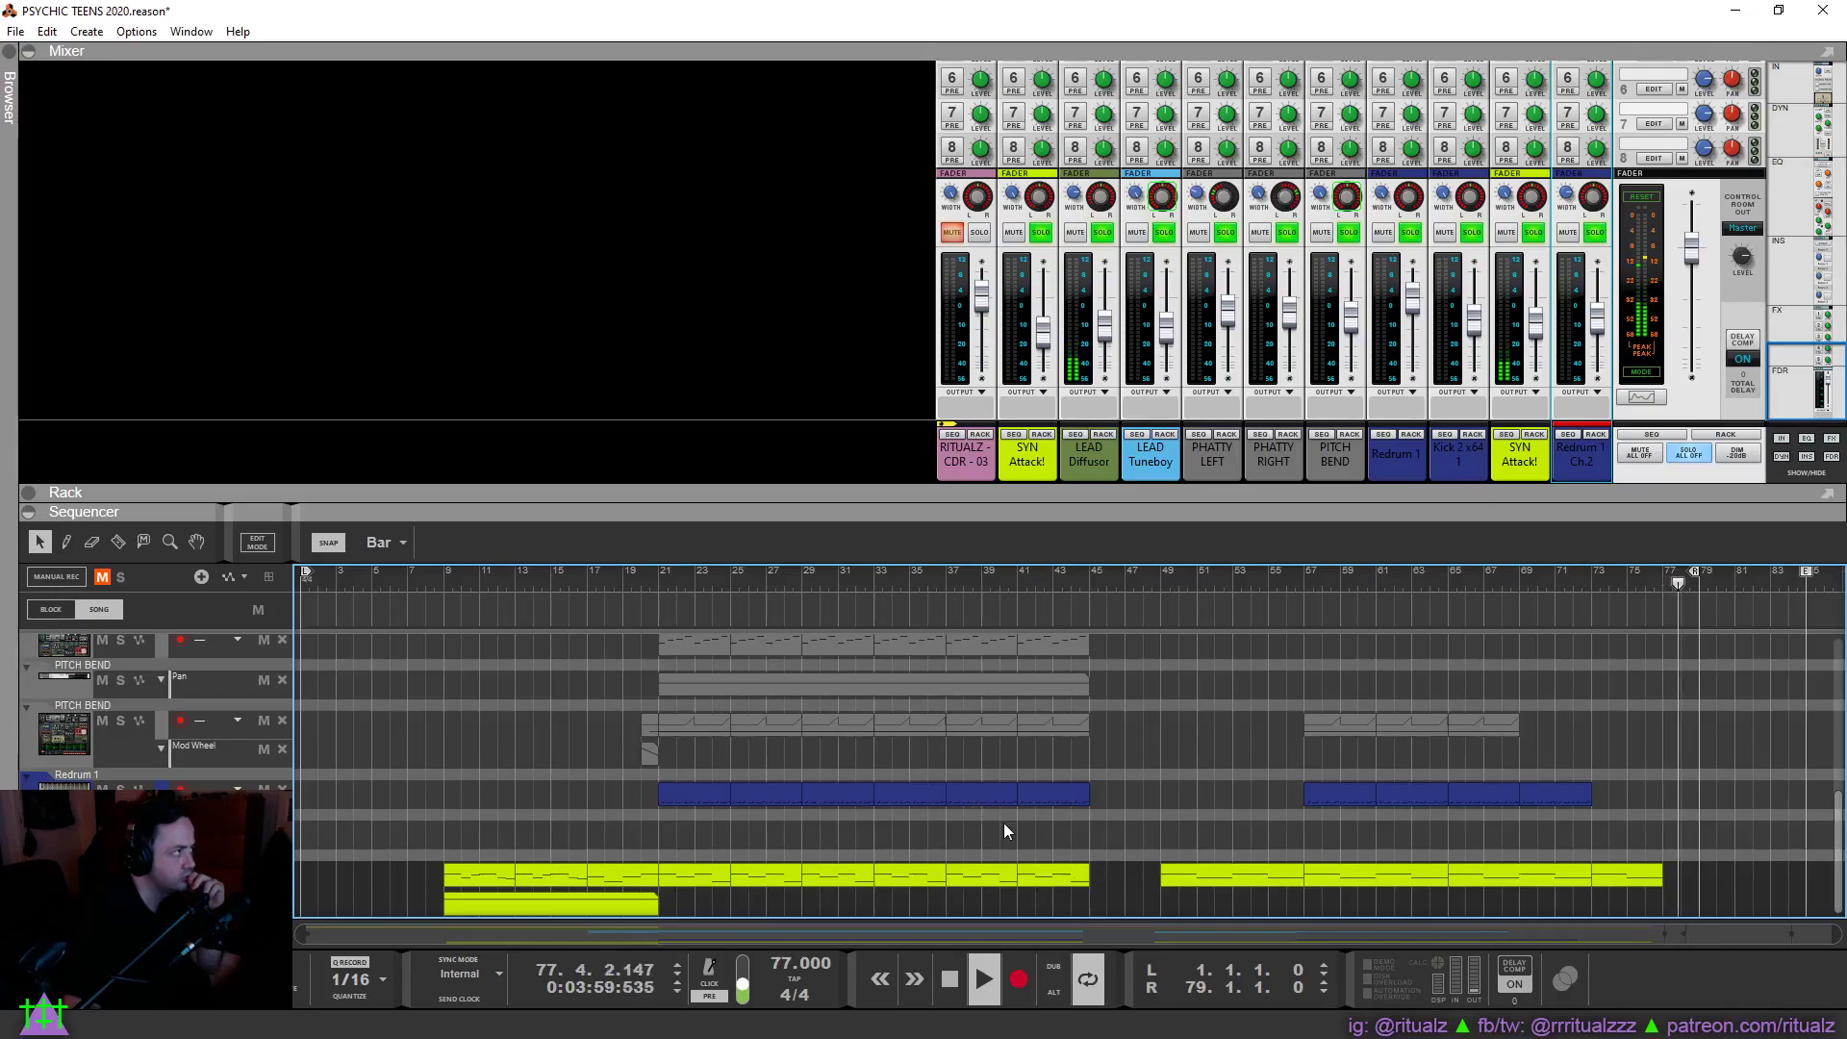
Play the song from bar 18, reset the Control Room Level to its default, and stop playback.
{"action": "left_click", "coordinate": [955, 962]}
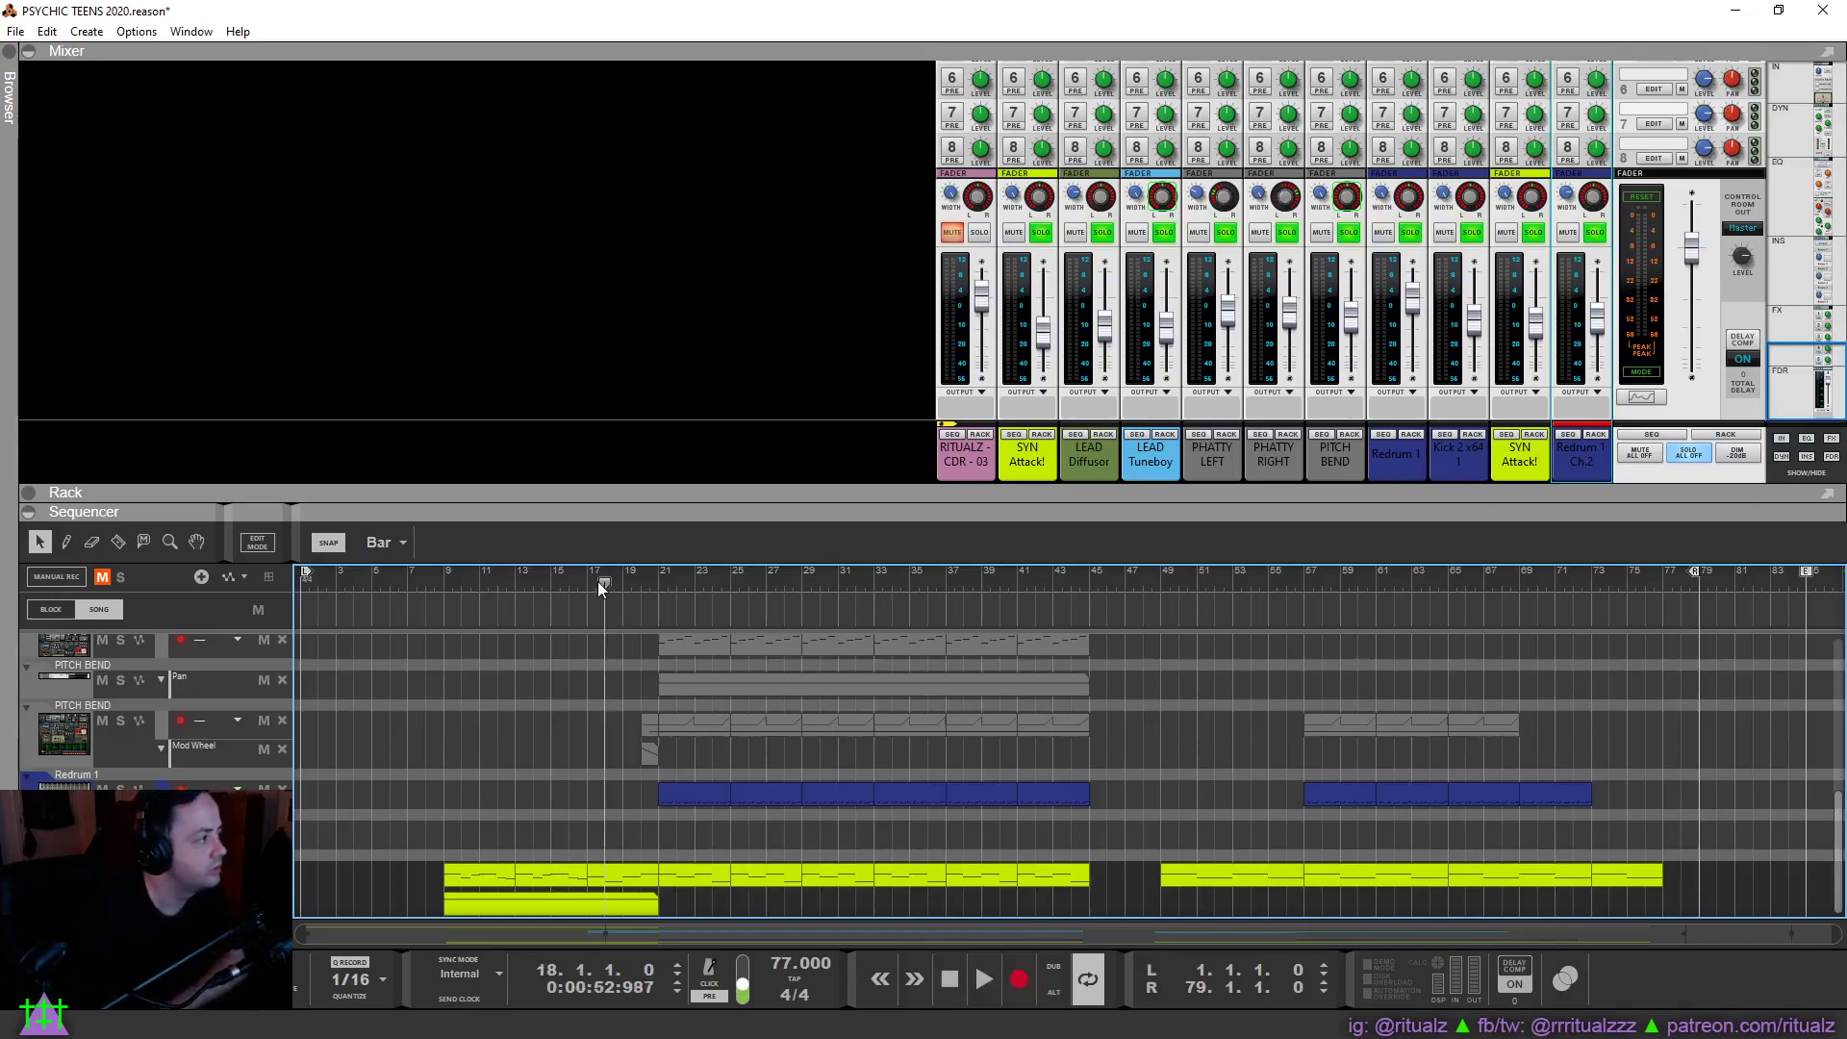
{"action": "left_click", "coordinate": [983, 998]}
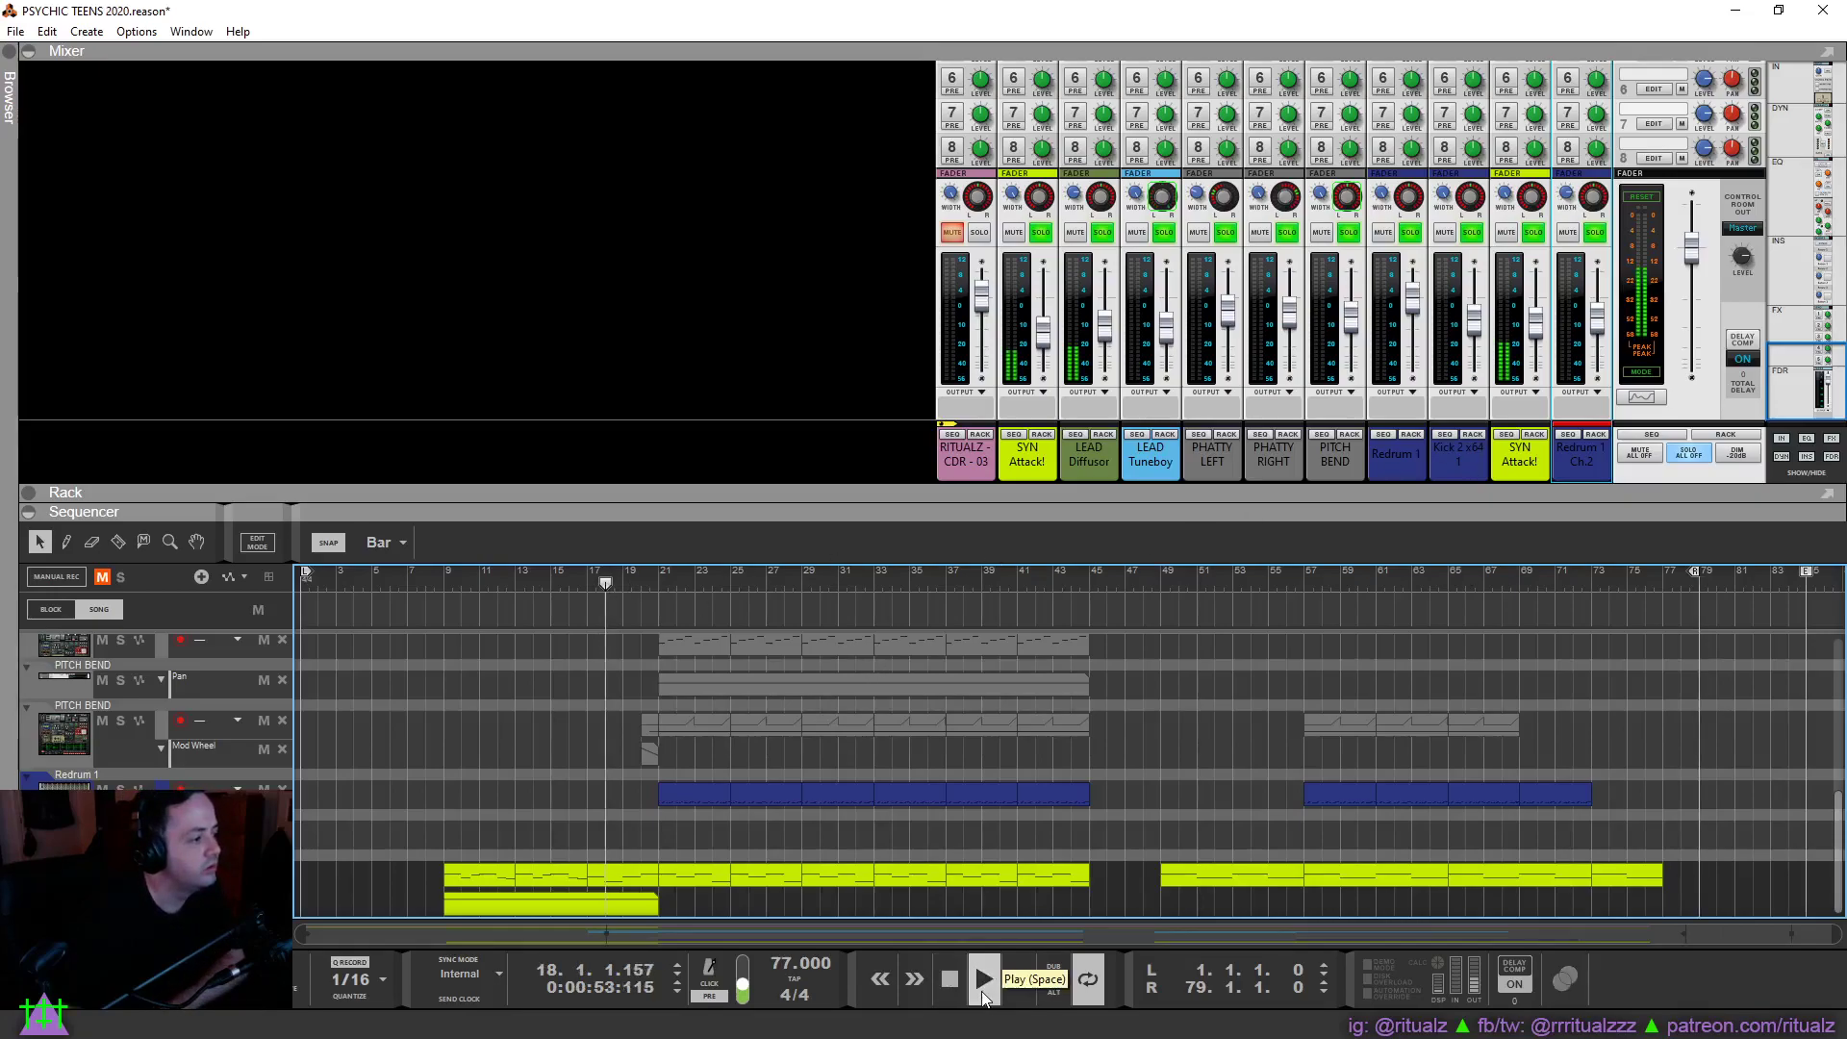
{"action": "left_click", "coordinate": [1748, 250]}
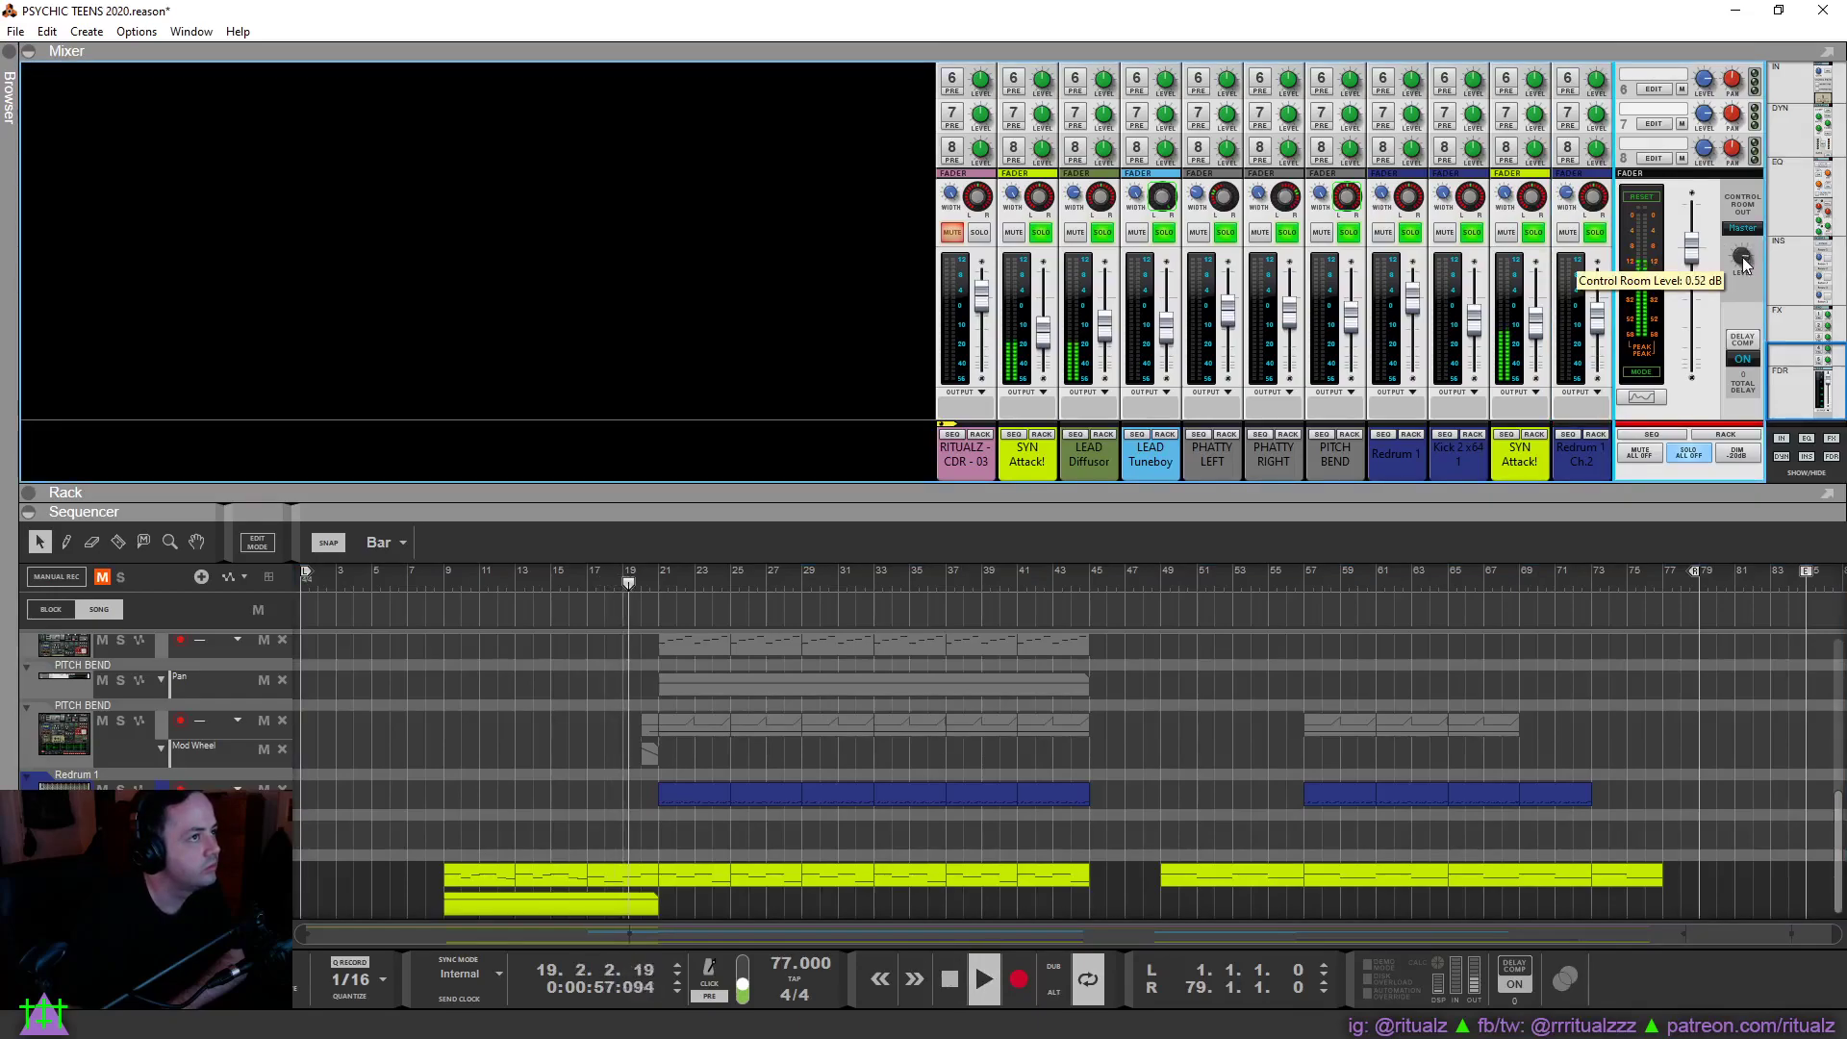
{"action": "left_click", "coordinate": [1741, 257], "text": "ctrl"}
{"action": "key", "text": "space"}
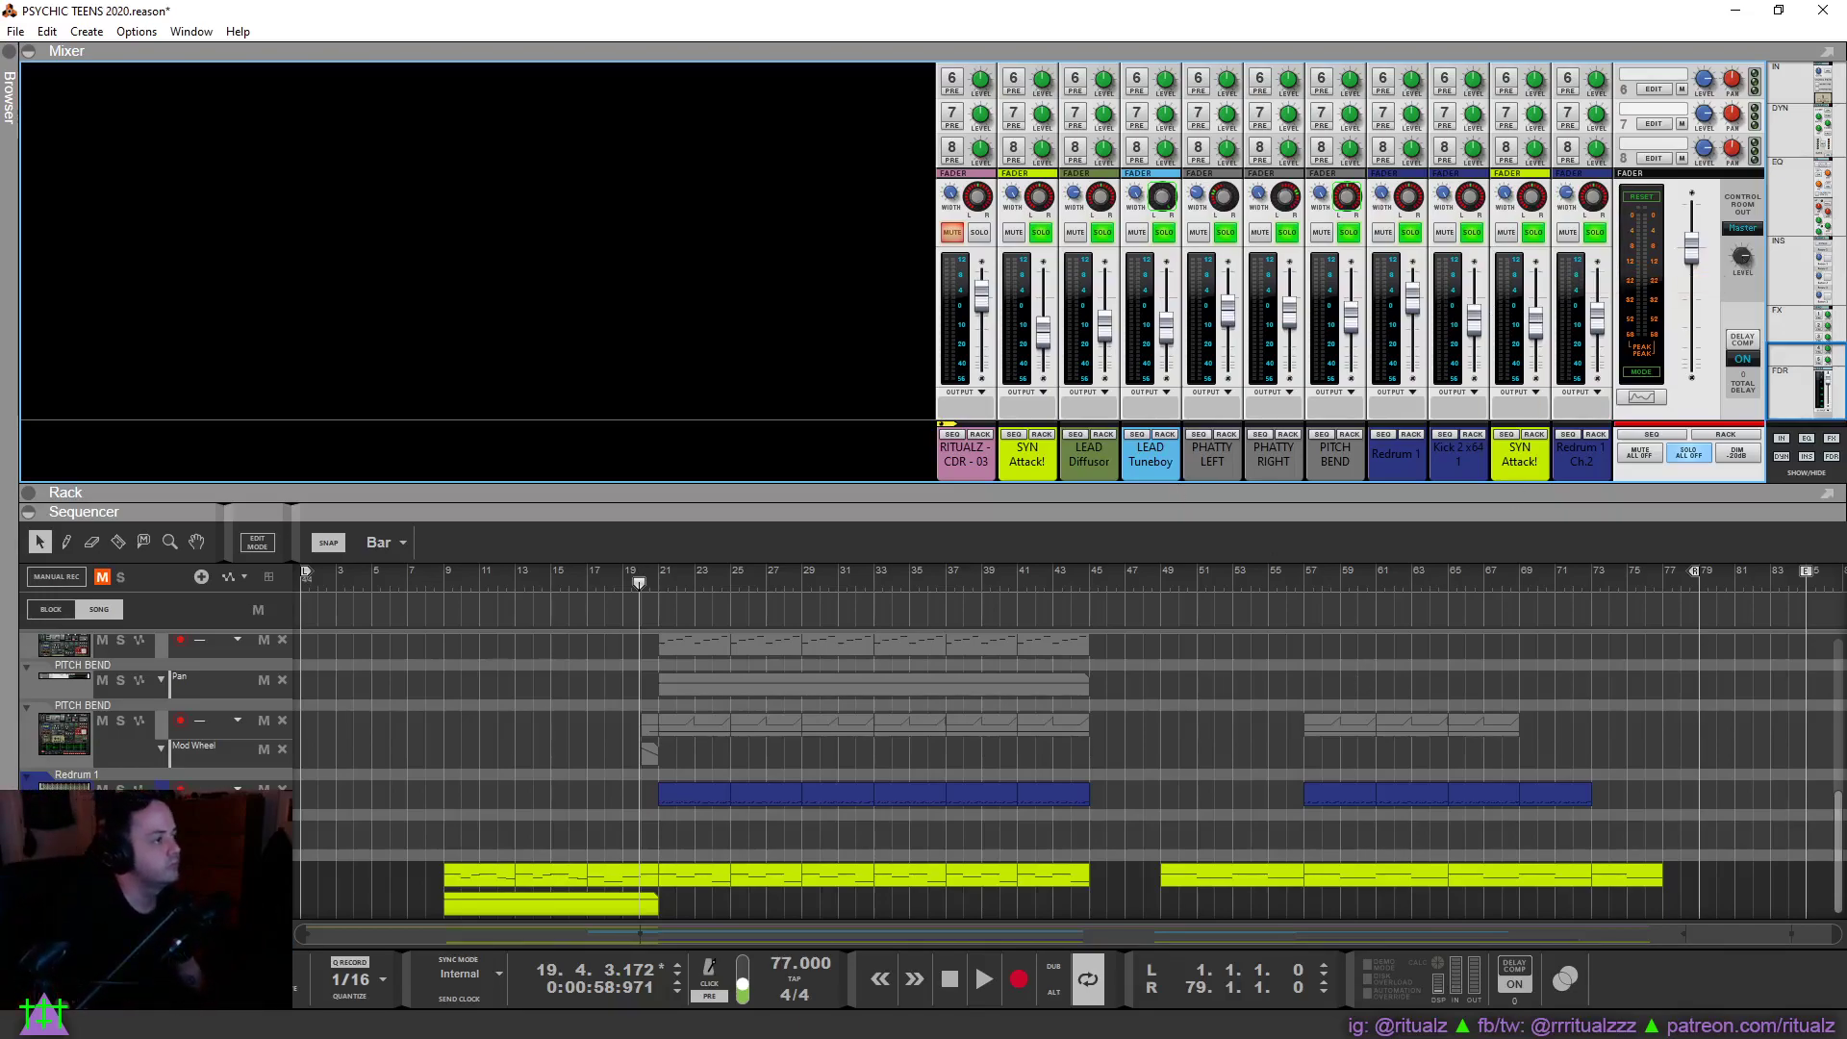
Restart playback from the beginning of the song and turn off solo on all mixer channels.
{"action": "left_click", "coordinate": [948, 979]}
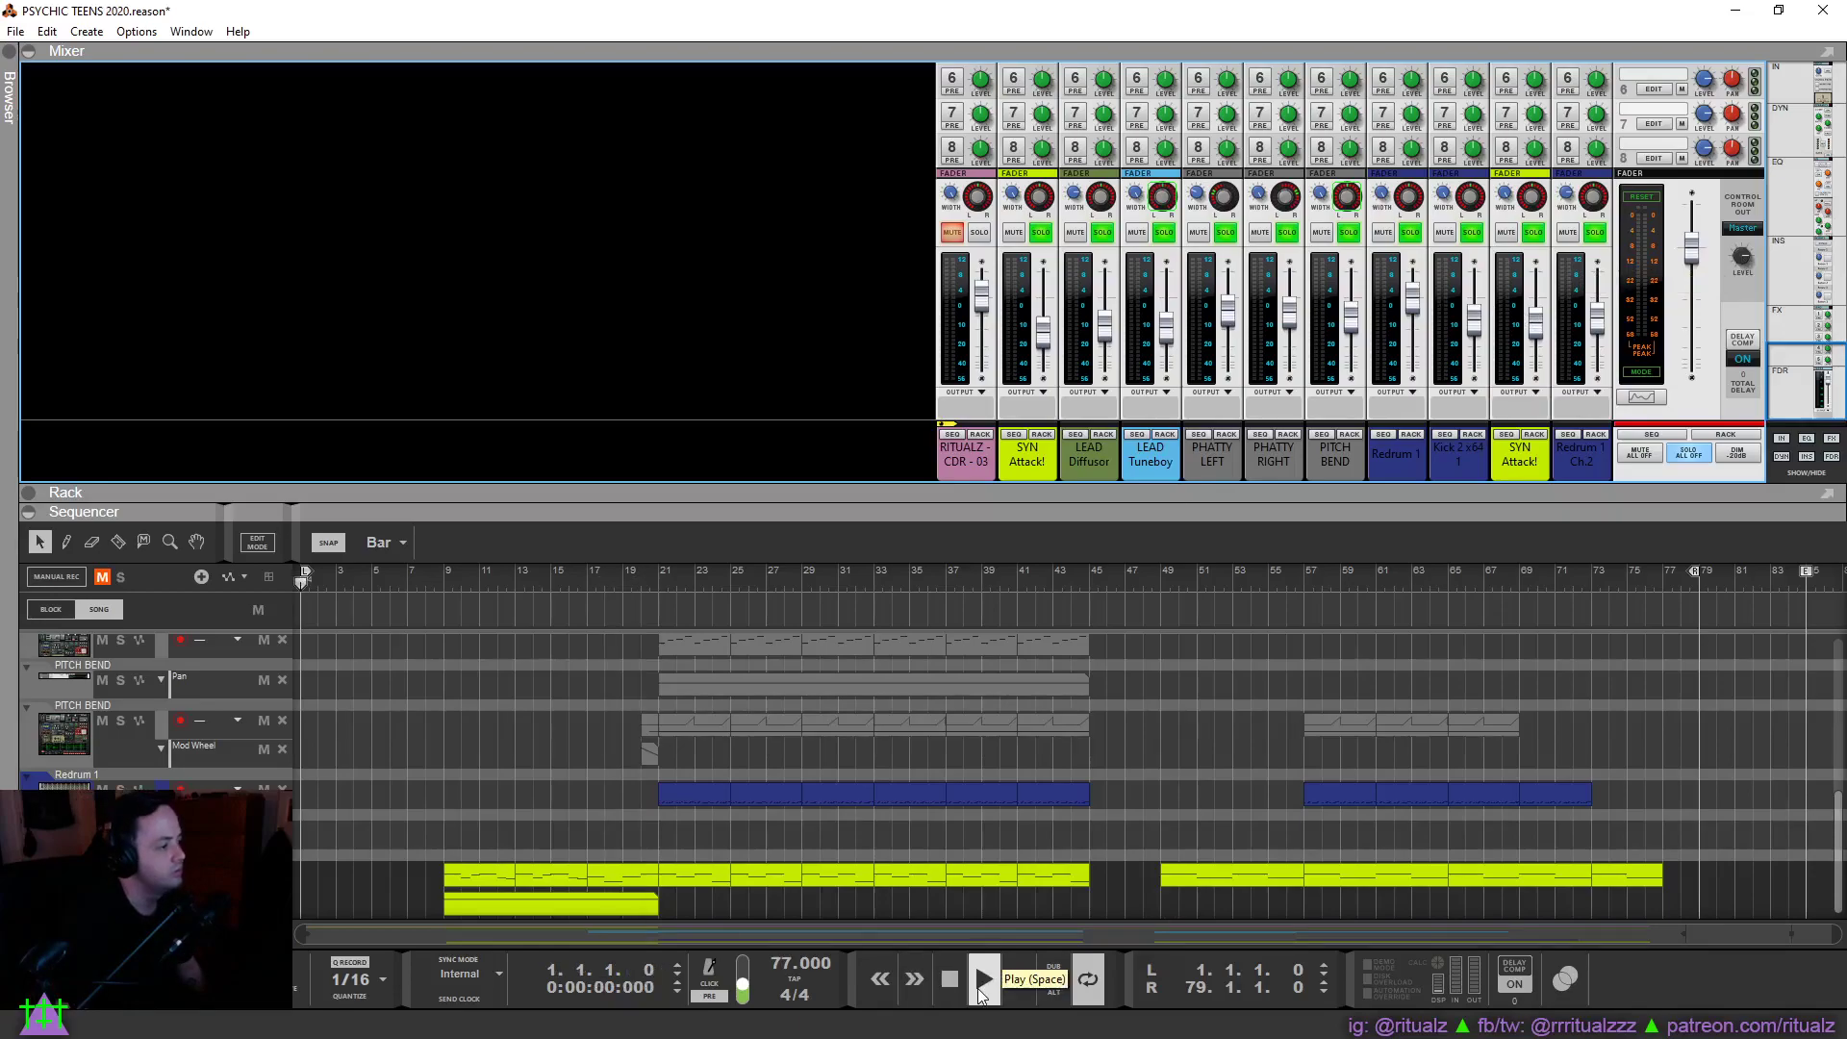
{"action": "left_click", "coordinate": [977, 989]}
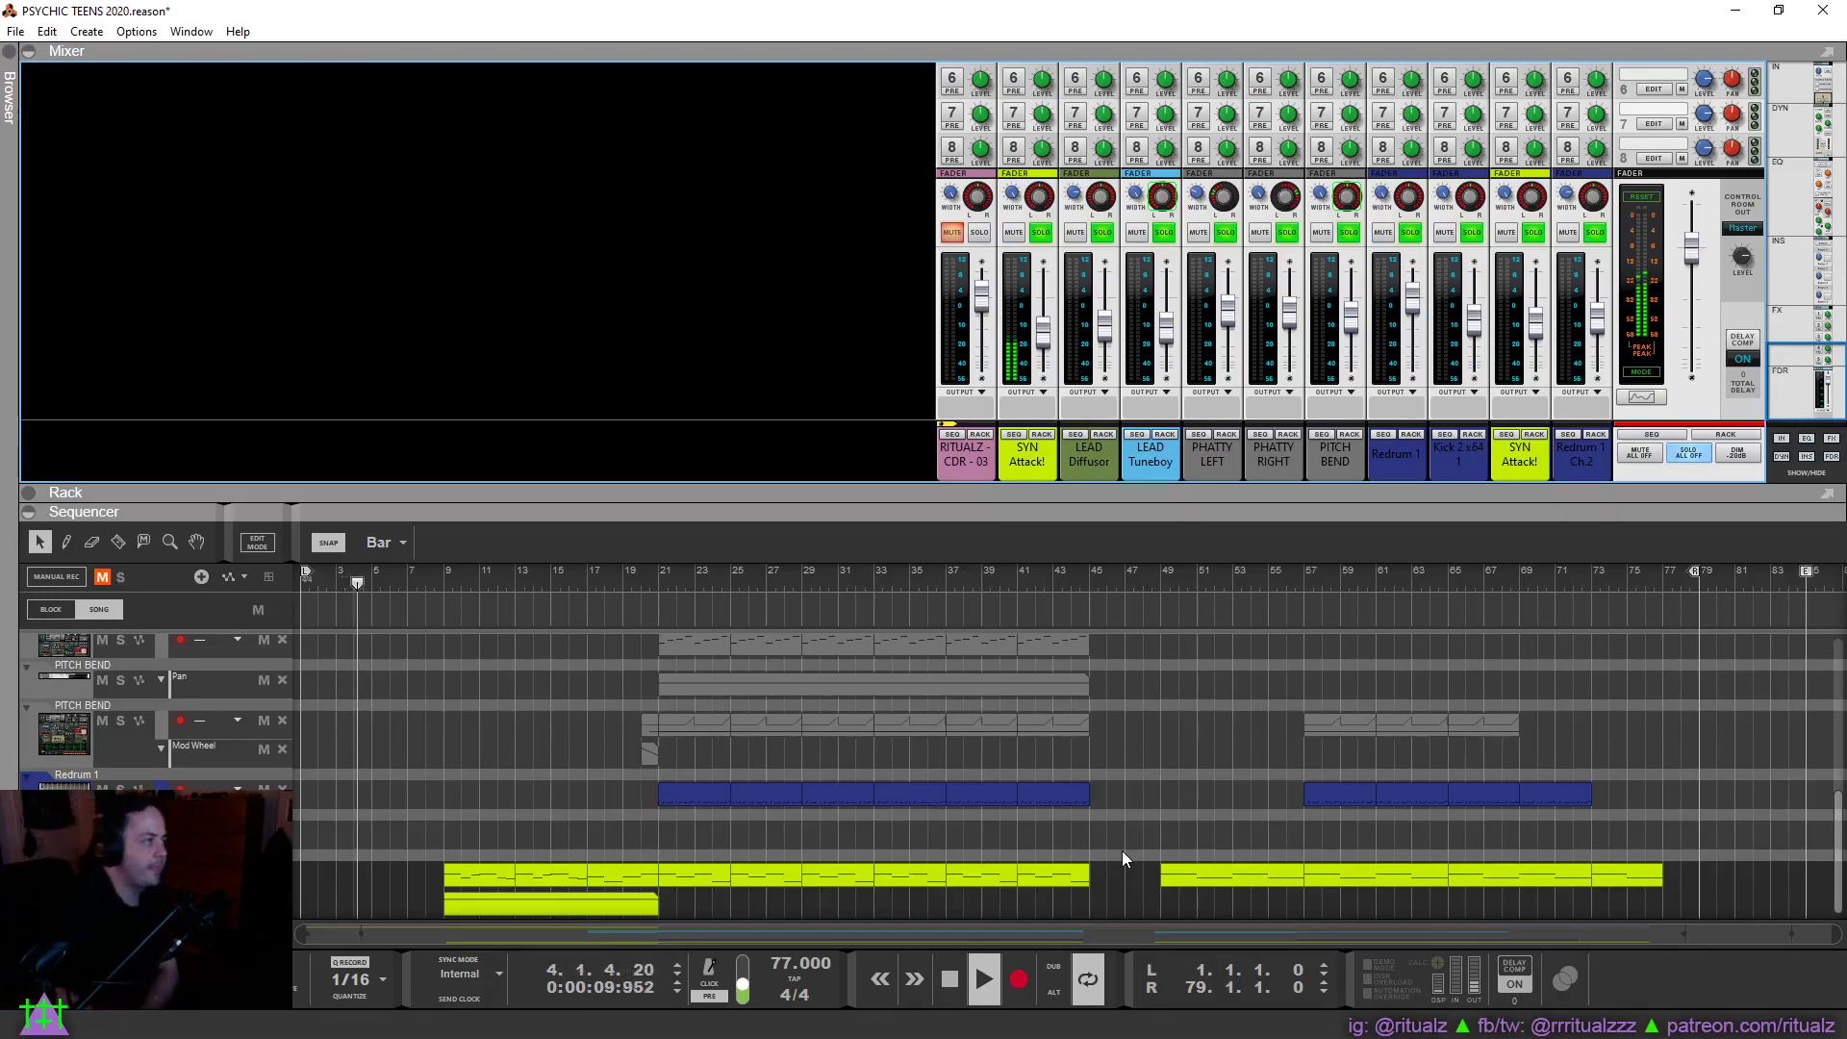
{"action": "left_click", "coordinate": [1689, 448]}
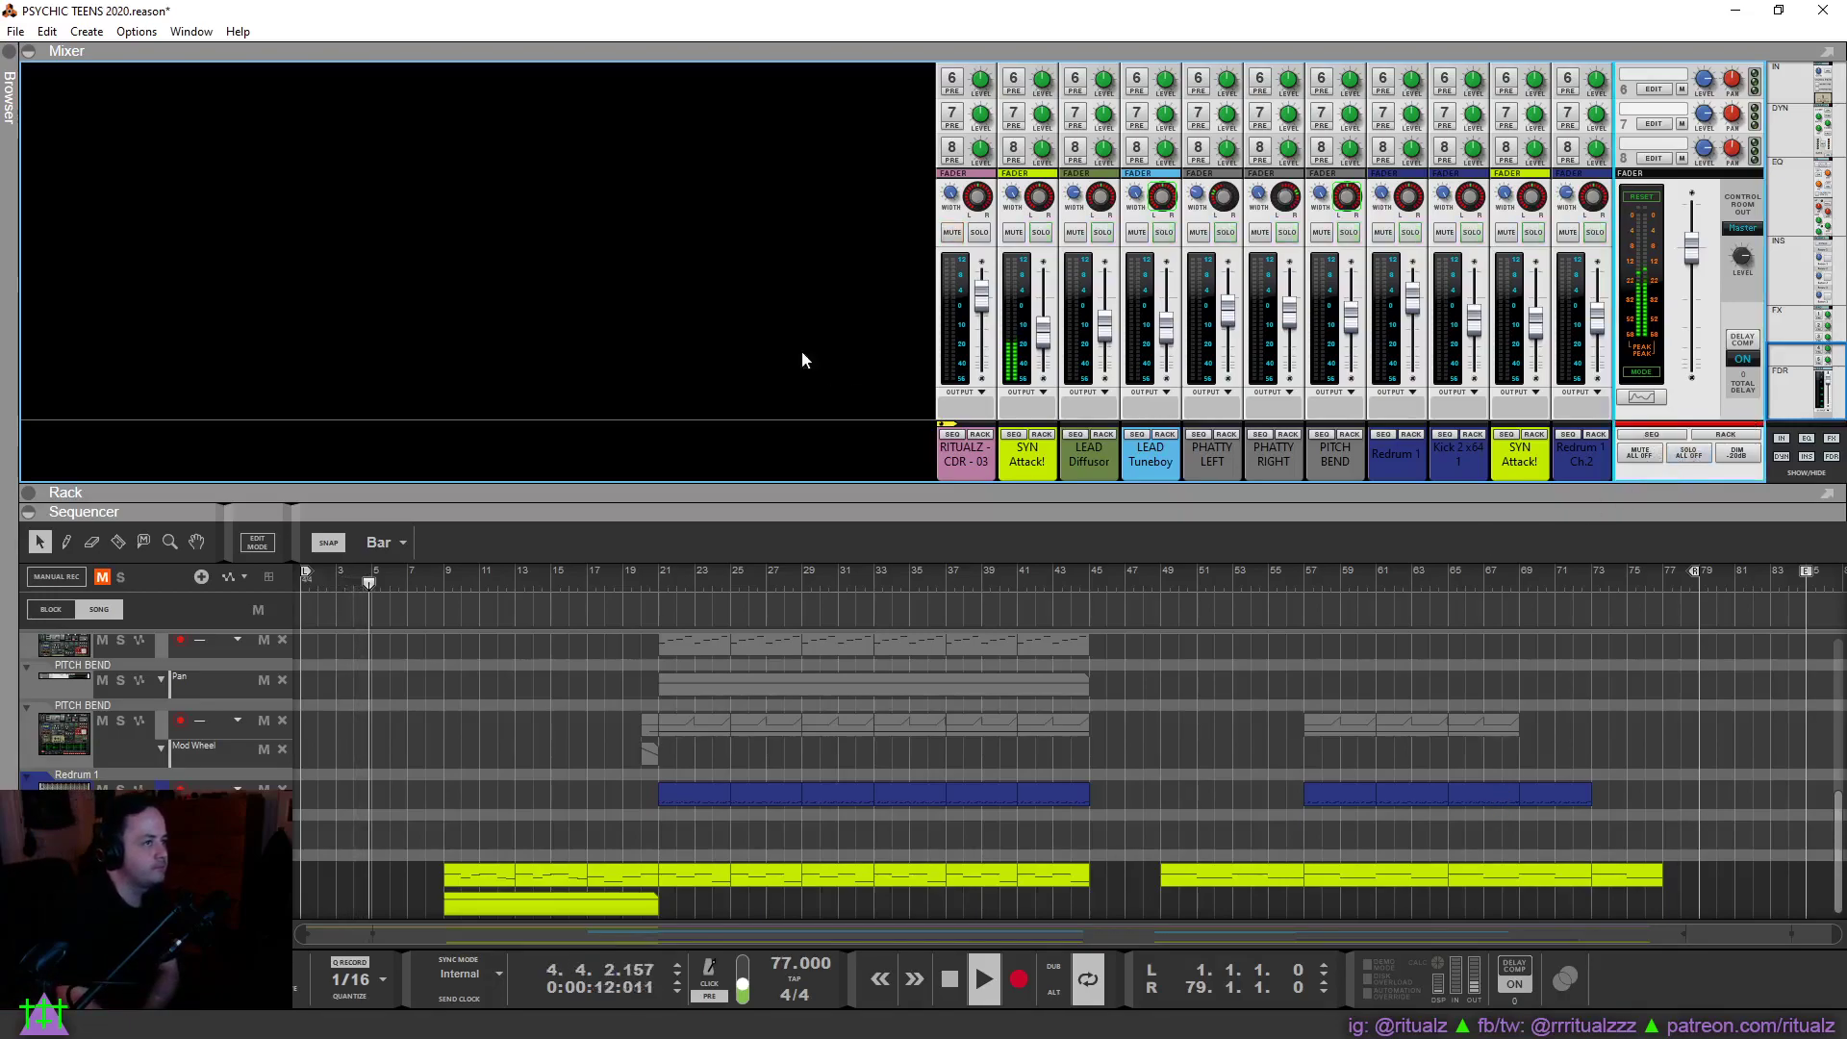
Show the mixer above the sequencer and reduce its height so more sequencer tracks fit below.
{"action": "scroll", "coordinate": [208, 746], "scroll_direction": "up", "scroll_amount": 8}
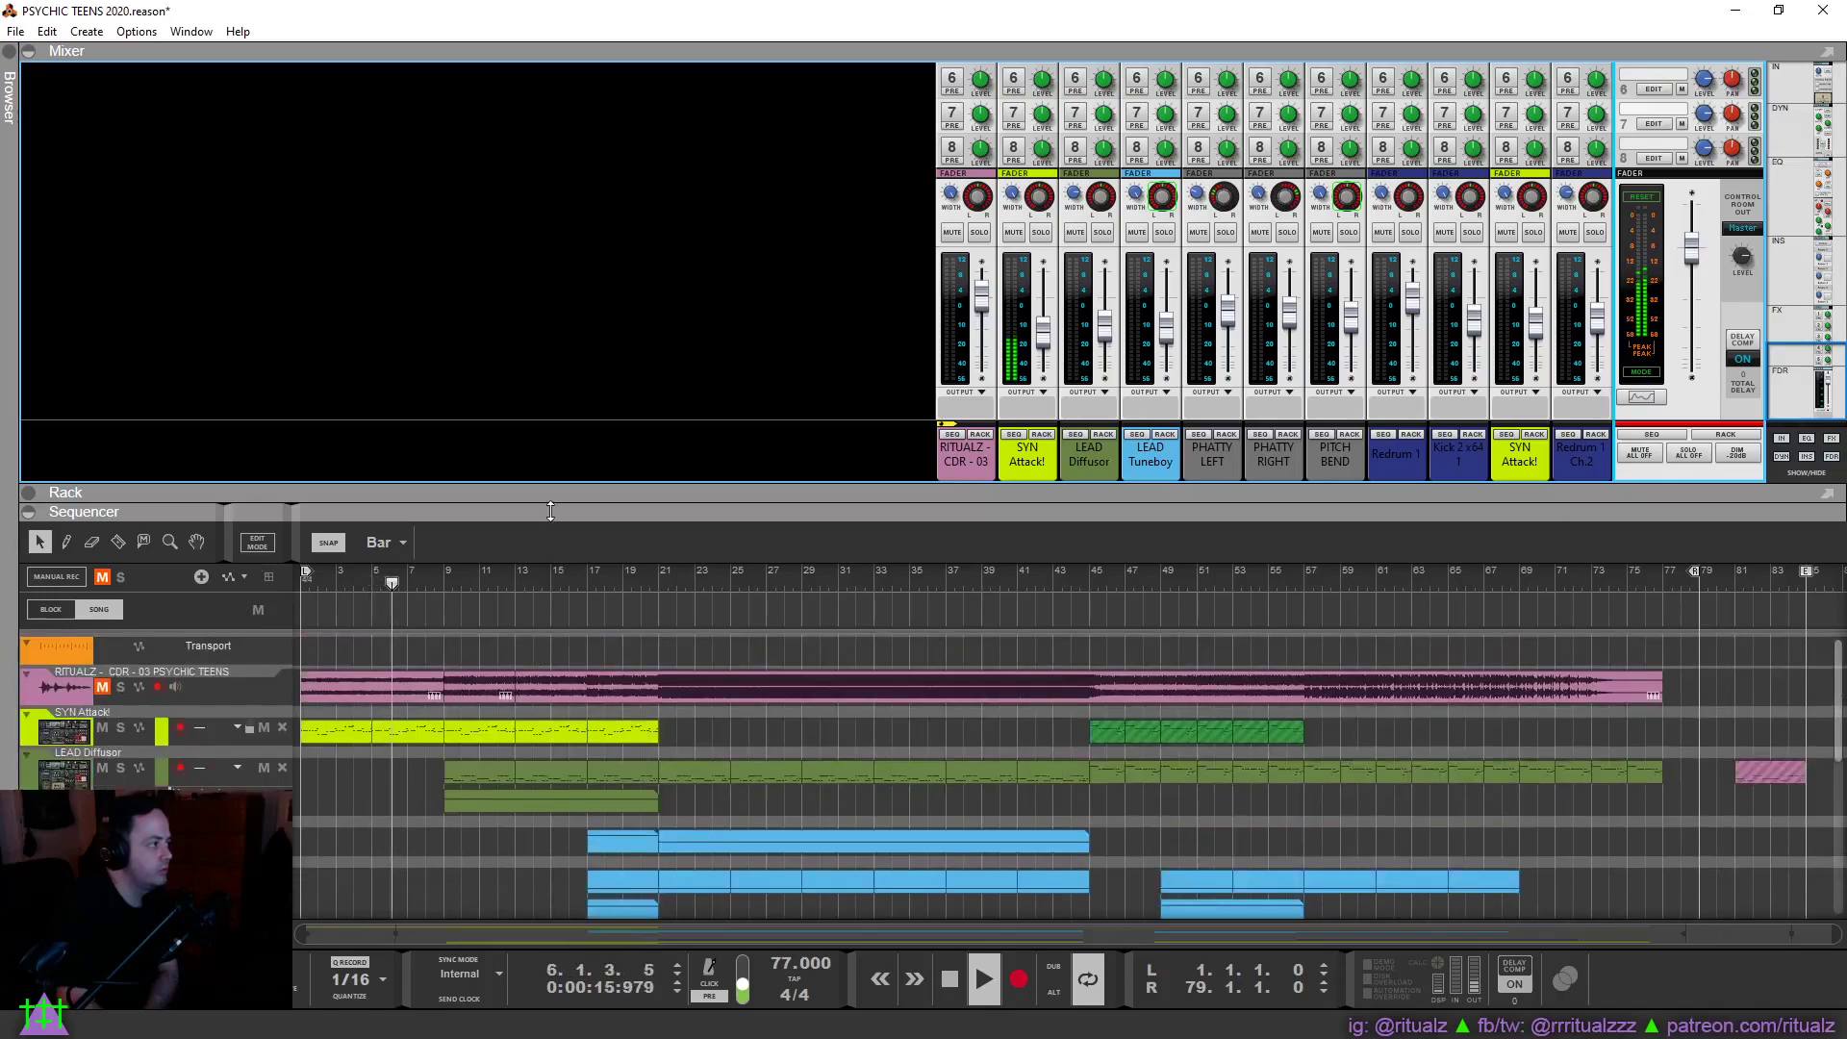
{"action": "key", "text": "F5"}
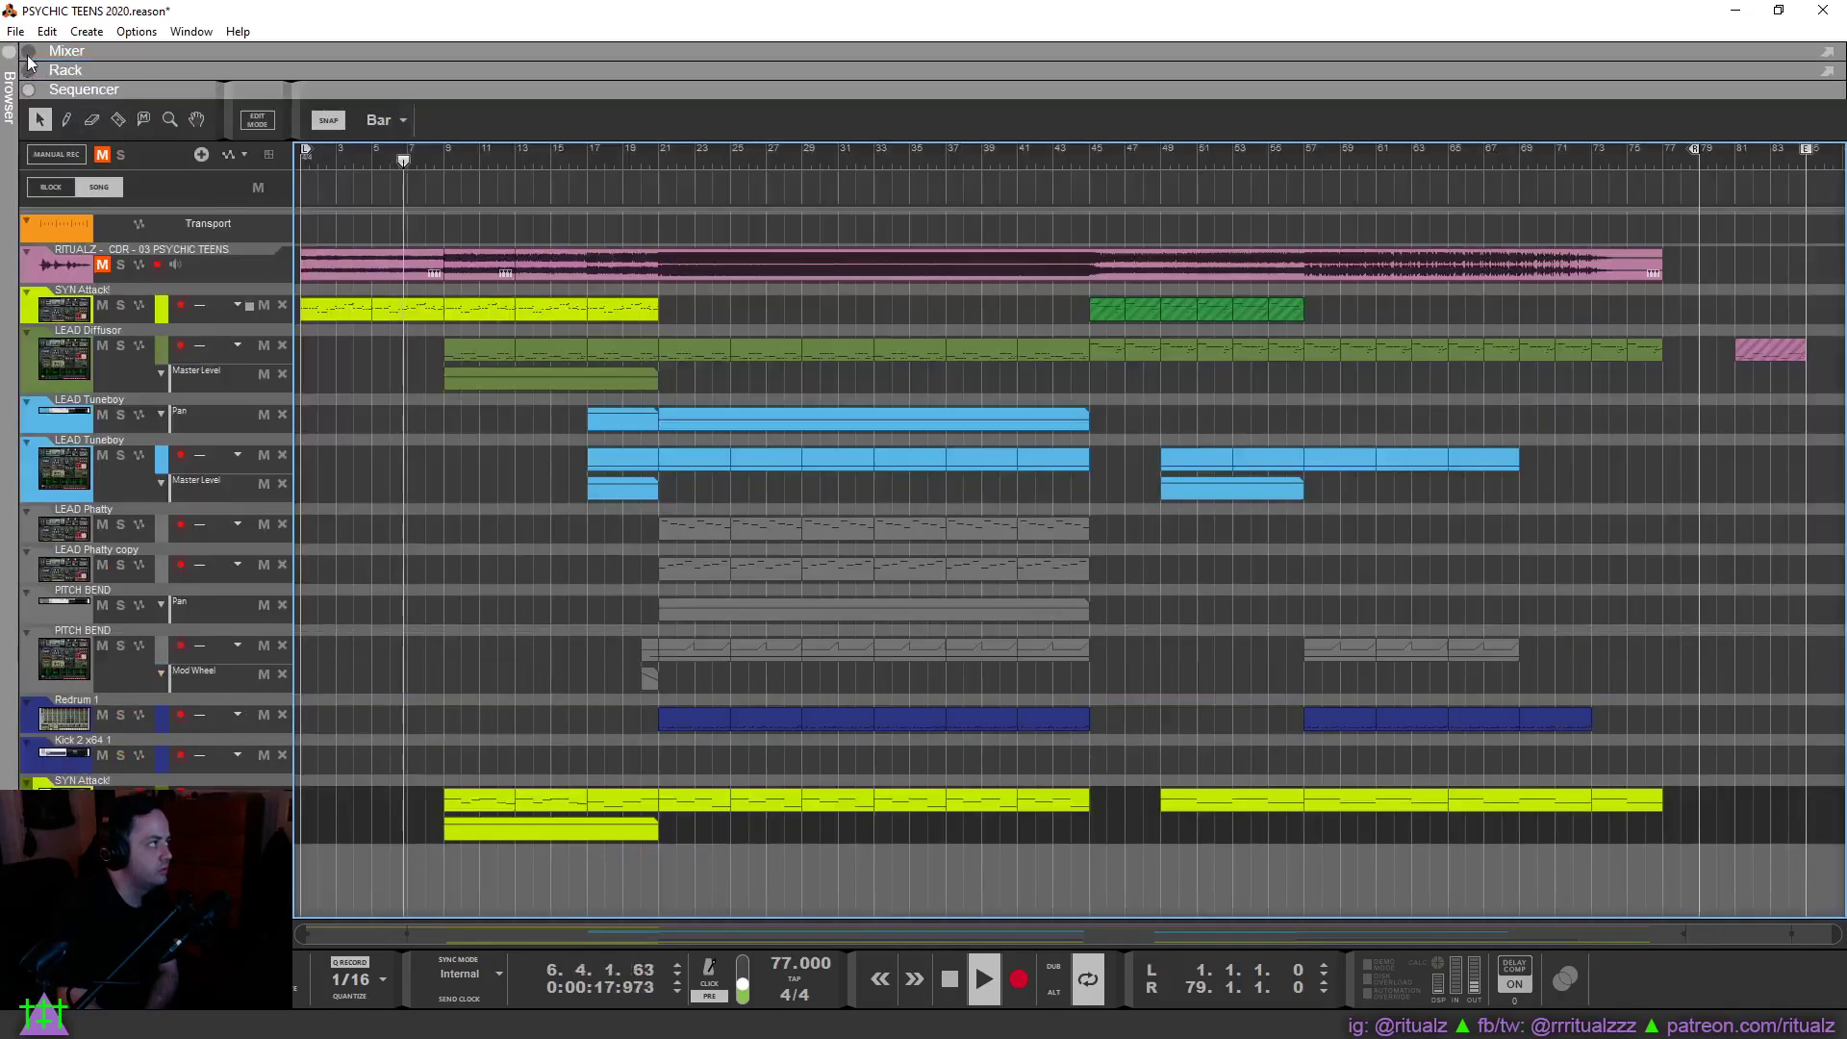
{"action": "left_click", "coordinate": [128, 50]}
{"action": "left_click_drag", "start_coordinate": [701, 513], "coordinate": [710, 412]}
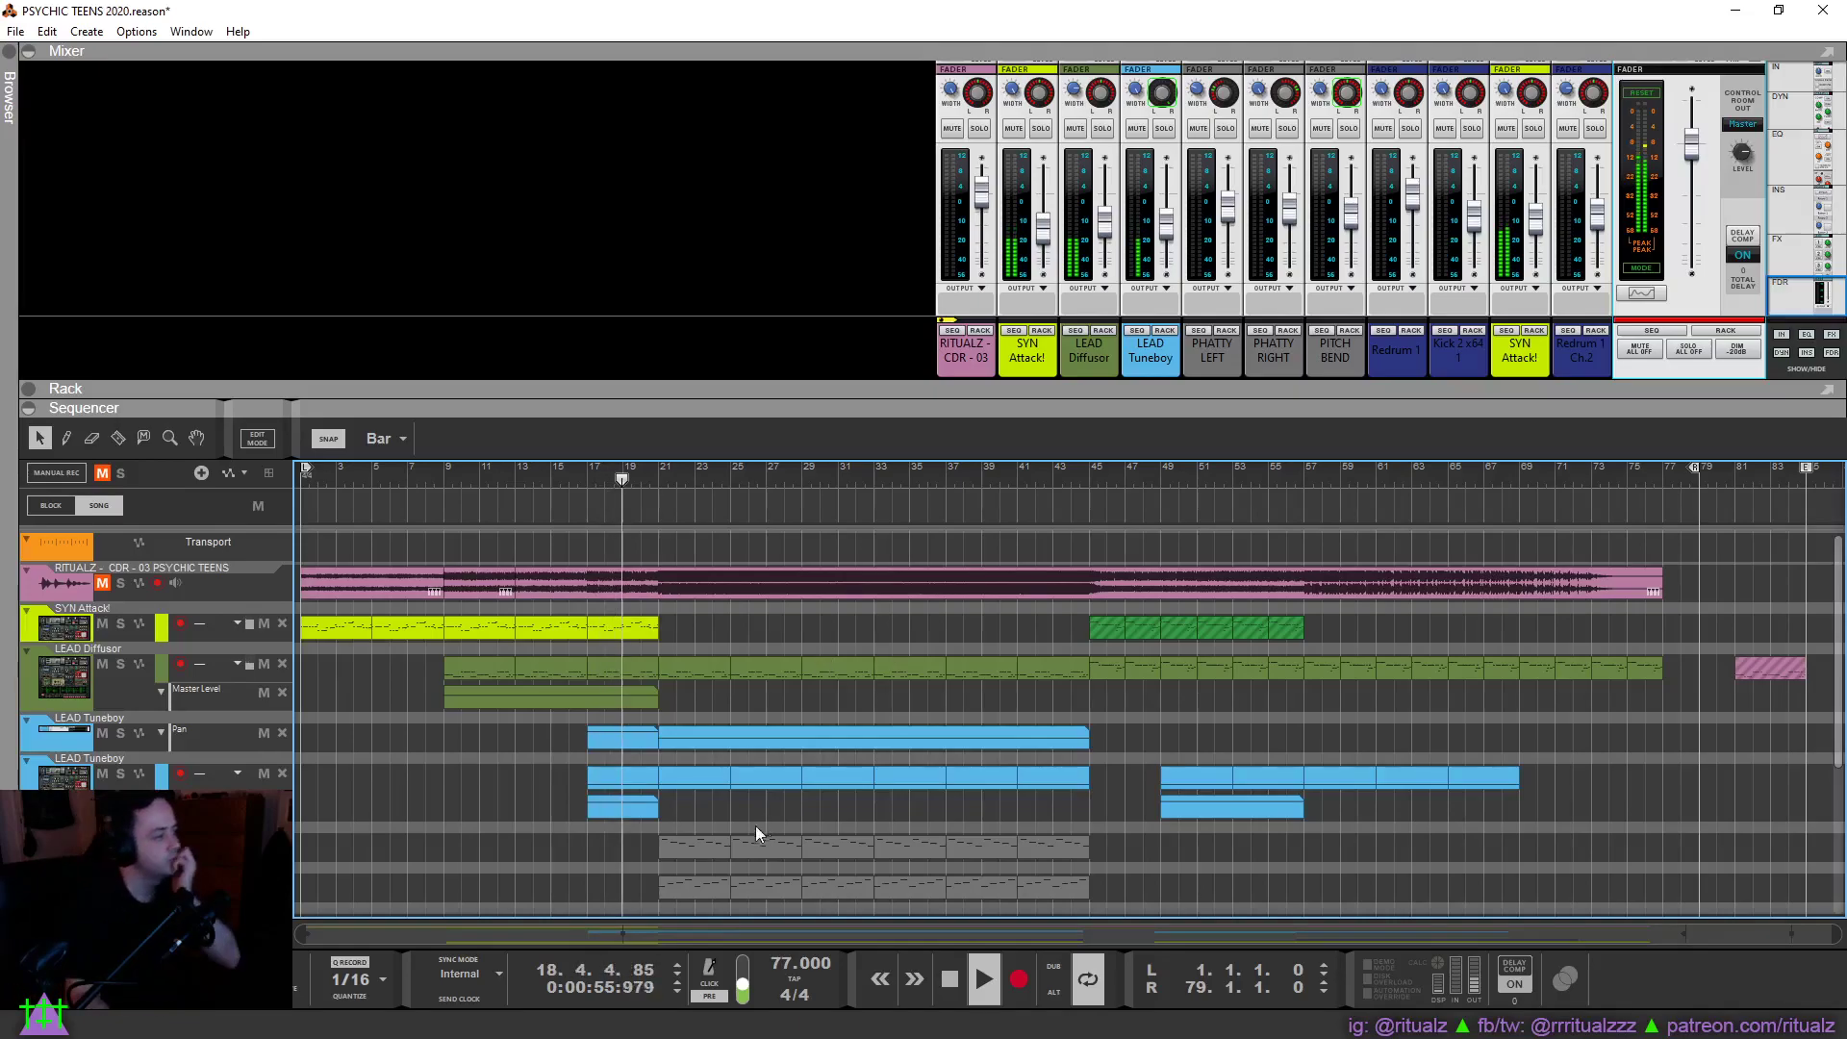
Open the SYN Attack! automation clip at bar 9 and lower its first point to 108.
{"action": "scroll", "coordinate": [685, 844], "scroll_direction": "down", "scroll_amount": 5}
{"action": "left_click", "coordinate": [496, 898]}
{"action": "double_click", "coordinate": [496, 898]}
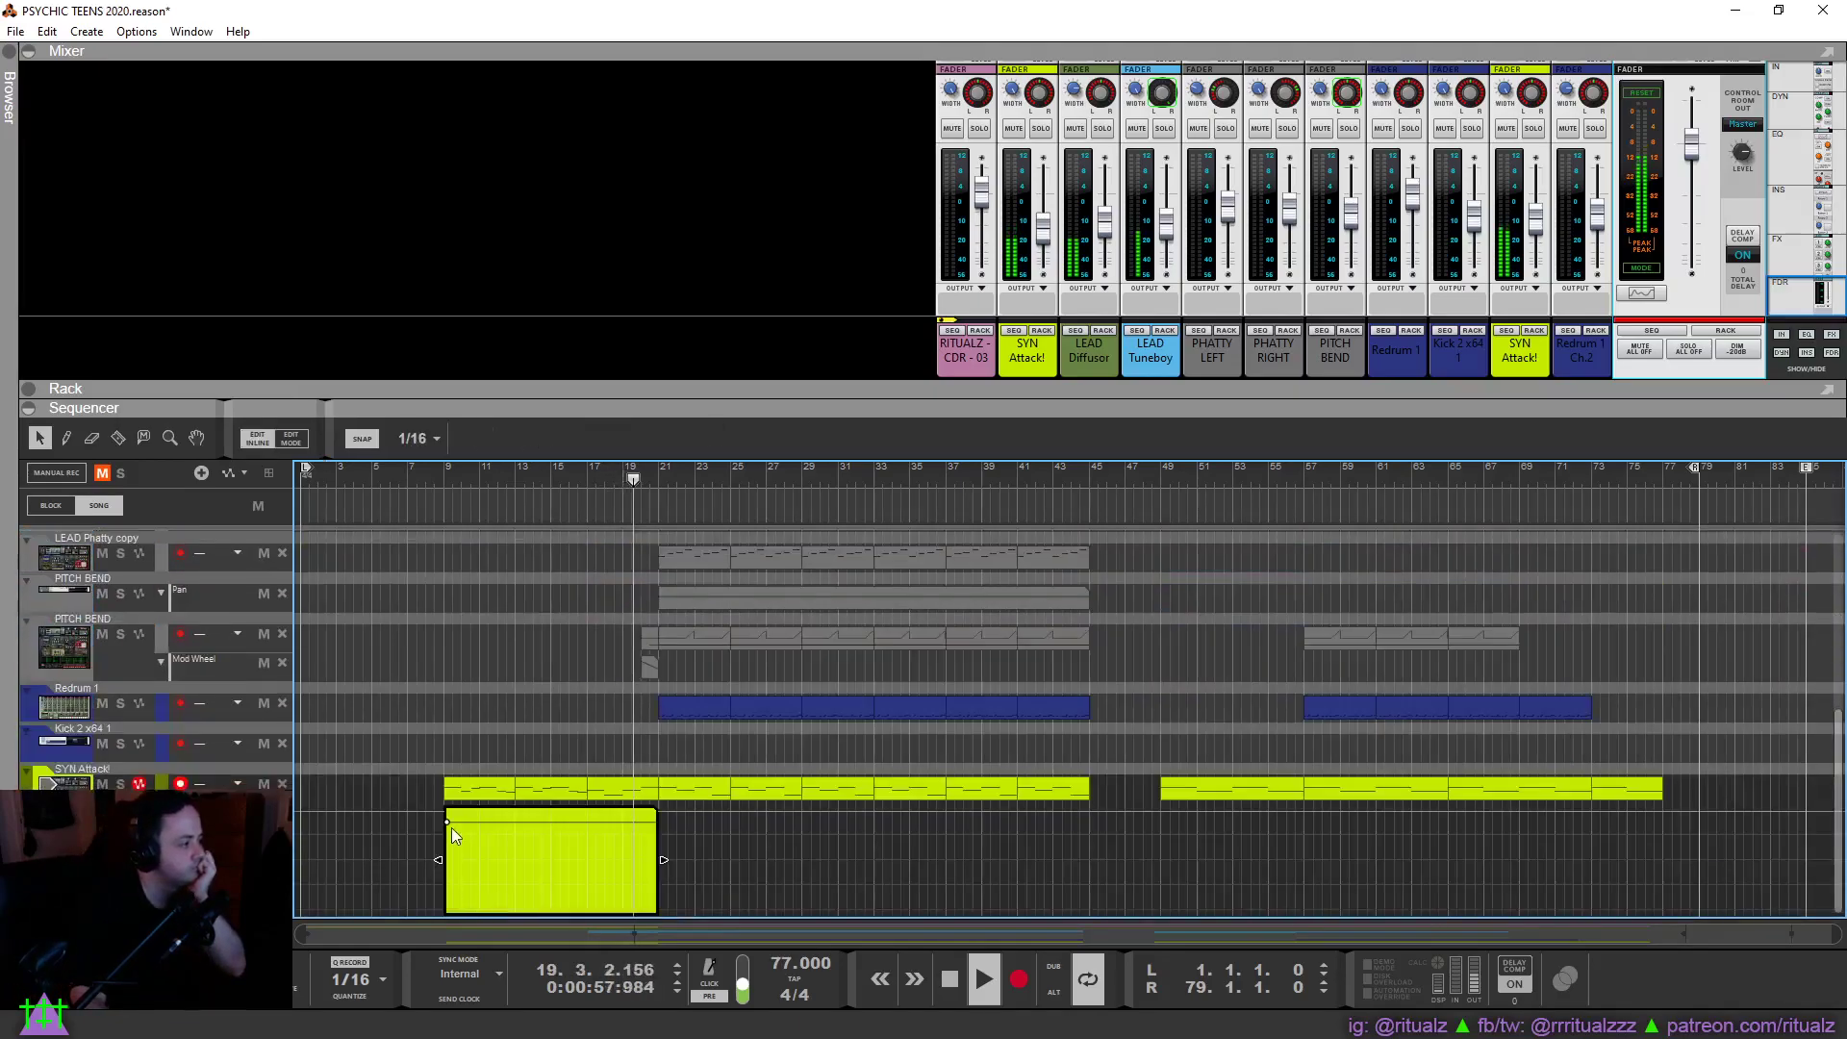
{"action": "left_click", "coordinate": [447, 823]}
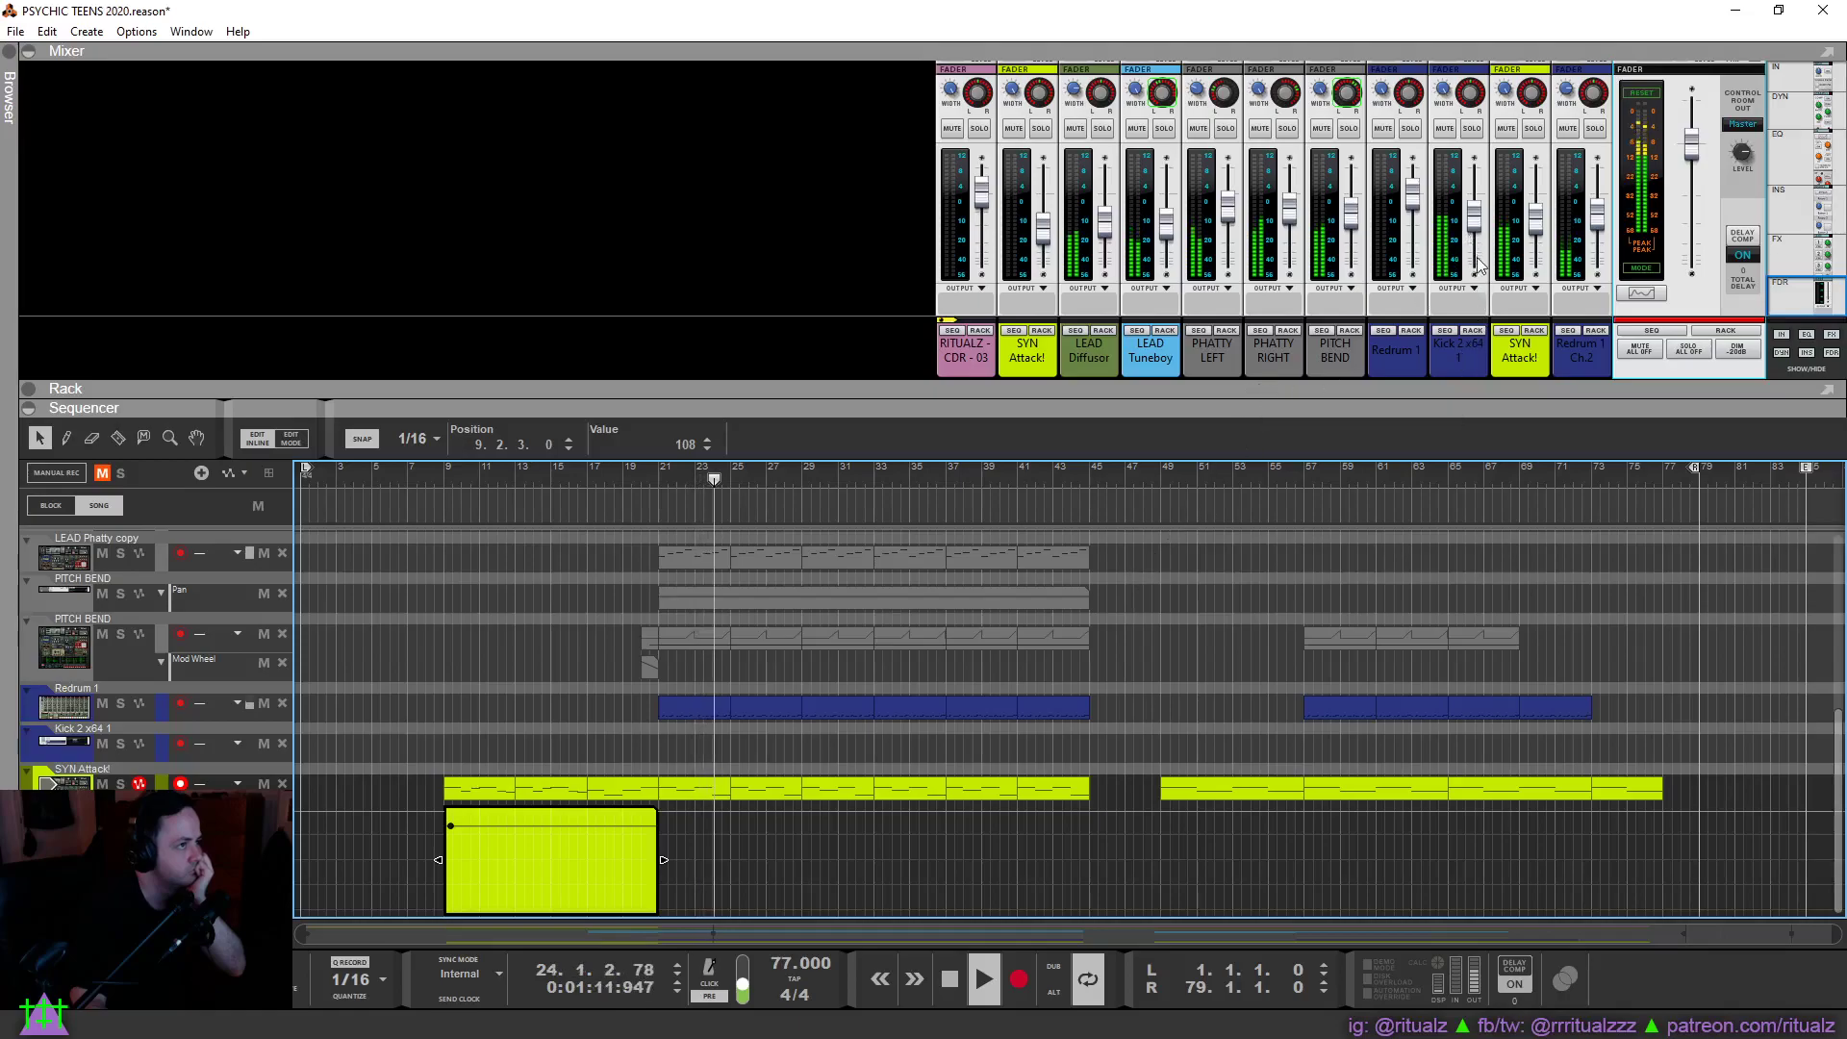
In Kick 2 x64 1's Spectrum EQ, dip the high mids slightly, lower the low-pass cutoff, and cut 2.54 dB around 7.7 kHz.
{"action": "left_click", "coordinate": [1457, 350]}
{"action": "key", "text": "F2"}
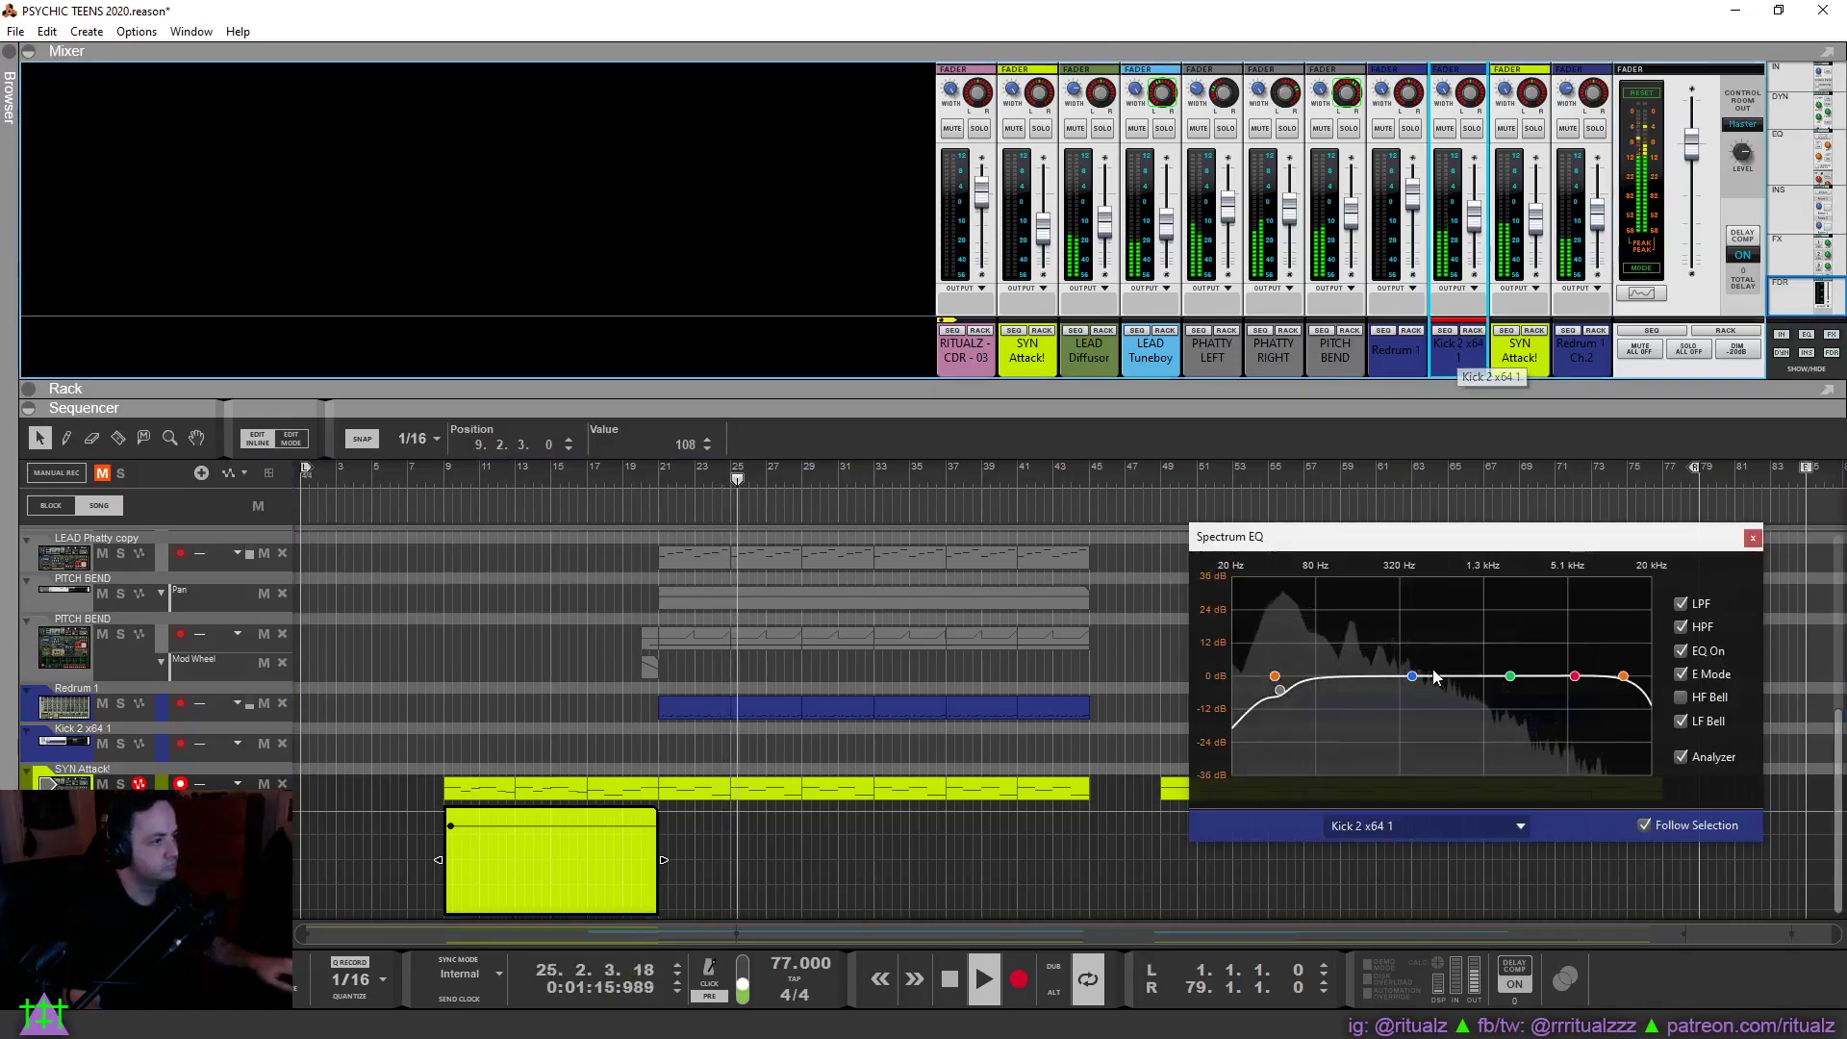
{"action": "left_click_drag", "start_coordinate": [1510, 677], "coordinate": [1514, 692]}
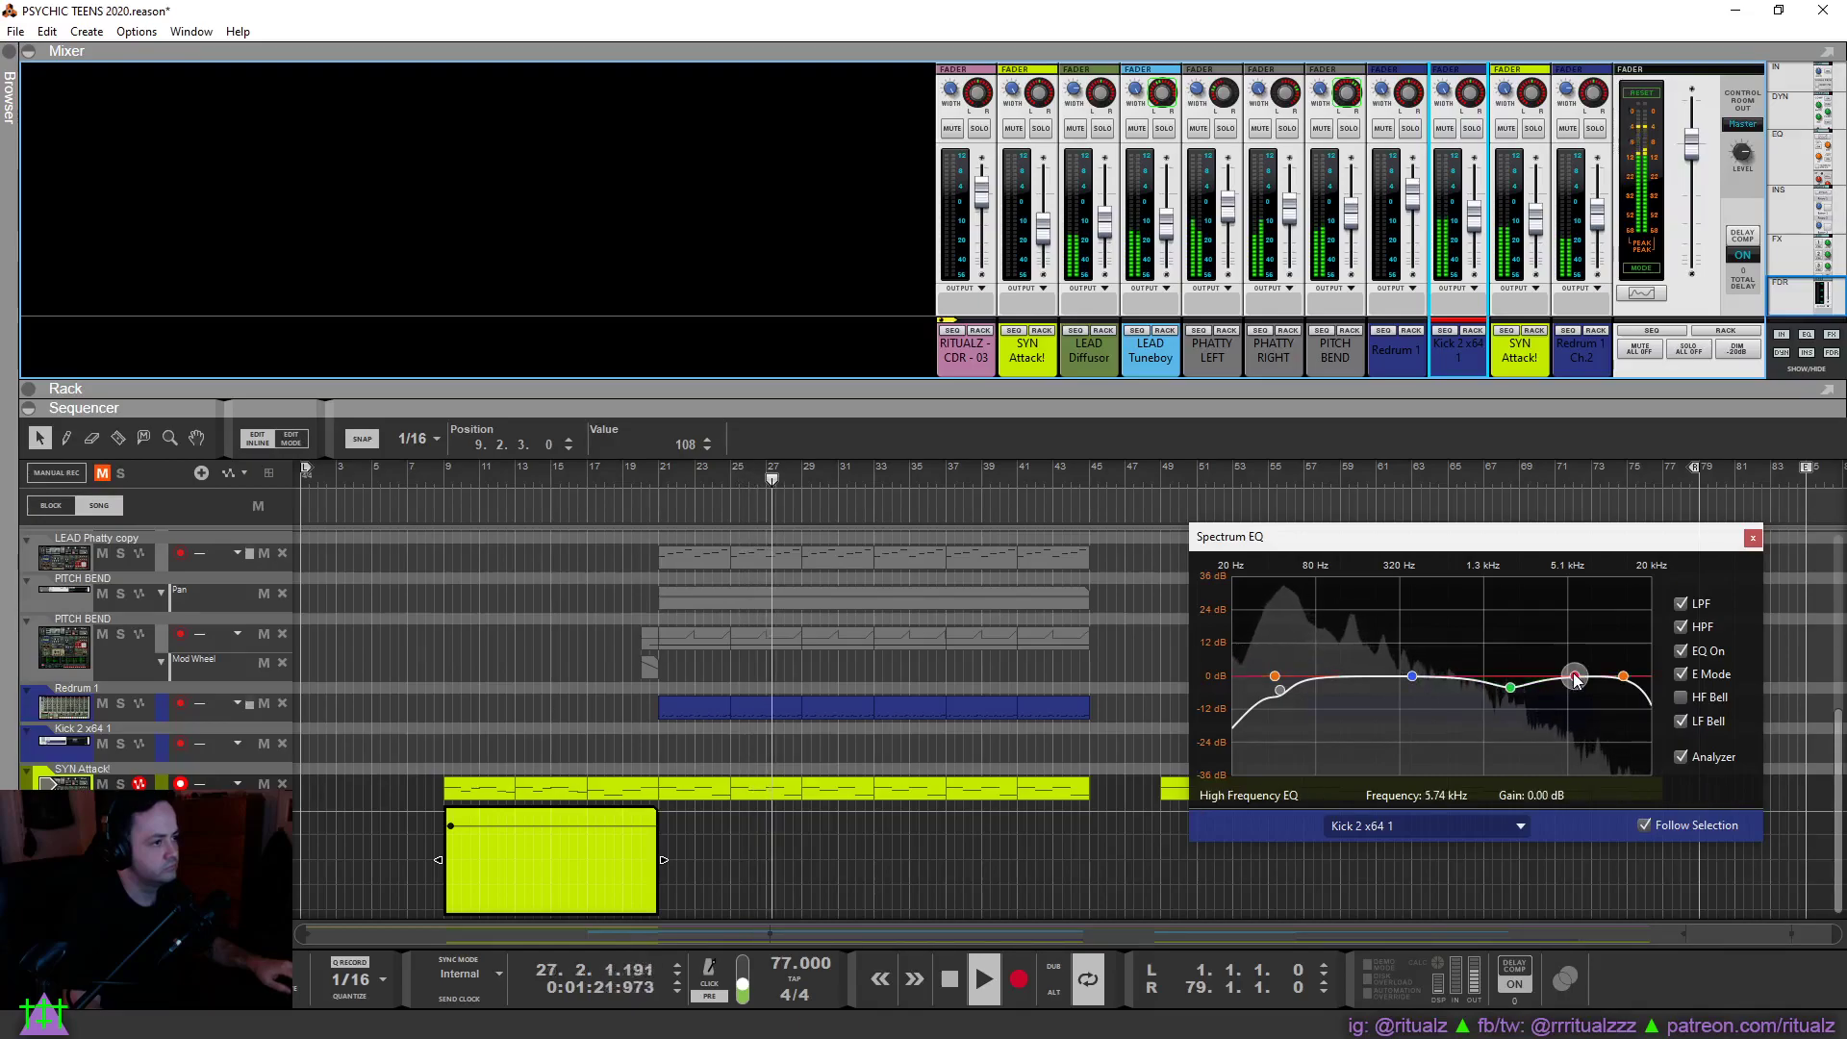
{"action": "left_click_drag", "start_coordinate": [1623, 679], "coordinate": [1594, 683]}
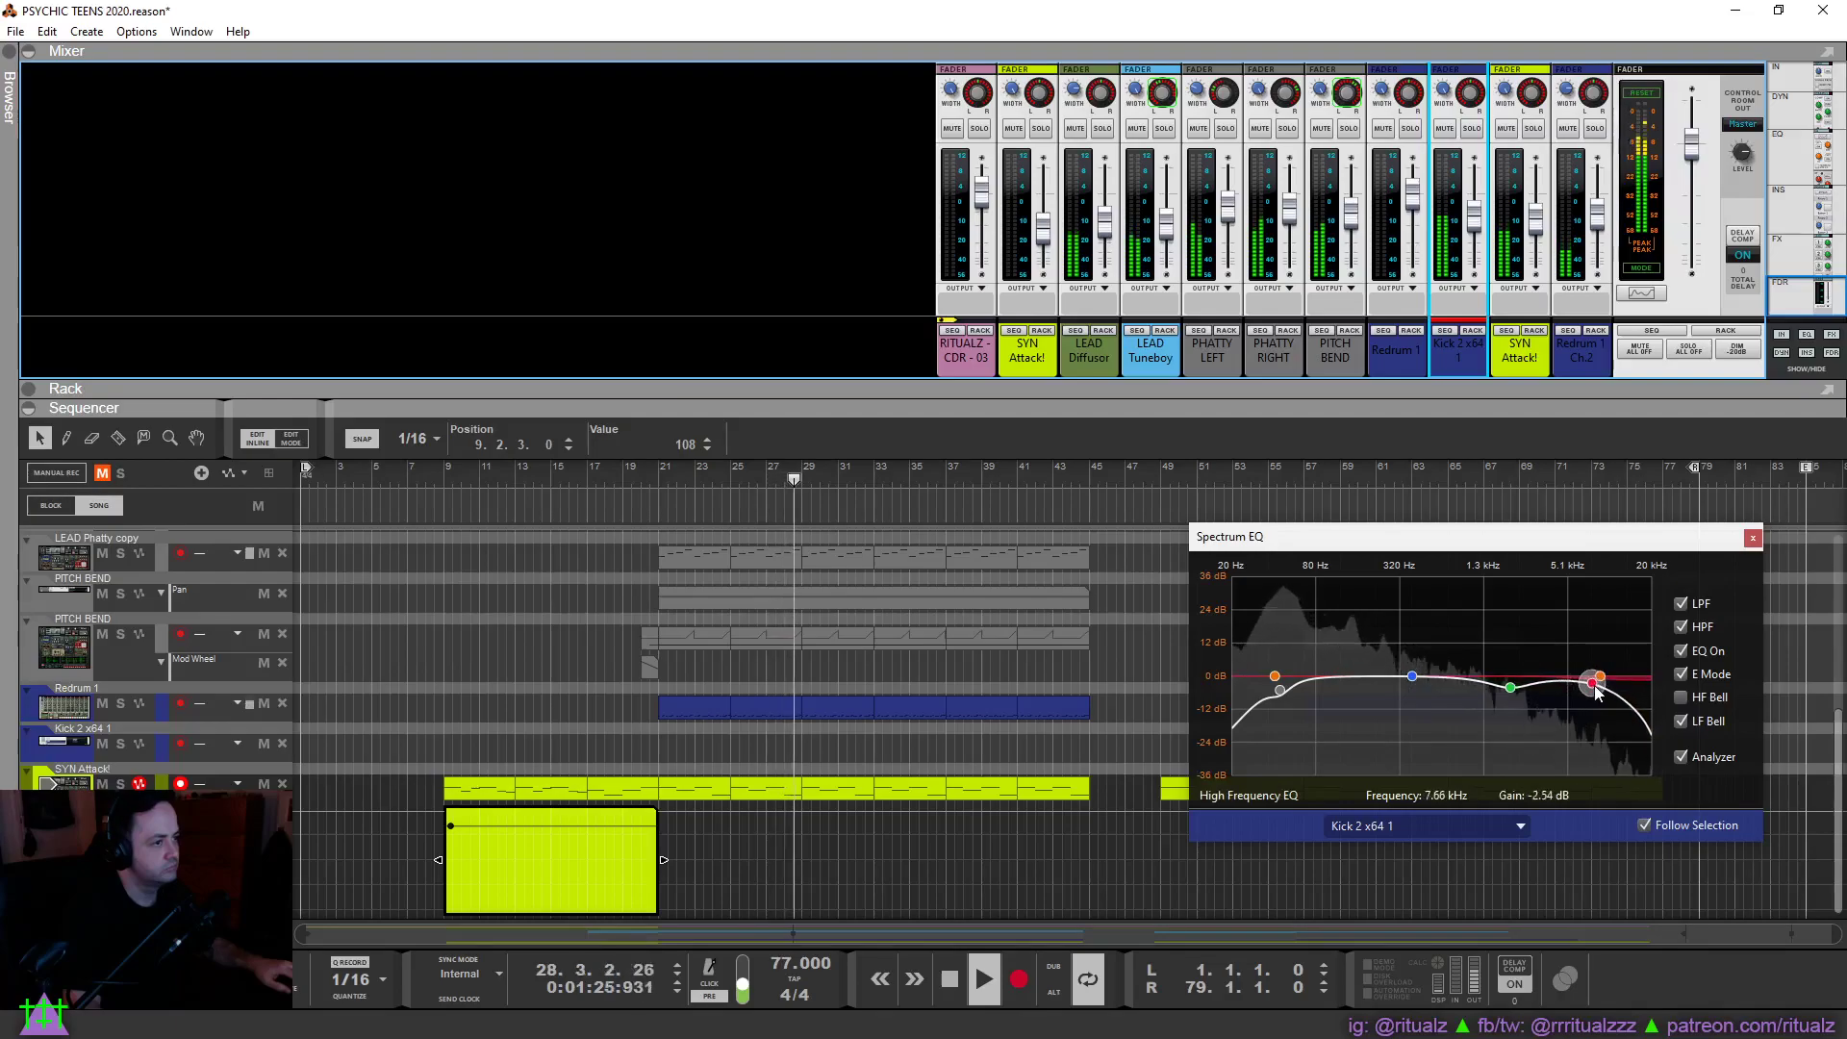
Solo Kick 2 x64 1 while cutting its low mids by 20.32 dB at 200 Hz with Q 1.33, and unsolo it.
{"action": "left_click", "coordinate": [1471, 129]}
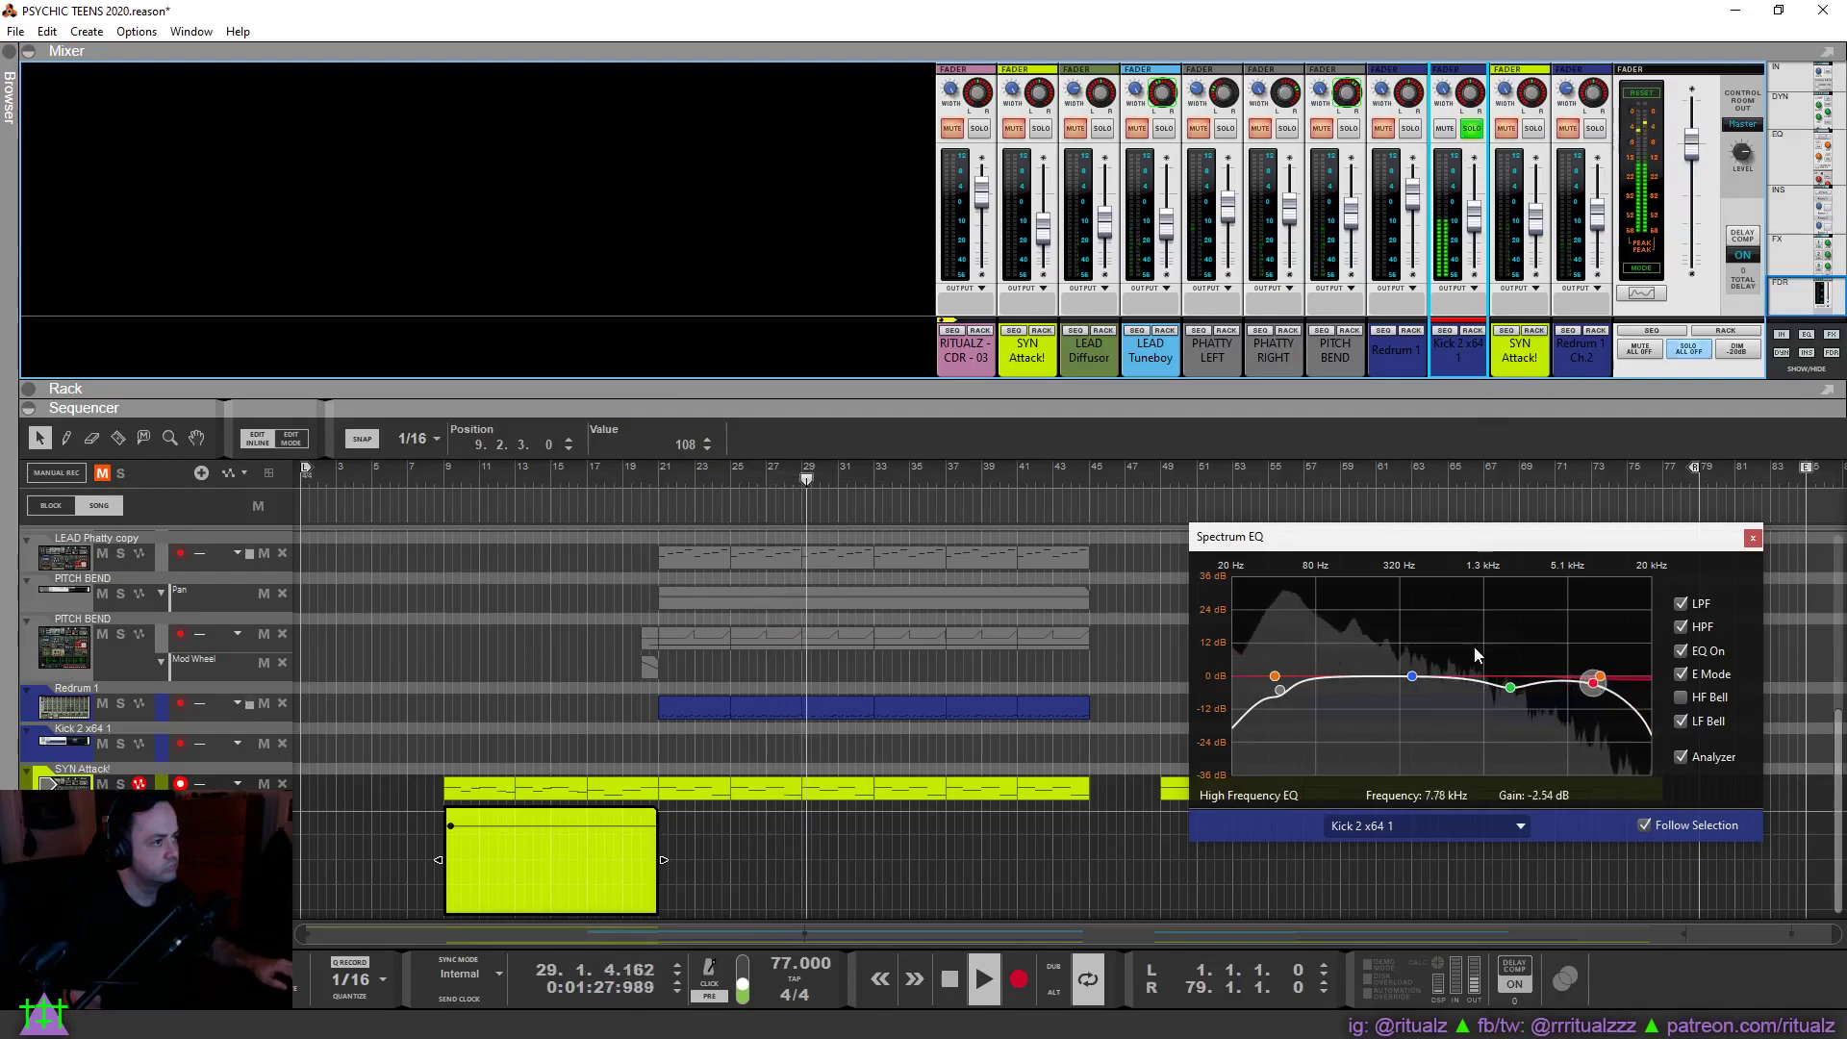
{"action": "left_click_drag", "start_coordinate": [1513, 694], "coordinate": [1135, 781]}
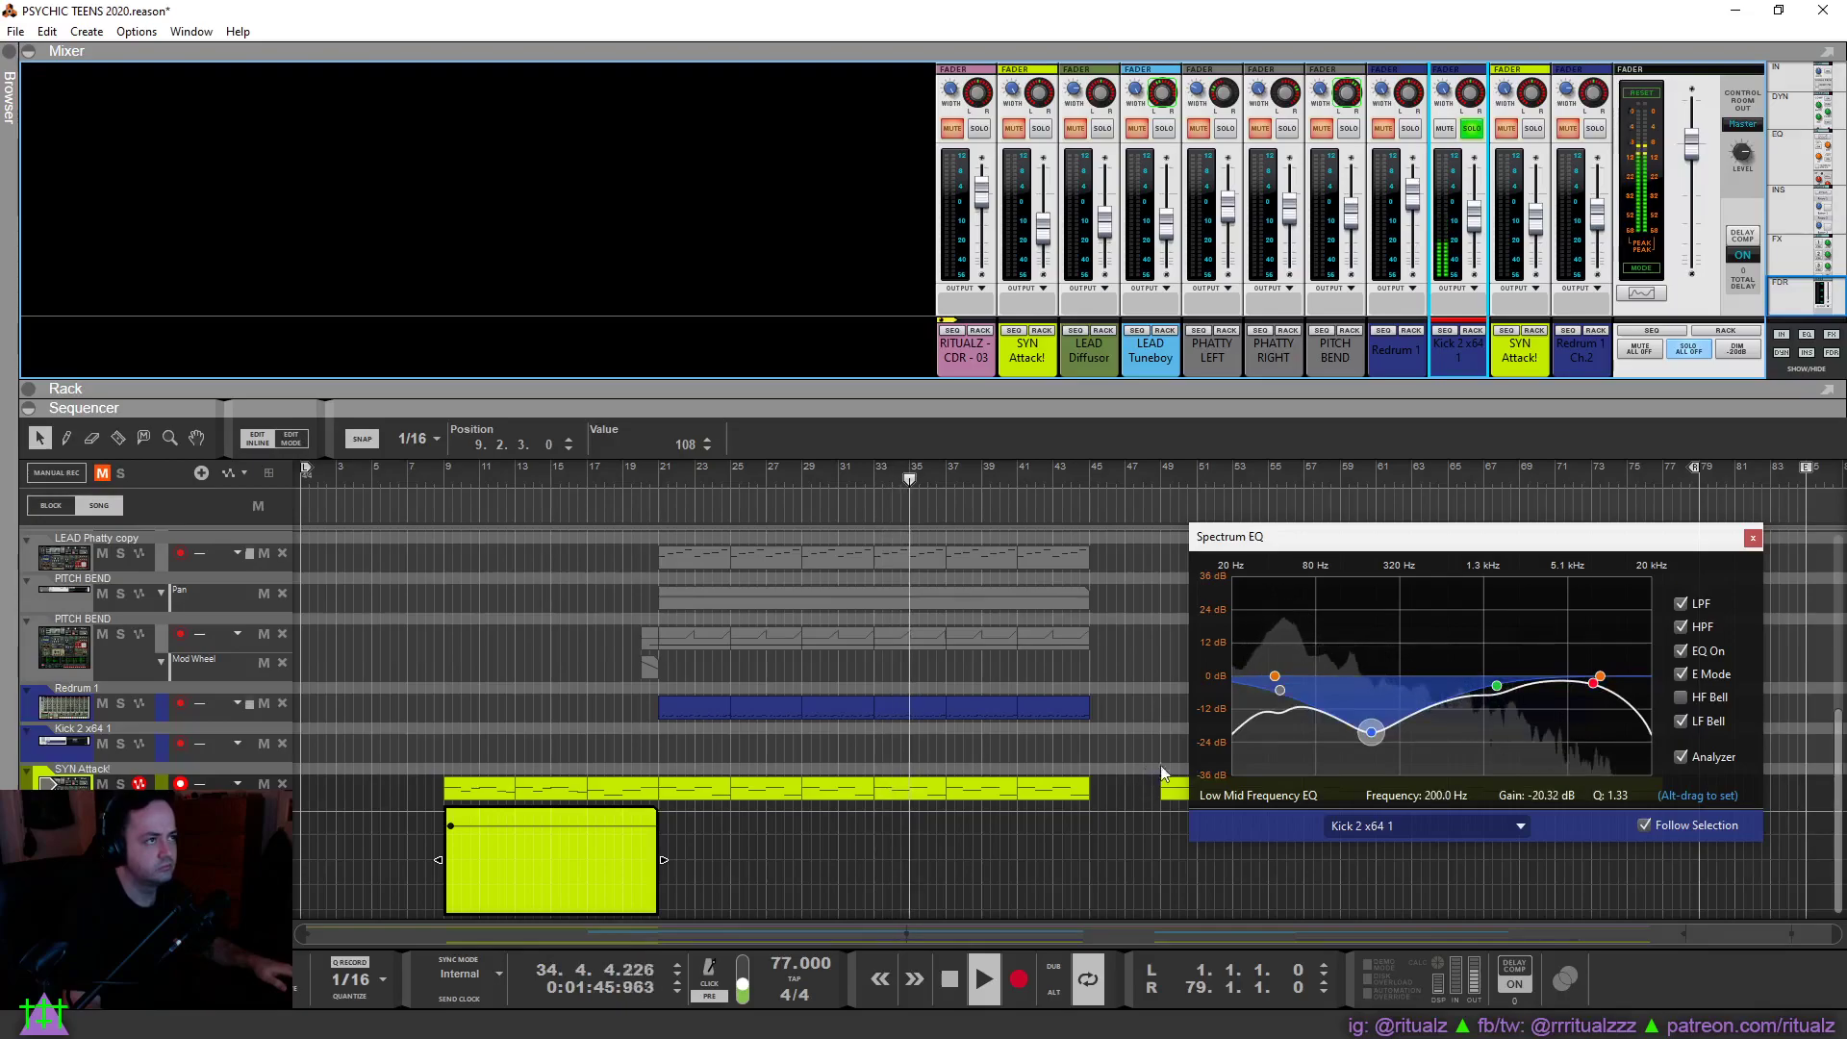
{"action": "left_click", "coordinate": [1472, 129]}
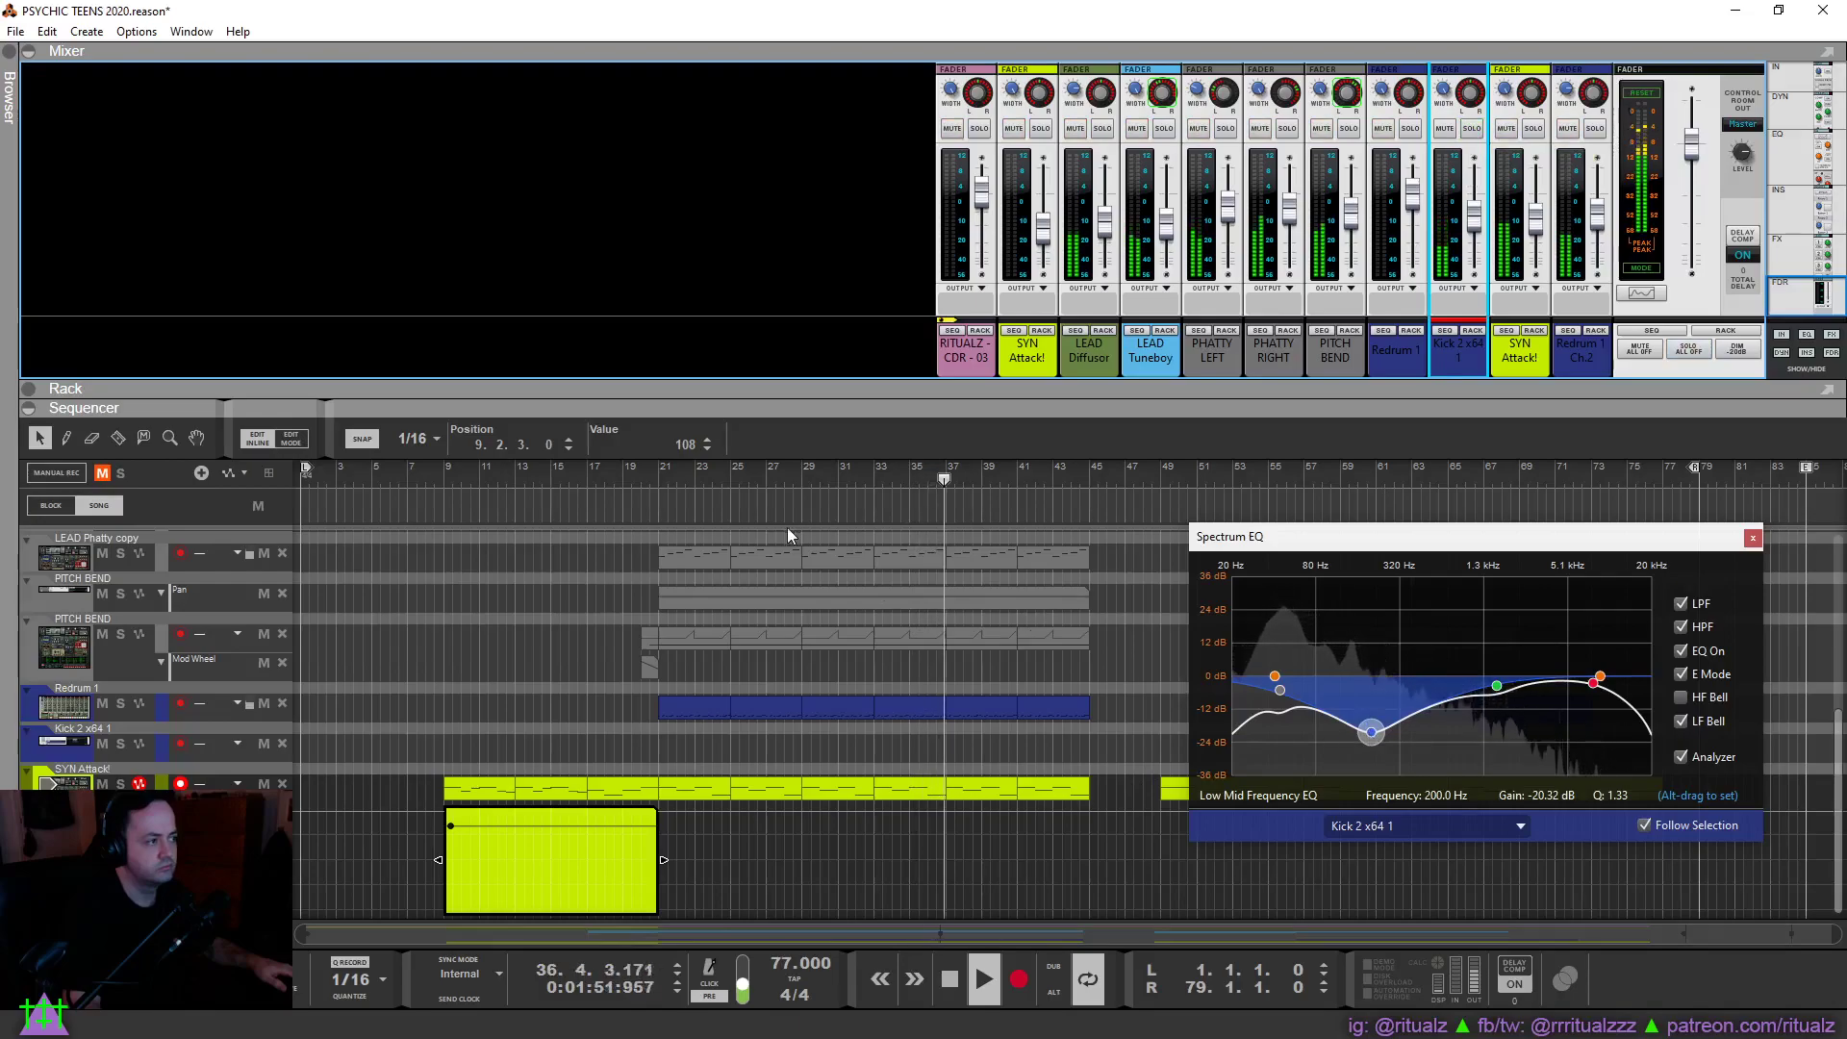
Replay from about bar 20 and narrow the kick's 200 Hz cut to Q 2.50 with a gain of -13.97 dB.
{"action": "left_click", "coordinate": [648, 476]}
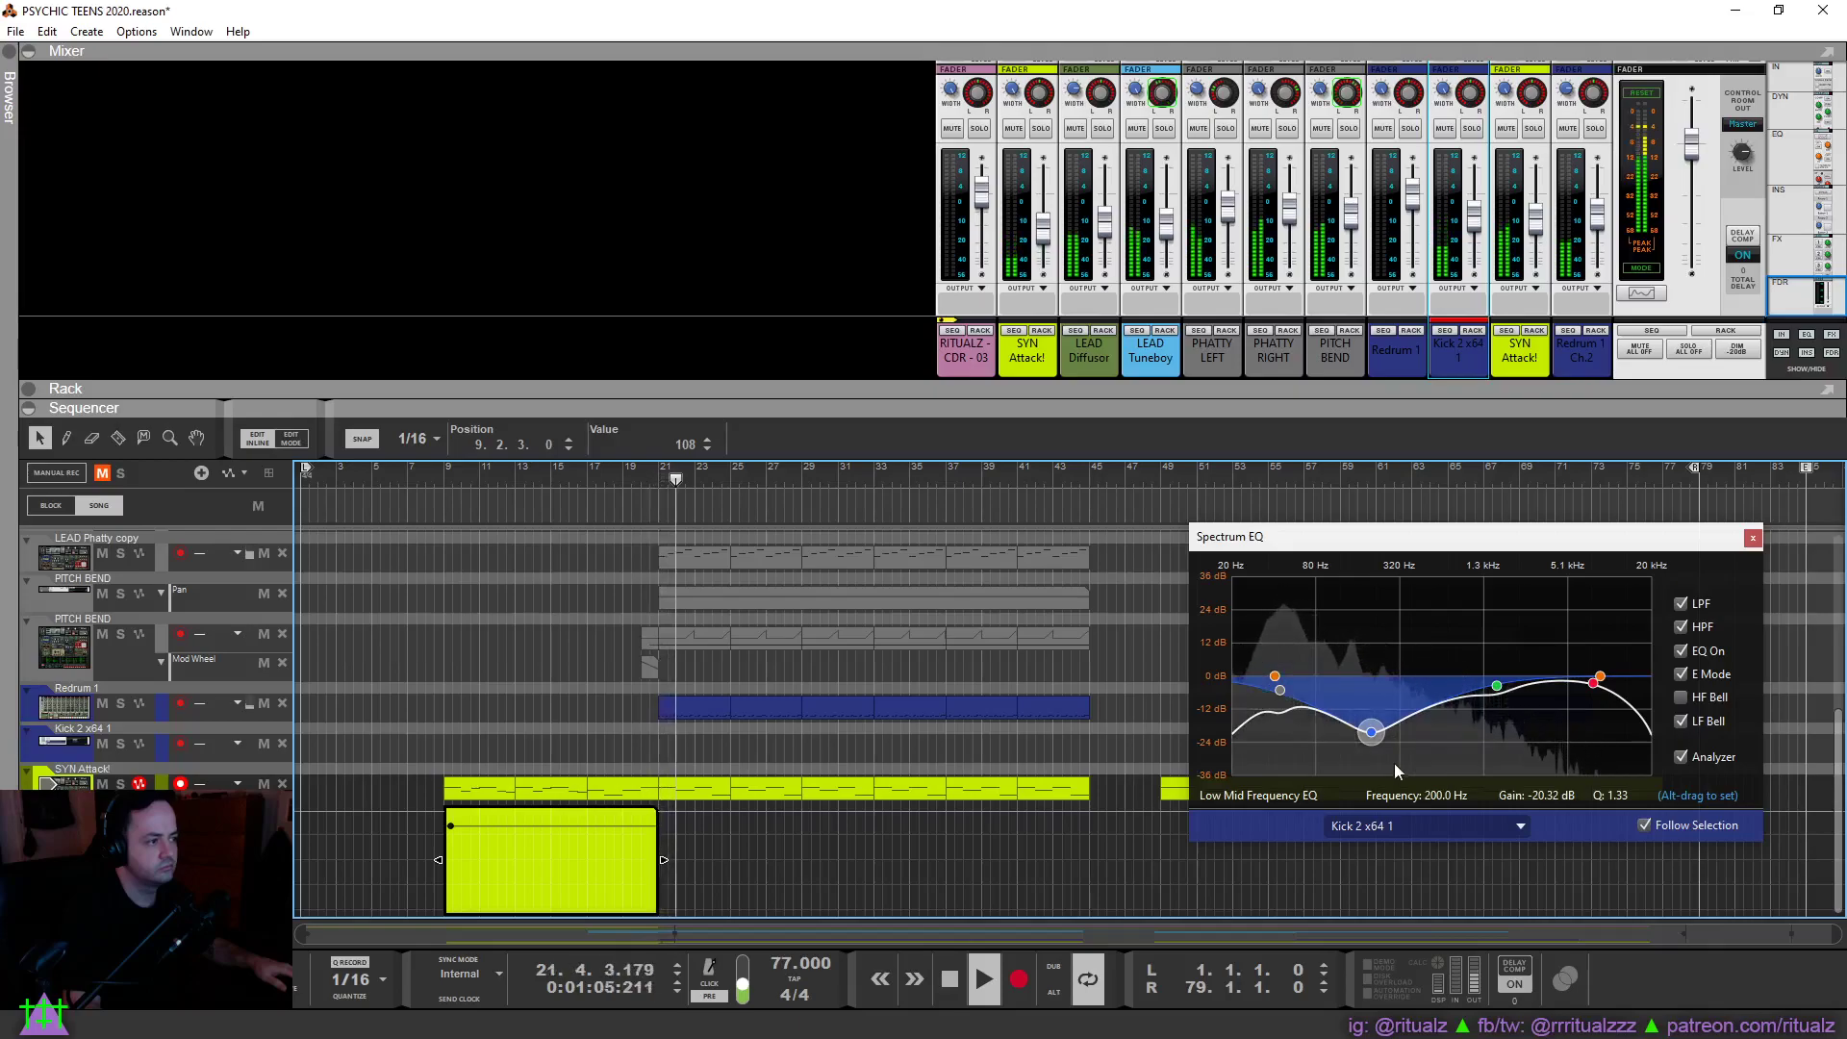
{"action": "scroll", "coordinate": [1375, 714], "scroll_direction": "up", "scroll_amount": 3}
{"action": "scroll", "coordinate": [1374, 713], "scroll_direction": "up", "scroll_amount": 3}
{"action": "mouse_move", "coordinate": [1374, 713]}
{"action": "left_mouse_down"}
{"action": "mouse_move", "coordinate": [1371, 649]}
{"action": "mouse_move", "coordinate": [1373, 723]}
{"action": "left_mouse_up"}
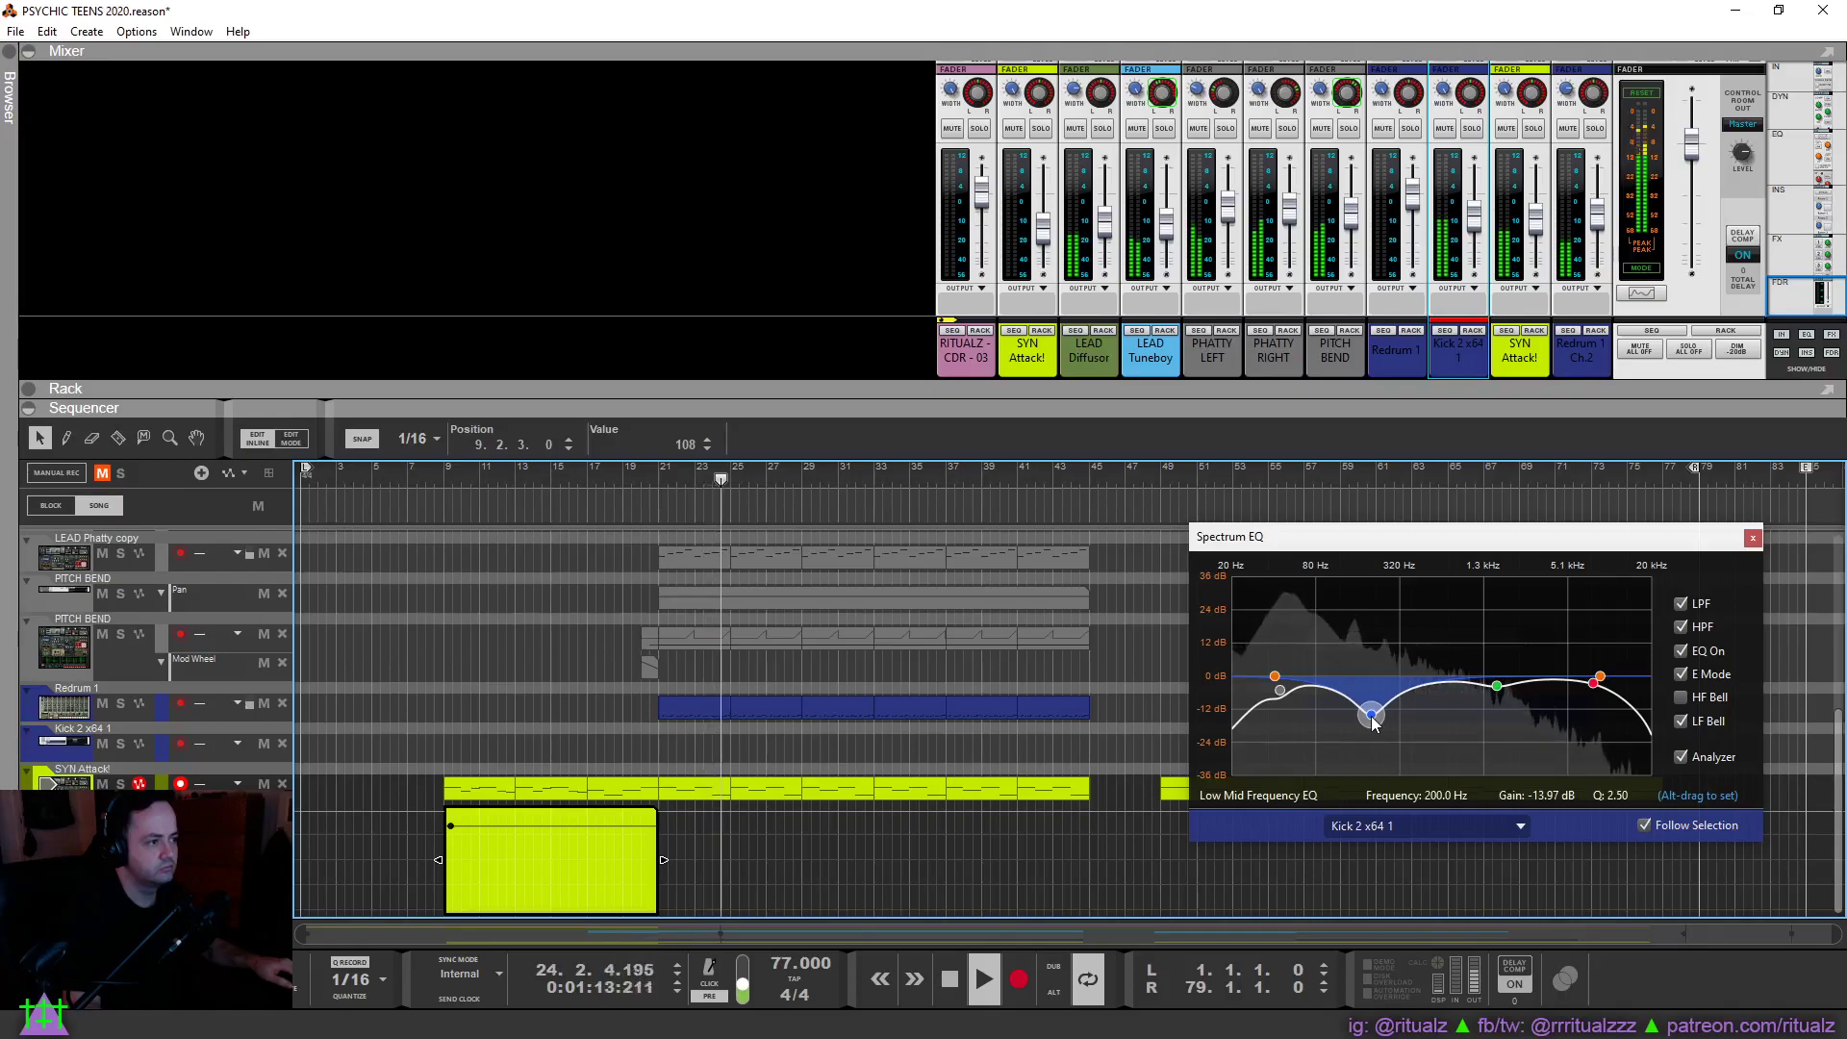
In Kick 2 x64 1's EQ, set the high-mid cut to -6.03 dB at 1.86 kHz with Q 2.50.
{"action": "left_click_drag", "start_coordinate": [1497, 686], "coordinate": [1514, 644]}
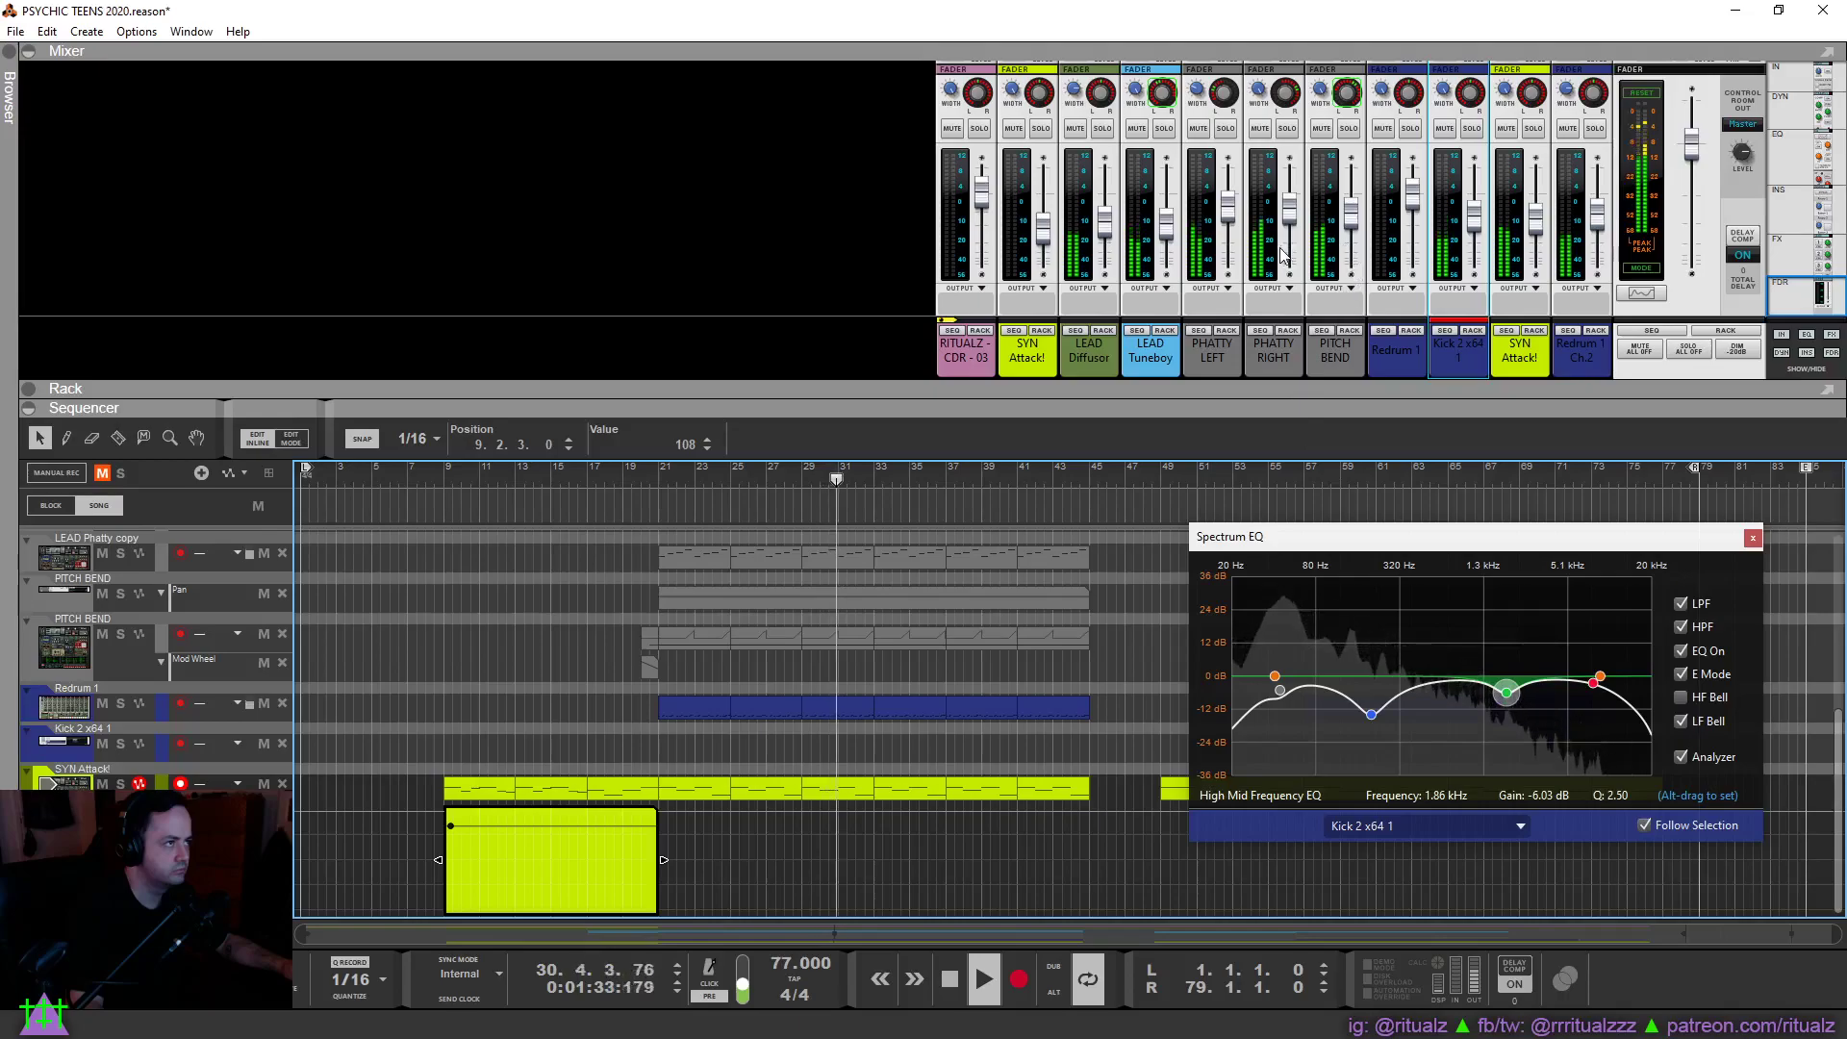
Set the channel levels of PHATTY RIGHT to -5.25 dB, PHATTY LEFT to -3.57 dB and PITCH BEND to -8.49 dB.
{"action": "left_click", "coordinate": [1176, 242]}
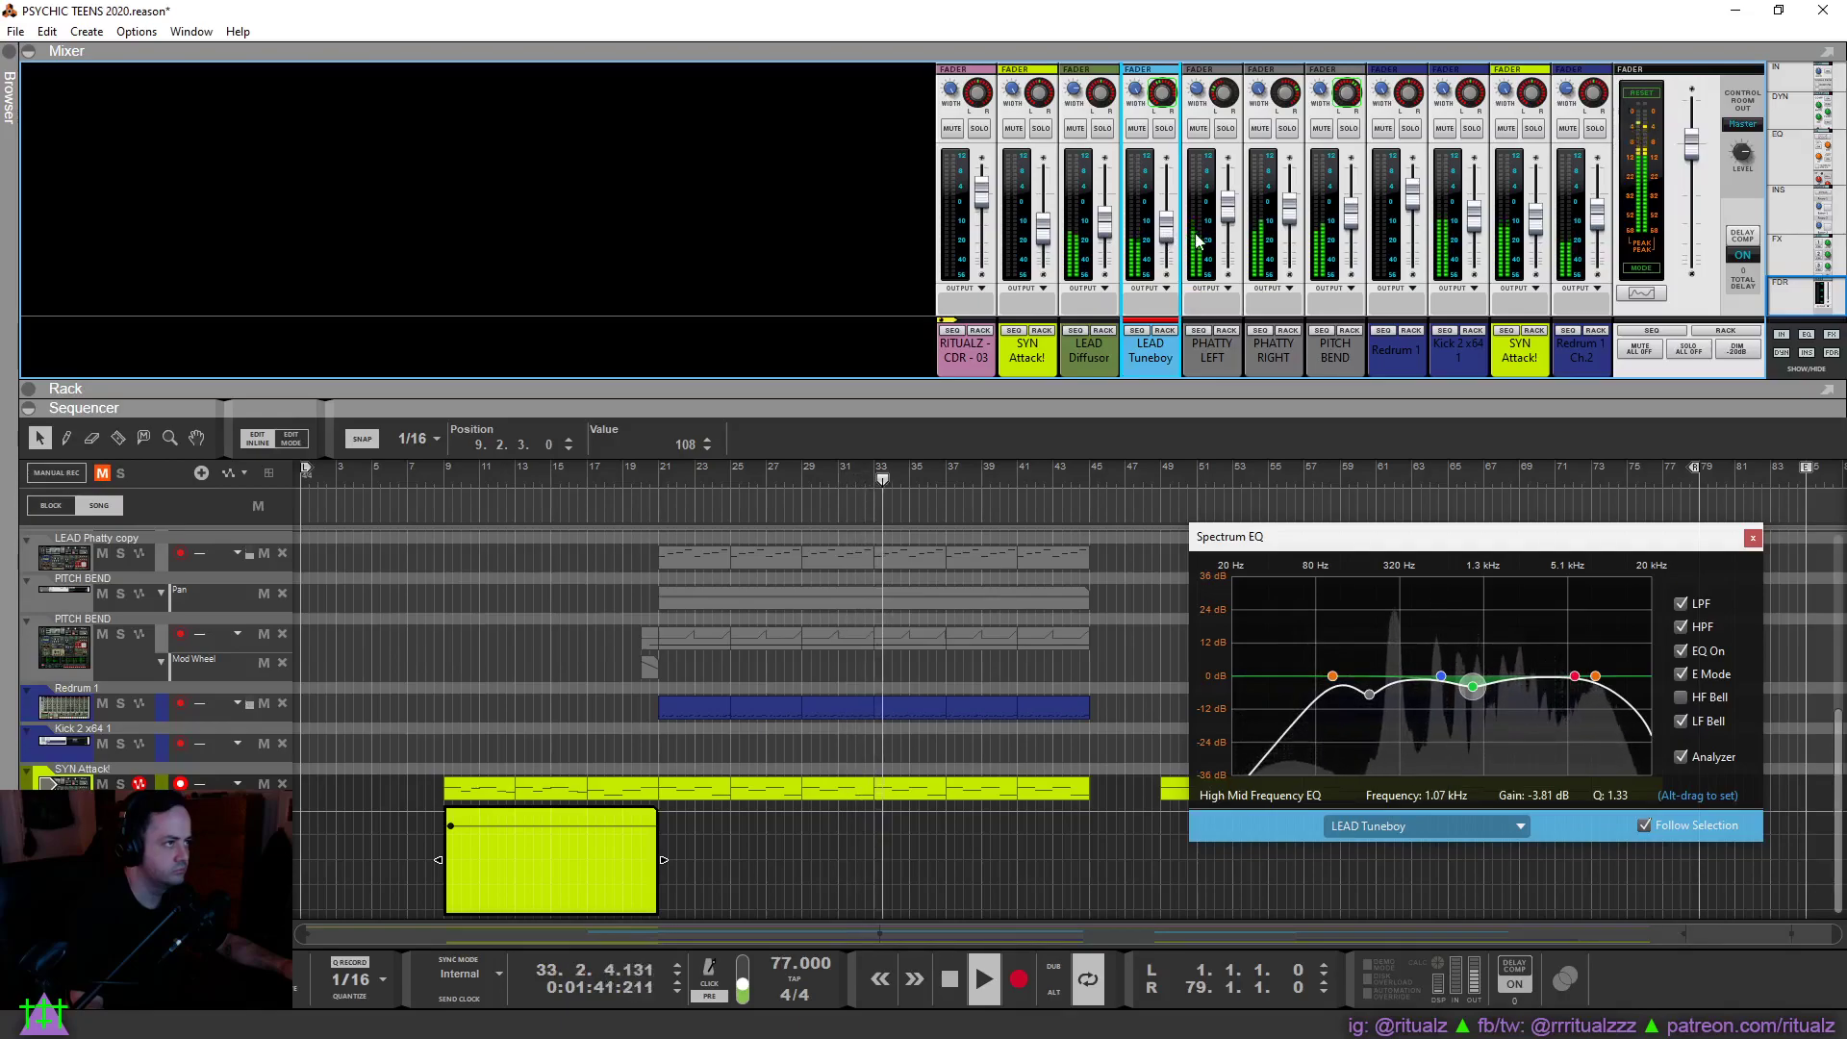
{"action": "left_click", "coordinate": [1290, 223]}
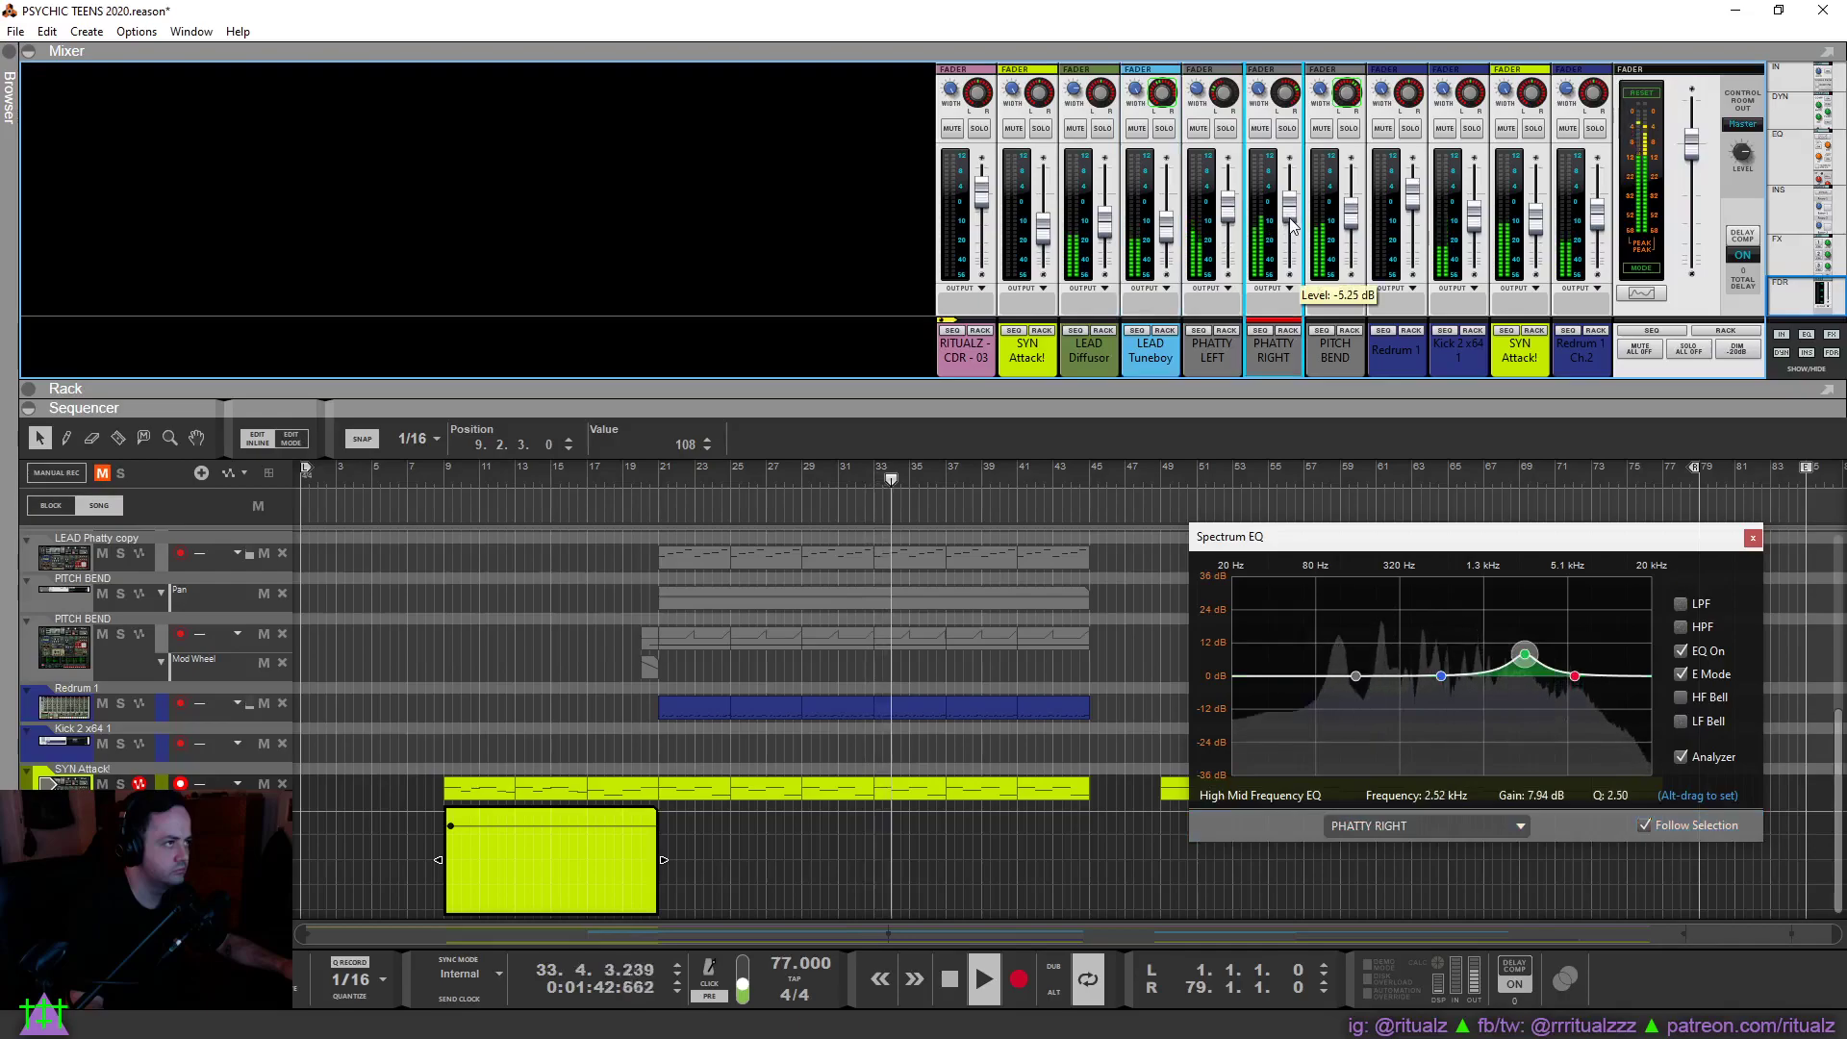
{"action": "left_click", "coordinate": [1235, 225]}
{"action": "scroll", "coordinate": [1235, 225], "scroll_direction": "up", "scroll_amount": 1}
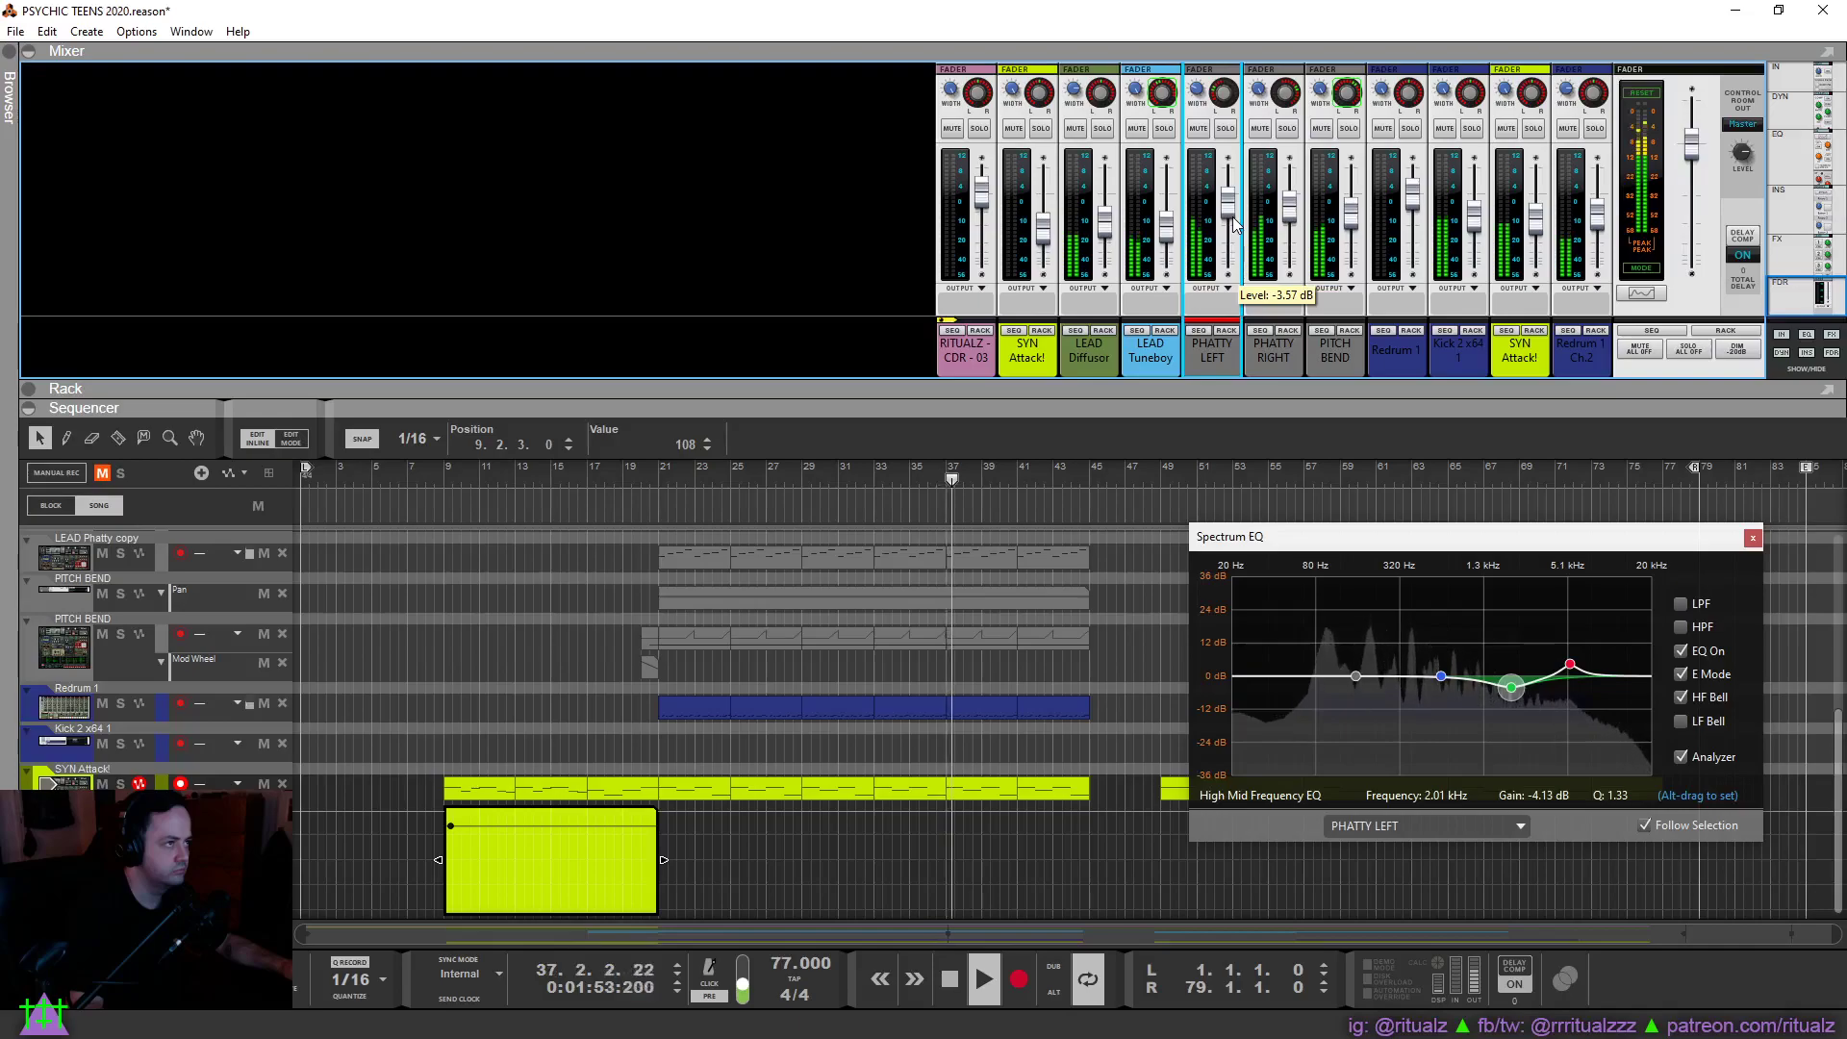
{"action": "left_click", "coordinate": [1351, 224]}
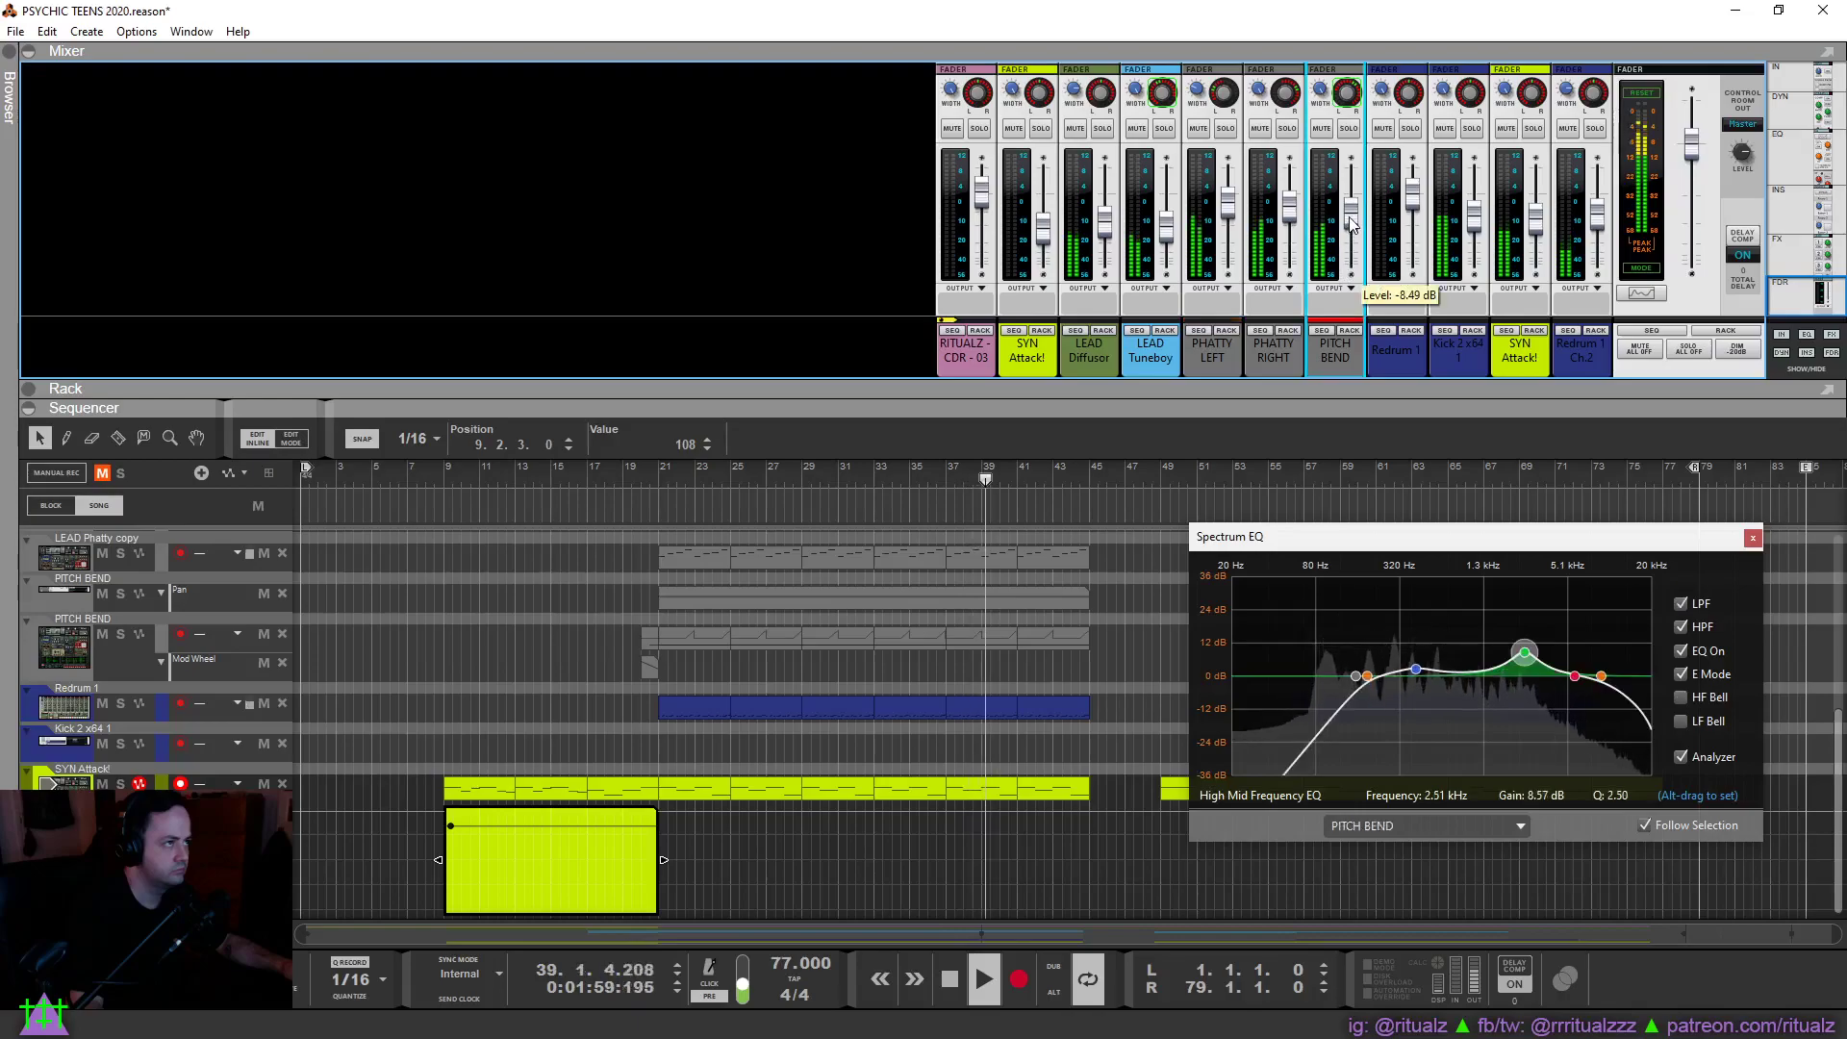
{"action": "left_click_drag", "start_coordinate": [1350, 224], "coordinate": [1351, 223]}
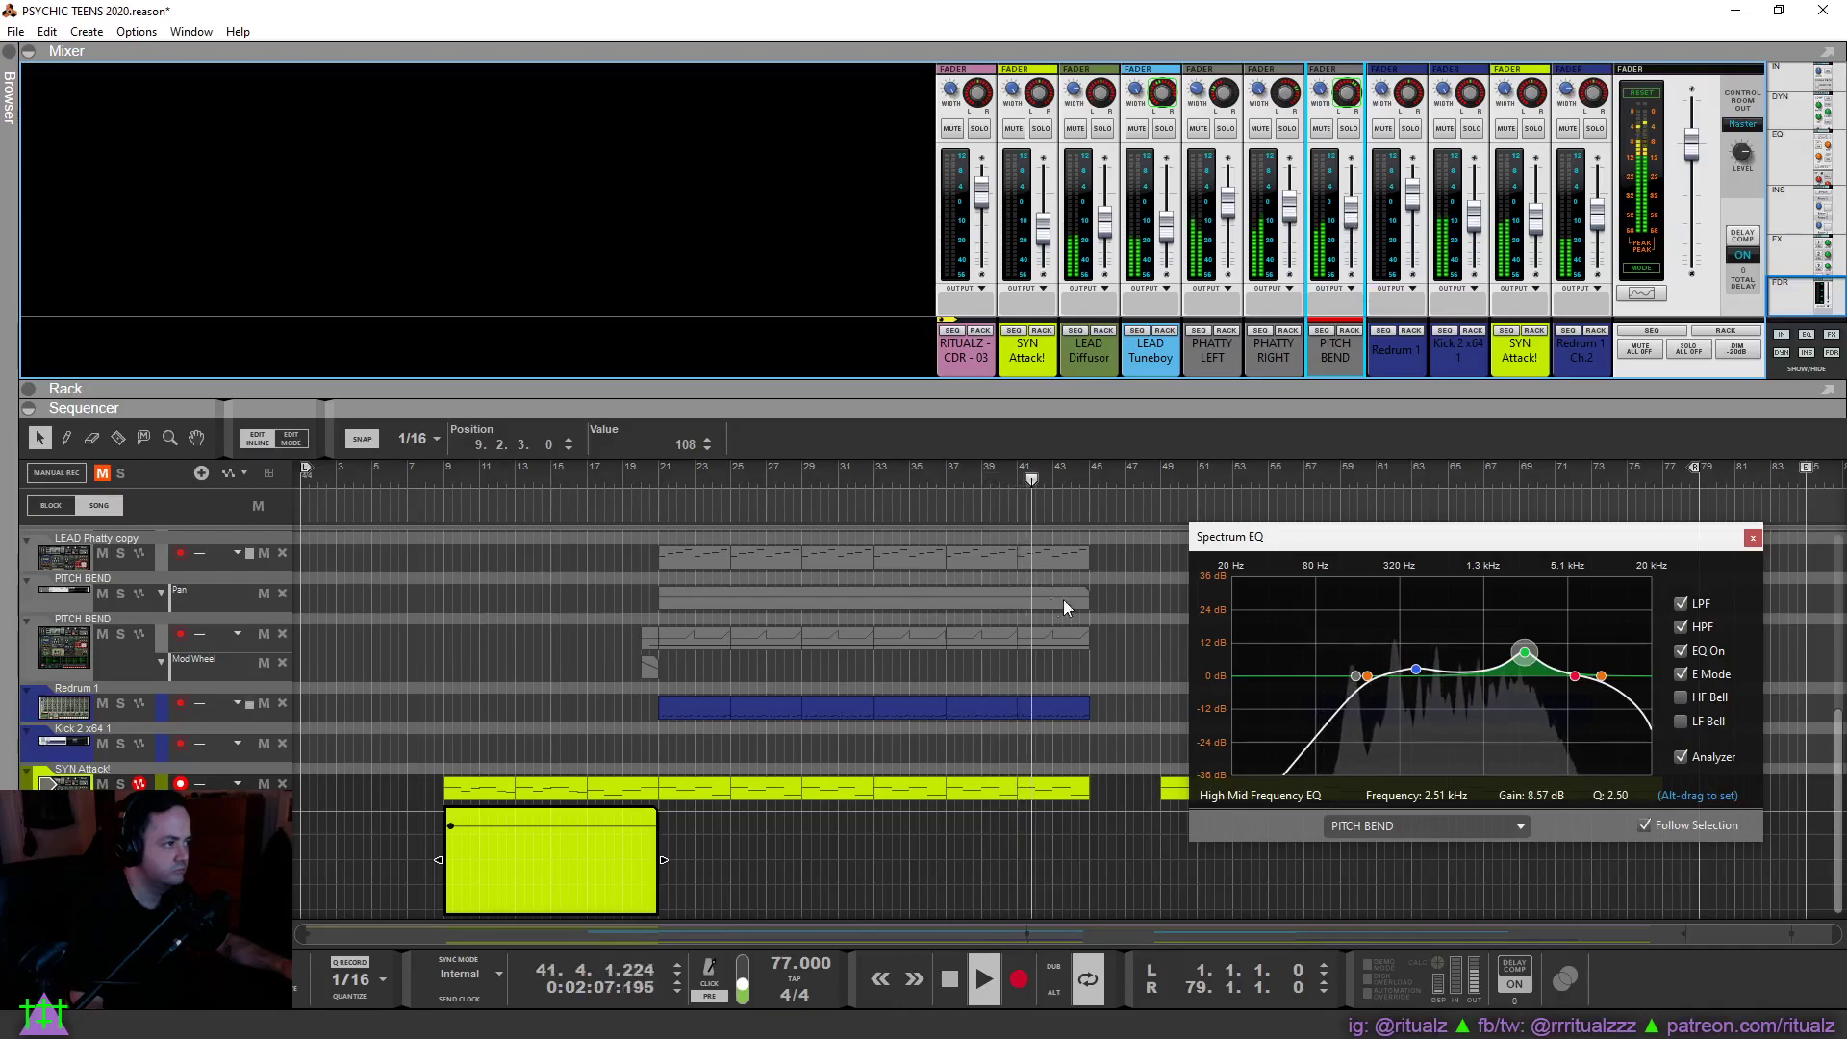
Close the Spectrum EQ window and lower the level of the SYN Attack! channel beside Kick 2 x64 1 slightly.
{"action": "left_click", "coordinate": [1013, 600]}
{"action": "scroll", "coordinate": [1014, 600], "scroll_direction": "up", "scroll_amount": 2}
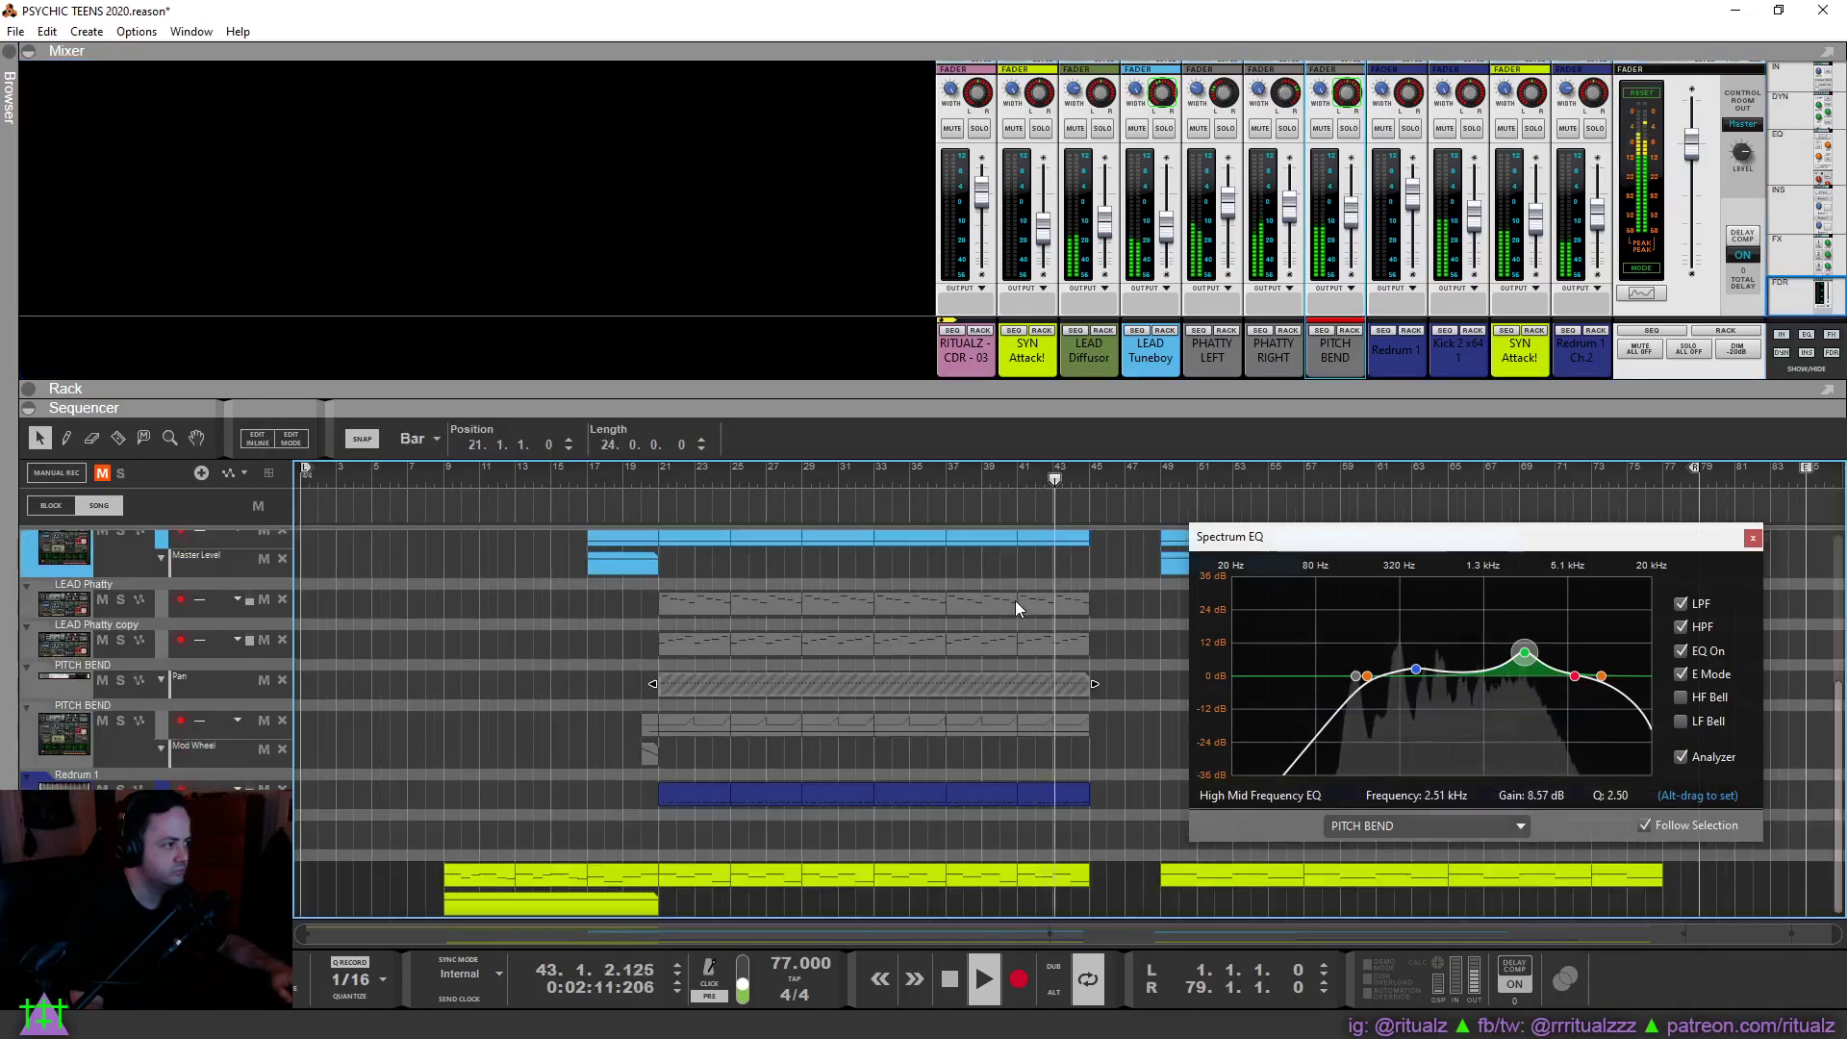
{"action": "left_click", "coordinate": [1309, 301]}
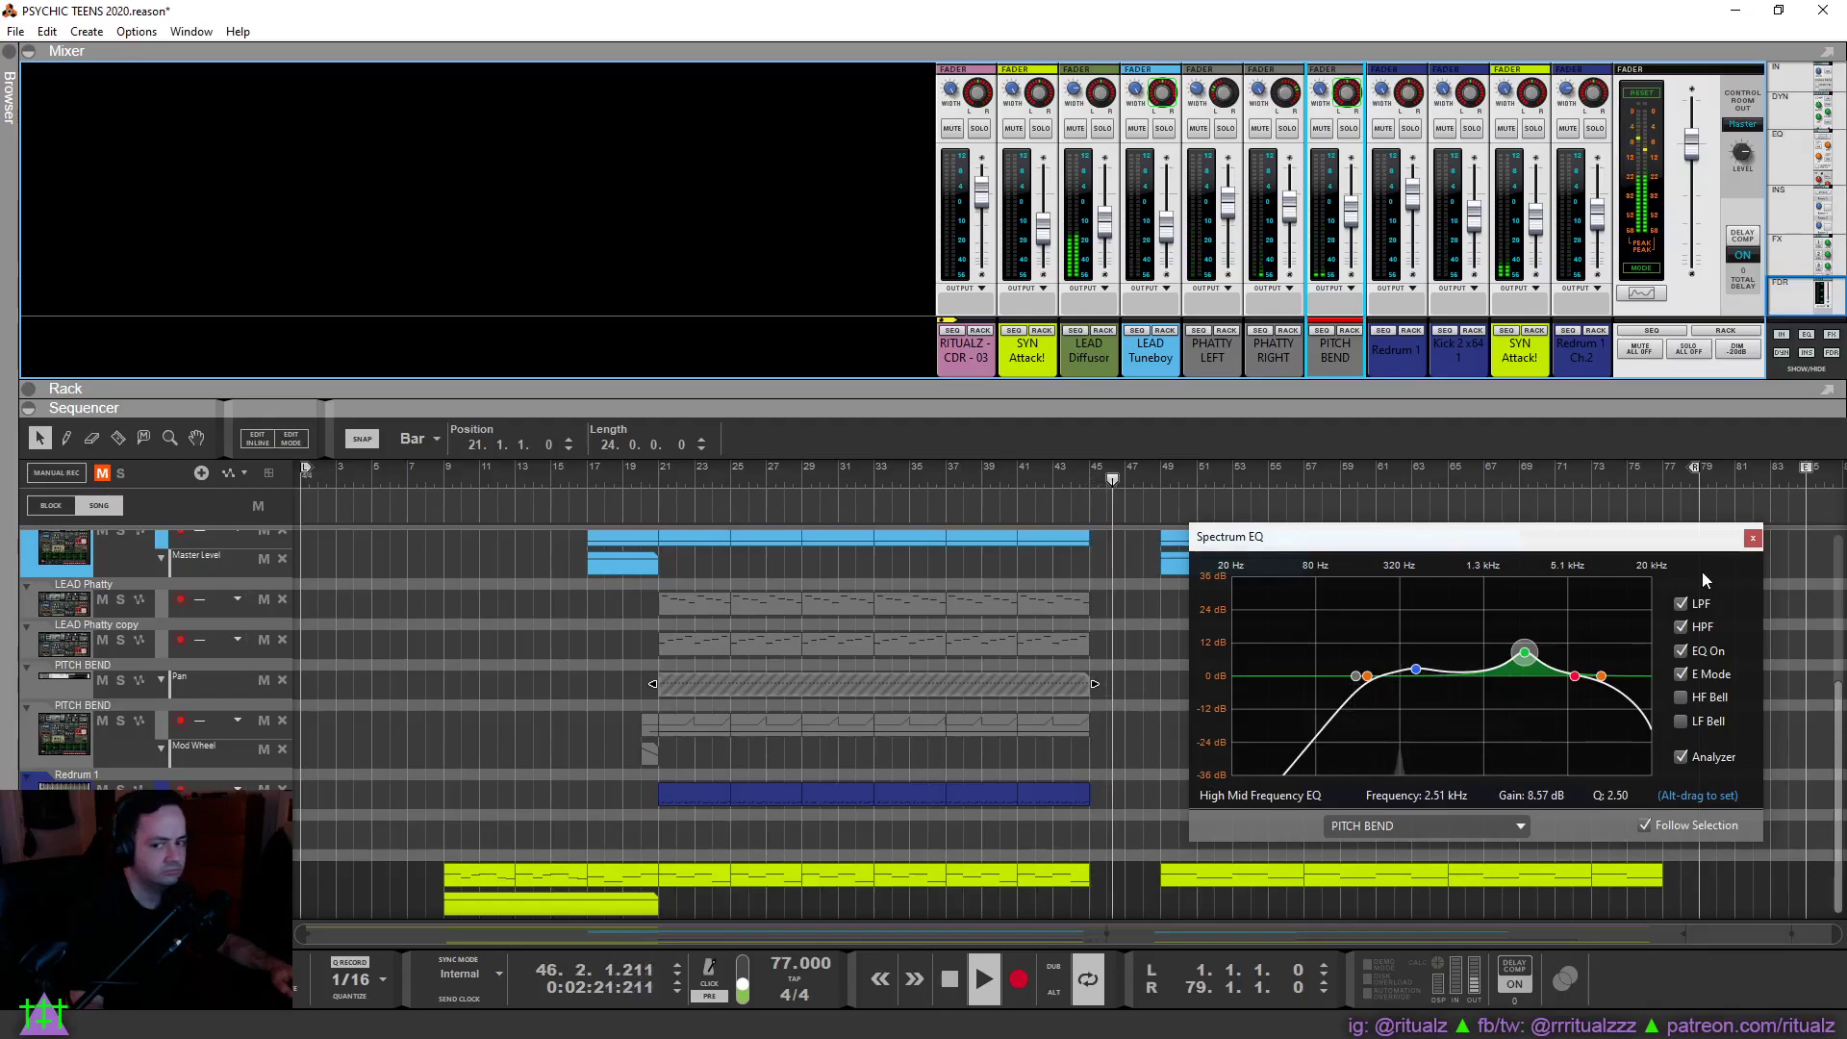
{"action": "left_click", "coordinate": [1752, 538]}
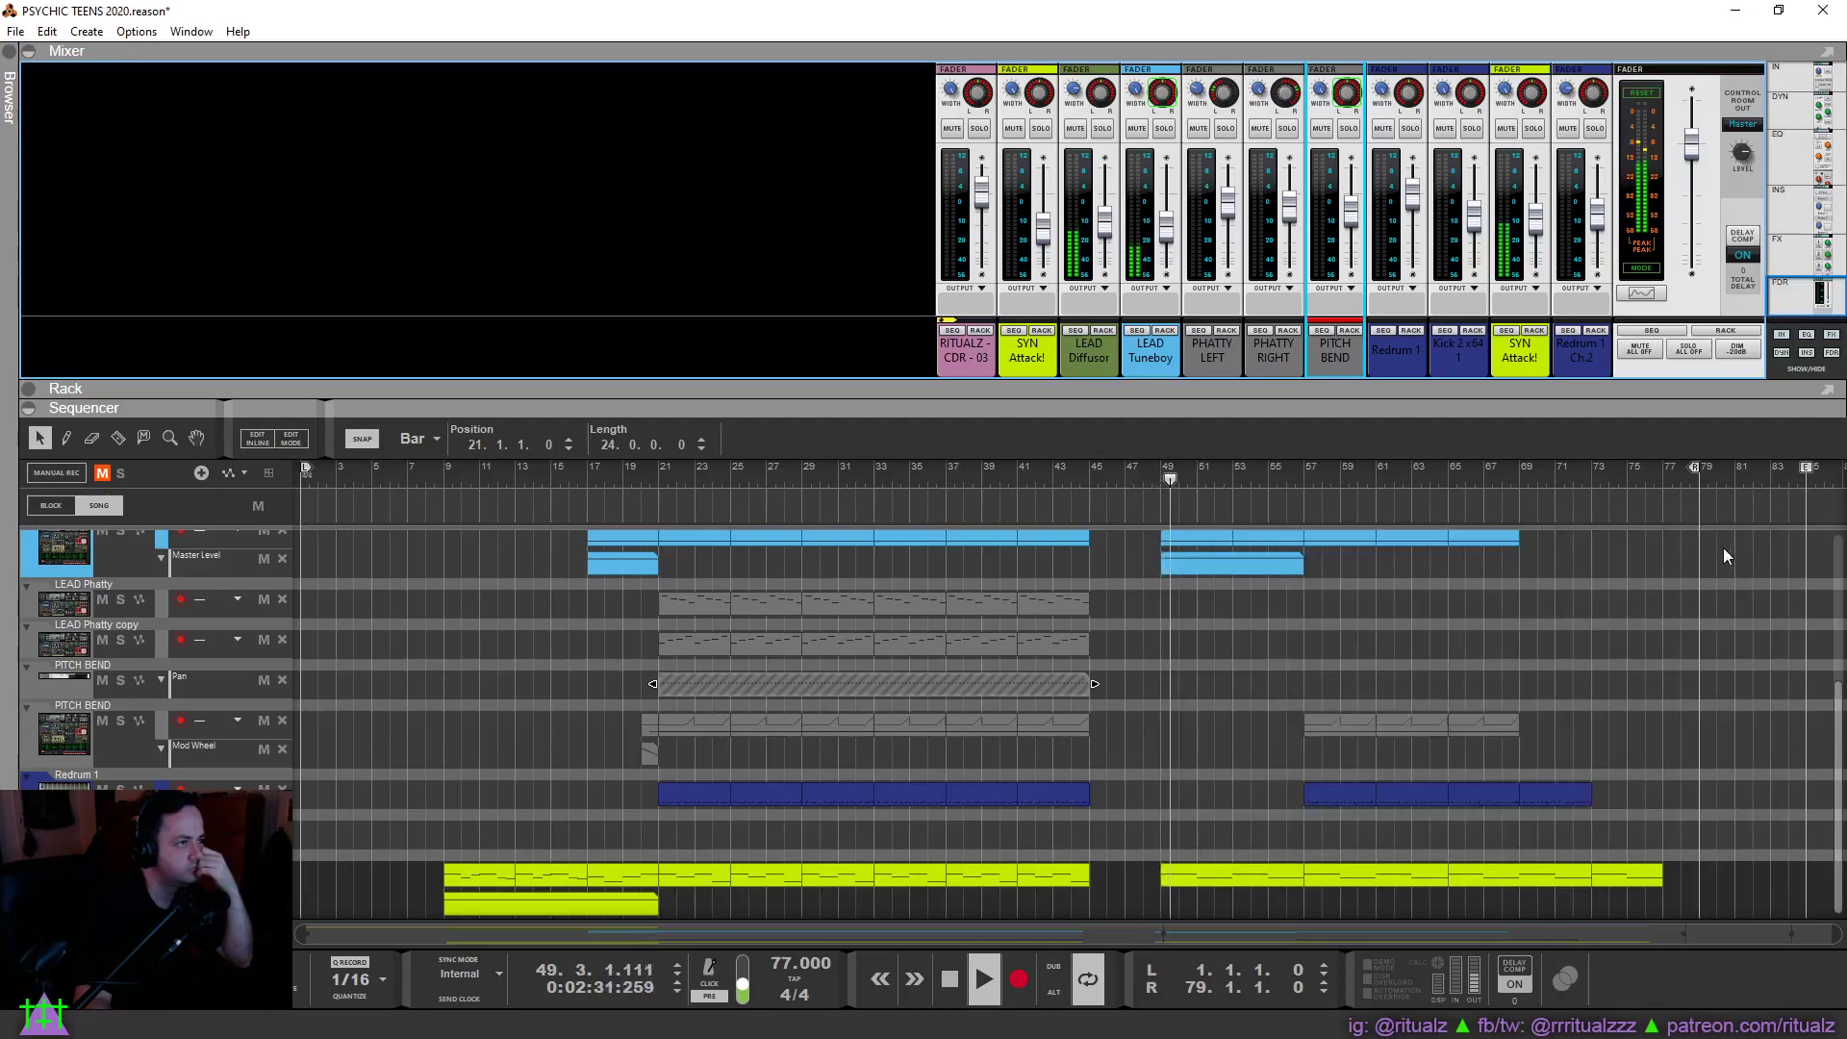
{"action": "left_click", "coordinate": [1537, 239]}
{"action": "scroll", "coordinate": [1538, 239], "scroll_direction": "down", "scroll_amount": 1}
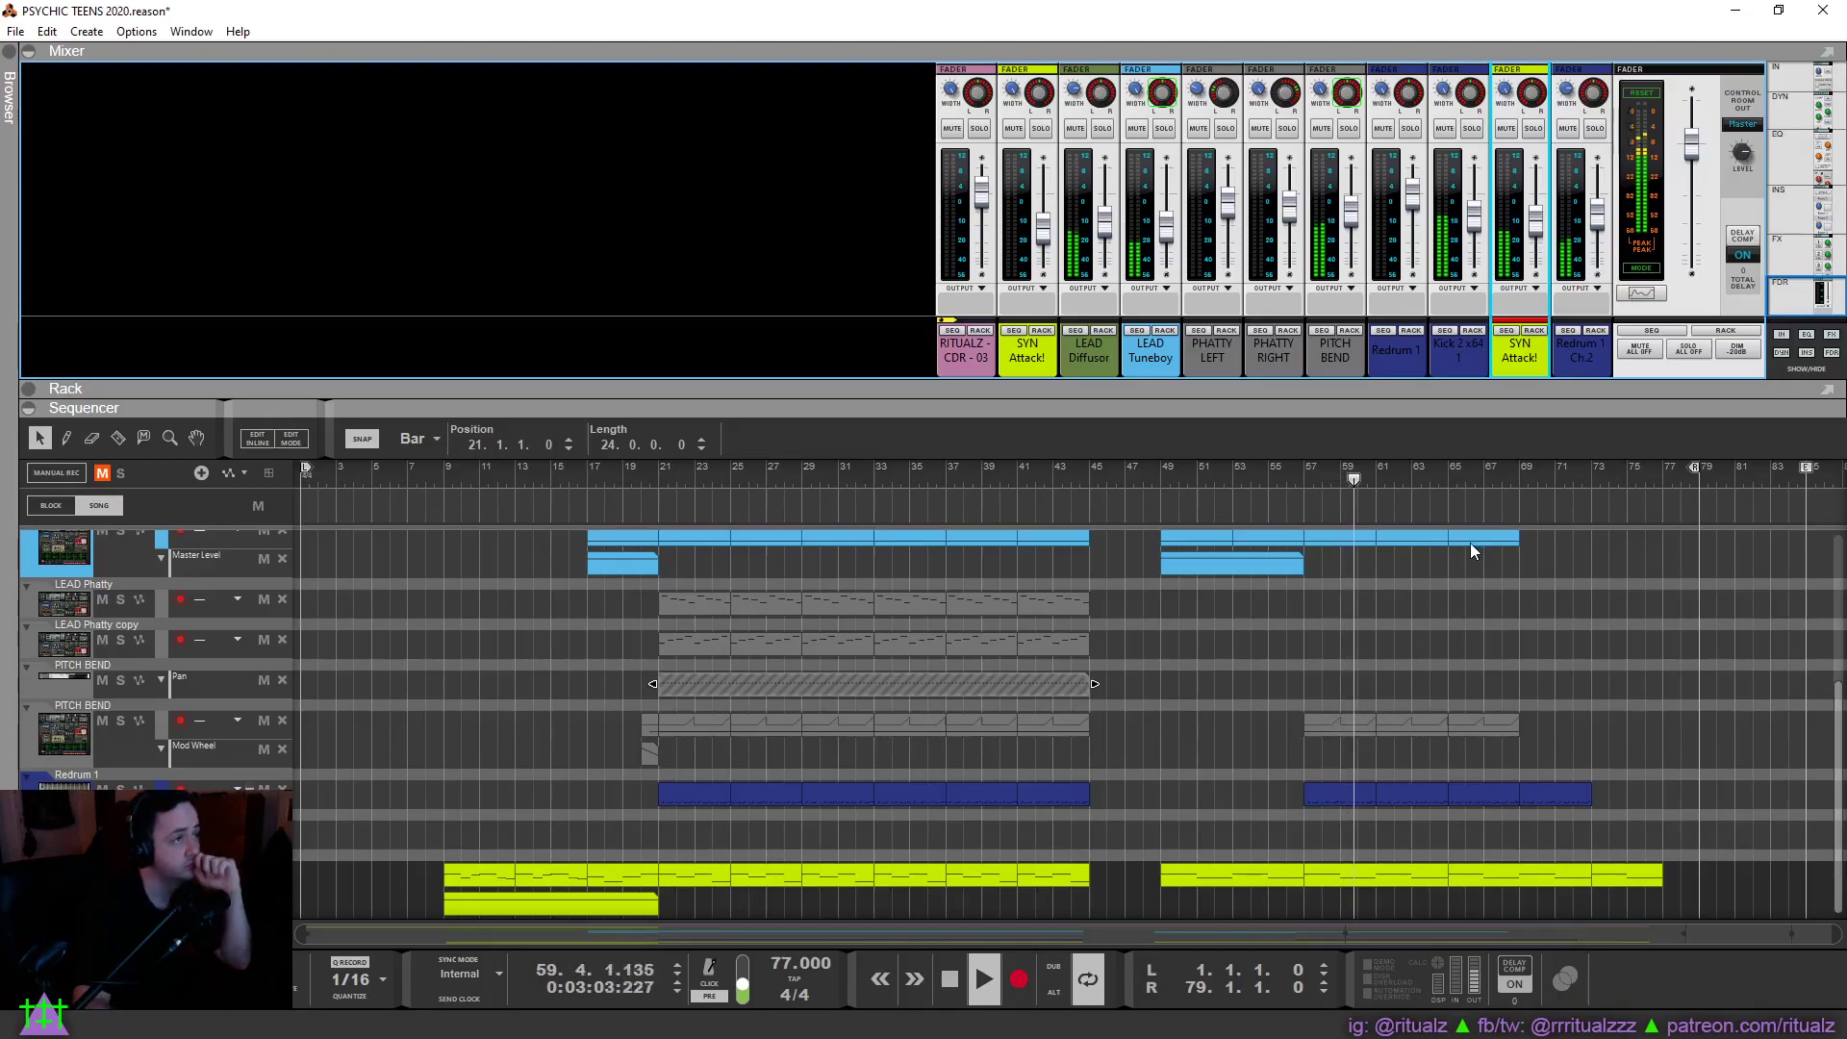
Save the song and clear the clip selection in the sequencer.
{"action": "left_click", "coordinate": [15, 32]}
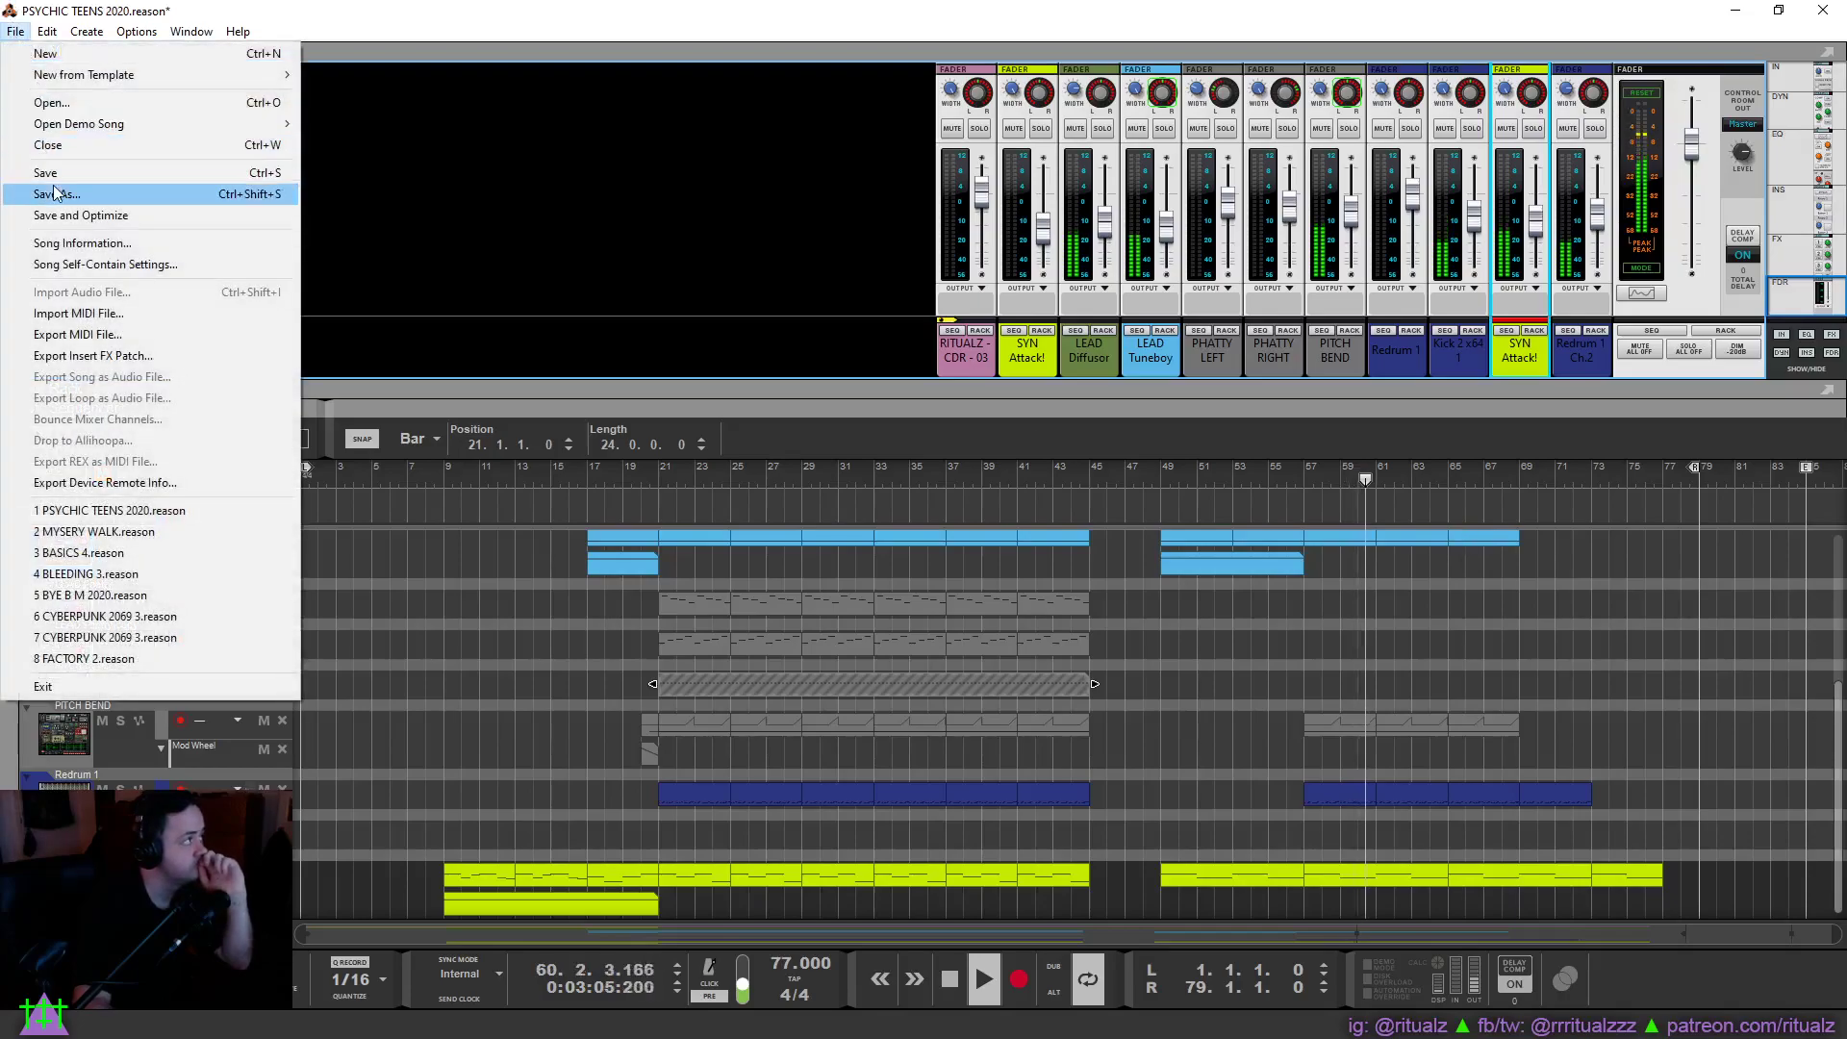
{"action": "left_click", "coordinate": [57, 174]}
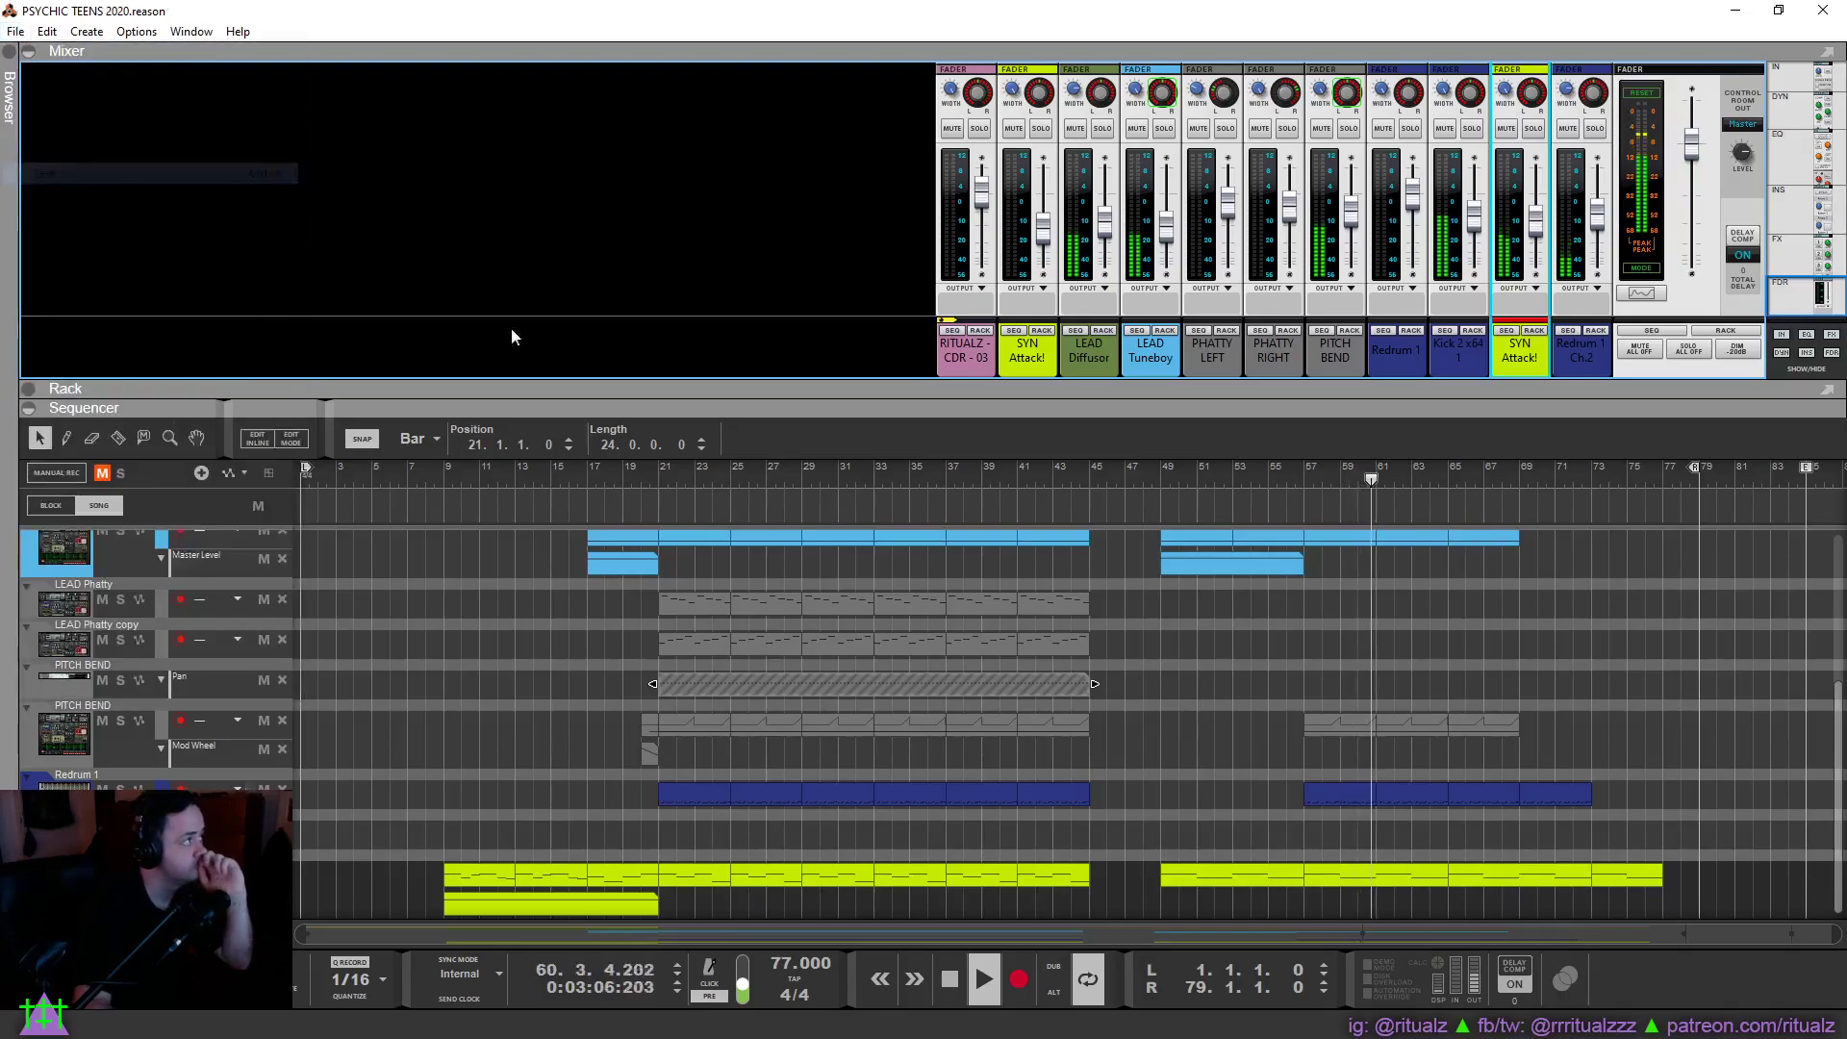
{"action": "left_click", "coordinate": [1404, 611]}
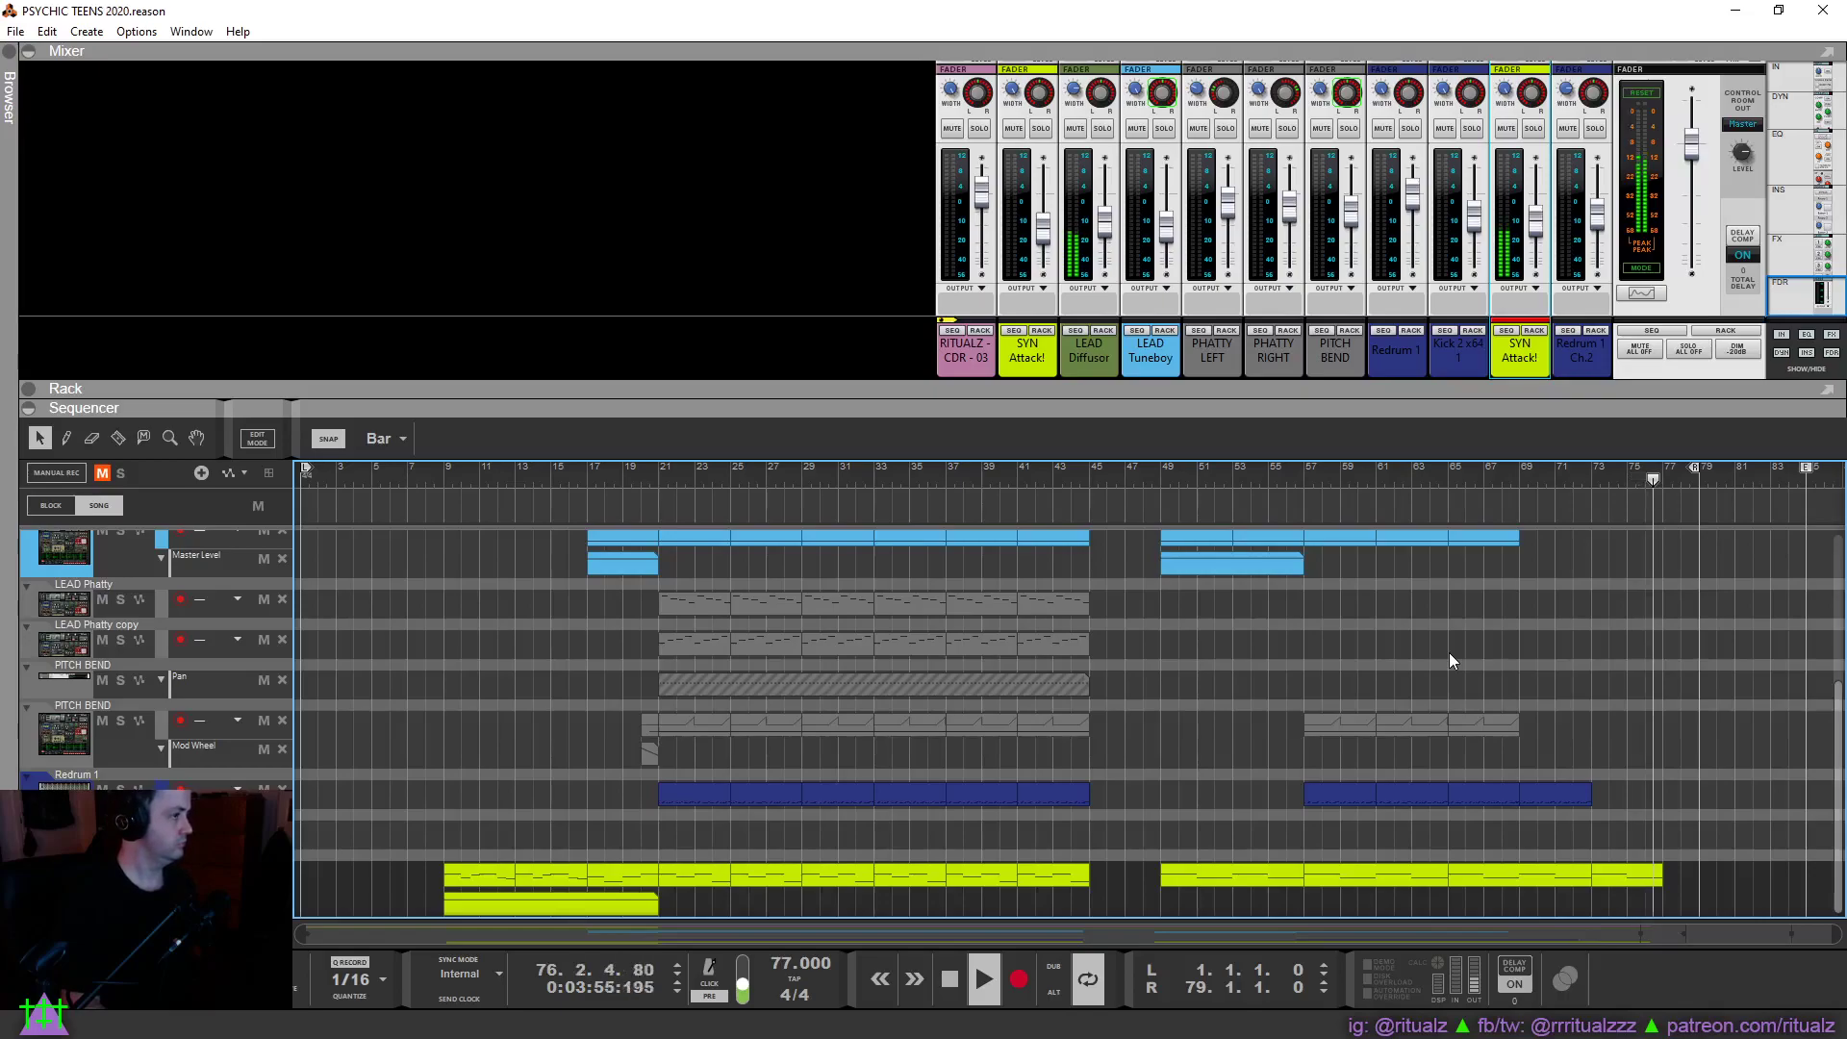
Replay from bar 57 and turn off the EQ, high-pass and low-pass filters on Kick 2 x64 1.
{"action": "left_click", "coordinate": [1298, 480]}
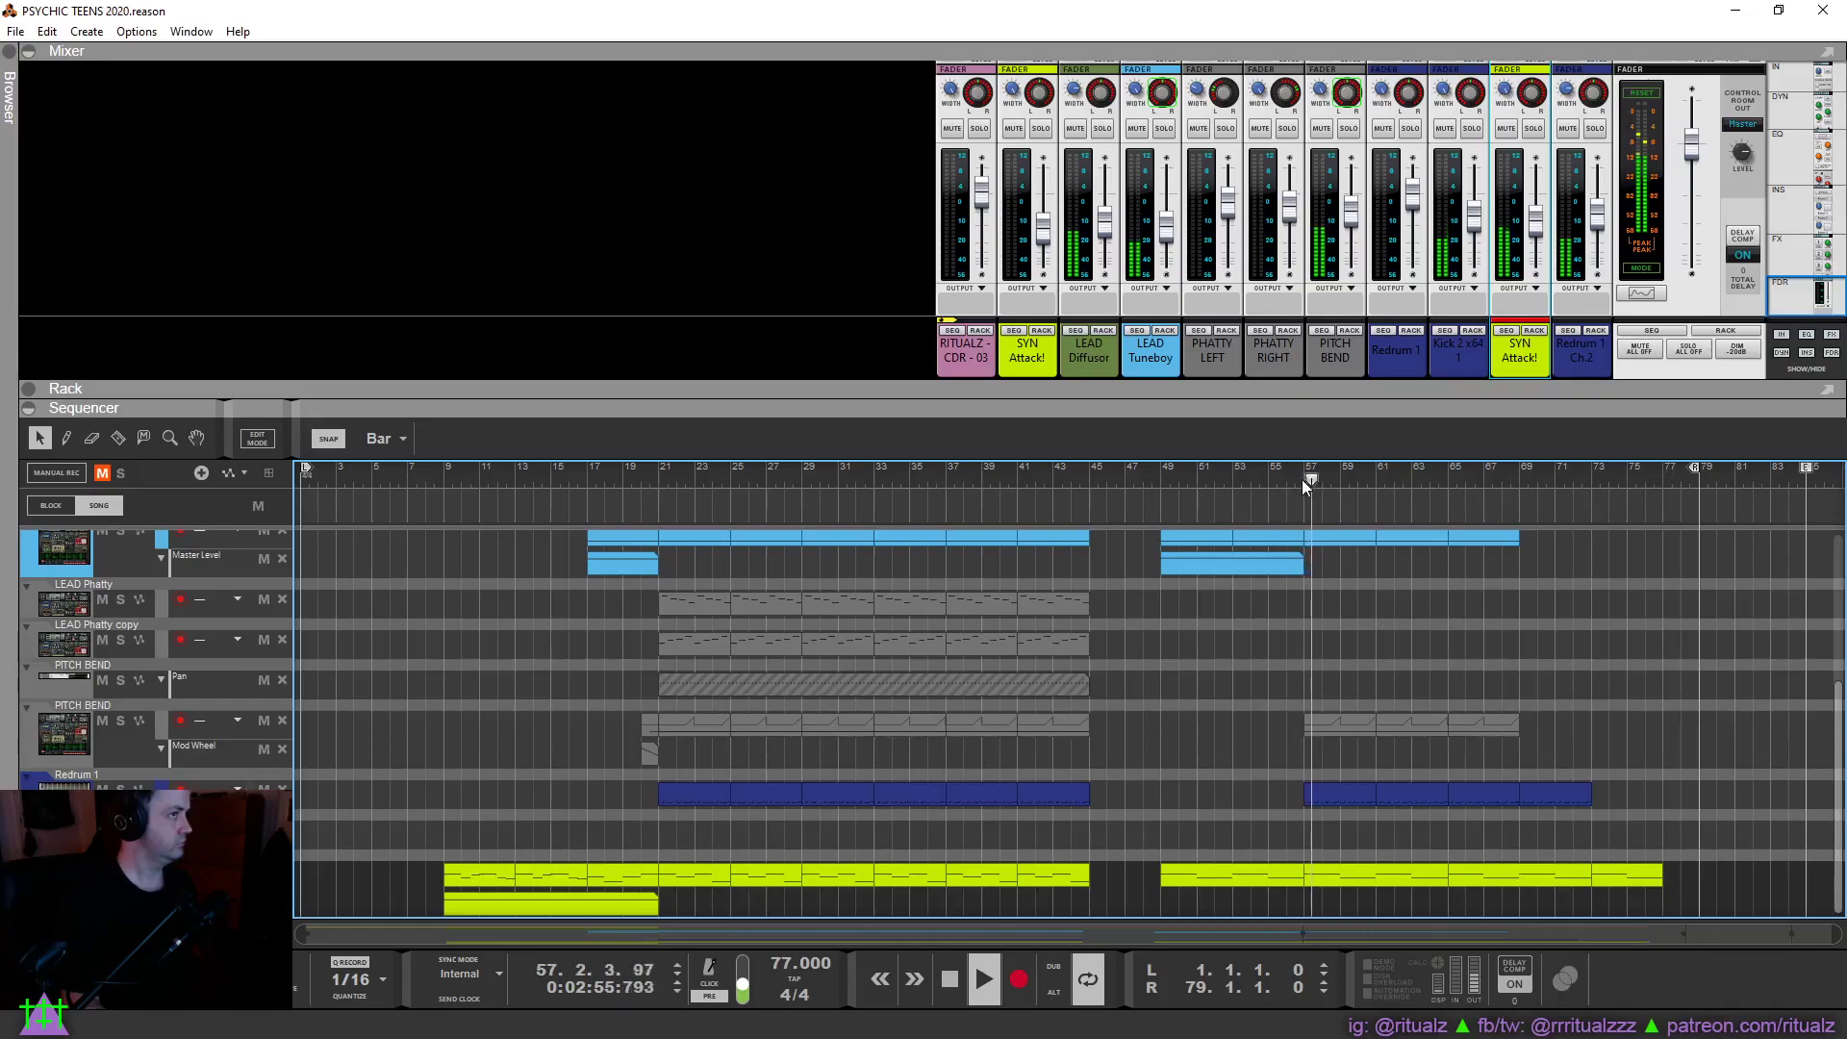
{"action": "left_click", "coordinate": [1459, 370]}
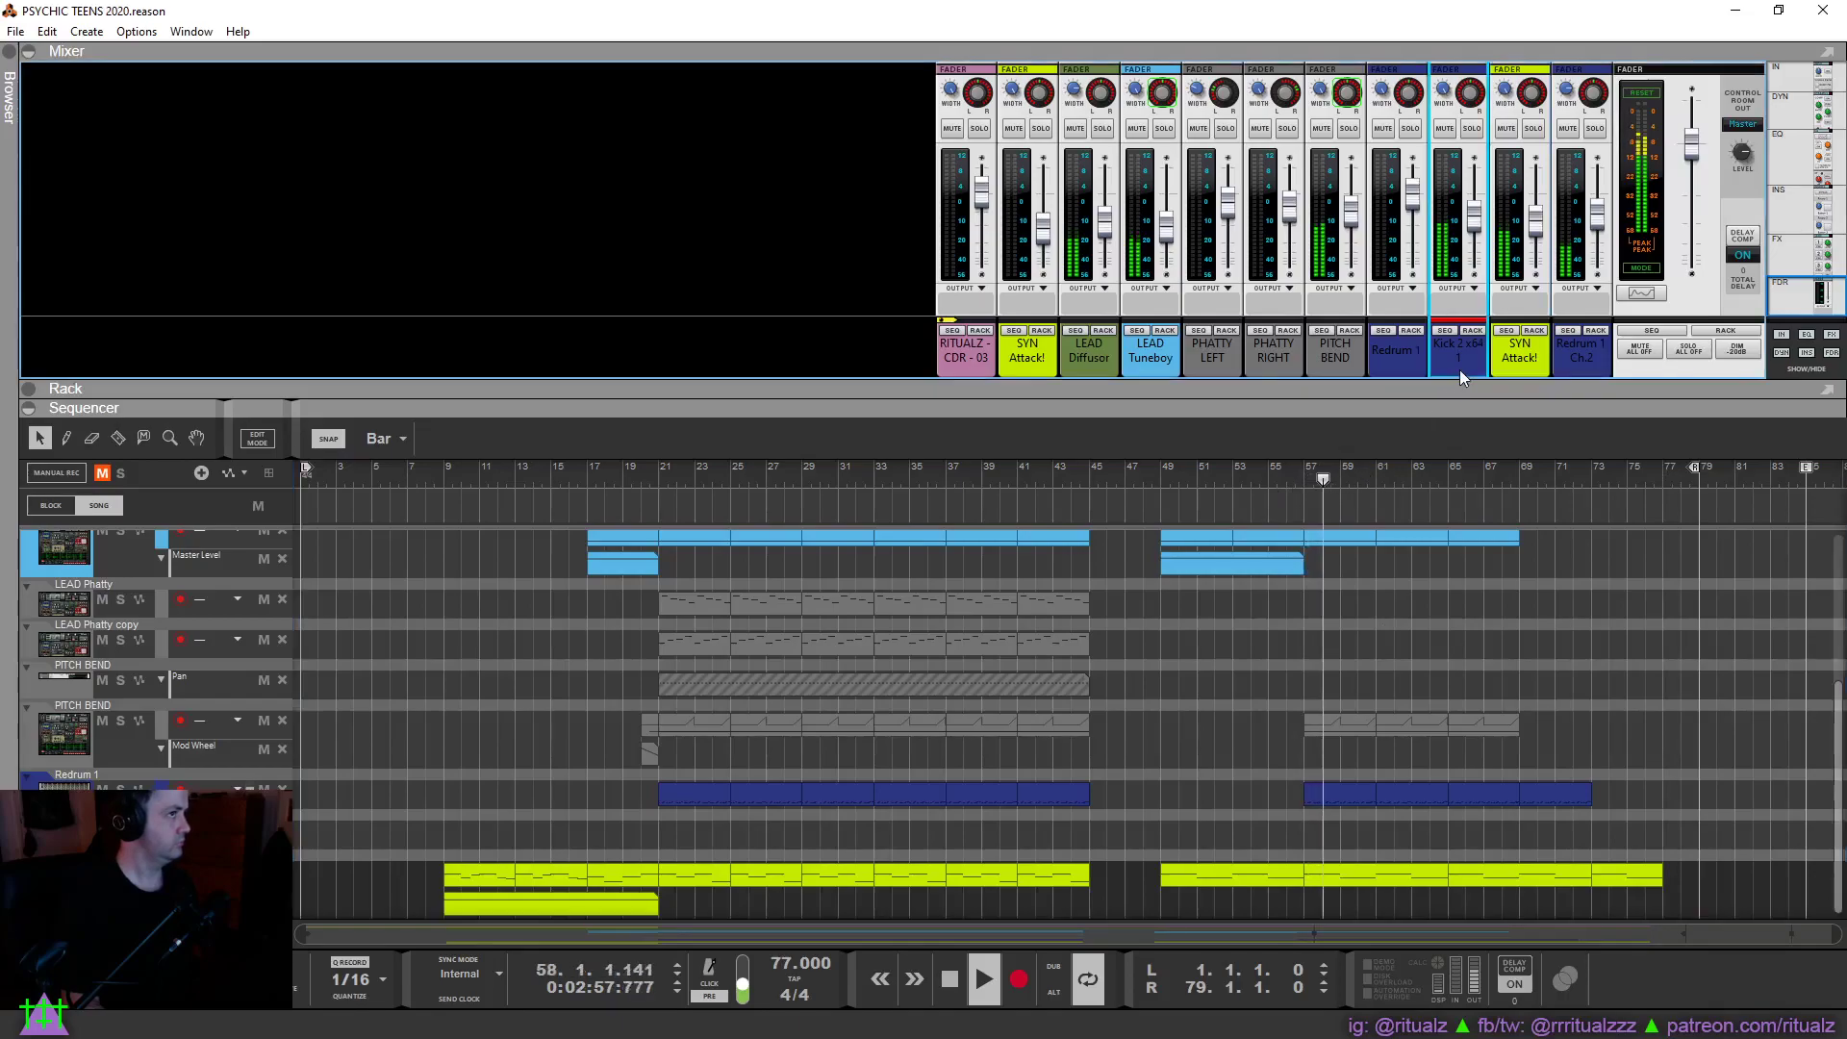
{"action": "key", "text": "F2"}
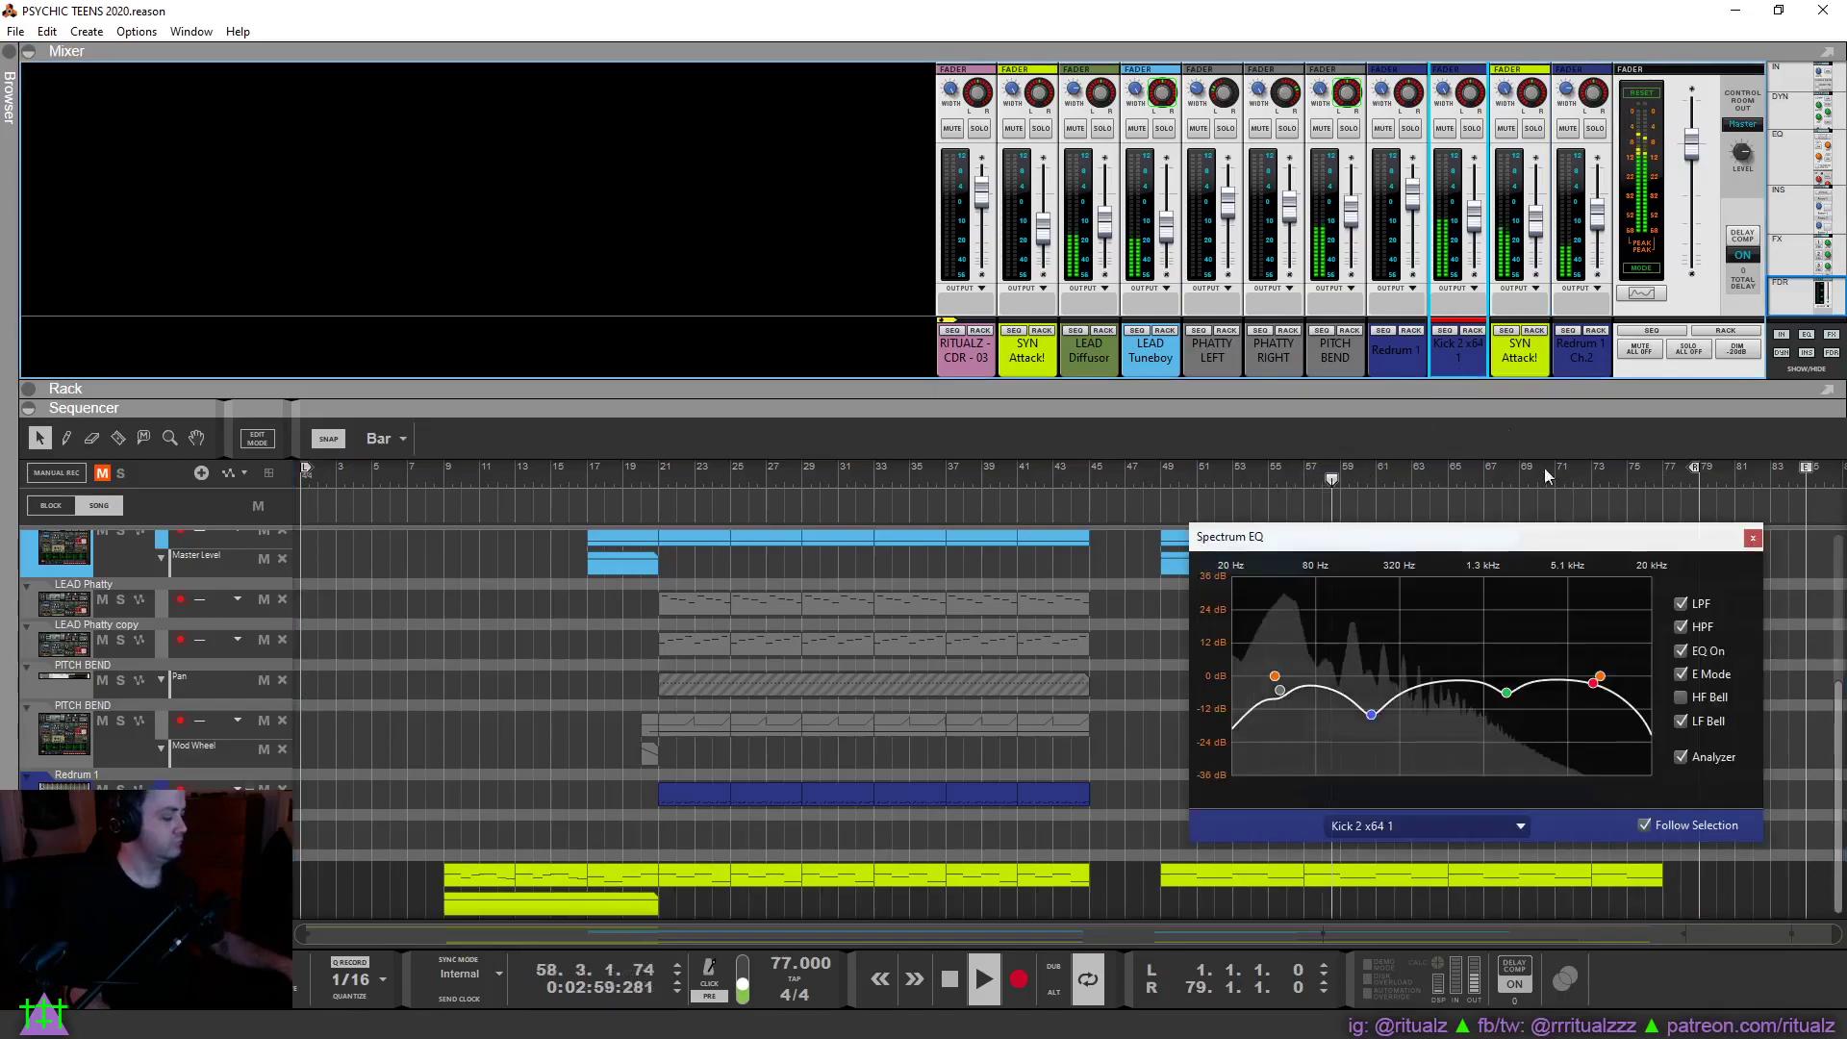
{"action": "left_click", "coordinate": [1680, 651]}
{"action": "left_click", "coordinate": [1680, 626]}
{"action": "left_click", "coordinate": [1680, 604]}
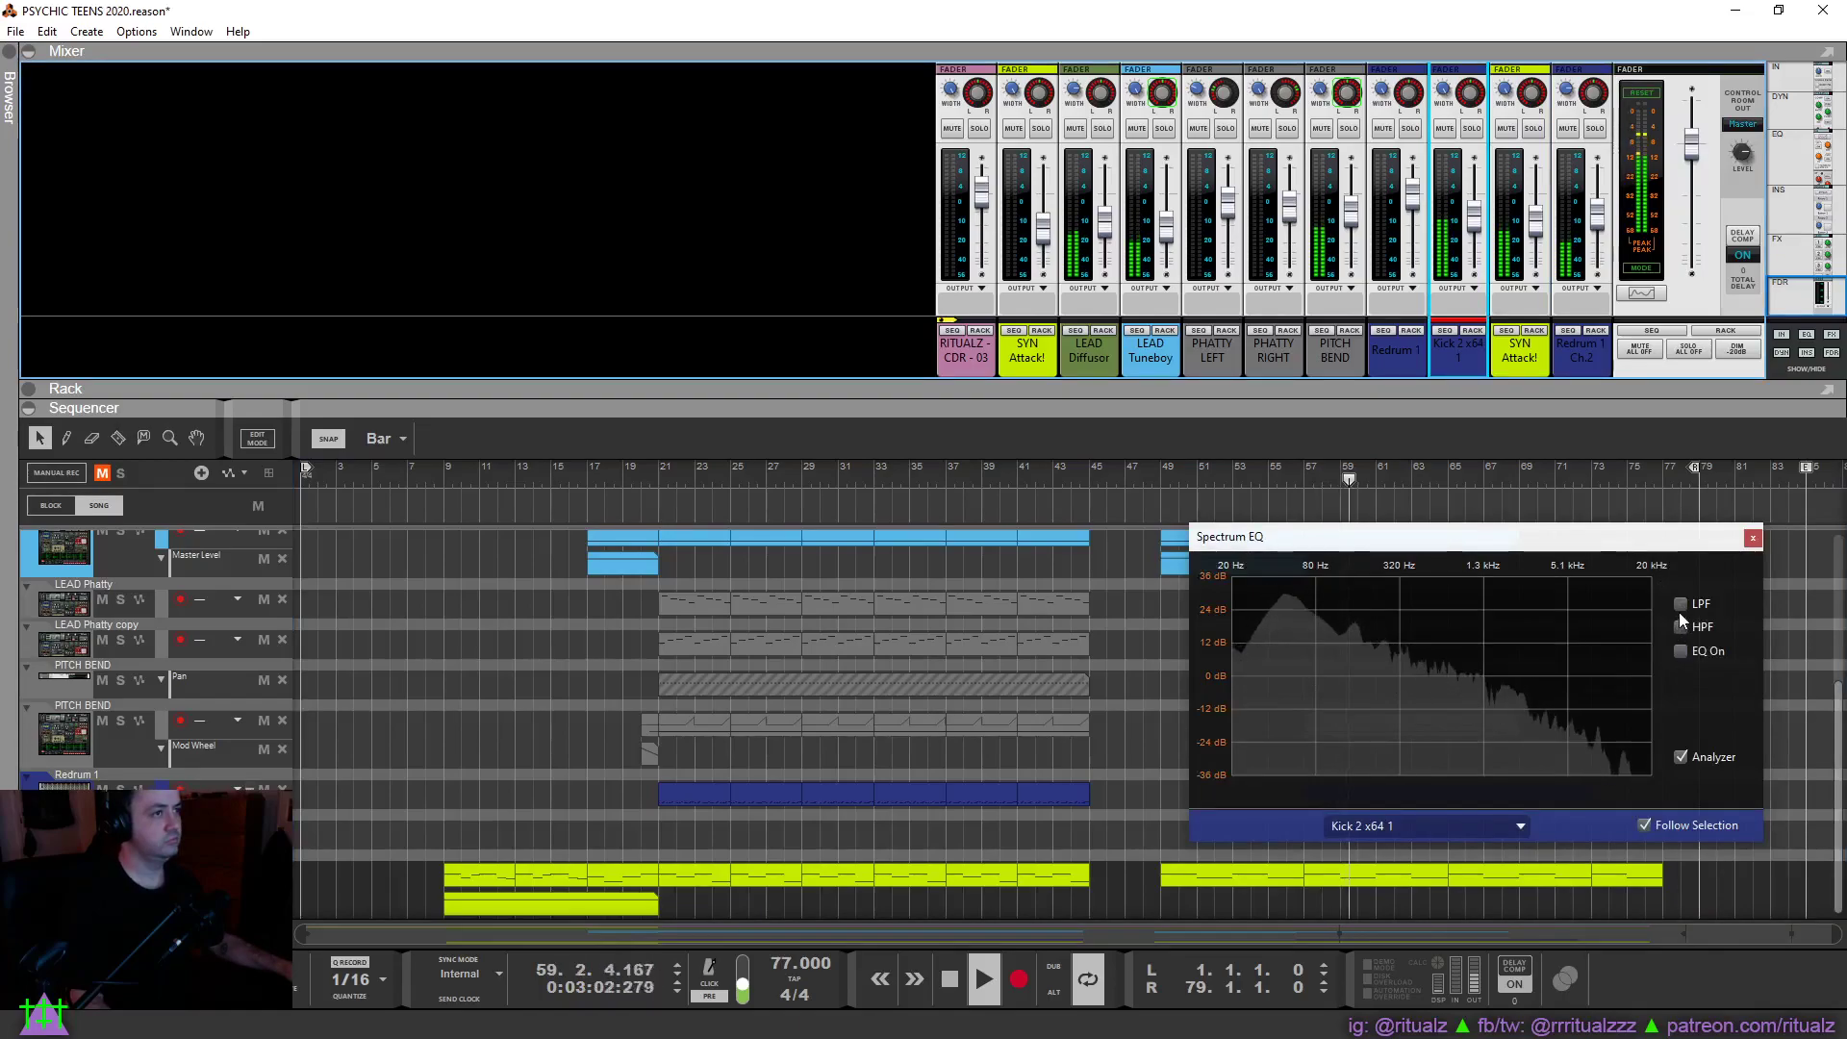
Close the Spectrum EQ and set Kick 2 x64 1's level to -11.40 dB.
{"action": "left_click", "coordinate": [1752, 538]}
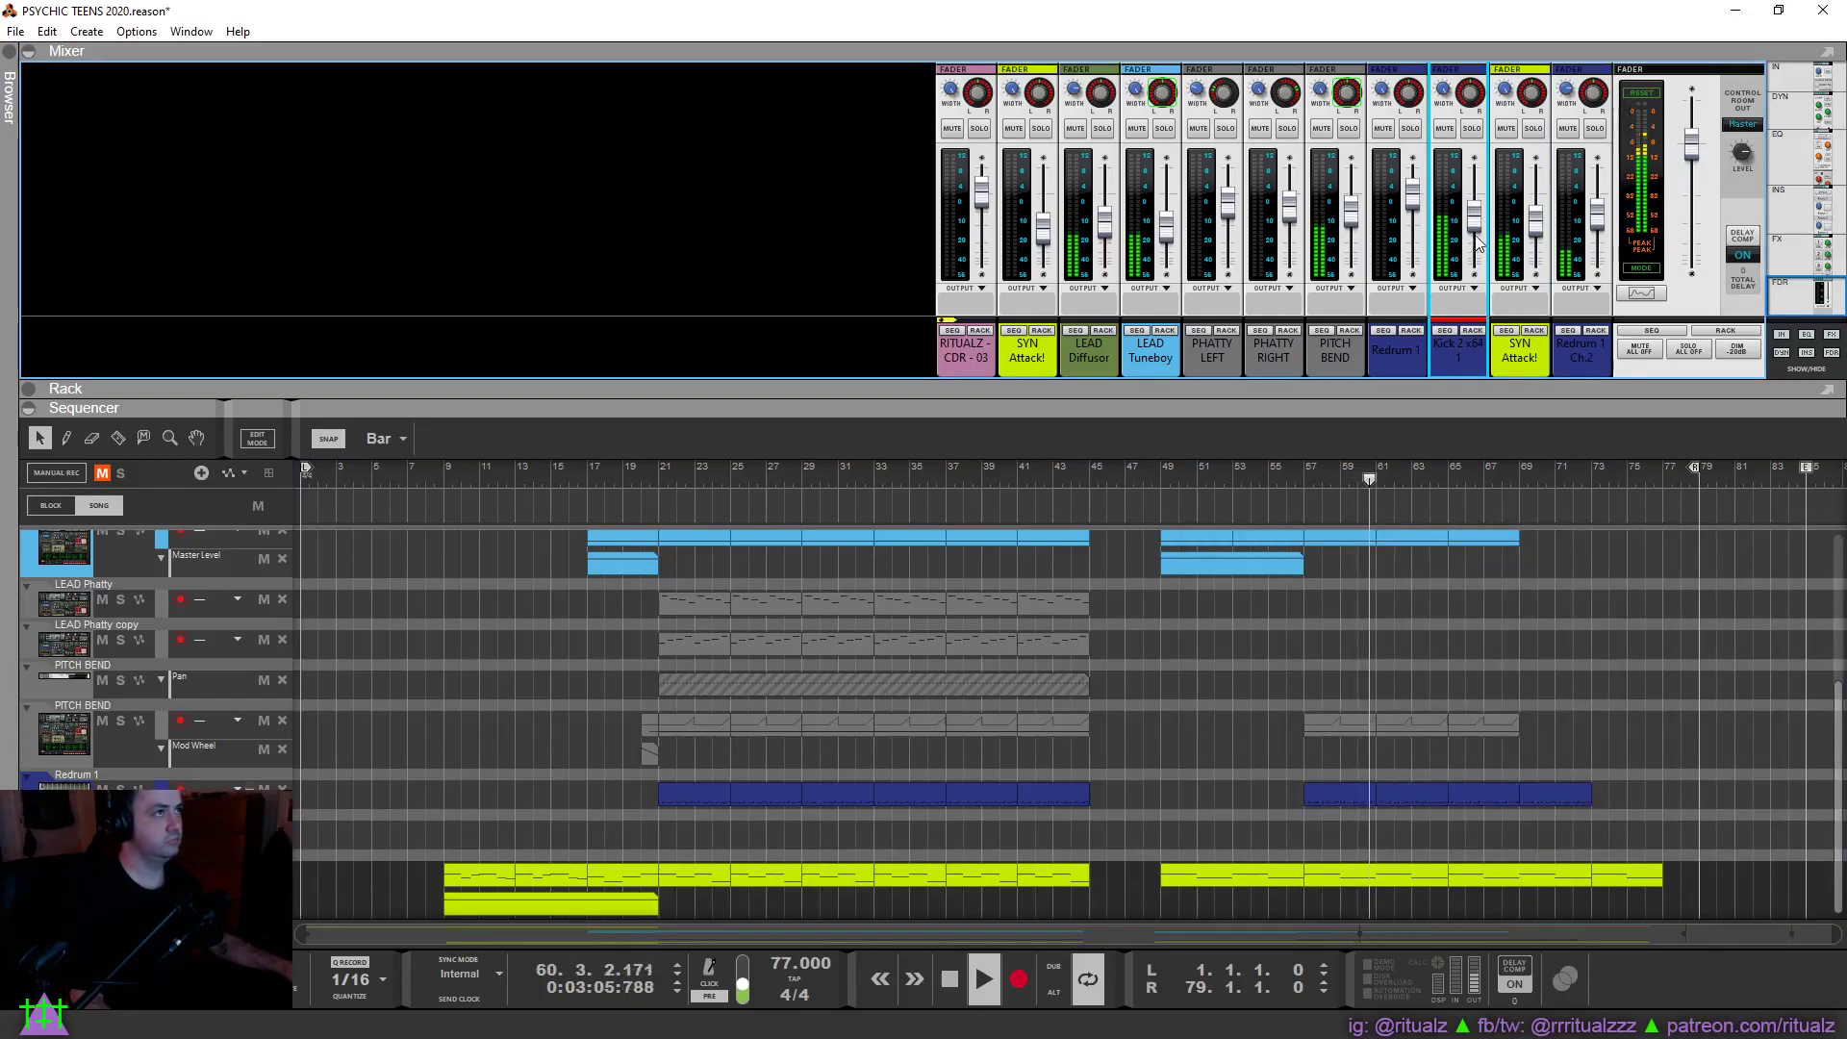
{"action": "scroll", "coordinate": [1479, 246], "scroll_direction": "up", "scroll_amount": 2}
{"action": "scroll", "coordinate": [1478, 246], "scroll_direction": "up", "scroll_amount": 1}
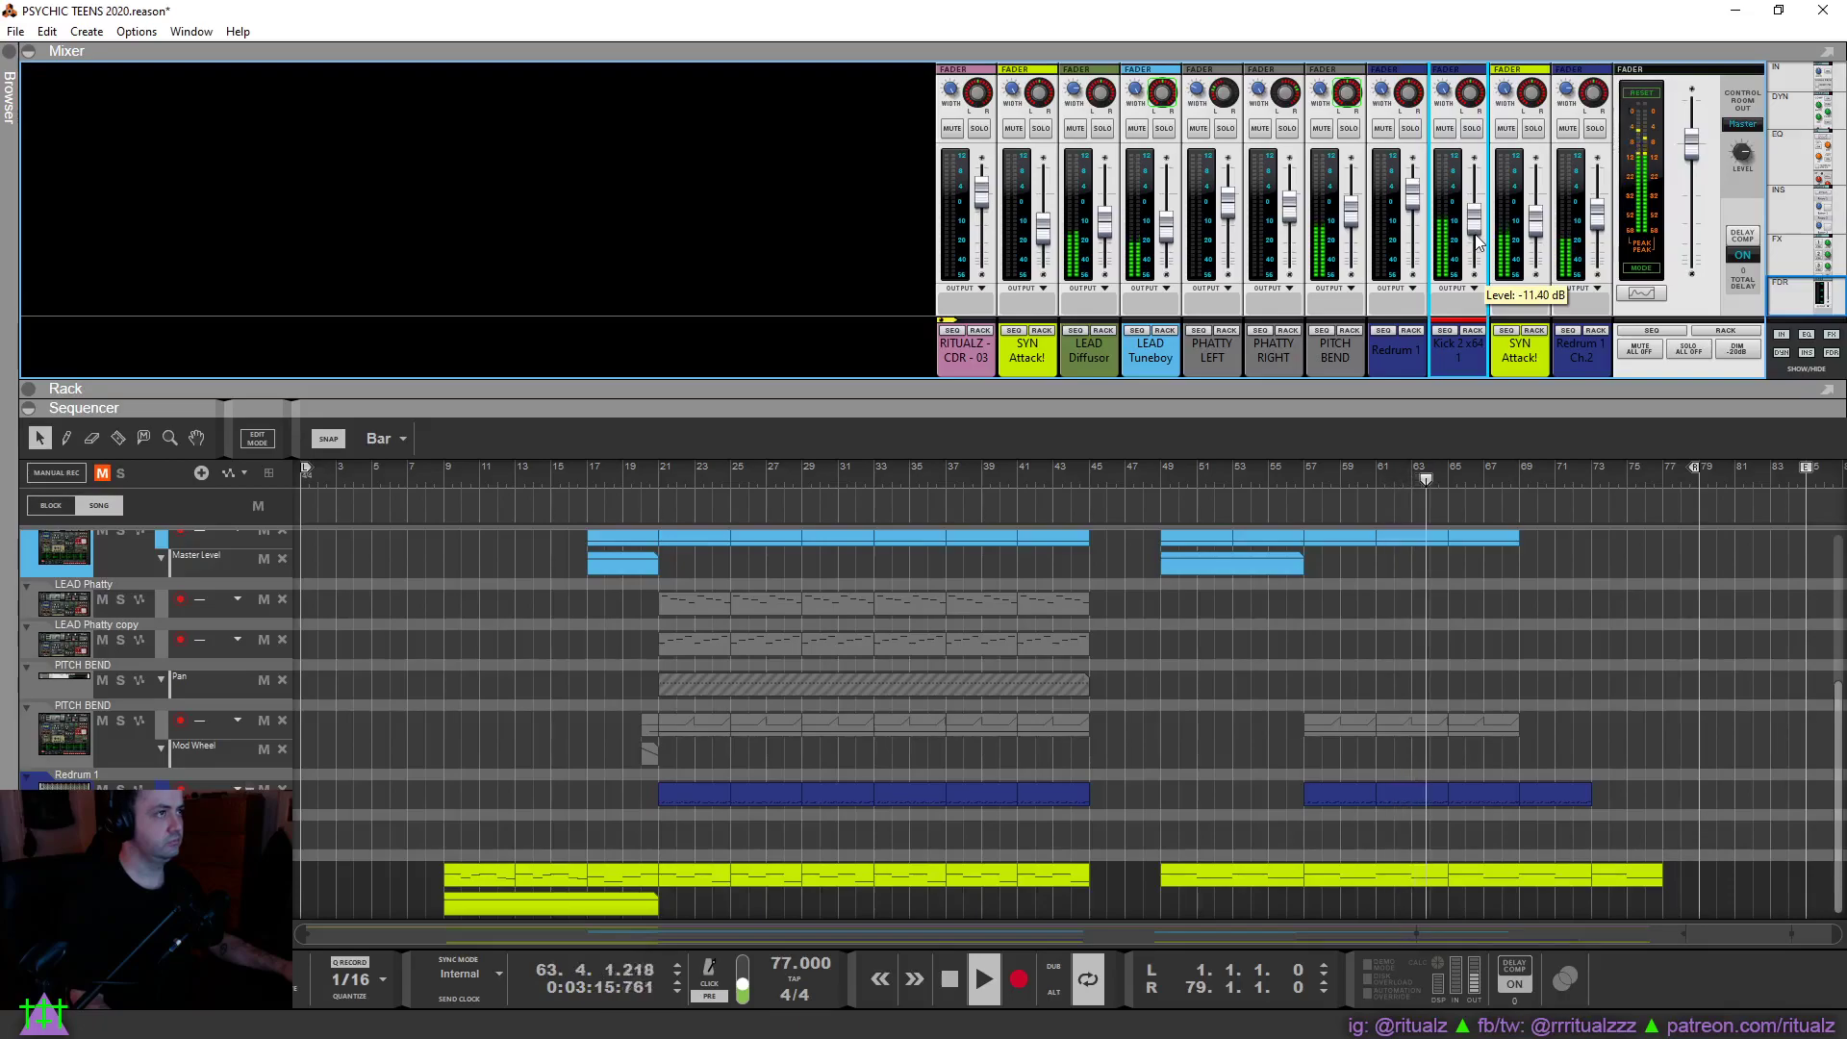
Solo the SYN Attack! channel beside Kick 2 x64 1 briefly to hear it alone, and unsolo it.
{"action": "left_click", "coordinate": [1535, 129]}
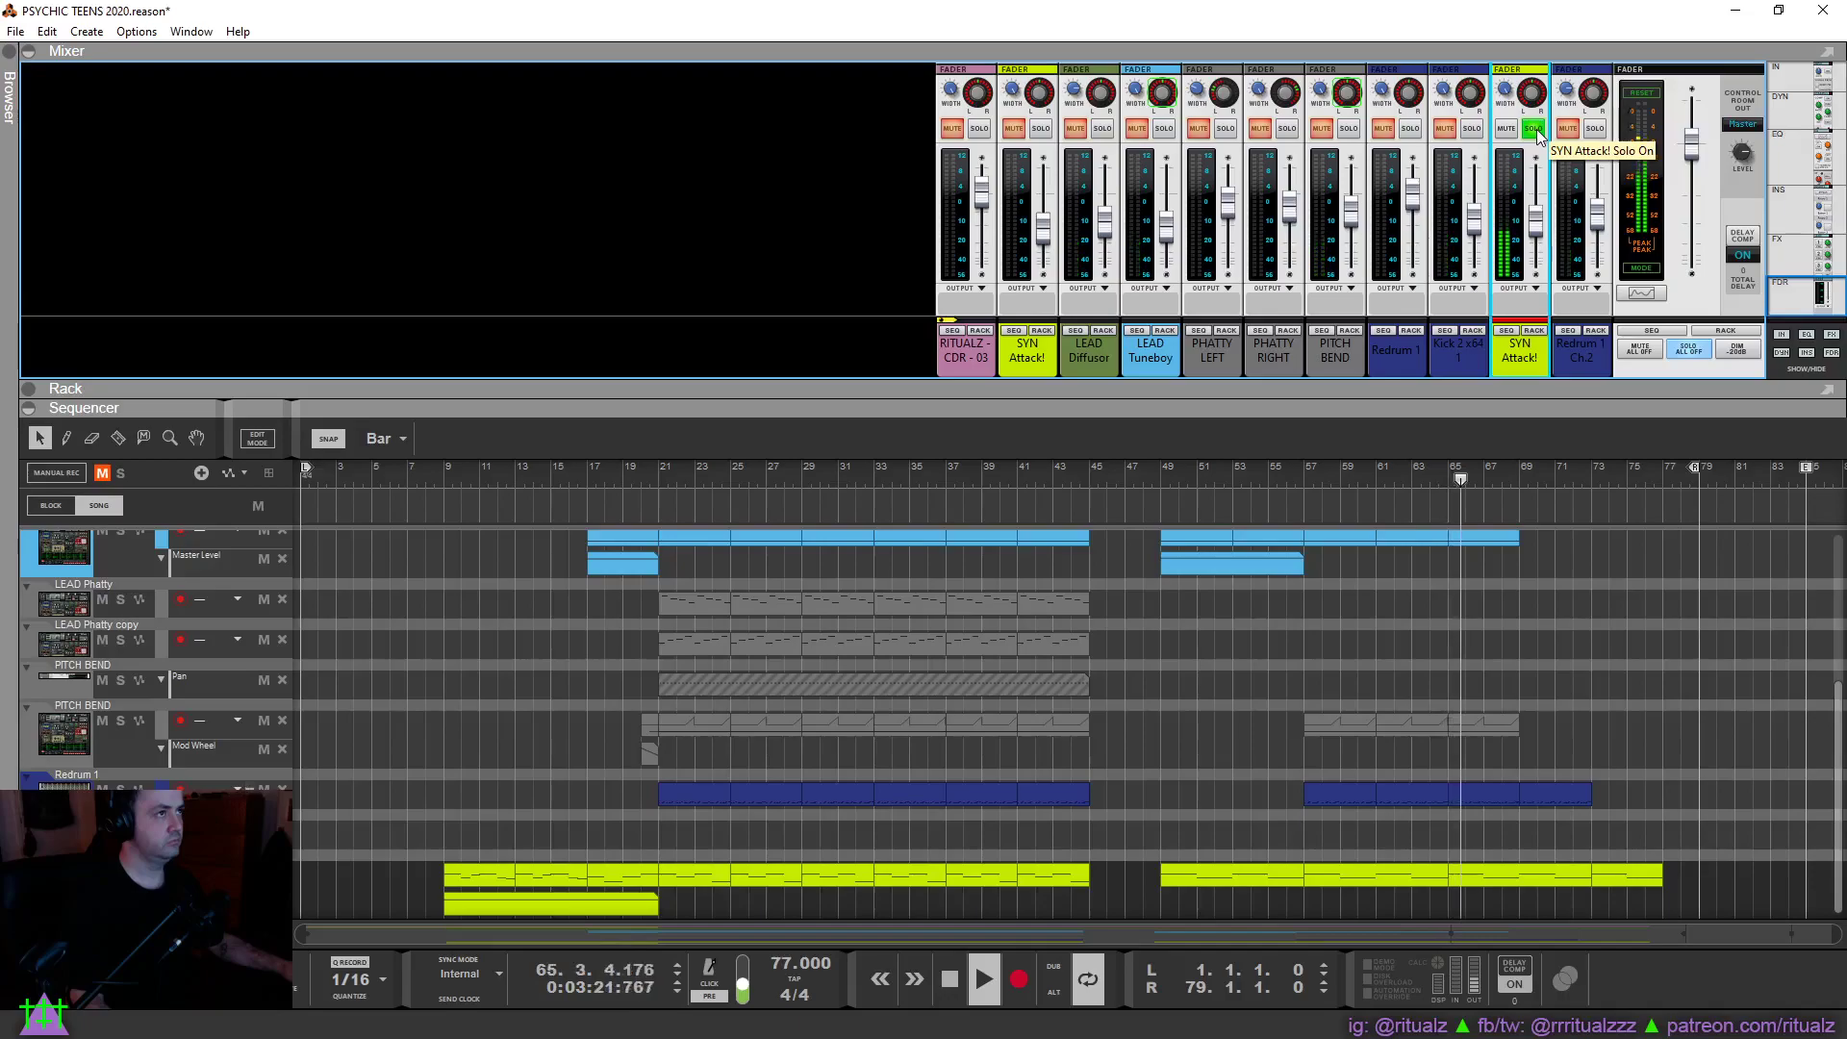
{"action": "left_click", "coordinate": [1535, 128]}
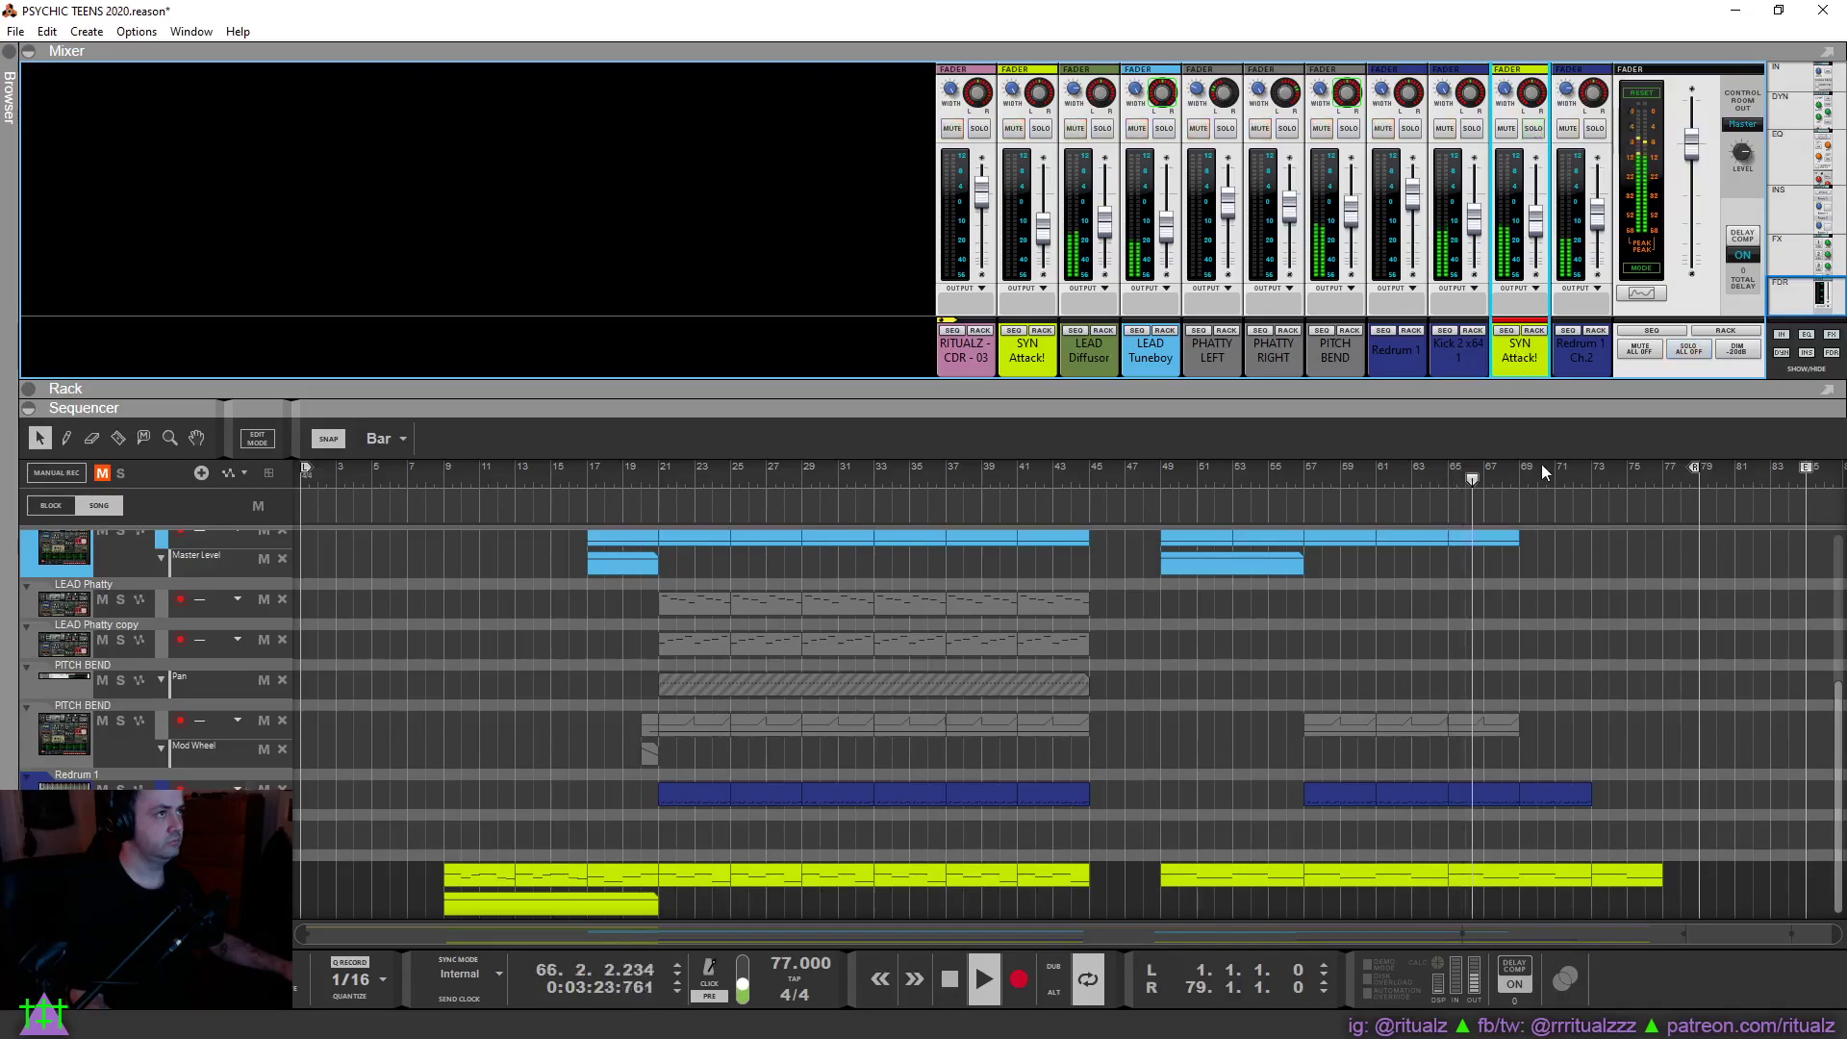
{"action": "left_click", "coordinate": [1557, 694]}
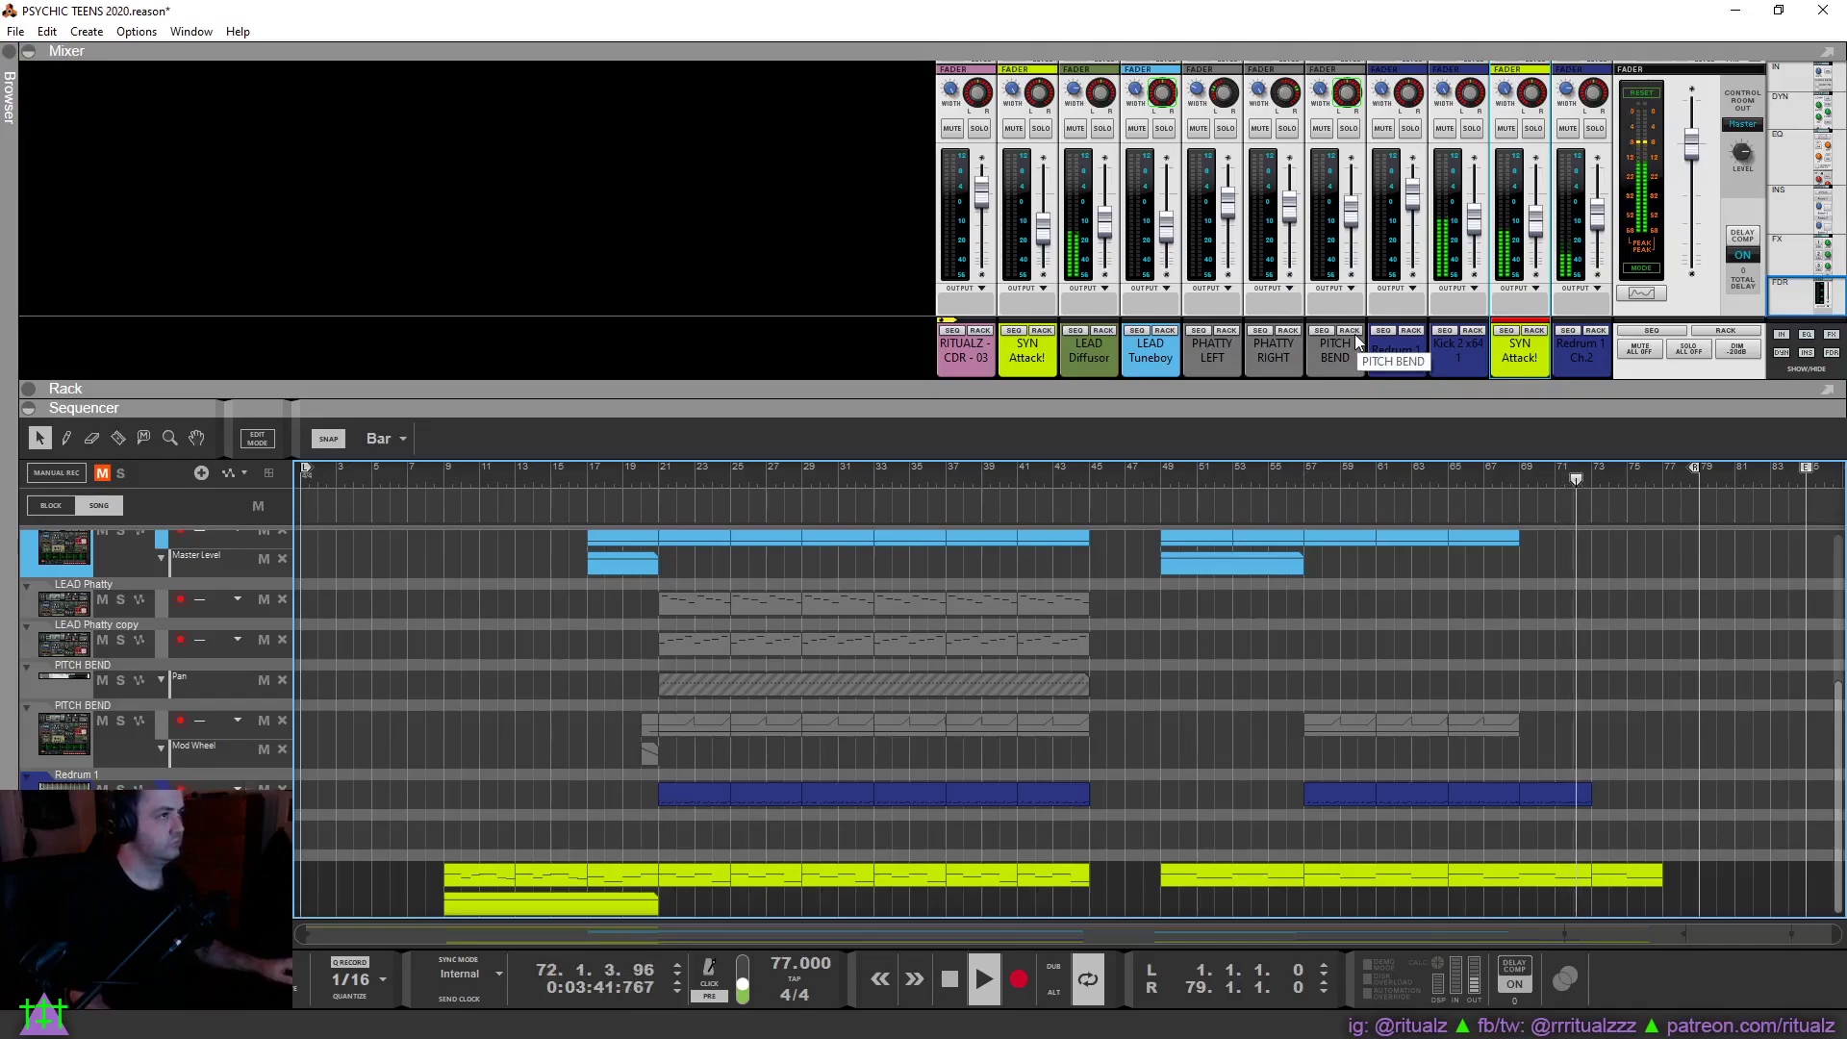
Select the PHATTY LEFT and PHATTY RIGHT mixer channels together and route them to a new output bus.
{"action": "left_click", "coordinate": [1283, 481]}
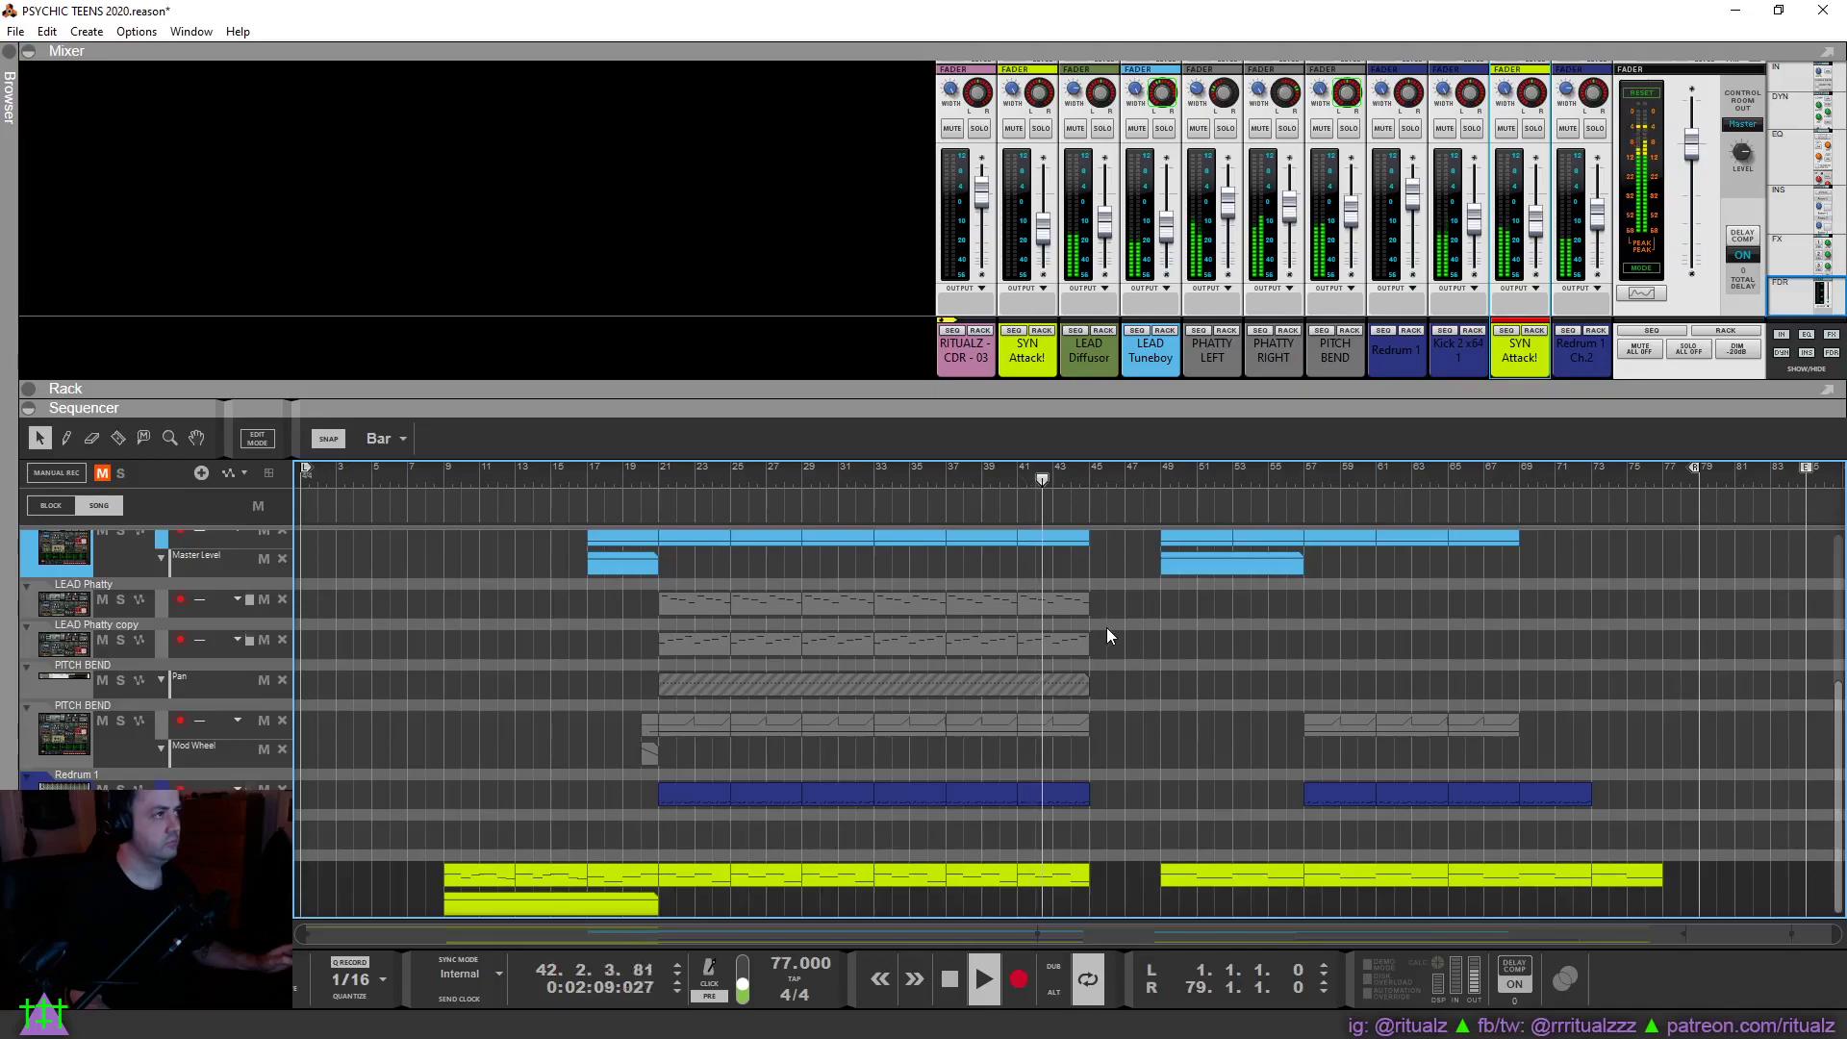
{"action": "left_click", "coordinate": [1237, 365]}
{"action": "left_click", "coordinate": [1264, 371]}
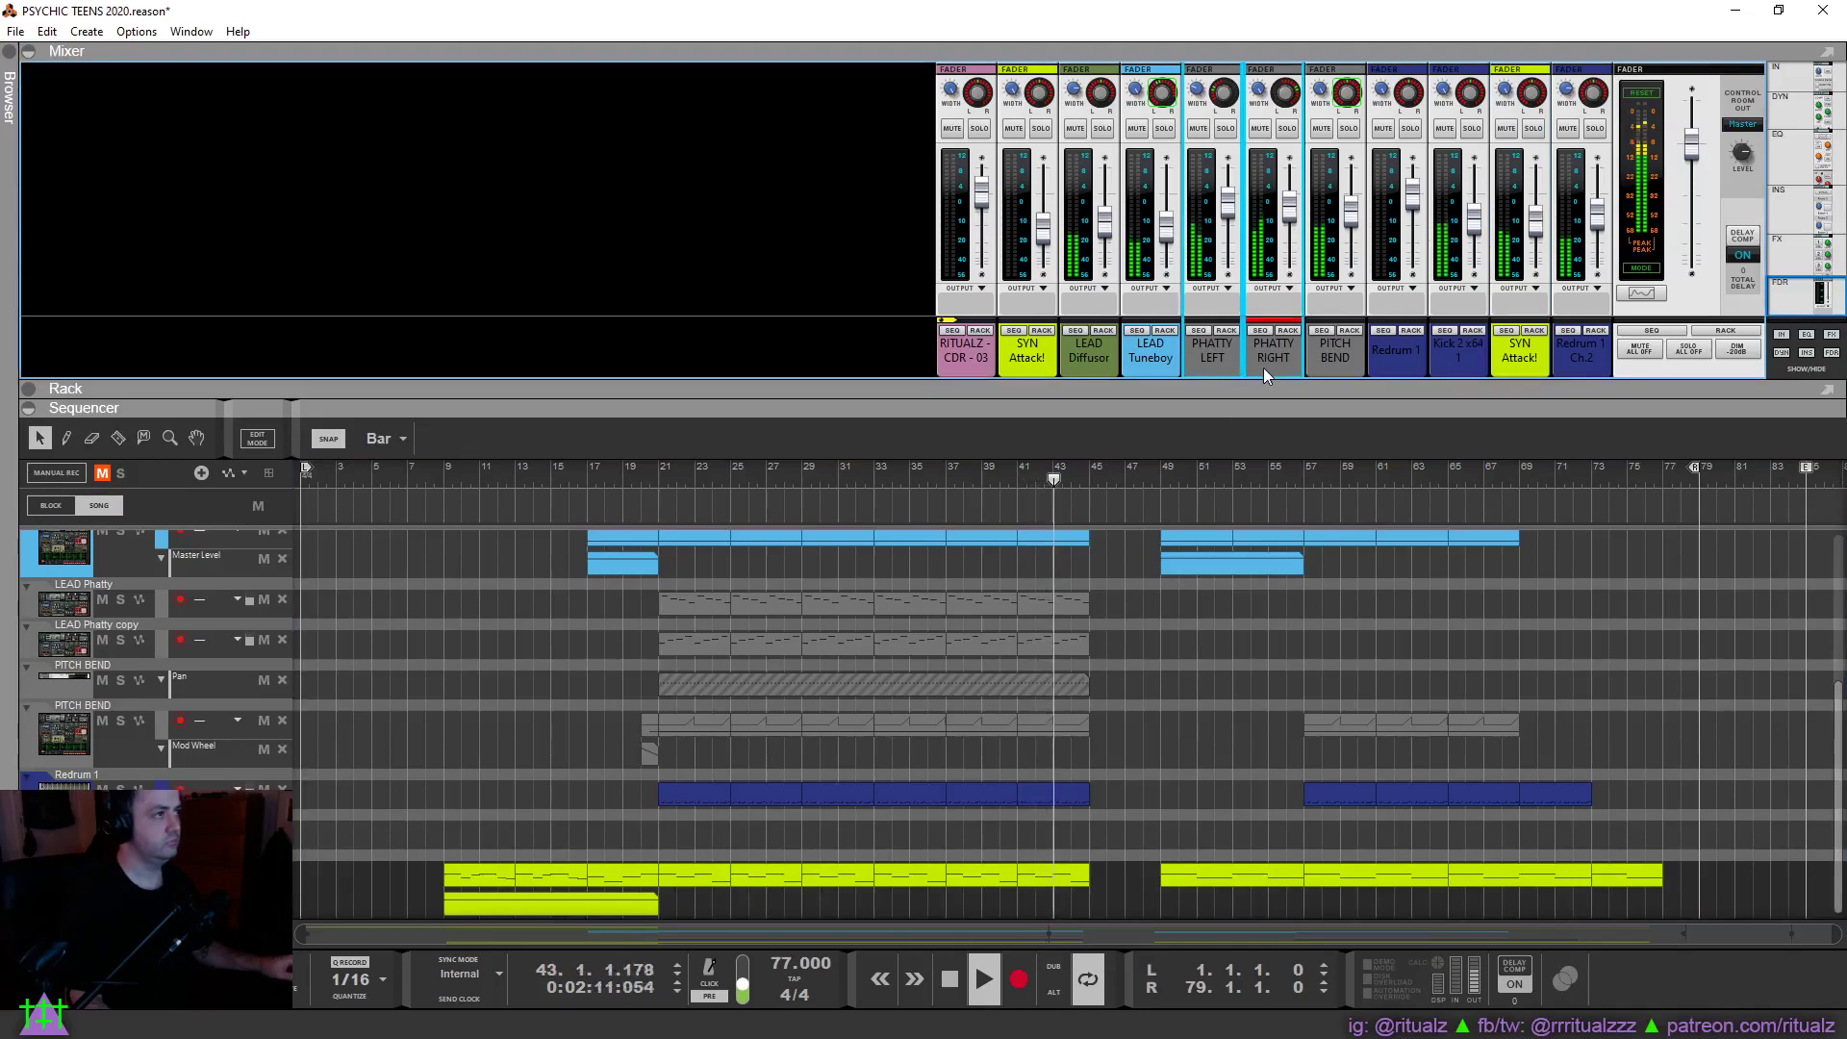
{"action": "right_click", "coordinate": [1264, 375]}
{"action": "mouse_move", "coordinate": [1443, 697]}
{"action": "left_click", "coordinate": [1564, 697]}
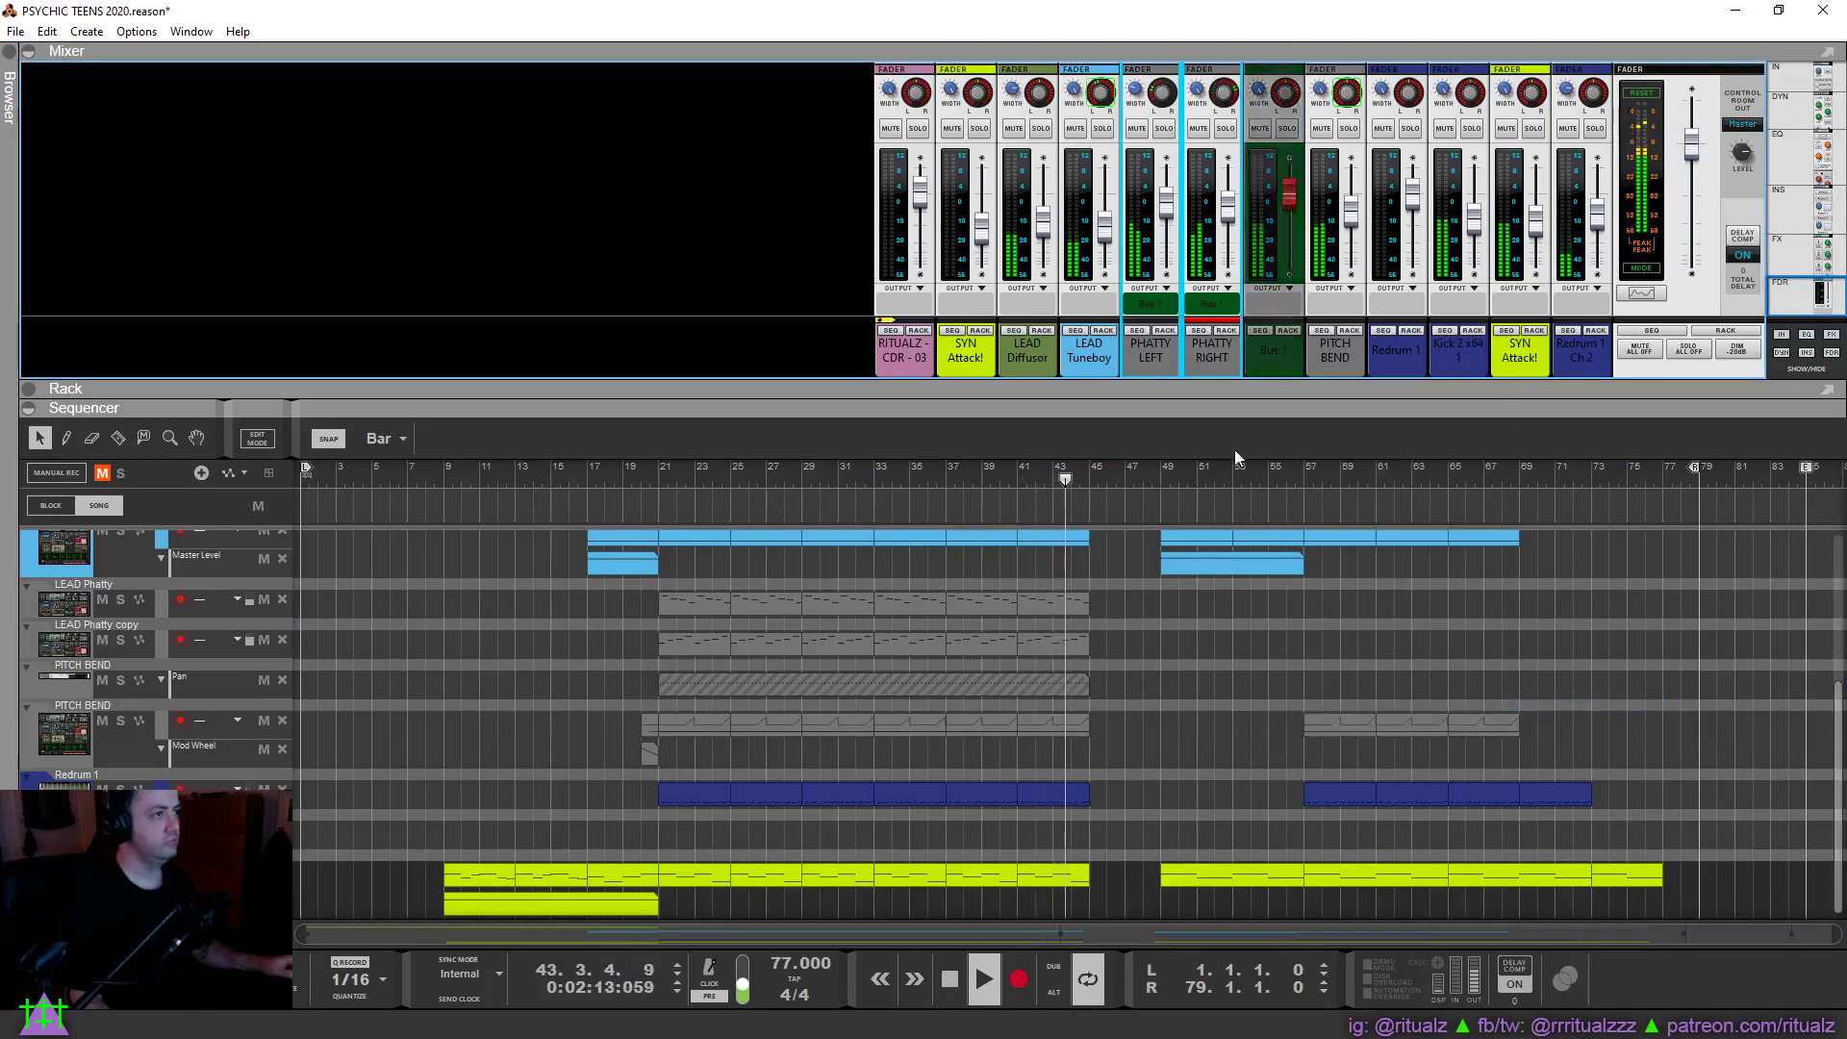
Rename the new bus channel as PHATTIES and set its channel color to Red.
{"action": "double_click", "coordinate": [1268, 344]}
{"action": "type", "text": "PHATTIES"}
{"action": "key", "text": "Return"}
{"action": "right_click", "coordinate": [1268, 345]}
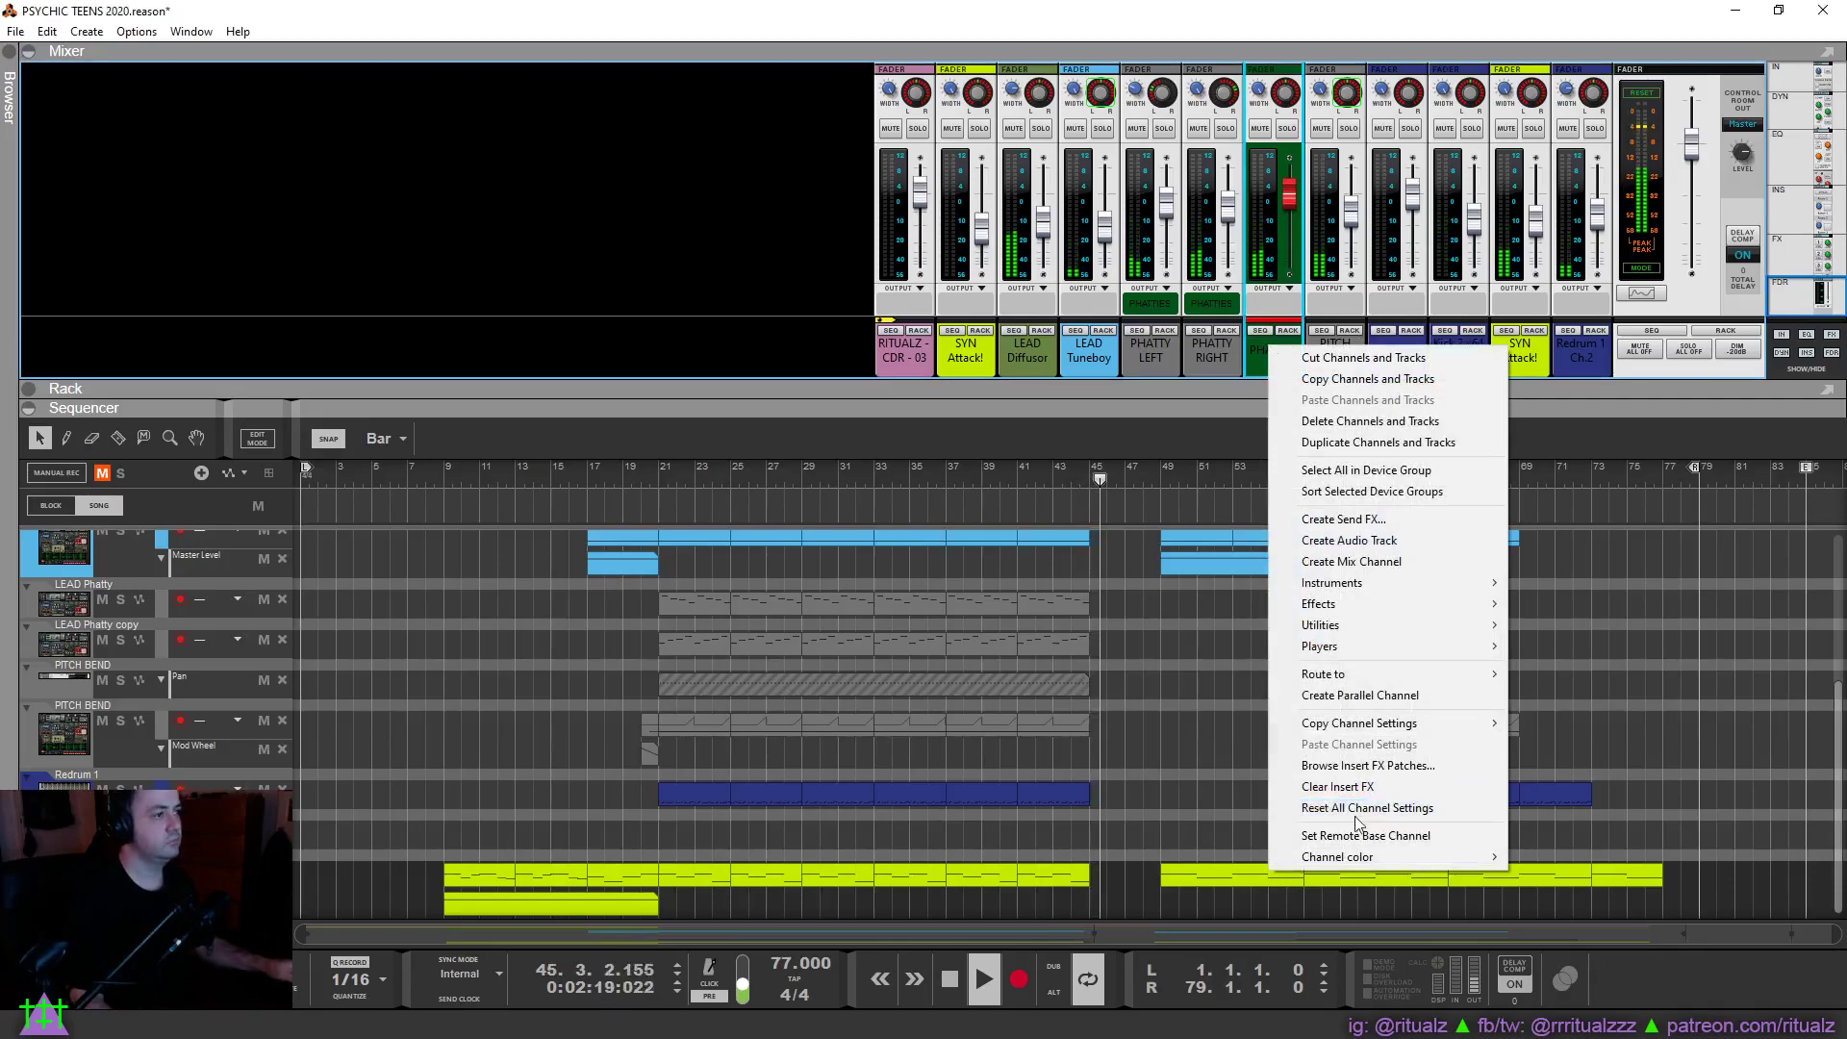
{"action": "mouse_move", "coordinate": [1485, 864]}
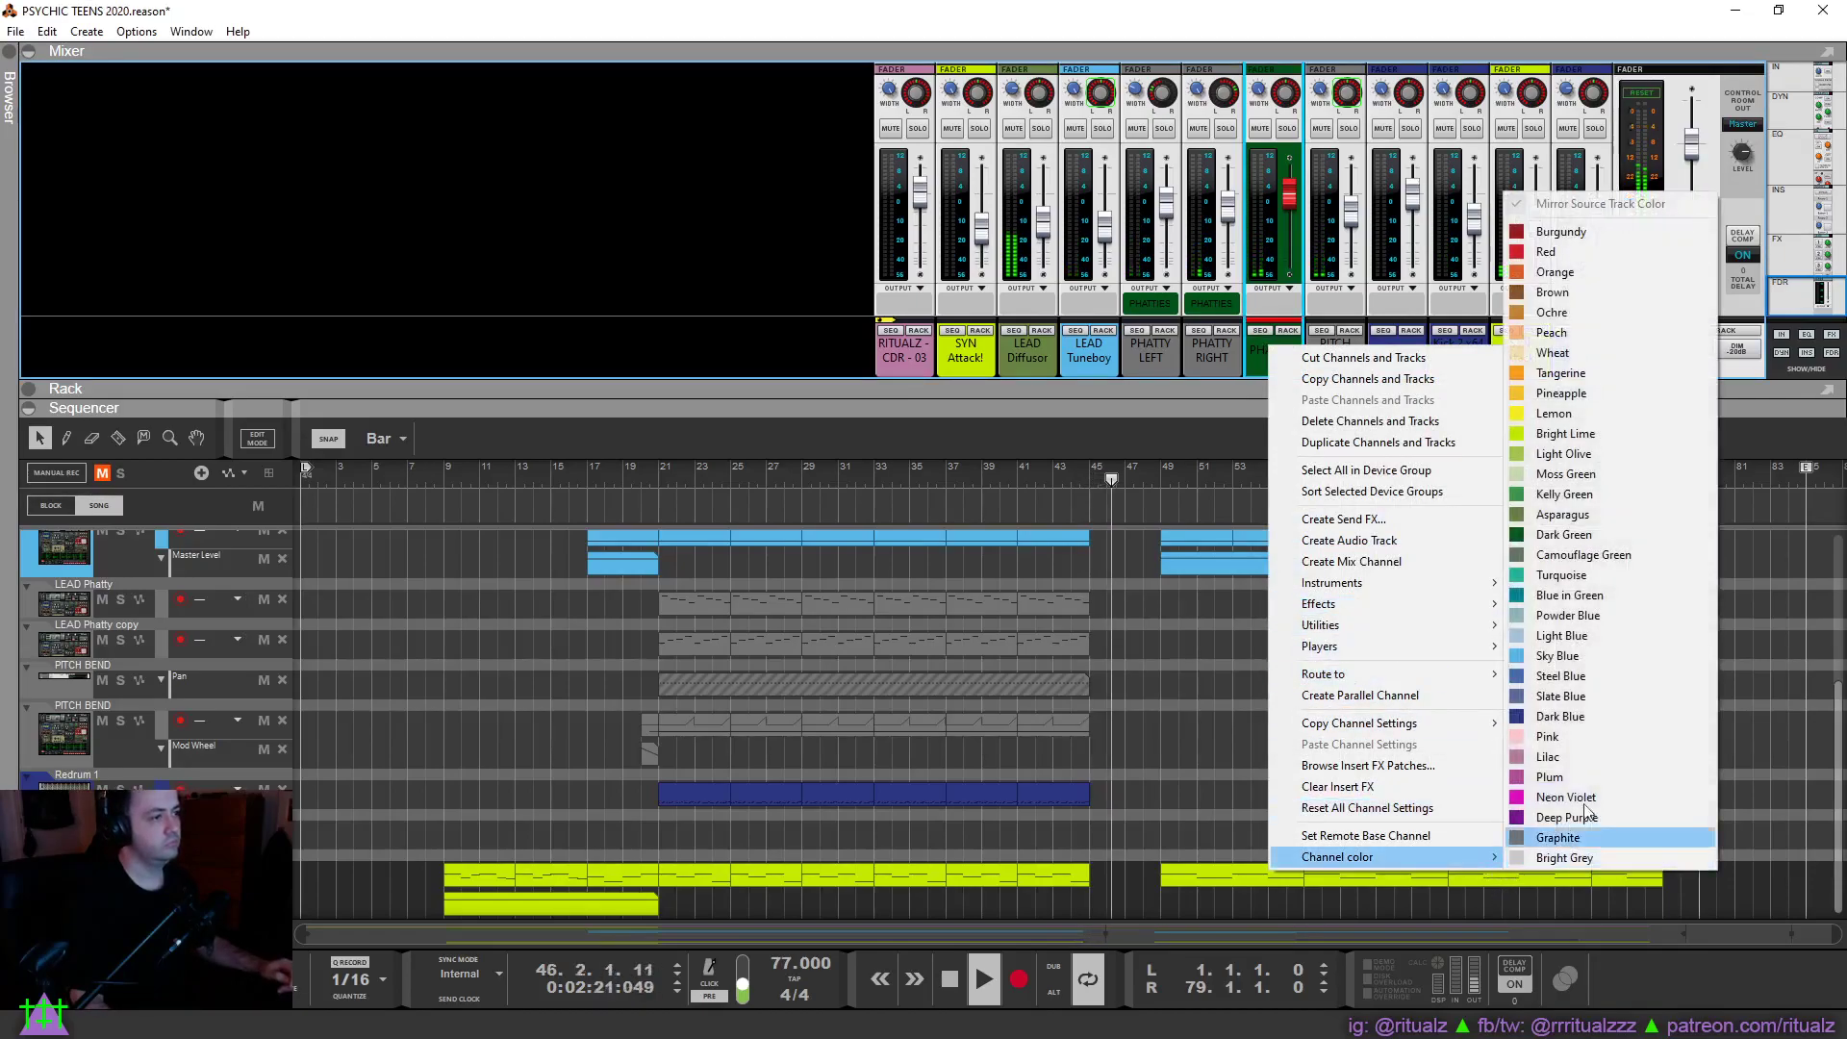
{"action": "left_click", "coordinate": [1638, 252]}
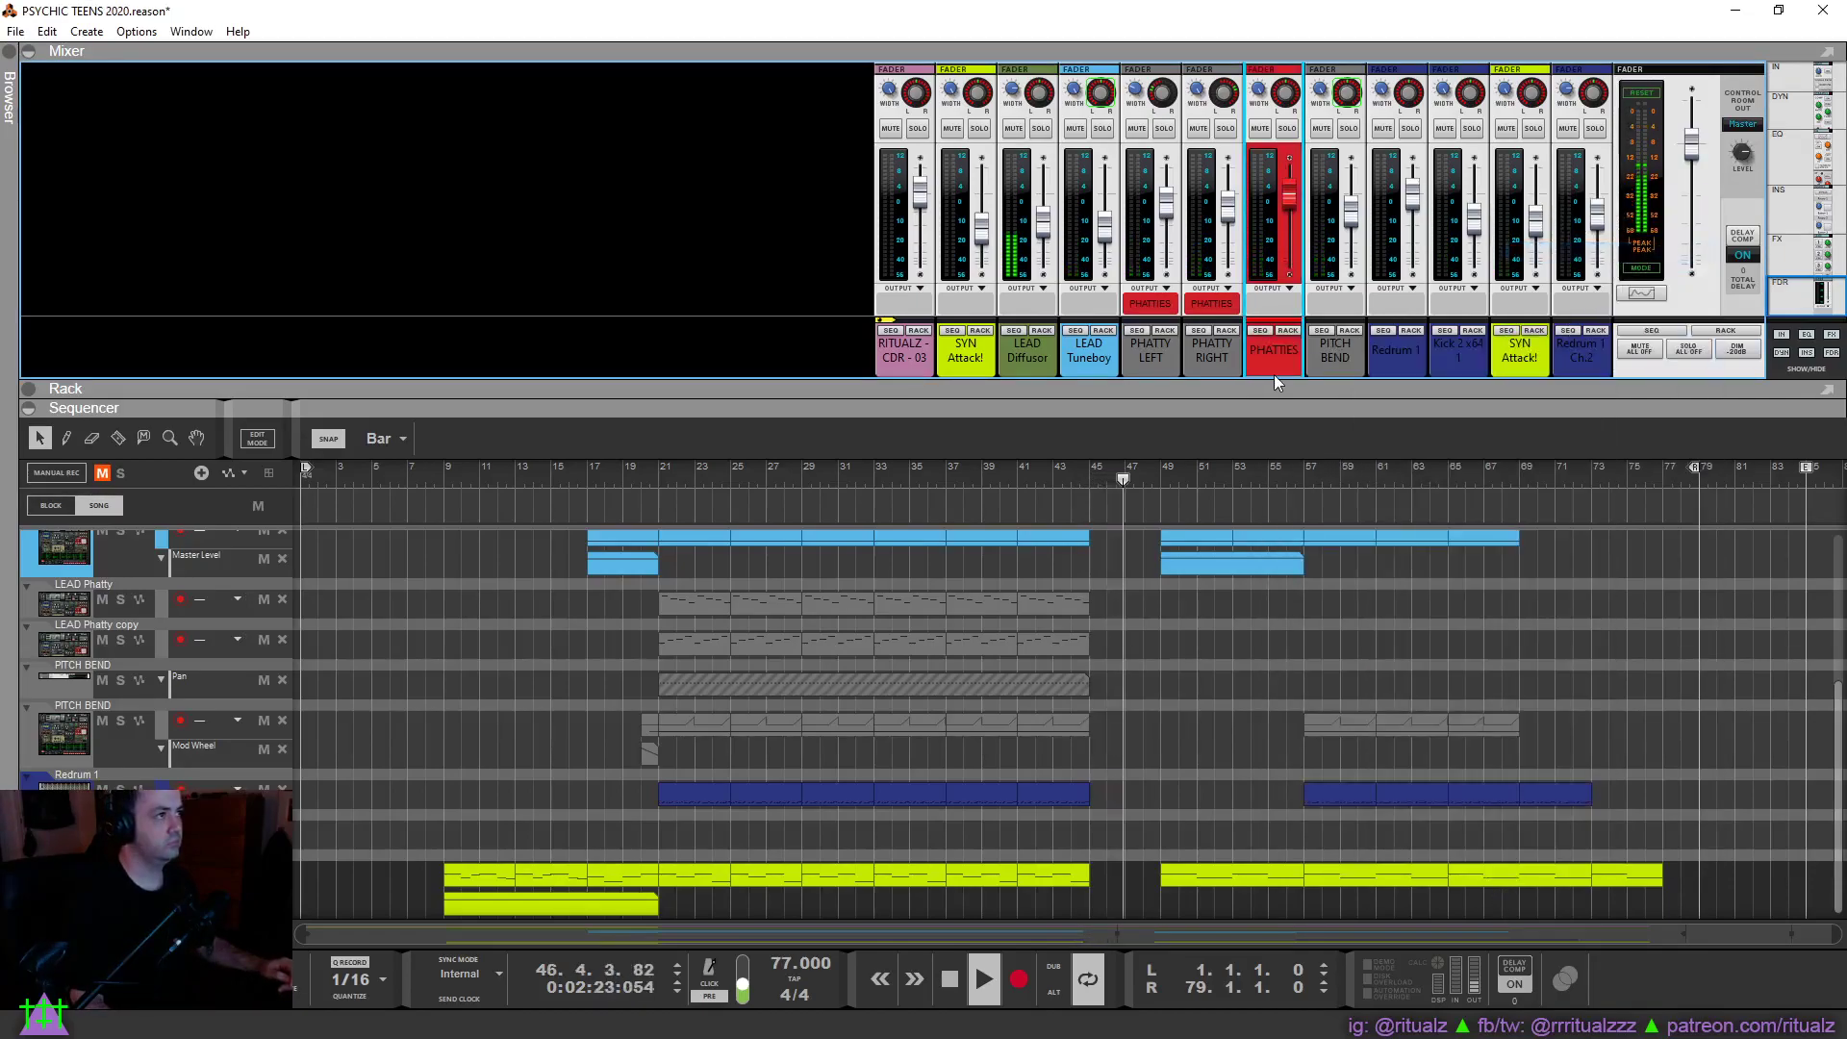
Replay from bar 37 and lower the PHATTIES bus level to -1.84 dB.
{"action": "left_click", "coordinate": [950, 475]}
{"action": "left_click", "coordinate": [1295, 206]}
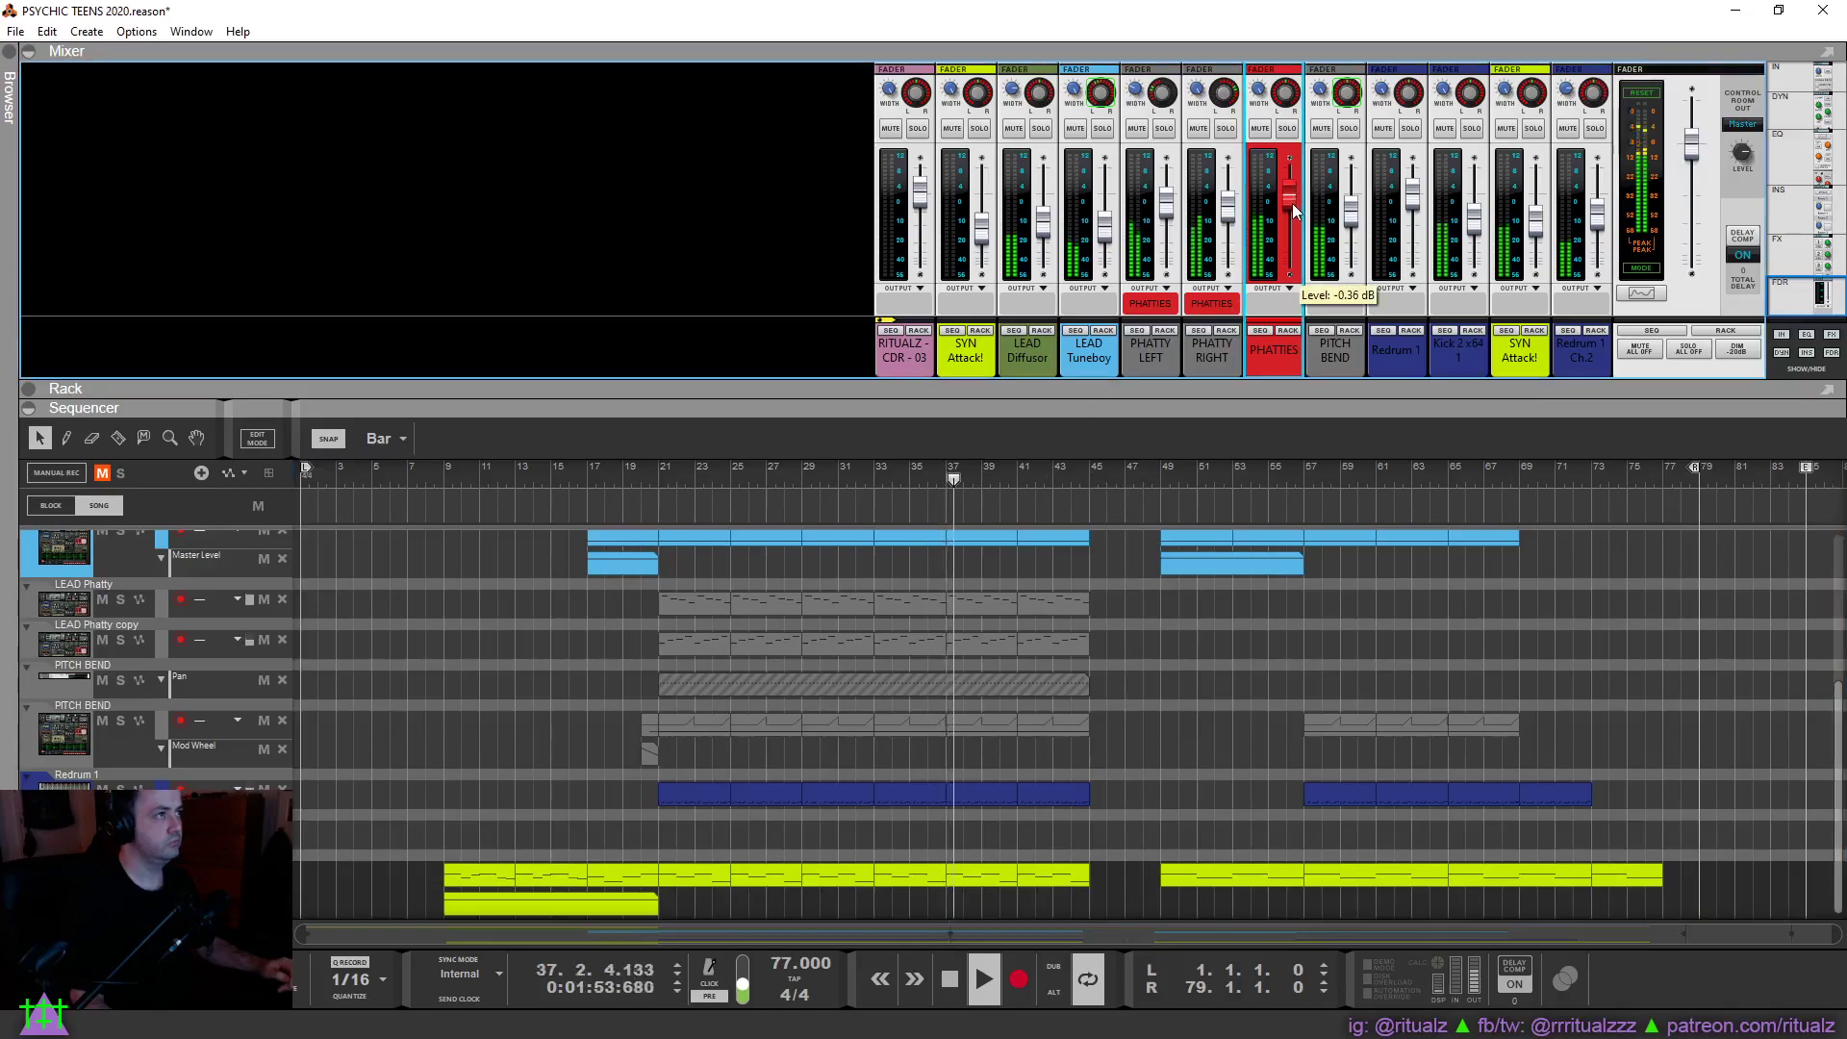
{"action": "scroll", "coordinate": [1295, 214], "scroll_direction": "down", "scroll_amount": 2}
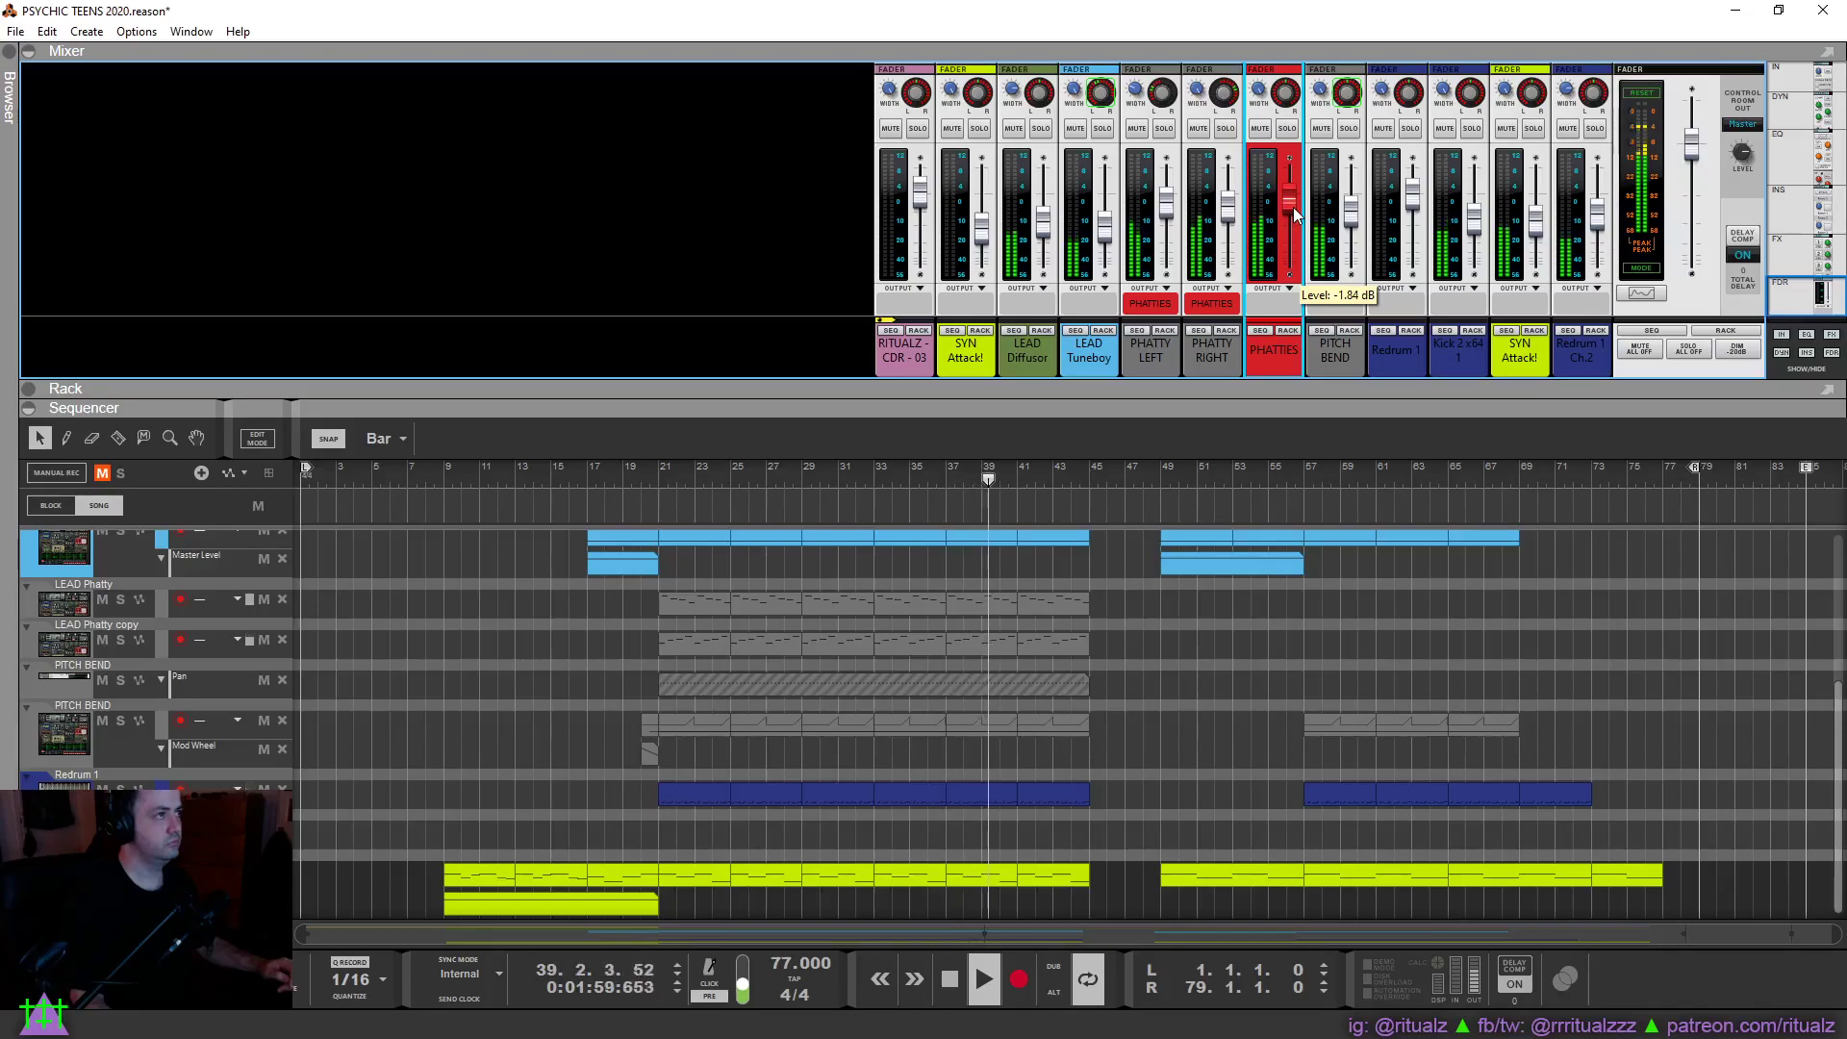
Enable EQ with E Mode on PHATTIES, dip slightly around 200 Hz, cut 1.90 dB at 2.64 kHz, and replay from bar 33.
{"action": "key", "text": "F2"}
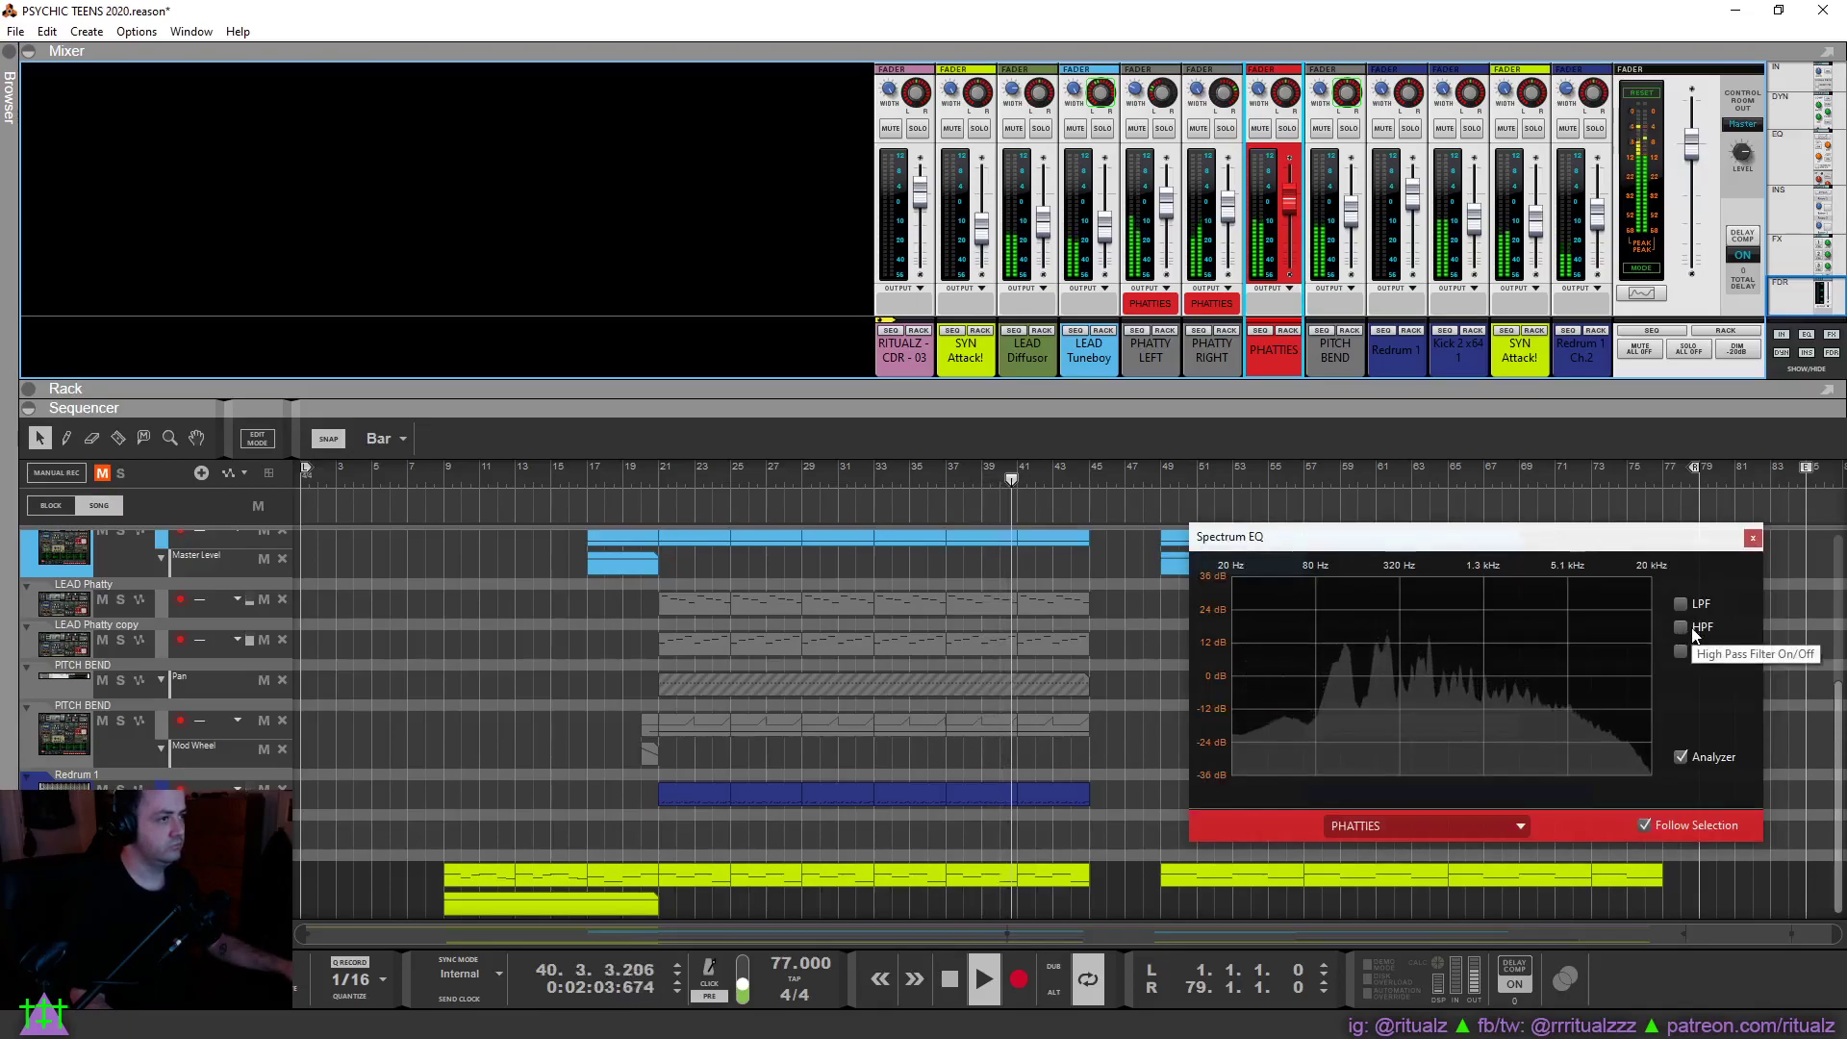
{"action": "left_click", "coordinate": [1681, 653]}
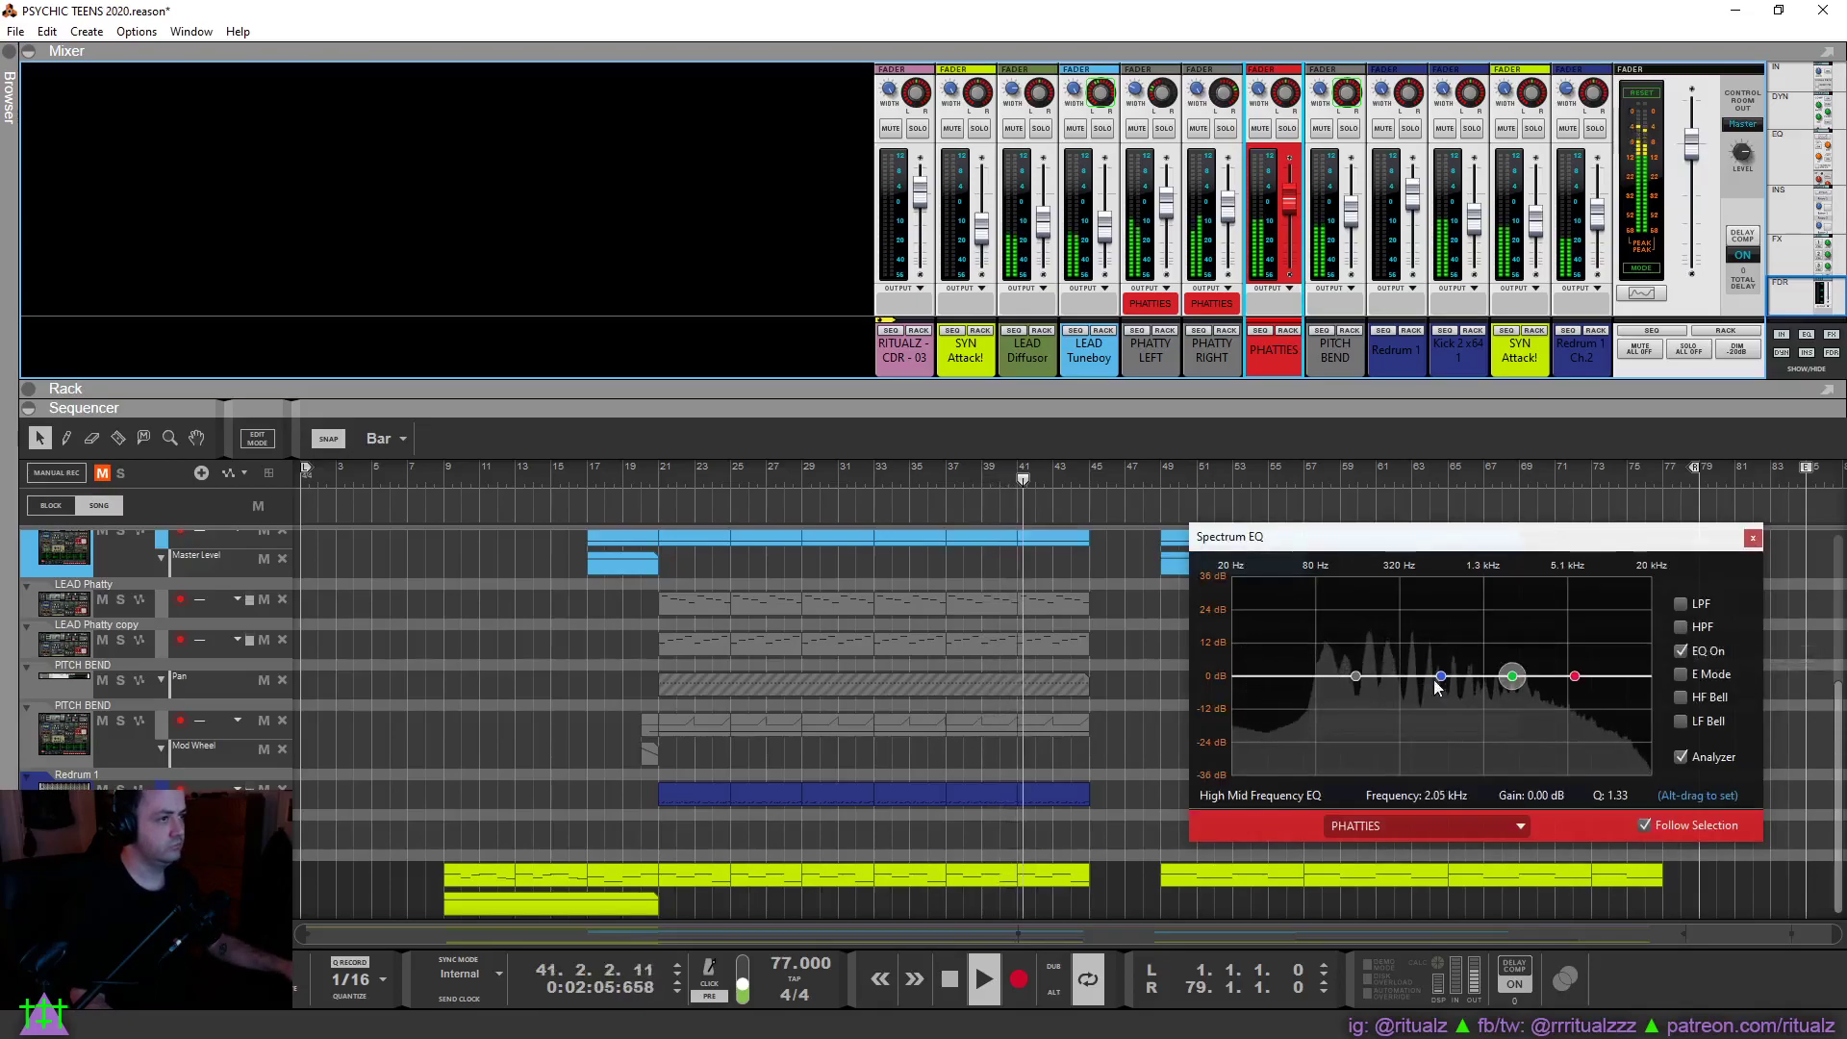
{"action": "left_click_drag", "start_coordinate": [1441, 676], "coordinate": [1370, 687]}
{"action": "left_click_drag", "start_coordinate": [1512, 677], "coordinate": [1530, 689]}
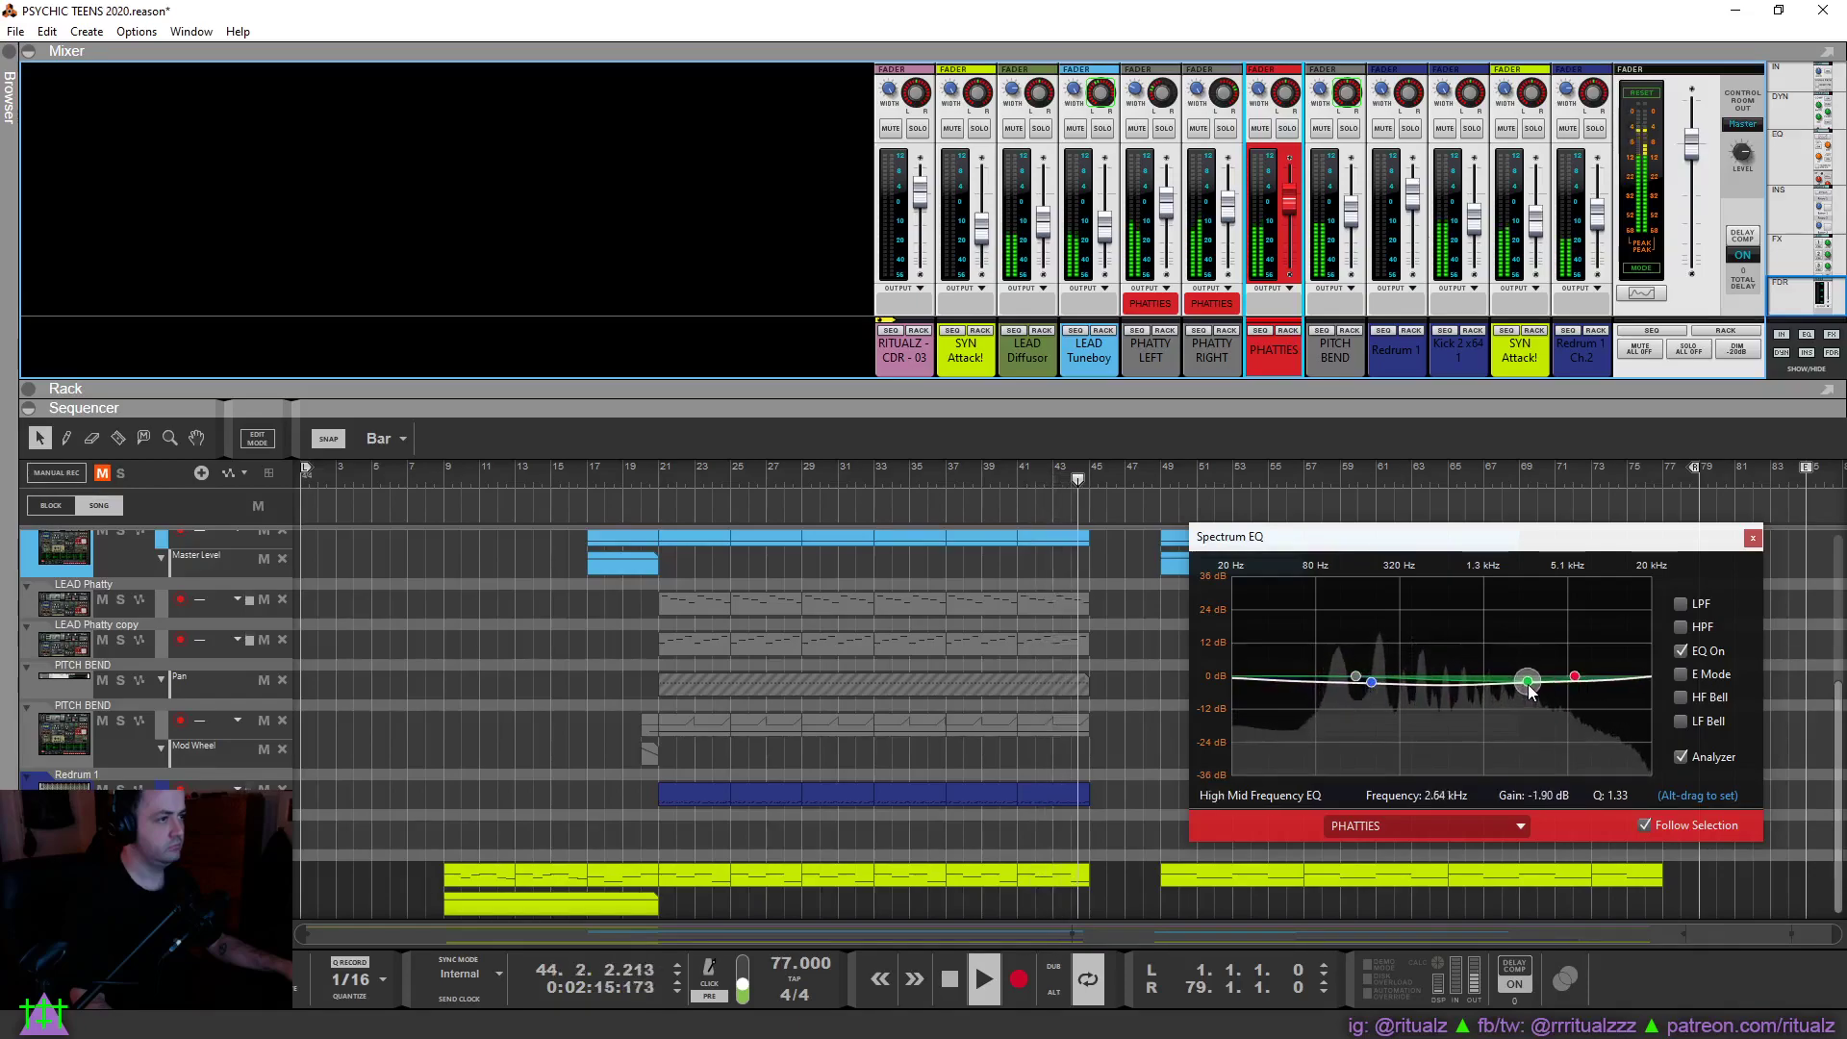
{"action": "left_click", "coordinate": [1681, 675]}
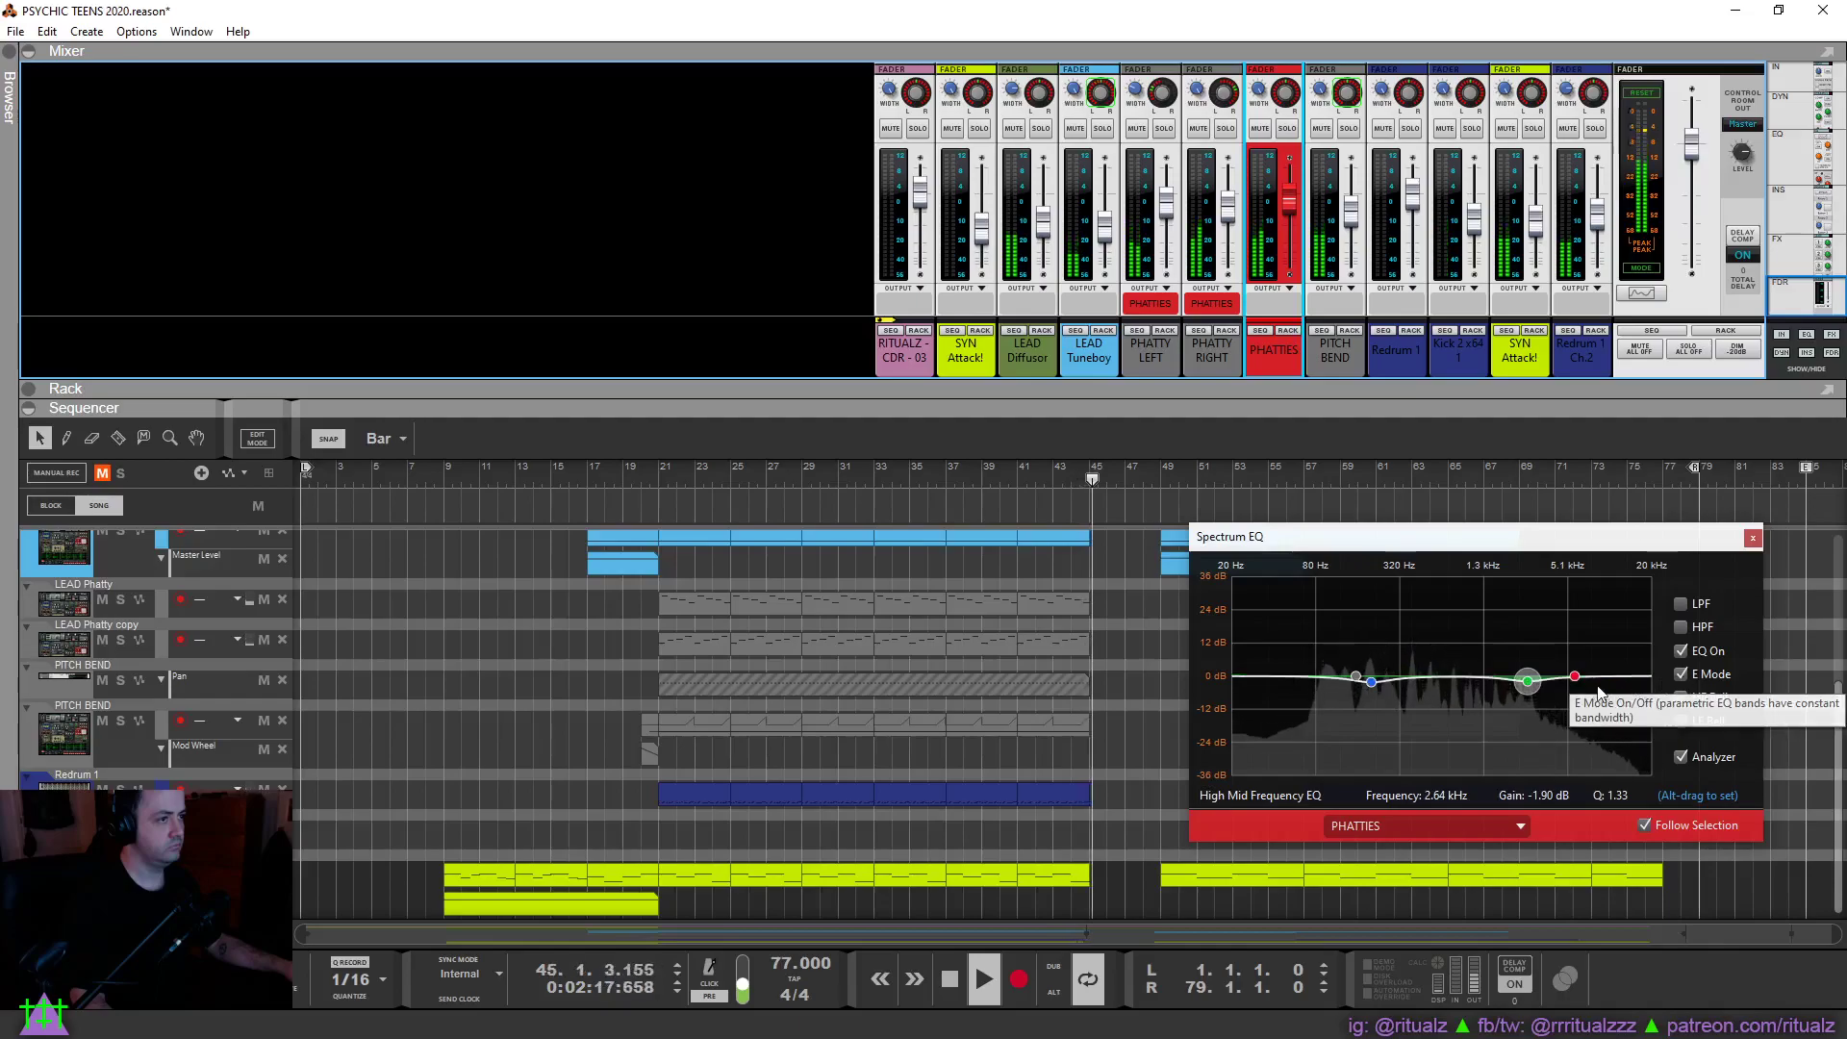
{"action": "left_click", "coordinate": [877, 471]}
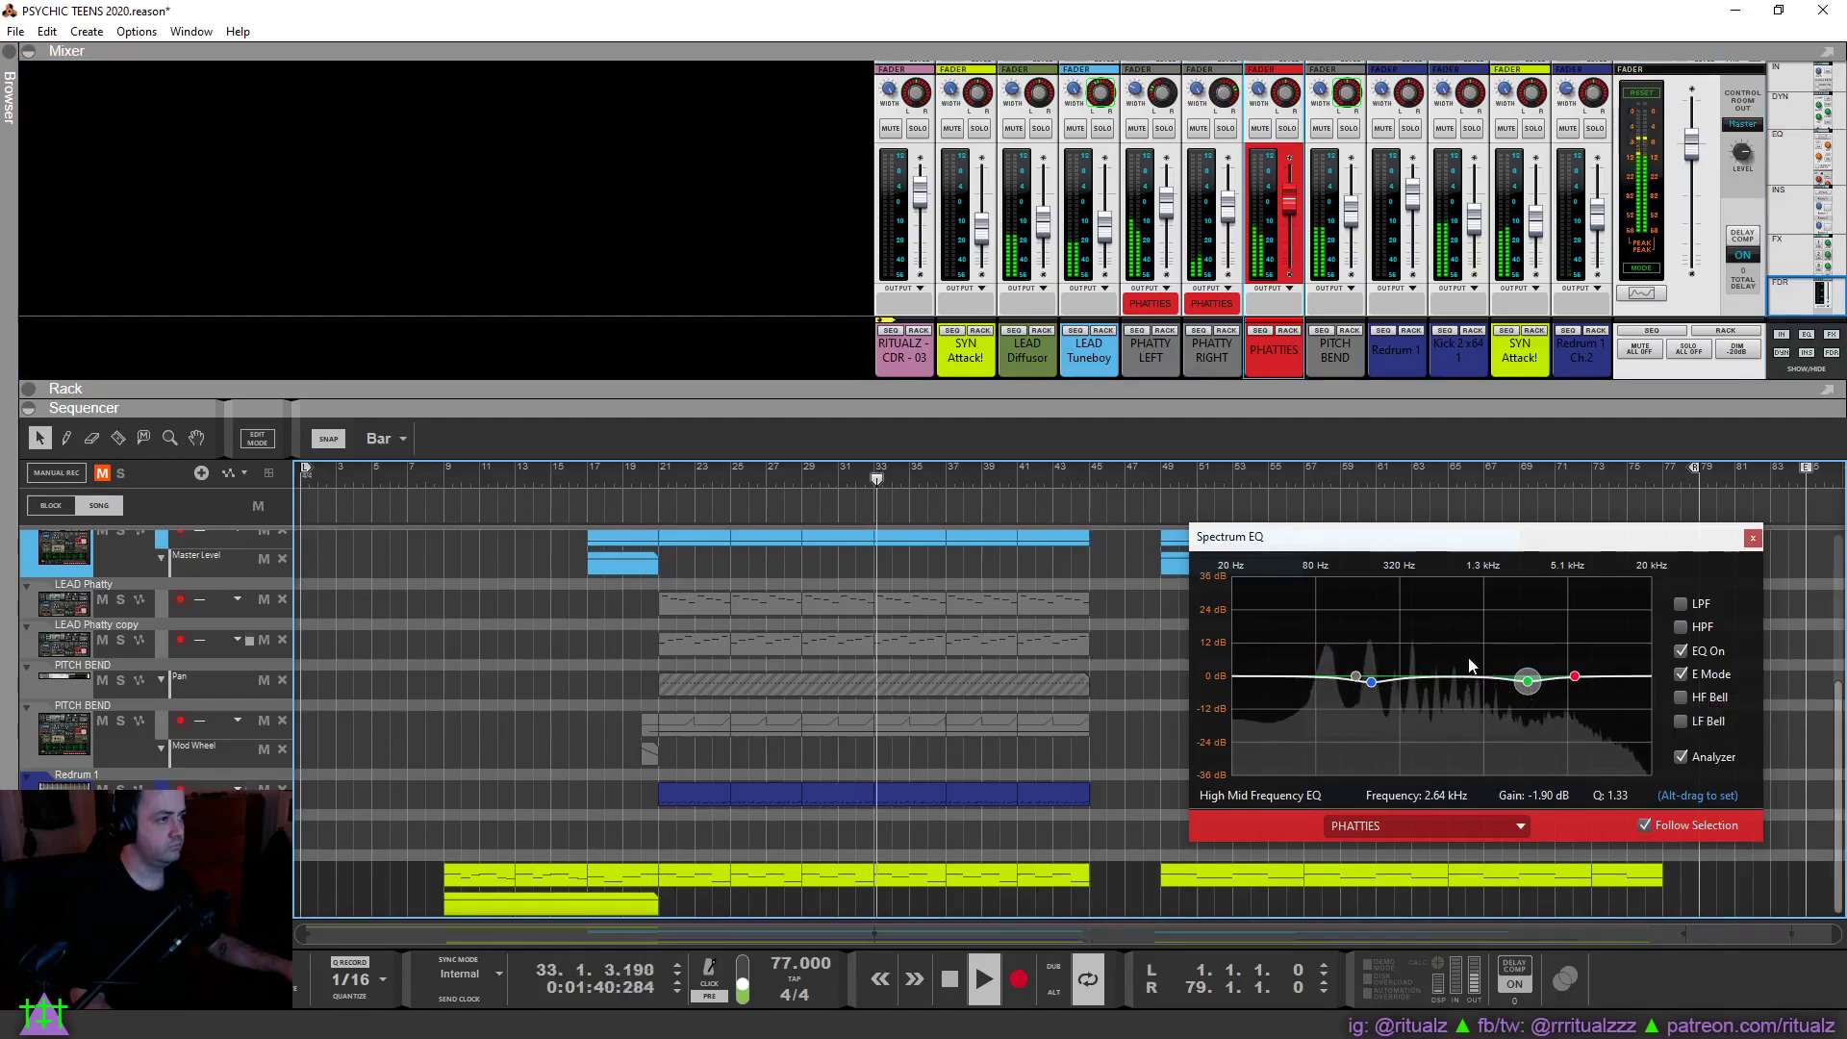
Move the PHATTIES high-mid cut to 765.2 Hz at -2.54 dB, and set PHATTY RIGHT's high-mid boost to 3.81 dB at 2.56 kHz.
{"action": "left_click_drag", "start_coordinate": [1529, 681], "coordinate": [1452, 683]}
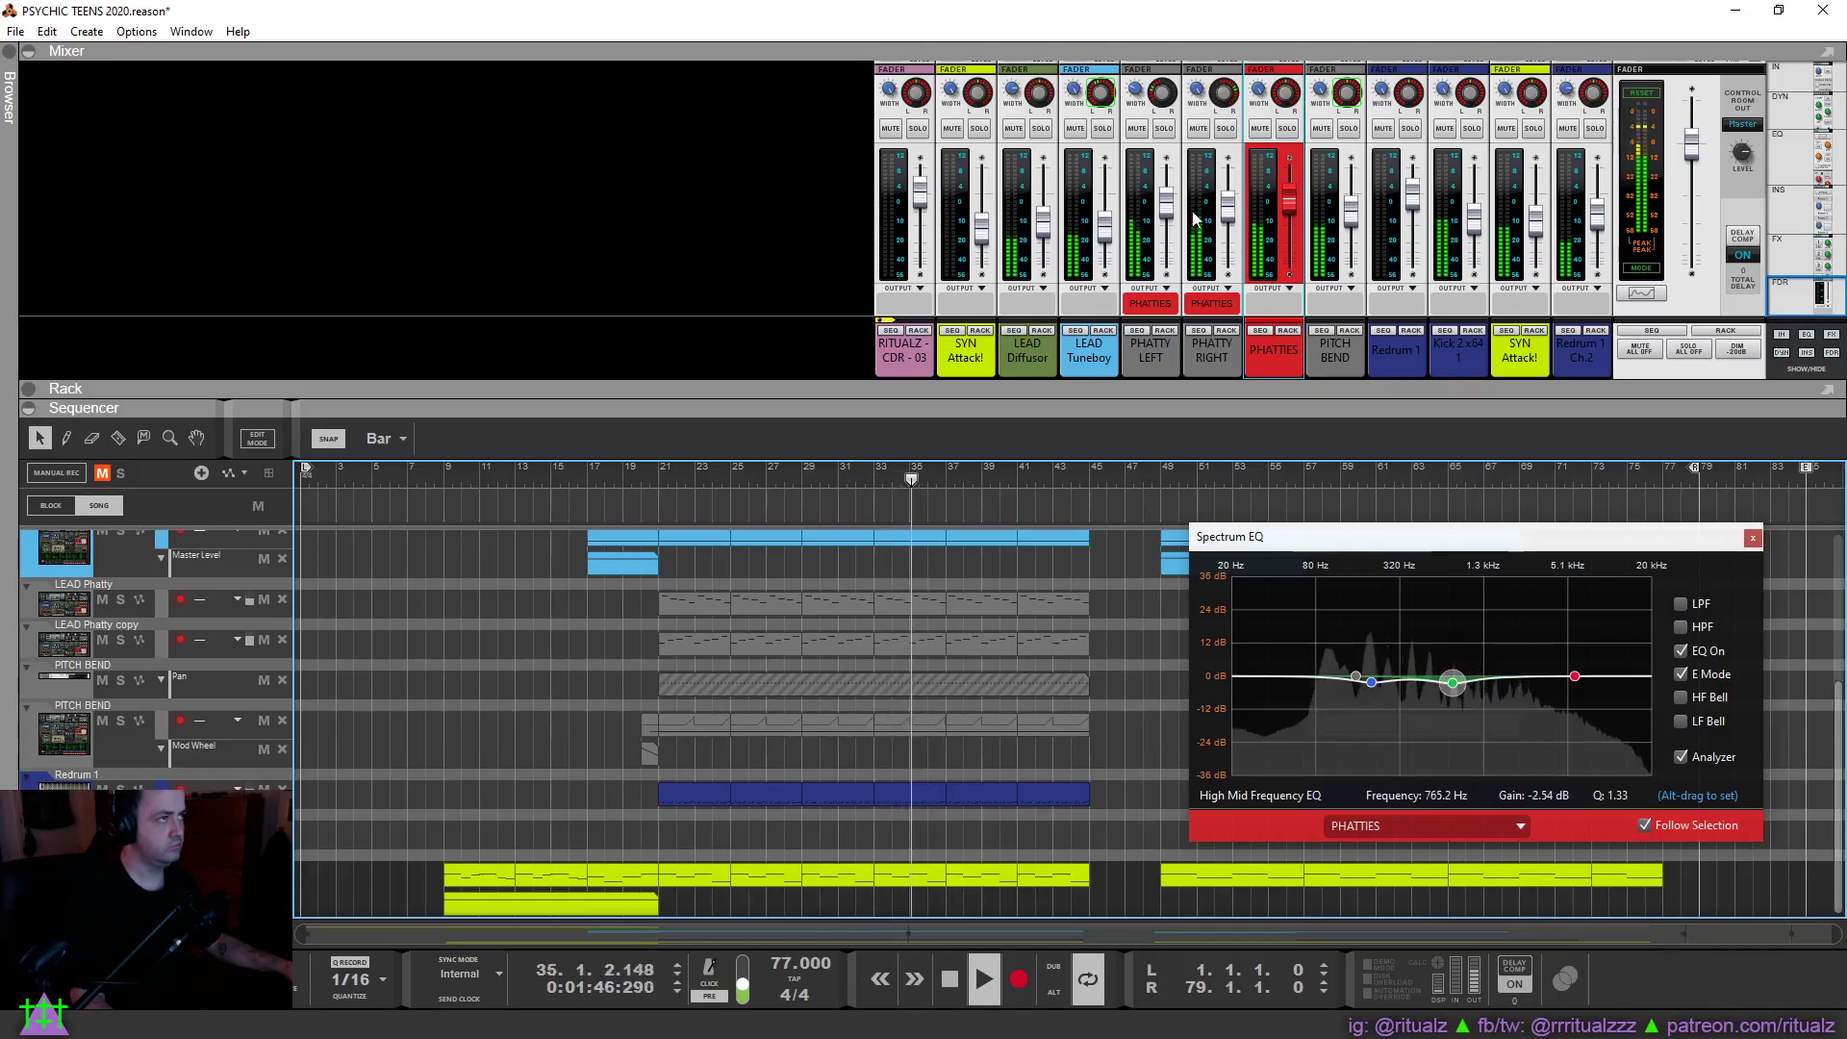
{"action": "left_click", "coordinate": [1219, 106]}
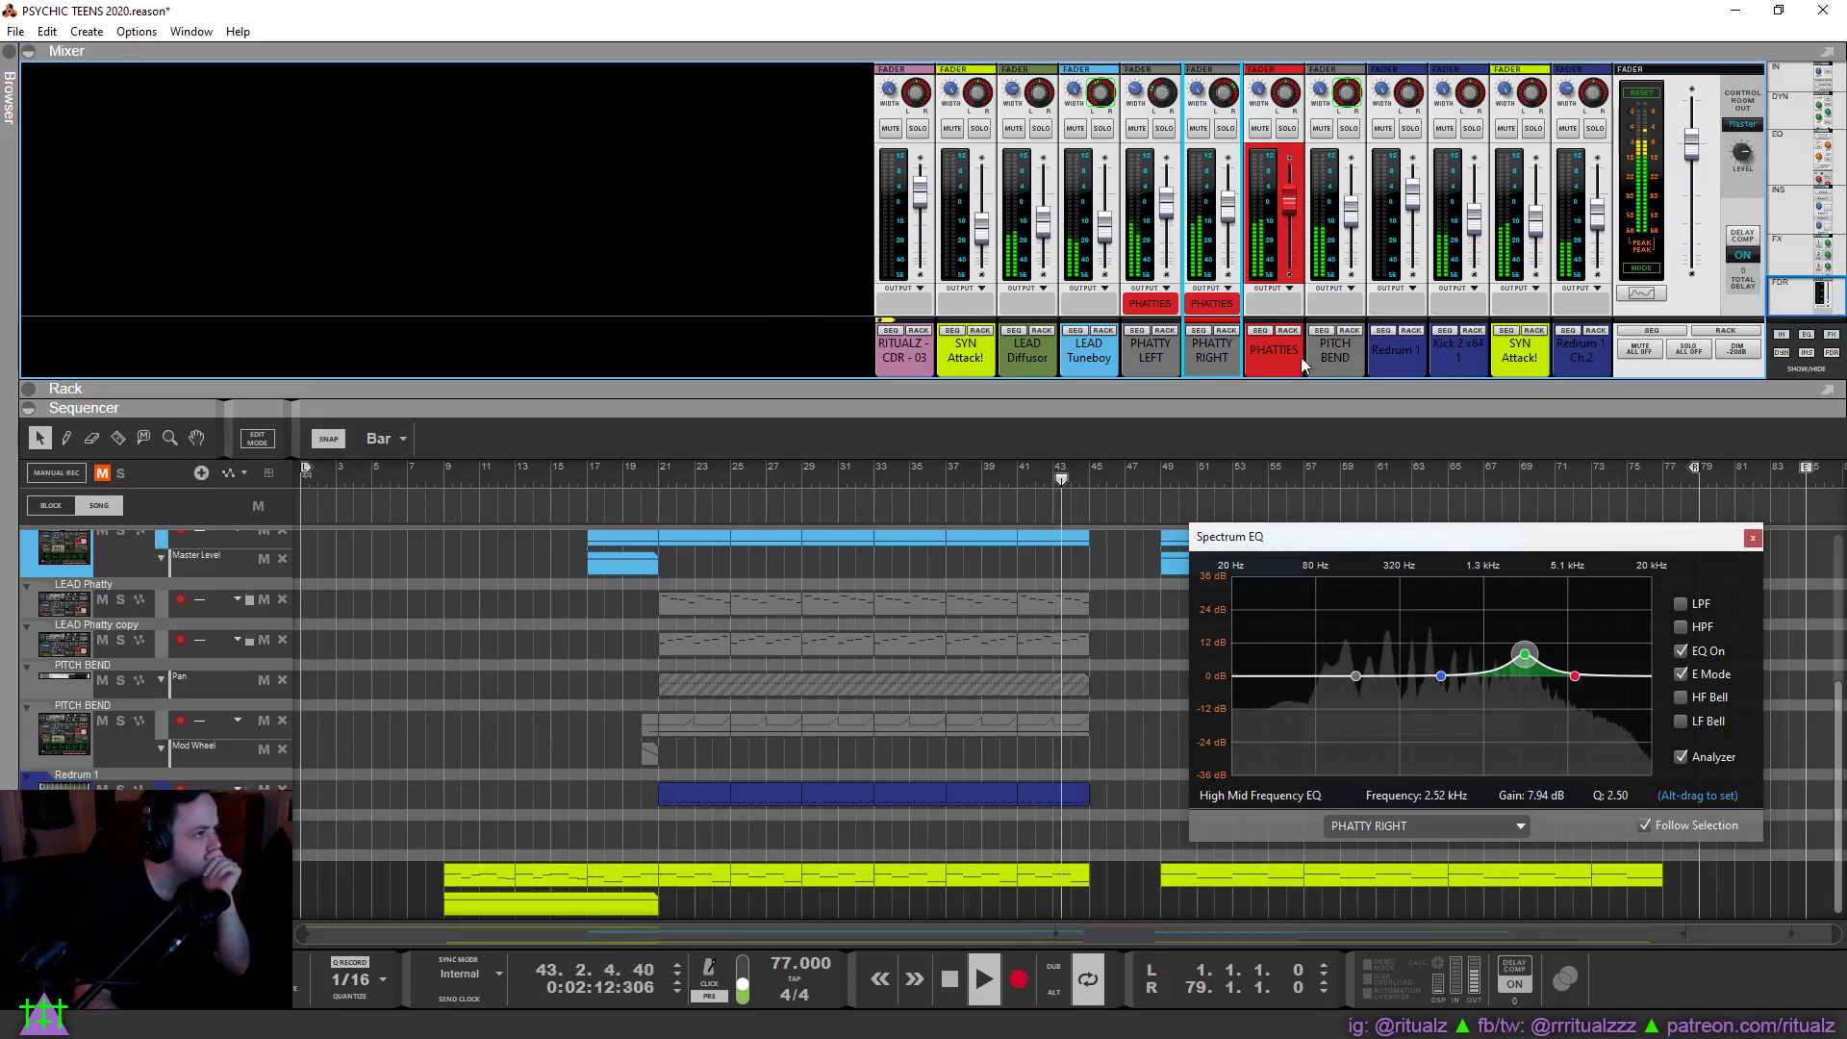
{"action": "left_click_drag", "start_coordinate": [1526, 654], "coordinate": [1526, 669]}
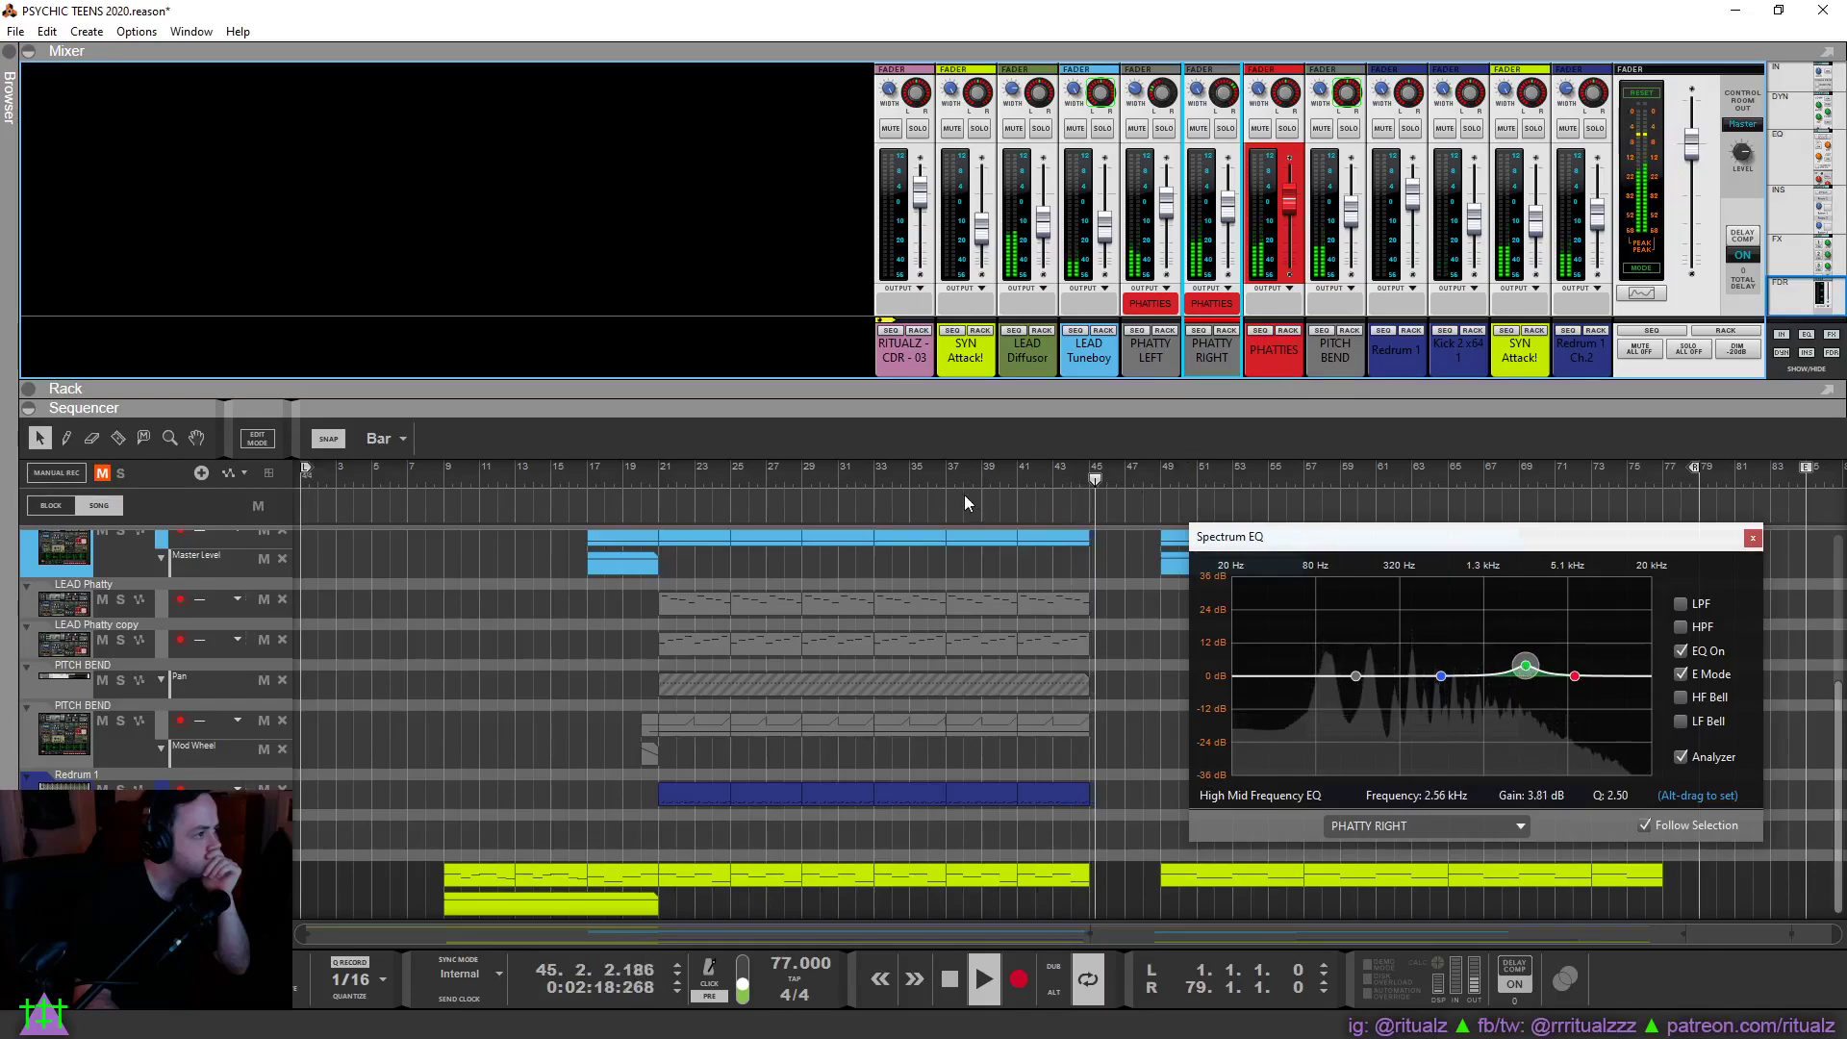
{"action": "left_click", "coordinate": [874, 475]}
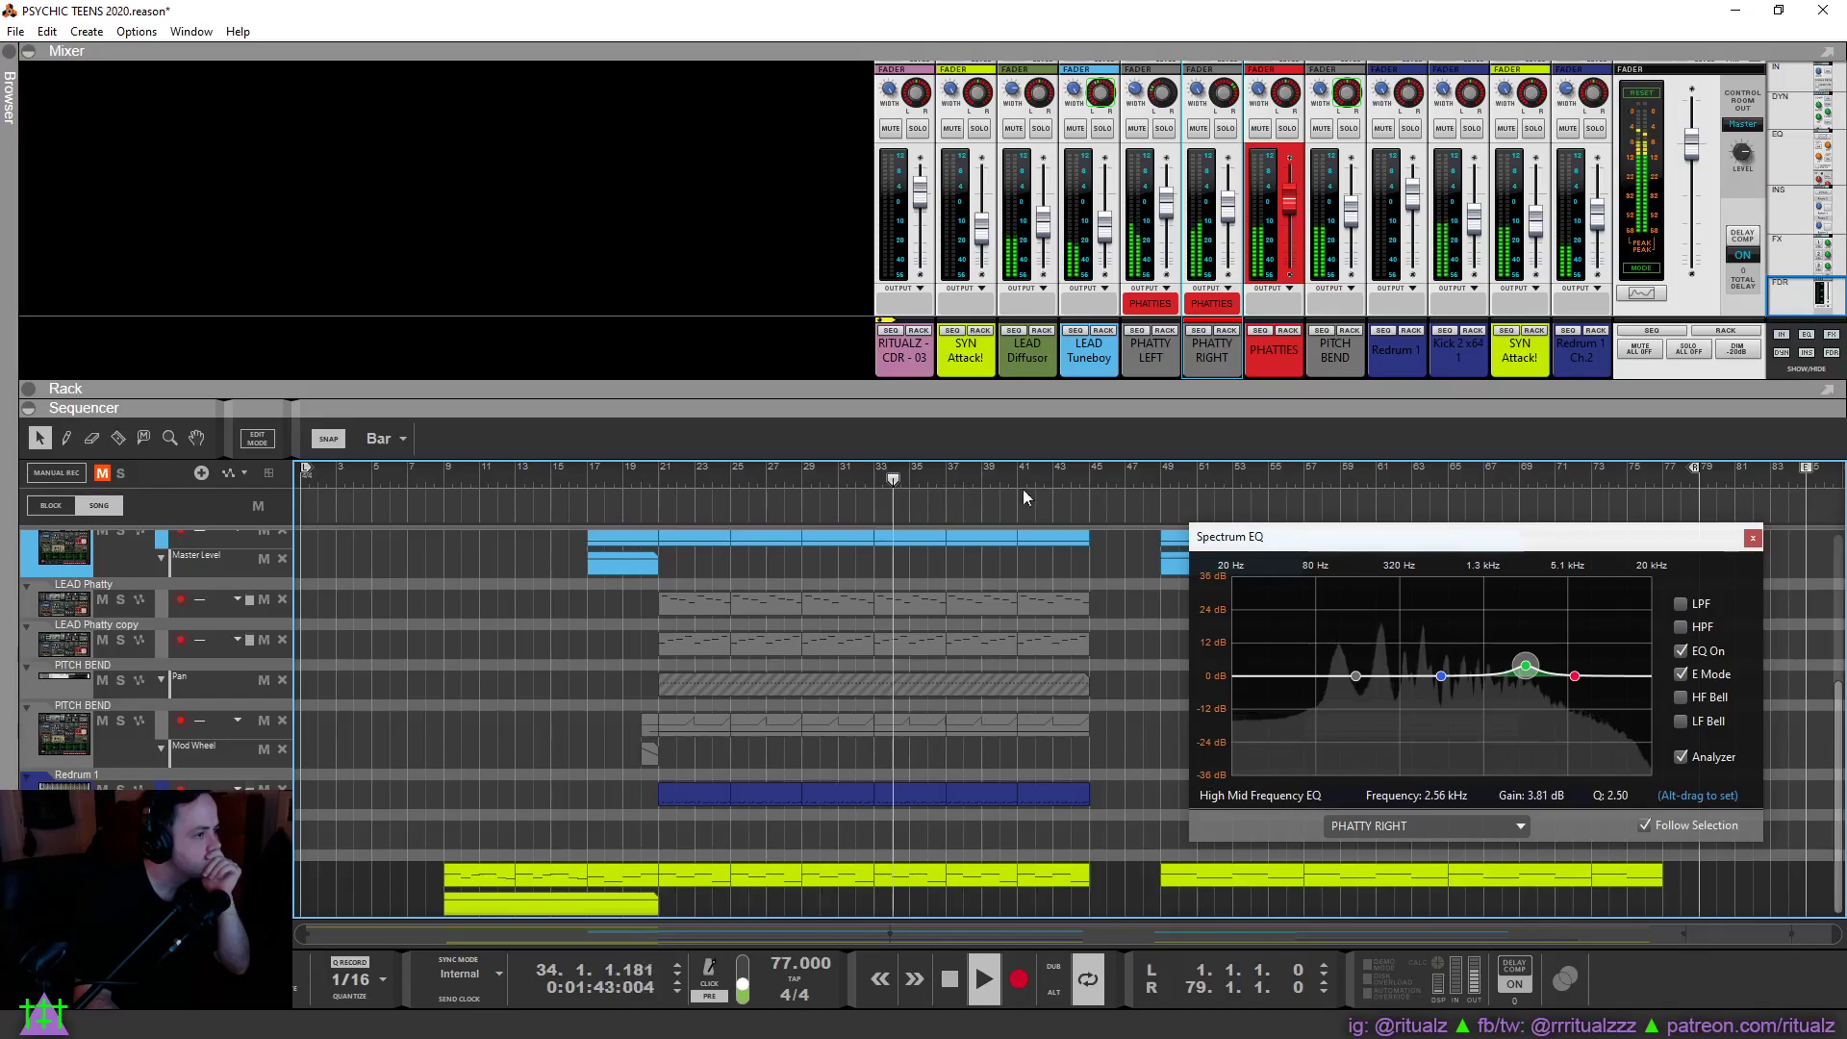
Compare PHATTIES with its EQ bypassed, and add a low-pass filter at 13.23 kHz and a high-pass filter at 66.9 Hz.
{"action": "left_click", "coordinate": [1279, 352]}
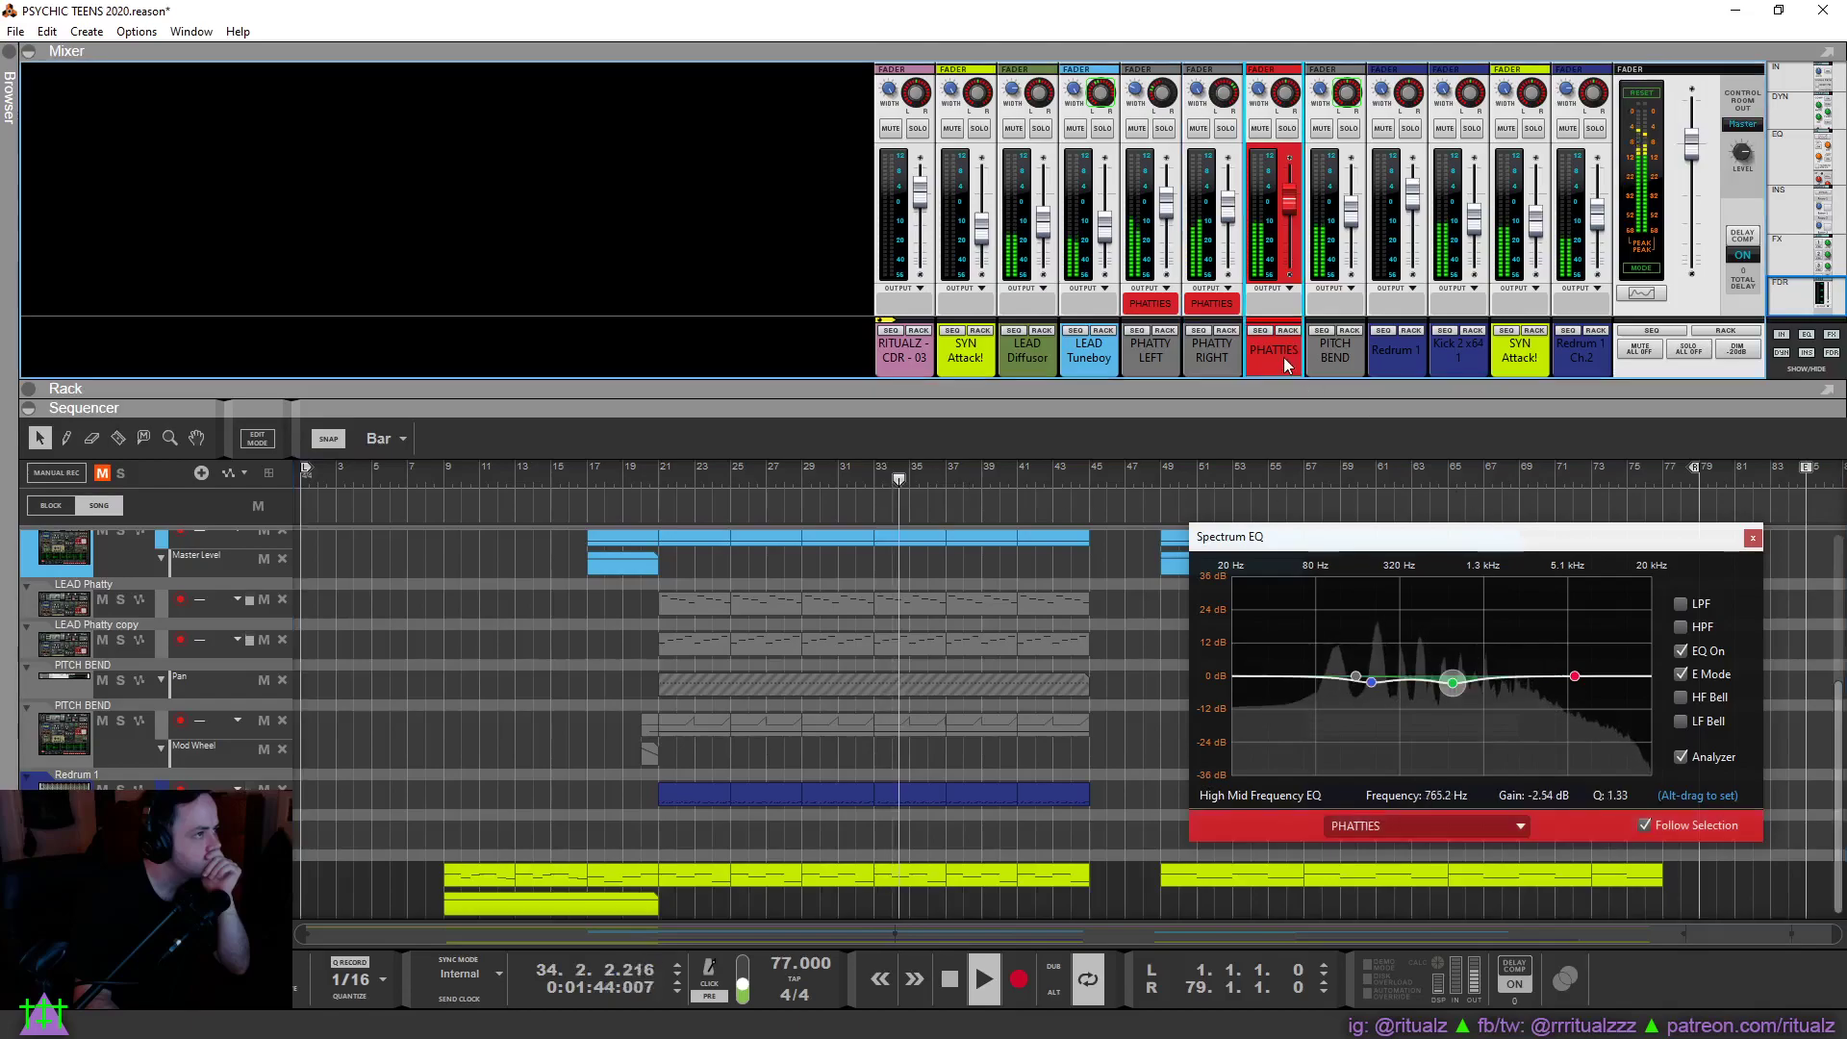
{"action": "left_click", "coordinate": [1681, 651]}
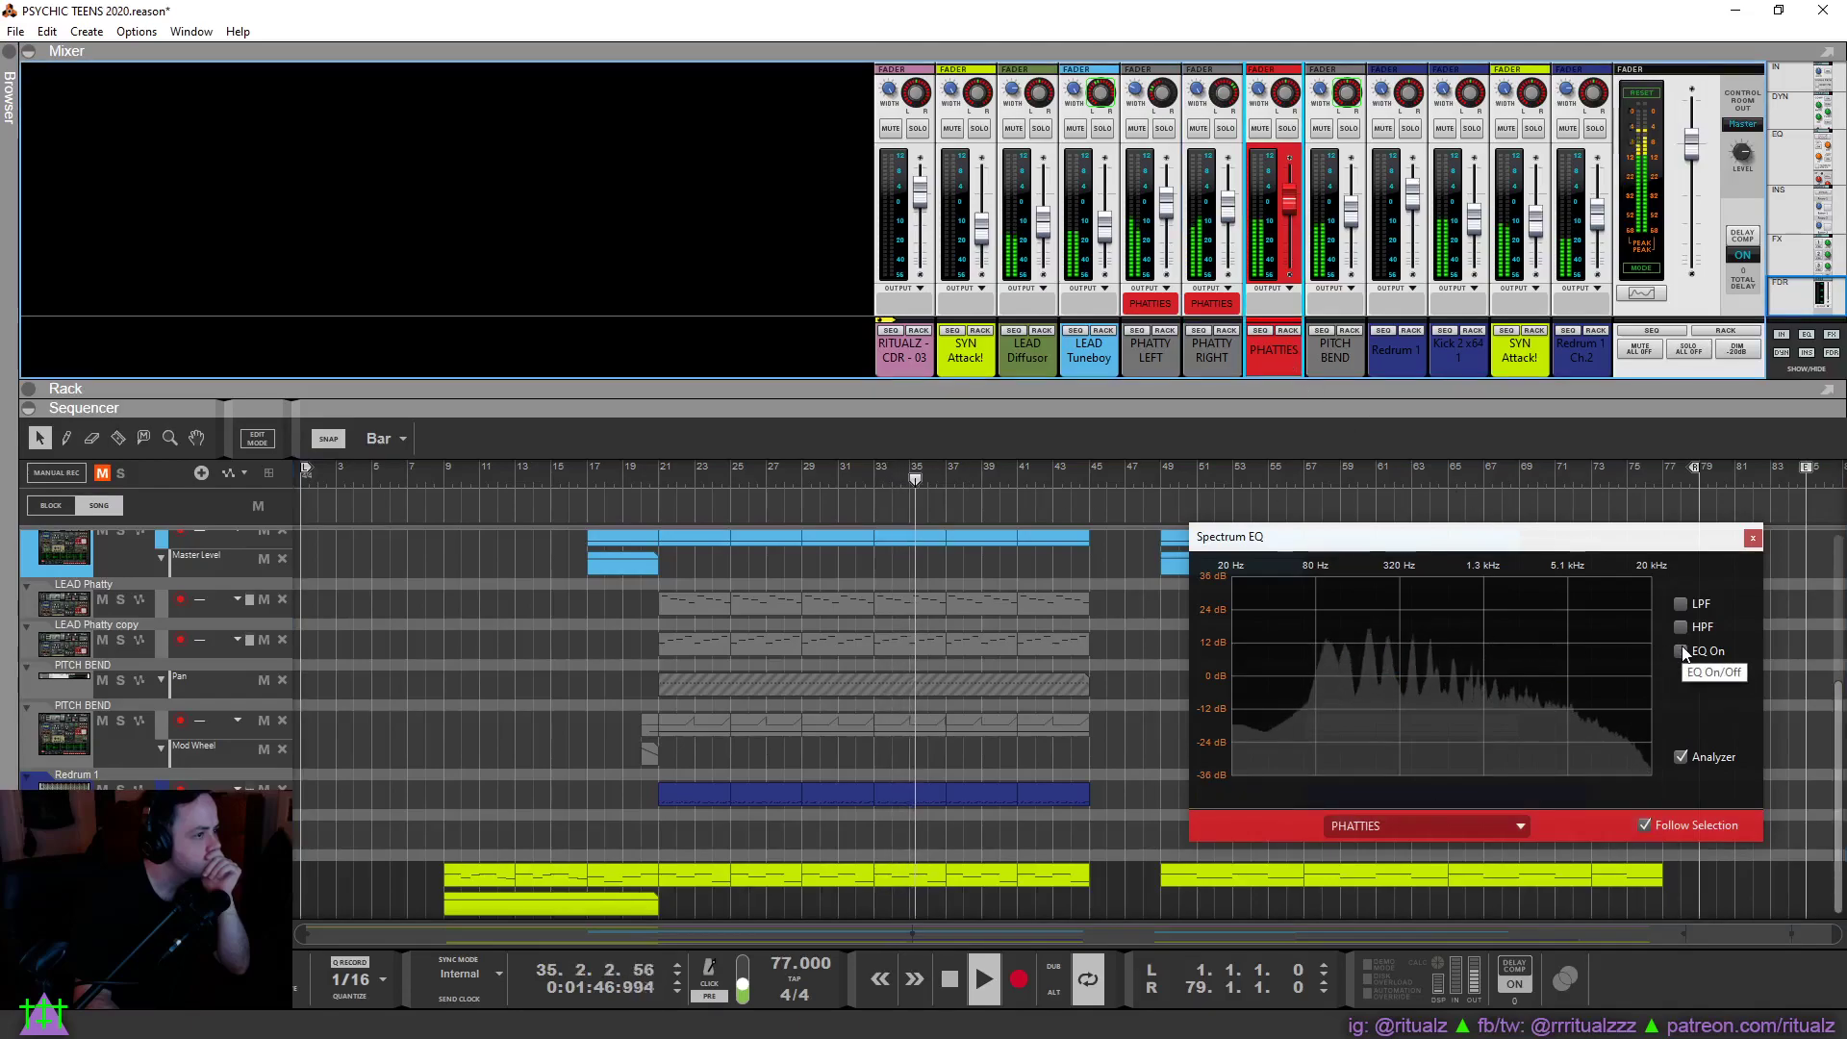
{"action": "left_click", "coordinate": [1681, 651]}
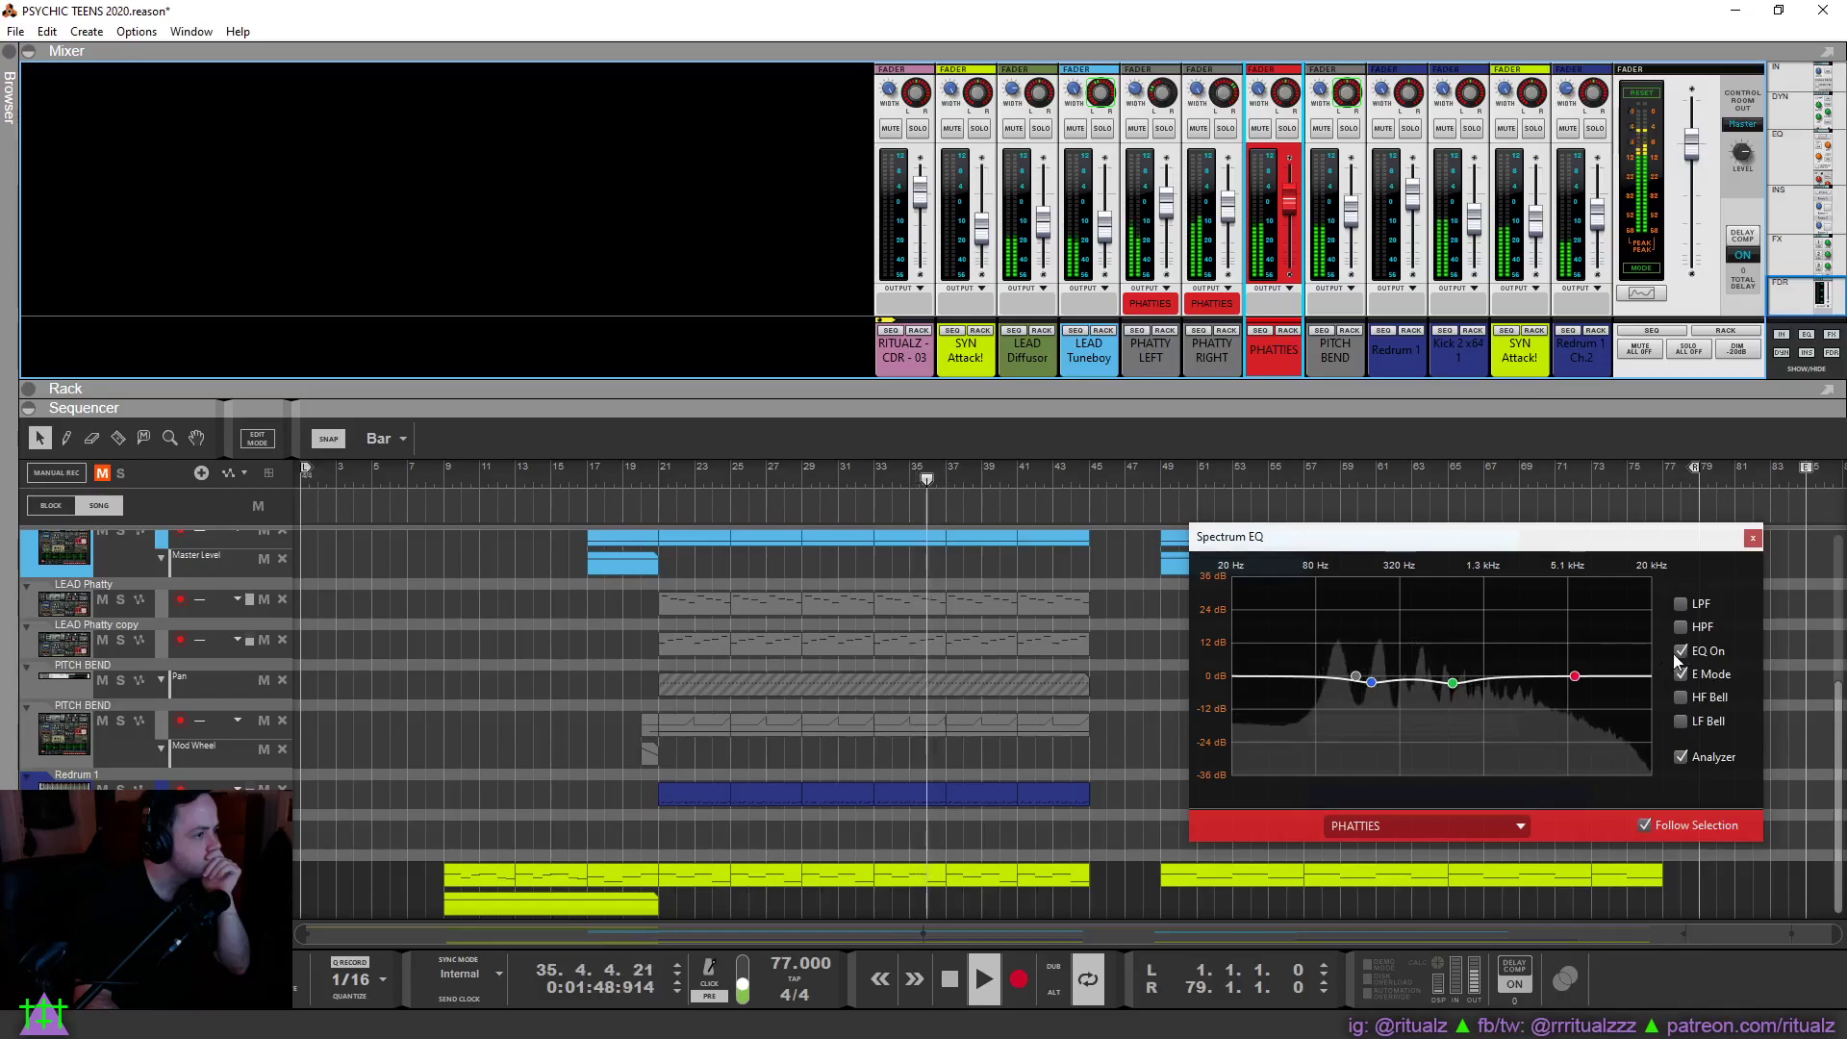
{"action": "left_click", "coordinate": [1682, 604]}
{"action": "left_click_drag", "start_coordinate": [1545, 677], "coordinate": [1626, 677]}
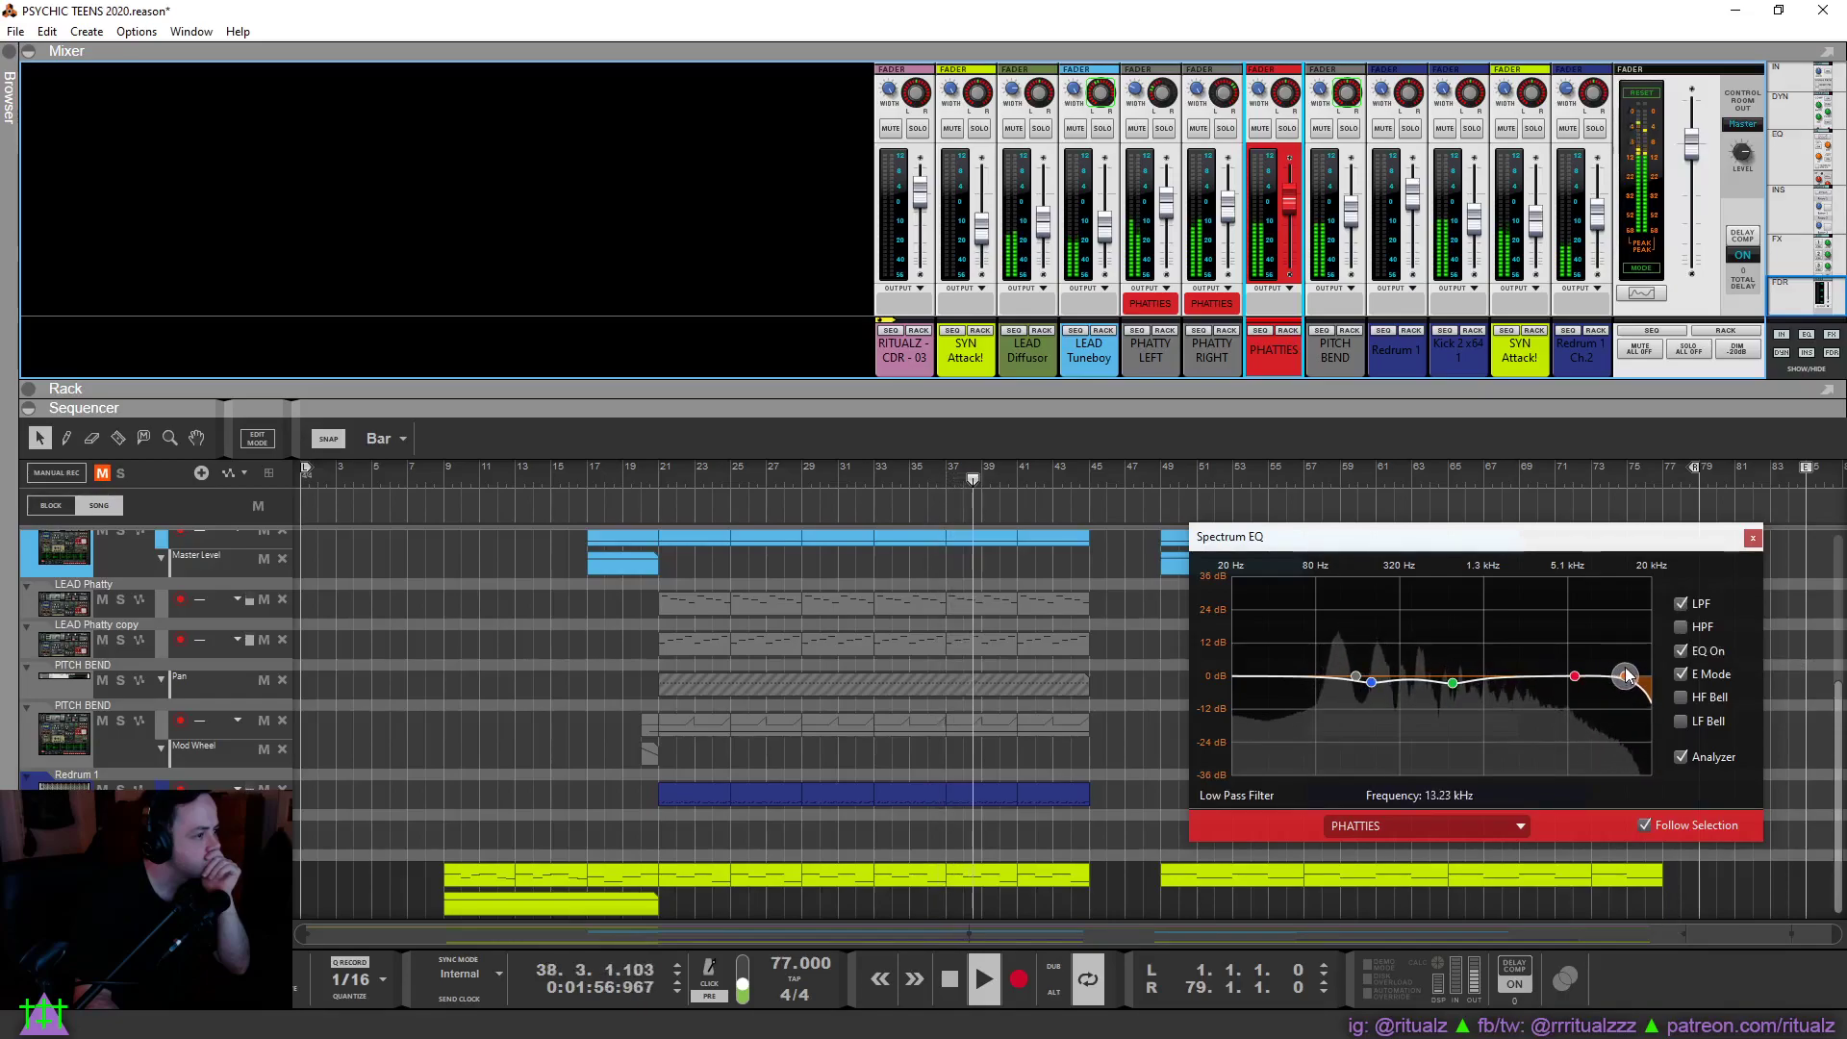
{"action": "left_click", "coordinate": [1682, 626]}
{"action": "left_click_drag", "start_coordinate": [1388, 681], "coordinate": [1307, 674]}
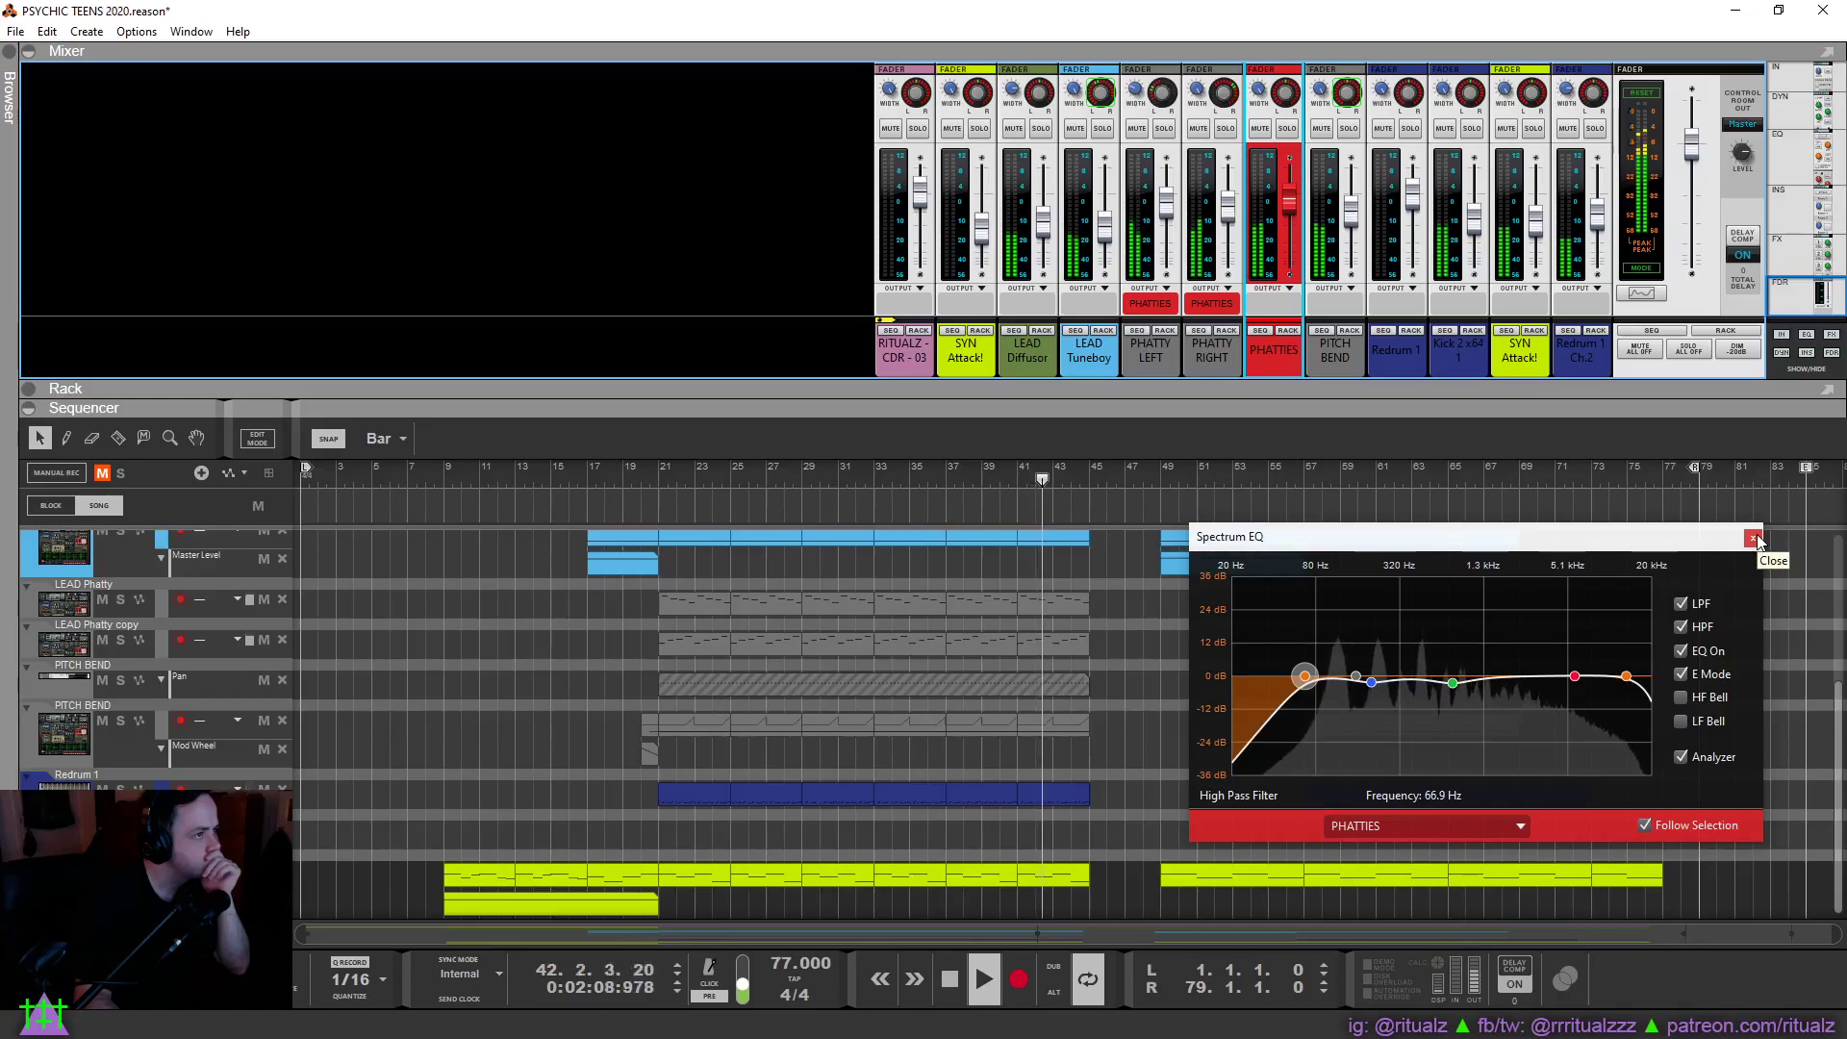
Enable HF Bell on LEAD Tuneboy's EQ, cut the high-frequency band slightly, and replay from bar 33.
{"action": "key", "text": "Up"}
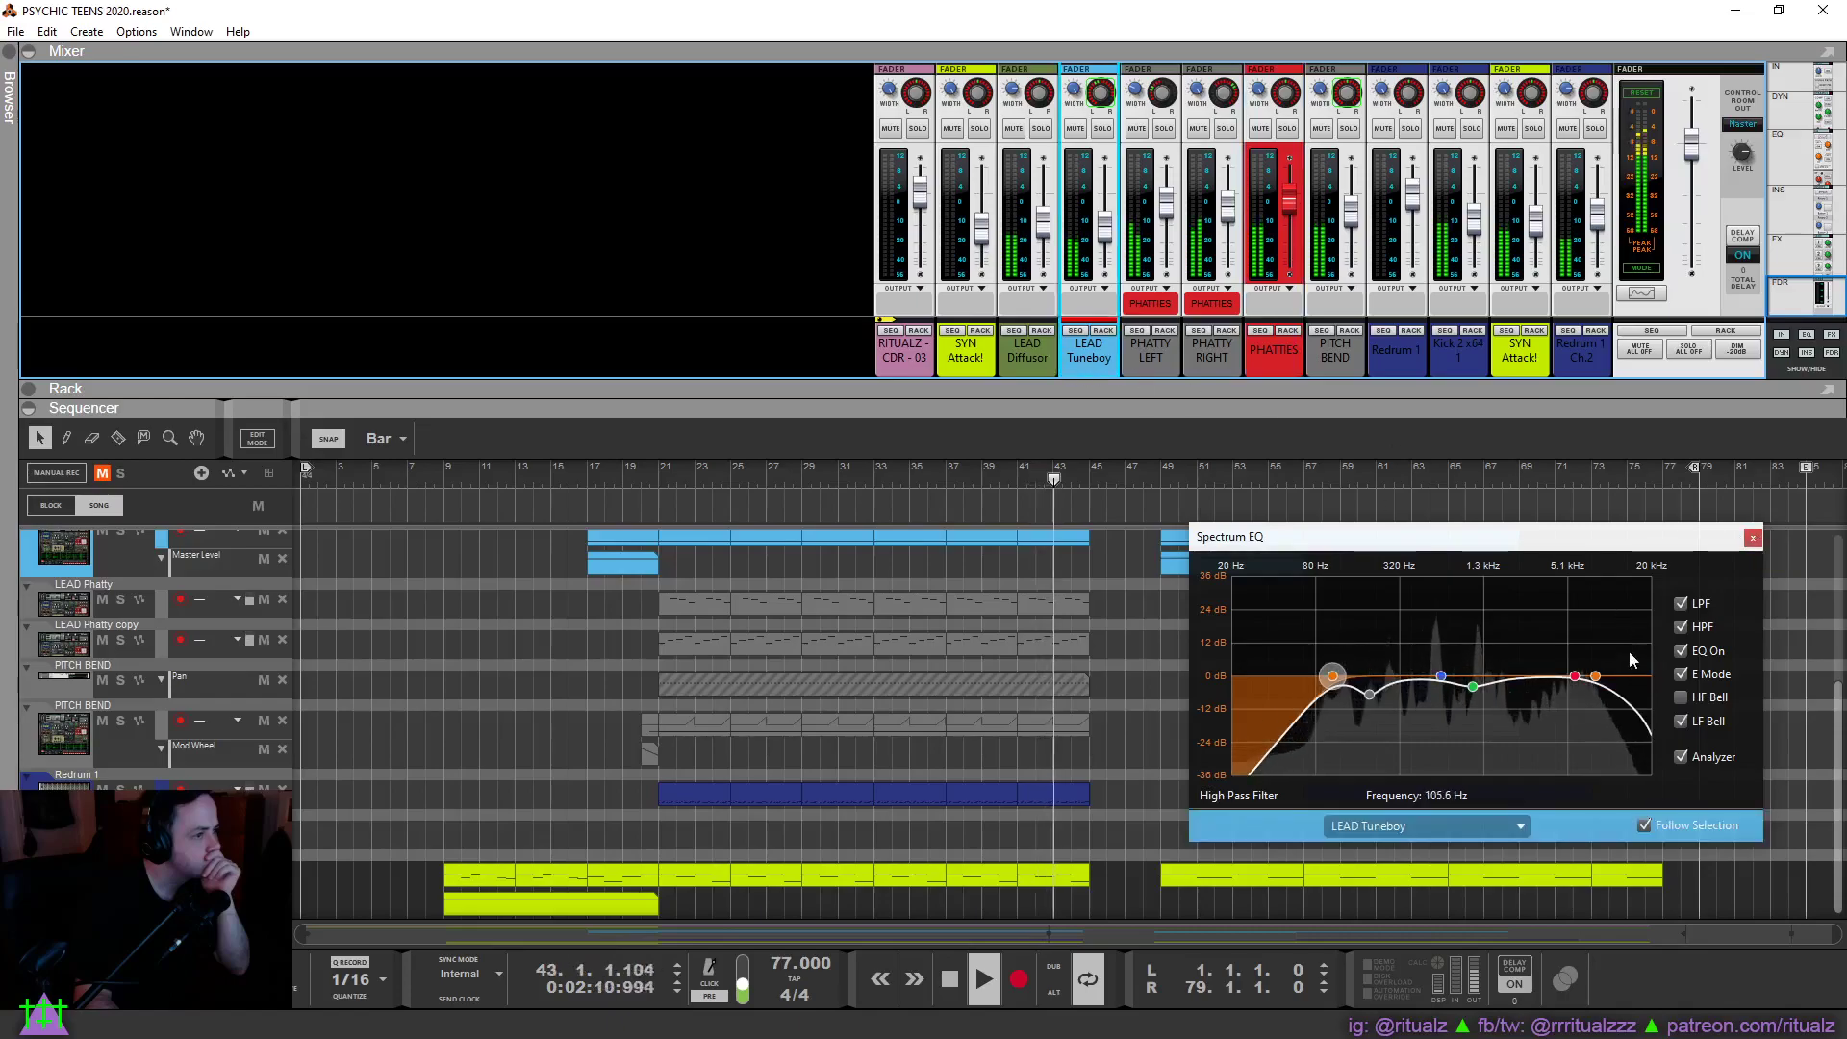
{"action": "left_click", "coordinate": [1681, 697]}
{"action": "left_click_drag", "start_coordinate": [1575, 694], "coordinate": [1589, 688]}
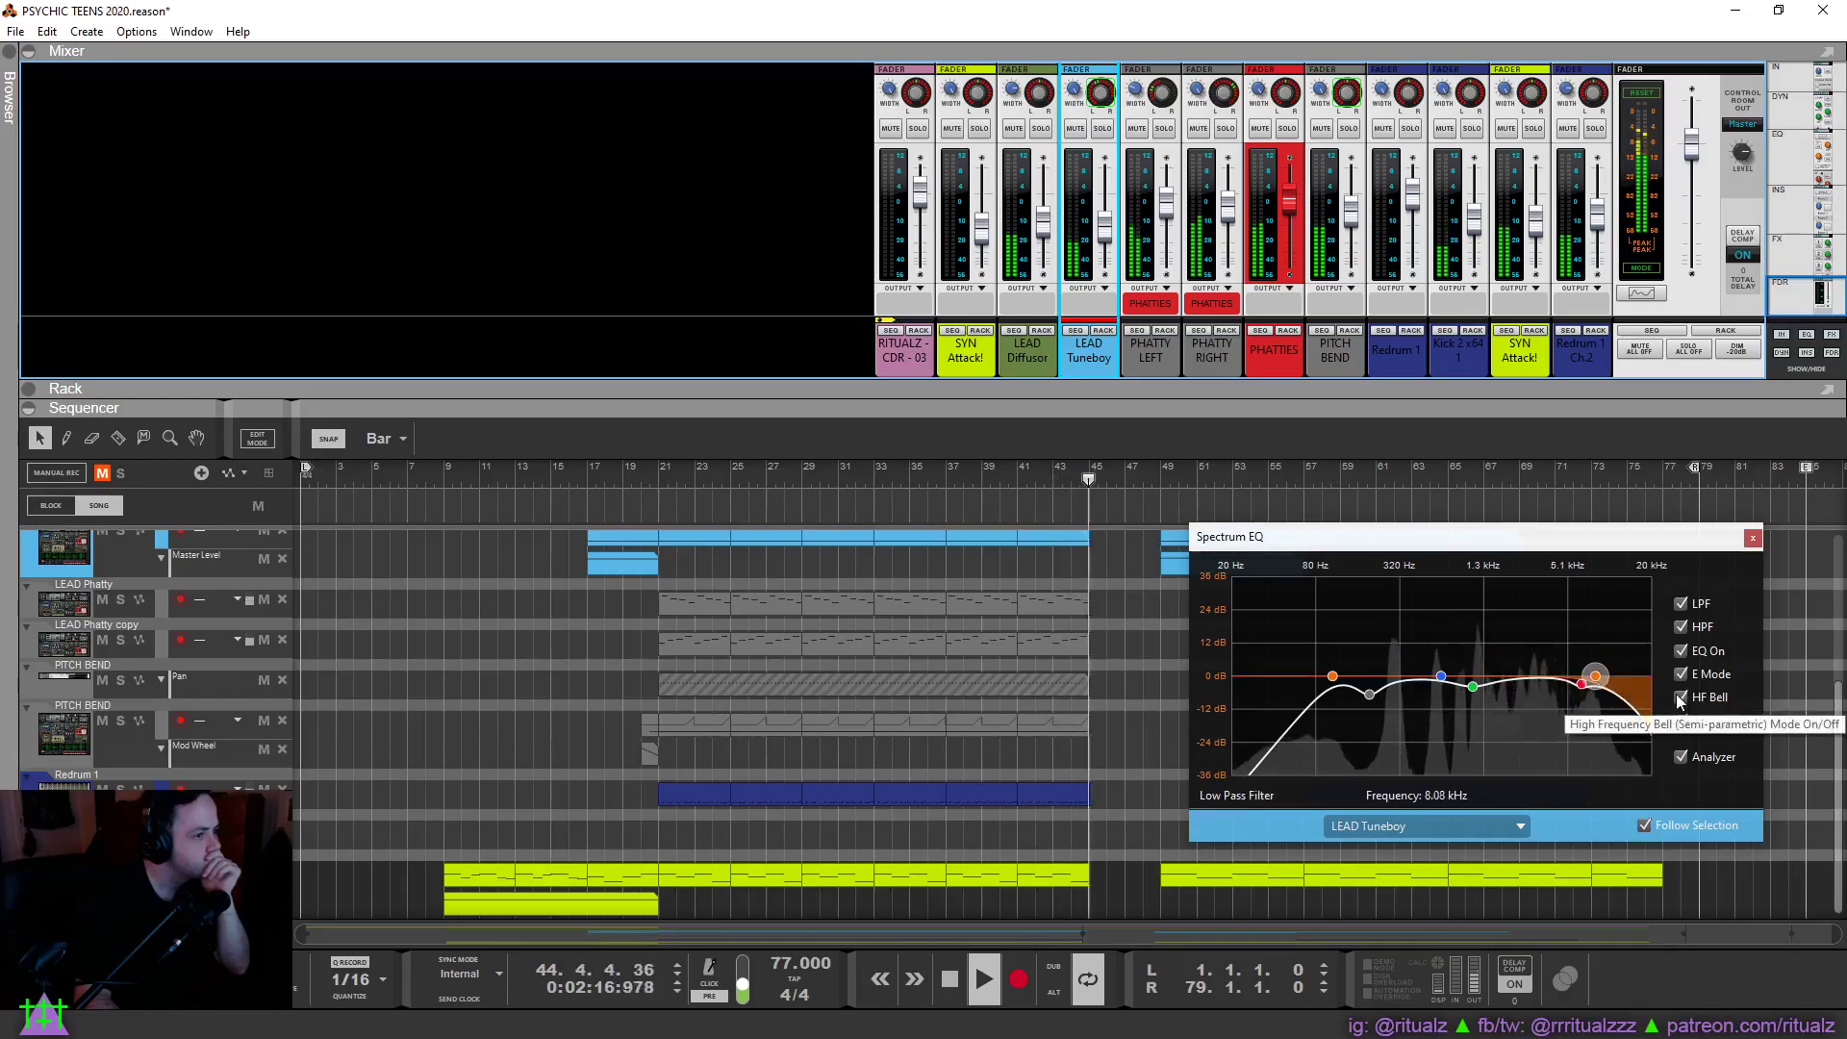
{"action": "left_click", "coordinate": [875, 480]}
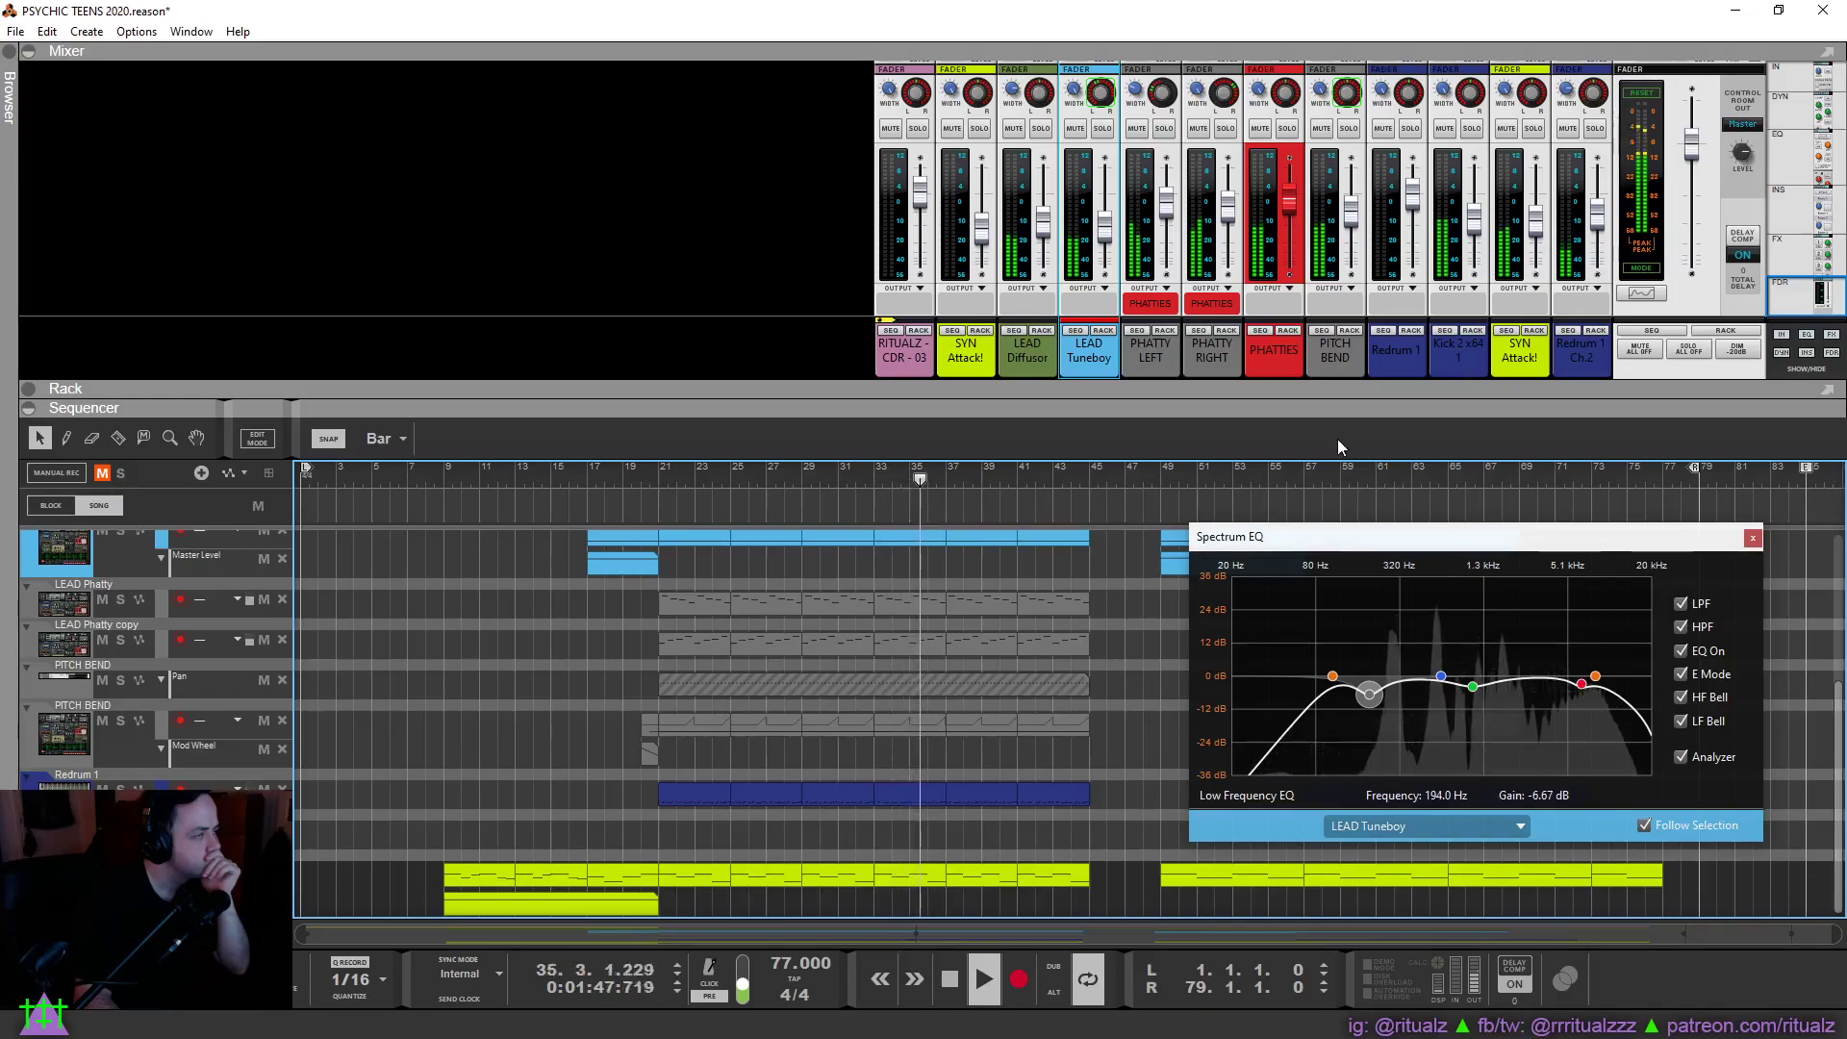
Try the PITCH BEND channel at a level of 0.00 dB and bring its fader back down.
{"action": "left_click", "coordinate": [1343, 352]}
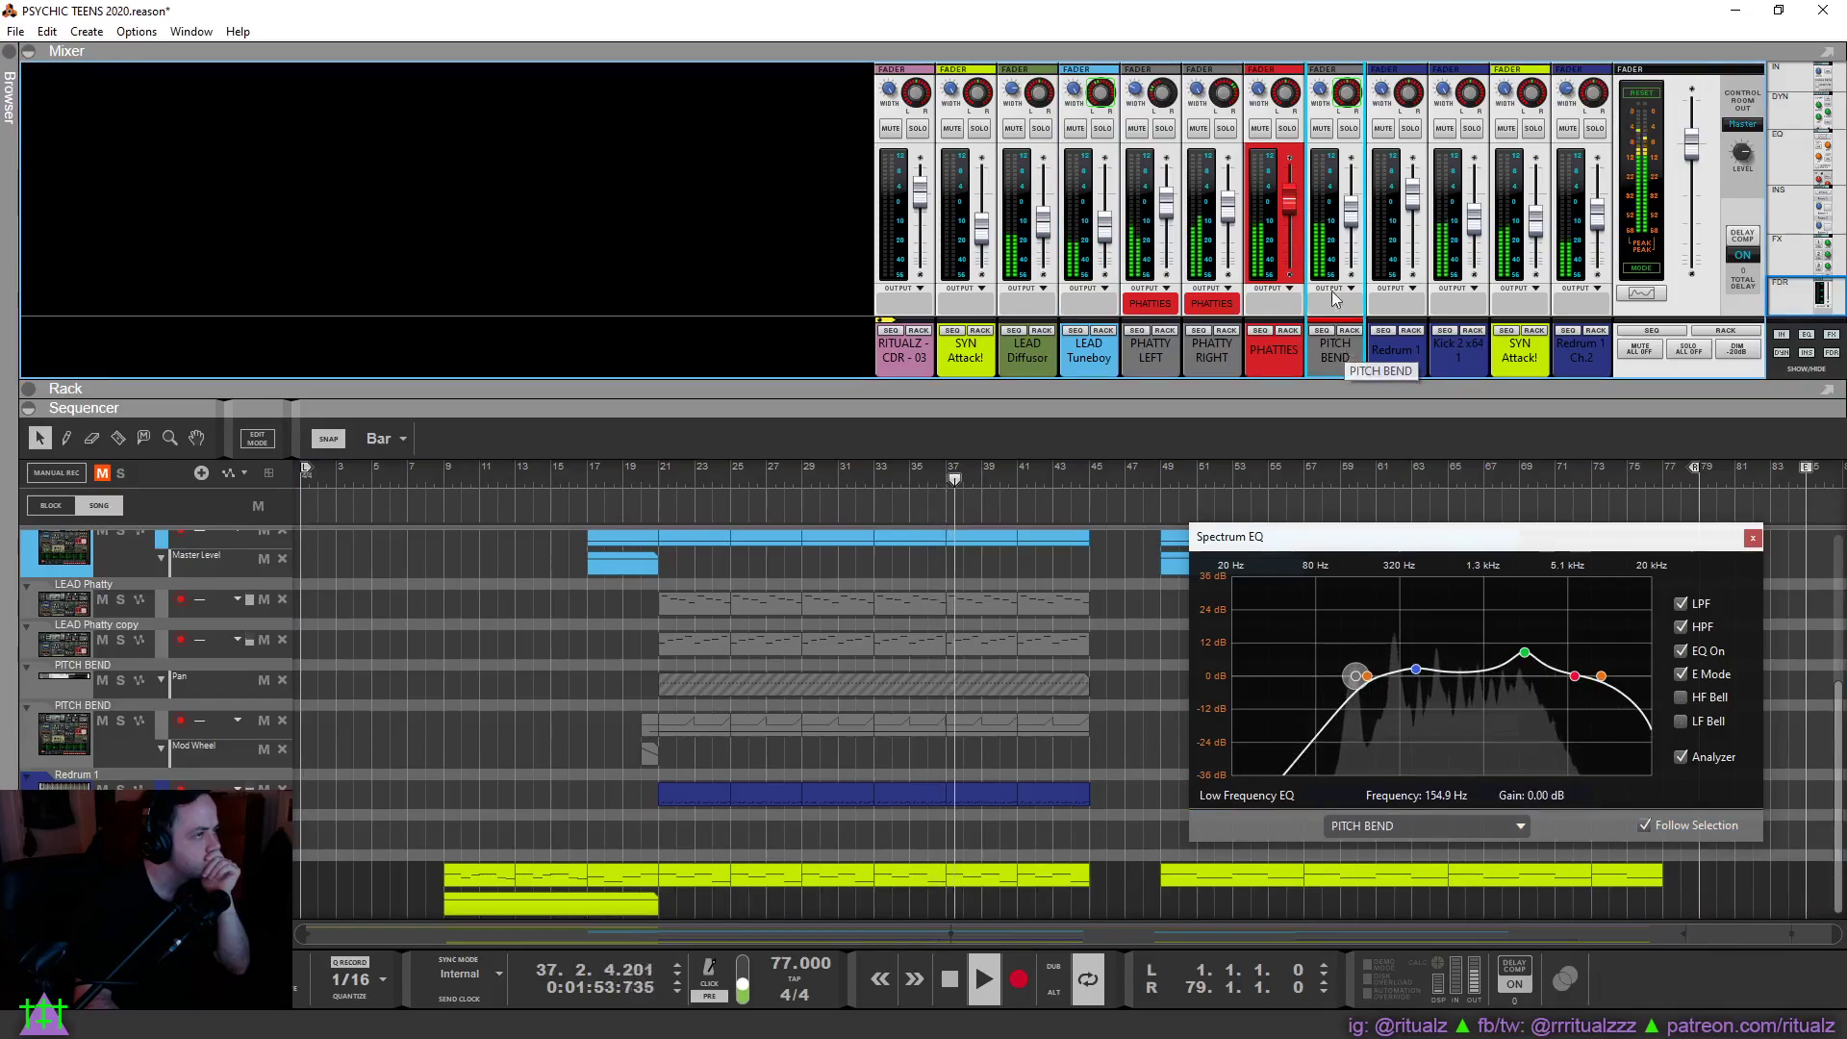
{"action": "left_click", "coordinate": [1351, 232], "text": "ctrl"}
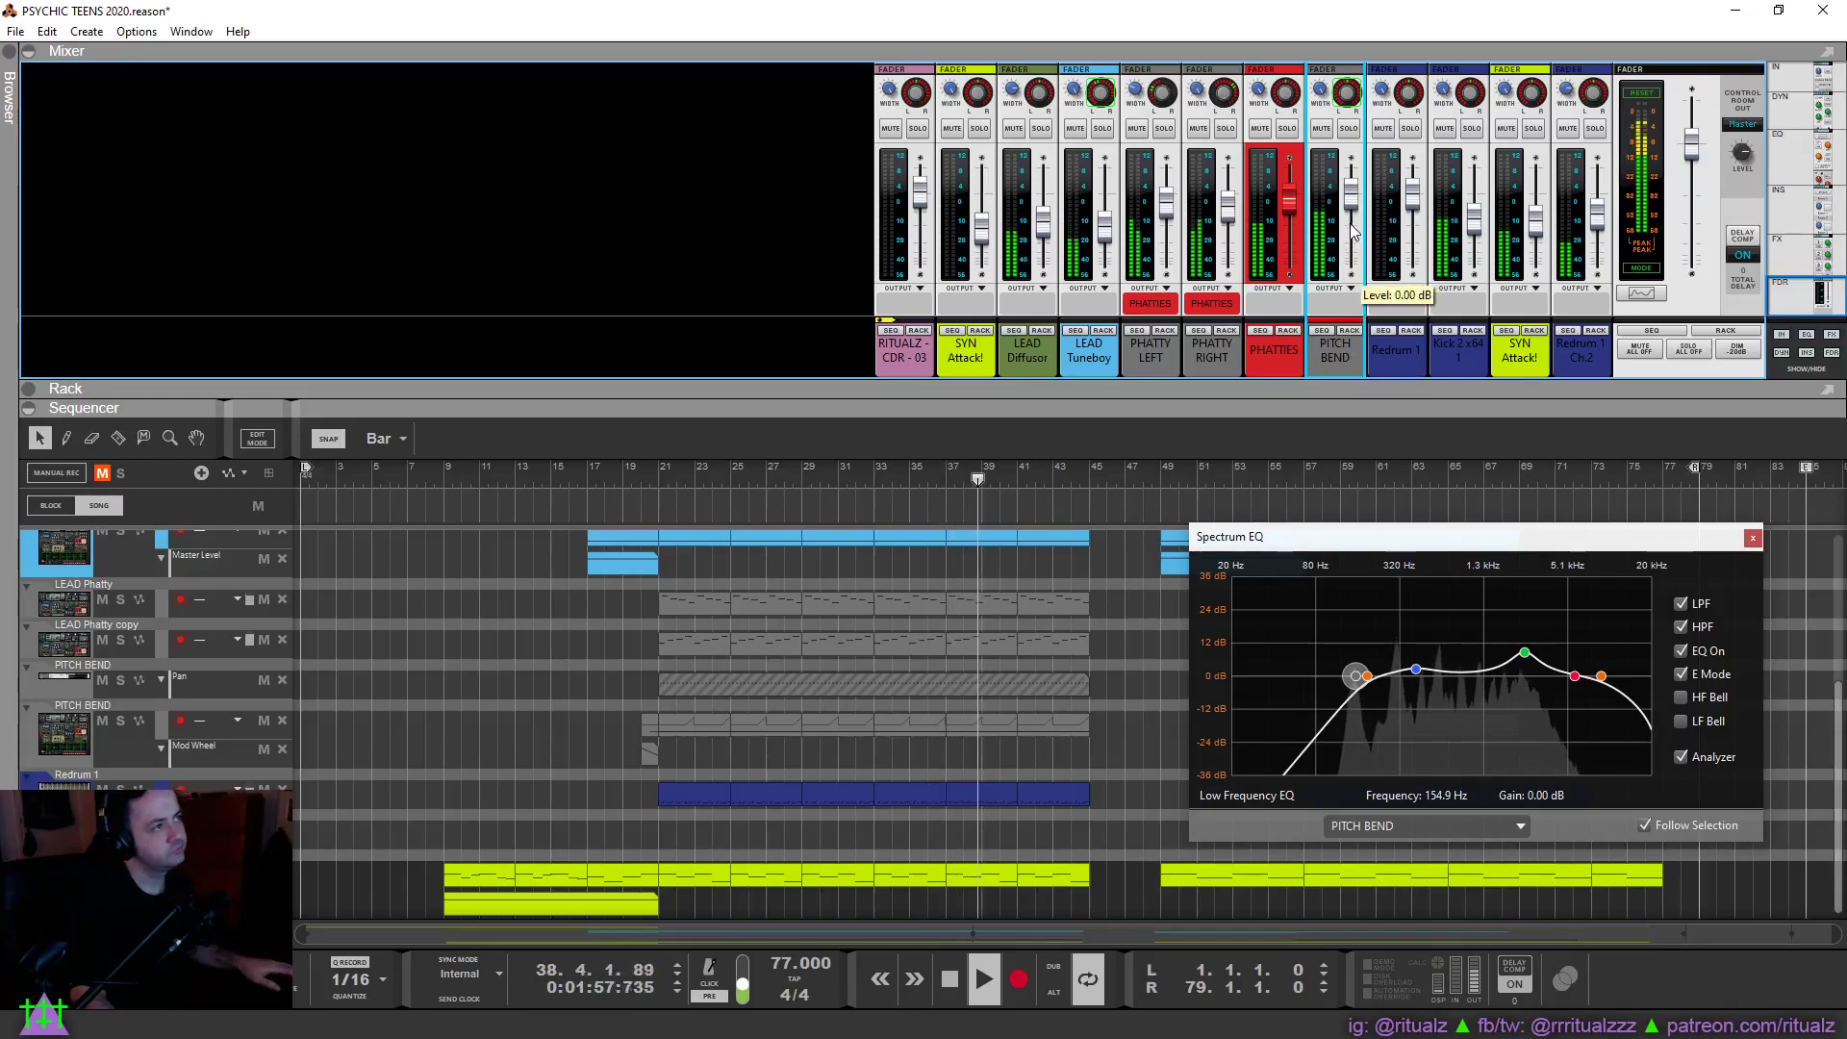
{"action": "scroll", "coordinate": [1354, 231], "scroll_direction": "down", "scroll_amount": 3}
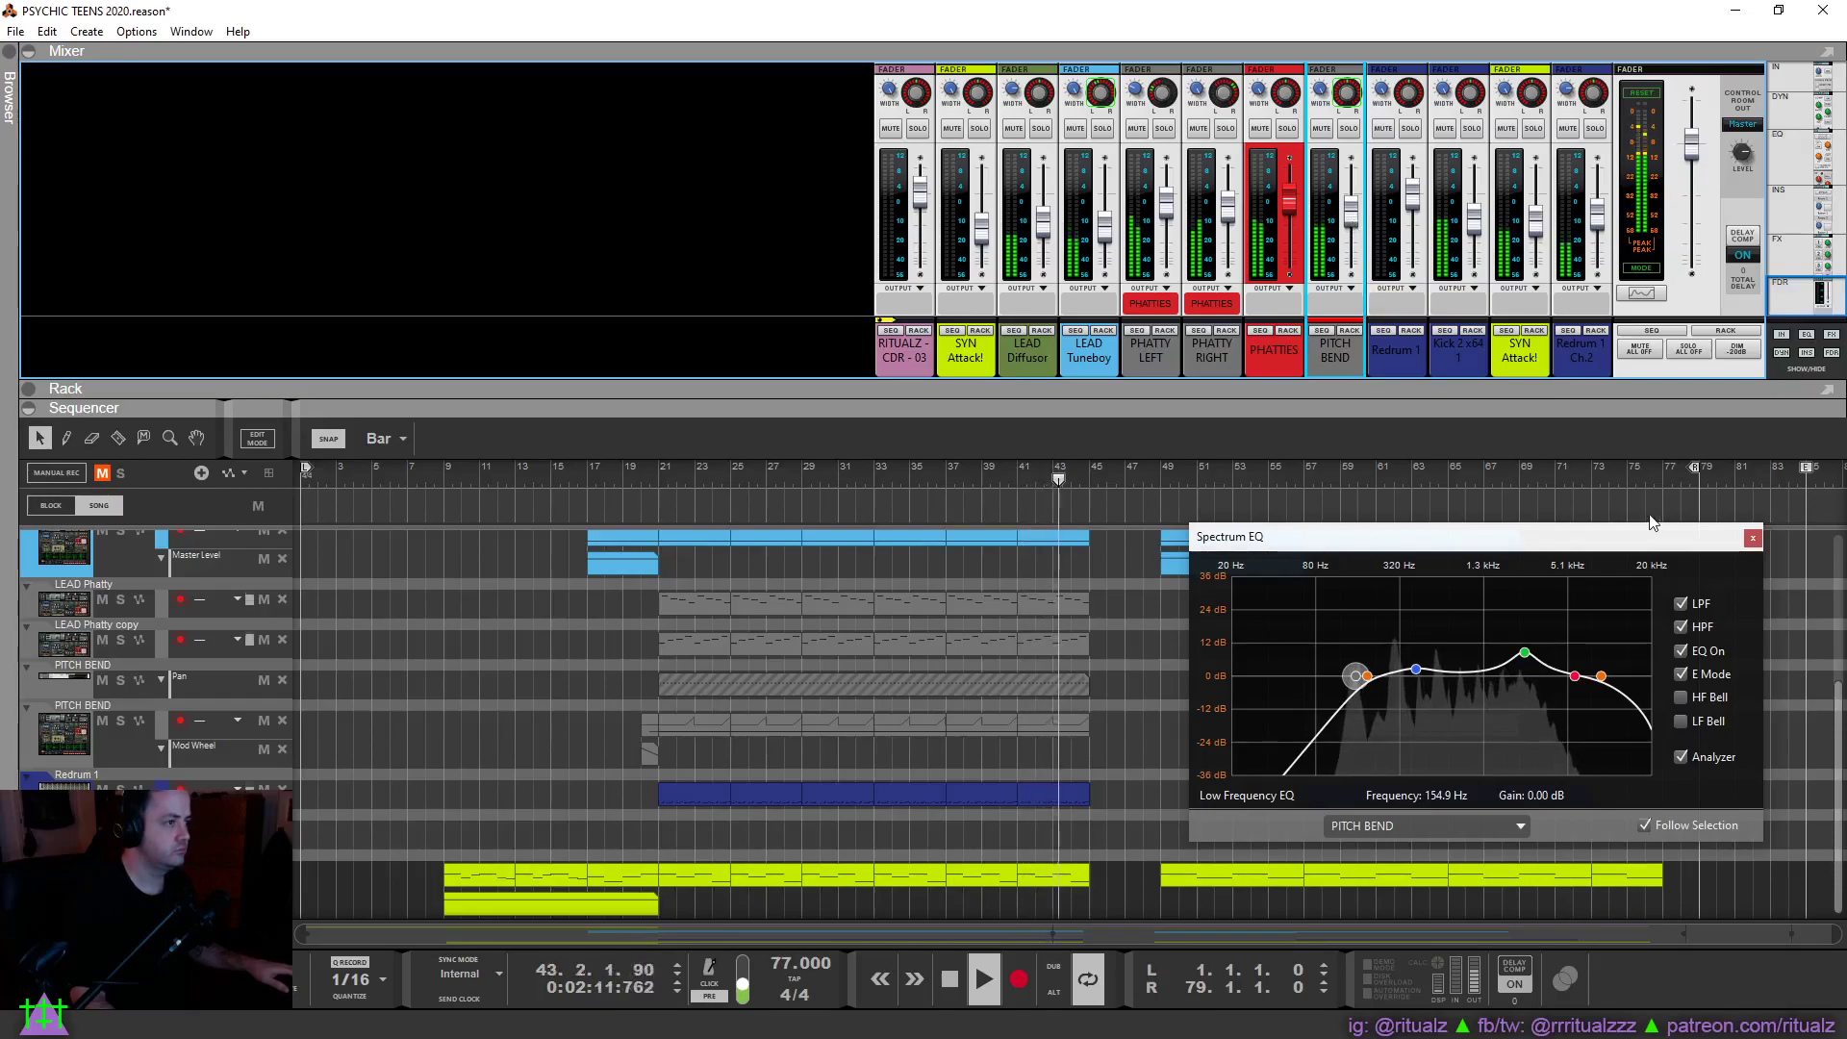
Close the Spectrum EQ and maximize the sequencer to show the whole arrangement.
{"action": "left_click", "coordinate": [1753, 538]}
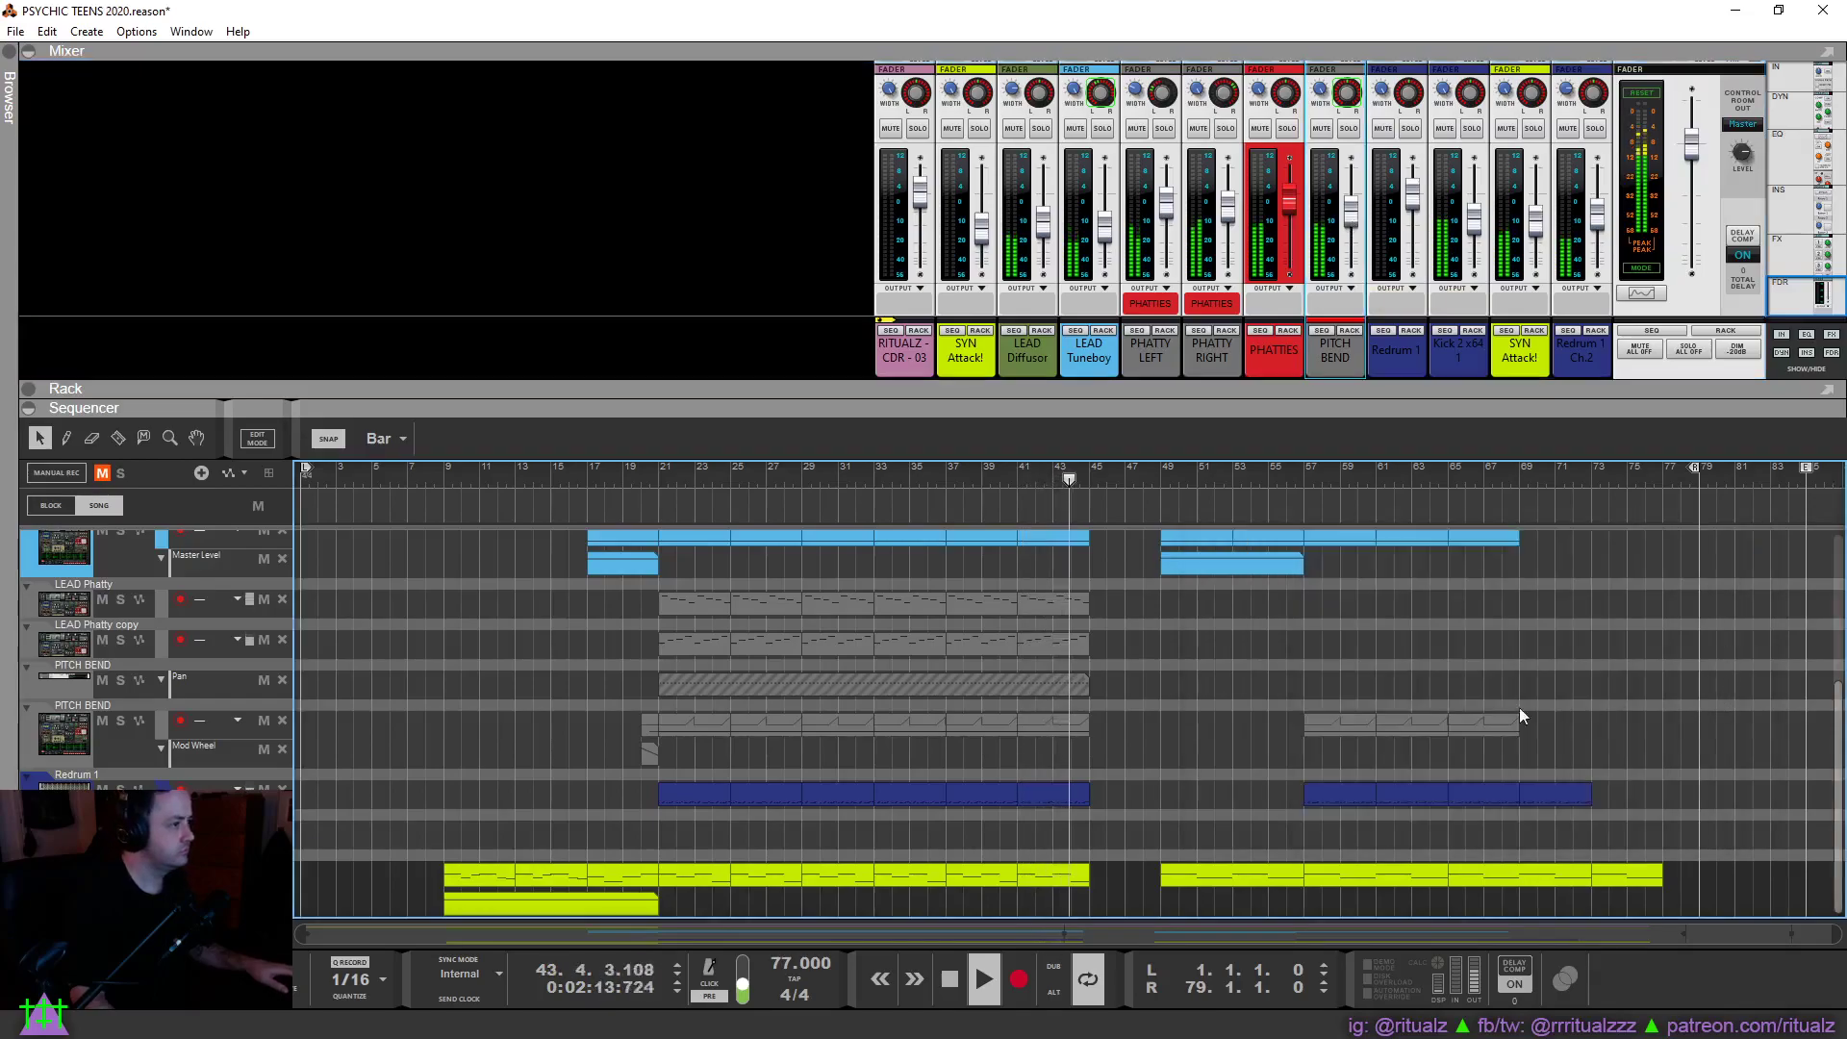
{"action": "double_click", "coordinate": [641, 405]}
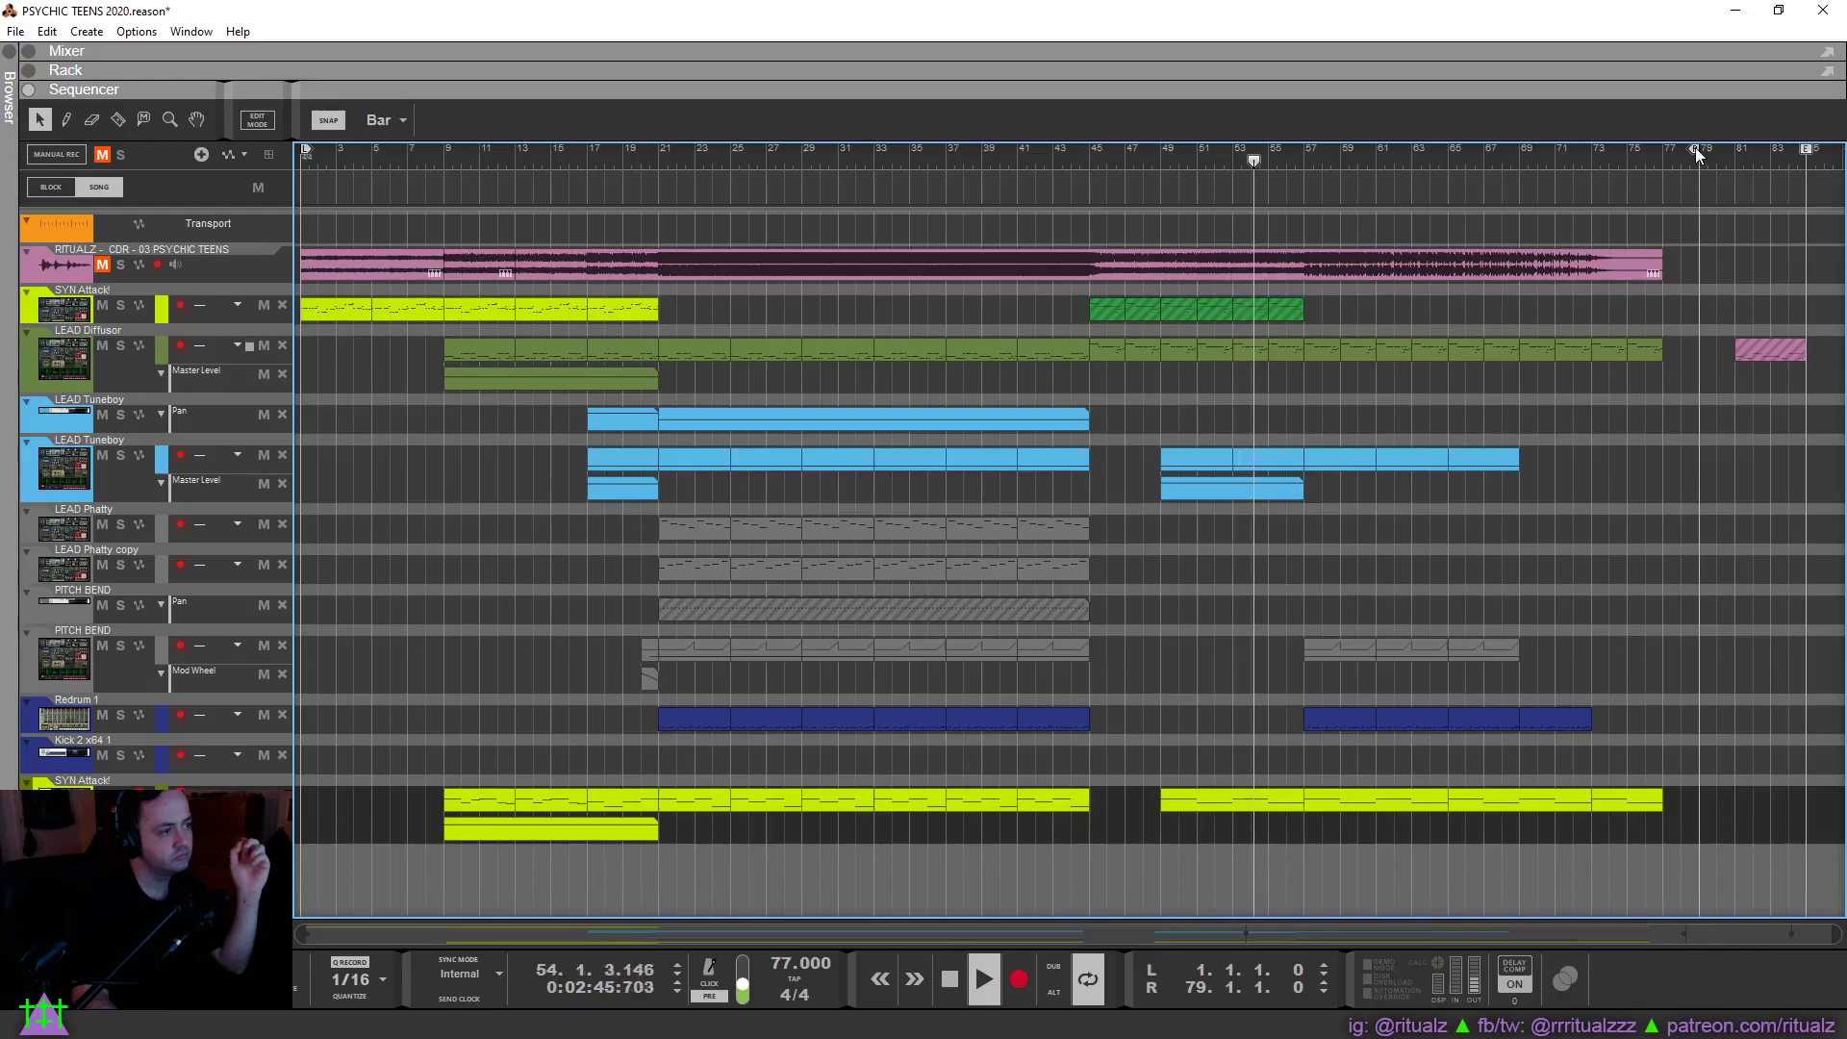
Try muting the lower SYN Attack! track's clip at bar 49 and trimming its start to bar 53, replaying from around bar 45.
{"action": "left_click", "coordinate": [1204, 799]}
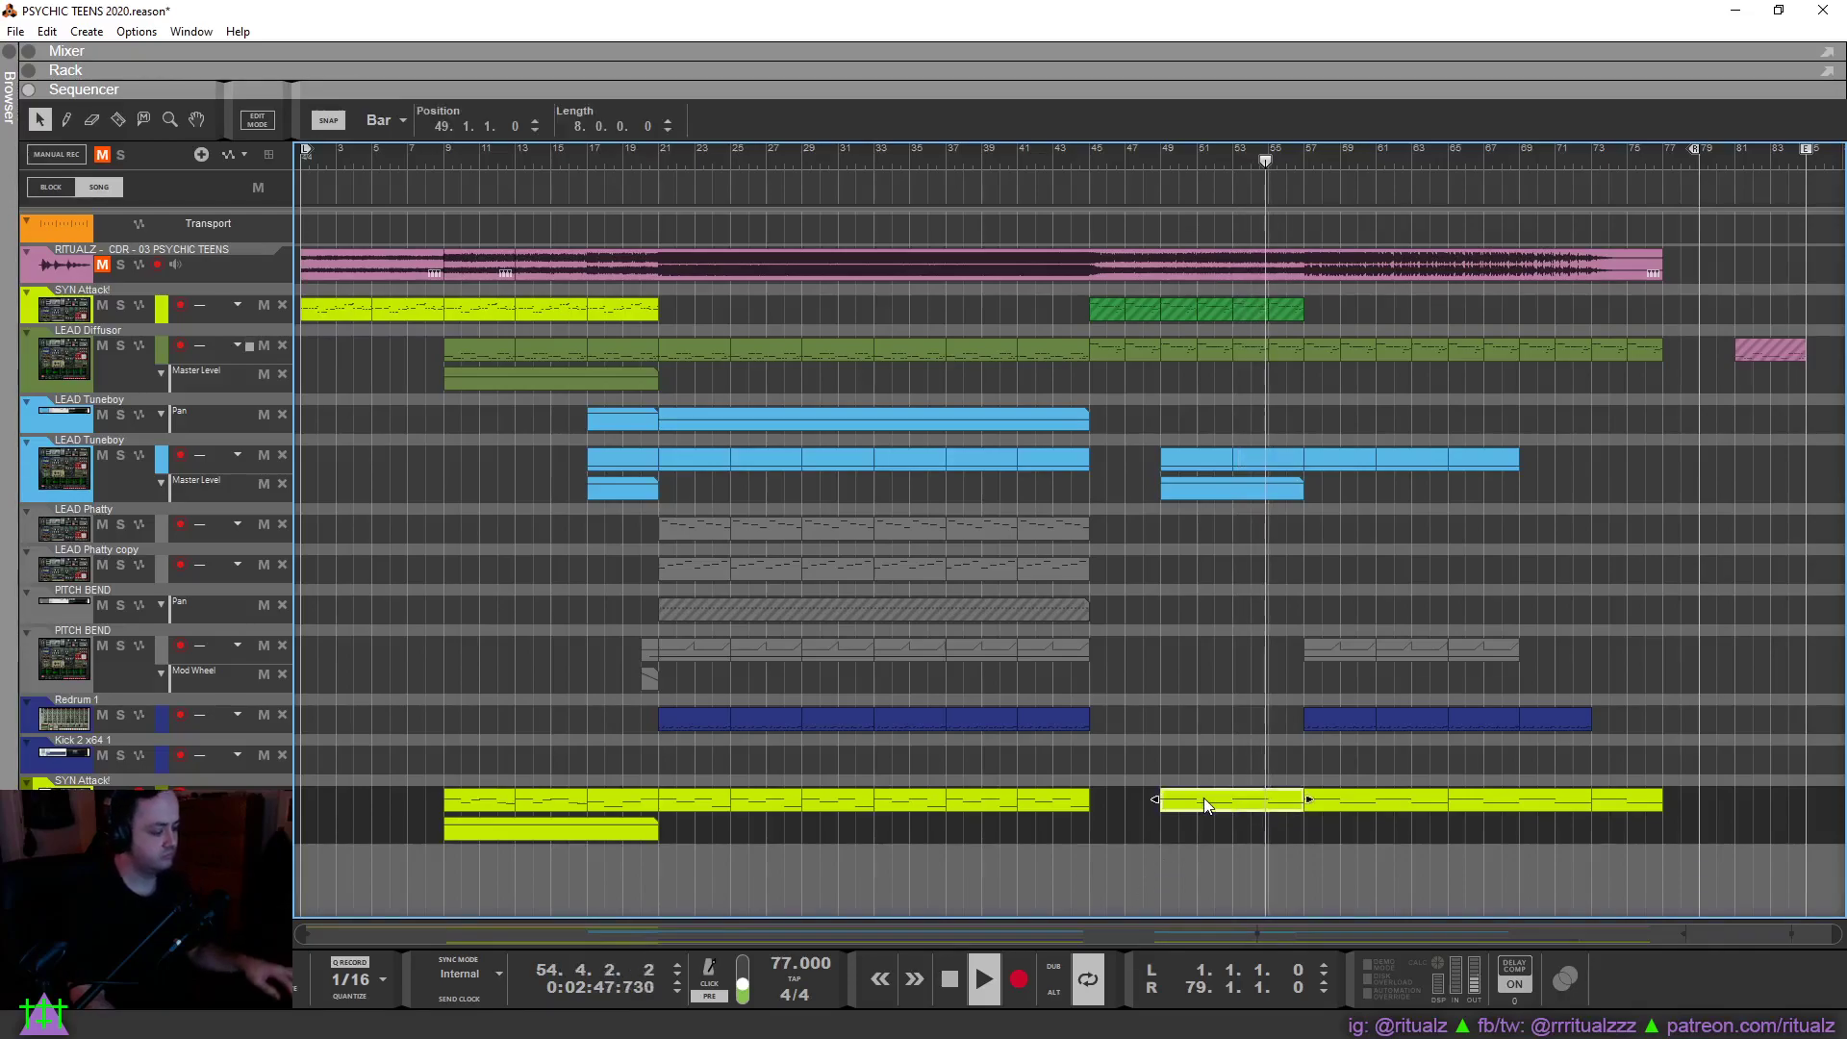
{"action": "left_click", "coordinate": [1078, 156]}
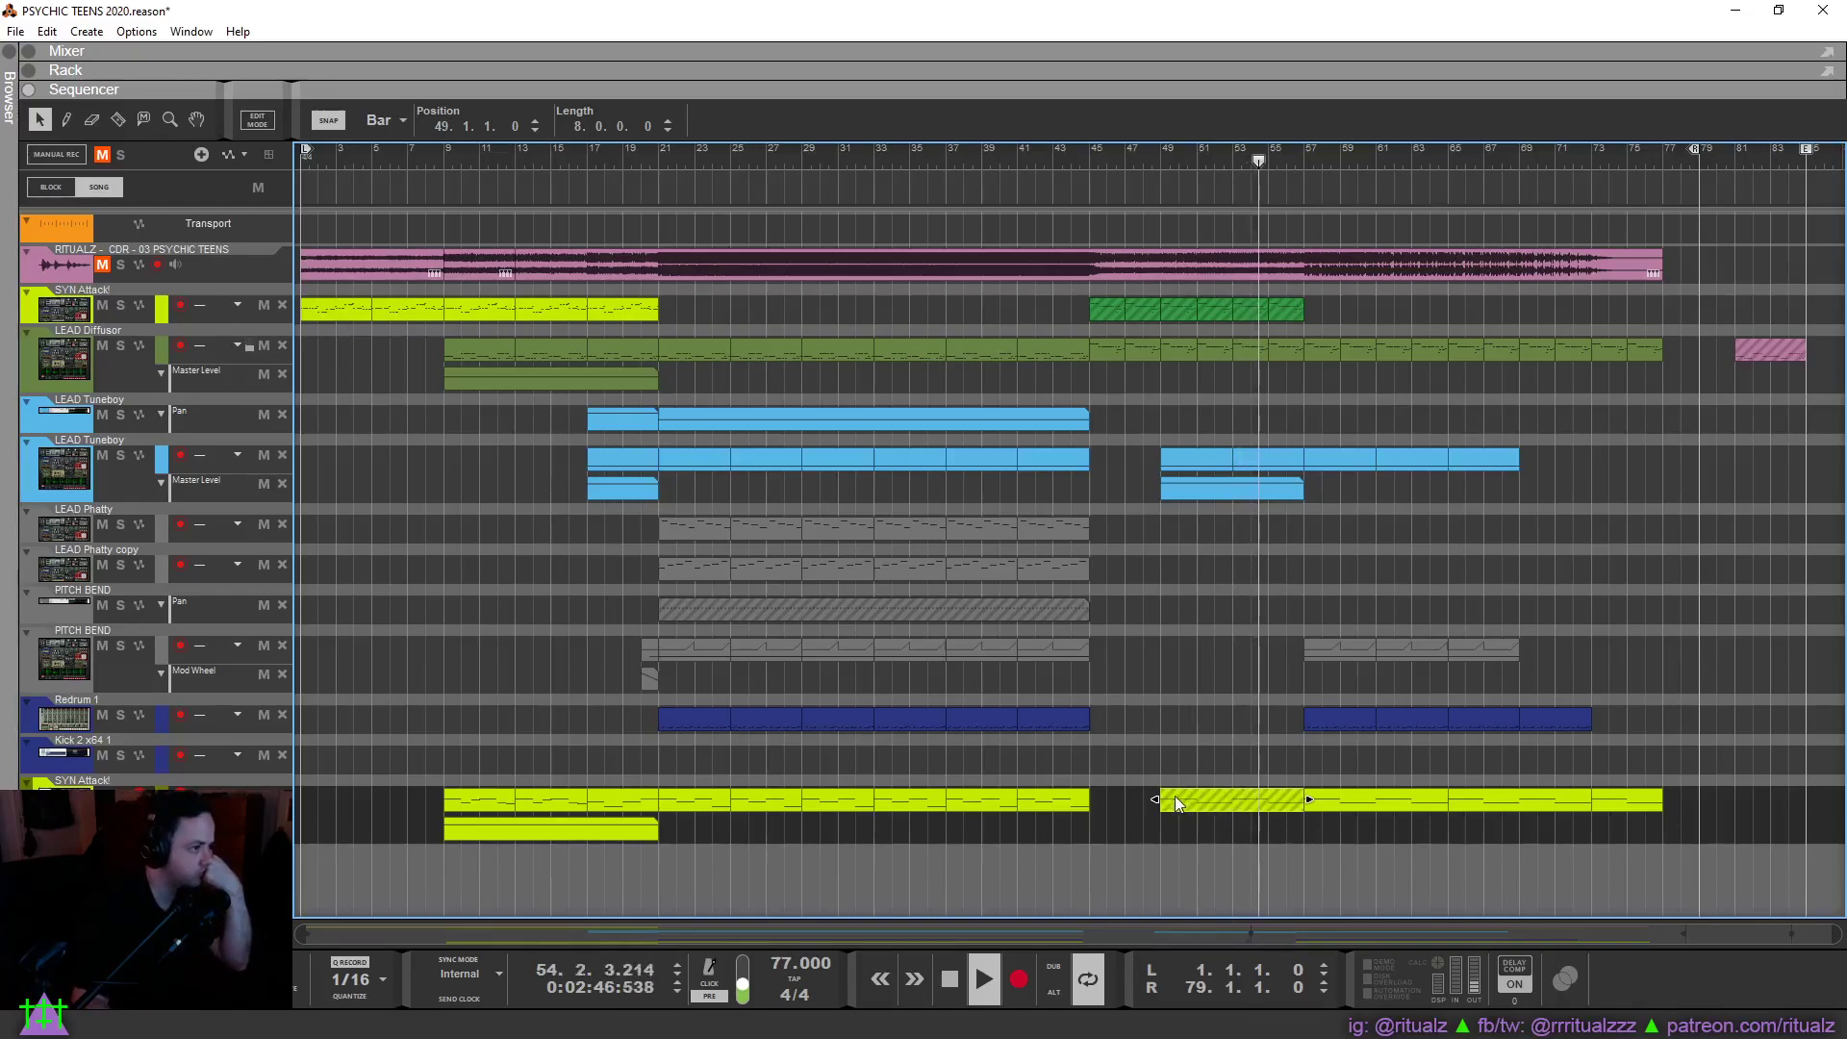
{"action": "left_click_drag", "start_coordinate": [1161, 800], "coordinate": [1226, 816]}
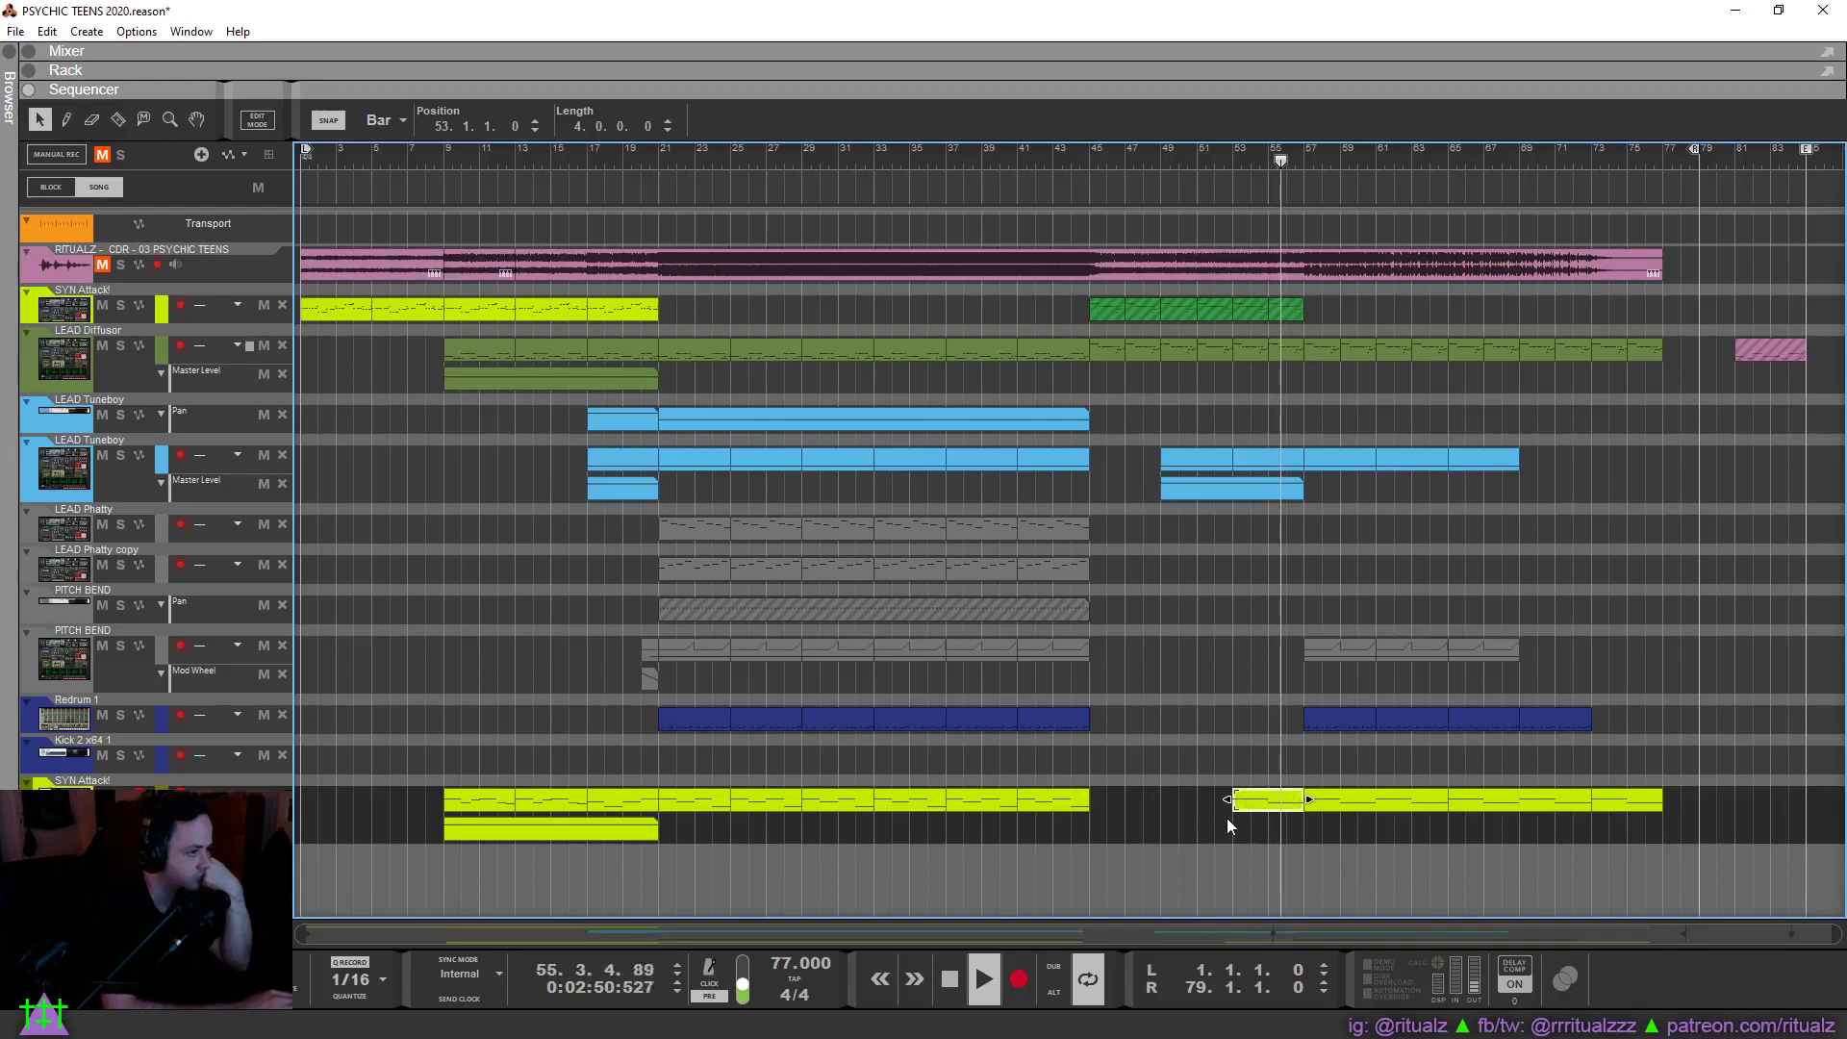
{"action": "left_click", "coordinate": [1226, 817]}
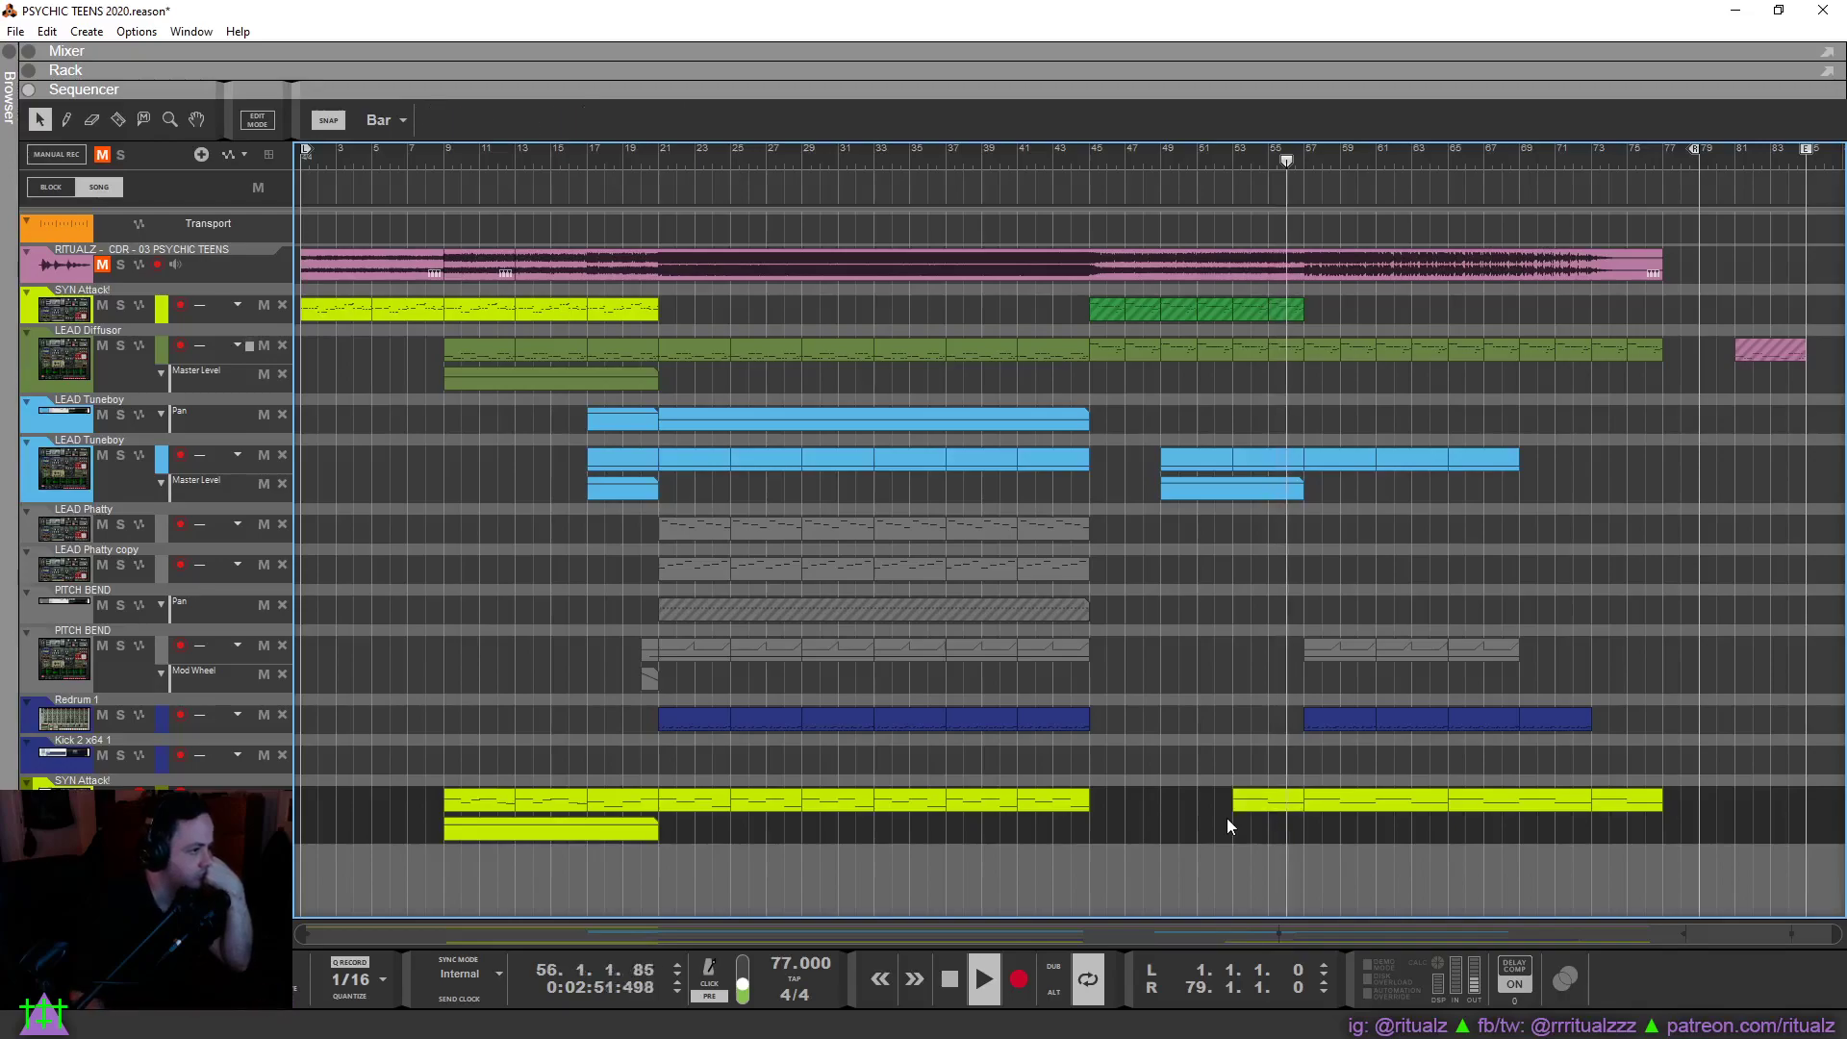
{"action": "left_click", "coordinate": [1090, 162]}
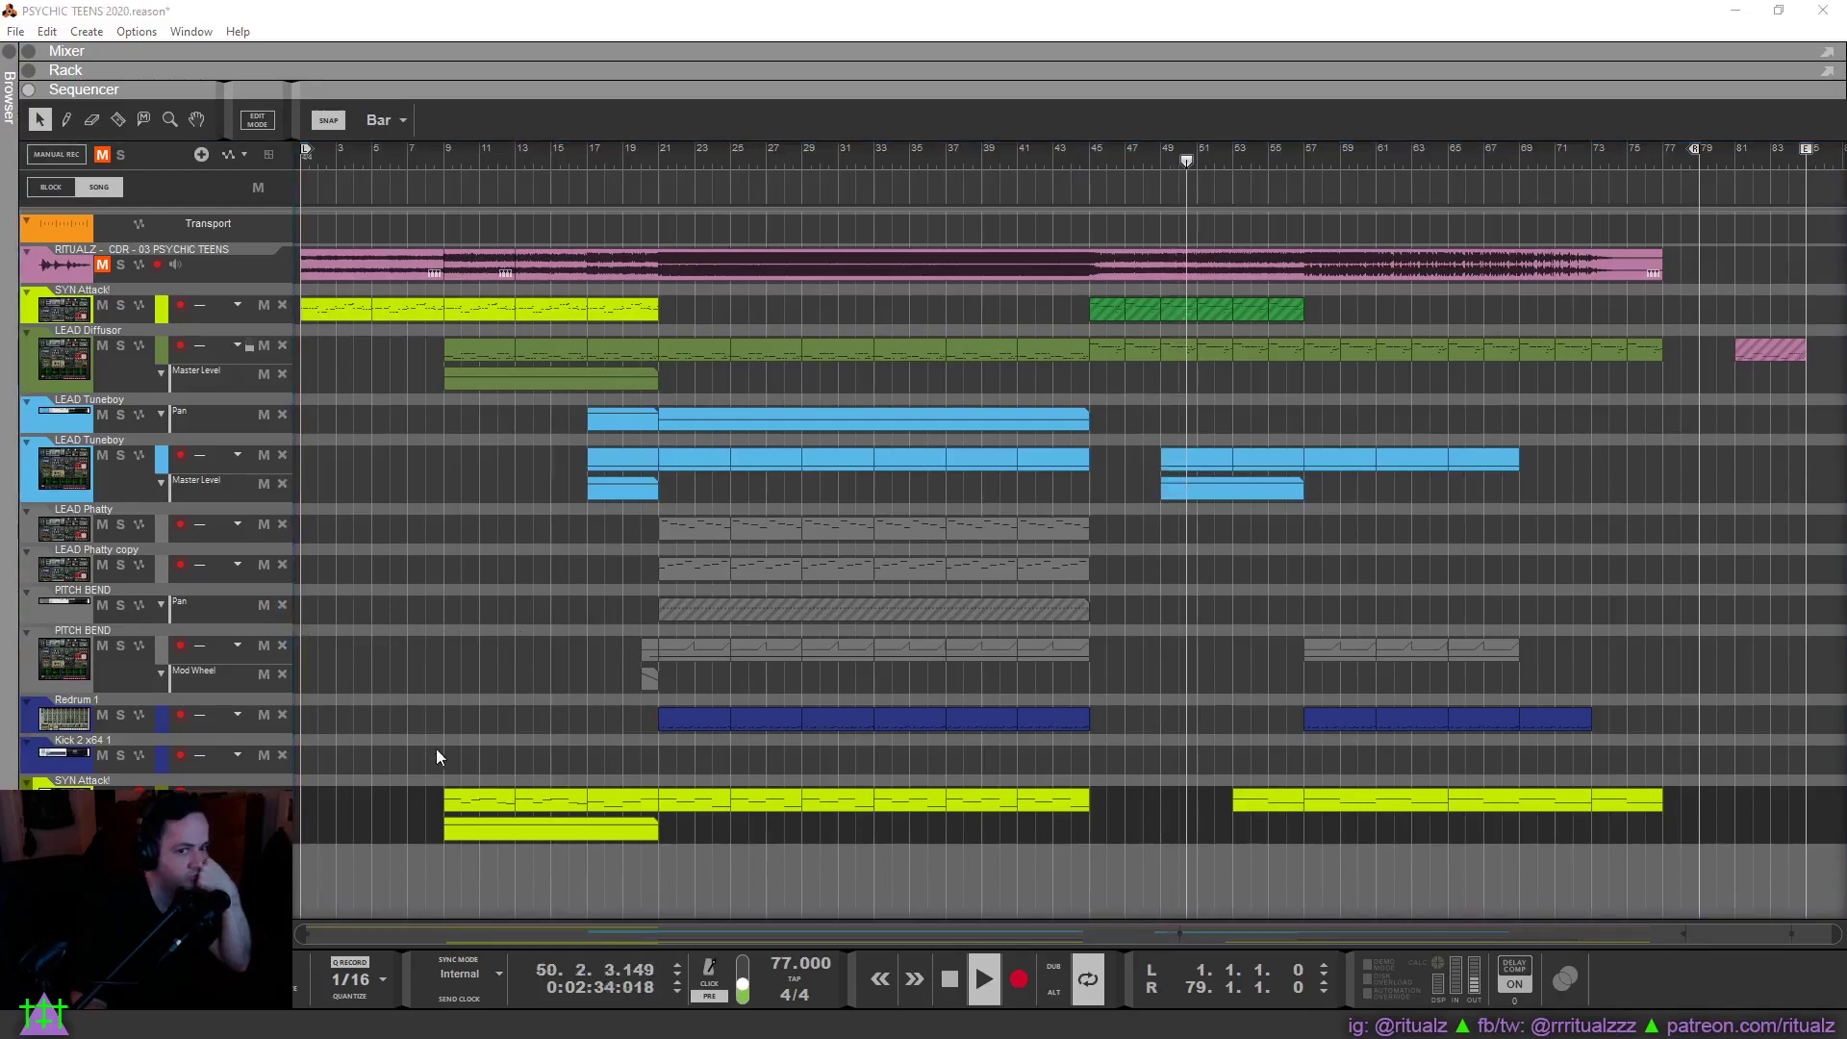
Delete the PITCH BEND mix channel's track, including its Pan automation, from the sequencer without deleting the device.
{"action": "left_click", "coordinate": [192, 806]}
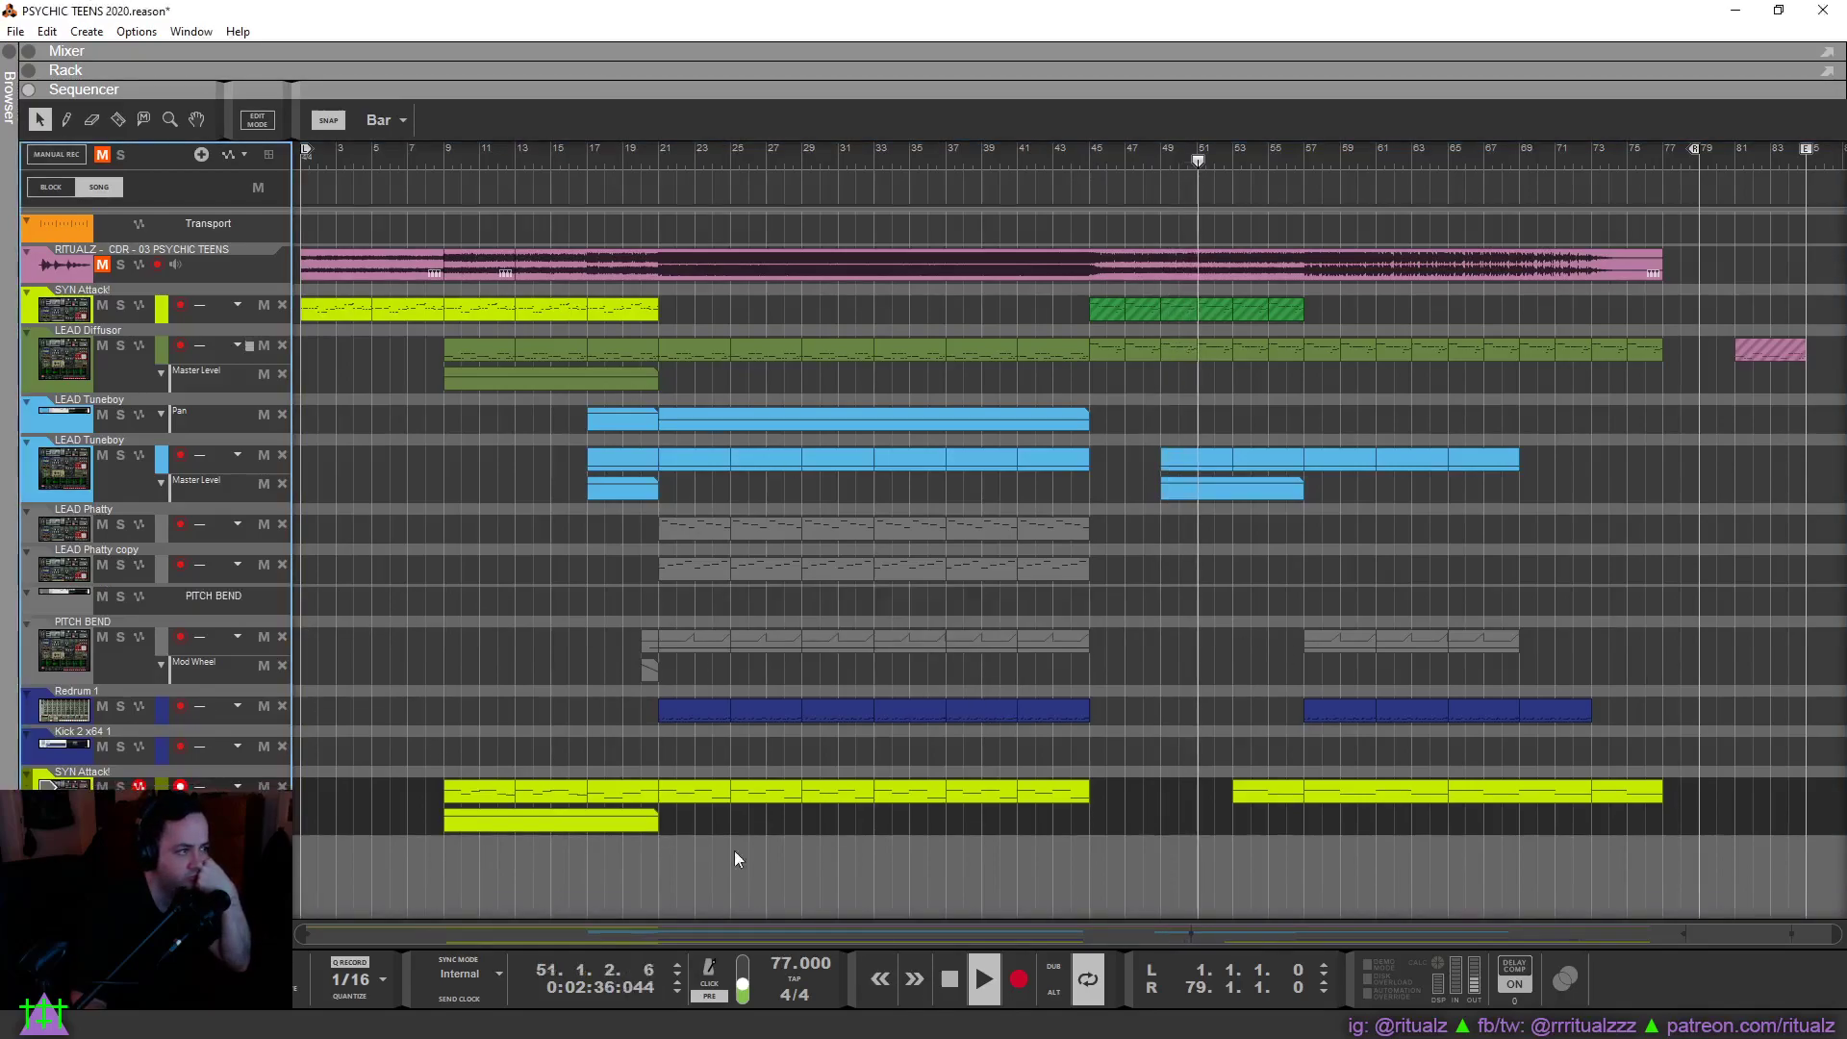
{"action": "right_click", "coordinate": [262, 609]}
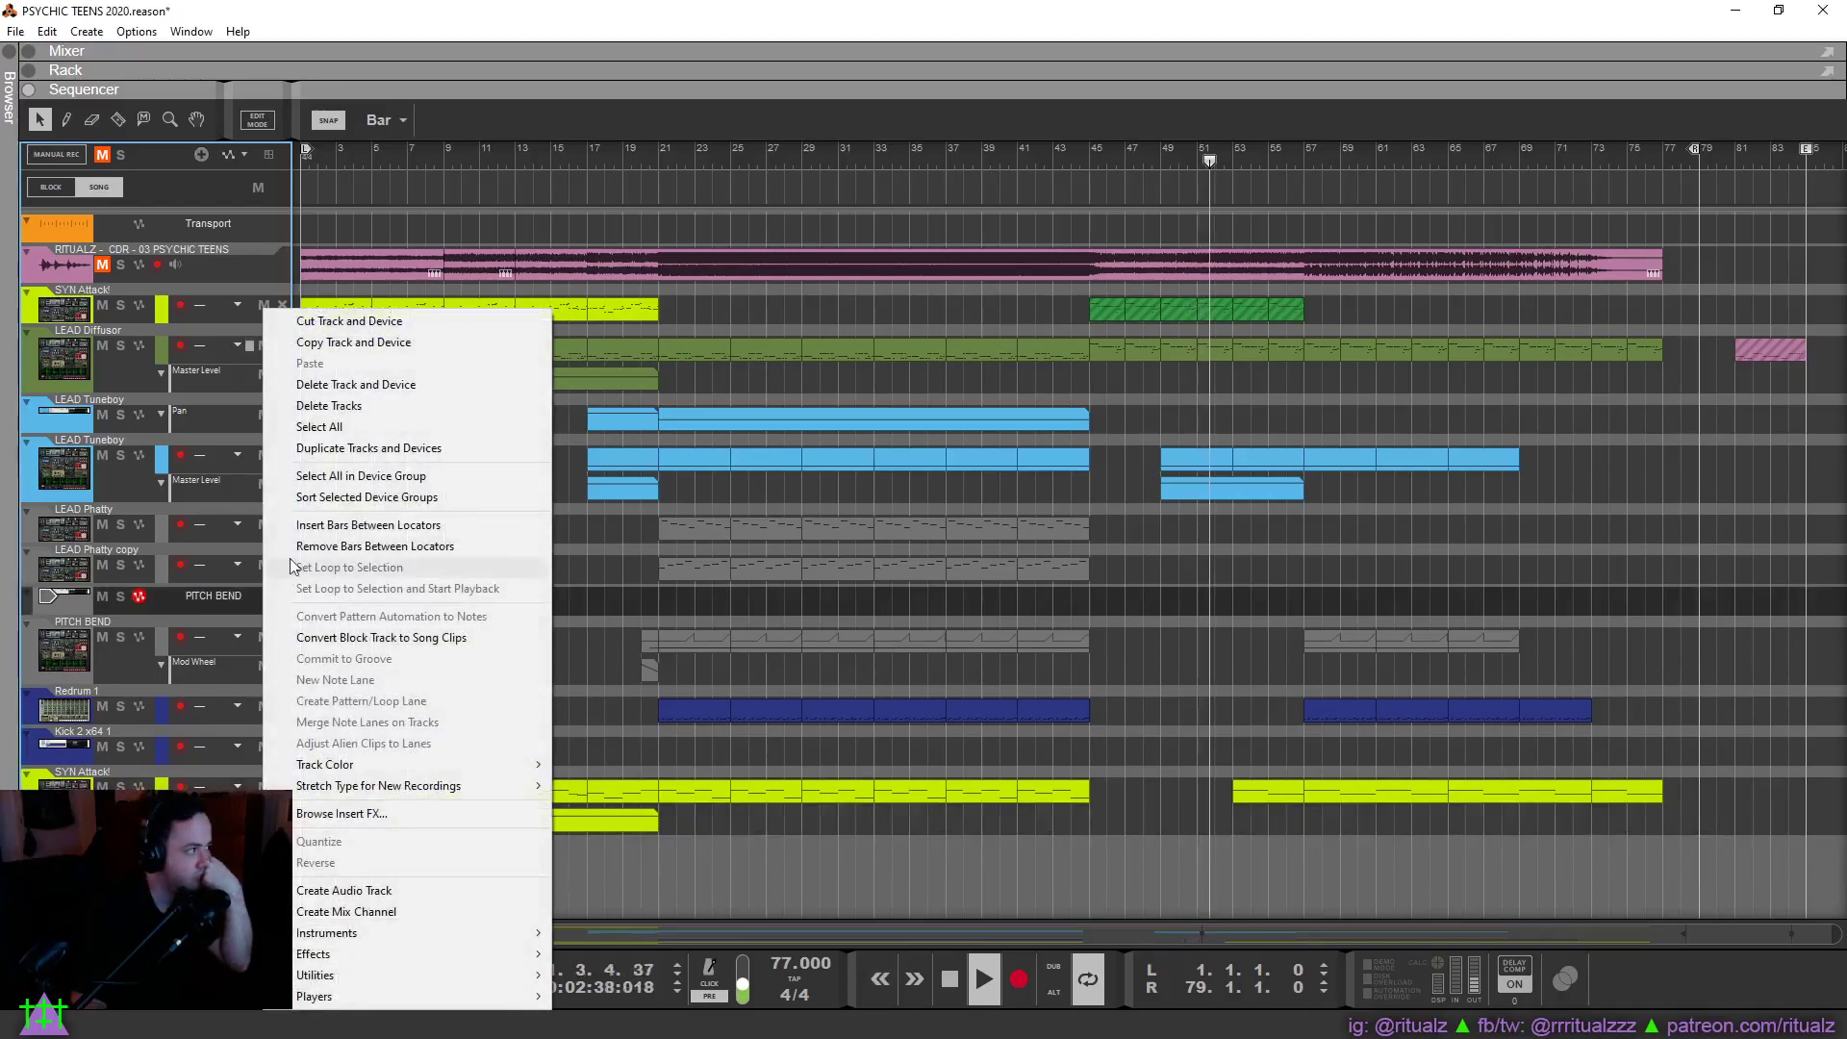
{"action": "left_click", "coordinate": [329, 405]}
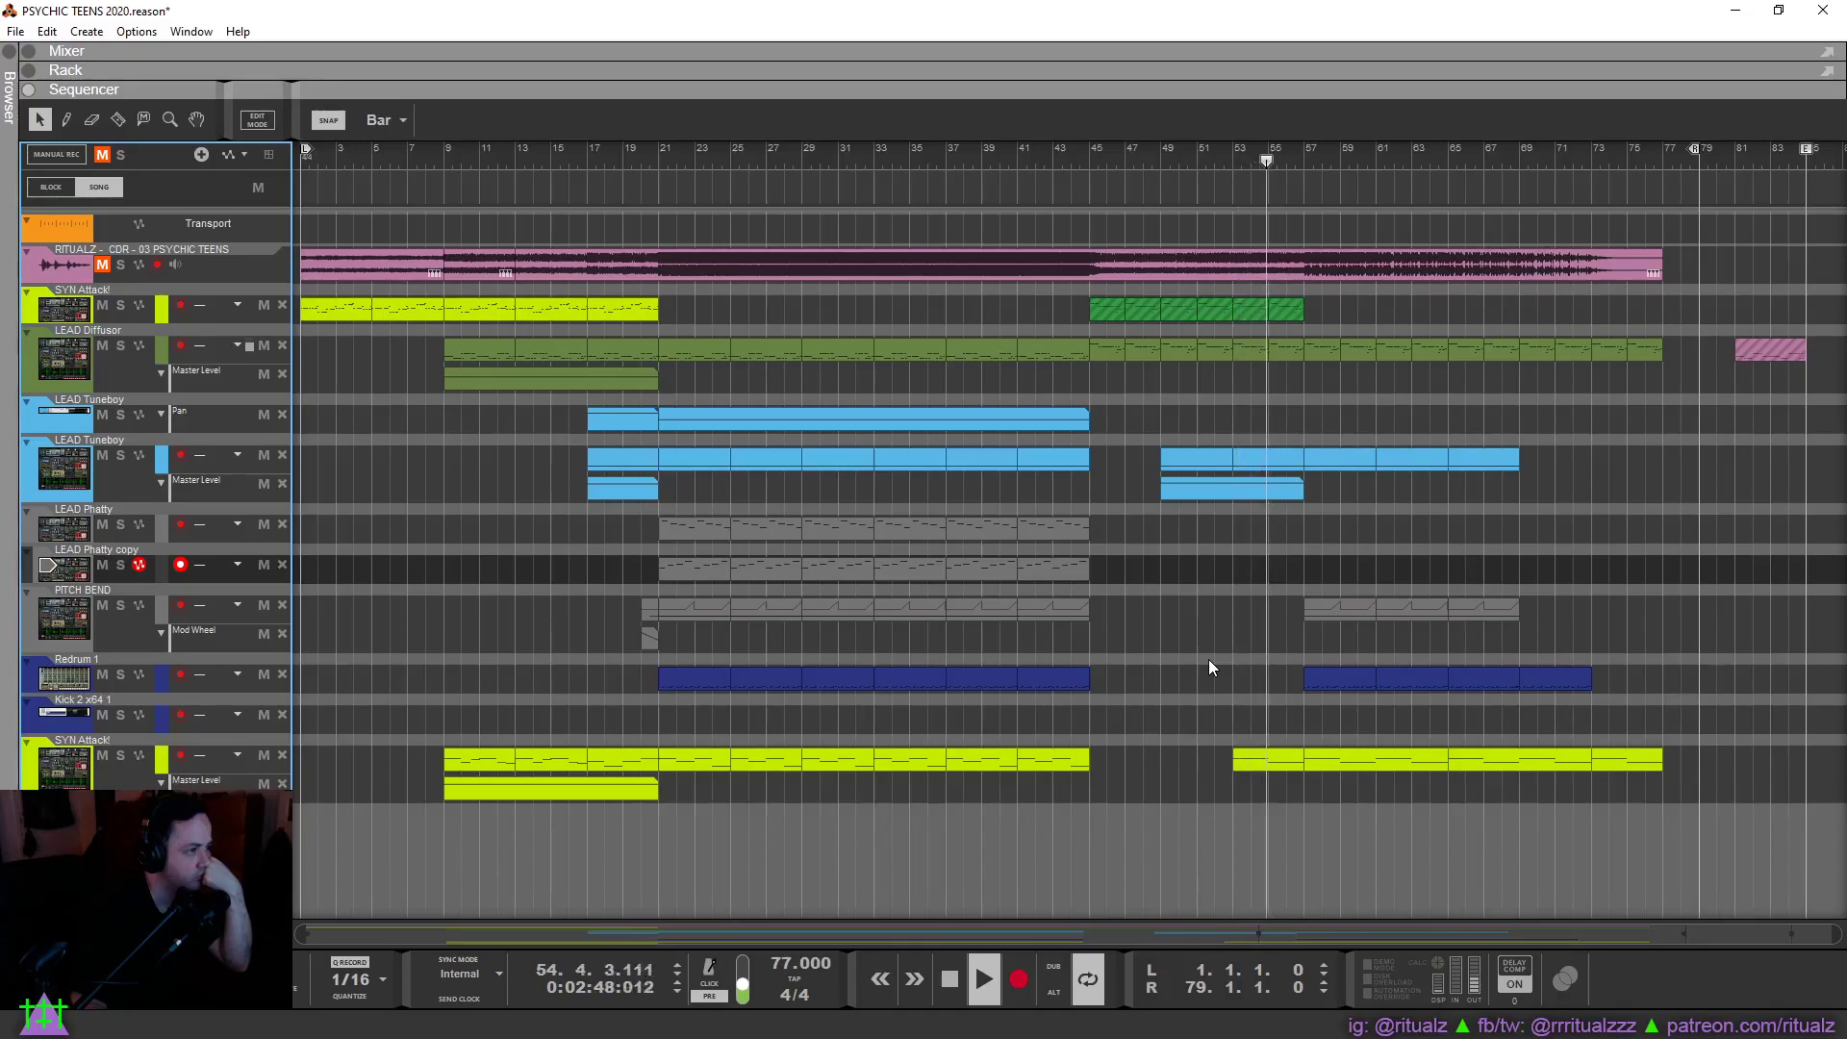
Extend the start of the trimmed SYN Attack! clip back to bar 49.
{"action": "left_click", "coordinate": [1238, 759]}
{"action": "left_click_drag", "start_coordinate": [1238, 762], "coordinate": [1161, 761]}
{"action": "left_click", "coordinate": [1158, 715]}
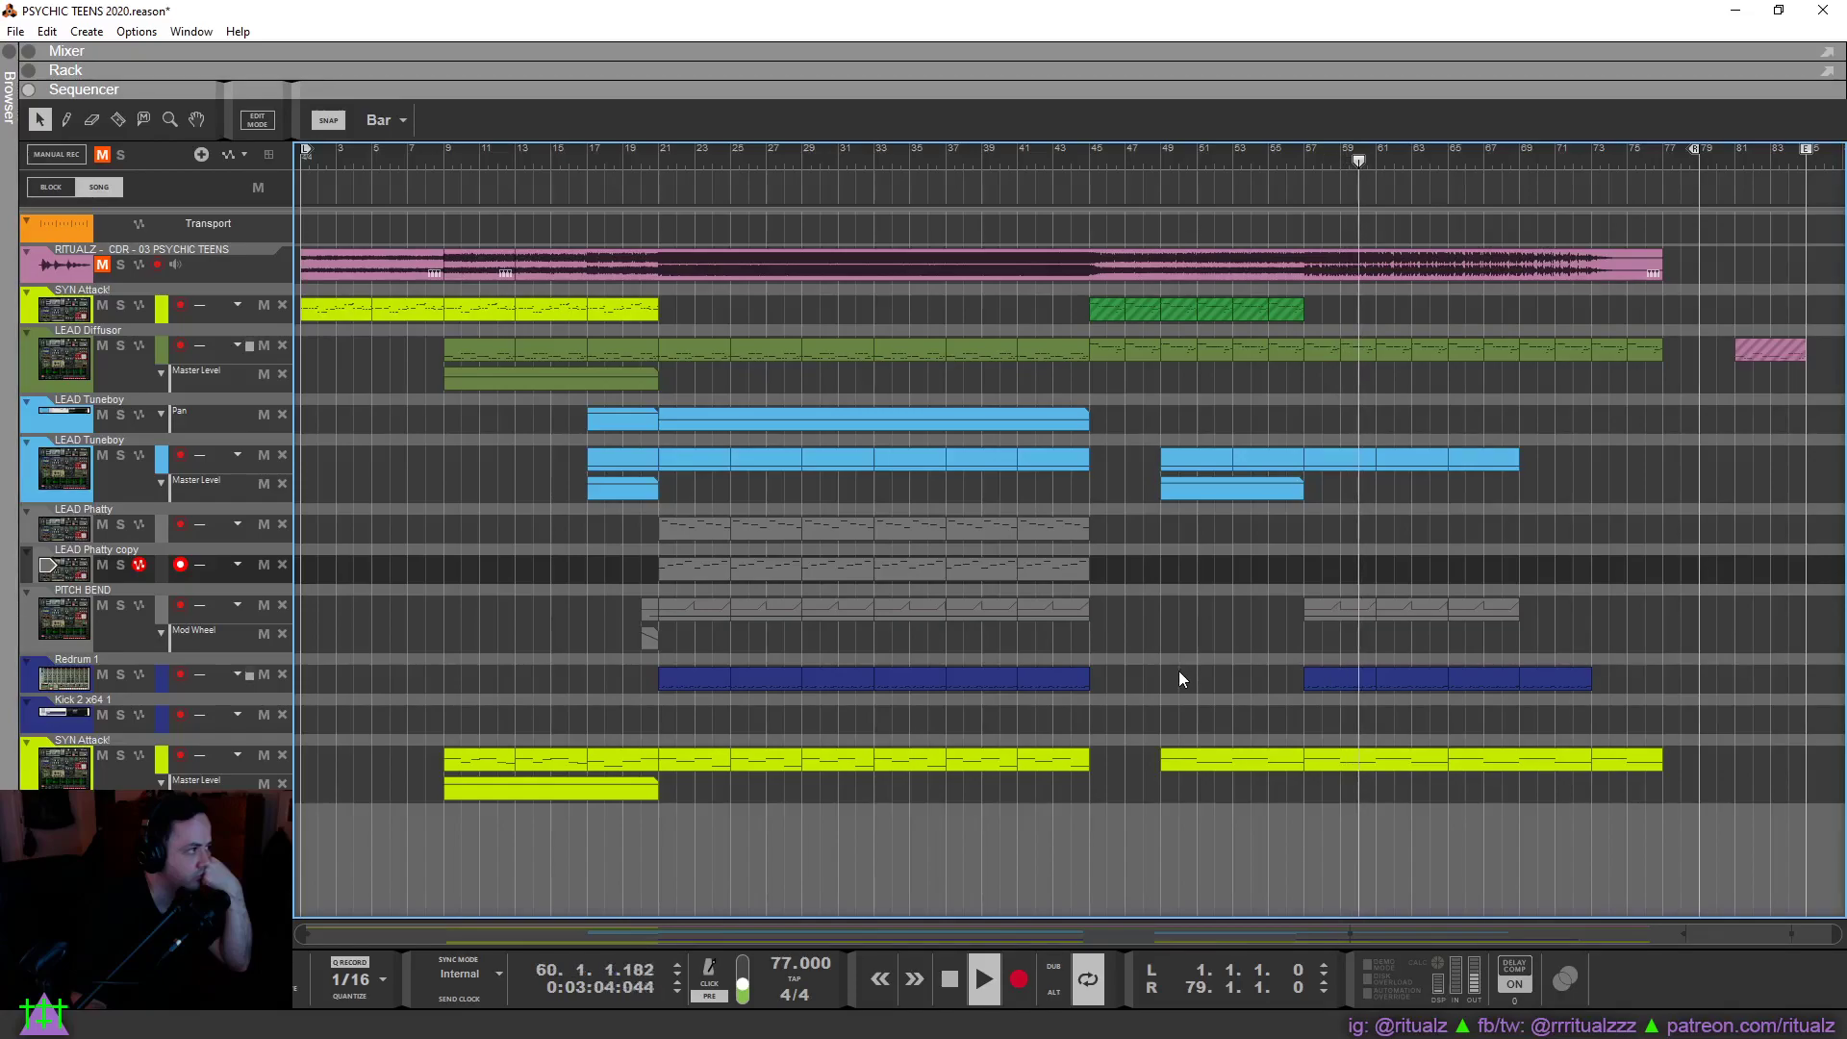
Stop playback at the song start, save the project, and play the song from the beginning.
{"action": "double_click", "coordinate": [950, 980]}
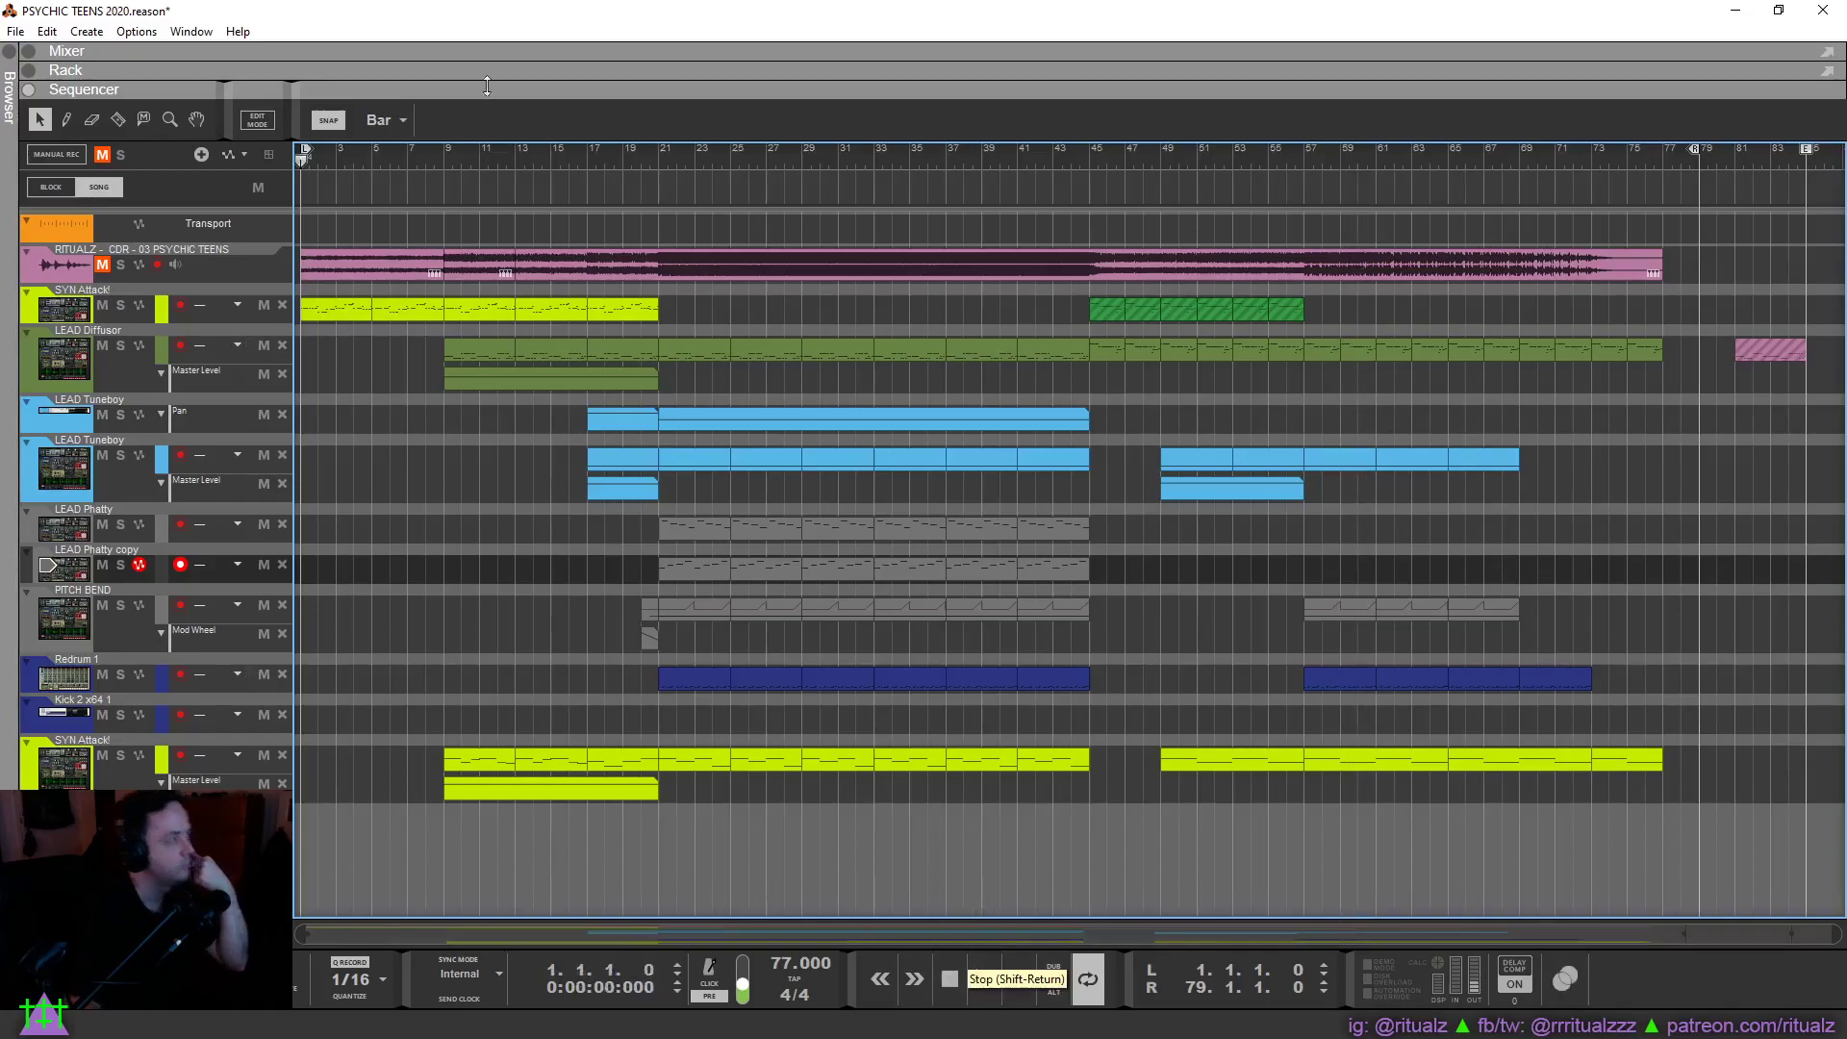
{"action": "left_click", "coordinate": [16, 31]}
{"action": "left_click", "coordinate": [61, 173]}
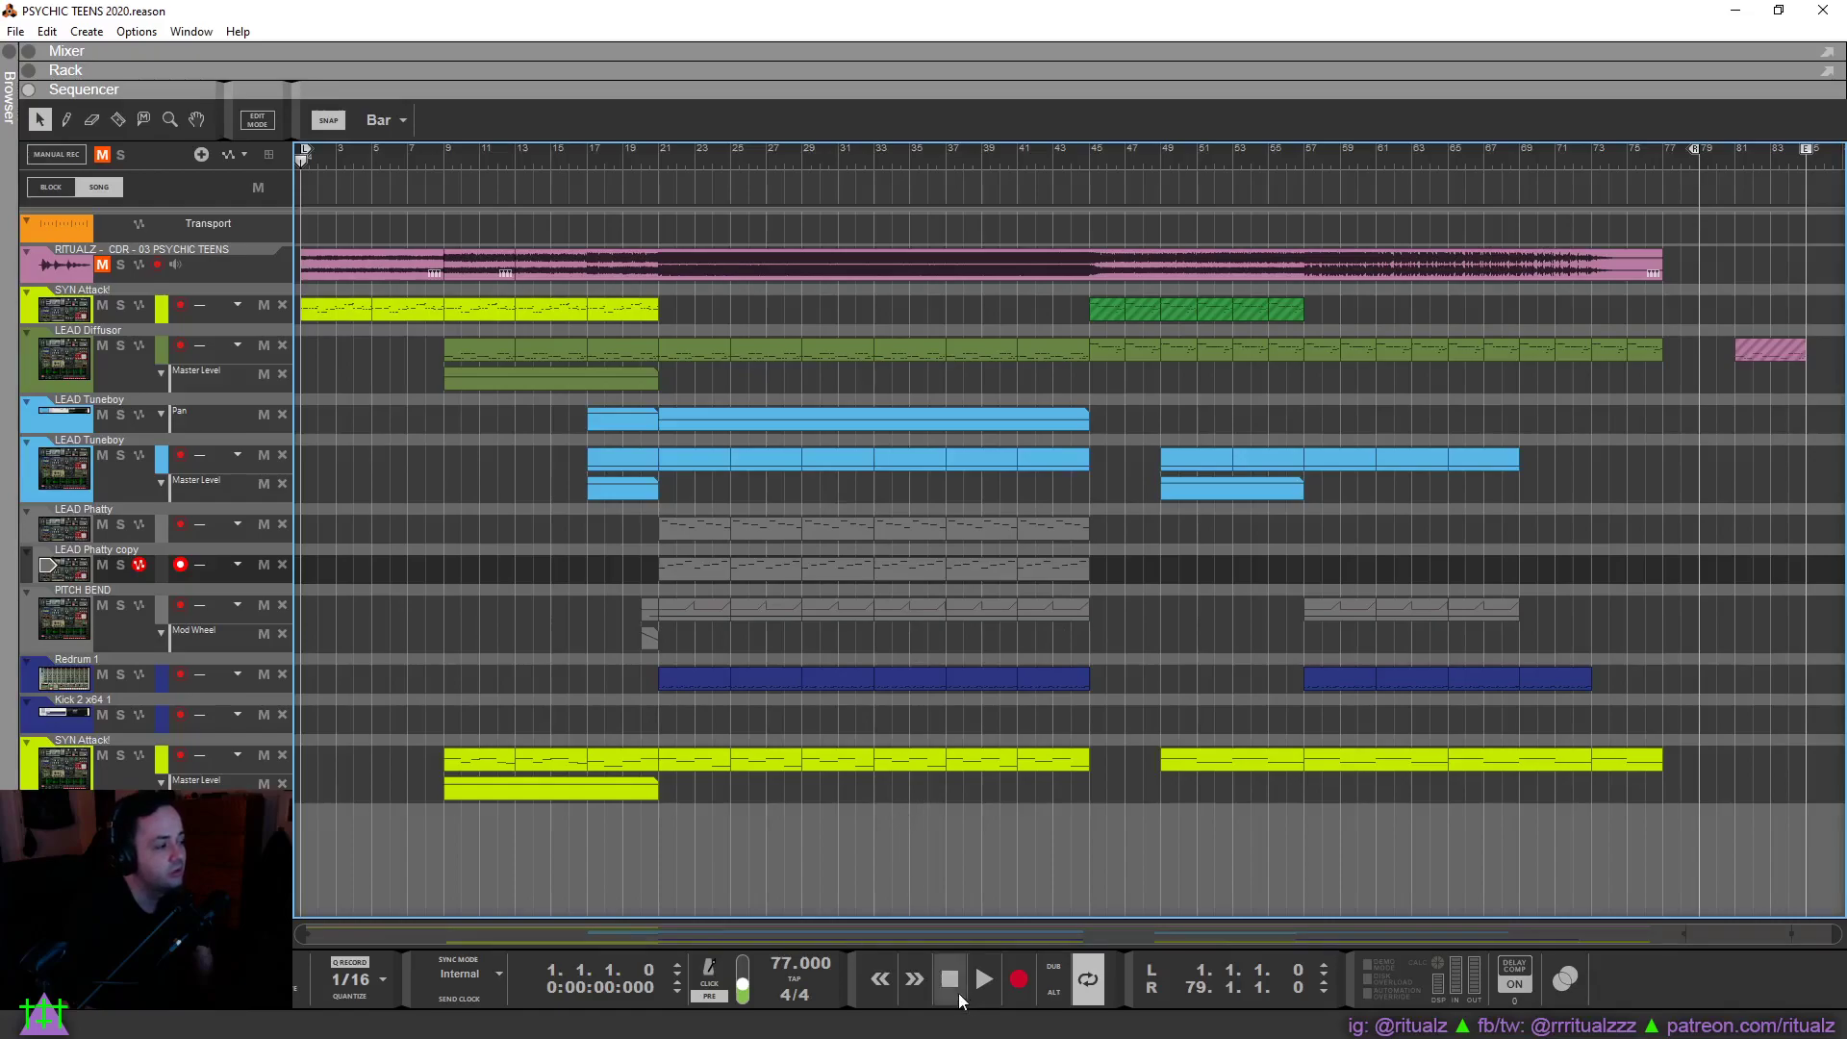
{"action": "left_click", "coordinate": [985, 997]}
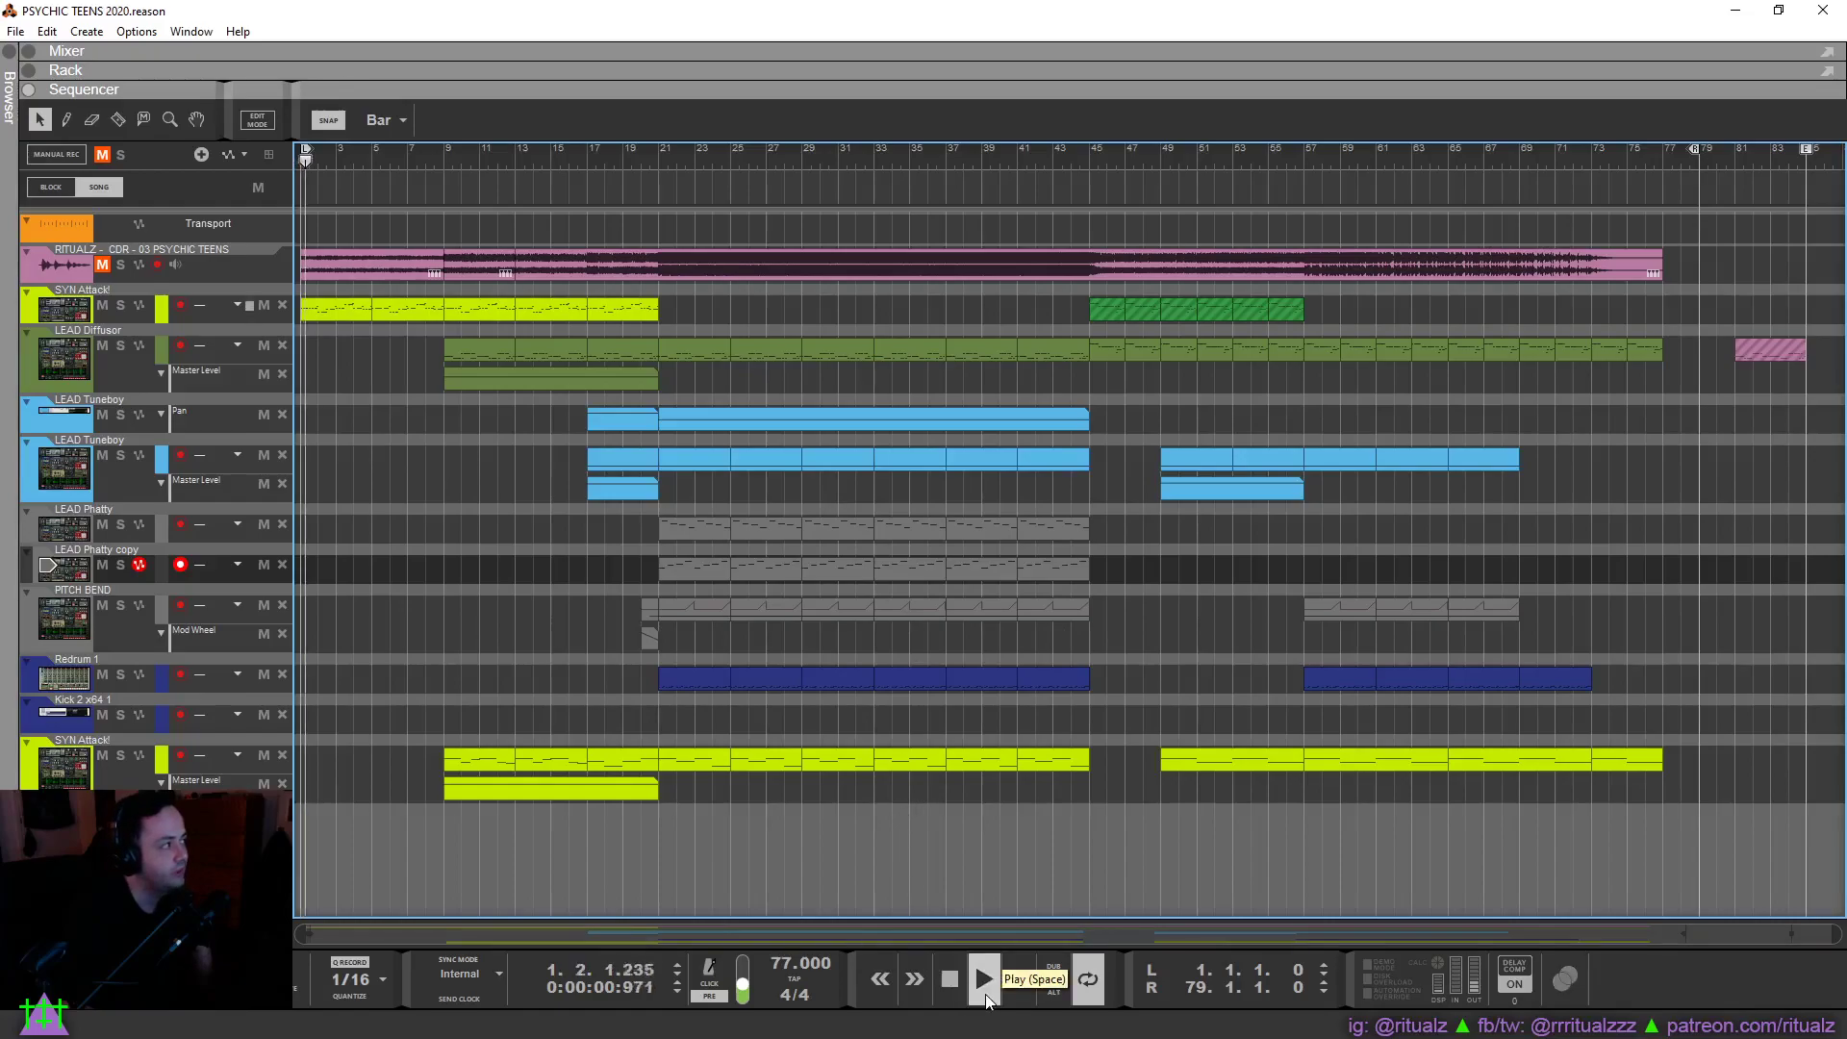
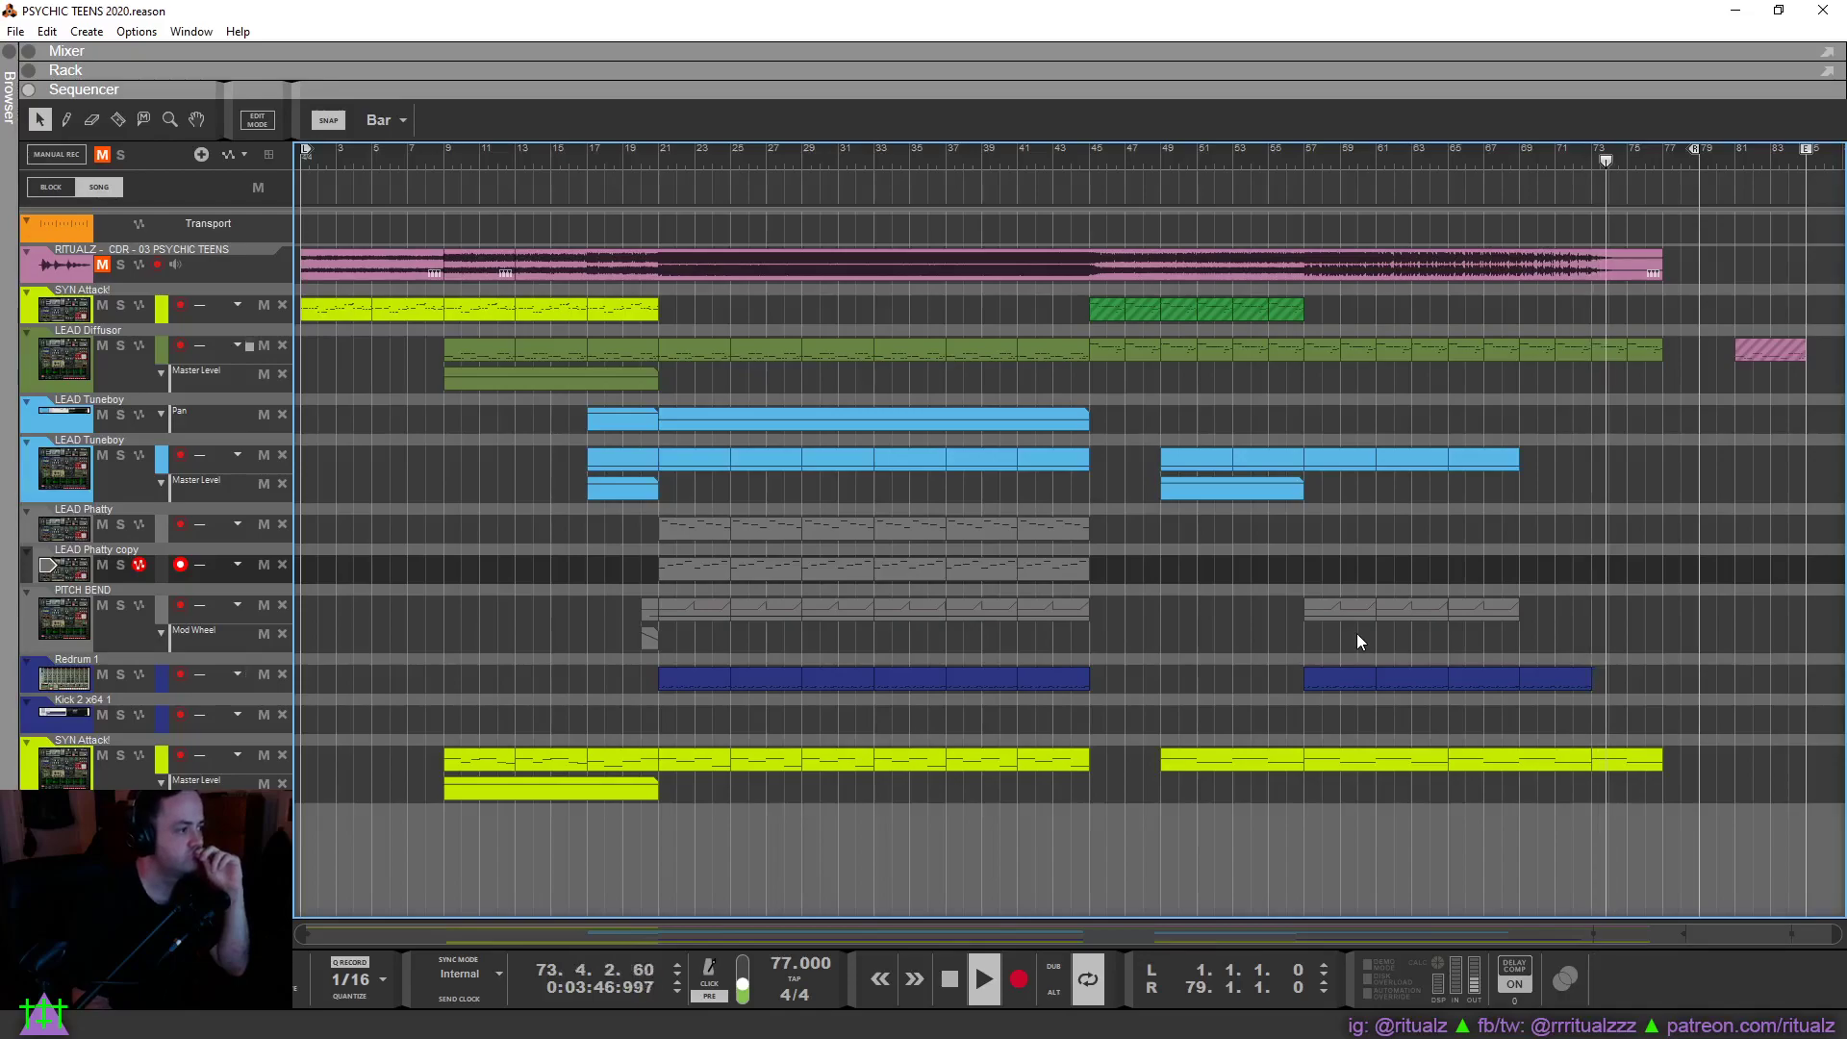
Lower both note velocities in the lower SYN Attack! track's last clip to about 76, replaying from bar 73, and close the clip editor.
{"action": "left_click", "coordinate": [1619, 762]}
{"action": "double_click", "coordinate": [1619, 762]}
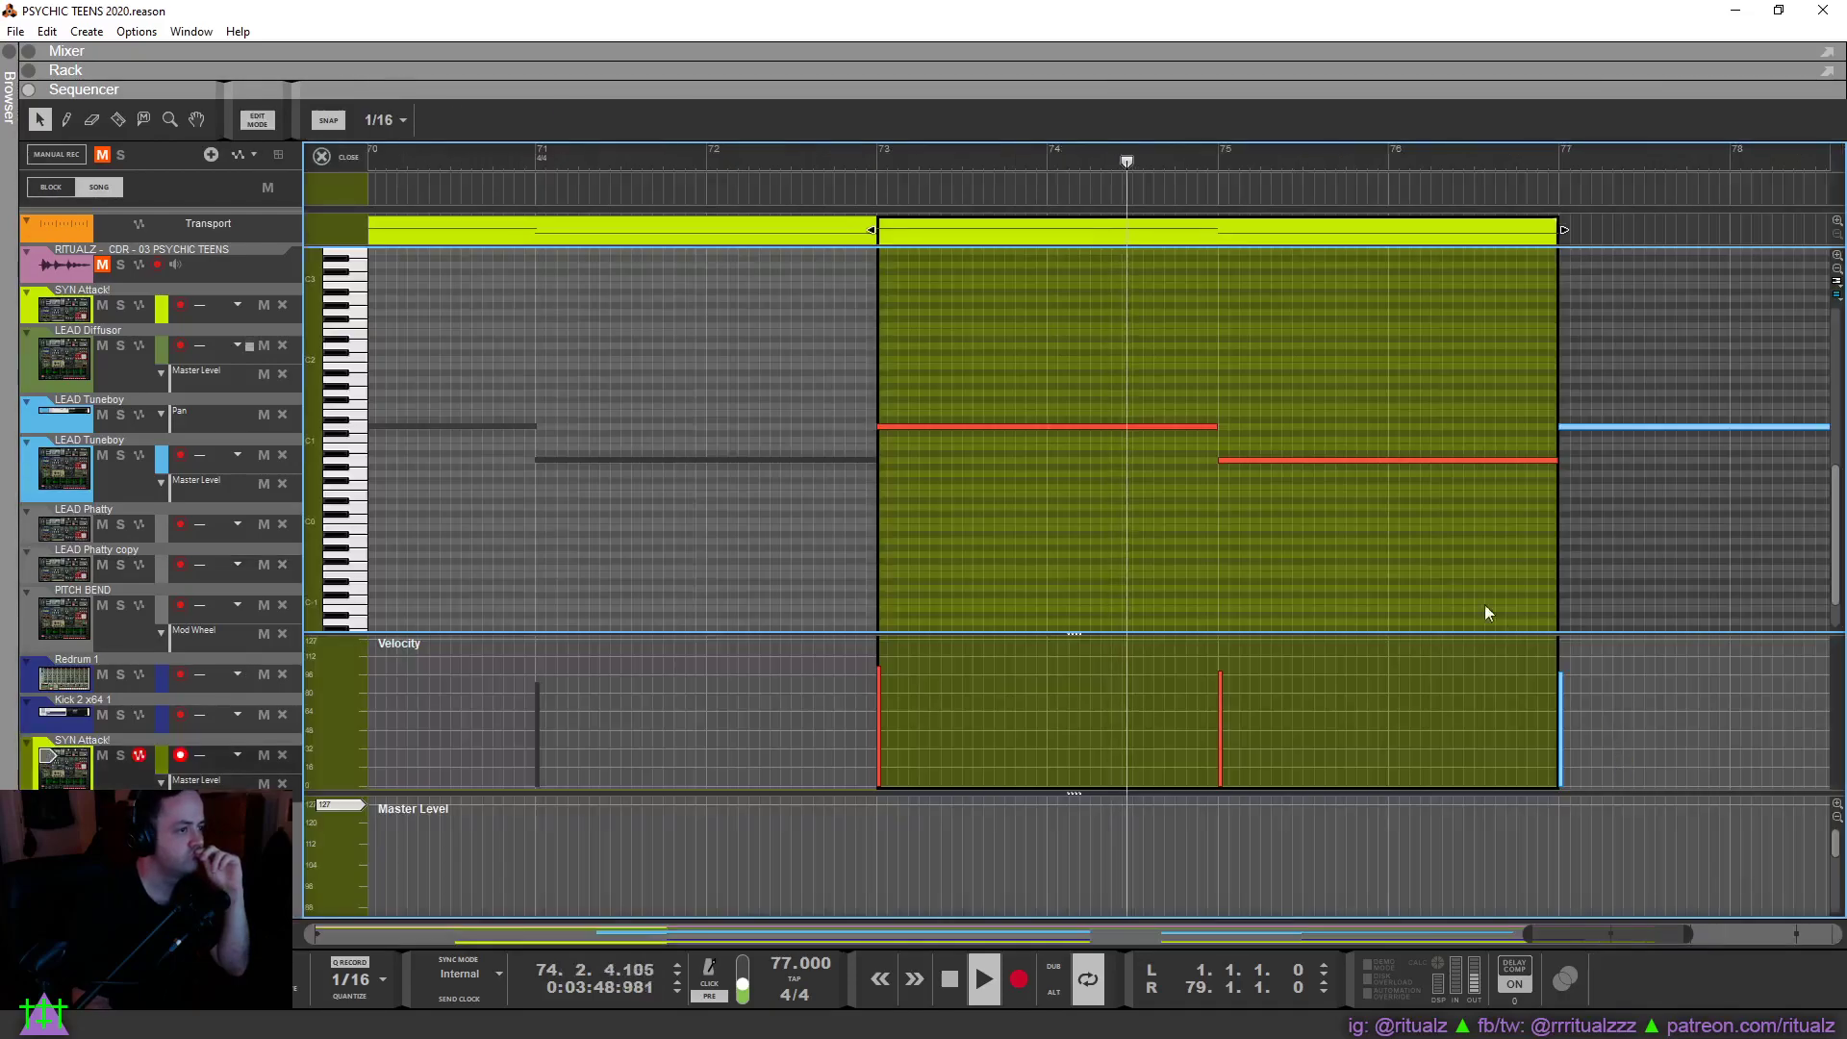
{"action": "left_click_drag", "start_coordinate": [775, 128], "coordinate": [776, 187]}
{"action": "left_click", "coordinate": [875, 160]}
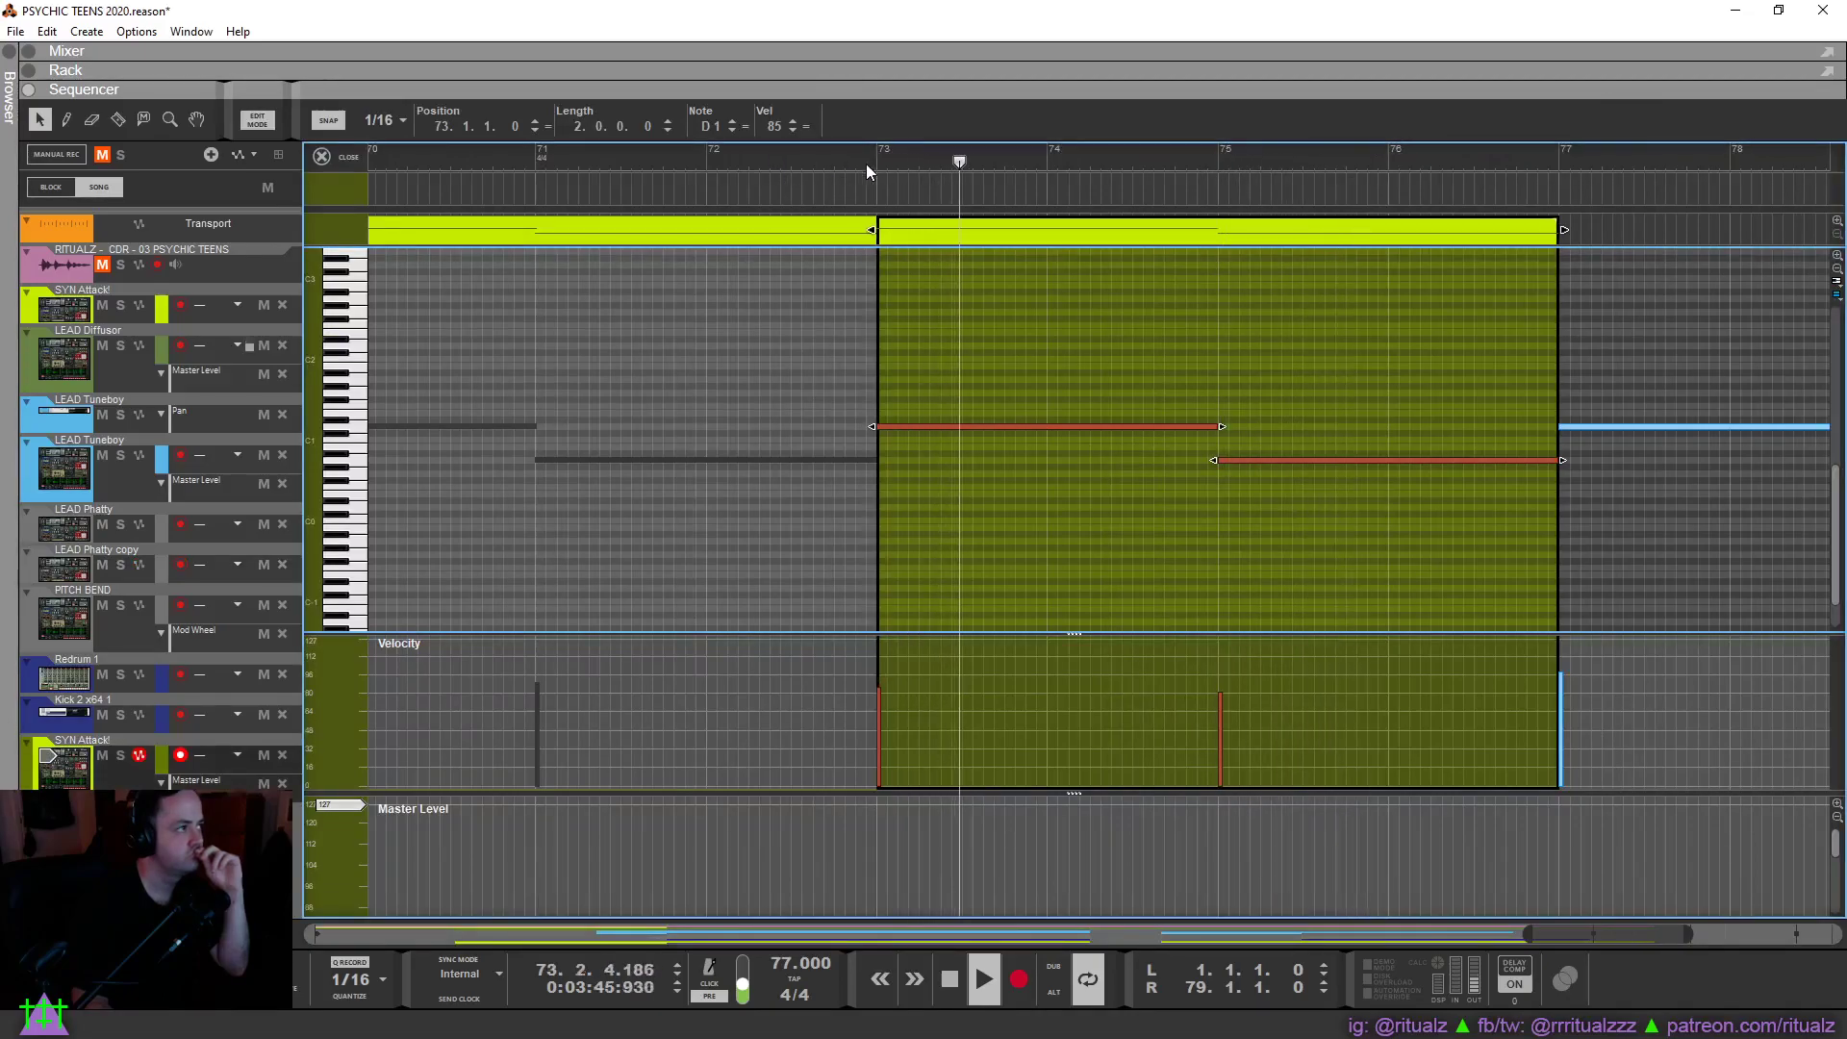
{"action": "left_click_drag", "start_coordinate": [762, 133], "coordinate": [777, 169]}
{"action": "left_click", "coordinate": [878, 154]}
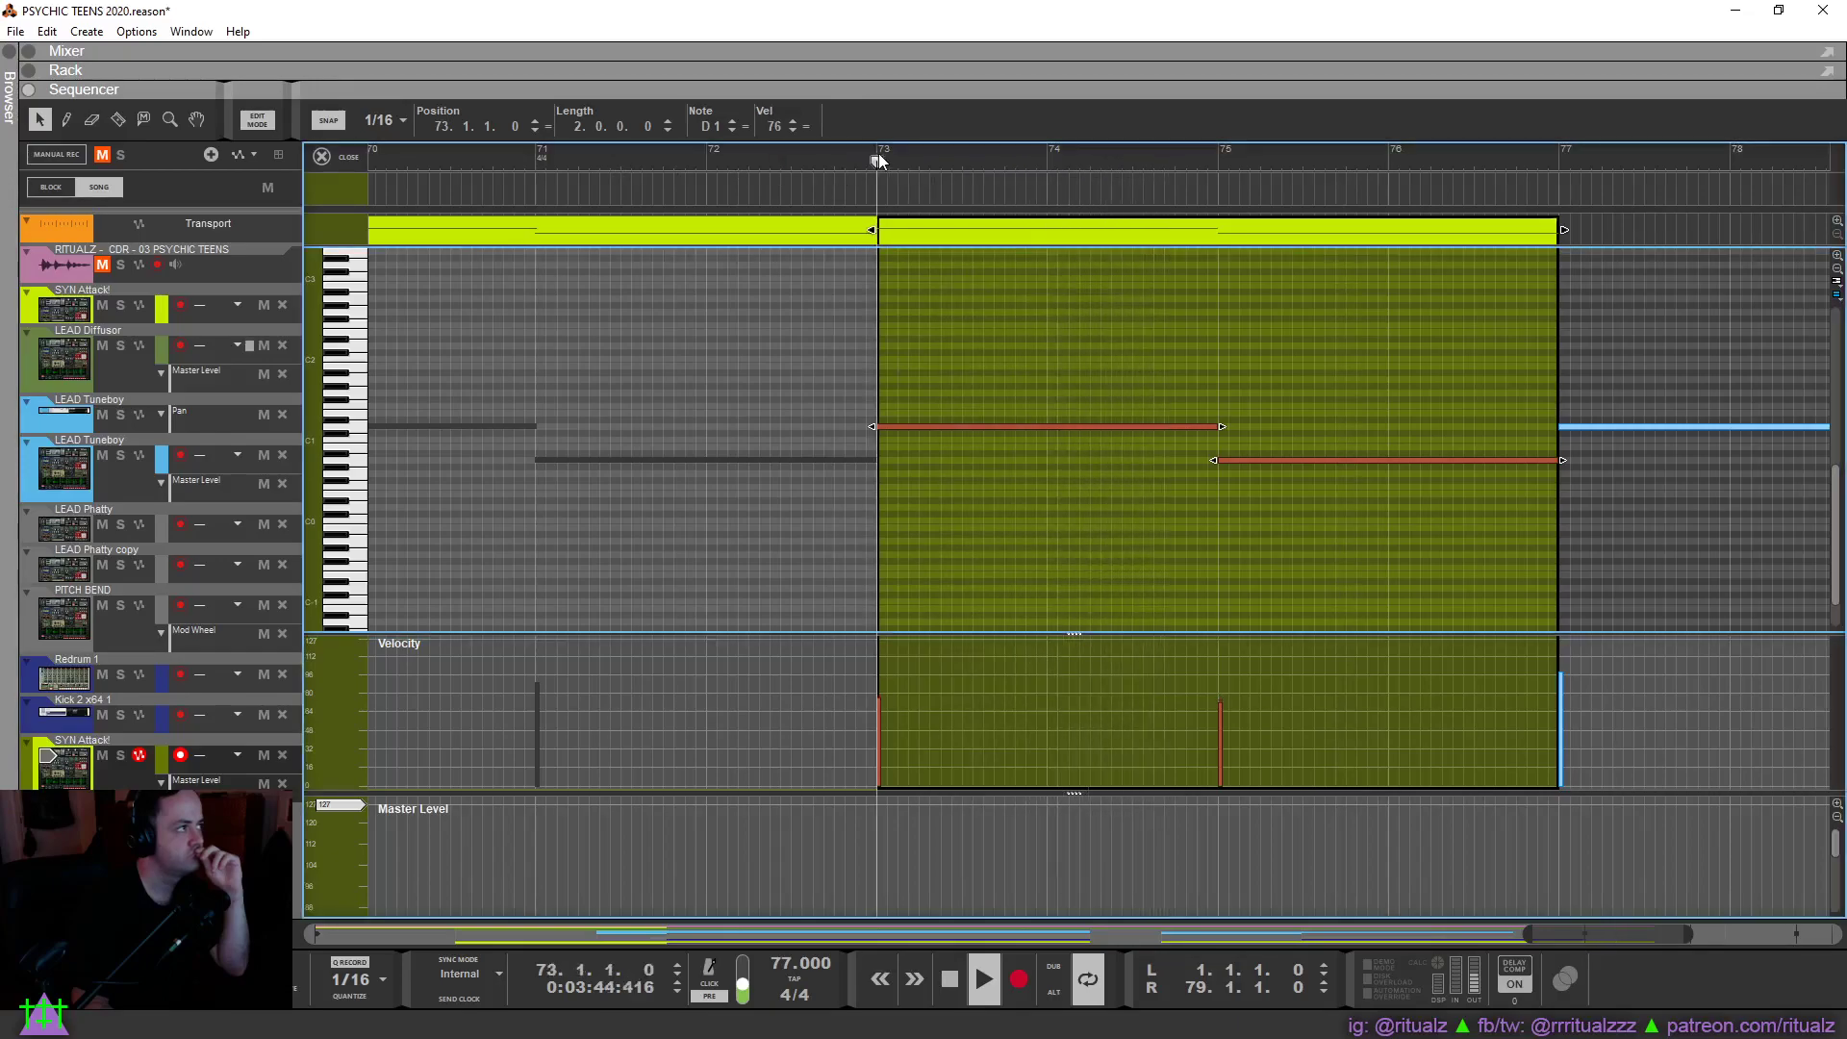
{"action": "left_click", "coordinate": [327, 156]}
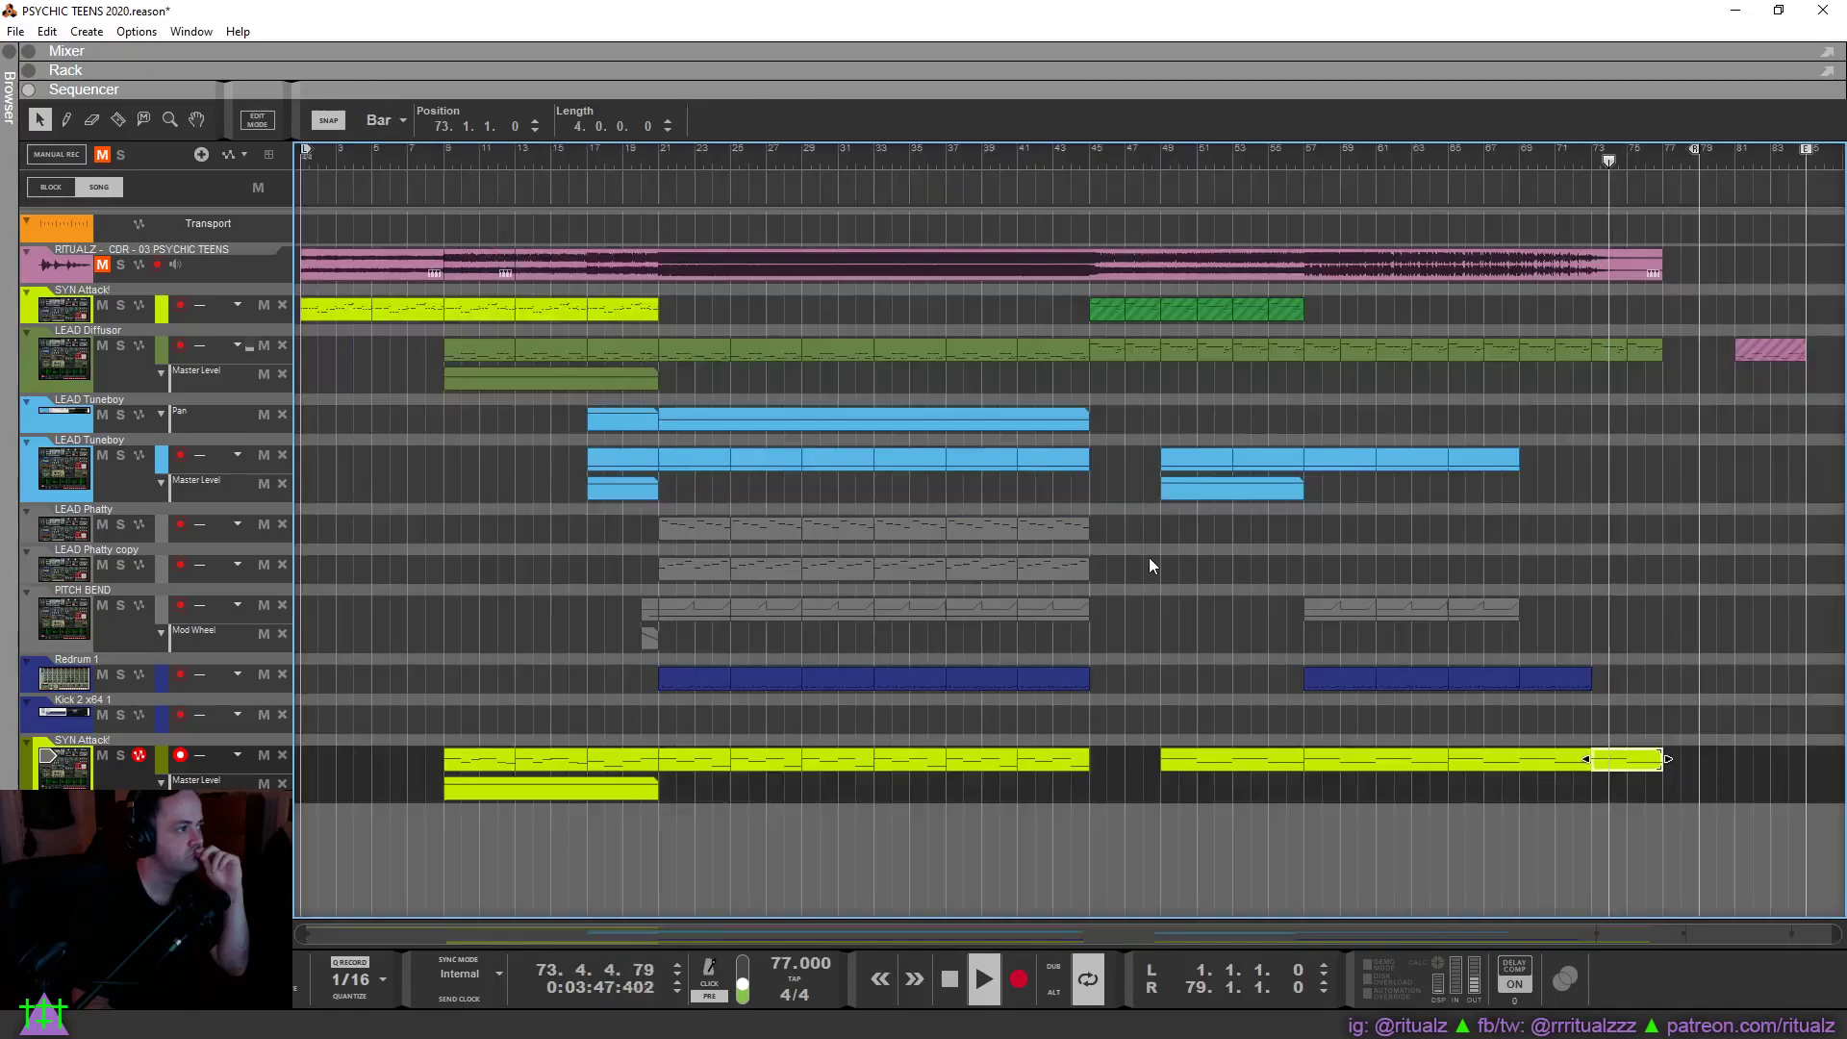
{"action": "left_click", "coordinate": [1187, 685]}
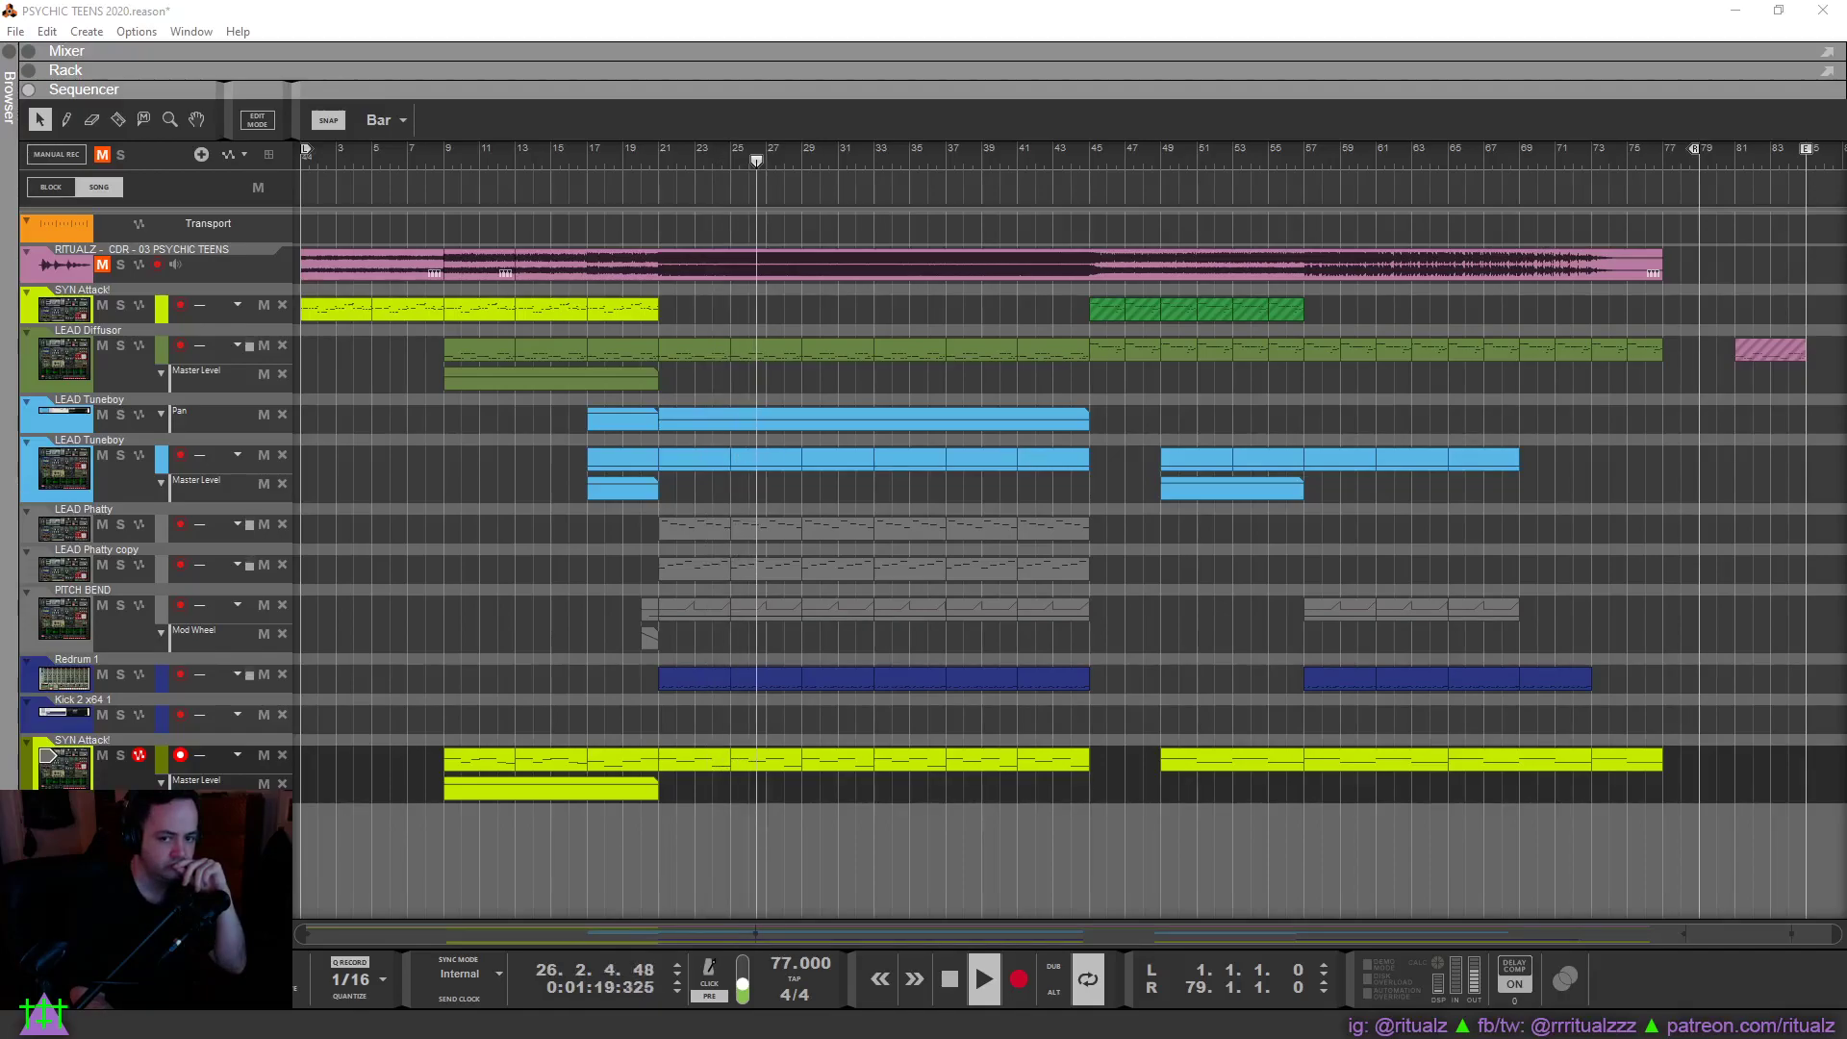
Show the mixer, rename the first SYN Attack! channel INTRO, and pull the RITUALZ reference channel's fader far down.
{"action": "left_click", "coordinate": [29, 51]}
{"action": "left_click", "coordinate": [1041, 247]}
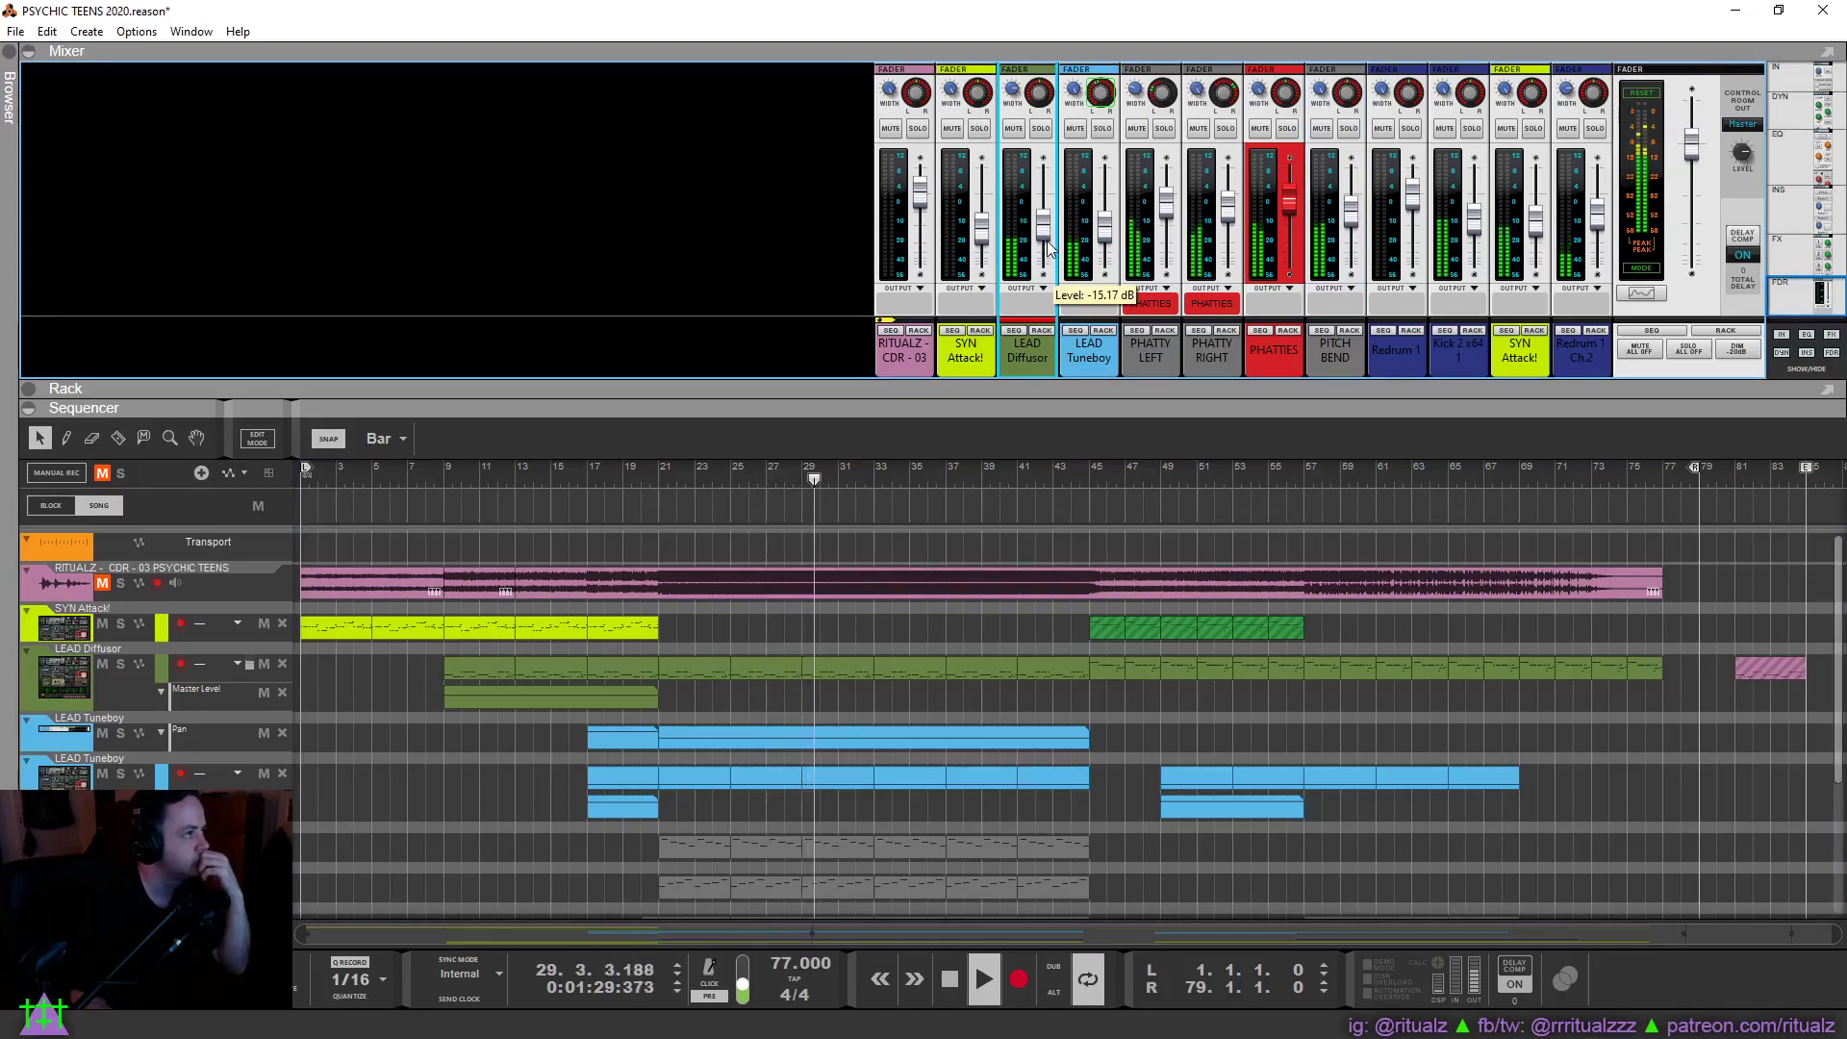
{"action": "double_click", "coordinate": [974, 362]}
{"action": "type", "text": "INTRO"}
{"action": "key", "text": "Return"}
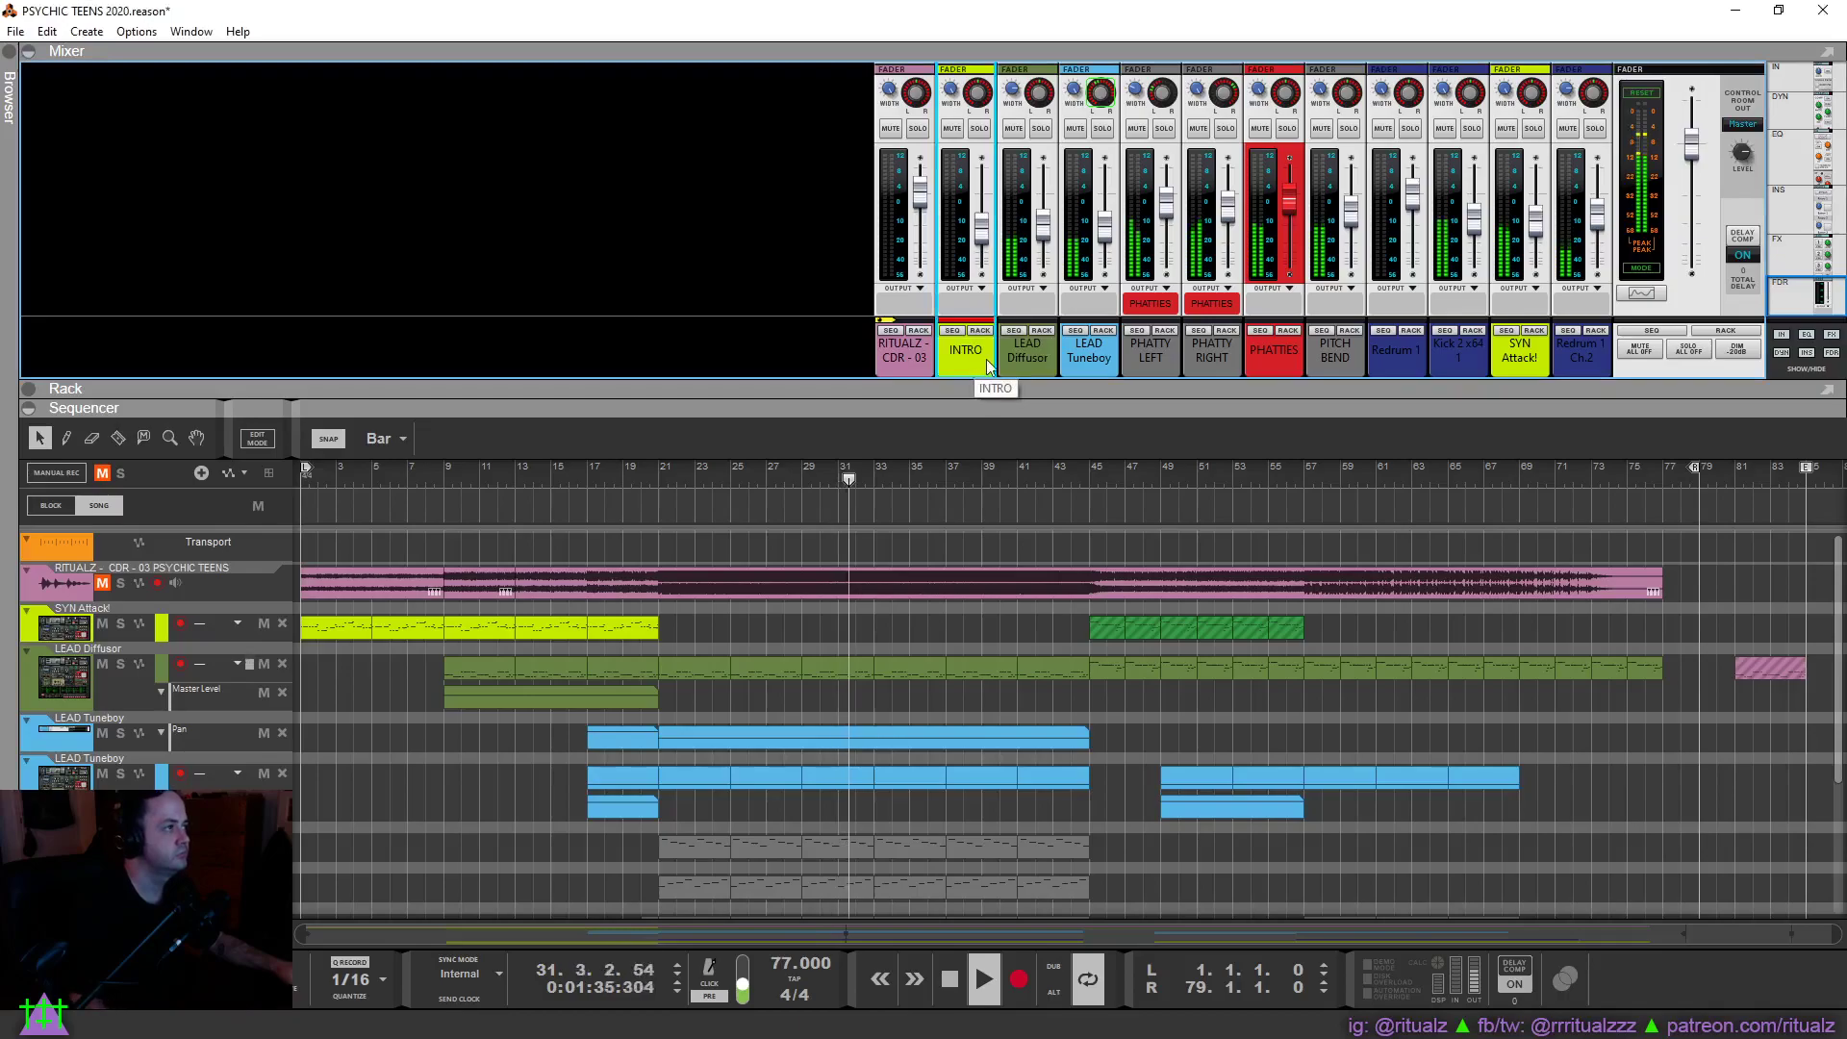
{"action": "left_click_drag", "start_coordinate": [921, 212], "coordinate": [920, 279]}
Rename the LEAD Diffusor mix channel WEIRD SYNTH.
{"action": "double_click", "coordinate": [1042, 358]}
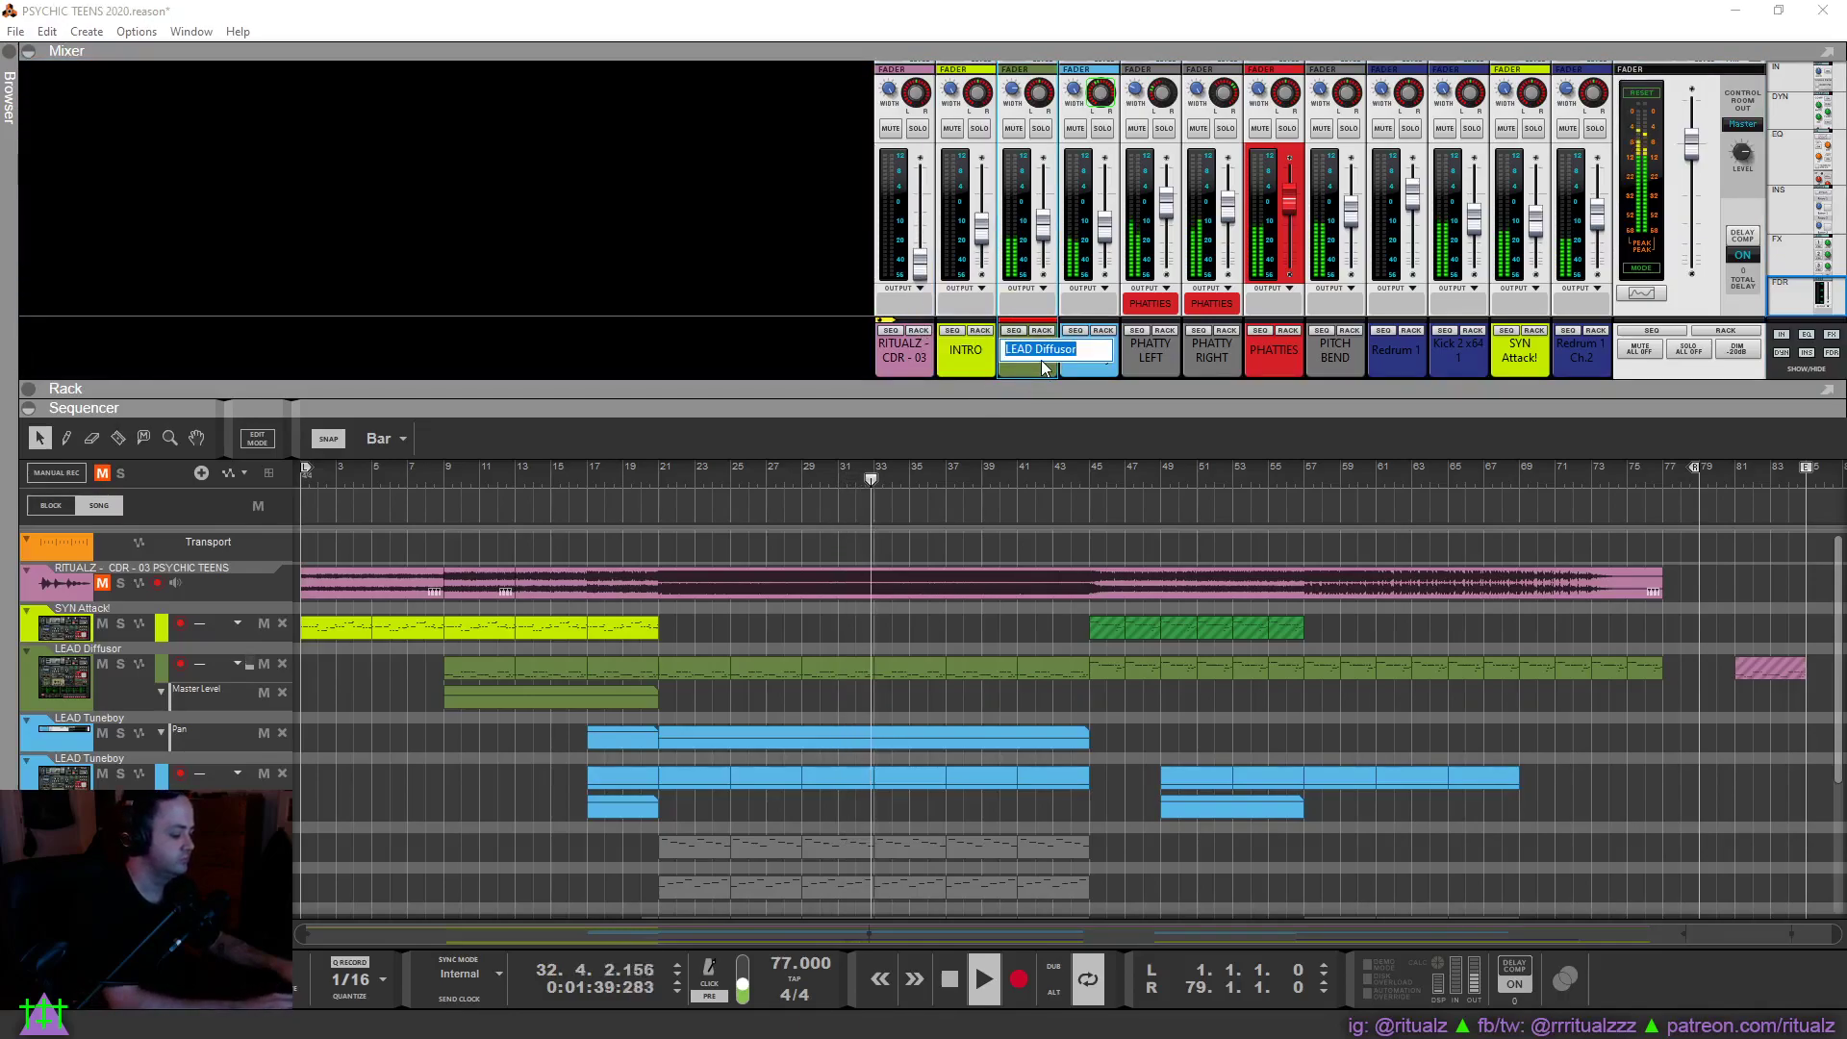
{"action": "type", "text": "FLAN"}
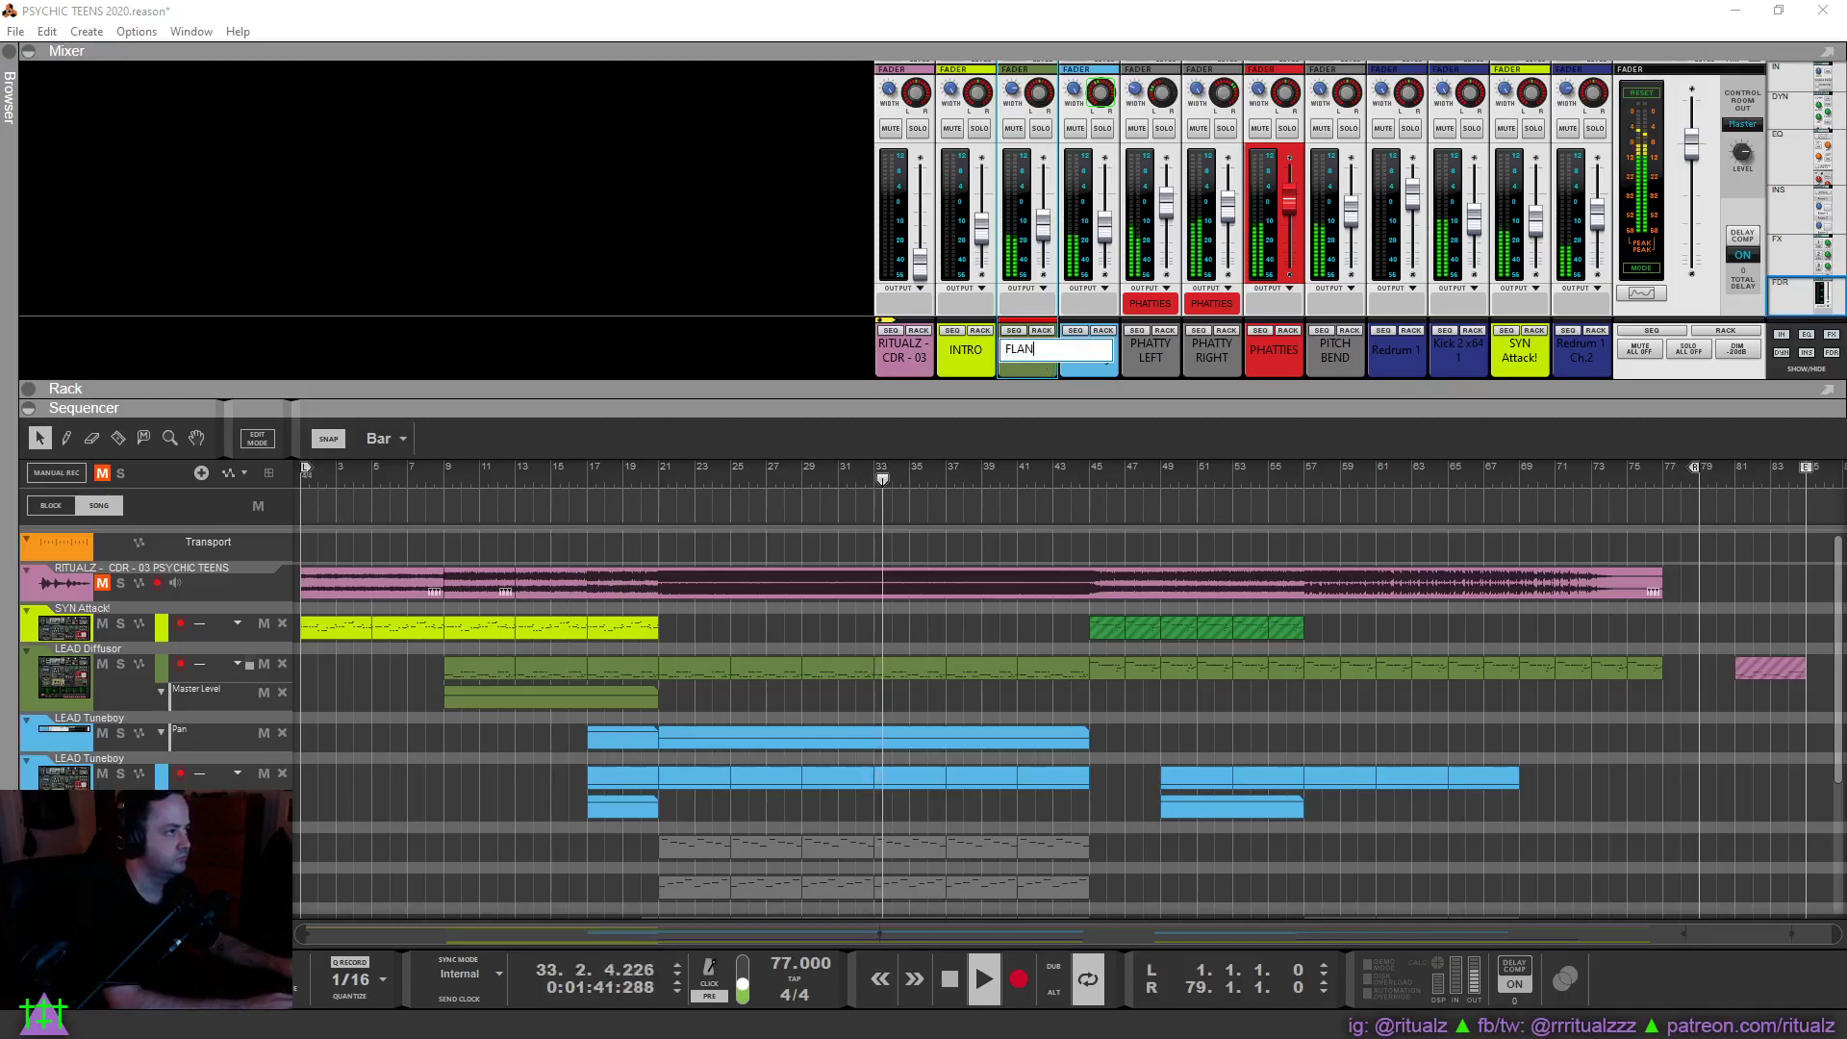
{"action": "key", "text": "BackSpace"}
{"action": "key", "text": "BackSpace"}
{"action": "key", "text": "BackSpace"}
{"action": "key", "text": "BackSpace"}
{"action": "type", "text": "PHASER"}
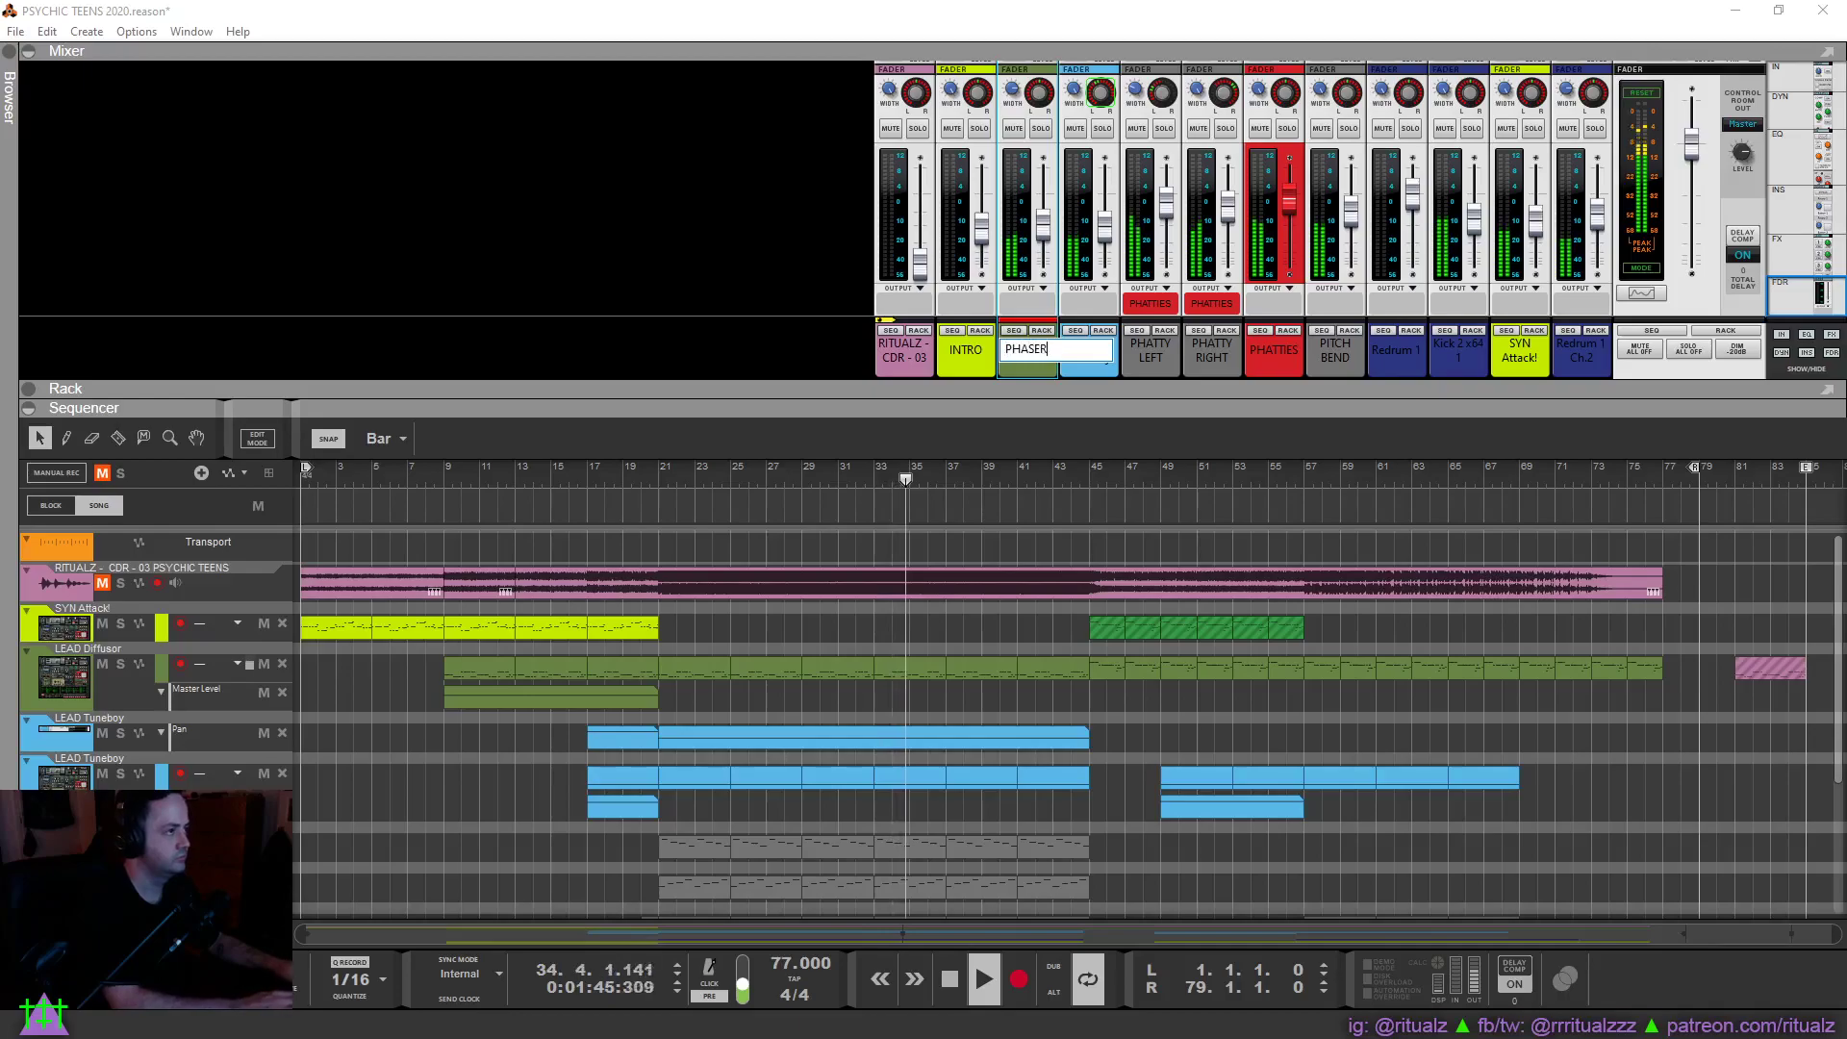
{"action": "type", "text": " S"}
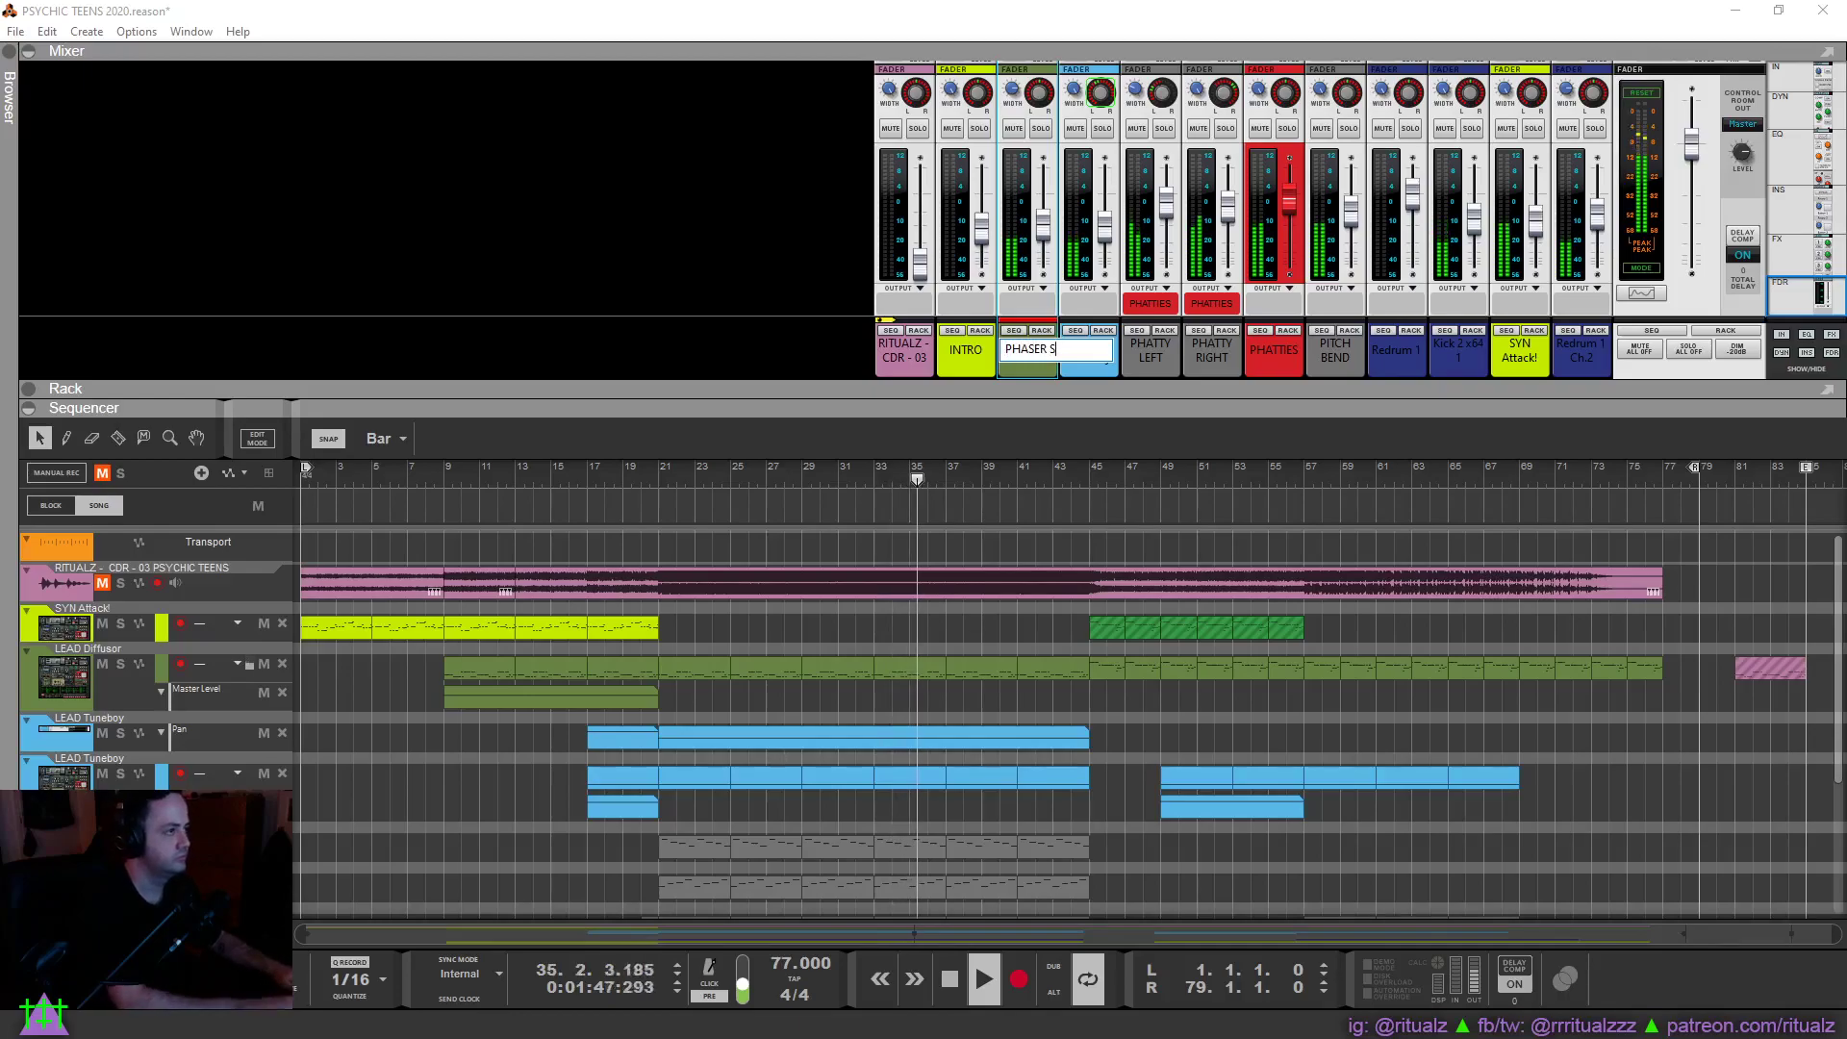
{"action": "key", "text": "BackSpace"}
{"action": "key", "text": "BackSpace"}
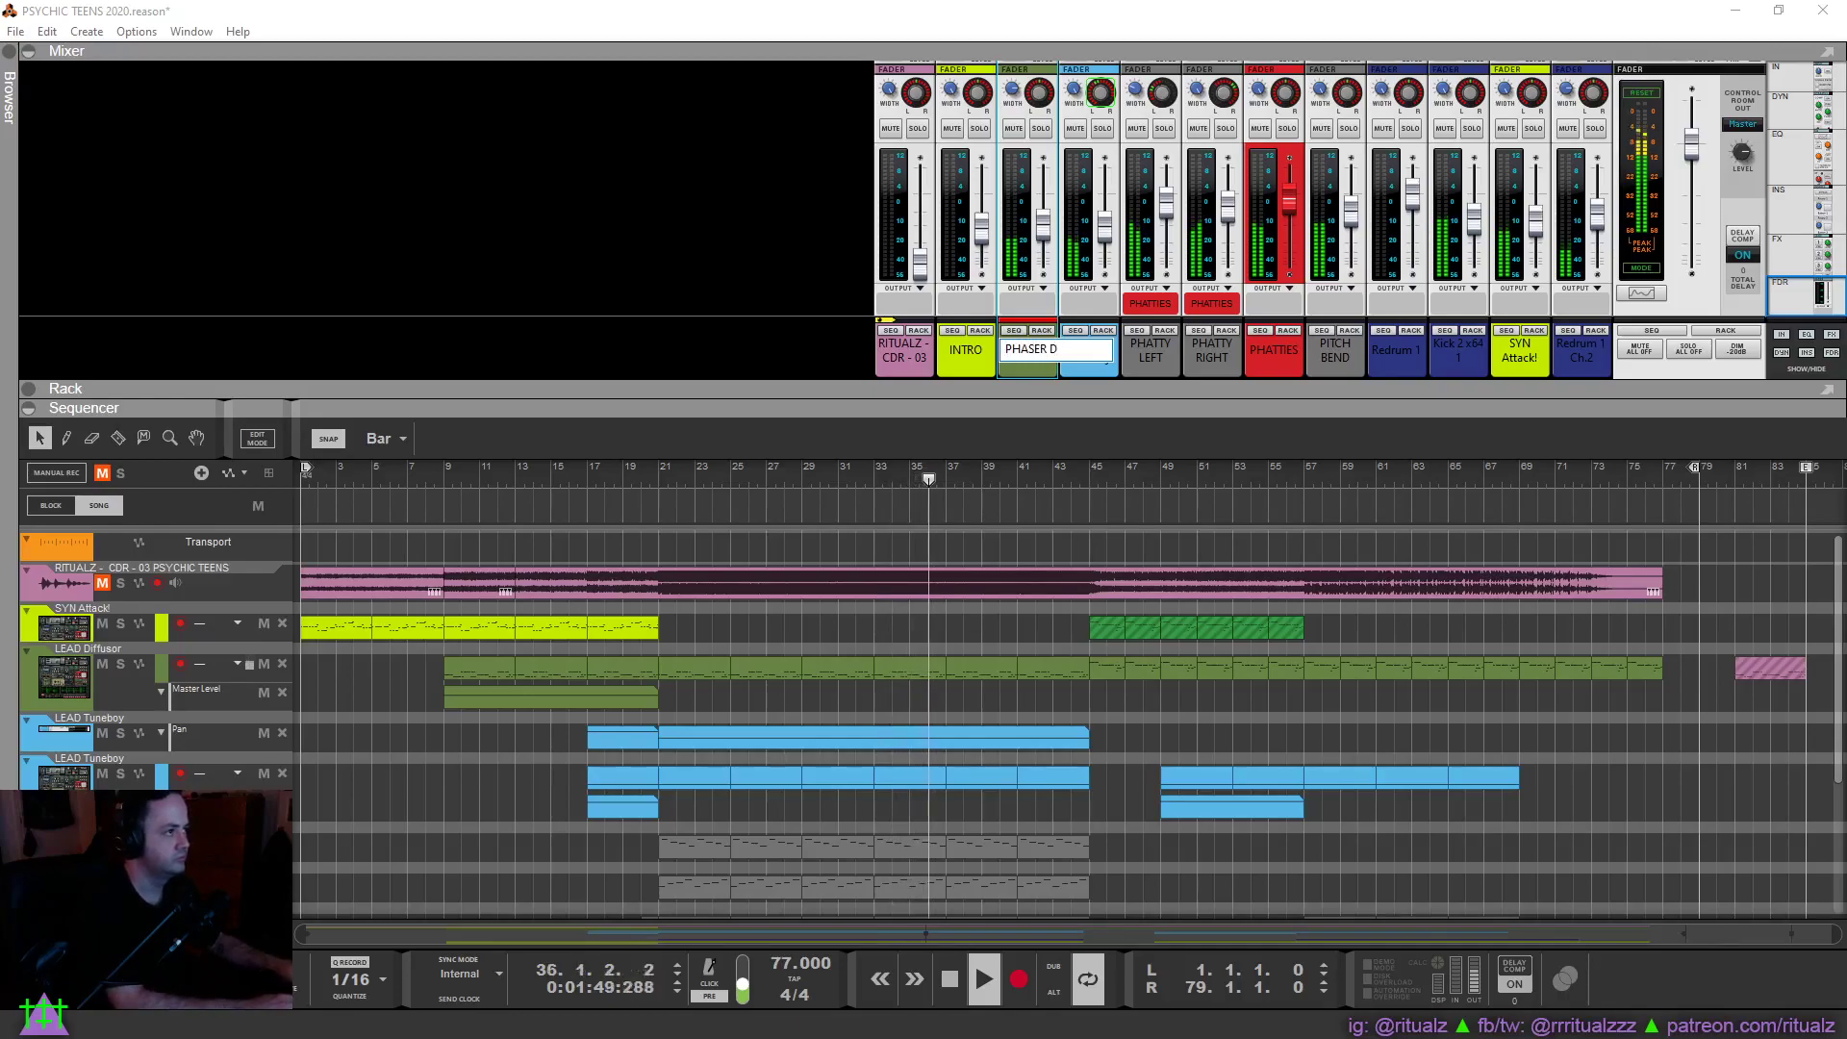
{"action": "key", "text": "BackSpace"}
{"action": "key", "text": "BackSpace"}
{"action": "key", "text": "BackSpace"}
{"action": "key", "text": "BackSpace"}
{"action": "key", "text": "BackSpace"}
{"action": "key", "text": "BackSpace"}
{"action": "type", "text": "WEIR"}
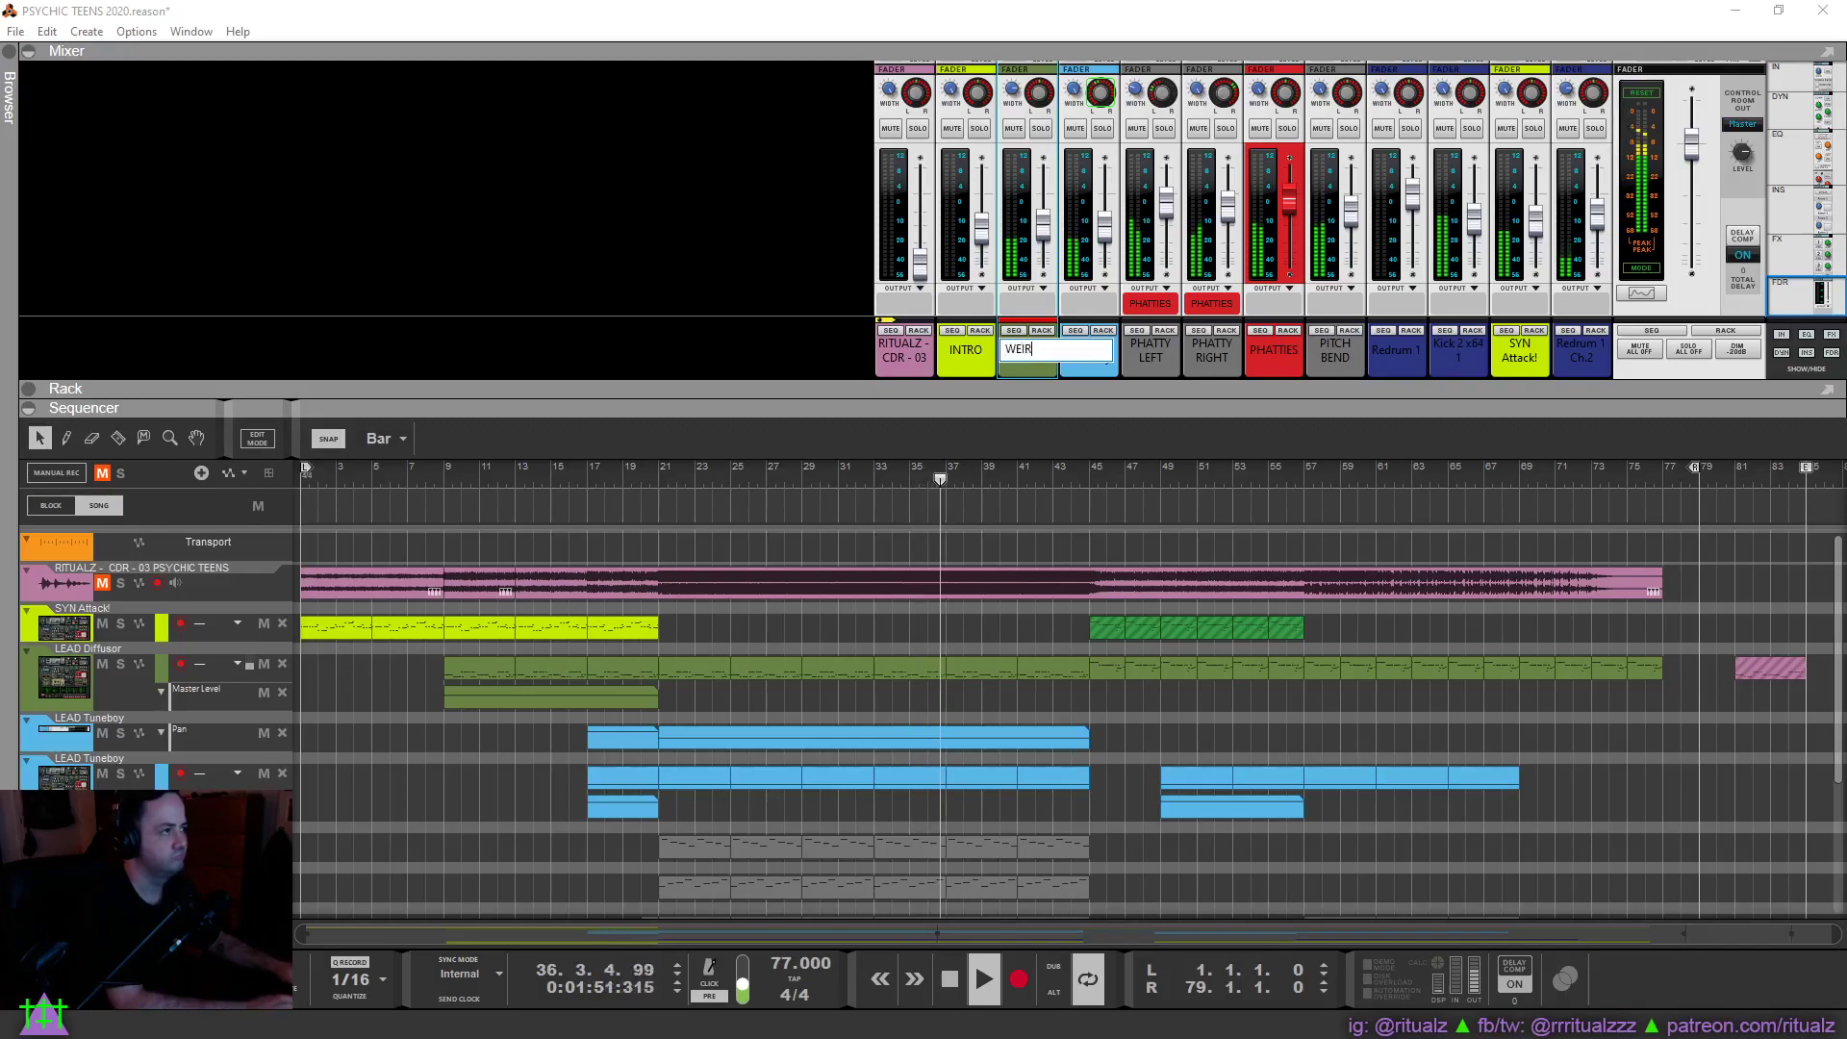
{"action": "type", "text": "D SYNTH"}
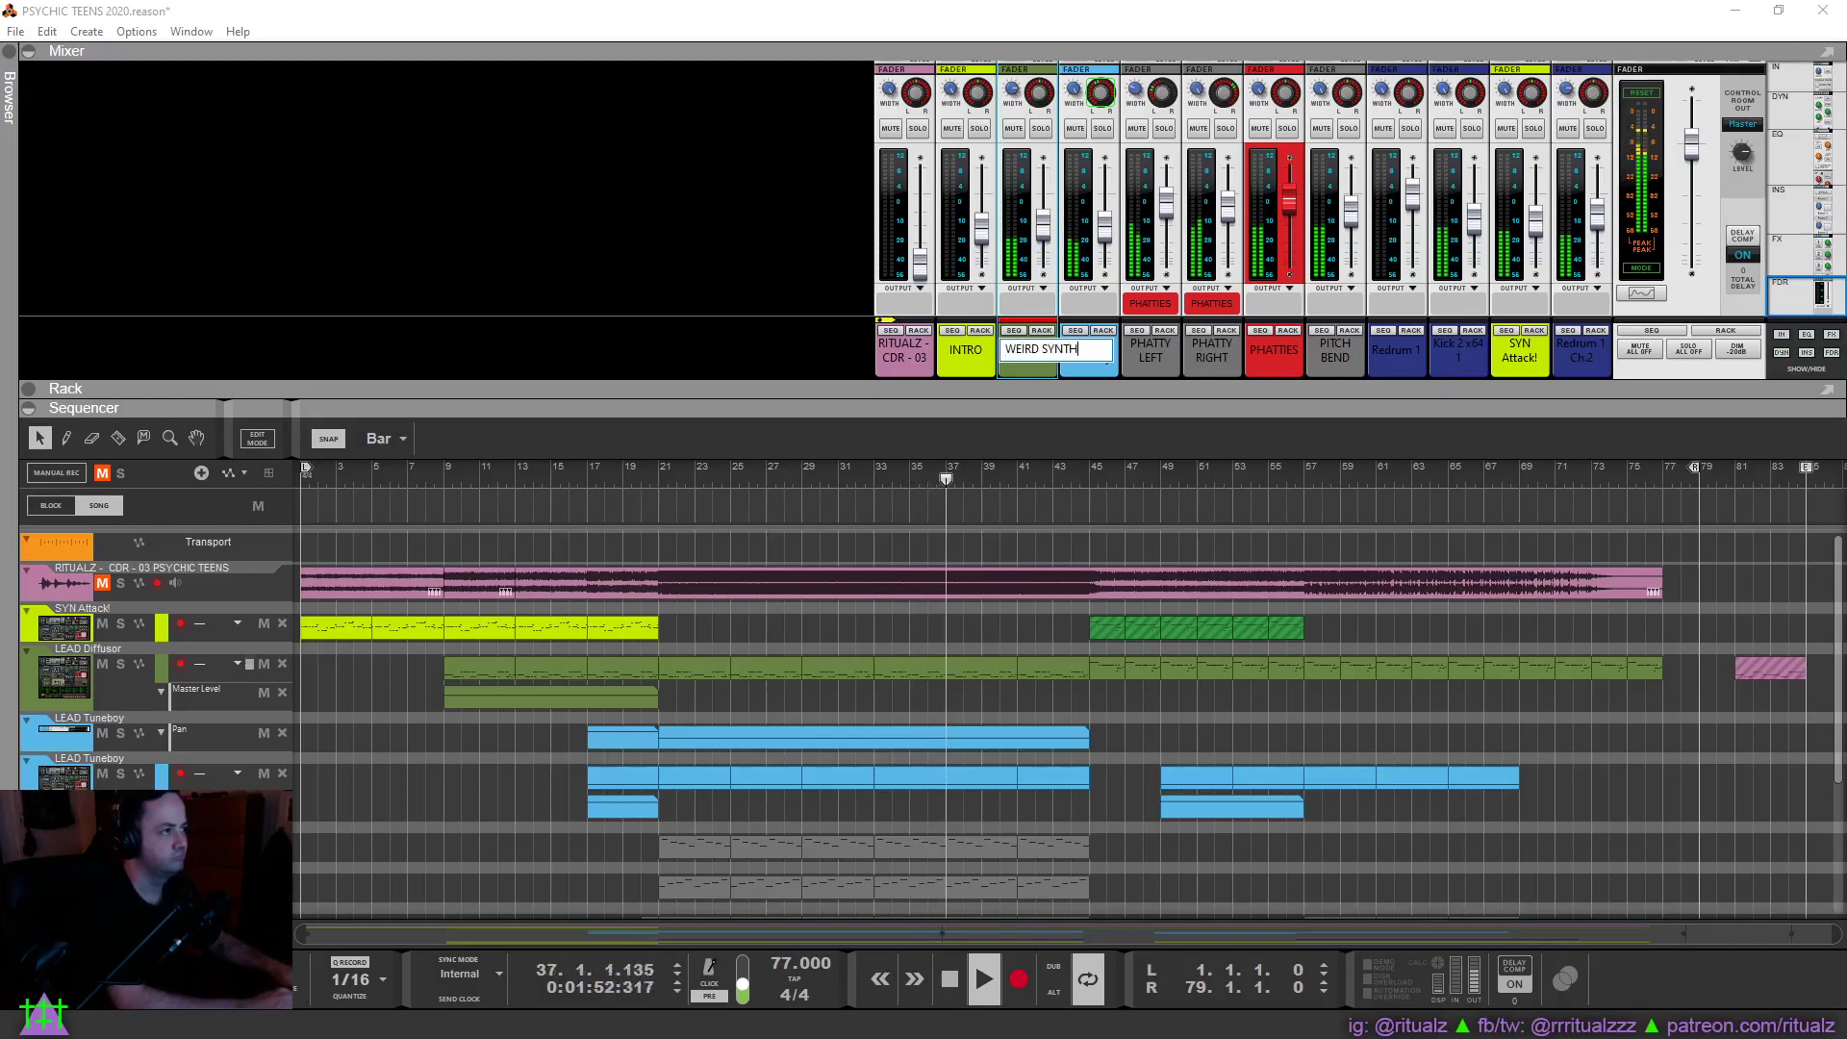
{"action": "key", "text": "Return"}
Rename the LEAD Tuneboy mix channel PHASER SYNTH.
{"action": "double_click", "coordinate": [1097, 369]}
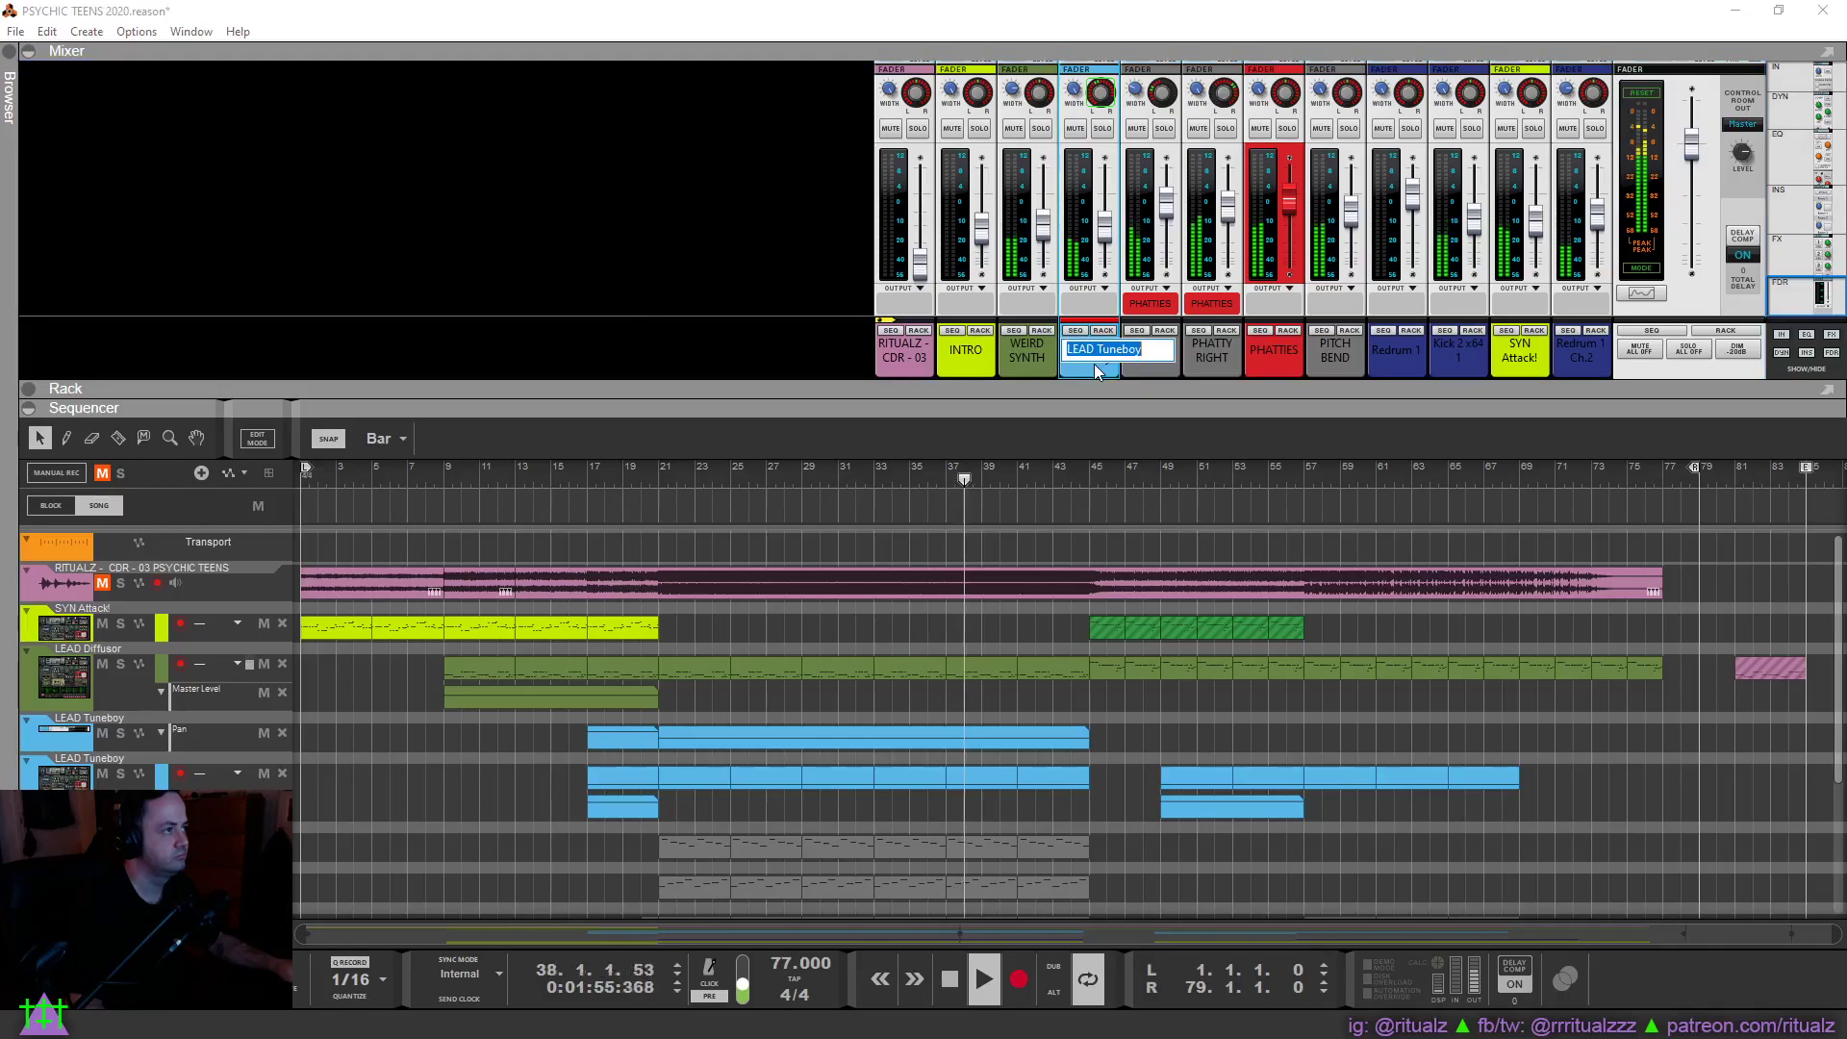
{"action": "type", "text": "PHASER SYNTH"}
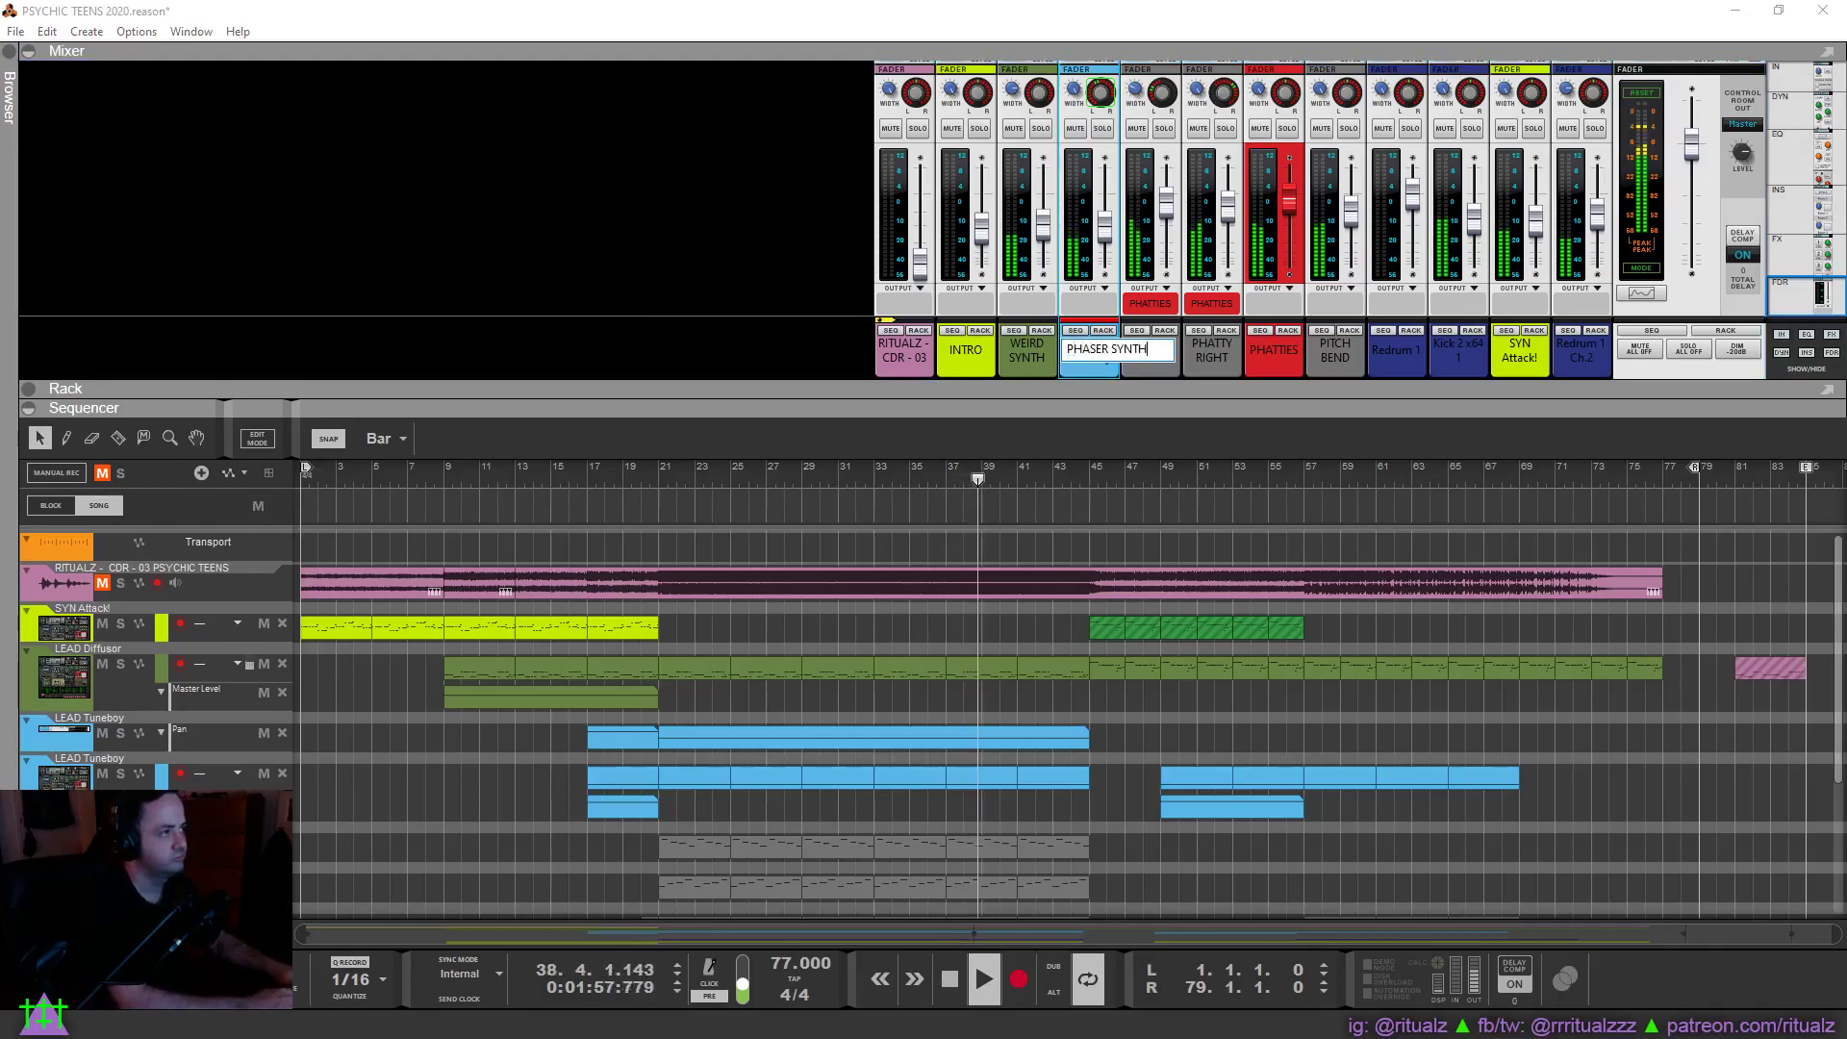
{"action": "key", "text": "Return"}
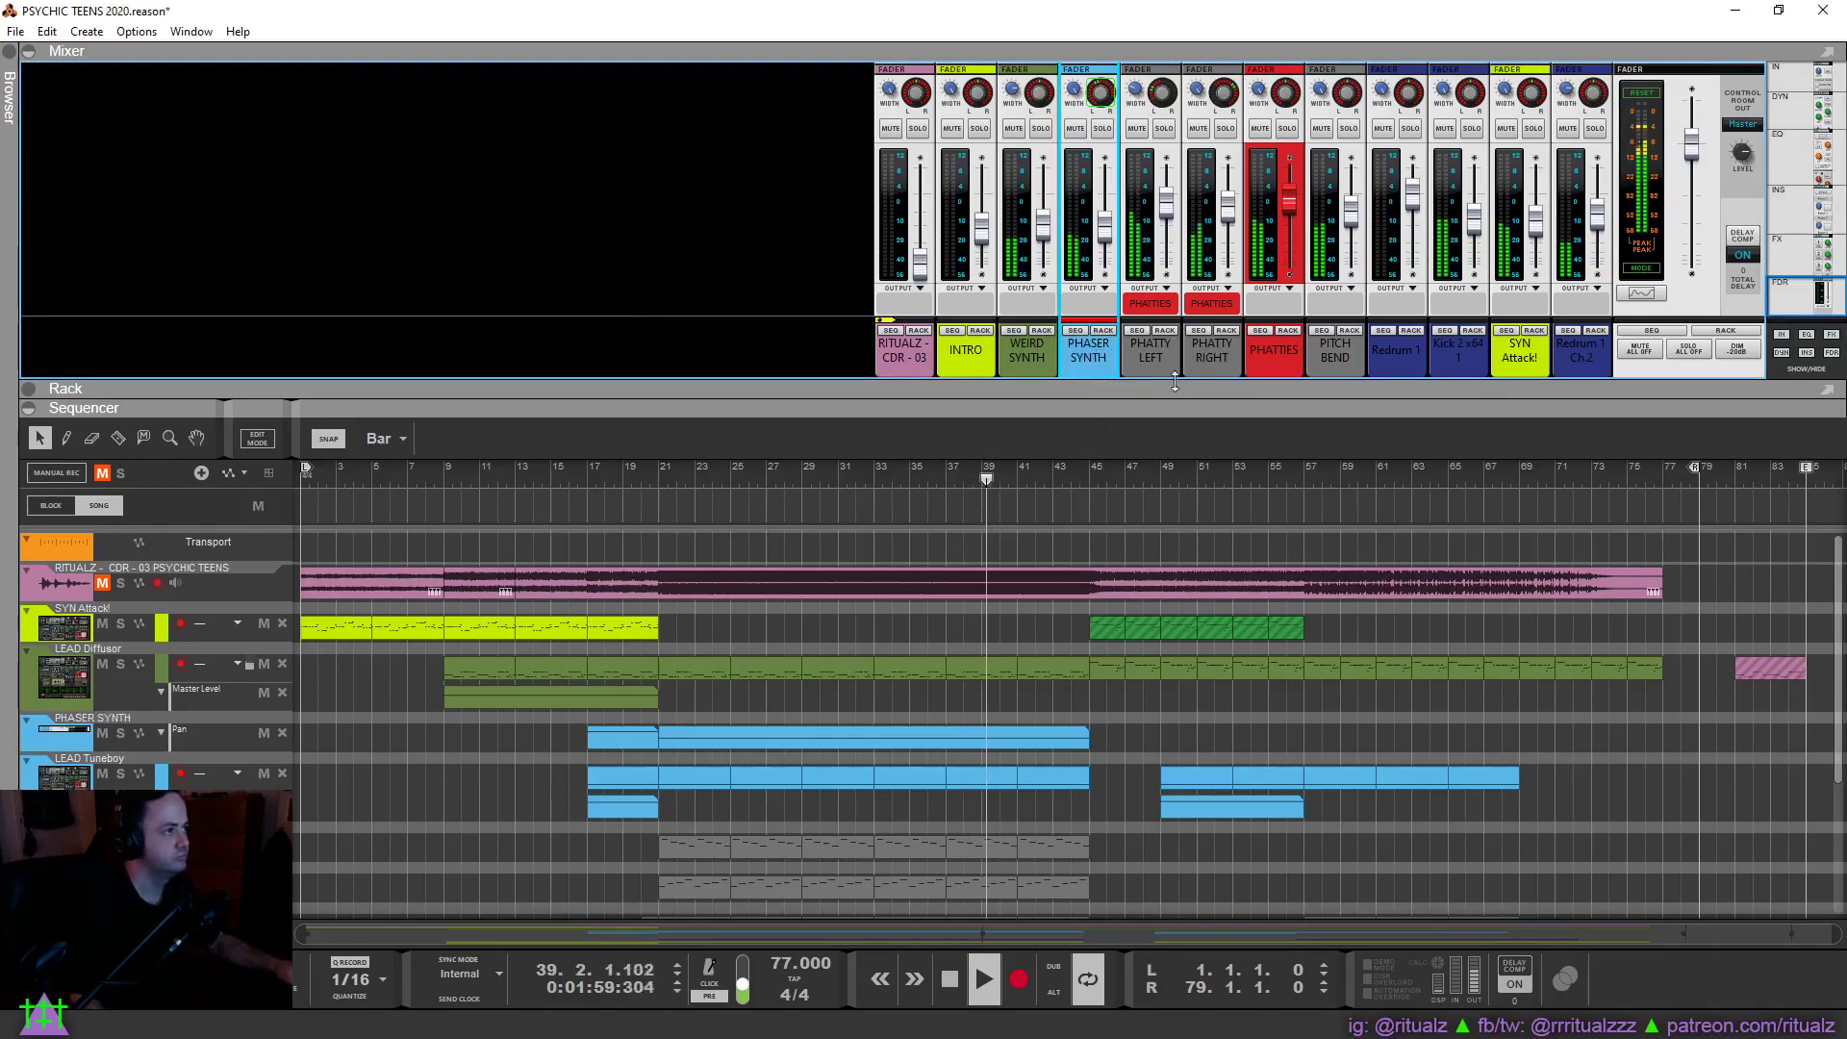
Turn off EQ On for the PHATTIES bus in the Spectrum EQ, check PHATTY RIGHT's curve, and close the EQ window.
{"action": "left_click", "coordinate": [1278, 359]}
{"action": "key", "text": "F2"}
{"action": "left_click", "coordinate": [1681, 651]}
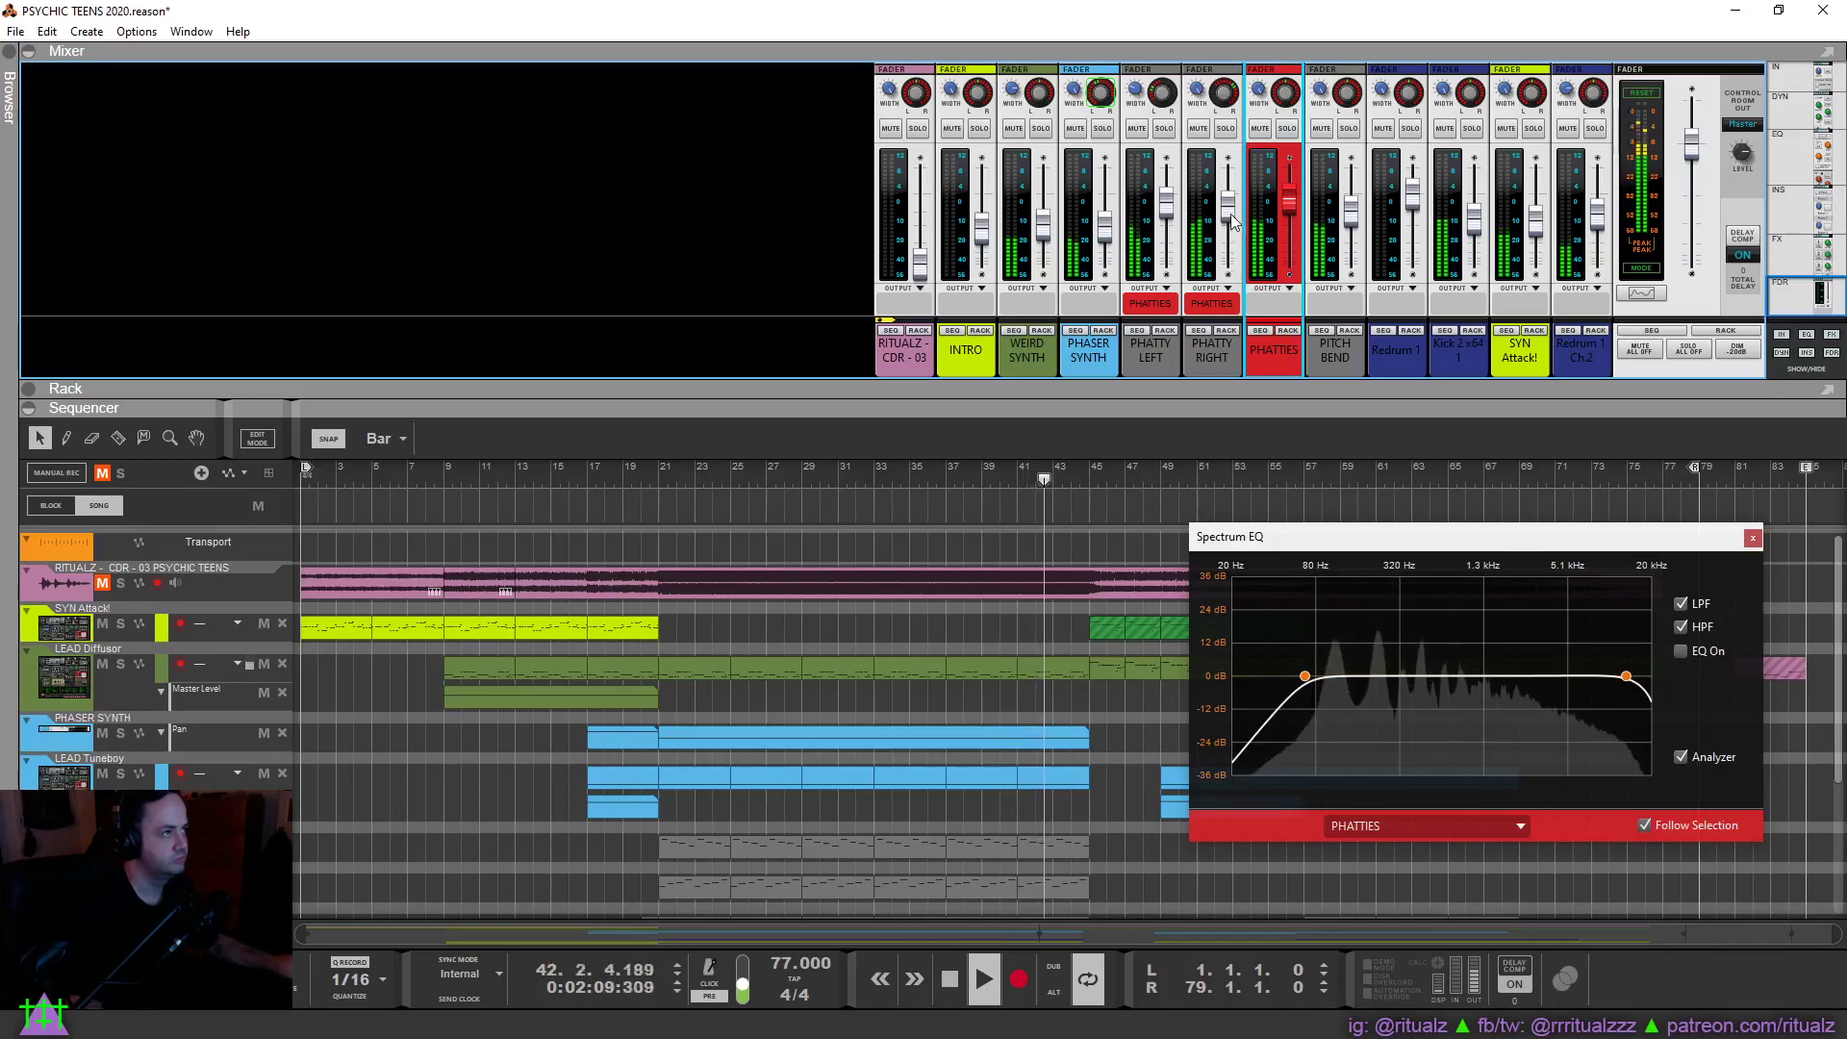
{"action": "left_click", "coordinate": [1233, 220]}
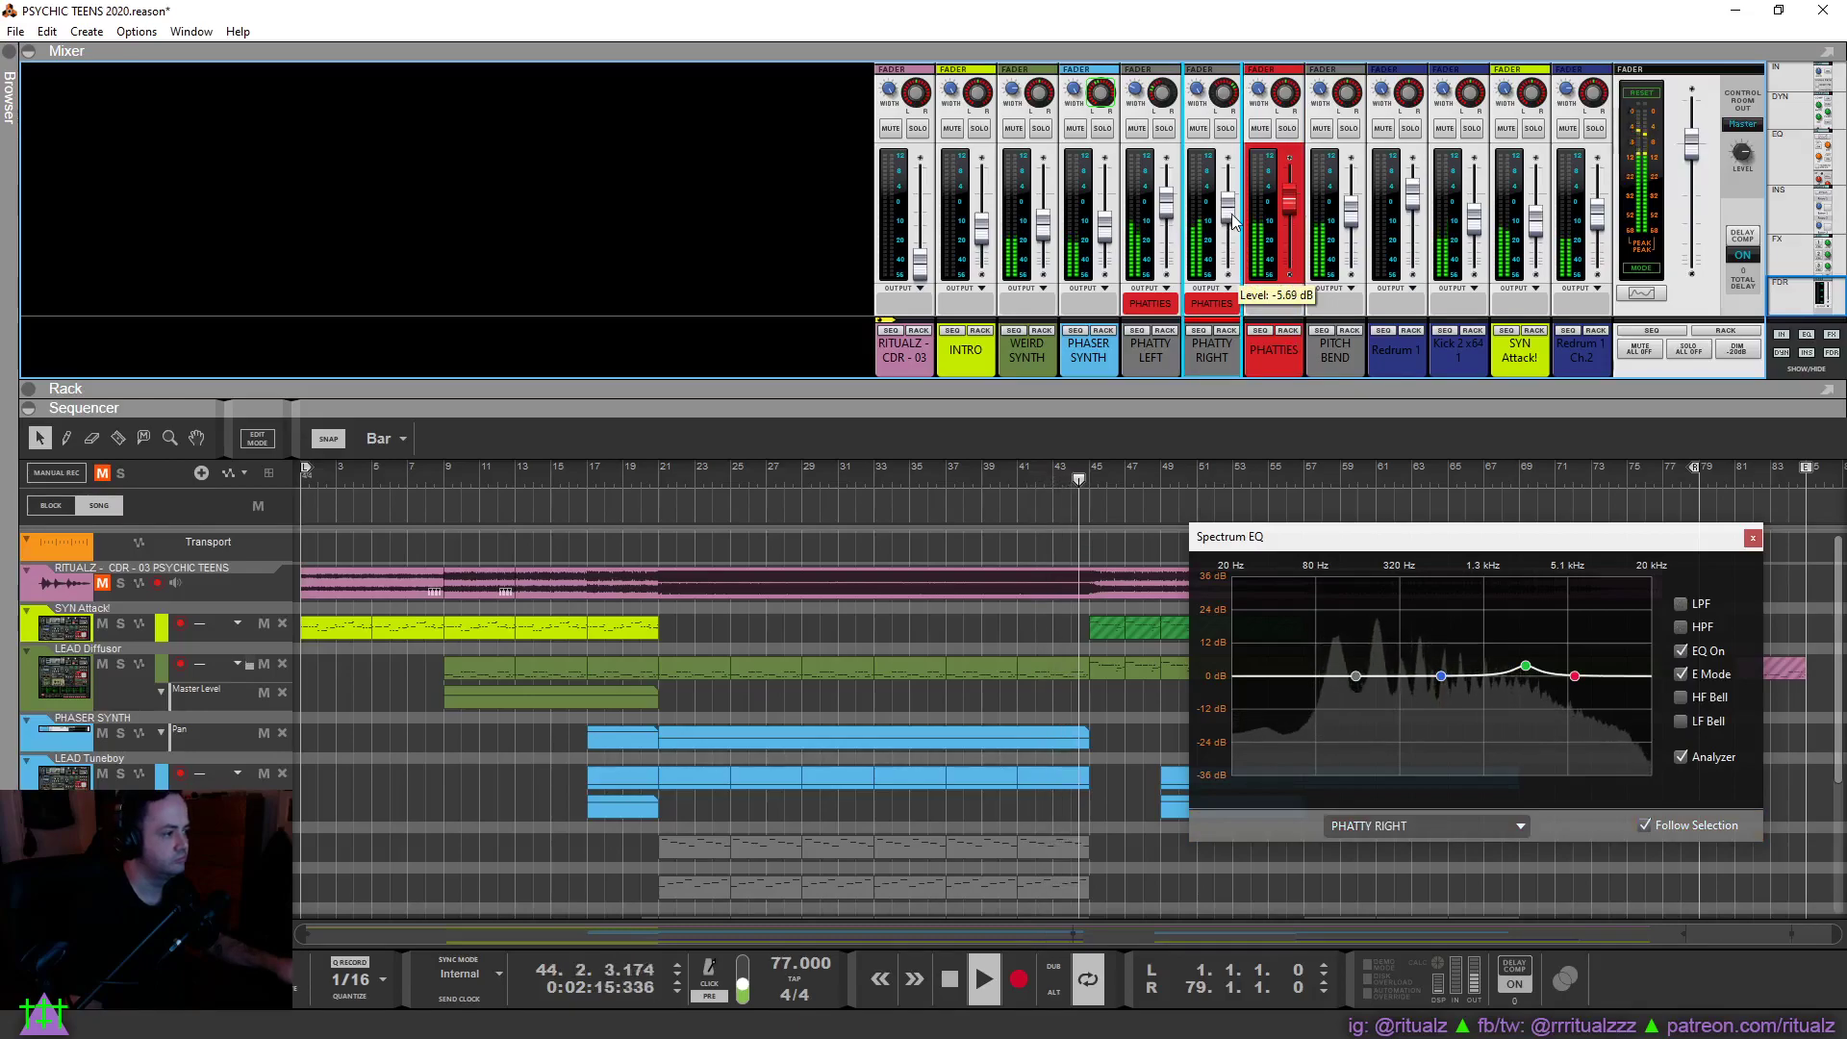
{"action": "left_click", "coordinate": [1753, 537]}
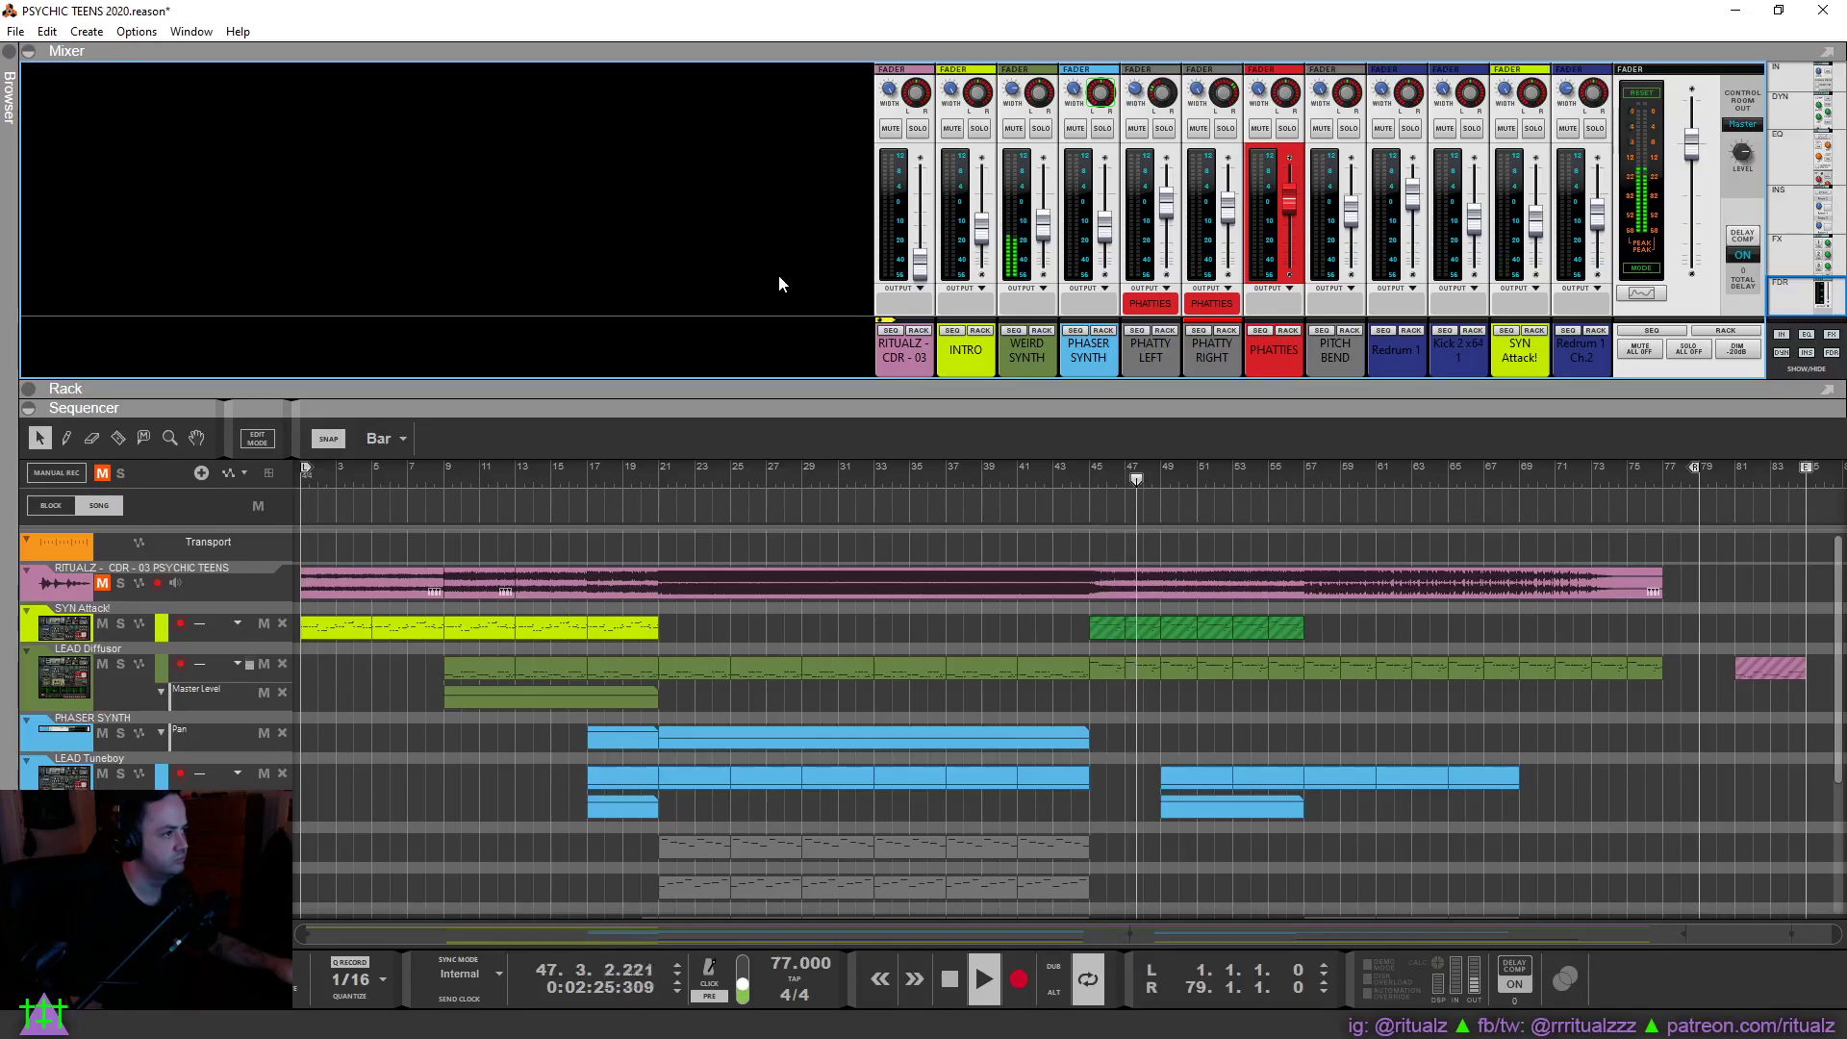
Copy the LEAD Diffusor Master Level clip from bar 9 to bar 45 and set the copy's starting automation point to 107.
{"action": "left_click_drag", "start_coordinate": [564, 700], "coordinate": [1212, 695]}
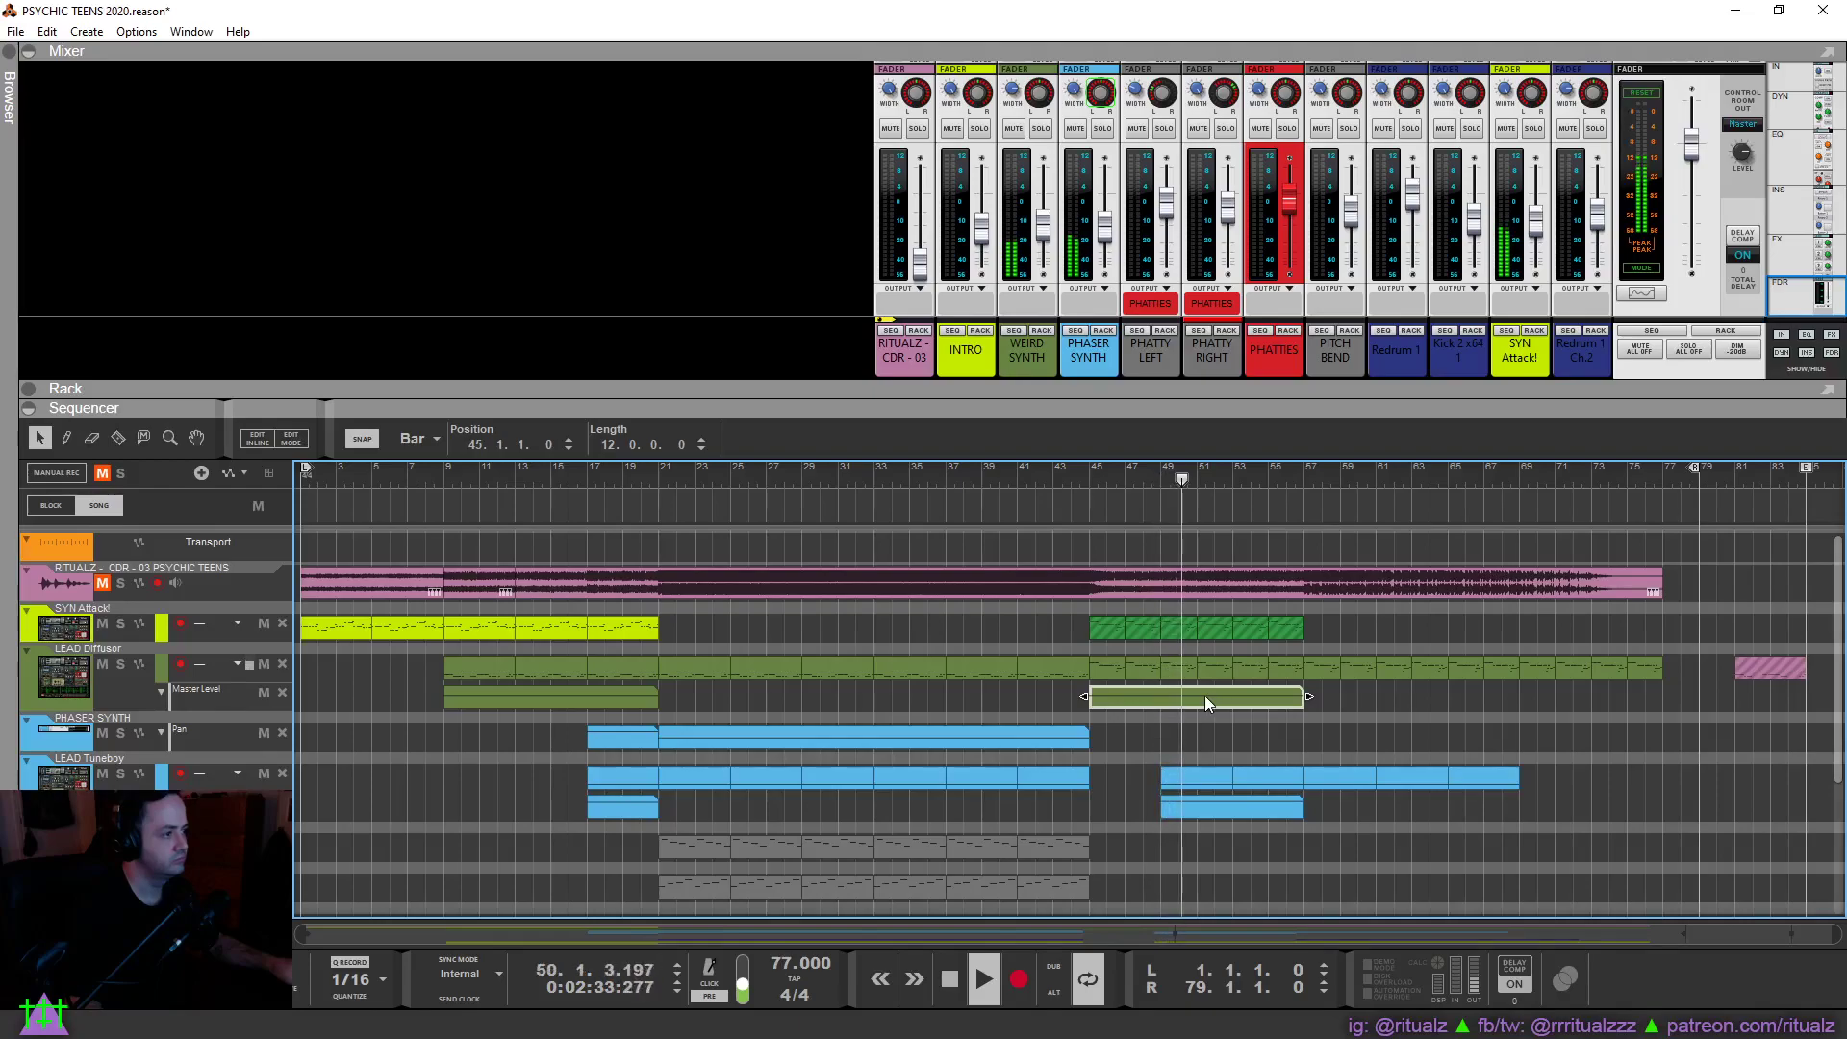
{"action": "double_click", "coordinate": [1204, 695]}
{"action": "left_click_drag", "start_coordinate": [1091, 726], "coordinate": [1089, 707]}
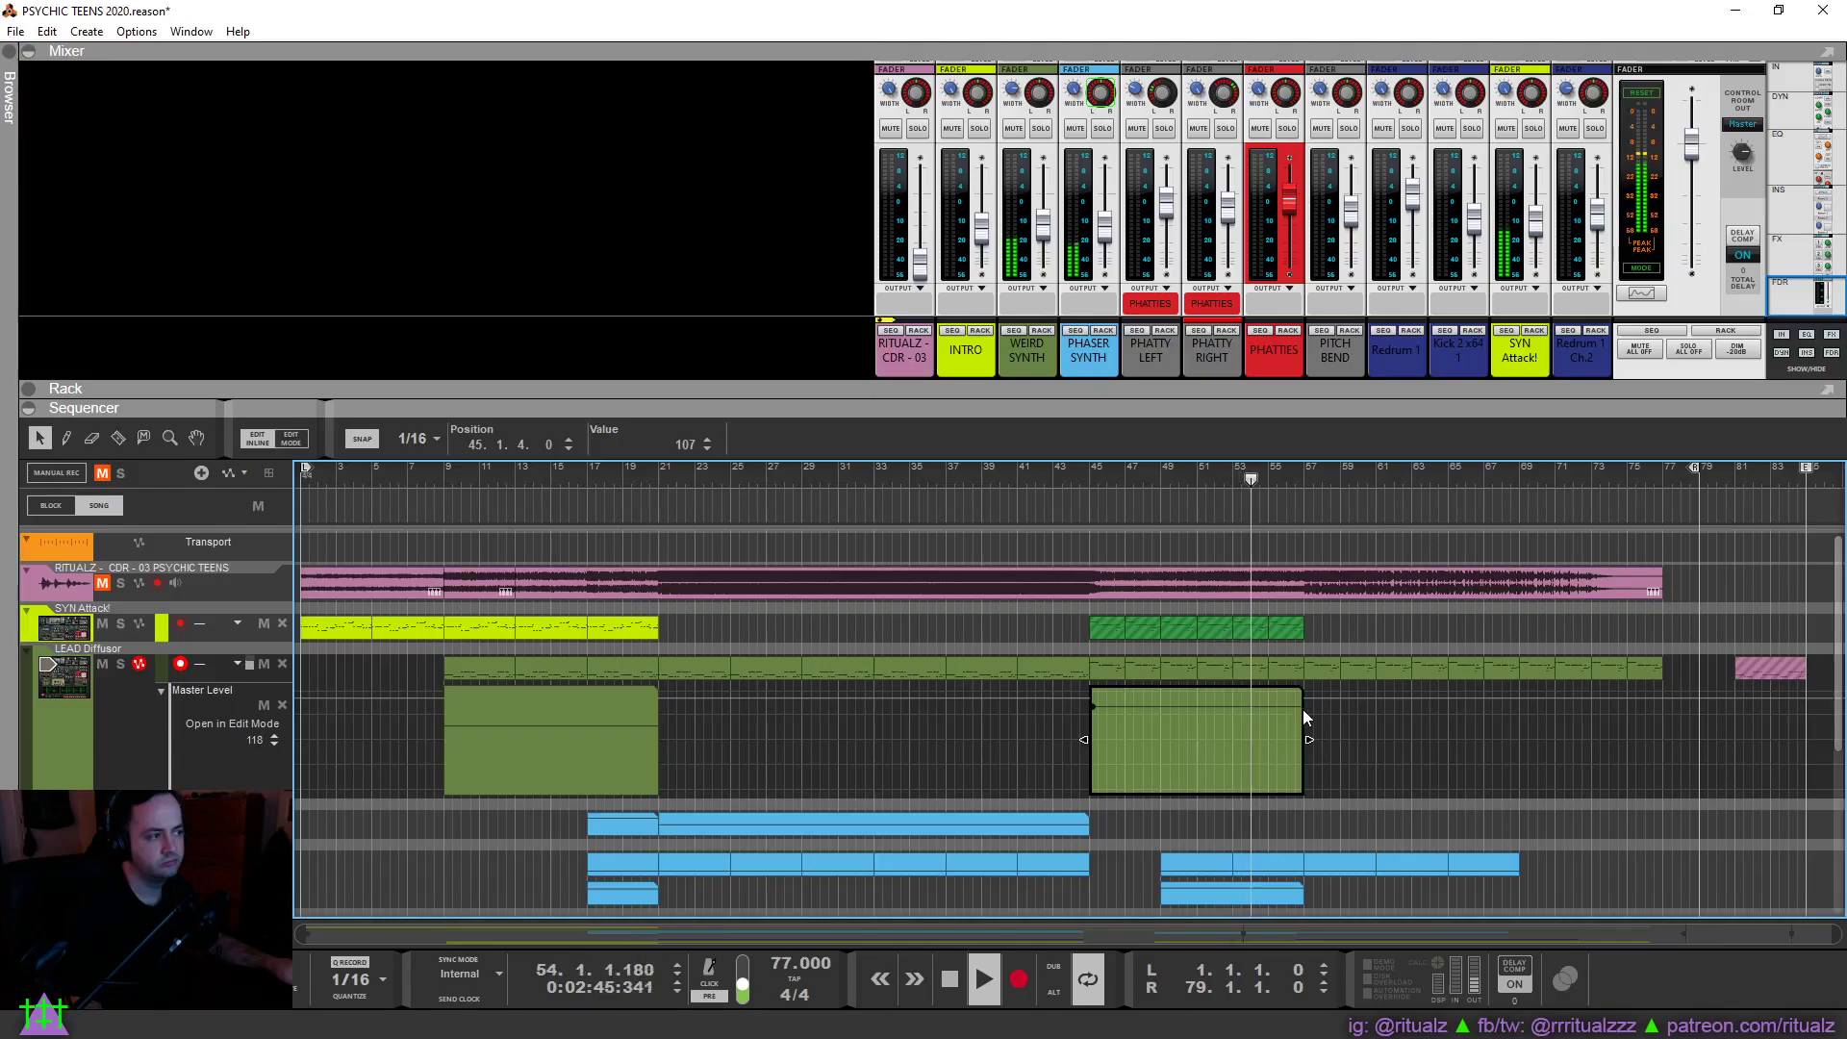
{"action": "left_click", "coordinate": [1340, 643]}
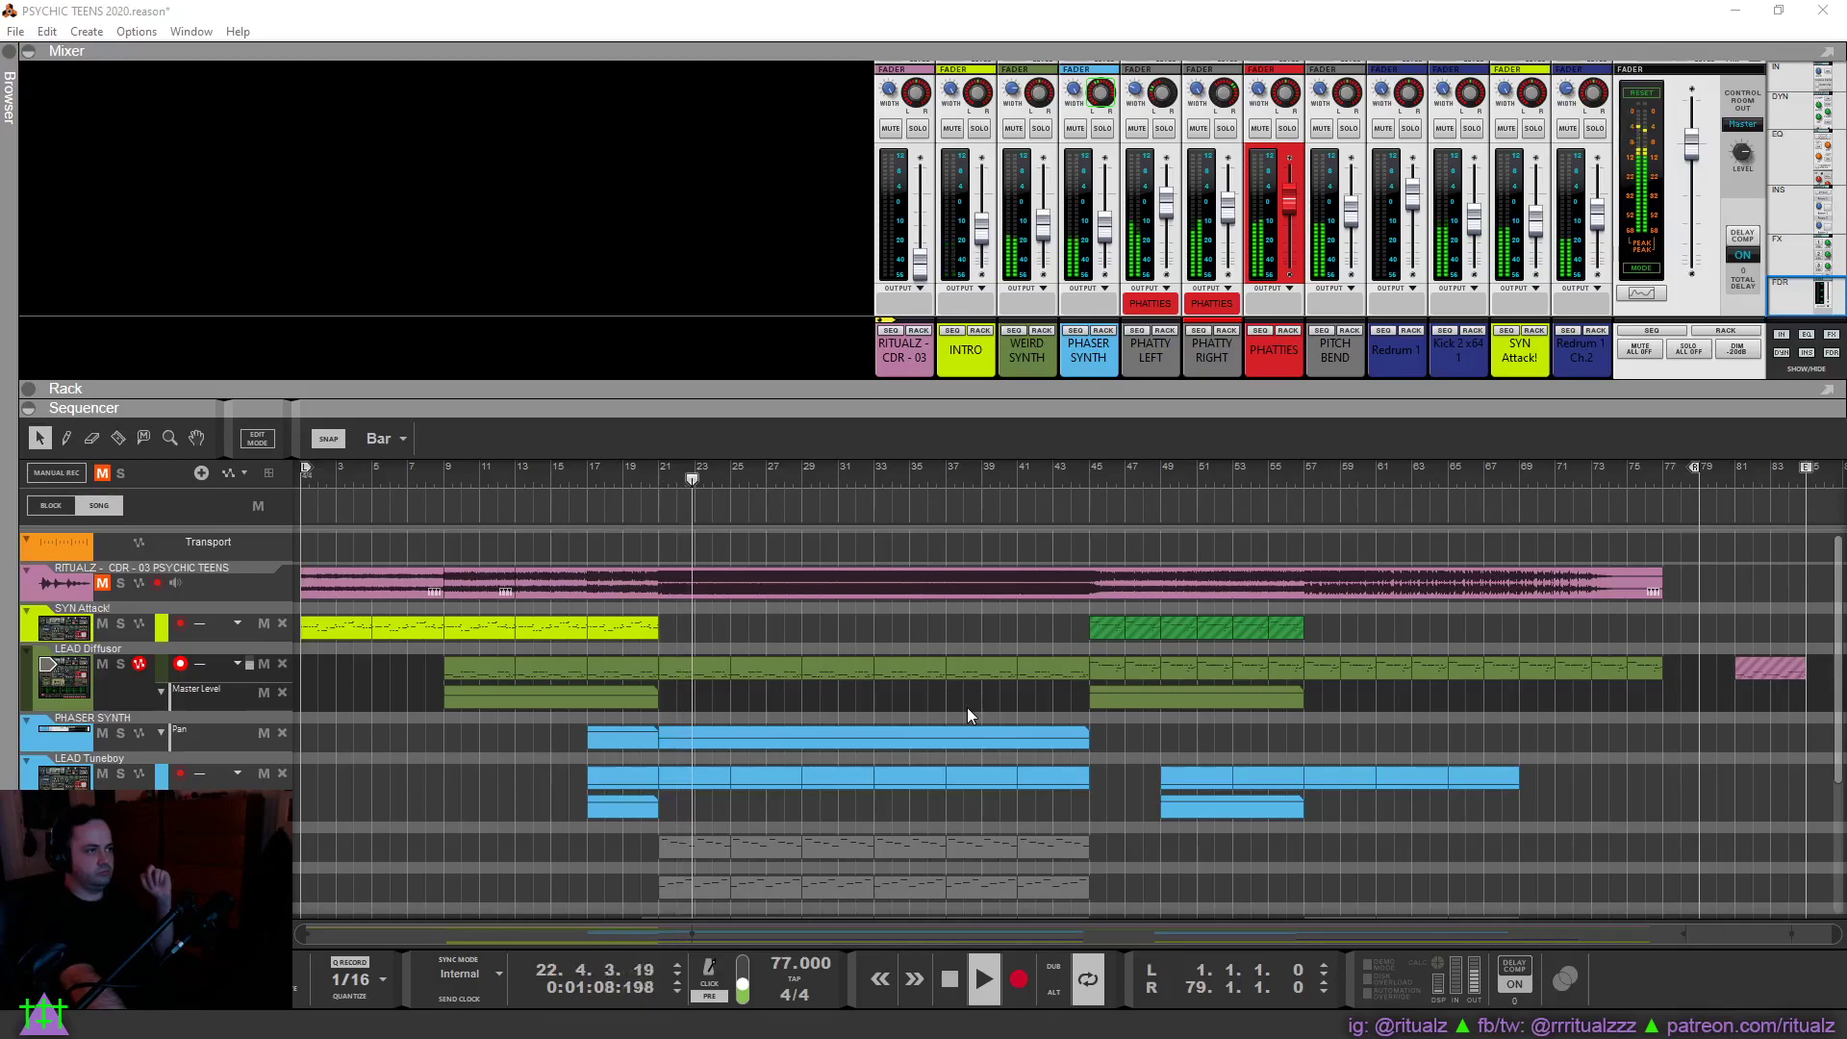
Set the PHATTY RIGHT channel's stereo width to 44 and its pan to about 44.
{"action": "left_click", "coordinate": [1228, 100]}
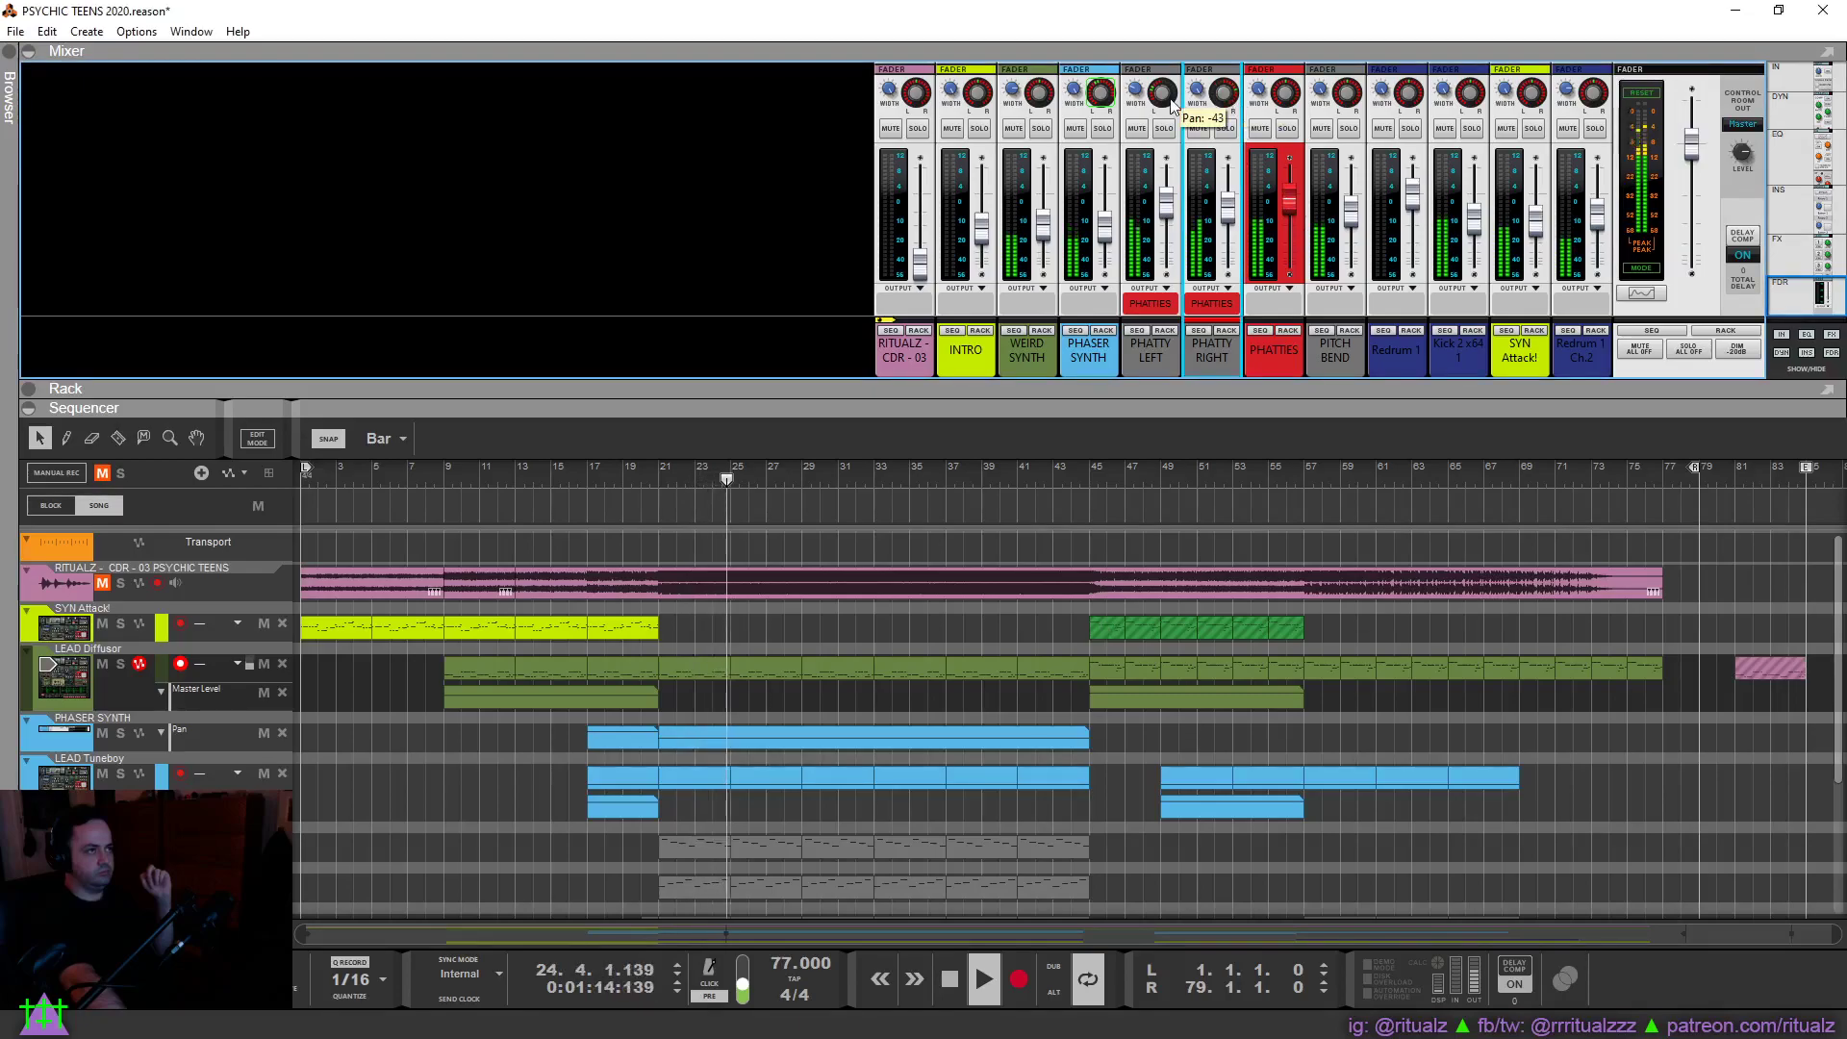
{"action": "mouse_move", "coordinate": [1224, 102]}
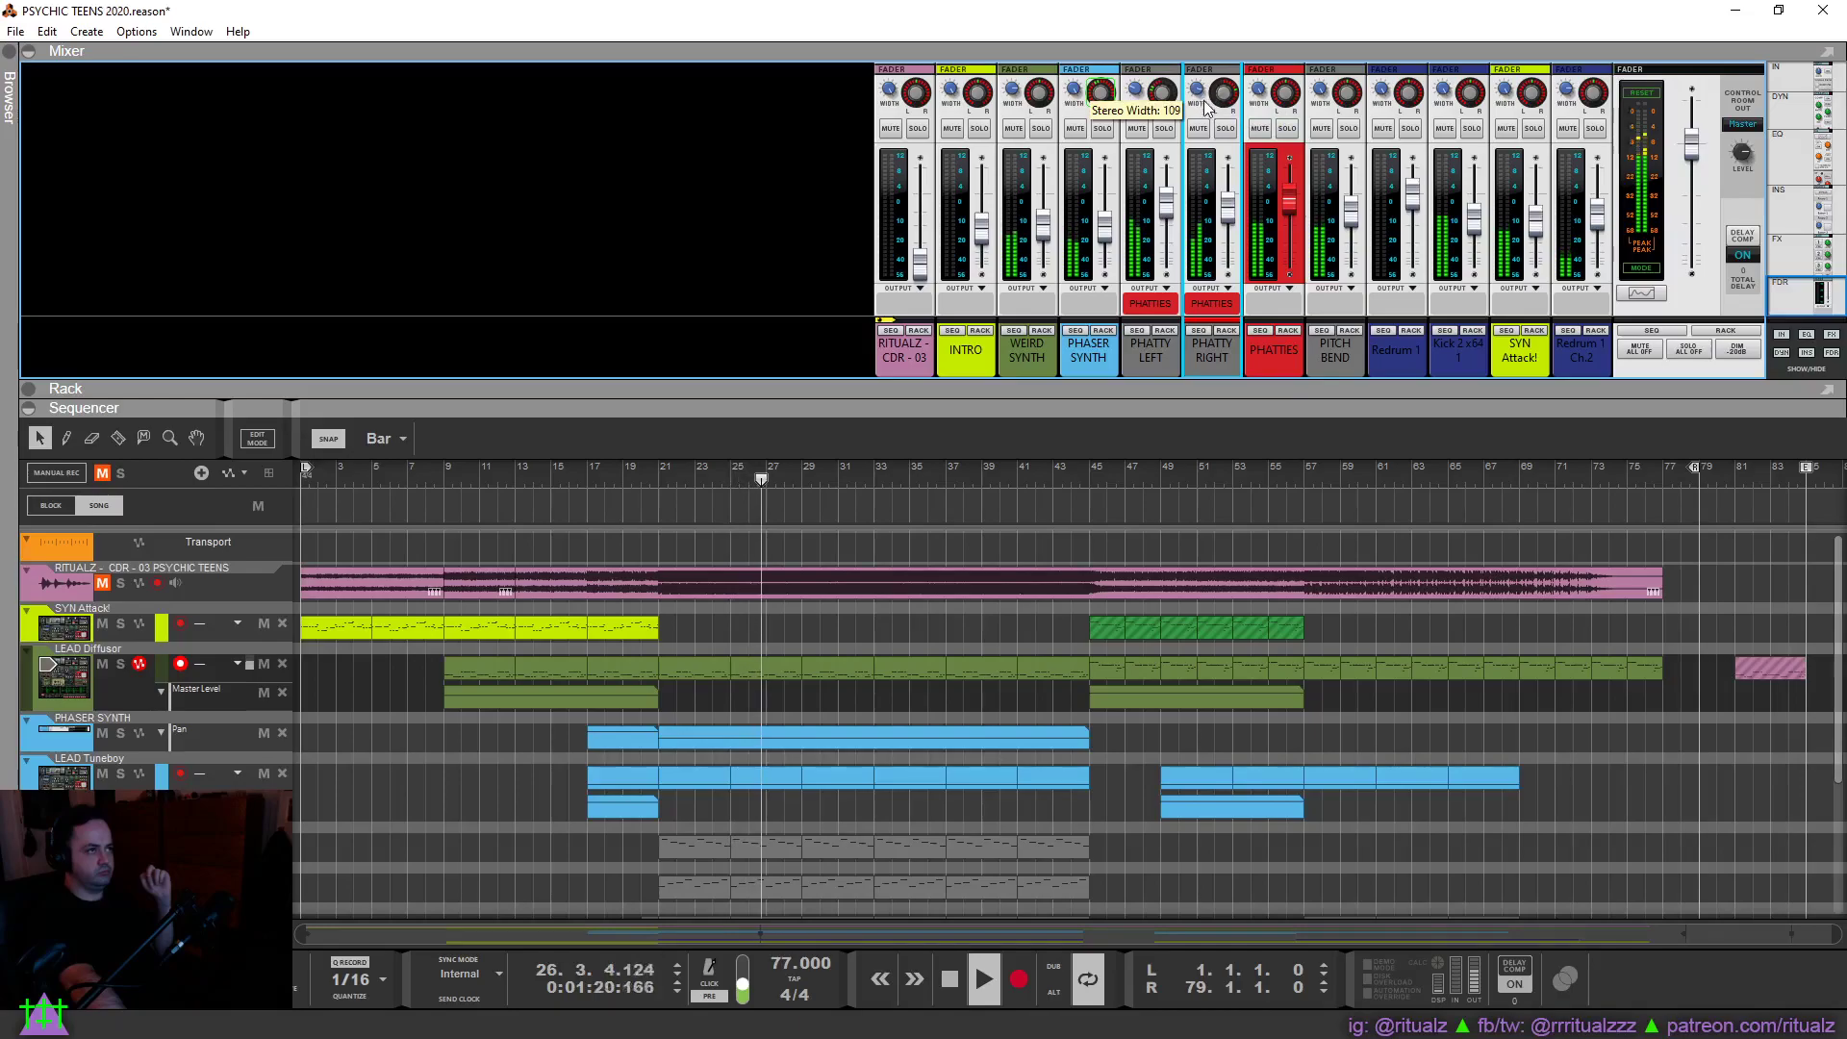
{"action": "left_click_drag", "start_coordinate": [1205, 104], "coordinate": [1206, 136]}
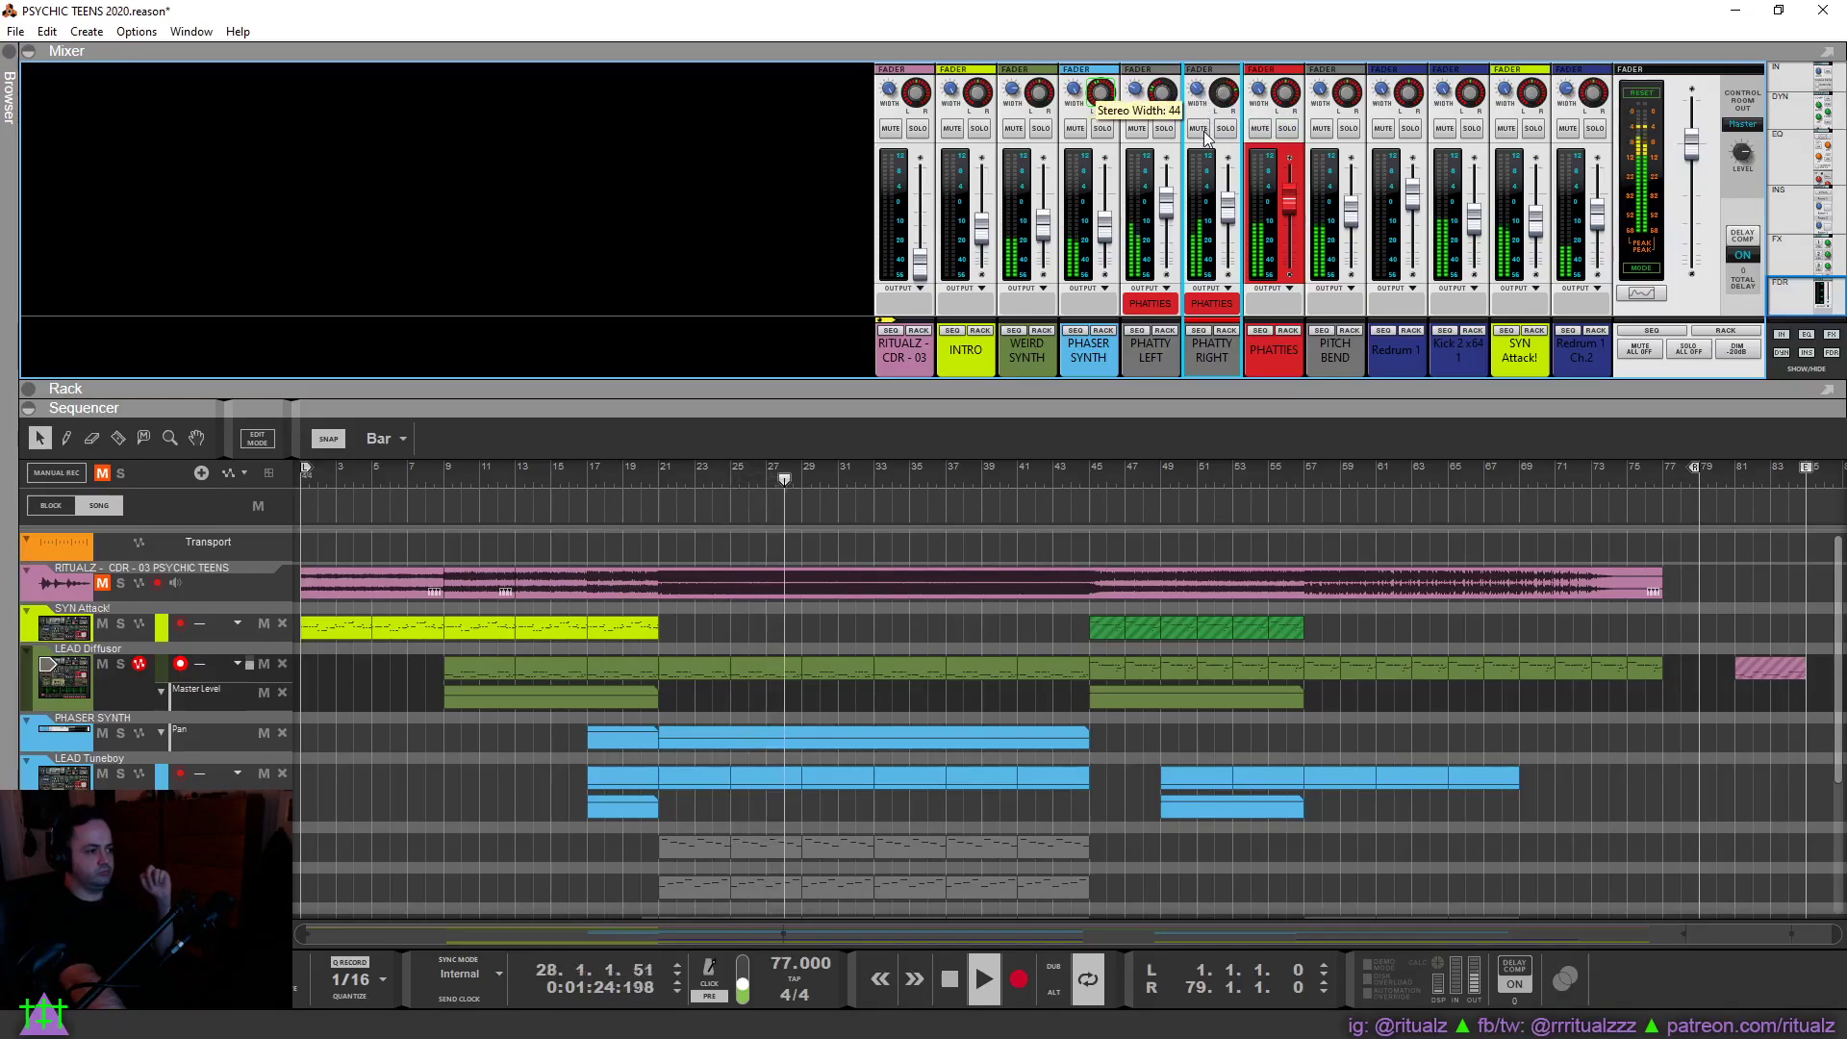
{"action": "mouse_move", "coordinate": [1234, 108]}
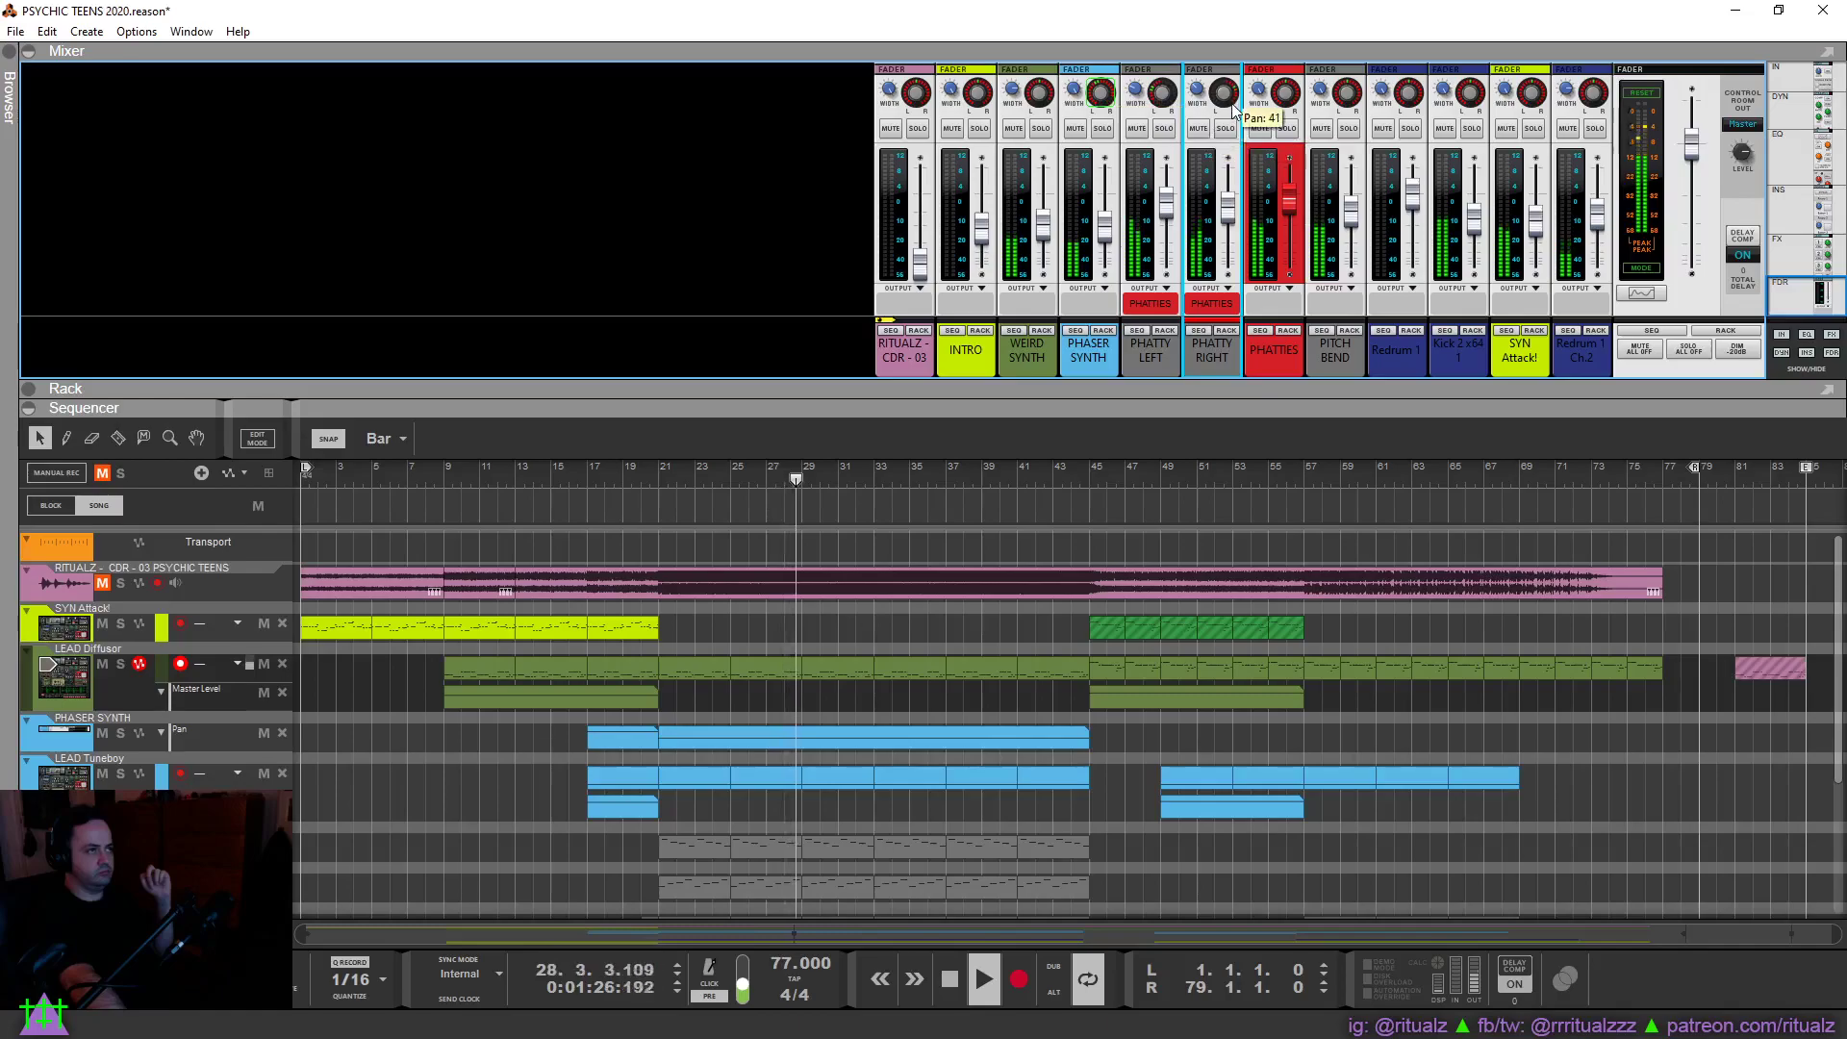
{"action": "left_click_drag", "start_coordinate": [1233, 107], "coordinate": [1234, 107]}
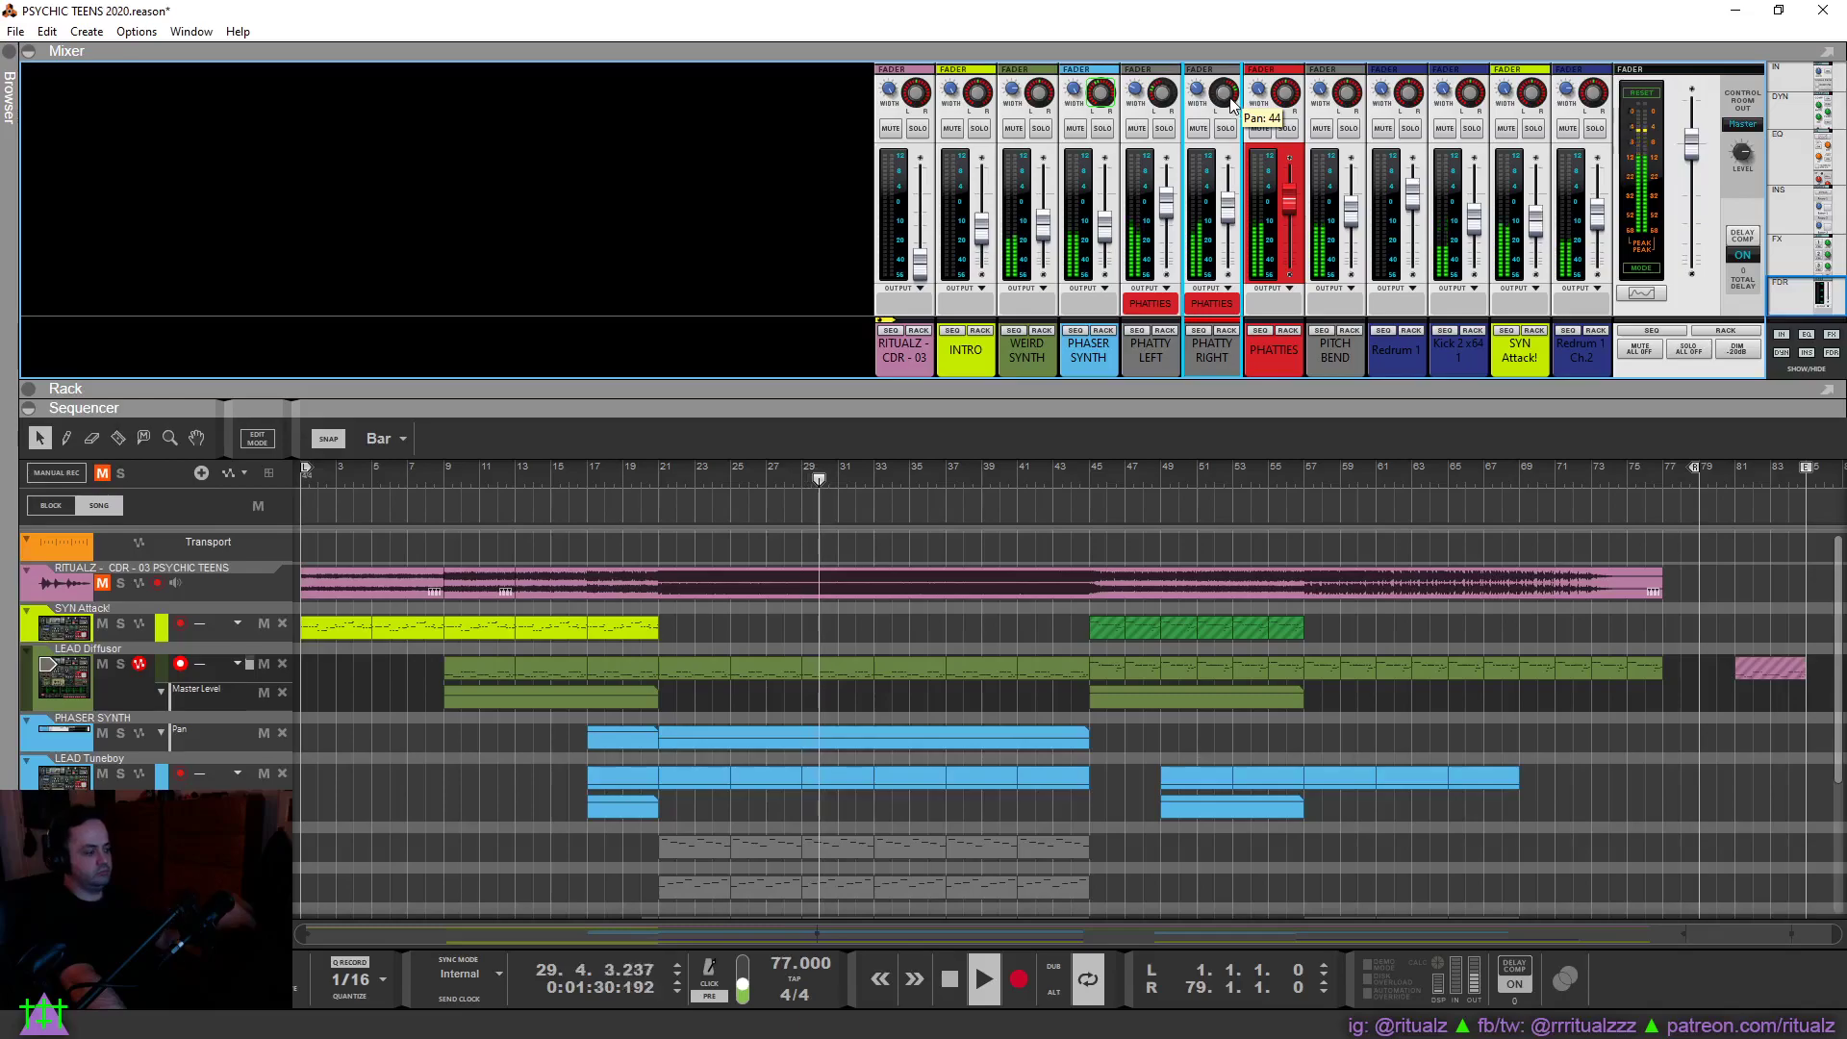
{"action": "left_click_drag", "start_coordinate": [1232, 105], "coordinate": [1232, 104]}
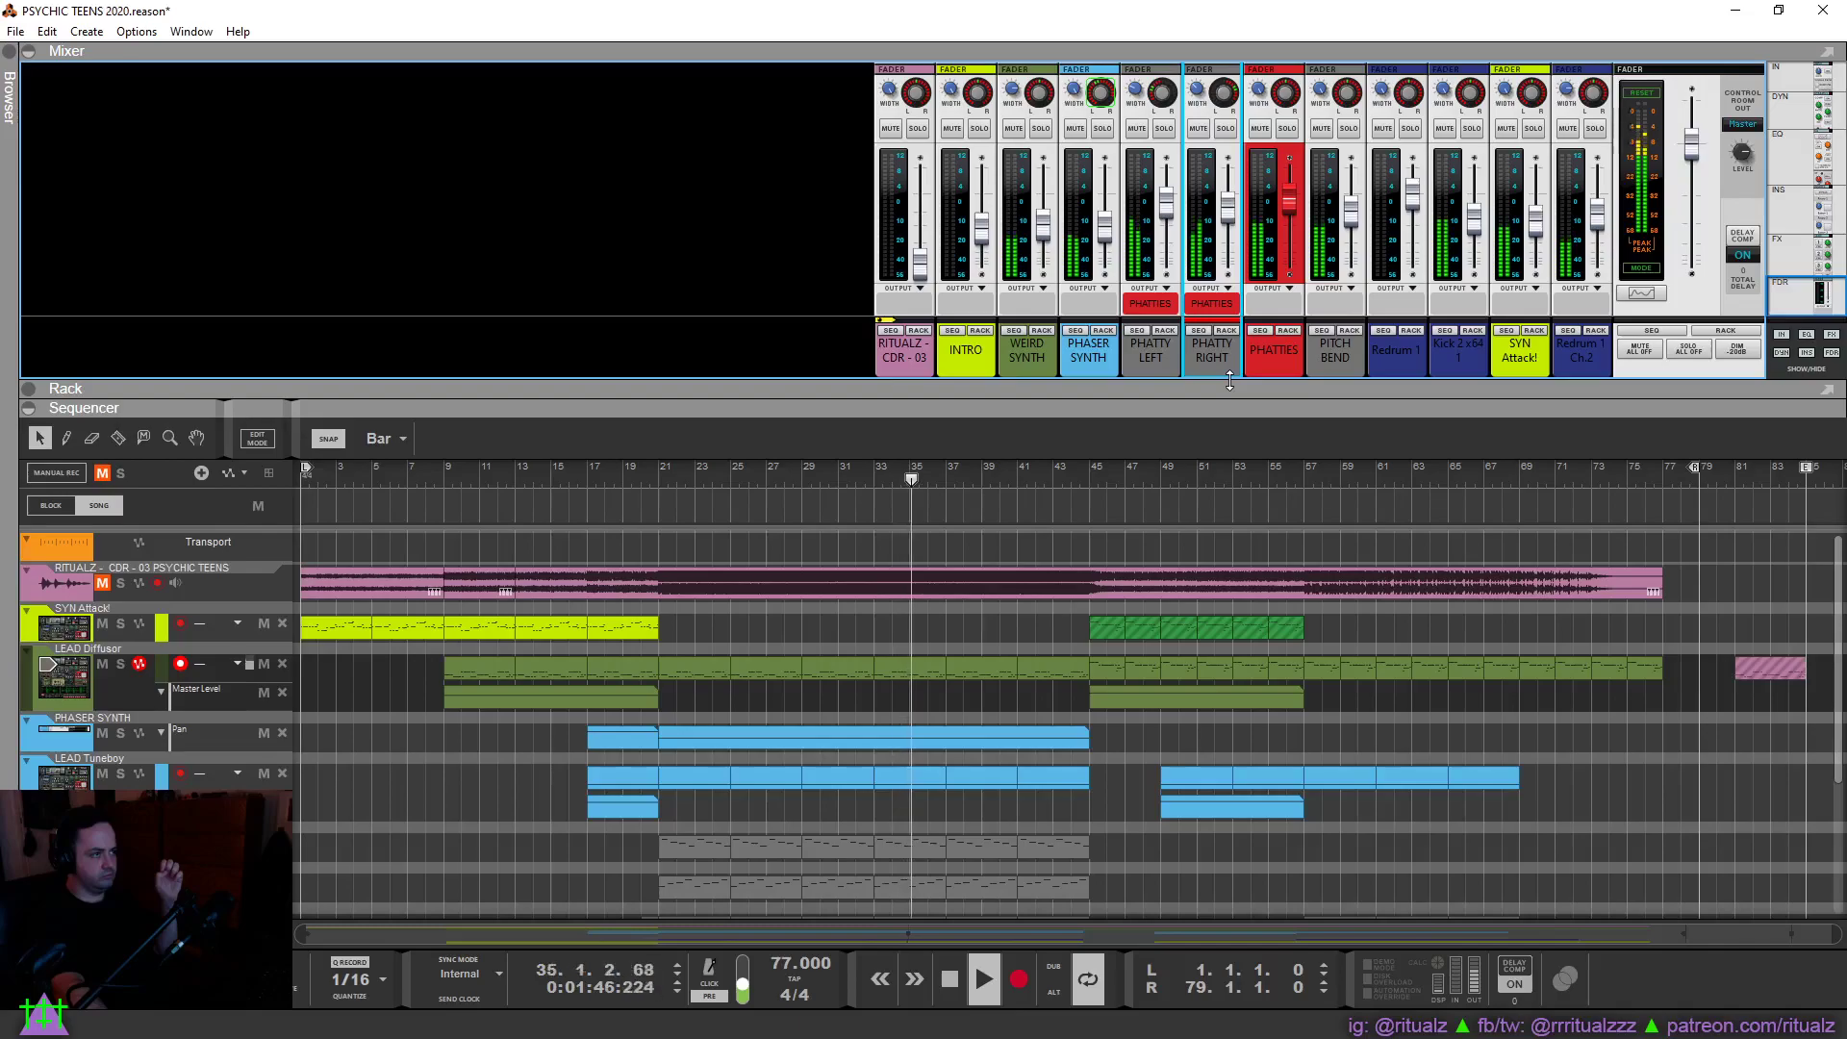
{"action": "scroll", "coordinate": [1109, 713], "scroll_direction": "down", "scroll_amount": 3}
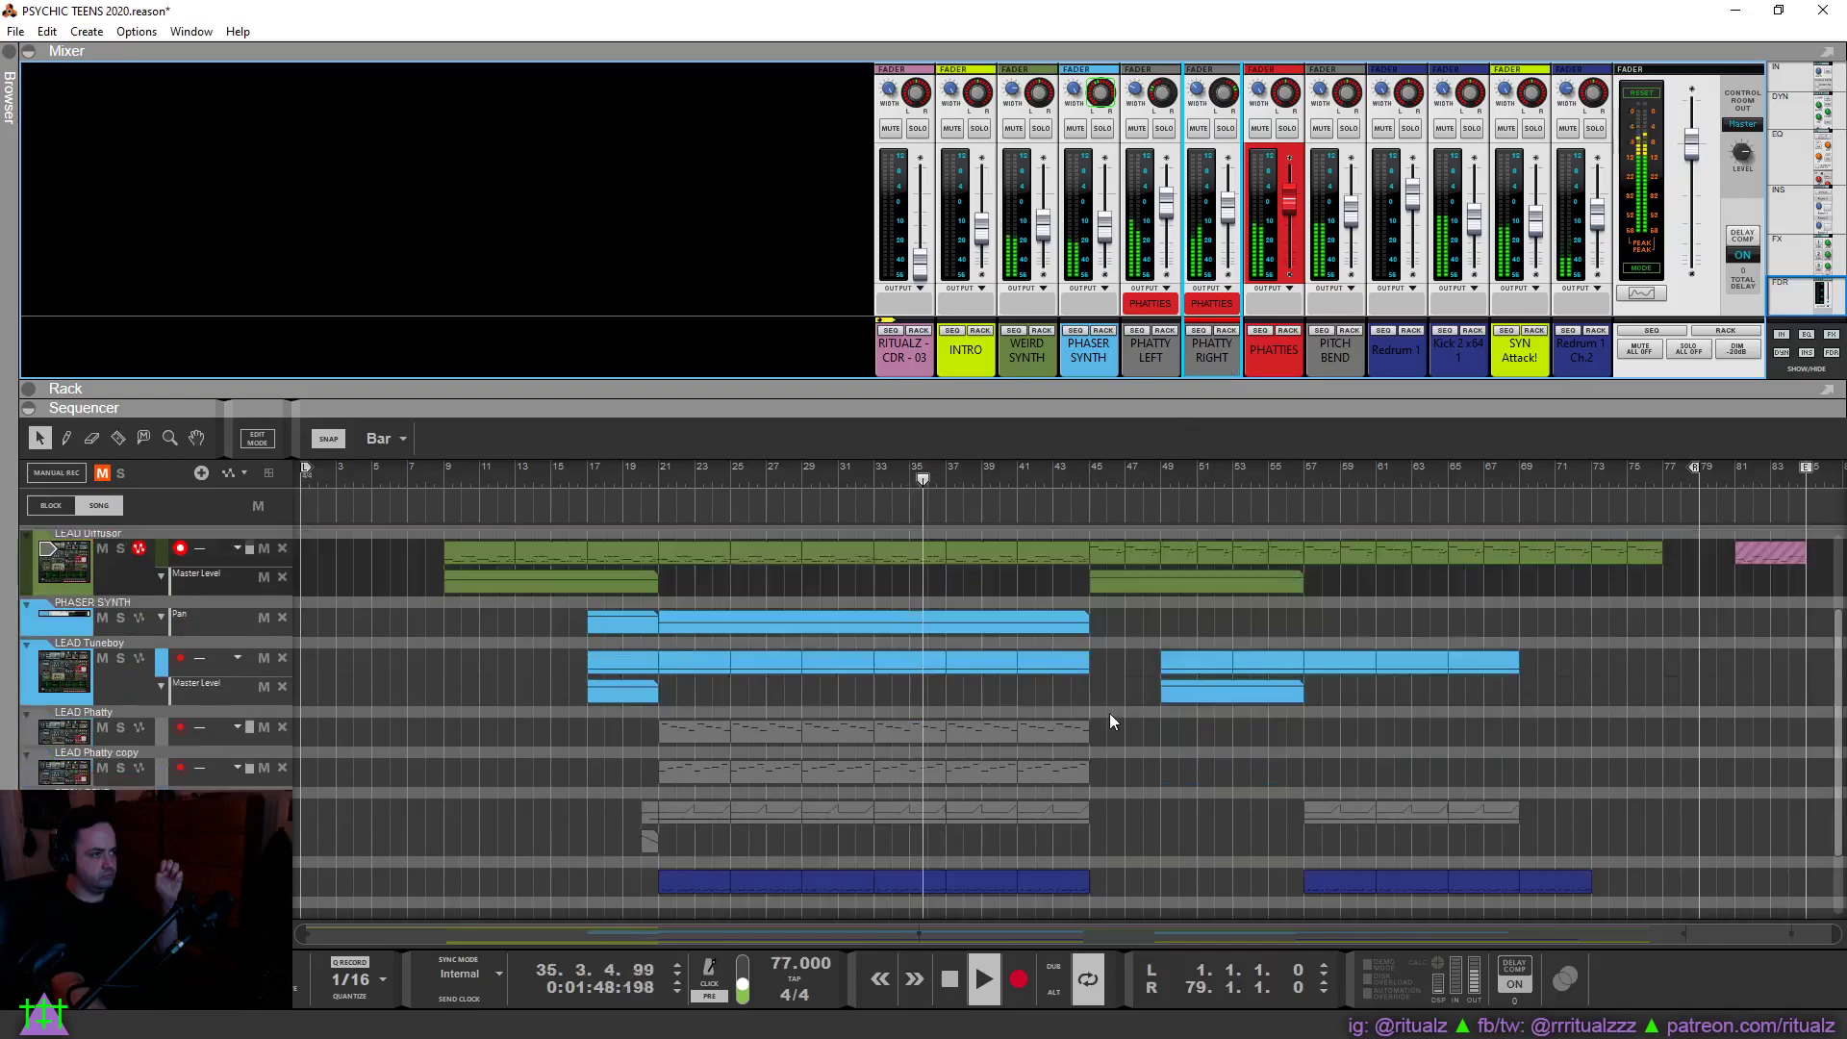
{"action": "left_click", "coordinate": [1128, 719]}
{"action": "scroll", "coordinate": [1124, 737], "scroll_direction": "down", "scroll_amount": 2}
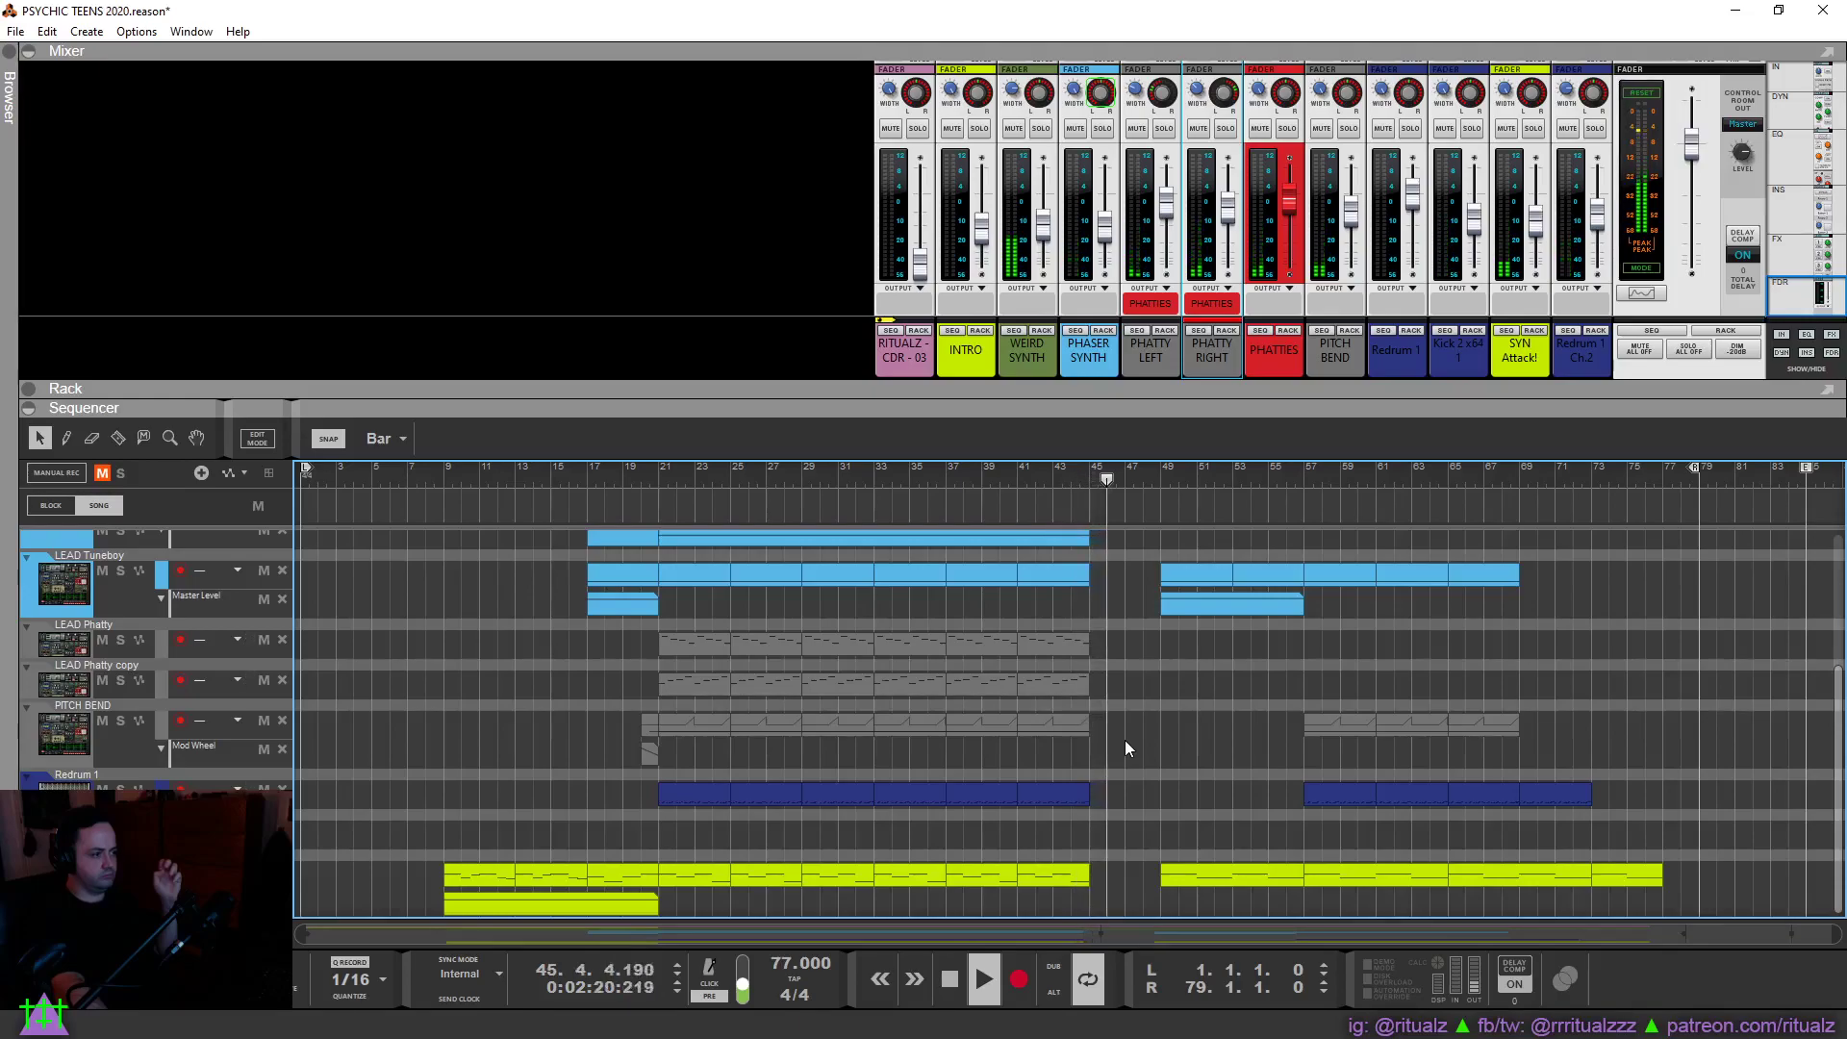
{"action": "scroll", "coordinate": [1123, 741], "scroll_direction": "up", "scroll_amount": 3}
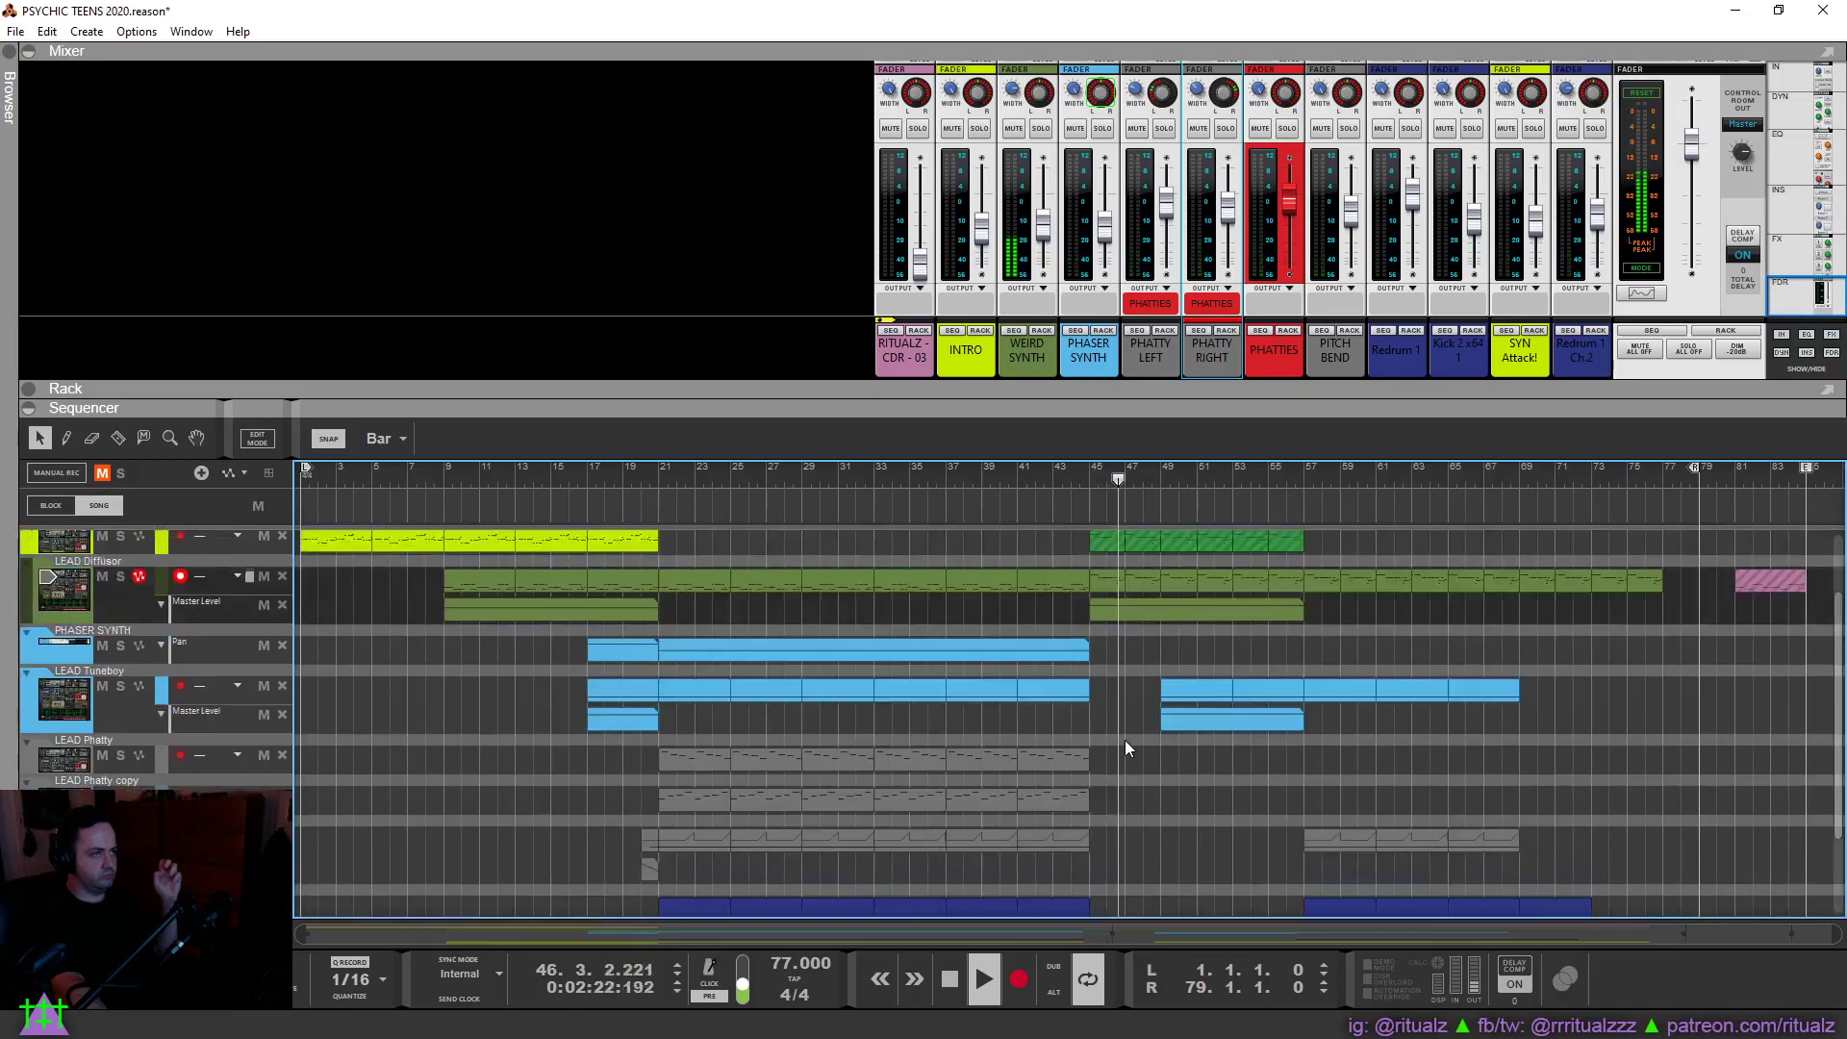
{"action": "scroll", "coordinate": [1124, 745], "scroll_direction": "up", "scroll_amount": 2}
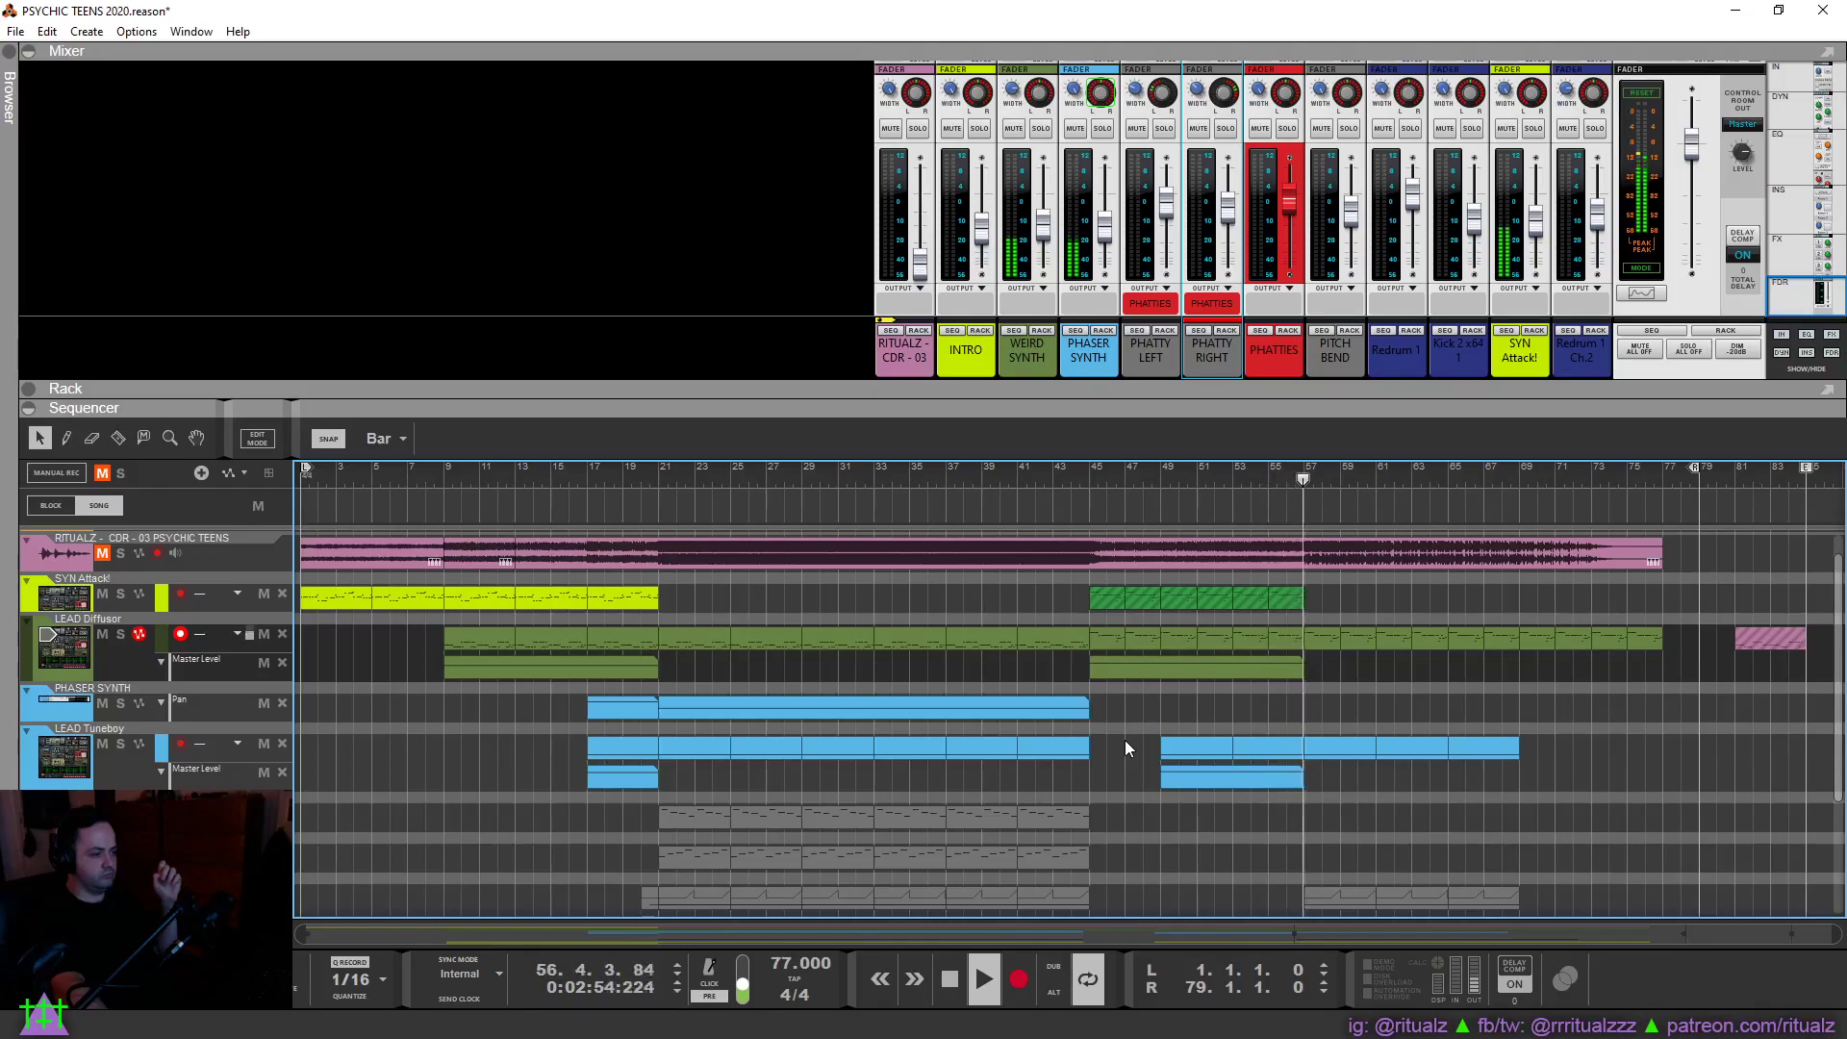
Copy the lower SYN Attack! track's Master Level clip to bar 45, trim its start to bar 49, and replay from about bar 48.
{"action": "scroll", "coordinate": [1126, 742], "scroll_direction": "down", "scroll_amount": 3}
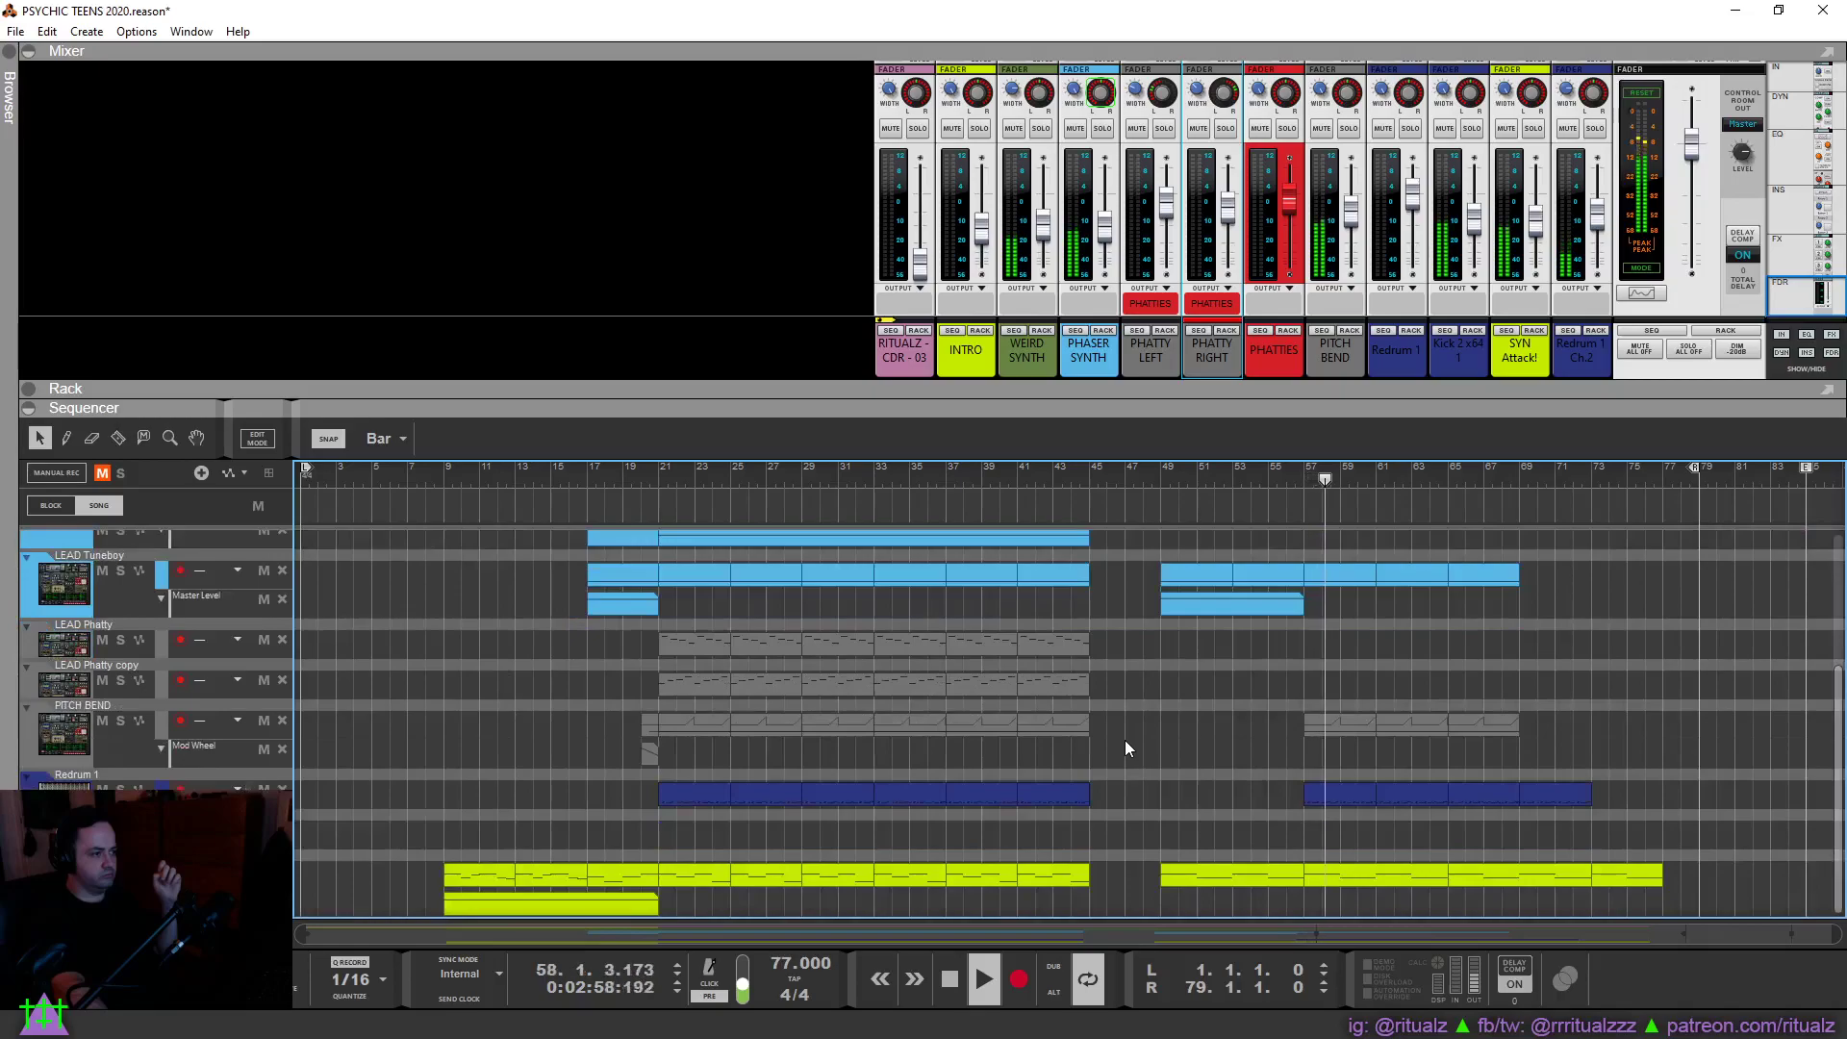
{"action": "left_click_drag", "start_coordinate": [521, 906], "coordinate": [1166, 914]}
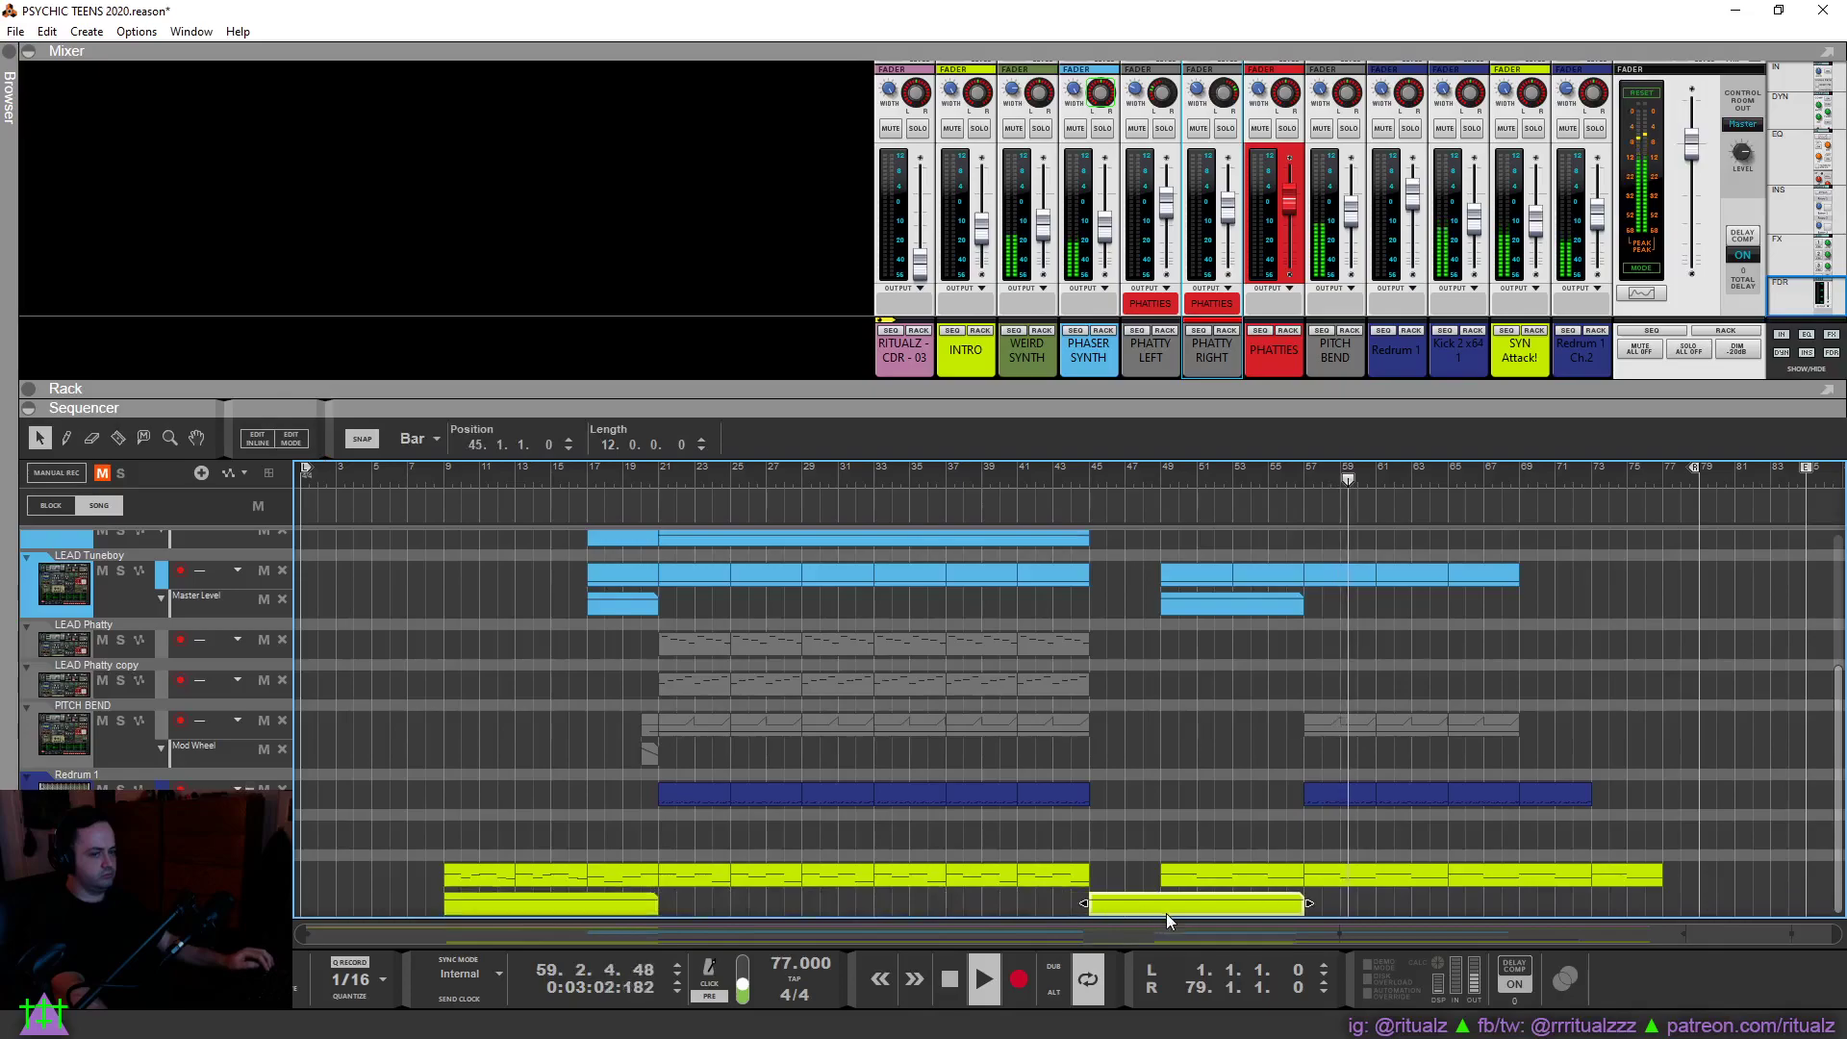
{"action": "left_click_drag", "start_coordinate": [1109, 905], "coordinate": [1162, 905]}
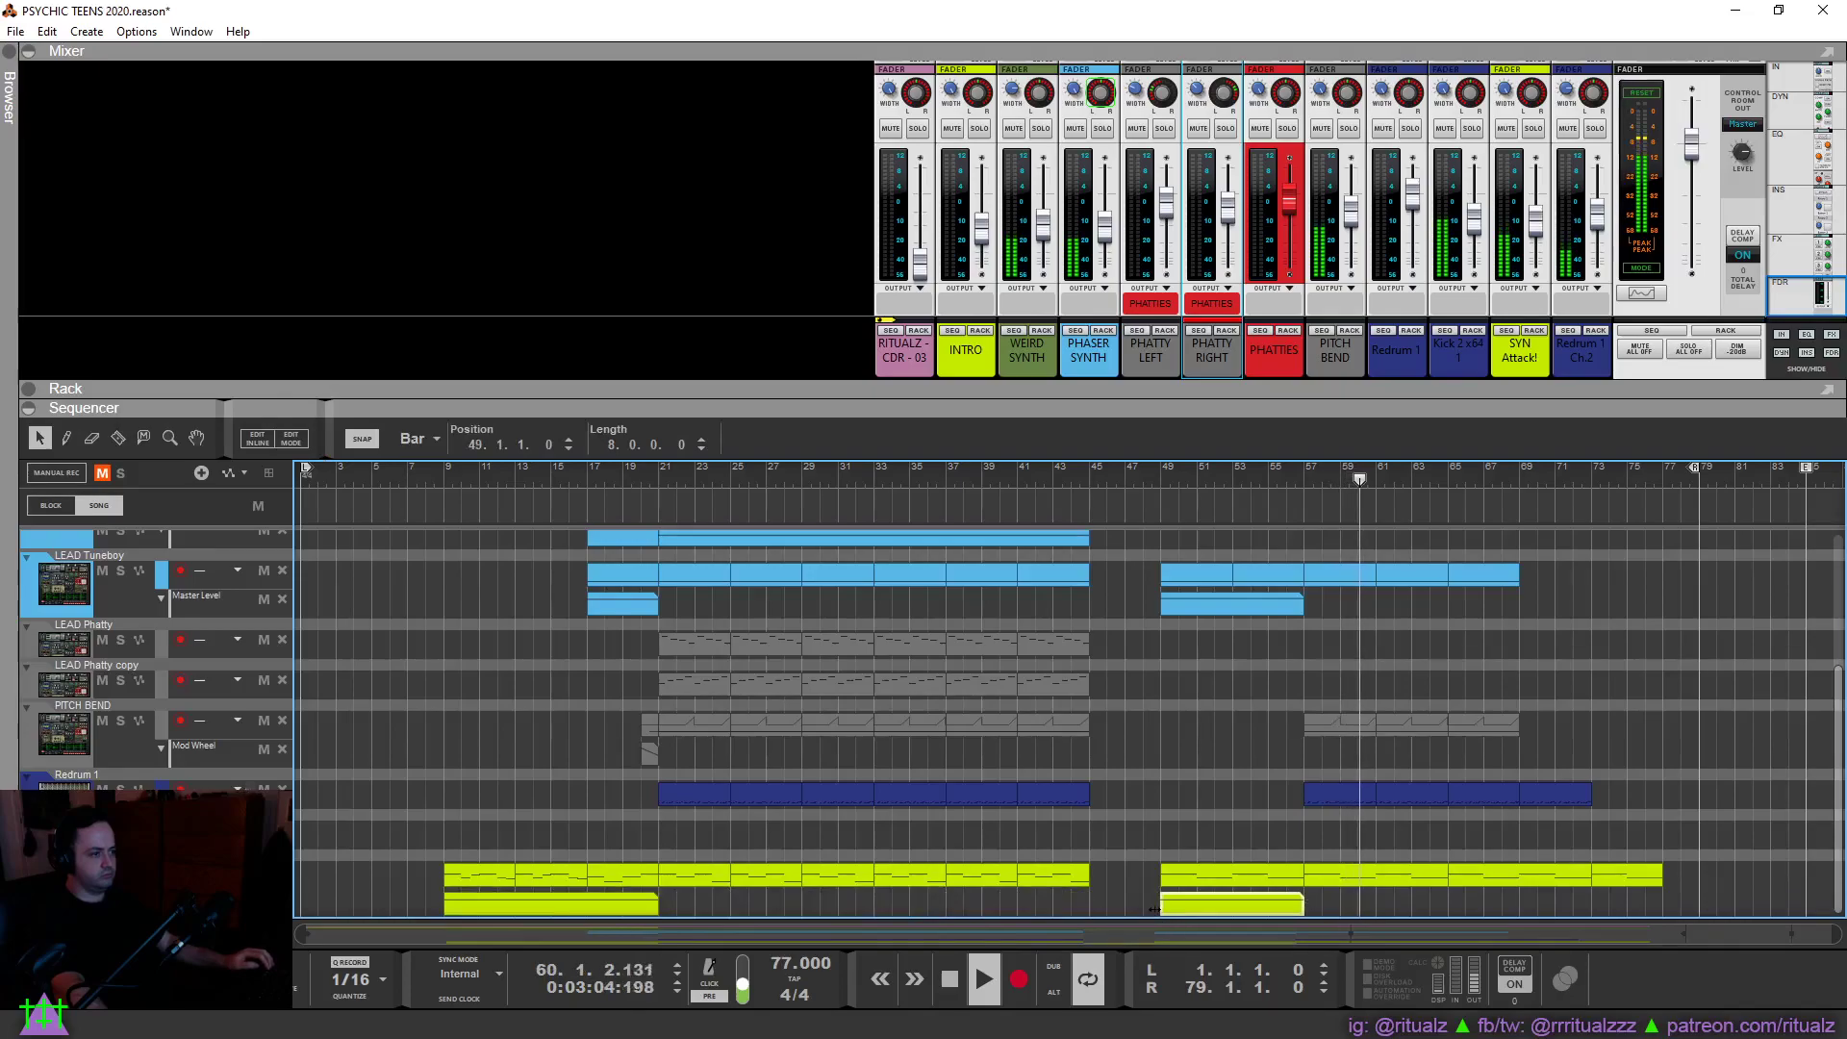
{"action": "left_click", "coordinate": [1142, 467]}
{"action": "left_click", "coordinate": [1251, 781]}
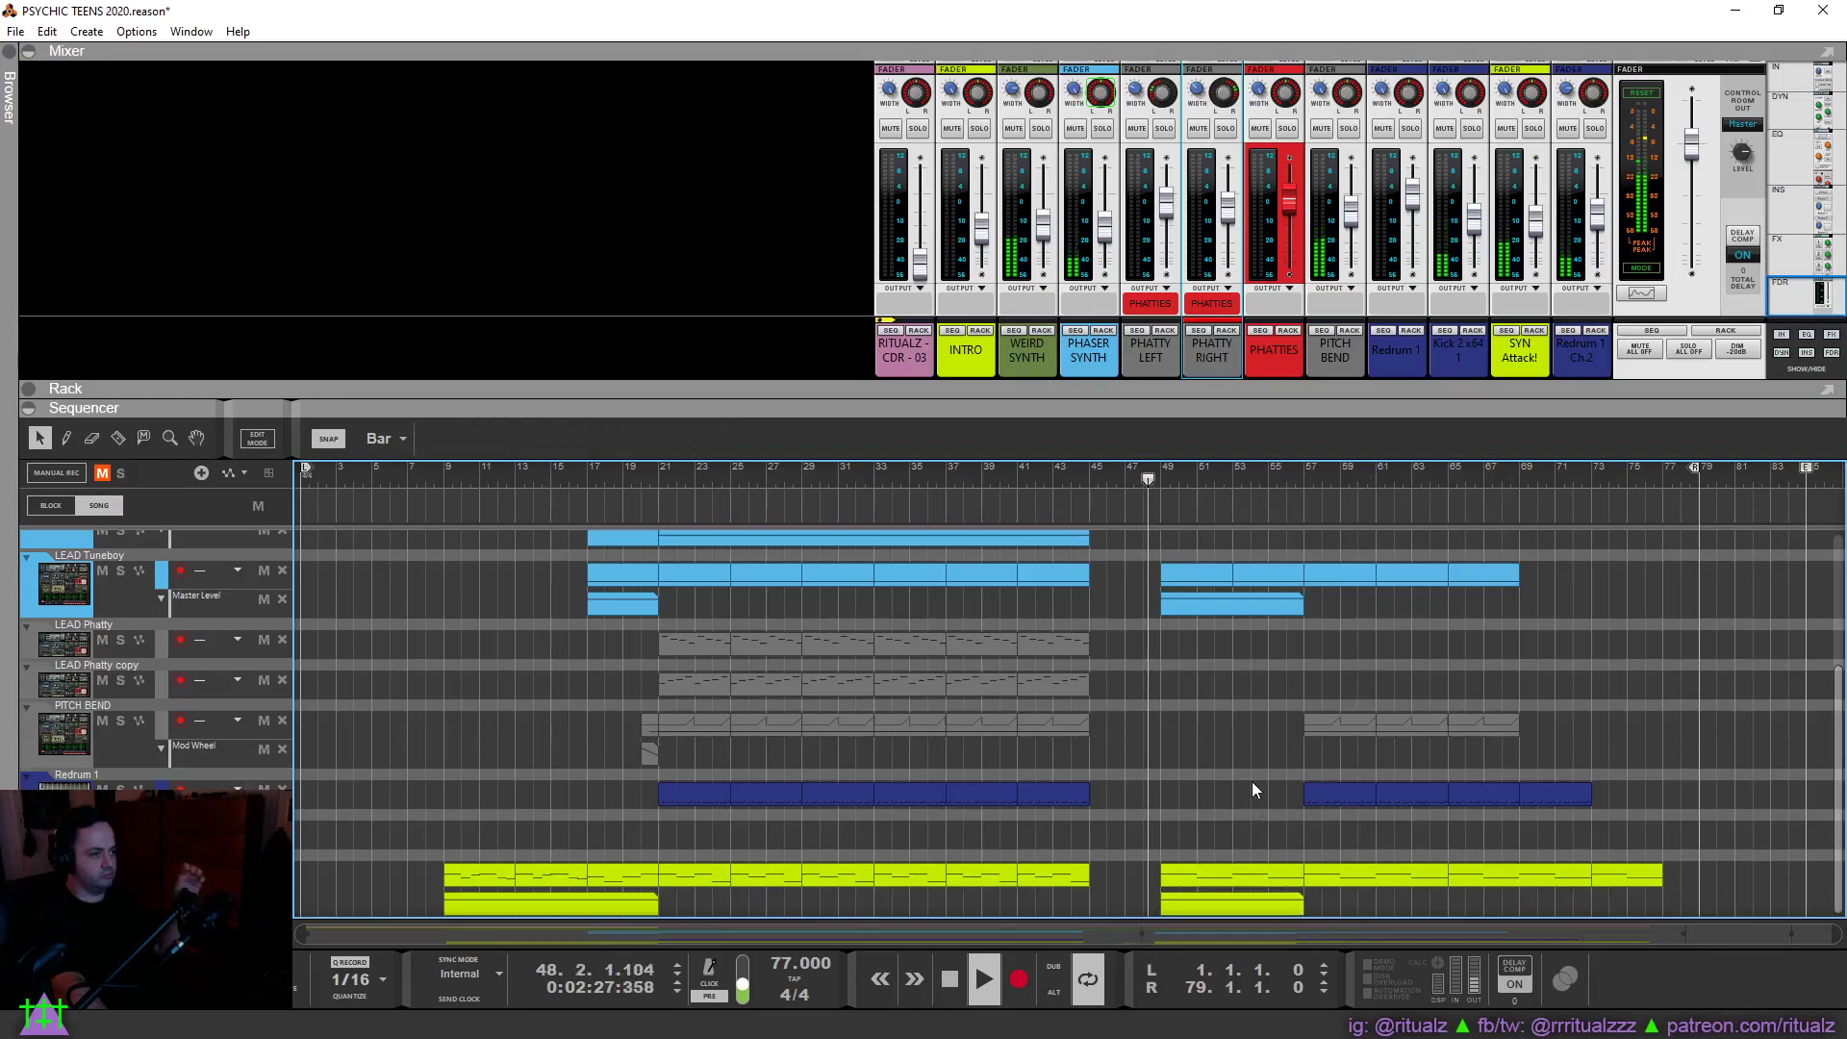
Open the lower SYN Attack! track's Master Level clip at bar 49 and move its starting automation point to 49.1.2 with value 117.
{"action": "scroll", "coordinate": [1270, 846], "scroll_direction": "up", "scroll_amount": 5}
{"action": "scroll", "coordinate": [1302, 874], "scroll_direction": "down", "scroll_amount": 4}
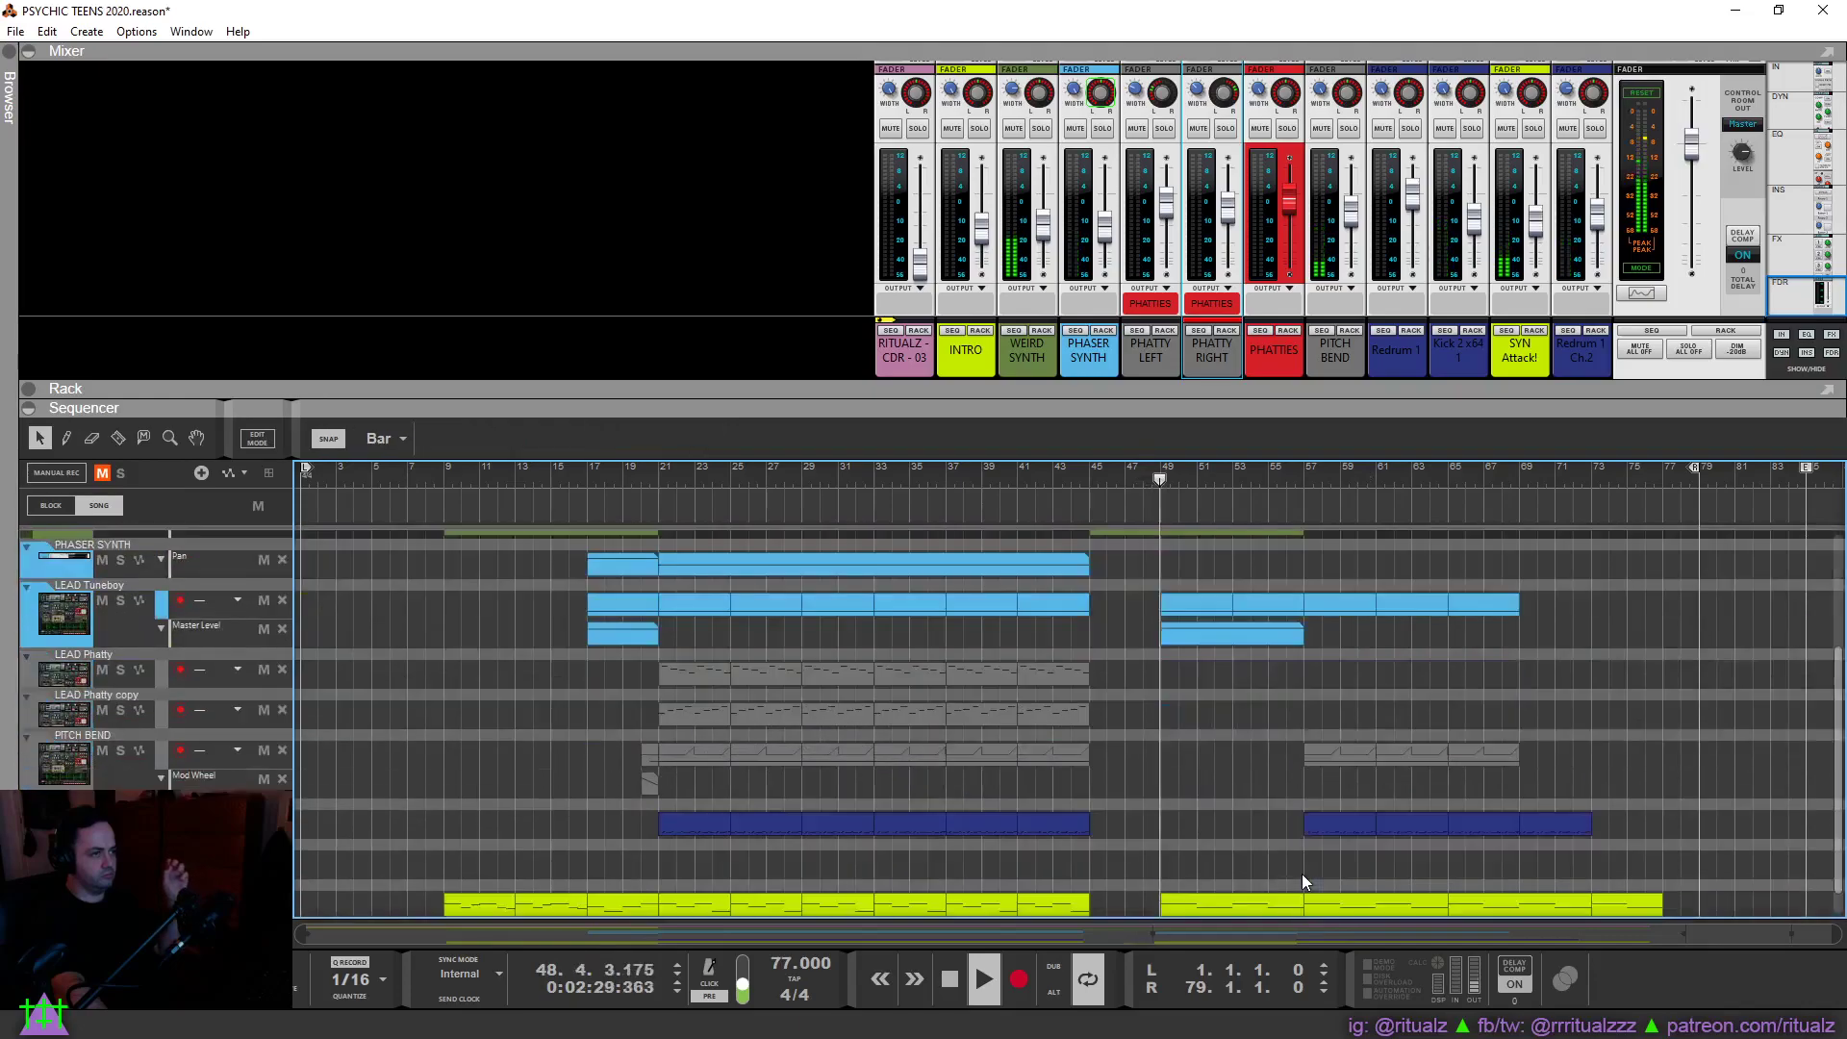
{"action": "scroll", "coordinate": [1218, 910], "scroll_direction": "down", "scroll_amount": 1}
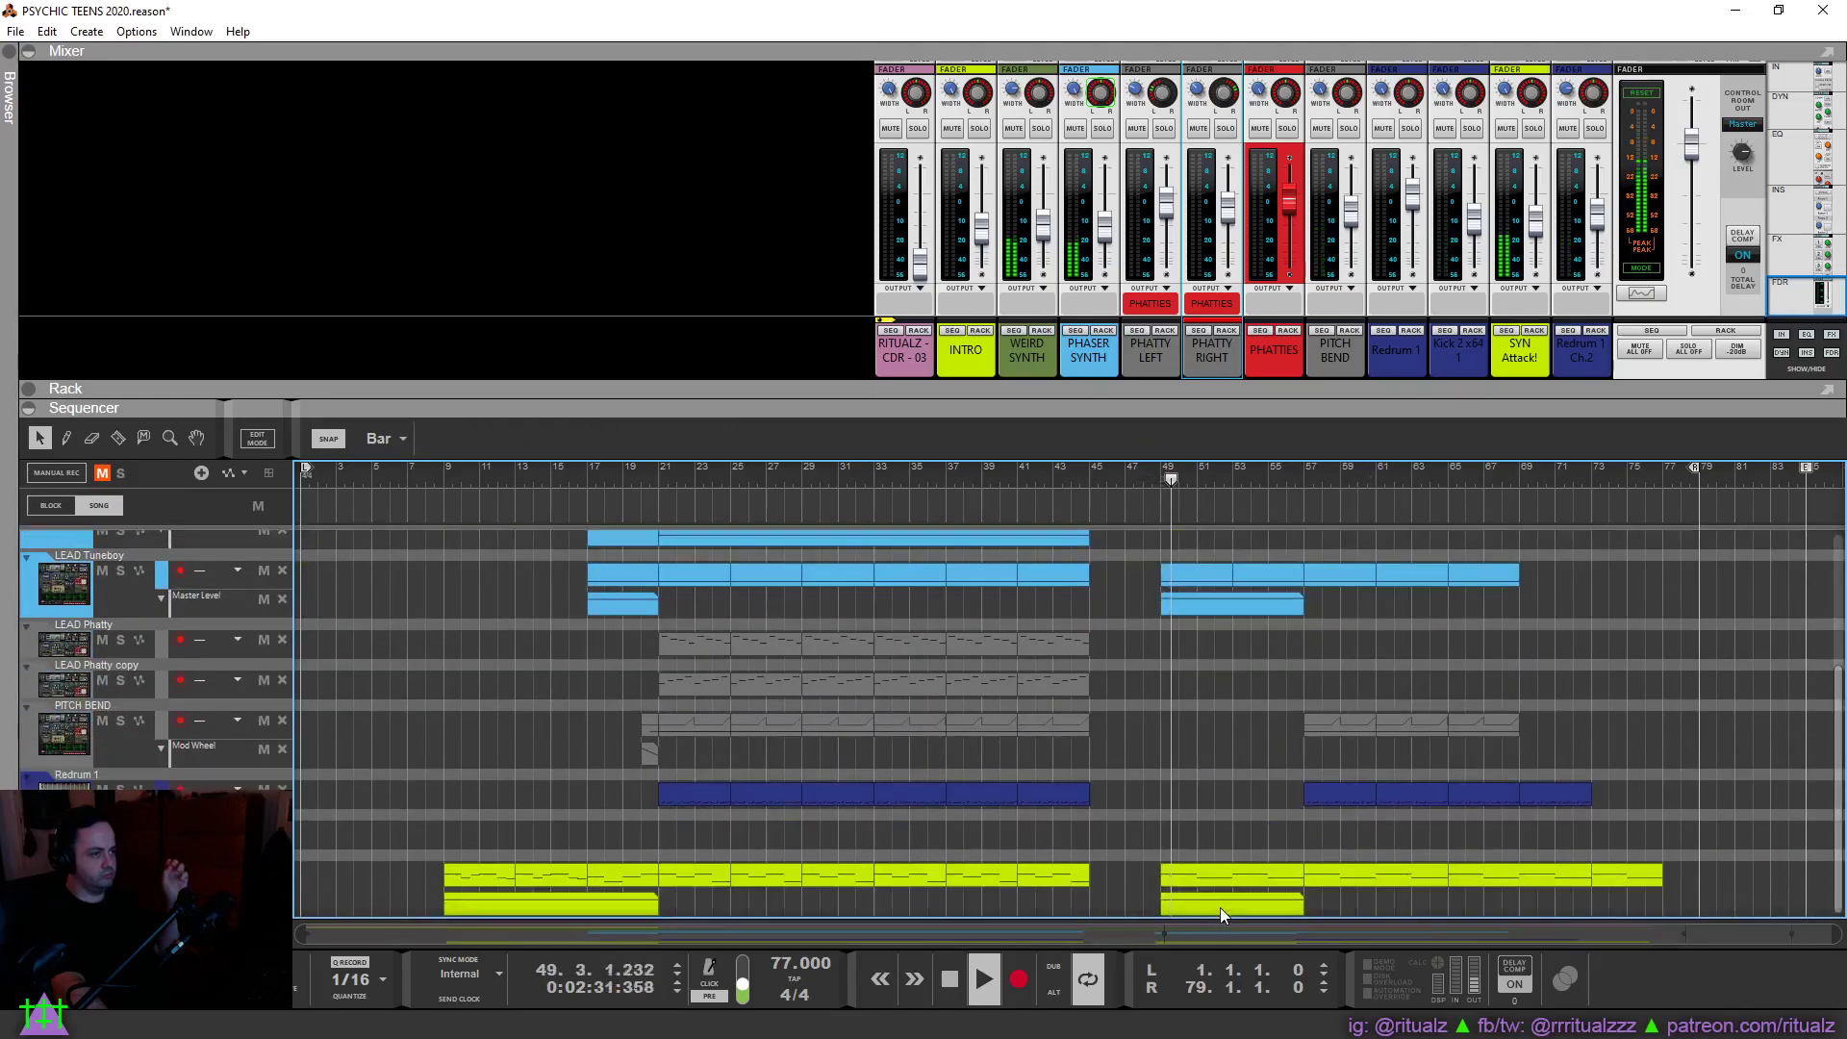
{"action": "scroll", "coordinate": [1225, 904], "scroll_direction": "down", "scroll_amount": 2}
{"action": "left_click", "coordinate": [1226, 905]}
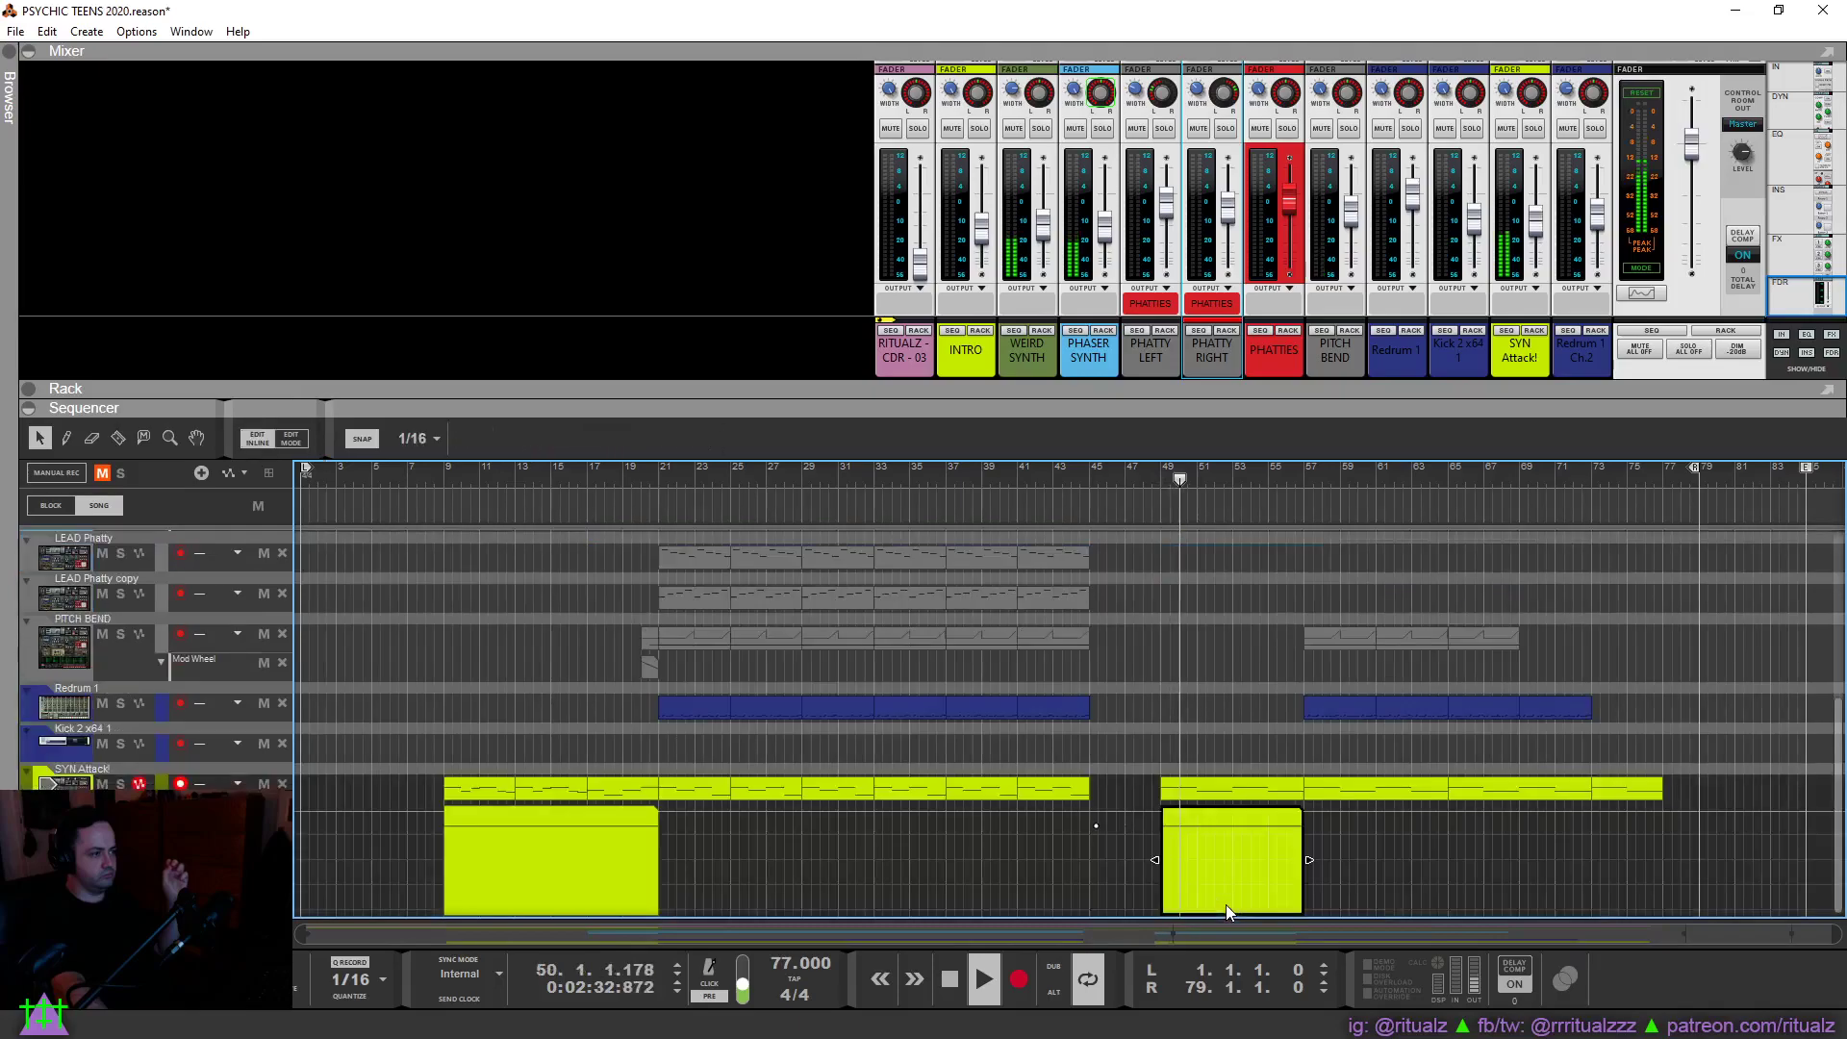
{"action": "left_click", "coordinate": [1165, 825]}
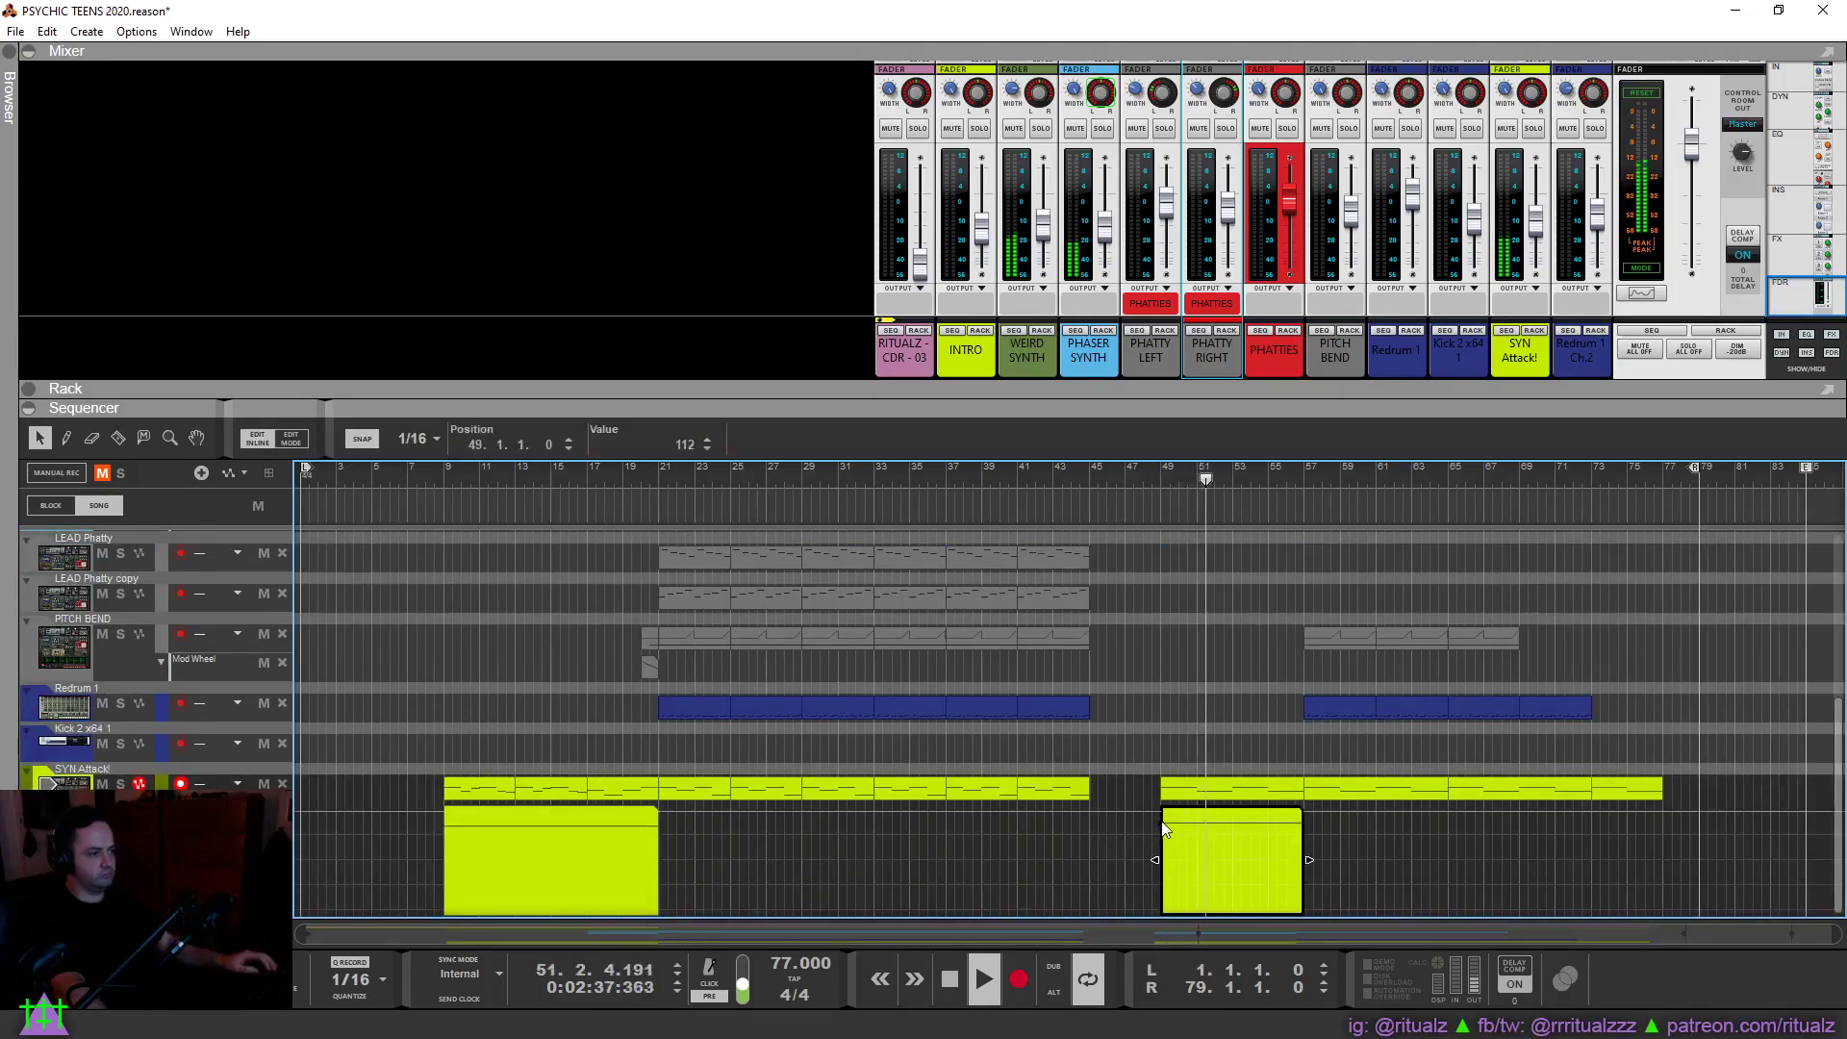
{"action": "left_click_drag", "start_coordinate": [1165, 825], "coordinate": [1164, 819]}
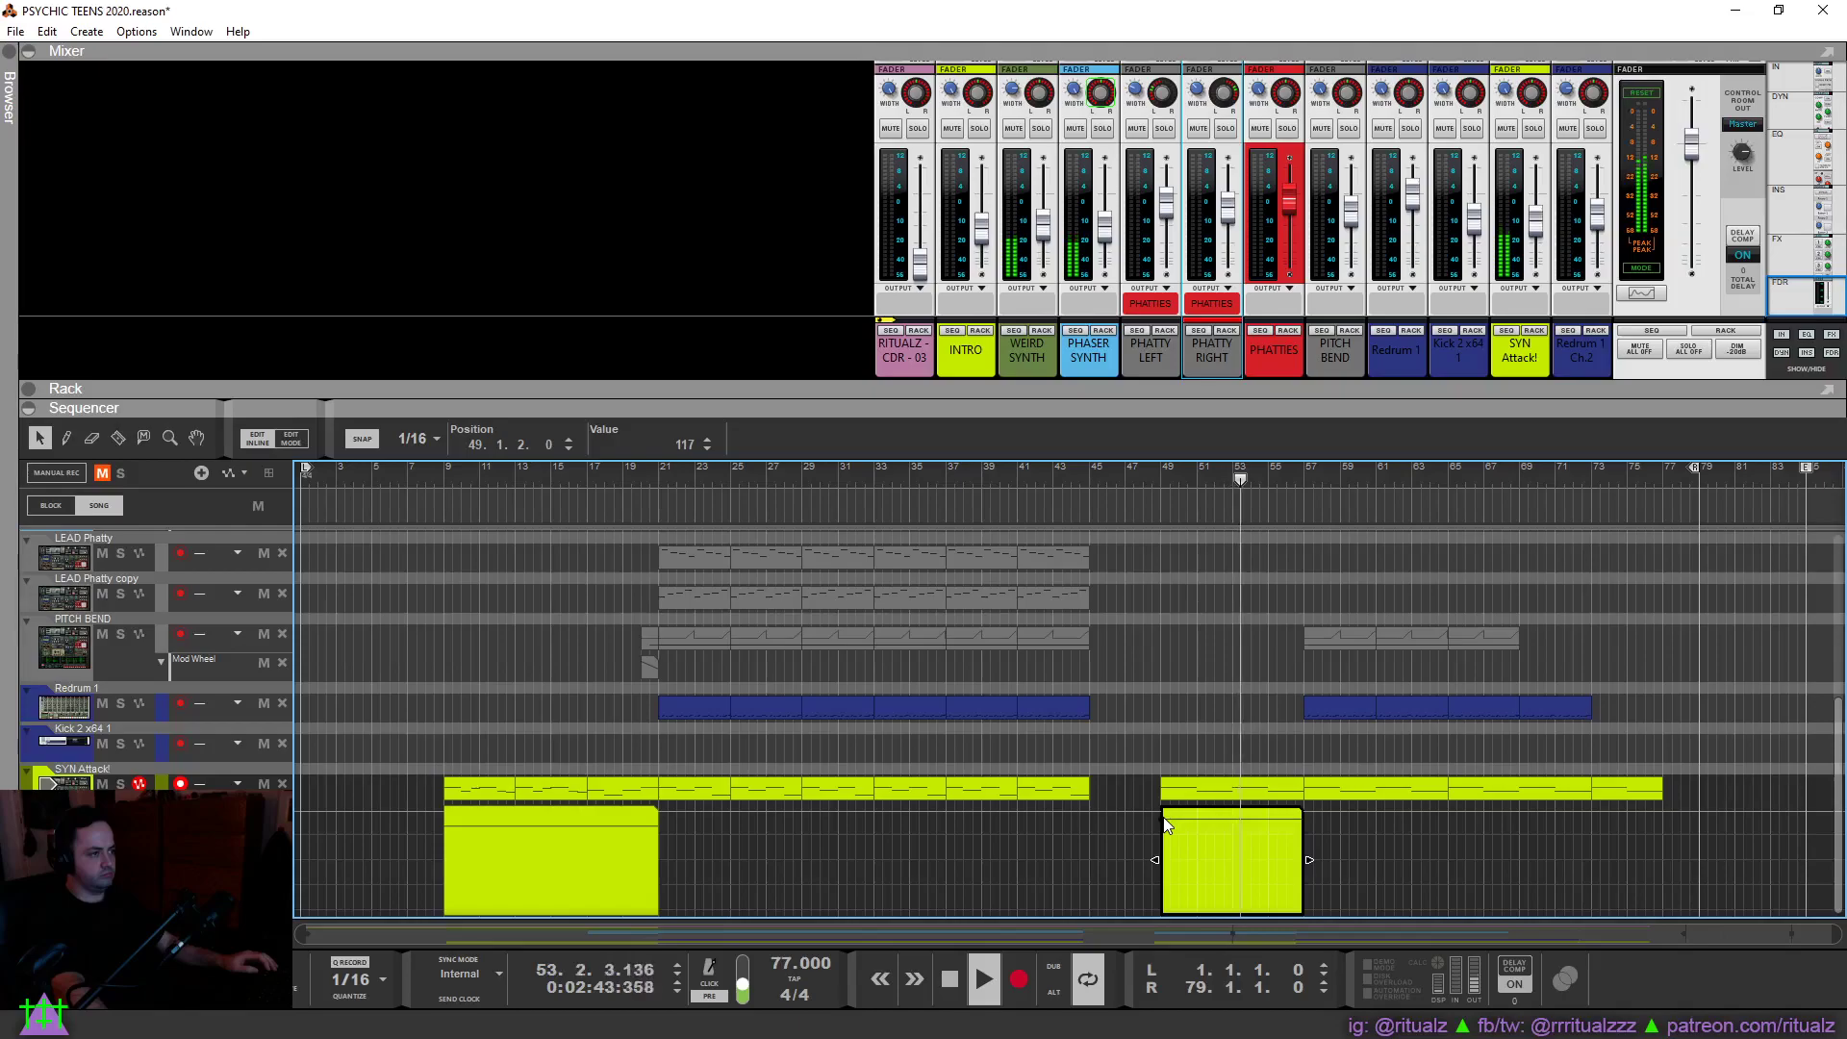
Lower the selected Master Level automation point at 49.1.2 to a value of 113.
{"action": "left_click", "coordinate": [708, 450]}
{"action": "left_click", "coordinate": [708, 450]}
{"action": "left_click", "coordinate": [708, 449]}
{"action": "left_click", "coordinate": [708, 449]}
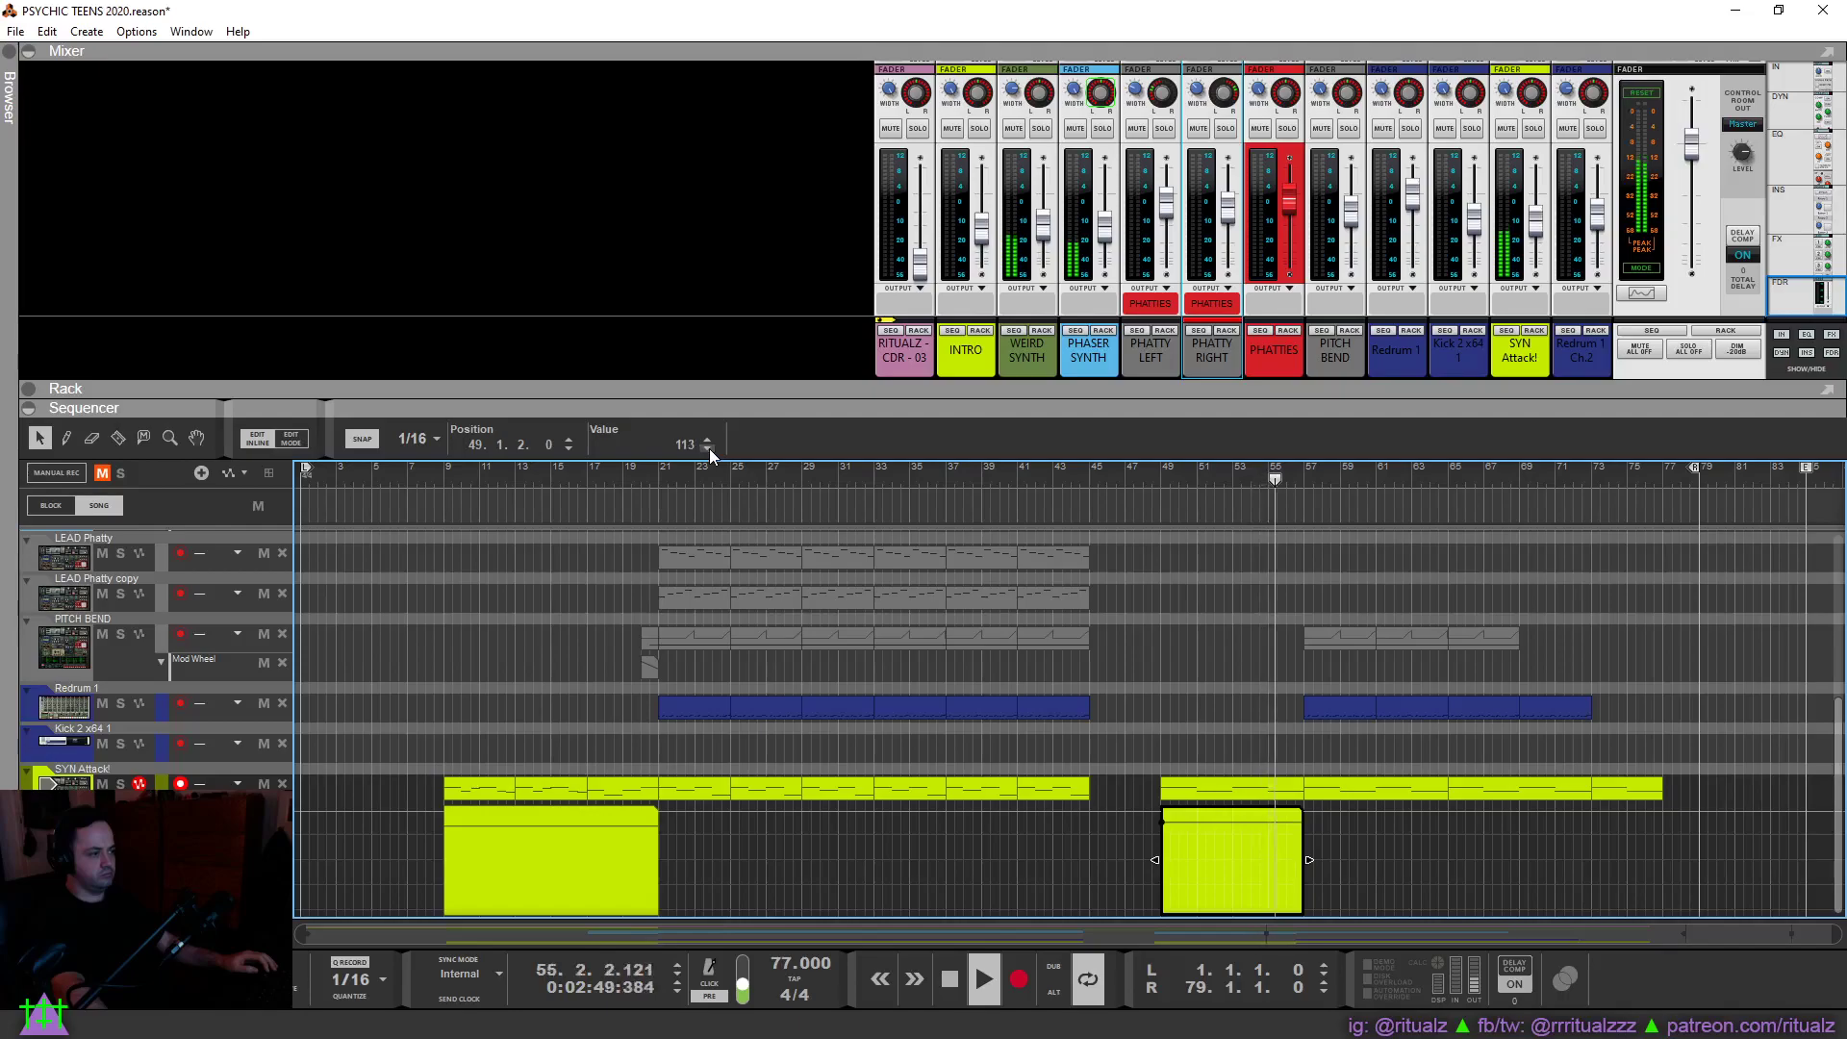
Raise the SYN Attack! Master Level automation point at 49.1.2 to 118 and leave clip editing.
{"action": "left_click", "coordinate": [709, 440]}
{"action": "left_click", "coordinate": [709, 440]}
{"action": "left_click", "coordinate": [709, 439]}
{"action": "left_click", "coordinate": [709, 440]}
{"action": "left_click", "coordinate": [711, 441]}
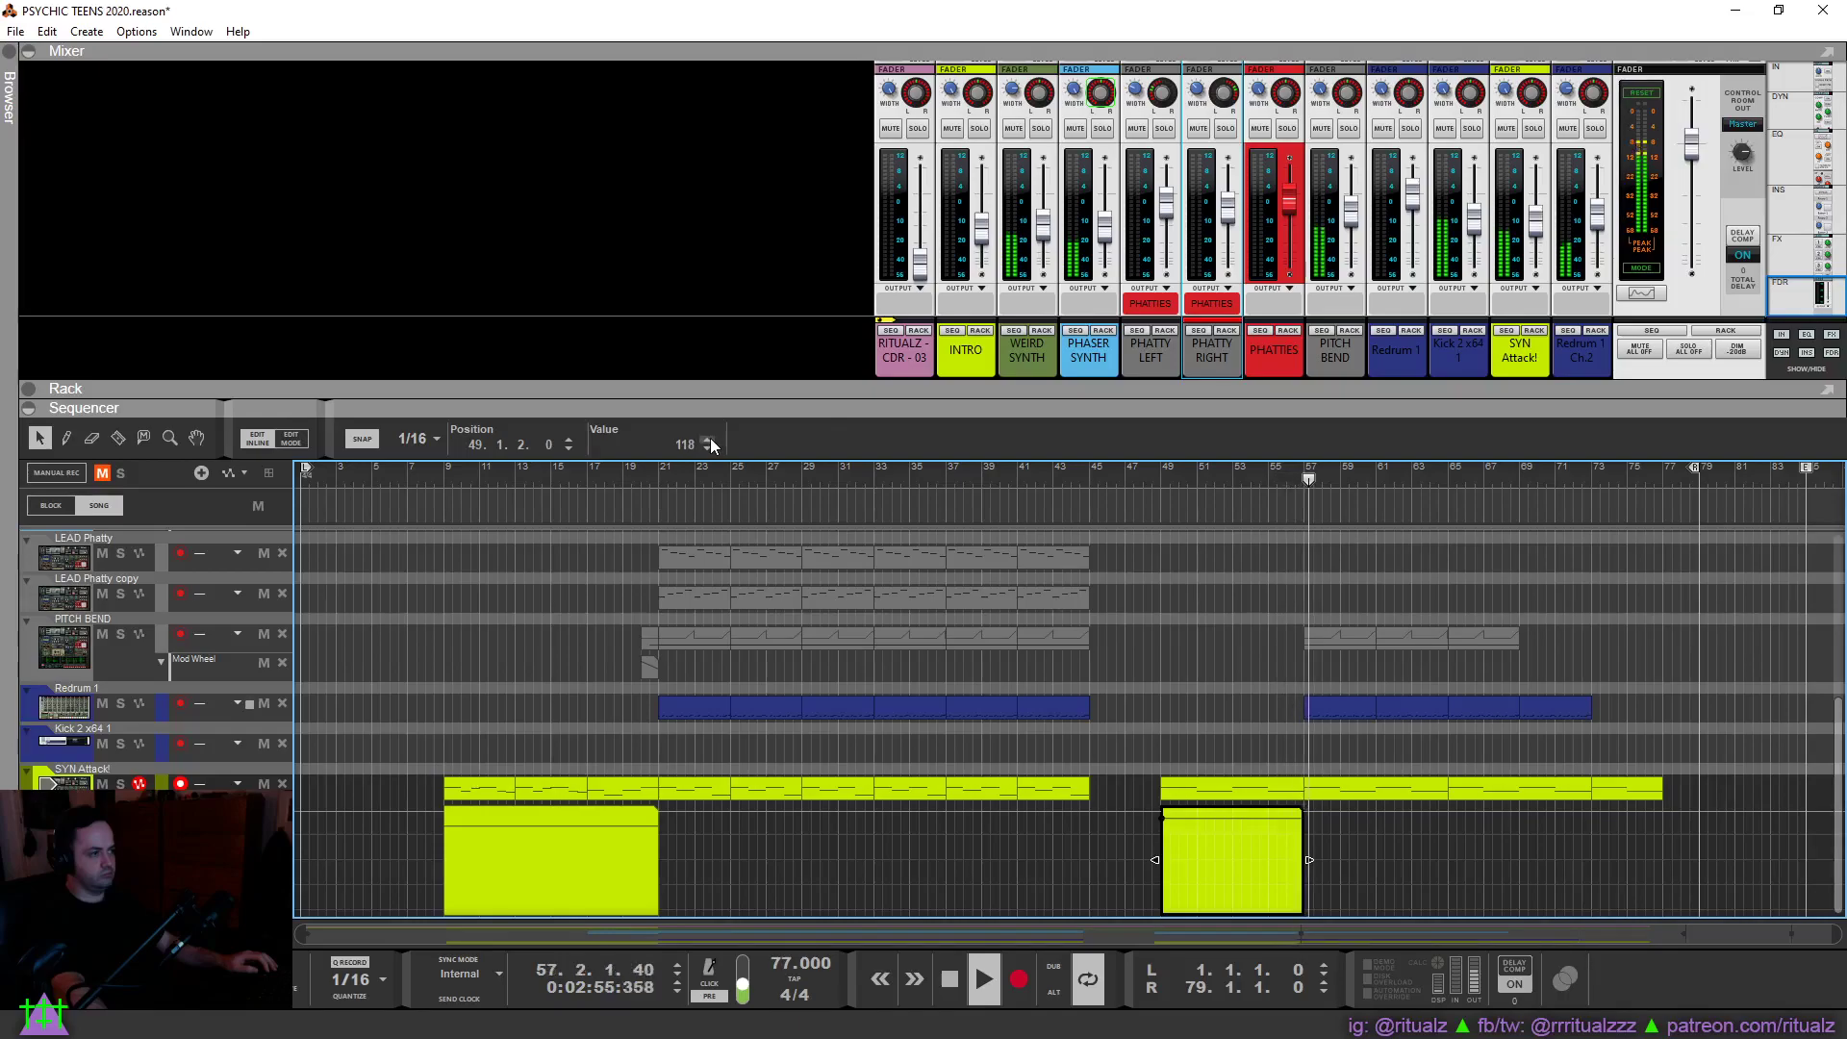
{"action": "left_click", "coordinate": [1201, 650]}
{"action": "scroll", "coordinate": [1201, 650], "scroll_direction": "up", "scroll_amount": 3}
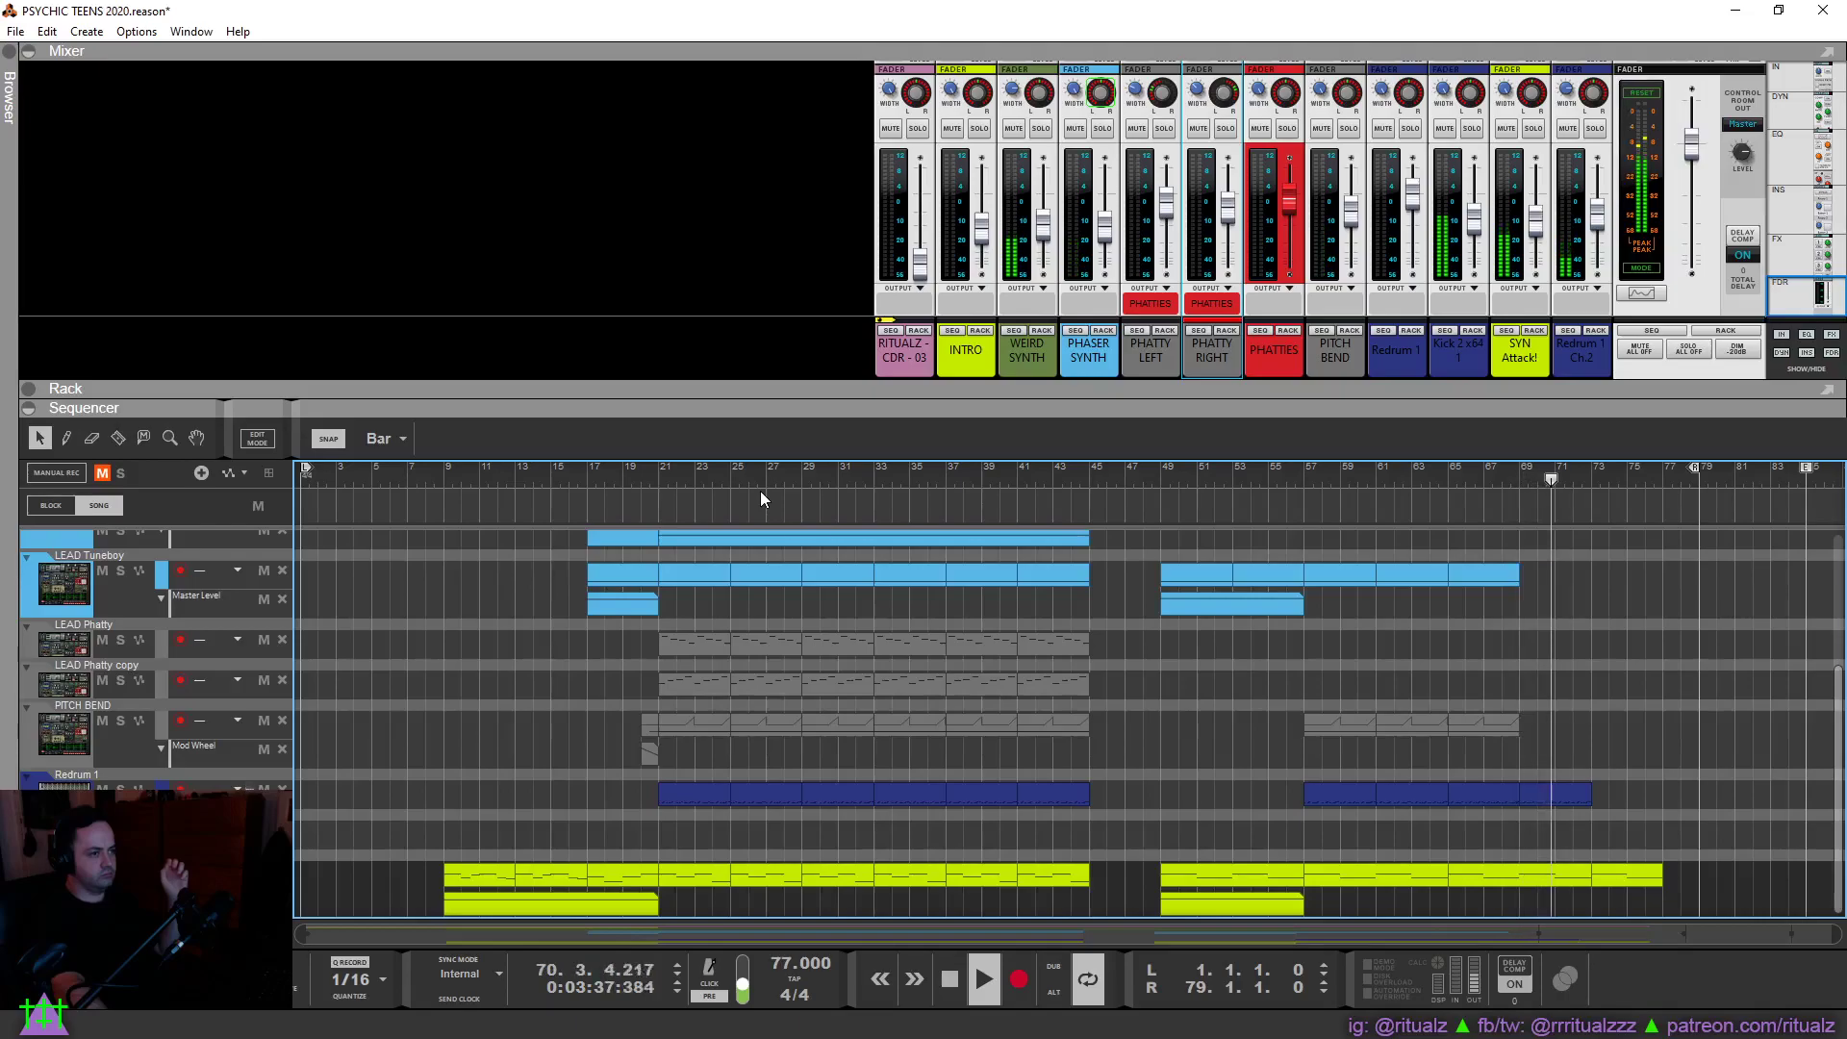
Try a copy of the lower SYN Attack! Master Level clip at bar 69 and delete that copy.
{"action": "left_click_drag", "start_coordinate": [1185, 905], "coordinate": [1574, 906]}
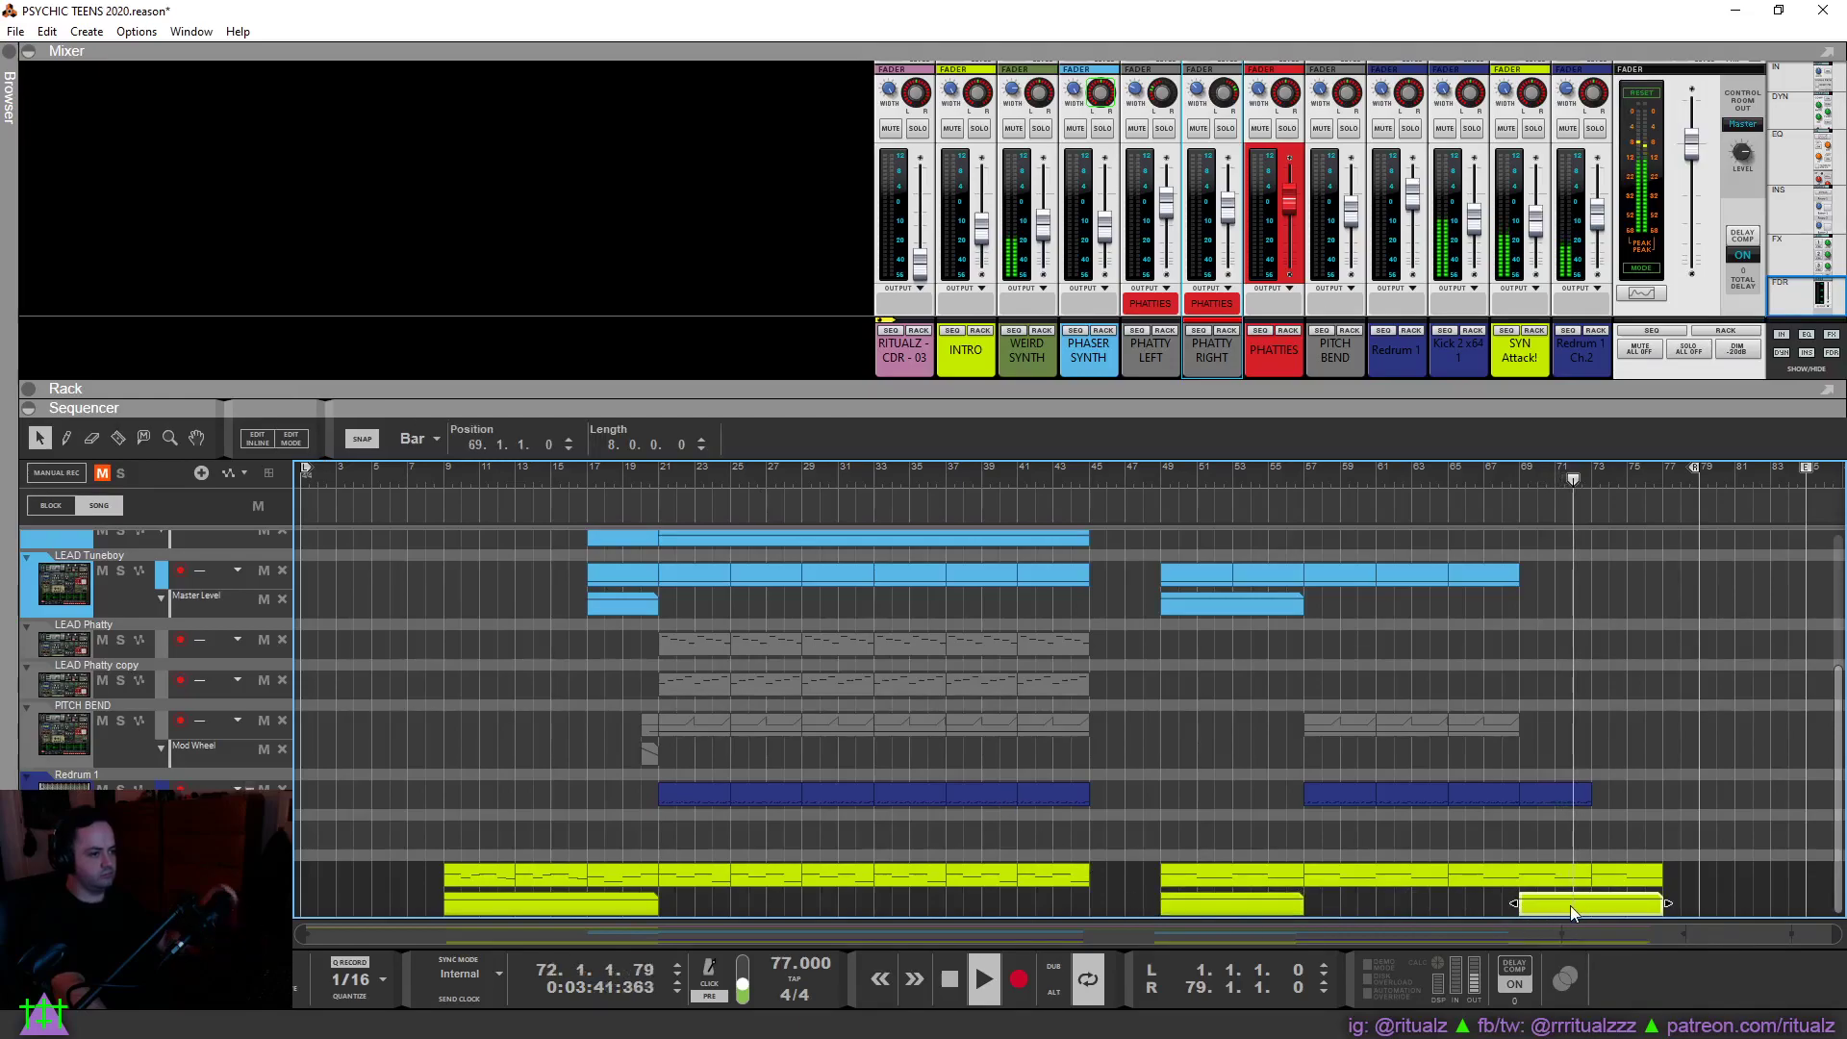
{"action": "key", "text": "Delete"}
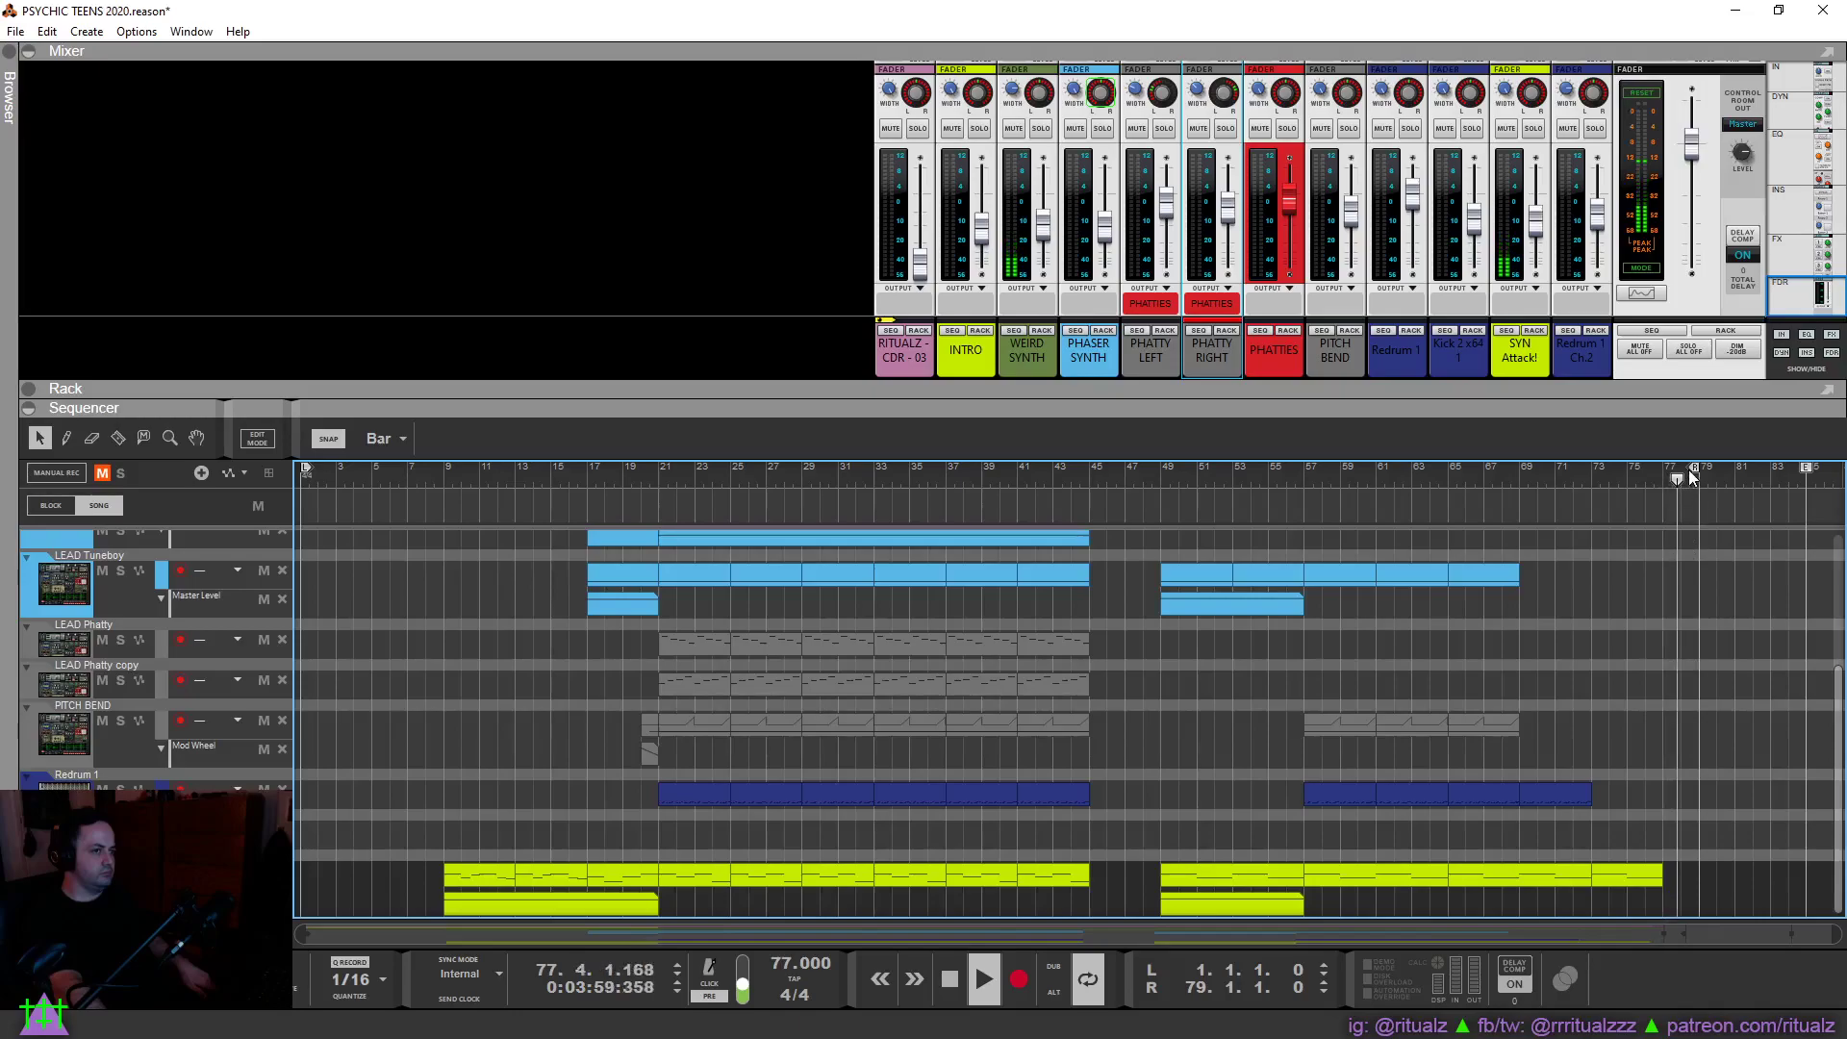
Extend the loop's right locator to bar 80, stop playback and return to the start of the song.
{"action": "left_click_drag", "start_coordinate": [1694, 468], "coordinate": [1710, 469]}
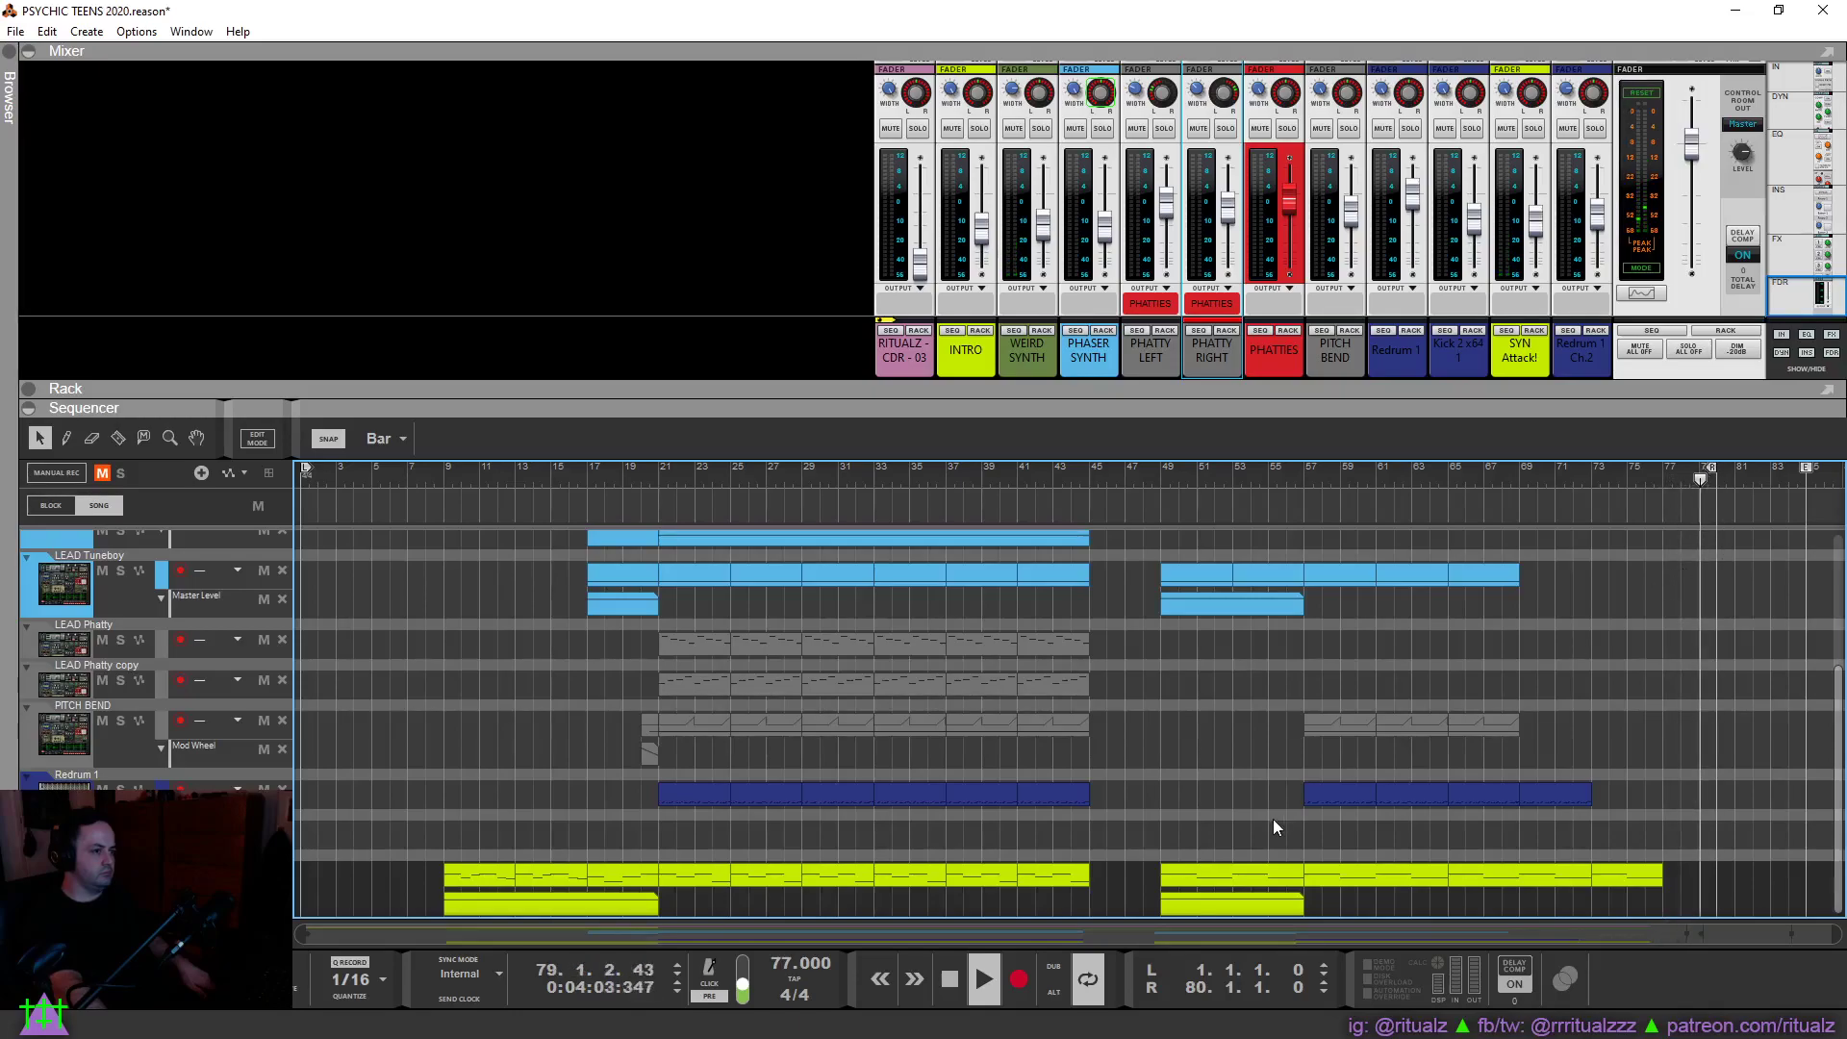
{"action": "double_click", "coordinate": [953, 985]}
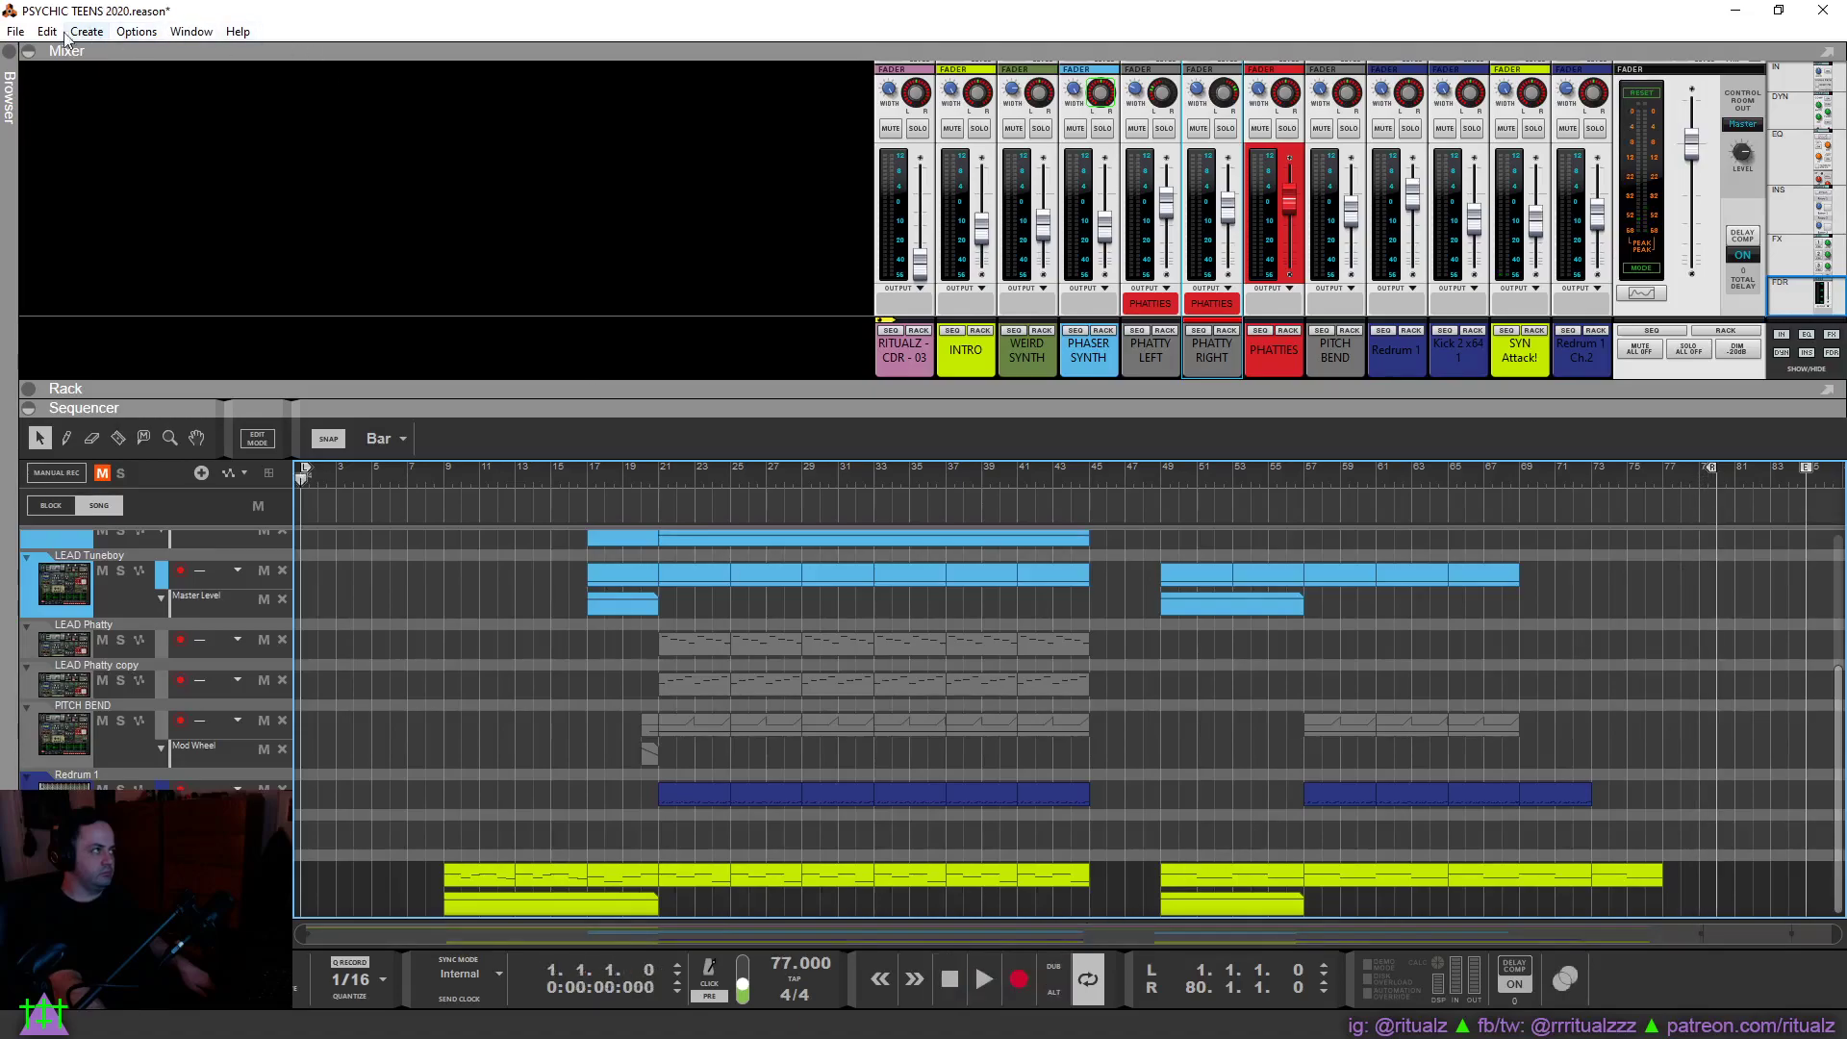
Save the song and hide the mixer so the sequencer fills the window.
{"action": "left_click", "coordinate": [15, 31]}
{"action": "left_click", "coordinate": [53, 174]}
{"action": "key", "text": "F5"}
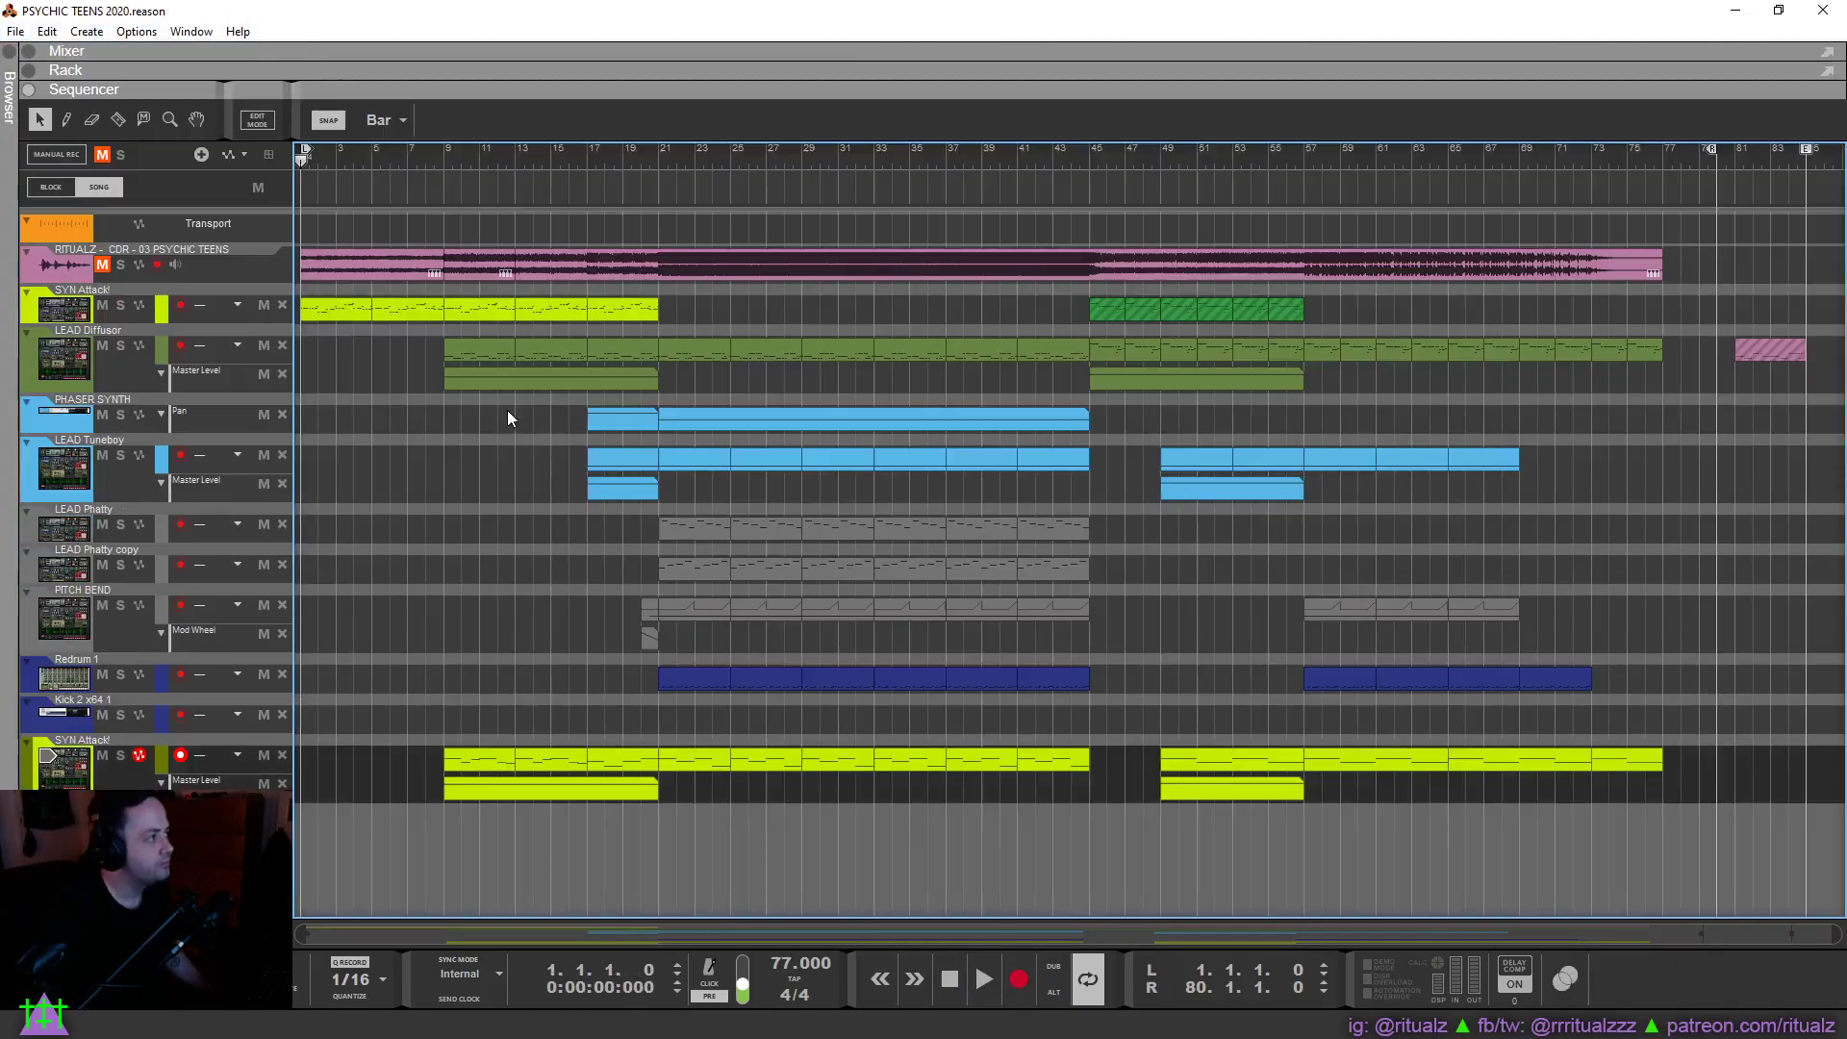